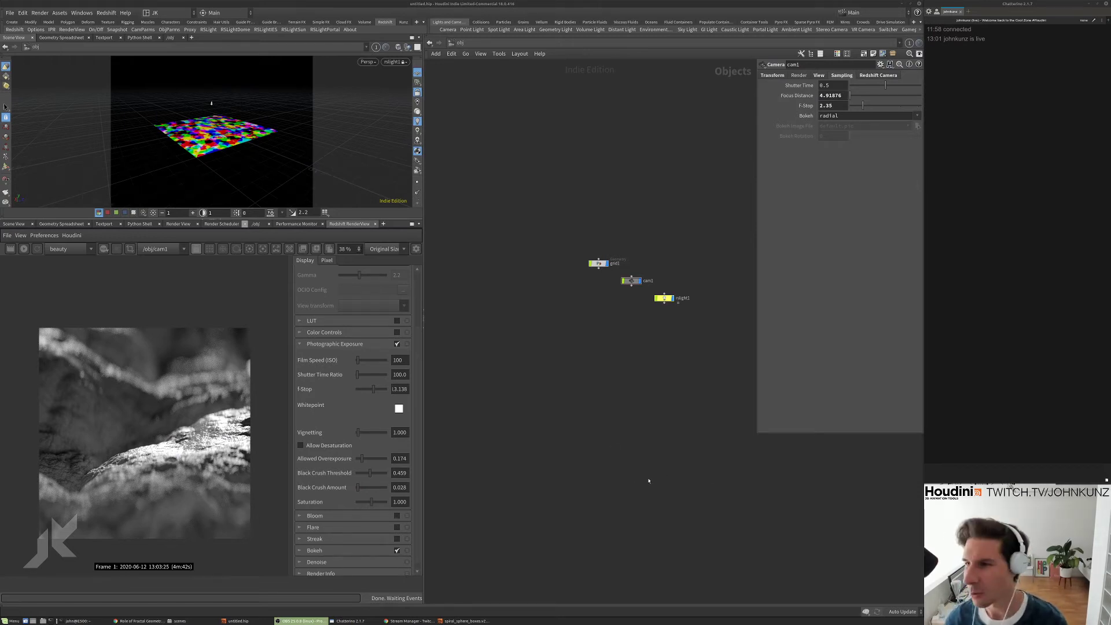
- Dive from grid1 through matnet1 into redshift_vopnet1 and select the MaxonNoise1 node
{"action": "middle_click_drag", "start_coordinate": [590, 469], "coordinate": [580, 454]}
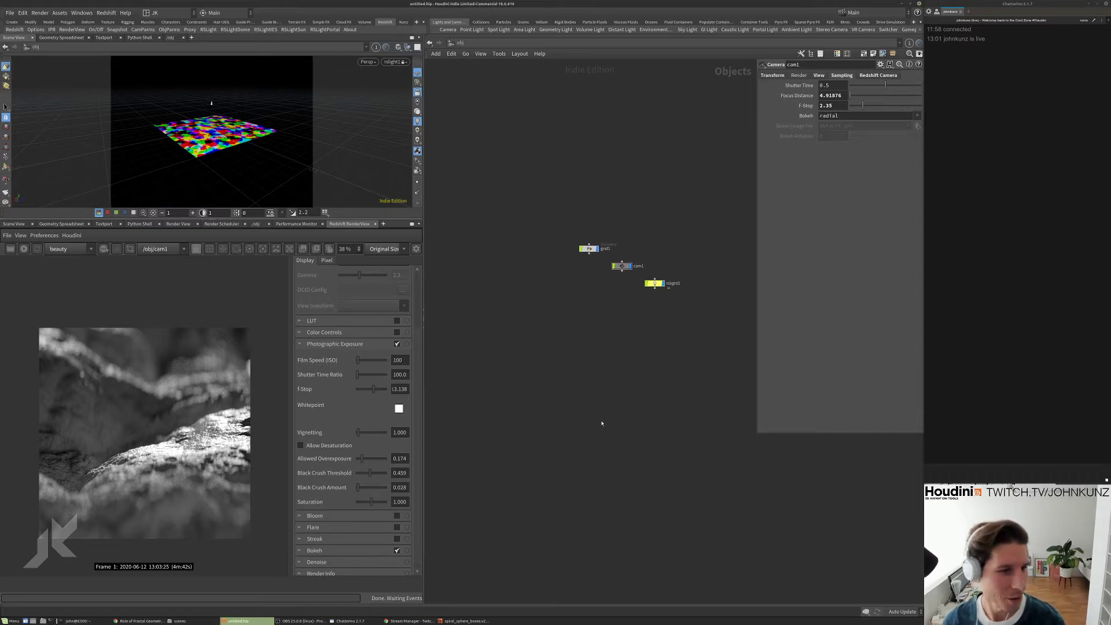
{"action": "middle_click_drag", "start_coordinate": [652, 368], "coordinate": [626, 388]}
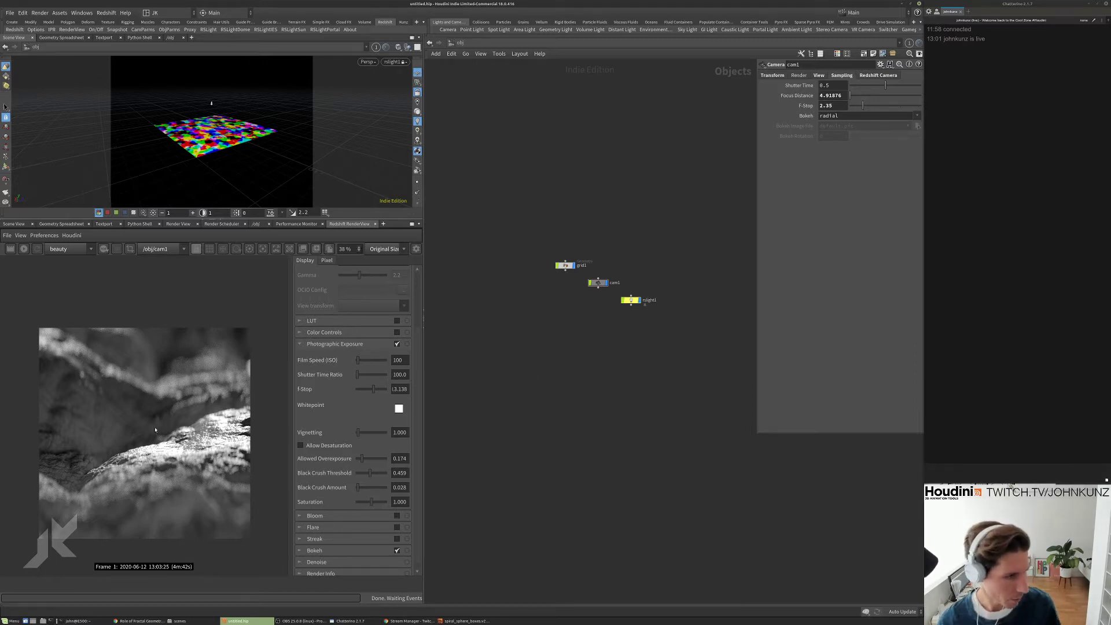
{"action": "scroll", "coordinate": [160, 426], "scroll_direction": "up", "scroll_amount": 2}
{"action": "double_click", "coordinate": [565, 265]}
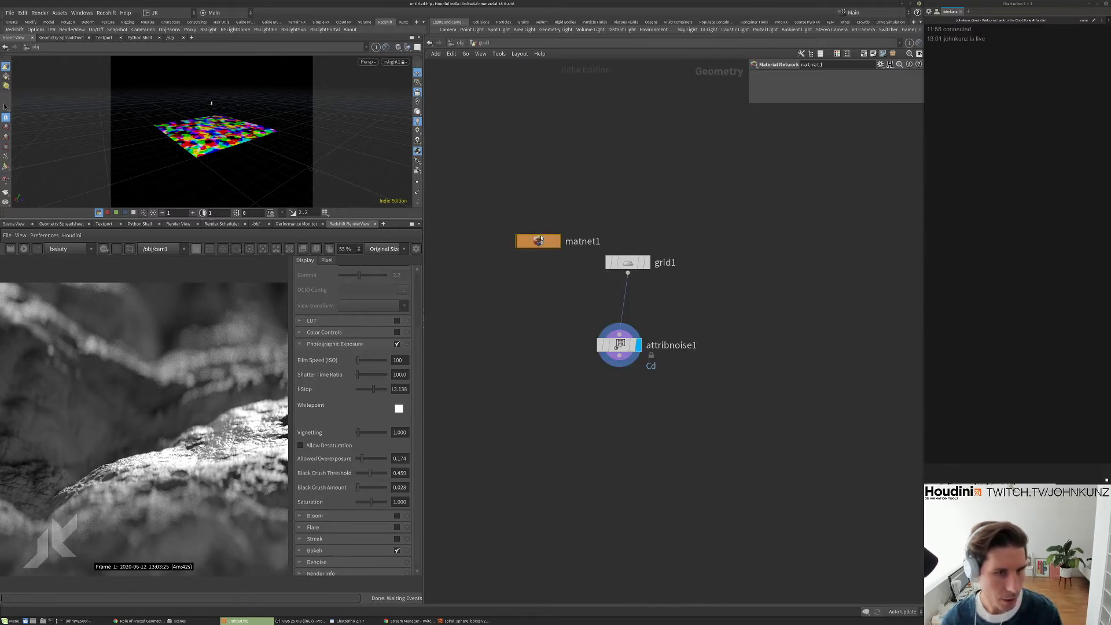
{"action": "double_click", "coordinate": [535, 244]}
{"action": "double_click", "coordinate": [496, 223]}
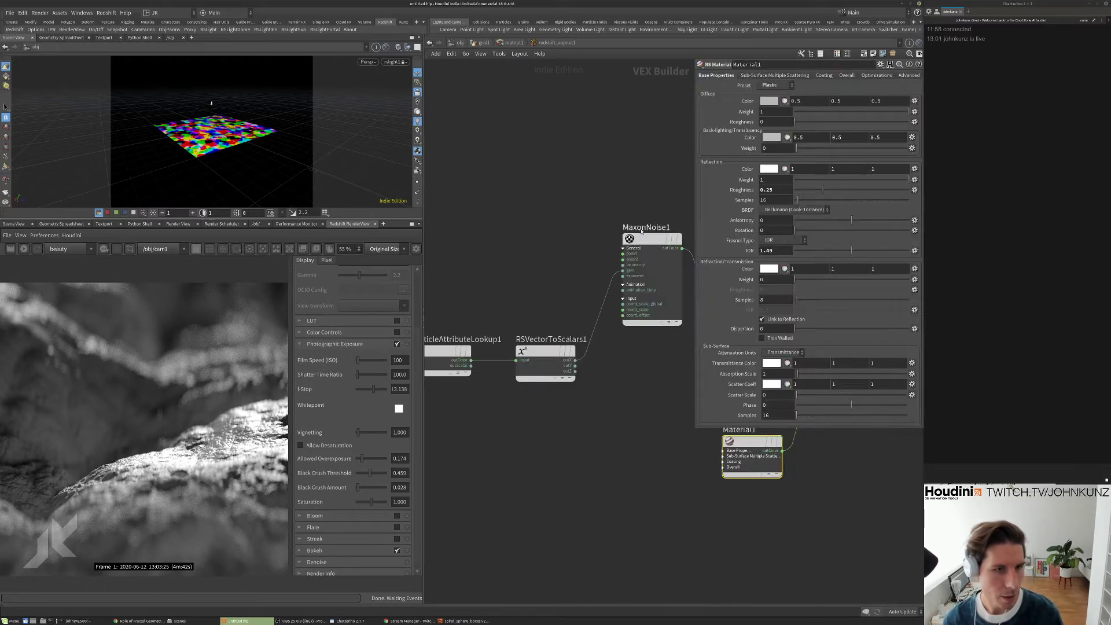
{"action": "left_click", "coordinate": [649, 273]}
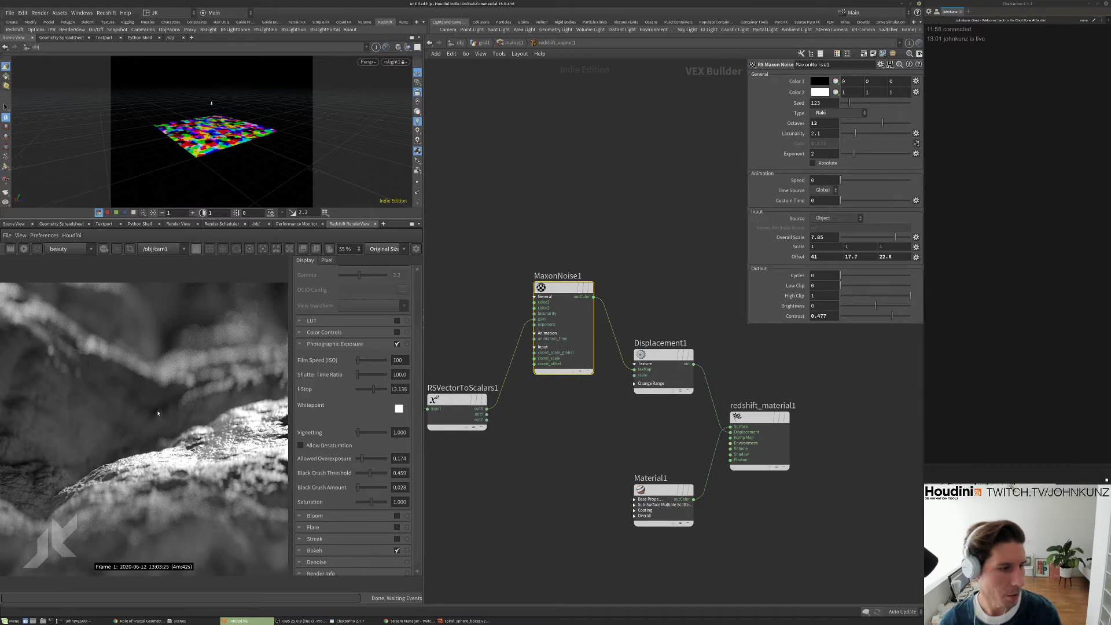
{"action": "scroll", "coordinate": [150, 431], "scroll_direction": "down", "scroll_amount": 1}
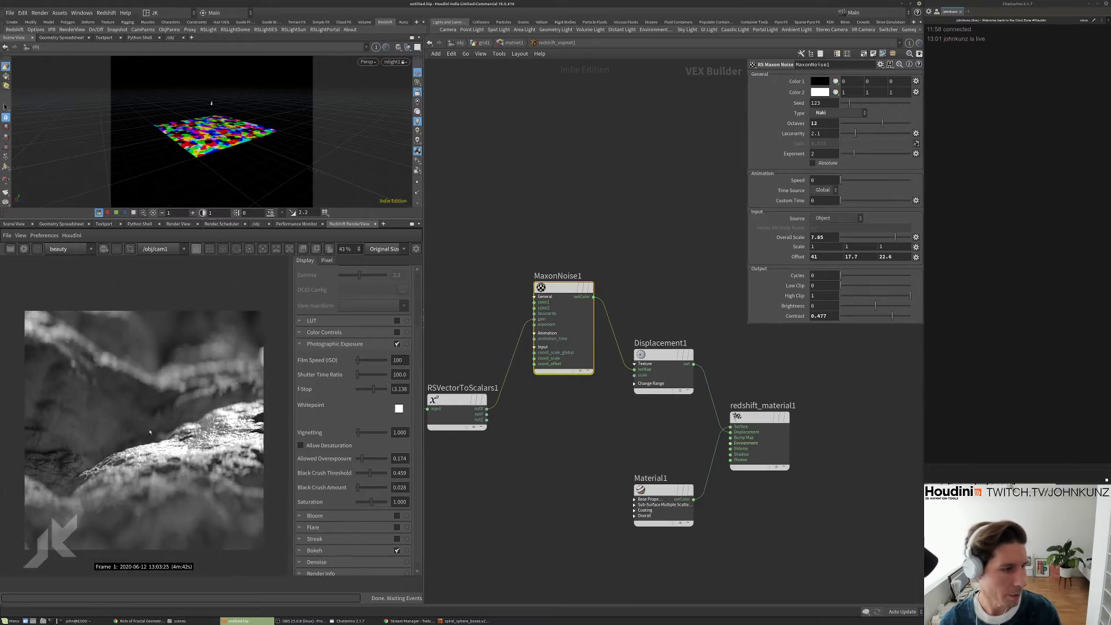
- View the scene through cam1 and leave MaxonNoise1's noise type as Naki
{"action": "left_click", "coordinate": [395, 61]}
{"action": "left_click", "coordinate": [406, 102]}
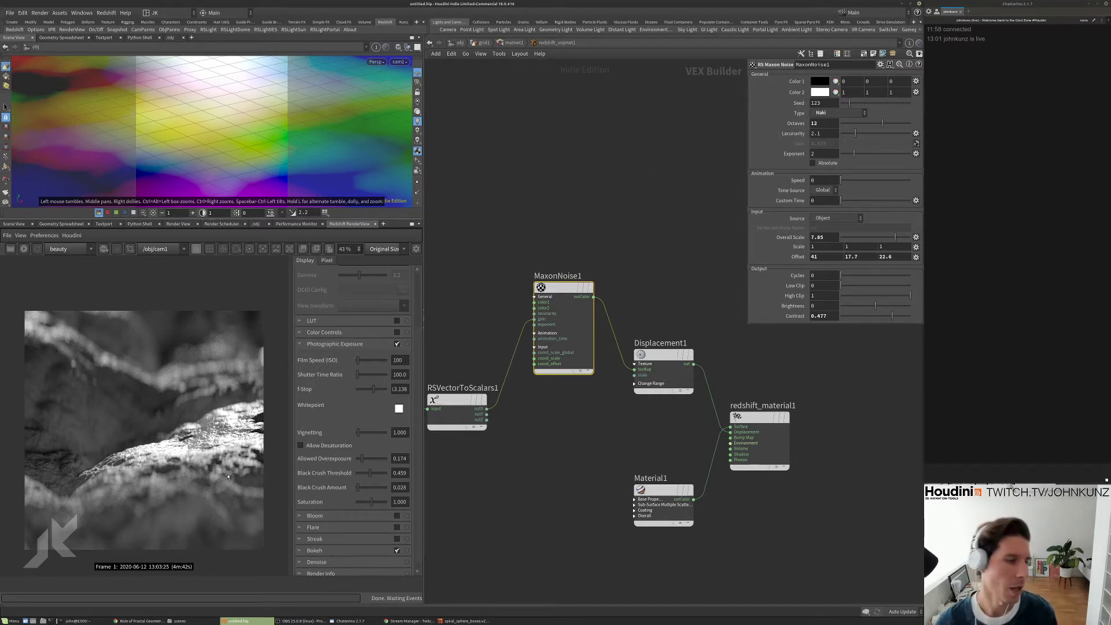
{"action": "scroll", "coordinate": [230, 475], "scroll_direction": "up", "scroll_amount": 2}
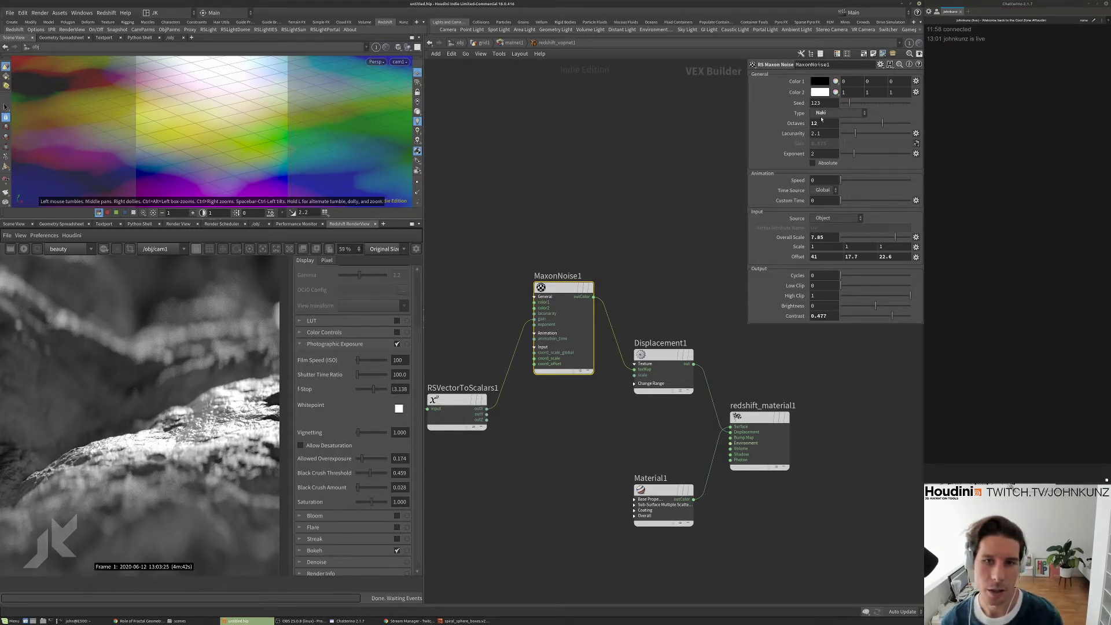
{"action": "left_click", "coordinate": [824, 113]}
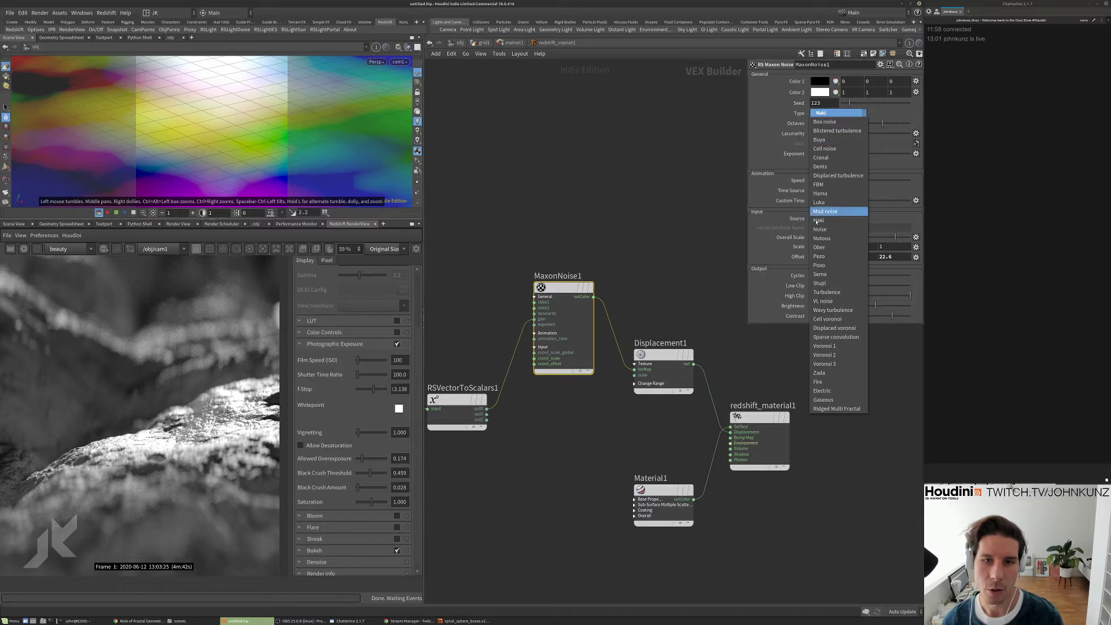
{"action": "left_click", "coordinate": [484, 221]}
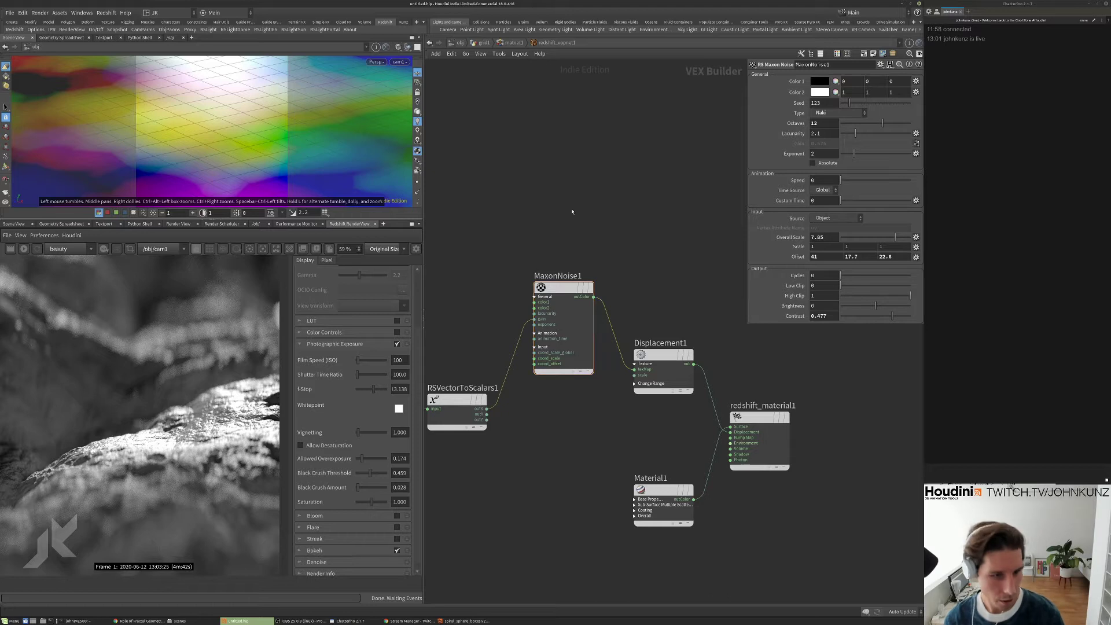
- Add an RS Noise node to the material network beside MaxonNoise1
{"action": "key", "text": "Tab"}
{"action": "type", "text": "re"}
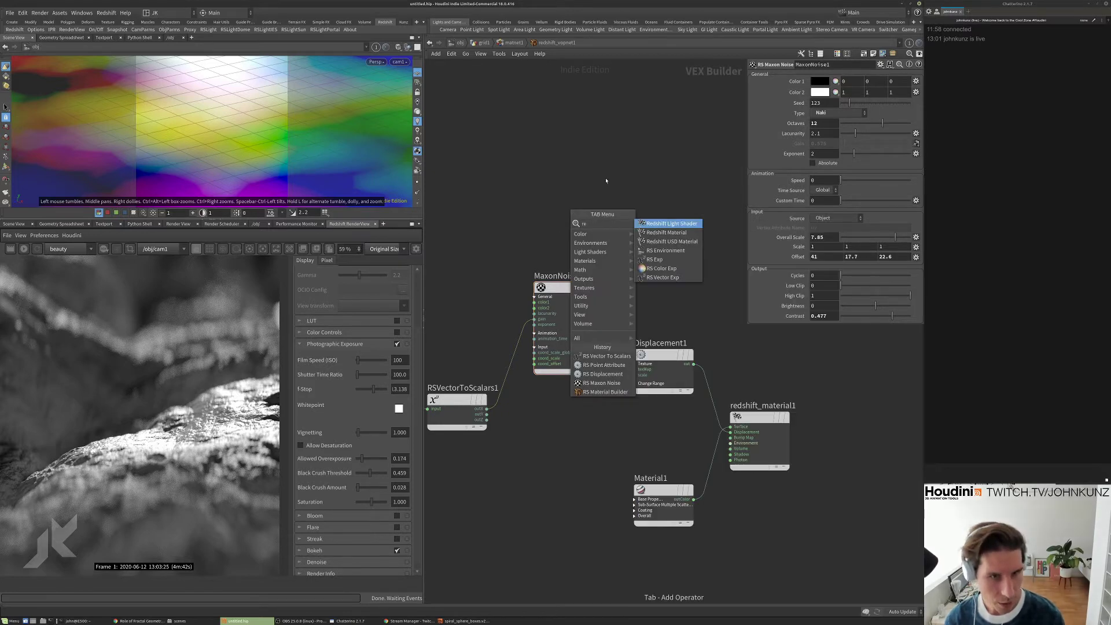
{"action": "key", "text": "Escape"}
{"action": "key", "text": "Tab"}
{"action": "type", "text": "rs bump"}
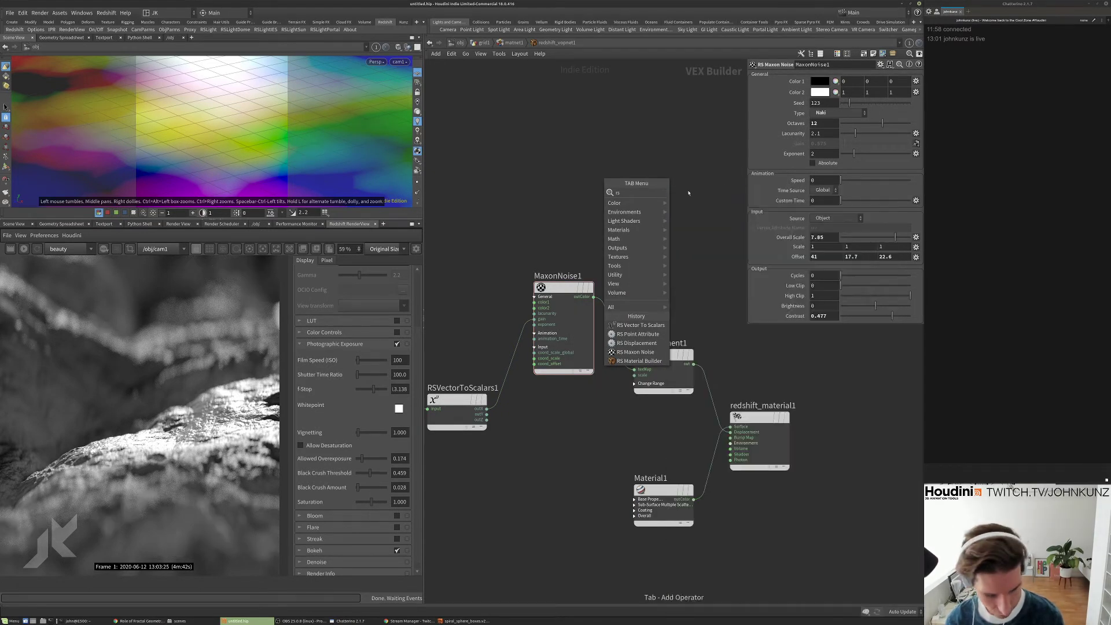
{"action": "left_click", "coordinate": [714, 197]}
{"action": "left_click", "coordinate": [630, 201]}
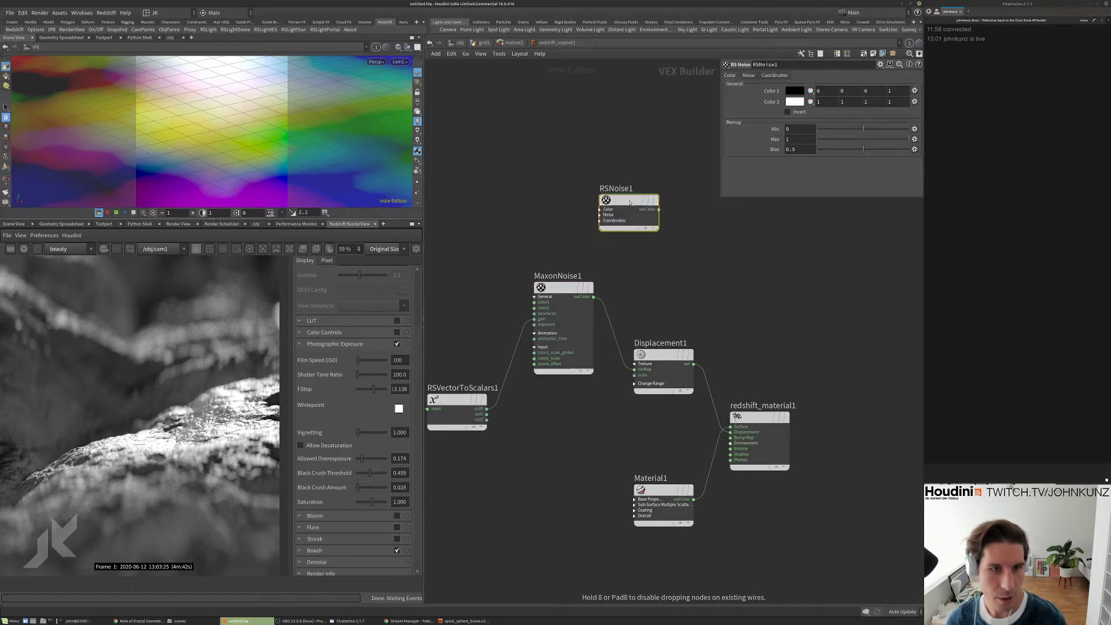
- Keep RSNoise1's noise type at Fractal, then close the untitled Houdini window
{"action": "left_click", "coordinate": [789, 88]}
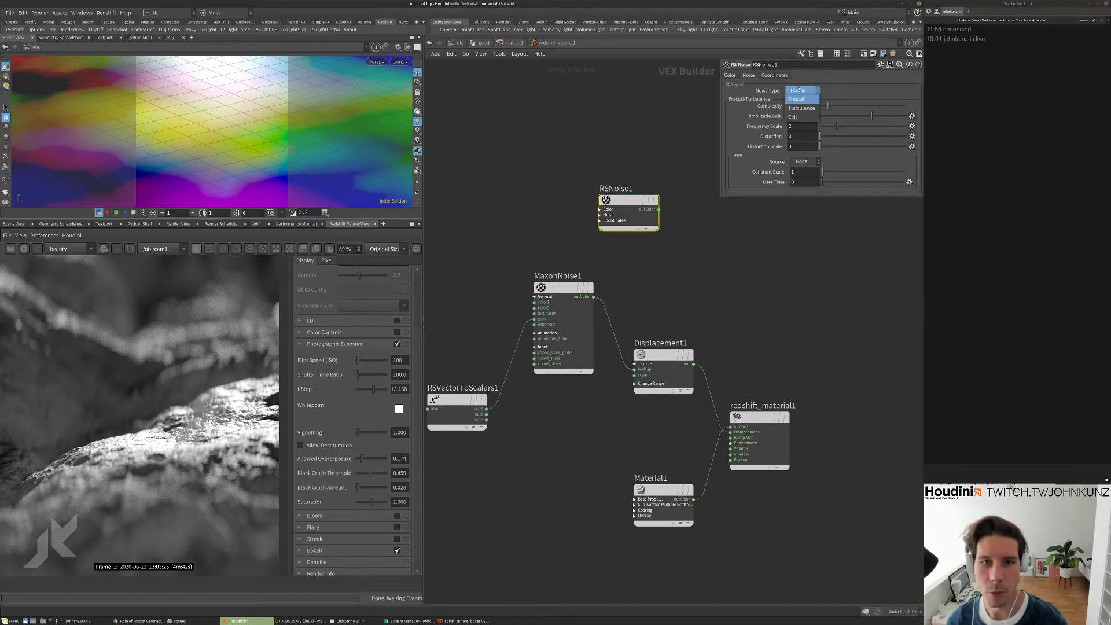
{"action": "left_click", "coordinate": [677, 123]}
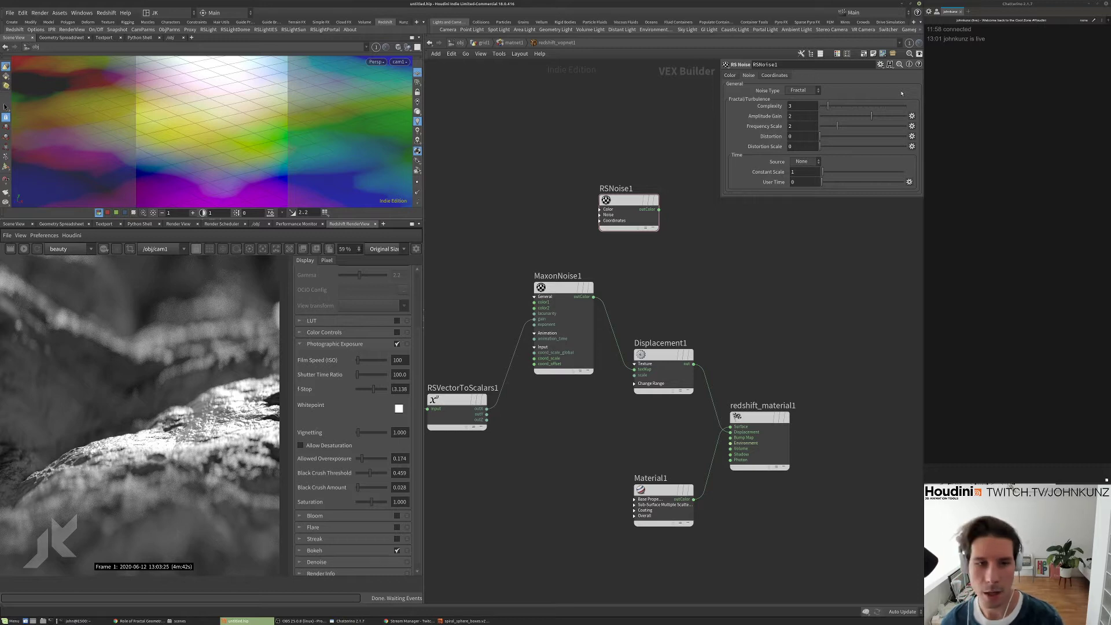
{"action": "left_click", "coordinate": [920, 4]}
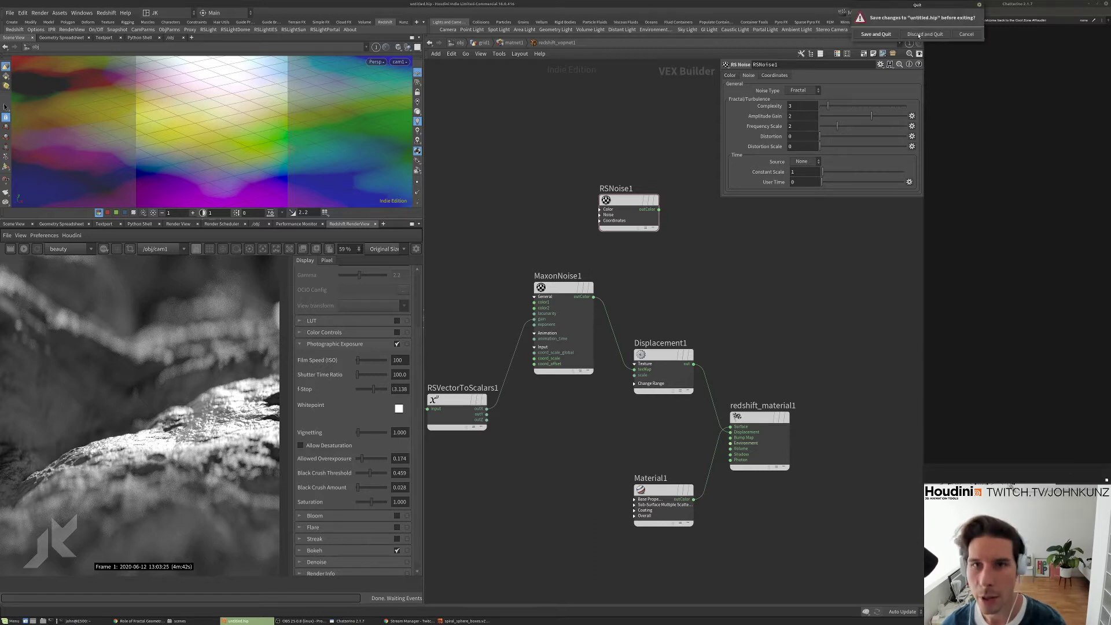
- Discard the untitled session, play the spiral_sphere_boxes_v2 scene, and quit it without saving
{"action": "left_click", "coordinate": [924, 34]}
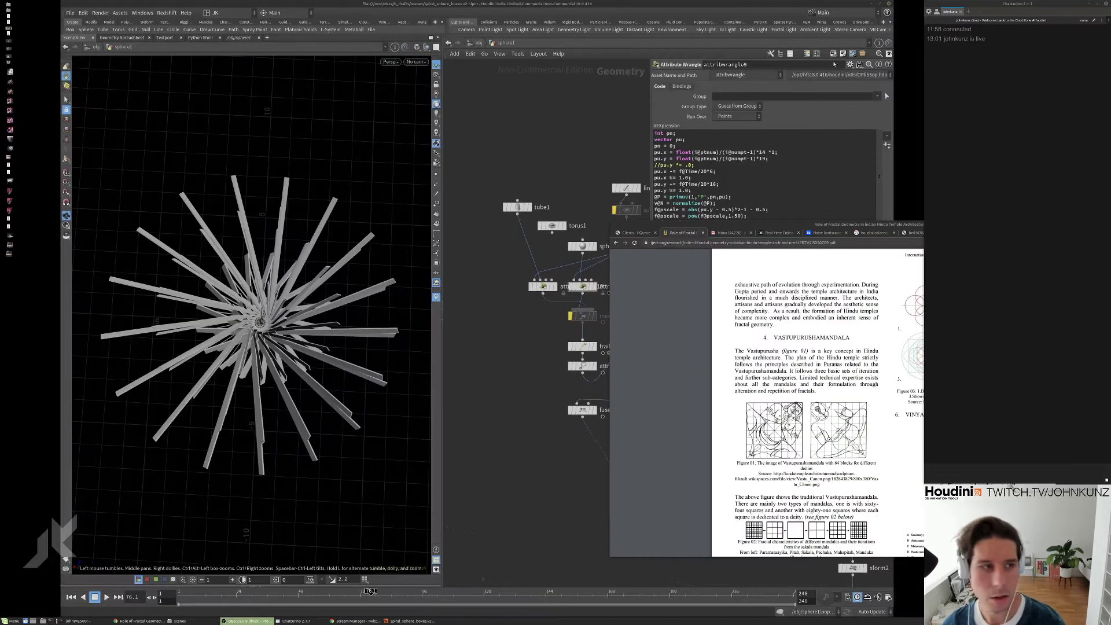
{"action": "left_click", "coordinate": [495, 106]}
{"action": "key", "text": "Up"}
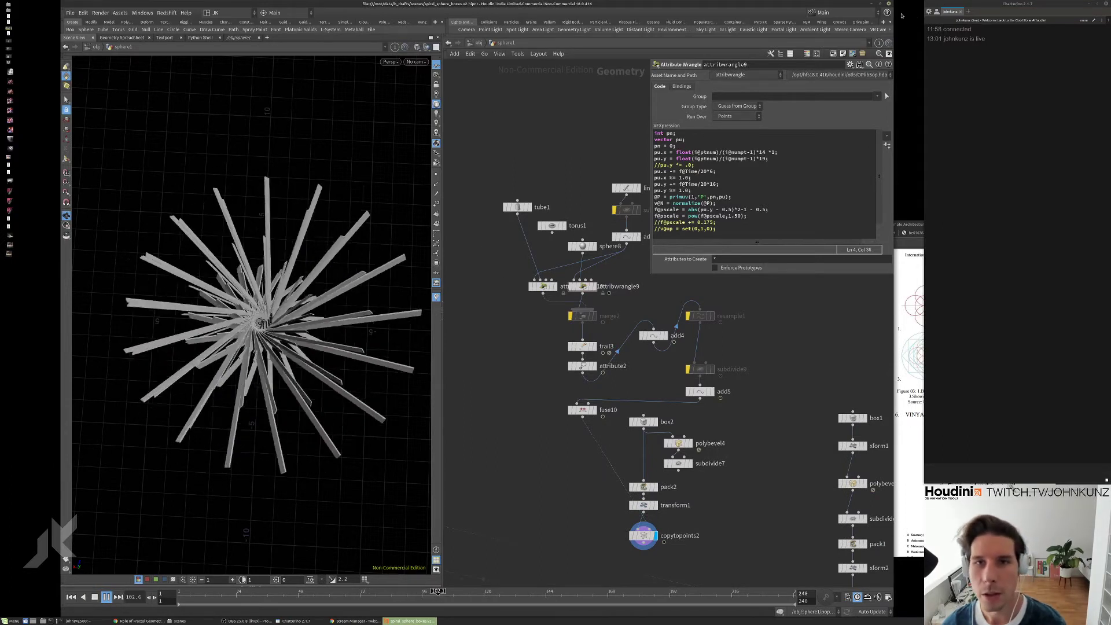
{"action": "left_click", "coordinate": [889, 4]}
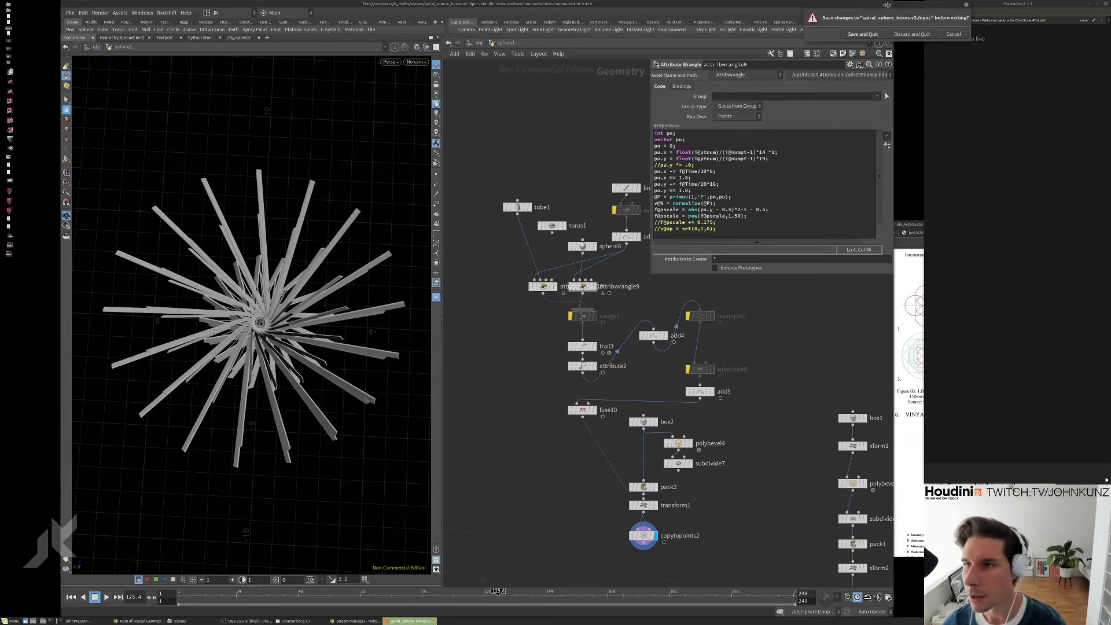
{"action": "left_click", "coordinate": [906, 35]}
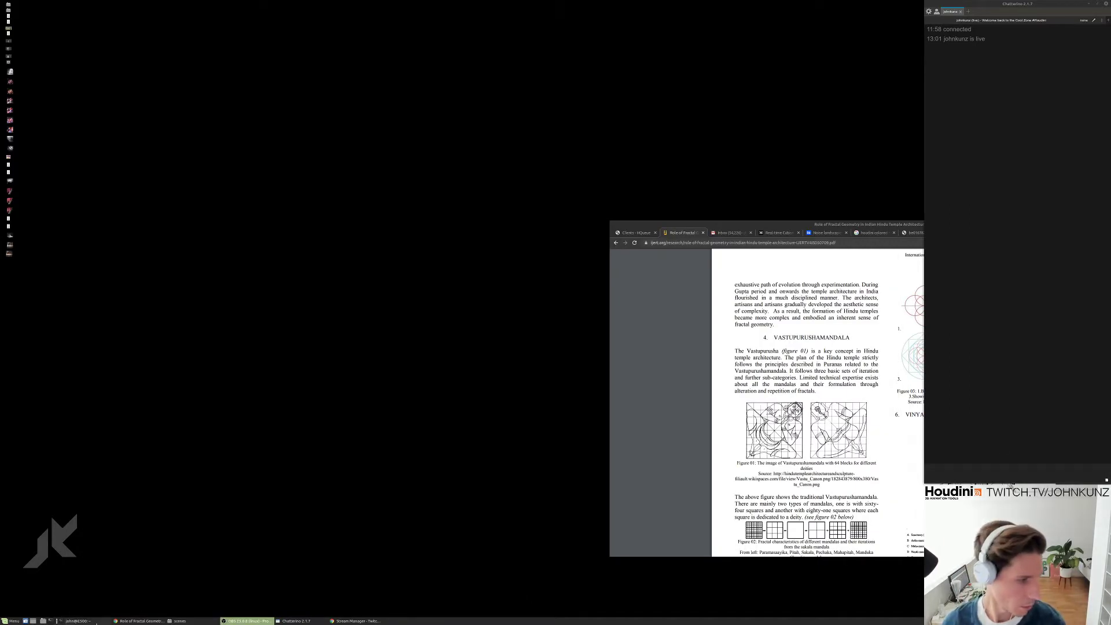
{"action": "left_click", "coordinate": [87, 621]}
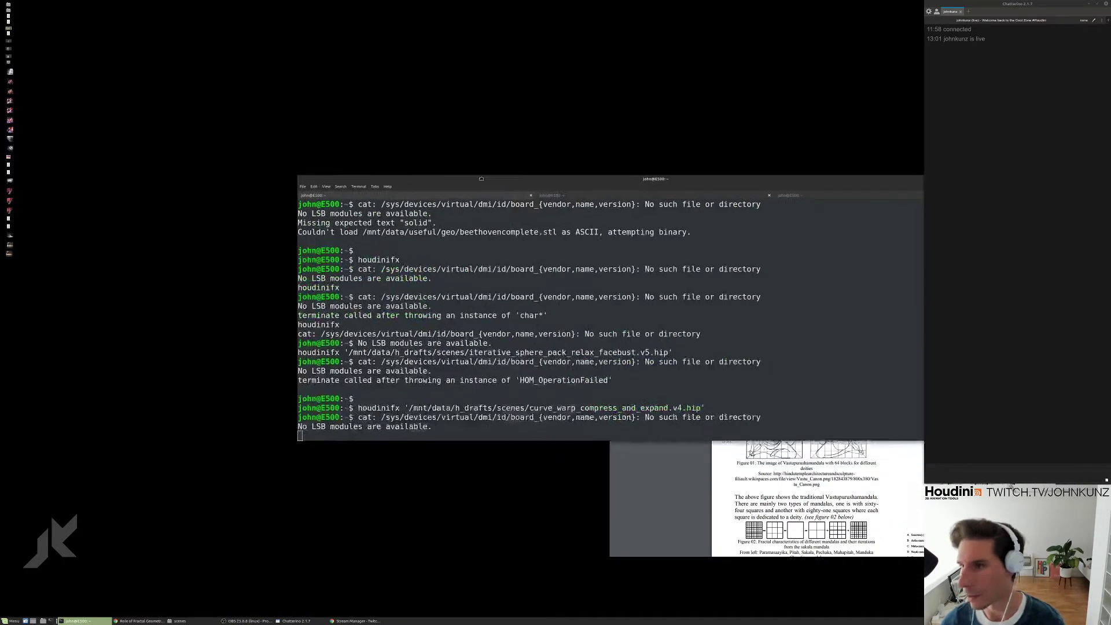
- Run houdinifx at a fresh terminal prompt to launch a new Houdini FX session
{"action": "key", "text": "Return"}
{"action": "type", "text": "houdinifx"}
{"action": "key", "text": "Return"}
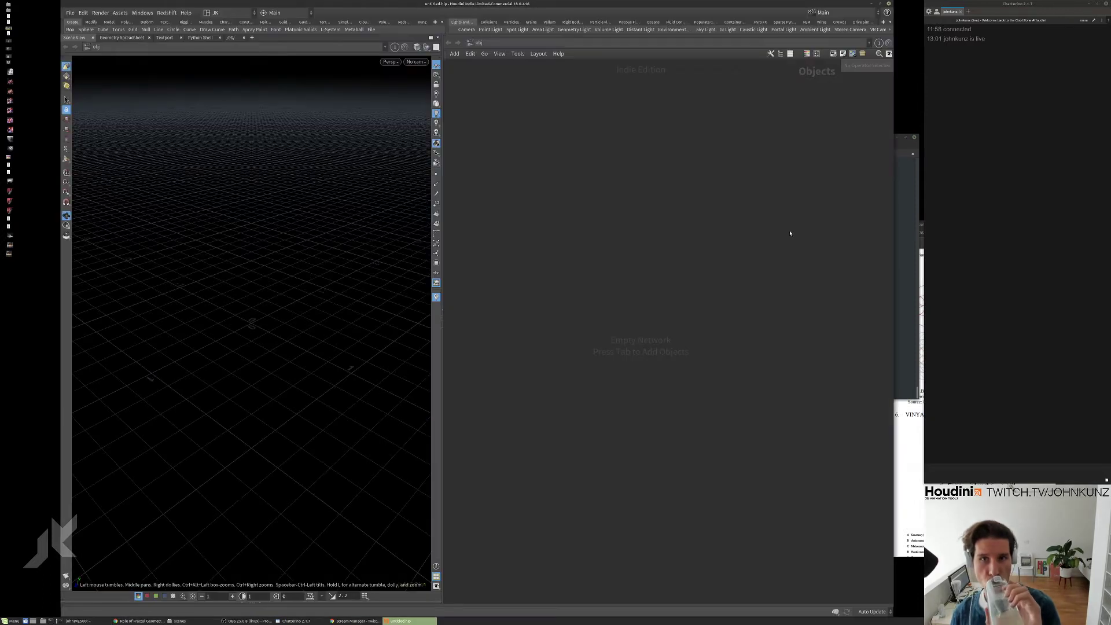
- Widen the Houdini window to the right and stretch it to the screen's left edge
{"action": "left_click_drag", "start_coordinate": [892, 89], "coordinate": [923, 90]}
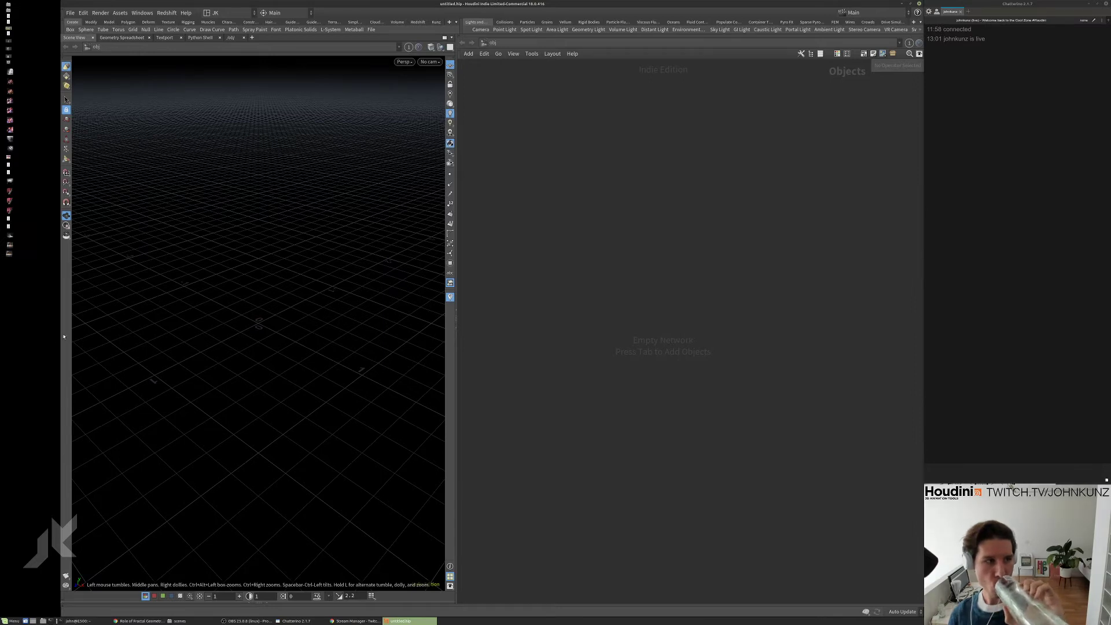
{"action": "left_click_drag", "start_coordinate": [61, 337], "coordinate": [1, 336]}
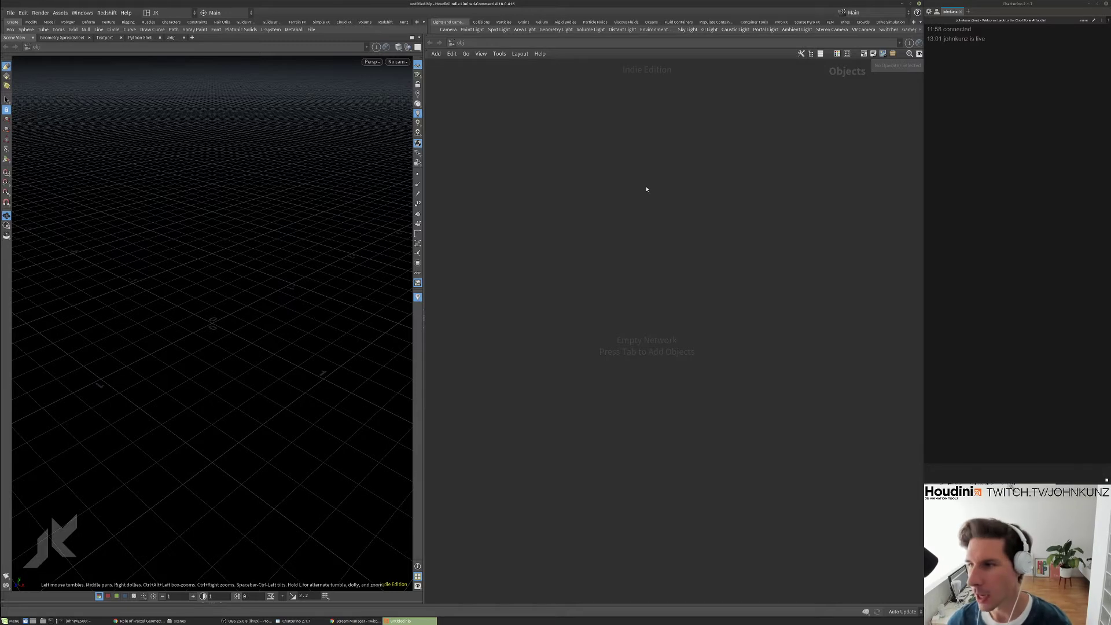
{"action": "key", "text": "Tab"}
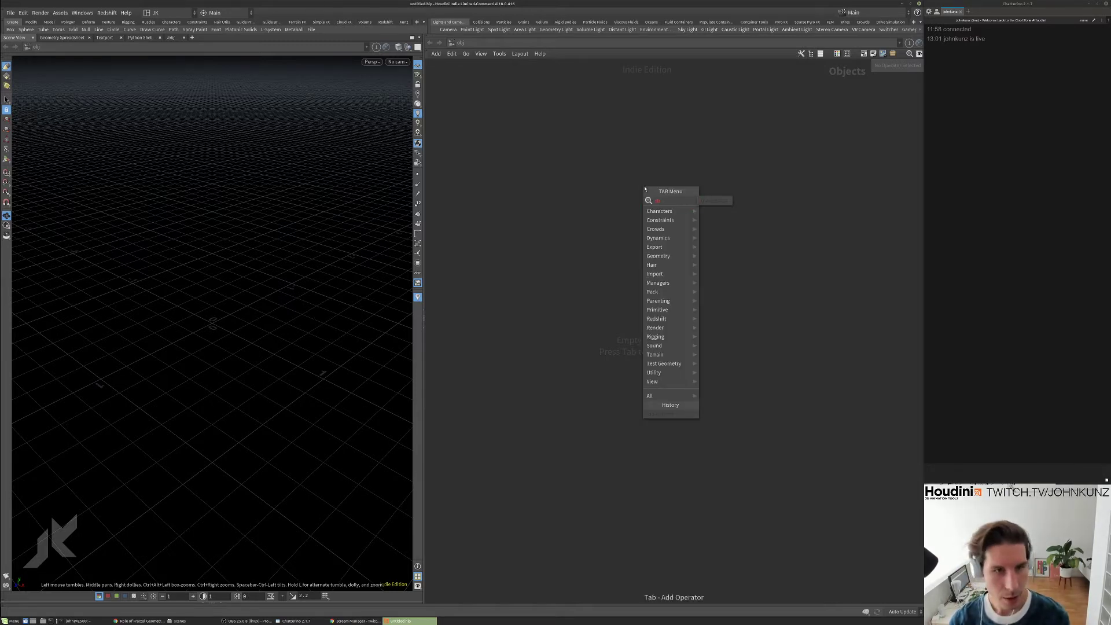
- Create a Geometry object geo1 and dive inside it
{"action": "type", "text": "f"}
{"action": "key", "text": "BackSpace"}
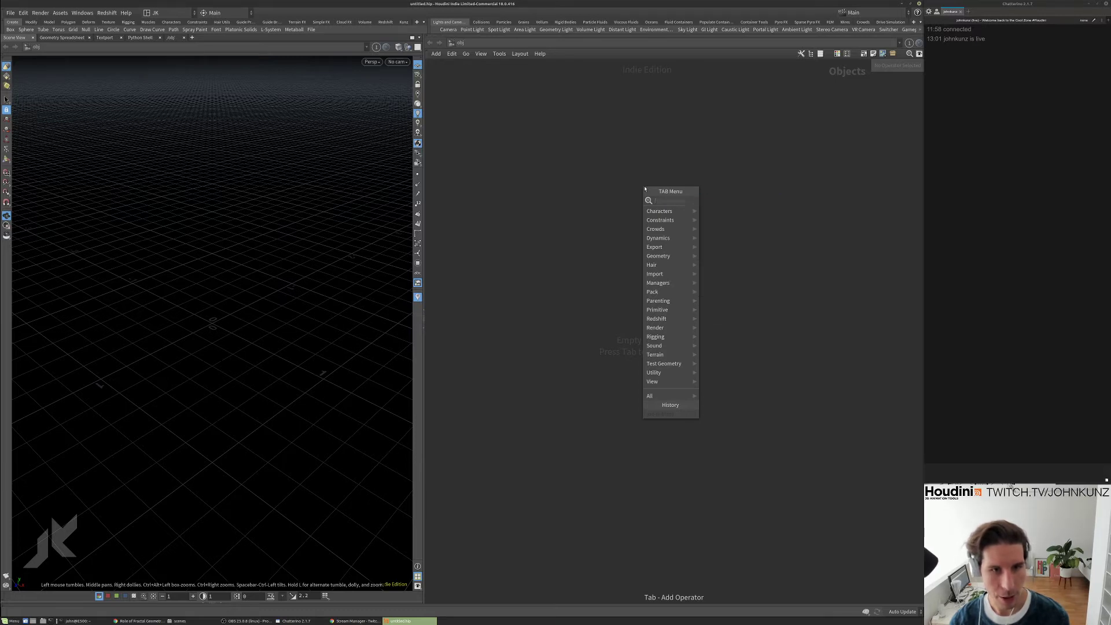
{"action": "type", "text": "ge"}
{"action": "key", "text": "Return"}
{"action": "double_click", "coordinate": [645, 188]}
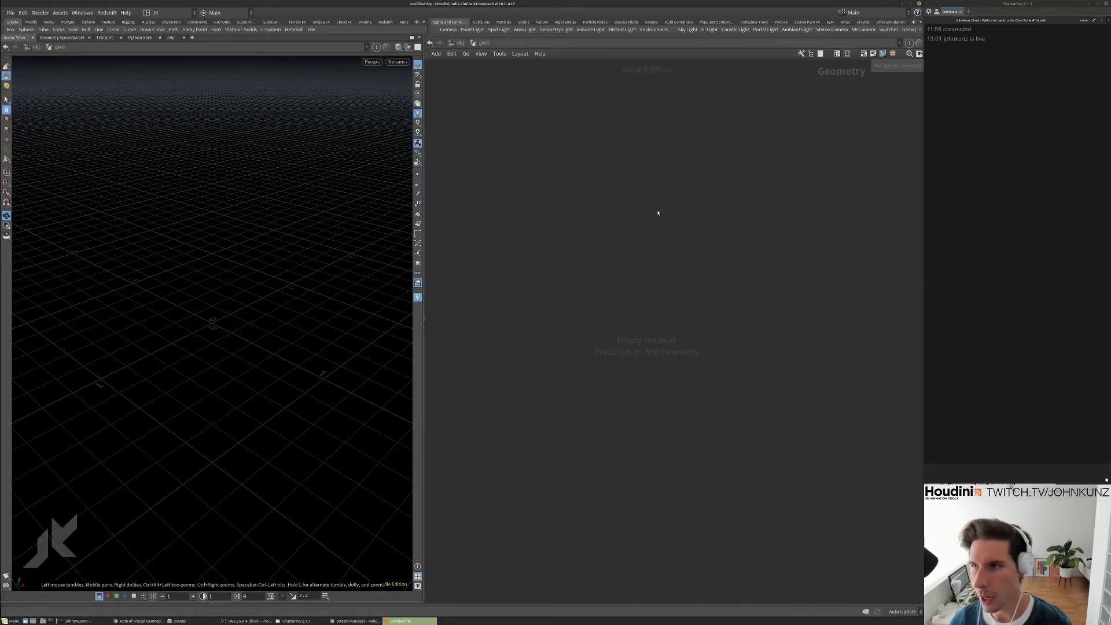
- Add a box1 node inside geo1 and tumble the viewport to face the cube
{"action": "key", "text": "Tab"}
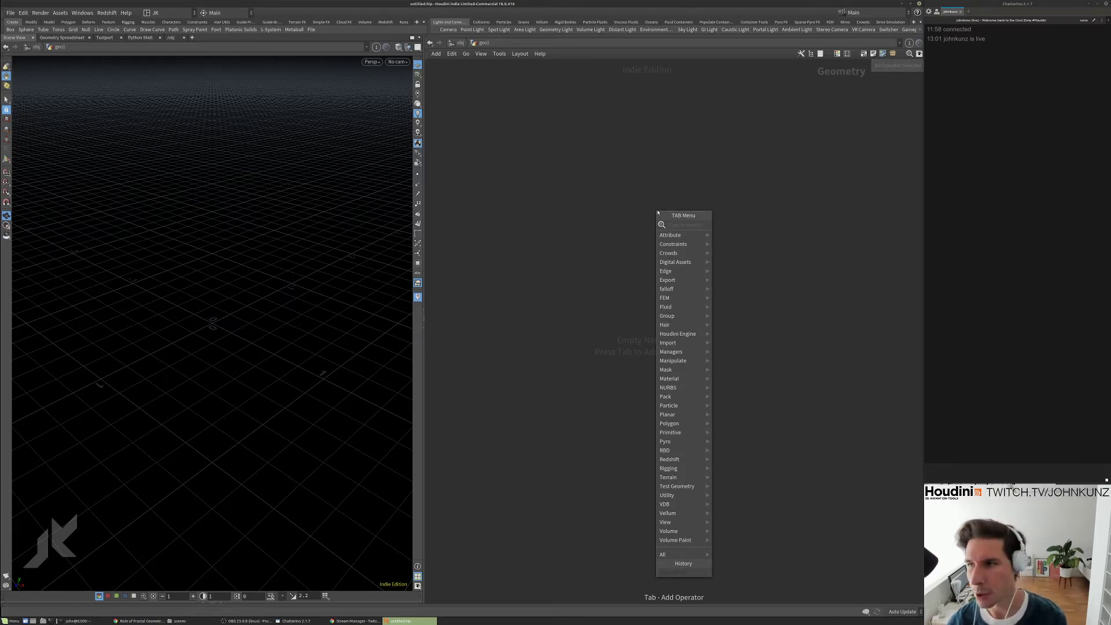
{"action": "type", "text": "go"}
{"action": "key", "text": "Escape"}
{"action": "key", "text": "Tab"}
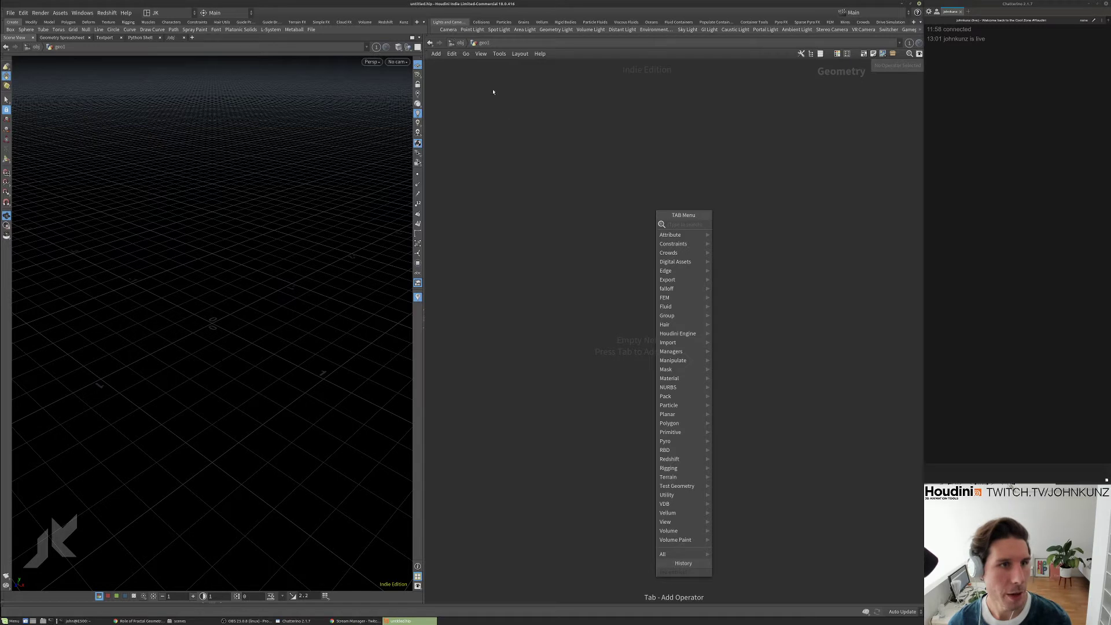
{"action": "type", "text": "box"}
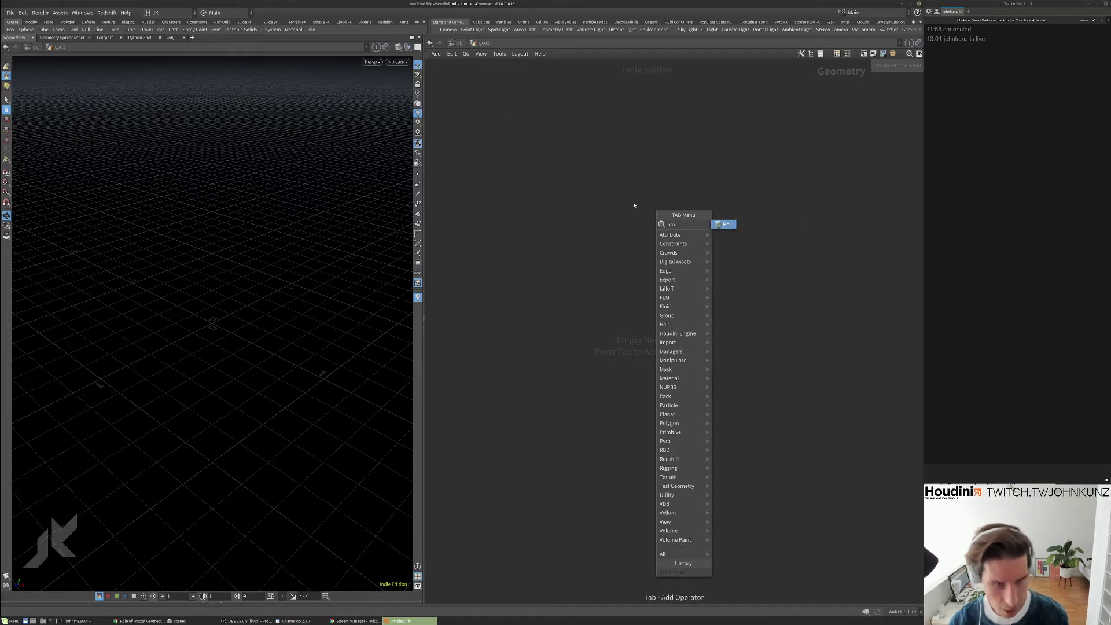
{"action": "key", "text": "Return"}
{"action": "left_click", "coordinate": [634, 206]}
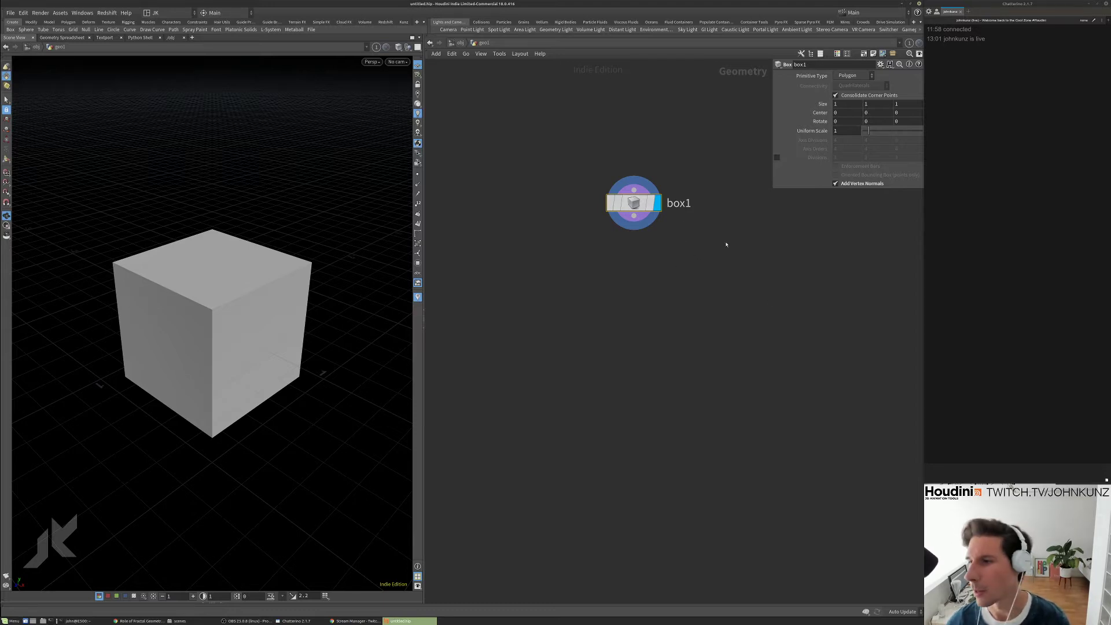
{"action": "middle_click_drag", "start_coordinate": [679, 274], "coordinate": [717, 307]}
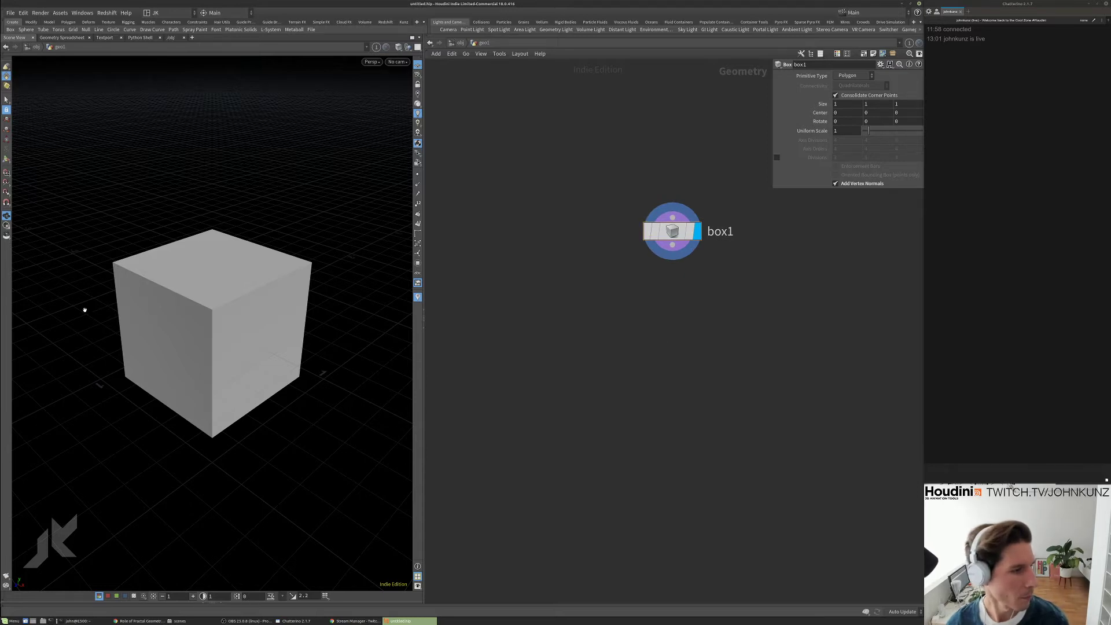
{"action": "left_click_drag", "start_coordinate": [172, 296], "coordinate": [227, 283]}
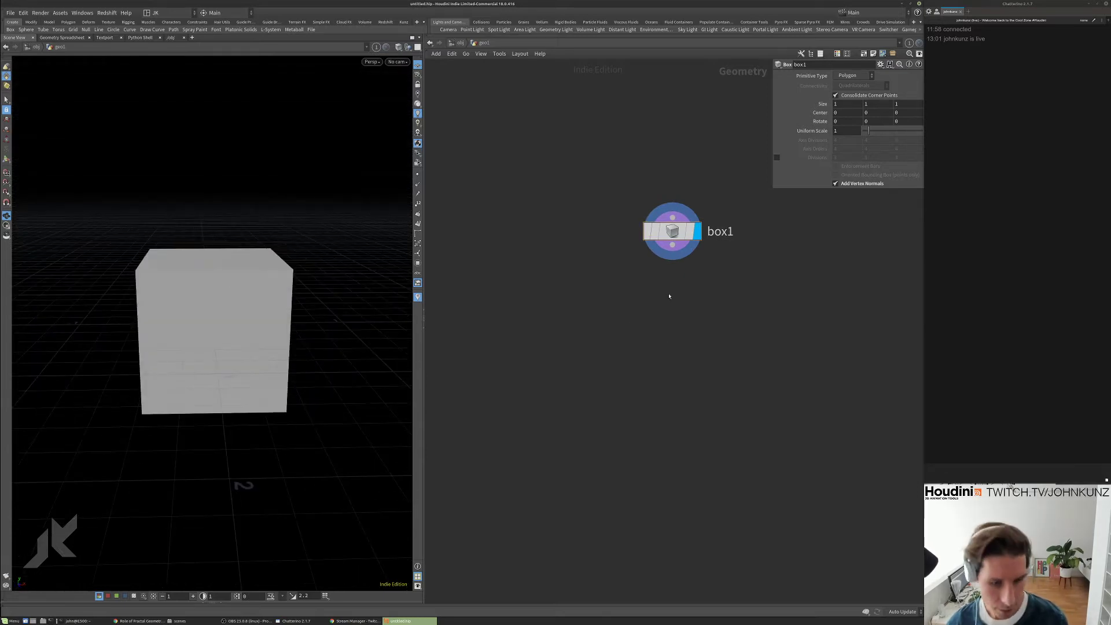
- Add a Grain Source node and place grainsource1 below box1
{"action": "key", "text": "Tab"}
{"action": "type", "text": "gra"}
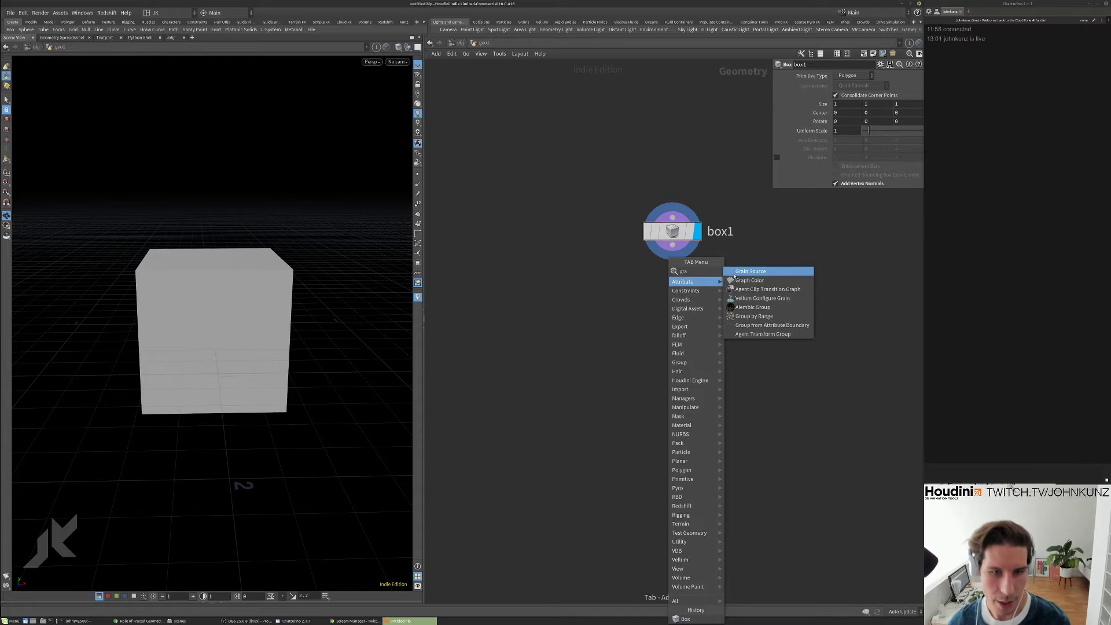
{"action": "key", "text": "Return"}
{"action": "left_click", "coordinate": [724, 300]}
- Wire box1 into grainsource1, make it the displayed node, and tuck it under box1
{"action": "left_click_drag", "start_coordinate": [629, 339], "coordinate": [576, 302]}
{"action": "key", "text": "r"}
{"action": "left_click_drag", "start_coordinate": [633, 358], "coordinate": [581, 341]}
{"action": "left_click_drag", "start_coordinate": [287, 307], "coordinate": [243, 315]}
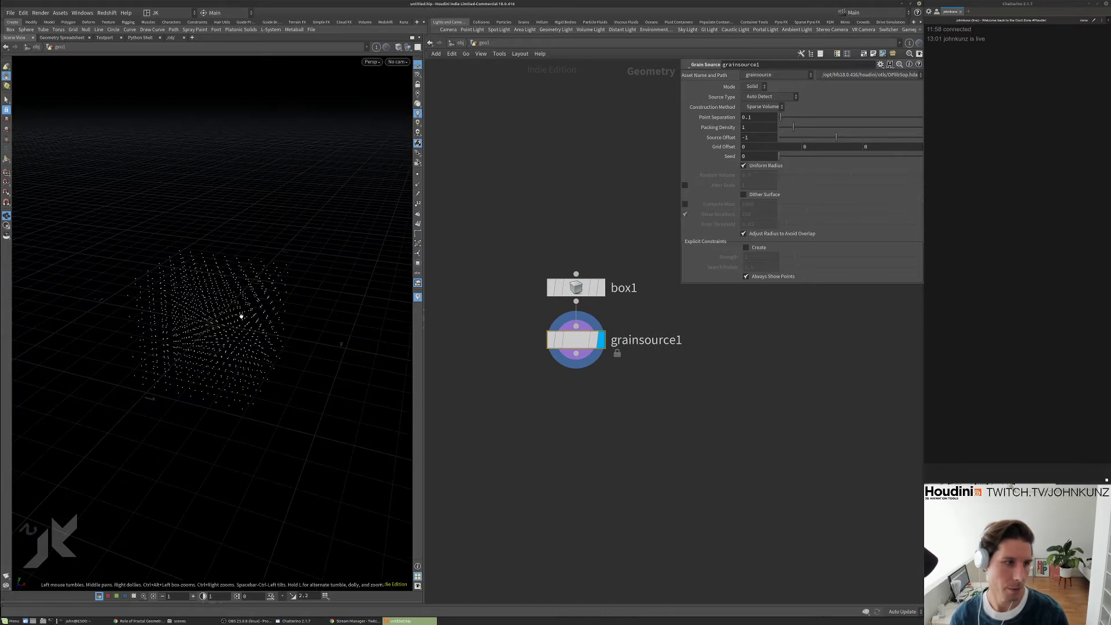
{"action": "left_click_drag", "start_coordinate": [573, 341], "coordinate": [573, 349]}
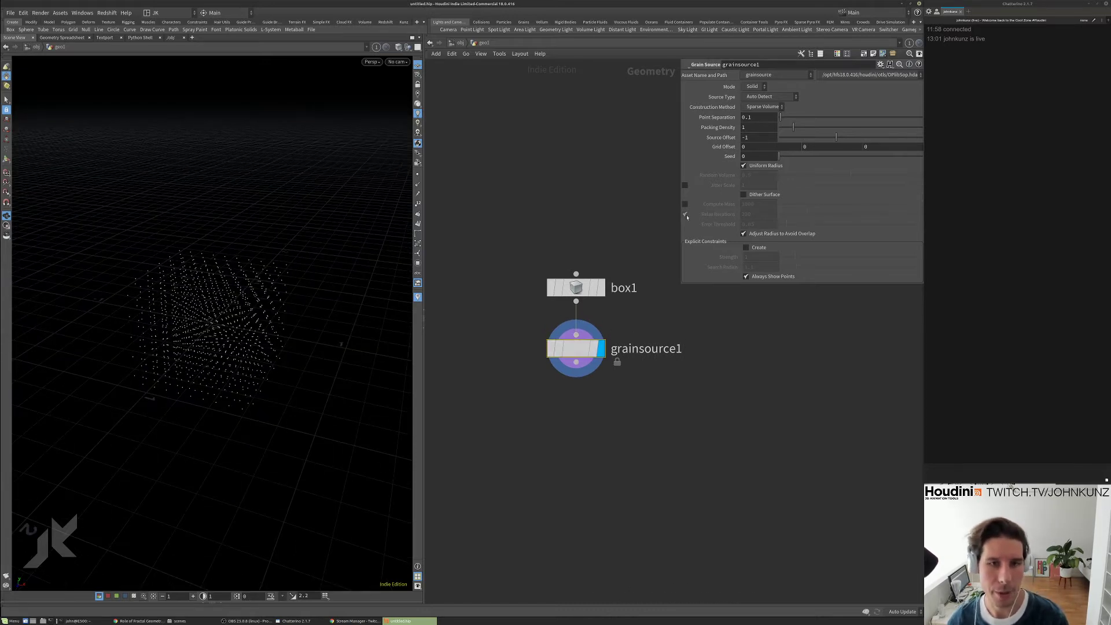
- Set grainsource1's Point Separation to 0.01 and orbit around the dense grain cube
{"action": "left_click", "coordinate": [773, 116]}
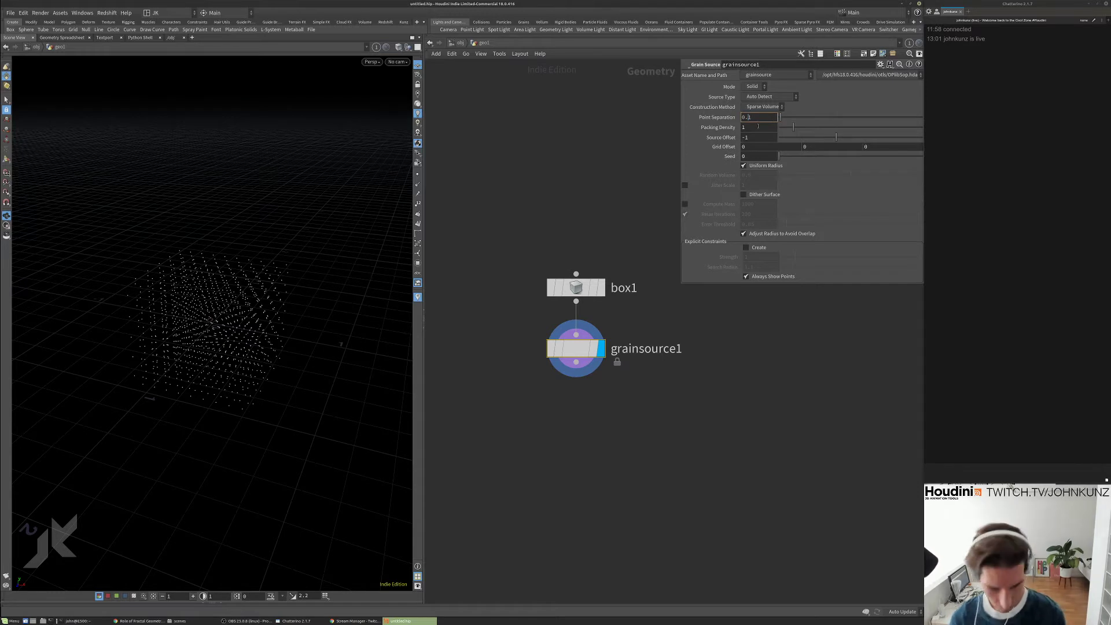
{"action": "type", "text": "0"}
{"action": "key", "text": "Return"}
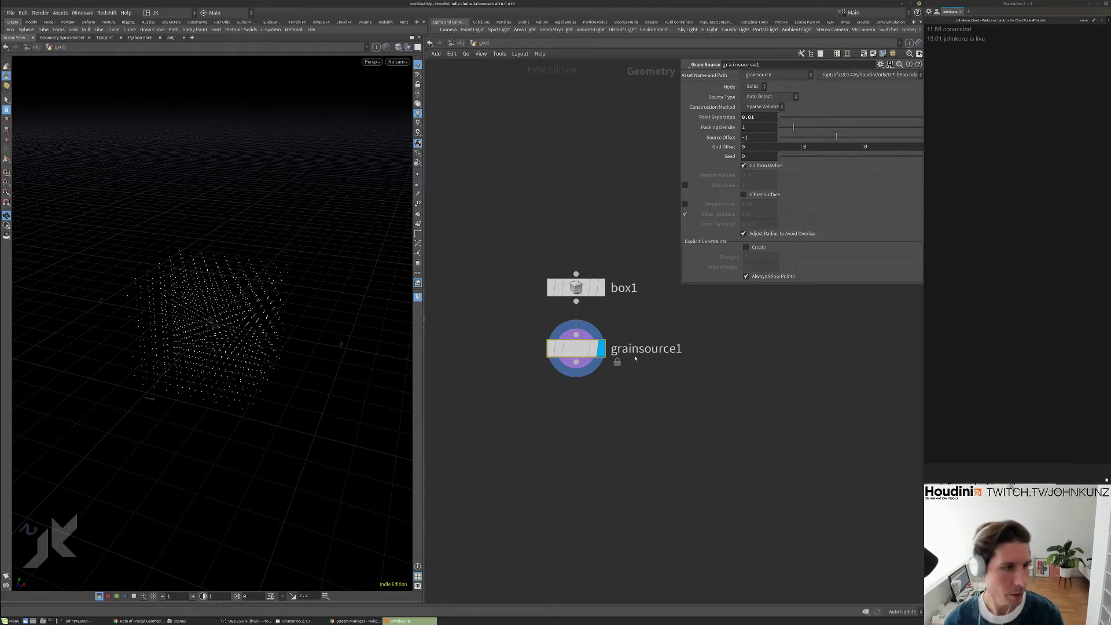
{"action": "middle_click_drag", "start_coordinate": [636, 354], "coordinate": [631, 296]}
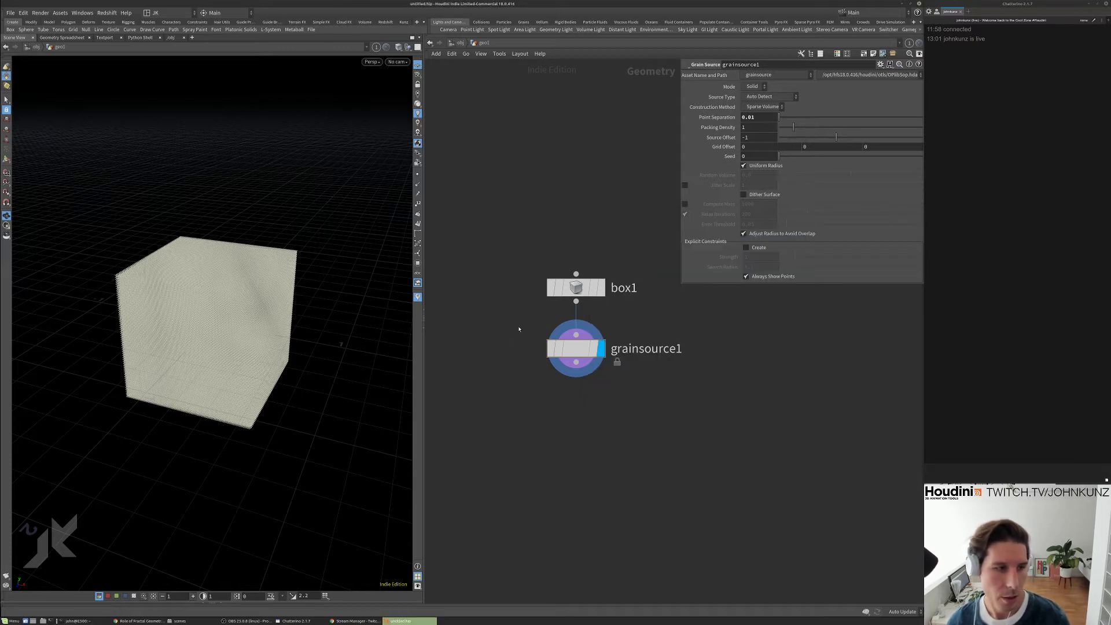
{"action": "middle_click_drag", "start_coordinate": [579, 348], "coordinate": [641, 286]}
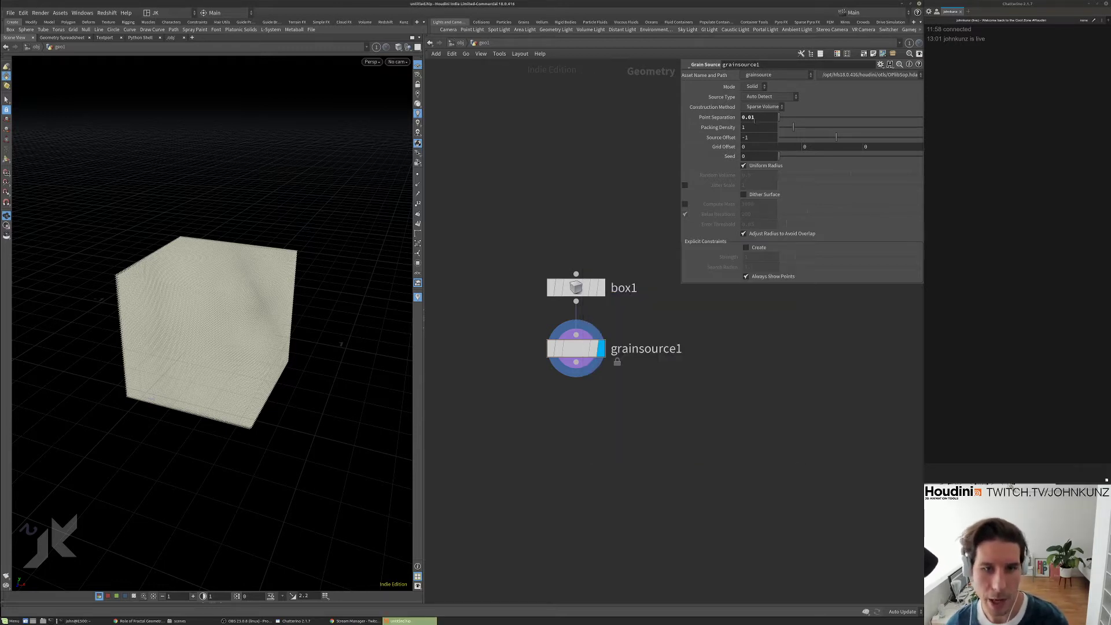
{"action": "left_click_drag", "start_coordinate": [342, 344], "coordinate": [298, 314]}
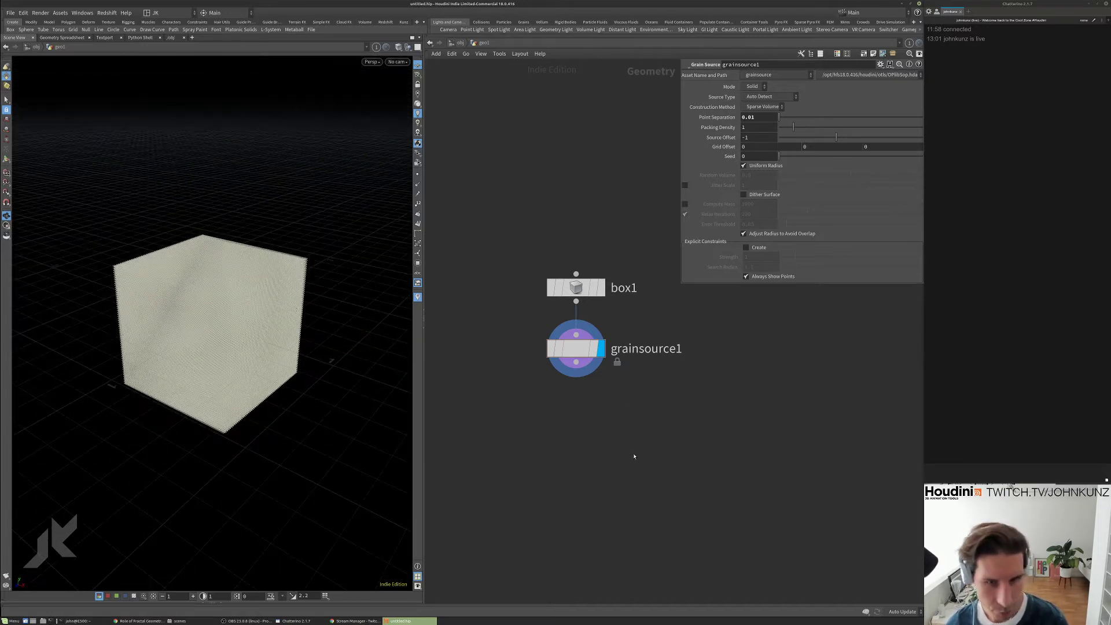
{"action": "middle_click_drag", "start_coordinate": [635, 457], "coordinate": [639, 411]}
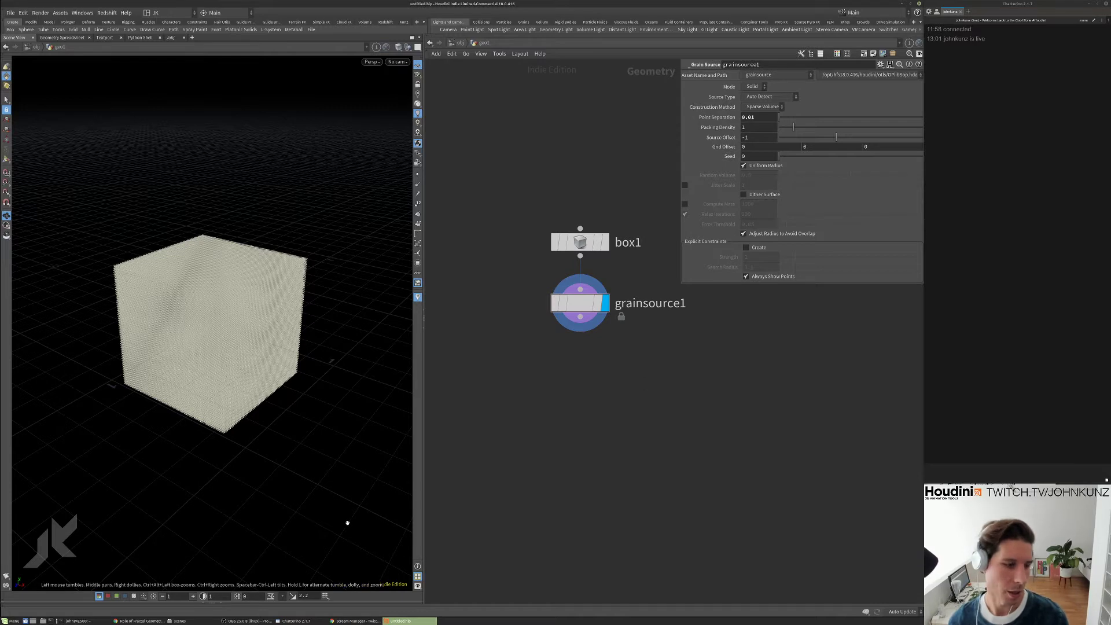
{"action": "left_click", "coordinate": [141, 621]}
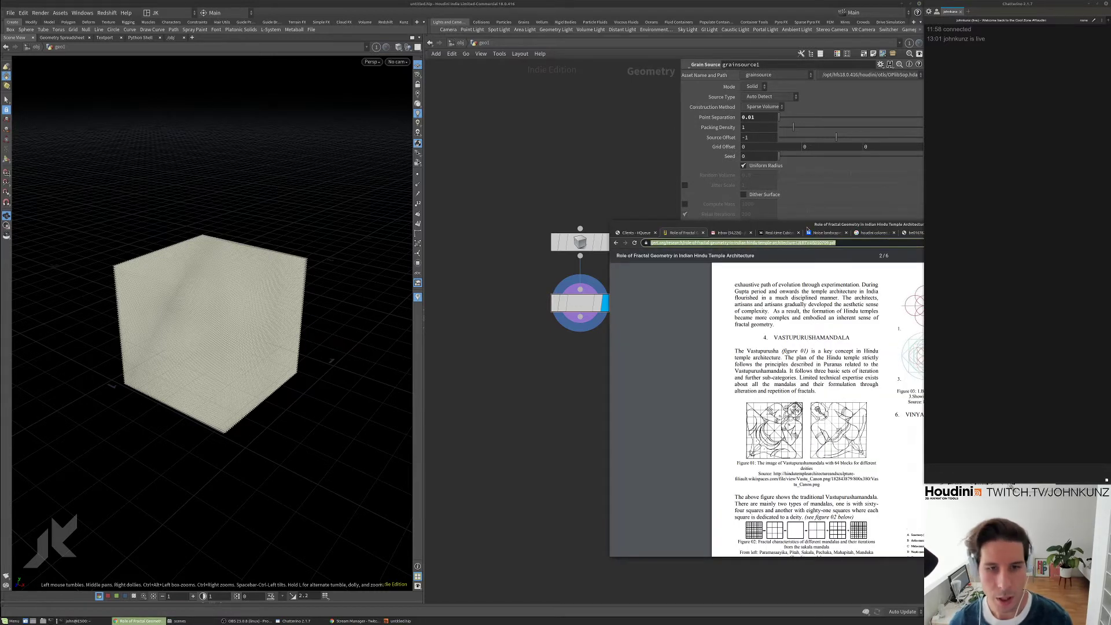
- Search Google Images for 'cosmetic photography stylist' in a new Chrome tab
{"action": "double_click", "coordinate": [570, 218]}
{"action": "key", "text": "ctrl+t"}
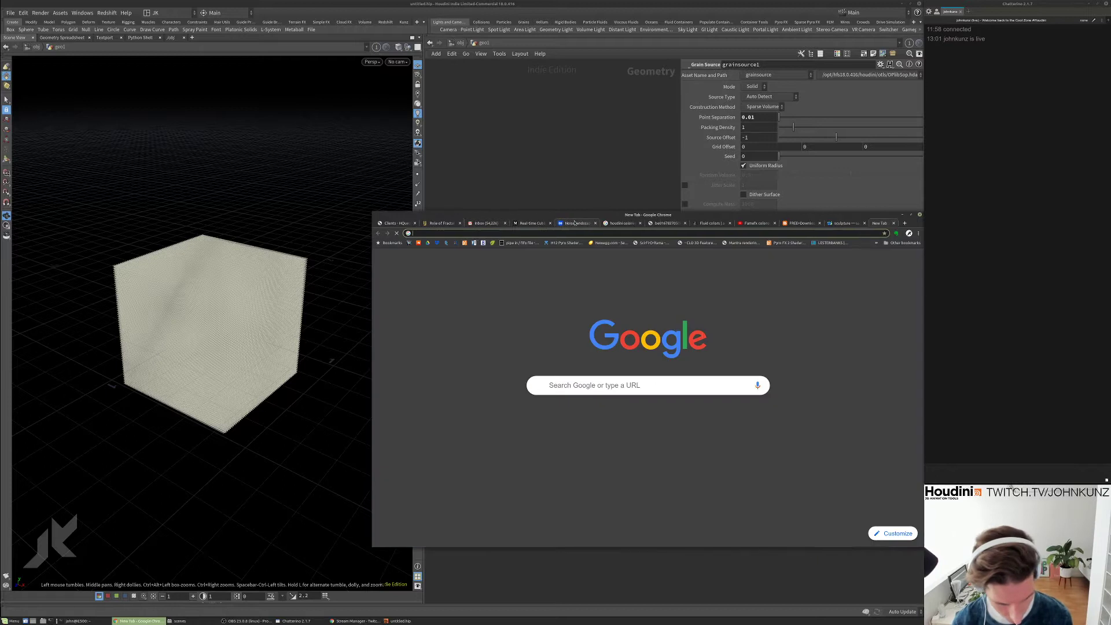
{"action": "type", "text": "cosmetic "}
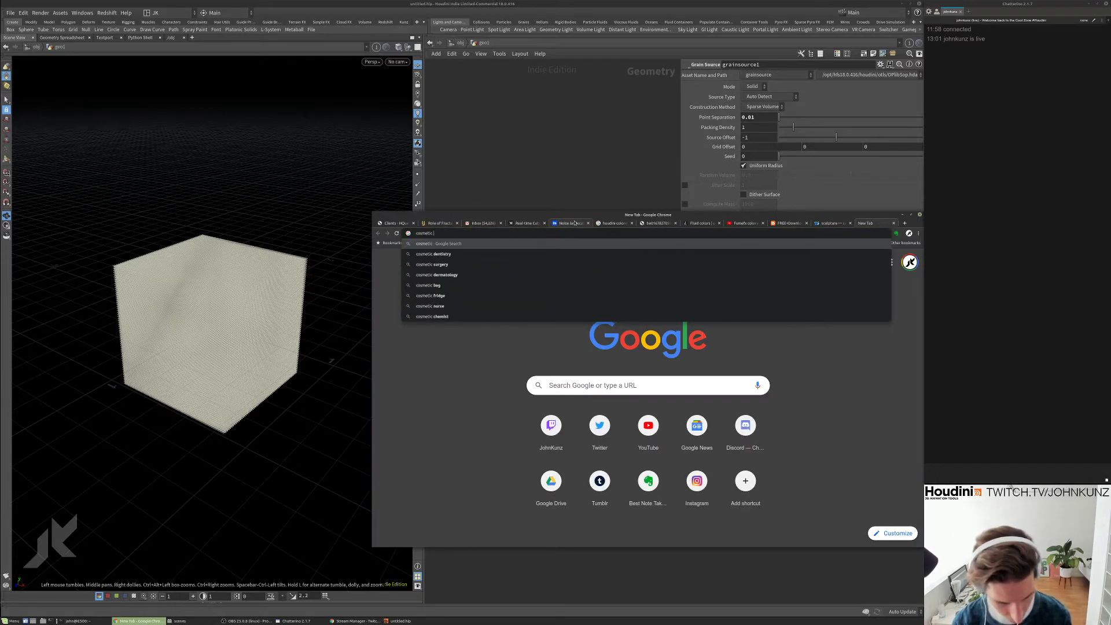
{"action": "type", "text": "phot"}
{"action": "key", "text": "Right"}
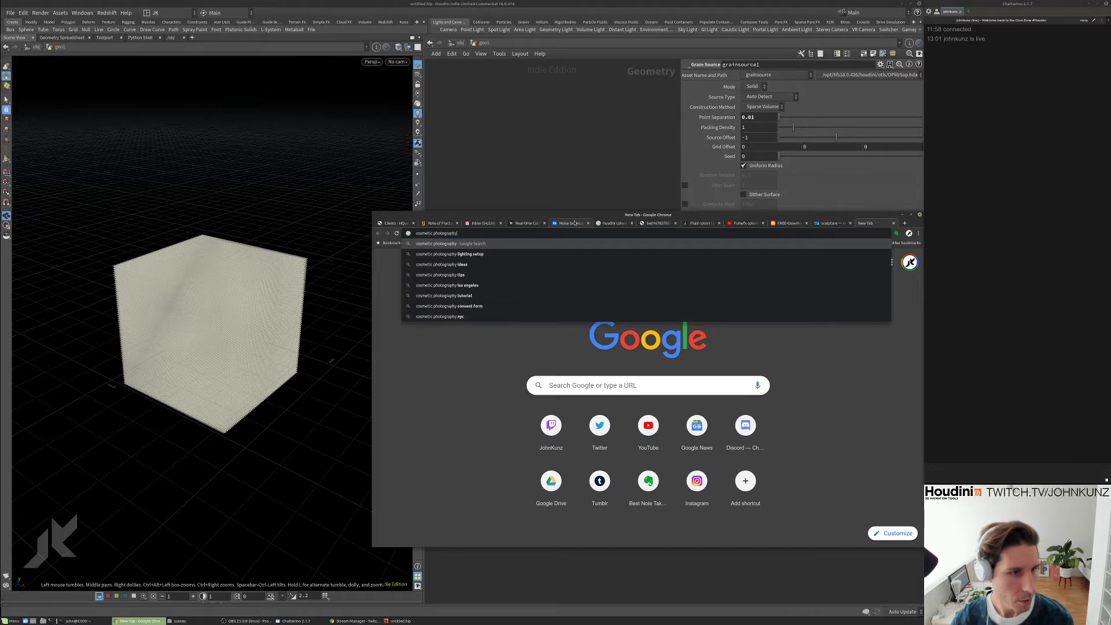
{"action": "type", "text": "stylist"}
{"action": "key", "text": "Return"}
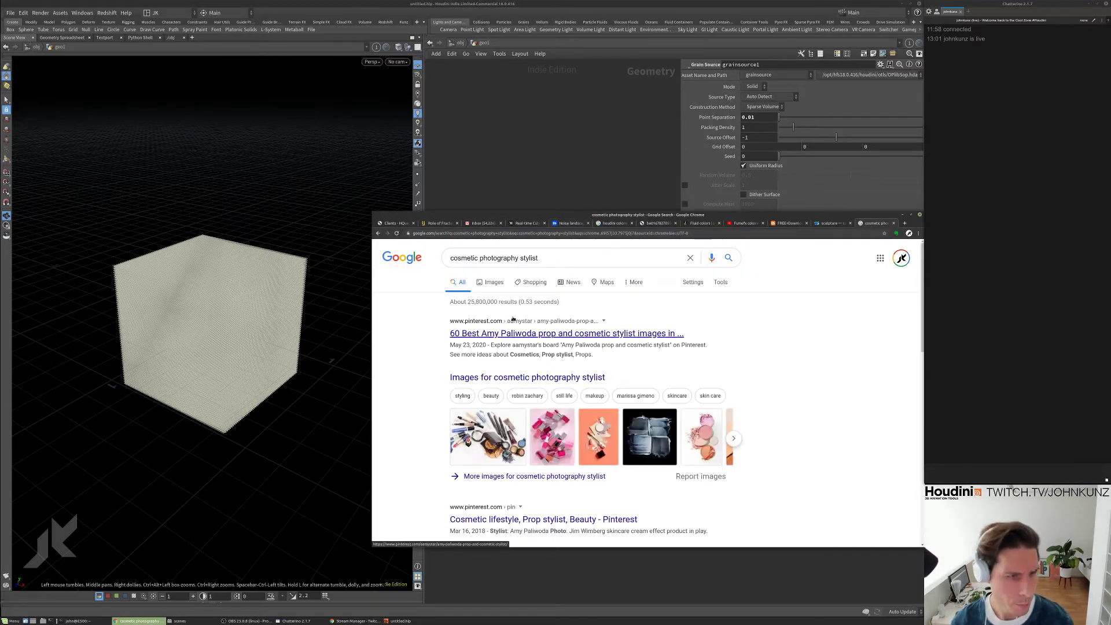
{"action": "left_click", "coordinate": [495, 282]}
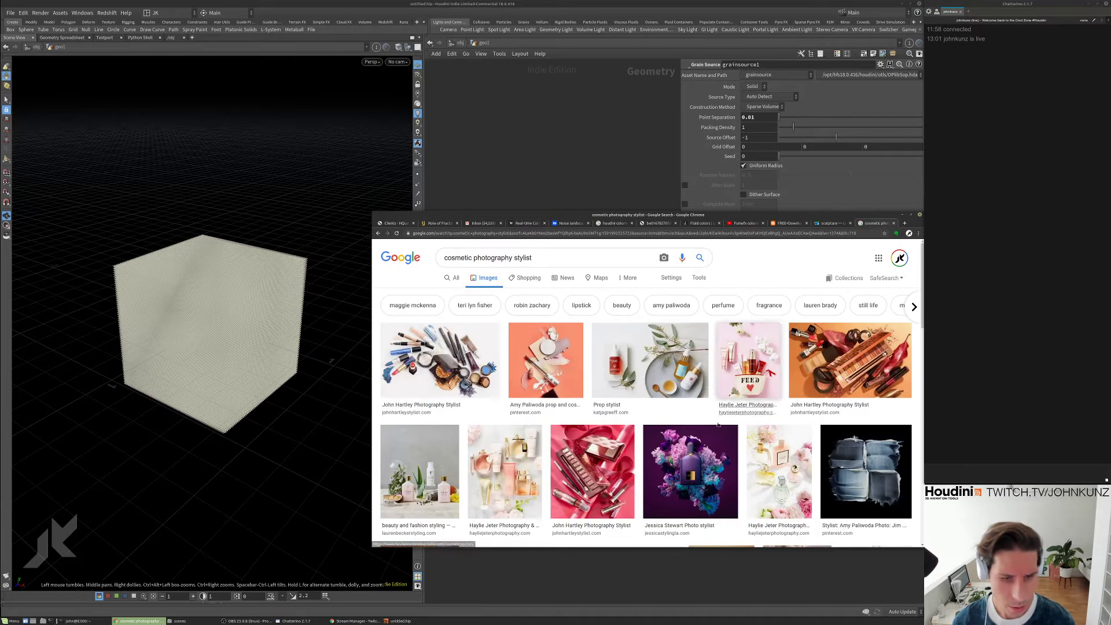
- Preview the teal Plum Reps image and open it full-size in a new tab
{"action": "scroll", "coordinate": [600, 461], "scroll_direction": "down", "scroll_amount": 3}
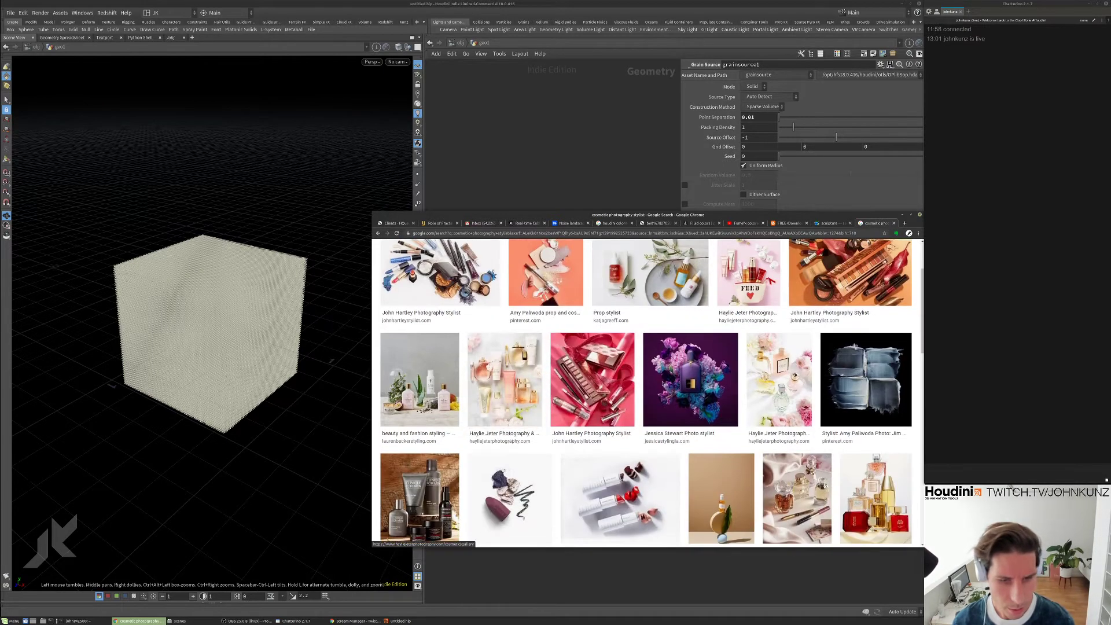
{"action": "scroll", "coordinate": [677, 375], "scroll_direction": "down", "scroll_amount": 9}
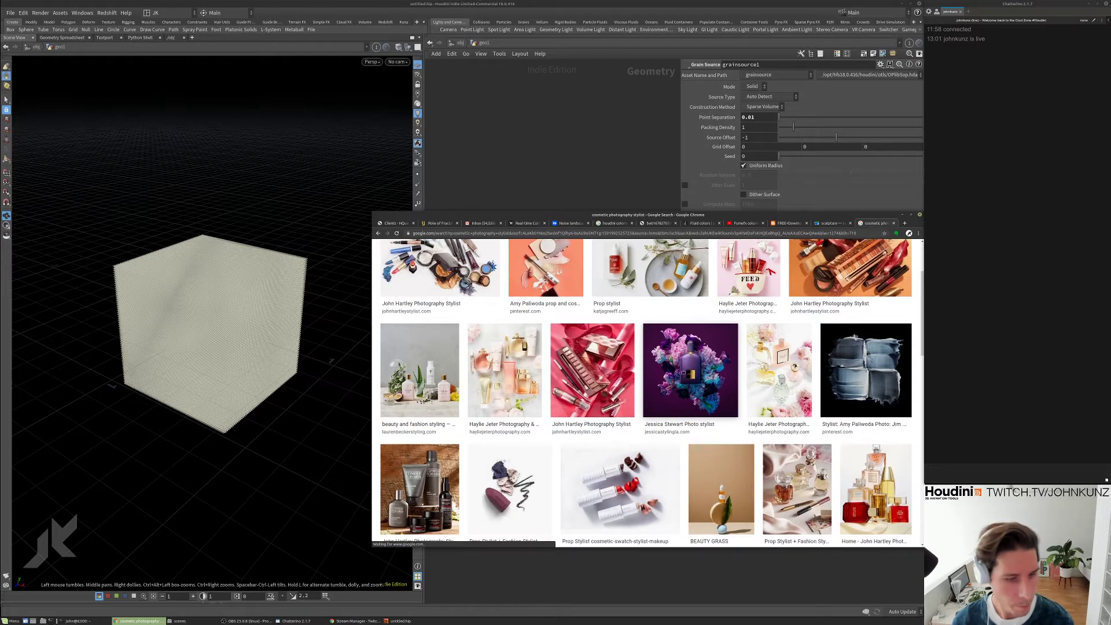
{"action": "scroll", "coordinate": [679, 377], "scroll_direction": "down", "scroll_amount": 4}
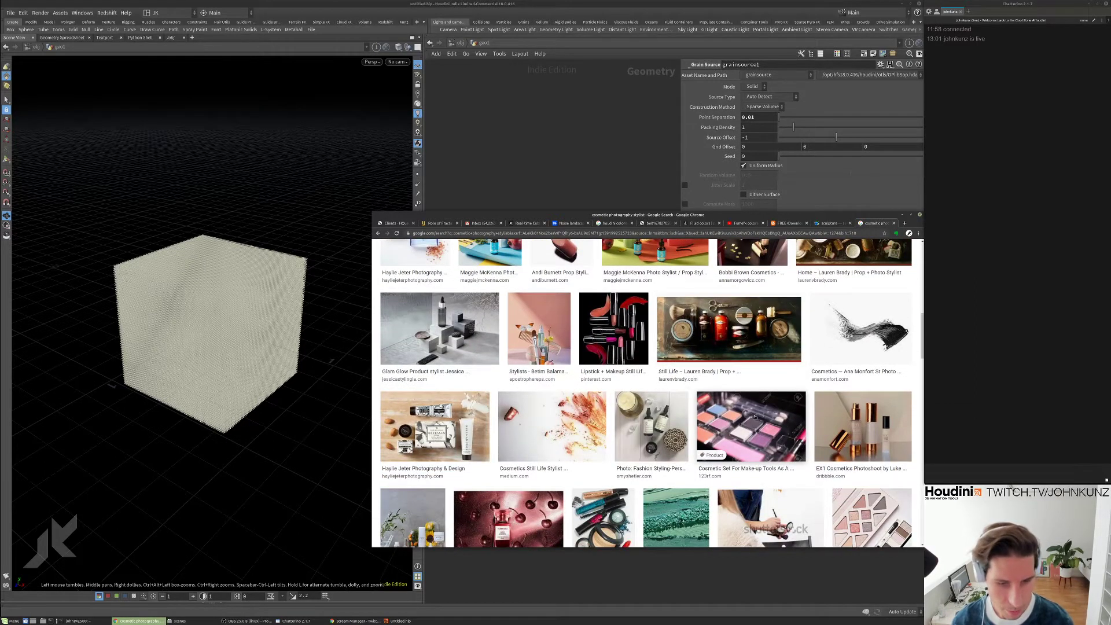
{"action": "scroll", "coordinate": [756, 415], "scroll_direction": "down", "scroll_amount": 2}
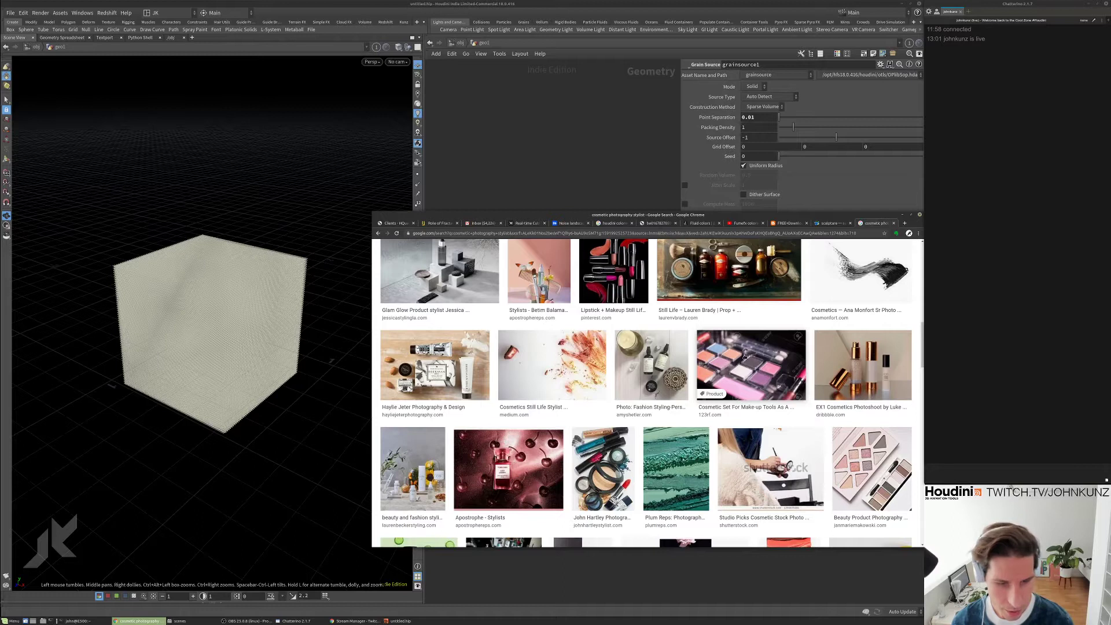
{"action": "left_click", "coordinate": [695, 440]}
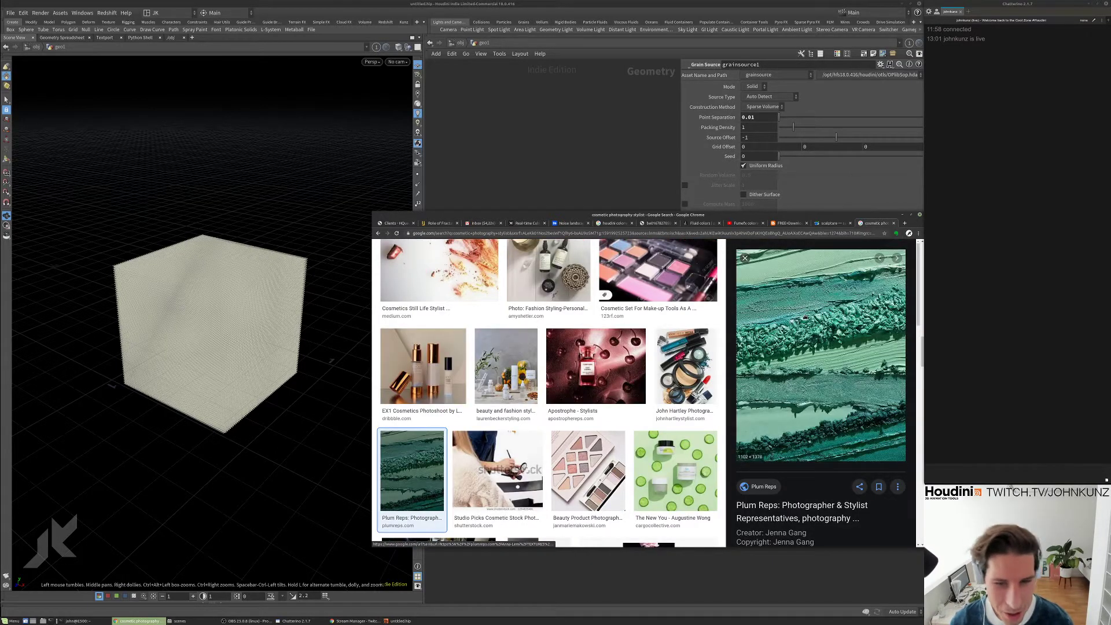
{"action": "scroll", "coordinate": [805, 318], "scroll_direction": "down", "scroll_amount": 2}
{"action": "scroll", "coordinate": [820, 341], "scroll_direction": "up", "scroll_amount": 2}
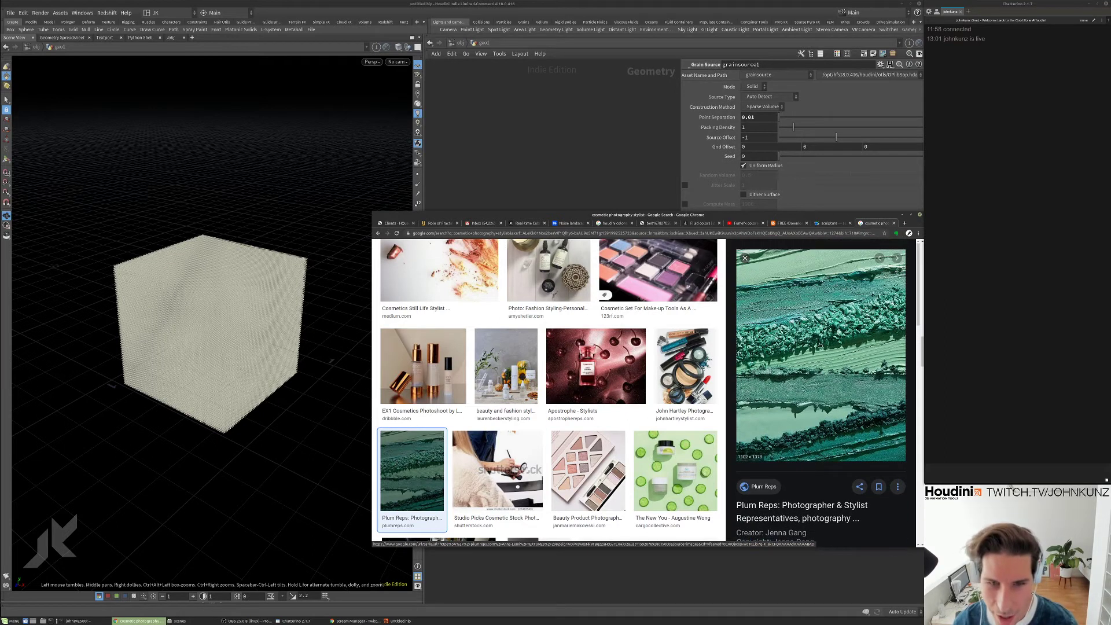
{"action": "right_click", "coordinate": [821, 342]}
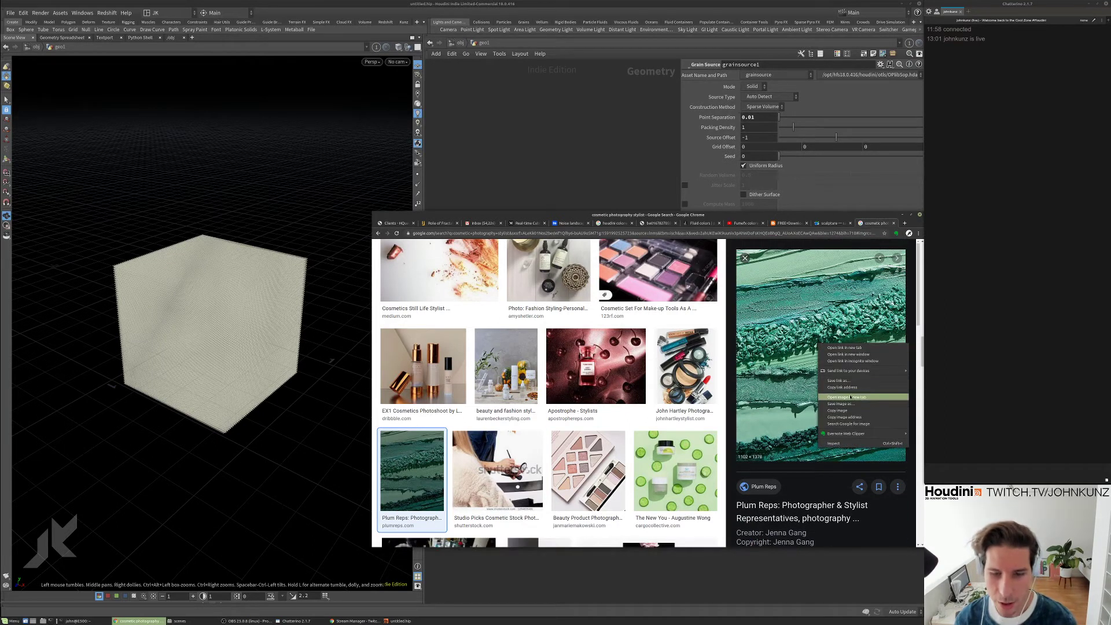
{"action": "left_click", "coordinate": [851, 398]}
{"action": "left_click", "coordinate": [864, 223]}
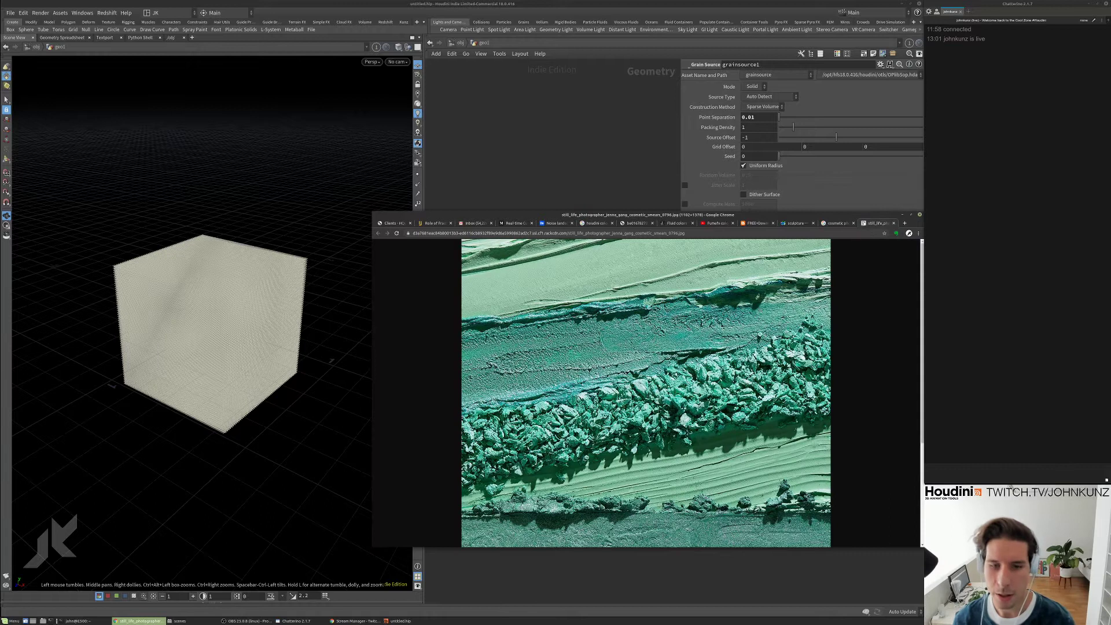
{"action": "scroll", "coordinate": [722, 364], "scroll_direction": "down", "scroll_amount": 3}
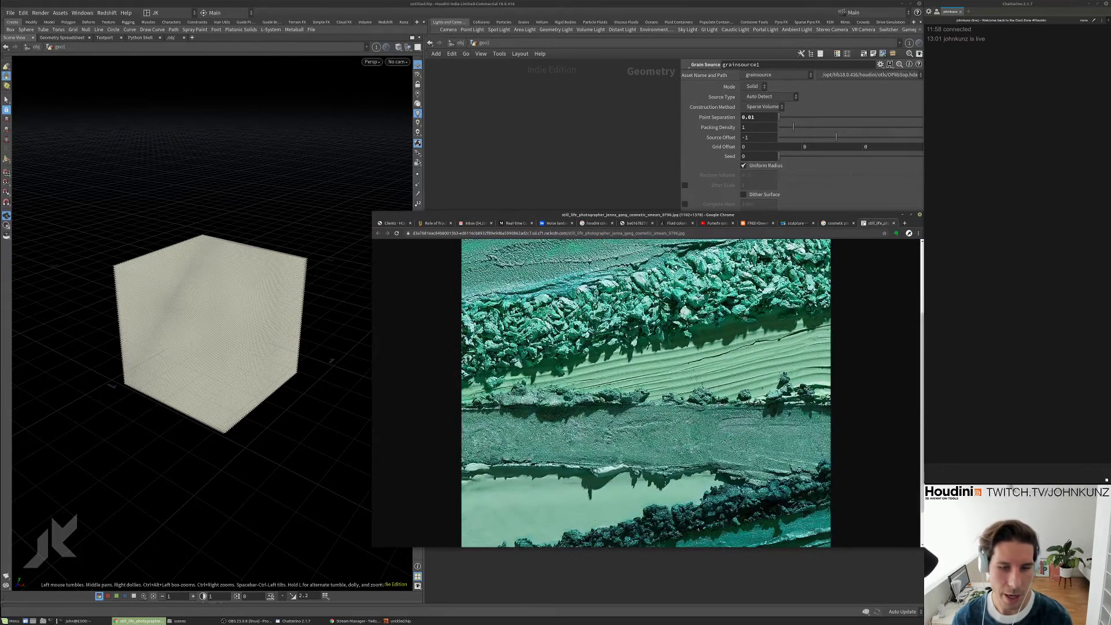
- Back in the results, preview the blue eyeshadow swatch and a related cosmetics image
{"action": "key", "text": "ctrl+shift+Tab"}
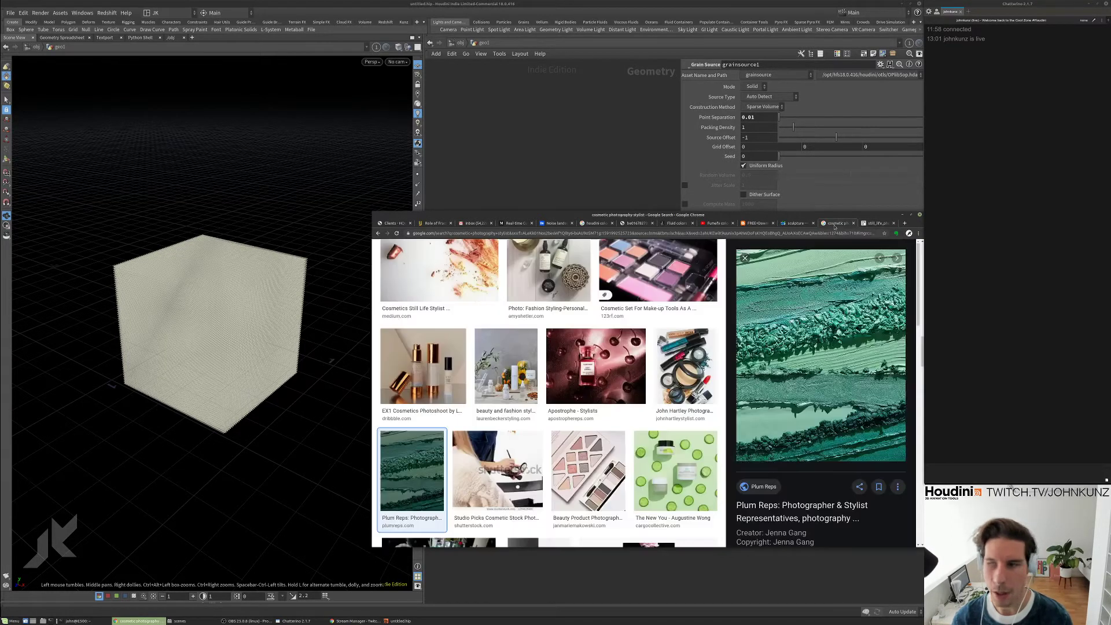
{"action": "scroll", "coordinate": [549, 394], "scroll_direction": "down", "scroll_amount": 4}
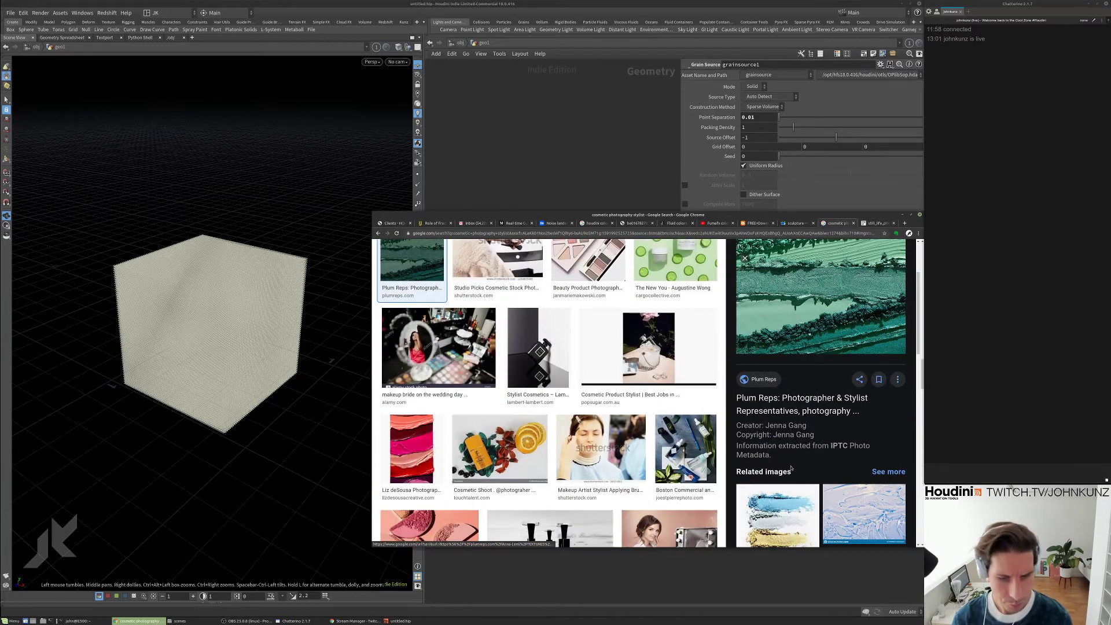
{"action": "left_click", "coordinate": [777, 512]}
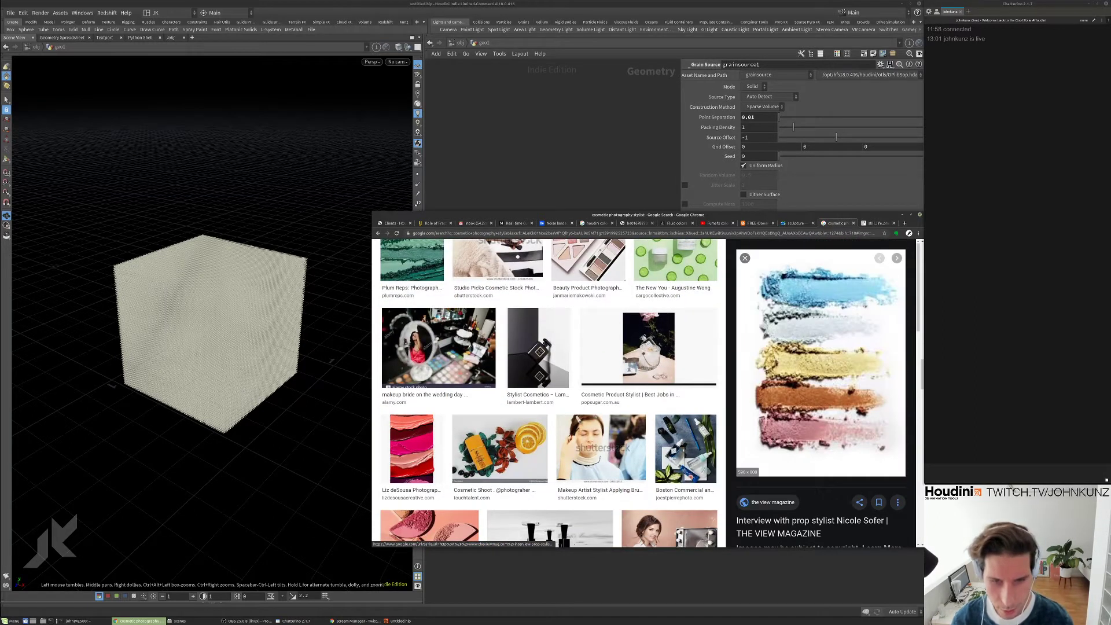
{"action": "scroll", "coordinate": [785, 434], "scroll_direction": "down", "scroll_amount": 5}
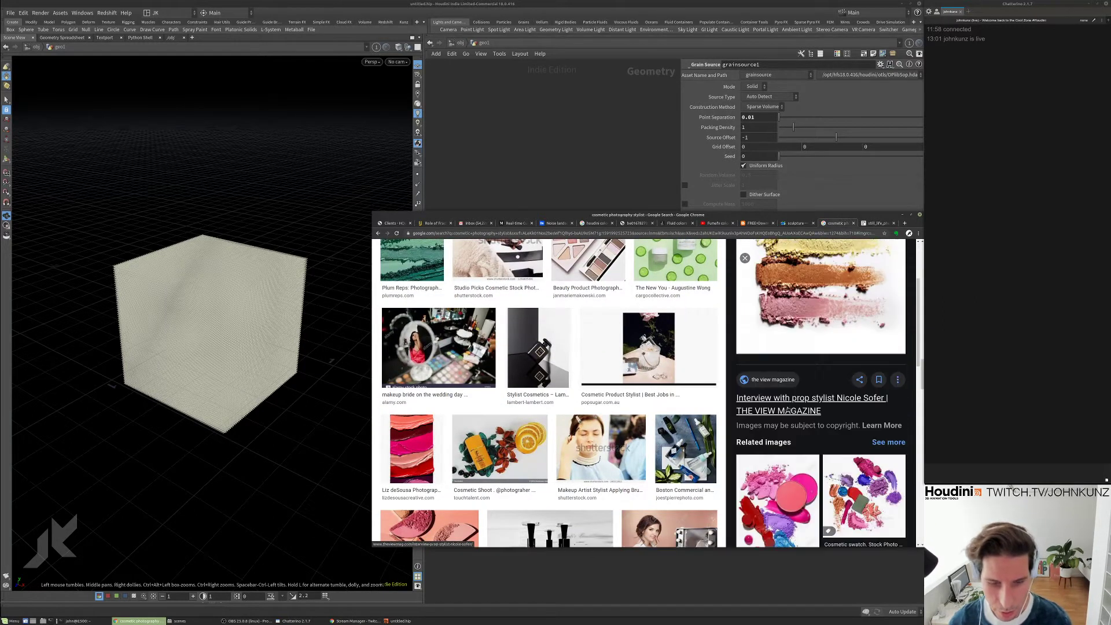
{"action": "left_click", "coordinate": [777, 421]}
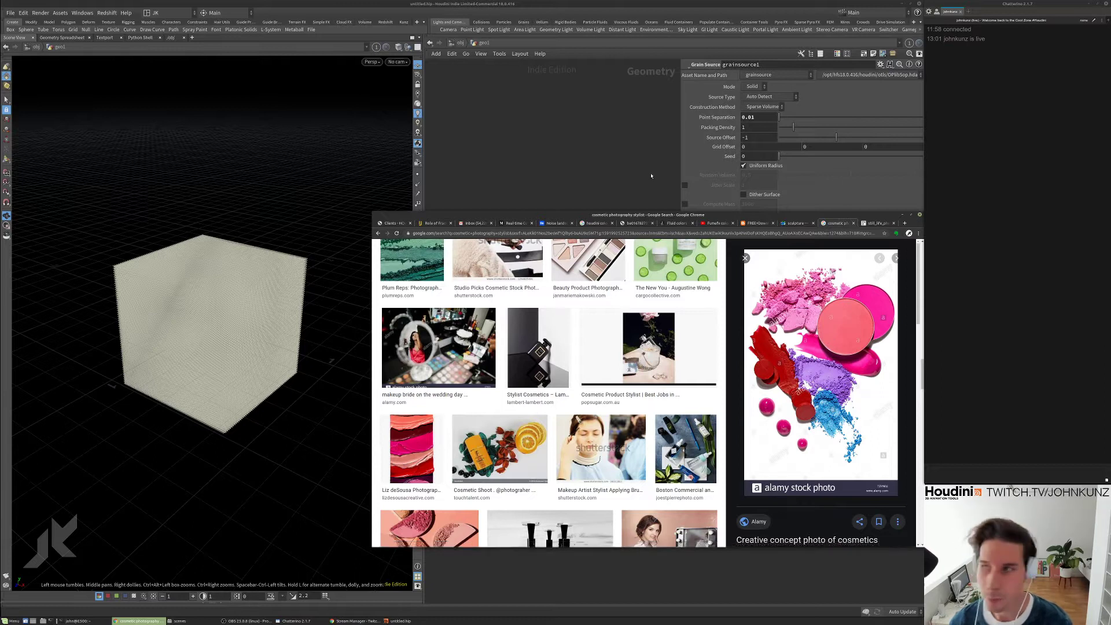
{"action": "key", "text": "alt+Tab"}
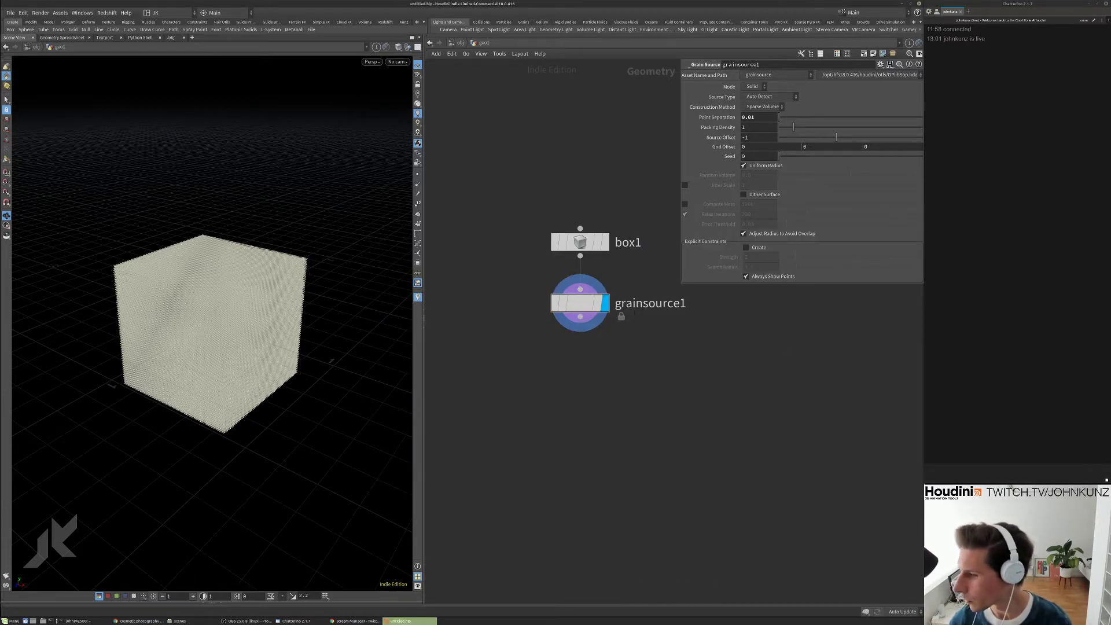
- Switch back to Houdini, orbit around the grain-filled cube, then return to Chrome
{"action": "key", "text": "alt+Tab"}
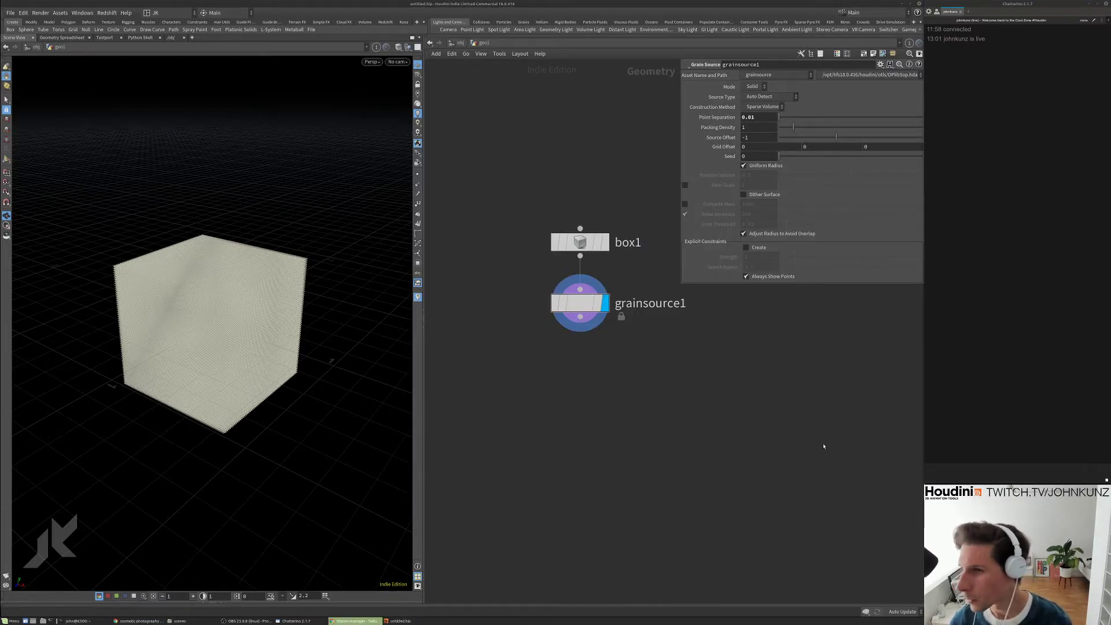
{"action": "key", "text": "alt+Tab"}
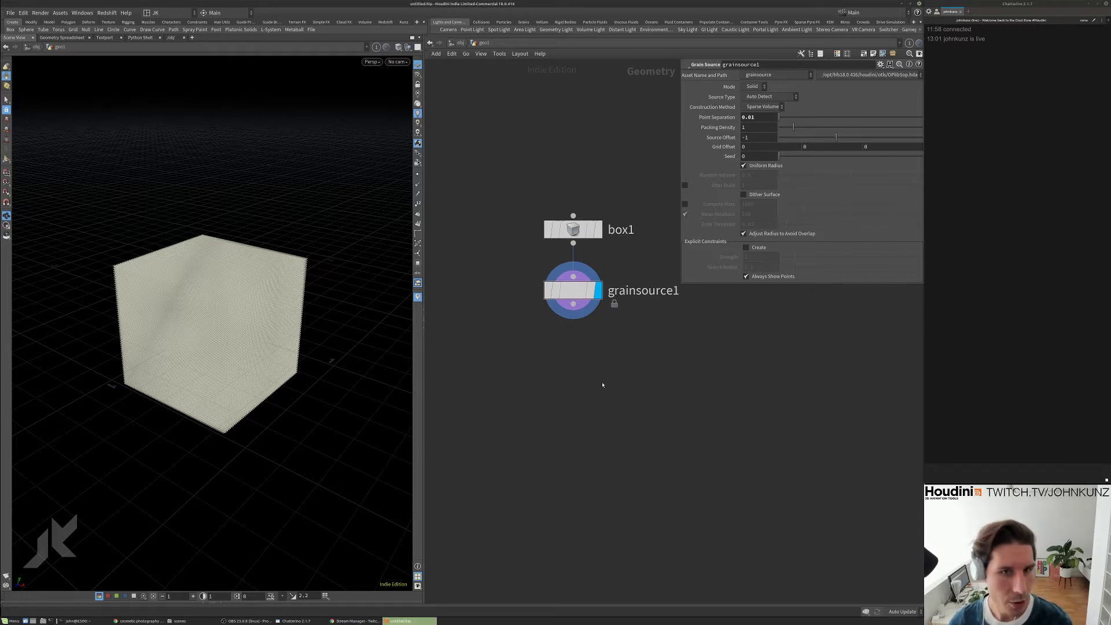
{"action": "left_click_drag", "start_coordinate": [379, 354], "coordinate": [307, 342]}
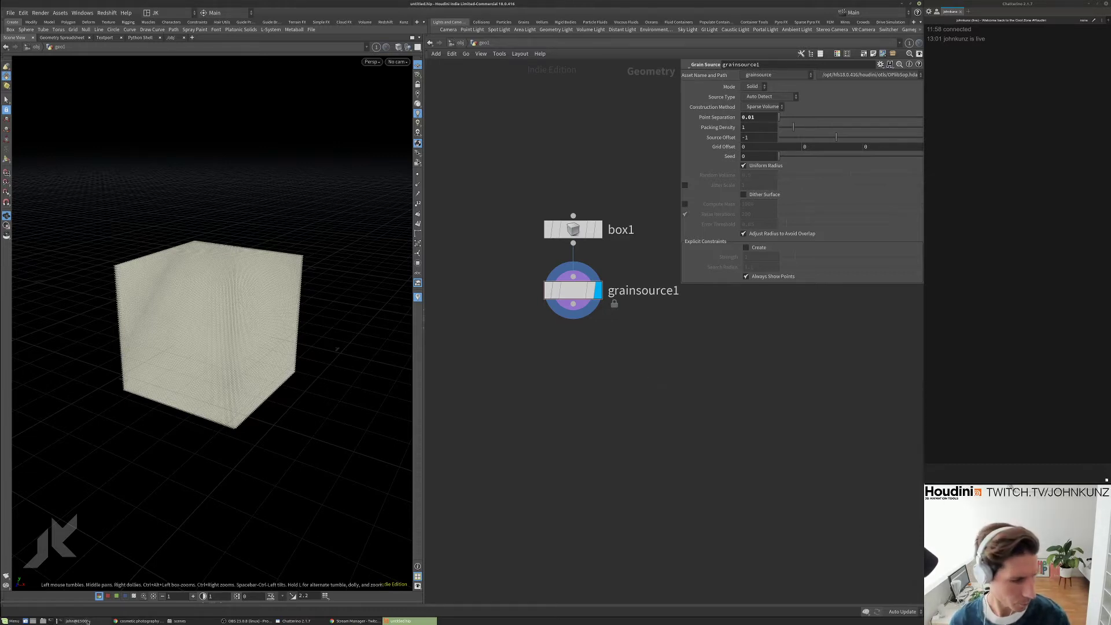
{"action": "left_click", "coordinate": [138, 621]}
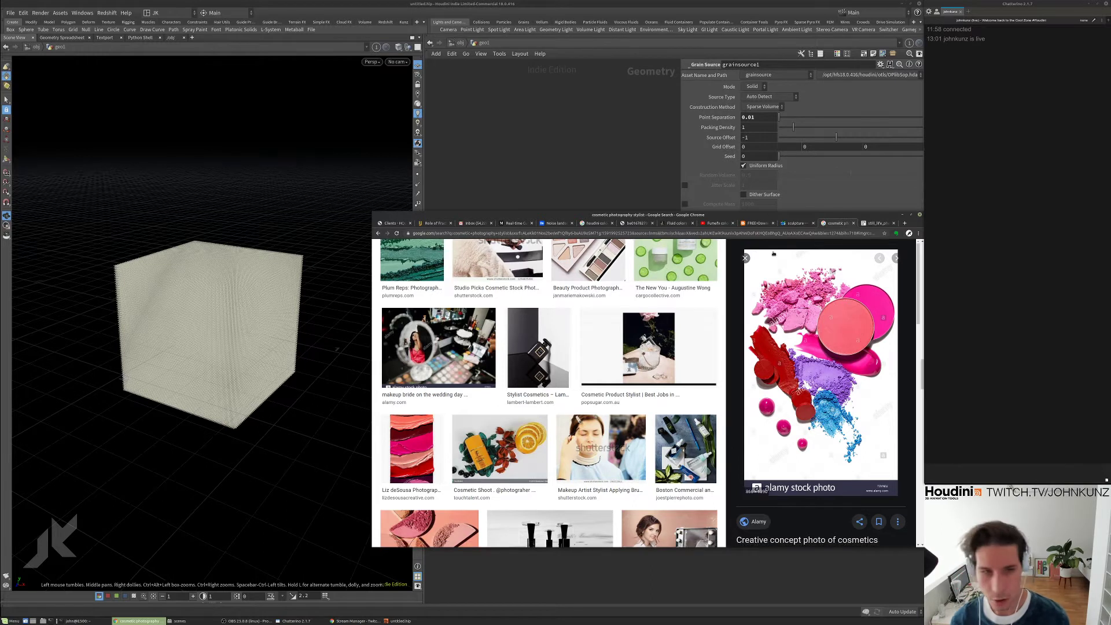
{"action": "key", "text": "ctrl+t"}
- Go to the mrk stock blog and open its VEX Wrangle Cheat Sheet post
{"action": "type", "text": "mrk stock"}
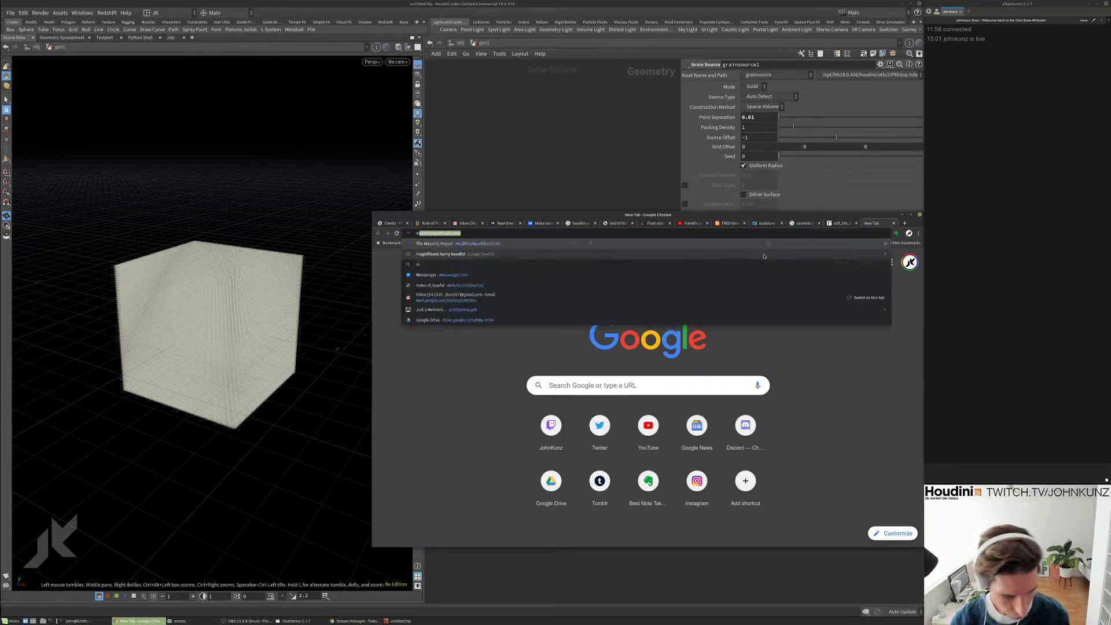
{"action": "key", "text": "Down"}
{"action": "key", "text": "Down"}
{"action": "key", "text": "Down"}
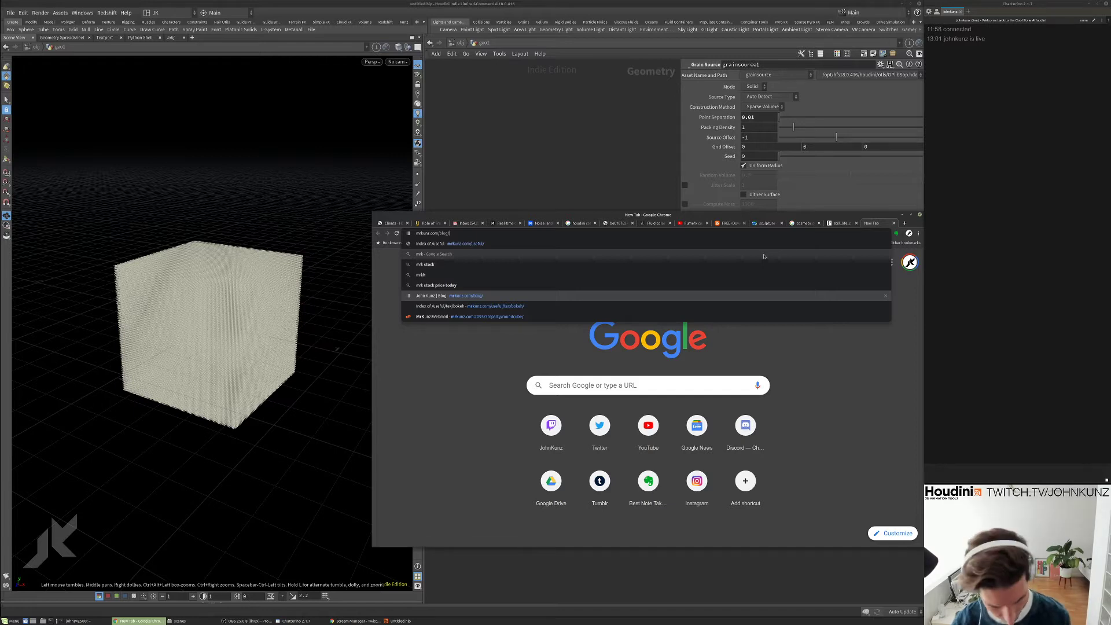
{"action": "key", "text": "Return"}
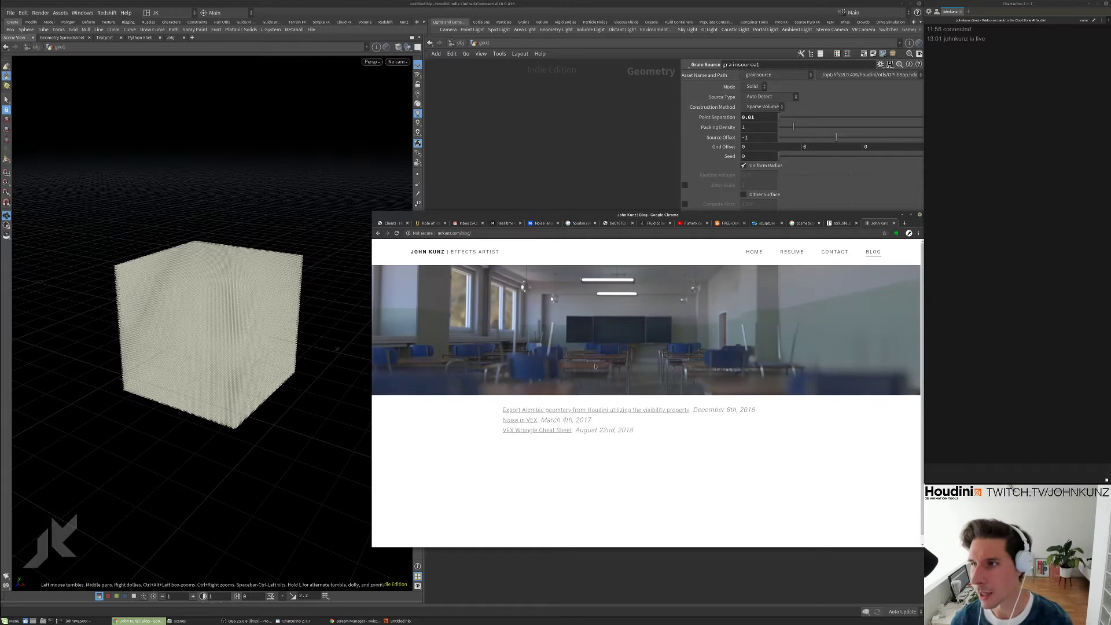
{"action": "left_click", "coordinate": [536, 430]}
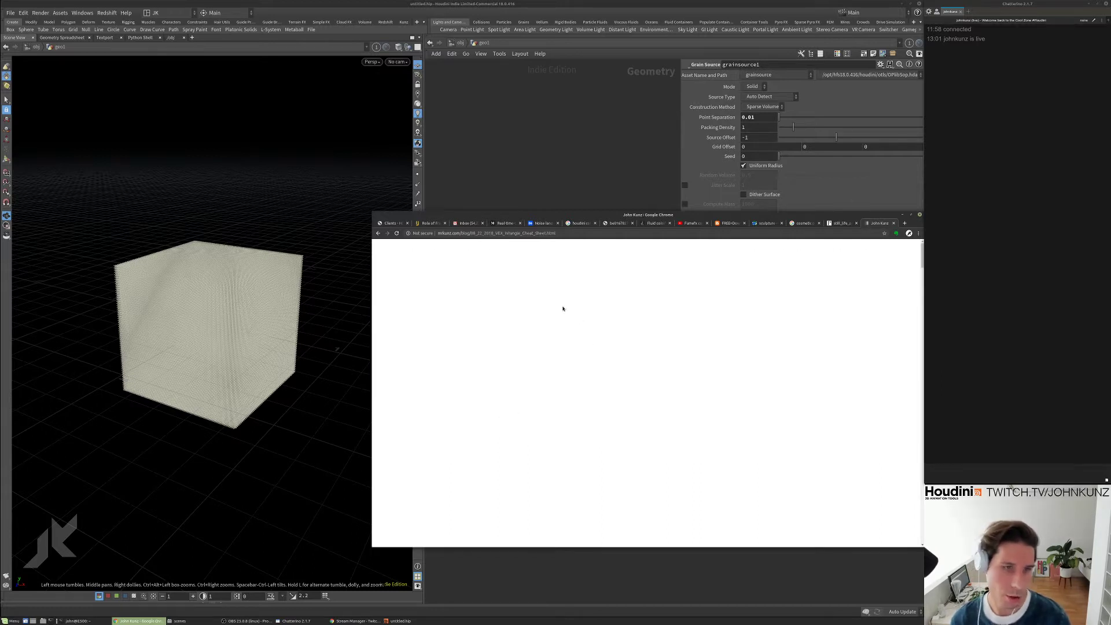
- Make the browser window taller and scroll down to the DOP Grains Attributes section
{"action": "left_click_drag", "start_coordinate": [582, 210], "coordinate": [582, 110]}
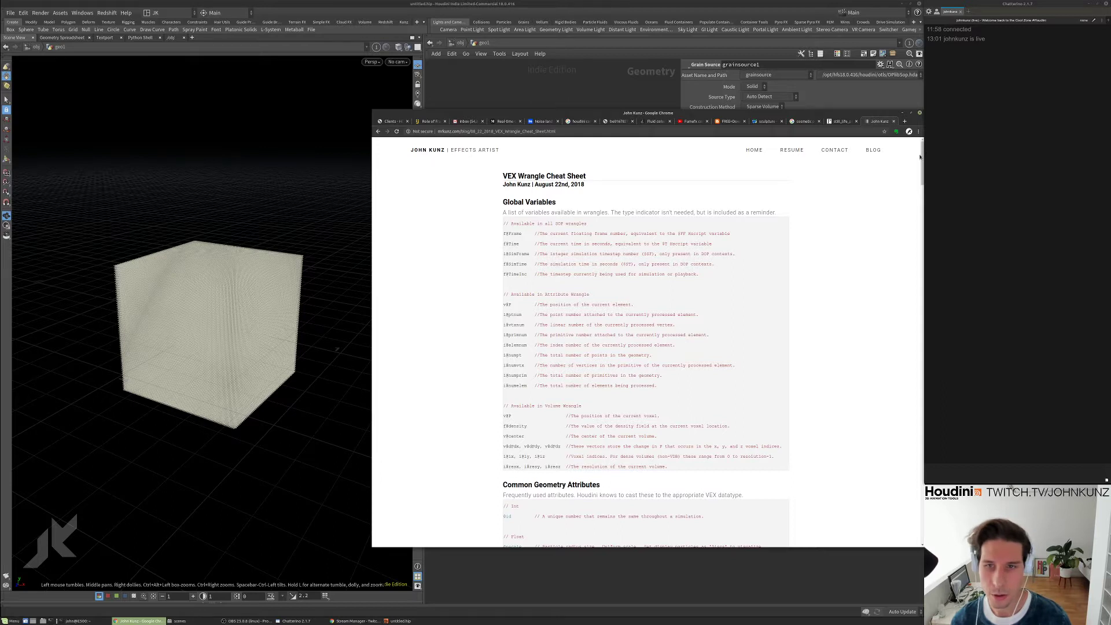
{"action": "left_click_drag", "start_coordinate": [921, 170], "coordinate": [906, 304]}
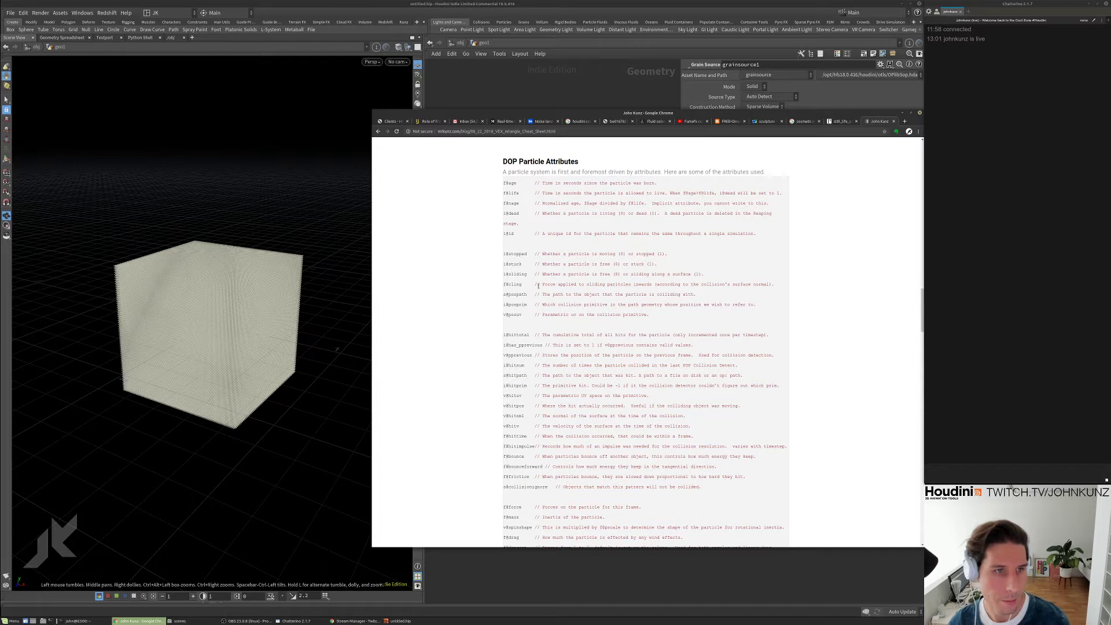
{"action": "scroll", "coordinate": [538, 286], "scroll_direction": "down", "scroll_amount": 12}
{"action": "scroll", "coordinate": [538, 295], "scroll_direction": "up", "scroll_amount": 1}
{"action": "scroll", "coordinate": [539, 306], "scroll_direction": "down", "scroll_amount": 2}
{"action": "scroll", "coordinate": [533, 336], "scroll_direction": "down", "scroll_amount": 1}
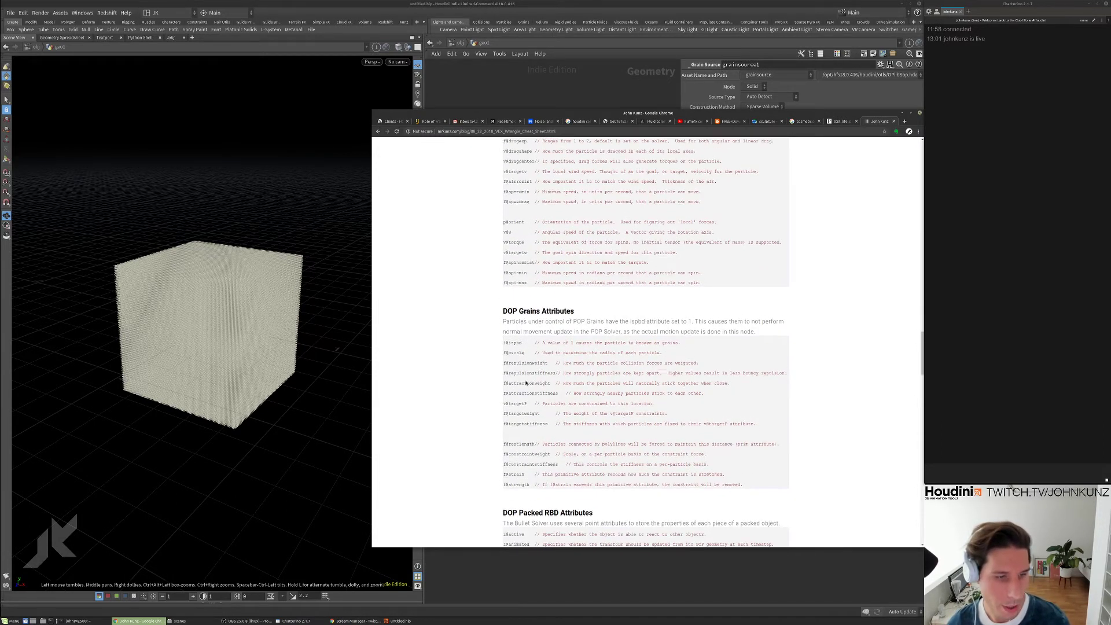
- Review the DOP Grains attributes on the cheat sheet: repulsionstiffness, attractionstiffness and targetstiffness
{"action": "left_click_drag", "start_coordinate": [776, 464], "coordinate": [486, 315]}
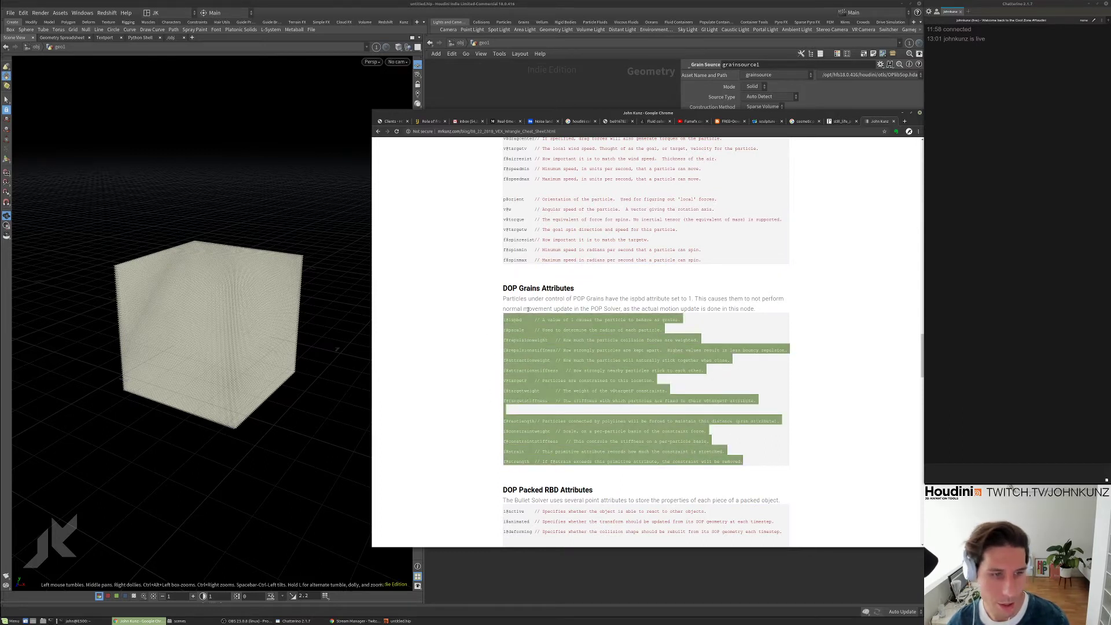
{"action": "scroll", "coordinate": [532, 349], "scroll_direction": "down", "scroll_amount": 1}
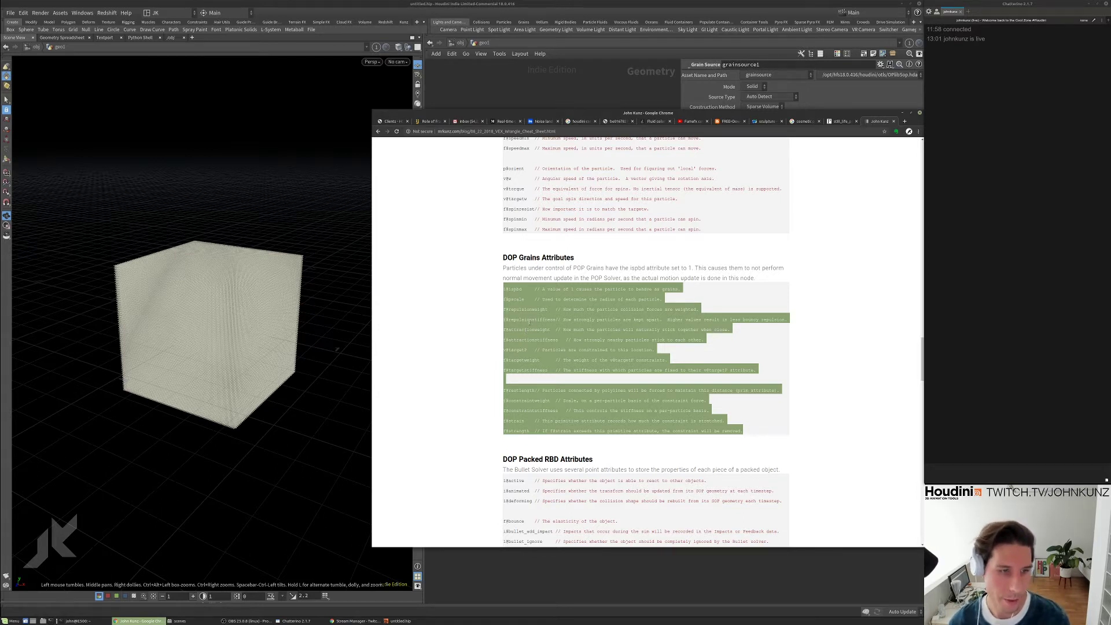
{"action": "double_click", "coordinate": [531, 319]}
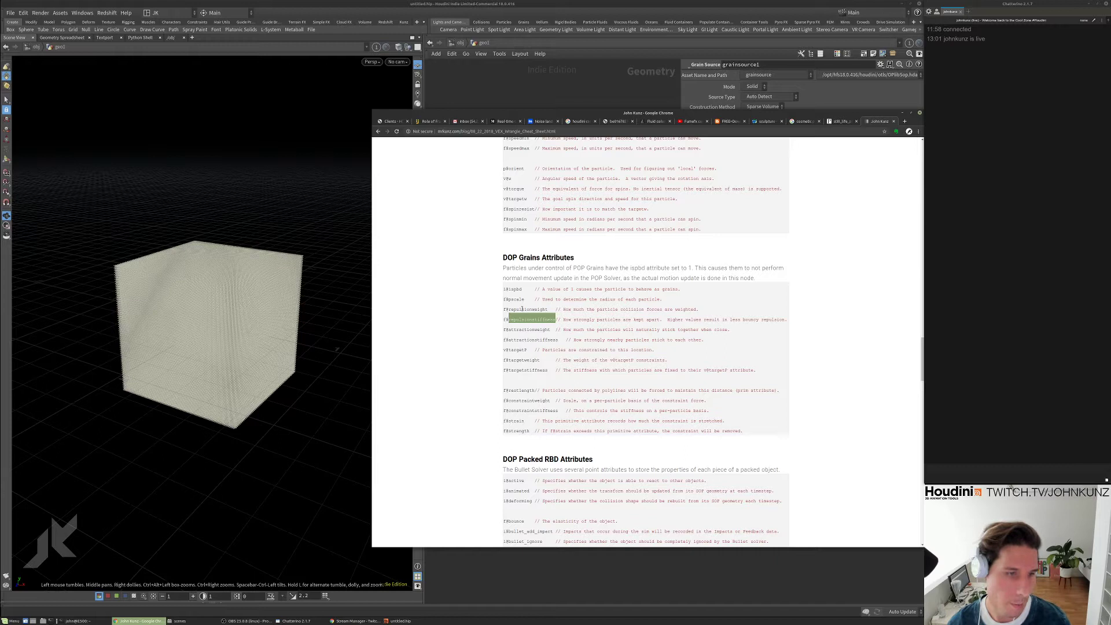
{"action": "double_click", "coordinate": [529, 340]}
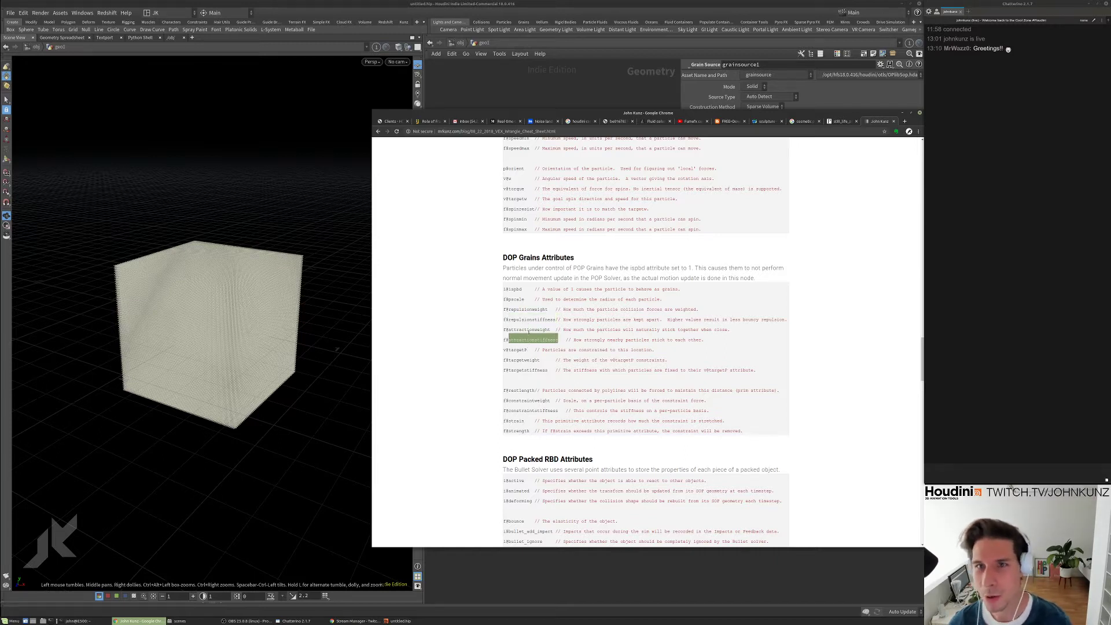
{"action": "double_click", "coordinate": [528, 371]}
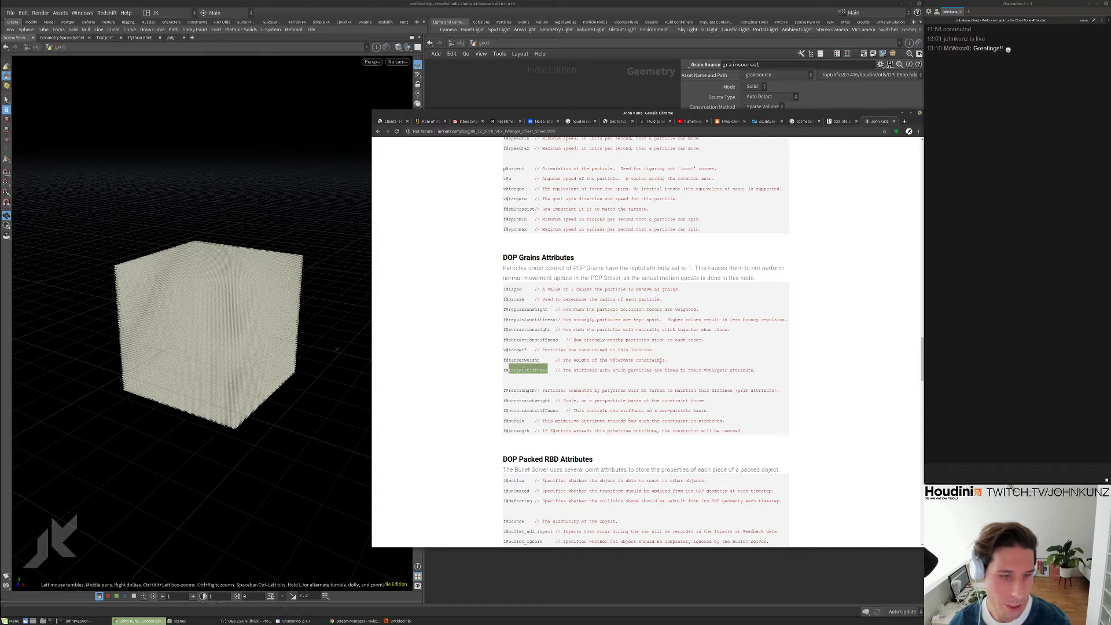
{"action": "double_click", "coordinate": [540, 340]}
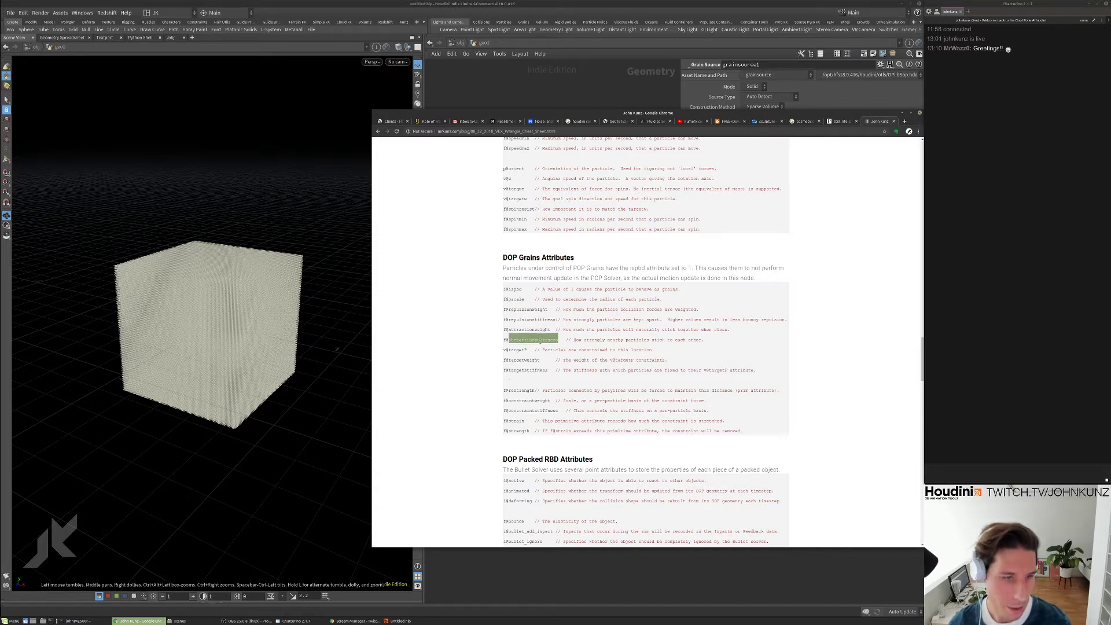
- Select the full f@attractionstiffness line with its comment, then go back to Houdini
{"action": "left_click_drag", "start_coordinate": [585, 342], "coordinate": [704, 341]}
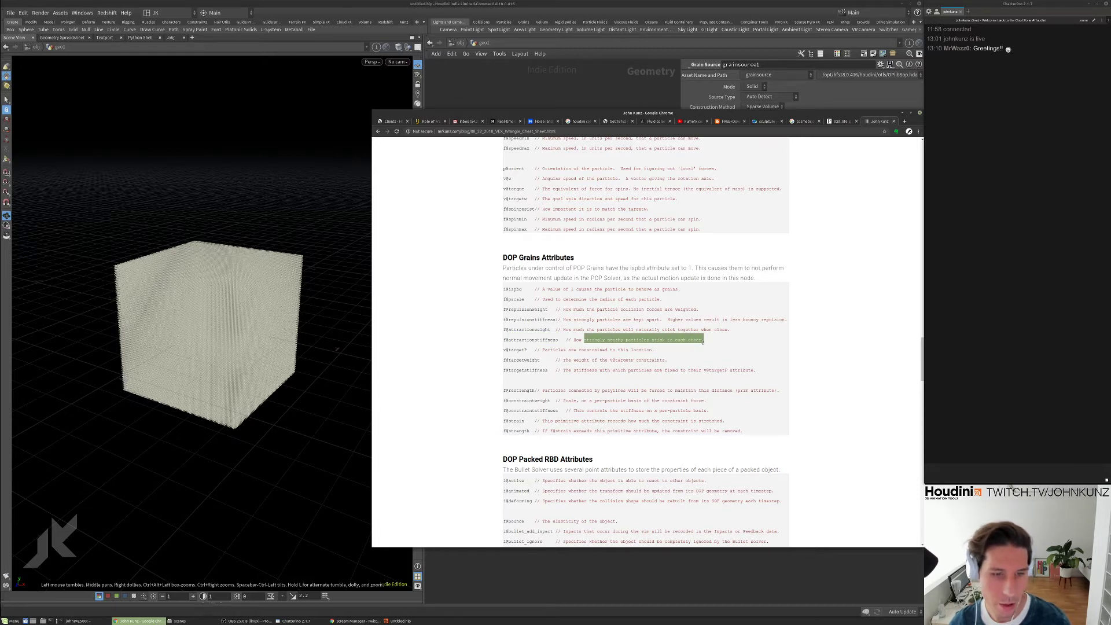
{"action": "double_click", "coordinate": [528, 341]}
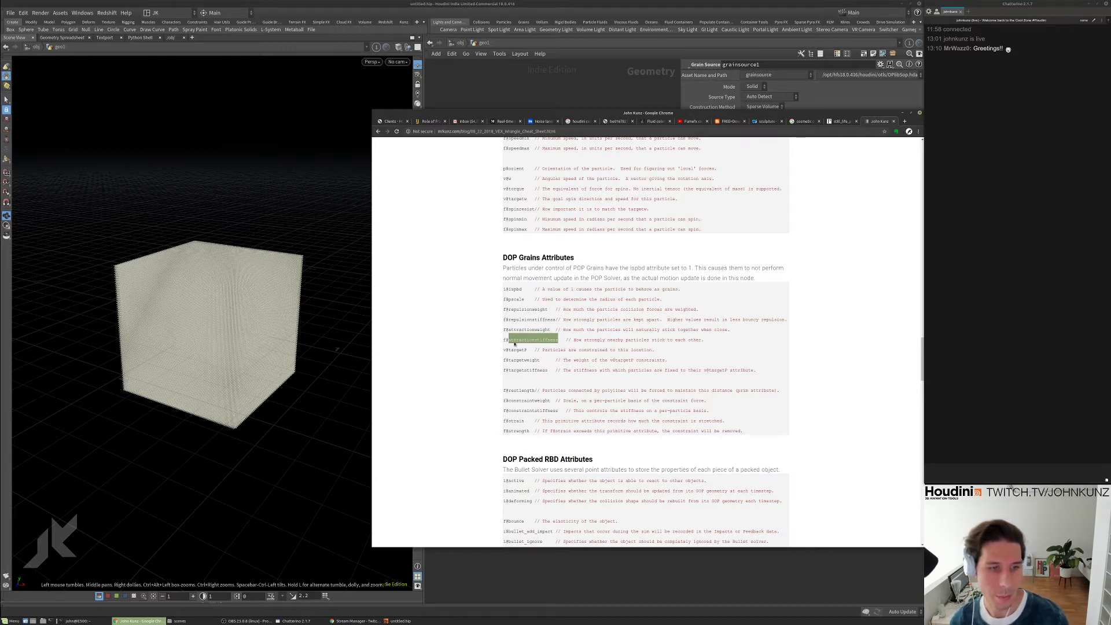
{"action": "triple_click", "coordinate": [551, 340]}
{"action": "key", "text": "ctrl+c"}
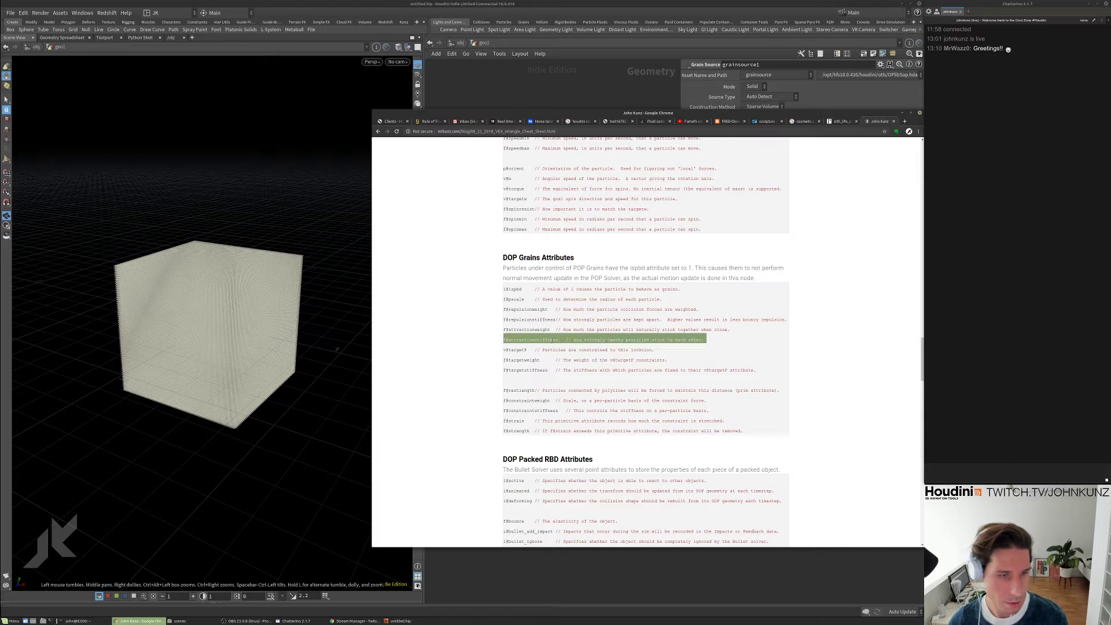
{"action": "left_click", "coordinate": [535, 95]}
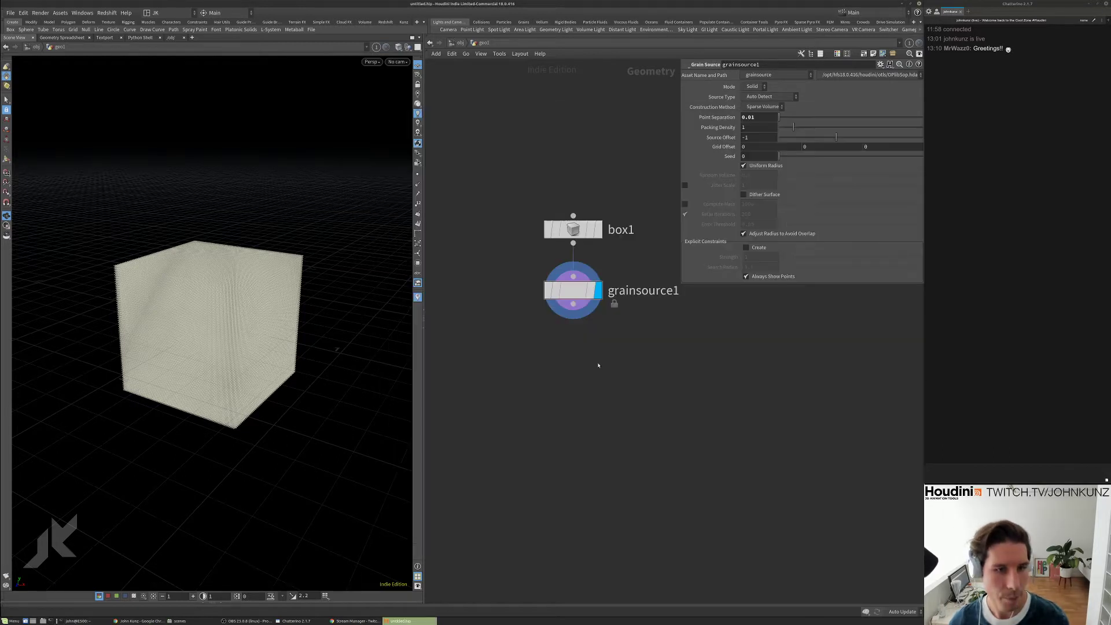
- Add an Attribute Wrangle wired under grainsource1 and make it the displayed node
{"action": "key", "text": "Tab"}
{"action": "type", "text": "wr"}
{"action": "left_click", "coordinate": [686, 262]}
{"action": "left_click", "coordinate": [678, 332]}
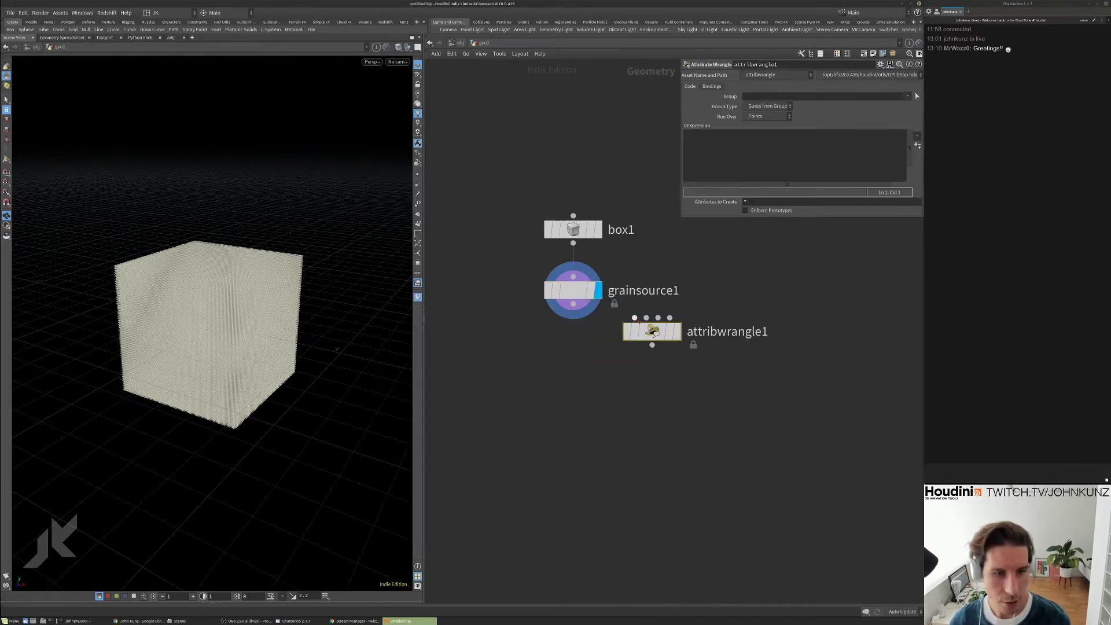
{"action": "left_click_drag", "start_coordinate": [682, 333], "coordinate": [688, 359]}
- Paste the attractionstiffness line into the wrangle and set it '= 0;'
{"action": "middle_click", "coordinate": [767, 155]}
{"action": "left_click", "coordinate": [753, 133]}
{"action": "type", "text": "= 0;  // How strongly nearby particles stick to ea"}
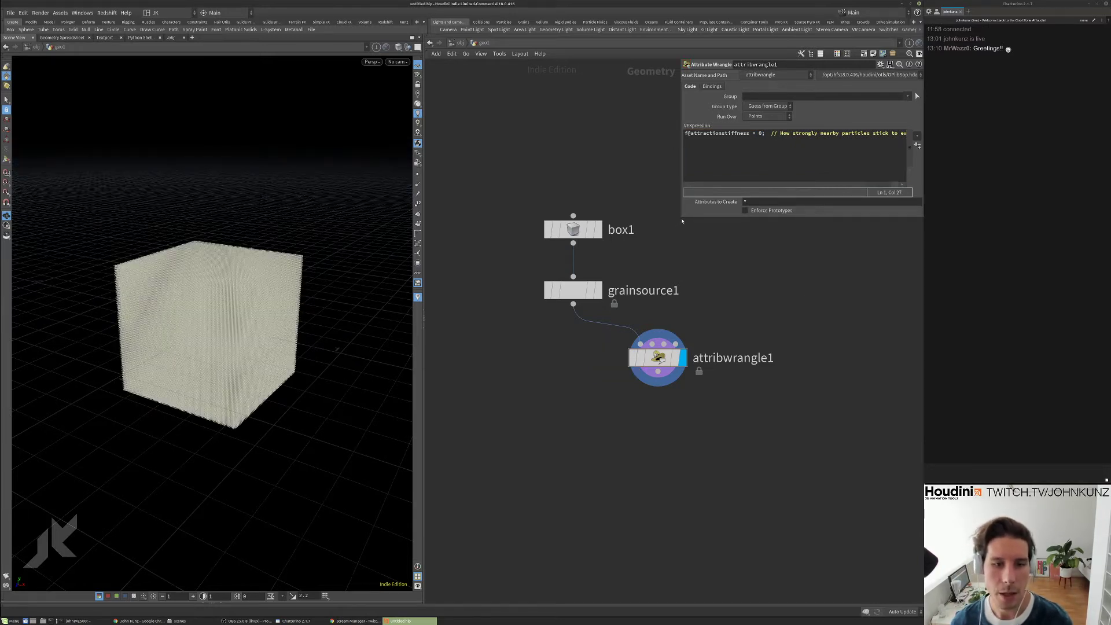
{"action": "left_click_drag", "start_coordinate": [681, 218], "coordinate": [598, 207]}
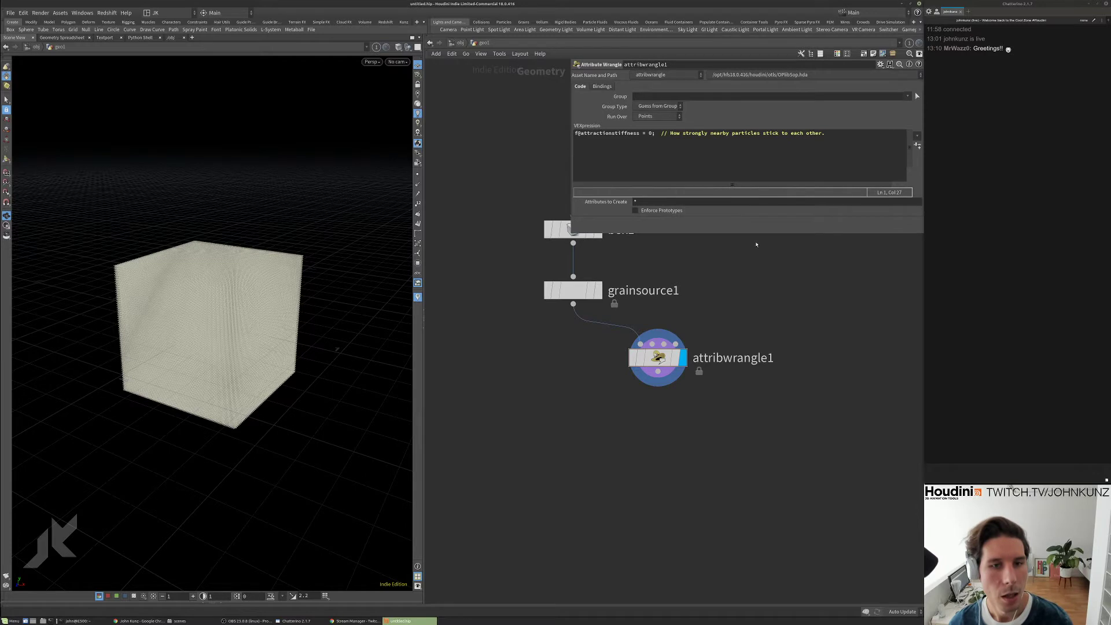
{"action": "left_click", "coordinate": [366, 620]}
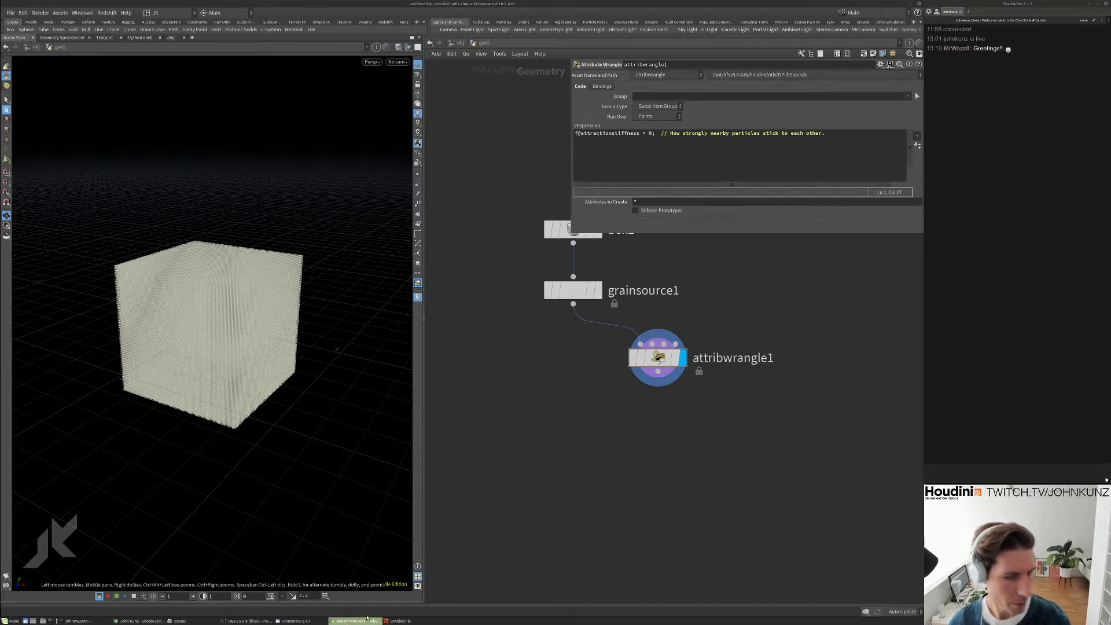
- Copy the f@attractionweight line from the cheat sheet onto a second wrangle line
{"action": "key", "text": "alt+Tab"}
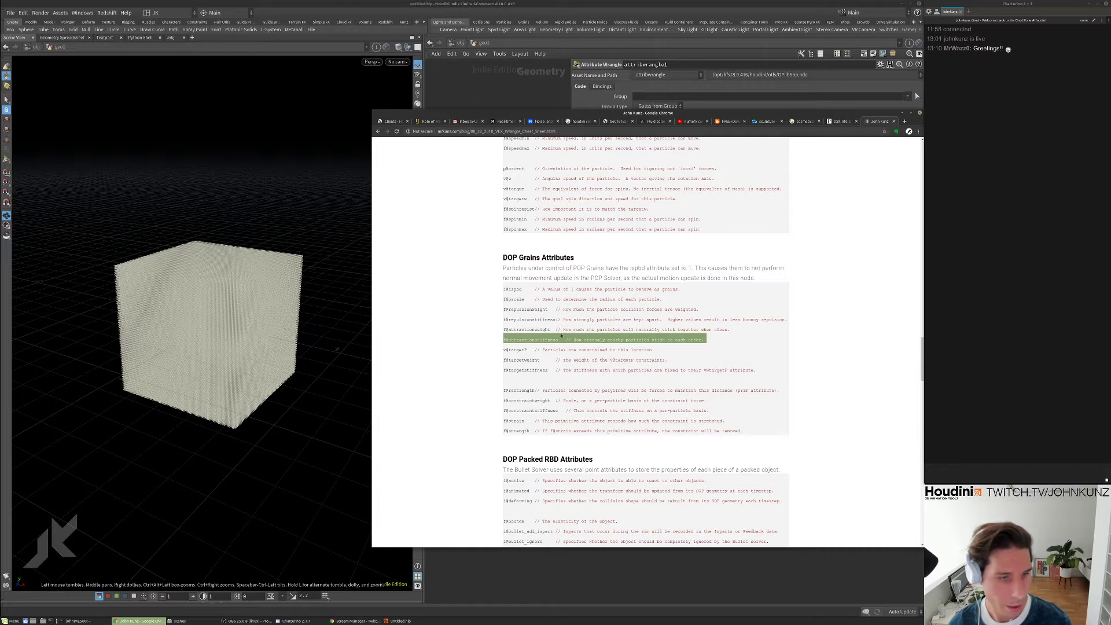
{"action": "left_click_drag", "start_coordinate": [732, 330], "coordinate": [496, 330]}
{"action": "key", "text": "ctrl+c"}
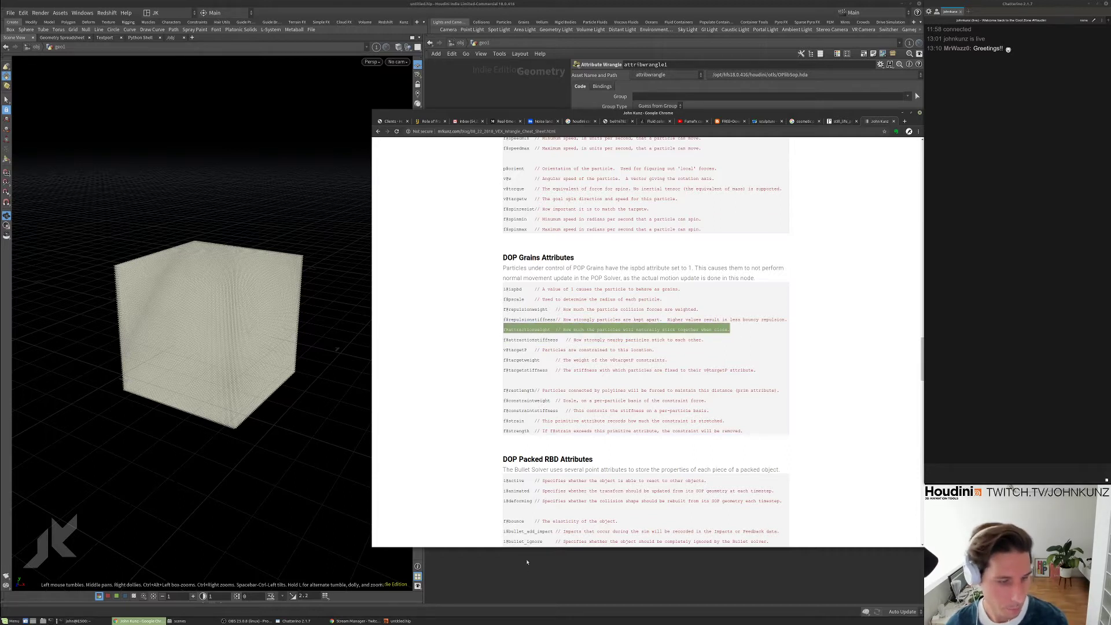
{"action": "left_click", "coordinate": [527, 562]}
{"action": "left_click", "coordinate": [896, 143]}
{"action": "key", "text": "Return"}
{"action": "key", "text": "ctrl+v"}
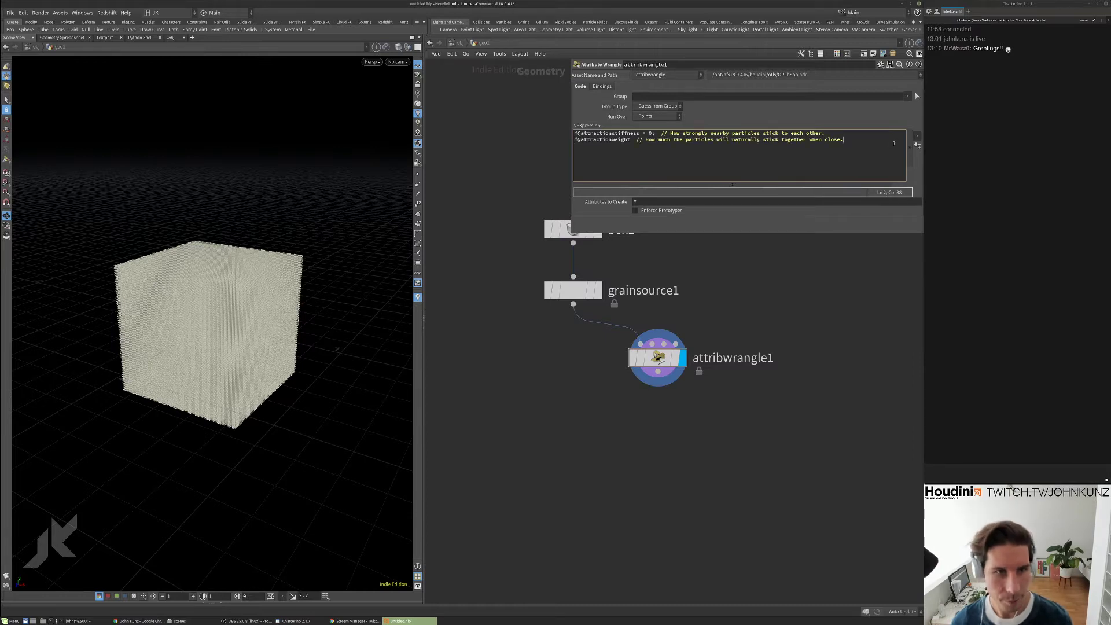
- Set f@attractionweight to 0 and place attribwrangle1 directly under grainsource1, re-centring the network
{"action": "type", "text": "= "}
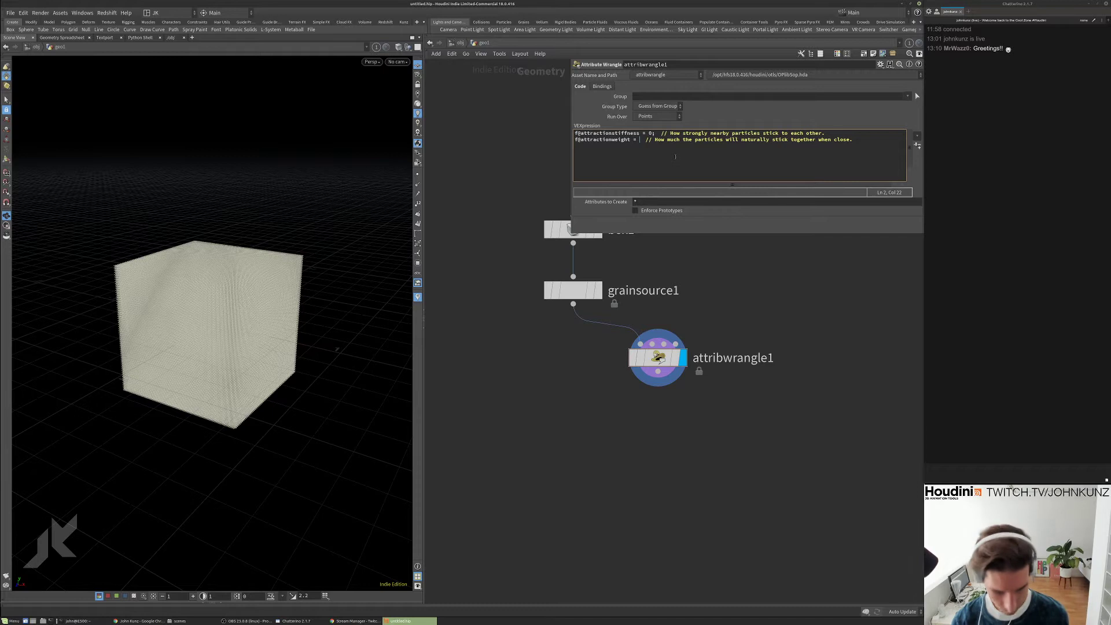
{"action": "type", "text": "0;"}
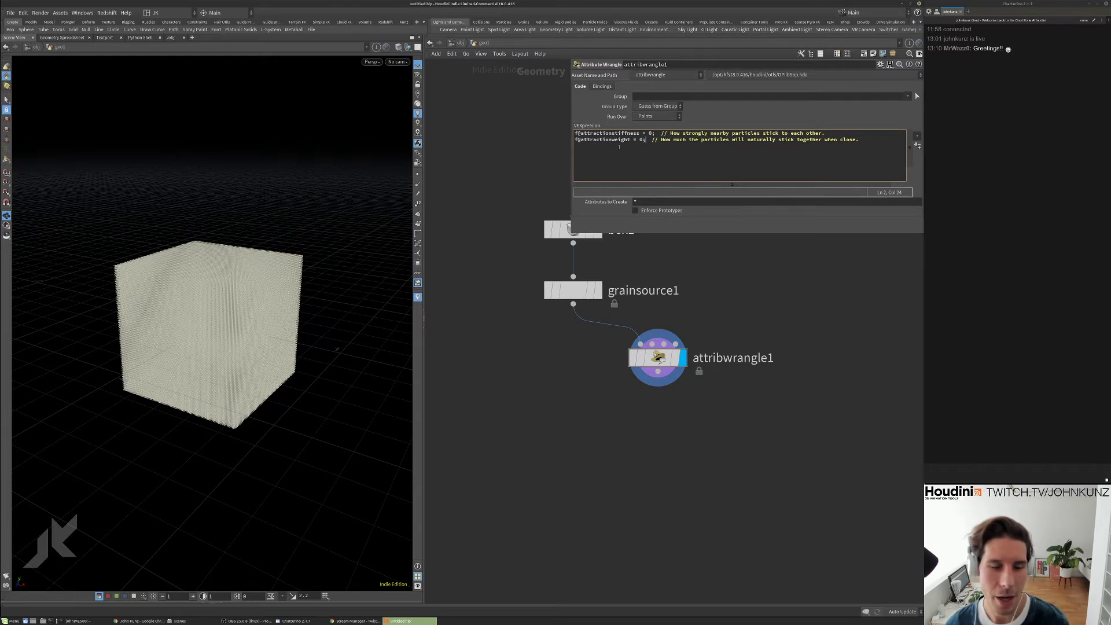
{"action": "left_click_drag", "start_coordinate": [661, 359], "coordinate": [576, 351]}
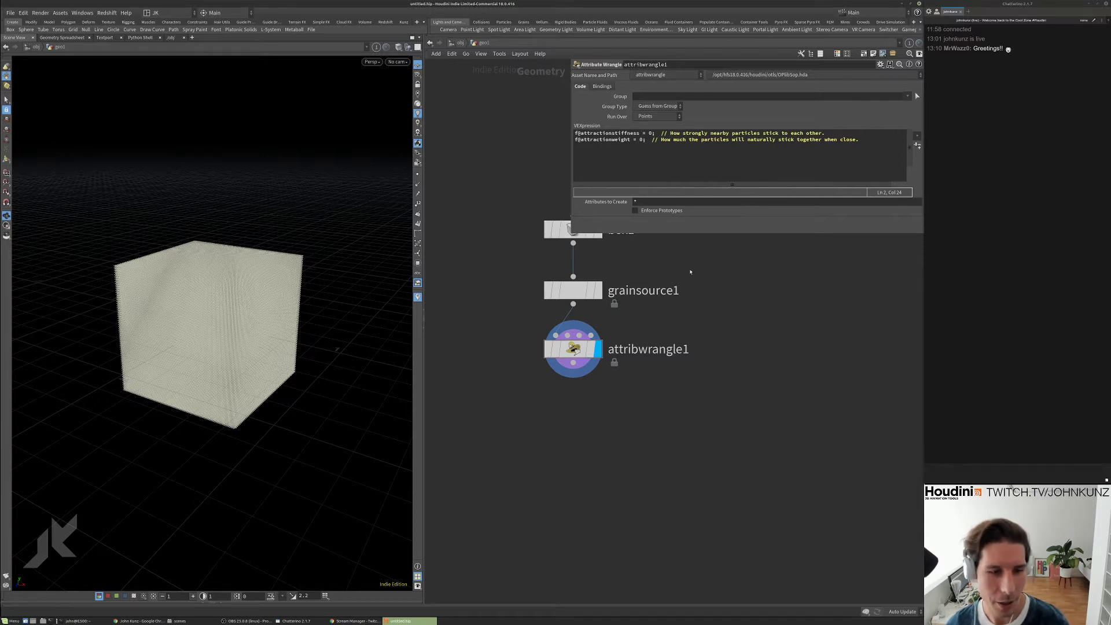
{"action": "middle_click_drag", "start_coordinate": [723, 343], "coordinate": [712, 317]}
{"action": "middle_click_drag", "start_coordinate": [697, 363], "coordinate": [664, 348]}
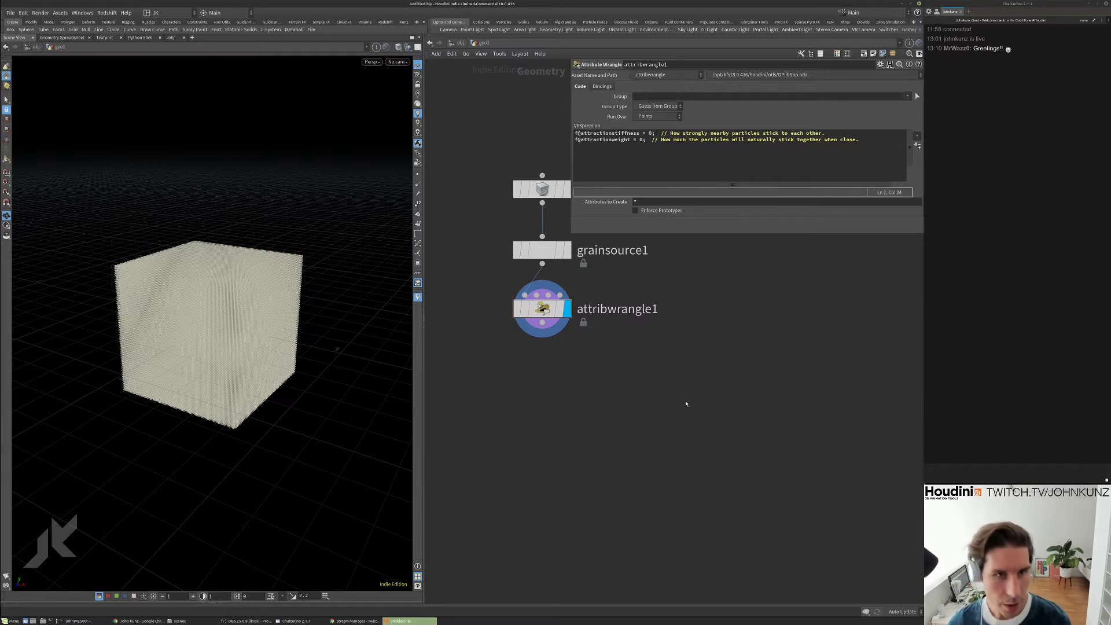
{"action": "left_click", "coordinate": [884, 144]}
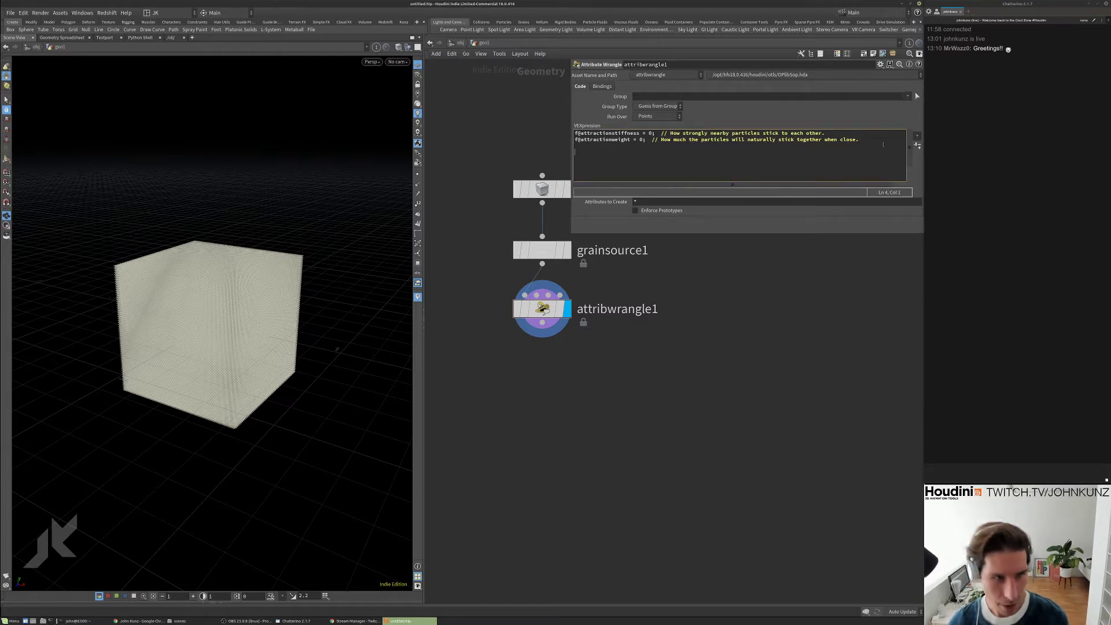
- Add a v@Cd = onoise(@P) colour line to the wrangle and apply it
{"action": "type", "text": "v@Cd ="}
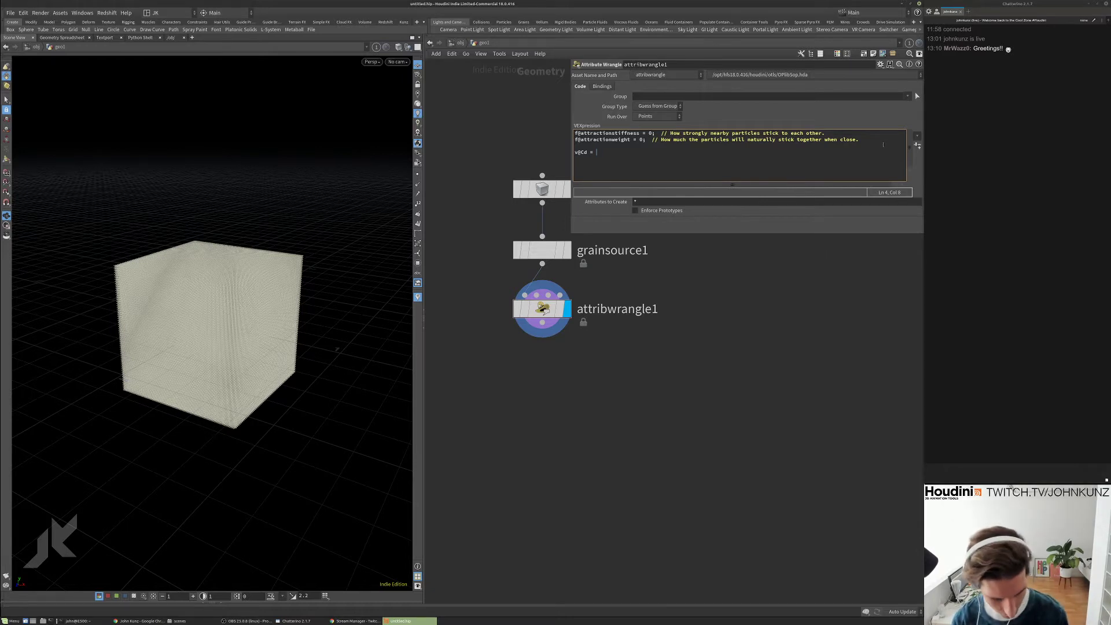
{"action": "type", "text": "onoise"}
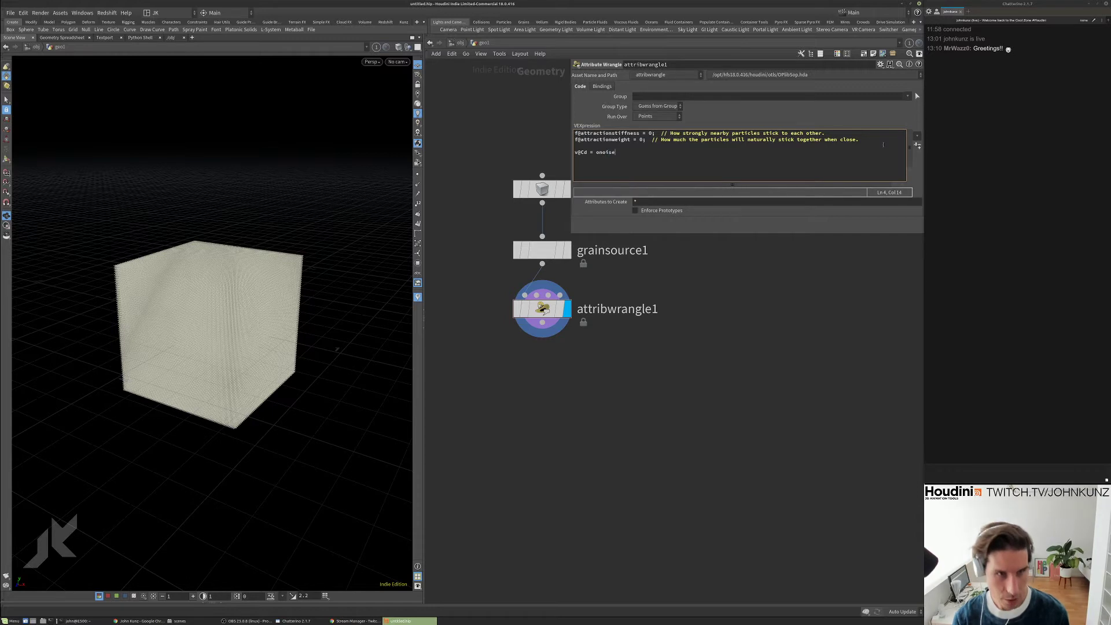
{"action": "type", "text": "()"}
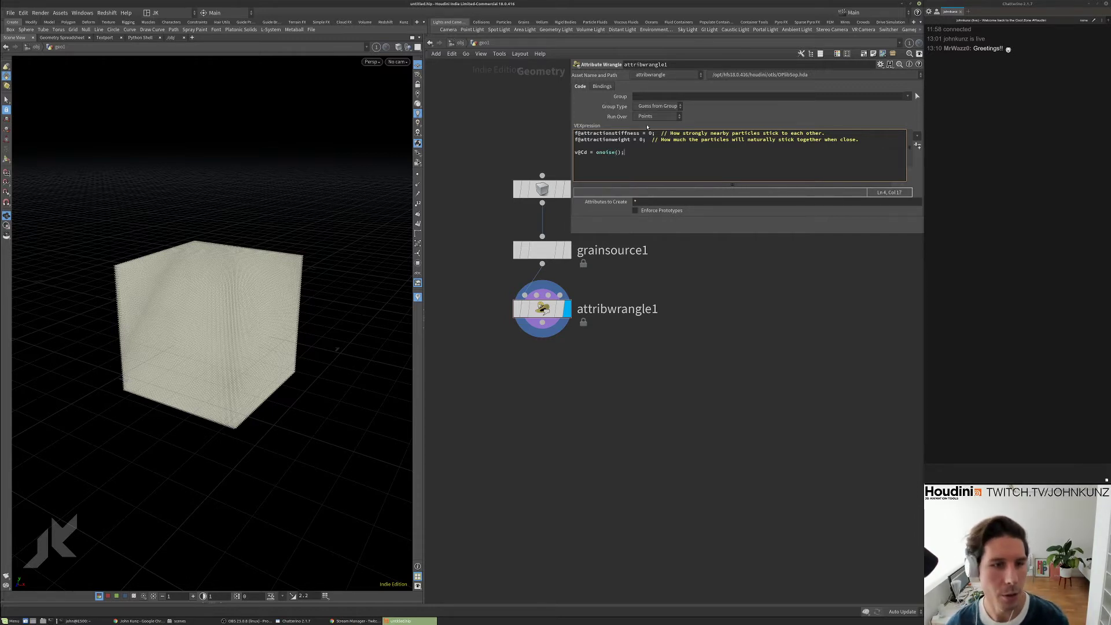
{"action": "type", "text": "@P"}
{"action": "key", "text": "ctrl+Return"}
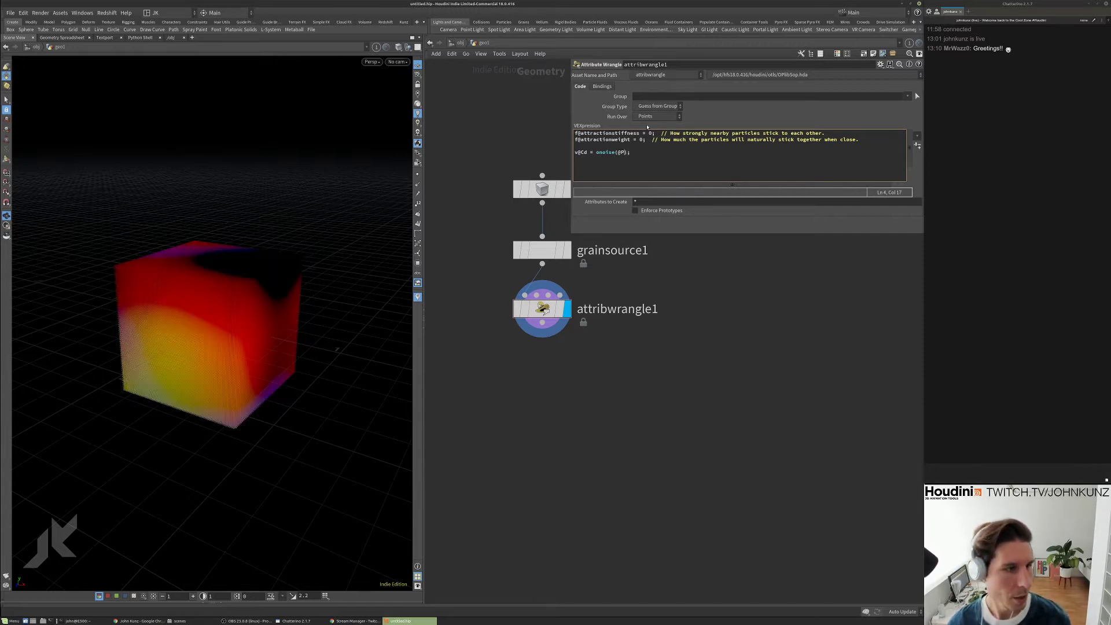
{"action": "left_click_drag", "start_coordinate": [161, 256], "coordinate": [307, 301]}
- Wrap the noise in float() so the cube shows greyscale noise
{"action": "left_click", "coordinate": [596, 152]}
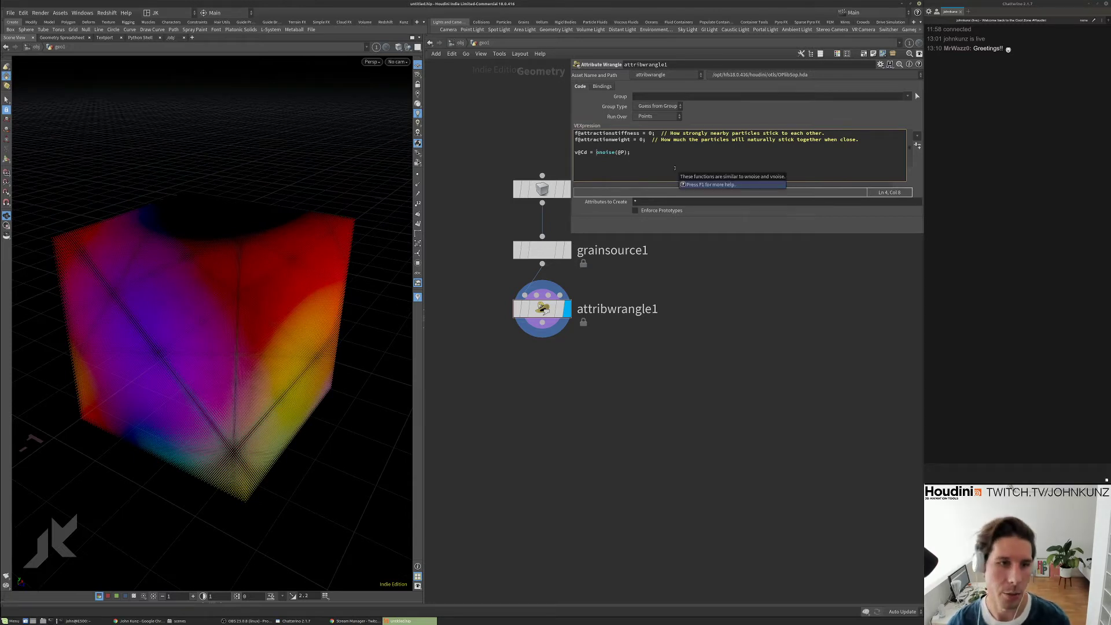
{"action": "type", "text": "float("}
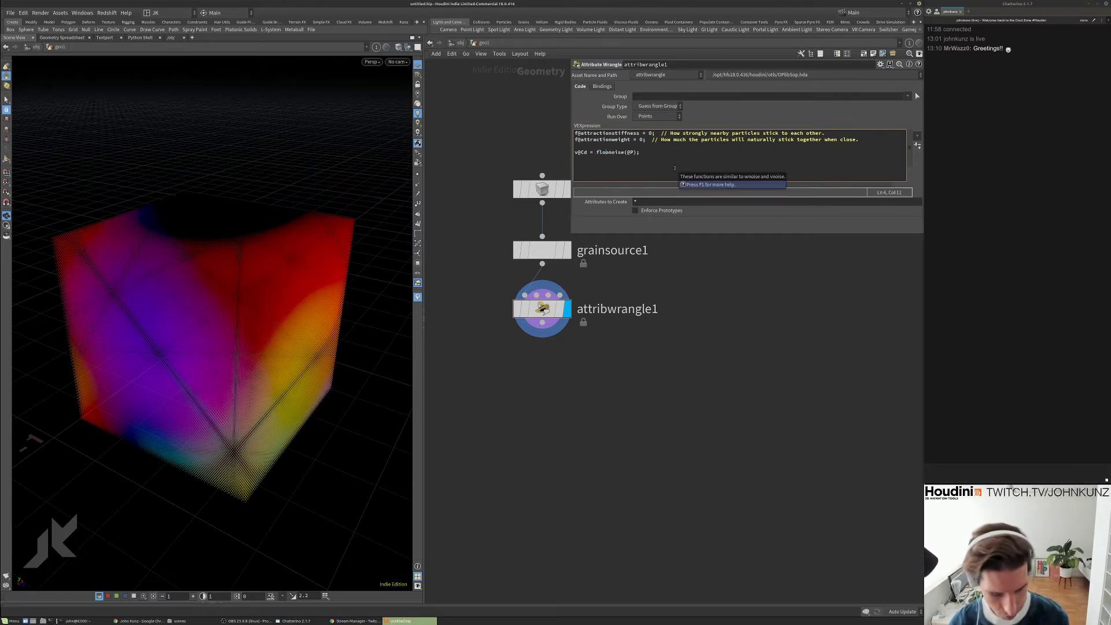
{"action": "key", "text": "Right"}
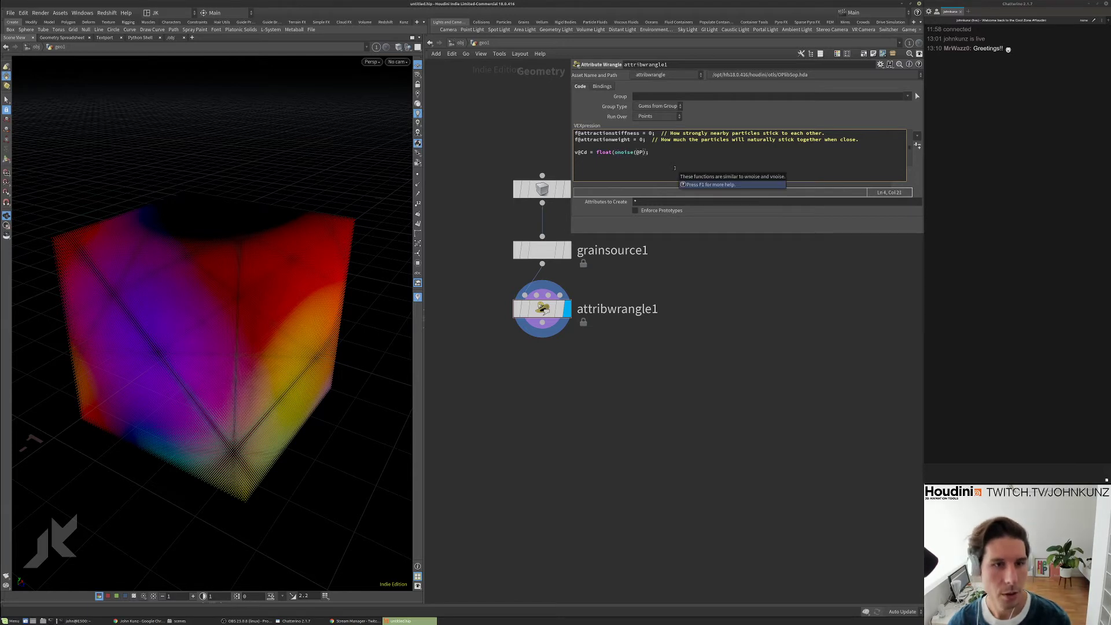
{"action": "type", "text": ")"}
{"action": "key", "text": "Right"}
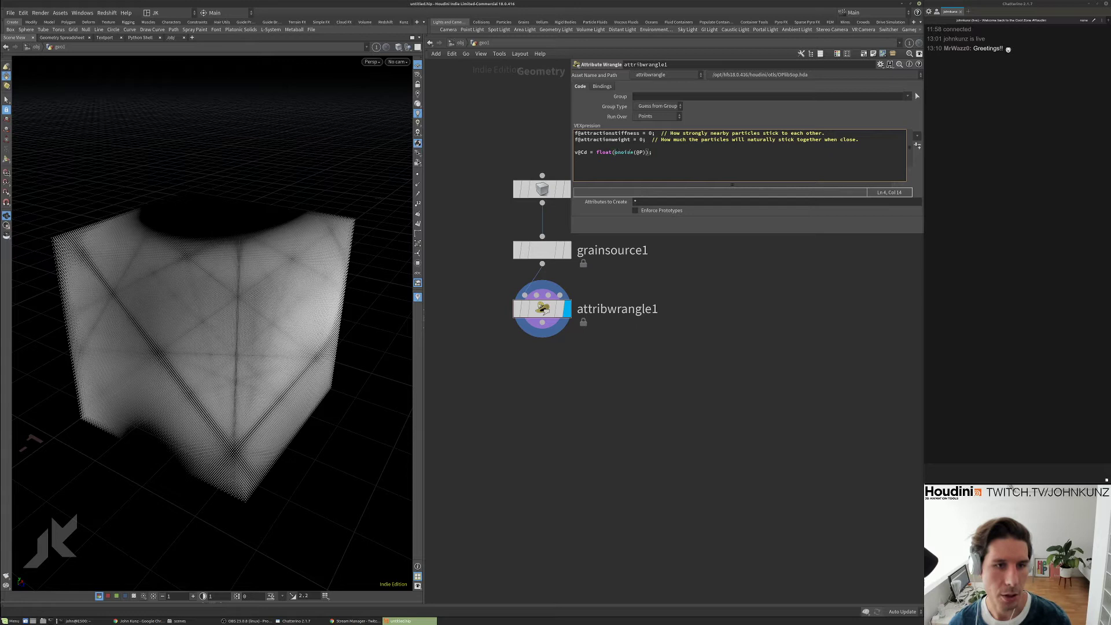
{"action": "left_click_drag", "start_coordinate": [324, 249], "coordinate": [227, 257]}
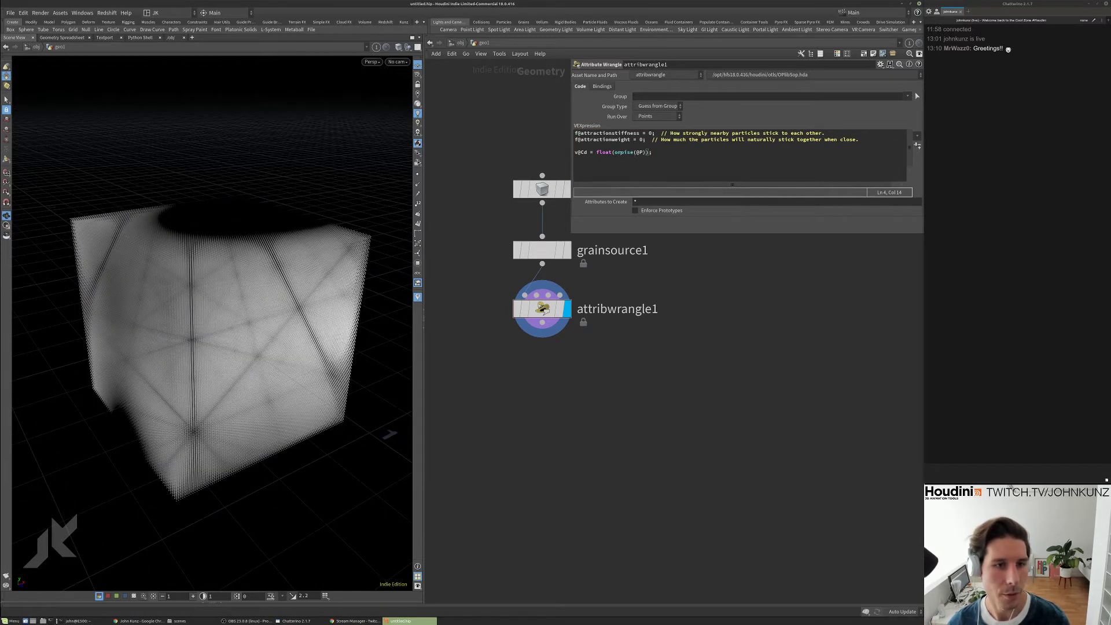
- Give the onoise call the arguments 6, 0.6 and 1.0 and check the softer pattern
{"action": "left_click", "coordinate": [646, 152]}
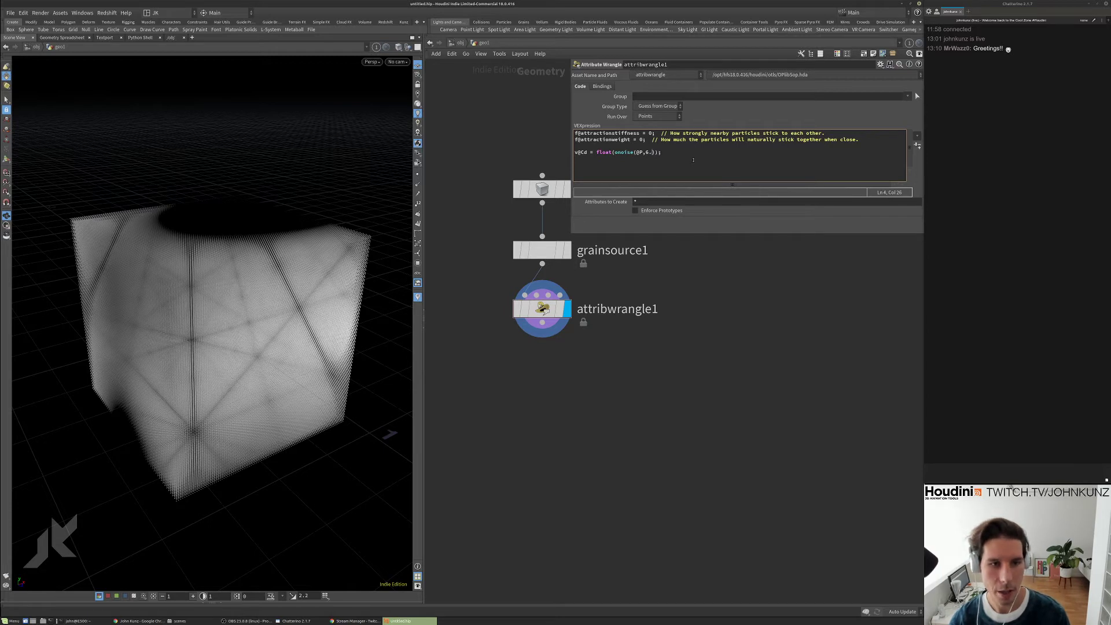
{"action": "key", "text": "BackSpace"}
{"action": "type", "text": ",0.6"}
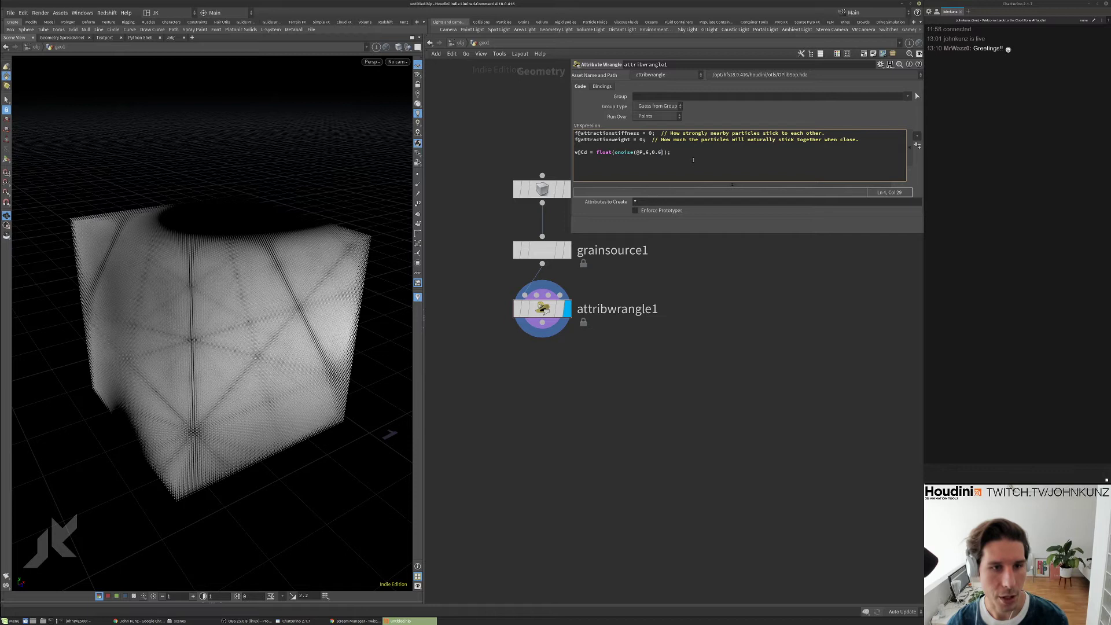
{"action": "type", "text": ",1.0"}
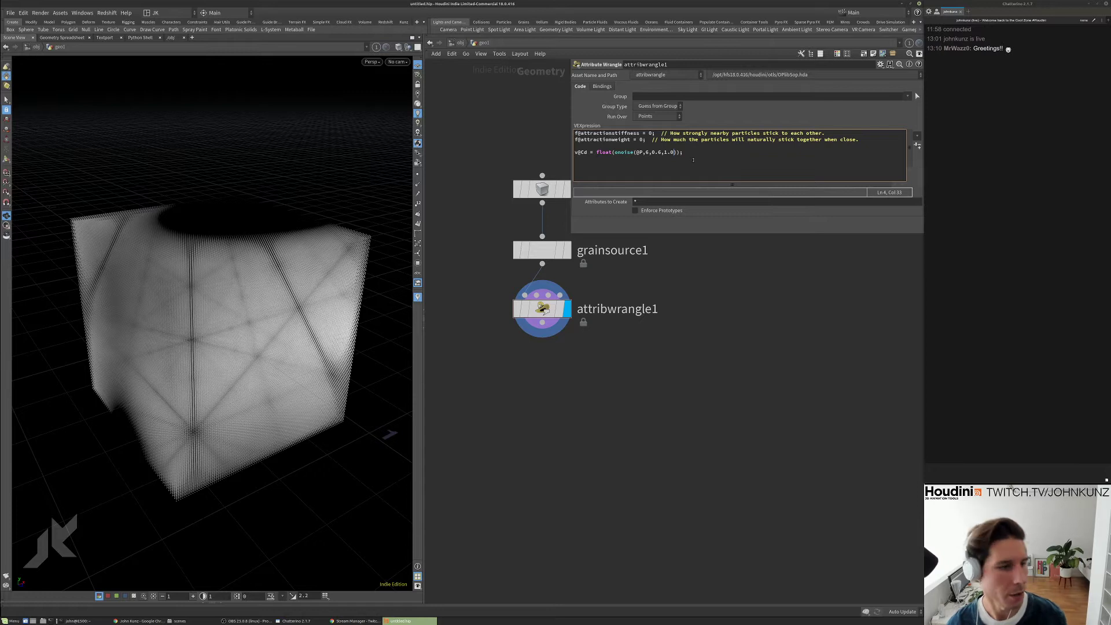
{"action": "left_click_drag", "start_coordinate": [272, 258], "coordinate": [169, 262]}
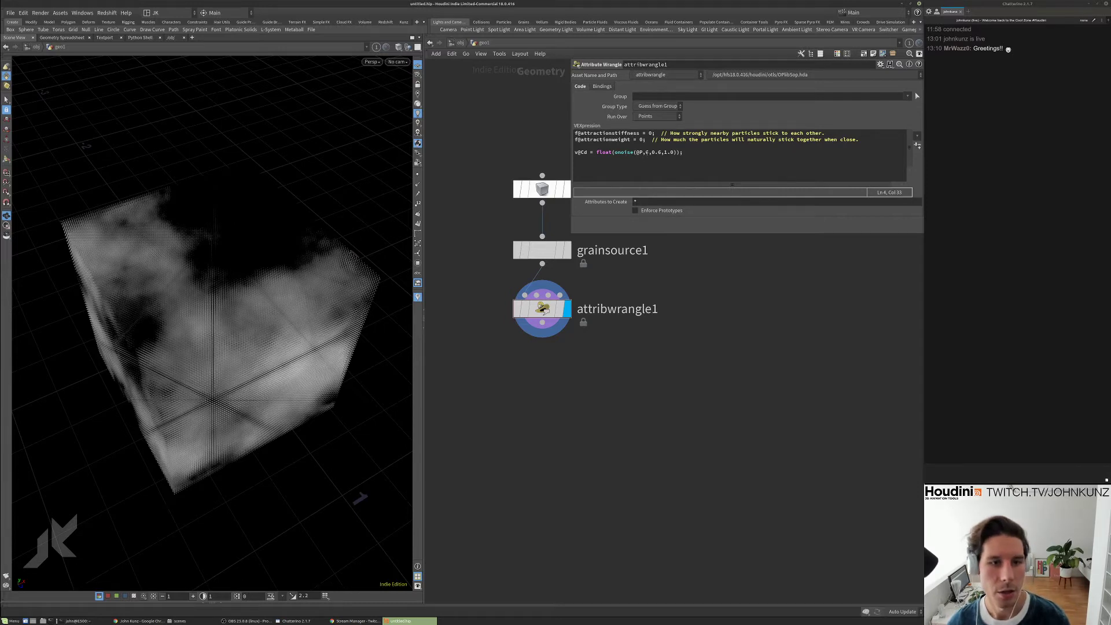
{"action": "double_click", "coordinate": [646, 152]}
- Try noise turbulence values 1 and 0, comparing the cube after each
{"action": "type", "text": "1"}
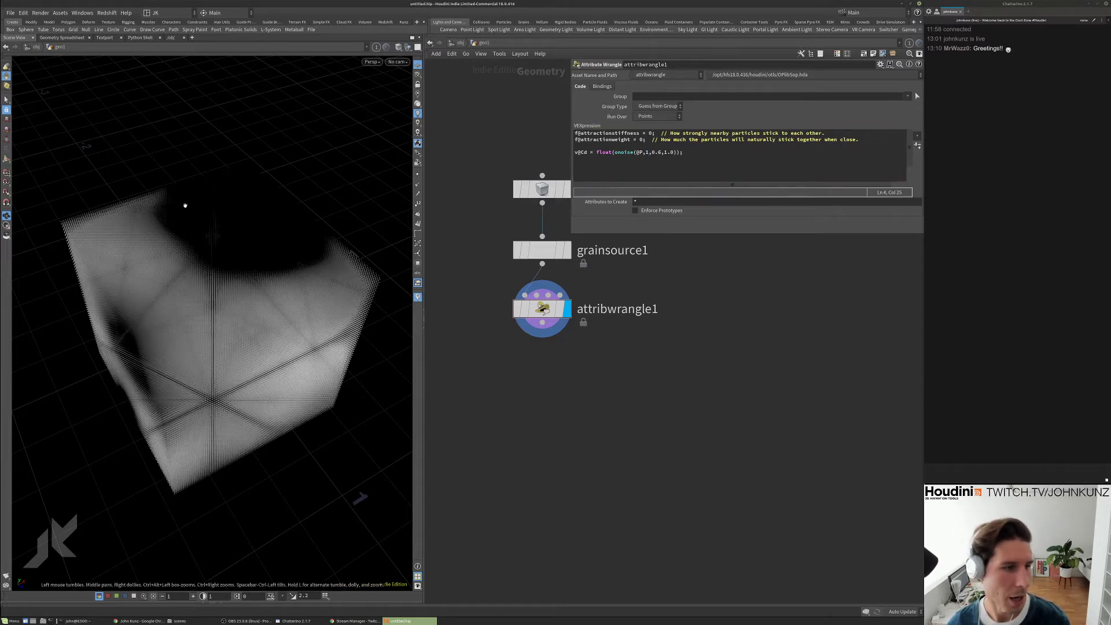
{"action": "left_click_drag", "start_coordinate": [285, 250], "coordinate": [200, 317]}
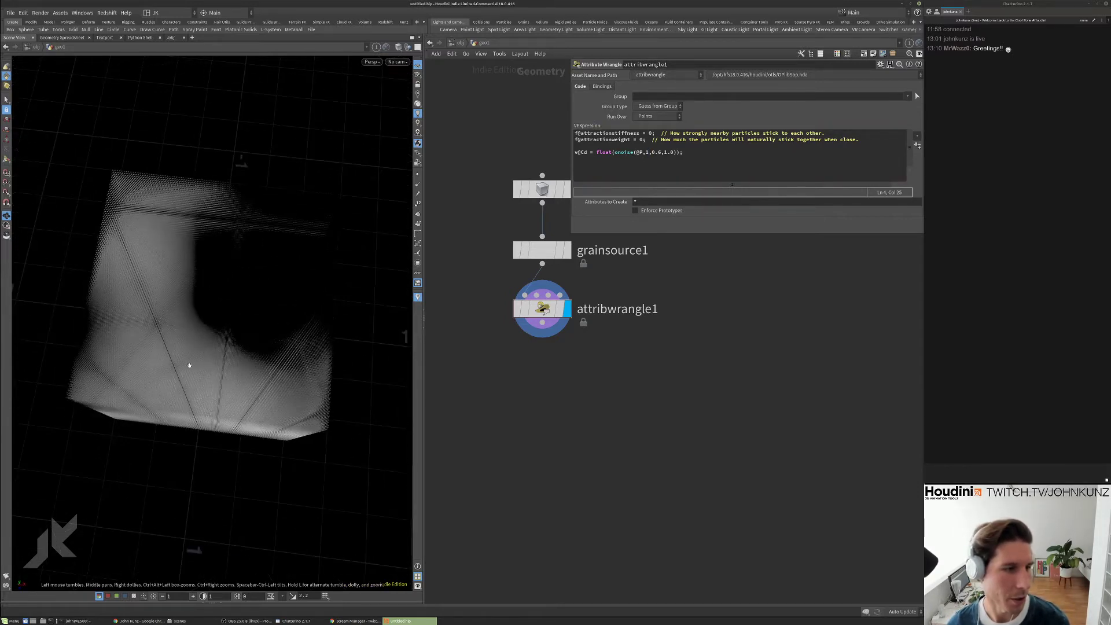
{"action": "double_click", "coordinate": [648, 153]}
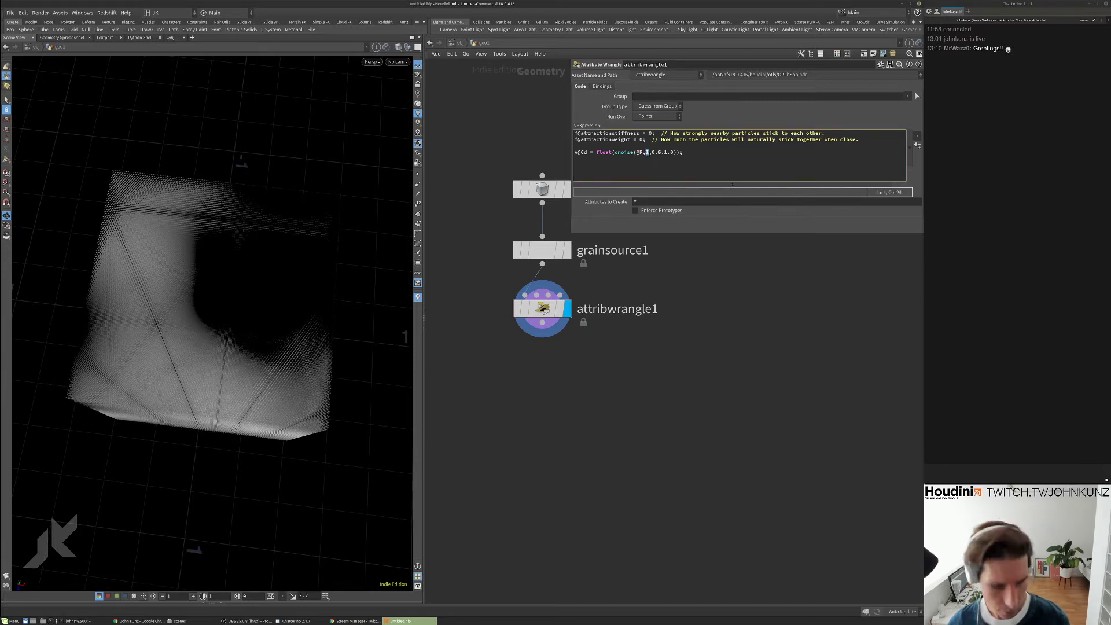
{"action": "type", "text": "0"}
{"action": "left_click_drag", "start_coordinate": [211, 357], "coordinate": [203, 241]}
- Settle on turbulence 5, giving onoise(@P,5,0.6,1.0), and inspect the finer cloud pattern
{"action": "left_click", "coordinate": [648, 152]}
{"action": "type", "text": "5"}
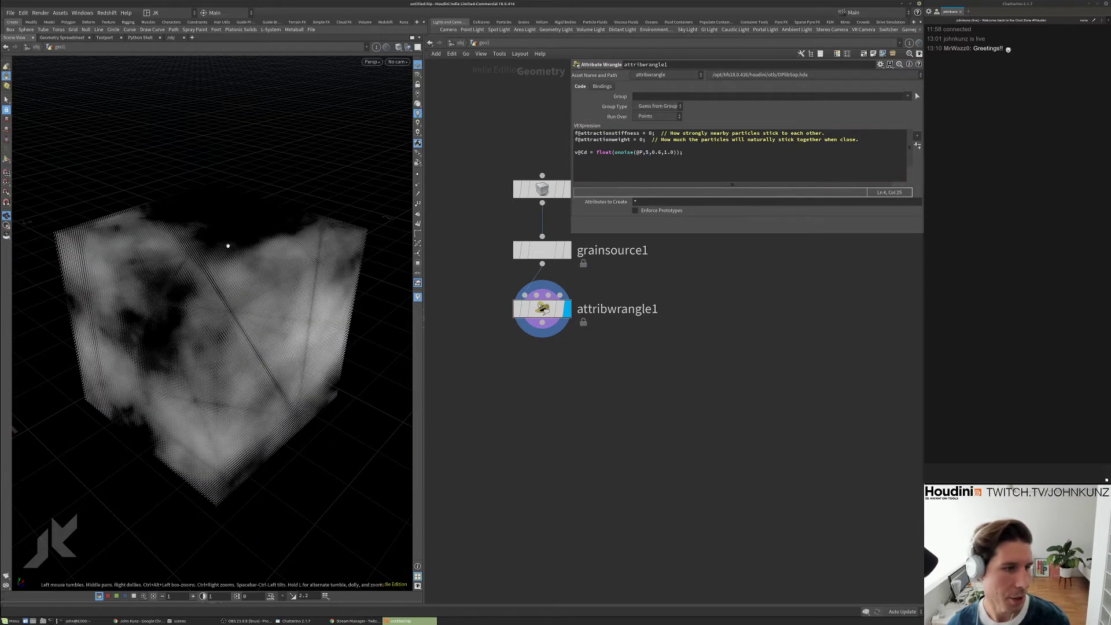
{"action": "left_click_drag", "start_coordinate": [226, 246], "coordinate": [270, 274]}
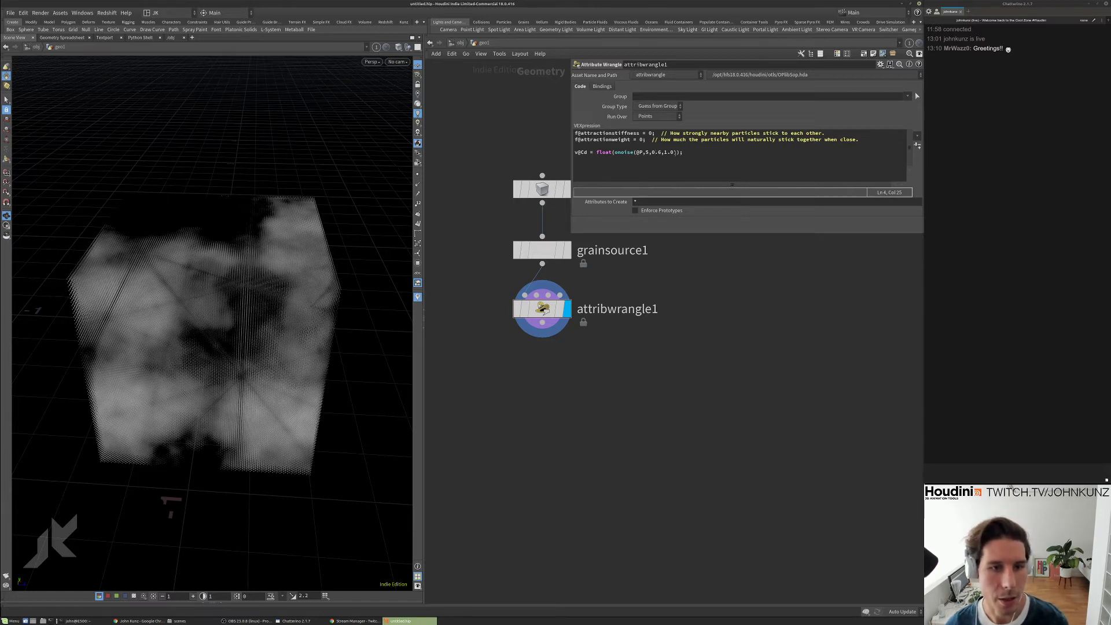
{"action": "left_click", "coordinate": [692, 151]}
{"action": "left_click_drag", "start_coordinate": [249, 261], "coordinate": [324, 220]}
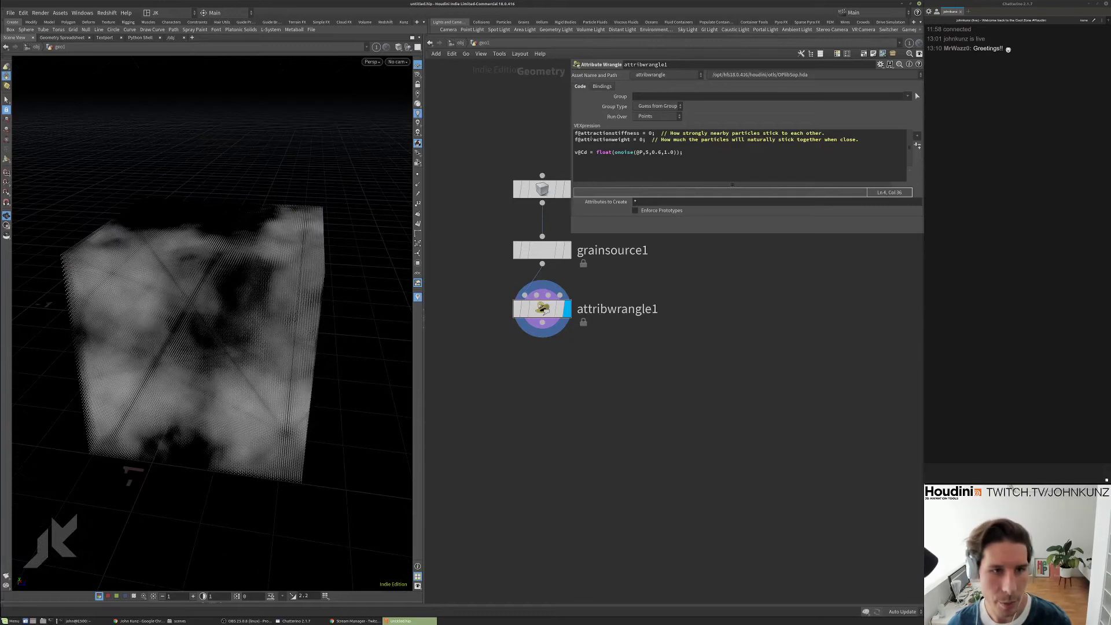
{"action": "left_click_drag", "start_coordinate": [576, 133], "coordinate": [653, 140]}
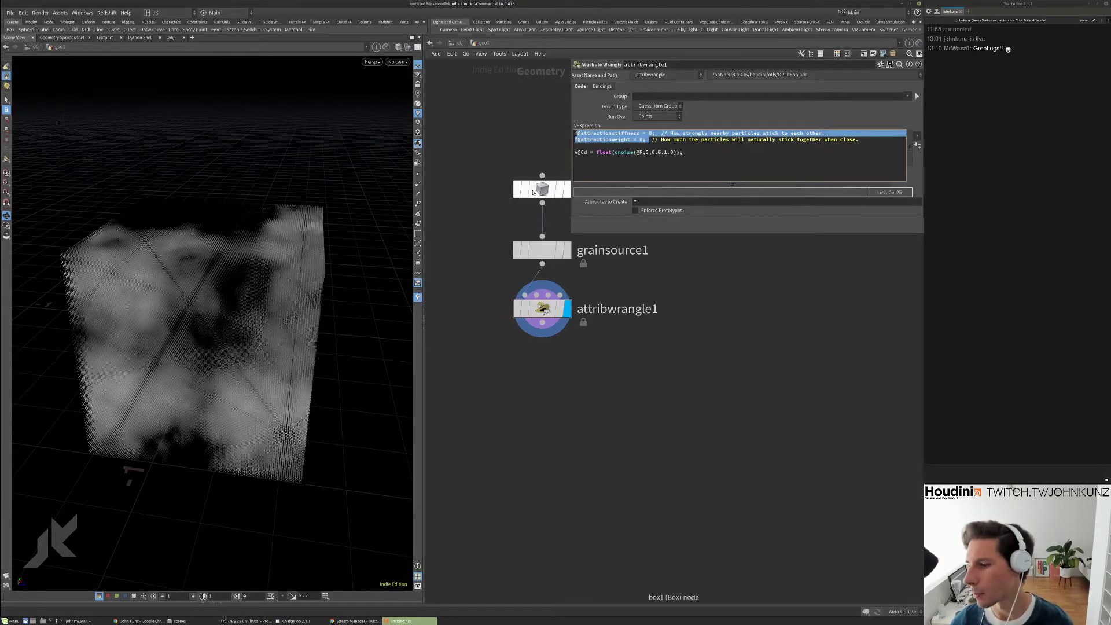
{"action": "left_click_drag", "start_coordinate": [206, 236], "coordinate": [336, 238]}
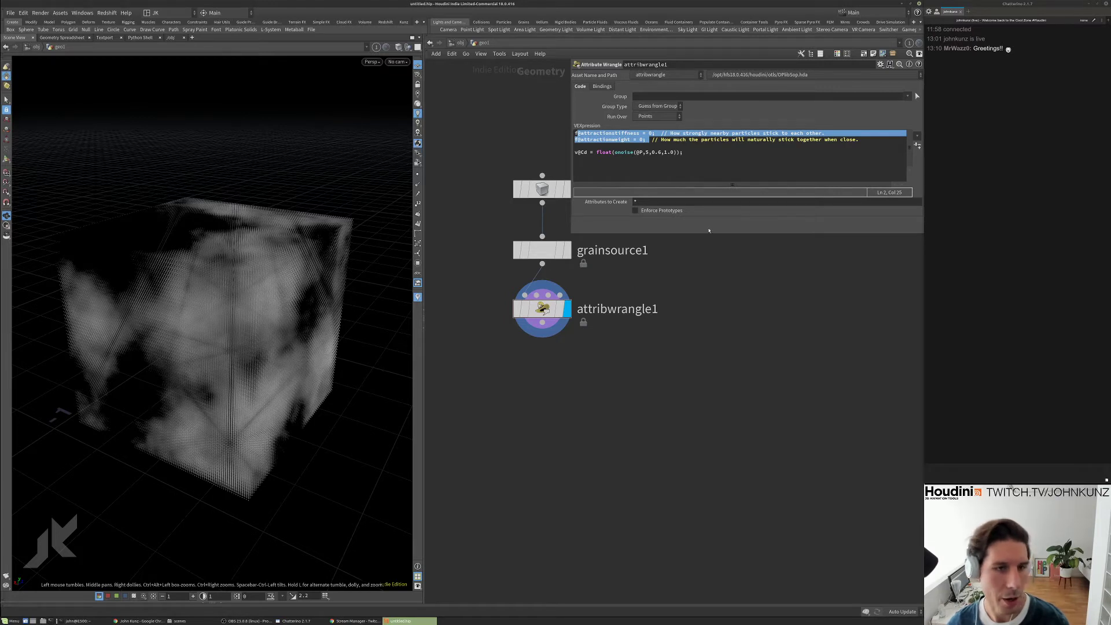
{"action": "left_click", "coordinate": [714, 157]}
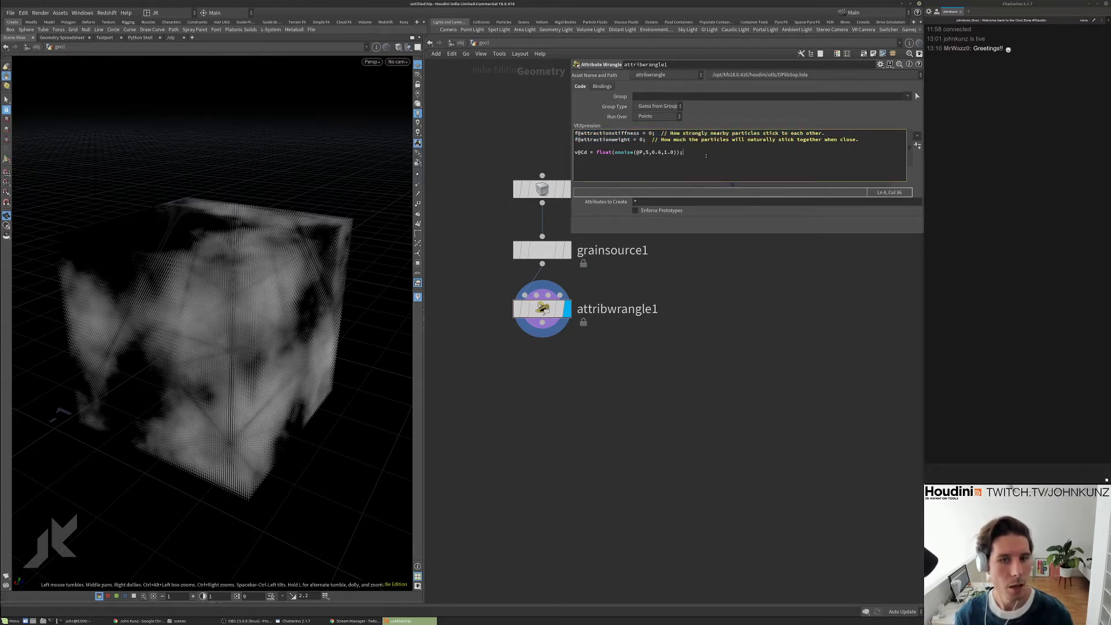
- Wrap the colour noise in fit(..., 0.1, 0.3, 0, 1) to remap it to 0–1
{"action": "double_click", "coordinate": [580, 152]}
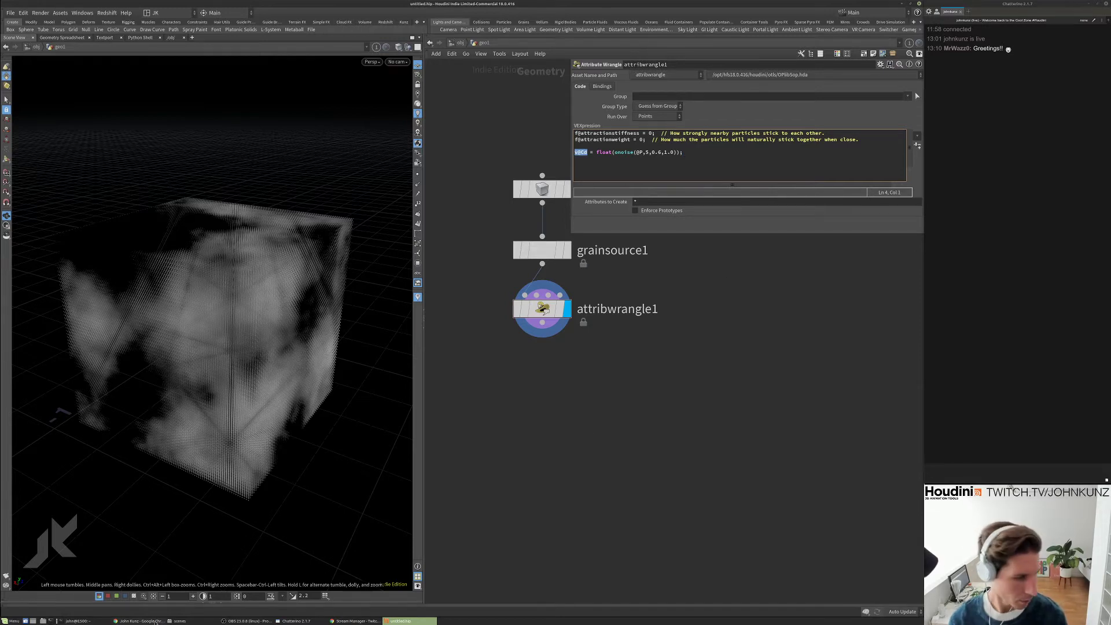
{"action": "left_click", "coordinate": [155, 622]}
{"action": "key", "text": "alt+Tab"}
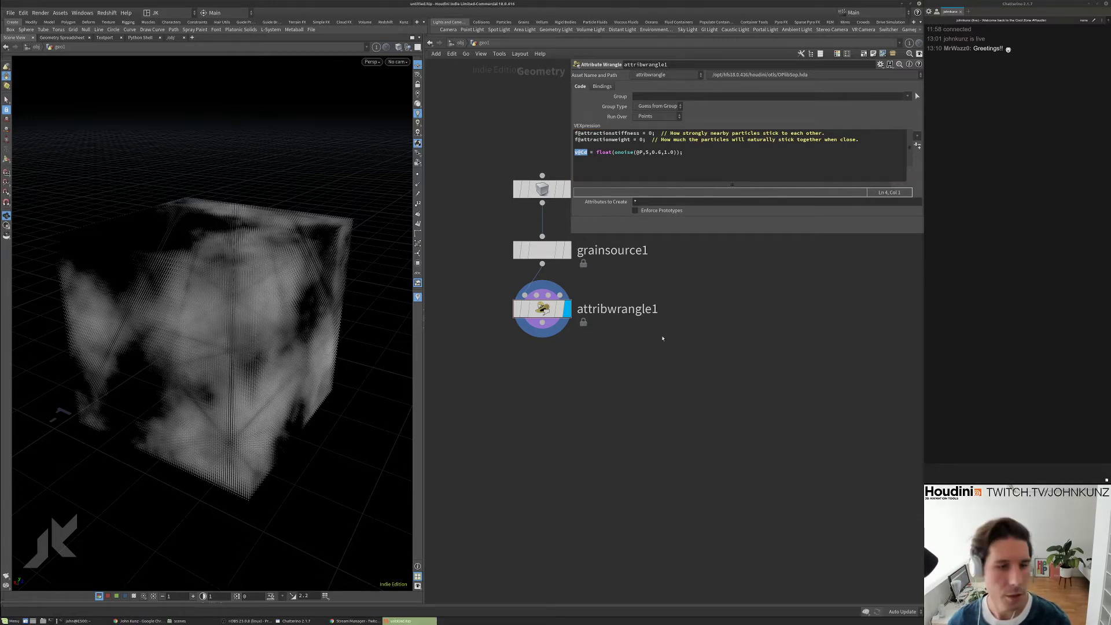
{"action": "left_click", "coordinate": [584, 153]}
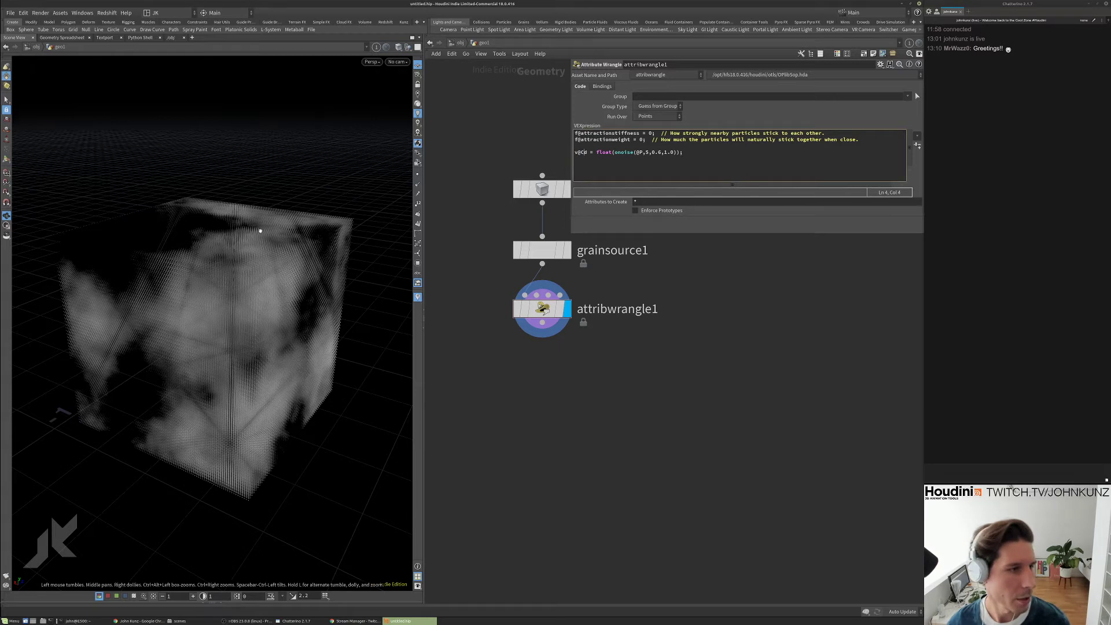
{"action": "left_click", "coordinate": [690, 153]}
{"action": "left_click", "coordinate": [597, 152]}
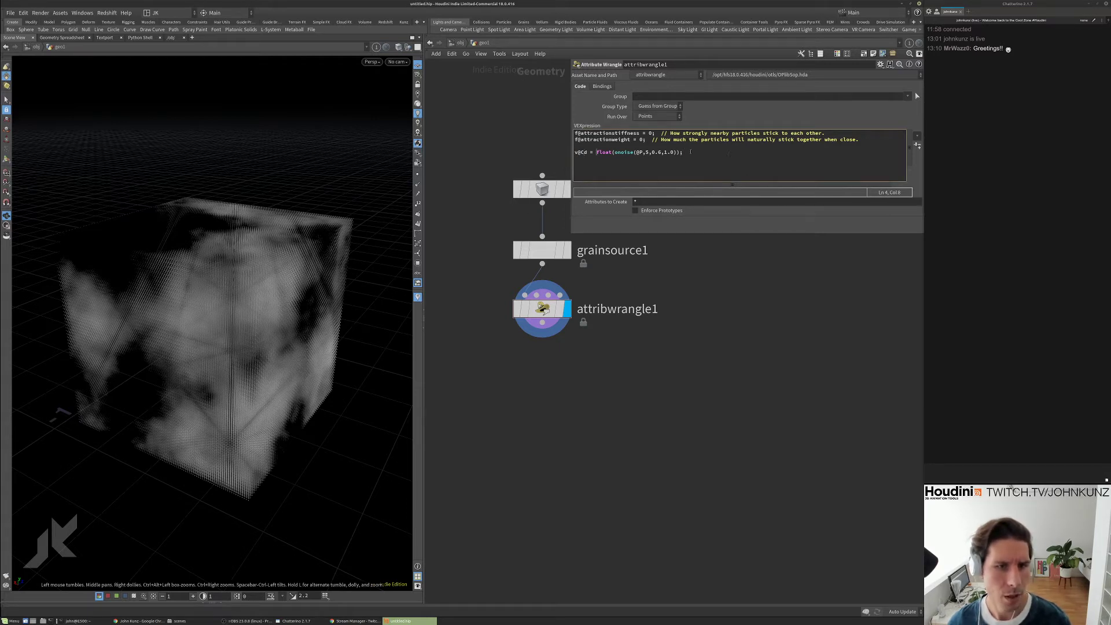
{"action": "type", "text": "fit("}
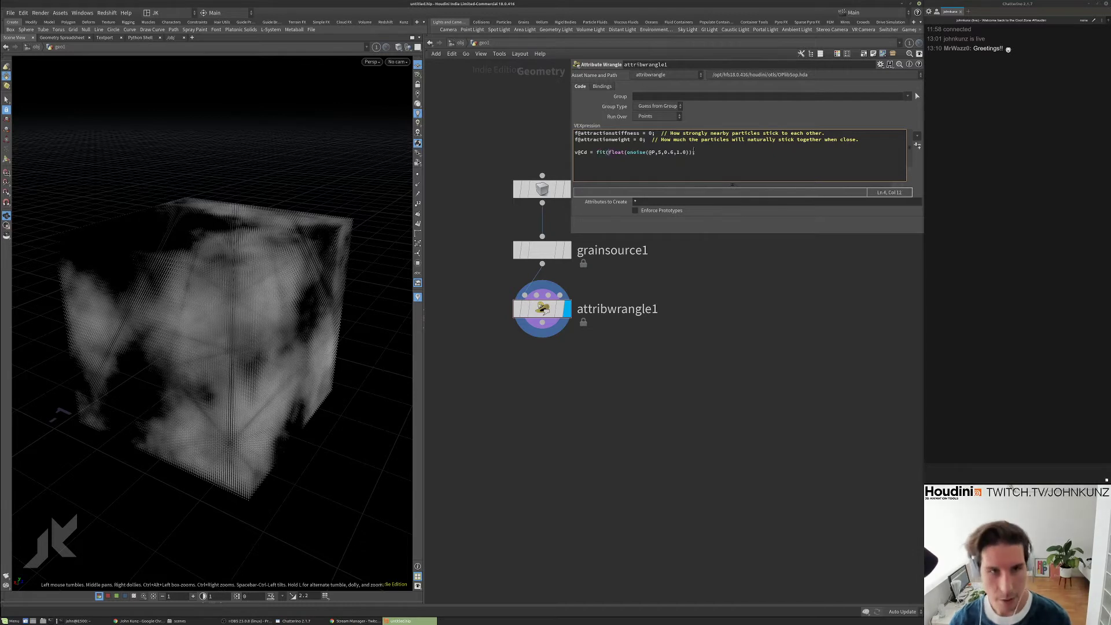
{"action": "key", "text": "XF86AudioLowerVolume"}
{"action": "key", "text": "XF86AudioLowerVolume"}
{"action": "key", "text": "XF86AudioLowerVolume"}
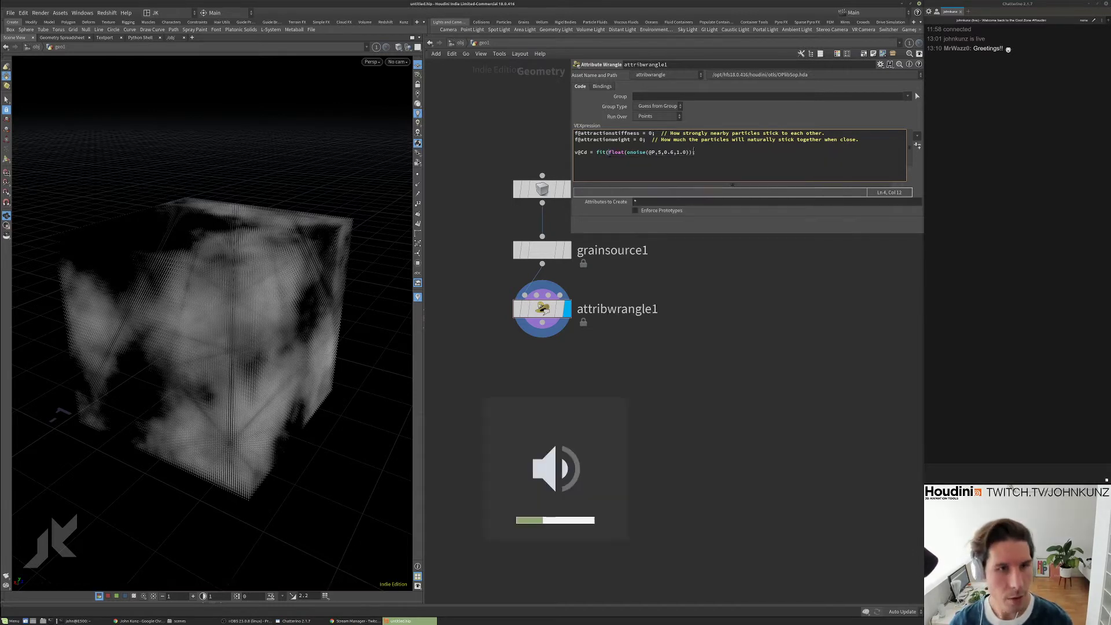
{"action": "left_click", "coordinate": [694, 151]}
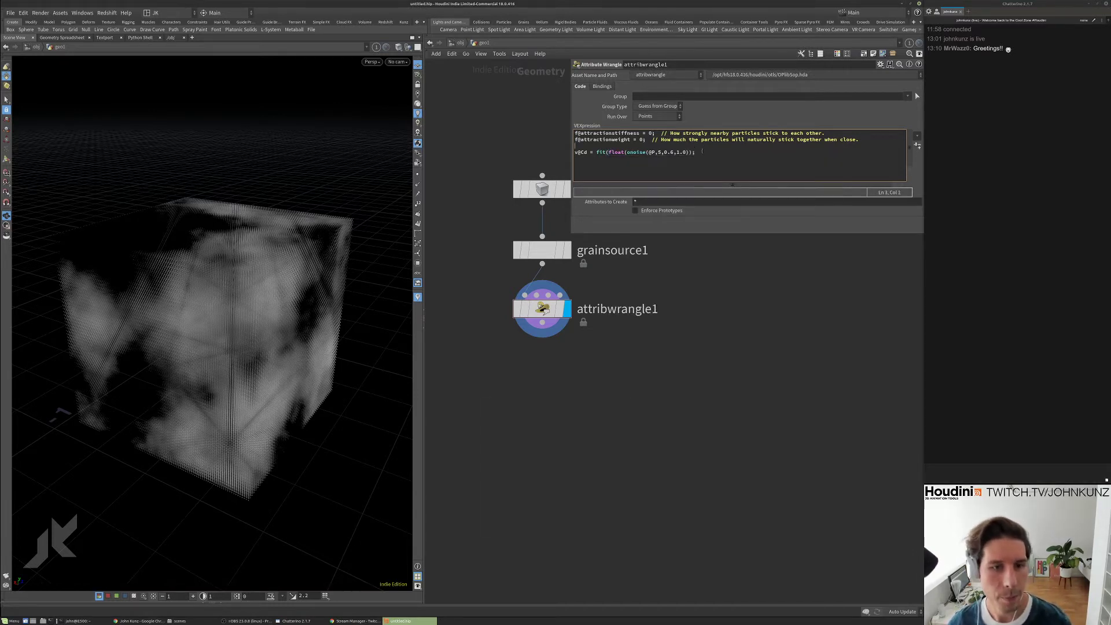
{"action": "type", "text": ", 0."}
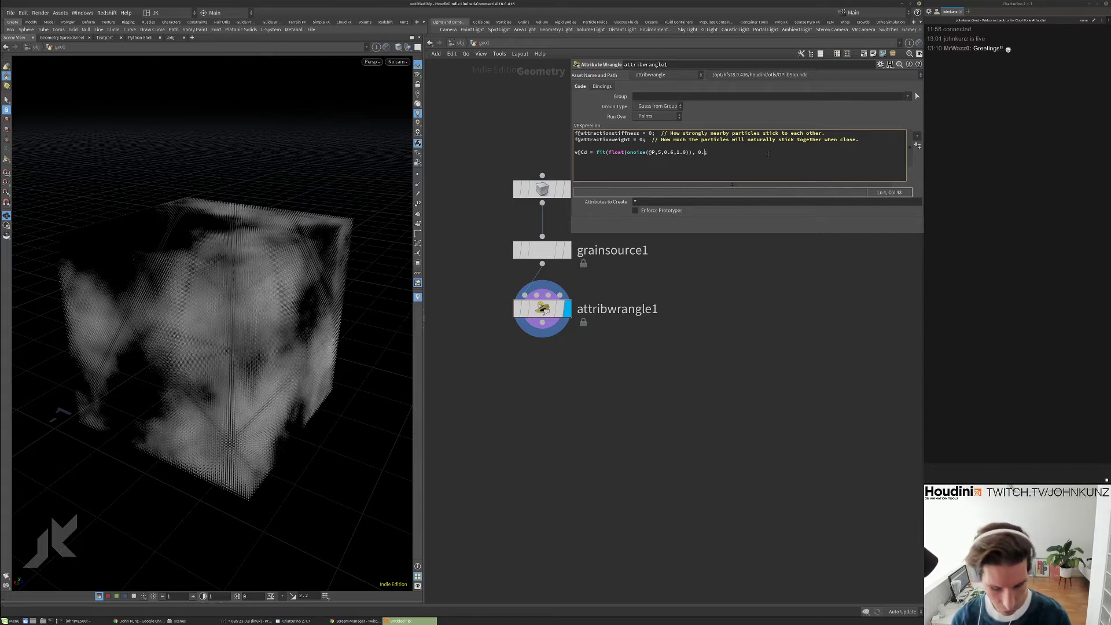
{"action": "type", "text": "1, "}
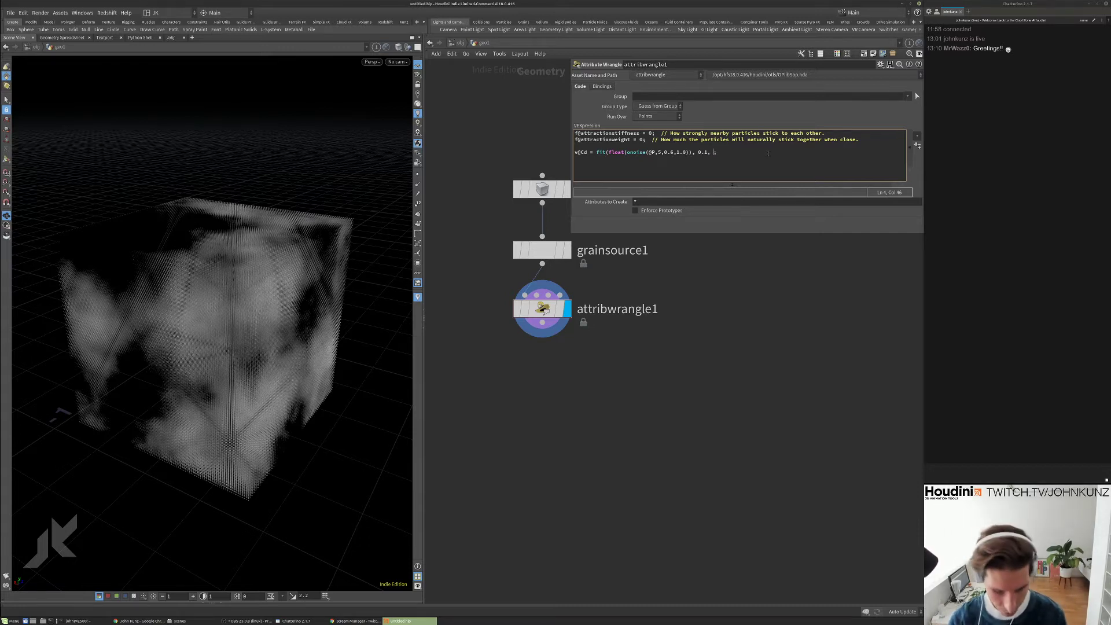
{"action": "type", "text": "0.3, 0, 1)"}
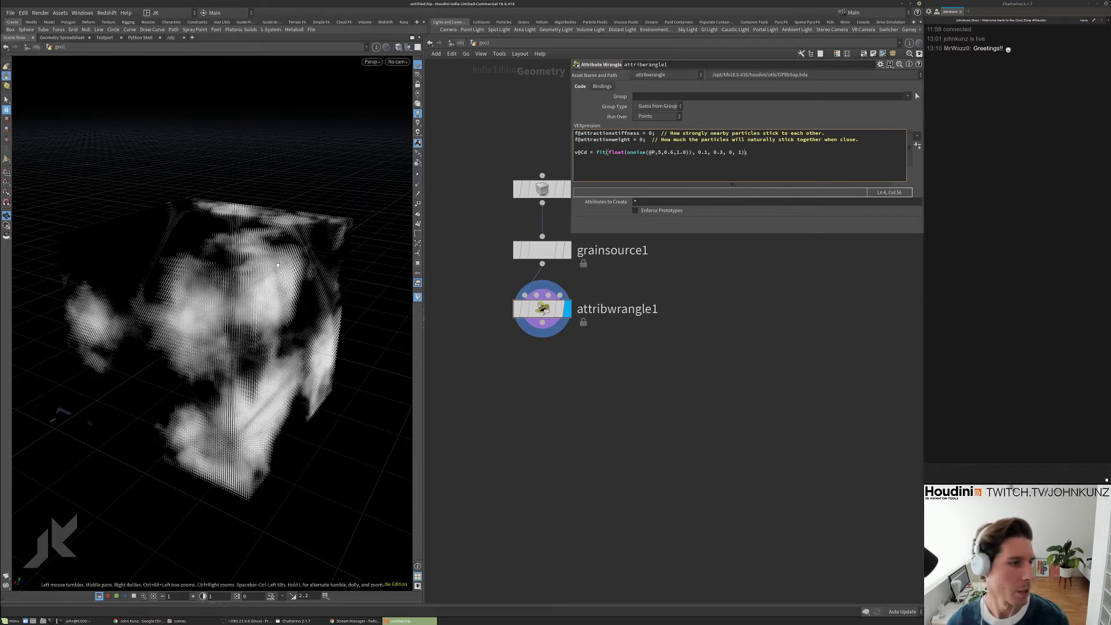
{"action": "mouse_move", "coordinate": [243, 301]}
{"action": "left_mouse_down", "text": "alt"}
{"action": "mouse_move", "coordinate": [266, 305]}
{"action": "mouse_move", "coordinate": [255, 306]}
{"action": "left_mouse_up", "text": "alt"}
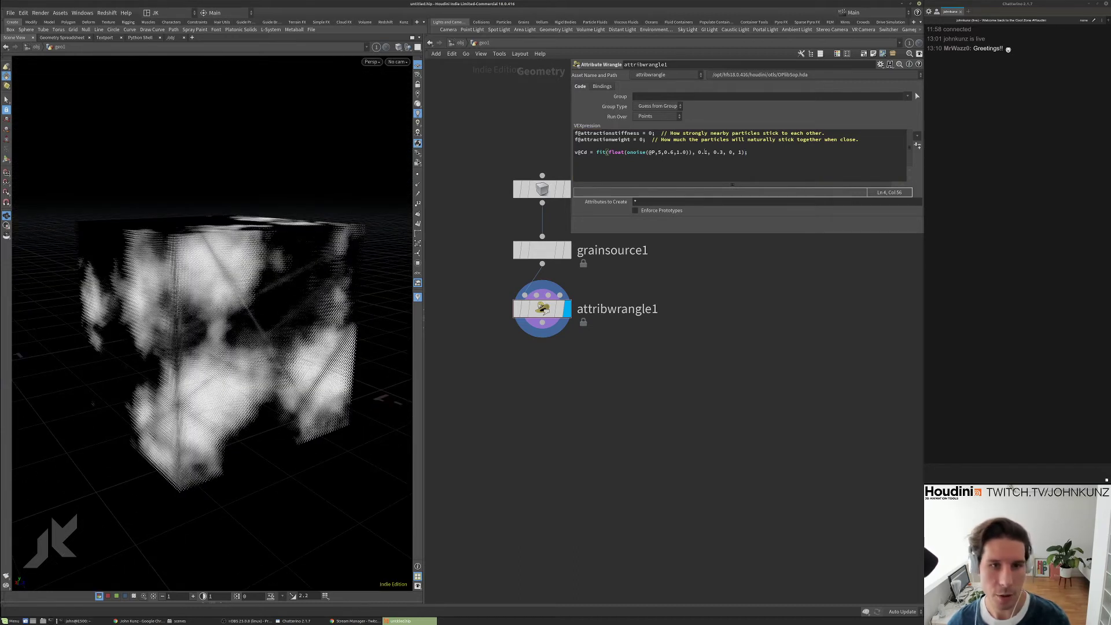
- Review the 0.1 and 0.3 bounds and the fit expression against the high-contrast cube
{"action": "left_click_drag", "start_coordinate": [707, 152], "coordinate": [700, 152]}
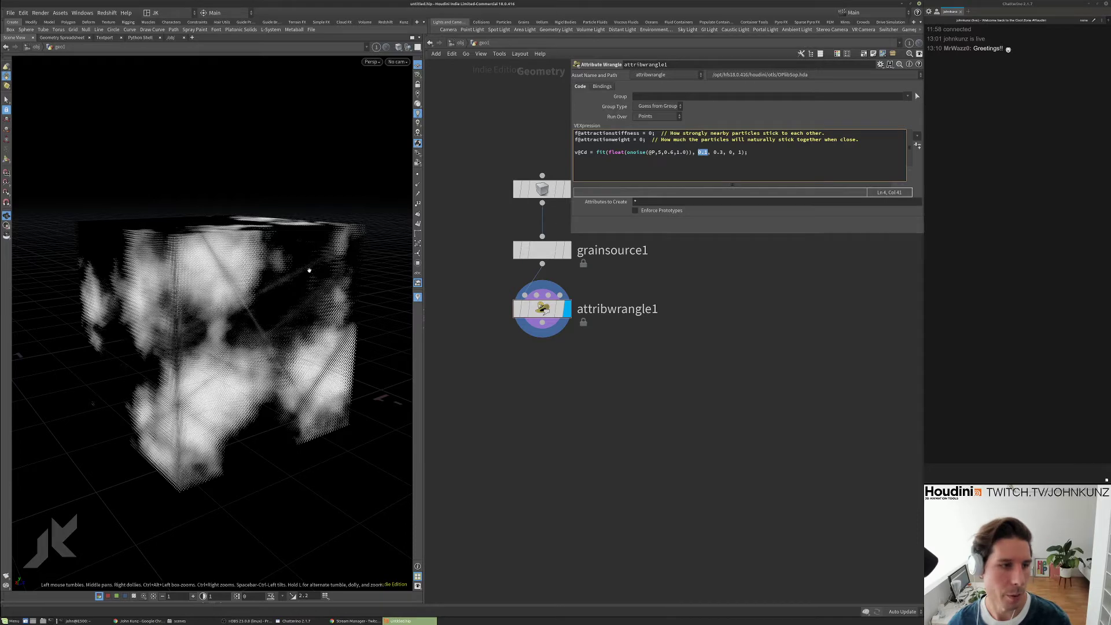
{"action": "left_click_drag", "start_coordinate": [724, 152], "coordinate": [715, 152]}
{"action": "left_click_drag", "start_coordinate": [368, 231], "coordinate": [174, 290]}
{"action": "left_click", "coordinate": [732, 159]}
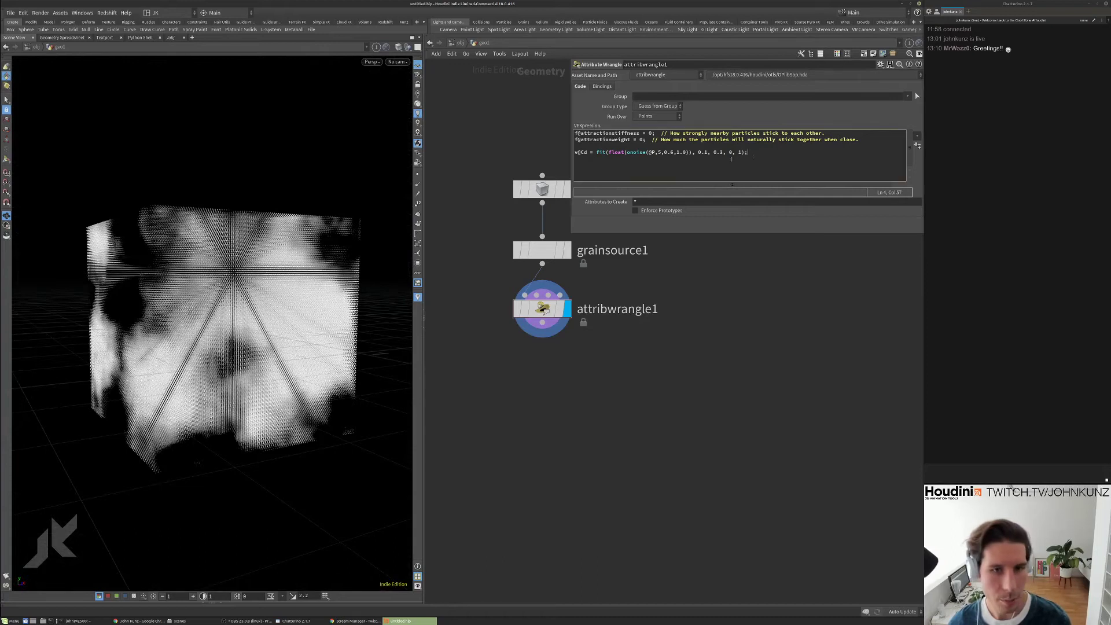
{"action": "left_click_drag", "start_coordinate": [598, 152], "coordinate": [769, 155]}
{"action": "left_click", "coordinate": [767, 156]}
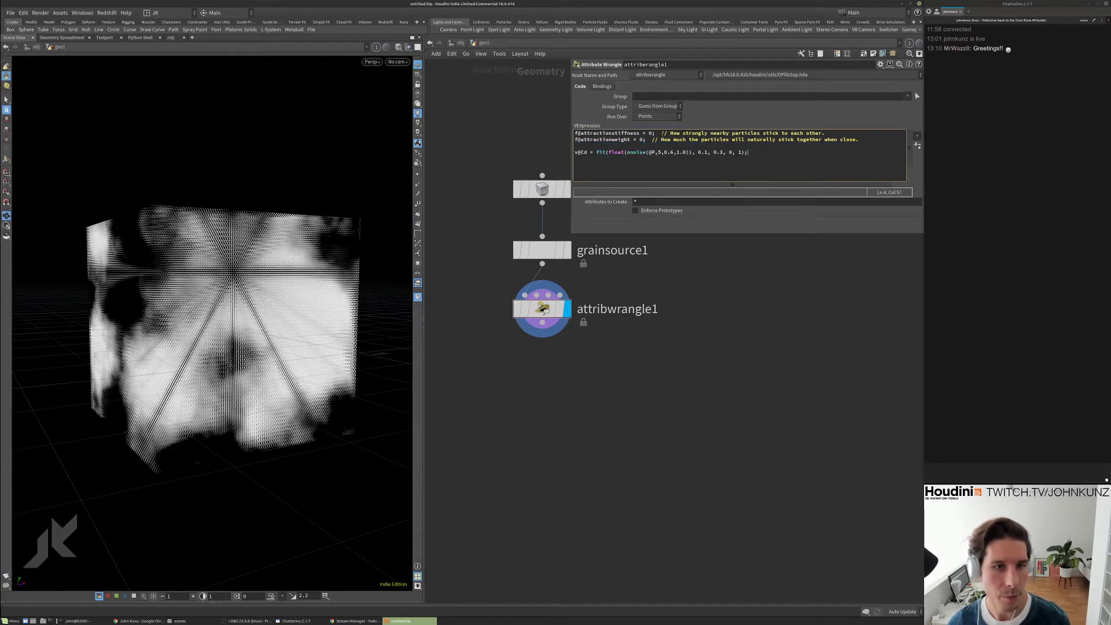
{"action": "left_click_drag", "start_coordinate": [640, 133], "coordinate": [555, 135]}
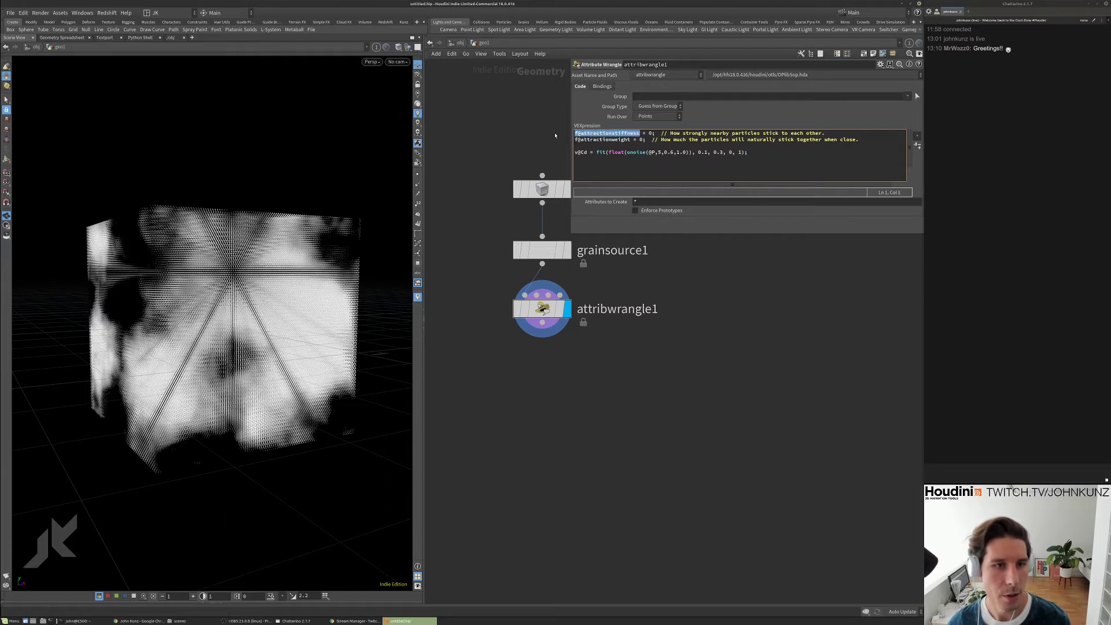
- Add f@attractionstiffness = fit(float(onoise(@P,5,0.6,1.0)), 0.1, 0.3, 0, 1); as a new line
{"action": "key", "text": "ctrl+c"}
{"action": "left_click", "coordinate": [769, 155]}
{"action": "key", "text": "Return"}
{"action": "key", "text": "ctrl+v"}
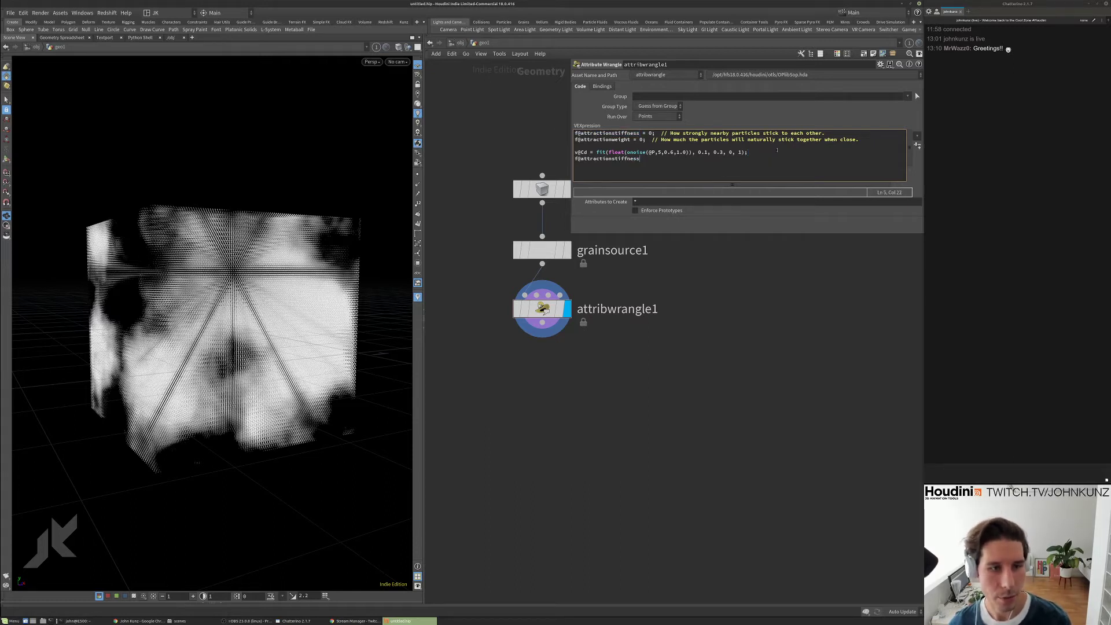
{"action": "type", "text": "="}
{"action": "left_click_drag", "start_coordinate": [750, 152], "coordinate": [597, 152]}
{"action": "key", "text": "ctrl+c"}
{"action": "left_click", "coordinate": [747, 169]}
{"action": "key", "text": "ctrl+v"}
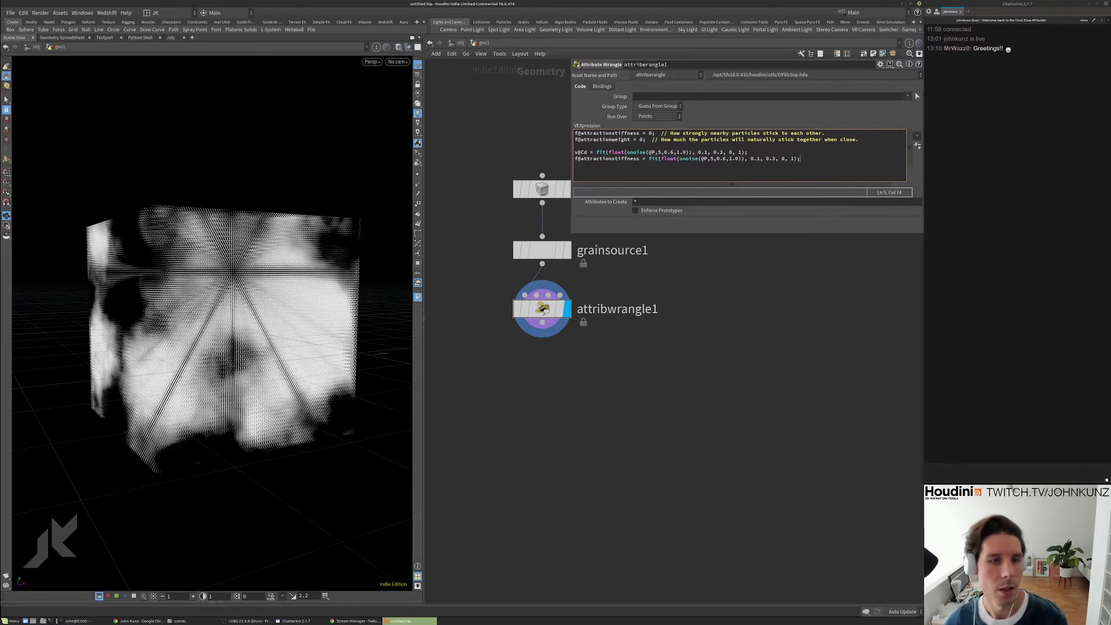
- Add a line setting f@attractionweight = f@attractionstiffness
{"action": "left_click_drag", "start_coordinate": [630, 139], "coordinate": [547, 142]}
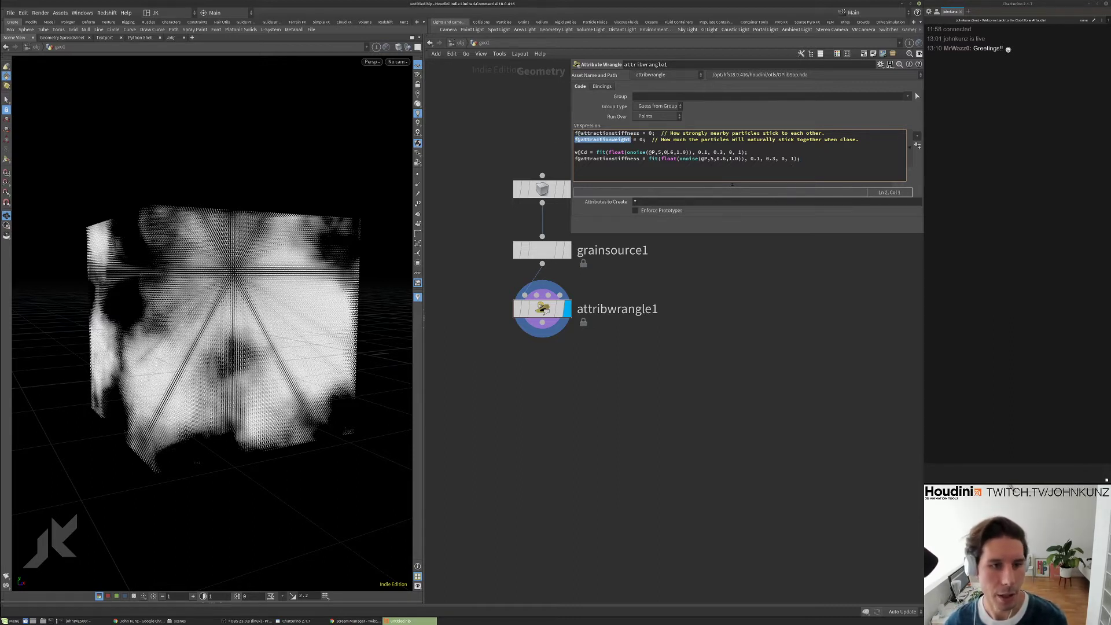
{"action": "left_click", "coordinate": [813, 160]}
{"action": "key", "text": "ctrl+v"}
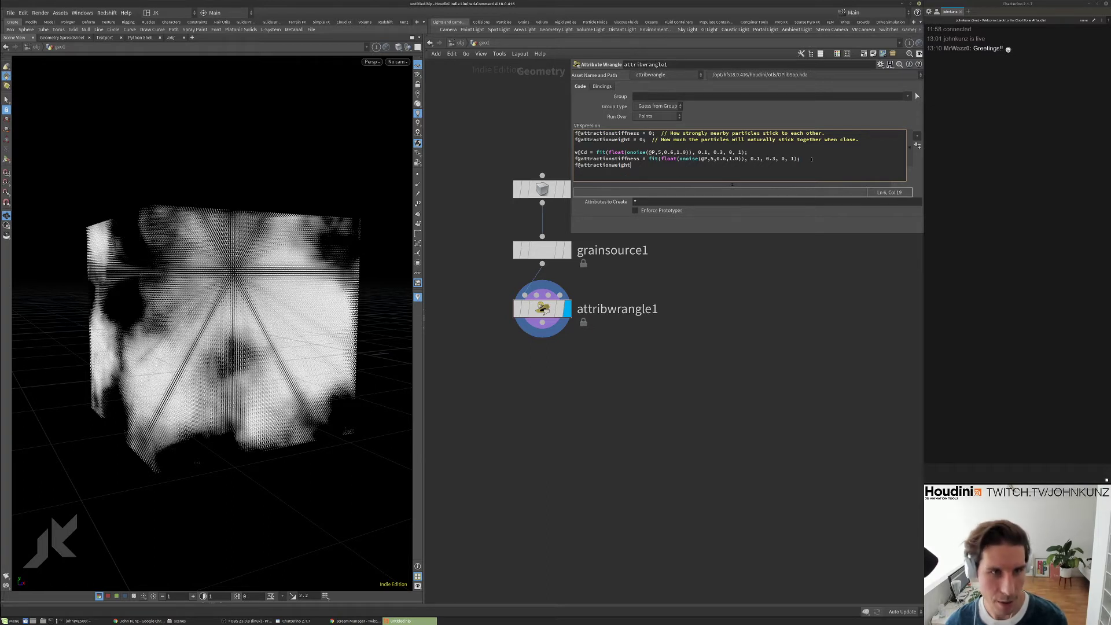
{"action": "left_click", "coordinate": [603, 158]}
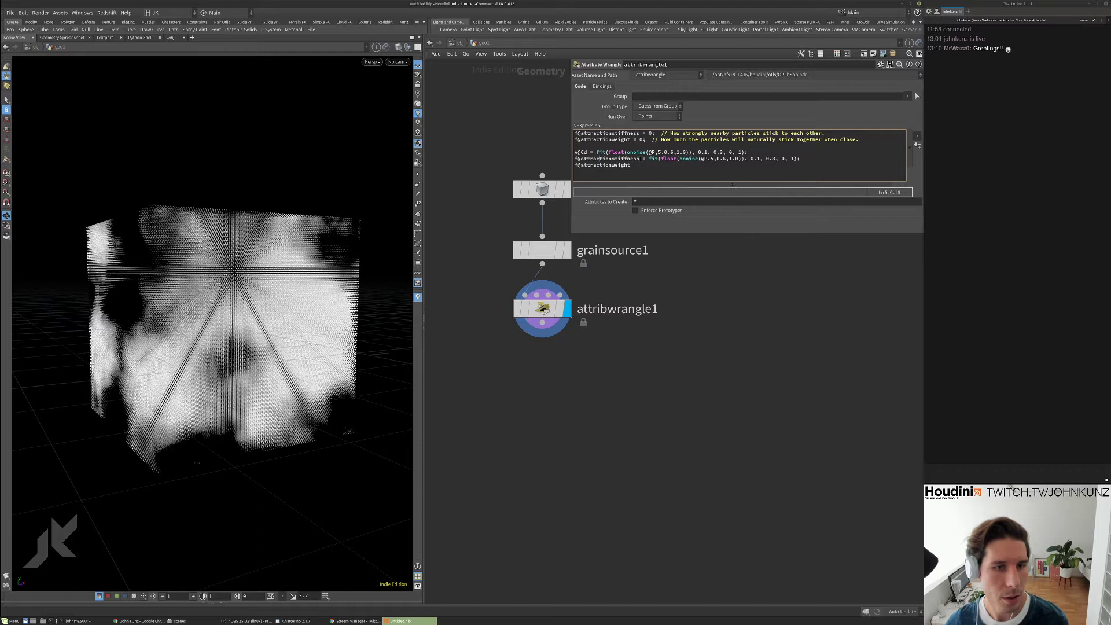
{"action": "key", "text": "ctrl+Right"}
{"action": "key", "text": "ctrl+shift+Left"}
{"action": "key", "text": "Home"}
{"action": "key", "text": "shift+Right"}
{"action": "key", "text": "shift+Right"}
{"action": "key", "text": "shift+Right"}
{"action": "key", "text": "shift+Right"}
{"action": "key", "text": "shift+Right"}
{"action": "key", "text": "shift+Right"}
{"action": "key", "text": "shift+Right"}
{"action": "key", "text": "shift+Right"}
{"action": "key", "text": "shift+Right"}
{"action": "key", "text": "shift+Right"}
{"action": "key", "text": "shift+Right"}
{"action": "key", "text": "shift+Right"}
{"action": "key", "text": "shift+Right"}
{"action": "key", "text": "shift+Right"}
{"action": "key", "text": "shift+Right"}
{"action": "key", "text": "shift+Right"}
{"action": "key", "text": "shift+Right"}
{"action": "key", "text": "shift+Right"}
{"action": "key", "text": "shift+Right"}
{"action": "key", "text": "shift+Right"}
{"action": "key", "text": "Down"}
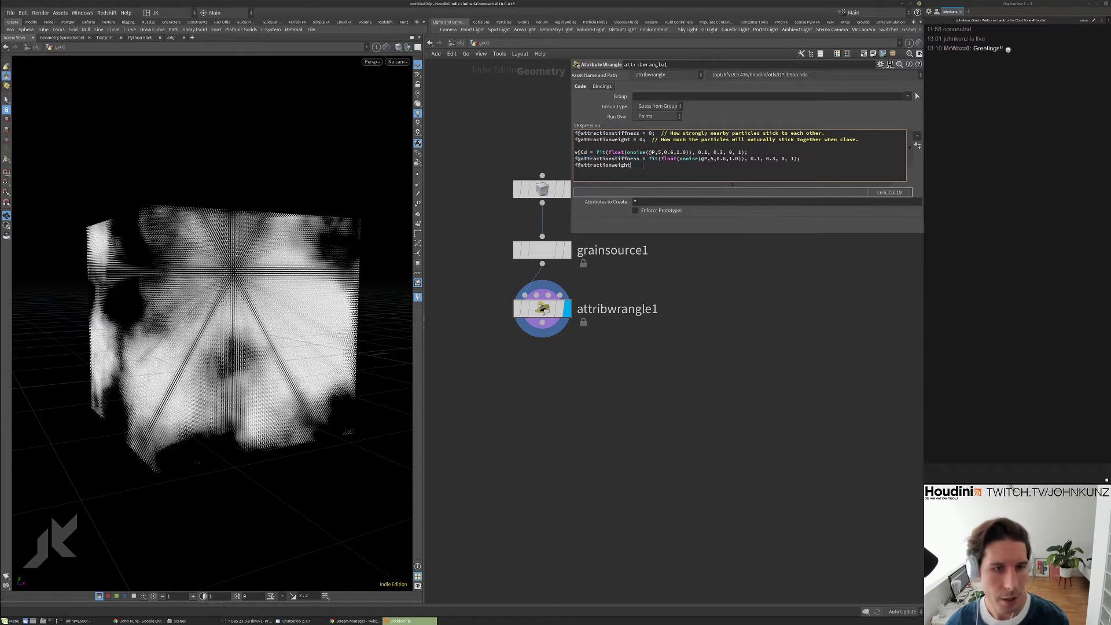
{"action": "type", "text": "="}
{"action": "key", "text": "ctrl+v"}
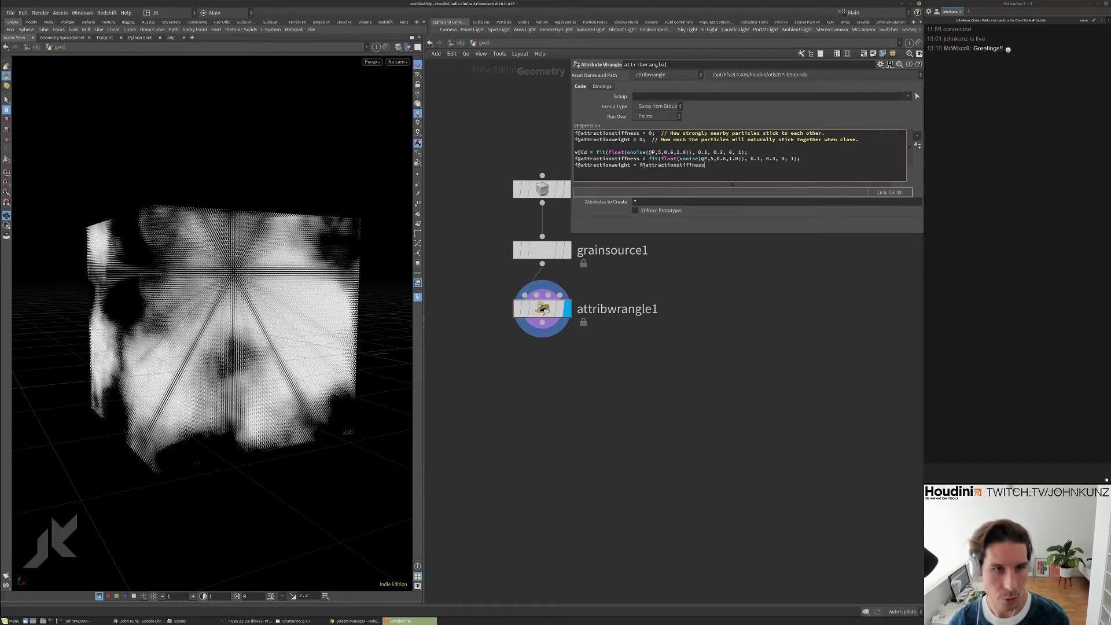
- Cook the wrangle and check attribwrangle1's point attributes in the node info
{"action": "left_click", "coordinate": [743, 303]}
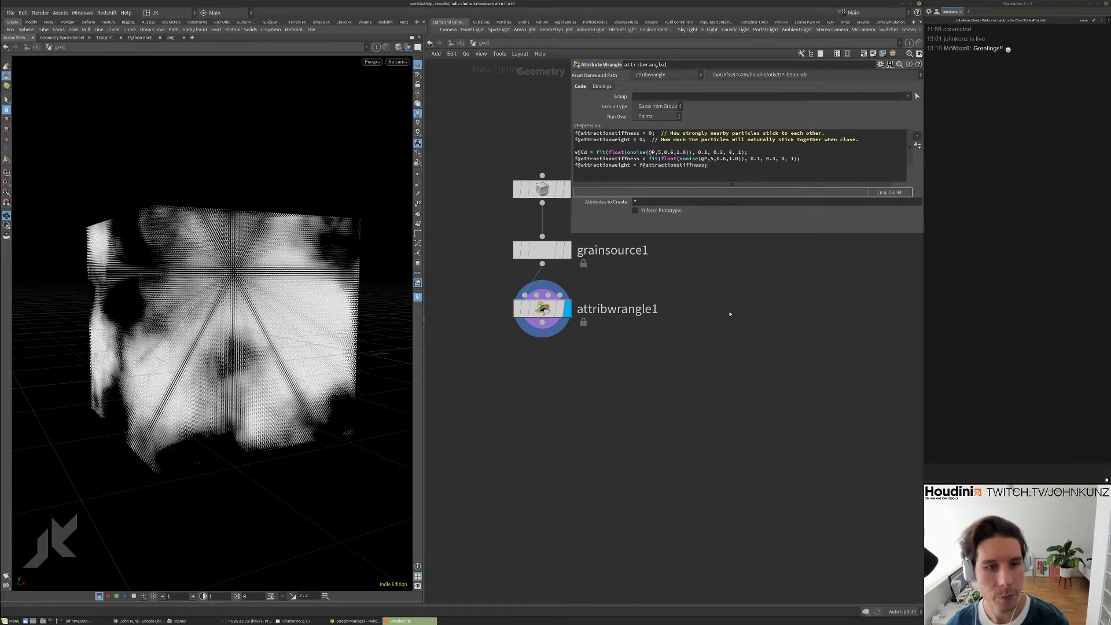
{"action": "left_click_drag", "start_coordinate": [191, 325], "coordinate": [272, 289]}
{"action": "middle_click_drag", "start_coordinate": [533, 318], "coordinate": [600, 315]}
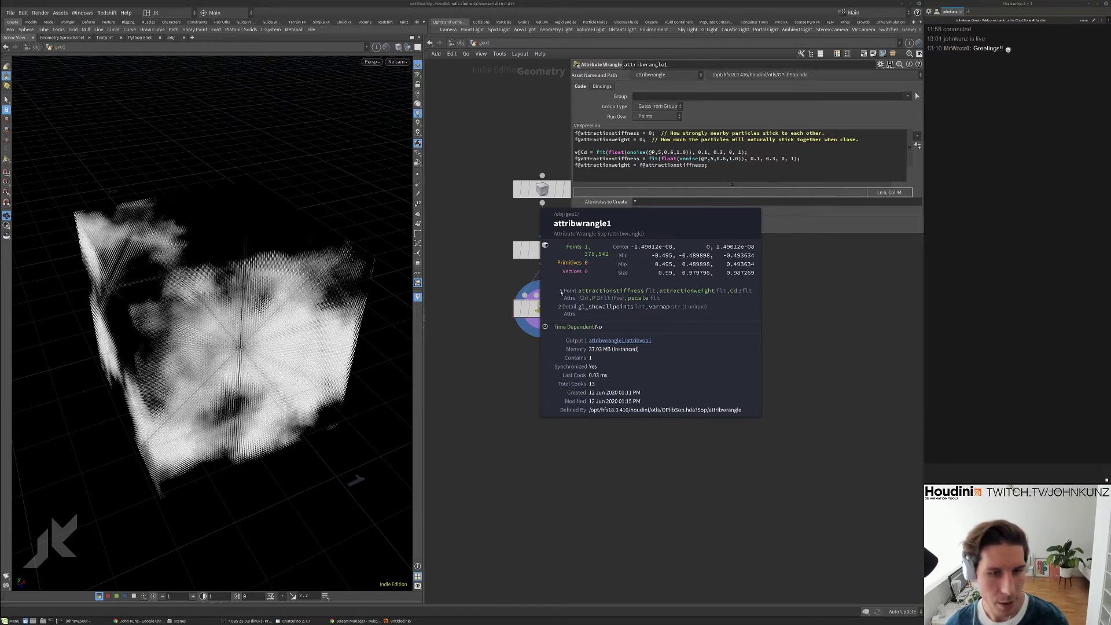
{"action": "middle_click_drag", "start_coordinate": [728, 290], "coordinate": [719, 325]}
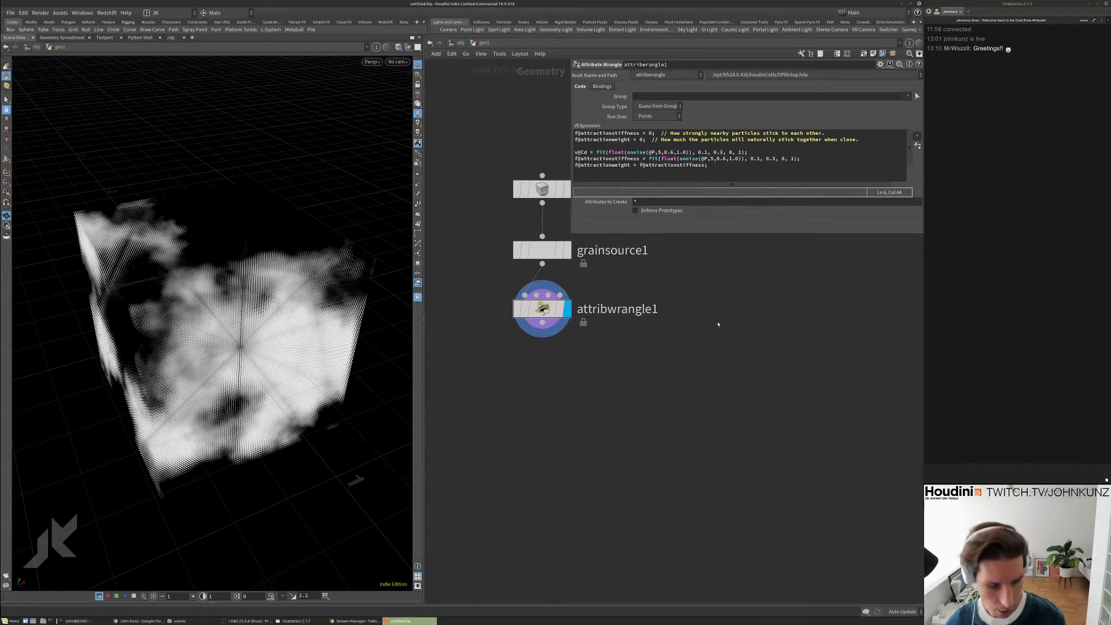
{"action": "key", "text": "Tab"}
- Add color1 after attribwrangle1, ramping colour from attractionstiffness with the Two-Tone preset
{"action": "type", "text": "col"}
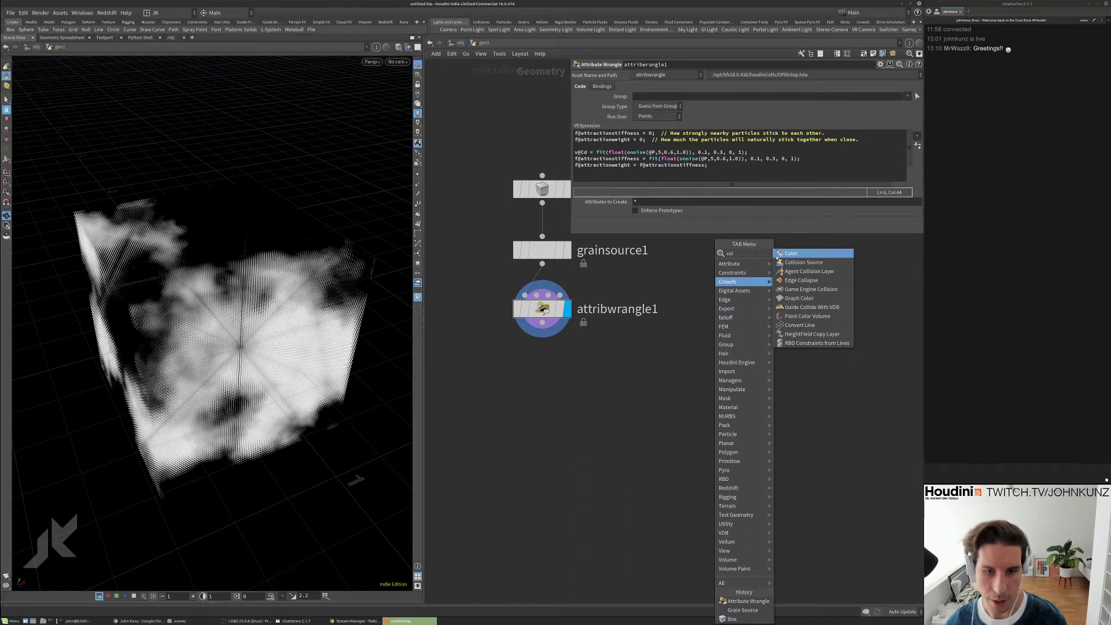
{"action": "left_click", "coordinate": [791, 254]}
{"action": "left_click", "coordinate": [733, 329]}
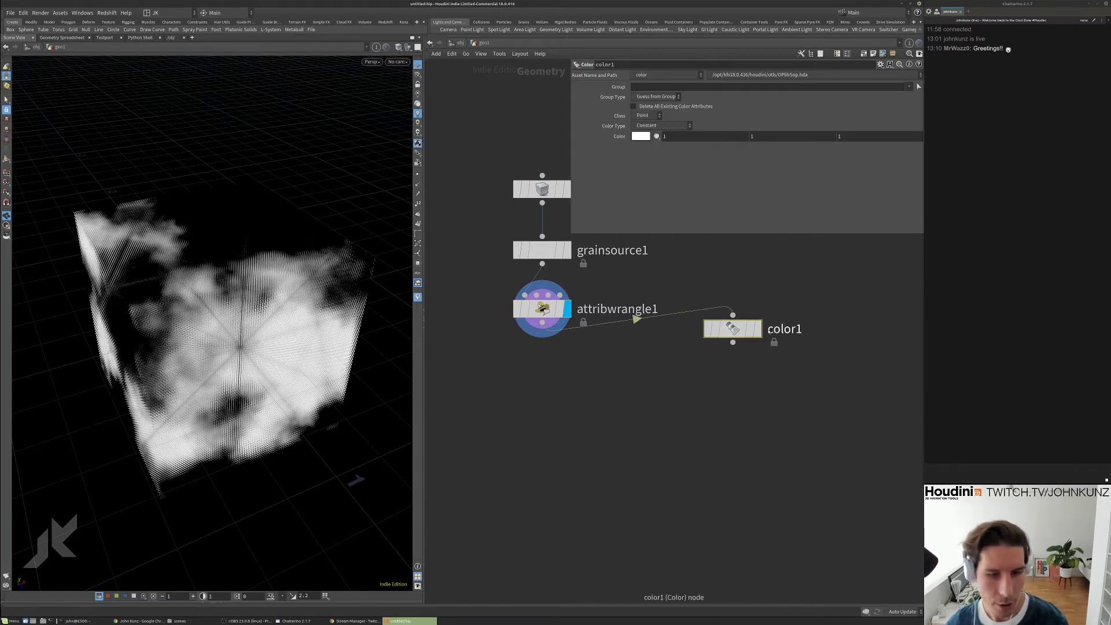
{"action": "left_click", "coordinate": [676, 127]}
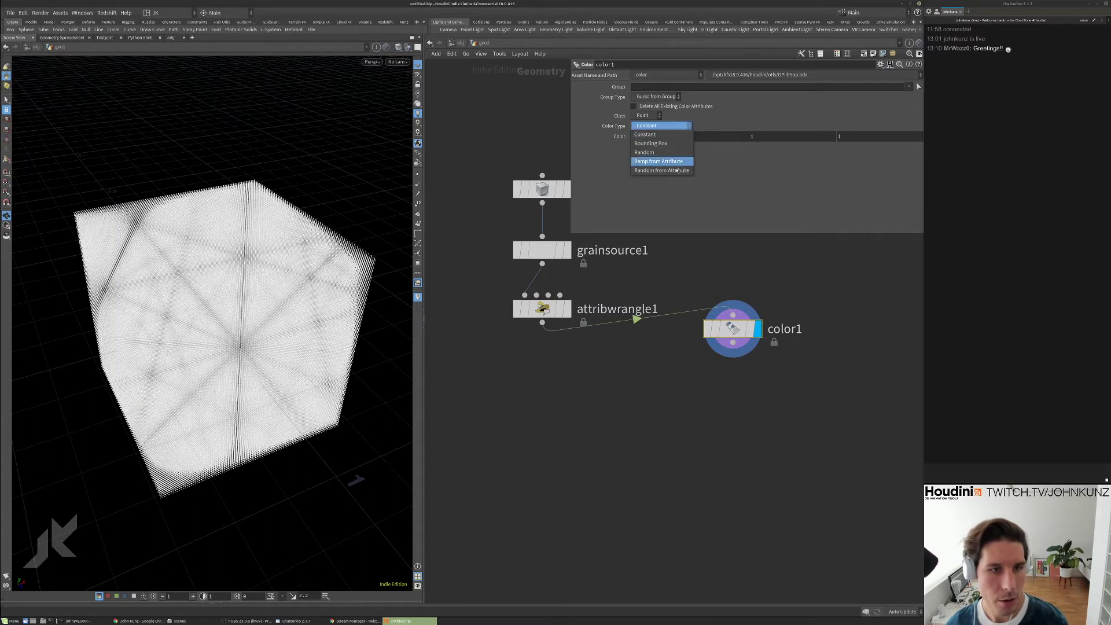
{"action": "left_click", "coordinate": [672, 164]}
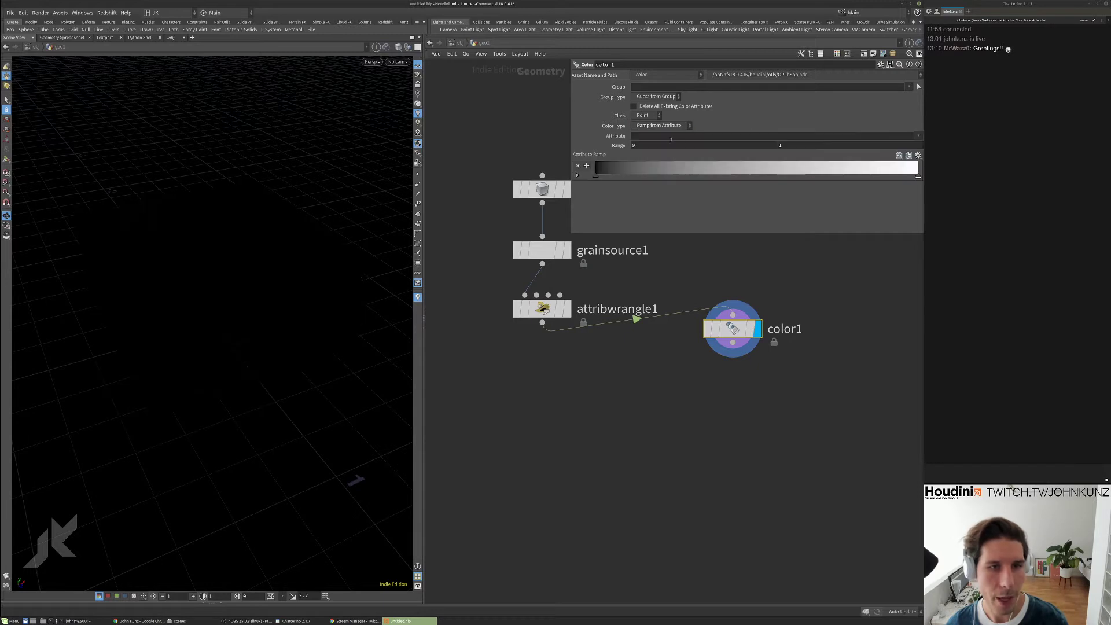
{"action": "left_click", "coordinate": [917, 138]}
{"action": "left_click", "coordinate": [939, 165]}
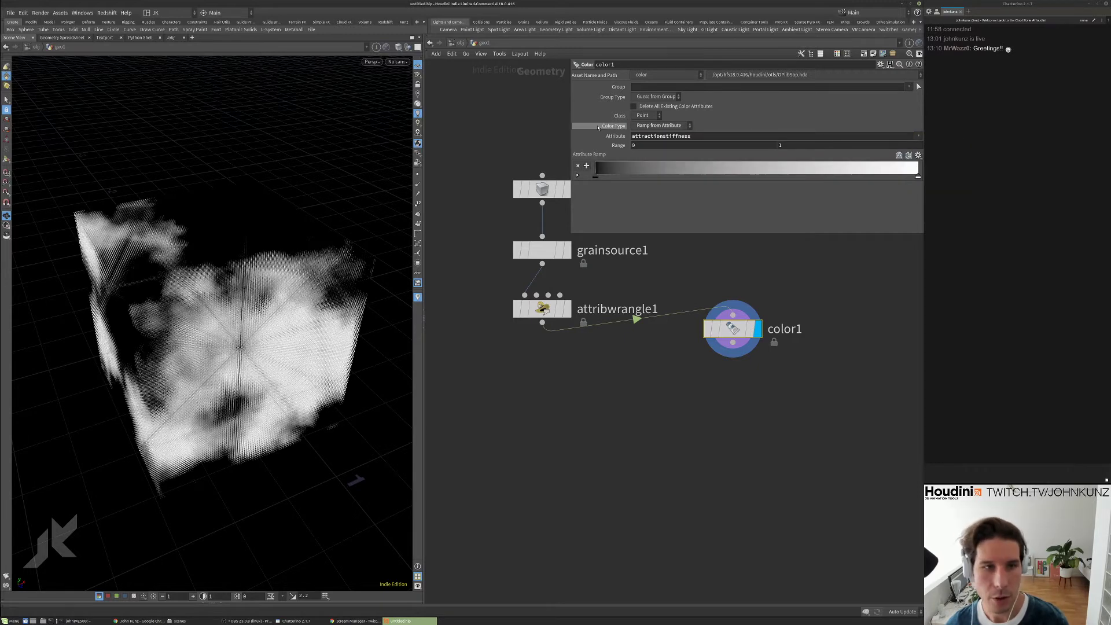
{"action": "left_click", "coordinate": [919, 155]}
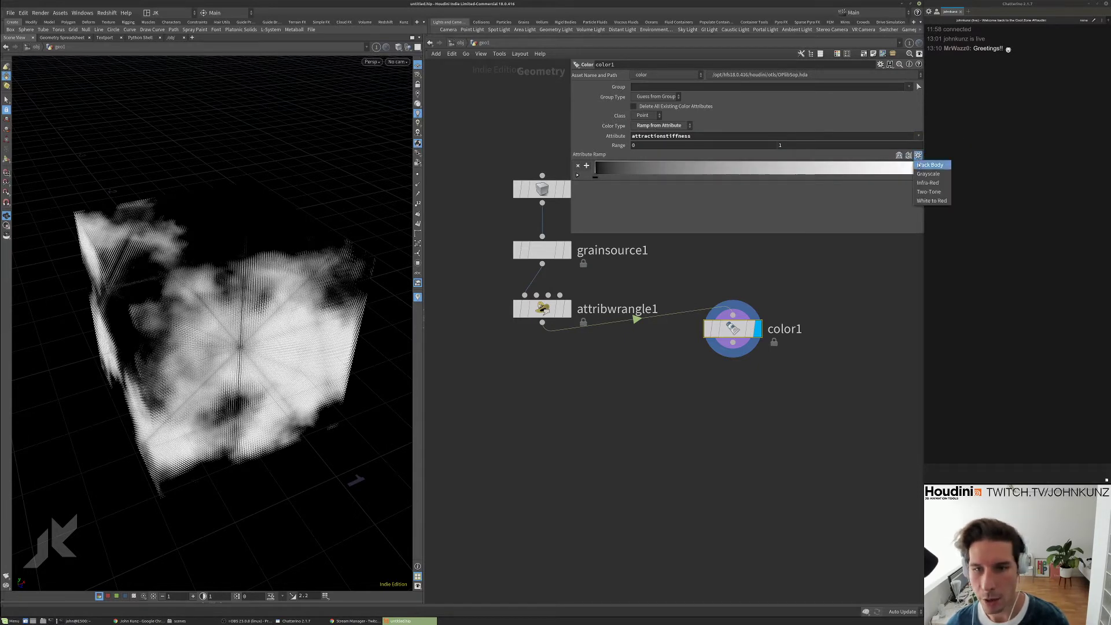
{"action": "left_click", "coordinate": [929, 192]}
{"action": "left_click_drag", "start_coordinate": [208, 247], "coordinate": [168, 253]}
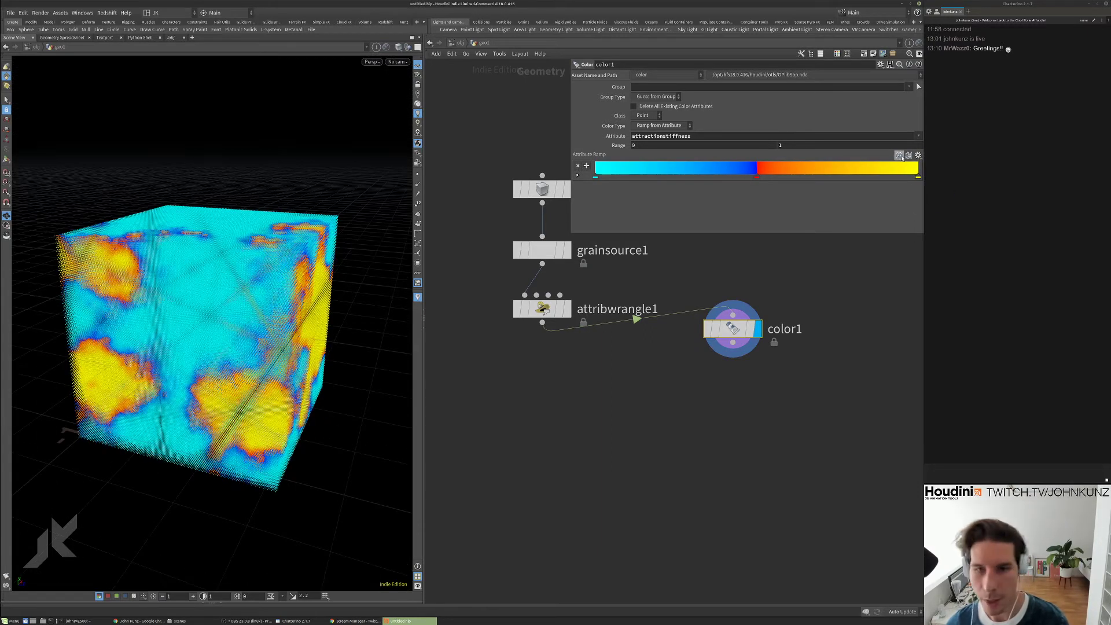
{"action": "middle_click_drag", "start_coordinate": [606, 408], "coordinate": [628, 373]}
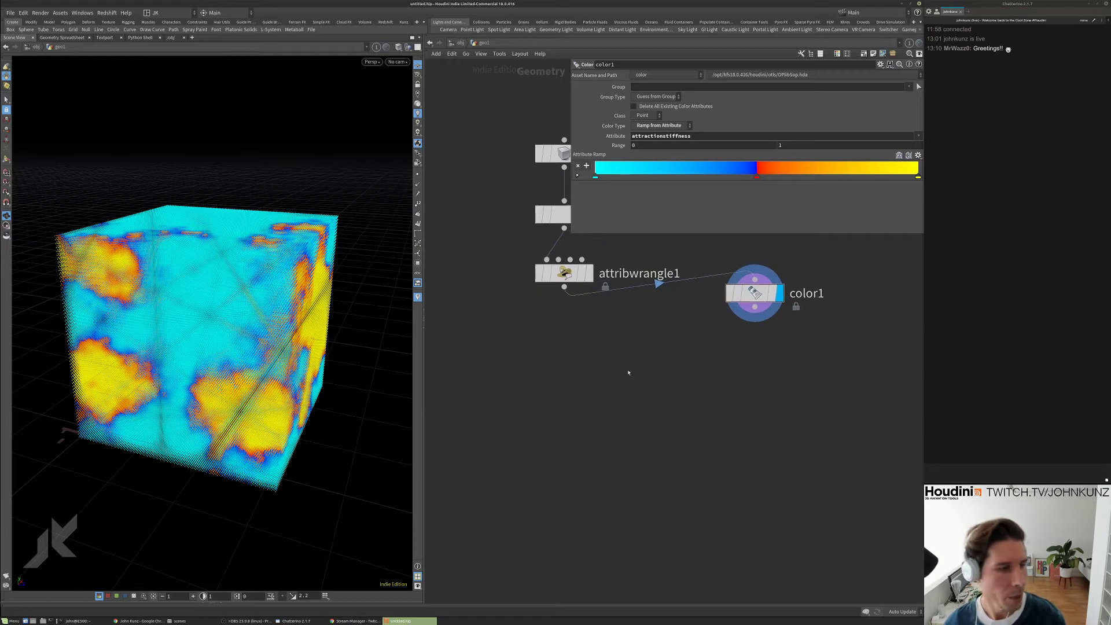
{"action": "key", "text": "Tab"}
{"action": "type", "text": "pop"}
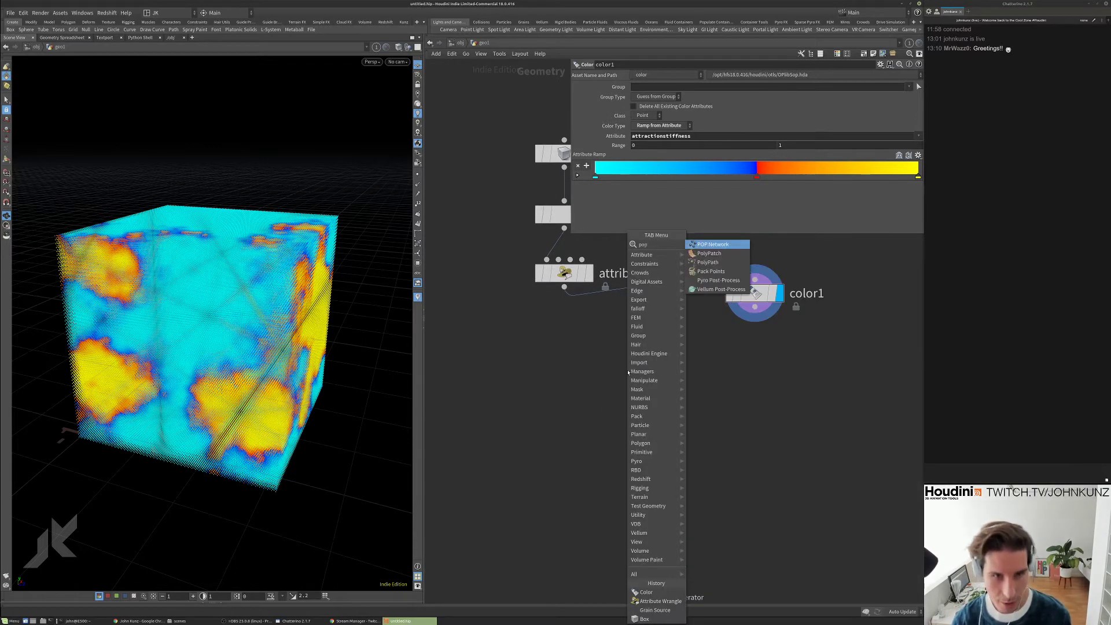
- Add a POP Network, dive inside it and select its POP Source
{"action": "left_click", "coordinate": [716, 245]}
{"action": "left_click", "coordinate": [640, 364]}
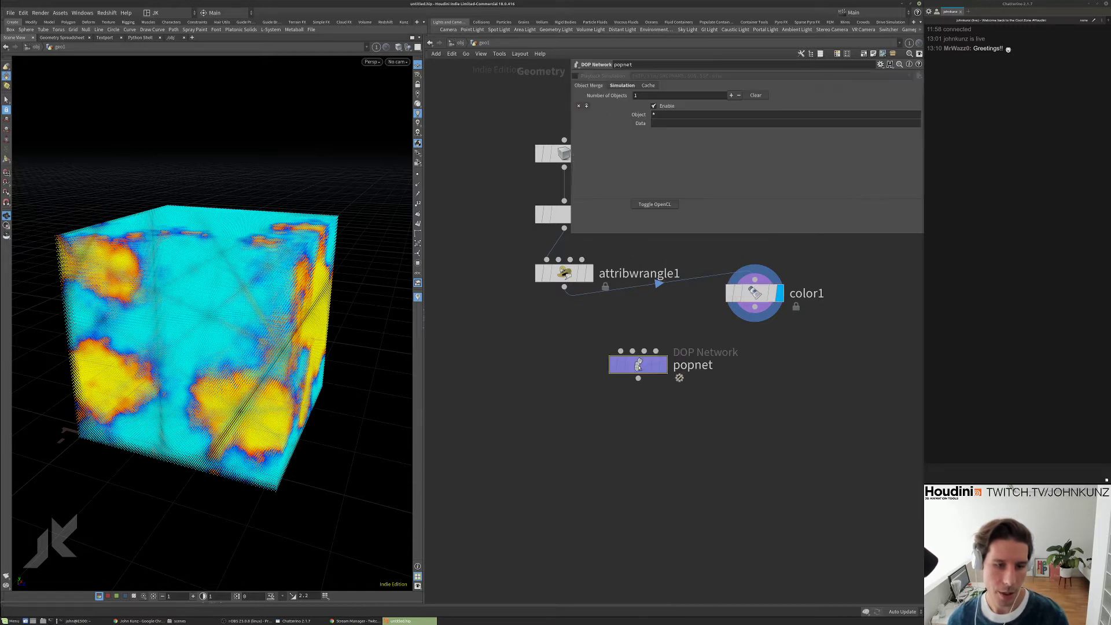
{"action": "double_click", "coordinate": [637, 367]}
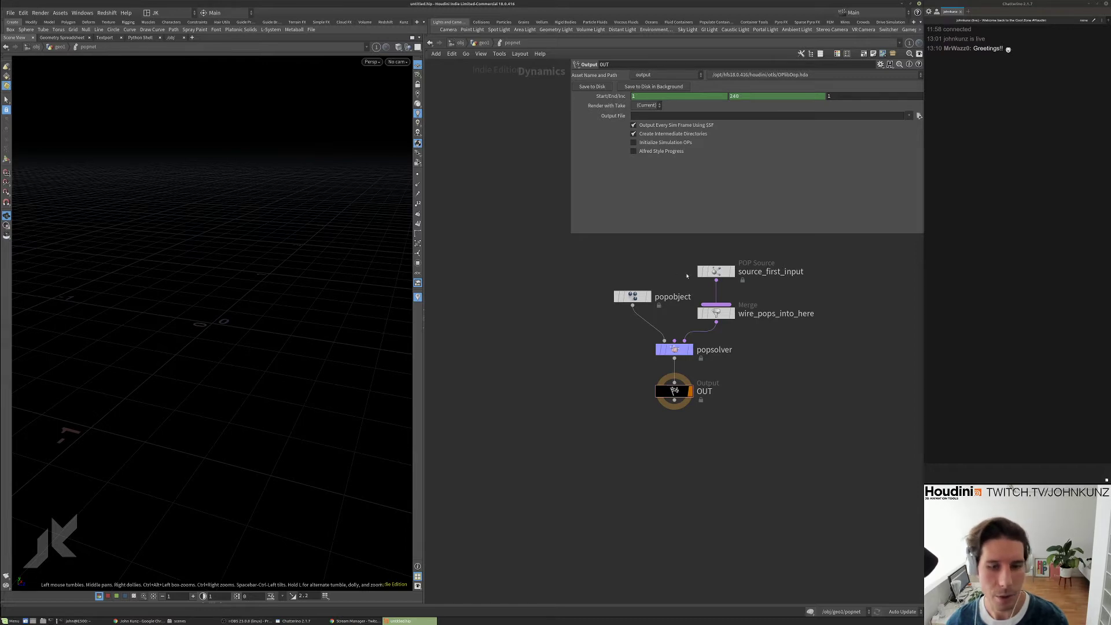
{"action": "left_click_drag", "start_coordinate": [716, 272], "coordinate": [716, 259]}
{"action": "left_click", "coordinate": [718, 256]}
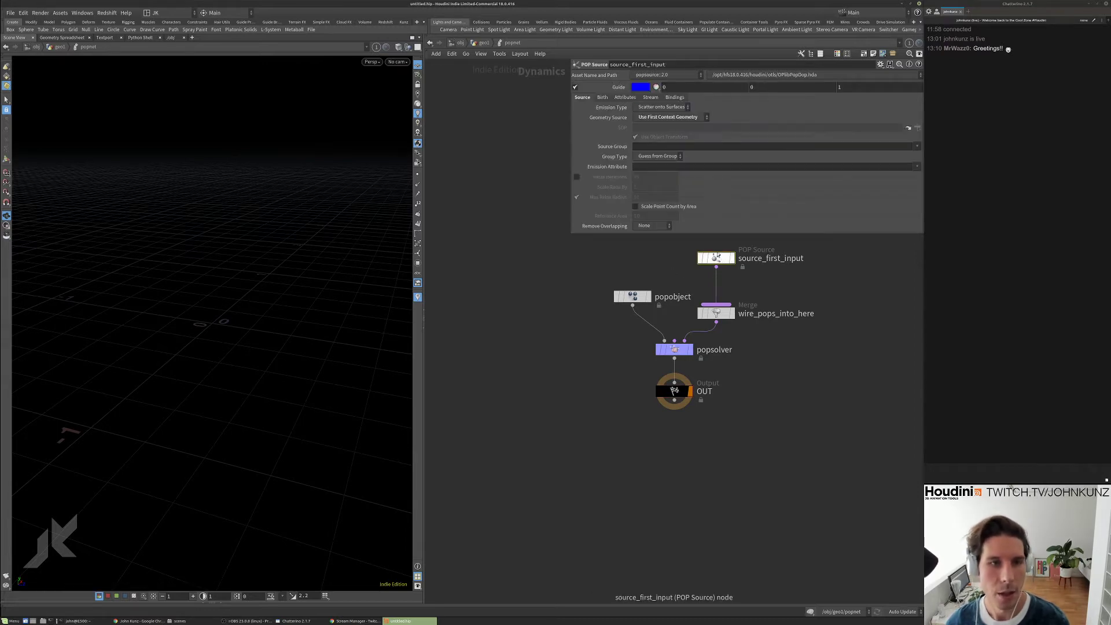
{"action": "middle_click_drag", "start_coordinate": [650, 249], "coordinate": [594, 325]}
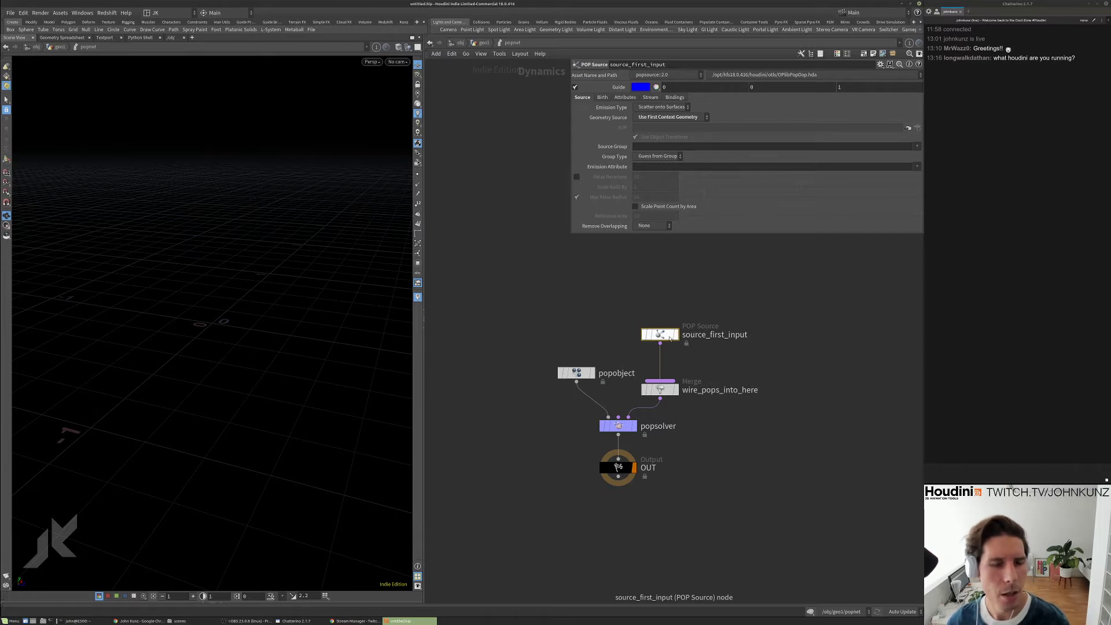
- Set the POP Source's Emission Type to All Geometry
{"action": "left_click", "coordinate": [661, 108]}
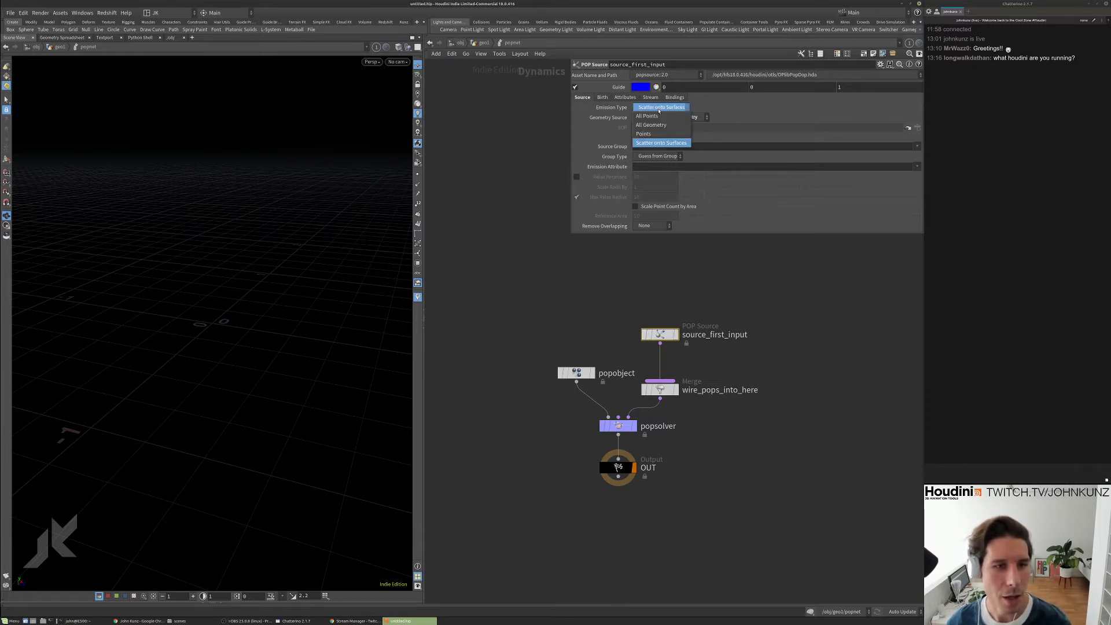
{"action": "left_click", "coordinate": [652, 125]}
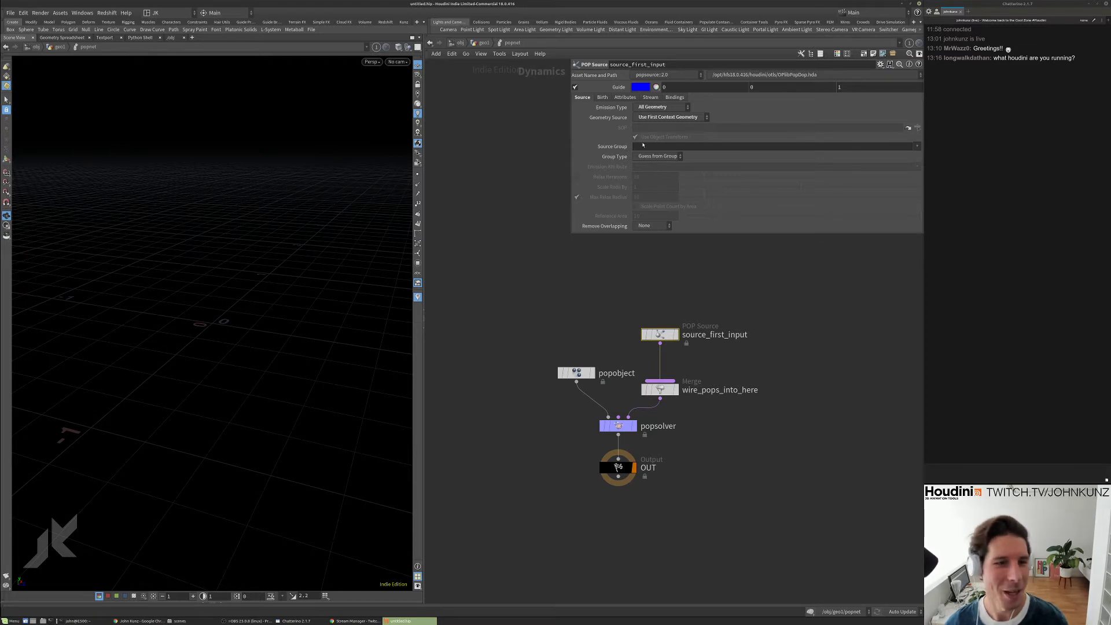
{"action": "left_click", "coordinate": [645, 149]}
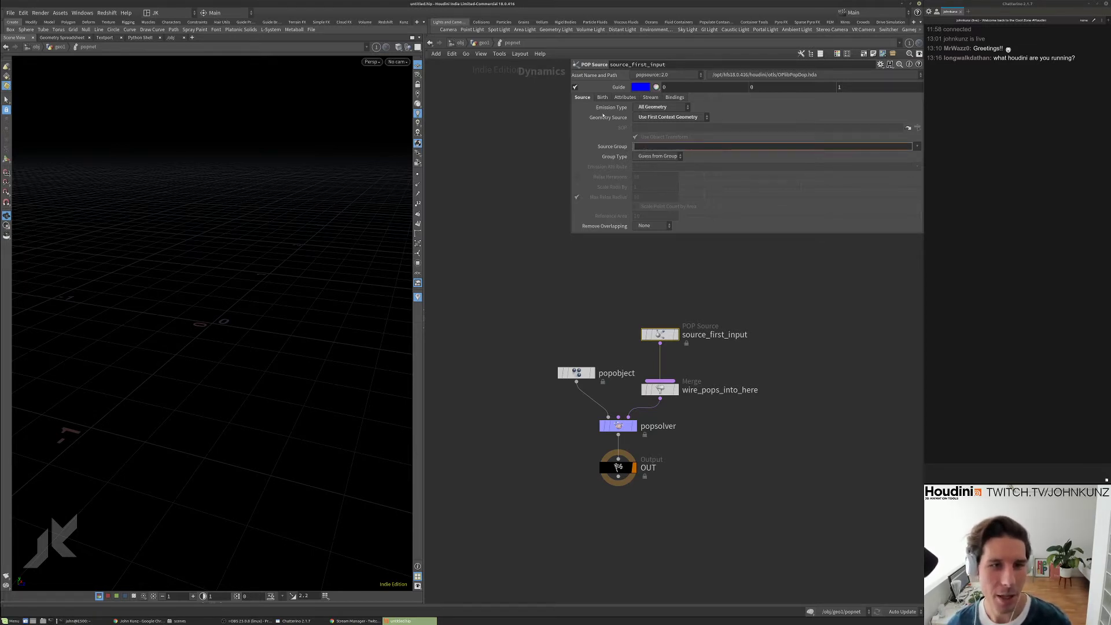
{"action": "left_click", "coordinate": [644, 108]}
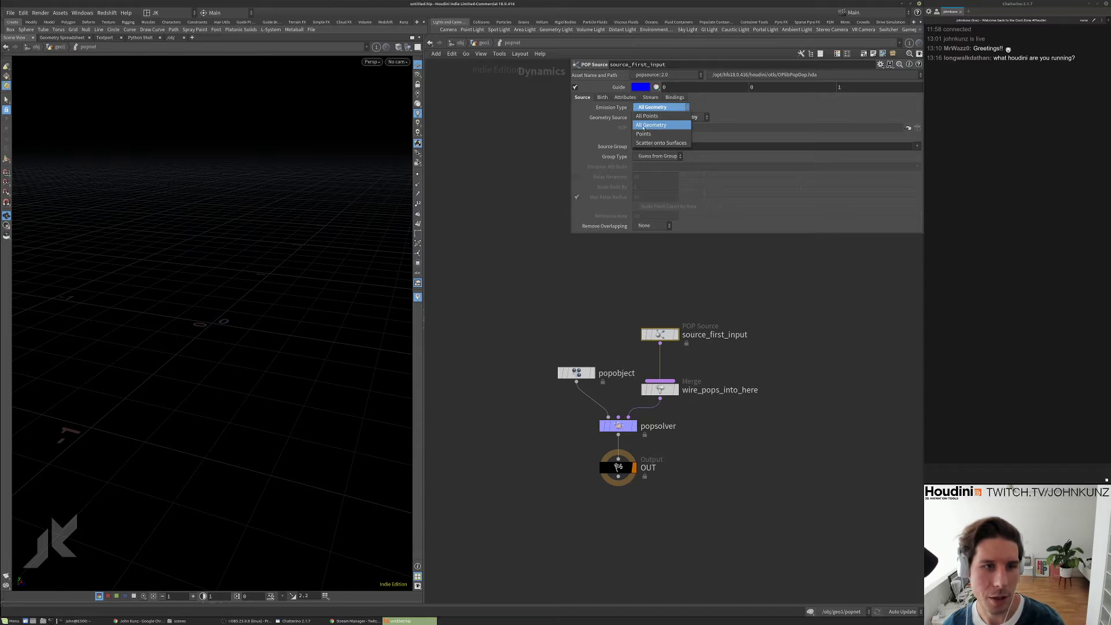
{"action": "left_click", "coordinate": [622, 254]}
{"action": "middle_click_drag", "start_coordinate": [616, 297], "coordinate": [579, 283]}
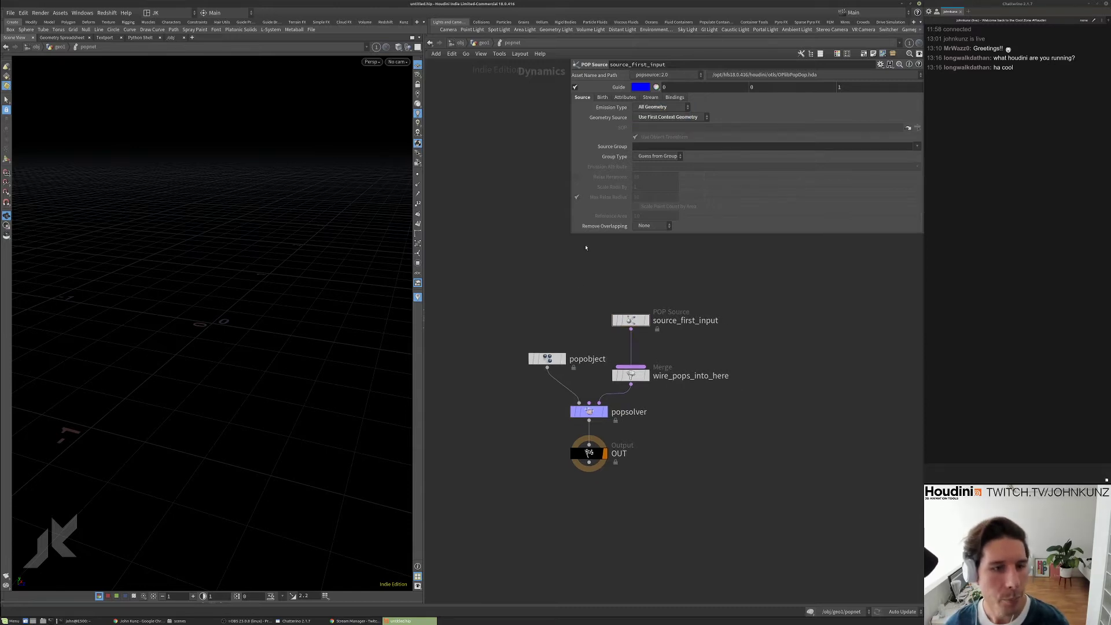
{"action": "left_click_drag", "start_coordinate": [573, 235], "coordinate": [631, 267]}
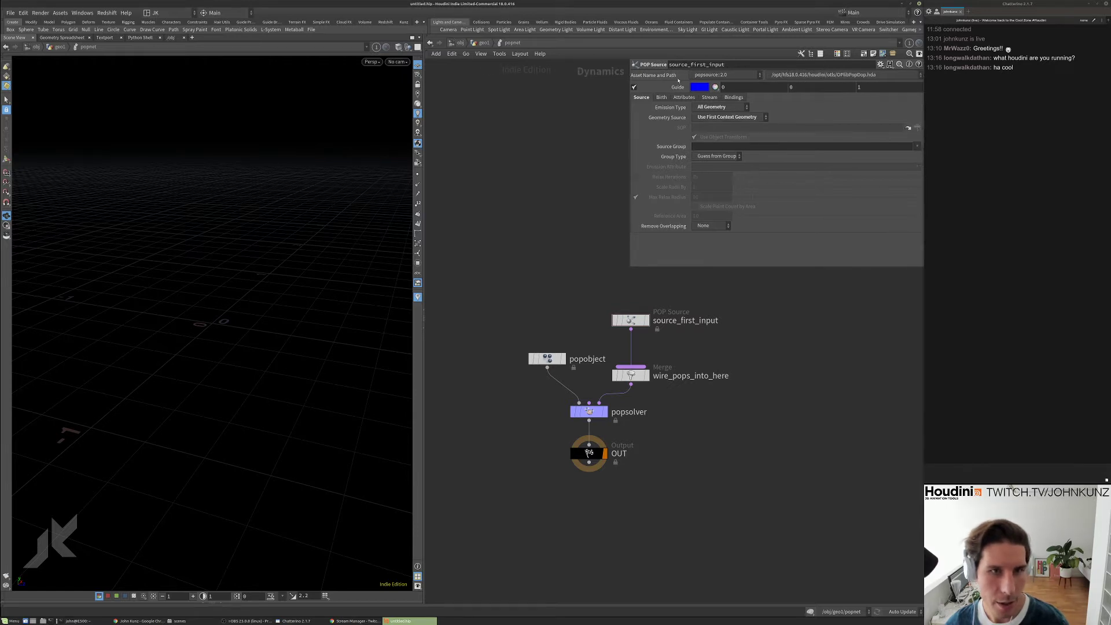
- Set Impulse Activation to 1, give popnet the display flag, and hide the source guide
{"action": "left_click", "coordinate": [666, 98]}
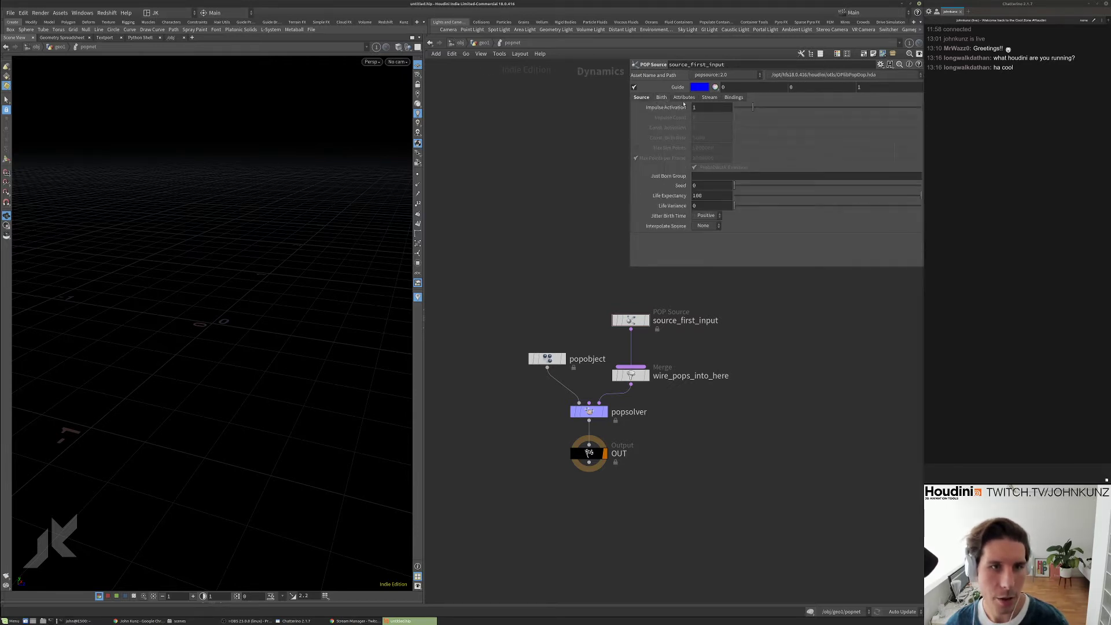
{"action": "key", "text": "Return"}
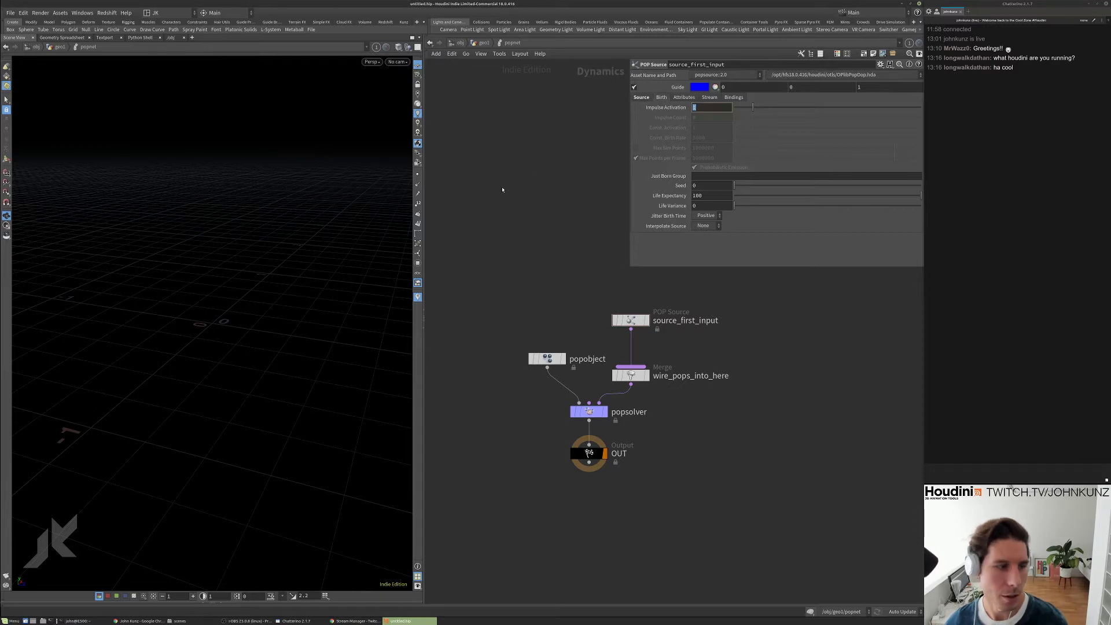
{"action": "key", "text": "u"}
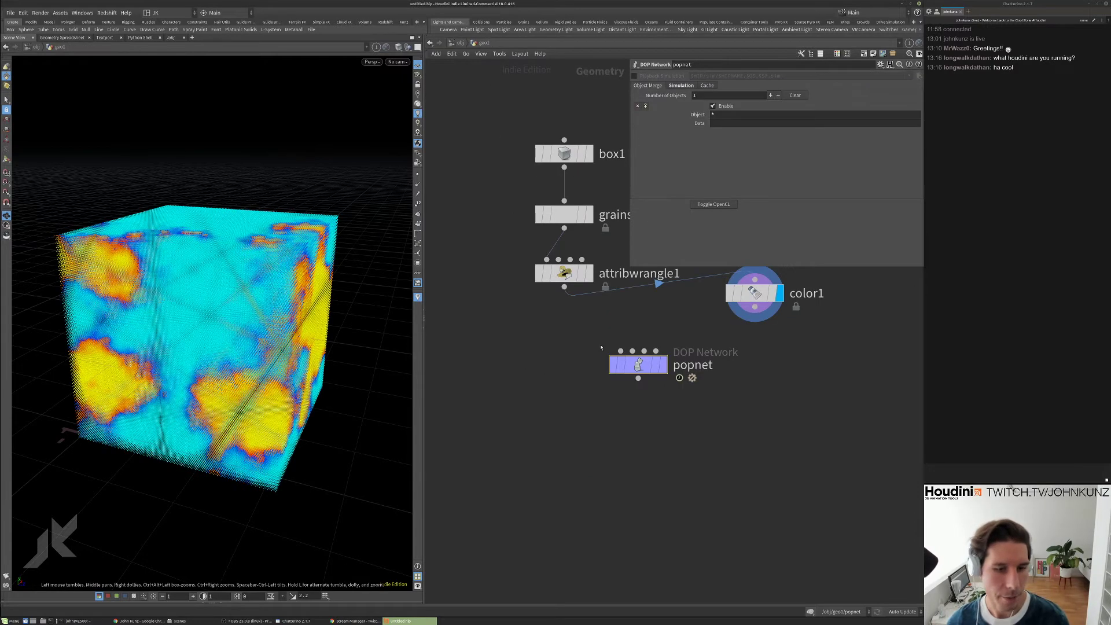
{"action": "left_click", "coordinate": [664, 365]}
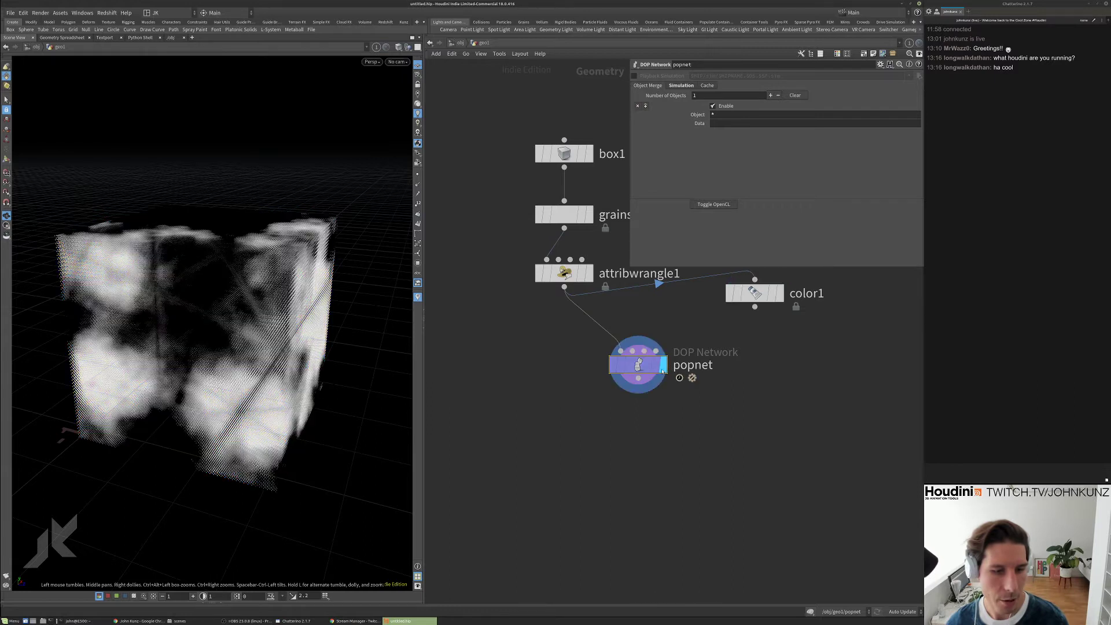
{"action": "key", "text": "i"}
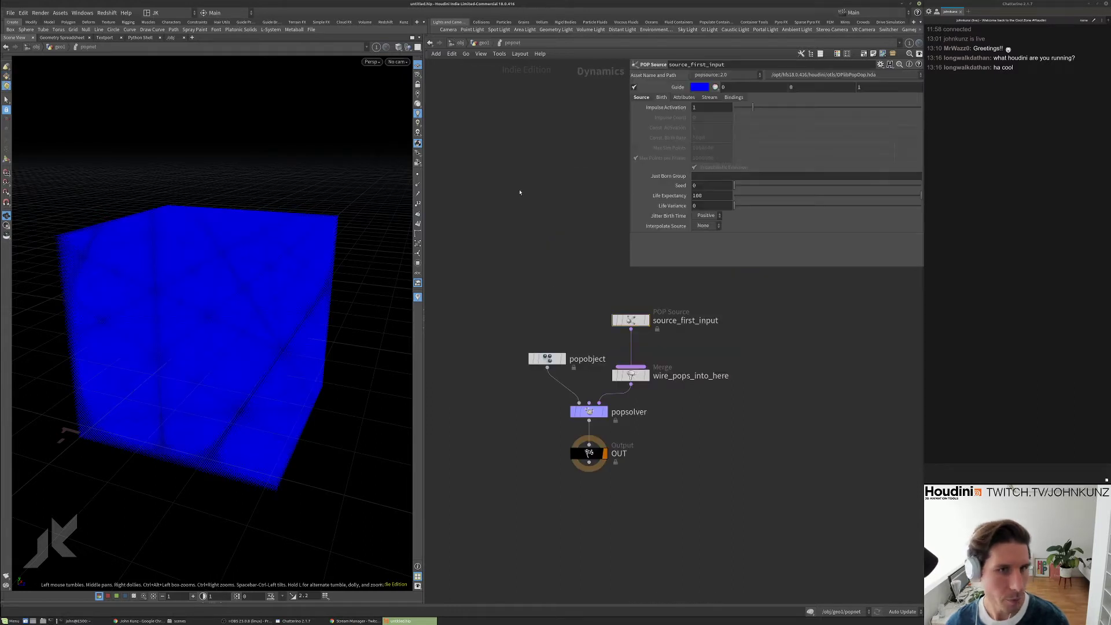
{"action": "left_click", "coordinate": [634, 87]}
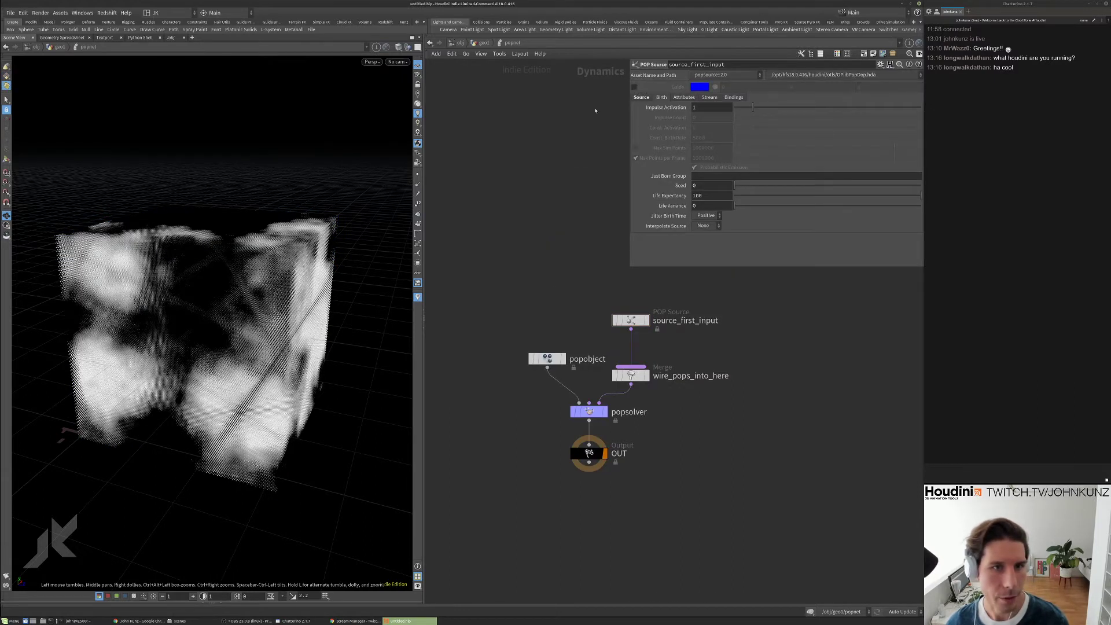
- Check popsolver's particle count and stats in its info panel
{"action": "middle_click", "coordinate": [596, 415]}
{"action": "middle_click", "coordinate": [597, 415]}
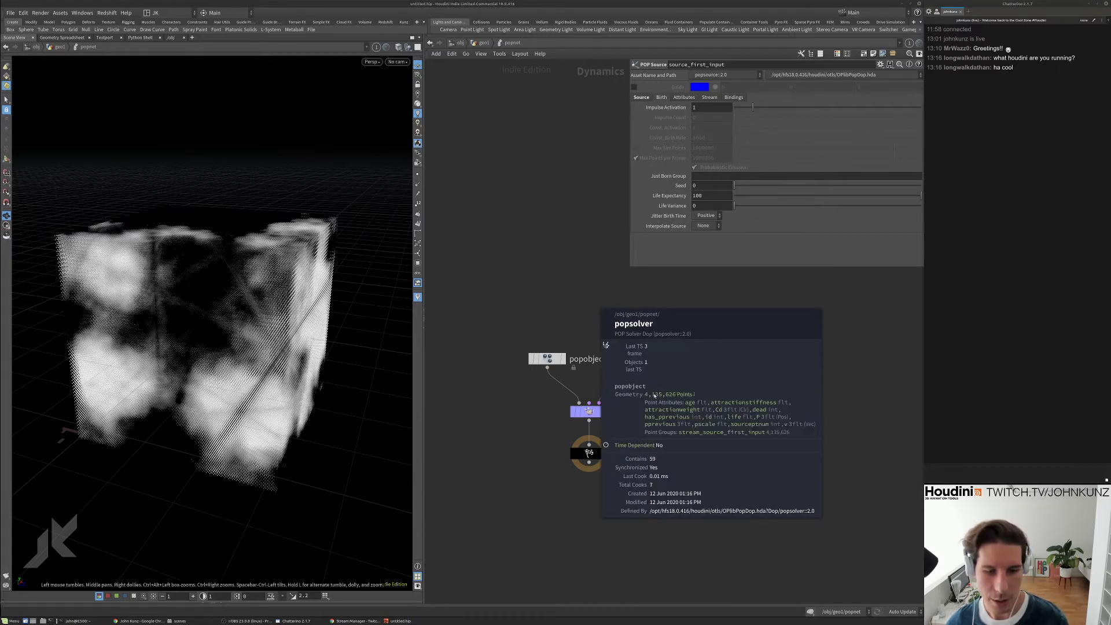
{"action": "middle_click", "coordinate": [601, 413]}
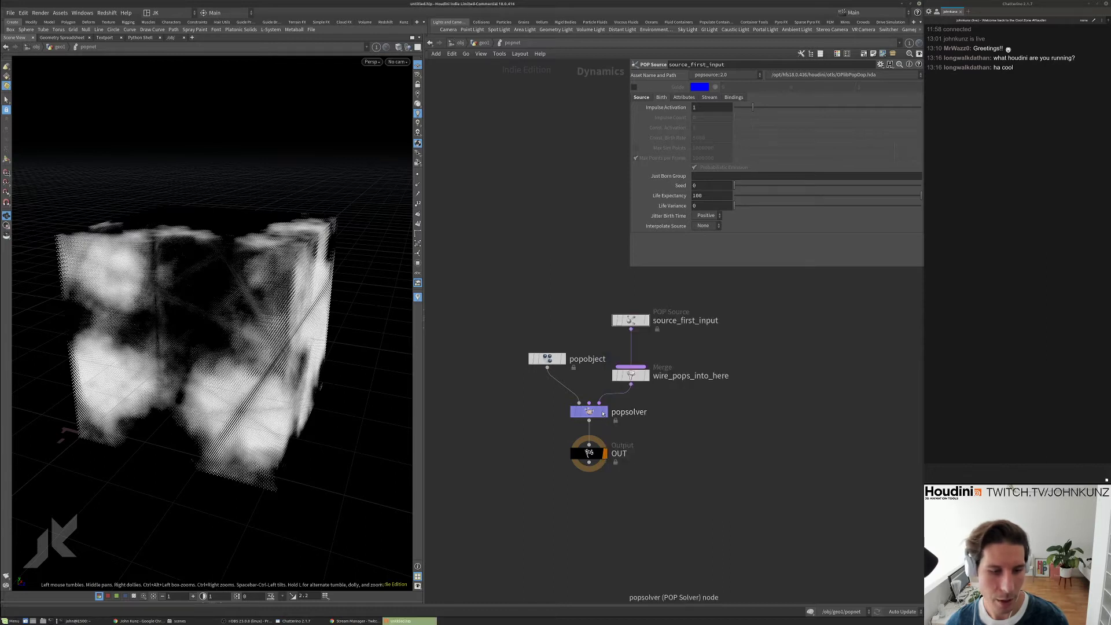
{"action": "middle_click", "coordinate": [603, 413]}
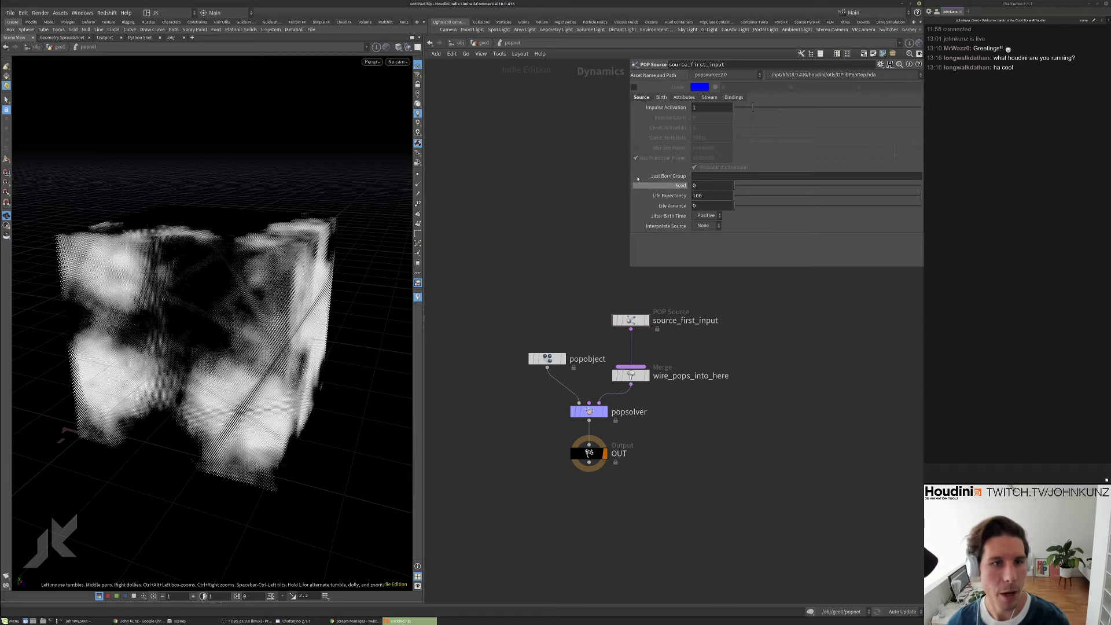
- Enter $SF==1 in Impulse Activation so particles emit only on the first frame
{"action": "left_click", "coordinate": [642, 97]}
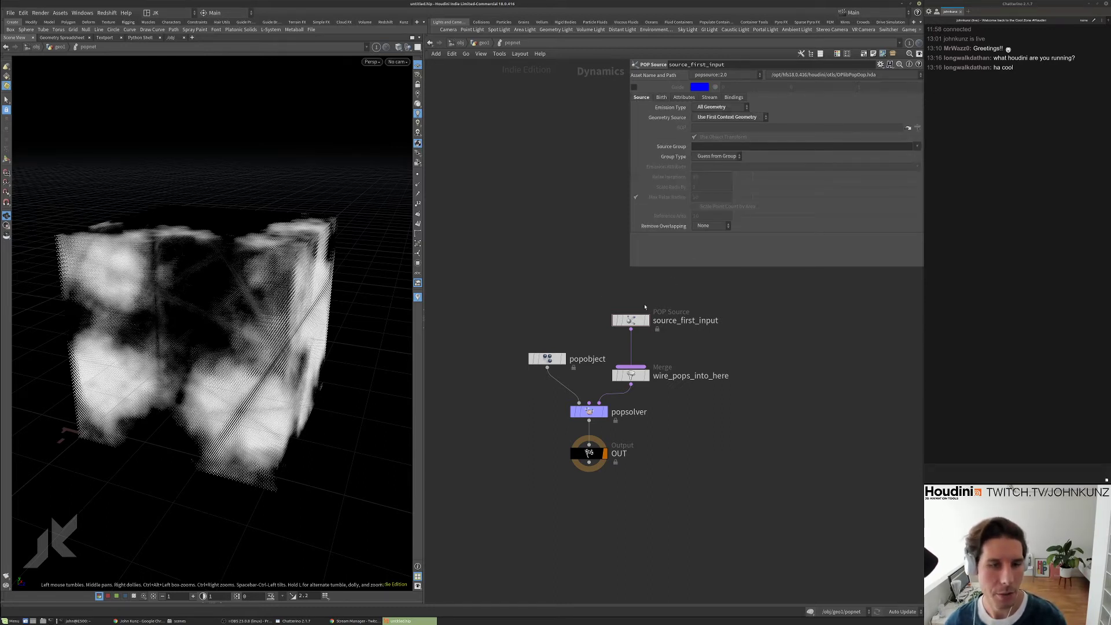
{"action": "left_click", "coordinate": [663, 98]}
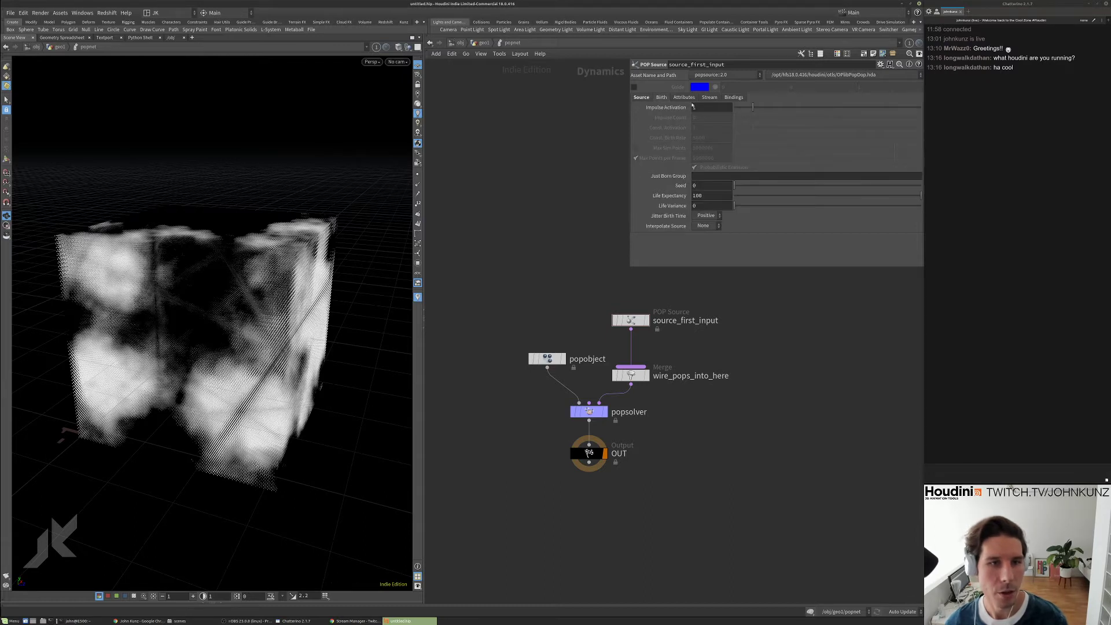
{"action": "type", "text": "$SF"}
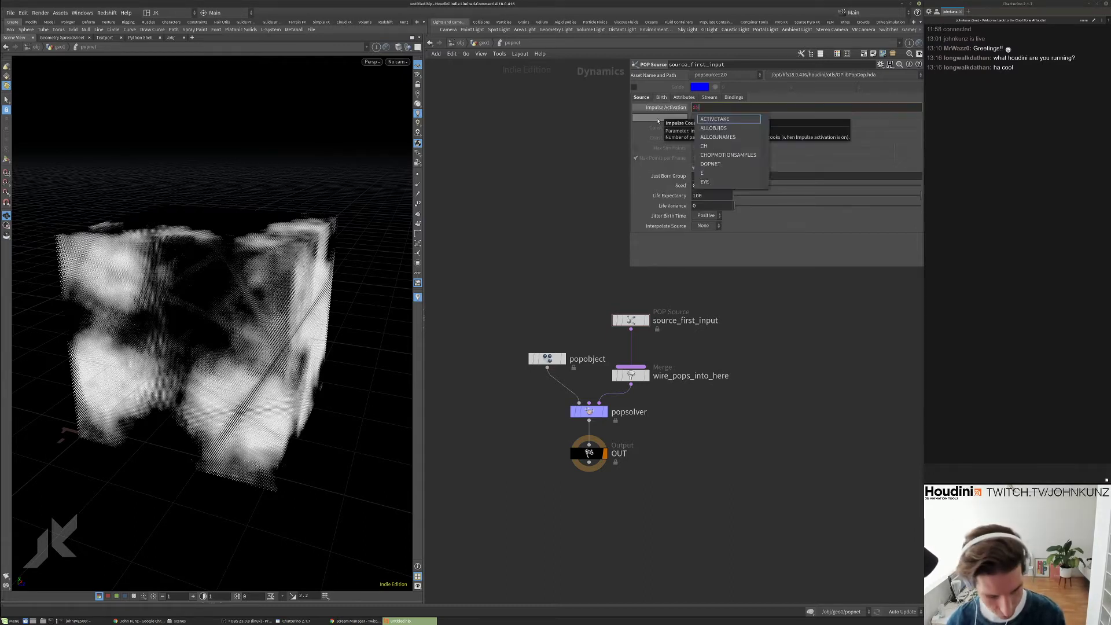
{"action": "type", "text": "==1"}
{"action": "key", "text": "Return"}
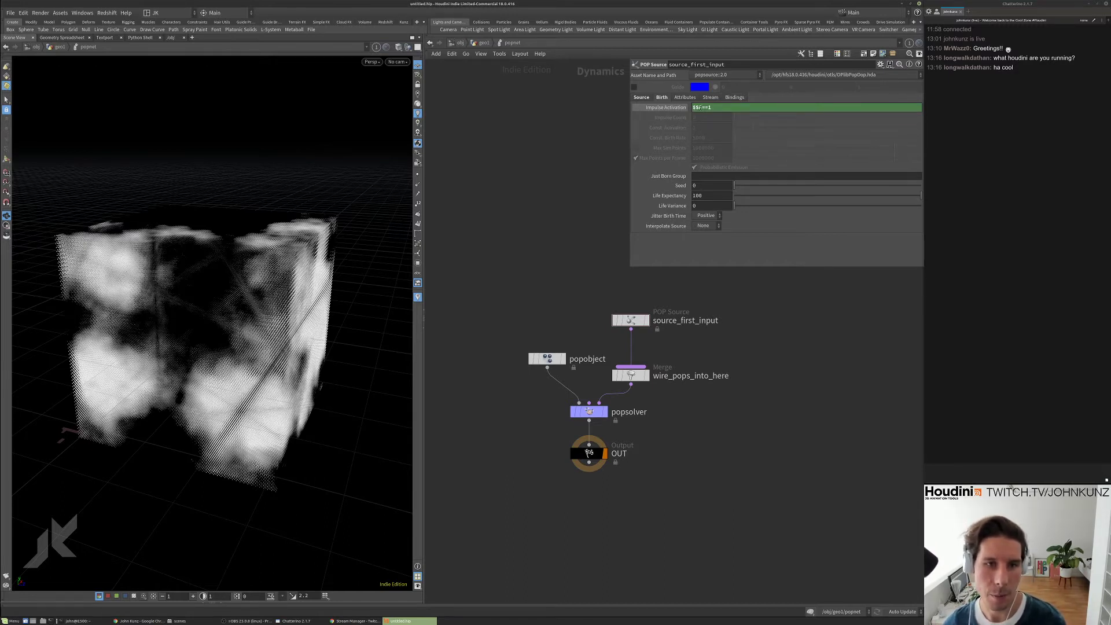
{"action": "double_click", "coordinate": [698, 108]}
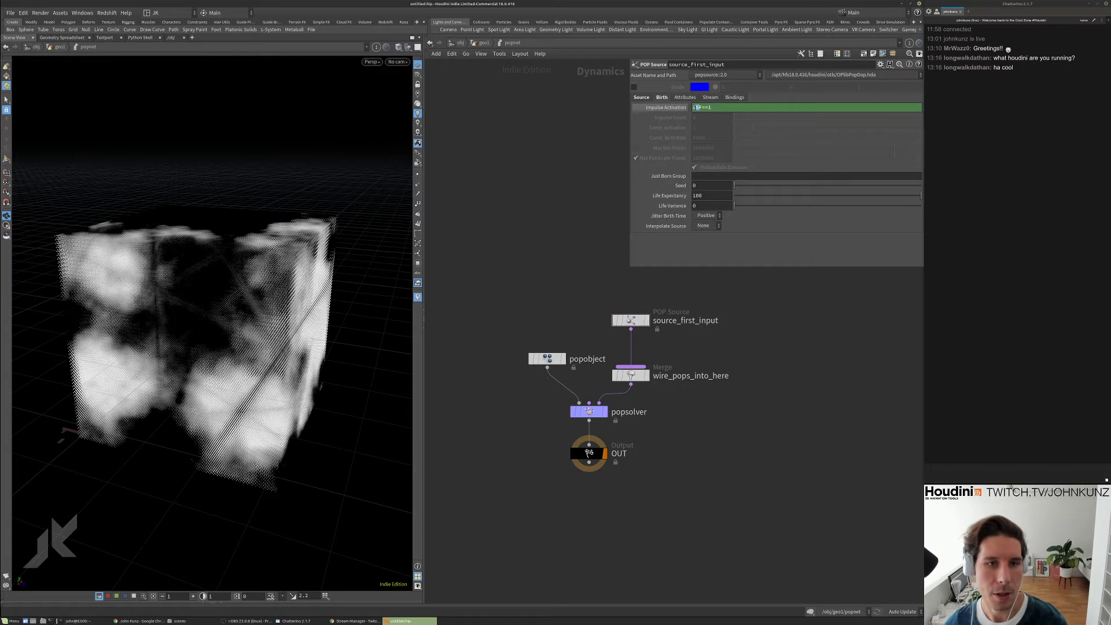
{"action": "left_click", "coordinate": [667, 108]}
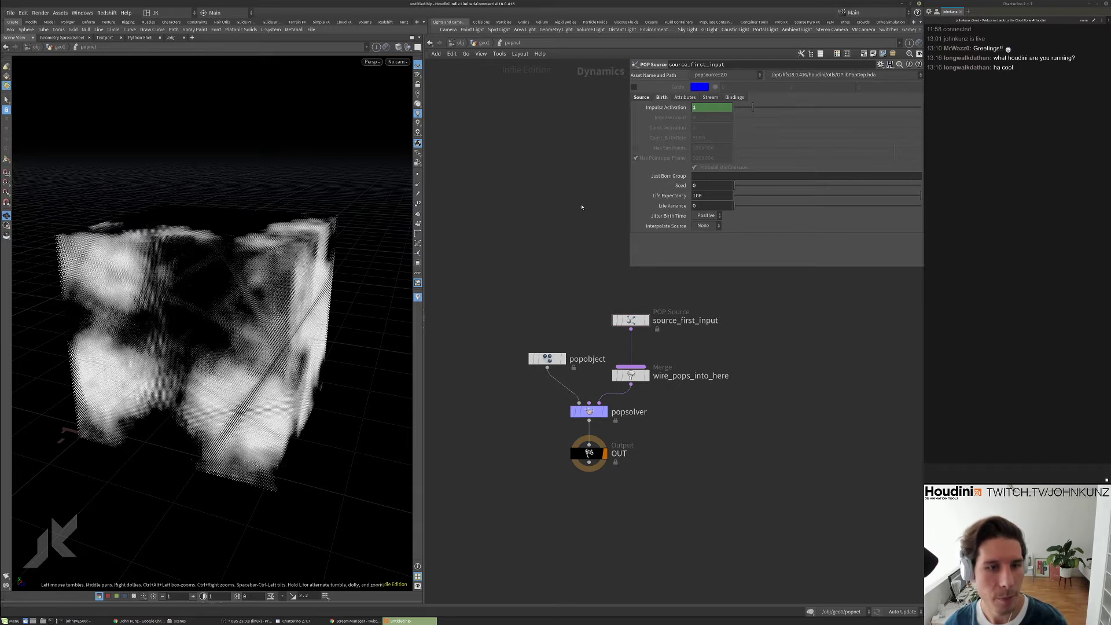
- Move source_first_input up and search 'grai' for a grains node
{"action": "left_click_drag", "start_coordinate": [631, 320], "coordinate": [630, 282]}
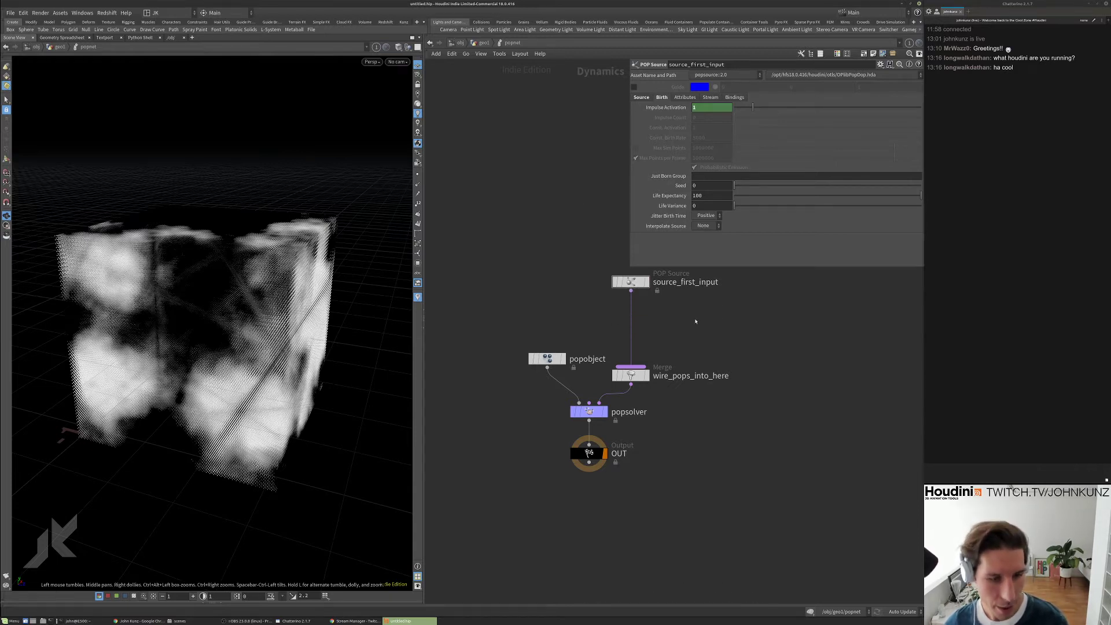
{"action": "key", "text": "Tab"}
{"action": "type", "text": "grai"}
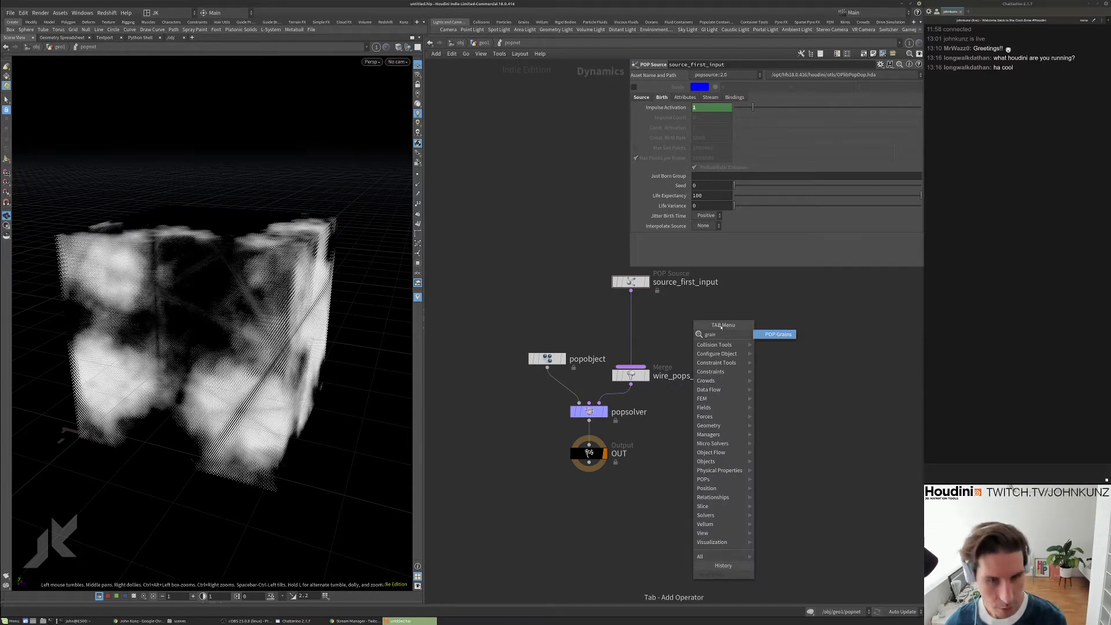
- Insert popgrains1 between the POP Source and the merge
{"action": "left_click", "coordinate": [769, 336]}
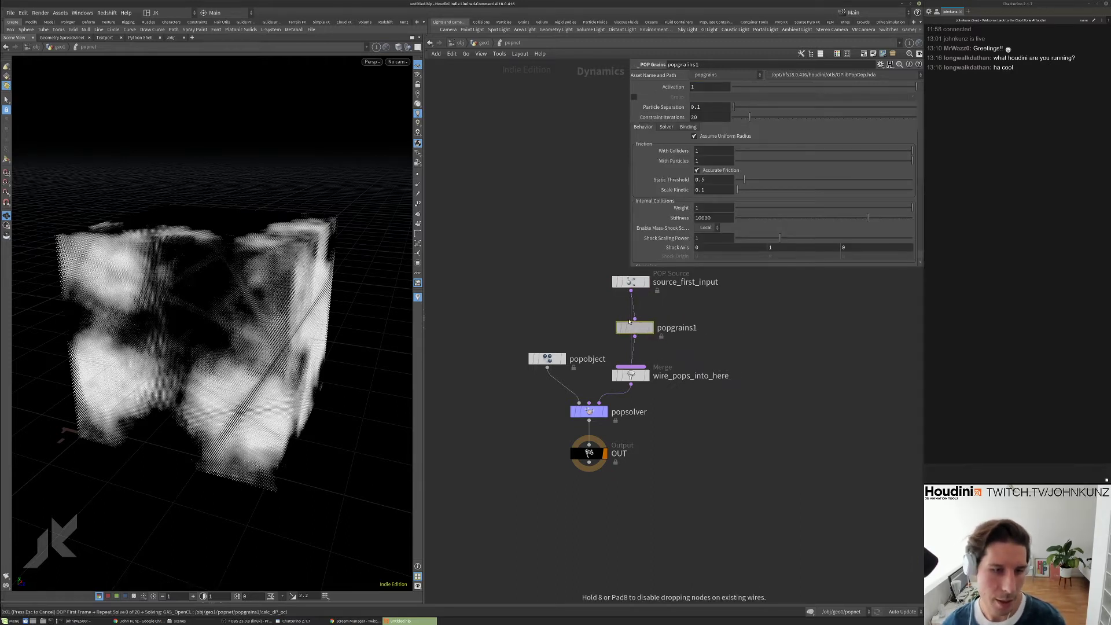
{"action": "left_click", "coordinate": [639, 321]}
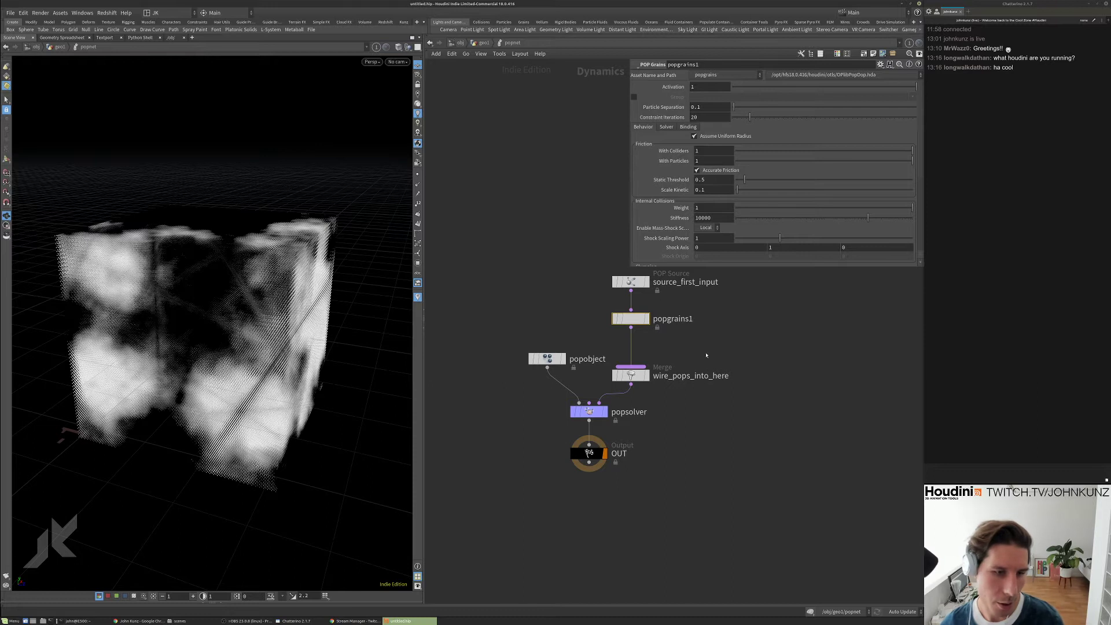
{"action": "scroll", "coordinate": [683, 351], "scroll_direction": "up", "scroll_amount": 1}
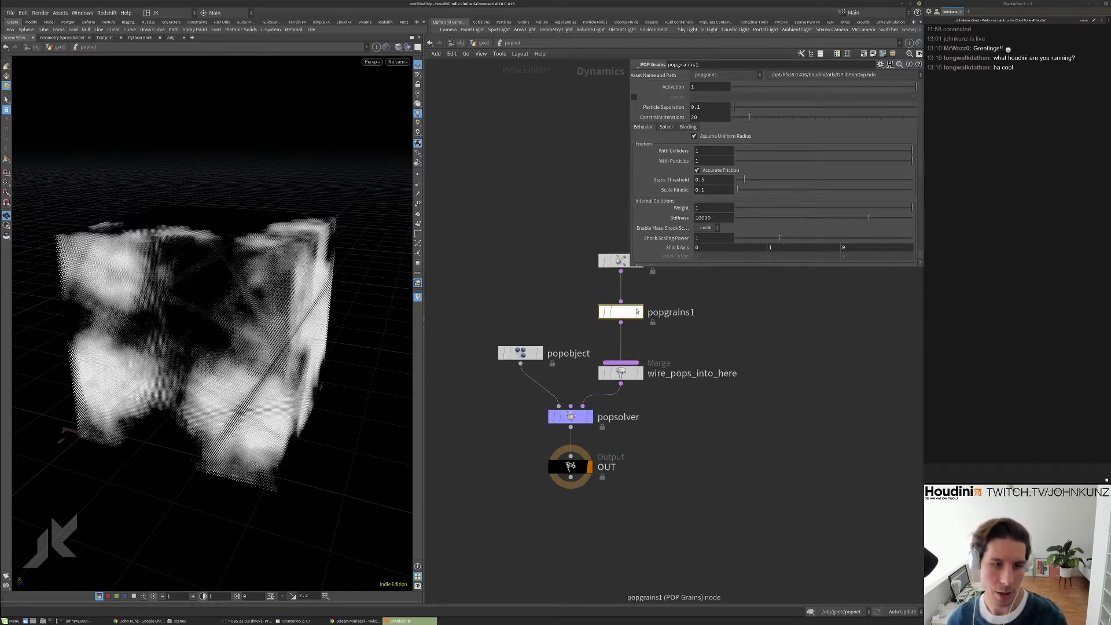
- Rearrange popobject, popsolver and OUT lower in the network
{"action": "left_click_drag", "start_coordinate": [529, 357], "coordinate": [499, 371]}
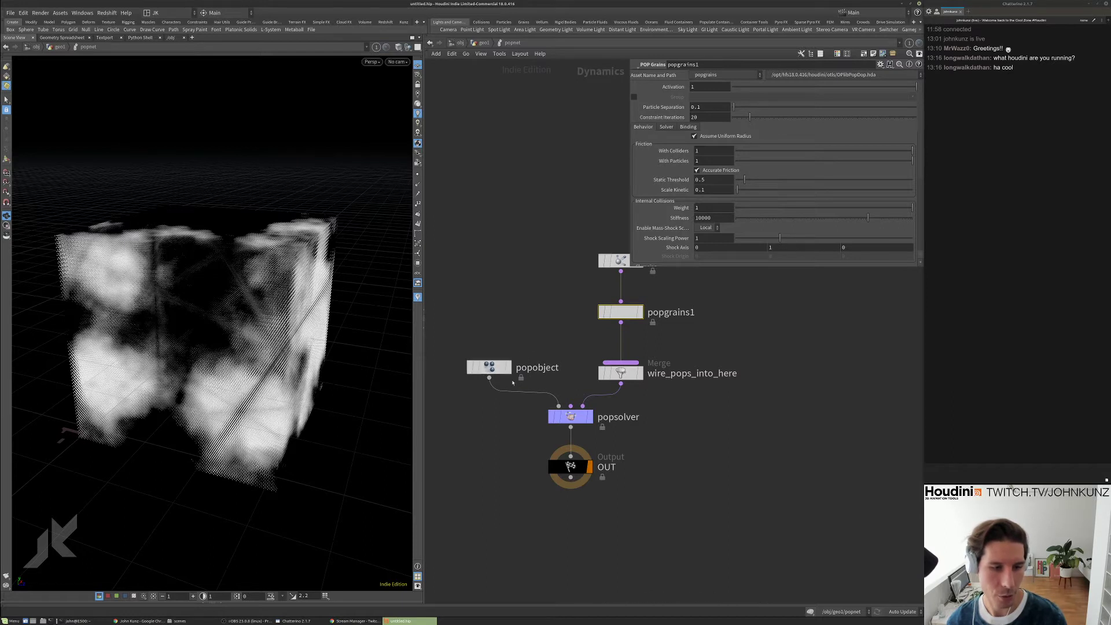
{"action": "left_click_drag", "start_coordinate": [544, 404], "coordinate": [663, 528]}
{"action": "left_click_drag", "start_coordinate": [575, 417], "coordinate": [575, 455]}
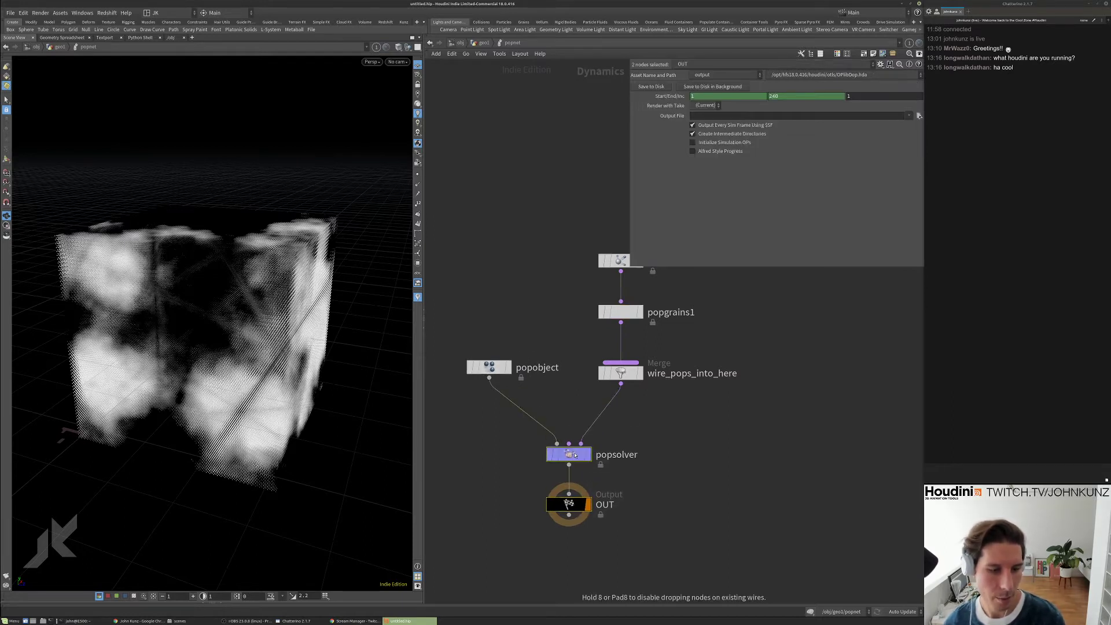
{"action": "left_click", "coordinate": [613, 496]}
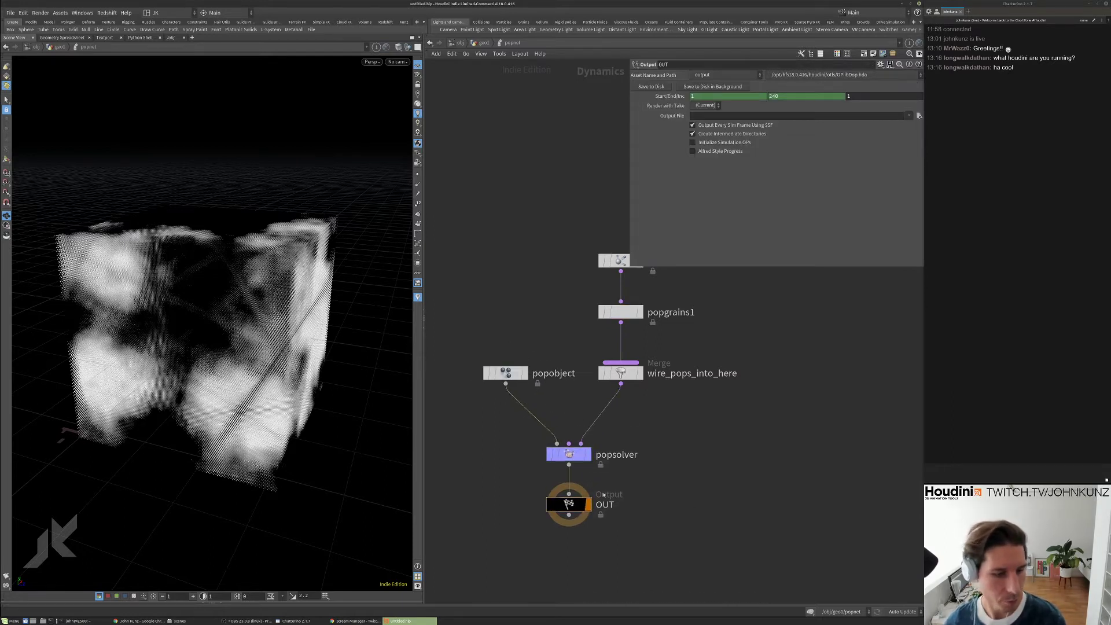
{"action": "middle_click_drag", "start_coordinate": [680, 478], "coordinate": [651, 446]}
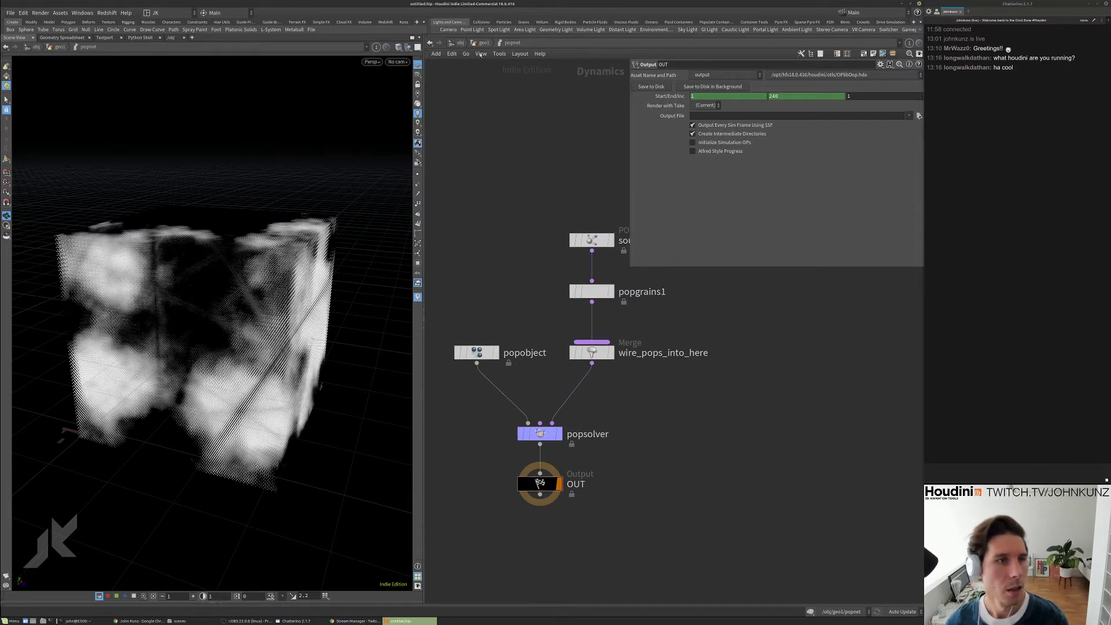
- Search 'grou' in the node menu to pick Ground Plane
{"action": "key", "text": "Tab"}
{"action": "type", "text": "grou"}
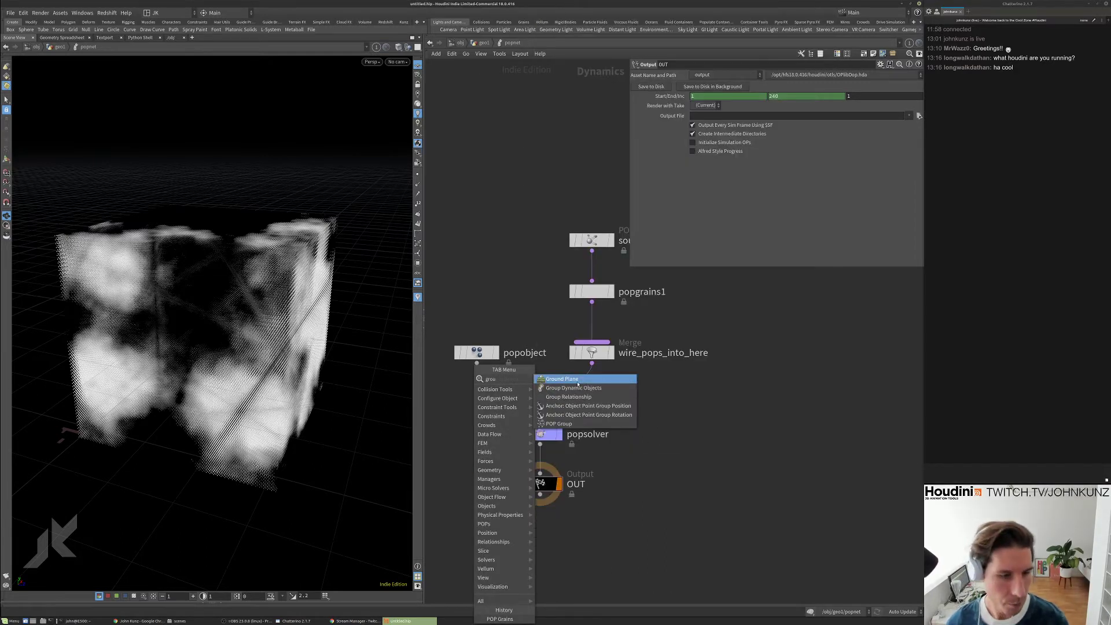
{"action": "key", "text": "Escape"}
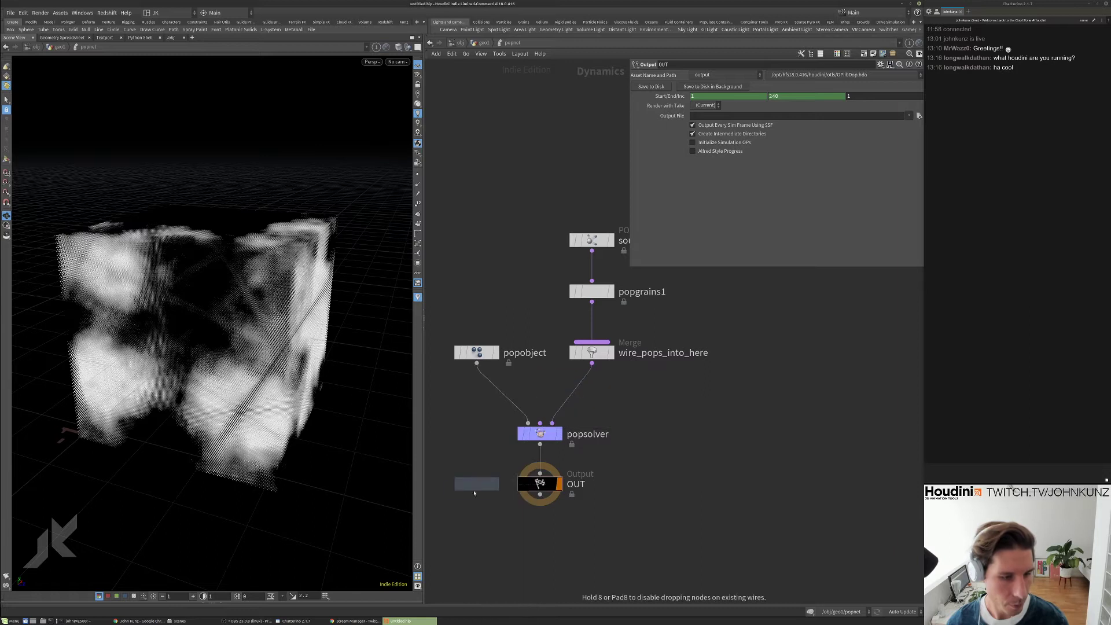
- Place groundplane1 left of OUT and add a Merge node below it
{"action": "left_click", "coordinate": [462, 472]}
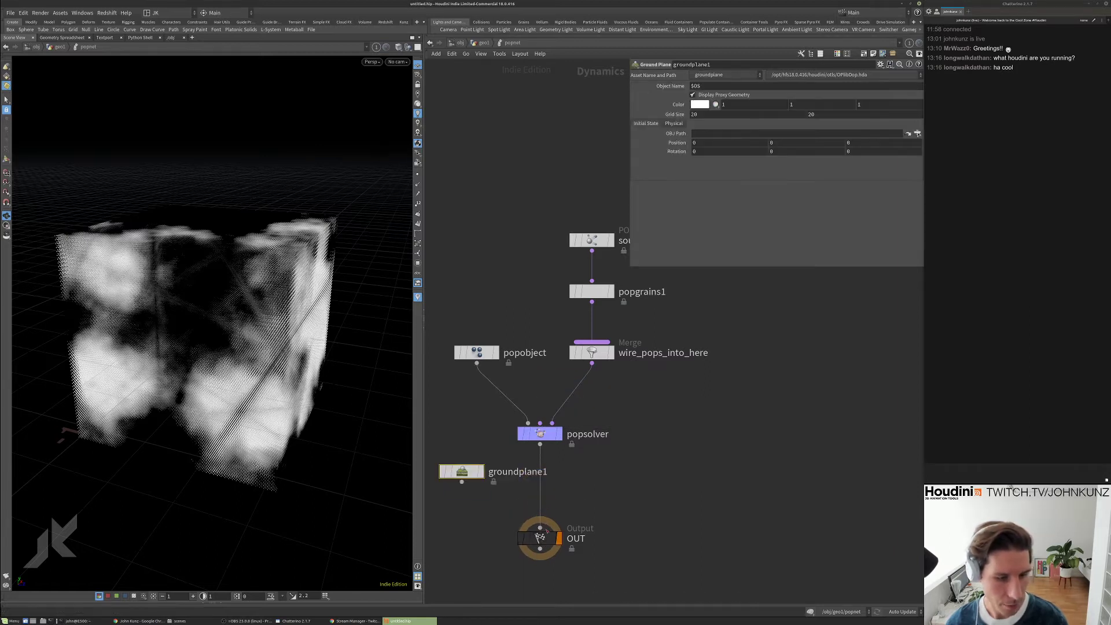
{"action": "key", "text": "Tab"}
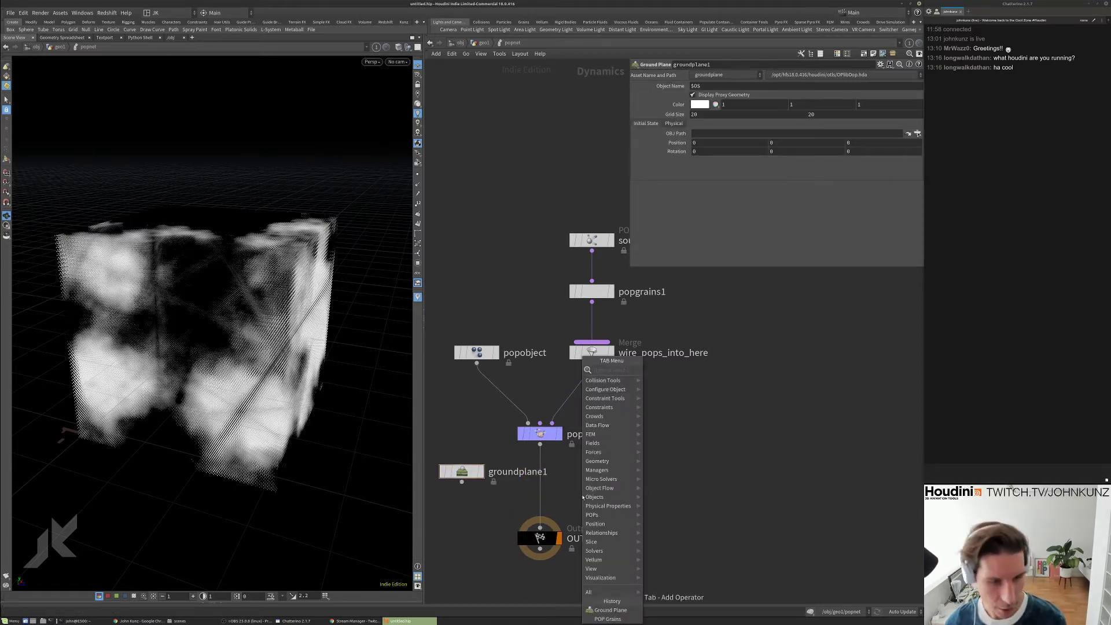
{"action": "type", "text": "merge"}
{"action": "key", "text": "Return"}
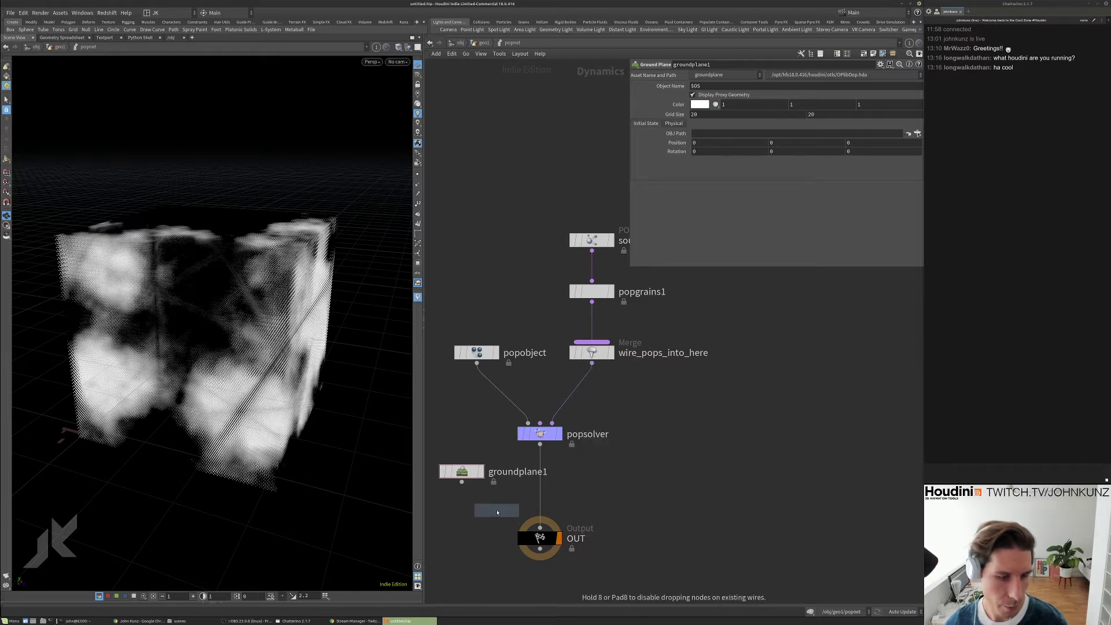
{"action": "left_click", "coordinate": [497, 516]}
- Wire groundplane1 and popsolver into merge1, and merge1 into OUT
{"action": "left_click", "coordinate": [462, 482]}
{"action": "left_click", "coordinate": [497, 499]}
{"action": "left_click", "coordinate": [496, 499]}
{"action": "left_click", "coordinate": [539, 445]}
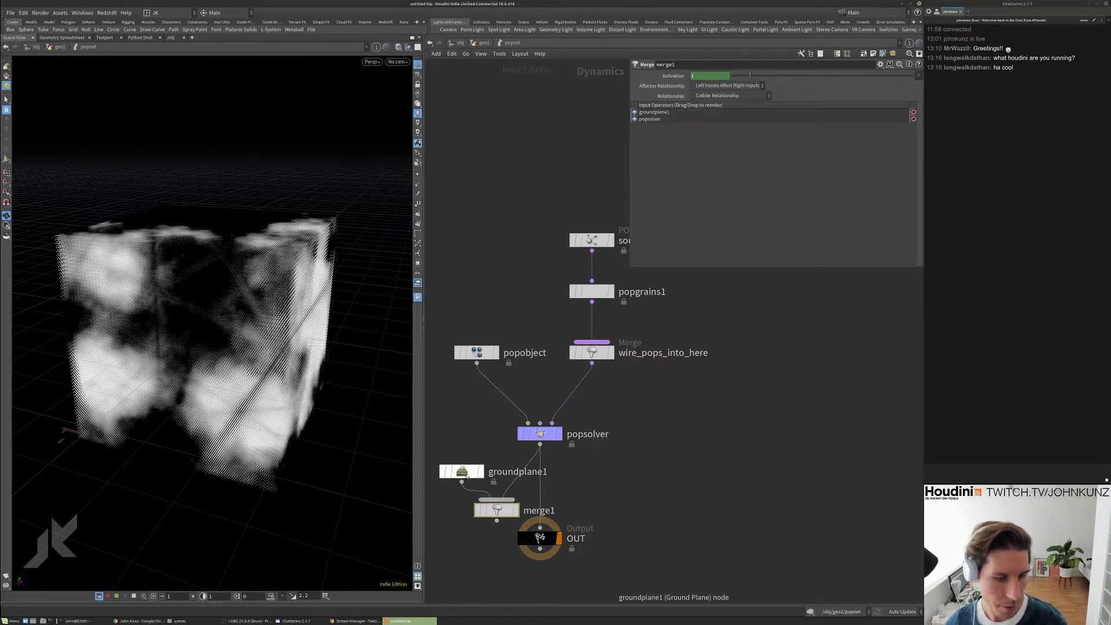
{"action": "left_click", "coordinate": [497, 520]}
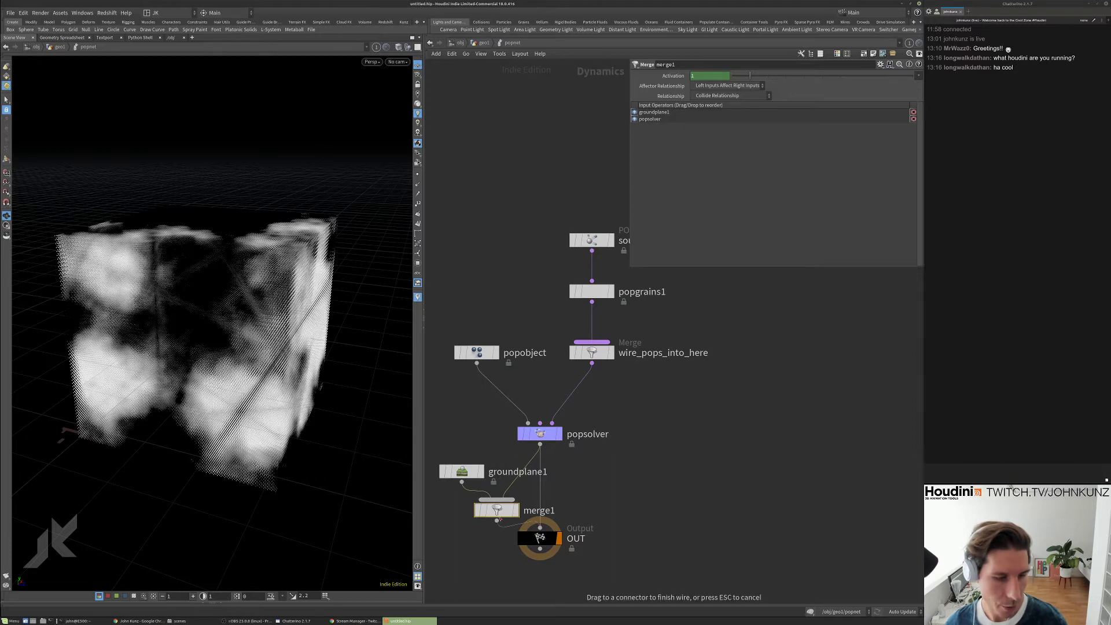
{"action": "left_click", "coordinate": [540, 528]}
{"action": "left_click_drag", "start_coordinate": [497, 510], "coordinate": [539, 502]}
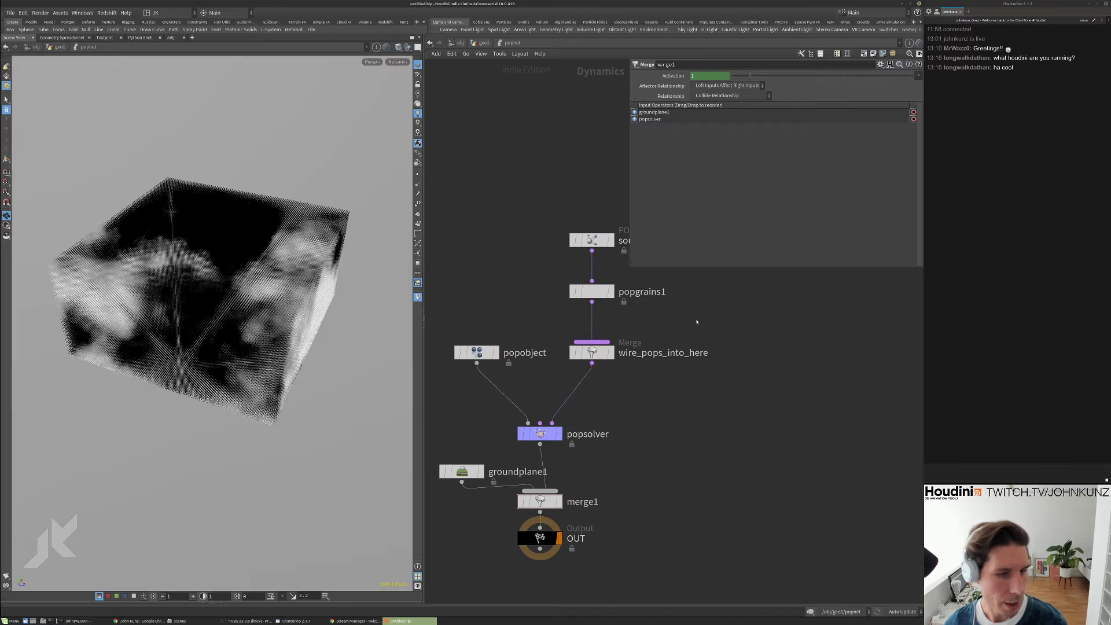
{"action": "key", "text": "Tab"}
{"action": "type", "text": "forc"}
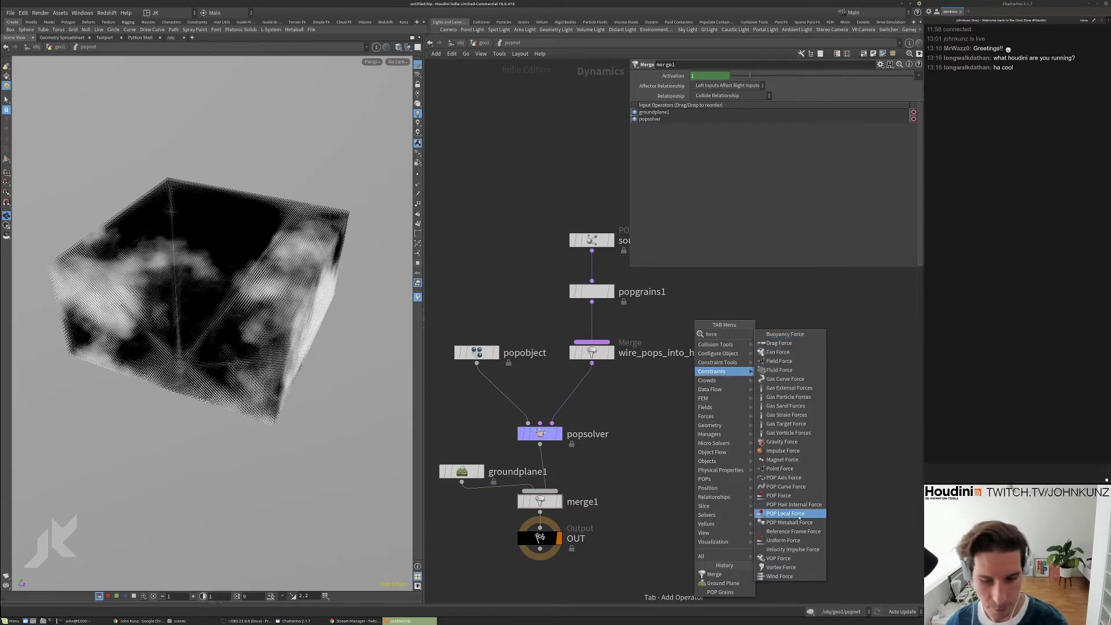
- Insert popforce1 between popgrains1 and the merge
{"action": "left_click", "coordinate": [779, 495]}
{"action": "left_click", "coordinate": [732, 434]}
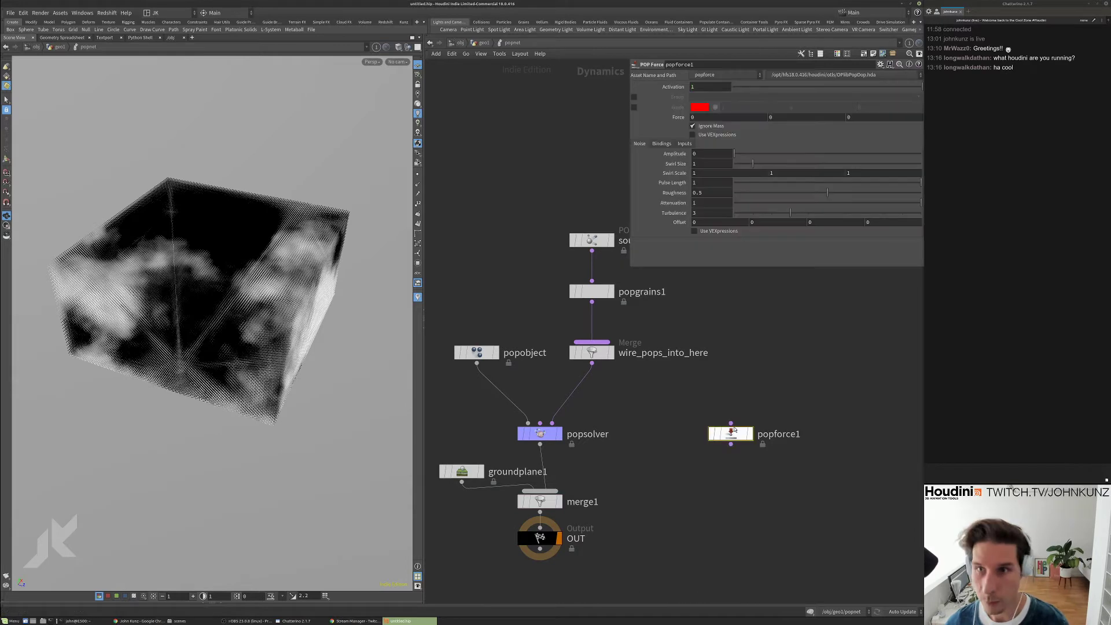
{"action": "left_click_drag", "start_coordinate": [732, 431], "coordinate": [593, 314]}
{"action": "left_click", "coordinate": [591, 318]}
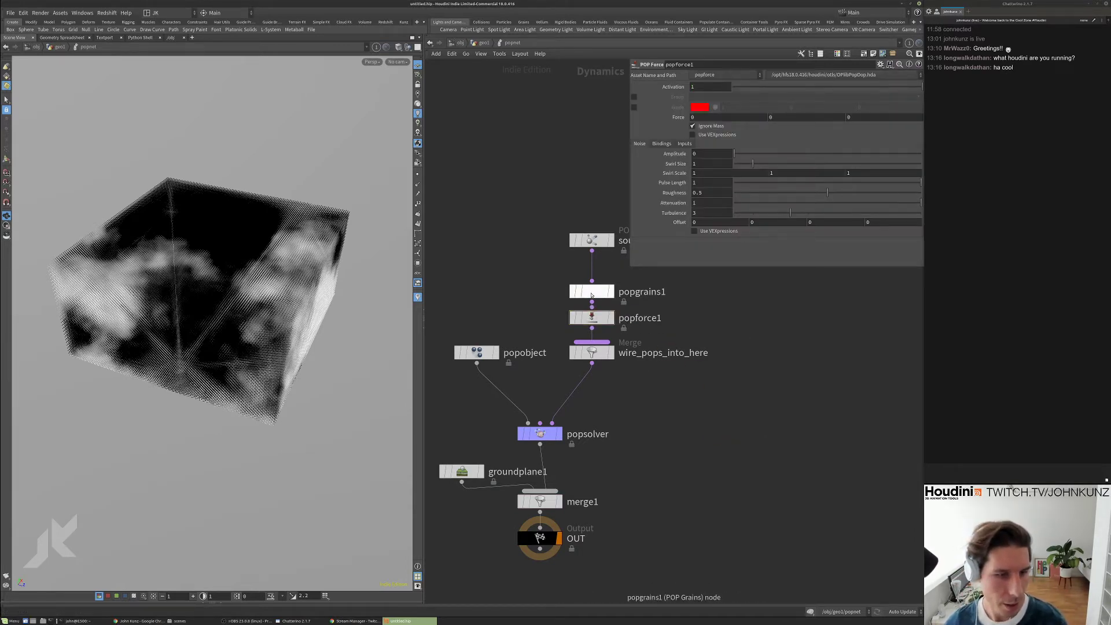
{"action": "double_click", "coordinate": [592, 318]}
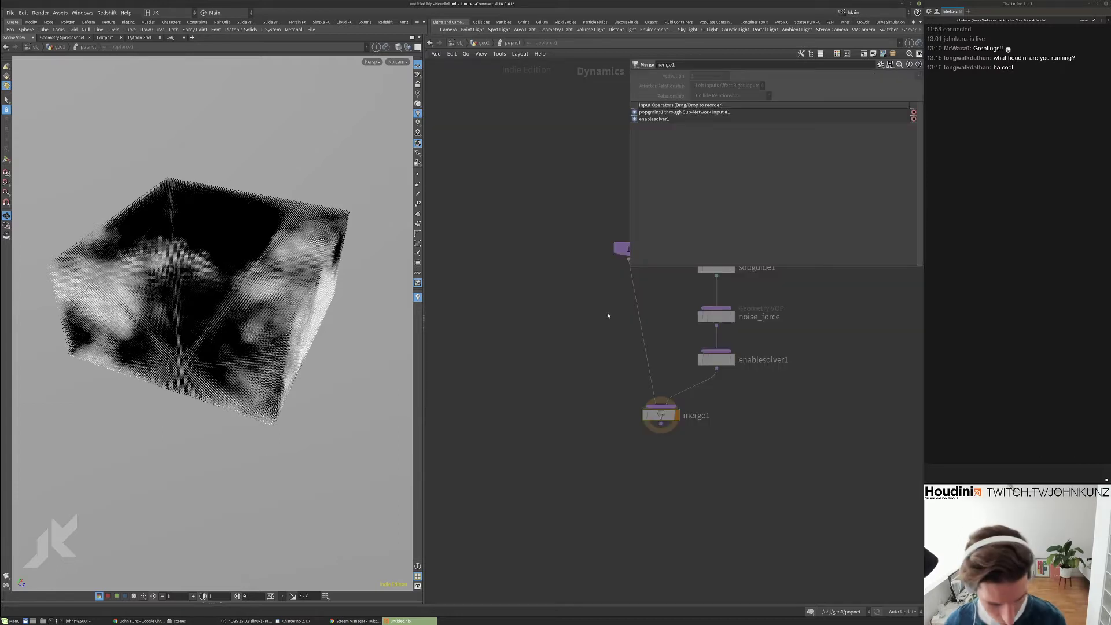
{"action": "key", "text": "u"}
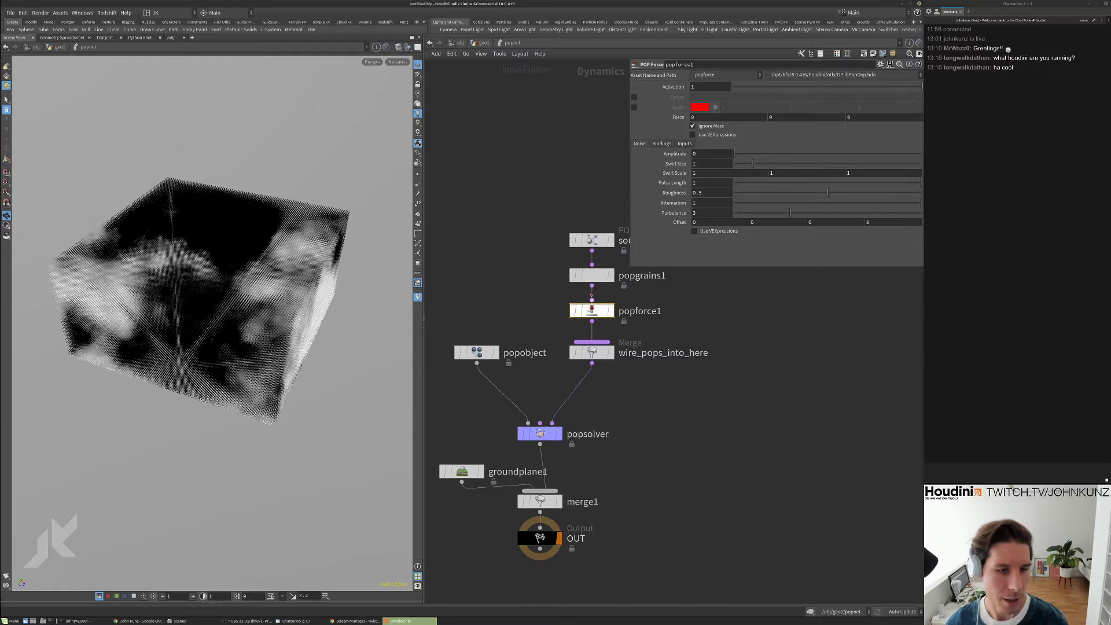
- Set popforce1's Force Y to -9.8 and view the grains from near the ground
{"action": "left_click", "coordinate": [803, 119]}
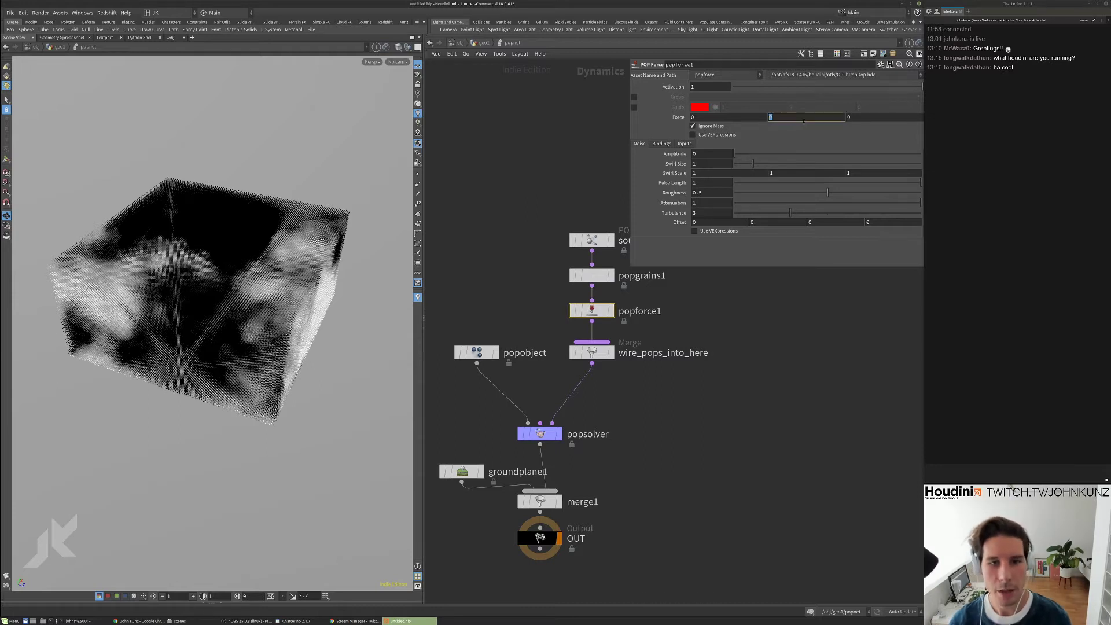
{"action": "type", "text": "-9"}
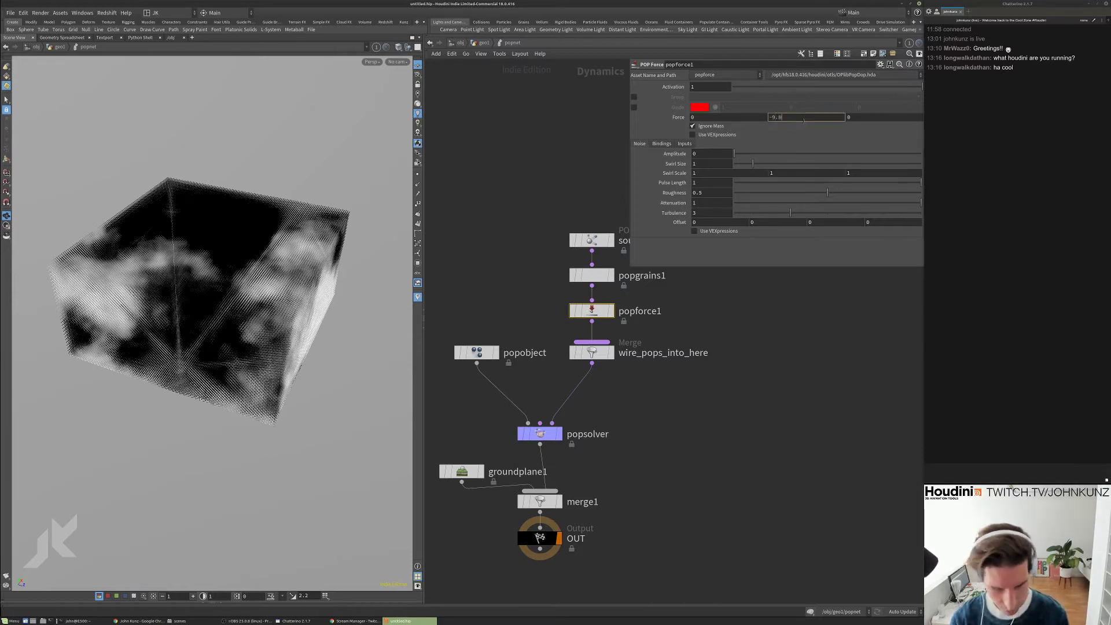
{"action": "type", "text": ".8"}
{"action": "key", "text": "Return"}
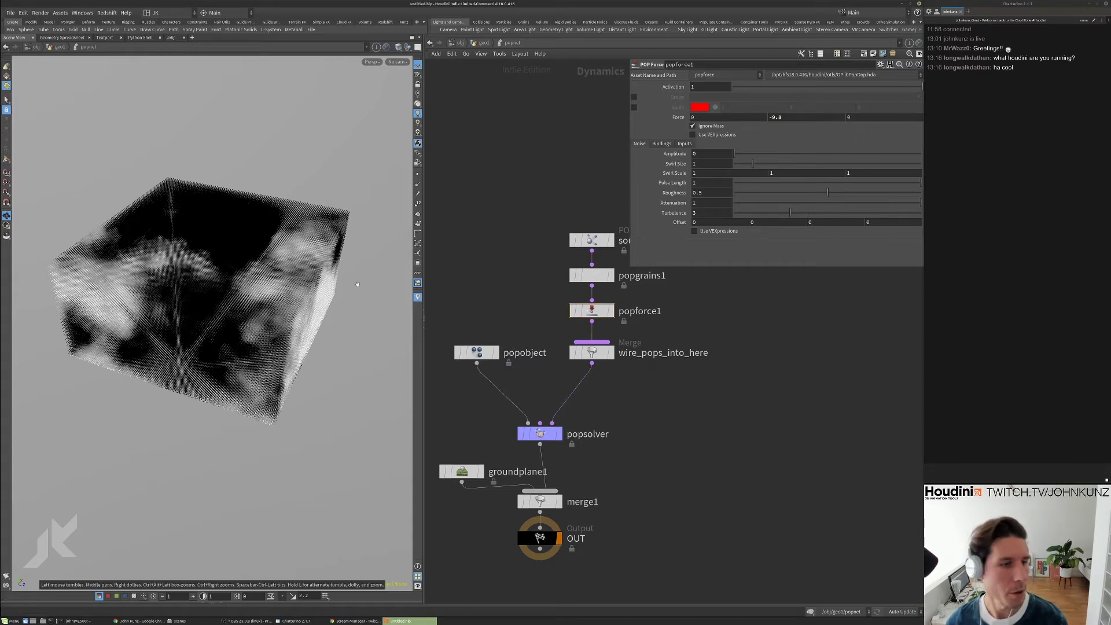
{"action": "left_click_drag", "start_coordinate": [231, 209], "coordinate": [237, 286]}
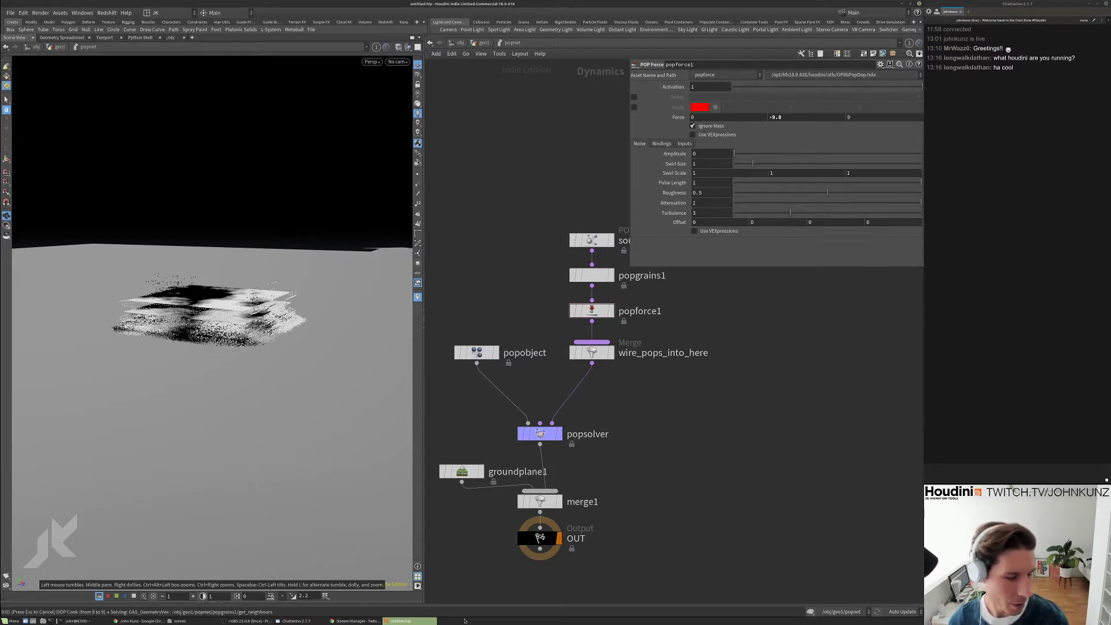
- Set popsolver's Min and Max Substeps to 6, return to geo1 and rewind to frame 1
{"action": "left_click", "coordinate": [544, 426]}
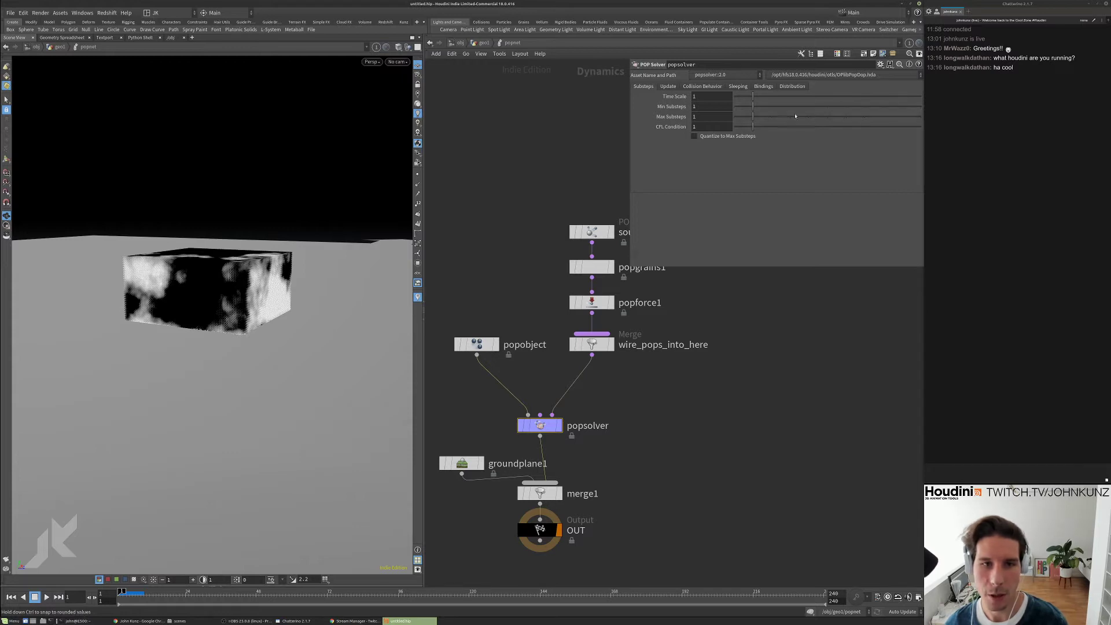
{"action": "left_click_drag", "start_coordinate": [848, 118], "coordinate": [848, 120]}
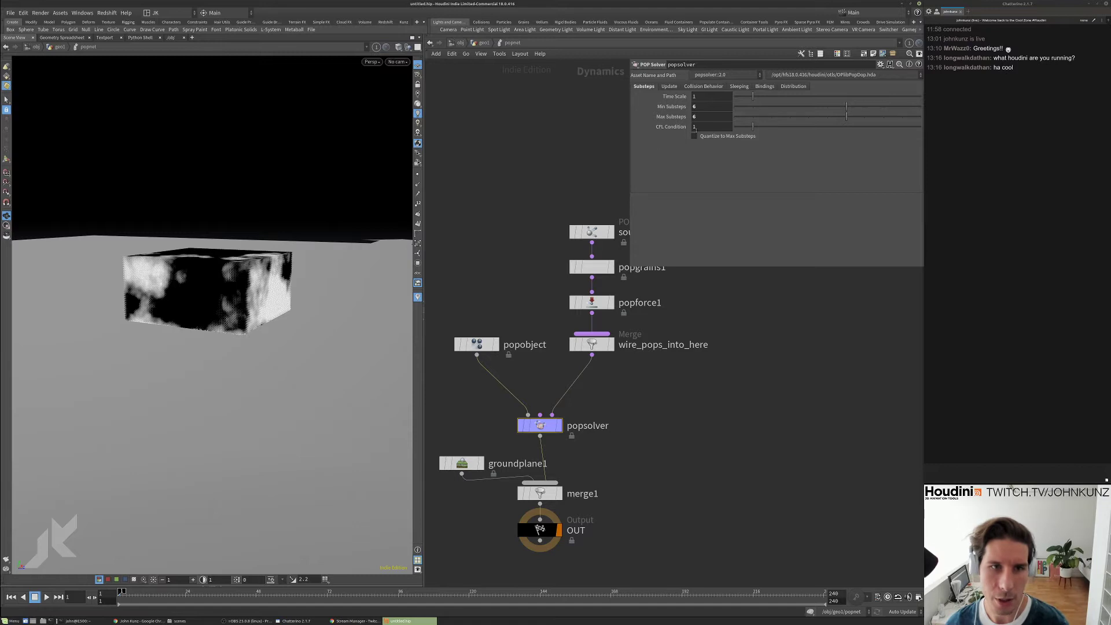
{"action": "scroll", "coordinate": [644, 424], "scroll_direction": "down", "scroll_amount": 2}
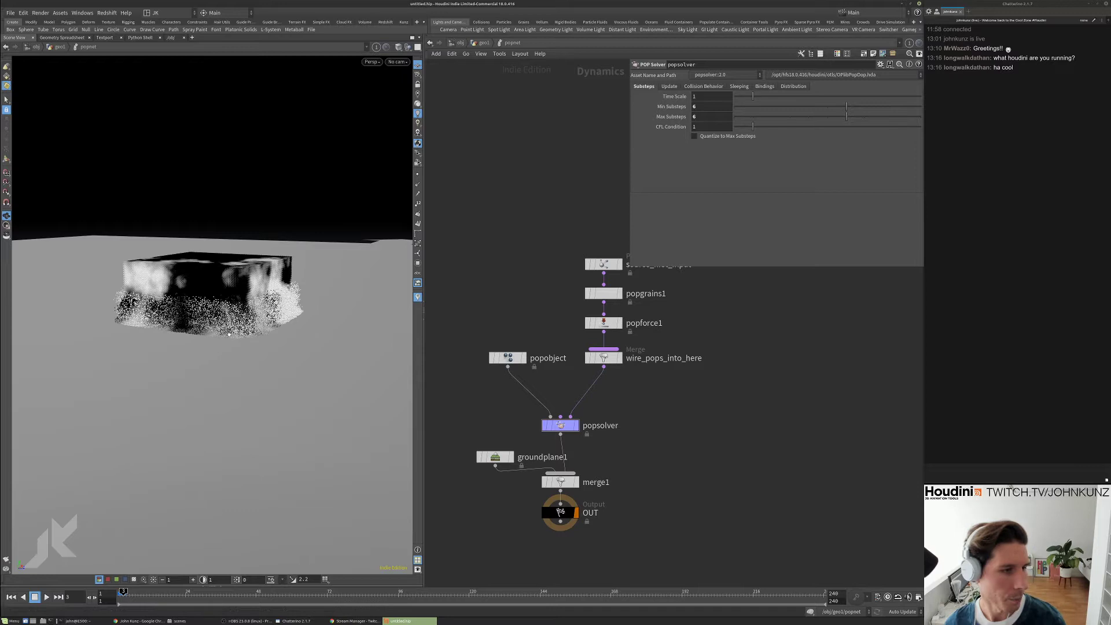
{"action": "key", "text": "ctrl+Up"}
{"action": "left_click", "coordinate": [484, 42]}
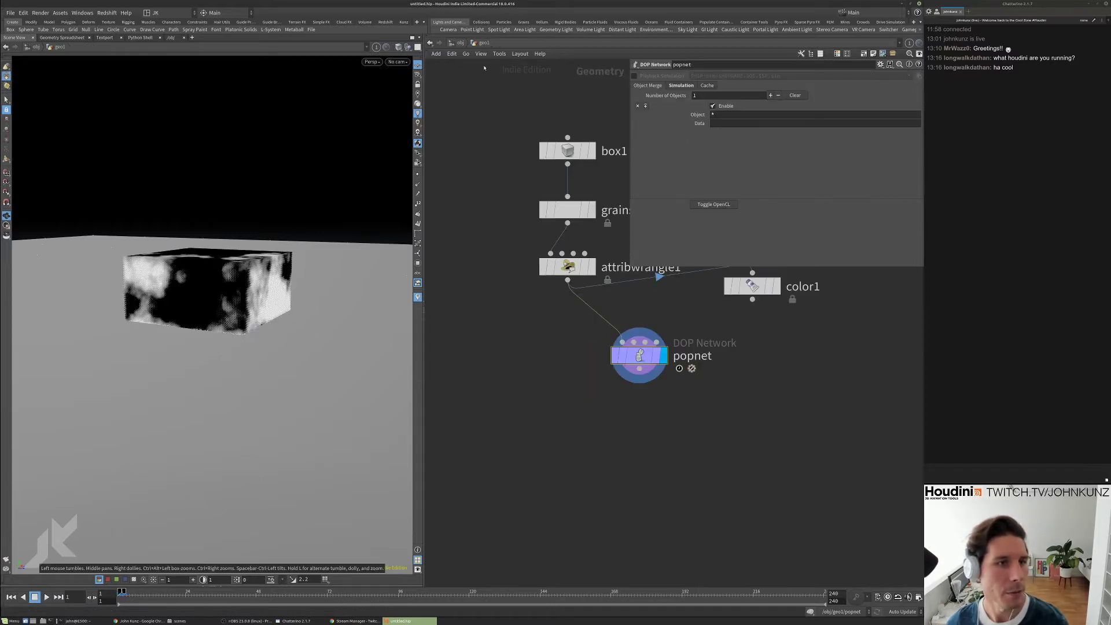
- Insert xform1 between attribwrangle1 and popnet and display it
{"action": "key", "text": "Tab"}
{"action": "type", "text": "tr"}
{"action": "left_click", "coordinate": [563, 255]}
{"action": "left_click", "coordinate": [519, 431]}
{"action": "left_click_drag", "start_coordinate": [519, 435], "coordinate": [565, 417]}
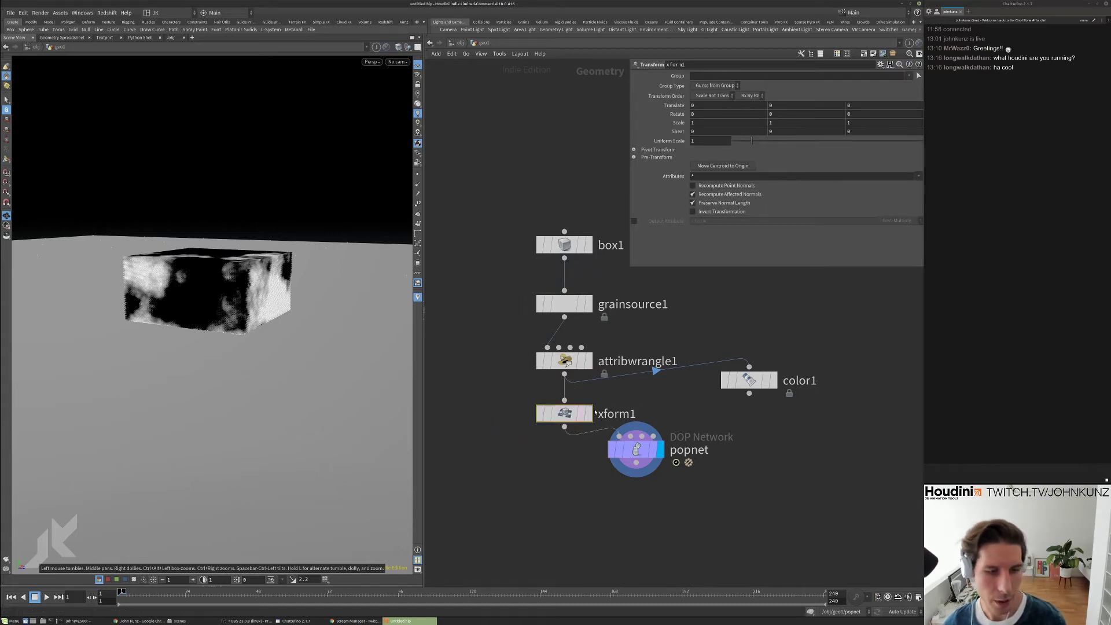
{"action": "left_click", "coordinate": [588, 415]}
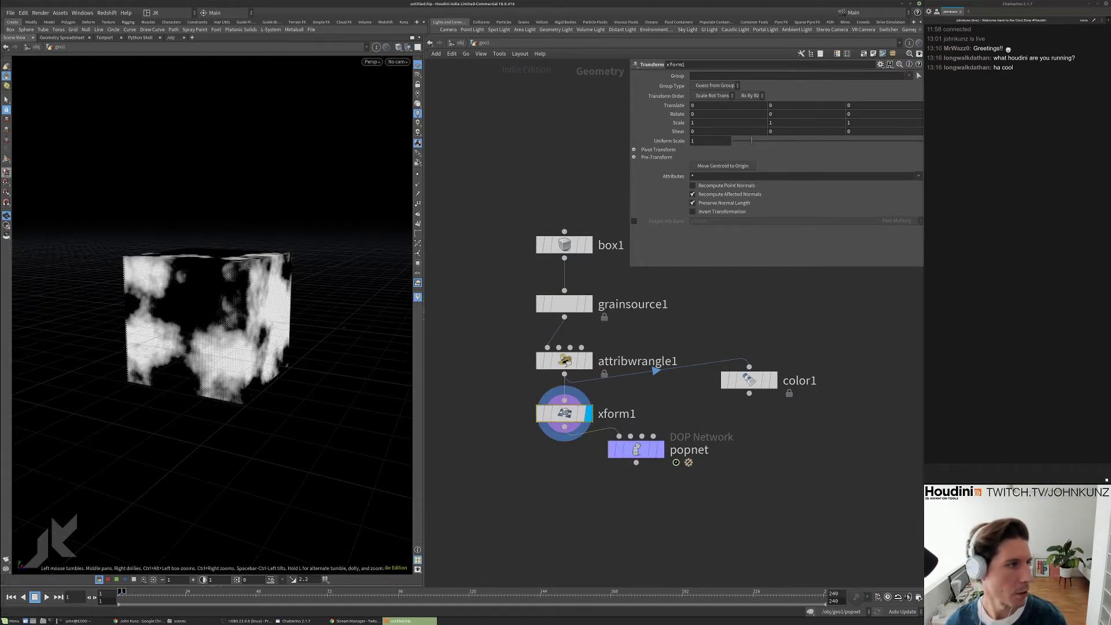
- Lift the box about 0.81 units, tilt it slightly, and display popnet
{"action": "left_click_drag", "start_coordinate": [216, 298], "coordinate": [215, 180]}
{"action": "left_click_drag", "start_coordinate": [253, 269], "coordinate": [231, 188], "text": "alt"}
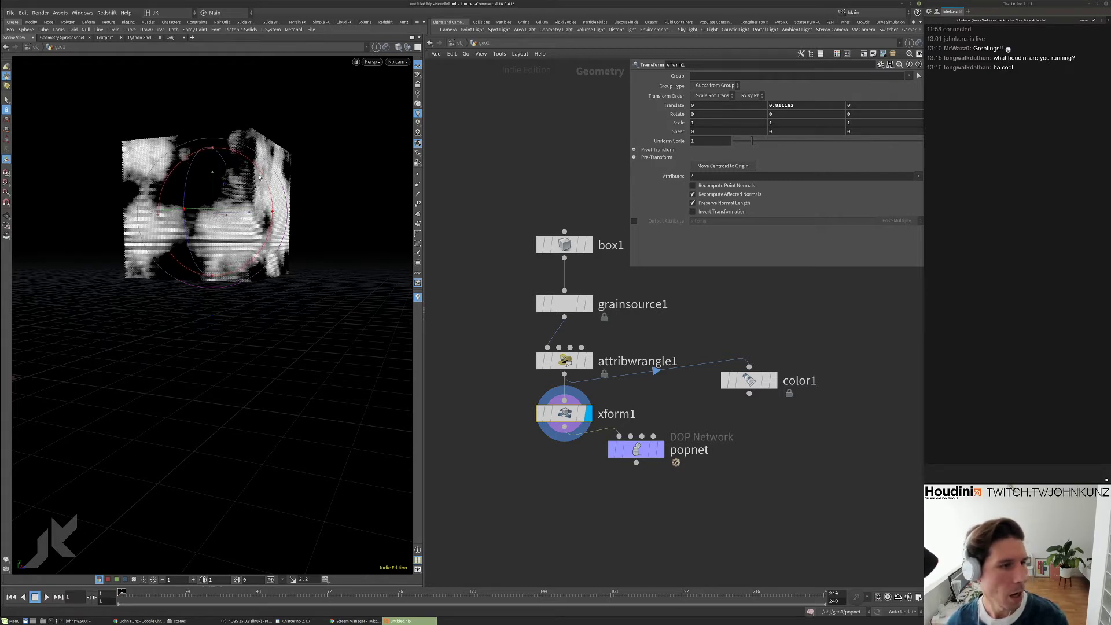
{"action": "left_click_drag", "start_coordinate": [261, 176], "coordinate": [258, 283]}
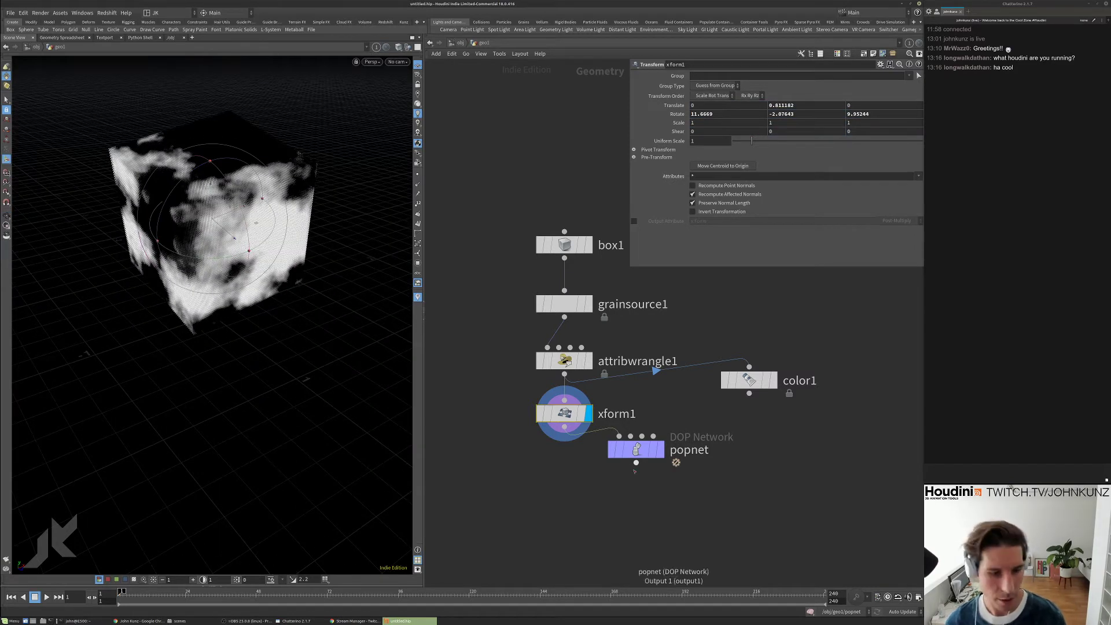
{"action": "key", "text": "l"}
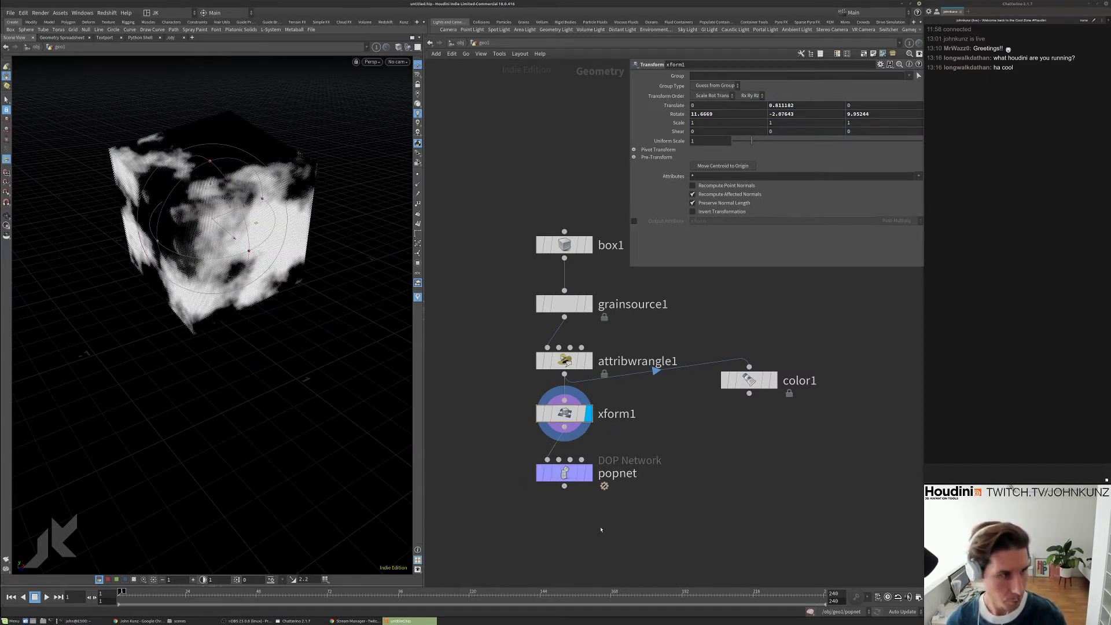
{"action": "left_click", "coordinate": [567, 484]}
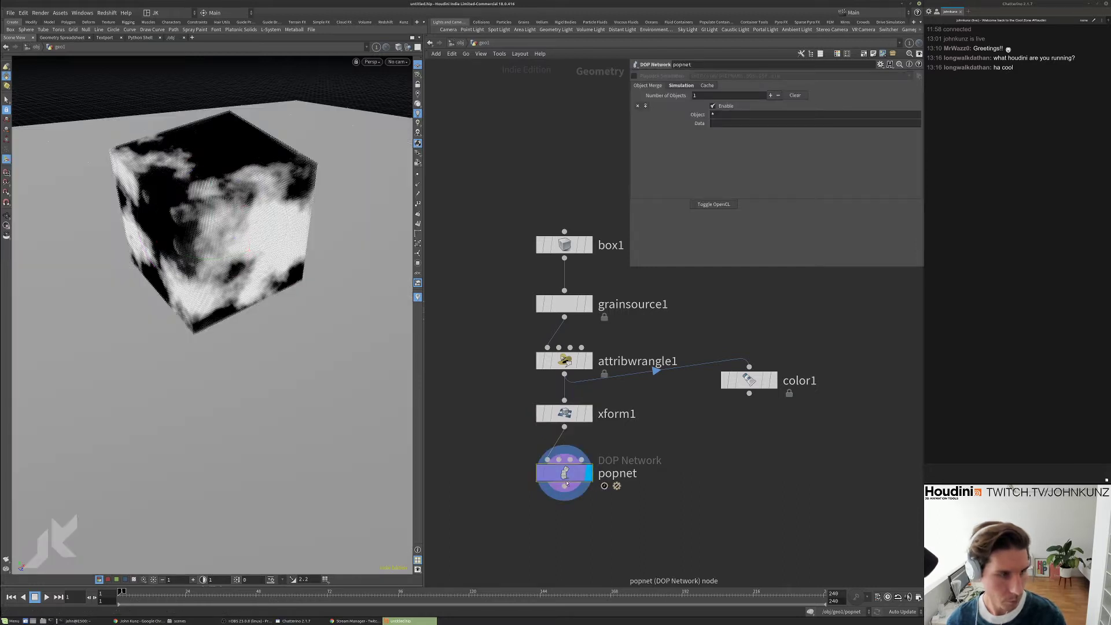
- Set popnet's Object field to pop*, then stop playback and rewind to frame 1
{"action": "middle_click_drag", "start_coordinate": [300, 382], "coordinate": [318, 367]}
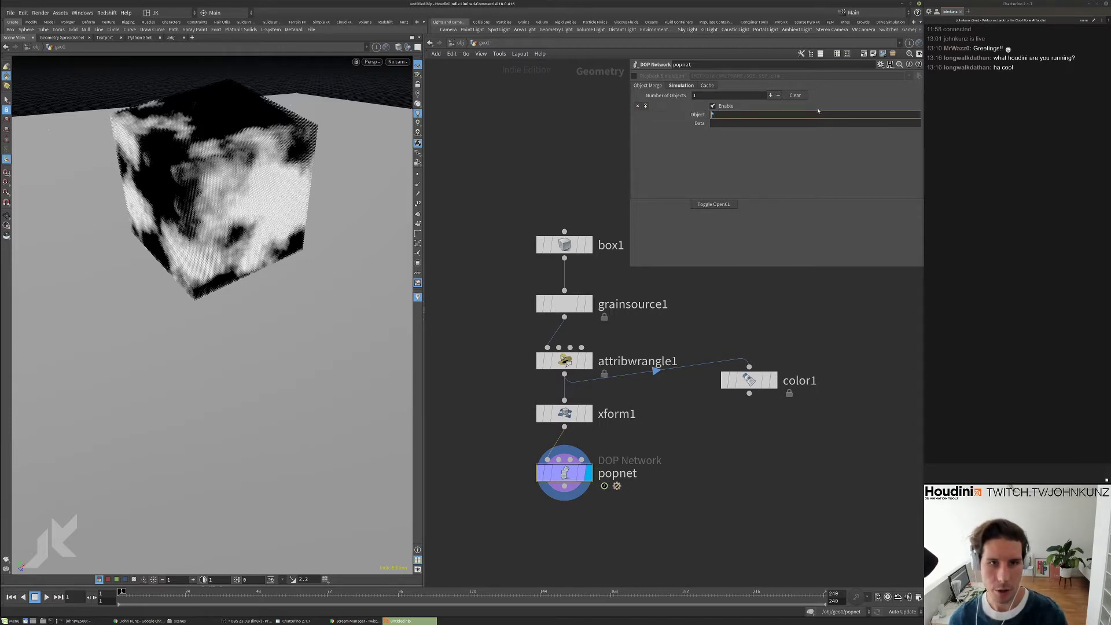
{"action": "type", "text": "pop"}
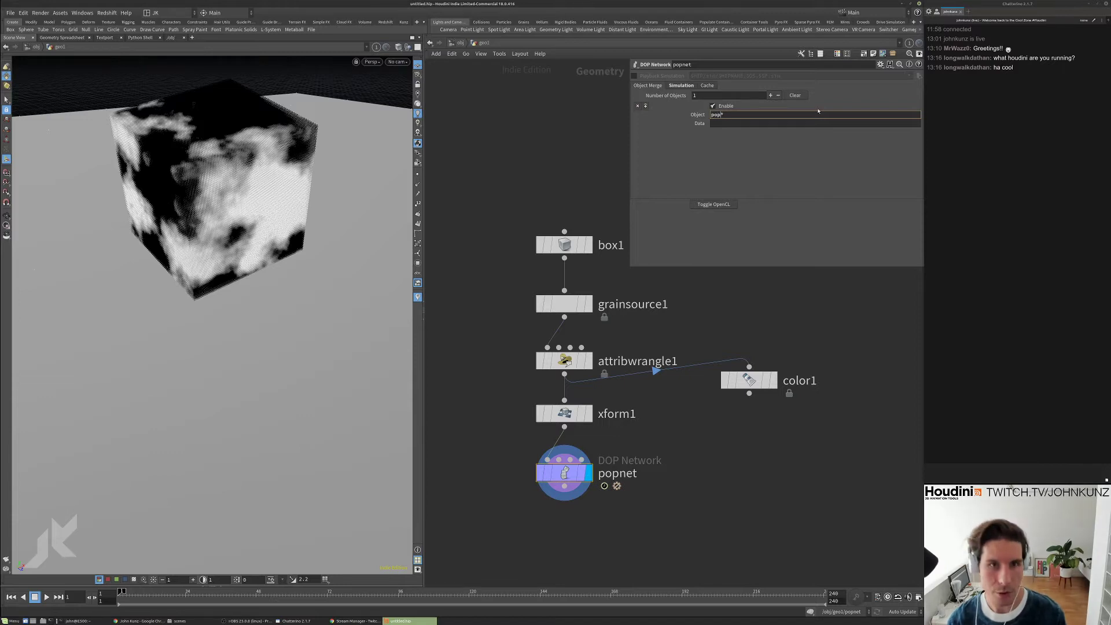
{"action": "key", "text": "Return"}
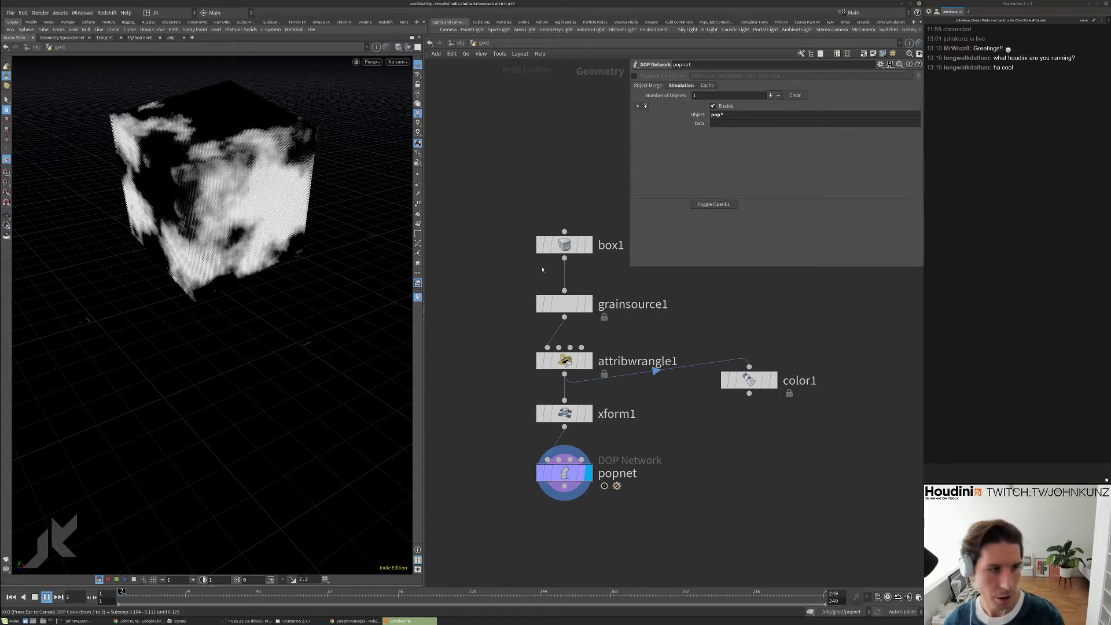
{"action": "key", "text": "Escape"}
{"action": "left_click", "coordinate": [565, 303]}
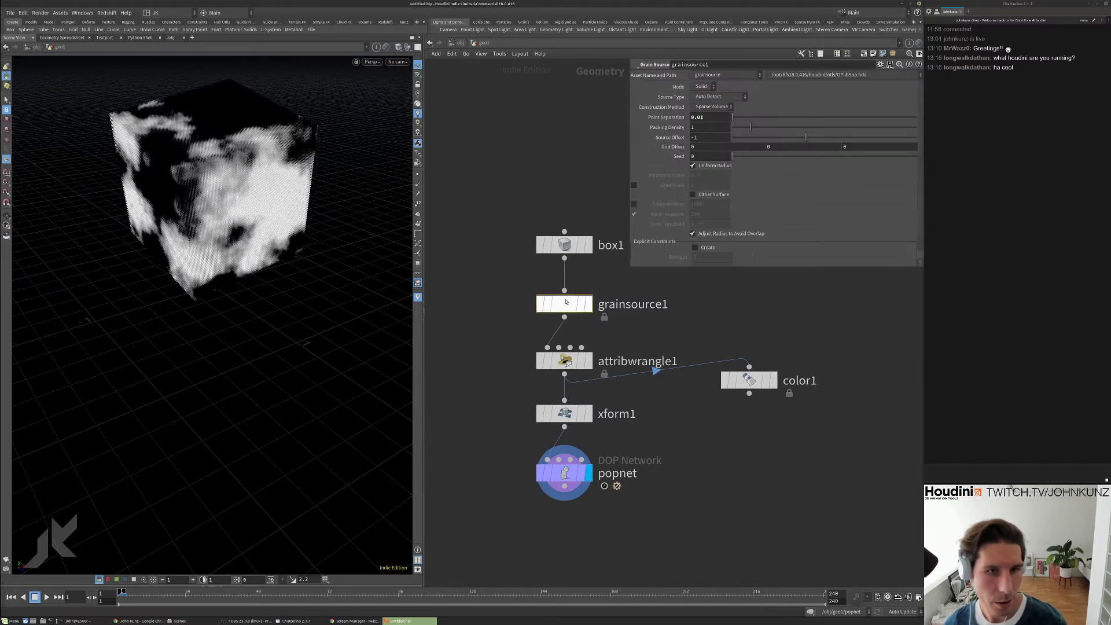
- Set grainsource1's Point Separation to 0.02 and play the simulation
{"action": "double_click", "coordinate": [703, 117]}
{"action": "type", "text": "0.02"}
{"action": "key", "text": "Return"}
{"action": "key", "text": "Up"}
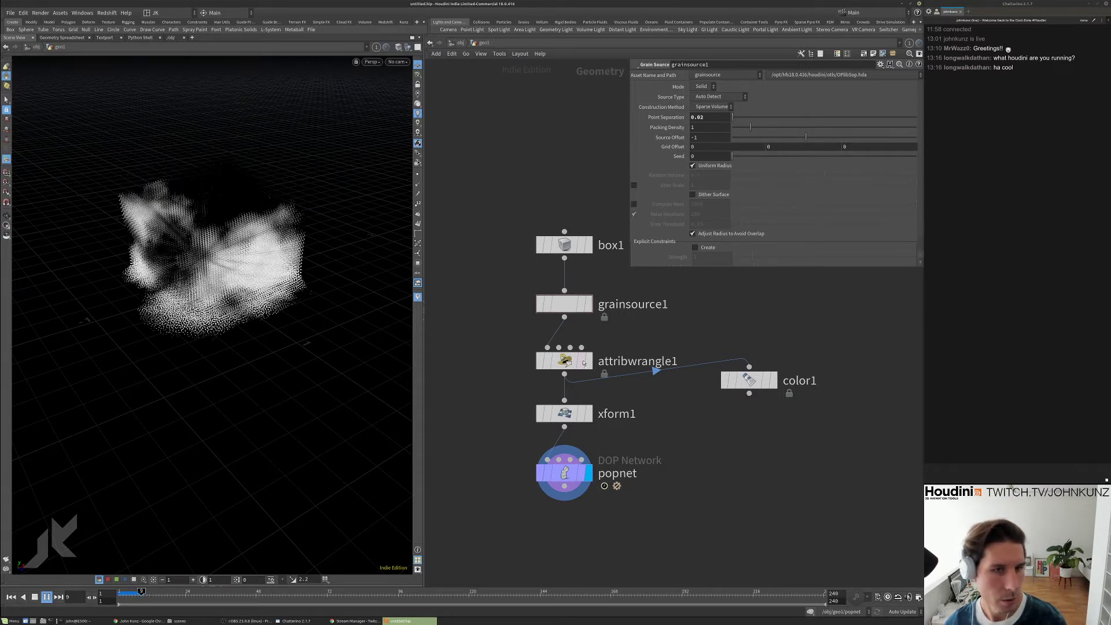
{"action": "key", "text": "Up"}
- Go inside popnet, rewind to the first frame and select popgrains1
{"action": "middle_click", "coordinate": [564, 414]}
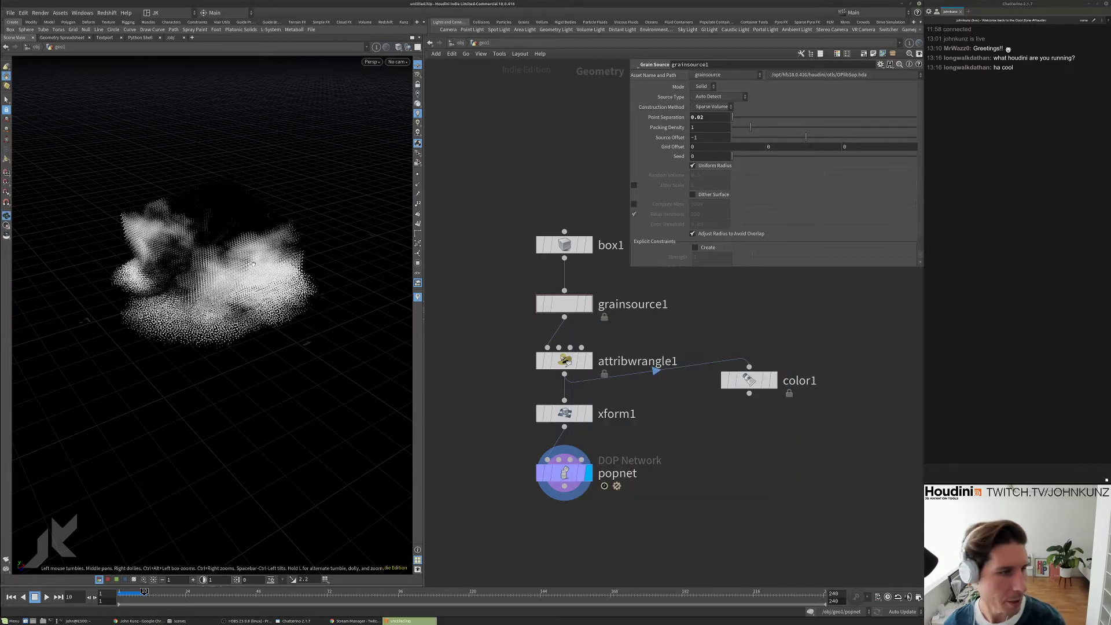
{"action": "left_click_drag", "start_coordinate": [255, 255], "coordinate": [293, 251]}
{"action": "double_click", "coordinate": [564, 473]}
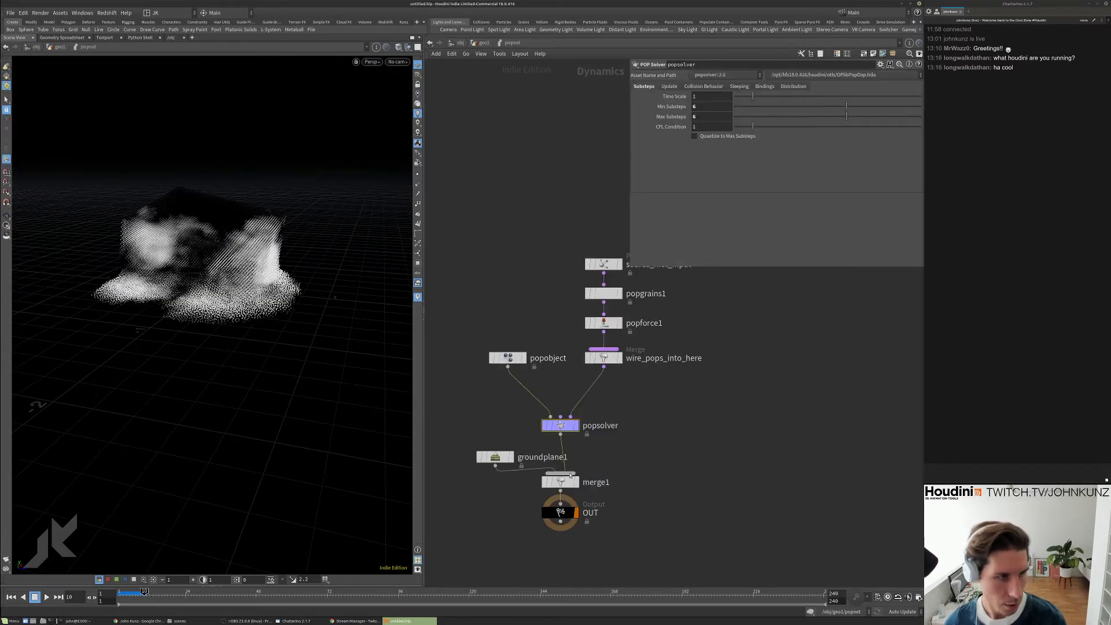
{"action": "key", "text": "ctrl+Up"}
{"action": "left_click", "coordinate": [604, 294]}
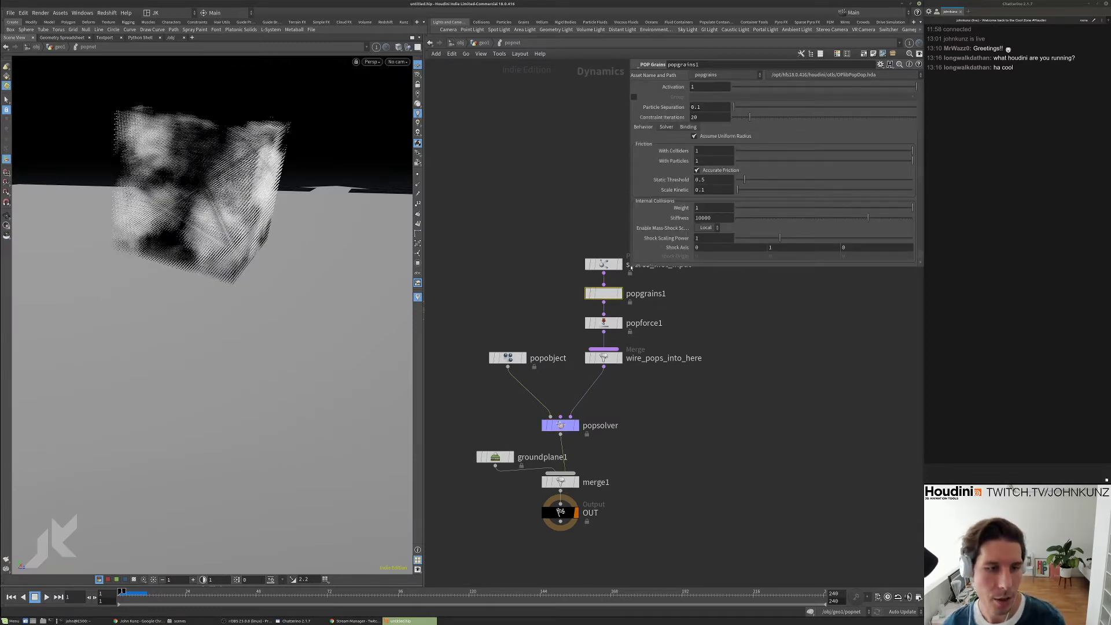
- Set popgrains1's Clumping Weight to 1 and Clumping Stiffness to 100000, then play
{"action": "left_click_drag", "start_coordinate": [631, 268], "coordinate": [671, 421]}
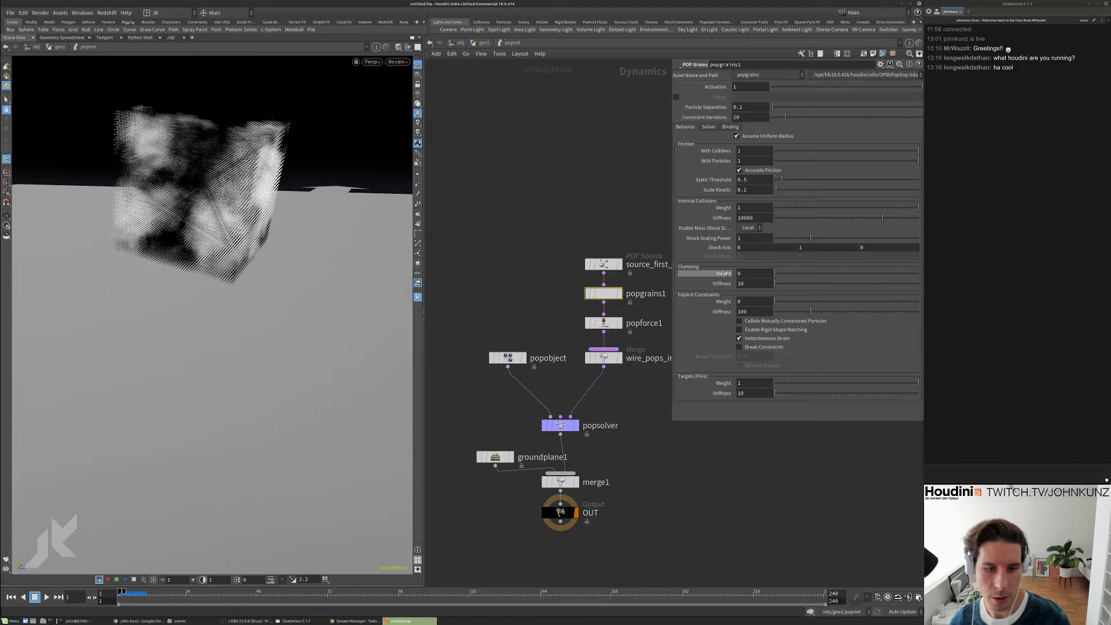
{"action": "mouse_move", "coordinate": [727, 274]}
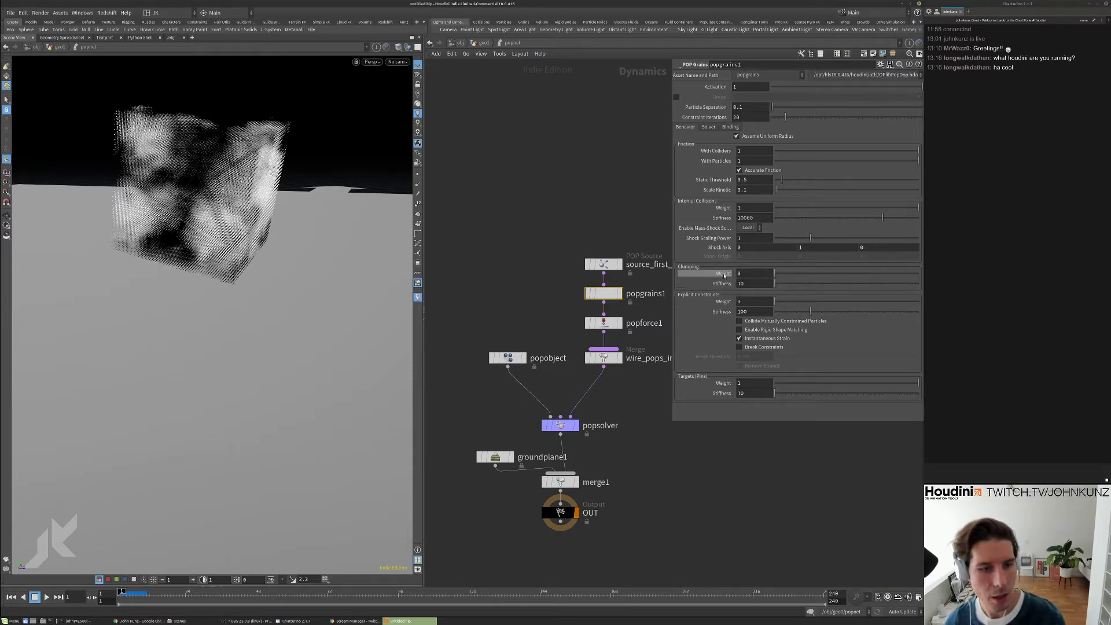
{"action": "left_click", "coordinate": [752, 273]}
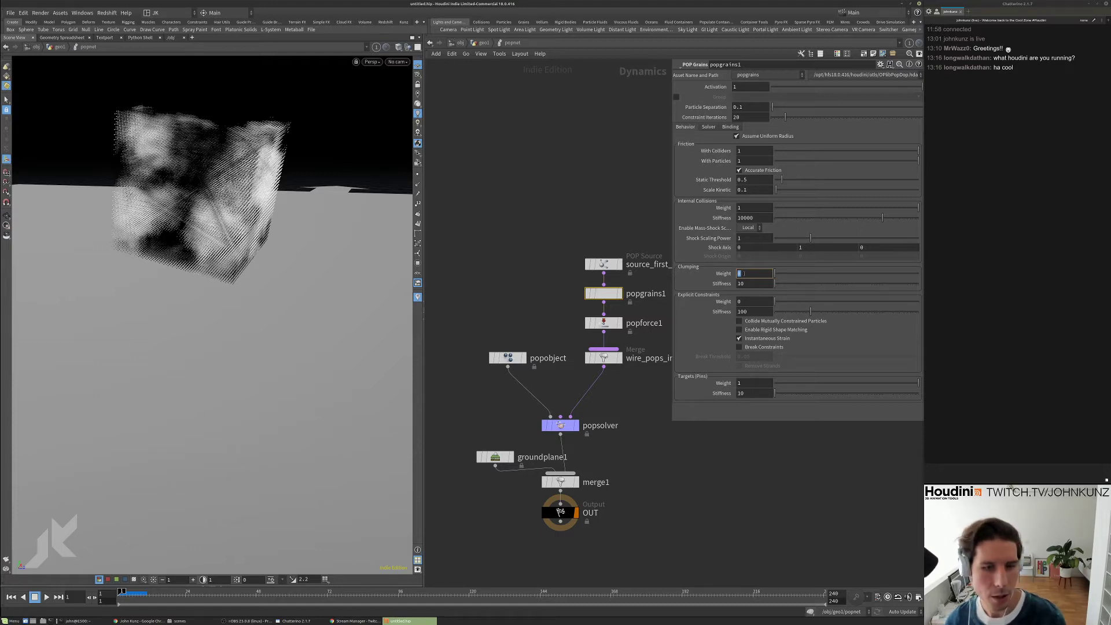
{"action": "left_click_drag", "start_coordinate": [775, 273], "coordinate": [828, 273]}
{"action": "left_click_drag", "start_coordinate": [974, 278], "coordinate": [841, 272]}
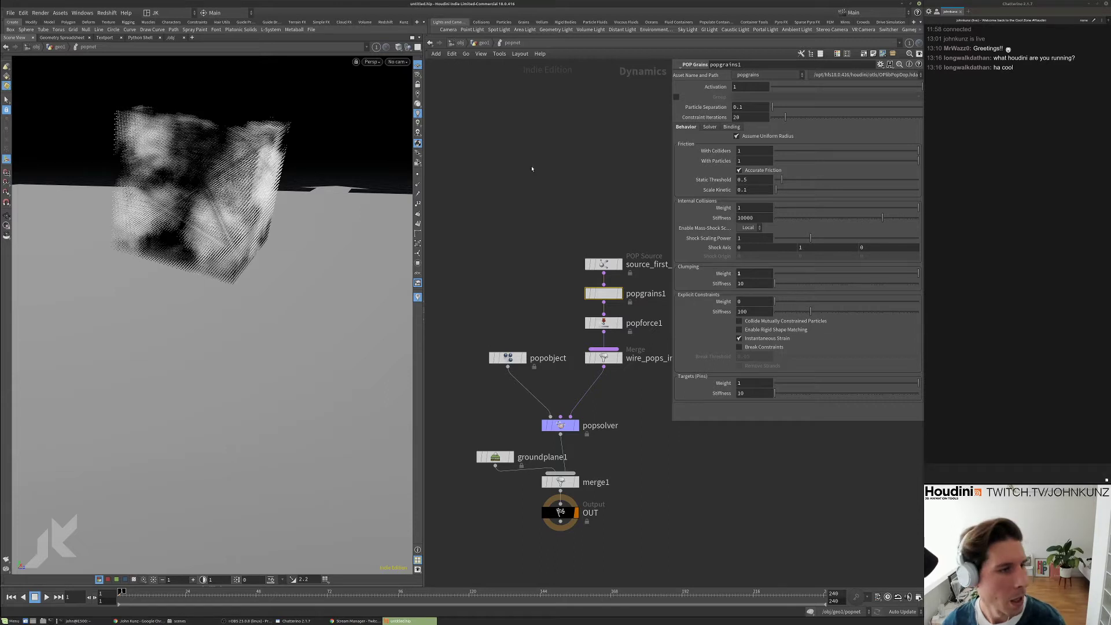
{"action": "left_click", "coordinate": [750, 282]}
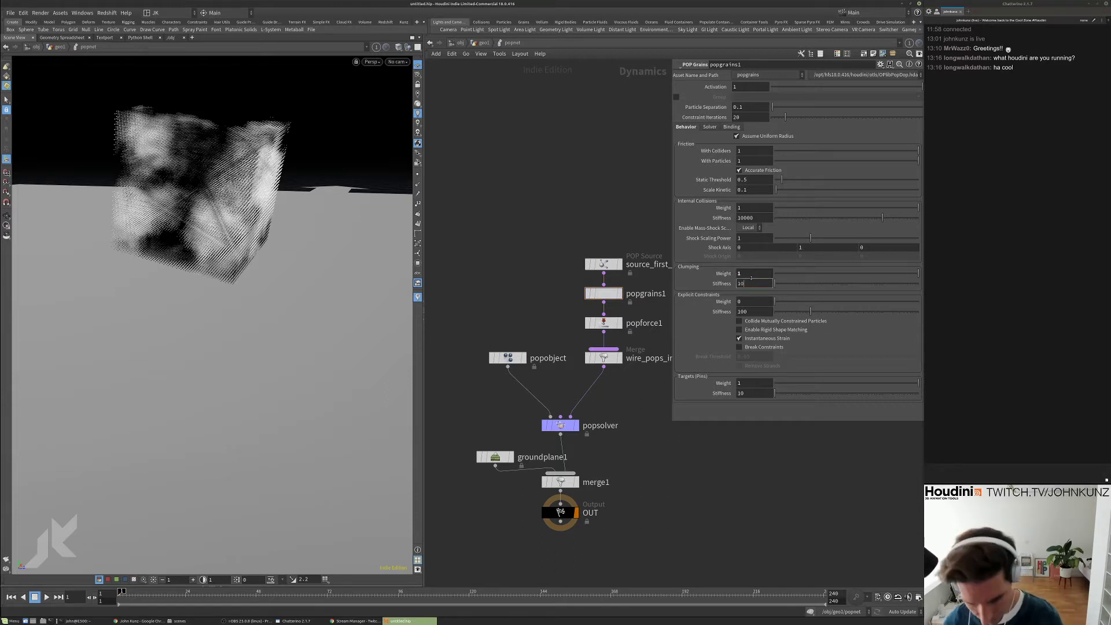
{"action": "type", "text": "0000"}
{"action": "key", "text": "Return"}
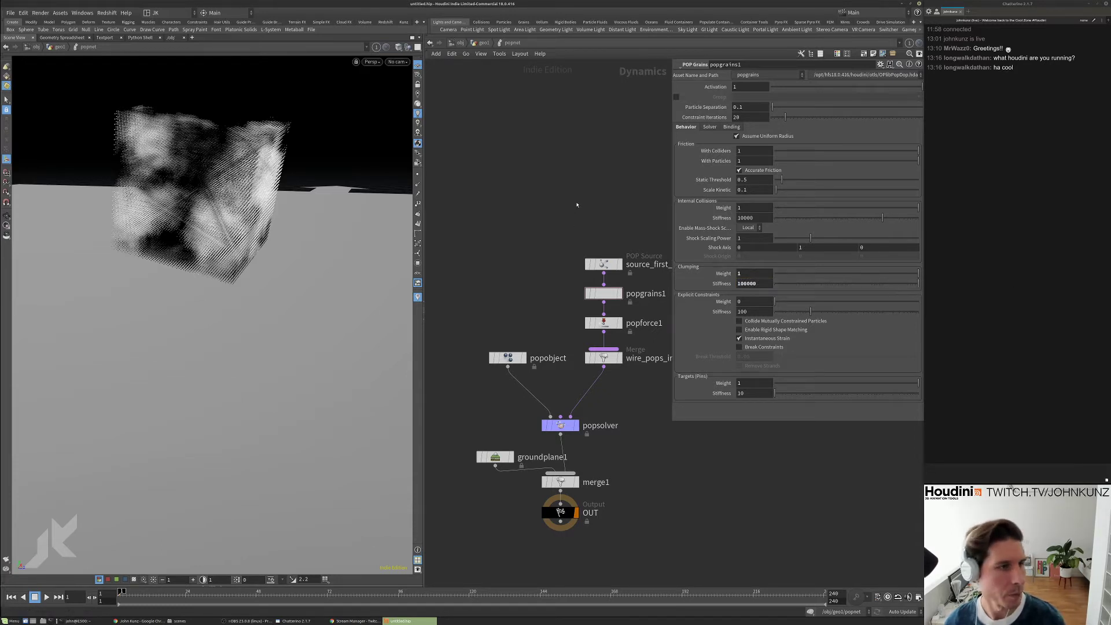
{"action": "key", "text": "Up"}
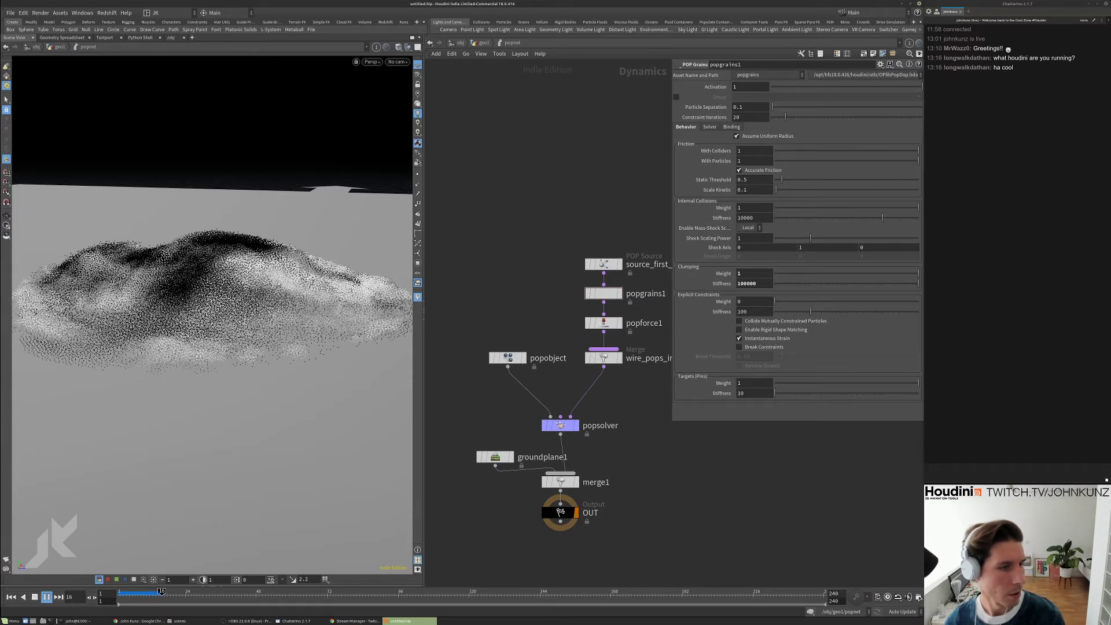
- Set popgrains1's Clumping Stiffness to 1000000 and replay from frame 1
{"action": "left_click_drag", "start_coordinate": [174, 272], "coordinate": [199, 339]}
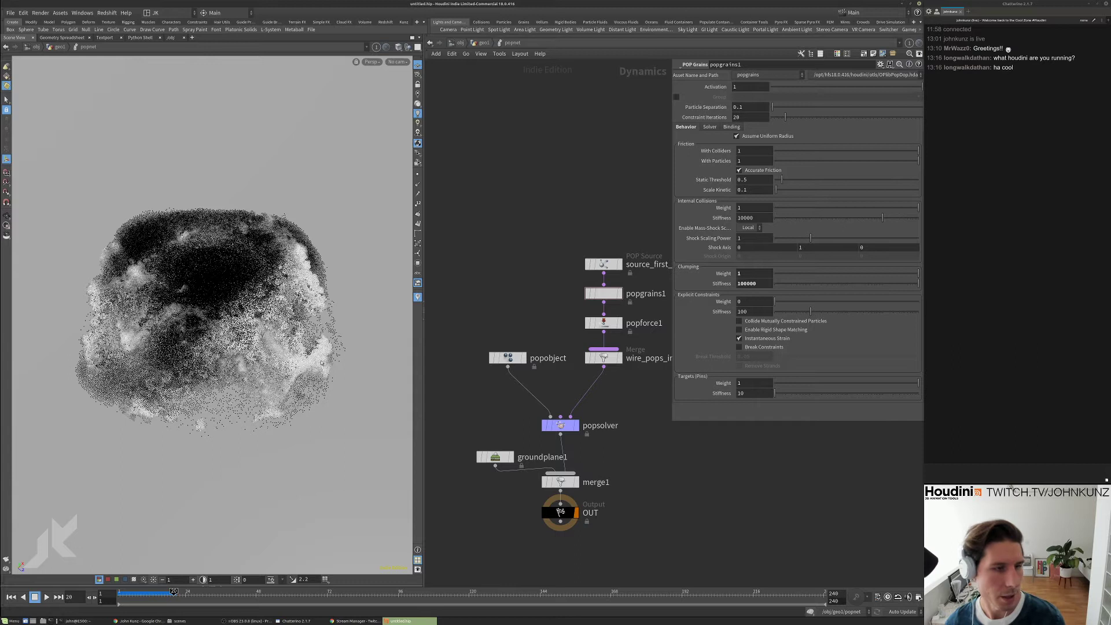
{"action": "key", "text": "ctrl+Up"}
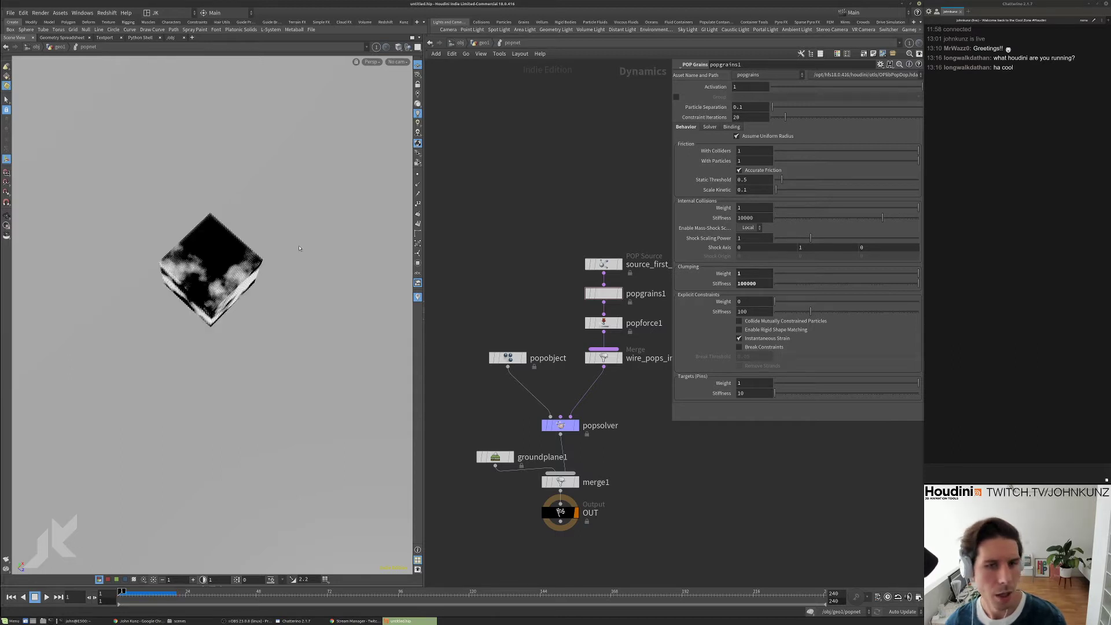
{"action": "left_click", "coordinate": [764, 283]}
{"action": "type", "text": "0"}
{"action": "key", "text": "Return"}
{"action": "key", "text": "Up"}
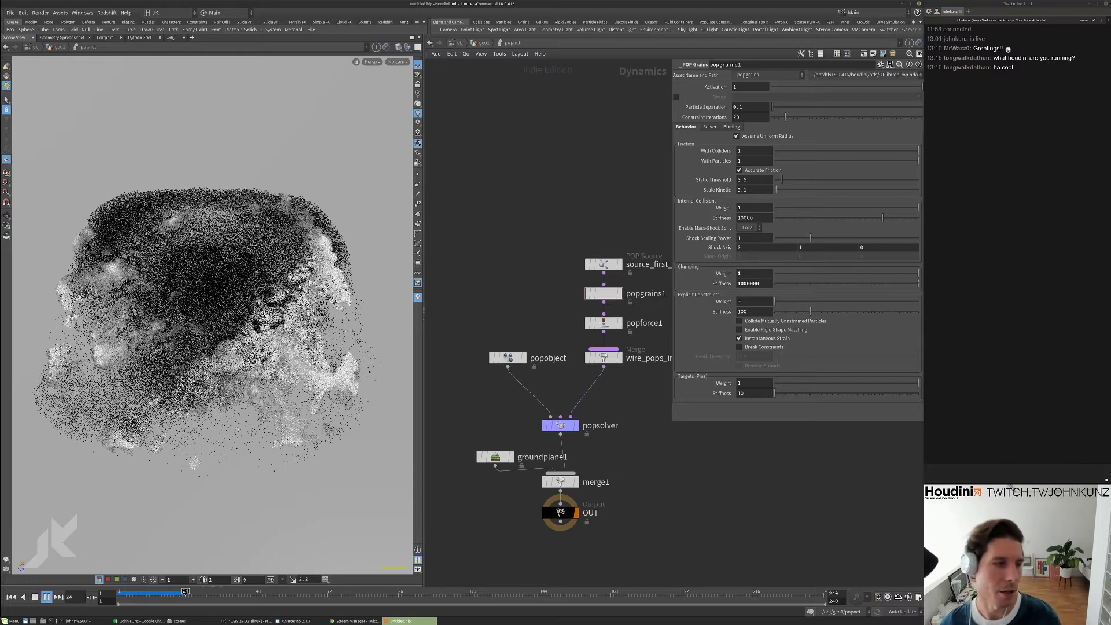
- Inspect the grain collapse from low and high angles, replaying it from the start
{"action": "left_click_drag", "start_coordinate": [191, 472], "coordinate": [218, 284]}
{"action": "mouse_move", "coordinate": [236, 231]}
{"action": "left_mouse_down"}
{"action": "mouse_move", "coordinate": [242, 243]}
{"action": "mouse_move", "coordinate": [252, 238]}
{"action": "left_mouse_up"}
{"action": "key", "text": "Up"}
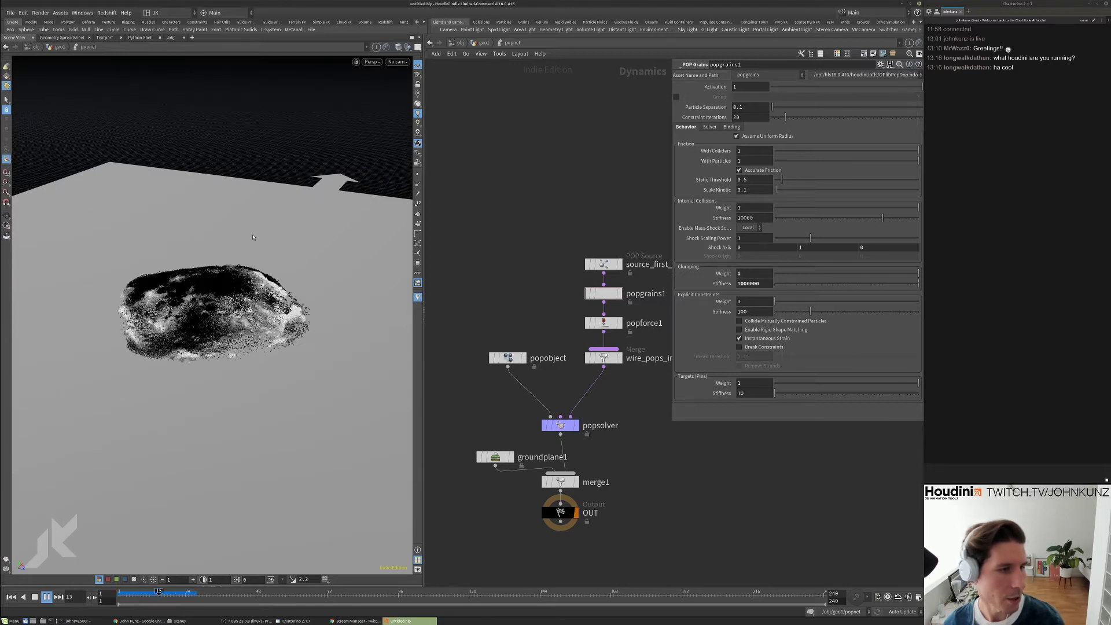
{"action": "key", "text": "Up"}
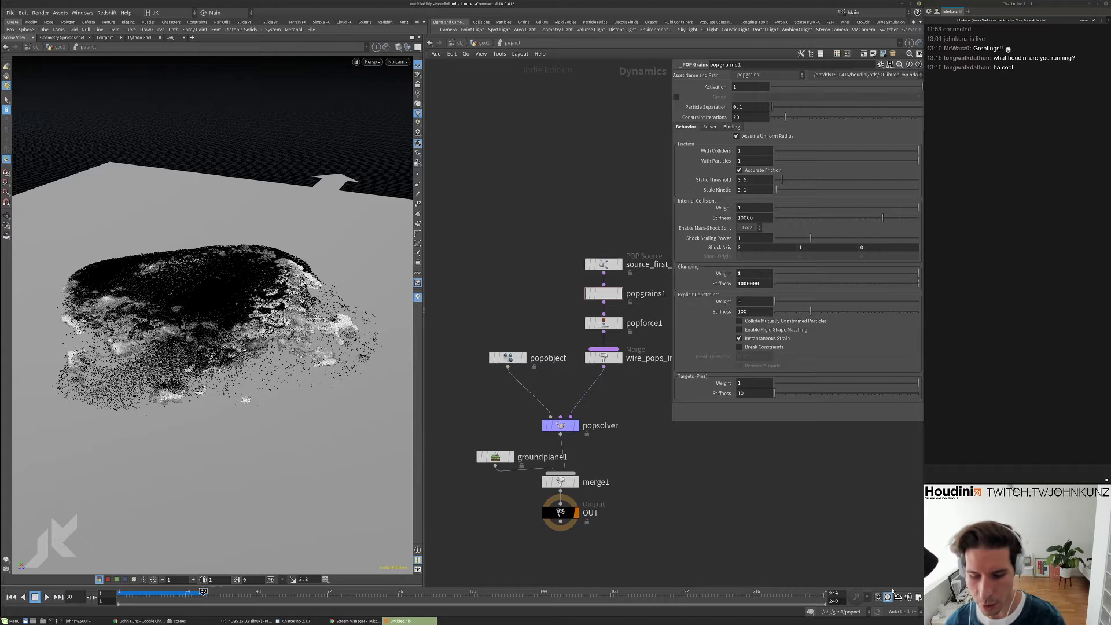
{"action": "key", "text": "ctrl+Left"}
{"action": "key", "text": "Up"}
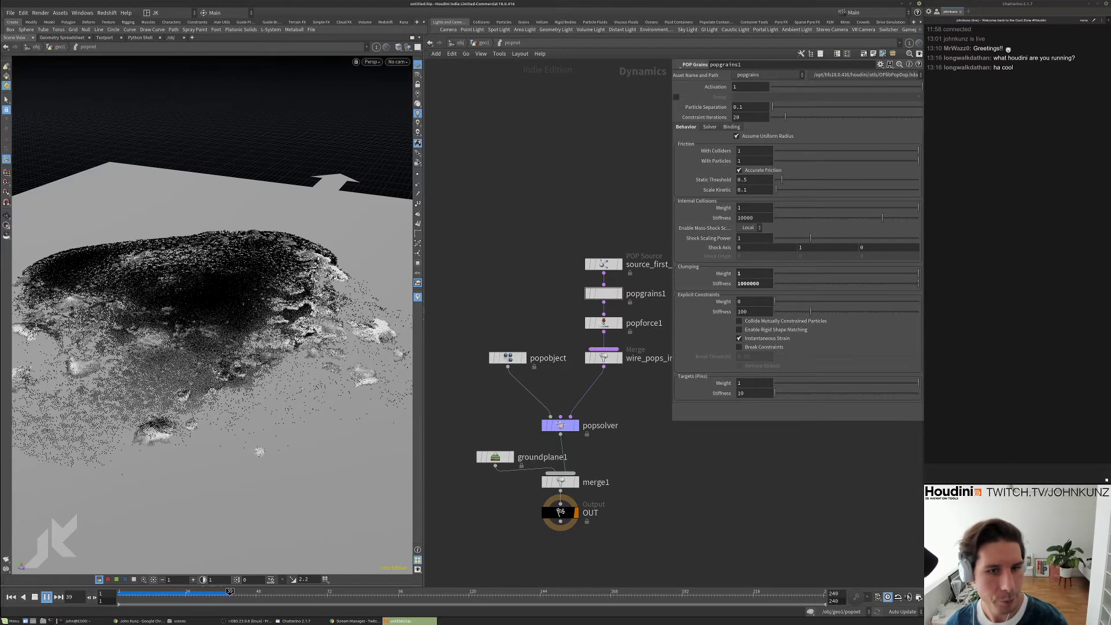
{"action": "key", "text": "ctrl+Up"}
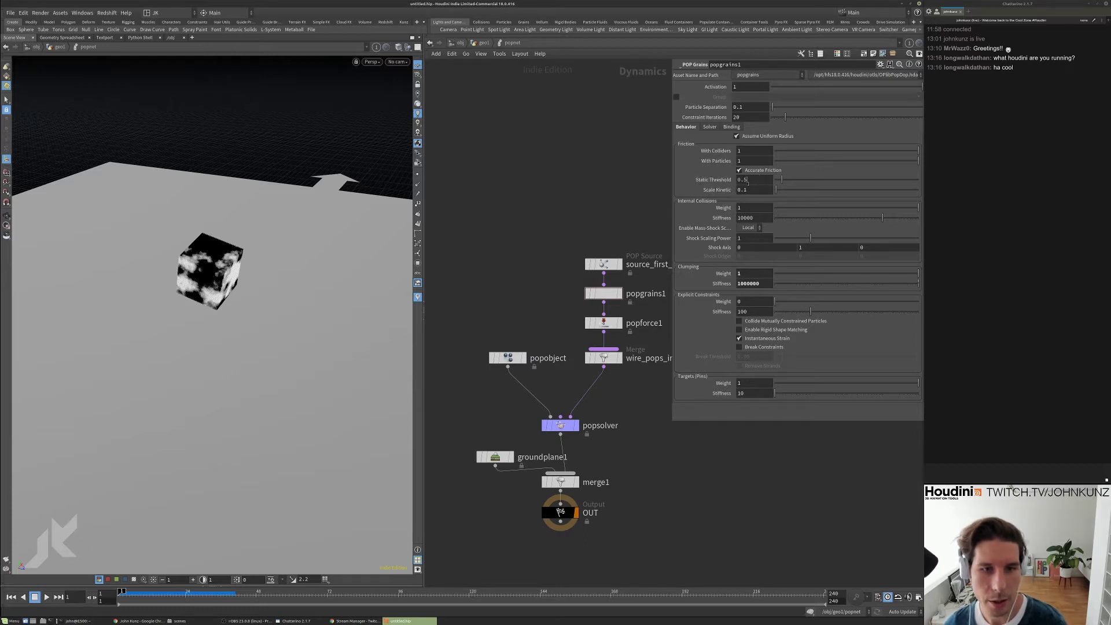
- Set popgrains1 friction Static Threshold to 0.75 and Scale Kinetic to 0.5
{"action": "left_click", "coordinate": [745, 180]}
{"action": "type", "text": "75"}
{"action": "key", "text": "Return"}
{"action": "left_click", "coordinate": [745, 190]}
{"action": "type", "text": "5"}
{"action": "key", "text": "Return"}
- Play the simulation with the new friction, view the grain pile from above, and rewind to frame 1
{"action": "key", "text": "Up"}
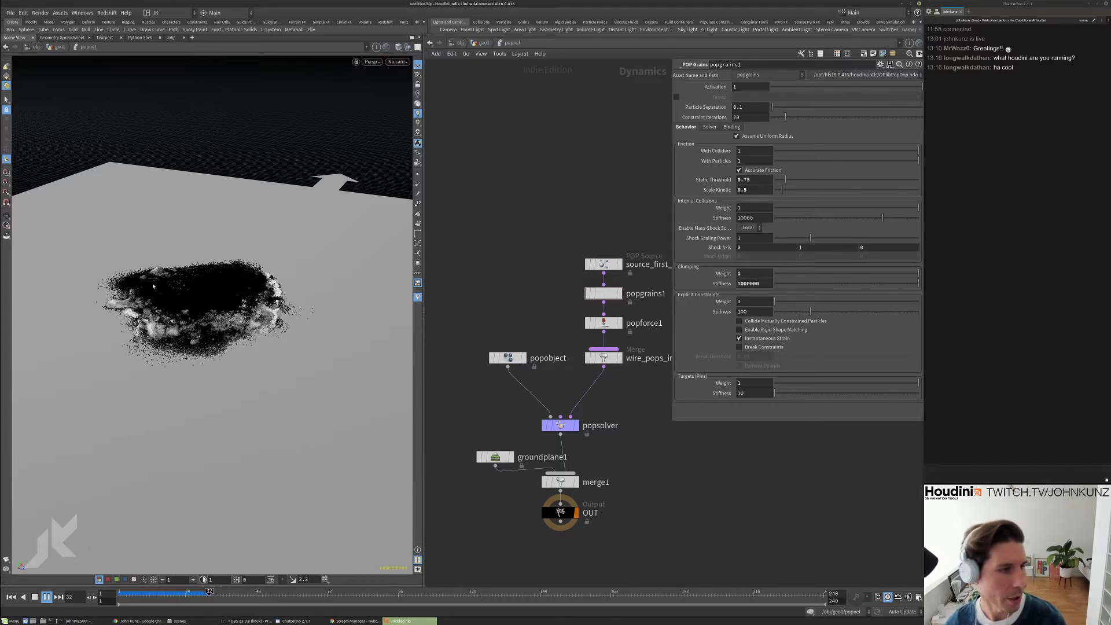
{"action": "key", "text": "Escape"}
{"action": "left_click_drag", "start_coordinate": [157, 299], "coordinate": [246, 338]}
{"action": "key", "text": "ctrl+Up"}
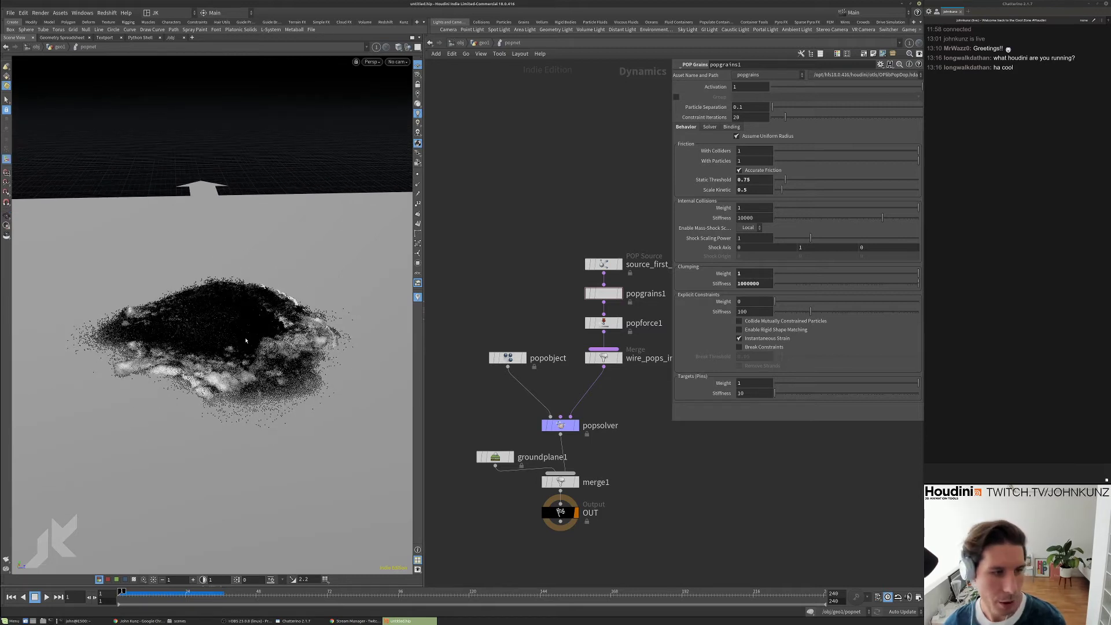
{"action": "key", "text": "Up"}
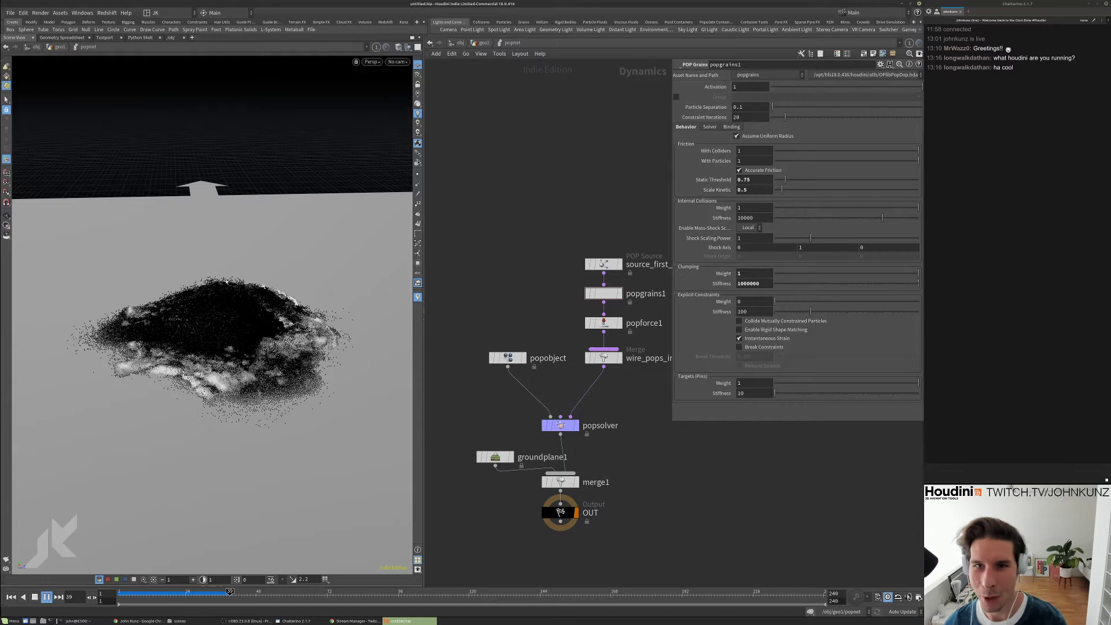
{"action": "key", "text": "alt+Tab"}
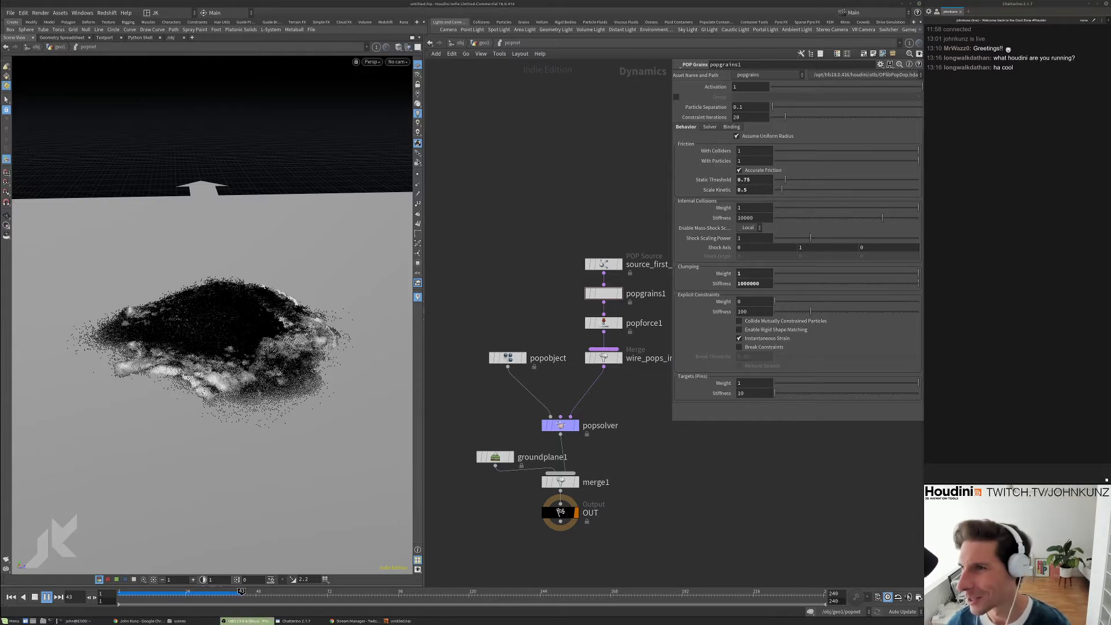
{"action": "key", "text": "alt+Tab"}
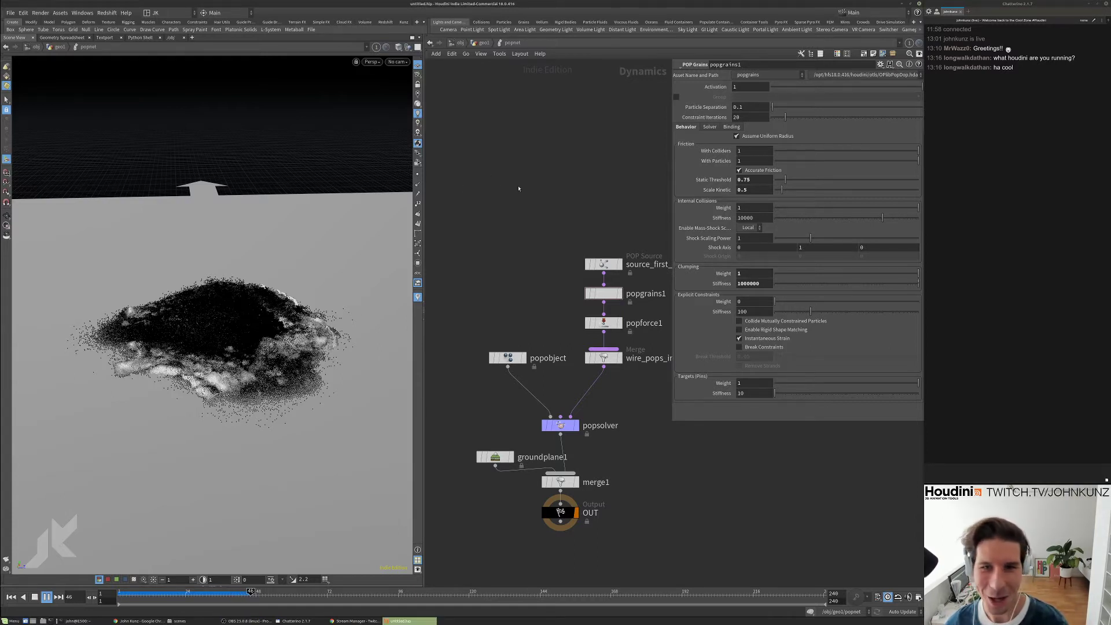
{"action": "key", "text": "ctrl+Up"}
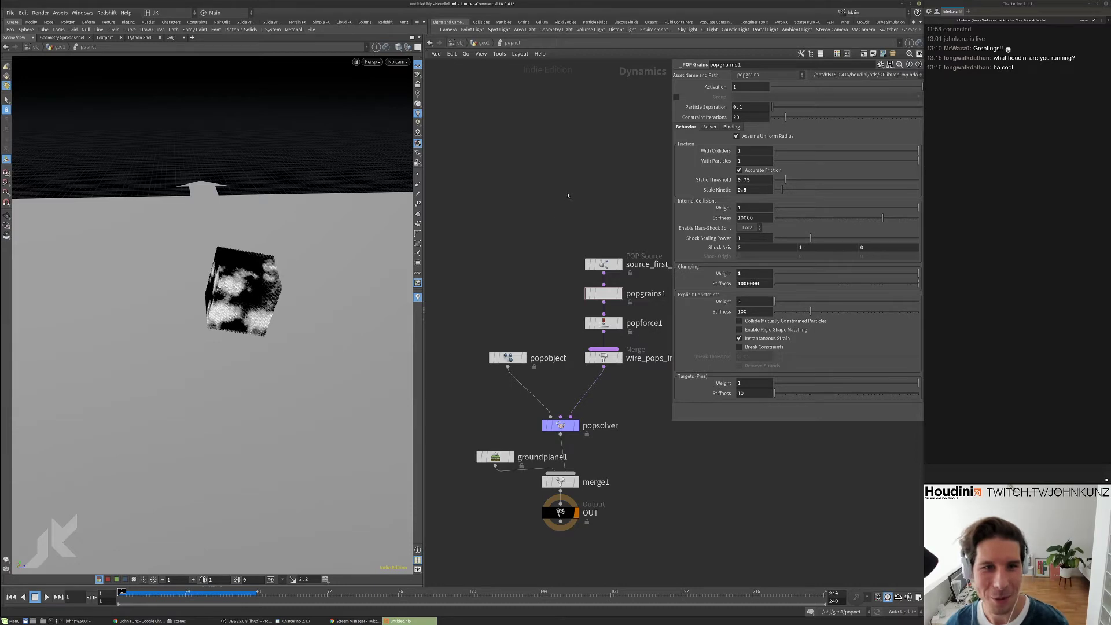
{"action": "middle_click_drag", "start_coordinate": [568, 196], "coordinate": [552, 187]}
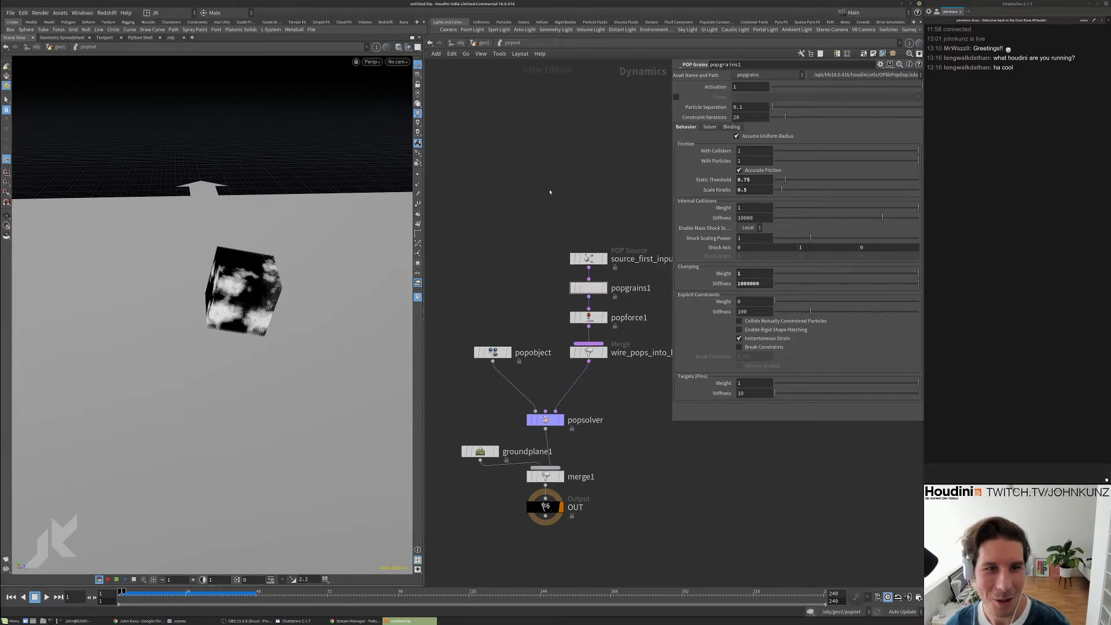
- Set Constraint Iterations to 120 in popgrains1's Solver tab, then play and replay the simulation
{"action": "left_click", "coordinate": [711, 128]}
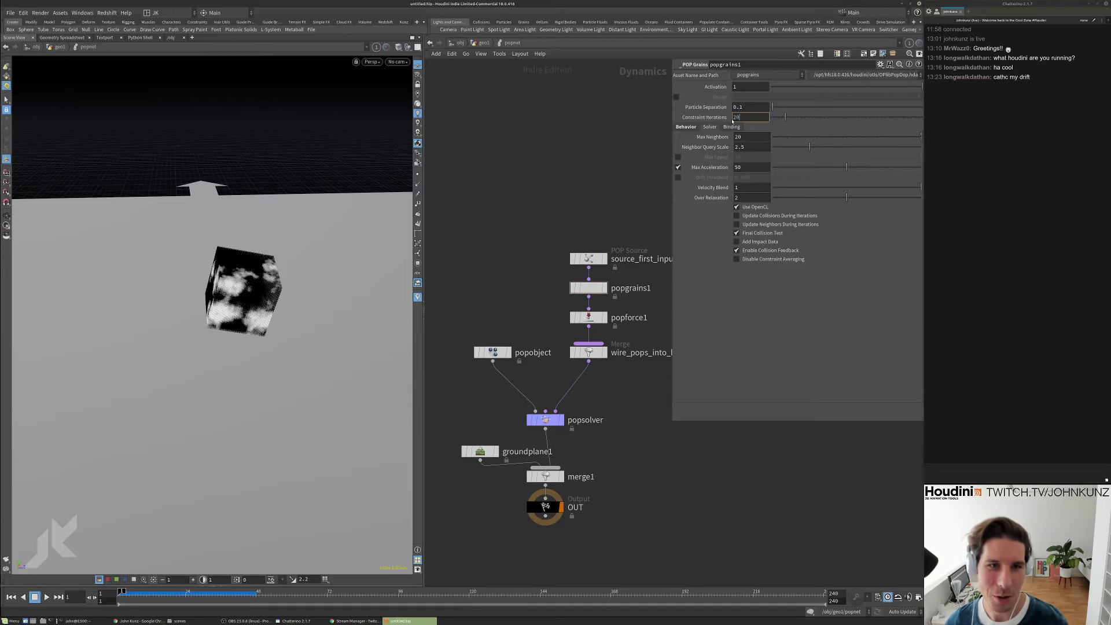
{"action": "type", "text": "1"}
{"action": "key", "text": "Return"}
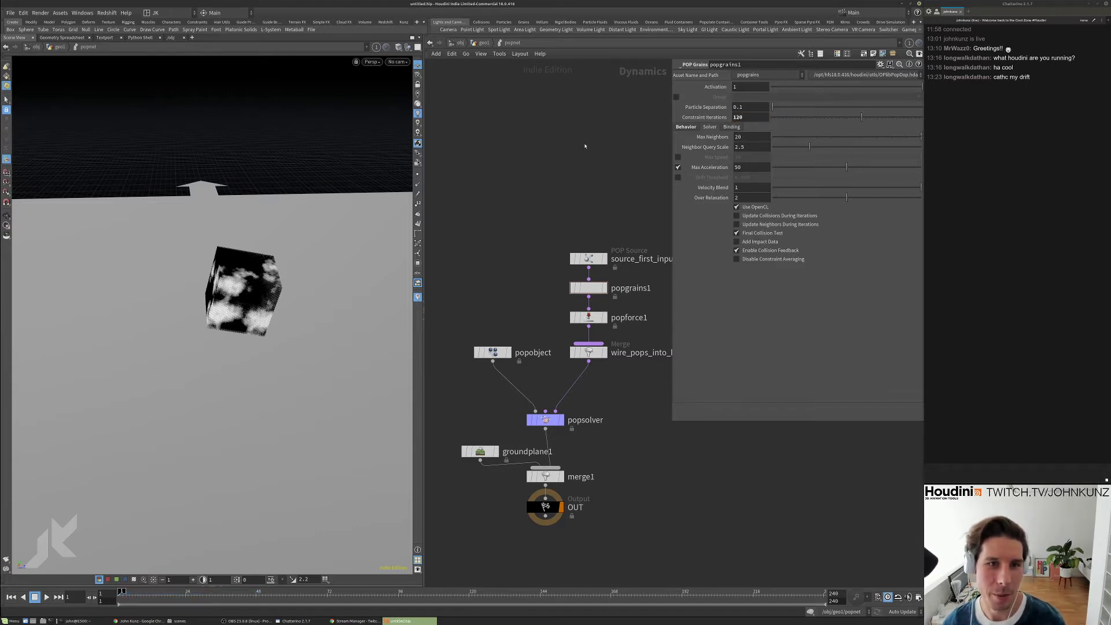
{"action": "key", "text": "Up"}
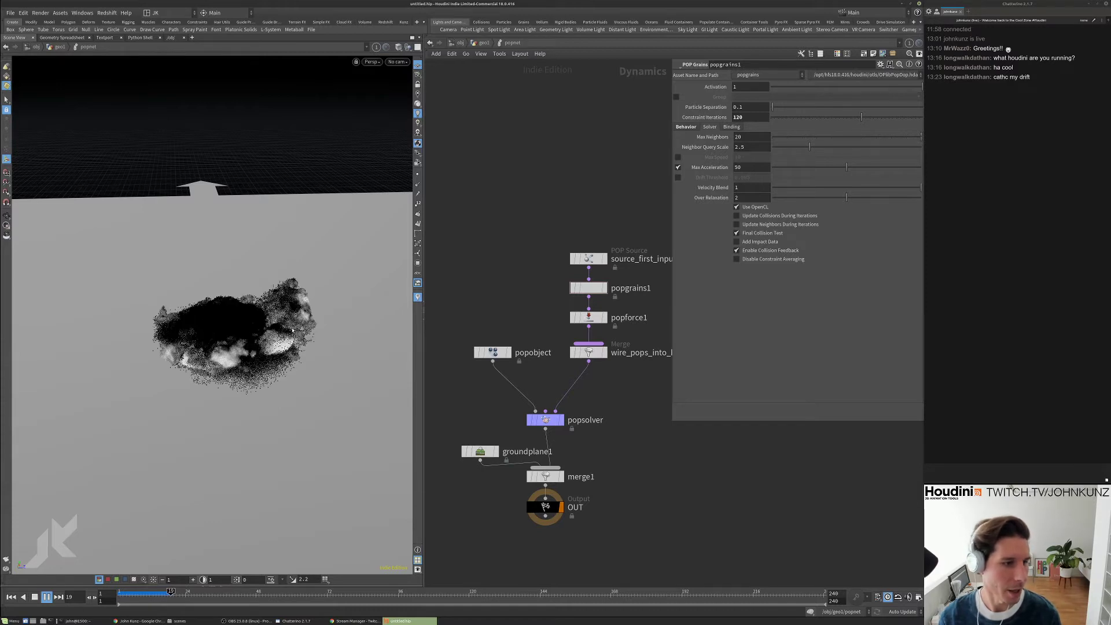
{"action": "left_click_drag", "start_coordinate": [220, 376], "coordinate": [220, 278], "text": "alt"}
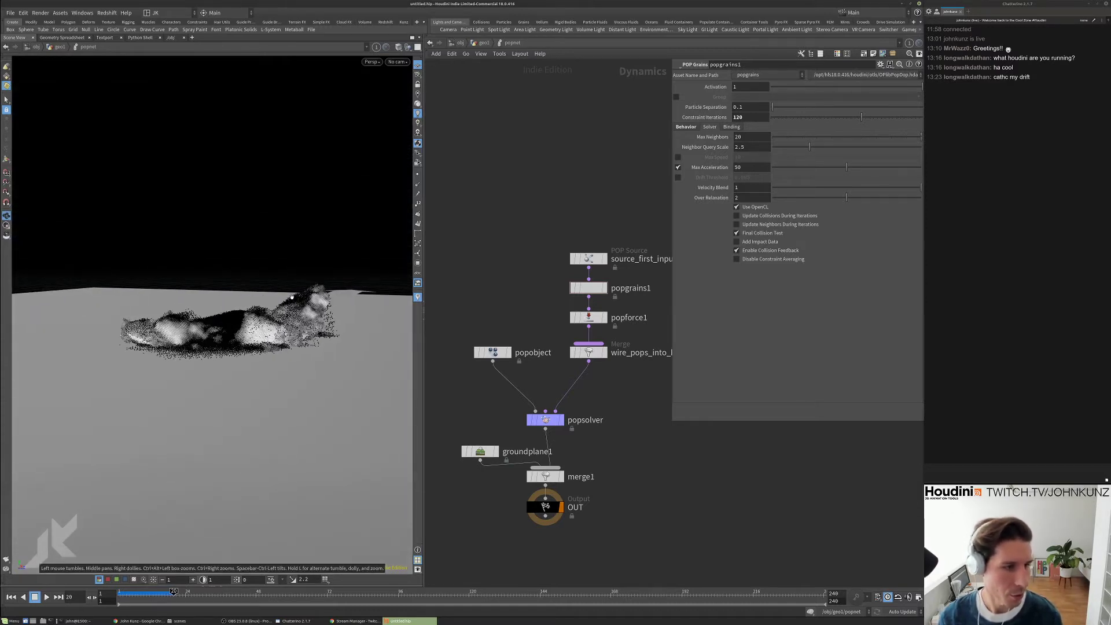
{"action": "key", "text": "ctrl+Up"}
{"action": "key", "text": "Up"}
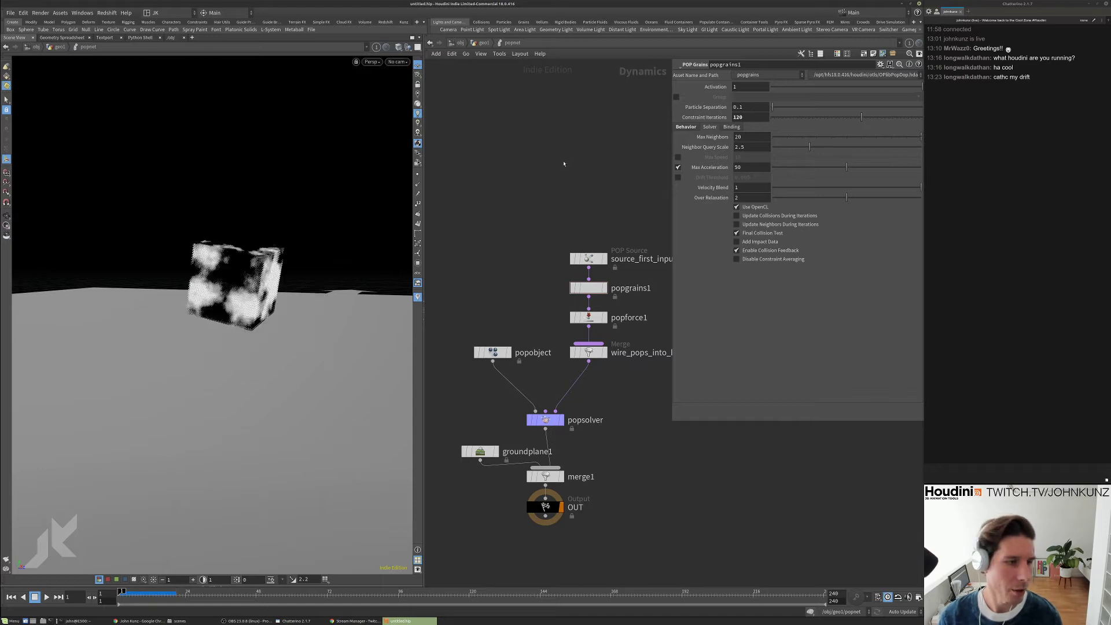
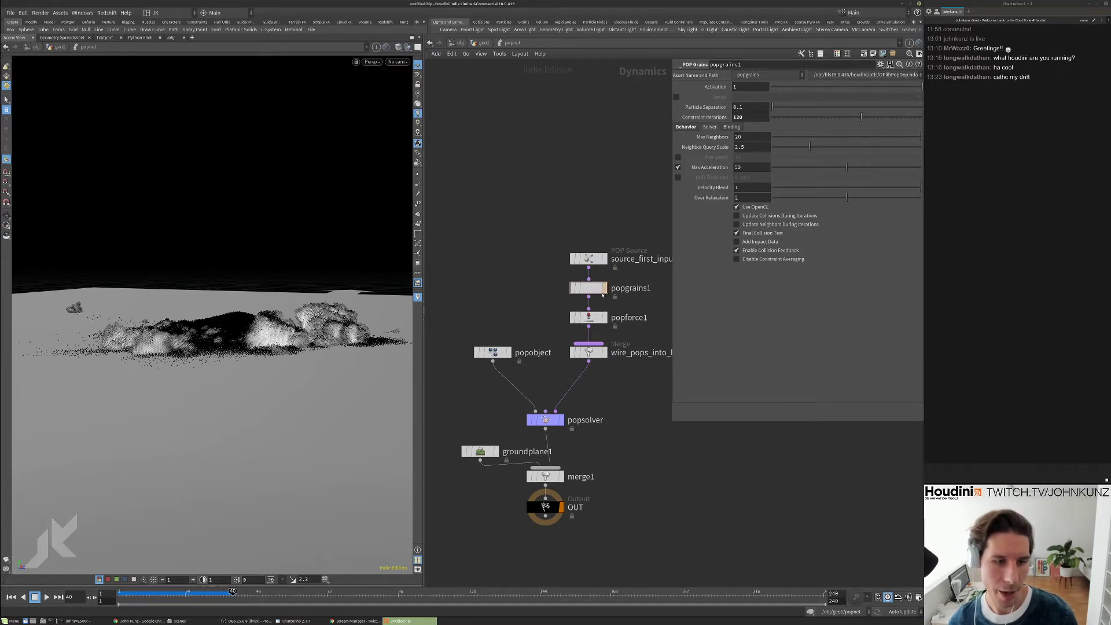
- Move source_first_input and popgrains1 closer together, view the pile from above, and rewind to frame 1
{"action": "left_click_drag", "start_coordinate": [588, 259], "coordinate": [588, 242]}
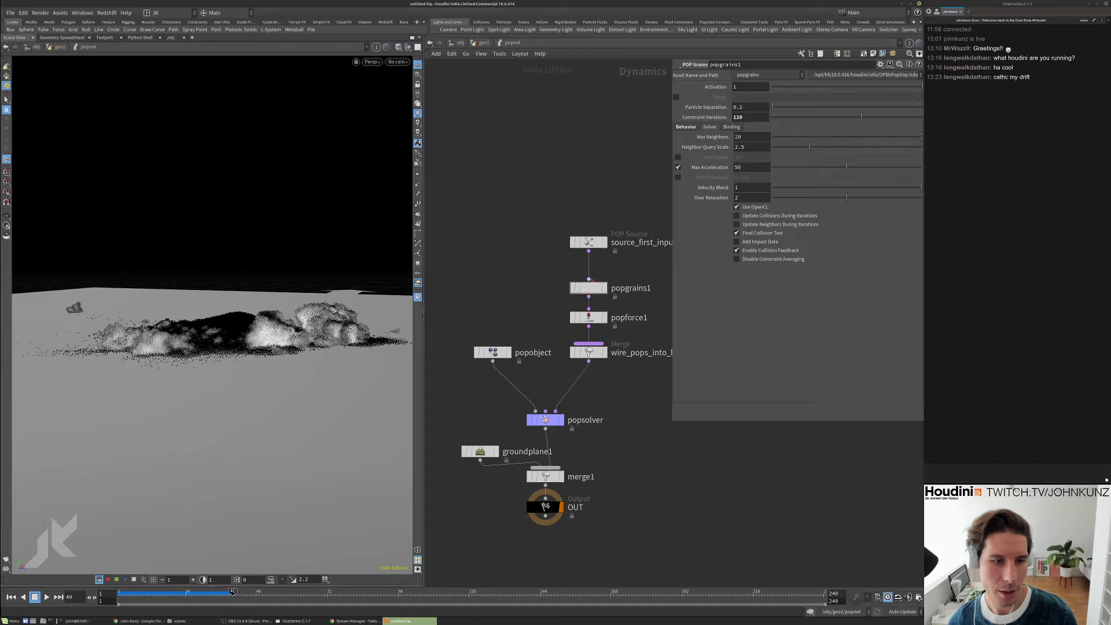
{"action": "left_click_drag", "start_coordinate": [592, 292], "coordinate": [592, 282]}
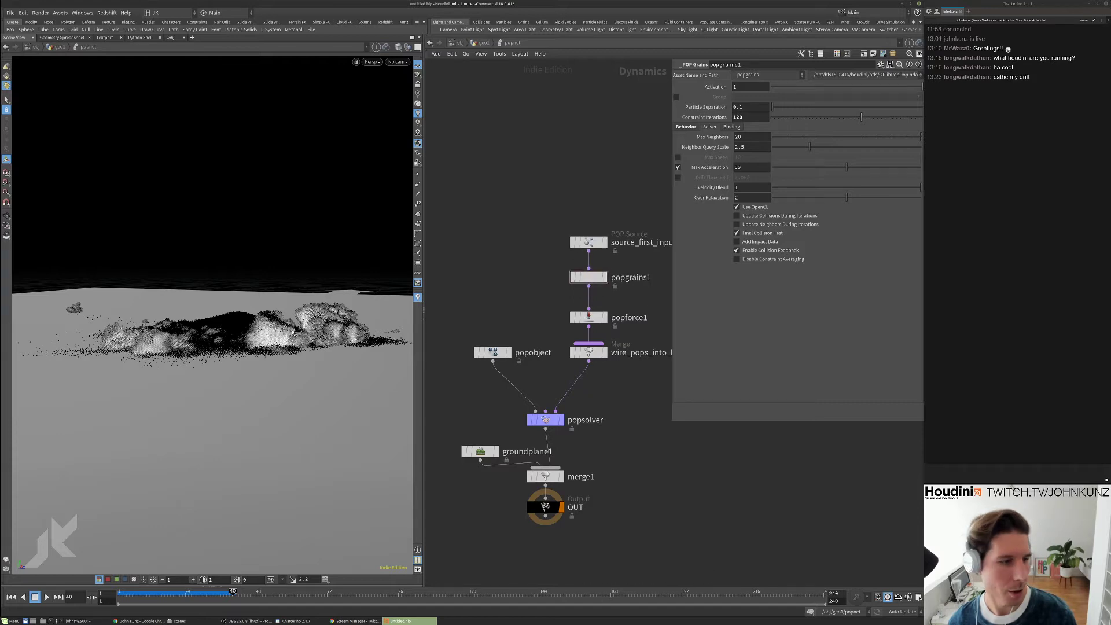
{"action": "mouse_move", "coordinate": [208, 382]}
{"action": "left_mouse_down"}
{"action": "mouse_move", "coordinate": [213, 347]}
{"action": "mouse_move", "coordinate": [214, 368]}
{"action": "left_mouse_up"}
{"action": "key", "text": "ctrl+Up"}
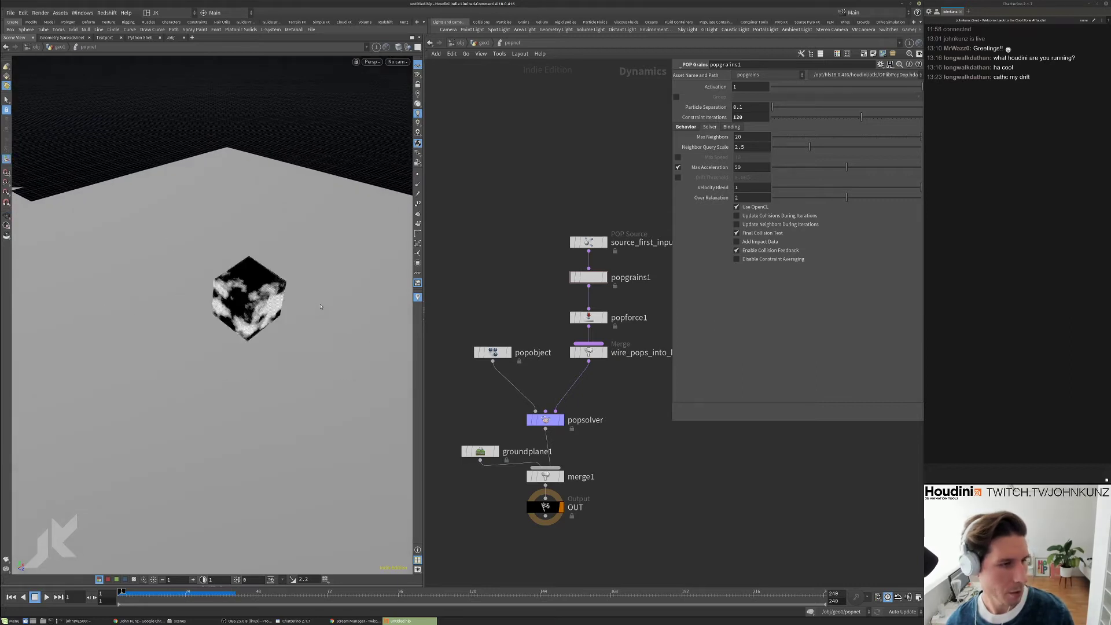
- Set popgrains1 Constraint Iterations to 220 and play the simulation from the start
{"action": "left_click", "coordinate": [734, 117]}
{"action": "type", "text": "2"}
{"action": "key", "text": "Return"}
{"action": "key", "text": "Up"}
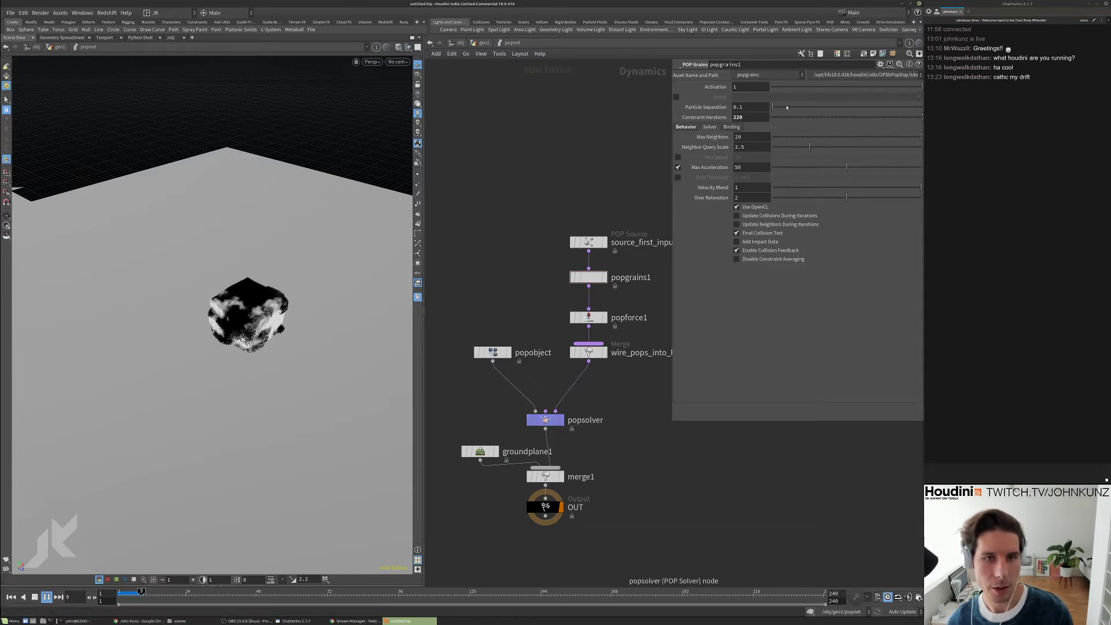
- Check the POP solver settings, orbit around the collapsing grains, then rewind to frame 1
{"action": "left_click", "coordinate": [547, 422]}
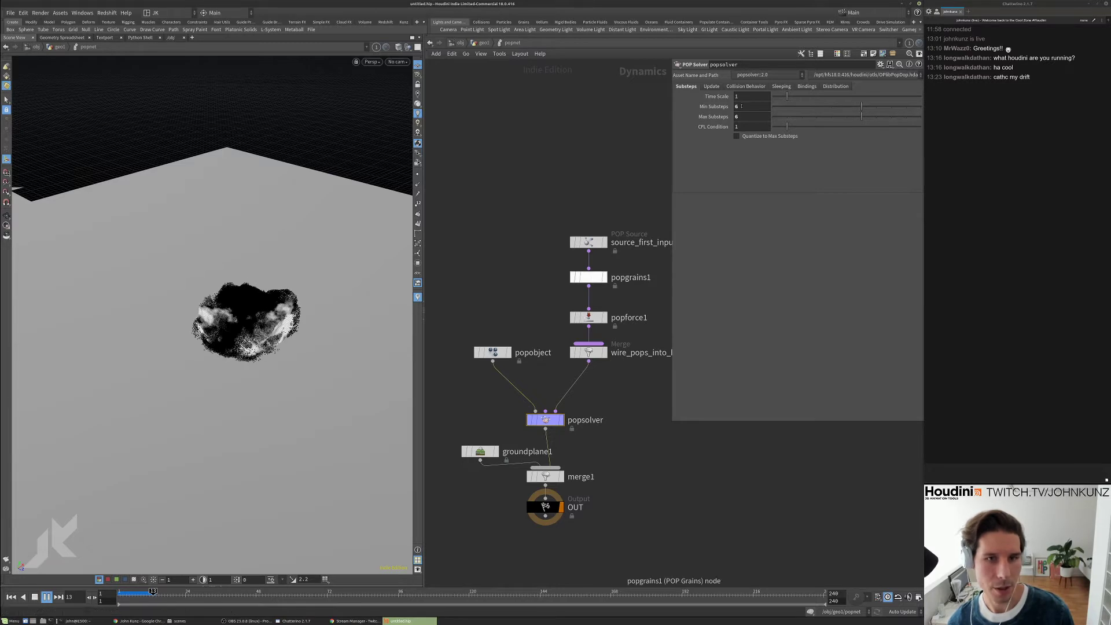
{"action": "left_click", "coordinate": [589, 278]}
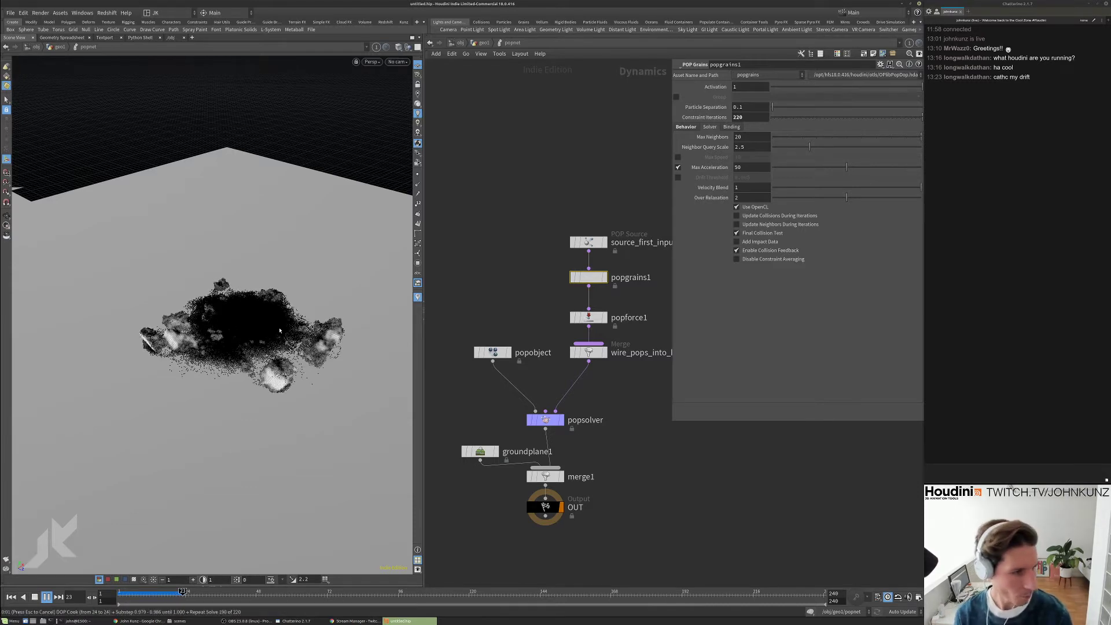
{"action": "mouse_move", "coordinate": [276, 327]}
{"action": "left_mouse_down"}
{"action": "mouse_move", "coordinate": [274, 301]}
{"action": "mouse_move", "coordinate": [272, 353]}
{"action": "mouse_move", "coordinate": [269, 312]}
{"action": "mouse_move", "coordinate": [269, 342]}
{"action": "left_mouse_up"}
{"action": "key", "text": "ctrl+Up"}
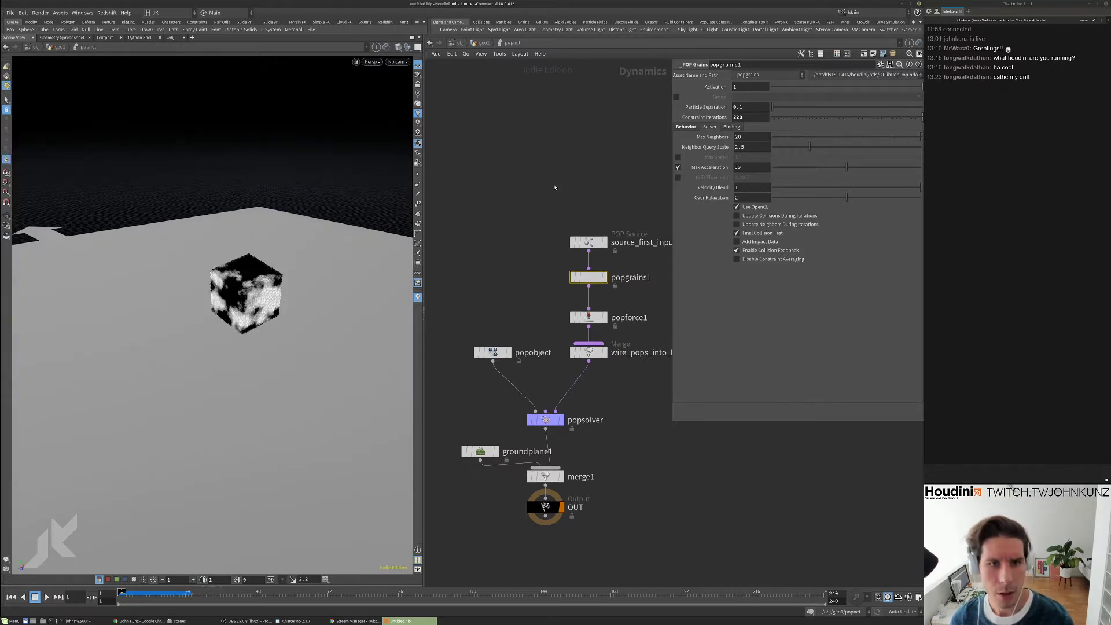
- Change Constraint Iterations to 100 and review the grains' Binding and Behavior settings
{"action": "double_click", "coordinate": [743, 117]}
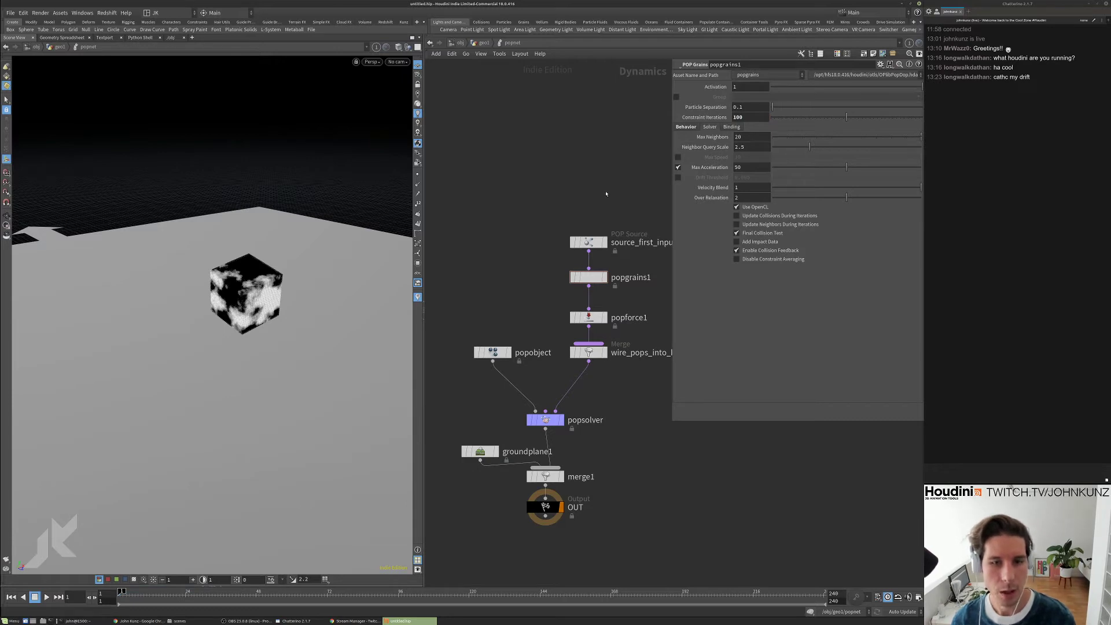
{"action": "scroll", "coordinate": [606, 194], "scroll_direction": "down", "scroll_amount": 3}
{"action": "left_click", "coordinate": [732, 127]}
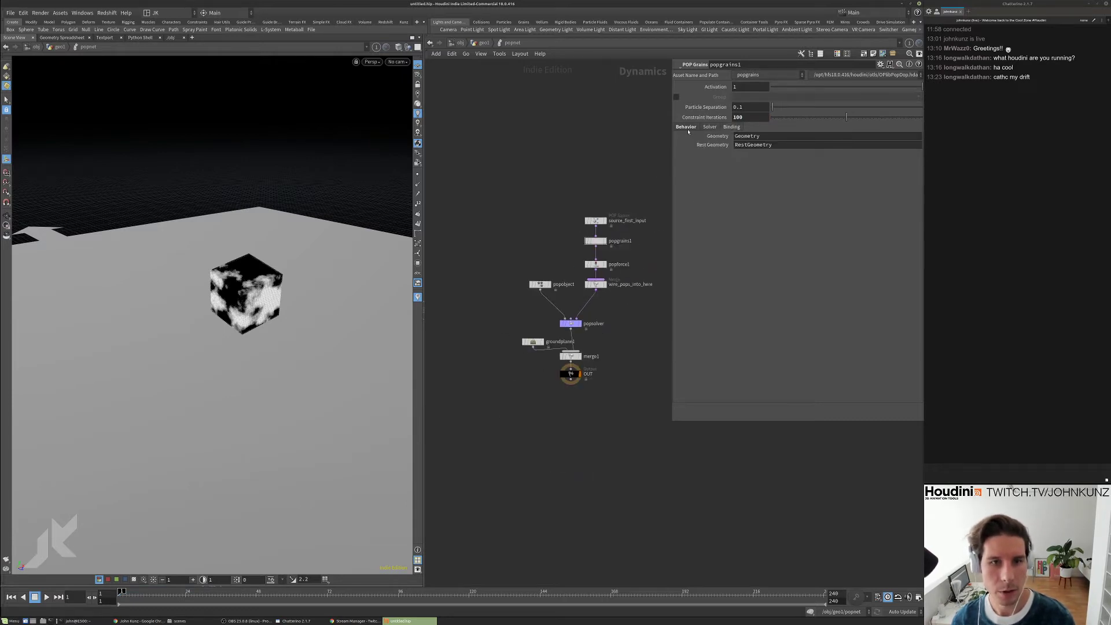
{"action": "left_click", "coordinate": [687, 127]}
- Auto-lay out the simulation network nodes, then select grainsource1 in the geometry network
{"action": "middle_click_drag", "start_coordinate": [543, 202], "coordinate": [541, 173]}
{"action": "scroll", "coordinate": [608, 296], "scroll_direction": "up", "scroll_amount": 4}
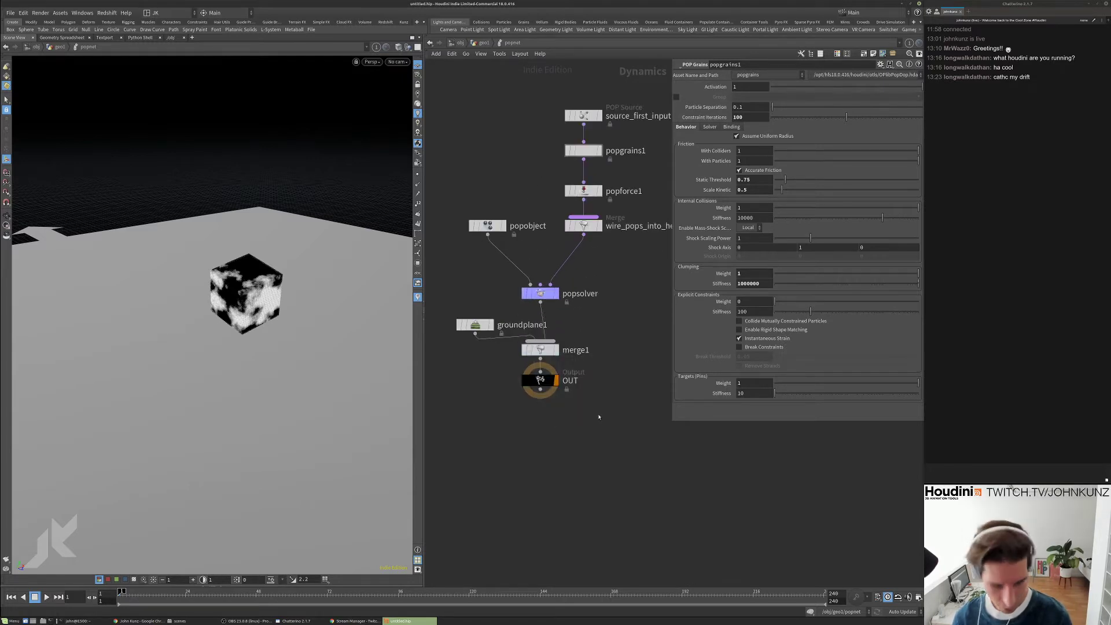
{"action": "middle_click_drag", "start_coordinate": [619, 343], "coordinate": [611, 365]}
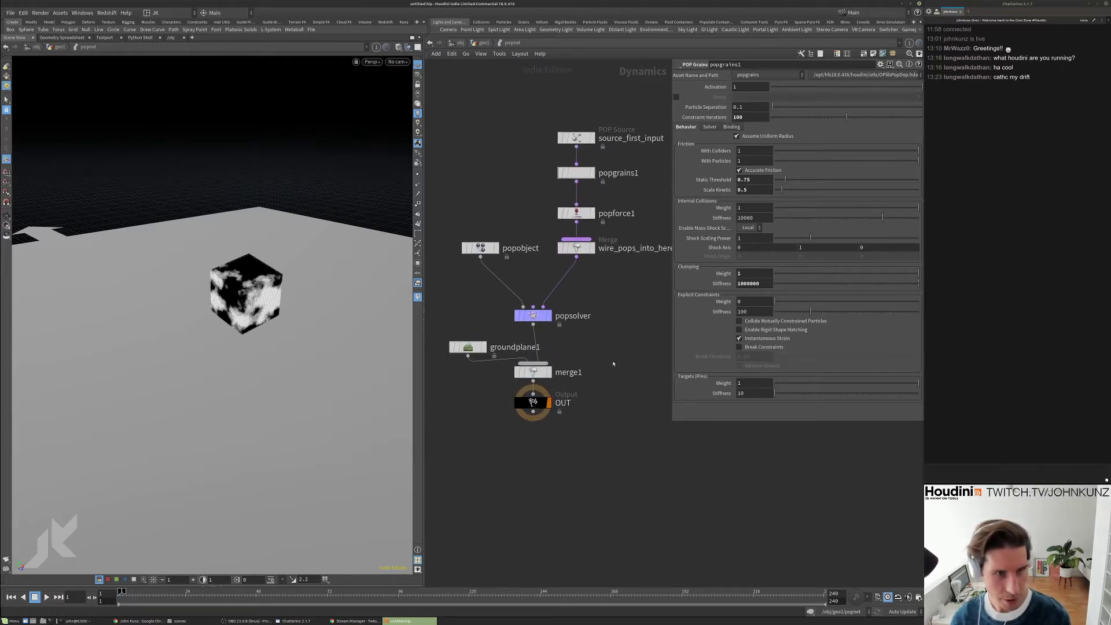
{"action": "key", "text": "l"}
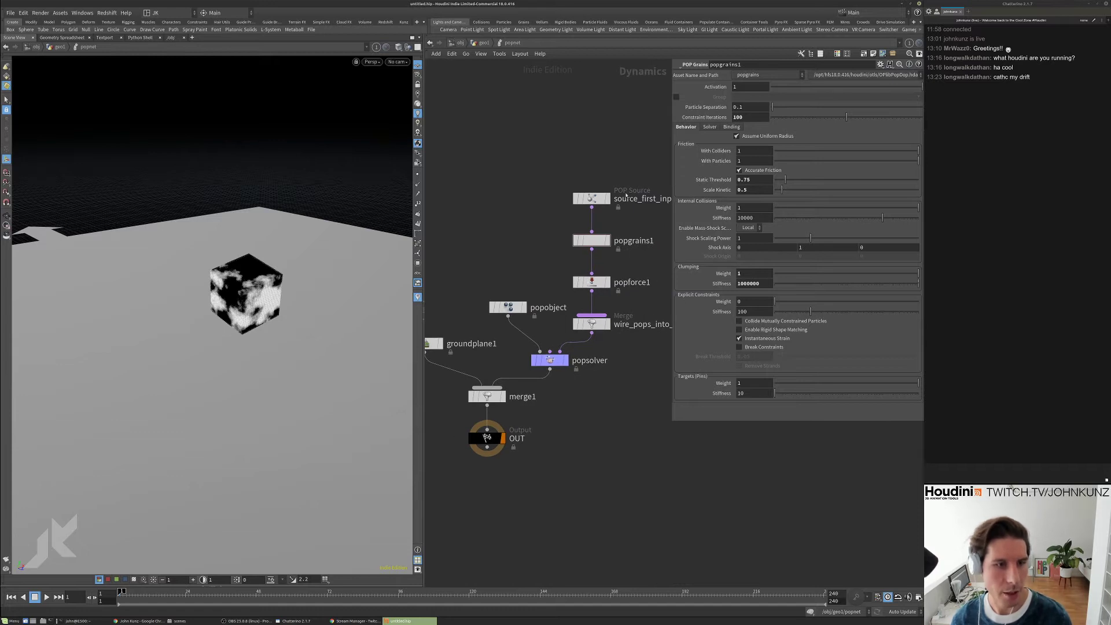
{"action": "scroll", "coordinate": [521, 192], "scroll_direction": "down", "scroll_amount": 2}
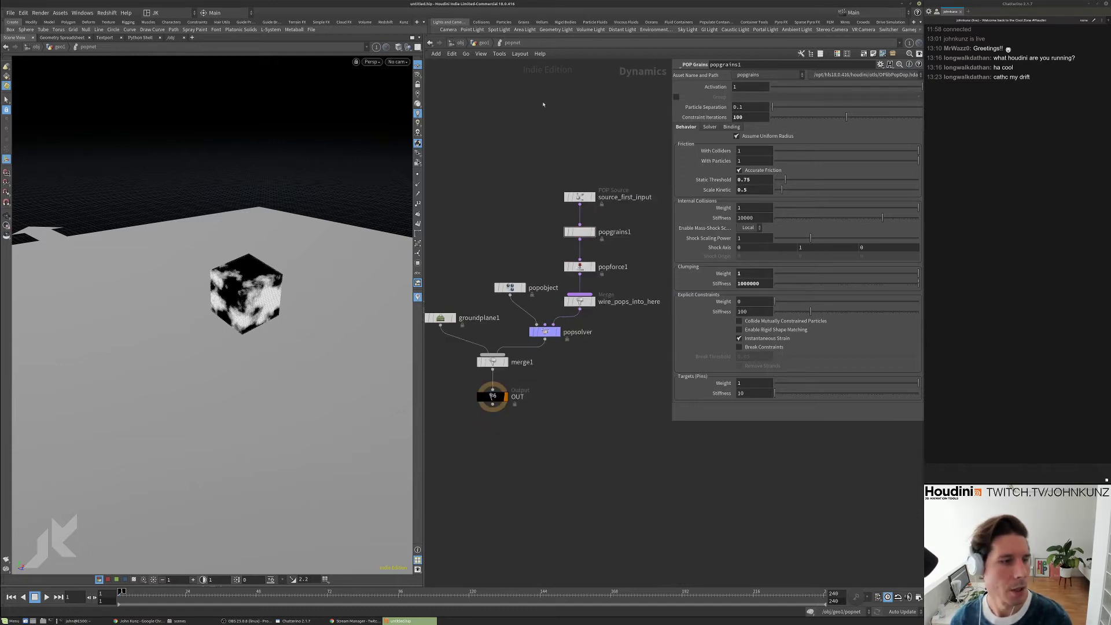
{"action": "left_click", "coordinate": [480, 43]}
{"action": "left_click", "coordinate": [564, 304]}
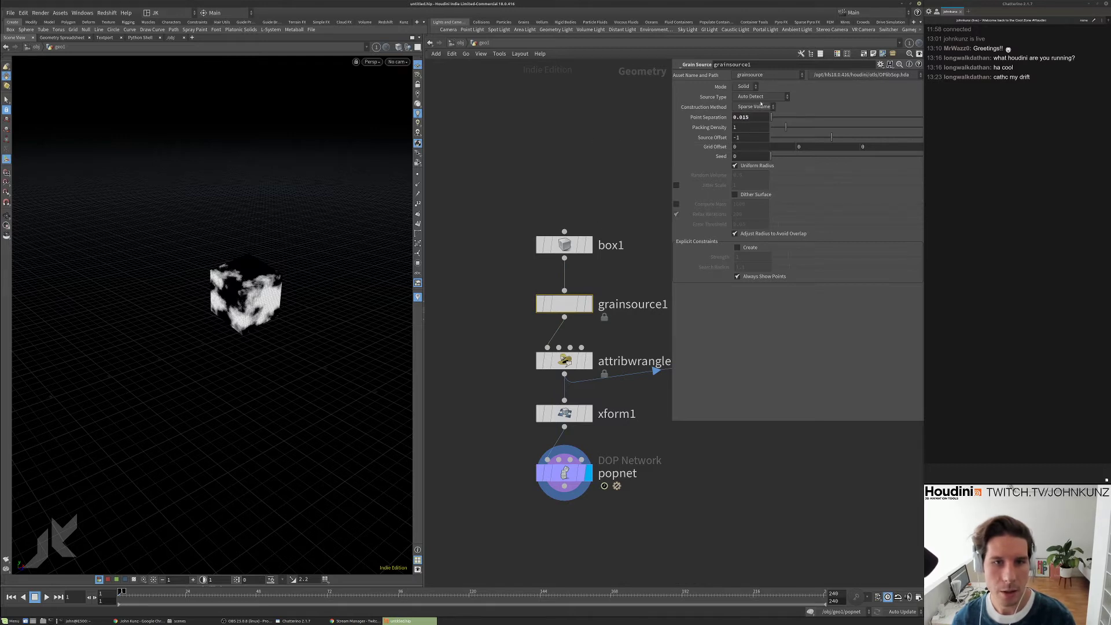
- Inspect xform1's point and attribute info in the network
{"action": "middle_click", "coordinate": [565, 414]}
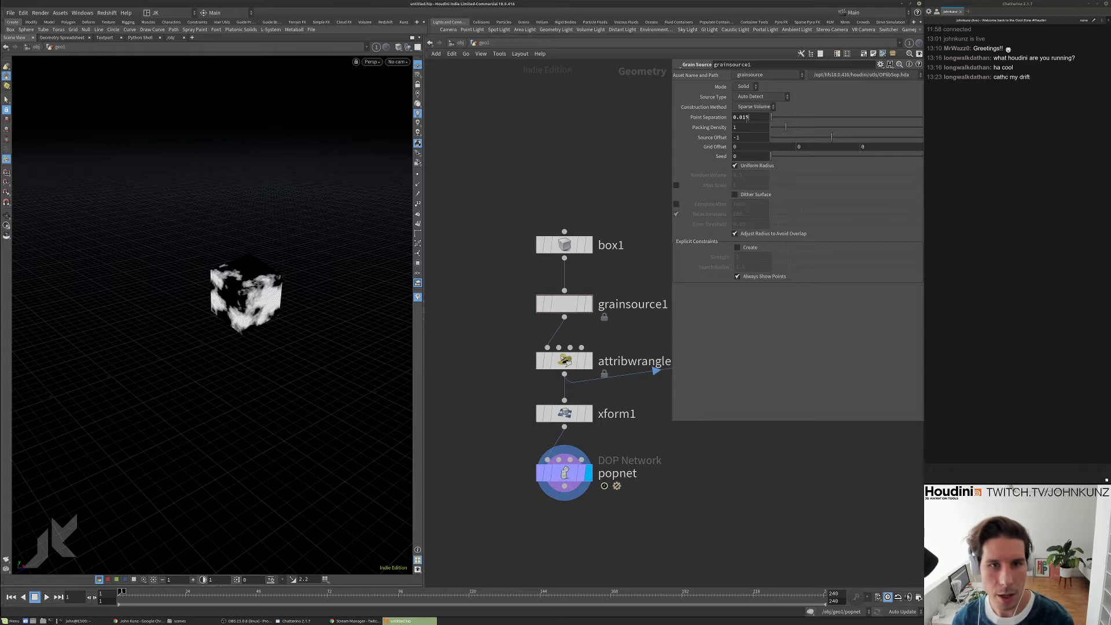
{"action": "middle_click", "coordinate": [565, 414]}
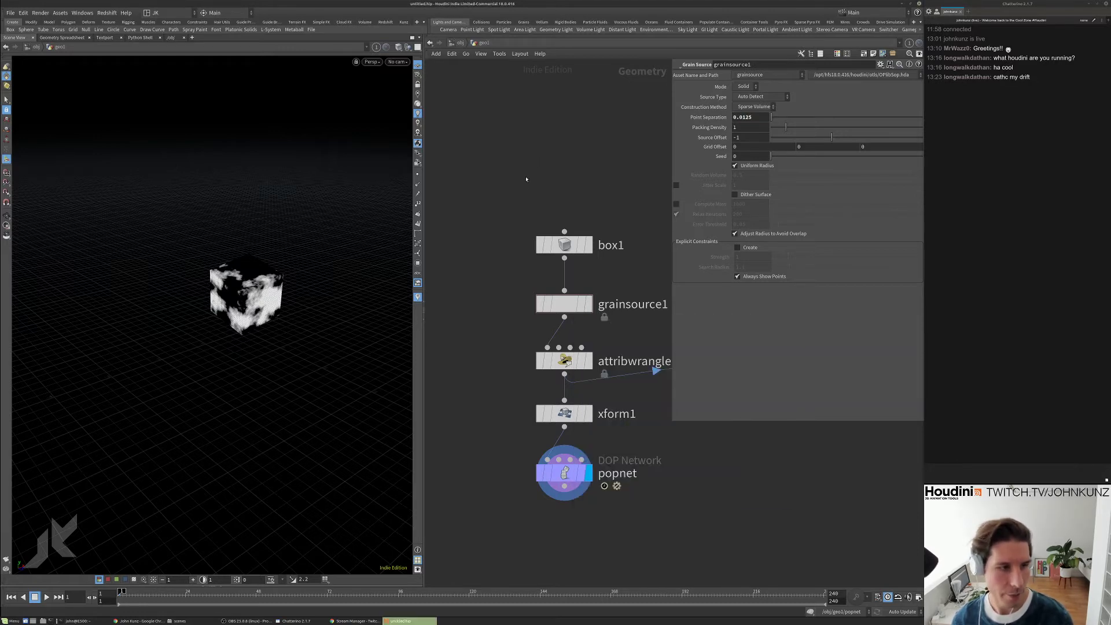
{"action": "middle_click_drag", "start_coordinate": [528, 179], "coordinate": [524, 154]}
- Play the finer-grain simulation and bring up the browser's image search results
{"action": "key", "text": "Up"}
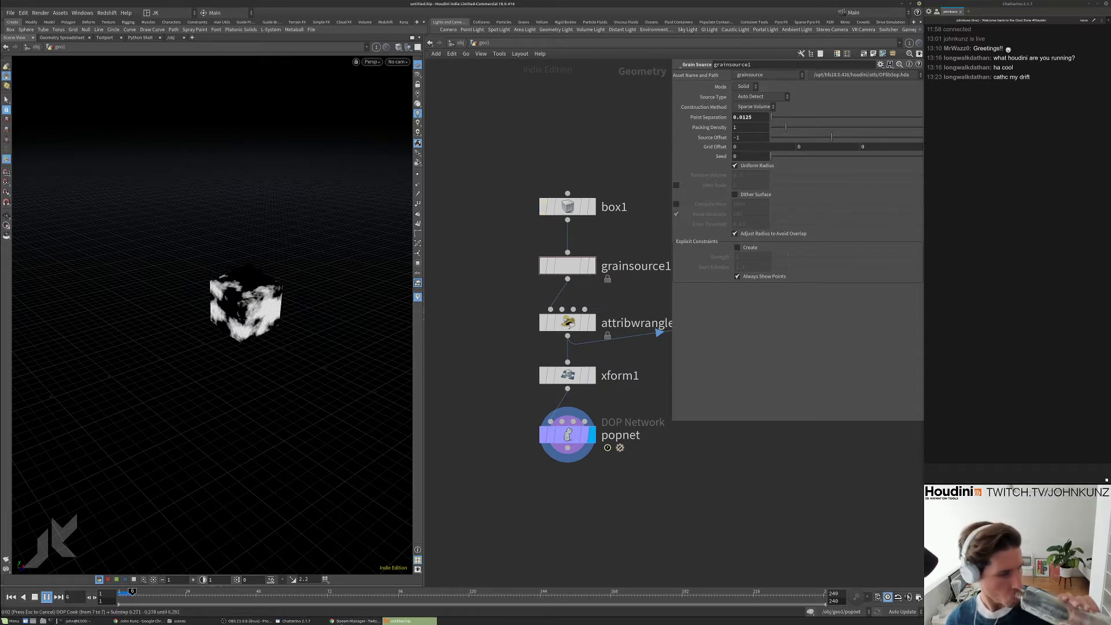
{"action": "left_click", "coordinate": [121, 621]}
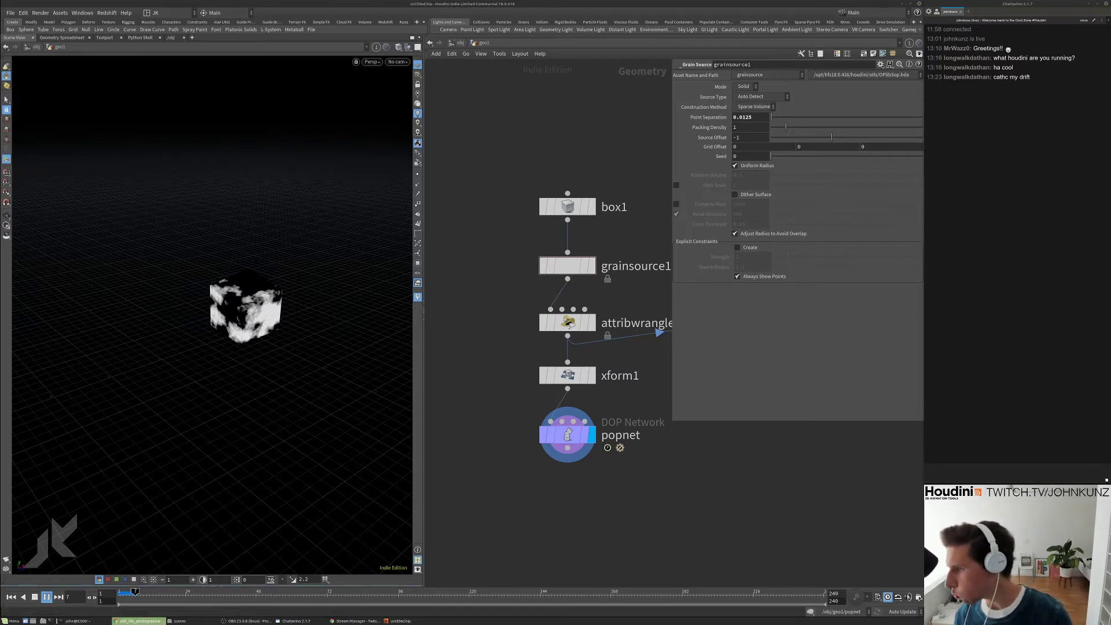
{"action": "left_click", "coordinate": [138, 621]}
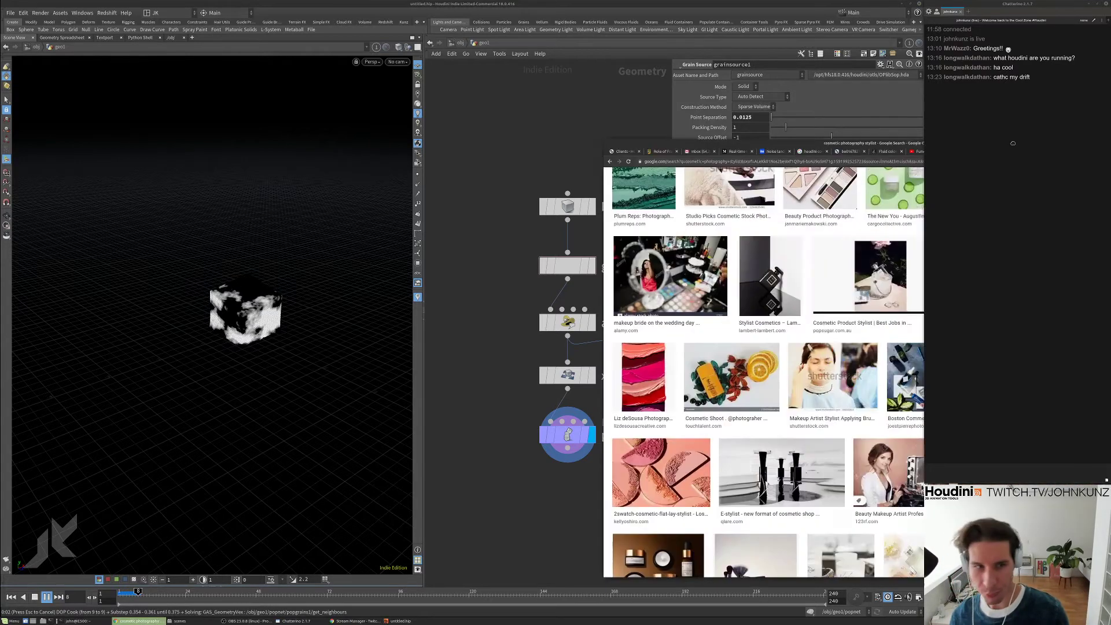
- Browse the cosmetic image results, preview the pink makeup swatch, and narrow the browser window
{"action": "scroll", "coordinate": [392, 424], "scroll_direction": "down", "scroll_amount": 1}
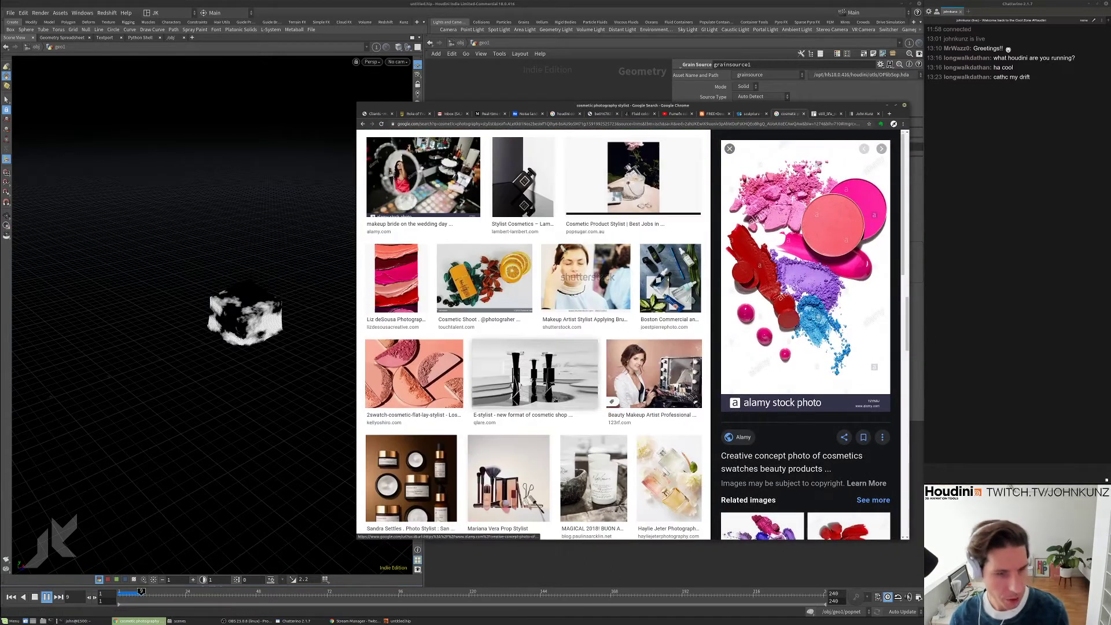
{"action": "scroll", "coordinate": [405, 359], "scroll_direction": "down", "scroll_amount": 2}
{"action": "left_click", "coordinate": [418, 303]}
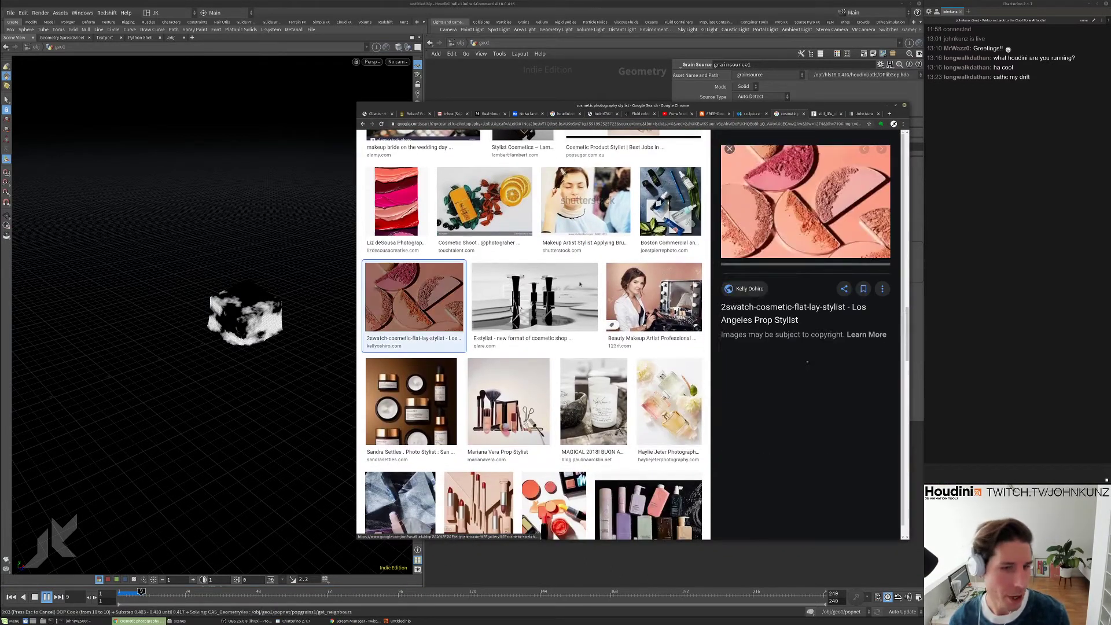
{"action": "scroll", "coordinate": [804, 301], "scroll_direction": "down", "scroll_amount": 5}
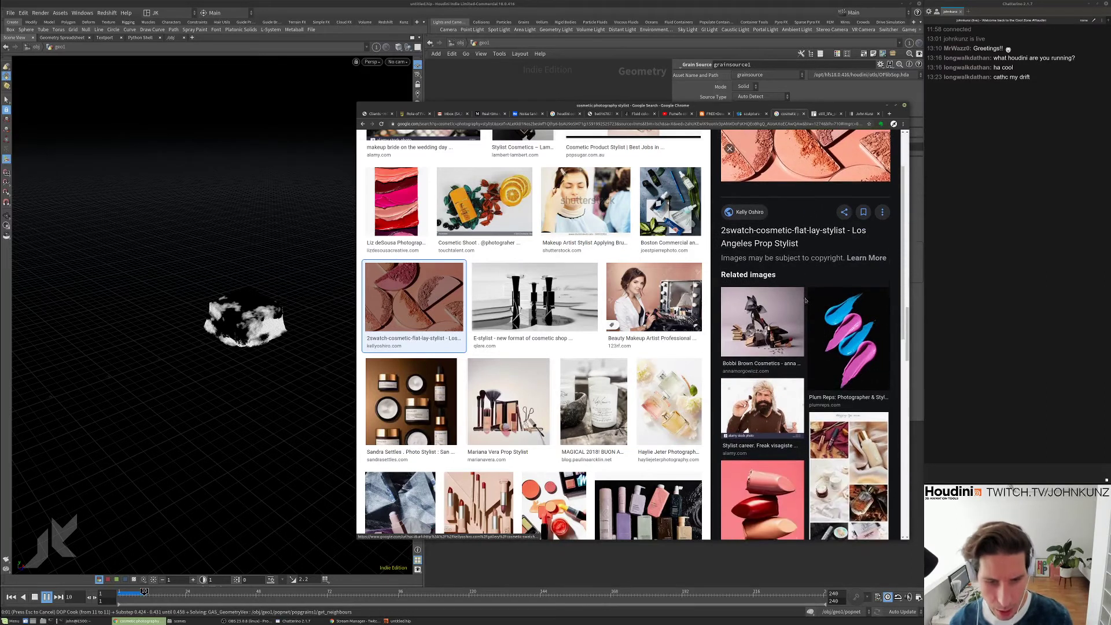
{"action": "scroll", "coordinate": [806, 338], "scroll_direction": "down", "scroll_amount": 3}
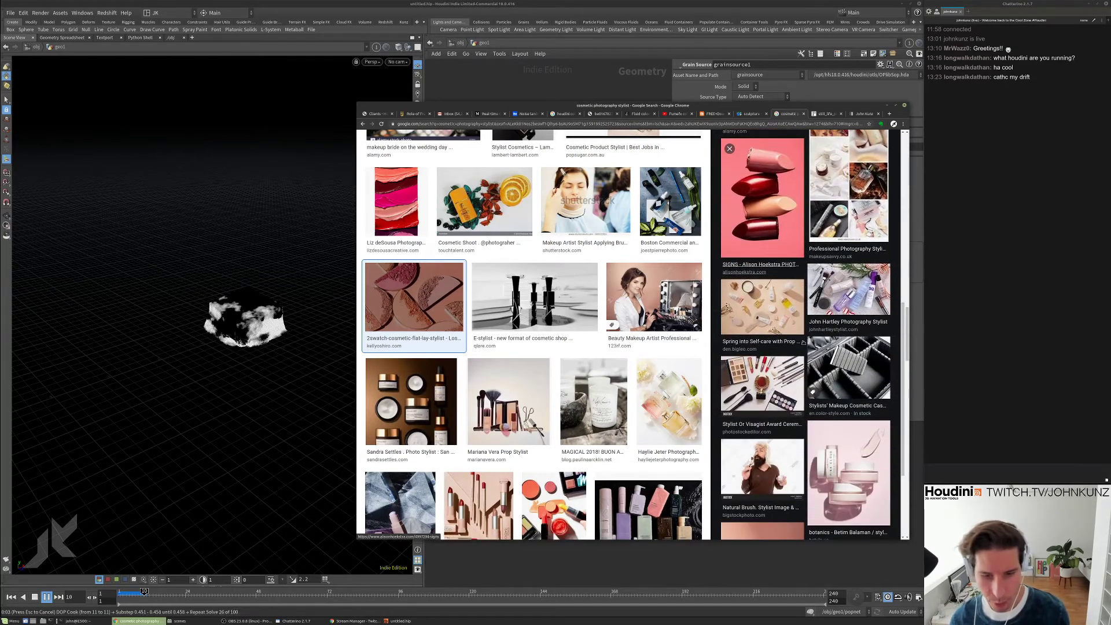
{"action": "scroll", "coordinate": [639, 405], "scroll_direction": "down", "scroll_amount": 3}
{"action": "scroll", "coordinate": [639, 414], "scroll_direction": "down", "scroll_amount": 2}
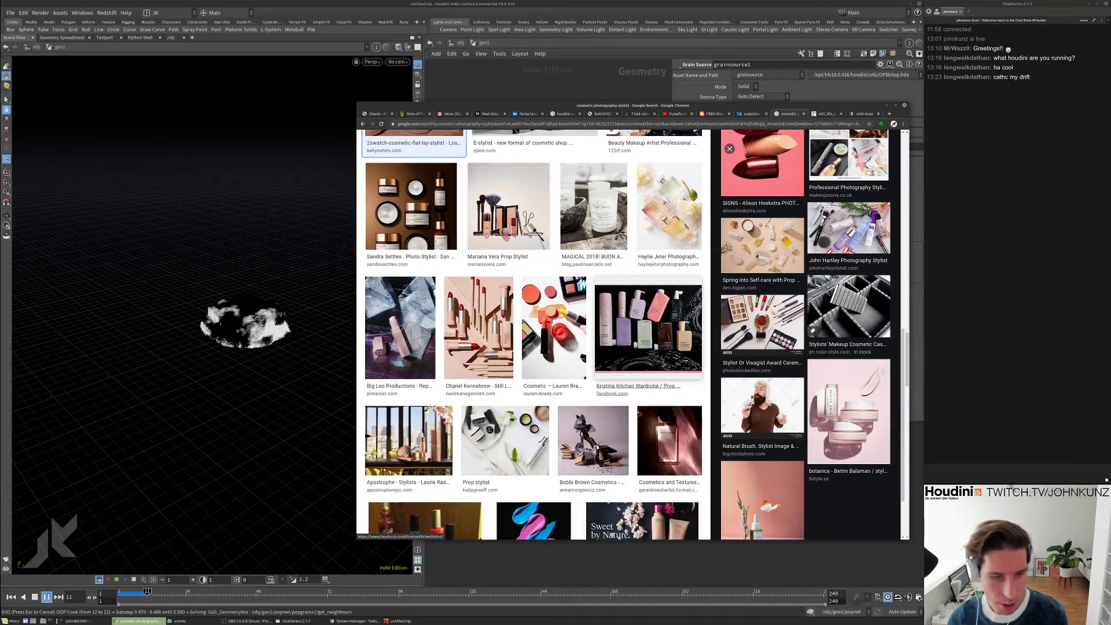
{"action": "scroll", "coordinate": [577, 356], "scroll_direction": "down", "scroll_amount": 4}
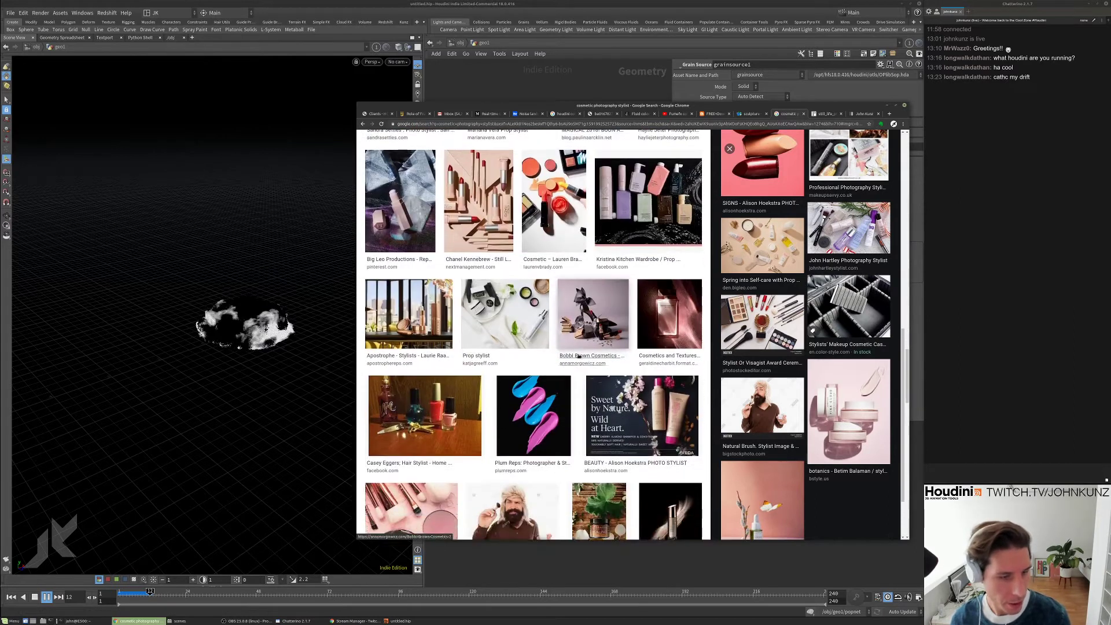
{"action": "scroll", "coordinate": [579, 363], "scroll_direction": "down", "scroll_amount": 4}
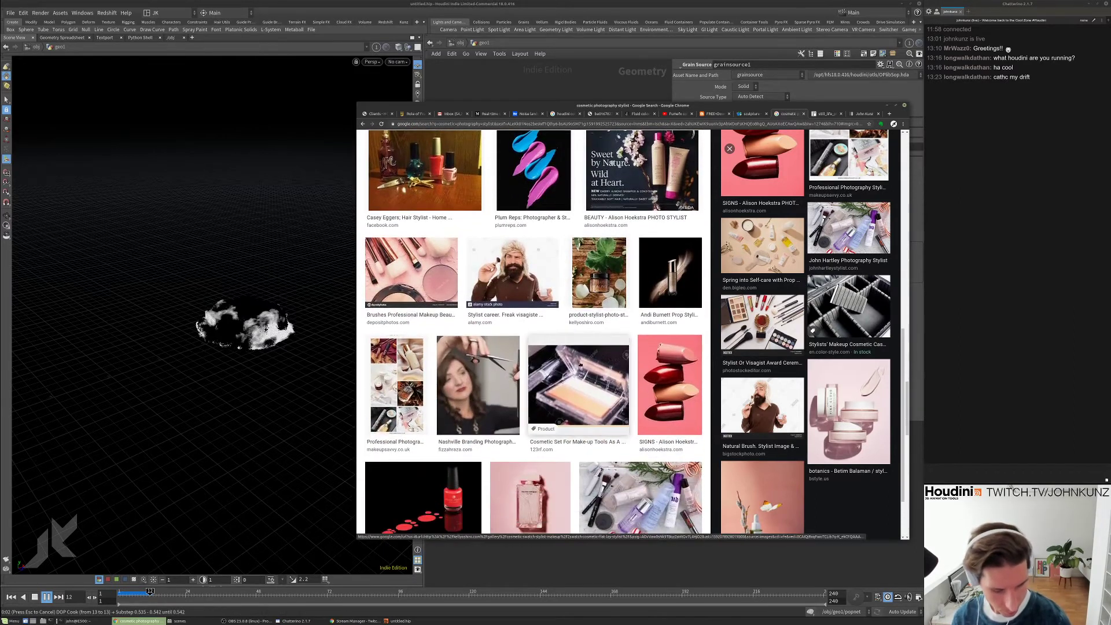
{"action": "scroll", "coordinate": [582, 365], "scroll_direction": "down", "scroll_amount": 5}
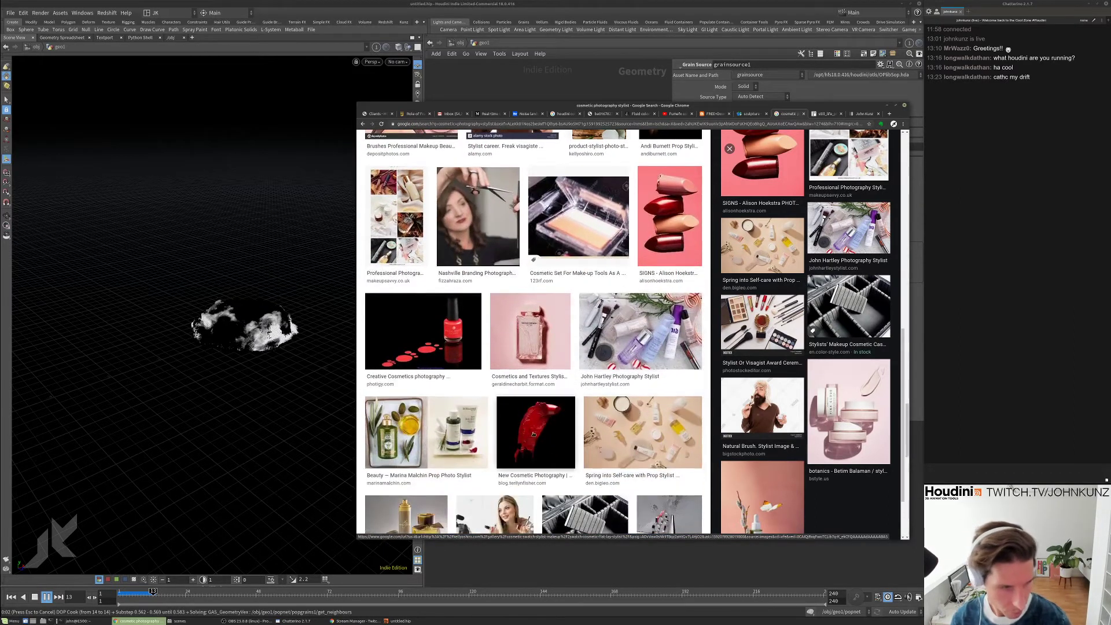
{"action": "scroll", "coordinate": [636, 311], "scroll_direction": "down", "scroll_amount": 3}
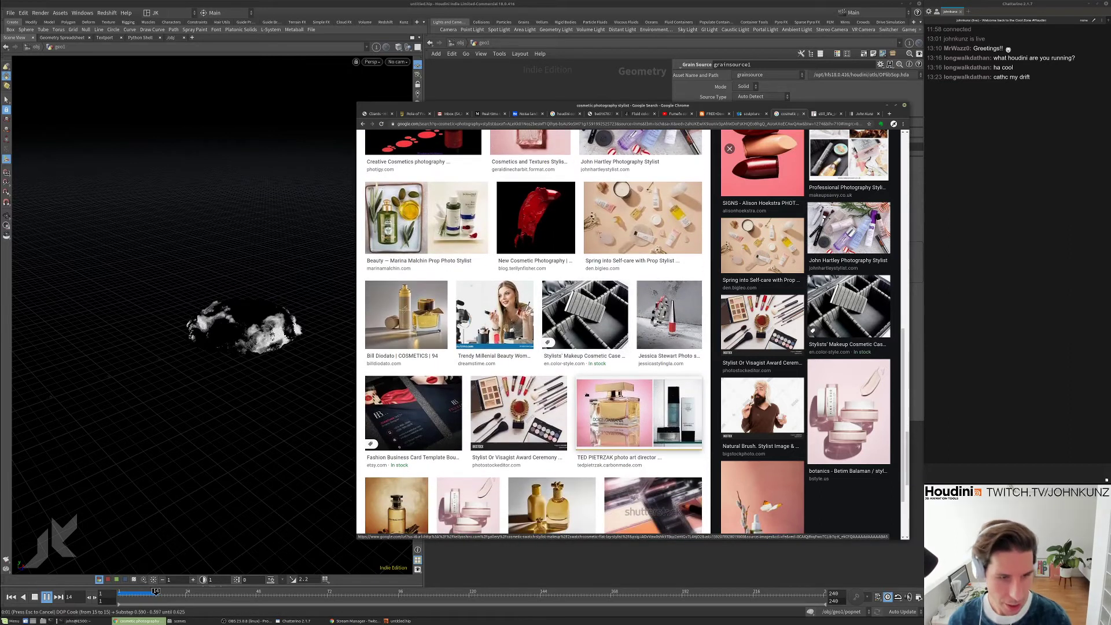
{"action": "scroll", "coordinate": [620, 426], "scroll_direction": "down", "scroll_amount": 2}
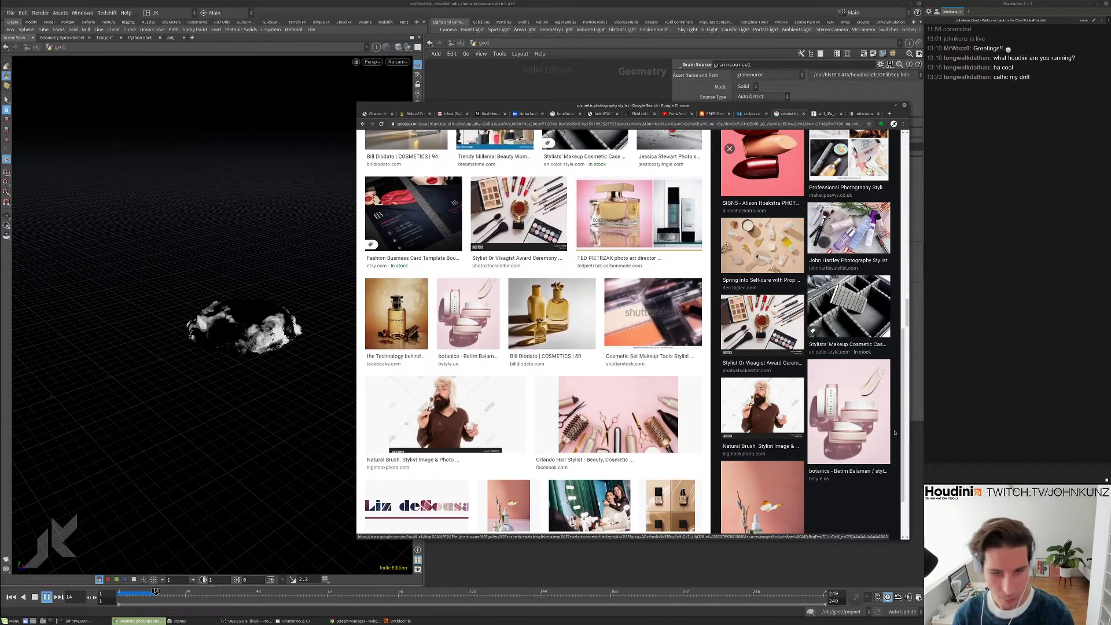
{"action": "scroll", "coordinate": [906, 472], "scroll_direction": "down", "scroll_amount": 1}
{"action": "scroll", "coordinate": [906, 472], "scroll_direction": "down", "scroll_amount": 1}
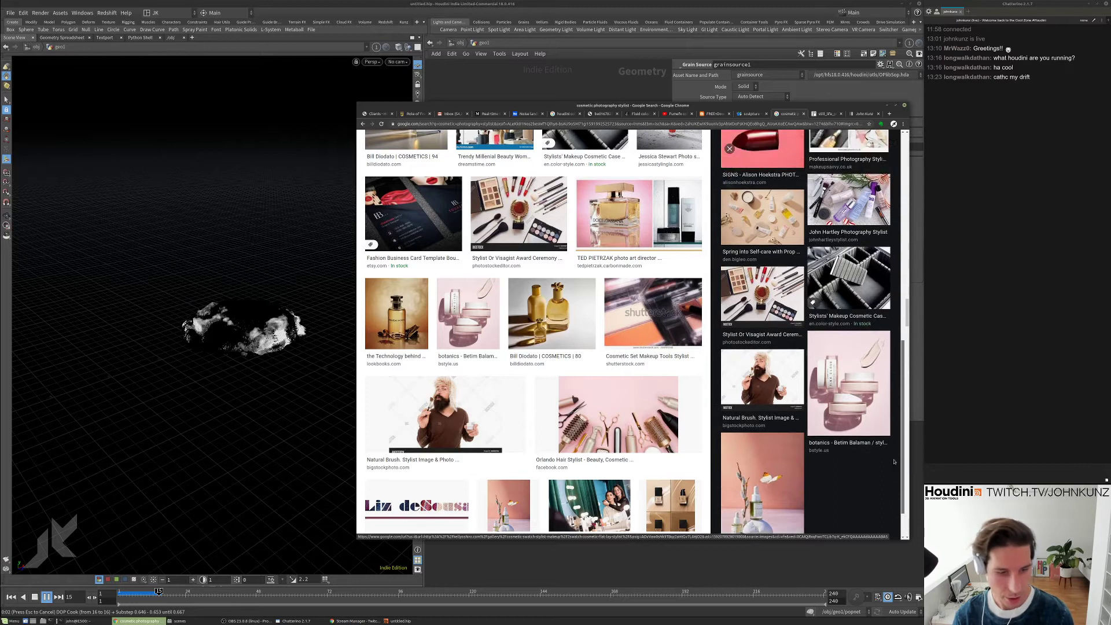
{"action": "left_click_drag", "start_coordinate": [914, 320], "coordinate": [903, 318]}
{"action": "scroll", "coordinate": [750, 343], "scroll_direction": "down", "scroll_amount": 3}
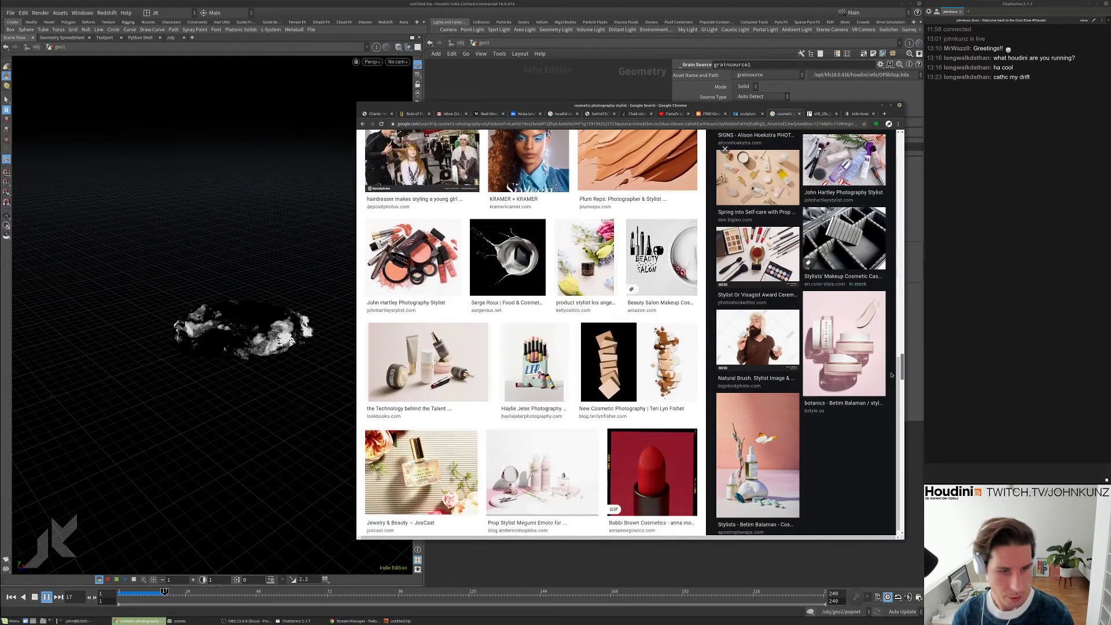
{"action": "scroll", "coordinate": [613, 377], "scroll_direction": "down", "scroll_amount": 6}
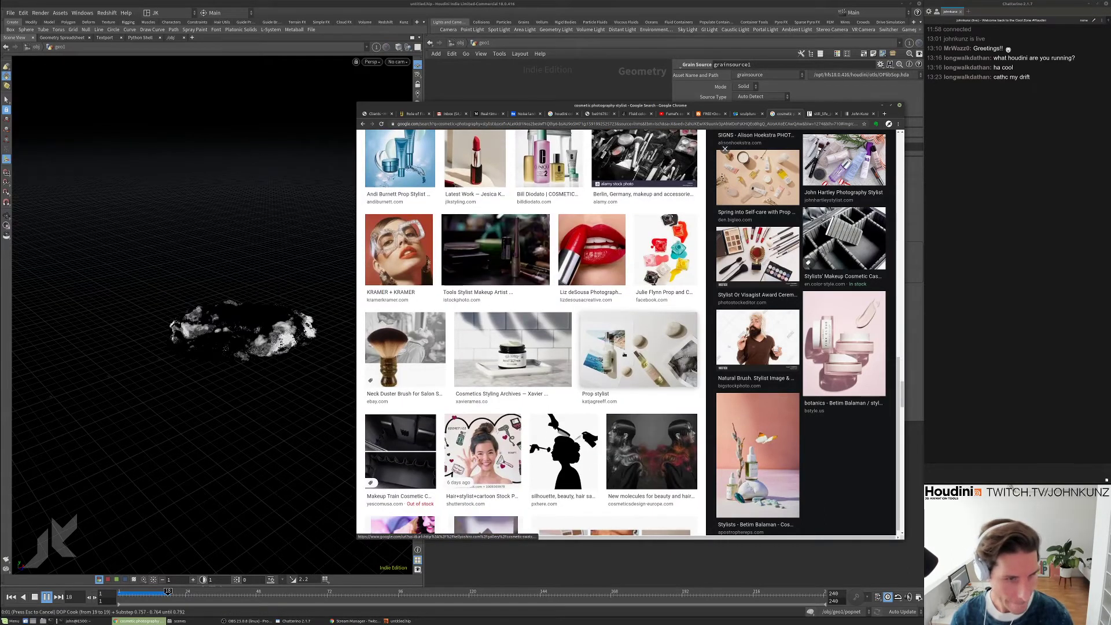
{"action": "scroll", "coordinate": [624, 354], "scroll_direction": "down", "scroll_amount": 2}
{"action": "left_click_drag", "start_coordinate": [904, 405], "coordinate": [906, 161]}
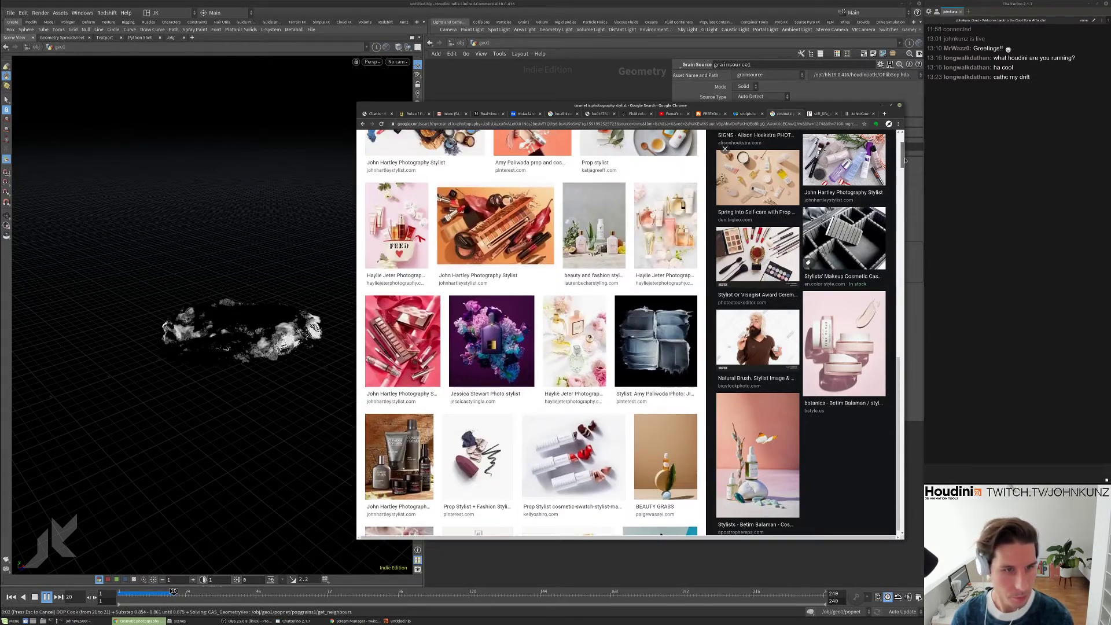
{"action": "scroll", "coordinate": [531, 371], "scroll_direction": "down", "scroll_amount": 3}
{"action": "scroll", "coordinate": [530, 372], "scroll_direction": "down", "scroll_amount": 1}
{"action": "scroll", "coordinate": [528, 376], "scroll_direction": "down", "scroll_amount": 5}
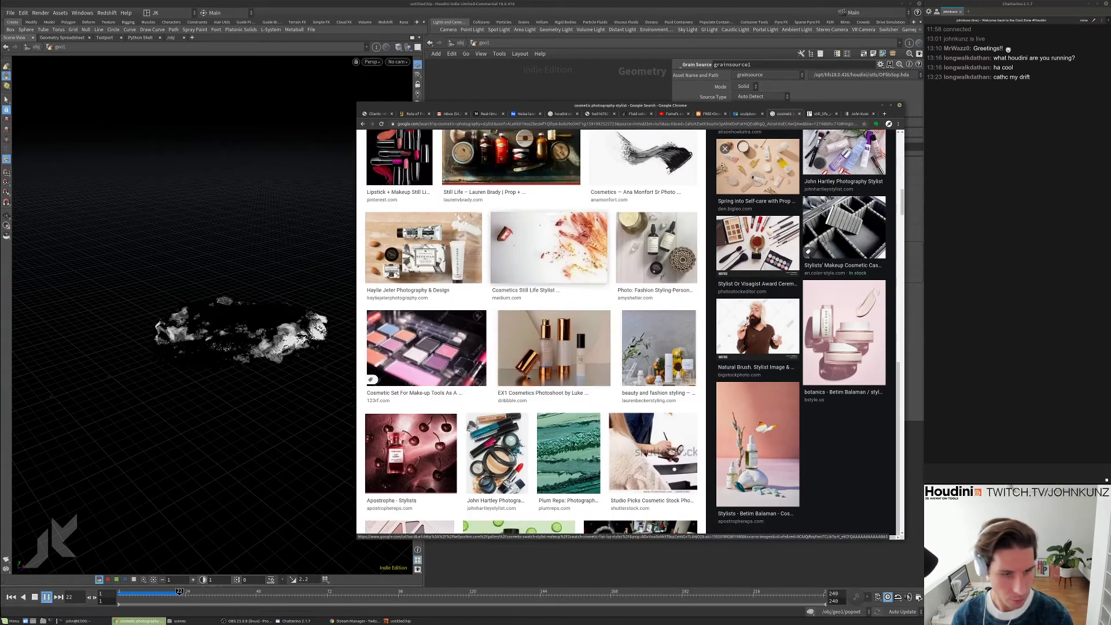
{"action": "scroll", "coordinate": [541, 353], "scroll_direction": "up", "scroll_amount": 1}
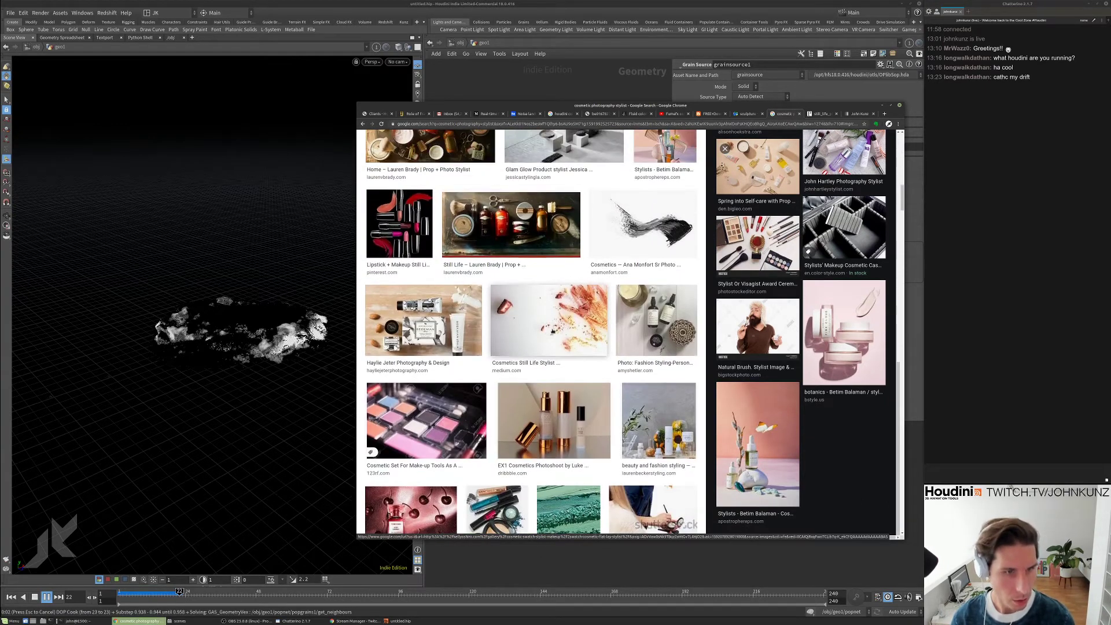
{"action": "scroll", "coordinate": [553, 331], "scroll_direction": "up", "scroll_amount": 2}
- Preview the Glam Glow Product, Cosmetics Still Life Stylist, powder textures and Your Fall Colors images
{"action": "left_click", "coordinate": [564, 223]}
{"action": "scroll", "coordinate": [787, 334], "scroll_direction": "down", "scroll_amount": 6}
{"action": "scroll", "coordinate": [588, 294], "scroll_direction": "up", "scroll_amount": 1}
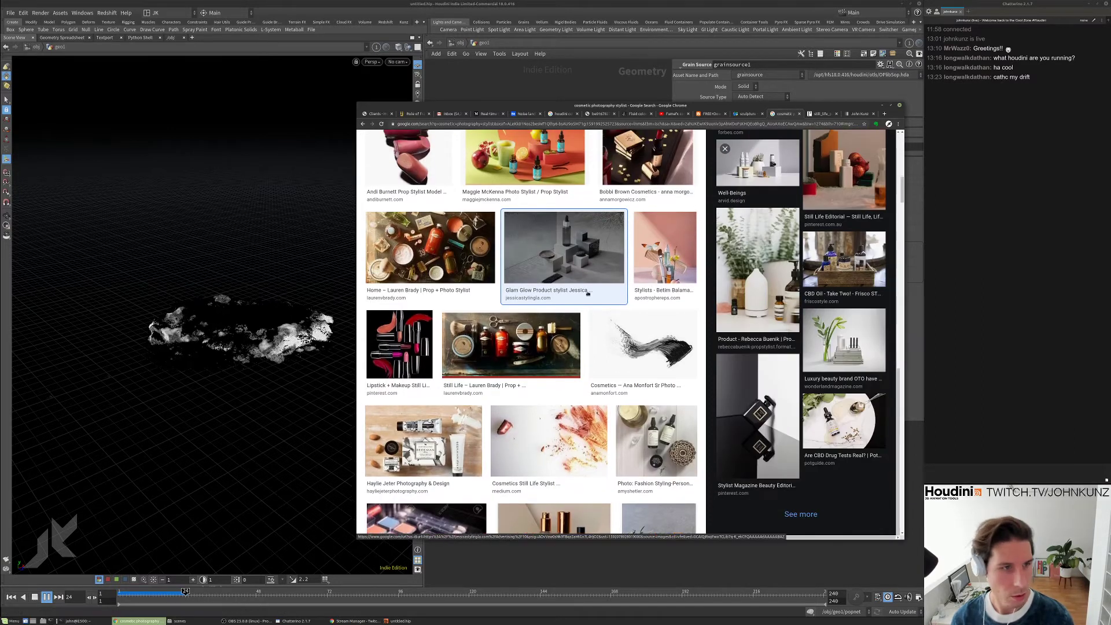
{"action": "scroll", "coordinate": [587, 294], "scroll_direction": "down", "scroll_amount": 6}
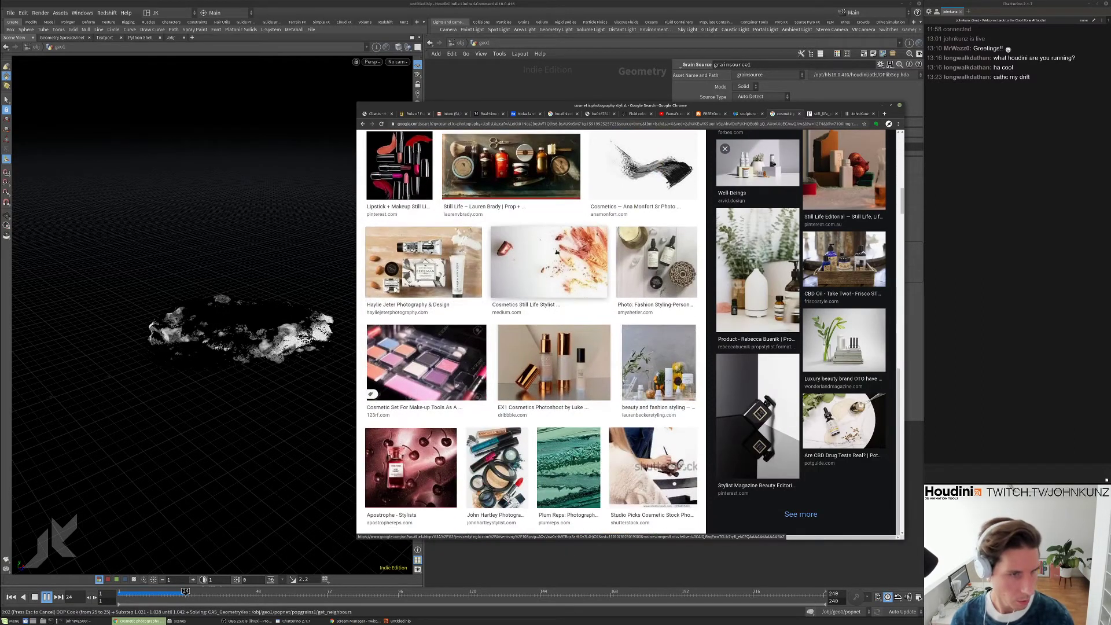
{"action": "left_click", "coordinate": [556, 253]}
{"action": "scroll", "coordinate": [816, 288], "scroll_direction": "down", "scroll_amount": 5}
{"action": "scroll", "coordinate": [817, 288], "scroll_direction": "up", "scroll_amount": 1}
{"action": "left_click", "coordinate": [831, 228]}
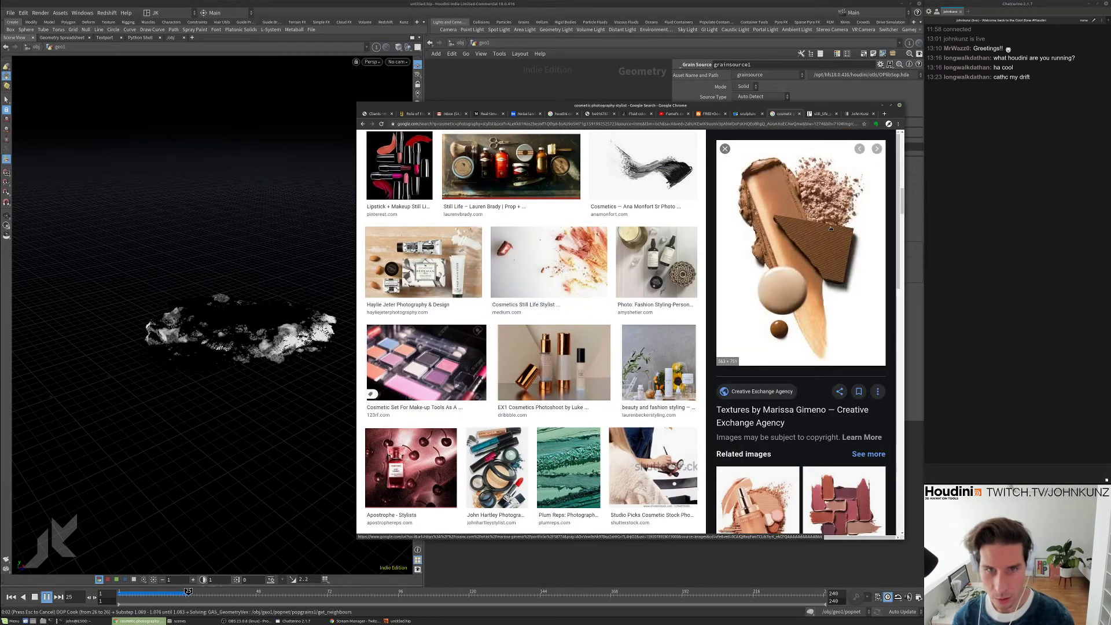
{"action": "scroll", "coordinate": [831, 228], "scroll_direction": "down", "scroll_amount": 6}
{"action": "scroll", "coordinate": [799, 261], "scroll_direction": "up", "scroll_amount": 1}
{"action": "scroll", "coordinate": [756, 285], "scroll_direction": "down", "scroll_amount": 2}
{"action": "scroll", "coordinate": [756, 284], "scroll_direction": "down", "scroll_amount": 2}
{"action": "left_click", "coordinate": [758, 293]}
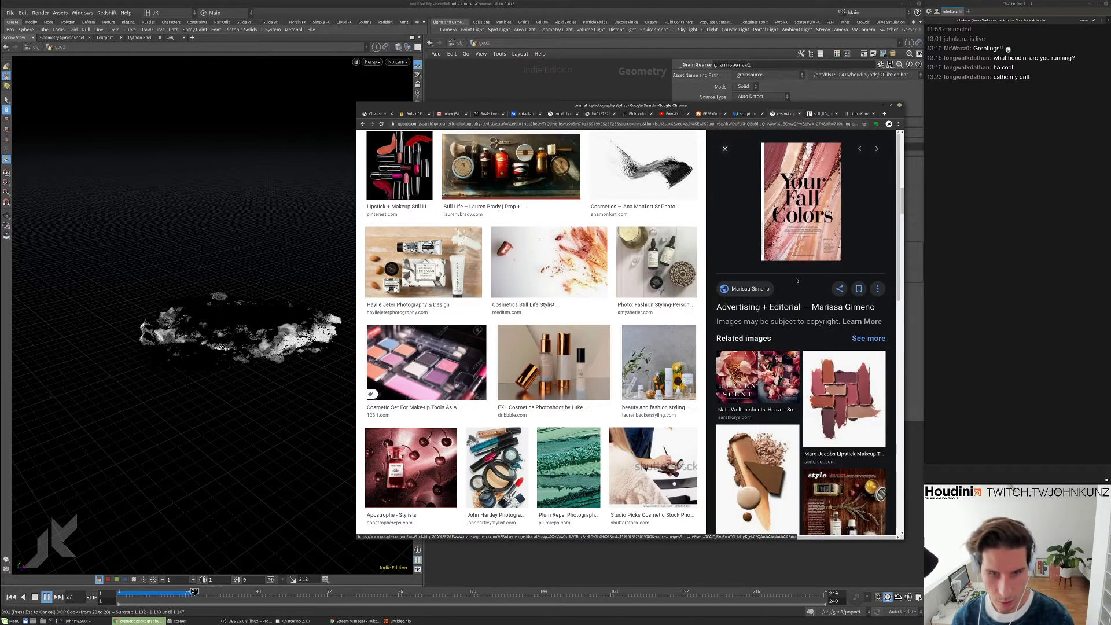
- Preview the green Plum Reps, creative concept and Cosmetic swatch images, then return to Houdini
{"action": "scroll", "coordinate": [797, 281], "scroll_direction": "down", "scroll_amount": 8}
{"action": "scroll", "coordinate": [789, 301], "scroll_direction": "down", "scroll_amount": 2}
{"action": "scroll", "coordinate": [625, 397], "scroll_direction": "down", "scroll_amount": 6}
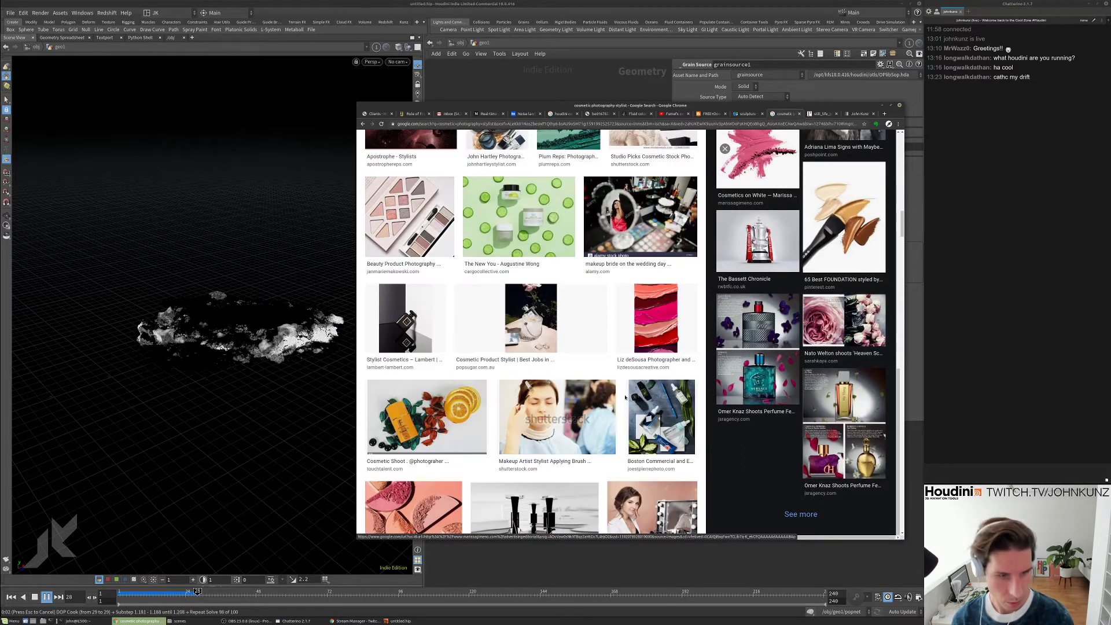
{"action": "scroll", "coordinate": [626, 398], "scroll_direction": "up", "scroll_amount": 2}
{"action": "left_click", "coordinate": [568, 227]}
{"action": "scroll", "coordinate": [836, 342], "scroll_direction": "down", "scroll_amount": 5}
{"action": "scroll", "coordinate": [835, 342], "scroll_direction": "down", "scroll_amount": 3}
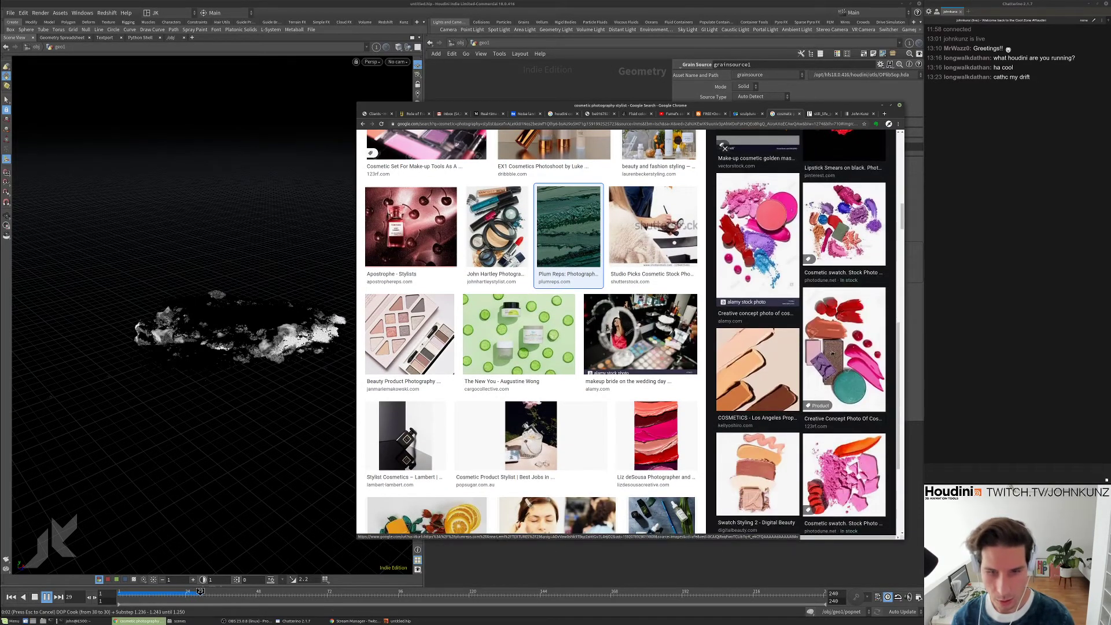
{"action": "left_click", "coordinate": [832, 354]}
{"action": "scroll", "coordinate": [788, 334], "scroll_direction": "down", "scroll_amount": 6}
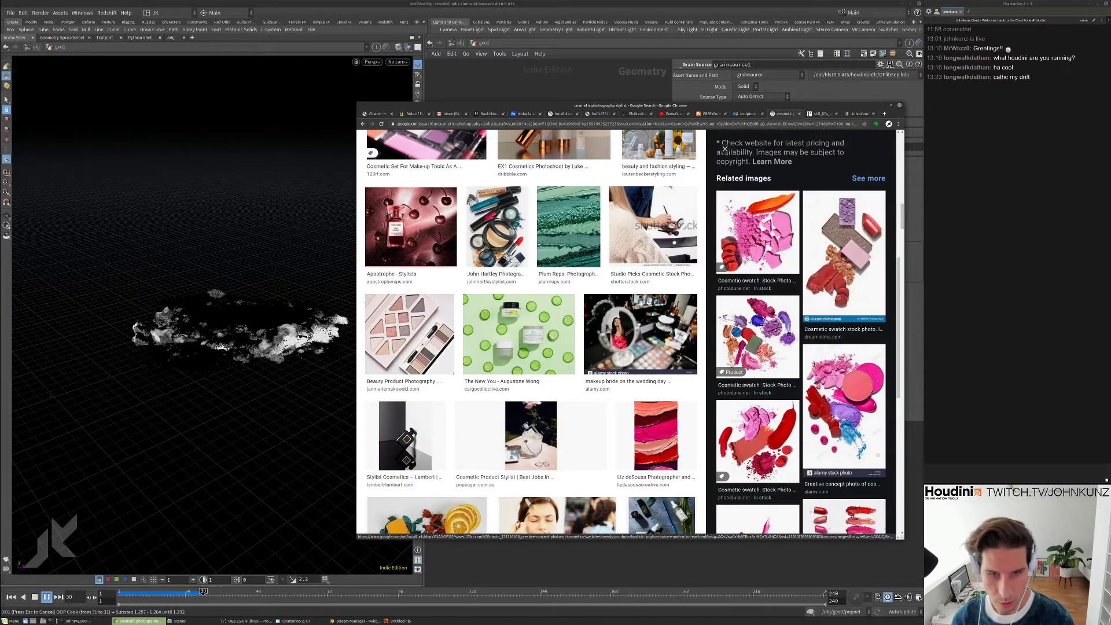
{"action": "left_click", "coordinate": [796, 241]}
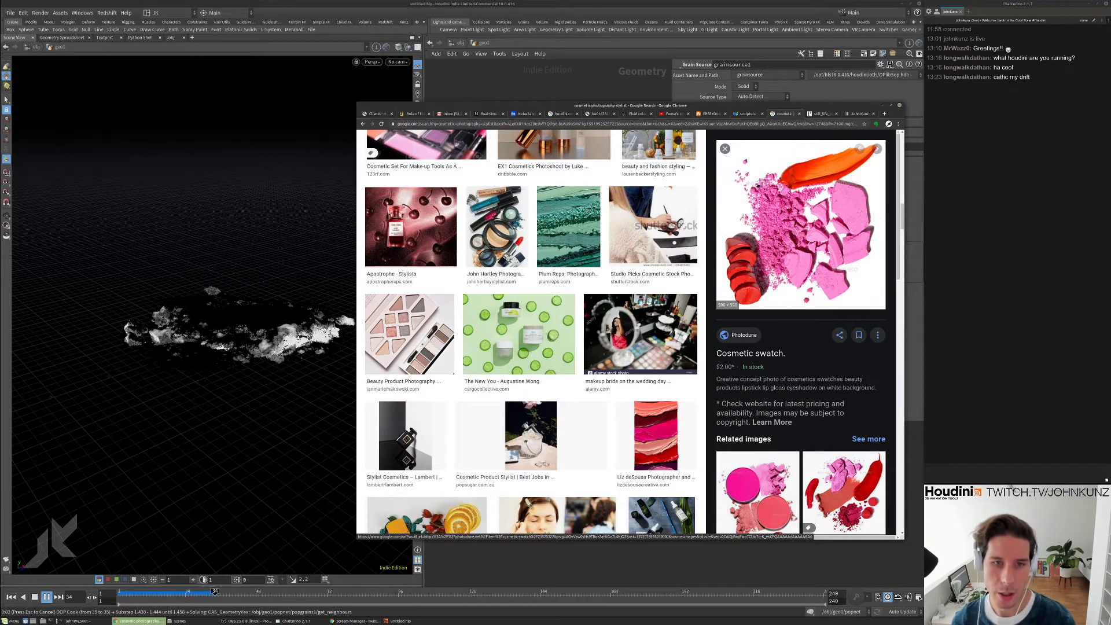
{"action": "key", "text": "alt+Tab"}
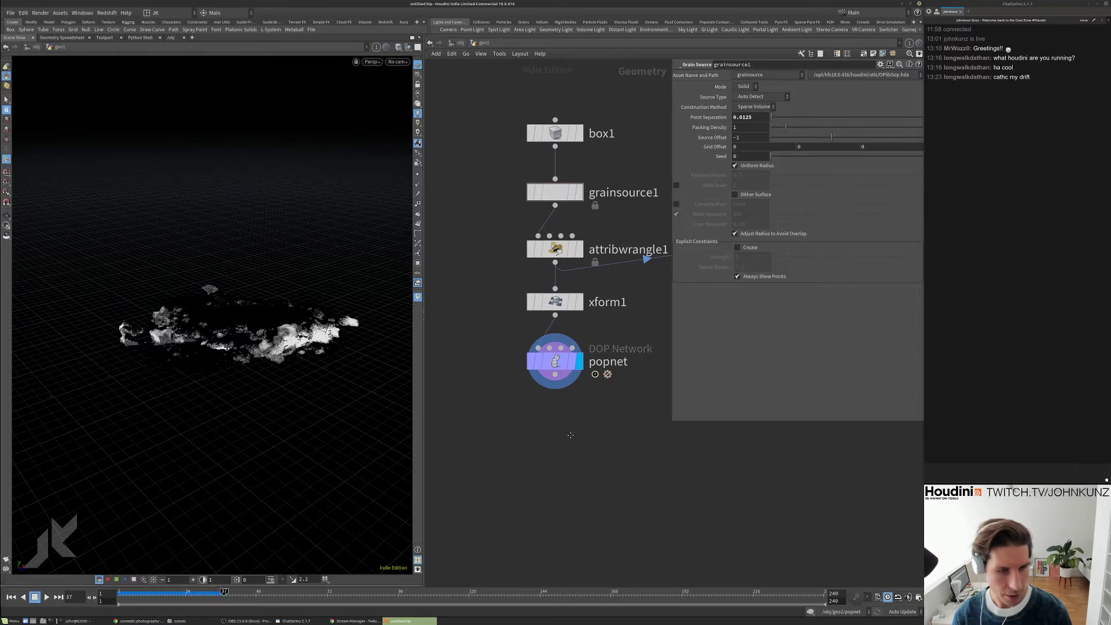
- Add an Attribute Rename node below popnet and set it as the displayed node
{"action": "key", "text": "Tab"}
{"action": "mouse_move", "coordinate": [572, 437]}
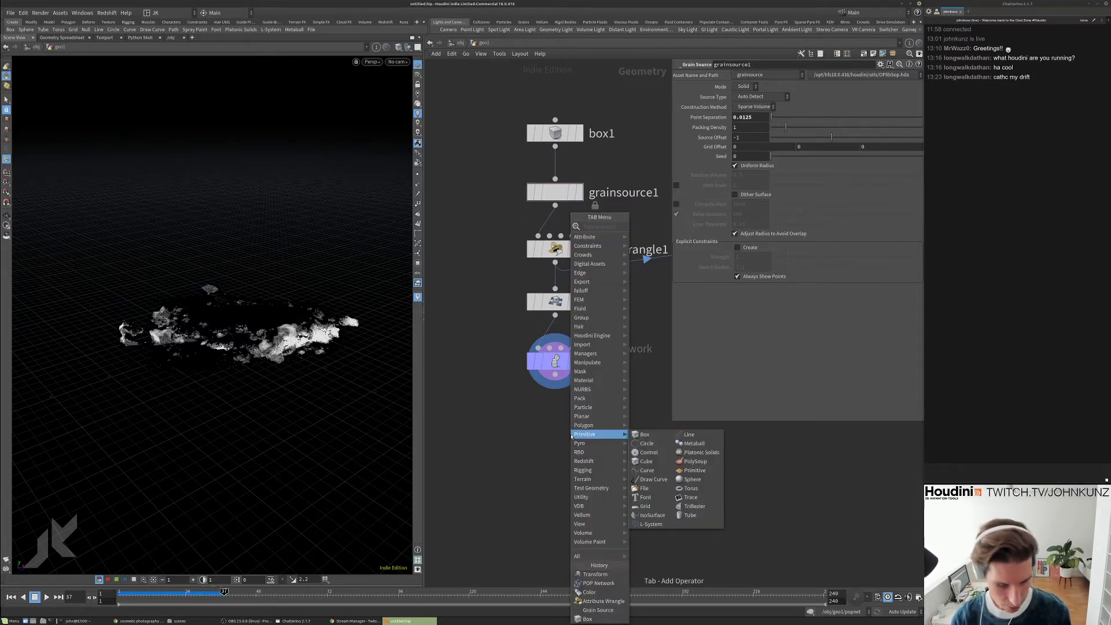
{"action": "type", "text": "attrib rename"}
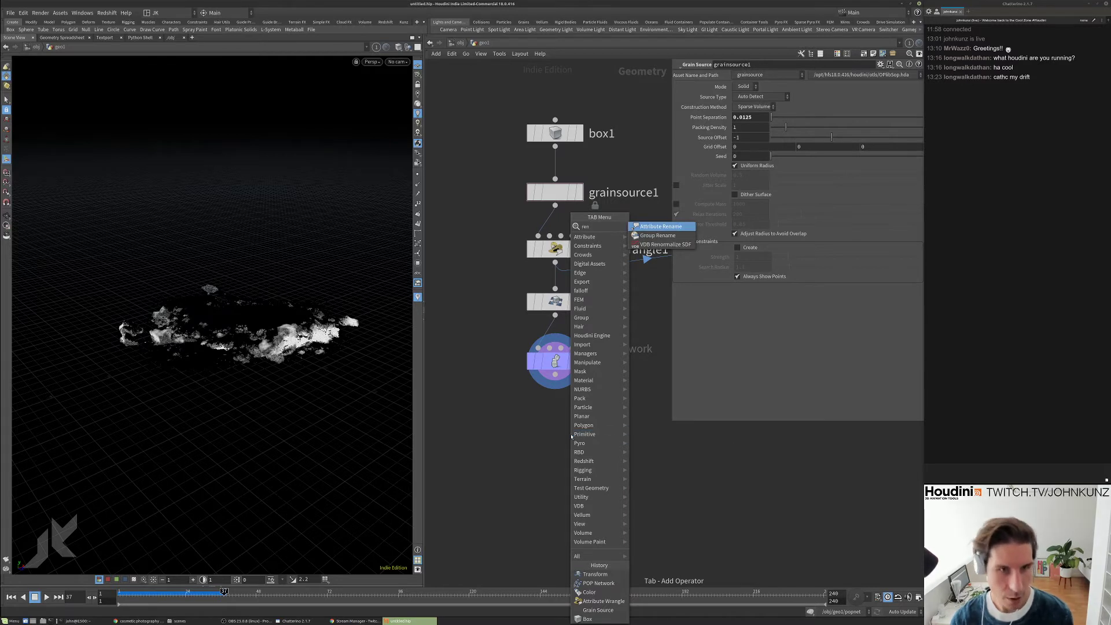
{"action": "key", "text": "Return"}
{"action": "left_click", "coordinate": [571, 436]}
{"action": "left_click", "coordinate": [597, 436]}
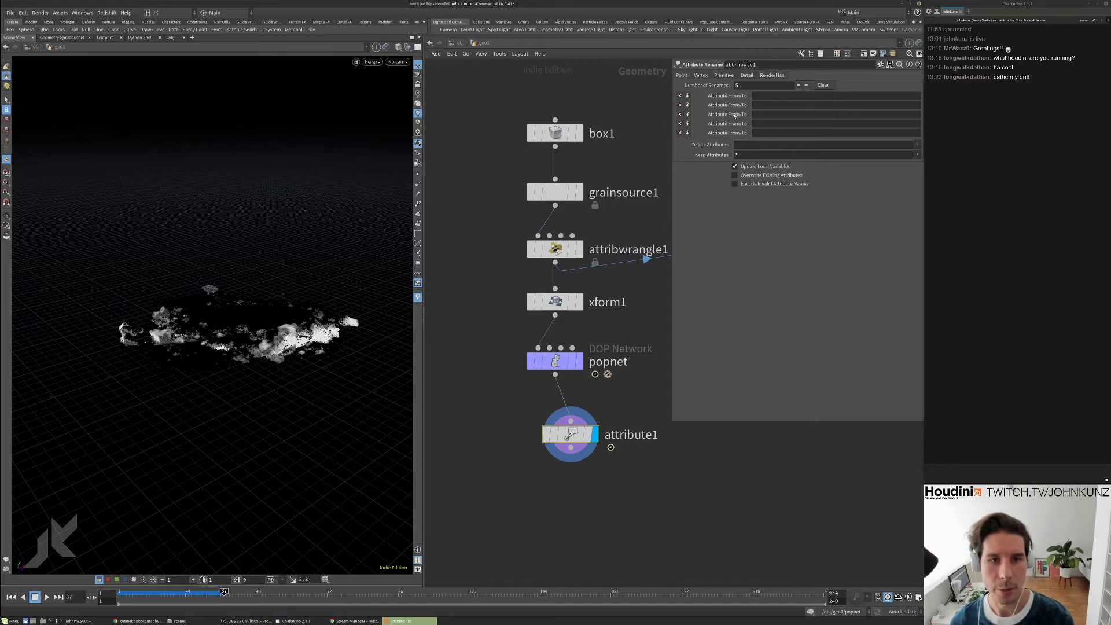
- Delete the Cd attribute so the grains show plain white from a near top-down view
{"action": "left_click", "coordinate": [781, 145]}
{"action": "type", "text": "Cd"}
{"action": "key", "text": "Return"}
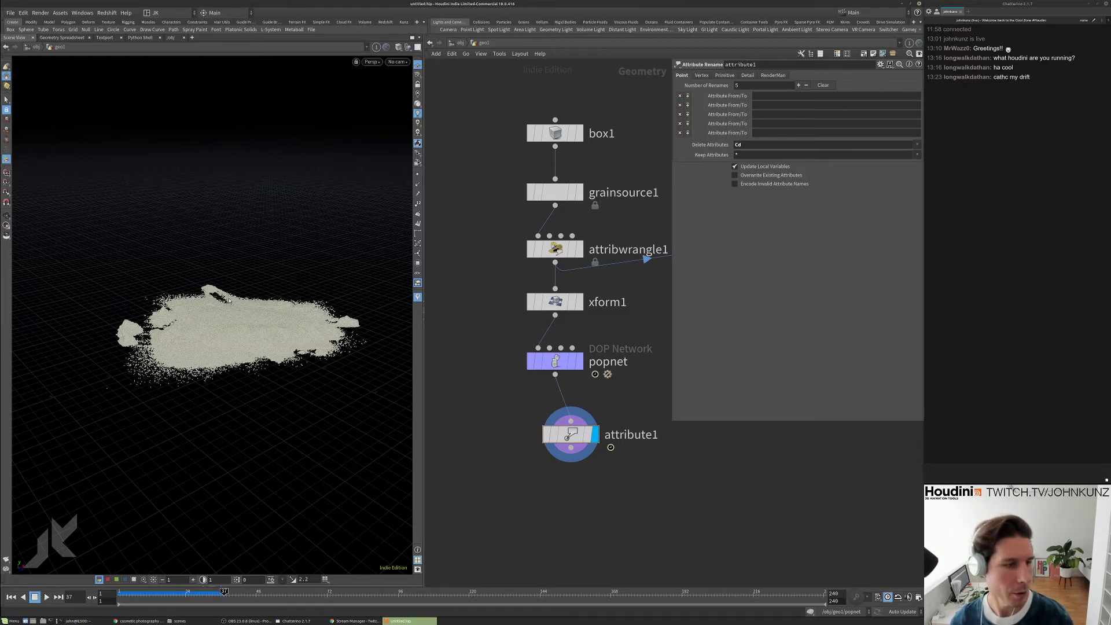
{"action": "left_click_drag", "start_coordinate": [231, 266], "coordinate": [244, 301], "text": "alt"}
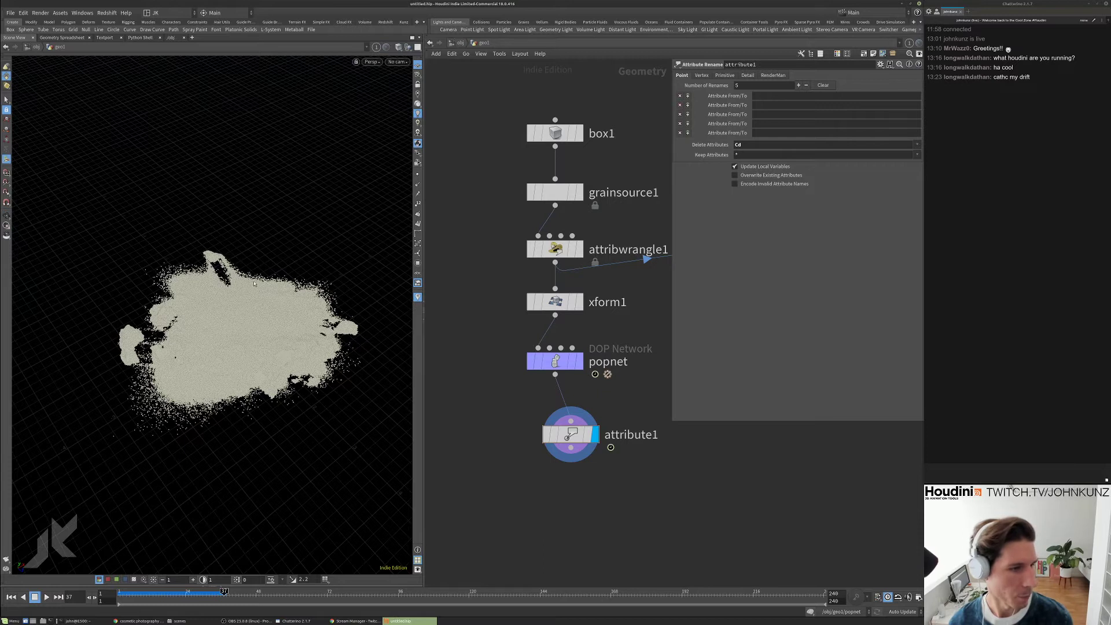
{"action": "key", "text": "d"}
{"action": "left_click_drag", "start_coordinate": [229, 201], "coordinate": [262, 141]}
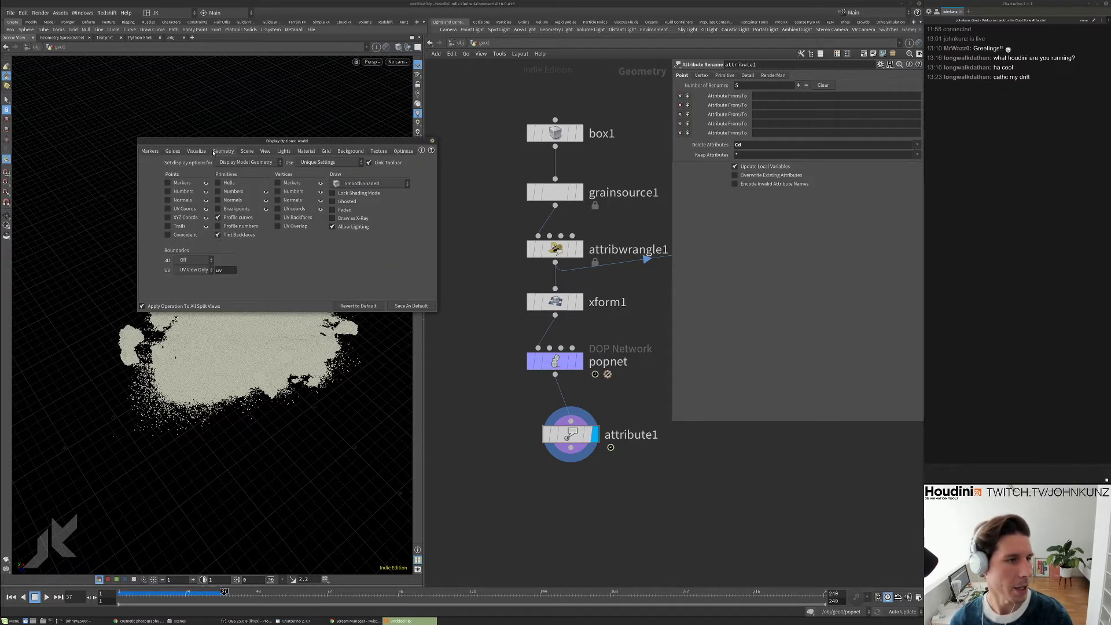
- Set Particles Point Size to 1 in the Geometry display options, then inspect the particle cloud closer
{"action": "left_click", "coordinate": [223, 151]}
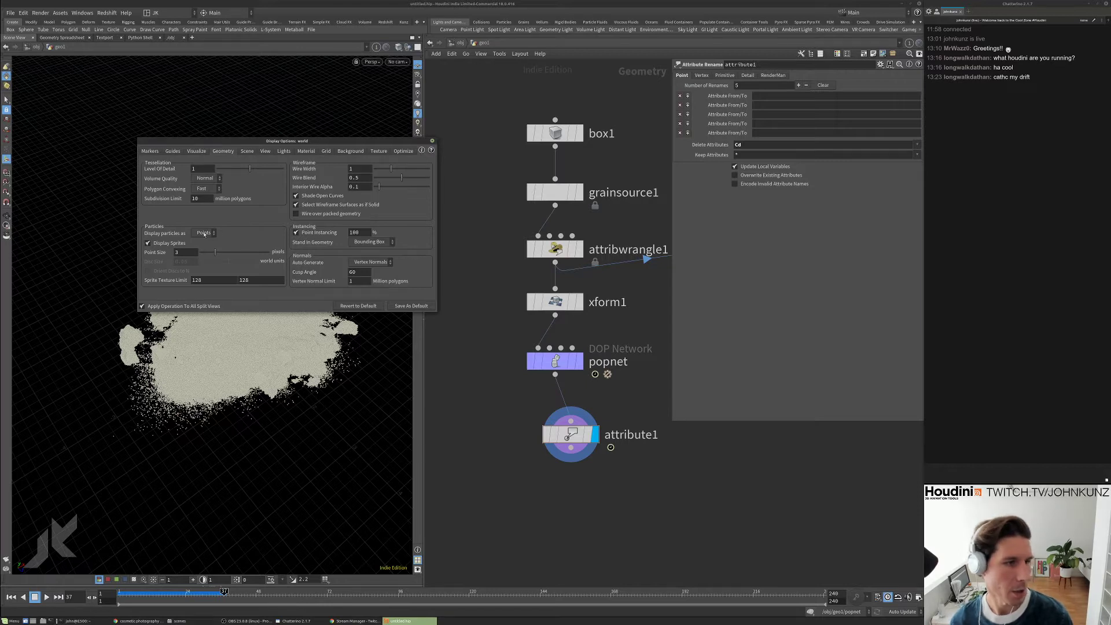
{"action": "left_click_drag", "start_coordinate": [202, 250], "coordinate": [187, 250]}
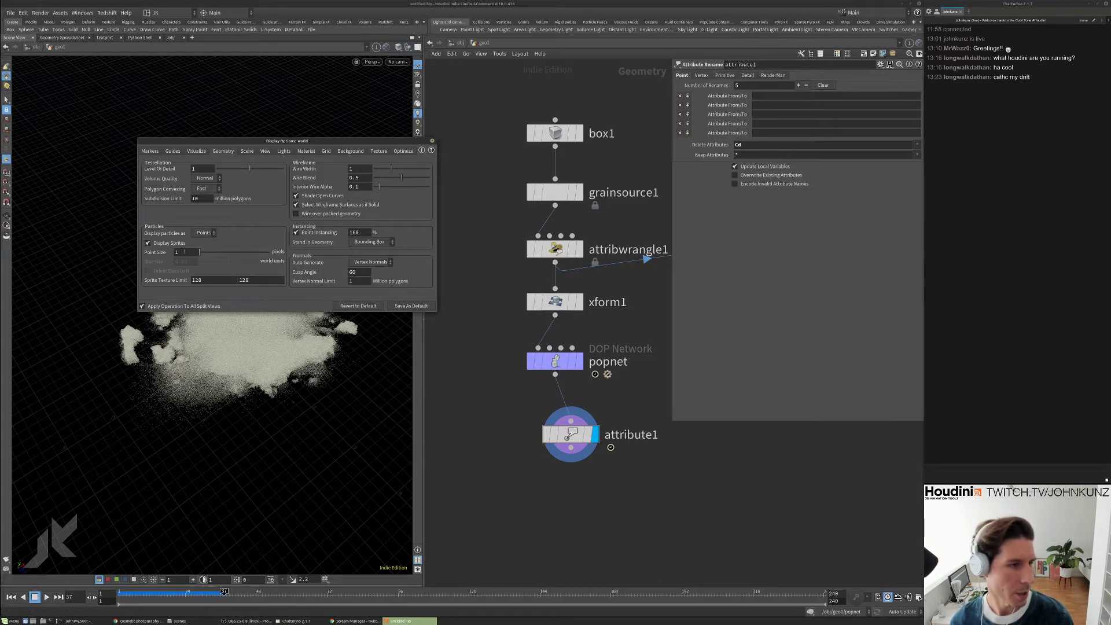
{"action": "left_click_drag", "start_coordinate": [251, 141], "coordinate": [258, 113]}
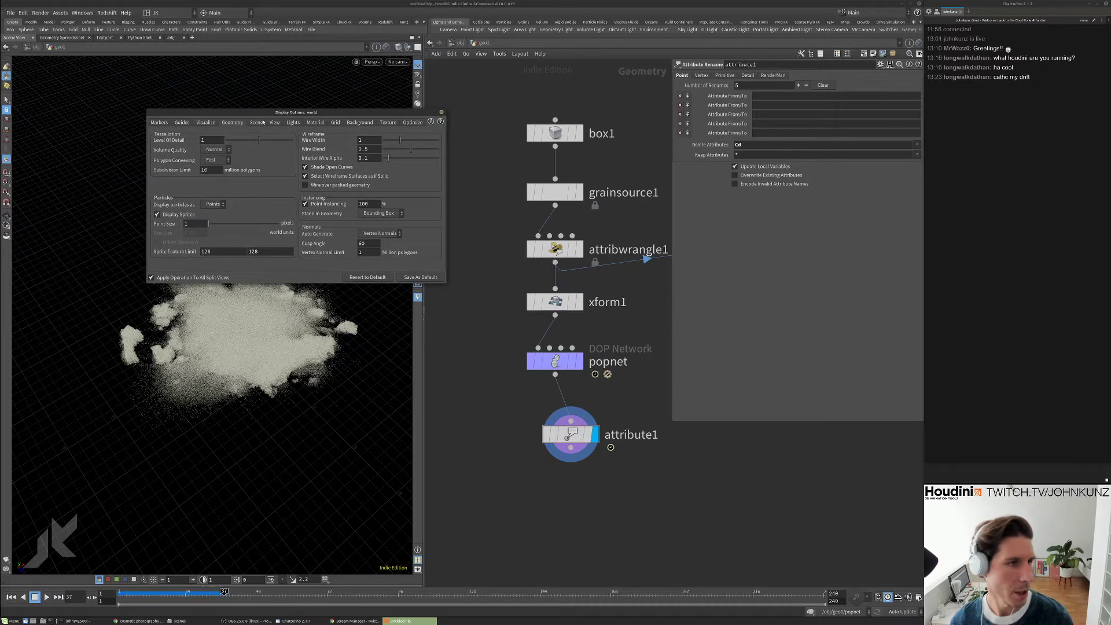
{"action": "left_click", "coordinate": [261, 123]}
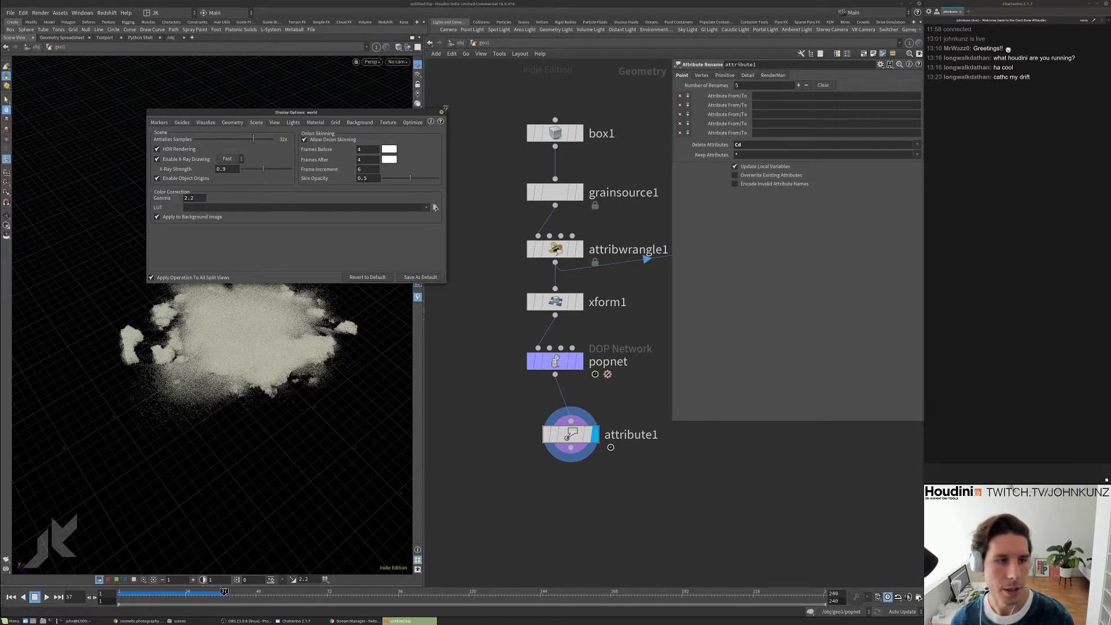
{"action": "left_click", "coordinate": [441, 112]}
{"action": "left_click_drag", "start_coordinate": [210, 352], "coordinate": [168, 336]}
{"action": "left_click_drag", "start_coordinate": [285, 313], "coordinate": [263, 326]}
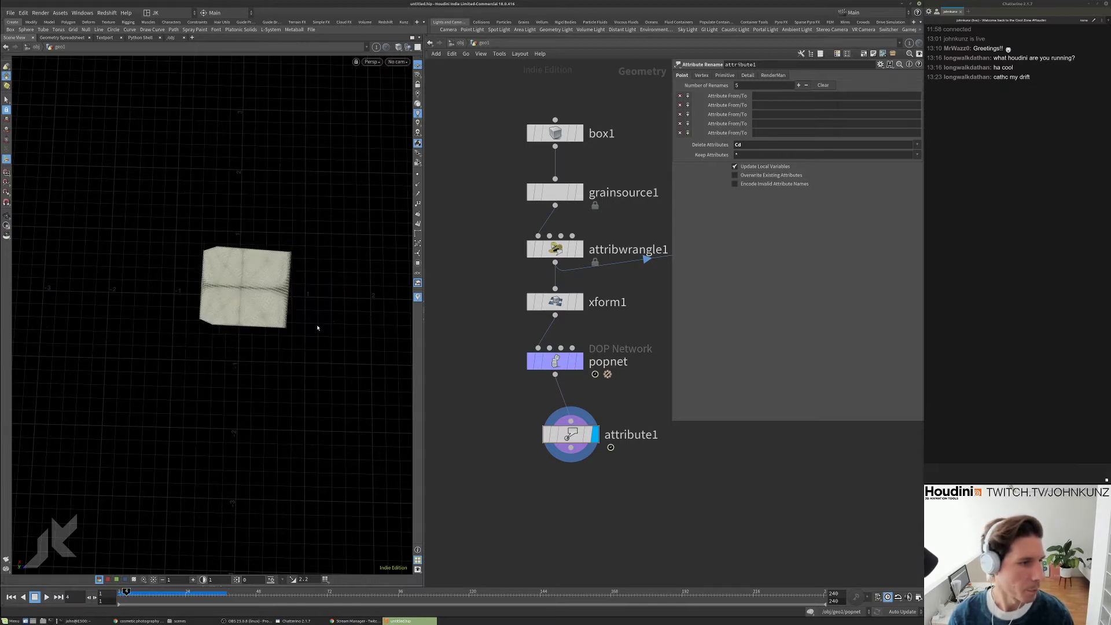
- Scrub to frame 16, replay the white grain simulation from frame 1, rewind, and enter popnet
{"action": "left_click_drag", "start_coordinate": [121, 591], "coordinate": [197, 592]}
{"action": "mouse_move", "coordinate": [255, 417]}
{"action": "left_mouse_down"}
{"action": "mouse_move", "coordinate": [267, 409]}
{"action": "mouse_move", "coordinate": [261, 425]}
{"action": "left_mouse_up"}
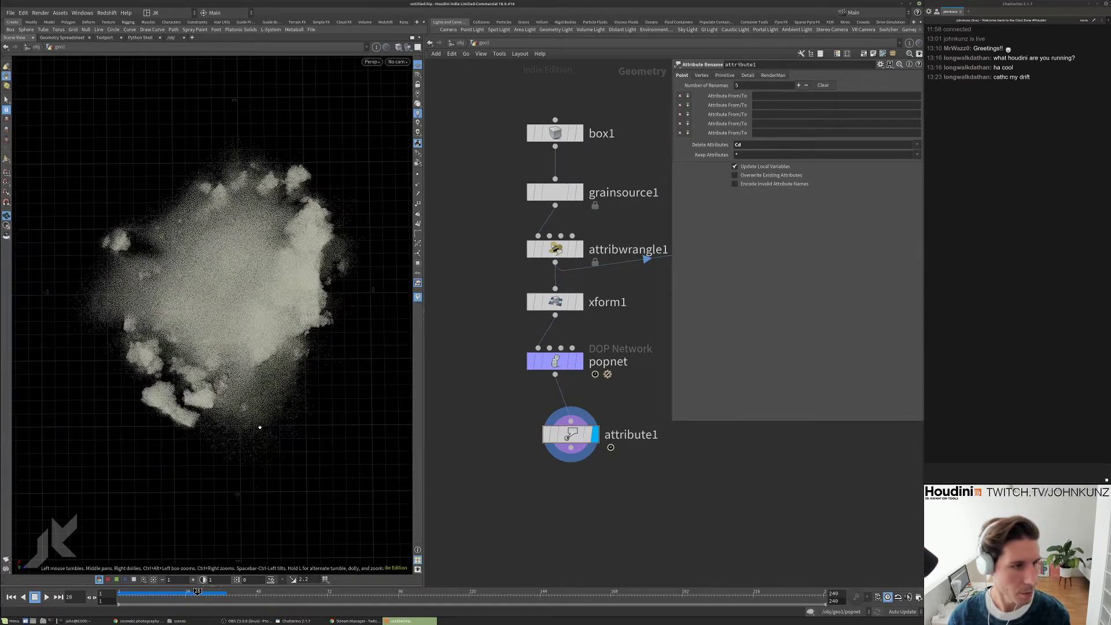
{"action": "key", "text": "ctrl+Up"}
{"action": "key", "text": "Up"}
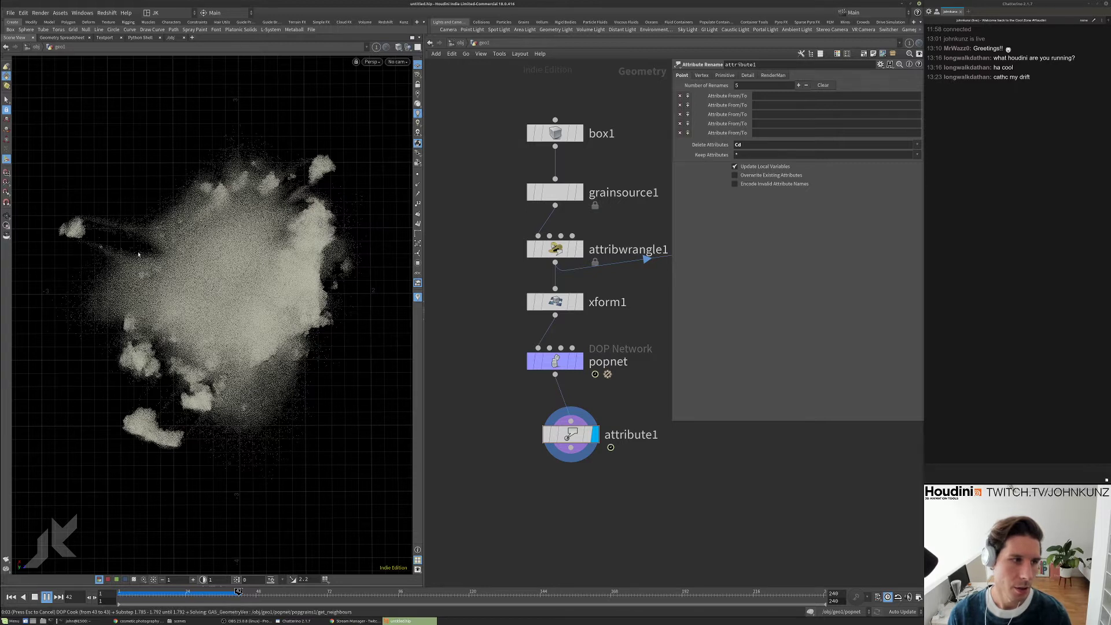
{"action": "key", "text": "ctrl+Up"}
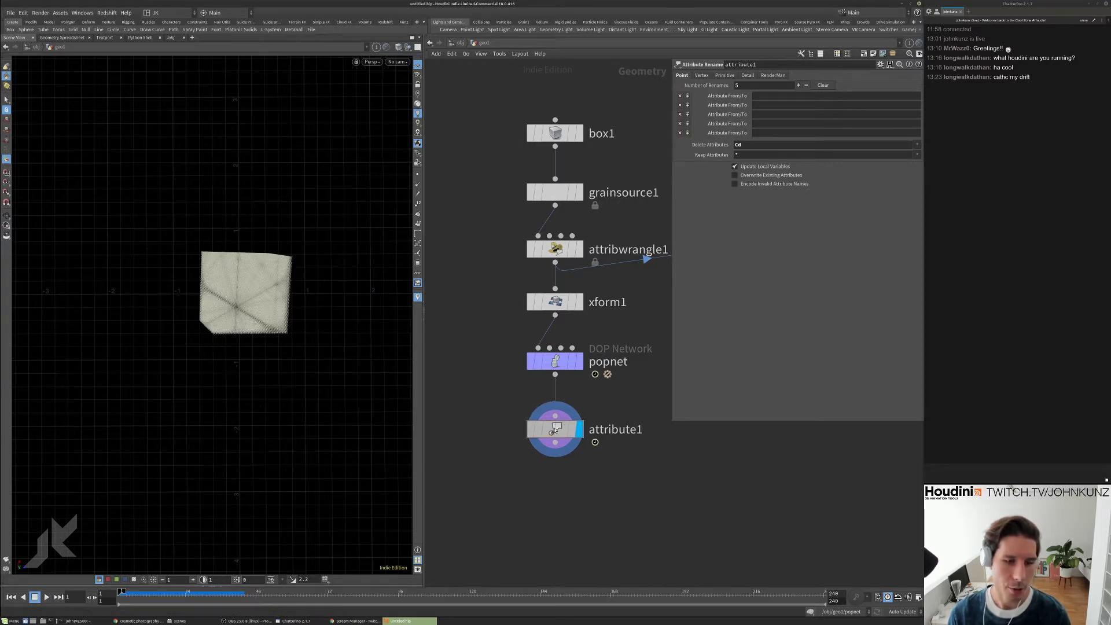
{"action": "double_click", "coordinate": [557, 365]}
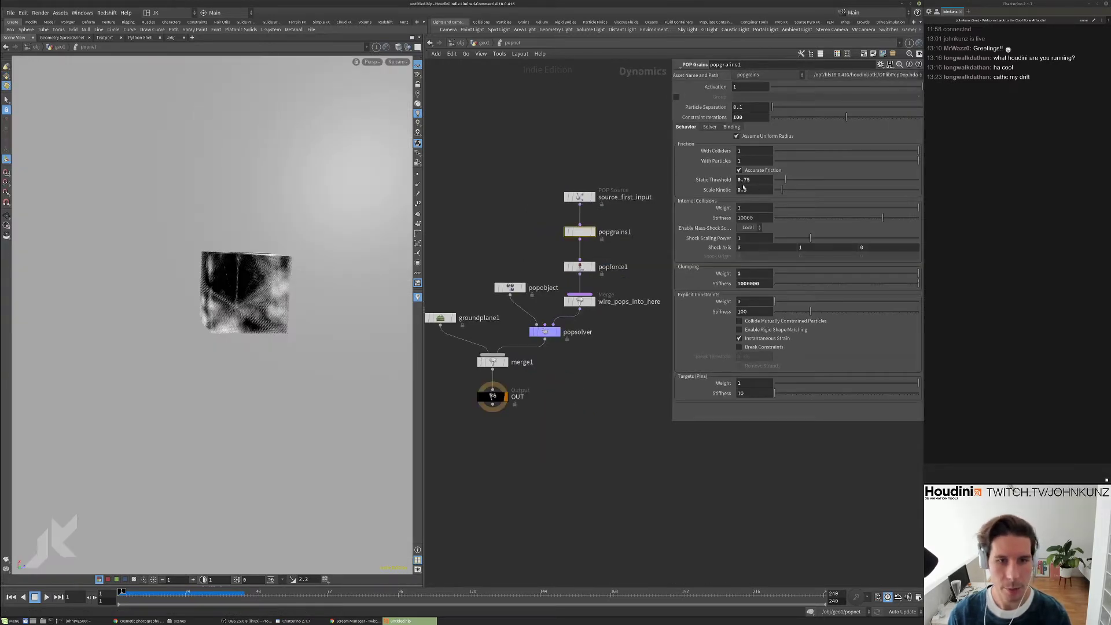
- Set popgrains1 friction Static Threshold to 1 and Scale Kinetic to 0.75
{"action": "left_click", "coordinate": [743, 180]}
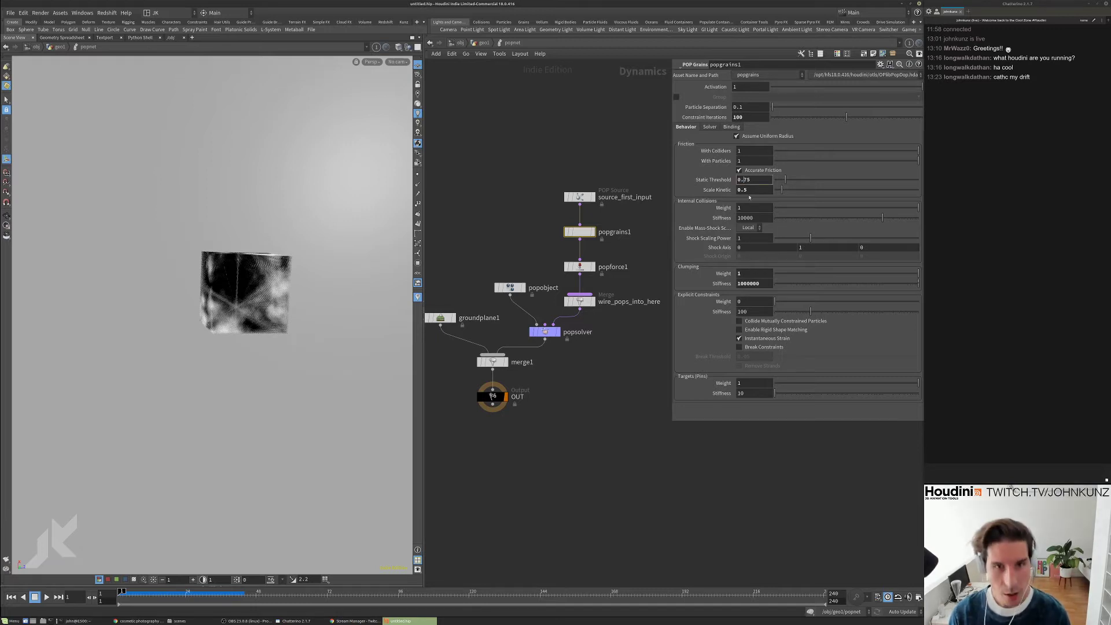
{"action": "type", "text": "1"}
{"action": "key", "text": "Return"}
{"action": "left_click", "coordinate": [753, 189]}
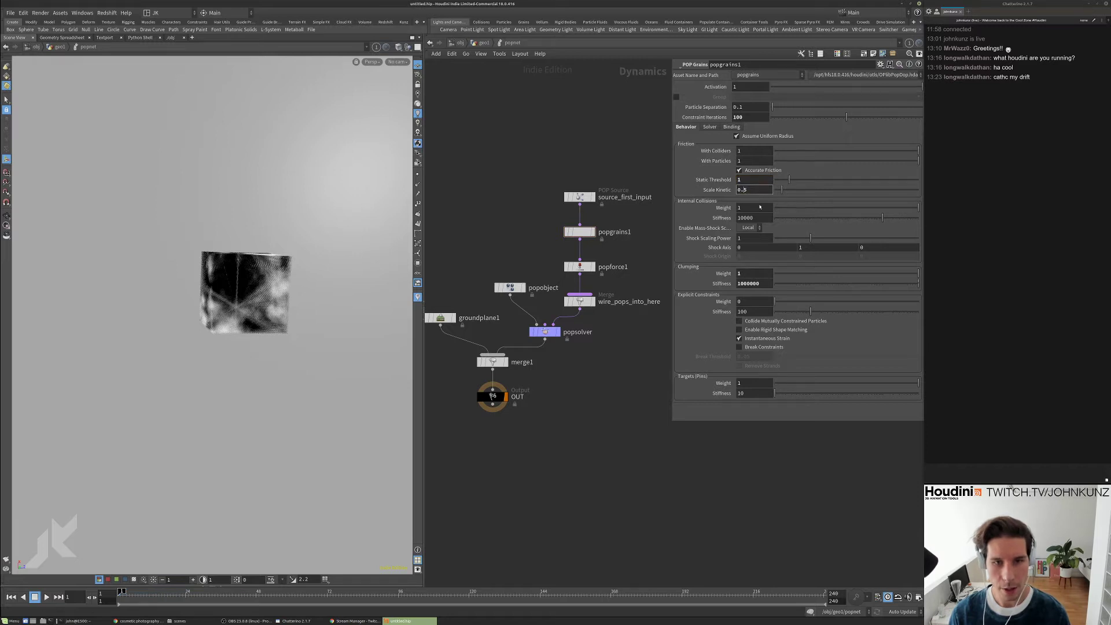
{"action": "type", "text": "0.75"}
{"action": "key", "text": "Return"}
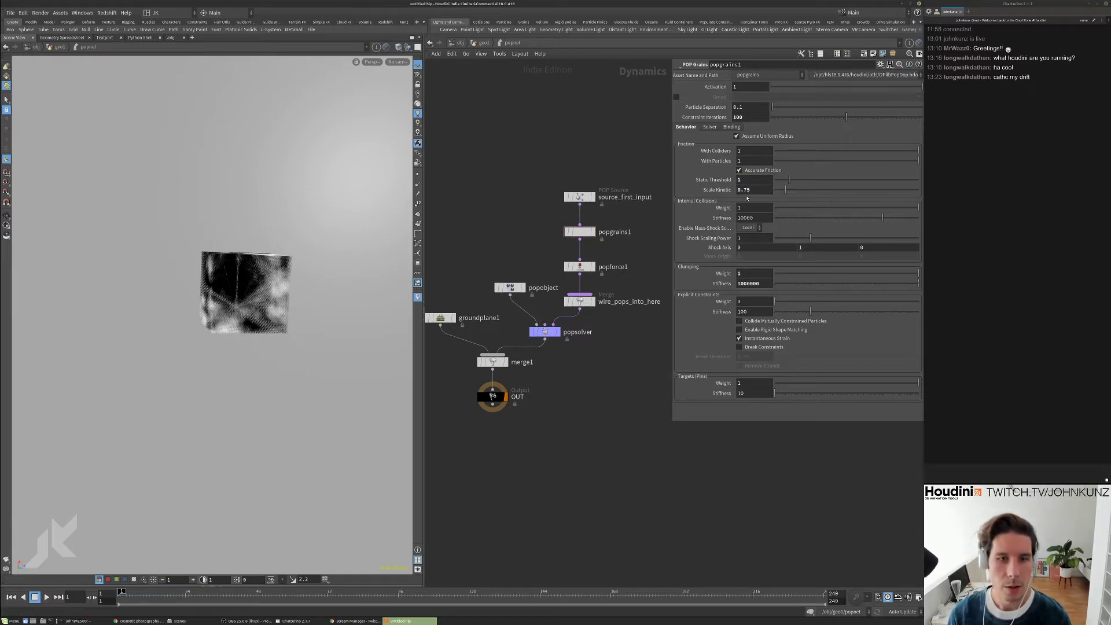
- Return to the geo1 network and select attribwrangle1
{"action": "left_click", "coordinate": [482, 43]}
{"action": "middle_click_drag", "start_coordinate": [570, 110], "coordinate": [551, 82]}
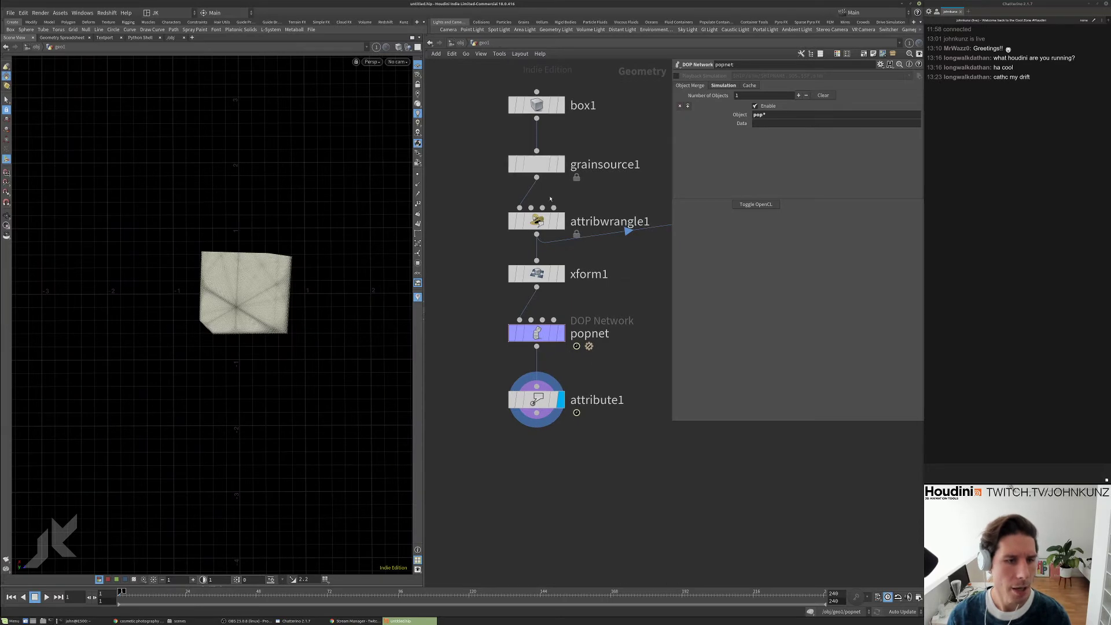
{"action": "left_click", "coordinate": [537, 222]}
- Display attribwrangle1's noise-coloured cube and frame it in the viewport
{"action": "left_click", "coordinate": [560, 221]}
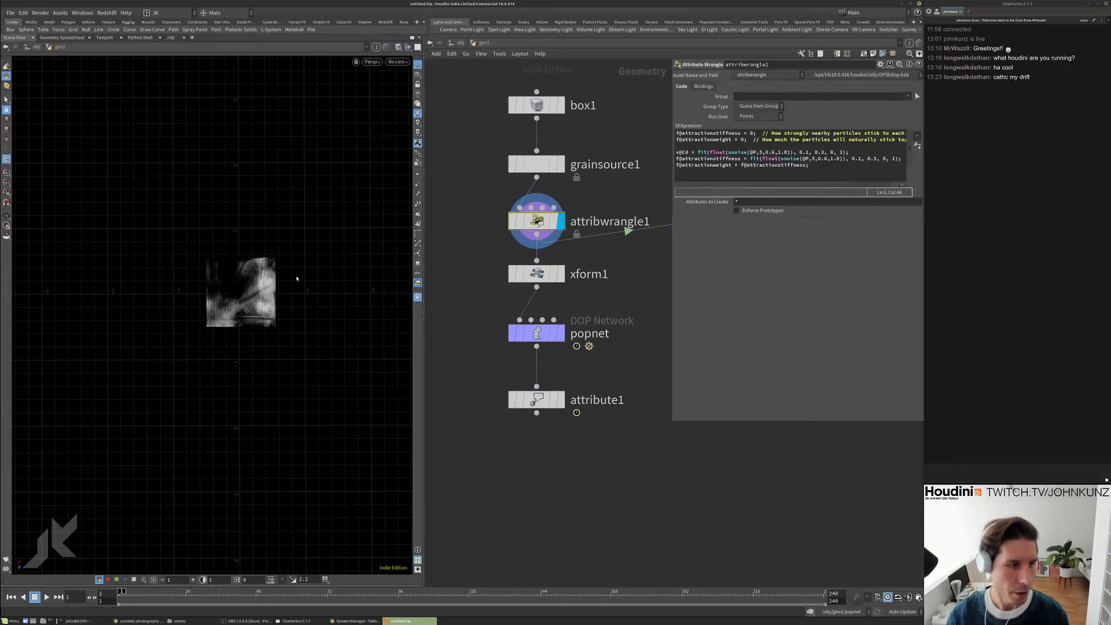
{"action": "key", "text": "g"}
{"action": "mouse_move", "coordinate": [278, 288]}
{"action": "left_mouse_down"}
{"action": "mouse_move", "coordinate": [254, 278]}
{"action": "mouse_move", "coordinate": [270, 301]}
{"action": "mouse_move", "coordinate": [284, 290]}
{"action": "left_mouse_up"}
{"action": "scroll", "coordinate": [270, 301], "scroll_direction": "down", "scroll_amount": 5}
- Set the viewport background Color Scheme to Light in Display Options
{"action": "key", "text": "d"}
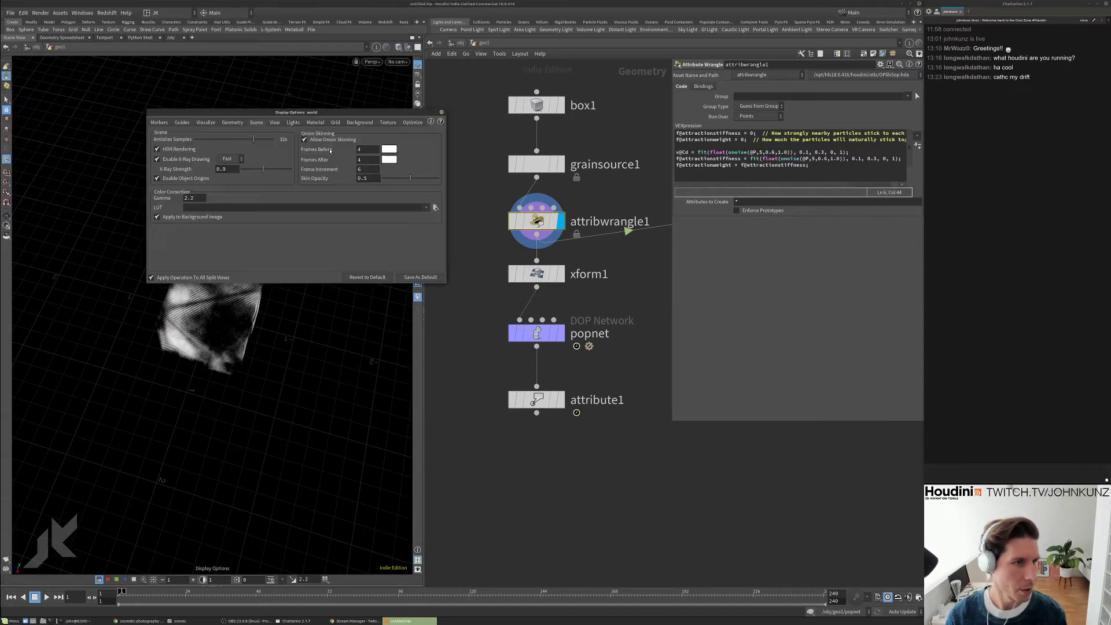
{"action": "left_click", "coordinate": [360, 123]}
{"action": "left_click", "coordinate": [214, 134]}
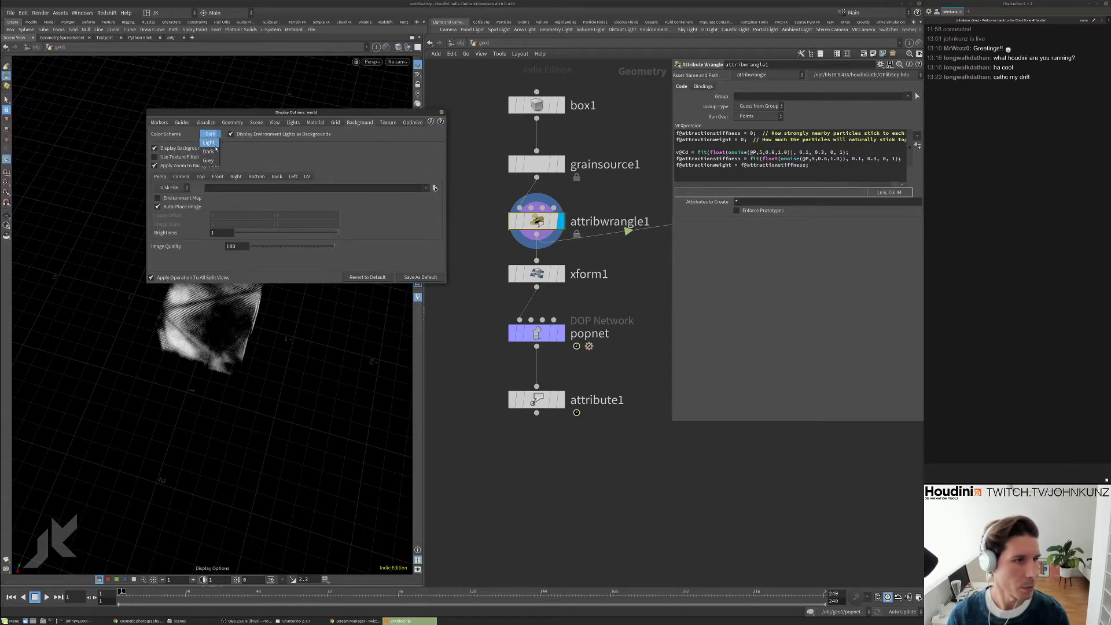
{"action": "left_click", "coordinate": [210, 143]}
{"action": "left_click", "coordinate": [442, 112]}
- Tumble around the cube, then bring the cosmetics image search results back up
{"action": "mouse_move", "coordinate": [220, 301]}
{"action": "left_mouse_down"}
{"action": "mouse_move", "coordinate": [229, 288]}
{"action": "mouse_move", "coordinate": [256, 286]}
{"action": "mouse_move", "coordinate": [216, 302]}
{"action": "left_mouse_up"}
{"action": "scroll", "coordinate": [228, 288], "scroll_direction": "up", "scroll_amount": 3}
{"action": "scroll", "coordinate": [236, 288], "scroll_direction": "down", "scroll_amount": 3}
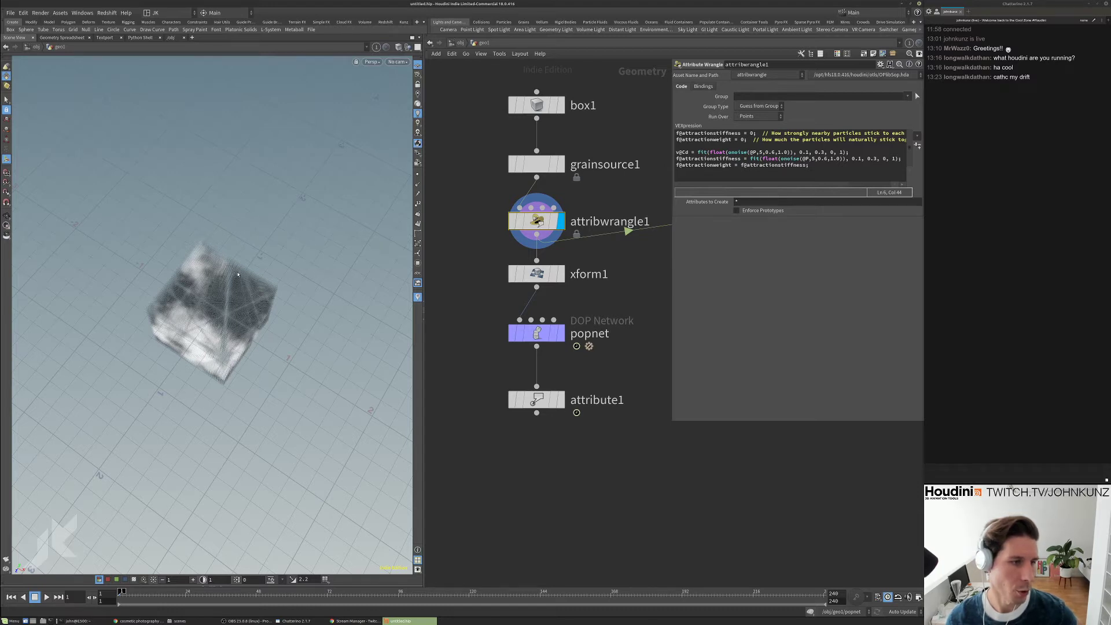
{"action": "left_click", "coordinate": [139, 621]}
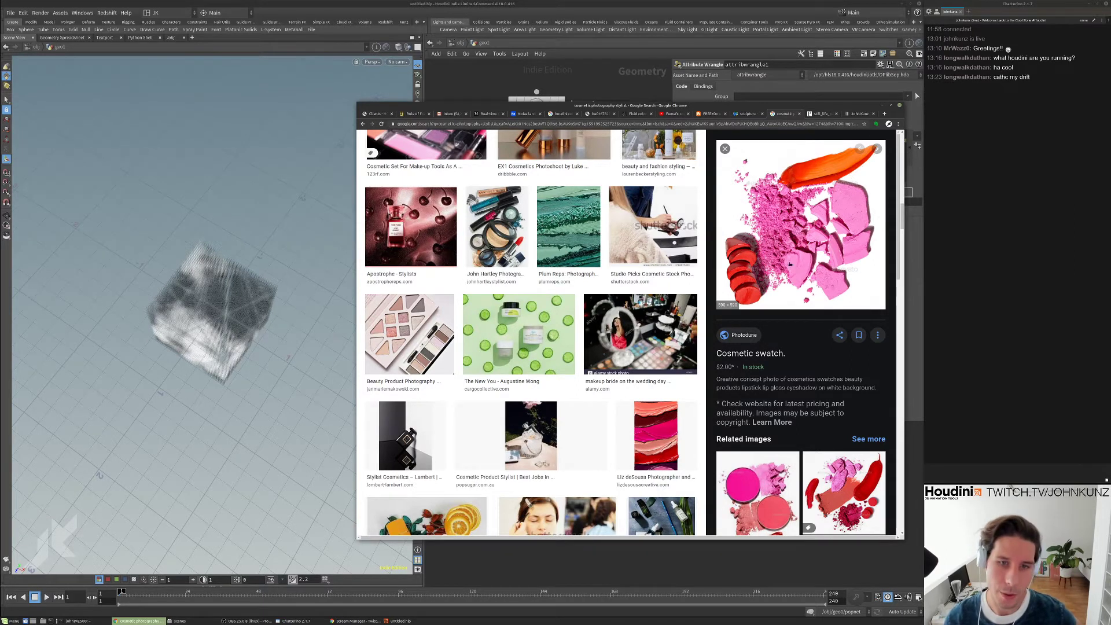
{"action": "key", "text": "alt+Tab"}
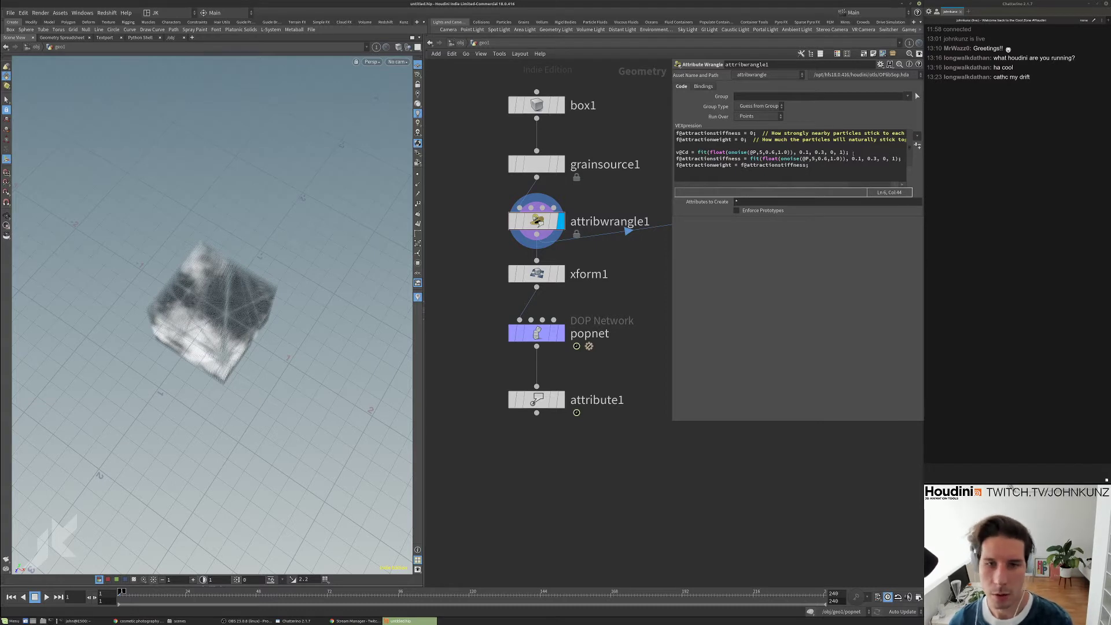
{"action": "left_click_drag", "start_coordinate": [853, 154], "coordinate": [676, 153]}
{"action": "key", "text": "ctrl+c"}
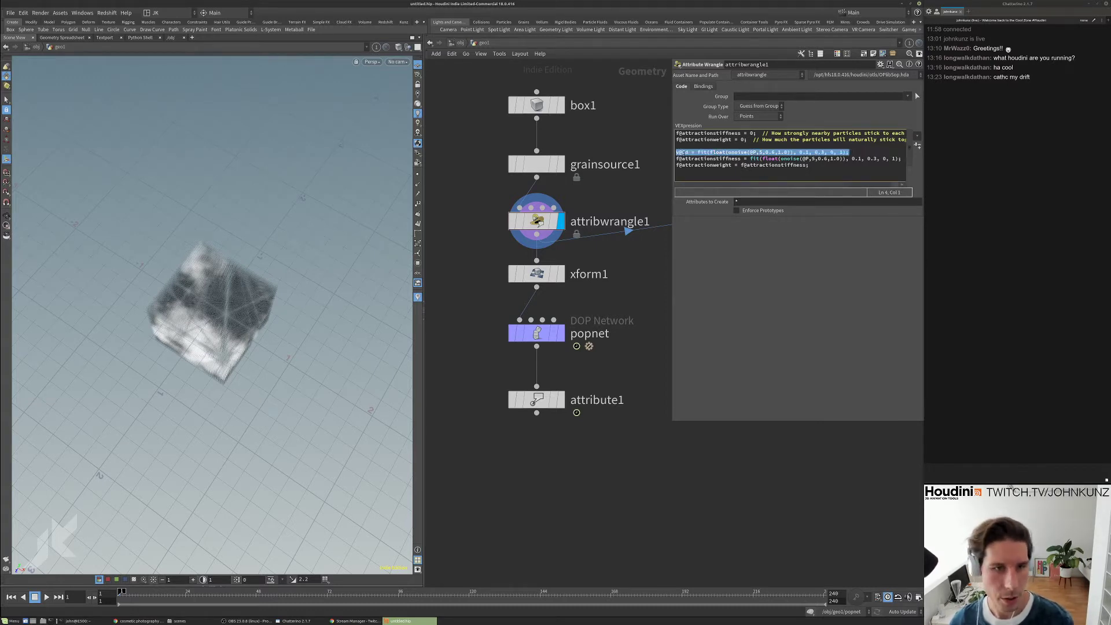
- Duplicate the v@Cd colour line and turn the copy's assignment into *=
{"action": "left_click", "coordinate": [860, 153]}
{"action": "key", "text": "Return"}
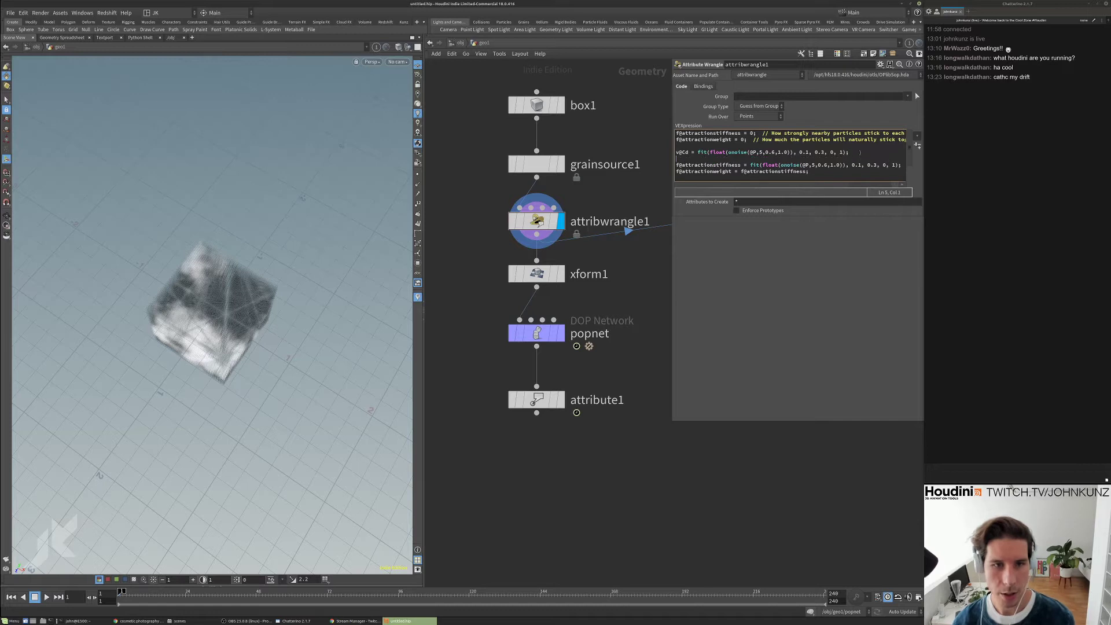
{"action": "key", "text": "ctrl+v"}
{"action": "left_click", "coordinate": [693, 158]}
{"action": "type", "text": "*"}
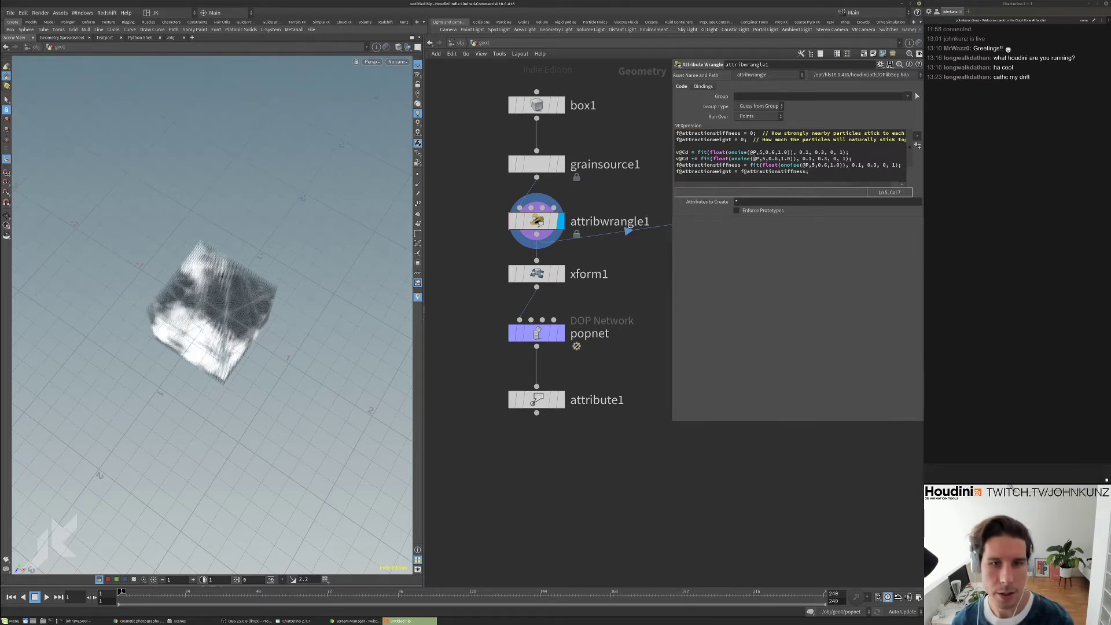
- Make the copied line sample noise at @P*4 plus an offset, and edit its 0.1 fit value
{"action": "left_click", "coordinate": [756, 158]}
{"action": "type", "text": "*"}
{"action": "type", "text": "()"}
{"action": "type", "text": "2"}
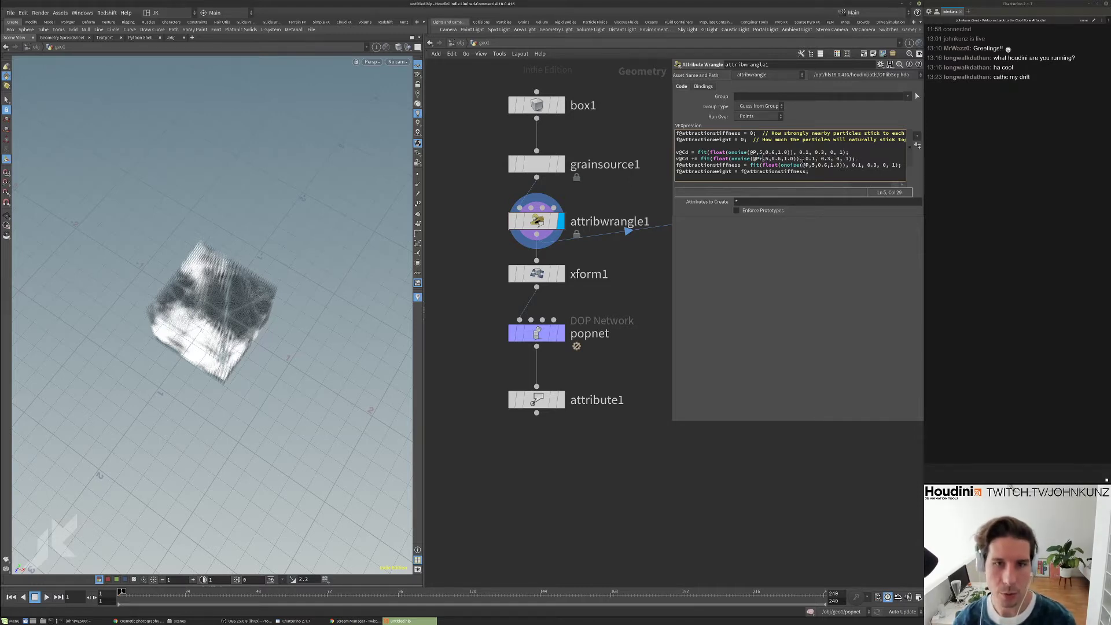
{"action": "type", "text": ".8"}
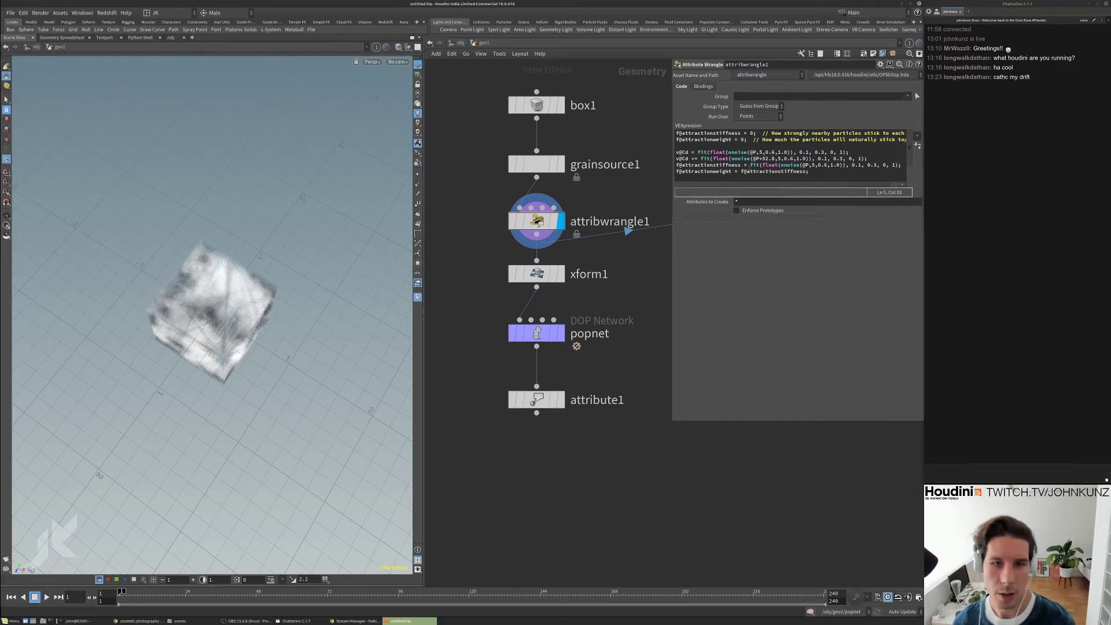
{"action": "key", "text": "Left"}
{"action": "key", "text": "Left"}
{"action": "key", "text": "Left"}
{"action": "key", "text": "Left"}
{"action": "key", "text": "Left"}
{"action": "type", "text": "*"}
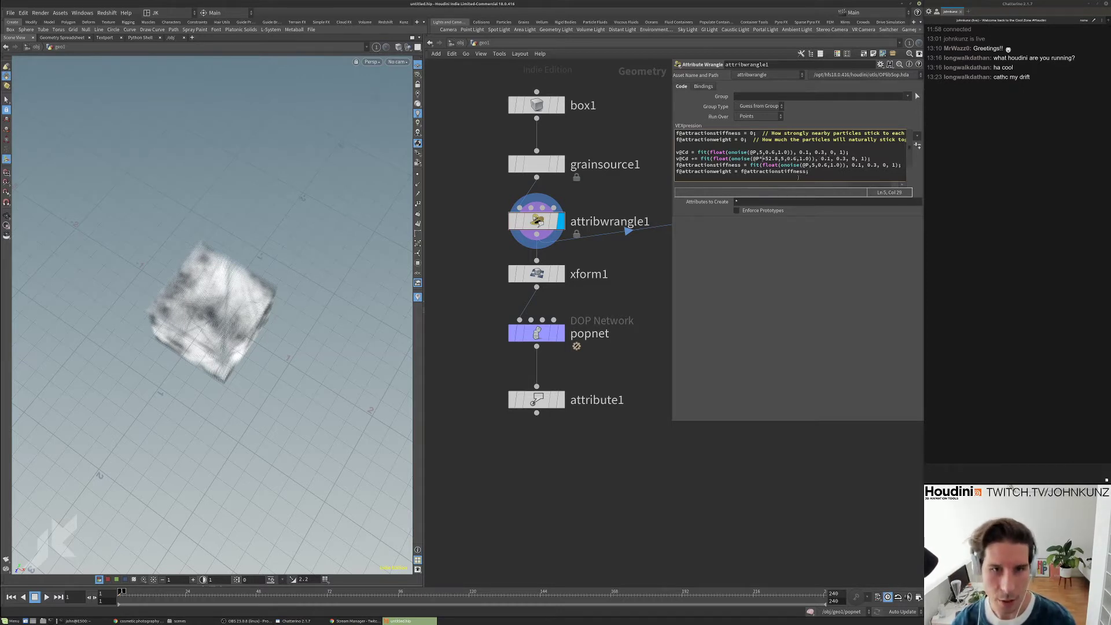
{"action": "type", "text": "4"}
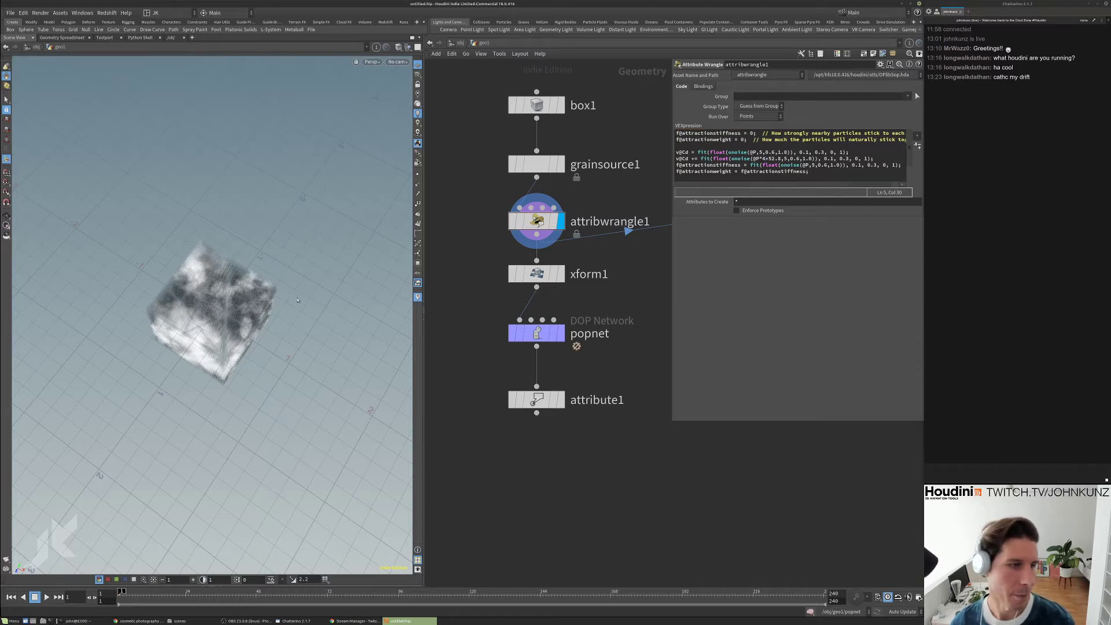
{"action": "scroll", "coordinate": [318, 223], "scroll_direction": "up", "scroll_amount": 3}
{"action": "scroll", "coordinate": [317, 223], "scroll_direction": "down", "scroll_amount": 6}
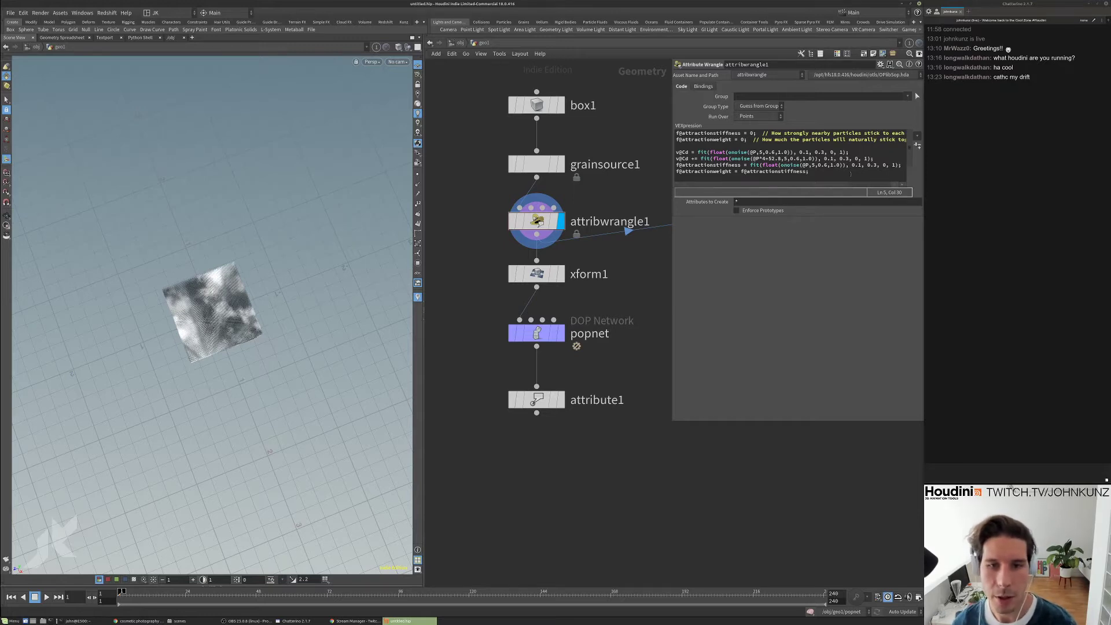
{"action": "left_click", "coordinate": [825, 159]}
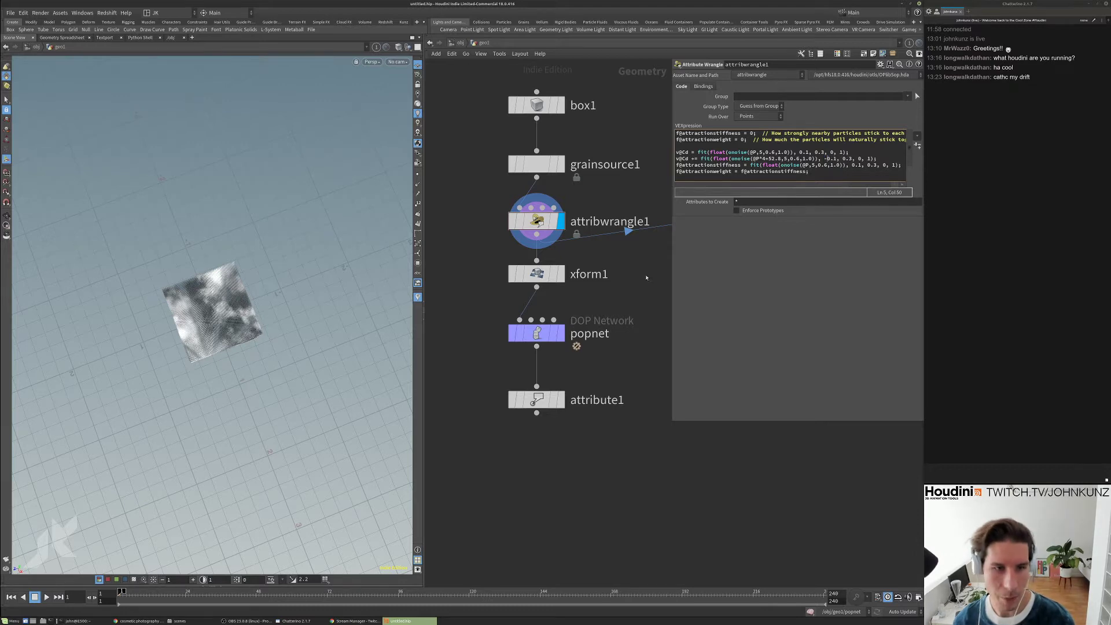
- Edit the final value of the second colour-noise fit() line in attribwrangle1, checking the cube's colours
{"action": "type", "text": "-"}
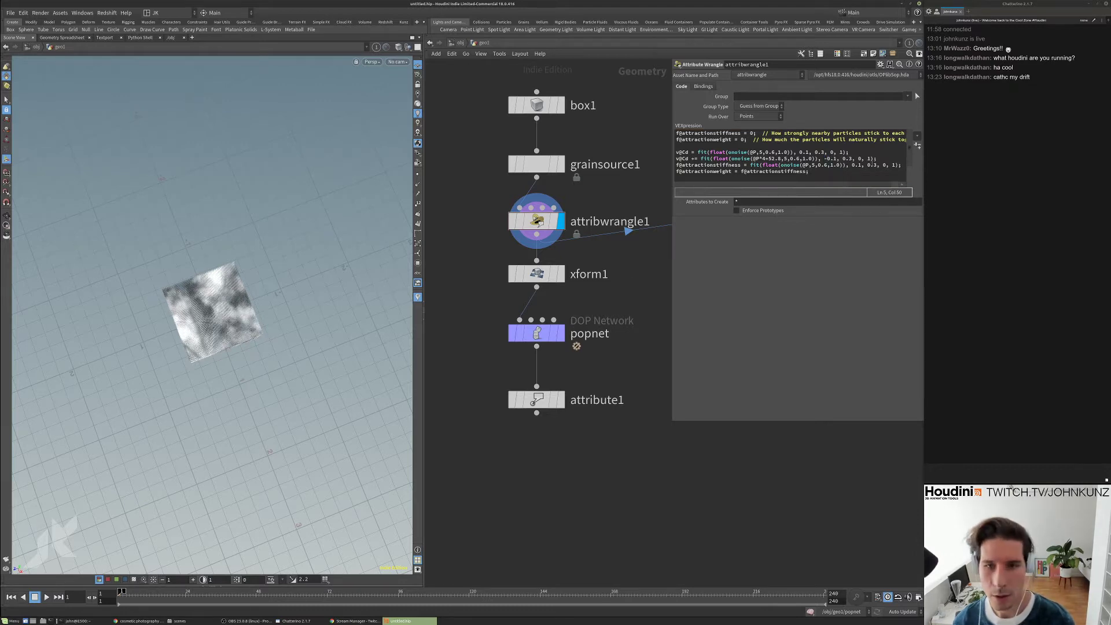
{"action": "left_click", "coordinate": [869, 158]}
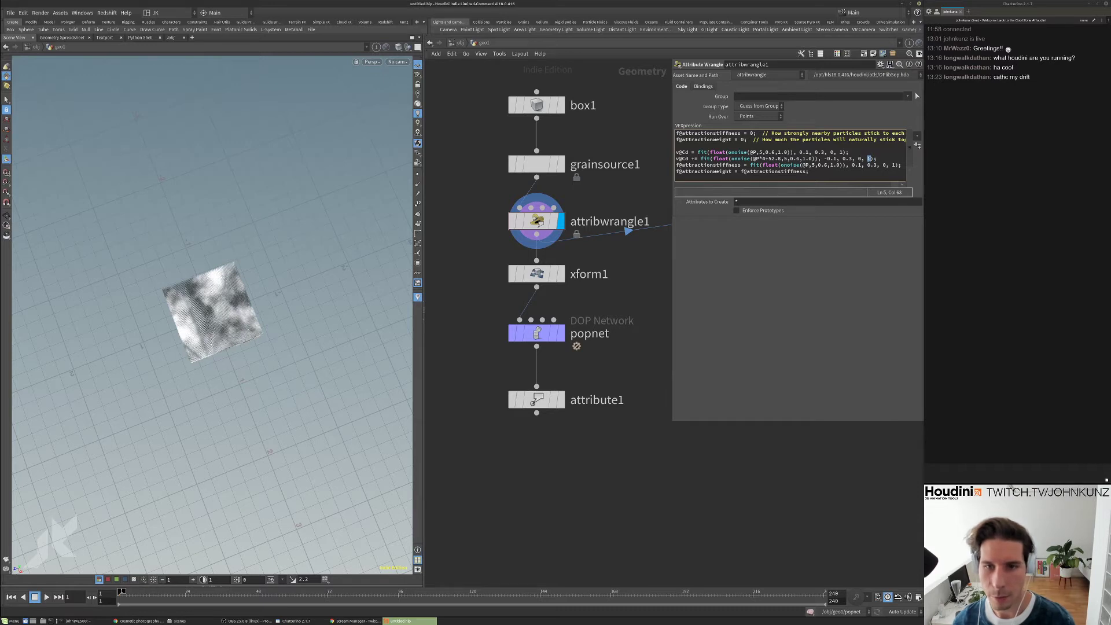
{"action": "key", "text": "Right"}
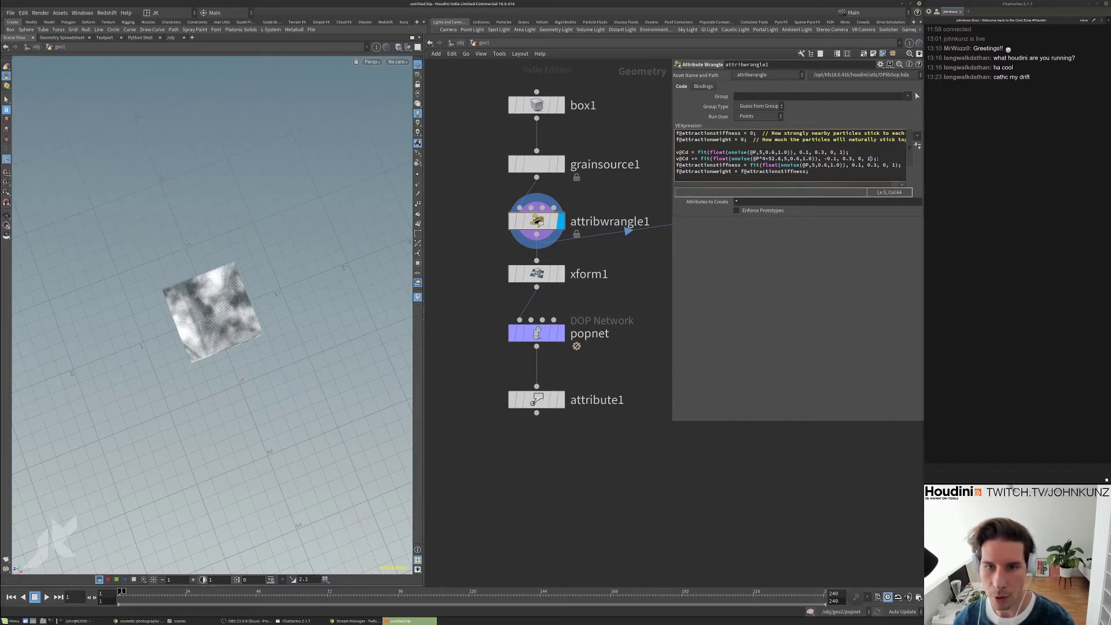
{"action": "type", "text": "."}
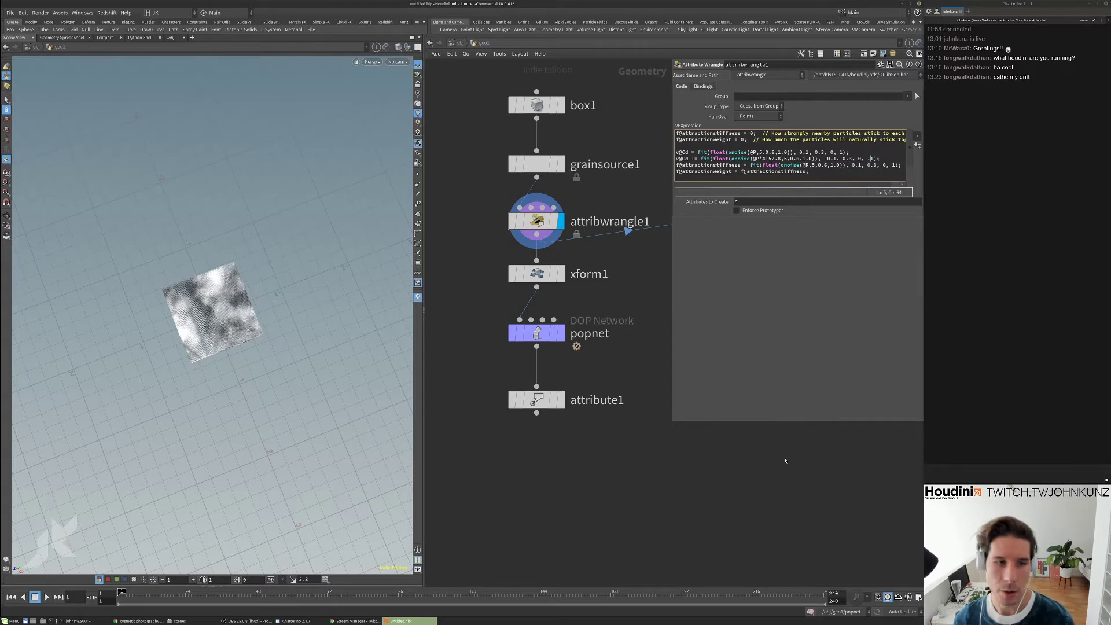
{"action": "left_click_drag", "start_coordinate": [271, 342], "coordinate": [212, 370]}
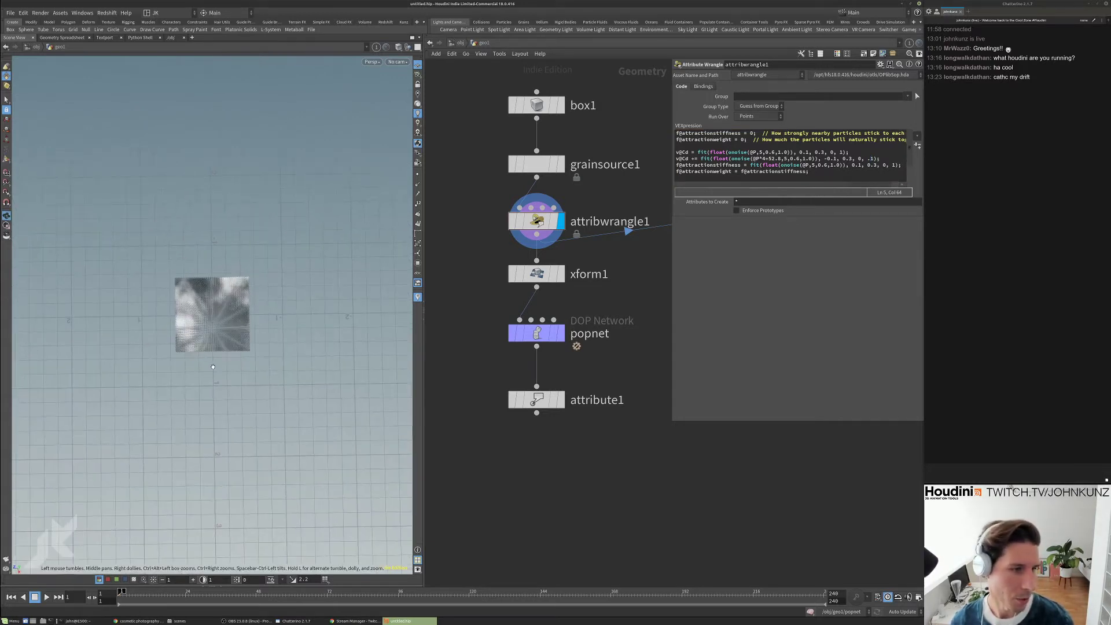
{"action": "left_click_drag", "start_coordinate": [210, 314], "coordinate": [216, 278]}
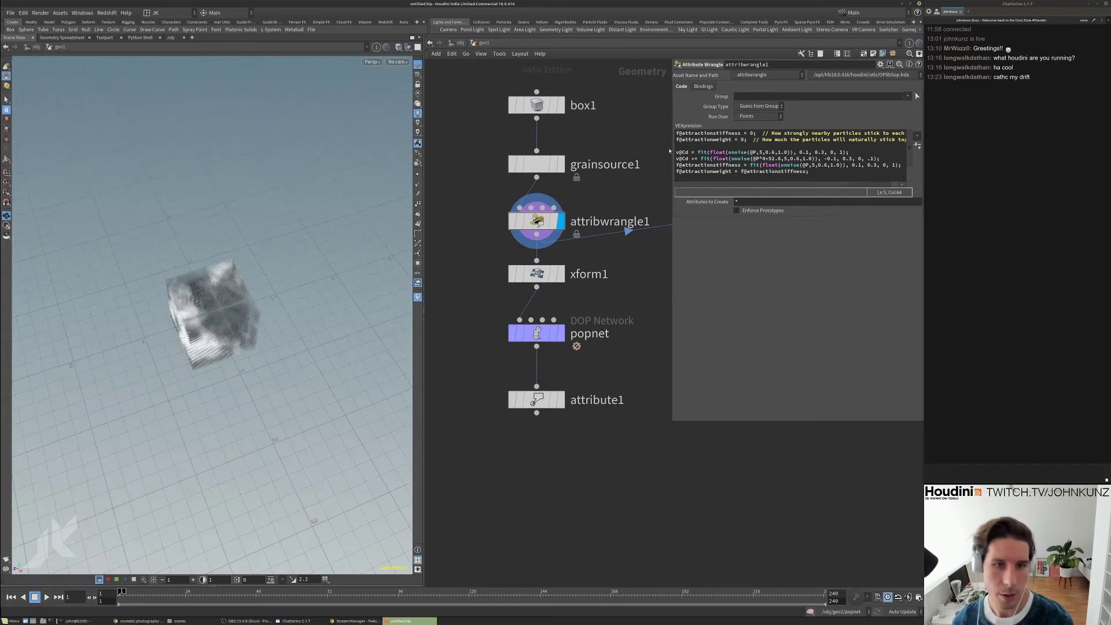
{"action": "left_click_drag", "start_coordinate": [894, 152], "coordinate": [669, 152]}
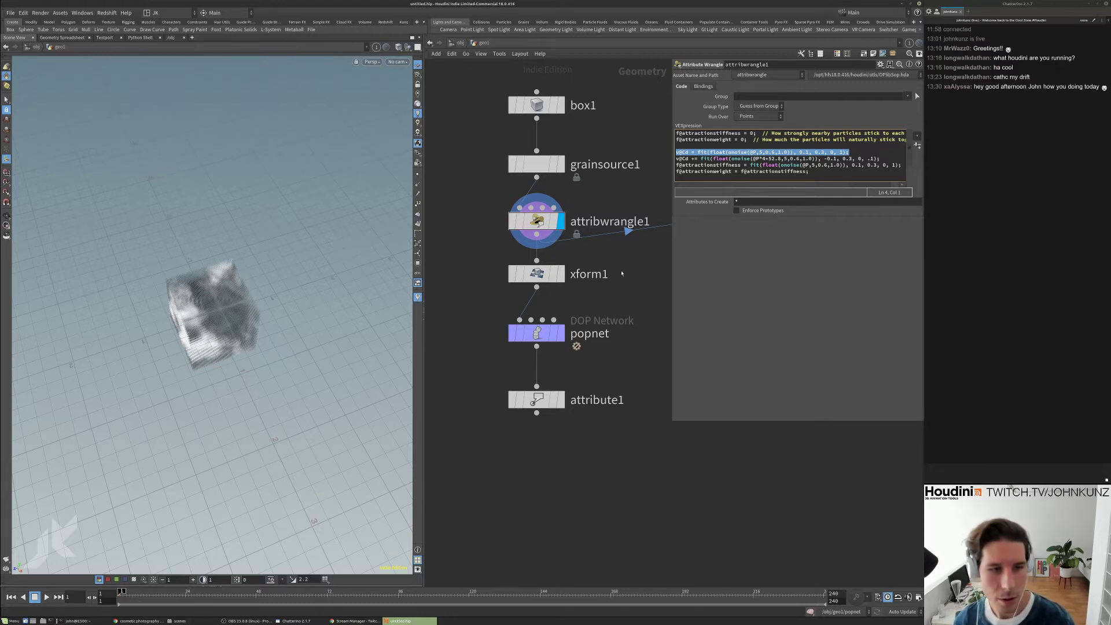
{"action": "left_click", "coordinate": [537, 221]}
{"action": "left_click_drag", "start_coordinate": [262, 288], "coordinate": [297, 292]}
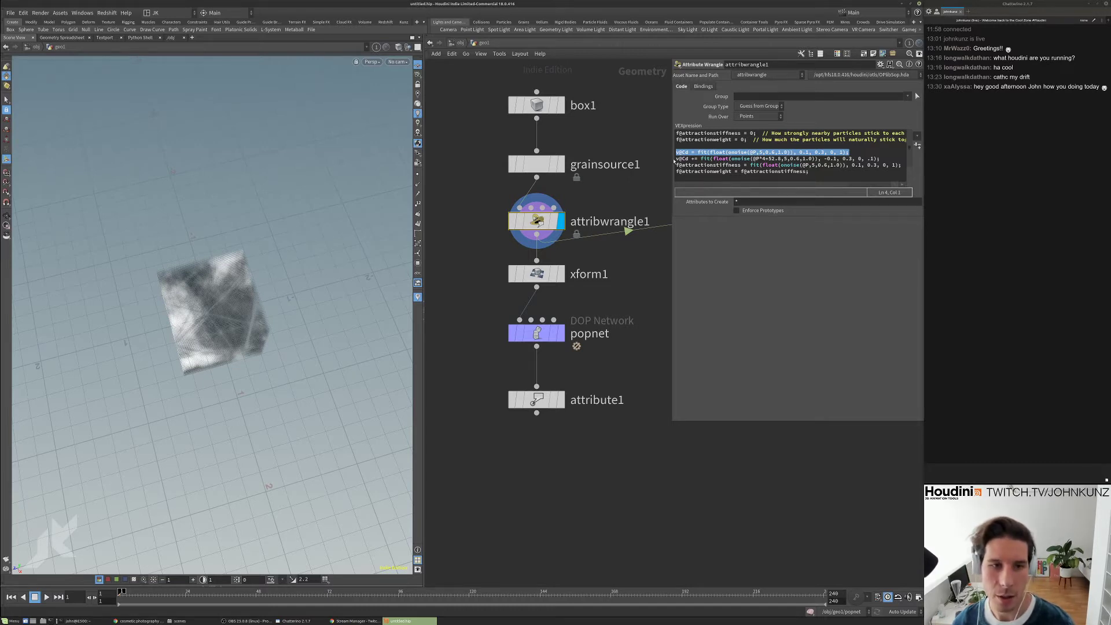
- Adjust the second colour line's fit range around the .25 value, inspecting the noise colours
{"action": "left_click_drag", "start_coordinate": [676, 159], "coordinate": [884, 158]}
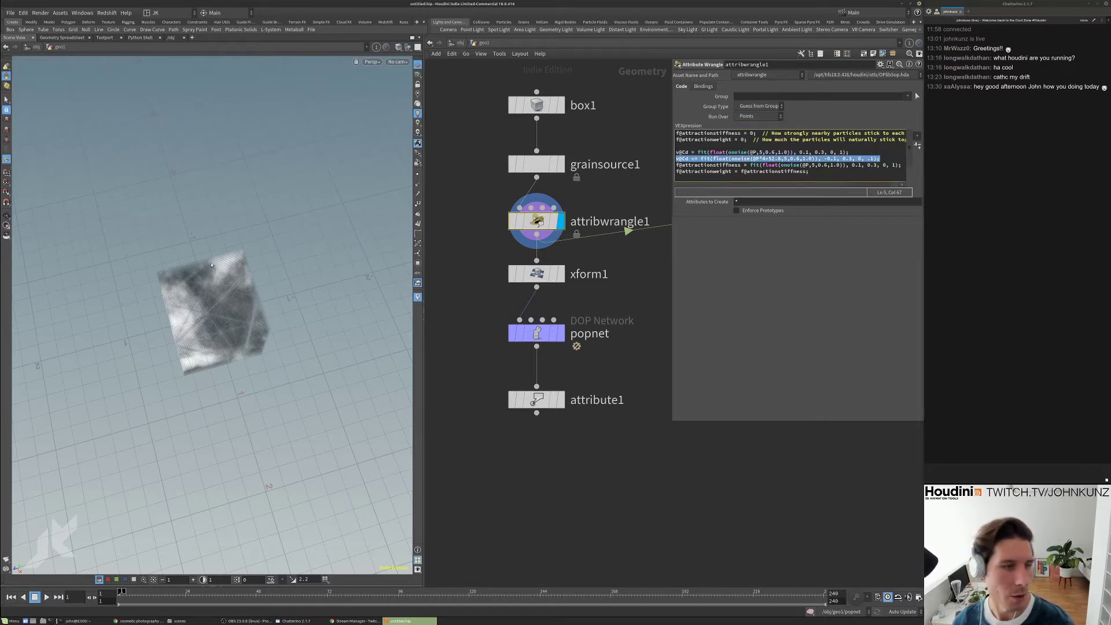
{"action": "left_click", "coordinate": [864, 165]}
{"action": "type", "text": "25"}
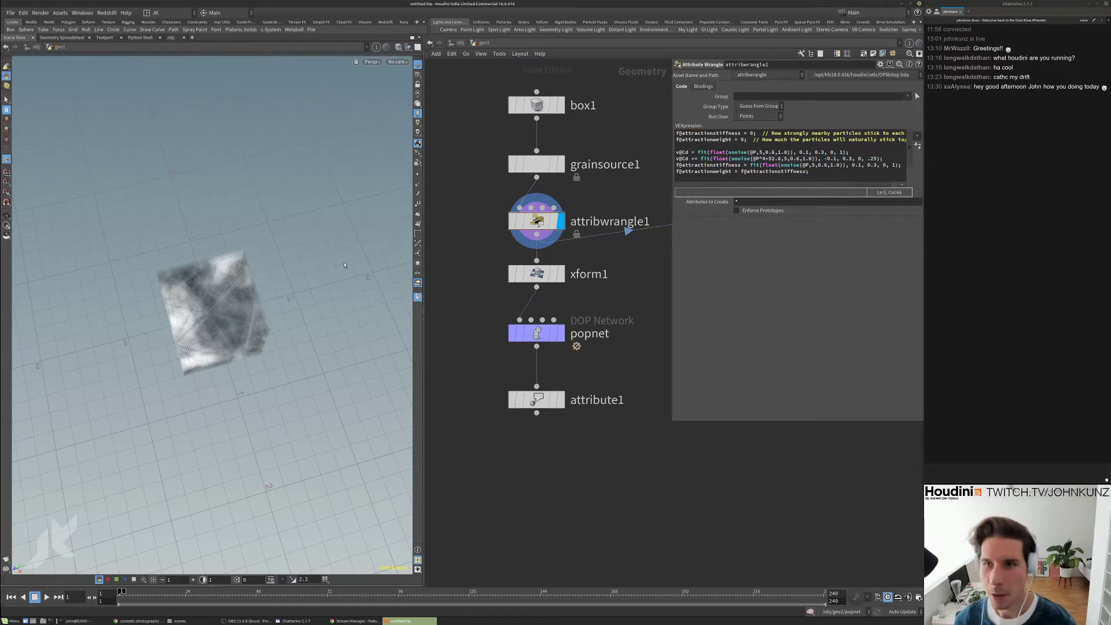
{"action": "left_click_drag", "start_coordinate": [307, 299], "coordinate": [342, 304]}
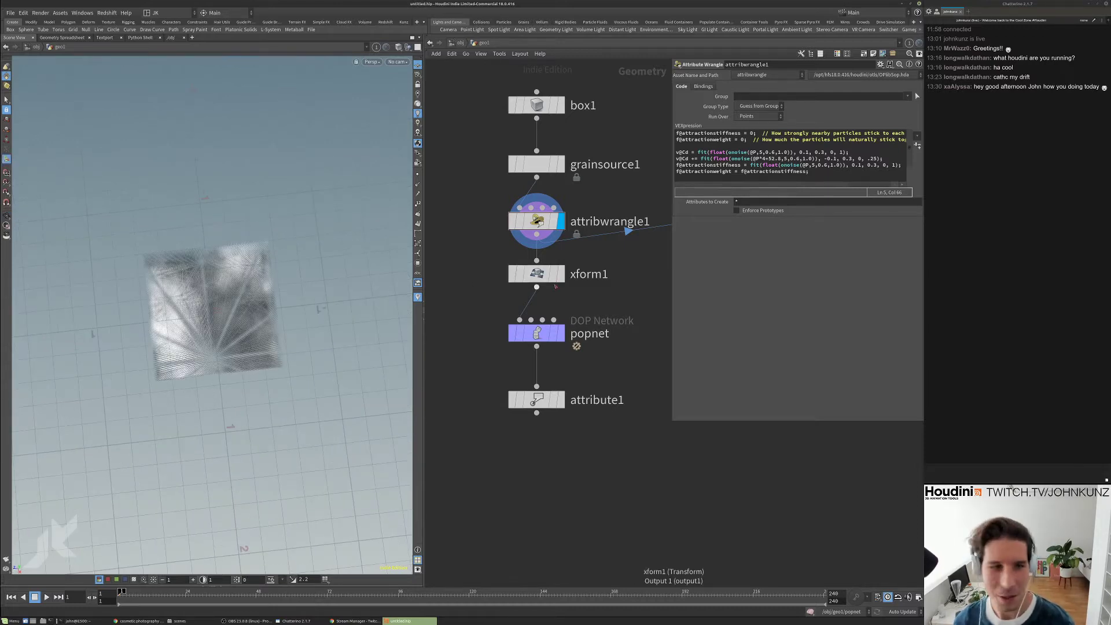
{"action": "mouse_move", "coordinate": [244, 307]}
{"action": "left_mouse_down"}
{"action": "mouse_move", "coordinate": [250, 286]}
{"action": "mouse_move", "coordinate": [210, 316]}
{"action": "mouse_move", "coordinate": [243, 289]}
{"action": "left_mouse_up"}
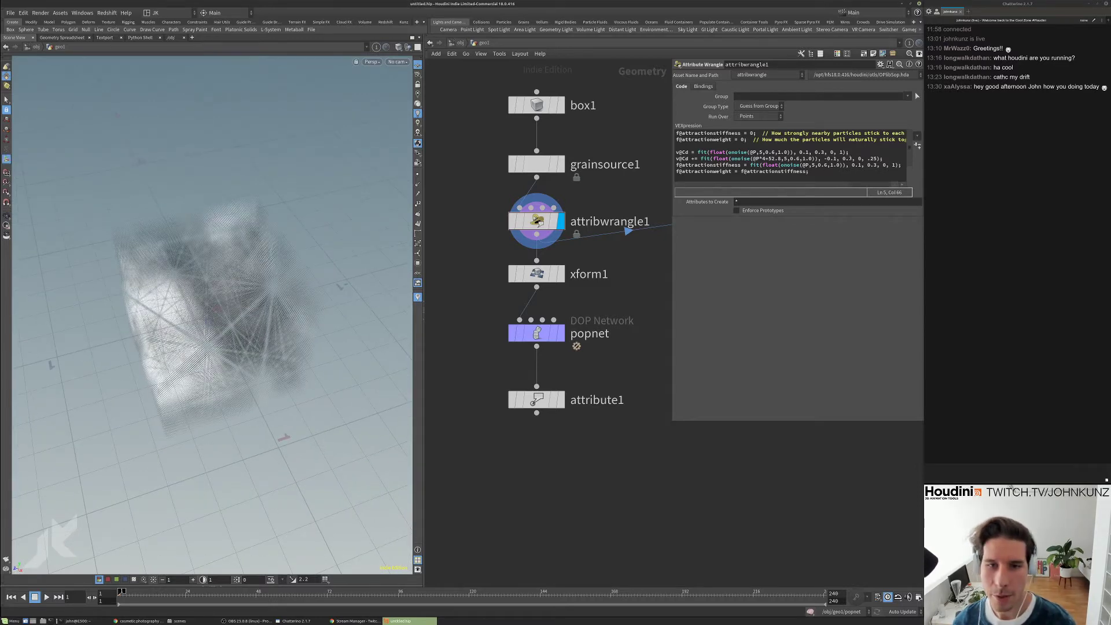
{"action": "key", "text": "Left"}
{"action": "key", "text": "Left"}
{"action": "key", "text": "Left"}
{"action": "key", "text": "Left"}
{"action": "key", "text": "Left"}
{"action": "key", "text": "shift+Left"}
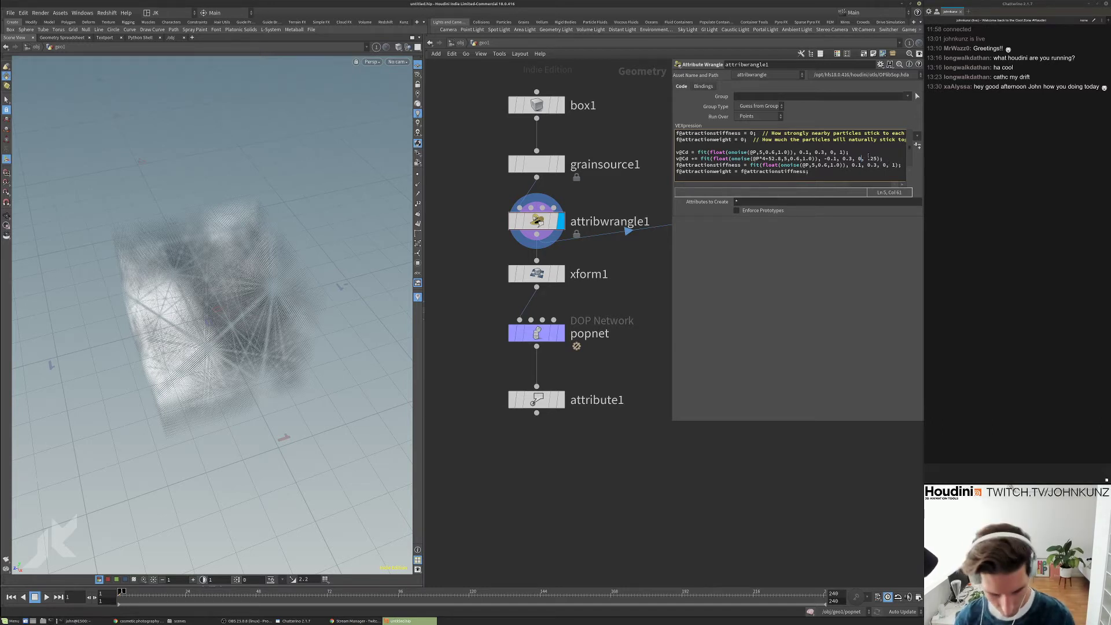
{"action": "key", "text": "BackSpace"}
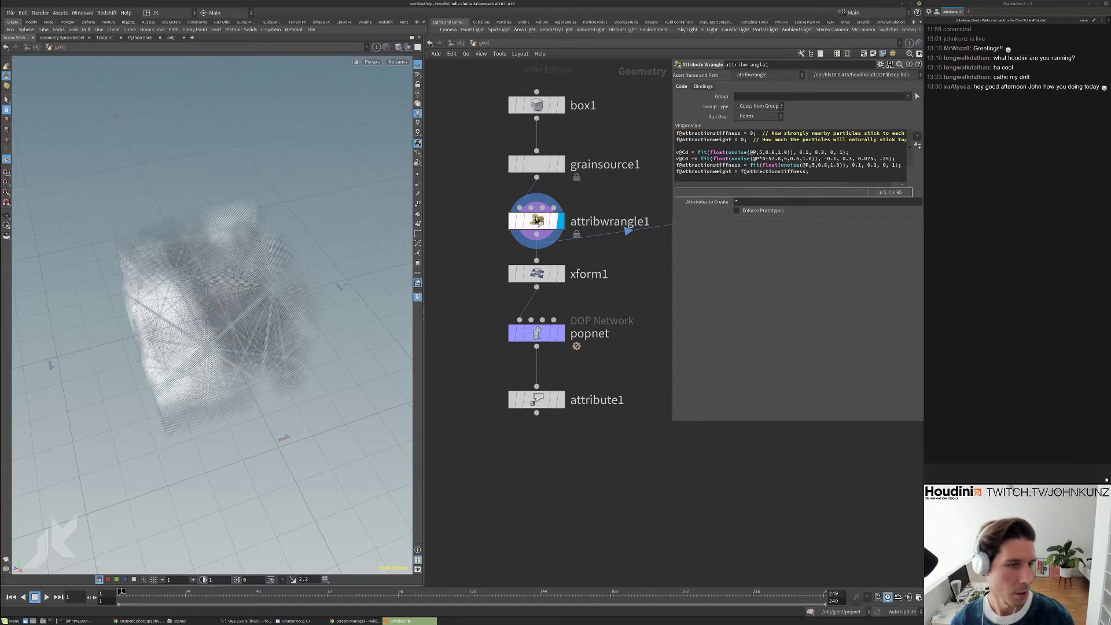
{"action": "left_click_drag", "start_coordinate": [301, 305], "coordinate": [323, 266]}
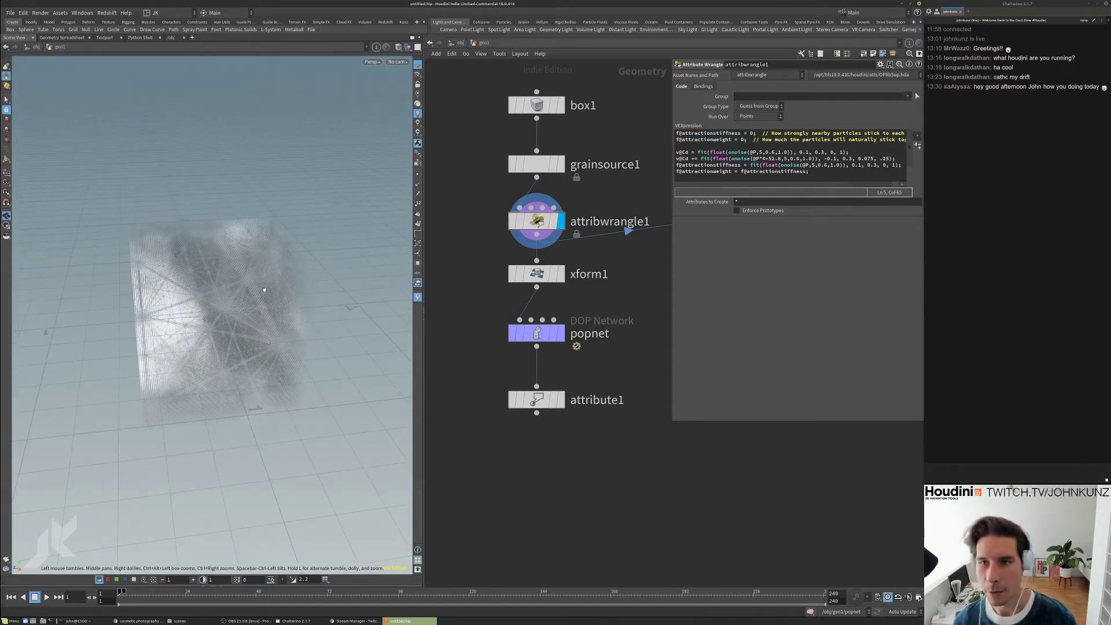
{"action": "left_click_drag", "start_coordinate": [222, 294], "coordinate": [268, 333]}
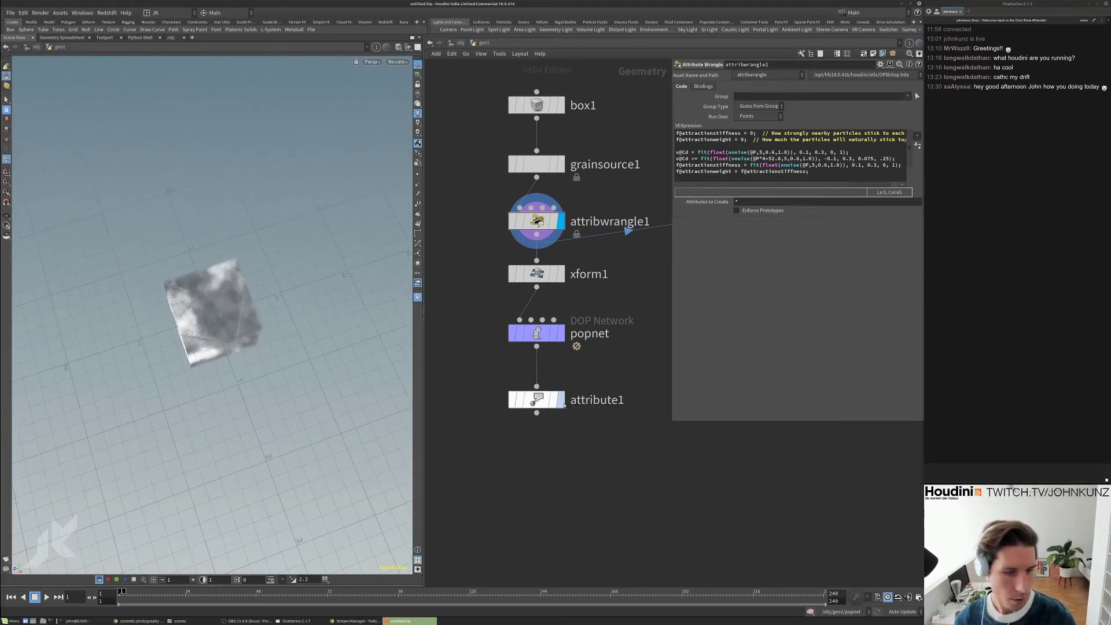
- Display attribute1, then set the display flag on popnet to view the grain simulation
{"action": "left_click", "coordinate": [541, 405]}
{"action": "left_click", "coordinate": [541, 404]}
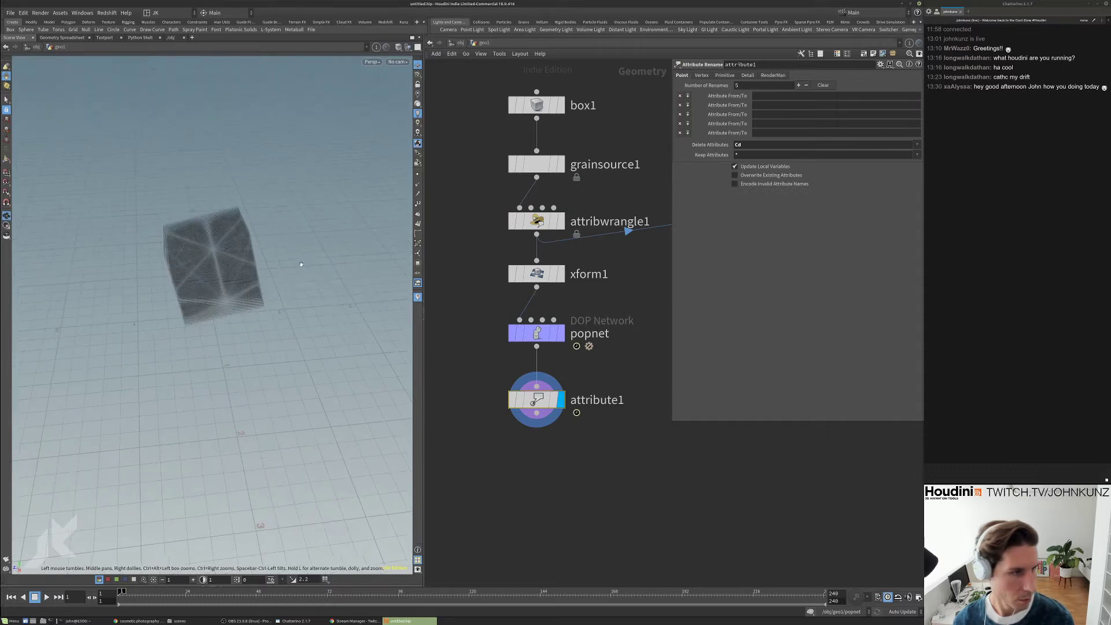
{"action": "key", "text": "Up"}
{"action": "left_click_drag", "start_coordinate": [261, 246], "coordinate": [302, 283]}
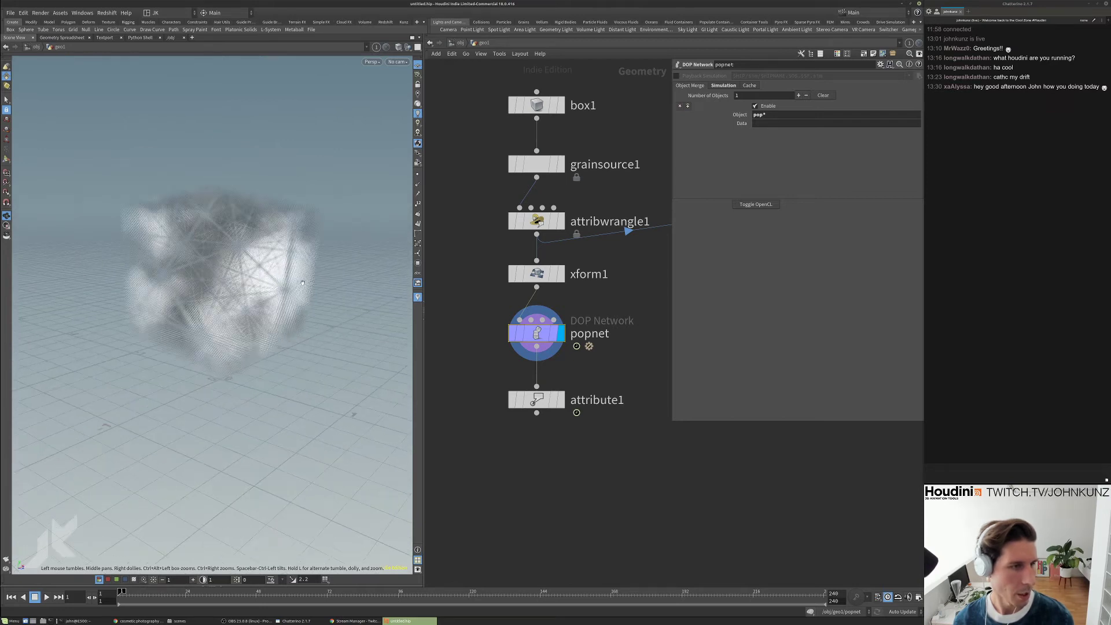
- Bring up File > Save As to save the scene under a new name
{"action": "key", "text": "alt+f"}
{"action": "key", "text": "Down"}
{"action": "key", "text": "Return"}
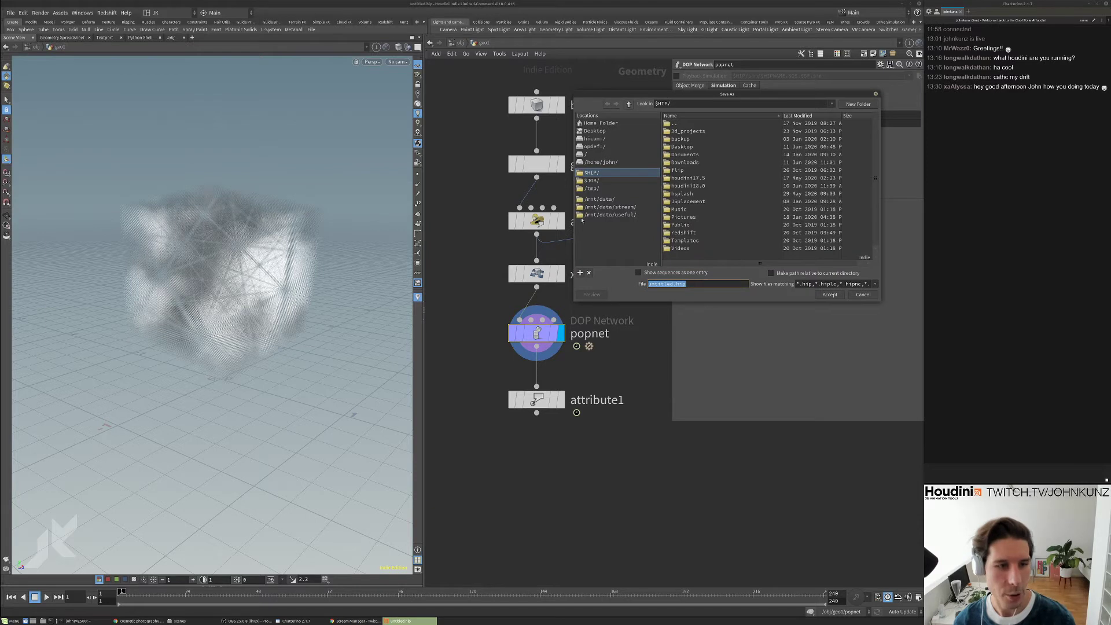
- Create a 2020_06_12 folder with a scenes subfolder inside /mnt/data/stream
{"action": "left_click", "coordinate": [623, 207]}
{"action": "left_click", "coordinate": [858, 104]}
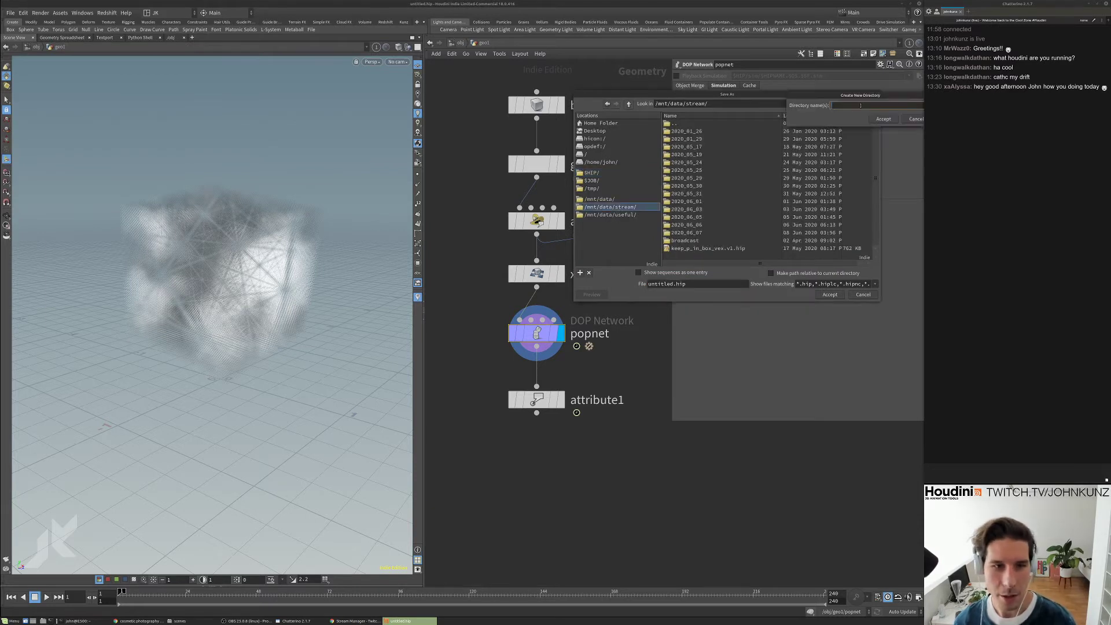
{"action": "type", "text": "2020_"}
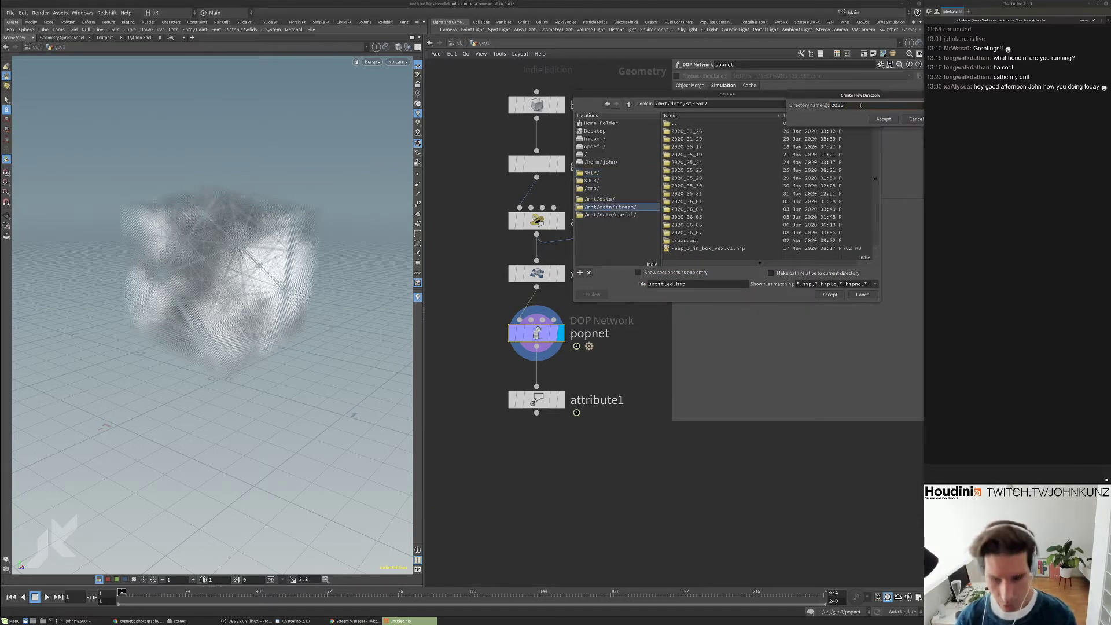
{"action": "type", "text": "06_12"}
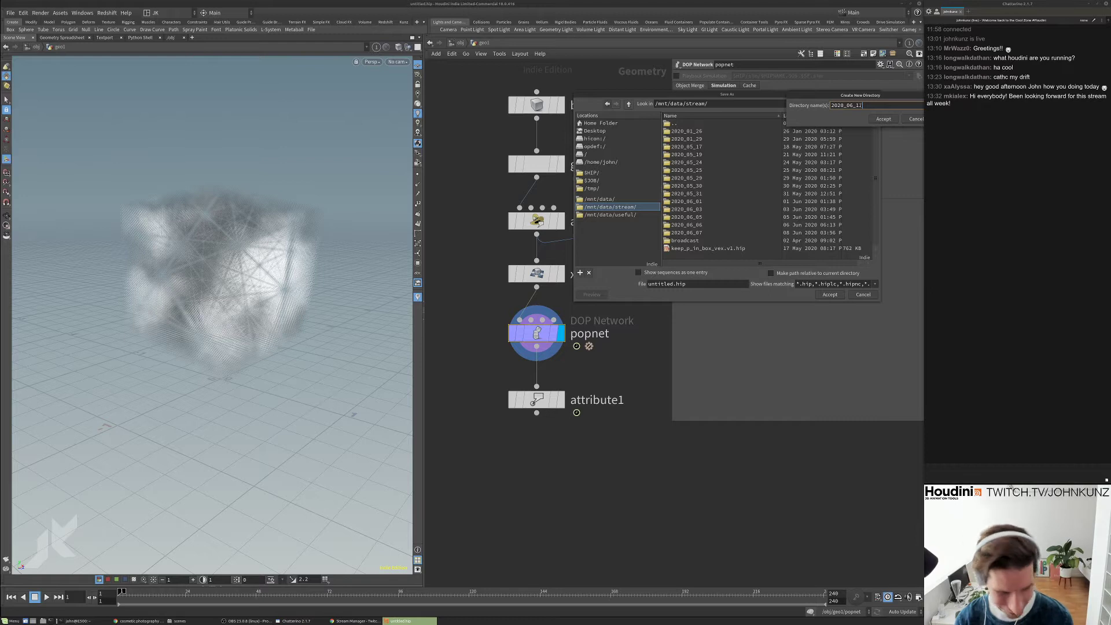
{"action": "left_click_drag", "start_coordinate": [850, 95], "coordinate": [823, 77]}
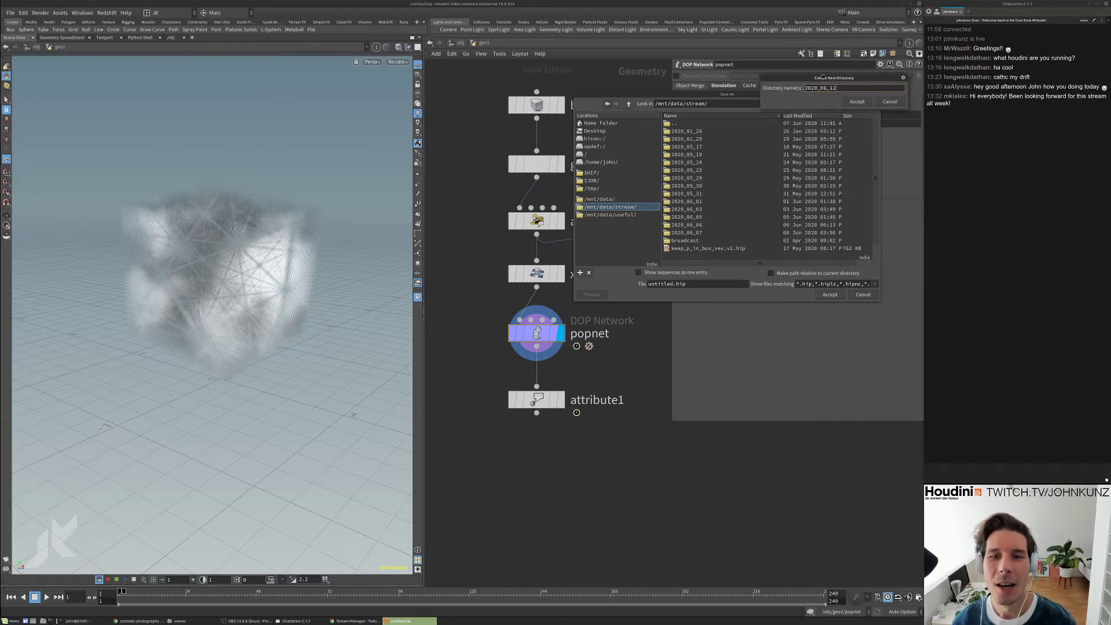
{"action": "left_click", "coordinate": [849, 100]}
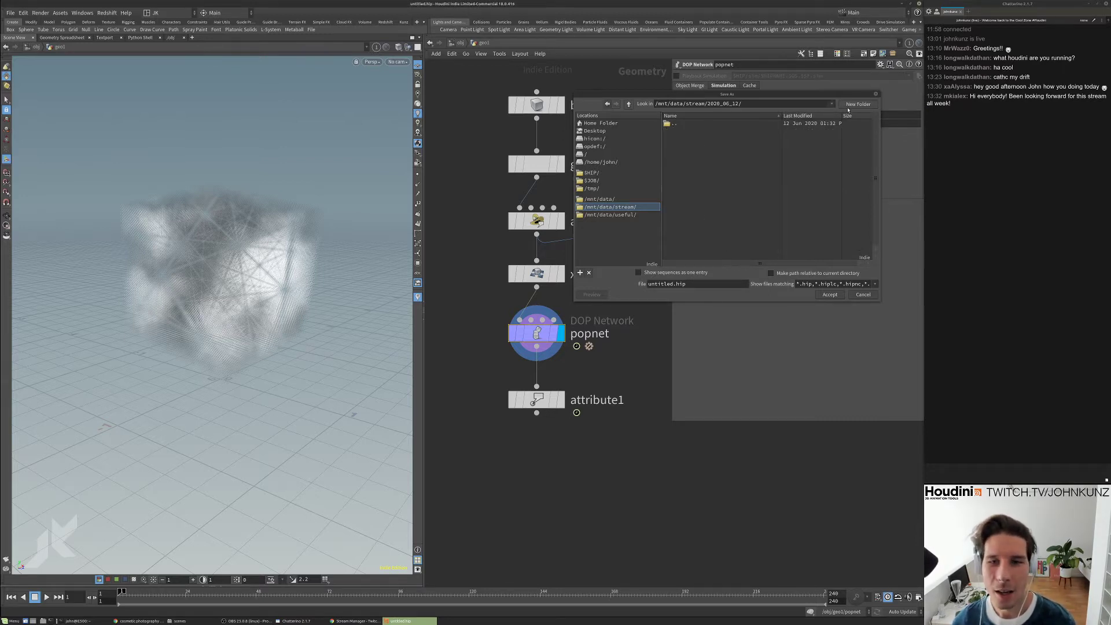
{"action": "left_click", "coordinate": [844, 104]}
{"action": "type", "text": "scene"}
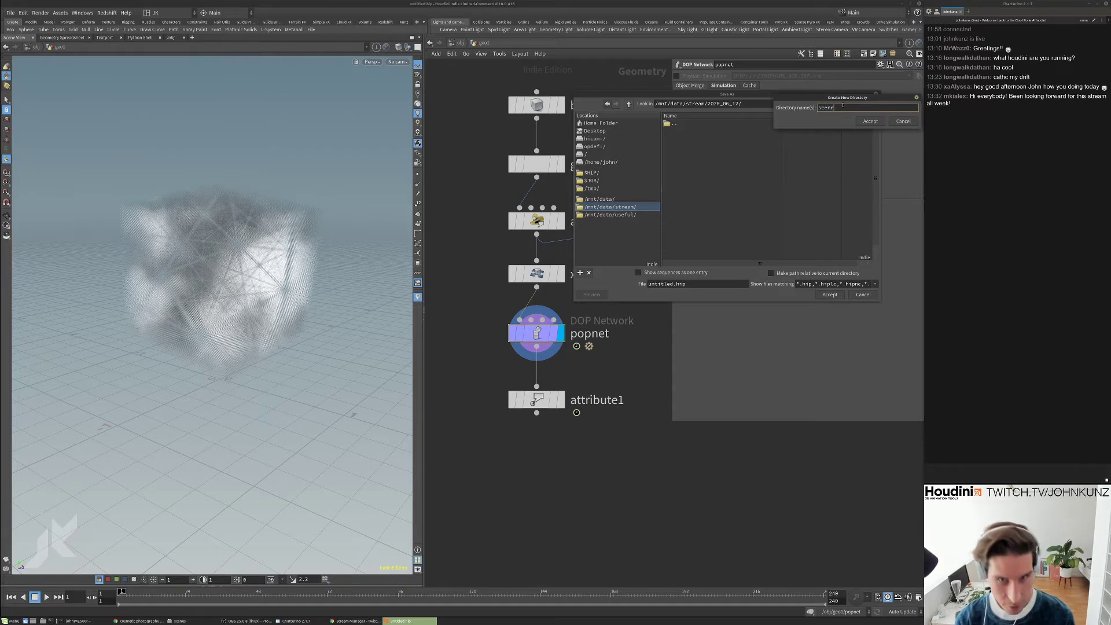
{"action": "type", "text": "s"}
{"action": "key", "text": "Return"}
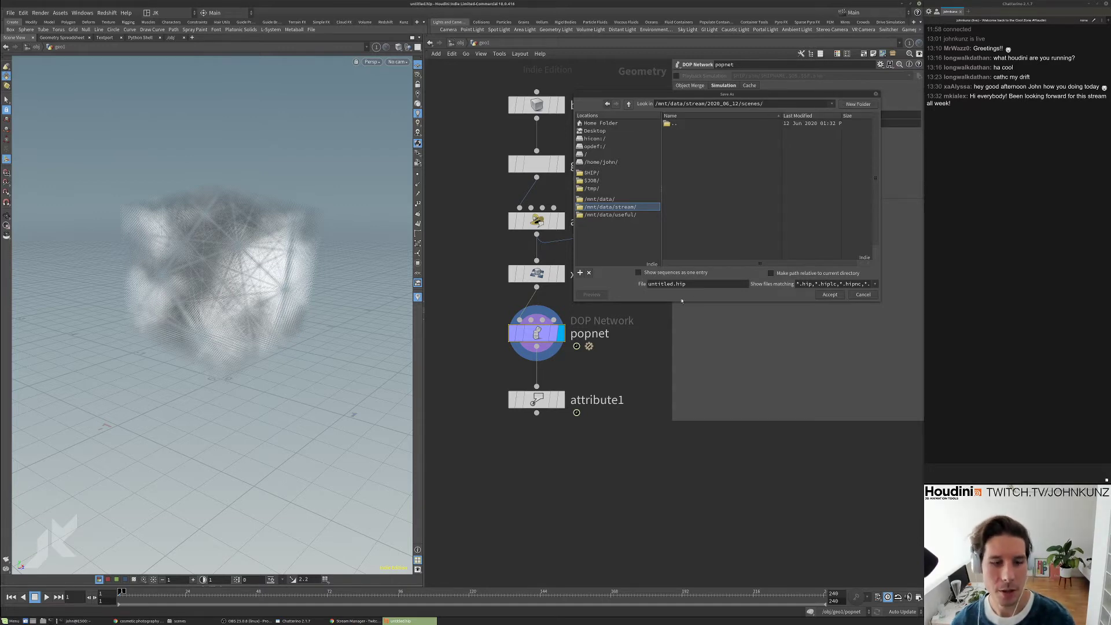
- Save the scene as grain_powder.v1 in the new scenes folder
{"action": "double_click", "coordinate": [665, 284]}
{"action": "type", "text": "grain_powder.v1"}
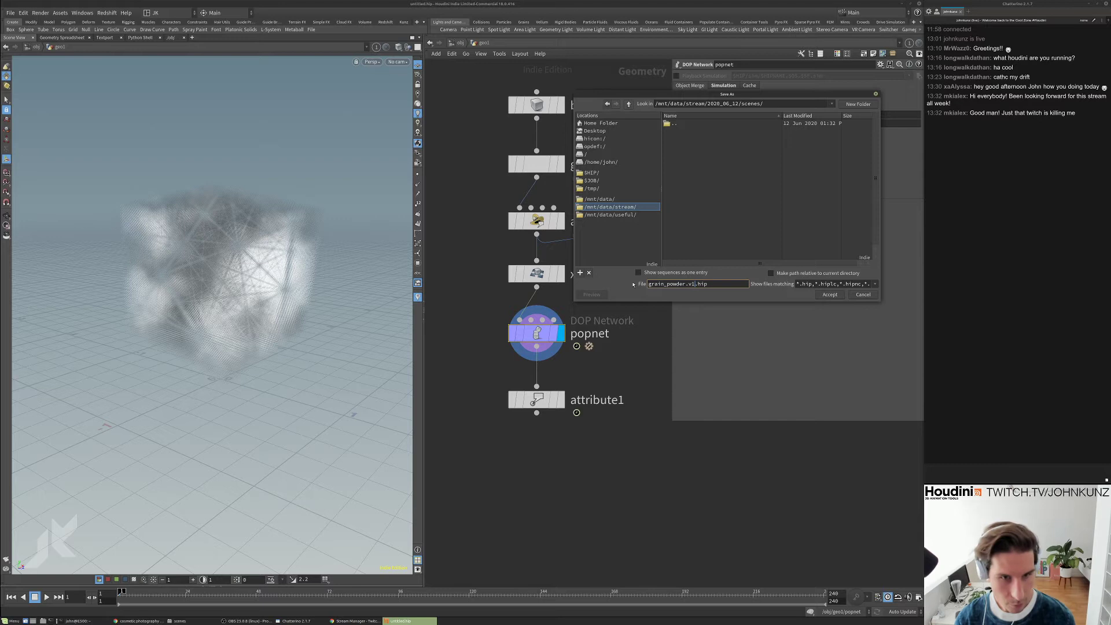
{"action": "key", "text": "Return"}
{"action": "left_click_drag", "start_coordinate": [312, 262], "coordinate": [197, 325]}
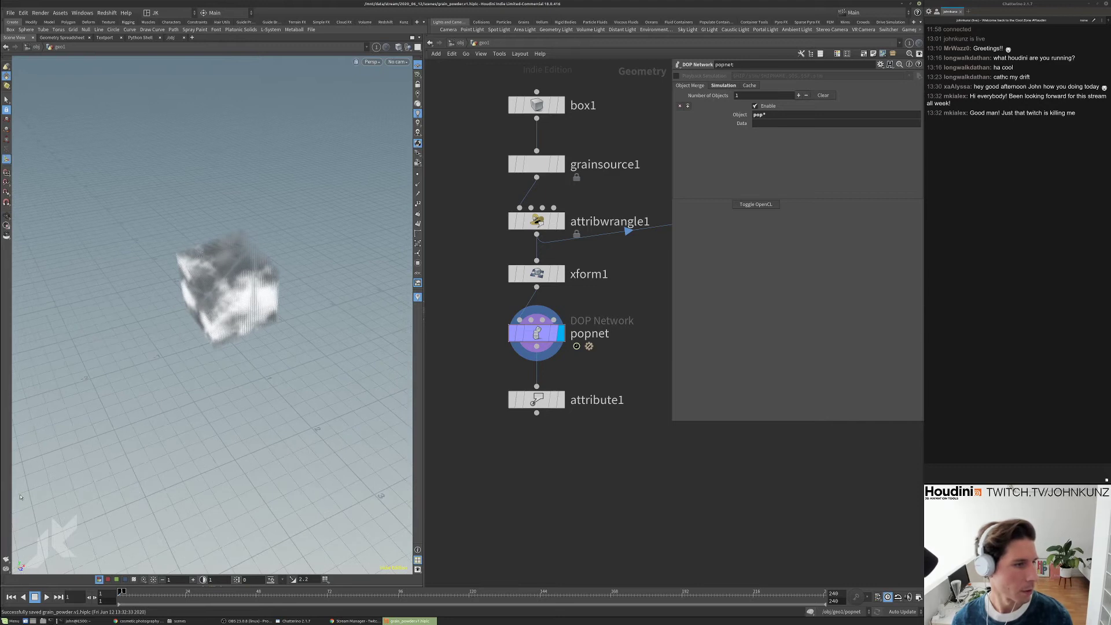
- Render a flipbook of the grain simulation over frames 1–240, then bring the Chrome image search forward
{"action": "left_click", "coordinate": [6, 559]}
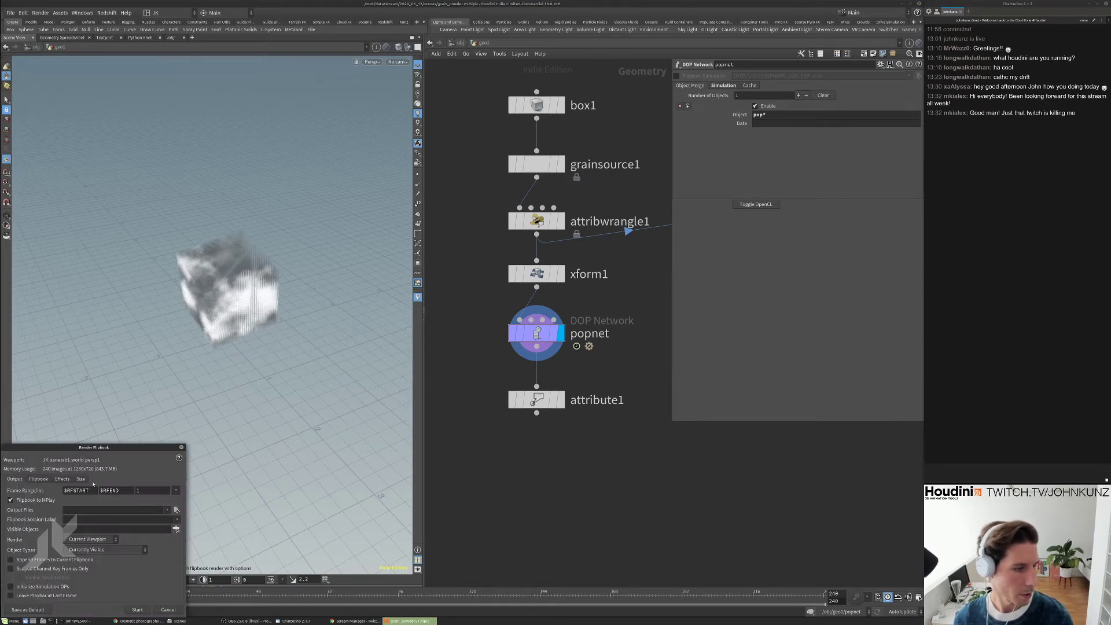
{"action": "left_click", "coordinate": [83, 479]}
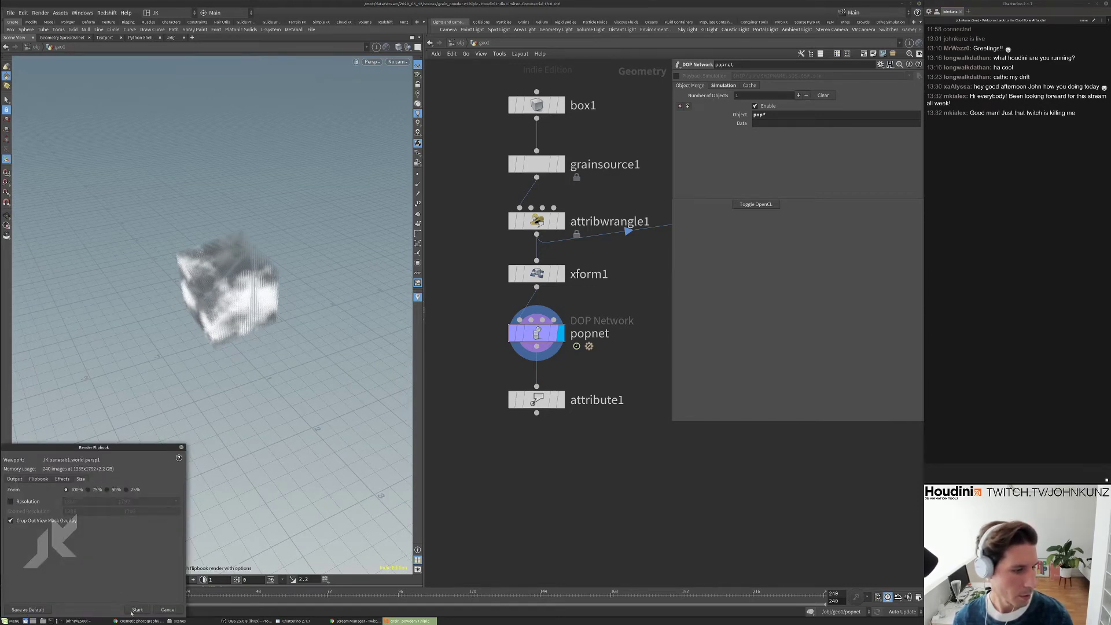
{"action": "left_click", "coordinate": [137, 609]}
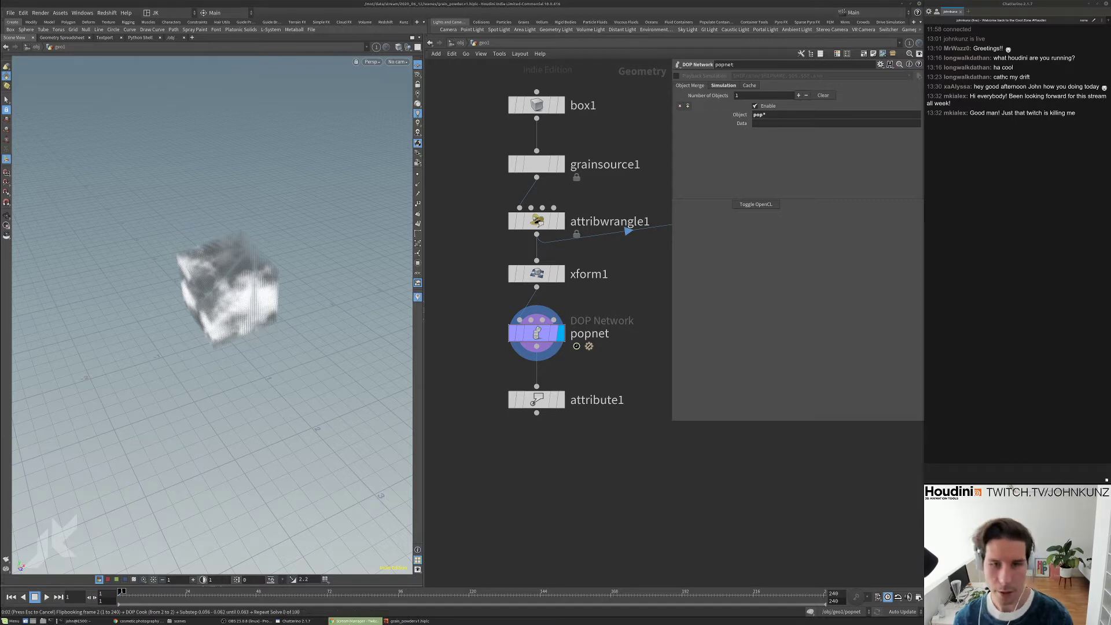
{"action": "left_click", "coordinate": [136, 621]}
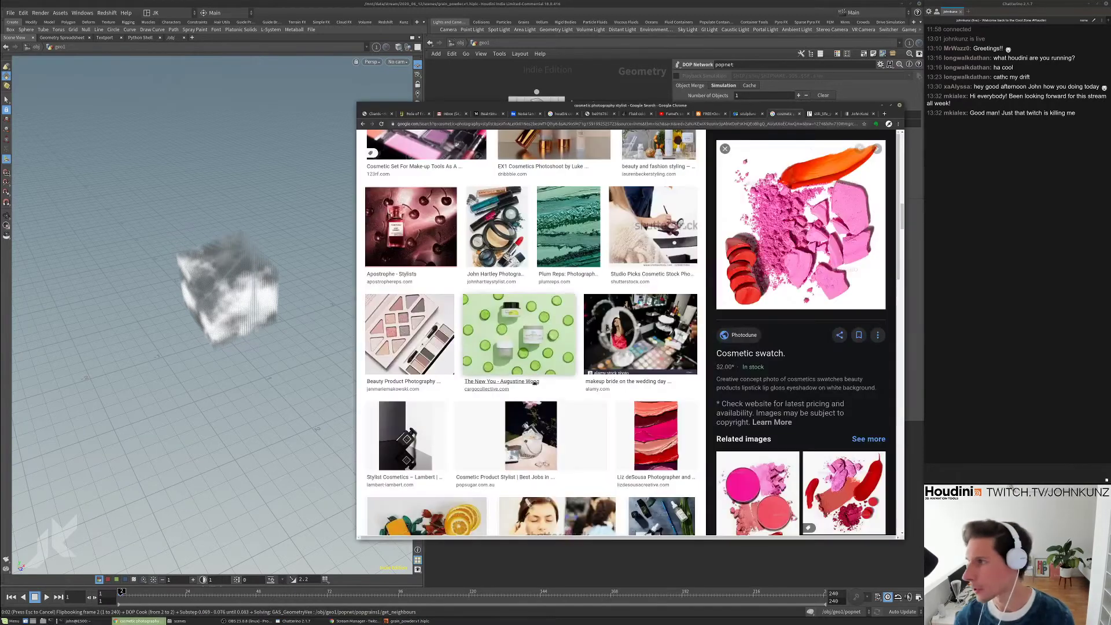
{"action": "scroll", "coordinate": [804, 248], "scroll_direction": "down", "scroll_amount": 10}
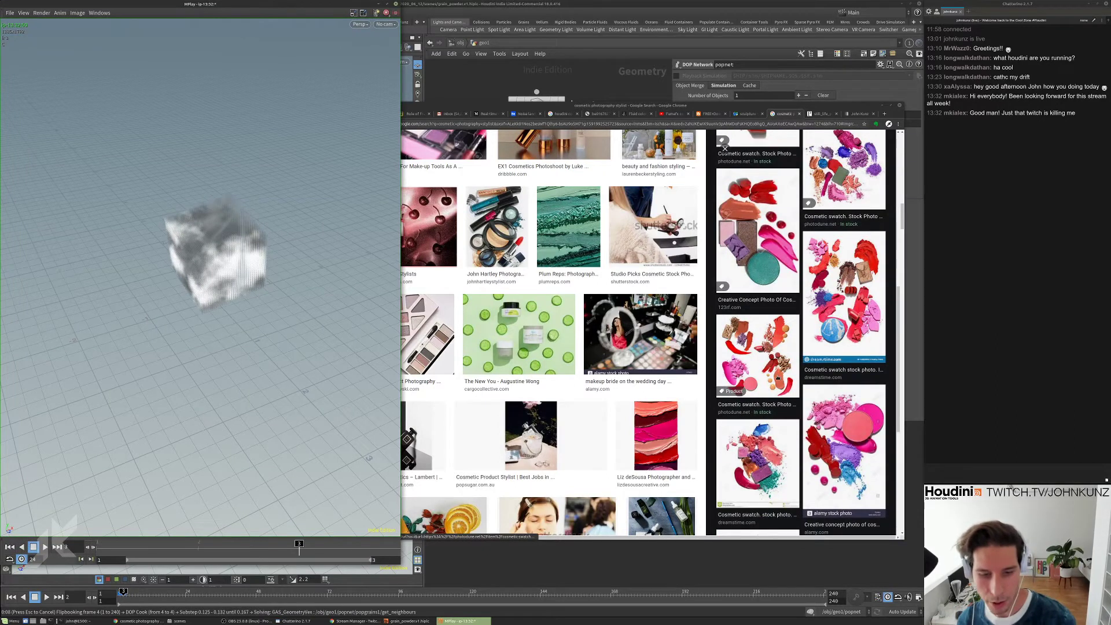
- Preview the dreamstime Cosmetic swatch, creative beauty fashion concept and pink blush swatch images
{"action": "scroll", "coordinate": [756, 393], "scroll_direction": "down", "scroll_amount": 2}
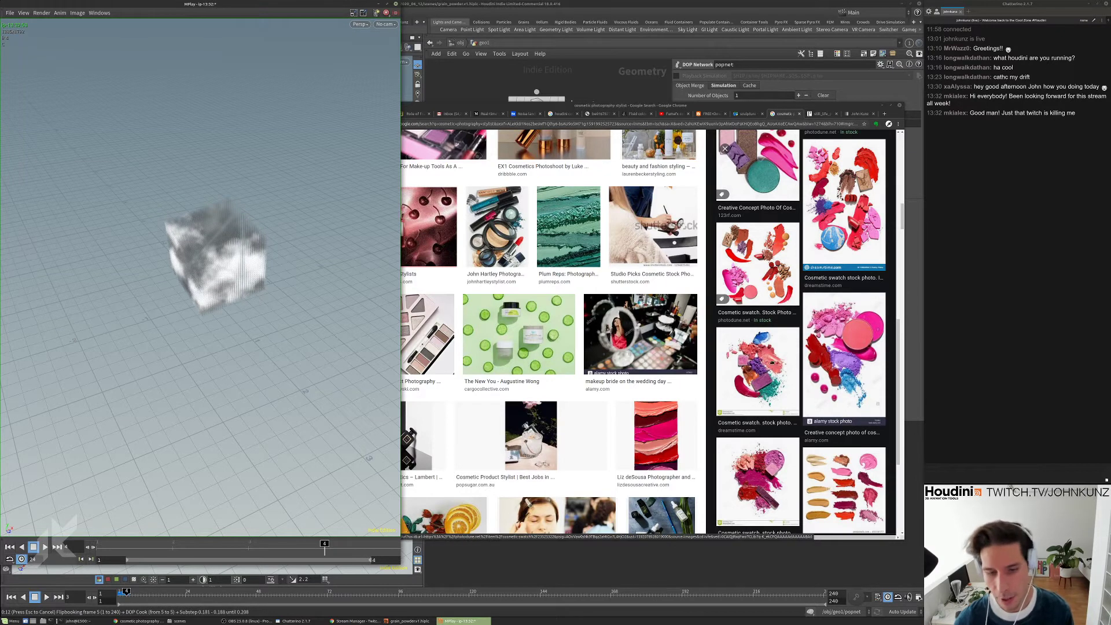
{"action": "scroll", "coordinate": [773, 363], "scroll_direction": "down", "scroll_amount": 1}
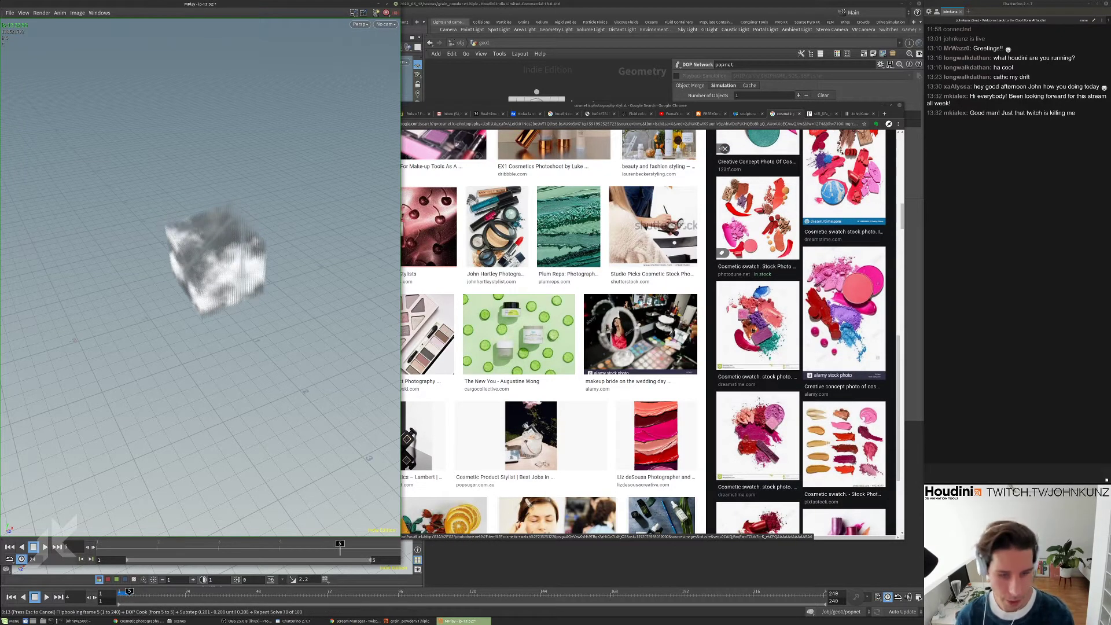
{"action": "left_click", "coordinate": [753, 329]}
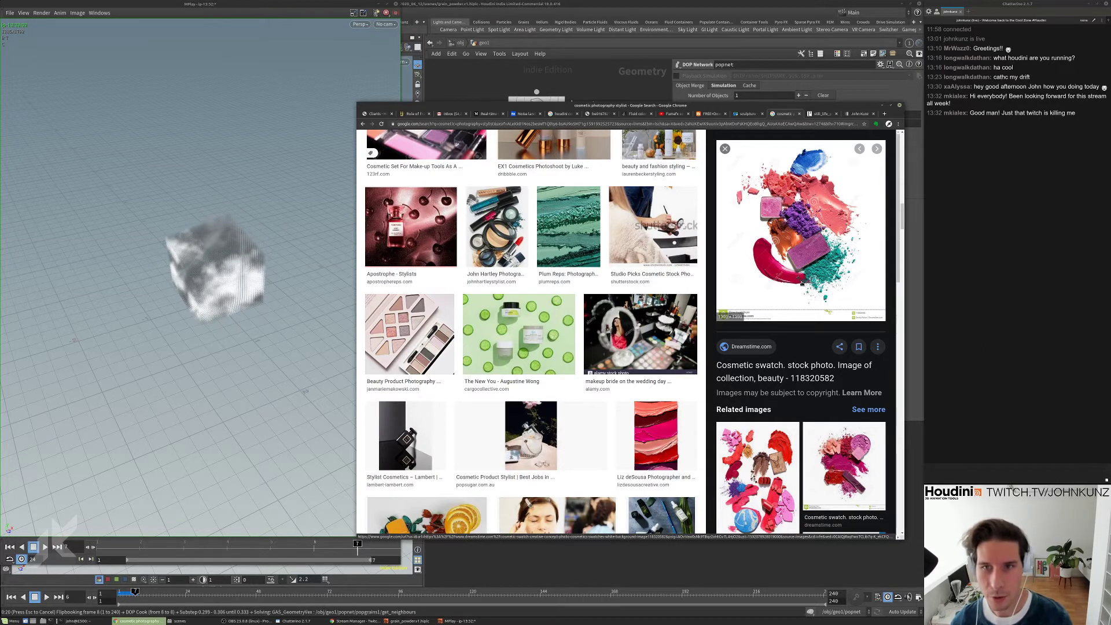
{"action": "scroll", "coordinate": [798, 276], "scroll_direction": "down", "scroll_amount": 4}
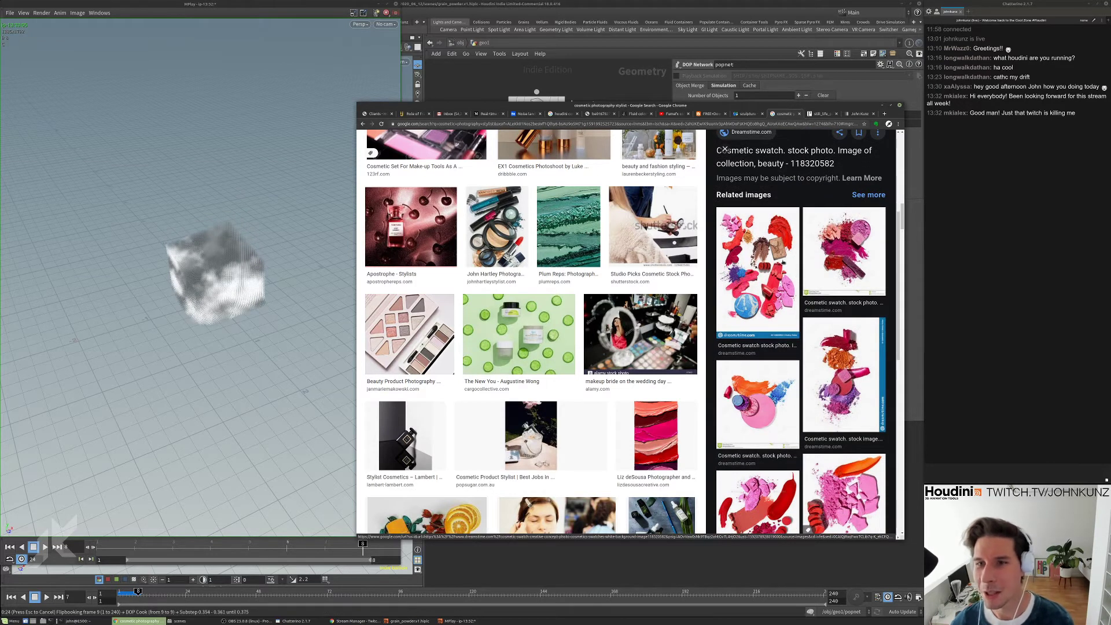
{"action": "scroll", "coordinate": [769, 291], "scroll_direction": "down", "scroll_amount": 4}
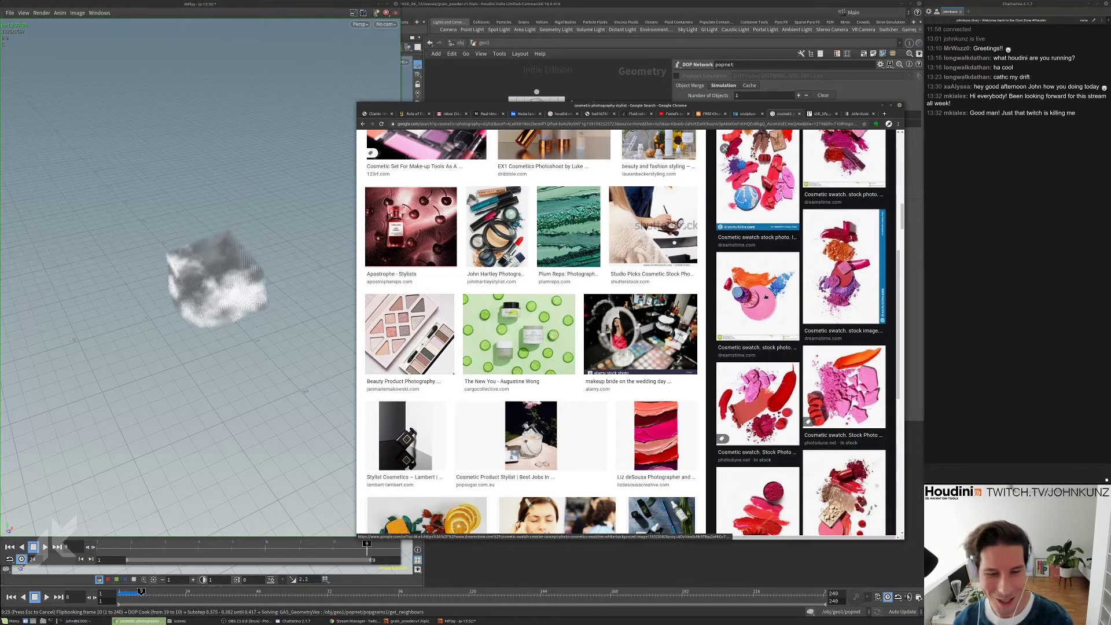
{"action": "left_click", "coordinate": [812, 394]}
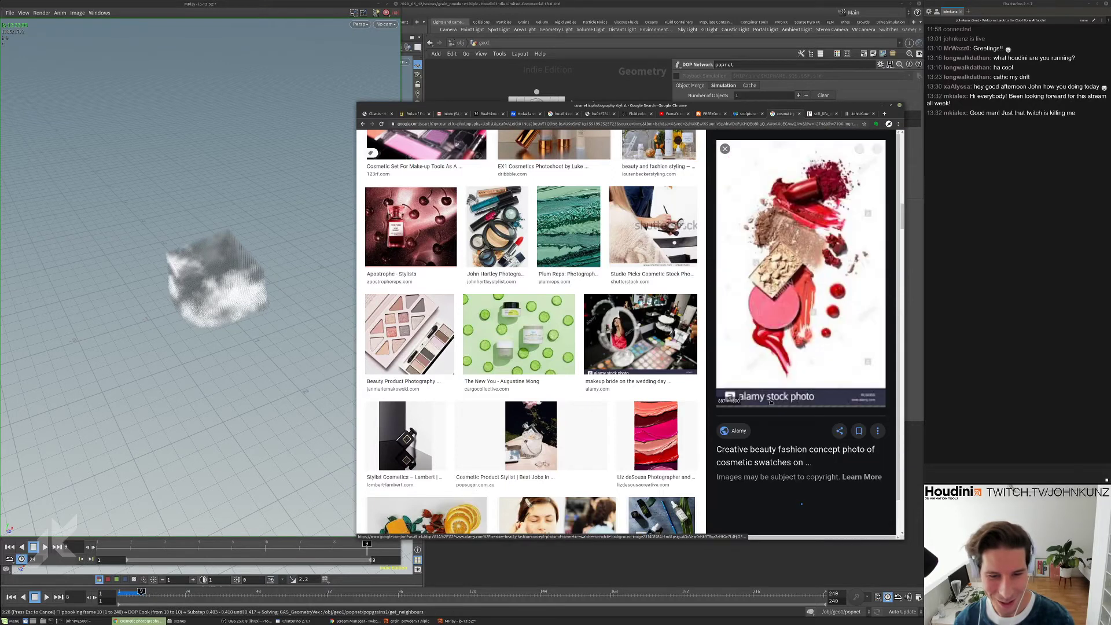
{"action": "scroll", "coordinate": [776, 356], "scroll_direction": "down", "scroll_amount": 5}
{"action": "scroll", "coordinate": [777, 355], "scroll_direction": "down", "scroll_amount": 2}
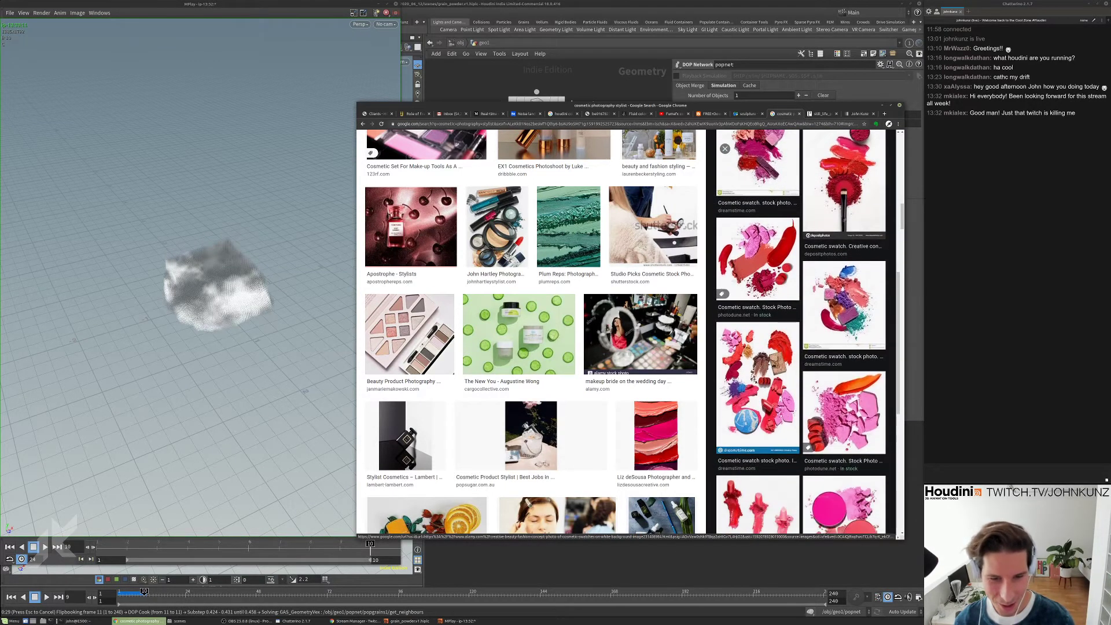
{"action": "scroll", "coordinate": [830, 306], "scroll_direction": "down", "scroll_amount": 2}
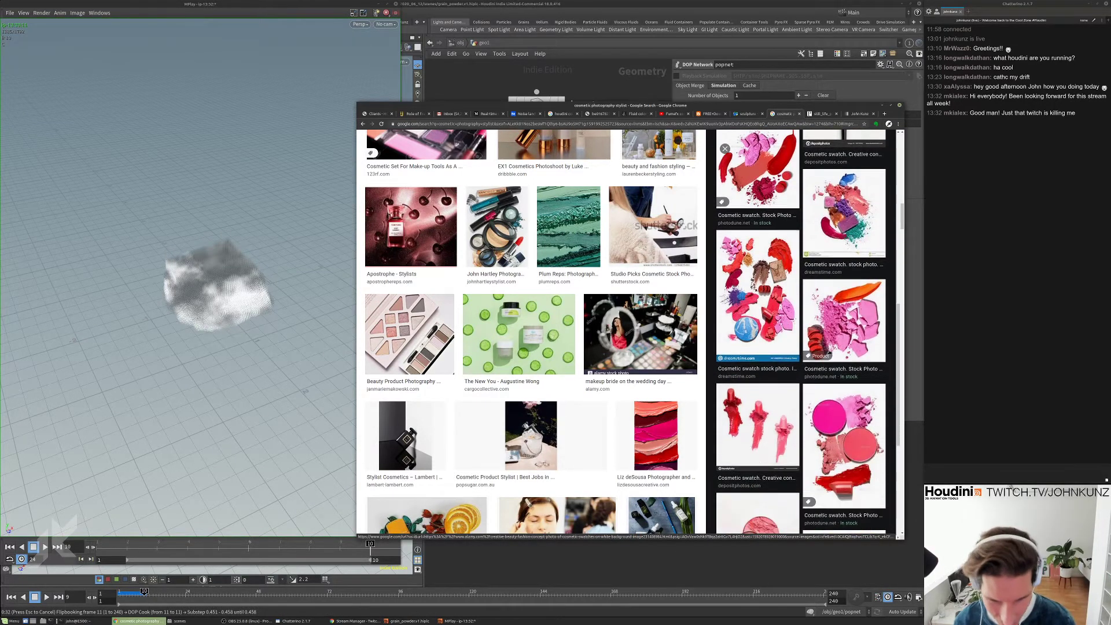
{"action": "scroll", "coordinate": [816, 437], "scroll_direction": "down", "scroll_amount": 1}
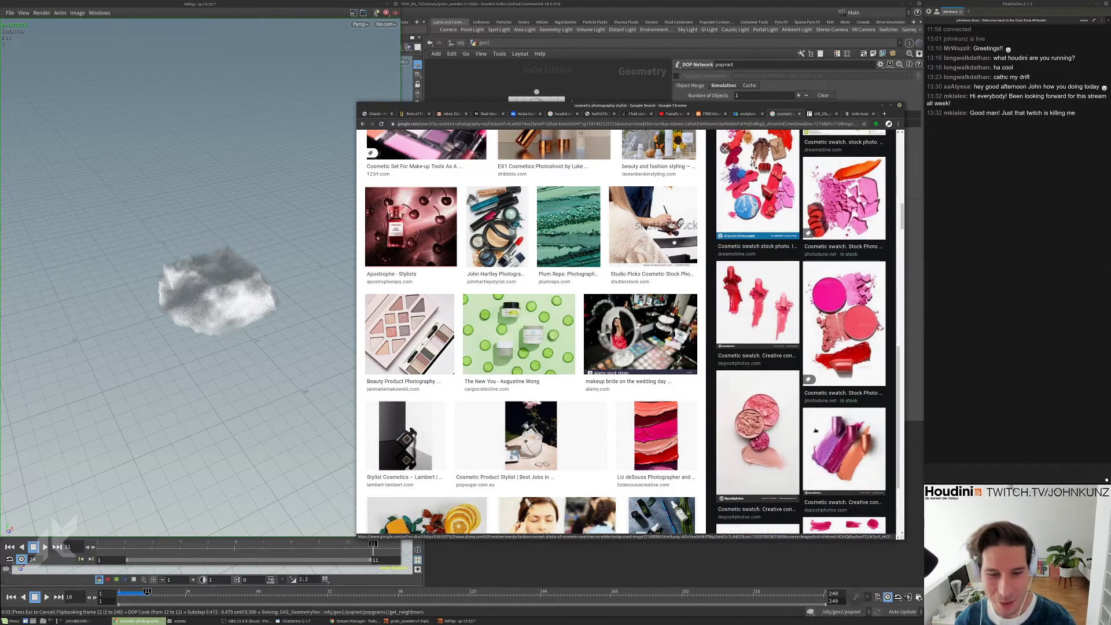
{"action": "scroll", "coordinate": [758, 405], "scroll_direction": "down", "scroll_amount": 2}
{"action": "left_click", "coordinate": [757, 371]}
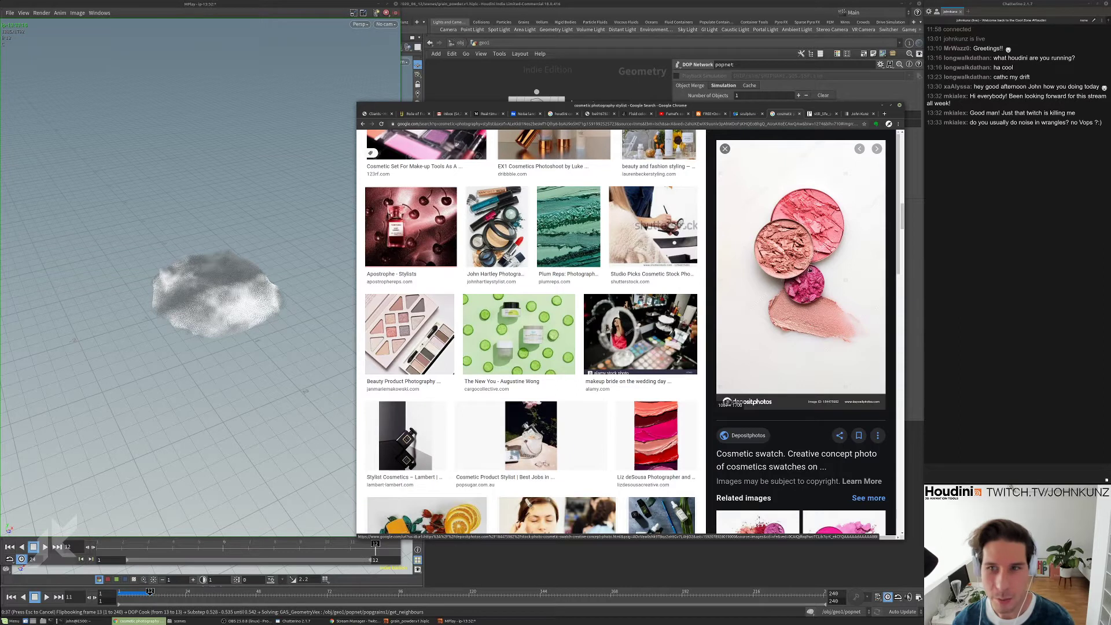
- Scroll further through the results and preview the Nars cosmetic swipe image
{"action": "scroll", "coordinate": [809, 269], "scroll_direction": "down", "scroll_amount": 3}
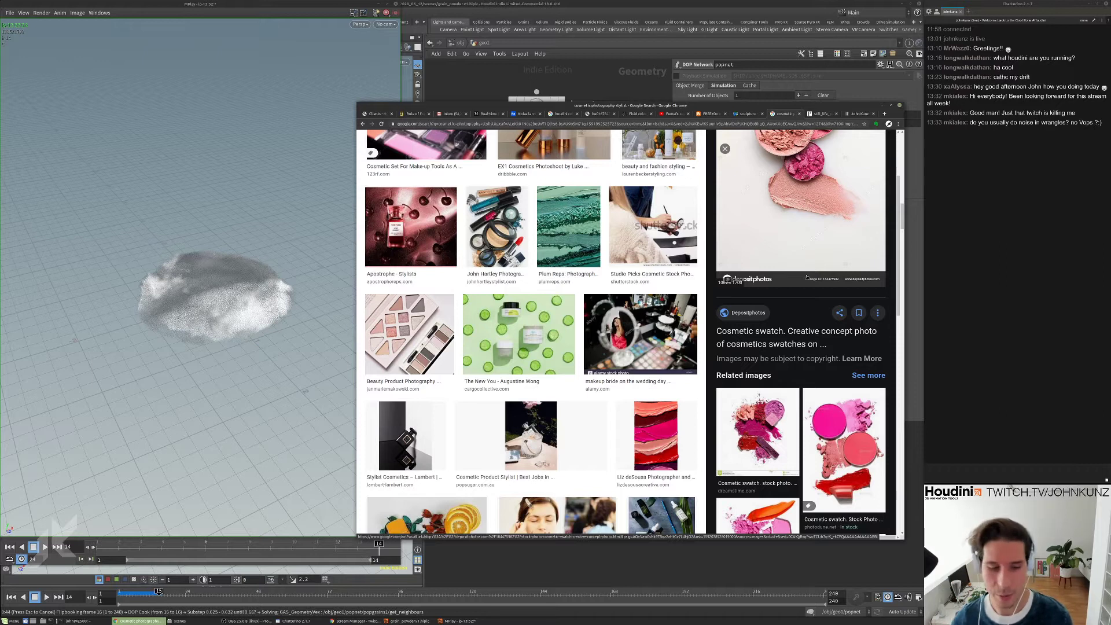
{"action": "scroll", "coordinate": [807, 277], "scroll_direction": "down", "scroll_amount": 3}
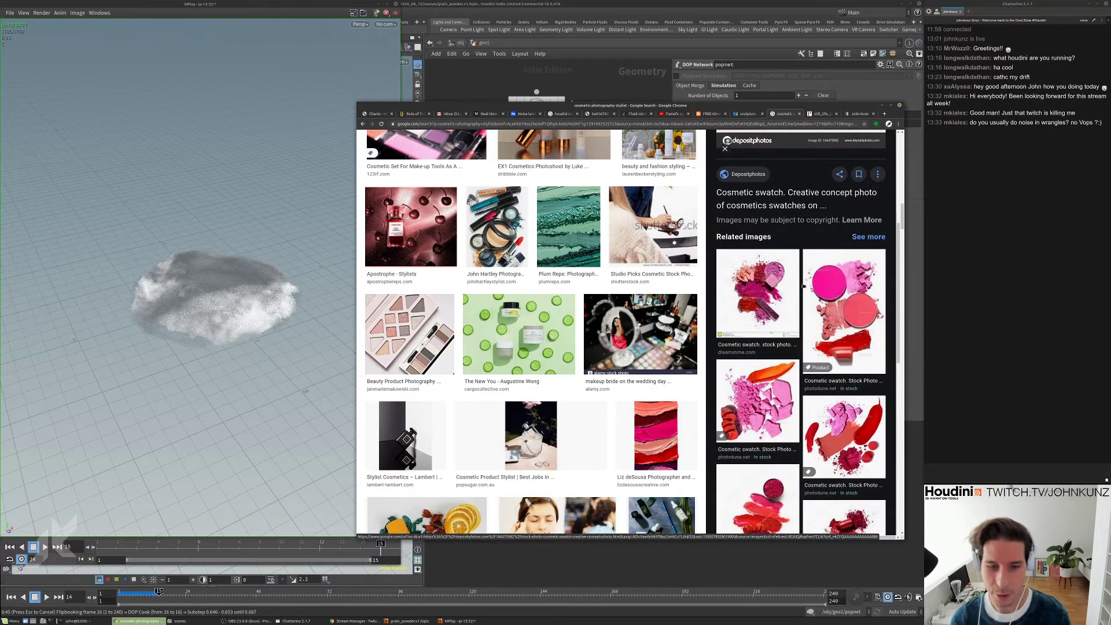
{"action": "scroll", "coordinate": [803, 285], "scroll_direction": "down", "scroll_amount": 2}
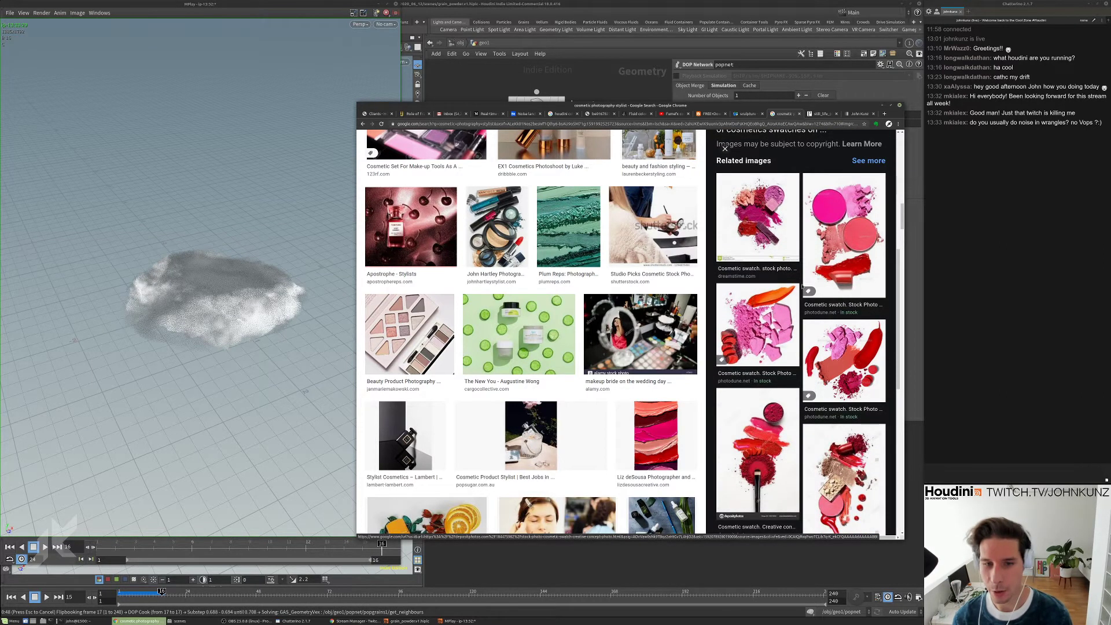
{"action": "scroll", "coordinate": [803, 286], "scroll_direction": "down", "scroll_amount": 1}
{"action": "scroll", "coordinate": [802, 287], "scroll_direction": "down", "scroll_amount": 1}
{"action": "scroll", "coordinate": [801, 287], "scroll_direction": "down", "scroll_amount": 1}
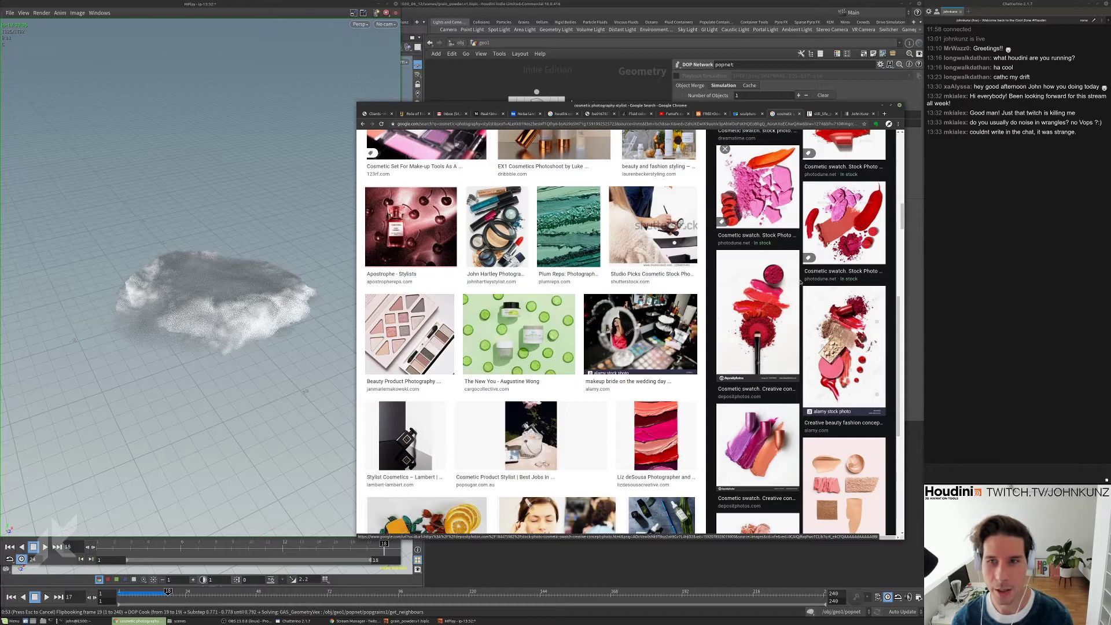
{"action": "scroll", "coordinate": [800, 284], "scroll_direction": "down", "scroll_amount": 4}
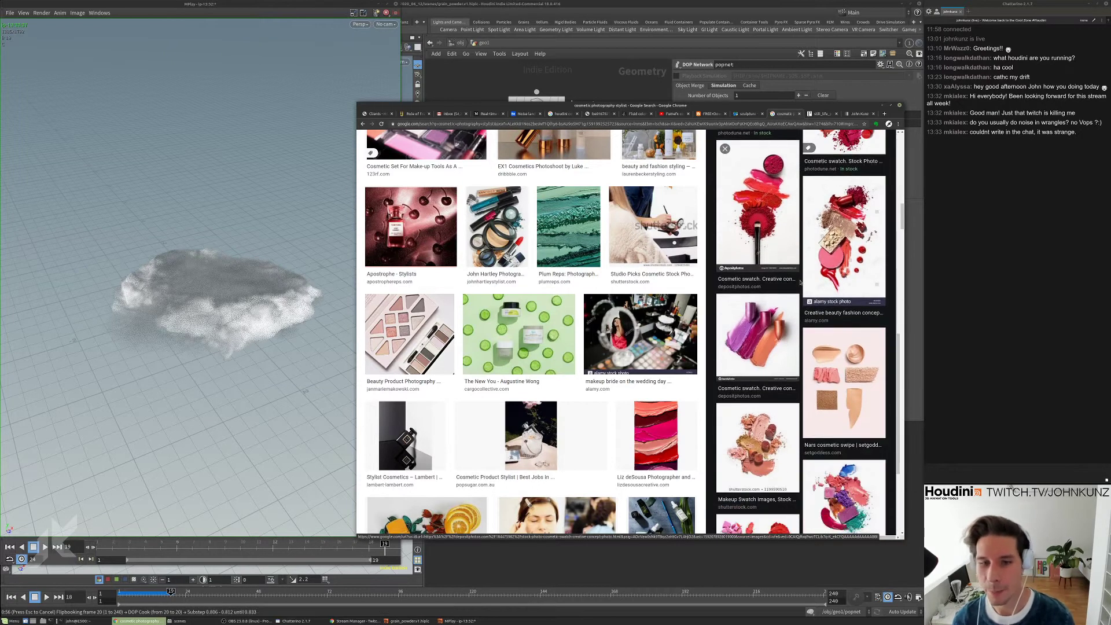
{"action": "scroll", "coordinate": [798, 286], "scroll_direction": "down", "scroll_amount": 4}
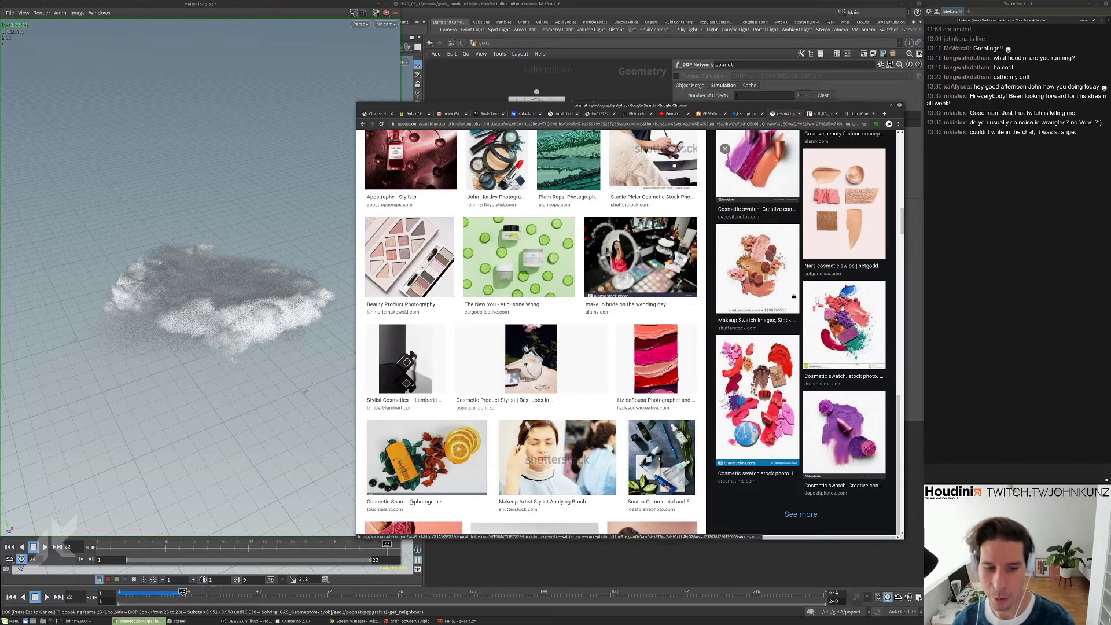
{"action": "scroll", "coordinate": [731, 419], "scroll_direction": "down", "scroll_amount": 1}
{"action": "scroll", "coordinate": [731, 419], "scroll_direction": "down", "scroll_amount": 1}
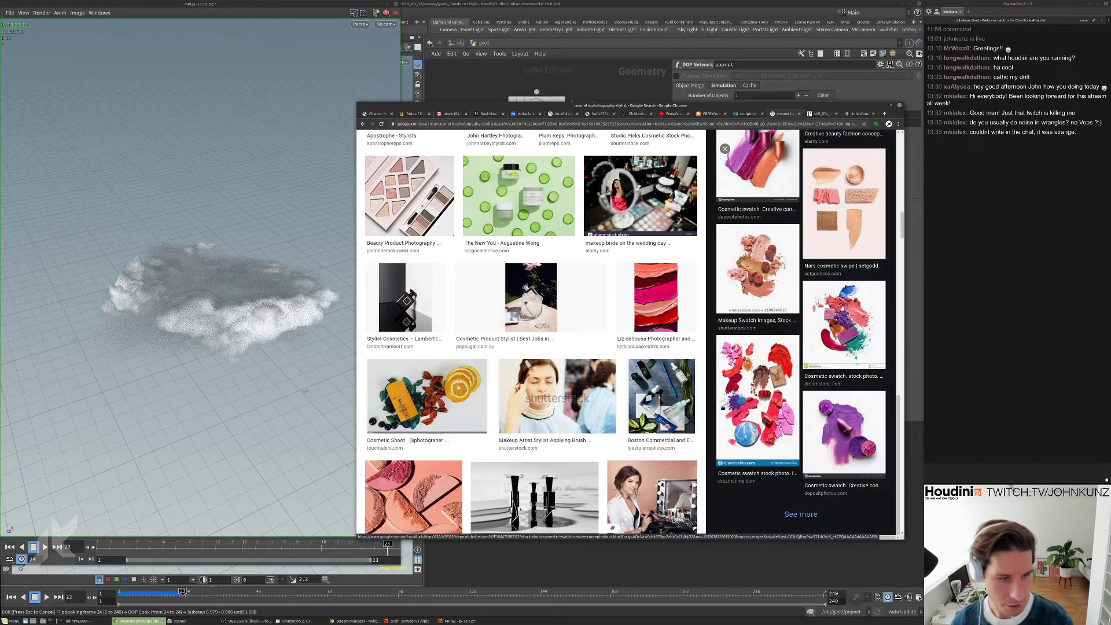
{"action": "left_click", "coordinate": [822, 215]}
{"action": "scroll", "coordinate": [812, 230], "scroll_direction": "down", "scroll_amount": 4}
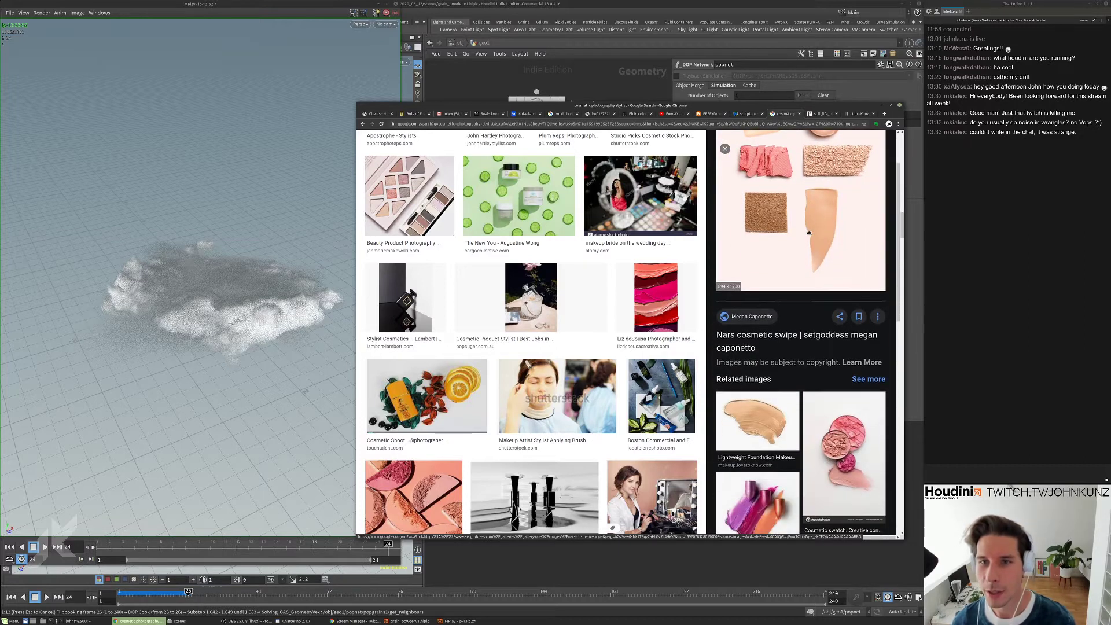
{"action": "scroll", "coordinate": [803, 245], "scroll_direction": "down", "scroll_amount": 3}
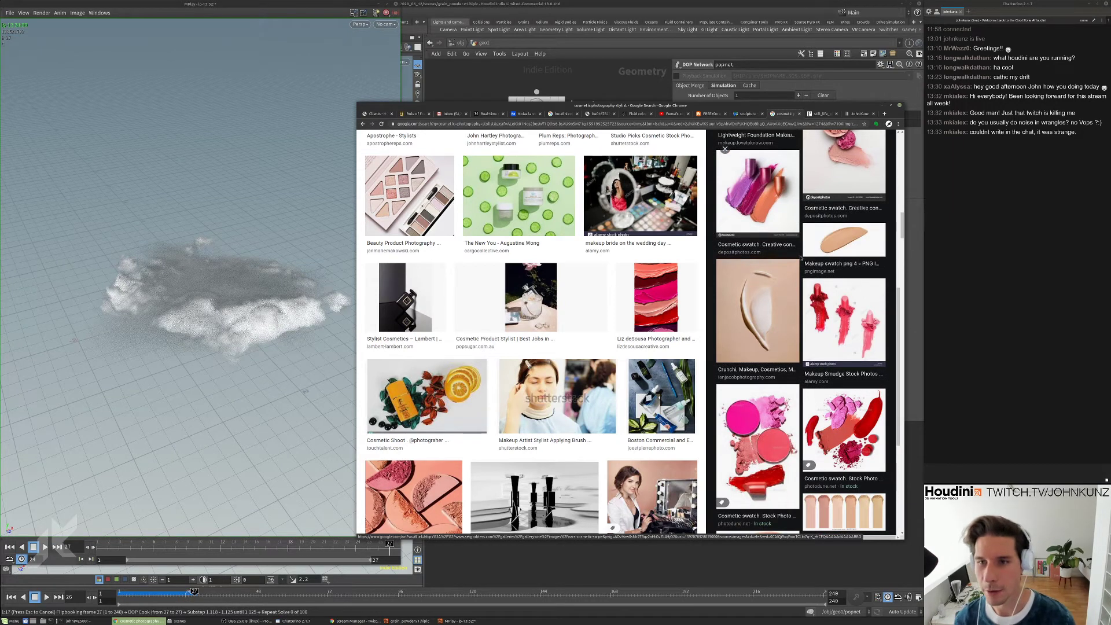
- Play back the collapsing powder flipbook, then return to Houdini at frame 1
{"action": "left_click", "coordinate": [227, 214]}
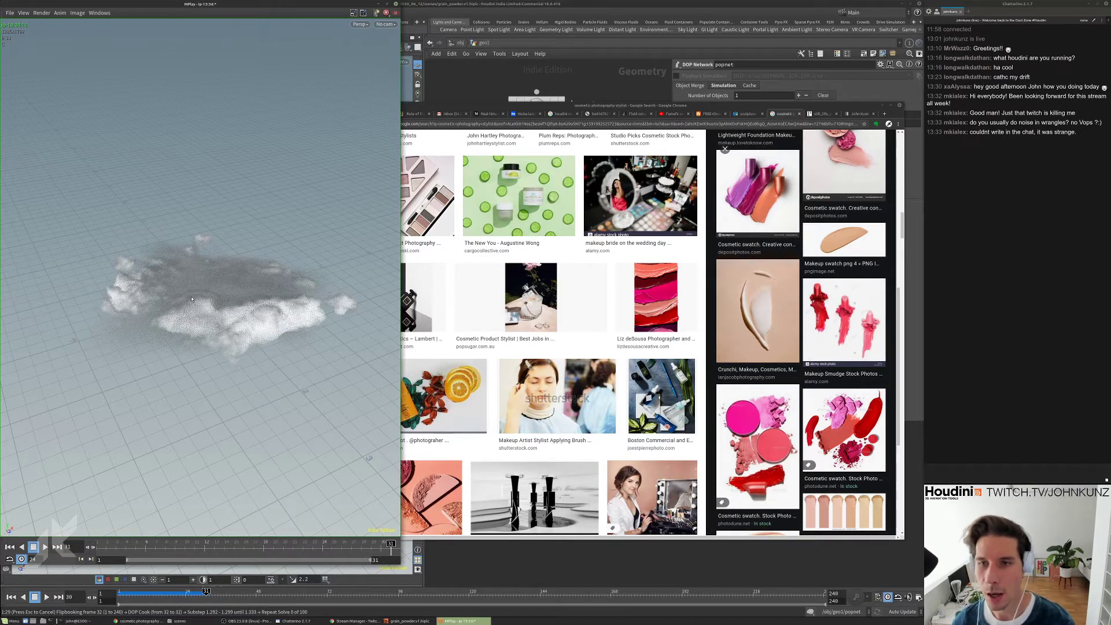
{"action": "left_click_drag", "start_coordinate": [246, 4], "coordinate": [637, 13]}
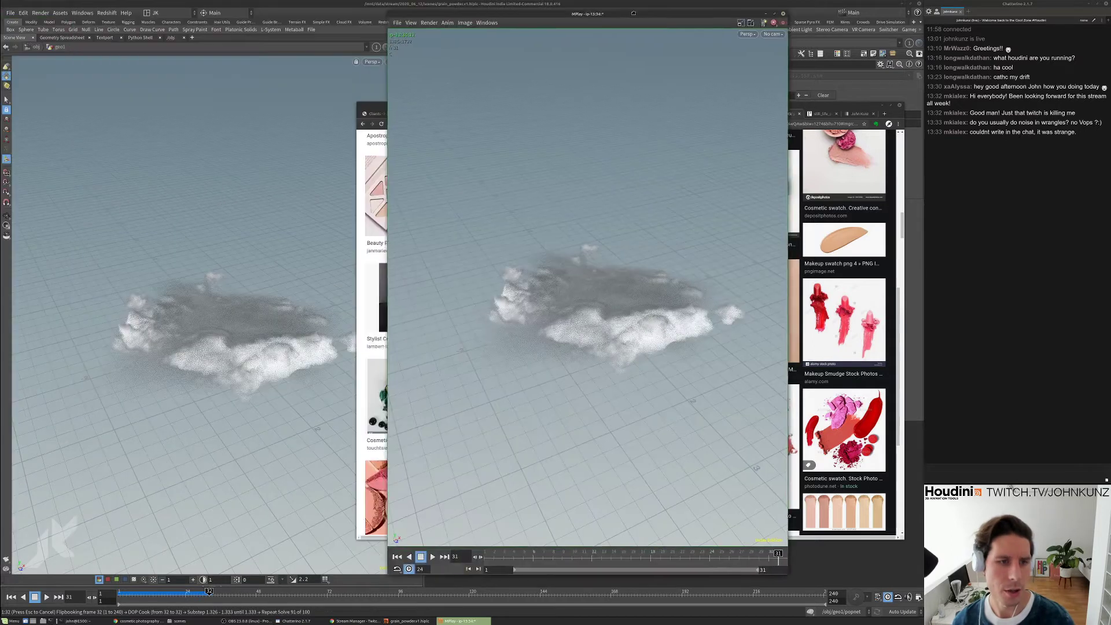
{"action": "key", "text": "Up"}
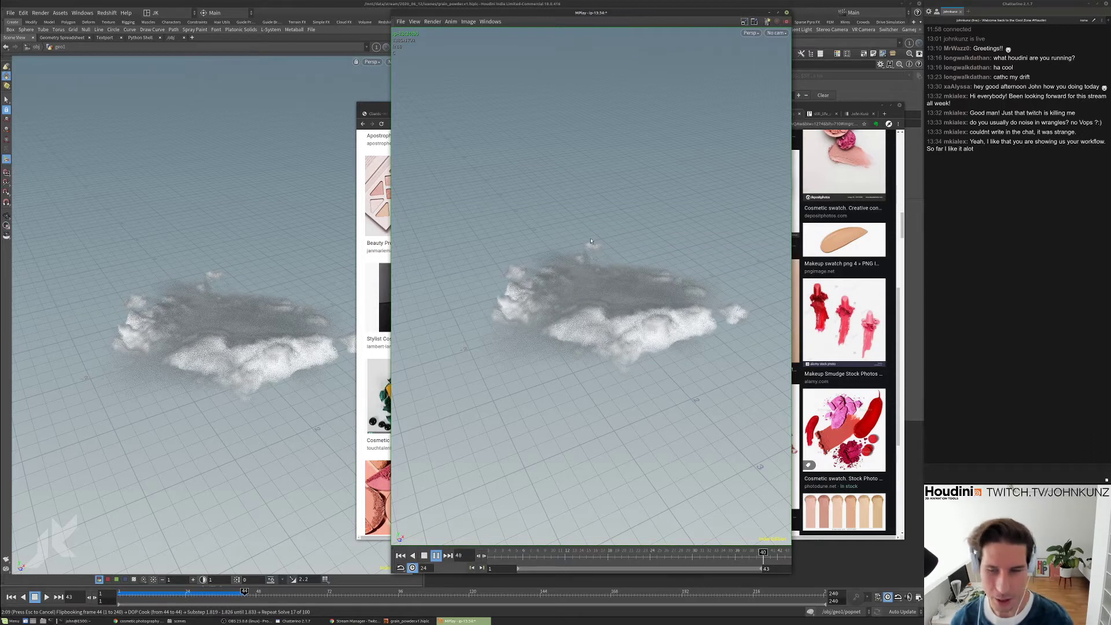
{"action": "left_click", "coordinate": [886, 557]}
{"action": "key", "text": "Escape"}
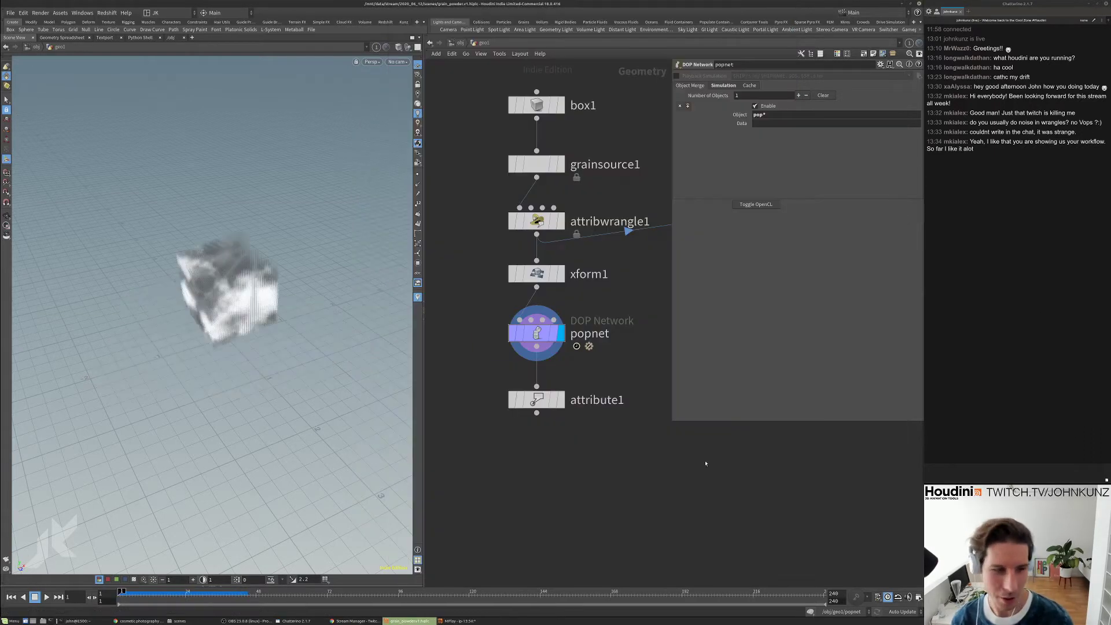
- Show the attribwrangle1 code and change 0.6 to 0.67 on line 5
{"action": "middle_click_drag", "start_coordinate": [649, 301], "coordinate": [638, 343]}
{"action": "left_click", "coordinate": [594, 264]}
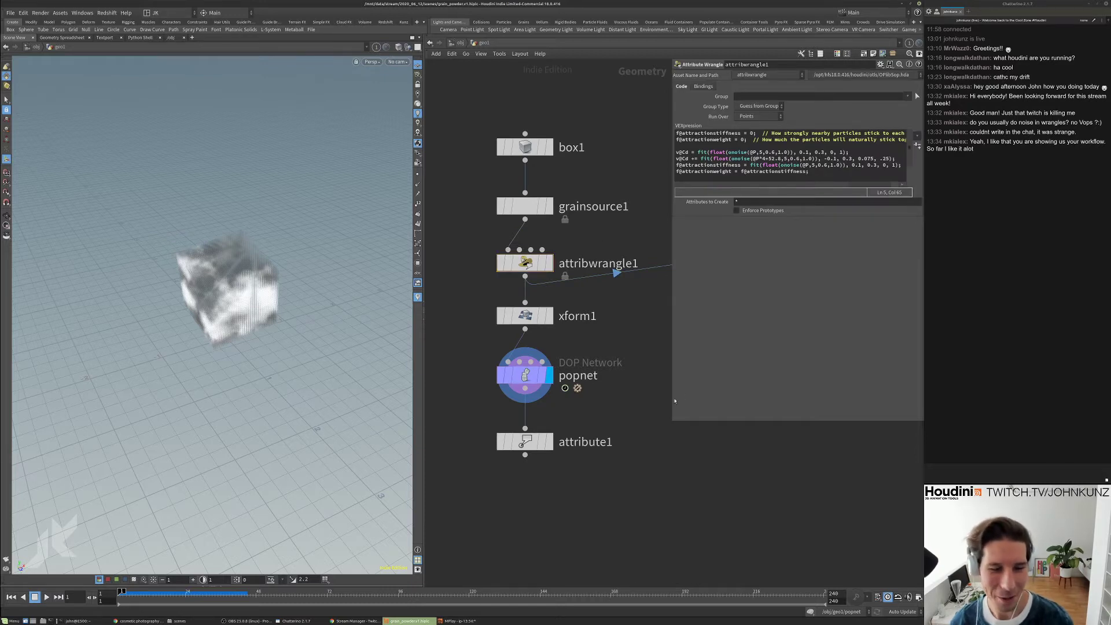
{"action": "left_click_drag", "start_coordinate": [671, 421], "coordinate": [656, 402]}
{"action": "middle_click_drag", "start_coordinate": [706, 442], "coordinate": [703, 465]}
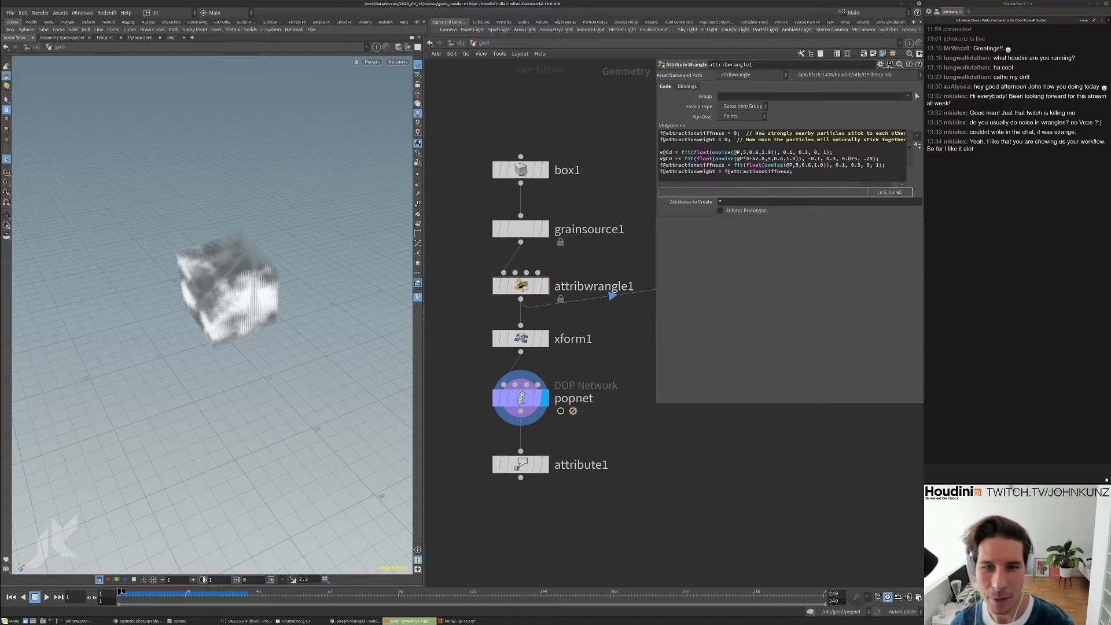
{"action": "left_click", "coordinate": [869, 159]}
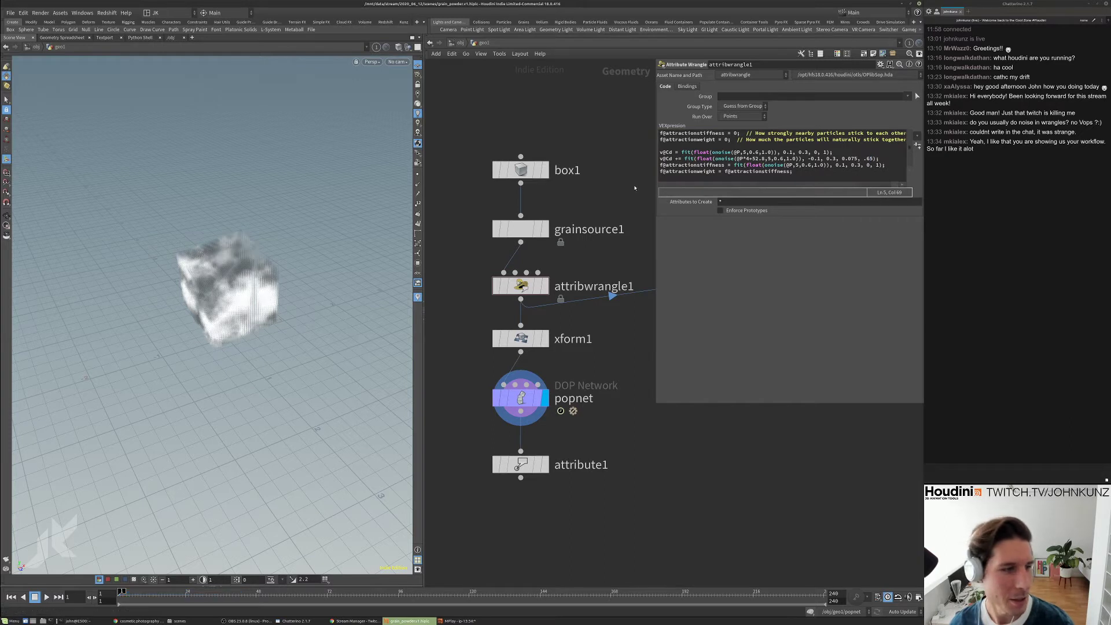
{"action": "left_click", "coordinate": [784, 159]}
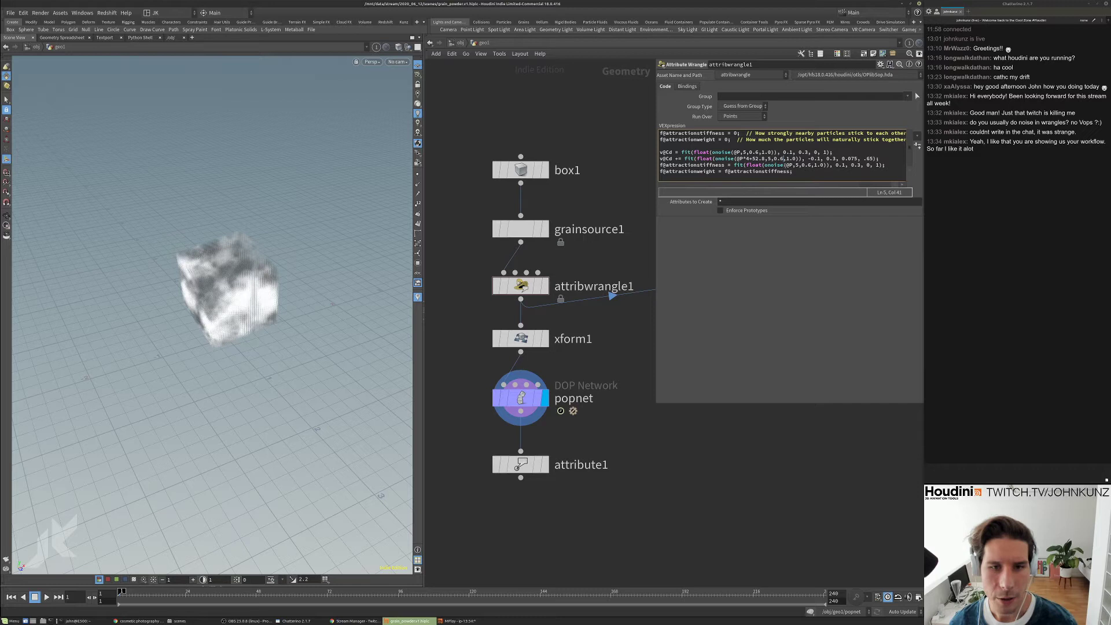
{"action": "type", "text": "7"}
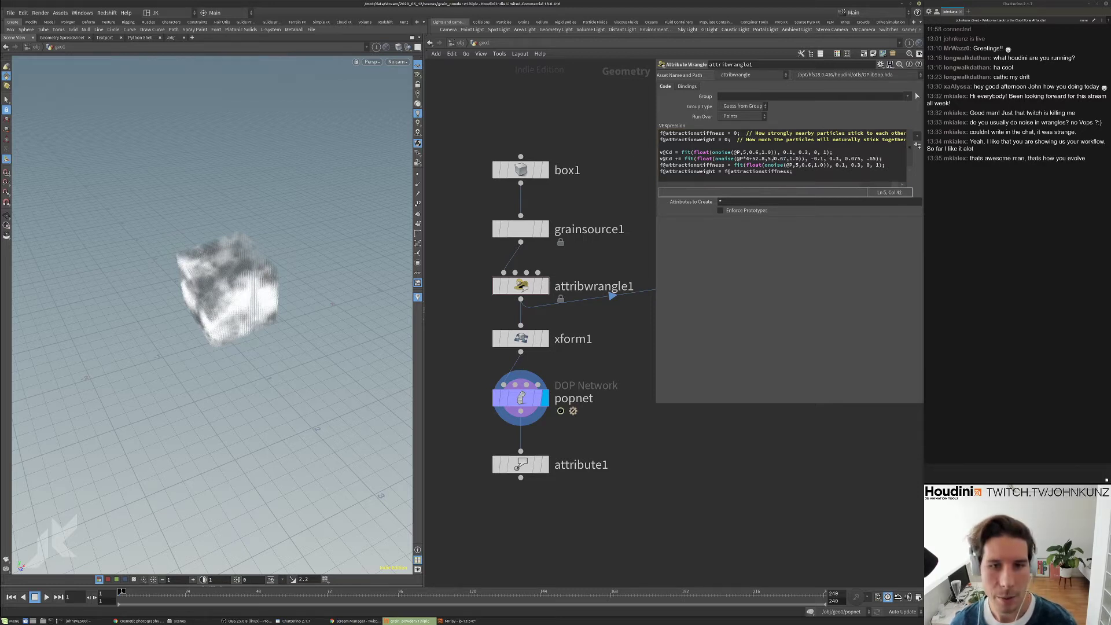
{"action": "left_click", "coordinate": [770, 158]}
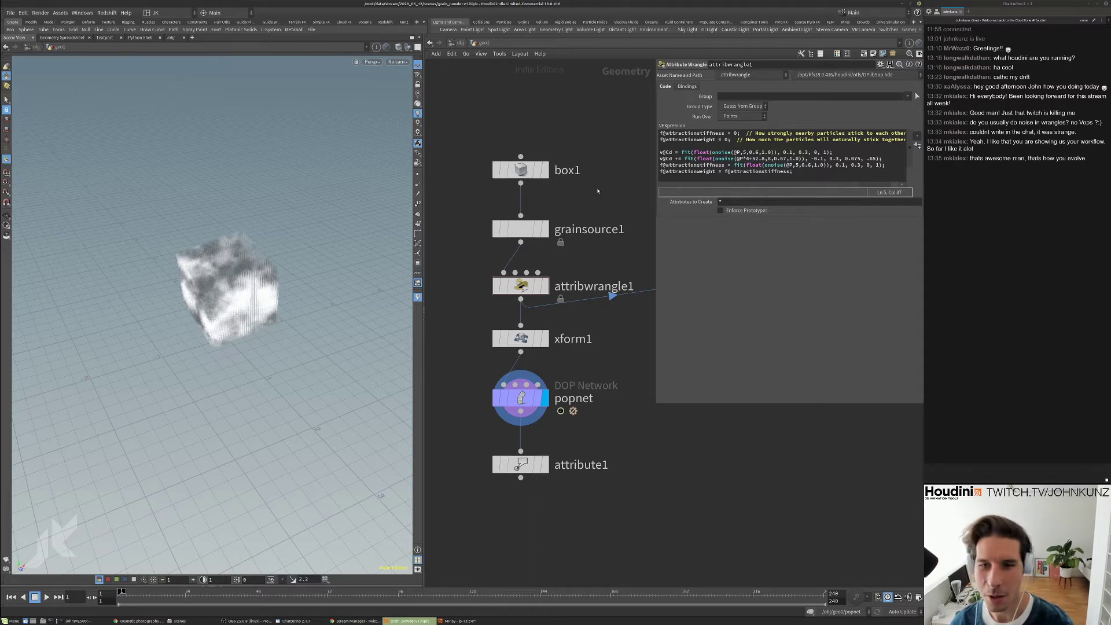
- On line 5, change .65 to 1.65 and 0.3 to 0.45
{"action": "left_click_drag", "start_coordinate": [345, 269], "coordinate": [195, 312]}
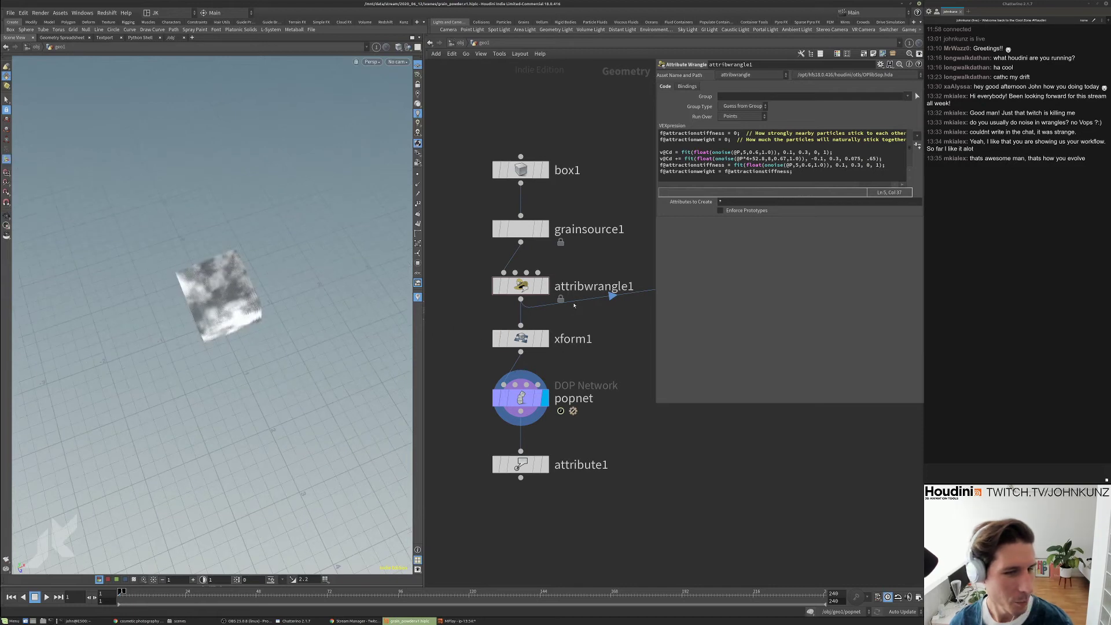
{"action": "middle_click_drag", "start_coordinate": [578, 231], "coordinate": [547, 249]}
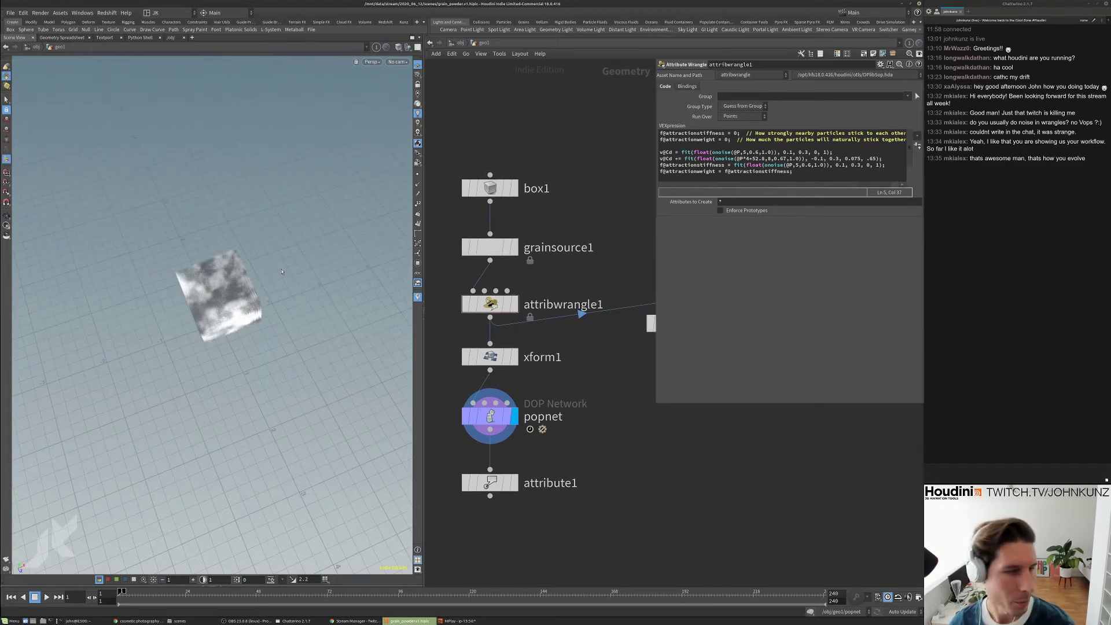
{"action": "left_click", "coordinate": [855, 158]}
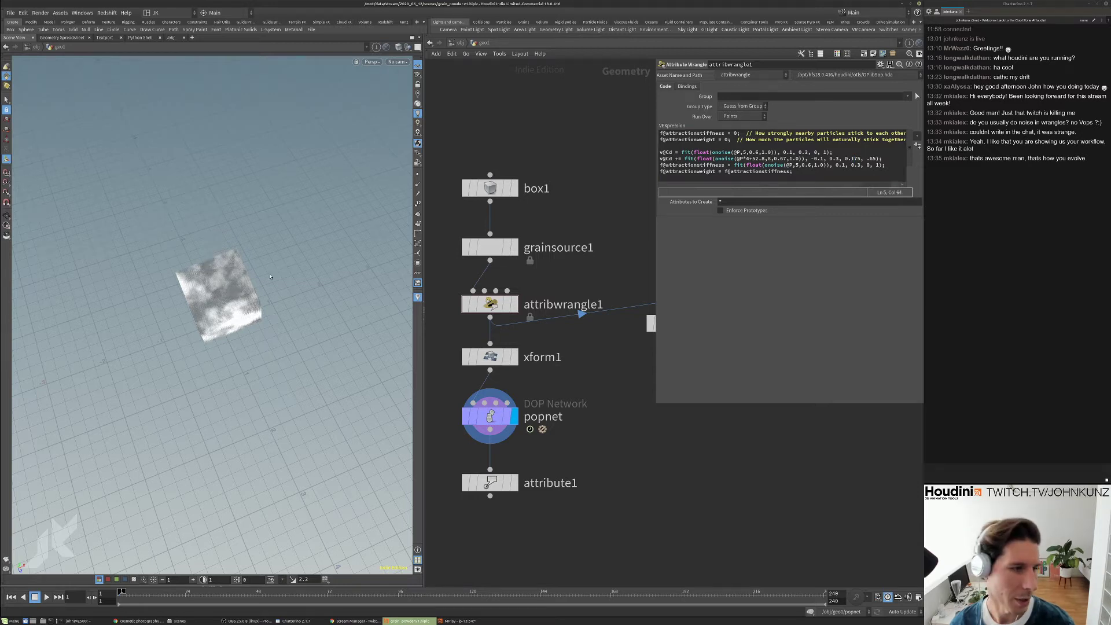
{"action": "key", "text": "Right"}
{"action": "key", "text": "Right"}
{"action": "key", "text": "Right"}
{"action": "key", "text": "Right"}
{"action": "type", "text": "1"}
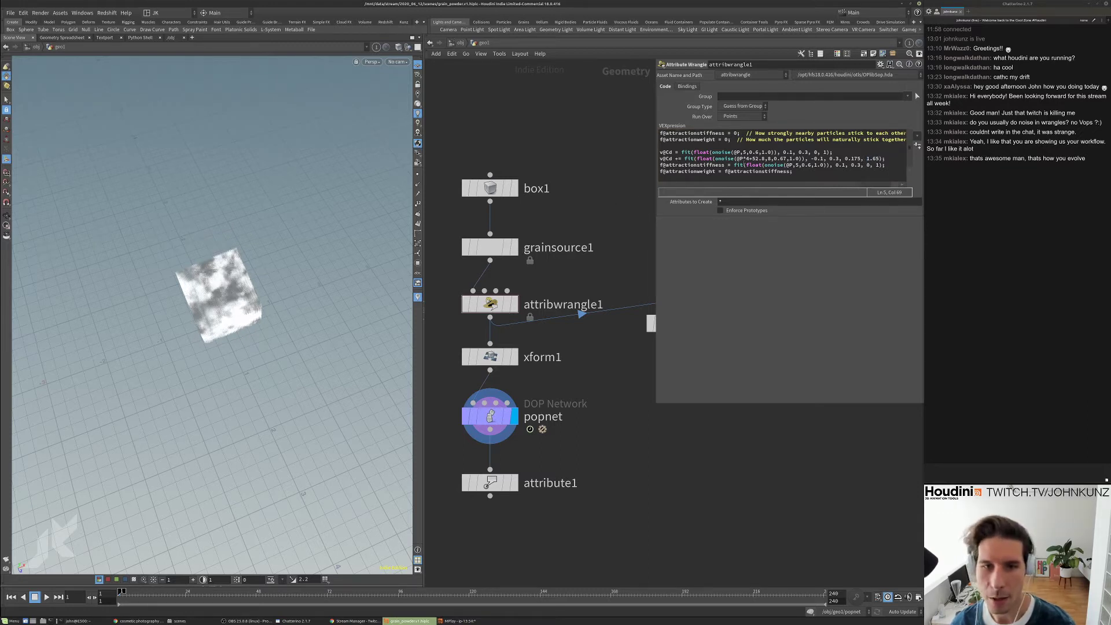
{"action": "key", "text": "Left"}
{"action": "key", "text": "Left"}
{"action": "key", "text": "Left"}
{"action": "key", "text": "Left"}
{"action": "key", "text": "Left"}
{"action": "key", "text": "Left"}
{"action": "key", "text": "Left"}
{"action": "key", "text": "Left"}
{"action": "key", "text": "Left"}
{"action": "key", "text": "Left"}
{"action": "key", "text": "BackSpace"}
{"action": "type", "text": "45"}
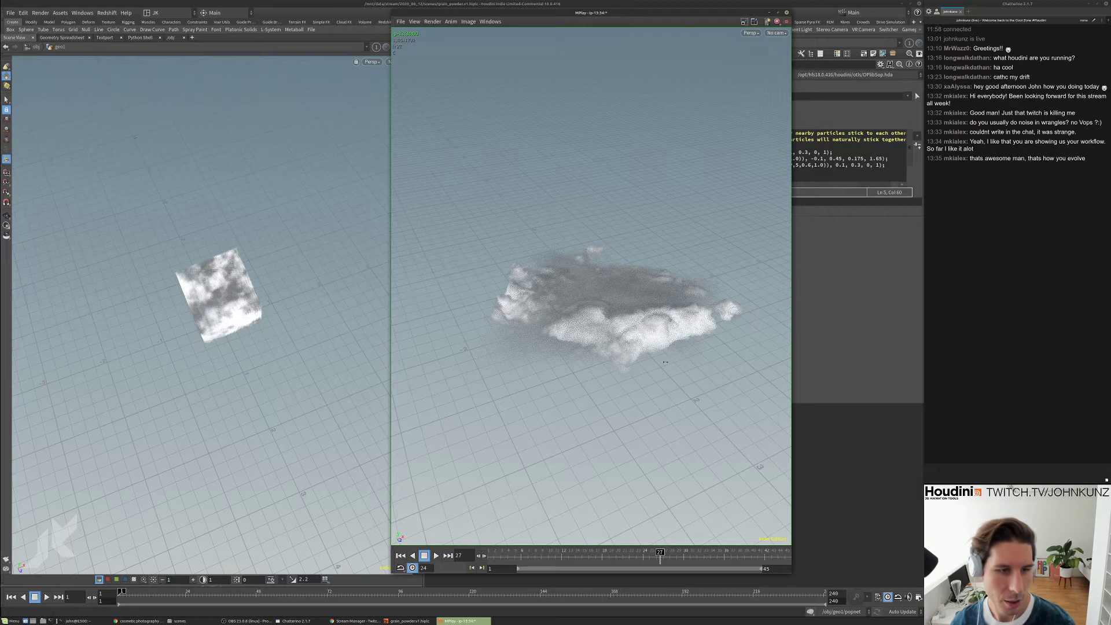
- Browse cosmetic swatch reference images in Chrome, then render a fresh flipbook in Houdini
{"action": "left_click", "coordinate": [138, 621]}
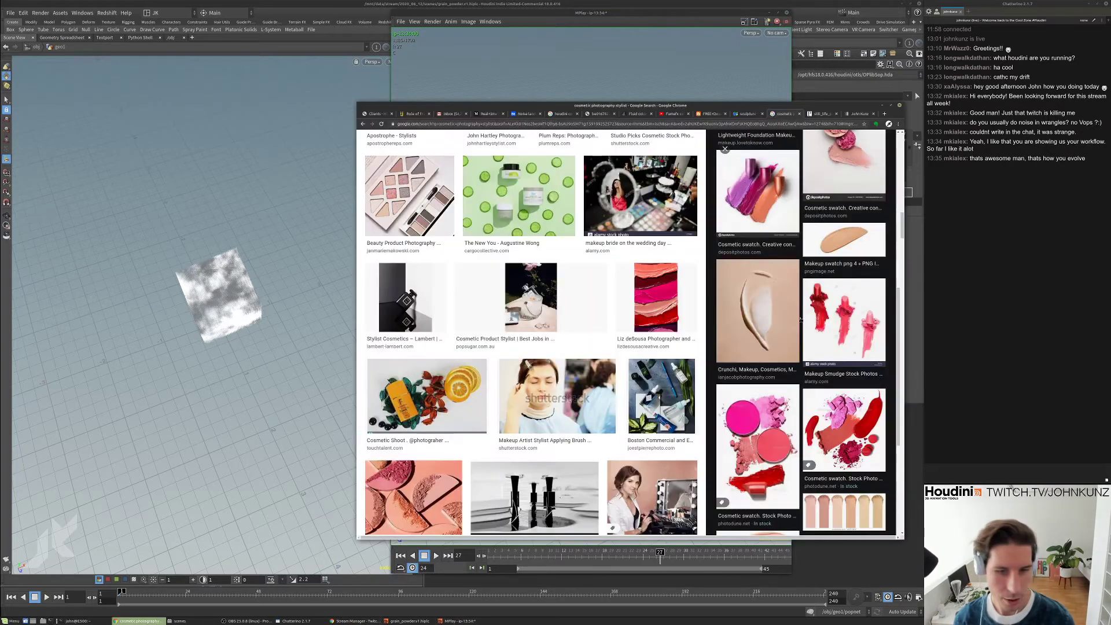
{"action": "scroll", "coordinate": [810, 293], "scroll_direction": "down", "scroll_amount": 2}
{"action": "left_click", "coordinate": [809, 292]}
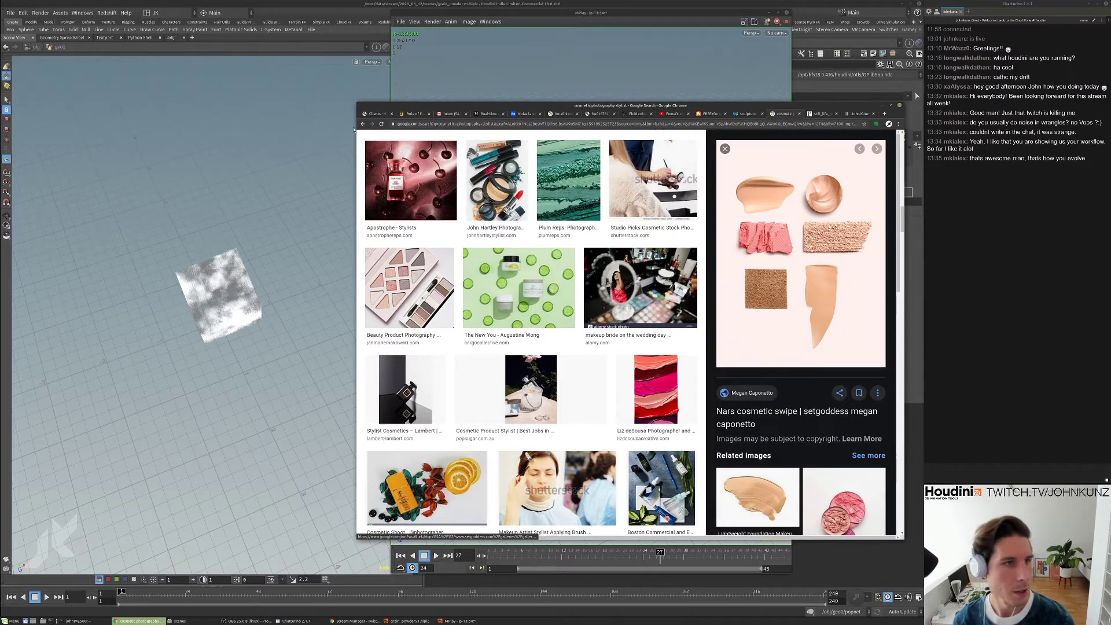
{"action": "left_click", "coordinate": [363, 124]}
{"action": "left_click", "coordinate": [363, 124]}
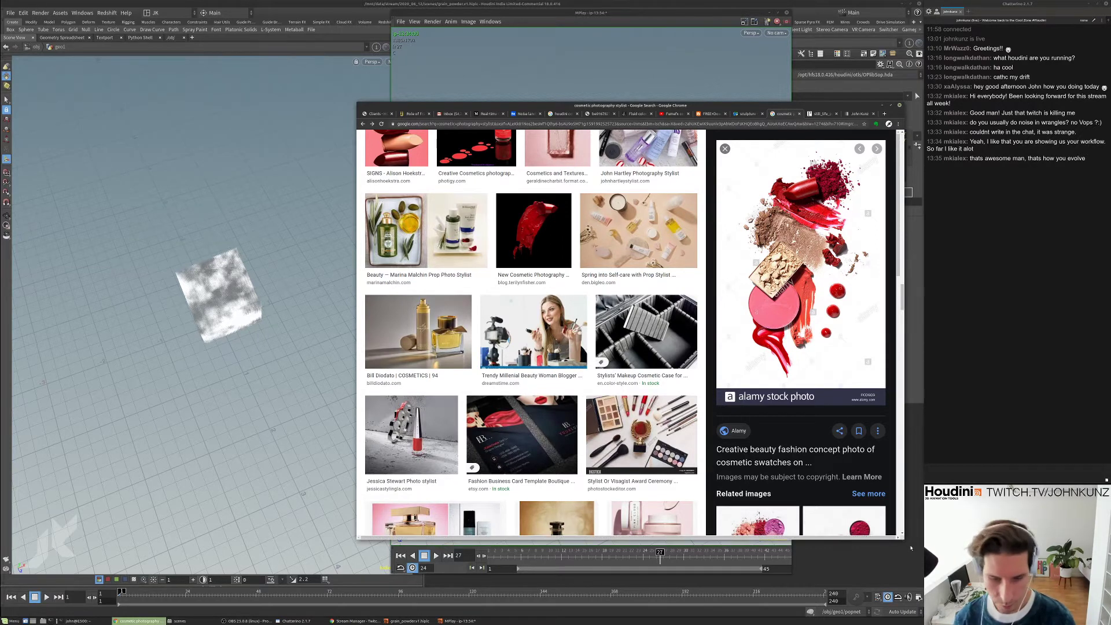
{"action": "left_click", "coordinate": [297, 386]}
{"action": "left_click", "coordinate": [6, 559]}
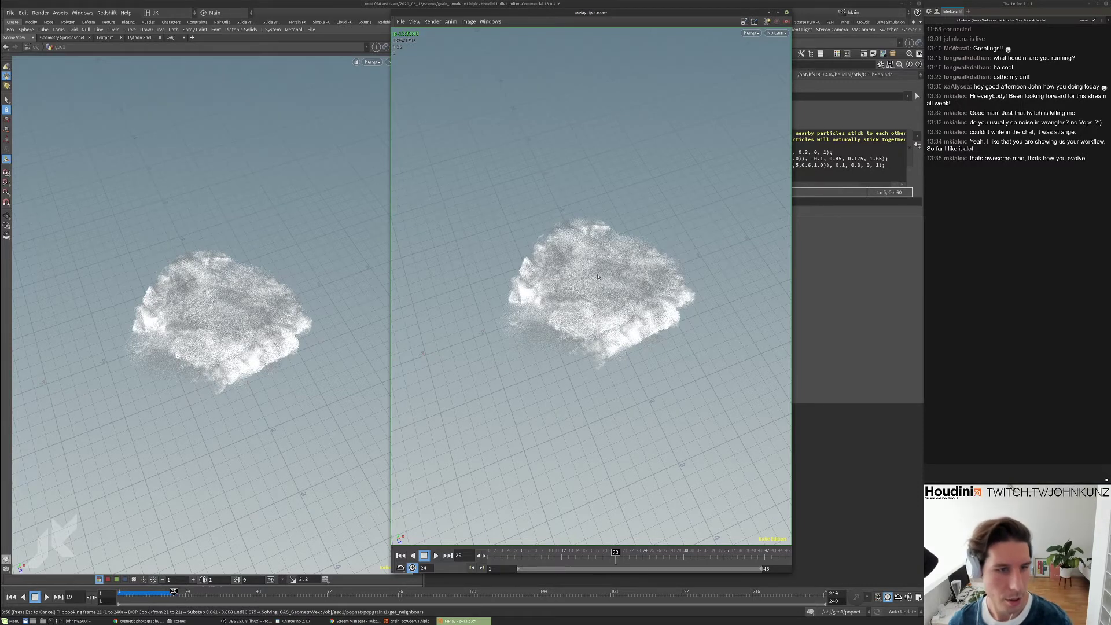
- Play the grain-collapse flipbook in MPlay, then raise the Houdini network editor
{"action": "key", "text": "Up"}
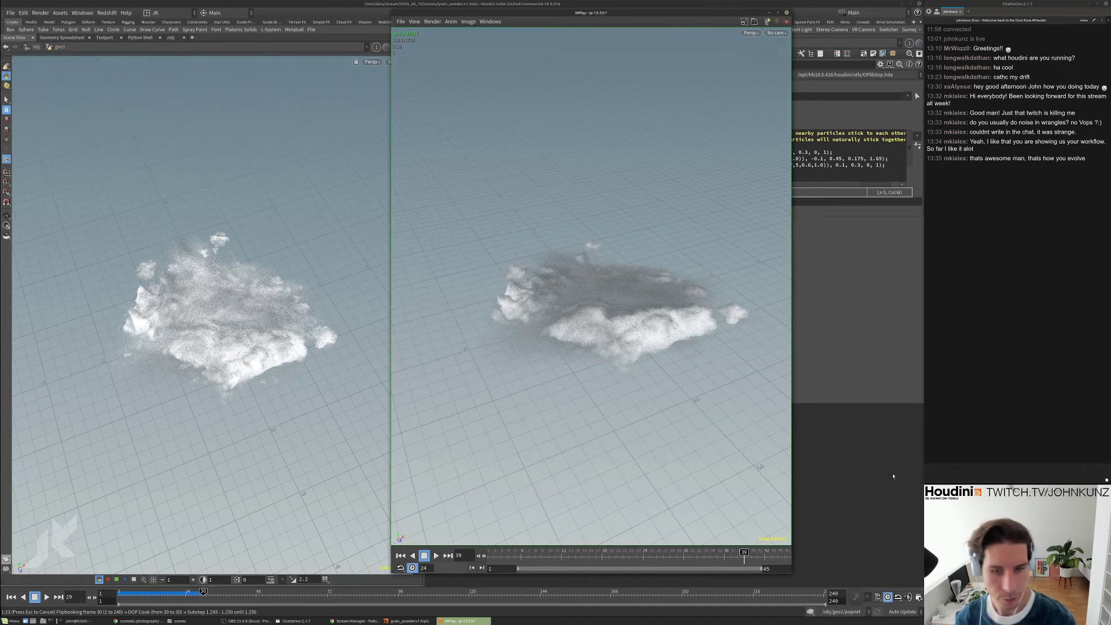
{"action": "left_click", "coordinate": [829, 453]}
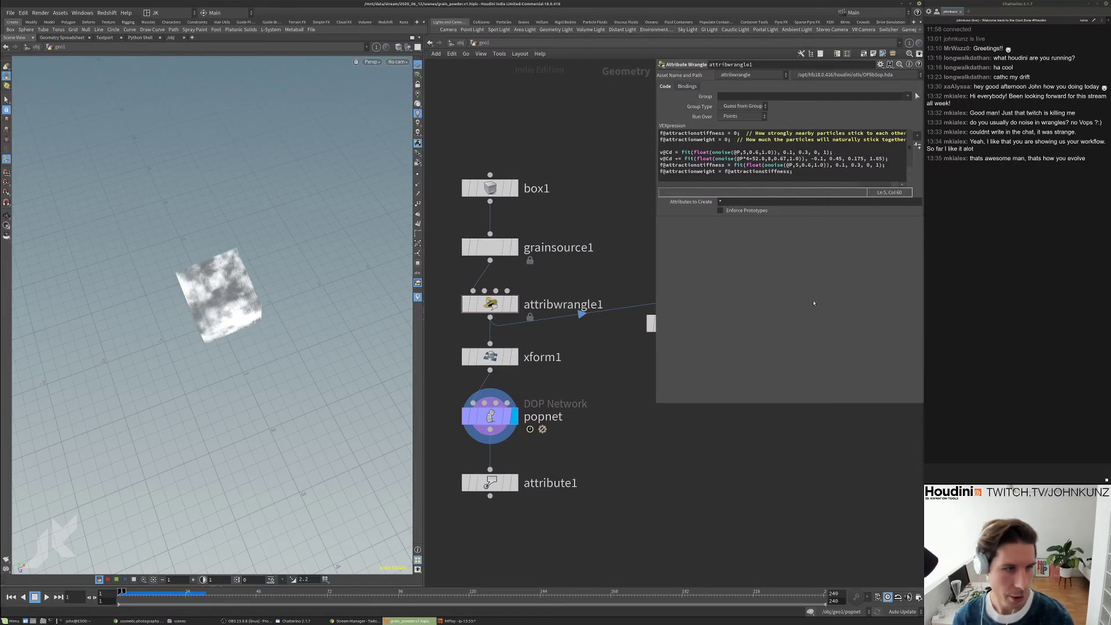
- Duplicate the colour-noise line, changing @P*52.8 to @P*72.8 and -0.1 to 0.25
{"action": "left_click_drag", "start_coordinate": [887, 158], "coordinate": [659, 160]}
{"action": "key", "text": "ctrl+c"}
{"action": "left_click", "coordinate": [890, 159]}
{"action": "key", "text": "Return"}
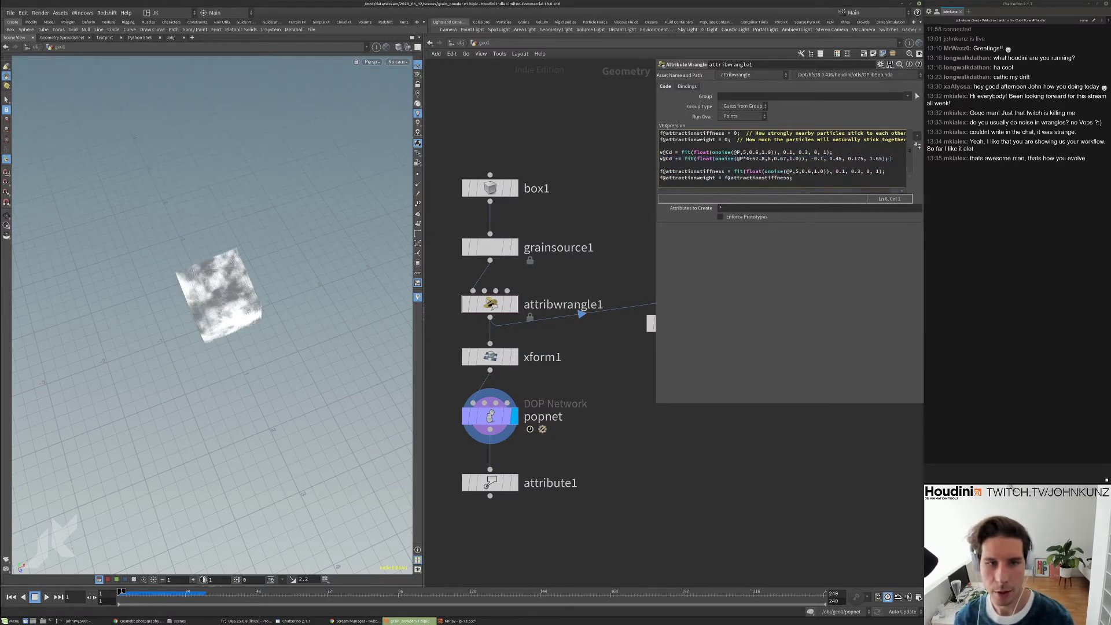
{"action": "key", "text": "ctrl+v"}
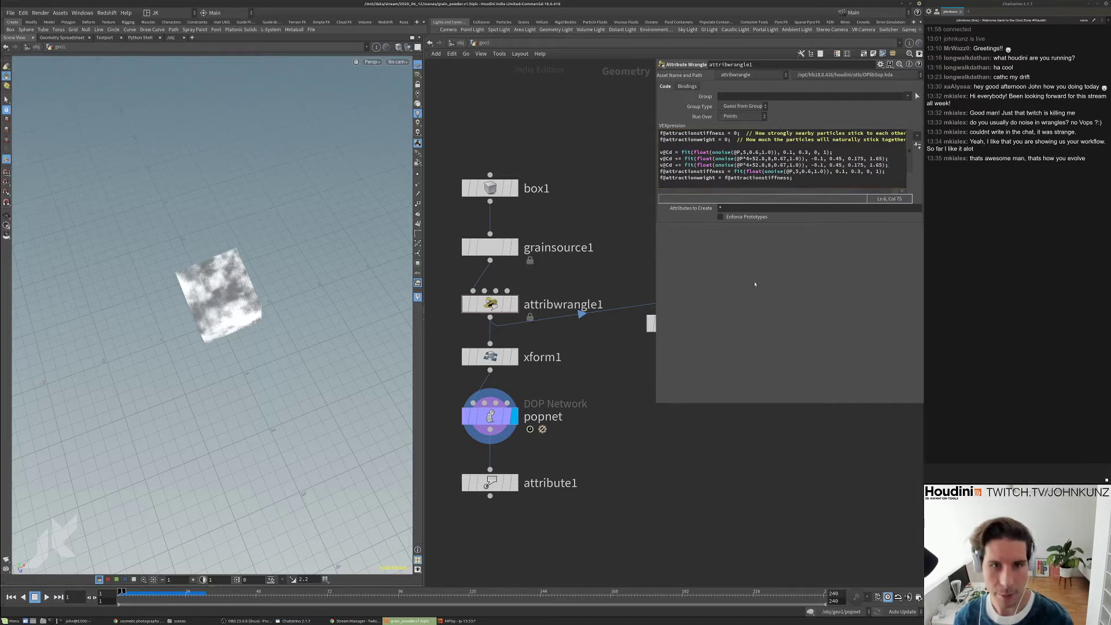
{"action": "left_click", "coordinate": [753, 165]}
{"action": "key", "text": "BackSpace"}
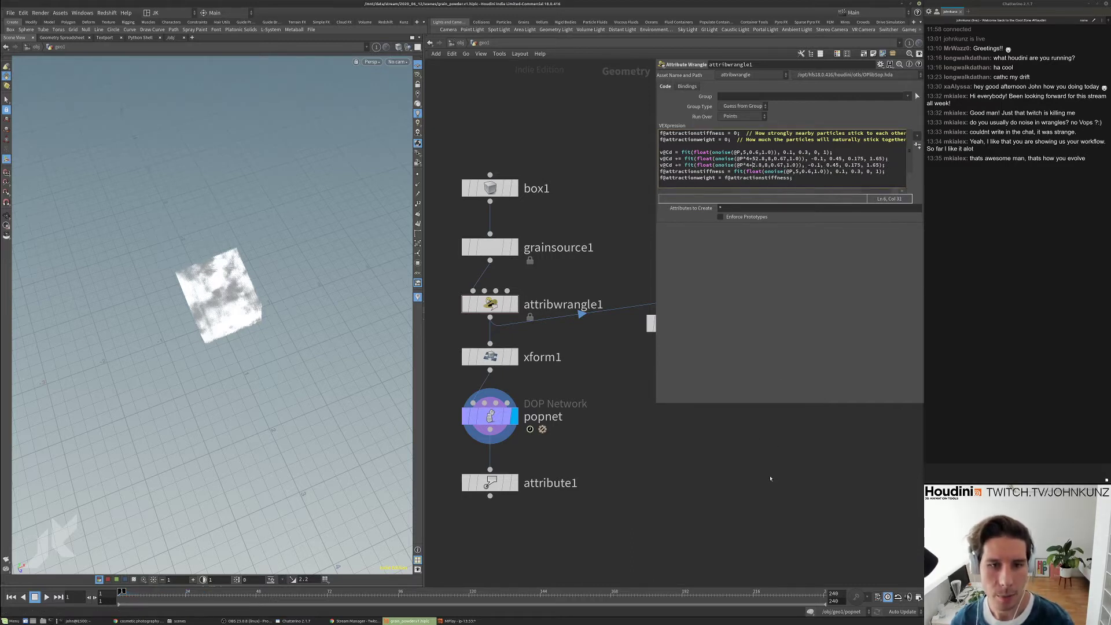
{"action": "type", "text": "7"}
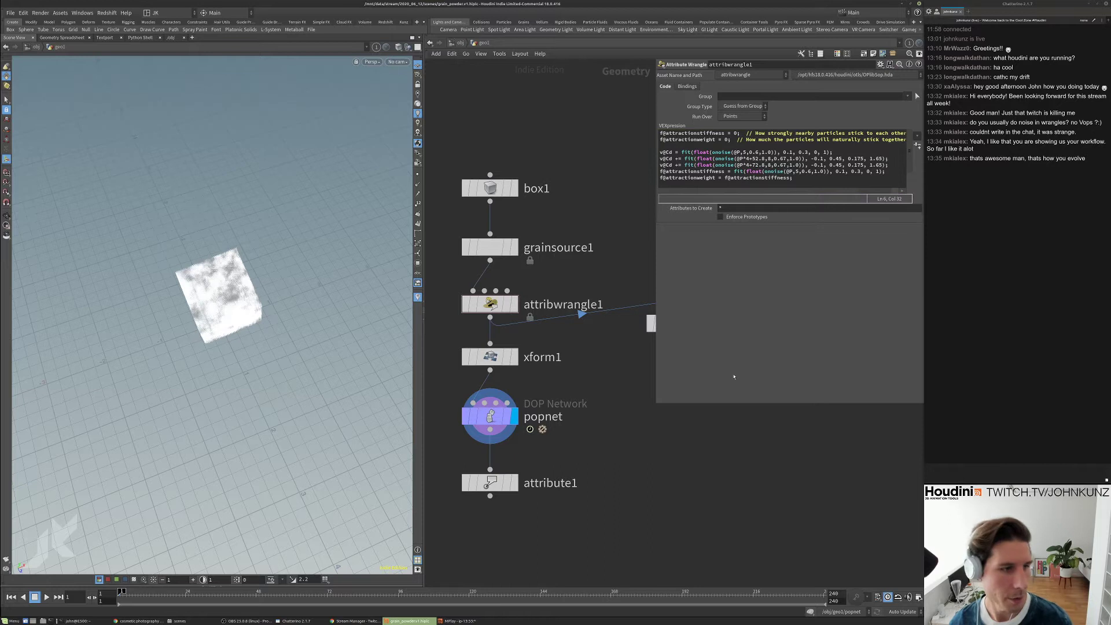
{"action": "left_click", "coordinate": [749, 165]}
{"action": "type", "text": "7"}
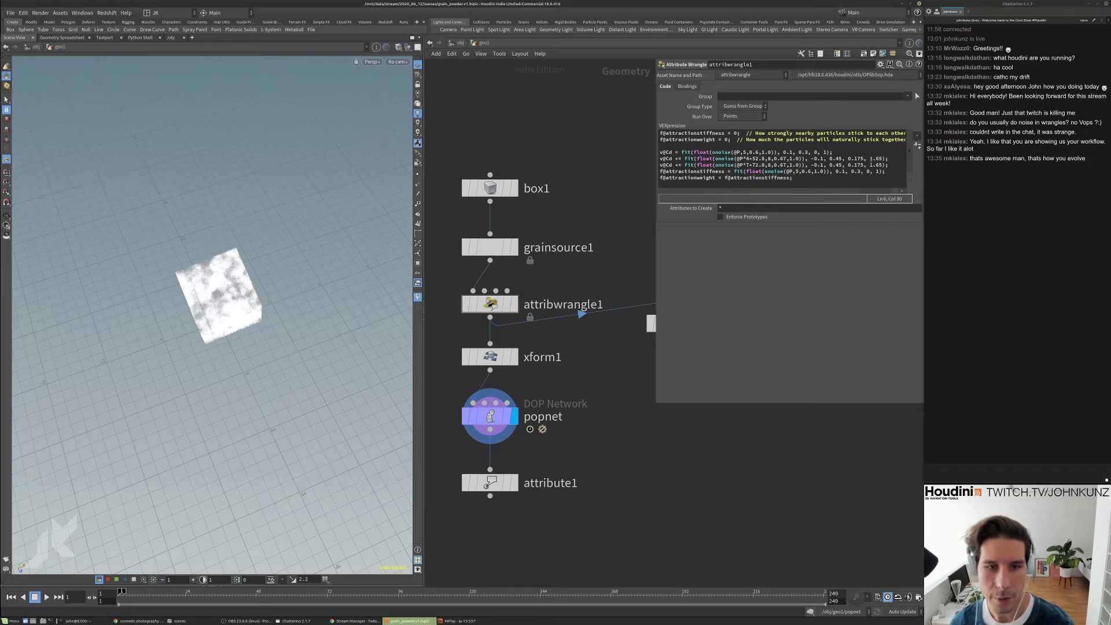
{"action": "left_click", "coordinate": [817, 165]}
{"action": "key", "text": "BackSpace"}
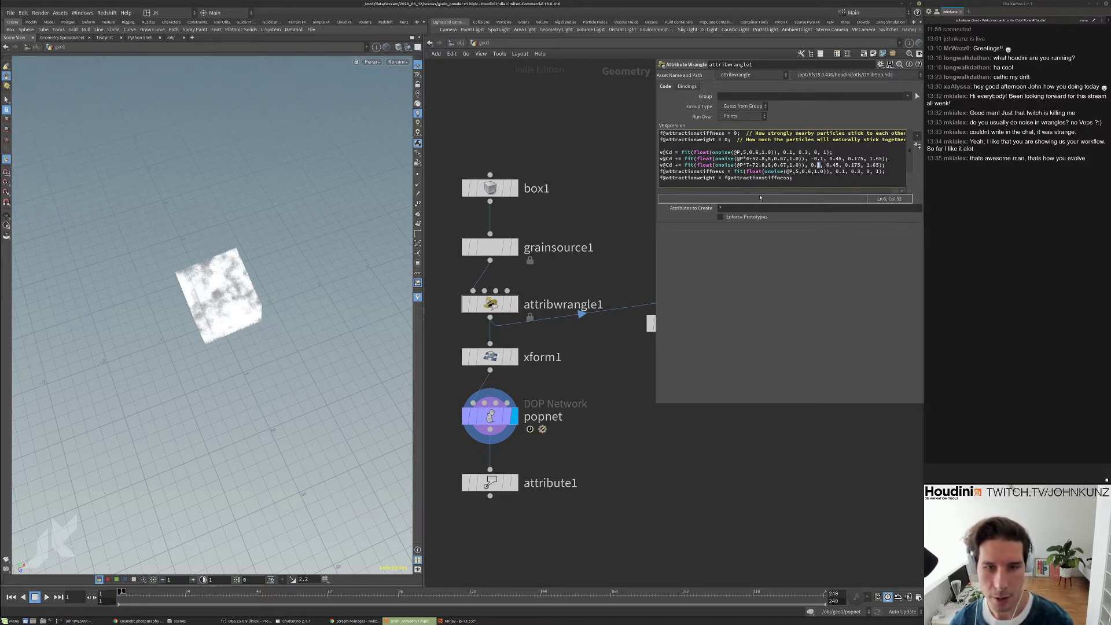
{"action": "type", "text": "5"}
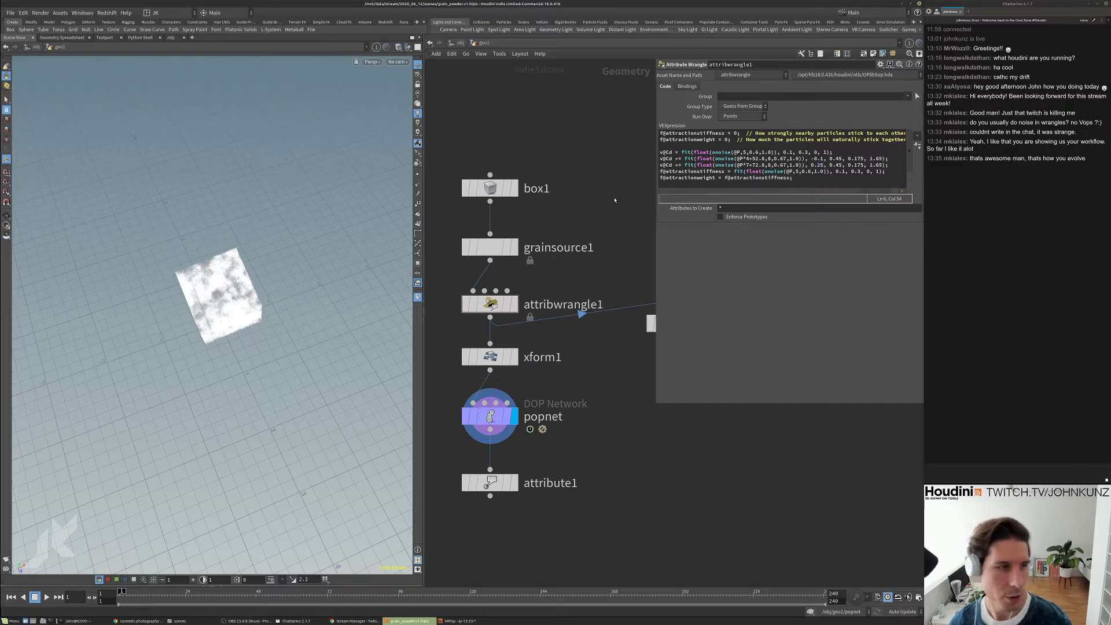
- Comment out the first two colour lines with //
{"action": "left_click", "coordinate": [660, 158]}
{"action": "type", "text": "//"}
{"action": "left_click", "coordinate": [661, 151]}
{"action": "type", "text": "//"}
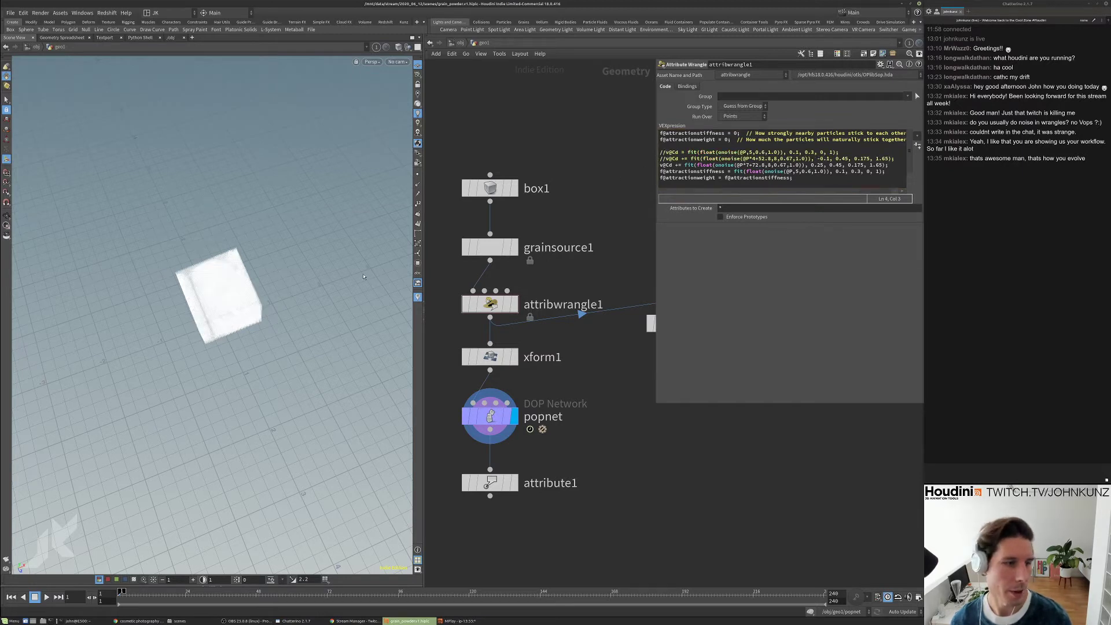
- Make the new line assign colour instead of adding, and change its 0.25 to 0.15
{"action": "left_click", "coordinate": [678, 165]}
{"action": "key", "text": "BackSpace"}
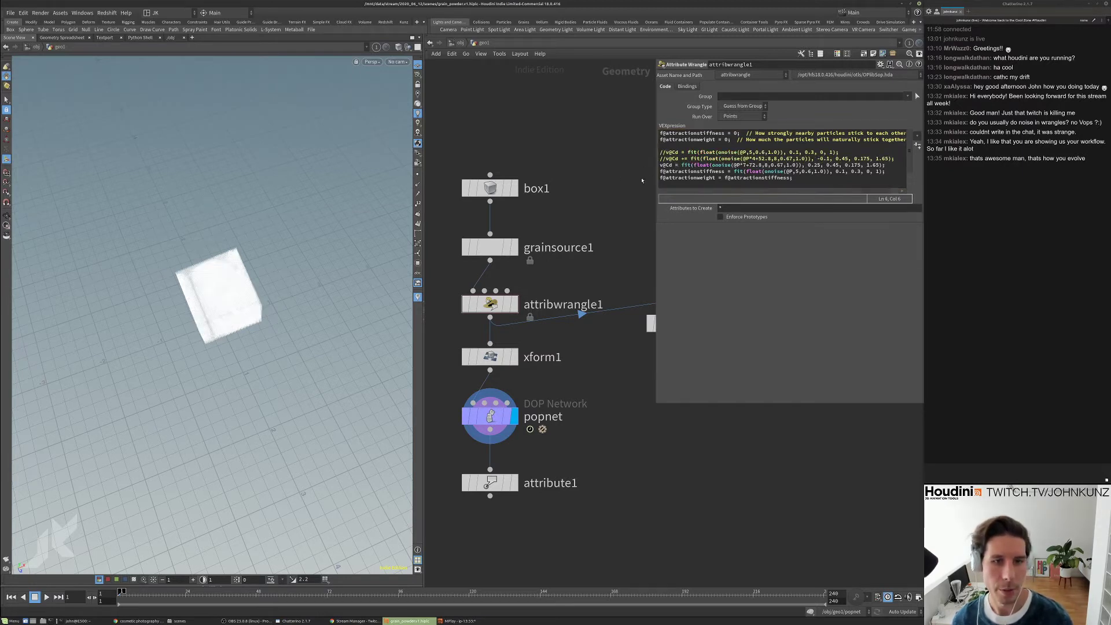
{"action": "scroll", "coordinate": [290, 266], "scroll_direction": "up", "scroll_amount": 3}
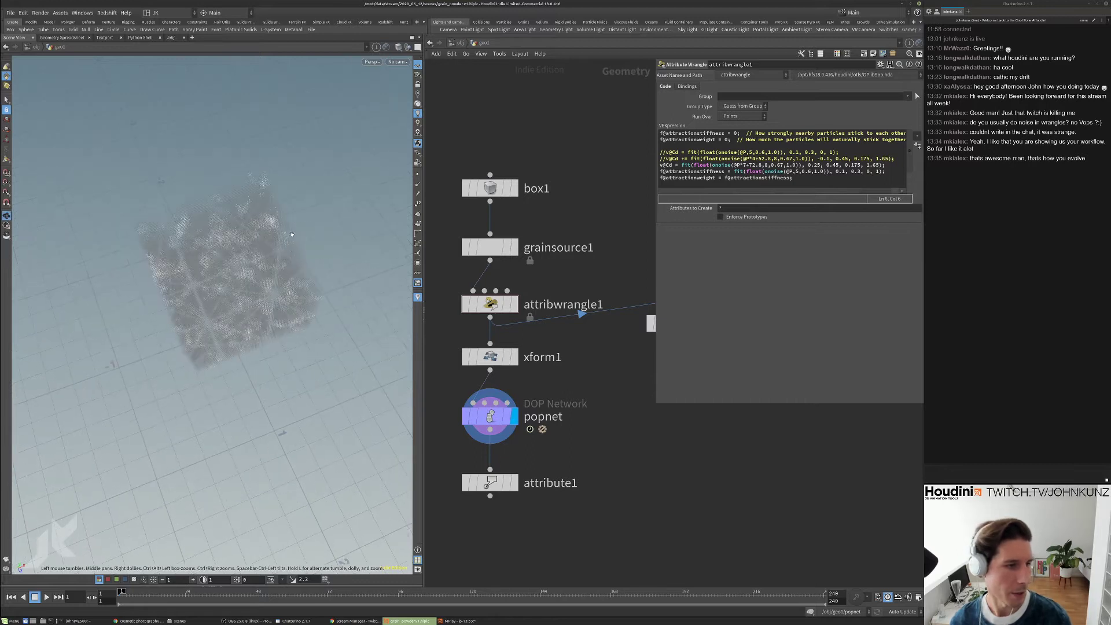
{"action": "scroll", "coordinate": [291, 267], "scroll_direction": "down", "scroll_amount": 5}
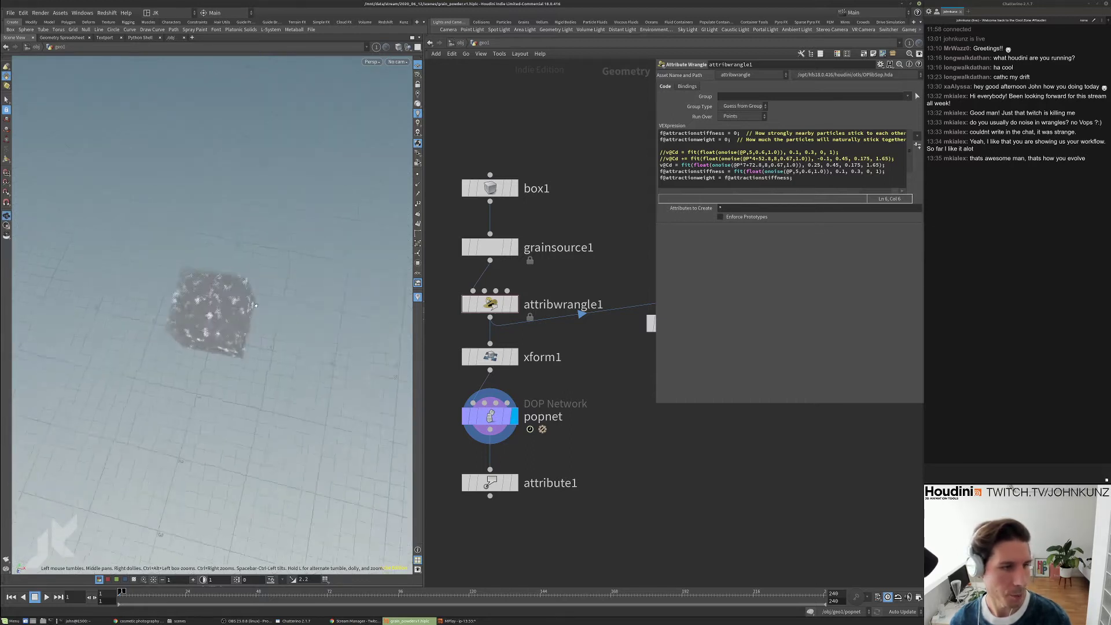
{"action": "key", "text": "Return"}
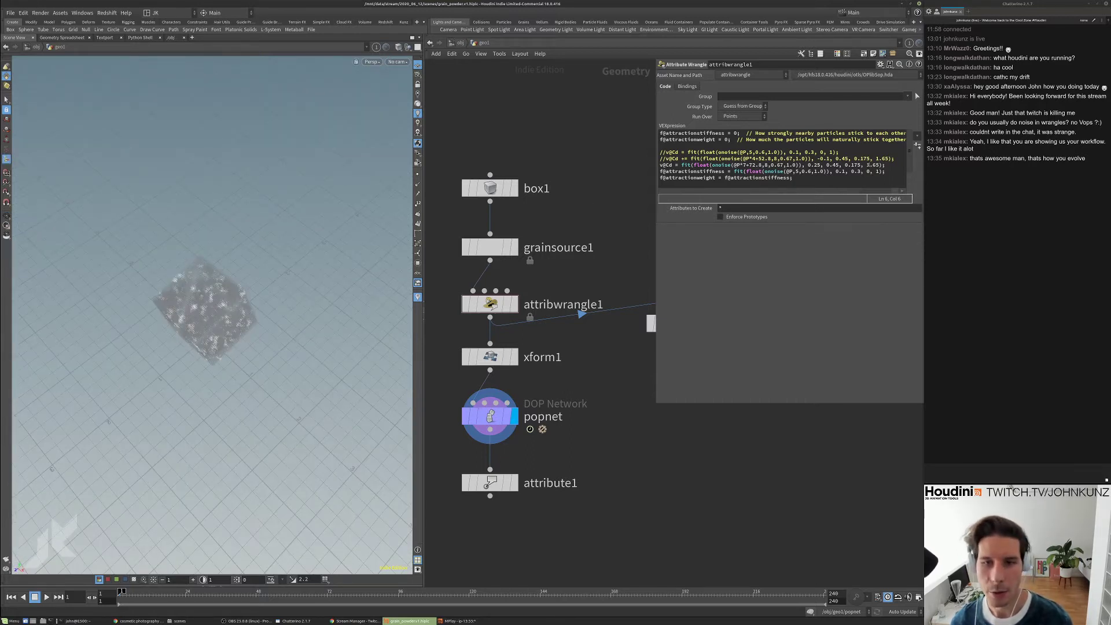
{"action": "left_click", "coordinate": [834, 165]}
{"action": "left_click", "coordinate": [589, 184]}
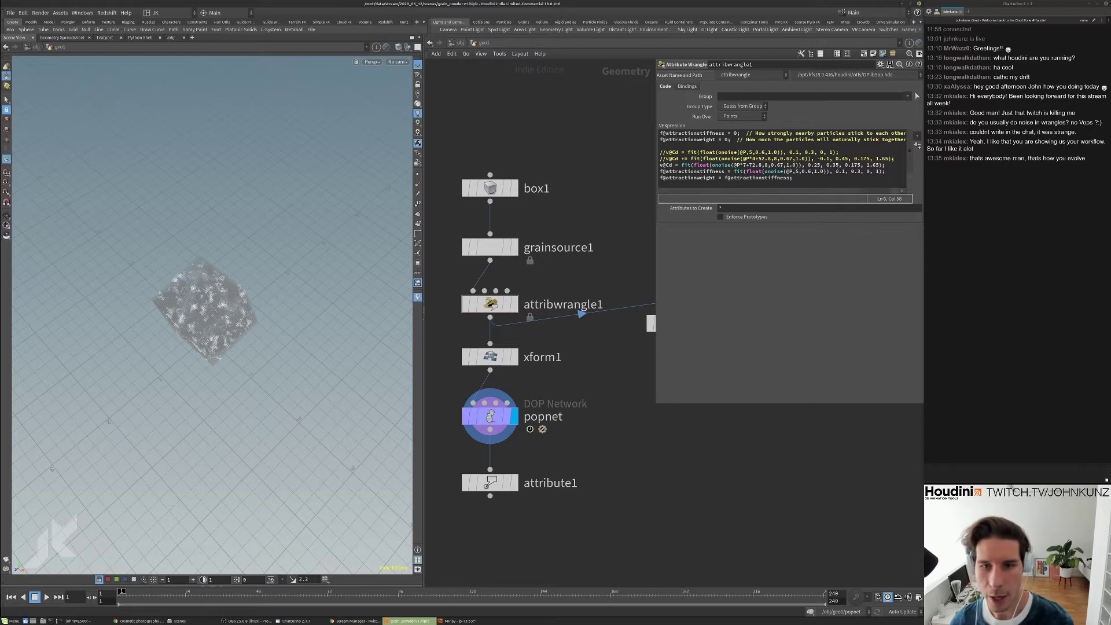
{"action": "left_click", "coordinate": [818, 165]}
{"action": "type", "text": "15"}
- Set the new line's remaining fit values to 0.8 and 4.5
{"action": "left_click_drag", "start_coordinate": [220, 318], "coordinate": [188, 331]}
{"action": "left_click", "coordinate": [675, 165]}
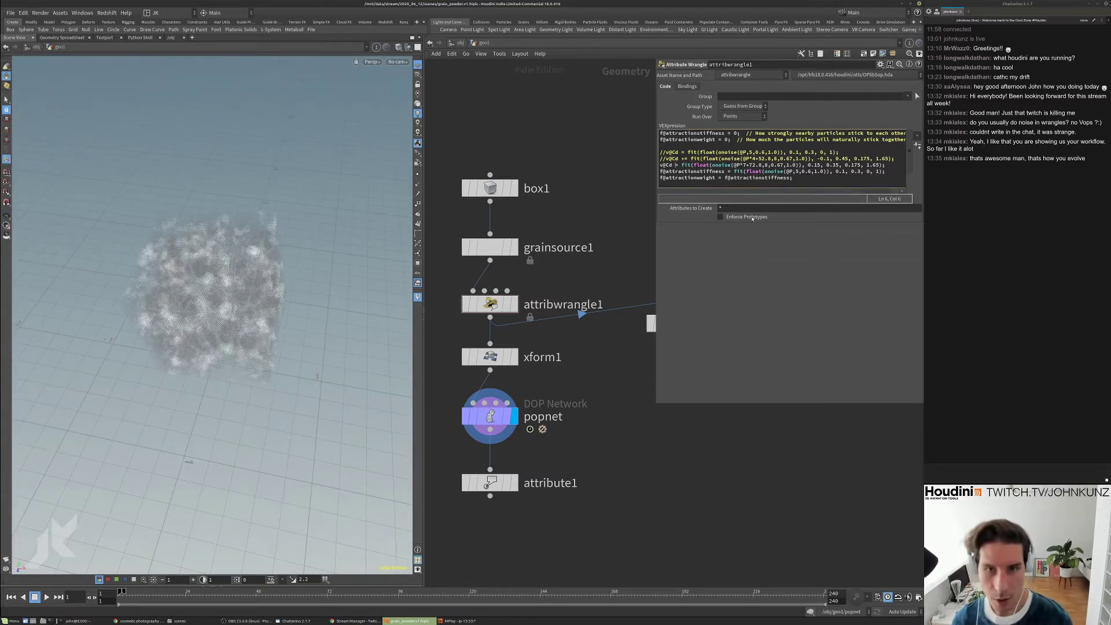
{"action": "double_click", "coordinate": [856, 165]}
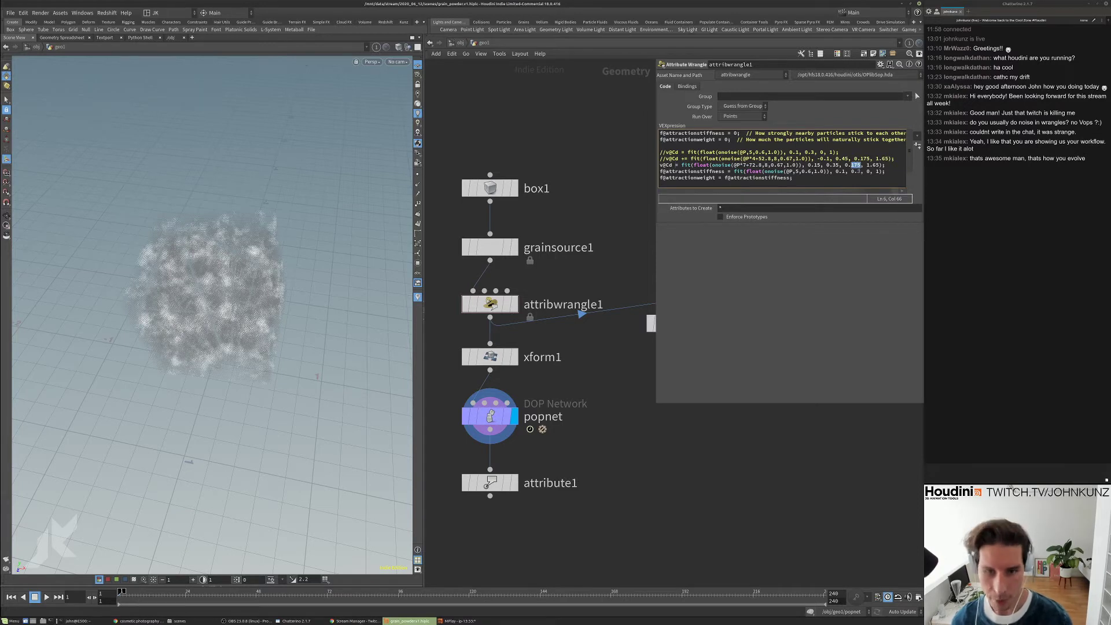
{"action": "type", "text": "8"}
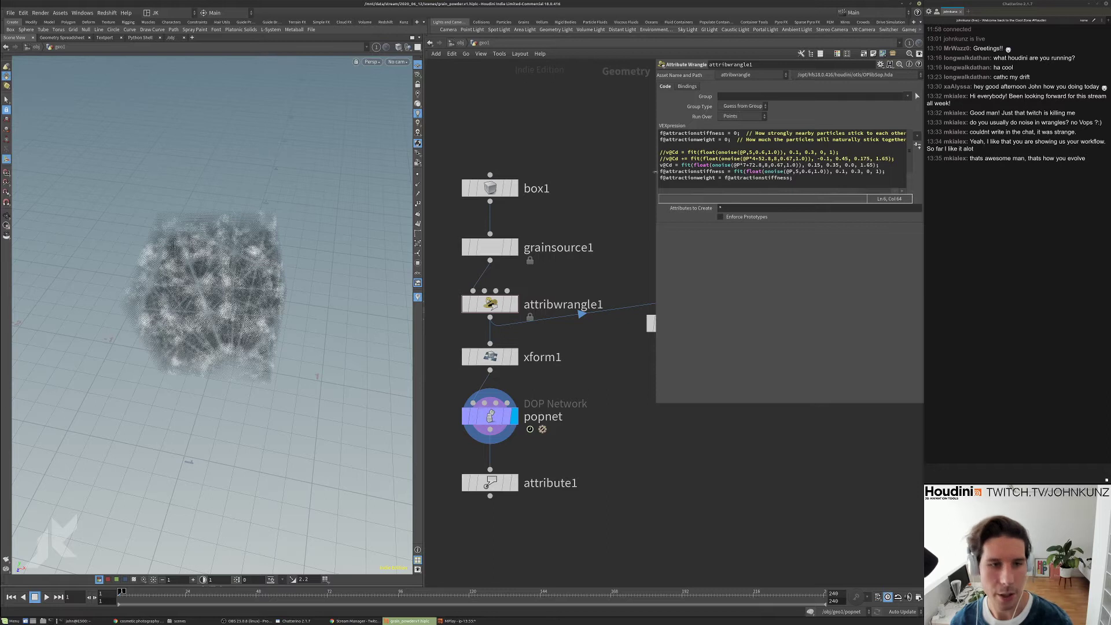
{"action": "key", "text": "Home"}
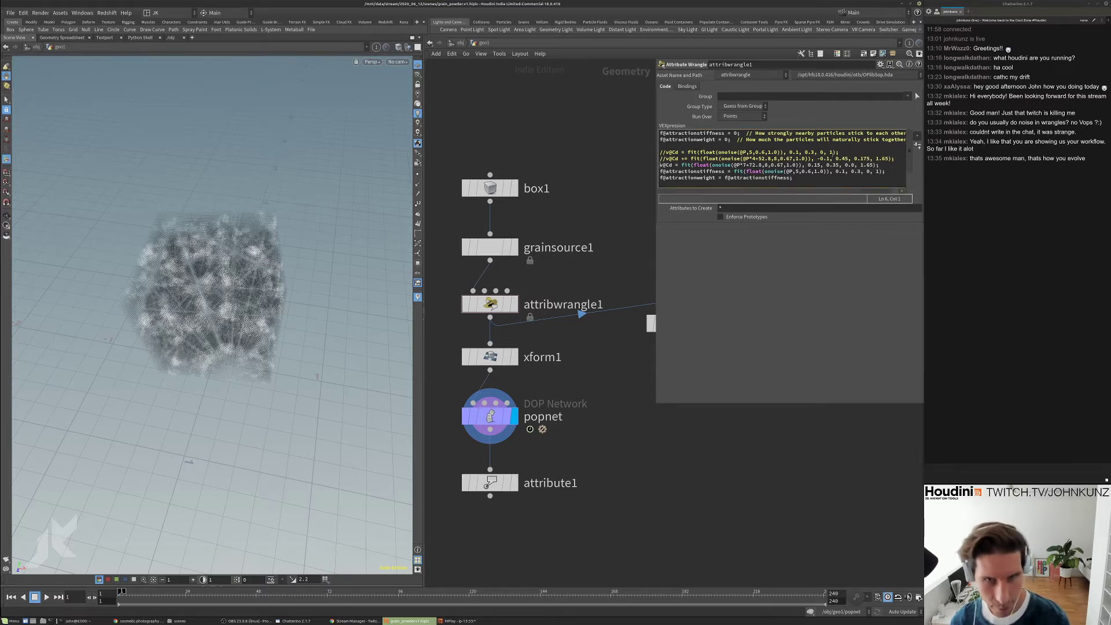
{"action": "left_click", "coordinate": [860, 165]}
{"action": "type", "text": "4"}
{"action": "key", "text": "Right"}
{"action": "key", "text": "Right"}
{"action": "key", "text": "Right"}
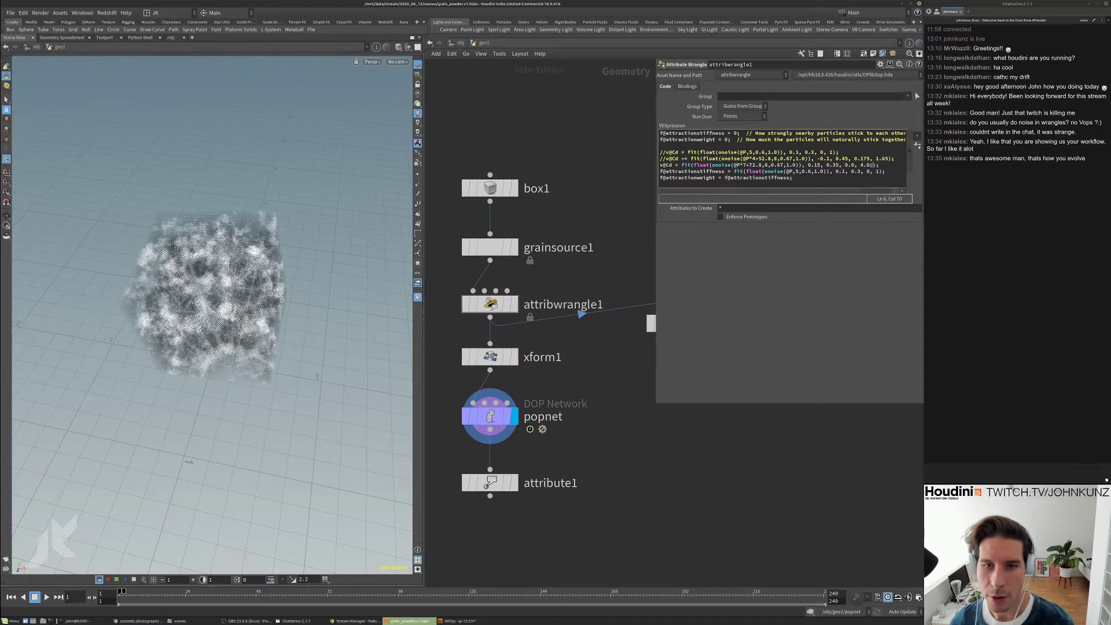
{"action": "key", "text": "BackSpace"}
- Restore += on the new line and uncomment colour lines 4 and 5
{"action": "left_click", "coordinate": [677, 165]}
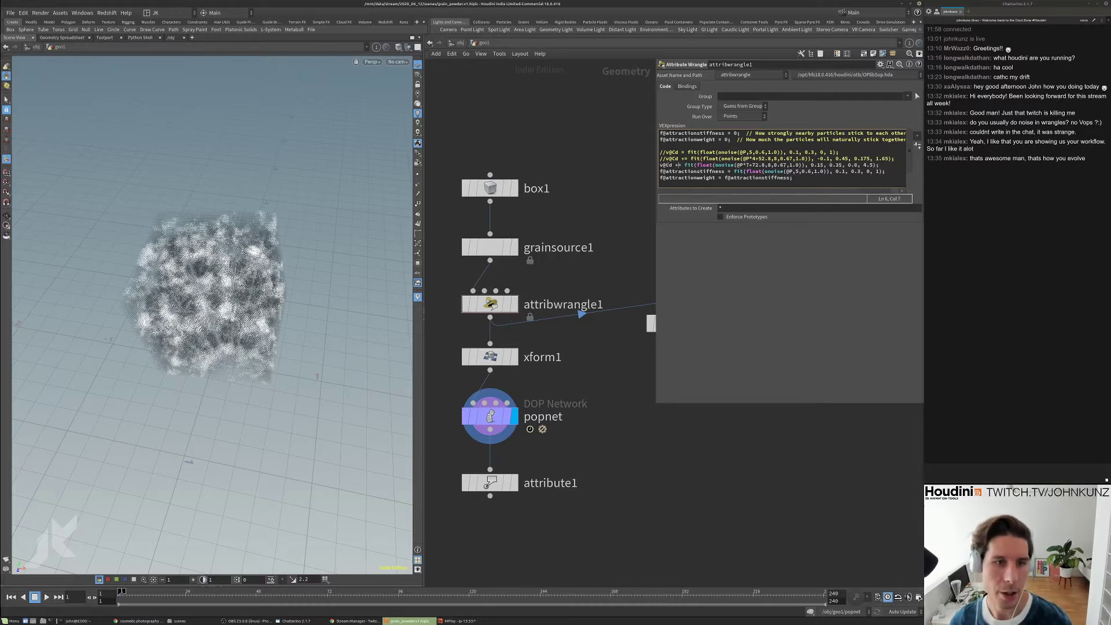
{"action": "key", "text": "Up"}
{"action": "key", "text": "BackSpace"}
{"action": "key", "text": "BackSpace"}
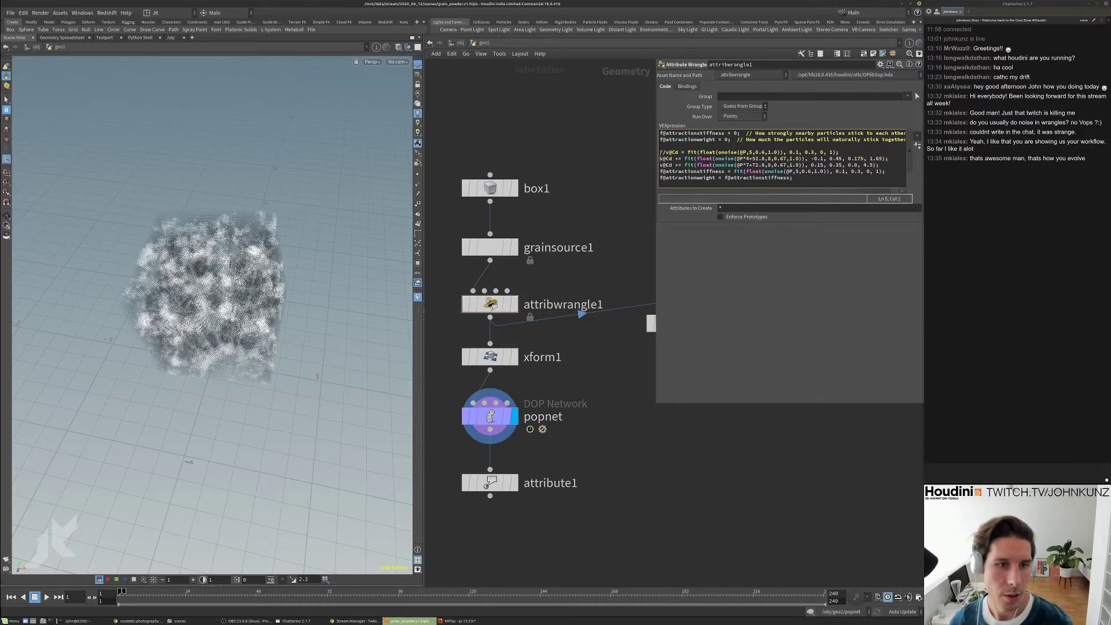
{"action": "key", "text": "Up"}
{"action": "key", "text": "Delete"}
{"action": "key", "text": "Delete"}
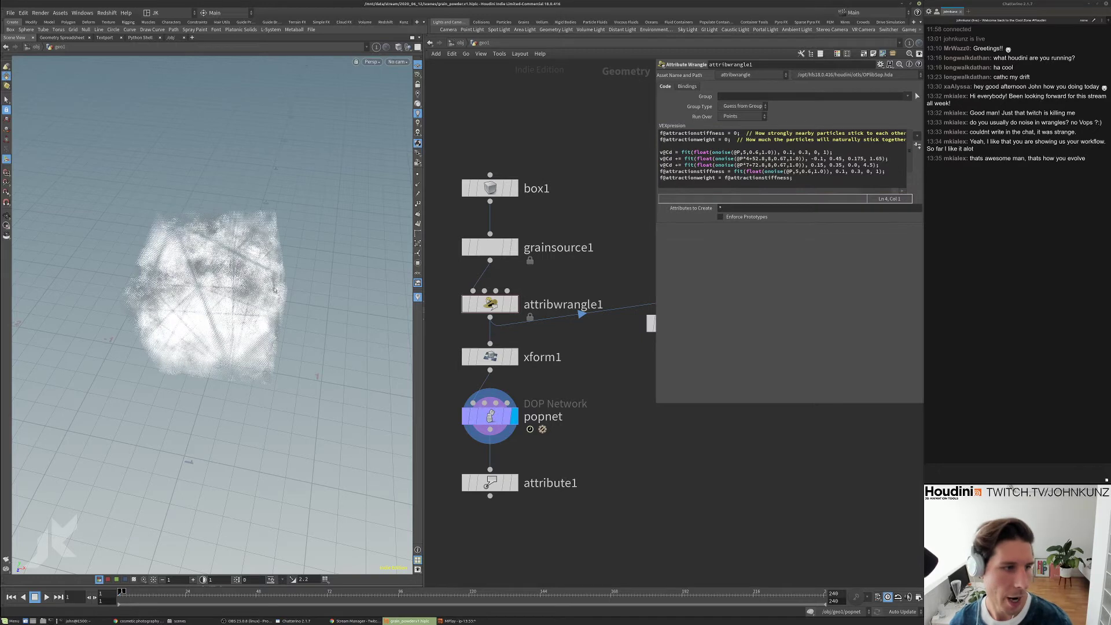
- Set attribute1's display flag to show its output, then raise the grains flipbook in MPlay
{"action": "left_click_drag", "start_coordinate": [262, 250], "coordinate": [305, 241]}
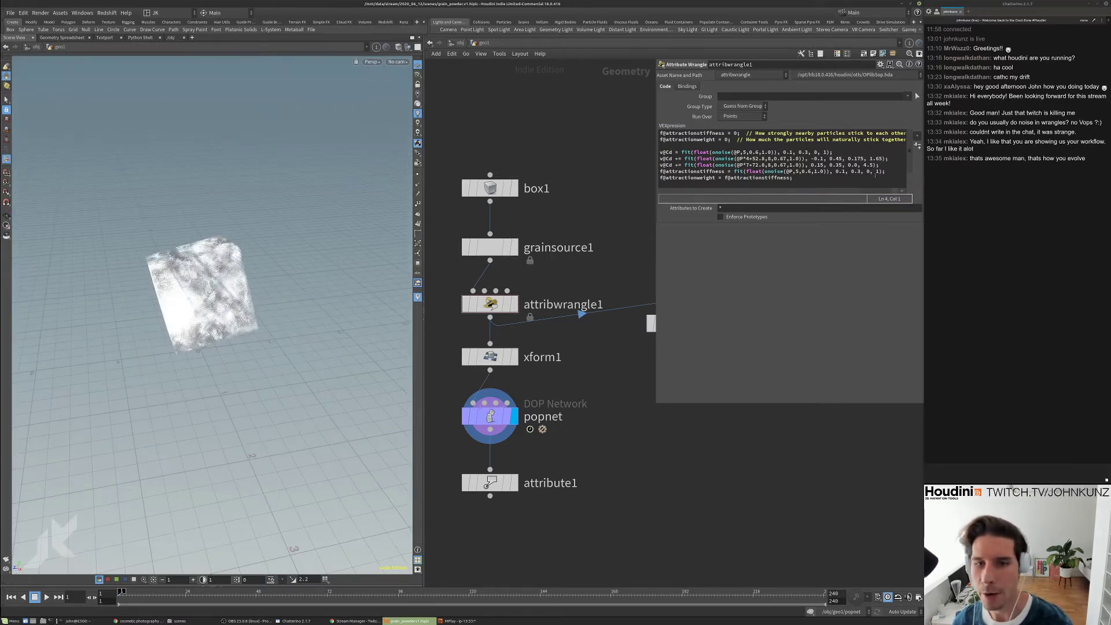
{"action": "middle_click_drag", "start_coordinate": [596, 415], "coordinate": [598, 381]}
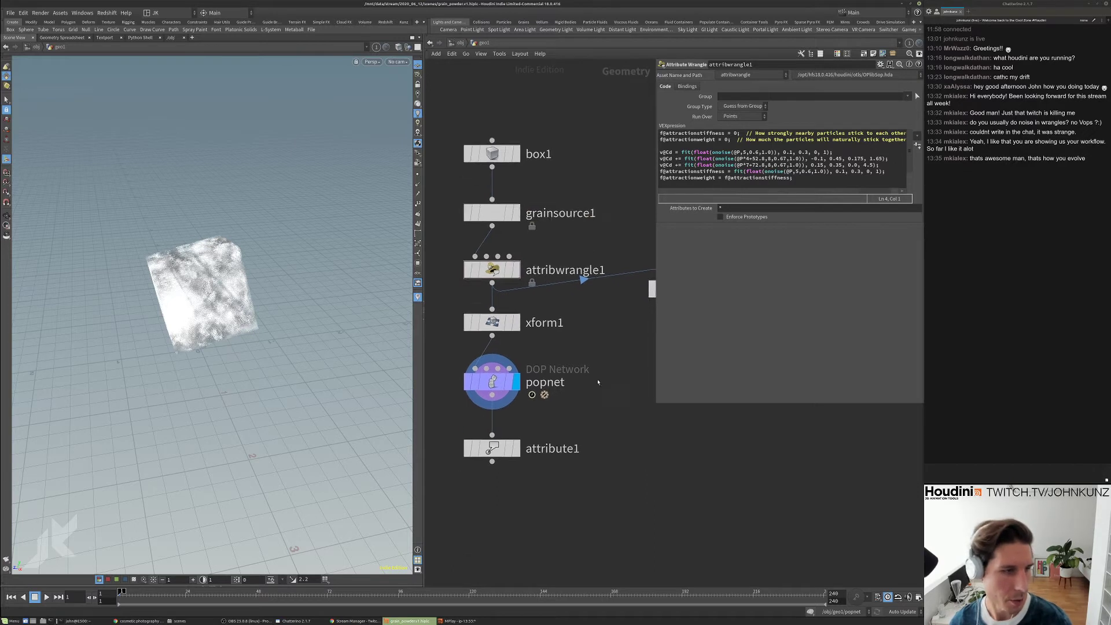
{"action": "scroll", "coordinate": [598, 380], "scroll_direction": "down", "scroll_amount": 1}
{"action": "left_click", "coordinate": [508, 442]}
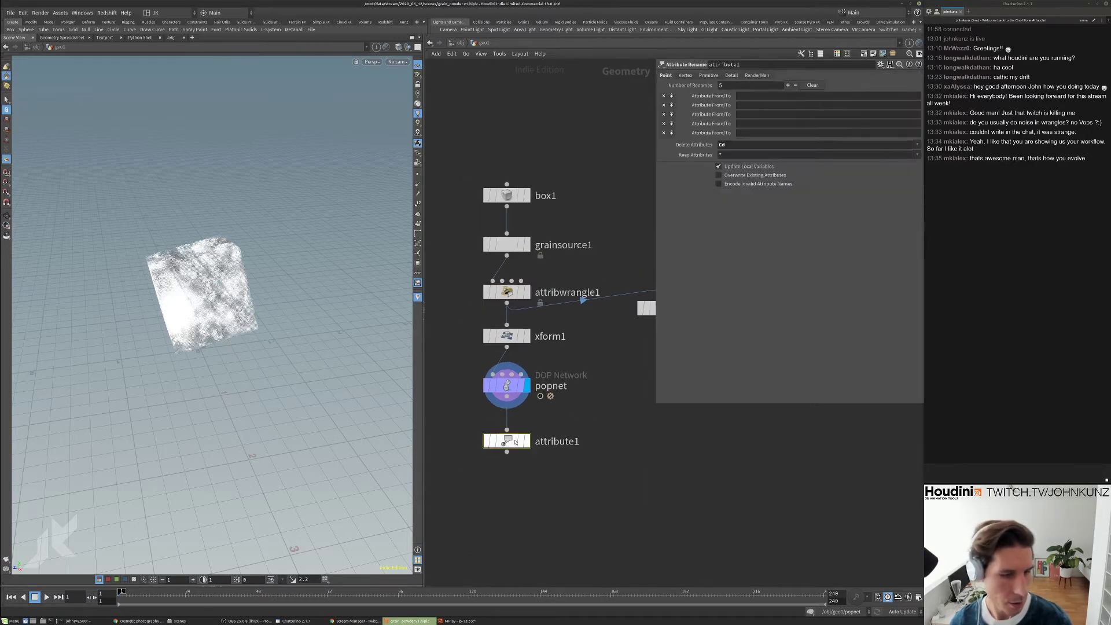
{"action": "left_click", "coordinate": [525, 442]}
{"action": "left_click", "coordinate": [481, 622]}
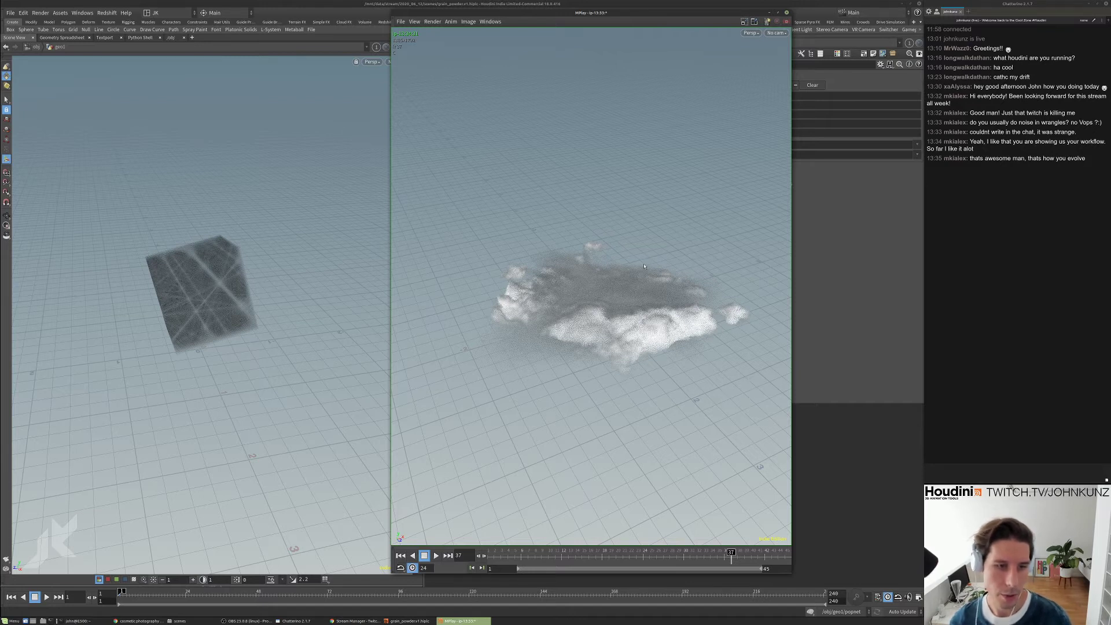
- Scrub the flipbook back to early cube frames, then set popnet's display flag in Houdini
{"action": "left_click_drag", "start_coordinate": [553, 552], "coordinate": [654, 481]}
{"action": "key", "text": "alt+Tab"}
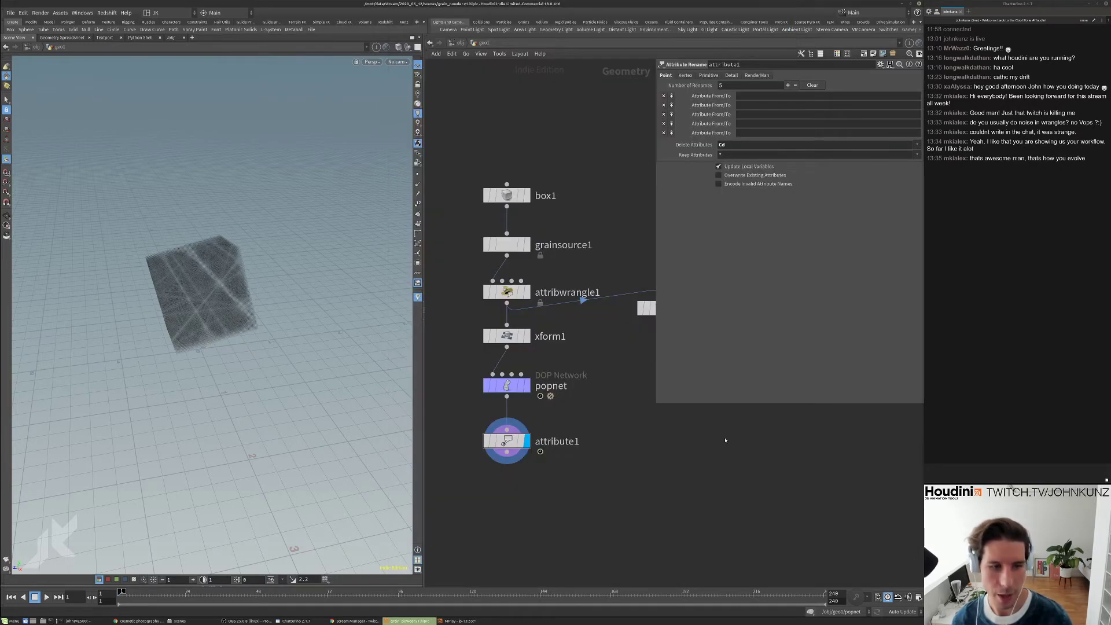
{"action": "left_click", "coordinate": [525, 386]}
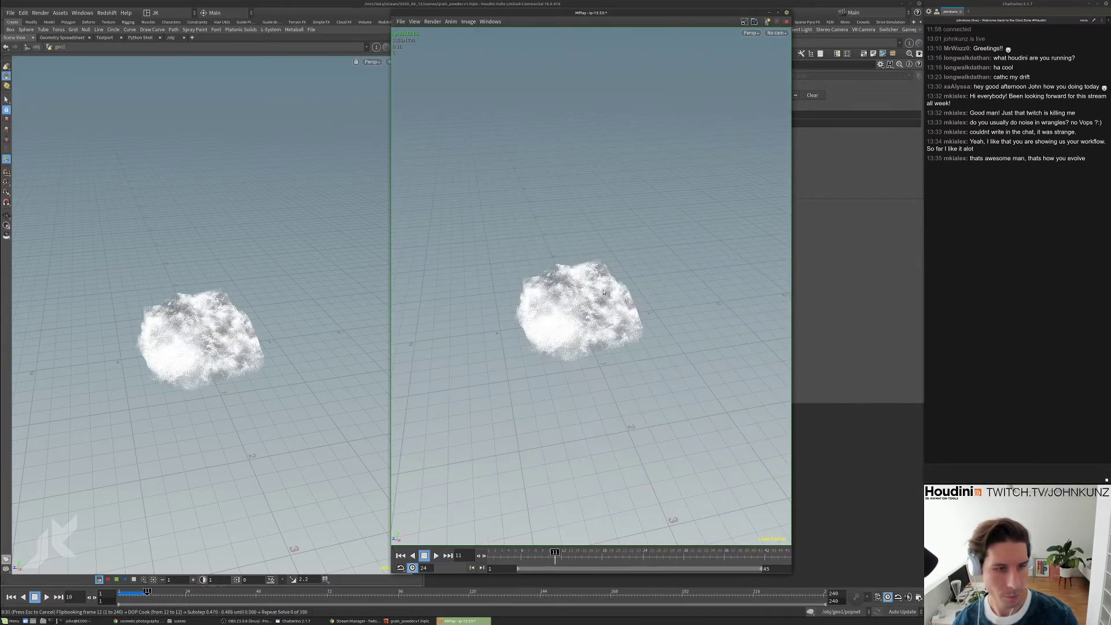
- Zoom, play, stop and step back through the grain-pile flipbook, resume playback, then return to Houdini
{"action": "scroll", "coordinate": [604, 293], "scroll_direction": "up", "scroll_amount": 5}
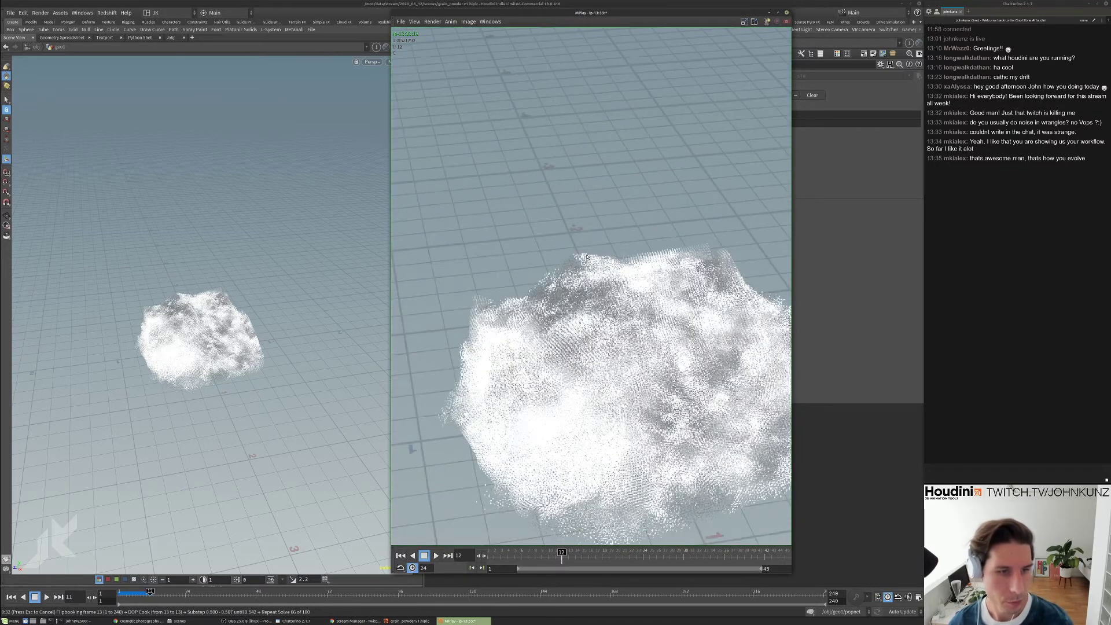
{"action": "scroll", "coordinate": [563, 279], "scroll_direction": "down", "scroll_amount": 3}
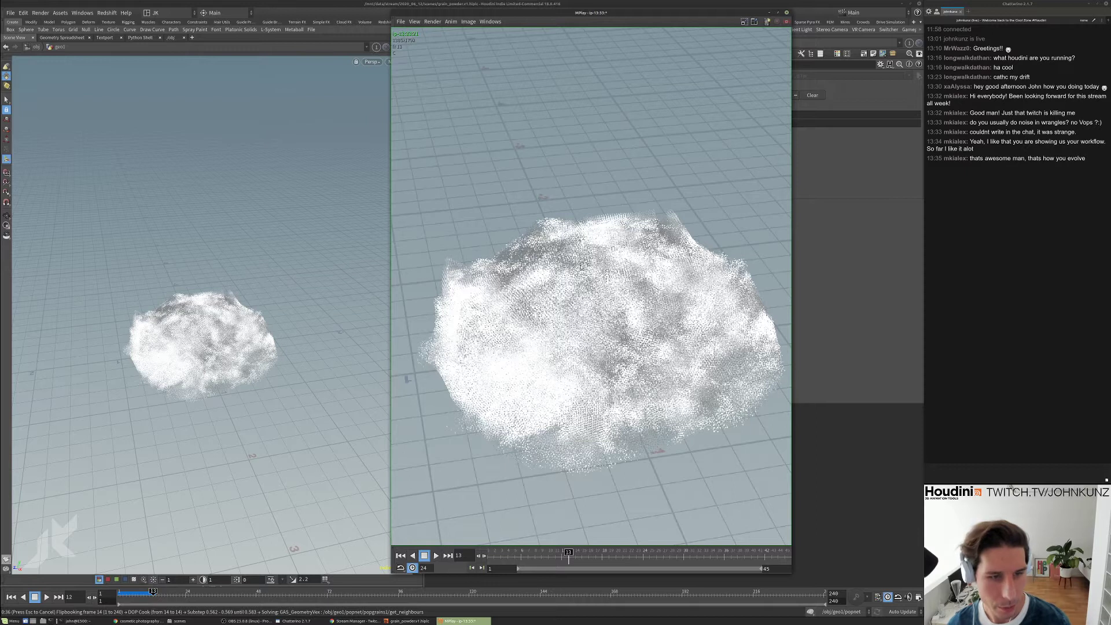
{"action": "scroll", "coordinate": [581, 267], "scroll_direction": "down", "scroll_amount": 3}
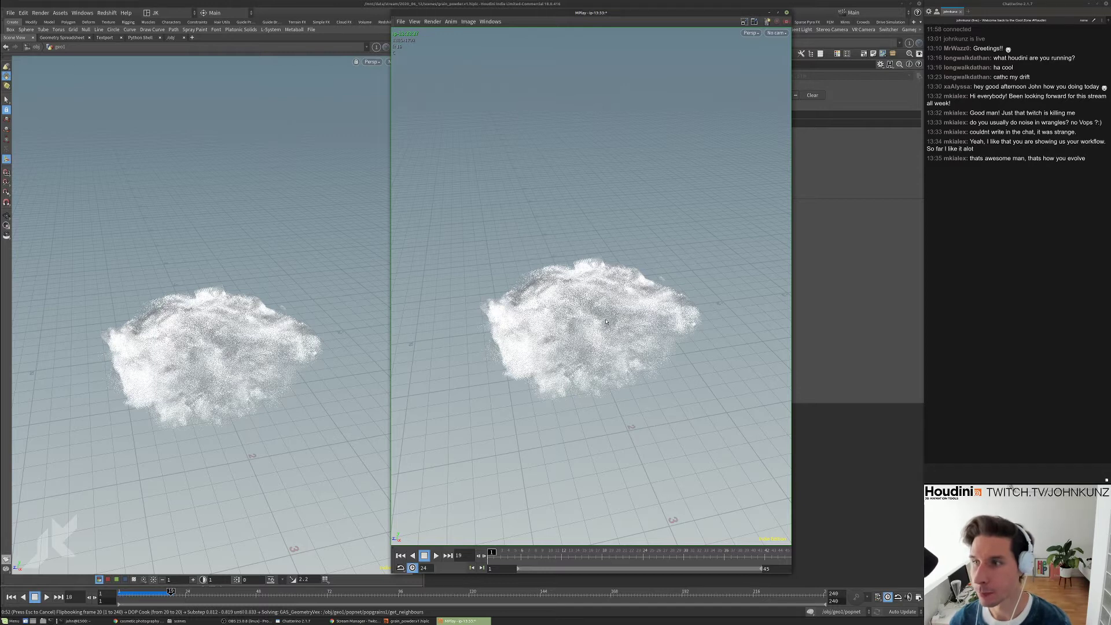
{"action": "key", "text": "Up"}
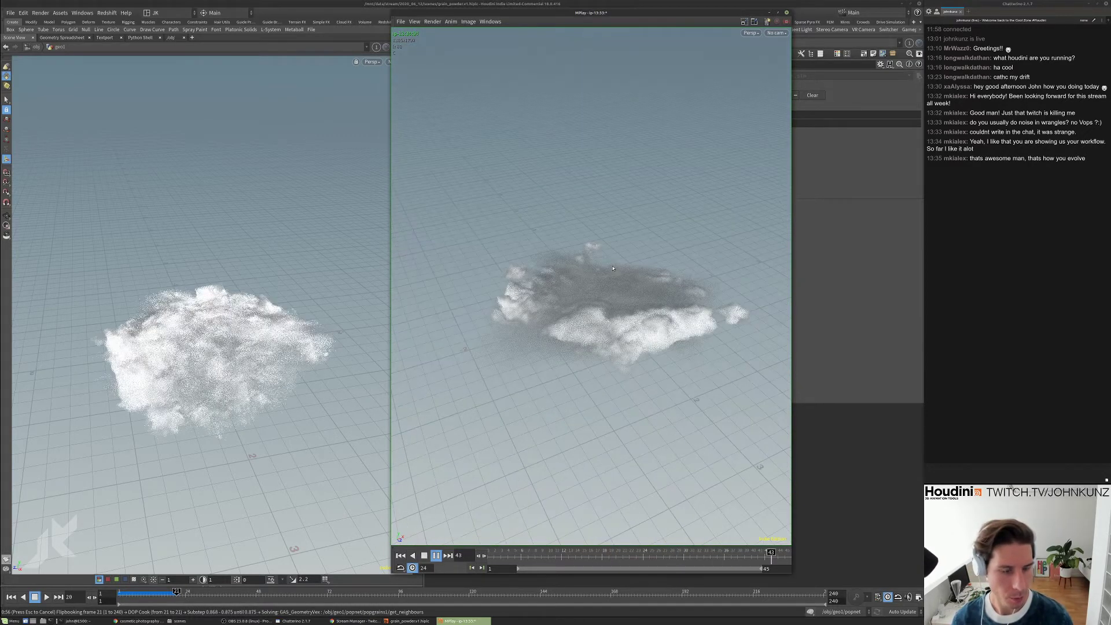
{"action": "key", "text": "Up"}
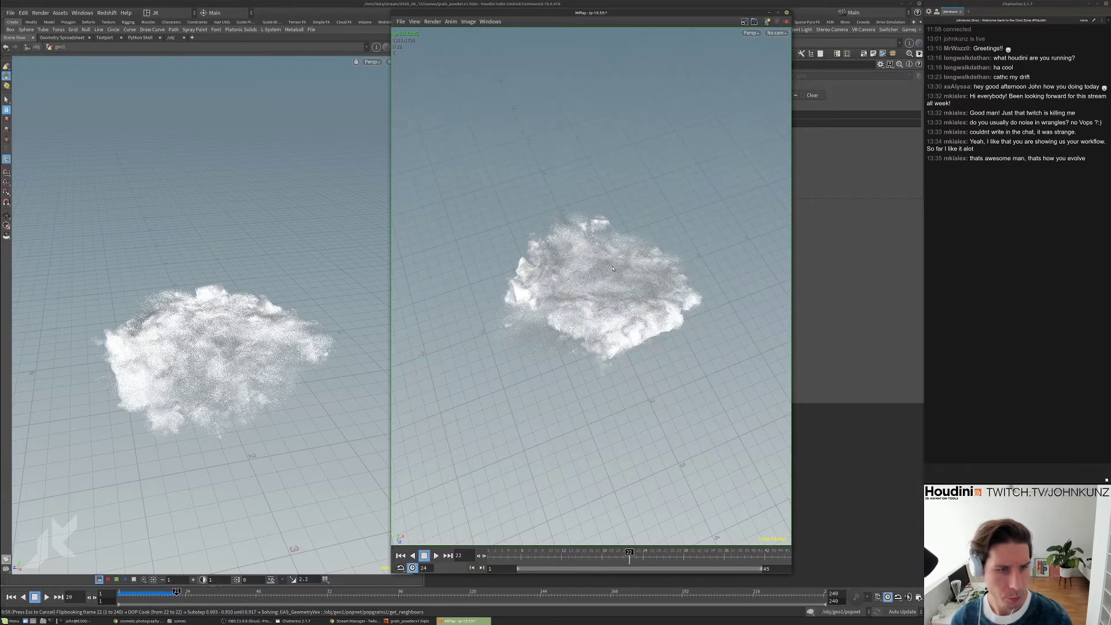
{"action": "key", "text": "Left"}
{"action": "scroll", "coordinate": [581, 282], "scroll_direction": "up", "scroll_amount": 5}
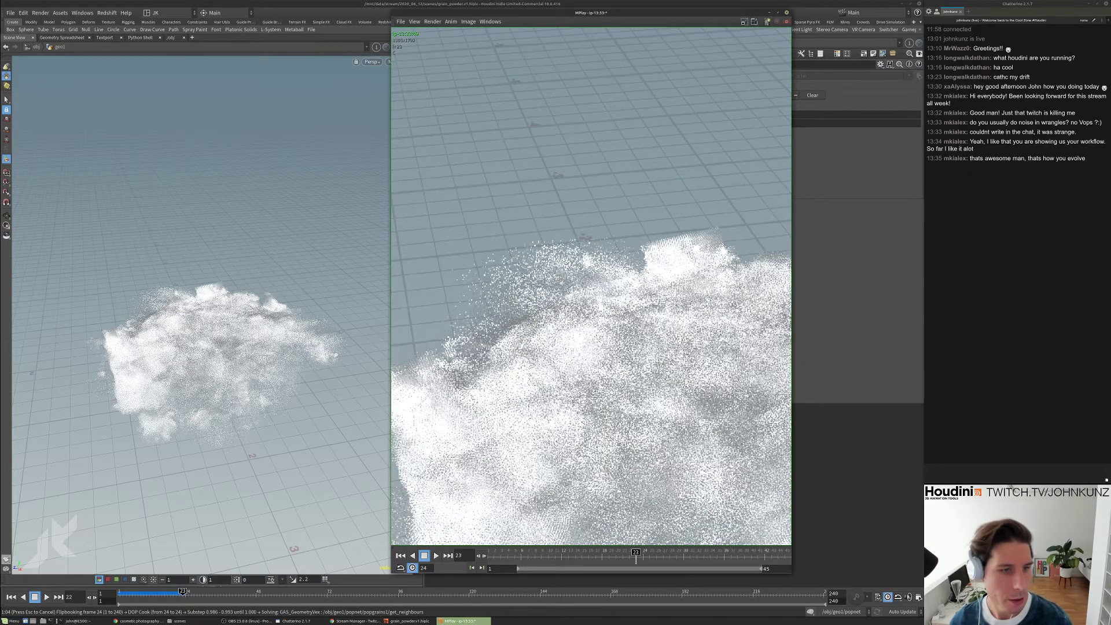
{"action": "scroll", "coordinate": [559, 261], "scroll_direction": "down", "scroll_amount": 5}
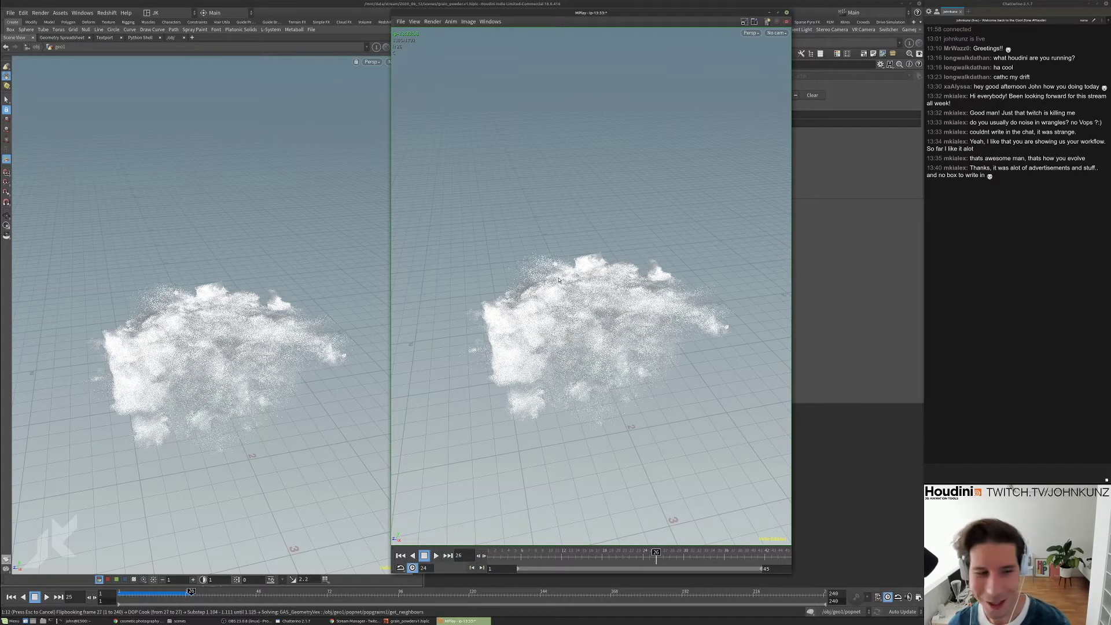
{"action": "key", "text": "Up"}
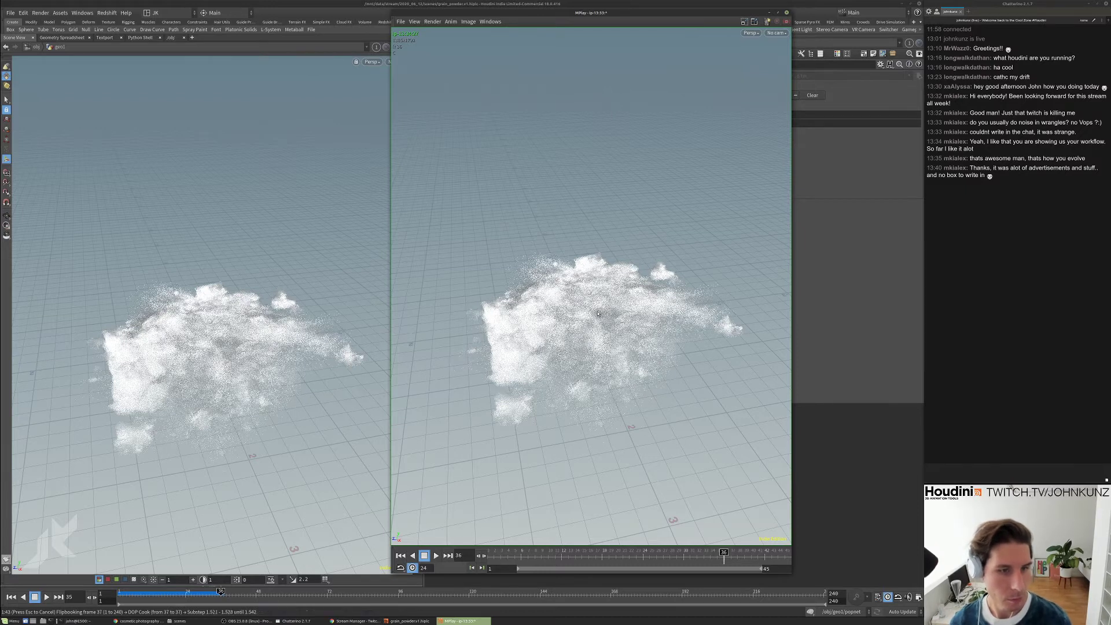
{"action": "left_click", "coordinate": [837, 431]}
- Cancel the flipbook, enter popnet, and review source_first_input and popgrains1 settings
{"action": "key", "text": "Escape"}
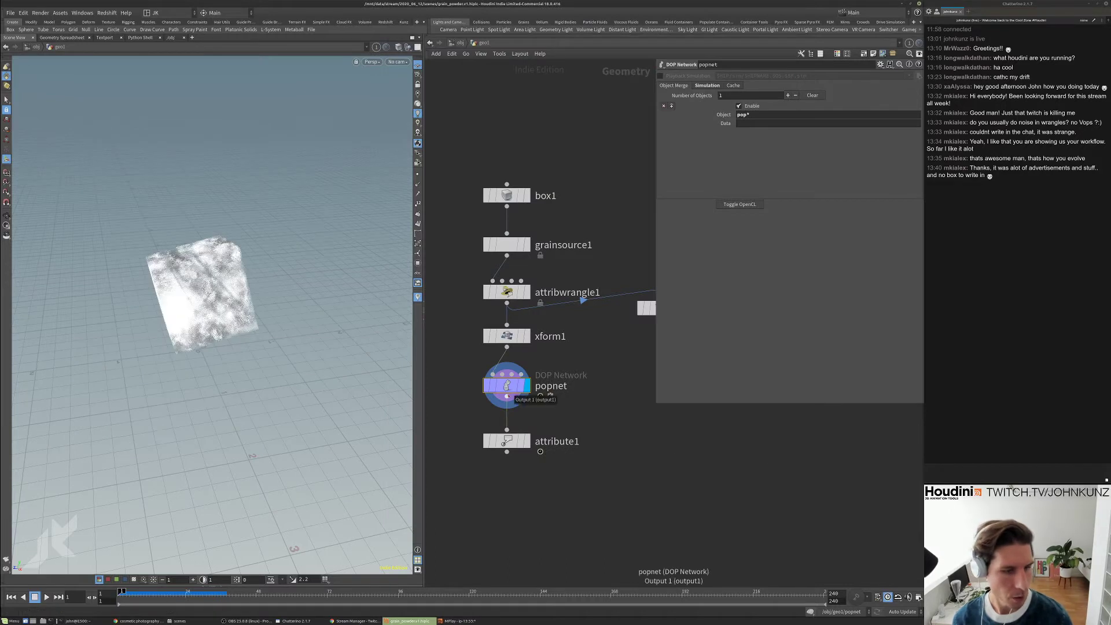
{"action": "double_click", "coordinate": [508, 390]}
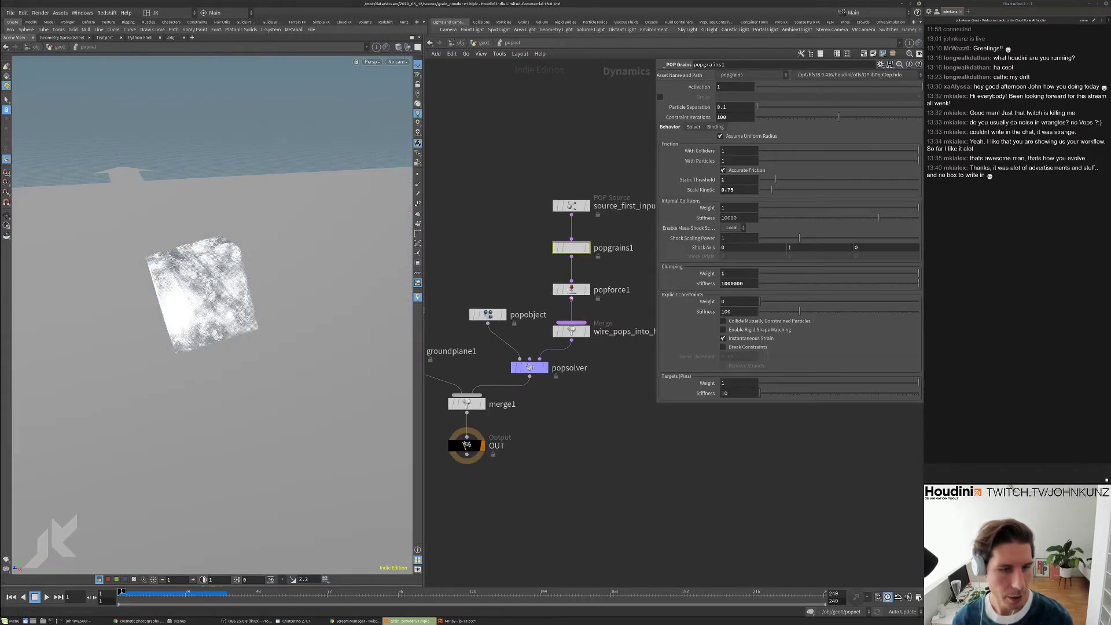
{"action": "left_click", "coordinate": [571, 206]}
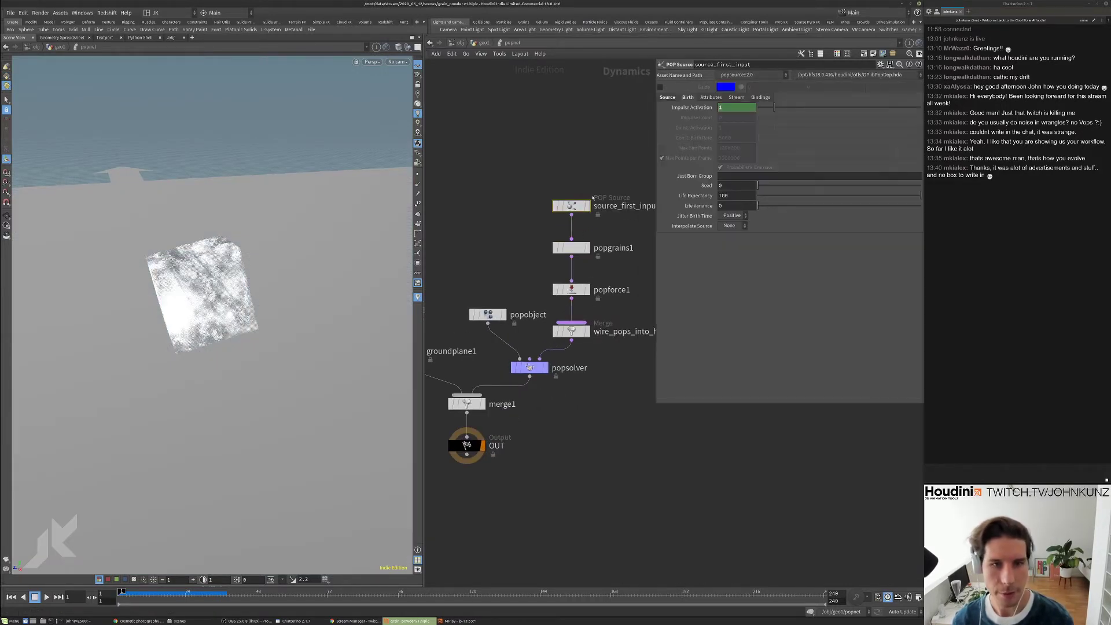
{"action": "key", "text": "Down"}
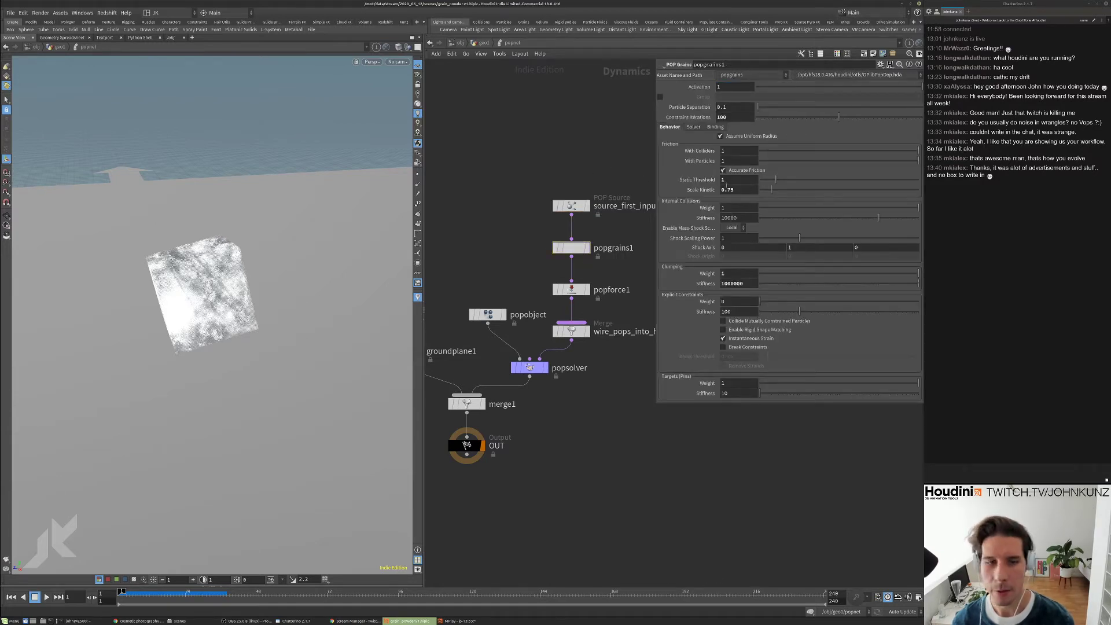
- Set popgrains1's friction Static Threshold to 2 and Scale Kinetic to 1.75
{"action": "left_click", "coordinate": [738, 117]}
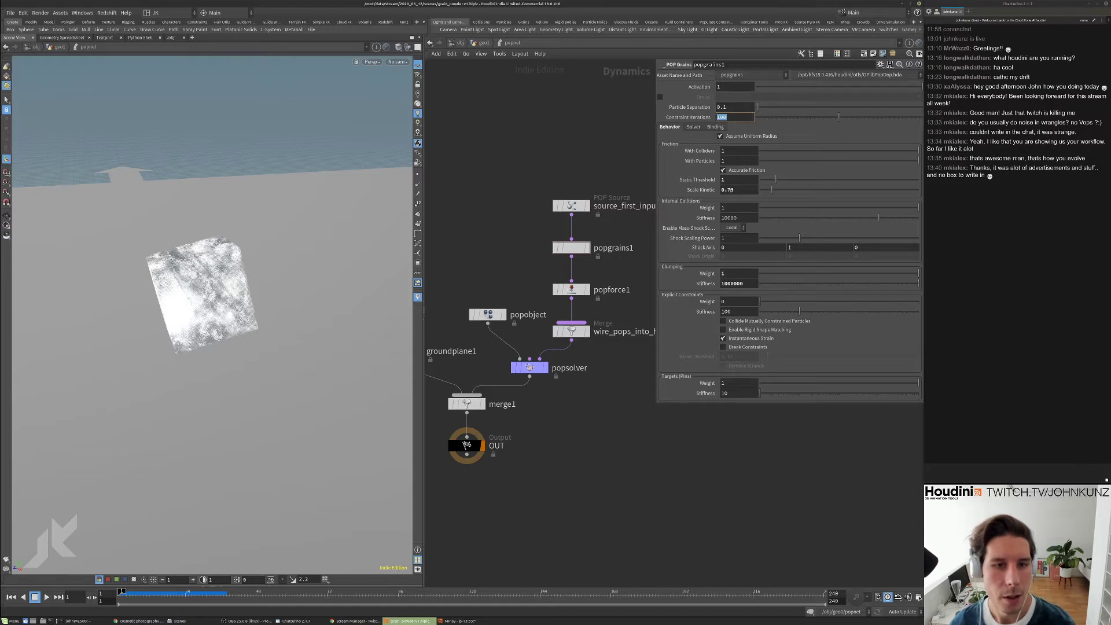
{"action": "left_click", "coordinate": [727, 191]}
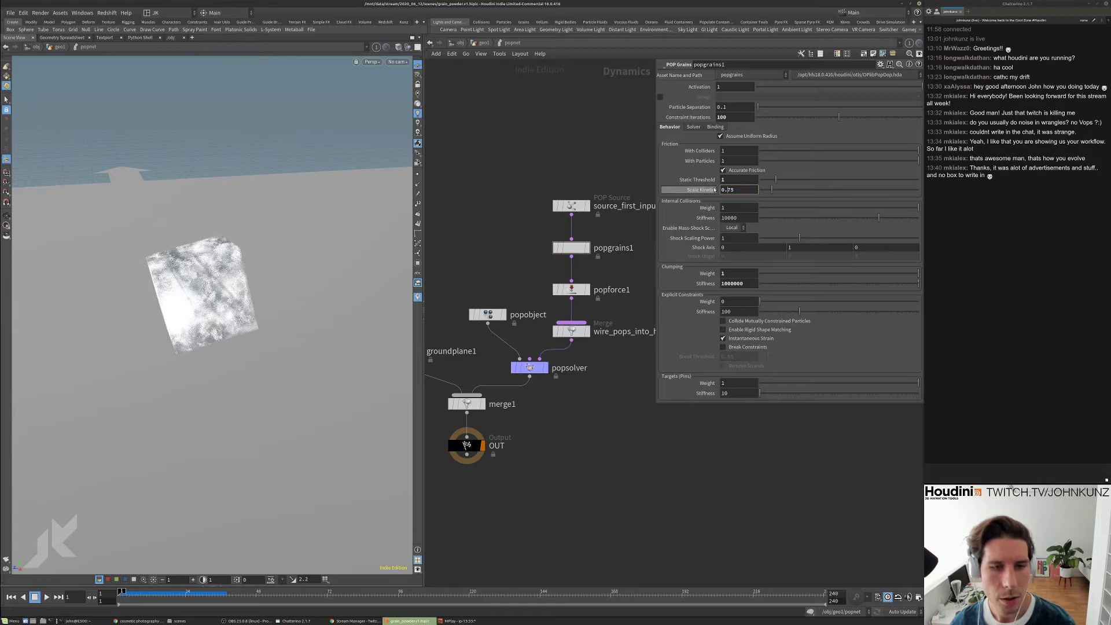
{"action": "left_click", "coordinate": [732, 181]}
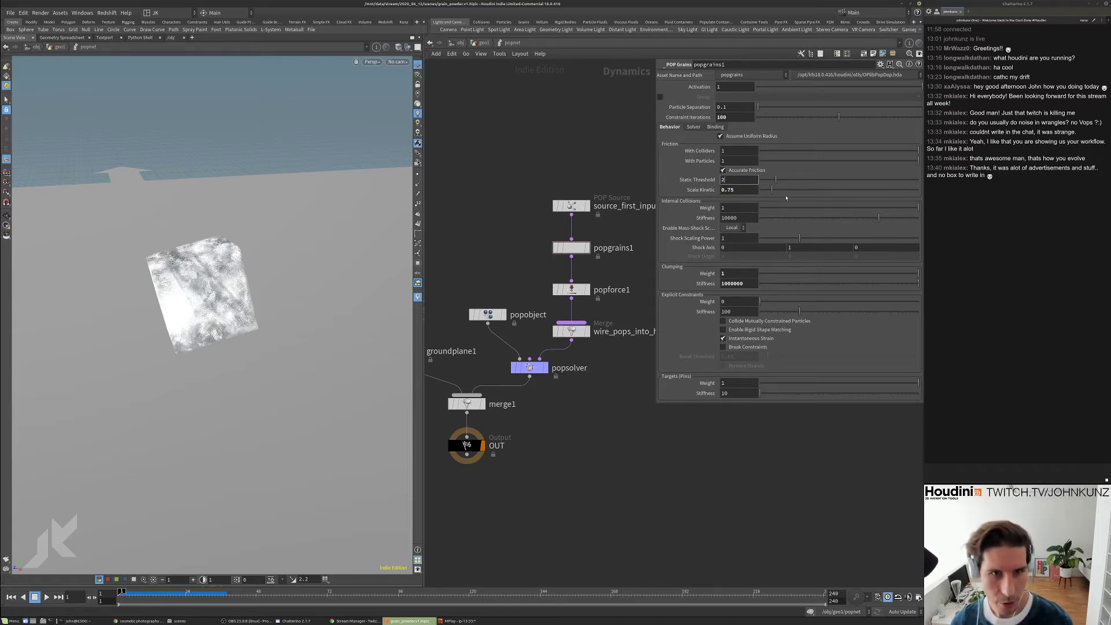
{"action": "type", "text": "1"}
{"action": "key", "text": "Return"}
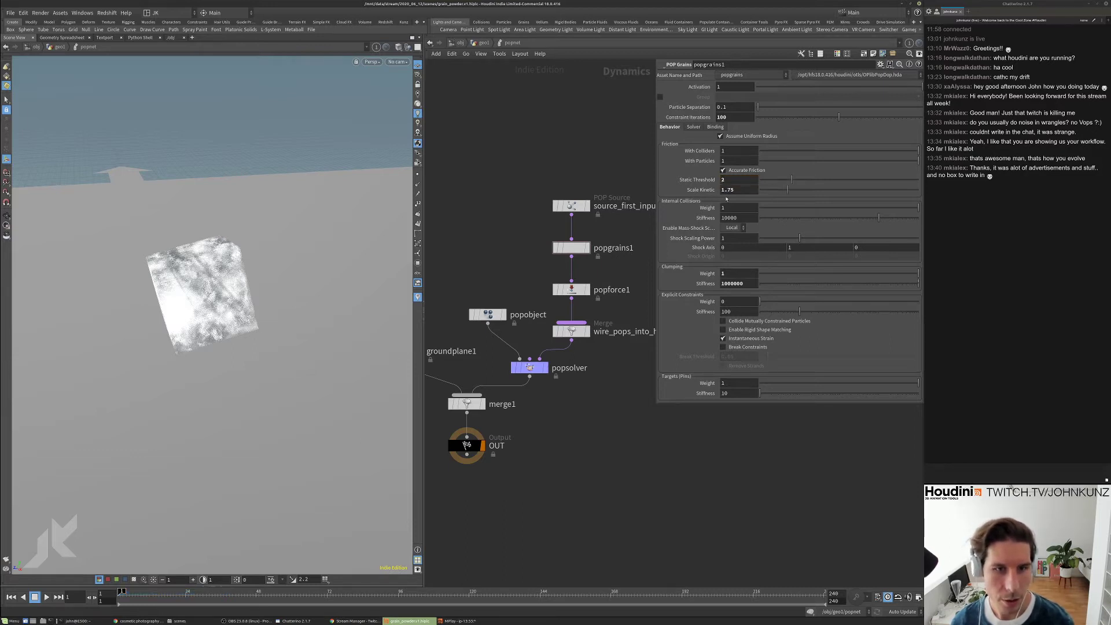
{"action": "middle_click_drag", "start_coordinate": [581, 169], "coordinate": [569, 156]}
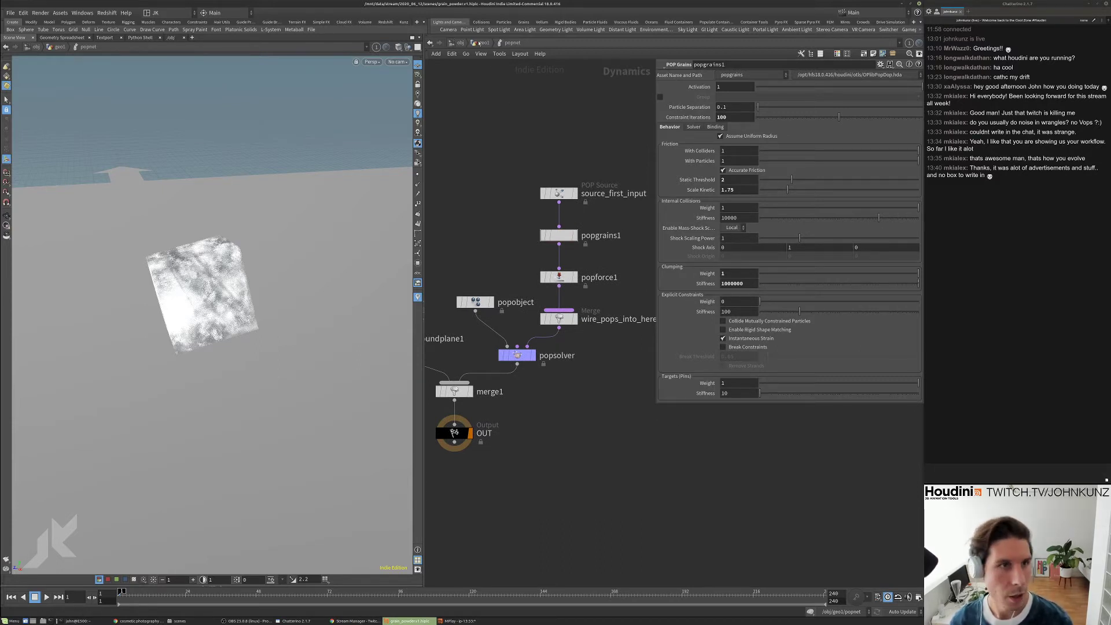
- In geo1's attribwrangle1 VEX, change the third v@Cd range from 4.5 to 2.0, then display attribute1
{"action": "left_click", "coordinate": [483, 43]}
{"action": "left_click", "coordinate": [528, 294]}
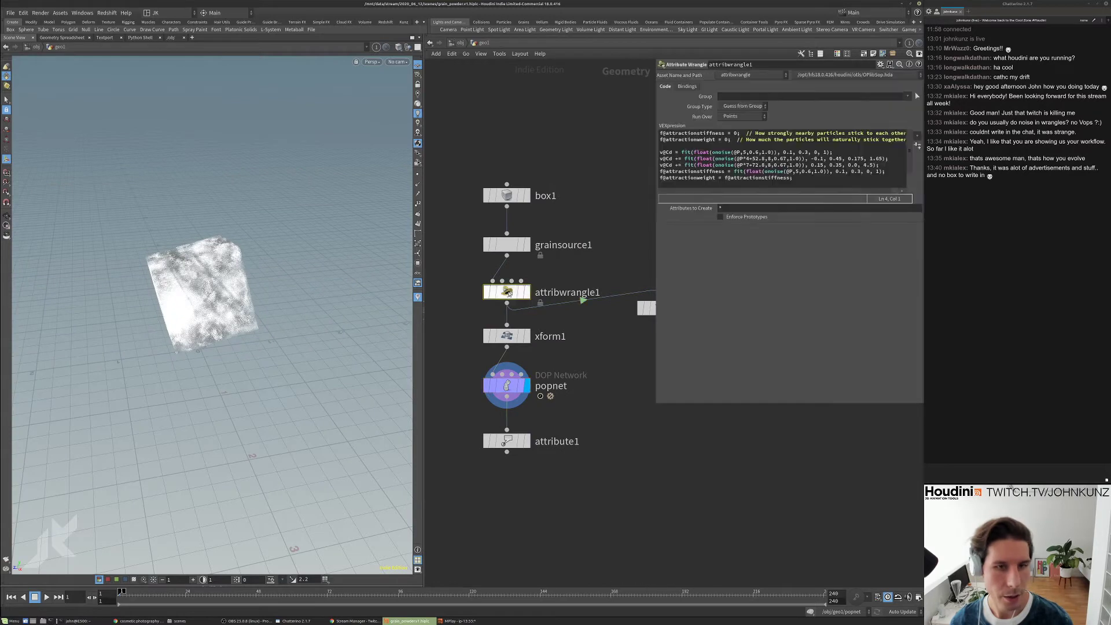
{"action": "left_click", "coordinate": [866, 165]}
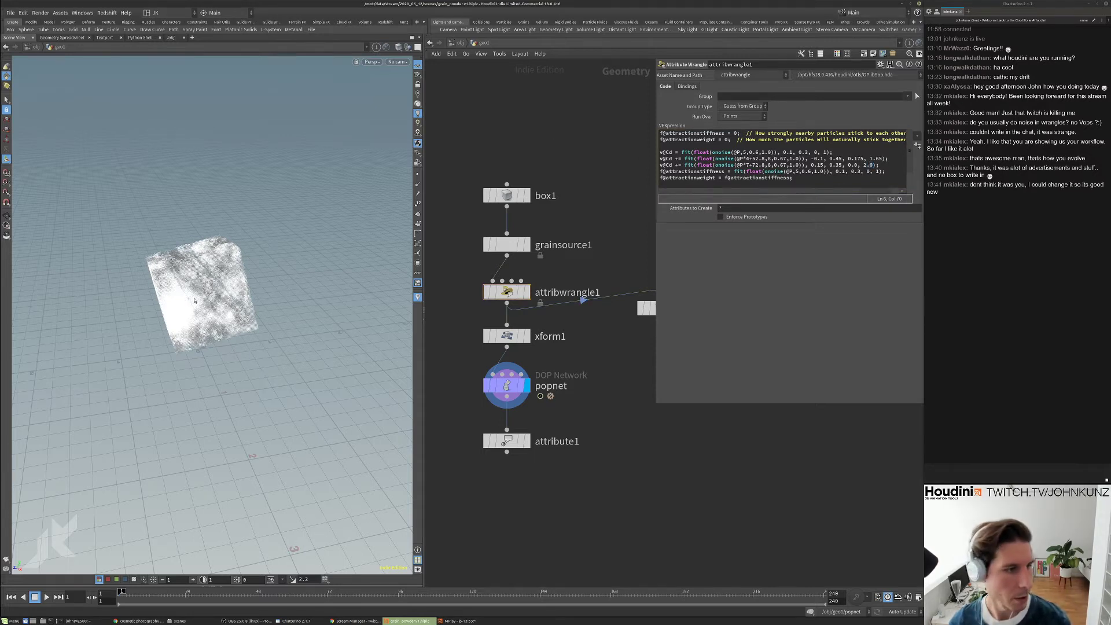
{"action": "left_click_drag", "start_coordinate": [222, 263], "coordinate": [215, 278]}
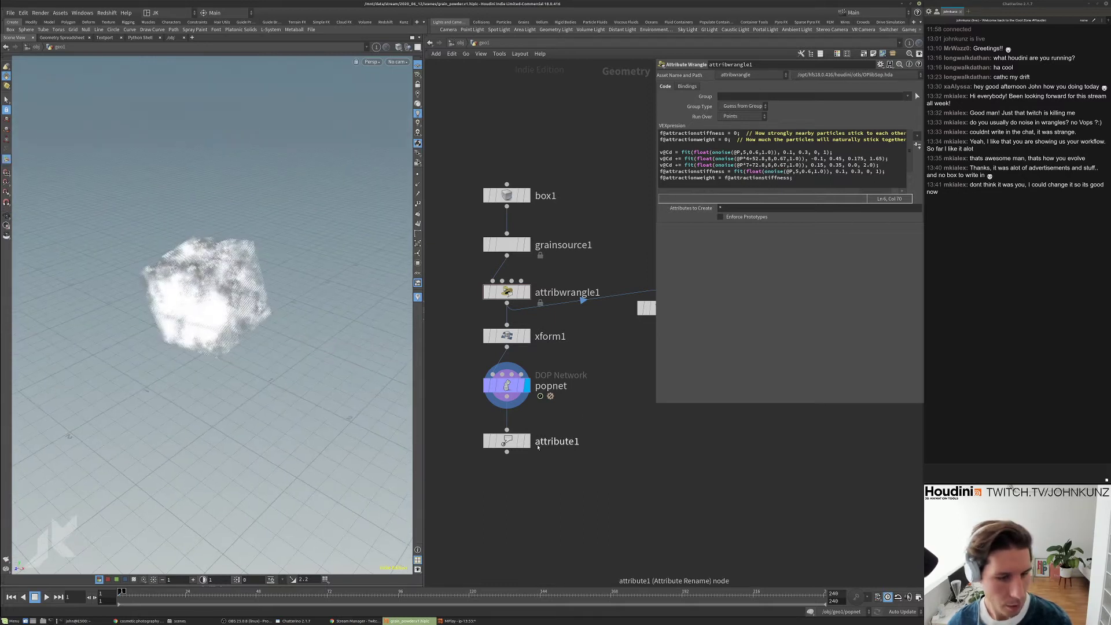
{"action": "left_click", "coordinate": [527, 441]}
{"action": "left_click", "coordinate": [521, 442]}
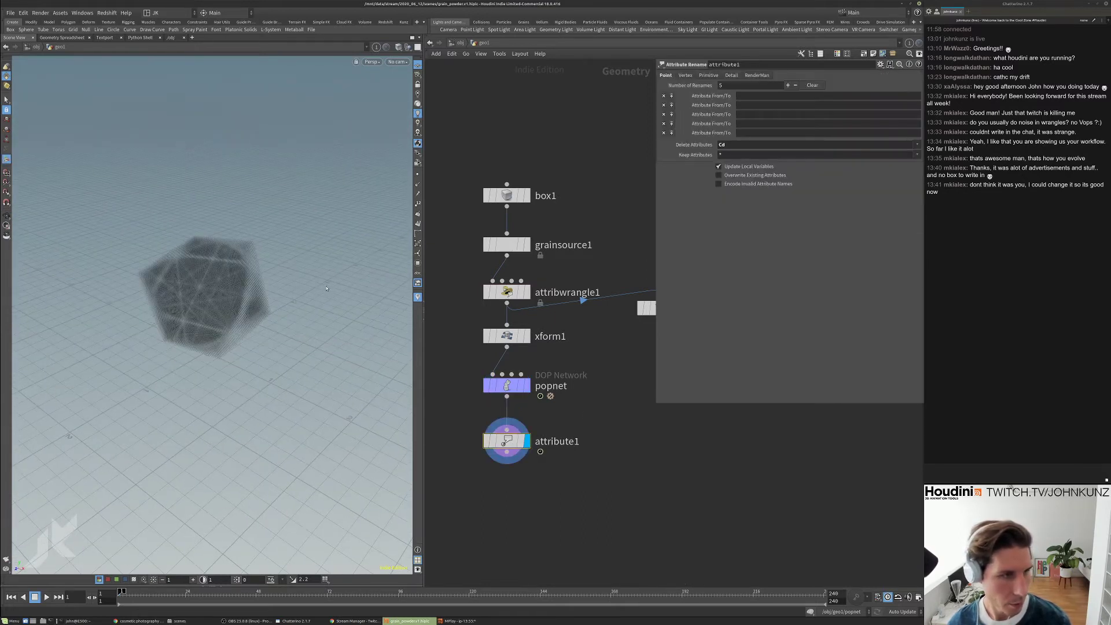
- Set the viewport particle point size to 2 in the display options
{"action": "key", "text": "d"}
{"action": "left_click", "coordinate": [220, 123]}
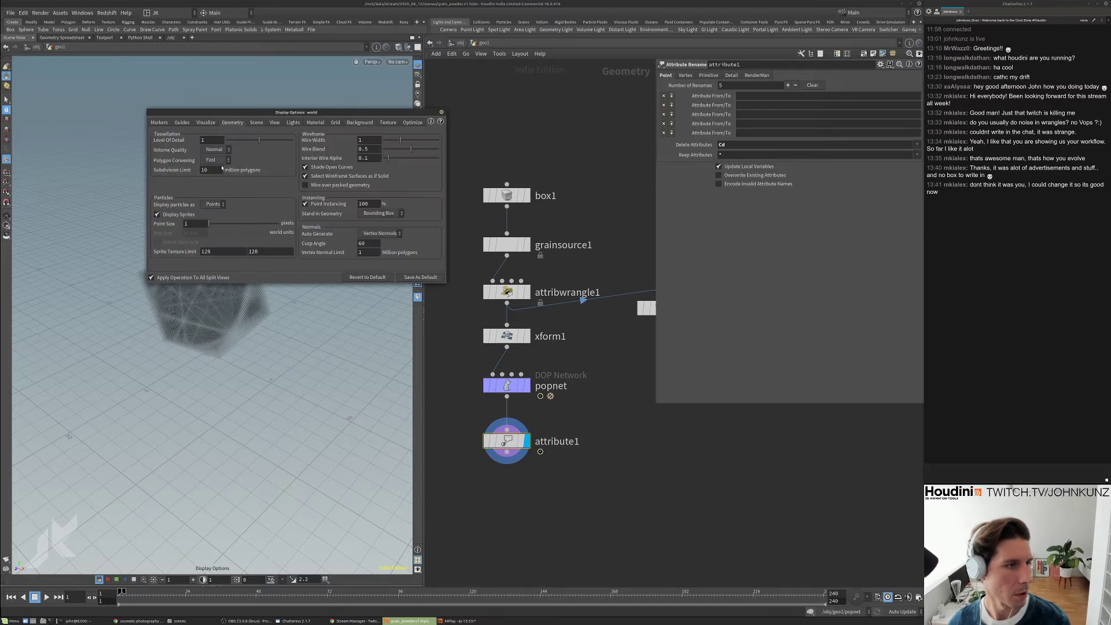
{"action": "left_click", "coordinate": [191, 223]}
{"action": "type", "text": "2"}
{"action": "key", "text": "Return"}
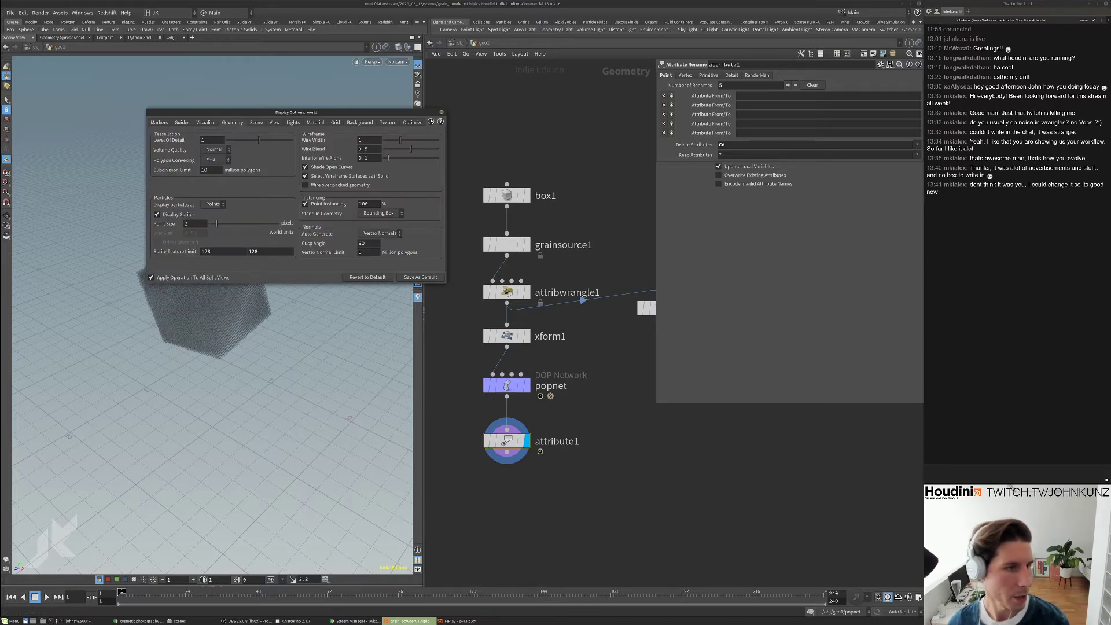
{"action": "left_click", "coordinate": [441, 113]}
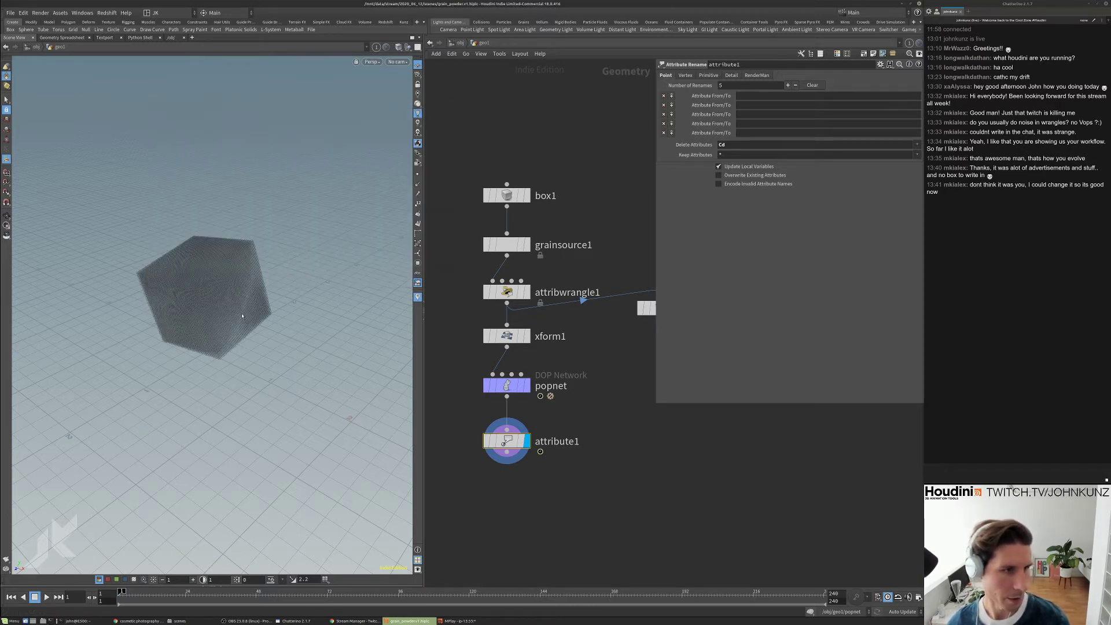
- Orbit to a low angle and review box1 and grainsource1's 0.01 point separation
{"action": "left_click_drag", "start_coordinate": [248, 300], "coordinate": [253, 285]}
{"action": "left_click_drag", "start_coordinate": [185, 290], "coordinate": [236, 308]}
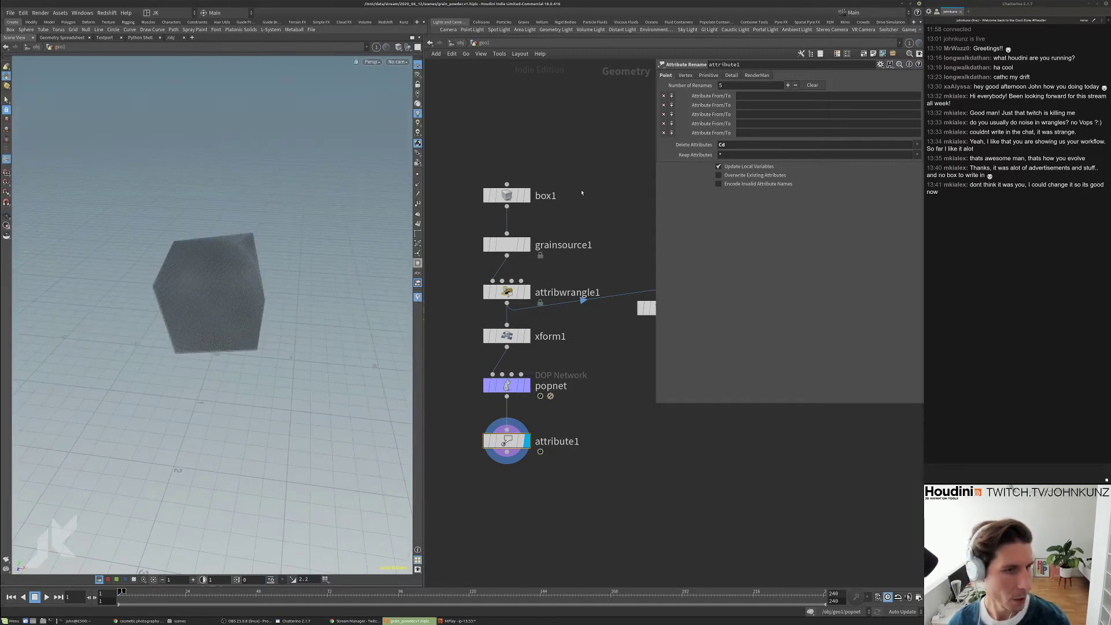
{"action": "left_click", "coordinate": [507, 196]}
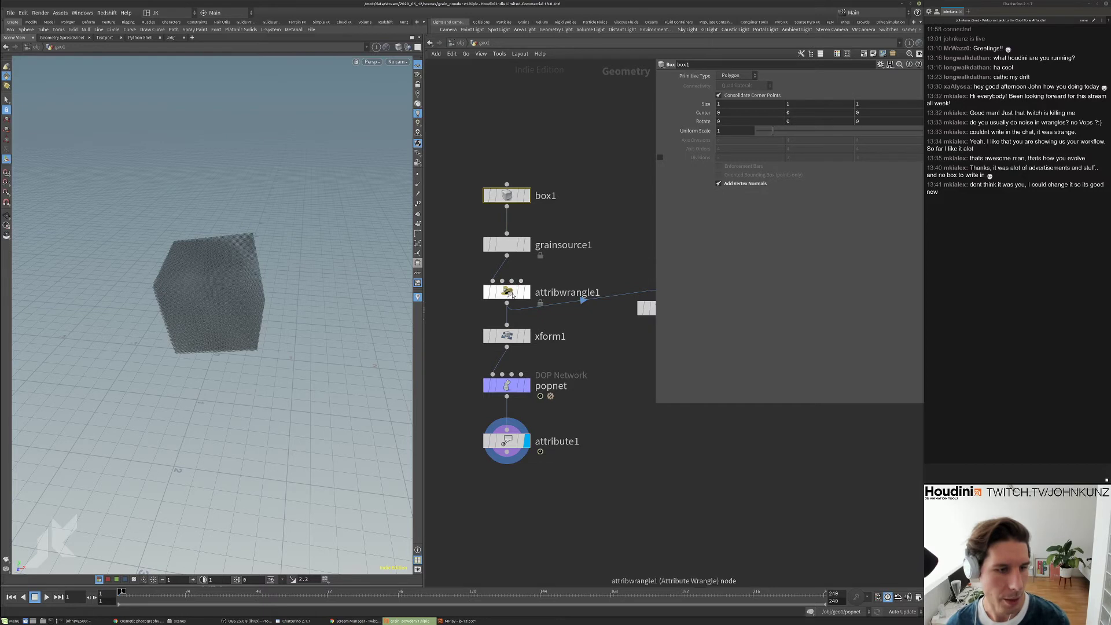
{"action": "left_click", "coordinate": [507, 244]}
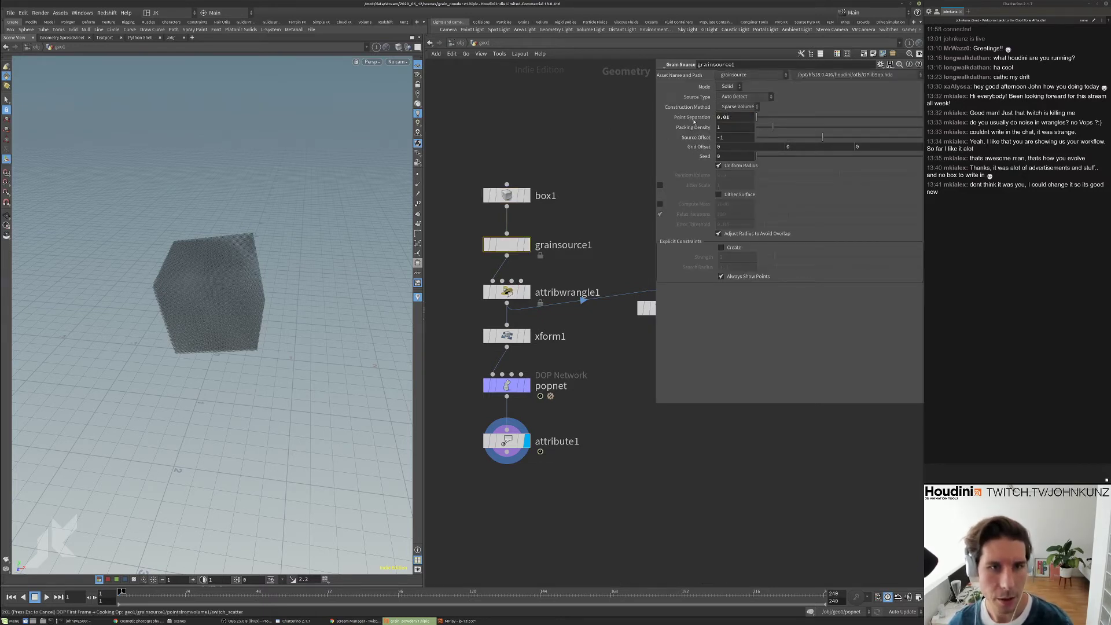
- View xform1's geometry info
{"action": "middle_click", "coordinate": [508, 337]}
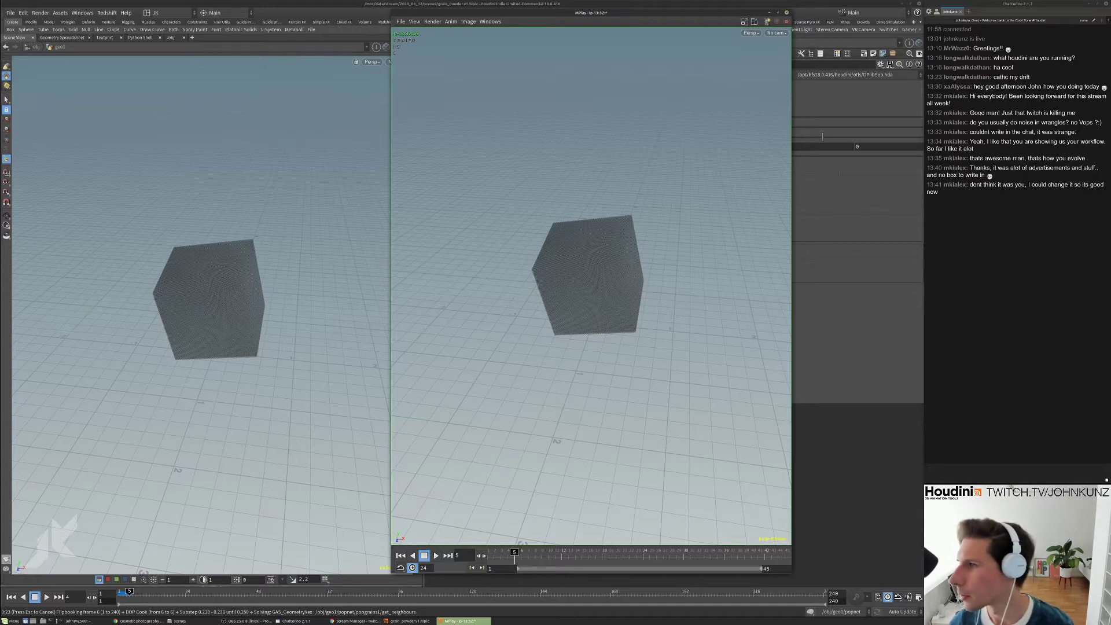
- Search Google for 'ps5 reveal' in a new Chrome tab
{"action": "left_click", "coordinate": [137, 622]}
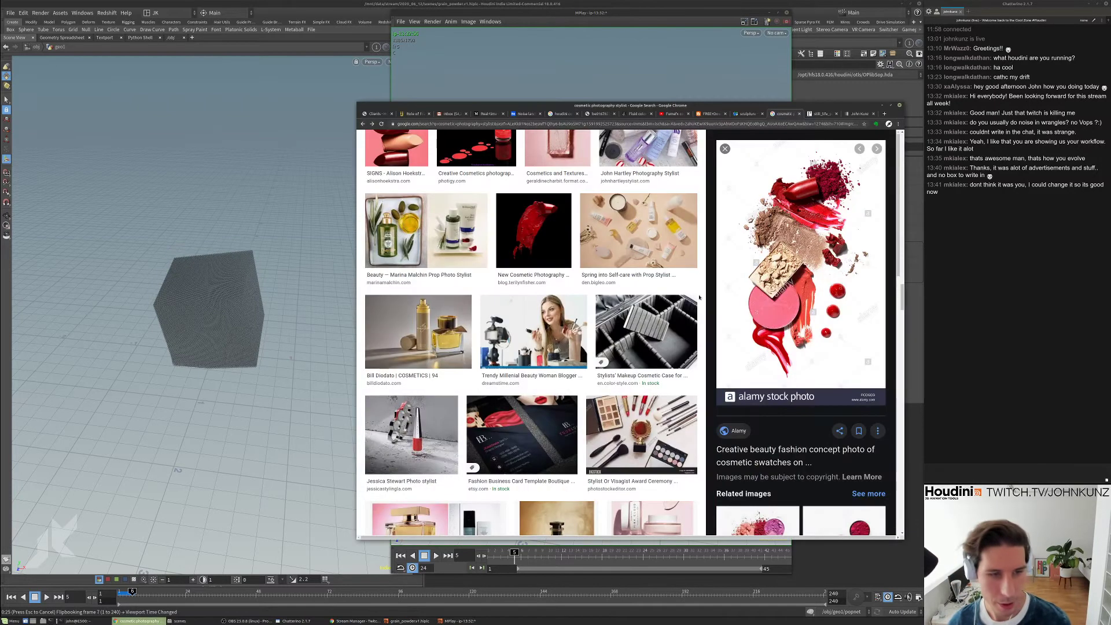
{"action": "key", "text": "ctrl+t"}
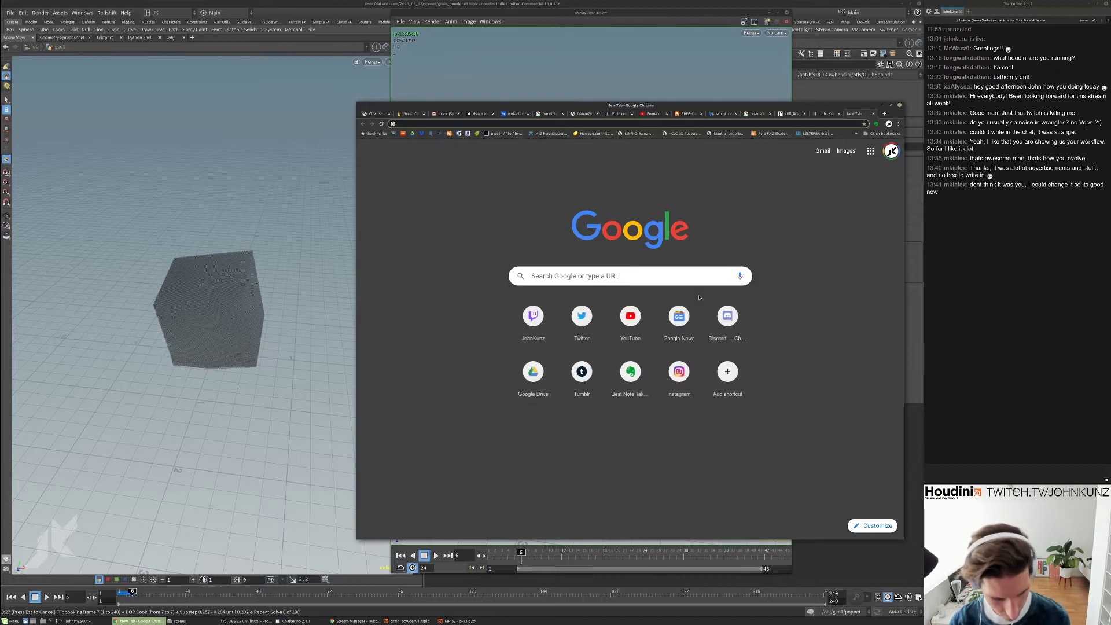
{"action": "type", "text": "ps5"}
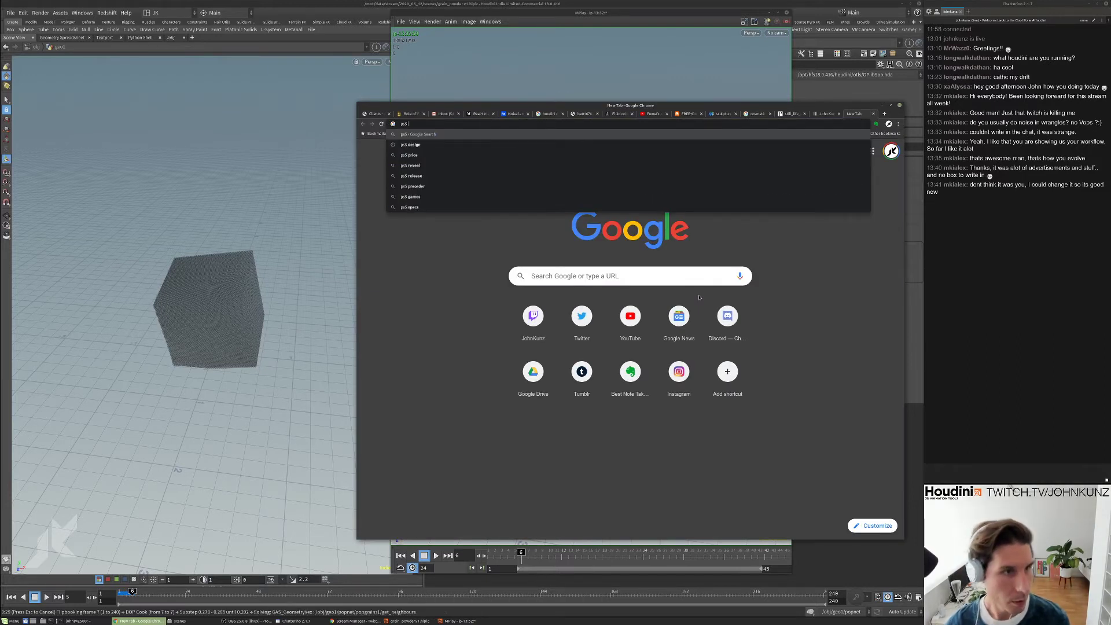
{"action": "key", "text": "Down"}
{"action": "key", "text": "Down"}
{"action": "key", "text": "Down"}
{"action": "key", "text": "Return"}
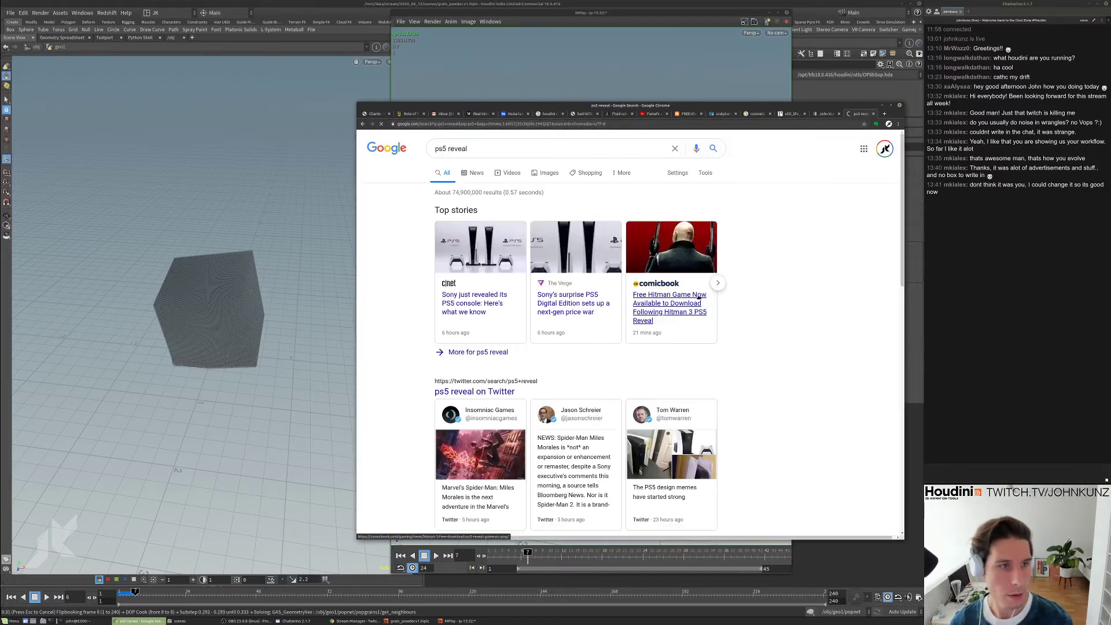
- Open the PS5 Hardware Reveal Trailer from the Videos results
{"action": "scroll", "coordinate": [613, 400], "scroll_direction": "down", "scroll_amount": 5}
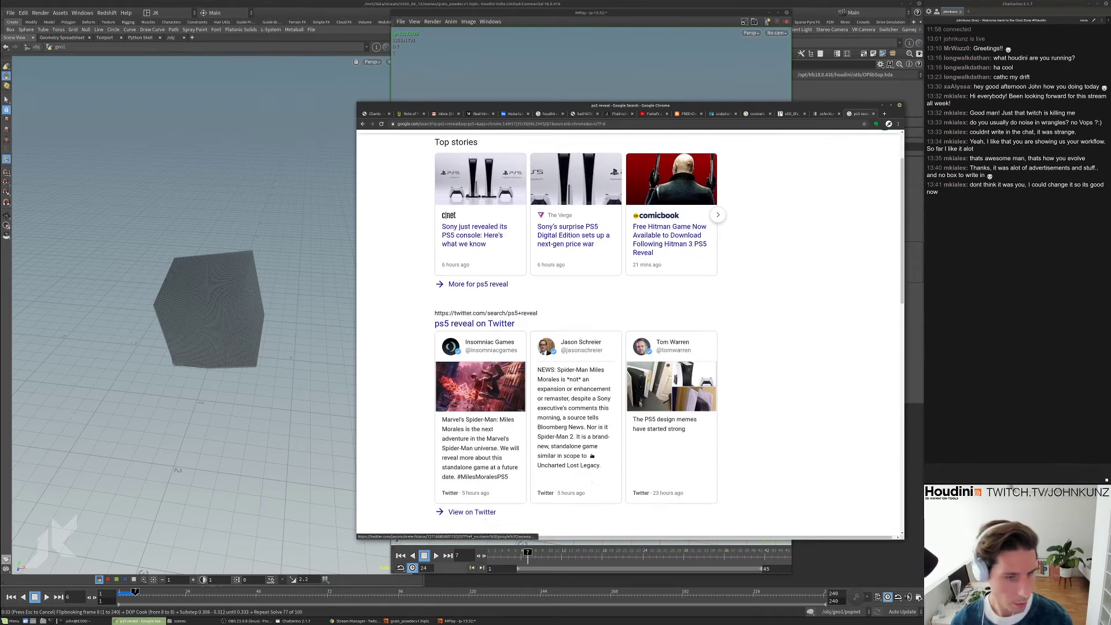
{"action": "scroll", "coordinate": [591, 461], "scroll_direction": "down", "scroll_amount": 2}
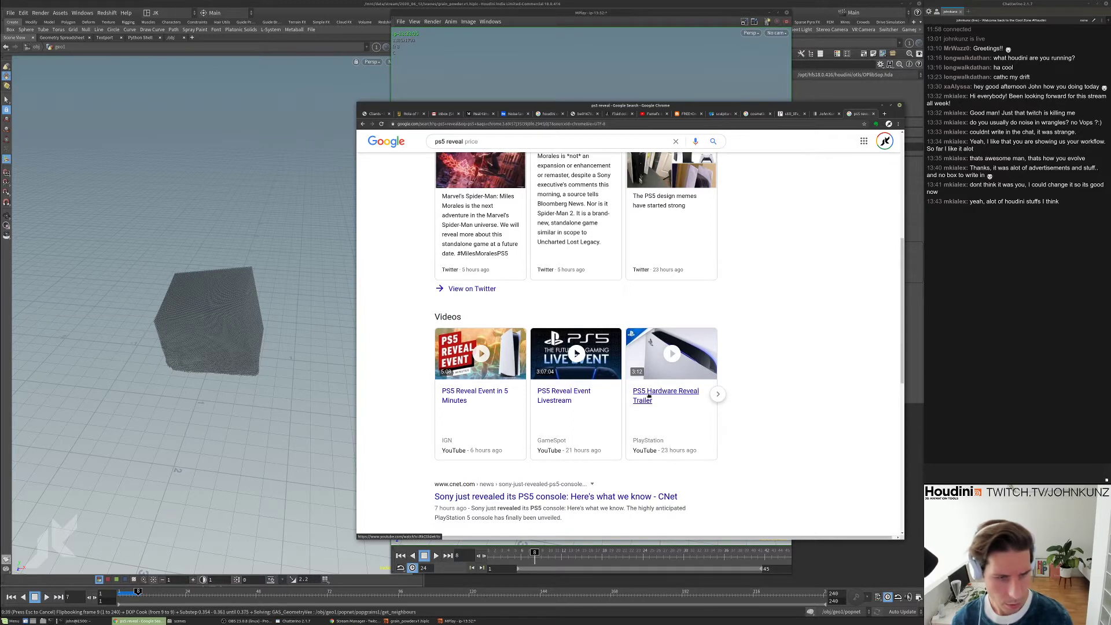
{"action": "left_click", "coordinate": [650, 394]}
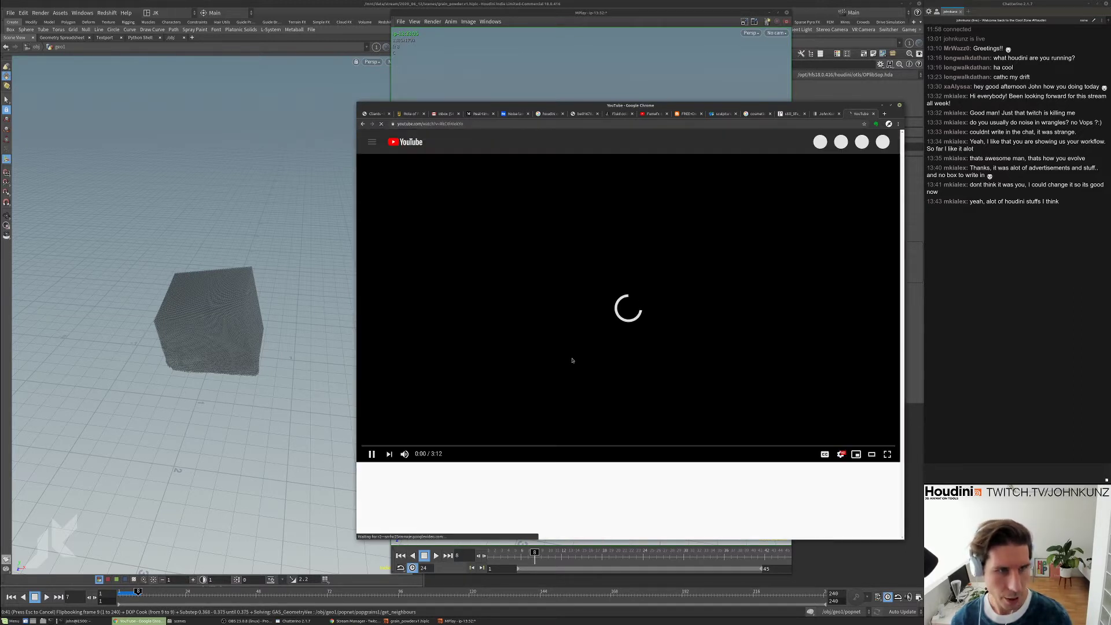
- Mute and resume the PS5 trailer after comparing with the flipbook, then start a new-tab search for the artist's name
{"action": "left_click", "coordinate": [405, 454]}
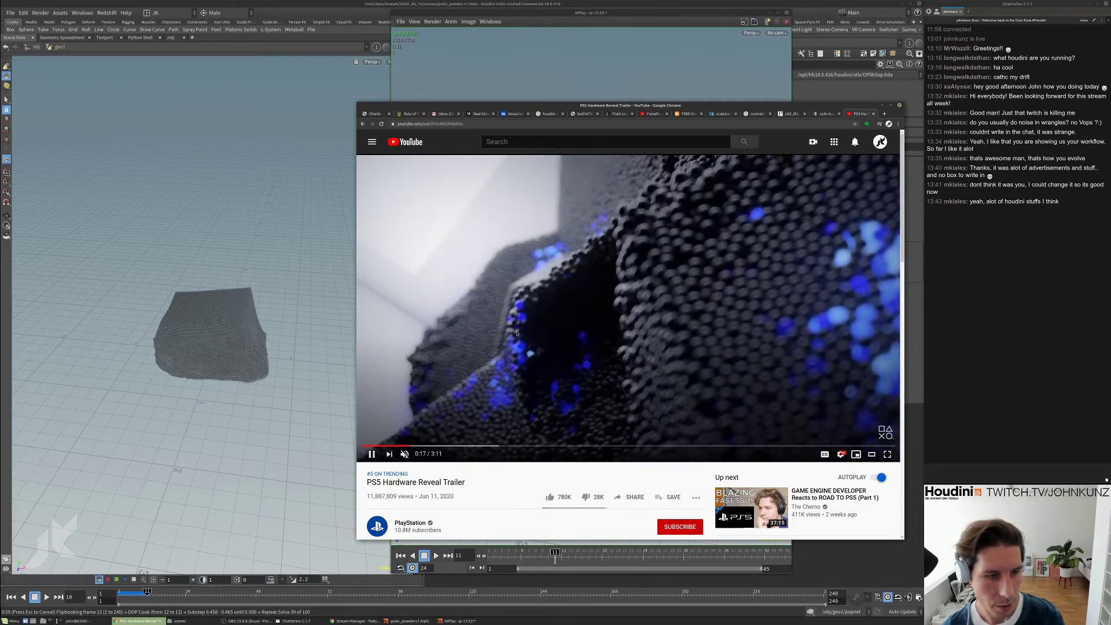
{"action": "left_click", "coordinate": [577, 70]}
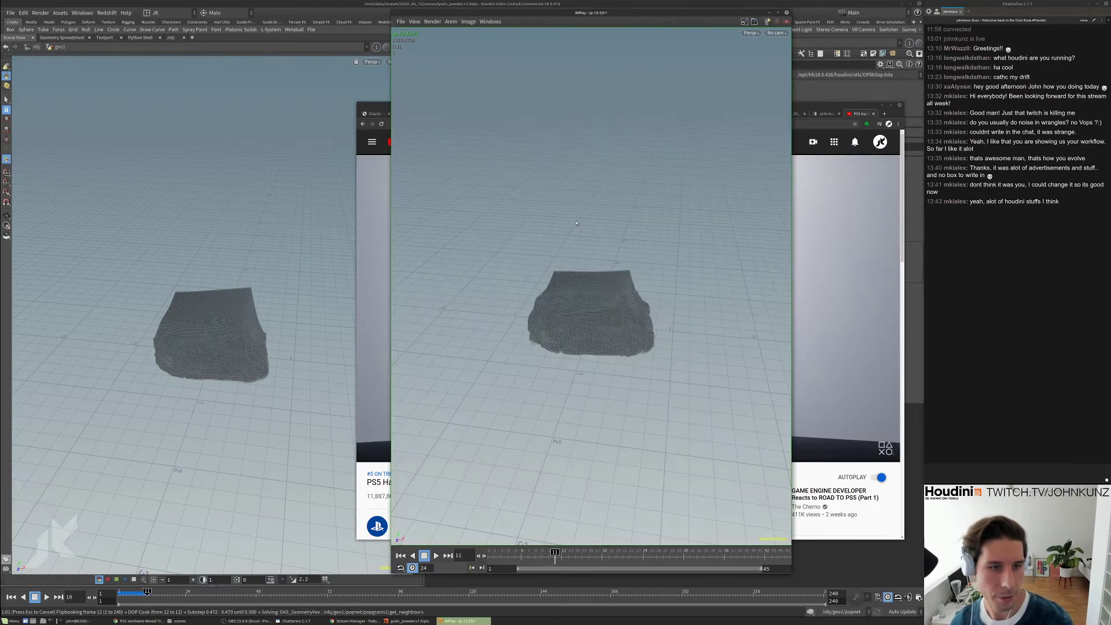
{"action": "left_click", "coordinate": [860, 244]}
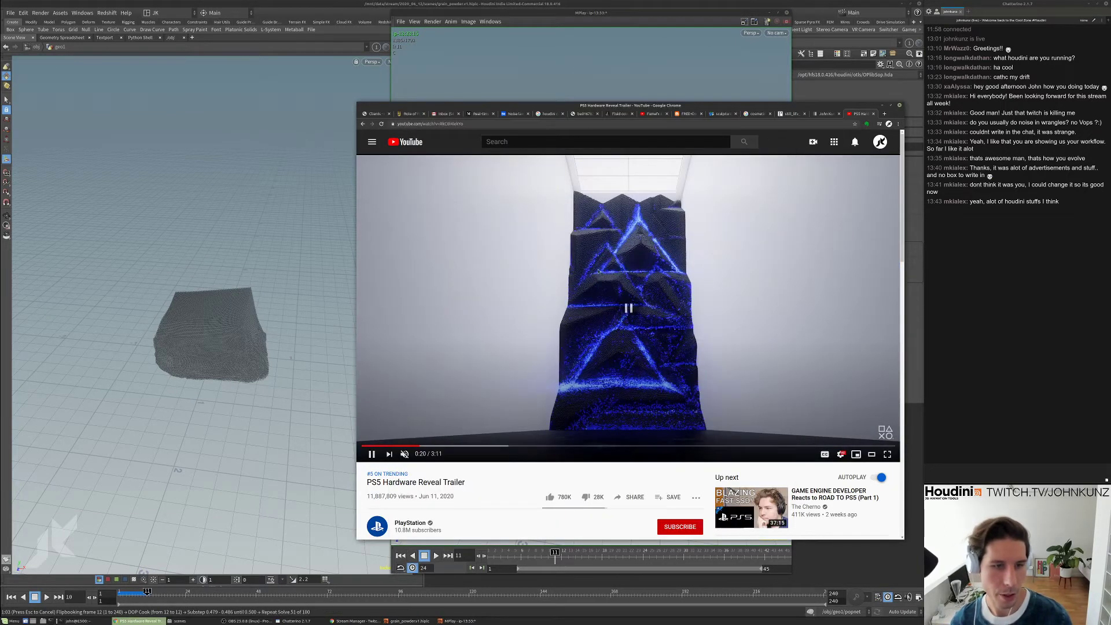
{"action": "left_click", "coordinate": [631, 318]}
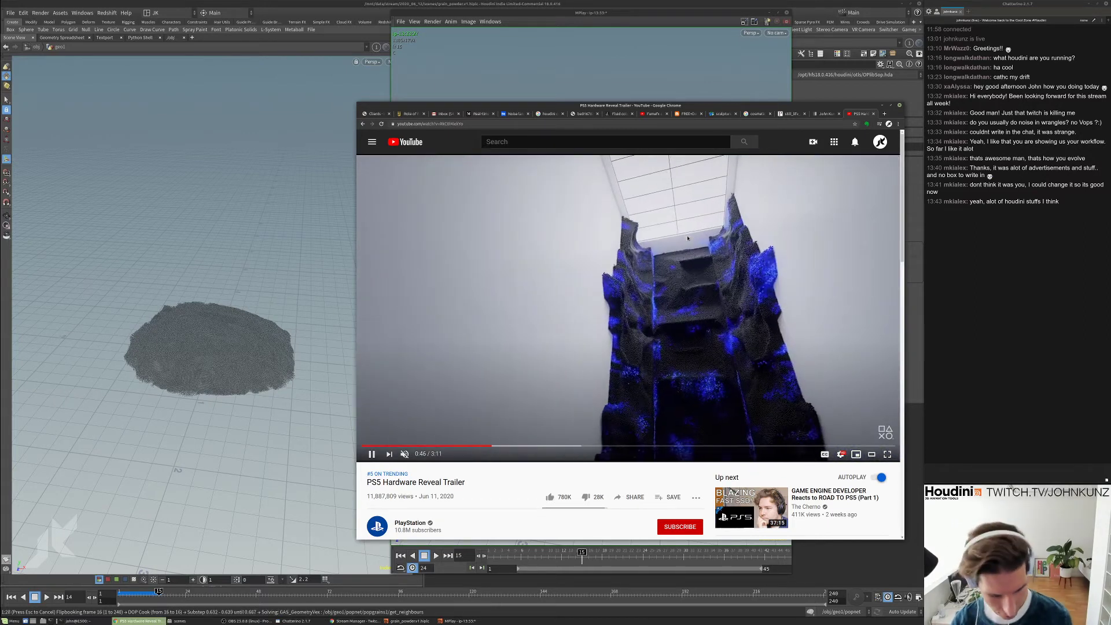
{"action": "key", "text": "ctrl+t"}
{"action": "type", "text": "maxim"}
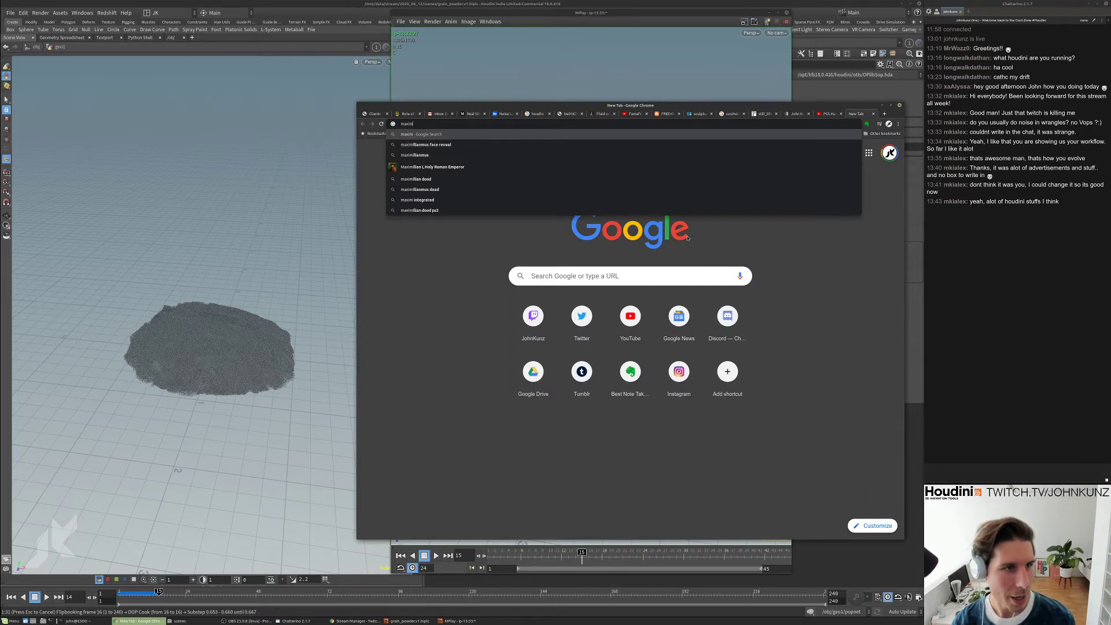
{"action": "type", "text": " z"}
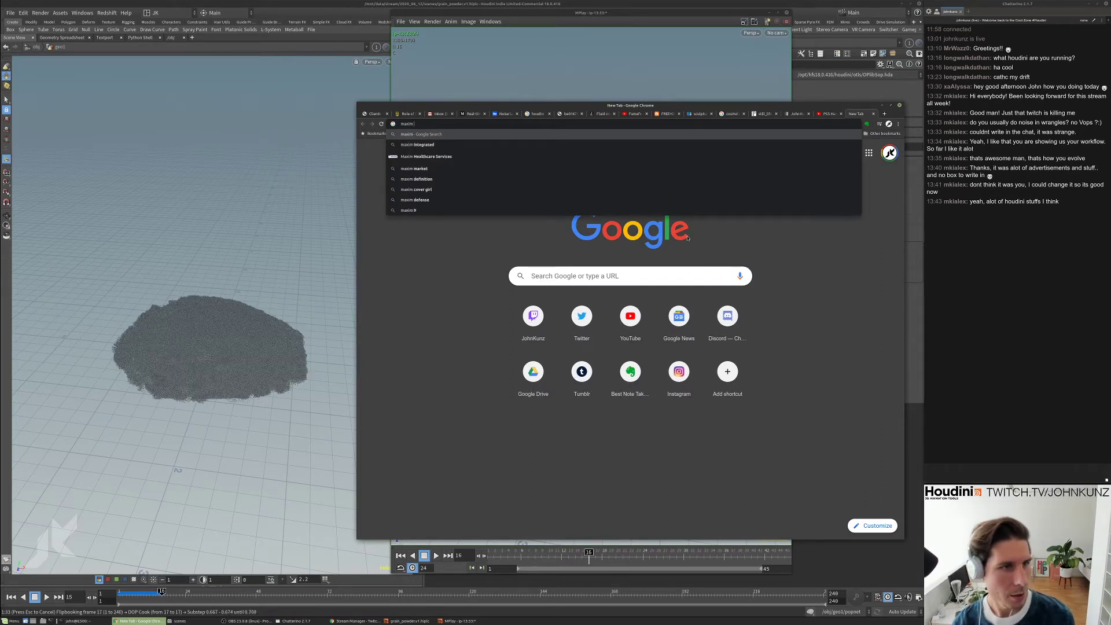
{"action": "type", "text": "h"}
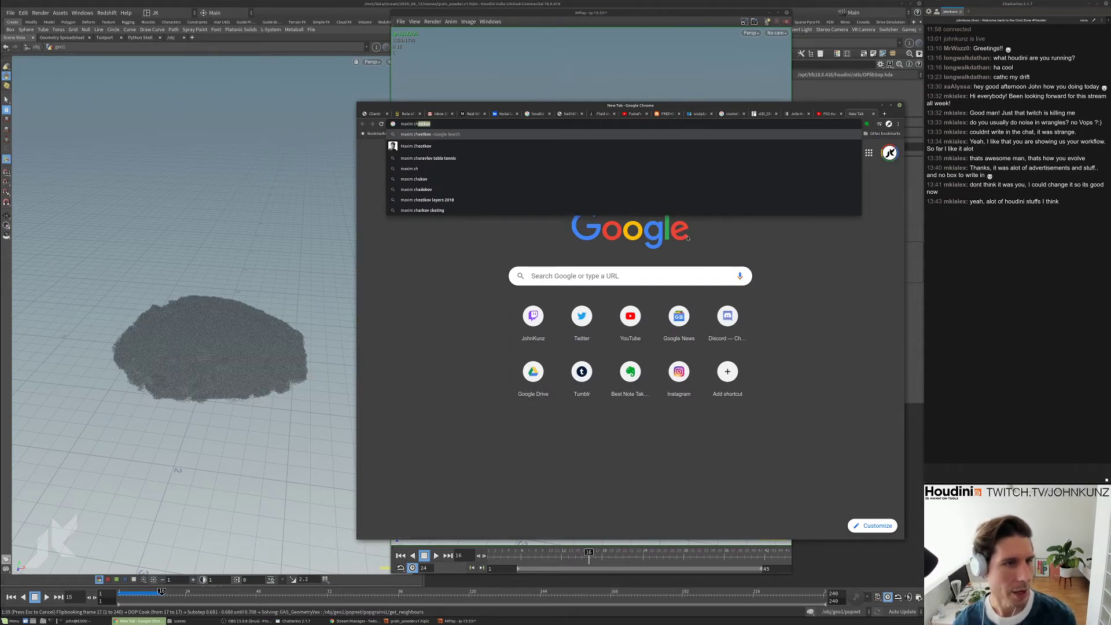
- Run the artist search, open the Computations film on Vimeo, play it and skip ahead
{"action": "key", "text": "Return"}
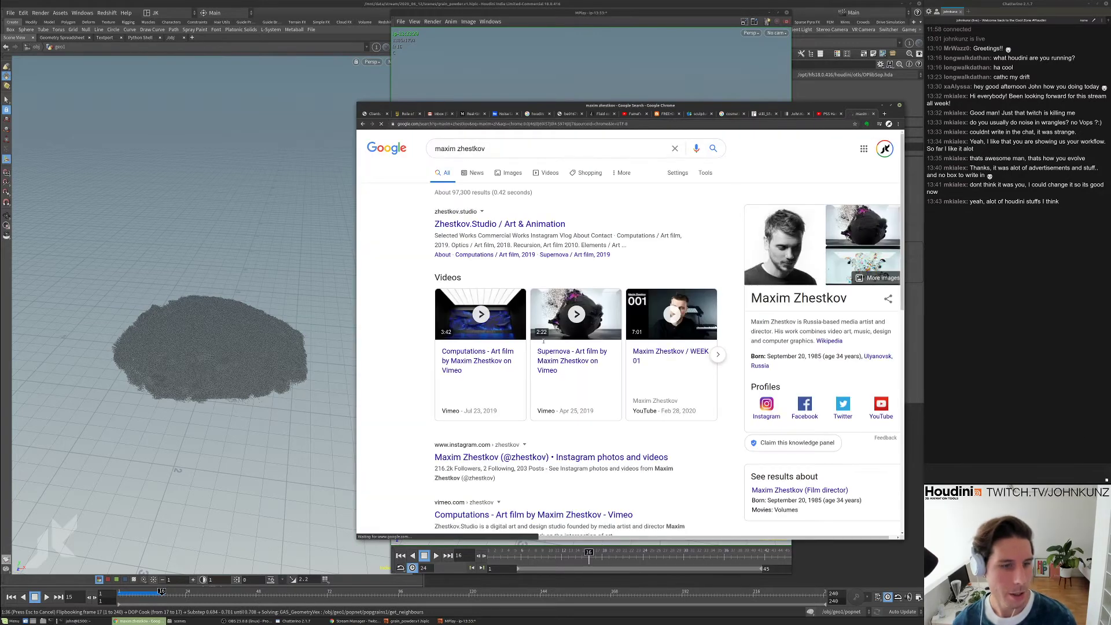
{"action": "scroll", "coordinate": [535, 341], "scroll_direction": "down", "scroll_amount": 1}
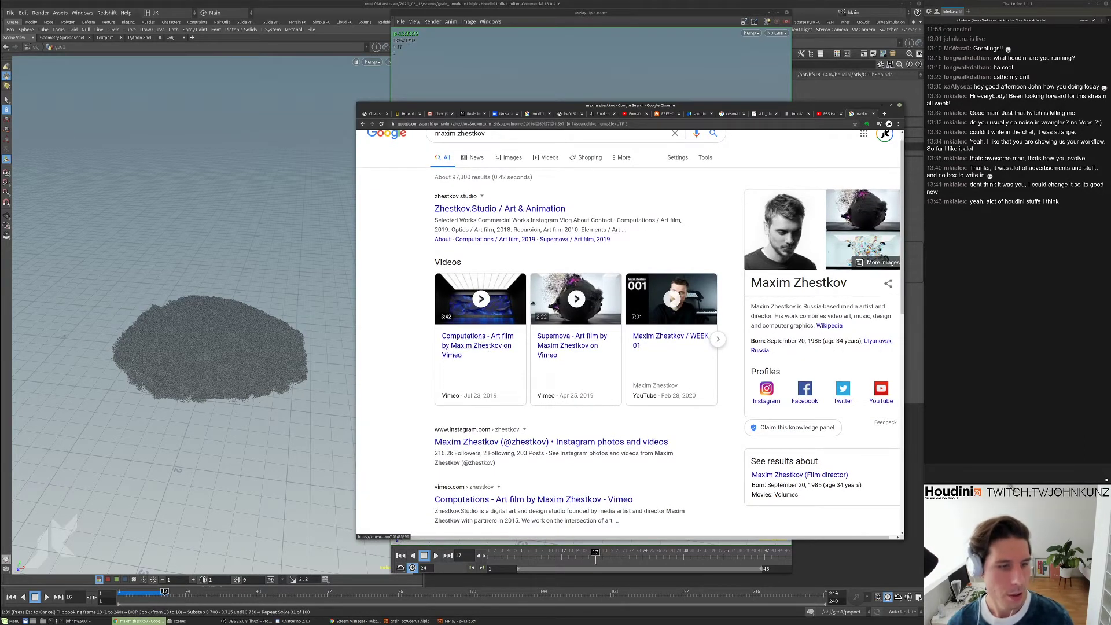
{"action": "left_click", "coordinate": [488, 342]}
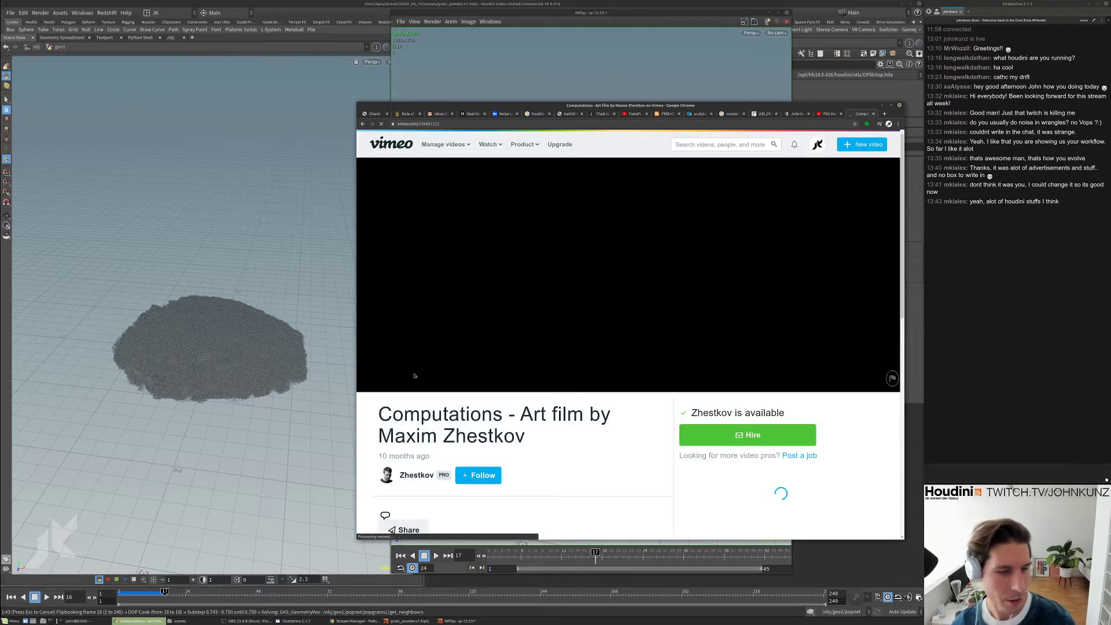
{"action": "left_click", "coordinate": [641, 318]}
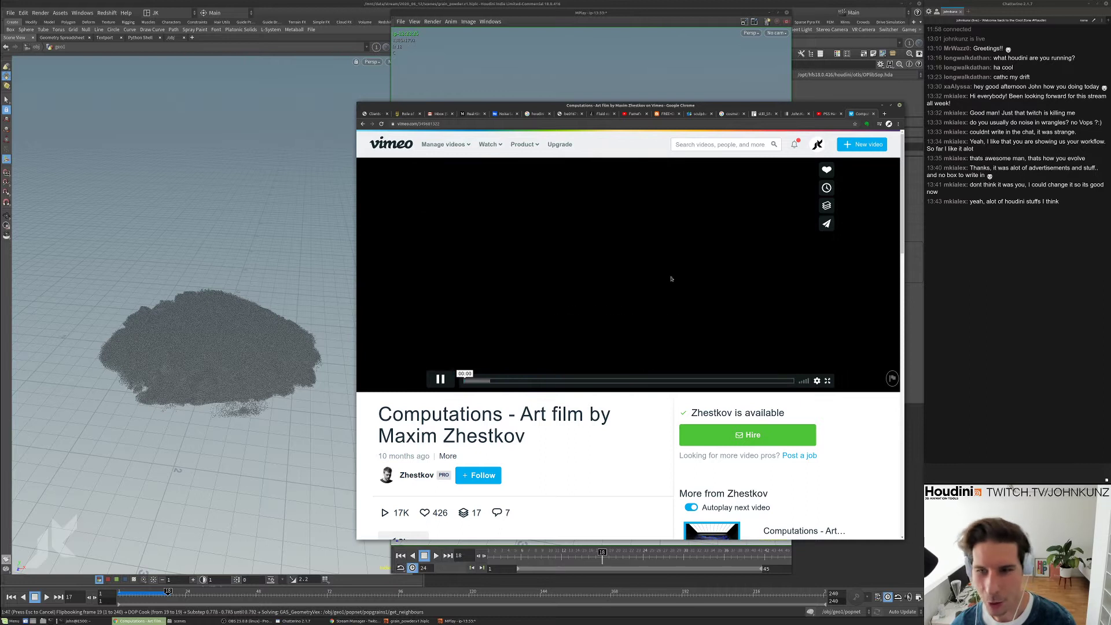
{"action": "left_click", "coordinate": [496, 381]}
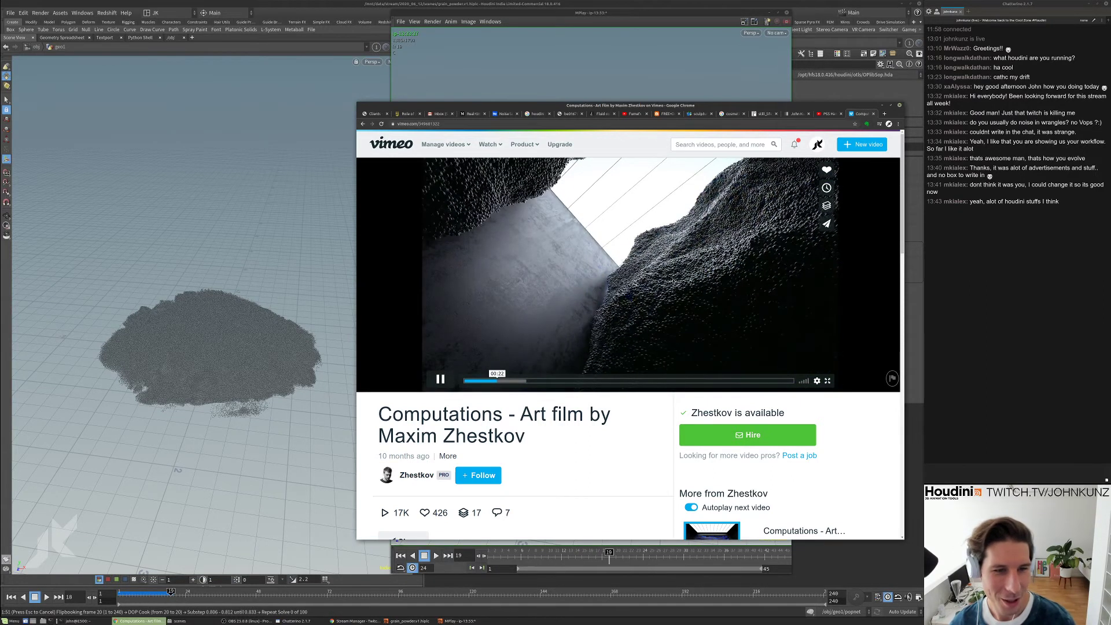
- Scrub the PS5 trailer through 1:16–1:49, pause it at 1:05, and return to Computations
{"action": "left_click", "coordinate": [823, 114]}
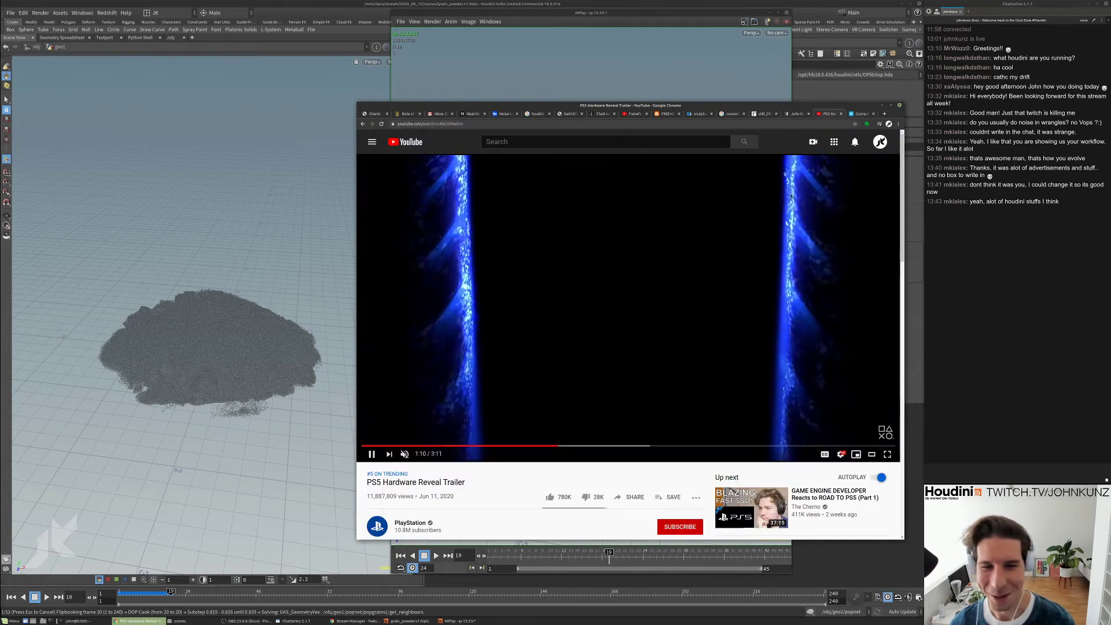
{"action": "left_click", "coordinate": [573, 446]}
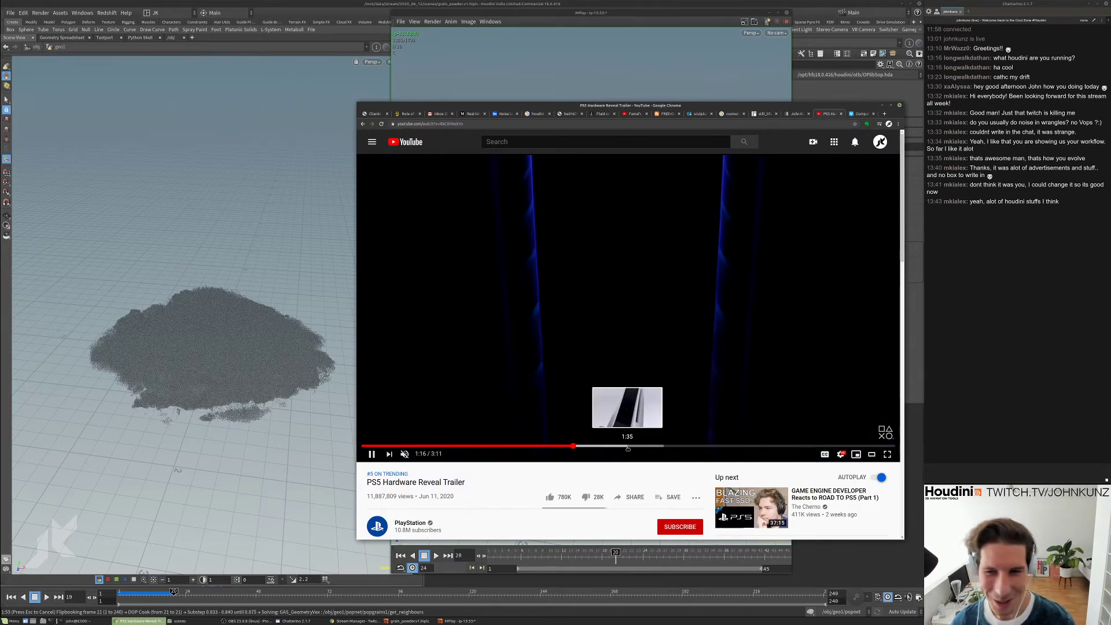
{"action": "left_click", "coordinate": [628, 447]}
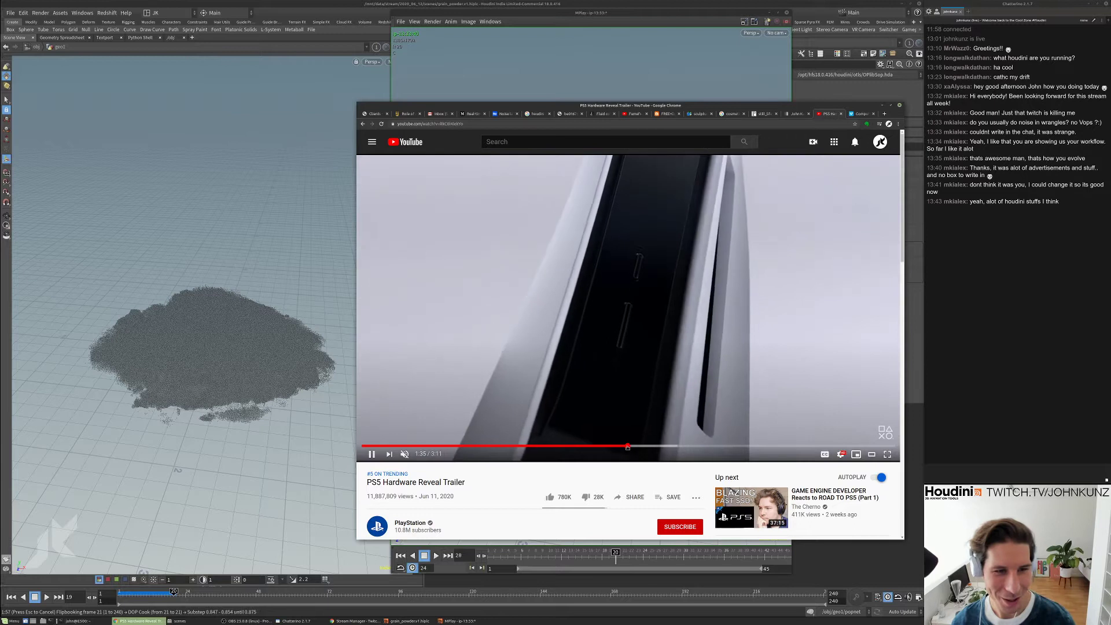
{"action": "left_click", "coordinate": [649, 446]}
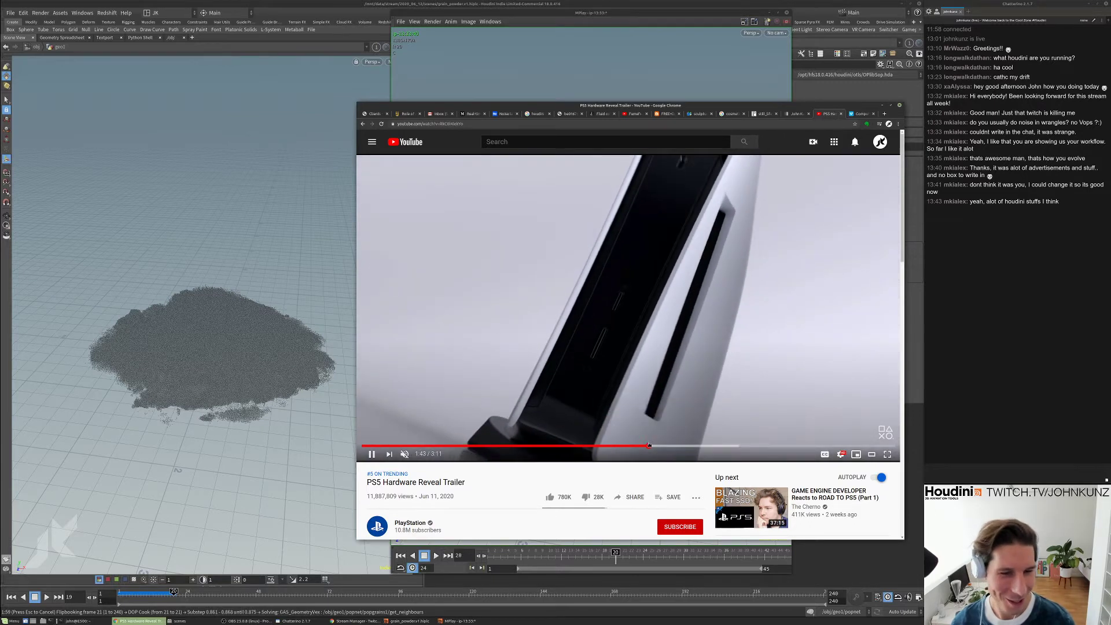
{"action": "left_click", "coordinate": [667, 447]}
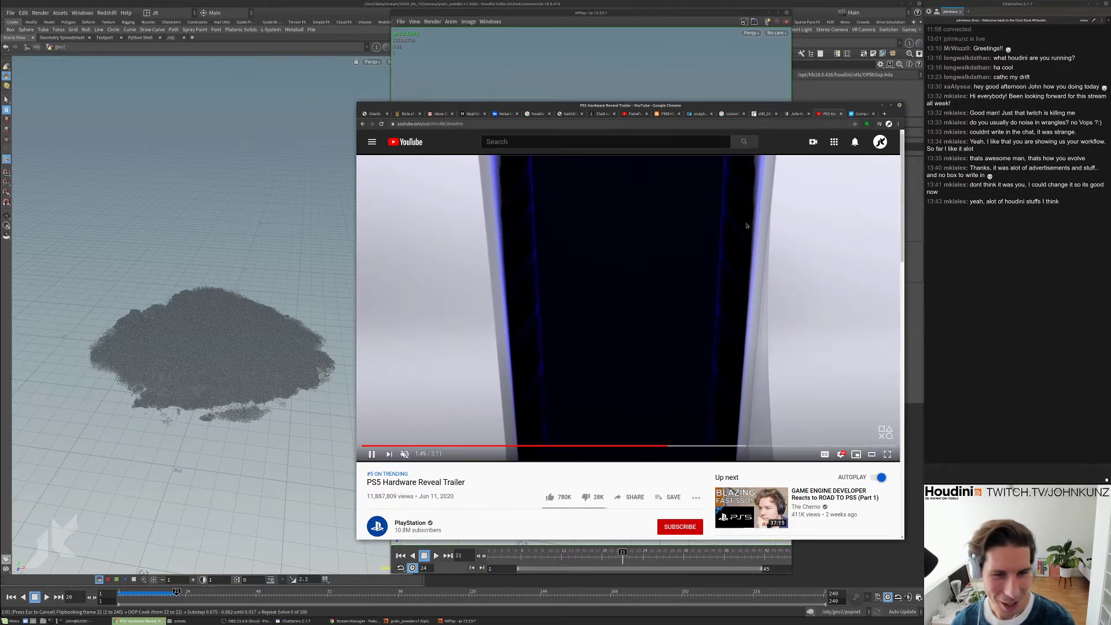
{"action": "left_click", "coordinate": [513, 444]}
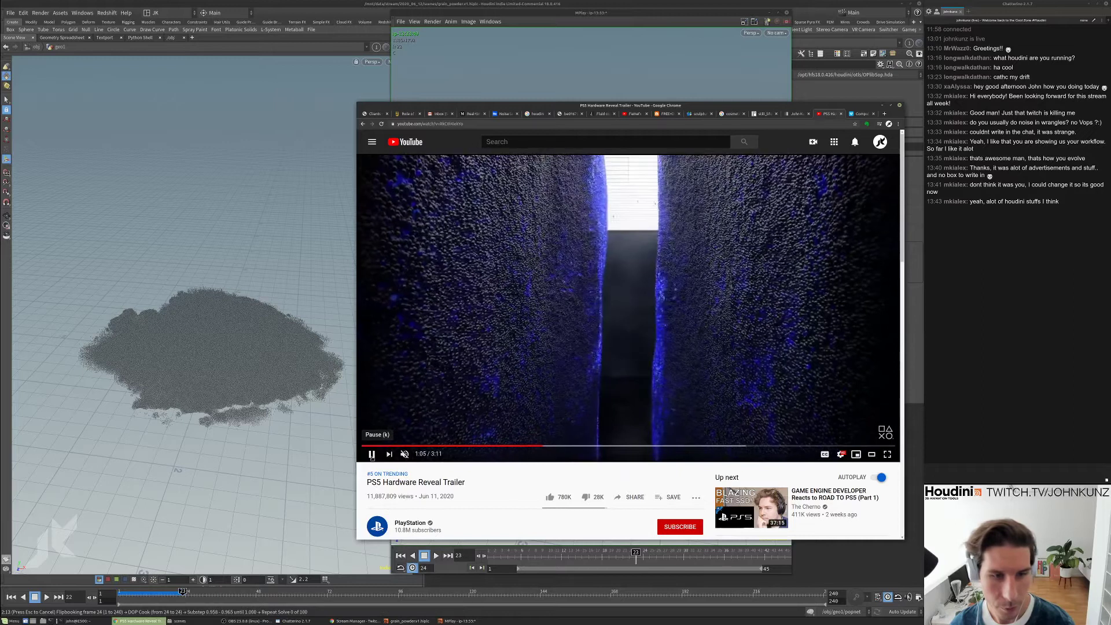
{"action": "left_click", "coordinate": [372, 454]}
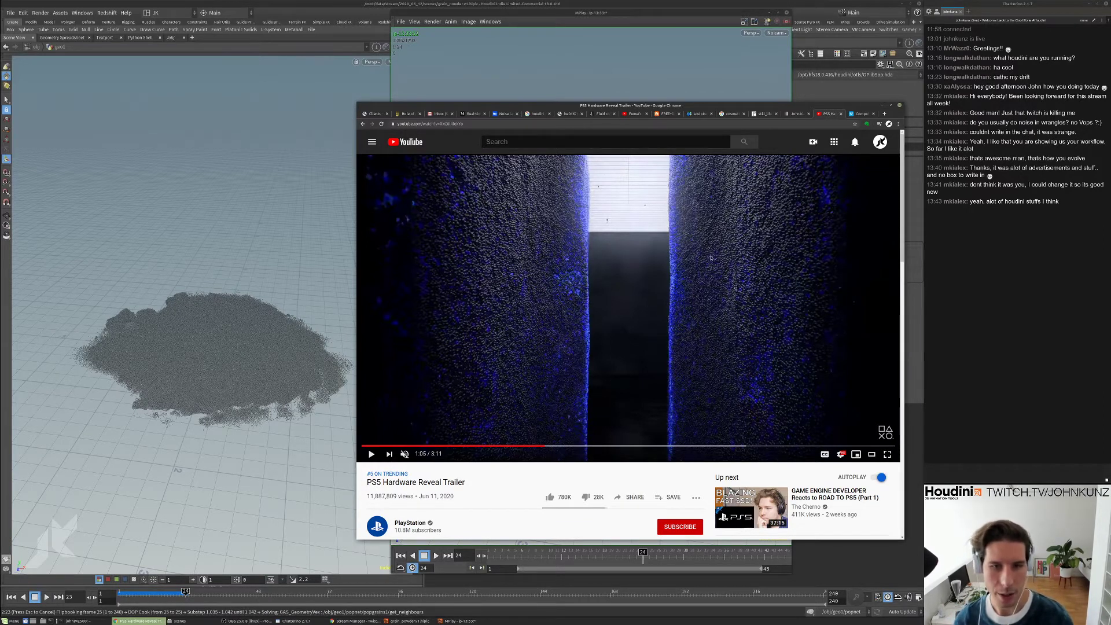
{"action": "left_click", "coordinate": [855, 115]}
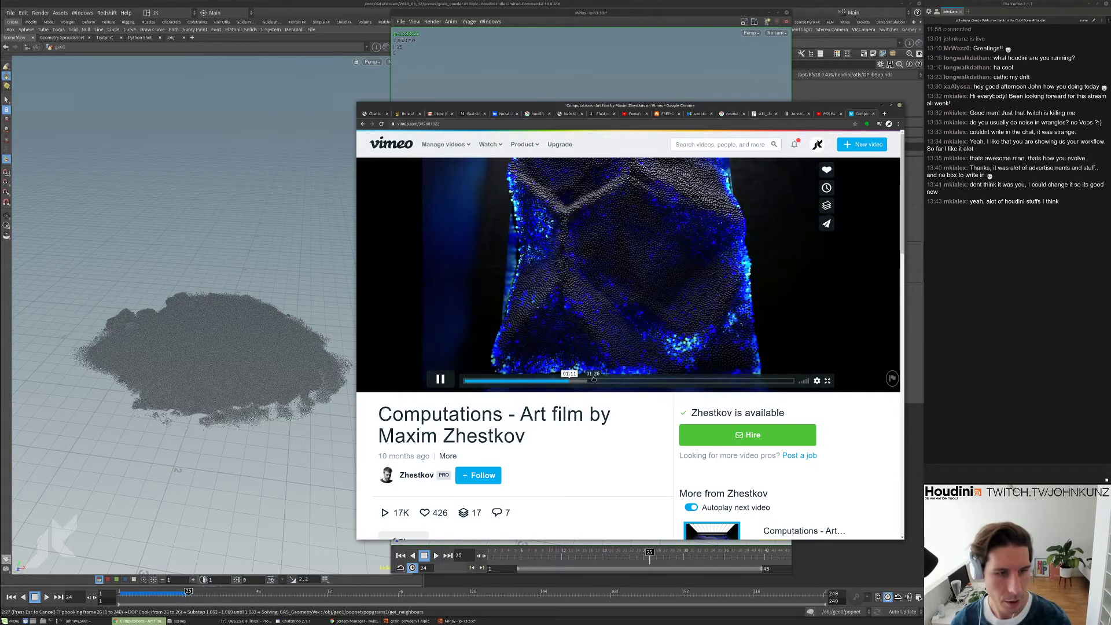
- Skim the film through its later shots to about 02:52, then bring back the grain pile flipbook
{"action": "left_click", "coordinate": [590, 380]}
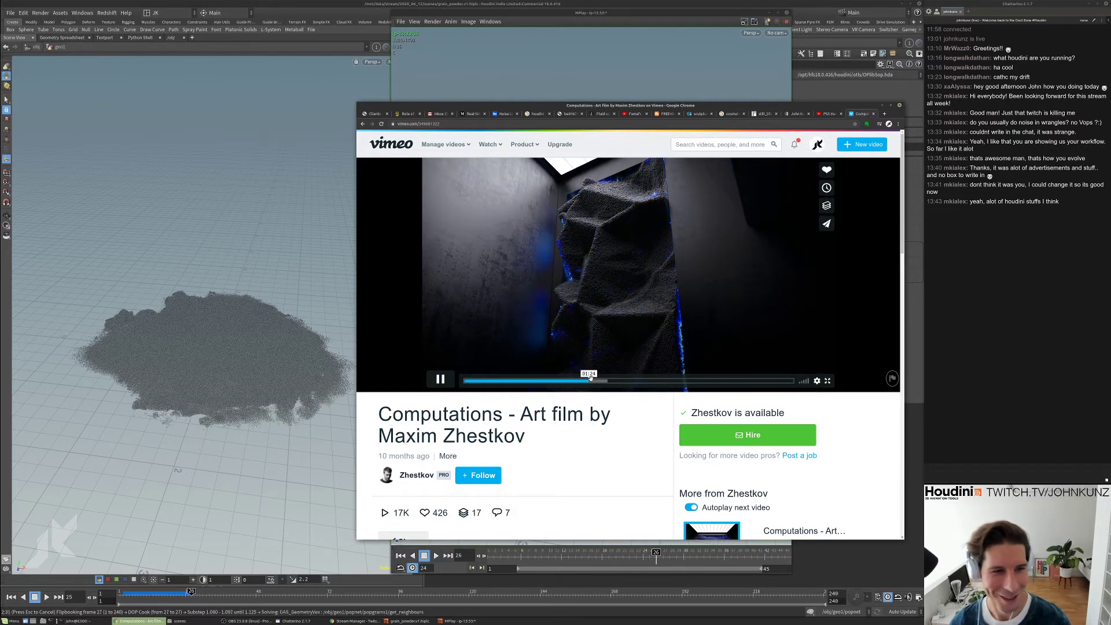
{"action": "left_click", "coordinate": [607, 381]}
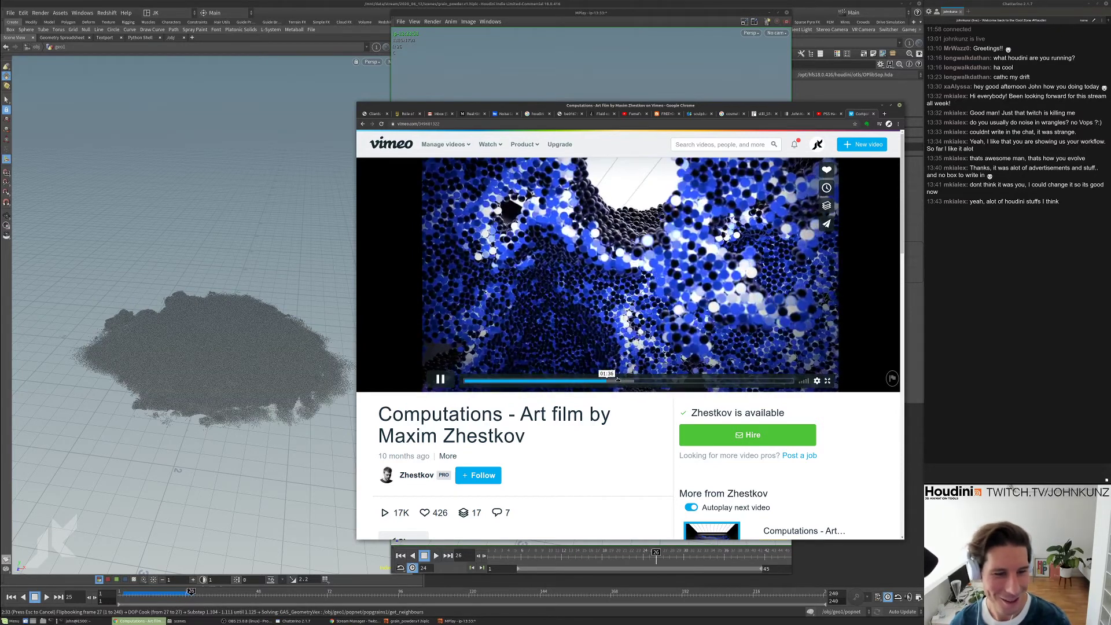
{"action": "left_click", "coordinate": [625, 380]}
{"action": "left_click", "coordinate": [636, 381]}
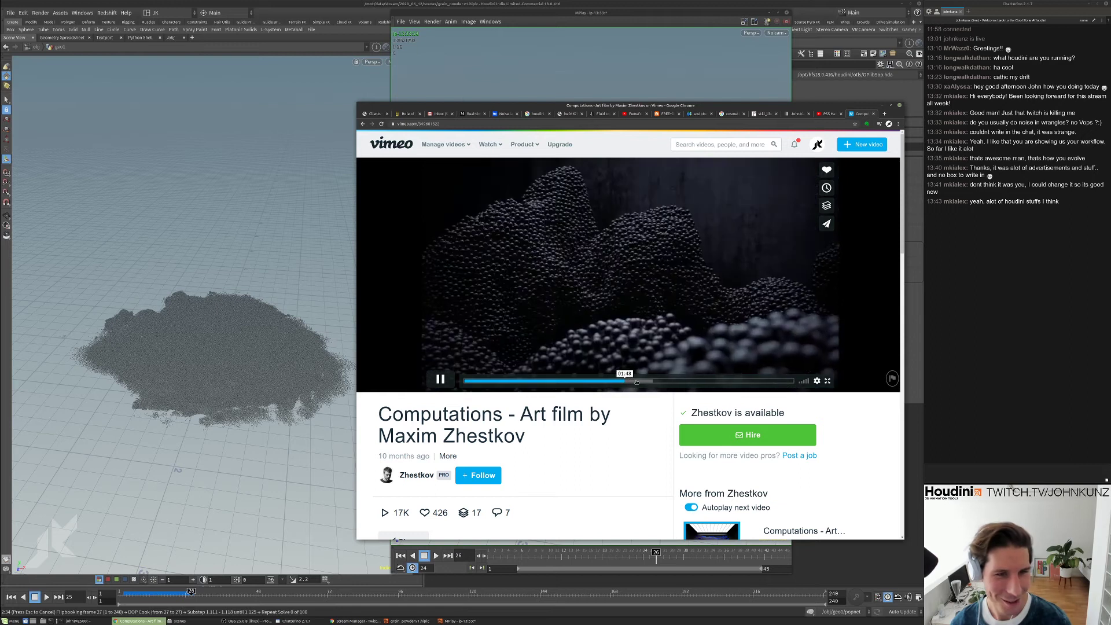
{"action": "left_click", "coordinate": [672, 380]}
{"action": "left_click", "coordinate": [721, 381]}
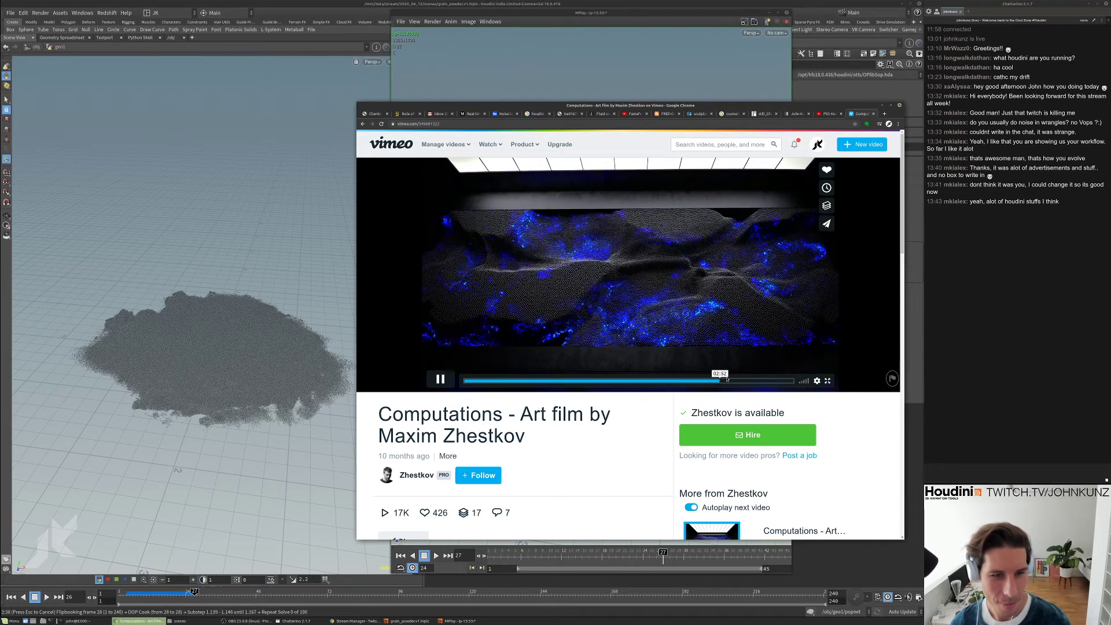
{"action": "key", "text": "Right"}
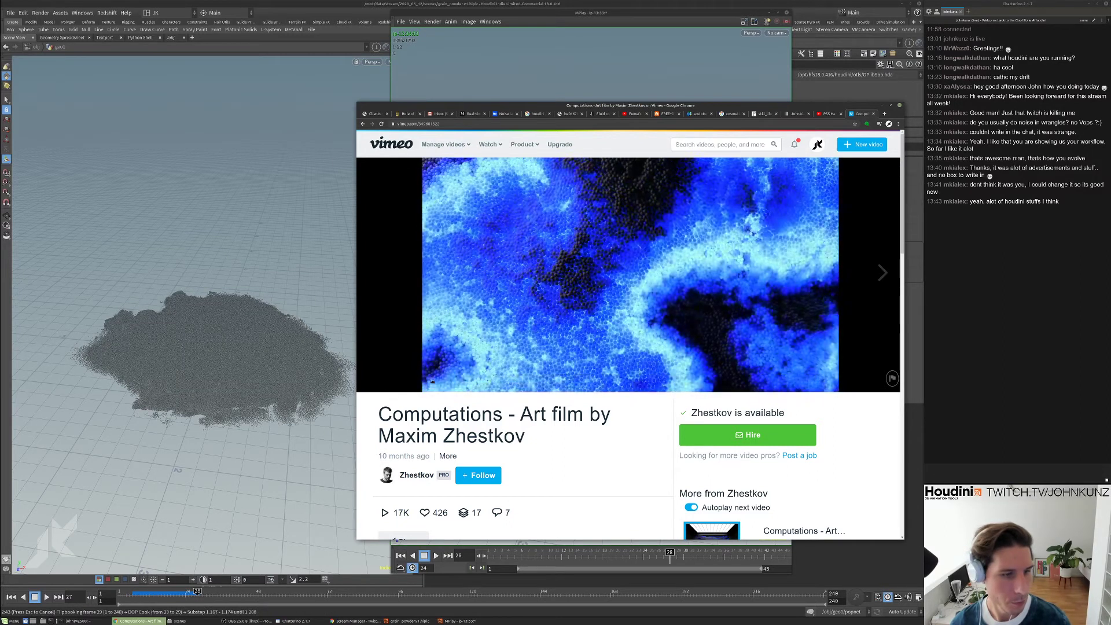
{"action": "left_click", "coordinate": [729, 94]}
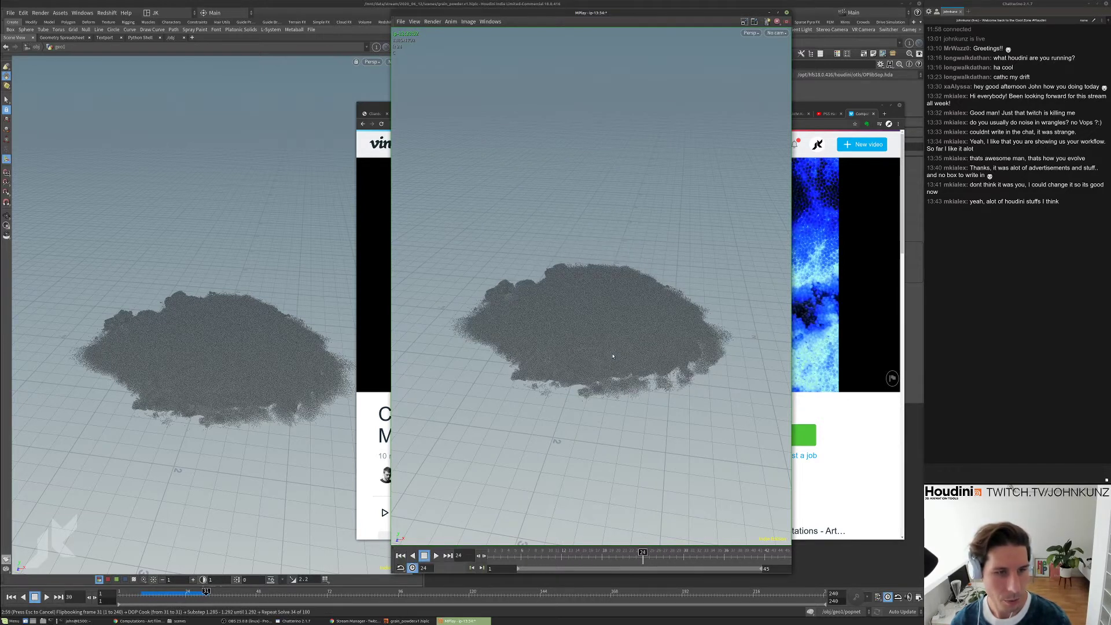
- Close the flipbook, rewind the timeline to frame 1, and open a new Chrome tab
{"action": "key", "text": "alt+Tab"}
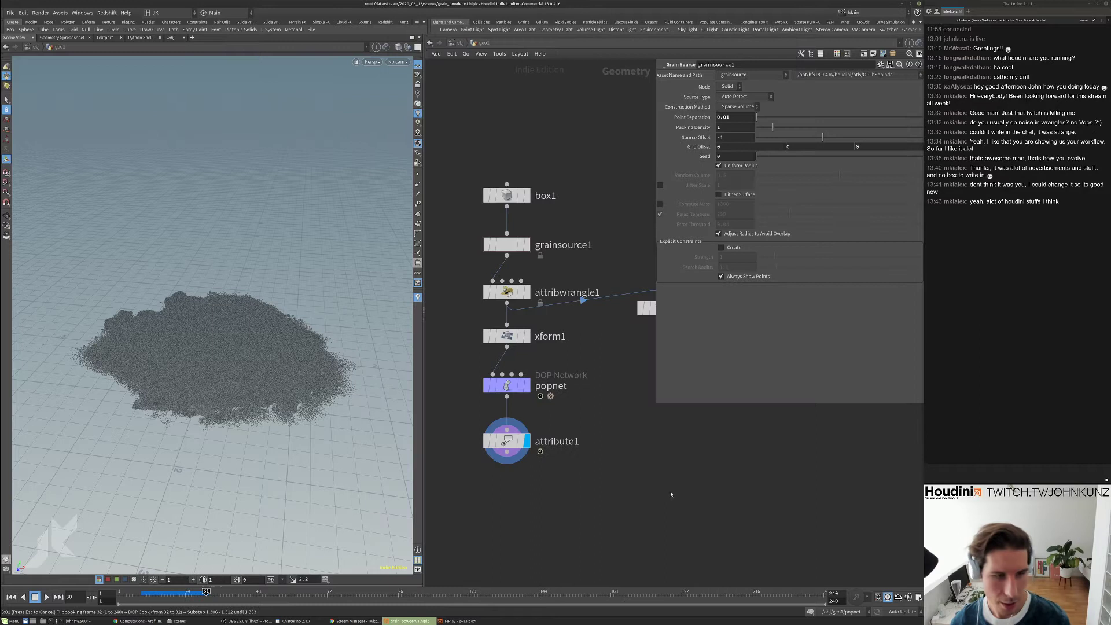
{"action": "key", "text": "Escape"}
{"action": "key", "text": "ctrl+Up"}
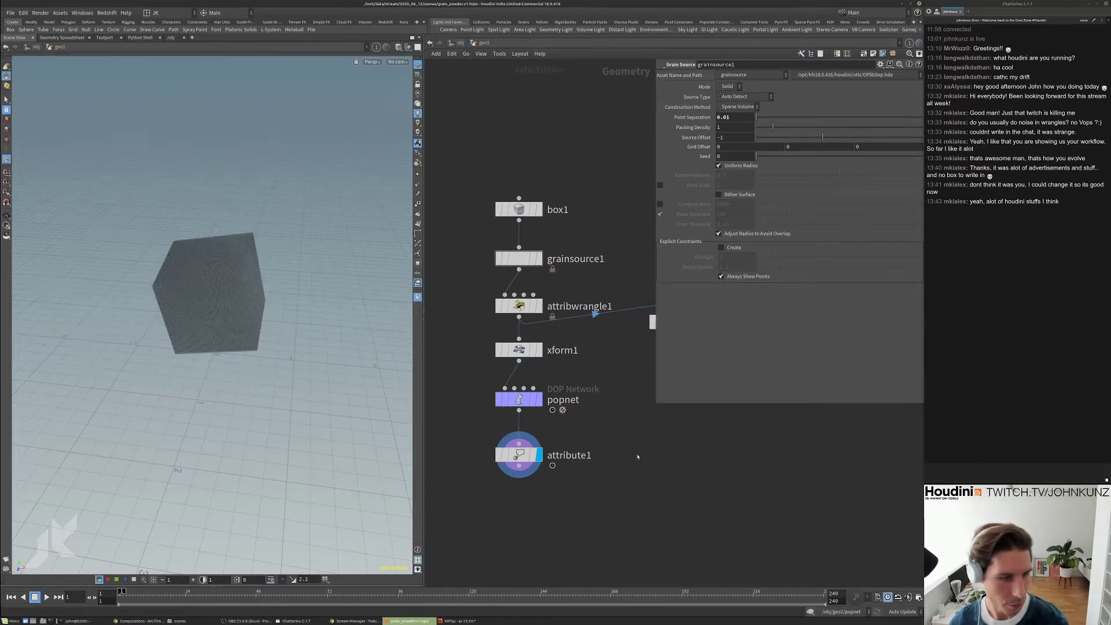
{"action": "left_click", "coordinate": [139, 621]}
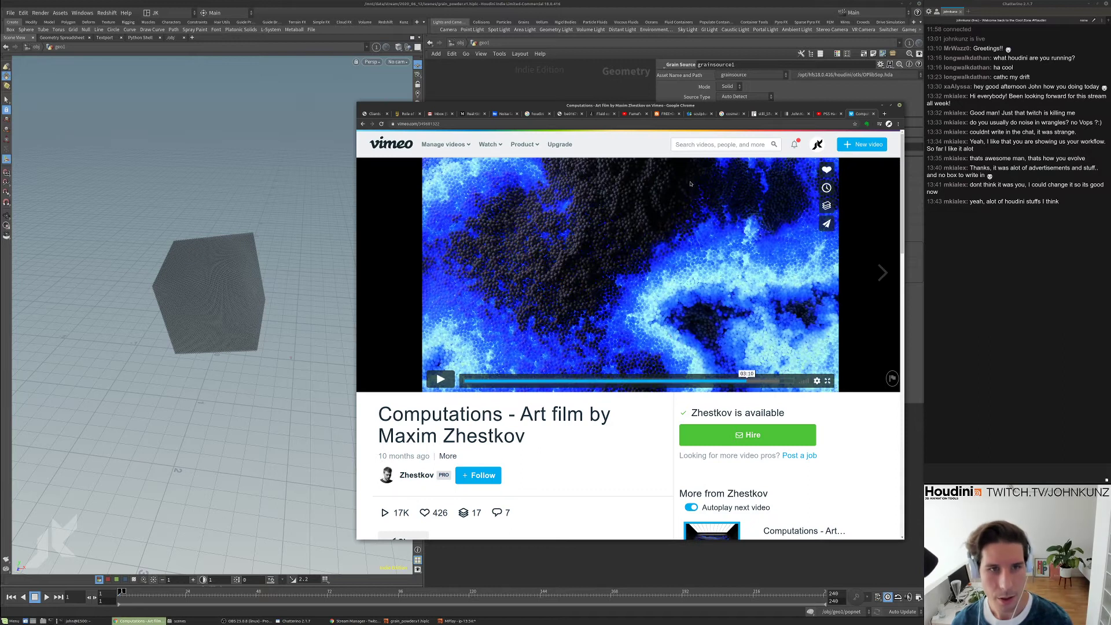
{"action": "key", "text": "ctrl+t"}
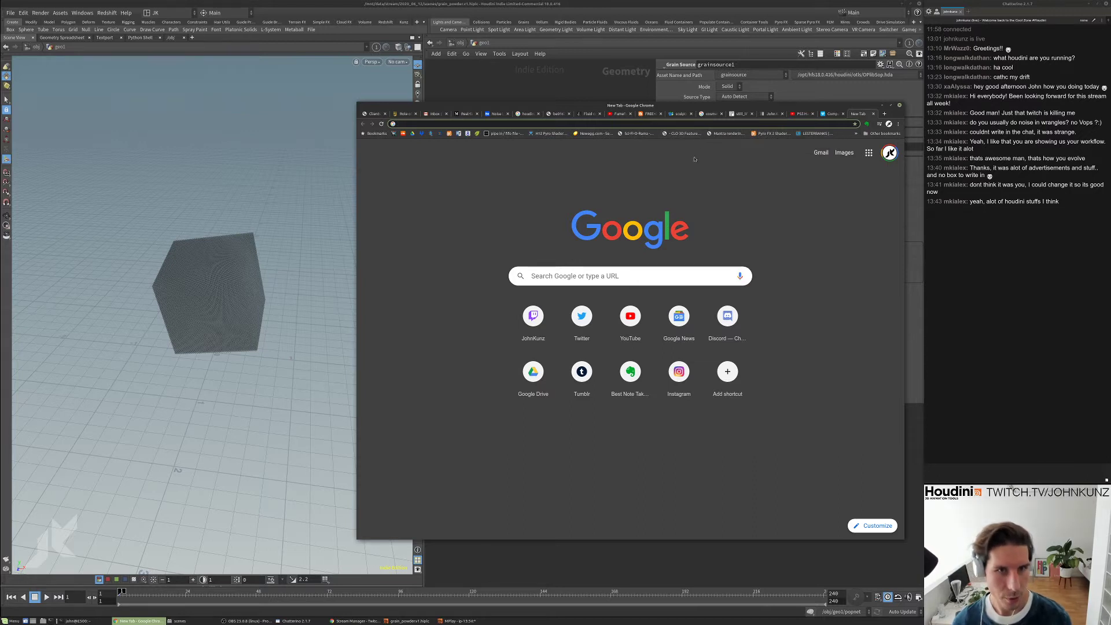
- Go to the sample & hold website and browse down its home page
{"action": "type", "text": "sample"}
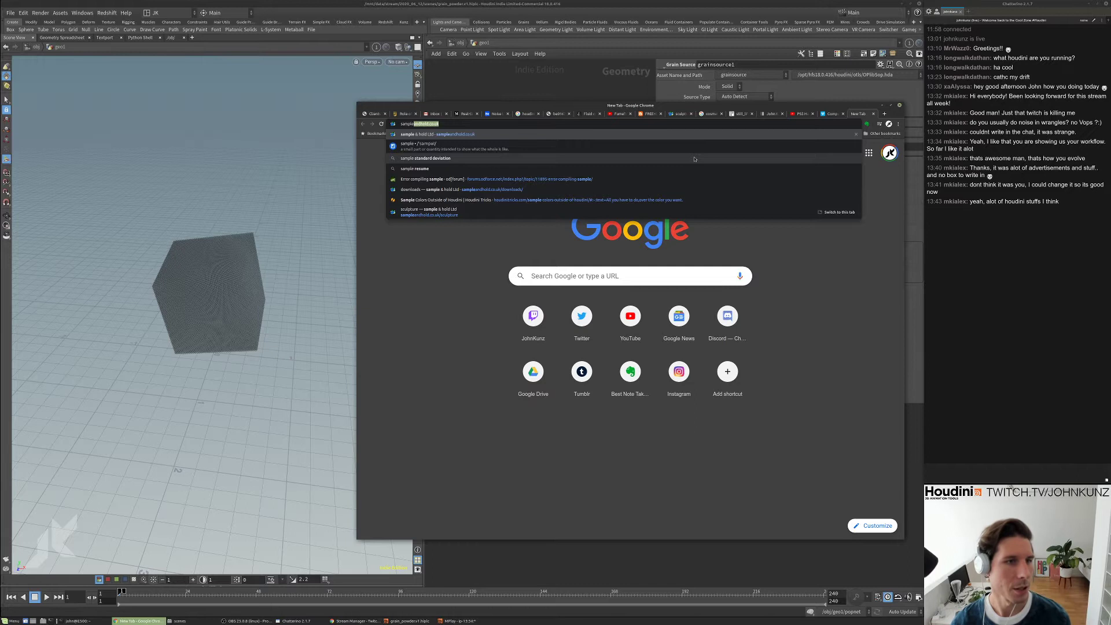
{"action": "key", "text": "Return"}
{"action": "double_click", "coordinate": [448, 123]}
{"action": "scroll", "coordinate": [599, 249], "scroll_direction": "down", "scroll_amount": 1}
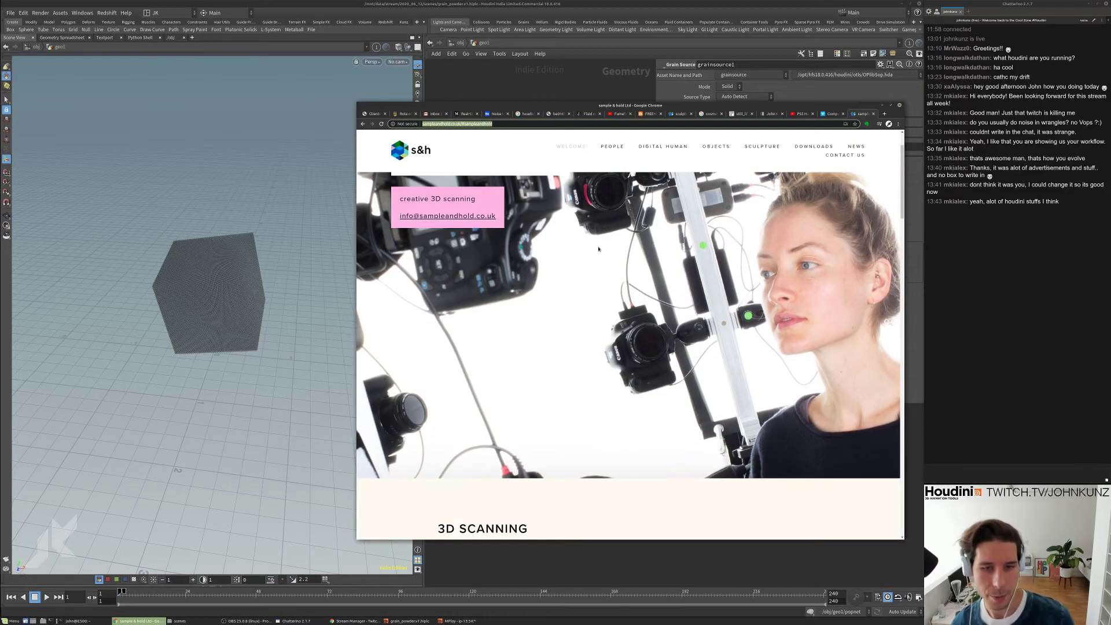
{"action": "left_click_drag", "start_coordinate": [900, 155], "coordinate": [901, 222]}
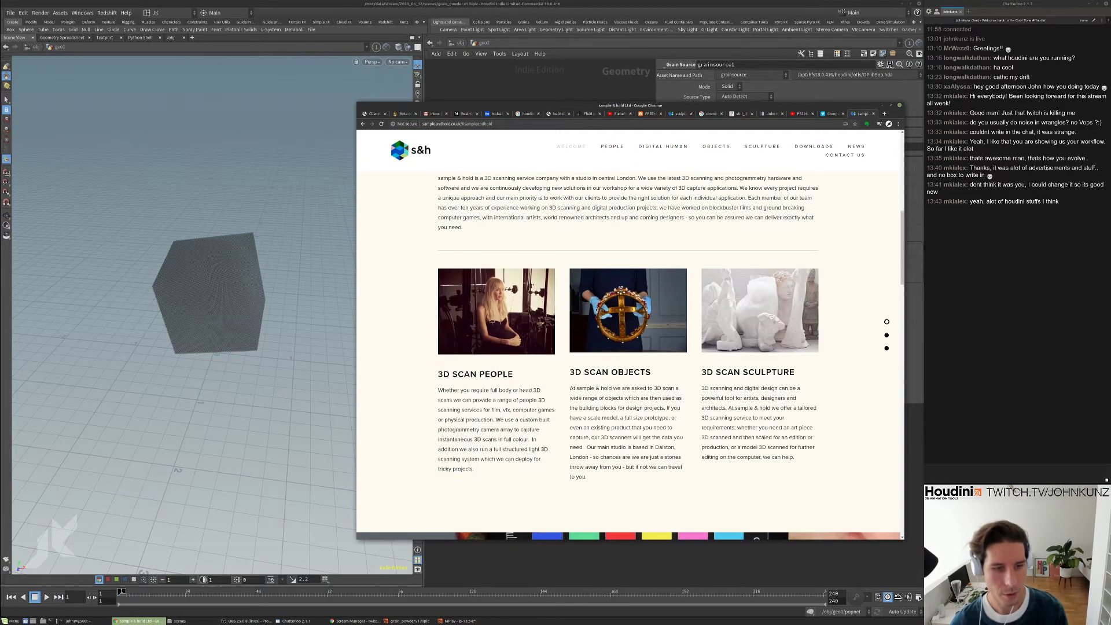
{"action": "scroll", "coordinate": [599, 322], "scroll_direction": "down", "scroll_amount": 1}
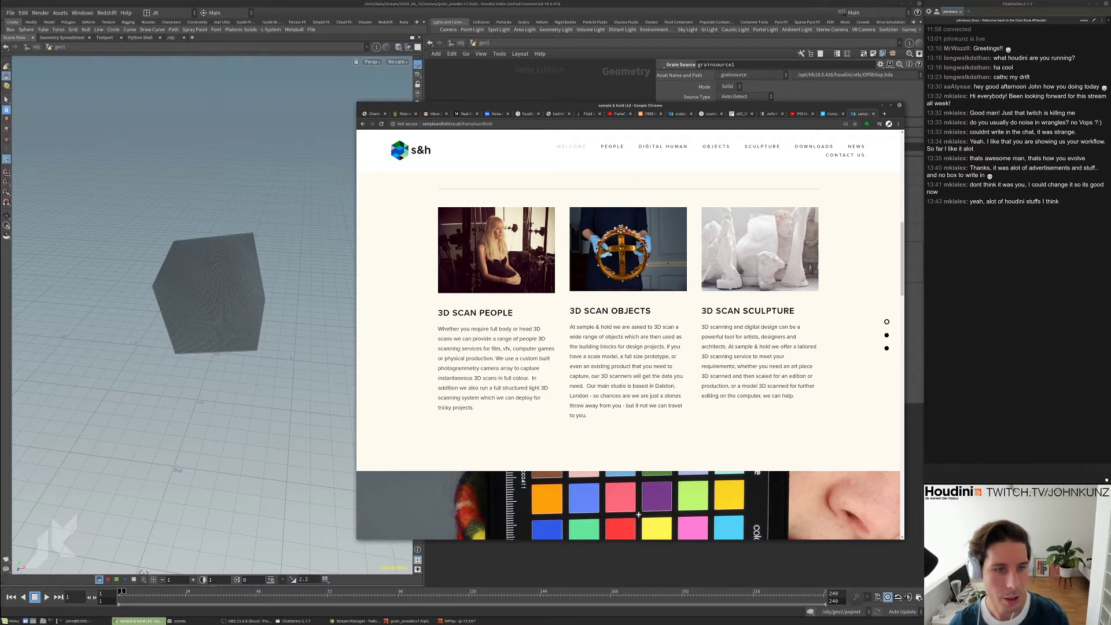
- Open the 3D scan Sculpture page and look through it
{"action": "left_click", "coordinate": [742, 275]}
{"action": "scroll", "coordinate": [663, 350], "scroll_direction": "down", "scroll_amount": 3}
{"action": "scroll", "coordinate": [663, 350], "scroll_direction": "down", "scroll_amount": 1}
{"action": "mouse_move", "coordinate": [903, 282]}
{"action": "left_mouse_down"}
{"action": "mouse_move", "coordinate": [903, 405]}
{"action": "mouse_move", "coordinate": [892, 265]}
{"action": "left_mouse_up"}
{"action": "scroll", "coordinate": [892, 265], "scroll_direction": "up", "scroll_amount": 3}
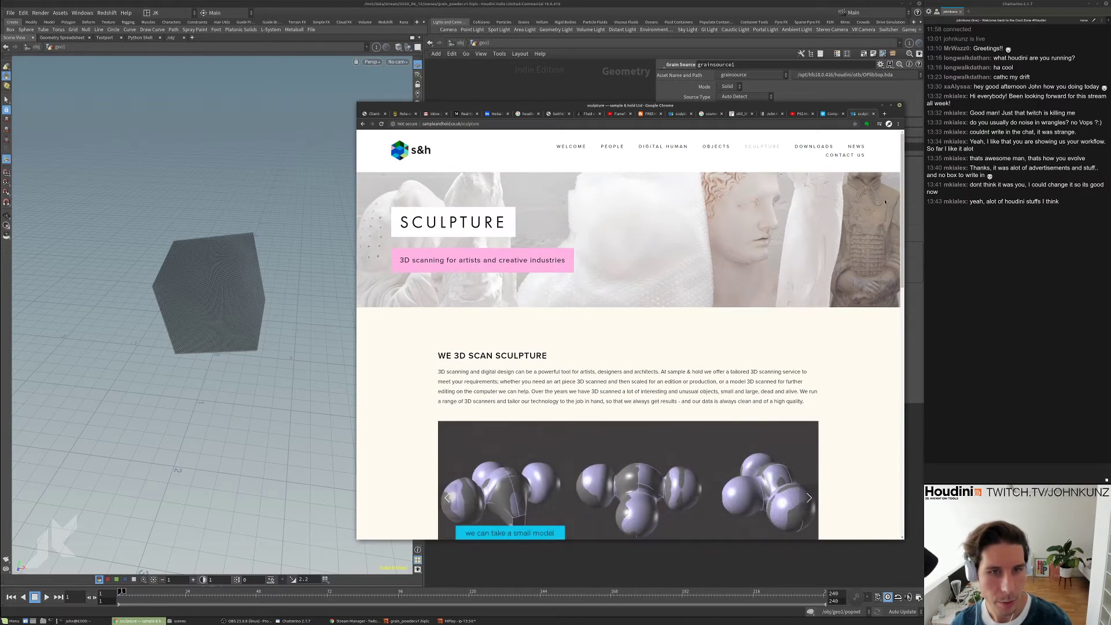
- On the Downloads page, scroll to the Sculpture scans and open the plaster head download
{"action": "left_click", "coordinate": [814, 147]}
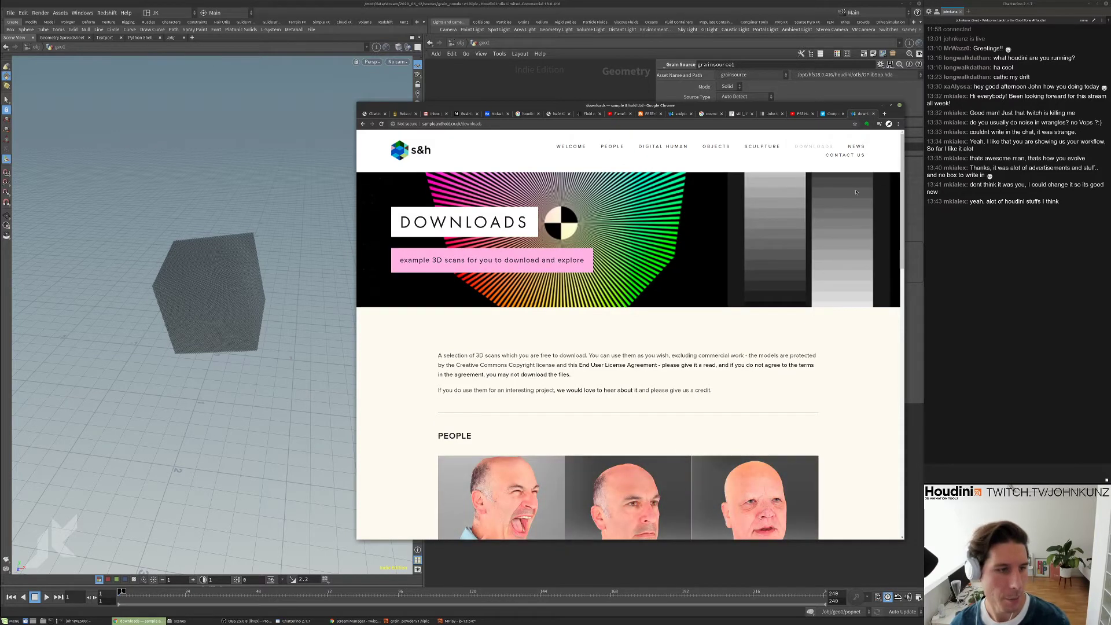
{"action": "left_click_drag", "start_coordinate": [900, 170], "coordinate": [873, 349]}
{"action": "scroll", "coordinate": [873, 349], "scroll_direction": "down", "scroll_amount": 5}
{"action": "scroll", "coordinate": [459, 272], "scroll_direction": "down", "scroll_amount": 2}
{"action": "scroll", "coordinate": [459, 273], "scroll_direction": "down", "scroll_amount": 1}
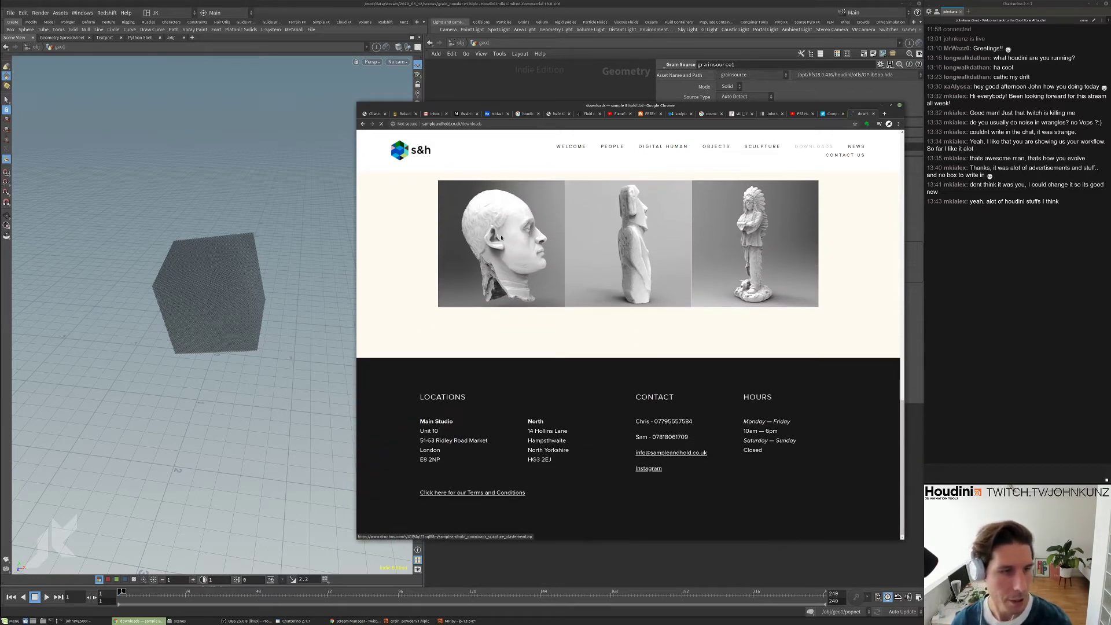
{"action": "left_click", "coordinate": [501, 238]}
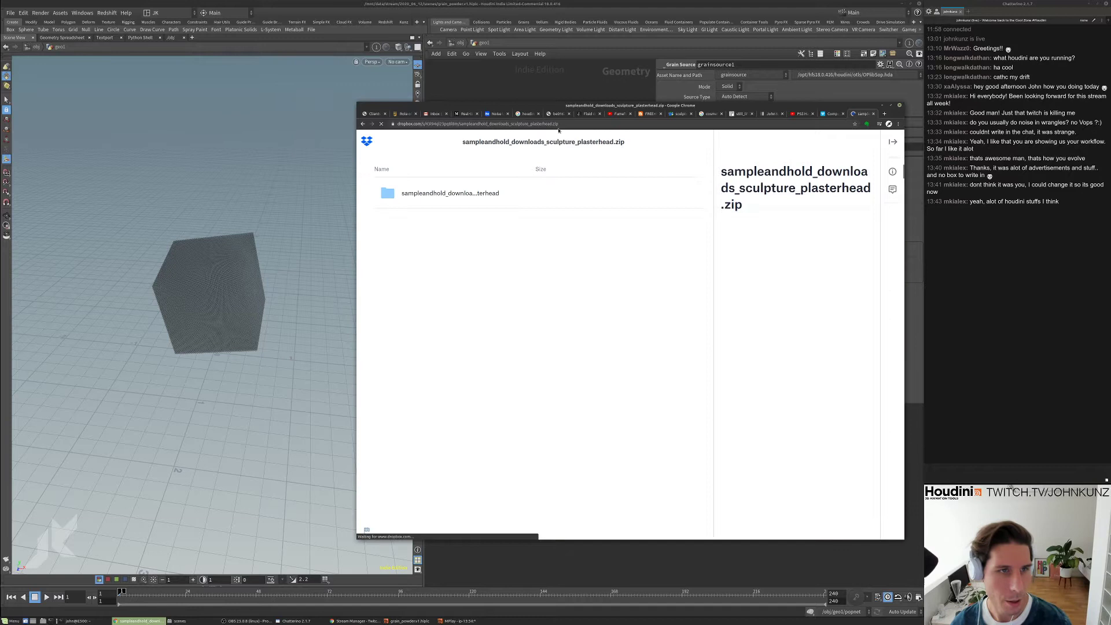
- Direct-download 3DScan.zip into the Downloads folder, then return to Houdini's network
{"action": "left_click", "coordinate": [459, 196]}
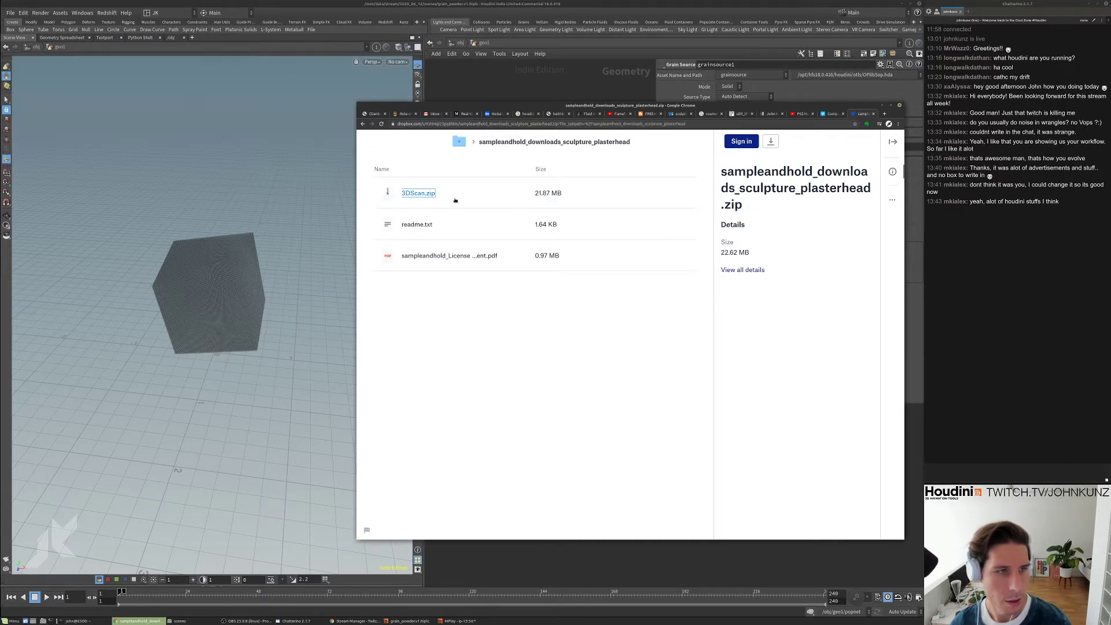
{"action": "left_click", "coordinate": [427, 195]}
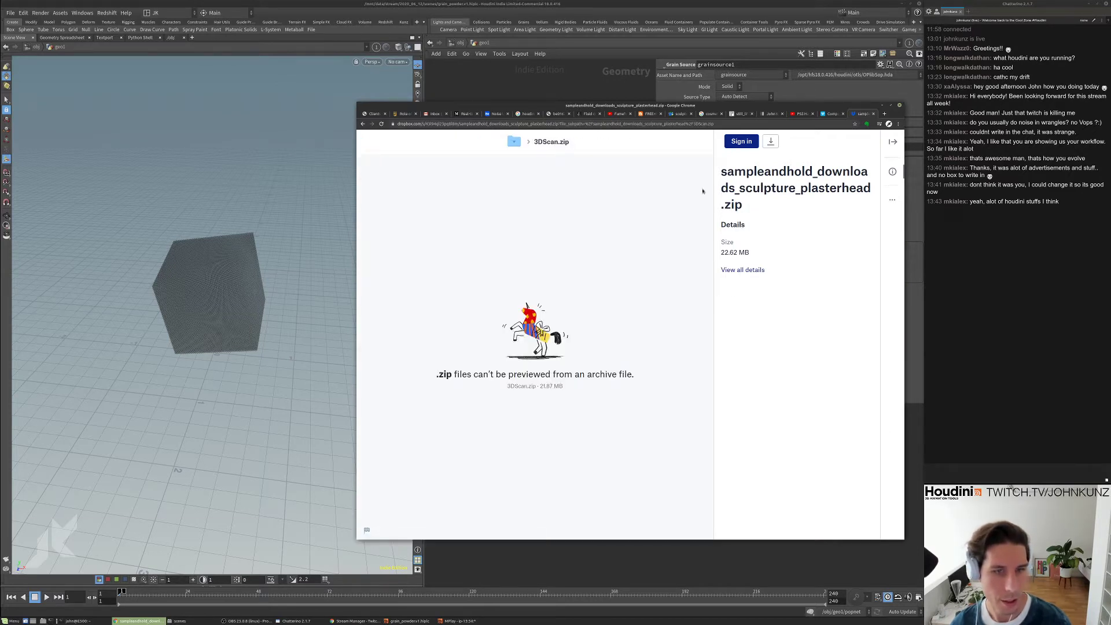
{"action": "left_click", "coordinate": [770, 143]}
{"action": "left_click", "coordinate": [739, 163]}
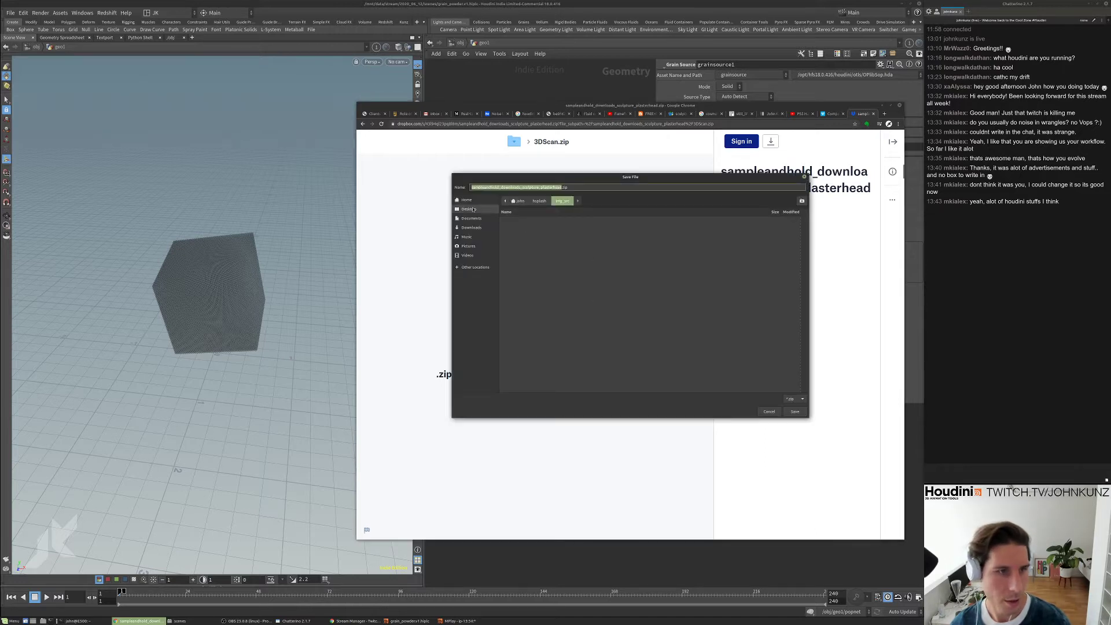
{"action": "left_click", "coordinate": [472, 227]}
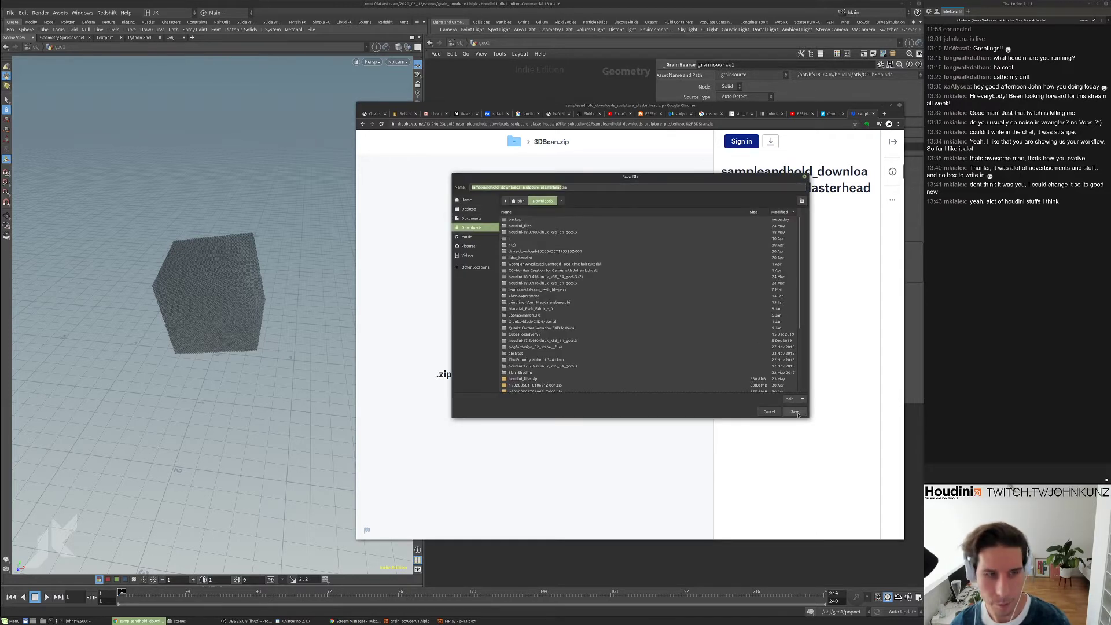
{"action": "left_click", "coordinate": [796, 412]}
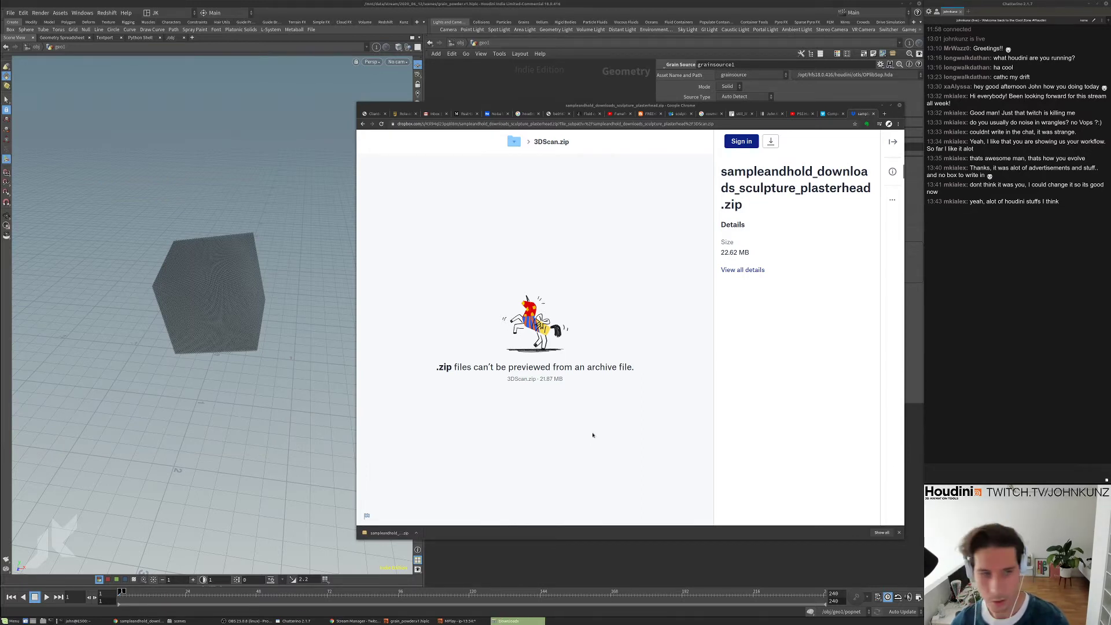
{"action": "left_click", "coordinate": [550, 565]}
{"action": "scroll", "coordinate": [573, 290], "scroll_direction": "up", "scroll_amount": 3}
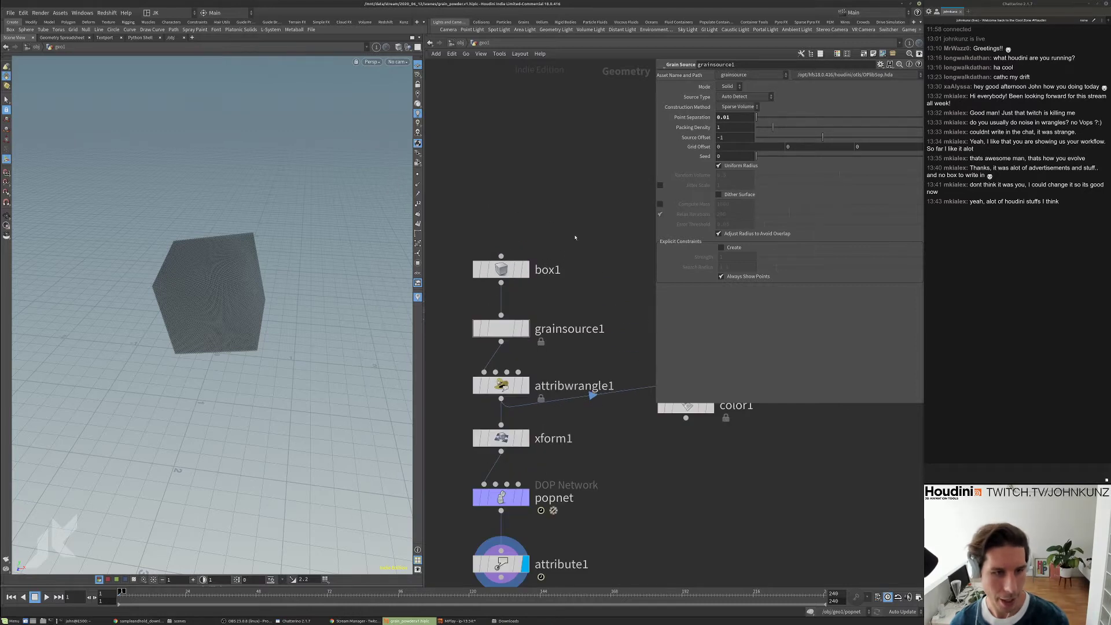
- Place a new File node, file1, in the geometry network, briefly opening its file browser
{"action": "key", "text": "Tab"}
{"action": "type", "text": "file"}
{"action": "key", "text": "Return"}
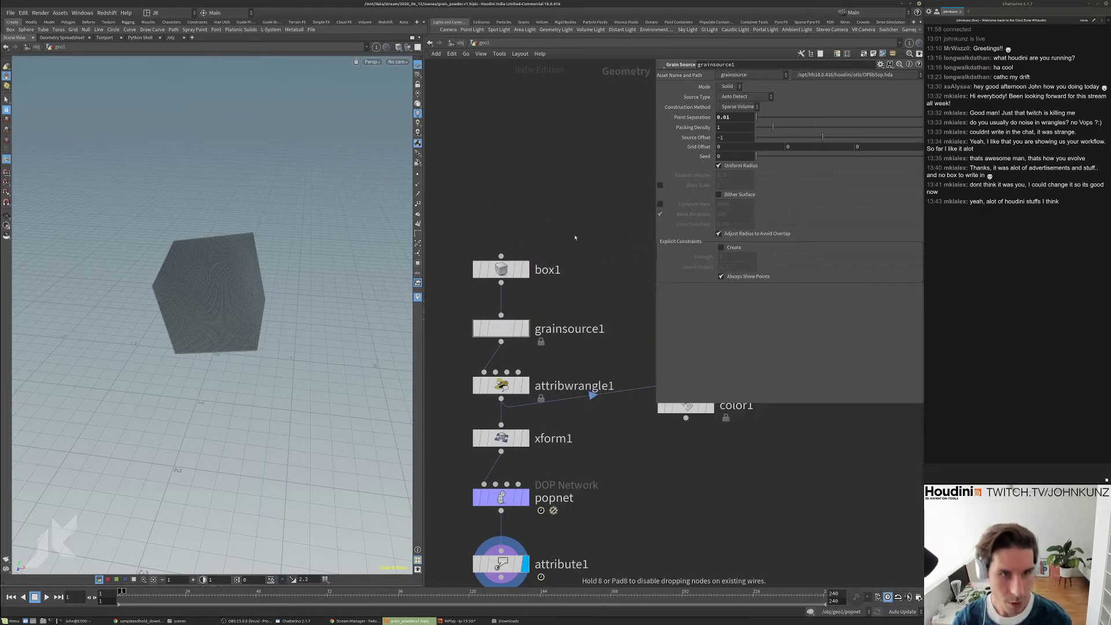
{"action": "left_click", "coordinate": [575, 235]}
{"action": "left_click", "coordinate": [919, 86]}
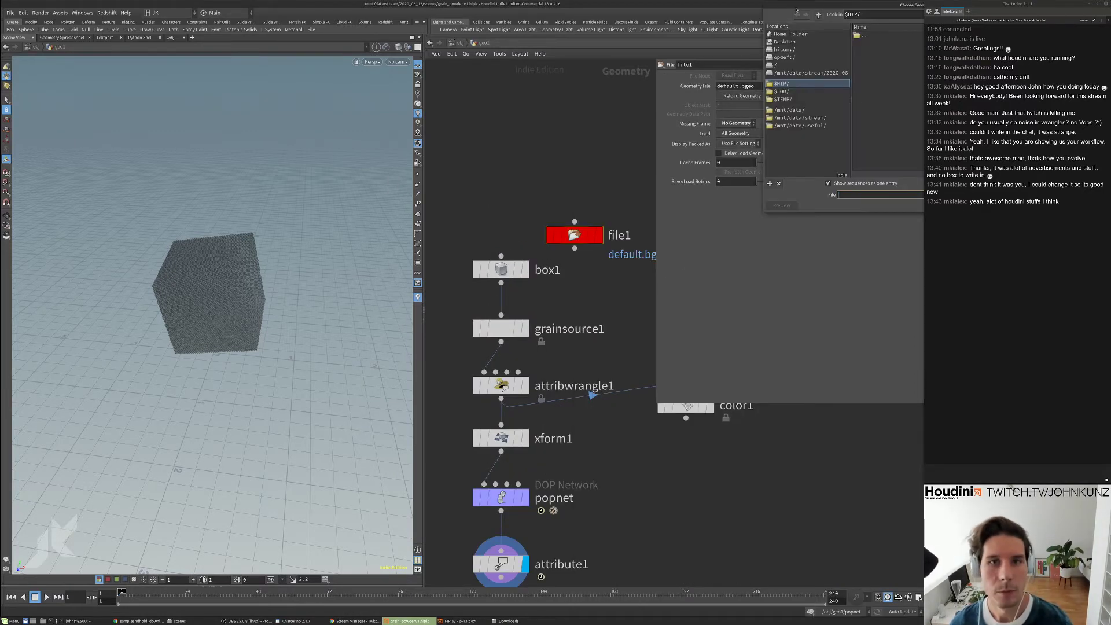
{"action": "key", "text": "Escape"}
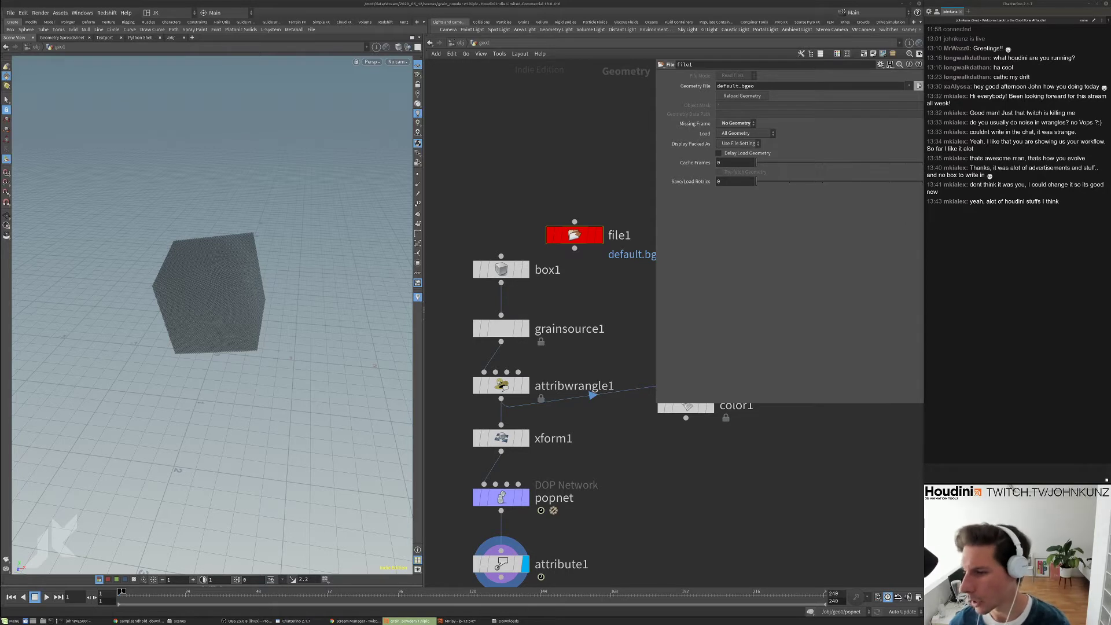
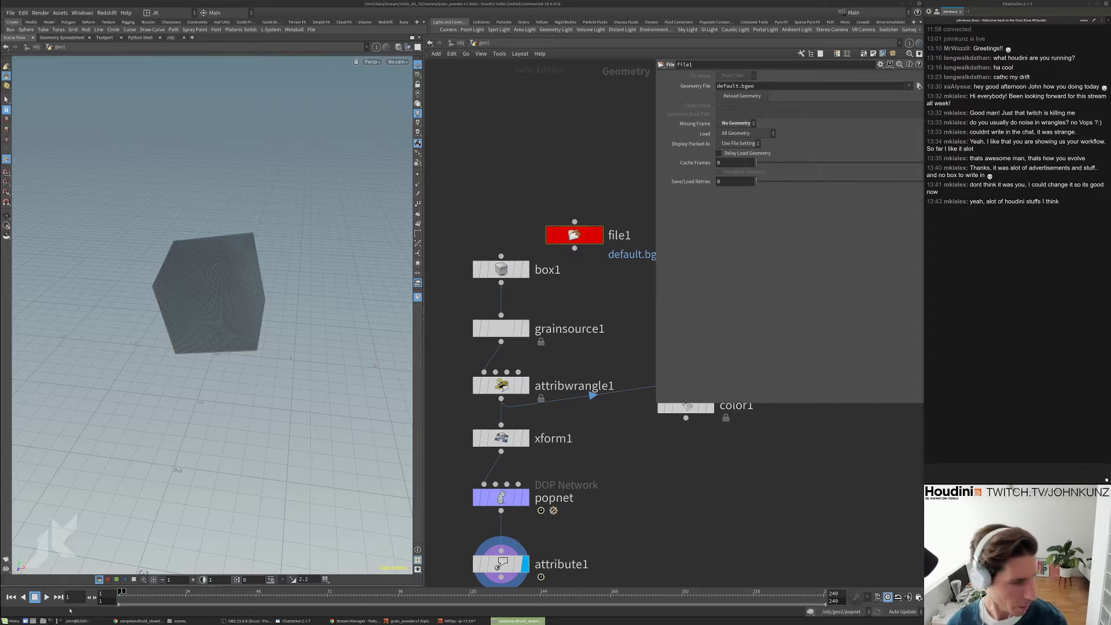
- Copy the full plasterhead OBJ file path from the Terminal window
{"action": "left_click", "coordinate": [78, 621]}
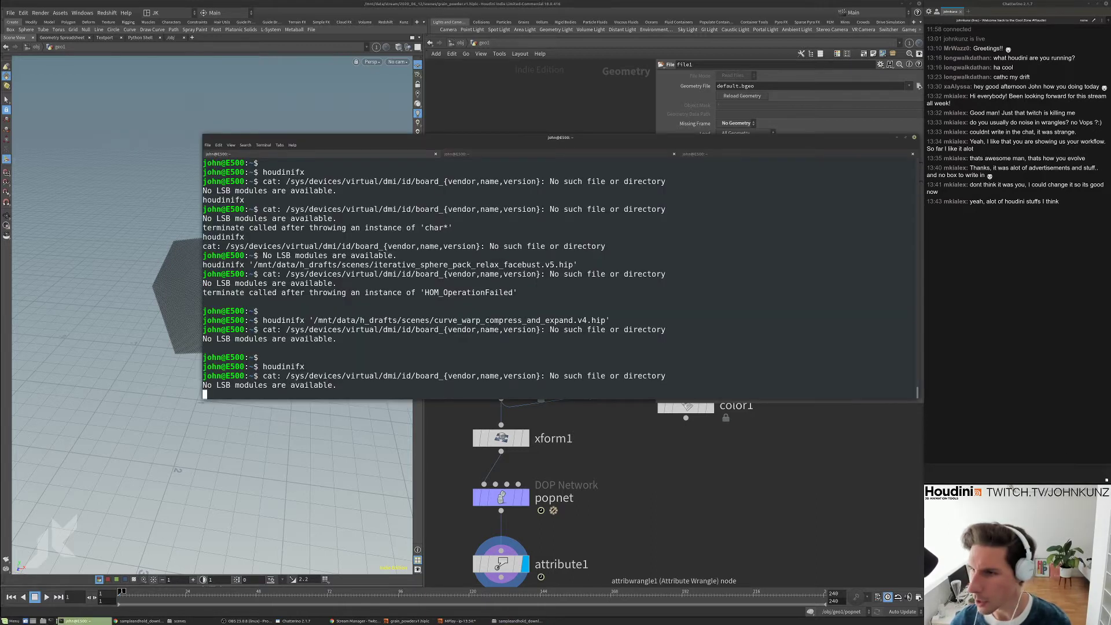
{"action": "type", "text": "'/home/john/Downloads/sampleandhold_downloads_sculpture_plasterhead/sampleandhold_downloads_sculpture_plasterhead.obj'"}
{"action": "left_click_drag", "start_coordinate": [748, 394], "coordinate": [257, 395]}
{"action": "double_click", "coordinate": [208, 395]}
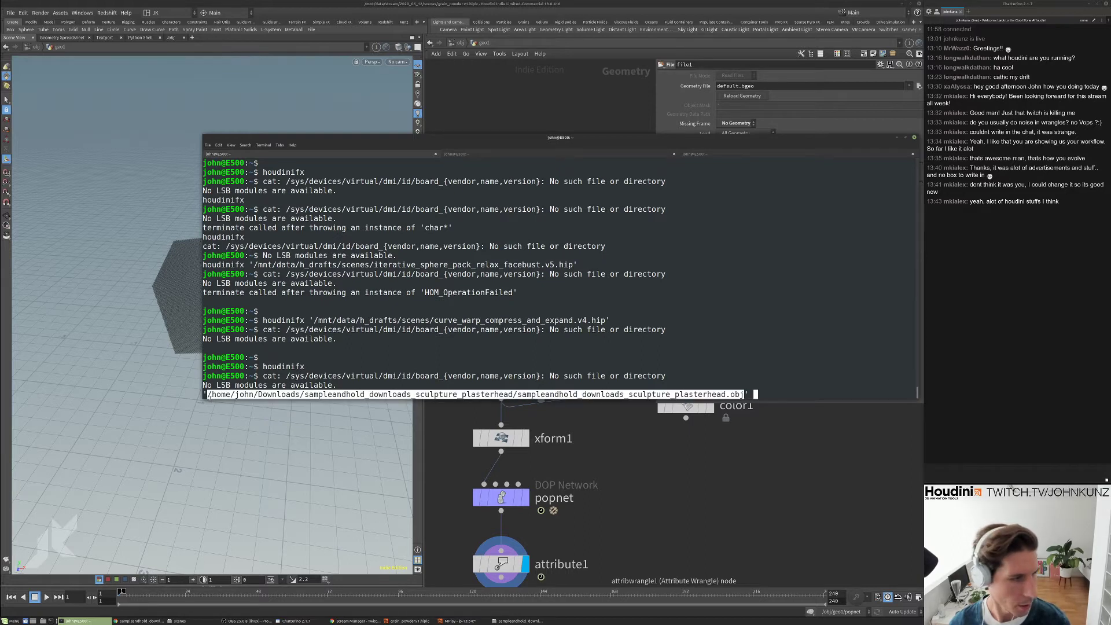
{"action": "right_click", "coordinate": [229, 395]}
{"action": "left_click", "coordinate": [246, 421]}
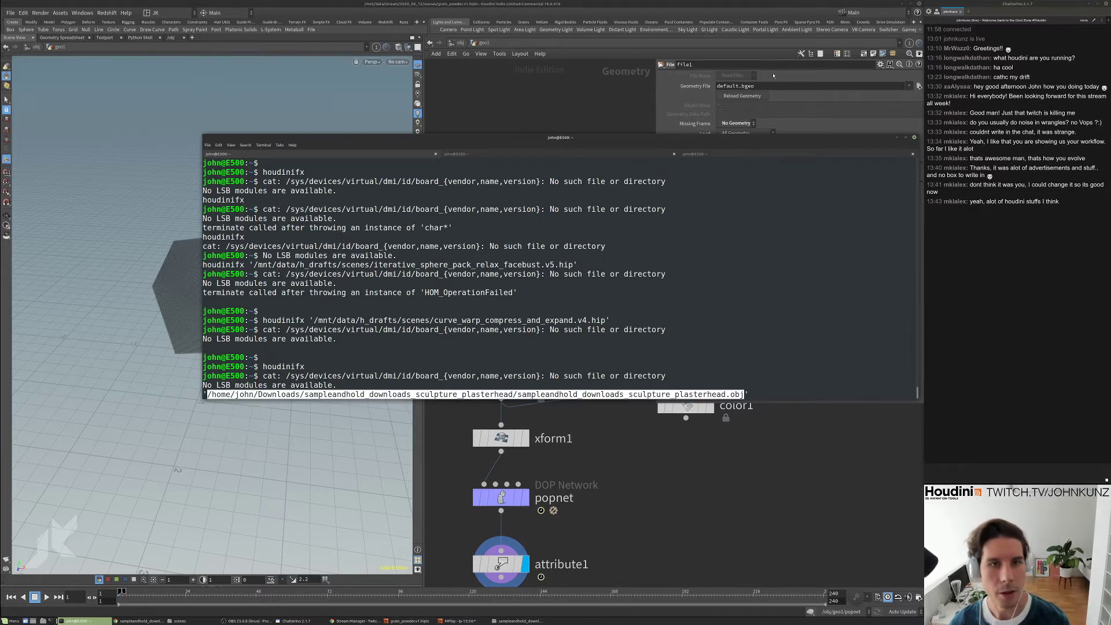
- Paste the plasterhead OBJ path into file1's Geometry File field in Houdini
{"action": "left_click", "coordinate": [775, 73]}
{"action": "left_click", "coordinate": [810, 85]}
{"action": "key", "text": "ctrl+v"}
{"action": "key", "text": "Return"}
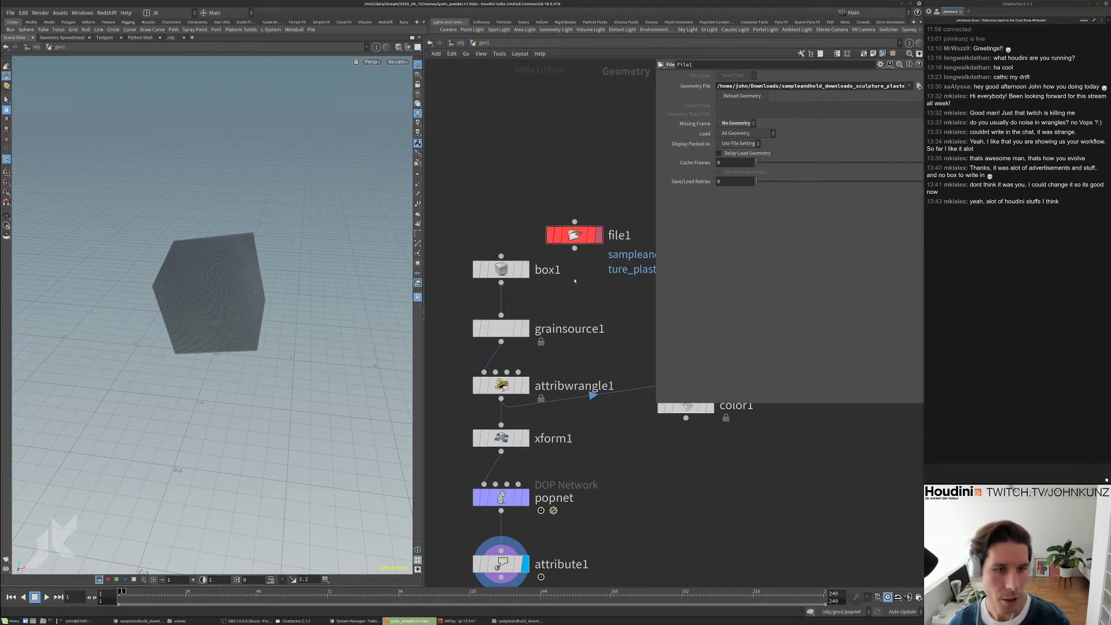
- Display file1's plaster head, frame it, and set shading to Wireframe on Shaded
{"action": "left_click", "coordinate": [600, 236]}
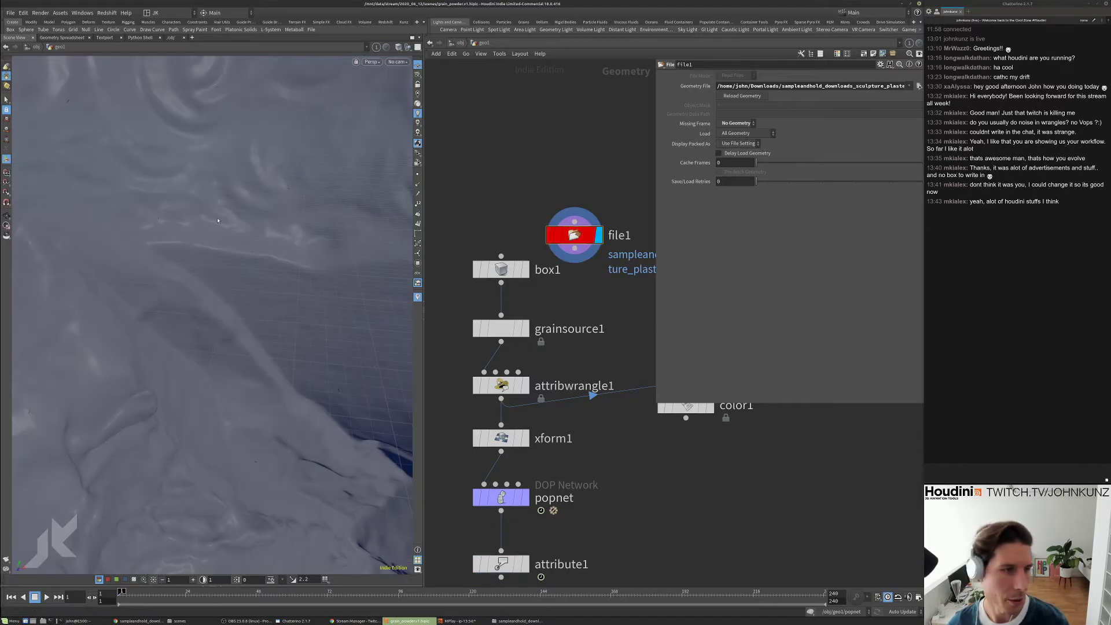
{"action": "key", "text": "g"}
{"action": "left_click_drag", "start_coordinate": [217, 218], "coordinate": [243, 217]}
{"action": "right_click_drag", "start_coordinate": [243, 218], "coordinate": [429, 91]}
{"action": "left_click", "coordinate": [418, 93]}
{"action": "left_click", "coordinate": [431, 138]}
- Orbit around the head to inspect its chin, back and side profile
{"action": "scroll", "coordinate": [298, 176], "scroll_direction": "down", "scroll_amount": 5}
{"action": "mouse_move", "coordinate": [297, 176]}
{"action": "left_mouse_down"}
{"action": "mouse_move", "coordinate": [258, 244]}
{"action": "mouse_move", "coordinate": [305, 192]}
{"action": "left_mouse_up"}
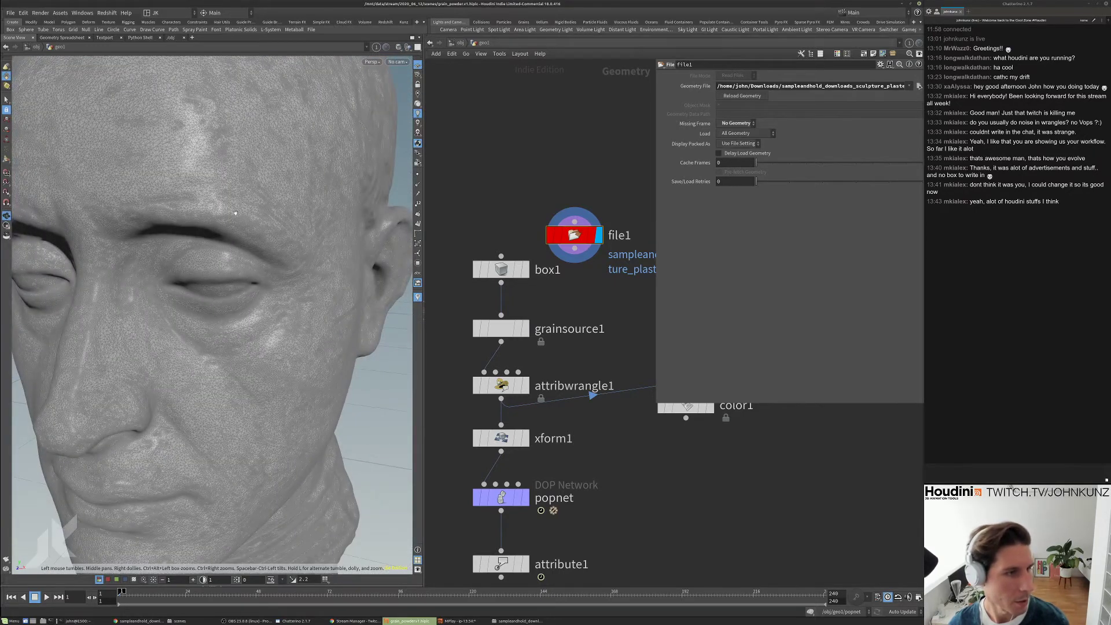
{"action": "scroll", "coordinate": [305, 193], "scroll_direction": "up", "scroll_amount": 3}
{"action": "scroll", "coordinate": [305, 193], "scroll_direction": "down", "scroll_amount": 5}
{"action": "left_click_drag", "start_coordinate": [305, 193], "coordinate": [168, 331]}
{"action": "left_click_drag", "start_coordinate": [185, 380], "coordinate": [308, 449]}
{"action": "scroll", "coordinate": [327, 374], "scroll_direction": "up", "scroll_amount": 5}
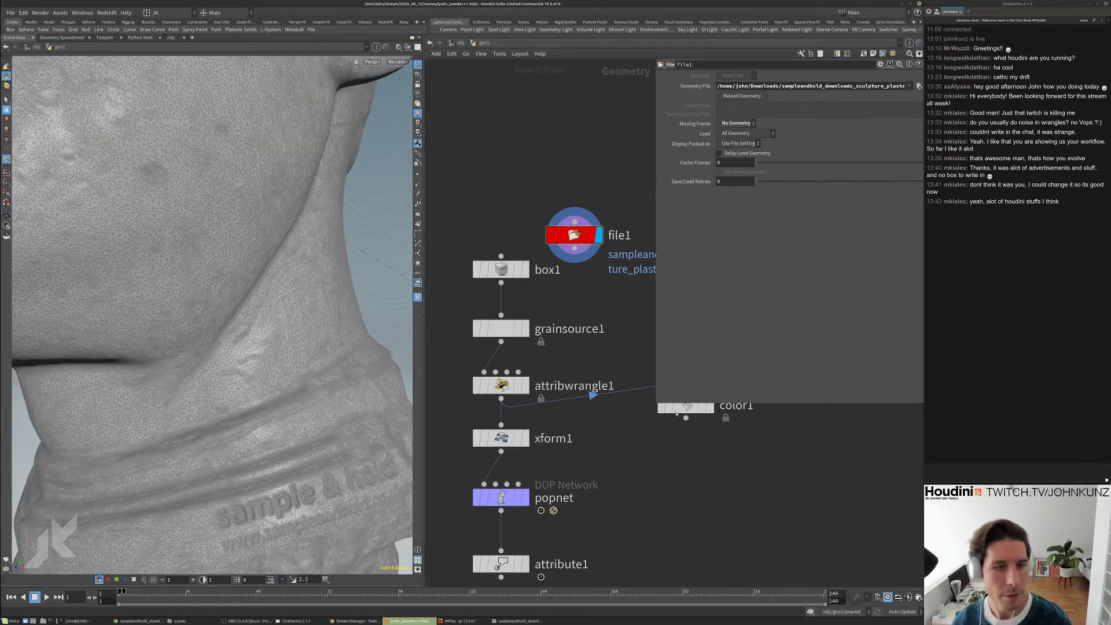
- Shrink the parameter pane and move file1 up and right in the network
{"action": "left_click_drag", "start_coordinate": [657, 405], "coordinate": [788, 266]}
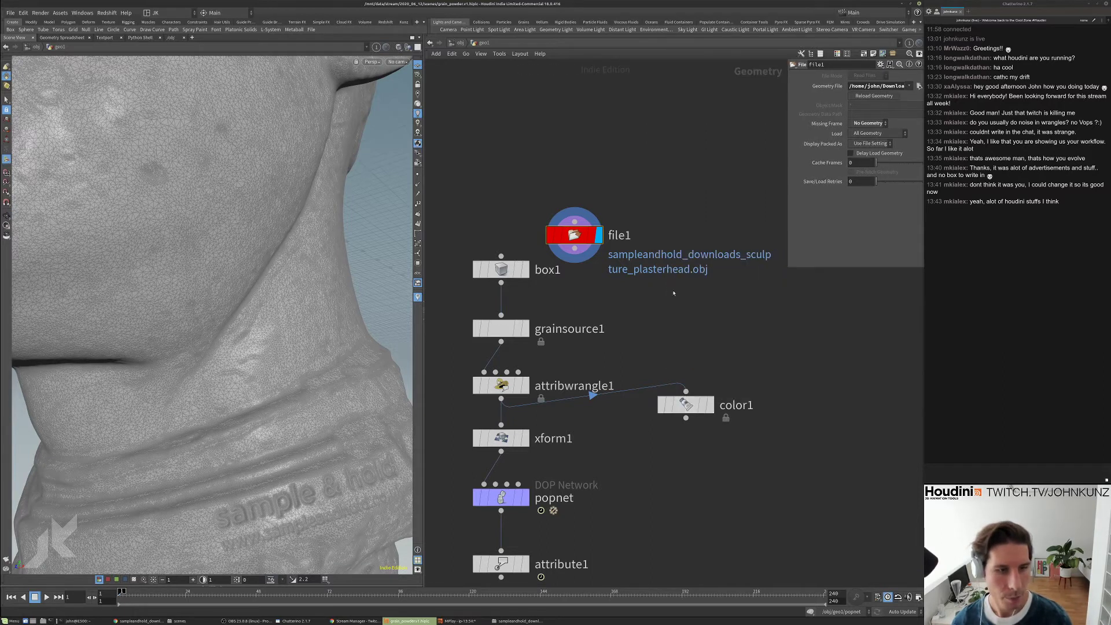
{"action": "middle_click_drag", "start_coordinate": [576, 225], "coordinate": [621, 253]}
{"action": "left_click_drag", "start_coordinate": [621, 253], "coordinate": [685, 186]}
{"action": "key", "text": "Tab"}
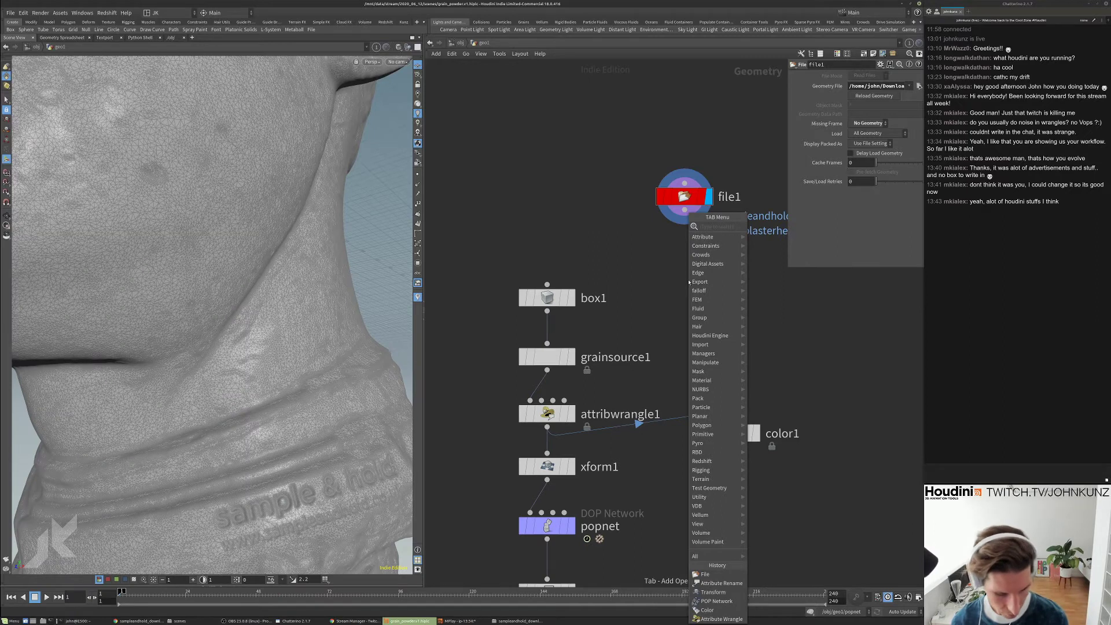
- Add matchsize1 under file1 with Scale to Fit on, displayed and framed
{"action": "left_click", "coordinate": [775, 240]}
{"action": "left_click", "coordinate": [713, 266]}
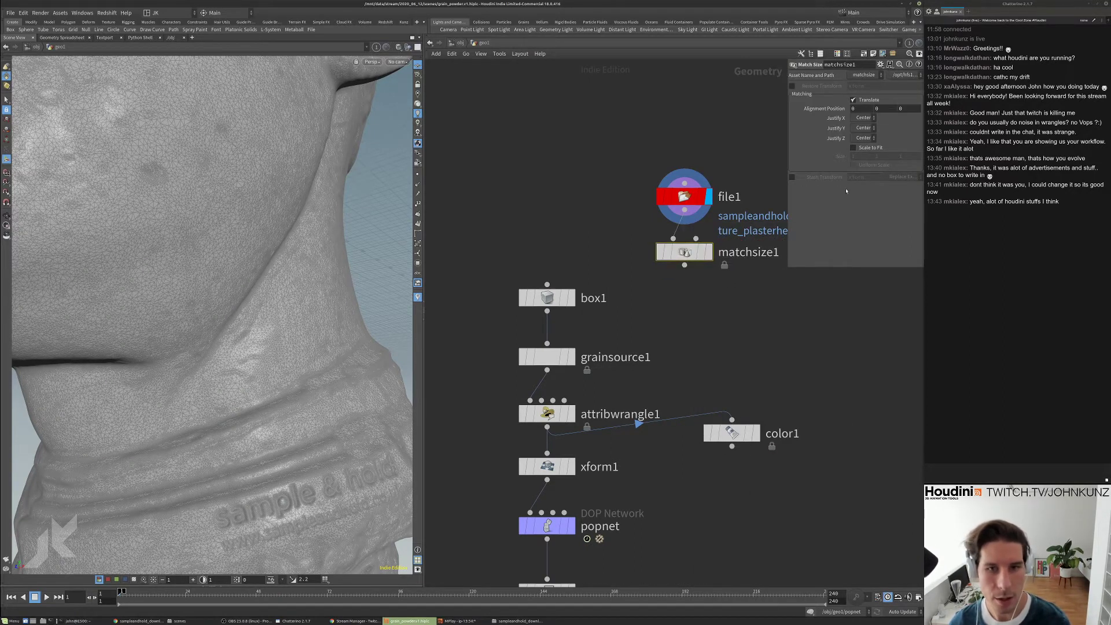
{"action": "left_click", "coordinate": [853, 148]}
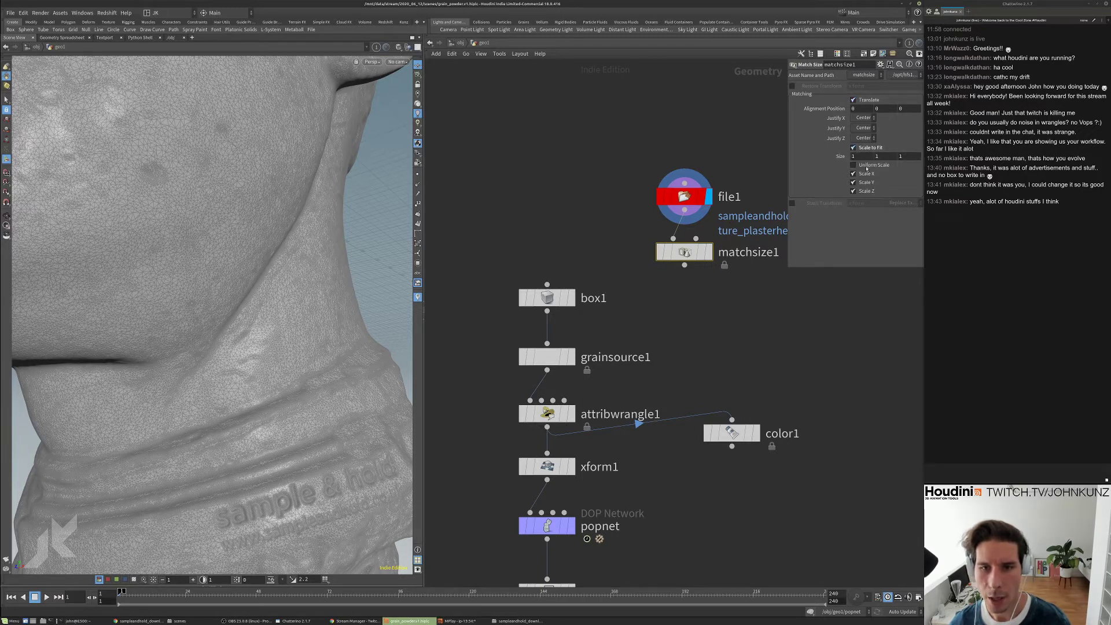
{"action": "left_click", "coordinate": [709, 252]}
{"action": "key", "text": "h"}
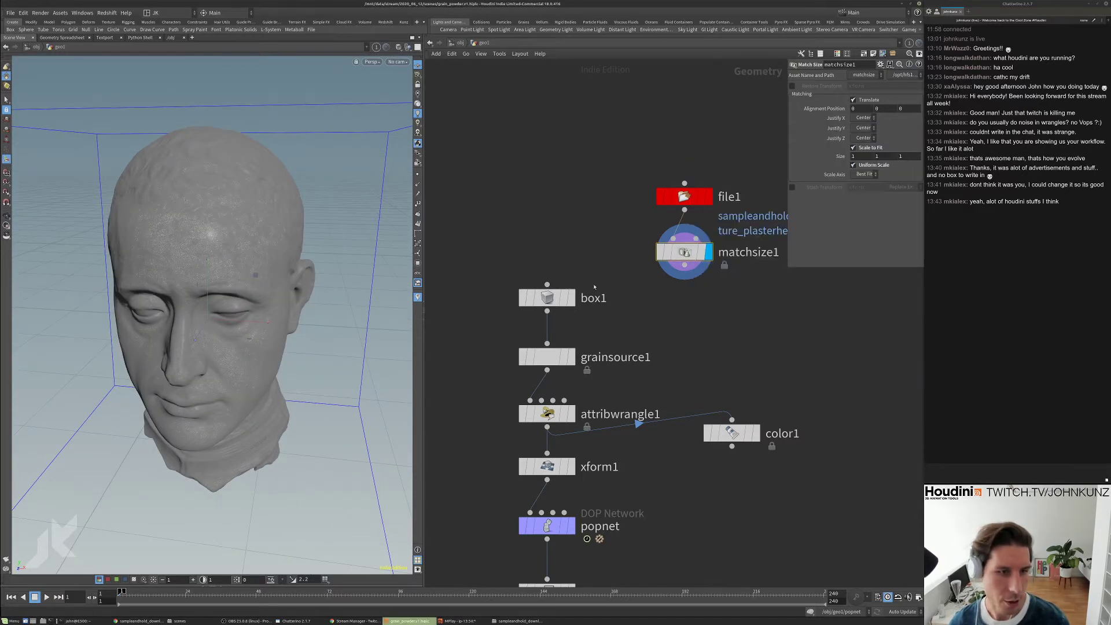
- Display box1 to compare its size, then redisplay matchsize1's resized head
{"action": "middle_click", "coordinate": [570, 284]}
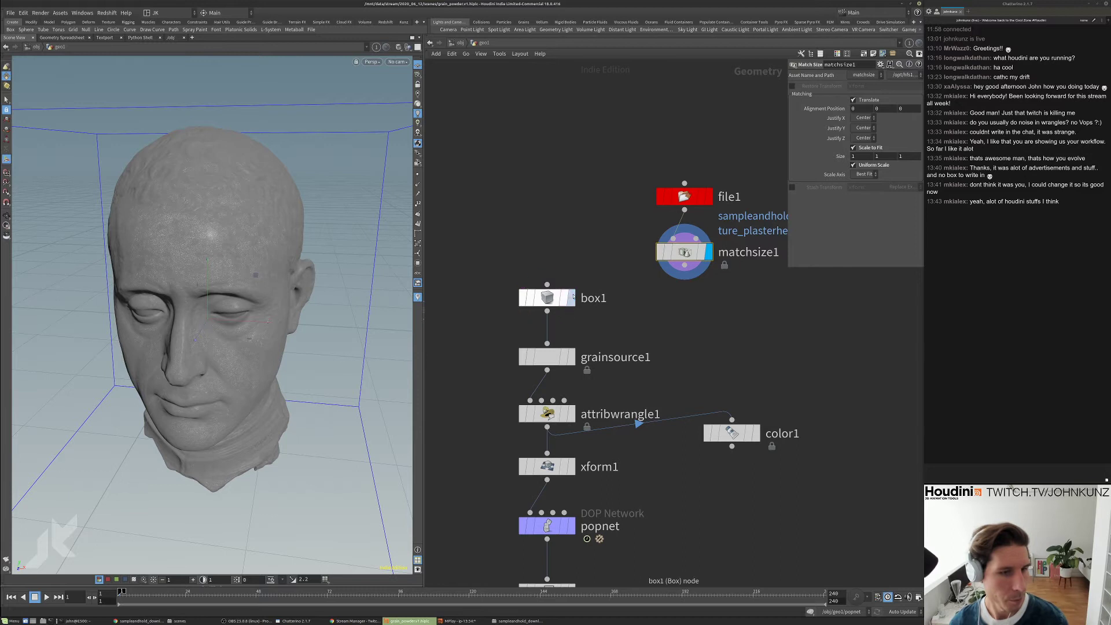
{"action": "left_click", "coordinate": [570, 297]}
{"action": "key", "text": "h"}
{"action": "key", "text": "Return"}
{"action": "left_click", "coordinate": [708, 255]}
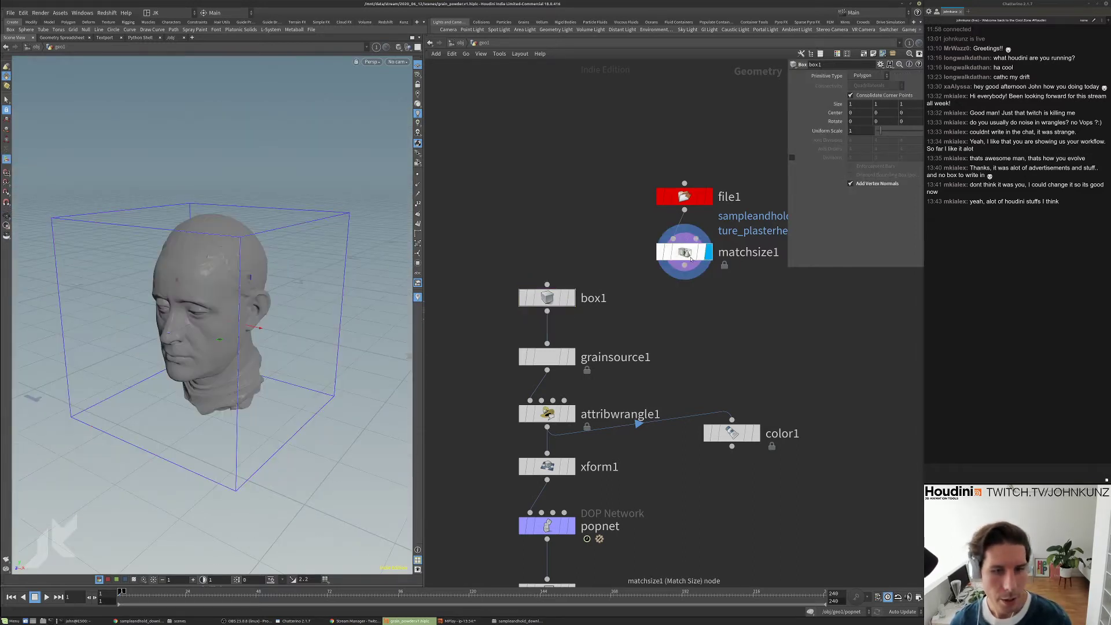
- Wire matchsize1's output into grainsource1 and check its point count
{"action": "left_click_drag", "start_coordinate": [191, 301], "coordinate": [353, 307]}
{"action": "left_click_drag", "start_coordinate": [547, 344], "coordinate": [685, 267]}
{"action": "middle_click_drag", "start_coordinate": [574, 365], "coordinate": [584, 259]}
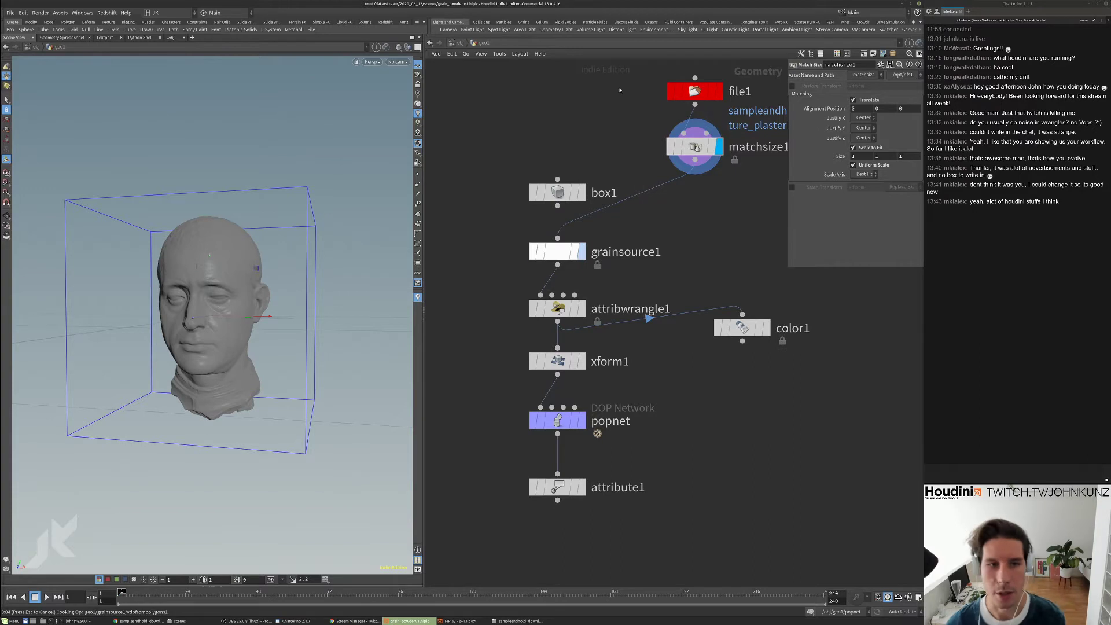
{"action": "middle_click", "coordinate": [565, 250]}
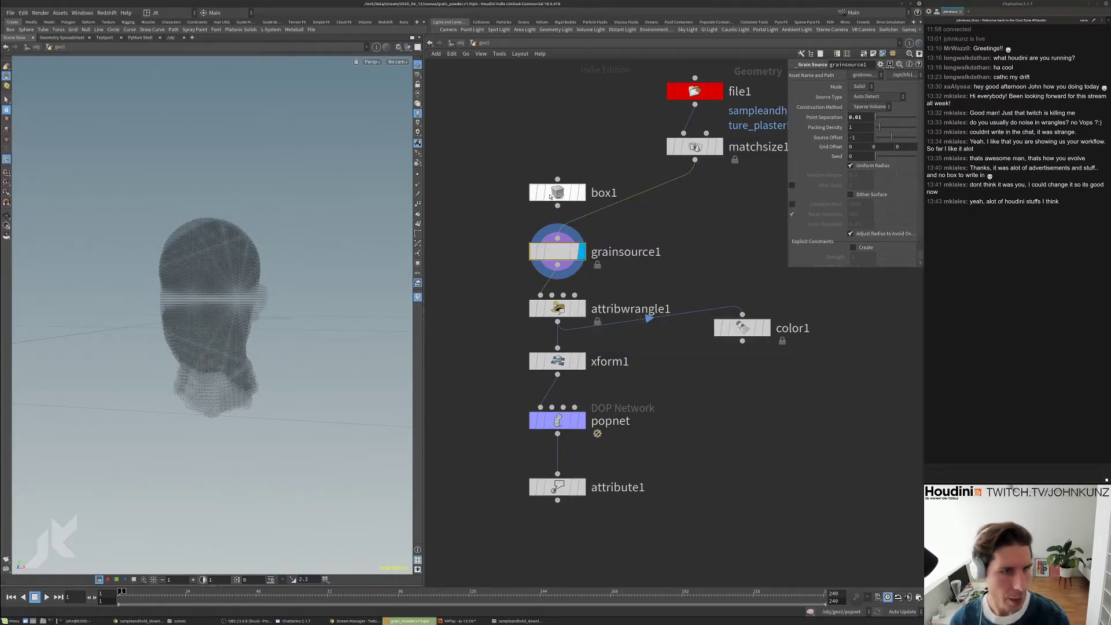
{"action": "left_click_drag", "start_coordinate": [278, 261], "coordinate": [232, 260]}
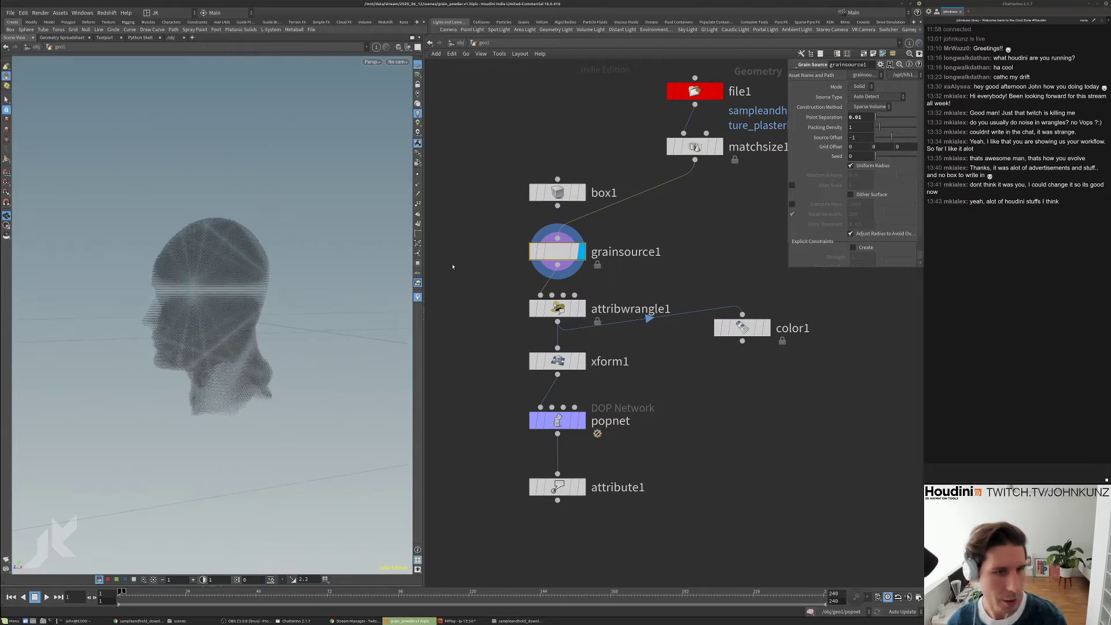
- Template box1, set Point Separation to 0.005, and display attribwrangle1's noise-coloured head
{"action": "left_click", "coordinate": [577, 193]}
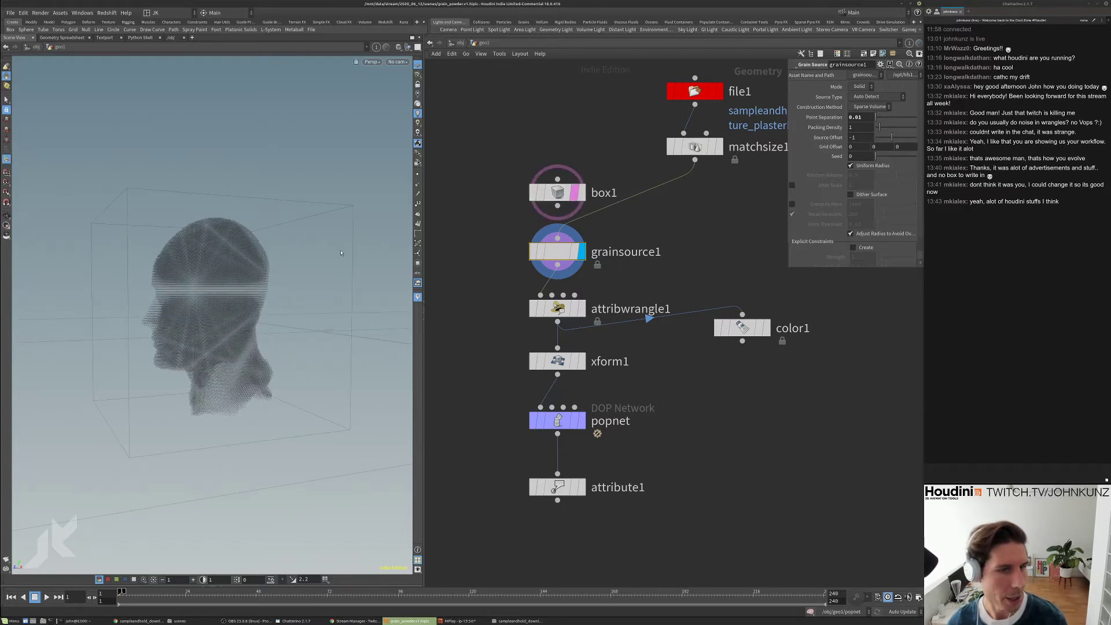
{"action": "left_click", "coordinate": [869, 117]}
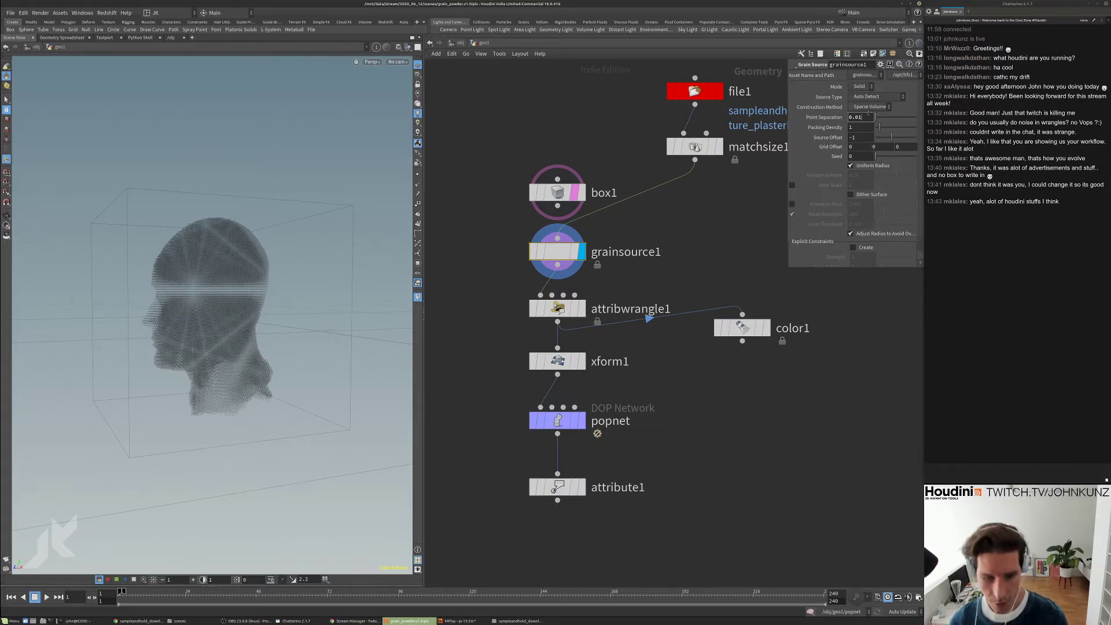
{"action": "type", "text": "0.005"}
{"action": "key", "text": "Return"}
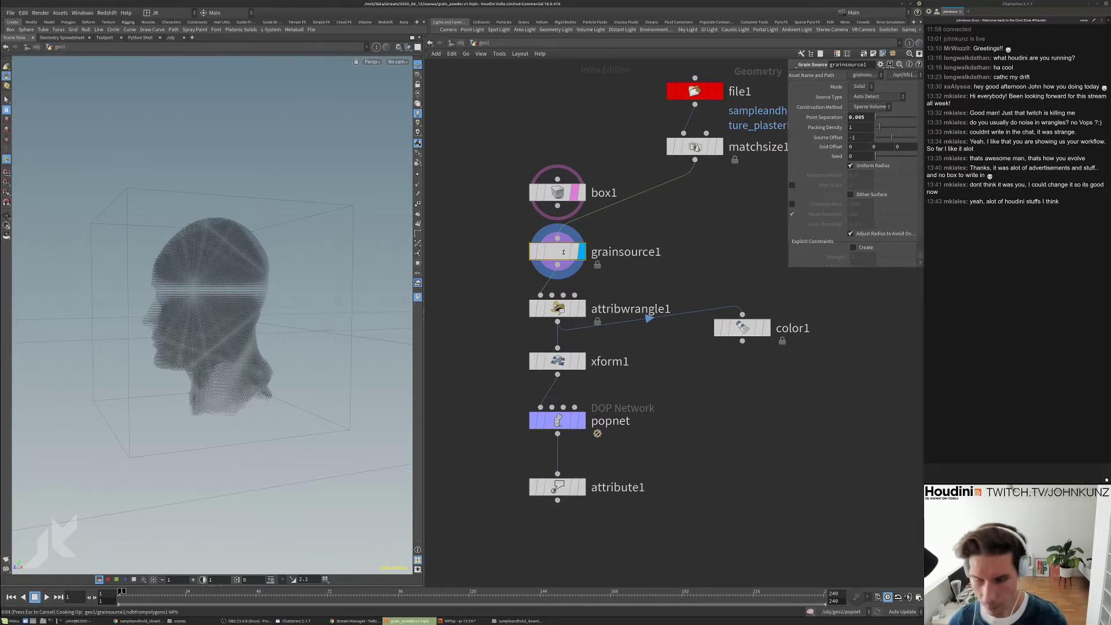
{"action": "middle_click", "coordinate": [563, 253]}
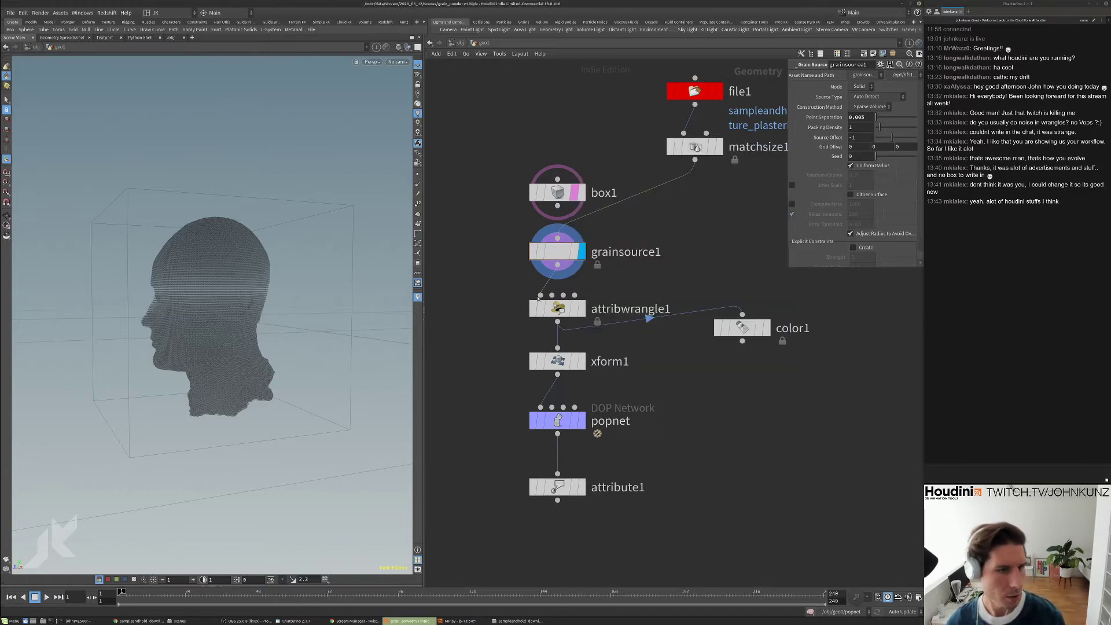
{"action": "left_click", "coordinate": [582, 309]}
- Display xform1 and set its Translate Y to 0.5
{"action": "left_click", "coordinate": [558, 308]}
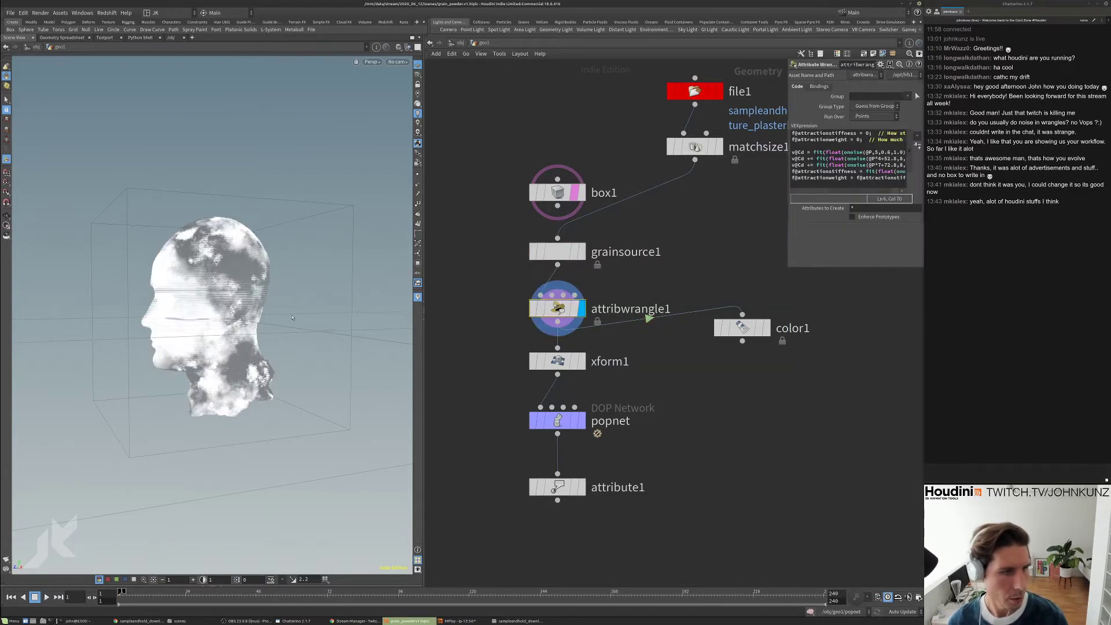
{"action": "left_click", "coordinate": [581, 361]}
{"action": "left_click", "coordinate": [550, 362]}
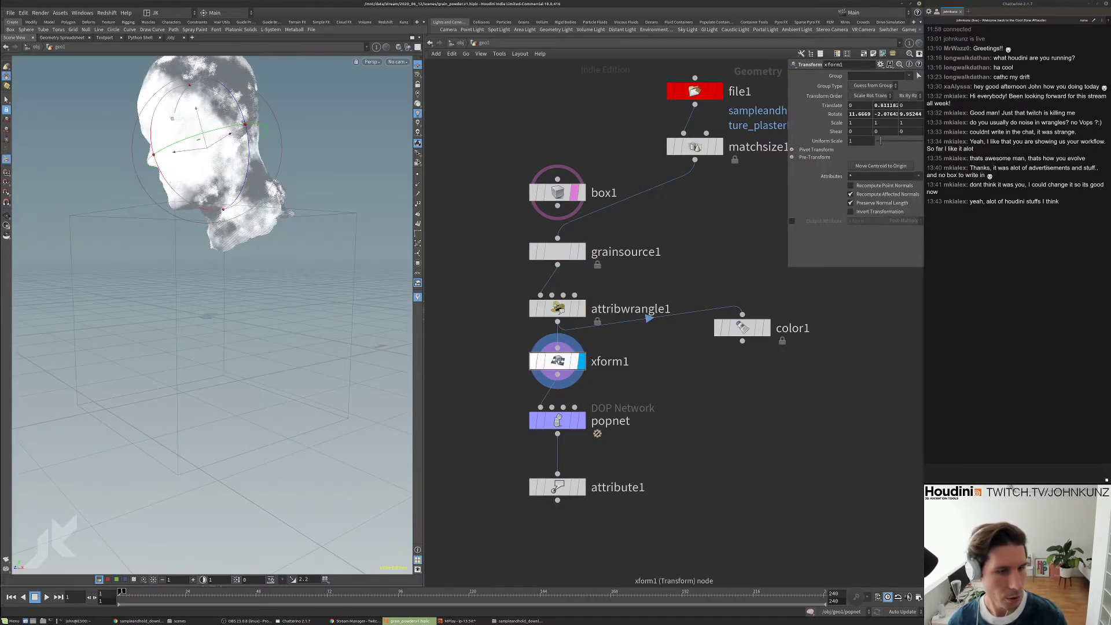
{"action": "type", "text": "0.5"}
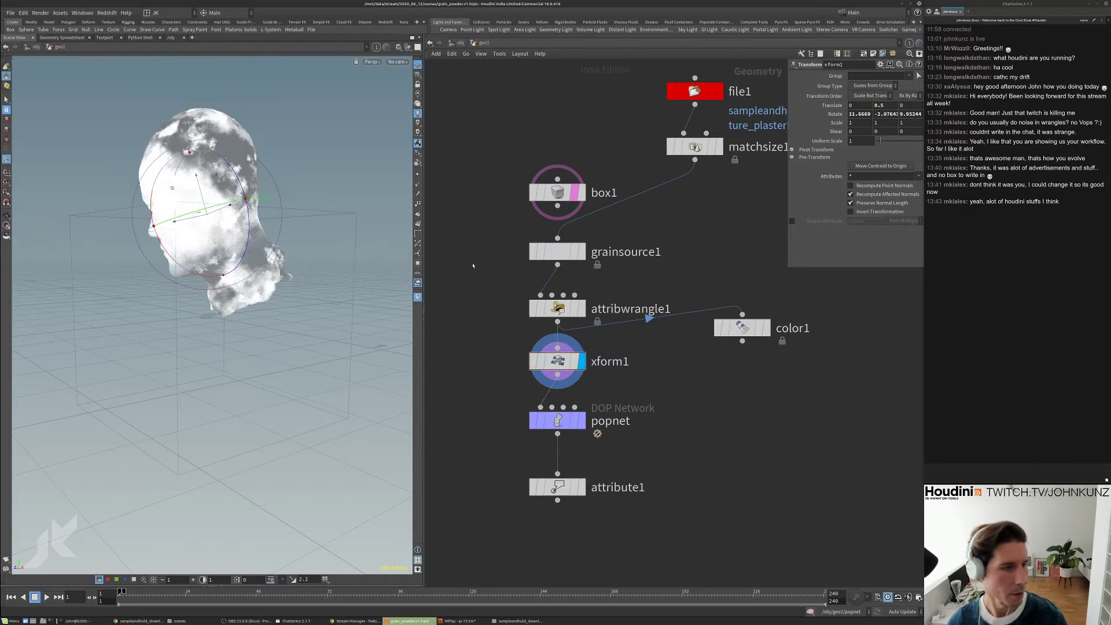
{"action": "key", "text": "Escape"}
{"action": "left_click_drag", "start_coordinate": [278, 243], "coordinate": [174, 306]}
{"action": "scroll", "coordinate": [338, 263], "scroll_direction": "up", "scroll_amount": 5}
{"action": "scroll", "coordinate": [122, 323], "scroll_direction": "down", "scroll_amount": 5}
- Toggle popnet's template flag off again and redisplay xform1 with its rotate handle
{"action": "key", "text": "r"}
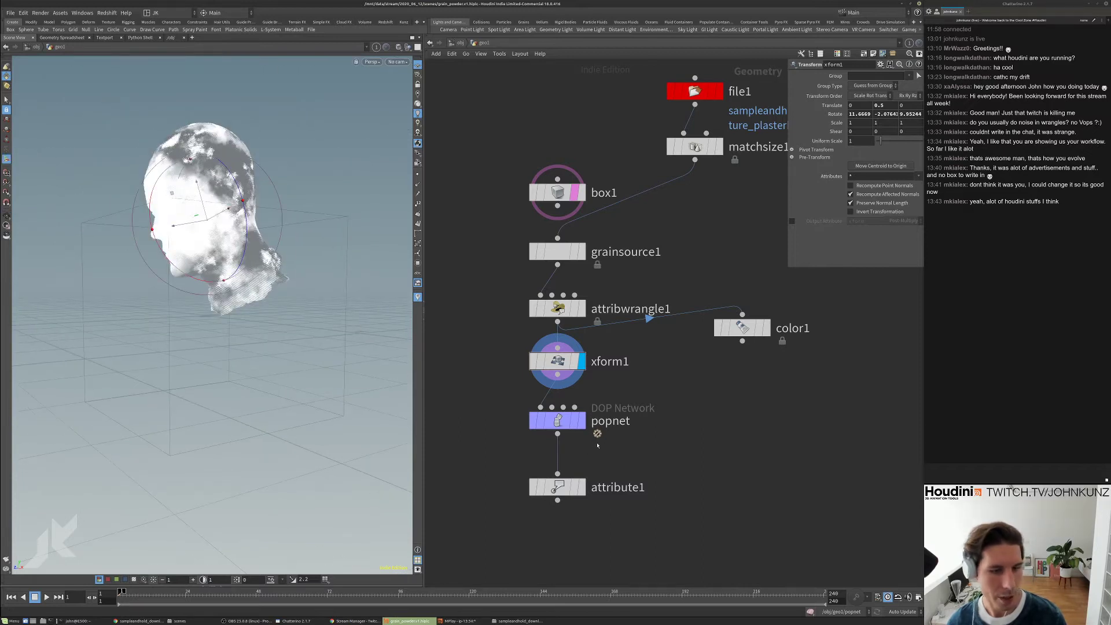
{"action": "left_click", "coordinate": [559, 421]}
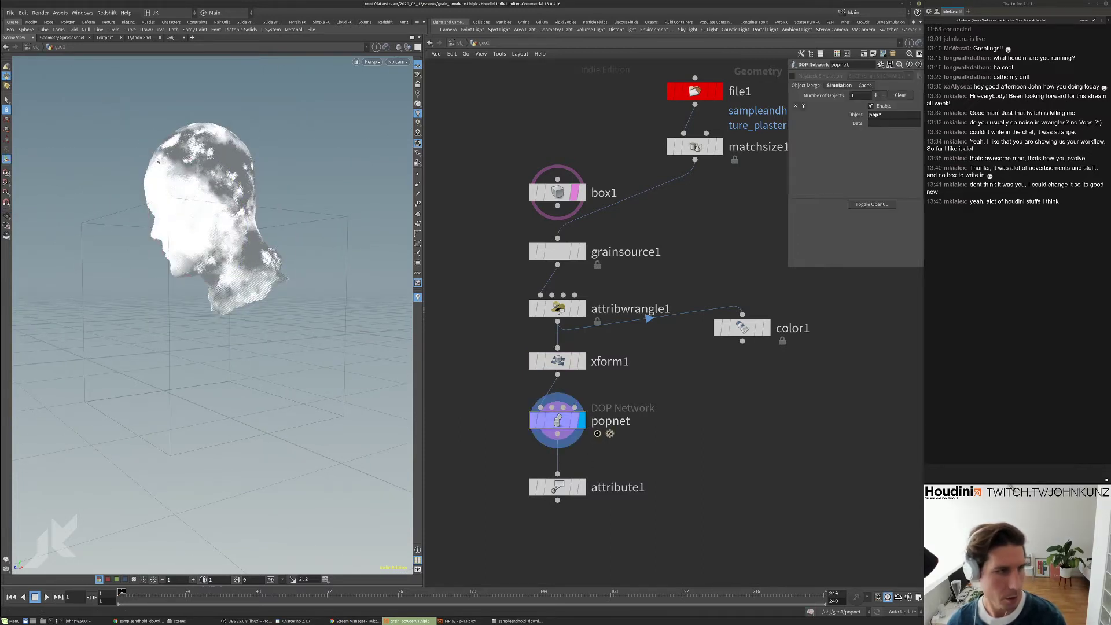
{"action": "left_click", "coordinate": [576, 421]}
{"action": "left_click", "coordinate": [577, 192]}
{"action": "left_click", "coordinate": [577, 420]}
{"action": "mouse_move", "coordinate": [209, 272]}
{"action": "left_mouse_down"}
{"action": "mouse_move", "coordinate": [259, 270]}
{"action": "mouse_move", "coordinate": [227, 271]}
{"action": "left_mouse_up"}
{"action": "left_click", "coordinate": [573, 361]}
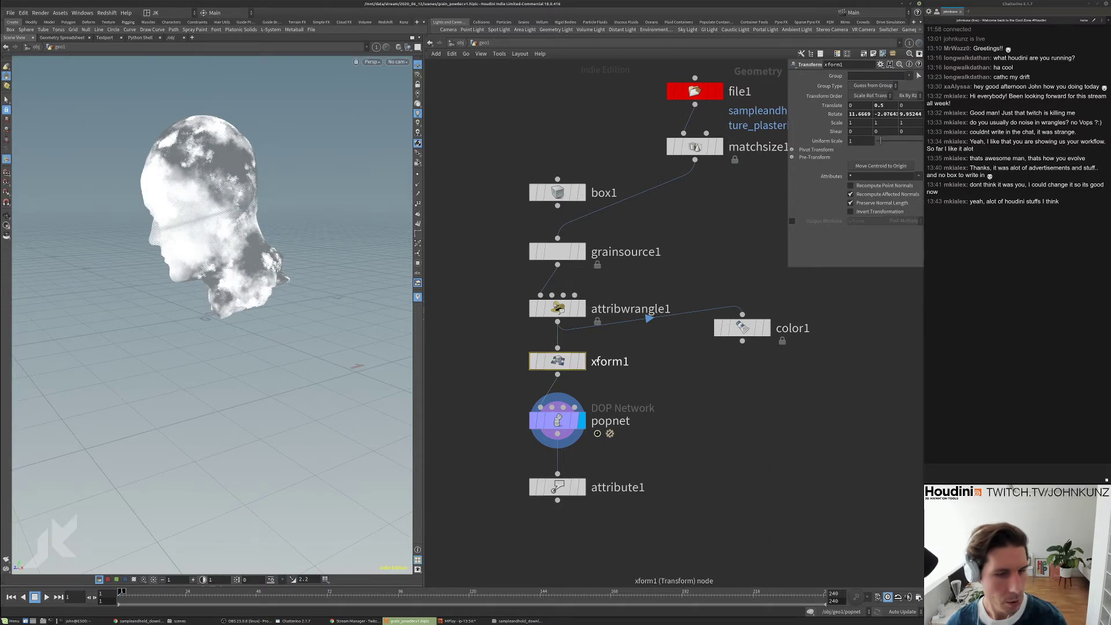
{"action": "left_click", "coordinate": [582, 361]}
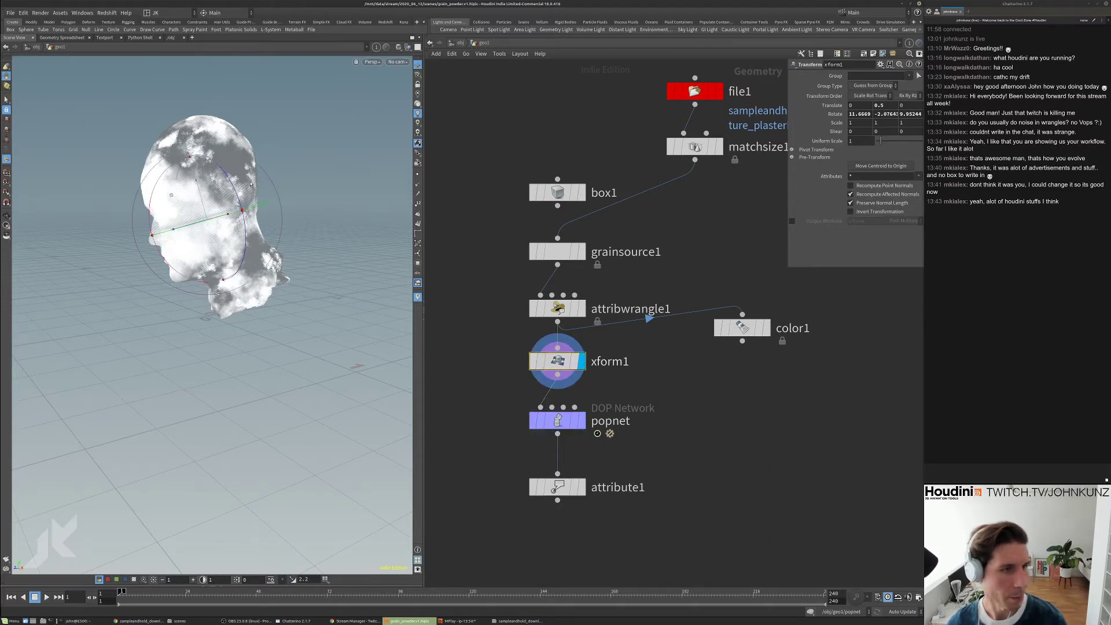
- Tilt the head forward on X to about -29 degrees
{"action": "left_click_drag", "start_coordinate": [243, 177], "coordinate": [363, 208]}
{"action": "key", "text": "Escape"}
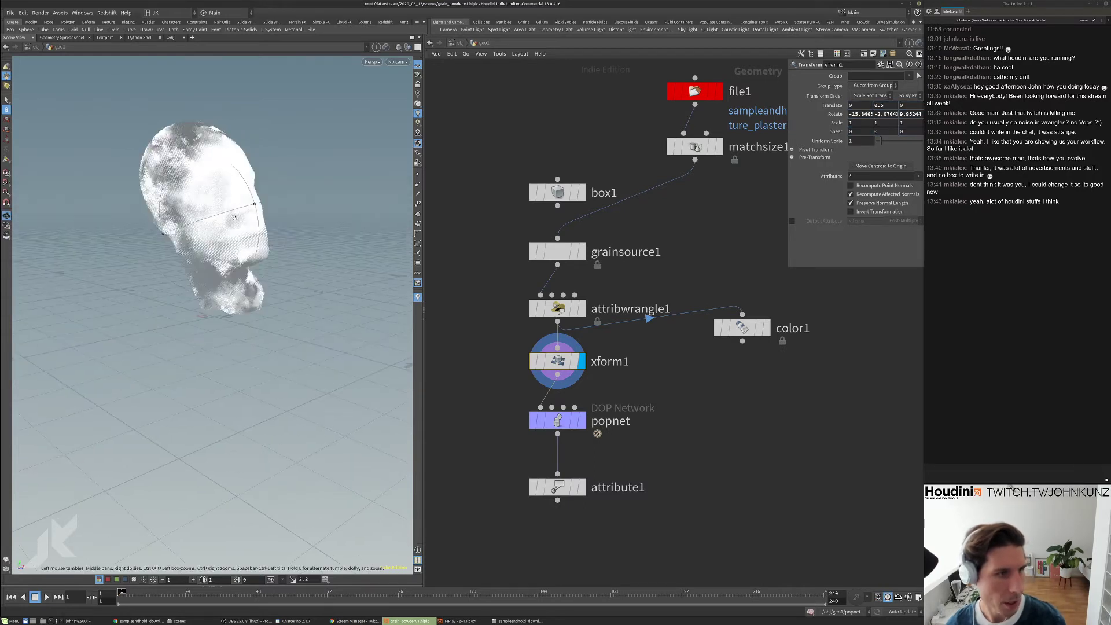
{"action": "mouse_move", "coordinate": [247, 186]}
{"action": "left_mouse_down"}
{"action": "mouse_move", "coordinate": [238, 172]}
{"action": "mouse_move", "coordinate": [250, 175]}
{"action": "left_mouse_up"}
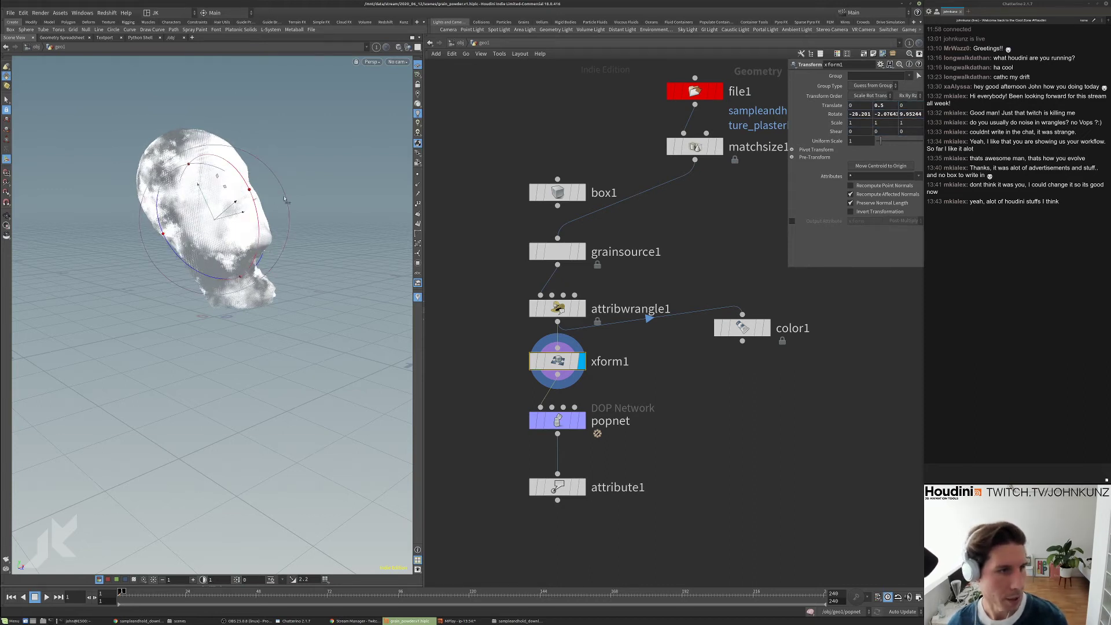
{"action": "left_click_drag", "start_coordinate": [298, 214], "coordinate": [190, 278]}
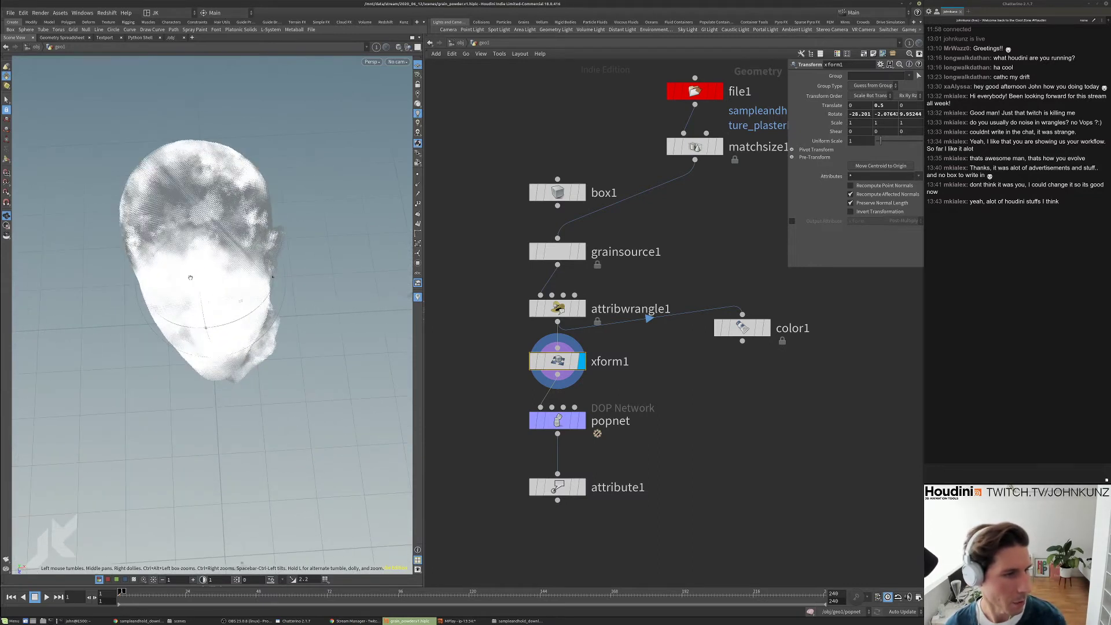
{"action": "left_click_drag", "start_coordinate": [296, 298], "coordinate": [289, 201]}
- Fine-tune the rotation to about -35.43 on X and -2.08 on Y
{"action": "key", "text": "r"}
{"action": "left_click_drag", "start_coordinate": [273, 219], "coordinate": [264, 214]}
{"action": "key", "text": "Escape"}
{"action": "key", "text": "r"}
{"action": "middle_click_drag", "start_coordinate": [884, 114], "coordinate": [898, 134]}
{"action": "key", "text": "Escape"}
{"action": "key", "text": "r"}
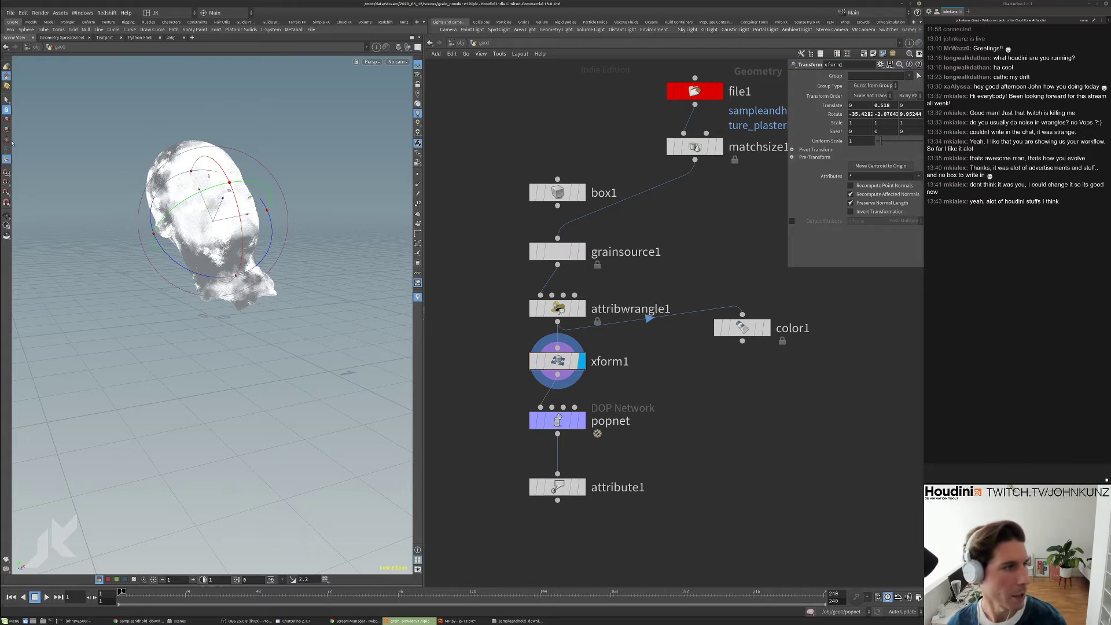
{"action": "left_click", "coordinate": [6, 100]}
- Display the popnet grain simulation from a side view, play it, then switch to Chrome
{"action": "middle_click_drag", "start_coordinate": [635, 448], "coordinate": [639, 404]}
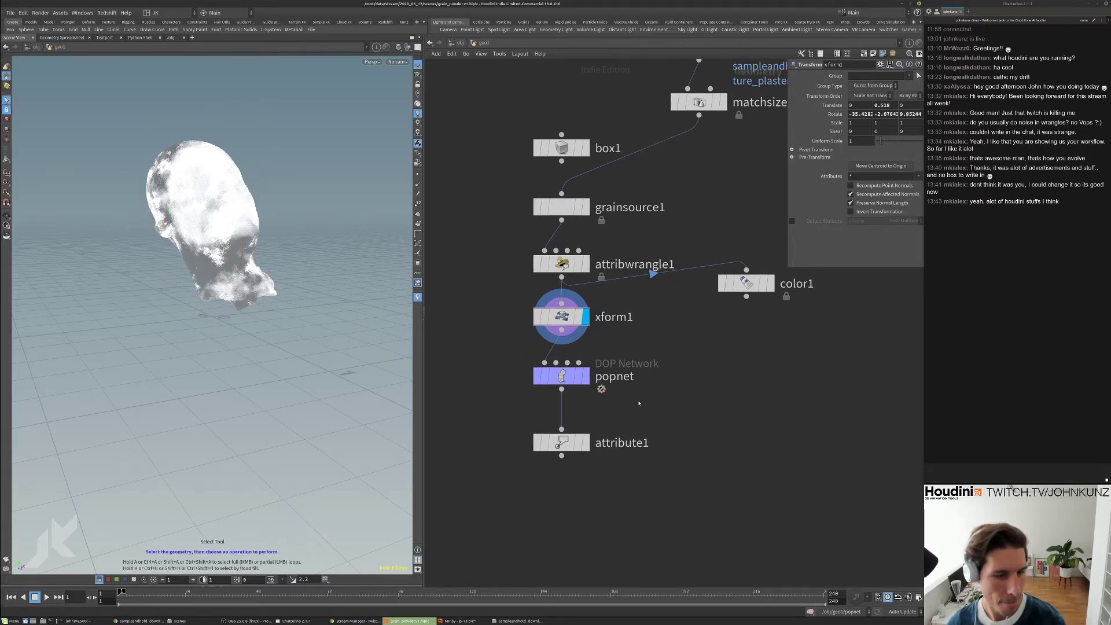
{"action": "left_click", "coordinate": [555, 379]}
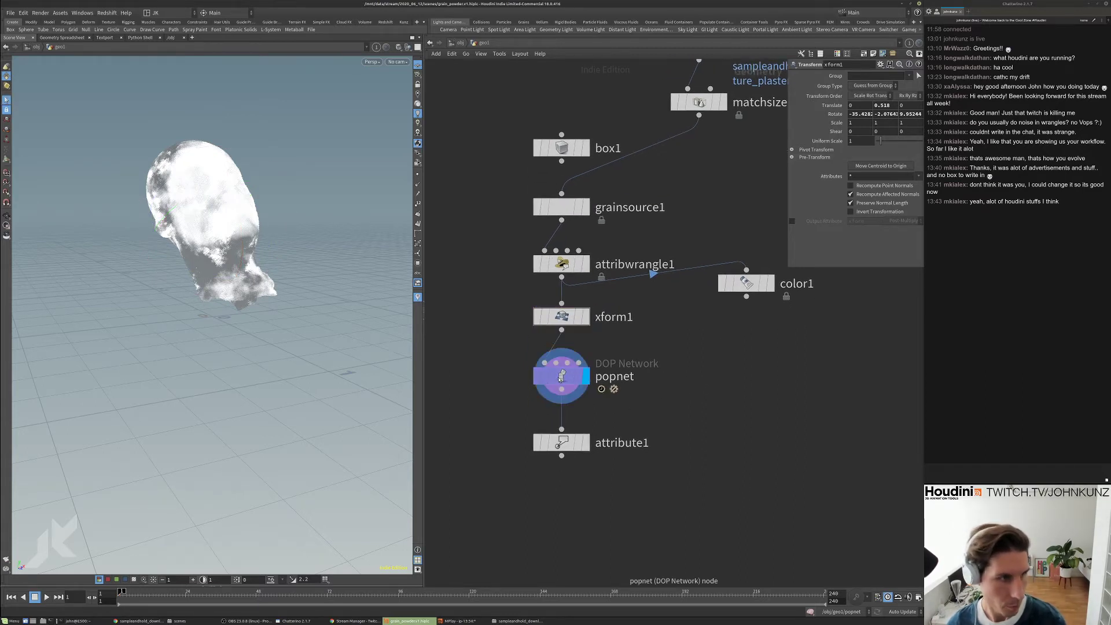
{"action": "middle_click_drag", "start_coordinate": [717, 370], "coordinate": [705, 348]}
{"action": "key", "text": "Escape"}
{"action": "scroll", "coordinate": [294, 274], "scroll_direction": "up", "scroll_amount": 3}
{"action": "left_click_drag", "start_coordinate": [294, 273], "coordinate": [341, 280]}
{"action": "key", "text": "s"}
{"action": "key", "text": "Up"}
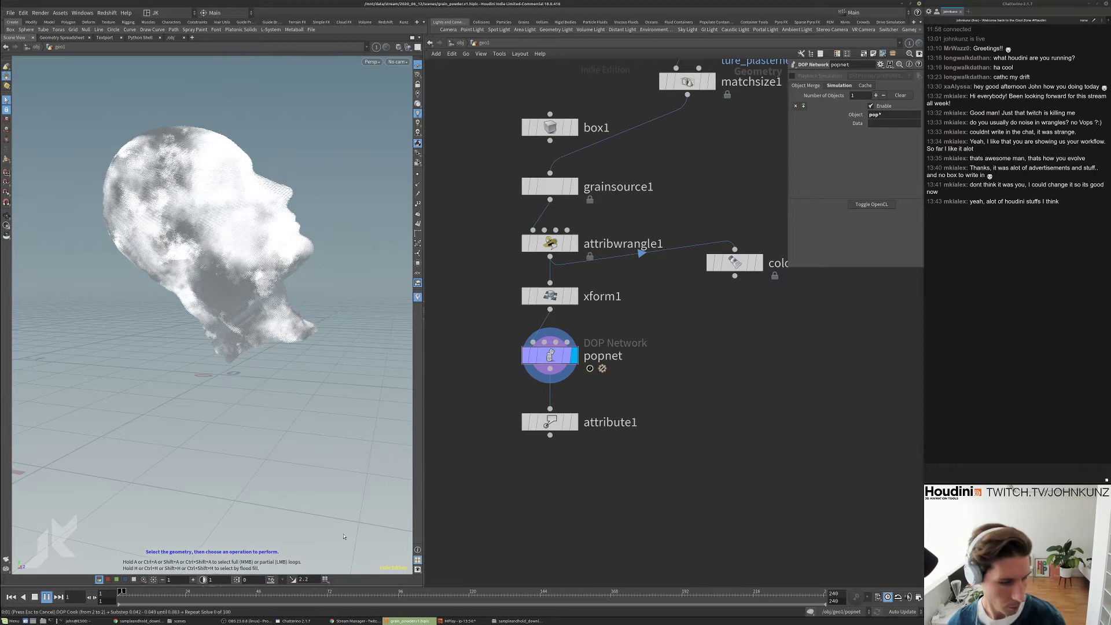
{"action": "left_click", "coordinate": [136, 621]}
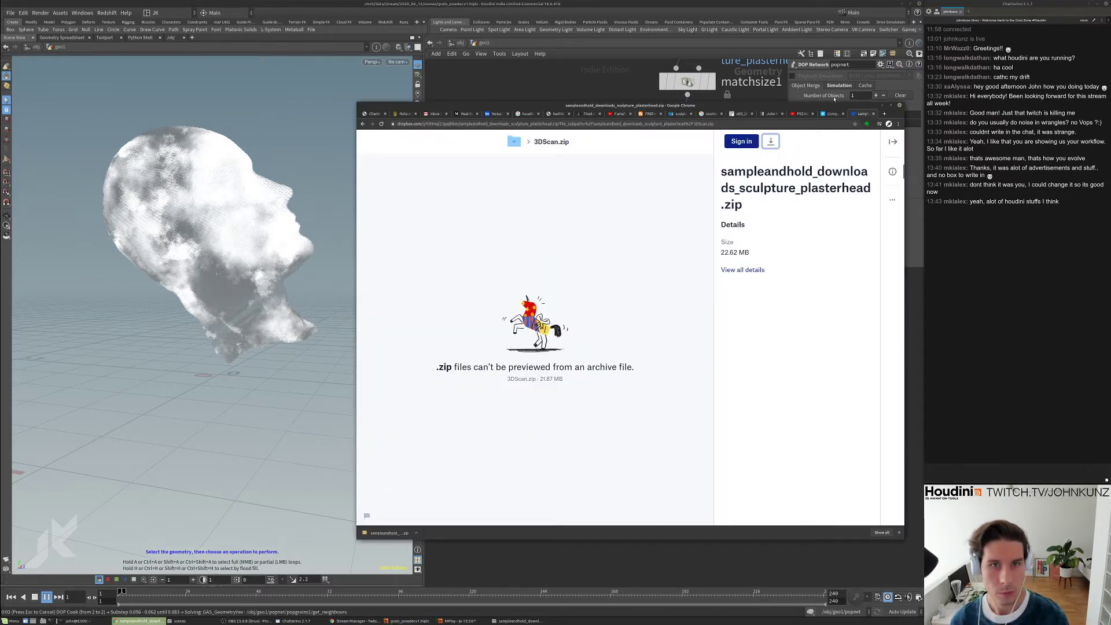
- Return to the sample & hold downloads page, scroll to Sculpture, then close that tab
{"action": "right_click", "coordinate": [362, 124]}
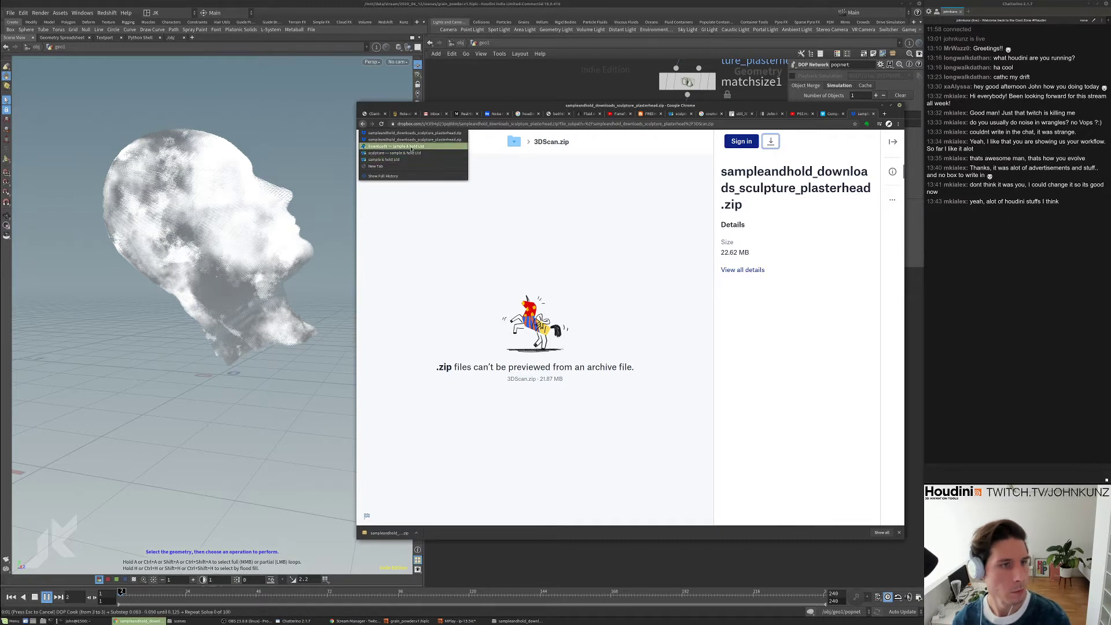
{"action": "left_click", "coordinate": [399, 145]}
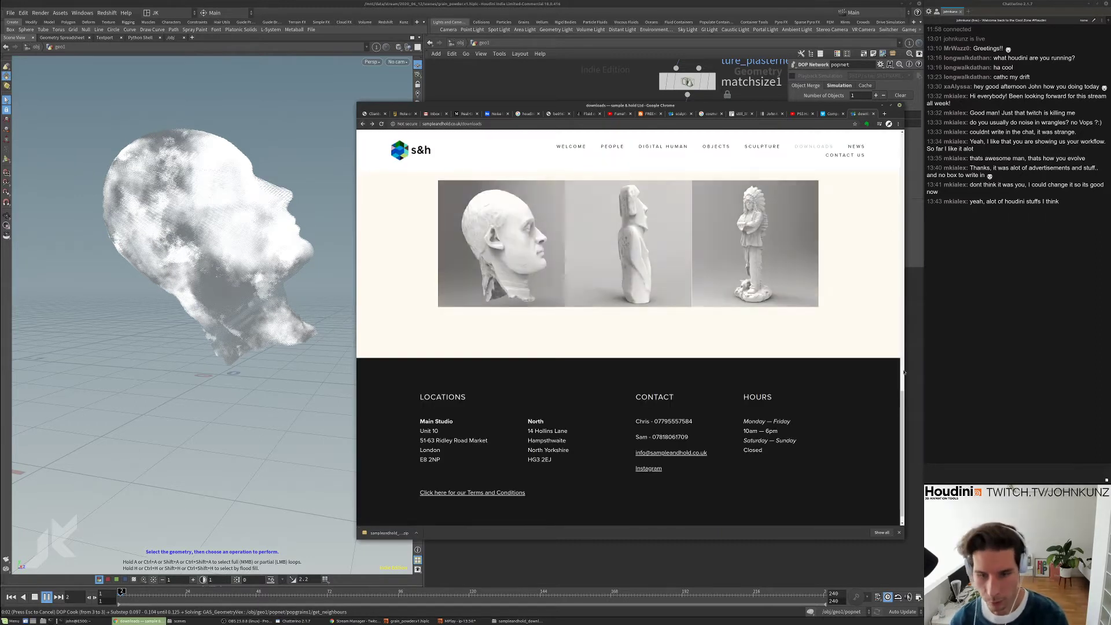
{"action": "scroll", "coordinate": [894, 338], "scroll_direction": "up", "scroll_amount": 5}
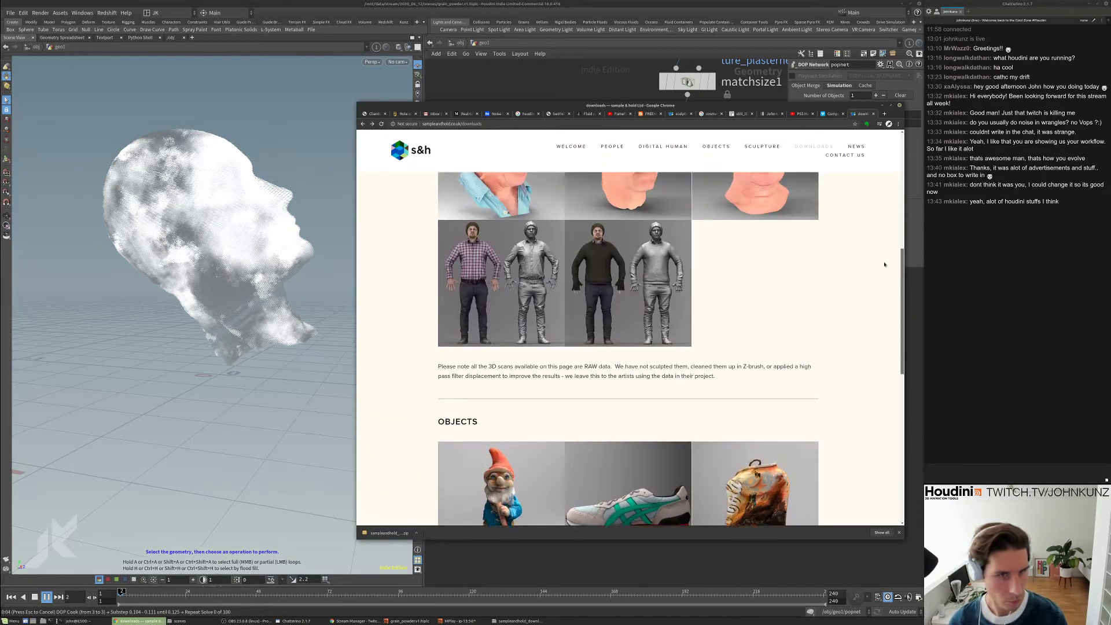
{"action": "scroll", "coordinate": [531, 355], "scroll_direction": "up", "scroll_amount": 2}
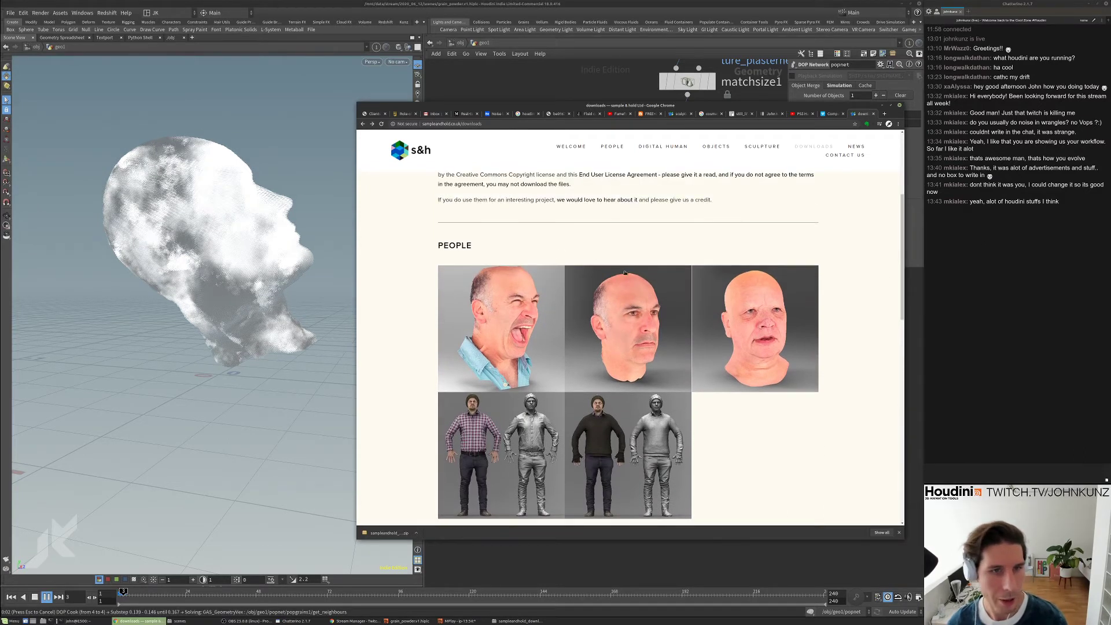
{"action": "scroll", "coordinate": [610, 275], "scroll_direction": "up", "scroll_amount": 3}
{"action": "scroll", "coordinate": [542, 321], "scroll_direction": "down", "scroll_amount": 3}
{"action": "scroll", "coordinate": [542, 321], "scroll_direction": "down", "scroll_amount": 8}
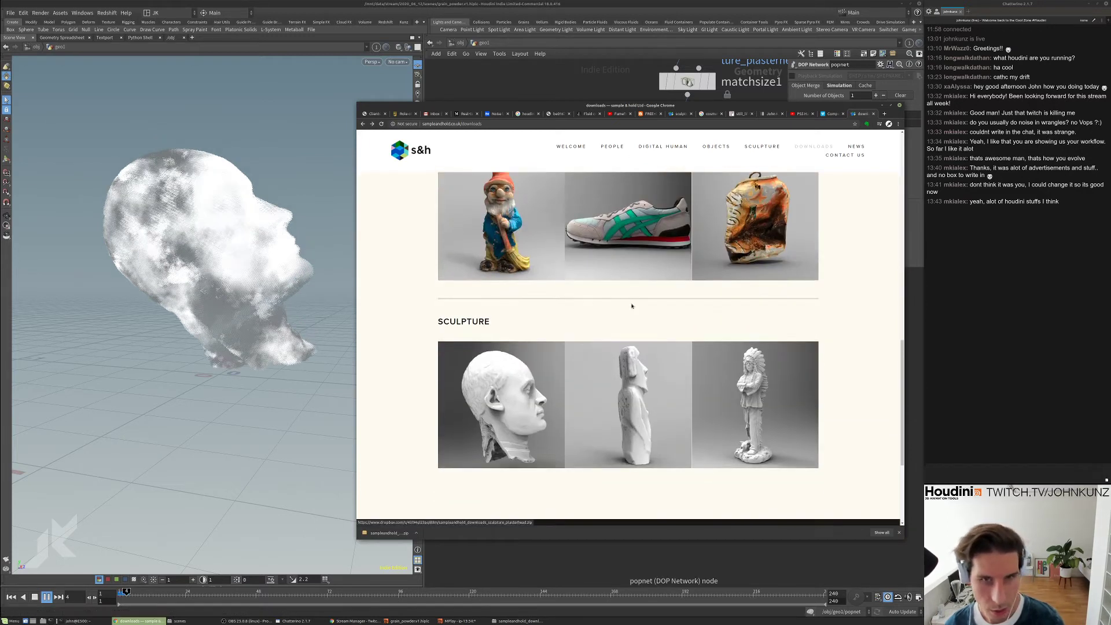
{"action": "scroll", "coordinate": [632, 305], "scroll_direction": "down", "scroll_amount": 3}
{"action": "left_click", "coordinate": [874, 114]}
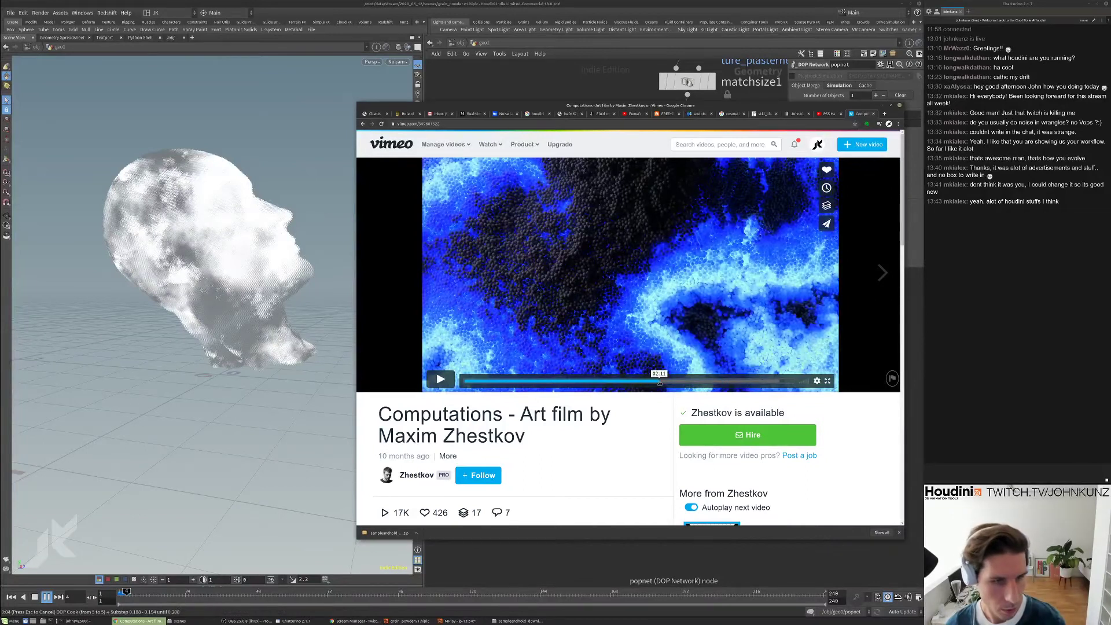
- Skim the Computations film at about 02:11 and 01:39, then return to Houdini
{"action": "left_click", "coordinate": [660, 384]}
{"action": "left_click", "coordinate": [612, 383]}
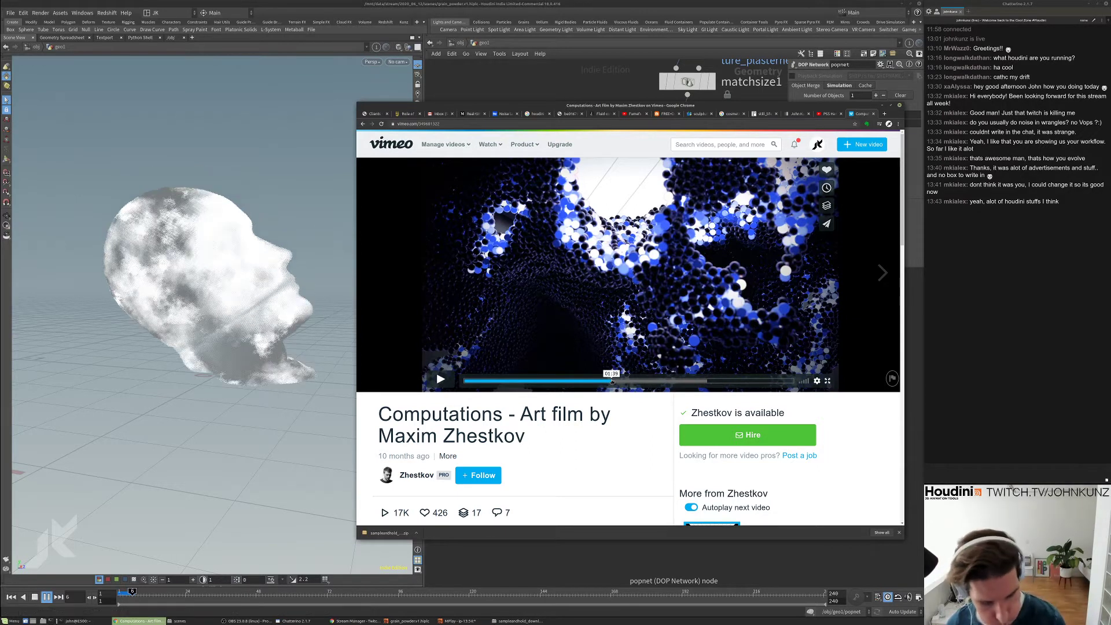
{"action": "left_click", "coordinate": [593, 87]}
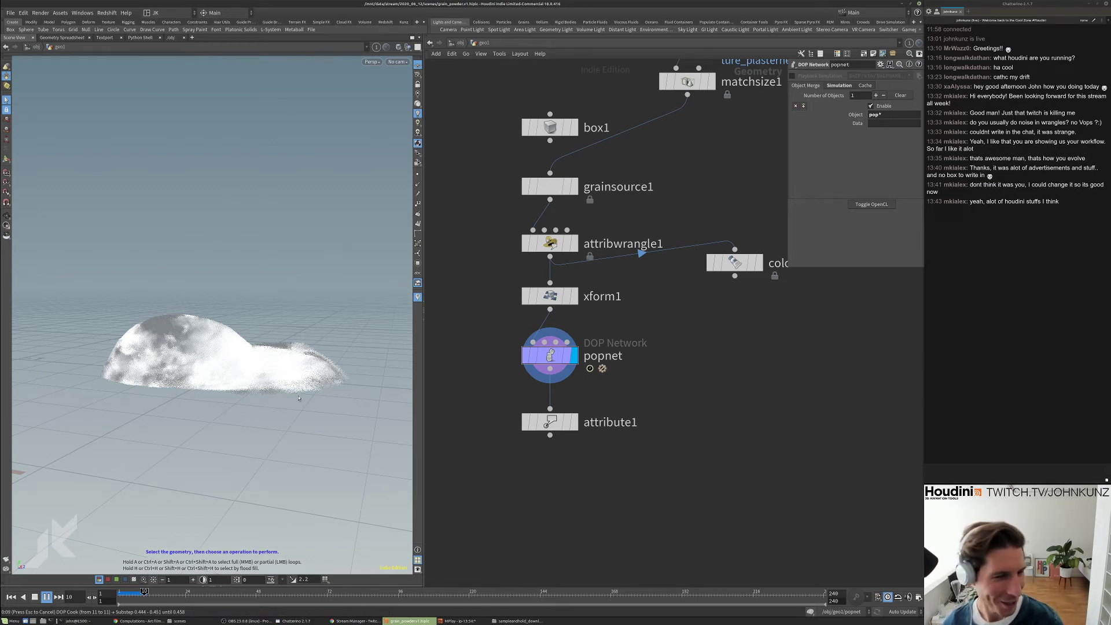
{"action": "left_click", "coordinate": [450, 621]}
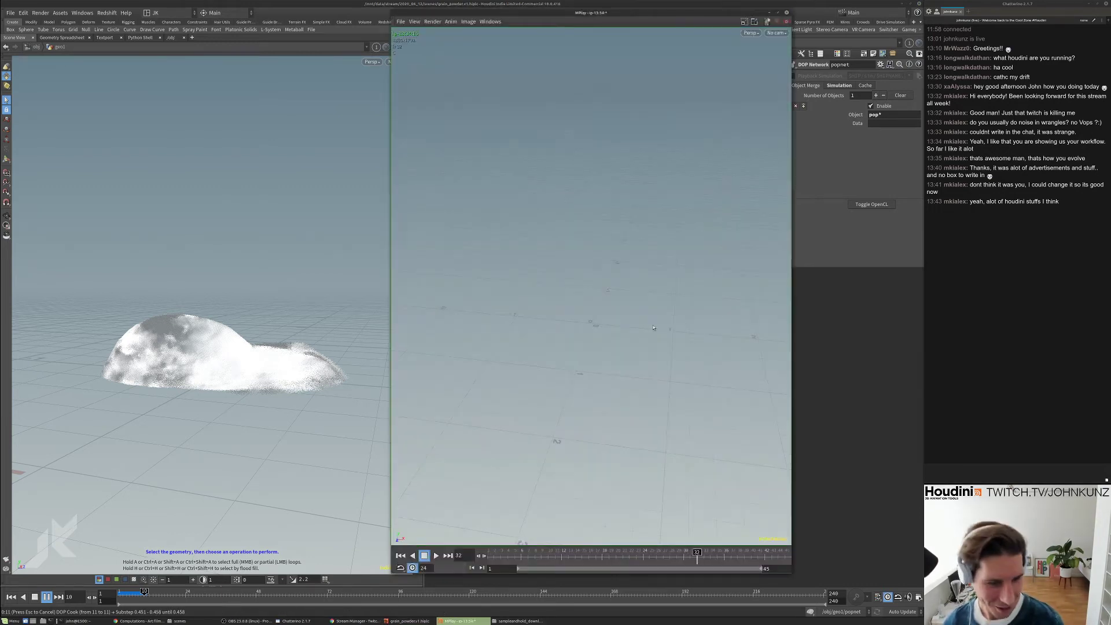
{"action": "left_click", "coordinate": [458, 621]}
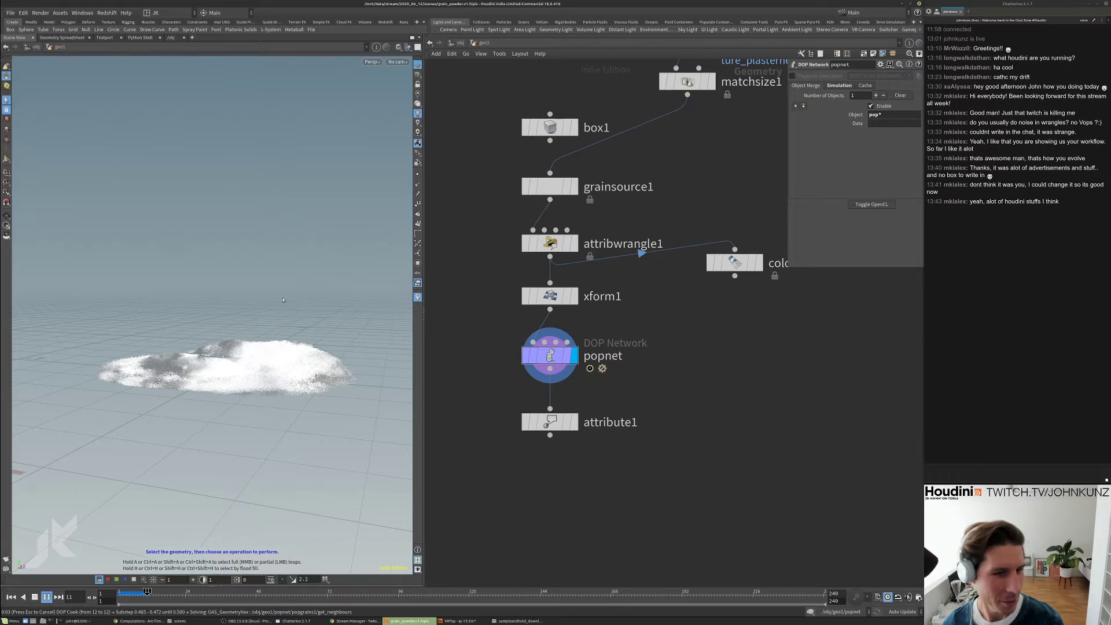
- Stop playback and scrub and orbit to watch the head collapse into a pile
{"action": "left_click", "coordinate": [133, 594]}
{"action": "left_click_drag", "start_coordinate": [132, 593], "coordinate": [144, 593]}
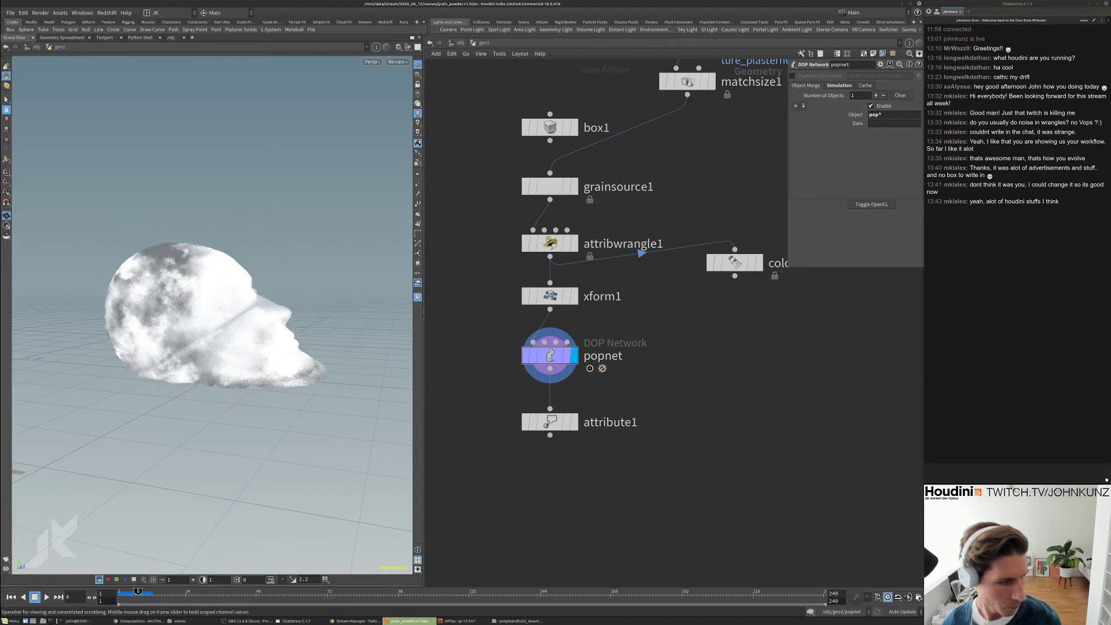
{"action": "left_click_drag", "start_coordinate": [241, 368], "coordinate": [192, 374]}
{"action": "key", "text": "s"}
- Rewind to frame 1, select grainsource1, and go inside popnet
{"action": "key", "text": "Right"}
{"action": "key", "text": "Left"}
{"action": "key", "text": "Left"}
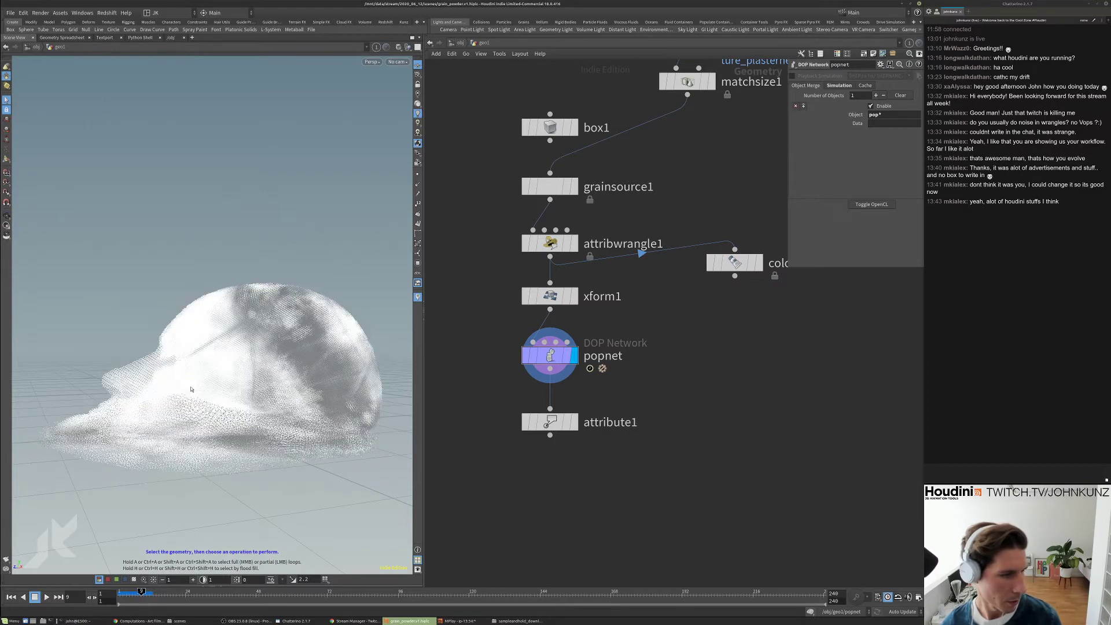
{"action": "key", "text": "Up"}
{"action": "left_click", "coordinate": [550, 186]}
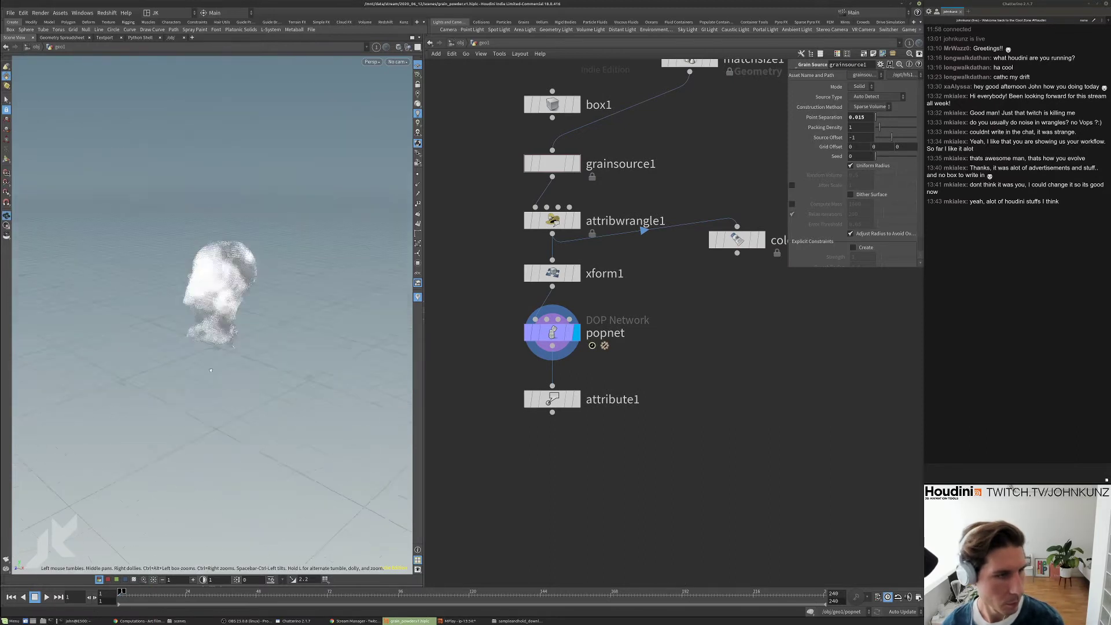
{"action": "double_click", "coordinate": [553, 336]}
{"action": "key", "text": "Up"}
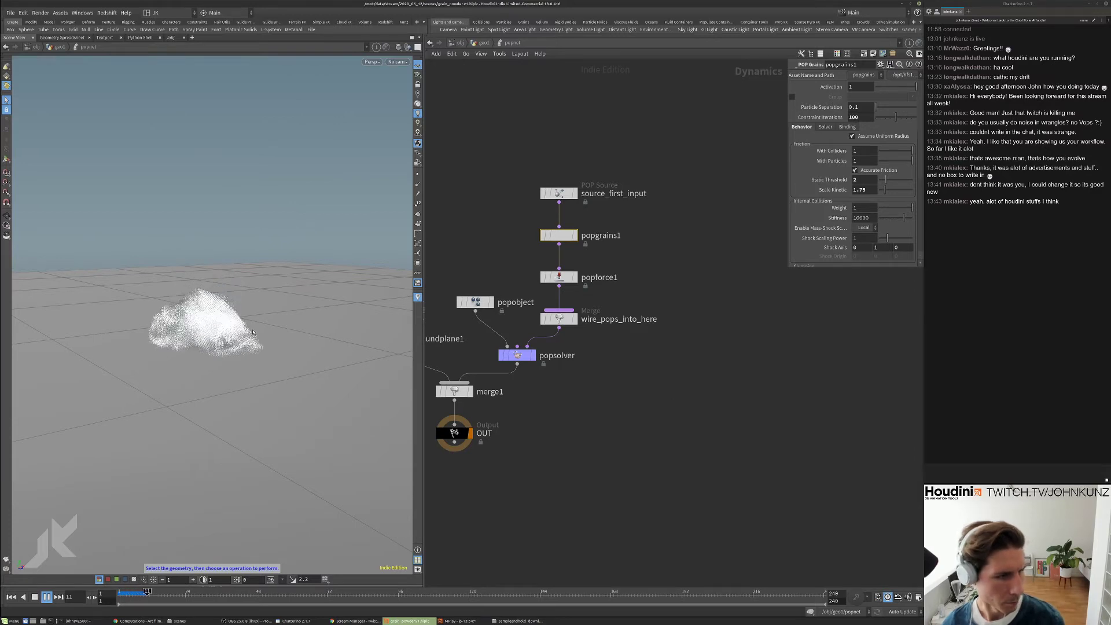
{"action": "left_click_drag", "start_coordinate": [253, 334], "coordinate": [237, 332]}
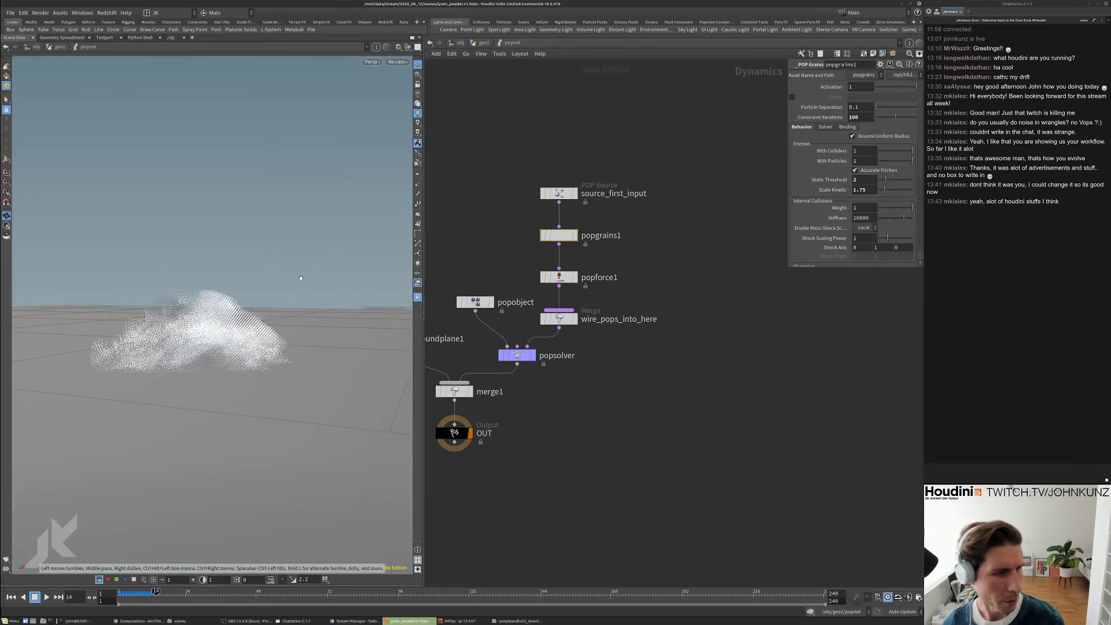
{"action": "key", "text": "ctrl+Up"}
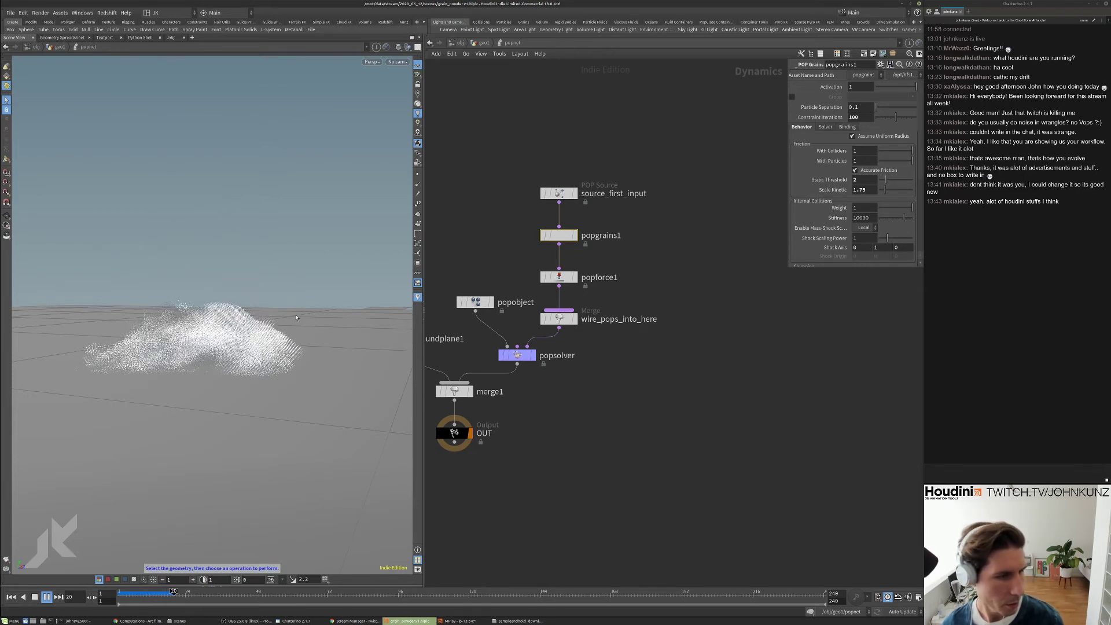
{"action": "left_click_drag", "start_coordinate": [294, 316], "coordinate": [302, 359]}
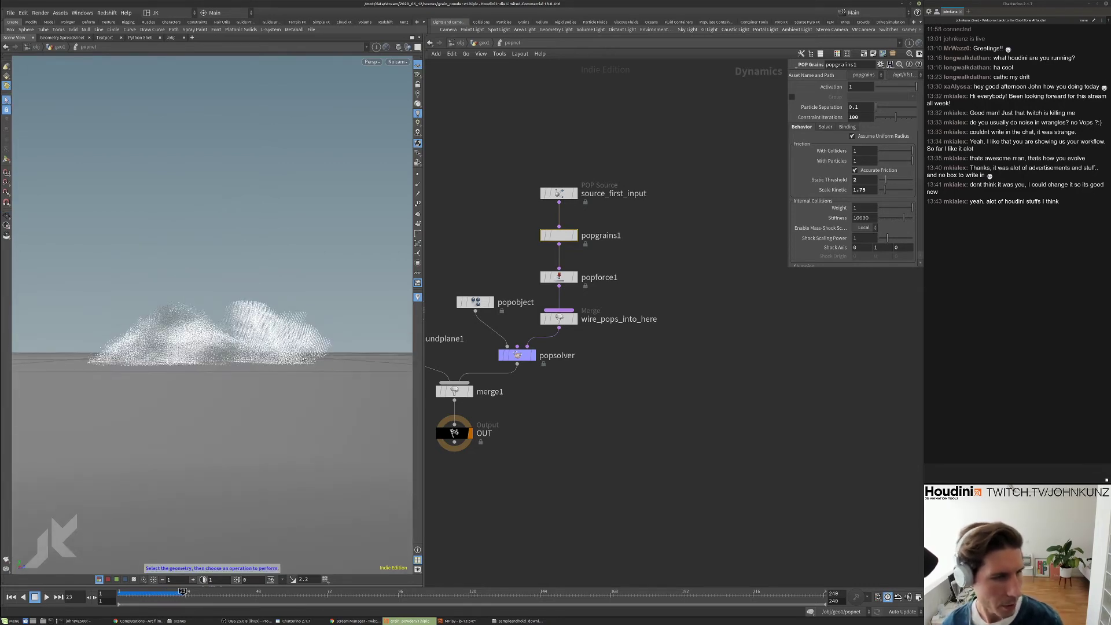
{"action": "key", "text": "ctrl+Down"}
{"action": "key", "text": "Up"}
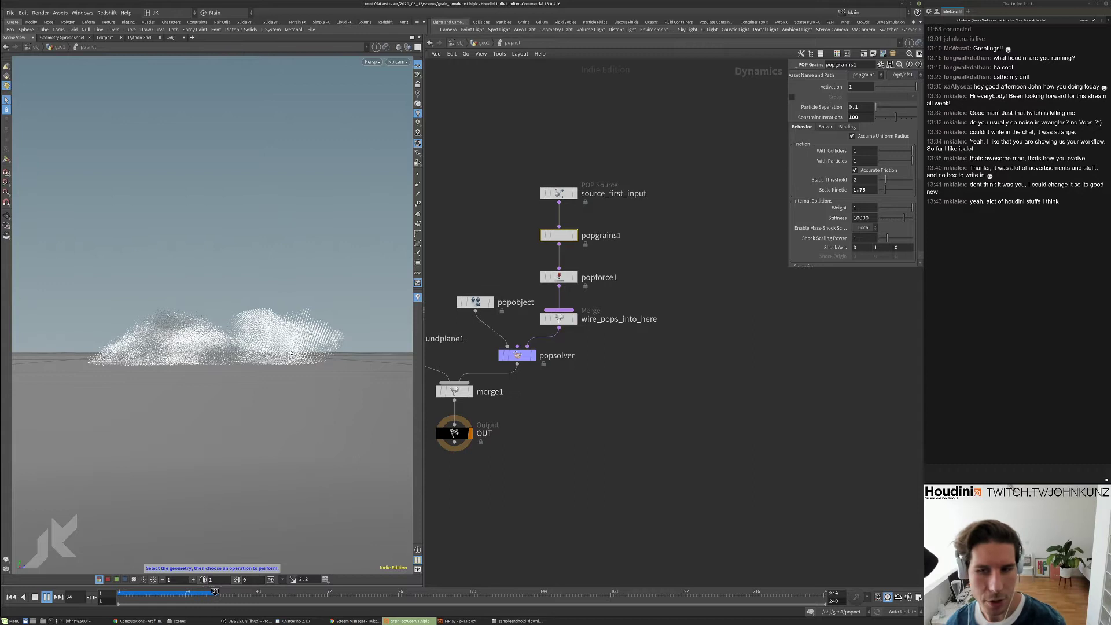
{"action": "key", "text": "Down"}
{"action": "key", "text": "ctrl+Down"}
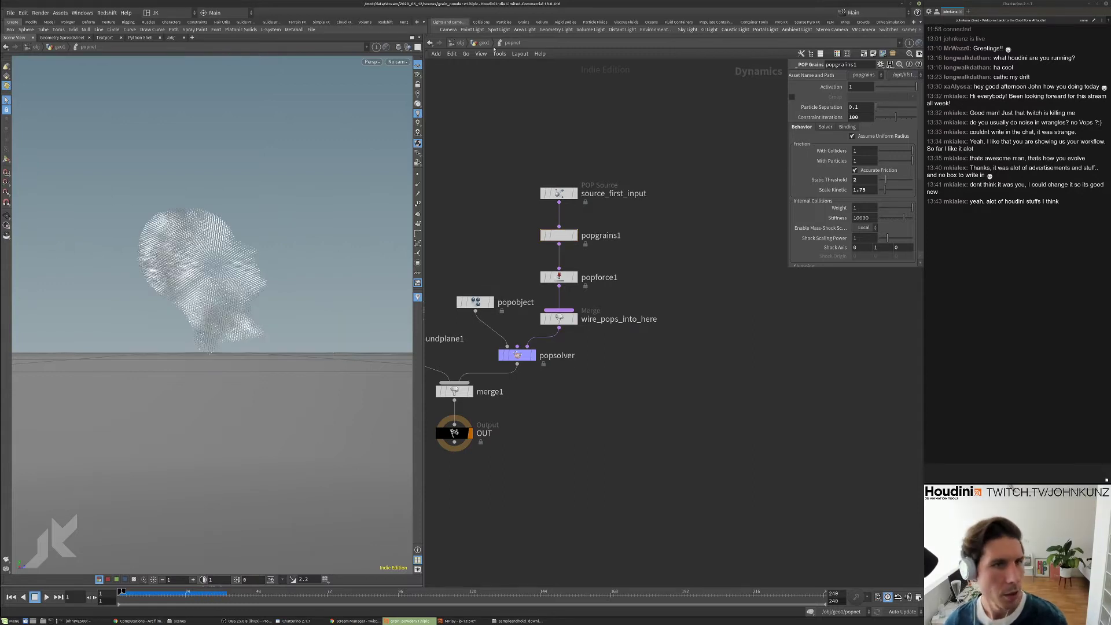
{"action": "key", "text": "u"}
{"action": "left_click", "coordinate": [570, 166]}
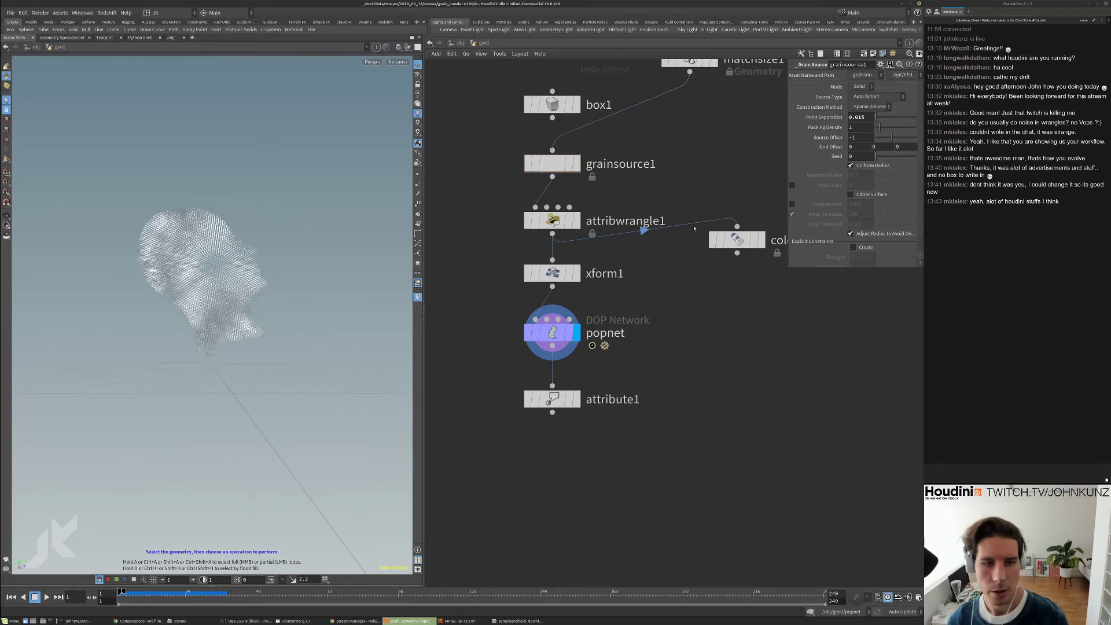
- Set grainsource1 Point Separation to 0.01, move color1 beside xform1, and display xform1
{"action": "key", "text": "BackSpace"}
{"action": "key", "text": "Return"}
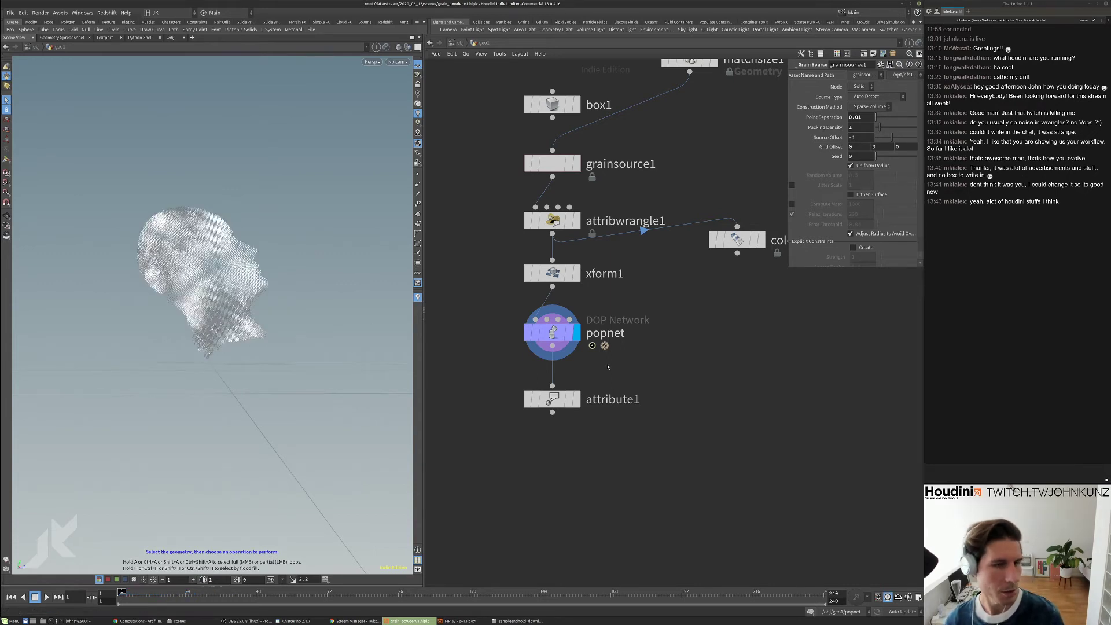
{"action": "scroll", "coordinate": [608, 367], "scroll_direction": "down", "scroll_amount": 2}
{"action": "left_click_drag", "start_coordinate": [699, 282], "coordinate": [698, 306]}
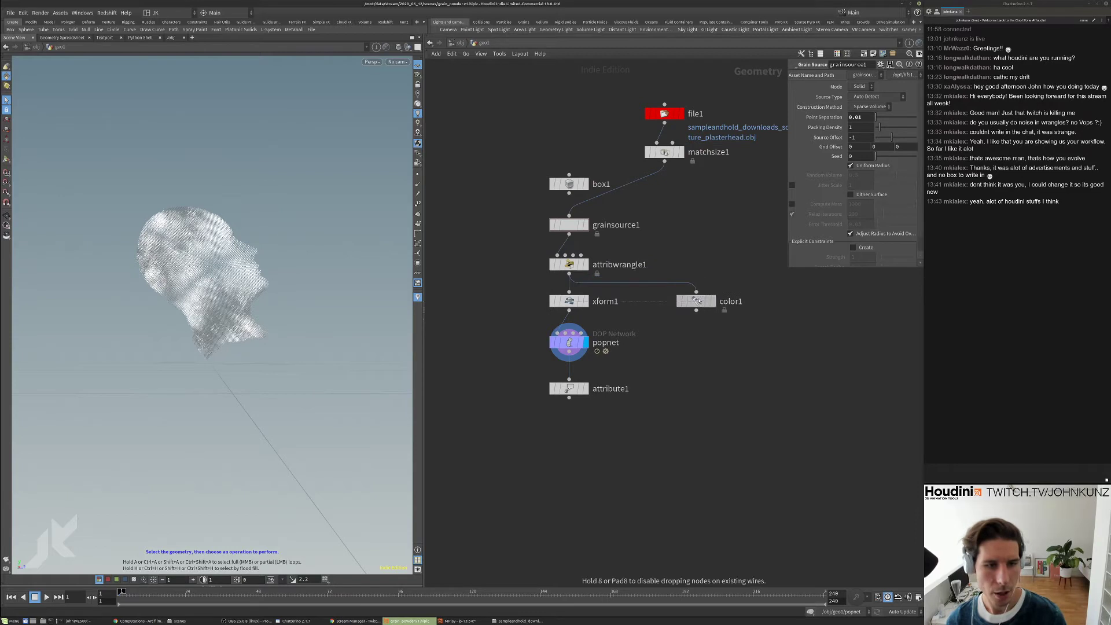
{"action": "left_click", "coordinate": [570, 302]}
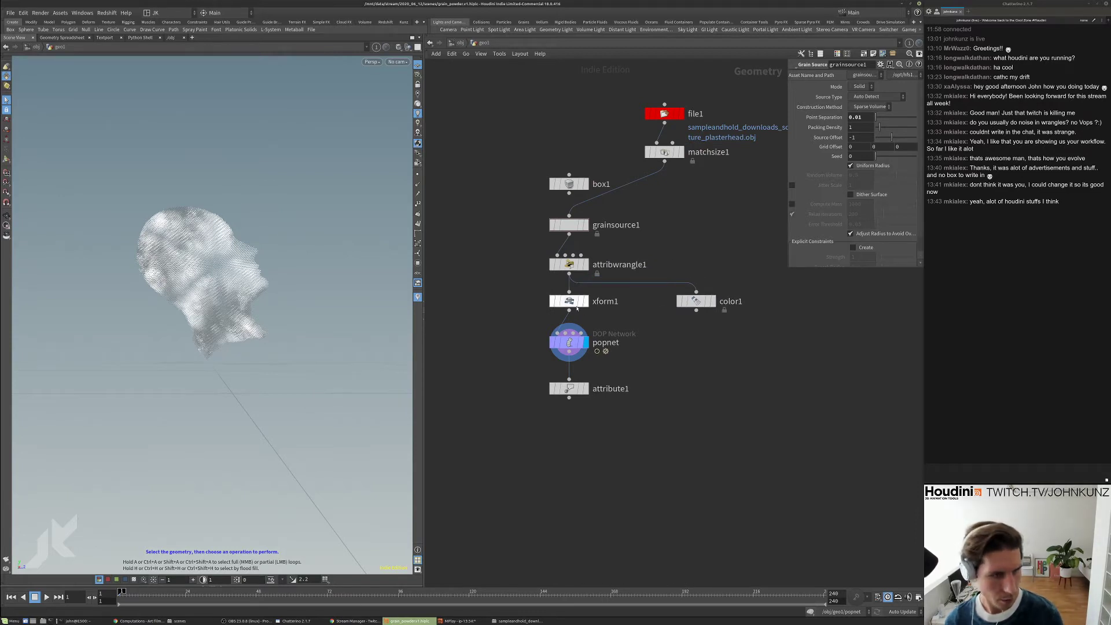
{"action": "key", "text": "r"}
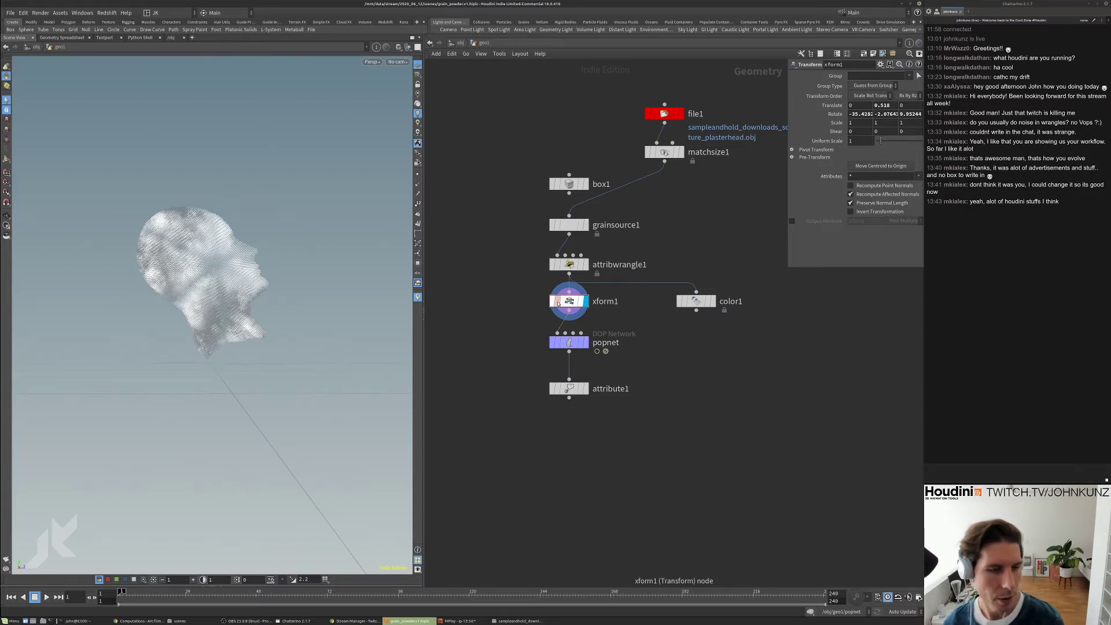
- Insert a Transform node after matchsize1 with Uniform Scale 2 and display it
{"action": "key", "text": "Tab"}
{"action": "type", "text": "xform"}
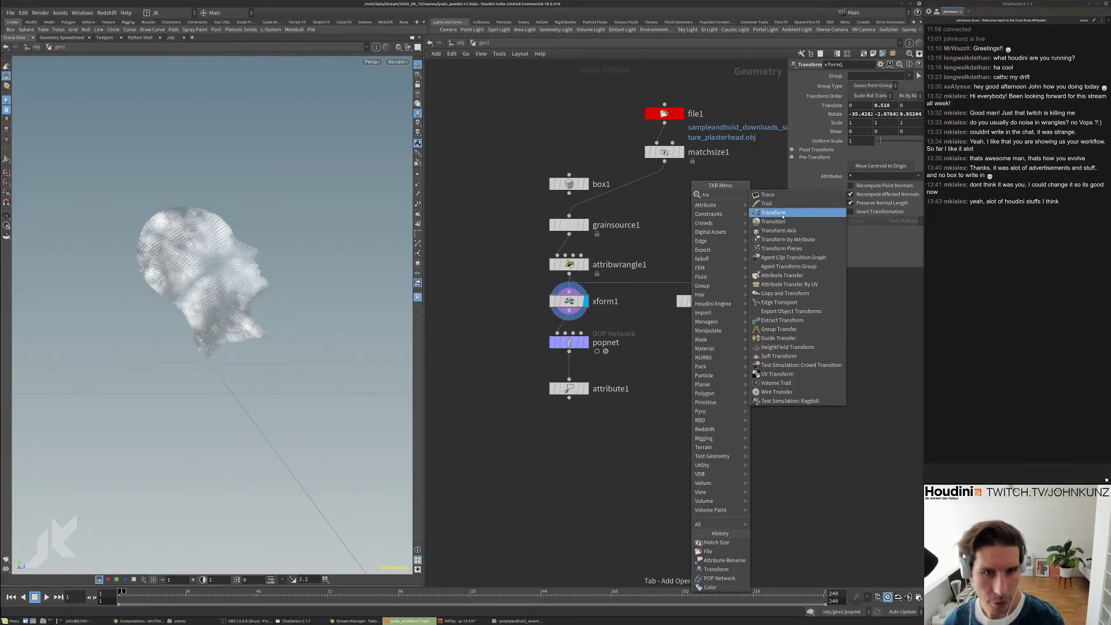
{"action": "key", "text": "Return"}
{"action": "left_click", "coordinate": [658, 185]}
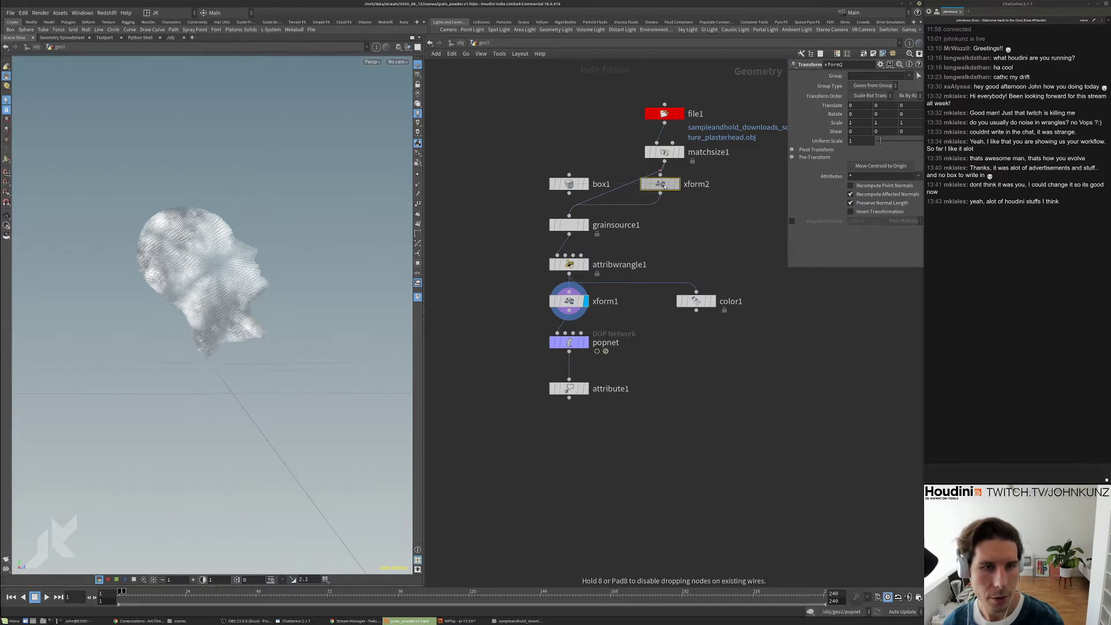
{"action": "left_click", "coordinate": [679, 185]}
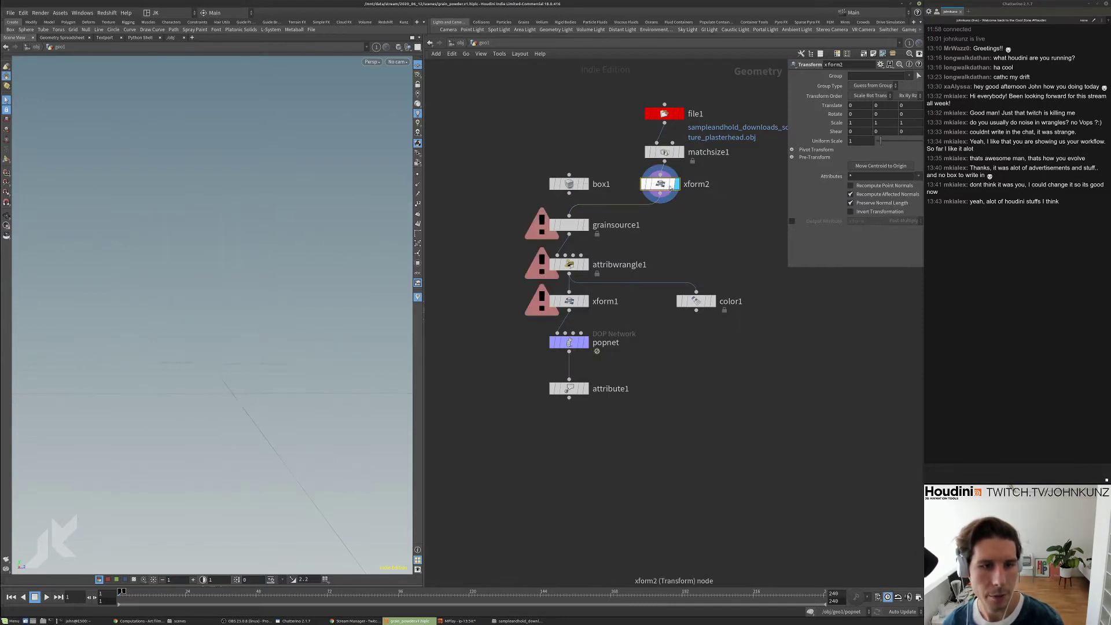
{"action": "double_click", "coordinate": [861, 141]}
{"action": "type", "text": "2"}
{"action": "key", "text": "Return"}
{"action": "left_click_drag", "start_coordinate": [244, 347], "coordinate": [191, 347], "text": "alt"}
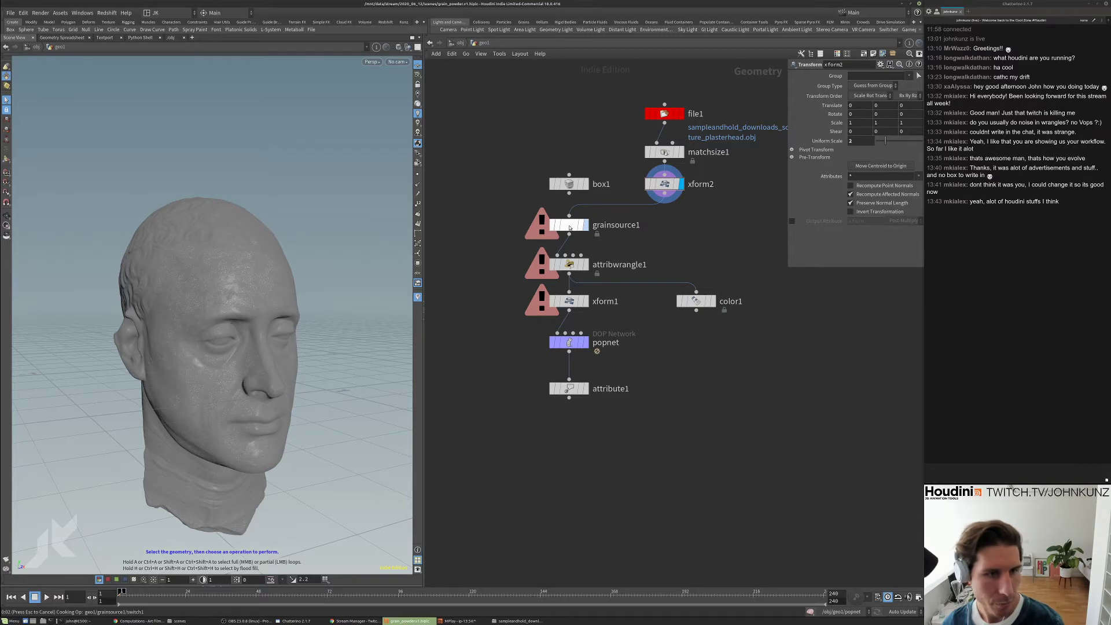
- Stop the recook and set grainsource1's Point Separation to 0.0175, then 0.015
{"action": "key", "text": "Escape"}
{"action": "left_click", "coordinate": [614, 242]}
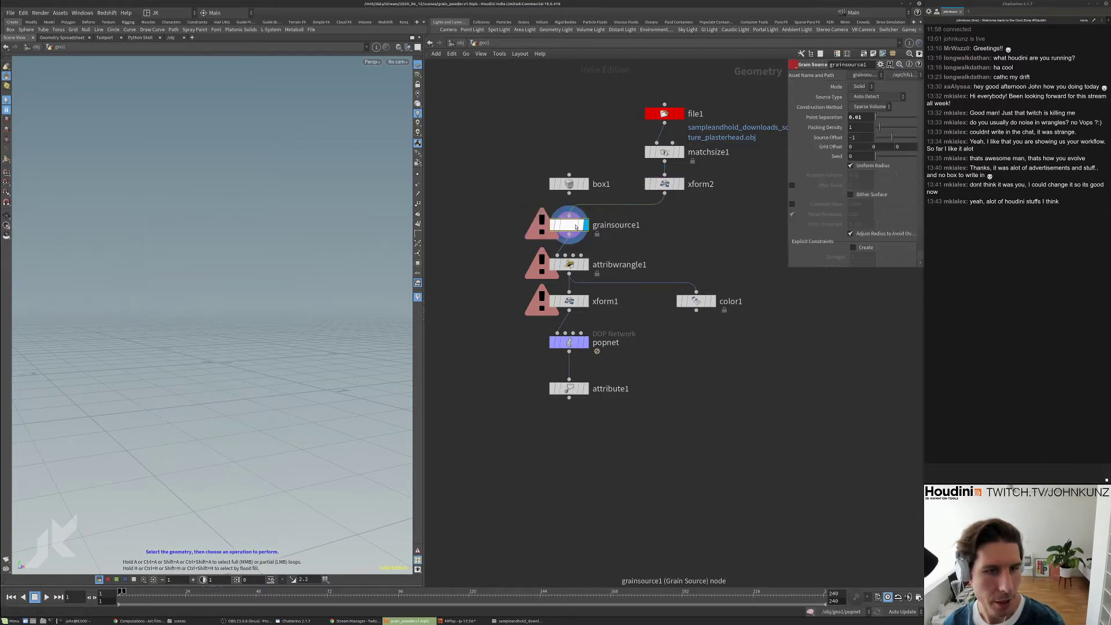
{"action": "type", "text": "75"}
{"action": "key", "text": "Return"}
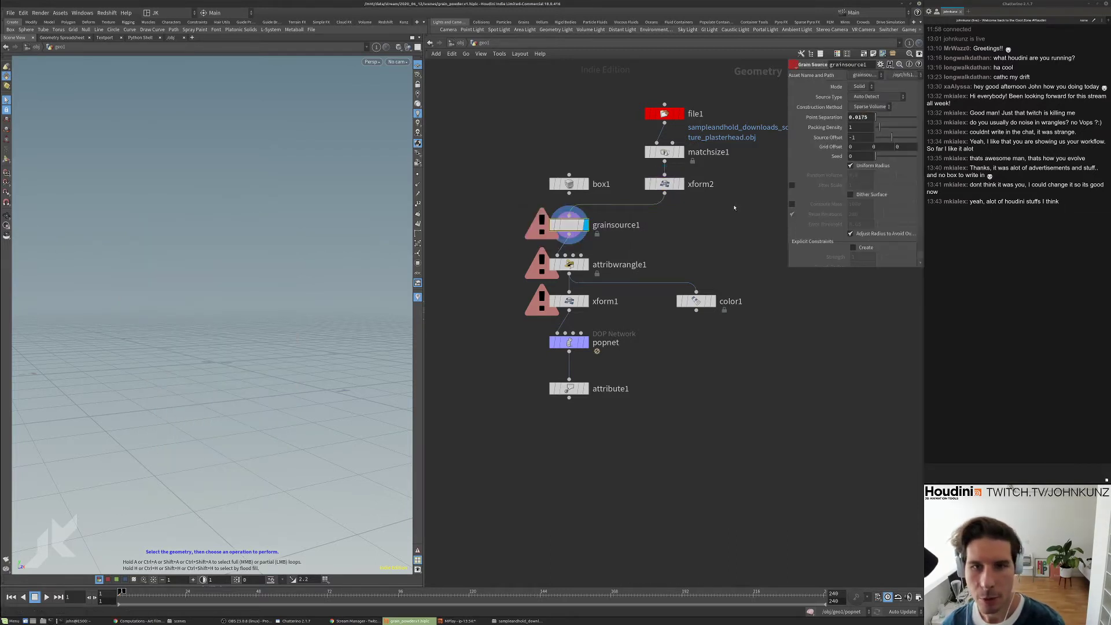
{"action": "middle_click", "coordinate": [572, 227]}
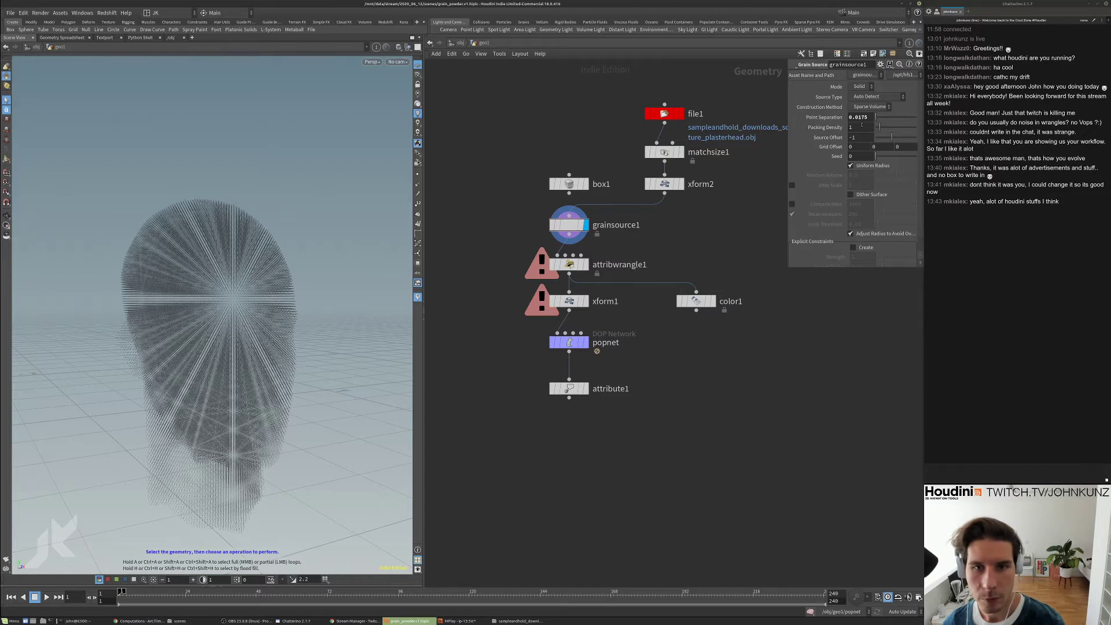
{"action": "left_click", "coordinate": [864, 118]}
{"action": "key", "text": "BackSpace"}
{"action": "key", "text": "Return"}
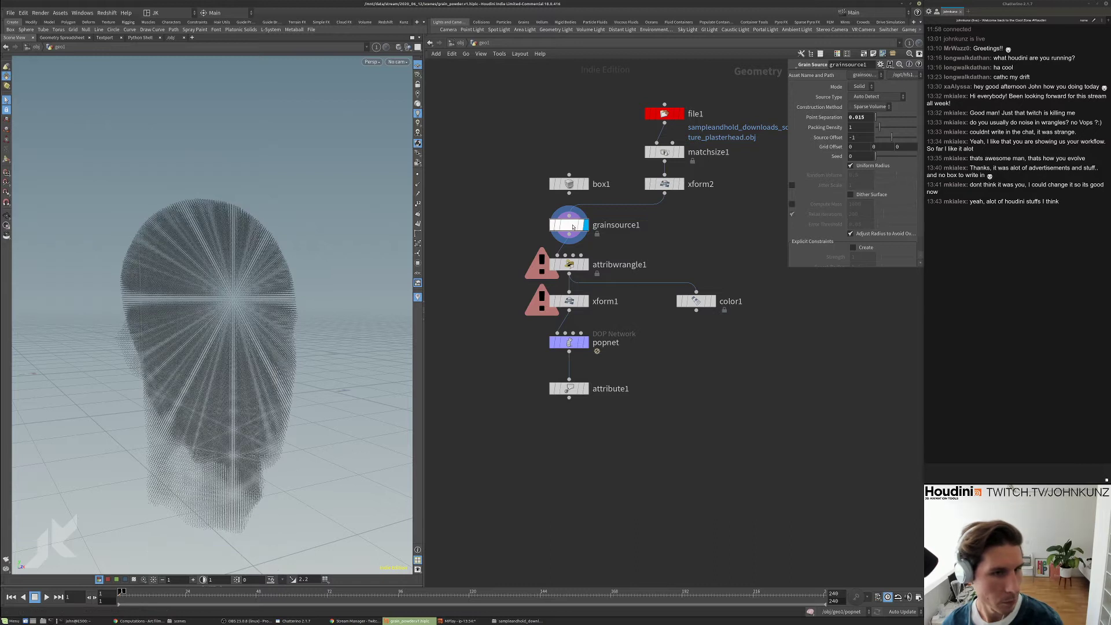
- Check grainsource1's point count, then compare attribwrangle1's noisy head with xform1's grains
{"action": "middle_click", "coordinate": [569, 226]}
{"action": "left_click_drag", "start_coordinate": [248, 297], "coordinate": [272, 333]}
{"action": "left_click", "coordinate": [570, 268]}
{"action": "left_click", "coordinate": [571, 301]}
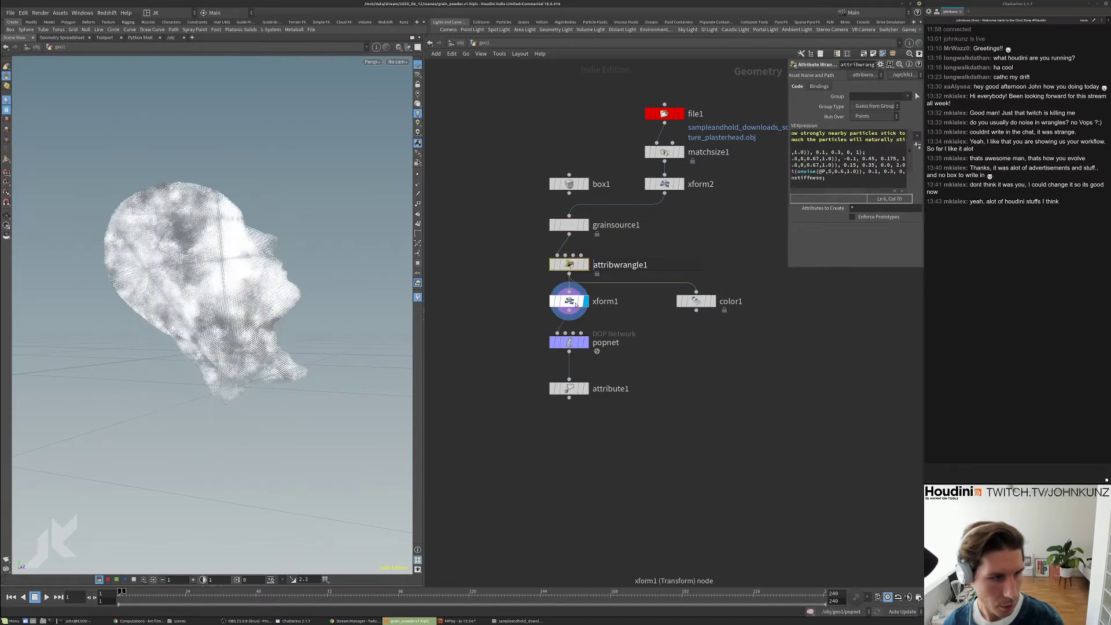
- Raise xform1's Translate Y to 0.718, display attribute1 and play the simulation
{"action": "middle_click_drag", "start_coordinate": [881, 105], "coordinate": [915, 96]}
{"action": "left_click_drag", "start_coordinate": [258, 276], "coordinate": [249, 297]}
{"action": "middle_click_drag", "start_coordinate": [890, 105], "coordinate": [914, 105]}
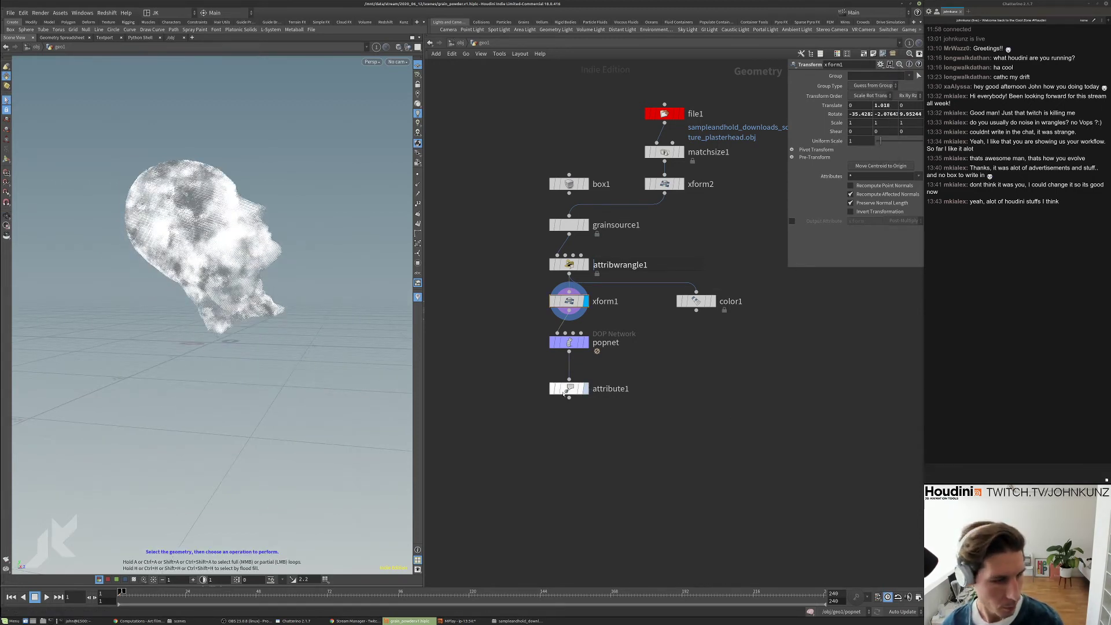
{"action": "left_click", "coordinate": [587, 388]}
{"action": "key", "text": "Up"}
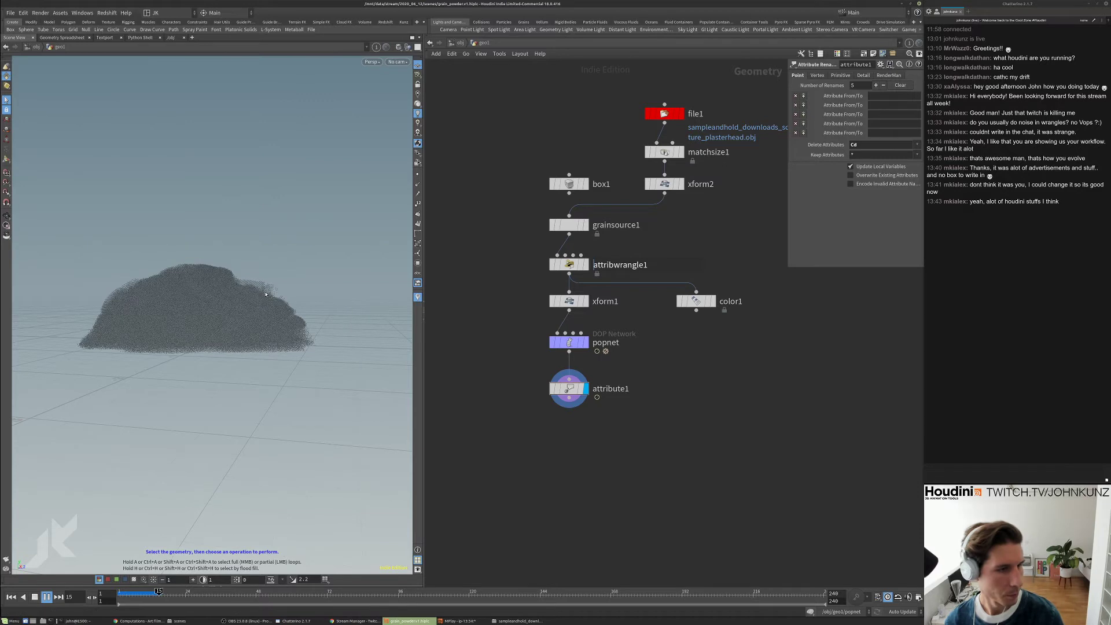
- Add a Copy to Points node wired below attribute1
{"action": "key", "text": "Escape"}
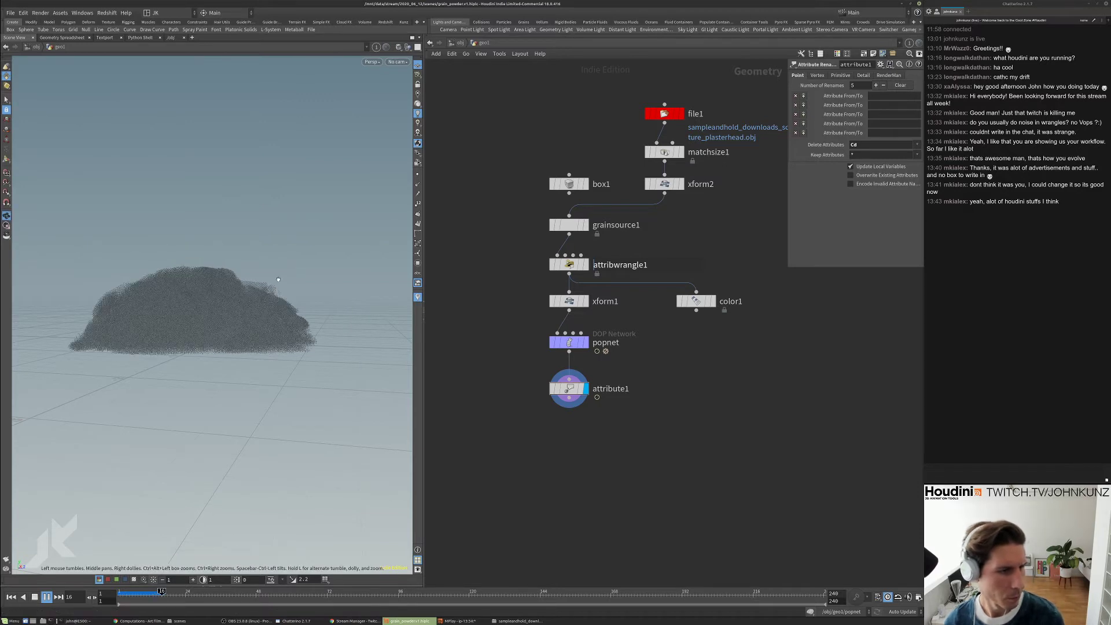
{"action": "left_click_drag", "start_coordinate": [273, 273], "coordinate": [325, 245]}
{"action": "key", "text": "s"}
{"action": "middle_click", "coordinate": [569, 404]}
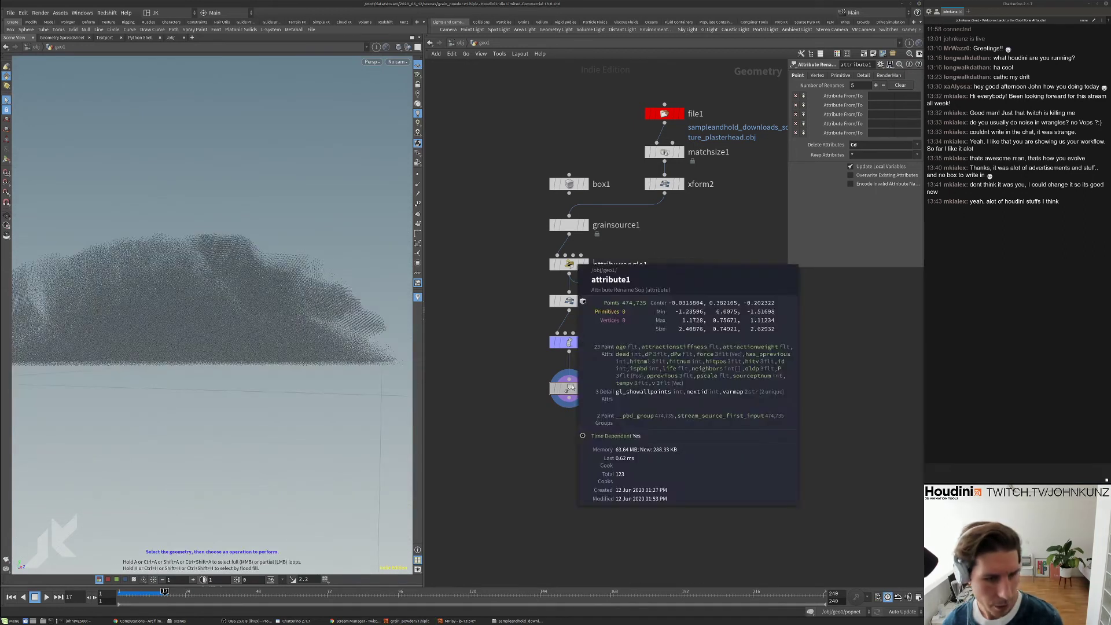
{"action": "key", "text": "Tab"}
{"action": "type", "text": "cop"}
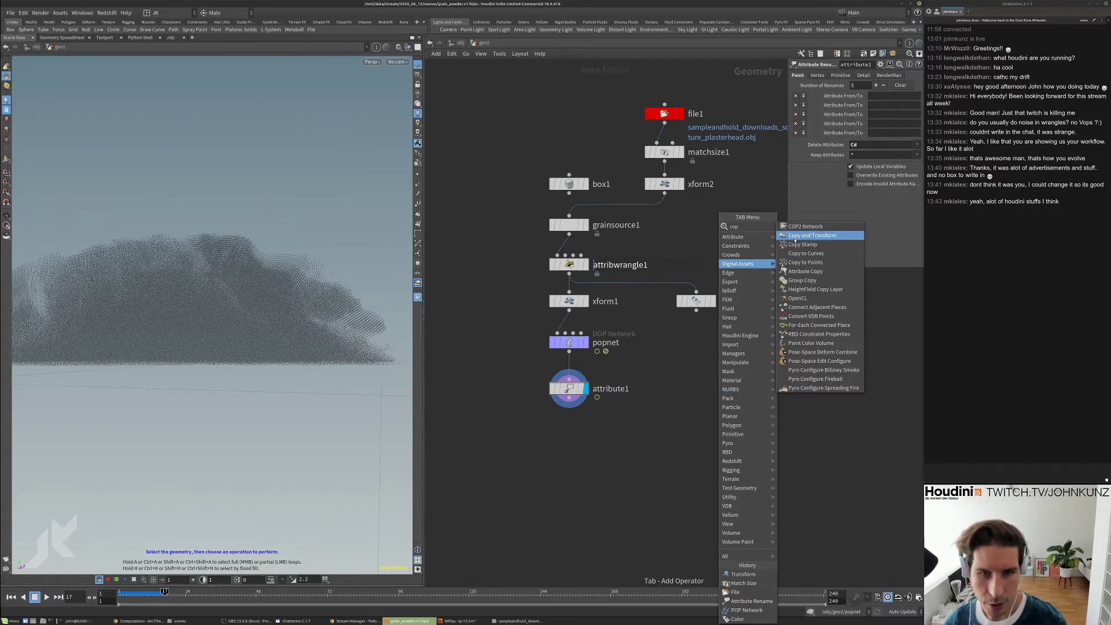
{"action": "left_click", "coordinate": [803, 264]}
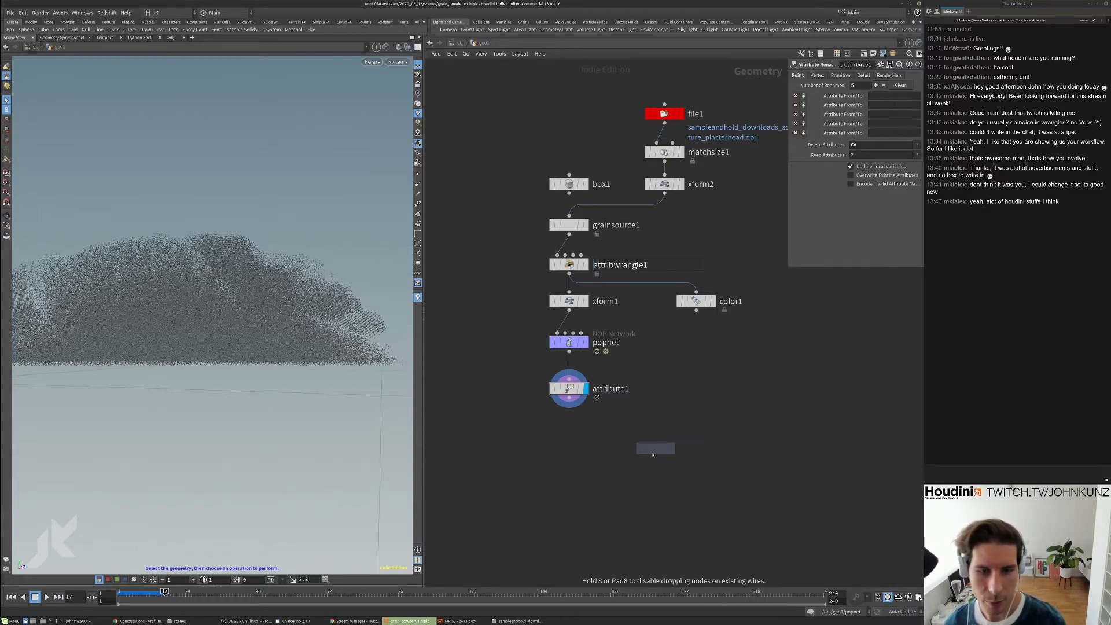
{"action": "left_click", "coordinate": [701, 393]}
- Wire a new sphere into copytopoints1's second input and display copytopoints1
{"action": "key", "text": "Tab"}
{"action": "type", "text": "sp"}
{"action": "key", "text": "Return"}
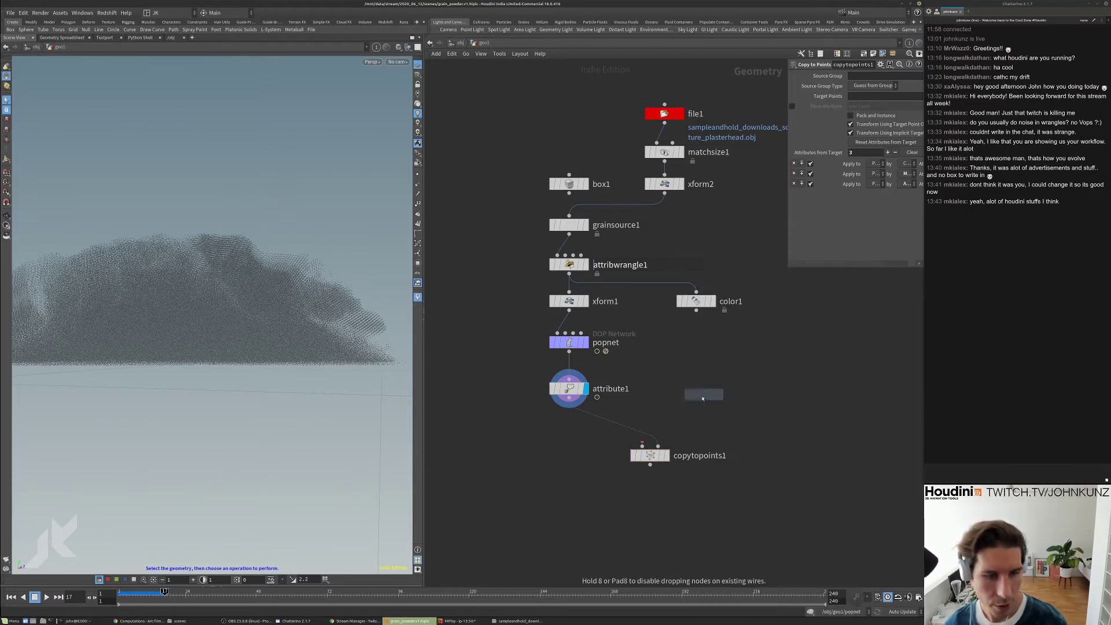
{"action": "left_click", "coordinate": [684, 409]}
{"action": "left_click_drag", "start_coordinate": [683, 416], "coordinate": [658, 446]}
{"action": "left_click", "coordinate": [671, 457]}
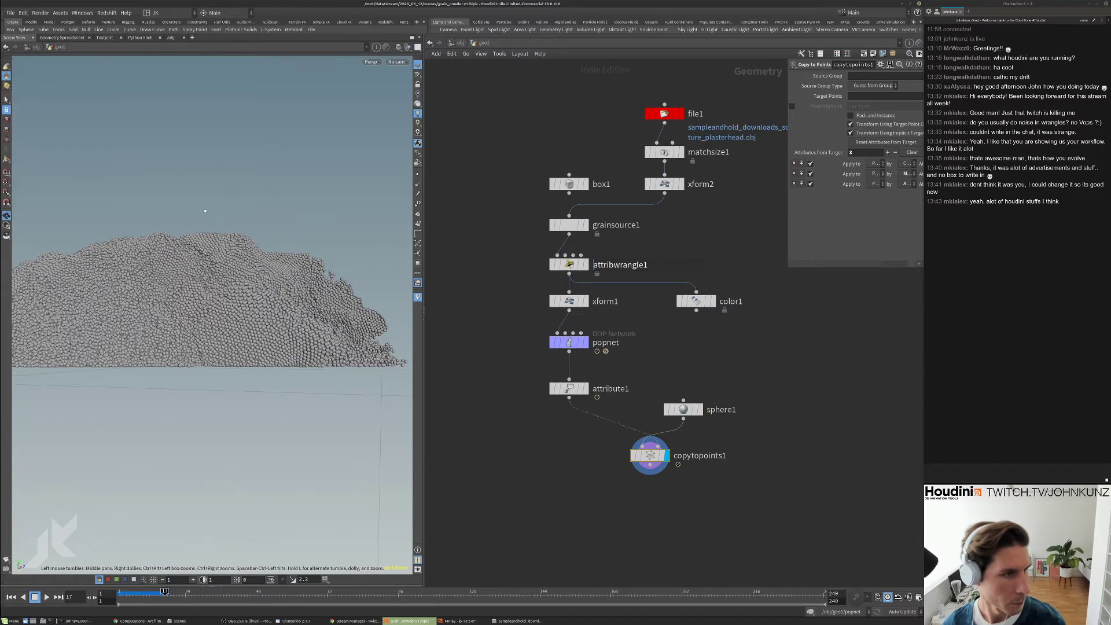
- Orbit around the sphere mound and launch a flipbook of the simulation
{"action": "left_click_drag", "start_coordinate": [280, 211], "coordinate": [297, 199]}
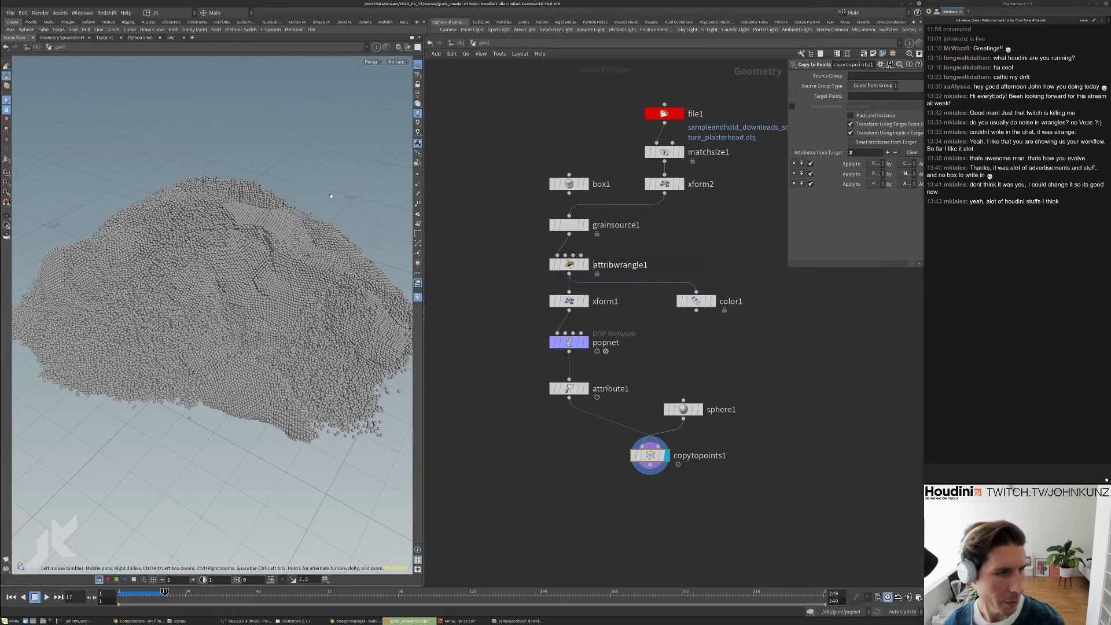
{"action": "left_click_drag", "start_coordinate": [325, 202], "coordinate": [322, 224]}
{"action": "key", "text": "s"}
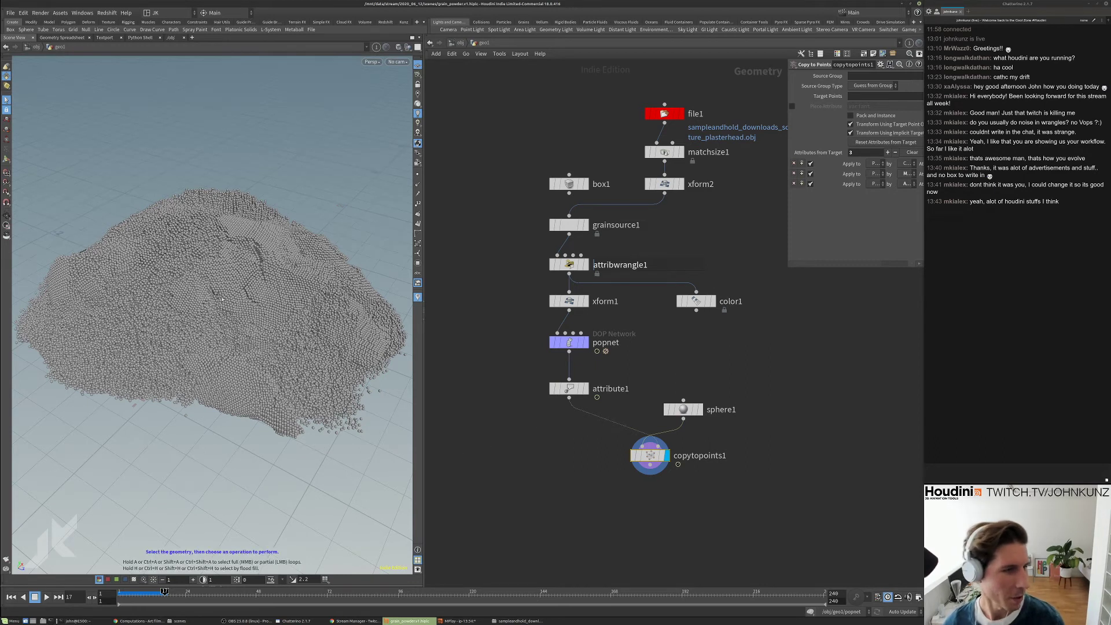
{"action": "scroll", "coordinate": [550, 470], "scroll_direction": "down", "scroll_amount": 3}
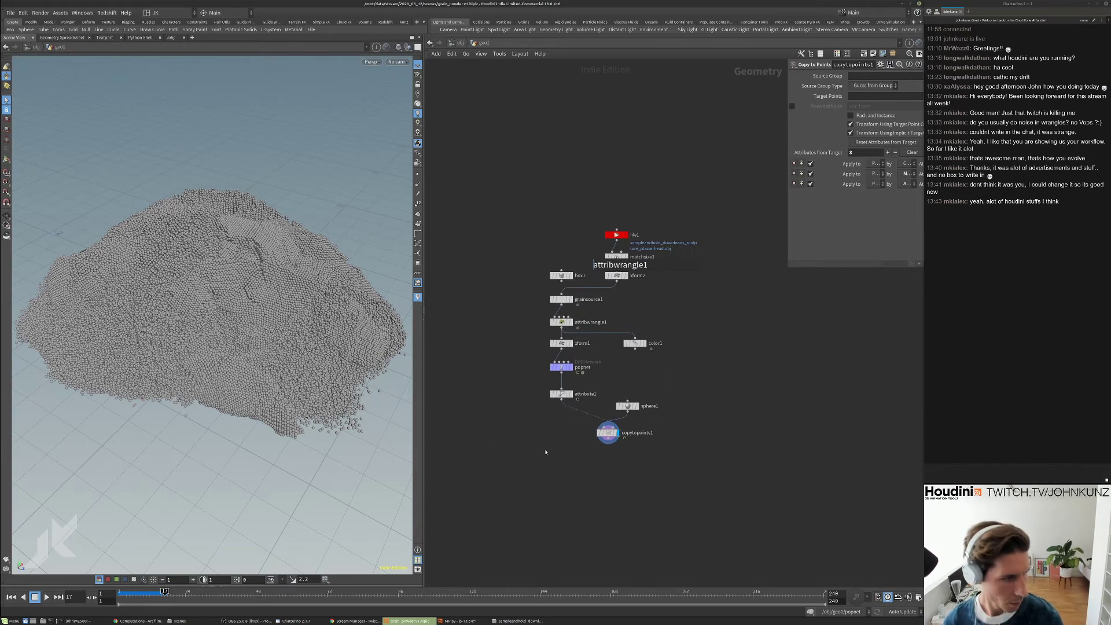
{"action": "key", "text": "alt+f"}
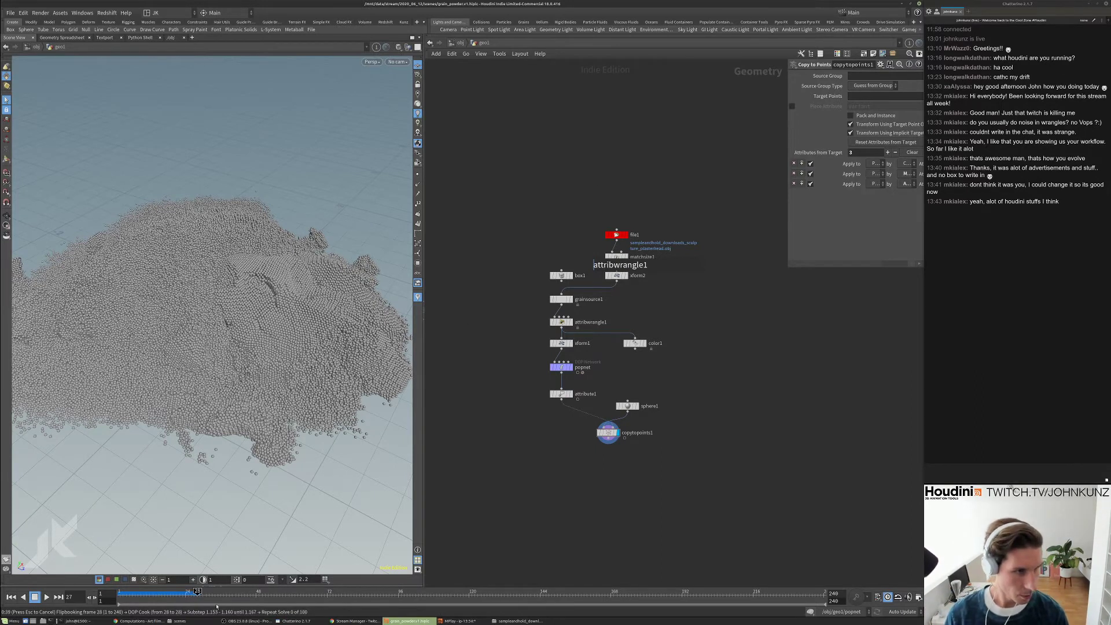
- Play the flipbook in MPlay, stop it, and return to the main Houdini window
{"action": "left_click", "coordinate": [455, 622]}
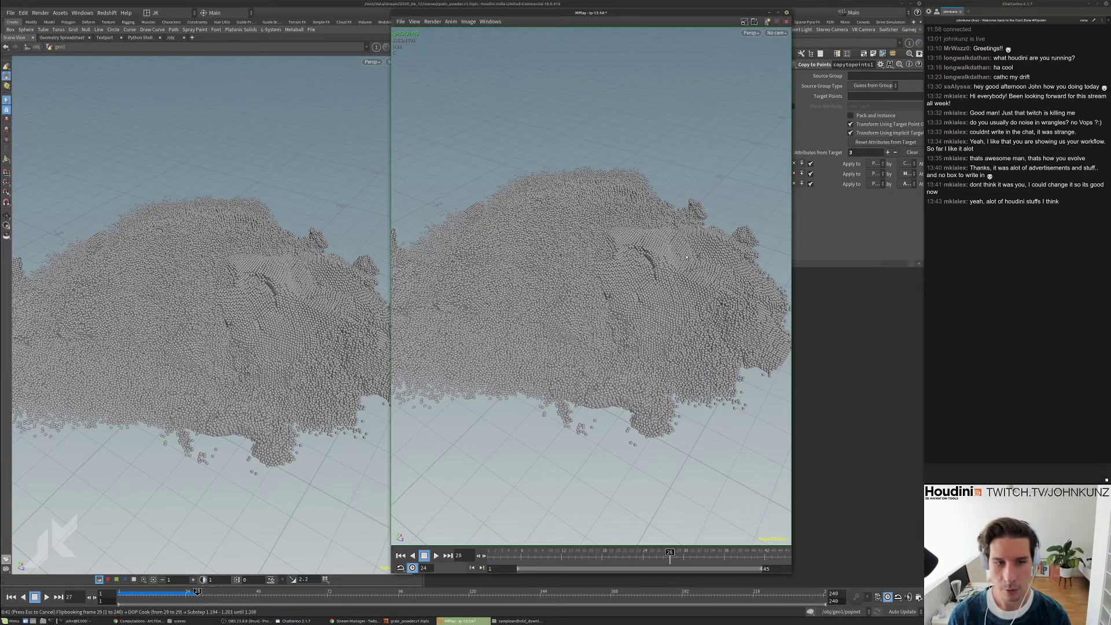
{"action": "key", "text": "Up"}
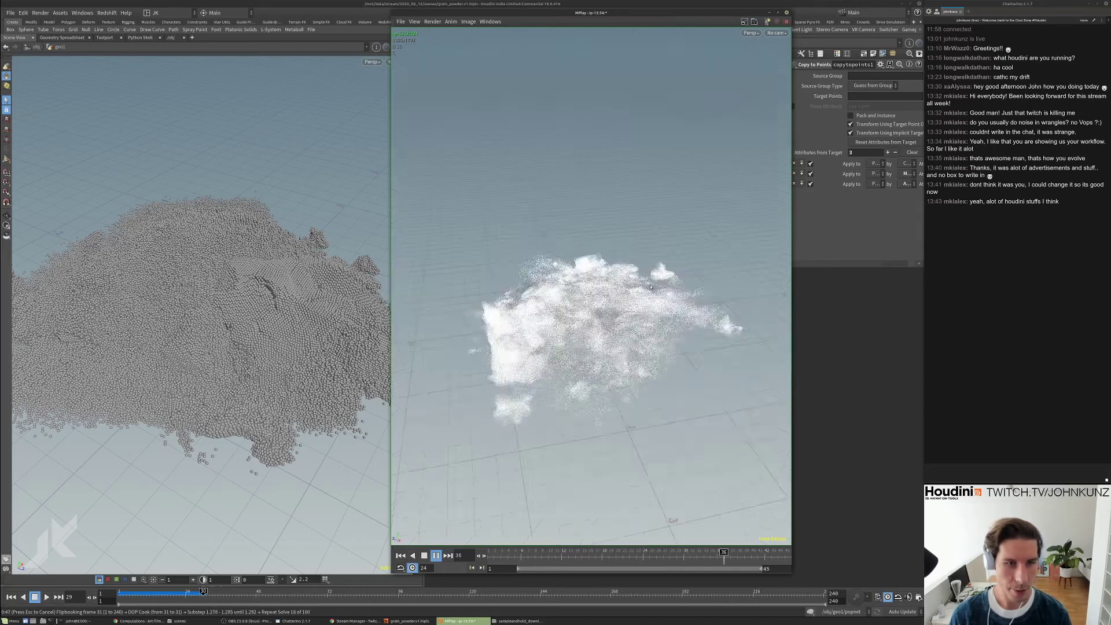
{"action": "key", "text": "Up"}
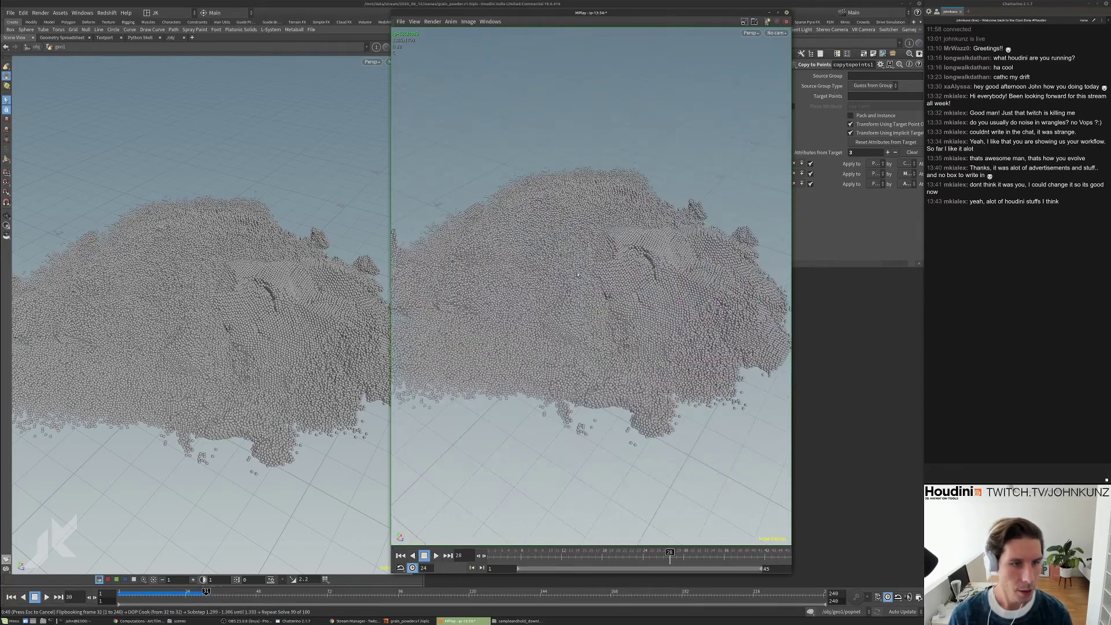
{"action": "left_click", "coordinate": [869, 350]}
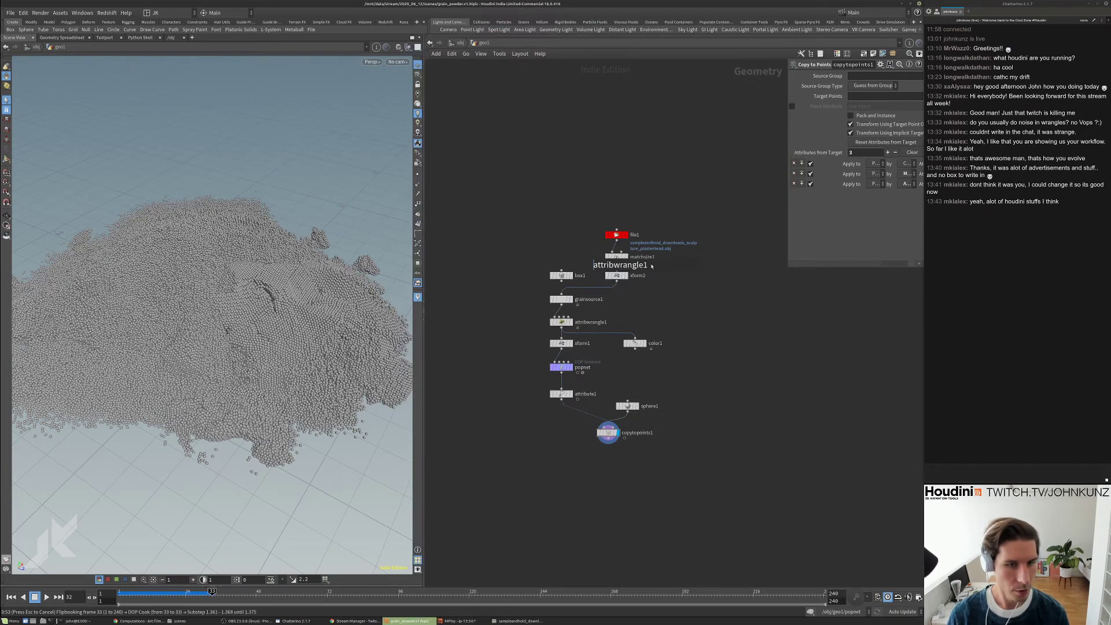
- Rewind to frame 1 and display attribwrangle1, widening the parameter panel to read its code
{"action": "key", "text": "Escape"}
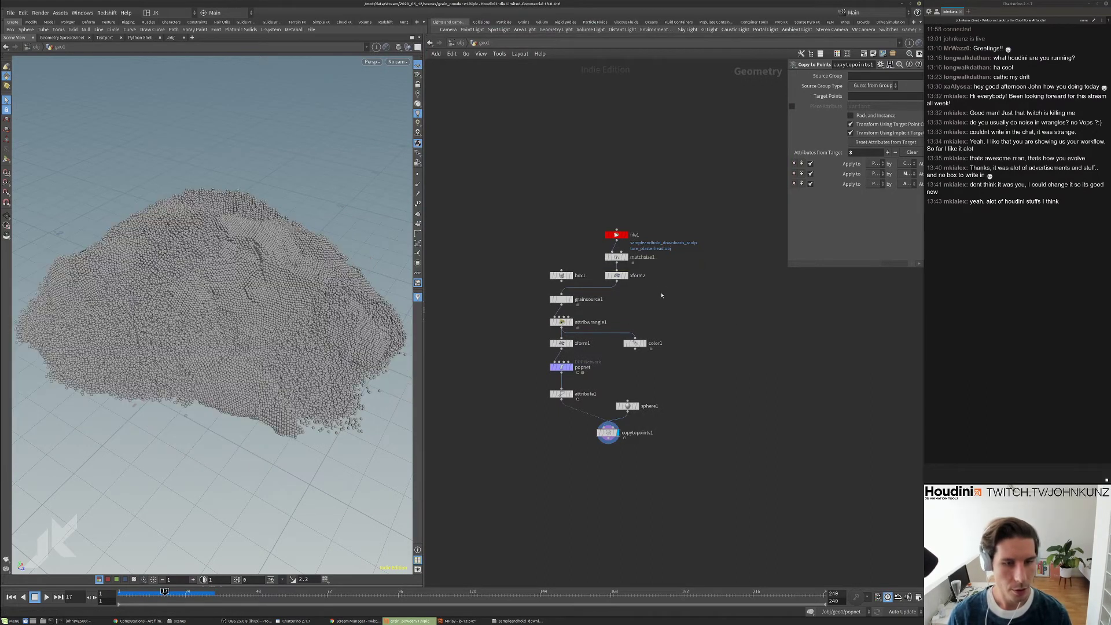
{"action": "key", "text": "ctrl+Up"}
{"action": "scroll", "coordinate": [569, 275], "scroll_direction": "up", "scroll_amount": 5}
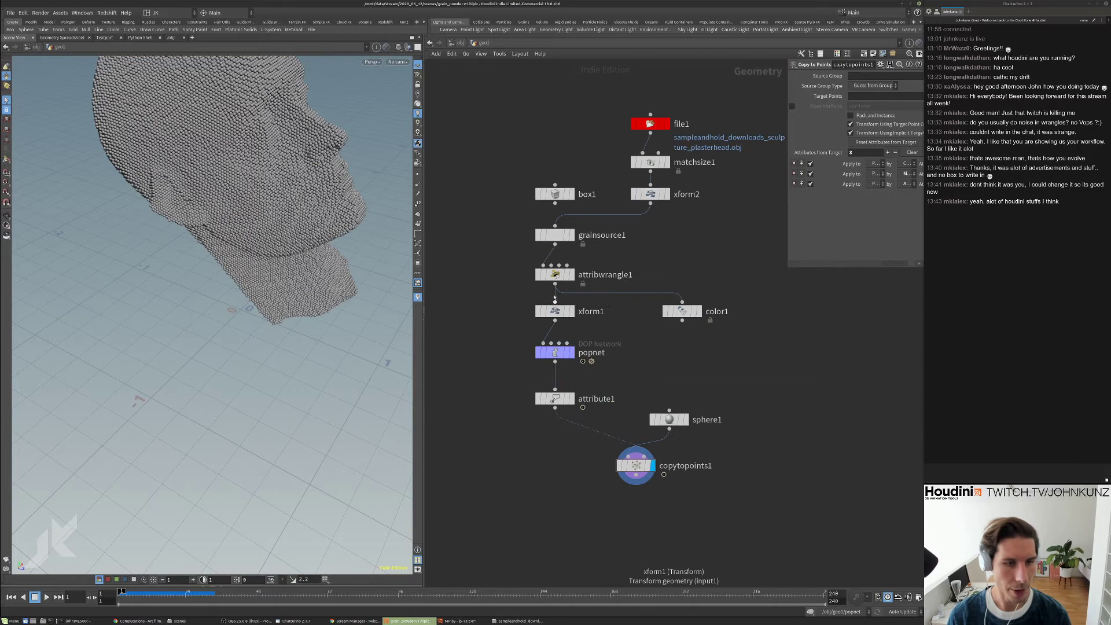
{"action": "left_click", "coordinate": [576, 272]}
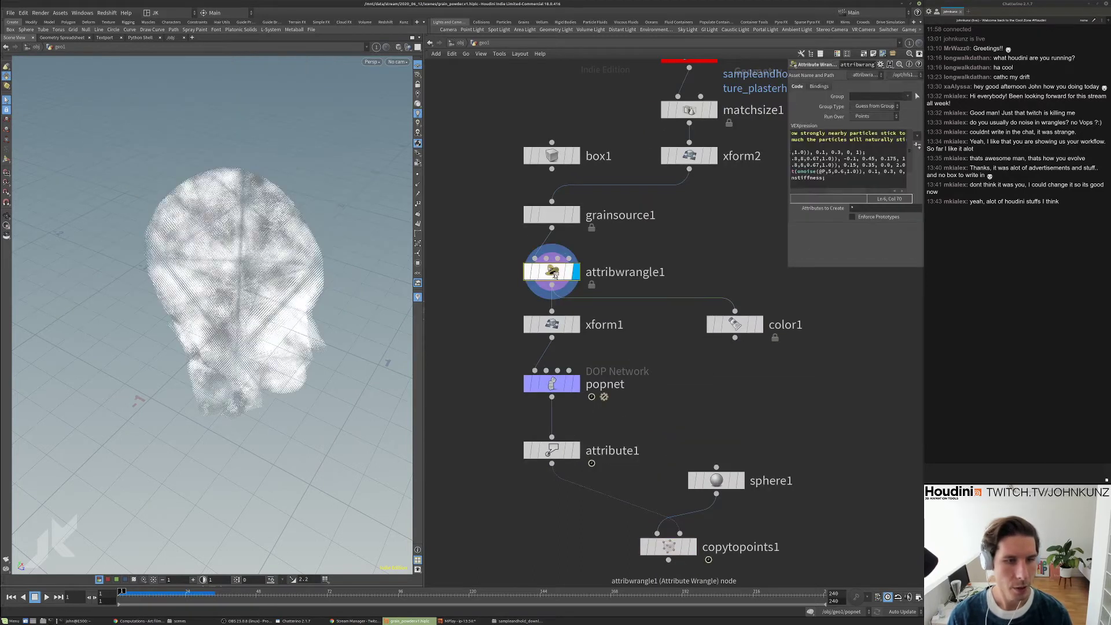
{"action": "left_click_drag", "start_coordinate": [787, 267], "coordinate": [591, 257]}
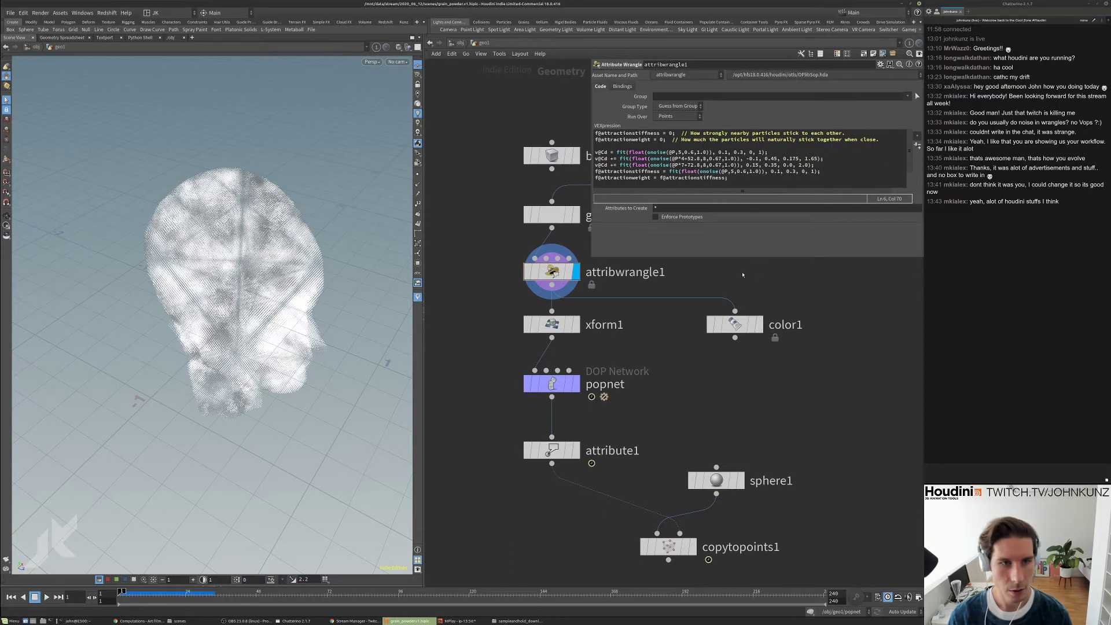
- Dive into the popnet network and bring up the node-add menu
{"action": "left_click", "coordinate": [553, 385]}
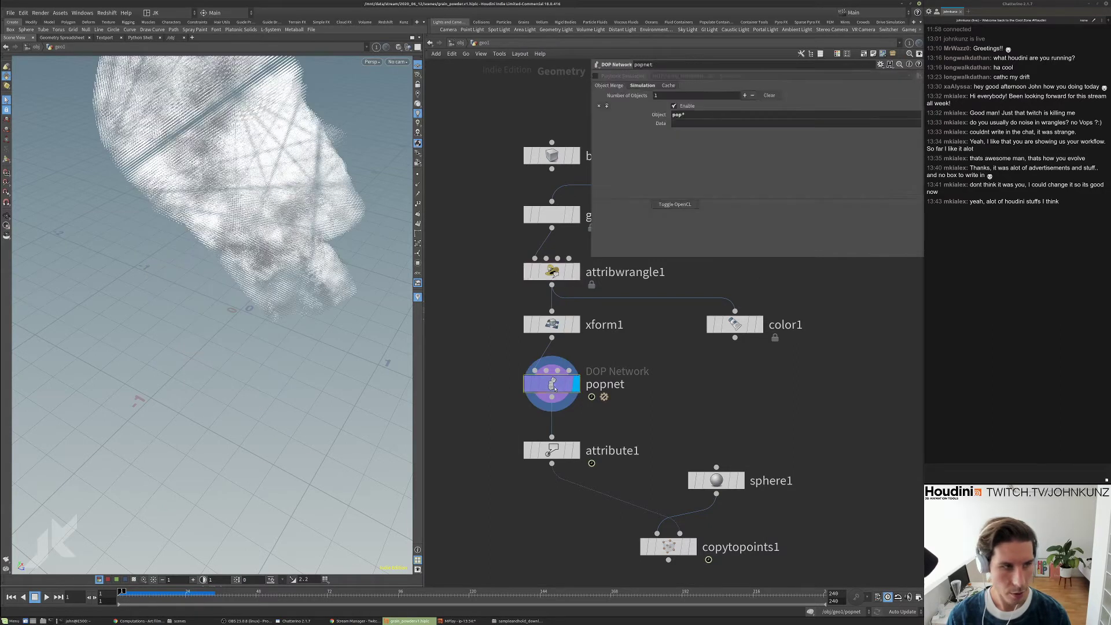
{"action": "double_click", "coordinate": [552, 385]}
{"action": "key", "text": "Tab"}
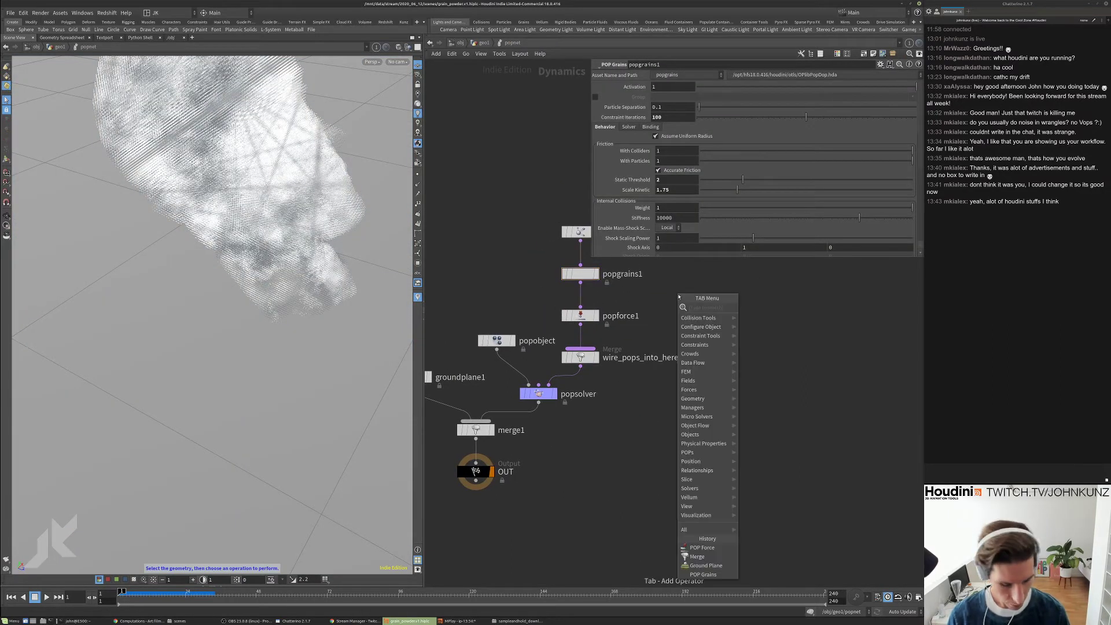
- Insert a POP Drag node between popgrains1 and popforce1
{"action": "type", "text": "dra"}
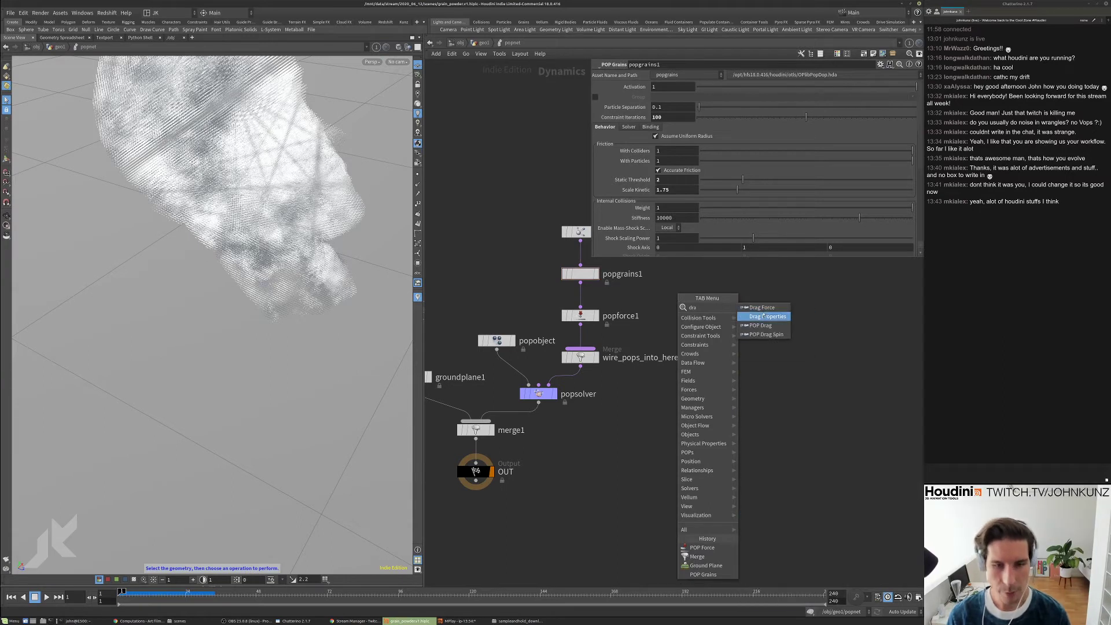
{"action": "left_click", "coordinate": [768, 327]}
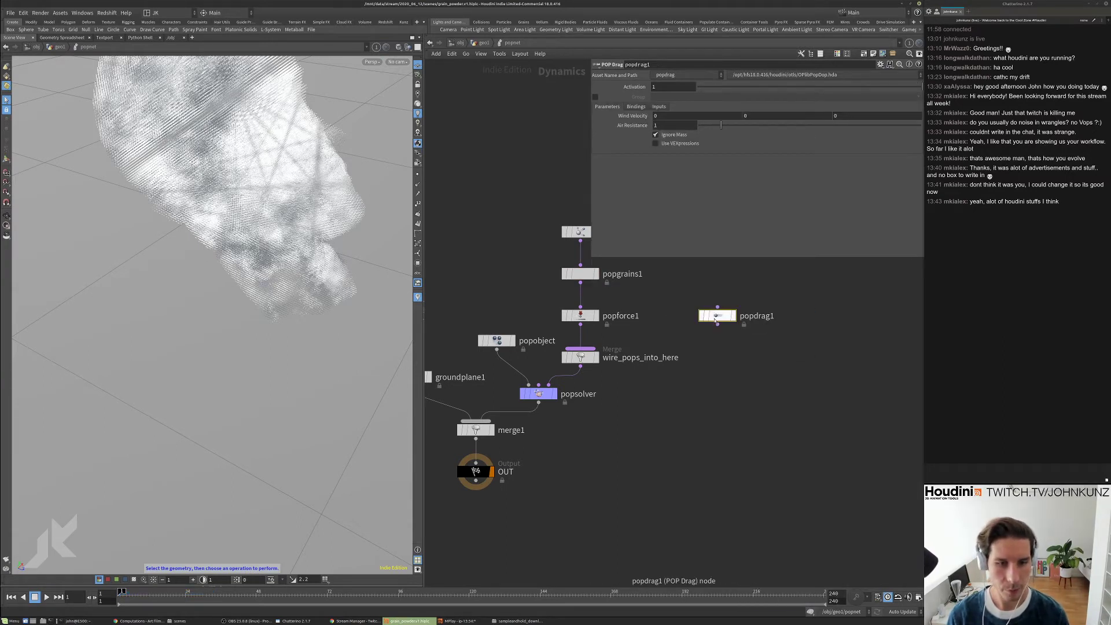
{"action": "left_click", "coordinate": [581, 298]}
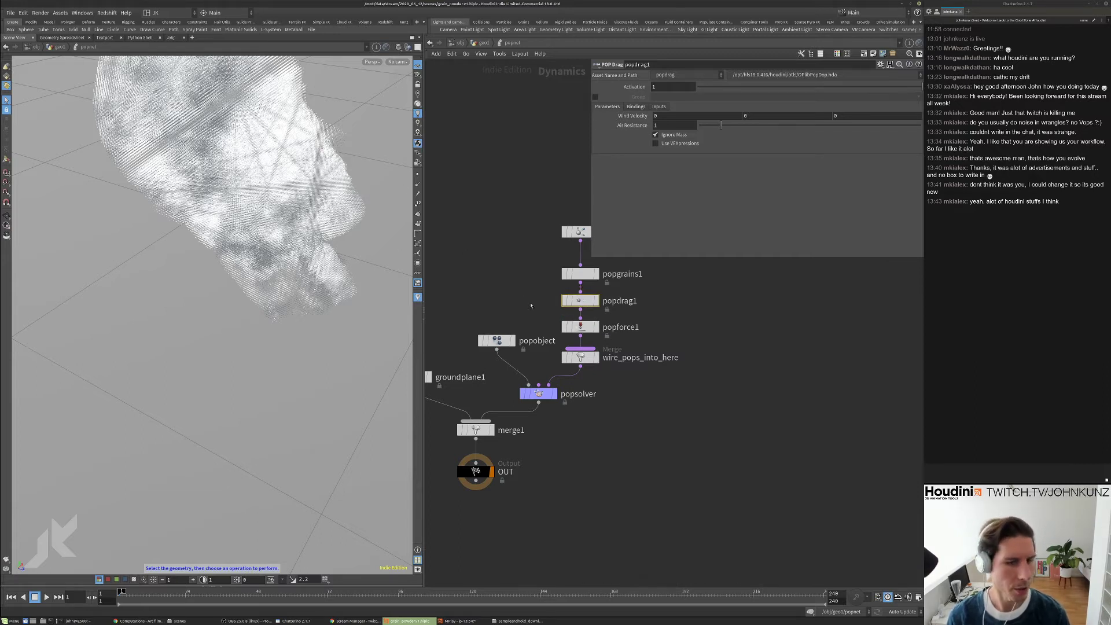
{"action": "left_click", "coordinate": [537, 385]}
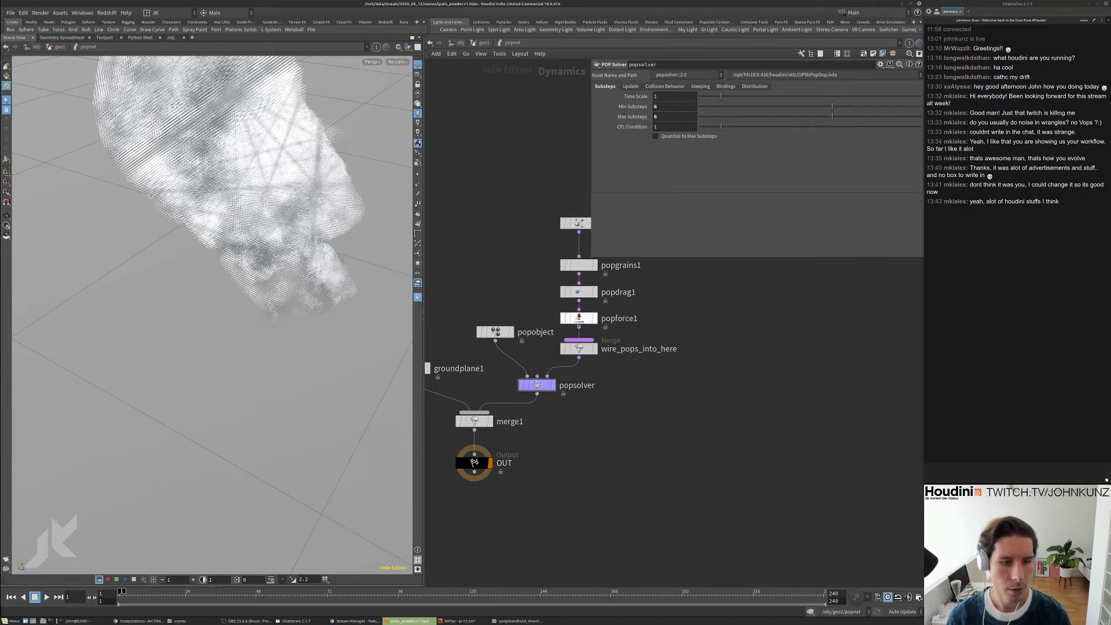
- Set popgrains1 Constraint Iterations to 160 and Clumping Stiffness to 5000000, then return to geo1
{"action": "left_click", "coordinate": [579, 266]}
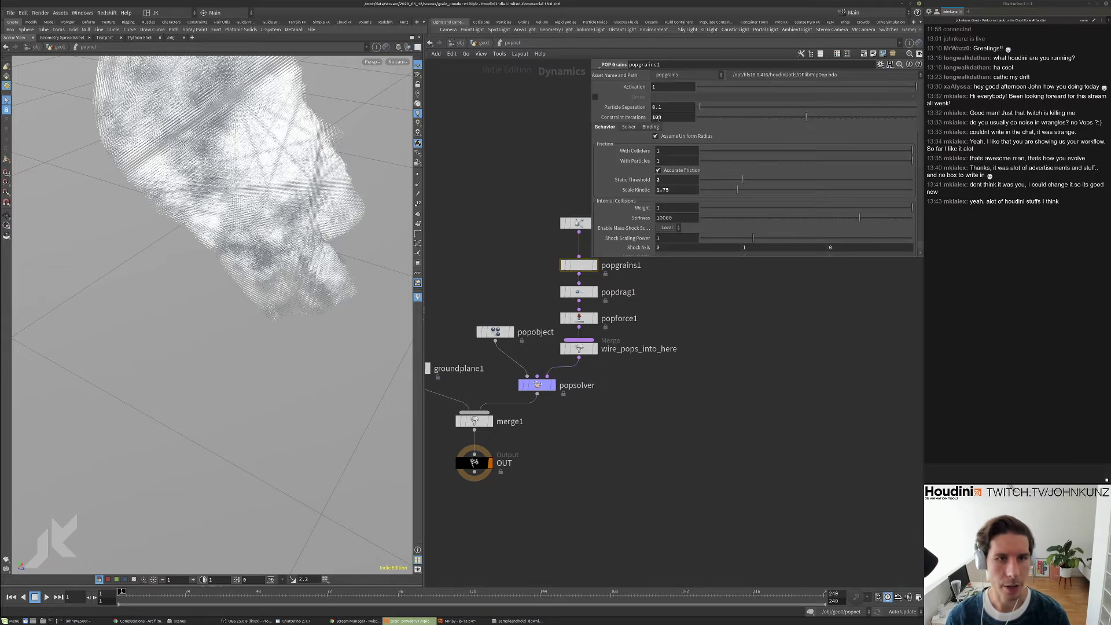
{"action": "type", "text": "160"}
{"action": "key", "text": "Return"}
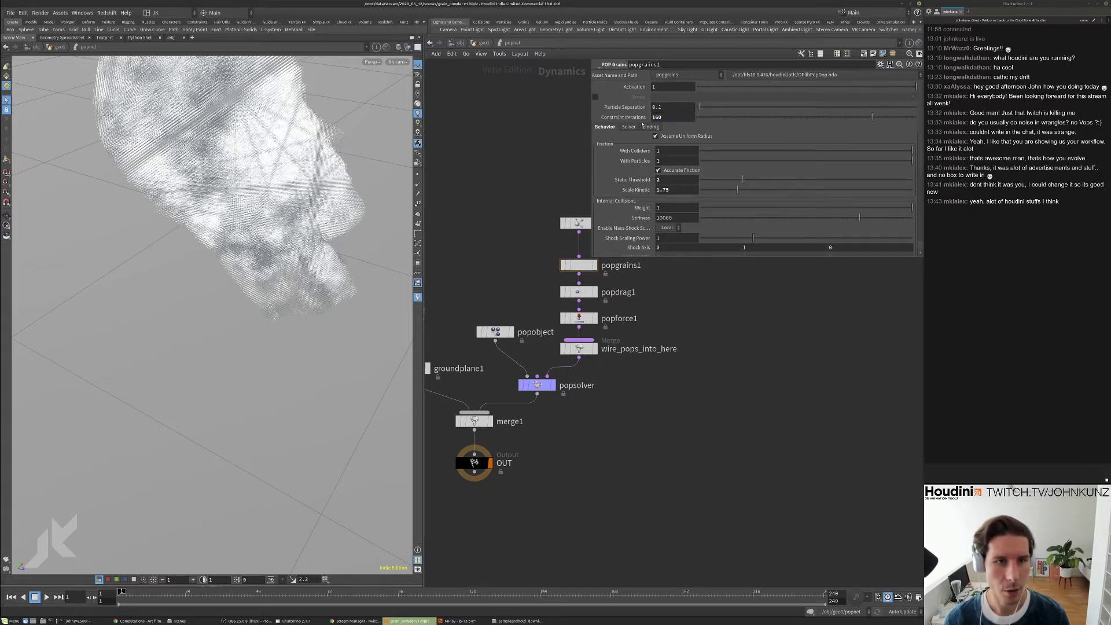
{"action": "scroll", "coordinate": [646, 172], "scroll_direction": "down", "scroll_amount": 4}
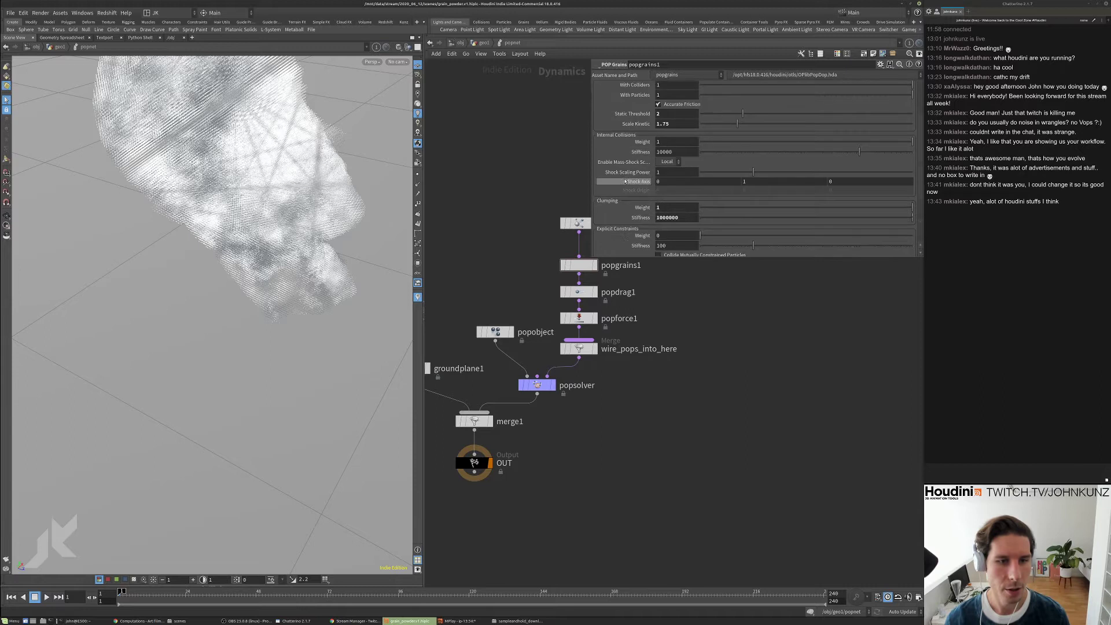
{"action": "left_click", "coordinate": [658, 163]}
{"action": "type", "text": "5"}
{"action": "key", "text": "Return"}
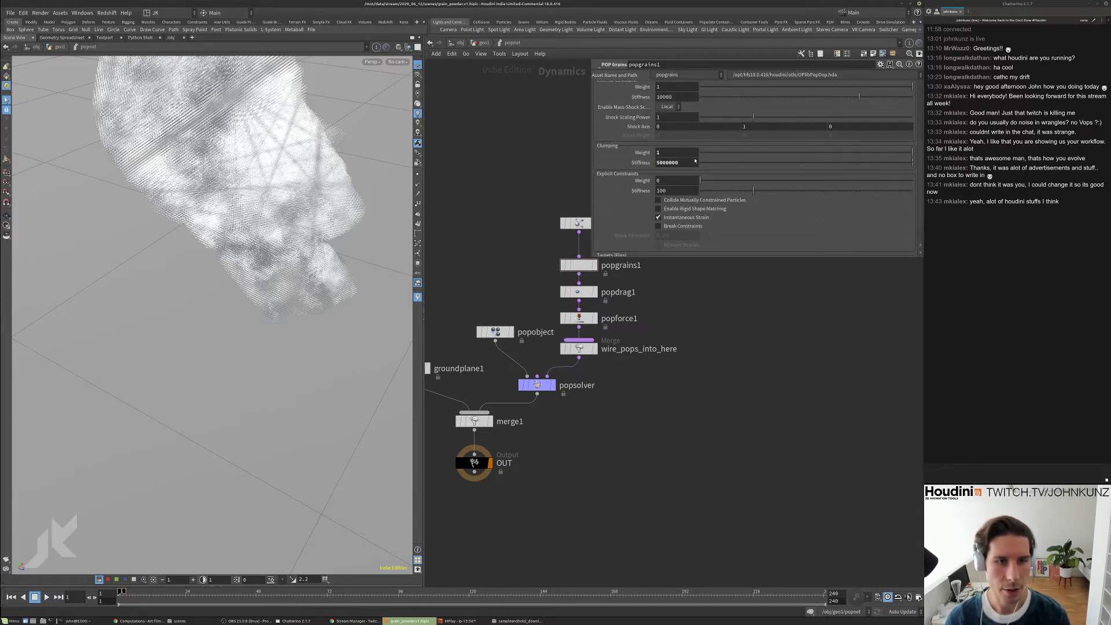
{"action": "left_click", "coordinate": [484, 43]}
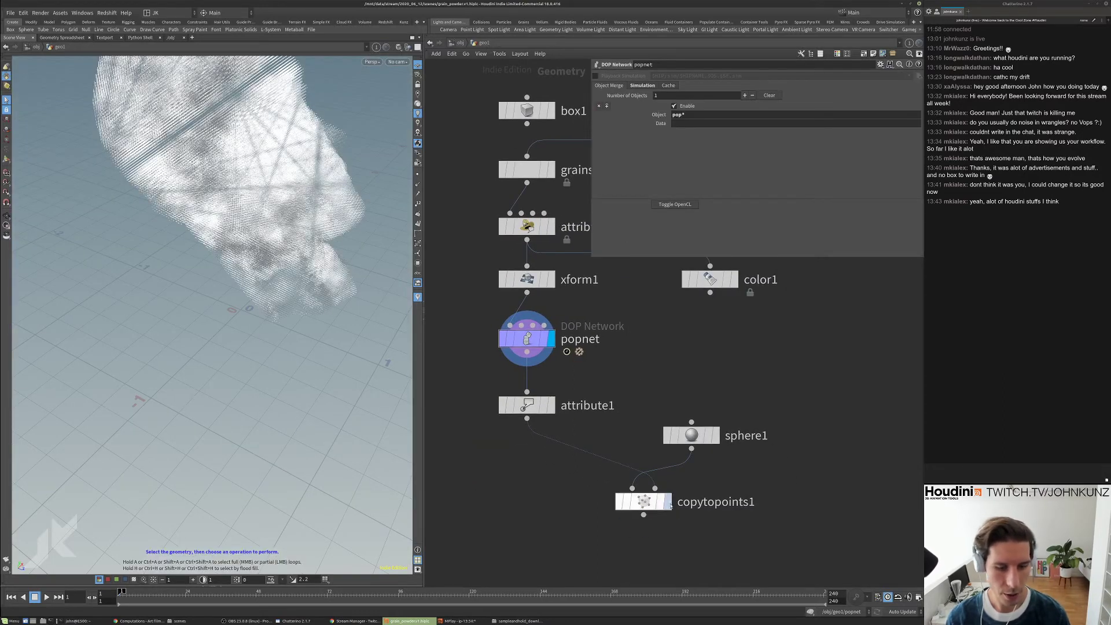
- Display copytopoints1 and orbit the sphere-instanced head, checking the scene display settings
{"action": "left_click", "coordinate": [667, 502]}
{"action": "key", "text": "Escape"}
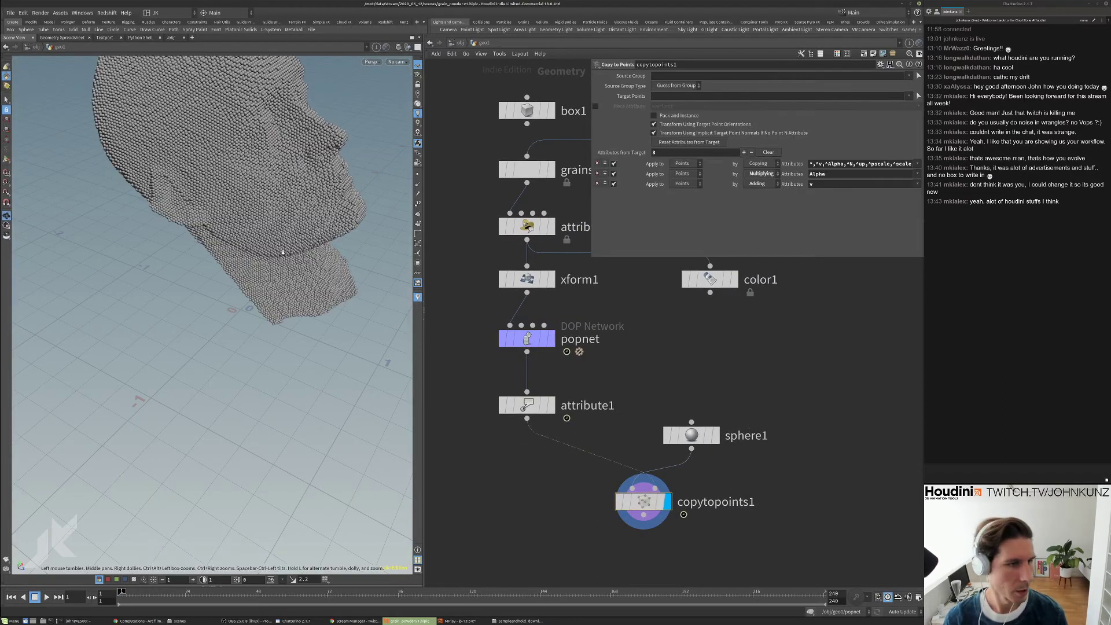
{"action": "left_click_drag", "start_coordinate": [283, 252], "coordinate": [279, 149]}
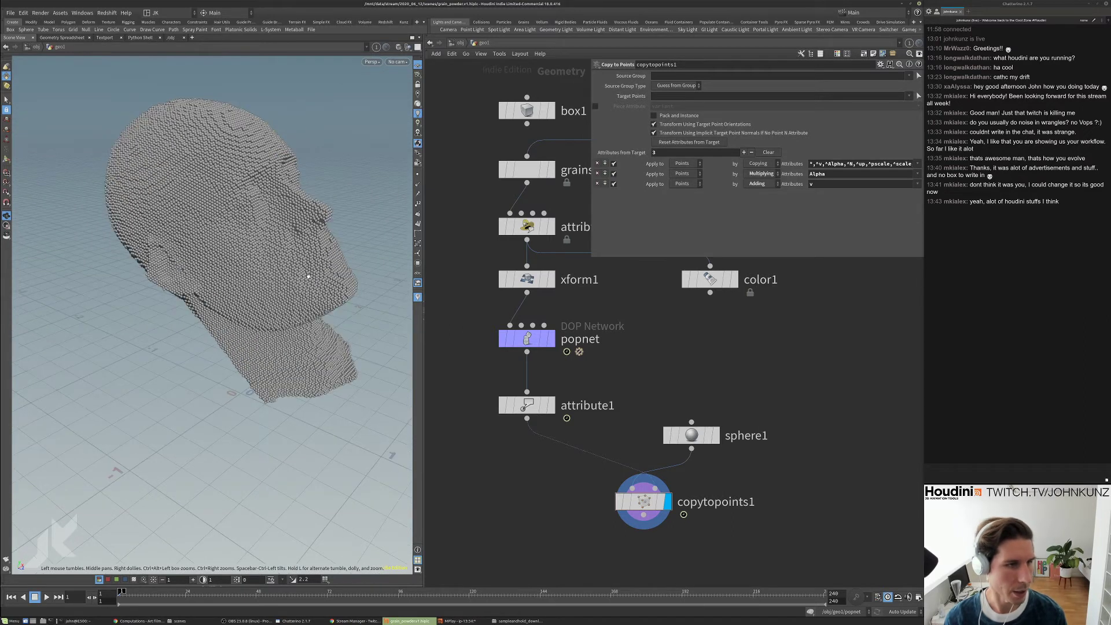
{"action": "key", "text": "d"}
{"action": "left_click", "coordinate": [258, 122]}
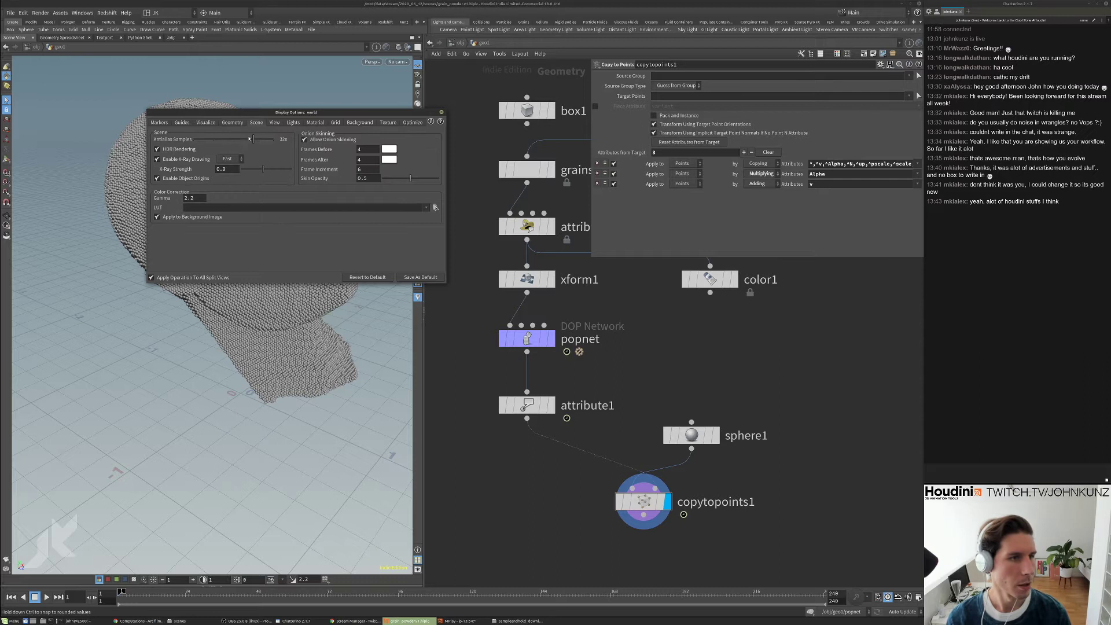
{"action": "left_click", "coordinate": [442, 113]}
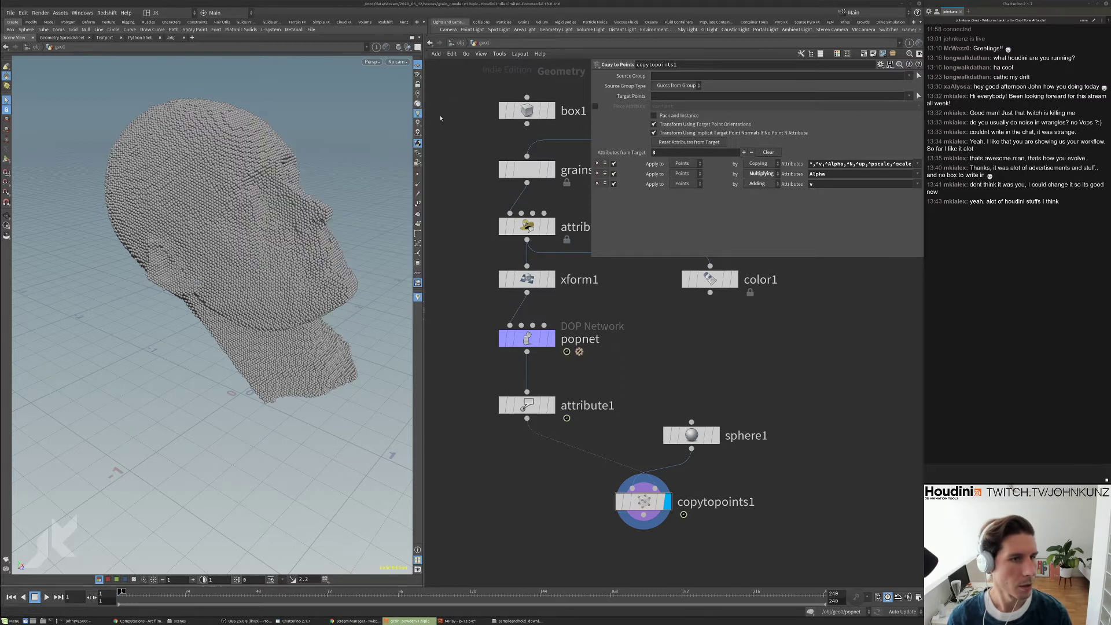
- Orbit to a low side-on view and start a flipbook of frames 1 to 240
{"action": "left_click_drag", "start_coordinate": [382, 173], "coordinate": [355, 166]}
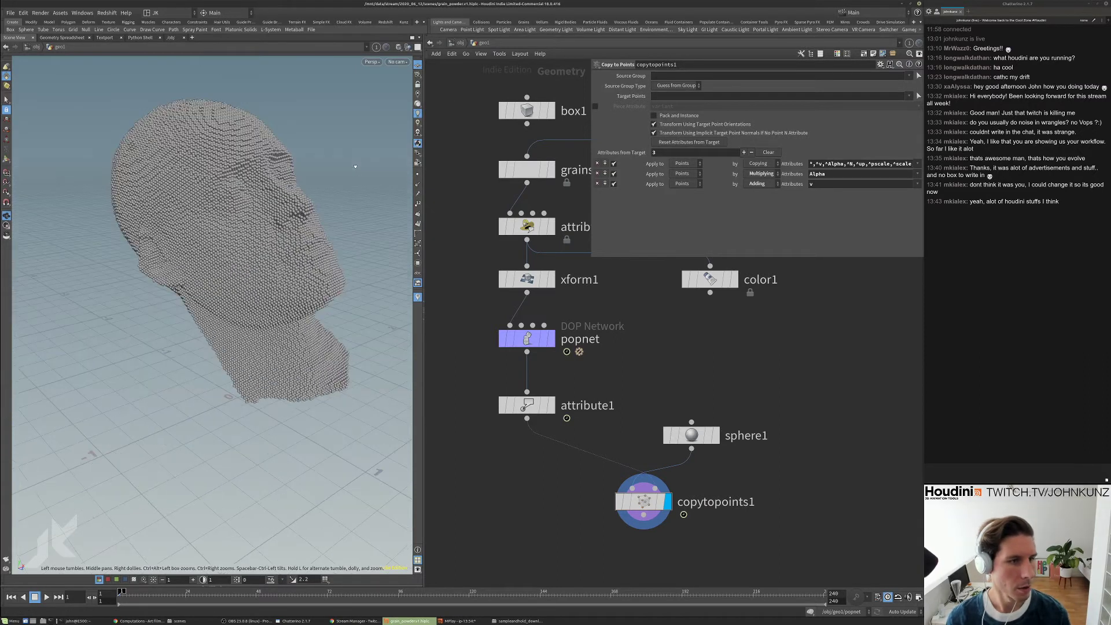
{"action": "key", "text": "d"}
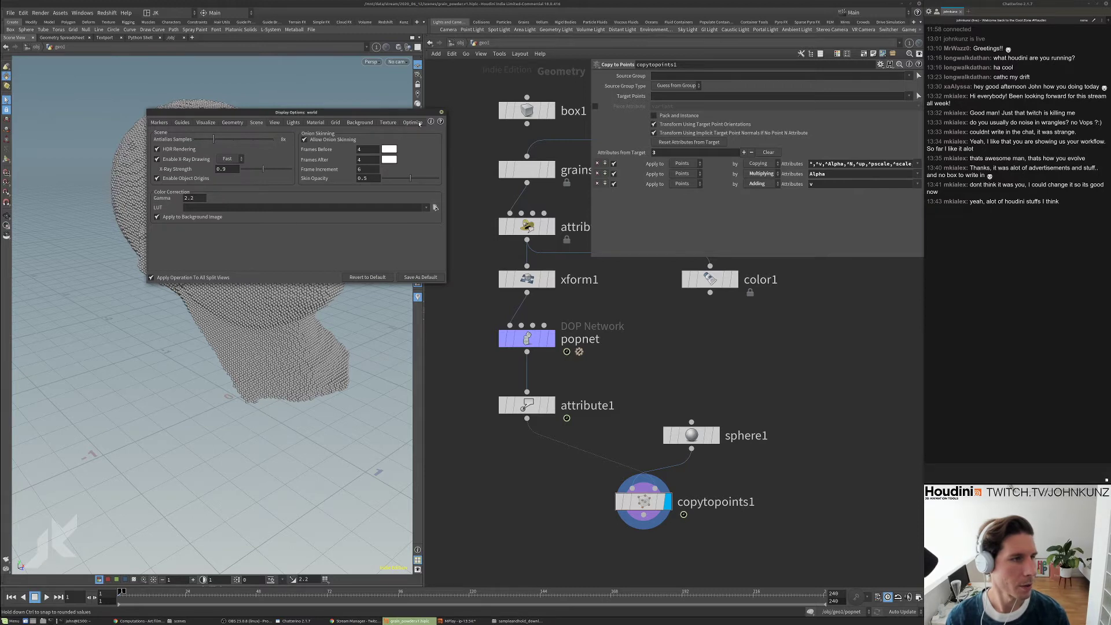
{"action": "left_click", "coordinate": [441, 113]}
{"action": "left_click_drag", "start_coordinate": [332, 181], "coordinate": [377, 173]}
{"action": "key", "text": "s"}
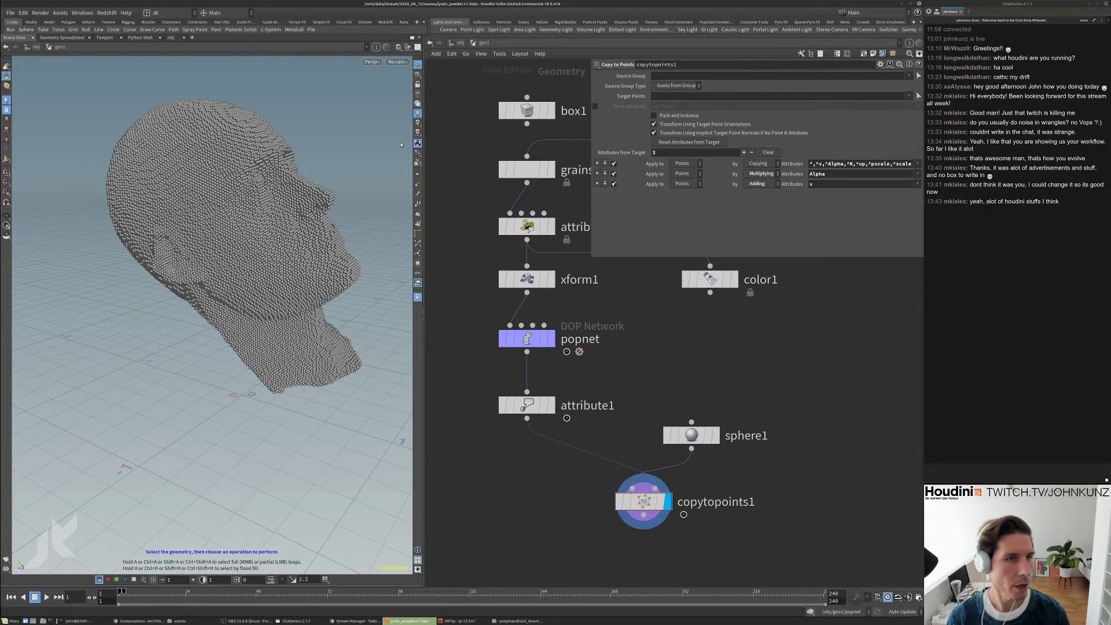
{"action": "left_click", "coordinate": [5, 560]}
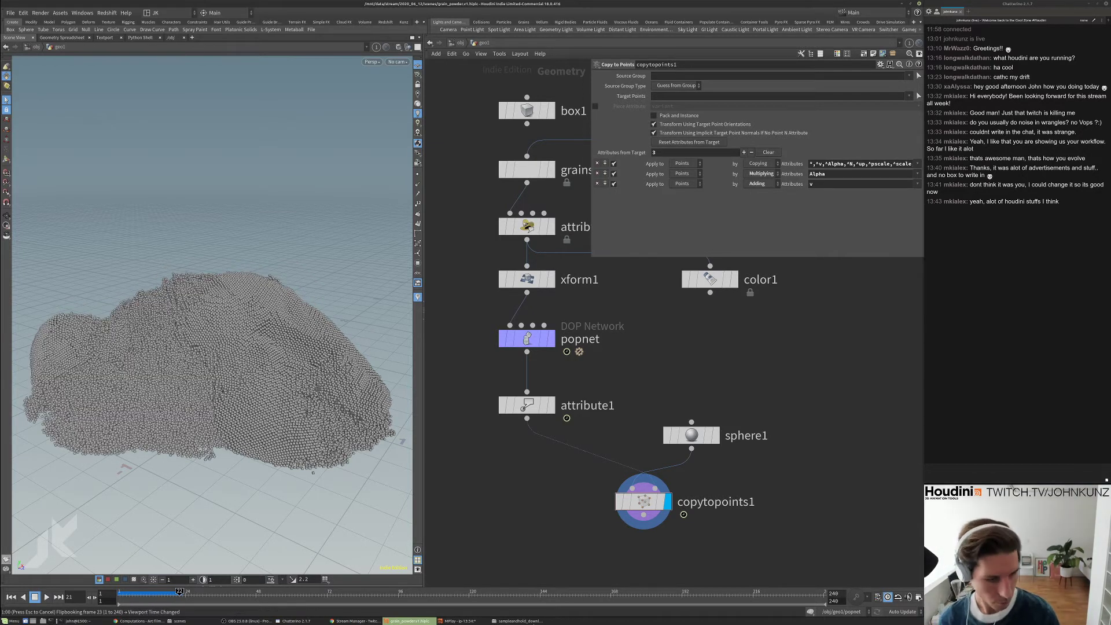
- Play back the rendered sphere-grain flipbook in MPlay
{"action": "key", "text": "Up"}
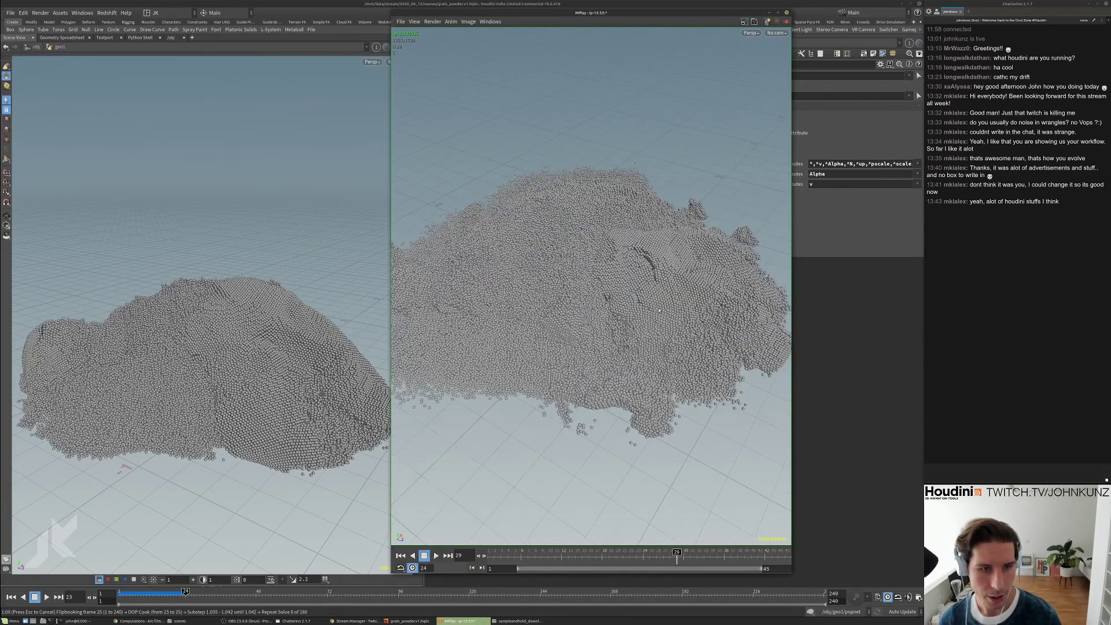
- Stop and replay the flipbook a few times, then bring the main Houdini window forward
{"action": "key", "text": "Down"}
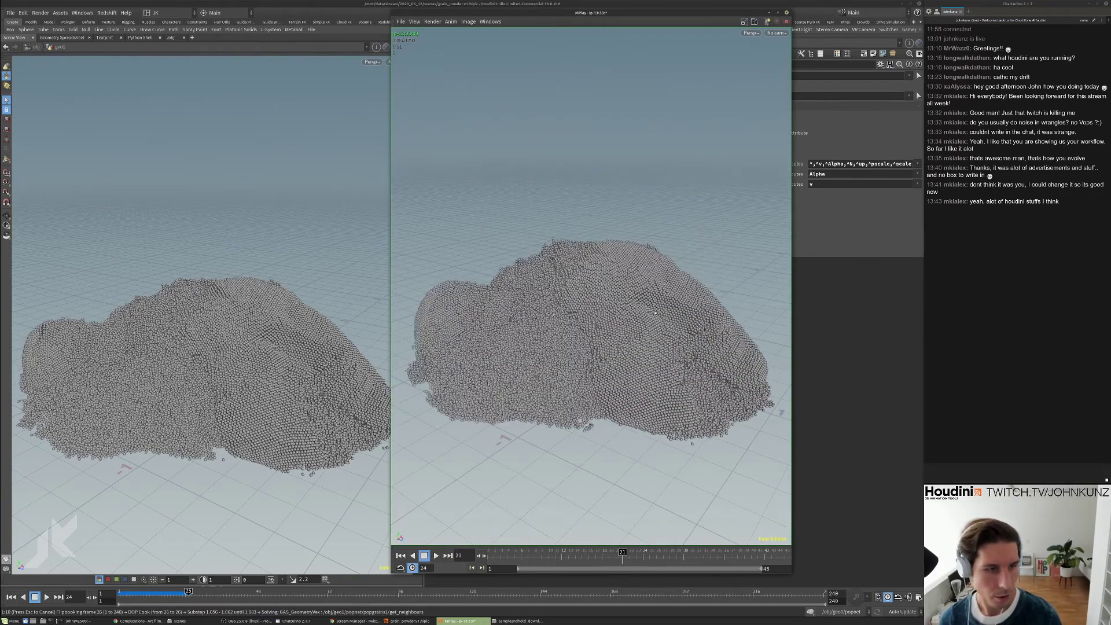
{"action": "key", "text": "Up"}
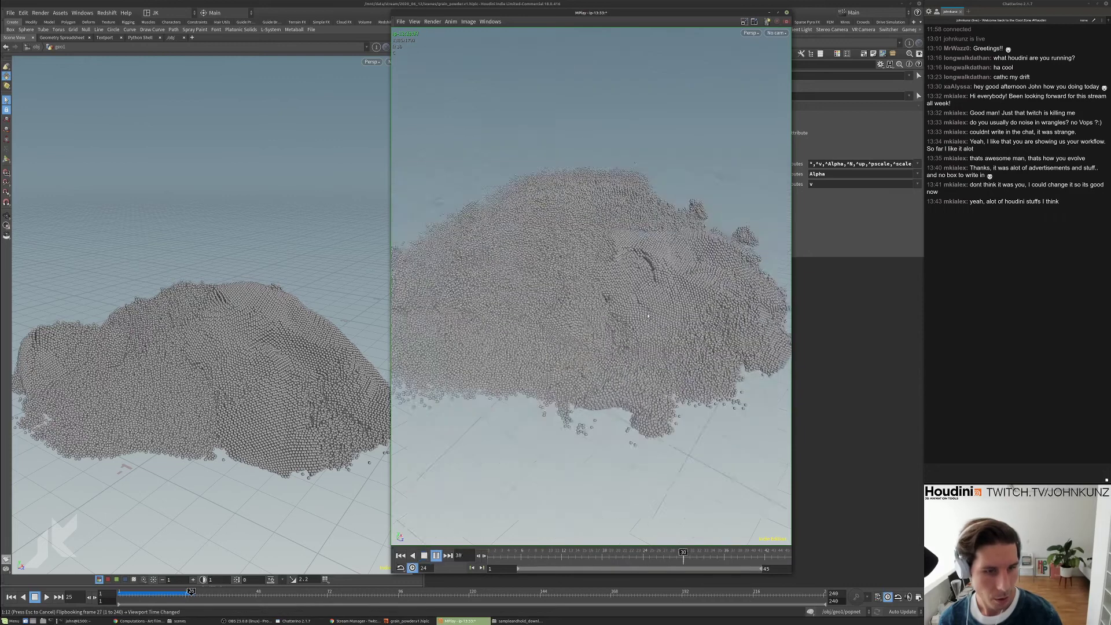
{"action": "key", "text": "Down"}
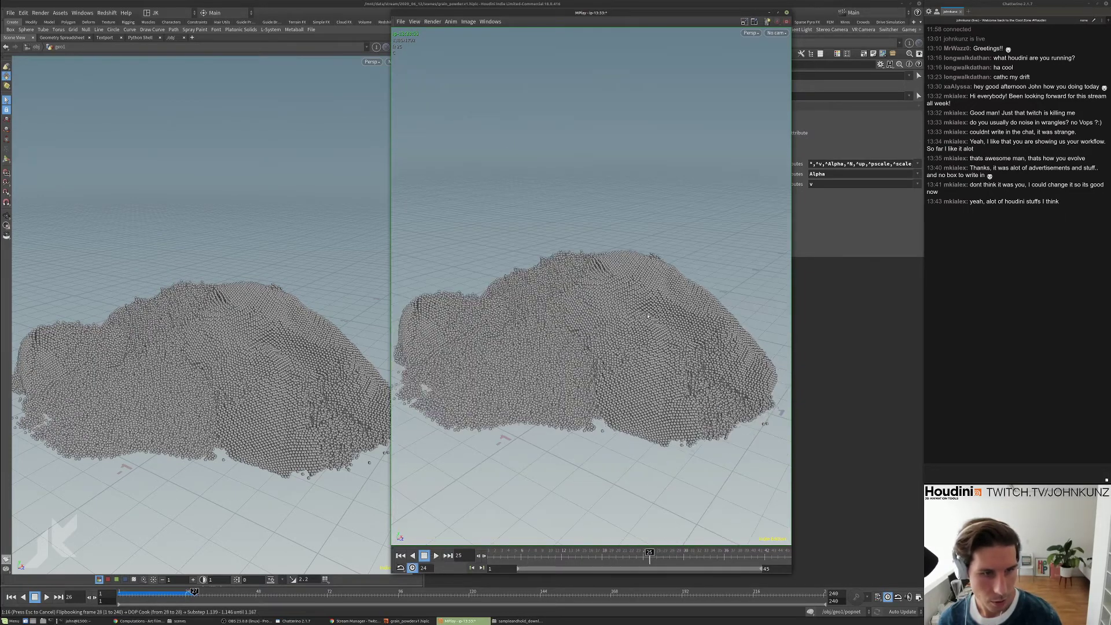
{"action": "key", "text": "Up"}
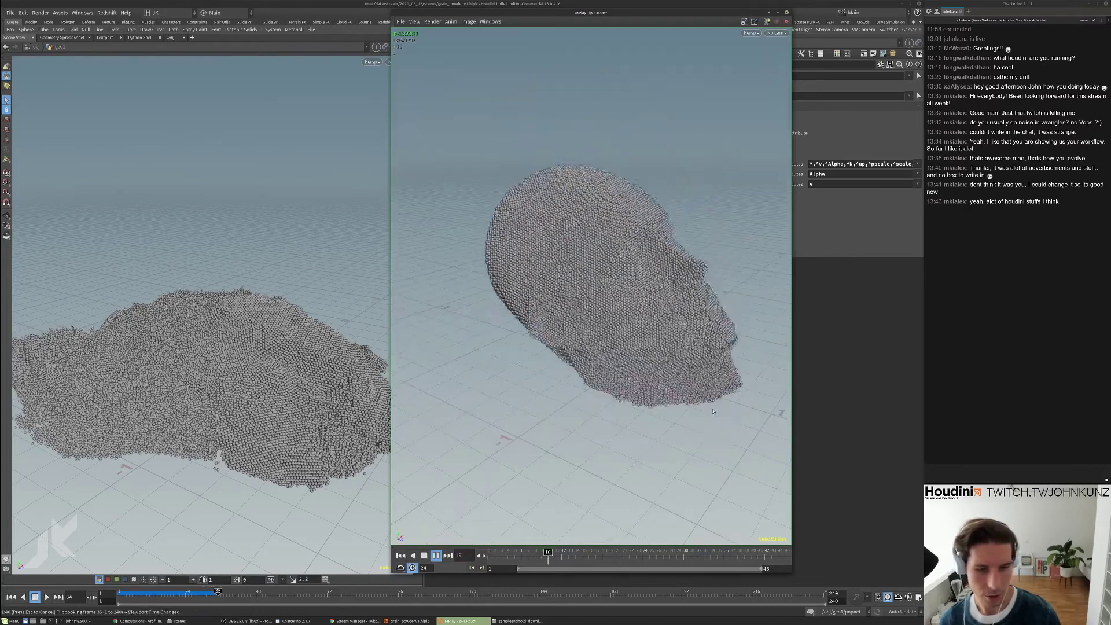
{"action": "left_click", "coordinate": [799, 387]}
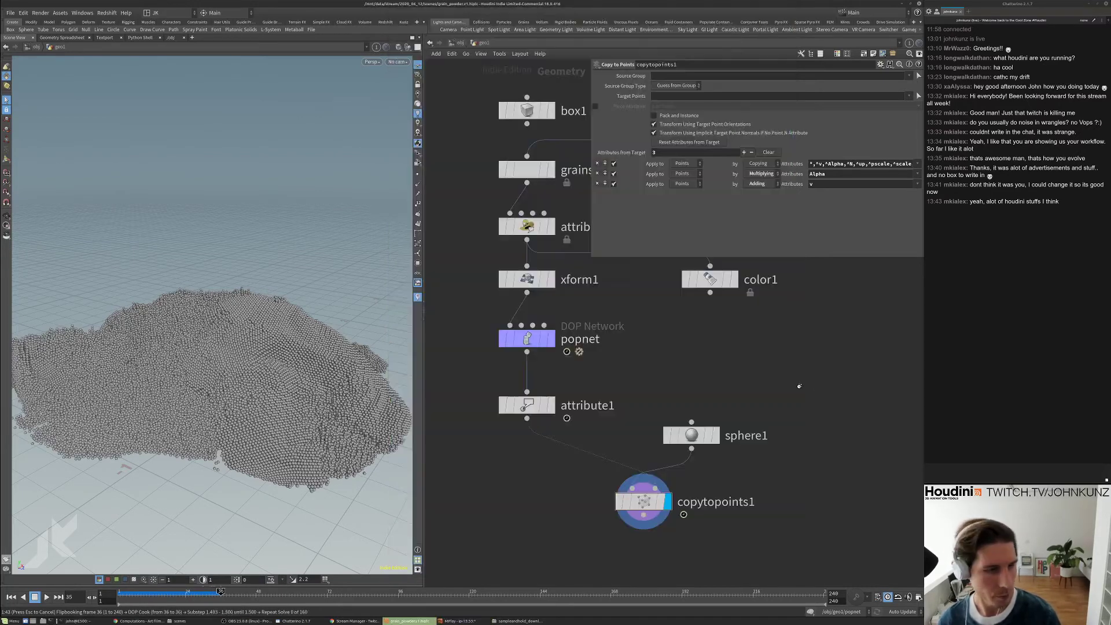
- Cancel the flipbook, rewind to frame 1, and go inside popnet
{"action": "key", "text": "Escape"}
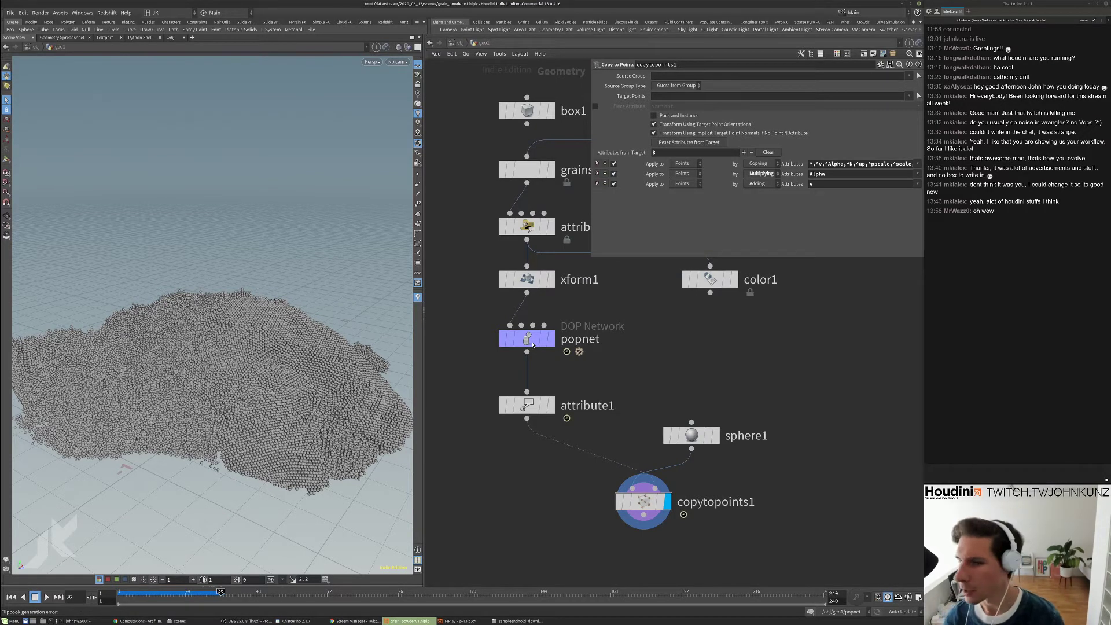
{"action": "left_click", "coordinate": [533, 345]}
{"action": "key", "text": "ctrl+Up"}
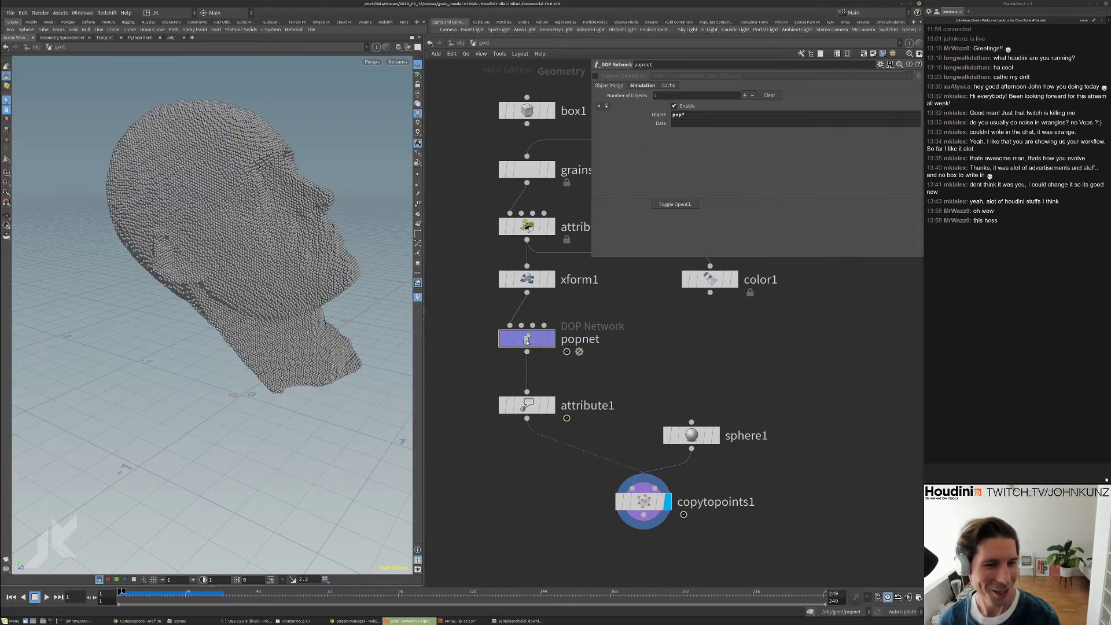
{"action": "double_click", "coordinate": [532, 344]}
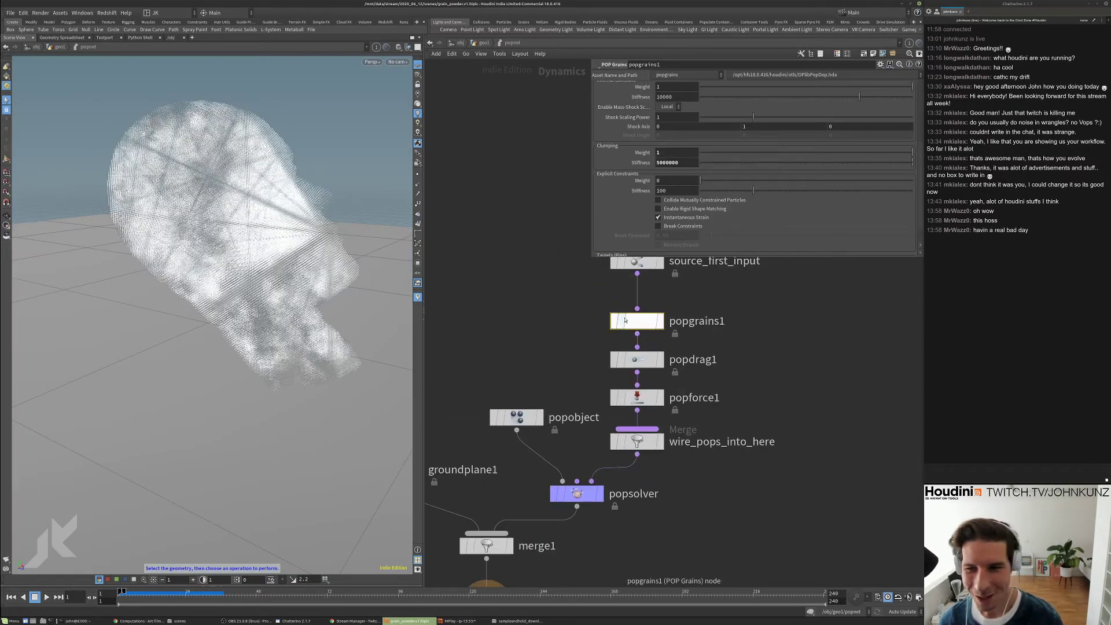
{"action": "left_click", "coordinate": [637, 289]}
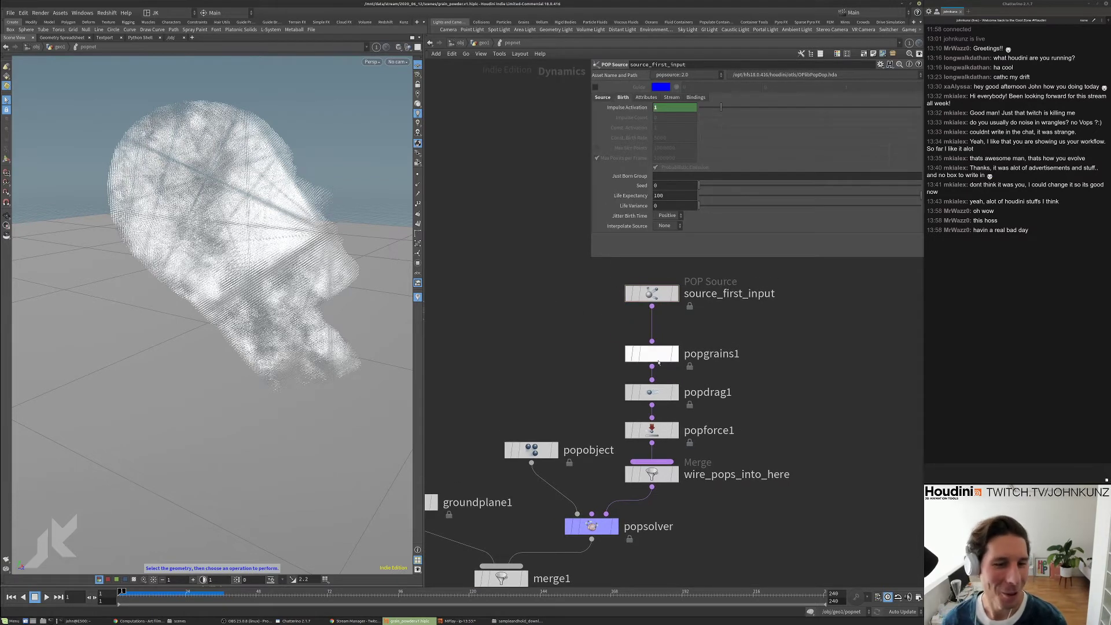
- Set popdrag1's Air Resistance to .25
{"action": "left_click", "coordinate": [641, 353]}
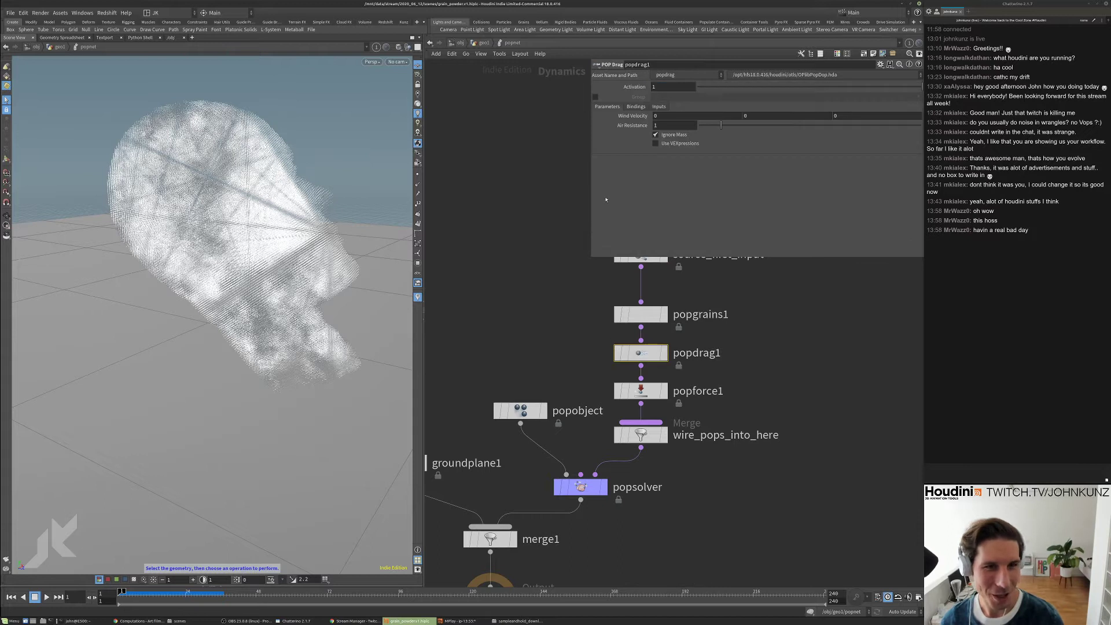
{"action": "left_click", "coordinate": [678, 124]}
{"action": "type", "text": ".2"}
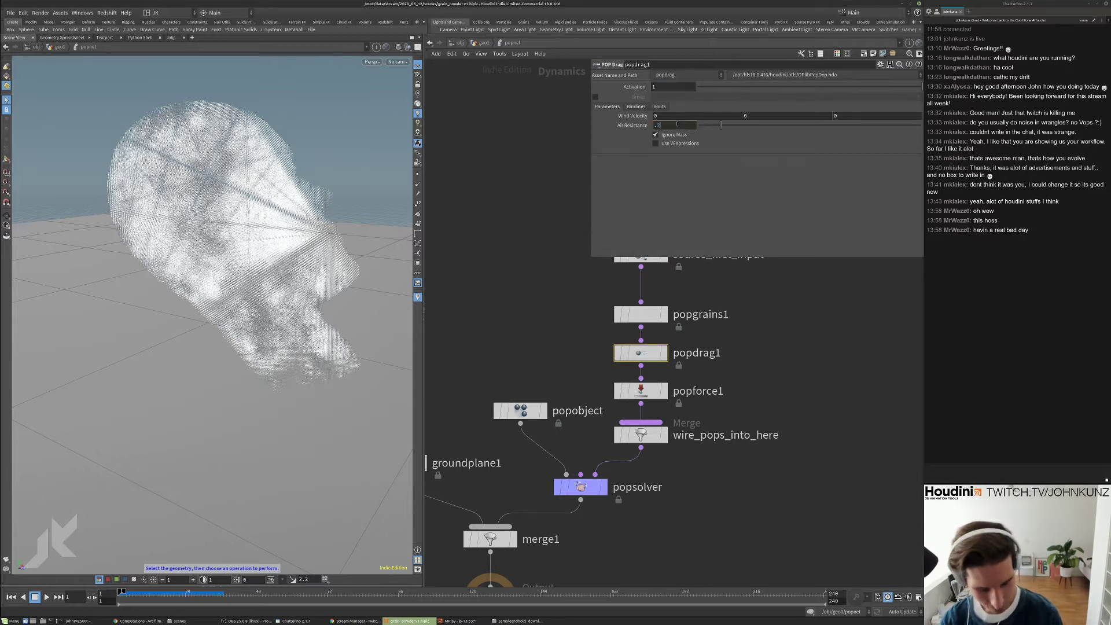
{"action": "type", "text": "5"}
{"action": "key", "text": "Return"}
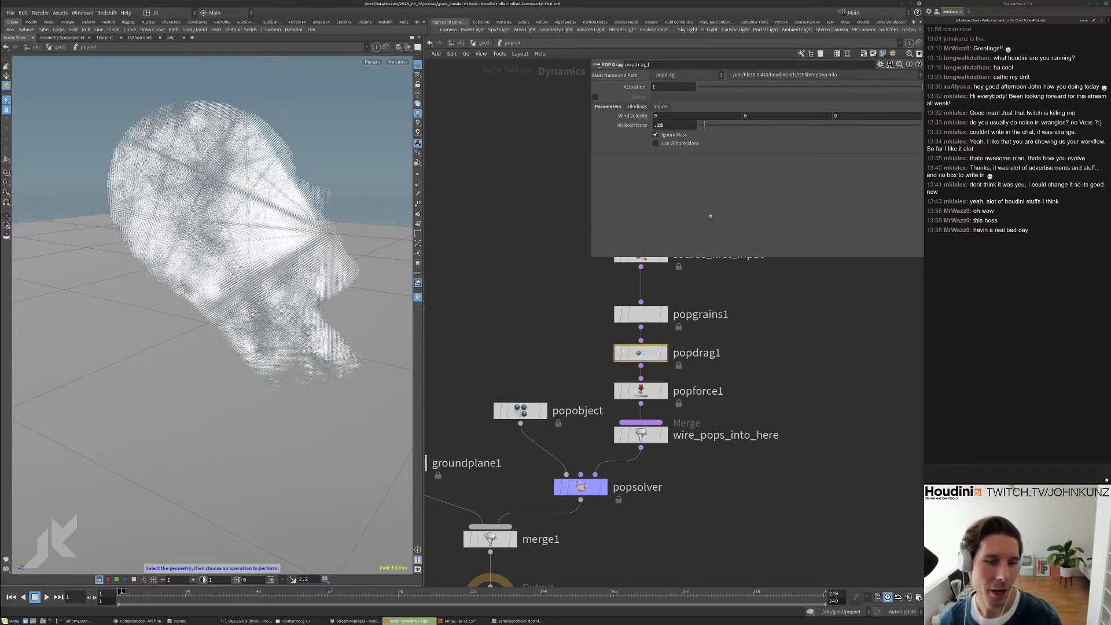
- Set popgrains1 Static Threshold to 1.25 and Scale Kinetic to .8, then return to geo1
{"action": "left_click", "coordinate": [581, 487]}
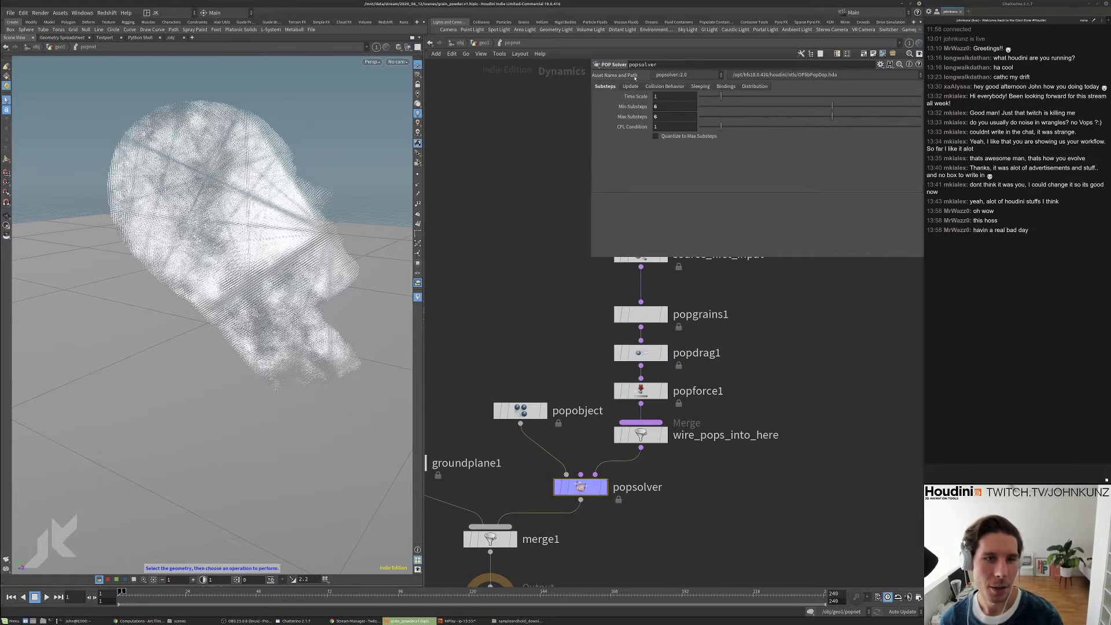
{"action": "left_click", "coordinate": [653, 314]}
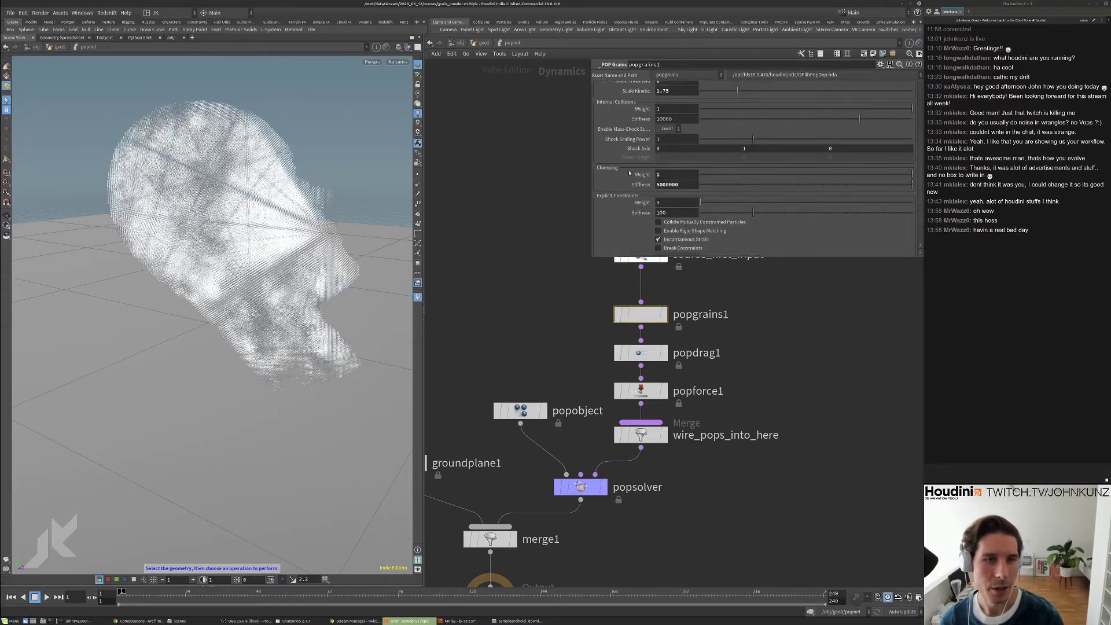
{"action": "left_click", "coordinate": [664, 180]}
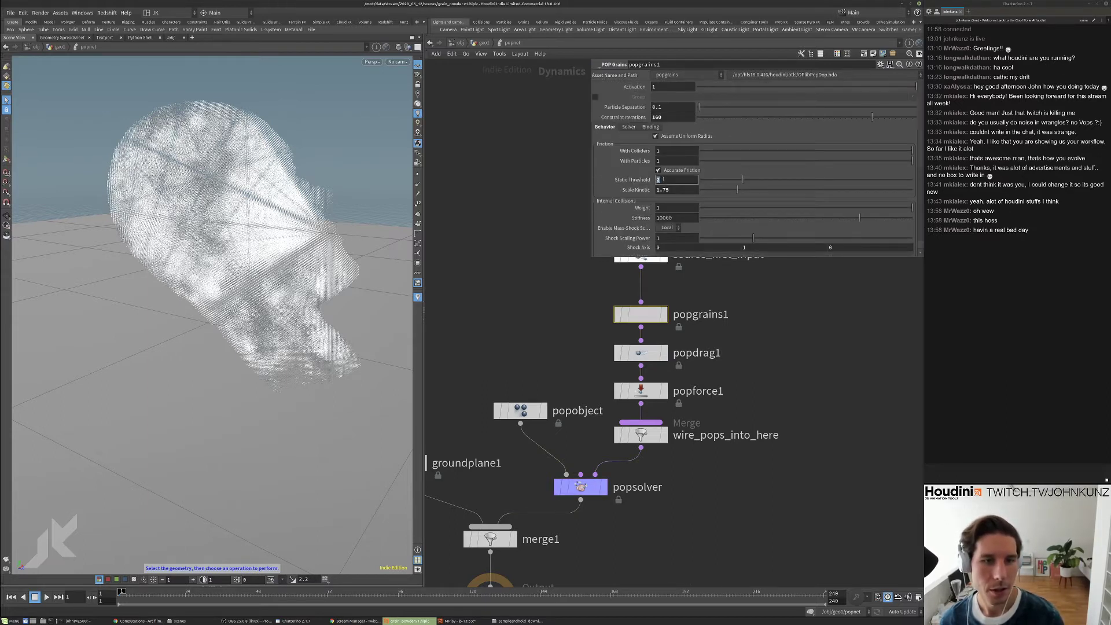
{"action": "type", "text": "1.25"}
{"action": "key", "text": "Return"}
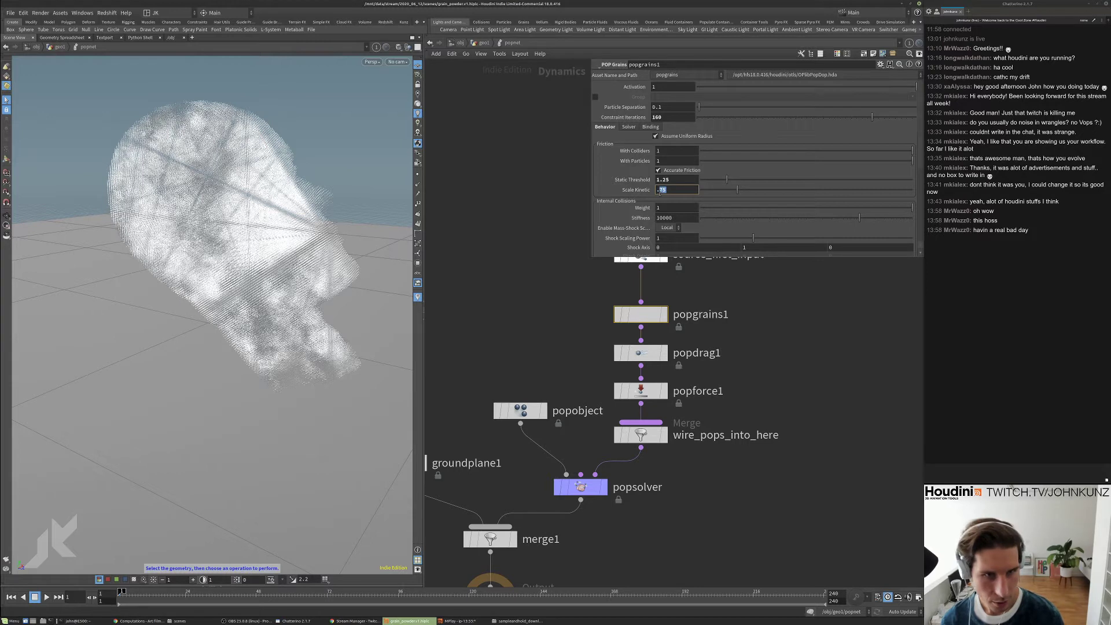
{"action": "type", "text": ".8"}
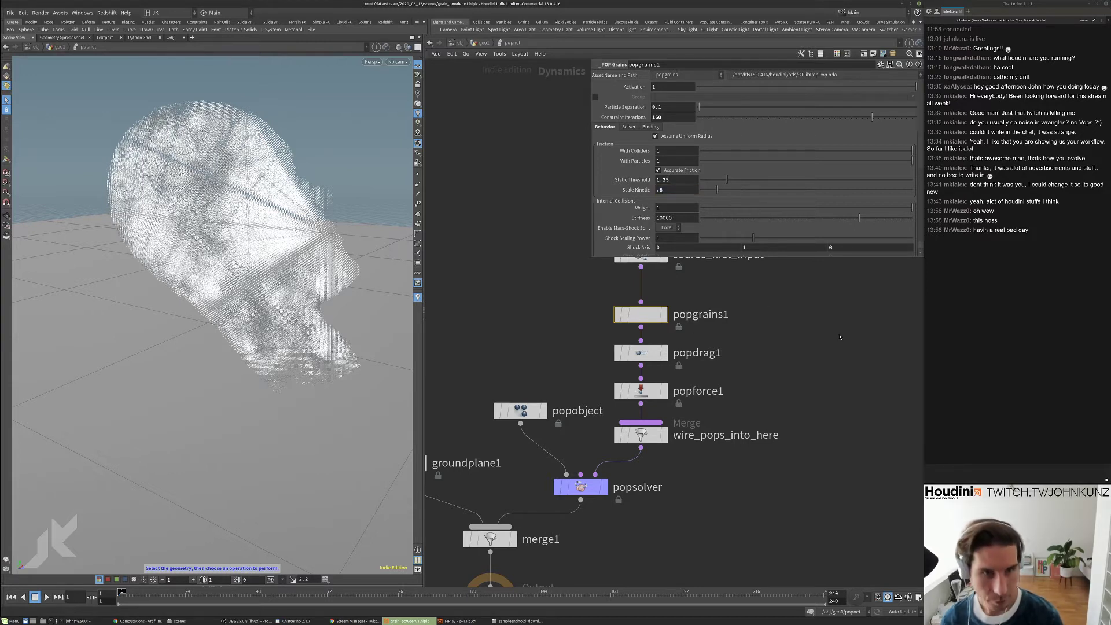
{"action": "left_click", "coordinate": [484, 43]}
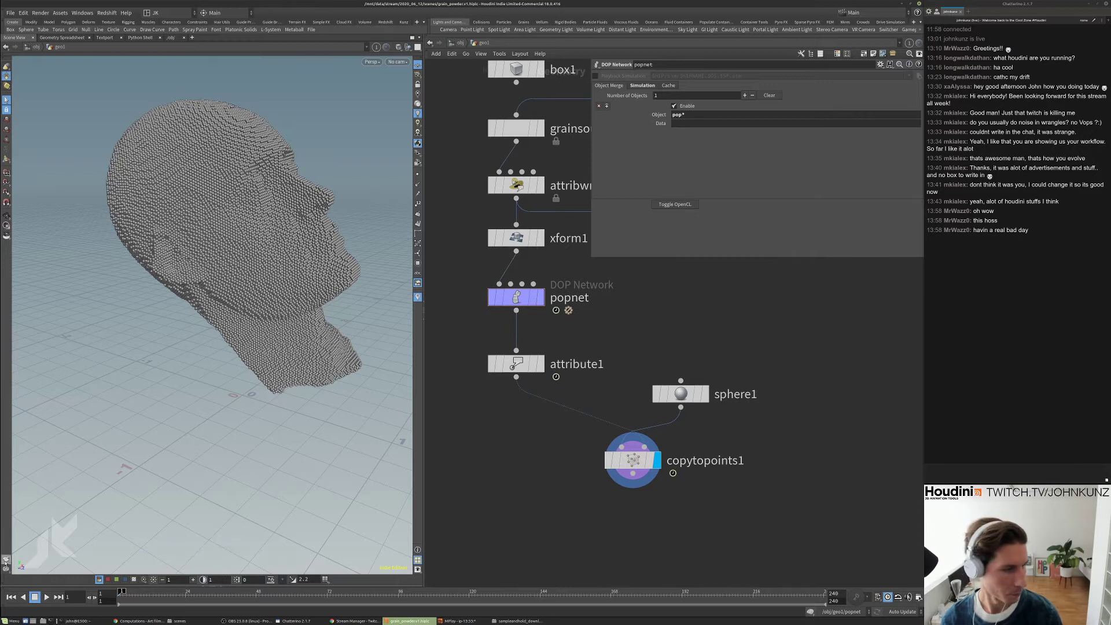
- Launch a flipbook render of frames 1–240 of the re-simulated sphere-grain head
{"action": "left_click", "coordinate": [6, 559]}
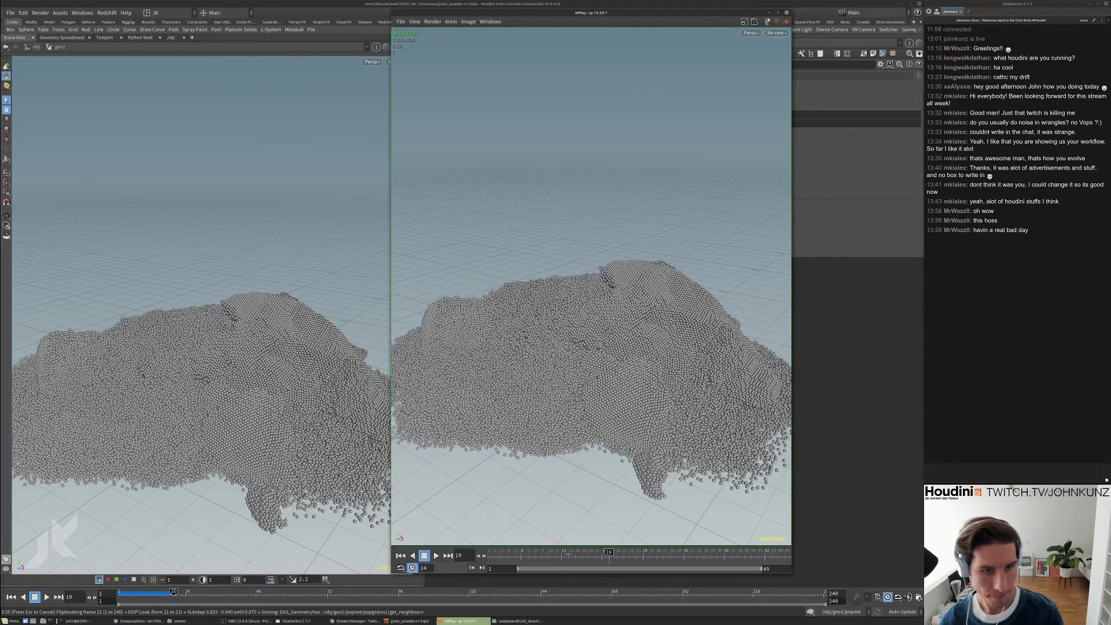
- Play and stop the new flipbook in MPlay, zooming the image in and out, then bring Chrome forward
{"action": "key", "text": "Up"}
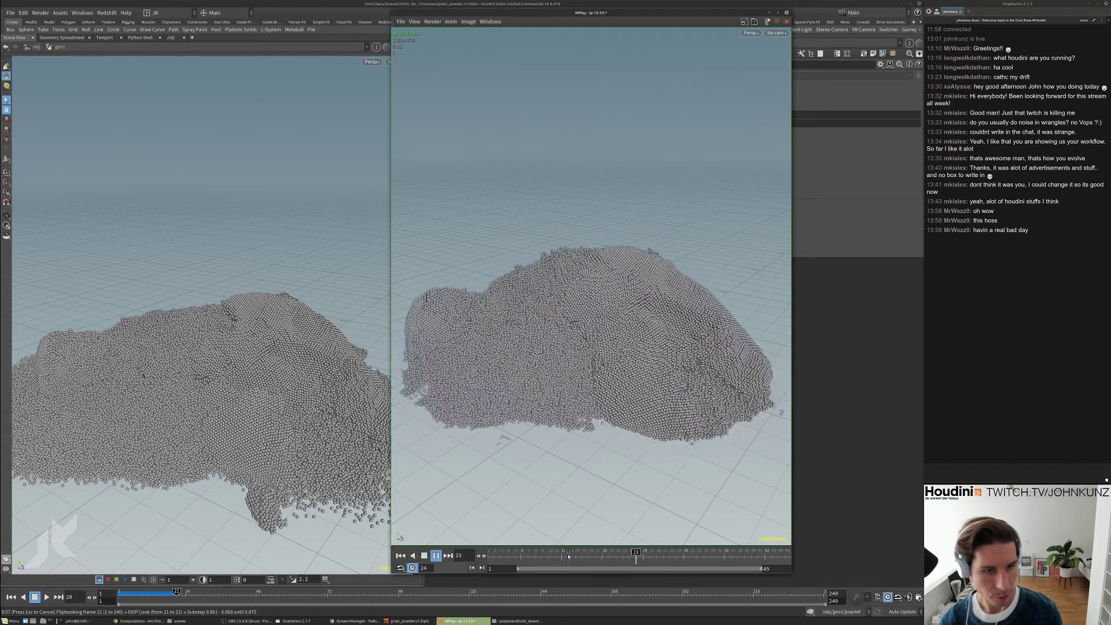
{"action": "key", "text": "Up"}
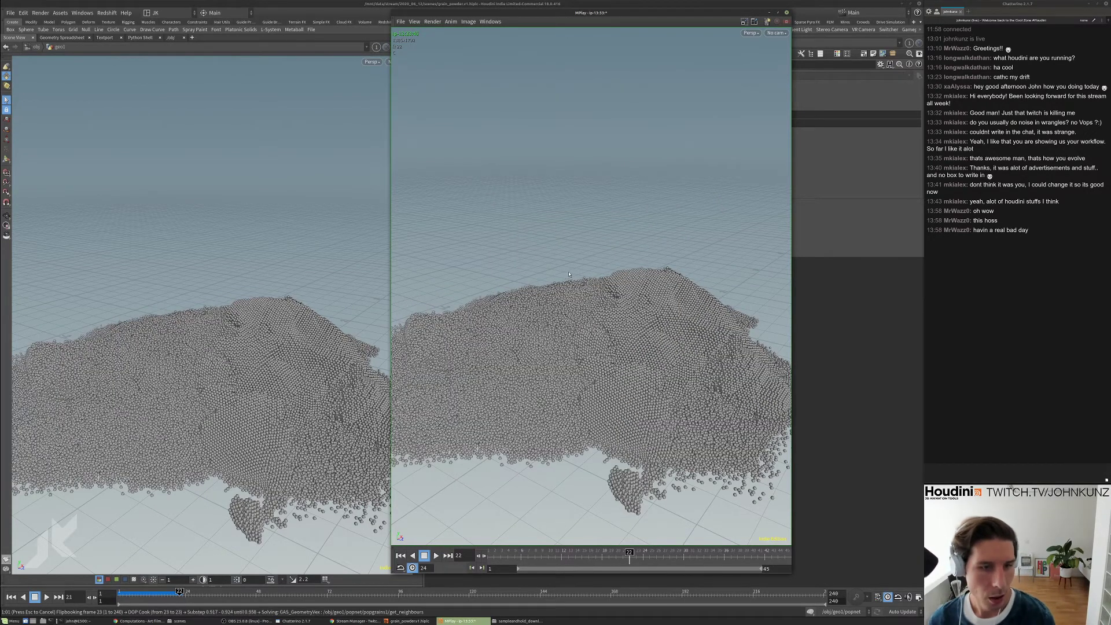
{"action": "scroll", "coordinate": [567, 275], "scroll_direction": "down", "scroll_amount": 5}
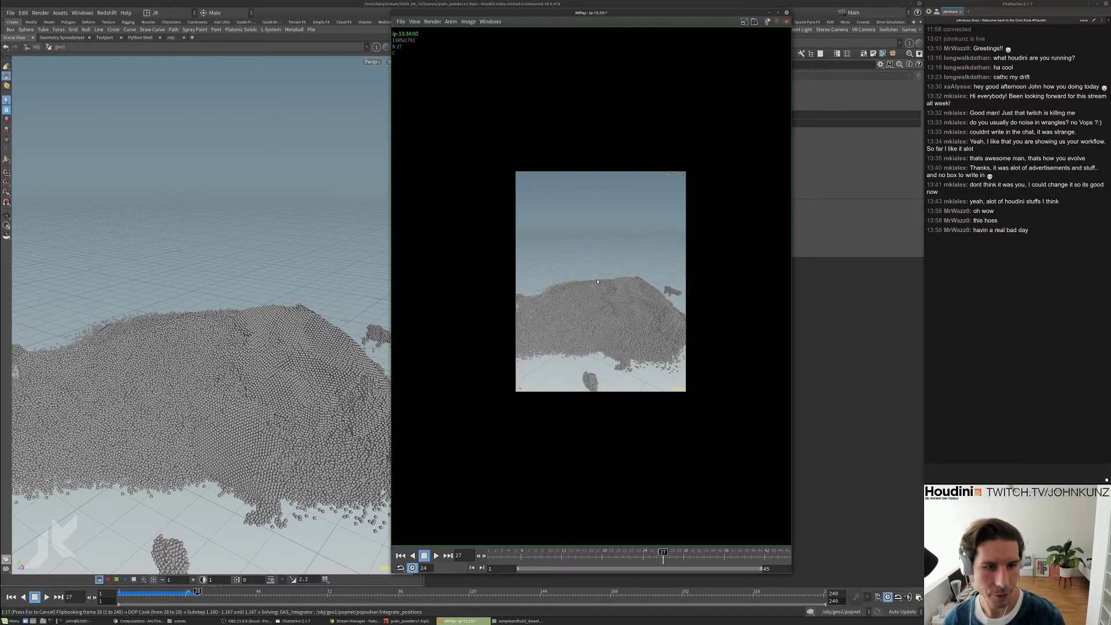
{"action": "scroll", "coordinate": [597, 293], "scroll_direction": "down", "scroll_amount": 2}
{"action": "scroll", "coordinate": [597, 292], "scroll_direction": "up", "scroll_amount": 2}
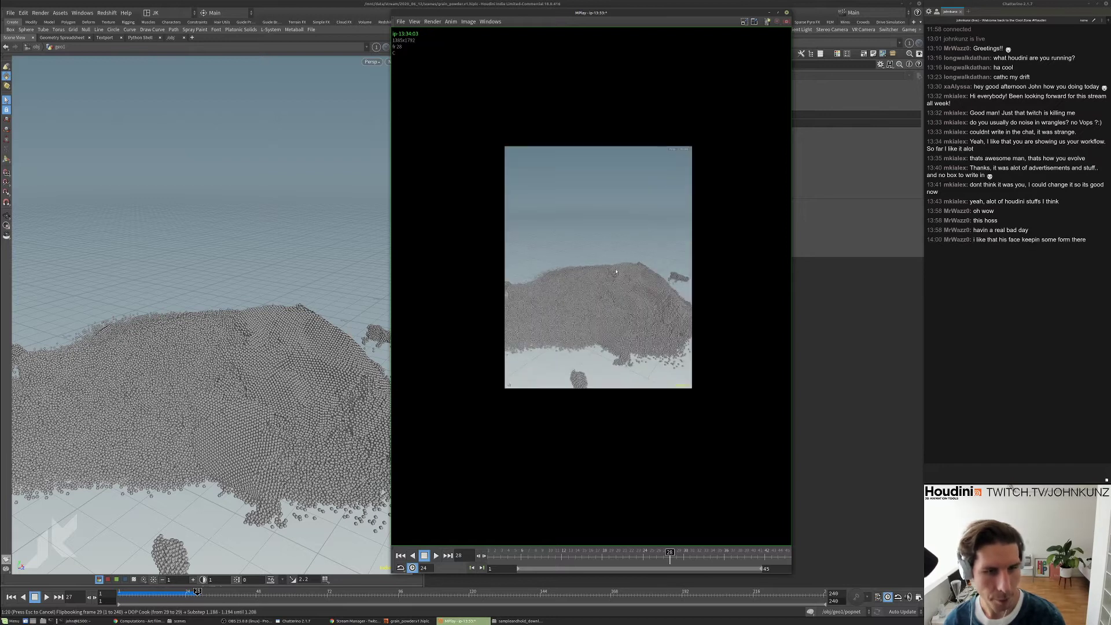
{"action": "scroll", "coordinate": [616, 272], "scroll_direction": "up", "scroll_amount": 2}
{"action": "scroll", "coordinate": [601, 283], "scroll_direction": "down", "scroll_amount": 1}
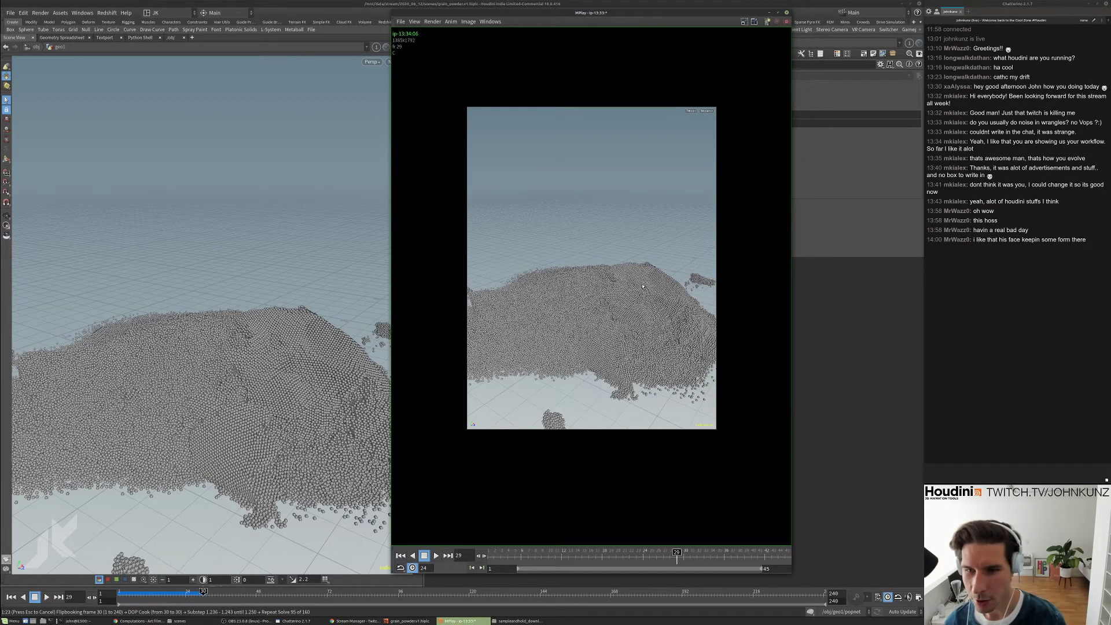
{"action": "scroll", "coordinate": [606, 306], "scroll_direction": "up", "scroll_amount": 2}
{"action": "scroll", "coordinate": [683, 304], "scroll_direction": "down", "scroll_amount": 1}
{"action": "scroll", "coordinate": [678, 312], "scroll_direction": "up", "scroll_amount": 1}
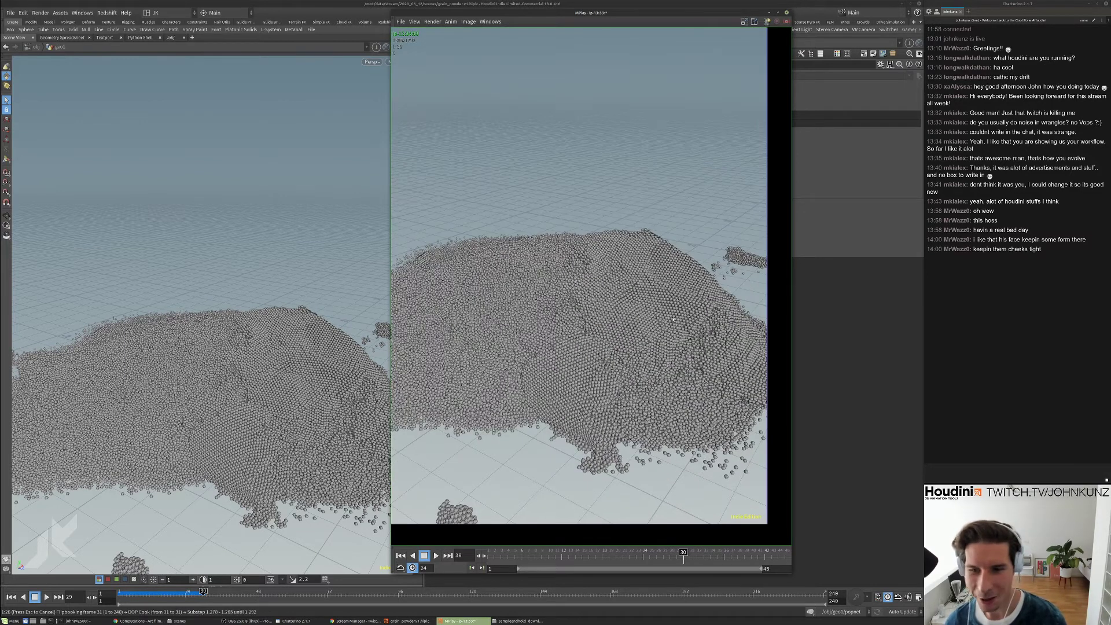
{"action": "scroll", "coordinate": [677, 301], "scroll_direction": "down", "scroll_amount": 1}
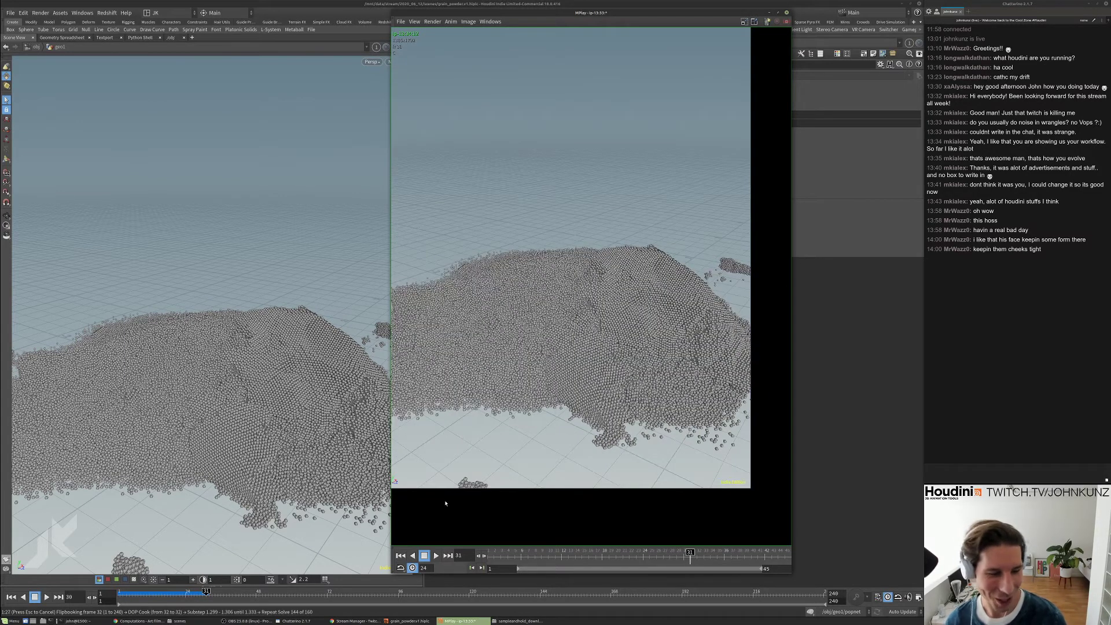
{"action": "left_click", "coordinate": [140, 621]}
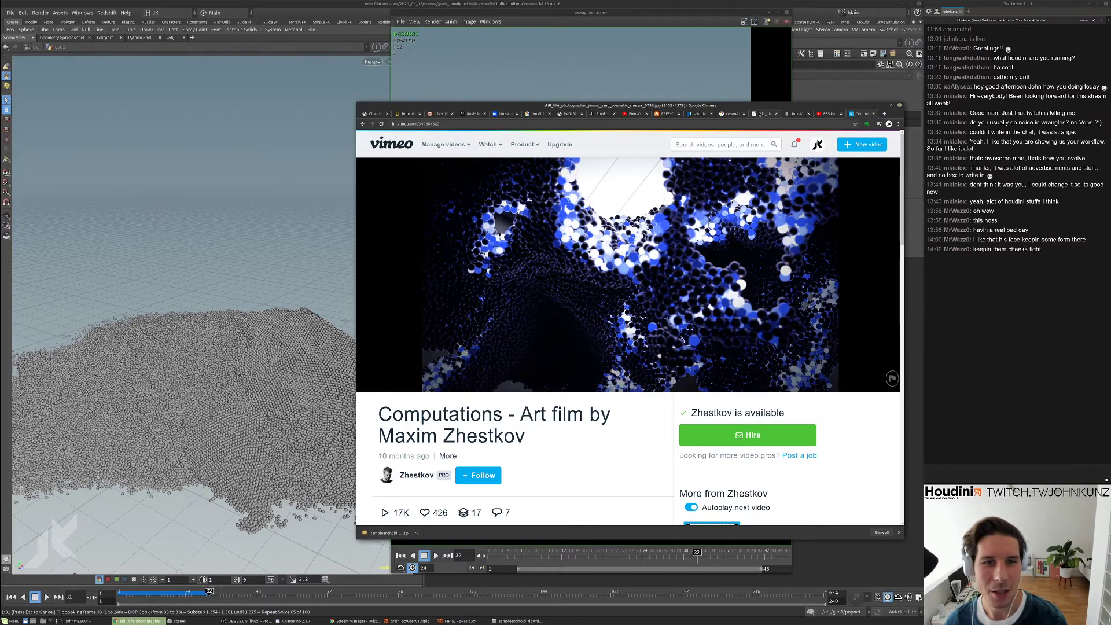
- Browse the cosmetic photography image results and preview the 2swatch cosmetic flat-lay image
{"action": "left_click", "coordinate": [797, 113]}
{"action": "left_click", "coordinate": [731, 113]}
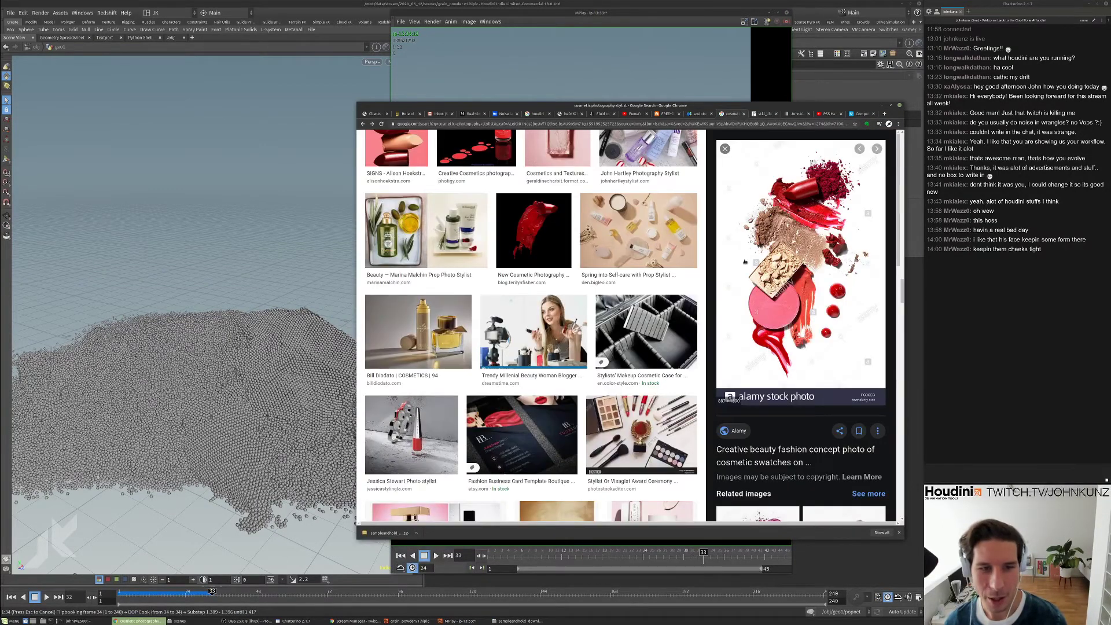
{"action": "scroll", "coordinate": [416, 266], "scroll_direction": "up", "scroll_amount": 4}
{"action": "scroll", "coordinate": [416, 267], "scroll_direction": "down", "scroll_amount": 3}
{"action": "scroll", "coordinate": [501, 269], "scroll_direction": "up", "scroll_amount": 8}
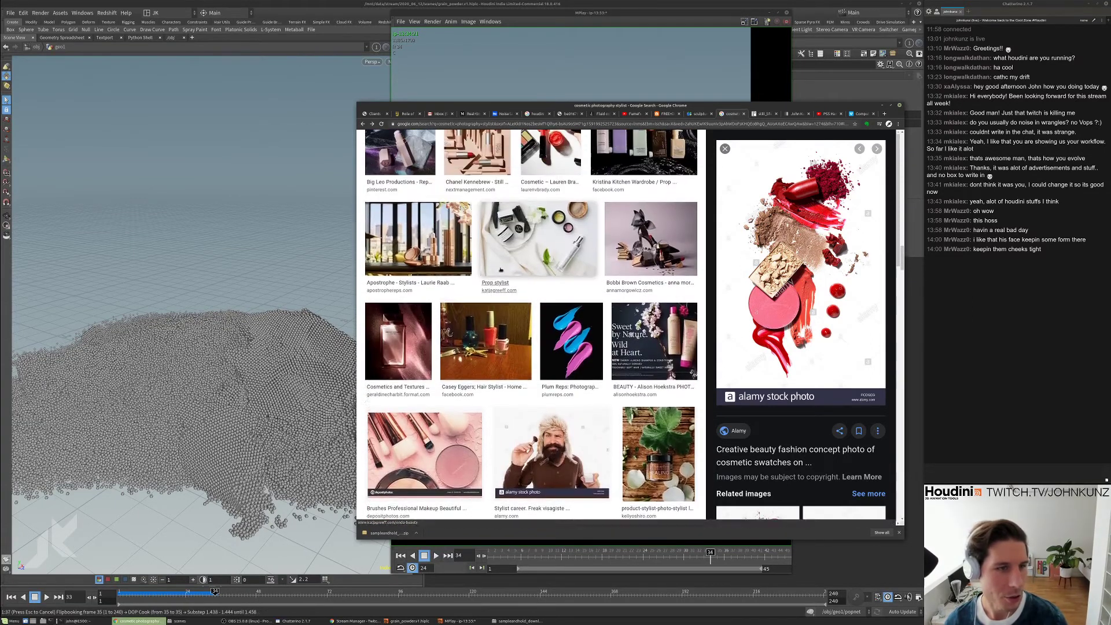
{"action": "scroll", "coordinate": [501, 270], "scroll_direction": "up", "scroll_amount": 5}
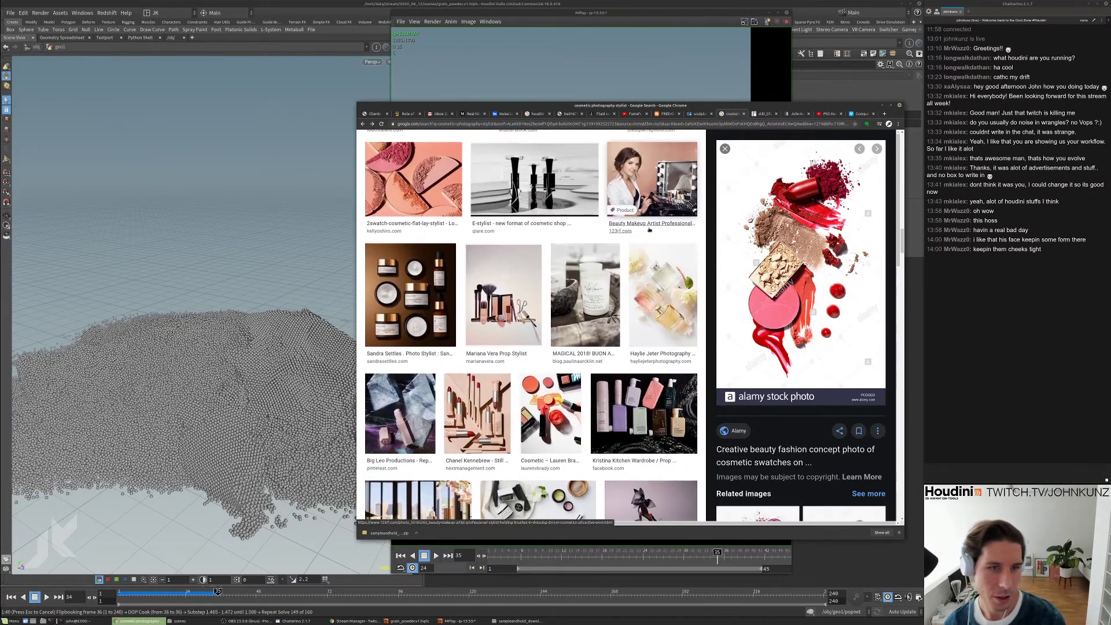
{"action": "scroll", "coordinate": [650, 230], "scroll_direction": "up", "scroll_amount": 1}
{"action": "left_click", "coordinate": [414, 256]}
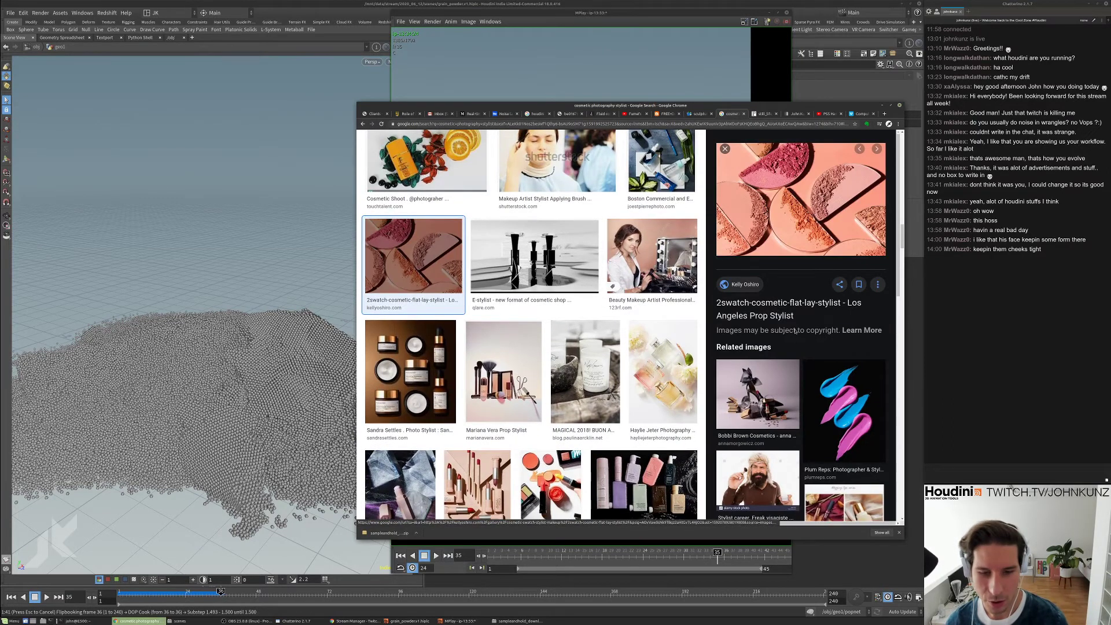
{"action": "scroll", "coordinate": [795, 331], "scroll_direction": "down", "scroll_amount": 10}
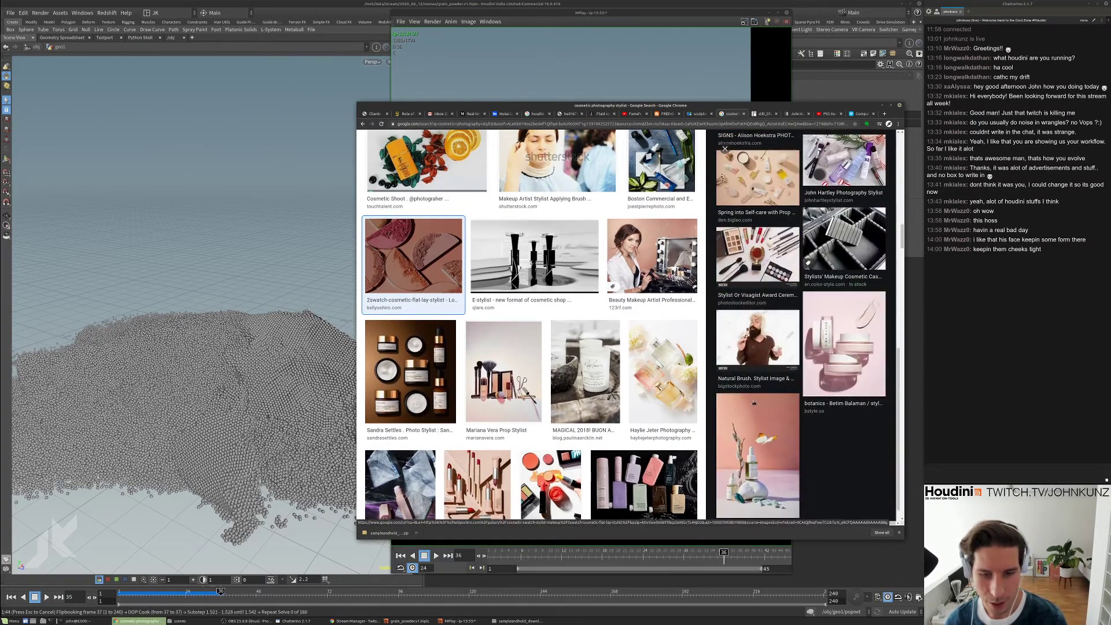
{"action": "scroll", "coordinate": [758, 348], "scroll_direction": "up", "scroll_amount": 3}
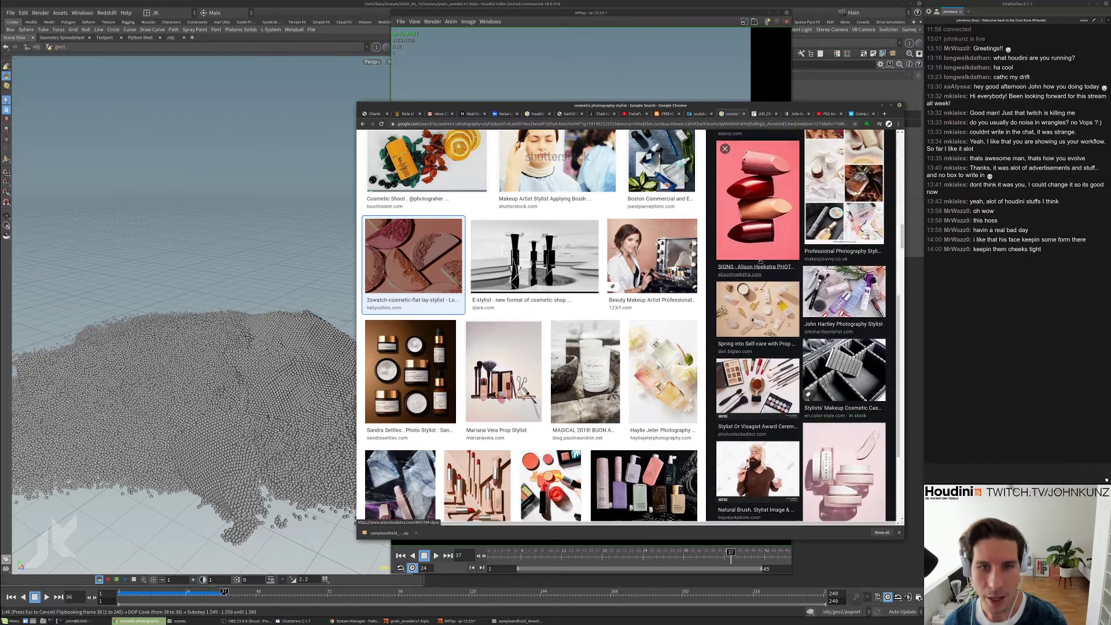
{"action": "scroll", "coordinate": [760, 261], "scroll_direction": "up", "scroll_amount": 6}
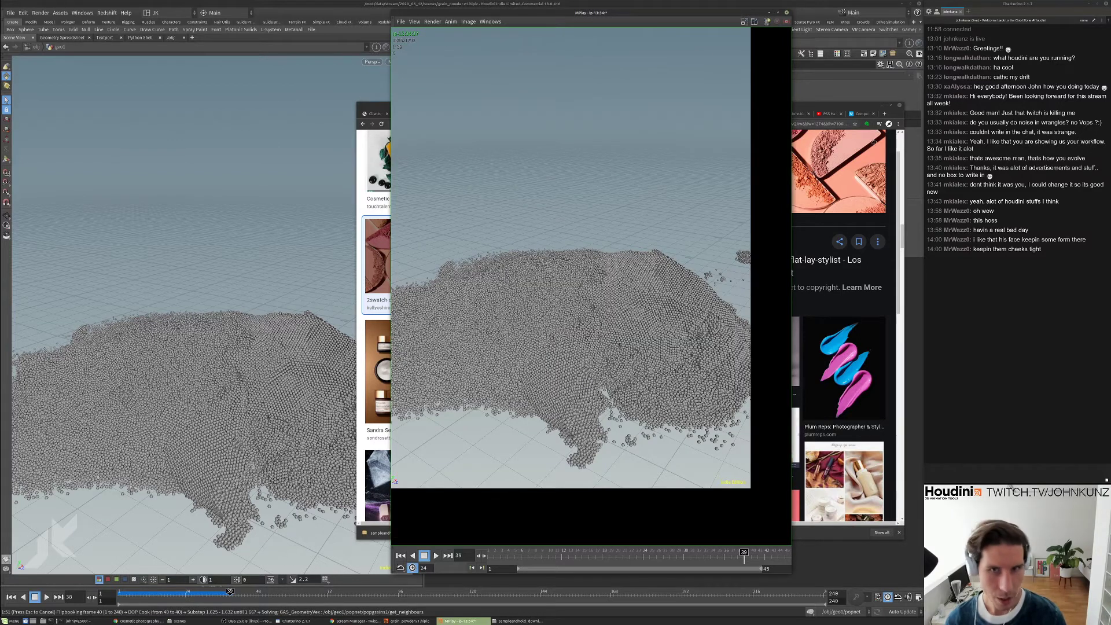
- Load the sampleandhold site in a new Chrome tab
{"action": "left_click", "coordinate": [841, 110]}
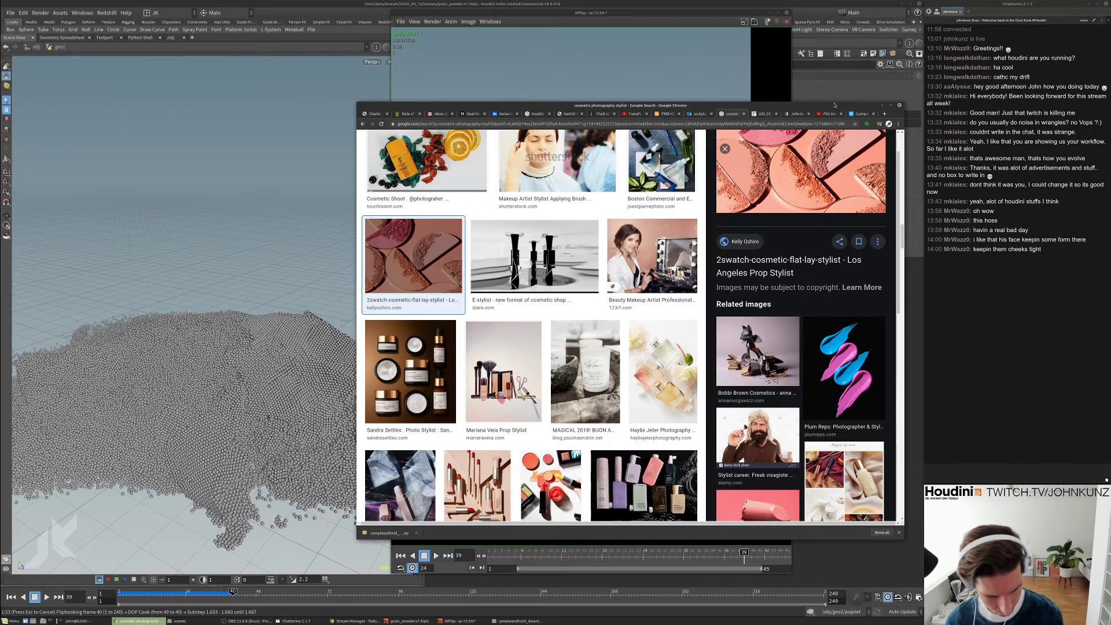
{"action": "key", "text": "ctrl+t"}
{"action": "type", "text": "sampleandhold"}
{"action": "key", "text": "Return"}
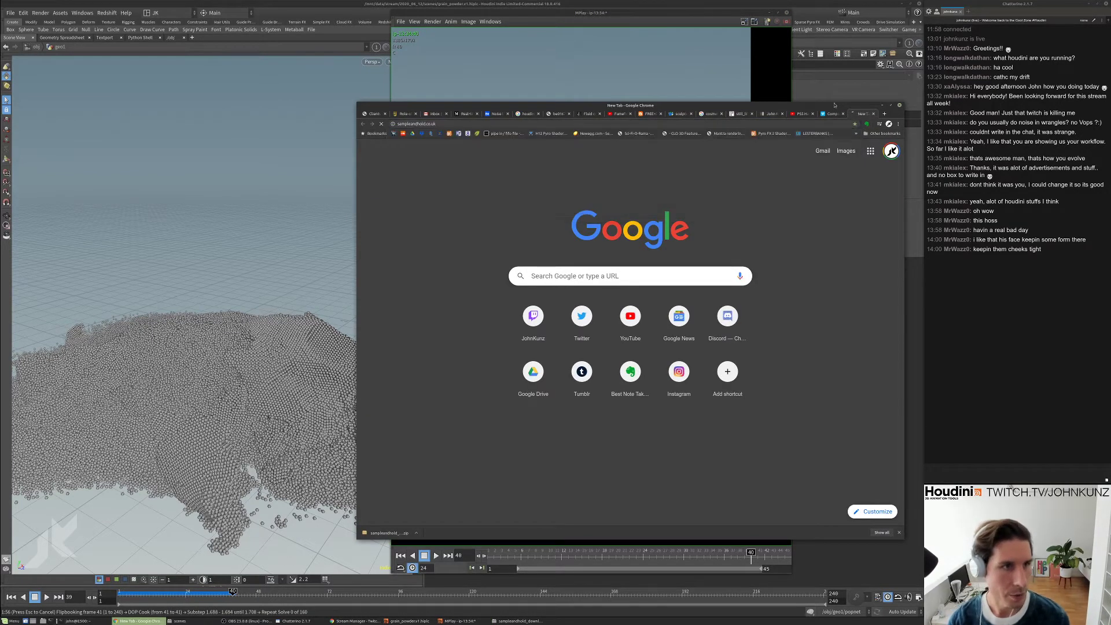
- Browse the sample & hold Downloads page to the free head and sculpture scans
{"action": "left_click", "coordinate": [809, 146]}
{"action": "scroll", "coordinate": [660, 372], "scroll_direction": "down", "scroll_amount": 6}
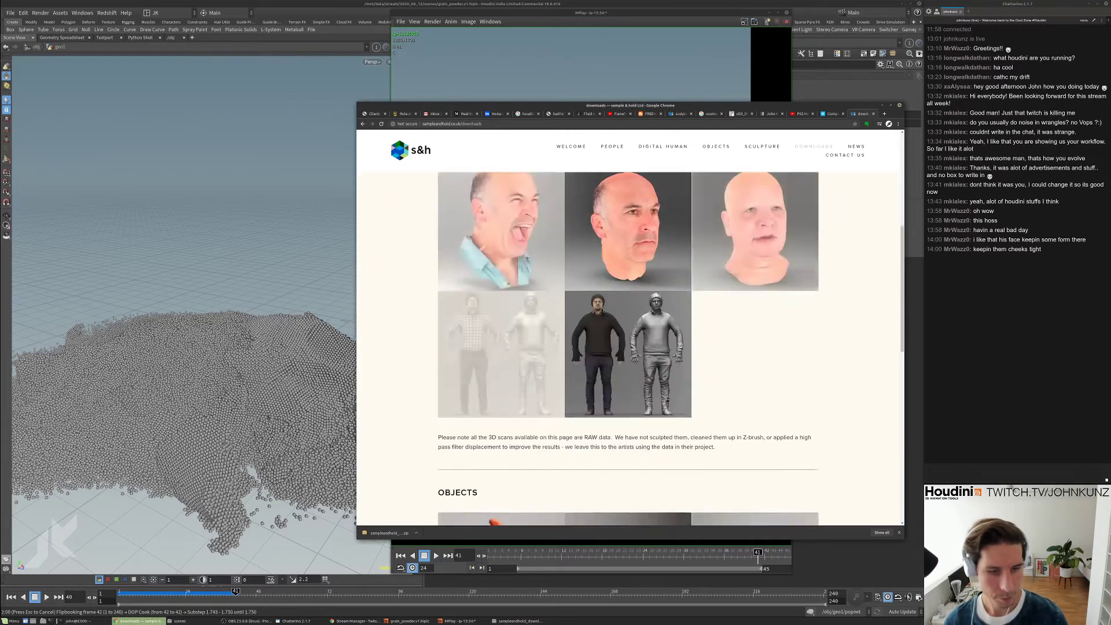
{"action": "scroll", "coordinate": [669, 387], "scroll_direction": "down", "scroll_amount": 10}
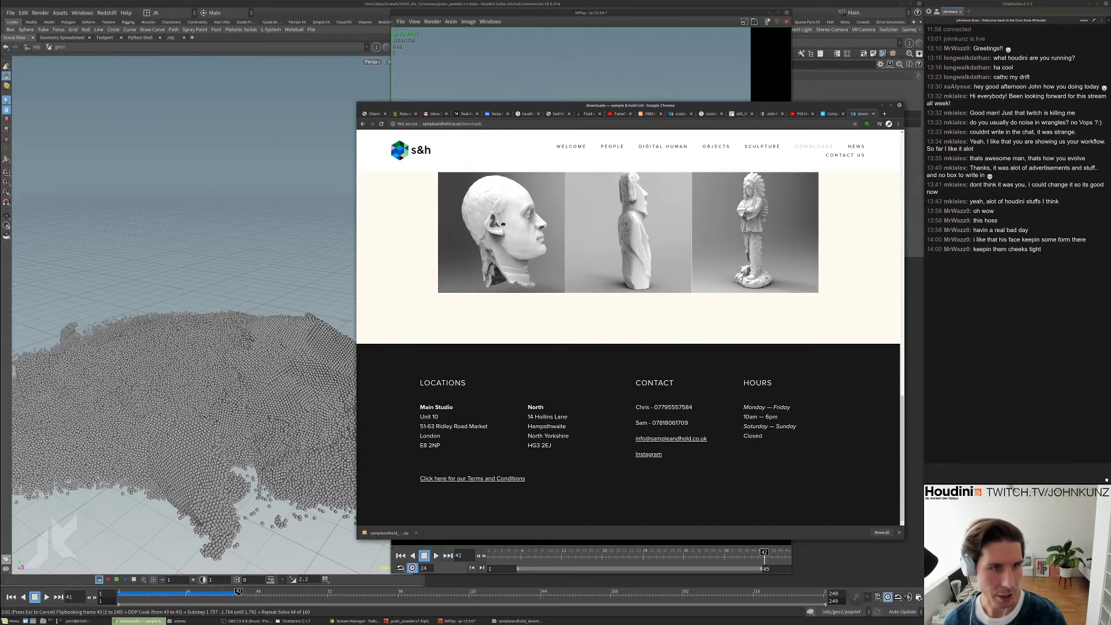
{"action": "scroll", "coordinate": [503, 238], "scroll_direction": "up", "scroll_amount": 2}
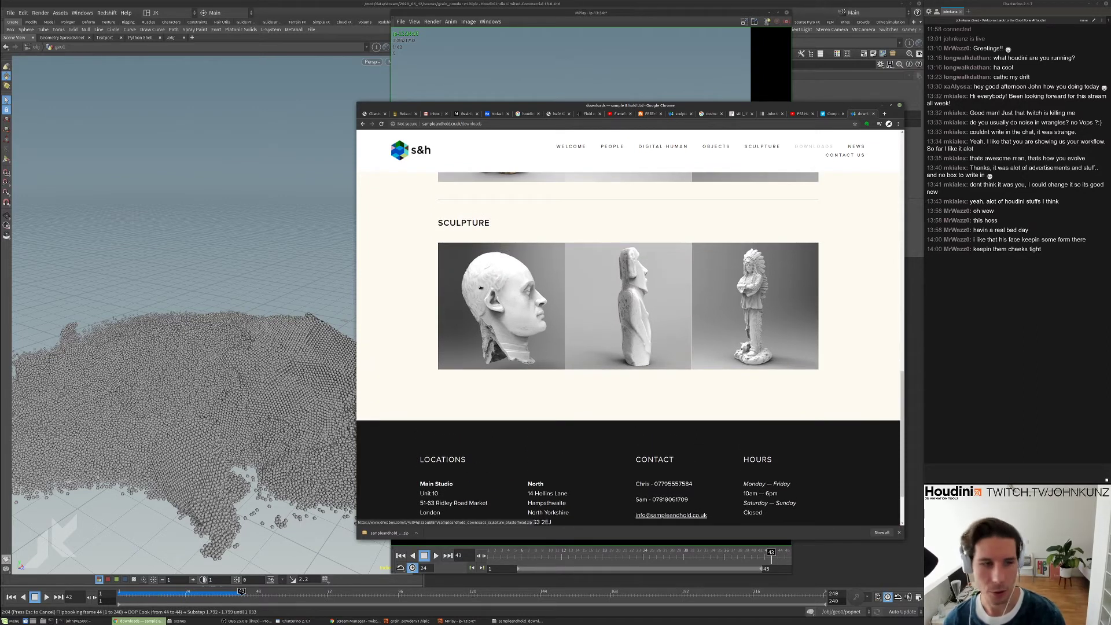
- Return to the Houdini main window and display the xform1 output
{"action": "key", "text": "alt+Tab"}
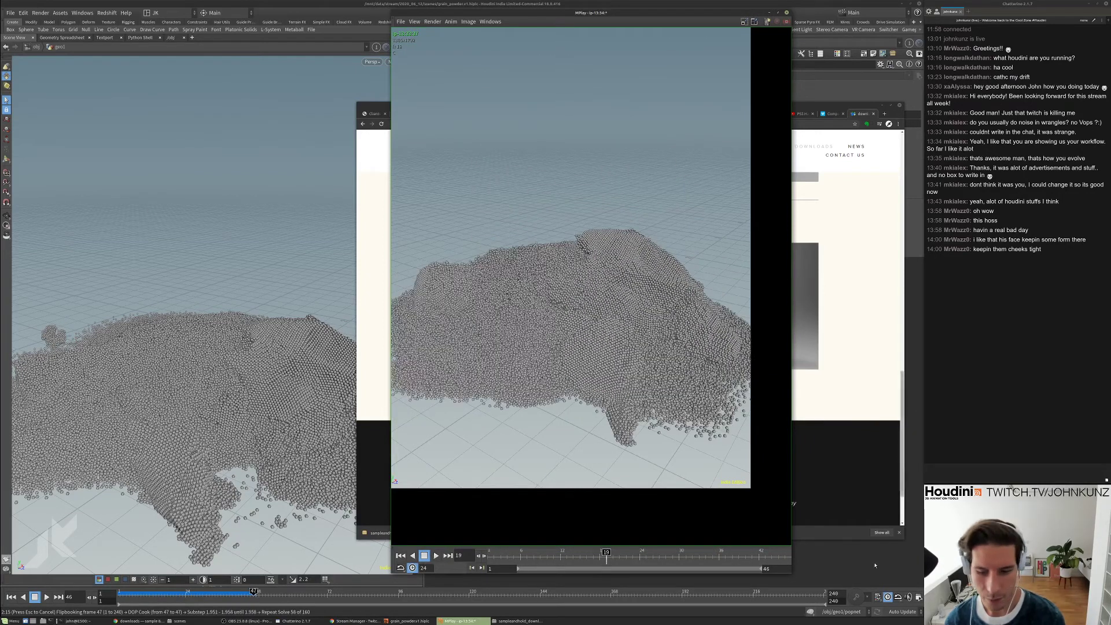
{"action": "key", "text": "alt+Tab"}
{"action": "left_click", "coordinate": [540, 238]}
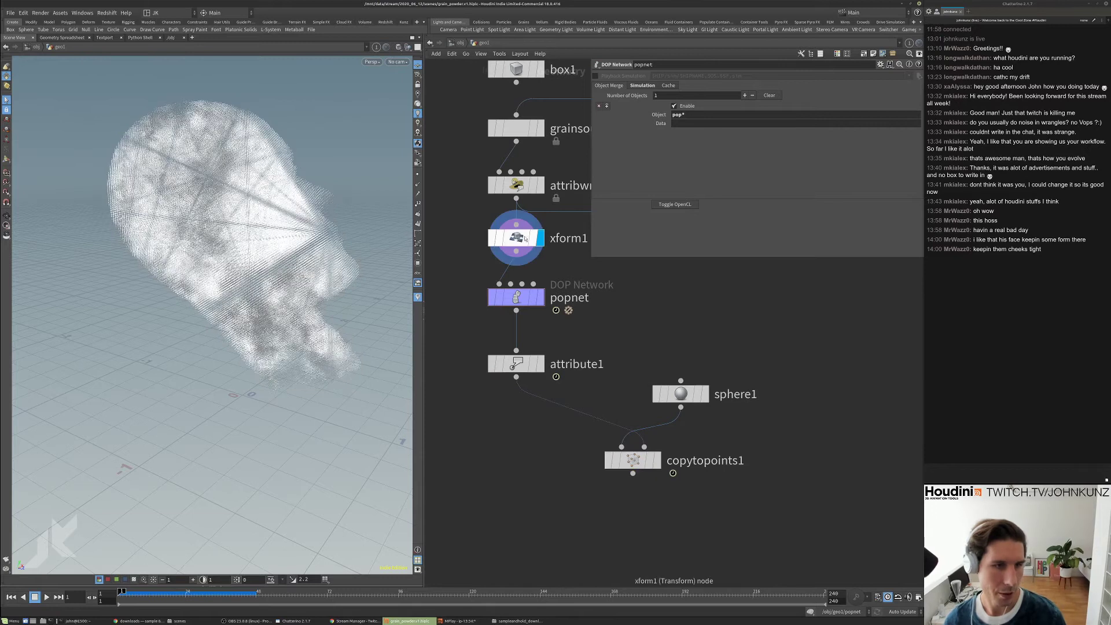
- Select xform1 and rotate the head's point cloud to about -89 degrees in X
{"action": "left_click", "coordinate": [520, 242]}
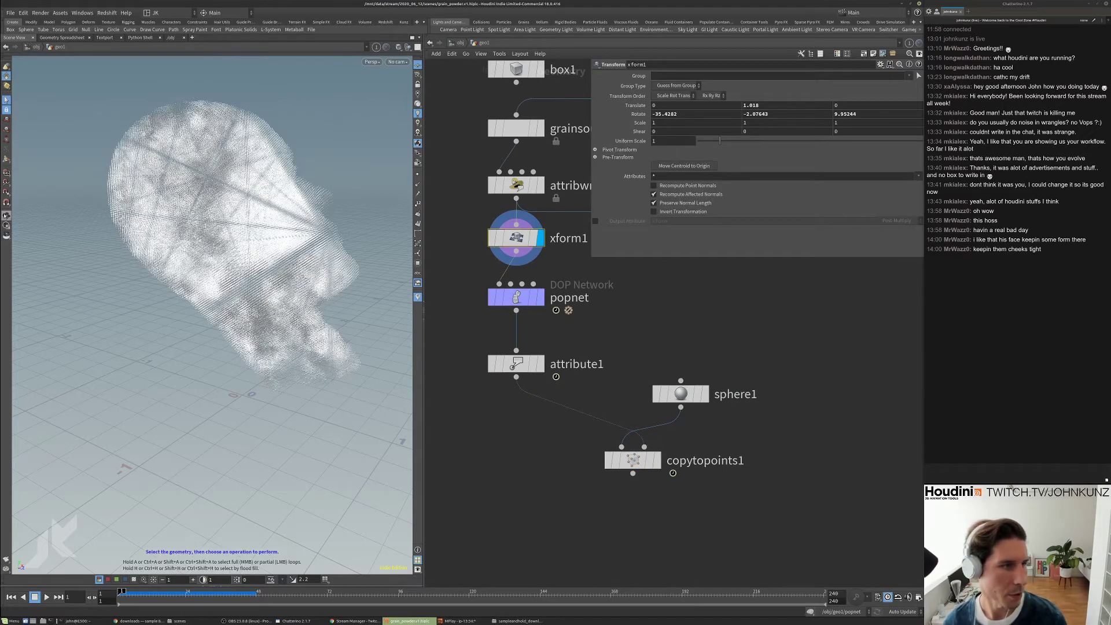
{"action": "left_click", "coordinate": [6, 158]}
{"action": "middle_click_drag", "start_coordinate": [525, 236], "coordinate": [501, 279]}
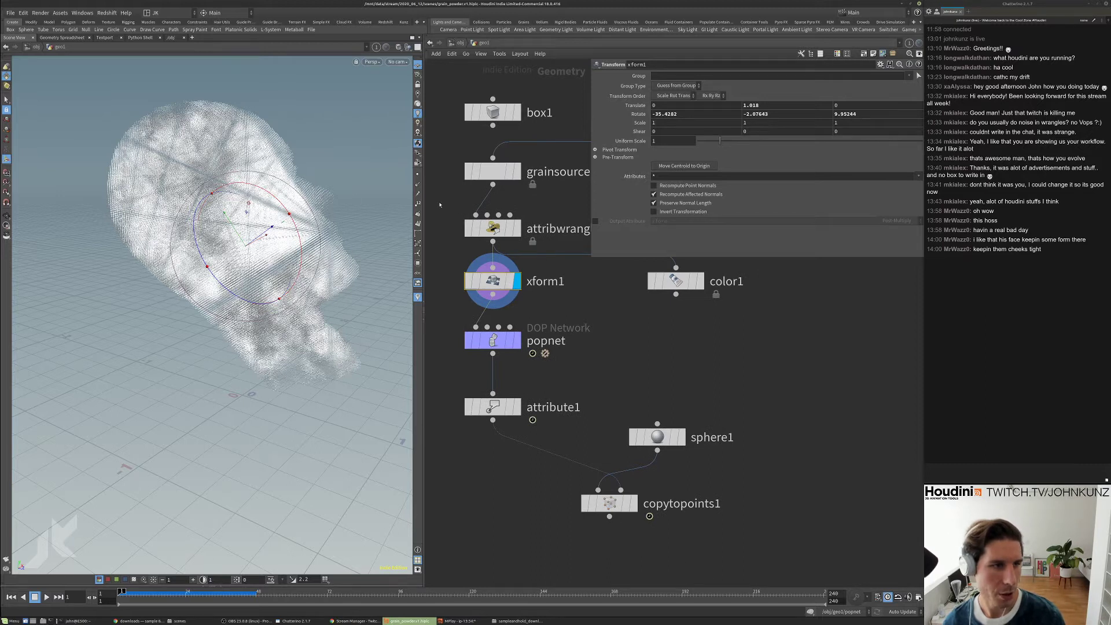
{"action": "left_click_drag", "start_coordinate": [279, 203], "coordinate": [256, 179]}
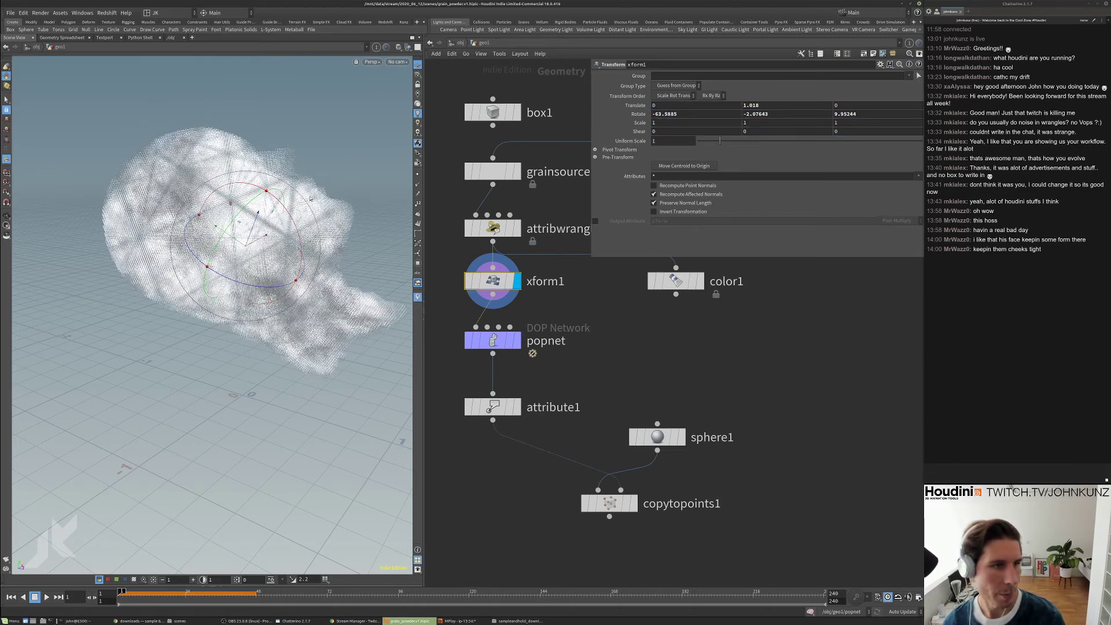
{"action": "key", "text": "Escape"}
{"action": "scroll", "coordinate": [327, 284], "scroll_direction": "down", "scroll_amount": 5}
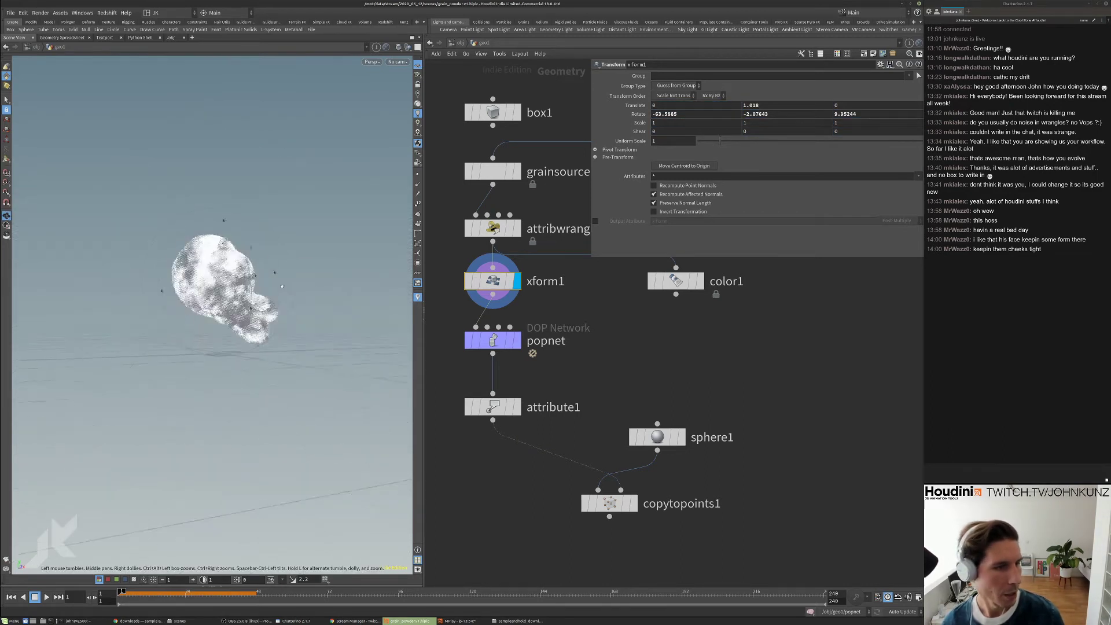
{"action": "scroll", "coordinate": [329, 291], "scroll_direction": "up", "scroll_amount": 3}
{"action": "key", "text": "Return"}
{"action": "left_click_drag", "start_coordinate": [297, 267], "coordinate": [224, 365]}
- Lower the point cloud's translation and tilt it further back to about -101.6 in X
{"action": "key", "text": "Escape"}
{"action": "key", "text": "Return"}
{"action": "key", "text": "Escape"}
{"action": "scroll", "coordinate": [299, 323], "scroll_direction": "up", "scroll_amount": 3}
{"action": "key", "text": "Return"}
{"action": "left_click_drag", "start_coordinate": [237, 181], "coordinate": [79, 230]}
{"action": "key", "text": "r"}
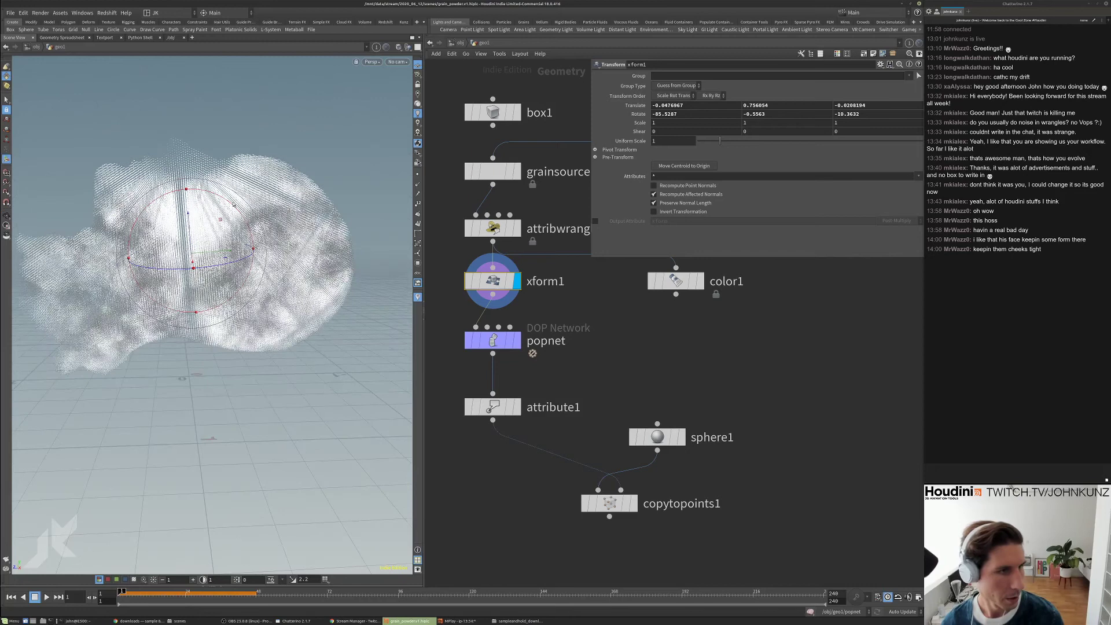
{"action": "left_click_drag", "start_coordinate": [233, 204], "coordinate": [234, 227]}
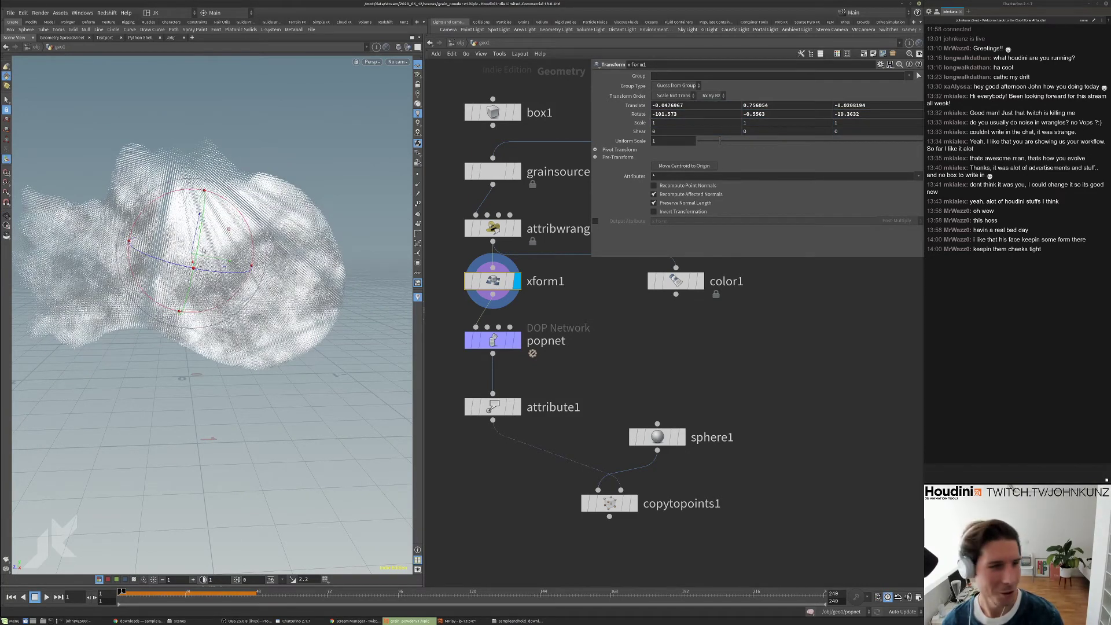
{"action": "left_click_drag", "start_coordinate": [198, 231], "coordinate": [196, 242]}
- Orbit to check the tilt, then set the display flag on copytopoints1
{"action": "key", "text": "Escape"}
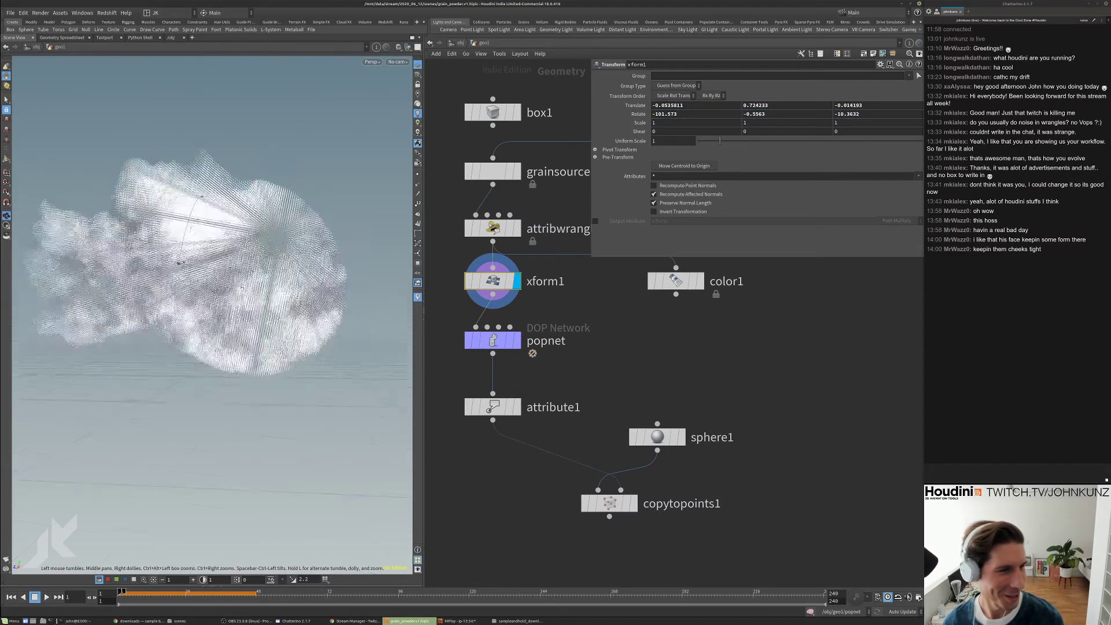
{"action": "left_click_drag", "start_coordinate": [243, 389], "coordinate": [182, 378]}
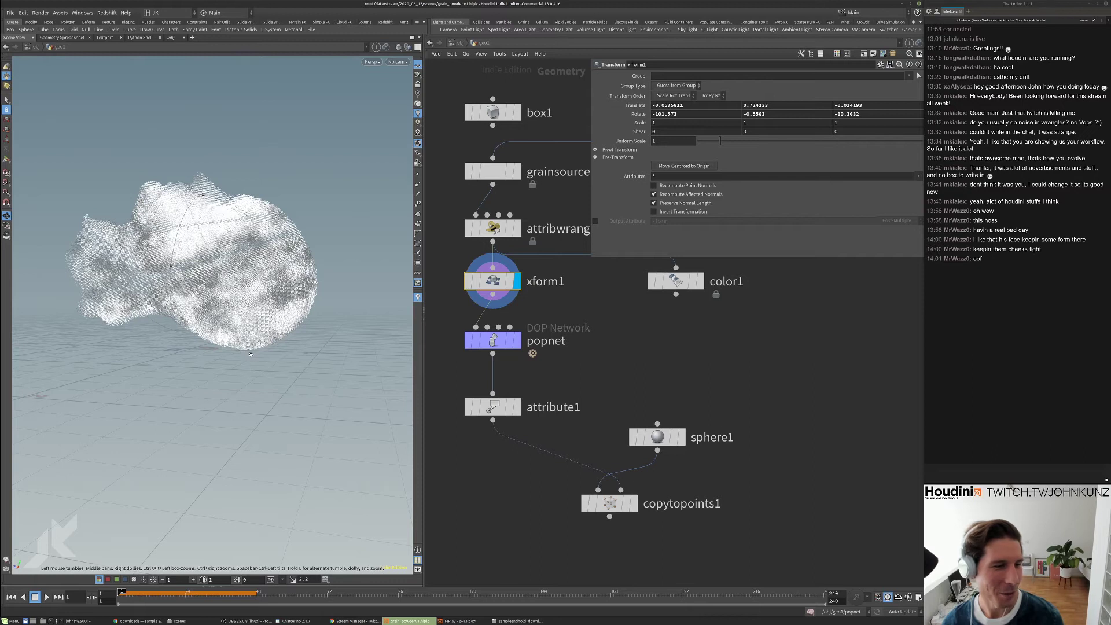
{"action": "key", "text": "Return"}
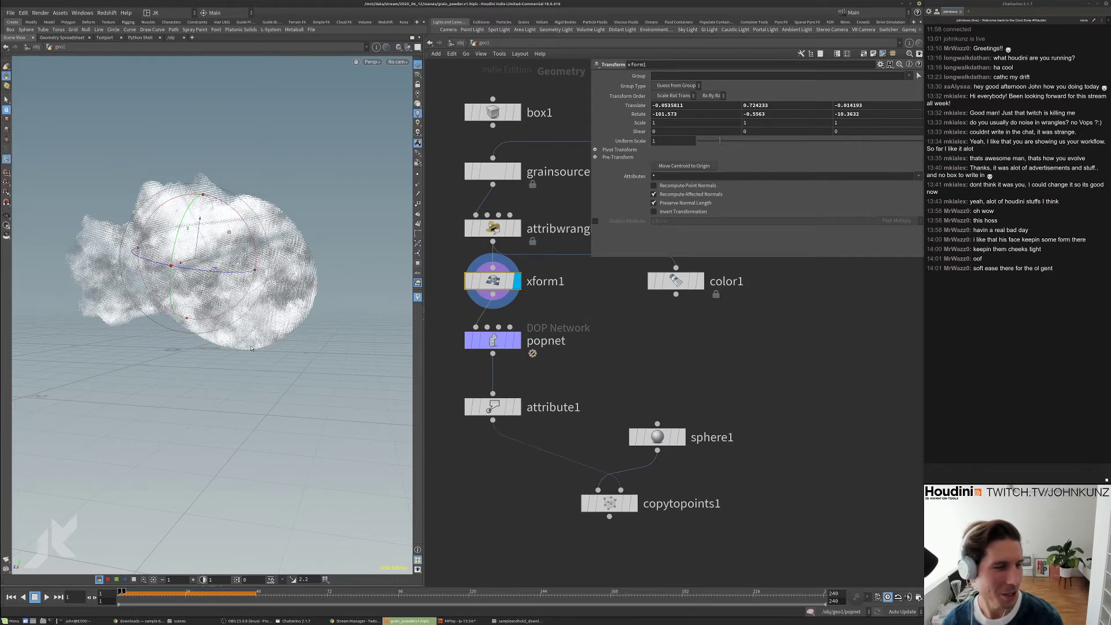
{"action": "key", "text": "Escape"}
{"action": "left_click_drag", "start_coordinate": [278, 355], "coordinate": [197, 384]}
{"action": "key", "text": "Return"}
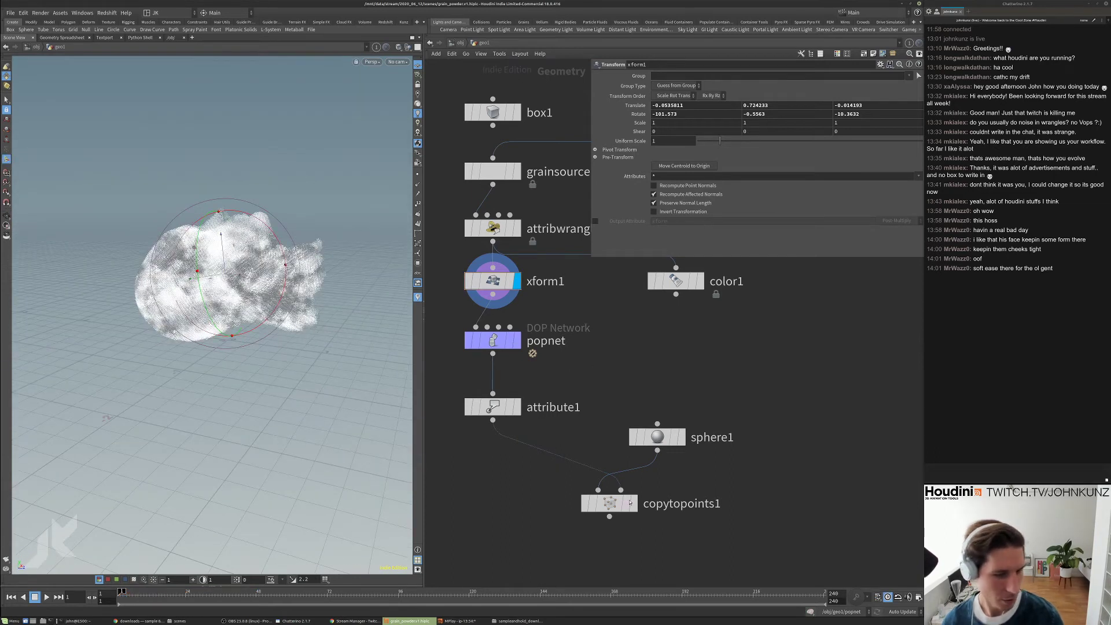
{"action": "left_click", "coordinate": [633, 503]}
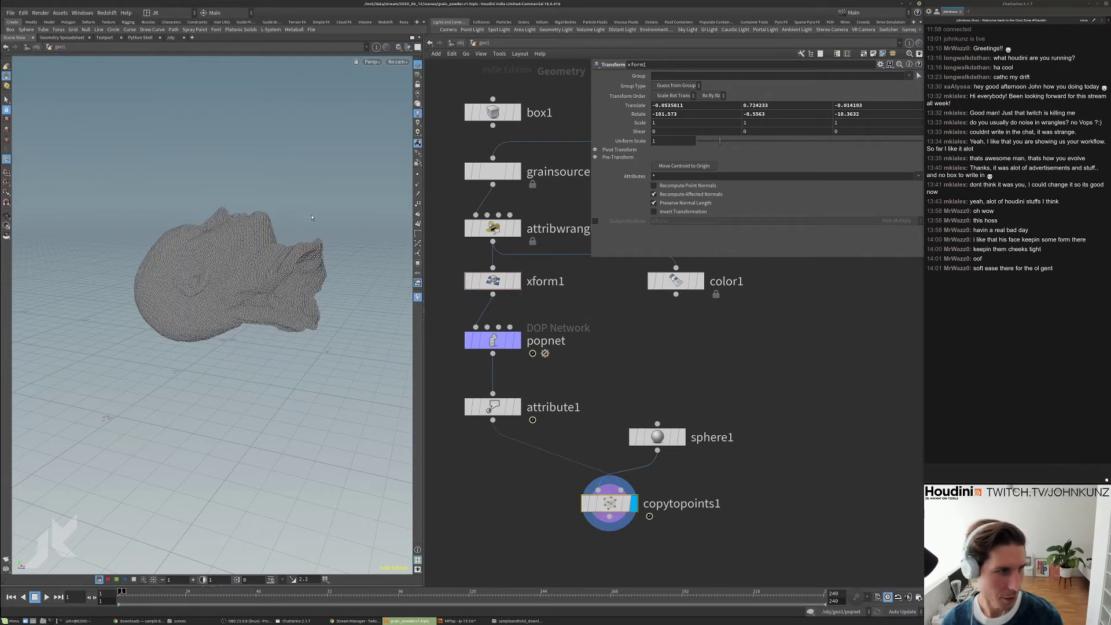
- Render a flipbook of frames 1–240 of the backward-tilted sphere head and review it in MPlay
{"action": "left_click", "coordinate": [609, 503]}
{"action": "key", "text": "Escape"}
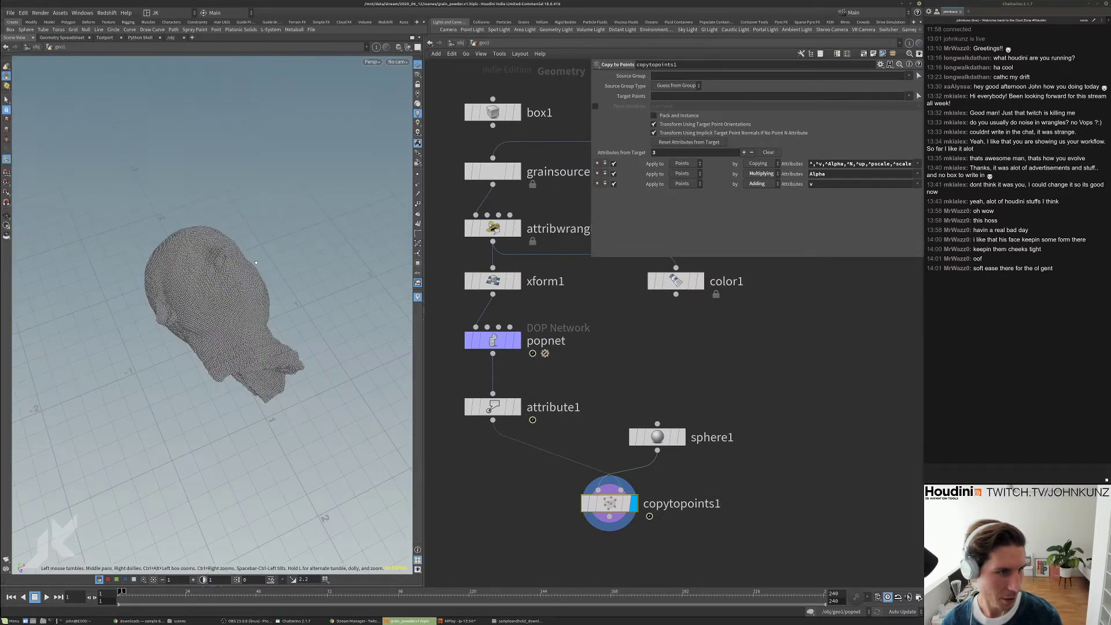
{"action": "left_click_drag", "start_coordinate": [279, 248], "coordinate": [260, 278]}
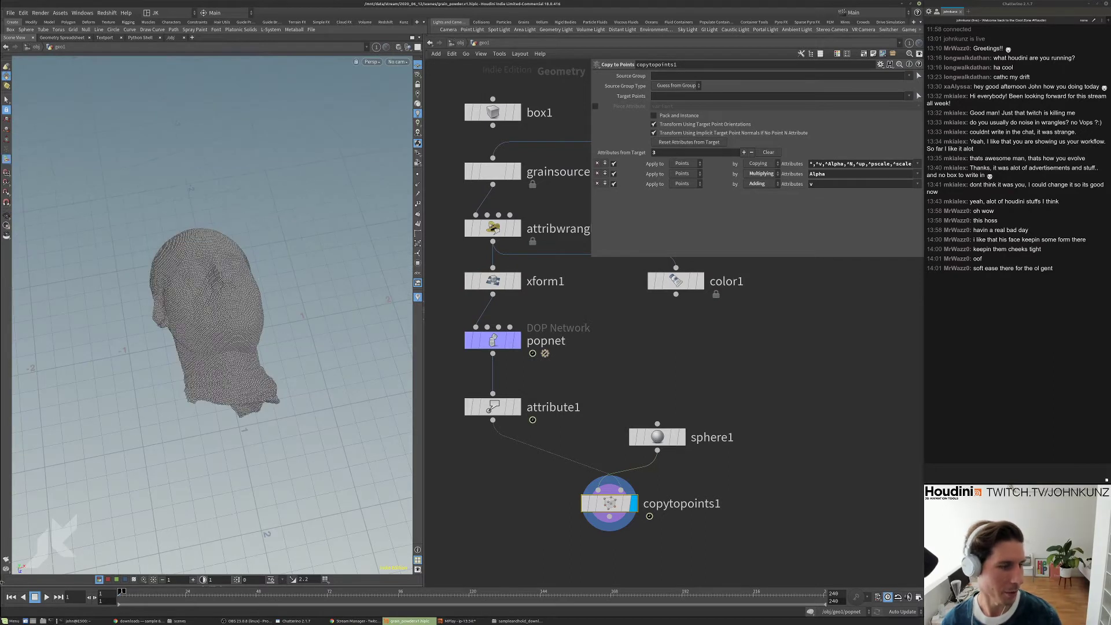
{"action": "left_click", "coordinate": [6, 559]}
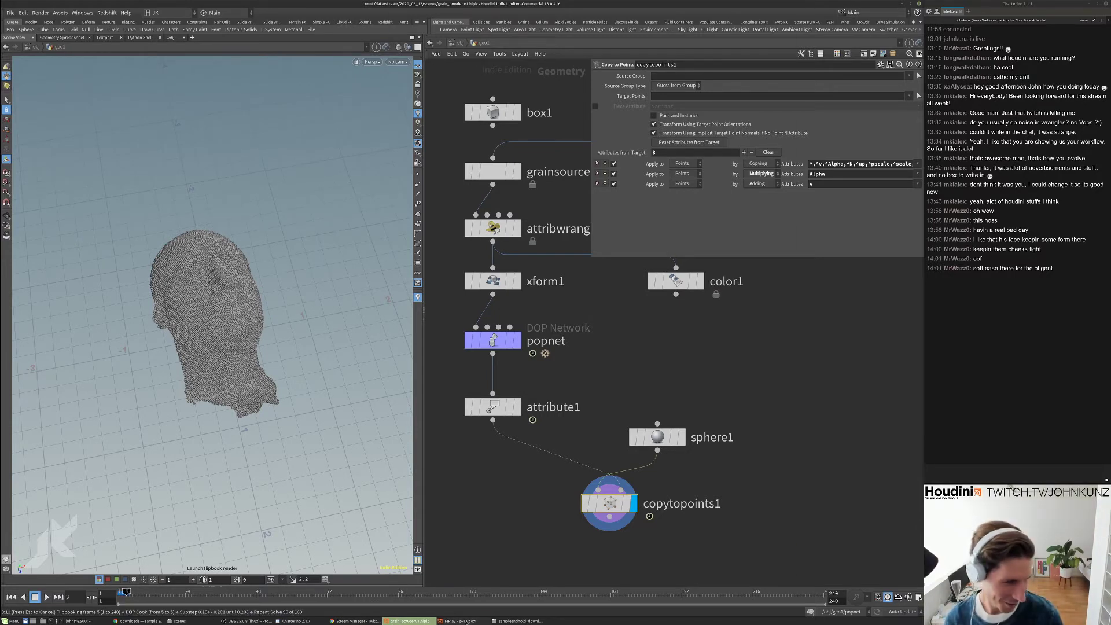
{"action": "left_click", "coordinate": [463, 621]}
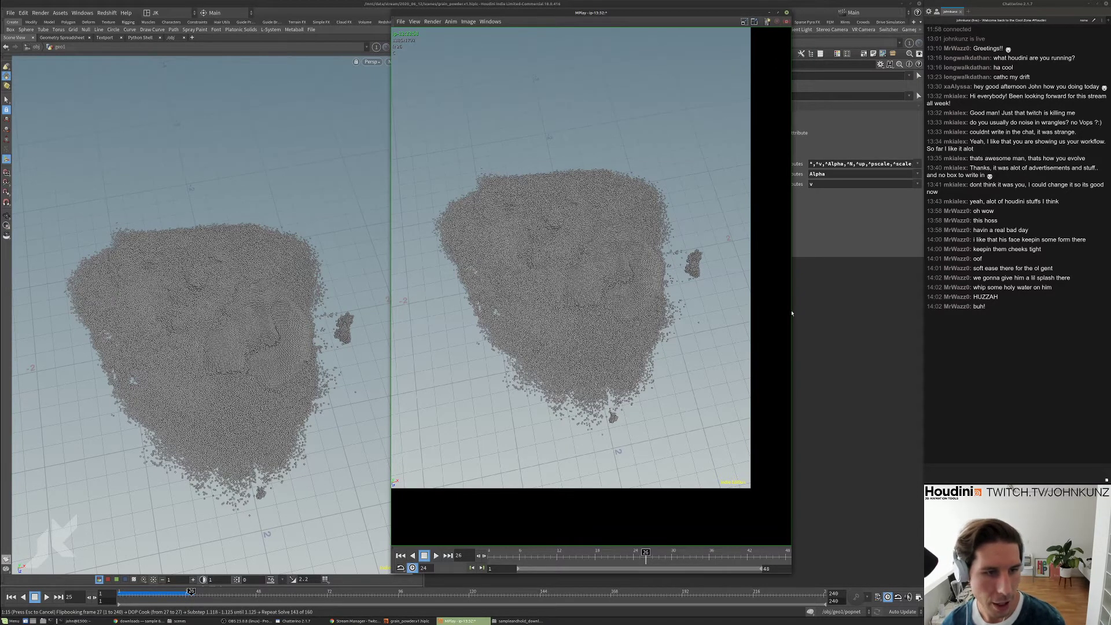
{"action": "key", "text": "Escape"}
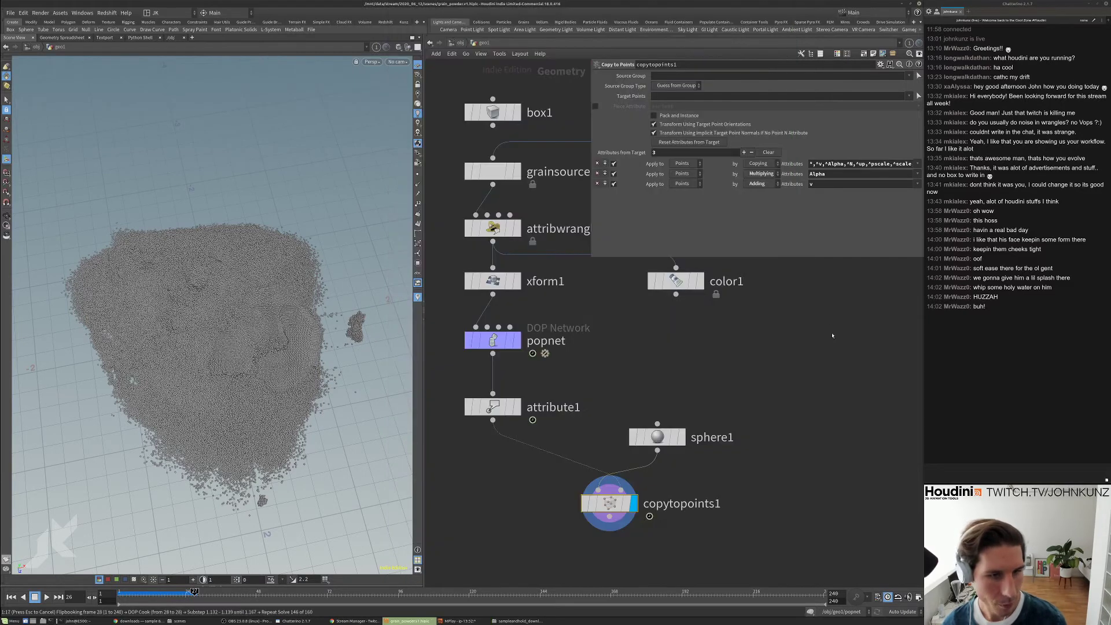
- Inside popnet, set popgrains1 friction Static Threshold to 1.6 and Scale Kinetic to 1.25
{"action": "key", "text": "ctrl+Up"}
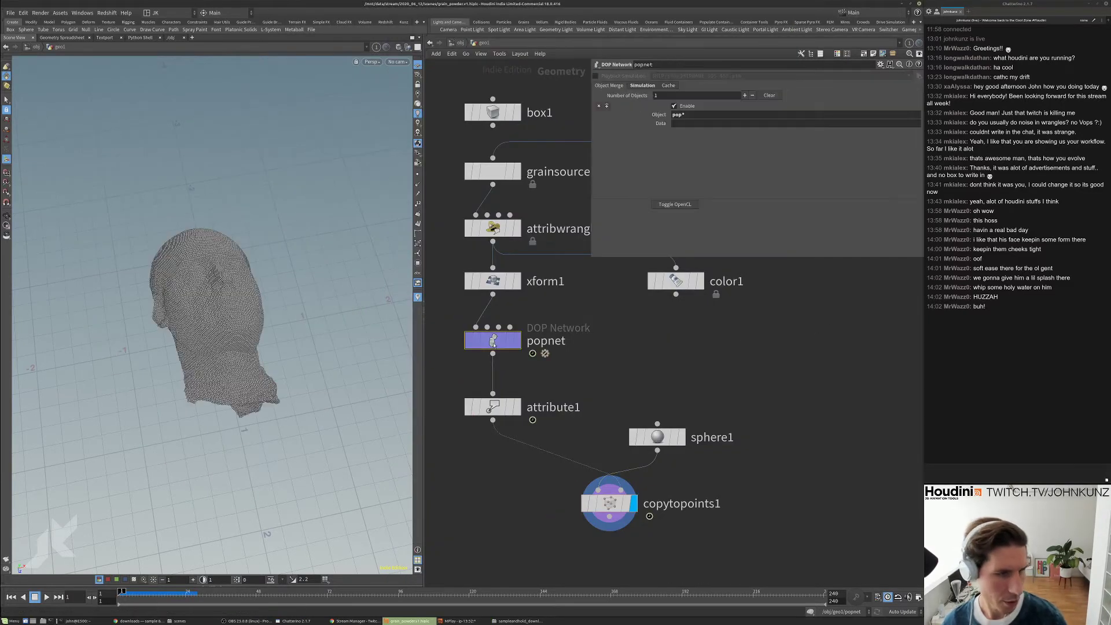
{"action": "key", "text": "i"}
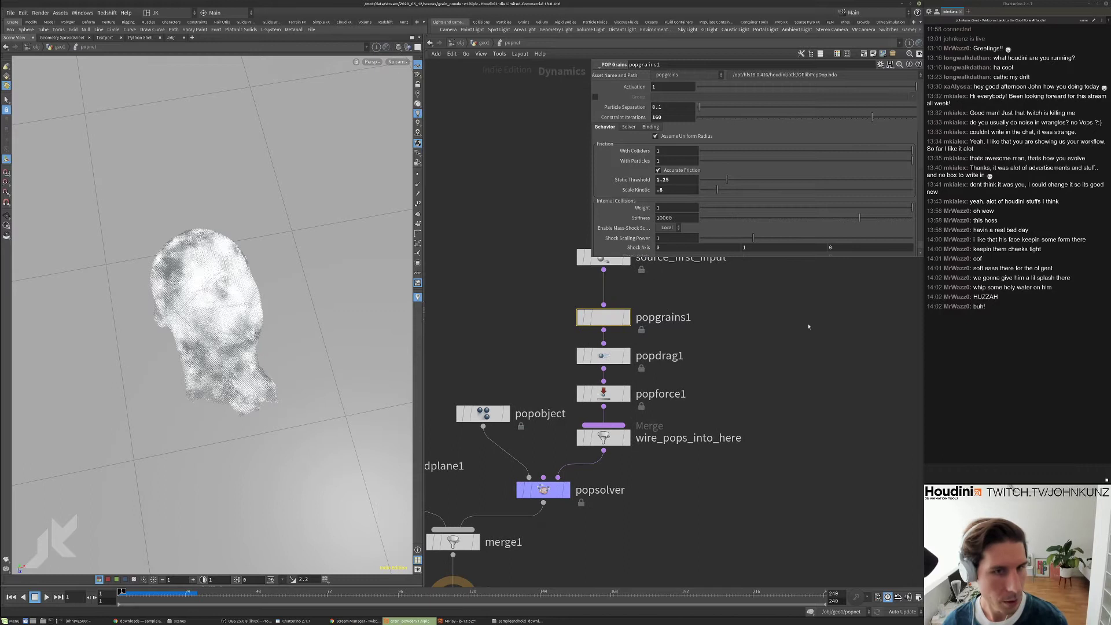
{"action": "left_click", "coordinate": [664, 180]}
{"action": "type", "text": "1.6"}
{"action": "key", "text": "Return"}
{"action": "left_click", "coordinate": [669, 191]}
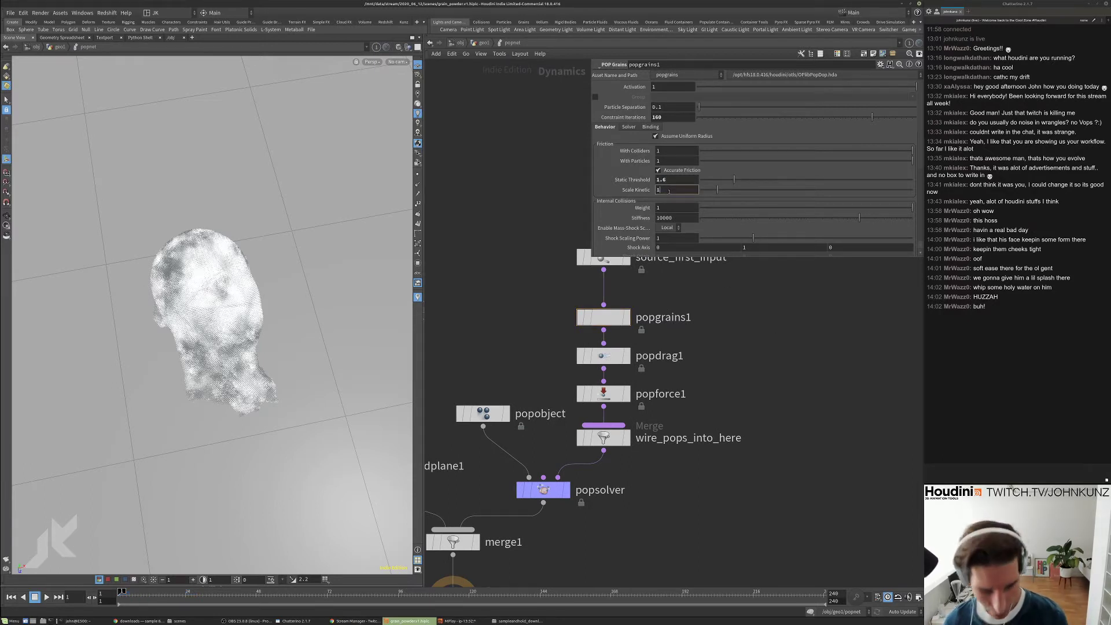
{"action": "type", "text": "1.25"}
{"action": "key", "text": "Return"}
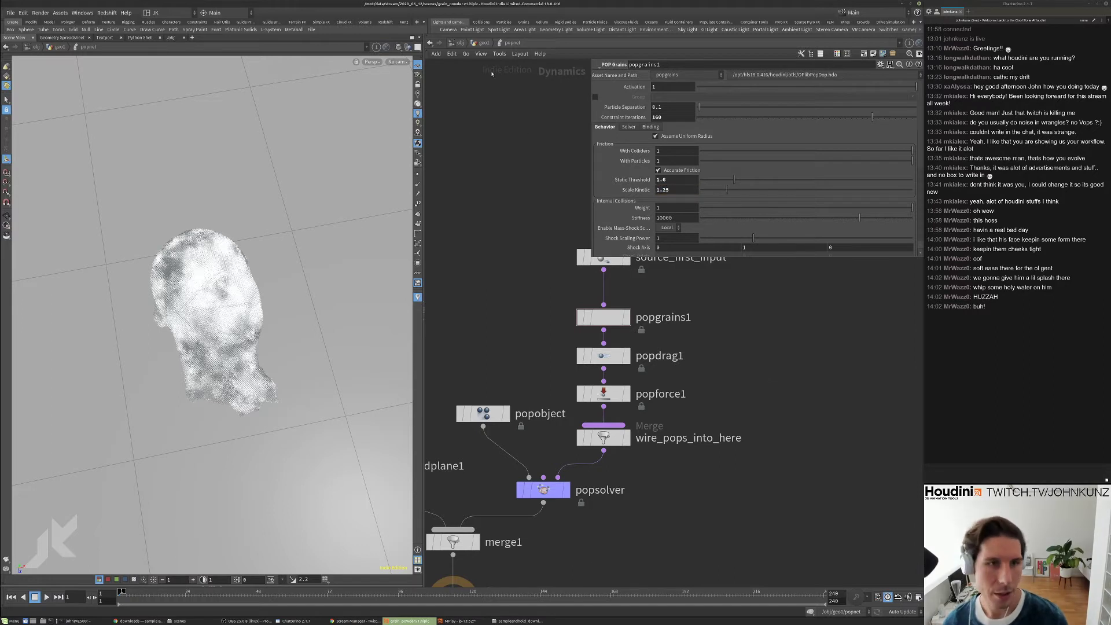
- Back at geo1, render a new flipbook with the friction changes
{"action": "left_click", "coordinate": [483, 43]}
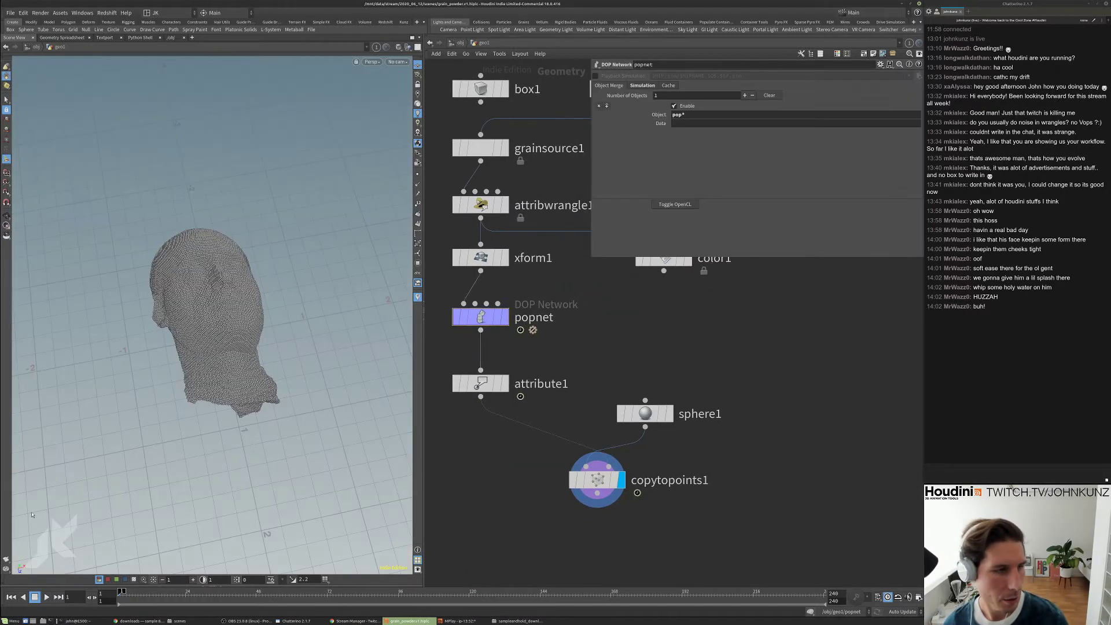
{"action": "left_click_drag", "start_coordinate": [285, 335], "coordinate": [383, 304]}
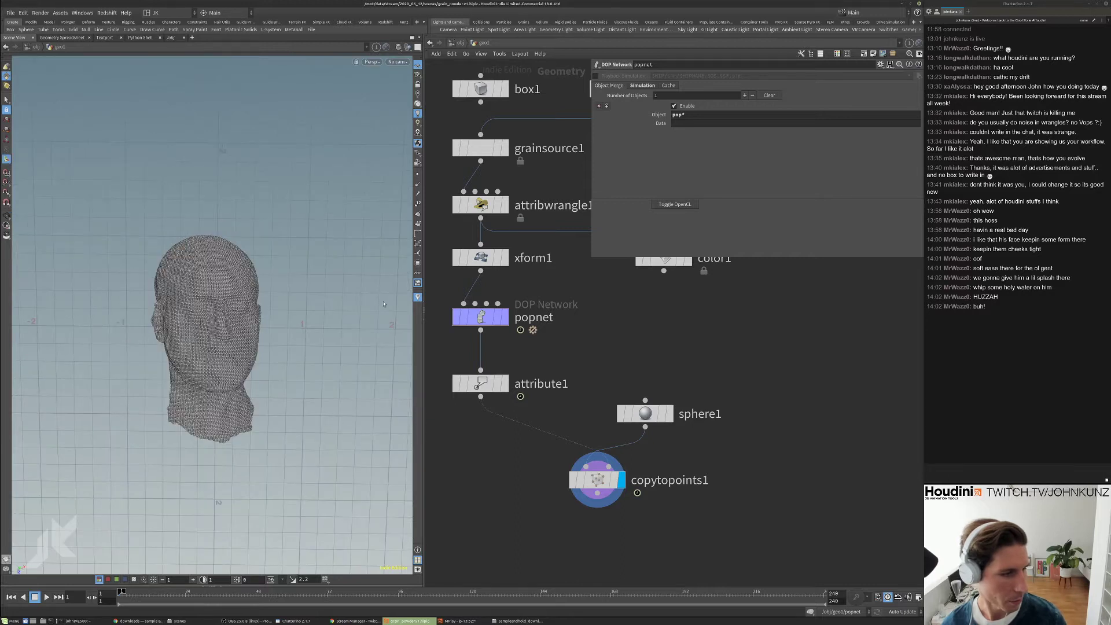
{"action": "left_click", "coordinate": [417, 283]}
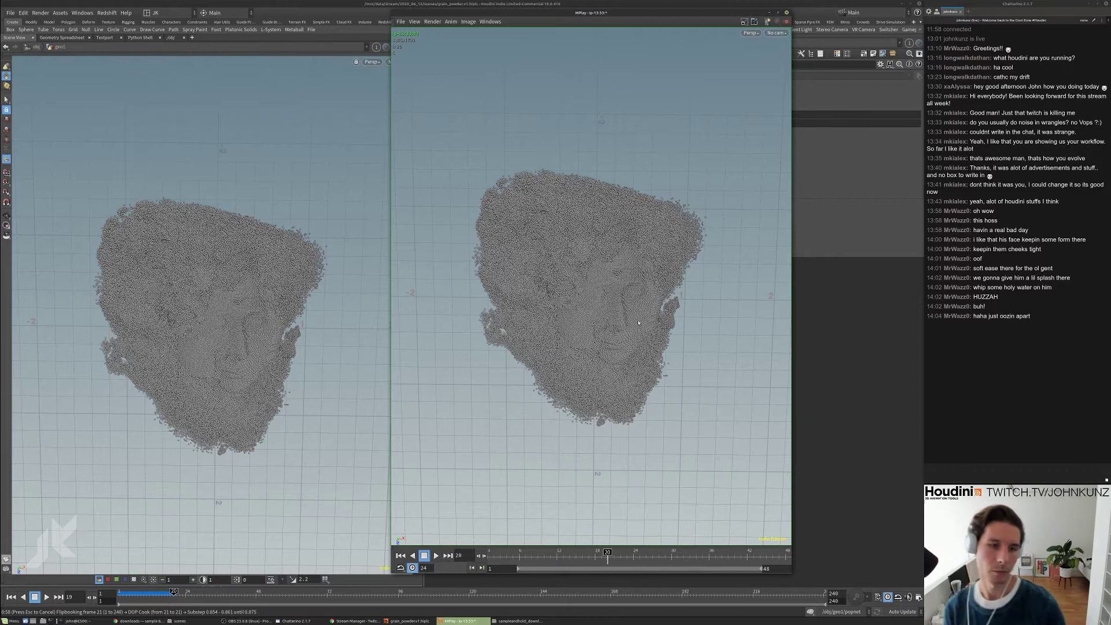
{"action": "left_click", "coordinate": [831, 316]}
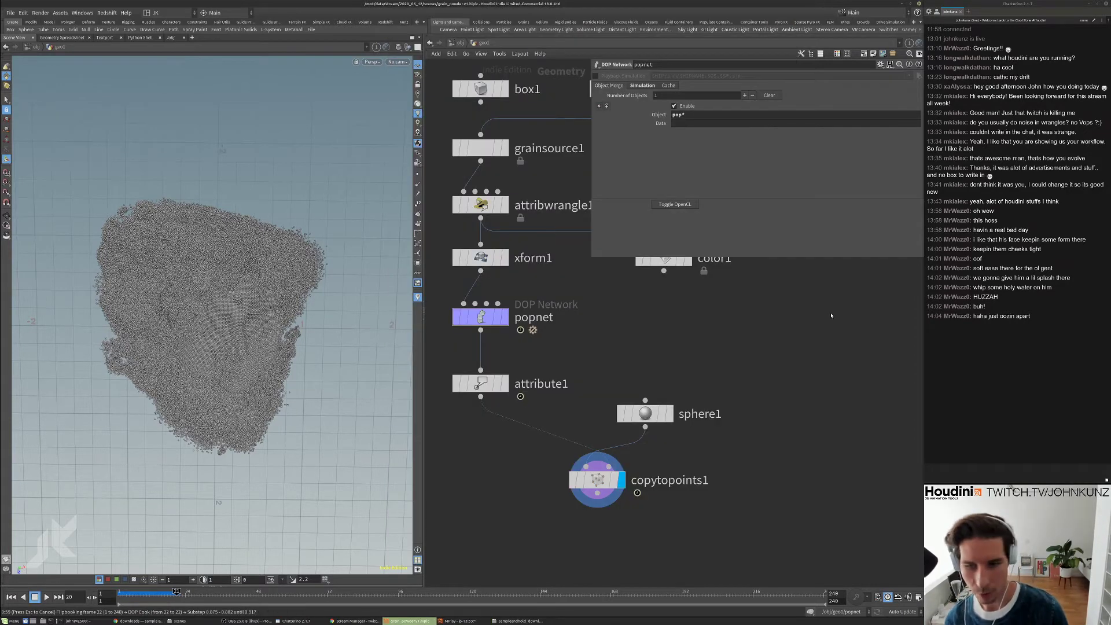
- Add a clip1 node after xform1 and raise its clip plane to about 0.5 height
{"action": "key", "text": "ctrl+Left"}
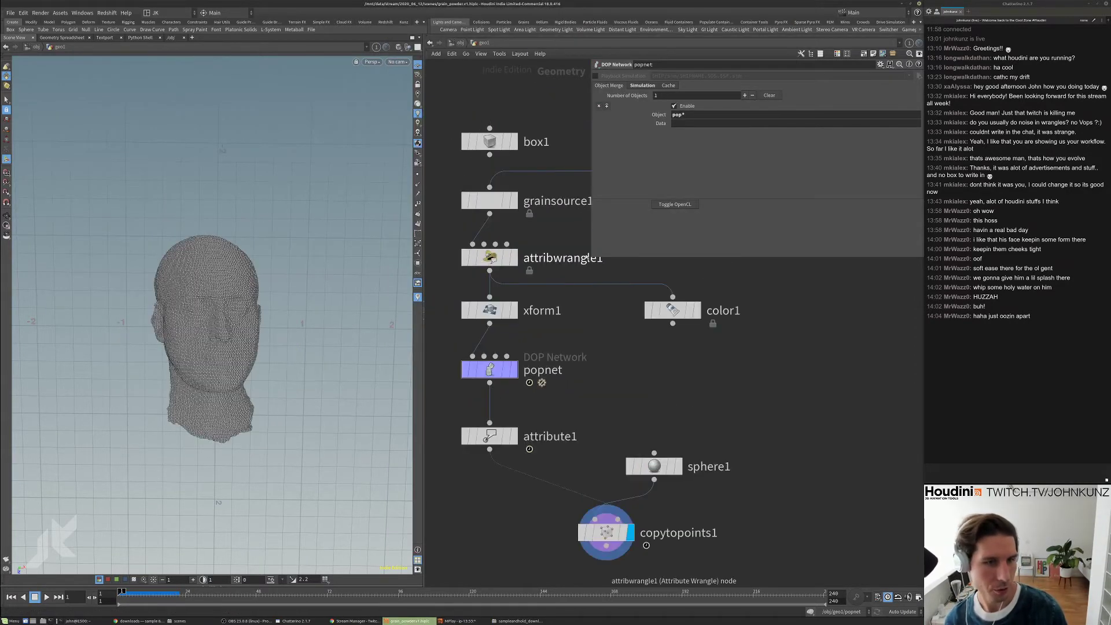
{"action": "middle_click_drag", "start_coordinate": [595, 255], "coordinate": [745, 262]}
{"action": "left_click", "coordinate": [641, 320]}
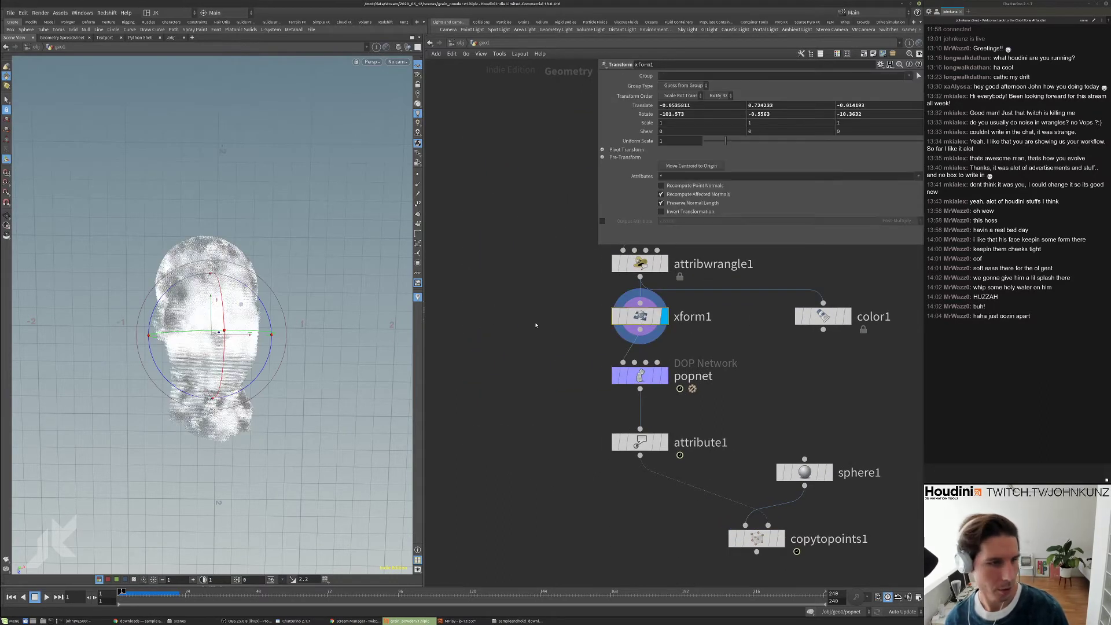
{"action": "left_click_drag", "start_coordinate": [313, 272], "coordinate": [519, 336]}
{"action": "key", "text": "Tab"}
{"action": "type", "text": "clip"}
{"action": "key", "text": "Return"}
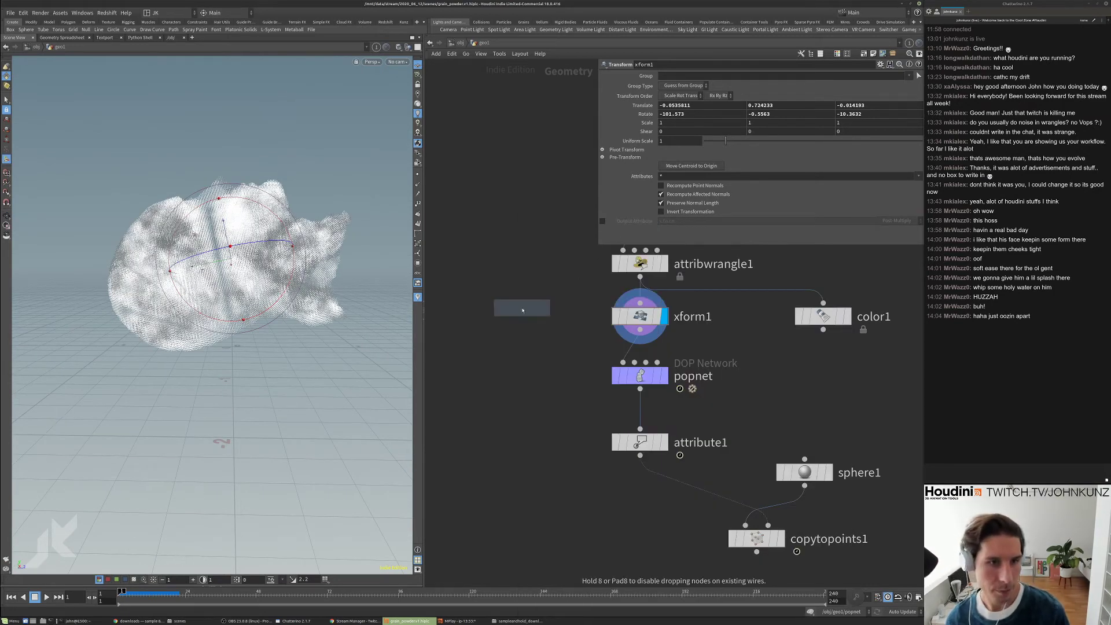
{"action": "left_click", "coordinate": [521, 307]}
{"action": "left_click", "coordinate": [547, 308]}
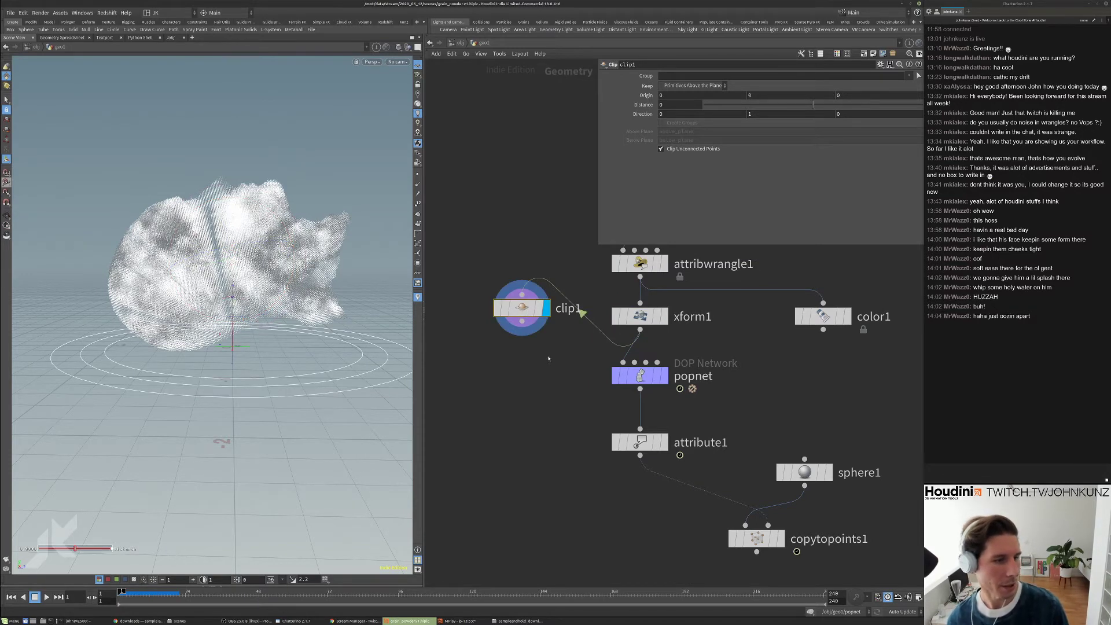
{"action": "left_click_drag", "start_coordinate": [249, 338], "coordinate": [232, 338]}
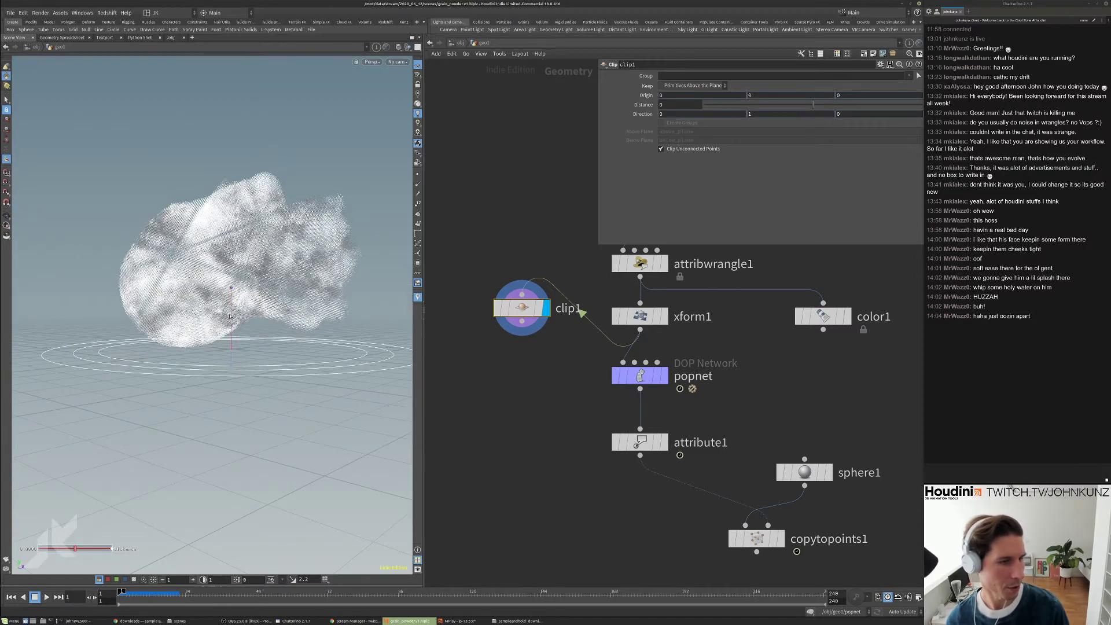
{"action": "left_click_drag", "start_coordinate": [229, 384], "coordinate": [214, 331]}
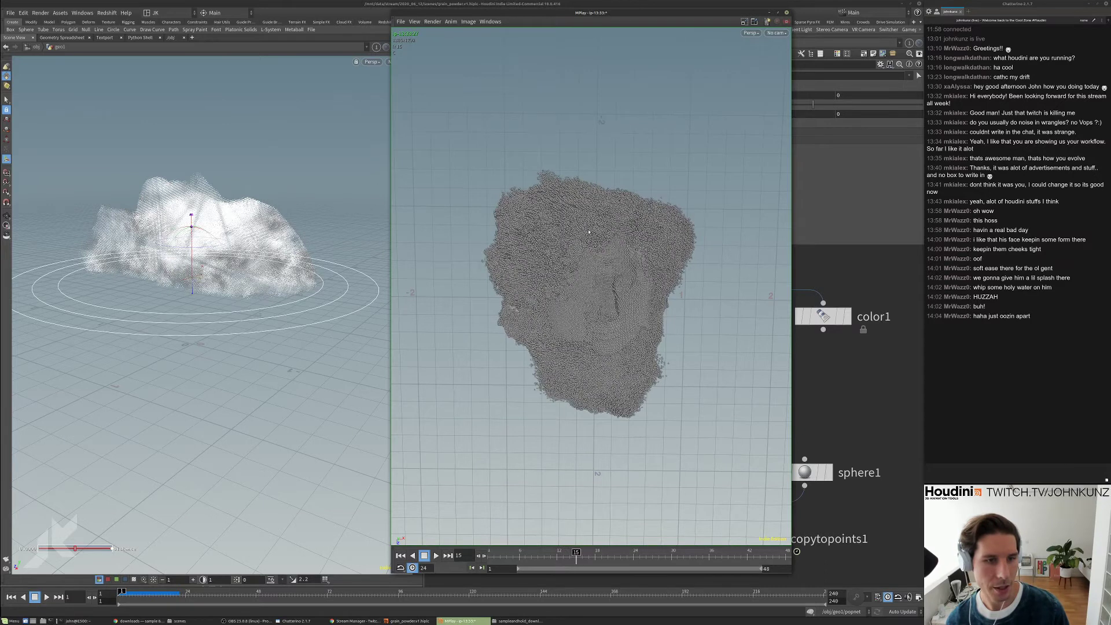
- Add a Match Size node, matchsize2, below clip1 and display its output
{"action": "left_click", "coordinate": [869, 386]}
{"action": "left_click_drag", "start_coordinate": [539, 313], "coordinate": [522, 330]}
{"action": "key", "text": "Escape"}
{"action": "left_click_drag", "start_coordinate": [246, 291], "coordinate": [347, 293]}
{"action": "key", "text": "Tab"}
{"action": "type", "text": "mat"}
{"action": "left_click", "coordinate": [579, 254]}
{"action": "left_click", "coordinate": [513, 362]}
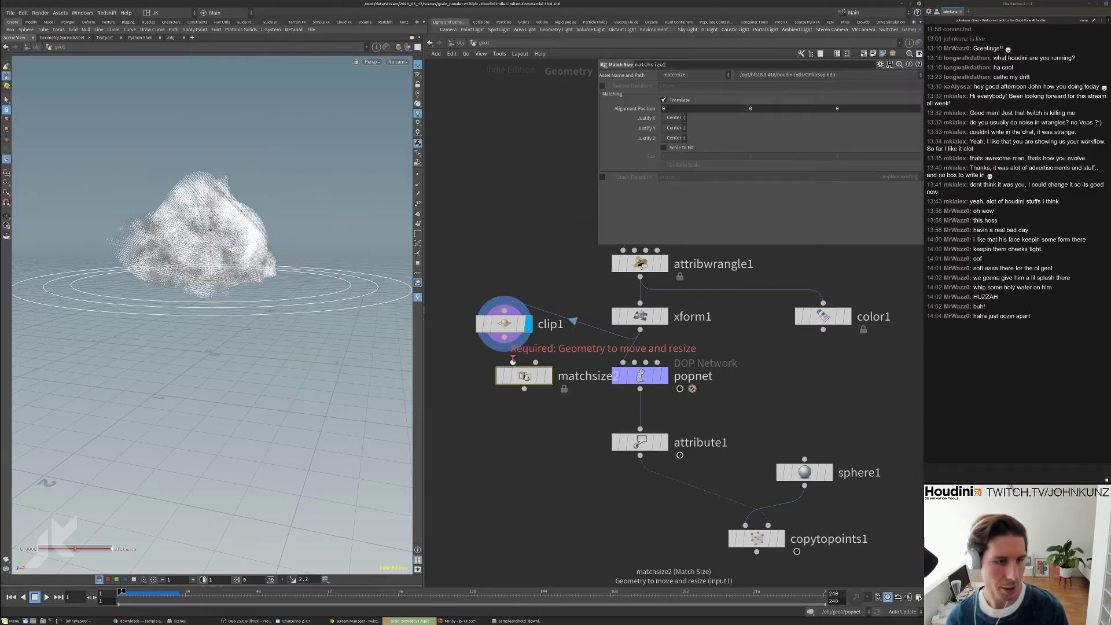
{"action": "left_click", "coordinate": [548, 376]}
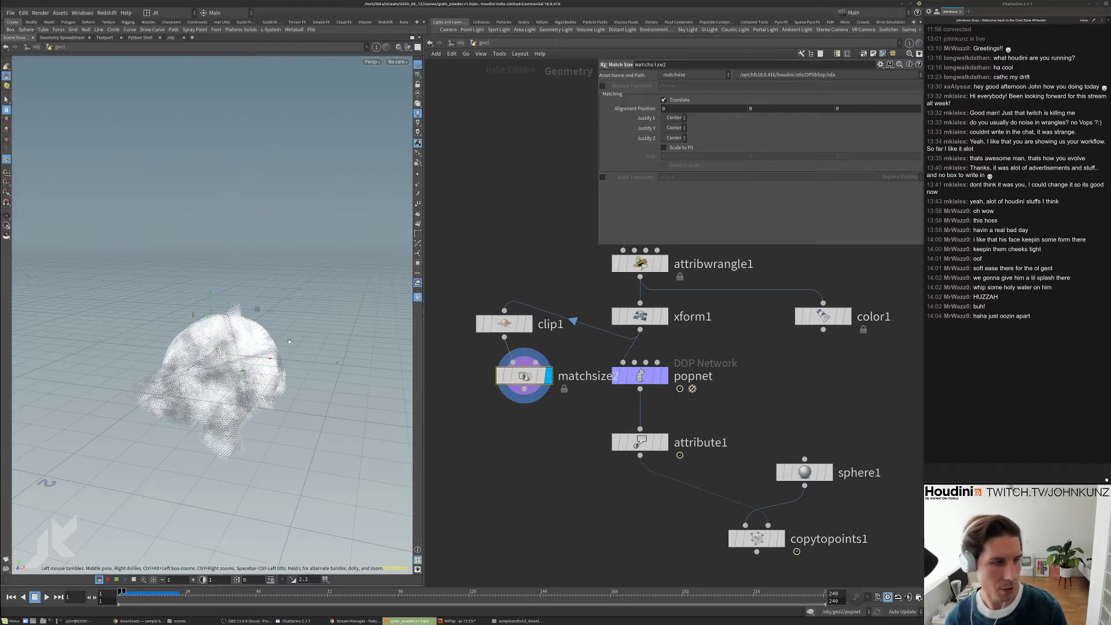
{"action": "left_click_drag", "start_coordinate": [290, 343], "coordinate": [405, 261]}
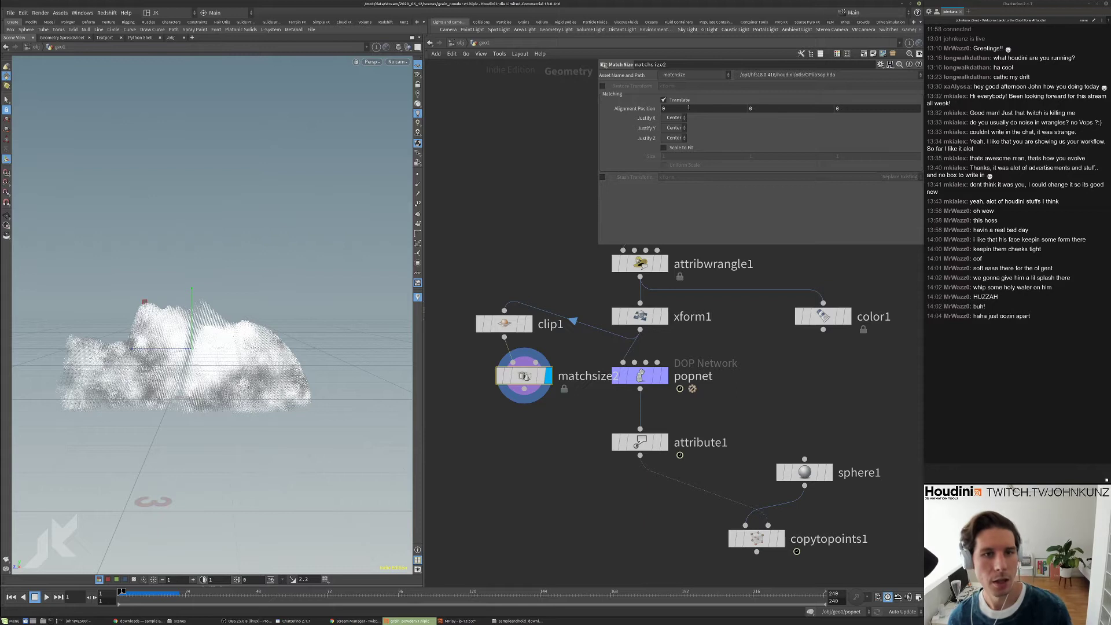
- Set matchsize2 to stop centring X and Z and justify Y to Min
{"action": "left_click", "coordinate": [675, 118]}
{"action": "left_click", "coordinate": [672, 122]}
{"action": "left_click", "coordinate": [674, 138]}
{"action": "left_click", "coordinate": [671, 145]}
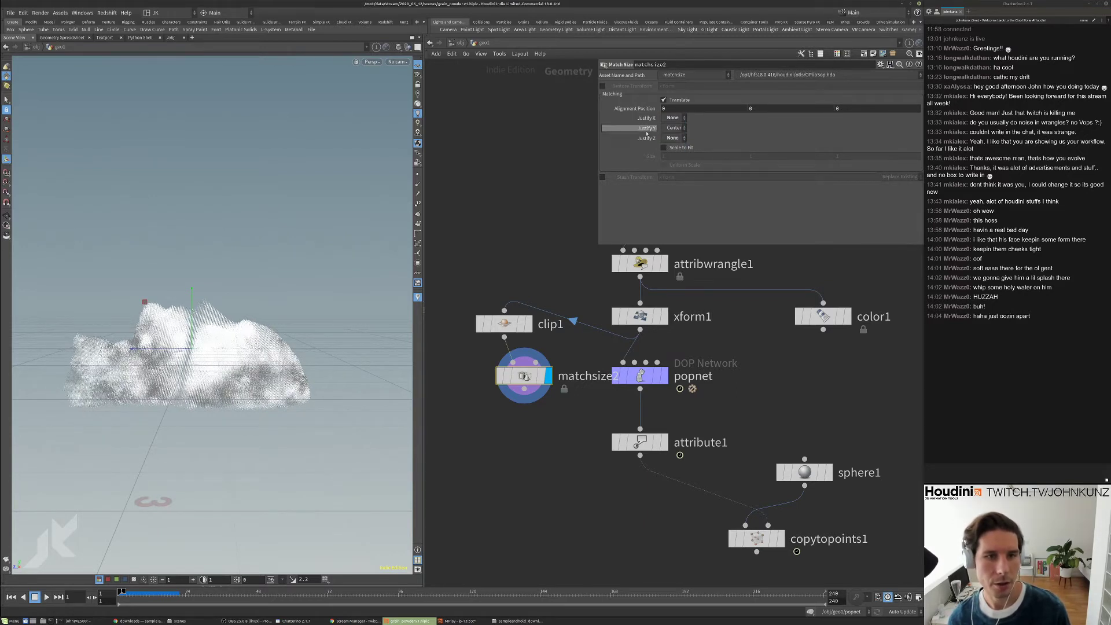
{"action": "left_click", "coordinate": [674, 128]}
{"action": "left_click", "coordinate": [675, 149]}
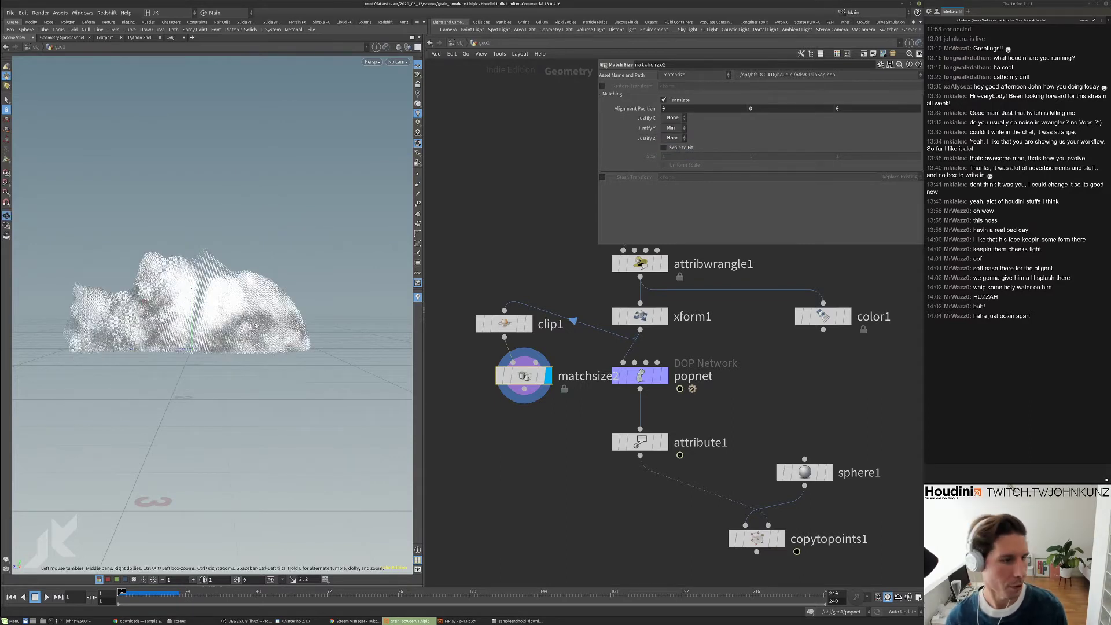
{"action": "left_click_drag", "start_coordinate": [256, 325], "coordinate": [263, 321]}
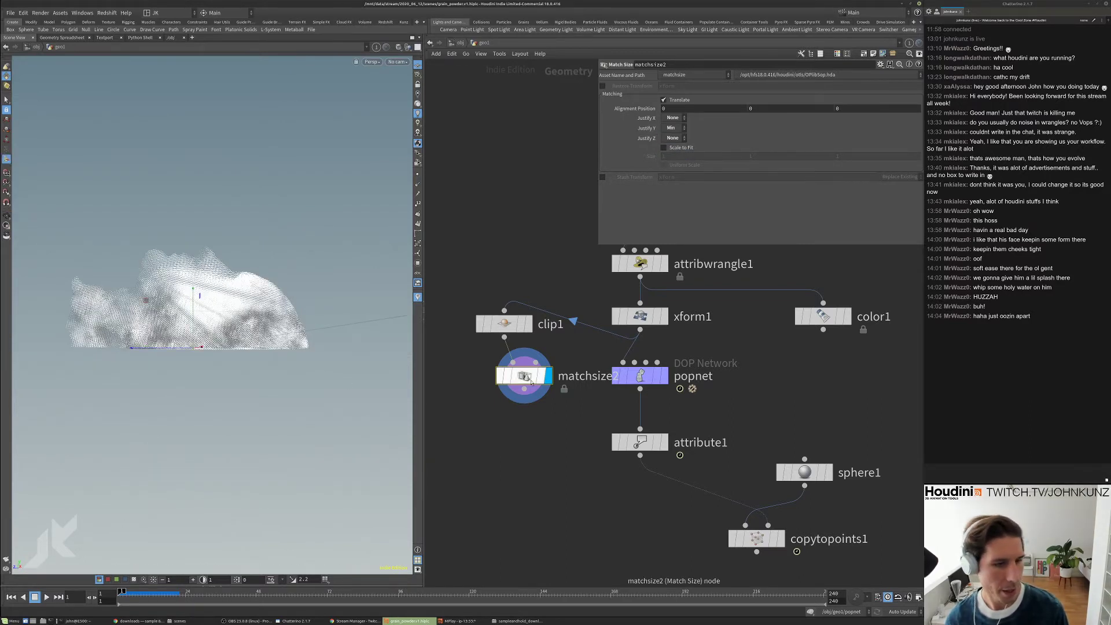
- Rewire popnet's input from xform1 to matchsize2 and display copytopoints1
{"action": "left_click_drag", "start_coordinate": [524, 376], "coordinate": [505, 366]}
{"action": "left_click", "coordinate": [499, 324]}
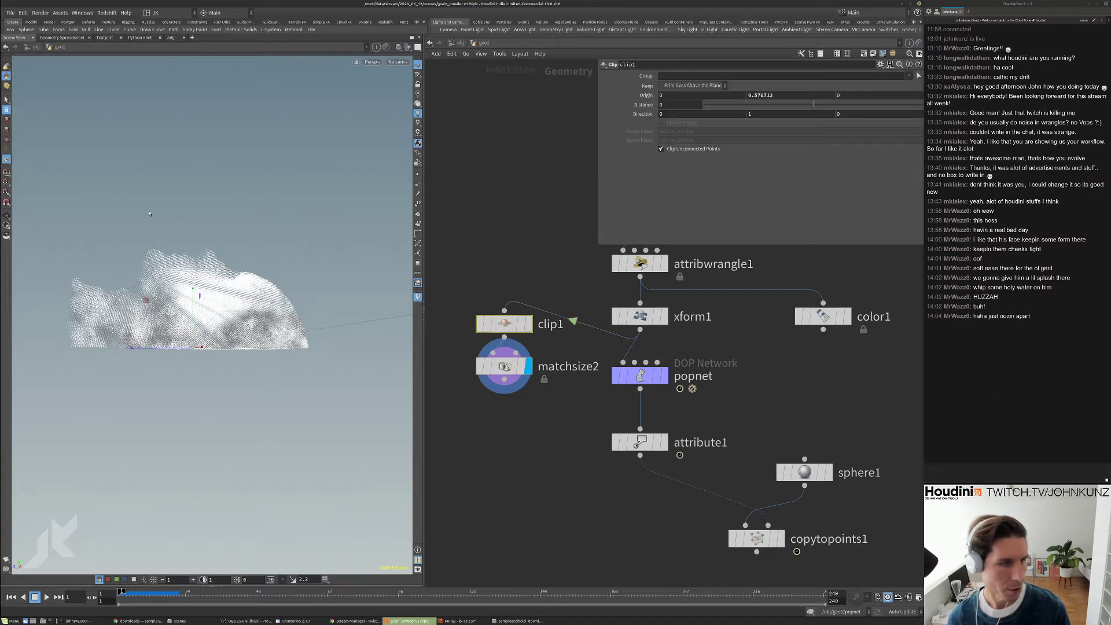
{"action": "left_click_drag", "start_coordinate": [624, 362], "coordinate": [506, 366]}
{"action": "middle_click_drag", "start_coordinate": [788, 538], "coordinate": [769, 505]}
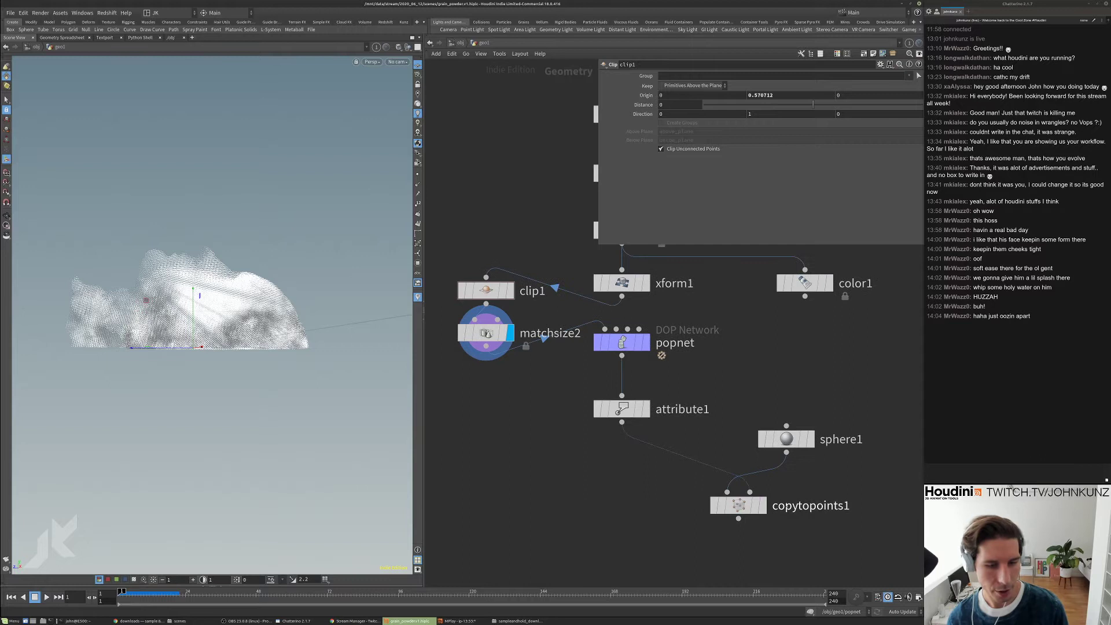
{"action": "left_click", "coordinate": [752, 505]}
{"action": "left_click", "coordinate": [763, 506]}
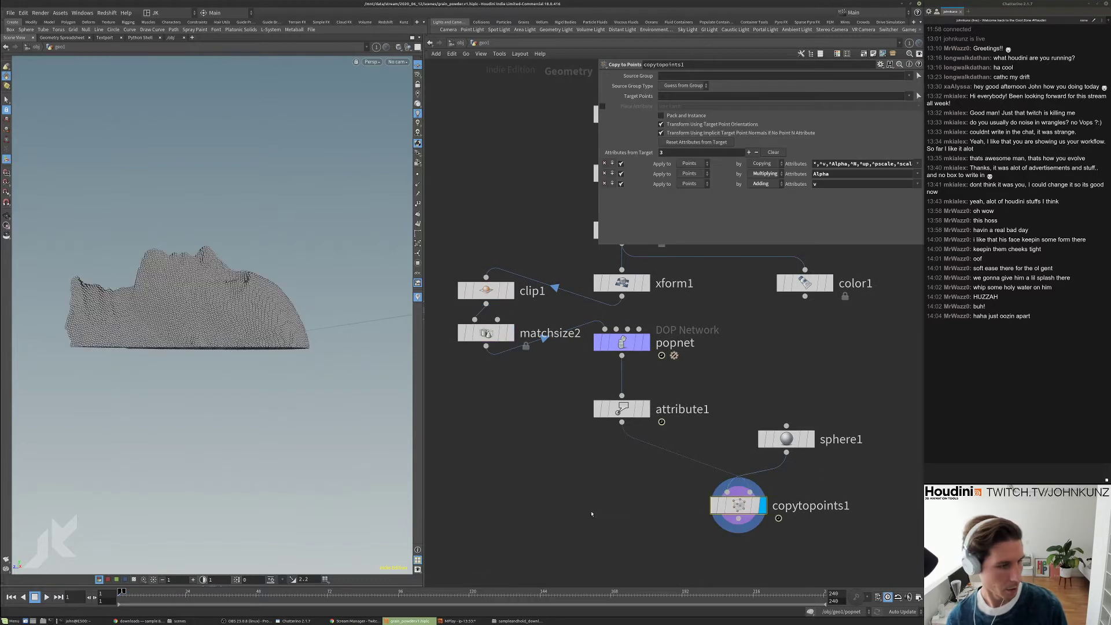
- Inspect xform1 and clip1 point counts via middle-click info, then dive into popnet
{"action": "left_click_drag", "start_coordinate": [281, 312], "coordinate": [278, 376]}
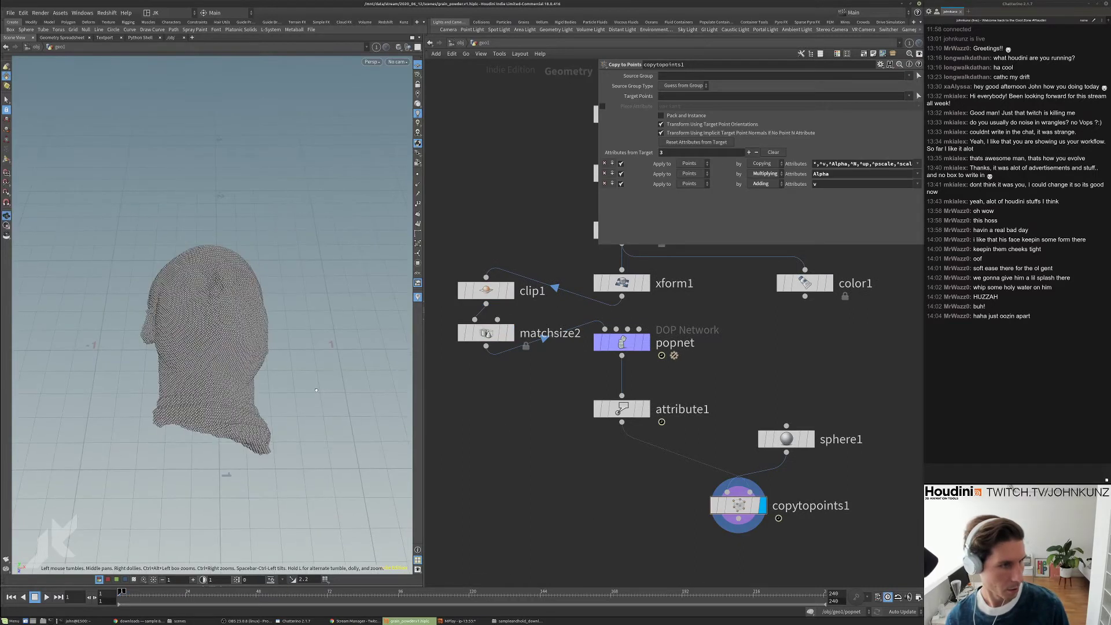
{"action": "middle_click", "coordinate": [622, 283]}
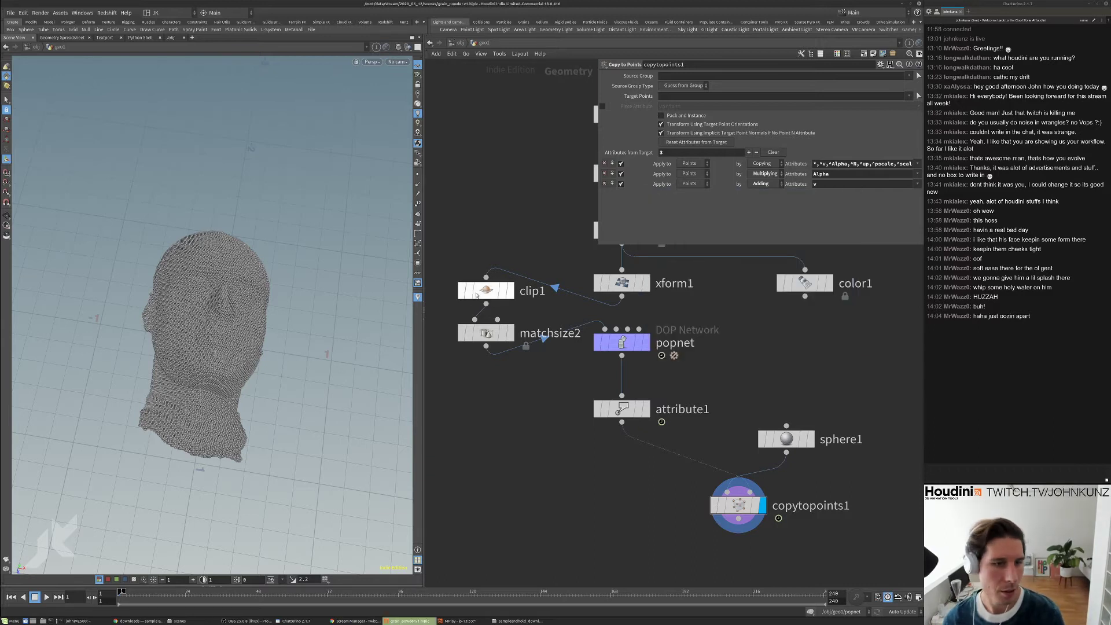
{"action": "middle_click", "coordinate": [504, 288]}
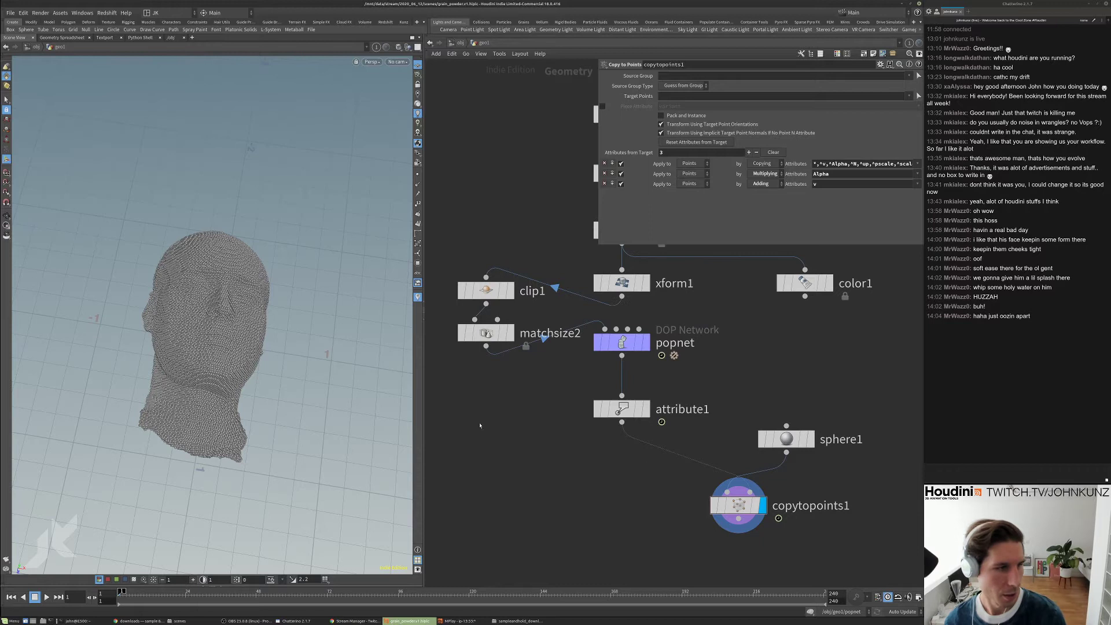
{"action": "scroll", "coordinate": [226, 327], "scroll_direction": "up", "scroll_amount": 2}
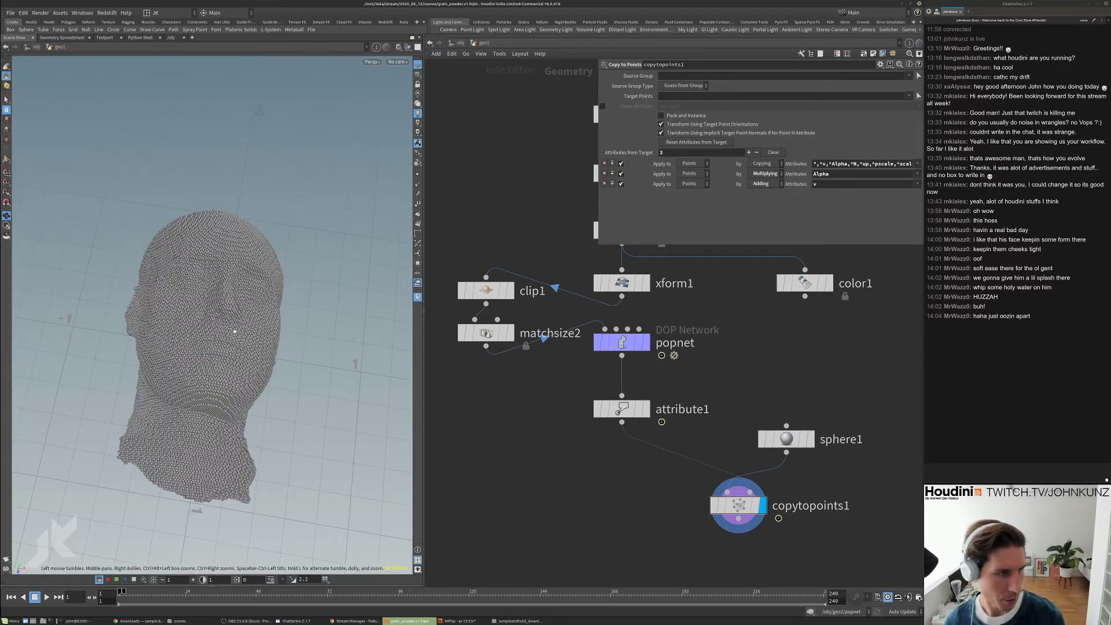
{"action": "left_click_drag", "start_coordinate": [242, 346], "coordinate": [260, 345]}
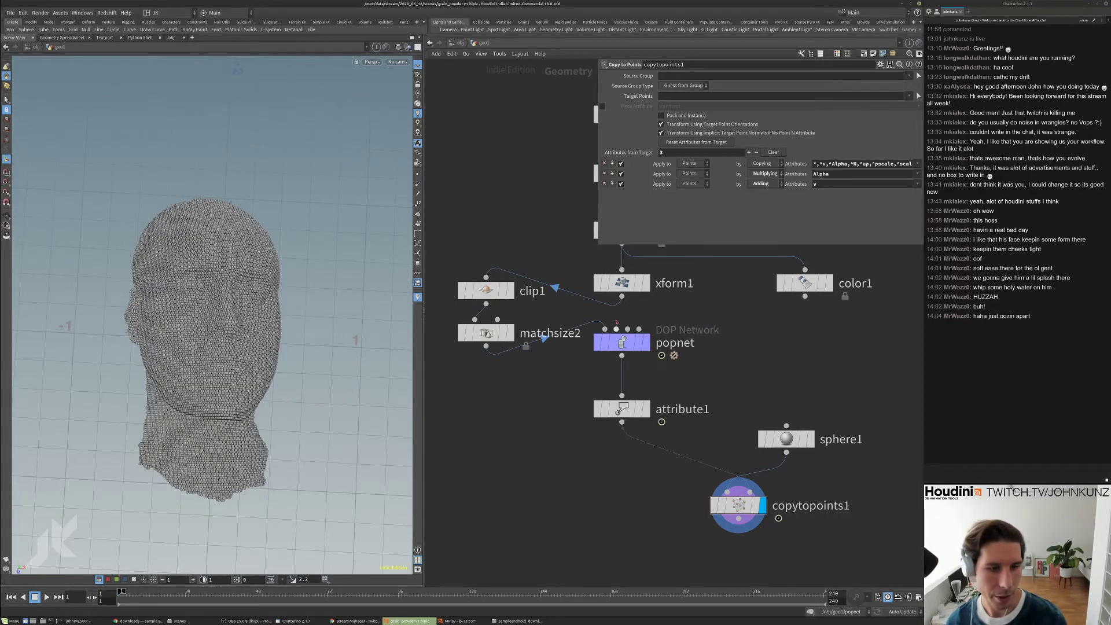
{"action": "left_click_drag", "start_coordinate": [618, 342], "coordinate": [618, 360]}
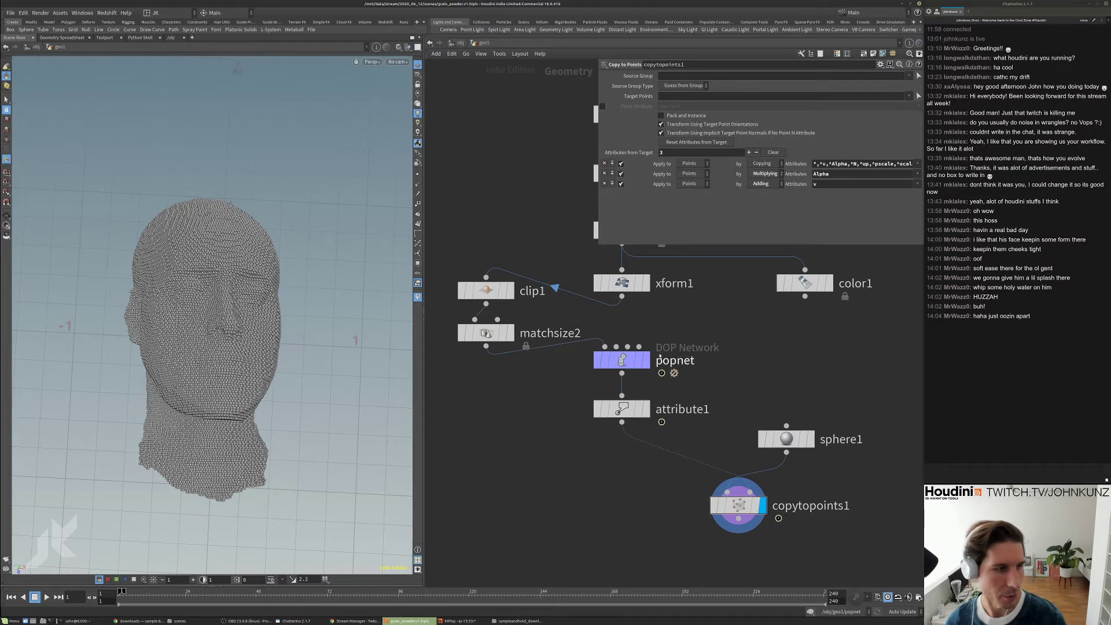
{"action": "double_click", "coordinate": [622, 360]}
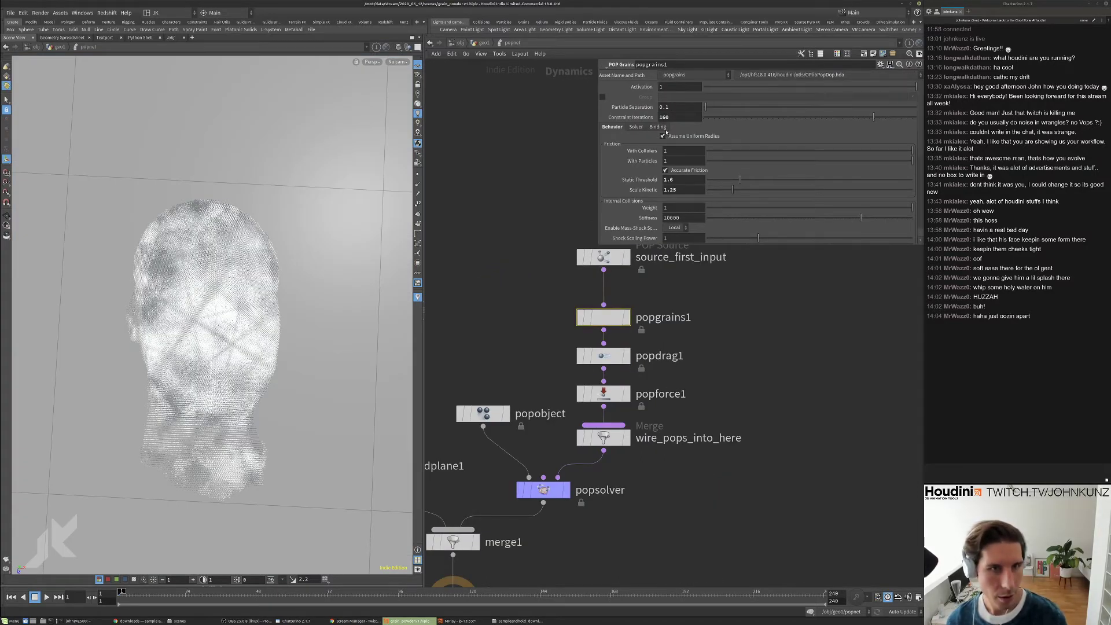
- Set the popsolver's Min Substeps to 8
{"action": "left_click", "coordinate": [543, 491]}
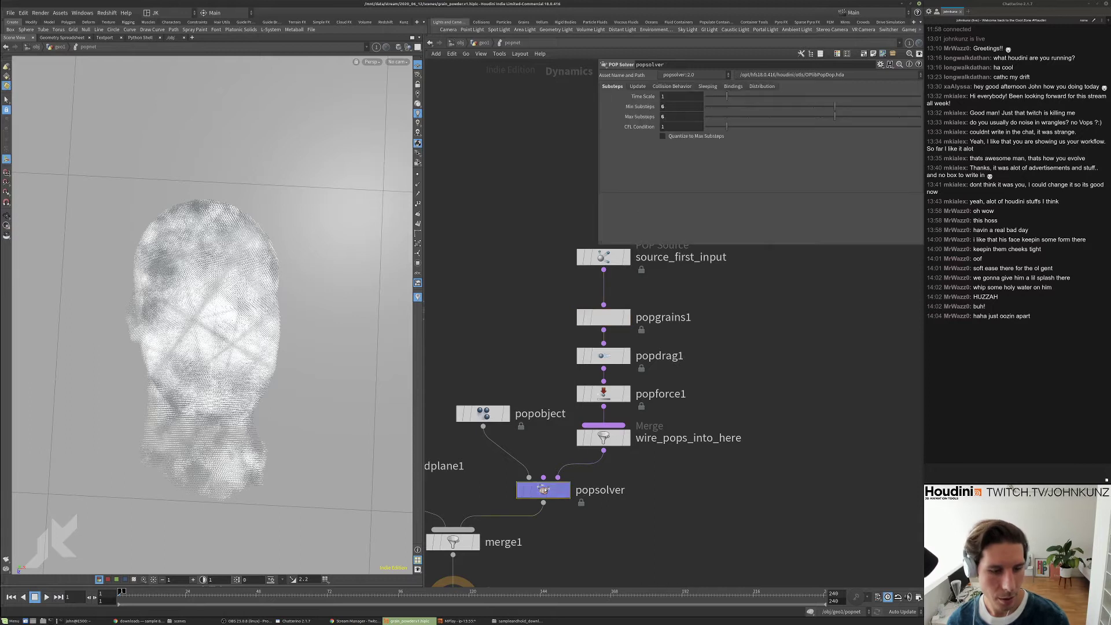
{"action": "left_click", "coordinate": [674, 107]}
{"action": "type", "text": "8"}
{"action": "key", "text": "Return"}
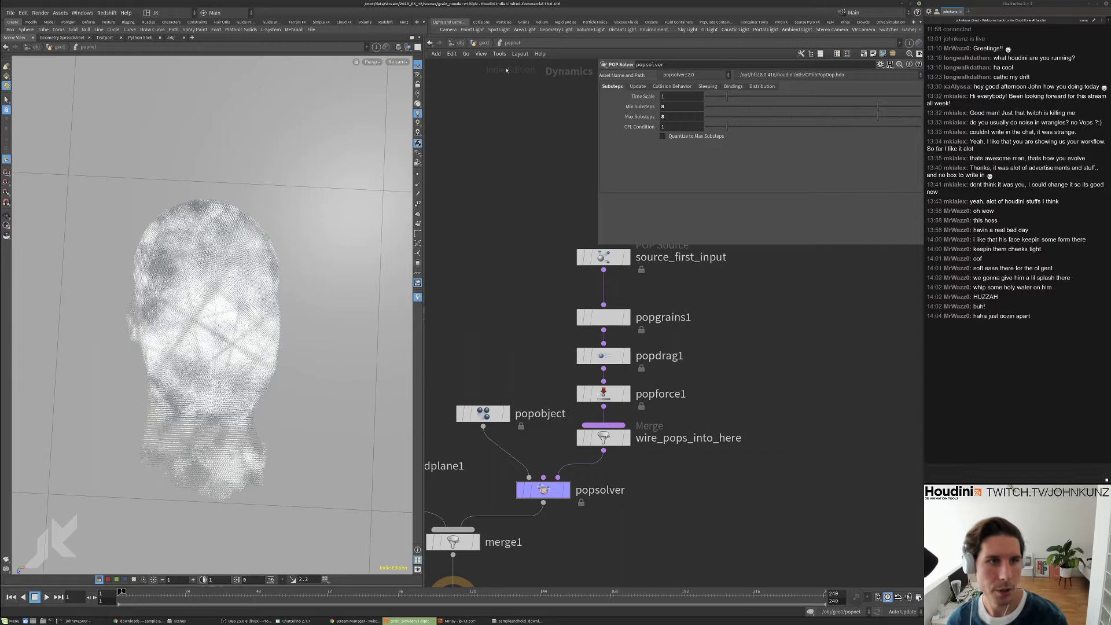
- Set popgrains1 Constraint Iterations to 200 and go back up to geo1
{"action": "left_click", "coordinate": [604, 313]}
{"action": "left_click", "coordinate": [670, 118]}
{"action": "type", "text": "200"}
{"action": "key", "text": "Return"}
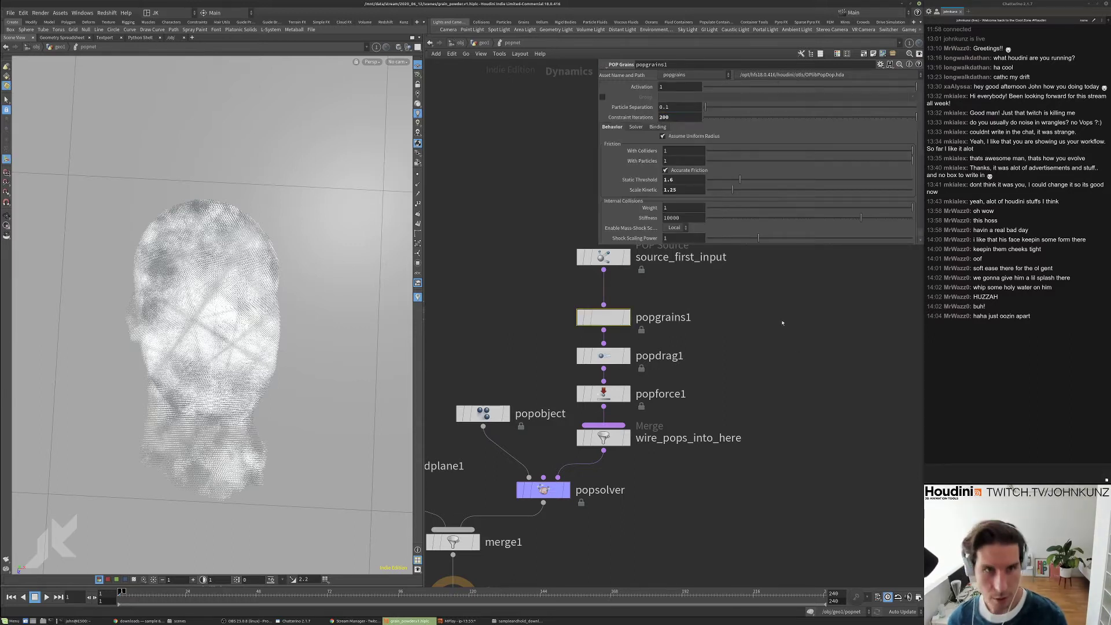
{"action": "left_click", "coordinate": [483, 42]}
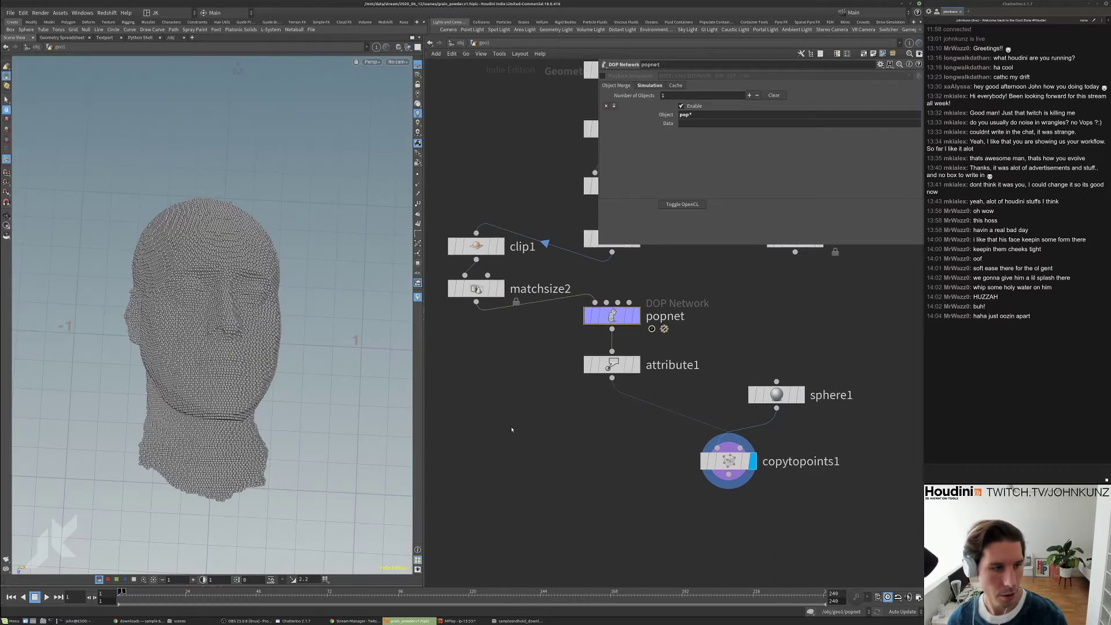
- Render a flipbook of frames 1–240 in MPlay, then send the player behind Houdini
{"action": "left_click", "coordinate": [134, 579]}
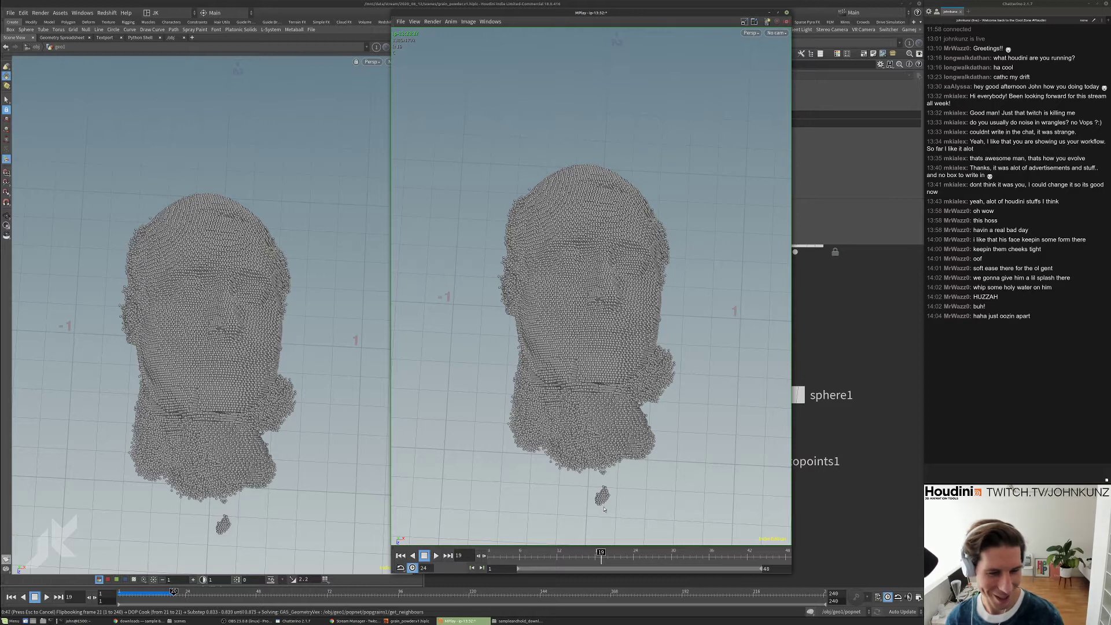
{"action": "key", "text": "Escape"}
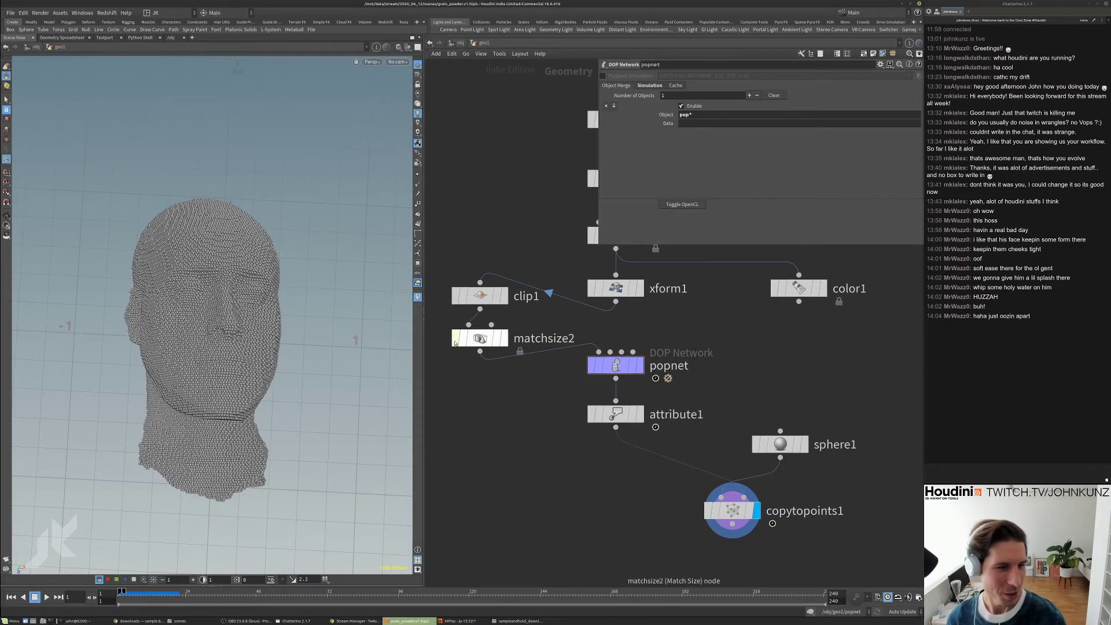
- Bypass matchsize2 and view the head from above and side-on
{"action": "key", "text": "q"}
{"action": "left_click_drag", "start_coordinate": [301, 273], "coordinate": [338, 318]}
{"action": "left_click_drag", "start_coordinate": [267, 351], "coordinate": [284, 295]}
- Set clip1's Direction to 0.2, 1, -0.25 for a sloped base cut
{"action": "left_click", "coordinate": [475, 297]}
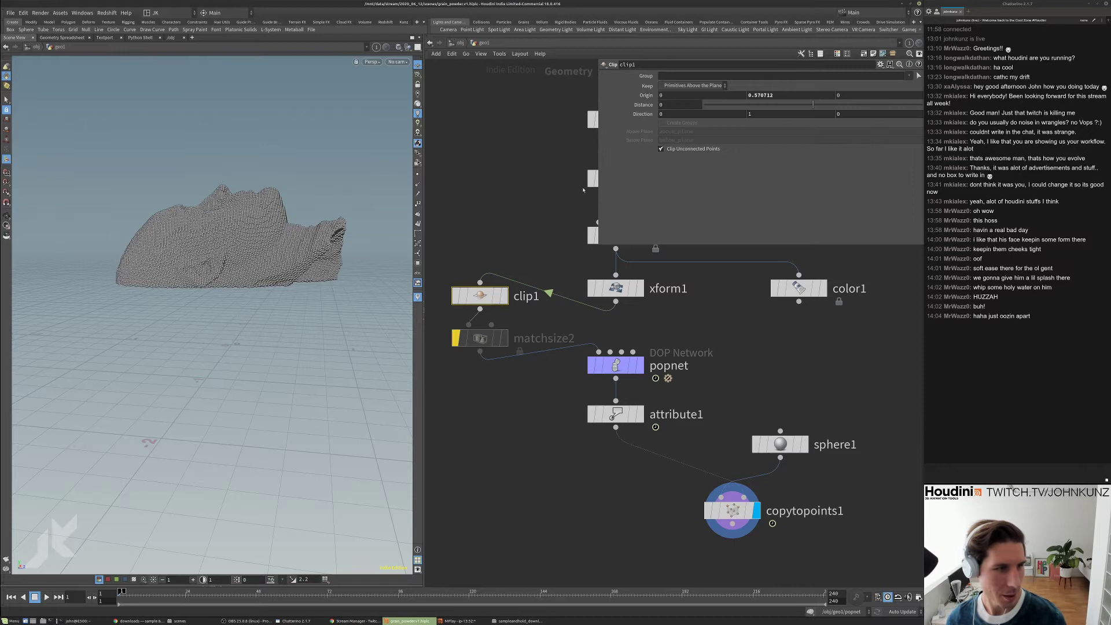
{"action": "left_click", "coordinate": [701, 113]}
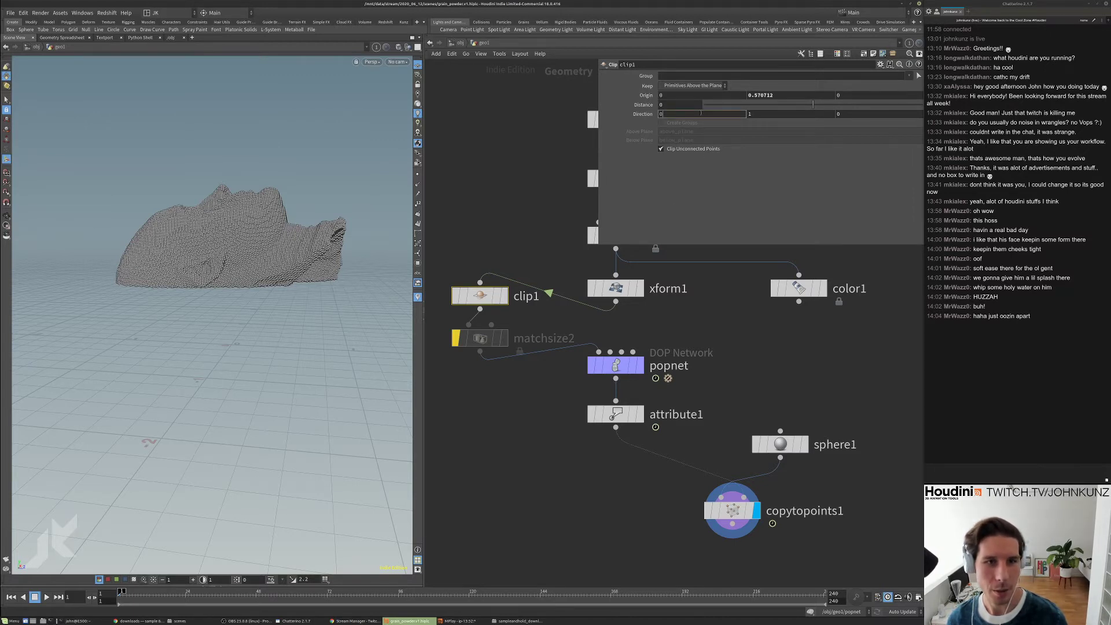
{"action": "type", "text": "0.2"}
{"action": "key", "text": "Return"}
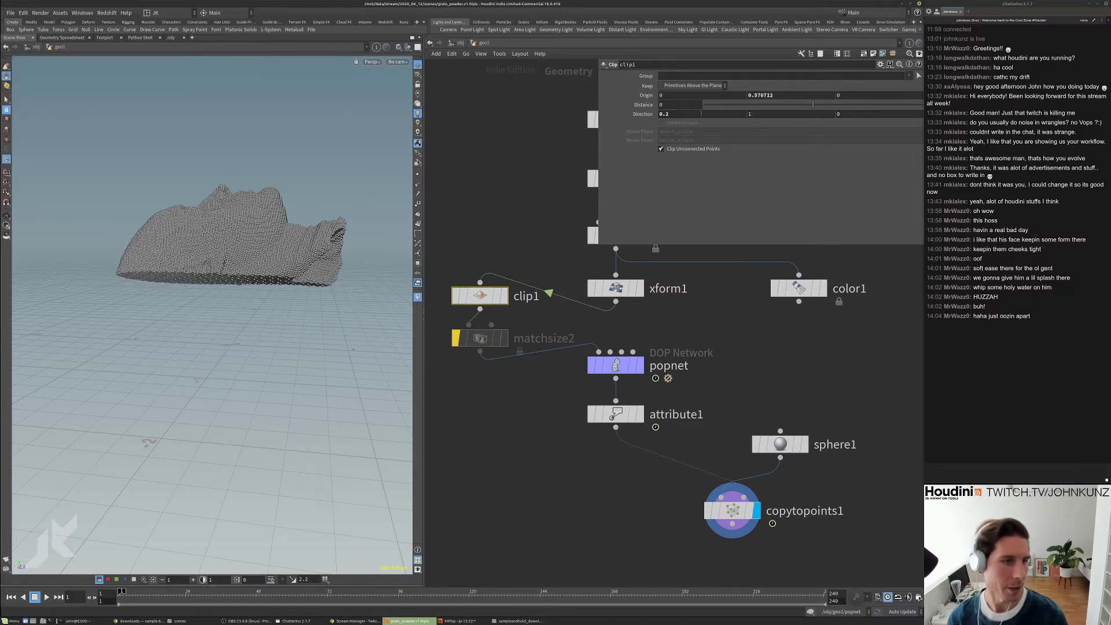
{"action": "left_click", "coordinate": [882, 111]}
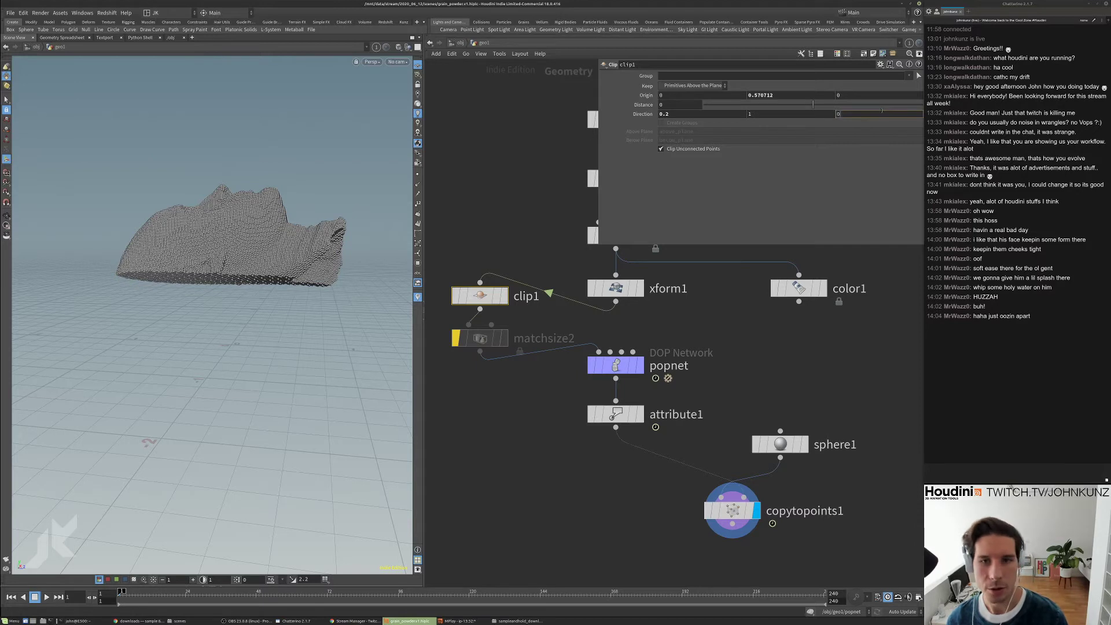
{"action": "type", "text": "-0"}
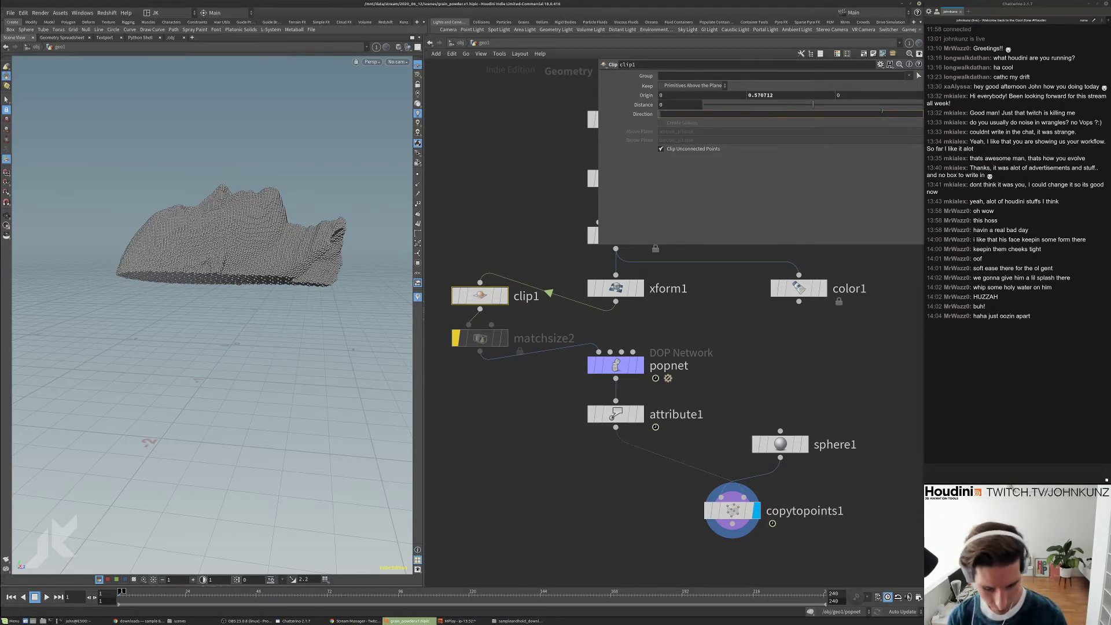
{"action": "type", "text": ".25"}
{"action": "key", "text": "Return"}
- Inspect the clipped head from front, above and high oblique angles
{"action": "left_click_drag", "start_coordinate": [320, 268], "coordinate": [199, 256]}
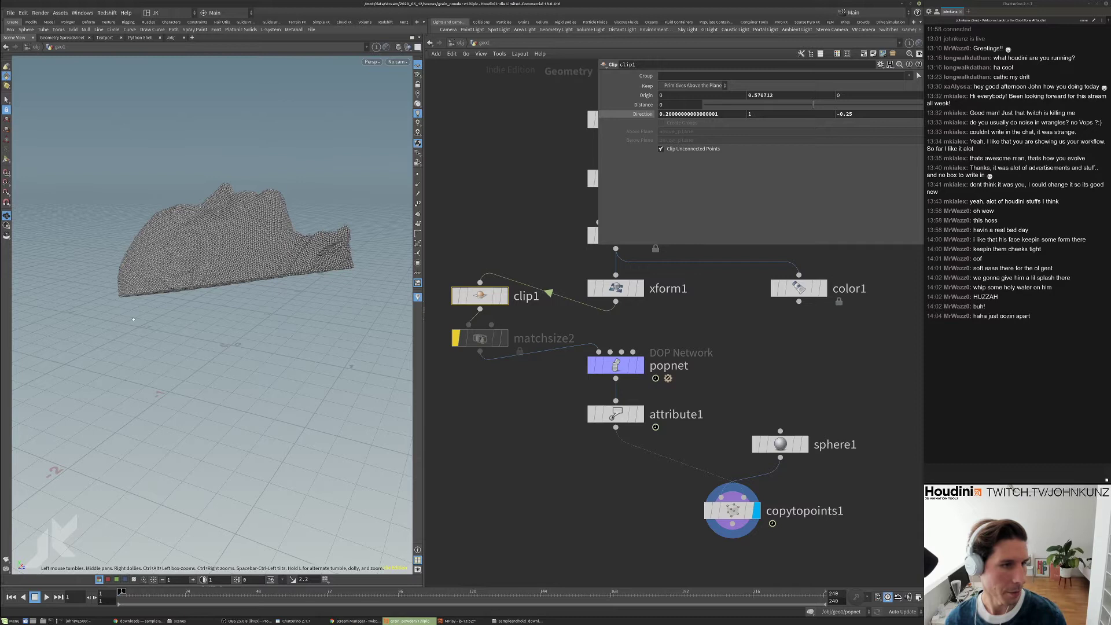
{"action": "left_click_drag", "start_coordinate": [133, 320], "coordinate": [220, 298]}
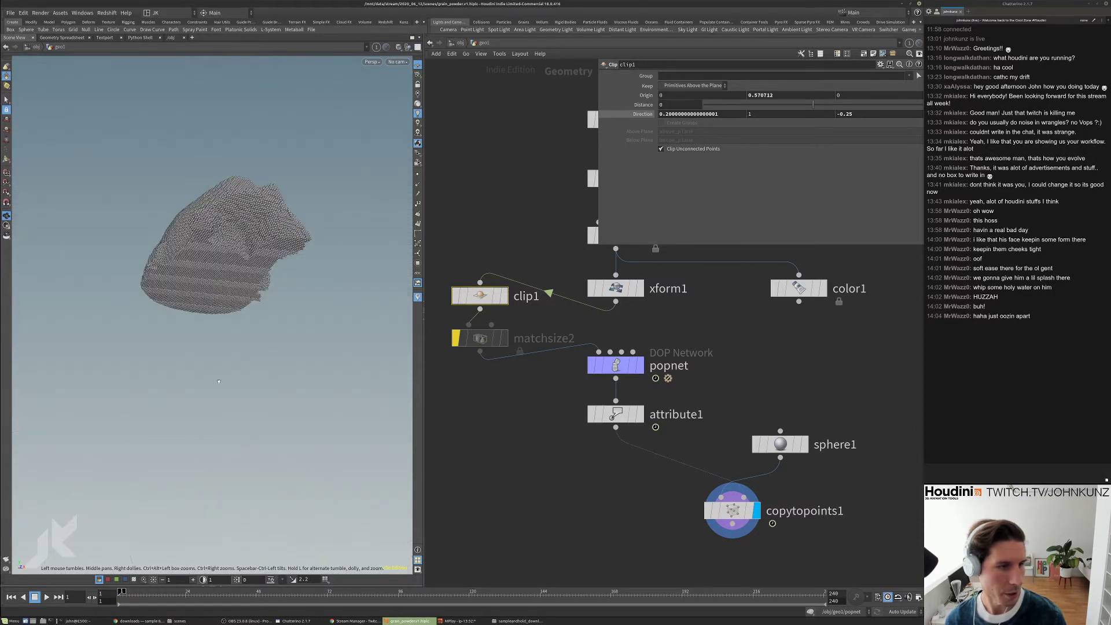
{"action": "left_click_drag", "start_coordinate": [219, 381], "coordinate": [228, 239]}
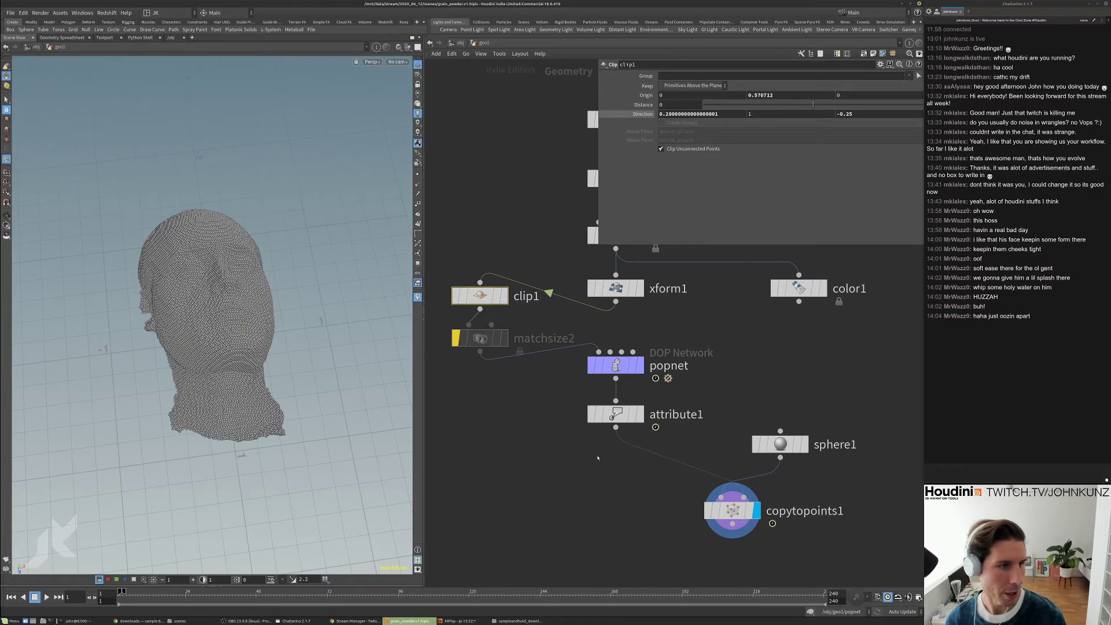
{"action": "scroll", "coordinate": [487, 232], "scroll_direction": "down", "scroll_amount": 2}
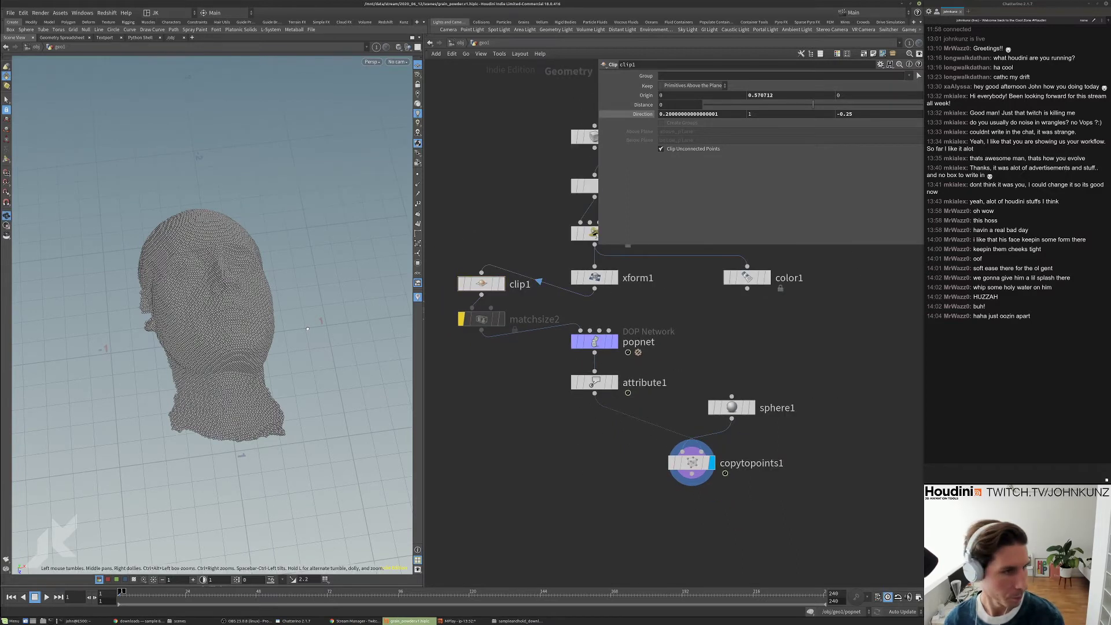
{"action": "left_click_drag", "start_coordinate": [307, 329], "coordinate": [477, 346]}
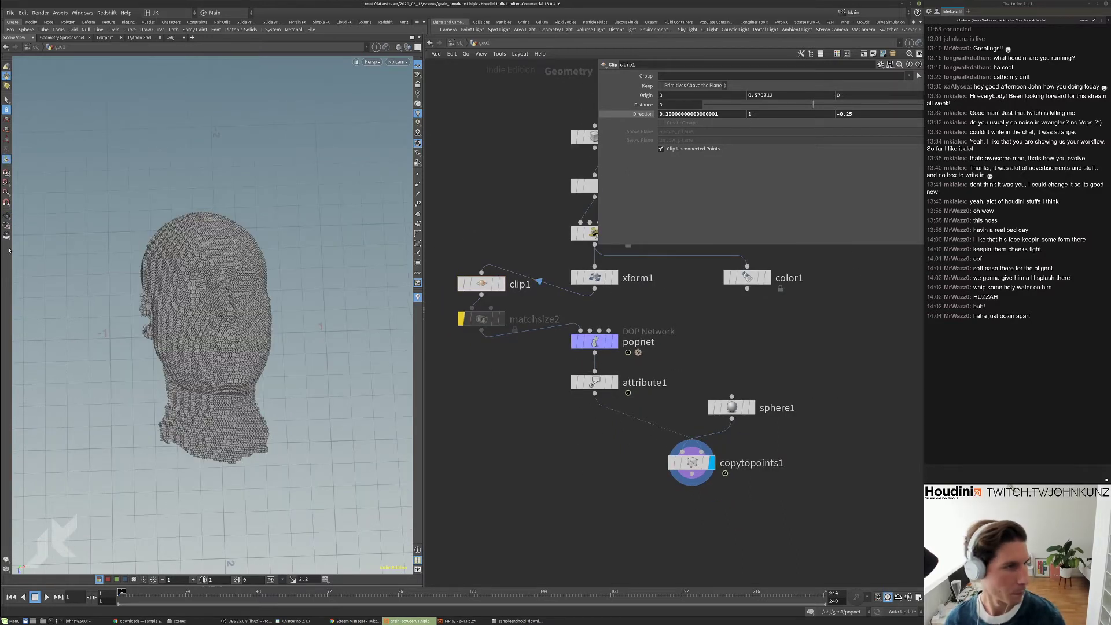
{"action": "left_click_drag", "start_coordinate": [228, 484], "coordinate": [477, 389]}
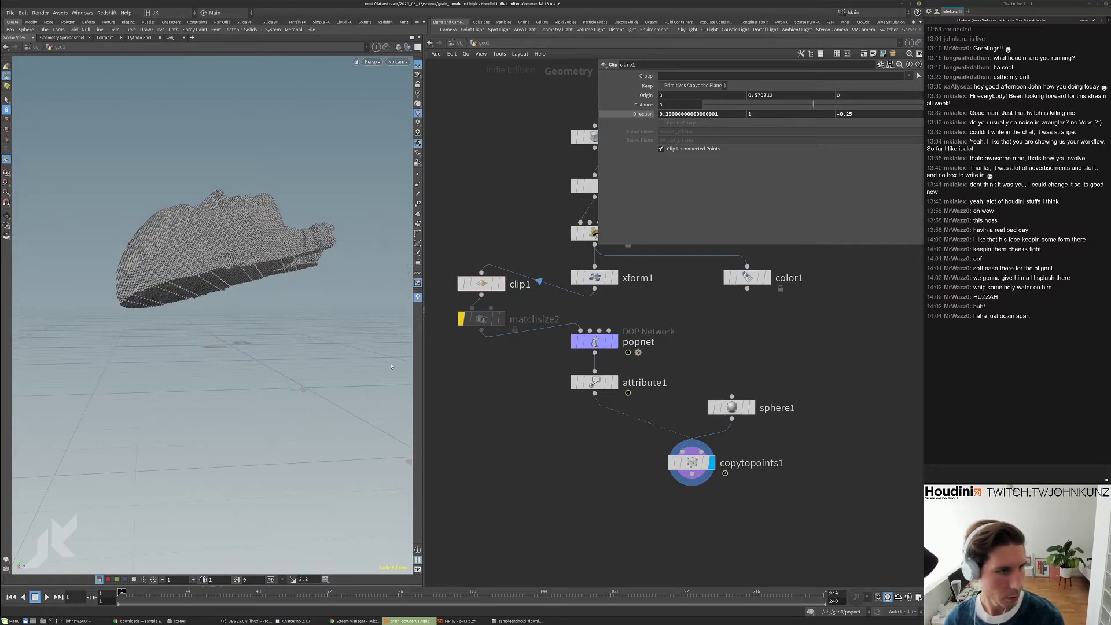
{"action": "left_click_drag", "start_coordinate": [342, 326], "coordinate": [229, 400]}
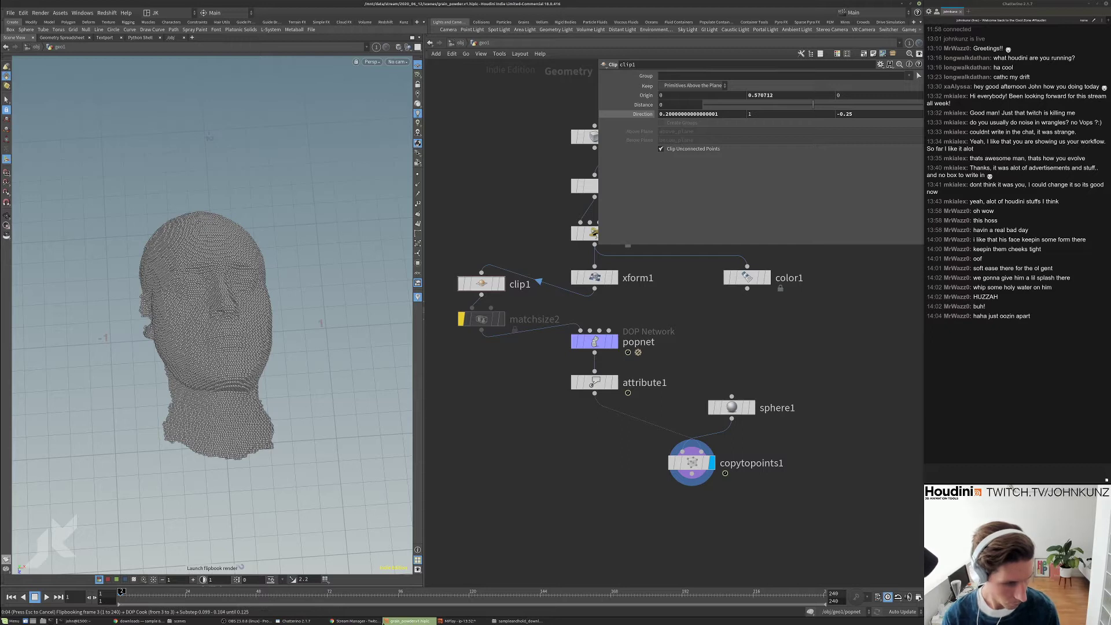
{"action": "left_click", "coordinate": [138, 622]}
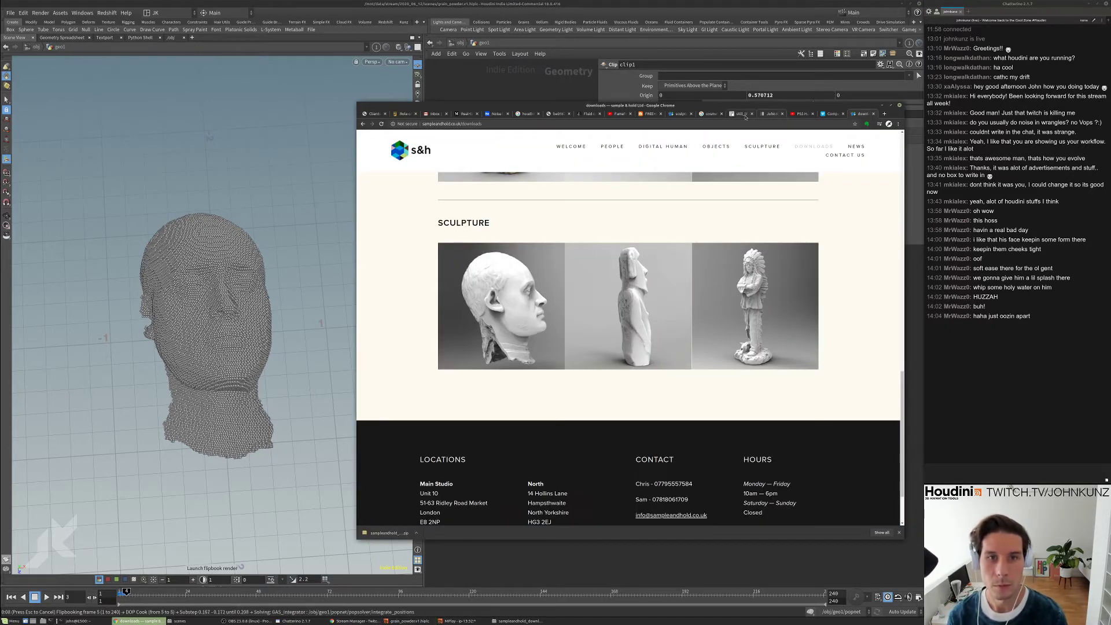
- Browse cosmetic photography image results, previewing lipstick texture, flat-lay swatch and makeup brush images
{"action": "left_click", "coordinate": [740, 115]}
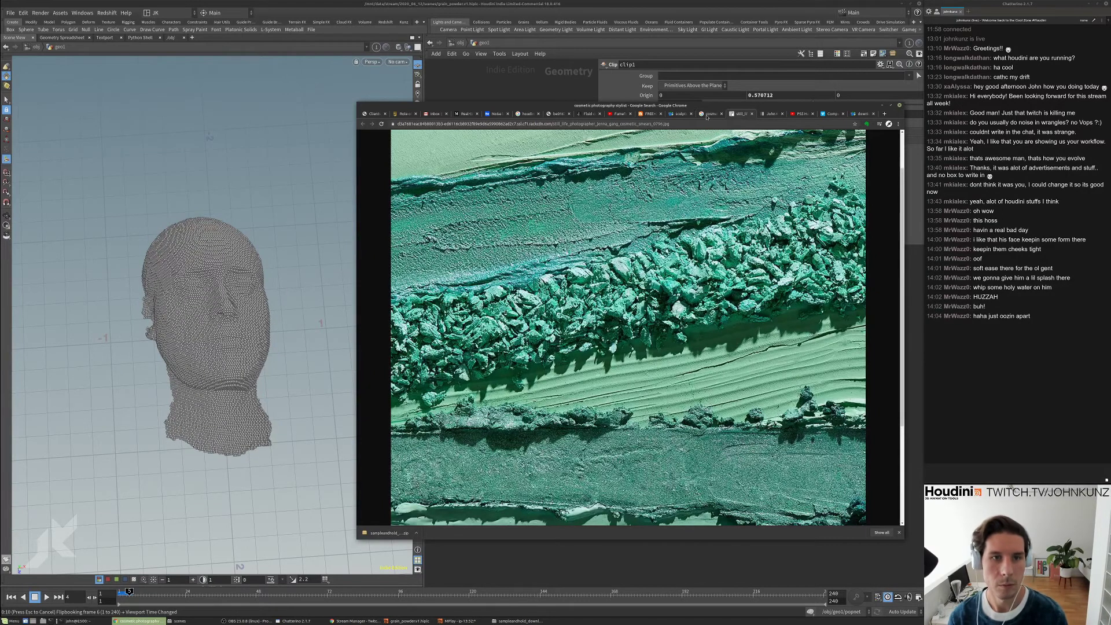
{"action": "left_click", "coordinate": [709, 114]}
{"action": "scroll", "coordinate": [772, 331], "scroll_direction": "down", "scroll_amount": 5}
{"action": "scroll", "coordinate": [772, 331], "scroll_direction": "down", "scroll_amount": 5}
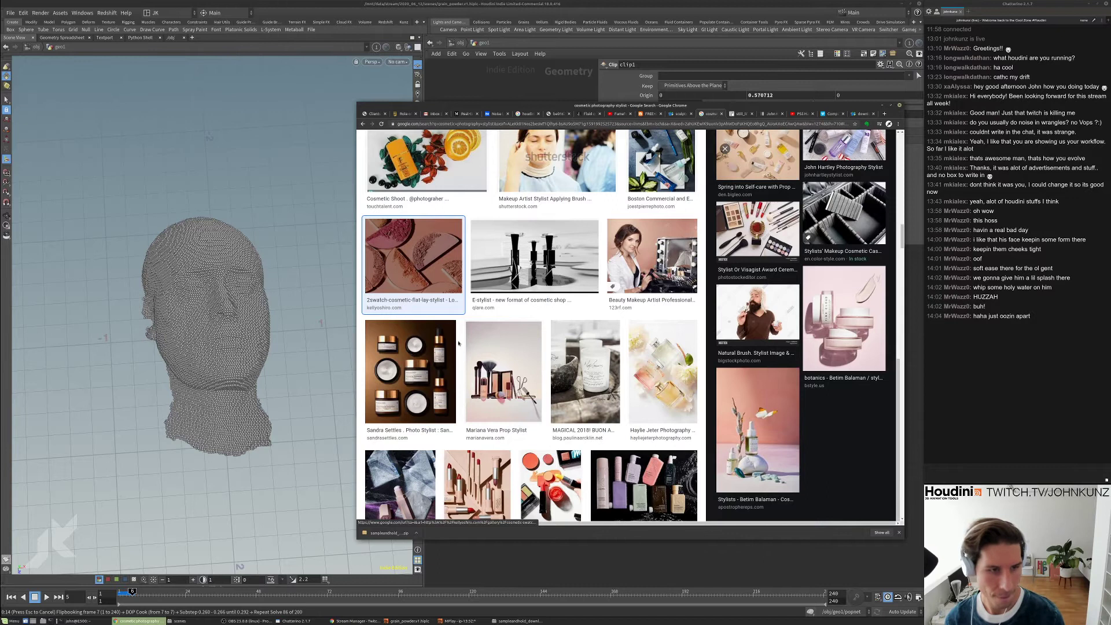
{"action": "scroll", "coordinate": [689, 386], "scroll_direction": "up", "scroll_amount": 4}
{"action": "left_click", "coordinate": [639, 254]}
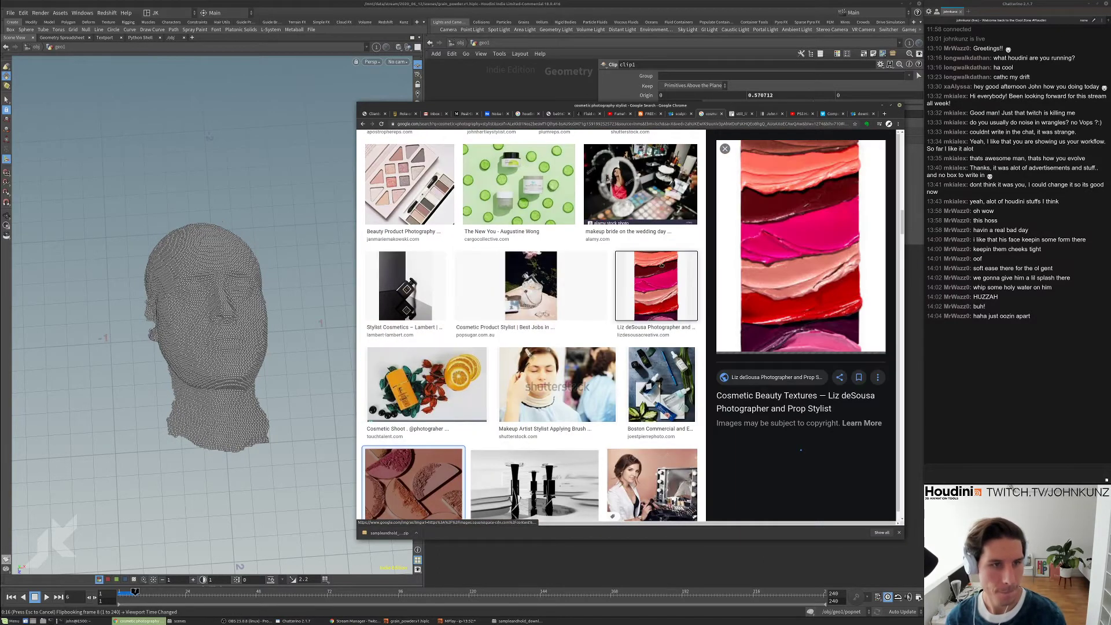
{"action": "scroll", "coordinate": [767, 315], "scroll_direction": "down", "scroll_amount": 5}
{"action": "scroll", "coordinate": [767, 316], "scroll_direction": "down", "scroll_amount": 4}
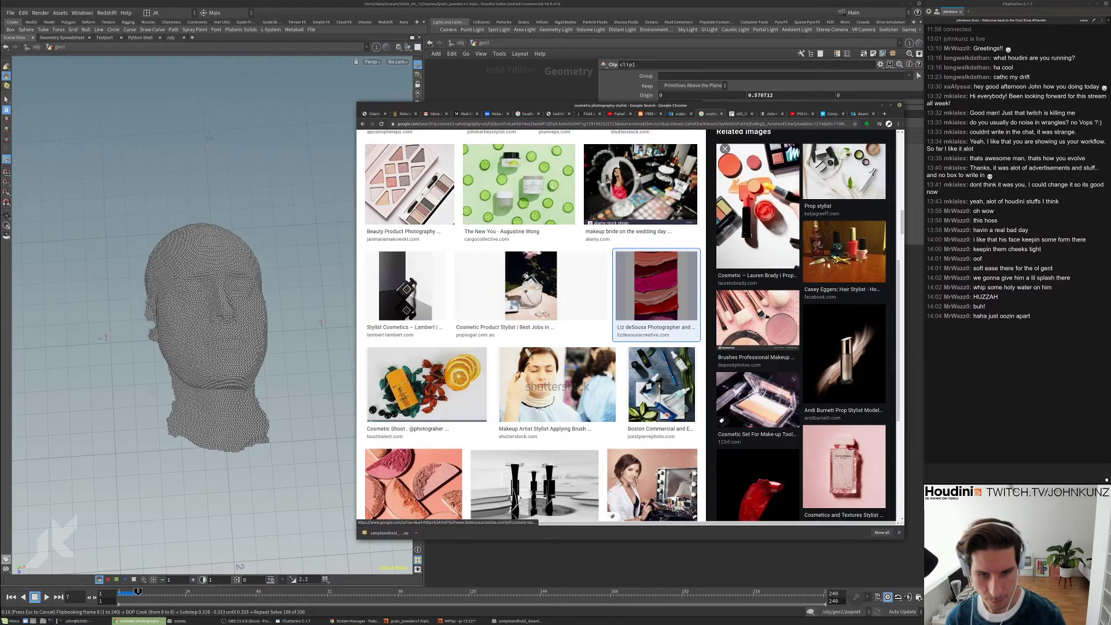
{"action": "scroll", "coordinate": [443, 403], "scroll_direction": "down", "scroll_amount": 2}
{"action": "left_click", "coordinate": [443, 403]}
{"action": "scroll", "coordinate": [558, 421], "scroll_direction": "down", "scroll_amount": 8}
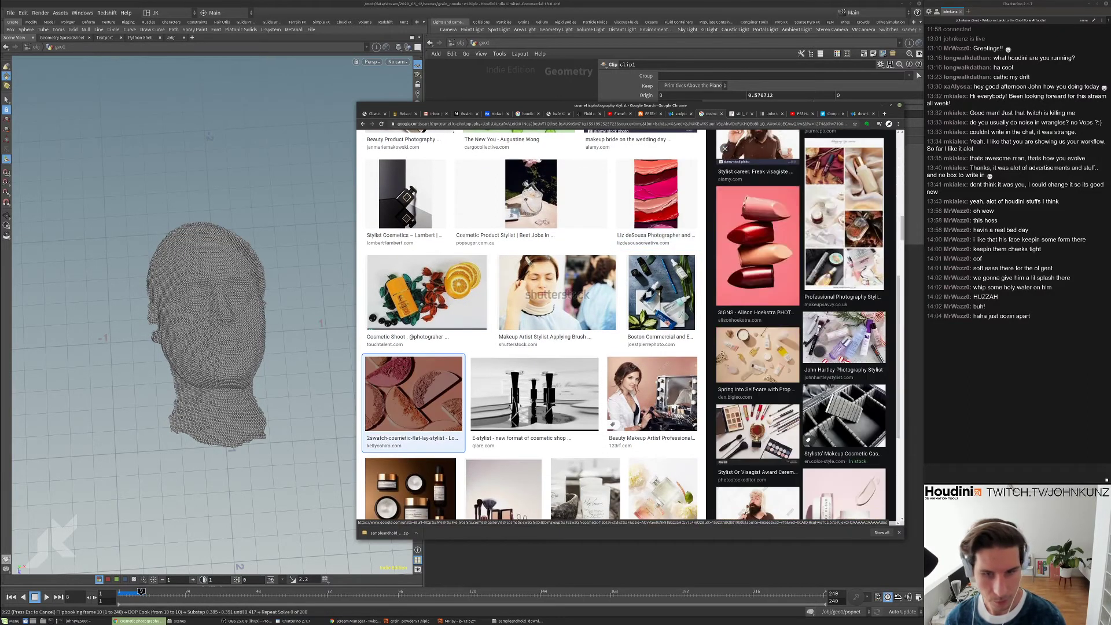
{"action": "scroll", "coordinate": [558, 421], "scroll_direction": "down", "scroll_amount": 3}
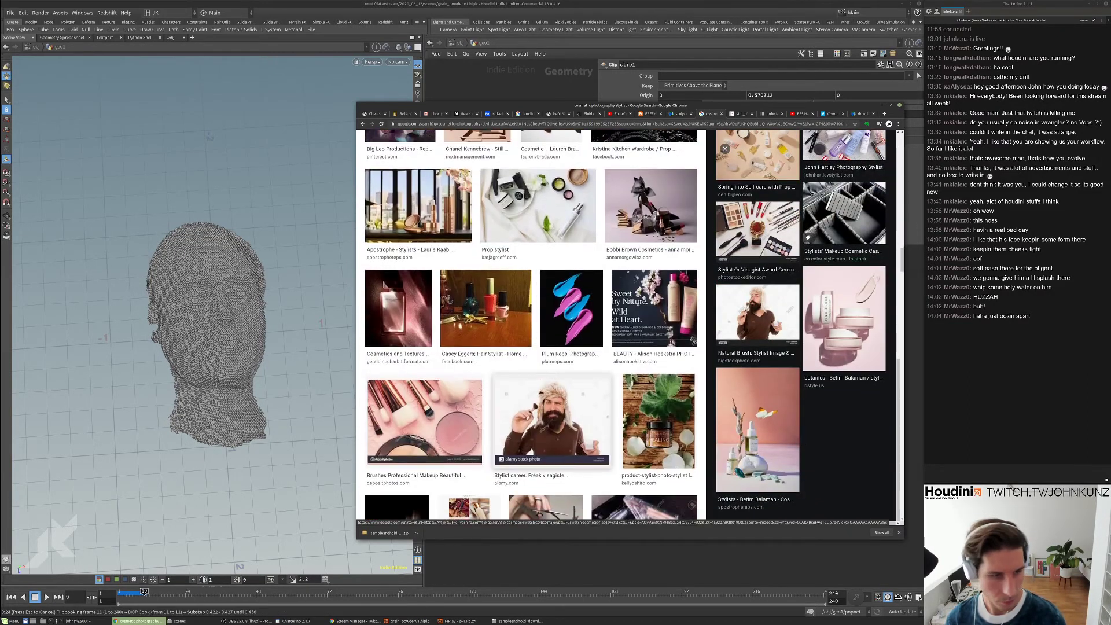
{"action": "left_click", "coordinate": [443, 358]}
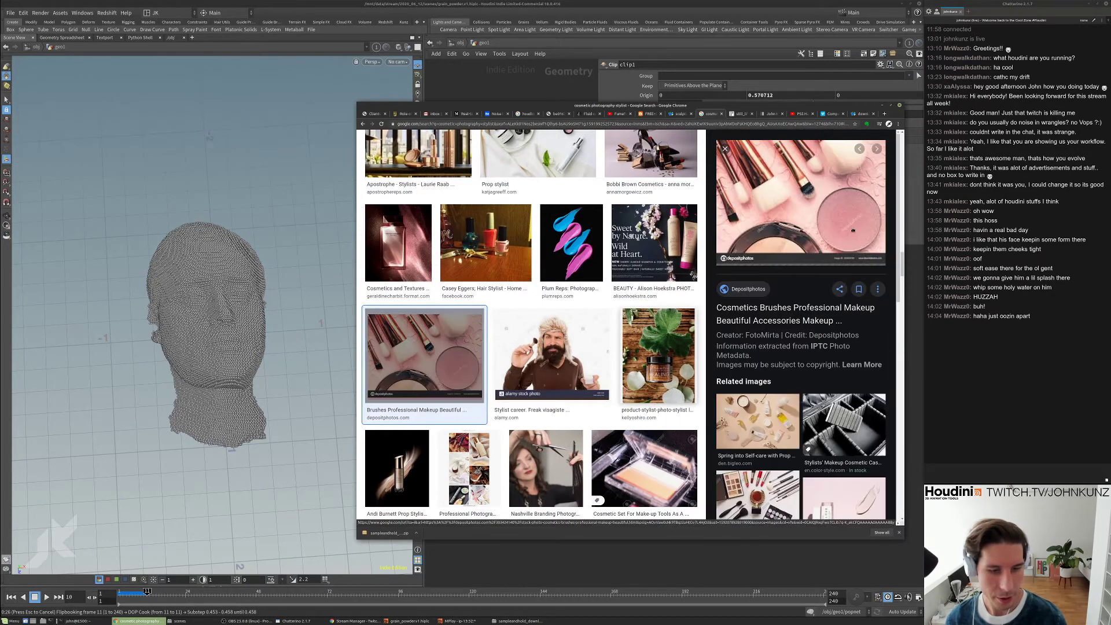
- Scroll further through results and open the red lipstick and related Cosmetic swatch images
{"action": "scroll", "coordinate": [778, 301], "scroll_direction": "down", "scroll_amount": 8}
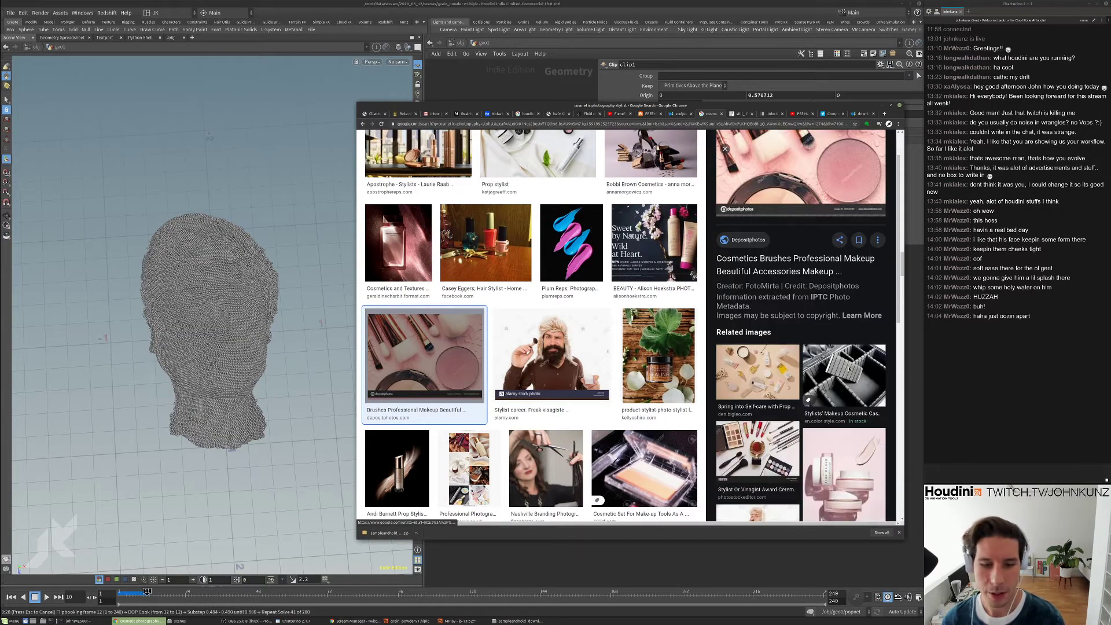
{"action": "scroll", "coordinate": [779, 301], "scroll_direction": "down", "scroll_amount": 8}
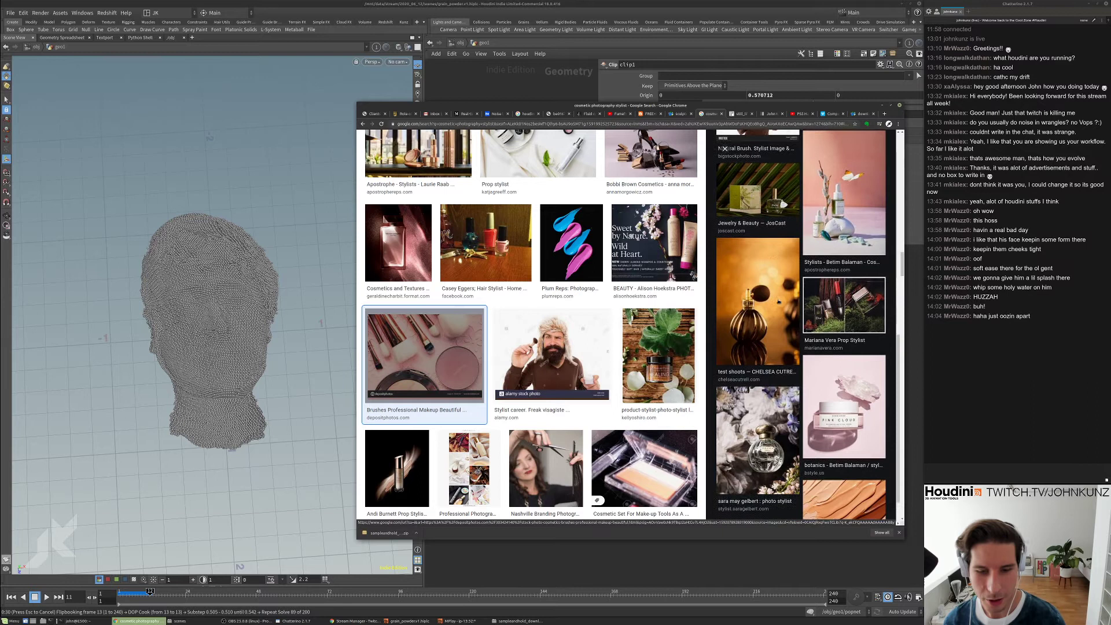
{"action": "scroll", "coordinate": [550, 308], "scroll_direction": "down", "scroll_amount": 3}
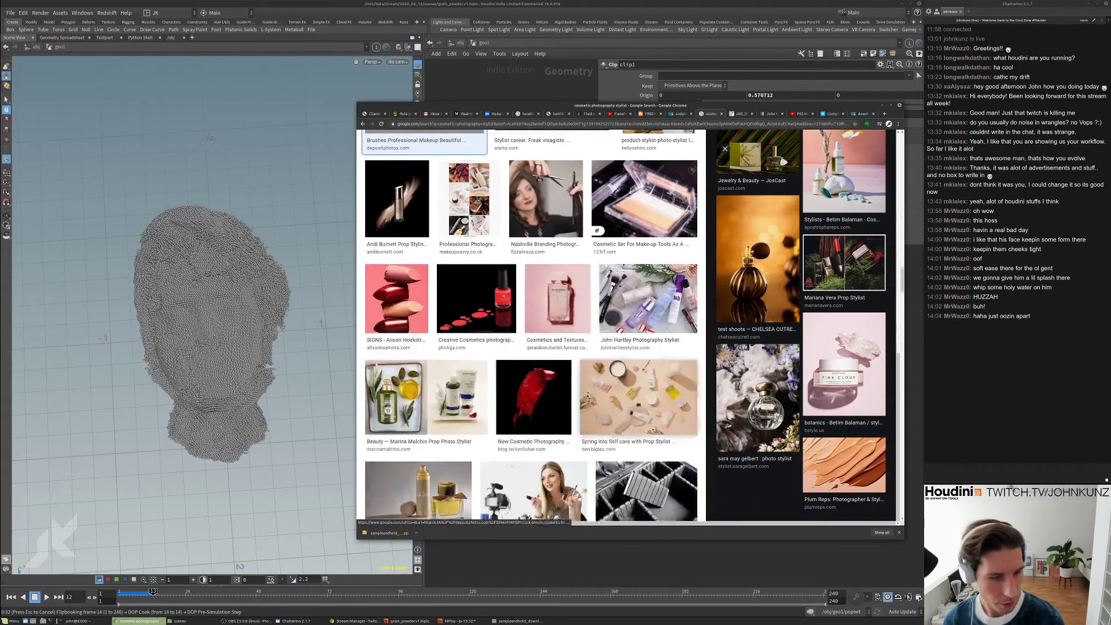
{"action": "scroll", "coordinate": [551, 309], "scroll_direction": "down", "scroll_amount": 8}
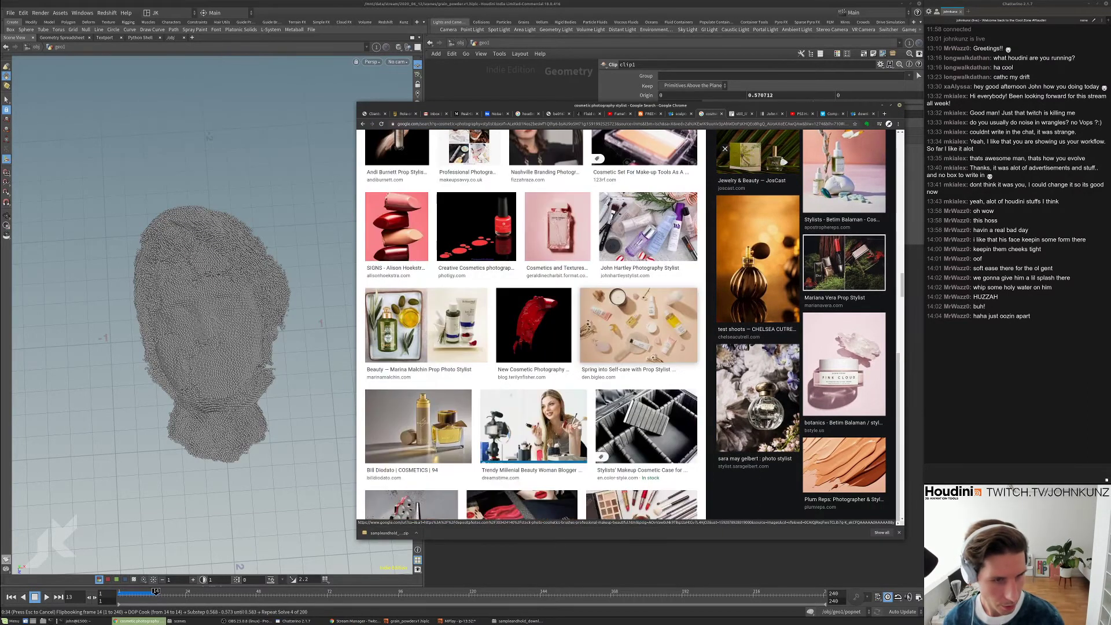
{"action": "scroll", "coordinate": [632, 392], "scroll_direction": "down", "scroll_amount": 1}
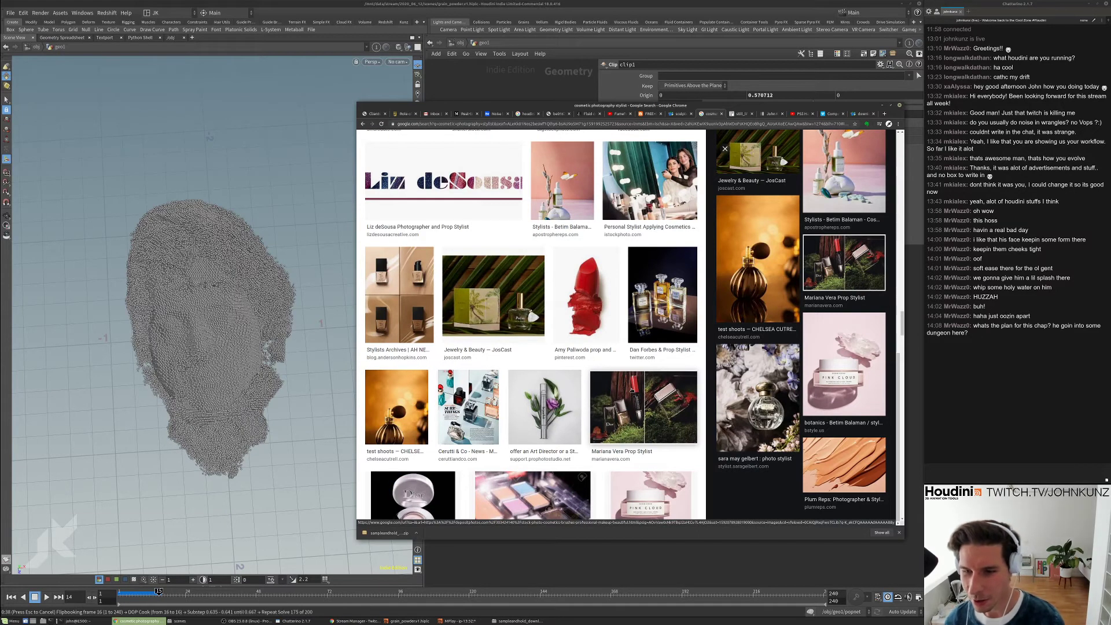
{"action": "scroll", "coordinate": [773, 380], "scroll_direction": "down", "scroll_amount": 1}
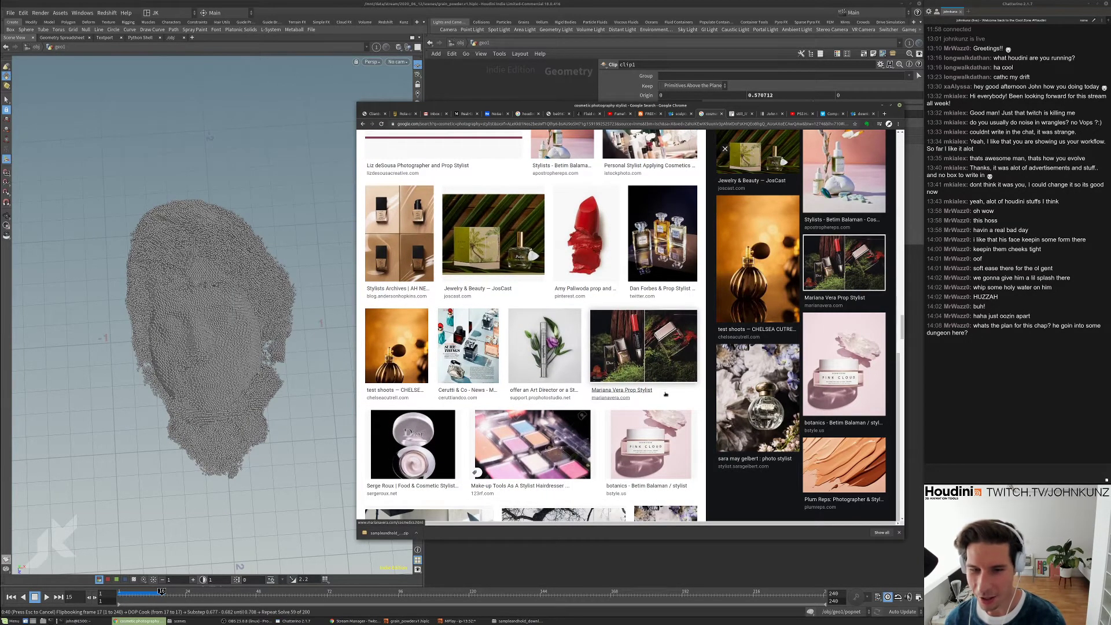
{"action": "scroll", "coordinate": [773, 381], "scroll_direction": "down", "scroll_amount": 1}
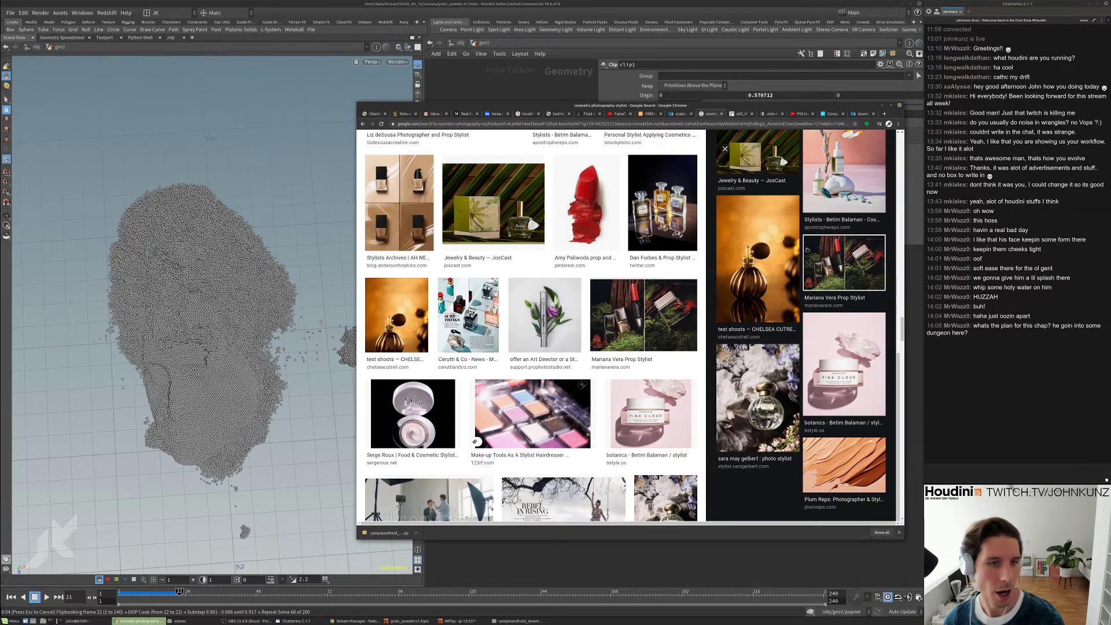
{"action": "scroll", "coordinate": [785, 317], "scroll_direction": "up", "scroll_amount": 4}
{"action": "scroll", "coordinate": [785, 317], "scroll_direction": "up", "scroll_amount": 3}
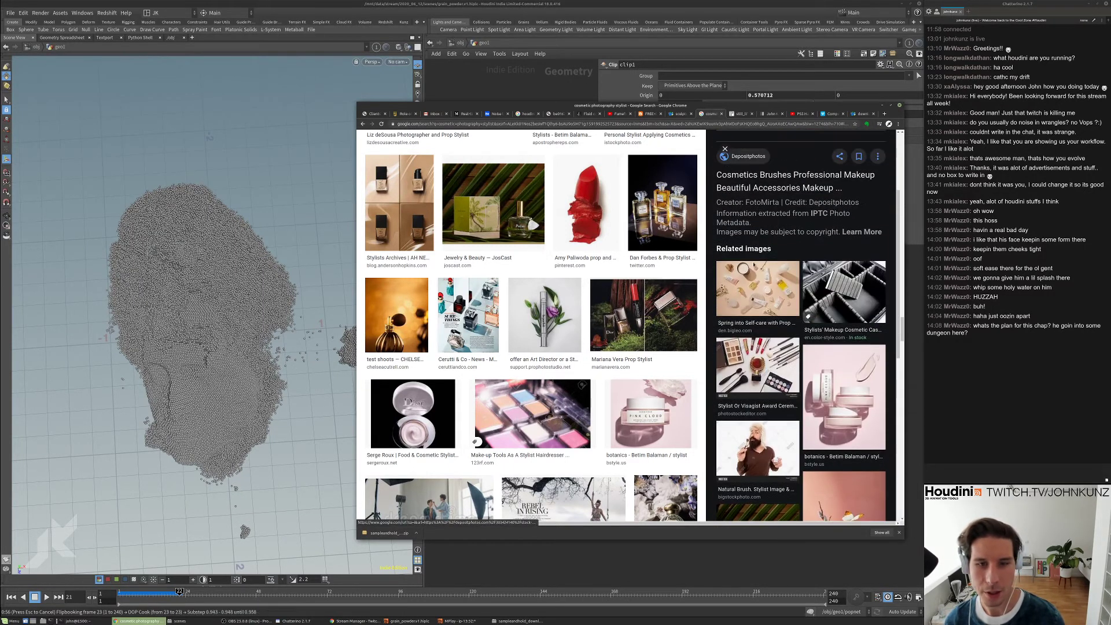
{"action": "scroll", "coordinate": [757, 250], "scroll_direction": "up", "scroll_amount": 3}
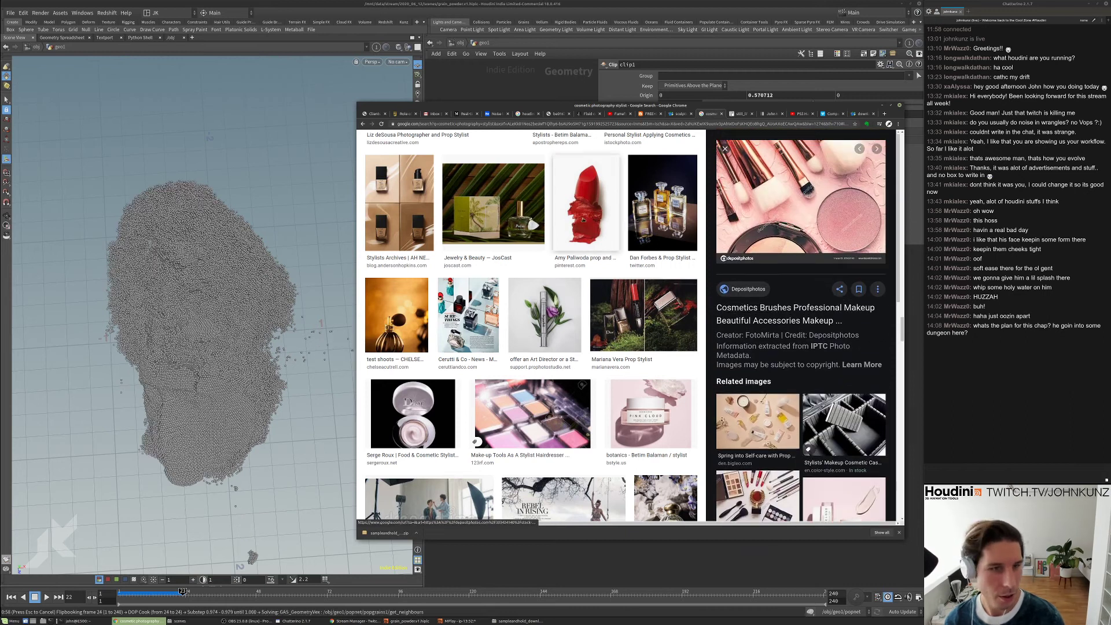
{"action": "left_click", "coordinate": [582, 220]}
{"action": "scroll", "coordinate": [827, 313], "scroll_direction": "down", "scroll_amount": 2}
{"action": "left_click", "coordinate": [827, 312]}
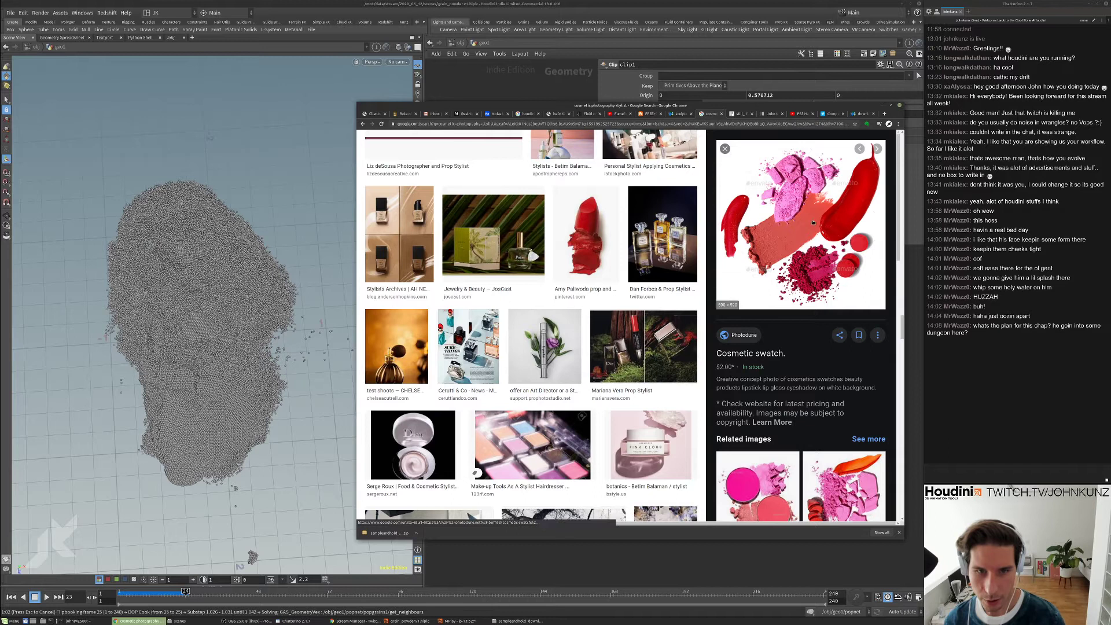
{"action": "scroll", "coordinate": [778, 262], "scroll_direction": "down", "scroll_amount": 2}
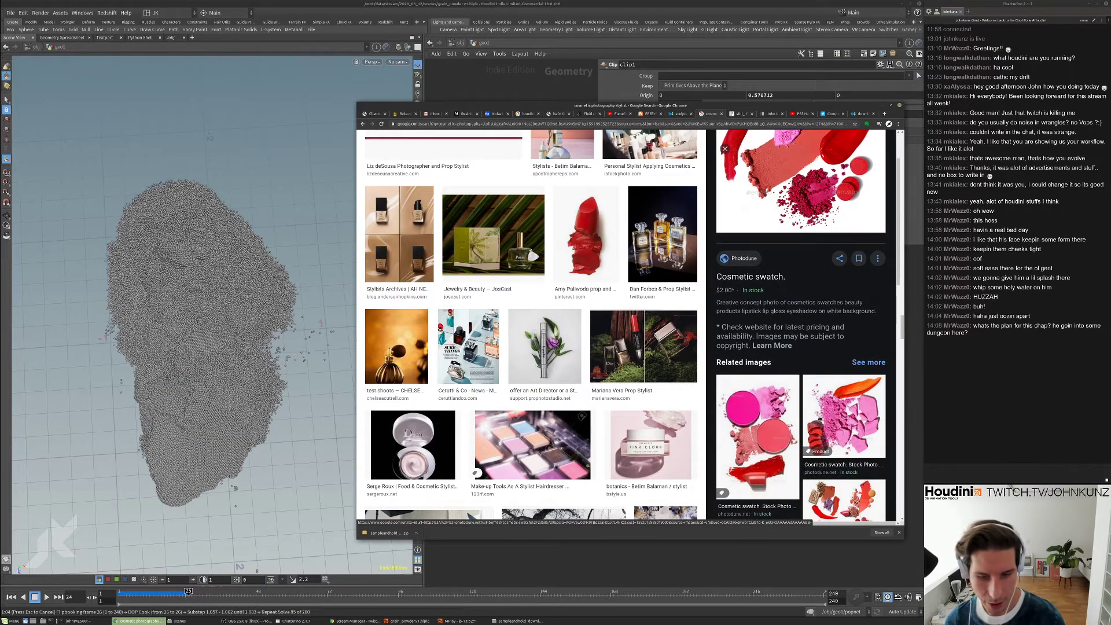
{"action": "scroll", "coordinate": [819, 424], "scroll_direction": "down", "scroll_amount": 6}
{"action": "scroll", "coordinate": [812, 377], "scroll_direction": "up", "scroll_amount": 2}
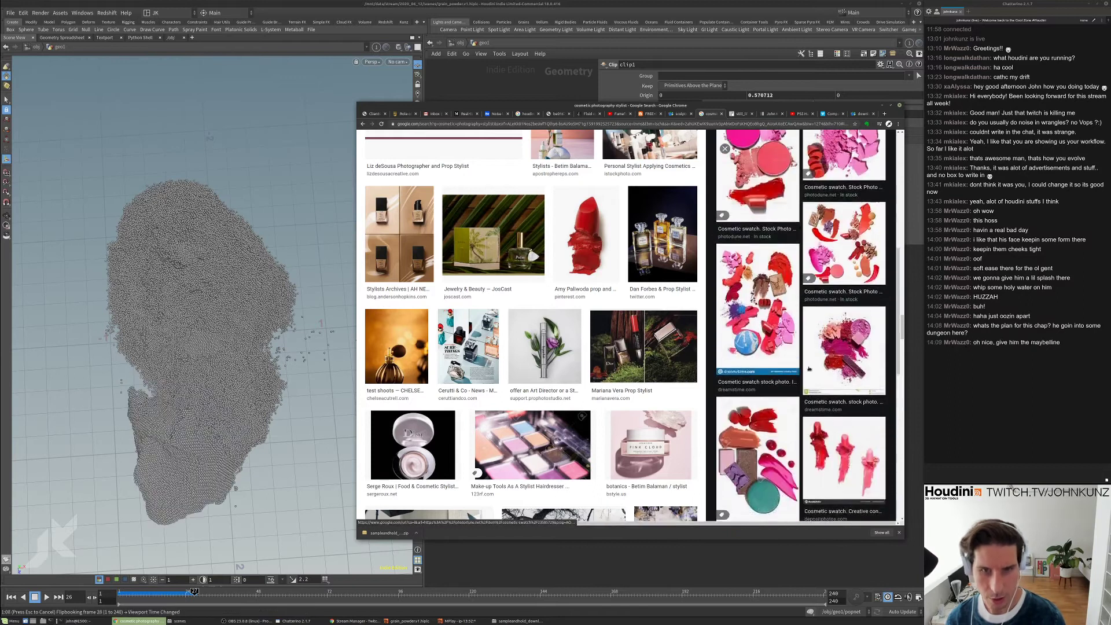
{"action": "scroll", "coordinate": [809, 368], "scroll_direction": "up", "scroll_amount": 2}
- Copy the image address of the pink crushed-powder swatch preview
{"action": "left_click", "coordinate": [814, 223]}
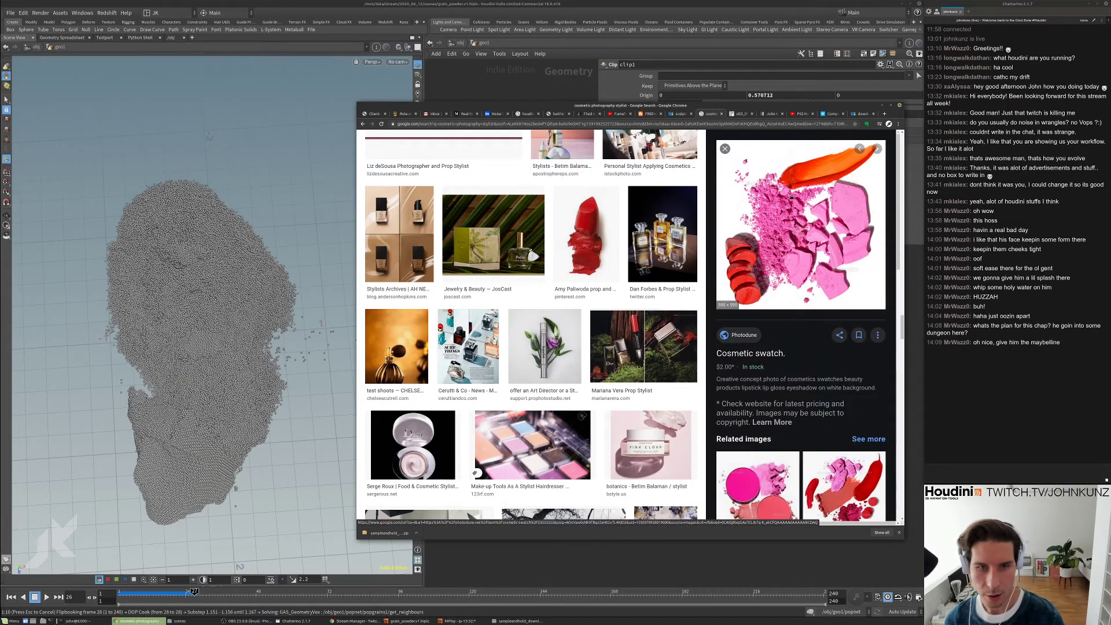
{"action": "right_click", "coordinate": [790, 200]}
{"action": "left_click", "coordinate": [779, 259]}
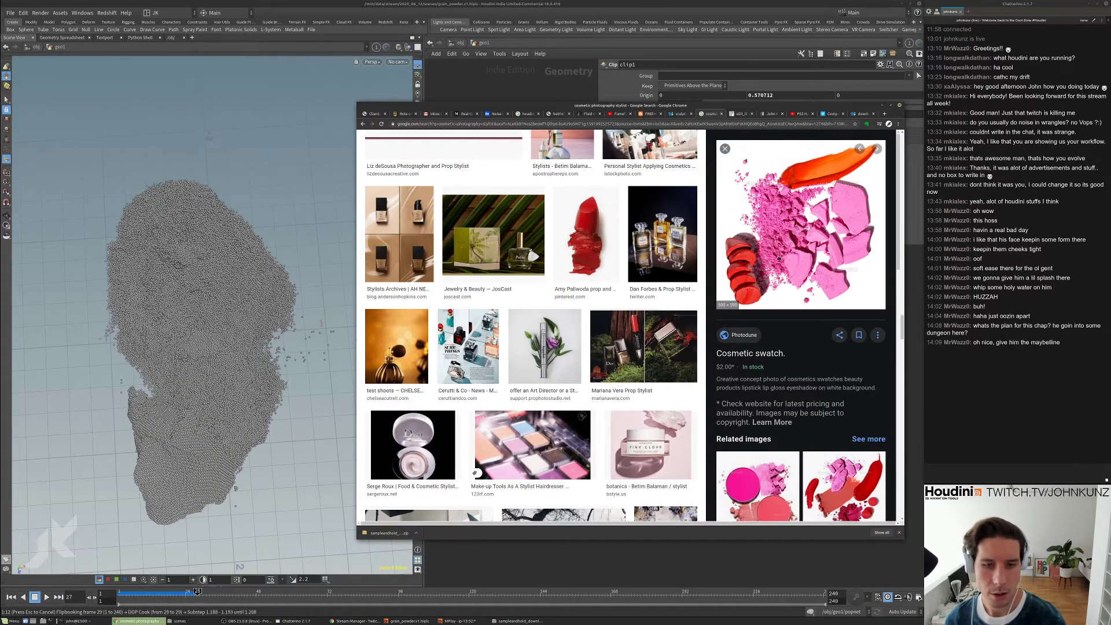
- Load the Google homepage from the address bar
{"action": "left_click", "coordinate": [442, 124]}
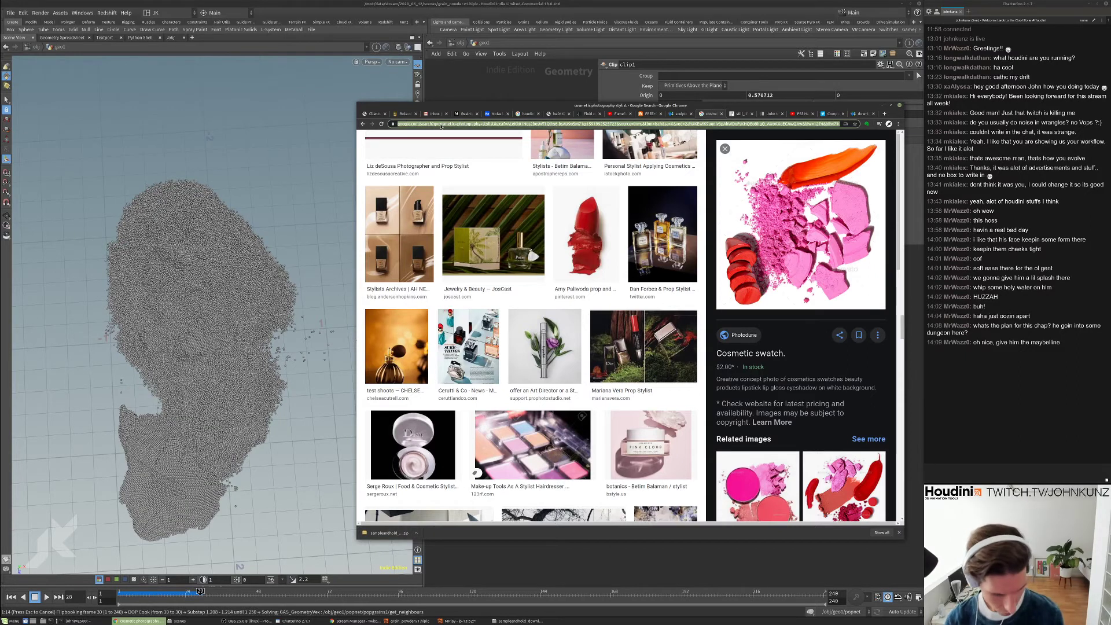
{"action": "type", "text": "go"}
{"action": "key", "text": "Return"}
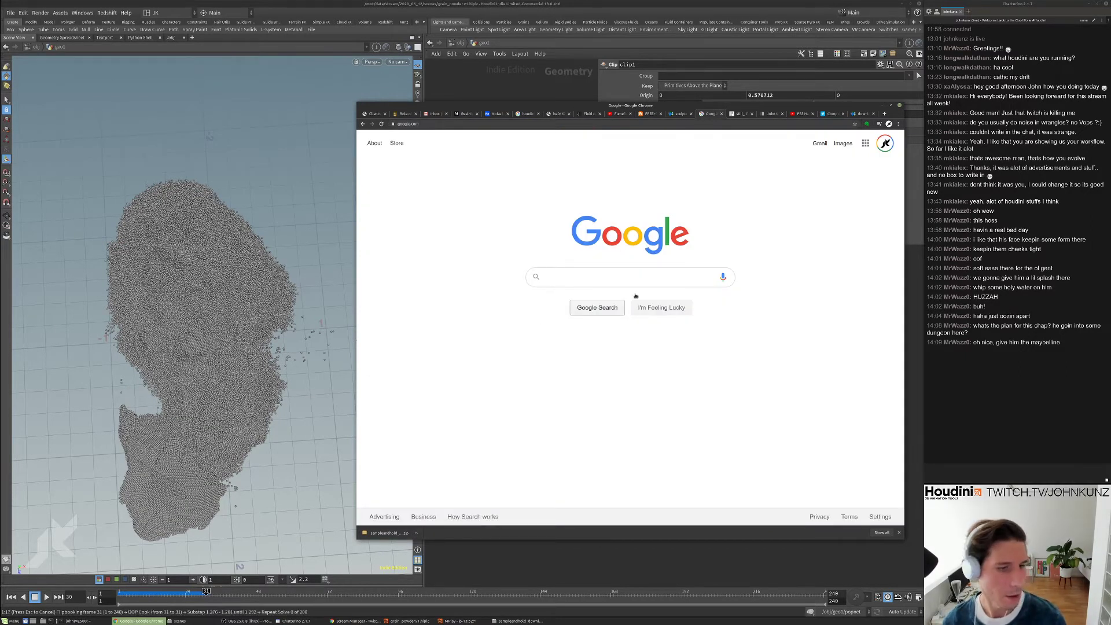
- Run a Google Images search by image using the copied swatch address
{"action": "left_click", "coordinate": [836, 143]}
{"action": "left_click", "coordinate": [699, 277]}
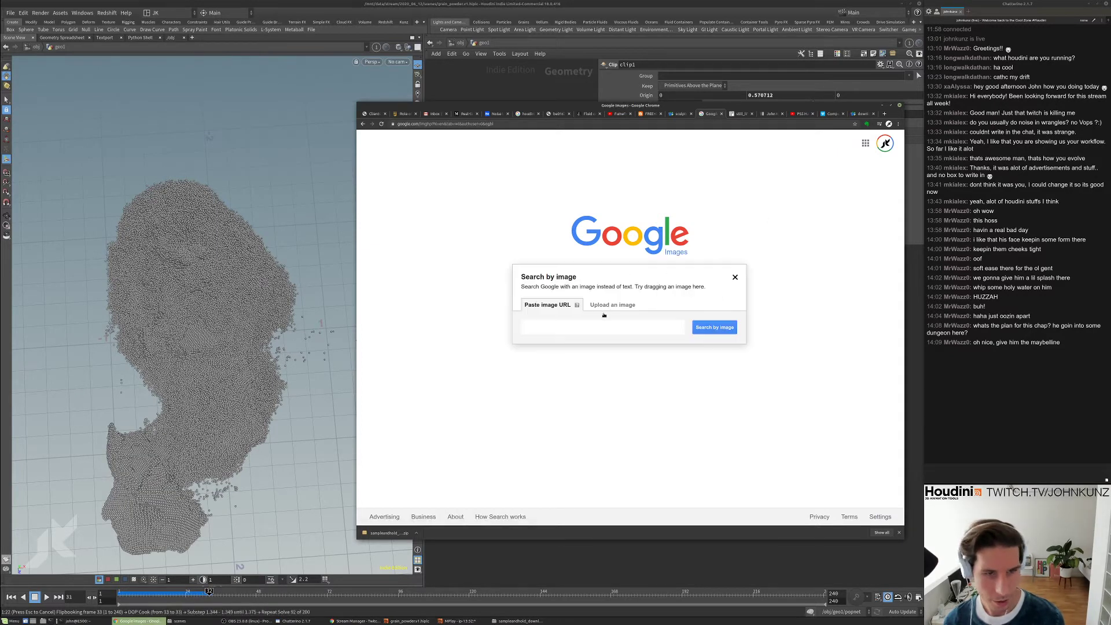
{"action": "key", "text": "ctrl+v"}
{"action": "key", "text": "Return"}
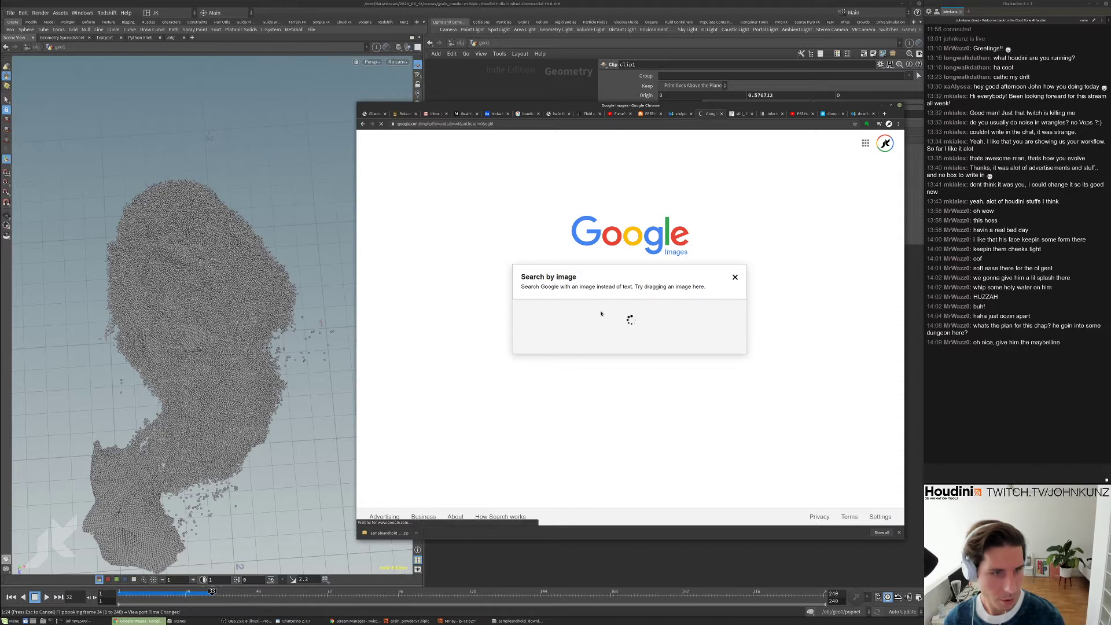
- Open visually similar images and preview a crushed eyeshadow swatch result
{"action": "scroll", "coordinate": [510, 318], "scroll_direction": "down", "scroll_amount": 2}
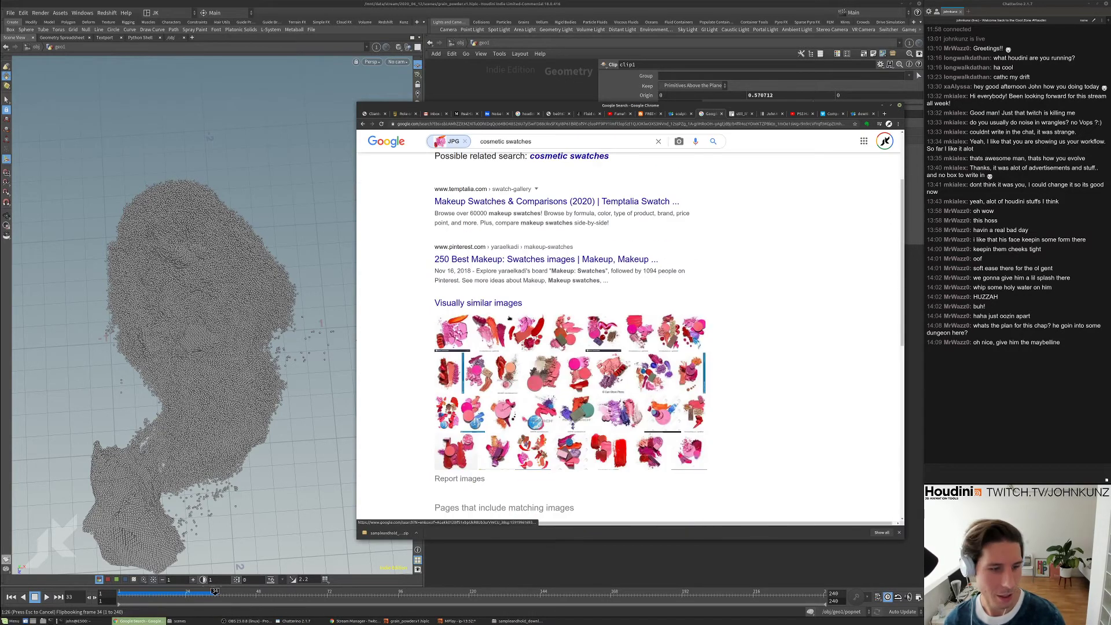
{"action": "left_click", "coordinate": [509, 317]}
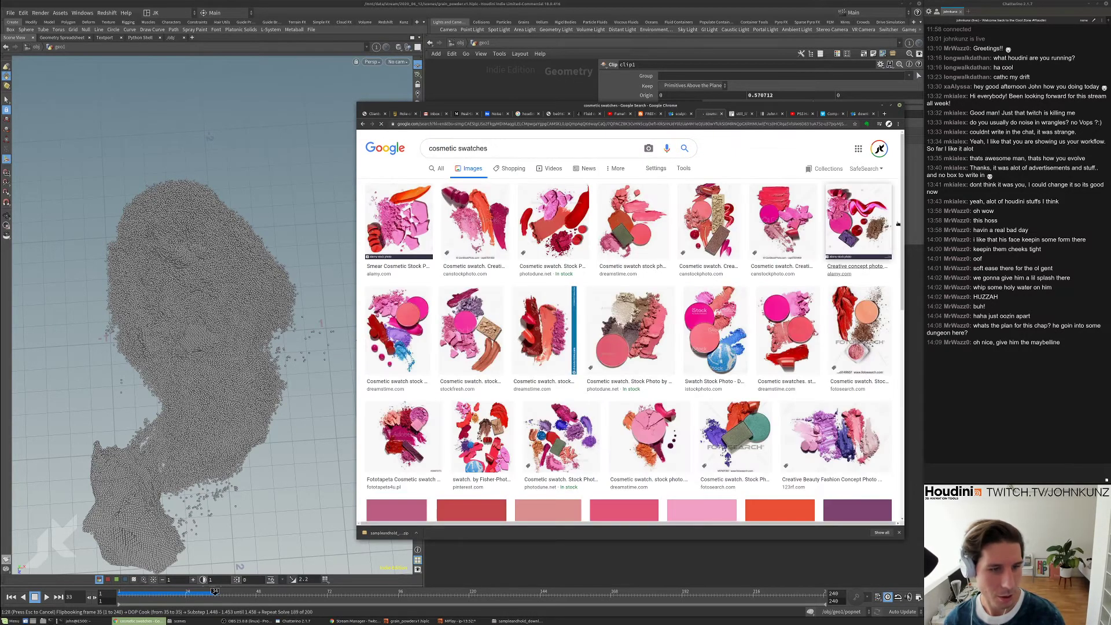
{"action": "scroll", "coordinate": [900, 328], "scroll_direction": "down", "scroll_amount": 5}
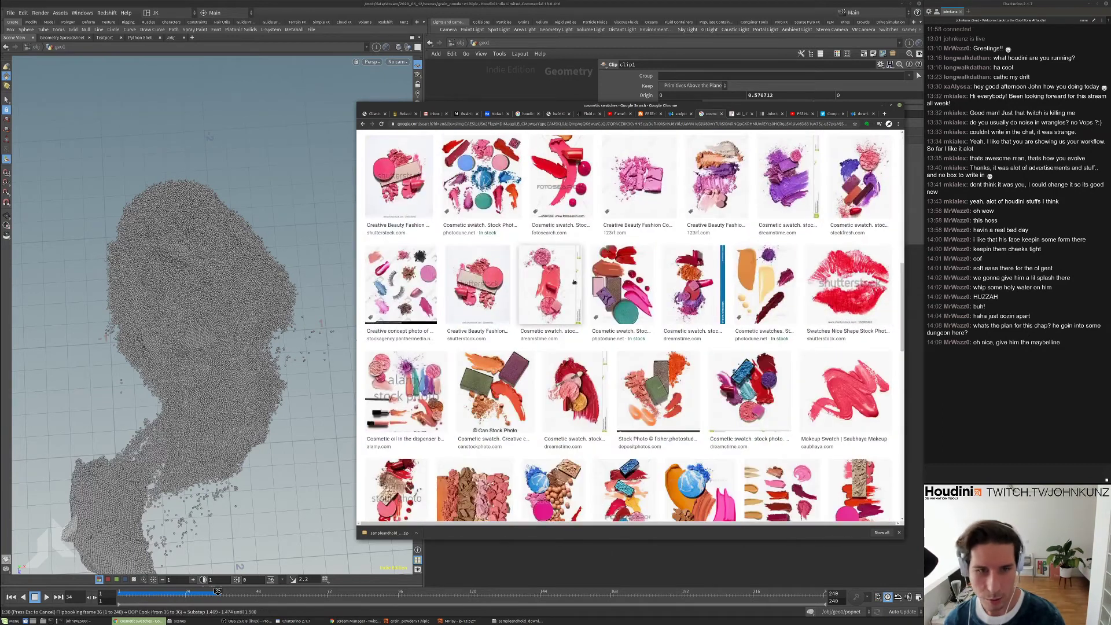
{"action": "scroll", "coordinate": [647, 250], "scroll_direction": "up", "scroll_amount": 1}
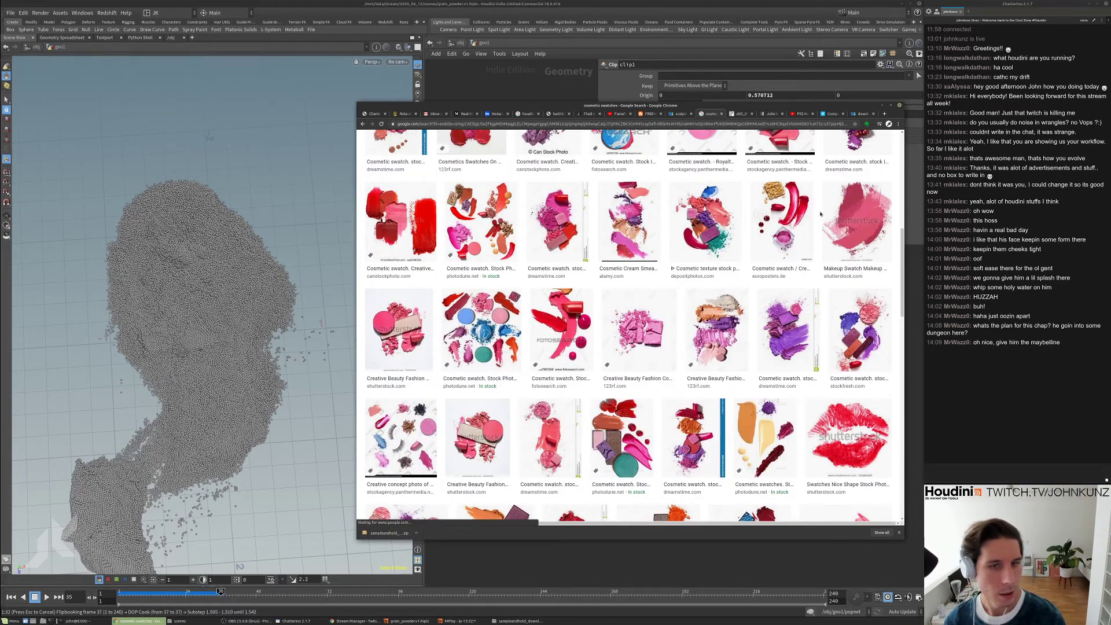
{"action": "scroll", "coordinate": [646, 250], "scroll_direction": "down", "scroll_amount": 5}
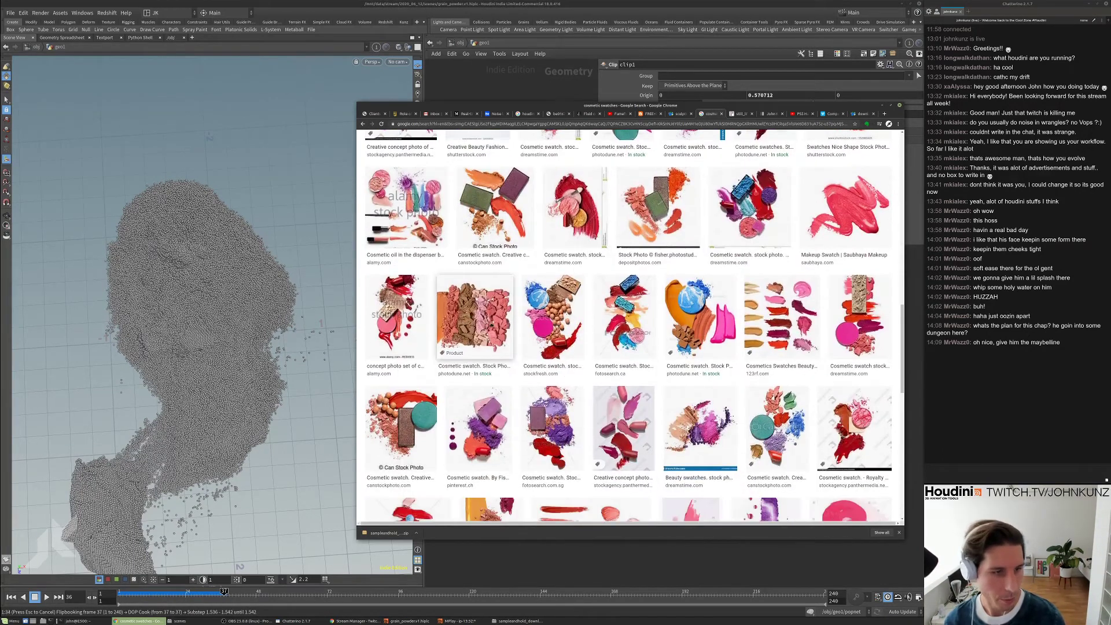
{"action": "left_click", "coordinate": [470, 376]}
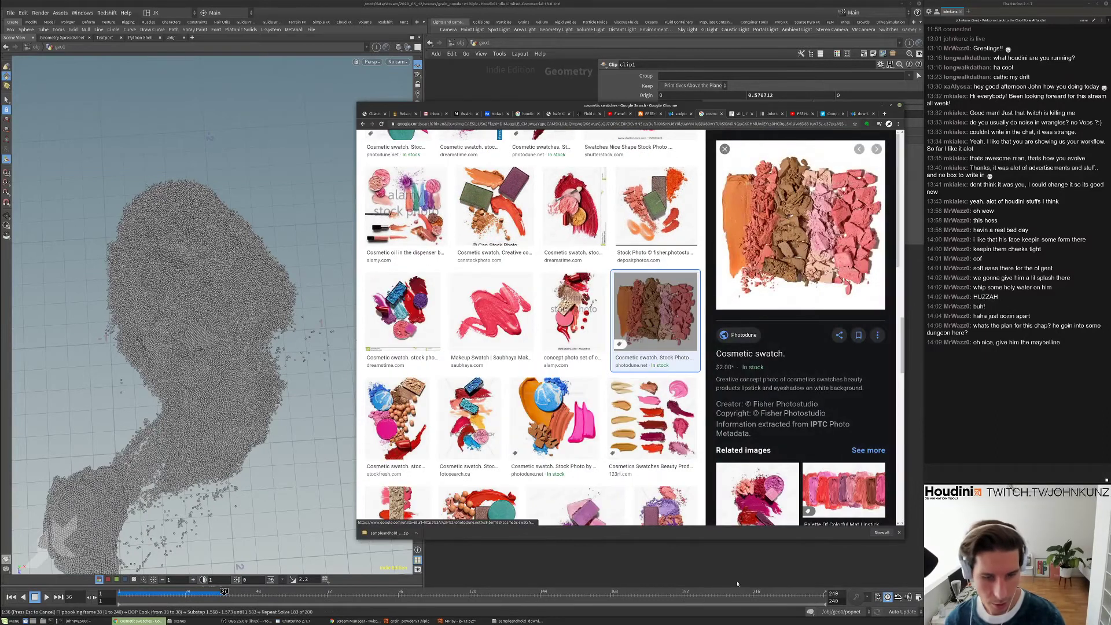
{"action": "left_click", "coordinate": [739, 579]}
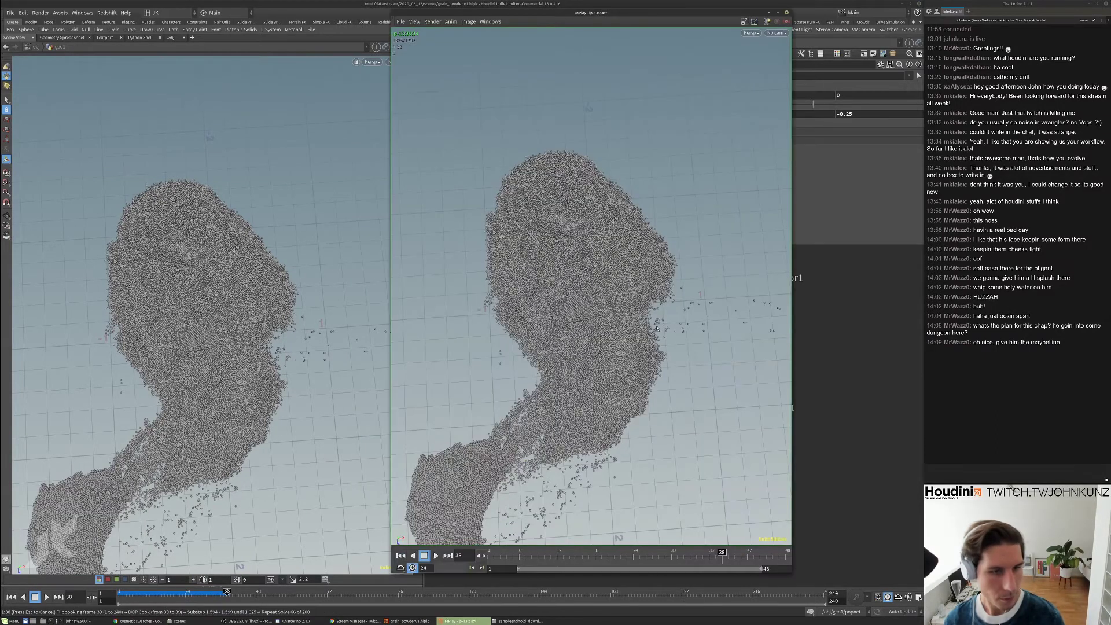
- Play the flipbook, stop at frame 41, then rewind Houdini to frame 1 with popnet selected
{"action": "key", "text": "Up"}
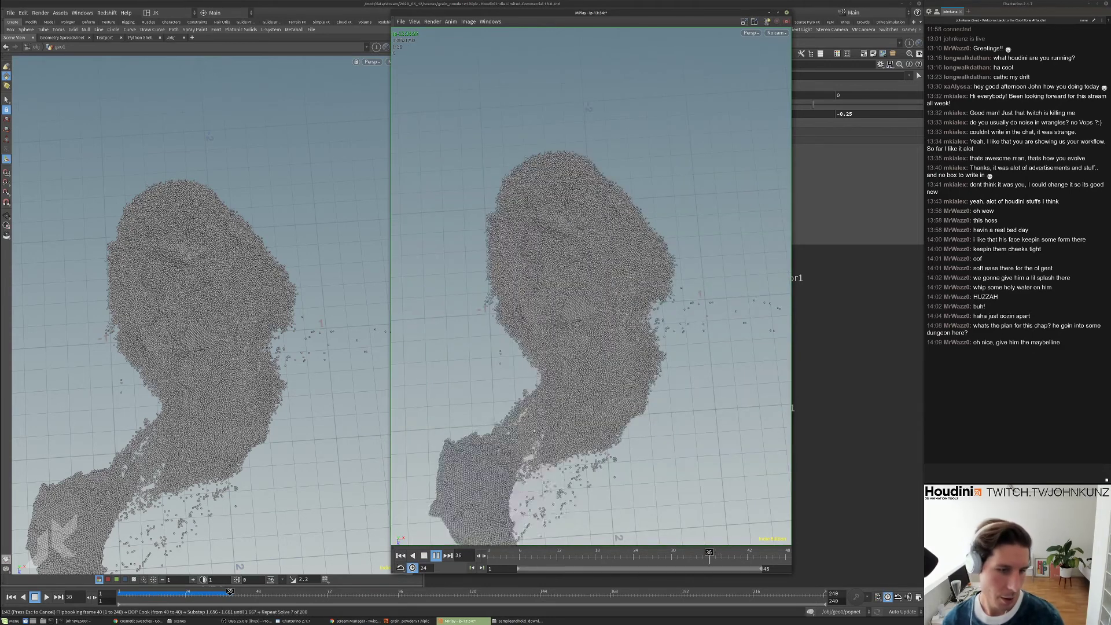
{"action": "key", "text": "Up"}
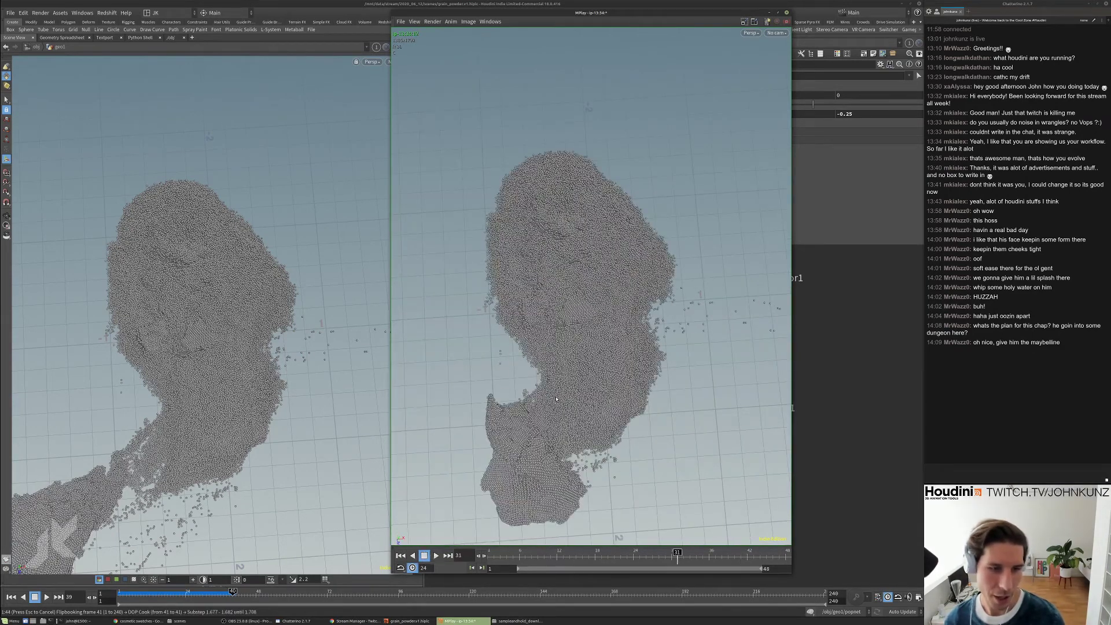
{"action": "left_click_drag", "start_coordinate": [534, 441], "coordinate": [724, 419]}
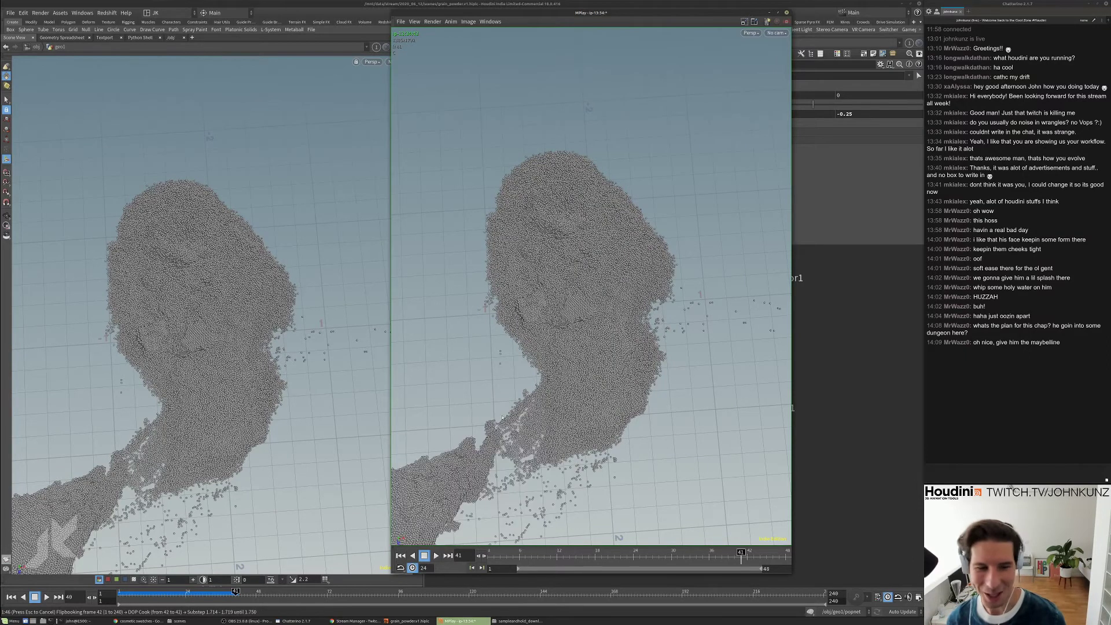
{"action": "left_click", "coordinate": [855, 356]}
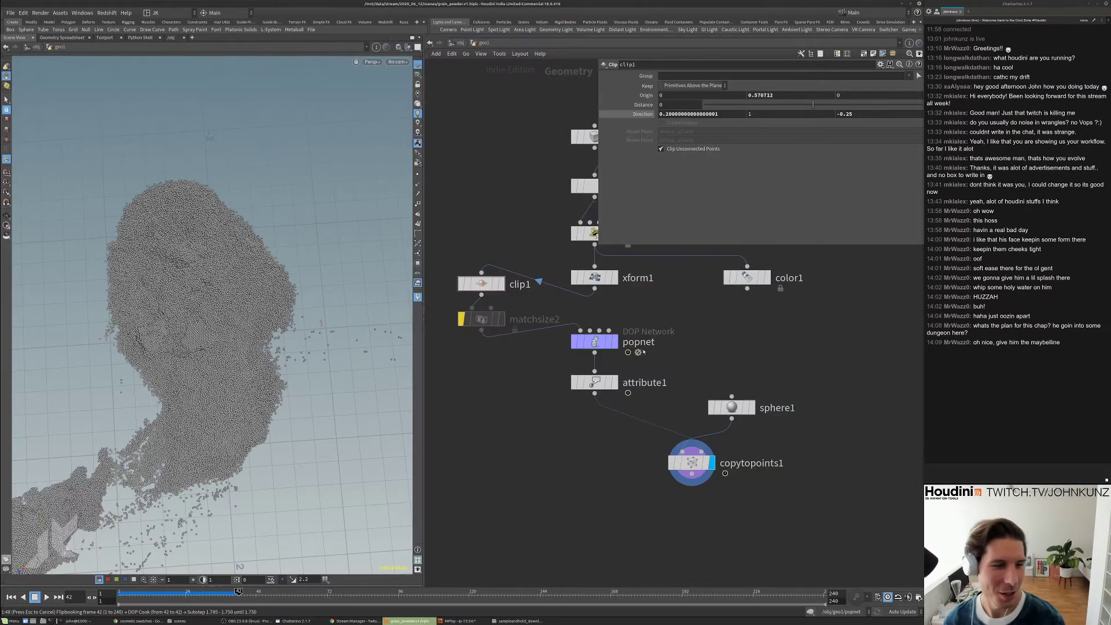
{"action": "key", "text": "ctrl+Up"}
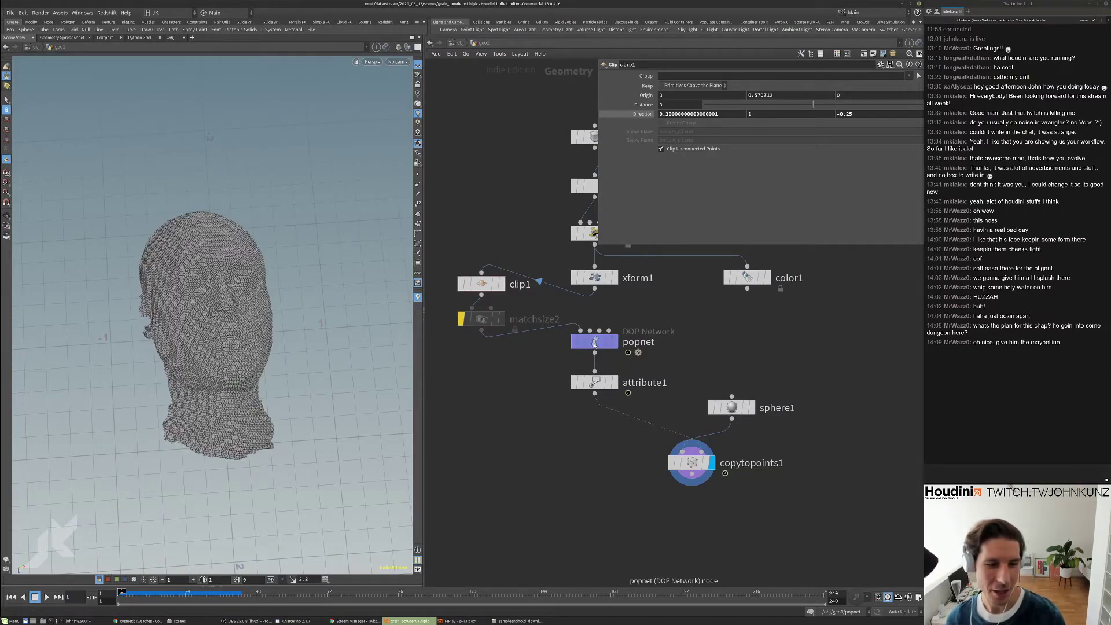
{"action": "left_click", "coordinate": [595, 344]}
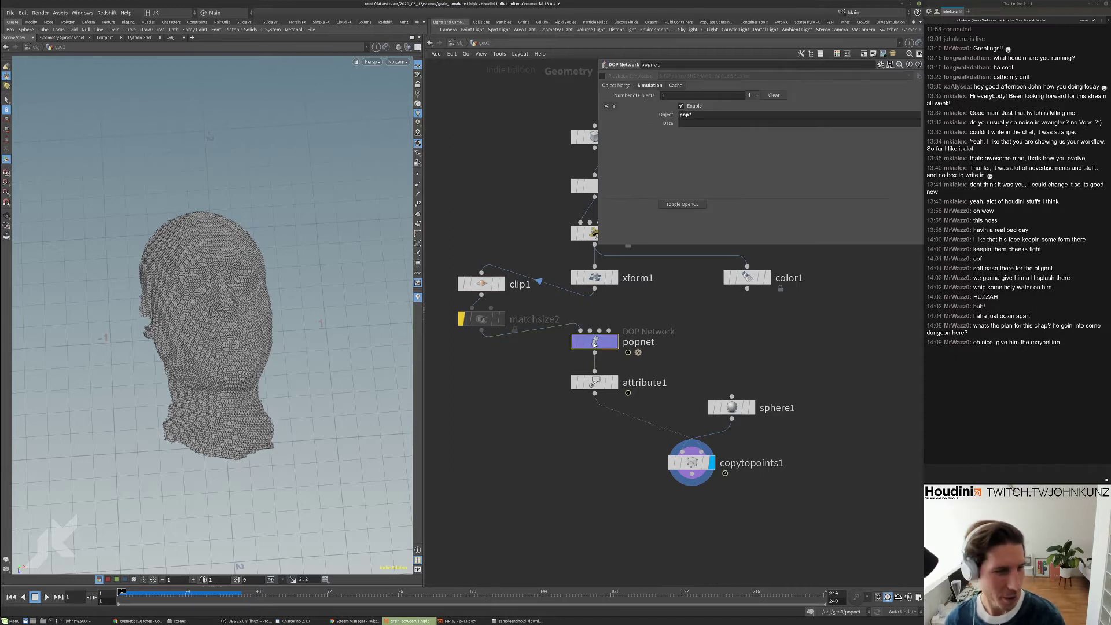
- Insert a Transform node between matchsize2 and popnet and display its output
{"action": "key", "text": "Tab"}
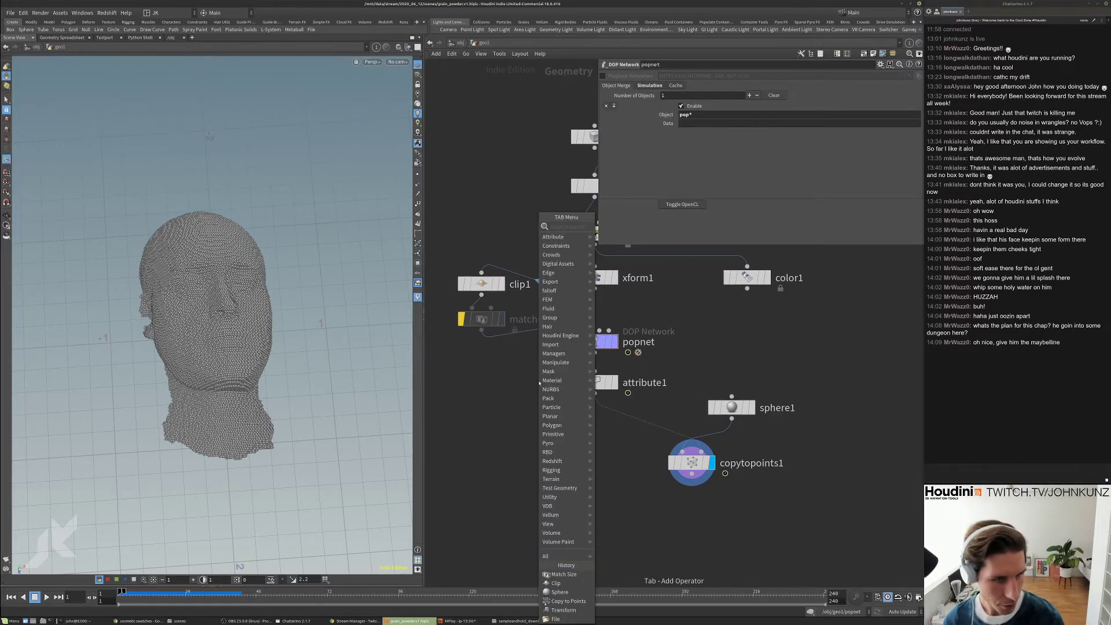
{"action": "type", "text": "tr"}
{"action": "left_click", "coordinate": [618, 245]}
{"action": "left_click", "coordinate": [529, 371]}
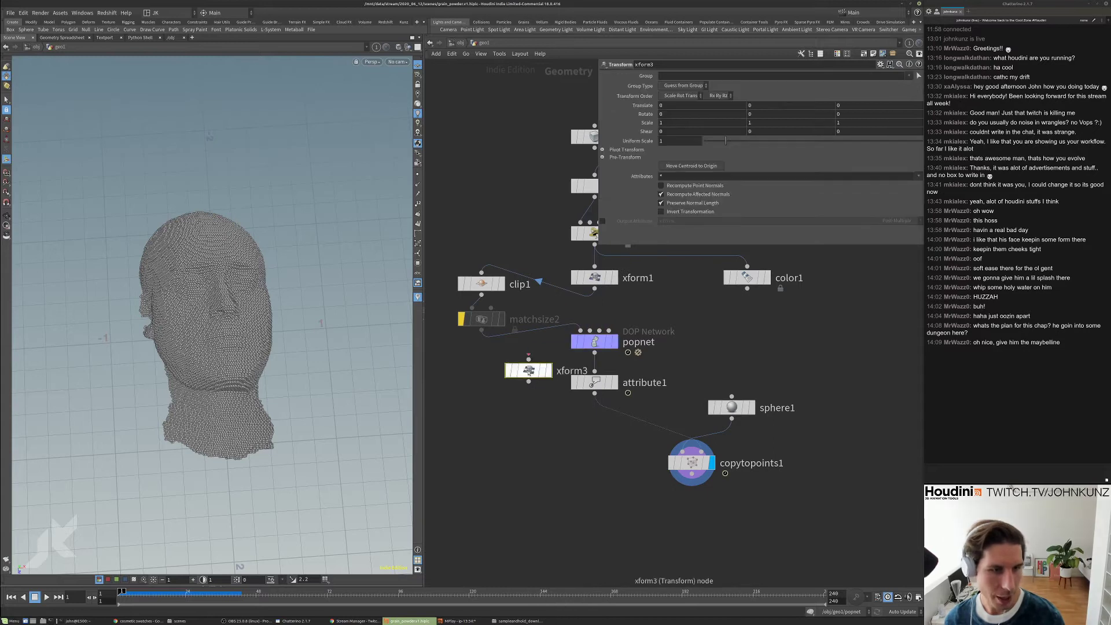
{"action": "left_click_drag", "start_coordinate": [525, 368], "coordinate": [510, 340]}
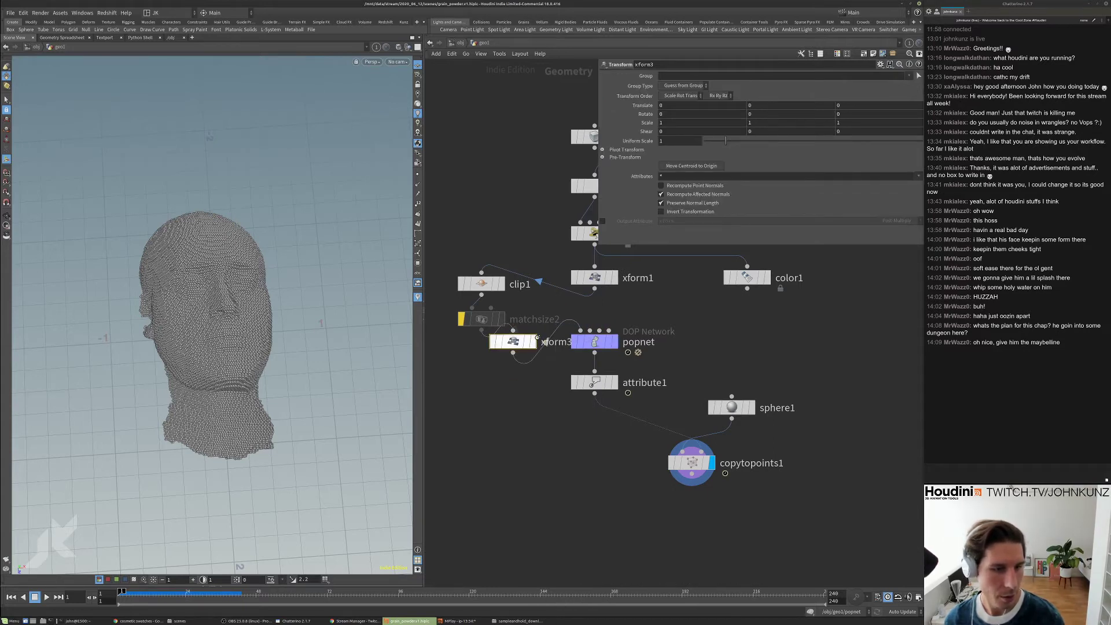
{"action": "left_click", "coordinate": [533, 342]}
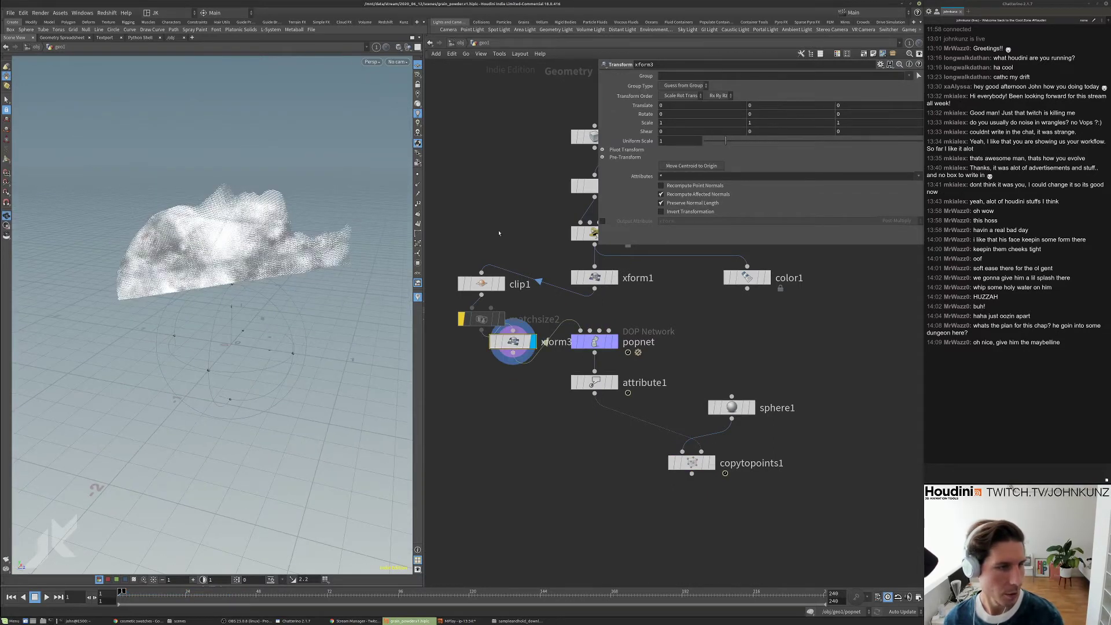
- Set the transform's Translate Y to -0.25, then dive into popnet
{"action": "middle_click_drag", "start_coordinate": [770, 107], "coordinate": [772, 106]}
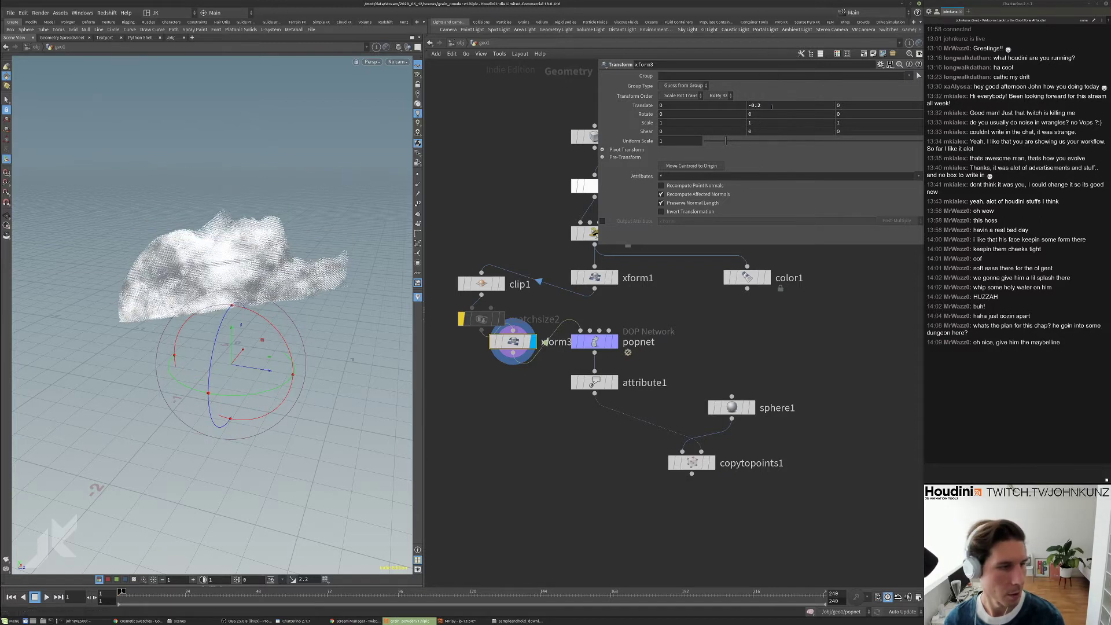
{"action": "left_click_drag", "start_coordinate": [330, 358], "coordinate": [328, 298], "text": "alt"}
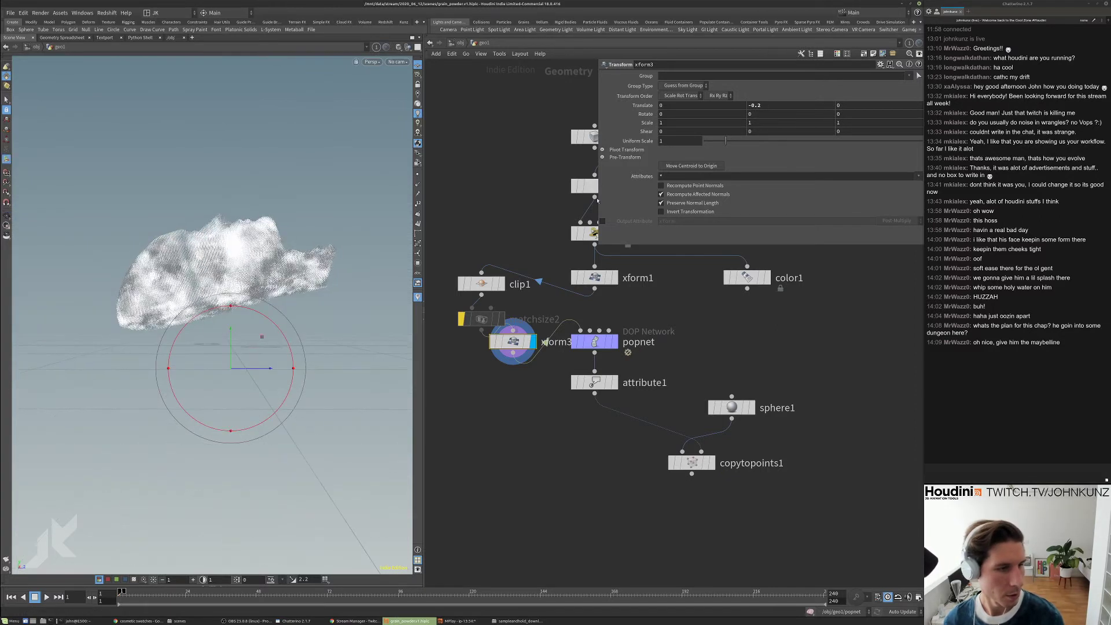
{"action": "key", "text": "Return"}
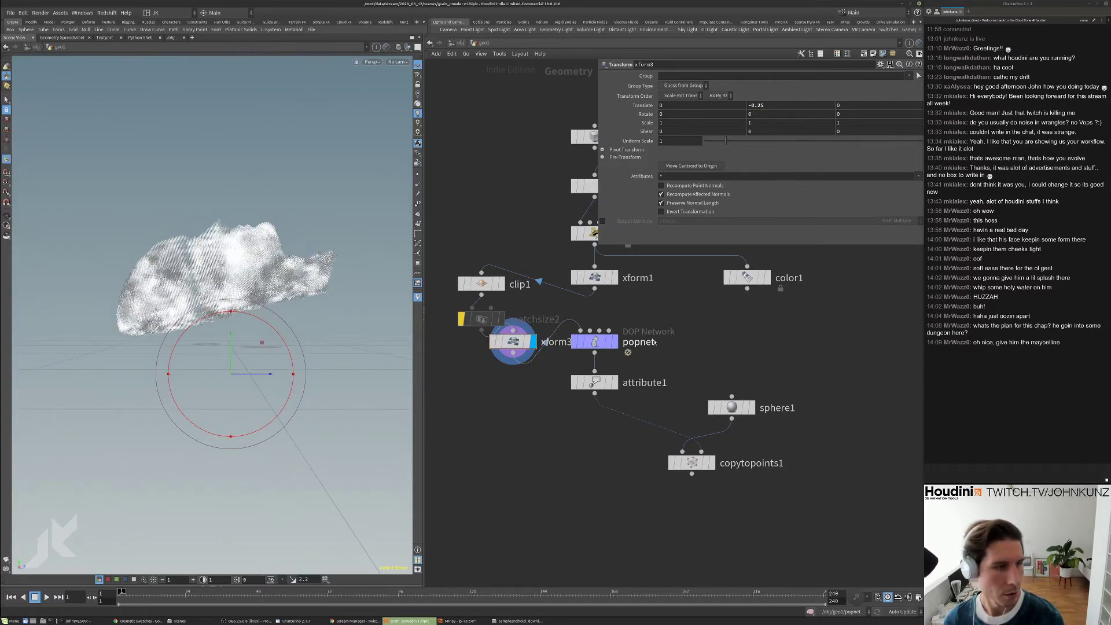
{"action": "double_click", "coordinate": [596, 341]}
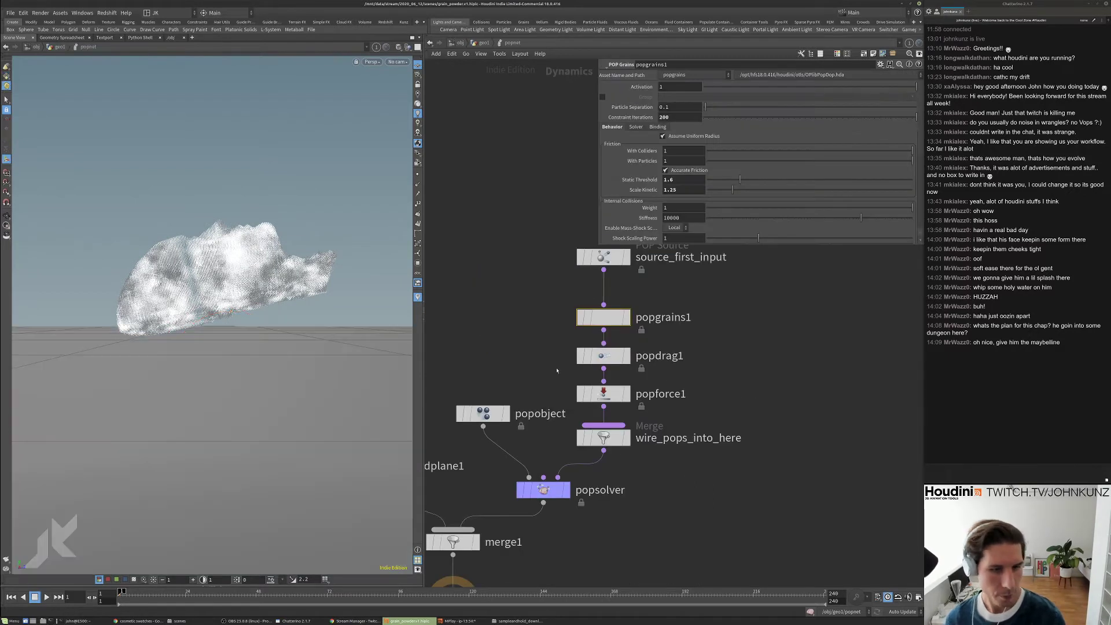
- Set popgrains1's Clumping Stiffness to 500000 and delete its channel
{"action": "left_click", "coordinate": [547, 489]}
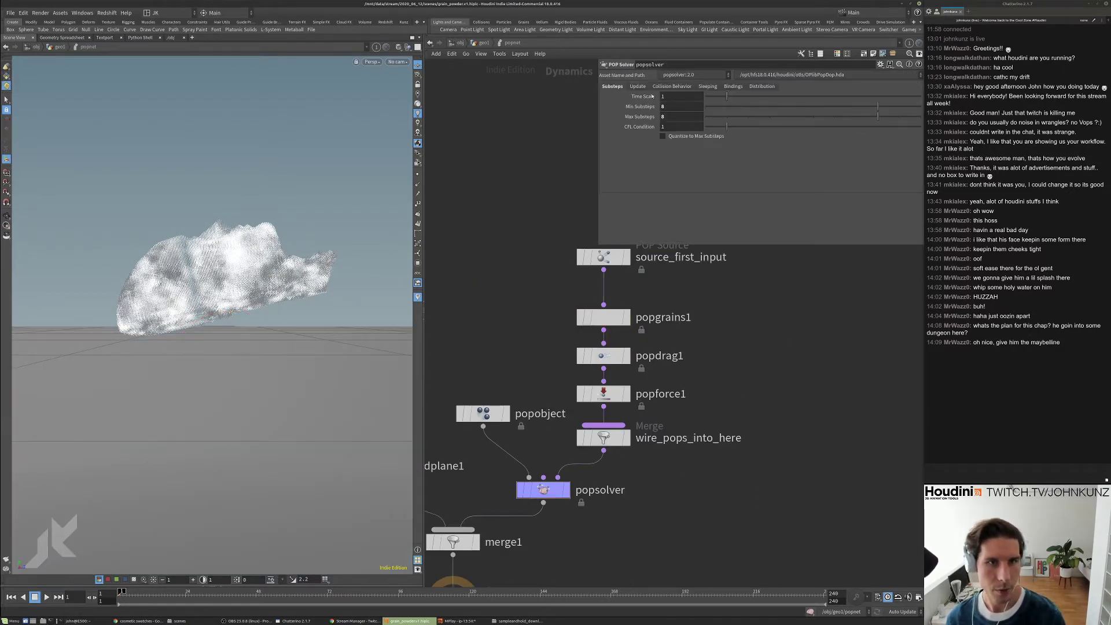
{"action": "left_click", "coordinate": [601, 314]}
{"action": "scroll", "coordinate": [636, 199], "scroll_direction": "down", "scroll_amount": 5}
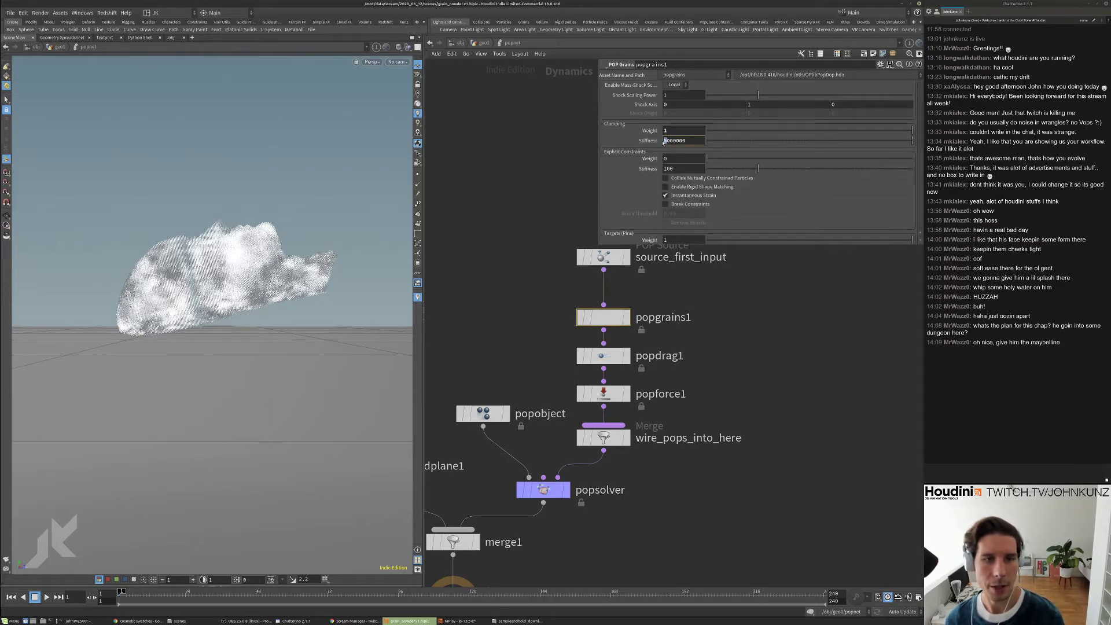
{"action": "key", "text": "Return"}
{"action": "key", "text": "BackSpace"}
{"action": "key", "text": "Return"}
{"action": "right_click", "coordinate": [686, 141]}
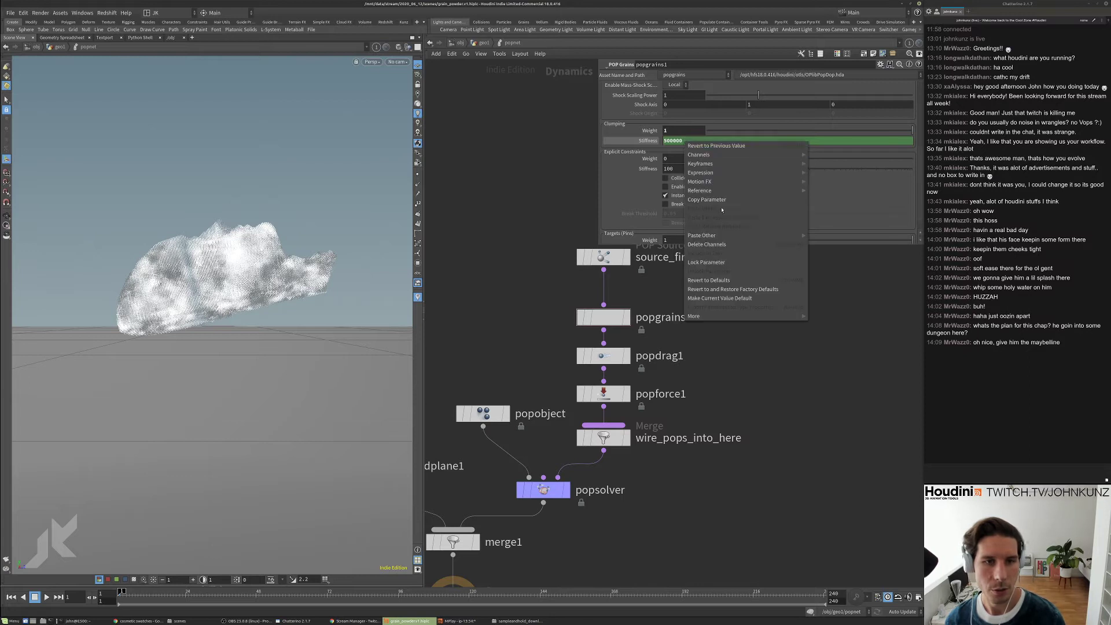
{"action": "left_click", "coordinate": [707, 234]}
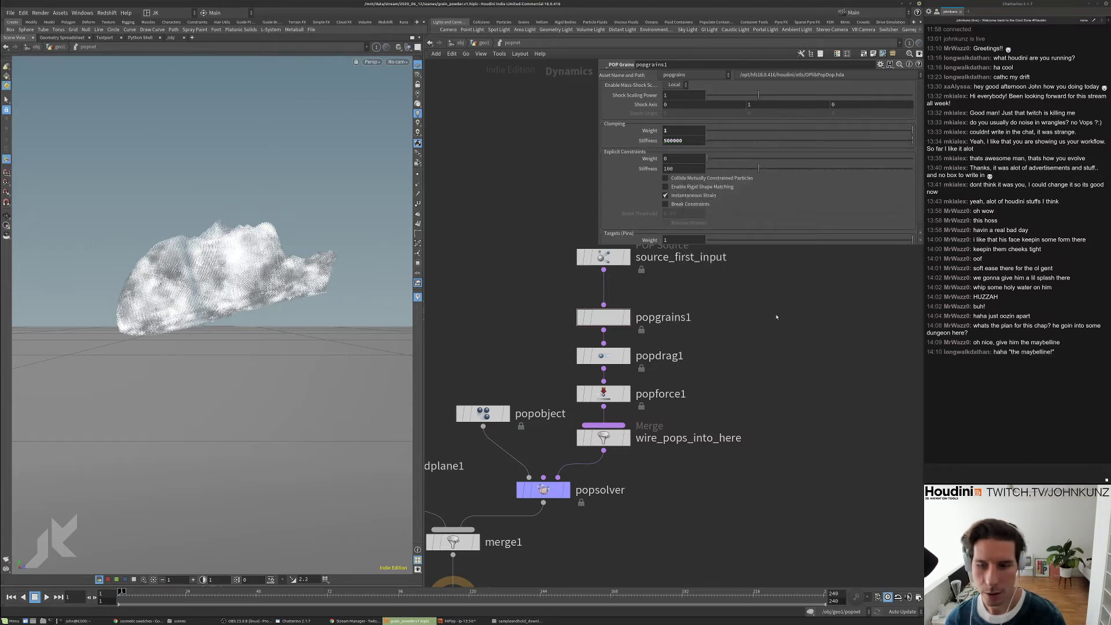
- Check popdrag1's air resistance settings, then go up to the geo1 network
{"action": "middle_click_drag", "start_coordinate": [776, 316], "coordinate": [770, 350]}
{"action": "scroll", "coordinate": [770, 347], "scroll_direction": "down", "scroll_amount": 5}
{"action": "scroll", "coordinate": [769, 345], "scroll_direction": "up", "scroll_amount": 4}
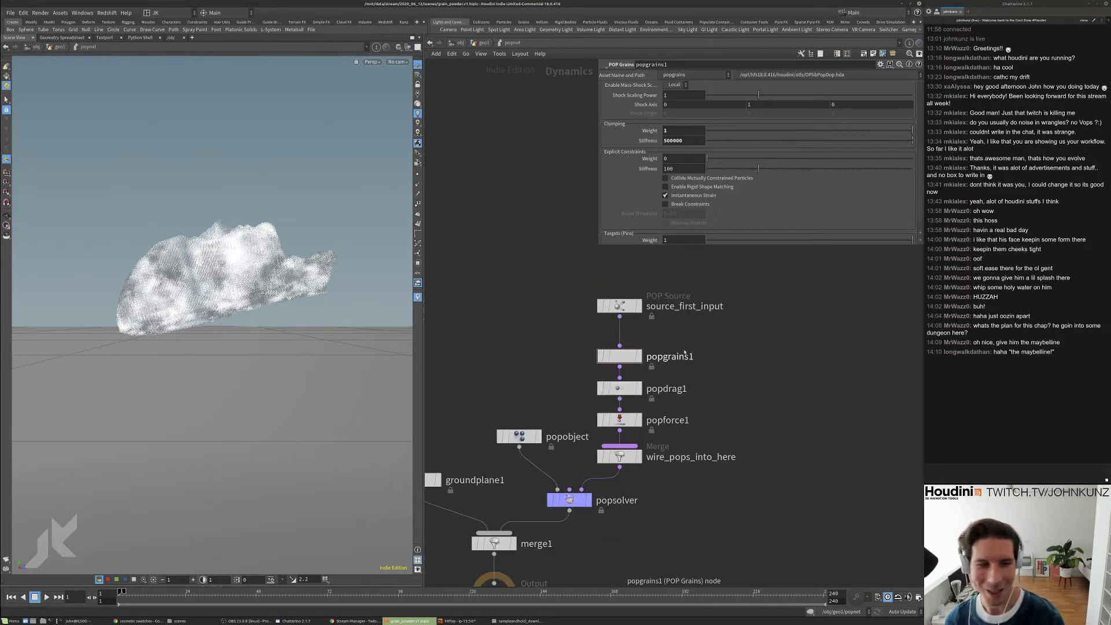
{"action": "scroll", "coordinate": [558, 365], "scroll_direction": "down", "scroll_amount": 1}
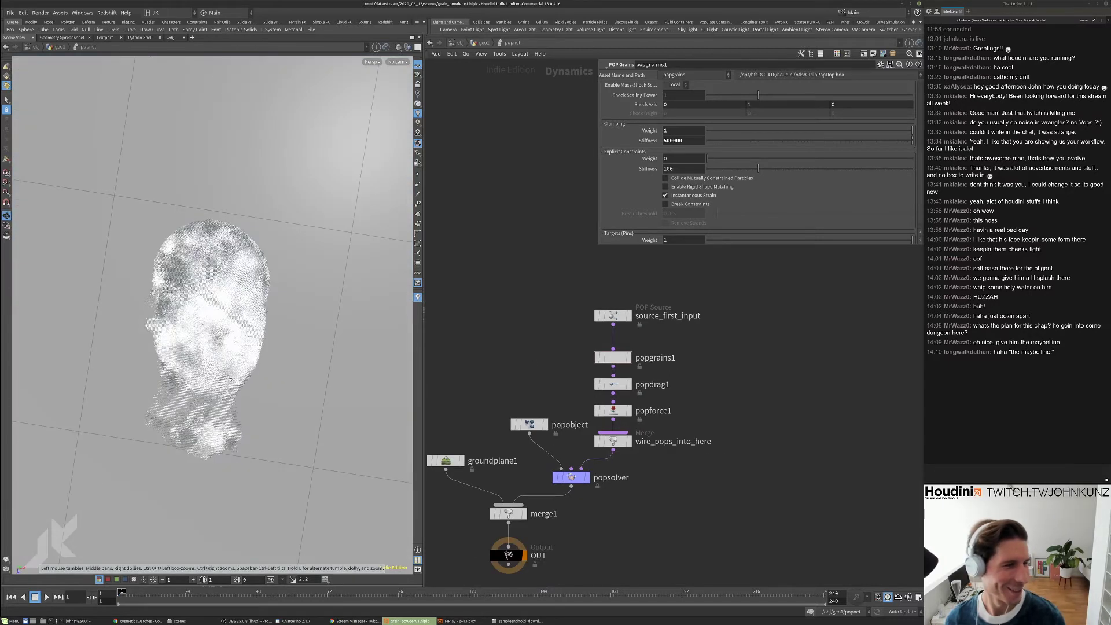
{"action": "scroll", "coordinate": [564, 445], "scroll_direction": "up", "scroll_amount": 3}
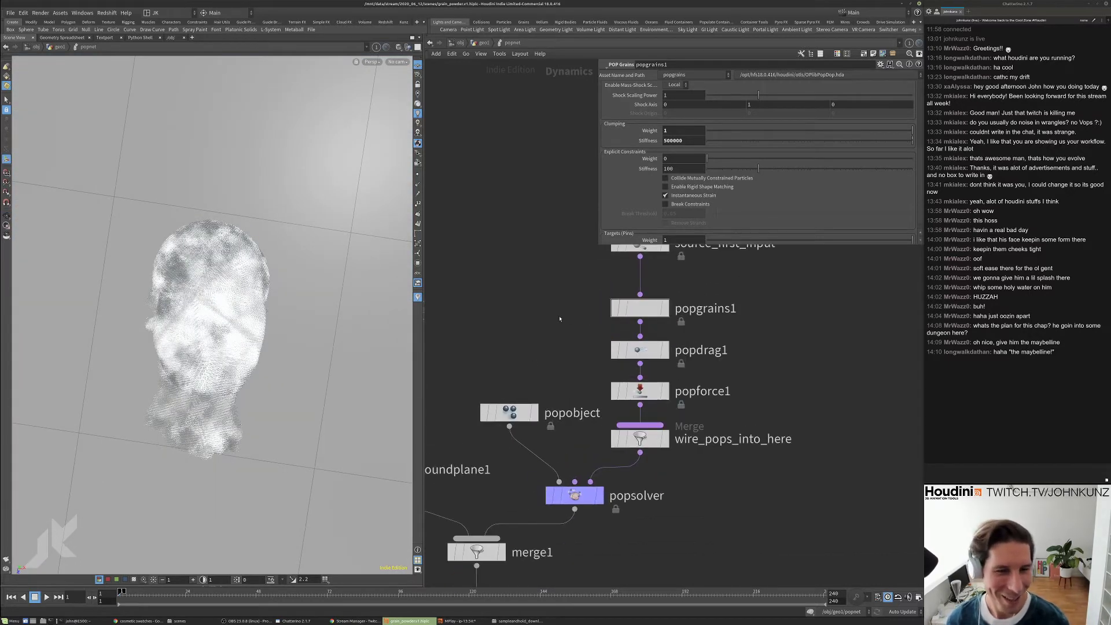
{"action": "scroll", "coordinate": [677, 135], "scroll_direction": "up", "scroll_amount": 5}
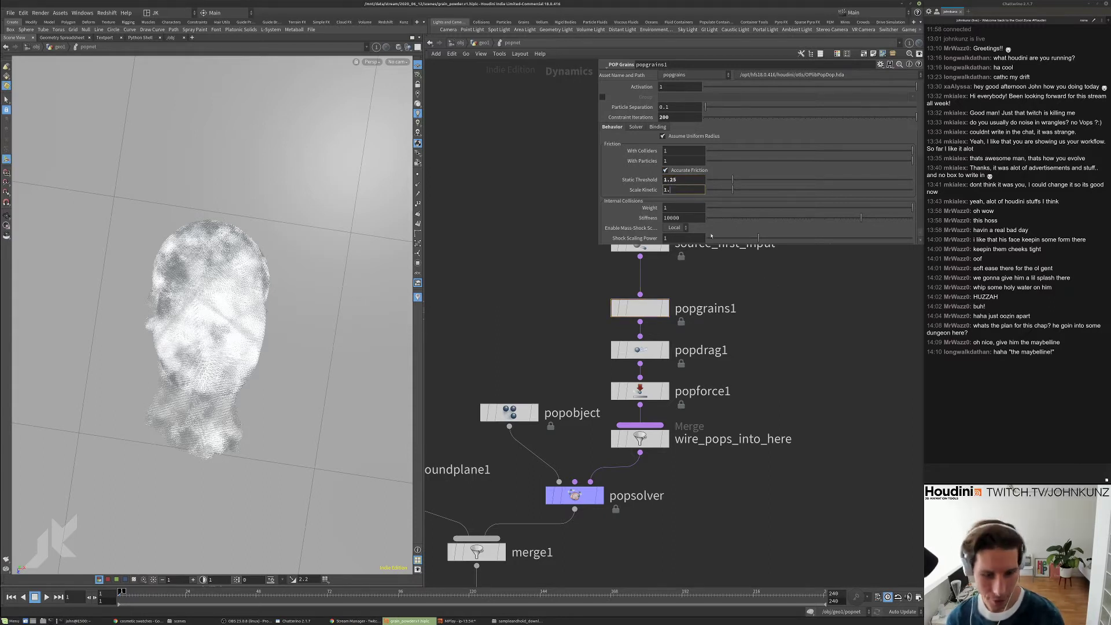
{"action": "middle_click_drag", "start_coordinate": [752, 324], "coordinate": [736, 353]}
{"action": "left_click", "coordinate": [624, 379]}
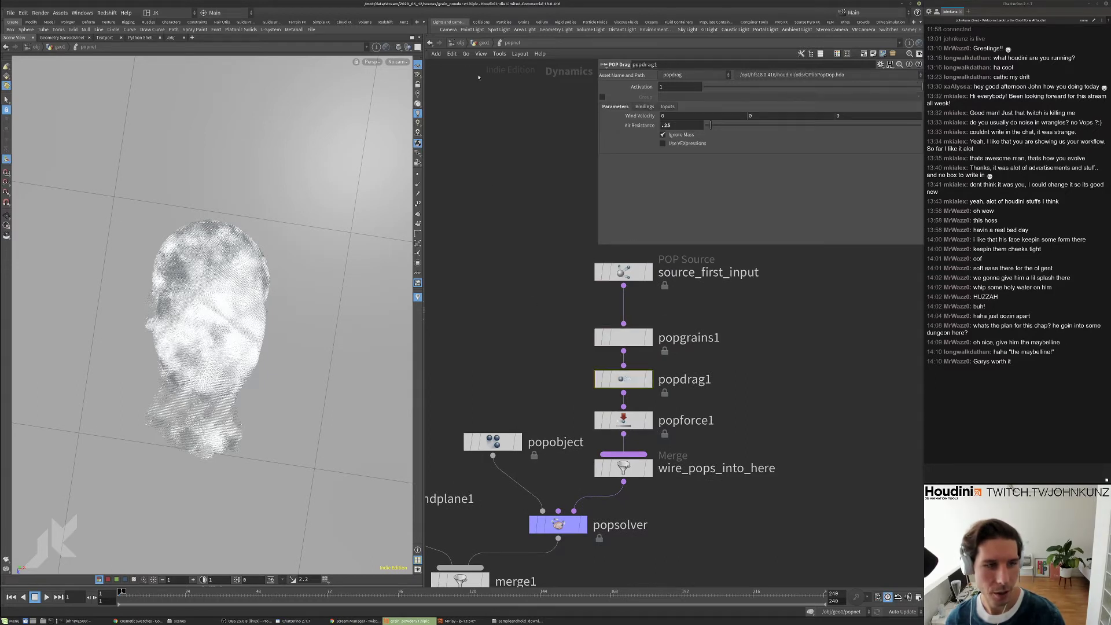
{"action": "key", "text": "u"}
{"action": "scroll", "coordinate": [519, 217], "scroll_direction": "down", "scroll_amount": 2}
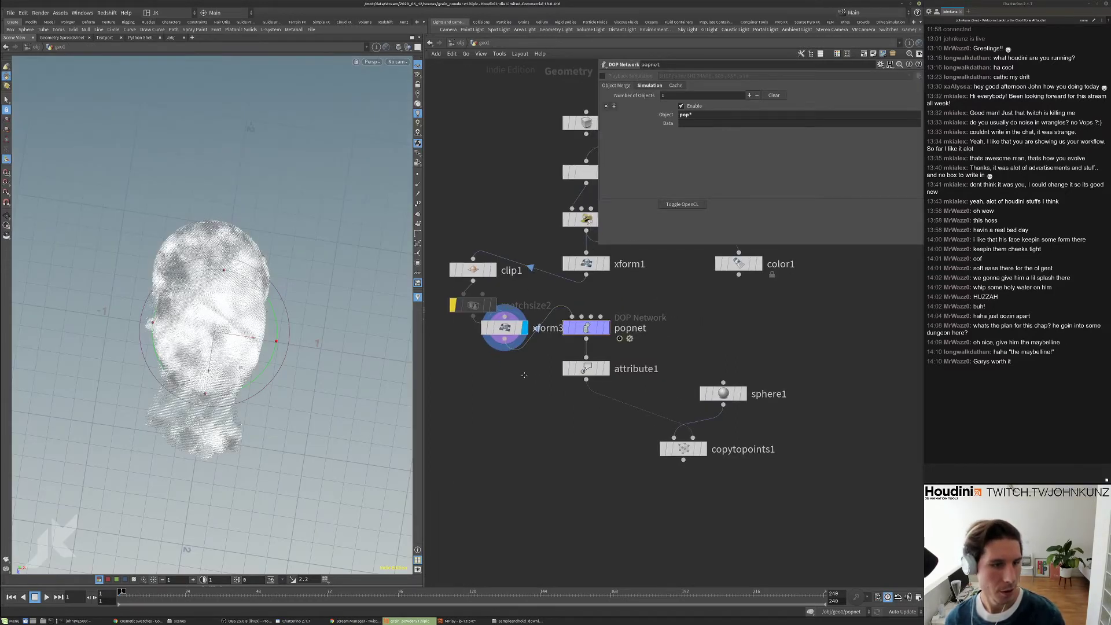
- Display the copytopoints1 sphere head, move the MPlay viewer right and play the new flipbook
{"action": "left_click", "coordinate": [671, 421]}
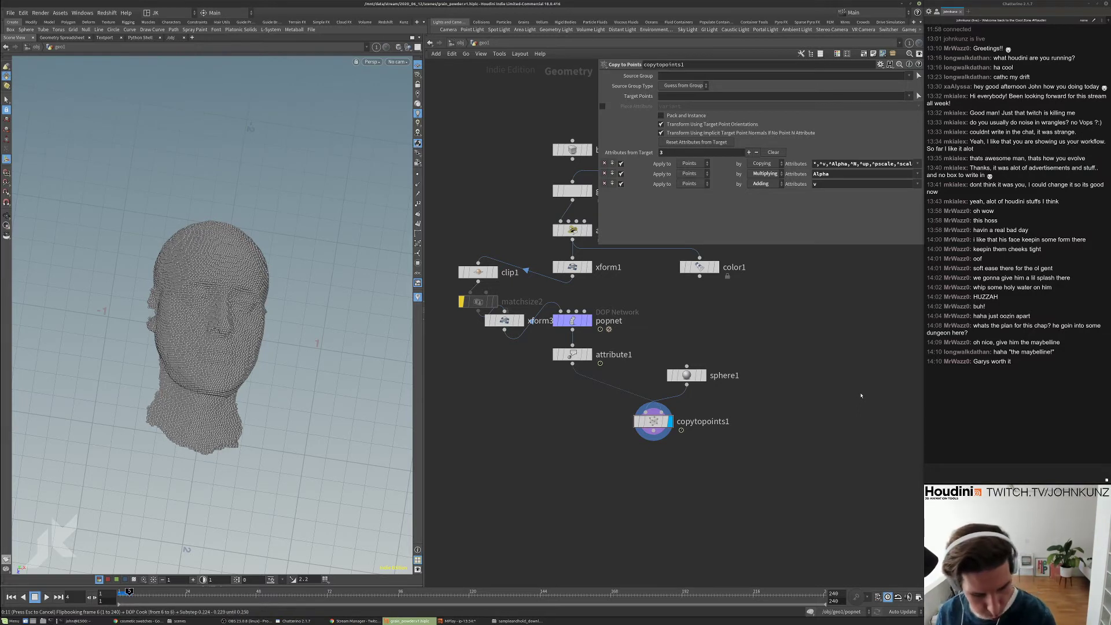
{"action": "left_click", "coordinate": [460, 622]}
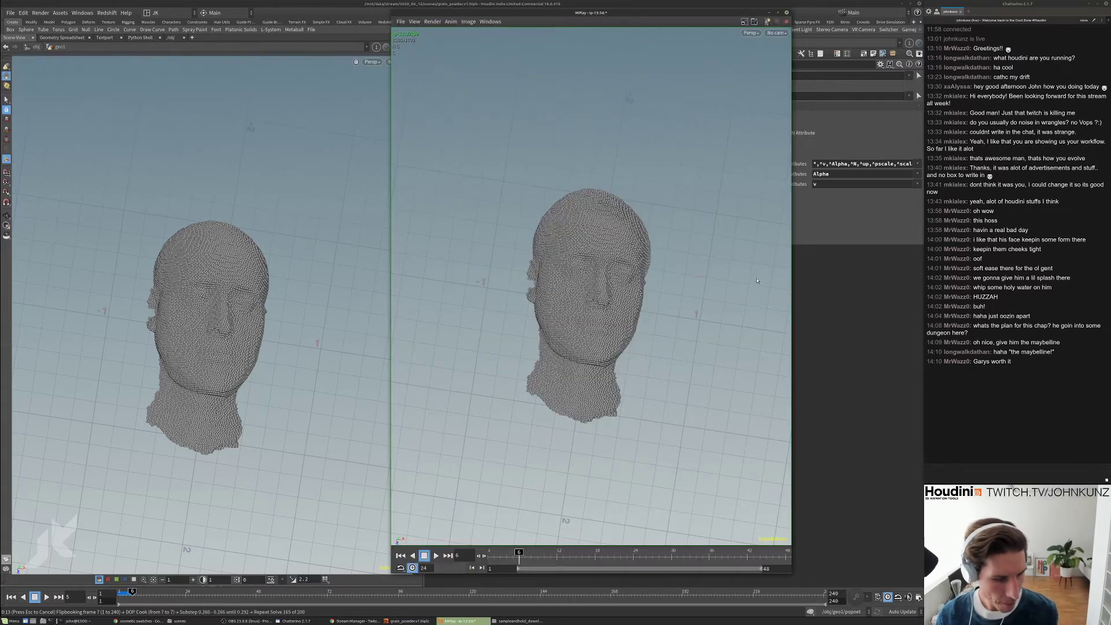
{"action": "left_click_drag", "start_coordinate": [655, 13], "coordinate": [760, 21]}
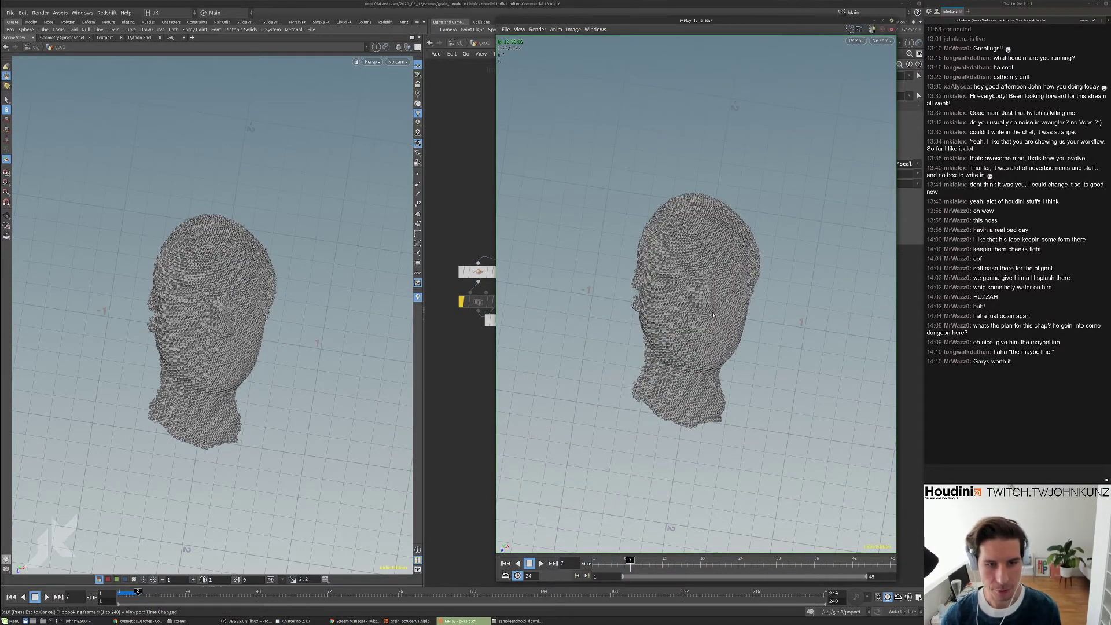
{"action": "key", "text": "Up"}
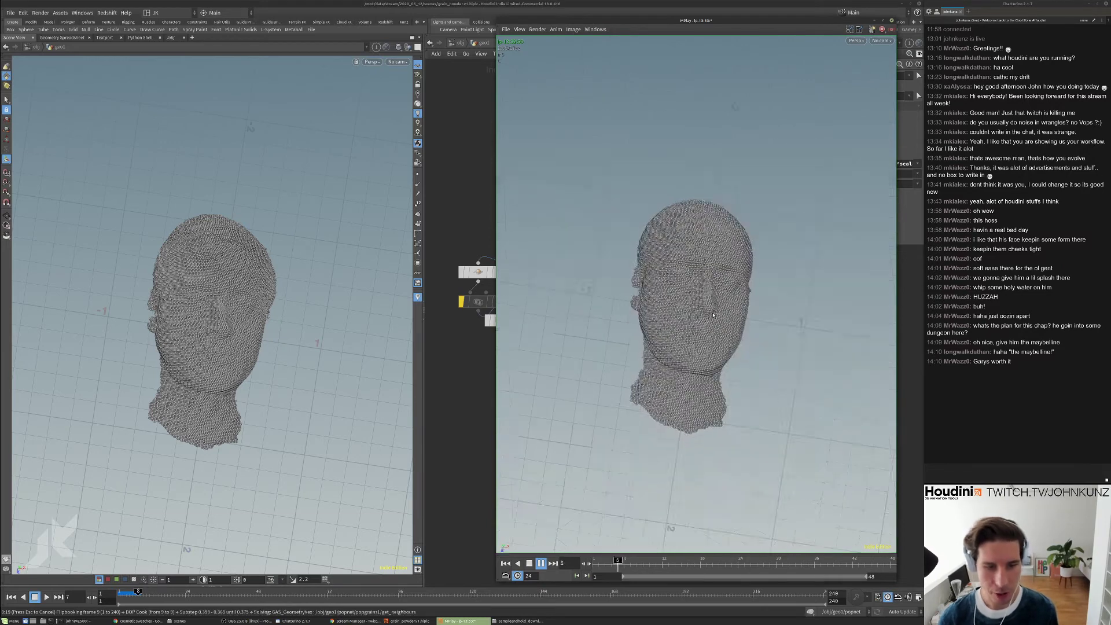
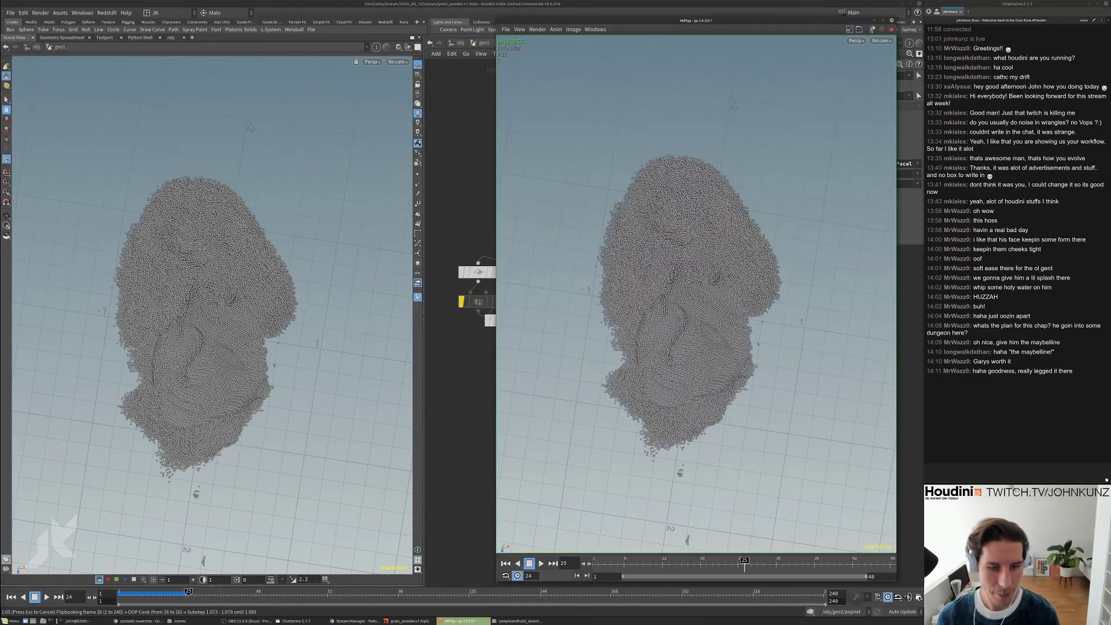
- Cancel the running head-collapse flipbook and return to the popnet grain network
{"action": "scroll", "coordinate": [696, 423], "scroll_direction": "down", "scroll_amount": 3}
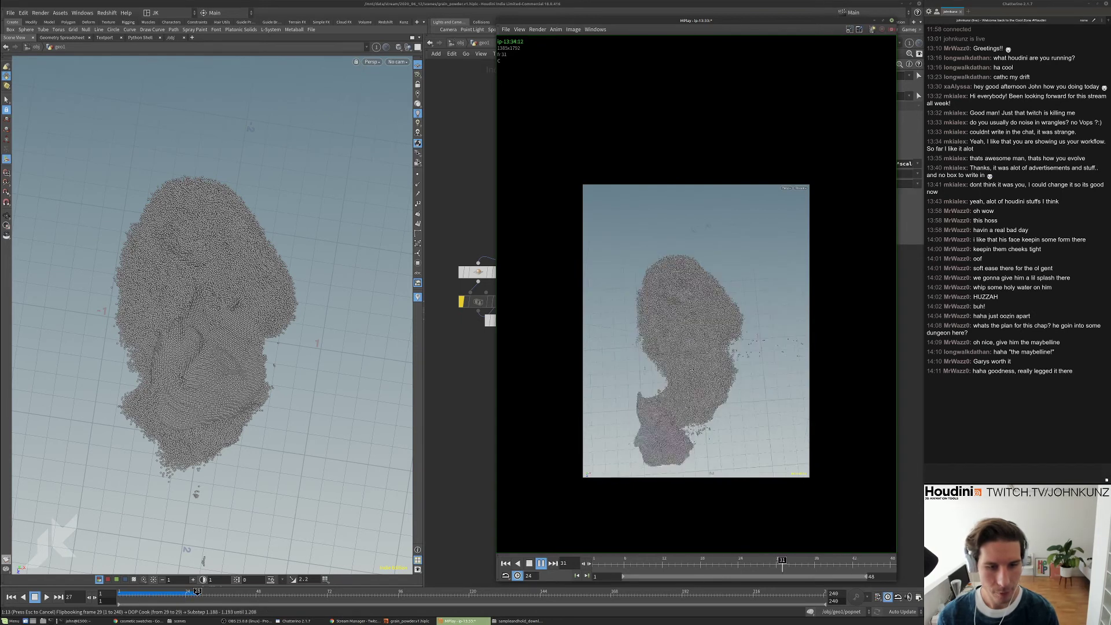
{"action": "left_click", "coordinate": [482, 421]}
{"action": "key", "text": "Escape"}
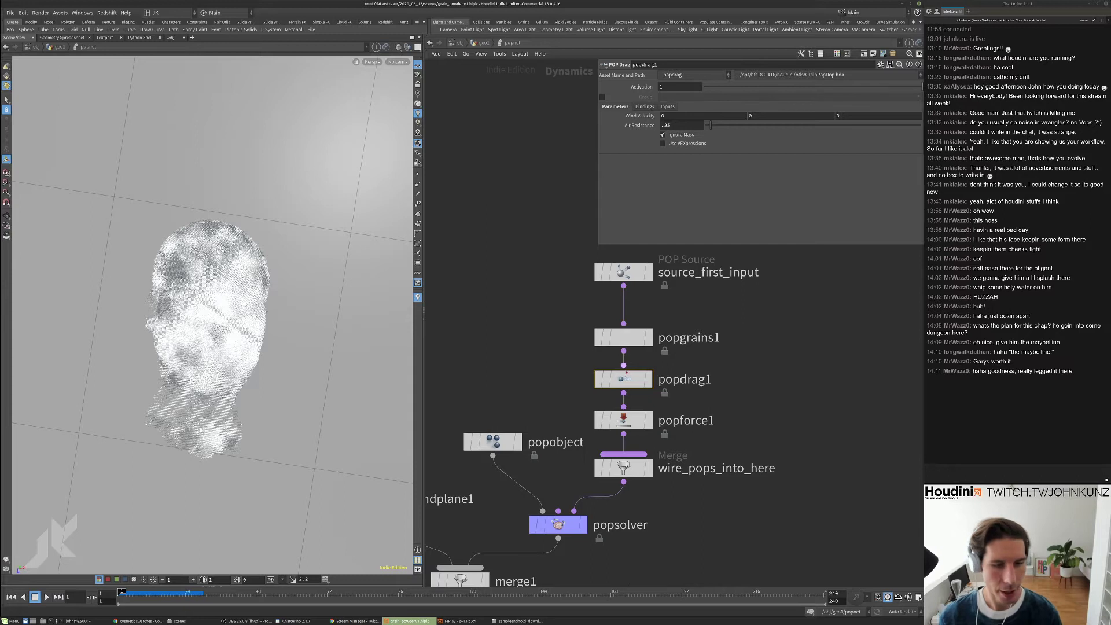
- Give popgrains1 Max Acceleration 10 and Constraint Iterations 120, then go up to geo1
{"action": "left_click", "coordinate": [631, 341]}
{"action": "left_click", "coordinate": [637, 126]}
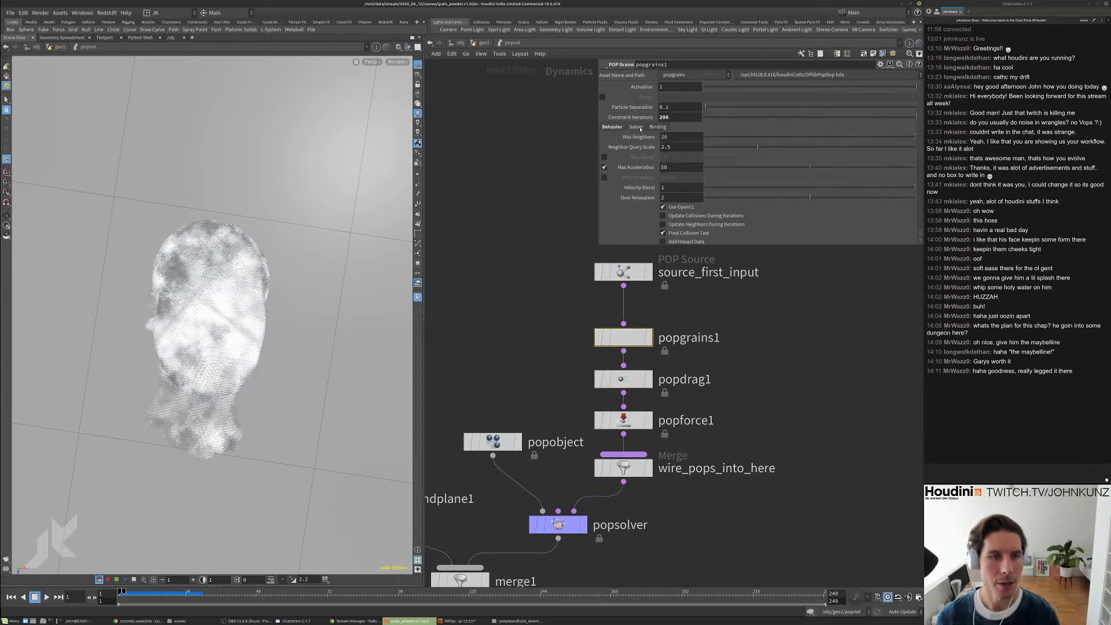
{"action": "mouse_move", "coordinate": [633, 169]}
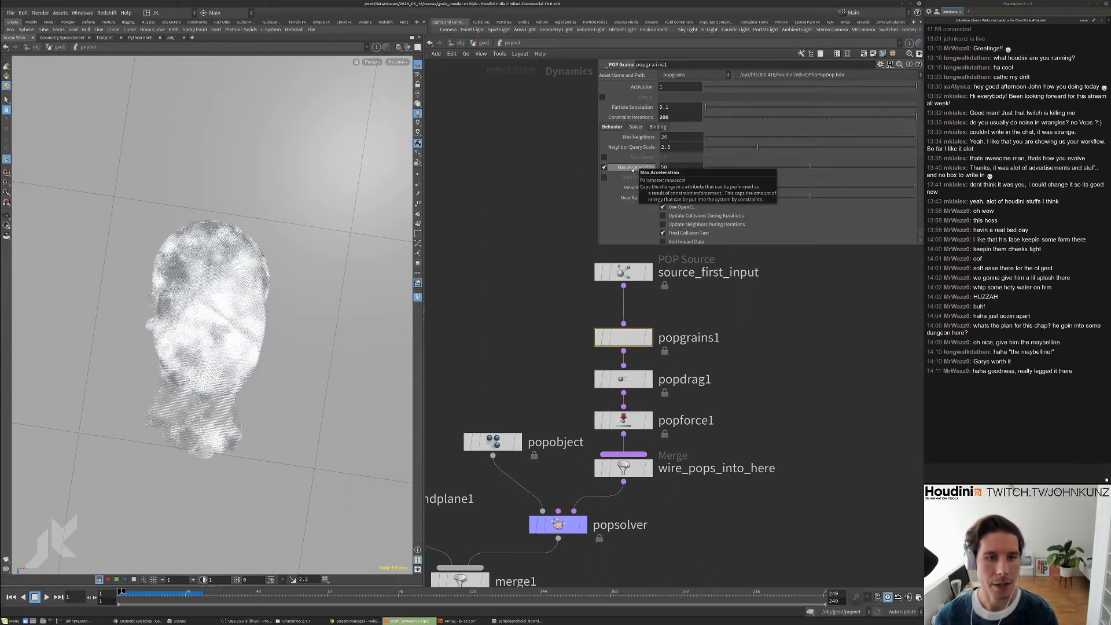
{"action": "double_click", "coordinate": [663, 167]}
{"action": "type", "text": "10"}
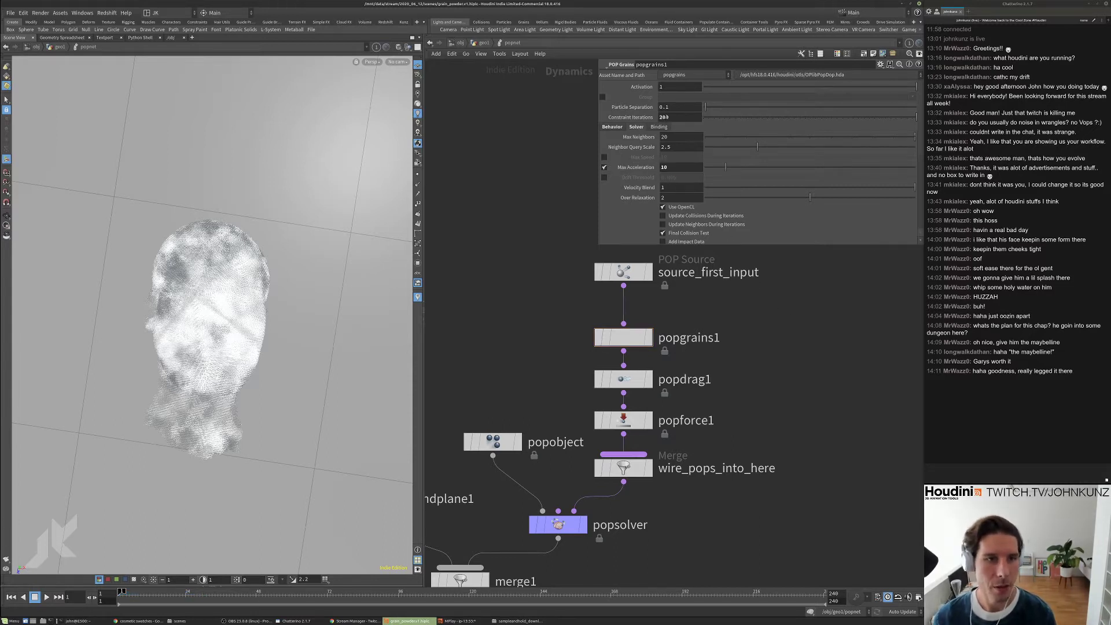
{"action": "double_click", "coordinate": [664, 117]}
{"action": "type", "text": "120"}
{"action": "key", "text": "Return"}
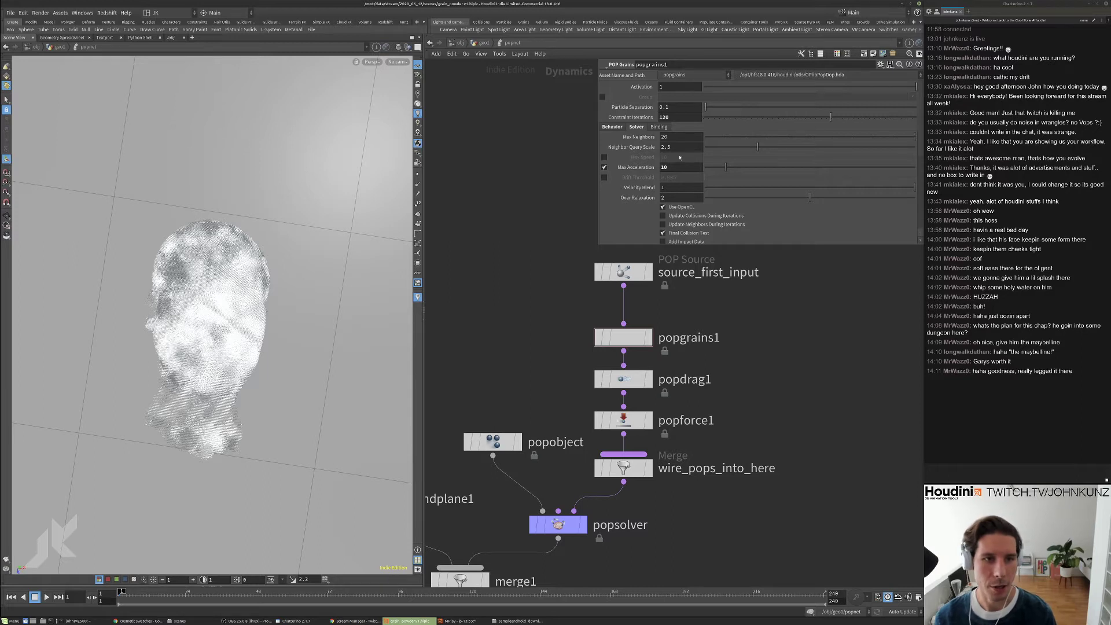
{"action": "key", "text": "u"}
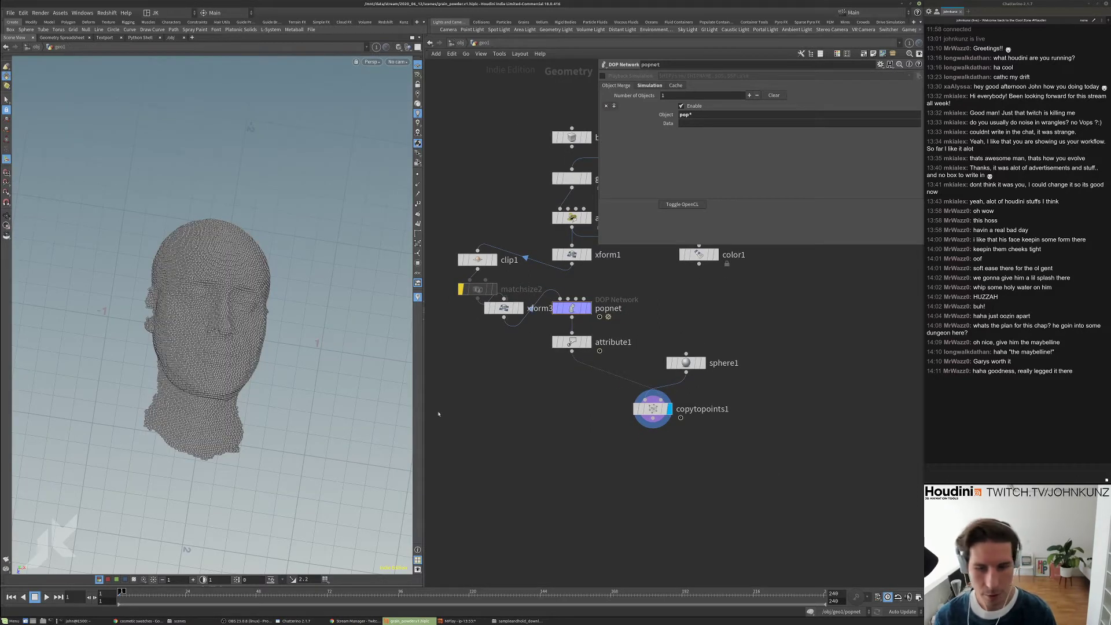
- Flipbook the grain head collapse from a front view, inspect it in MPlay, then cancel it
{"action": "left_click_drag", "start_coordinate": [171, 368], "coordinate": [70, 498]}
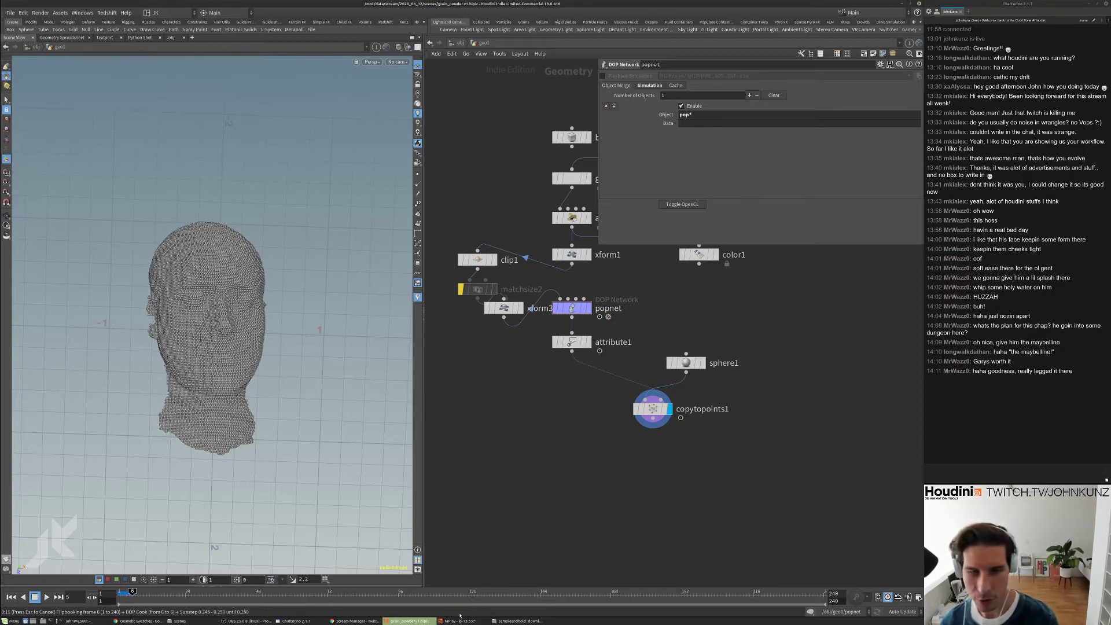
{"action": "left_click", "coordinate": [457, 621]}
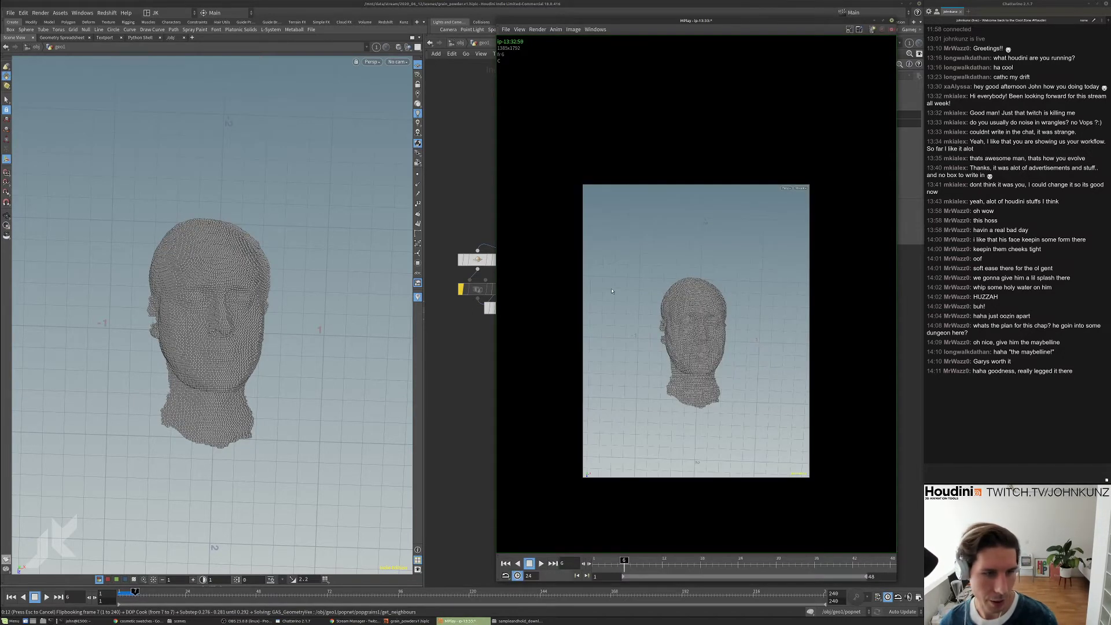
{"action": "key", "text": "h"}
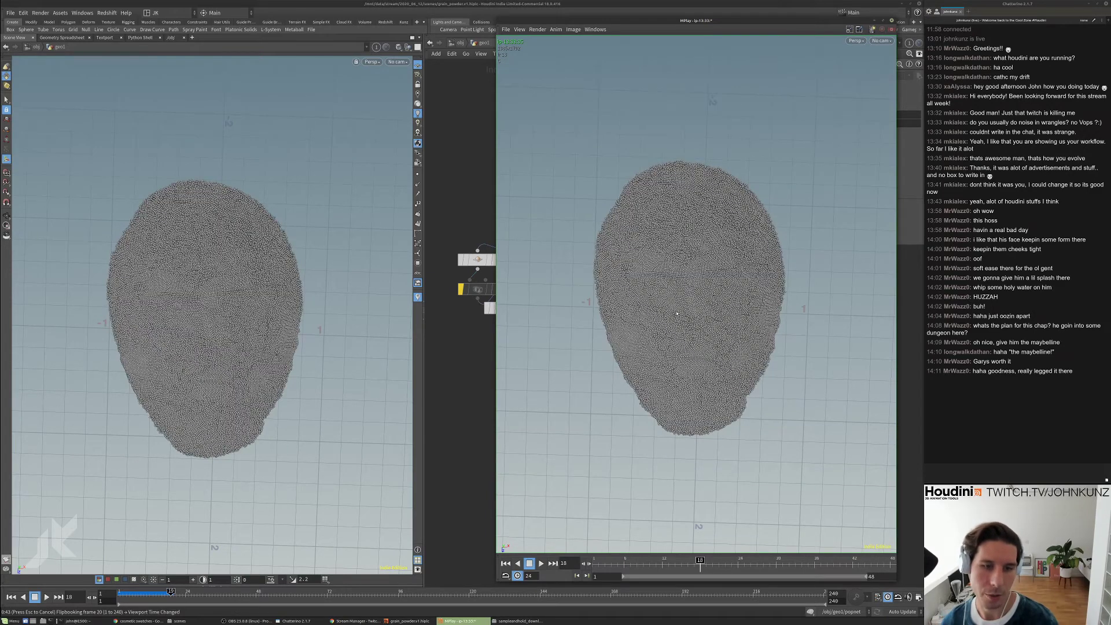
{"action": "scroll", "coordinate": [693, 319], "scroll_direction": "up", "scroll_amount": 5}
{"action": "scroll", "coordinate": [694, 319], "scroll_direction": "down", "scroll_amount": 5}
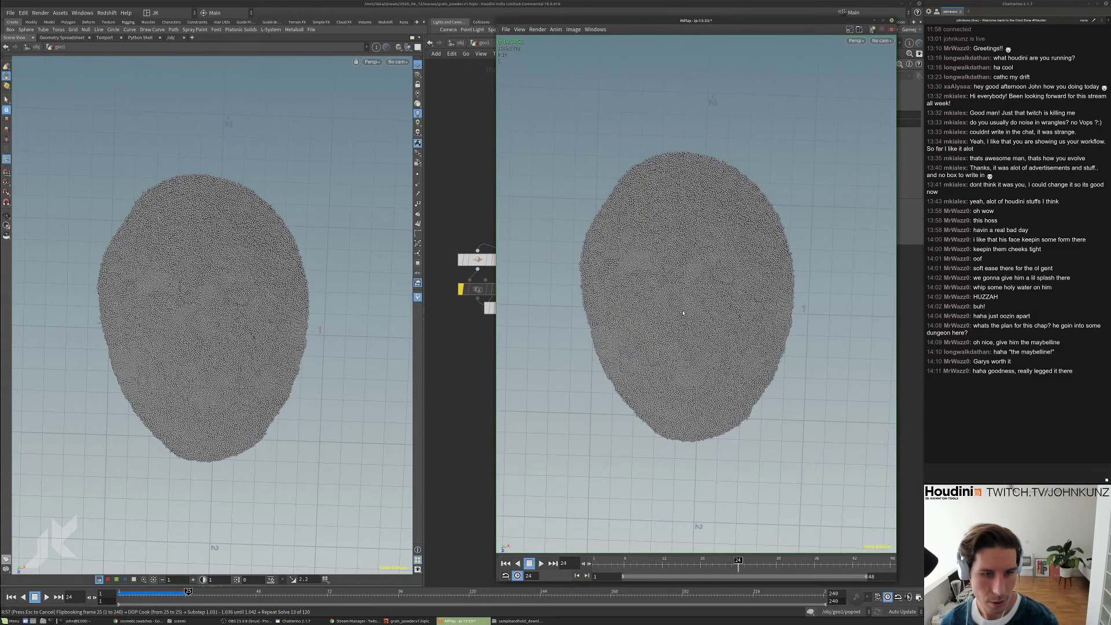
{"action": "key", "text": "Escape"}
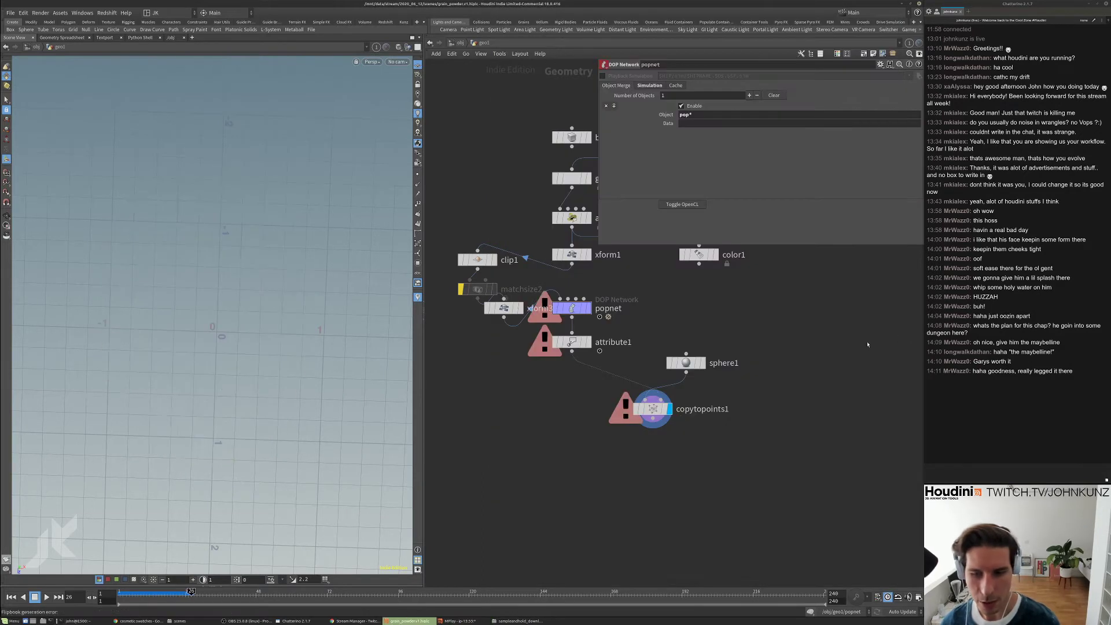
- Set popgrains1 Max Acceleration to 20, then return to geo1 and tilt the view for a flipbook
{"action": "double_click", "coordinate": [572, 308]}
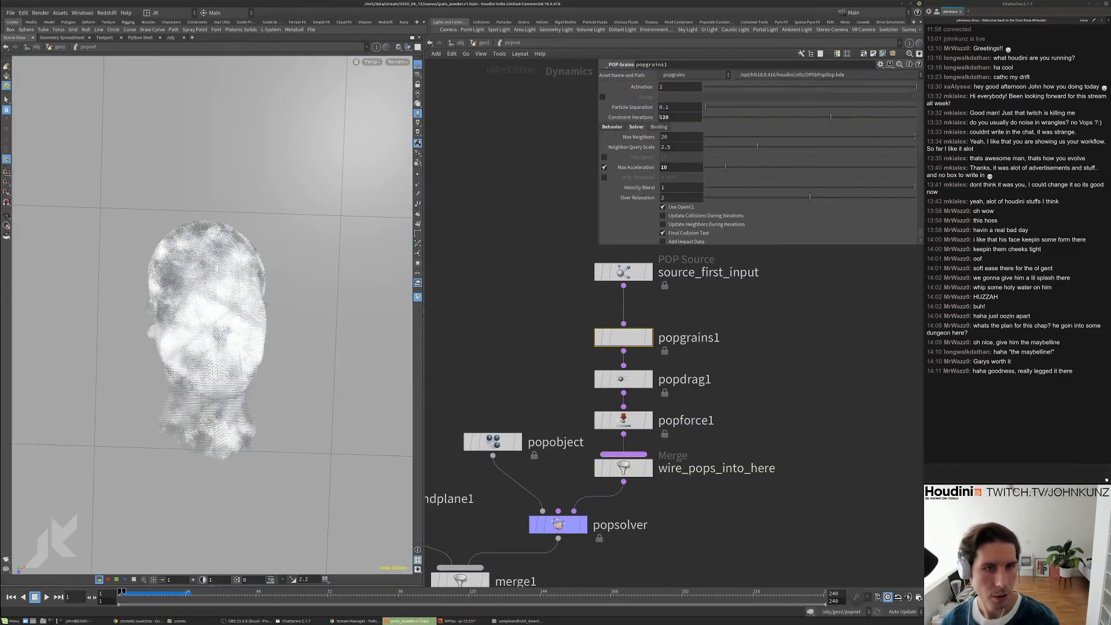
{"action": "left_click", "coordinate": [536, 176]}
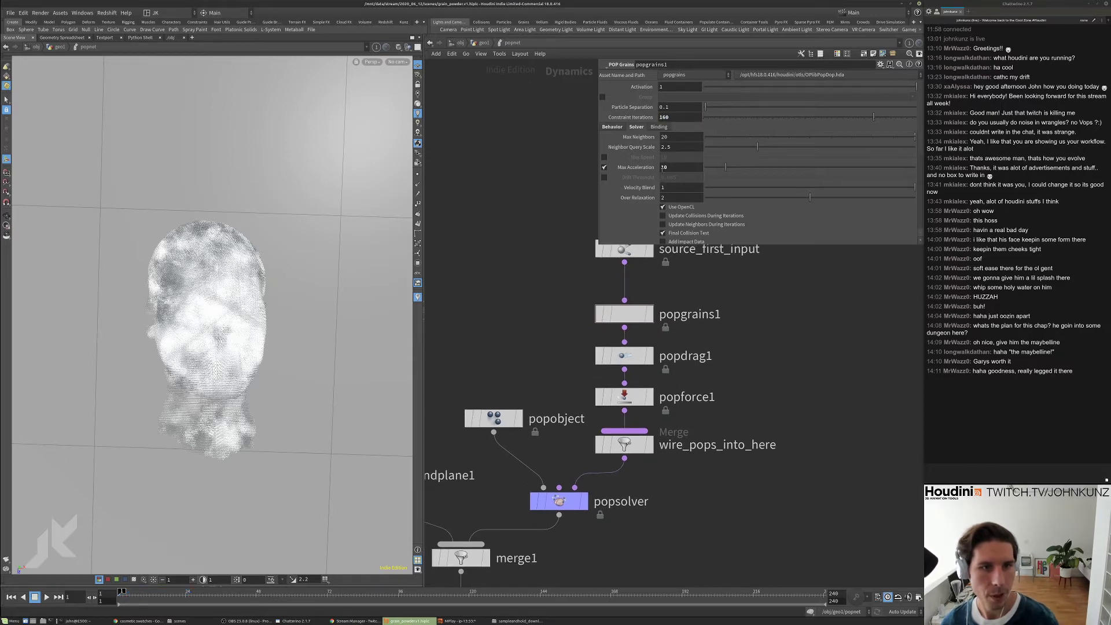
{"action": "type", "text": "20"}
{"action": "key", "text": "Return"}
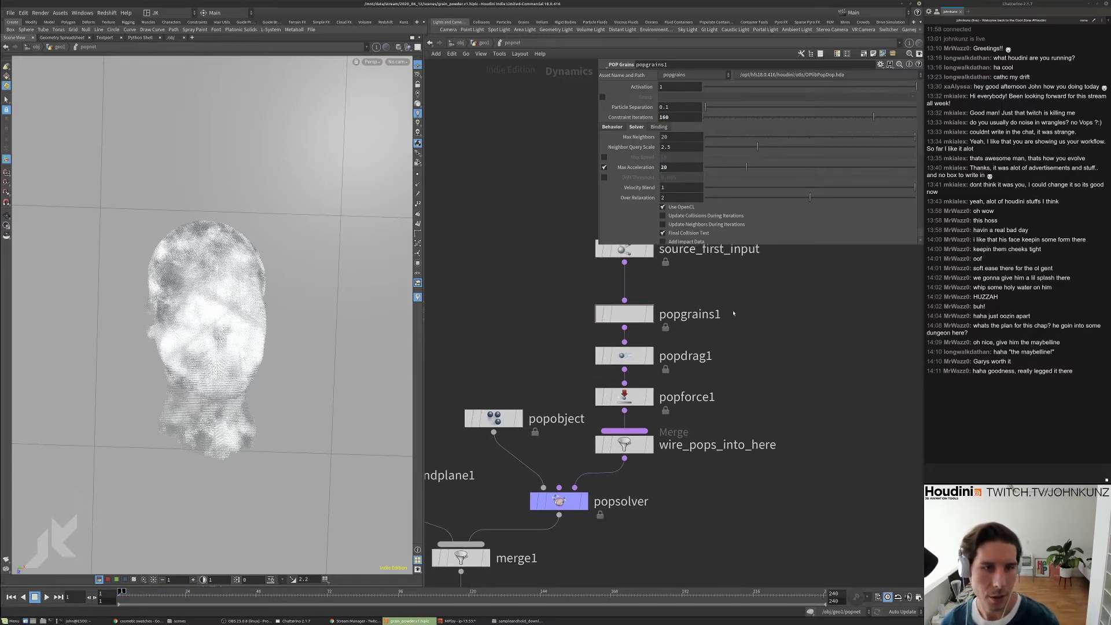
{"action": "left_click", "coordinate": [482, 43]}
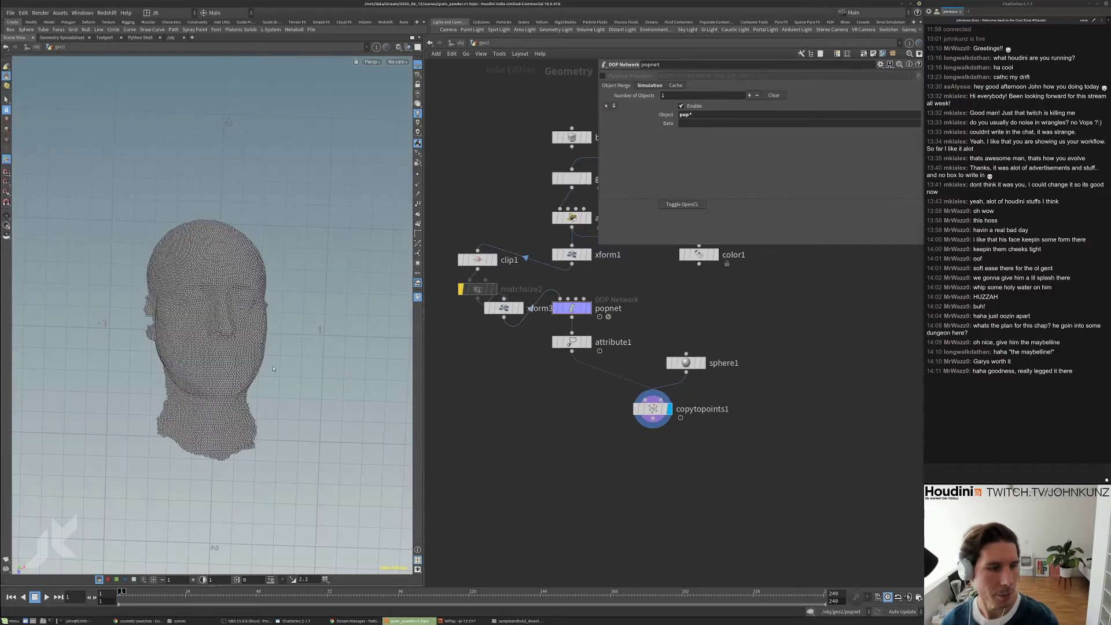
{"action": "left_click_drag", "start_coordinate": [276, 385], "coordinate": [210, 389]}
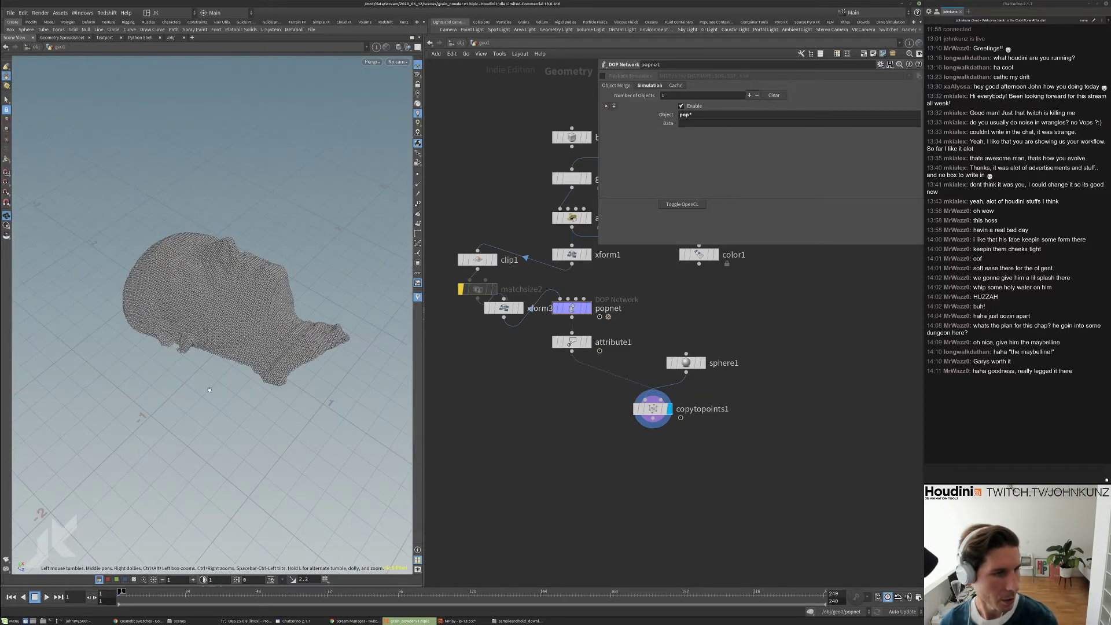
{"action": "scroll", "coordinate": [253, 354], "scroll_direction": "up", "scroll_amount": 3}
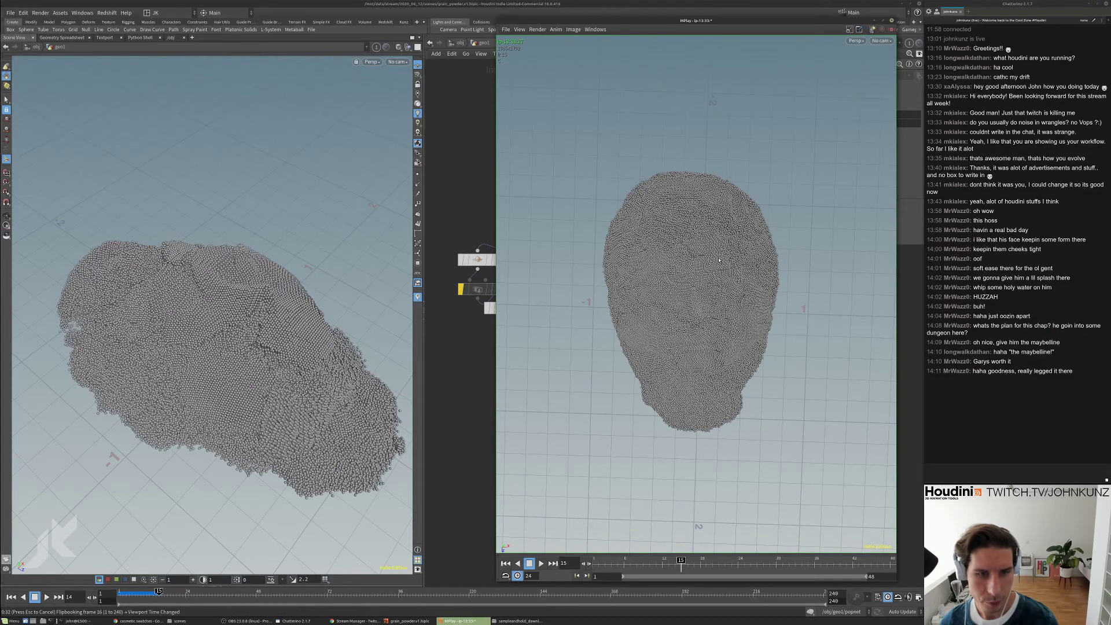
- Play and step through the flipbook of the slumping head, then dive back into popnet
{"action": "key", "text": "Up"}
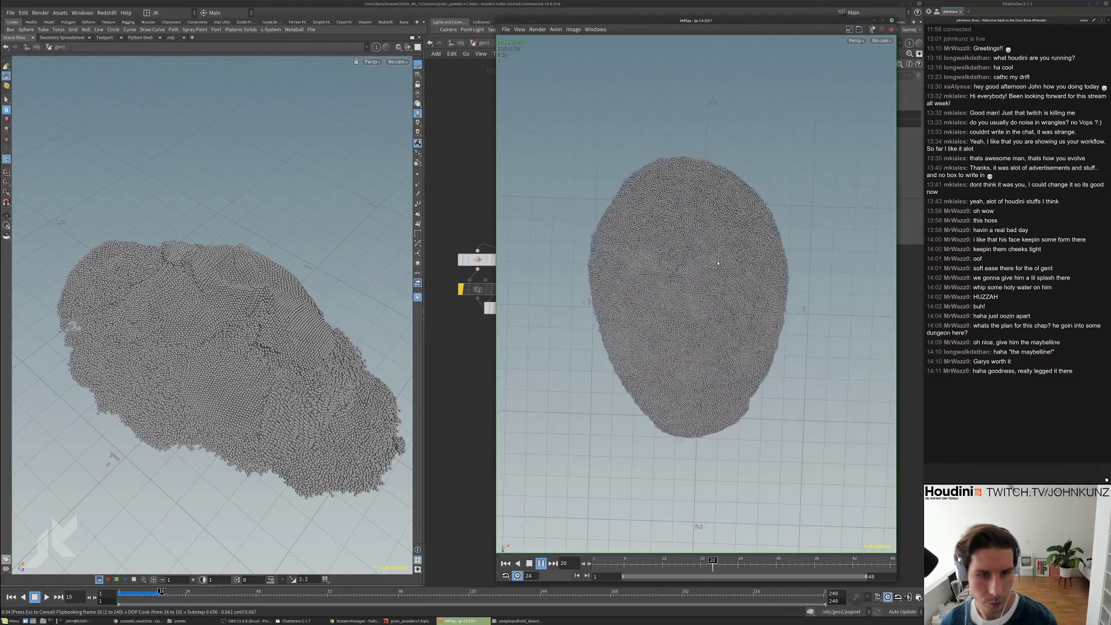
{"action": "key", "text": "Up"}
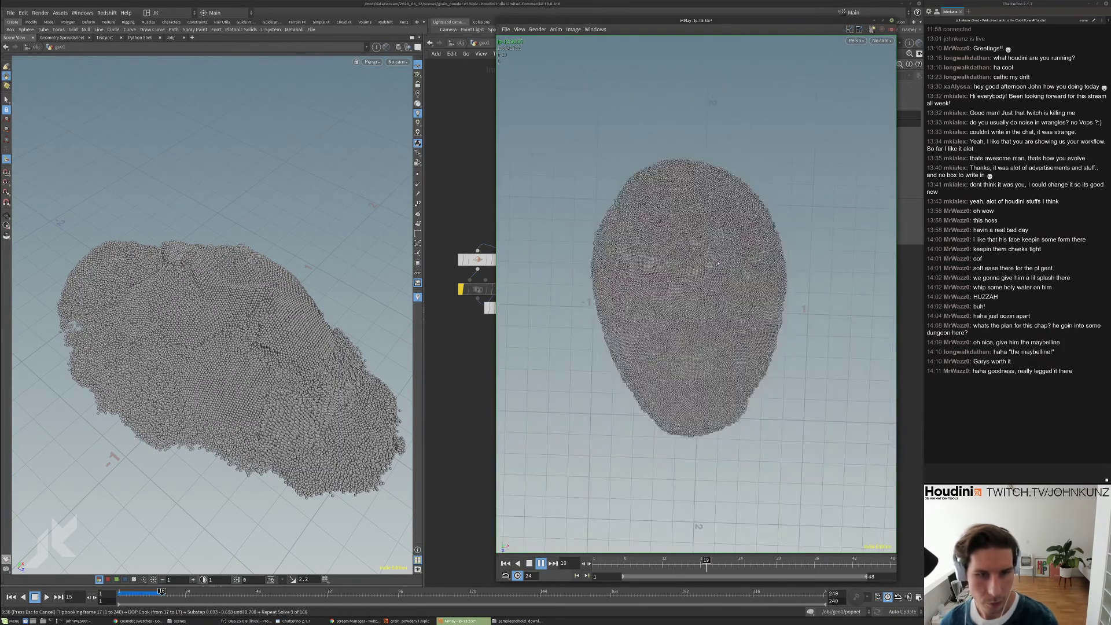
{"action": "key", "text": "Right"}
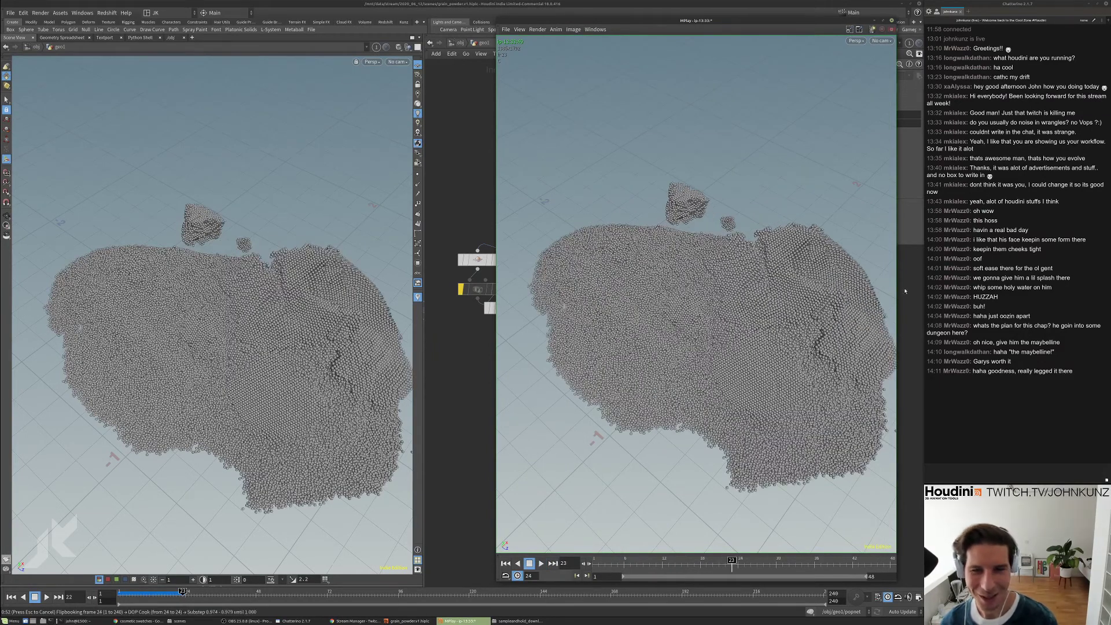
{"action": "left_click", "coordinate": [897, 291]}
{"action": "double_click", "coordinate": [564, 309]}
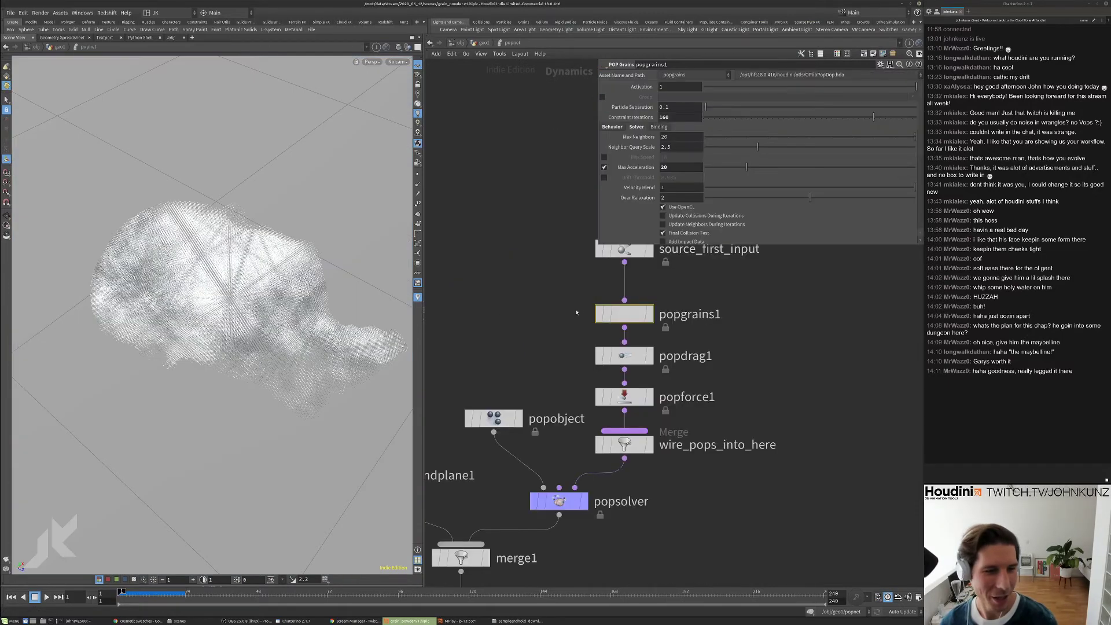
- Select popgrains1 and set its Max Acceleration to 40
{"action": "left_click", "coordinate": [617, 337]}
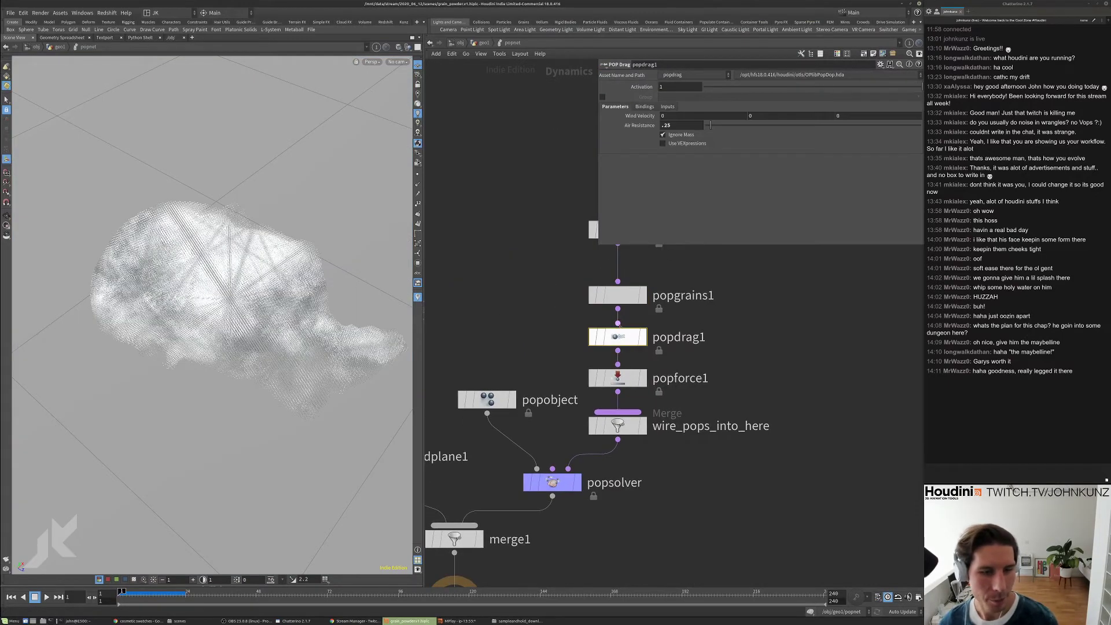
{"action": "left_click", "coordinate": [627, 299]}
{"action": "middle_click_drag", "start_coordinate": [547, 134], "coordinate": [524, 187]}
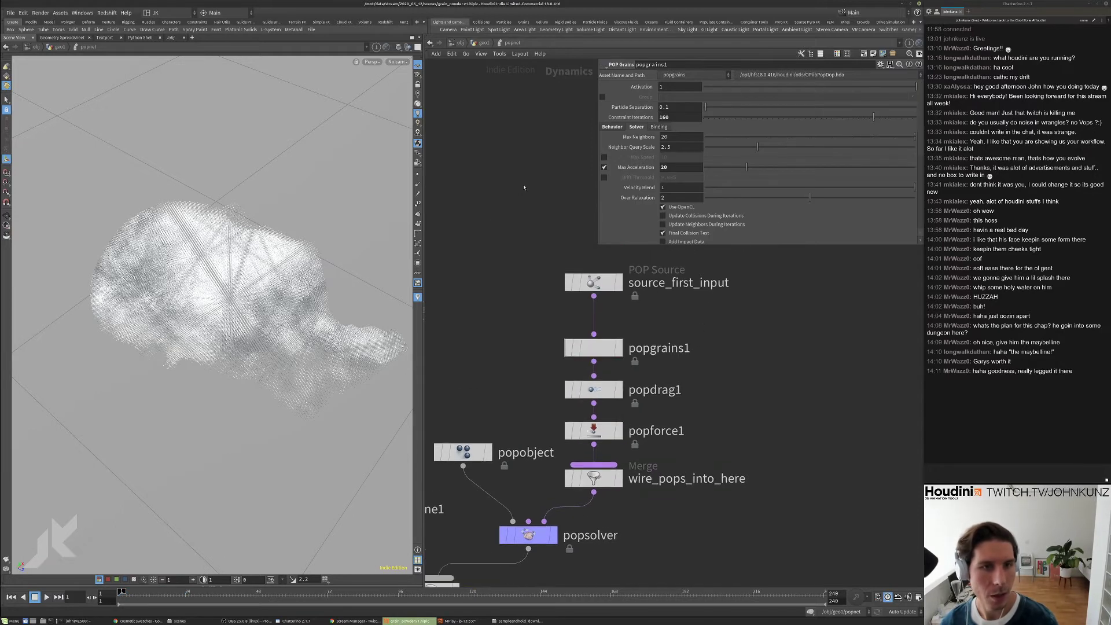
{"action": "key", "text": "Return"}
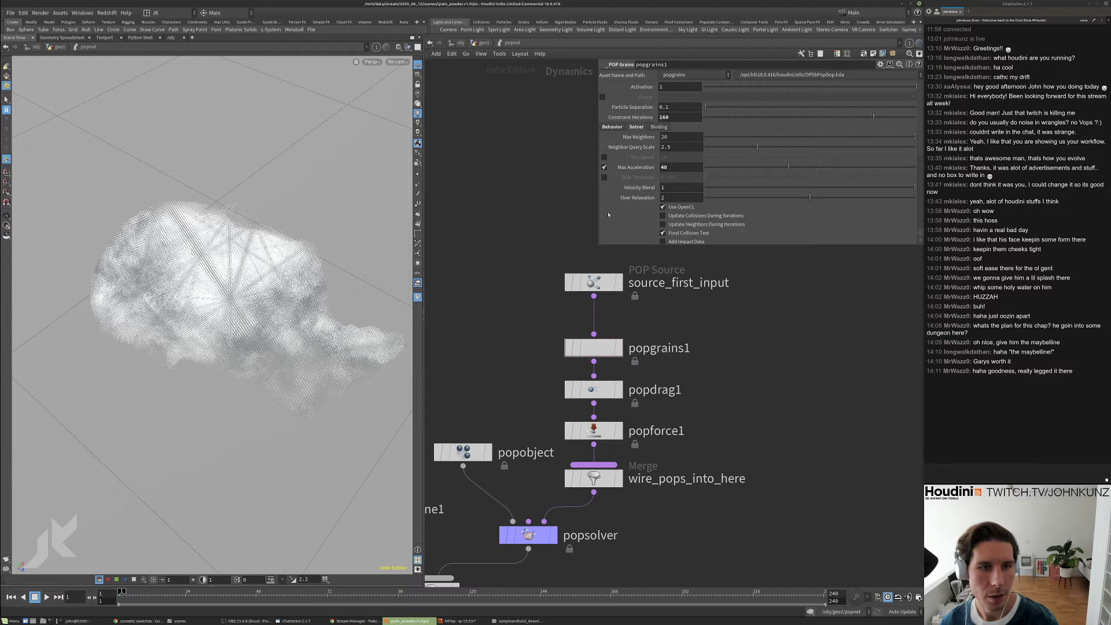
- Set popgrains1's Shock Scaling Power to .1 in the behaviour settings
{"action": "left_click", "coordinate": [612, 127]}
{"action": "left_click_drag", "start_coordinate": [597, 248], "coordinate": [674, 431]}
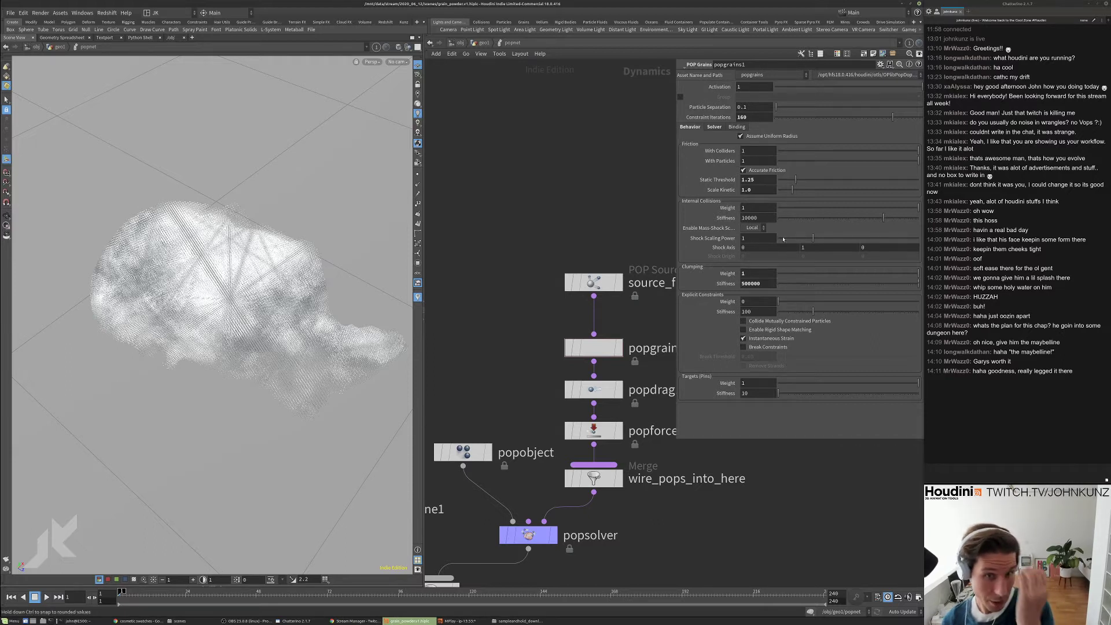
{"action": "left_click", "coordinate": [760, 238]}
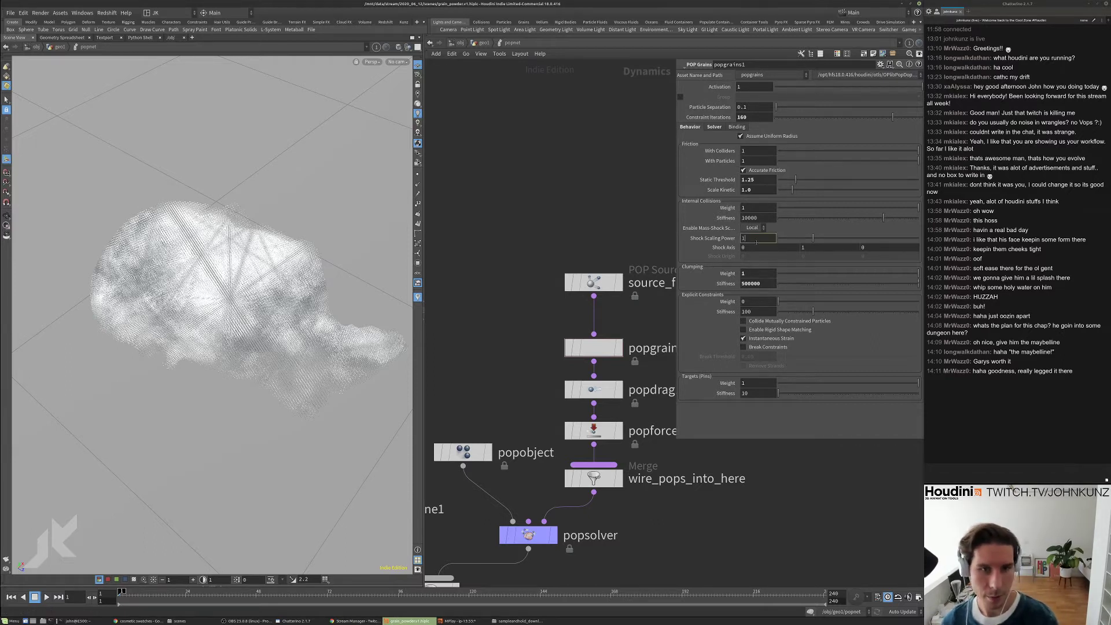
{"action": "type", "text": "."}
{"action": "key", "text": "Return"}
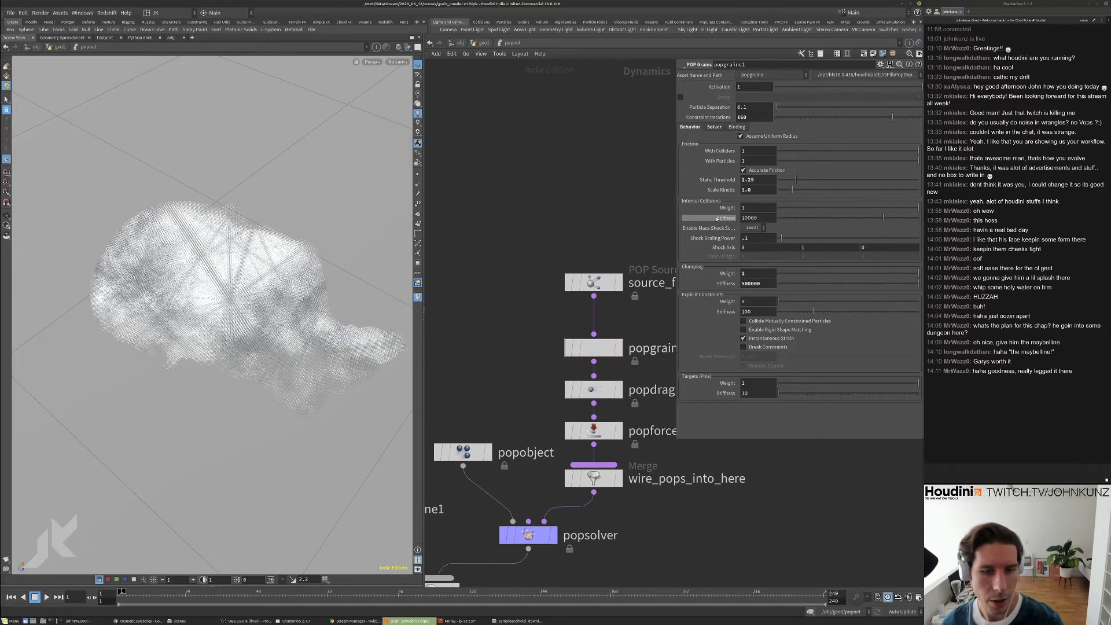
{"action": "left_click", "coordinate": [720, 128]}
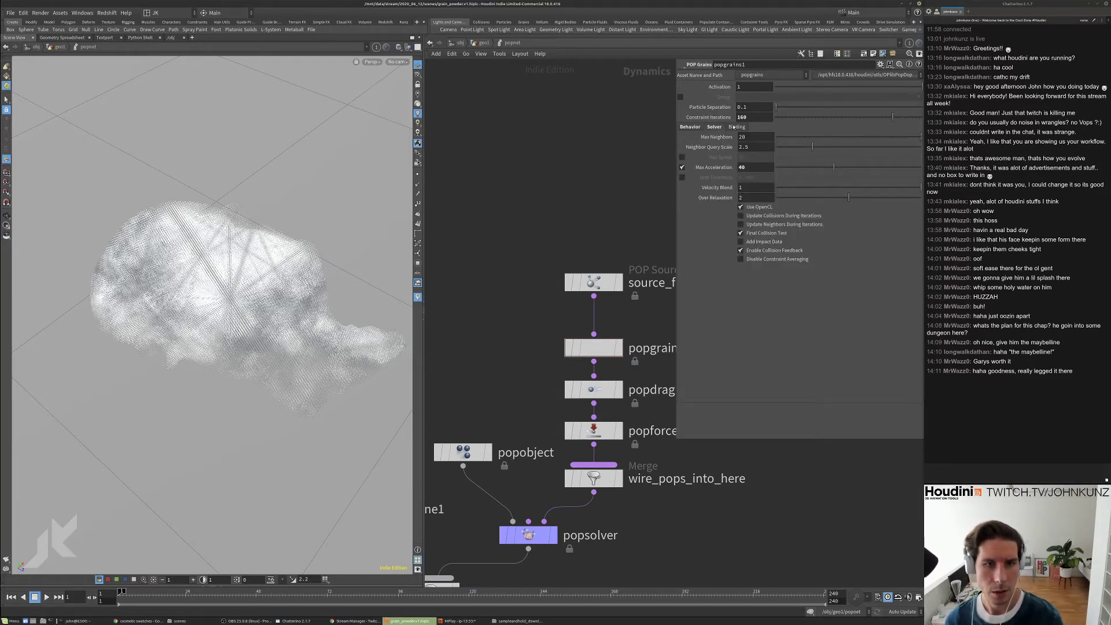
- Browse popgrains1's tabs and try node searches 'slr' and 'sle', dismissing them without adding anything
{"action": "left_click", "coordinate": [734, 127]}
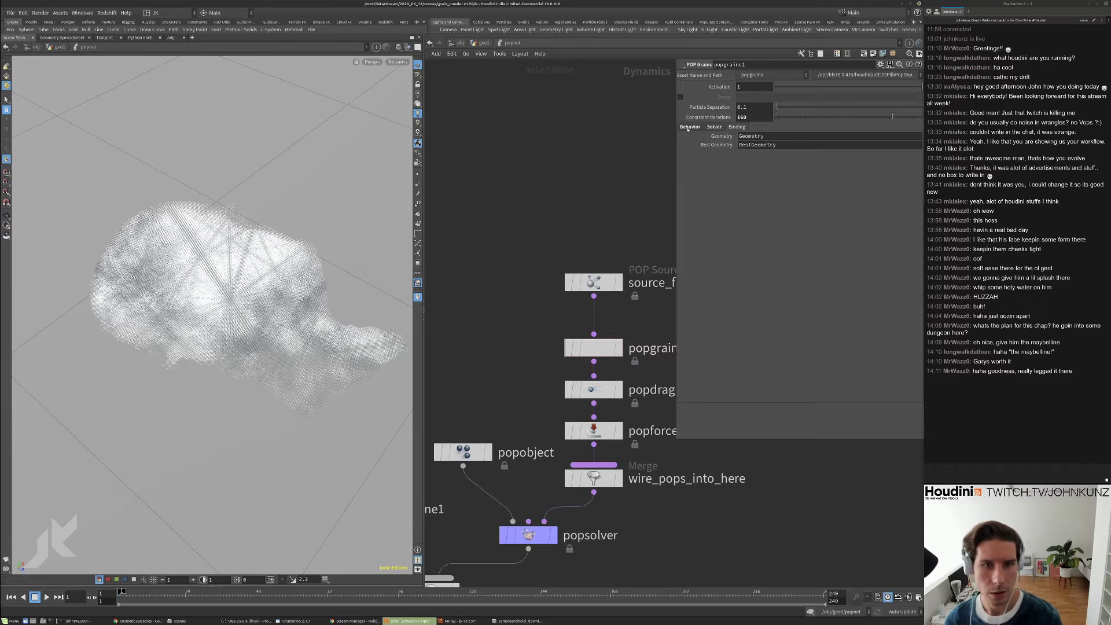
{"action": "left_click", "coordinate": [689, 127]}
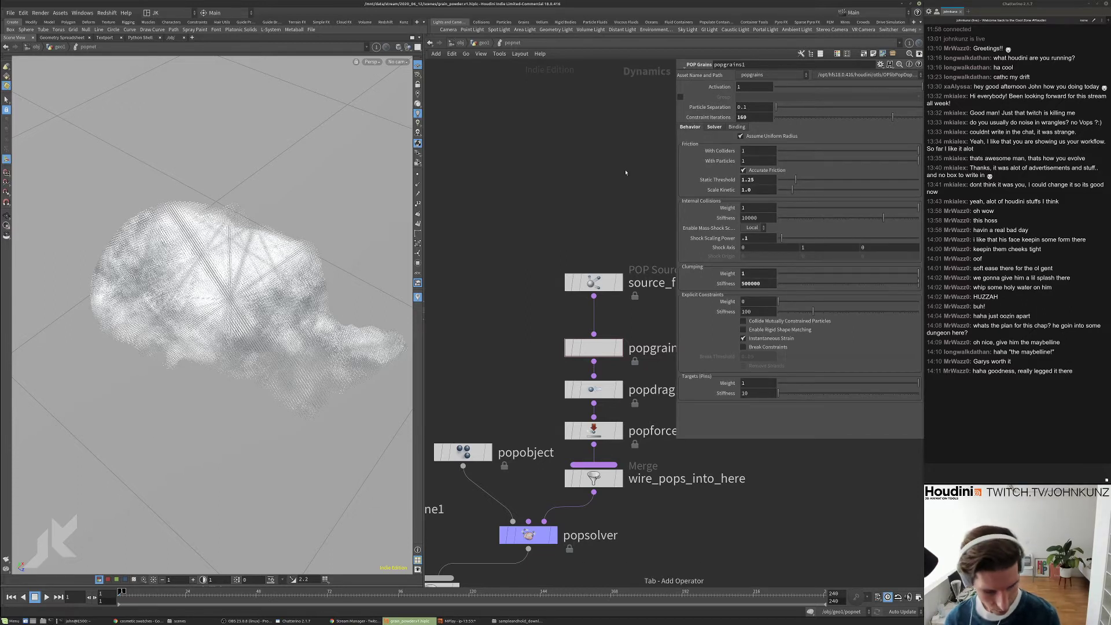
{"action": "key", "text": "Tab"}
{"action": "type", "text": "sl"}
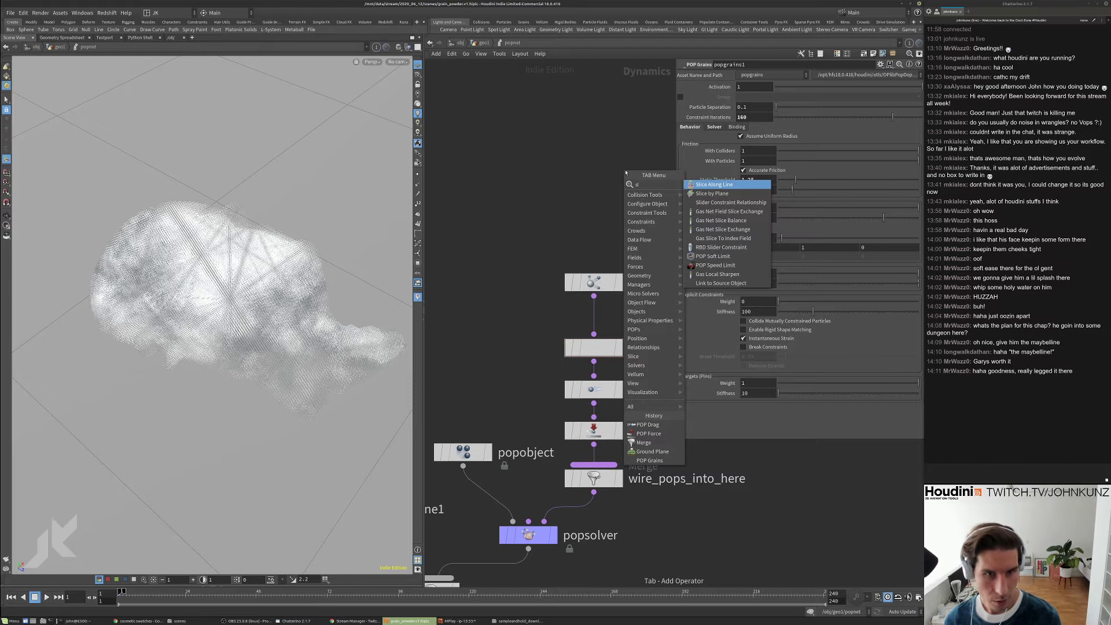
{"action": "type", "text": "r"}
{"action": "key", "text": "Escape"}
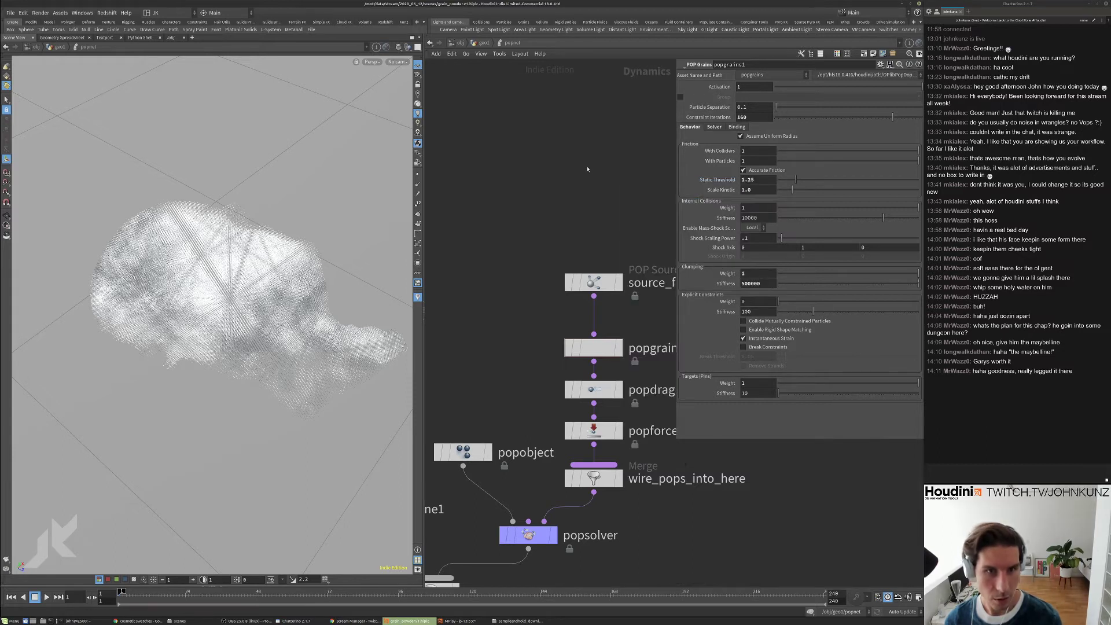
{"action": "key", "text": "Tab"}
{"action": "type", "text": "sle"}
{"action": "key", "text": "Escape"}
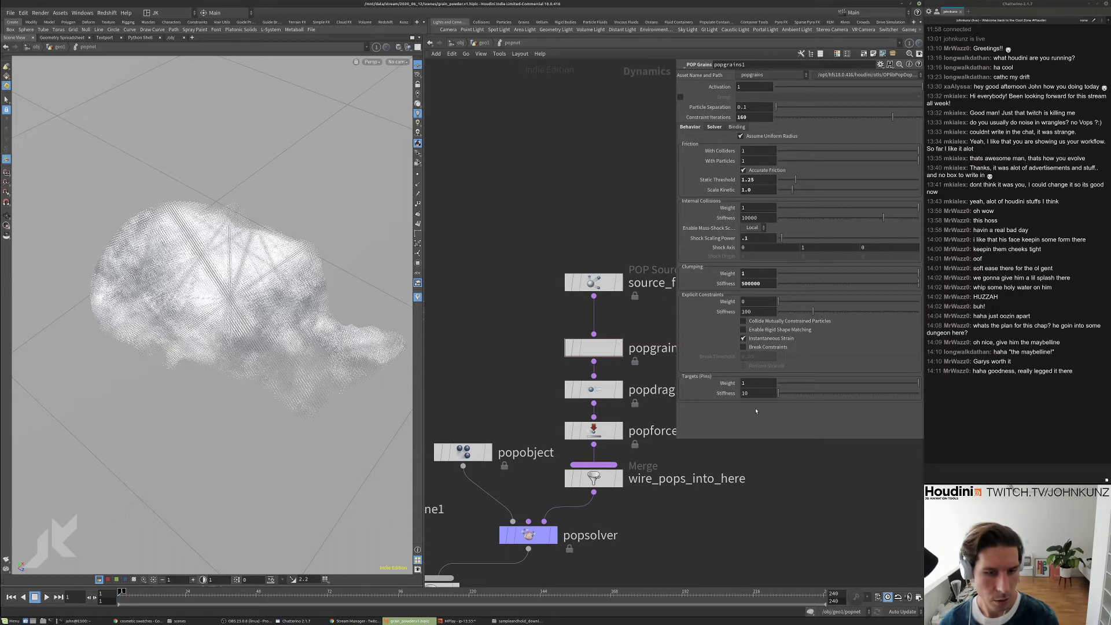
- Enable popgrains1's Drift Threshold at 0.05 and go back up to geo1
{"action": "left_click", "coordinate": [713, 127]}
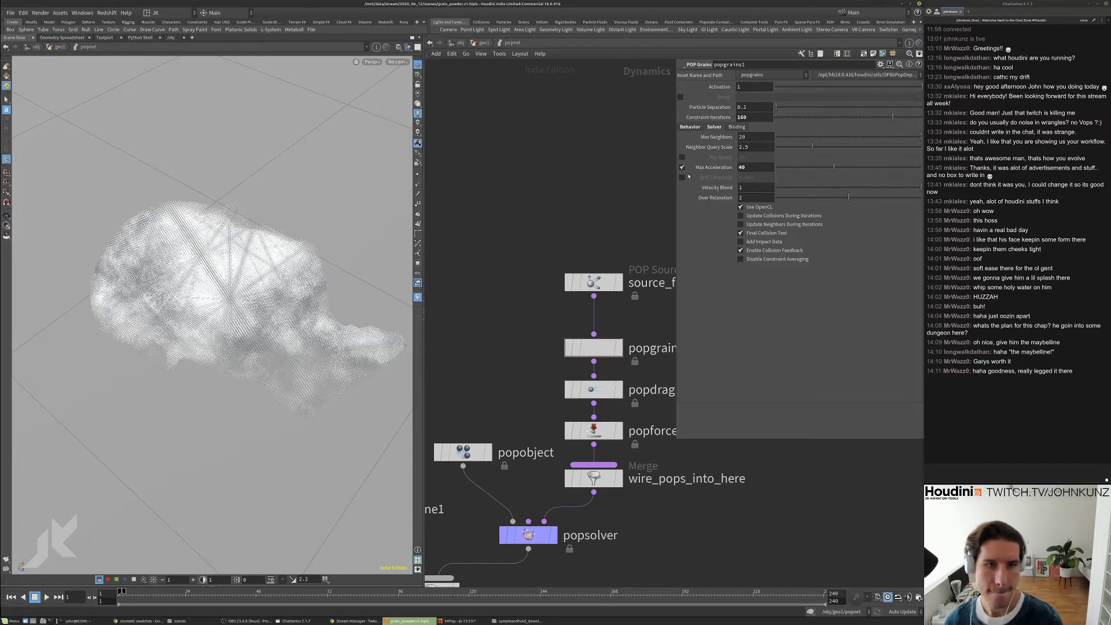
{"action": "mouse_move", "coordinate": [696, 182]}
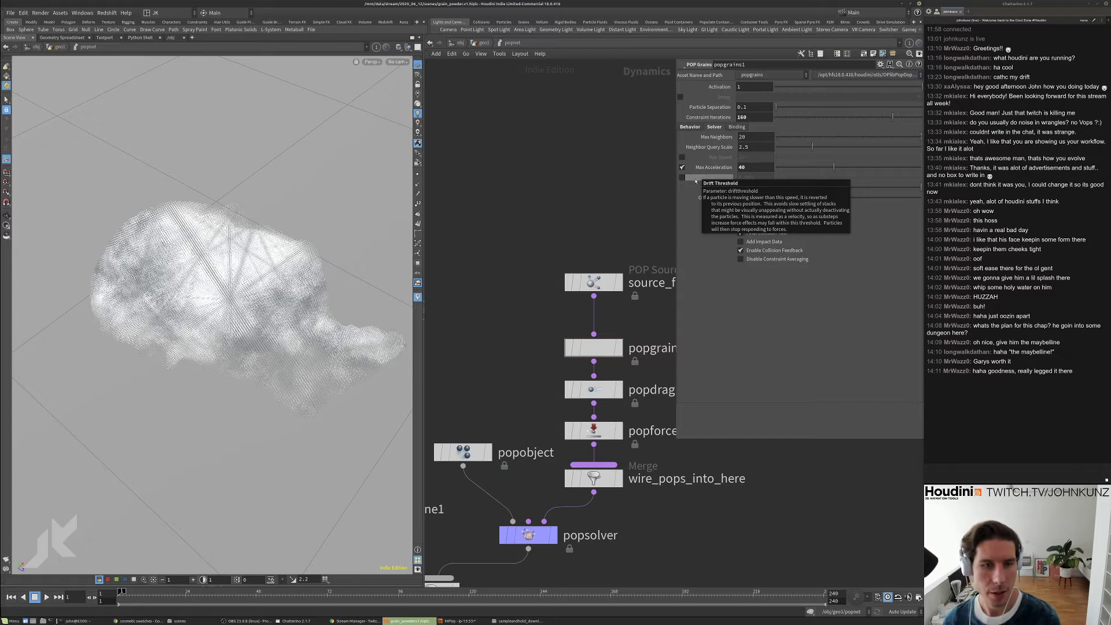
{"action": "left_click", "coordinate": [682, 177]}
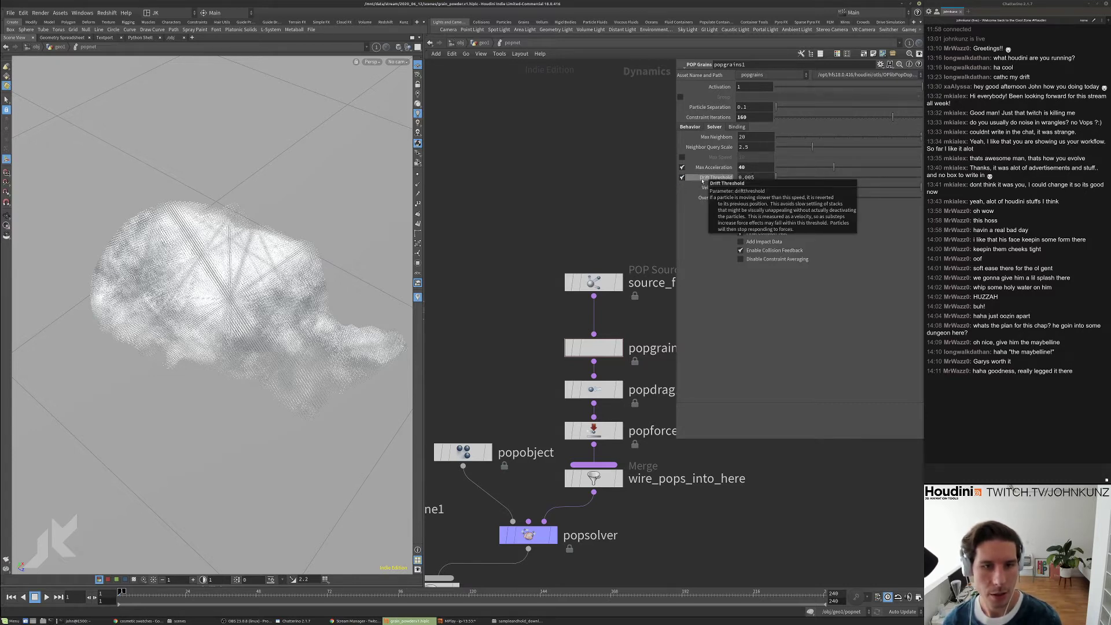
{"action": "left_click", "coordinate": [750, 177]}
{"action": "key", "text": "BackSpace"}
{"action": "key", "text": "Return"}
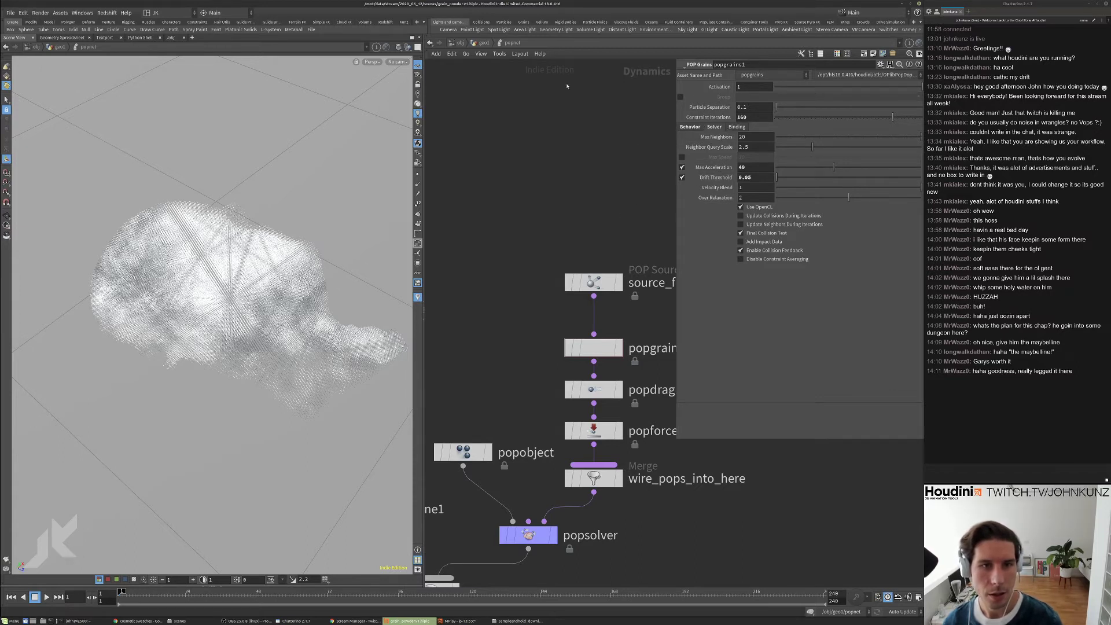
{"action": "key", "text": "u"}
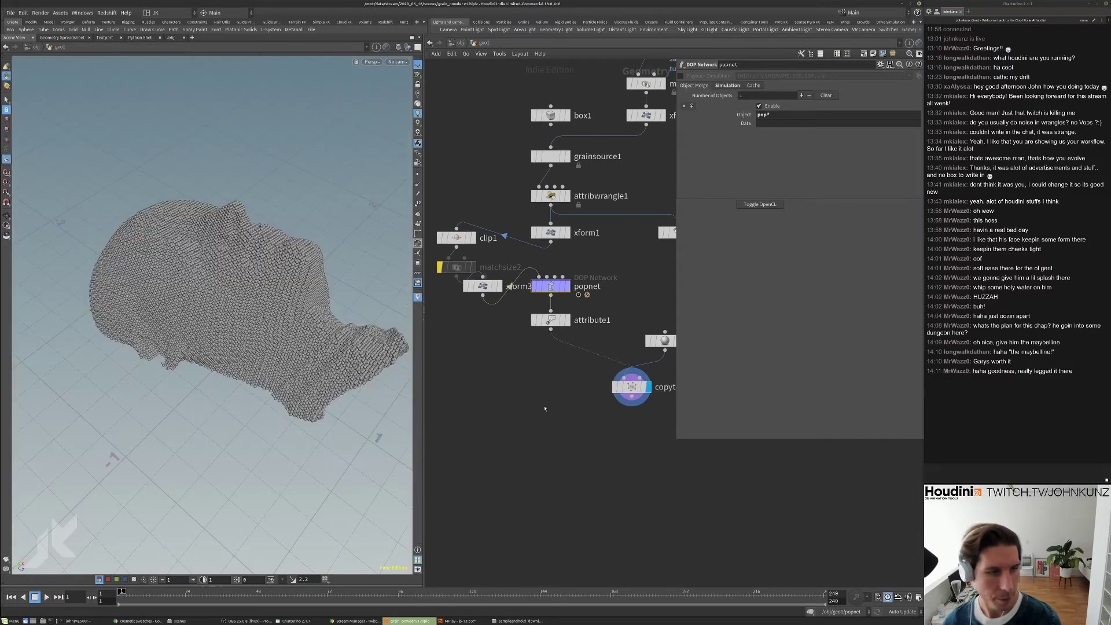
- Render a flipbook of frames 1–240, review the collapse, then return to the main window
{"action": "left_click", "coordinate": [6, 560]}
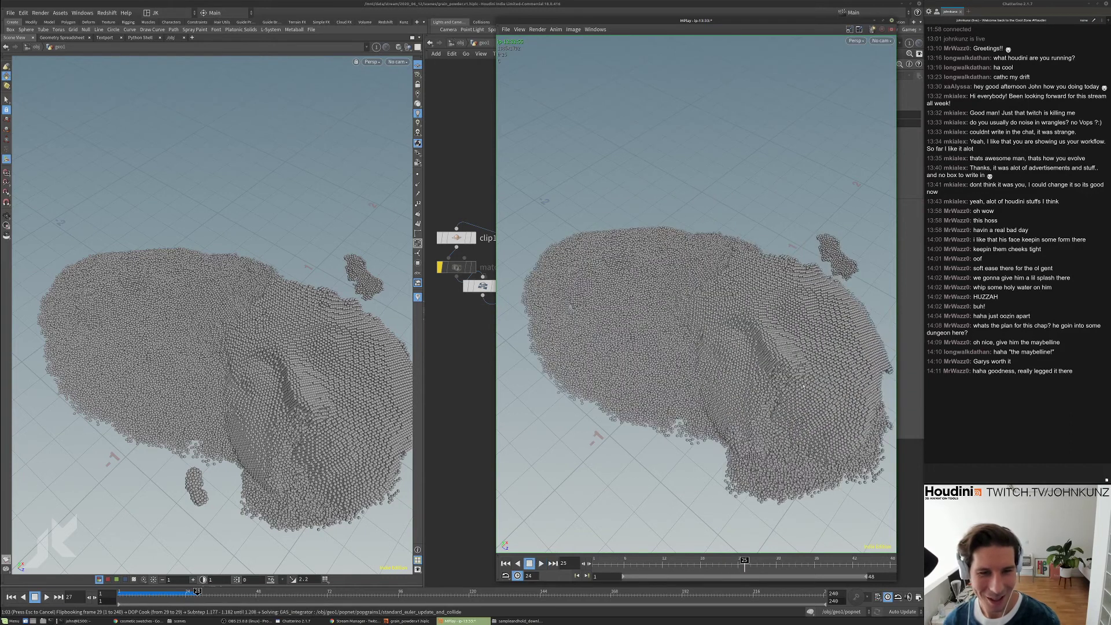
{"action": "left_click", "coordinate": [912, 483]}
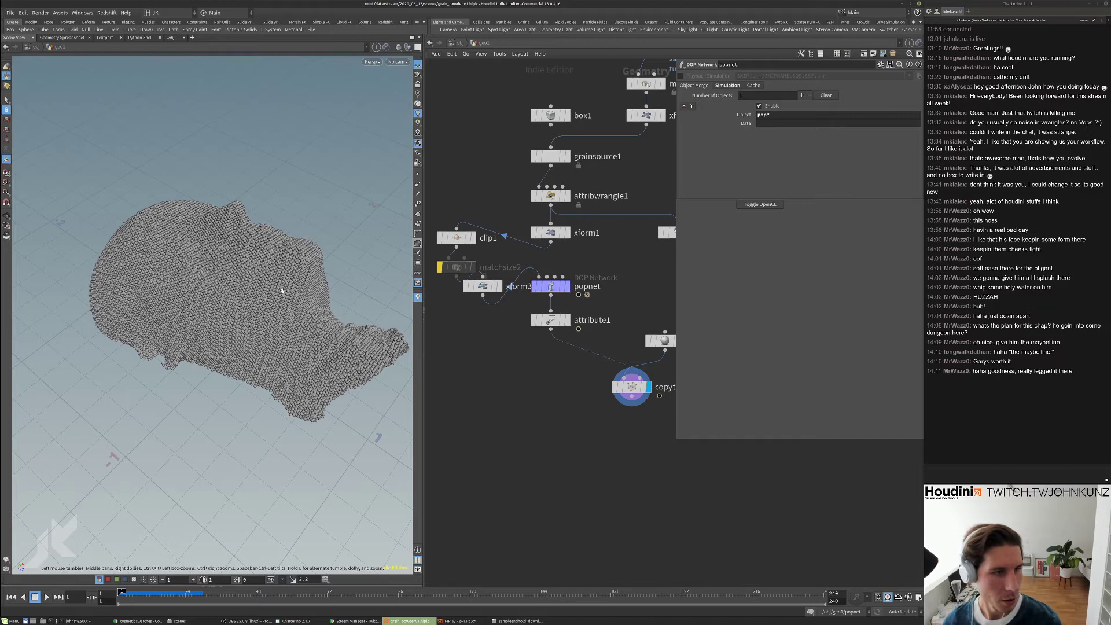
{"action": "left_click_drag", "start_coordinate": [288, 297], "coordinate": [324, 289], "text": "alt"}
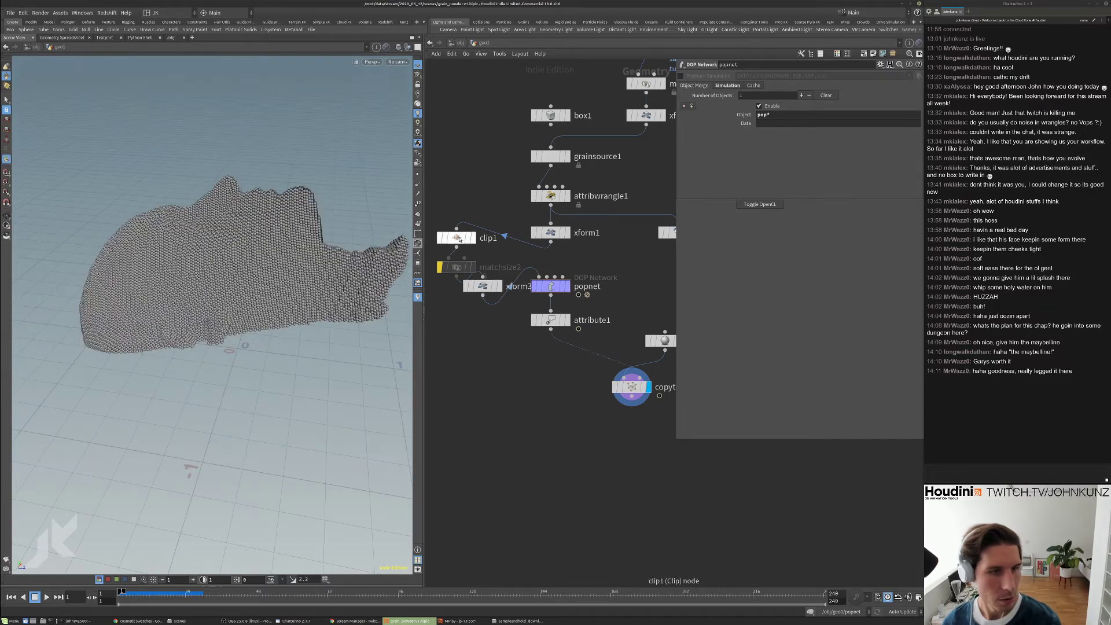
- Set clip1's Origin Y to 0.85
{"action": "left_click", "coordinate": [458, 238]}
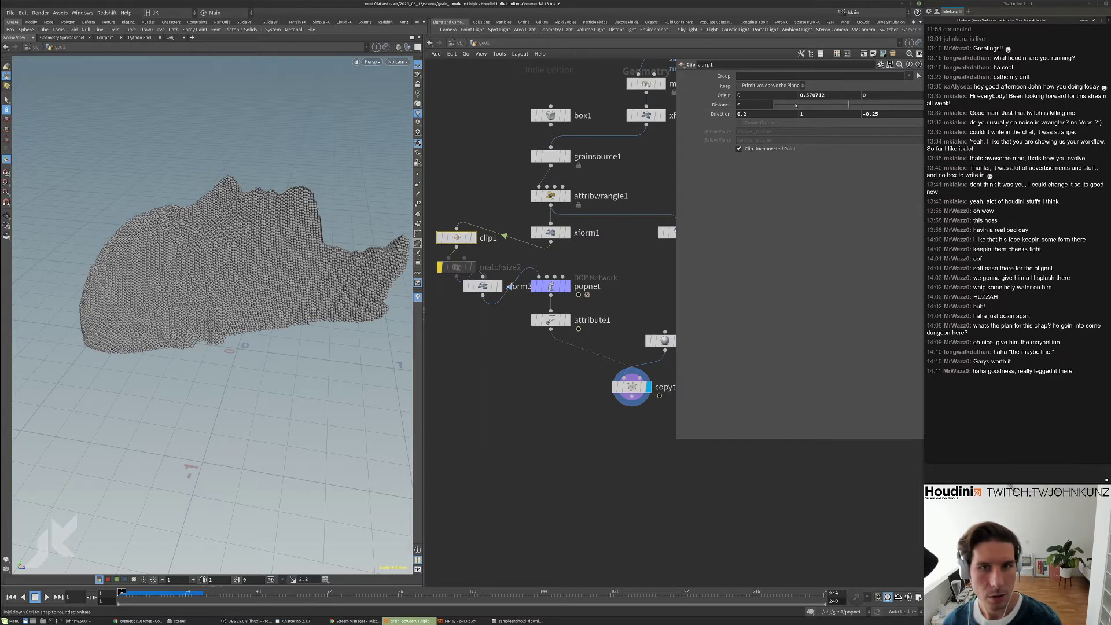
{"action": "left_click_drag", "start_coordinate": [826, 95], "coordinate": [810, 95]}
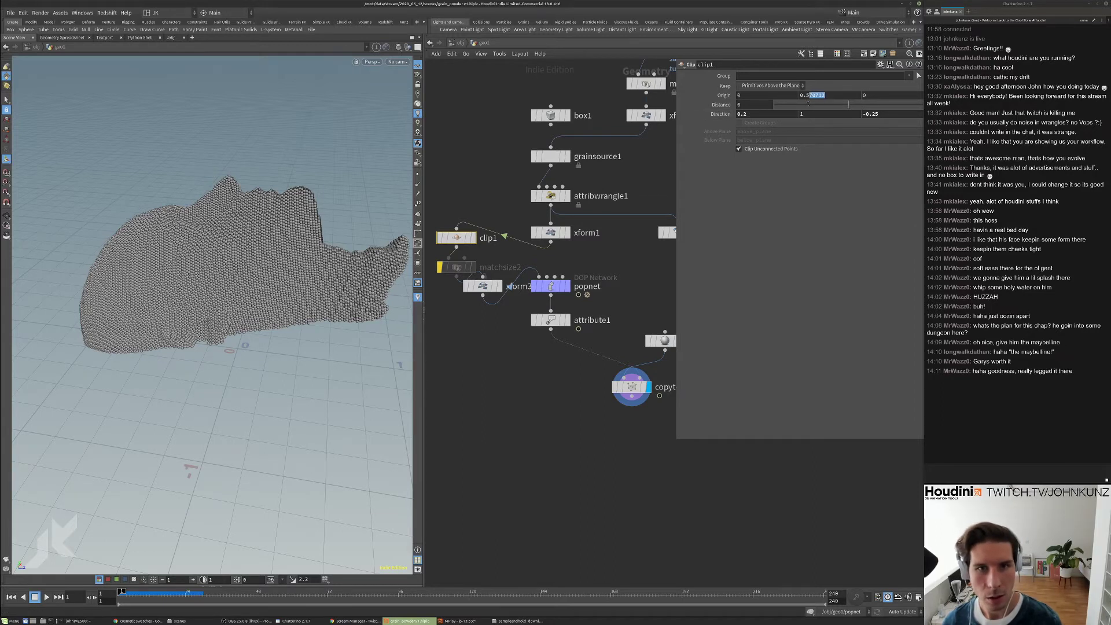
{"action": "type", "text": "8"}
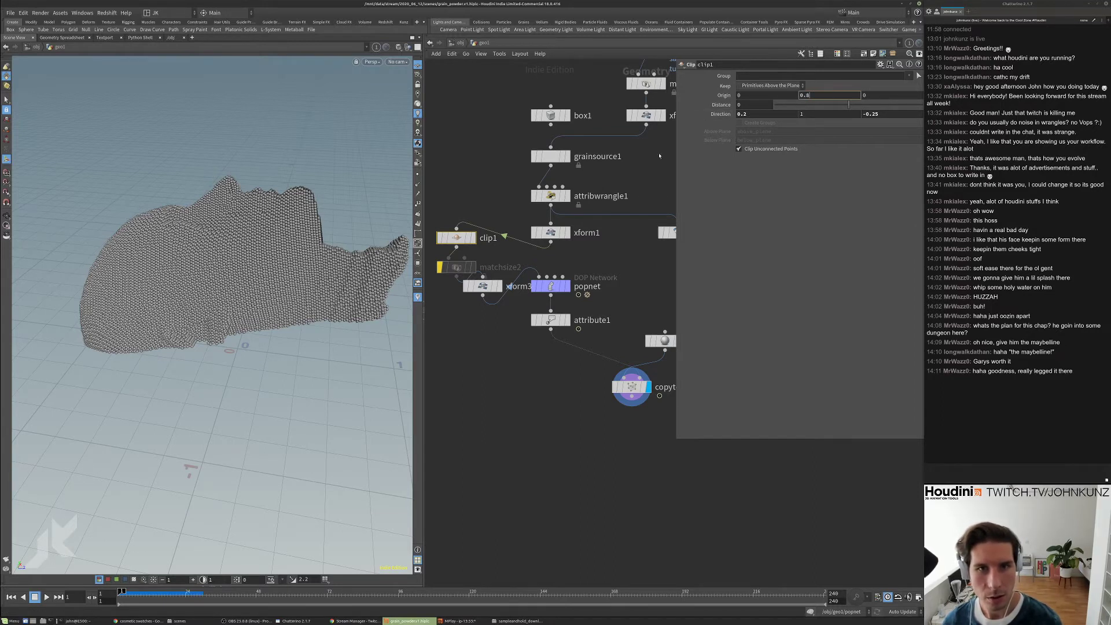
{"action": "type", "text": "5"}
{"action": "key", "text": "Return"}
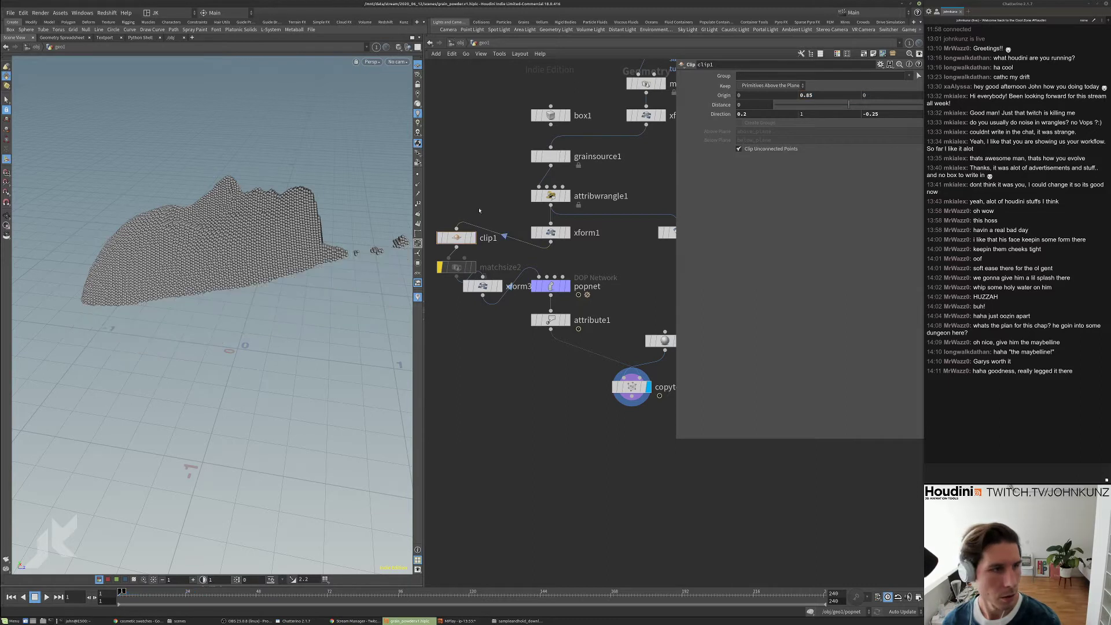
{"action": "mouse_move", "coordinate": [278, 208]}
{"action": "left_mouse_down"}
{"action": "mouse_move", "coordinate": [289, 238]}
{"action": "mouse_move", "coordinate": [281, 200]}
{"action": "mouse_move", "coordinate": [301, 216]}
{"action": "mouse_move", "coordinate": [293, 194]}
{"action": "left_mouse_up"}
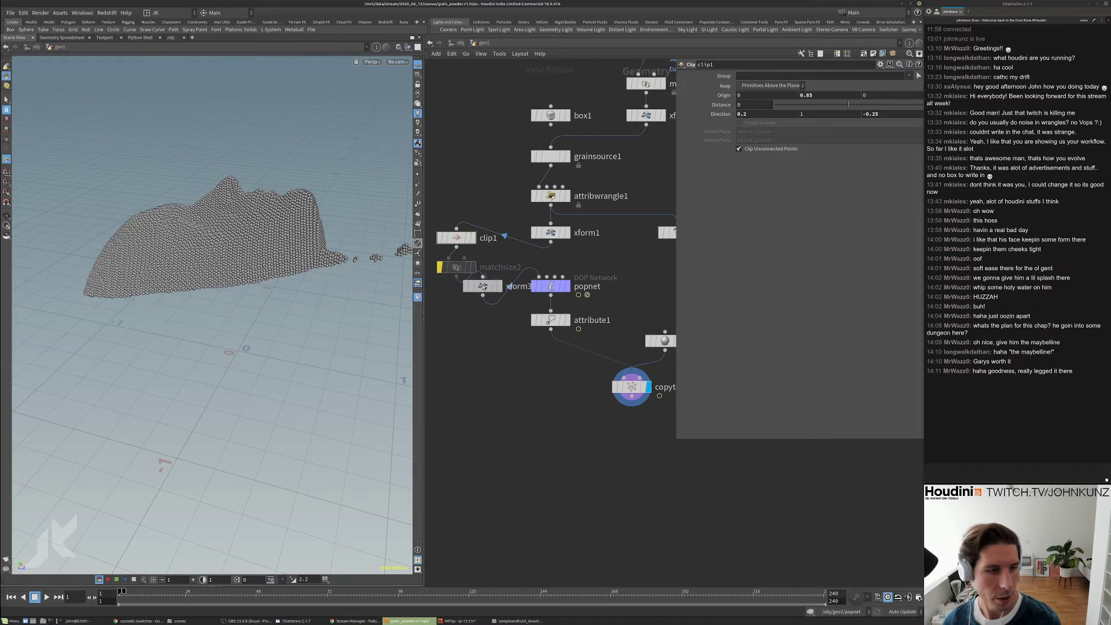
- Lower the head with xform3 Translate Y of -0.4
{"action": "left_click", "coordinate": [483, 286]}
{"action": "key", "text": "BackSpace"}
{"action": "key", "text": "BackSpace"}
{"action": "type", "text": "4"}
{"action": "key", "text": "Return"}
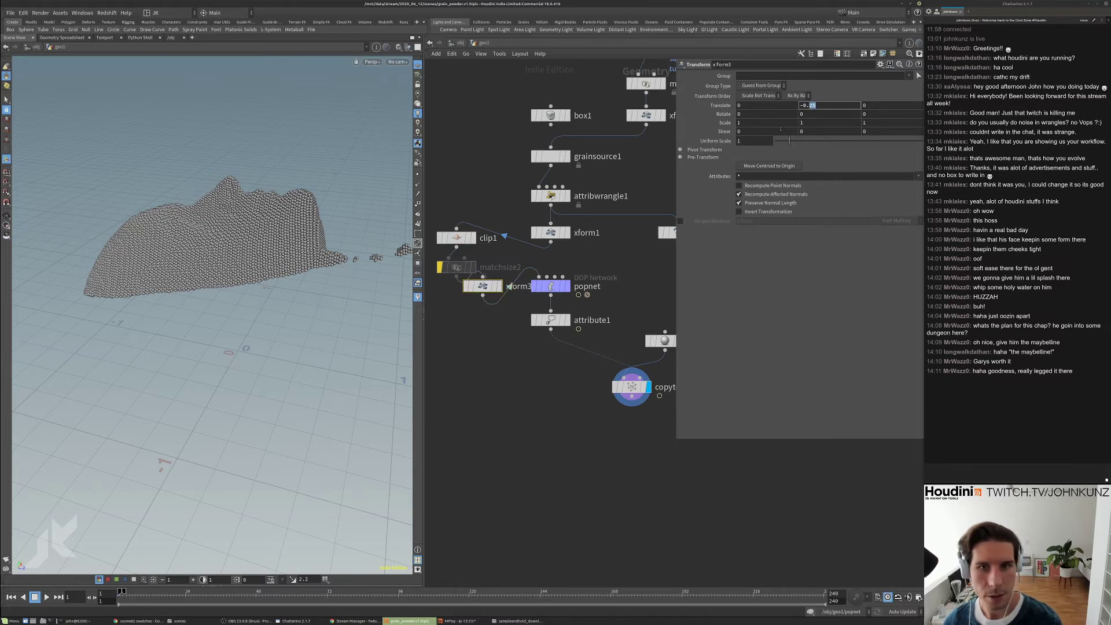
{"action": "left_click_drag", "start_coordinate": [260, 325], "coordinate": [251, 290]}
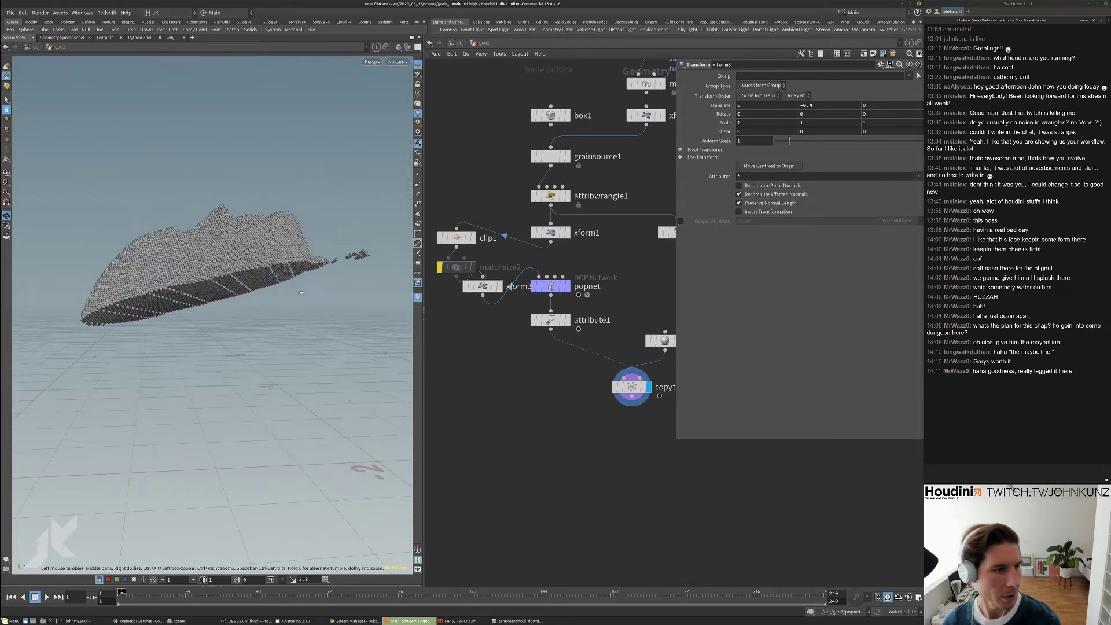
- Tilt clip1's Direction to X 0.05 and Z -0.125 for a flatter cut
{"action": "left_click", "coordinate": [460, 240]}
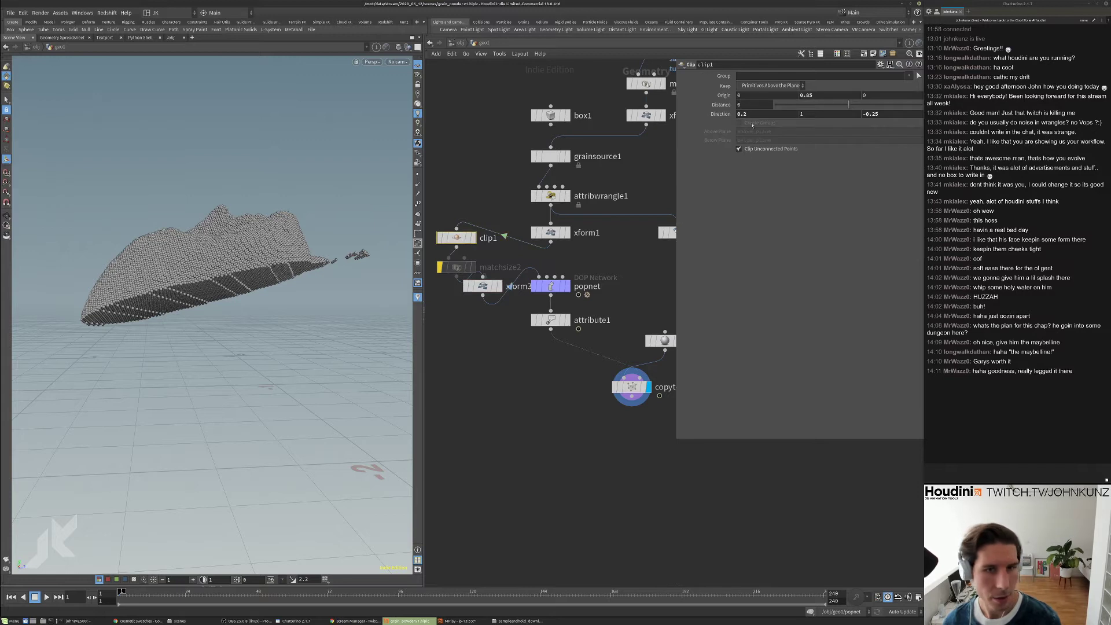
{"action": "double_click", "coordinate": [871, 114]}
{"action": "type", "text": "-0.125"}
{"action": "key", "text": "Return"}
{"action": "double_click", "coordinate": [742, 114]}
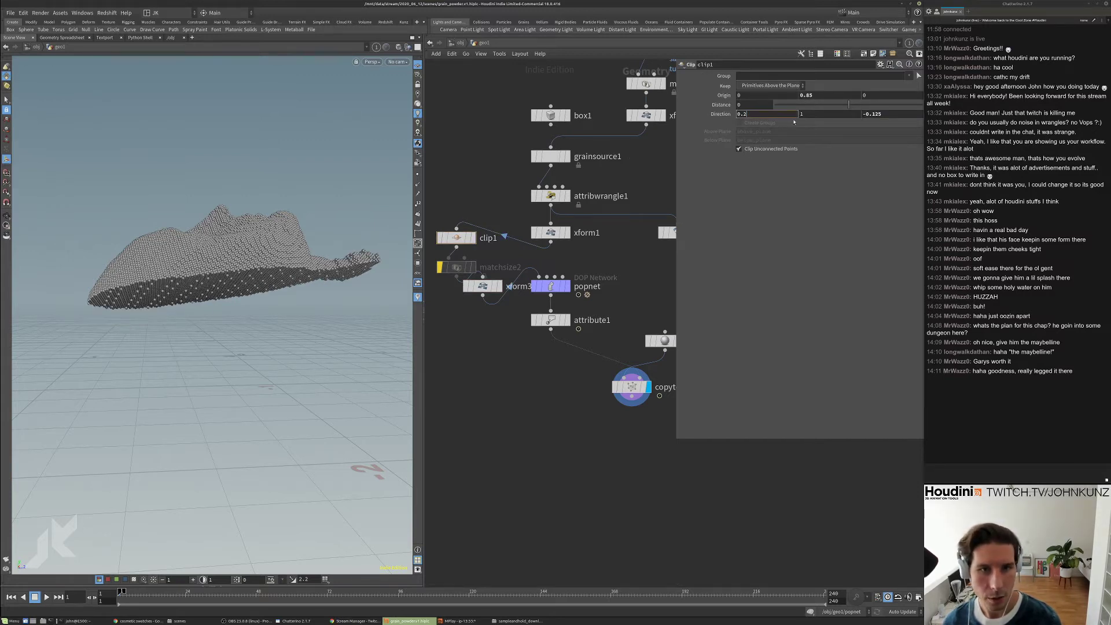
{"action": "type", "text": "0.05"}
{"action": "key", "text": "Return"}
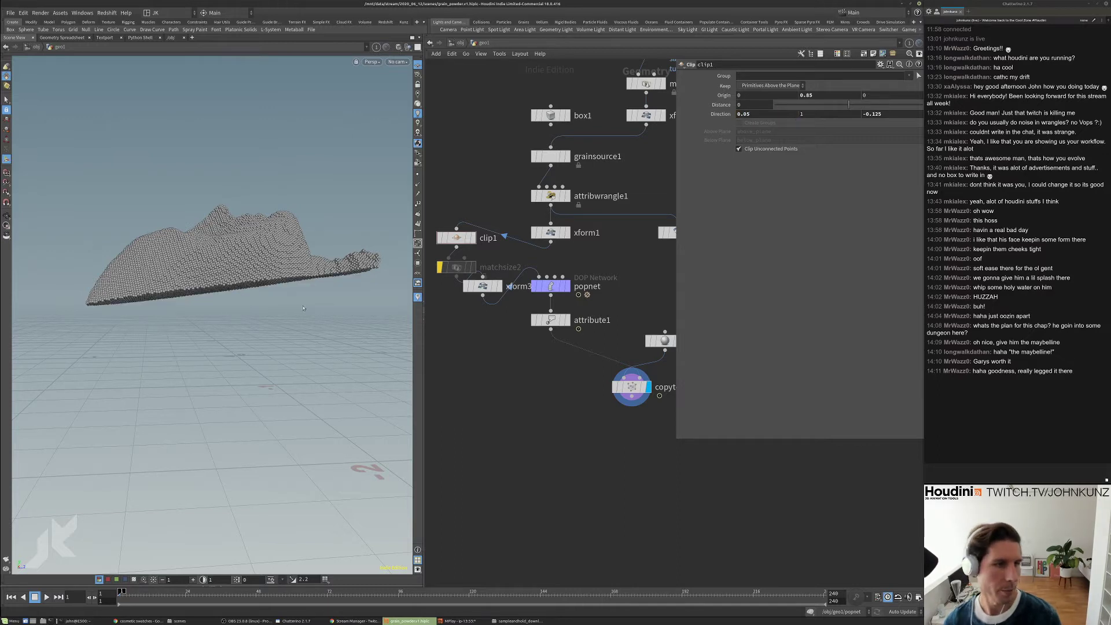
{"action": "middle_click_drag", "start_coordinate": [561, 232], "coordinate": [547, 208]}
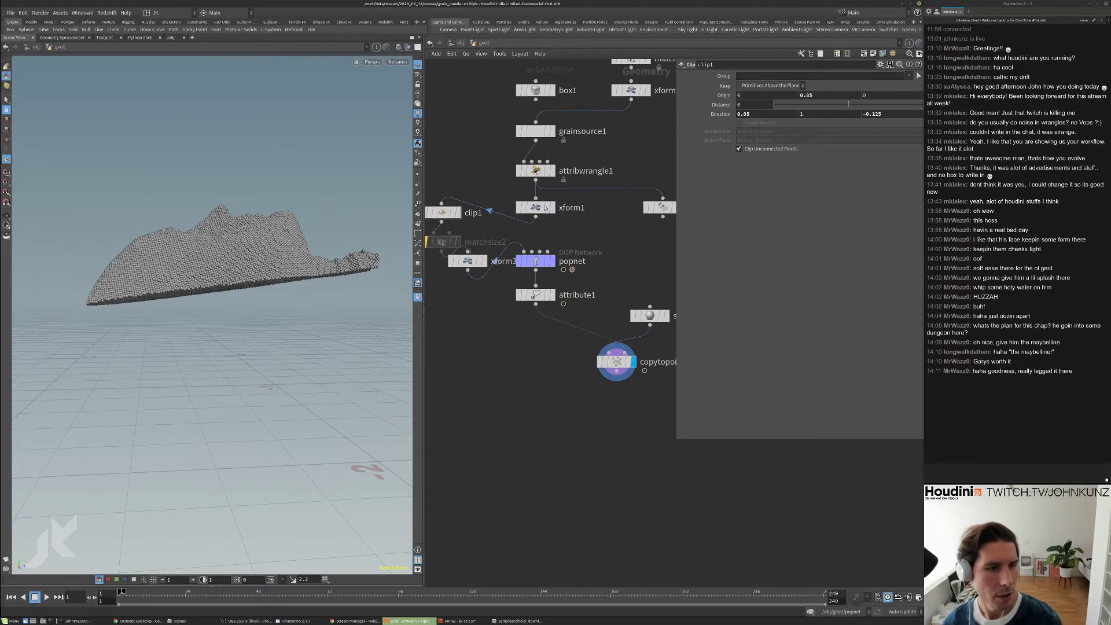
- Set xform3 Translate Y to -0.55 and dive back into popnet
{"action": "left_click", "coordinate": [484, 261]}
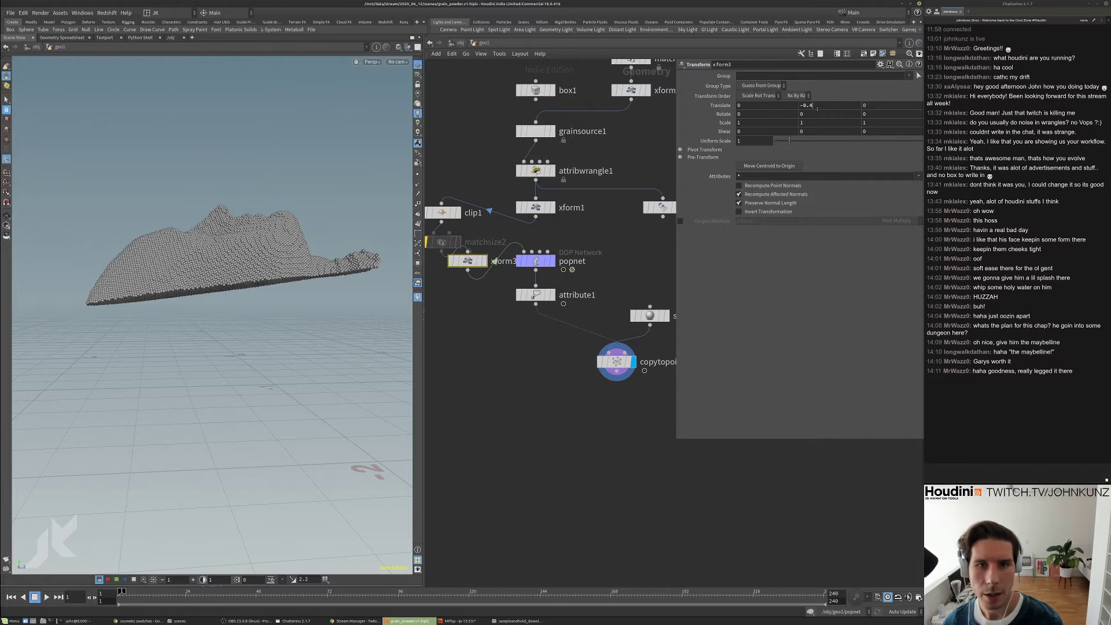
{"action": "key", "text": "BackSpace"}
{"action": "type", "text": "5"}
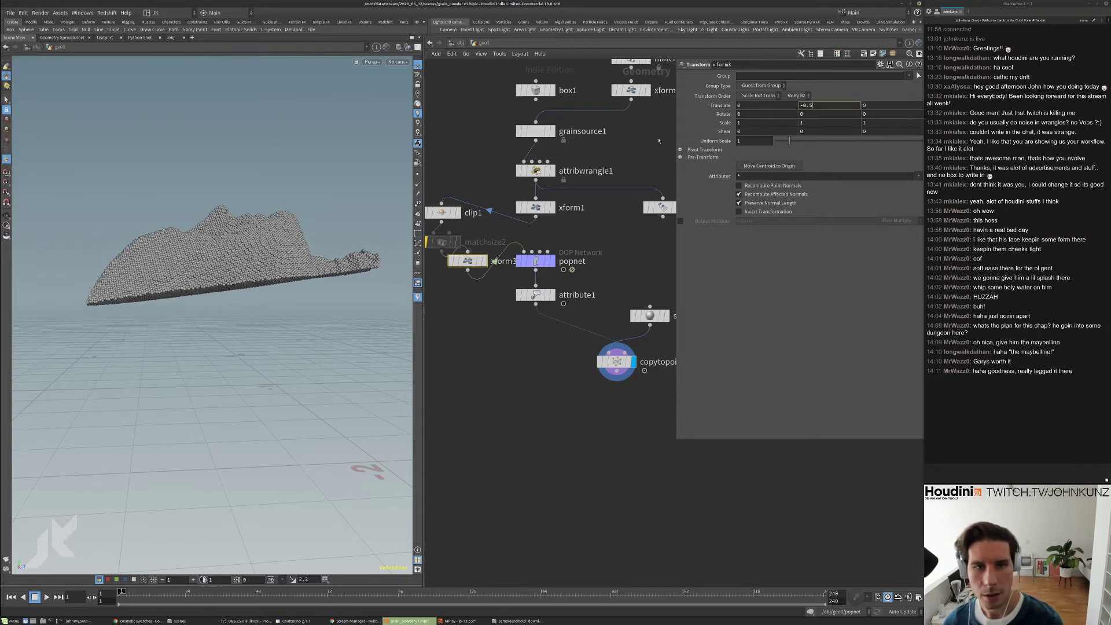
{"action": "key", "text": "Return"}
{"action": "left_click", "coordinate": [832, 108]}
{"action": "type", "text": "5"}
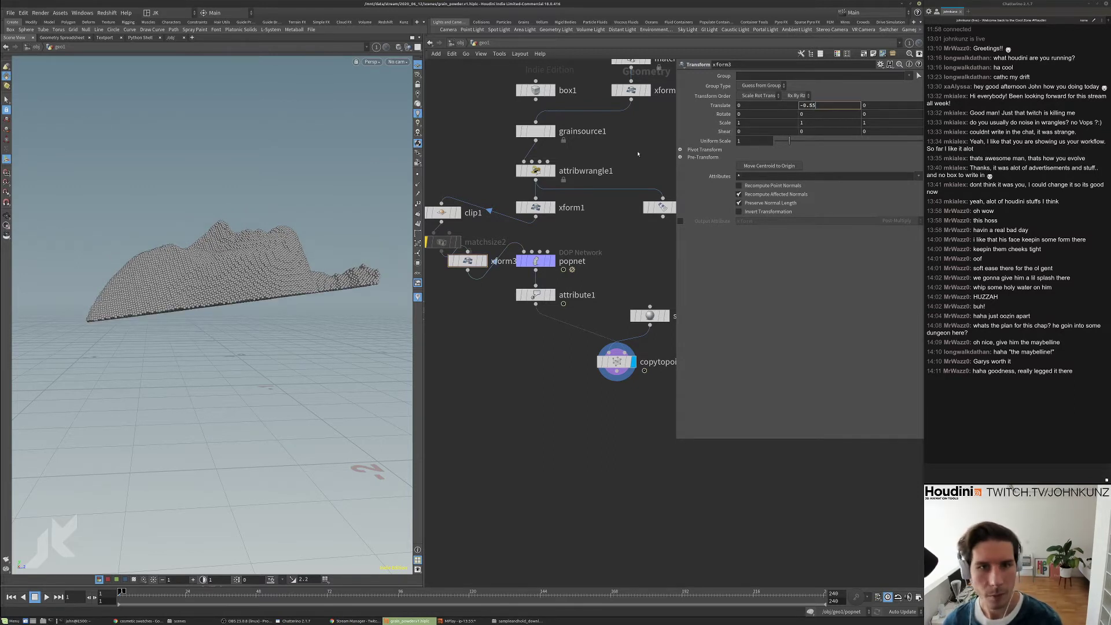
{"action": "key", "text": "Return"}
{"action": "double_click", "coordinate": [536, 260]}
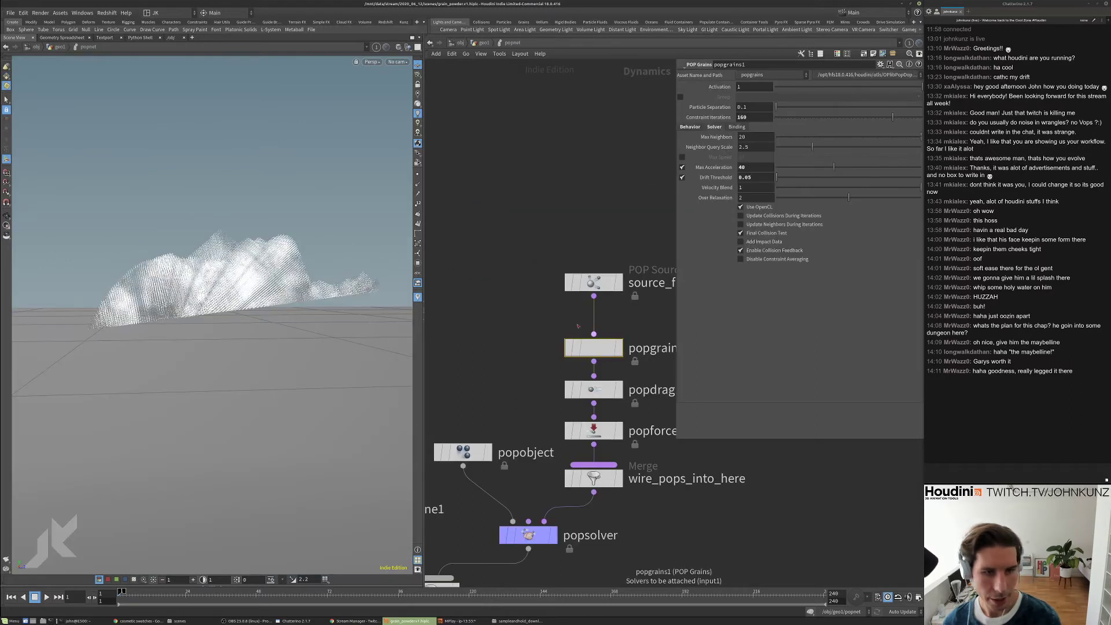
- Reset popgrains1's Constraint Iterations and set it to 120
{"action": "left_click", "coordinate": [568, 323]}
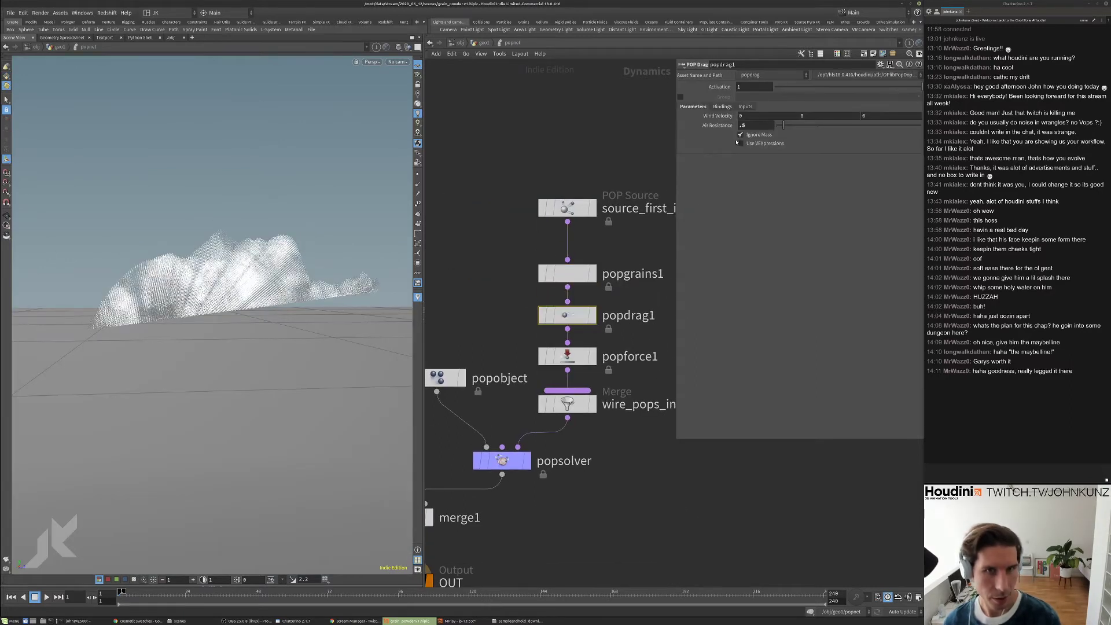
{"action": "left_click", "coordinate": [570, 276]}
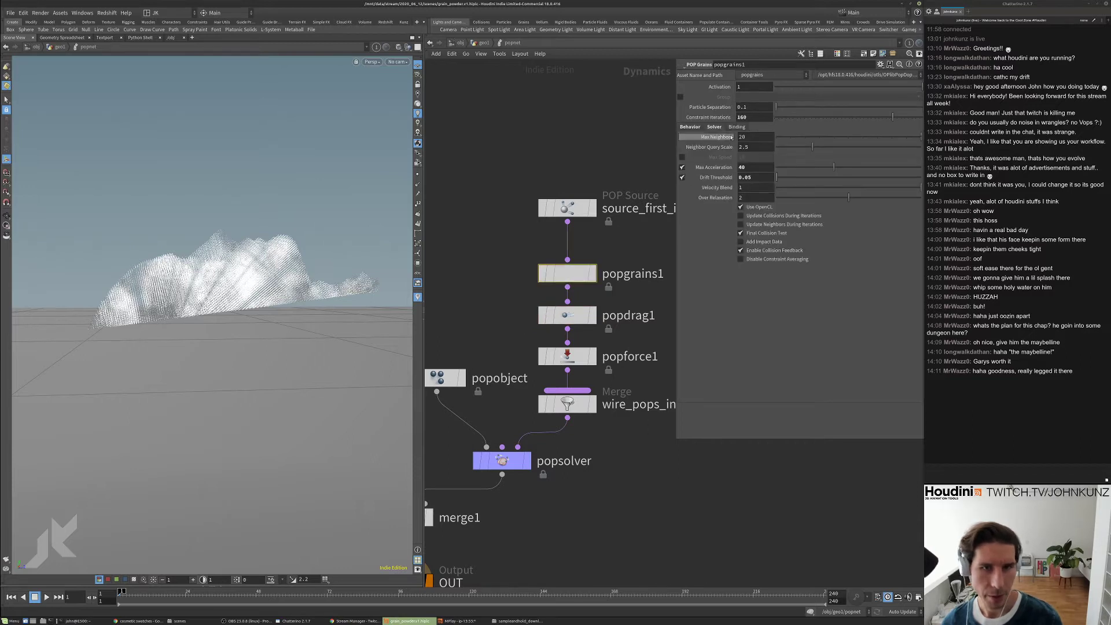
{"action": "middle_click", "coordinate": [742, 117], "text": "ctrl"}
{"action": "left_click", "coordinate": [742, 117]}
{"action": "type", "text": "1120"}
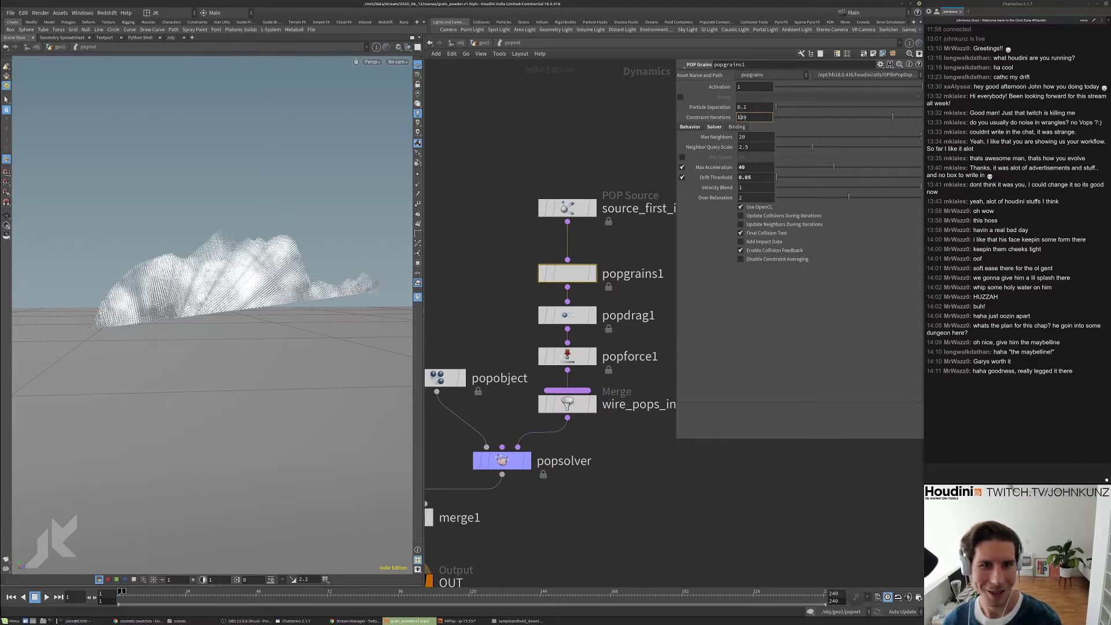
{"action": "key", "text": "Return"}
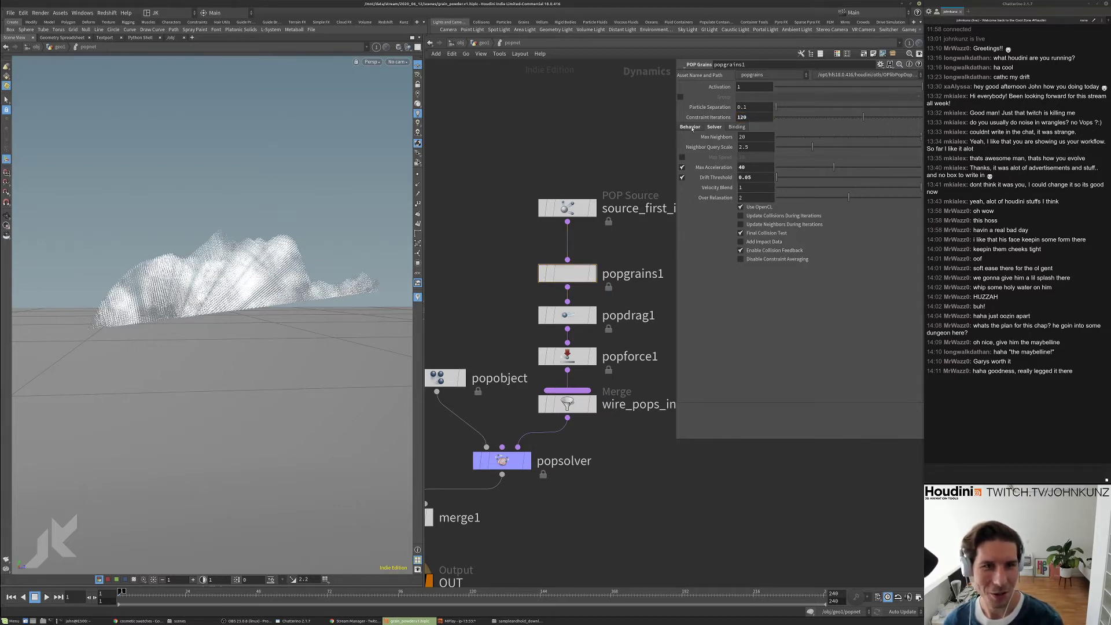
- Set Static Threshold to 1.8 and Scale Kinetic to 1.5 in the grain behaviour settings
{"action": "left_click", "coordinate": [693, 128]}
{"action": "left_click", "coordinate": [748, 180]}
{"action": "double_click", "coordinate": [748, 180]}
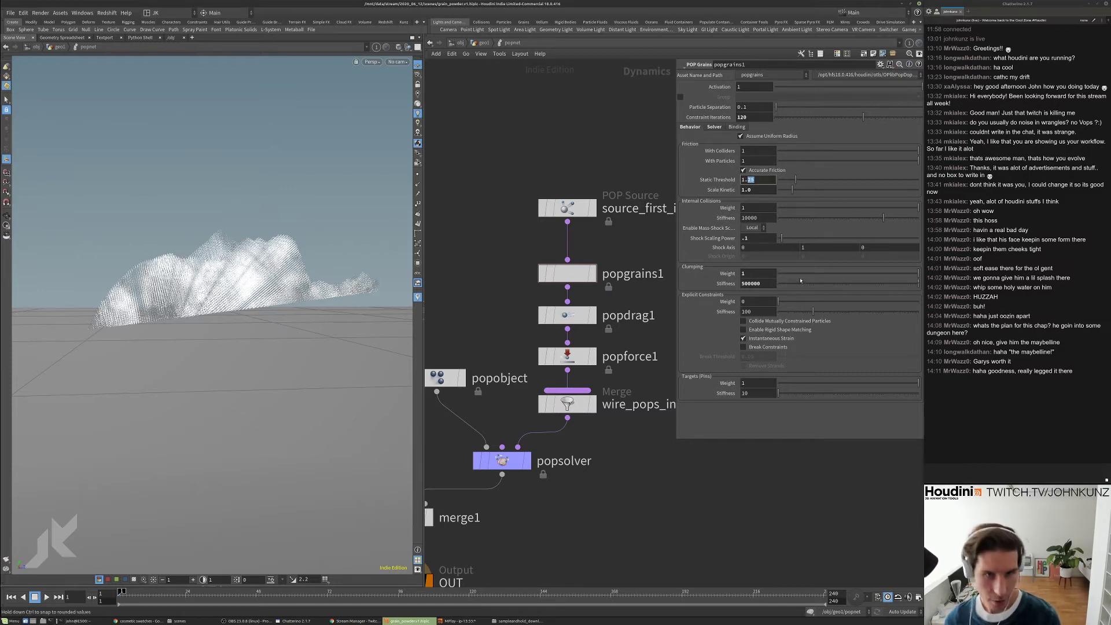
{"action": "type", "text": "8"}
{"action": "key", "text": "Return"}
{"action": "type", "text": "5"}
{"action": "key", "text": "Return"}
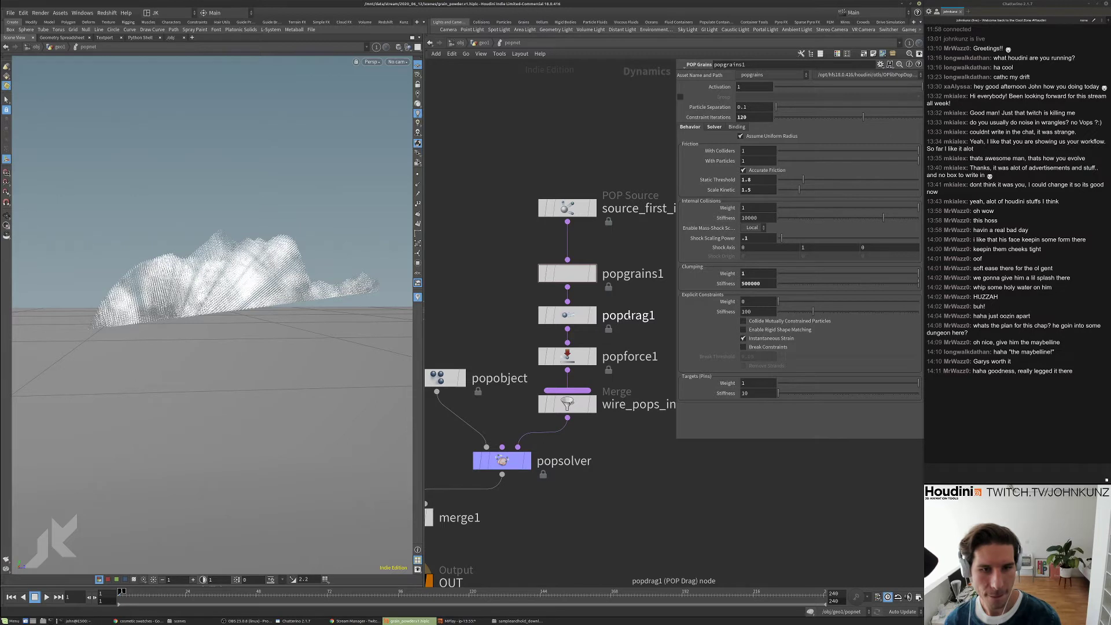
- Set Clumping Stiffness to 1000000, then go up to geo1 and view the grains from above
{"action": "left_click", "coordinate": [746, 284]}
{"action": "type", "text": "10"}
{"action": "key", "text": "Return"}
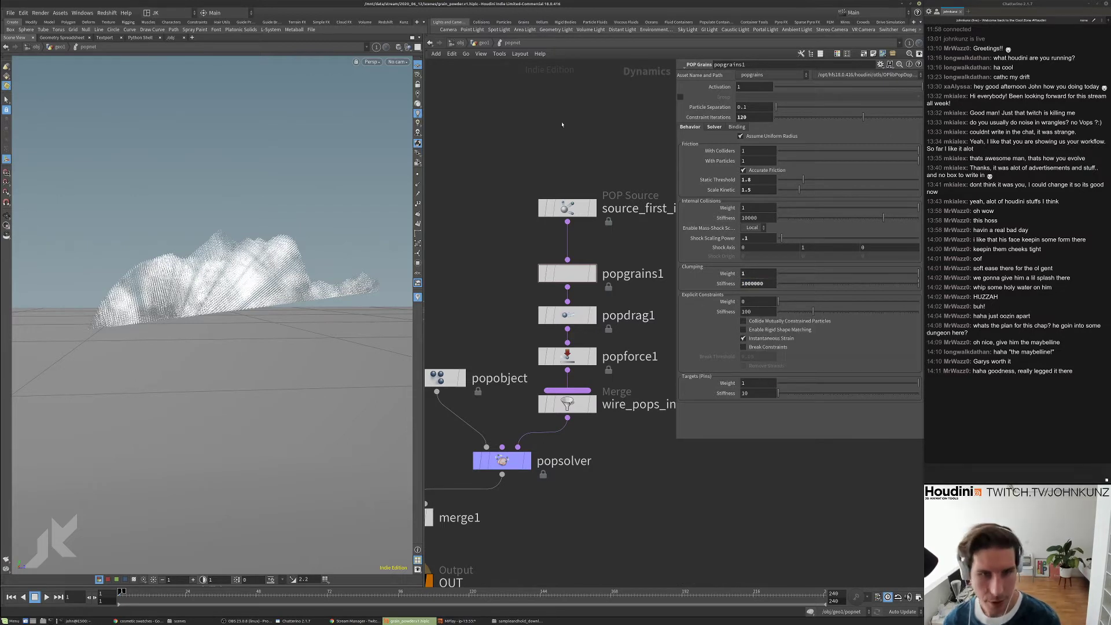
{"action": "key", "text": "u"}
{"action": "left_click_drag", "start_coordinate": [174, 243], "coordinate": [236, 313]}
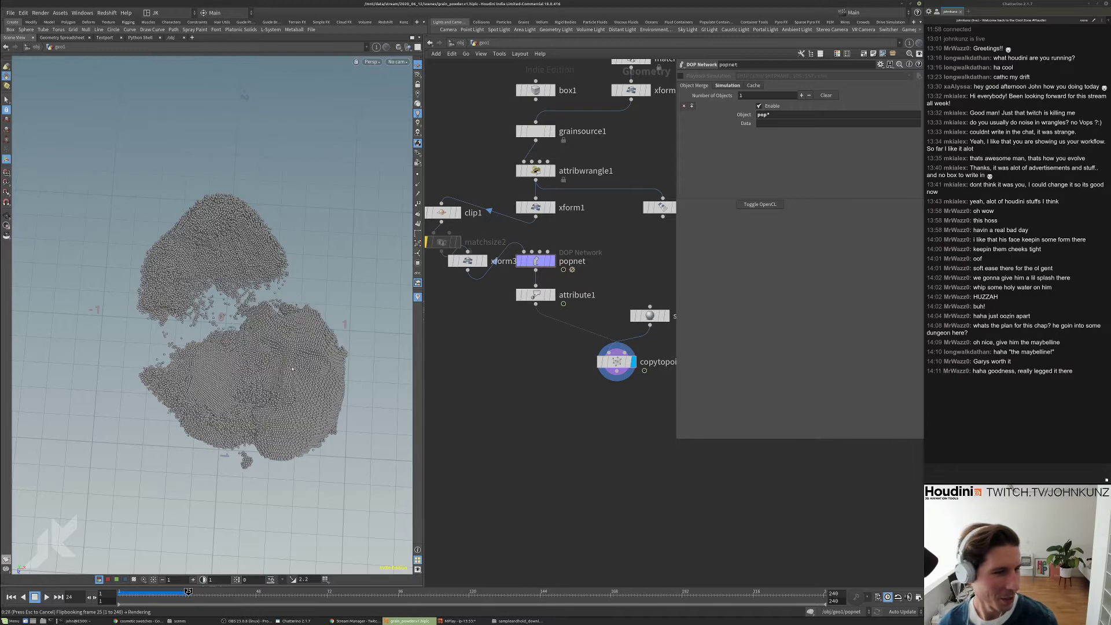
- Watch the collapse flipbook in MPlay, then dive back into popnet's grain settings
{"action": "left_click", "coordinate": [457, 621]}
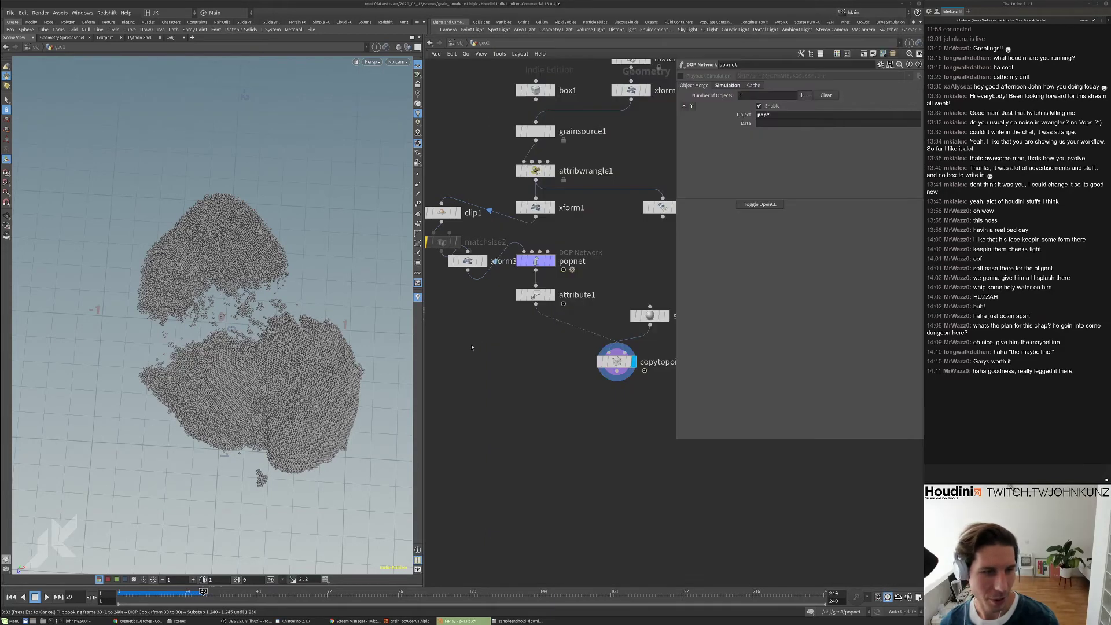
{"action": "left_click", "coordinate": [484, 371]}
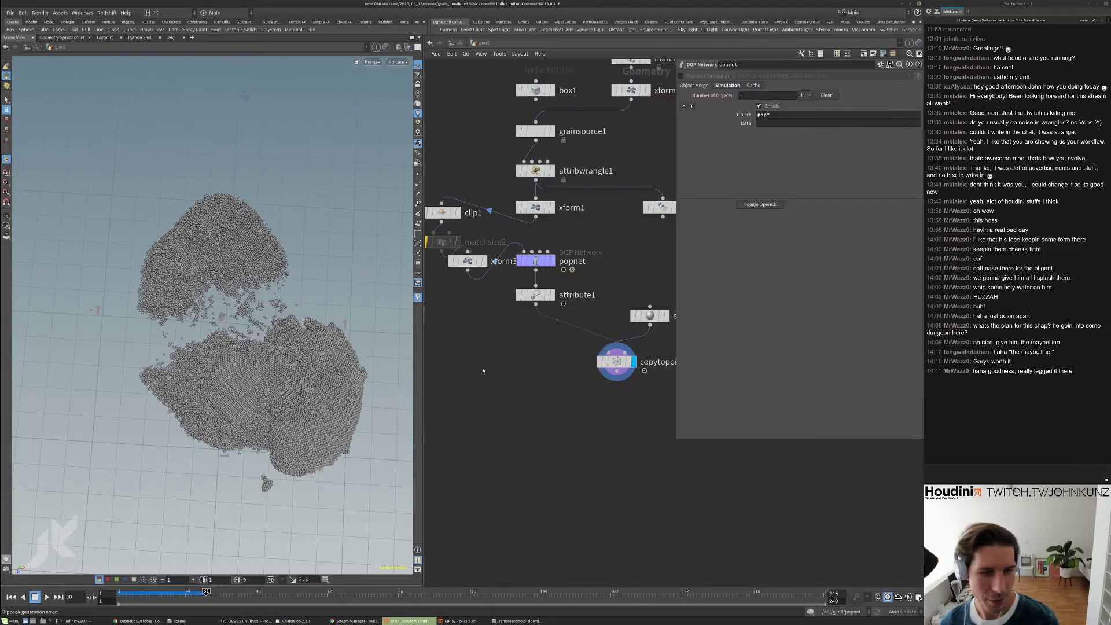
{"action": "double_click", "coordinate": [535, 261]}
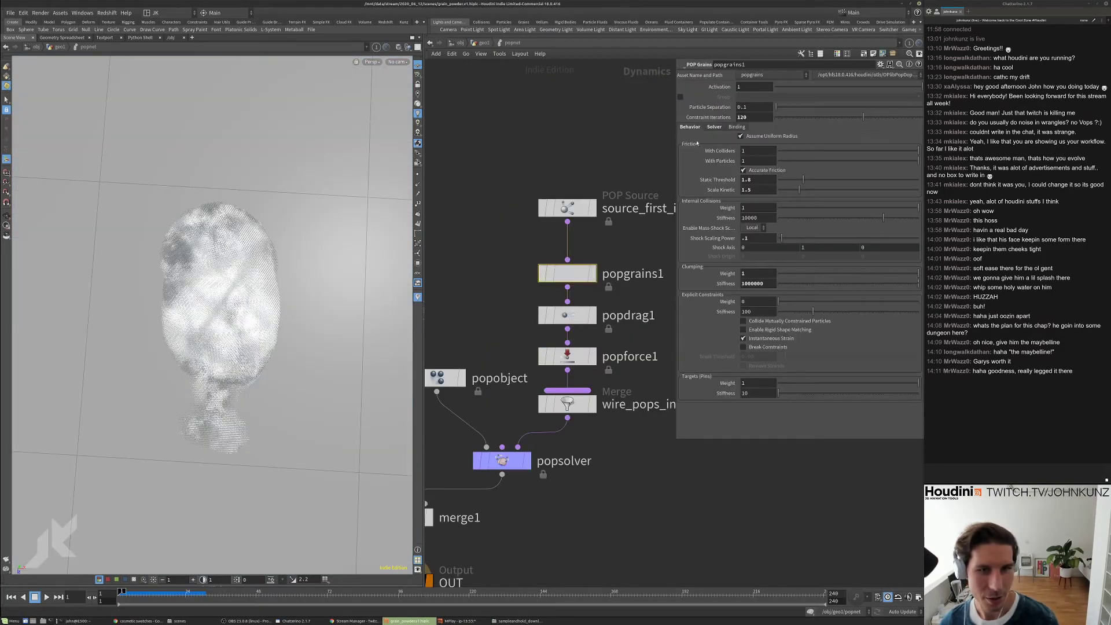
- In popgrains1, disable Drift Threshold and set Shock Scaling Power 5, Static Threshold 1, Scale Kinetic 0.65
{"action": "left_click", "coordinate": [714, 127]}
{"action": "left_click", "coordinate": [682, 178]}
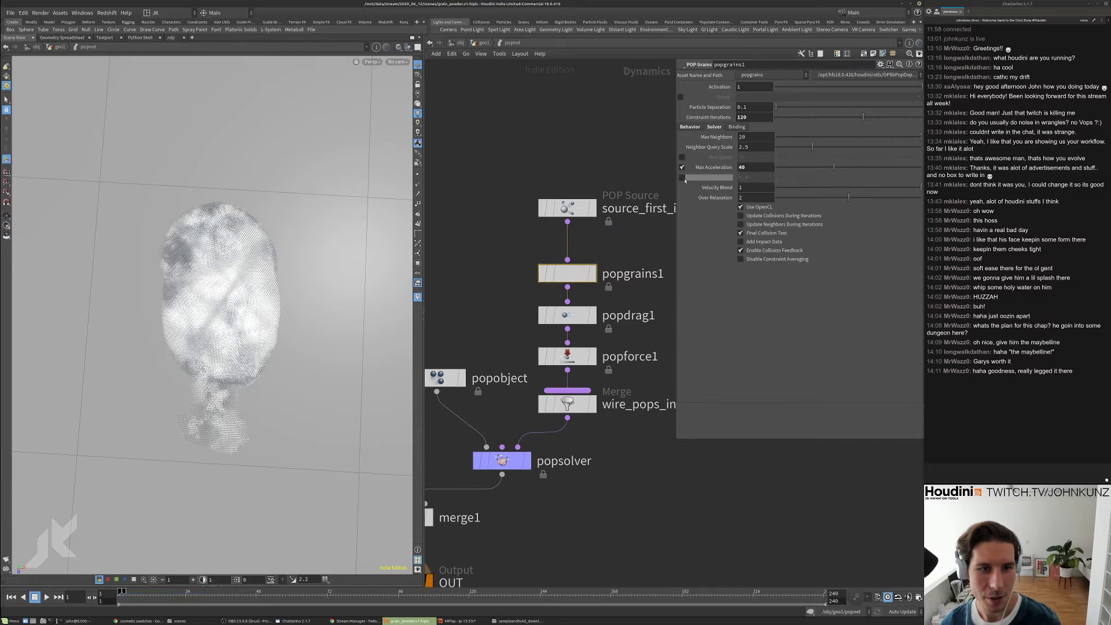
{"action": "left_click", "coordinate": [686, 128]}
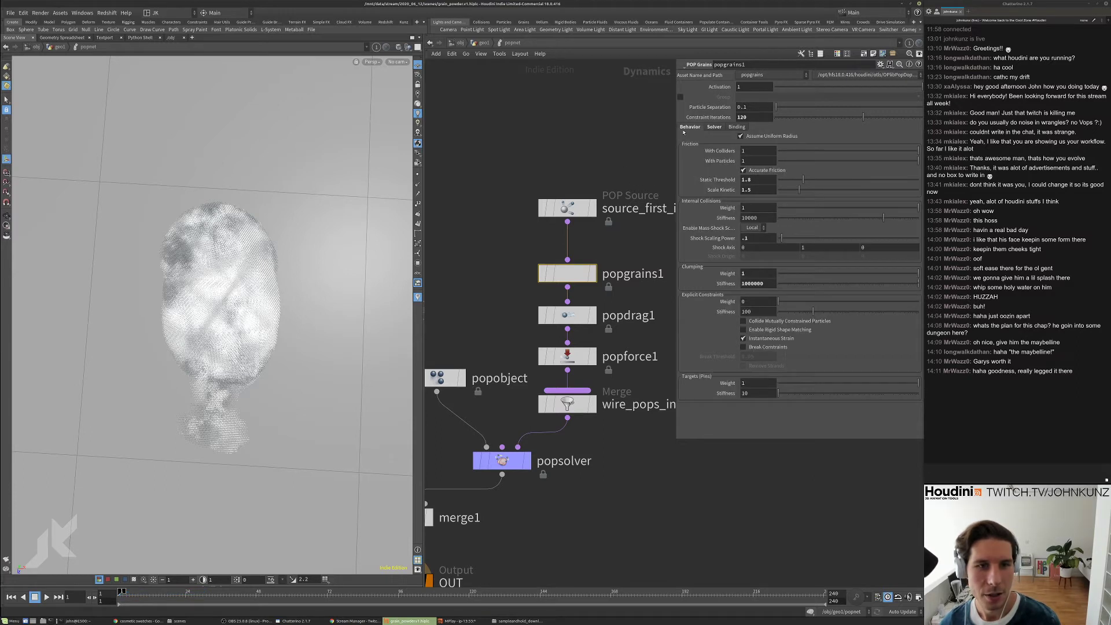
{"action": "double_click", "coordinate": [753, 238]}
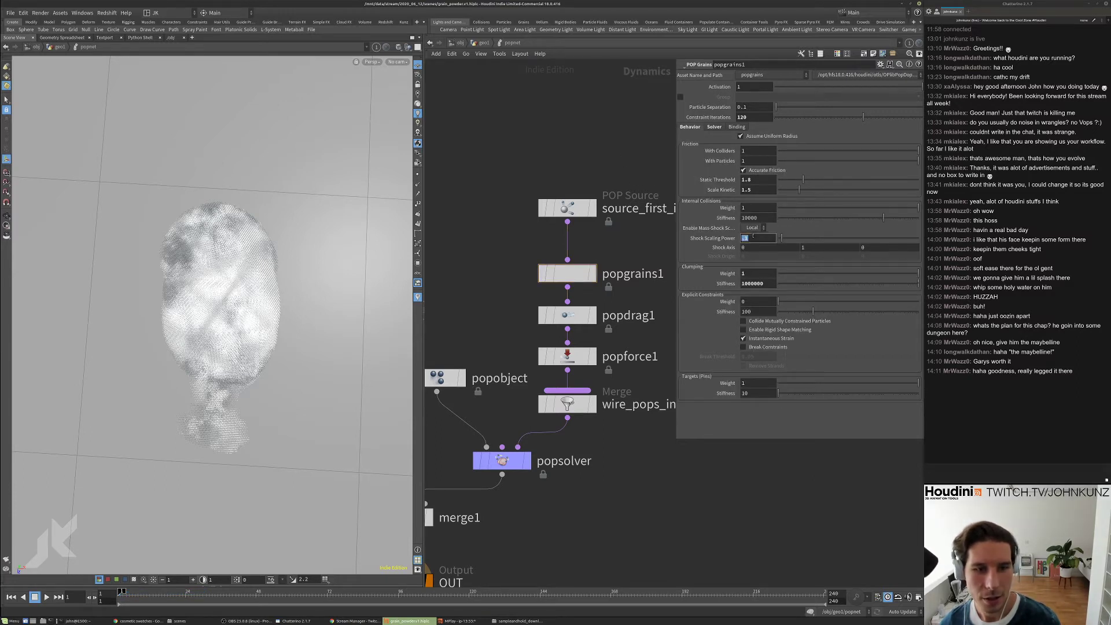
{"action": "type", "text": "5"}
{"action": "key", "text": "Return"}
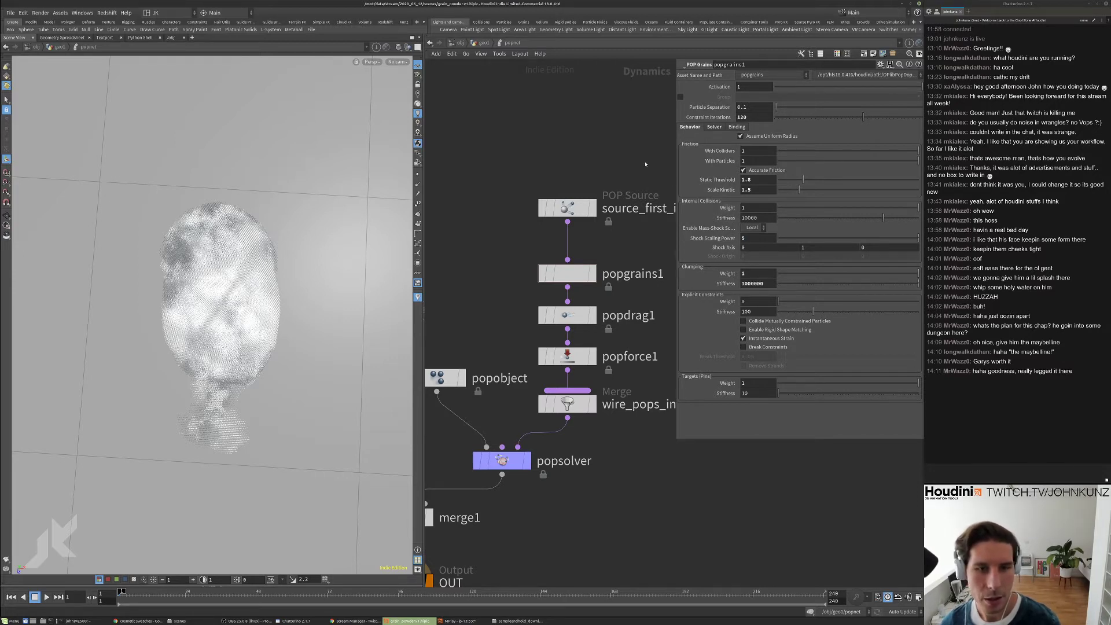
{"action": "left_click", "coordinate": [762, 181]}
{"action": "key", "text": "BackSpace"}
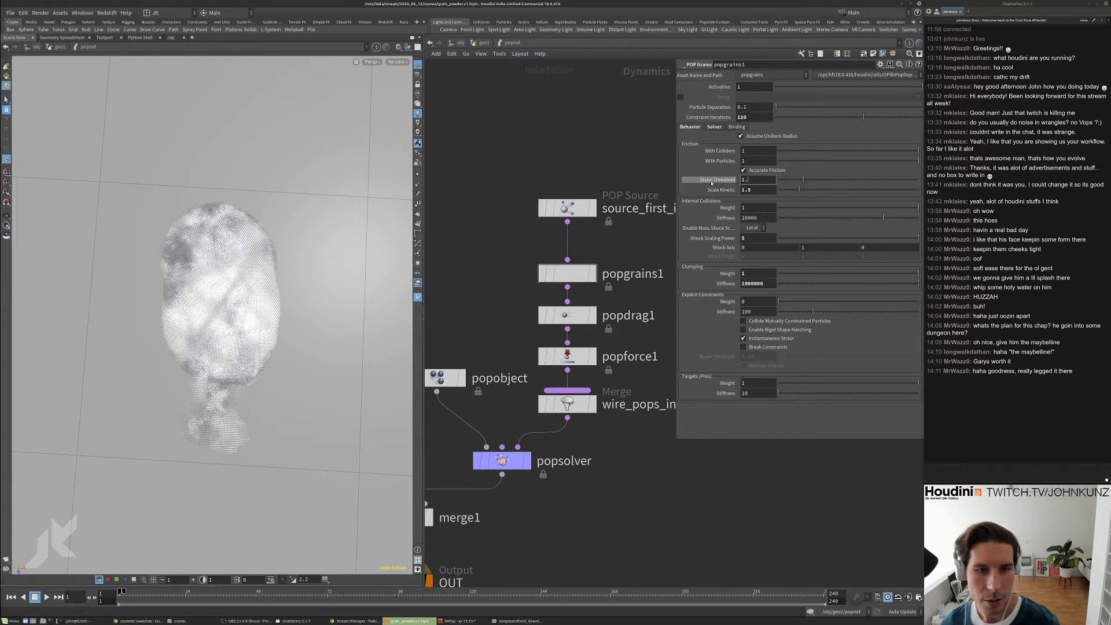
{"action": "left_click_drag", "start_coordinate": [734, 193], "coordinate": [767, 194]}
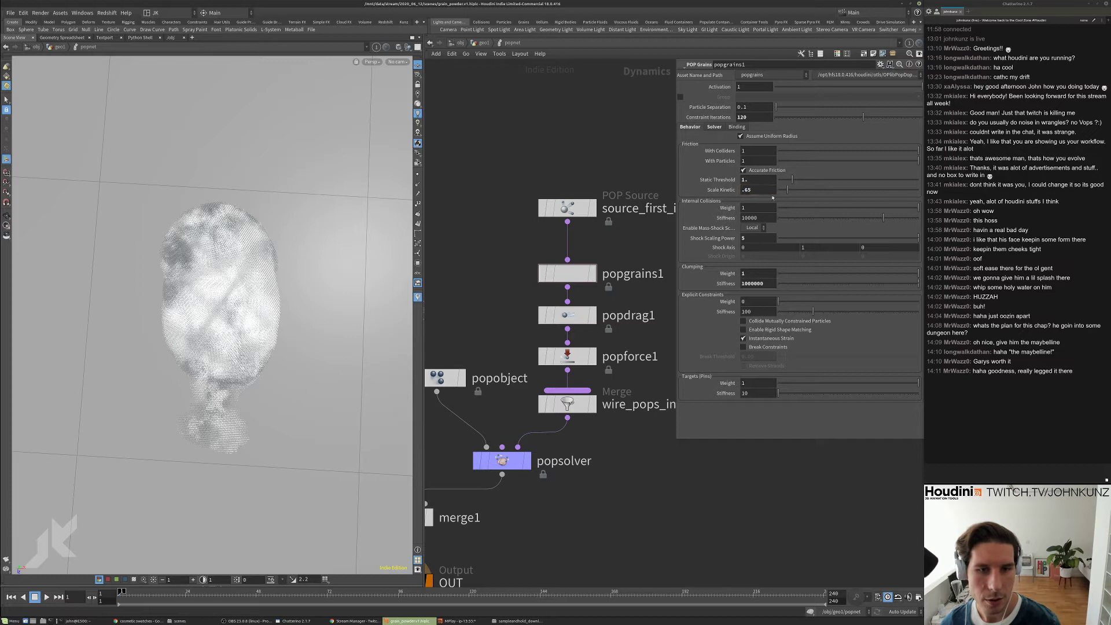
{"action": "left_click", "coordinate": [480, 42]}
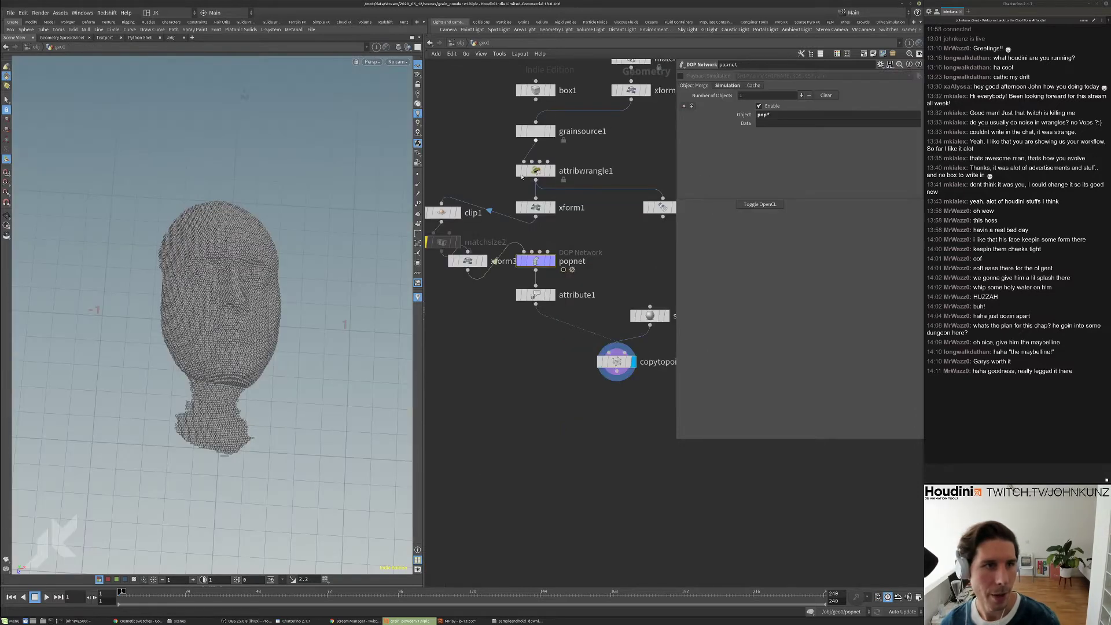
- Render a viewport flipbook of the retuned sand collapse, then stop it back in Houdini
{"action": "left_click", "coordinate": [5, 559]}
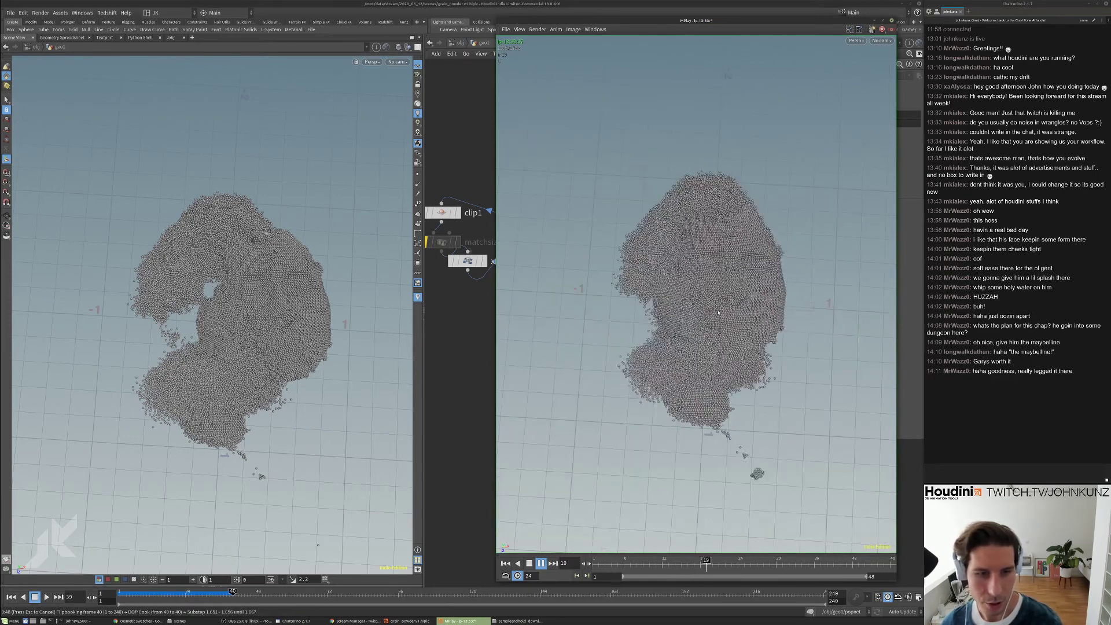
{"action": "left_click", "coordinate": [572, 421]}
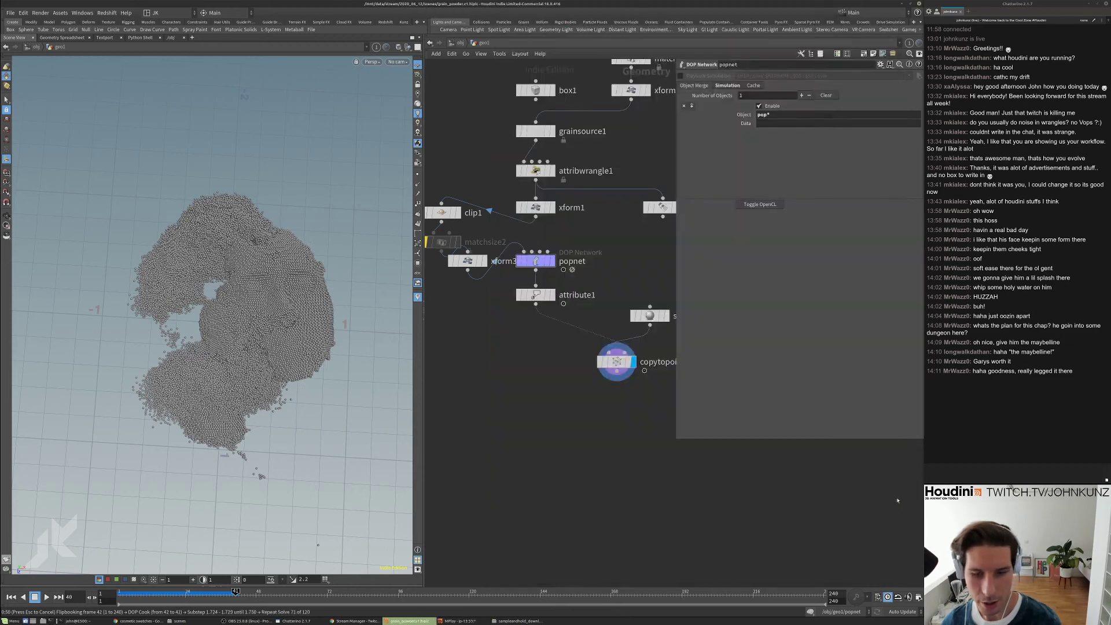
{"action": "key", "text": "Escape"}
- Display and select attribwrangle1, viewing the grain head from the side
{"action": "key", "text": "r"}
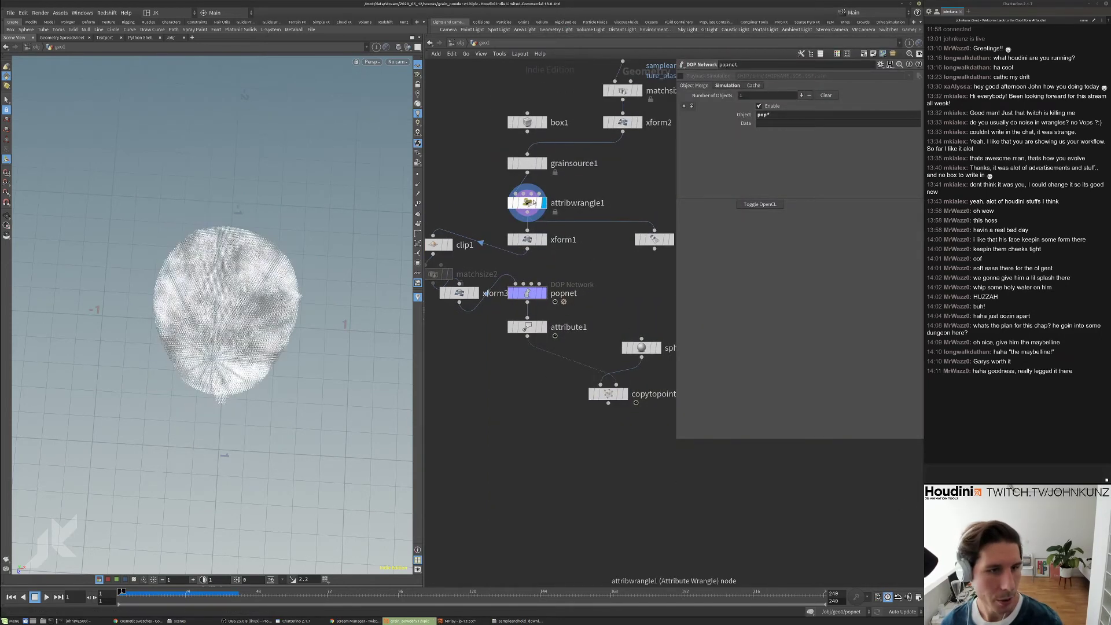
{"action": "left_click", "coordinate": [507, 207]}
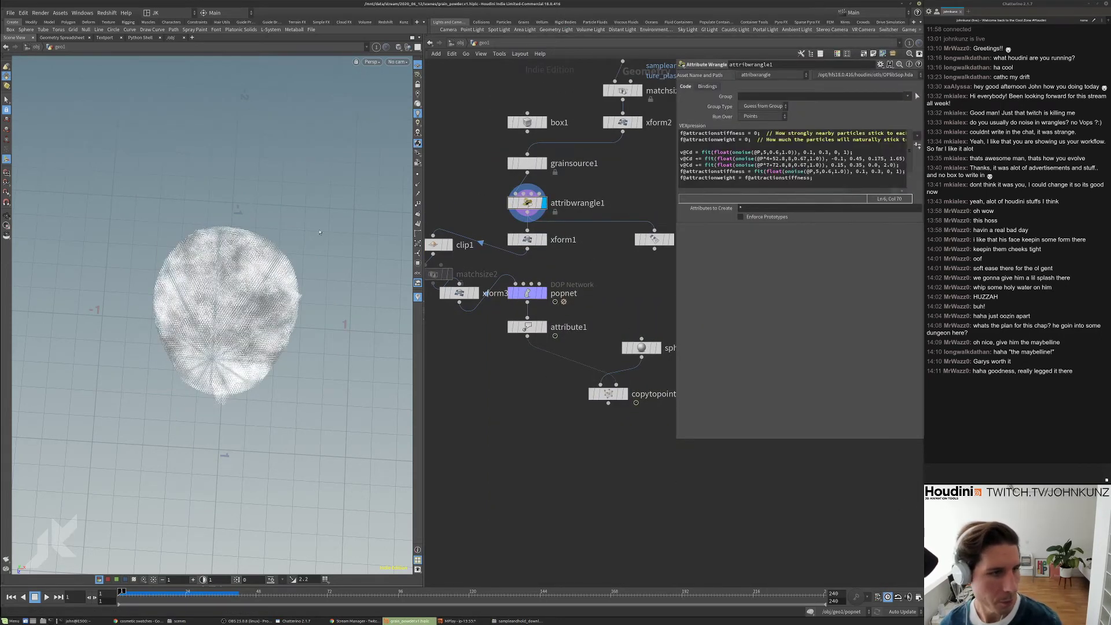
{"action": "left_click_drag", "start_coordinate": [323, 253], "coordinate": [278, 303], "text": "alt"}
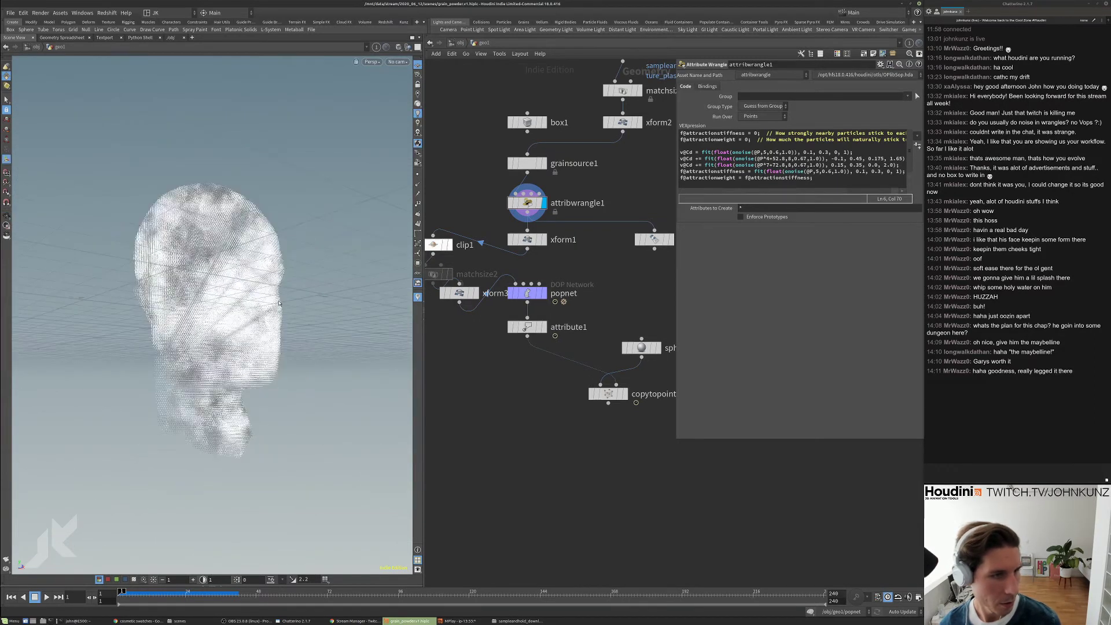
- Set the viewport's geometry Point Size to 3 and inspect the larger particles
{"action": "key", "text": "d"}
{"action": "left_click", "coordinate": [229, 122]}
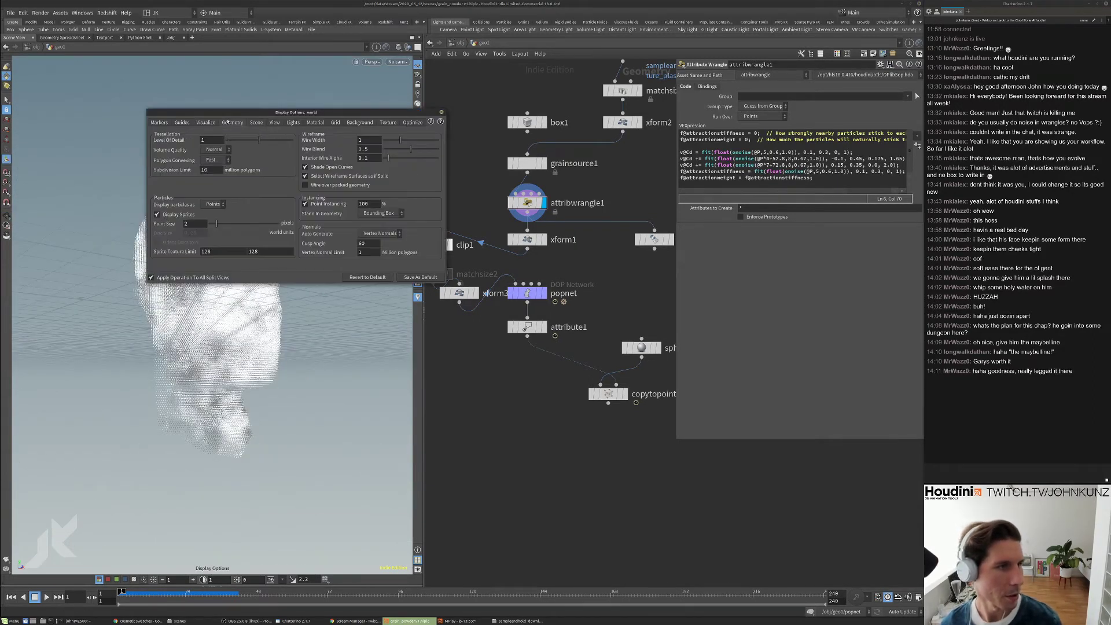
{"action": "double_click", "coordinate": [194, 223]}
{"action": "type", "text": "3"}
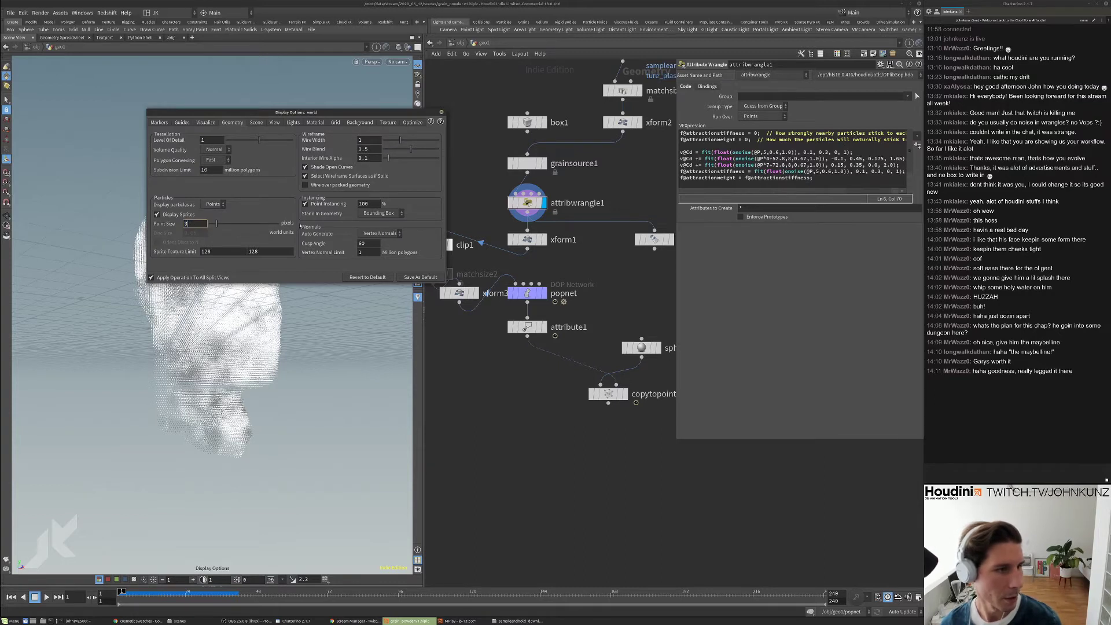
{"action": "key", "text": "Return"}
{"action": "left_click", "coordinate": [441, 112]}
{"action": "left_click_drag", "start_coordinate": [208, 324], "coordinate": [324, 186]}
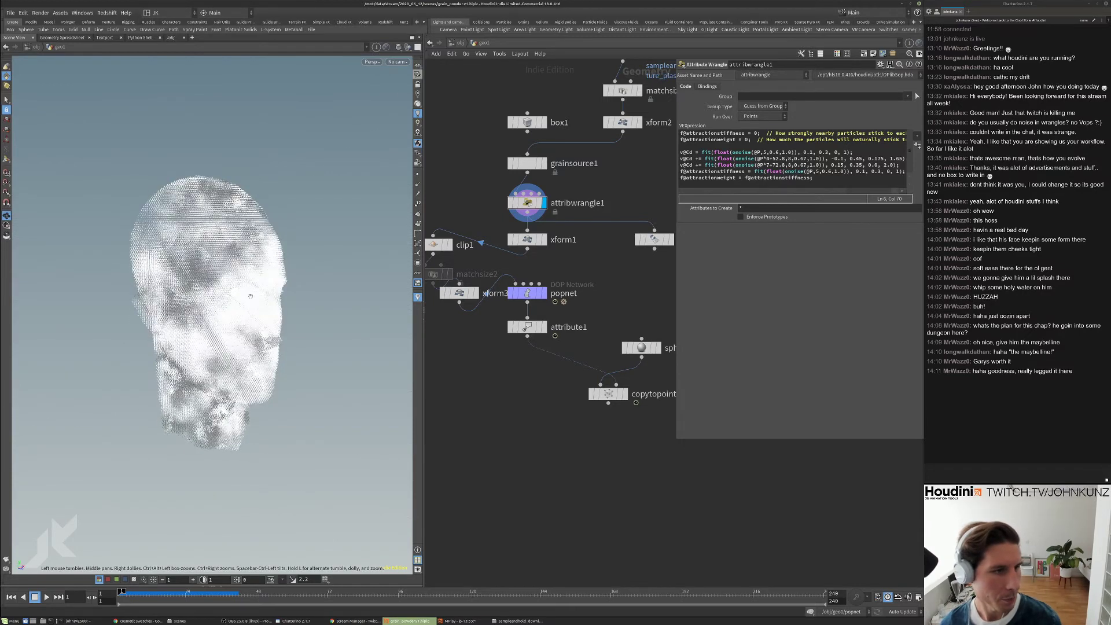
- Duplicate the colour-noise line in attribwrangle1 and make the copy overwrite v@Cd
{"action": "left_click_drag", "start_coordinate": [901, 165], "coordinate": [675, 167]}
{"action": "key", "text": "ctrl+c"}
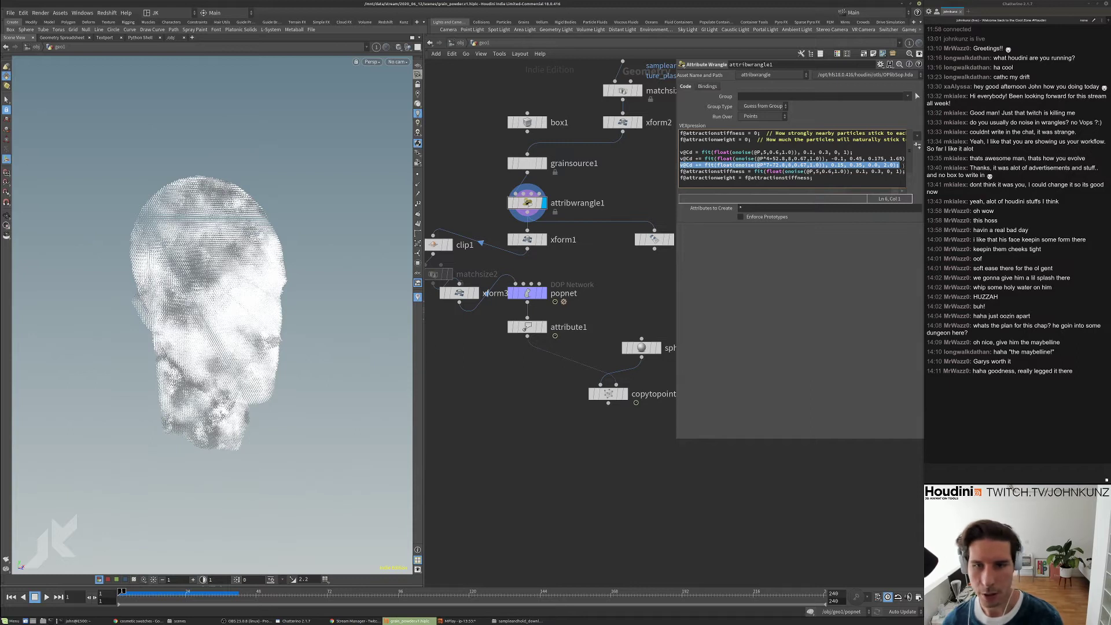
{"action": "key", "text": "End"}
{"action": "key", "text": "Return"}
{"action": "key", "text": "Return"}
{"action": "key", "text": "ctrl+v"}
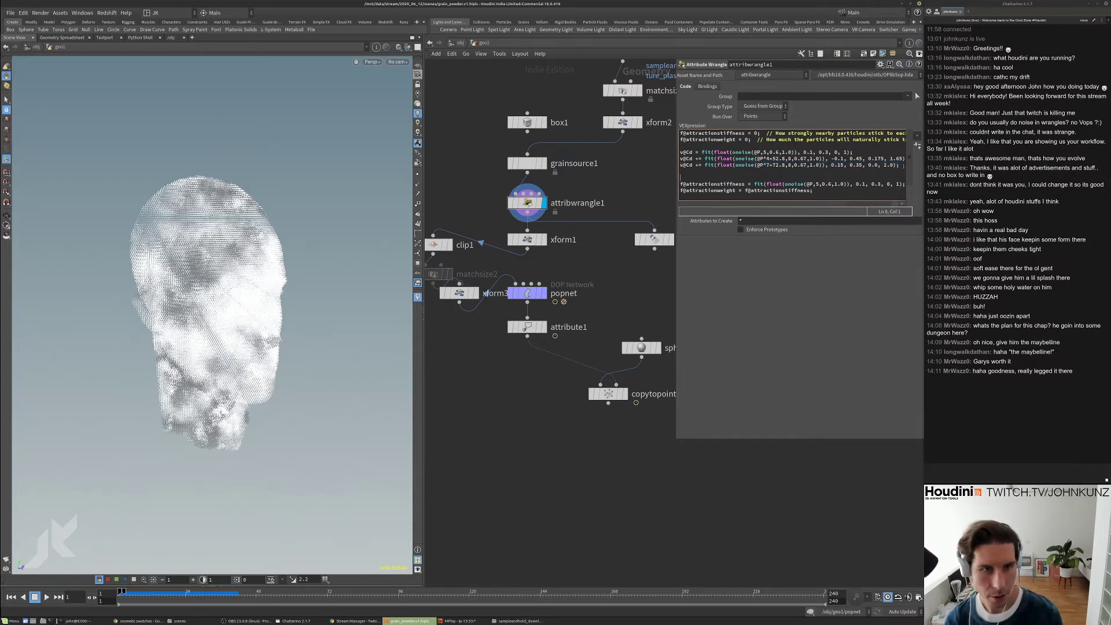
{"action": "left_click", "coordinate": [696, 177]}
{"action": "key", "text": "Delete"}
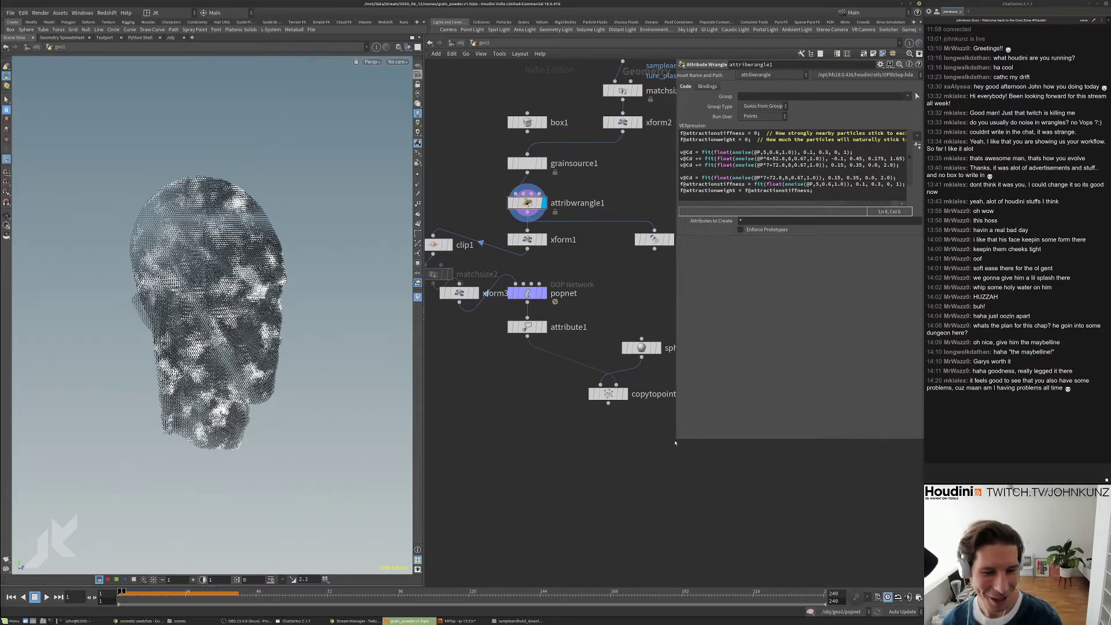
- Adjust the copied line's noise values and strip its fit() wrapper and range arguments
{"action": "left_click_drag", "start_coordinate": [677, 440], "coordinate": [593, 431]}
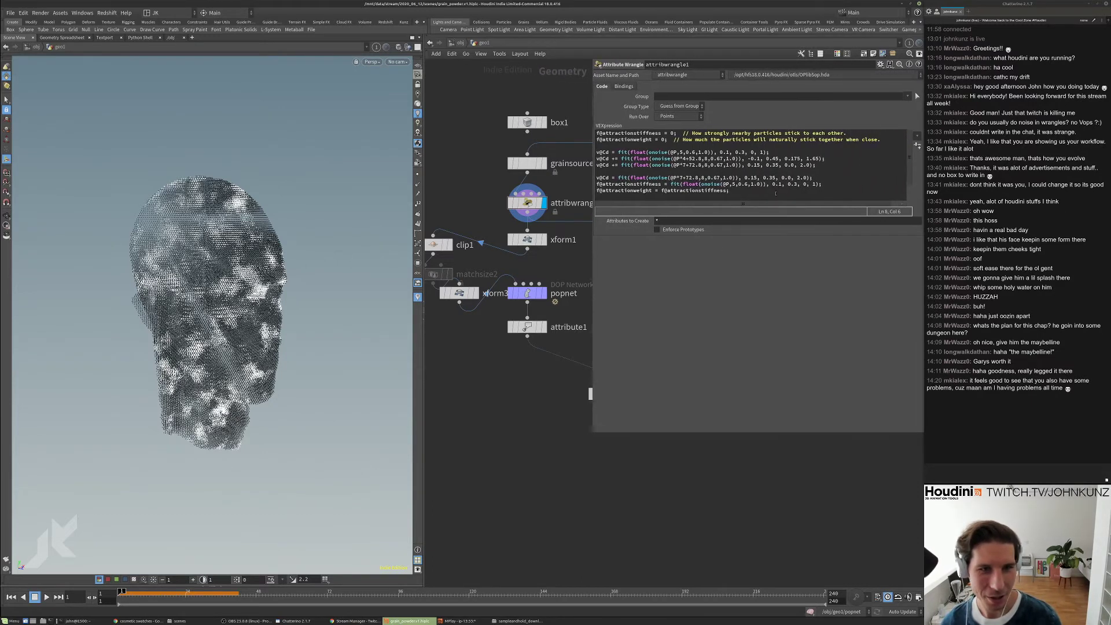
{"action": "double_click", "coordinate": [797, 178]}
{"action": "type", "text": "1"}
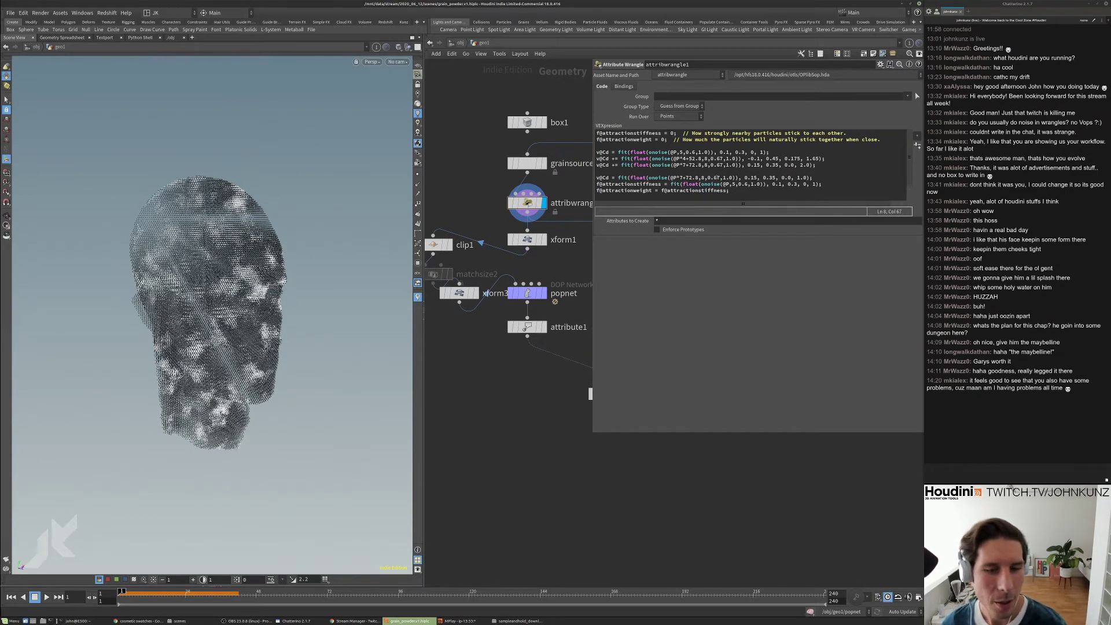
{"action": "double_click", "coordinate": [718, 178]}
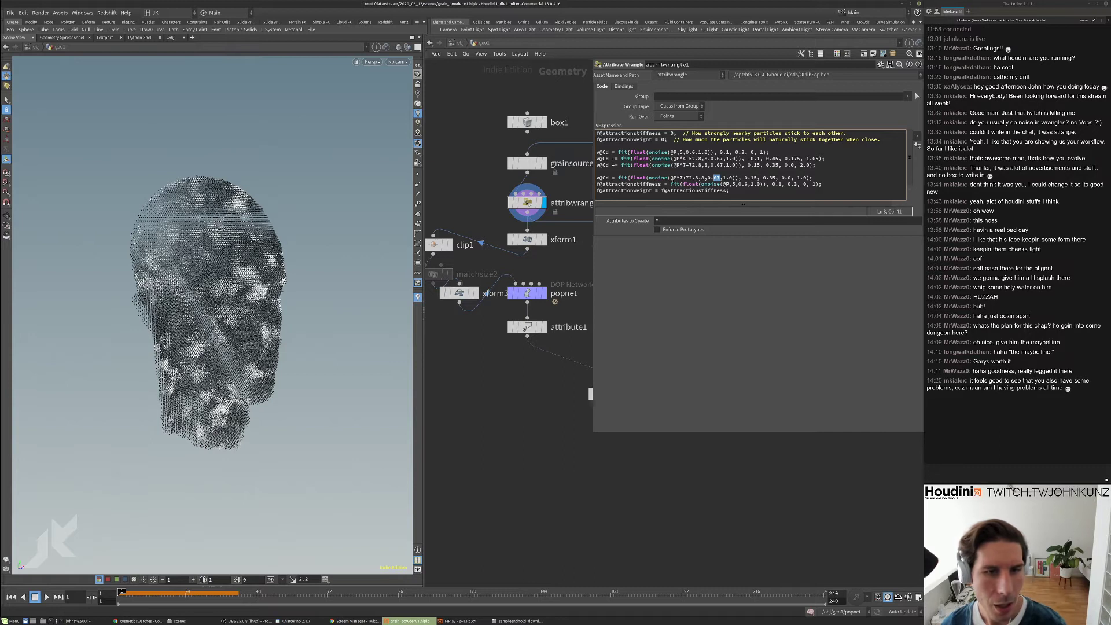
{"action": "left_click", "coordinate": [682, 178]}
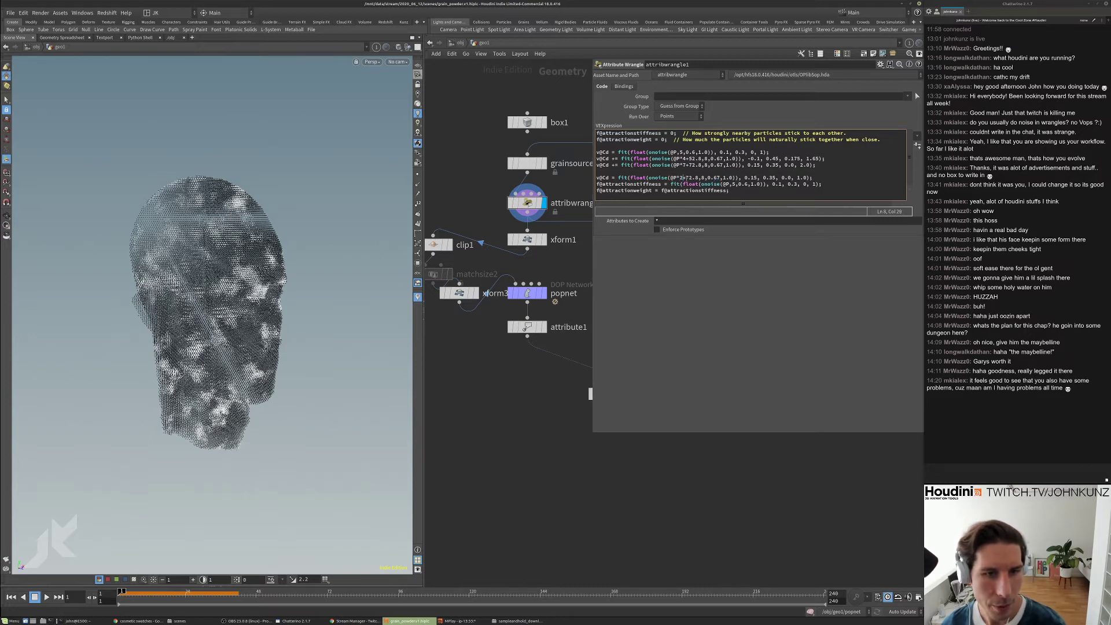
{"action": "key", "text": "BackSpace"}
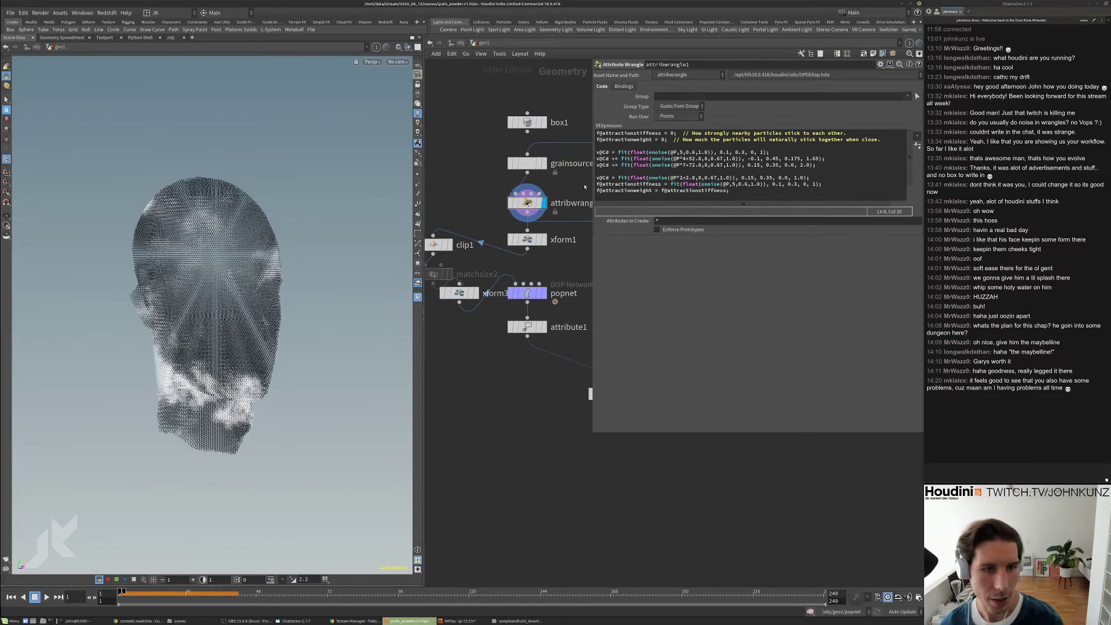
{"action": "left_click_drag", "start_coordinate": [618, 177], "coordinate": [631, 178]}
{"action": "key", "text": "BackSpace"}
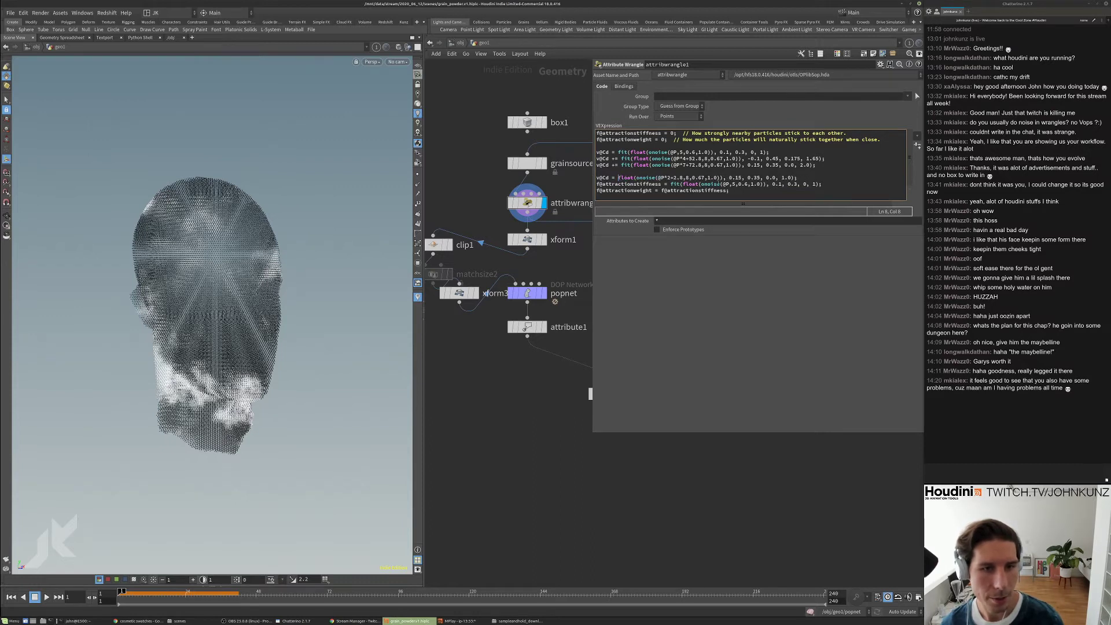
{"action": "left_click_drag", "start_coordinate": [724, 178], "coordinate": [798, 178]}
{"action": "key", "text": "BackSpace"}
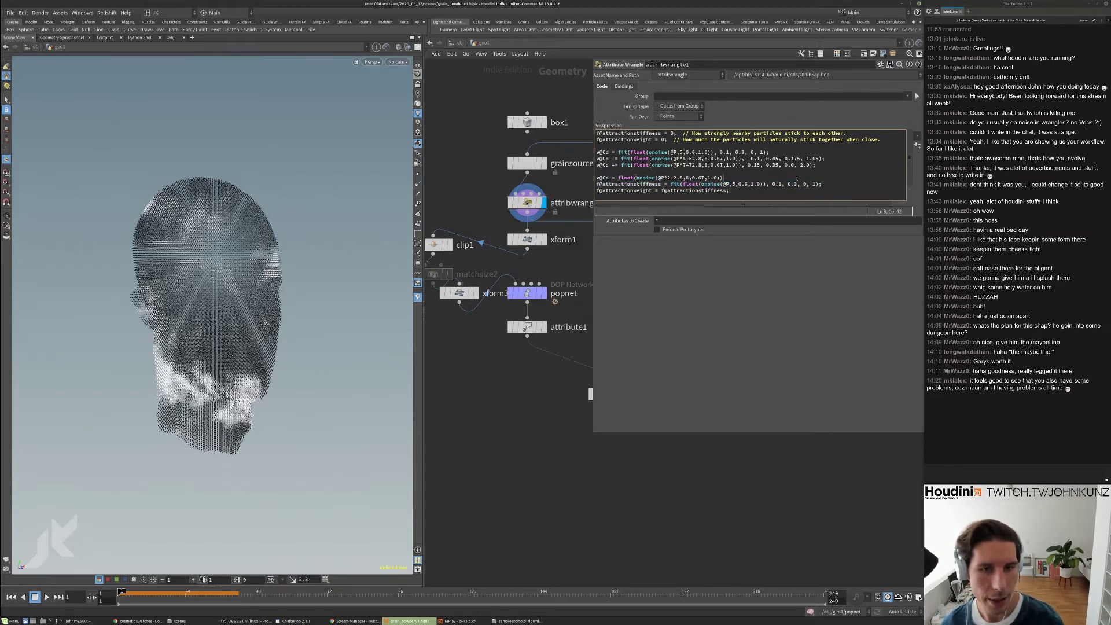
- Begin wrapping the colour line's float noise in abs()
{"action": "left_click_drag", "start_coordinate": [173, 289], "coordinate": [231, 307]}
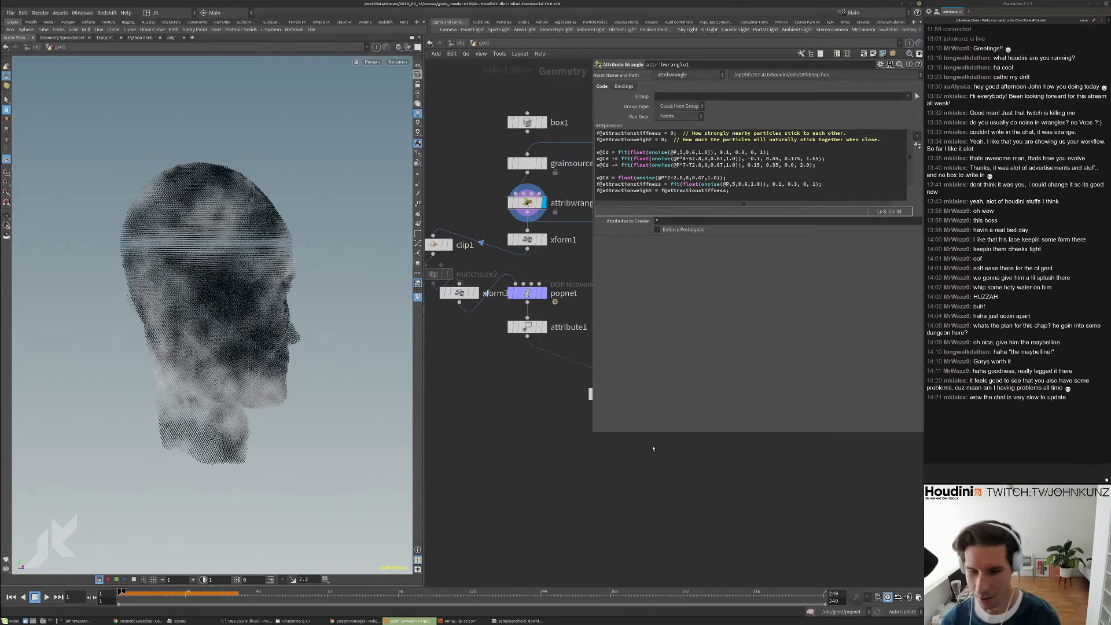
{"action": "left_click", "coordinate": [737, 192]}
{"action": "left_click", "coordinate": [739, 177]}
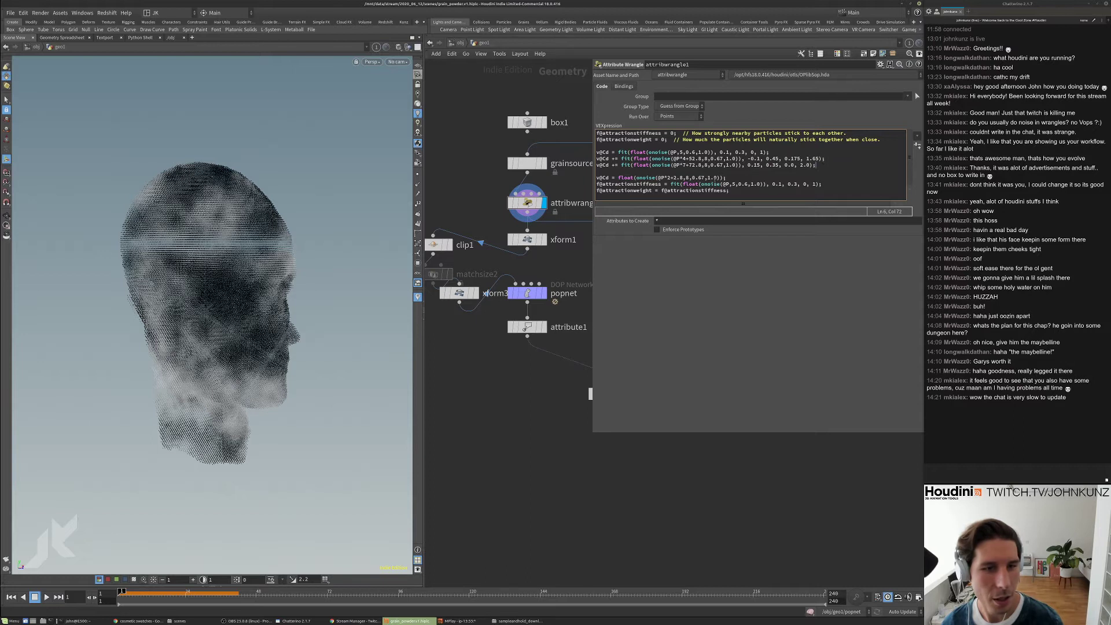
{"action": "left_click", "coordinate": [618, 178]}
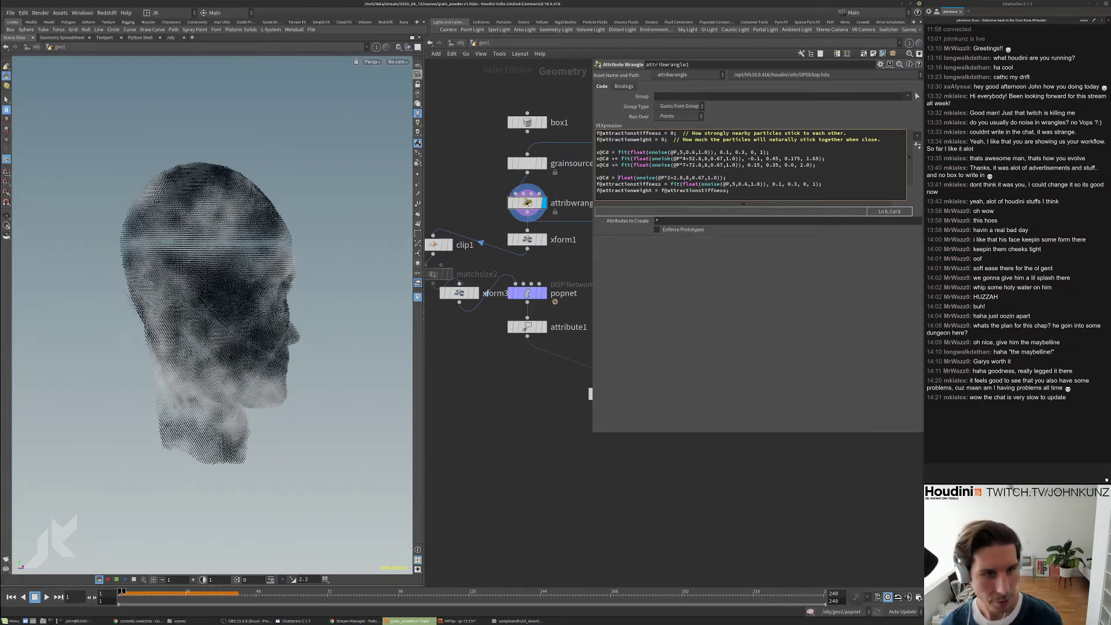
{"action": "type", "text": "abs( "}
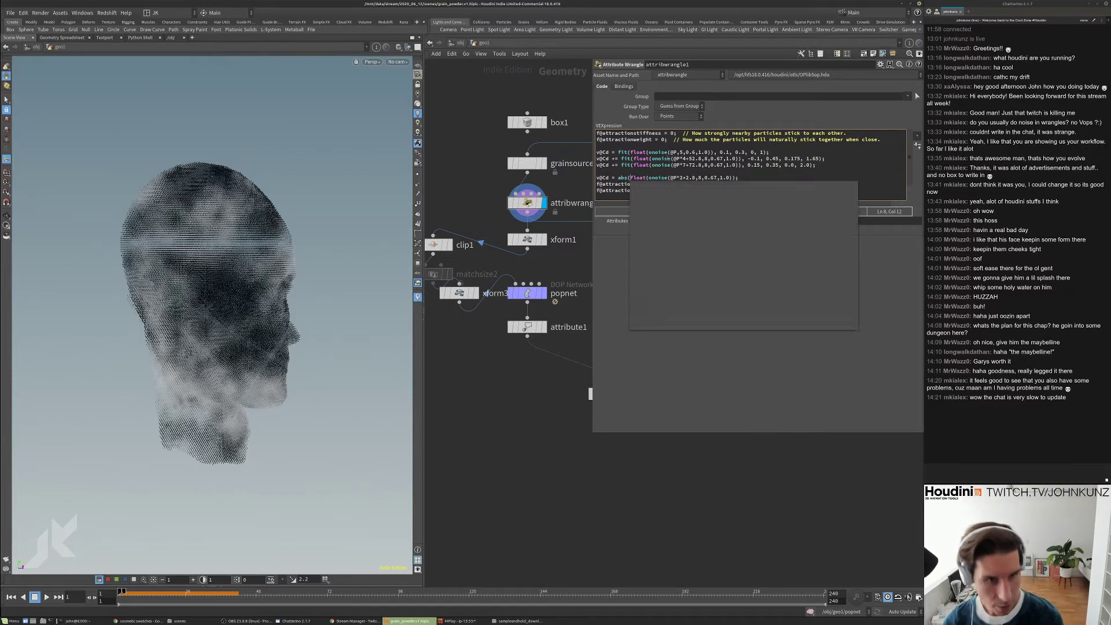
{"action": "type", "text": ")"}
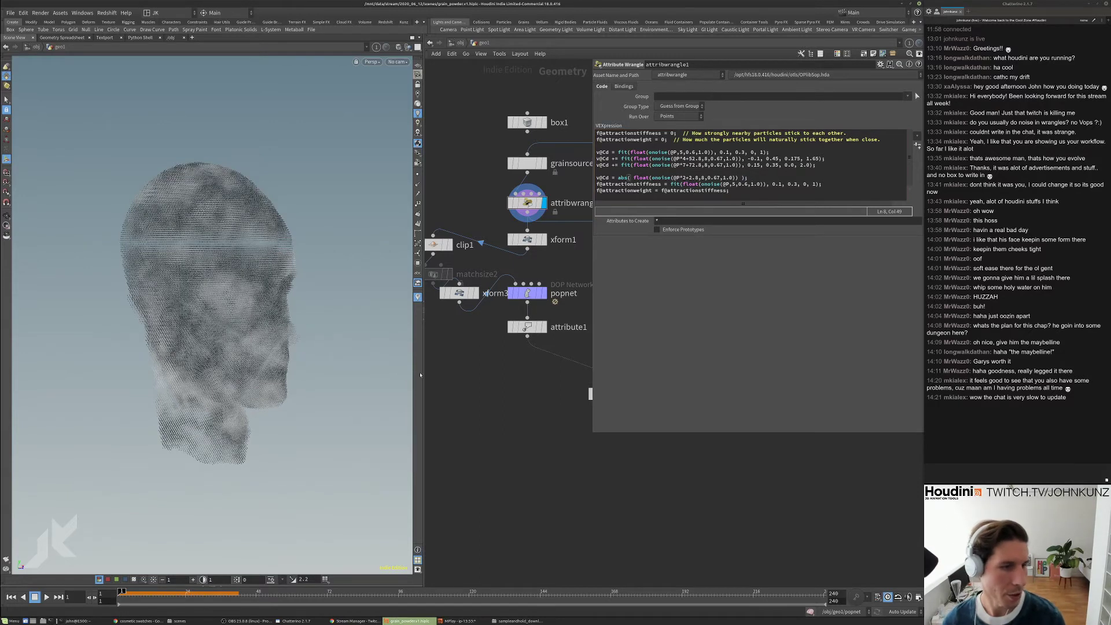
- Wrap the abs() colour noise in fit() with range arguments 0.1, 0.125, 1
{"action": "left_click_drag", "start_coordinate": [356, 331], "coordinate": [222, 288]}
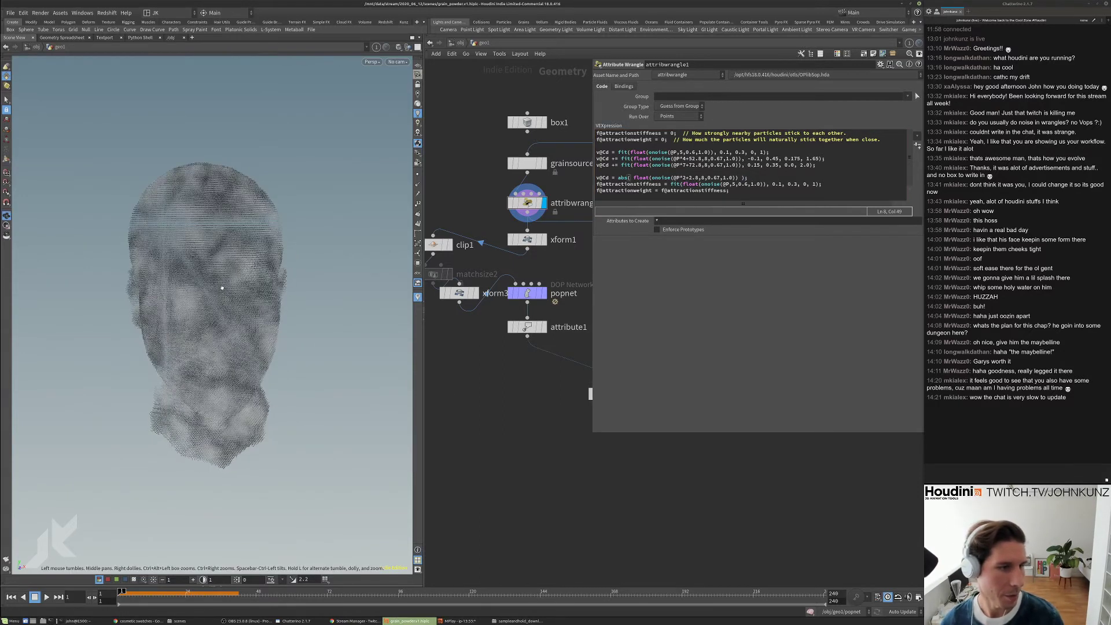
{"action": "left_click_drag", "start_coordinate": [232, 224], "coordinate": [253, 273]}
{"action": "left_click_drag", "start_coordinate": [261, 313], "coordinate": [237, 329]}
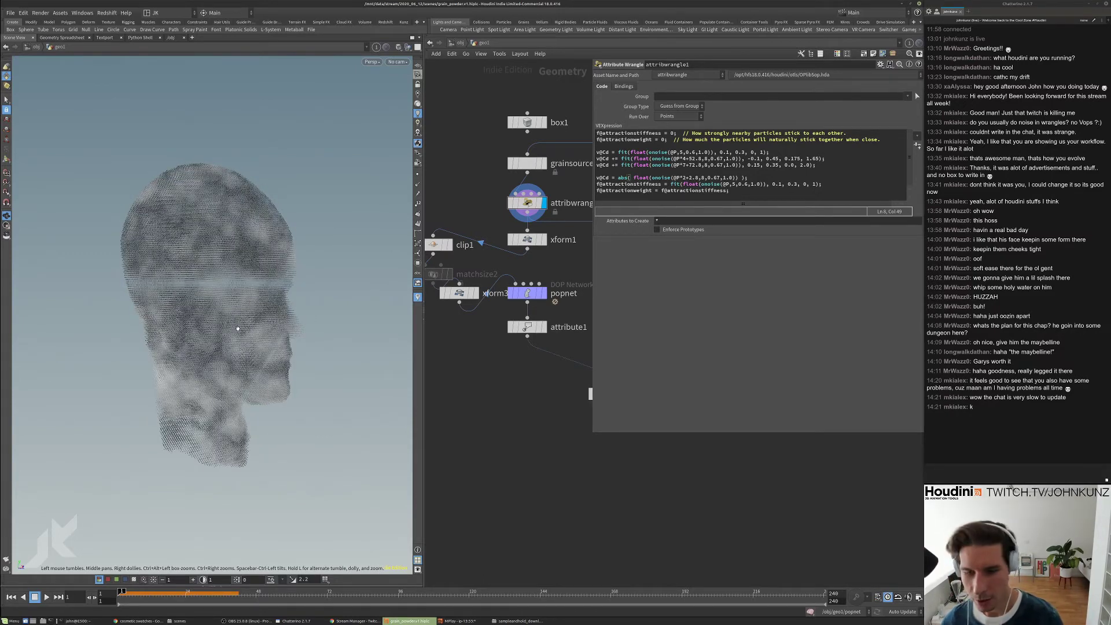
{"action": "left_click_drag", "start_coordinate": [234, 332], "coordinate": [211, 362]}
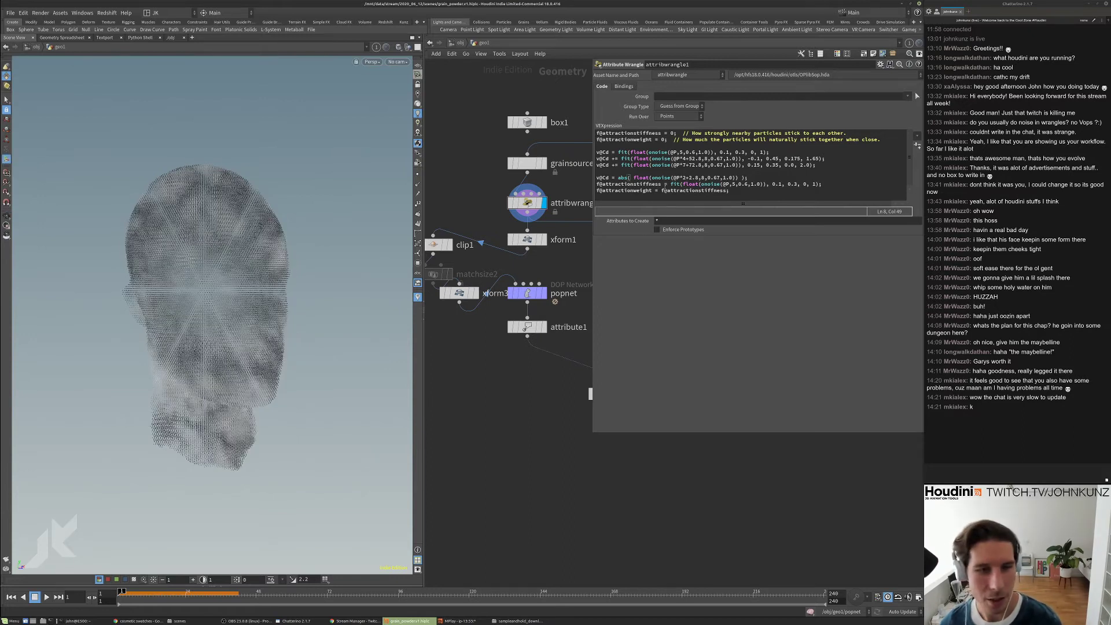
{"action": "left_click", "coordinate": [622, 178]}
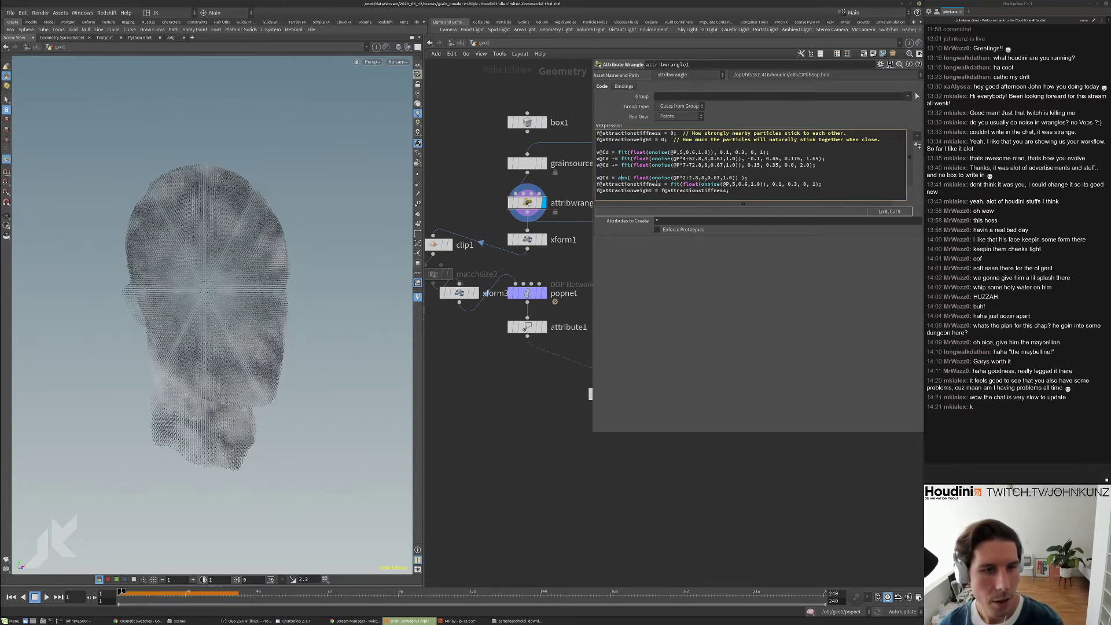
{"action": "type", "text": "fit("}
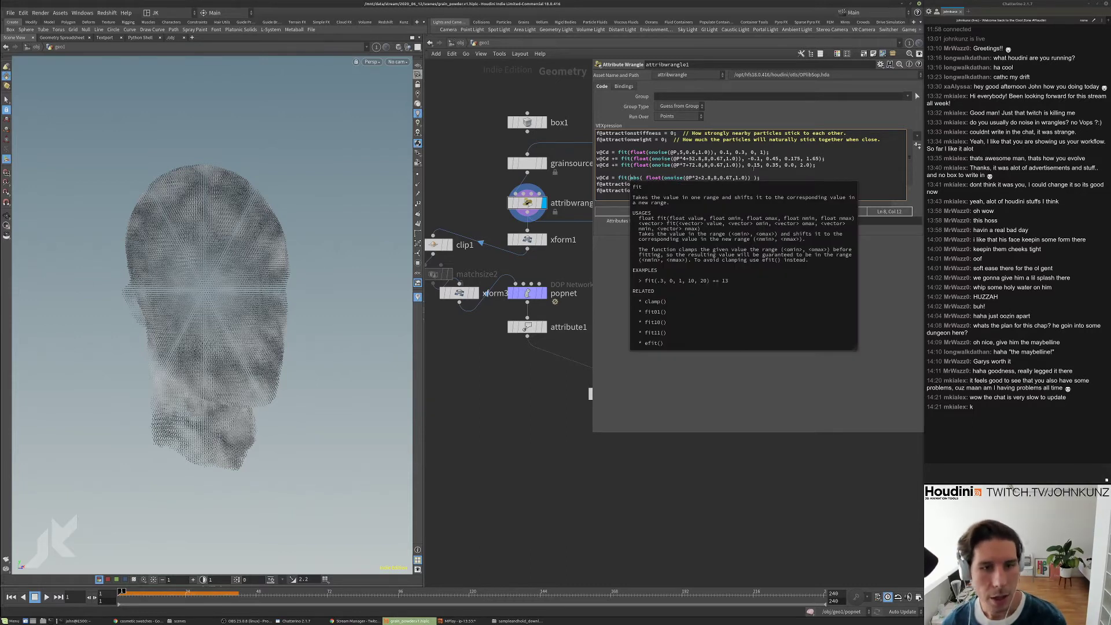
{"action": "key", "text": "End"}
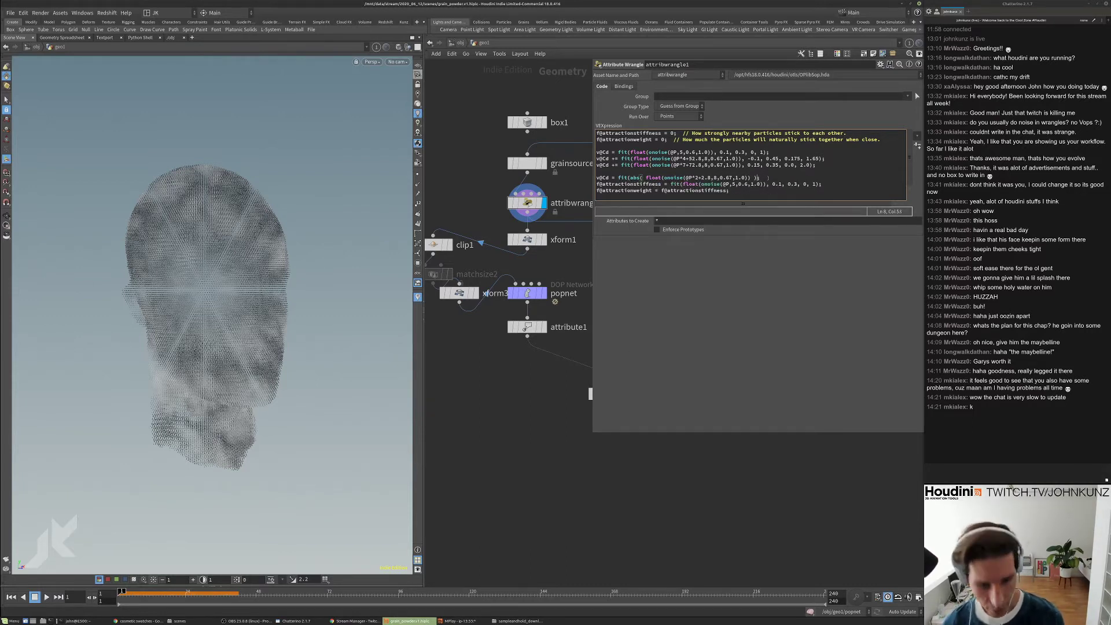
{"action": "type", "text": ", 0"}
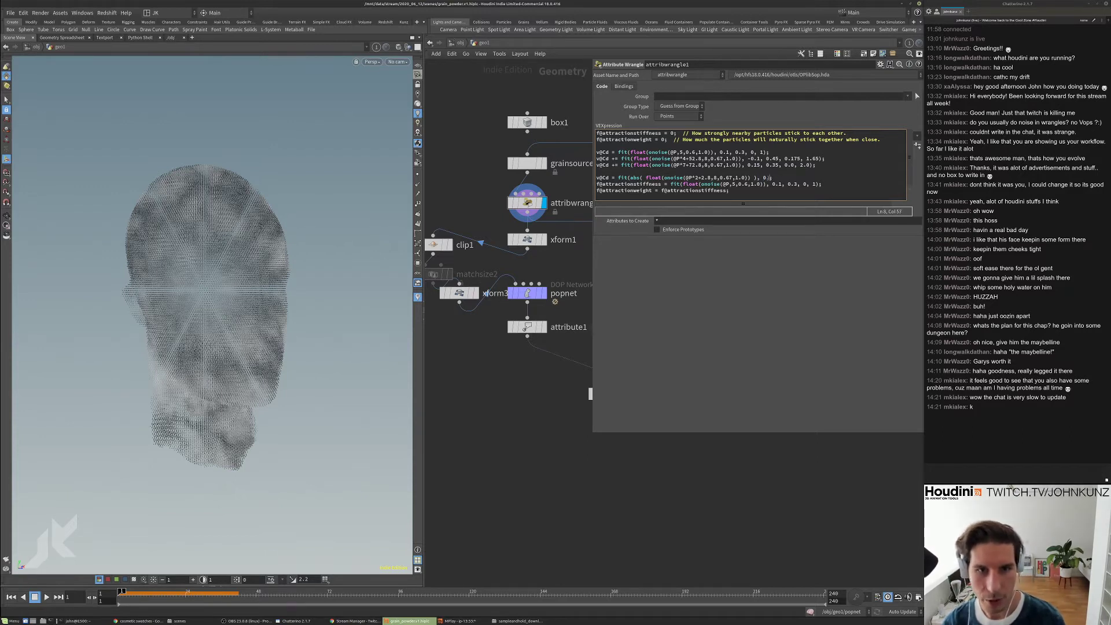
{"action": "type", "text": ".1, 0."}
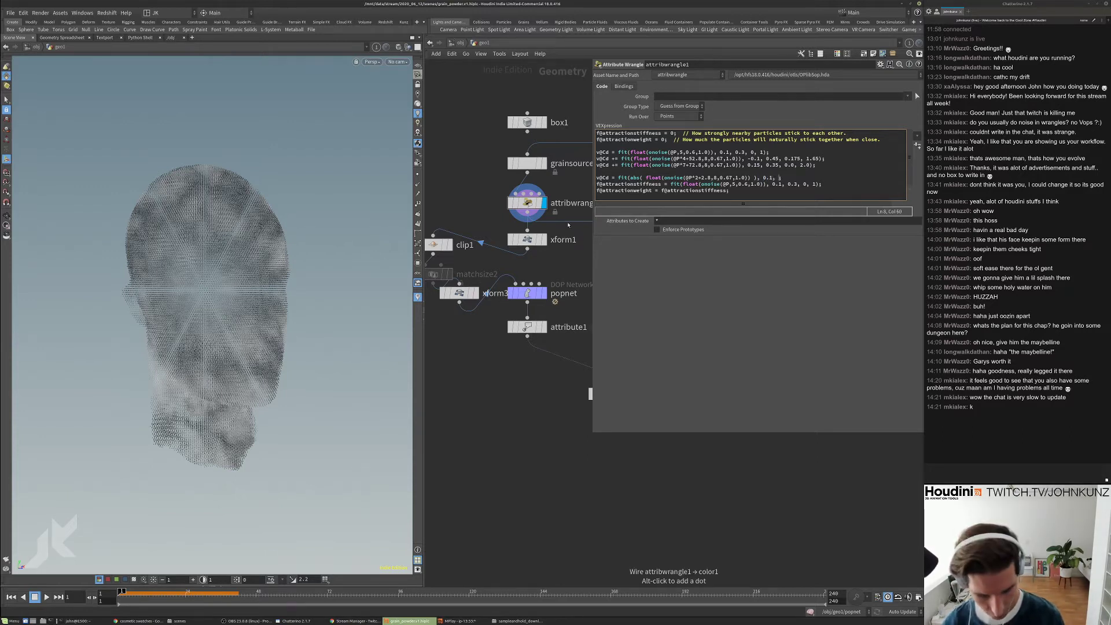
{"action": "type", "text": "125"}
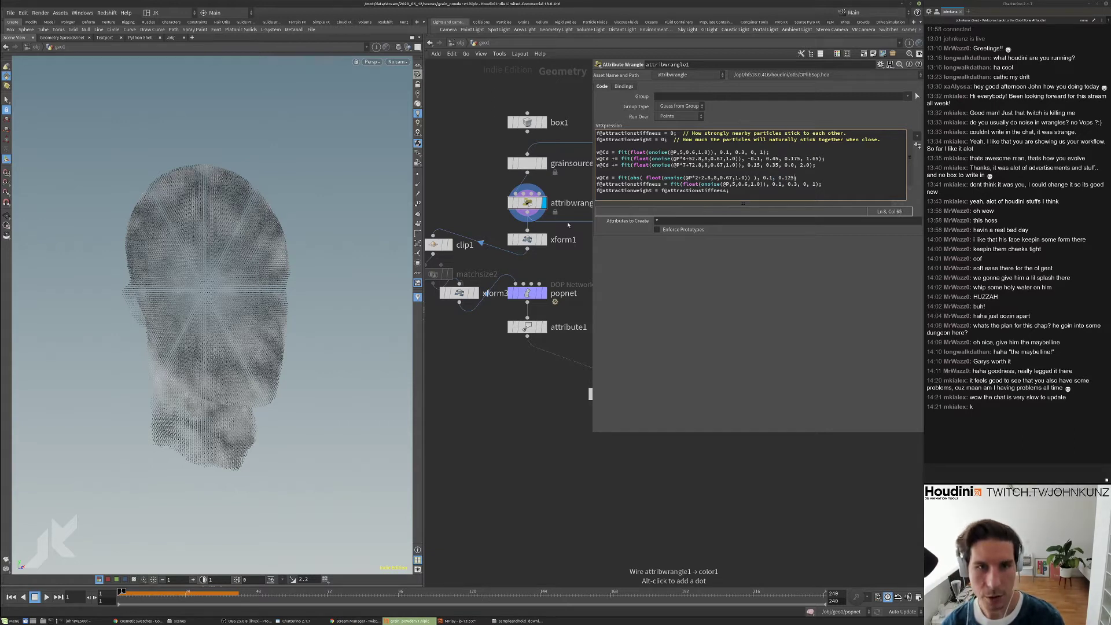
{"action": "type", "text": ", 1, 0);"}
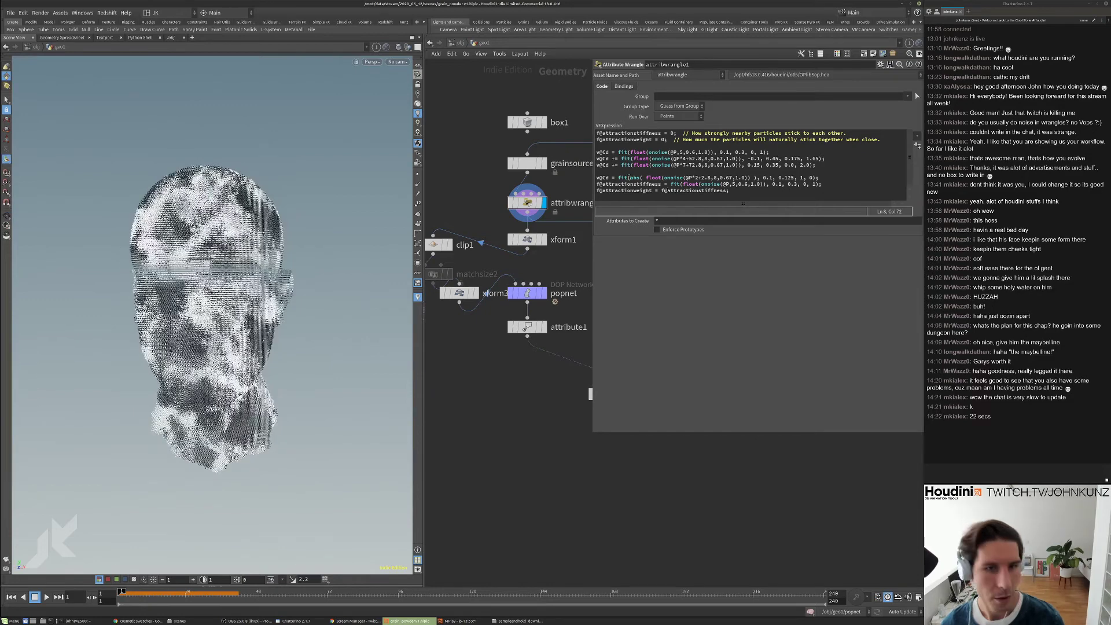
- Lower the noise roughness to 0.4 and the fit lower bound to 0.01, checking the head
{"action": "double_click", "coordinate": [728, 177]}
{"action": "type", "text": "4"}
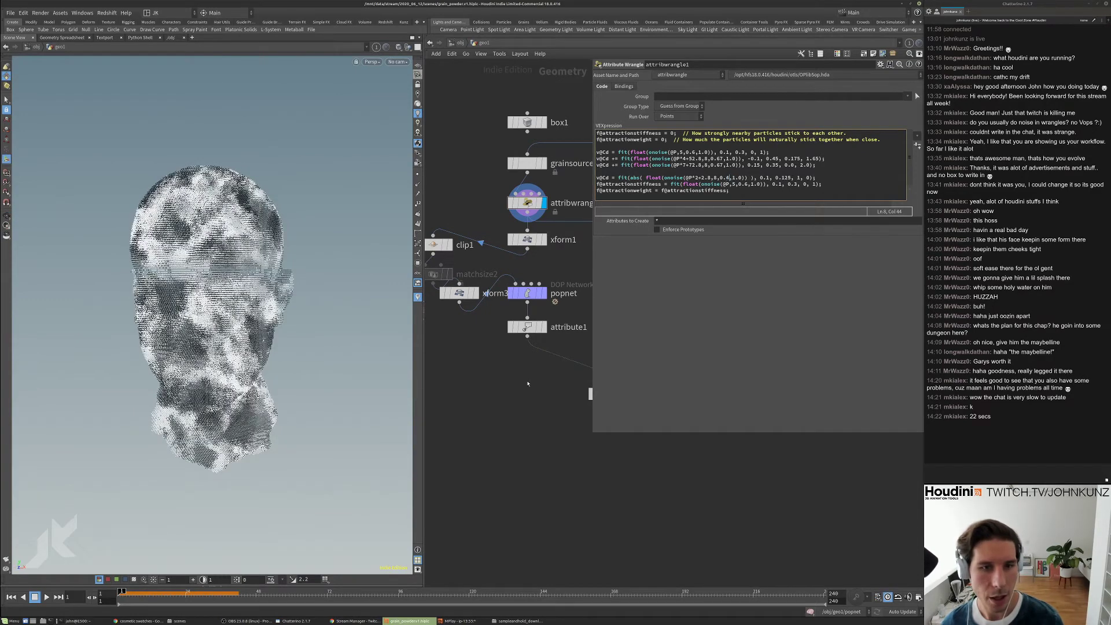
{"action": "left_click_drag", "start_coordinate": [330, 263], "coordinate": [186, 294]}
{"action": "left_click", "coordinate": [768, 178]}
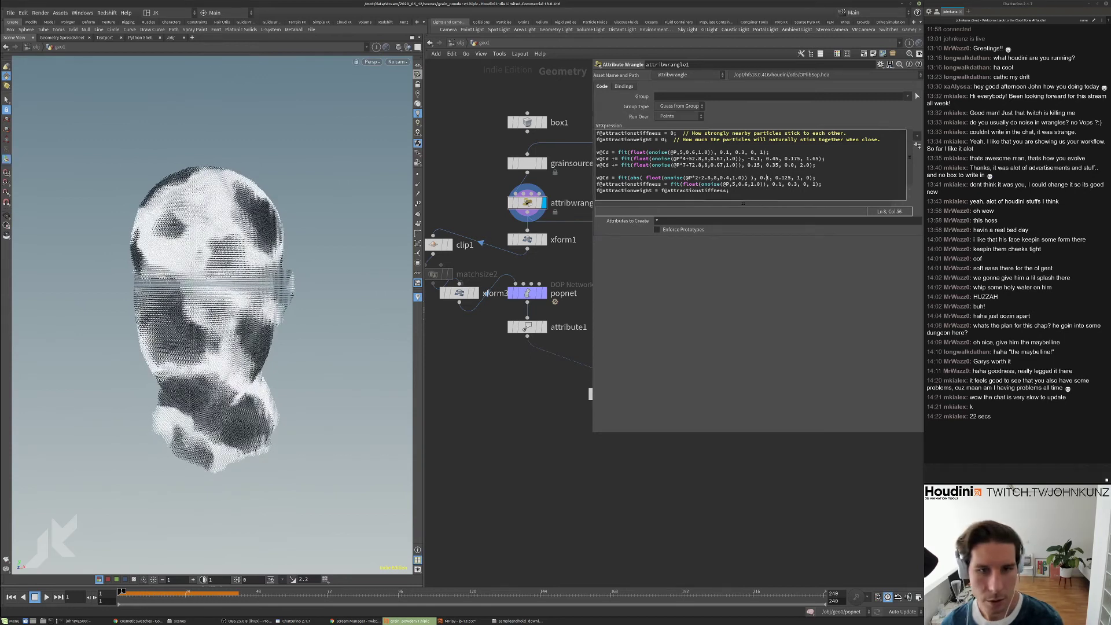
{"action": "type", "text": "0.01"}
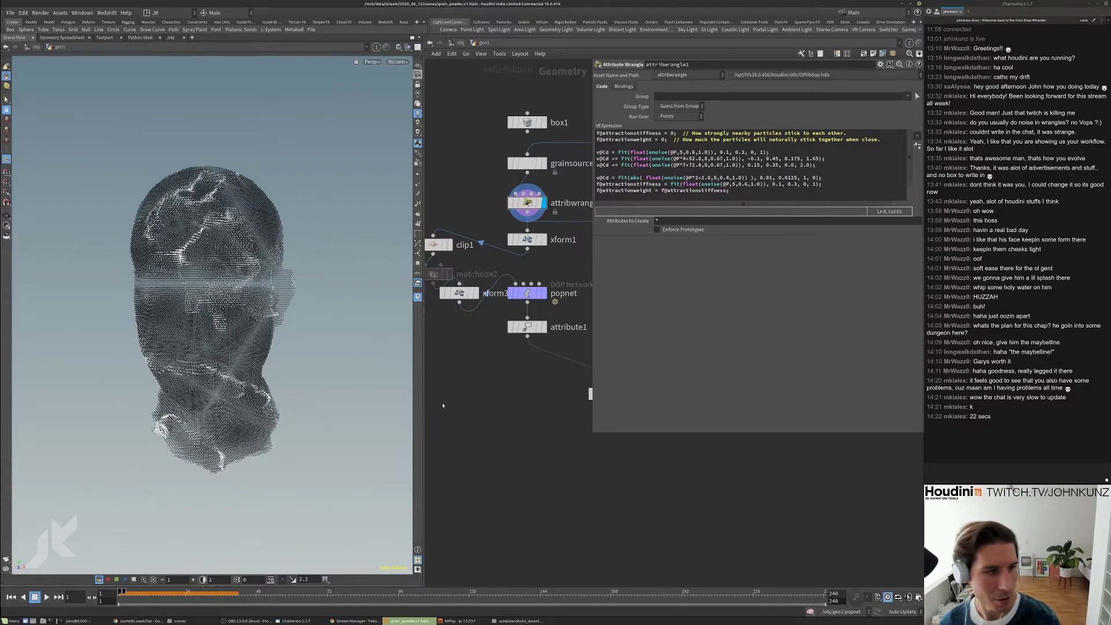
{"action": "left_click_drag", "start_coordinate": [203, 273], "coordinate": [155, 364]}
{"action": "left_click_drag", "start_coordinate": [256, 356], "coordinate": [187, 292]}
{"action": "right_click_drag", "start_coordinate": [188, 292], "coordinate": [223, 288]}
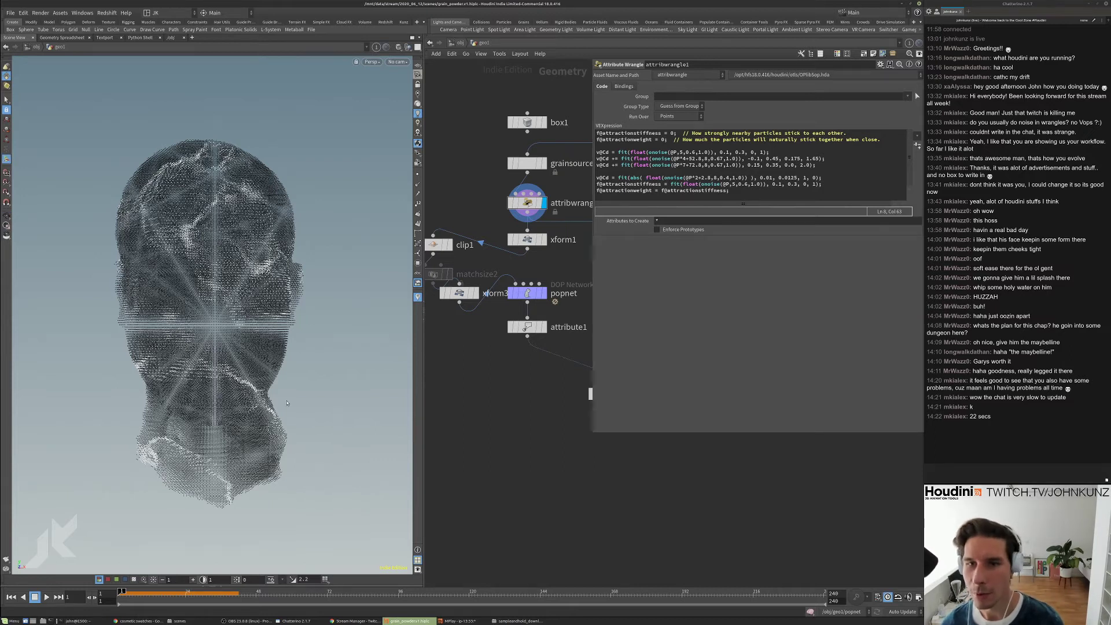
- Send a message in the stream chat, then return to the wrangle's colour line
{"action": "middle_click_drag", "start_coordinate": [550, 494], "coordinate": [543, 491]}
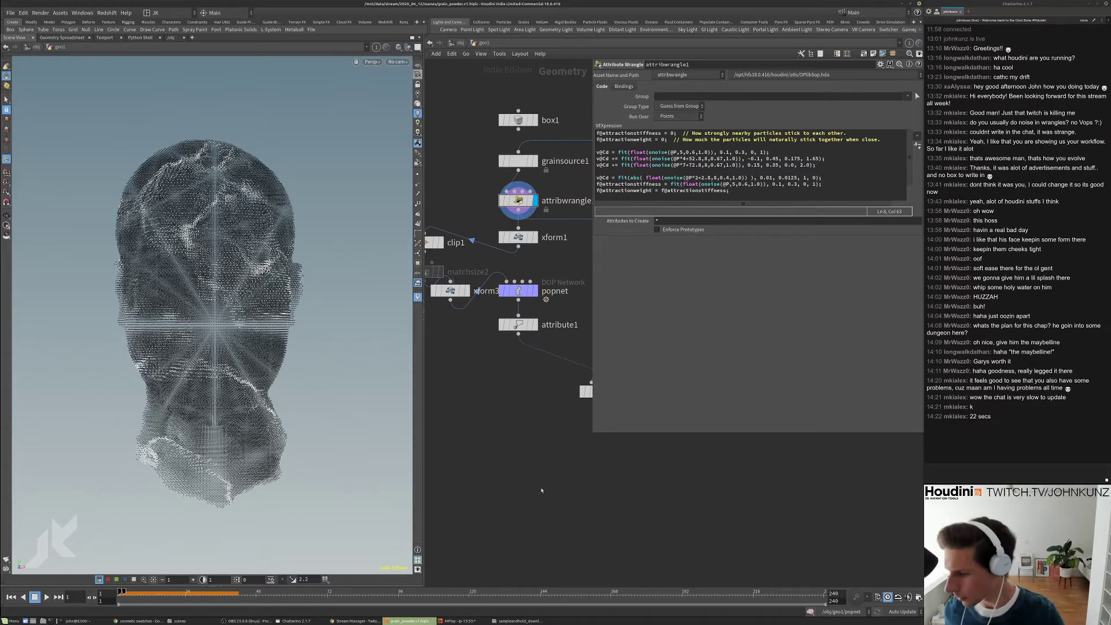
{"action": "left_click", "coordinate": [1020, 478]}
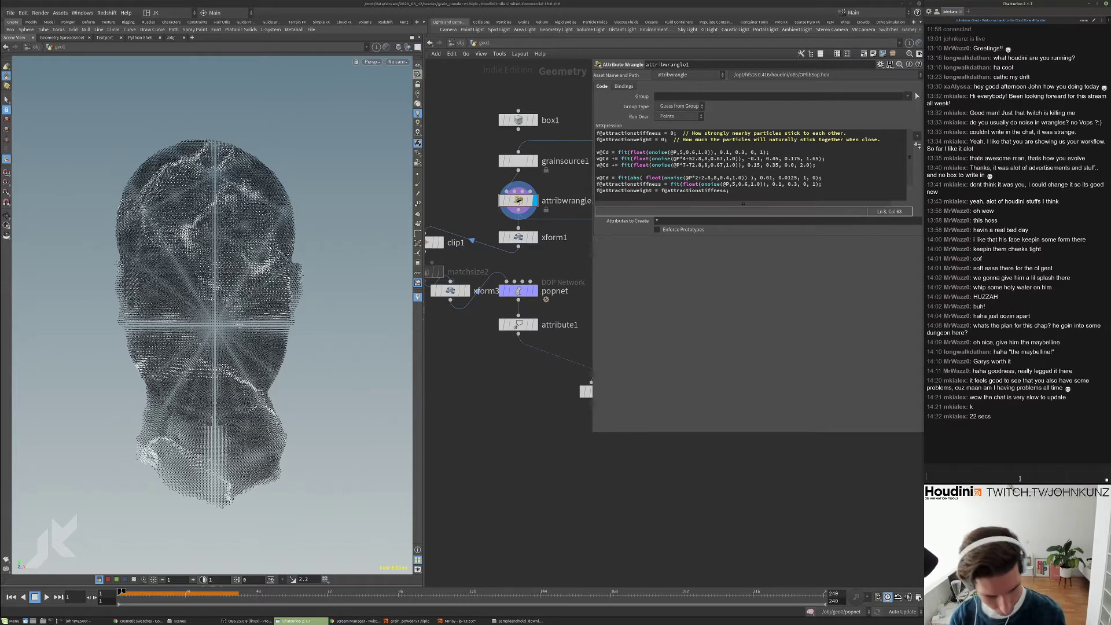
{"action": "key", "text": "Return"}
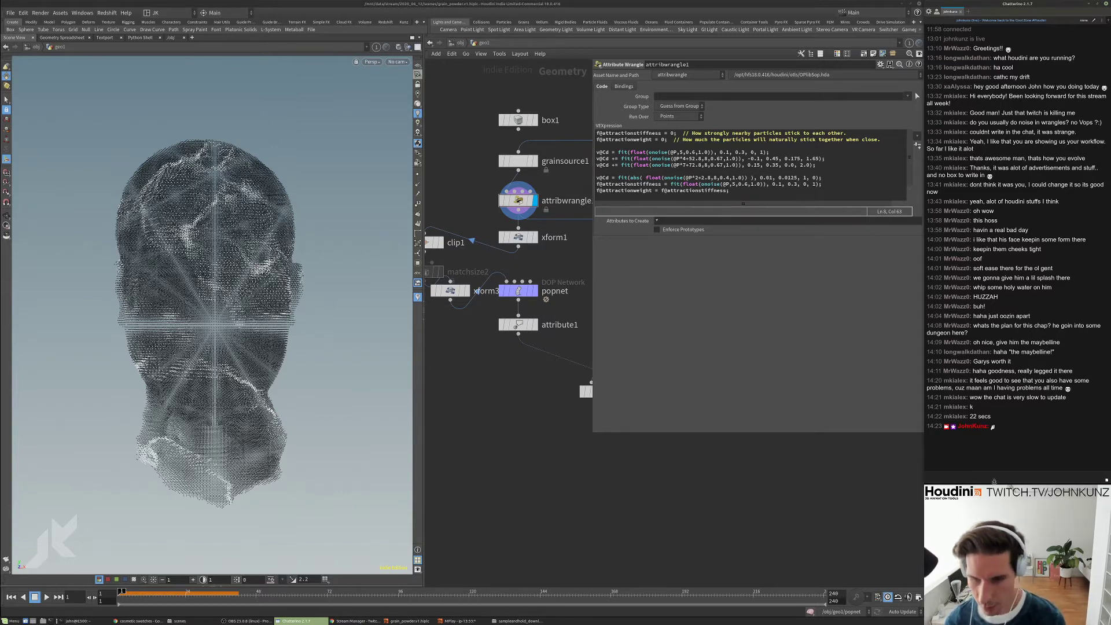
{"action": "left_click", "coordinate": [717, 514]}
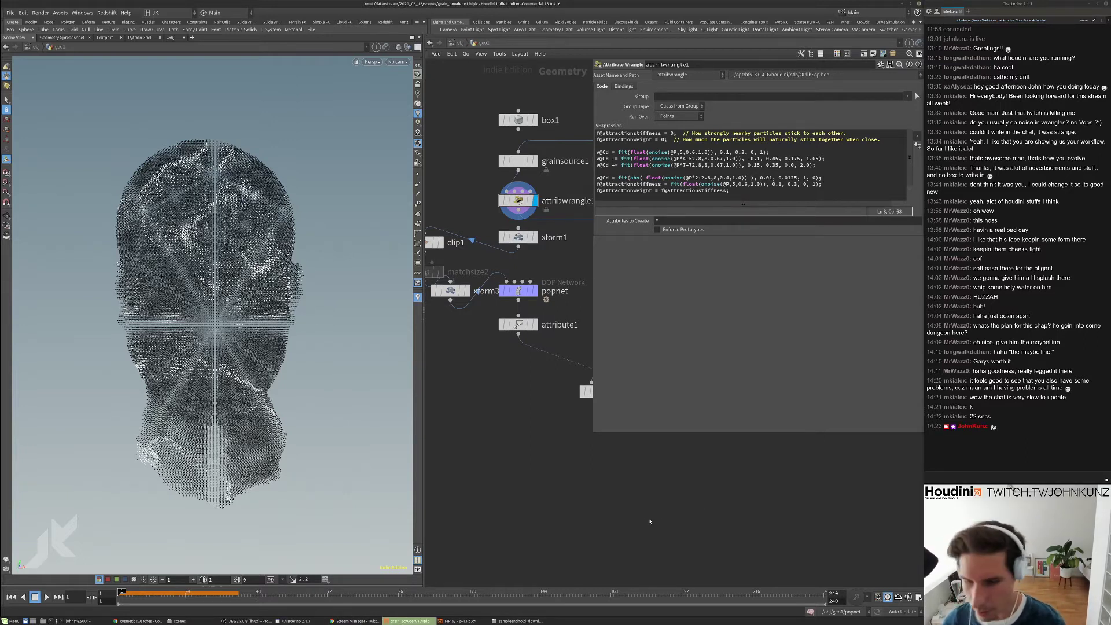
{"action": "middle_click_drag", "start_coordinate": [649, 521], "coordinate": [616, 523]}
{"action": "left_click", "coordinate": [737, 190]}
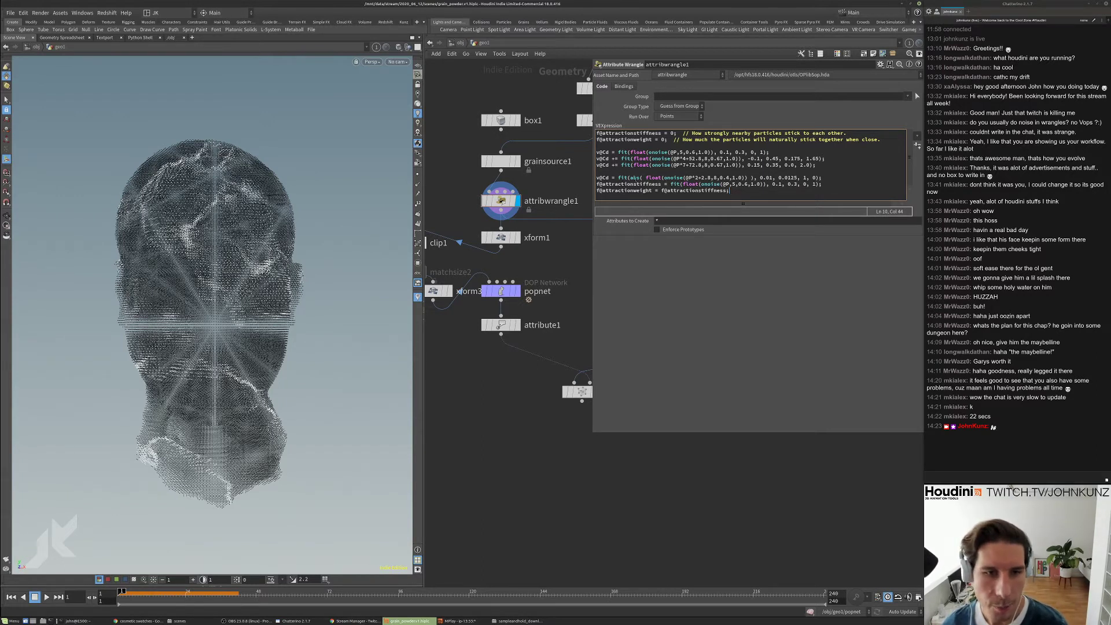
{"action": "double_click", "coordinate": [697, 178]}
- Revise the noise frequency multiplier to 5 and check the head
{"action": "type", "text": "12"}
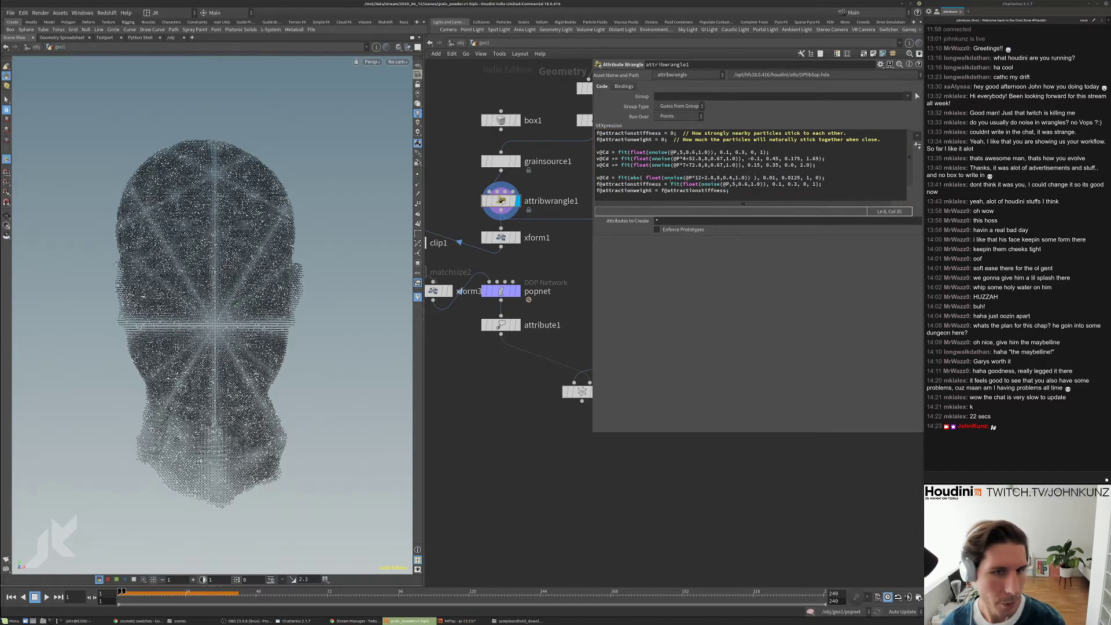
{"action": "key", "text": "BackSpace"}
{"action": "key", "text": "BackSpace"}
{"action": "type", "text": "5"}
{"action": "left_click_drag", "start_coordinate": [243, 324], "coordinate": [289, 260]}
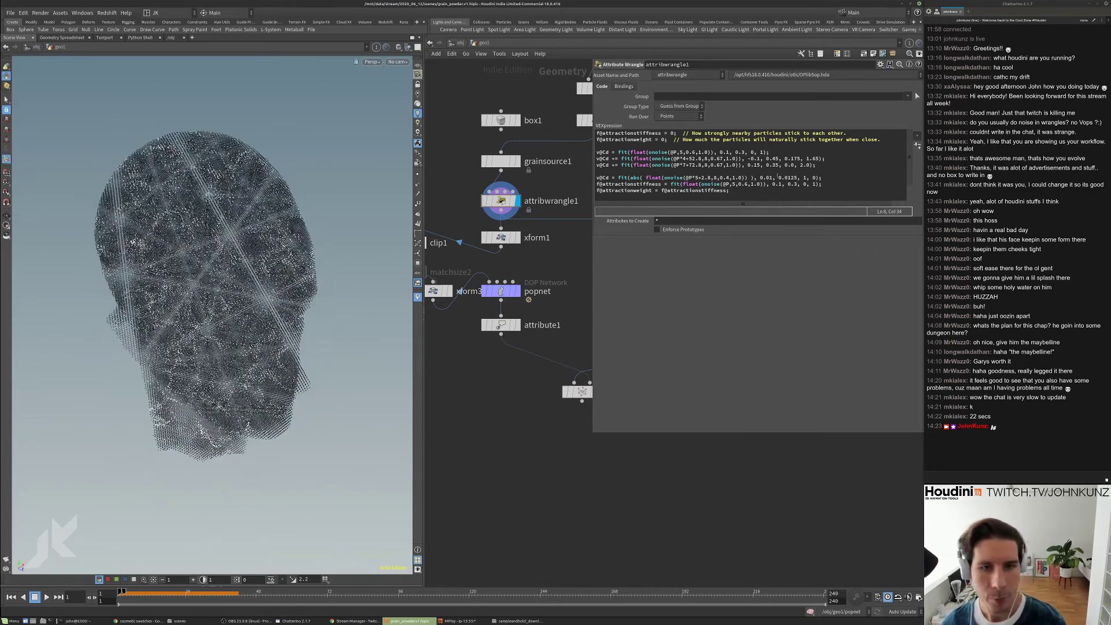
- Set the fit range to 0.06–0.066 mapped to 0–1 and apply the code
{"action": "double_click", "coordinate": [770, 178]}
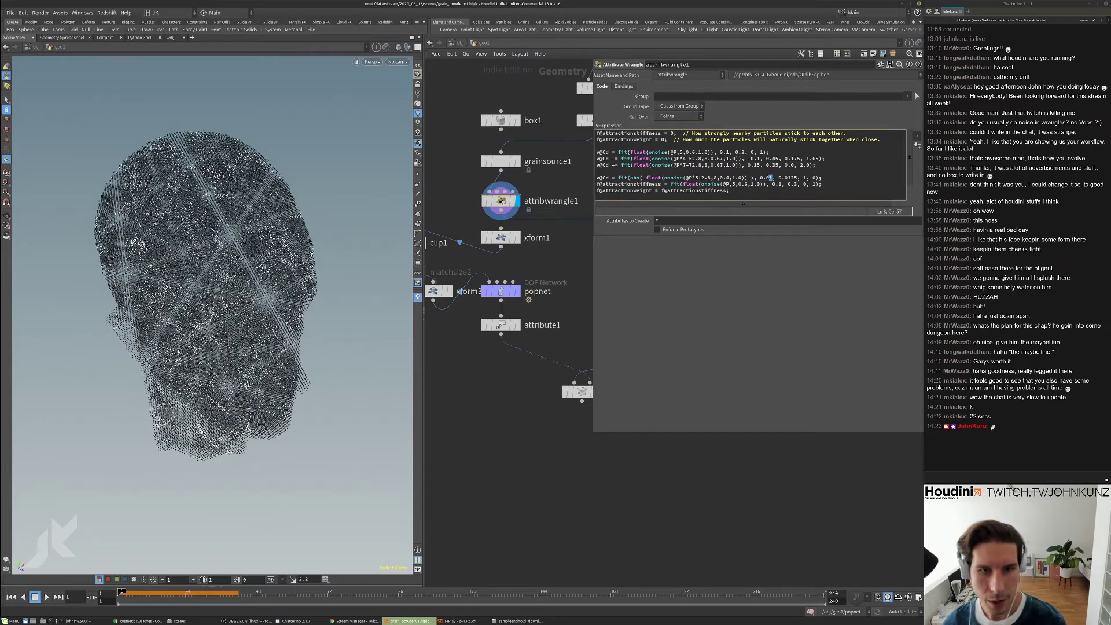
{"action": "double_click", "coordinate": [790, 178]}
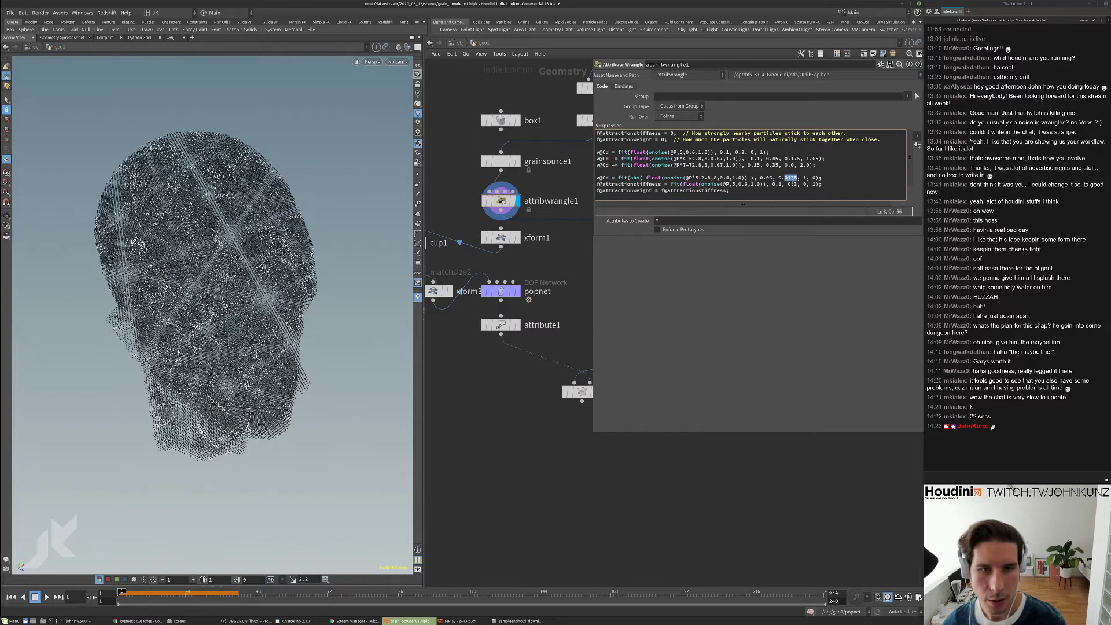
{"action": "type", "text": "06"}
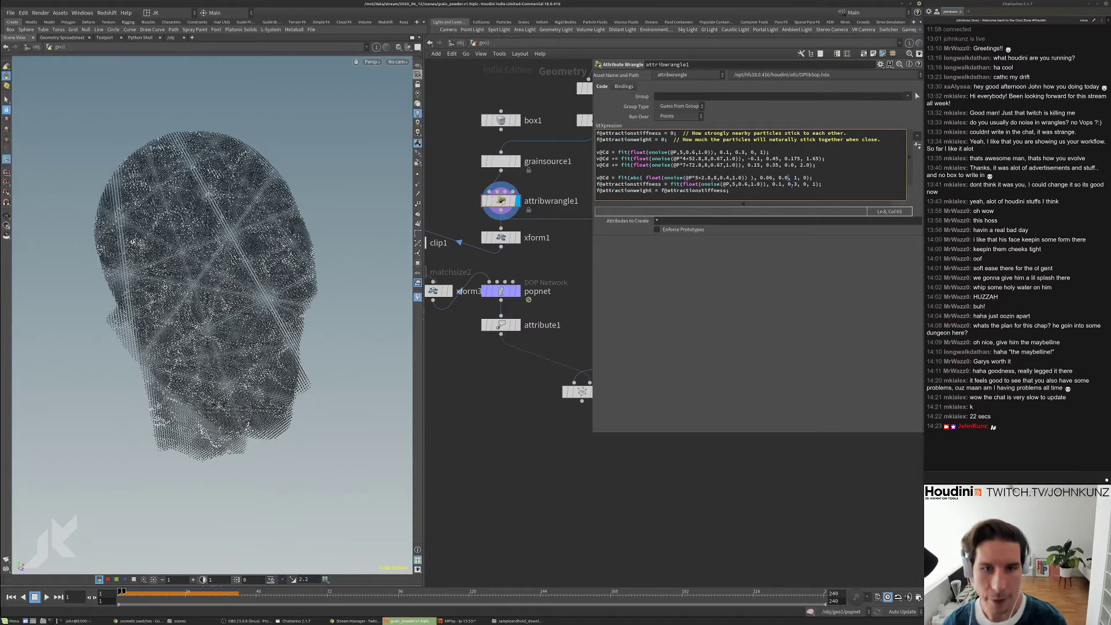
{"action": "type", "text": "6"}
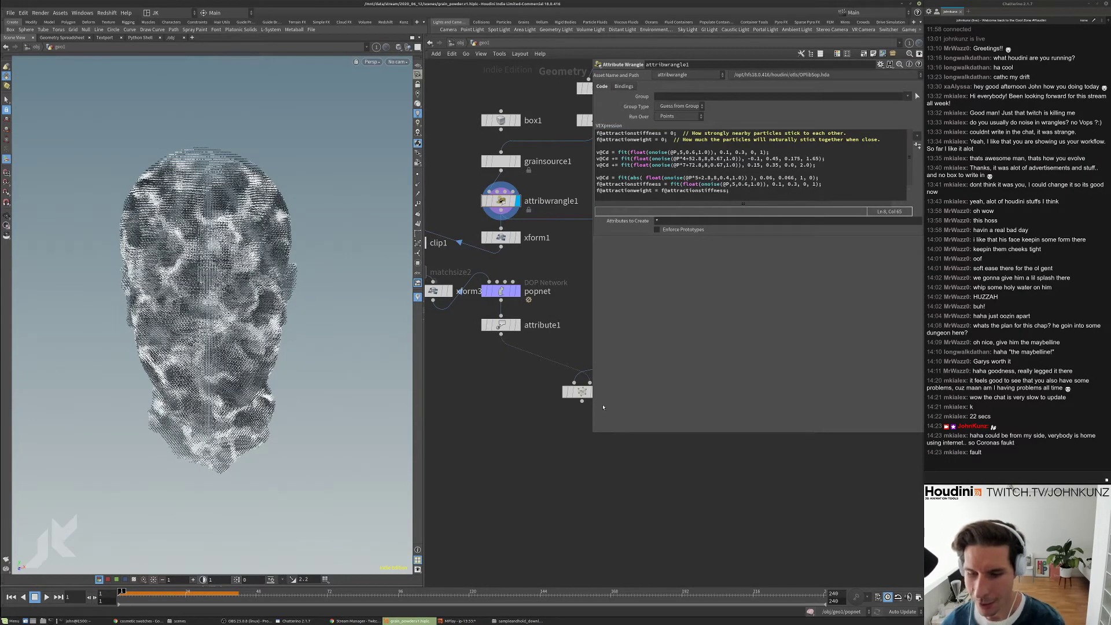
{"action": "left_click_drag", "start_coordinate": [202, 322], "coordinate": [243, 317]}
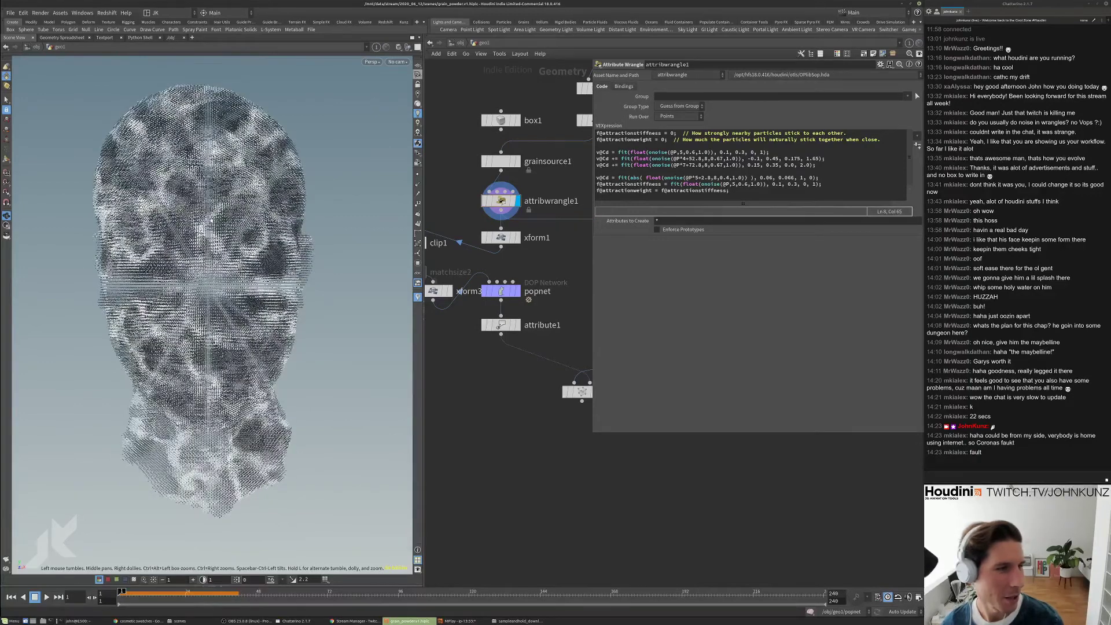
{"action": "left_click", "coordinate": [803, 178]}
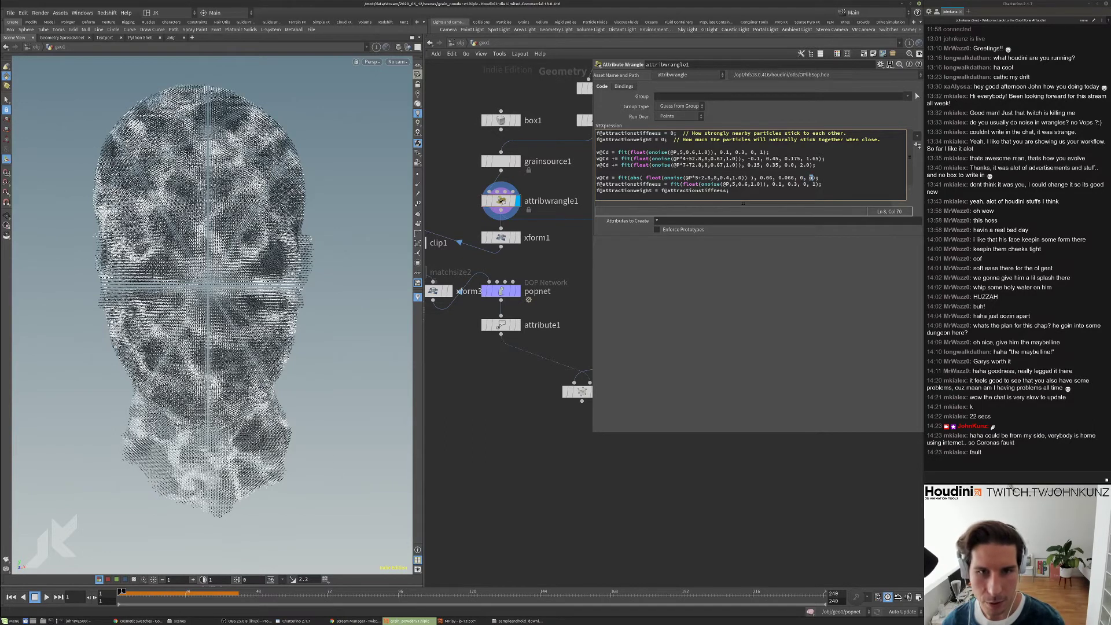
{"action": "left_click", "coordinate": [771, 269]}
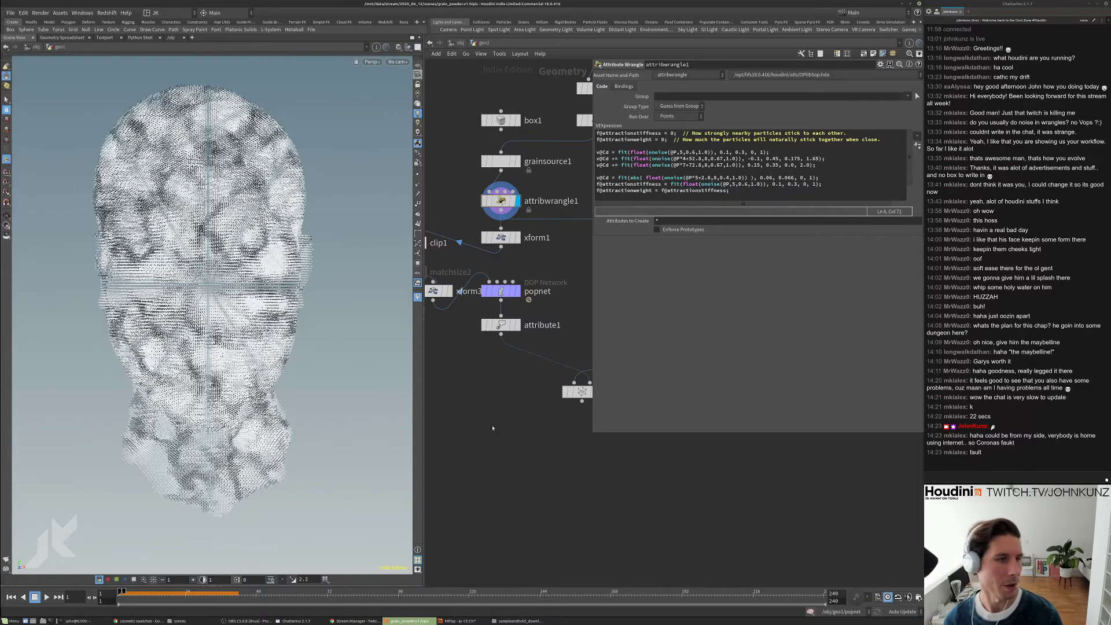
{"action": "left_click_drag", "start_coordinate": [209, 347], "coordinate": [208, 301]}
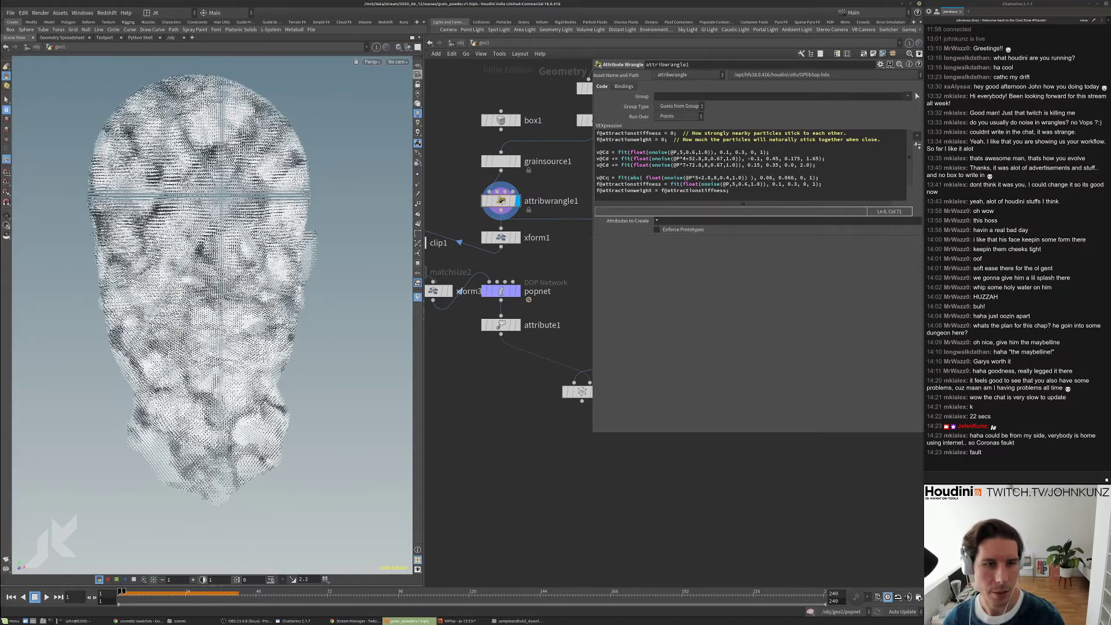
- Change the colour line to v@Cd *=, test commenting it out, then re-enable it
{"action": "left_click", "coordinate": [612, 178]}
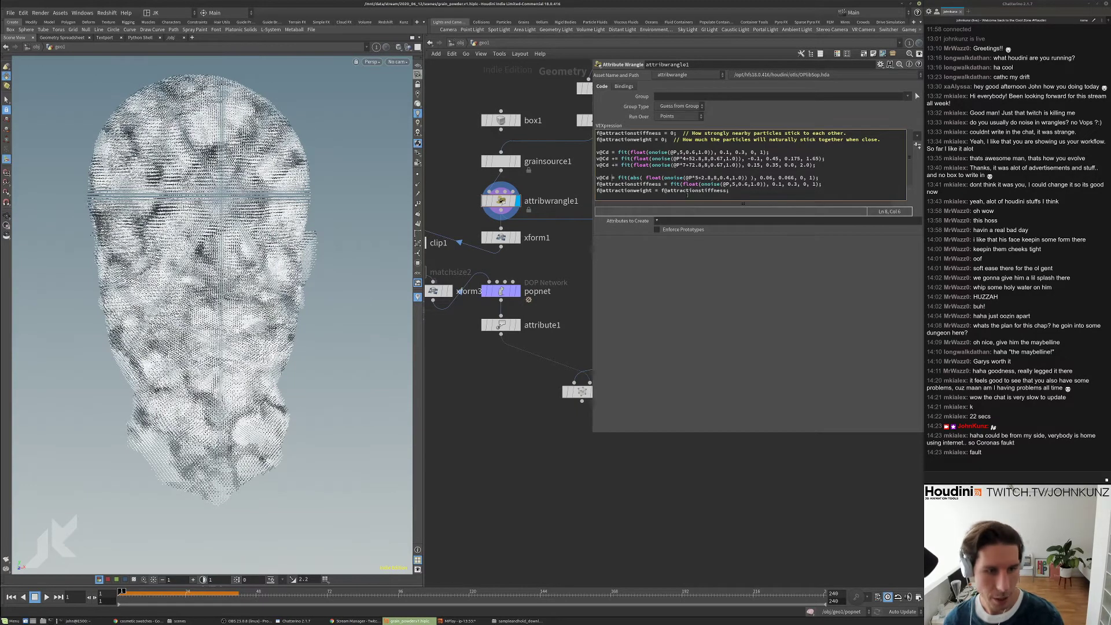
{"action": "type", "text": "*"}
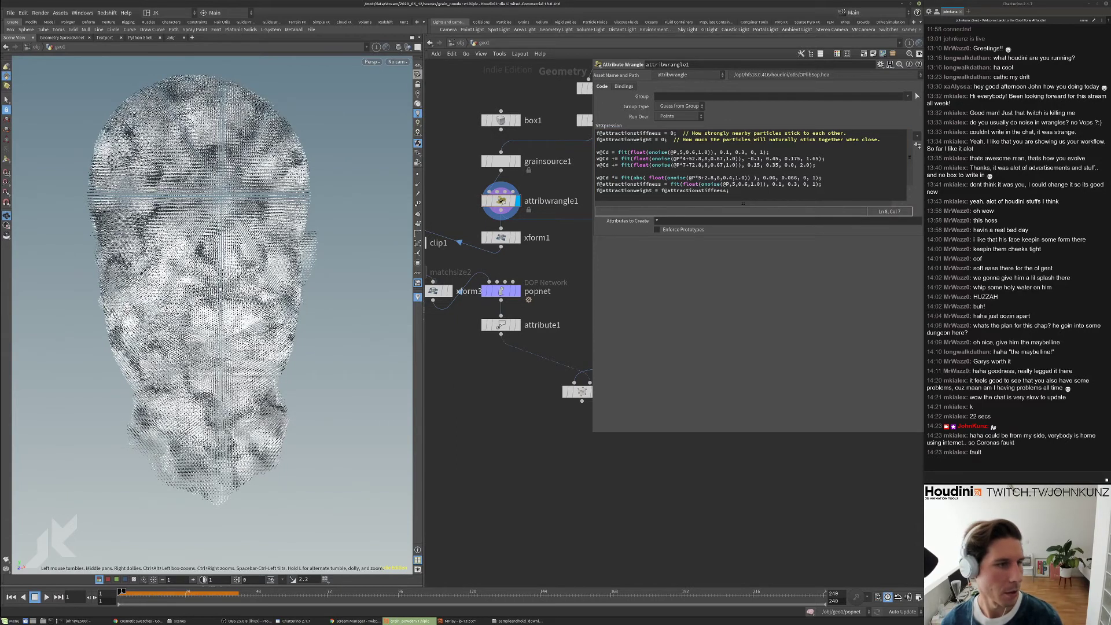
{"action": "left_click", "coordinate": [596, 177]}
{"action": "type", "text": "//"}
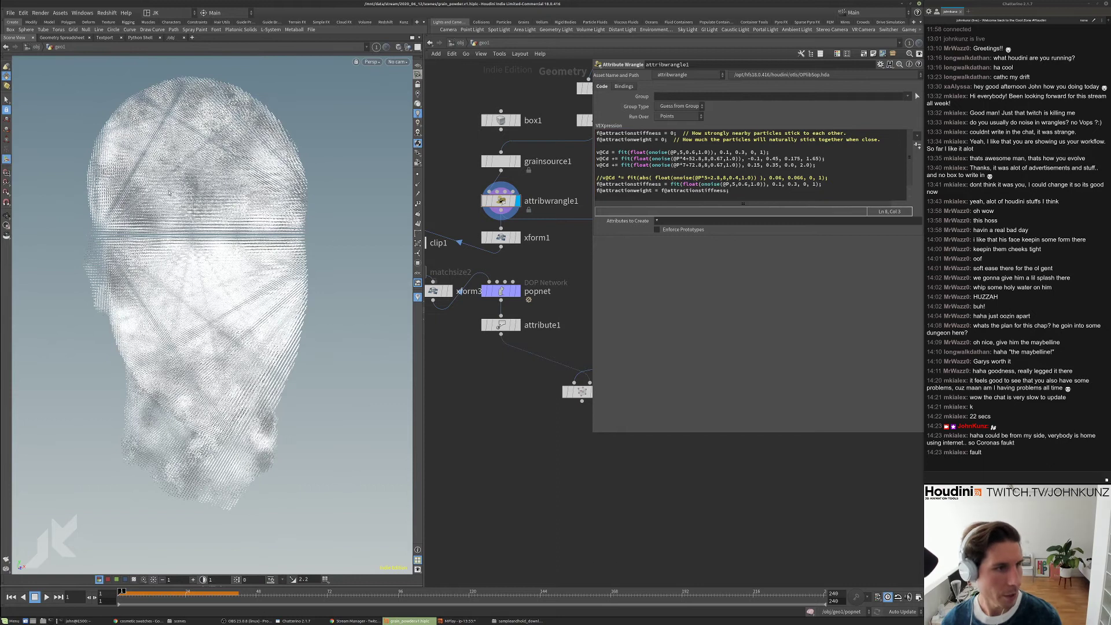
{"action": "key", "text": "BackSpace"}
{"action": "key", "text": "BackSpace"}
{"action": "left_click_drag", "start_coordinate": [265, 234], "coordinate": [183, 214]}
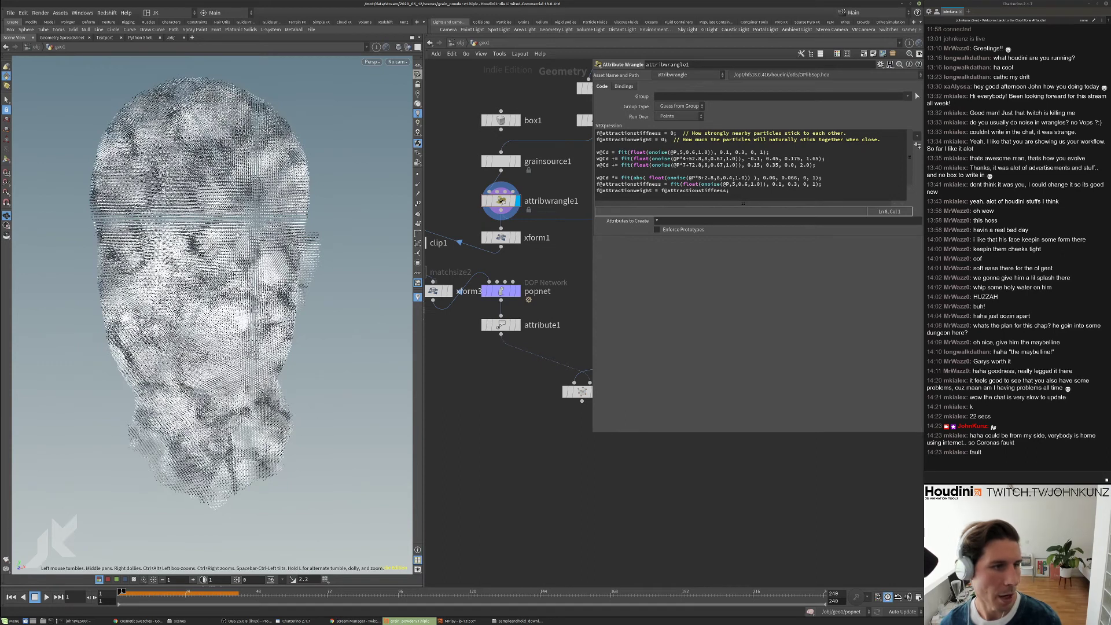
{"action": "scroll", "coordinate": [147, 328], "scroll_direction": "down", "scroll_amount": 5}
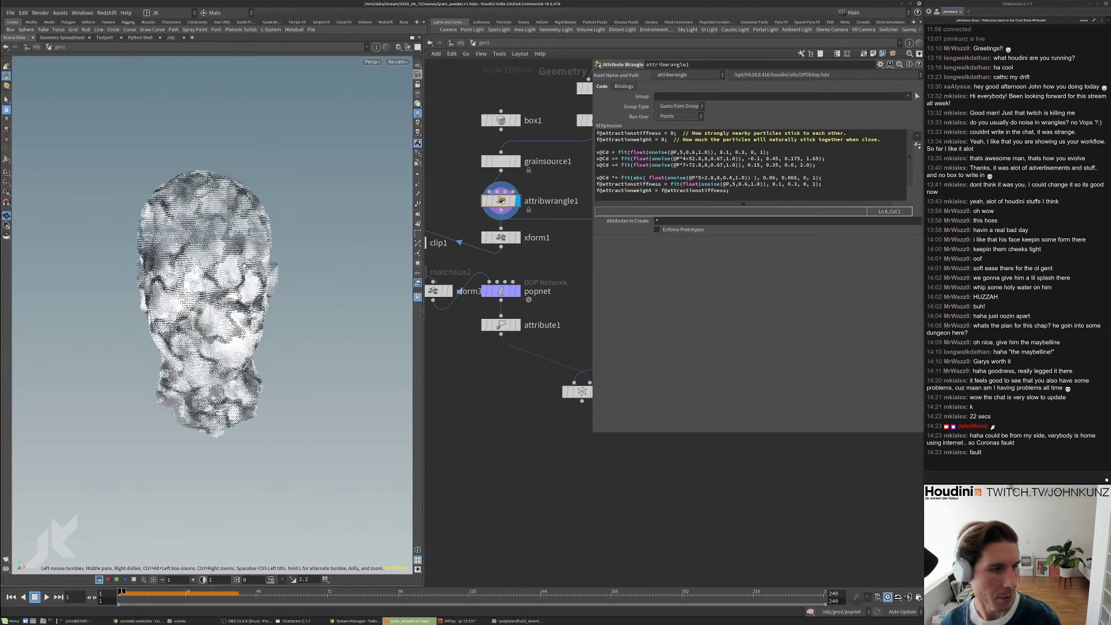
{"action": "middle_click_drag", "start_coordinate": [689, 470], "coordinate": [654, 511]}
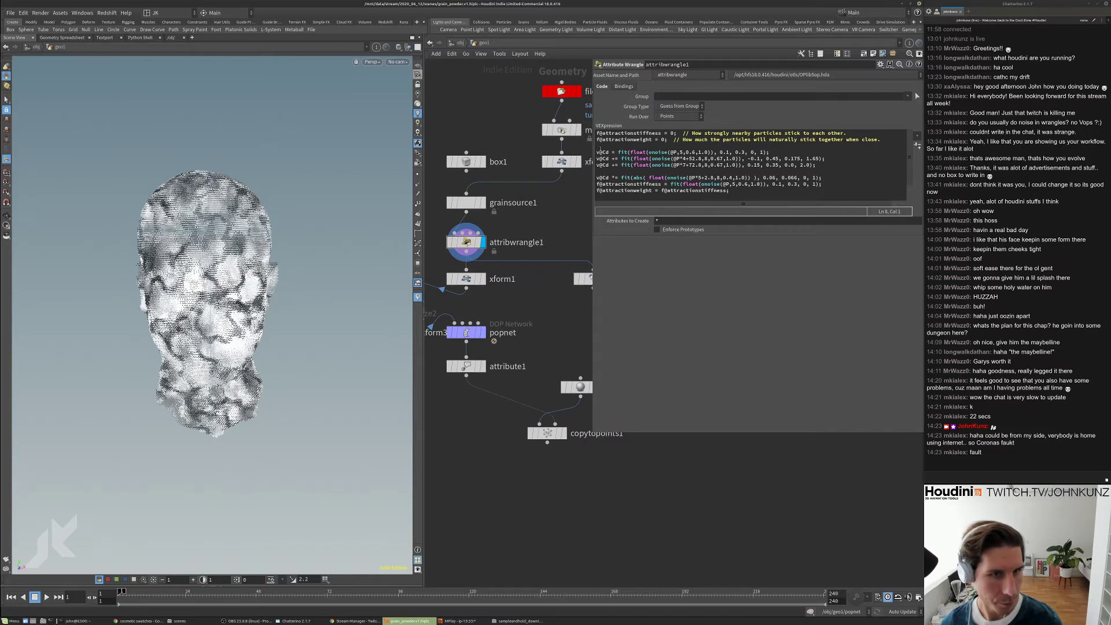
- Display copytopoints1, frame the head upright, flipbook the sand collapse, then switch to the browser
{"action": "left_click", "coordinate": [561, 434]}
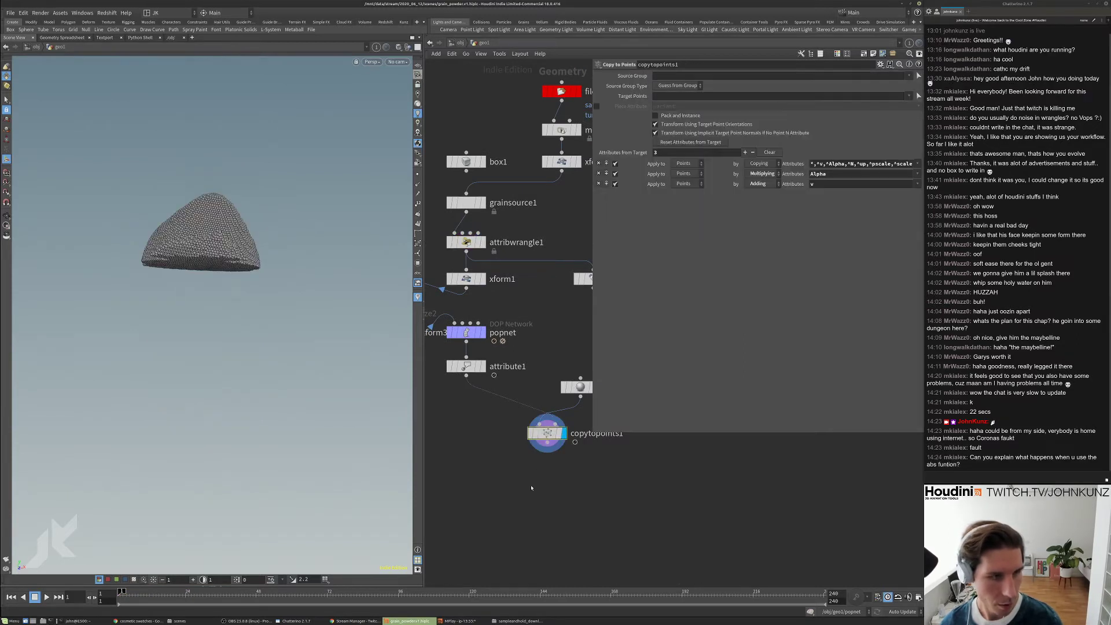
{"action": "key", "text": "g"}
{"action": "left_click_drag", "start_coordinate": [301, 316], "coordinate": [289, 353]}
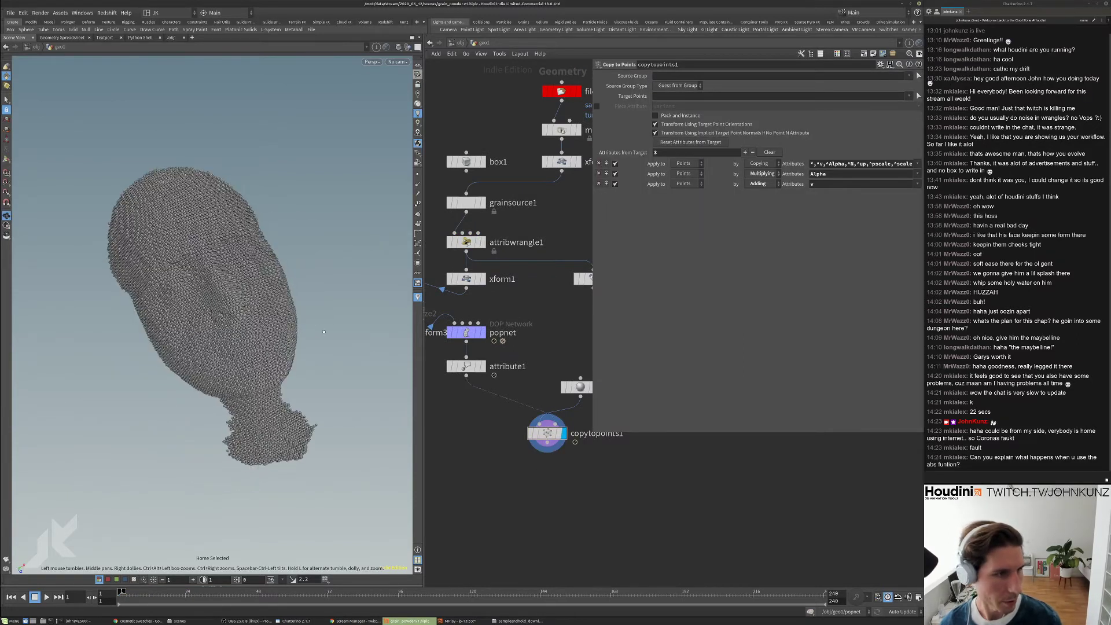
{"action": "left_click", "coordinate": [246, 568]}
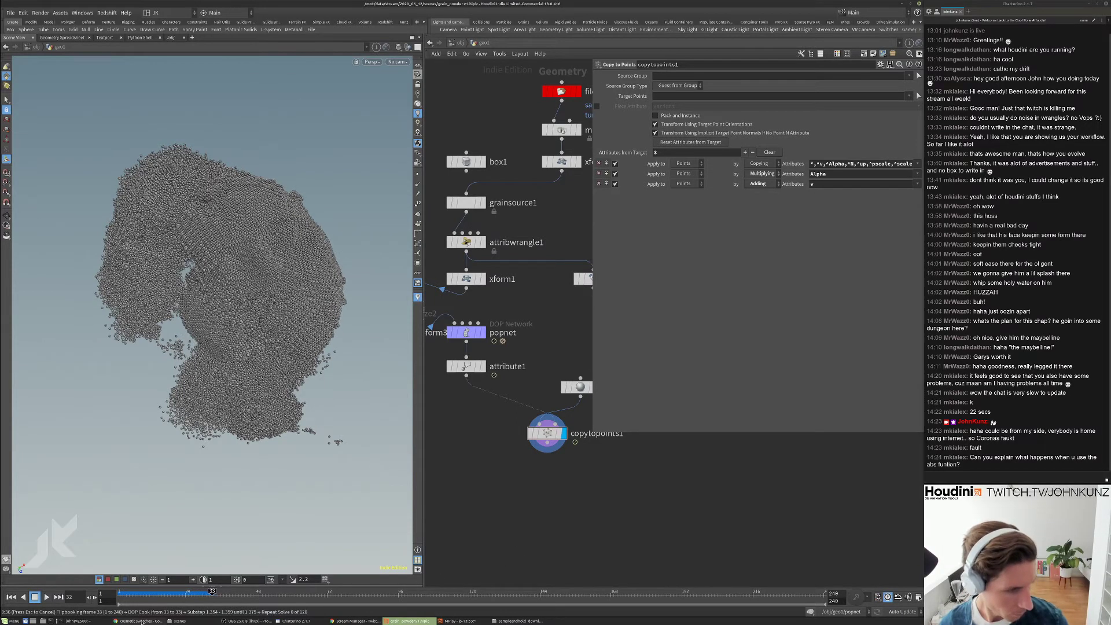
{"action": "left_click", "coordinate": [141, 621]}
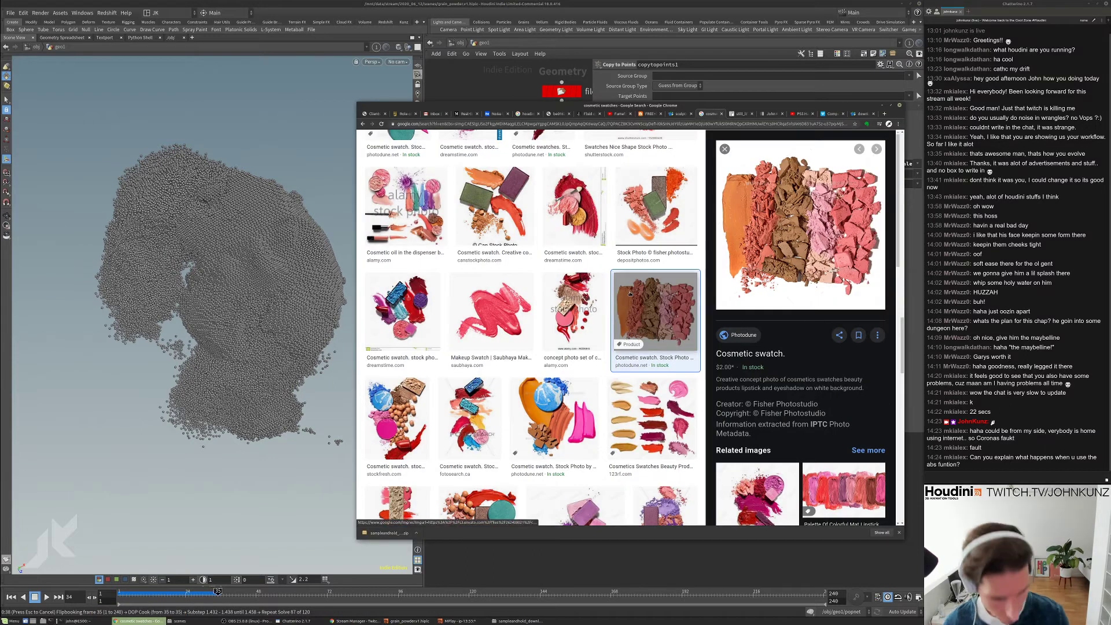
- Search for 'graphtoy' in a new Chrome tab
{"action": "key", "text": "ctrl+t"}
{"action": "type", "text": "graphto"}
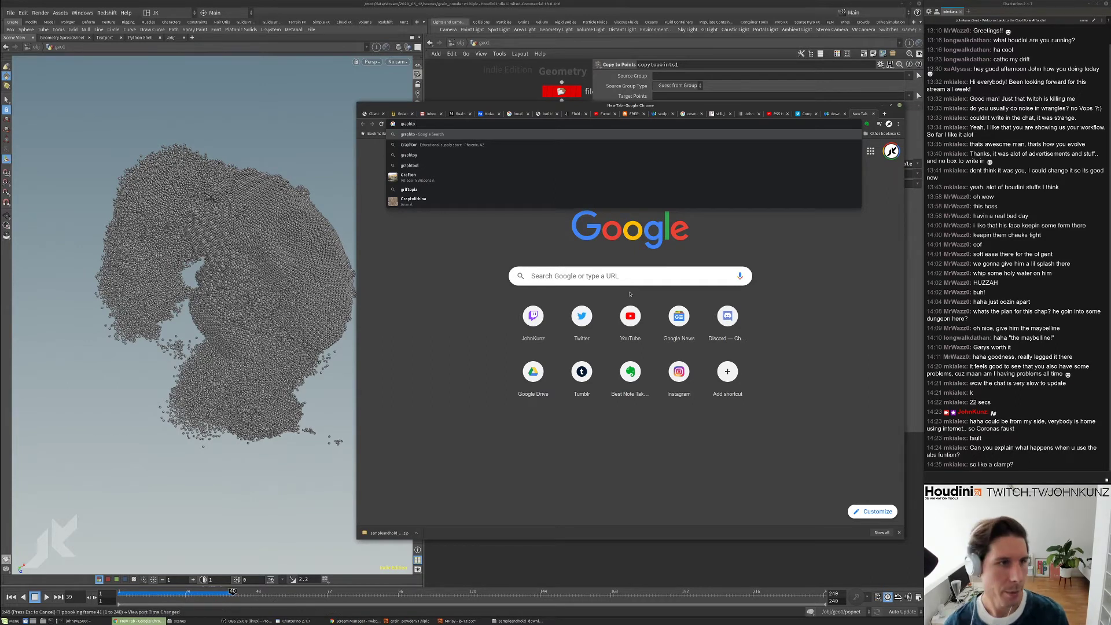
{"action": "type", "text": "u"}
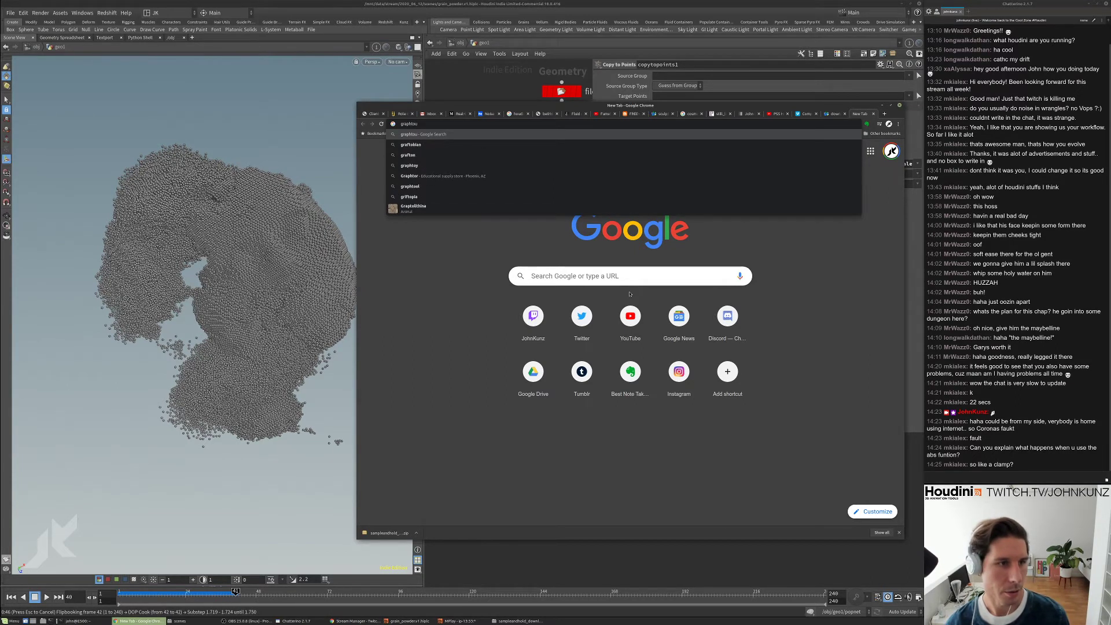
{"action": "key", "text": "BackSpace"}
{"action": "type", "text": "y"}
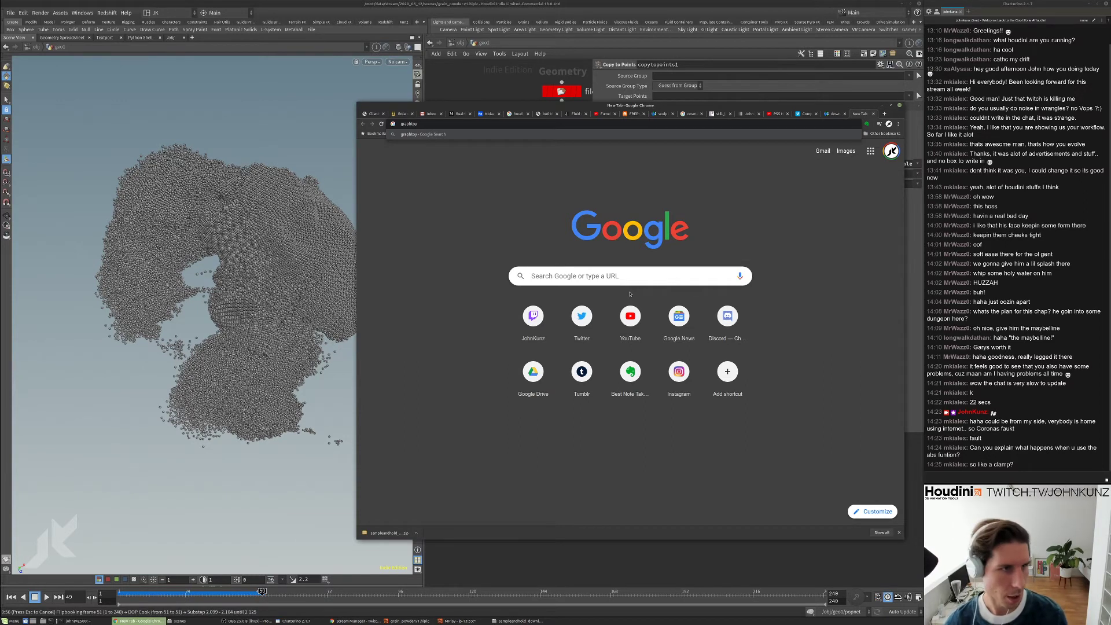
{"action": "key", "text": "Return"}
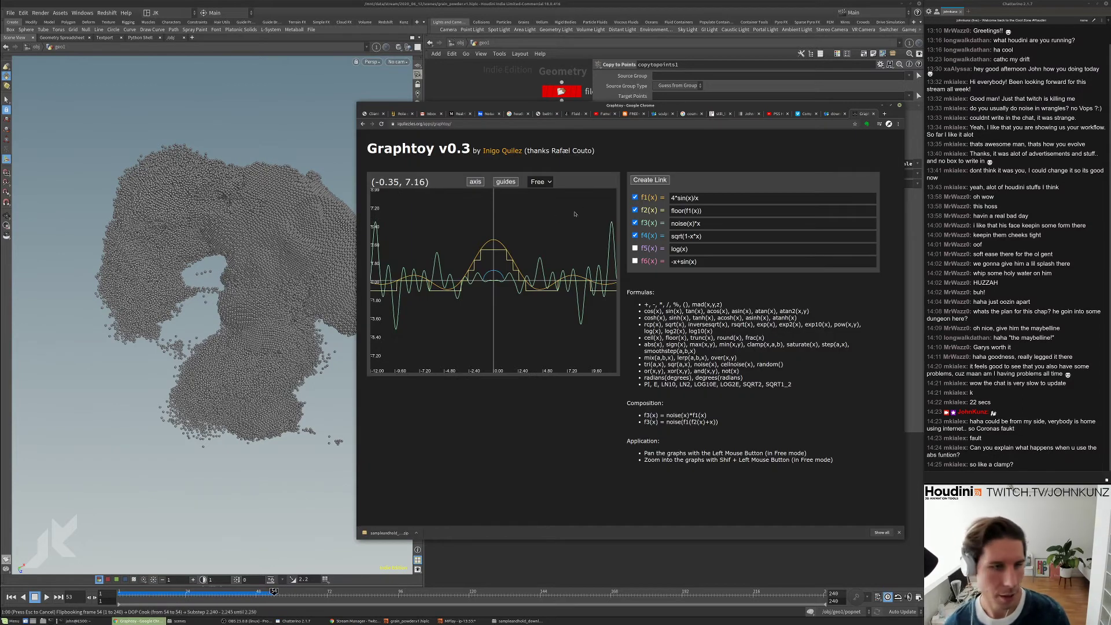
- Hide the f2, f3 and f4 curves so only f1 is plotted
{"action": "left_click", "coordinate": [635, 210]}
{"action": "left_click", "coordinate": [635, 222]}
{"action": "left_click", "coordinate": [635, 236]}
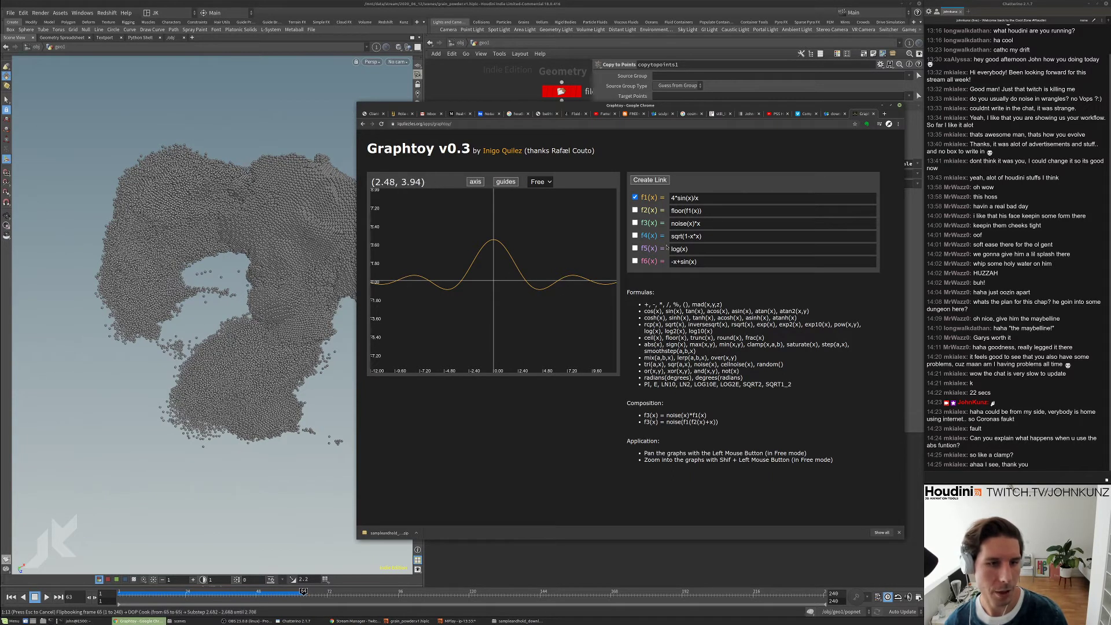
- Rewrite f1(x) from 4*sin(x) to sin(x), then to abs(sin(x)), and return to Houdini
{"action": "left_click", "coordinate": [697, 198]}
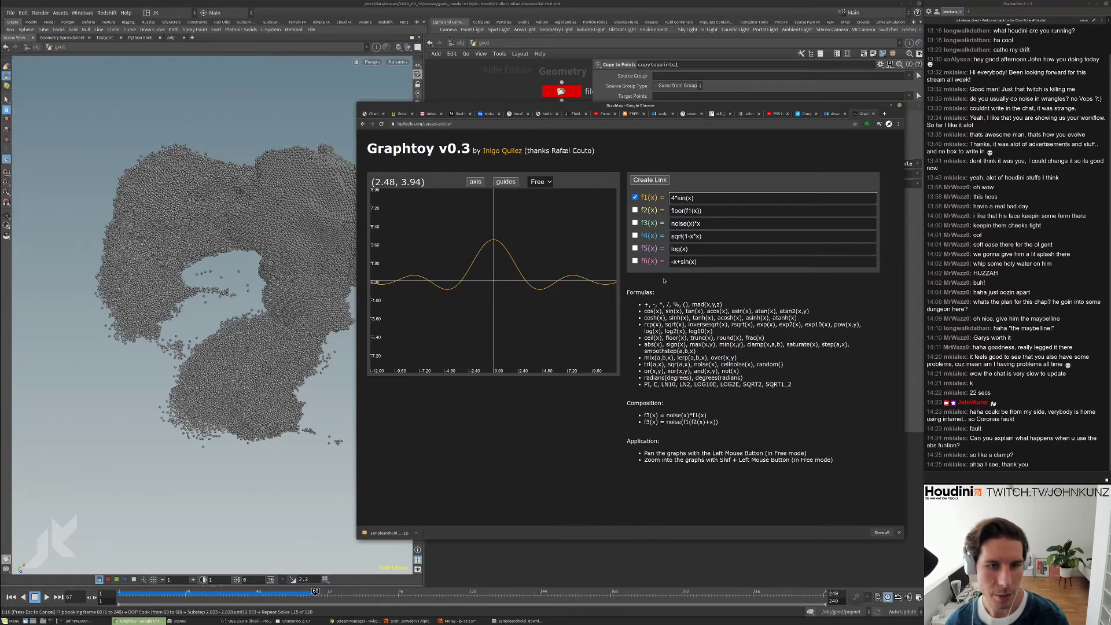
{"action": "key", "text": "Return"}
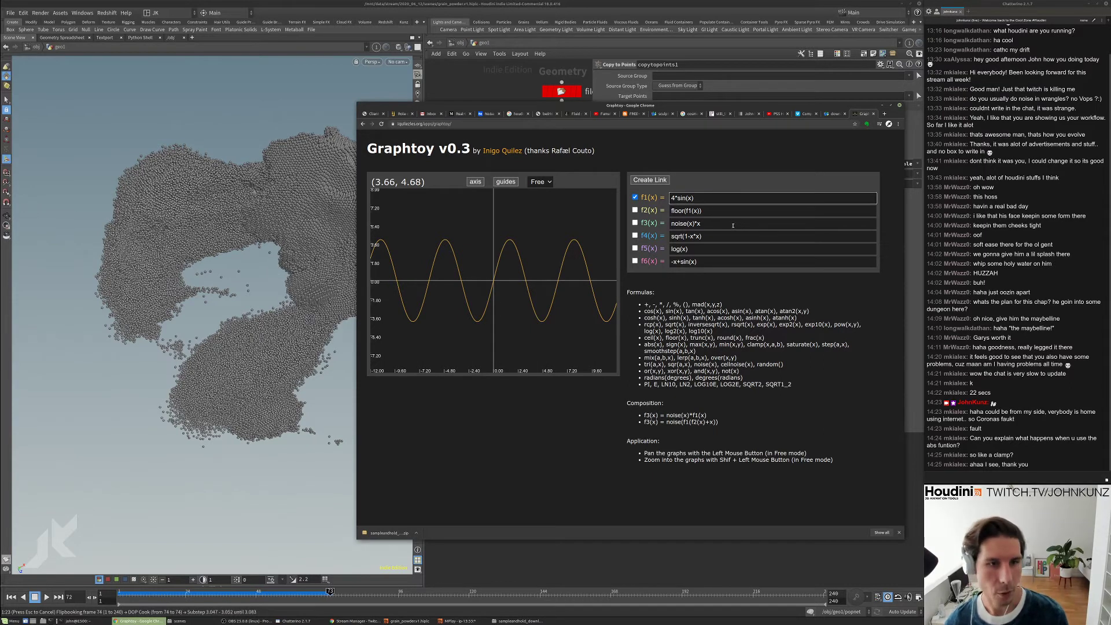
{"action": "key", "text": "Delete"}
{"action": "key", "text": "Delete"}
{"action": "left_click", "coordinate": [463, 266]}
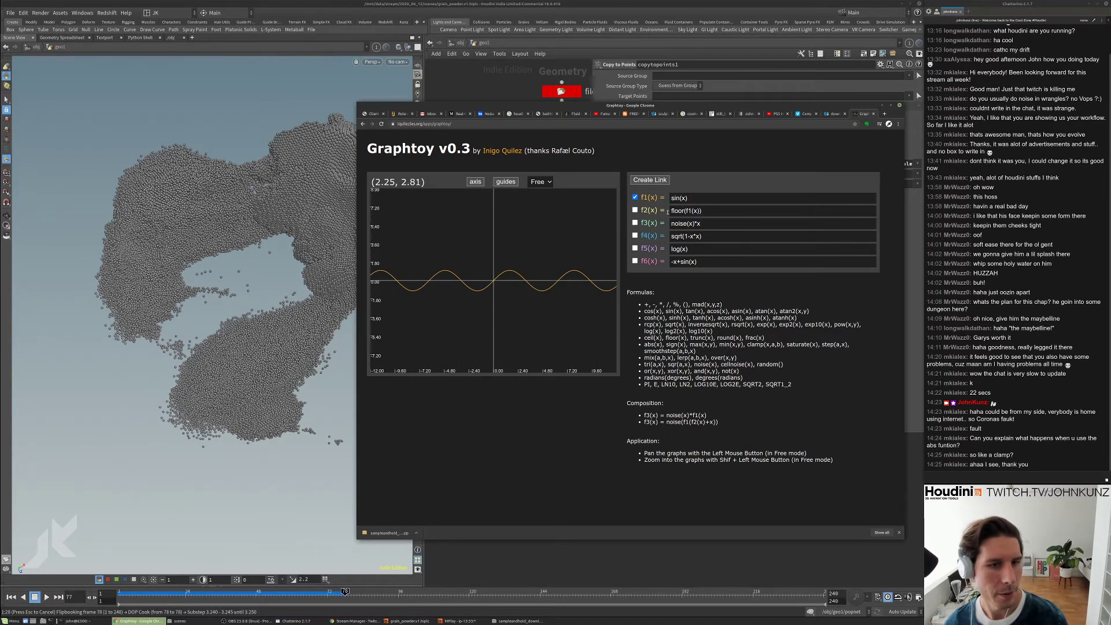
{"action": "left_click", "coordinate": [670, 198]}
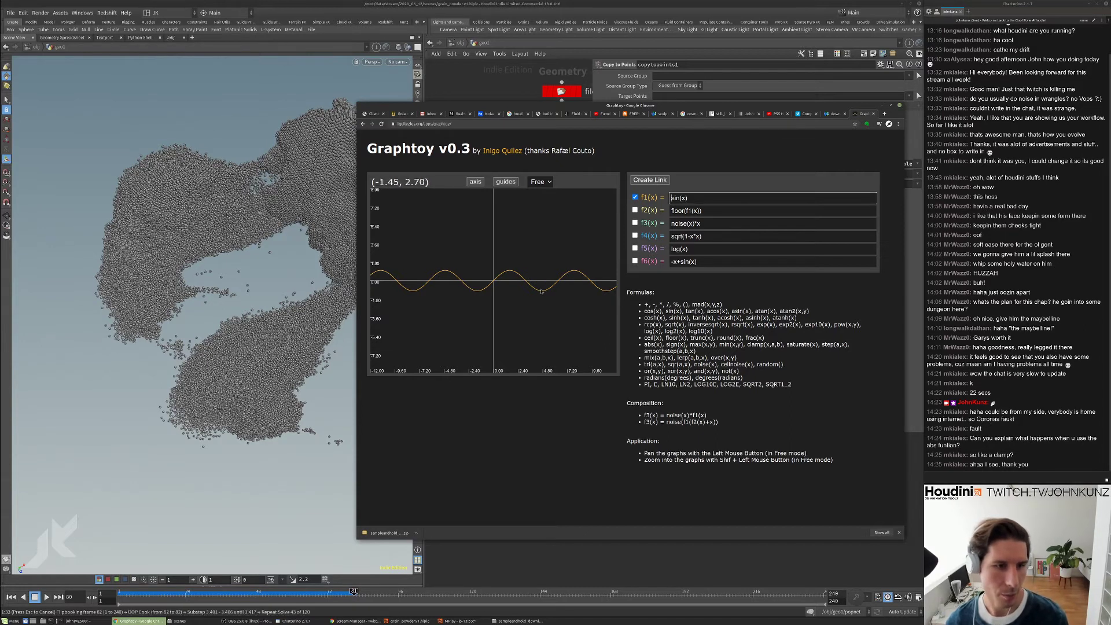
{"action": "type", "text": "ab"}
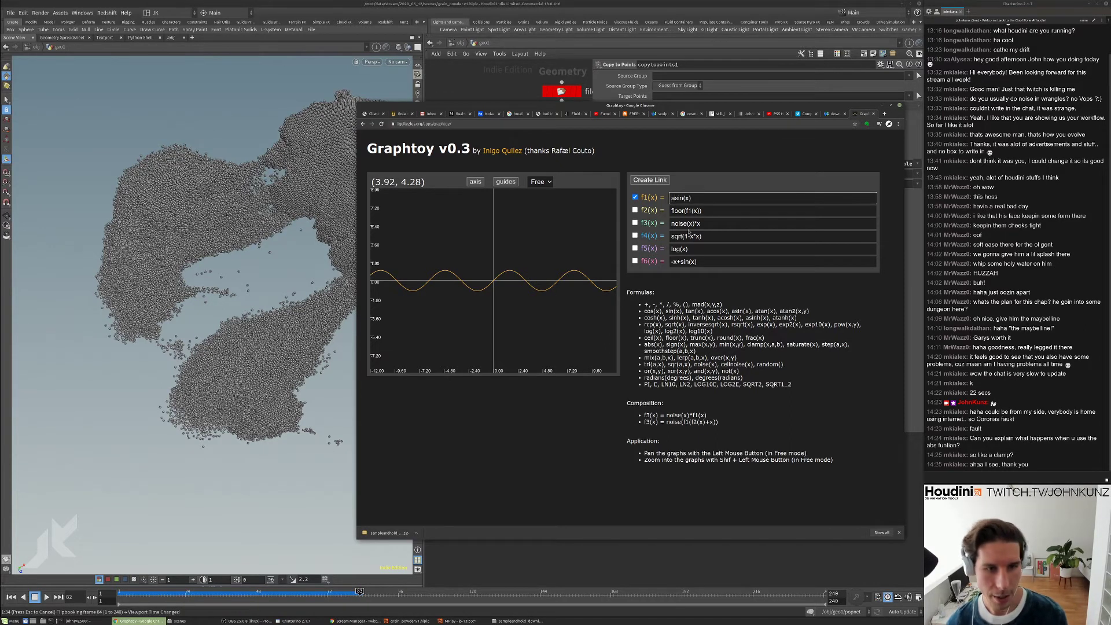
{"action": "type", "text": "s(sin(x"}
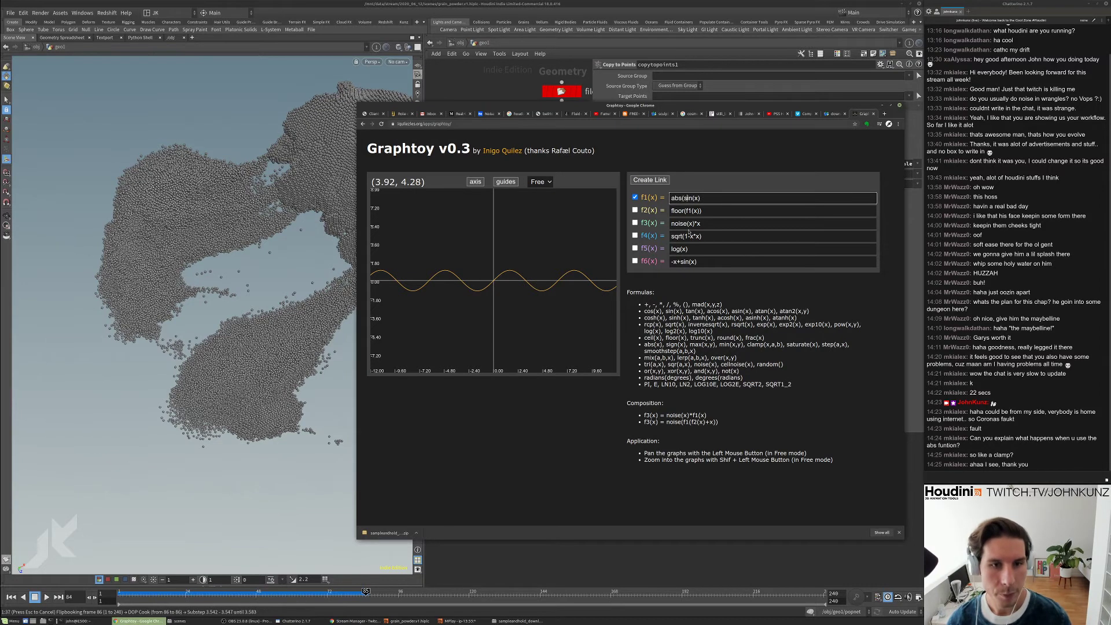
{"action": "type", "text": ")"}
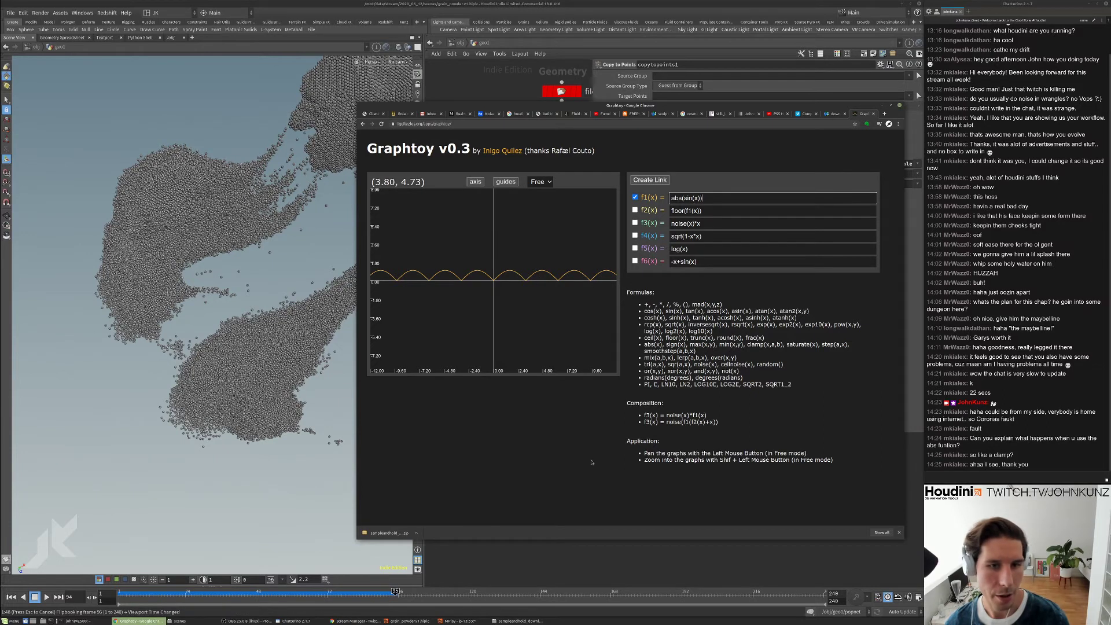
{"action": "left_click", "coordinate": [311, 214]}
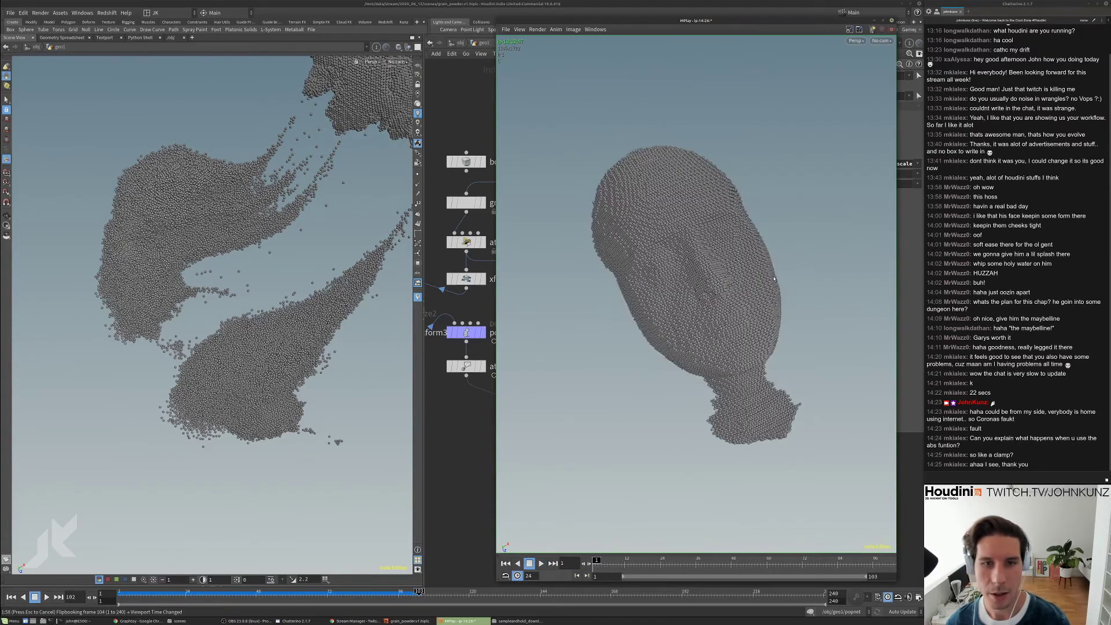
- Inside popnet, lower popgrains1's clumping stiffness from 1000000 to 100000, then switch to Graphtoy
{"action": "left_click", "coordinate": [476, 333]}
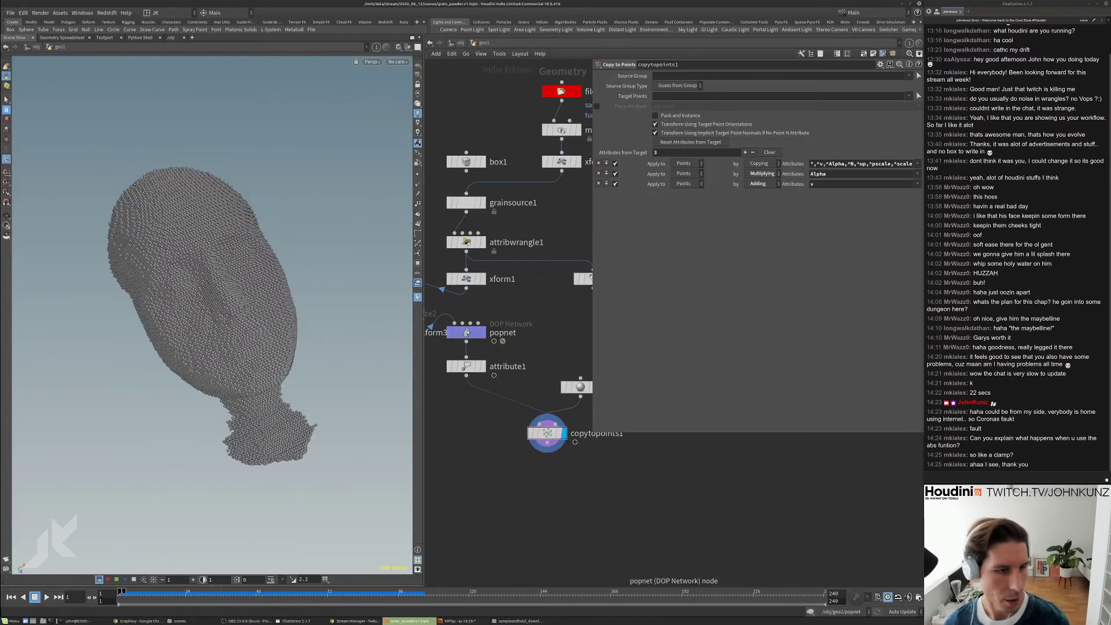
{"action": "double_click", "coordinate": [469, 332]}
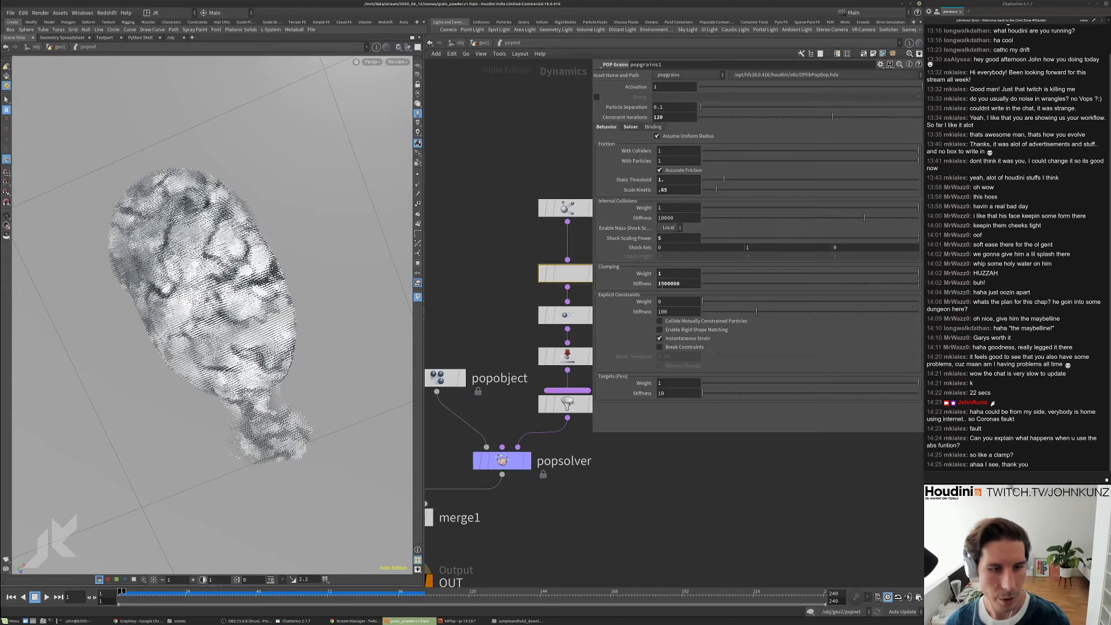
{"action": "left_click", "coordinate": [689, 283]}
{"action": "key", "text": "BackSpace"}
{"action": "key", "text": "Return"}
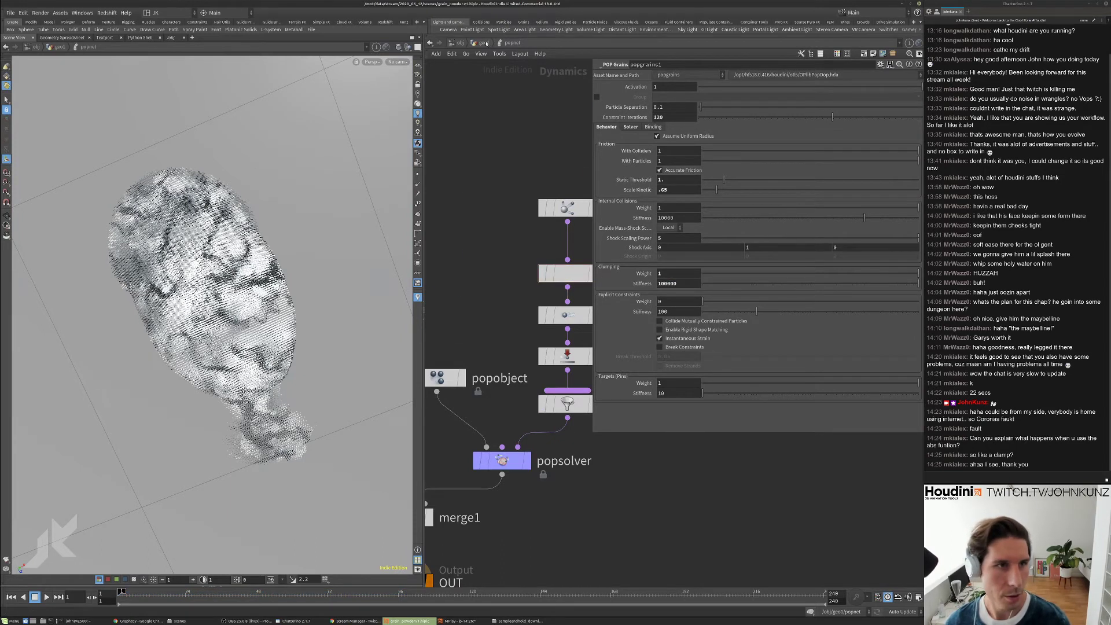
{"action": "left_click", "coordinate": [483, 43]}
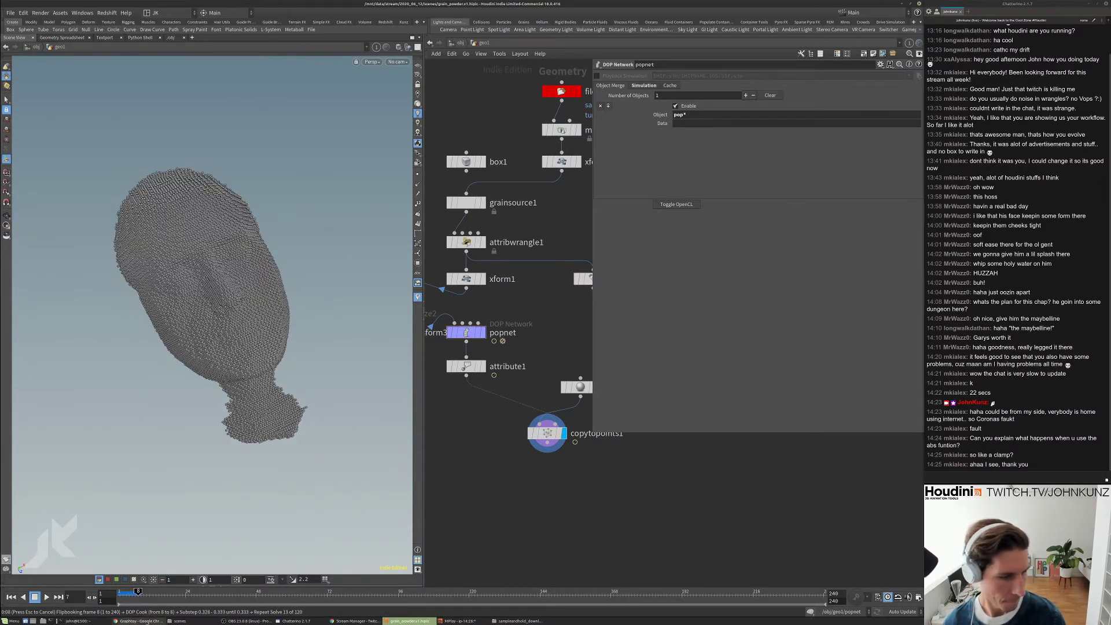
{"action": "left_click", "coordinate": [139, 621]}
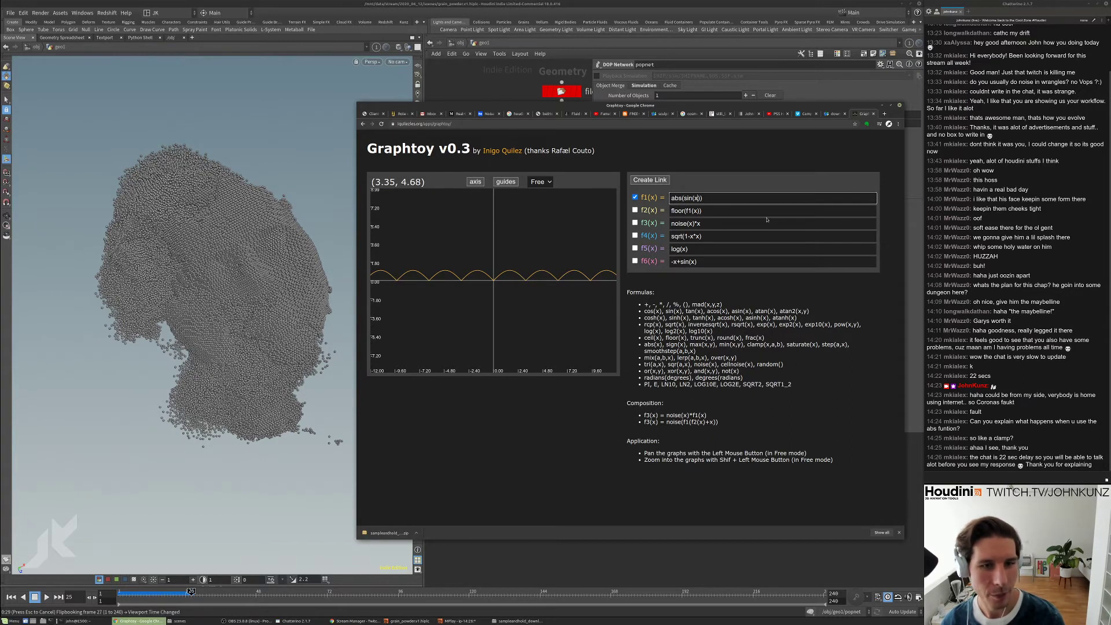
- Edit the f1(x) formula step by step into abs(sin(abs(8*sin(x/2)))), then bring Houdini forward
{"action": "type", "text": "8"}
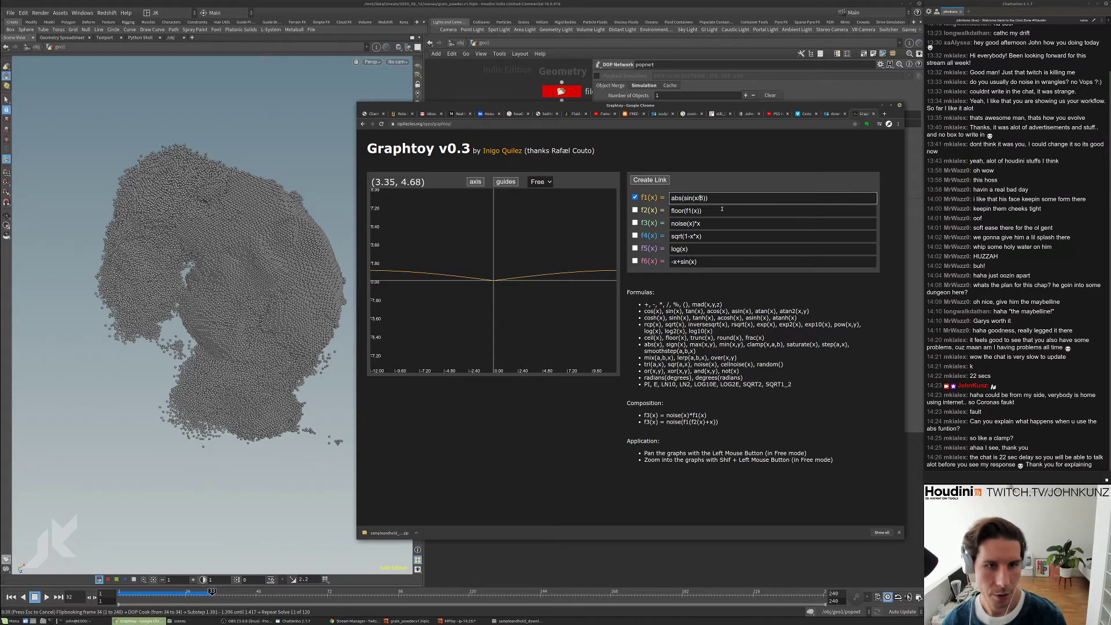
{"action": "left_click", "coordinate": [422, 292]}
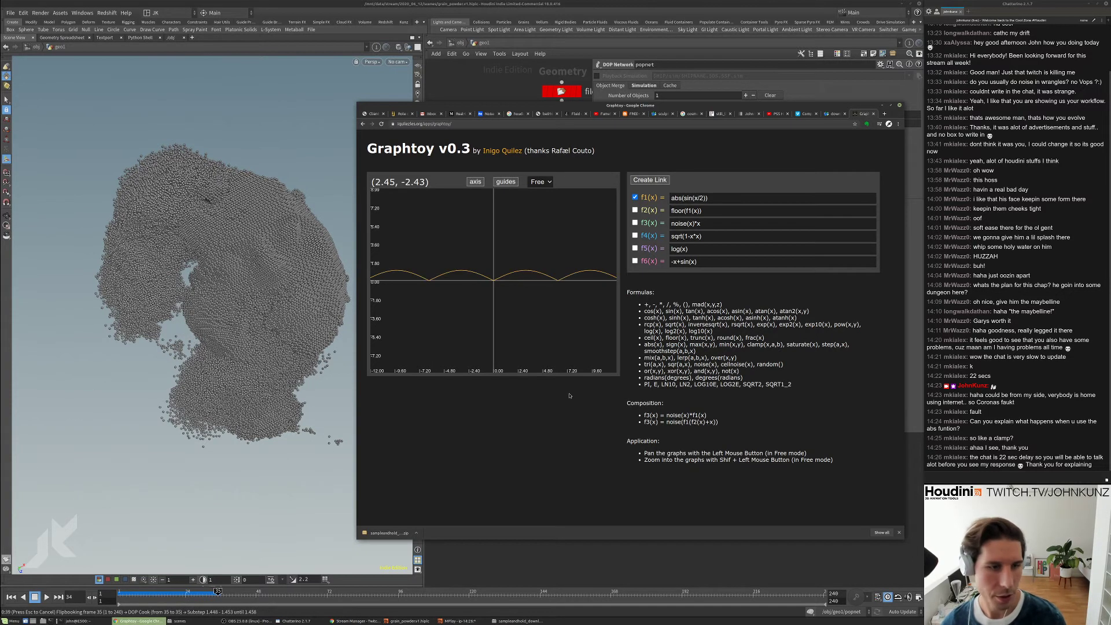
{"action": "left_click", "coordinate": [673, 198]}
{"action": "type", "text": "8*"}
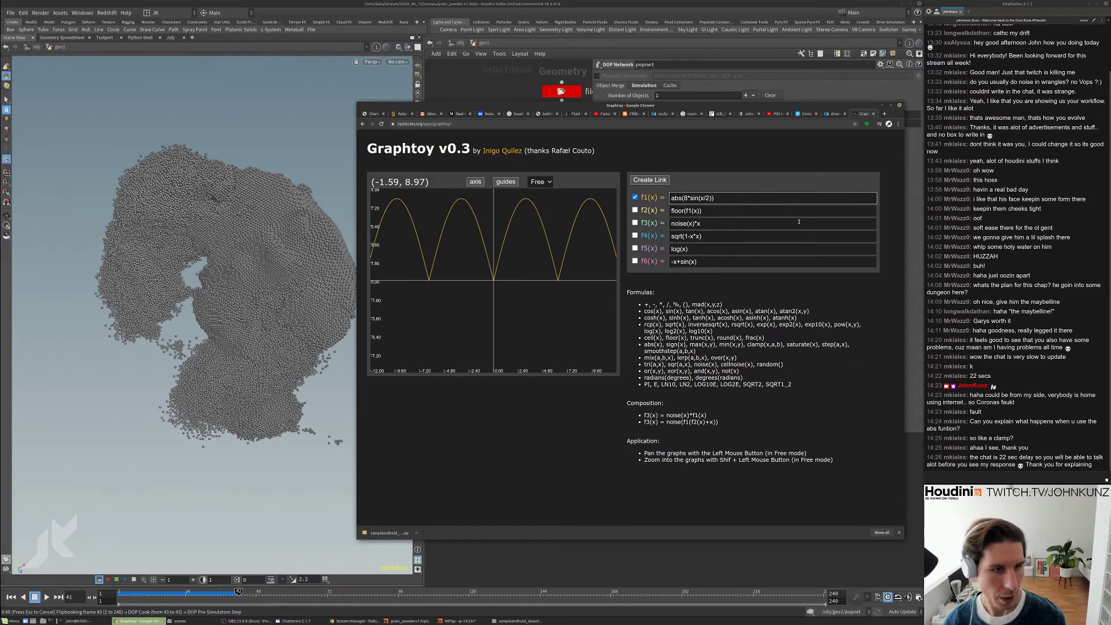
{"action": "type", "text": "s"}
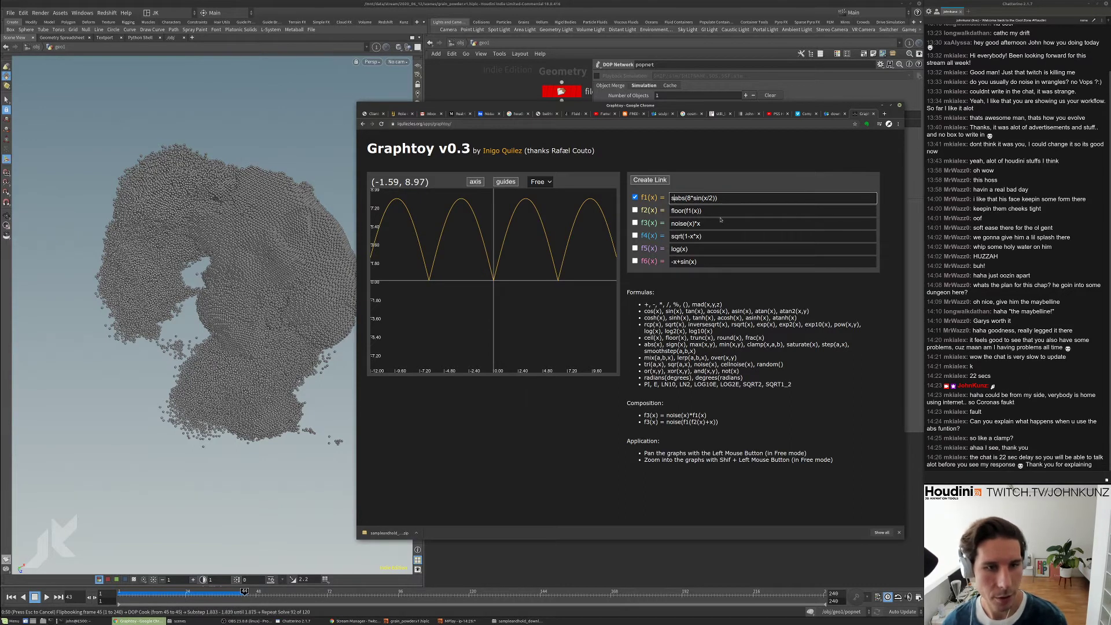
{"action": "type", "text": "in("}
{"action": "key", "text": "End"}
{"action": "type", "text": ")"}
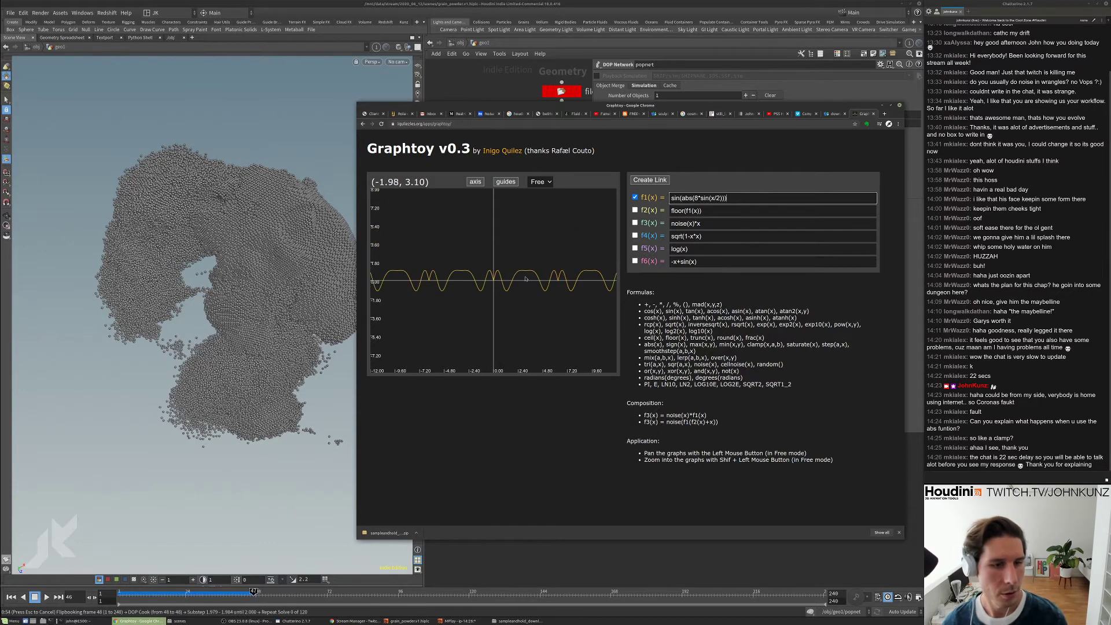
{"action": "left_click", "coordinate": [672, 198]}
{"action": "type", "text": "a"}
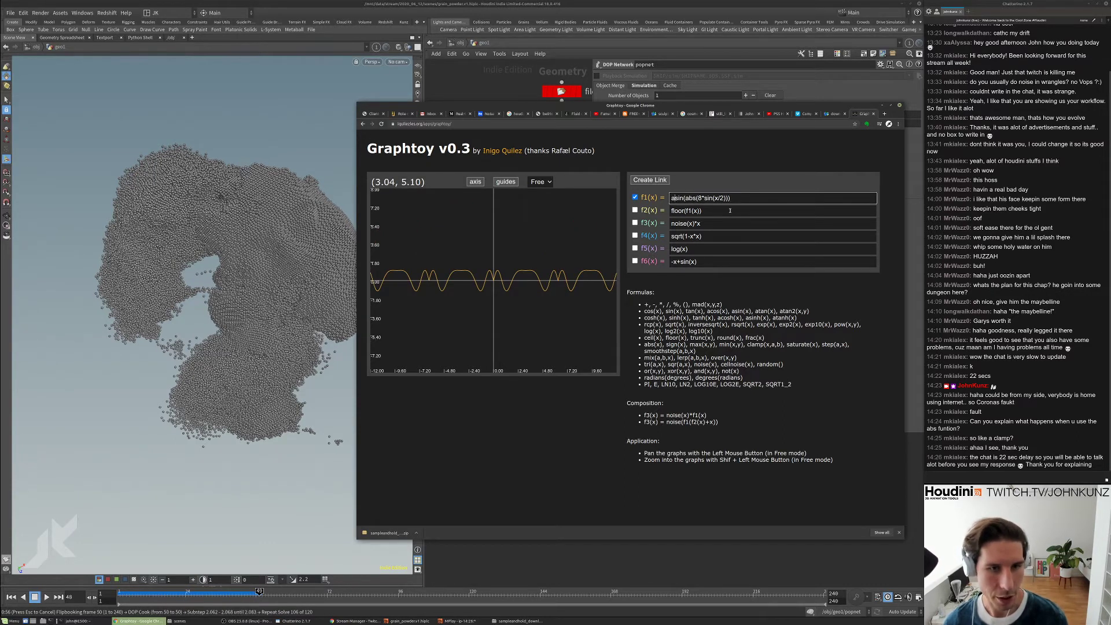
{"action": "type", "text": "bs("}
{"action": "key", "text": "End"}
{"action": "type", "text": ")"}
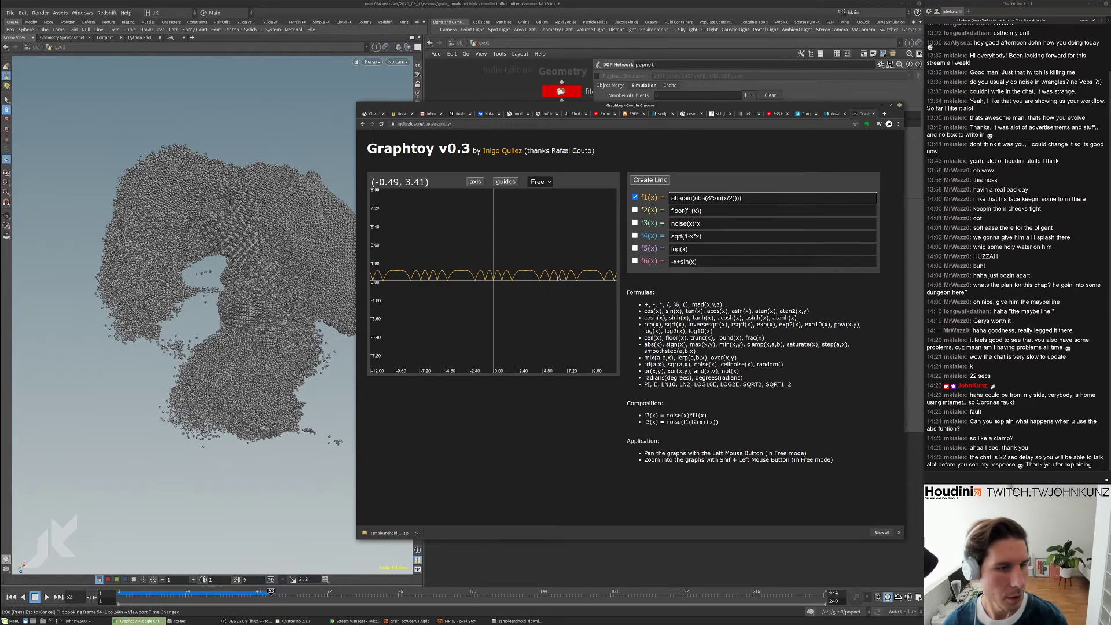
{"action": "left_click", "coordinate": [330, 290]}
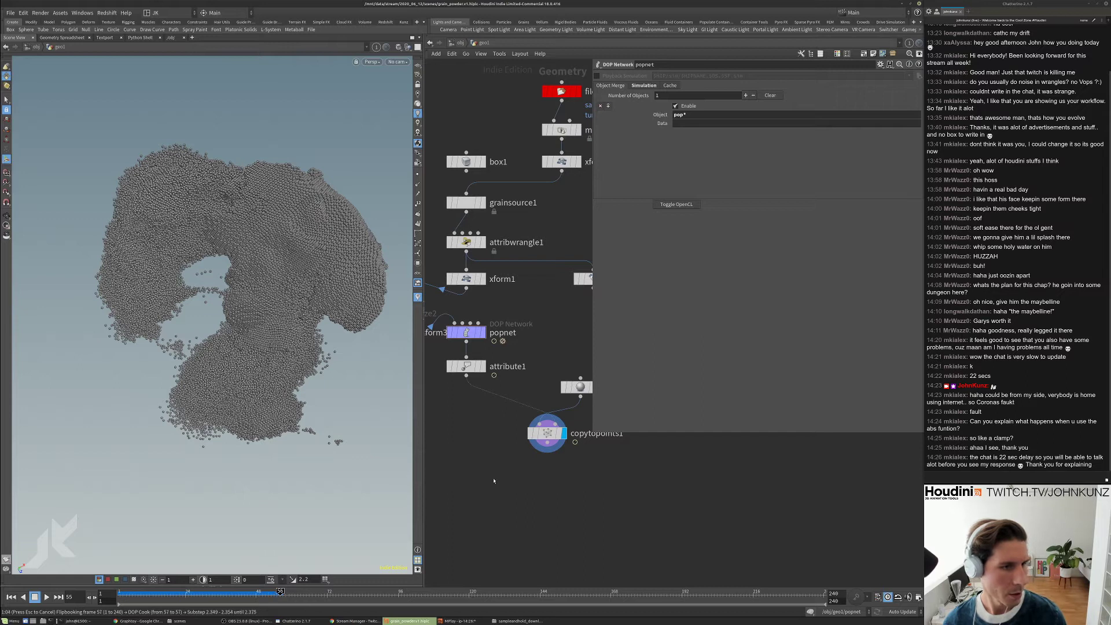
- Rewind to frame 1 and raise popgrains1's clumping stiffness back to 1000000
{"action": "key", "text": "Escape"}
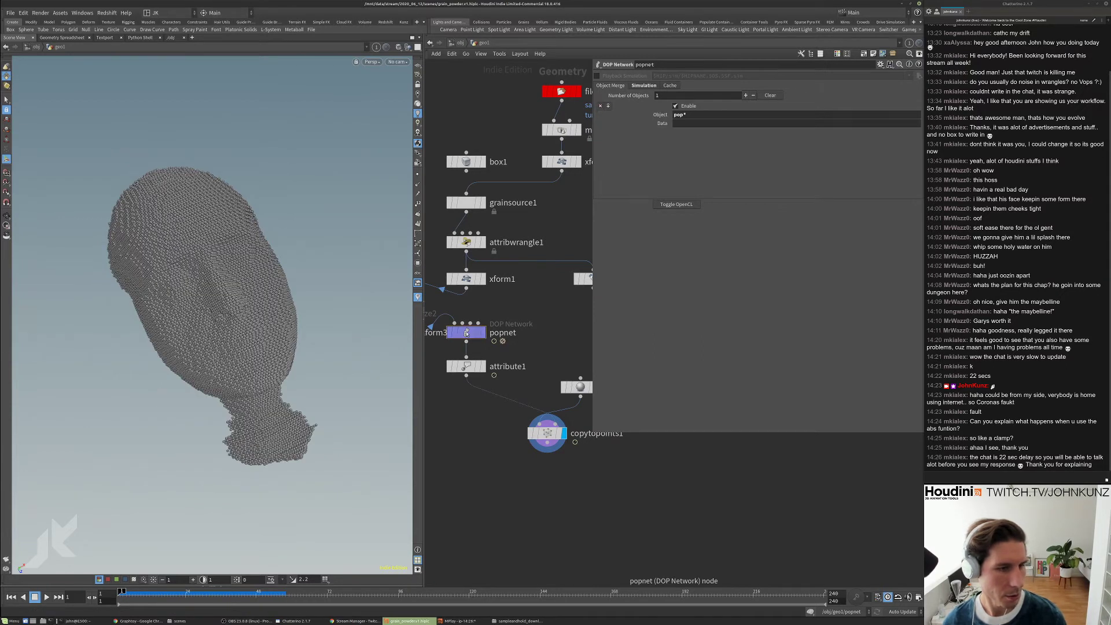
{"action": "double_click", "coordinate": [466, 332]}
{"action": "left_click", "coordinate": [678, 283]}
{"action": "type", "text": "00000"}
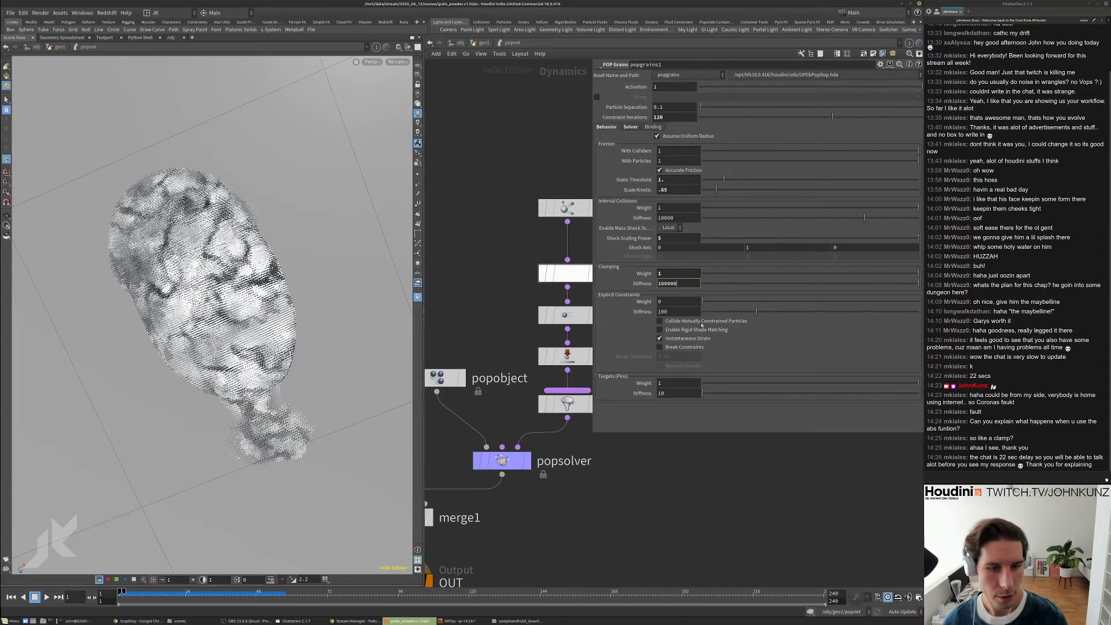
{"action": "key", "text": "Return"}
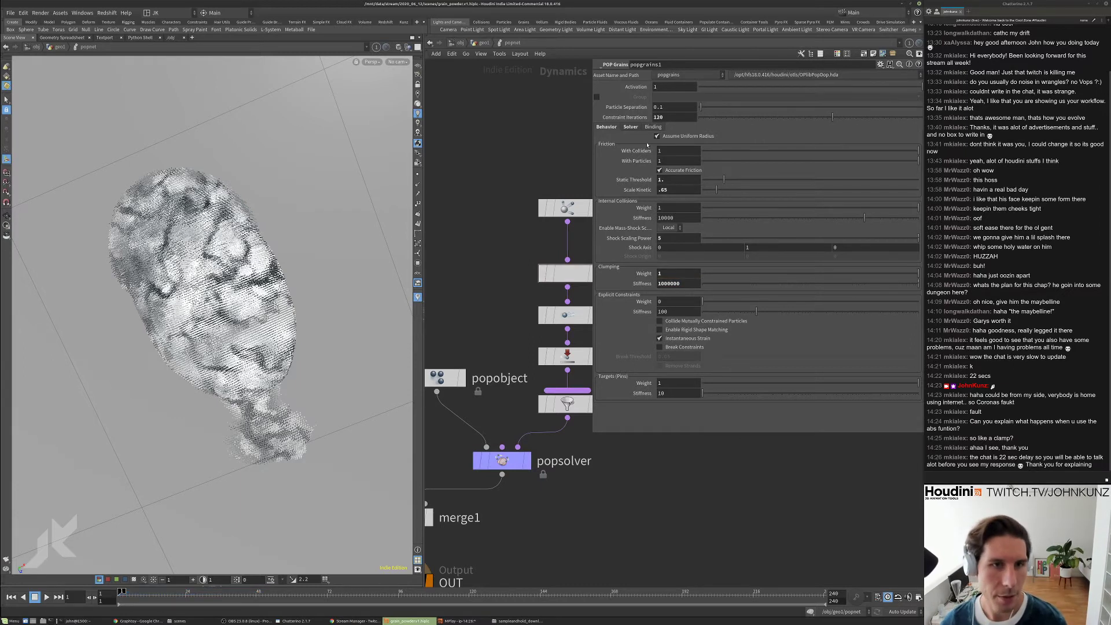
{"action": "left_click", "coordinate": [631, 127]}
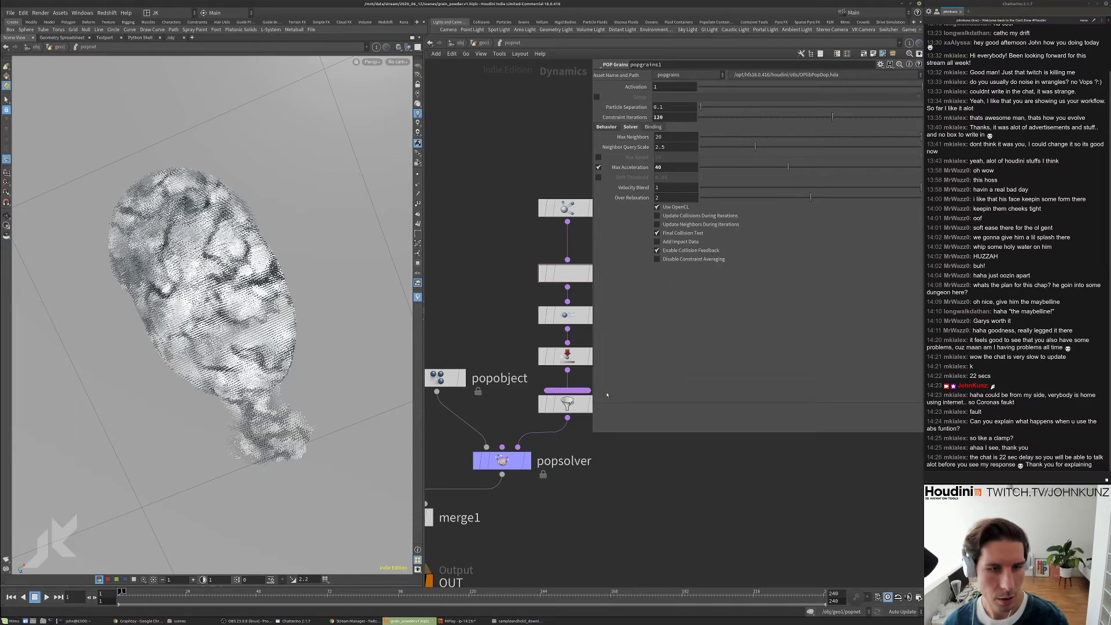
{"action": "left_click_drag", "start_coordinate": [595, 436], "coordinate": [651, 382]}
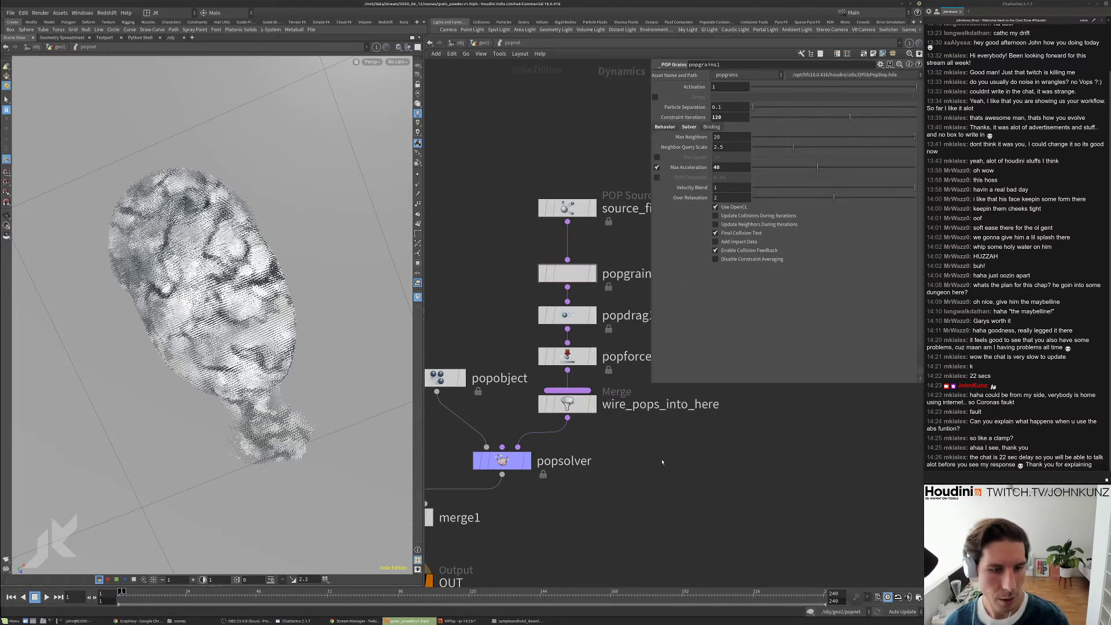
- Create a POP Awaken node, popawaken1, below the Merge node in popnet
{"action": "key", "text": "Tab"}
{"action": "type", "text": "a"}
{"action": "mouse_move", "coordinate": [679, 461]}
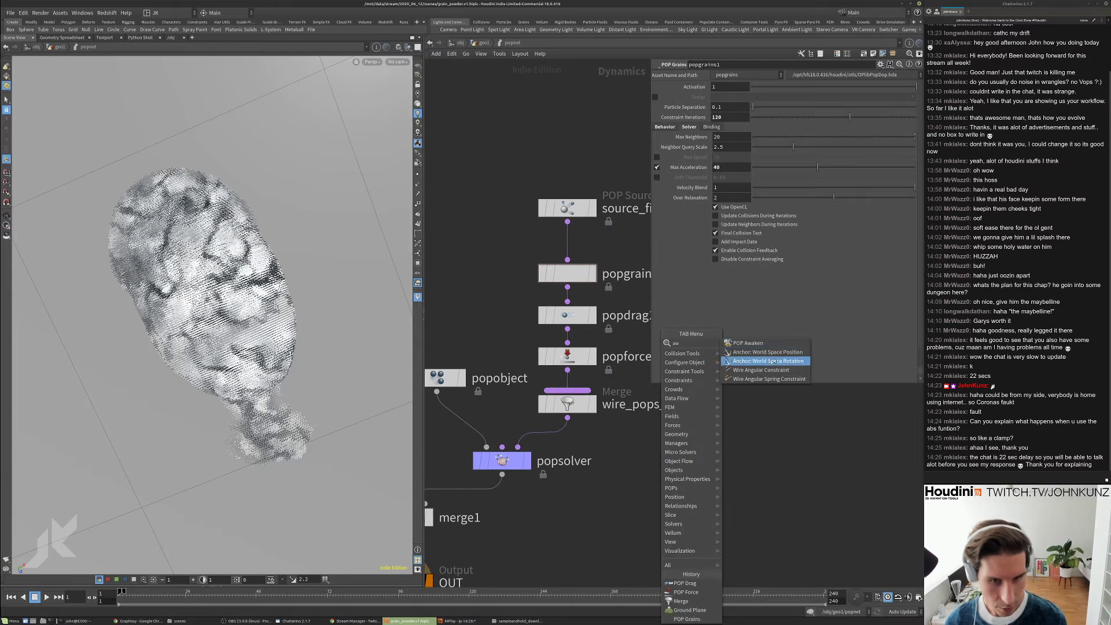
{"action": "left_click", "coordinate": [752, 351]}
{"action": "left_click", "coordinate": [741, 440]}
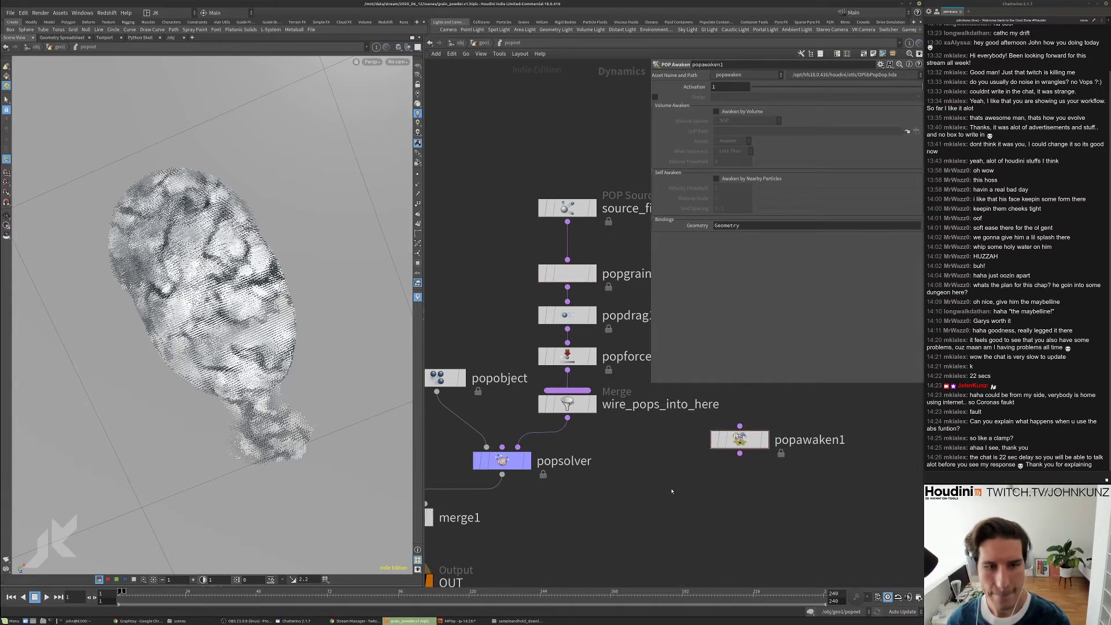
- Review the drag node's settings and popgrains1's Solver and Behavior parameters
{"action": "left_click", "coordinate": [567, 315]}
{"action": "left_click", "coordinate": [567, 273]}
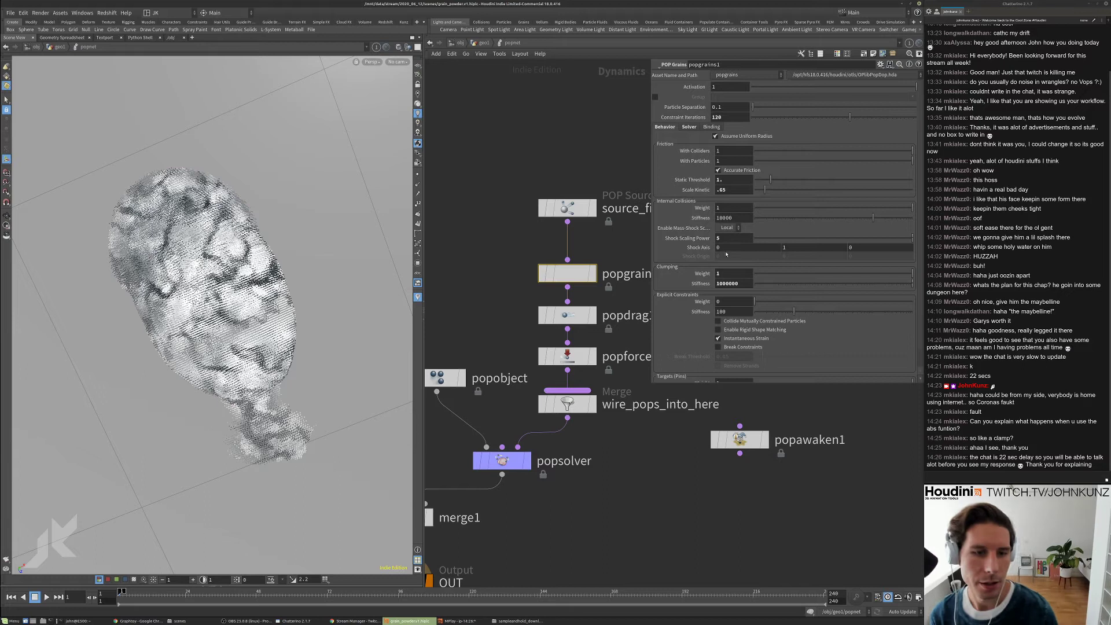
{"action": "left_click", "coordinate": [689, 127]}
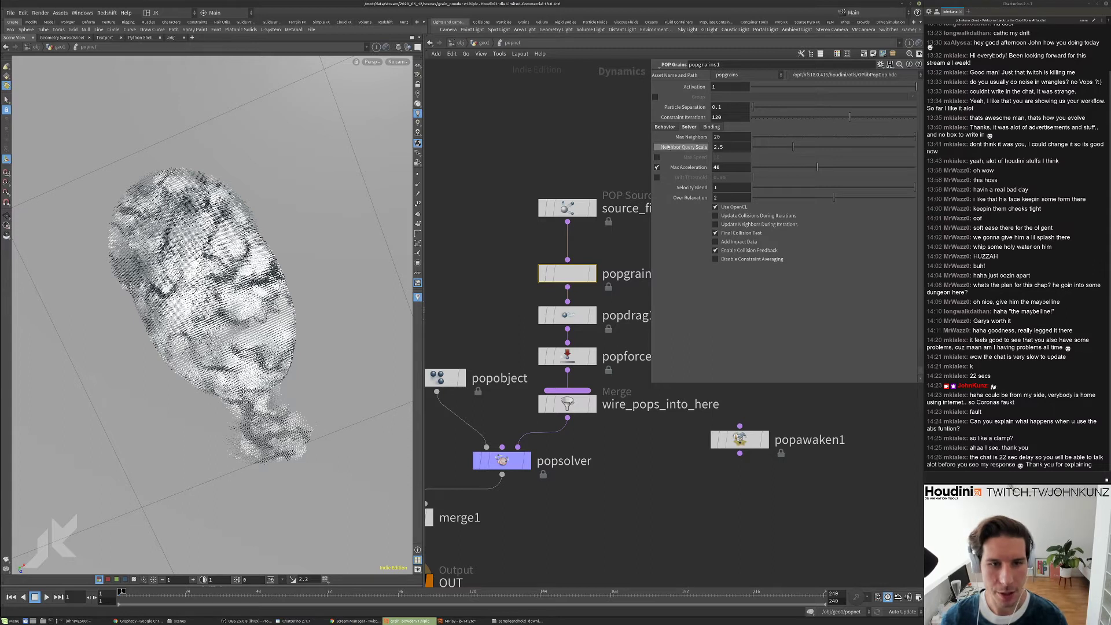
{"action": "left_click", "coordinate": [665, 128]}
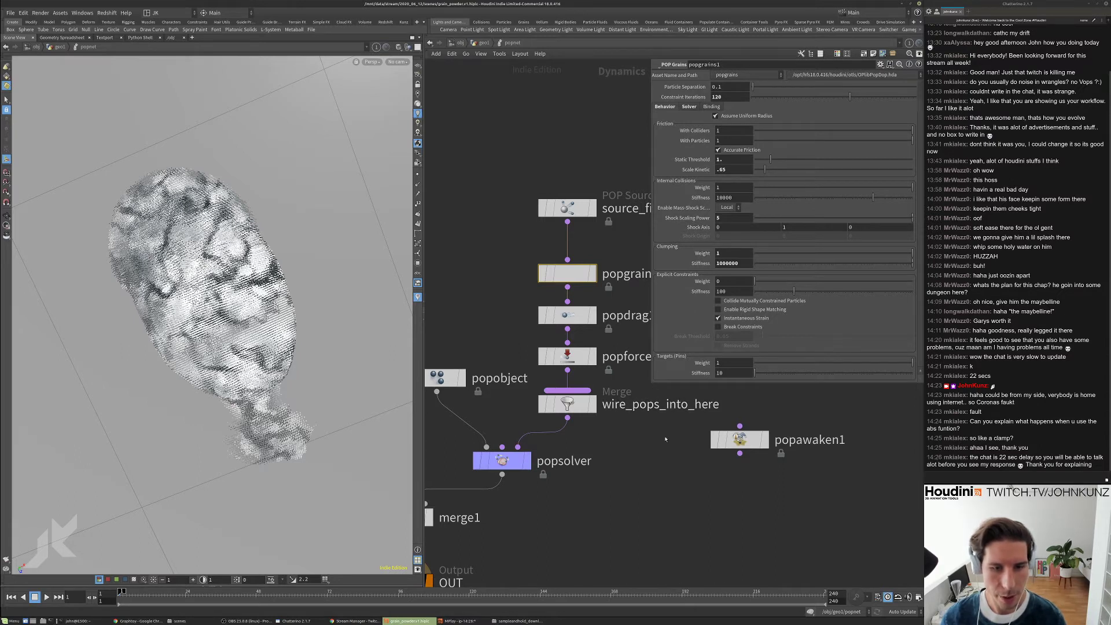
{"action": "middle_click_drag", "start_coordinate": [655, 498], "coordinate": [646, 489]}
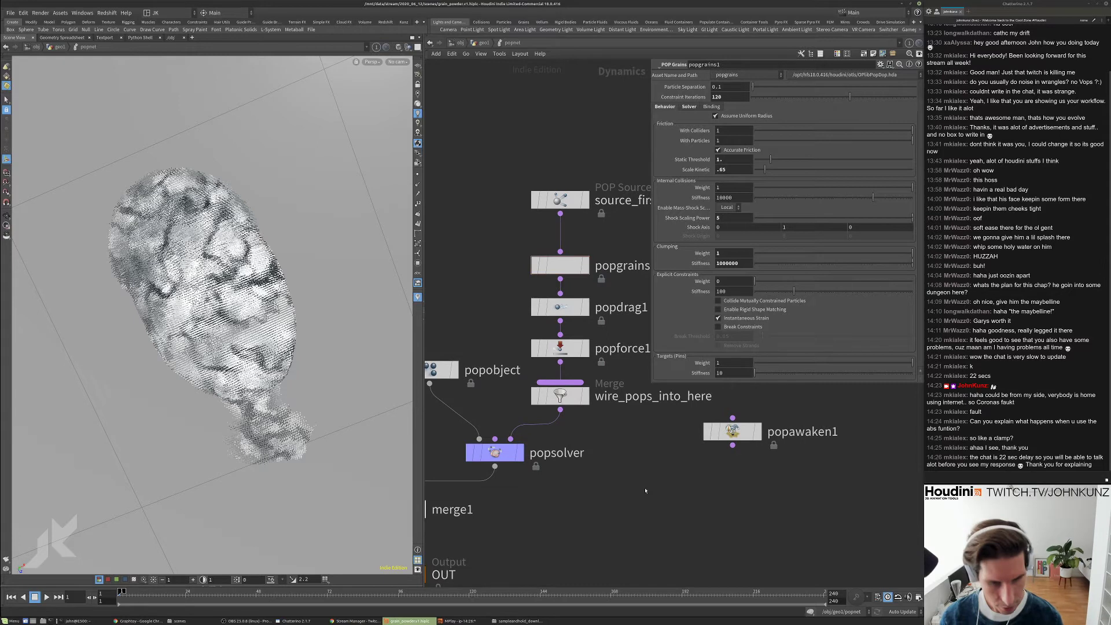
- Browse the POP node menu without adding anything, then show popawaken1's parameters
{"action": "key", "text": "Tab"}
{"action": "mouse_move", "coordinate": [671, 479]}
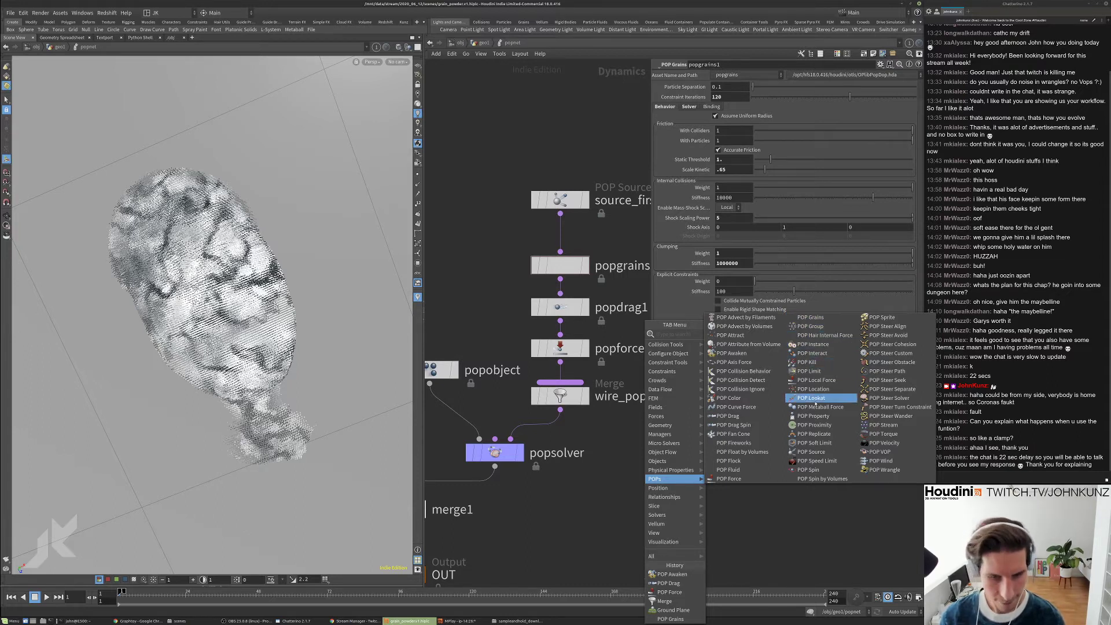
{"action": "left_click", "coordinate": [731, 353]}
{"action": "left_click", "coordinate": [733, 431]}
{"action": "mouse_move", "coordinate": [696, 417]}
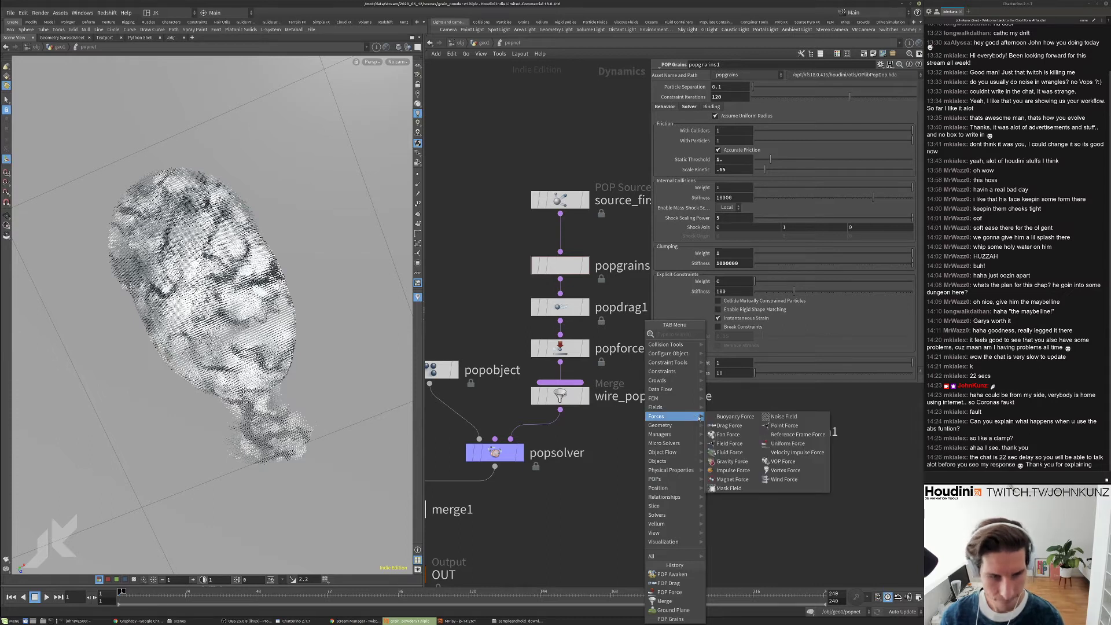
{"action": "key", "text": "Escape"}
{"action": "left_click", "coordinate": [733, 431]}
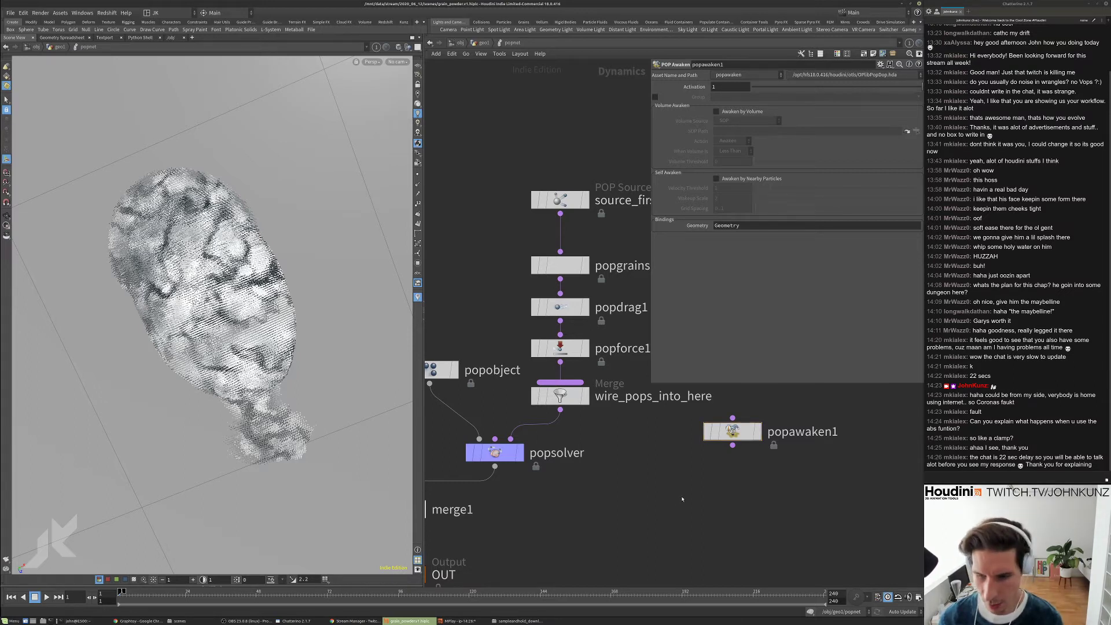
- Search the node menu for a 'stop' node, then close it without adding one
{"action": "key", "text": "Tab"}
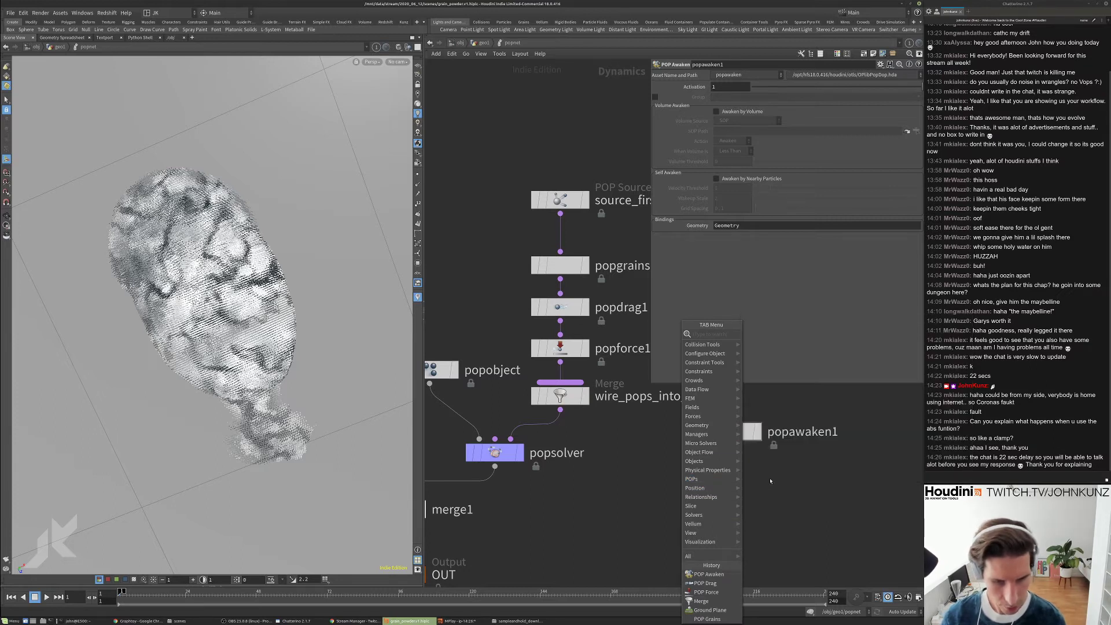
{"action": "mouse_move", "coordinate": [712, 479]}
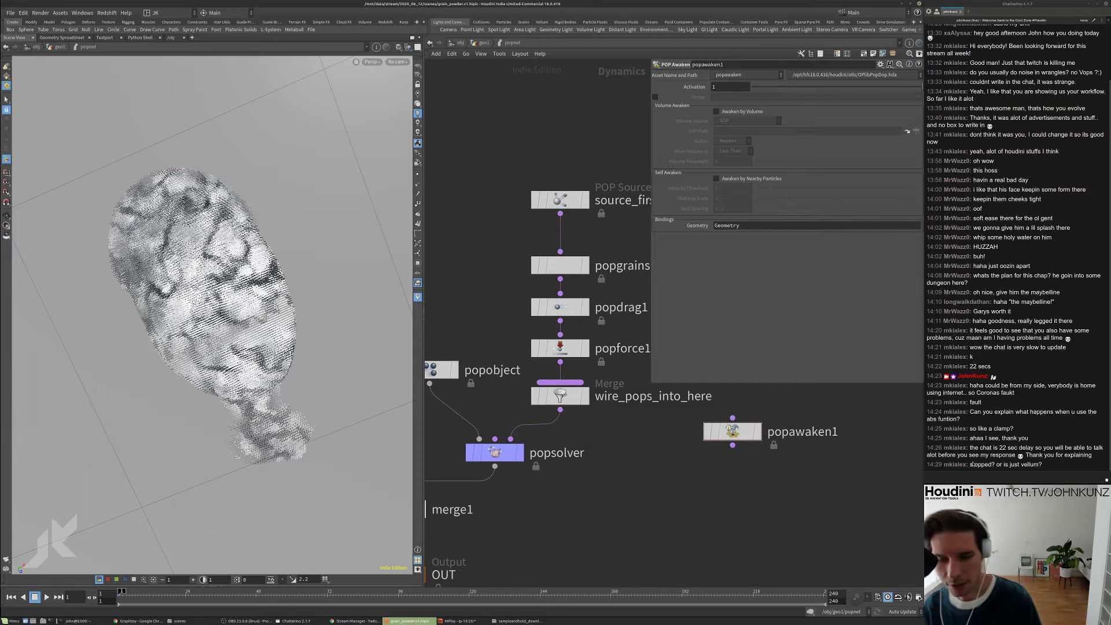
{"action": "key", "text": "Tab"}
{"action": "type", "text": "stop"}
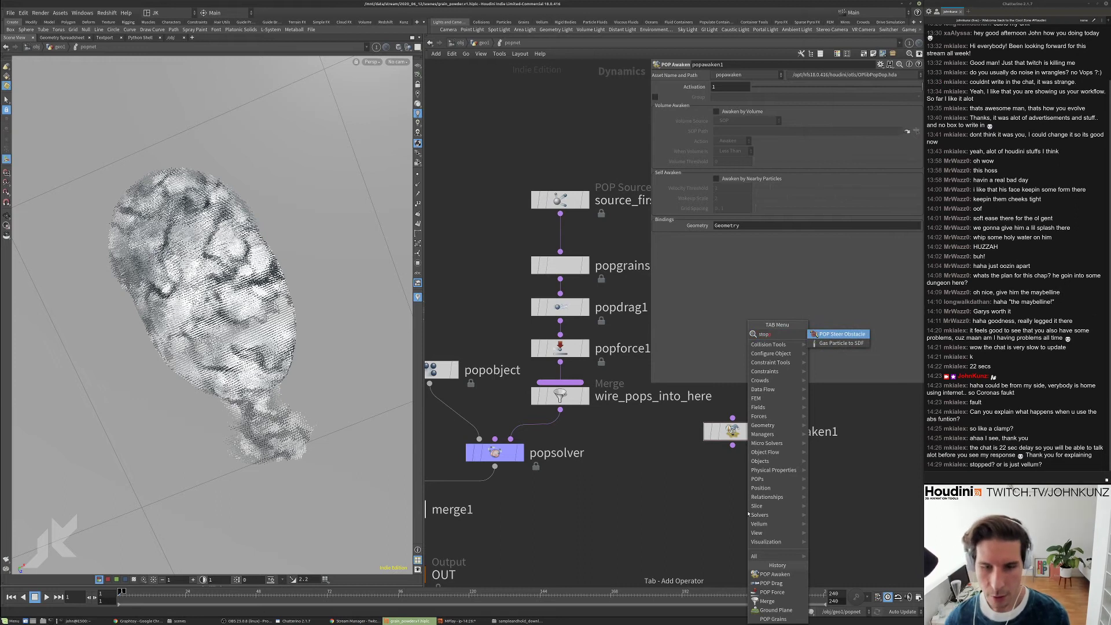
{"action": "key", "text": "Escape"}
- Add Auto-Sleep from the Grains shelf and wire auto_awaken between wire_pops_into_here and popsolver
{"action": "left_click", "coordinate": [524, 22]}
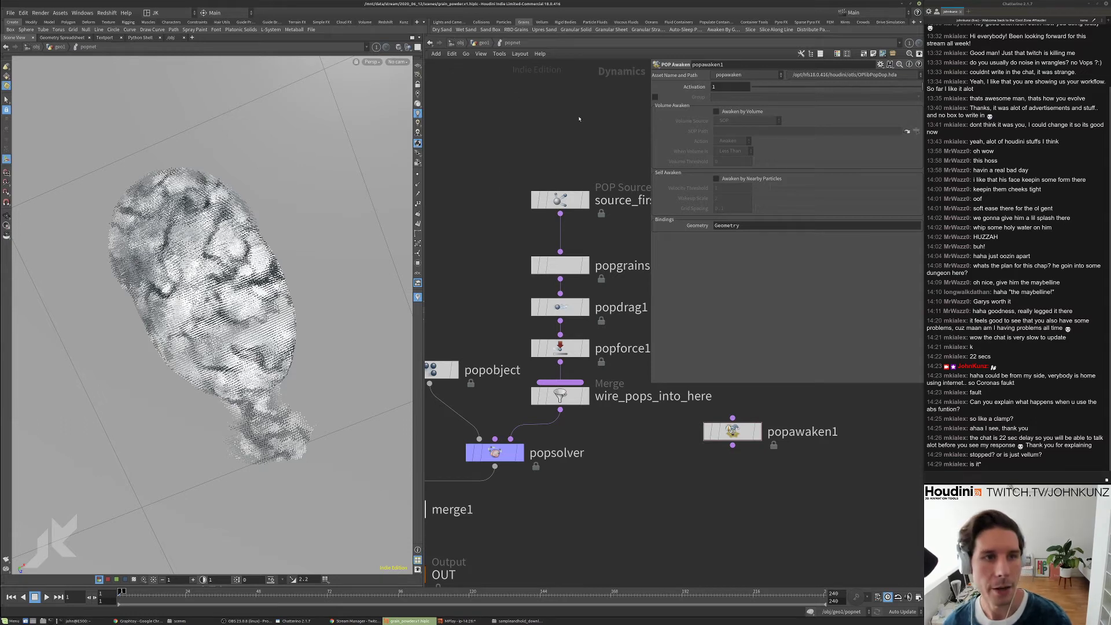
{"action": "scroll", "coordinate": [592, 135], "scroll_direction": "down", "scroll_amount": 3}
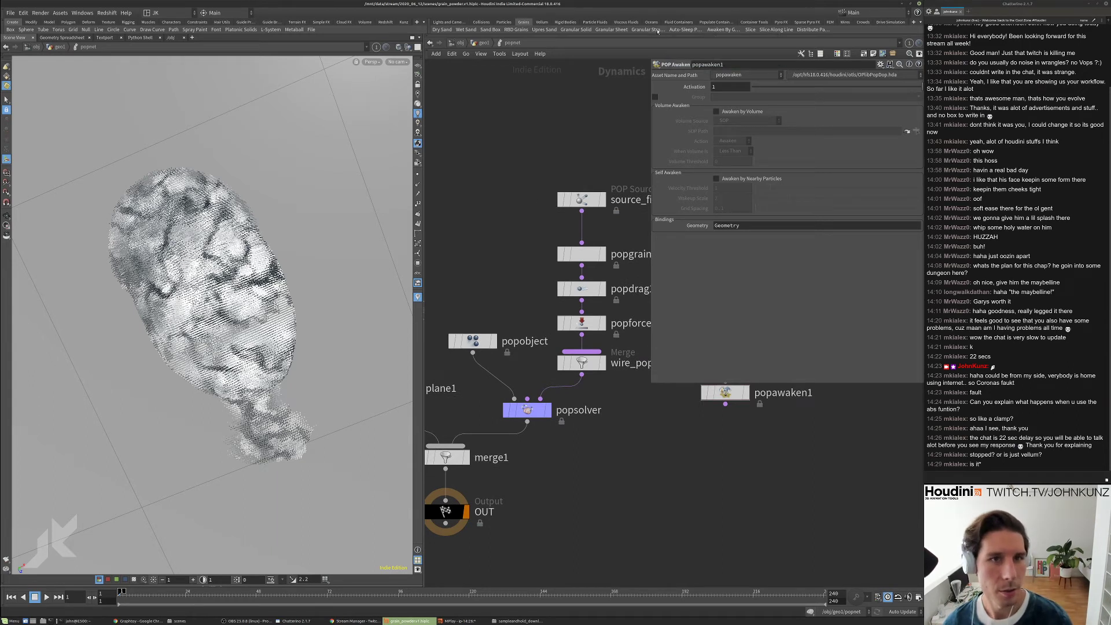
{"action": "left_click", "coordinate": [689, 29]}
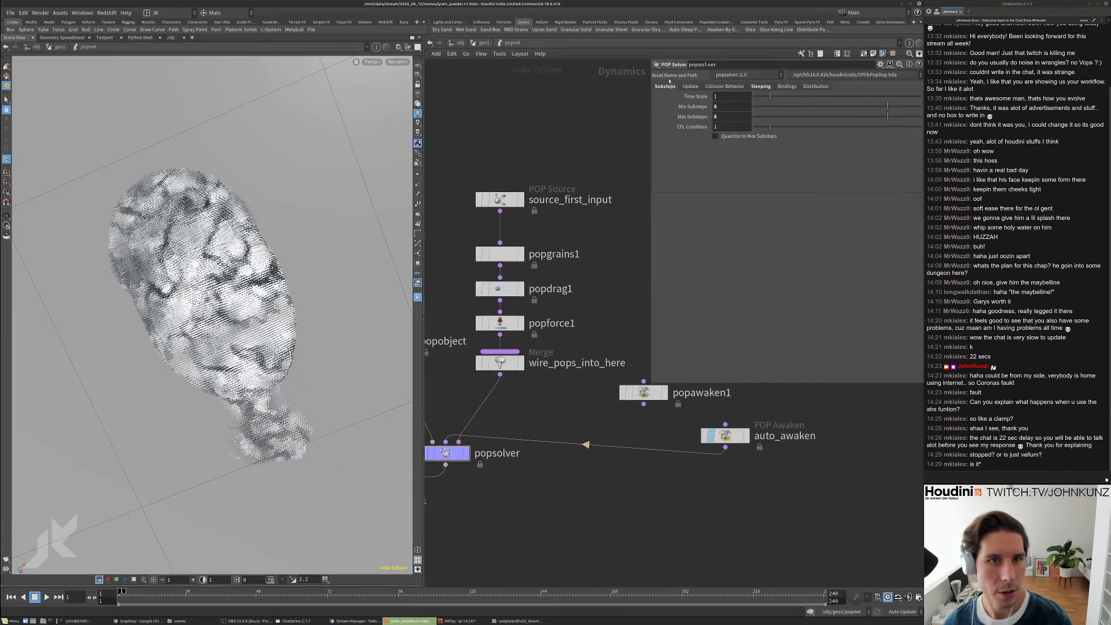
{"action": "left_click_drag", "start_coordinate": [727, 437], "coordinate": [556, 444]}
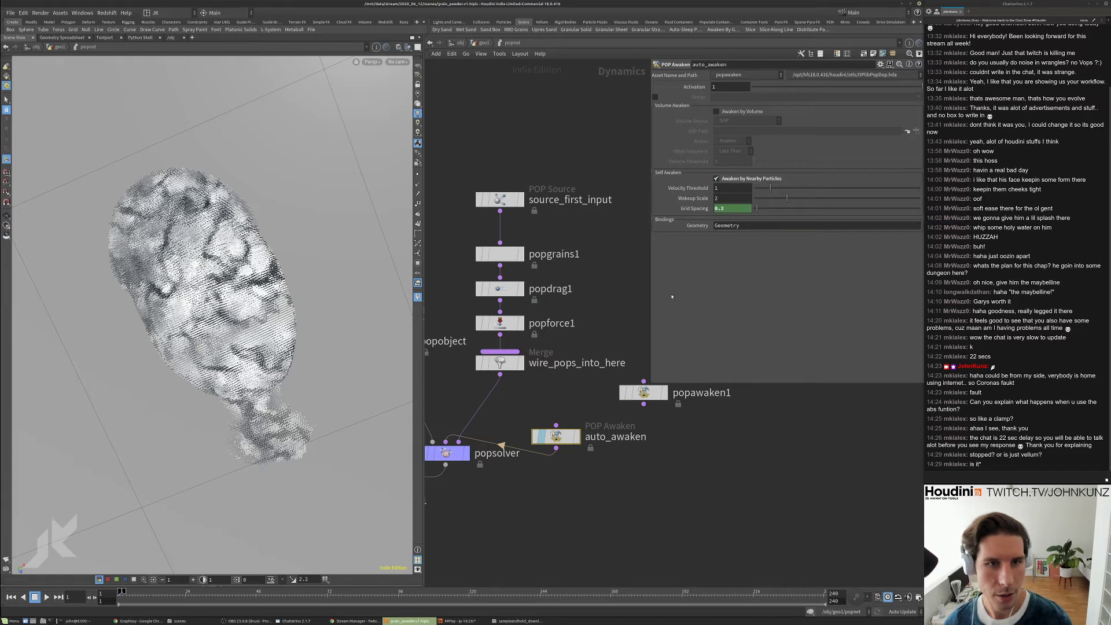
{"action": "scroll", "coordinate": [591, 435], "scroll_direction": "down", "scroll_amount": 2}
{"action": "middle_click_drag", "start_coordinate": [589, 437], "coordinate": [623, 431]}
{"action": "left_click_drag", "start_coordinate": [624, 431], "coordinate": [551, 398]}
{"action": "left_click_drag", "start_coordinate": [605, 226], "coordinate": [638, 405]}
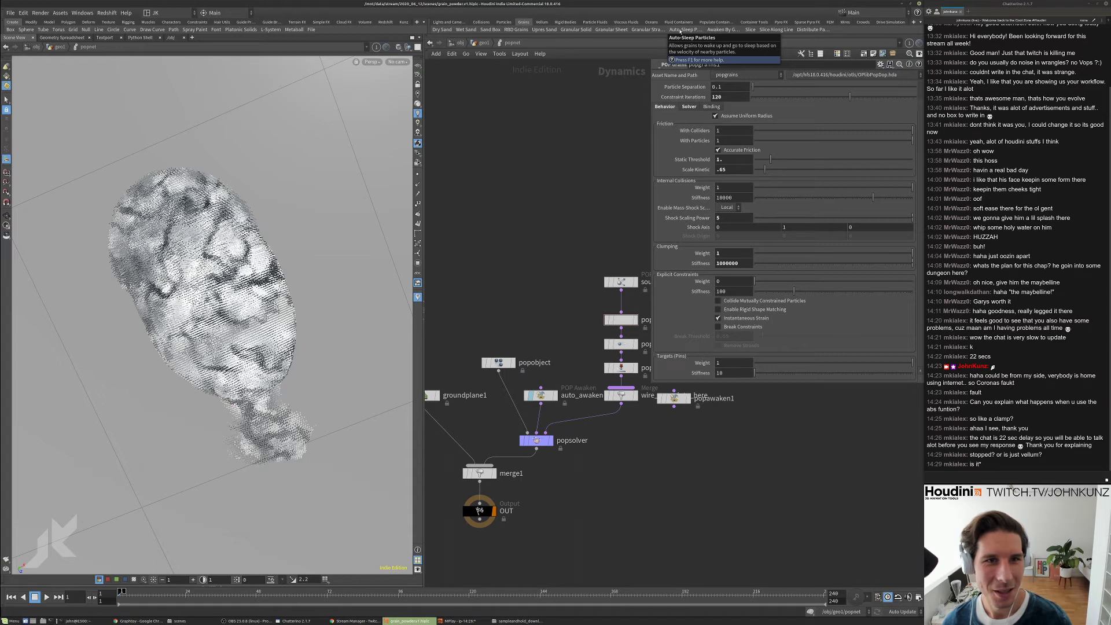
{"action": "left_click", "coordinate": [484, 43]}
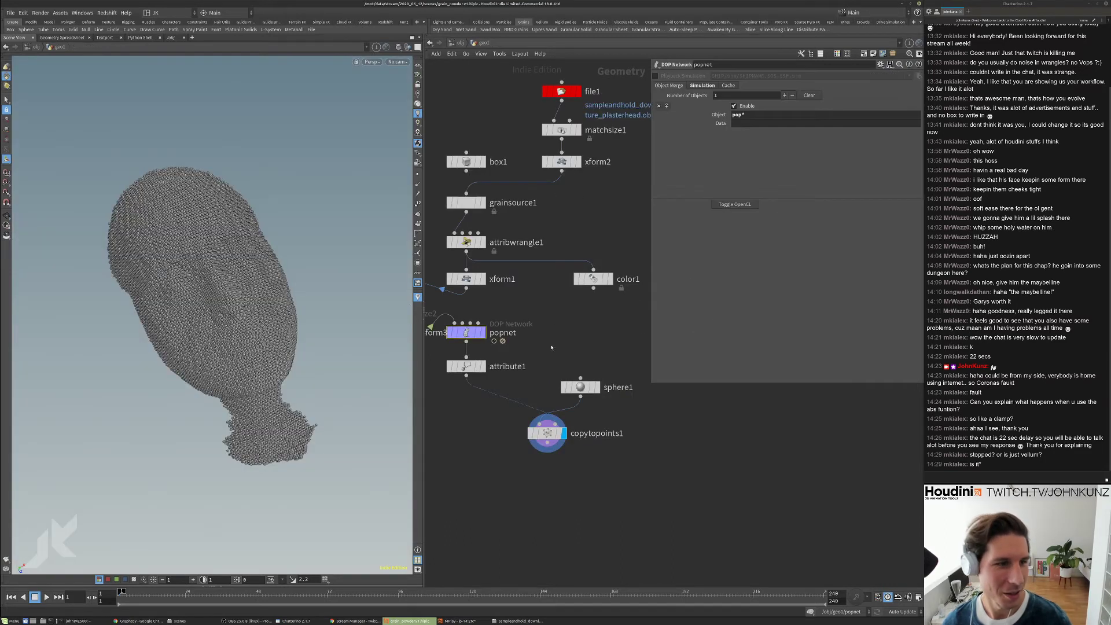
- Render an MPlay flipbook of the collapsing grain head, send it behind Houdini, and select attribwrangle1
{"action": "left_click", "coordinate": [5, 559]}
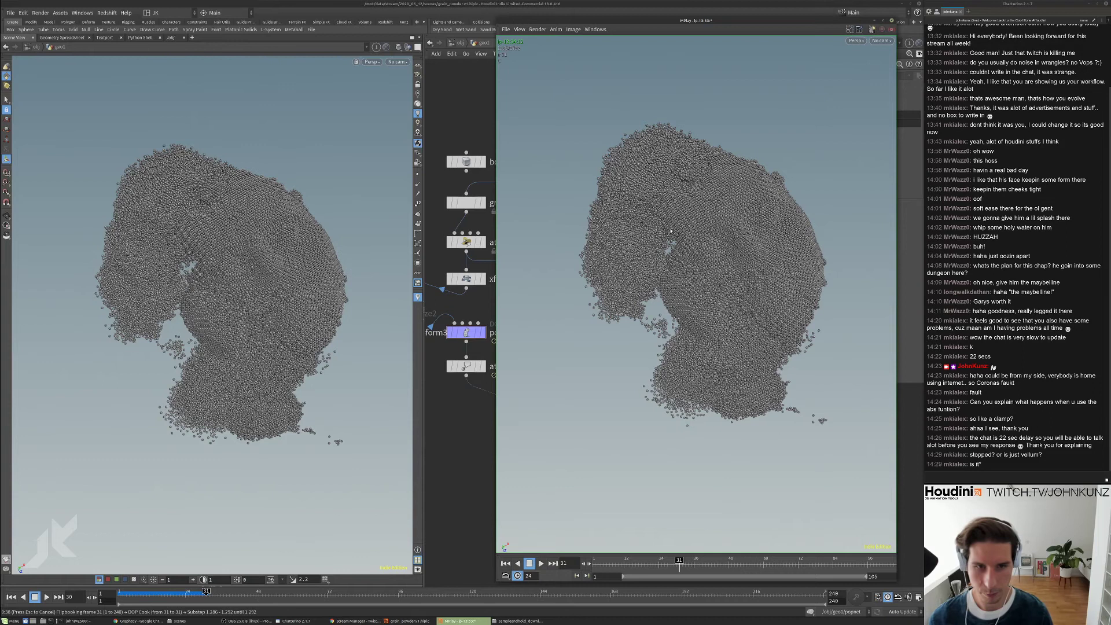
{"action": "left_click", "coordinate": [499, 270]}
{"action": "left_click", "coordinate": [467, 242]}
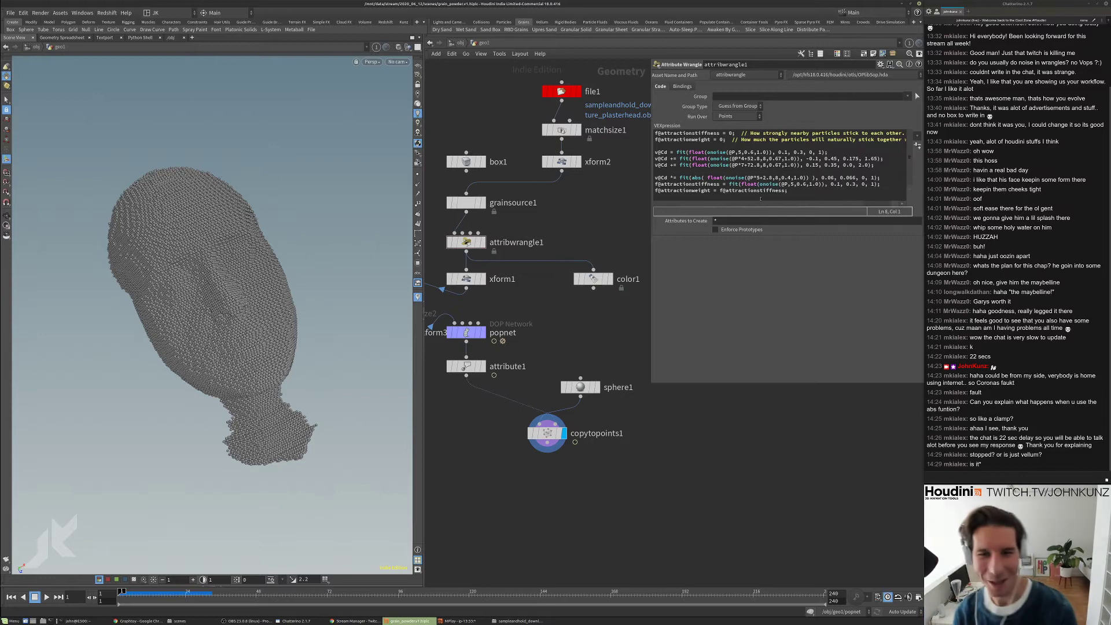
{"action": "key", "text": "BackSpace"}
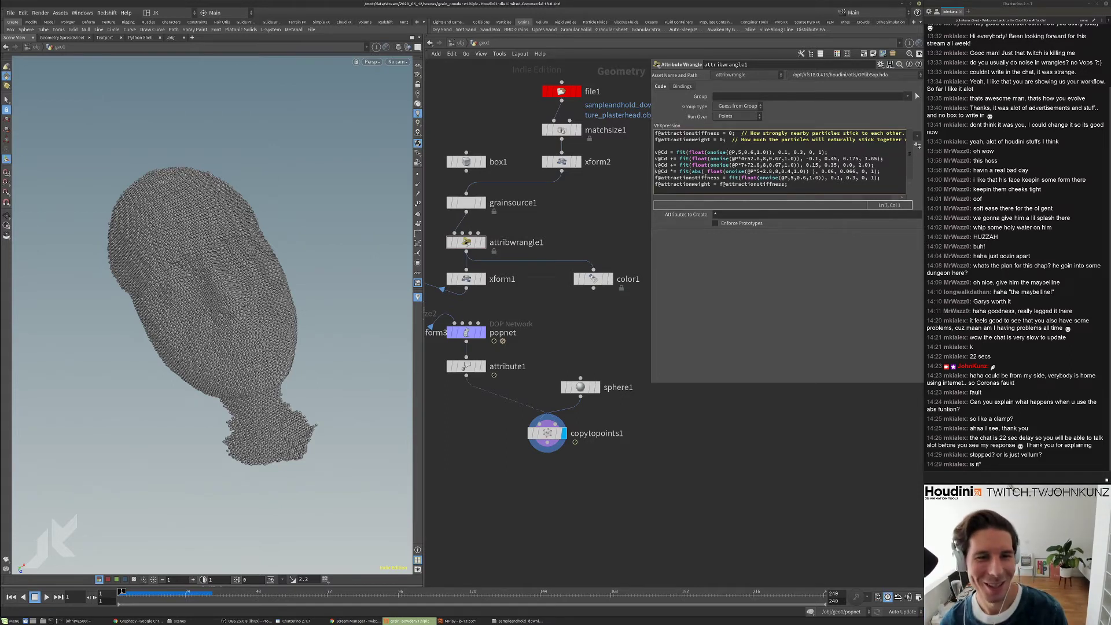
{"action": "left_click_drag", "start_coordinate": [880, 178], "coordinate": [727, 178]}
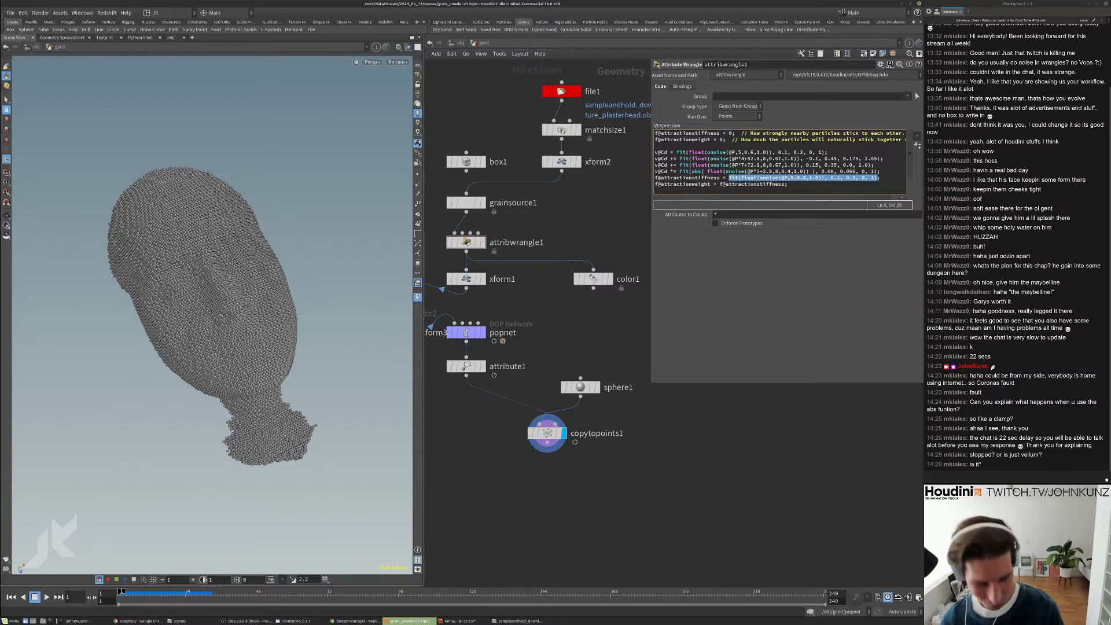
{"action": "type", "text": "@Cd.x;"}
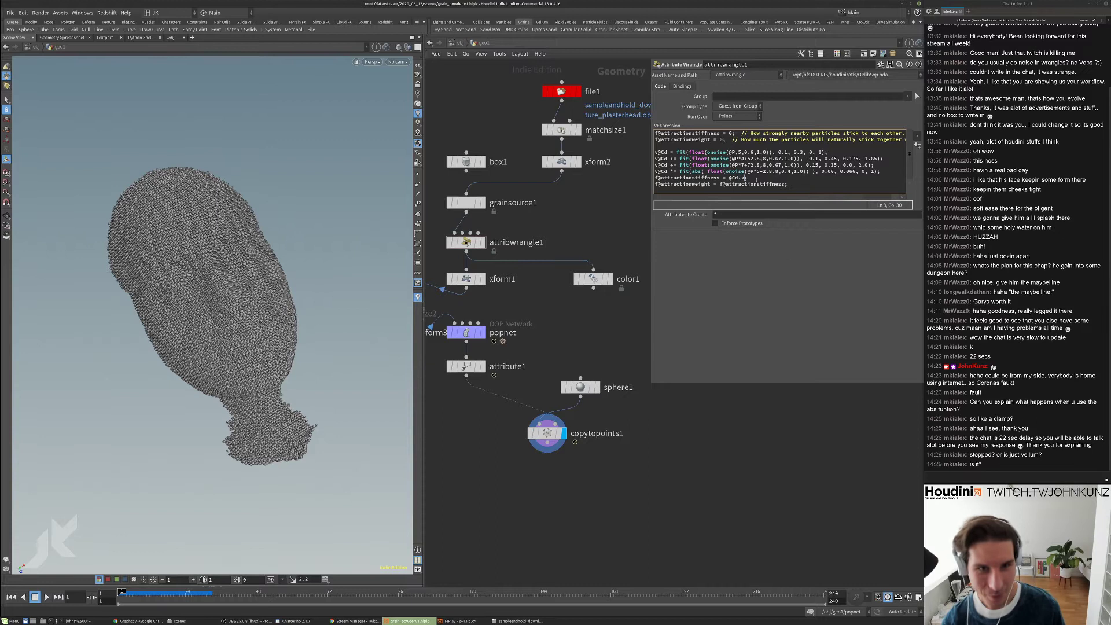
{"action": "key", "text": "Escape"}
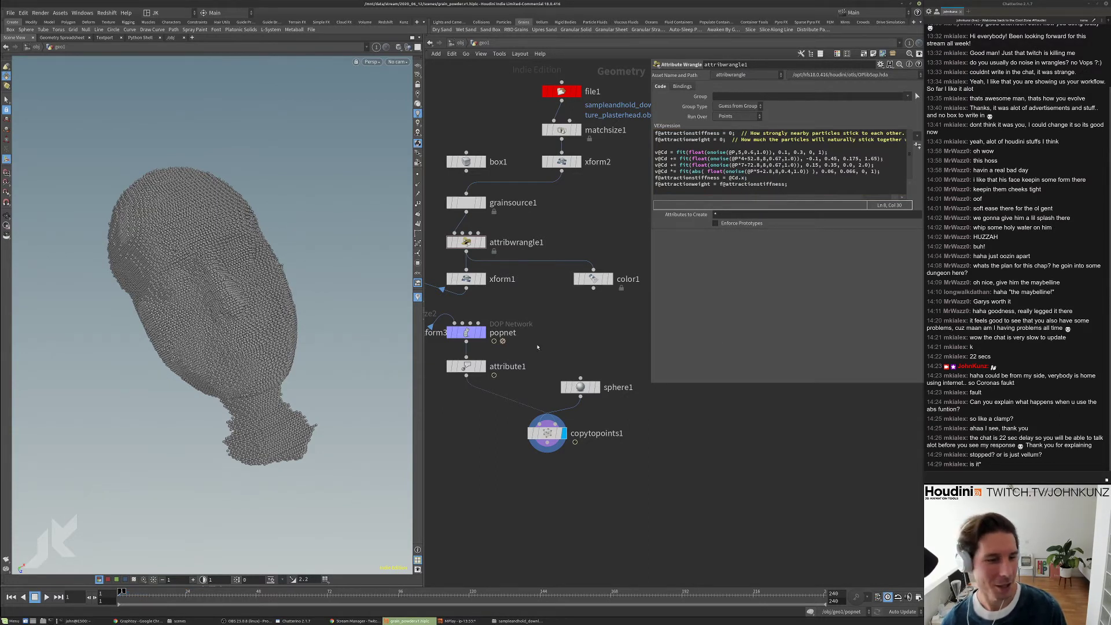
{"action": "middle_click_drag", "start_coordinate": [538, 347], "coordinate": [545, 310]}
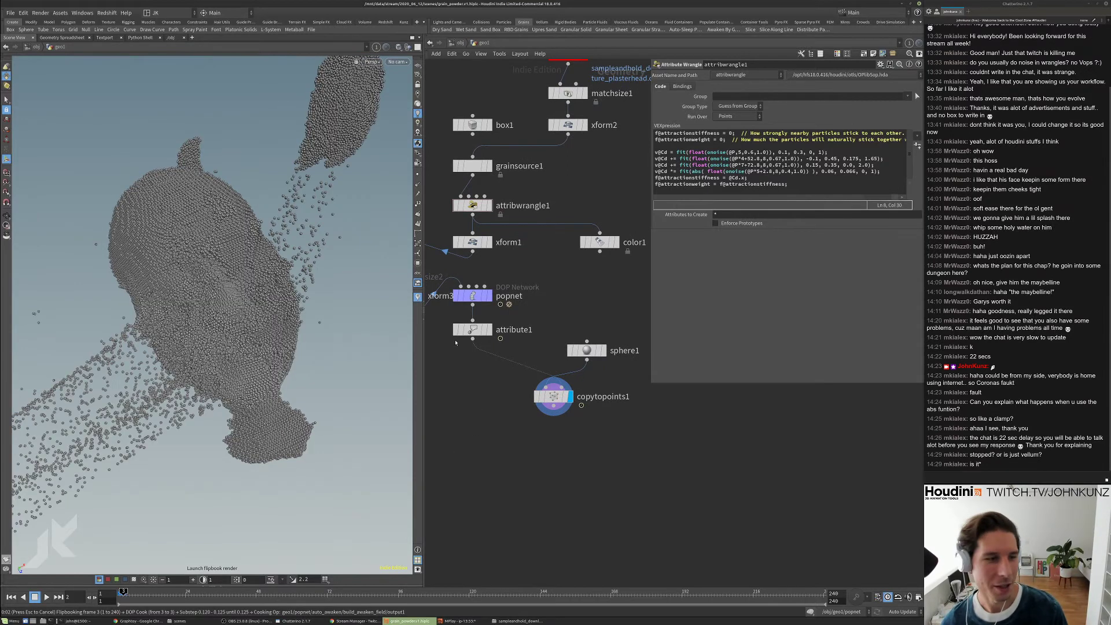
- Stop the flipbook, enter popnet and select popsolver to show its substep settings
{"action": "key", "text": "Escape"}
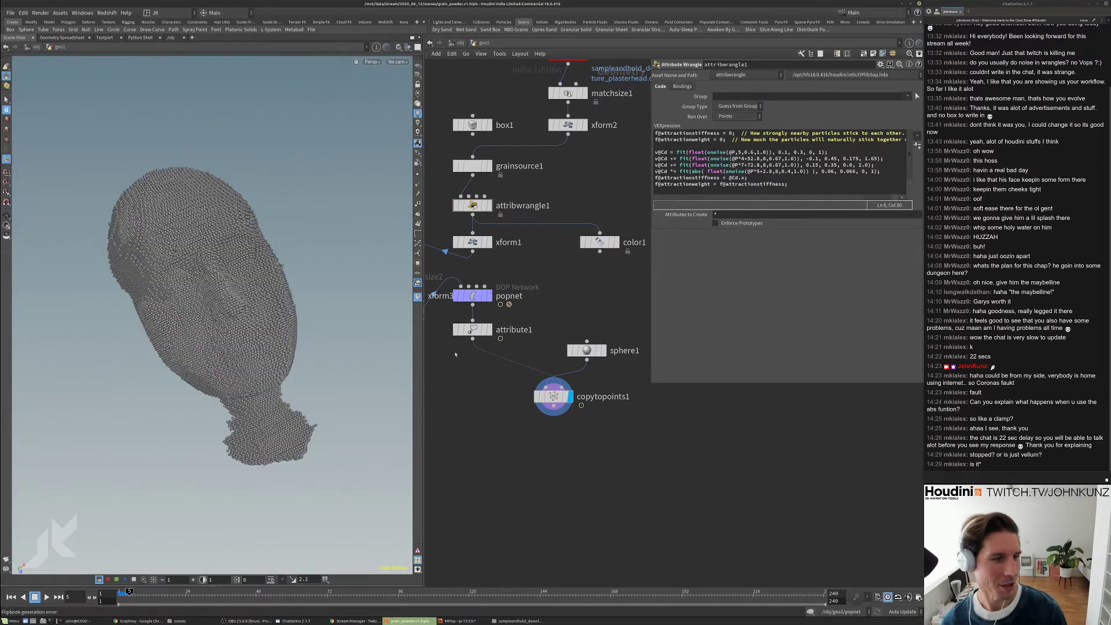
{"action": "left_click", "coordinate": [861, 165]}
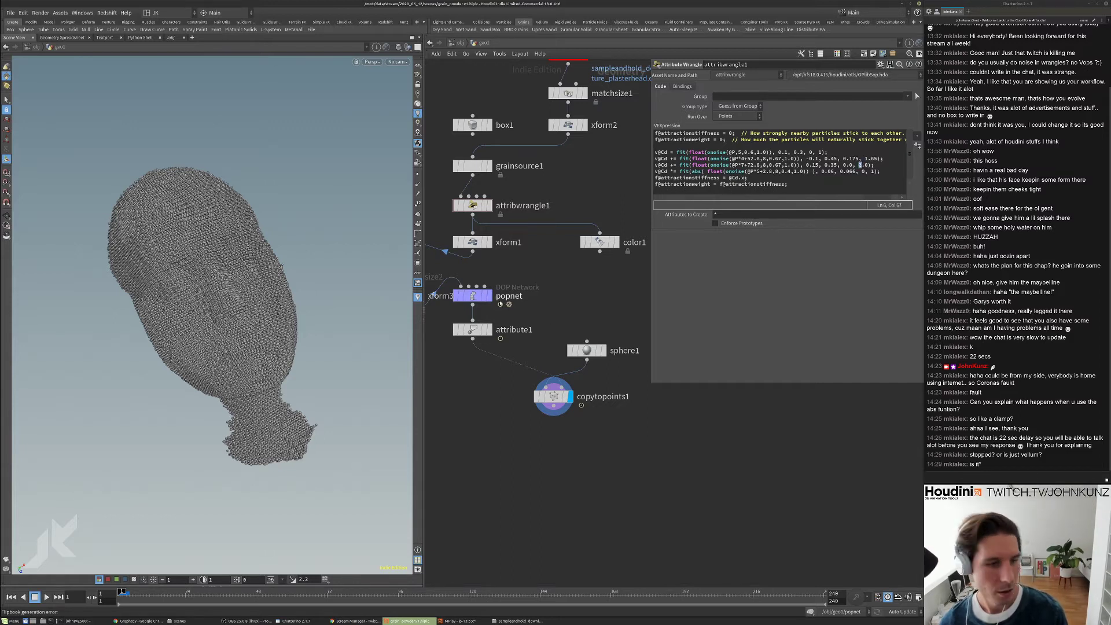
{"action": "double_click", "coordinate": [473, 296]}
{"action": "left_click", "coordinate": [537, 415]}
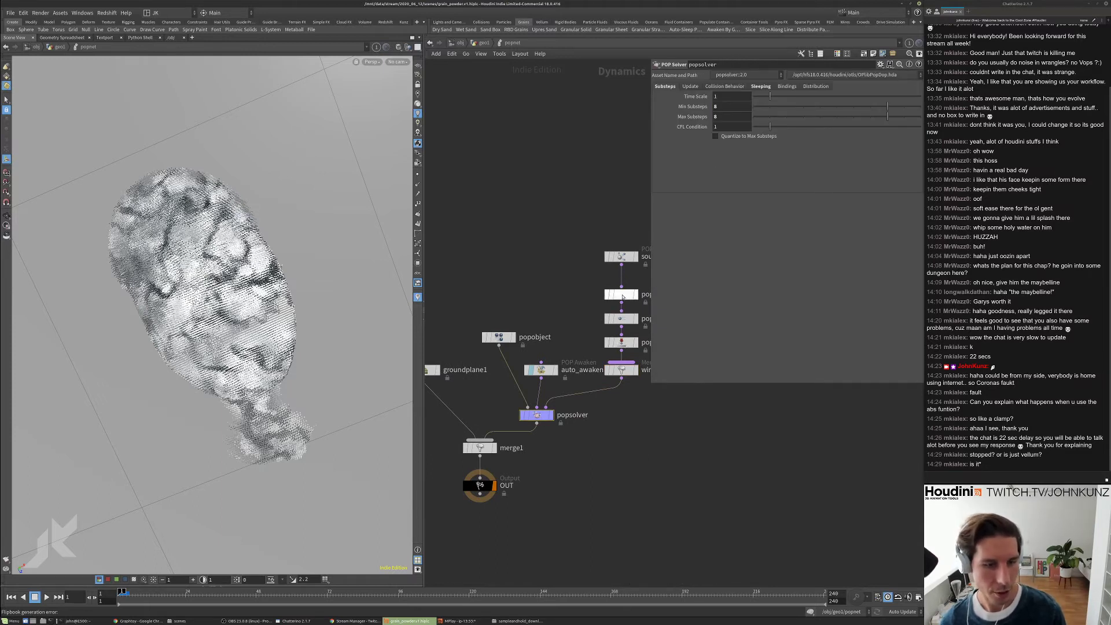
- Lower popgrains1's clumping stiffness to 100000, then 10000, test-playing the sim after each change
{"action": "left_click", "coordinate": [628, 298]}
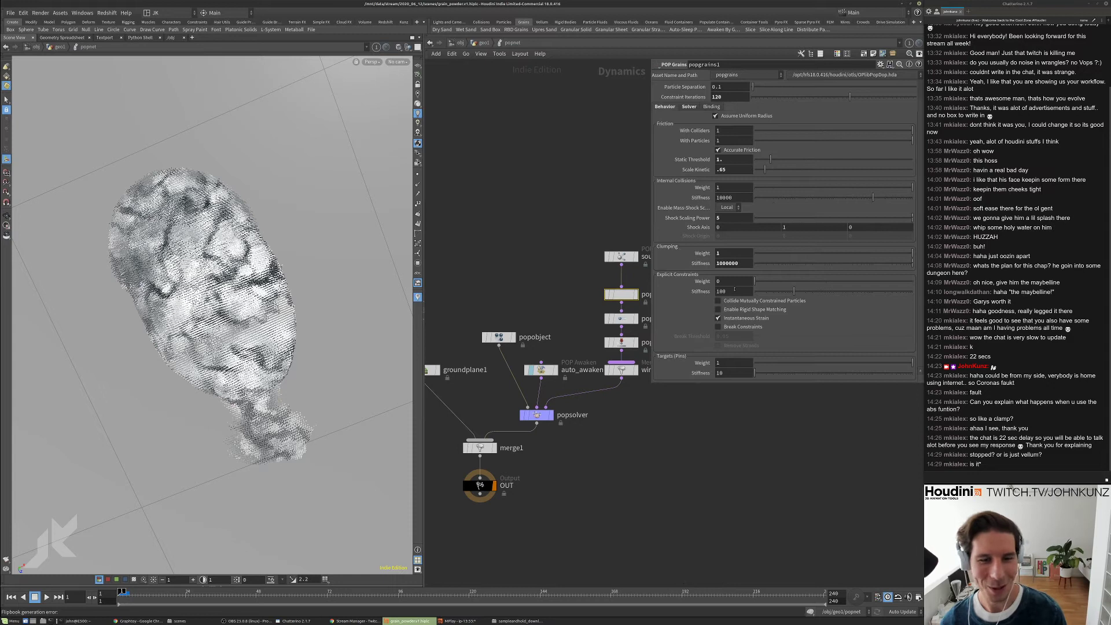
{"action": "left_click", "coordinate": [734, 263]}
{"action": "key", "text": "BackSpace"}
{"action": "key", "text": "Return"}
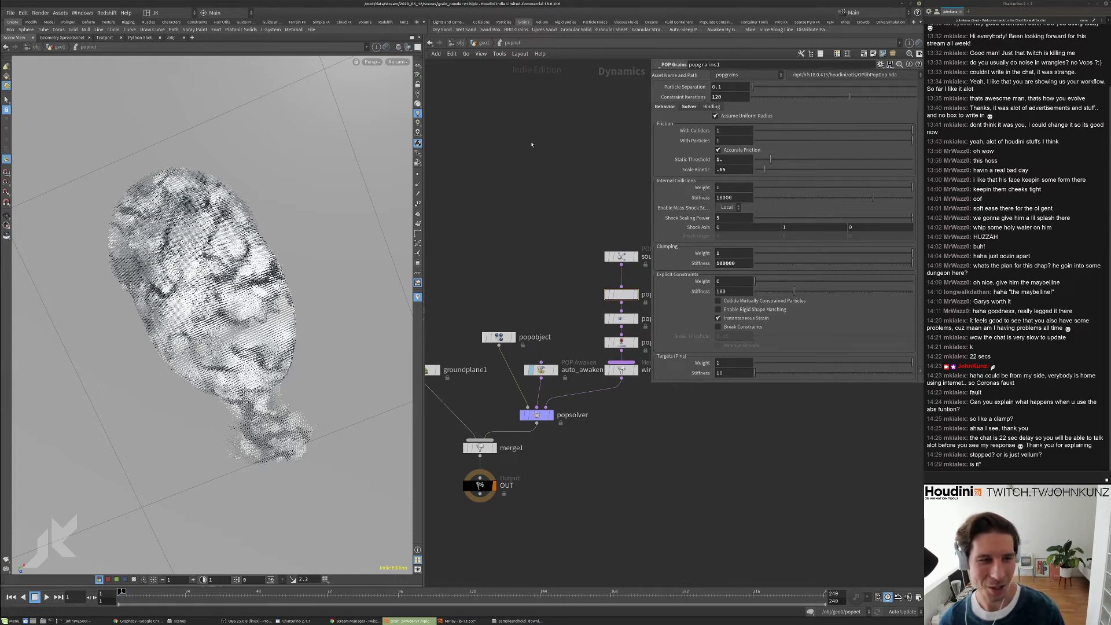
{"action": "key", "text": "Up"}
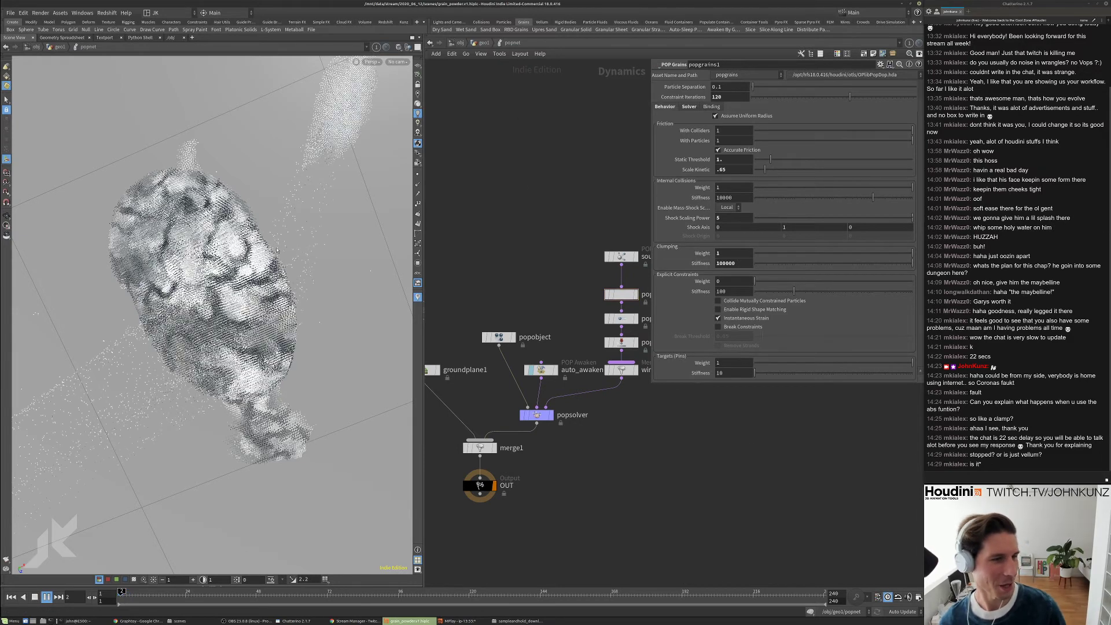
{"action": "key", "text": "Up"}
{"action": "left_click_drag", "start_coordinate": [220, 290], "coordinate": [283, 269]}
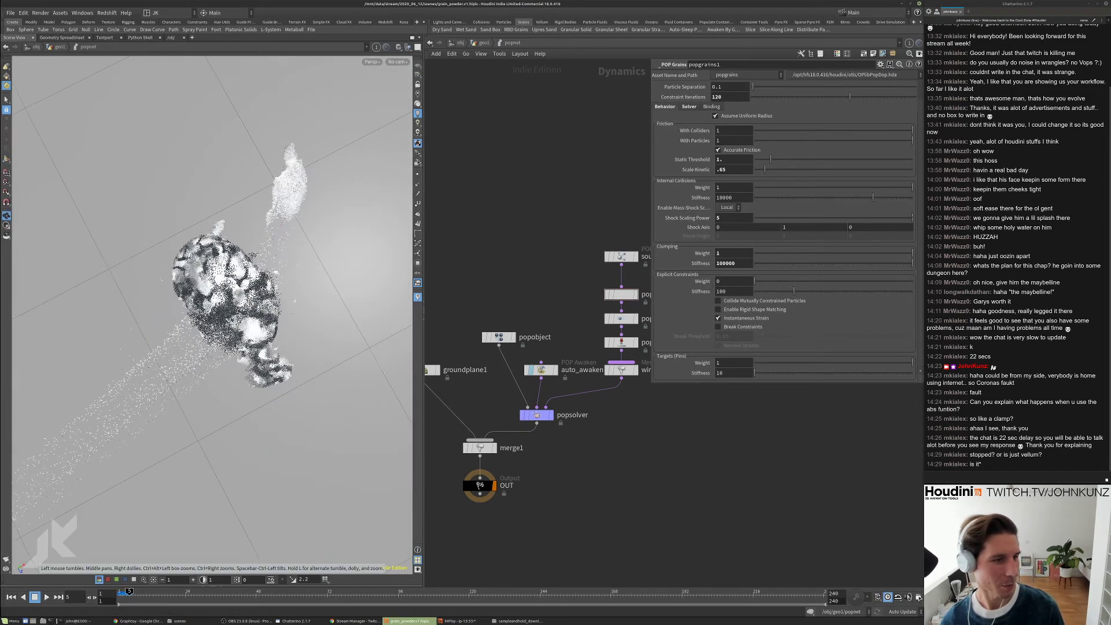
{"action": "key", "text": "ctrl+Up"}
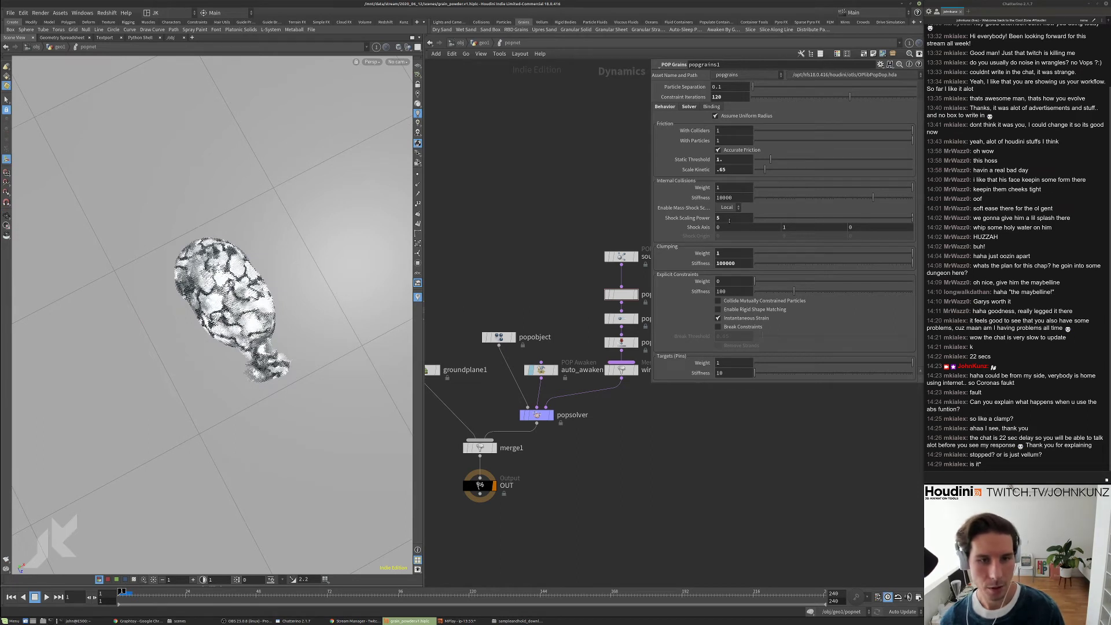
{"action": "key", "text": "BackSpace"}
{"action": "key", "text": "Return"}
{"action": "key", "text": "Up"}
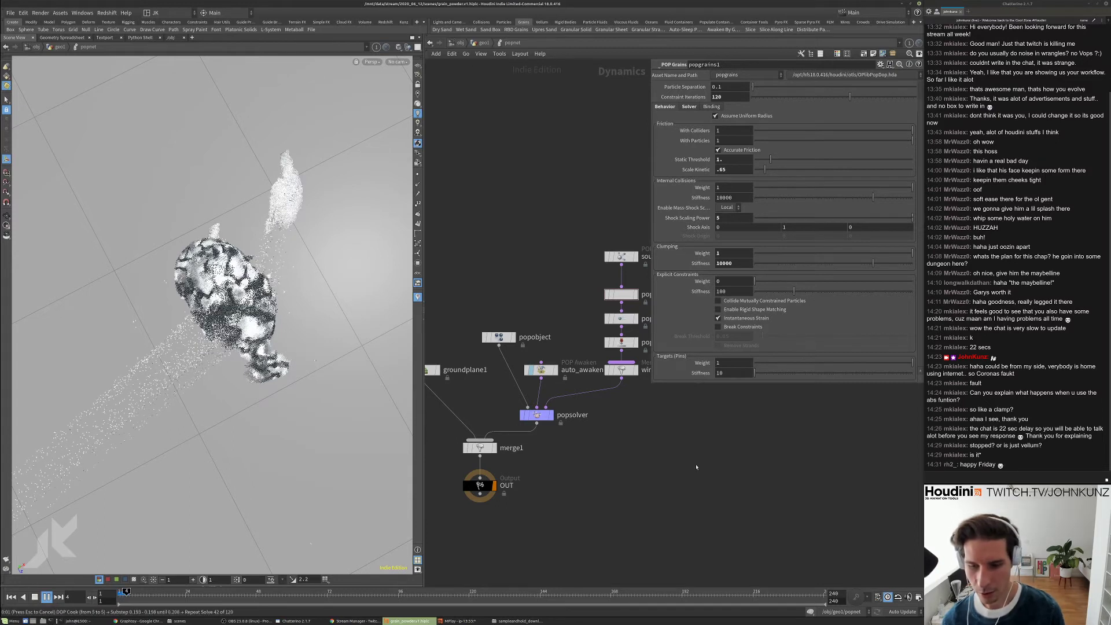
{"action": "key", "text": "ctrl+Up"}
- Set internal collision stiffness to 100000 and shock scaling power to .25
{"action": "scroll", "coordinate": [533, 374], "scroll_direction": "up", "scroll_amount": 2}
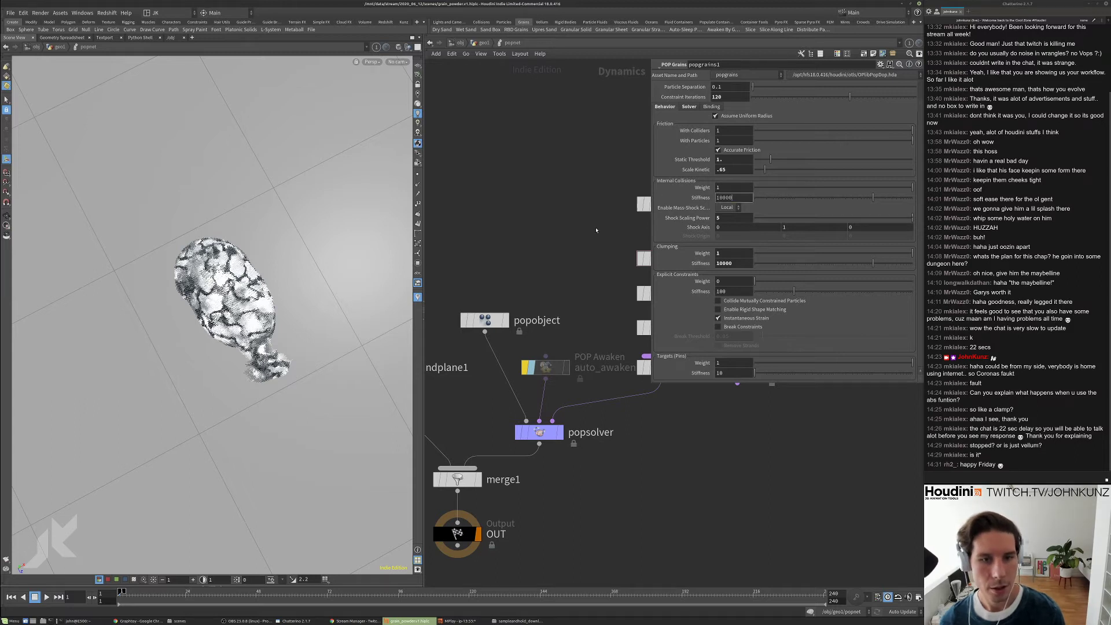
{"action": "type", "text": "0"}
{"action": "key", "text": "Return"}
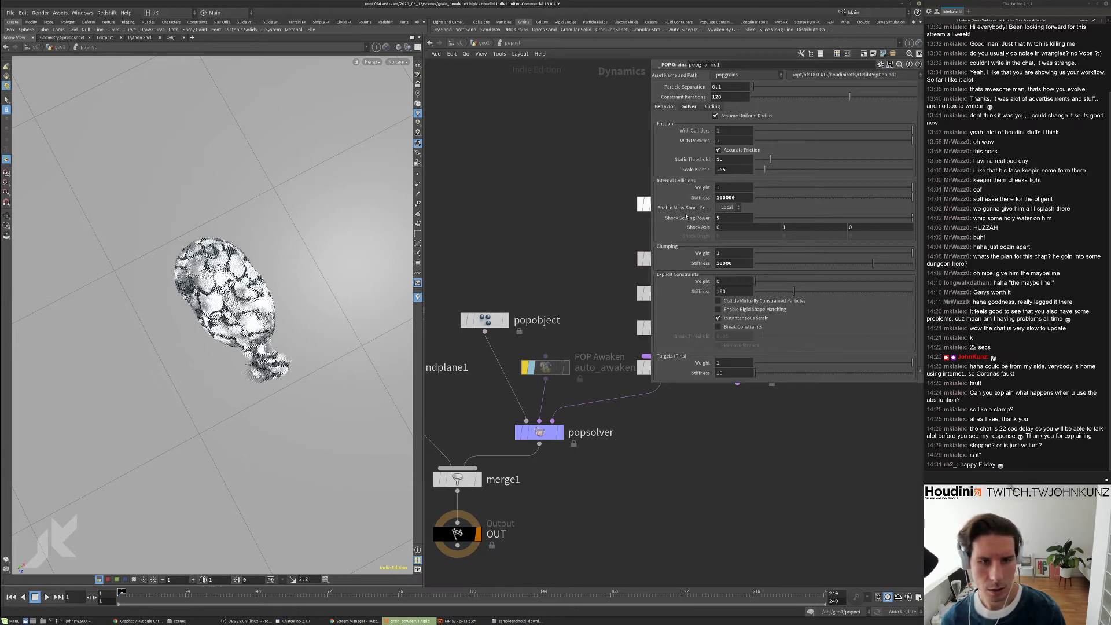
{"action": "left_click", "coordinate": [744, 218]}
{"action": "key", "text": "BackSpace"}
{"action": "type", "text": ".25"}
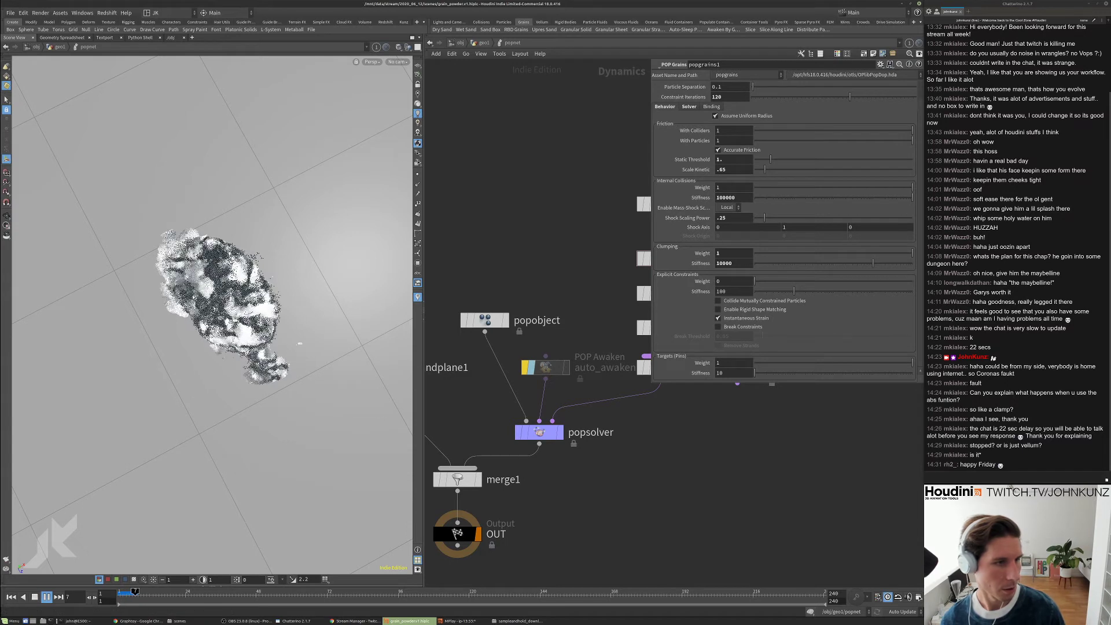
- Return to the geo1 network and select attribwrangle1 to show its code
{"action": "left_click_drag", "start_coordinate": [307, 345], "coordinate": [283, 267]}
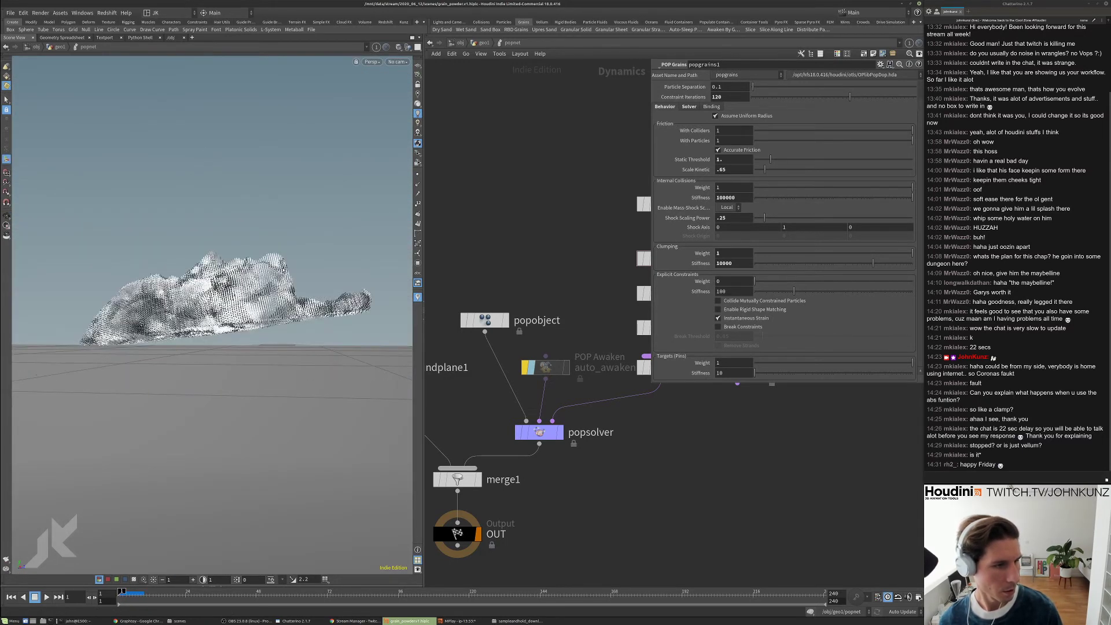
{"action": "left_click", "coordinate": [484, 45]}
{"action": "left_click", "coordinate": [473, 205]}
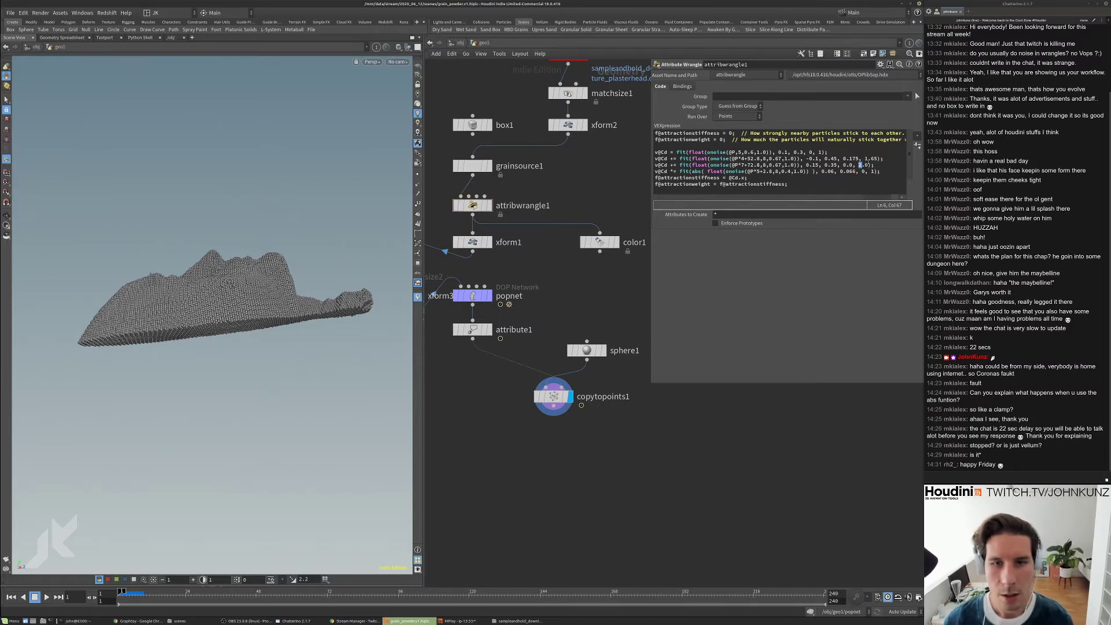
- Change the wrangle's line 5 value 1.65 to 1.0 and line 6's maximum to 1.25, then orbit the heap
{"action": "left_click", "coordinate": [867, 158]}
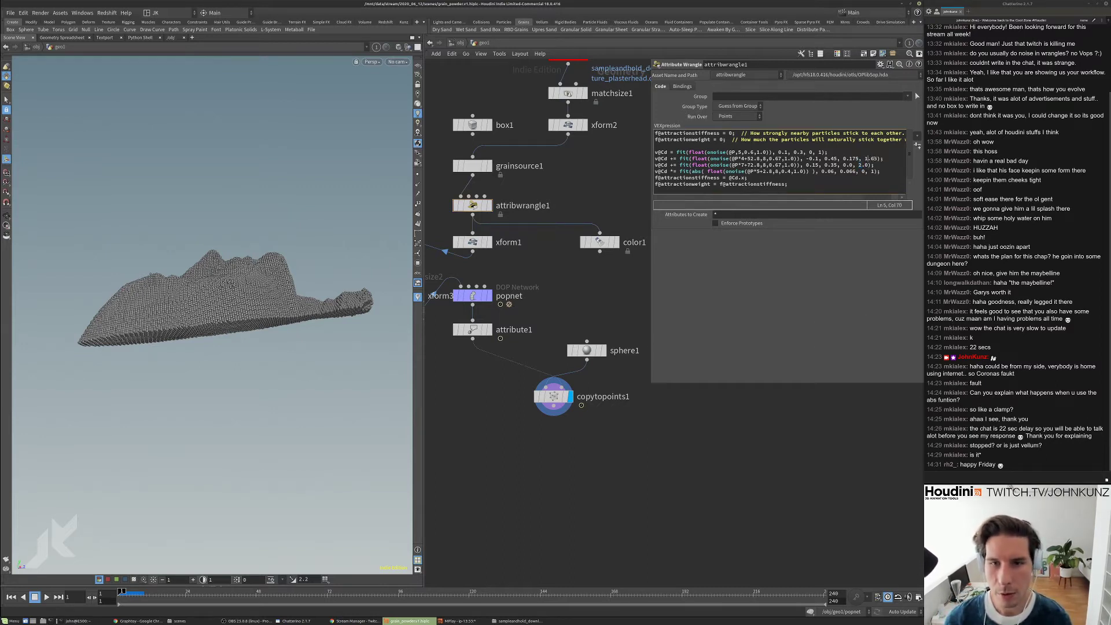
{"action": "type", "text": "0"}
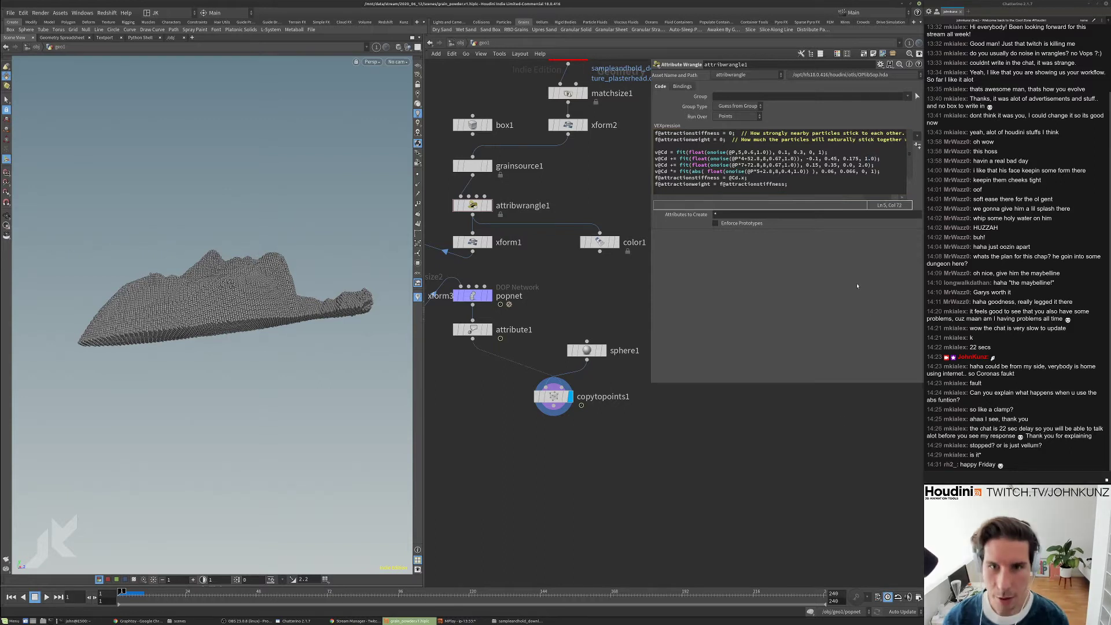
{"action": "left_click", "coordinate": [861, 165]}
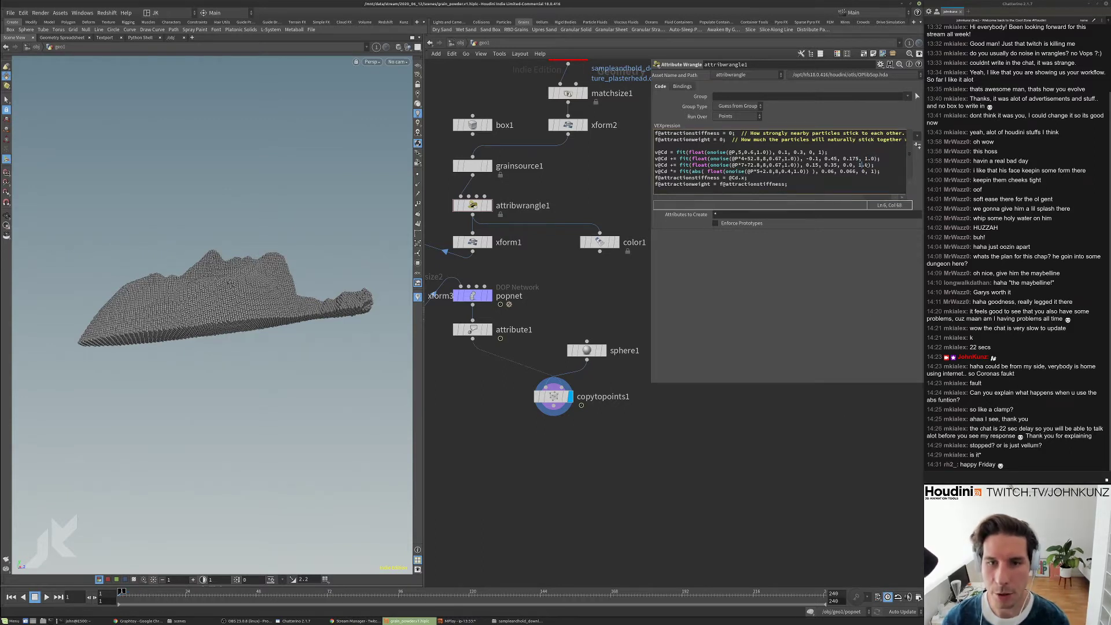
{"action": "type", "text": "25"}
{"action": "scroll", "coordinate": [691, 435], "scroll_direction": "up", "scroll_amount": 2}
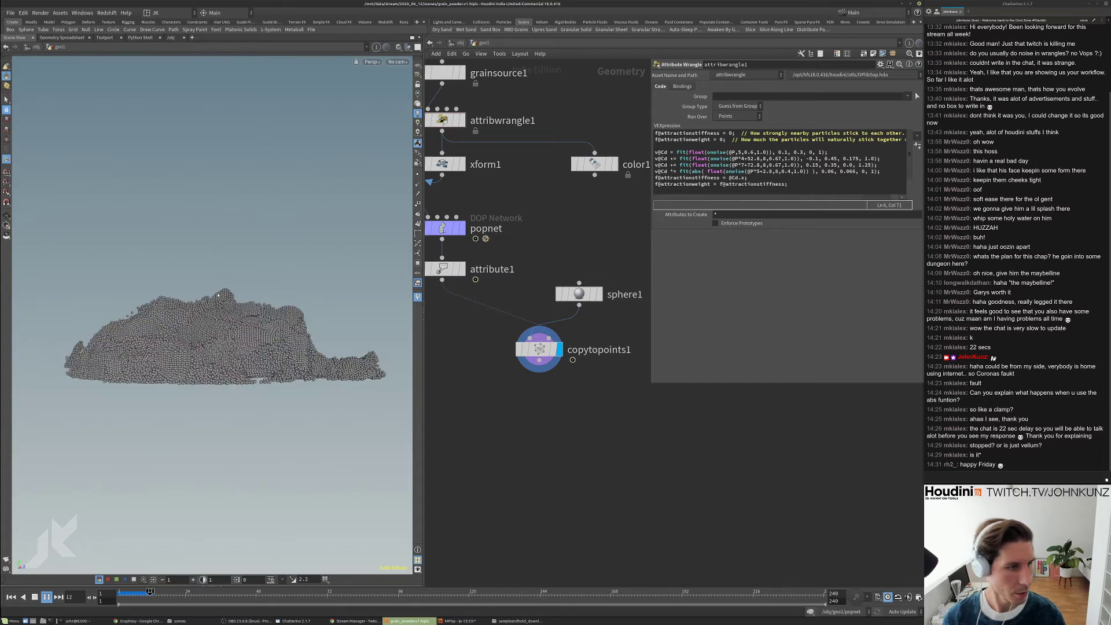
{"action": "key", "text": "Escape"}
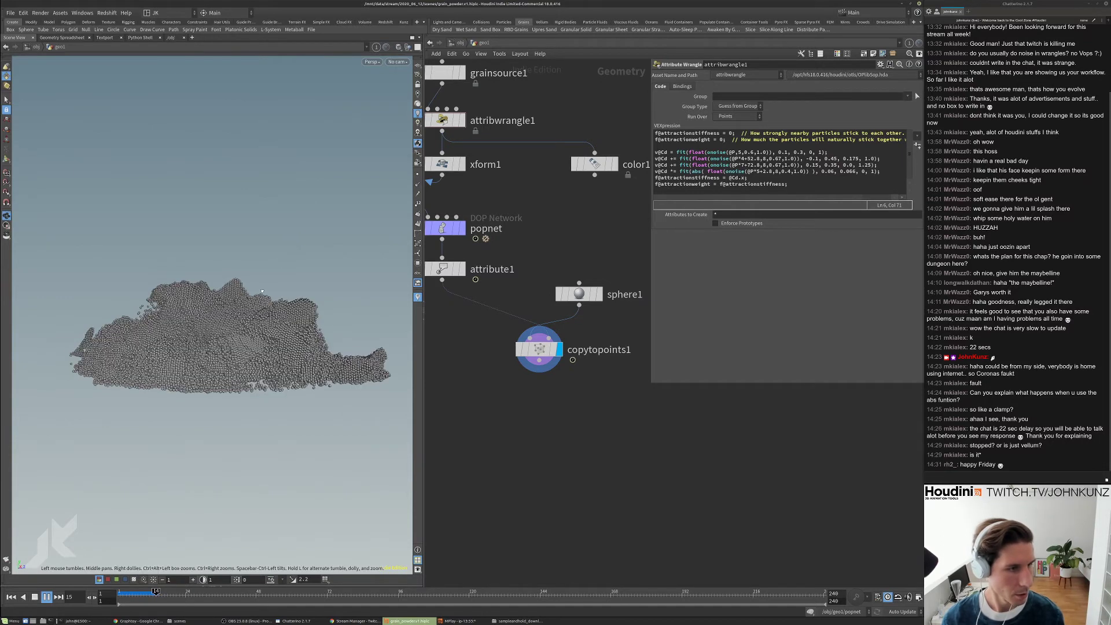
{"action": "left_click_drag", "start_coordinate": [214, 339], "coordinate": [232, 306]}
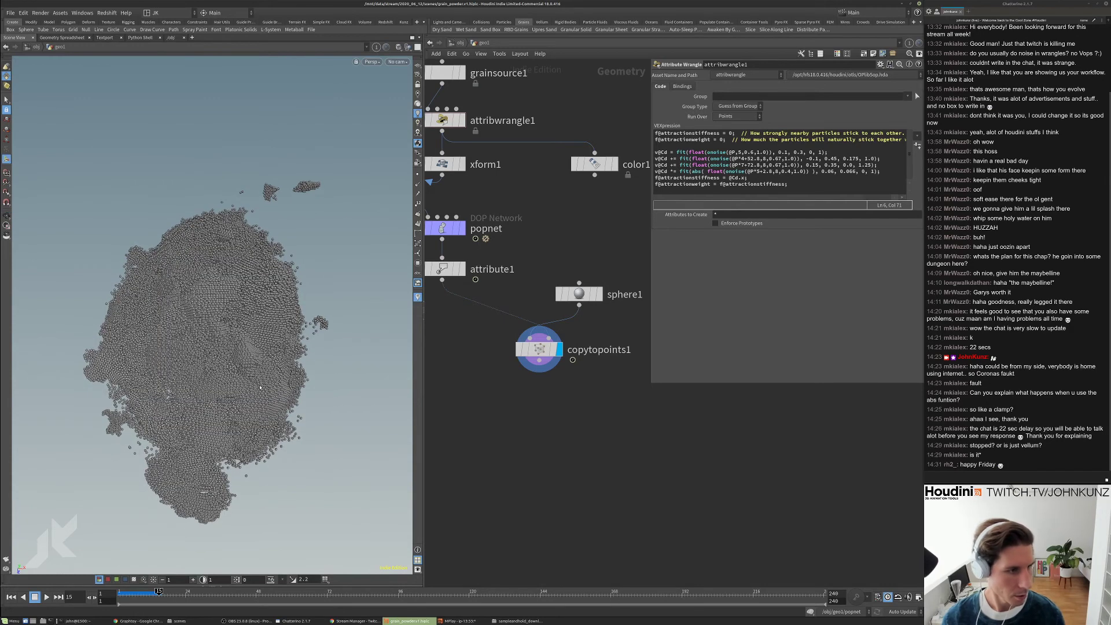
{"action": "left_click_drag", "start_coordinate": [260, 388], "coordinate": [254, 379]}
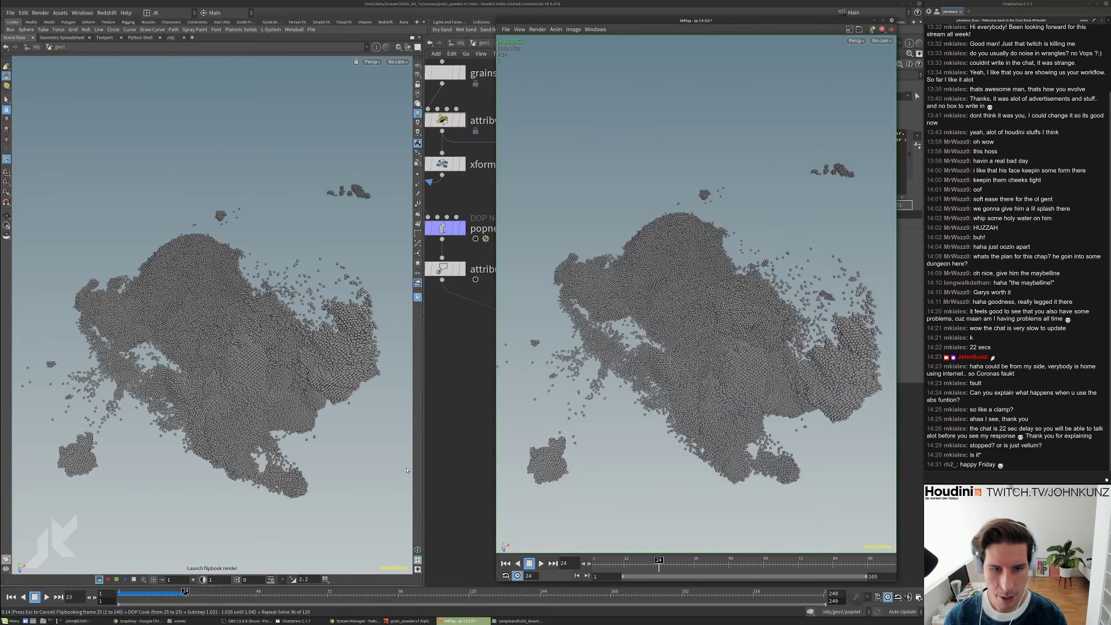
- Inside popnet, set popgrains1's Shock Scaling Power to 2
{"action": "left_click", "coordinate": [468, 308]}
{"action": "double_click", "coordinate": [457, 264]}
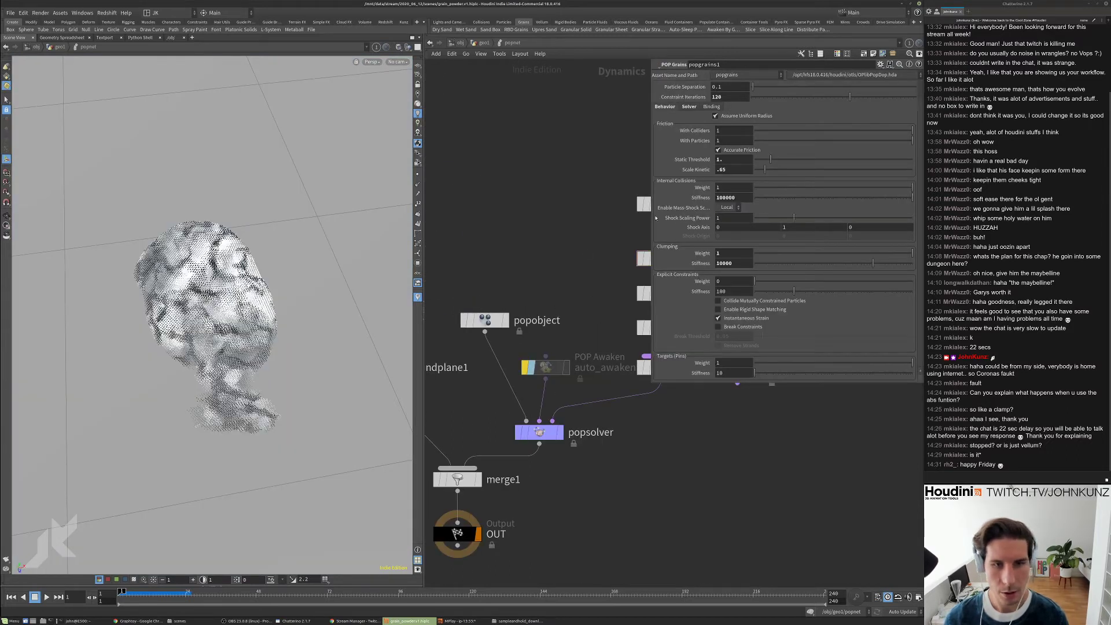
{"action": "key", "text": "Return"}
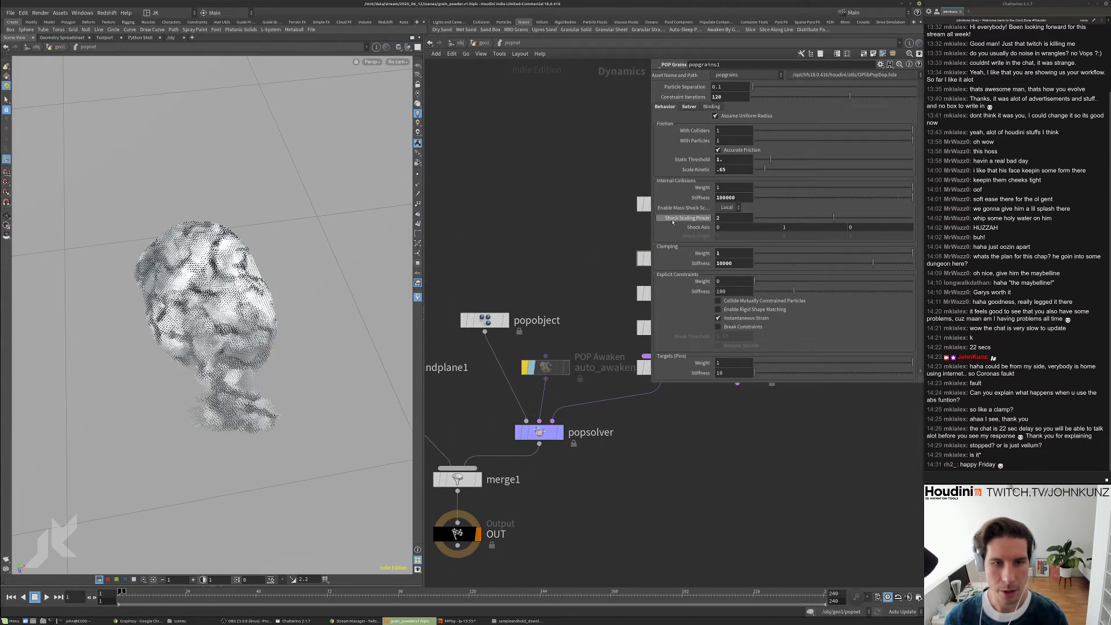
- Inspect the popdrag1, popsolver and auto_awaken node settings
{"action": "middle_click_drag", "start_coordinate": [667, 267], "coordinate": [598, 288]}
{"action": "left_click", "coordinate": [593, 315]}
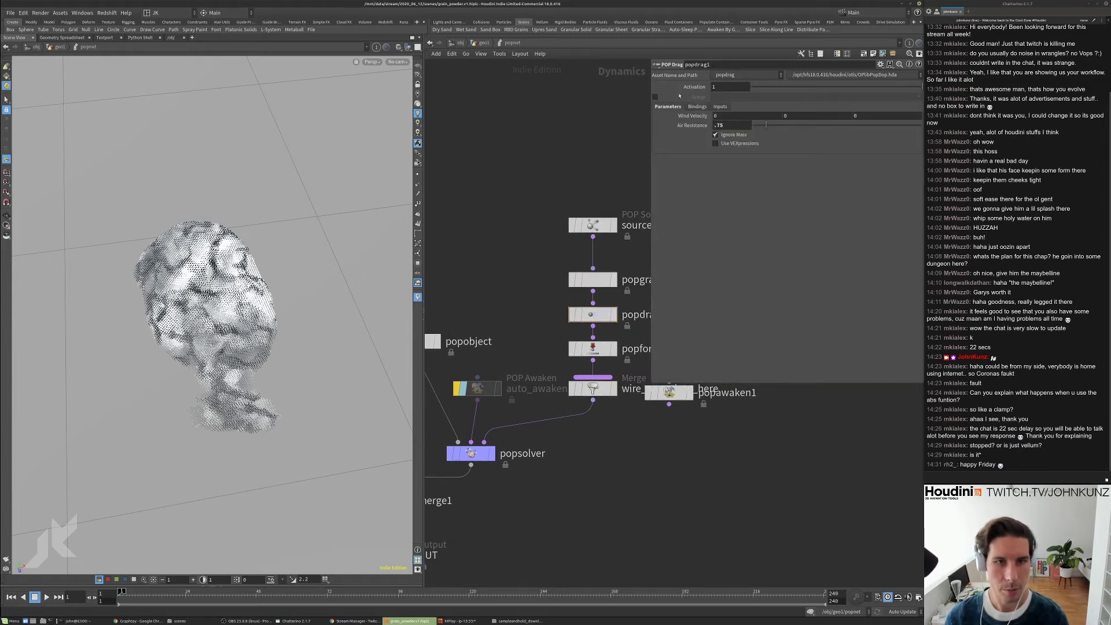
{"action": "middle_click_drag", "start_coordinate": [514, 455], "coordinate": [522, 424]}
{"action": "left_click", "coordinate": [521, 424]}
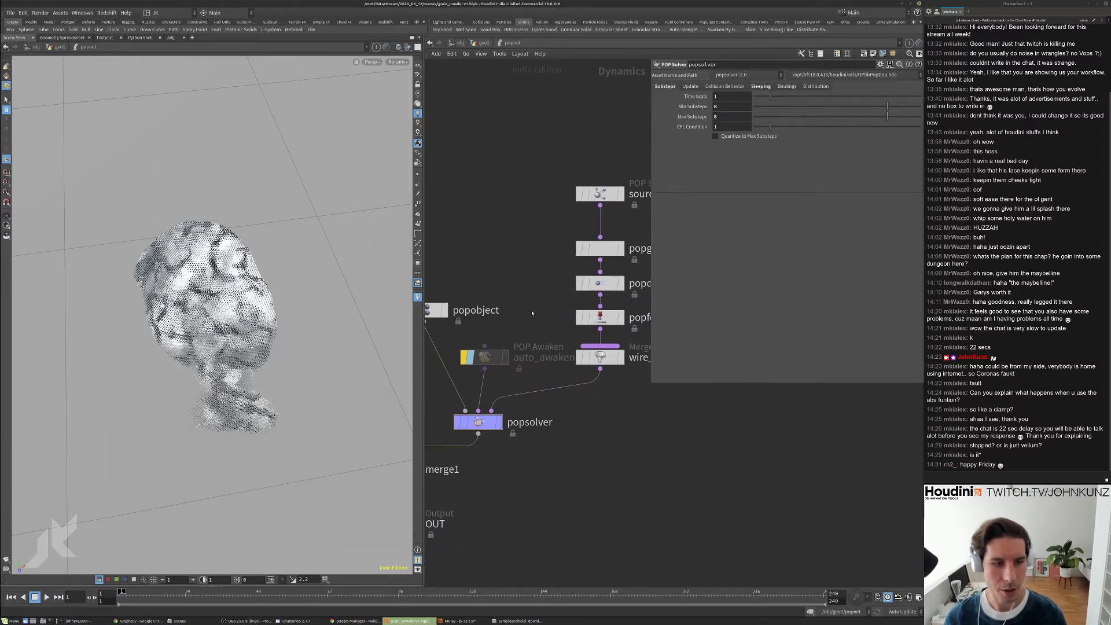
{"action": "scroll", "coordinate": [504, 347], "scroll_direction": "down", "scroll_amount": 2}
{"action": "left_click", "coordinate": [499, 348]}
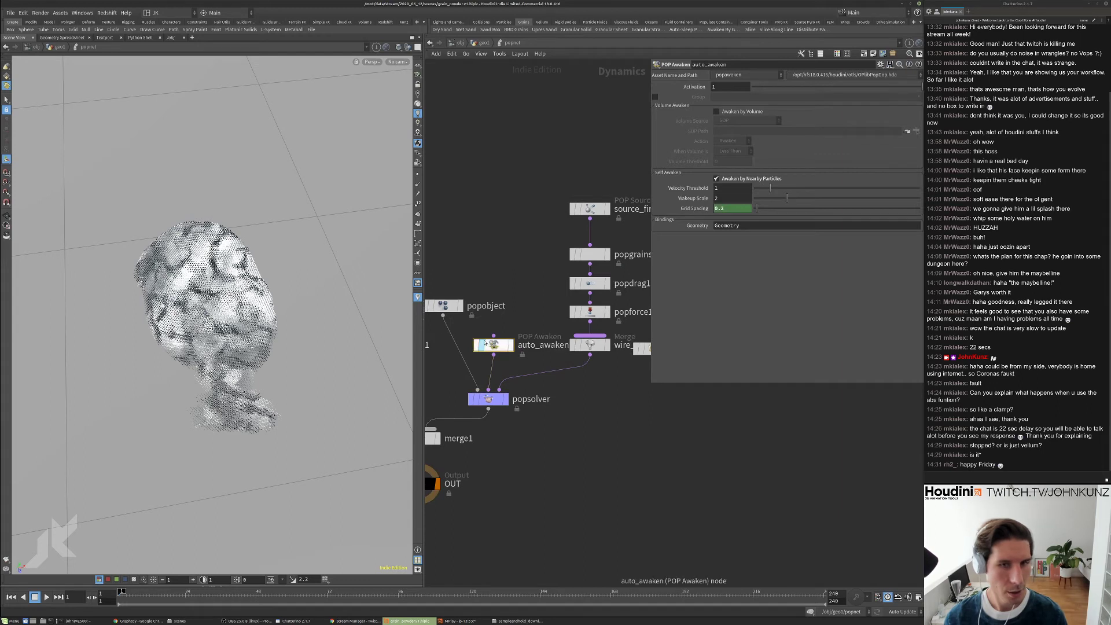
- Return to the geo1 network to render a new flipbook
{"action": "middle_click_drag", "start_coordinate": [557, 268], "coordinate": [537, 259]}
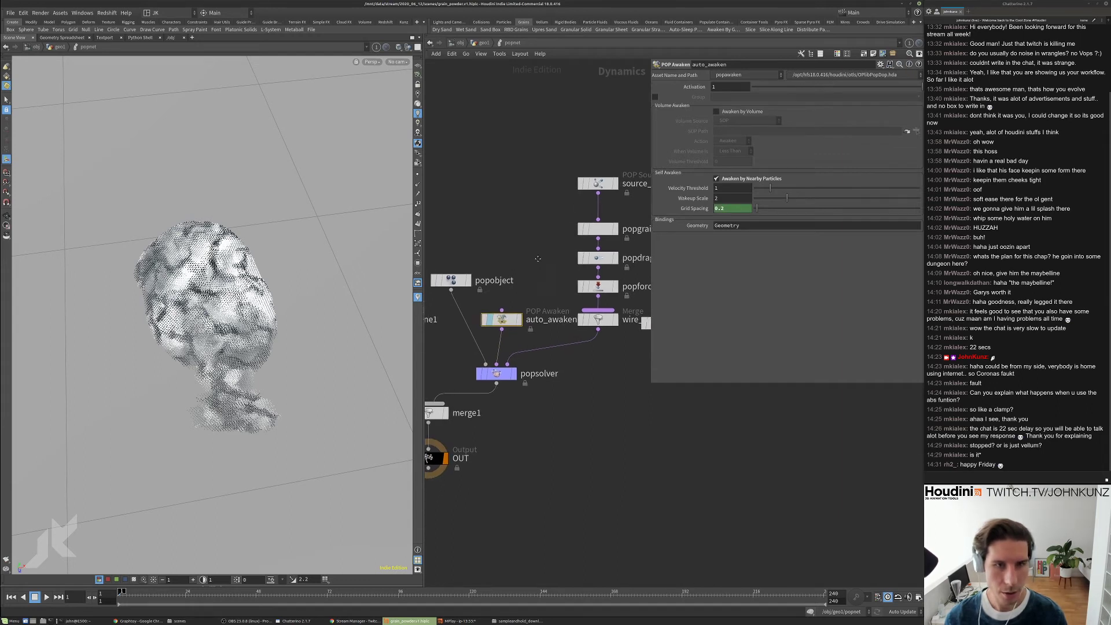
{"action": "mouse_move", "coordinate": [681, 192]}
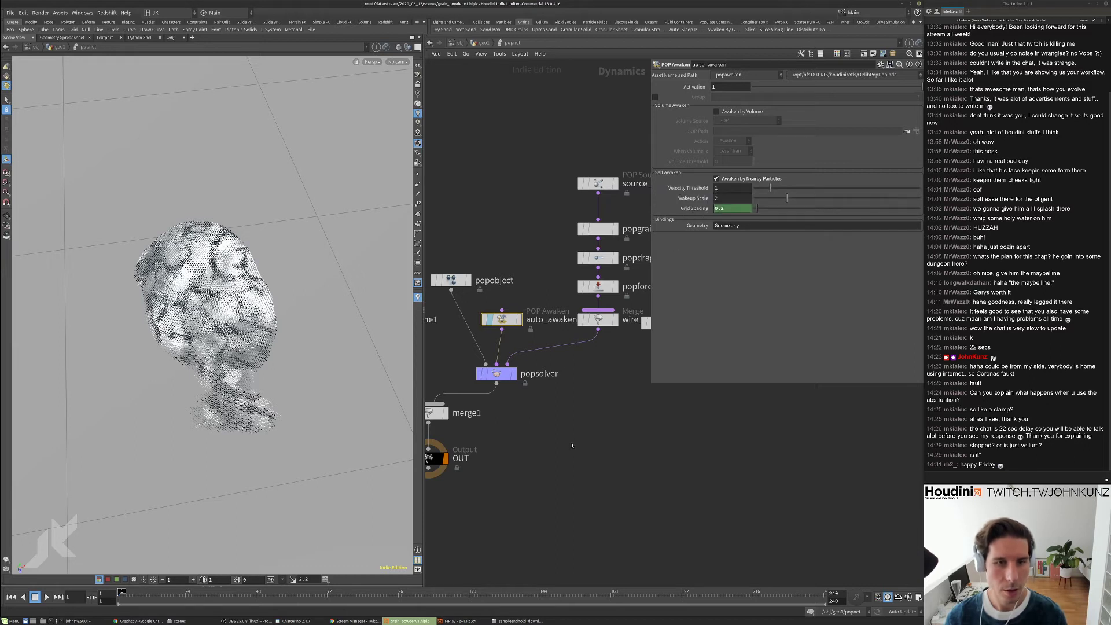
{"action": "left_click", "coordinate": [484, 44]}
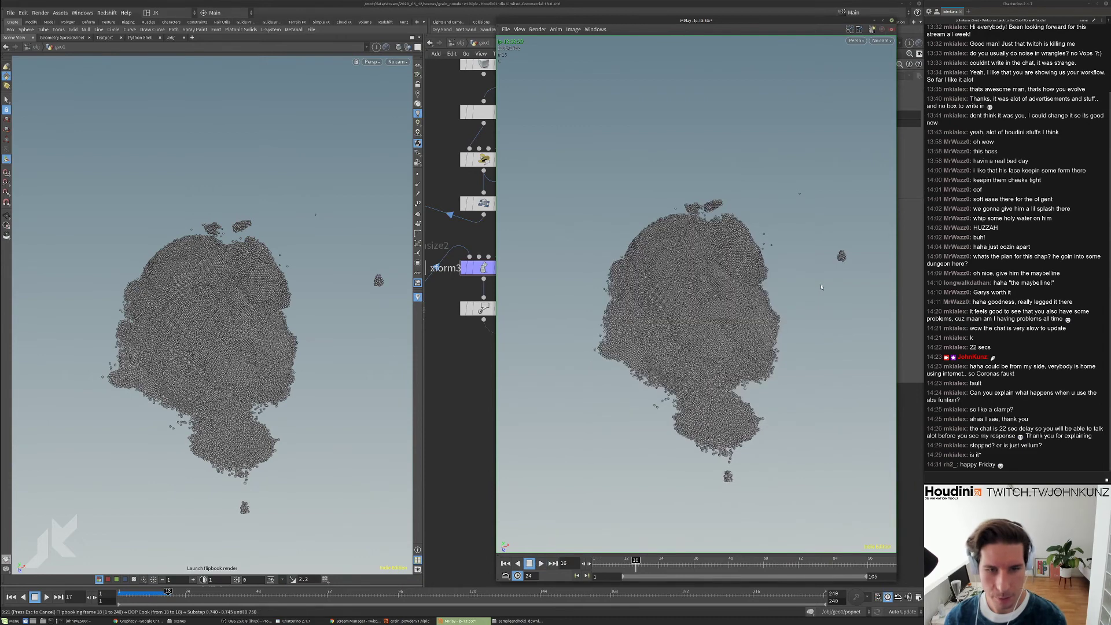
- Play the running flipbook, then cancel the render near frame 27
{"action": "key", "text": "Up"}
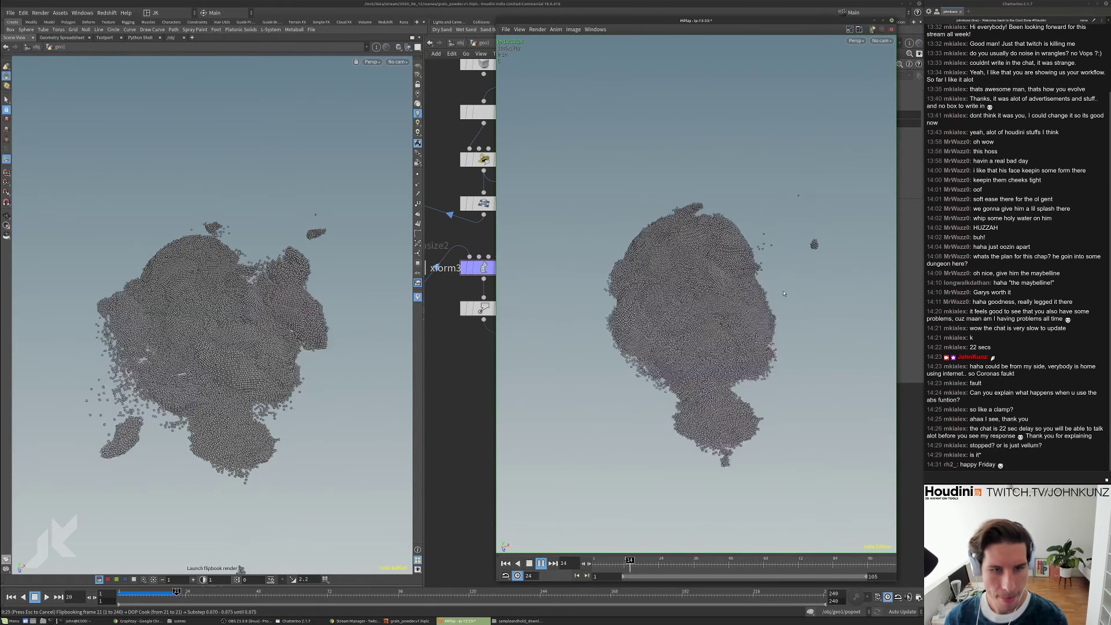
{"action": "key", "text": "Up"}
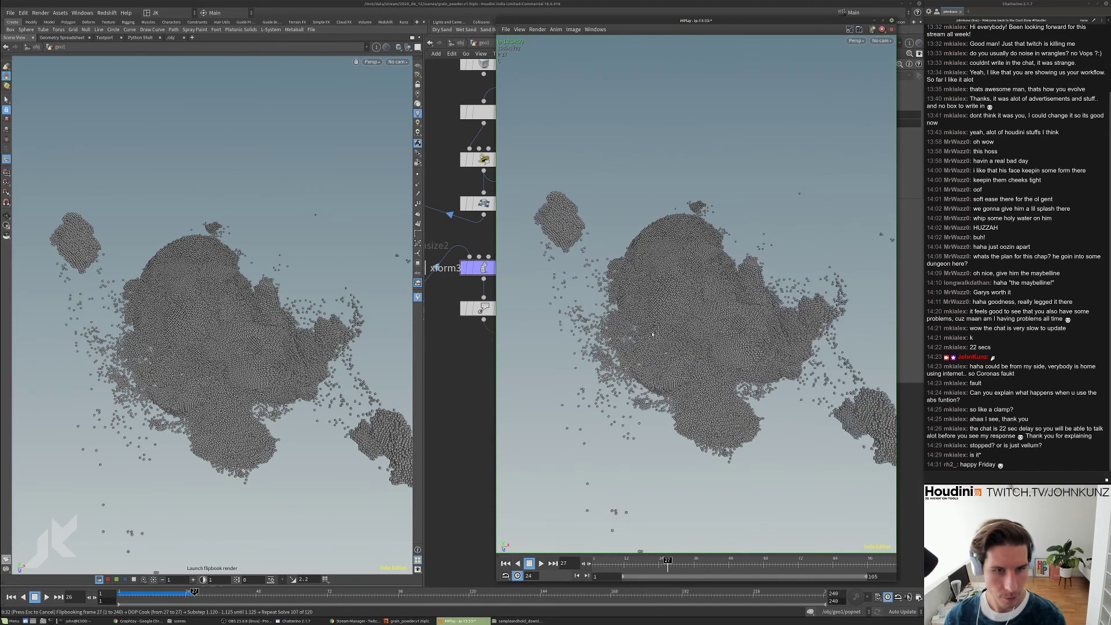
{"action": "key", "text": "Escape"}
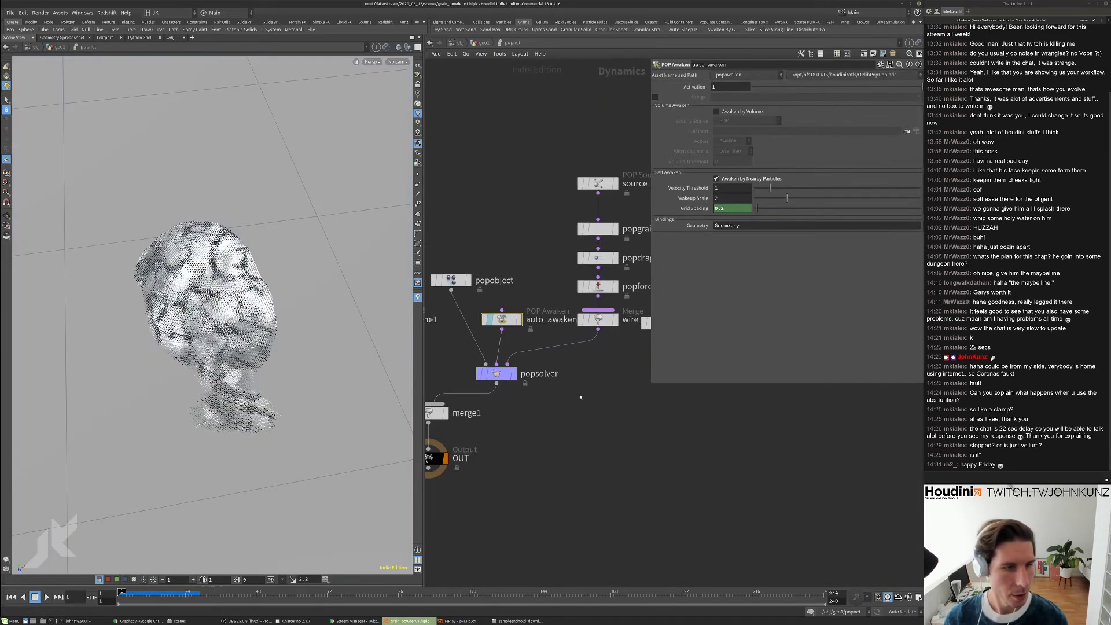
- Set popsolver's minimum and maximum substeps to 4, then go back up to geo1
{"action": "middle_click_drag", "start_coordinate": [581, 397], "coordinate": [594, 355]}
{"action": "left_click", "coordinate": [510, 332]}
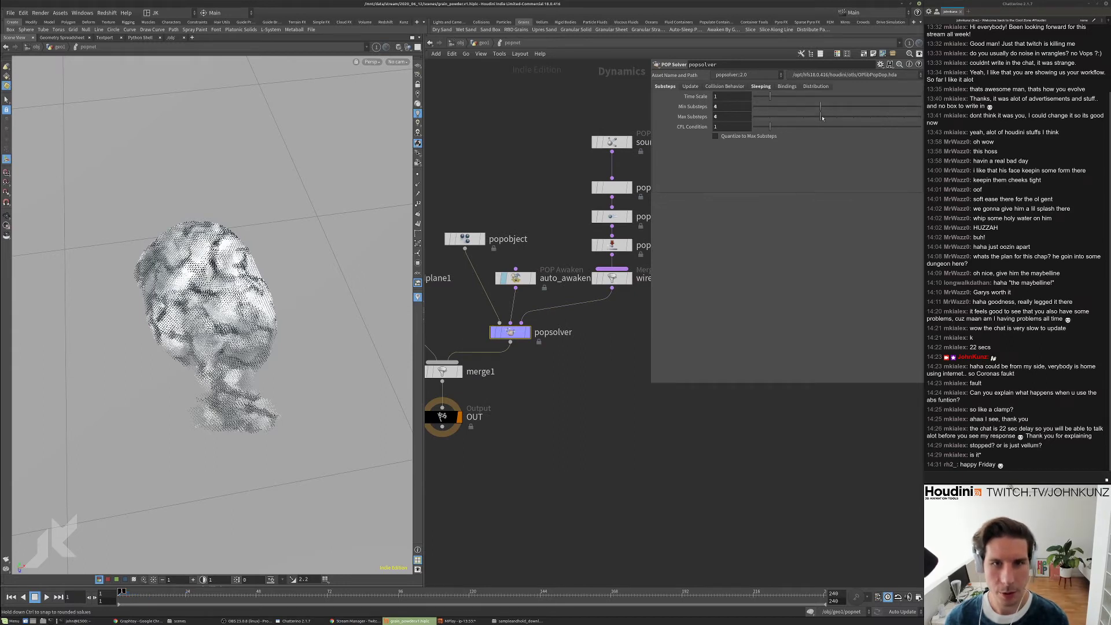
{"action": "left_click", "coordinate": [484, 43]}
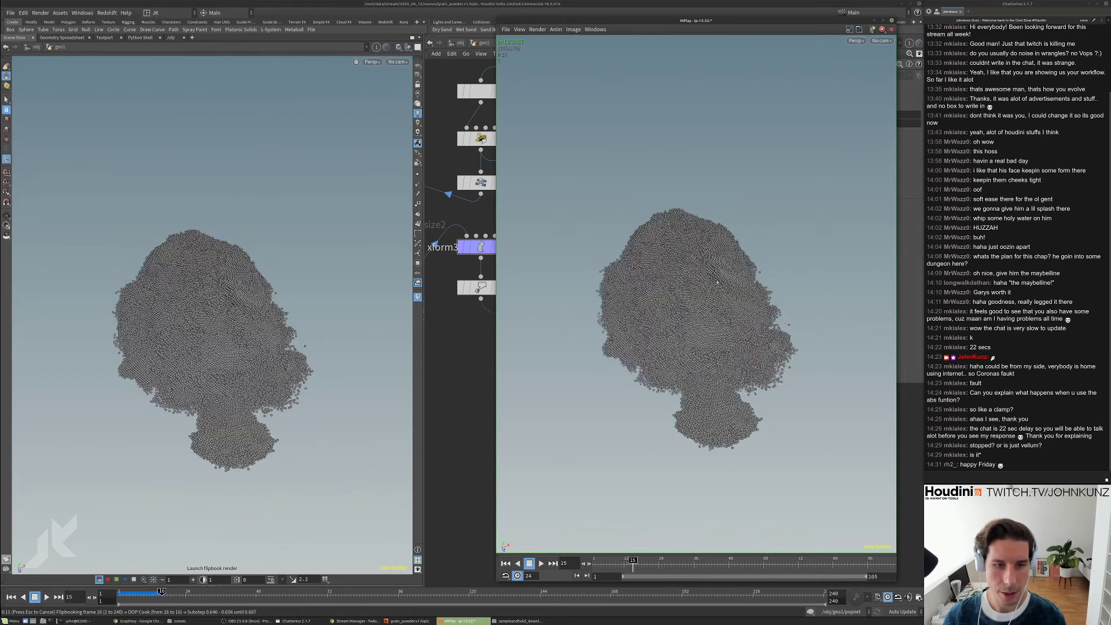
- Play the new flipbook as it cooks toward frame 76, then bring Chrome forward
{"action": "key", "text": "Up"}
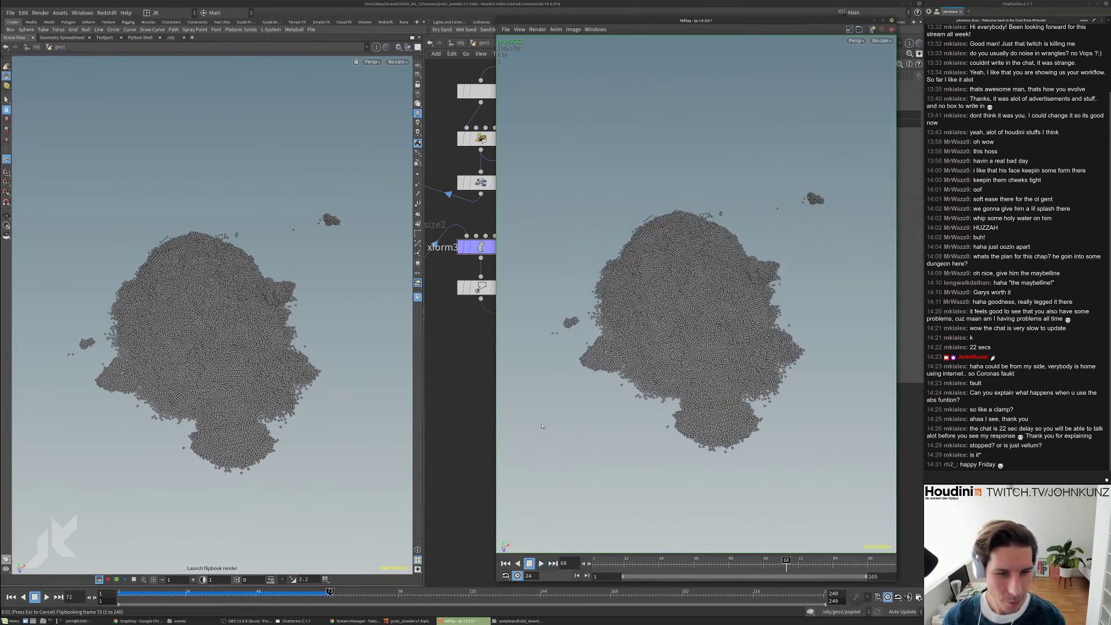
{"action": "left_click", "coordinate": [155, 622]}
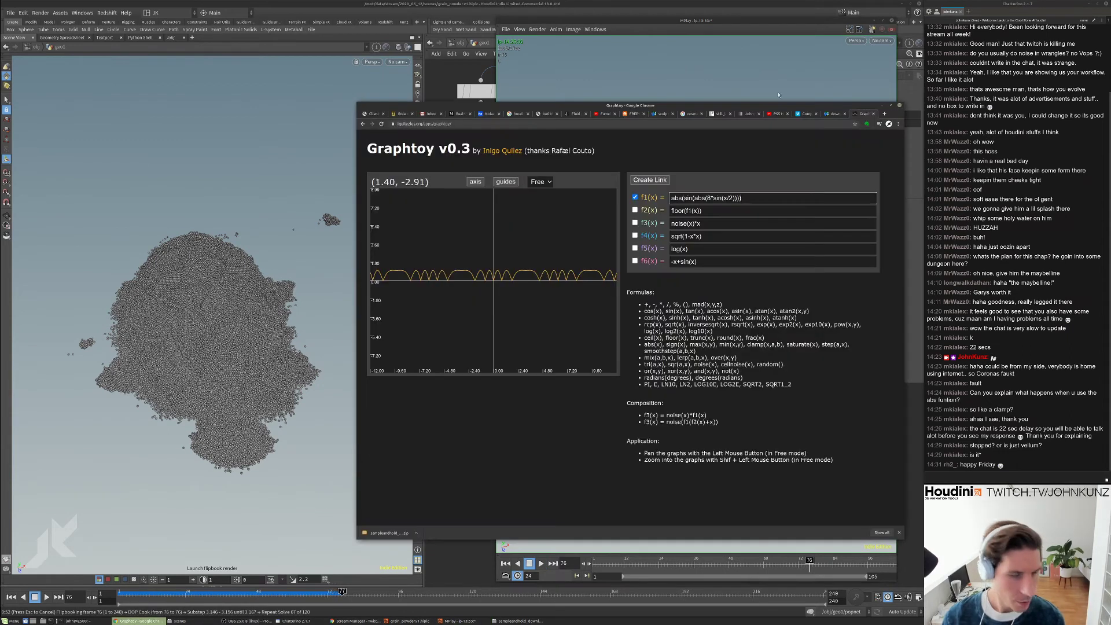
- Find and highlight i@stopped under the VEX cheat sheet's DOP Particle Attributes
{"action": "left_click", "coordinate": [749, 113]}
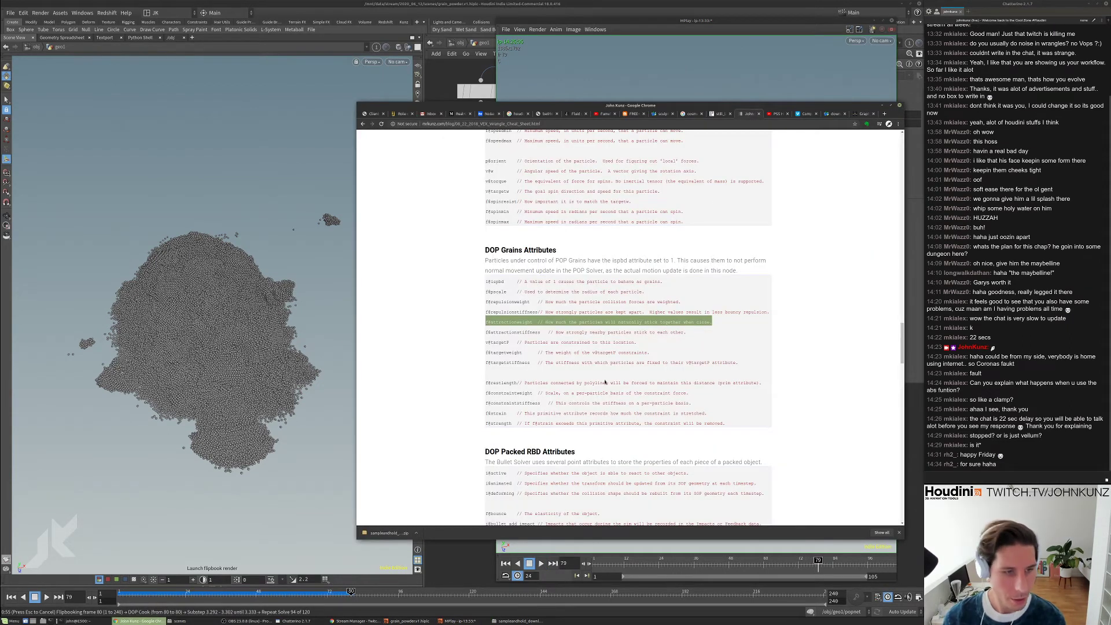
{"action": "scroll", "coordinate": [593, 349], "scroll_direction": "up", "scroll_amount": 5}
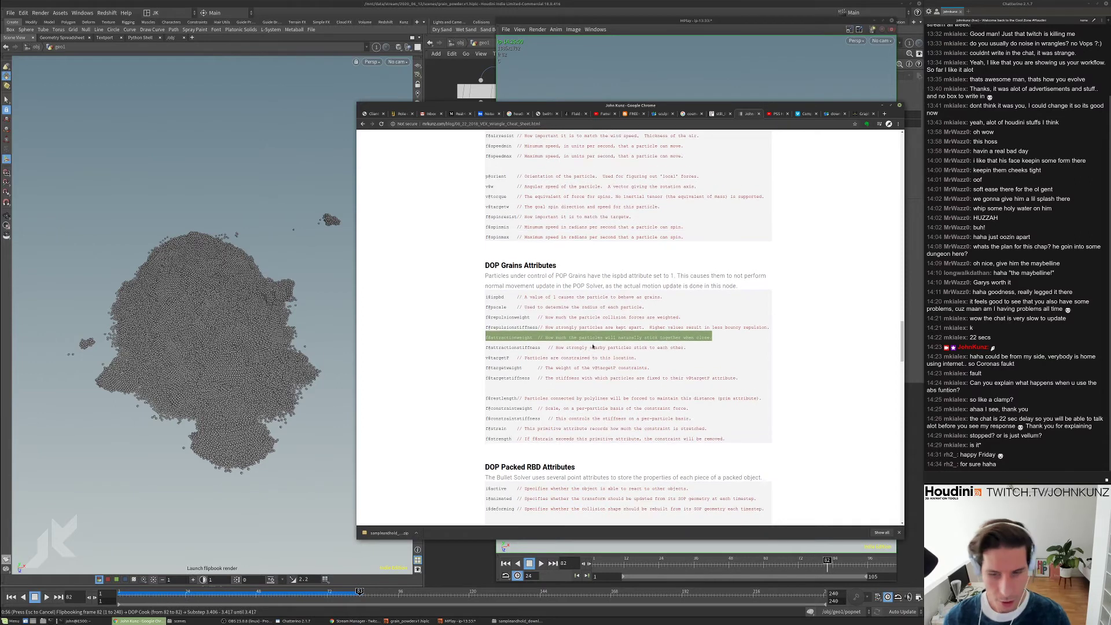
{"action": "scroll", "coordinate": [593, 349], "scroll_direction": "up", "scroll_amount": 4}
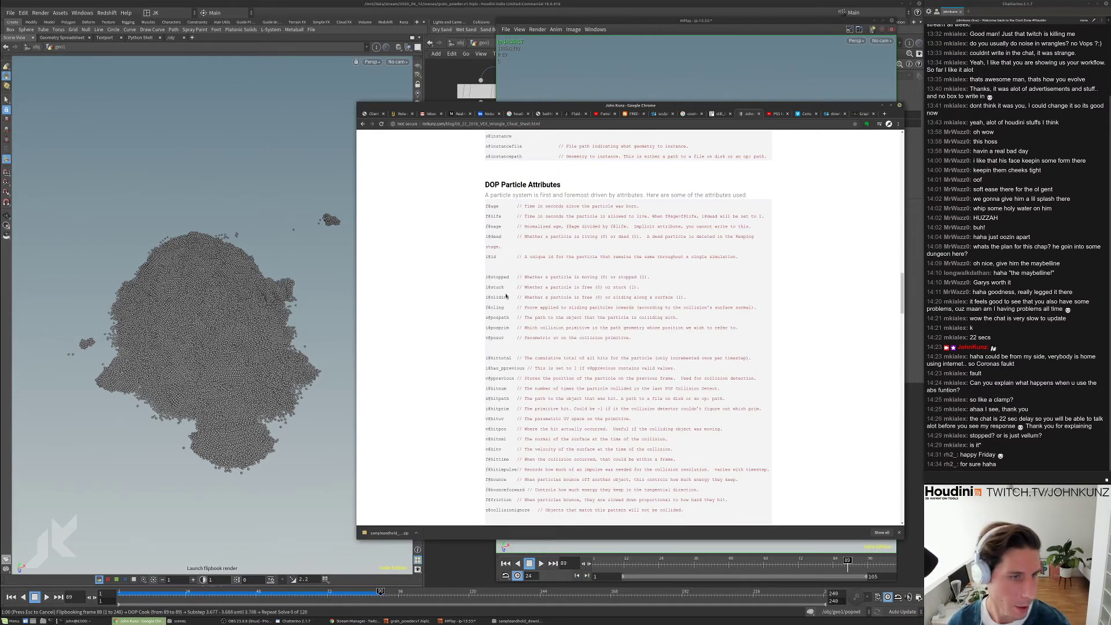
{"action": "scroll", "coordinate": [506, 296], "scroll_direction": "down", "scroll_amount": 4}
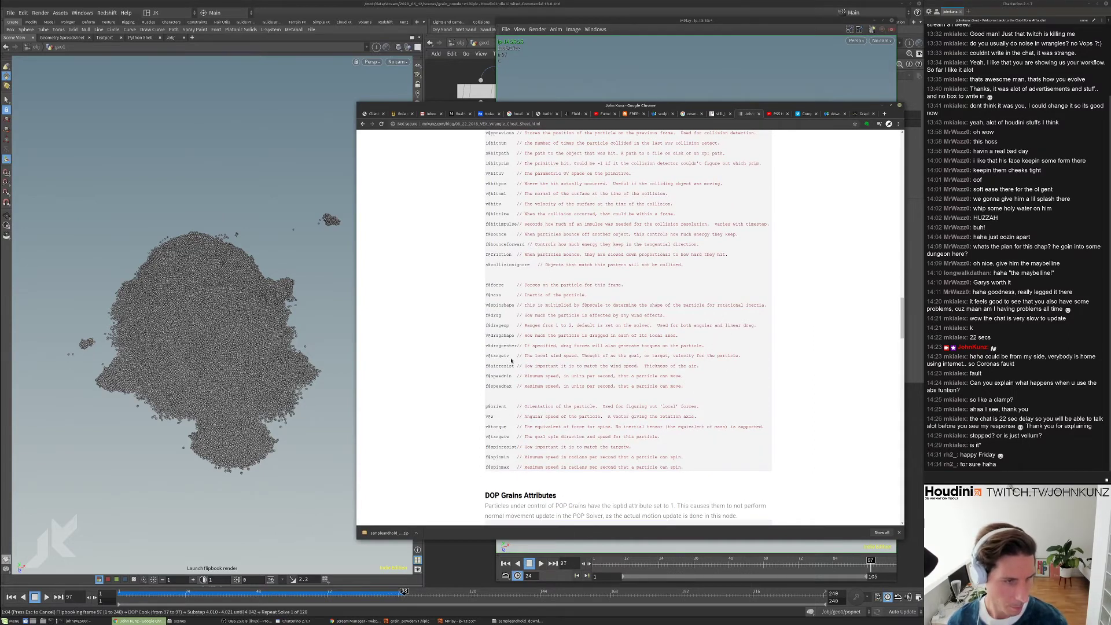
{"action": "scroll", "coordinate": [504, 357], "scroll_direction": "up", "scroll_amount": 1}
{"action": "scroll", "coordinate": [504, 357], "scroll_direction": "up", "scroll_amount": 1}
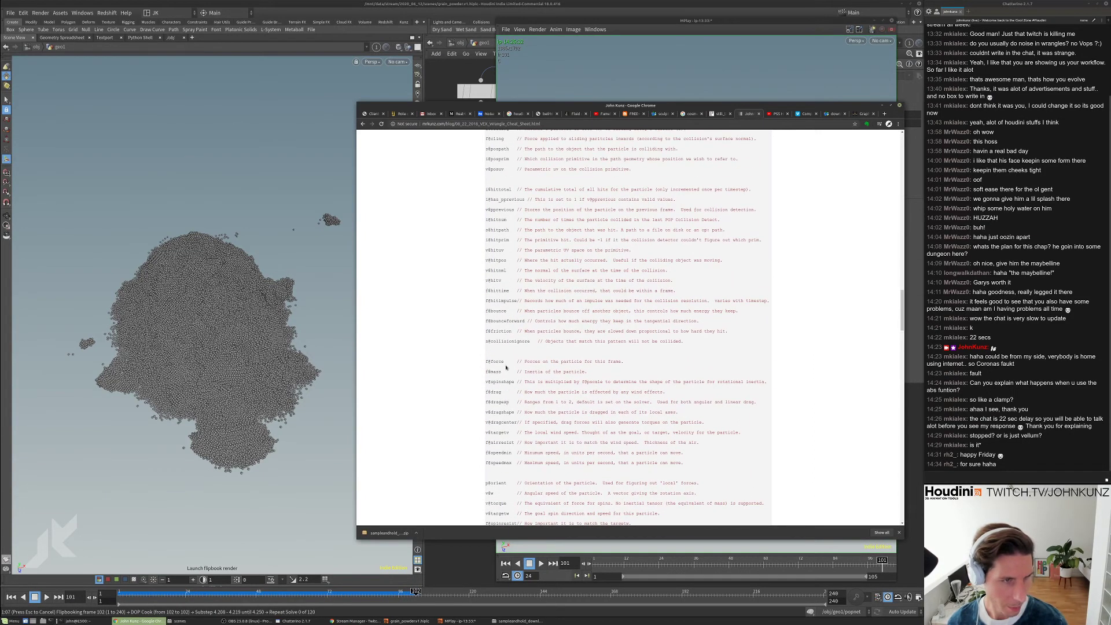
{"action": "scroll", "coordinate": [508, 298], "scroll_direction": "up", "scroll_amount": 1}
{"action": "scroll", "coordinate": [508, 298], "scroll_direction": "up", "scroll_amount": 1}
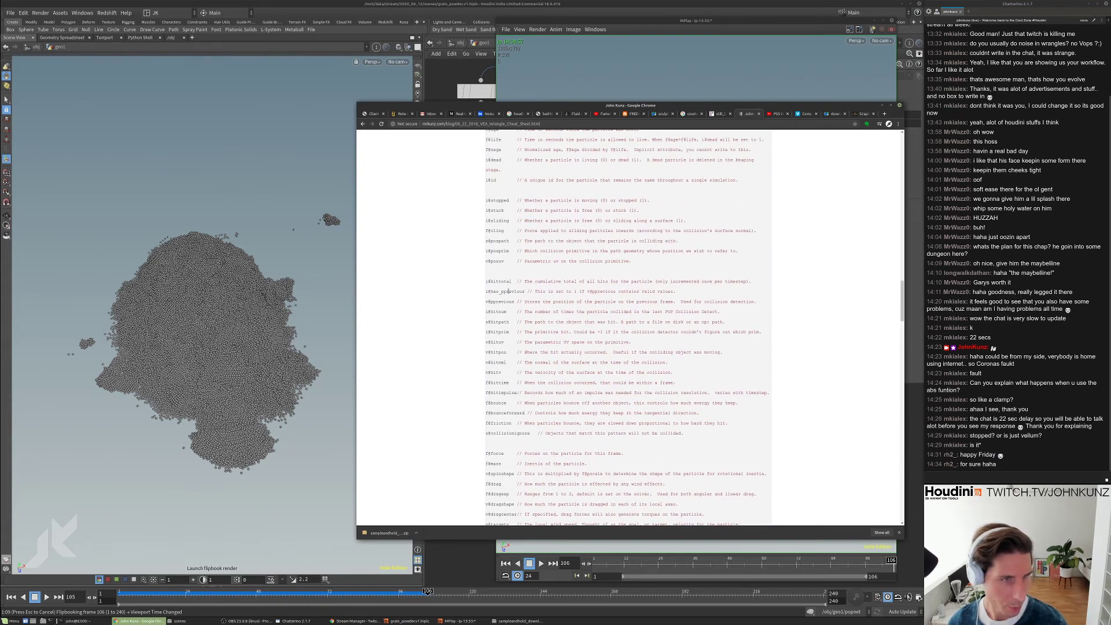
{"action": "scroll", "coordinate": [496, 264], "scroll_direction": "up", "scroll_amount": 1}
{"action": "double_click", "coordinate": [500, 246]}
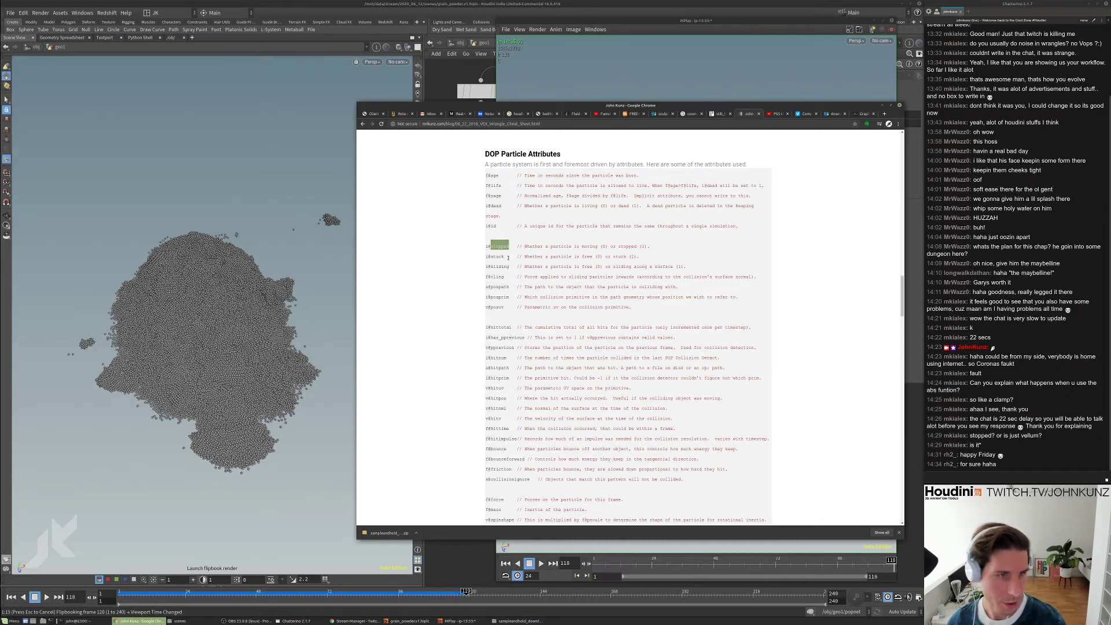
- Scroll further through the reference, then switch back to Houdini
{"action": "scroll", "coordinate": [529, 330], "scroll_direction": "down", "scroll_amount": 1}
{"action": "scroll", "coordinate": [529, 330], "scroll_direction": "down", "scroll_amount": 2}
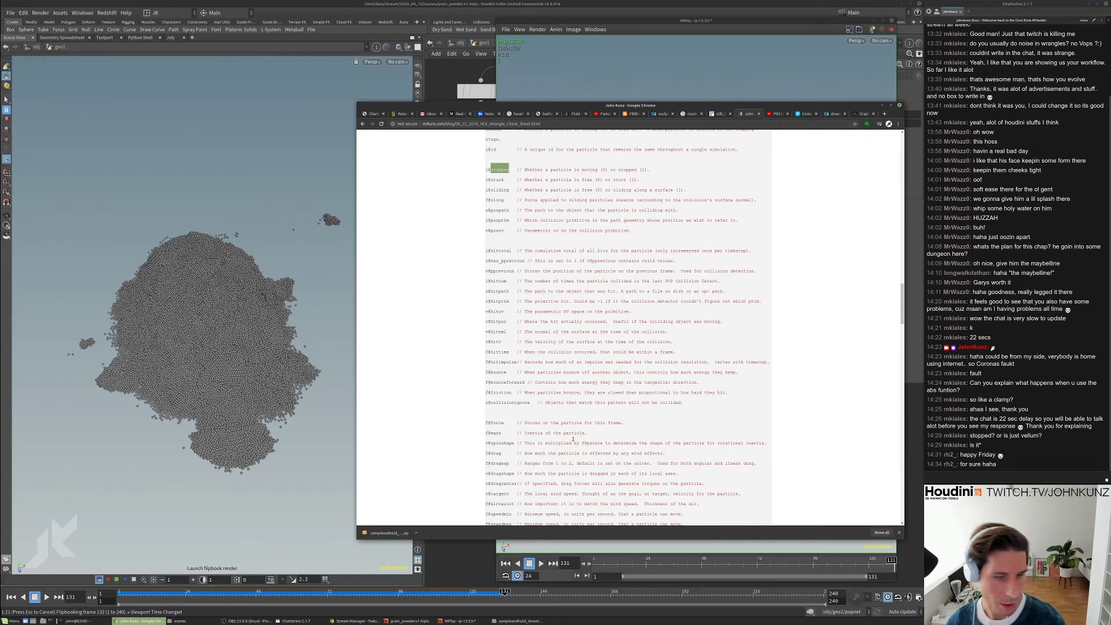
{"action": "key", "text": "alt+Tab"}
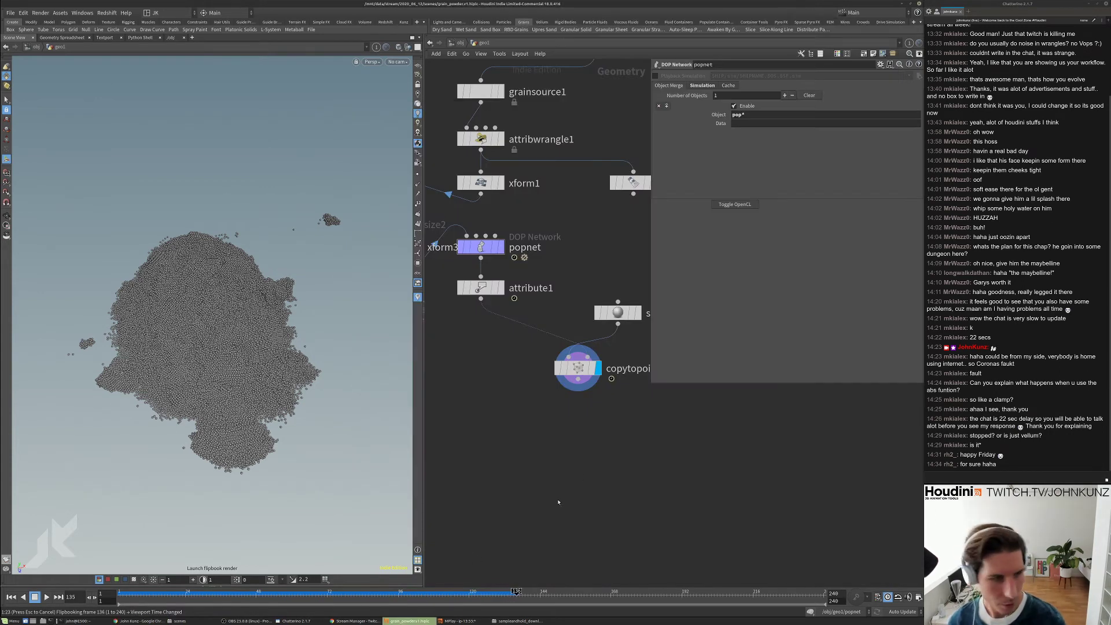
- Replay the flipbook forward and in reverse, close it, and auto-layout the geo1 nodes
{"action": "key", "text": "alt+Tab"}
{"action": "key", "text": "Up"}
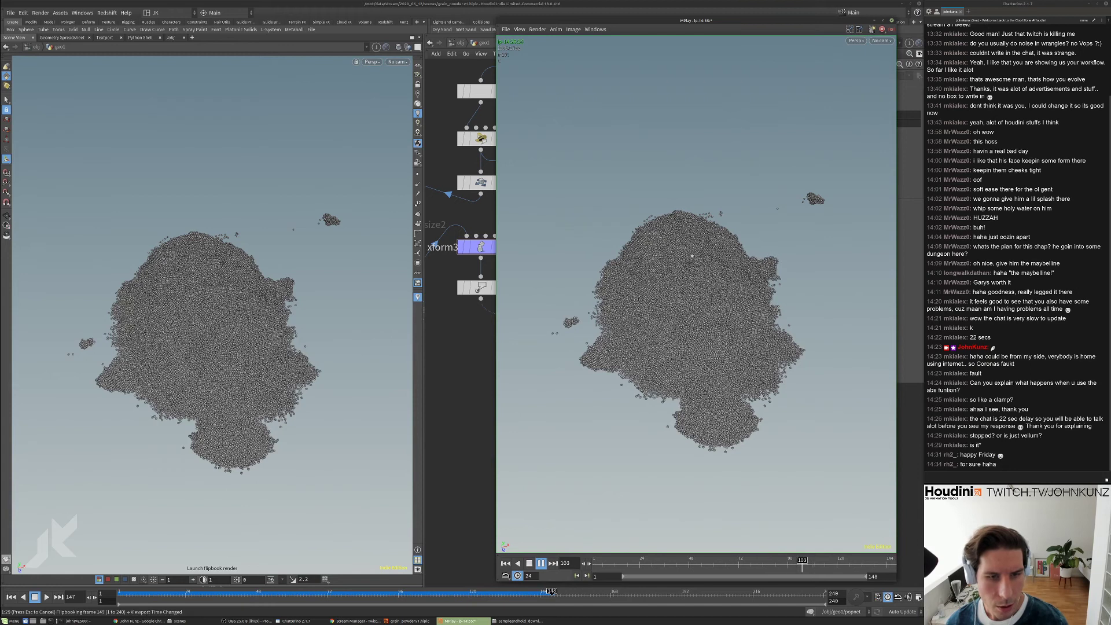
{"action": "key", "text": "Down"}
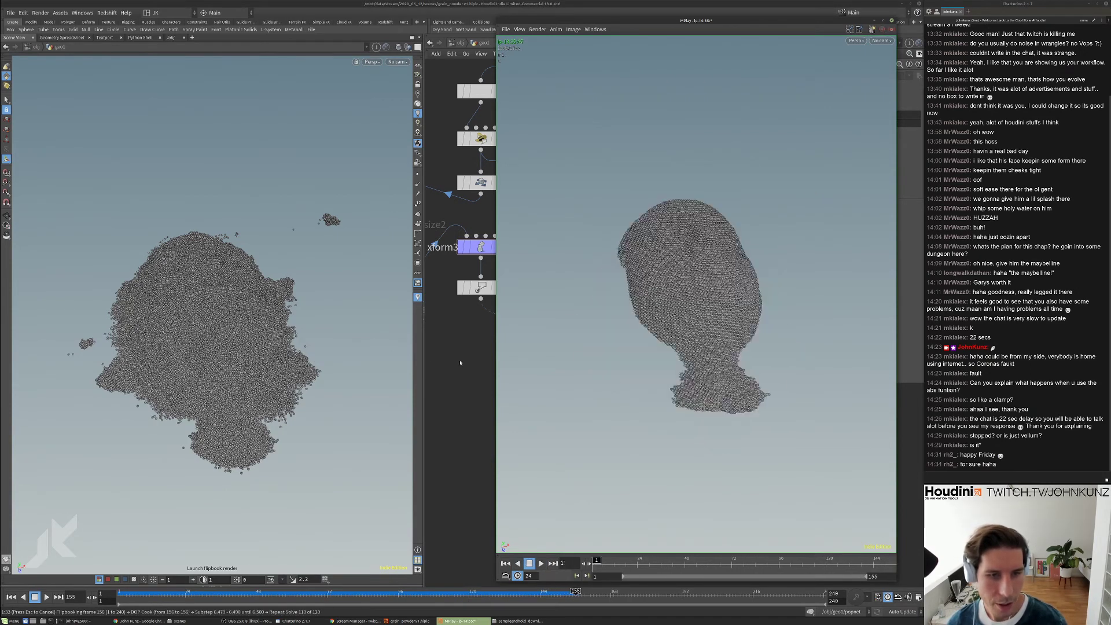
{"action": "key", "text": "Escape"}
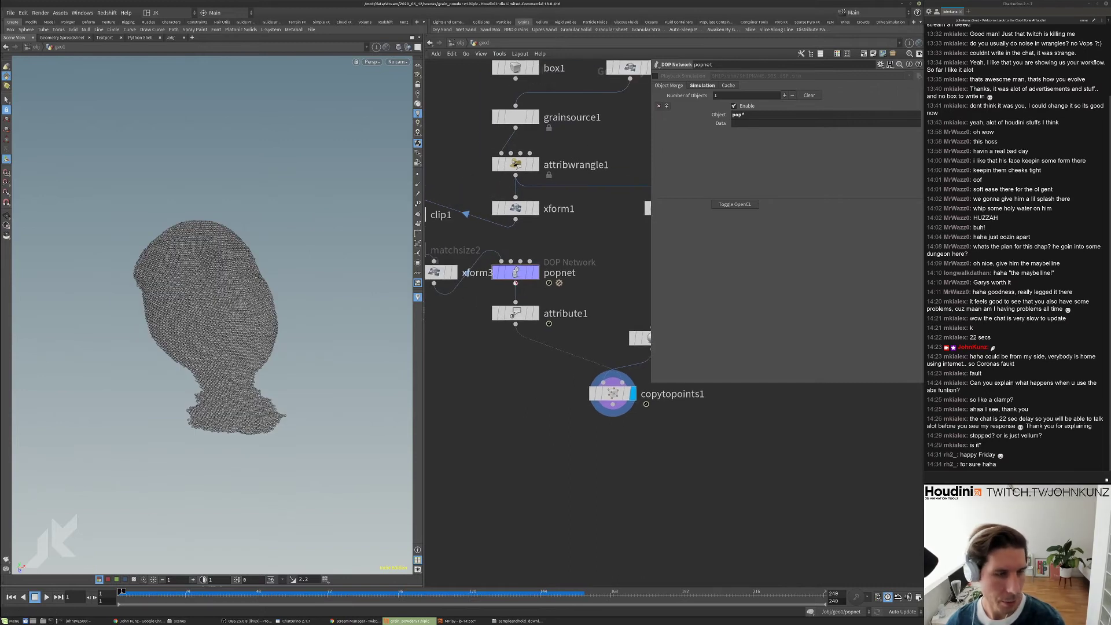
{"action": "key", "text": "l"}
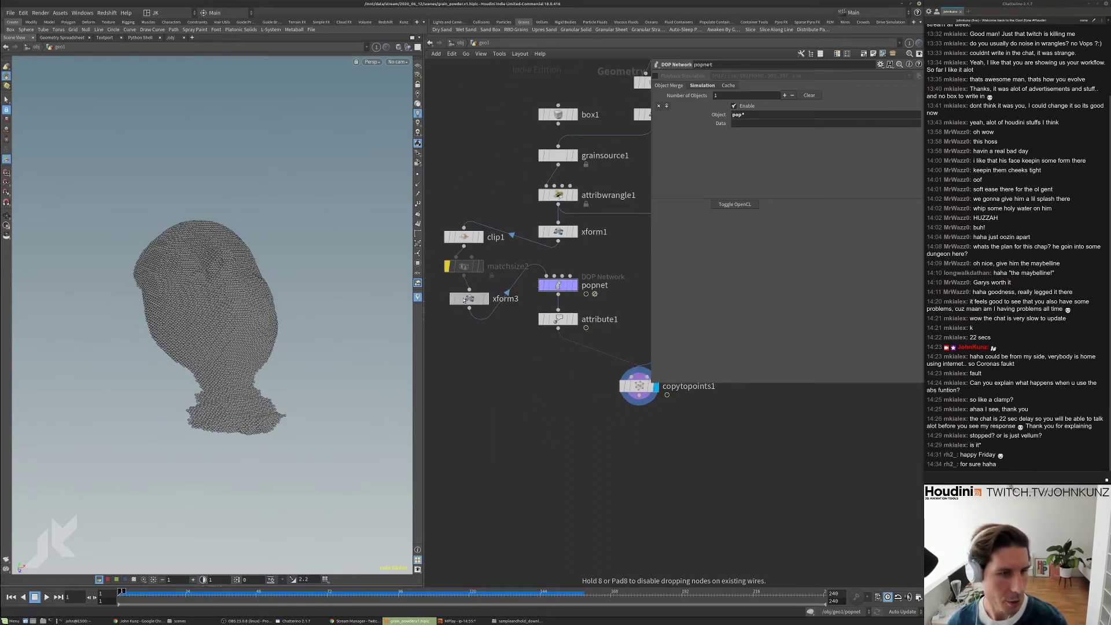
{"action": "middle_click_drag", "start_coordinate": [476, 320], "coordinate": [452, 378]}
- Set grainsource1's Point Separation to 0.005 and check xform3's point count
{"action": "middle_click", "coordinate": [440, 356]}
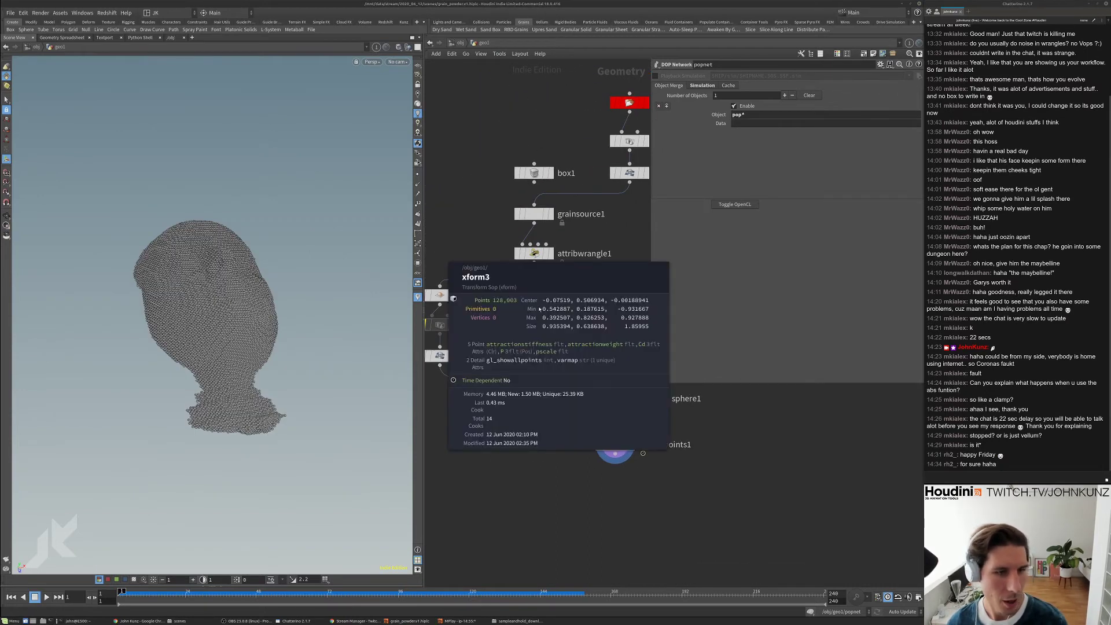
{"action": "left_click", "coordinate": [546, 212]}
{"action": "left_click_drag", "start_coordinate": [719, 117], "coordinate": [727, 118]}
{"action": "key", "text": "Return"}
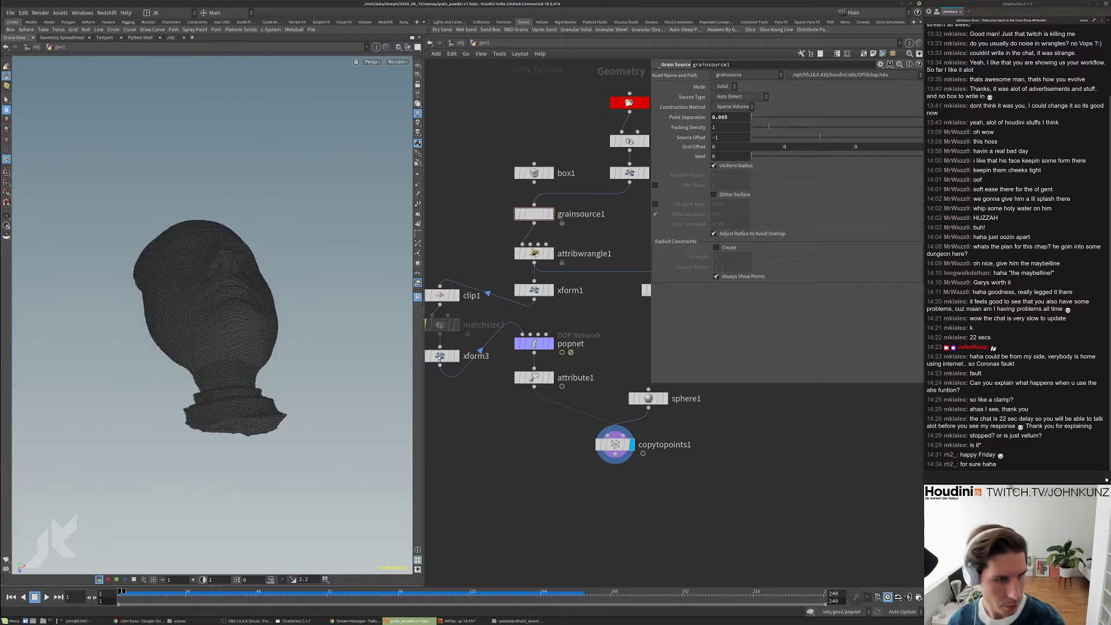
{"action": "middle_click_drag", "start_coordinate": [439, 358], "coordinate": [444, 339]}
{"action": "middle_click", "coordinate": [451, 324]}
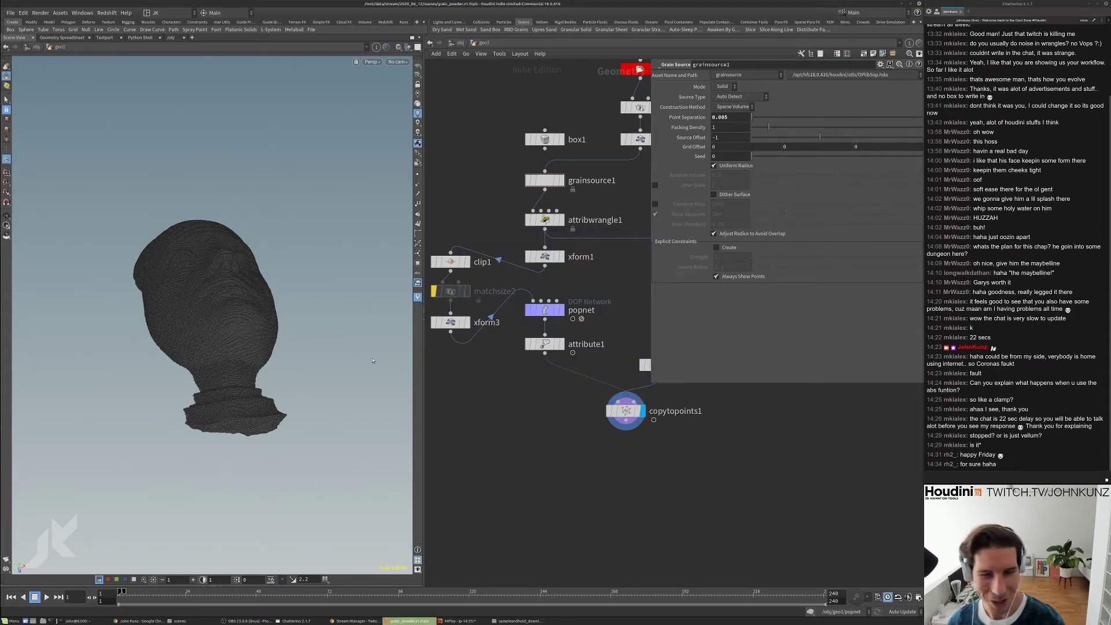
- Set the viewport Display Options point size to 1
{"action": "key", "text": "d"}
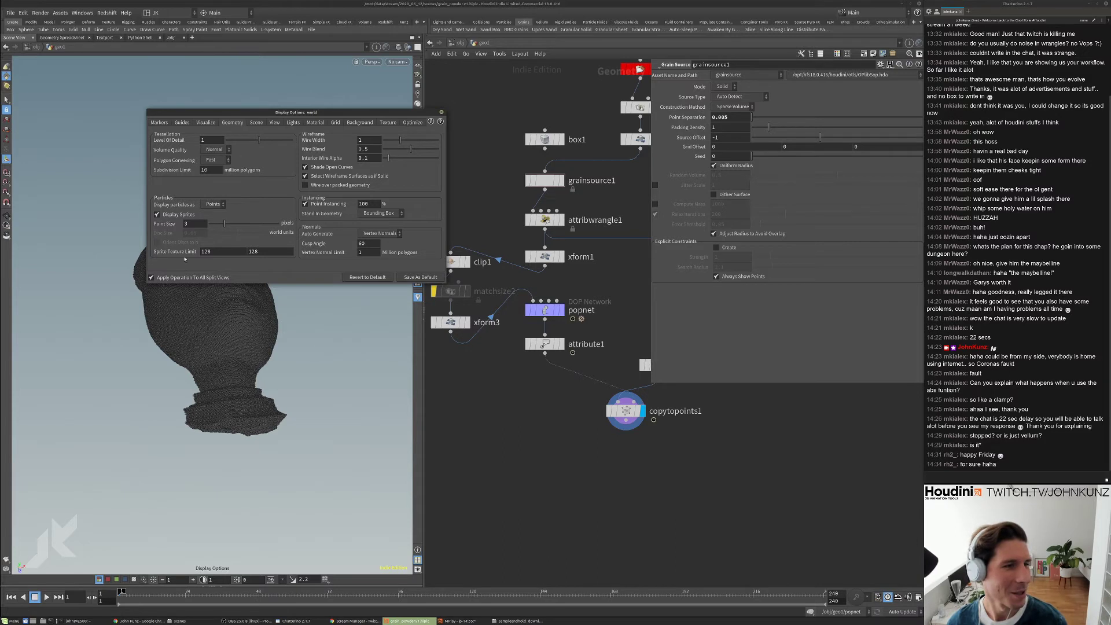
{"action": "left_click", "coordinate": [194, 224]}
{"action": "type", "text": "1"}
{"action": "key", "text": "Return"}
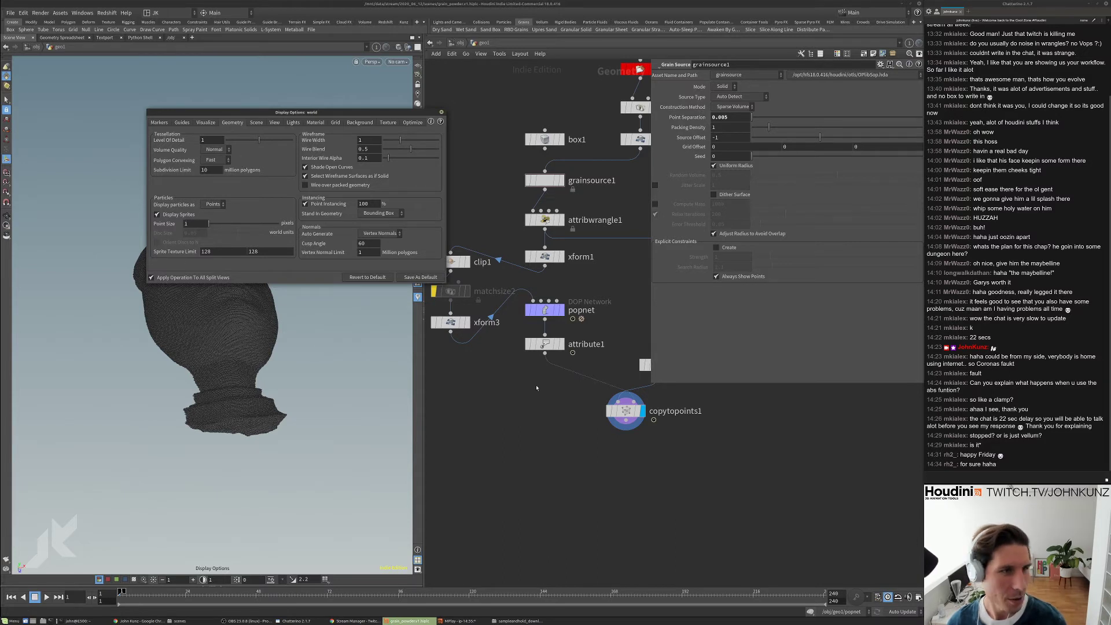
{"action": "left_click", "coordinate": [441, 111]}
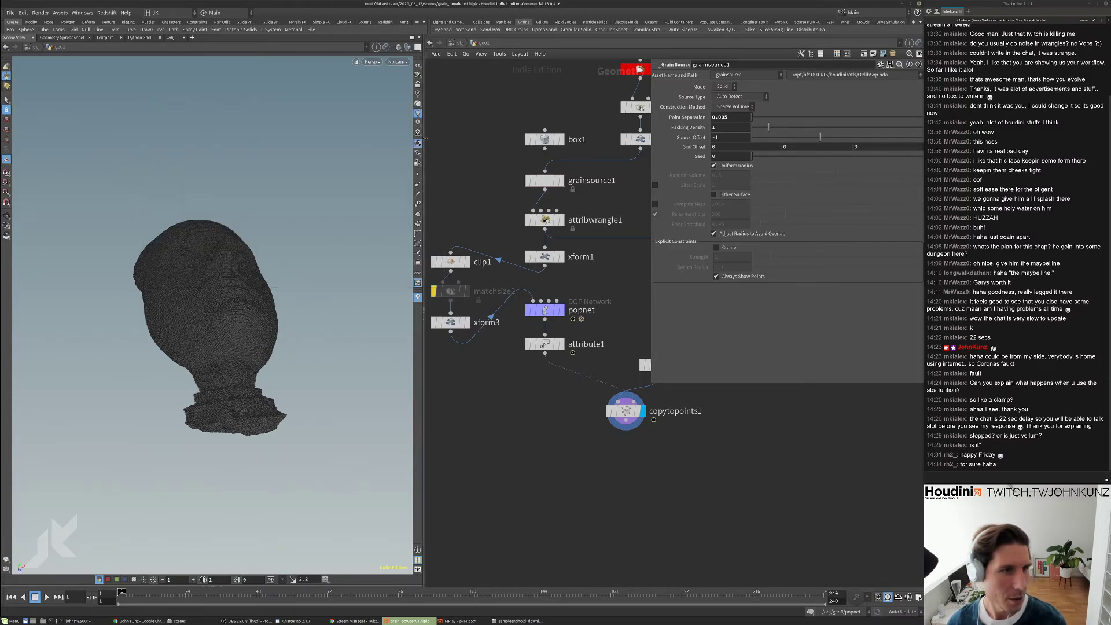
- Put the display flag on popnet and tumble closer to the grain head
{"action": "left_click", "coordinate": [545, 343]}
{"action": "left_click", "coordinate": [561, 311]}
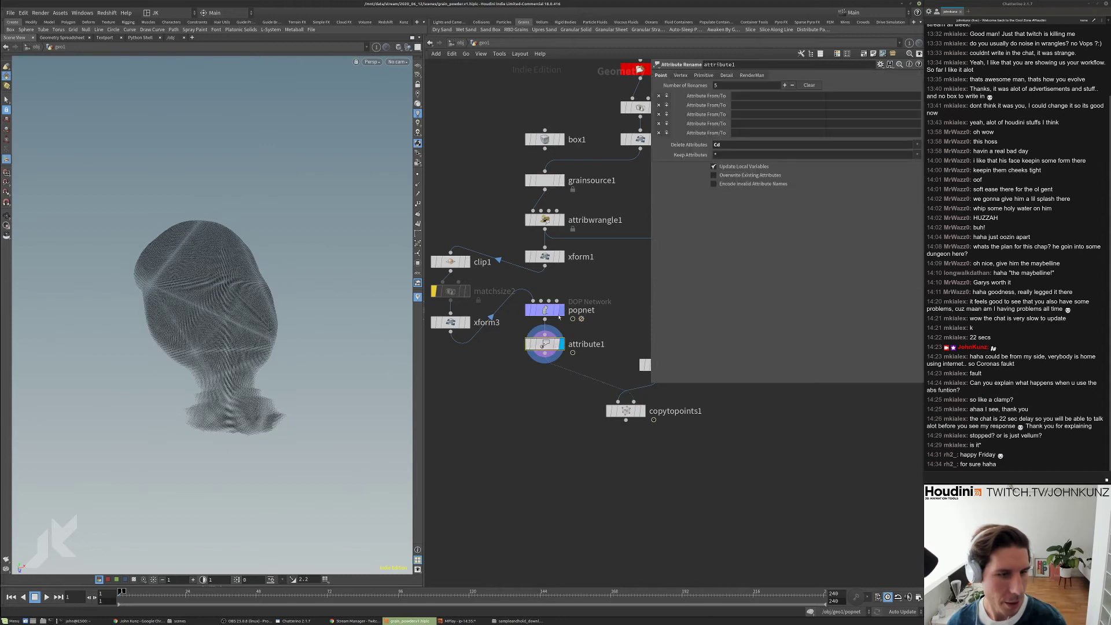
{"action": "left_click", "coordinate": [553, 311]}
{"action": "mouse_move", "coordinate": [301, 324]}
{"action": "left_mouse_down"}
{"action": "mouse_move", "coordinate": [354, 290]}
{"action": "mouse_move", "coordinate": [301, 313]}
{"action": "left_mouse_up"}
{"action": "right_click_drag", "start_coordinate": [301, 313], "coordinate": [321, 258]}
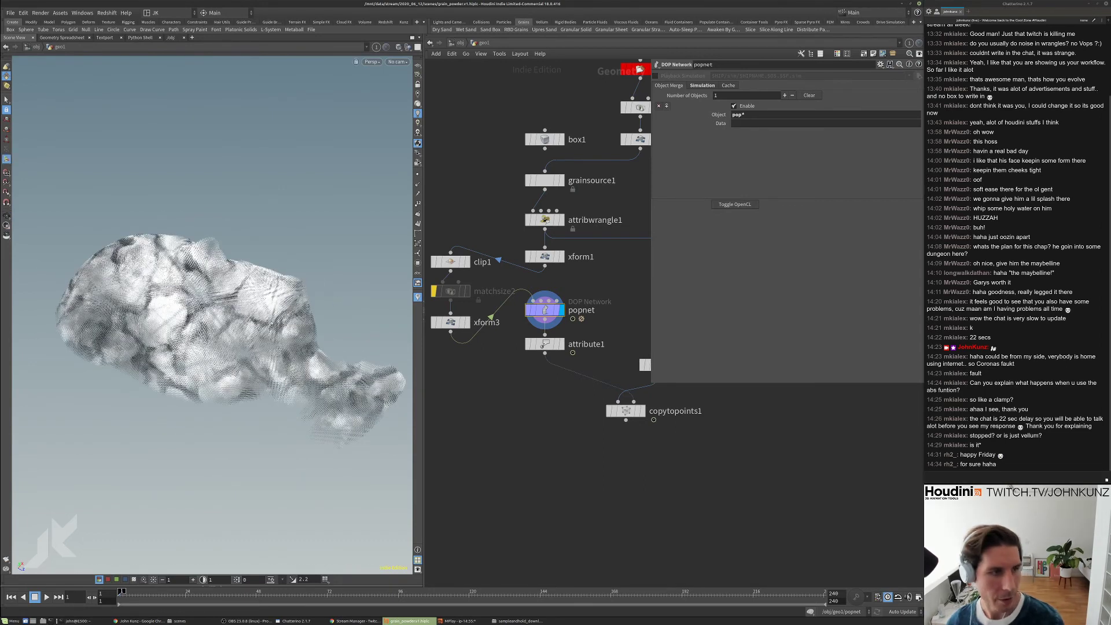
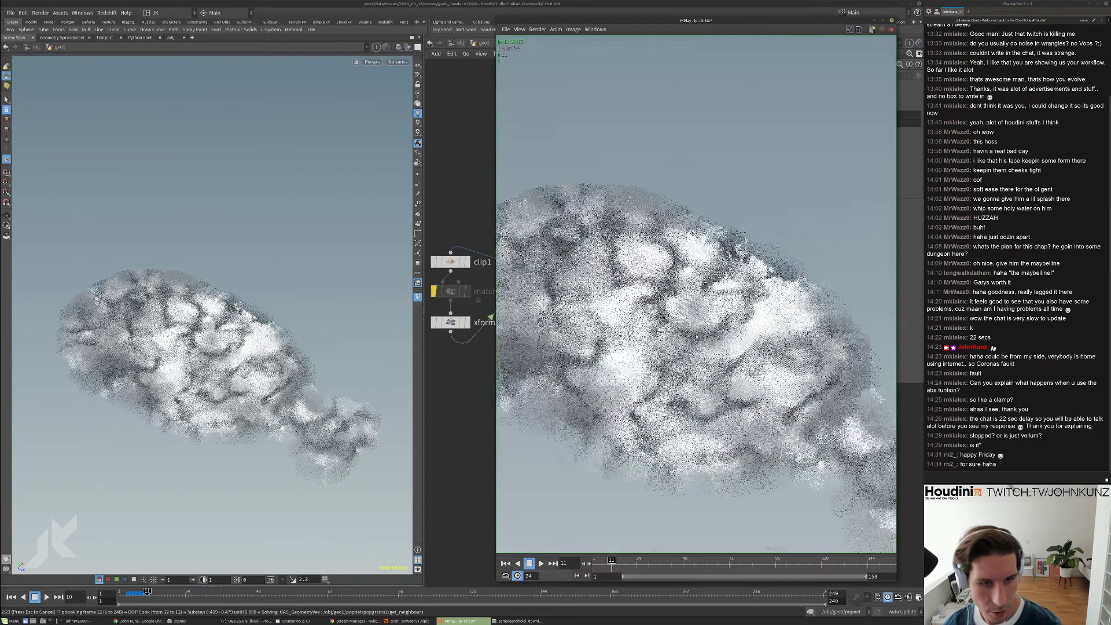
- Close MPlay, save the scene as grain_powder.v2.hiplc, and step inside the popnet node
{"action": "key", "text": "alt+Tab"}
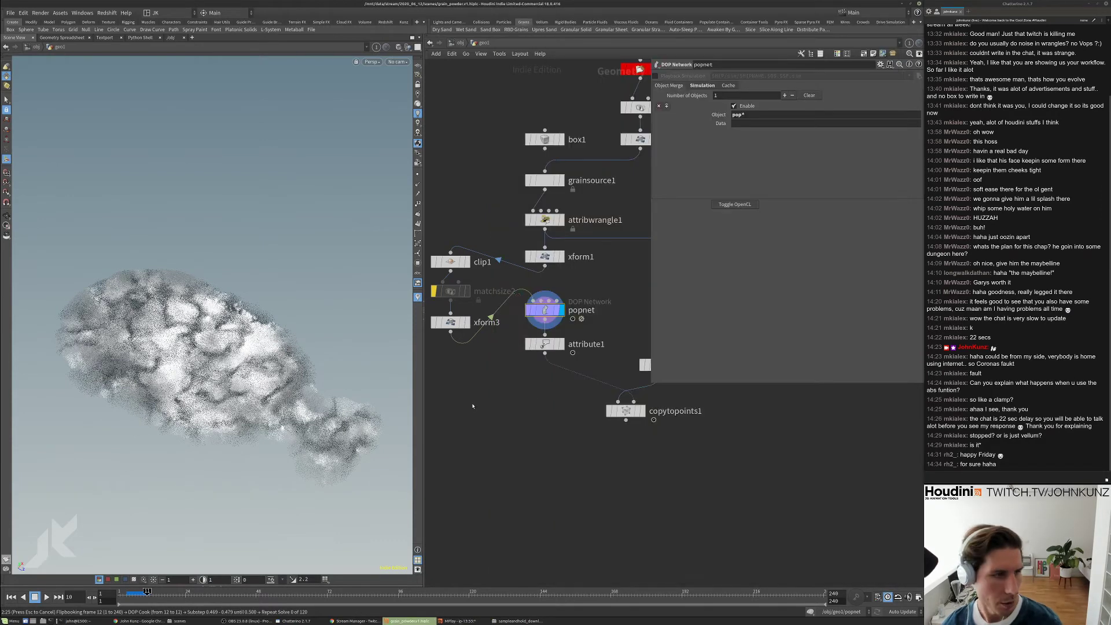
{"action": "key", "text": "Escape"}
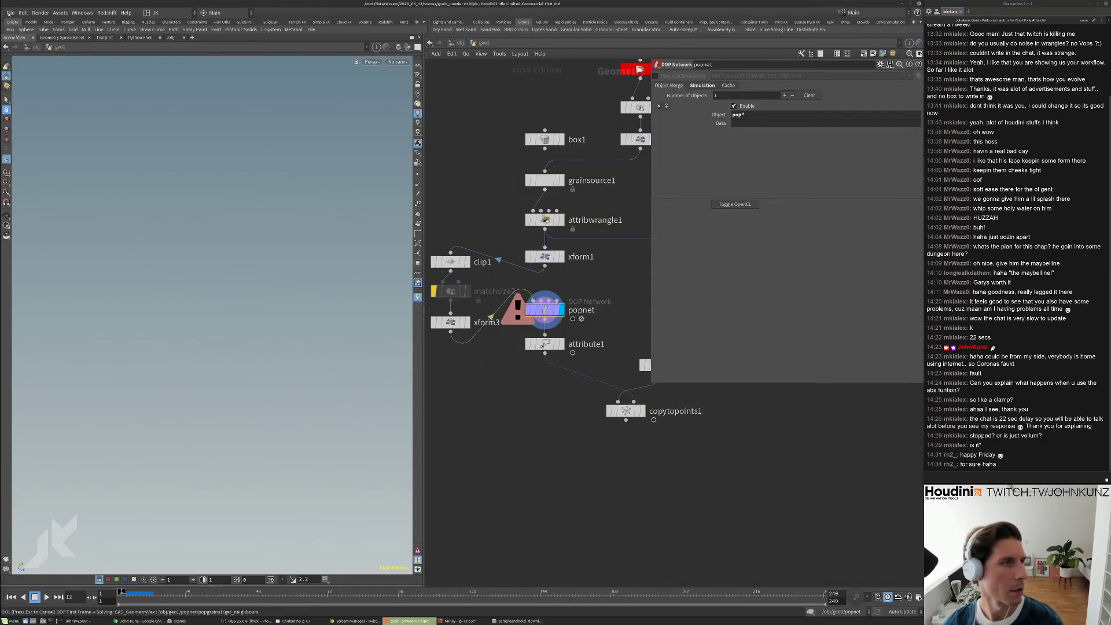
{"action": "left_click", "coordinate": [10, 12]}
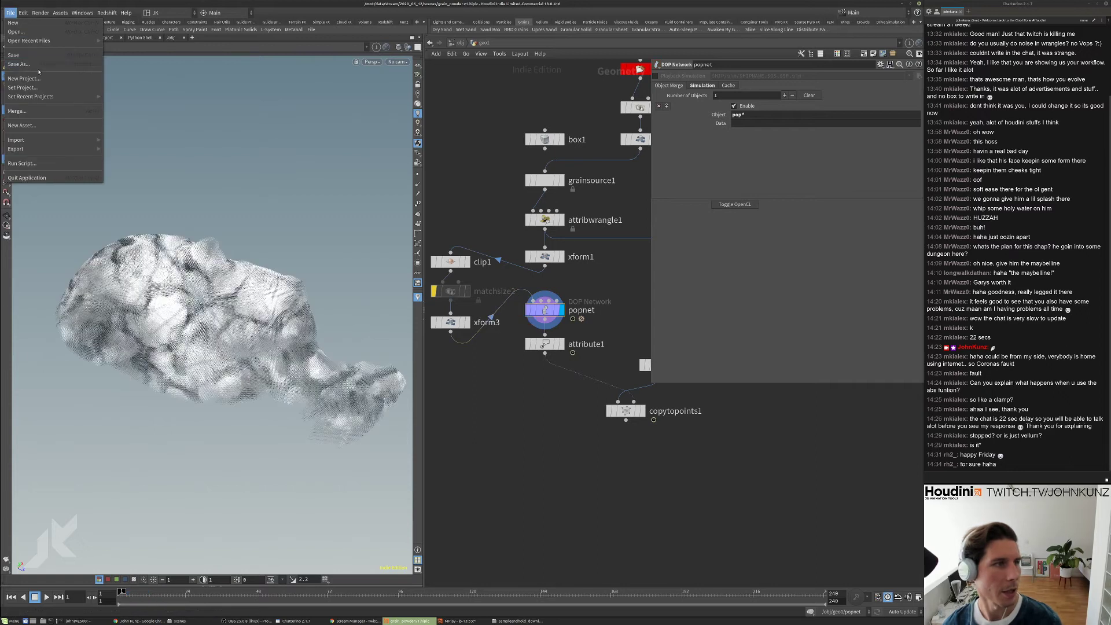
{"action": "left_click", "coordinate": [58, 76]}
{"action": "left_click", "coordinate": [686, 284]}
{"action": "key", "text": "BackSpace"}
{"action": "type", "text": "2"}
{"action": "left_click", "coordinate": [830, 295]}
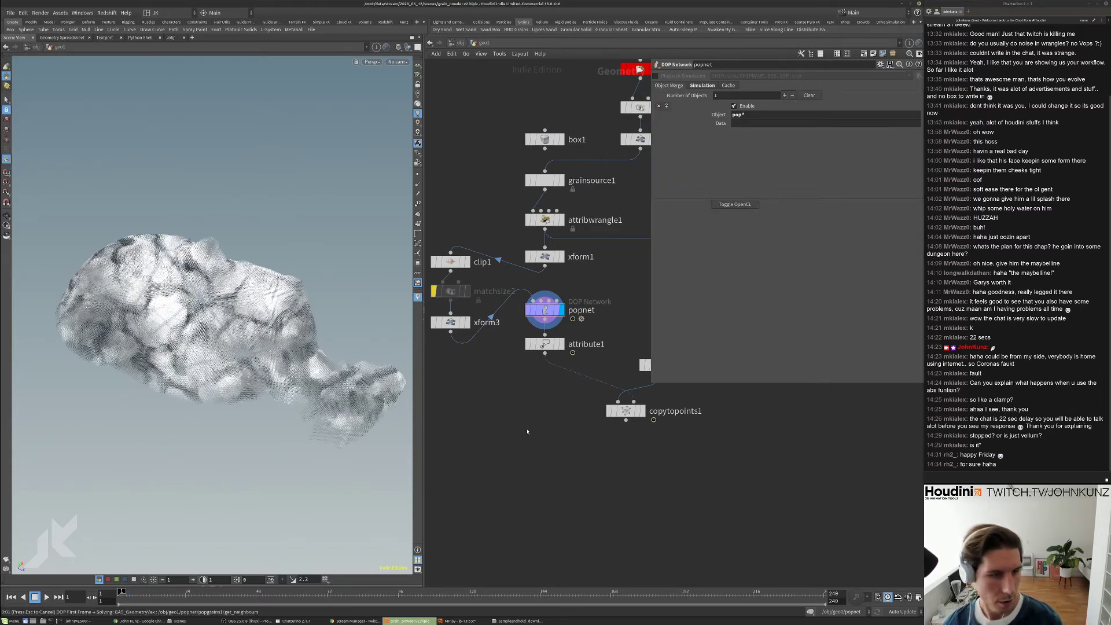
{"action": "middle_click_drag", "start_coordinate": [541, 366], "coordinate": [554, 394]}
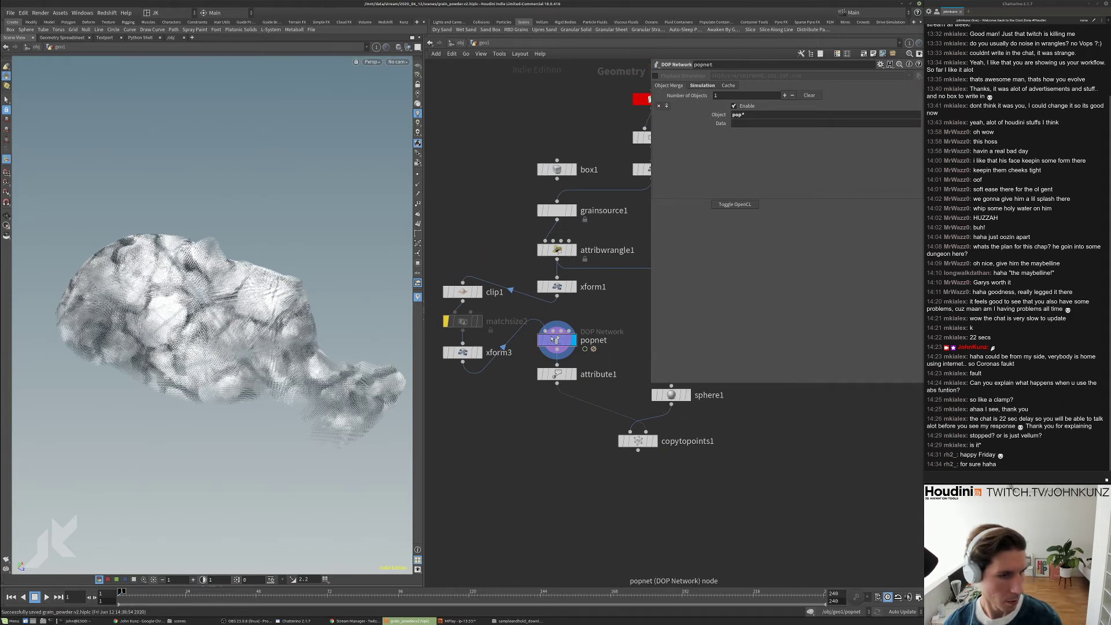
{"action": "double_click", "coordinate": [552, 340]}
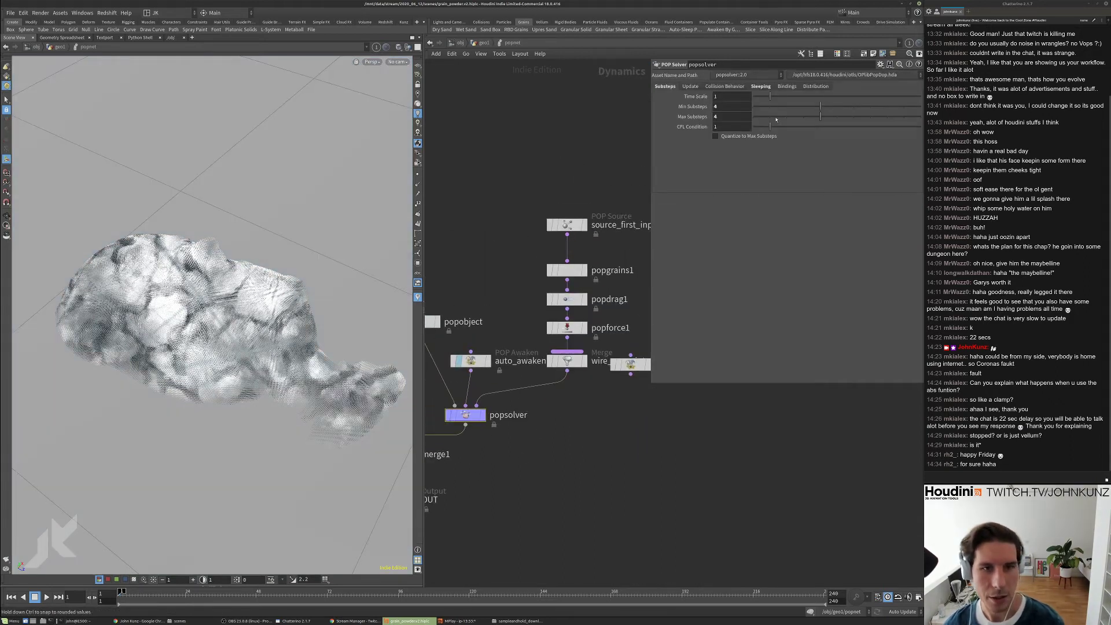
- Set popgrains1's Constraint Iterations to 220, then go back up to geo1
{"action": "left_click", "coordinate": [568, 270]}
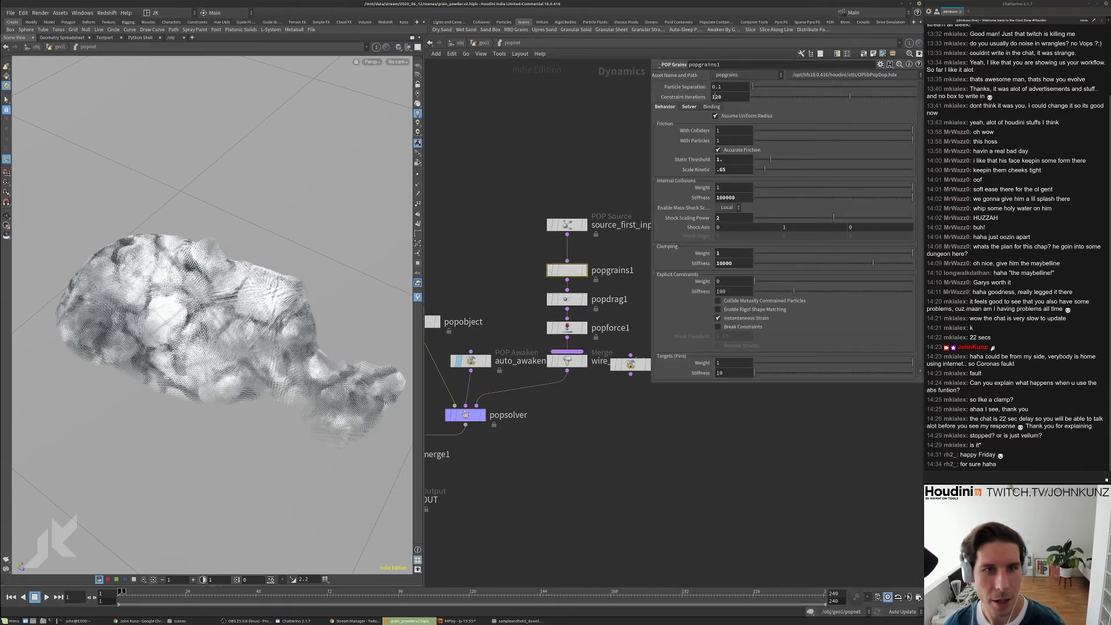
{"action": "type", "text": "170"}
{"action": "key", "text": "Return"}
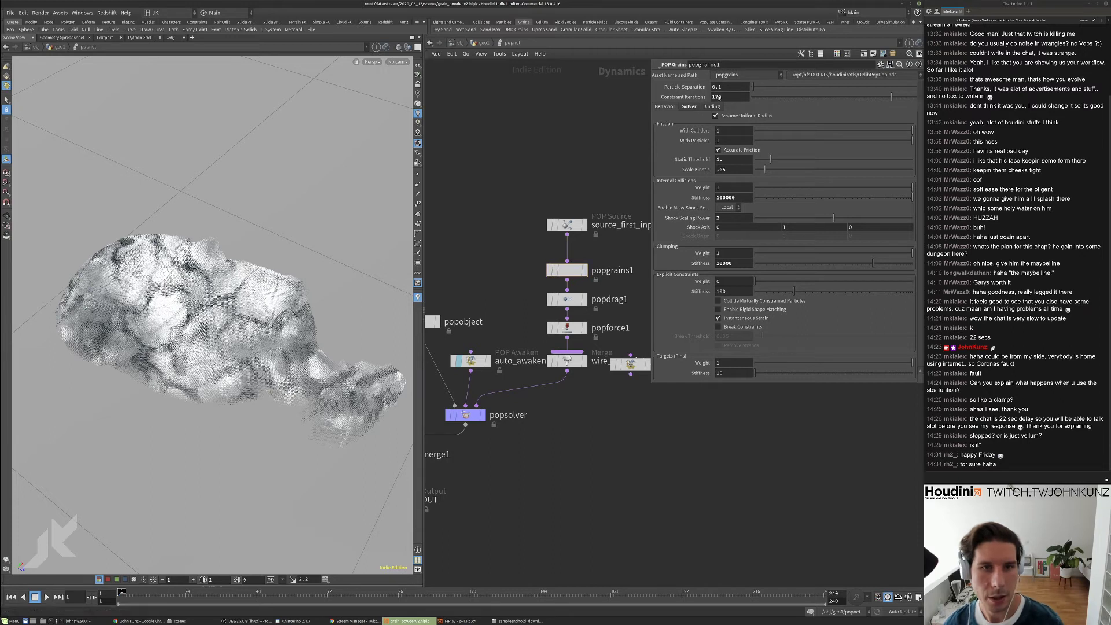
{"action": "double_click", "coordinate": [719, 97]}
{"action": "type", "text": "220"}
{"action": "key", "text": "Return"}
{"action": "left_click", "coordinate": [476, 44]}
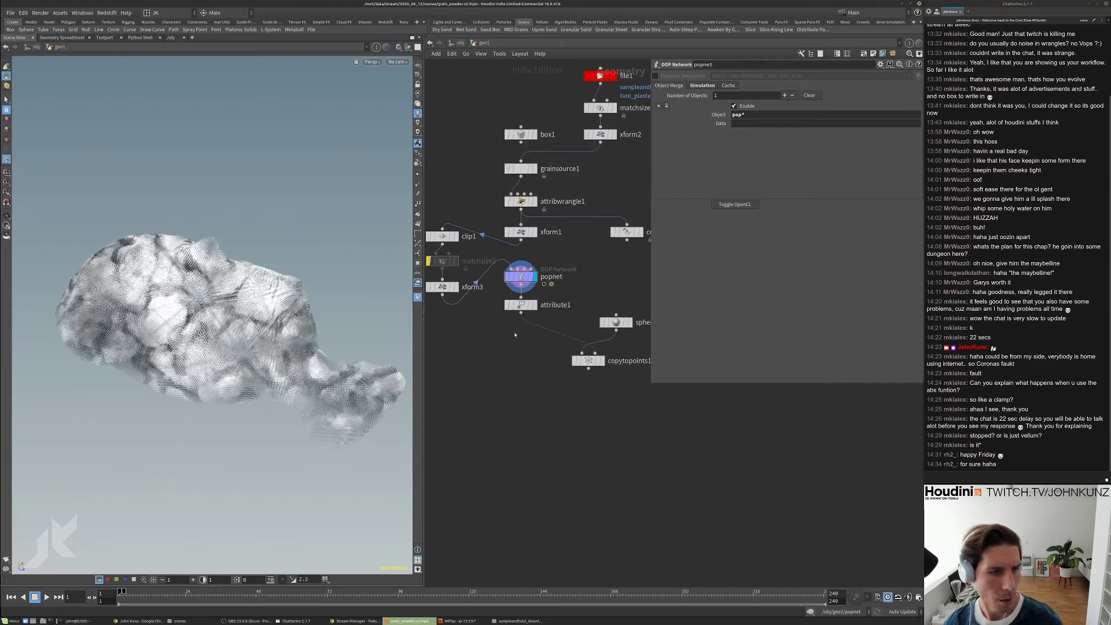
- Add a File Cache node and wire it between attribute1 and copytopoints1
{"action": "key", "text": "Tab"}
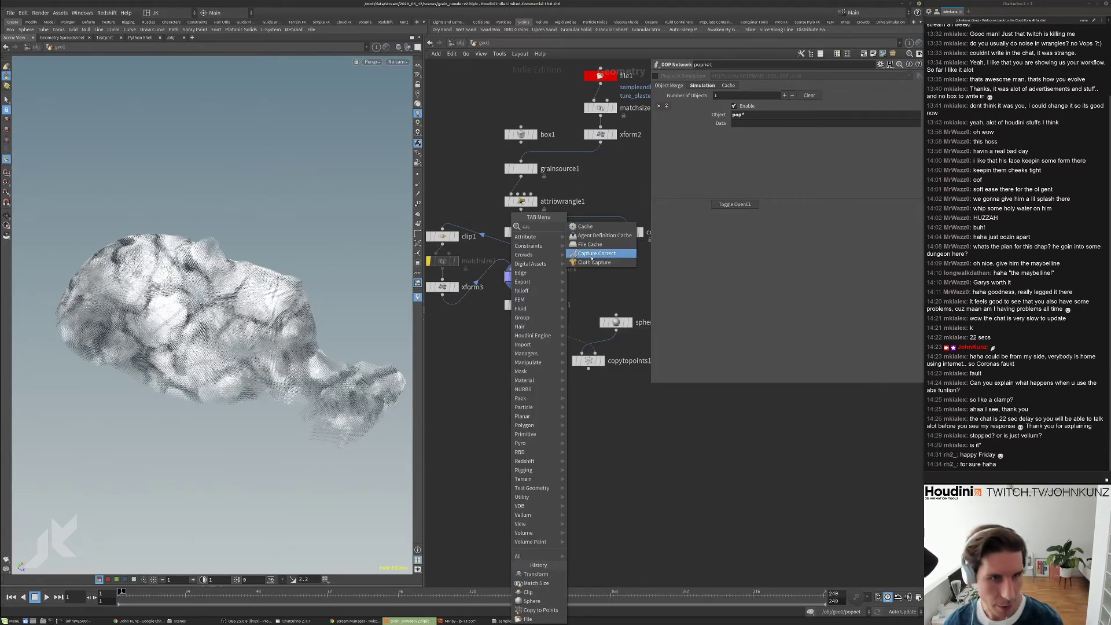
{"action": "key", "text": "Escape"}
{"action": "left_click", "coordinate": [501, 380]}
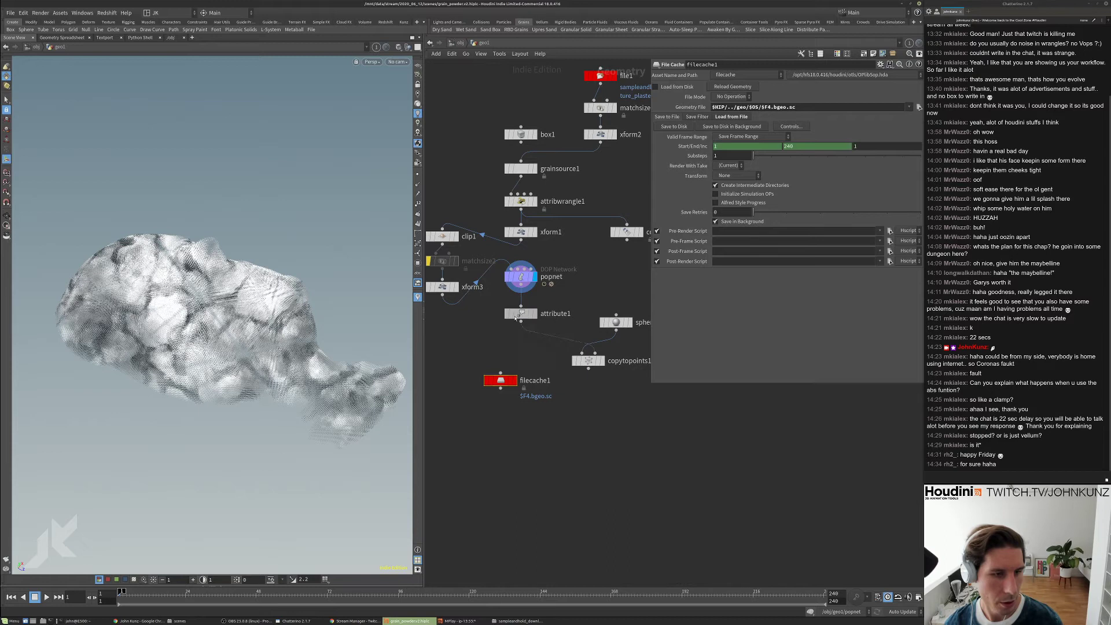
{"action": "scroll", "coordinate": [488, 387], "scroll_direction": "up", "scroll_amount": 3}
{"action": "left_click_drag", "start_coordinate": [489, 385], "coordinate": [536, 277]}
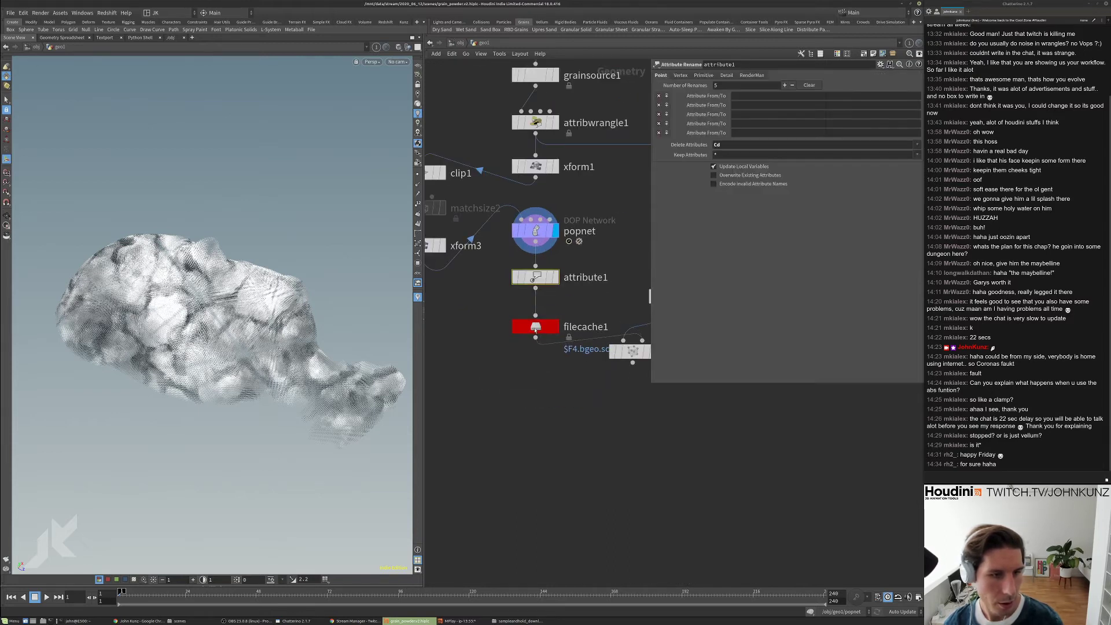
{"action": "left_click_drag", "start_coordinate": [535, 326], "coordinate": [535, 317]}
{"action": "left_click", "coordinate": [537, 277]}
{"action": "left_click", "coordinate": [536, 316]}
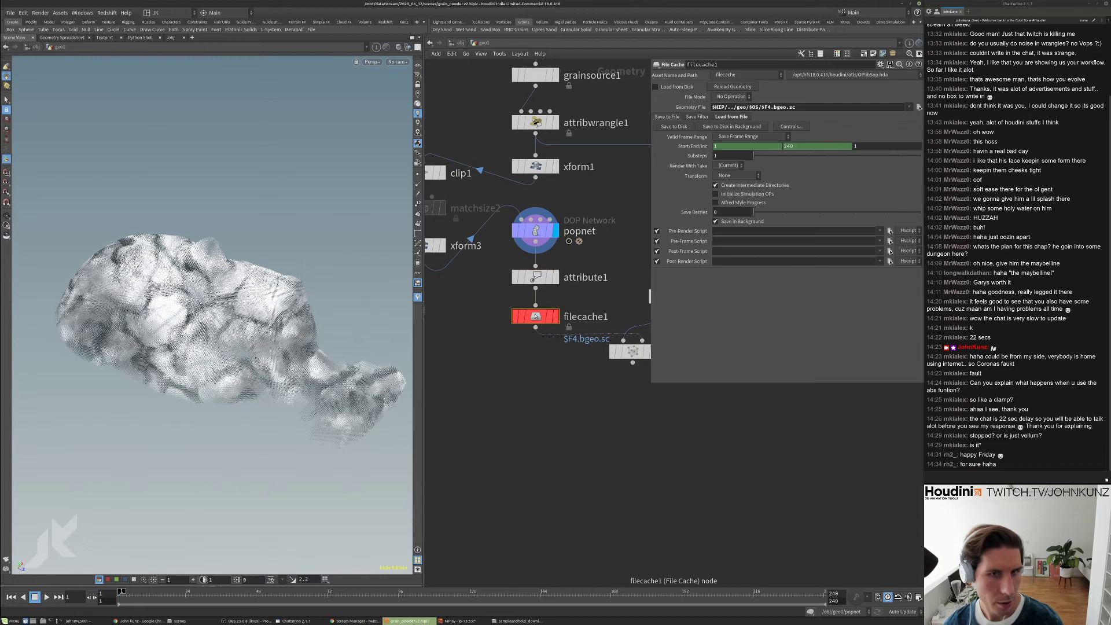
- Set the display flag on attribute1 and inspect its point attribute info
{"action": "left_click_drag", "start_coordinate": [651, 384], "coordinate": [689, 383]}
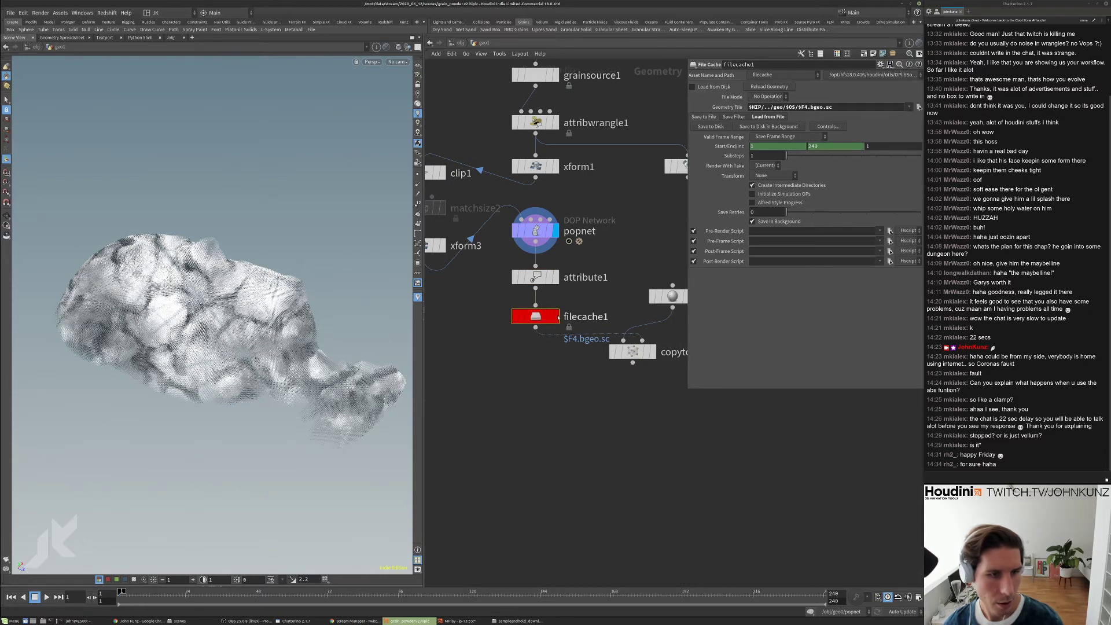
{"action": "left_click_drag", "start_coordinate": [553, 274], "coordinate": [553, 266]}
{"action": "left_click", "coordinate": [555, 270]}
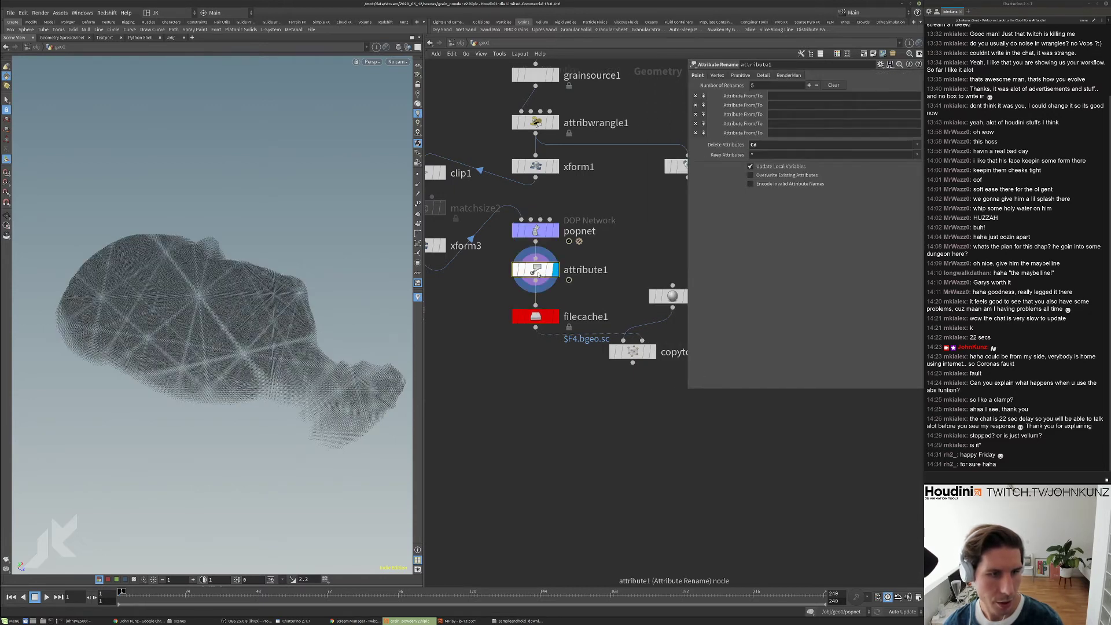
{"action": "middle_click", "coordinate": [548, 266]}
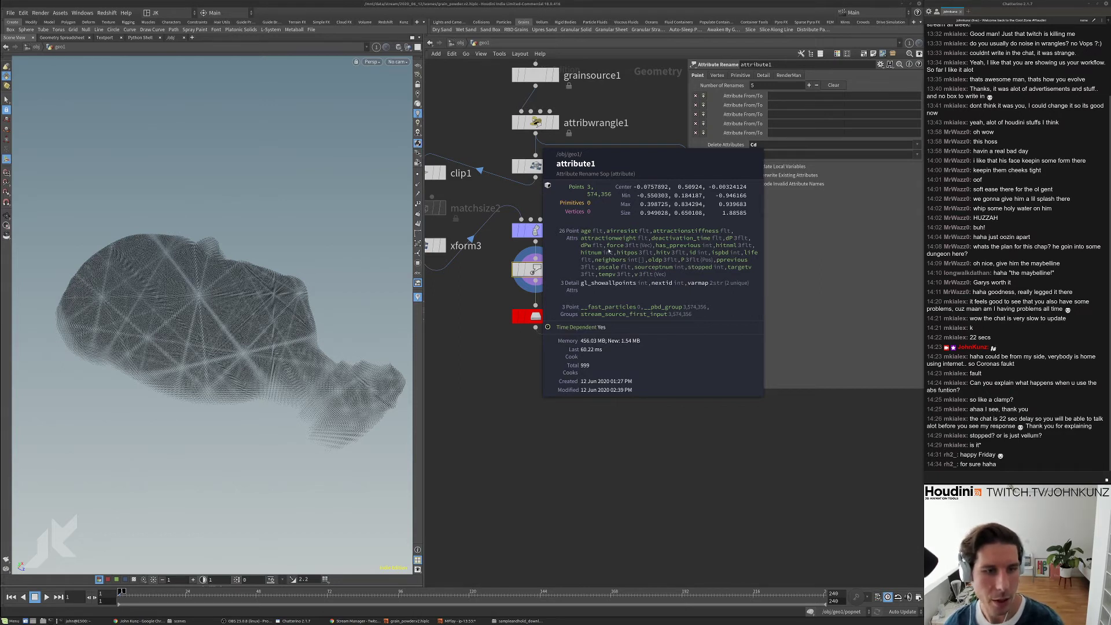
- Set attribute1's Keep Attributes to 'P pscale' and confirm only two point attributes remain
{"action": "left_click", "coordinate": [765, 146]}
{"action": "left_click", "coordinate": [761, 155]}
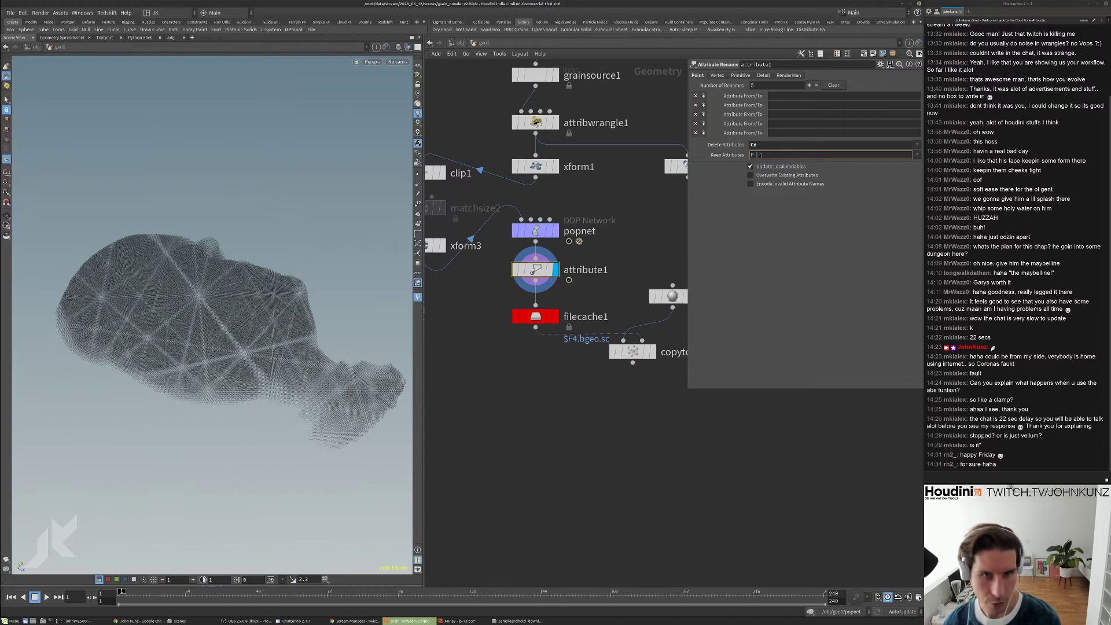
{"action": "type", "text": "P psca"}
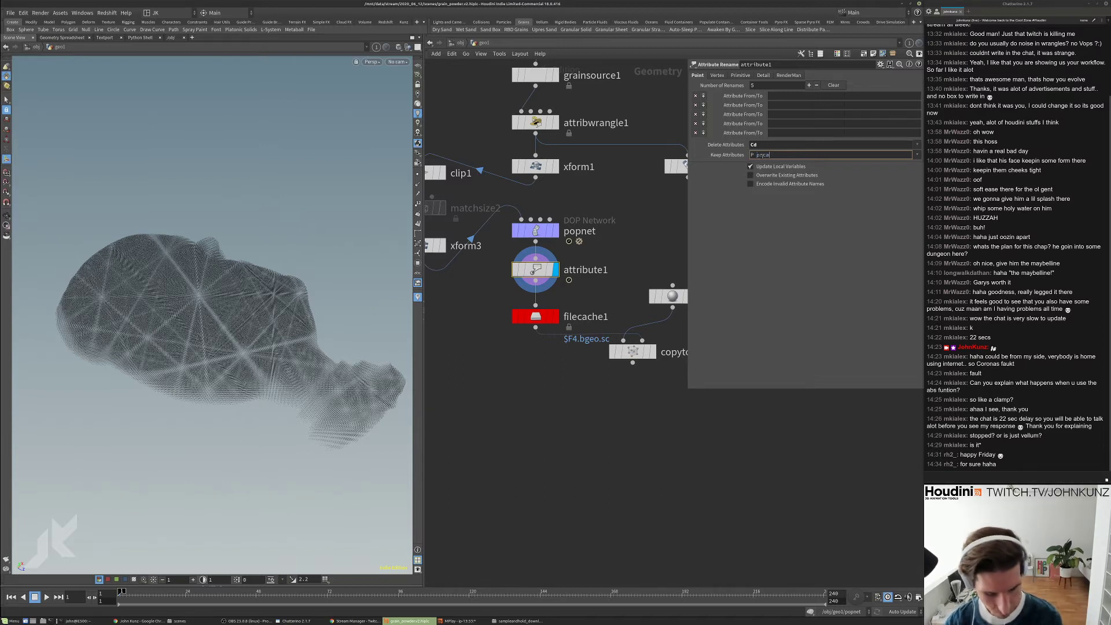
{"action": "type", "text": "le"}
{"action": "key", "text": "Return"}
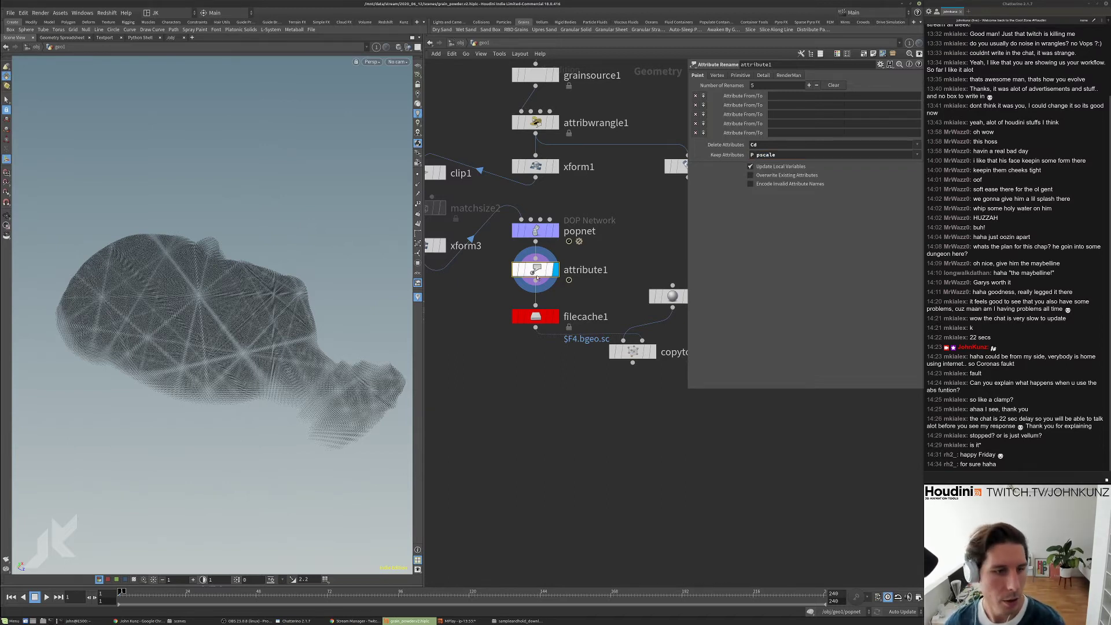
{"action": "middle_click", "coordinate": [536, 269]}
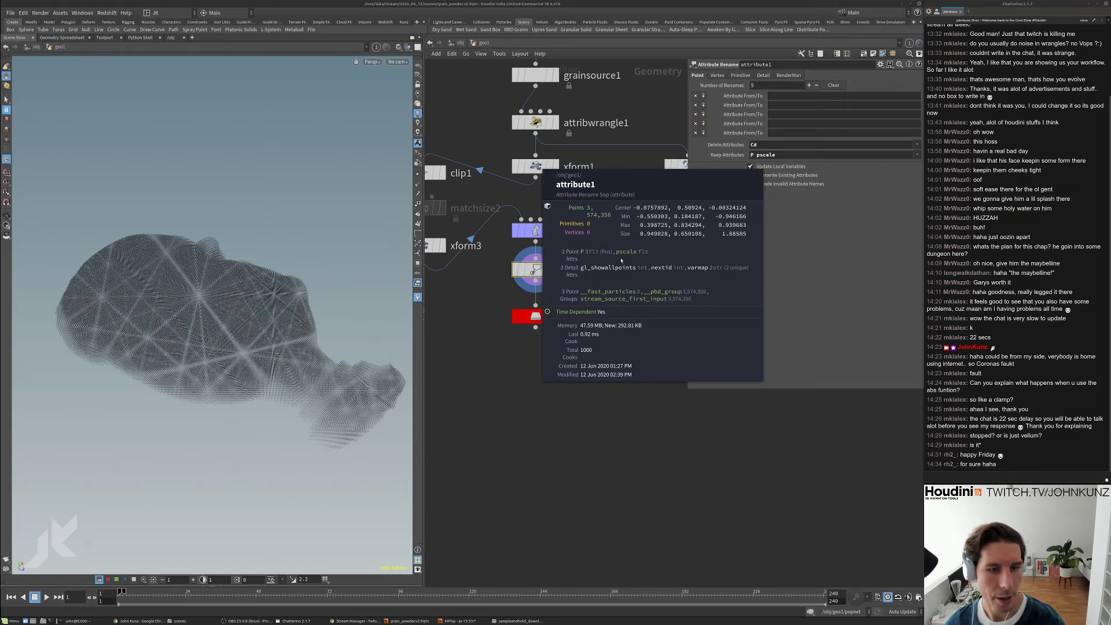
{"action": "left_click", "coordinate": [535, 316]}
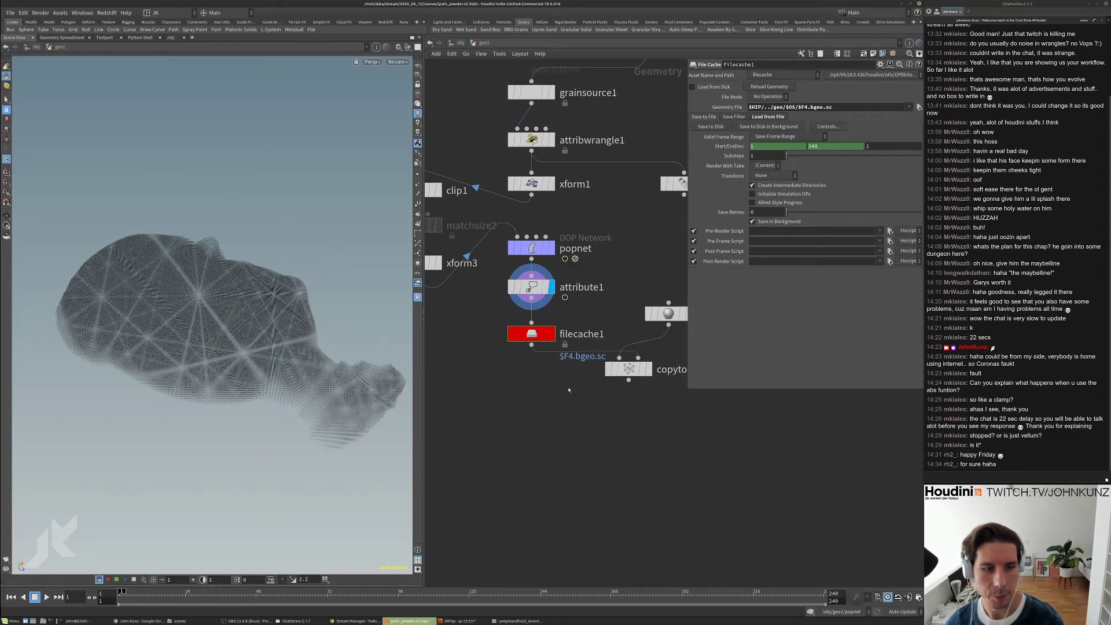
- Rename the File Cache node to grain_drop and remove its frame range expression
{"action": "double_click", "coordinate": [576, 334]}
{"action": "type", "text": "grain_drop"}
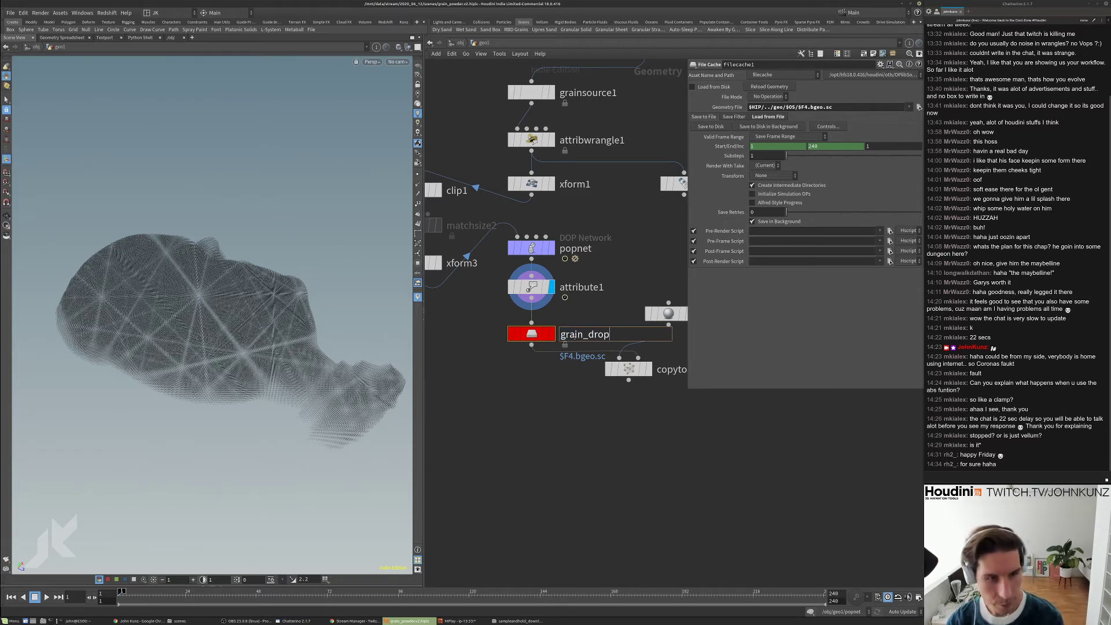
{"action": "key", "text": "Return"}
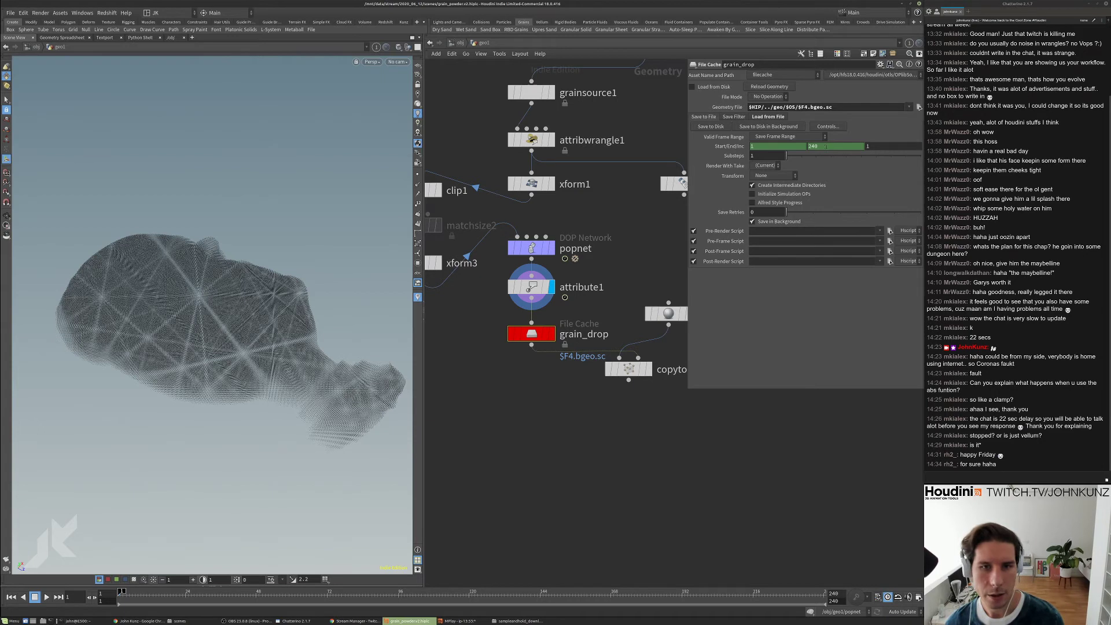
{"action": "right_click", "coordinate": [826, 147]}
{"action": "left_click", "coordinate": [851, 250]}
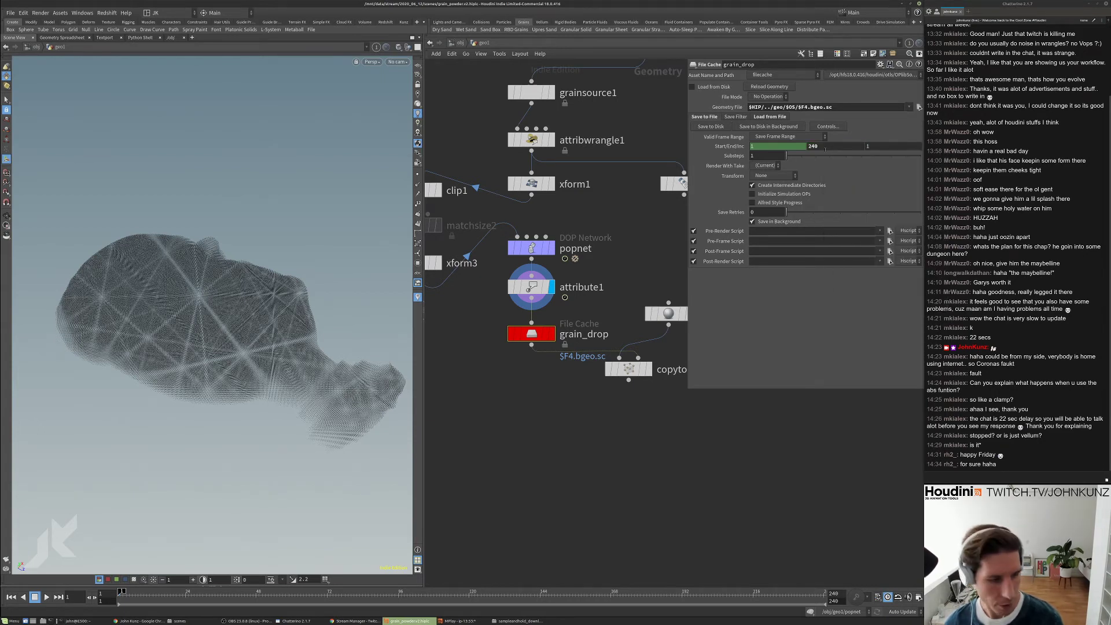
- Set the grain_drop cache's end frame to 72
{"action": "double_click", "coordinate": [813, 146]}
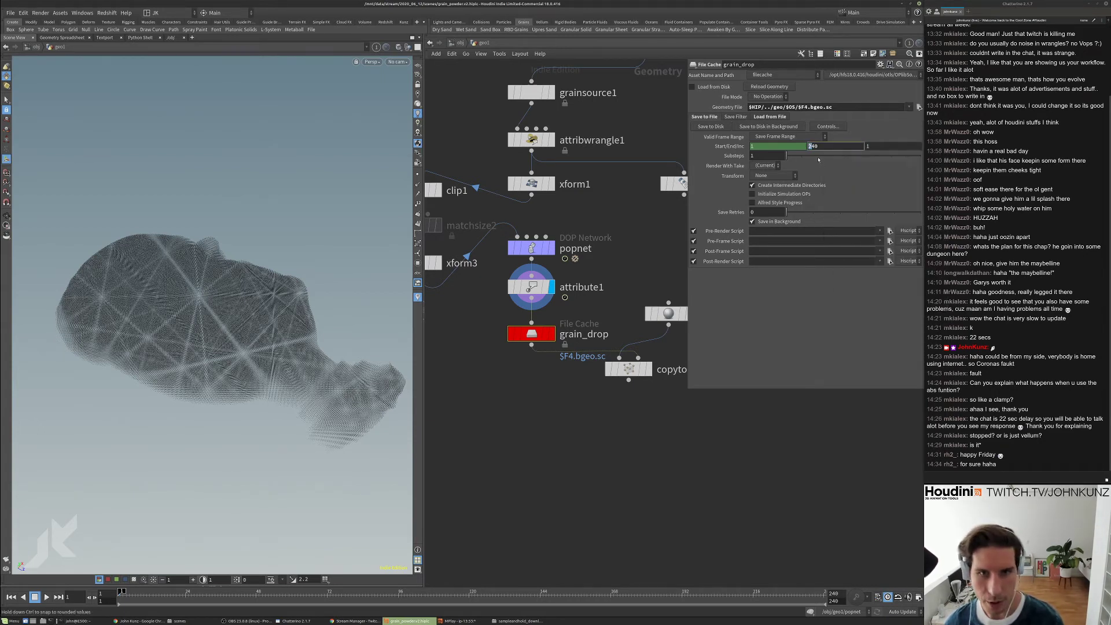
{"action": "type", "text": "70"}
{"action": "key", "text": "Return"}
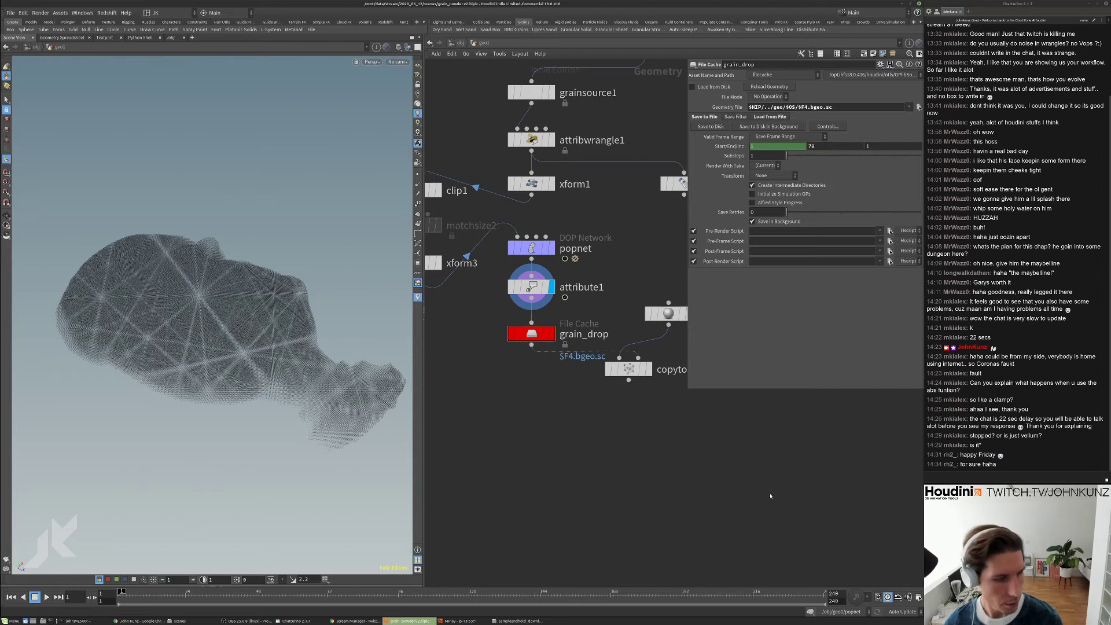
{"action": "double_click", "coordinate": [813, 146]}
{"action": "type", "text": "72"}
{"action": "key", "text": "Return"}
{"action": "middle_click_drag", "start_coordinate": [671, 451], "coordinate": [643, 432]}
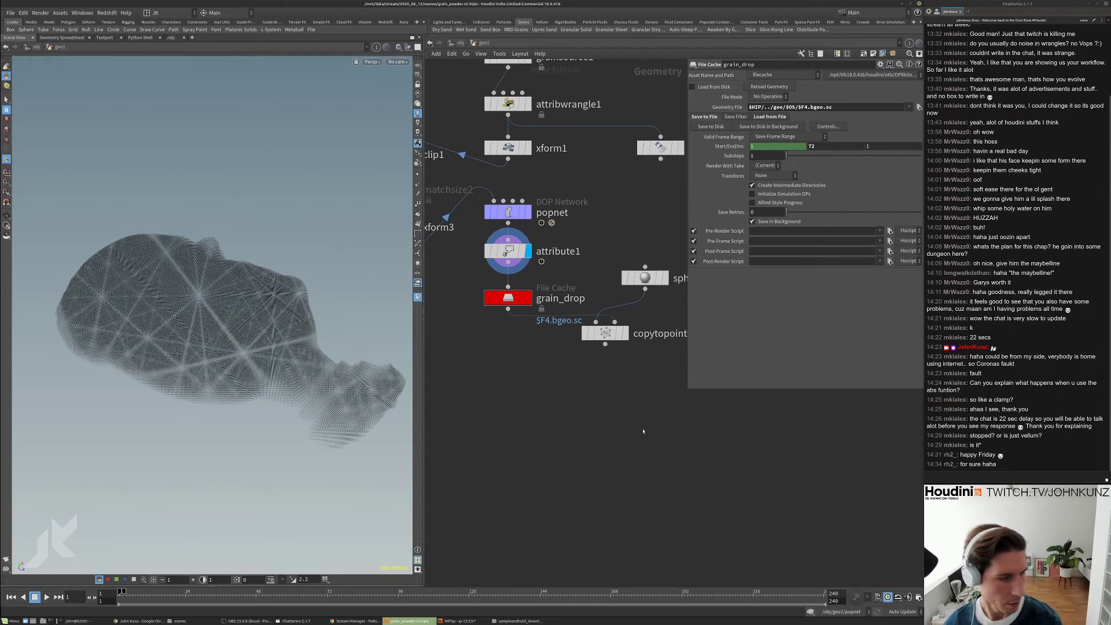
{"action": "middle_click_drag", "start_coordinate": [545, 404], "coordinate": [588, 433]}
- Save the scene and try a background cache write, dismissing the unsaved-changes errors
{"action": "key", "text": "ctrl+s"}
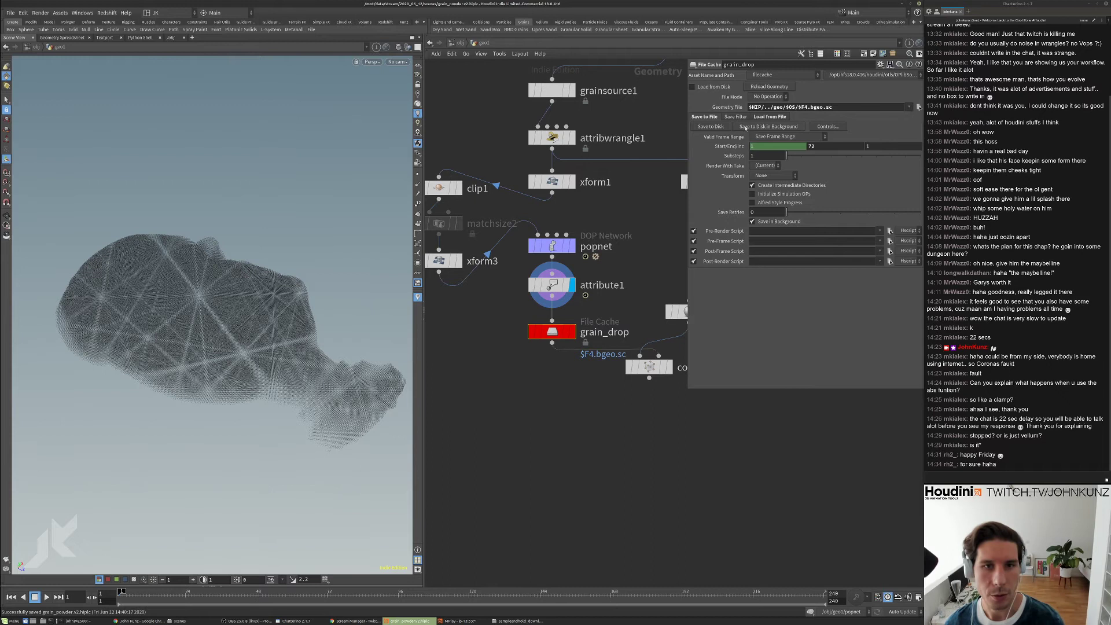
{"action": "left_click", "coordinate": [747, 127]}
{"action": "left_click", "coordinate": [804, 143]}
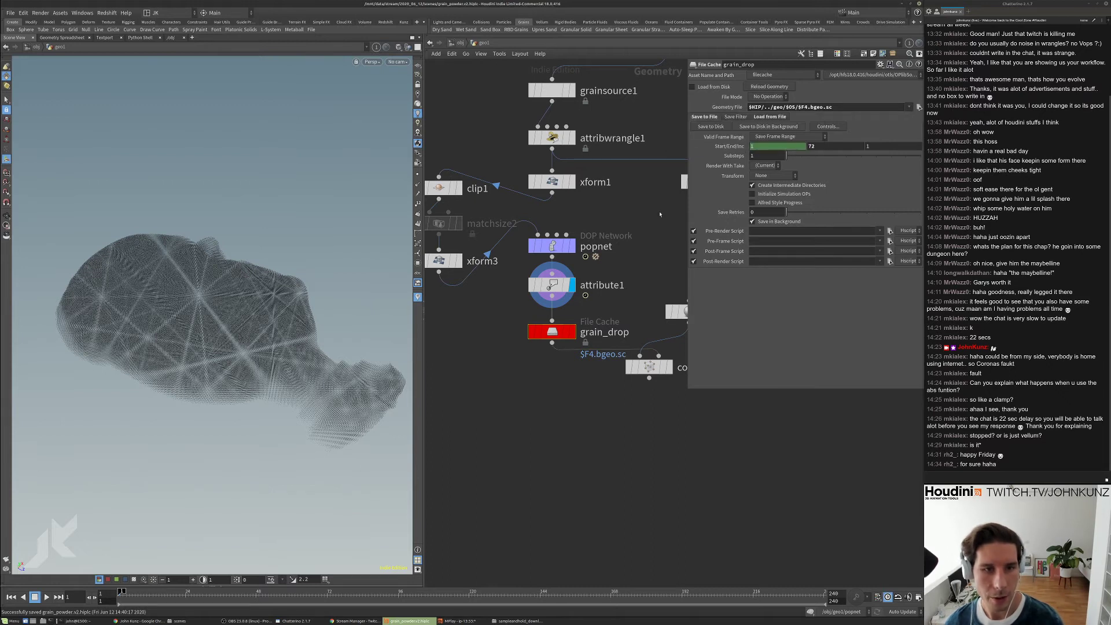
{"action": "middle_click_drag", "start_coordinate": [628, 211], "coordinate": [623, 224]}
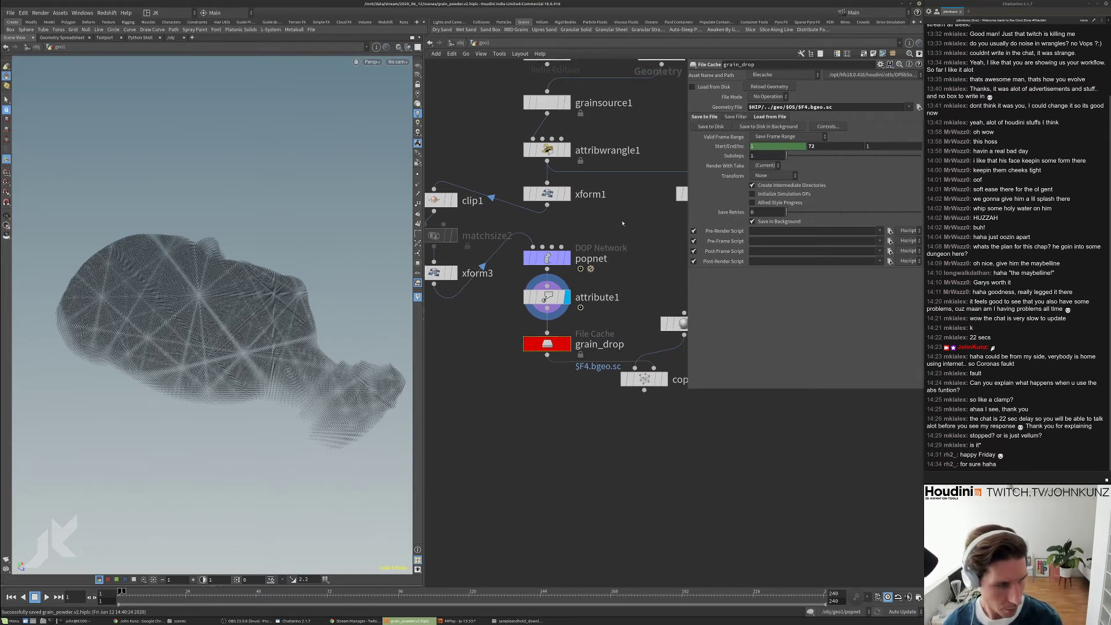
{"action": "left_click", "coordinate": [768, 128]}
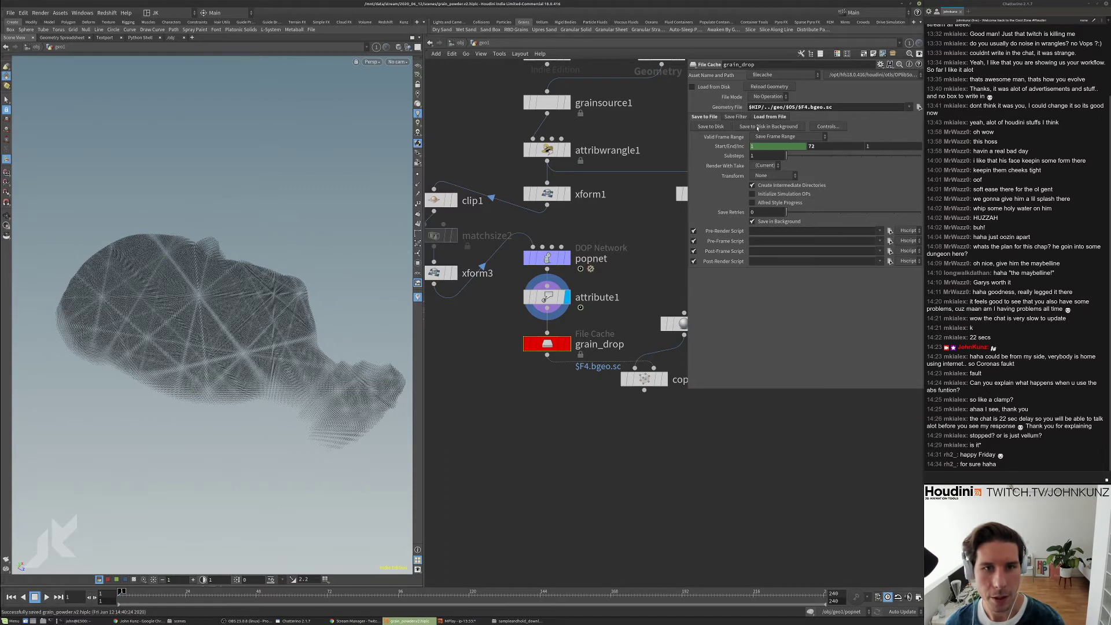
{"action": "left_click", "coordinate": [757, 127]}
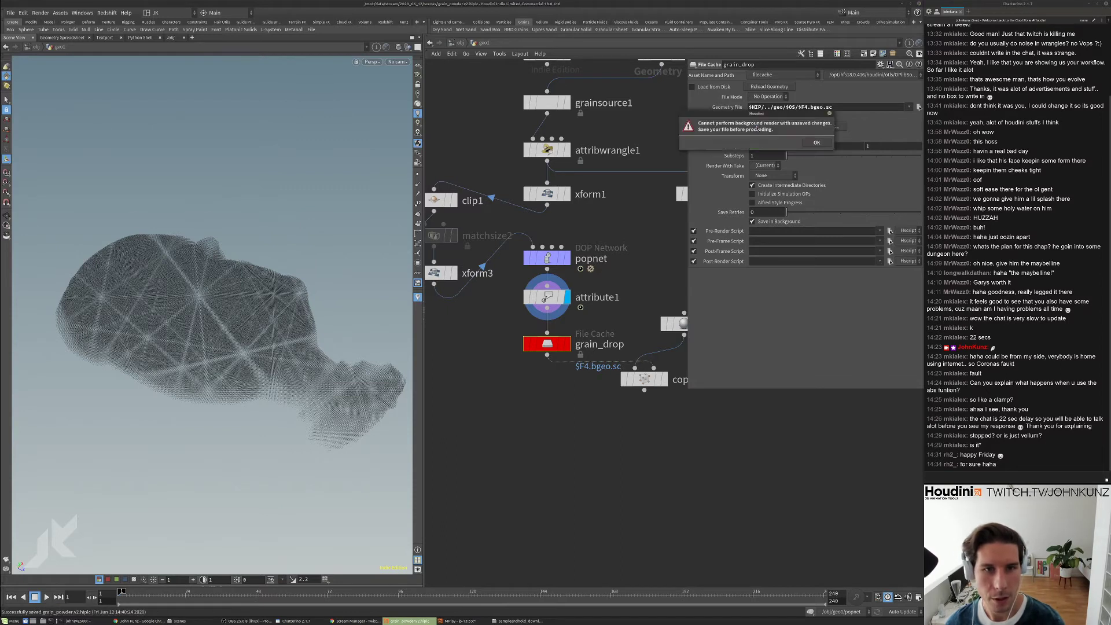
{"action": "left_click", "coordinate": [817, 142]}
{"action": "scroll", "coordinate": [619, 466], "scroll_direction": "up", "scroll_amount": 2}
- Display grain_drop, enable Load from Disk, and start writing the cache to disk
{"action": "key", "text": "r"}
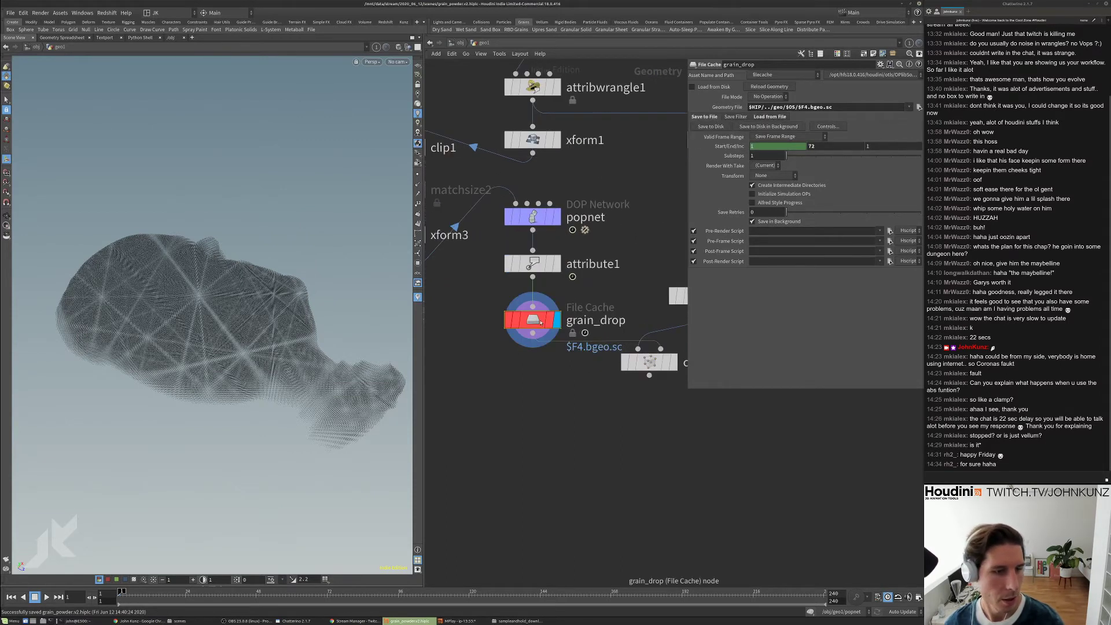
{"action": "middle_click_drag", "start_coordinate": [603, 243], "coordinate": [604, 217]}
{"action": "left_click", "coordinate": [692, 87]}
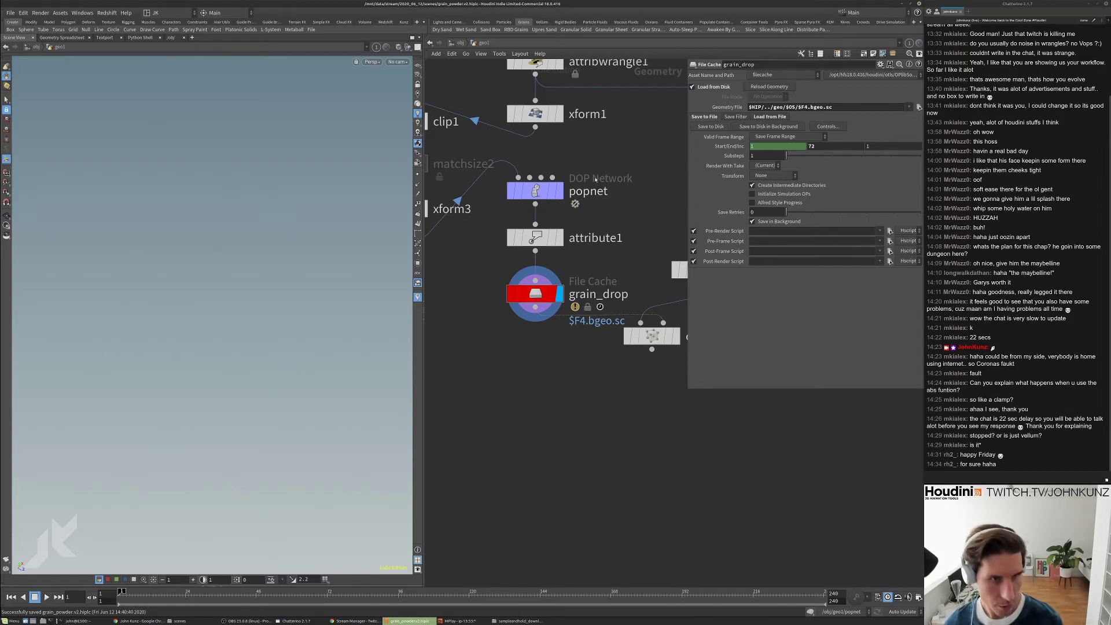
{"action": "left_click", "coordinate": [707, 126]}
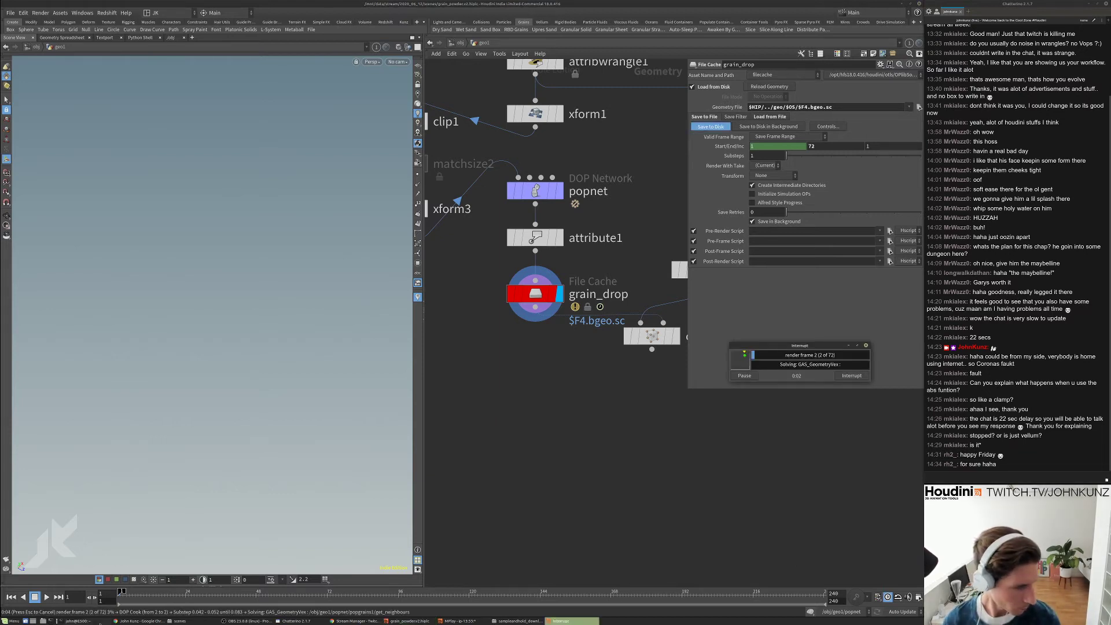
- In the terminal, cancel the pending line and run houdinifx
{"action": "key", "text": "alt+Tab"}
{"action": "key", "text": "ctrl+c"}
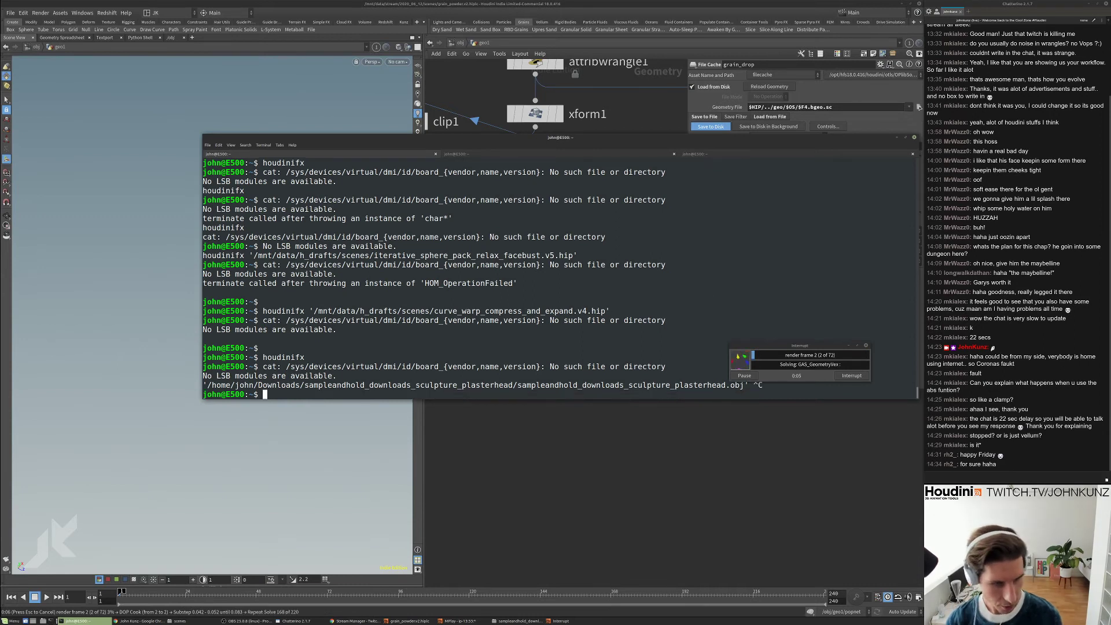
{"action": "type", "text": "houdinifx"}
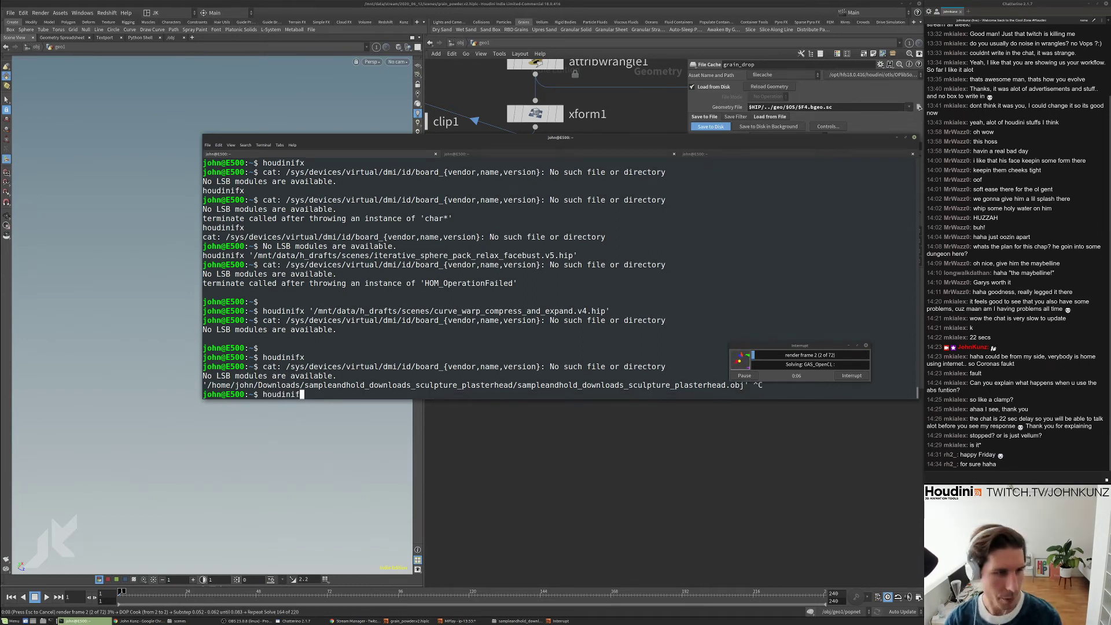
{"action": "key", "text": "Return"}
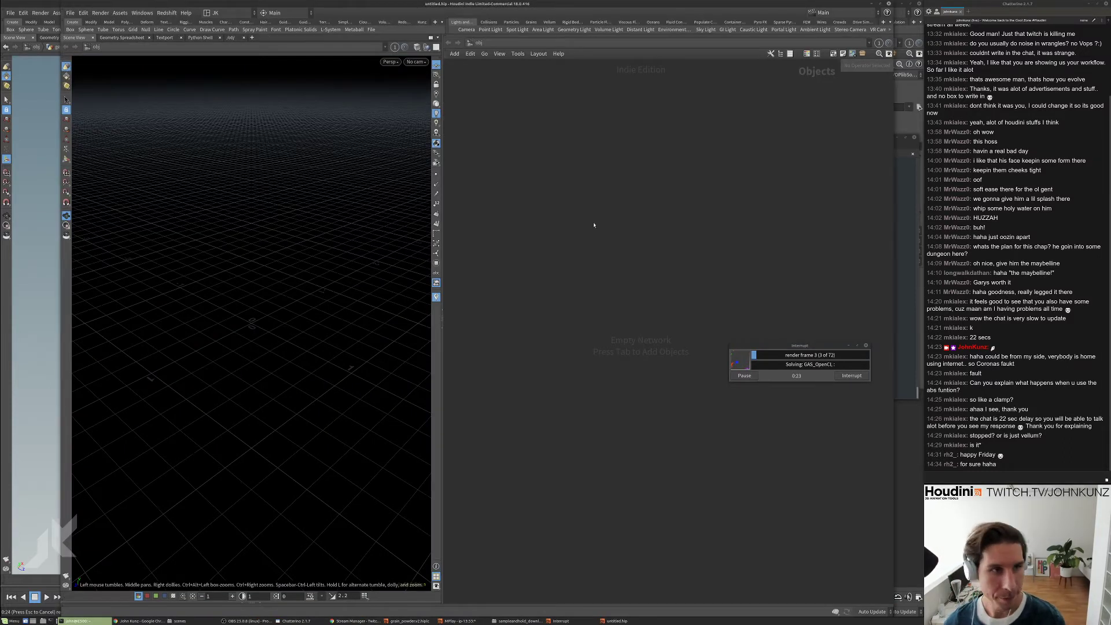
- Open grain_powder.v2.hiplc from the recent files list
{"action": "left_click", "coordinate": [70, 13]}
{"action": "mouse_move", "coordinate": [133, 40]}
{"action": "left_click", "coordinate": [183, 40]}
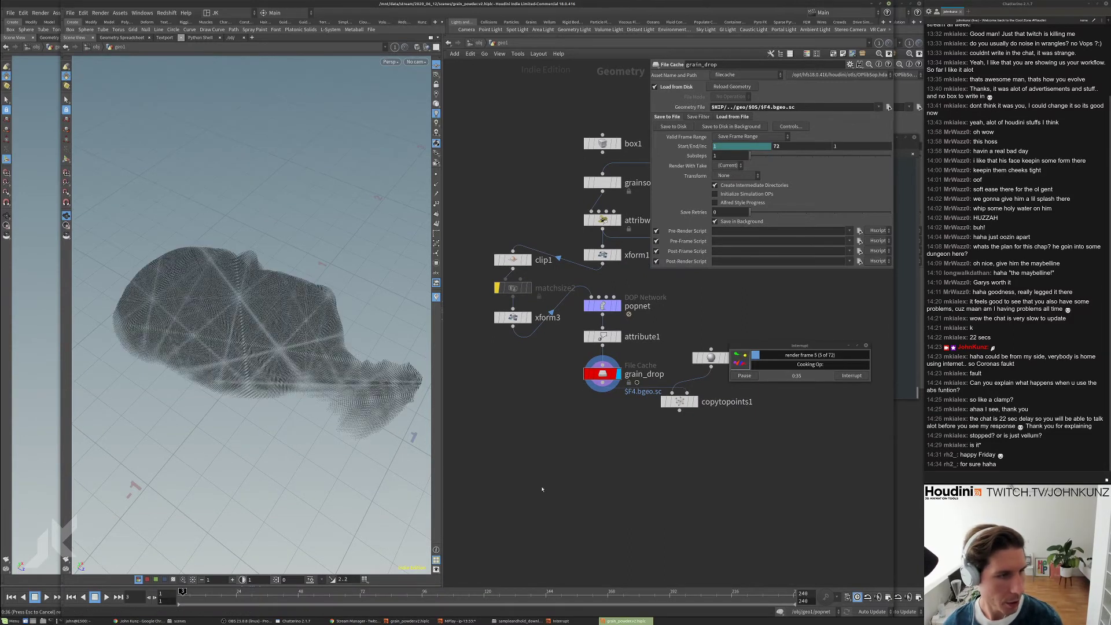
{"action": "left_click_drag", "start_coordinate": [249, 340], "coordinate": [256, 313]}
- Set the viewport particle Point Size to 2 in the geometry display options
{"action": "key", "text": "d"}
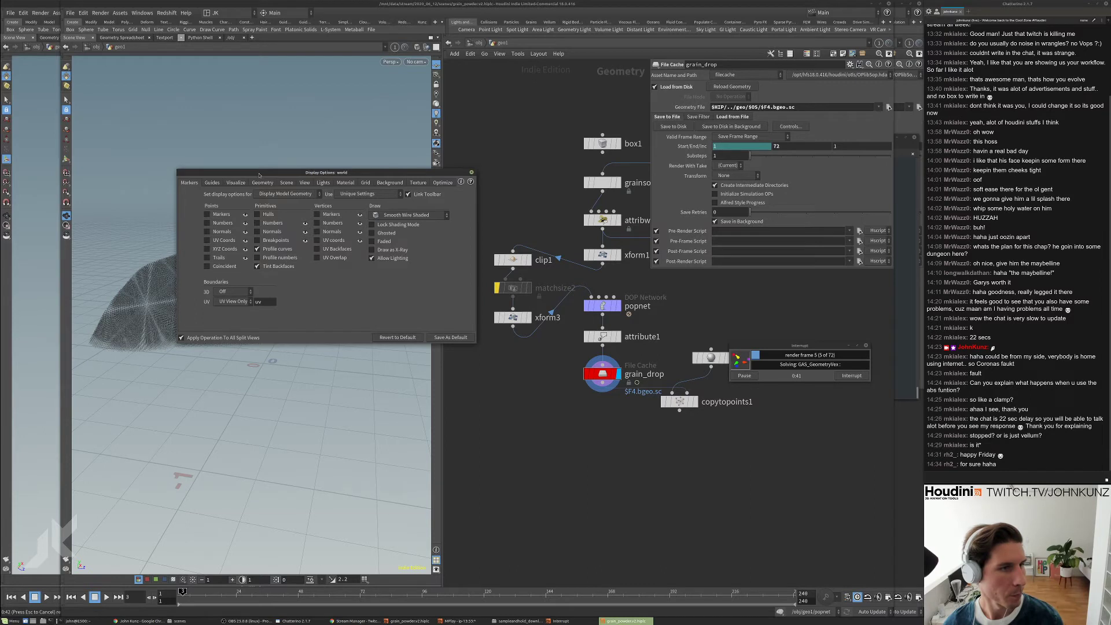
{"action": "left_click", "coordinate": [471, 172]}
{"action": "left_click_drag", "start_coordinate": [324, 273], "coordinate": [348, 294]}
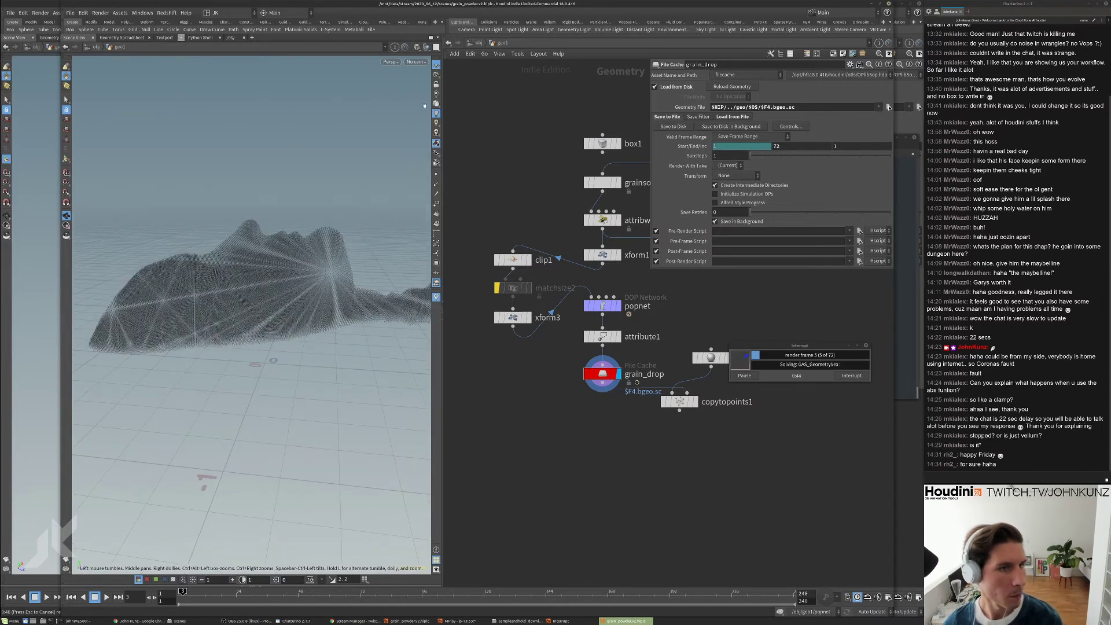
{"action": "mouse_move", "coordinate": [260, 244]}
{"action": "left_mouse_down"}
{"action": "mouse_move", "coordinate": [249, 272]}
{"action": "mouse_move", "coordinate": [242, 255]}
{"action": "left_mouse_up"}
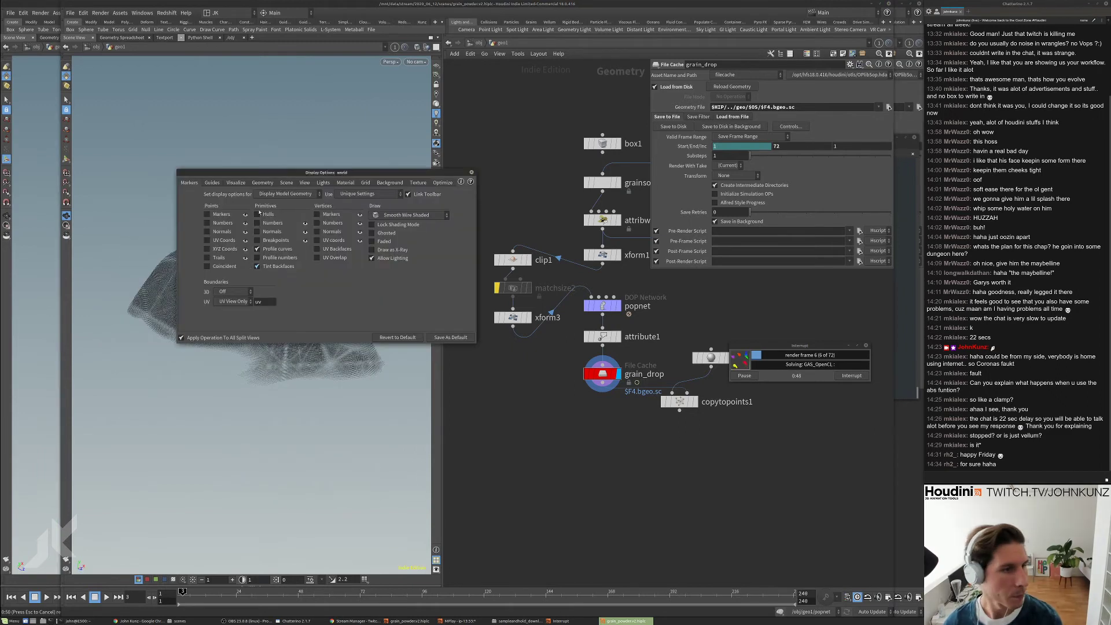
{"action": "left_click", "coordinate": [262, 182]}
{"action": "double_click", "coordinate": [224, 283]}
{"action": "type", "text": "2"}
{"action": "key", "text": "Return"}
{"action": "left_click", "coordinate": [471, 173]}
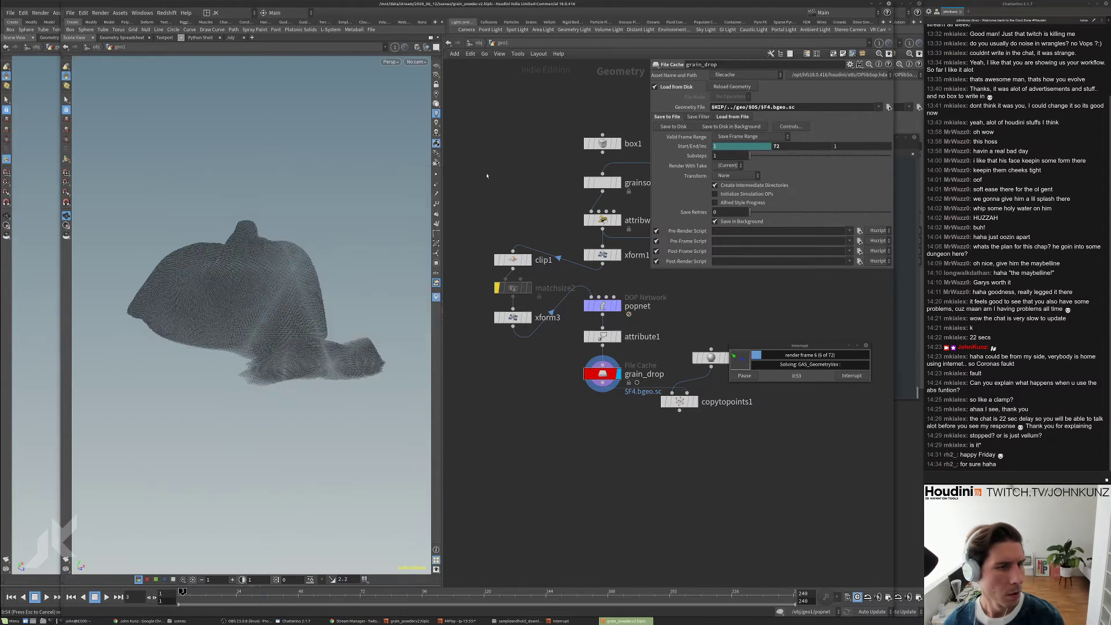
{"action": "left_click_drag", "start_coordinate": [241, 248], "coordinate": [216, 315]}
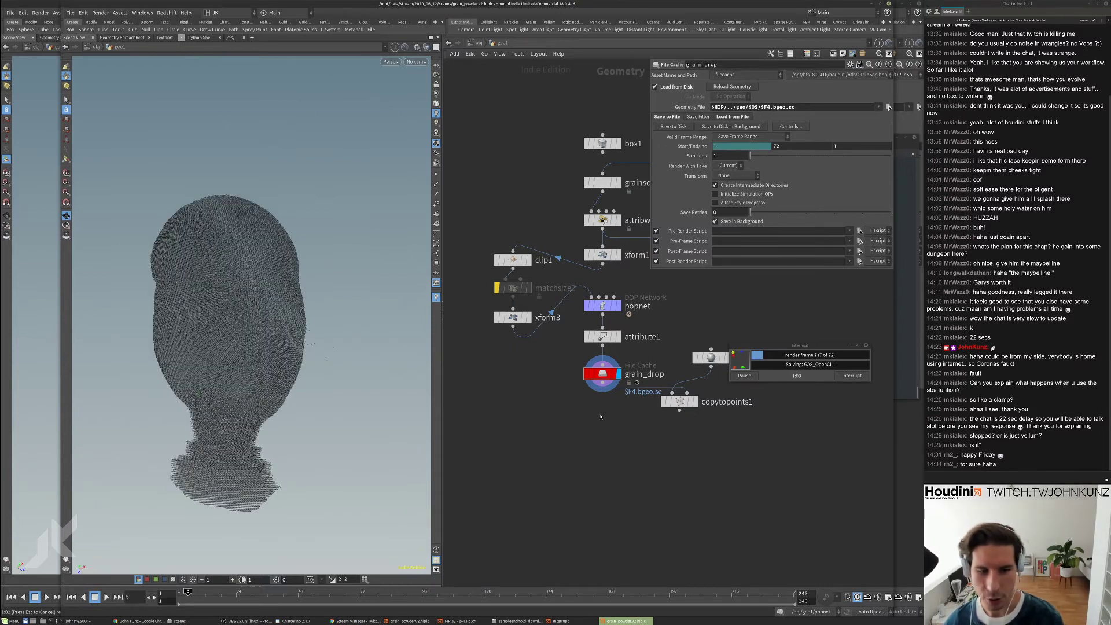
{"action": "middle_click_drag", "start_coordinate": [601, 417], "coordinate": [580, 376]}
{"action": "left_click_drag", "start_coordinate": [348, 278], "coordinate": [304, 348]}
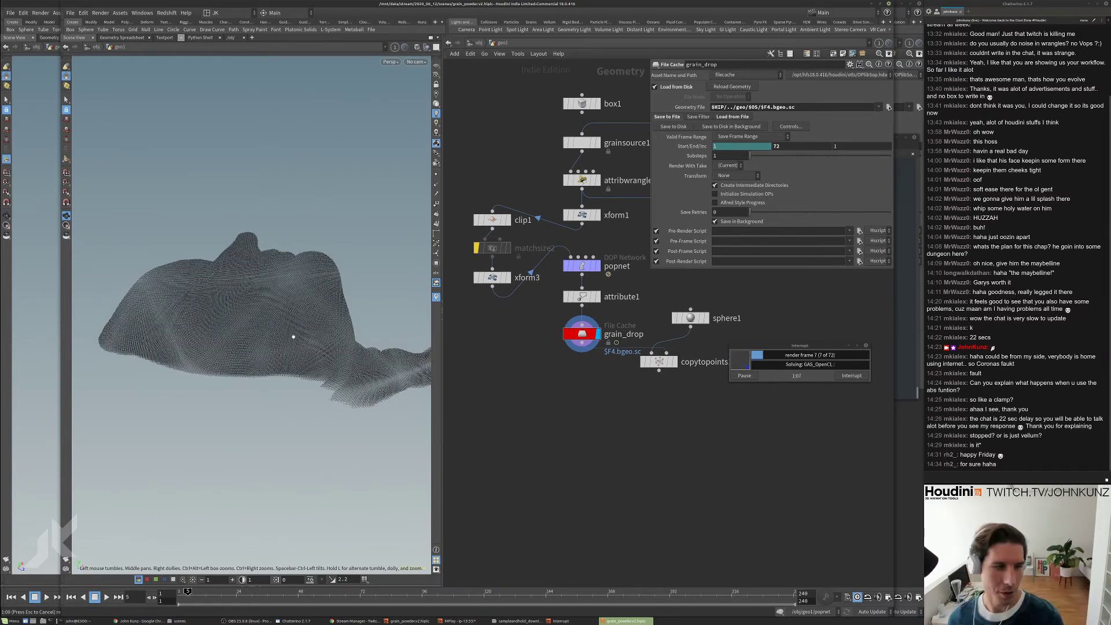
{"action": "mouse_move", "coordinate": [362, 268]}
{"action": "left_mouse_down"}
{"action": "mouse_move", "coordinate": [347, 288]}
{"action": "mouse_move", "coordinate": [355, 269]}
{"action": "left_mouse_up"}
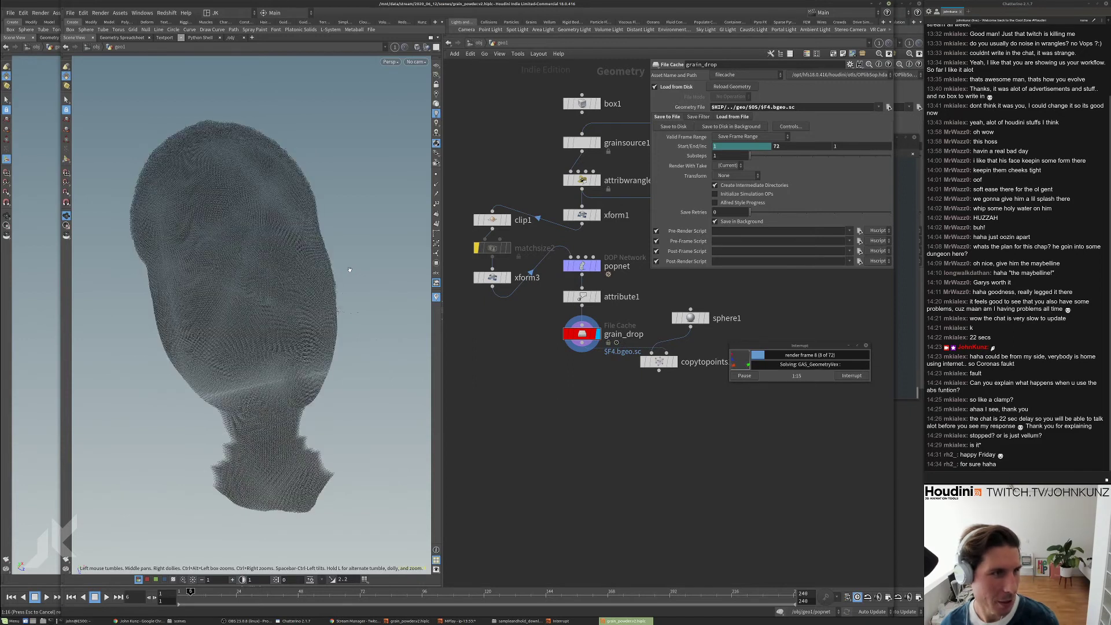
{"action": "mouse_move", "coordinate": [209, 303]}
{"action": "left_mouse_down"}
{"action": "mouse_move", "coordinate": [179, 280]}
{"action": "mouse_move", "coordinate": [191, 337]}
{"action": "mouse_move", "coordinate": [185, 330]}
{"action": "mouse_move", "coordinate": [216, 301]}
{"action": "left_mouse_up"}
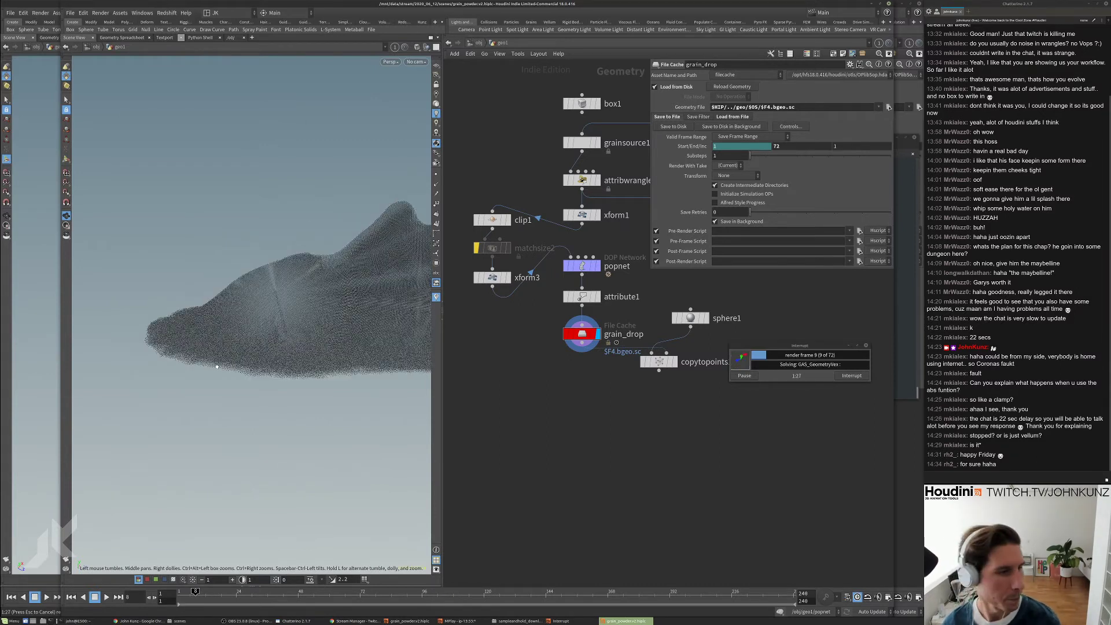
{"action": "mouse_move", "coordinate": [241, 300]}
{"action": "left_mouse_down"}
{"action": "mouse_move", "coordinate": [228, 318]}
{"action": "mouse_move", "coordinate": [260, 365]}
{"action": "mouse_move", "coordinate": [250, 320]}
{"action": "mouse_move", "coordinate": [317, 345]}
{"action": "mouse_move", "coordinate": [303, 355]}
{"action": "mouse_move", "coordinate": [333, 303]}
{"action": "mouse_move", "coordinate": [228, 307]}
{"action": "mouse_move", "coordinate": [247, 303]}
{"action": "left_mouse_up"}
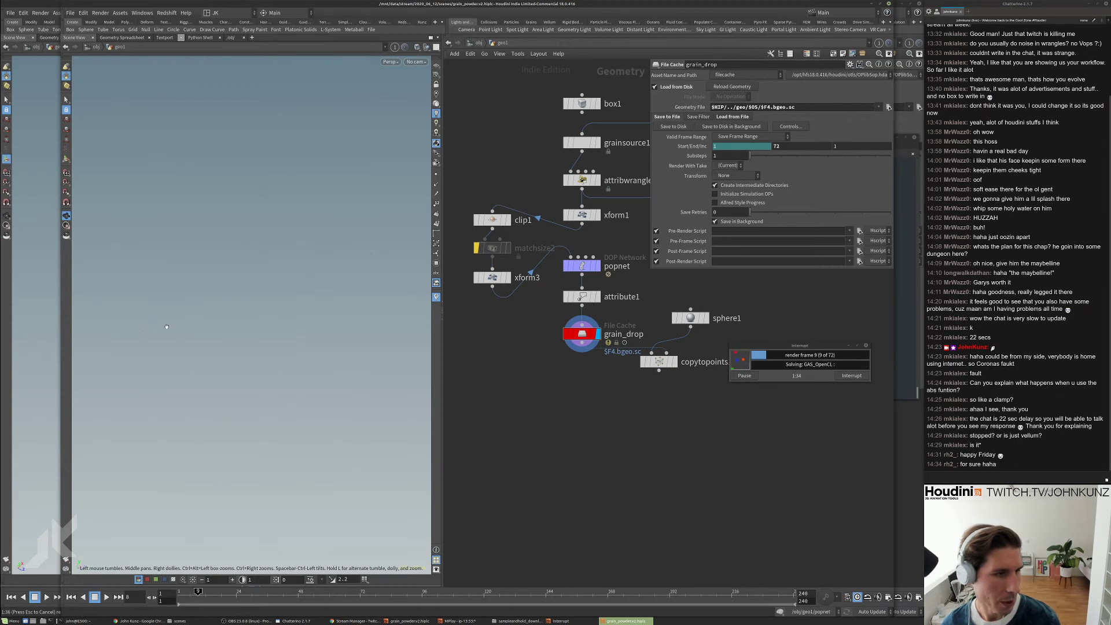
{"action": "left_click_drag", "start_coordinate": [277, 305], "coordinate": [268, 306]}
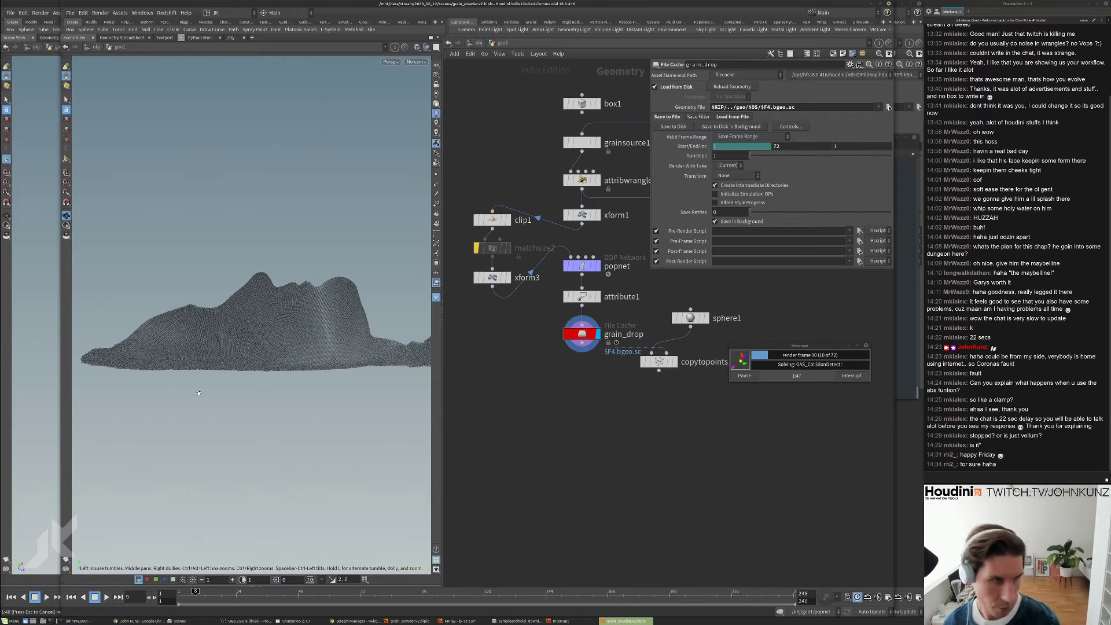
{"action": "left_click_drag", "start_coordinate": [285, 300], "coordinate": [280, 325]}
- Review the particle display mode choices in the viewport display options
{"action": "key", "text": "d"}
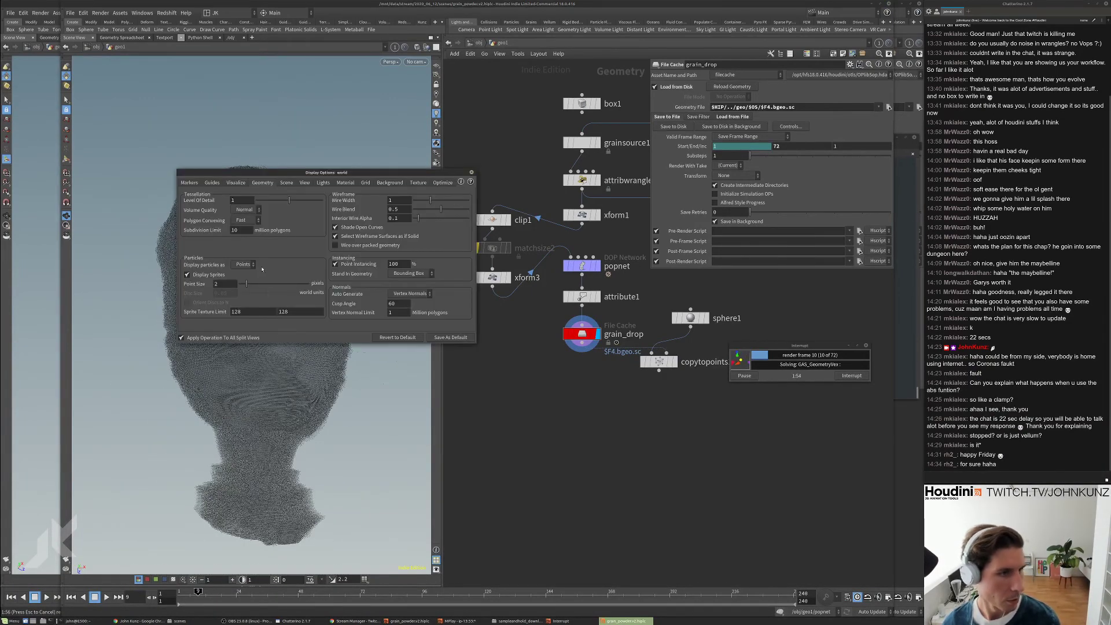
{"action": "left_click", "coordinate": [244, 265]}
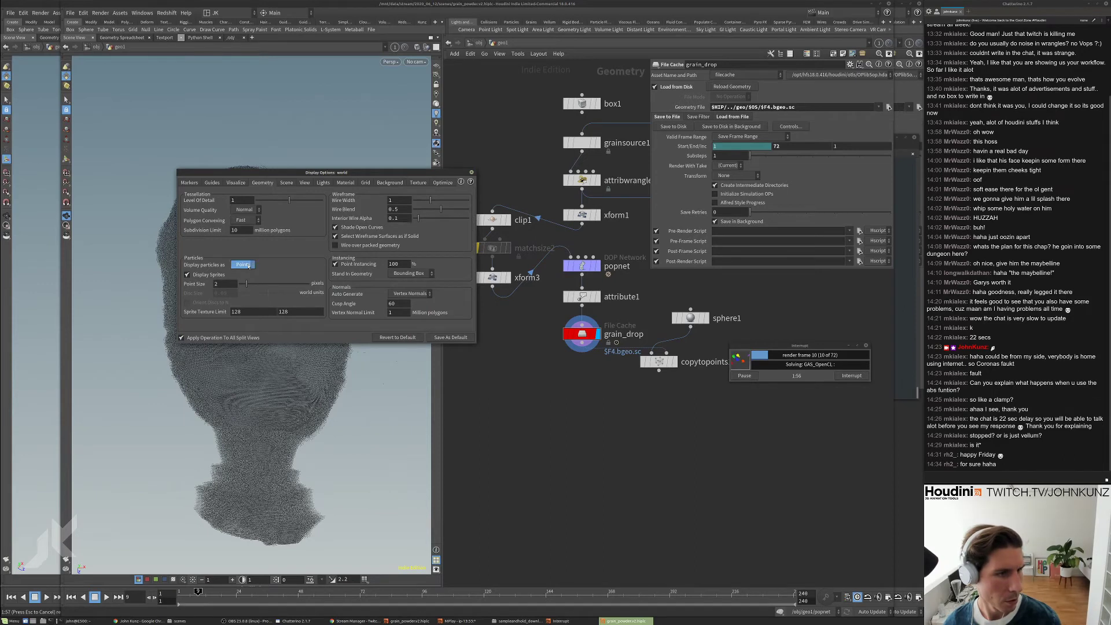
{"action": "left_click", "coordinate": [473, 172]}
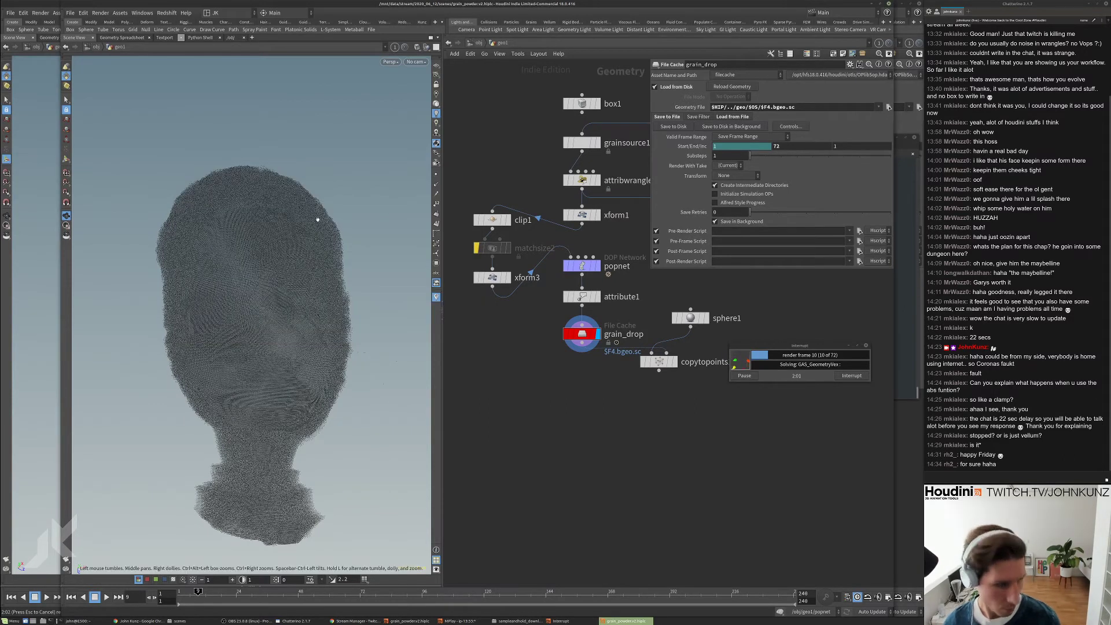
- Set Level Of Detail to 0.01 and display the copytopoints sphere result
{"action": "key", "text": "d"}
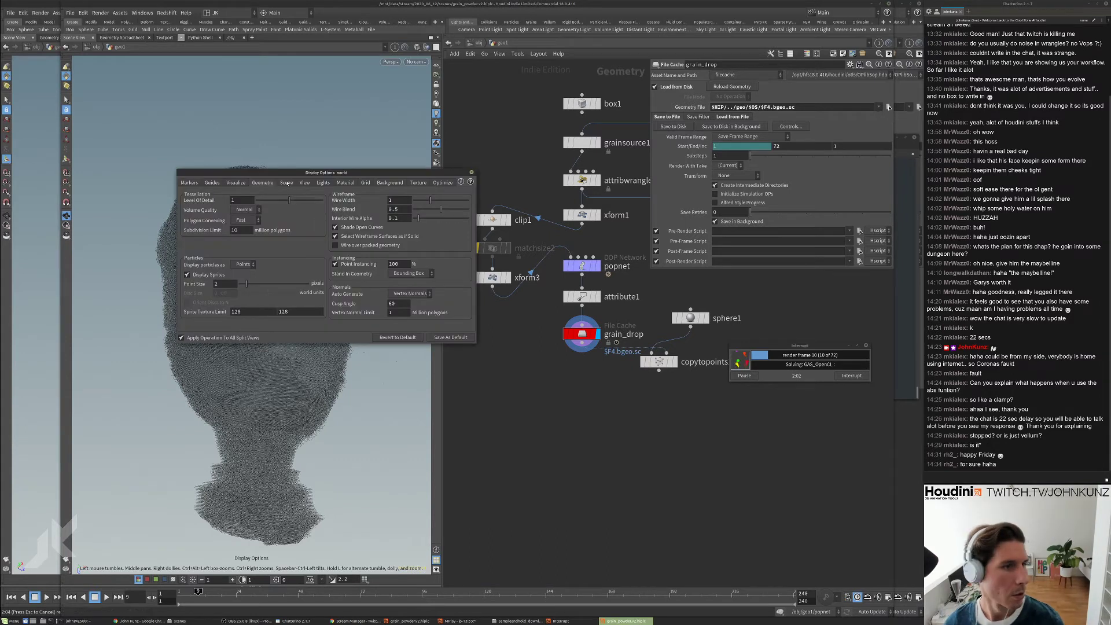
{"action": "left_click", "coordinate": [287, 183]}
{"action": "left_click", "coordinate": [266, 183]}
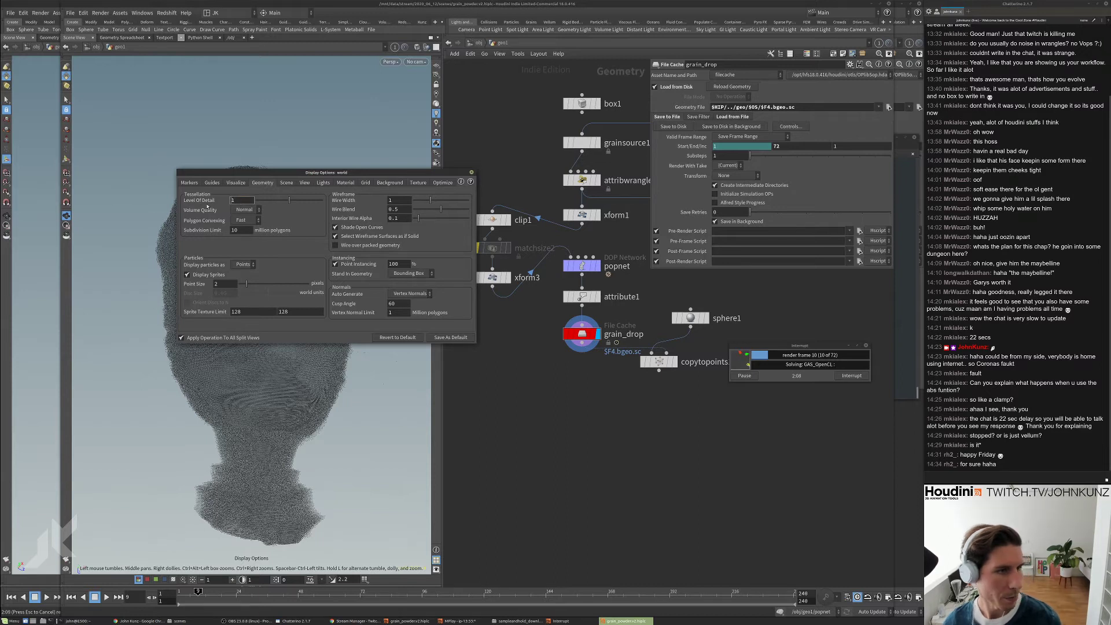
{"action": "type", "text": ".01"}
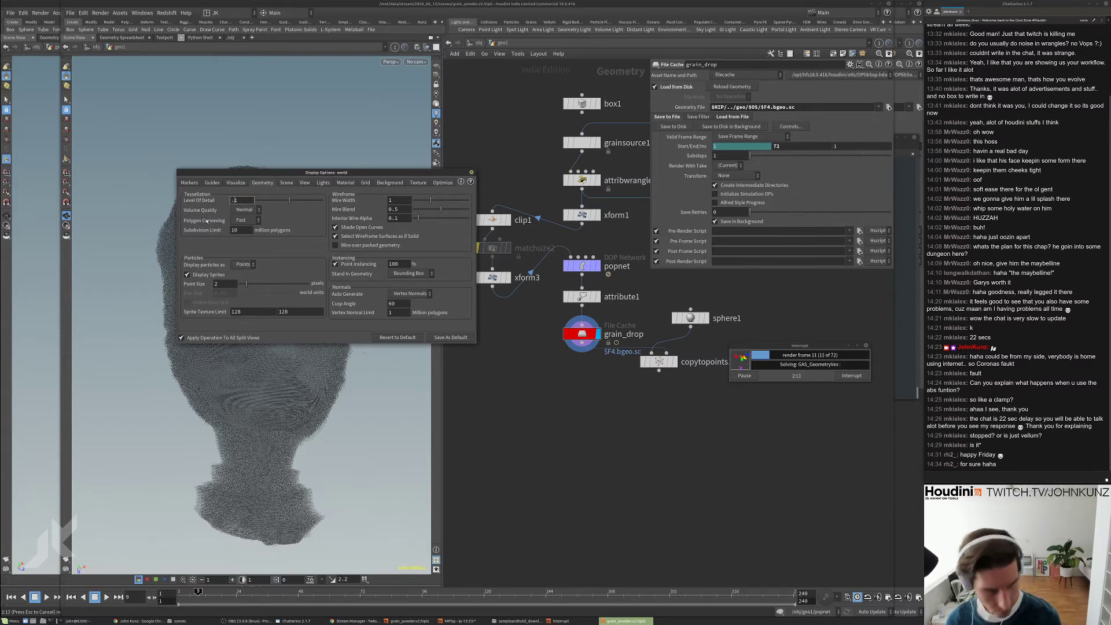
{"action": "key", "text": "Return"}
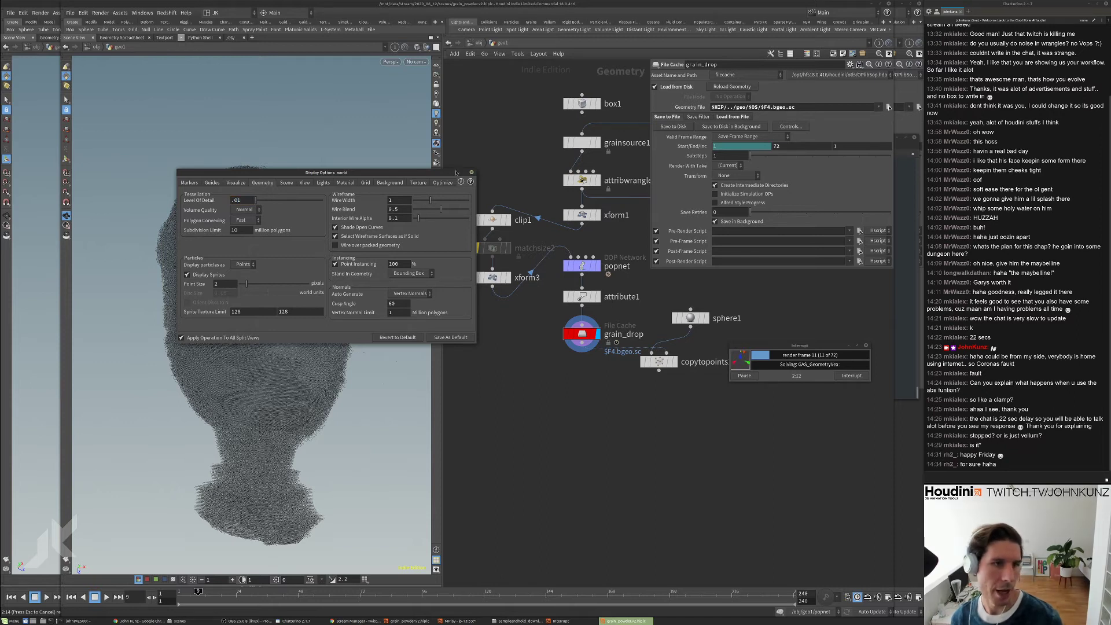
{"action": "left_click", "coordinate": [472, 172]}
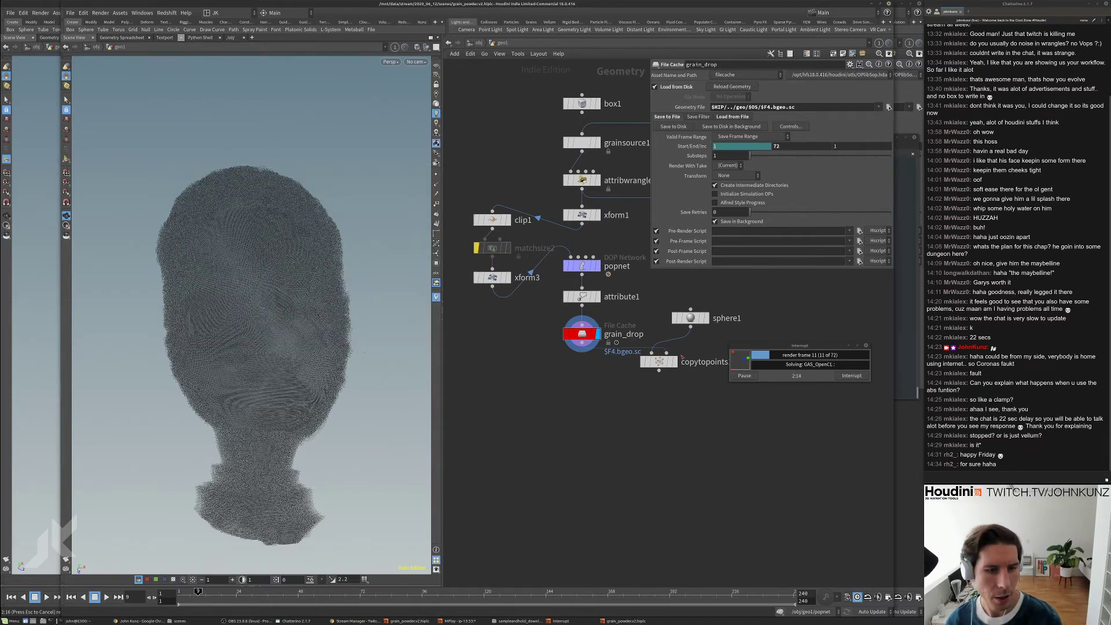
{"action": "left_click", "coordinate": [675, 362]}
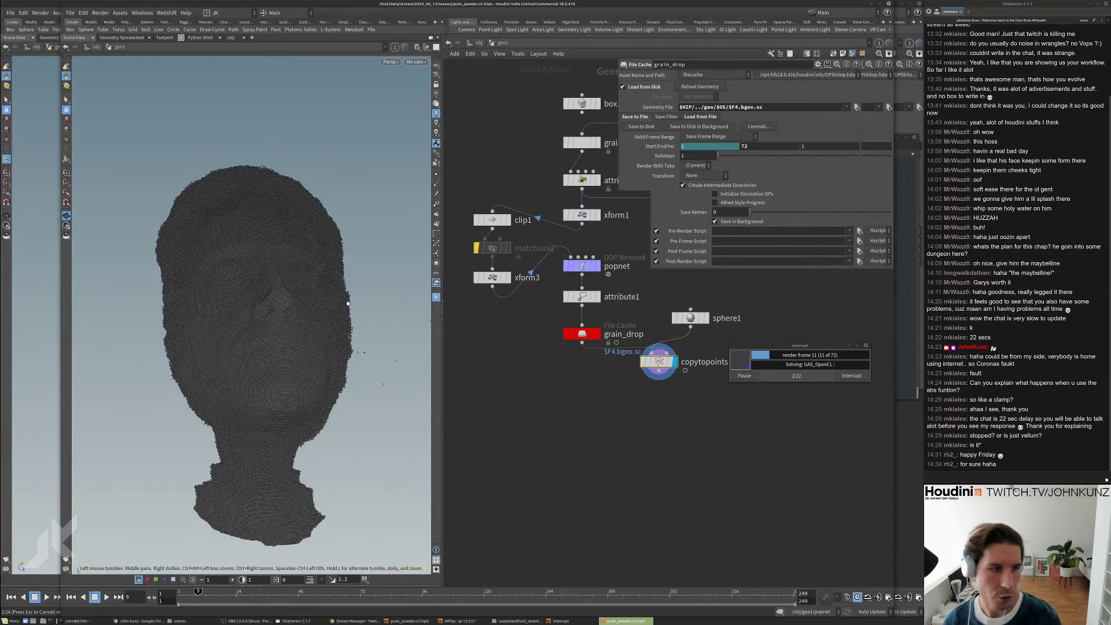
- Switch the viewport to a lighter shading mode and tumble around the head
{"action": "left_click", "coordinate": [417, 48]}
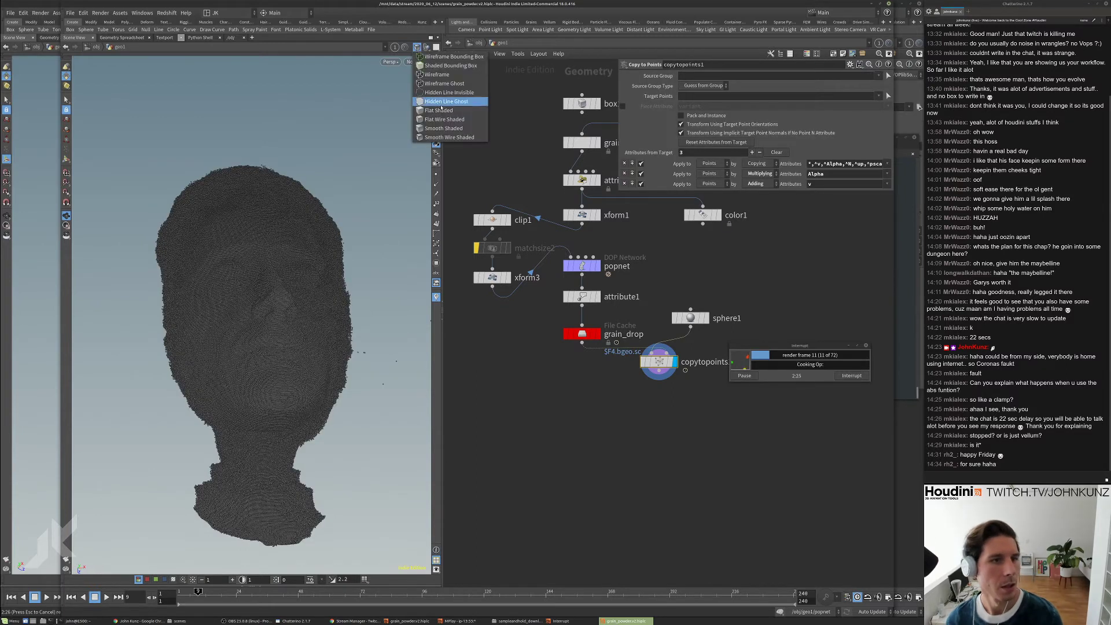
{"action": "left_click", "coordinate": [447, 124]}
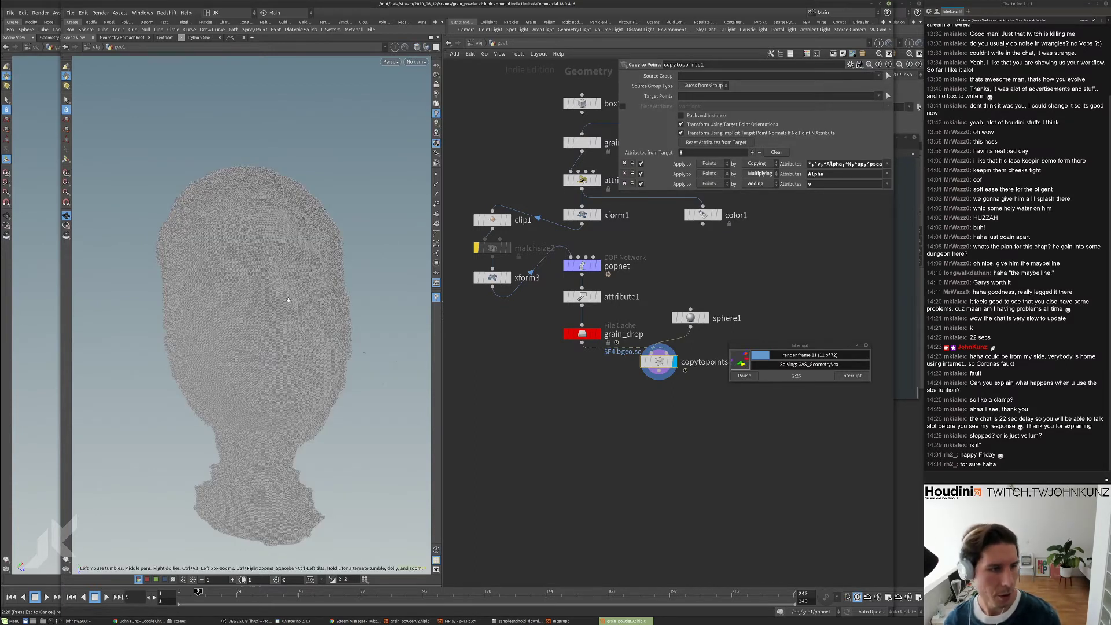
{"action": "middle_click_drag", "start_coordinate": [286, 311], "coordinate": [285, 274]}
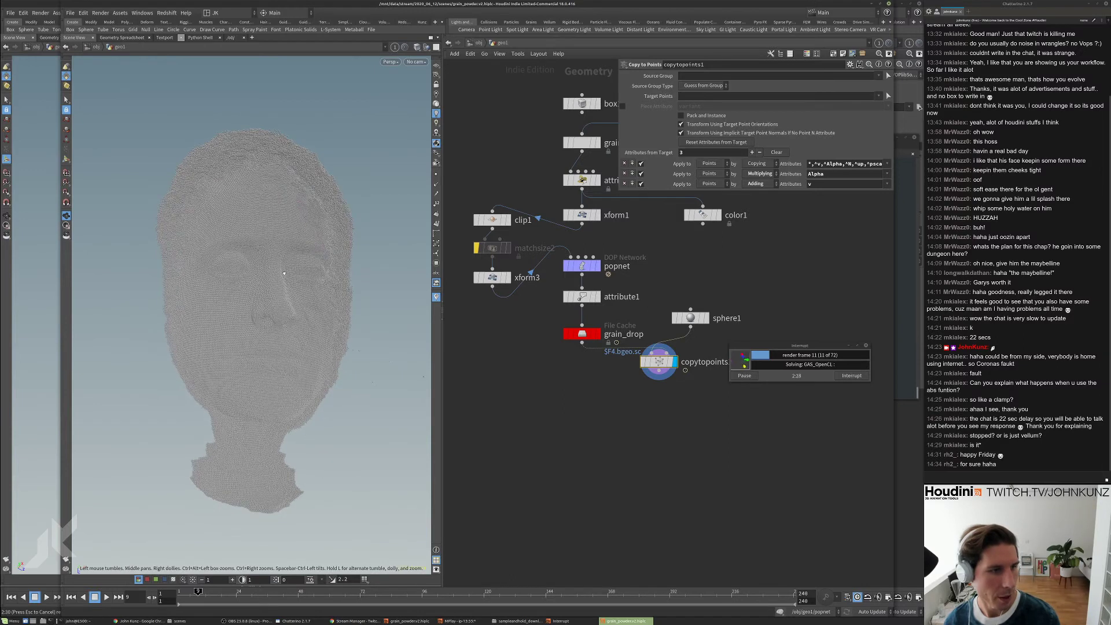
{"action": "left_click_drag", "start_coordinate": [284, 273], "coordinate": [239, 317]}
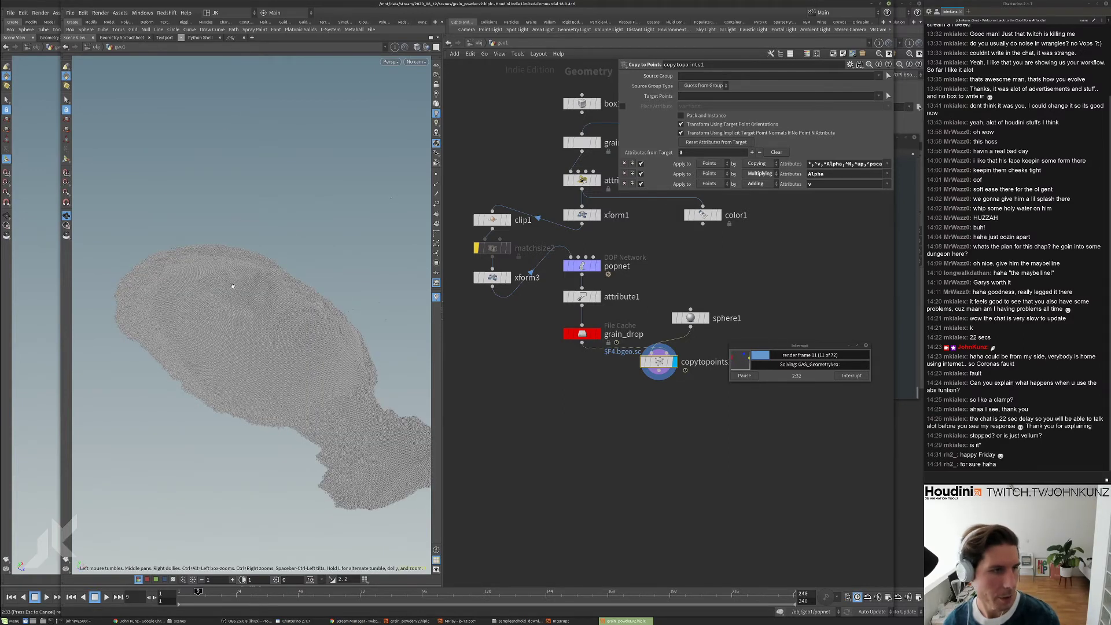
{"action": "left_click_drag", "start_coordinate": [234, 333], "coordinate": [251, 263]}
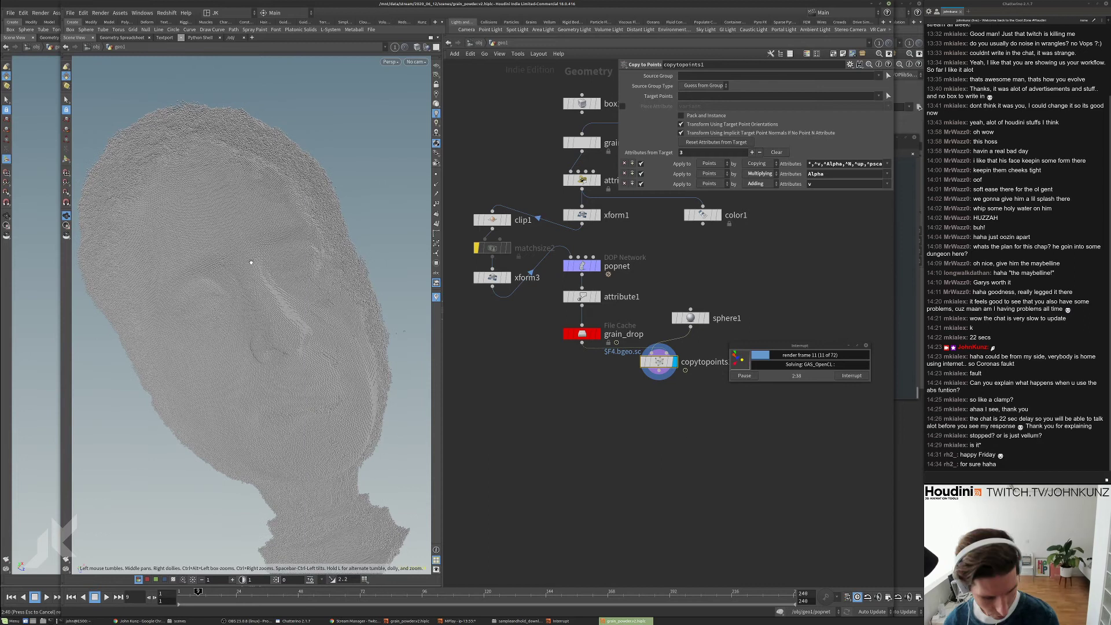
- Check Level Of Detail in the display options, then interrupt the cache write
{"action": "key", "text": "d"}
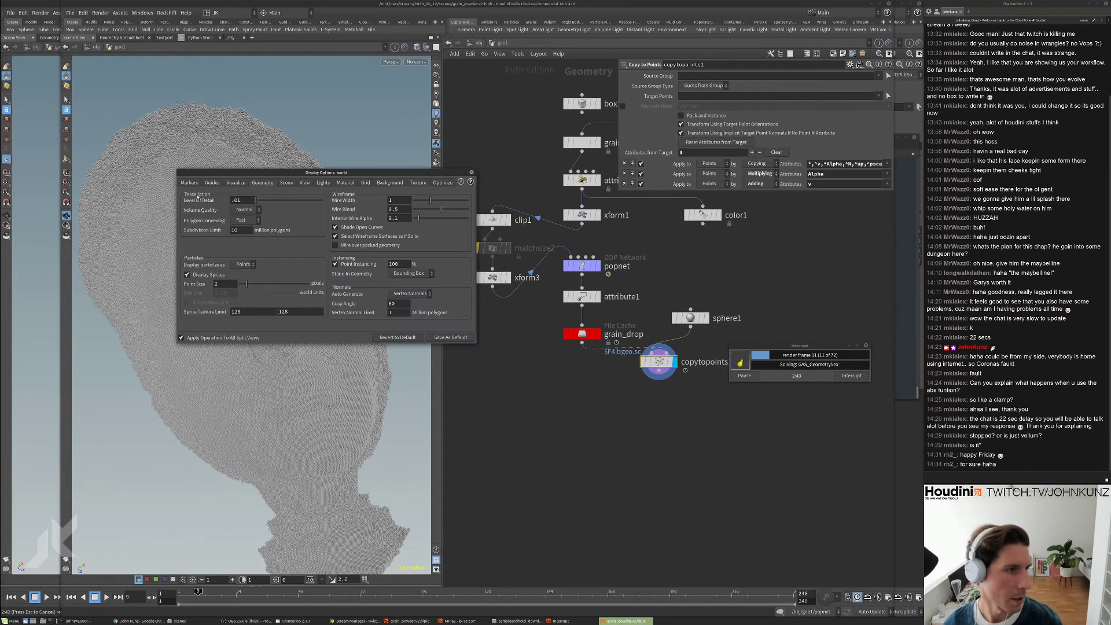
{"action": "double_click", "coordinate": [232, 201]}
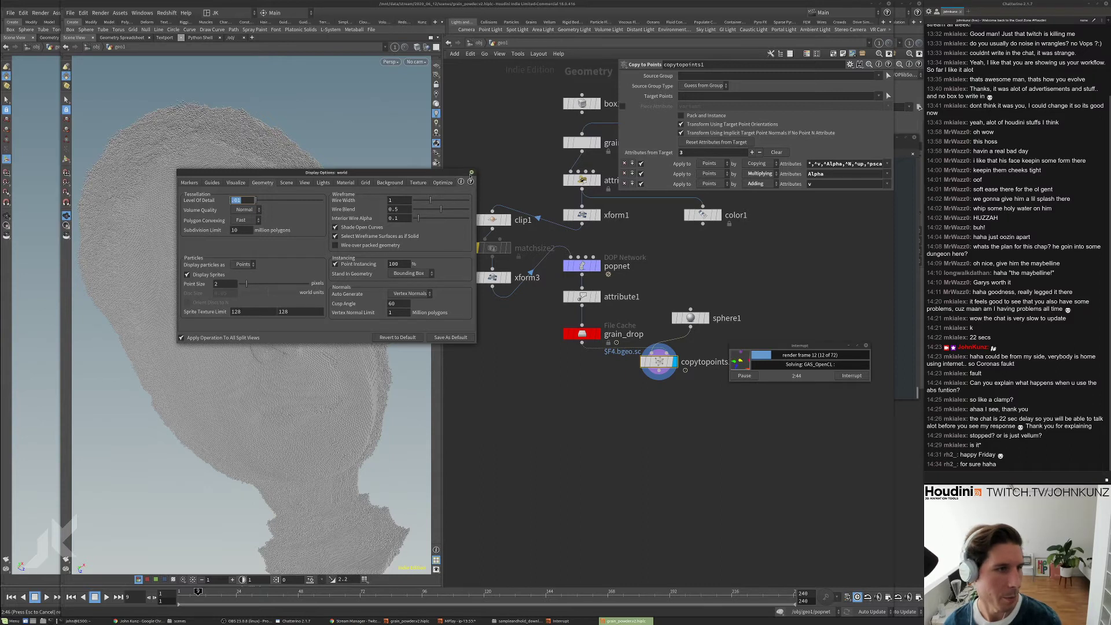
{"action": "left_click", "coordinate": [472, 173]}
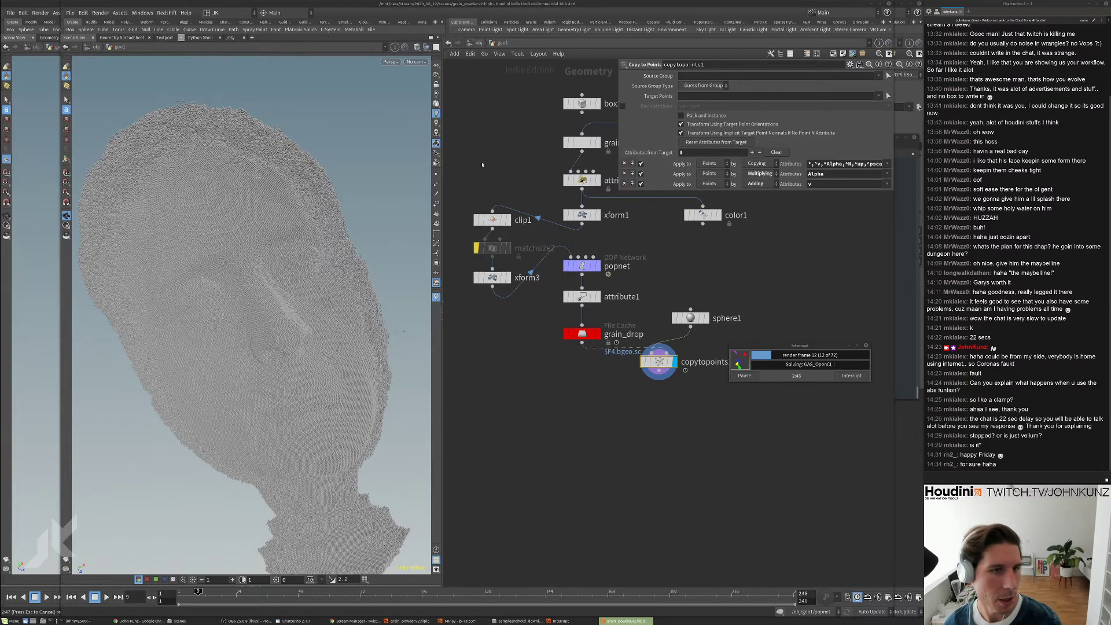
{"action": "scroll", "coordinate": [290, 326], "scroll_direction": "down", "scroll_amount": 2}
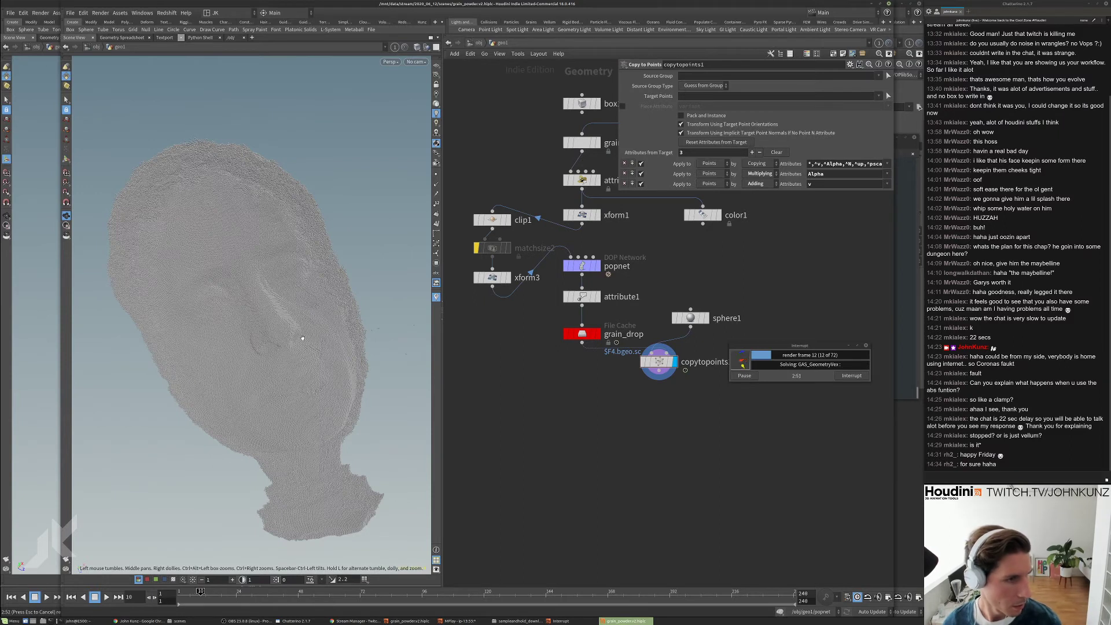
{"action": "left_click_drag", "start_coordinate": [303, 338], "coordinate": [300, 344]}
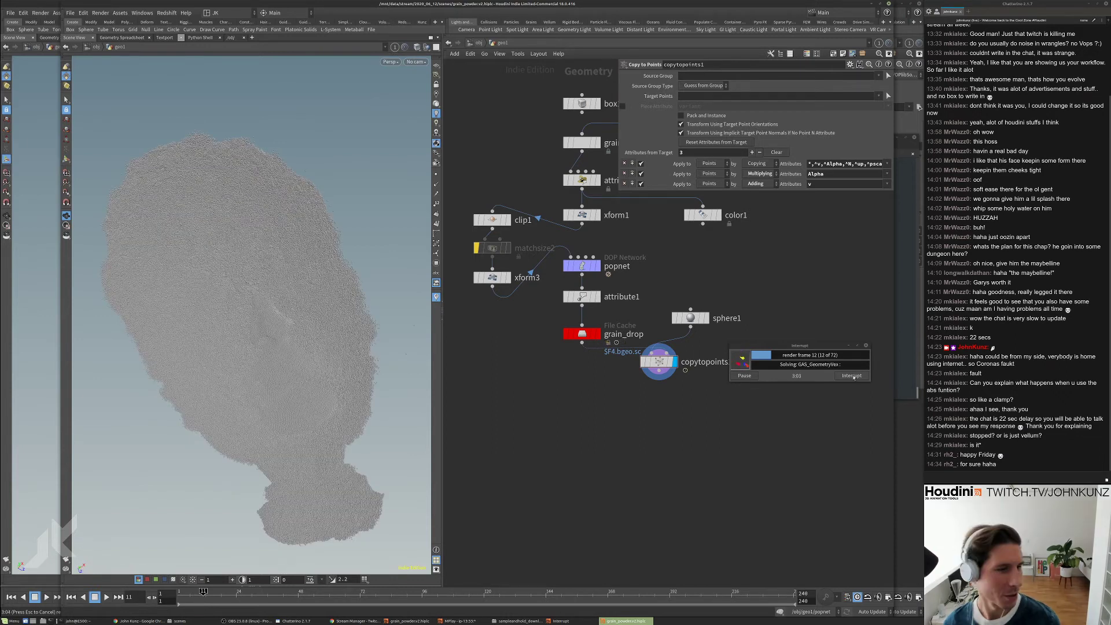
{"action": "left_click", "coordinate": [852, 375]}
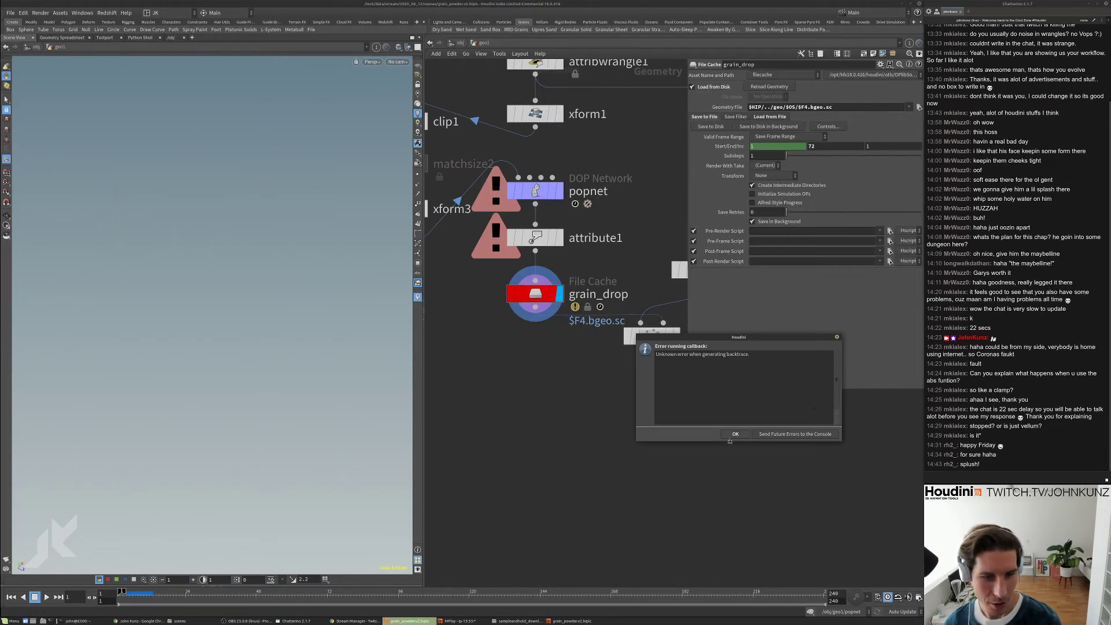
- Dismiss the callback error and select popgrains1 inside popnet
{"action": "left_click", "coordinate": [735, 431]}
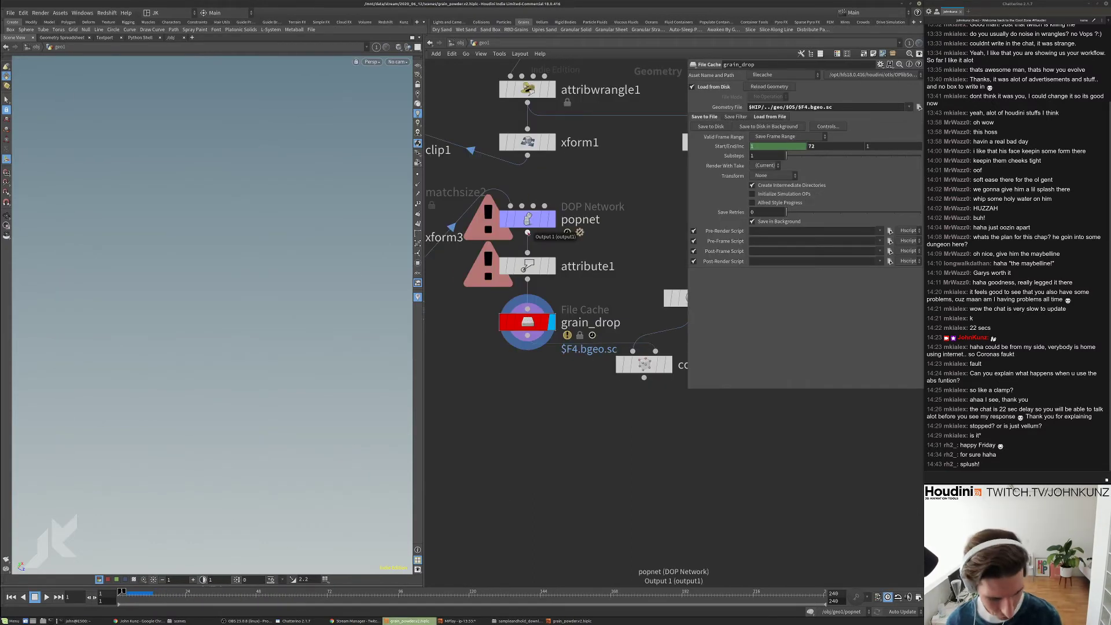
{"action": "key", "text": "ctrl+b"}
{"action": "left_click", "coordinate": [324, 223]}
{"action": "double_click", "coordinate": [325, 222]}
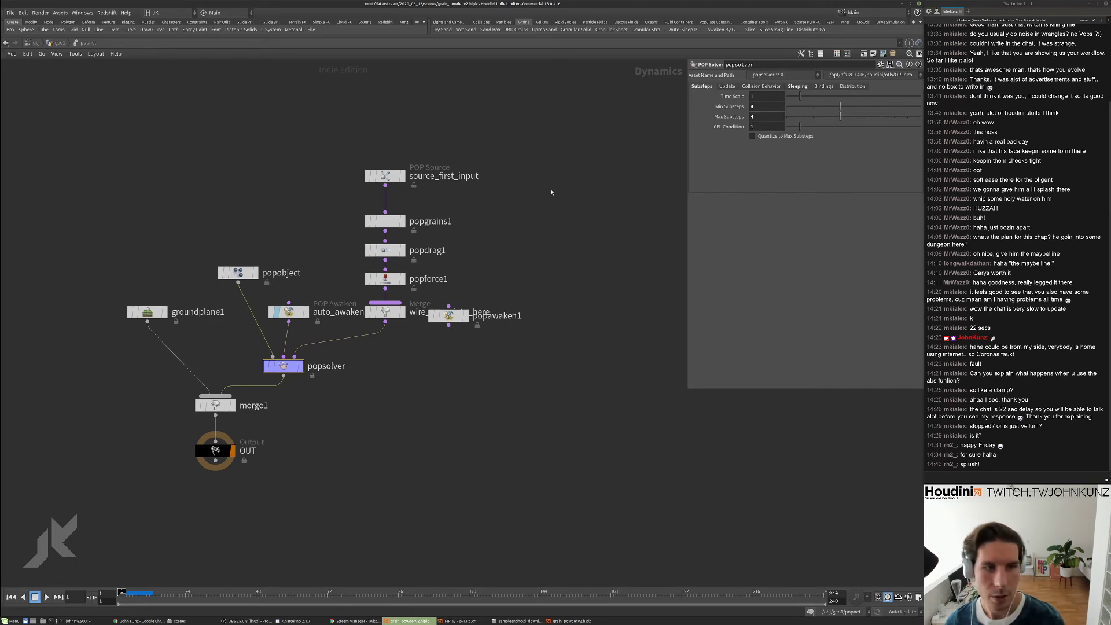
{"action": "left_click", "coordinate": [385, 225]}
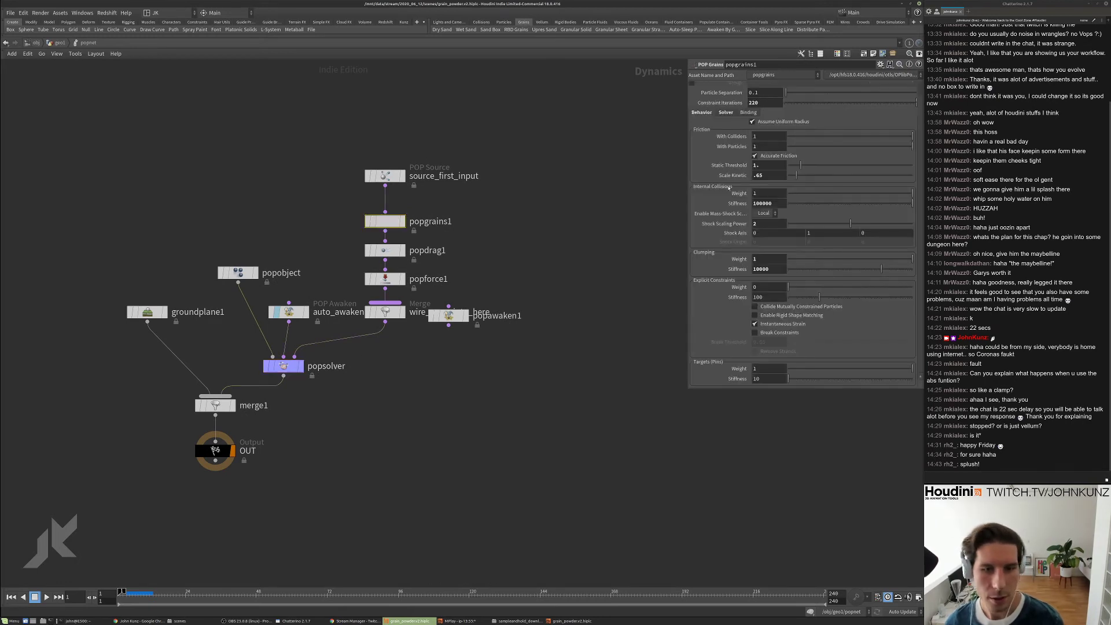
- Set Clumping Stiffness to 500000 and return up to geo1
{"action": "left_click", "coordinate": [770, 269]}
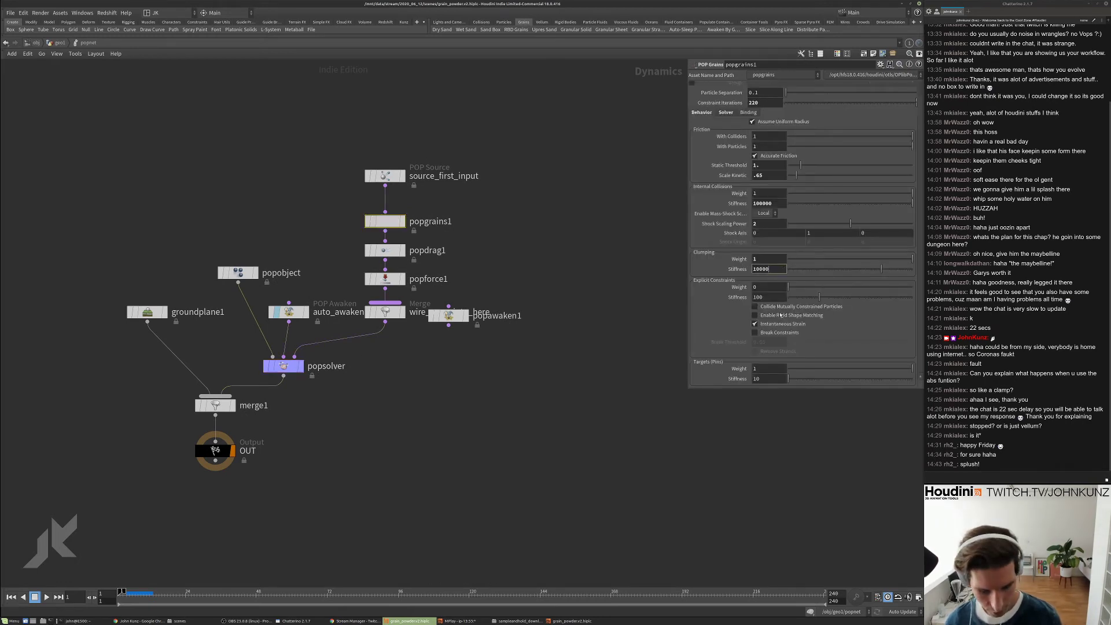
{"action": "key", "text": "Return"}
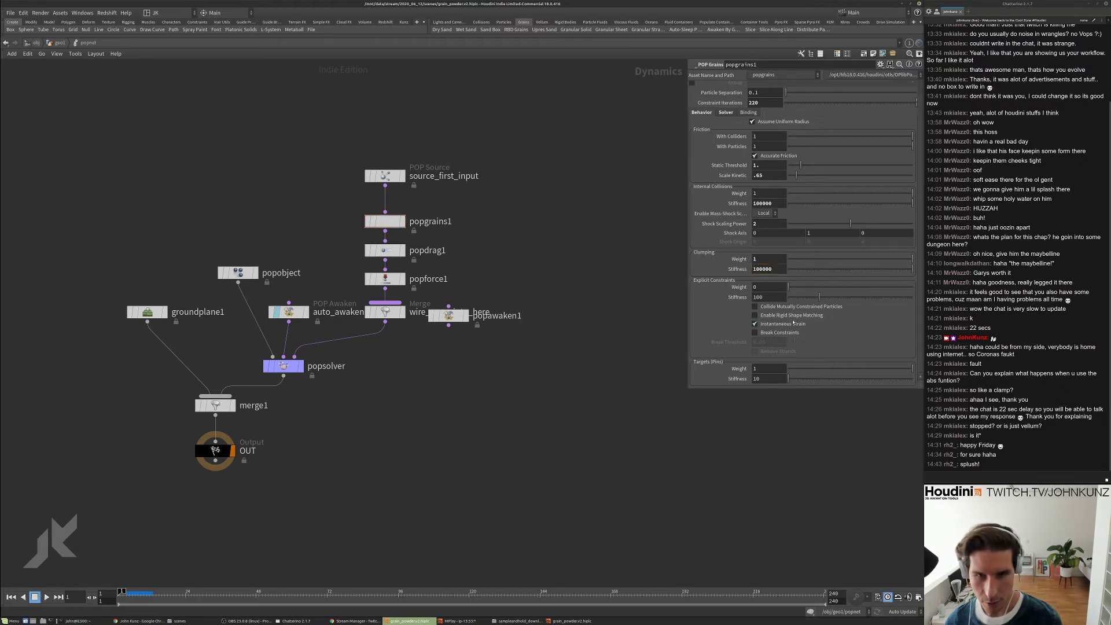
{"action": "left_click", "coordinate": [755, 270]}
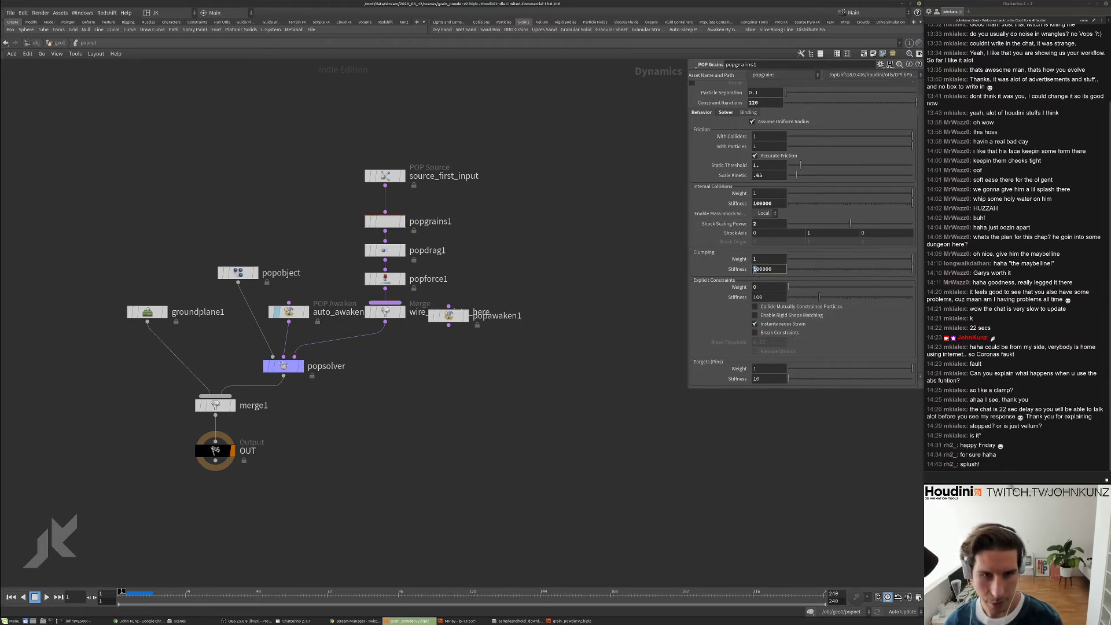
{"action": "type", "text": "5"}
{"action": "key", "text": "Return"}
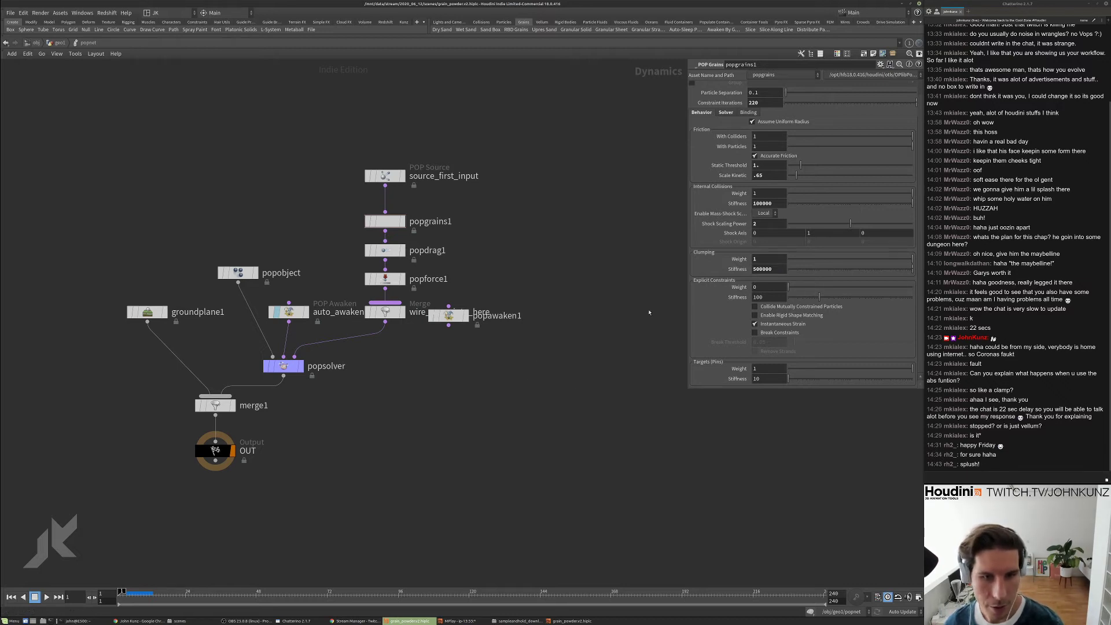
{"action": "key", "text": "u"}
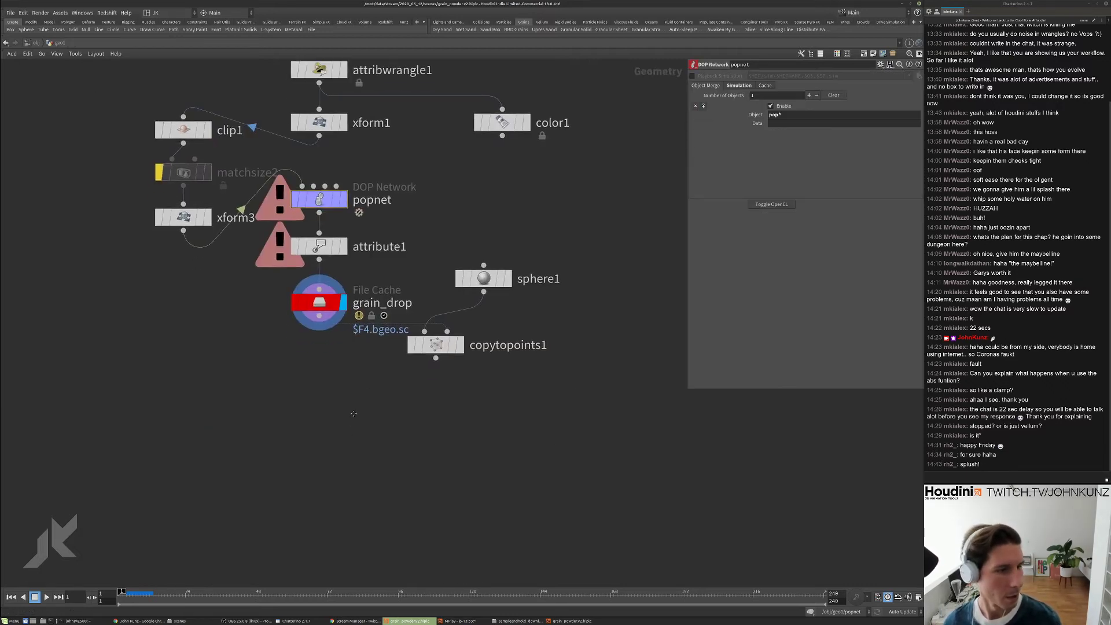
- Save the scene and start writing the grain_drop cache to disk
{"action": "key", "text": "ctrl+s"}
{"action": "left_click", "coordinate": [320, 297]}
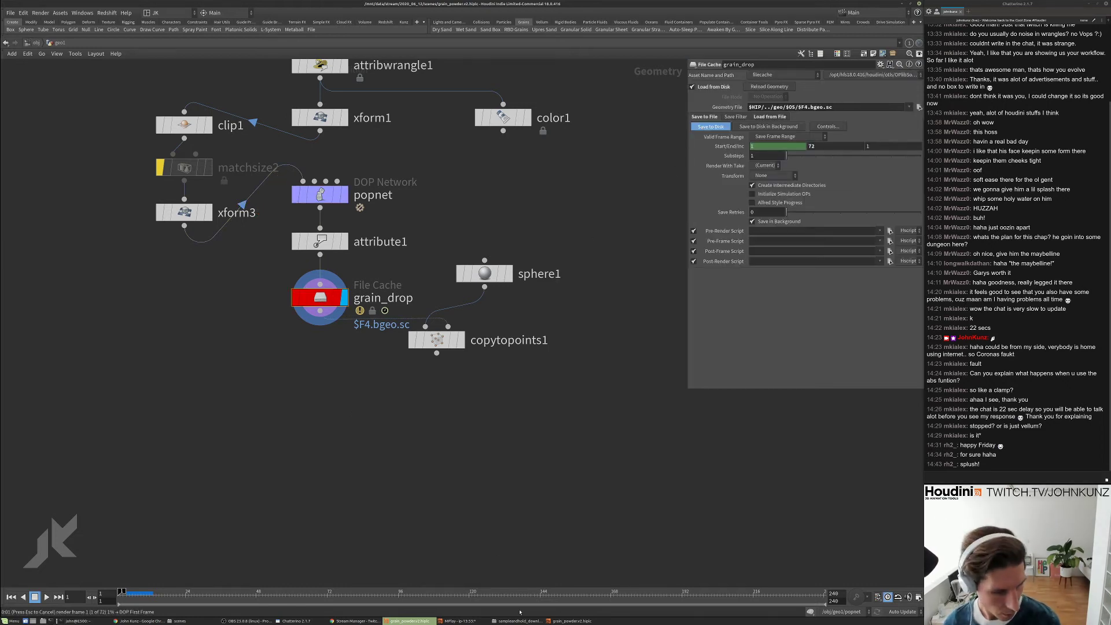
{"action": "key", "text": "alt+Tab"}
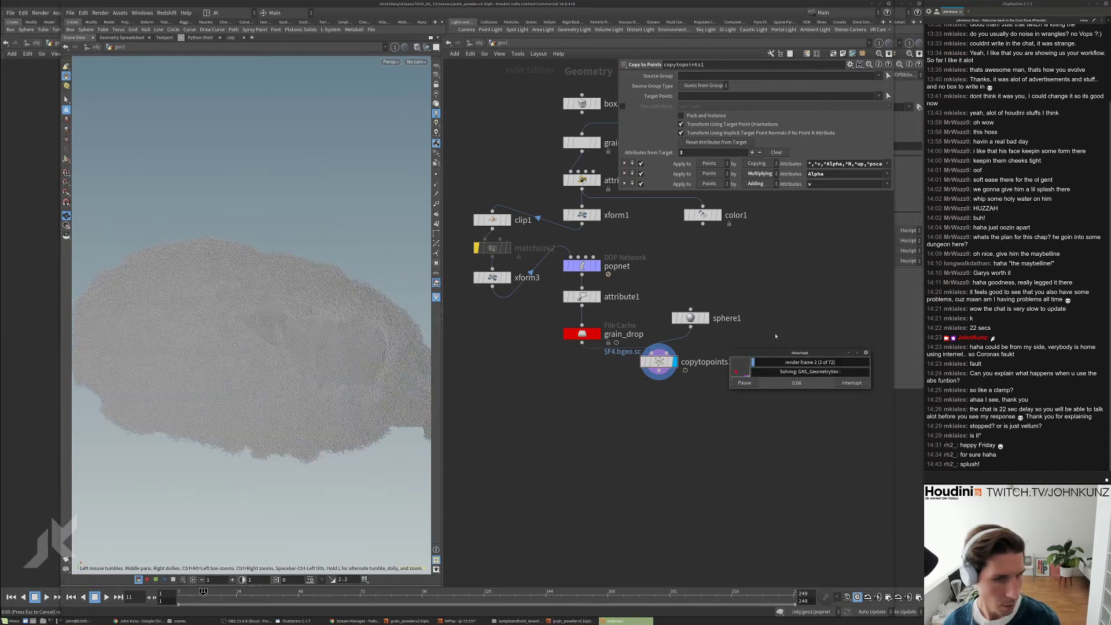
{"action": "left_click", "coordinate": [849, 353]}
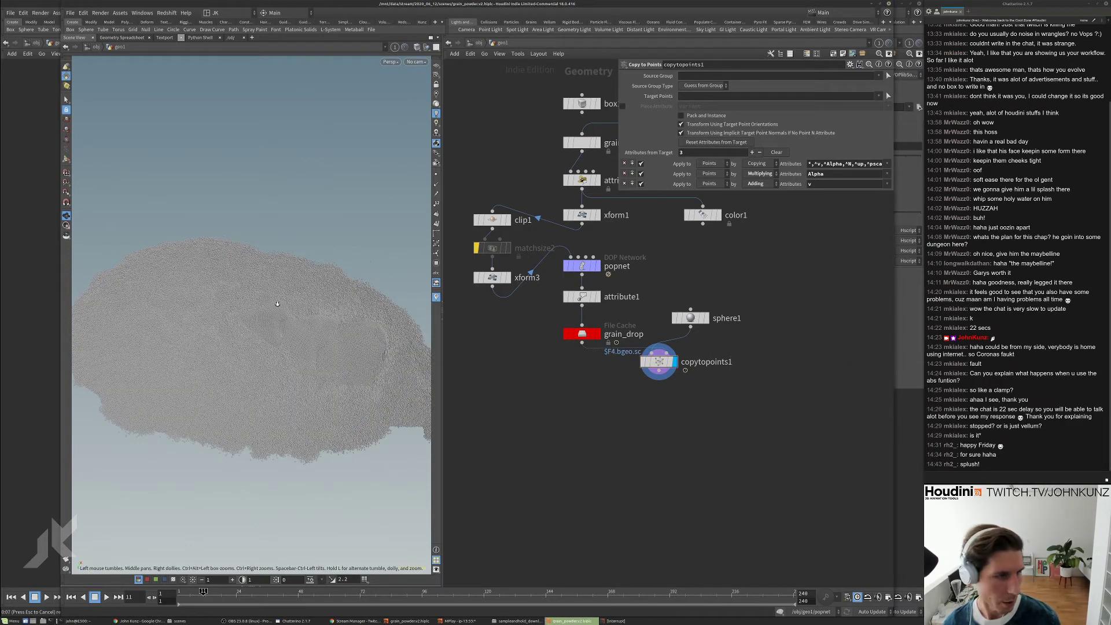
- Tumble the viewport around the grain head while the new cache writes
{"action": "scroll", "coordinate": [279, 301], "scroll_direction": "up", "scroll_amount": 3}
{"action": "left_click_drag", "start_coordinate": [274, 329], "coordinate": [208, 208]}
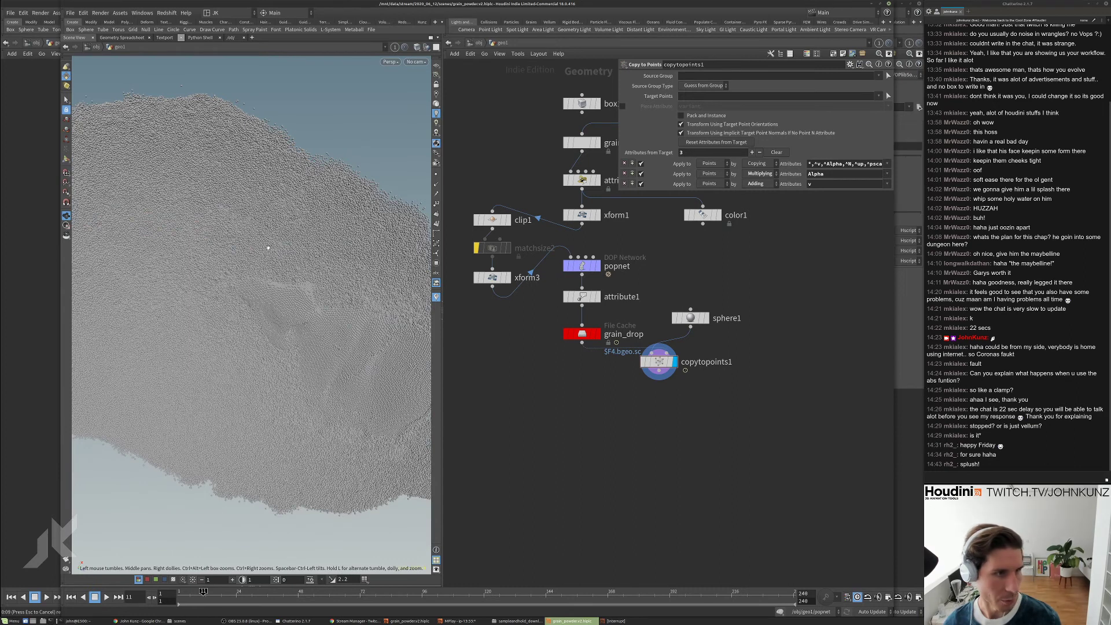
{"action": "left_click_drag", "start_coordinate": [249, 276], "coordinate": [282, 326]}
{"action": "key", "text": "Left"}
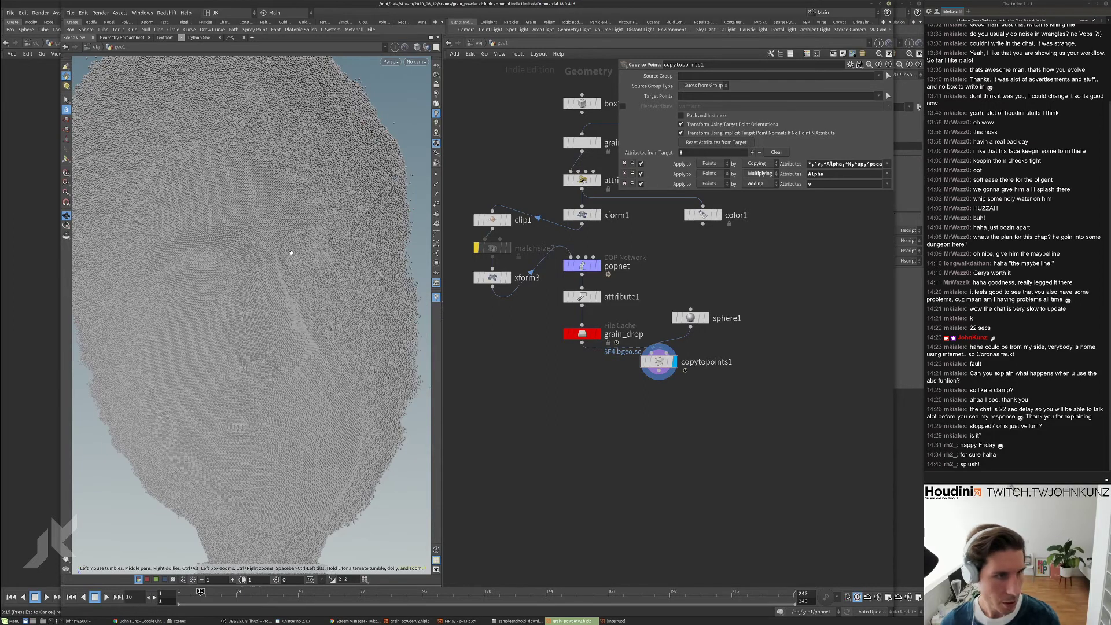
{"action": "scroll", "coordinate": [218, 344], "scroll_direction": "down", "scroll_amount": 3}
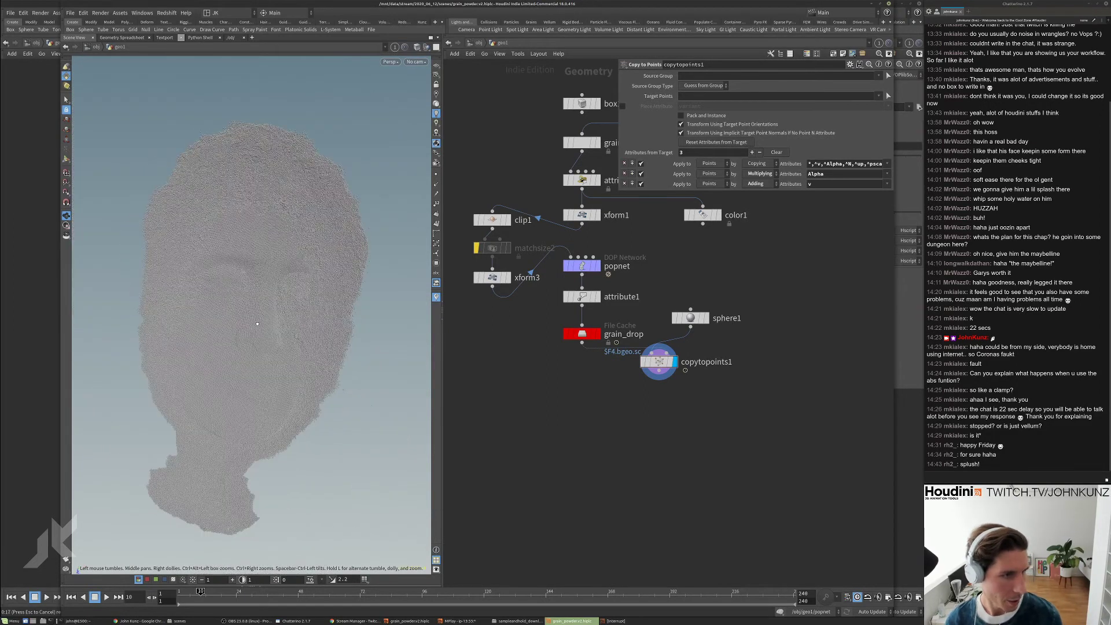
{"action": "left_click_drag", "start_coordinate": [262, 324], "coordinate": [283, 311]}
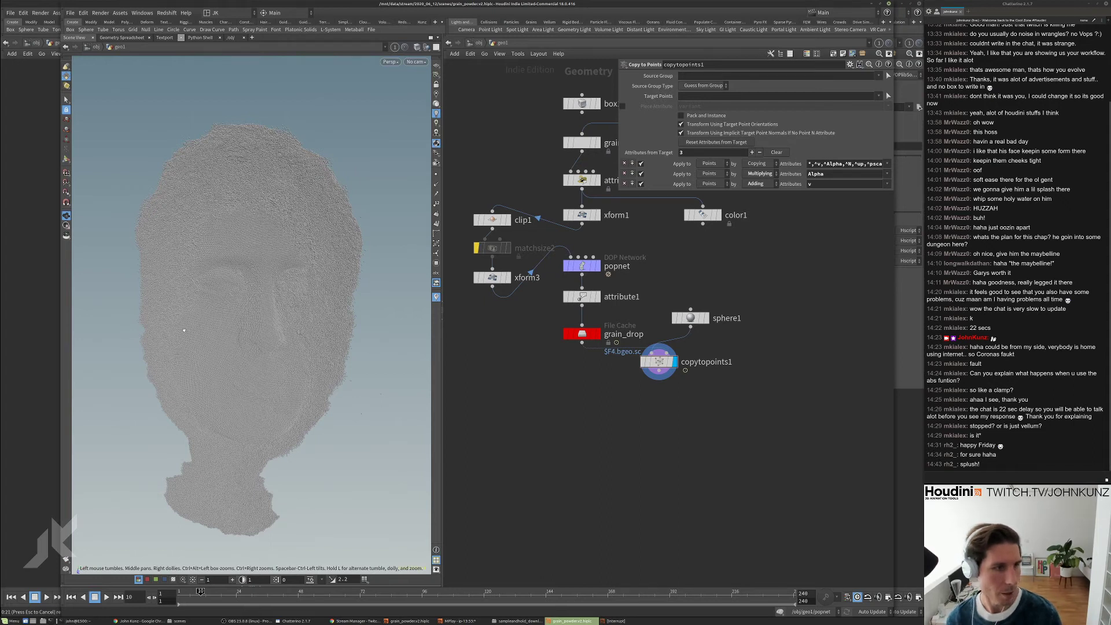
{"action": "left_click_drag", "start_coordinate": [184, 331], "coordinate": [255, 293]}
{"action": "scroll", "coordinate": [255, 293], "scroll_direction": "up", "scroll_amount": 3}
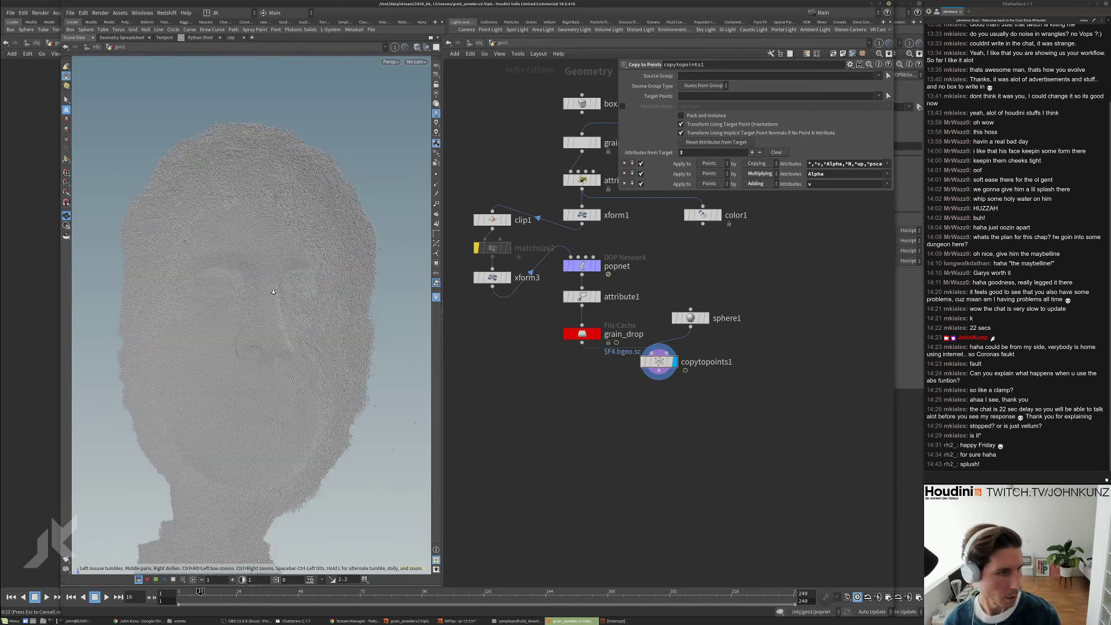
{"action": "mouse_move", "coordinate": [274, 307]}
{"action": "left_mouse_down"}
{"action": "mouse_move", "coordinate": [243, 333]}
{"action": "mouse_move", "coordinate": [254, 376]}
{"action": "mouse_move", "coordinate": [282, 315]}
{"action": "left_mouse_up"}
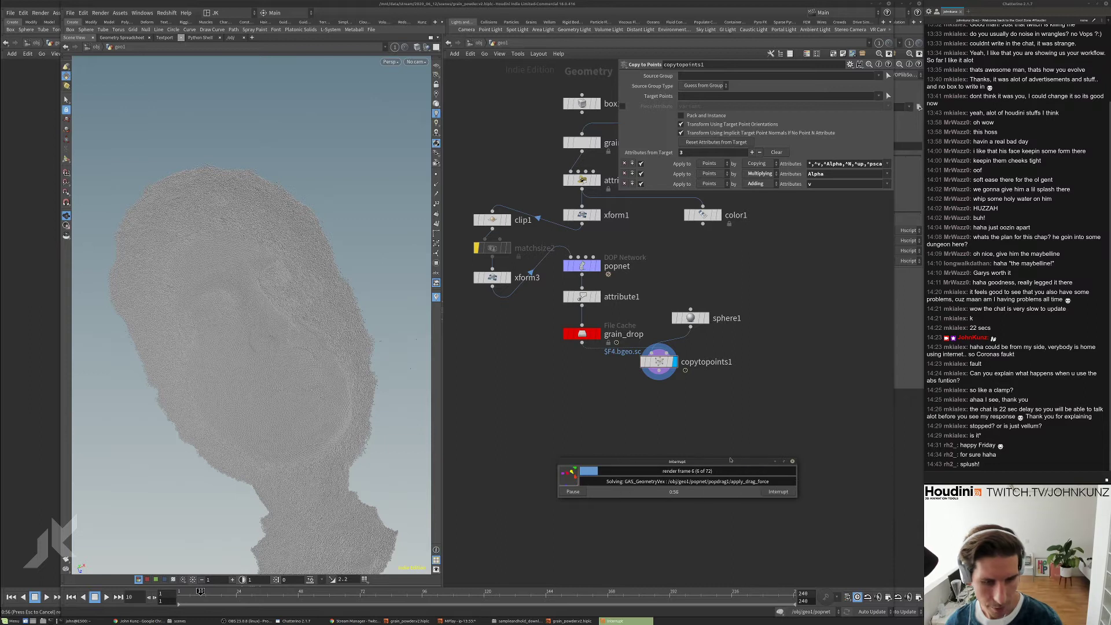
- Return to frame 6, orbit the grain head to side and front views, then select grain_drop
{"action": "left_click", "coordinate": [727, 421]}
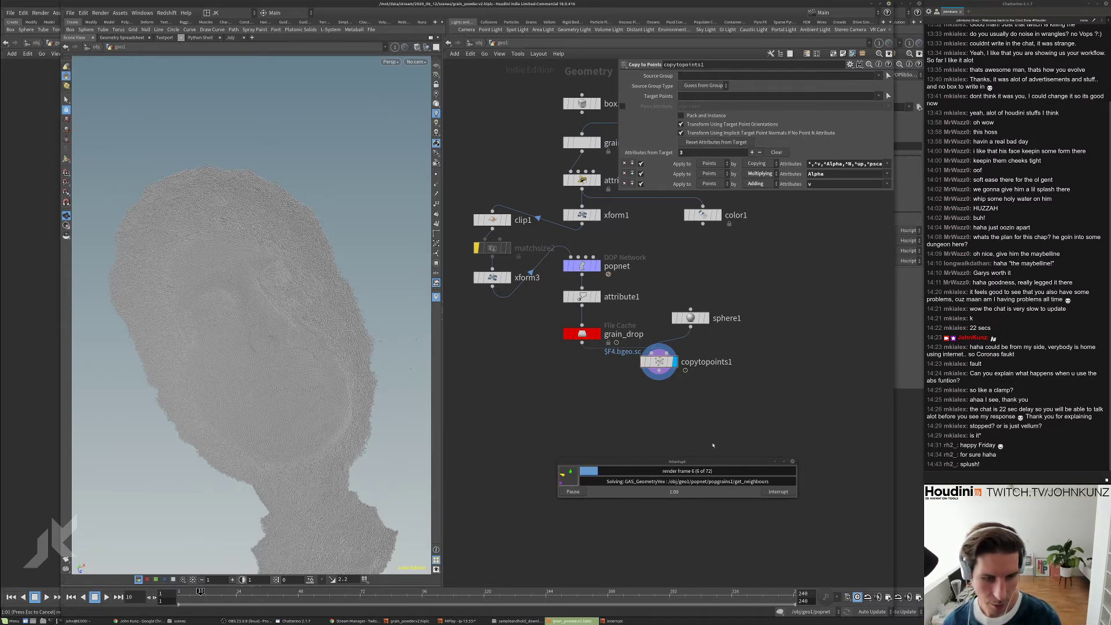
{"action": "left_click", "coordinate": [191, 599]}
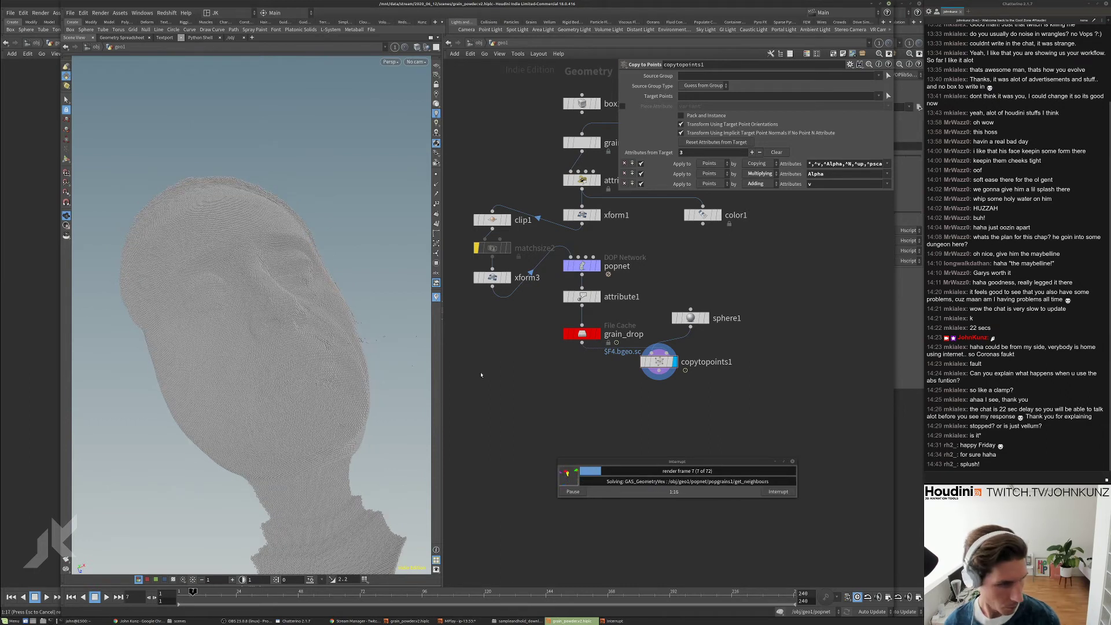
{"action": "middle_click_drag", "start_coordinate": [511, 409], "coordinate": [513, 390]}
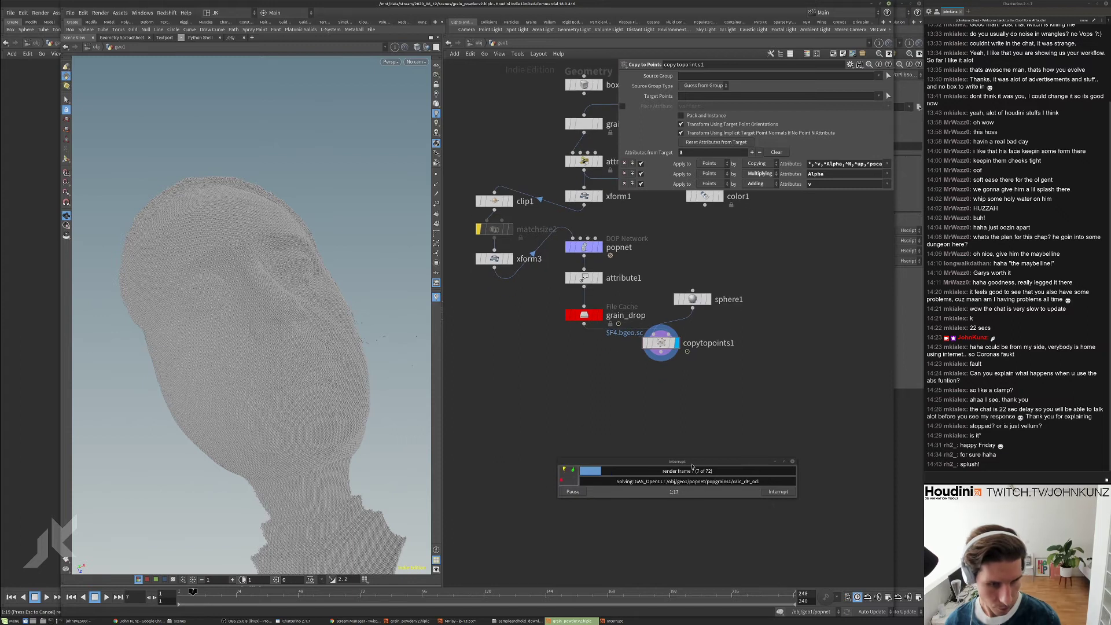
{"action": "left_click_drag", "start_coordinate": [327, 292], "coordinate": [275, 308]}
{"action": "left_click_drag", "start_coordinate": [219, 346], "coordinate": [336, 296]}
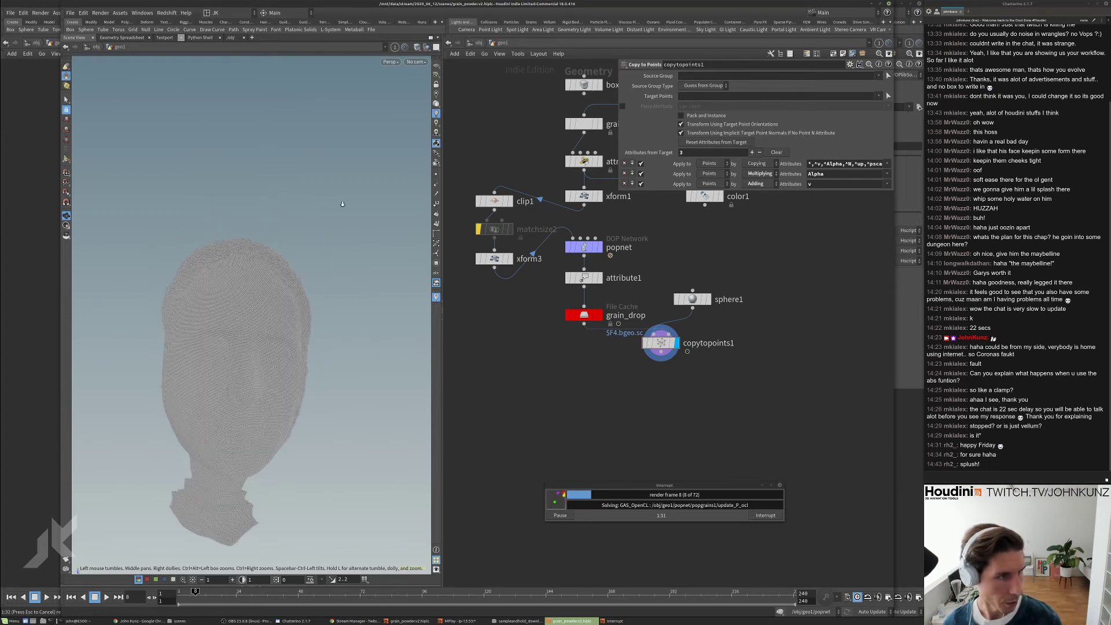
{"action": "scroll", "coordinate": [242, 211], "scroll_direction": "up", "scroll_amount": 3}
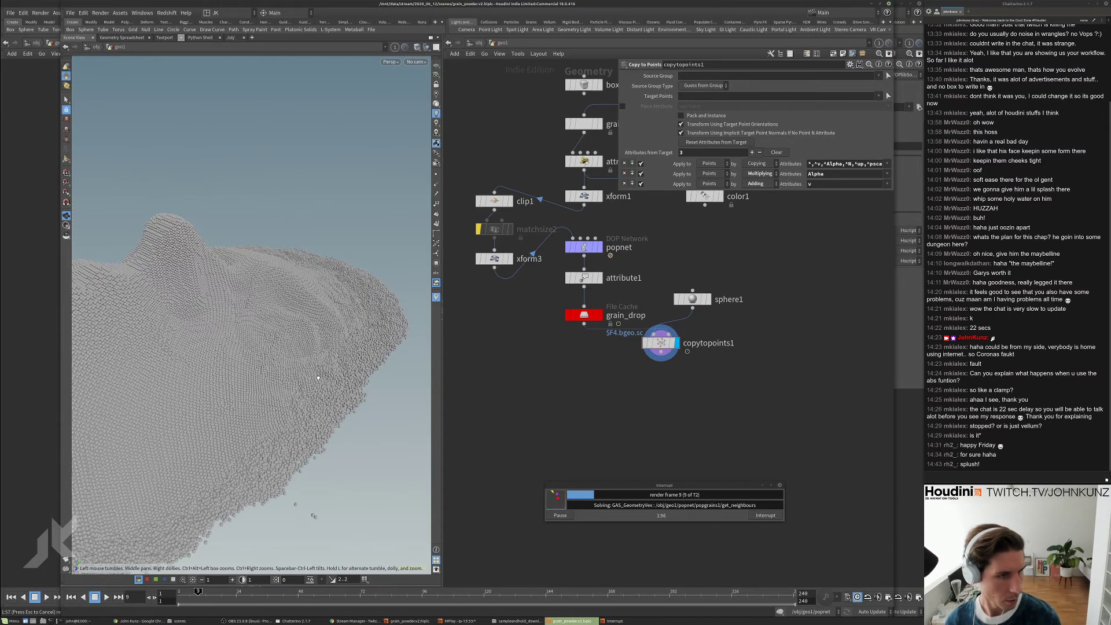
{"action": "left_click_drag", "start_coordinate": [327, 279], "coordinate": [324, 347]}
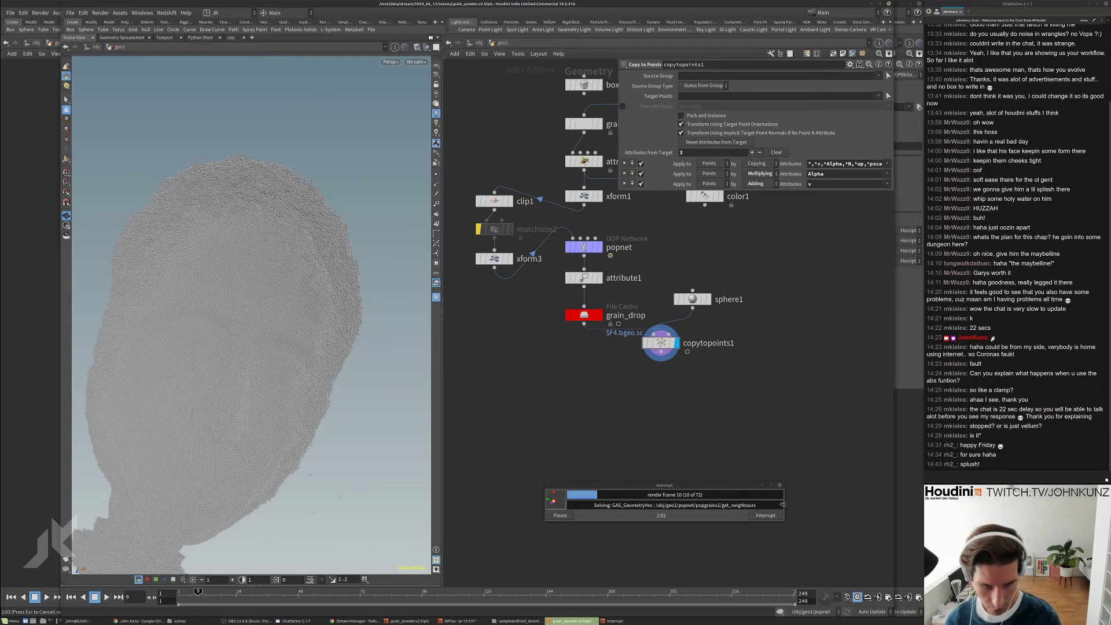
{"action": "left_click", "coordinate": [584, 315]}
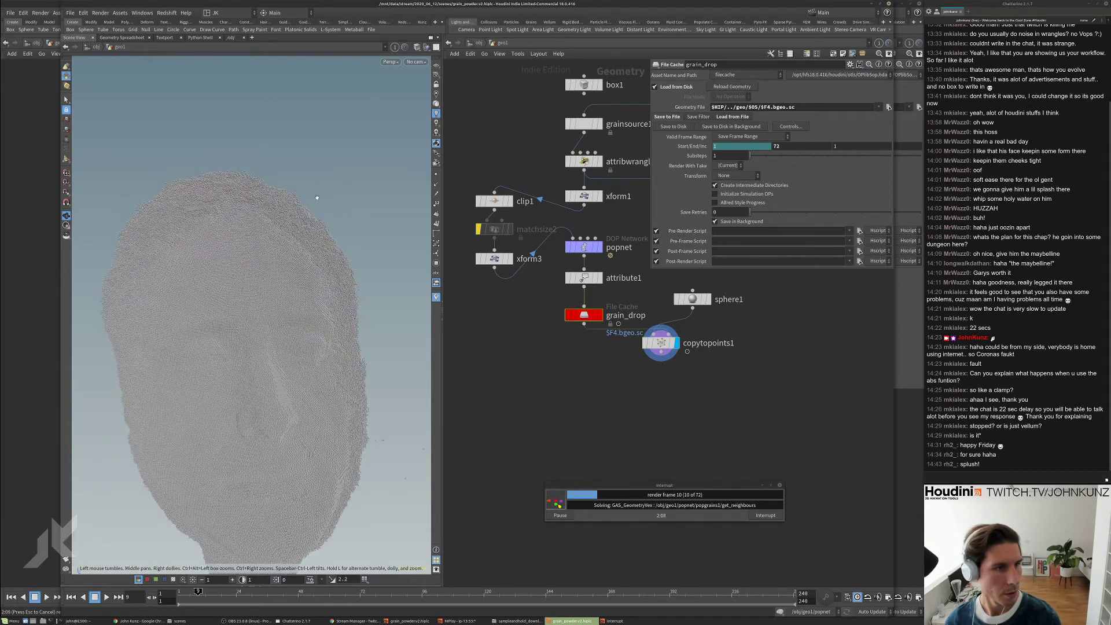
- Reload grain_drop's geometry, inspect the head from several angles, and move sphere1 and copytopoints1 lower
{"action": "left_click", "coordinate": [723, 86]}
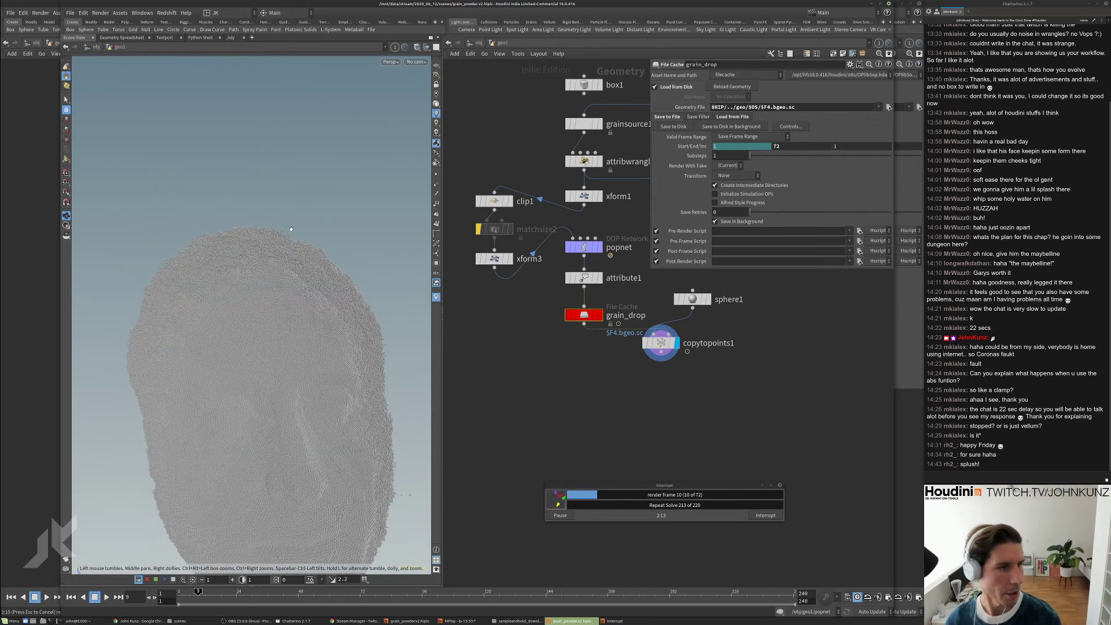
{"action": "scroll", "coordinate": [237, 235], "scroll_direction": "up", "scroll_amount": 3}
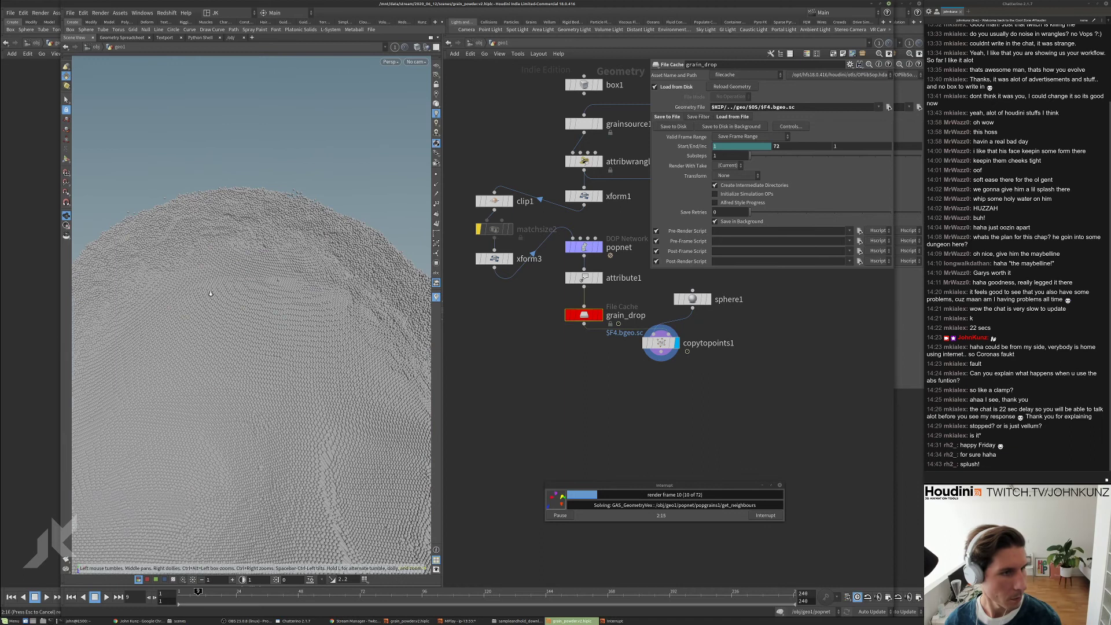
{"action": "scroll", "coordinate": [270, 323], "scroll_direction": "down", "scroll_amount": 3}
{"action": "left_click_drag", "start_coordinate": [271, 322], "coordinate": [202, 366]}
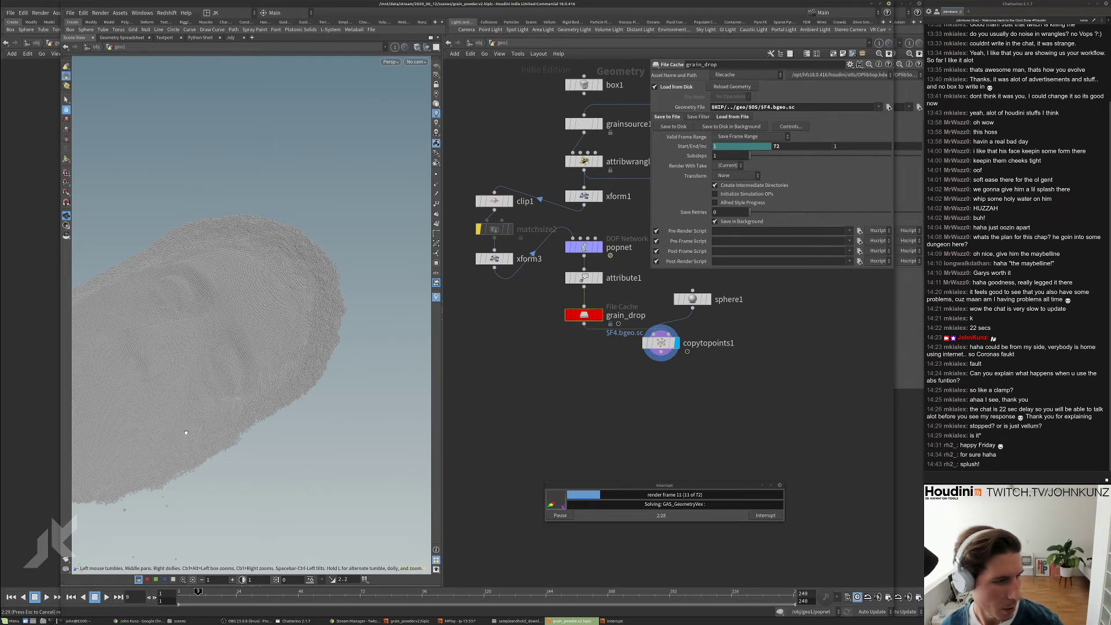
{"action": "left_click_drag", "start_coordinate": [339, 360], "coordinate": [288, 409]}
{"action": "left_click_drag", "start_coordinate": [287, 339], "coordinate": [319, 314]}
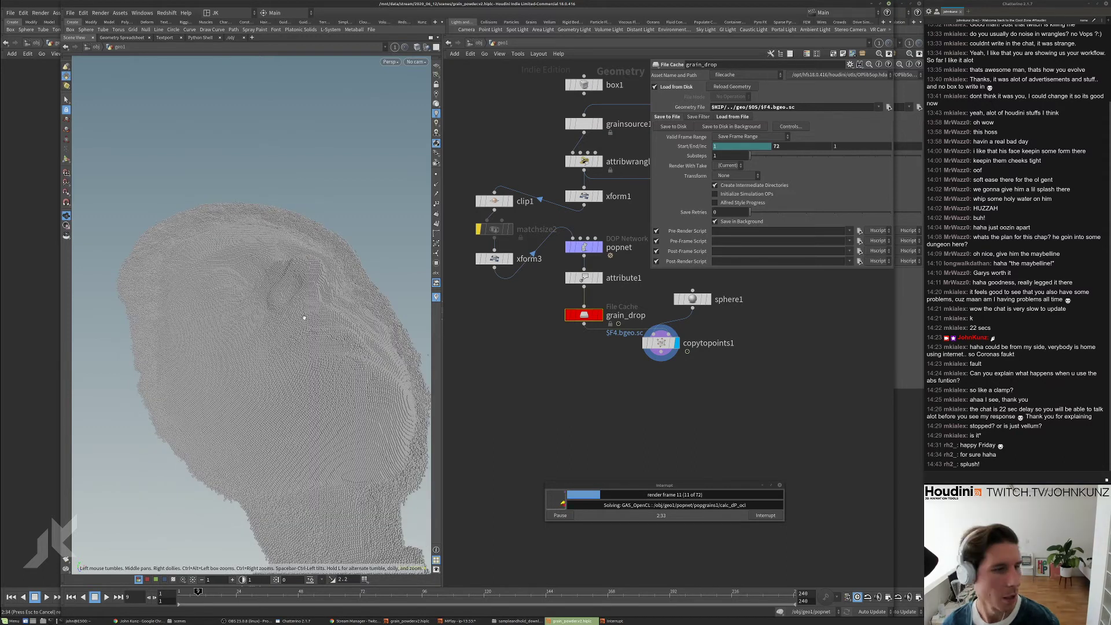
{"action": "left_click_drag", "start_coordinate": [304, 318], "coordinate": [311, 362]}
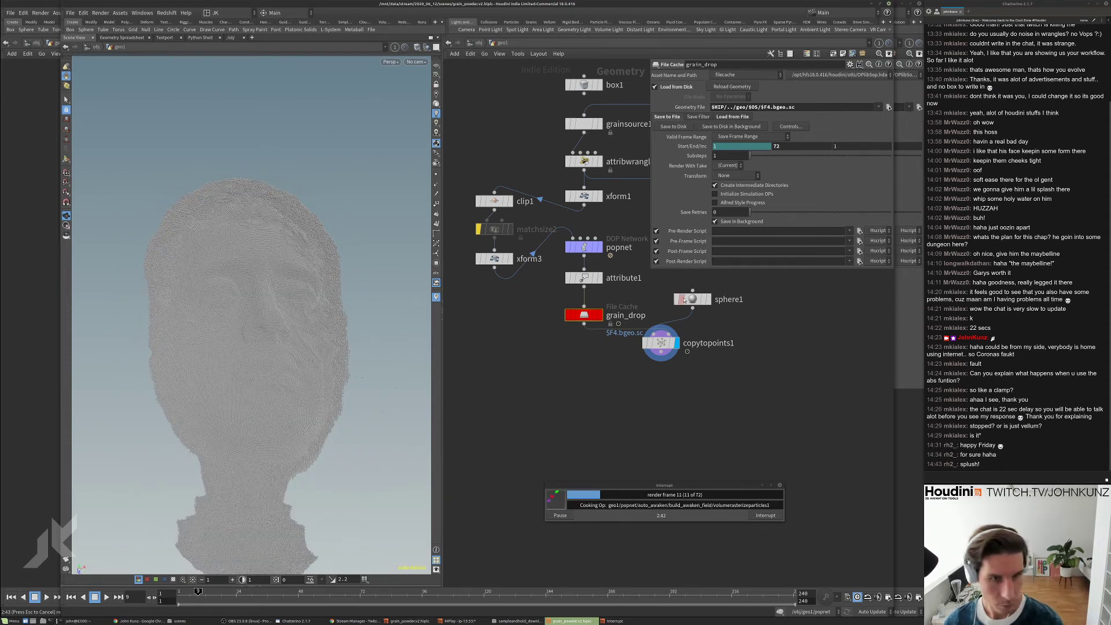
{"action": "left_click_drag", "start_coordinate": [702, 308], "coordinate": [718, 322]}
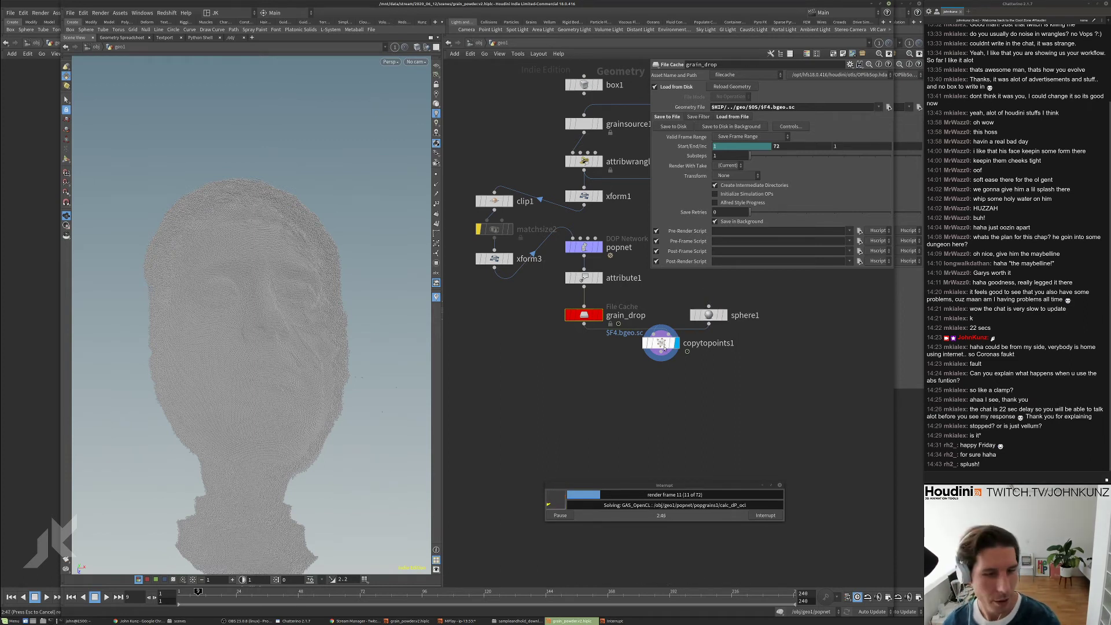
{"action": "left_click_drag", "start_coordinate": [693, 351], "coordinate": [691, 385]}
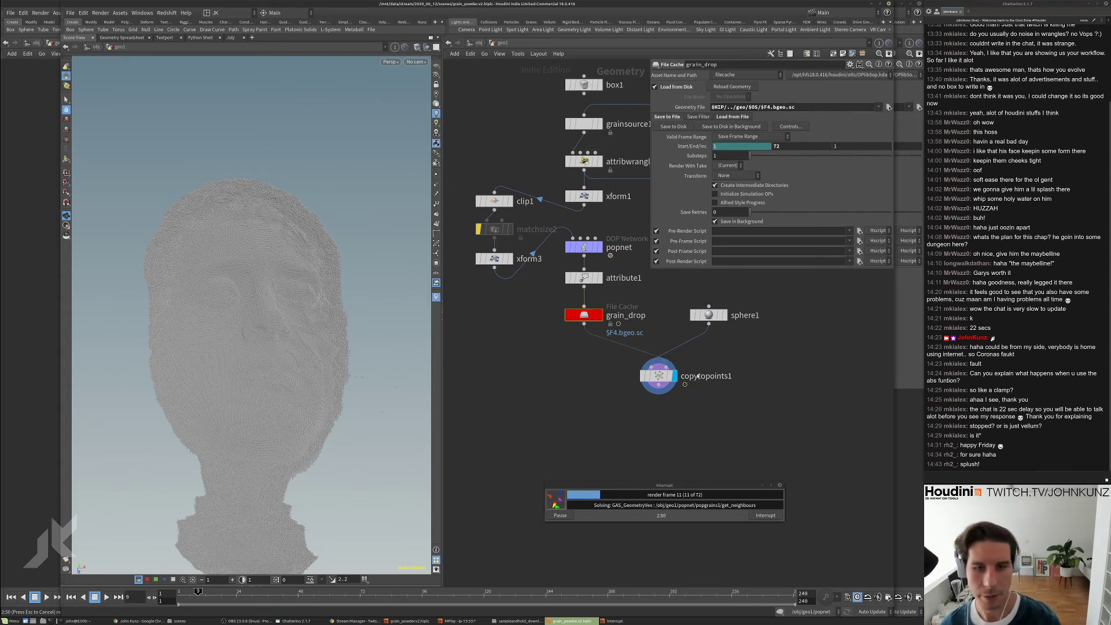
- Place copytopoints1 beneath grain_drop with sphere1 to its left, feeding its input
{"action": "left_click_drag", "start_coordinate": [708, 315], "coordinate": [705, 331]}
{"action": "left_click_drag", "start_coordinate": [663, 379], "coordinate": [579, 416]}
{"action": "left_click_drag", "start_coordinate": [705, 331], "coordinate": [675, 355]}
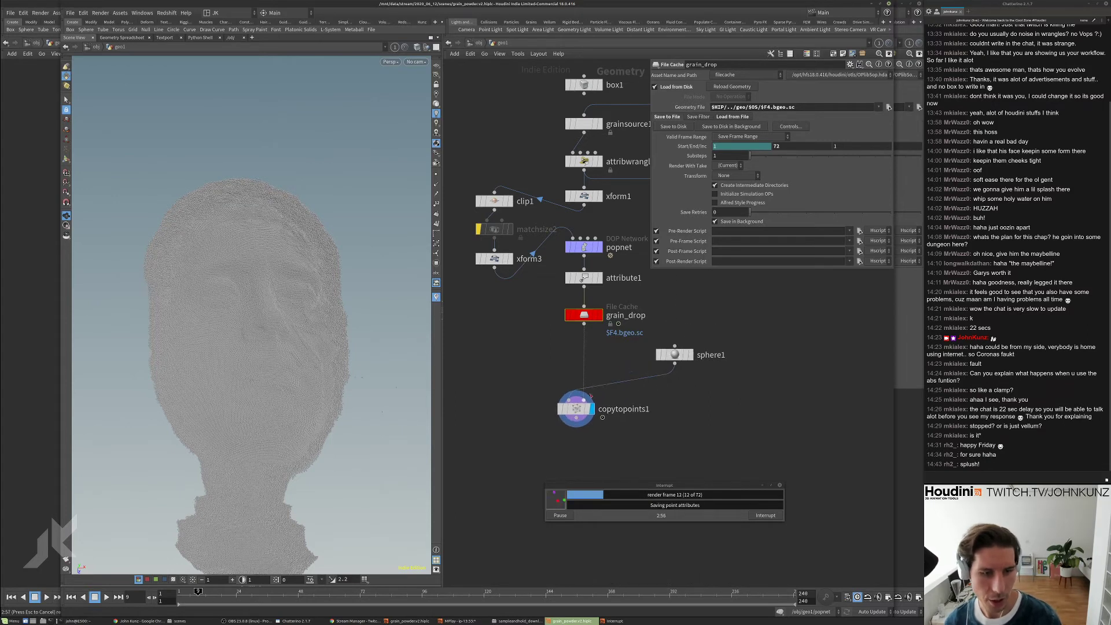
{"action": "left_click_drag", "start_coordinate": [577, 407], "coordinate": [586, 406]}
{"action": "left_click_drag", "start_coordinate": [673, 360], "coordinate": [640, 370]}
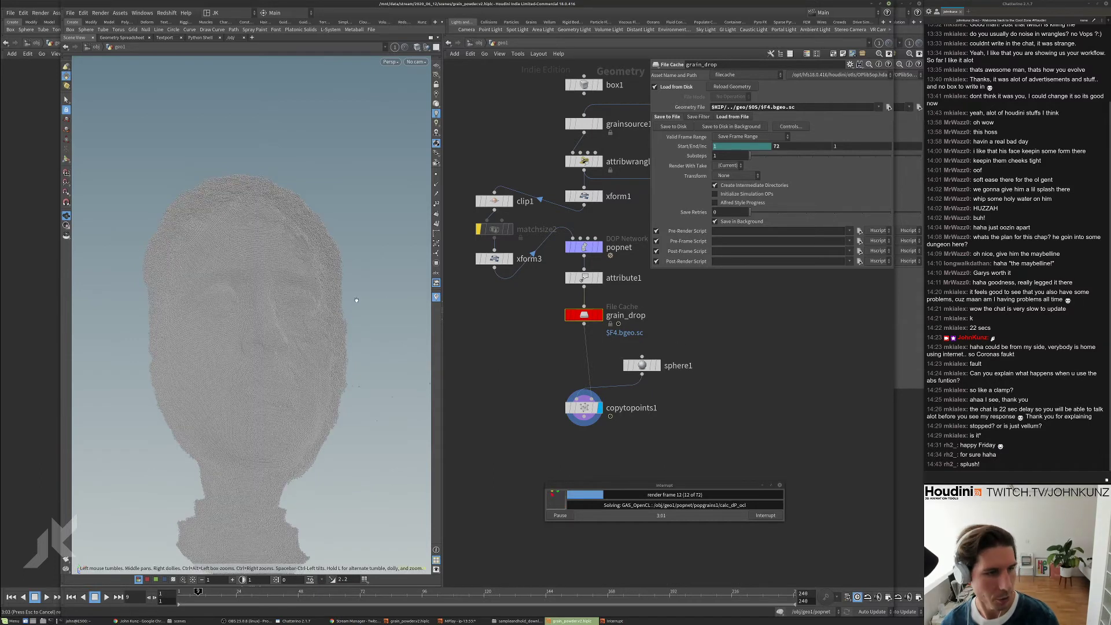
- Inspect the cached grain head across frames 10–13, then stop the cache write
{"action": "left_click_drag", "start_coordinate": [357, 301], "coordinate": [305, 321]}
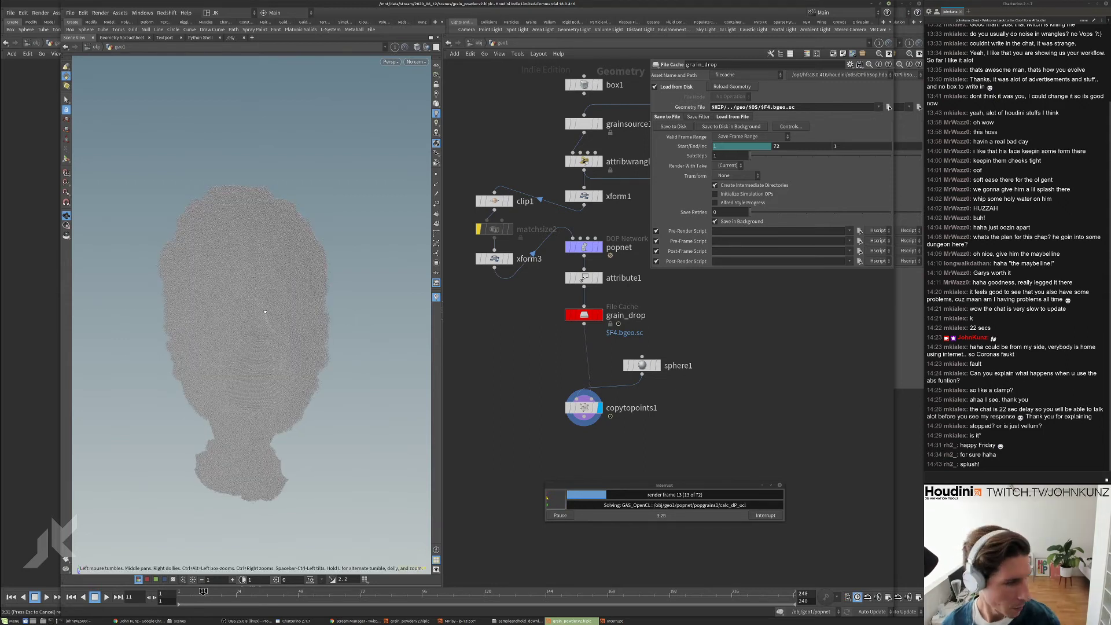
{"action": "left_click_drag", "start_coordinate": [350, 262], "coordinate": [323, 264]}
{"action": "key", "text": "Left"}
{"action": "left_click_drag", "start_coordinate": [291, 265], "coordinate": [270, 245]}
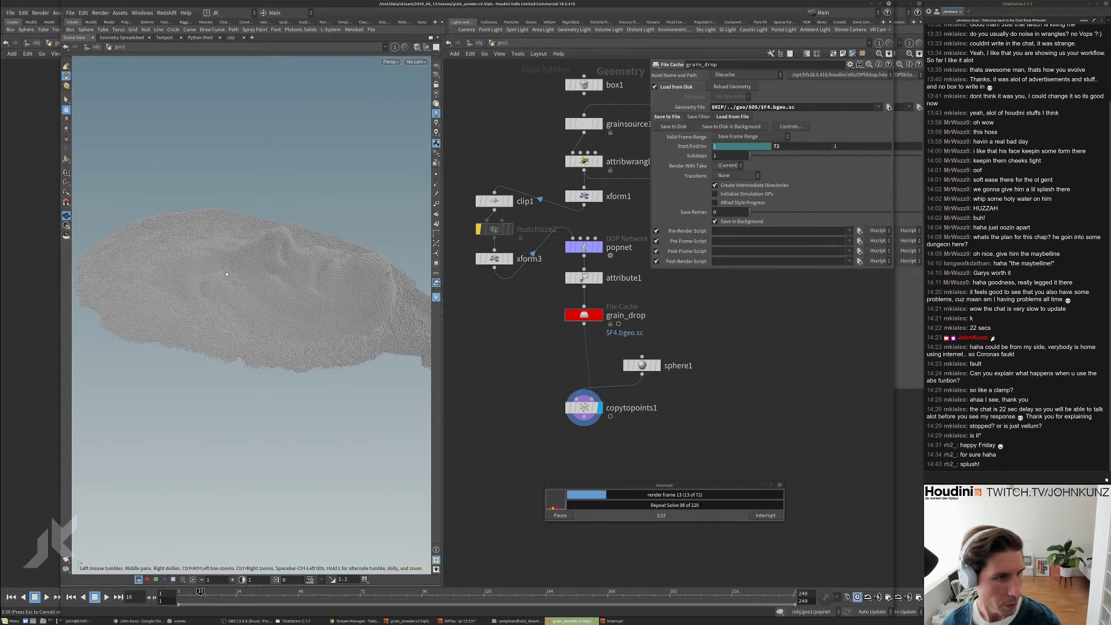
{"action": "key", "text": "Right"}
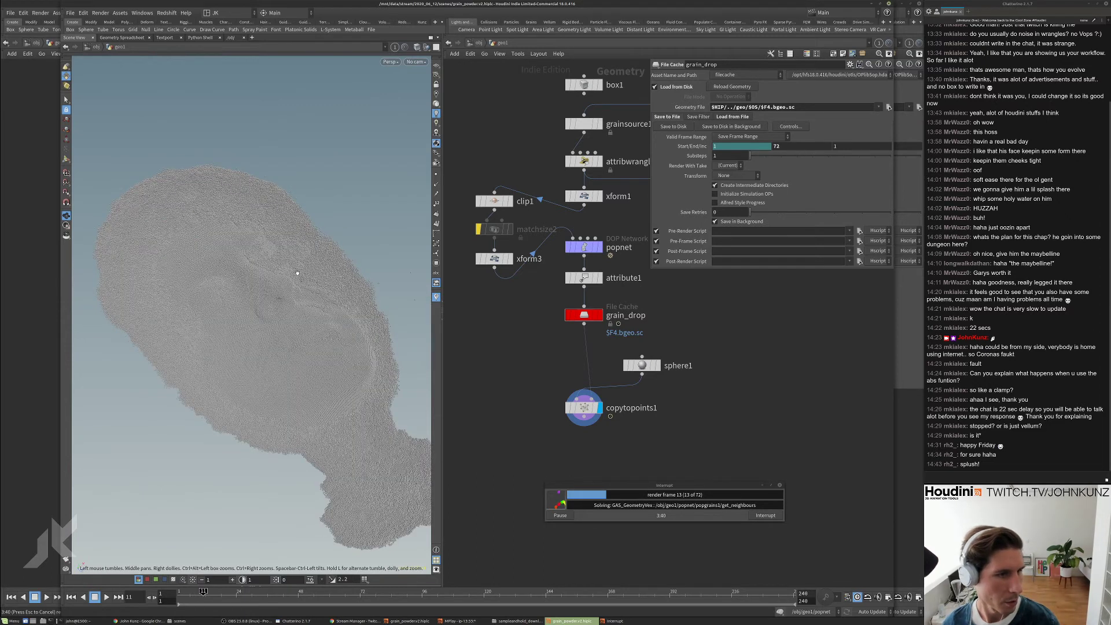
{"action": "left_click_drag", "start_coordinate": [297, 274], "coordinate": [274, 270]}
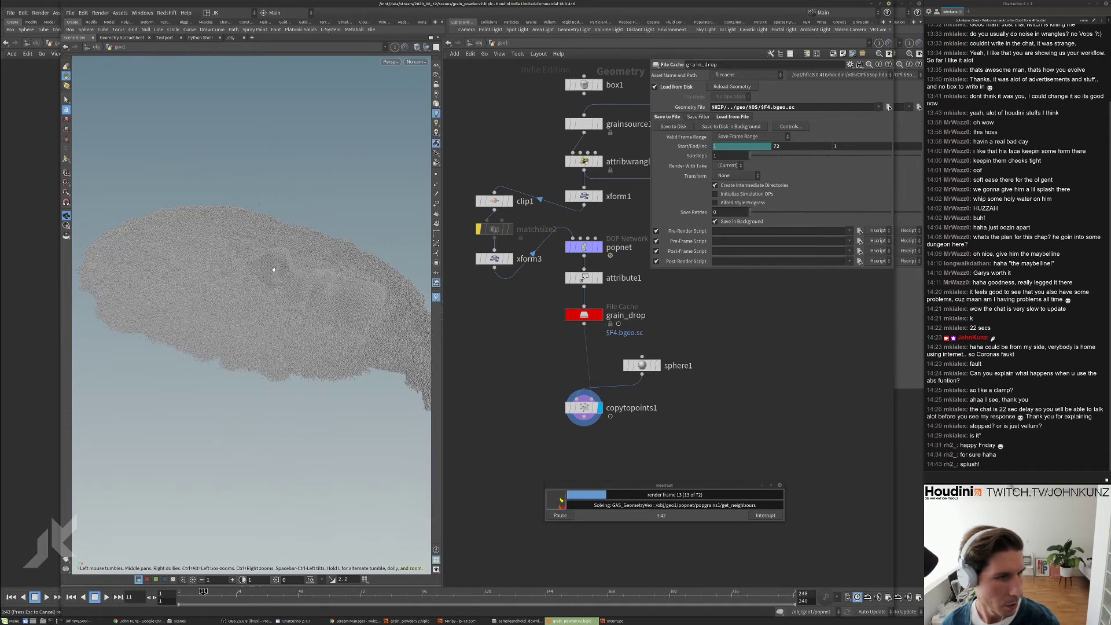
{"action": "key", "text": "Right"}
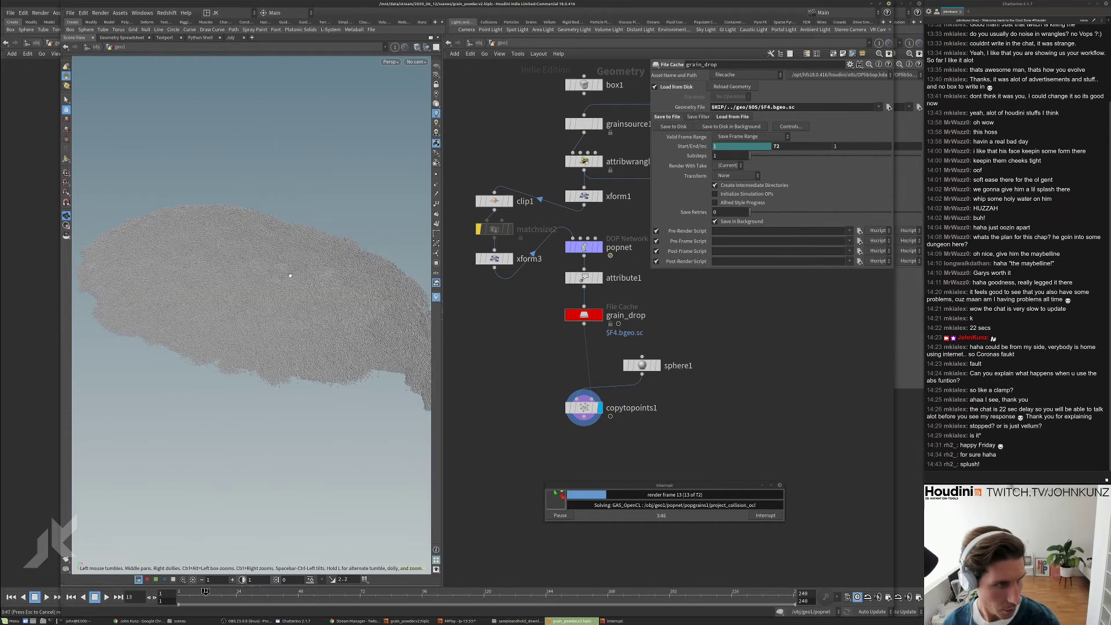
{"action": "key", "text": "Right"}
{"action": "key", "text": "Left"}
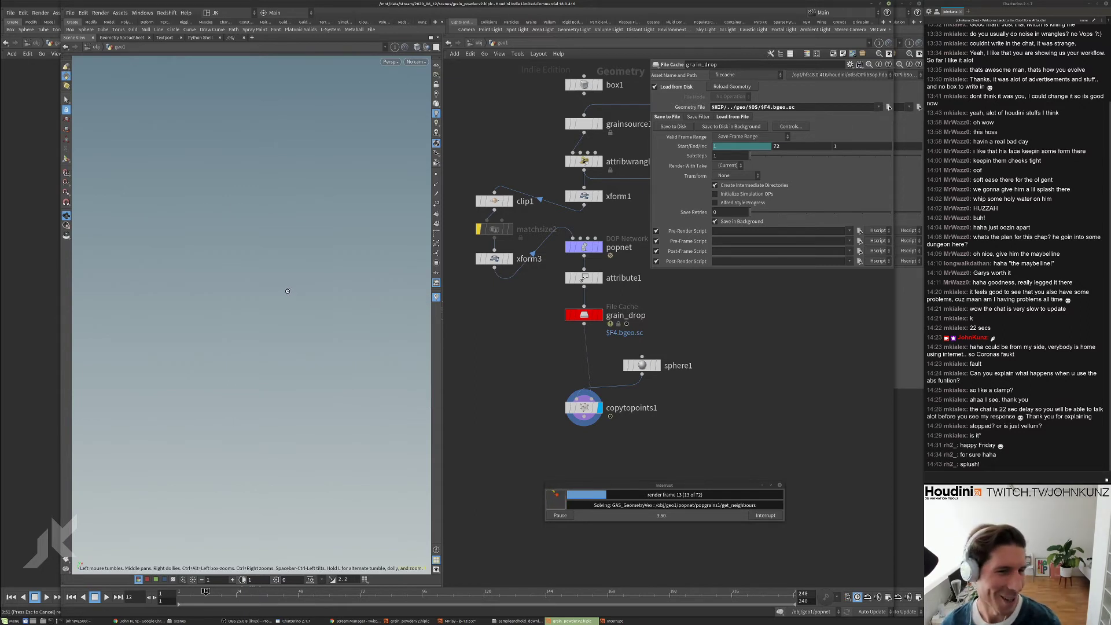
{"action": "left_click", "coordinate": [765, 516]}
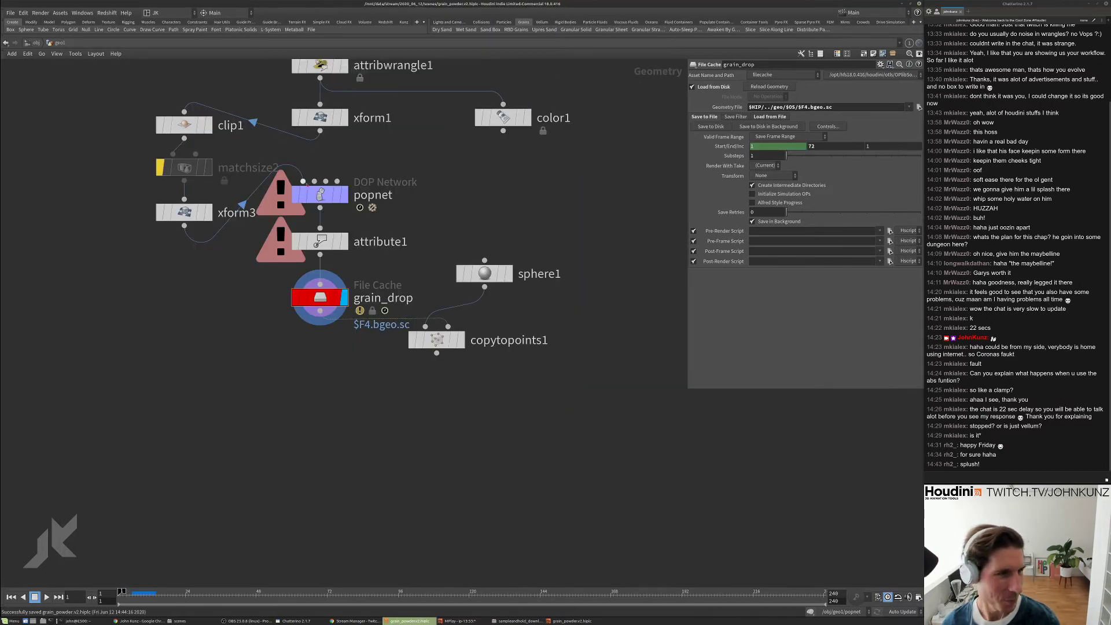
- Inside popnet, set the popsolver's minimum substeps to 6
{"action": "double_click", "coordinate": [320, 195]}
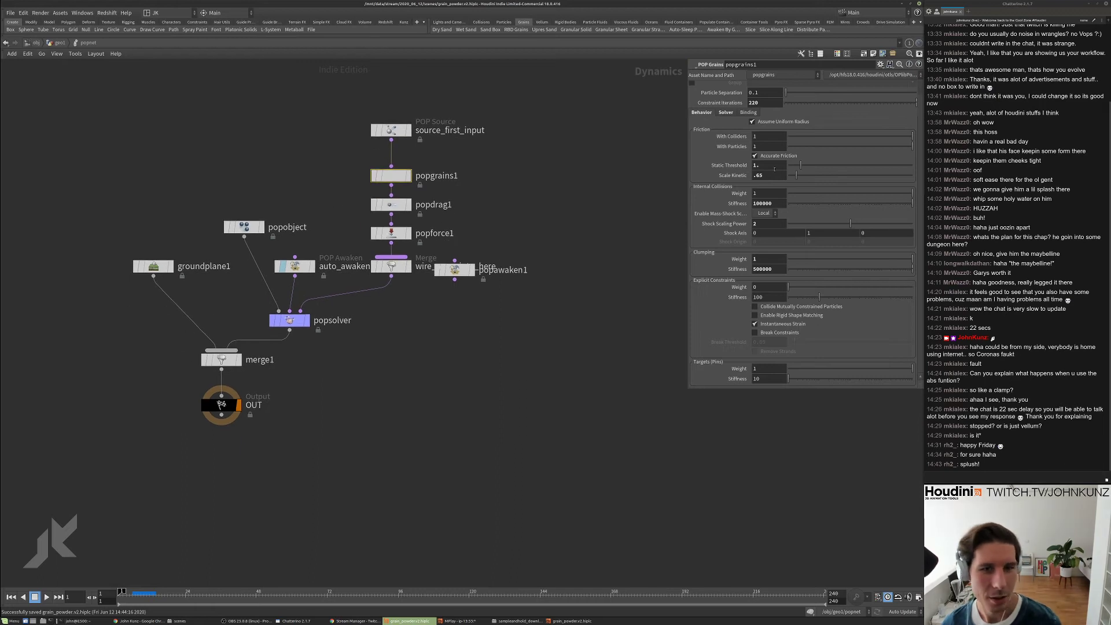
{"action": "left_click", "coordinate": [315, 290]}
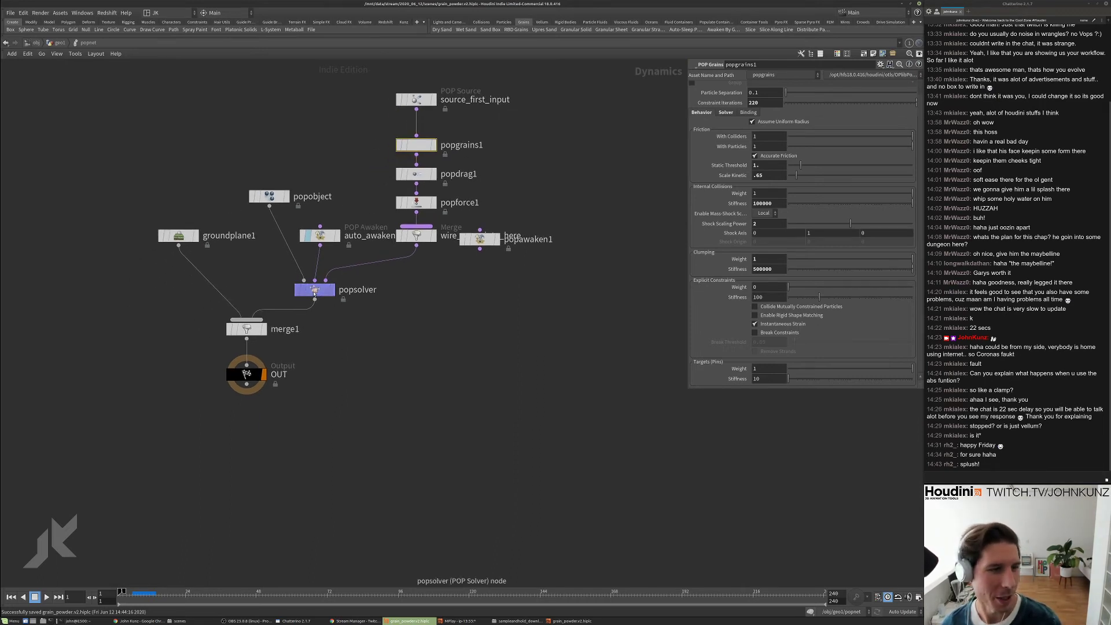
{"action": "left_click", "coordinate": [765, 108]}
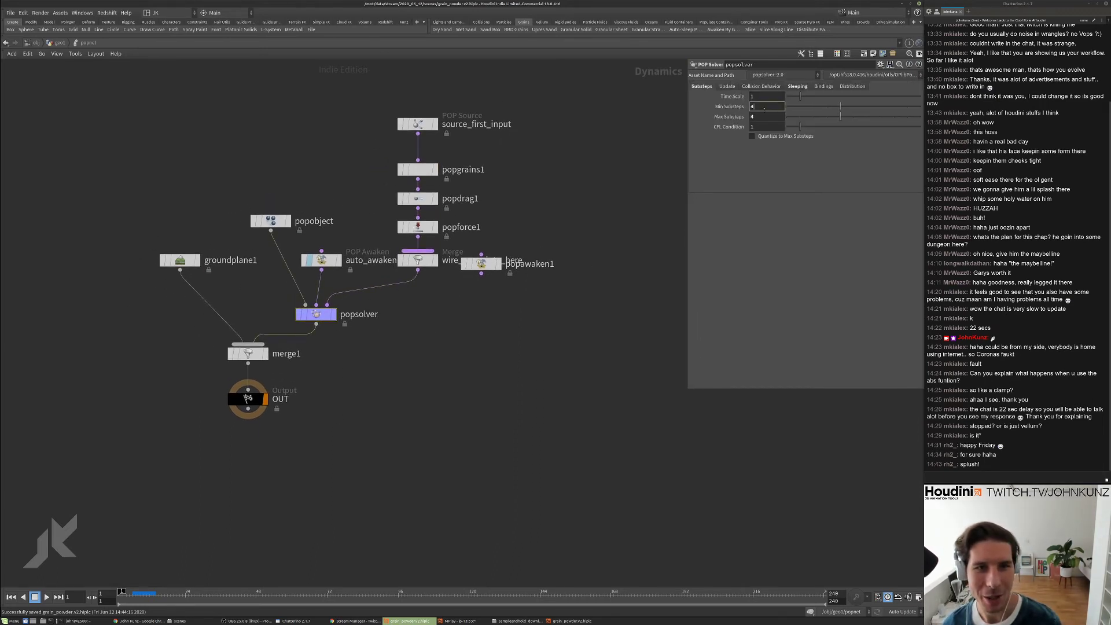
{"action": "type", "text": "6"}
{"action": "key", "text": "Return"}
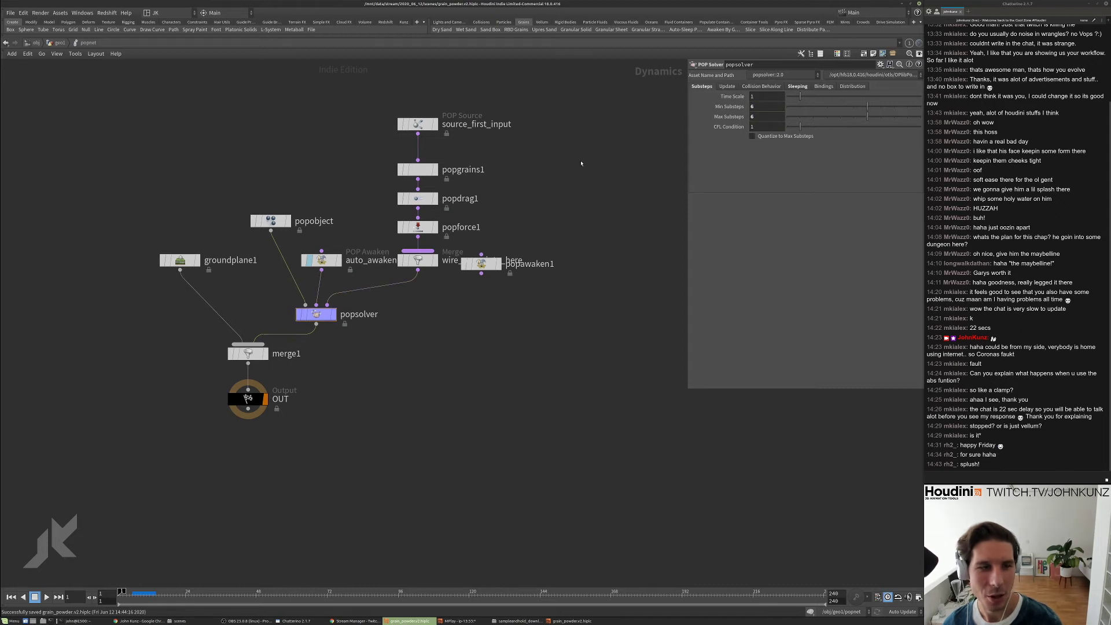
- Set the grain solver's Constraint Iterations to 150 and Clumping Stiffness to 800000
{"action": "left_click", "coordinate": [412, 201]}
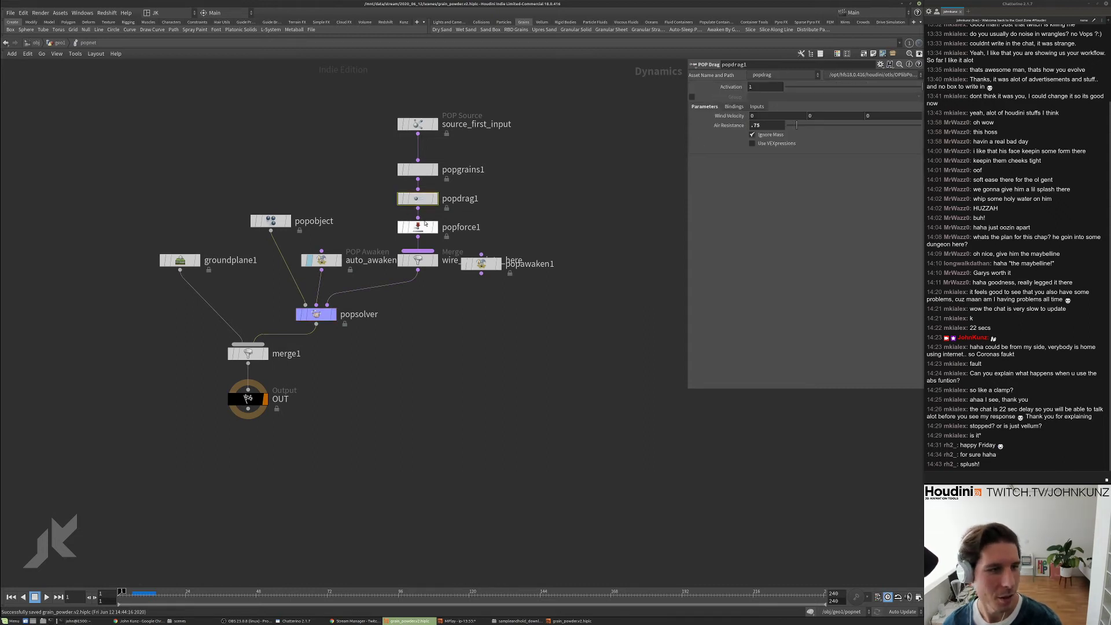
{"action": "left_click", "coordinate": [419, 171]}
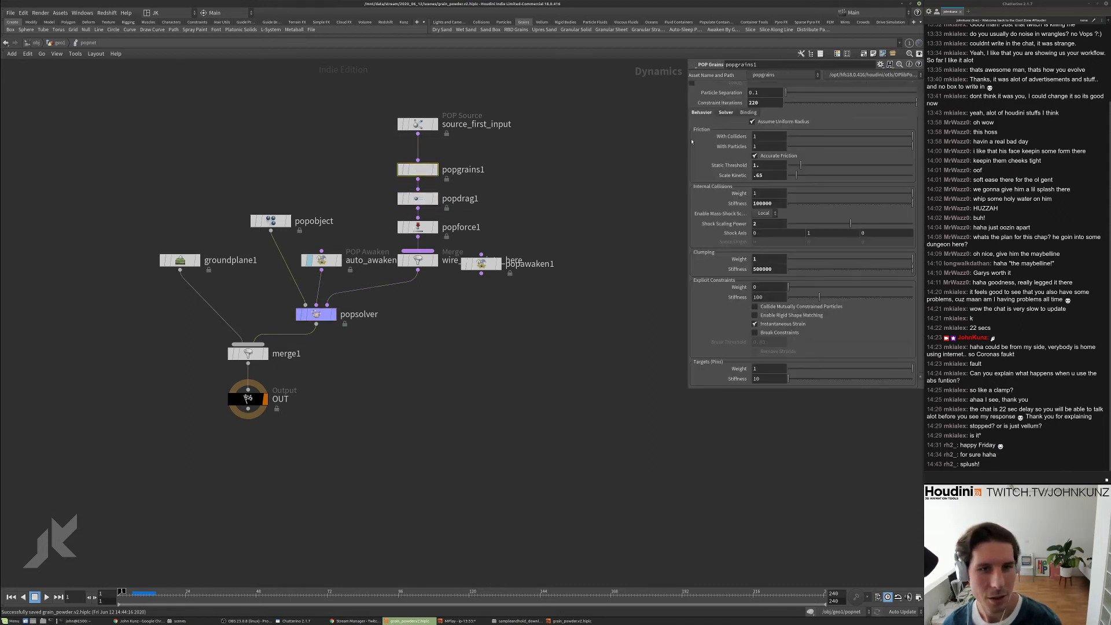
{"action": "double_click", "coordinate": [754, 103]}
{"action": "type", "text": "10"}
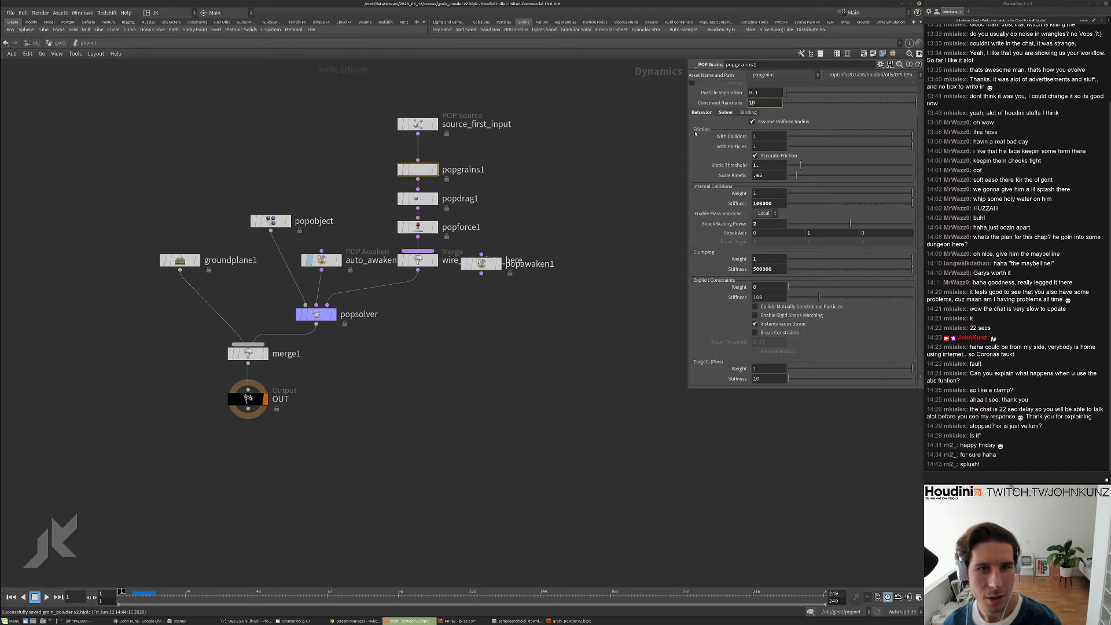
{"action": "key", "text": "Return"}
{"action": "double_click", "coordinate": [759, 269]}
{"action": "type", "text": "800000"}
{"action": "key", "text": "Return"}
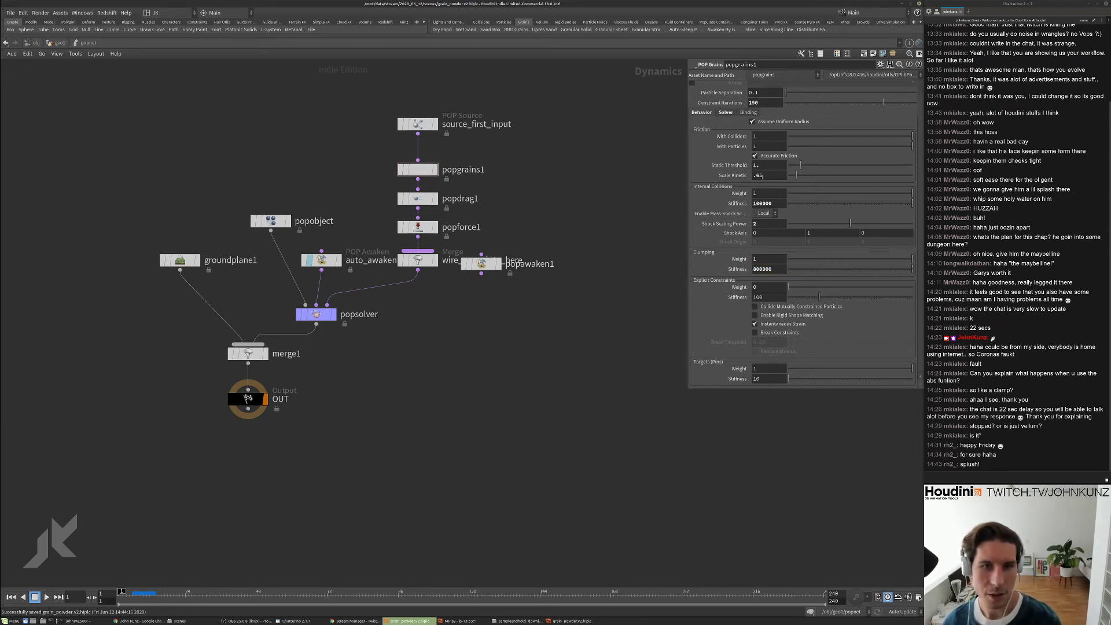
- Set Static Threshold to 1.5 and Scale Kinetic to .9, then review popdrag1
{"action": "left_click", "coordinate": [760, 165]}
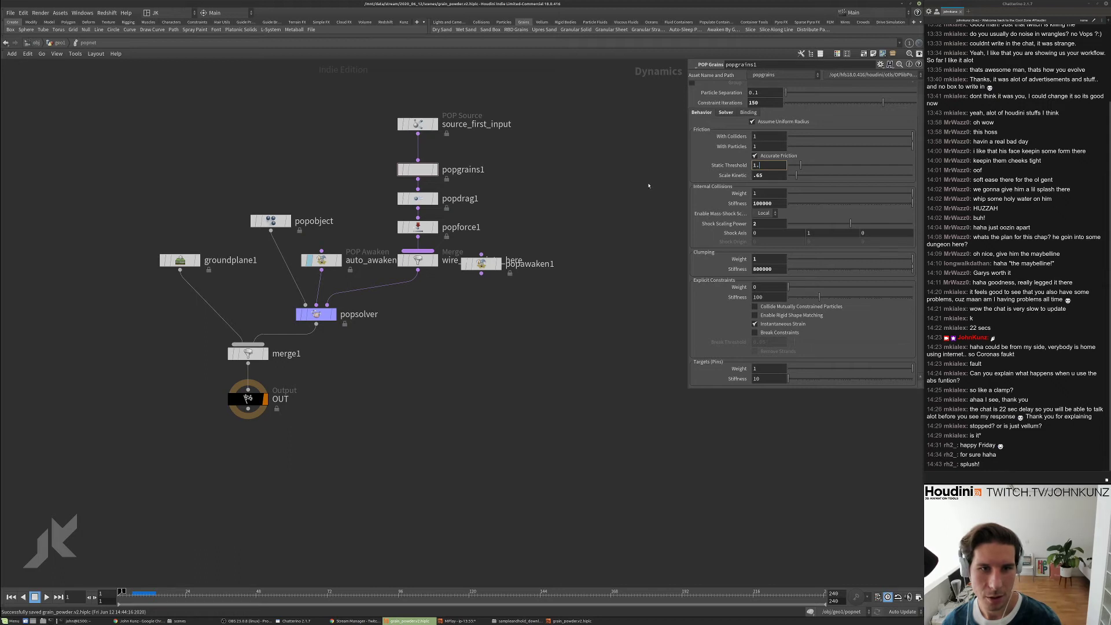
{"action": "type", "text": "5"}
{"action": "key", "text": "Tab"}
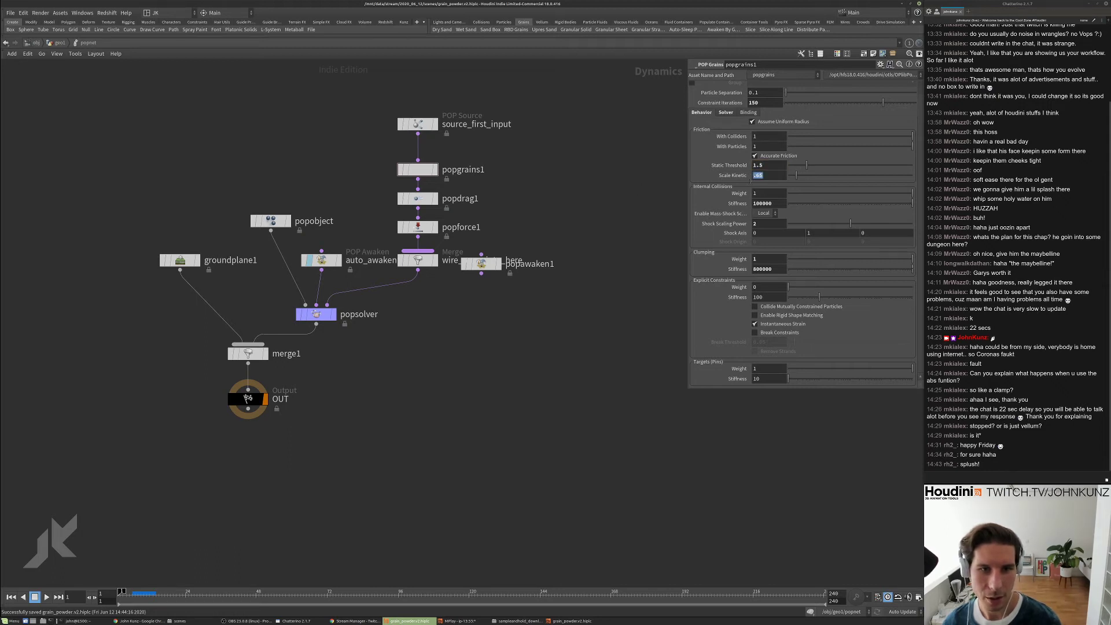
{"action": "type", "text": ".9"}
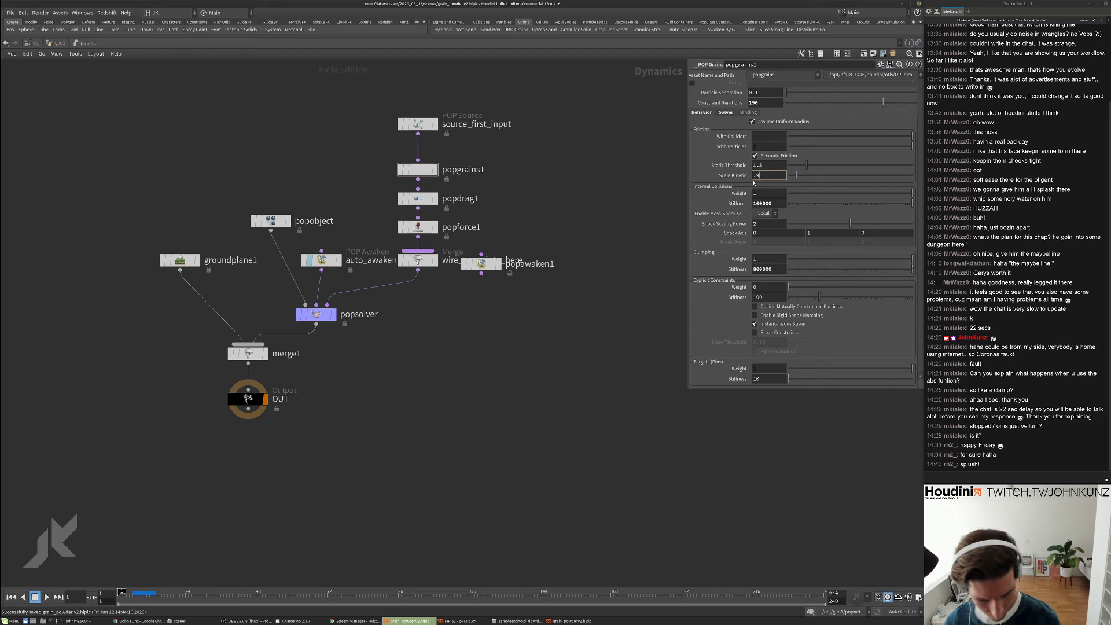
{"action": "key", "text": "Return"}
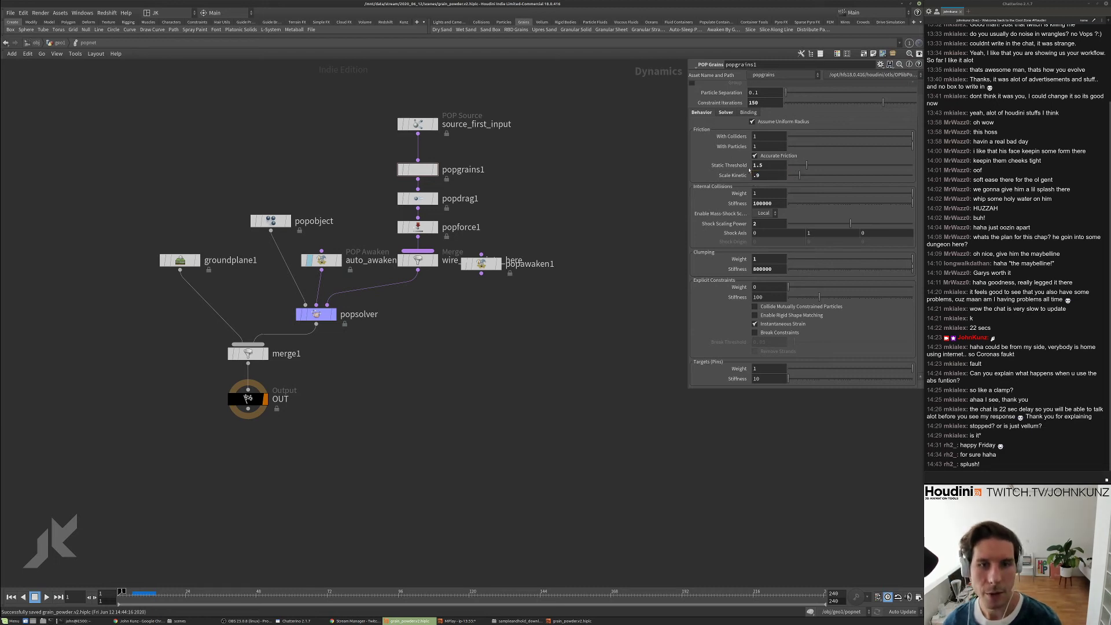
{"action": "middle_click_drag", "start_coordinate": [588, 163], "coordinate": [594, 141]}
{"action": "key", "text": "Down"}
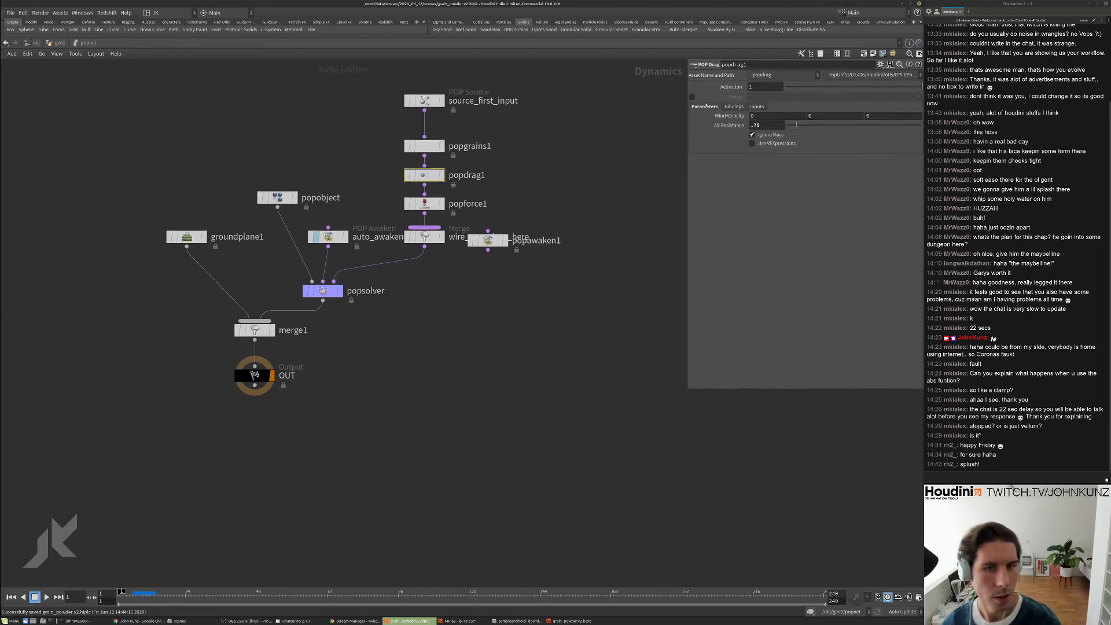
- Set grainsource1's Point Separation to 0.00675
{"action": "left_click", "coordinate": [50, 44]}
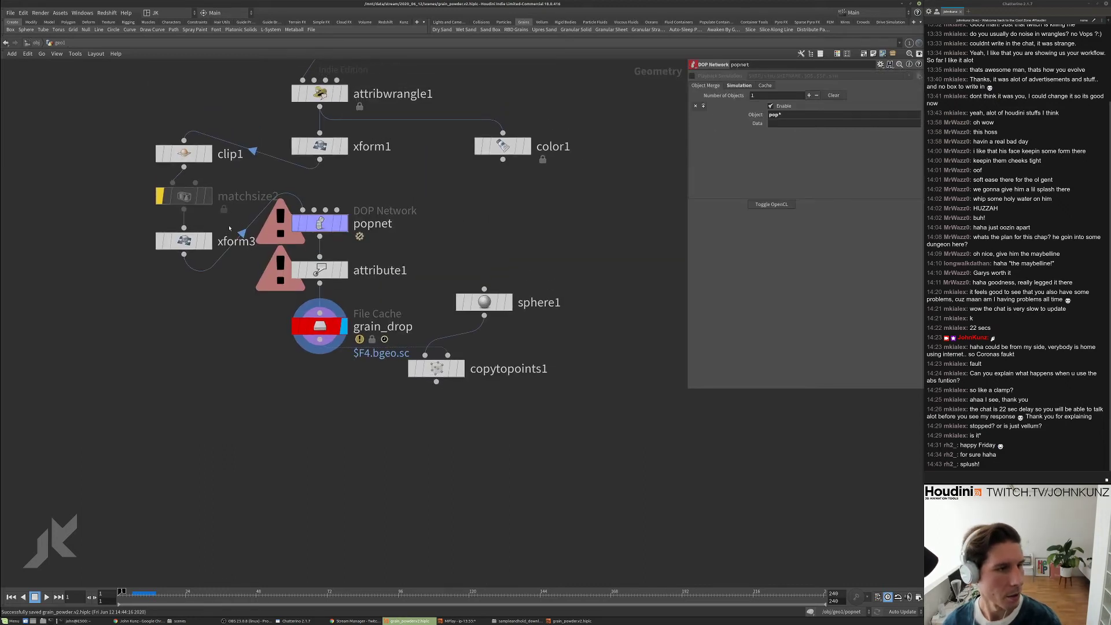
{"action": "middle_click_drag", "start_coordinate": [300, 143], "coordinate": [295, 247]}
{"action": "left_click", "coordinate": [314, 140]}
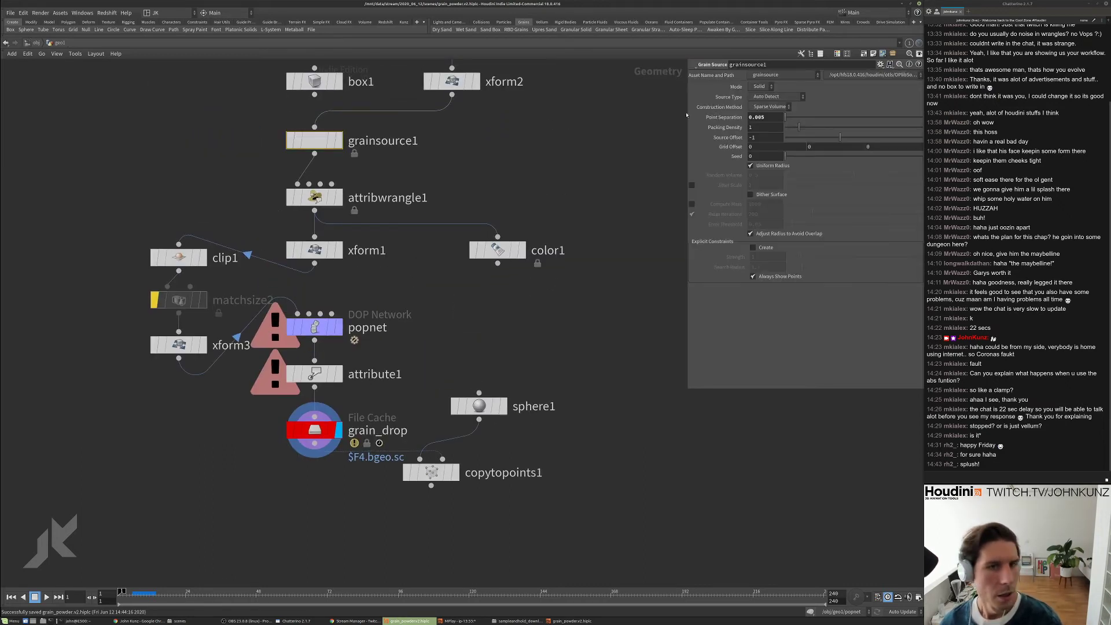
{"action": "left_click", "coordinate": [758, 117]}
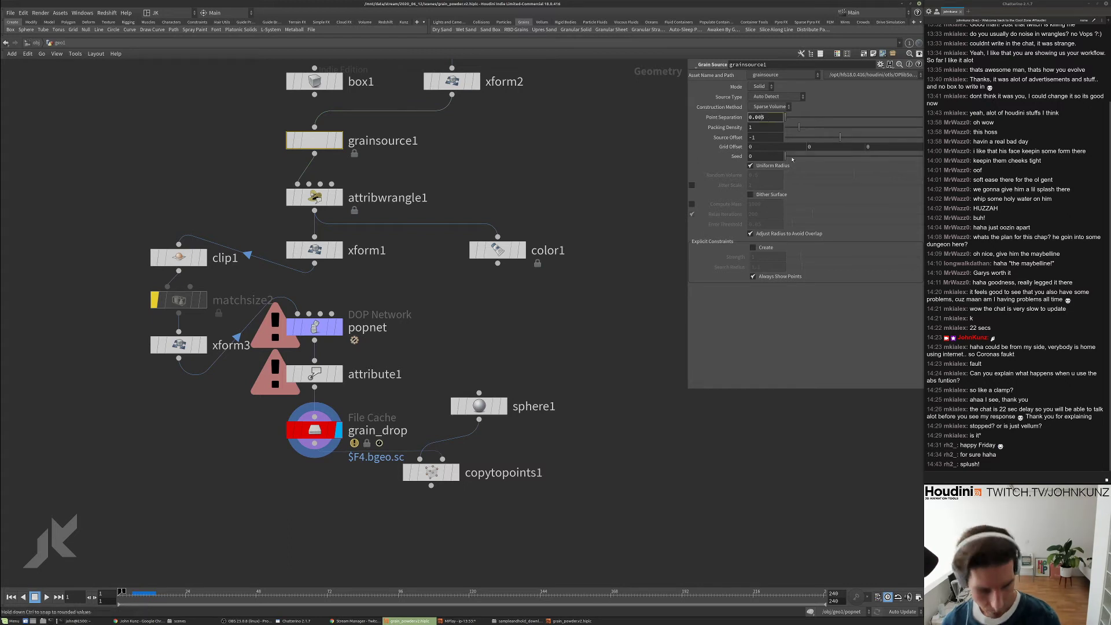
{"action": "type", "text": "67"}
{"action": "key", "text": "Return"}
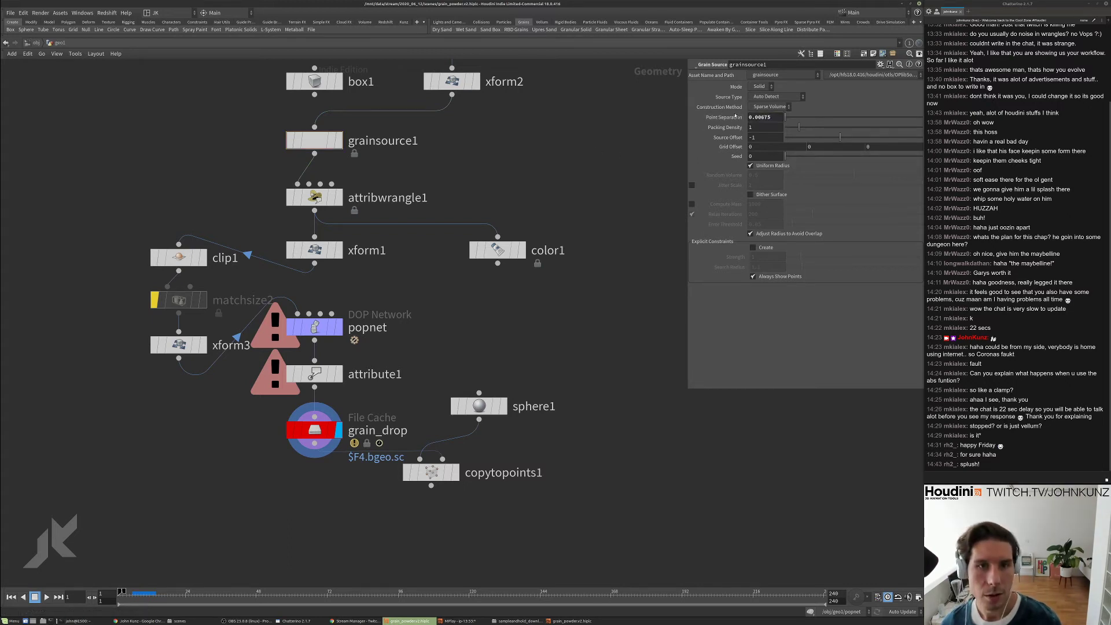
- Start writing the grain_drop cache to disk
{"action": "scroll", "coordinate": [571, 220], "scroll_direction": "down", "scroll_amount": 3}
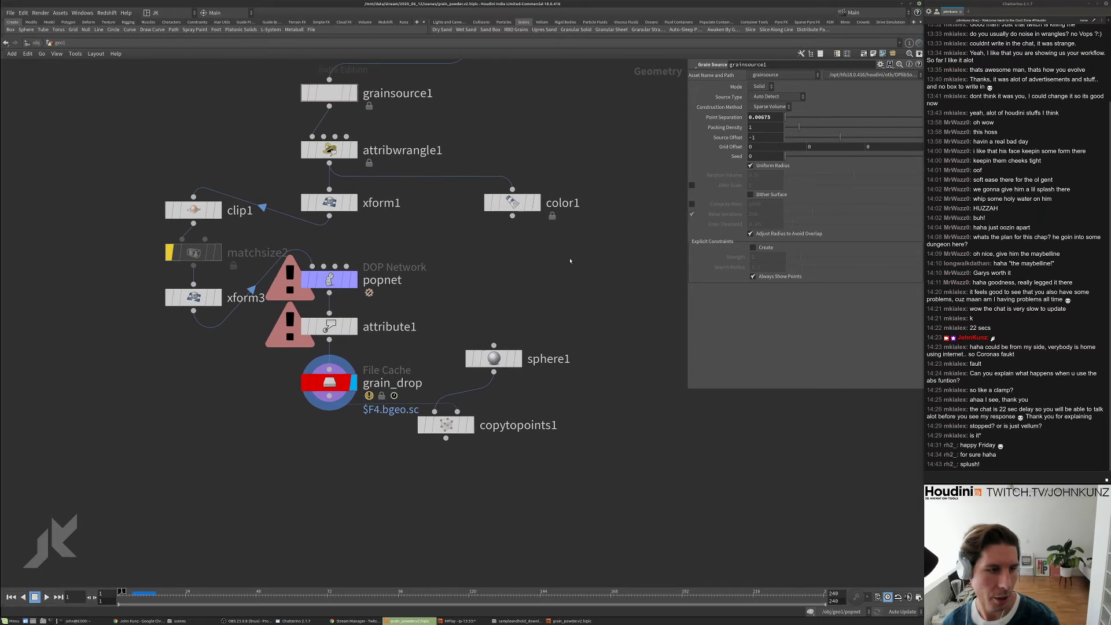
{"action": "left_click", "coordinate": [345, 382]}
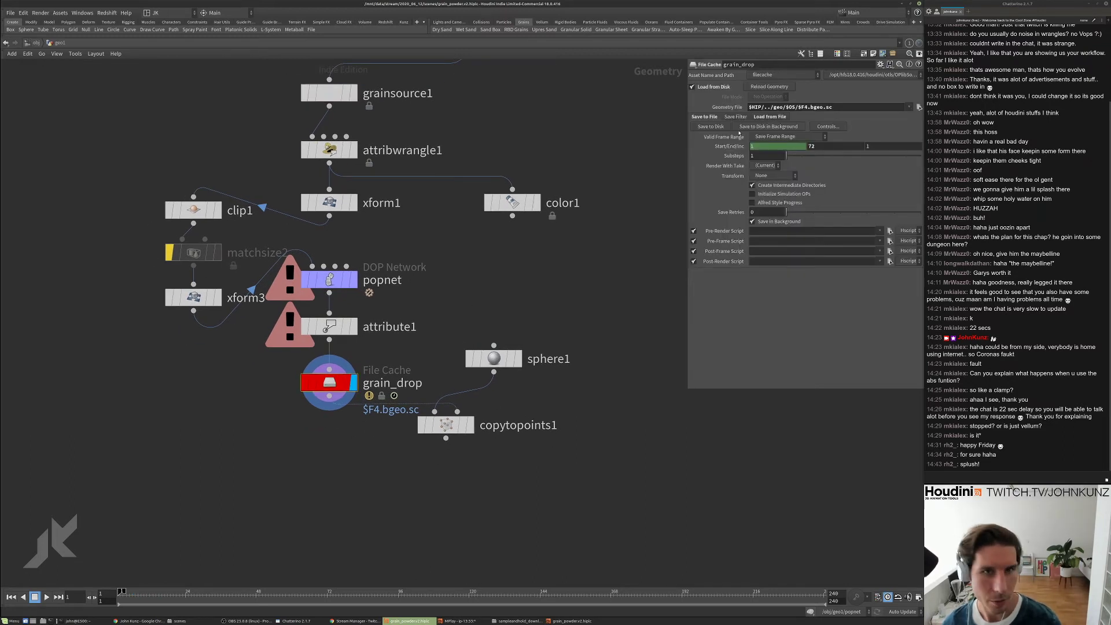
{"action": "left_click", "coordinate": [708, 127]}
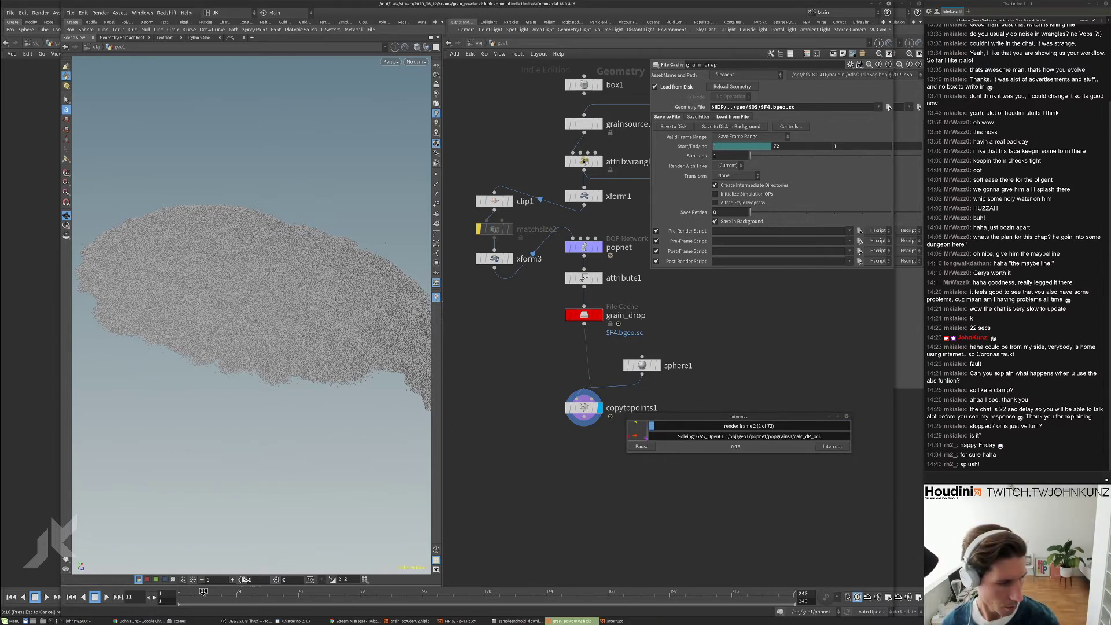
- Check frames 2–3 face-on and move the cache progress window beside grain_drop
{"action": "left_click", "coordinate": [182, 591]}
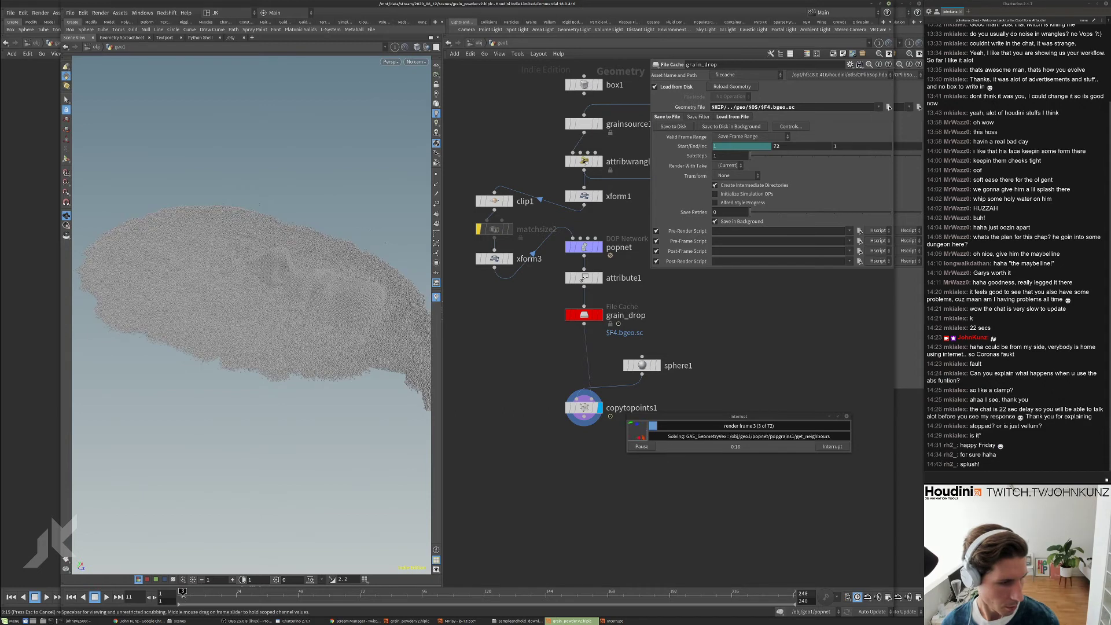
{"action": "left_click_drag", "start_coordinate": [183, 591], "coordinate": [182, 591]}
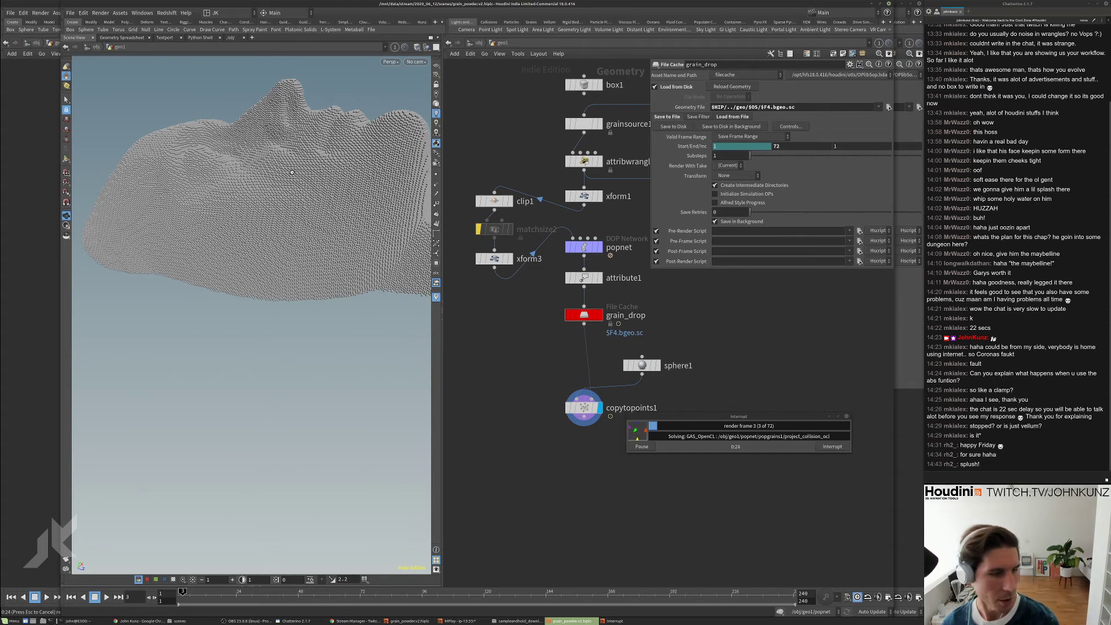
{"action": "mouse_move", "coordinate": [247, 232]}
{"action": "left_mouse_down"}
{"action": "mouse_move", "coordinate": [268, 203]}
{"action": "mouse_move", "coordinate": [250, 245]}
{"action": "mouse_move", "coordinate": [260, 243]}
{"action": "left_mouse_up"}
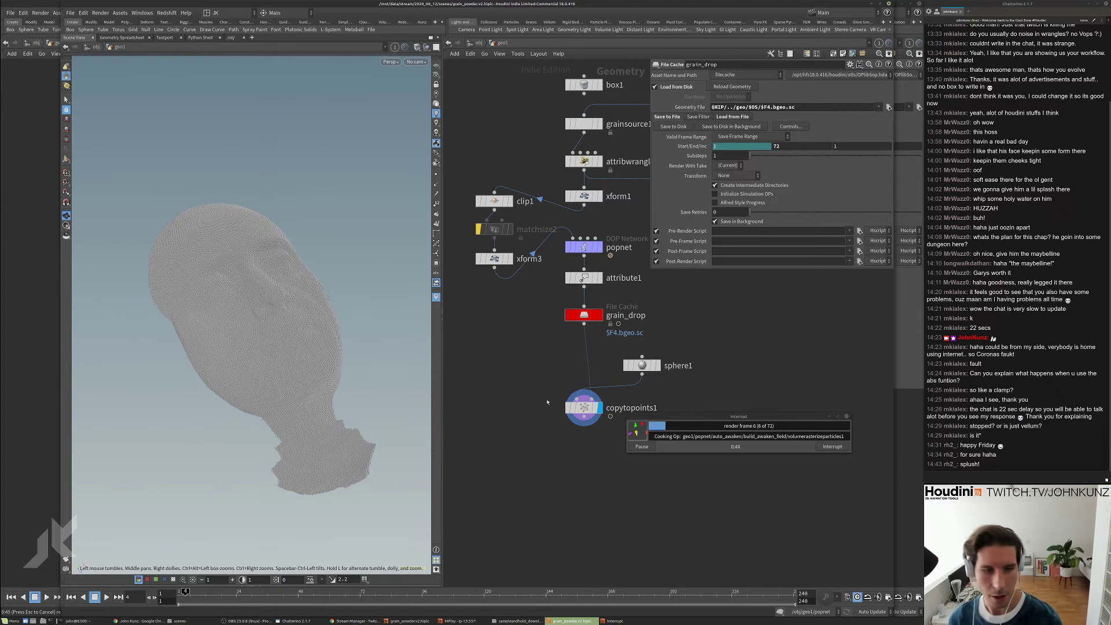
{"action": "left_click_drag", "start_coordinate": [679, 436], "coordinate": [695, 309]}
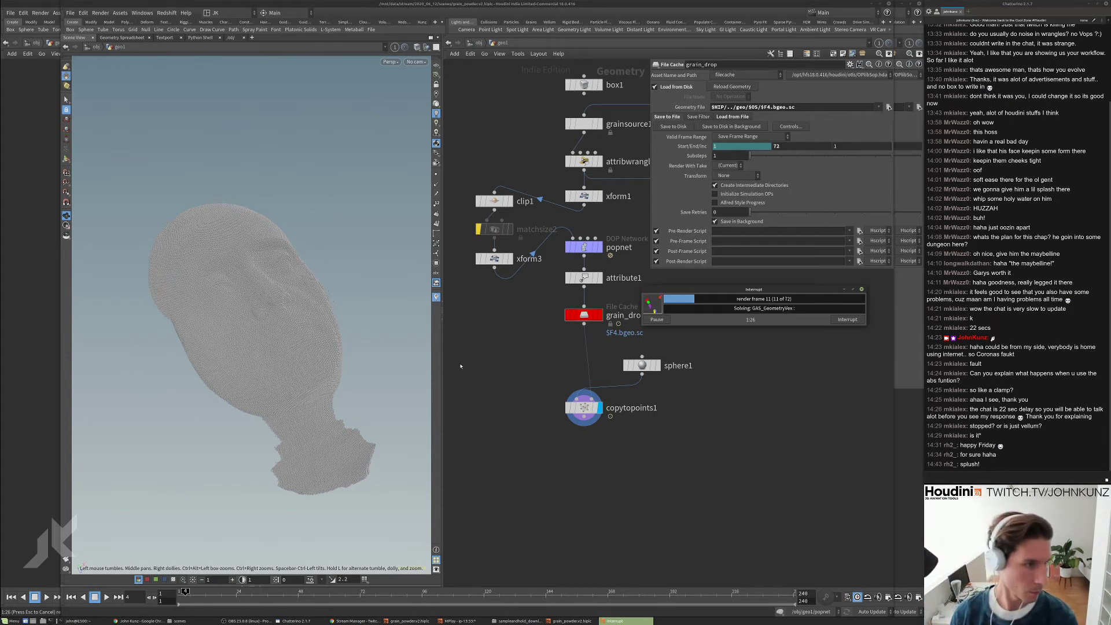
- Scrub between frames 1 and 17, orbiting to inspect the grain head crumbling
{"action": "left_click", "coordinate": [201, 601]}
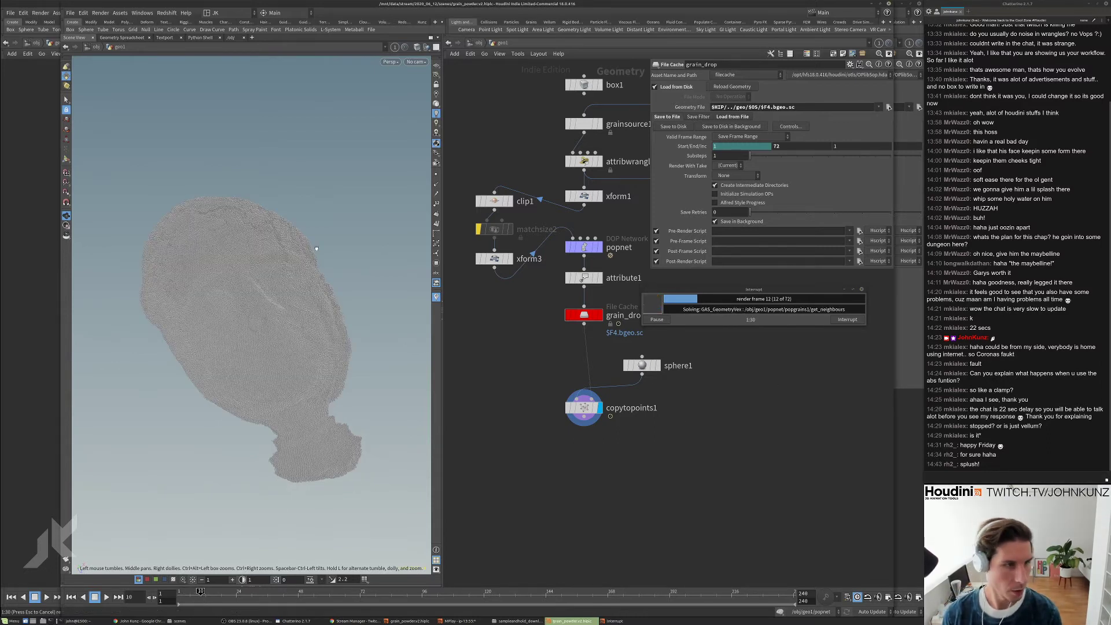
{"action": "left_click_drag", "start_coordinate": [255, 240], "coordinate": [331, 231]}
{"action": "scroll", "coordinate": [360, 200], "scroll_direction": "up", "scroll_amount": 5}
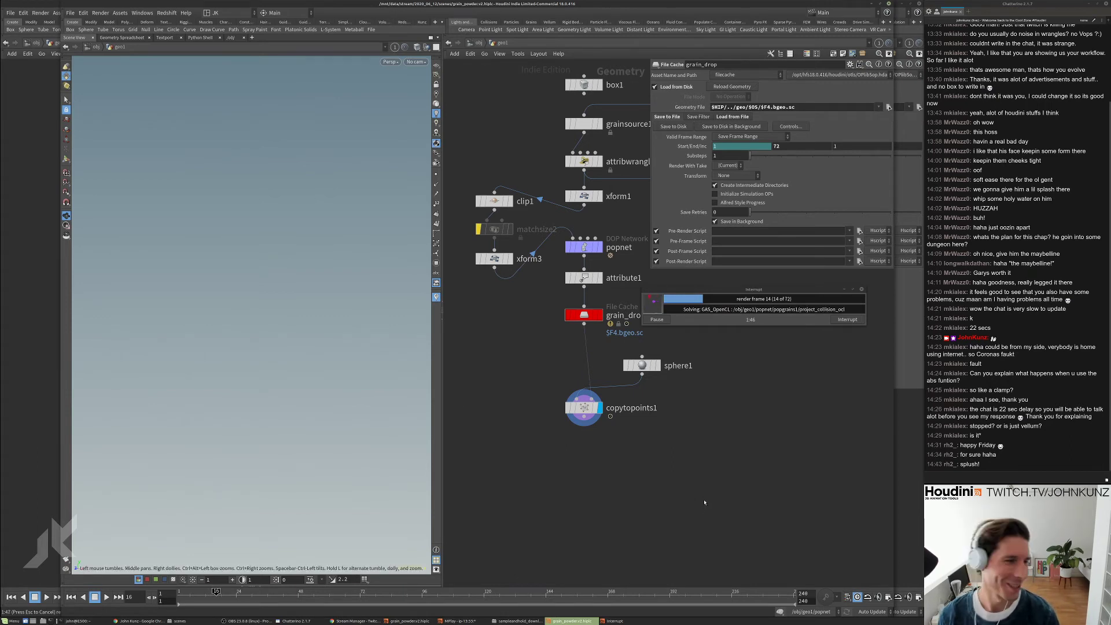
{"action": "left_click", "coordinate": [162, 587]}
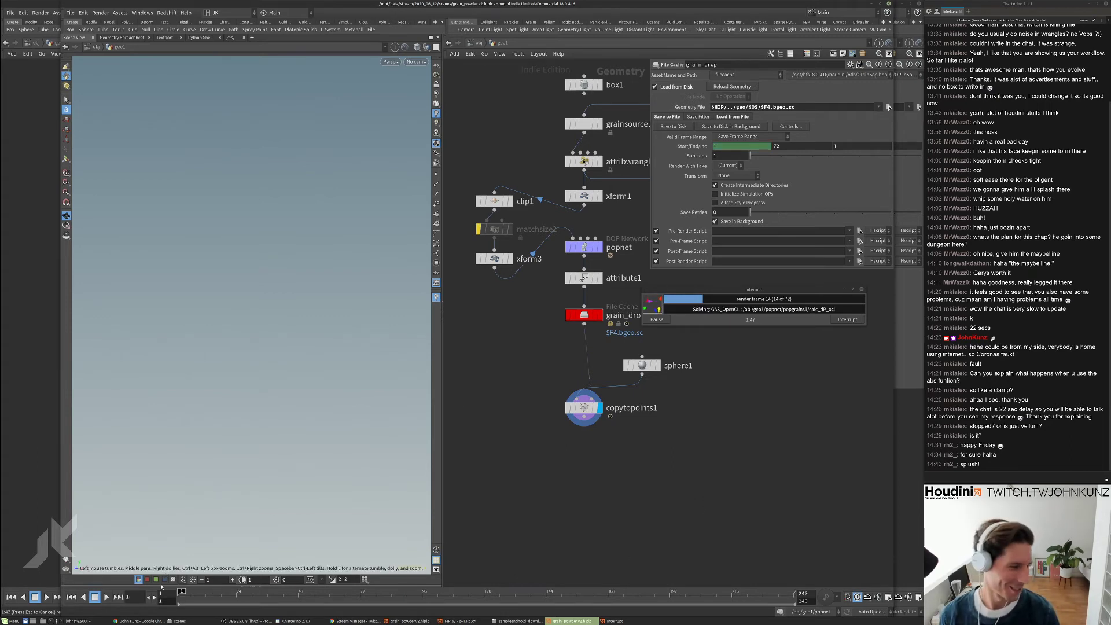
{"action": "left_click", "coordinate": [193, 596]}
{"action": "left_click_drag", "start_coordinate": [290, 264], "coordinate": [312, 371]}
{"action": "left_click", "coordinate": [206, 596]}
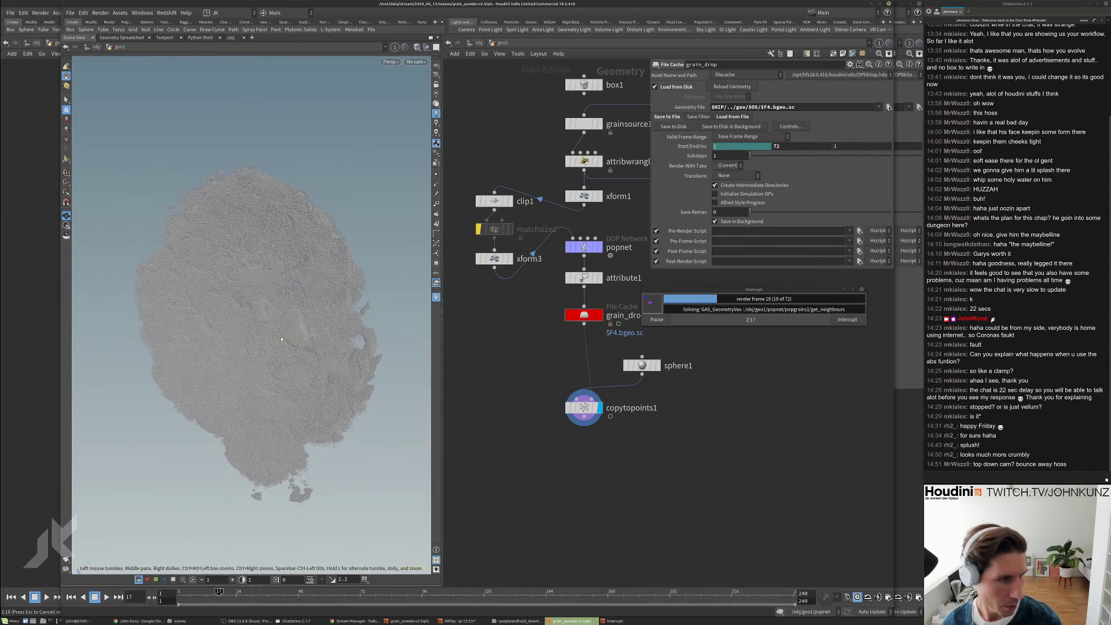
{"action": "mouse_move", "coordinate": [270, 321]}
{"action": "left_mouse_down"}
{"action": "mouse_move", "coordinate": [361, 246]}
{"action": "mouse_move", "coordinate": [261, 289]}
{"action": "mouse_move", "coordinate": [223, 229]}
{"action": "mouse_move", "coordinate": [268, 336]}
{"action": "left_mouse_up"}
{"action": "scroll", "coordinate": [269, 324], "scroll_direction": "up", "scroll_amount": 4}
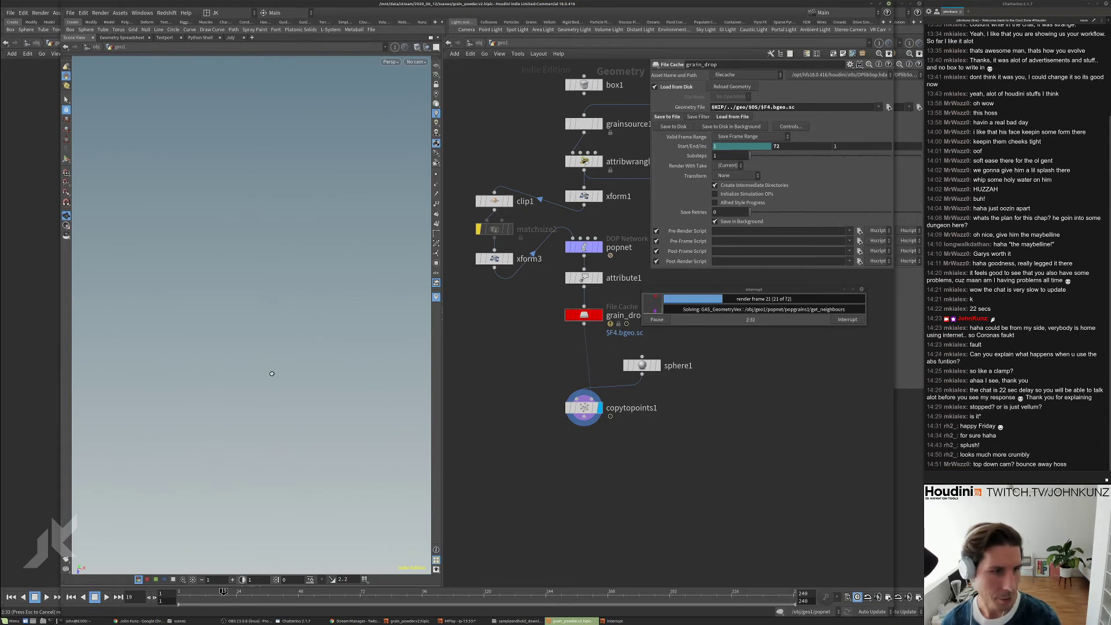
{"action": "left_click", "coordinate": [219, 600]}
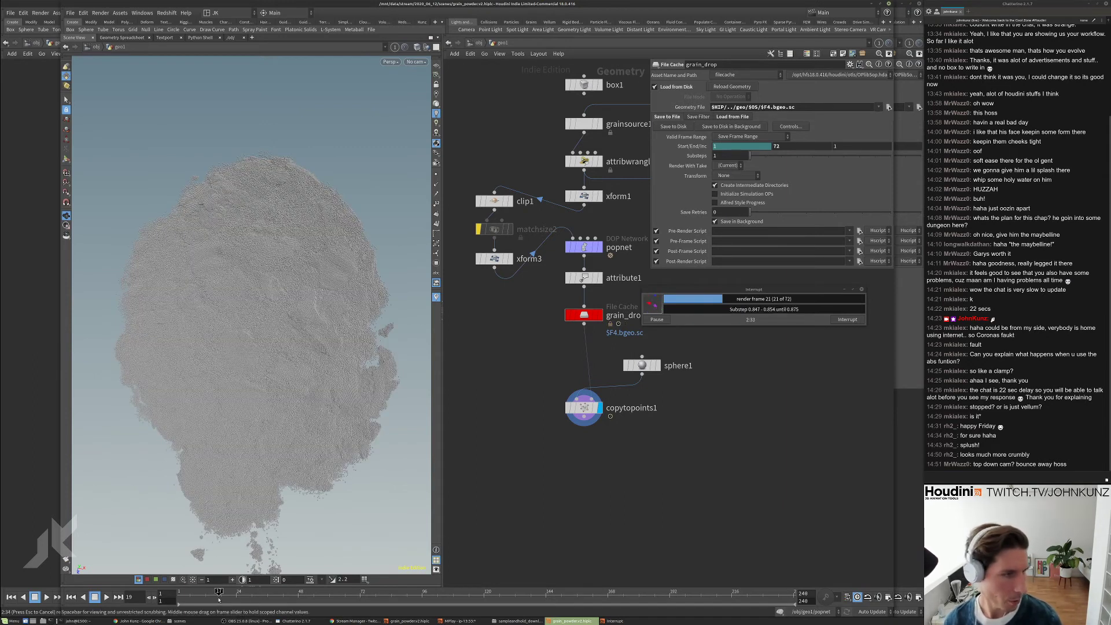
- Check frames 14–15 from several angles, then interrupt the grain_drop cache with Esc
{"action": "left_click", "coordinate": [211, 594]}
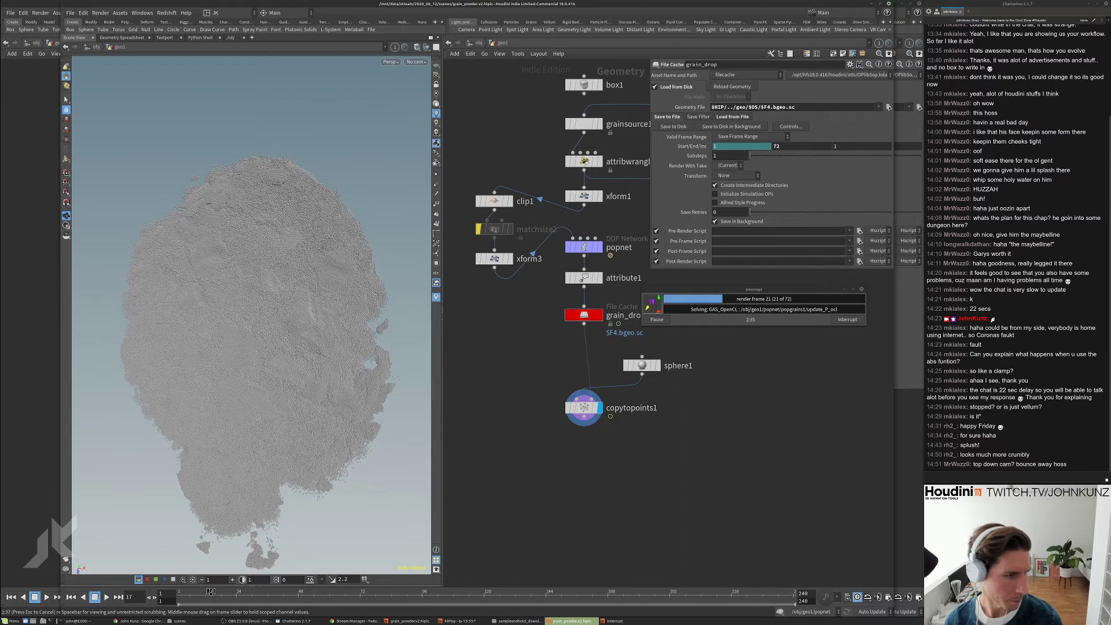
{"action": "left_click", "coordinate": [213, 595]}
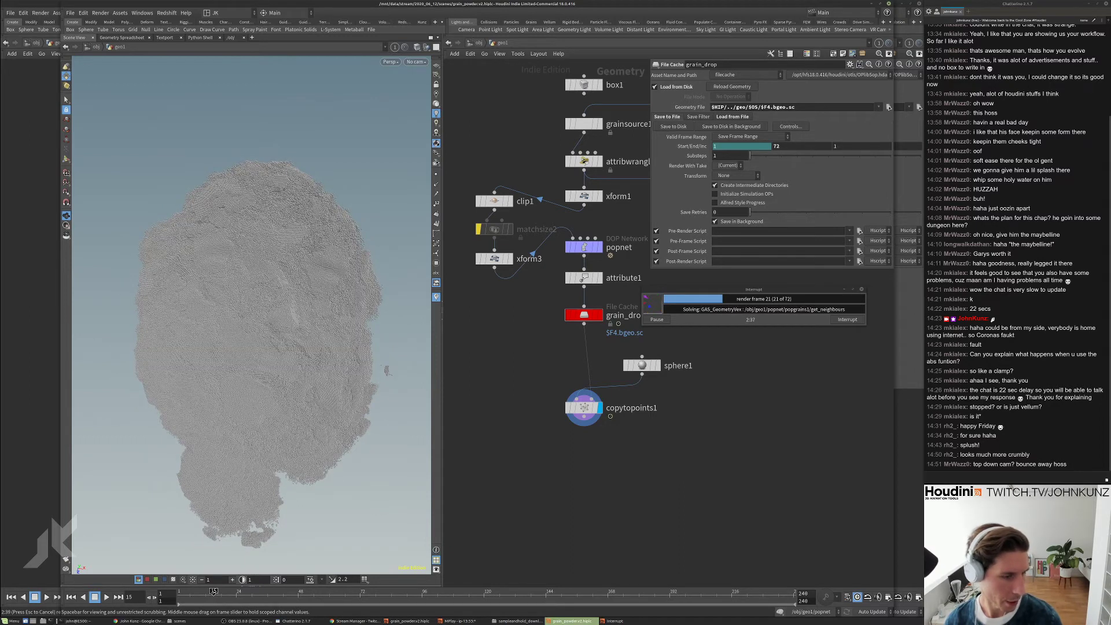
{"action": "left_click_drag", "start_coordinate": [269, 323], "coordinate": [297, 352]}
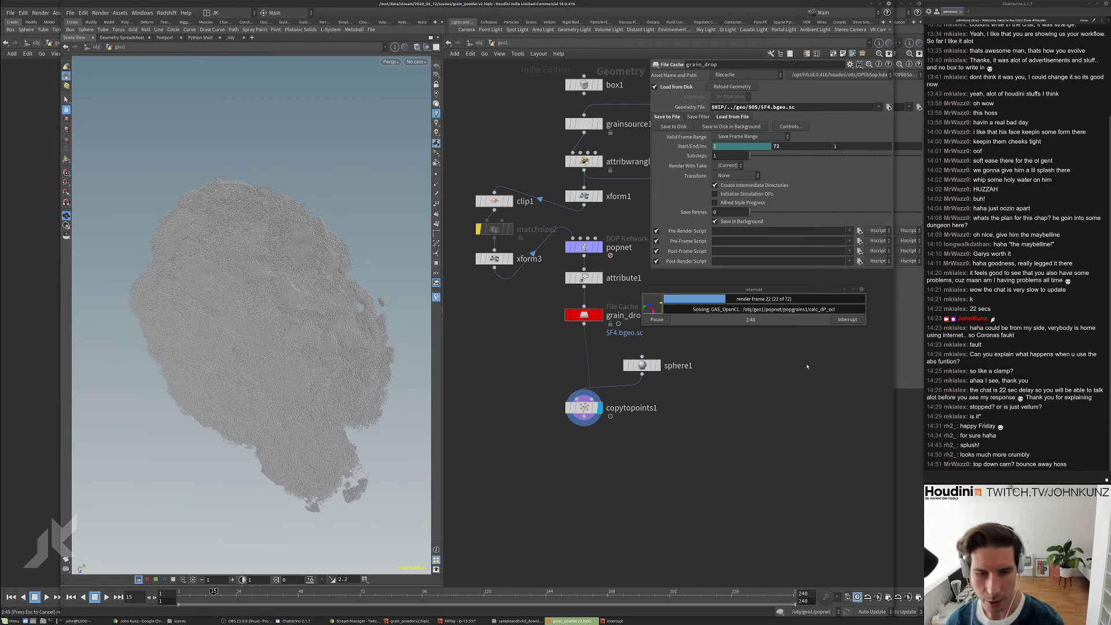
{"action": "left_click_drag", "start_coordinate": [370, 358], "coordinate": [380, 366]}
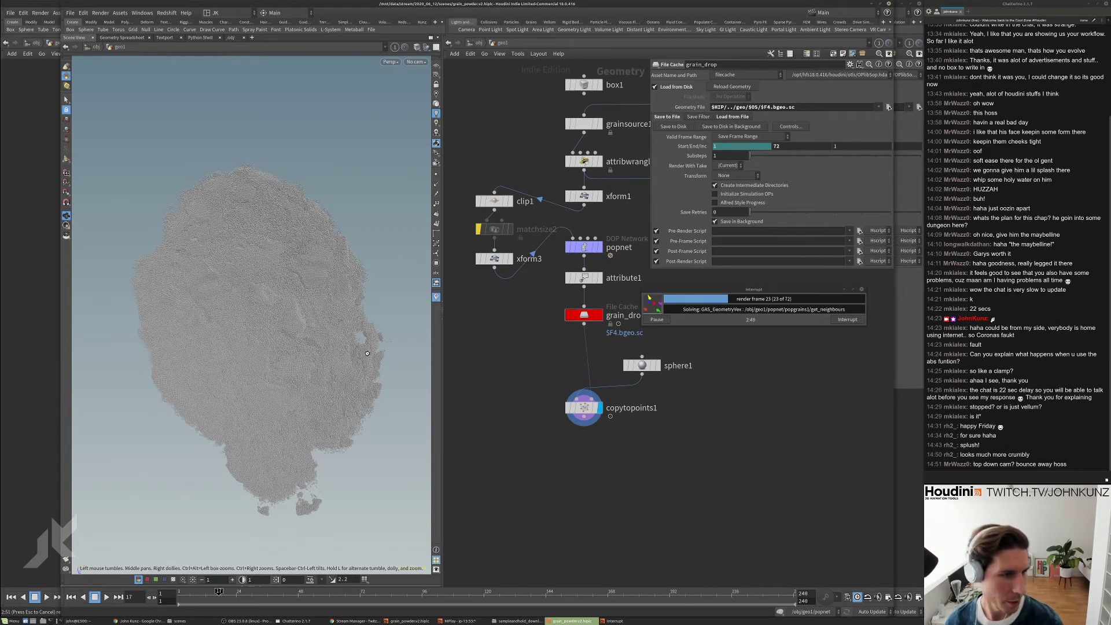
{"action": "scroll", "coordinate": [344, 360], "scroll_direction": "up", "scroll_amount": 8}
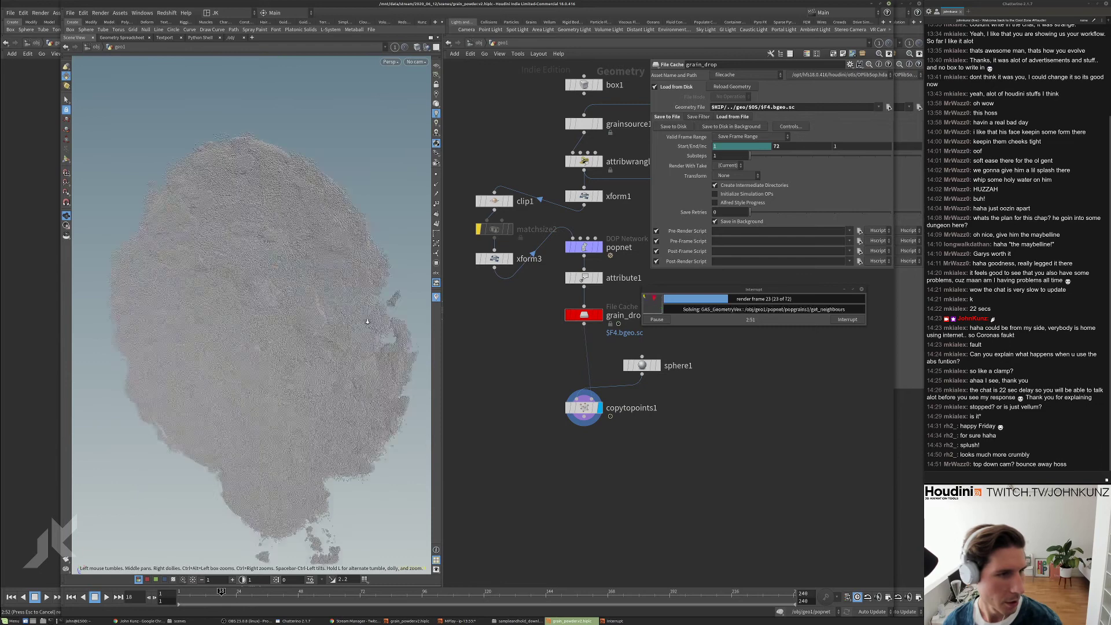
{"action": "left_click_drag", "start_coordinate": [321, 331], "coordinate": [359, 324]}
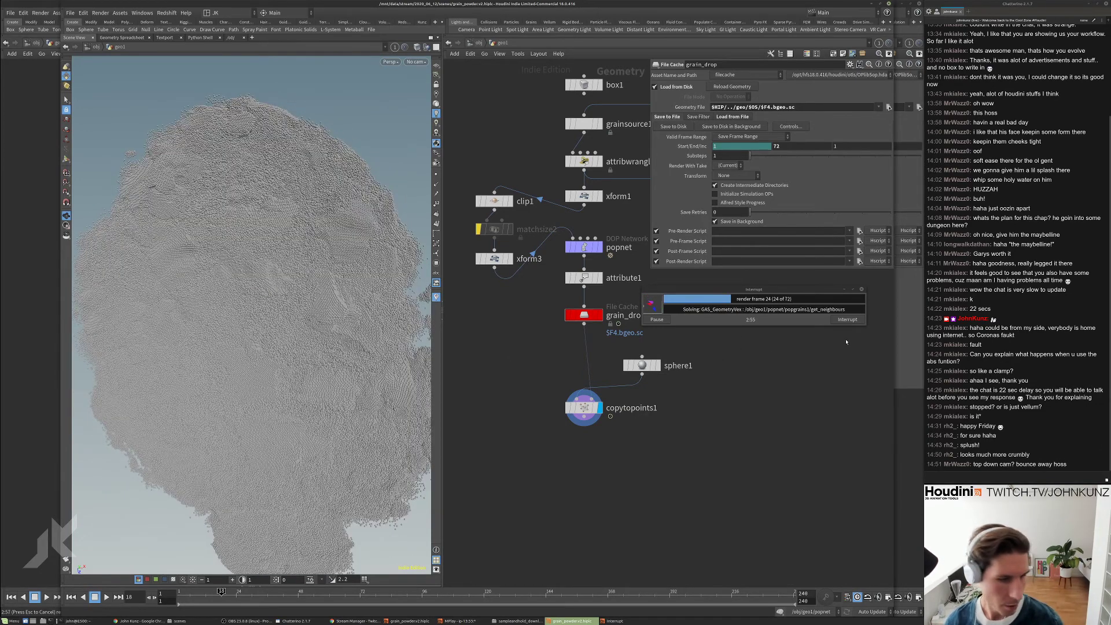
{"action": "key", "text": "Escape"}
{"action": "key", "text": "ctrl+b"}
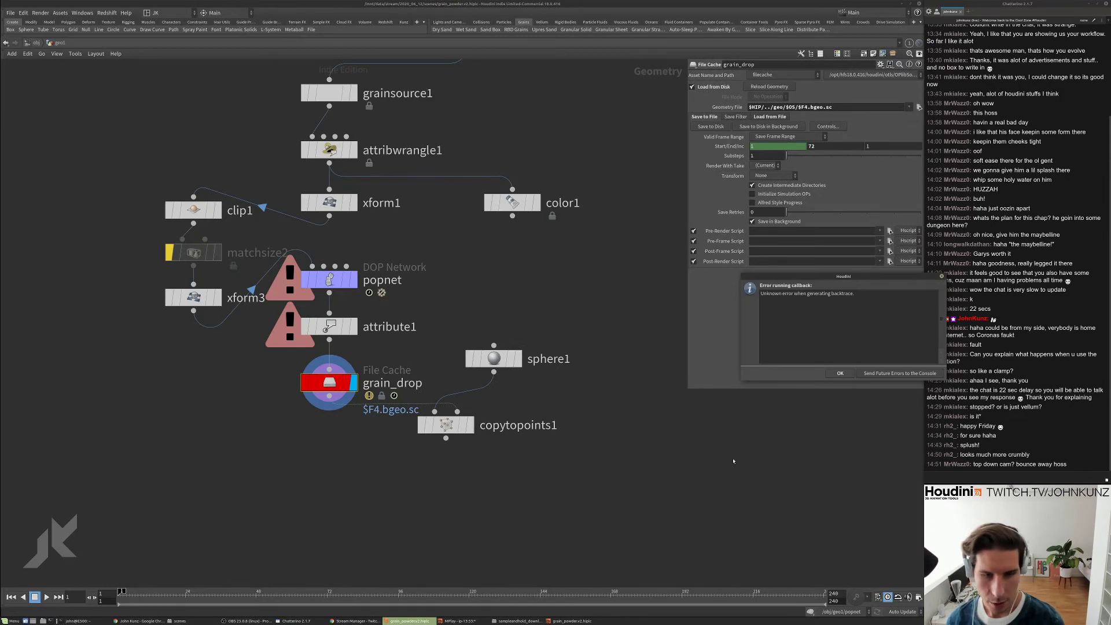
- Dismiss the callback error and quit the duplicate grain_powder.v2 Houdini session
{"action": "key", "text": "Return"}
{"action": "key", "text": "alt+Tab"}
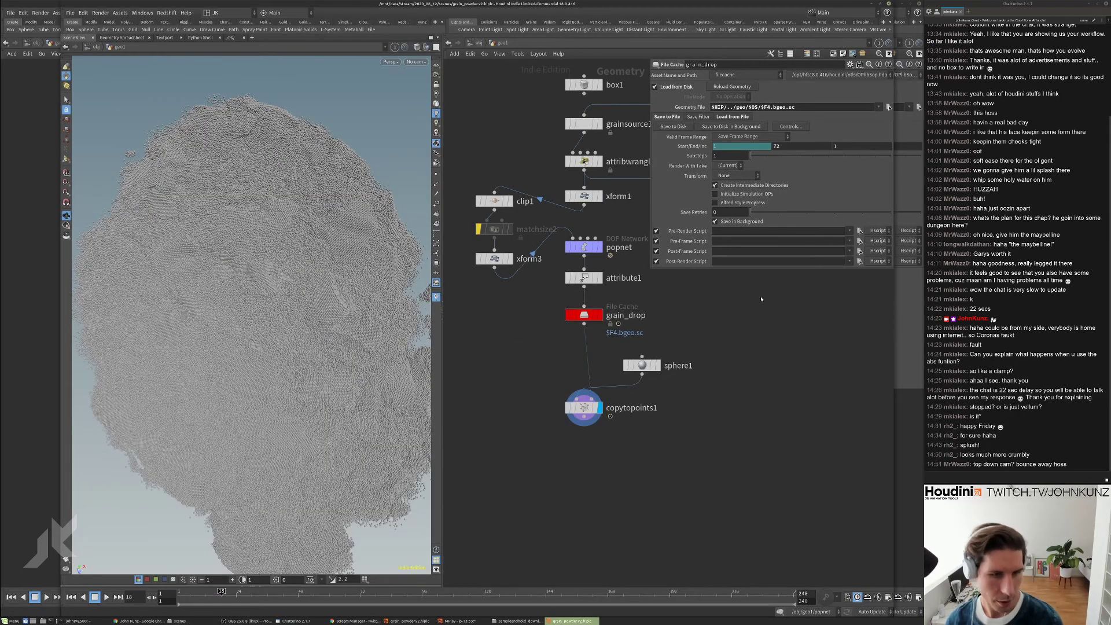
{"action": "left_click", "coordinate": [890, 4]}
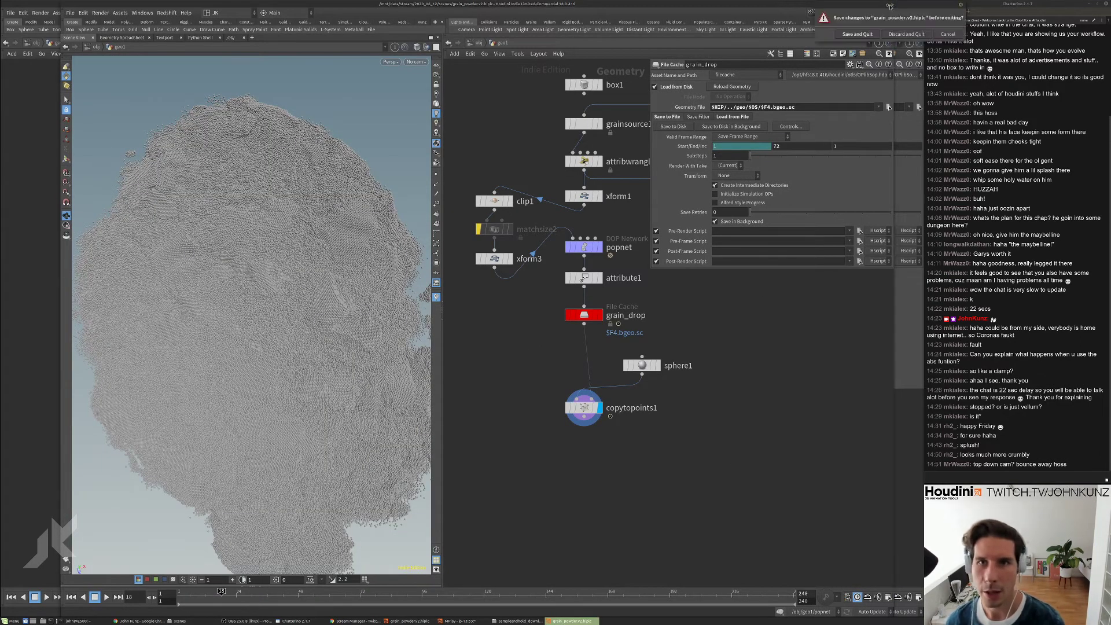
{"action": "left_click", "coordinate": [908, 34]}
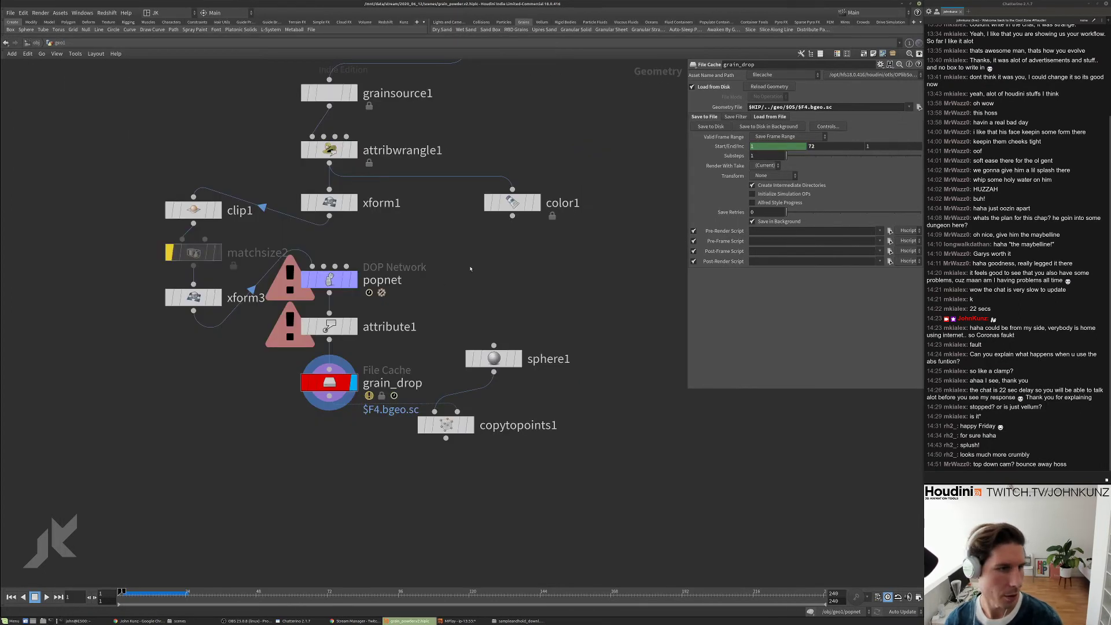
{"action": "scroll", "coordinate": [470, 269], "scroll_direction": "down", "scroll_amount": 2}
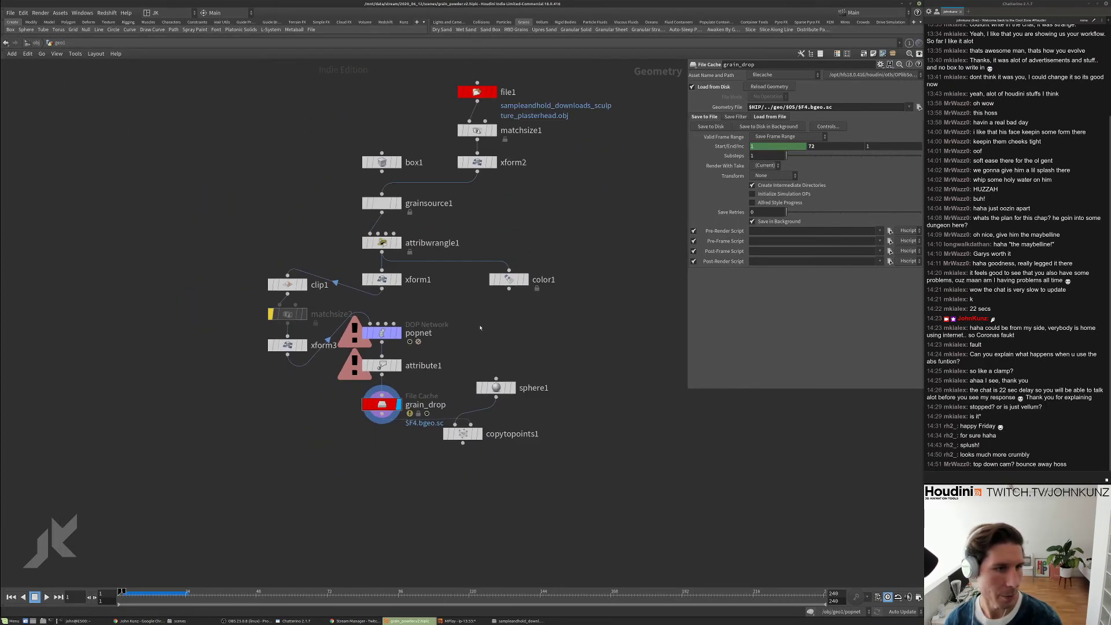
- Save the scene as grain_powder.v3.hiplc
{"action": "left_click", "coordinate": [10, 13]}
{"action": "left_click", "coordinate": [23, 64]}
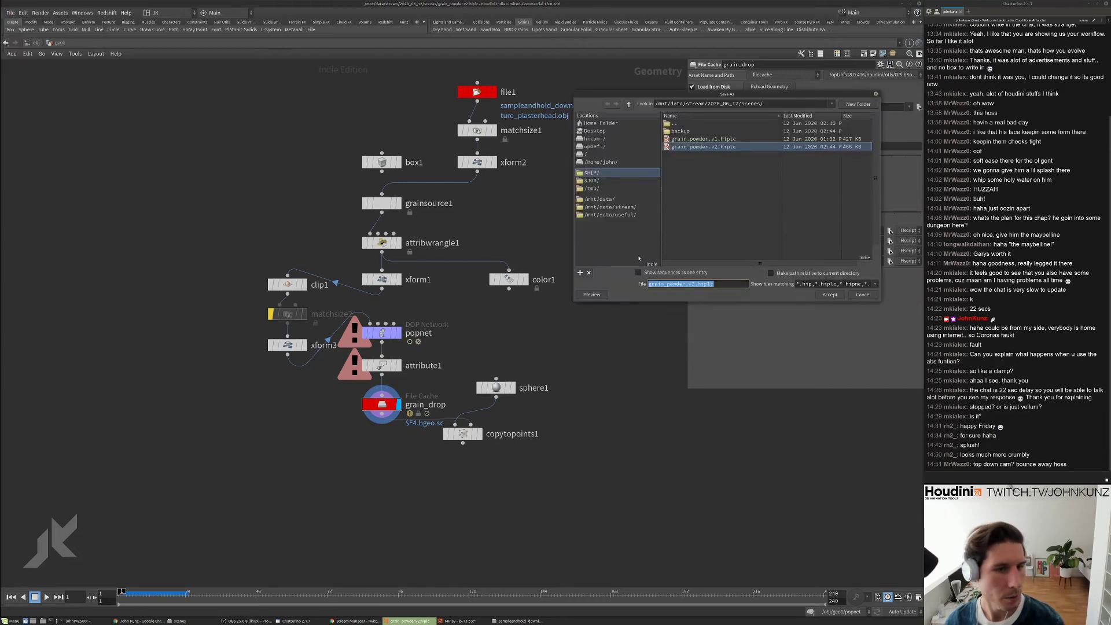
{"action": "left_click", "coordinate": [695, 285]}
{"action": "key", "text": "BackSpace"}
{"action": "type", "text": "3"}
{"action": "key", "text": "Return"}
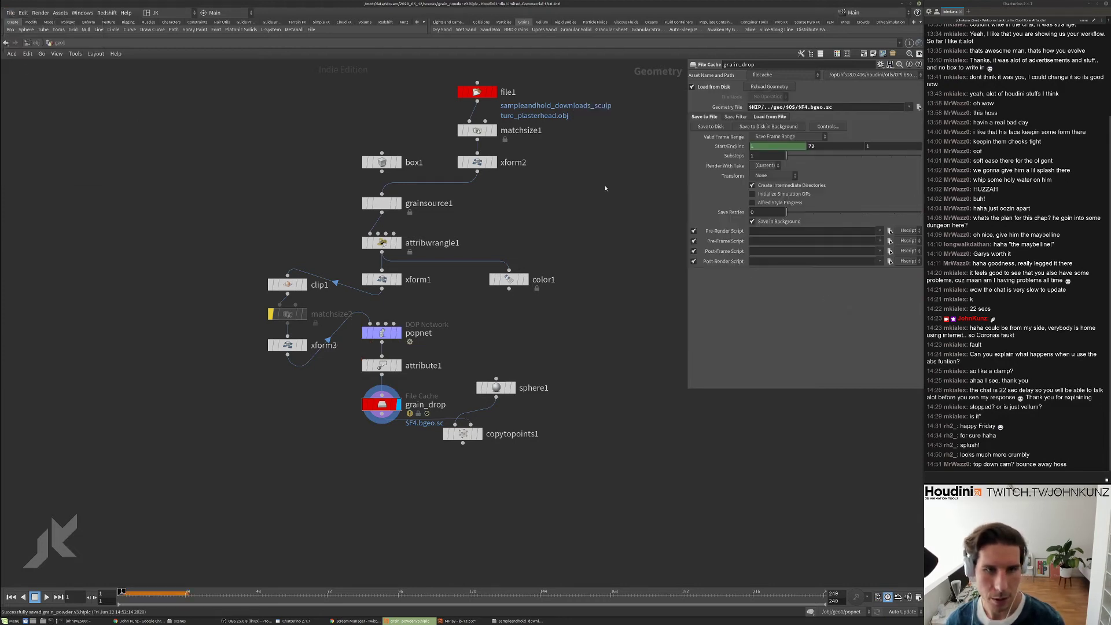
{"action": "middle_click_drag", "start_coordinate": [611, 277], "coordinate": [637, 257]}
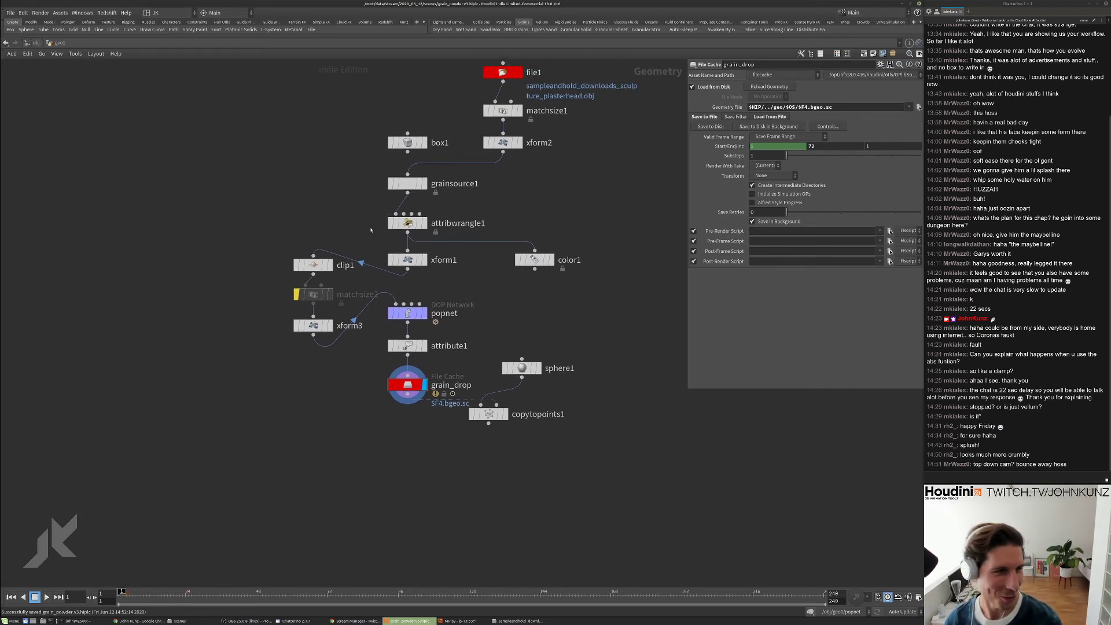
- Set grainsource1's Point Separation to 0.0045
{"action": "scroll", "coordinate": [370, 230], "scroll_direction": "up", "scroll_amount": 3}
{"action": "left_click", "coordinate": [408, 223]}
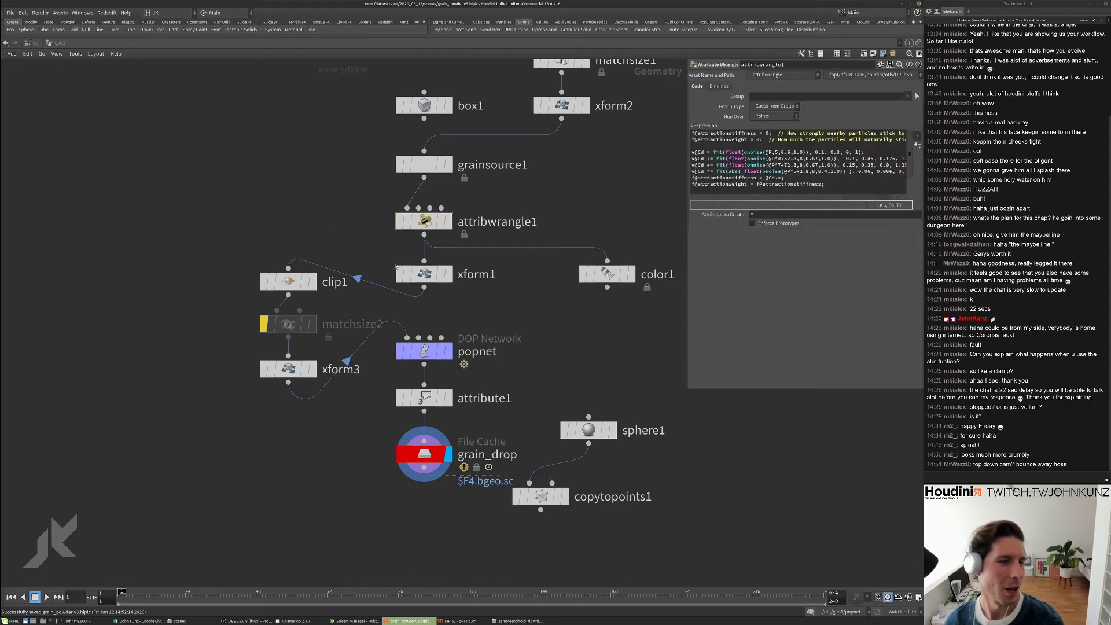
{"action": "left_click", "coordinate": [424, 164]}
{"action": "key", "text": "BackSpace"}
{"action": "key", "text": "BackSpace"}
{"action": "key", "text": "BackSpace"}
{"action": "type", "text": "4"}
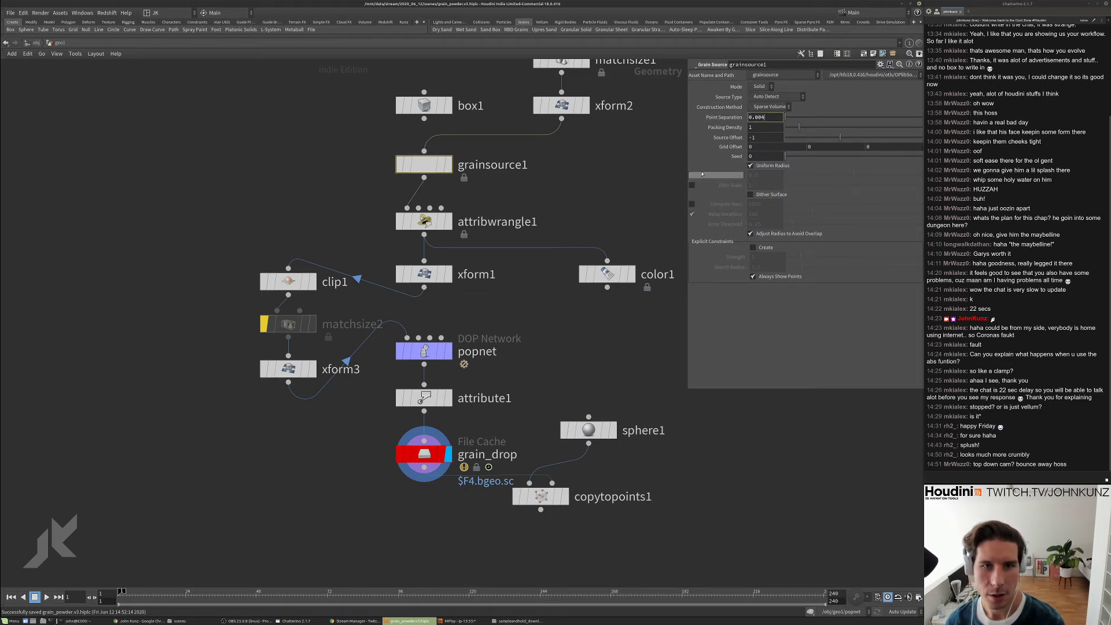
{"action": "type", "text": "5"}
{"action": "key", "text": "Return"}
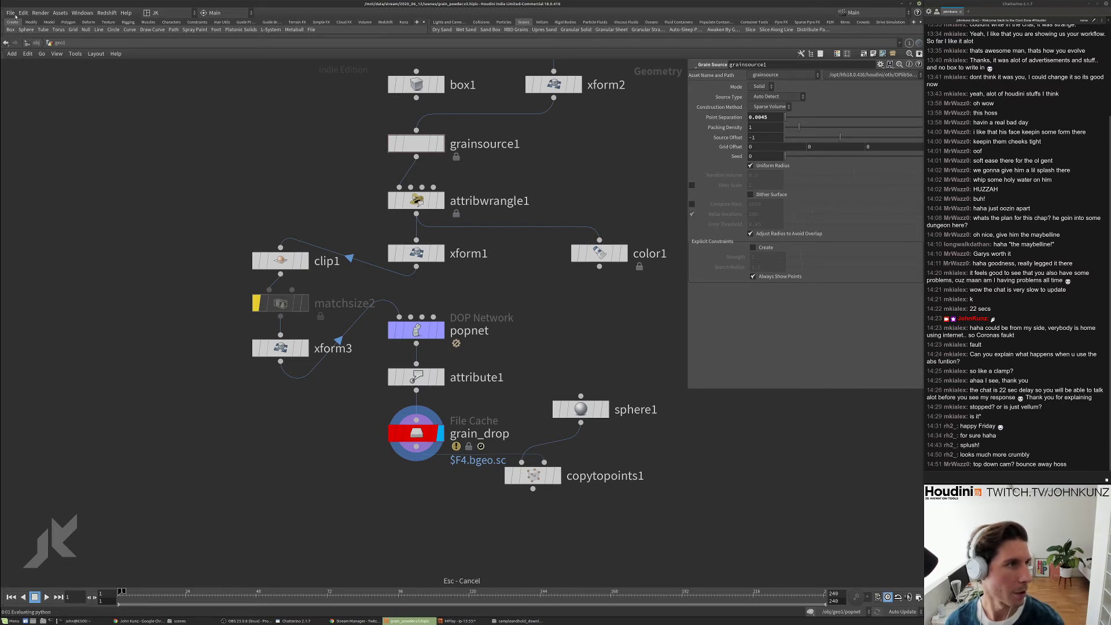
- Save the scene as grain_powder.v4.hiplc and select grain_drop
{"action": "left_click", "coordinate": [11, 13]}
{"action": "left_click", "coordinate": [29, 67]}
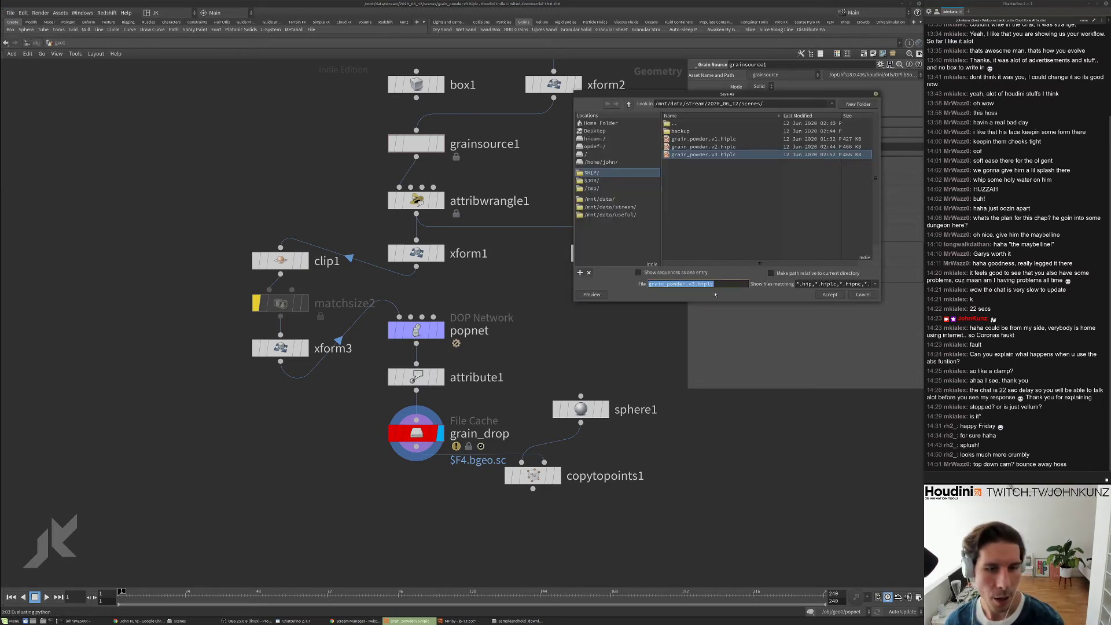
{"action": "left_click", "coordinate": [696, 284]}
{"action": "key", "text": "BackSpace"}
{"action": "type", "text": "4"}
{"action": "key", "text": "Return"}
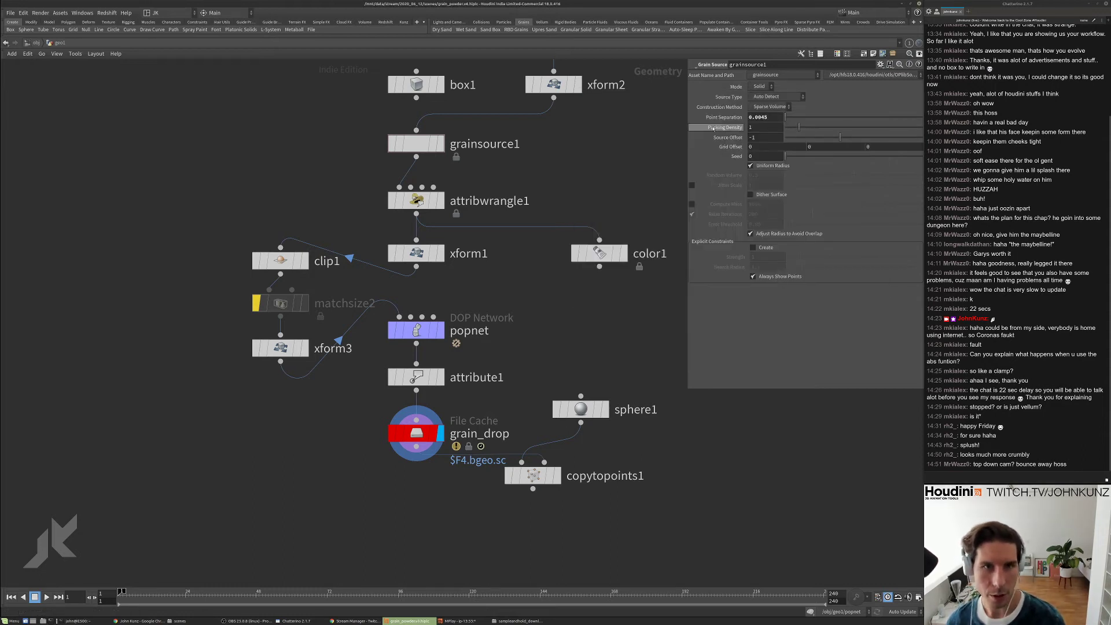
{"action": "left_click", "coordinate": [417, 330]}
{"action": "left_click", "coordinate": [421, 418]}
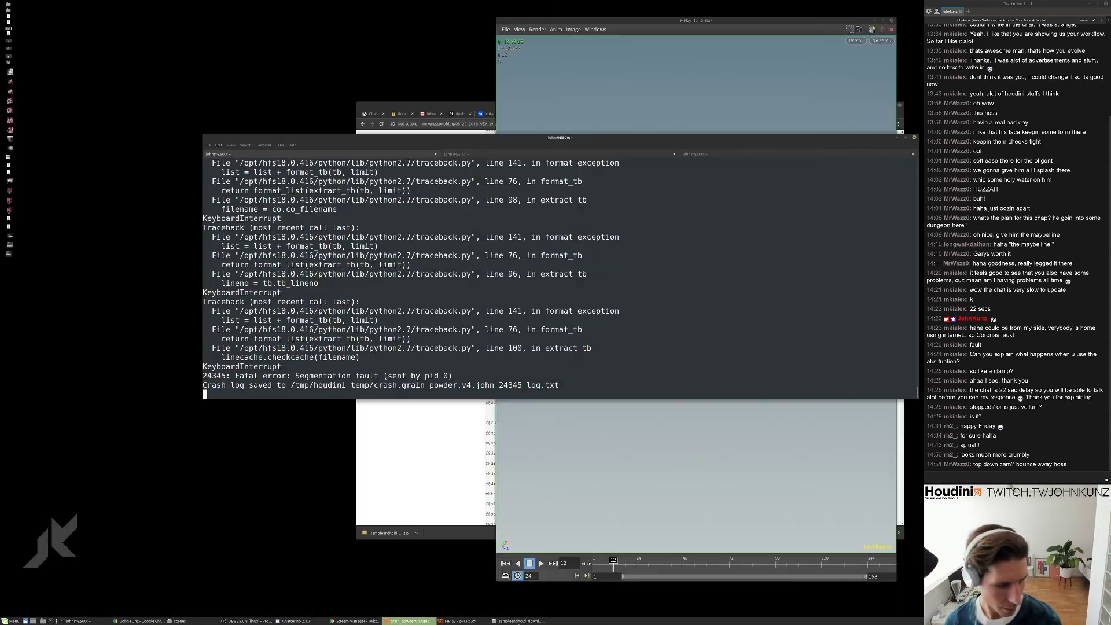
- Relaunch Houdini FX from the terminal with the houdinifx command
{"action": "key", "text": "Return"}
{"action": "type", "text": "houdinifx"}
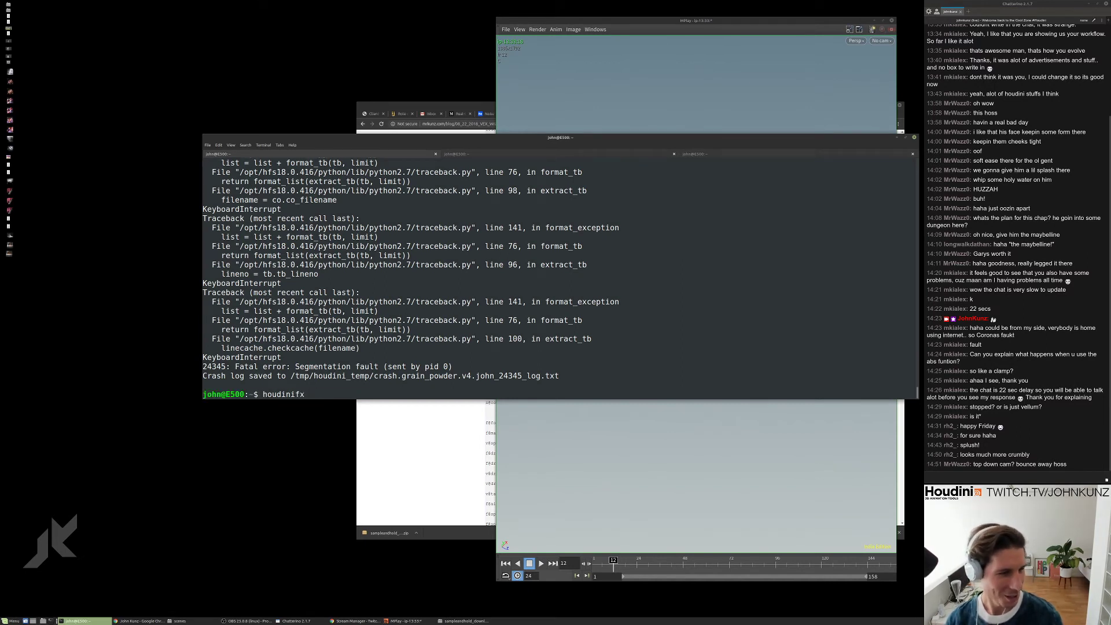
{"action": "key", "text": "Return"}
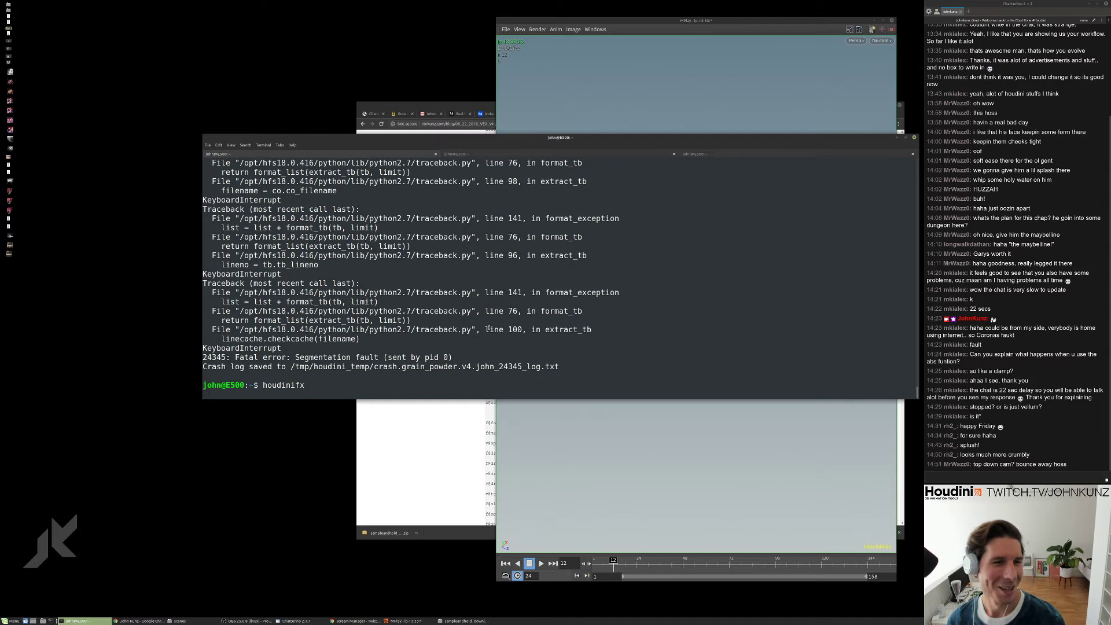
{"action": "left_click", "coordinate": [455, 154]}
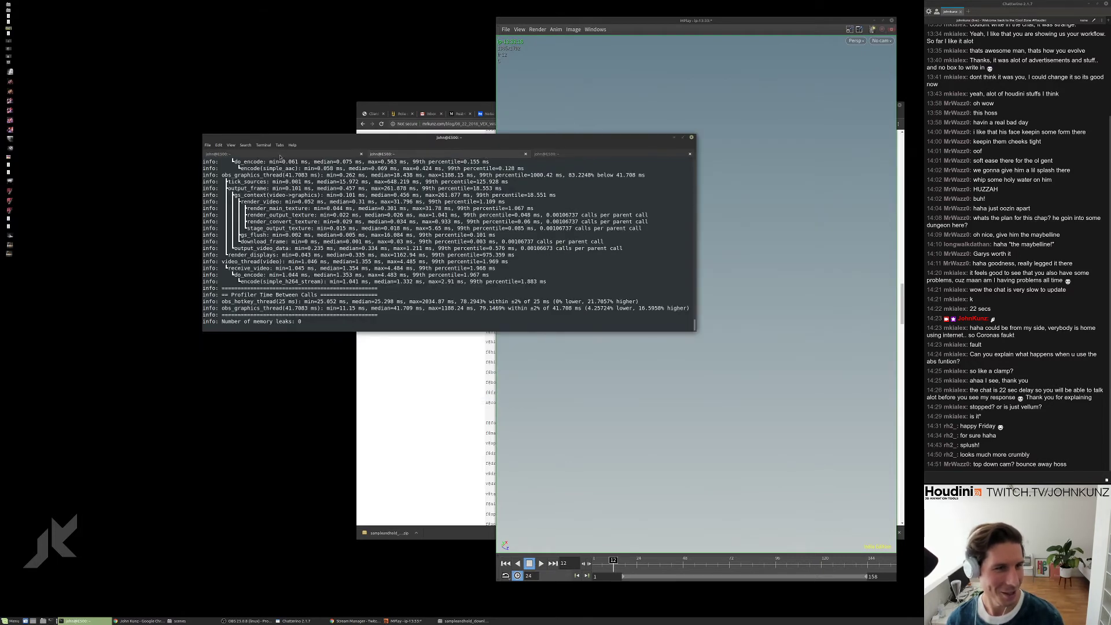
{"action": "left_click", "coordinate": [280, 155]}
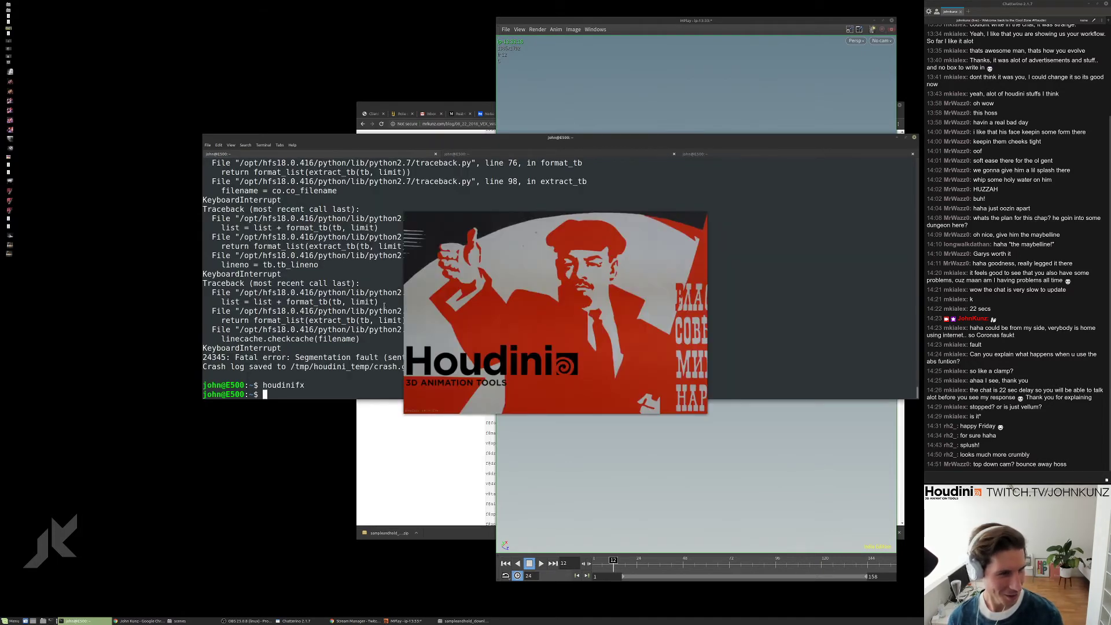
{"action": "key", "text": "Return"}
{"action": "key", "text": "Return"}
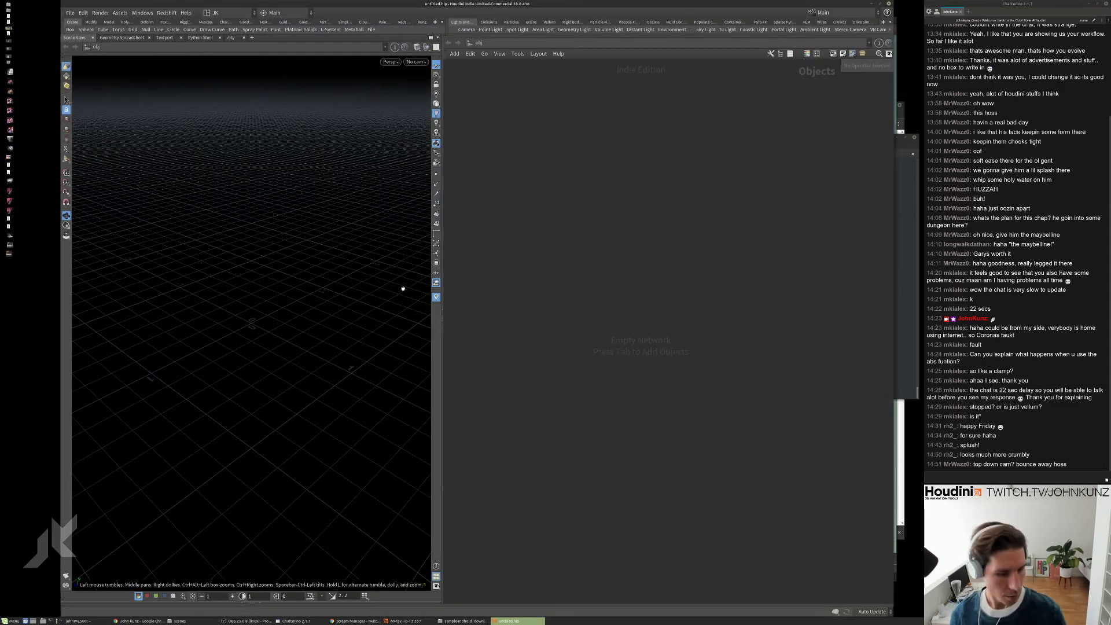
- Run ps -ef | grep hbatch and select the hbatch line still processing grain_powder.v4.hiplc
{"action": "key", "text": "alt+Tab"}
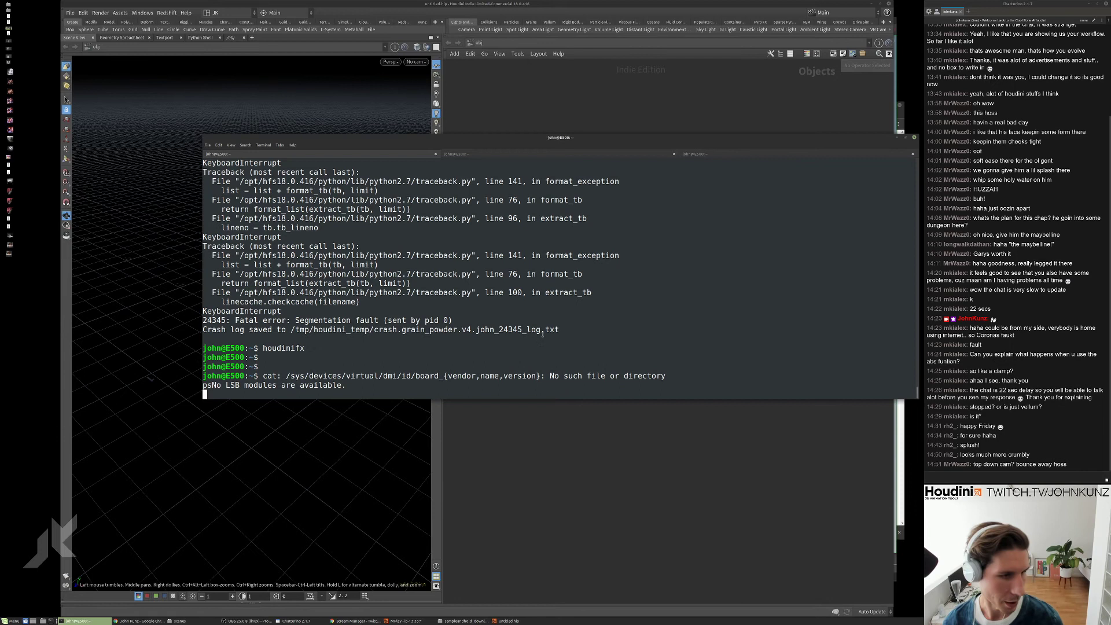
{"action": "key", "text": "Return"}
{"action": "key", "text": "Return"}
{"action": "key", "text": "Return"}
{"action": "type", "text": "ps"}
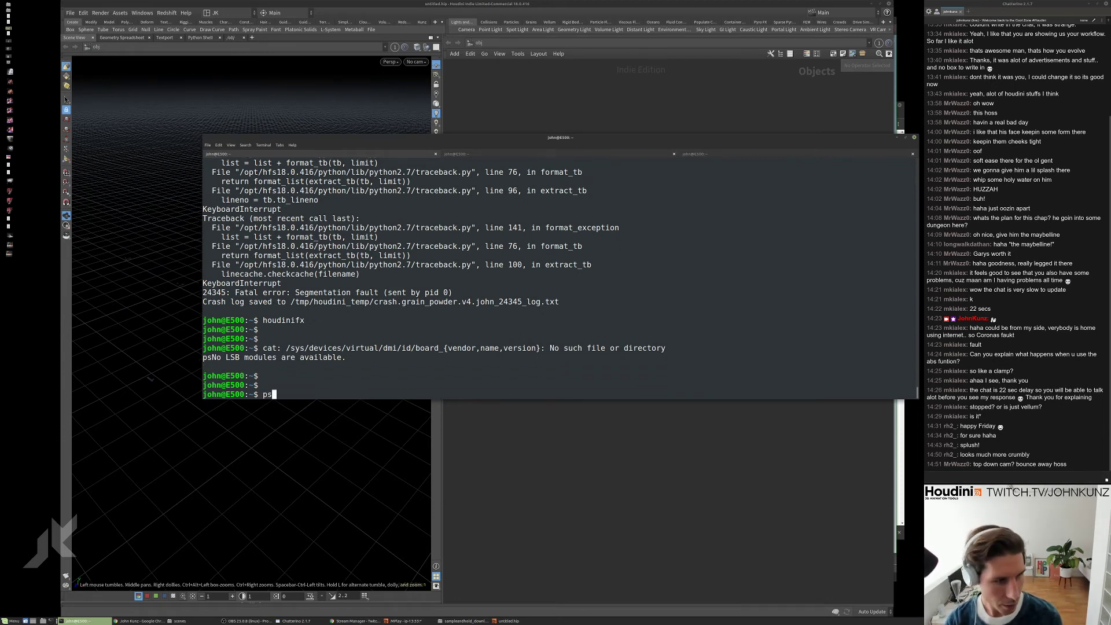
{"action": "type", "text": " -ef |"}
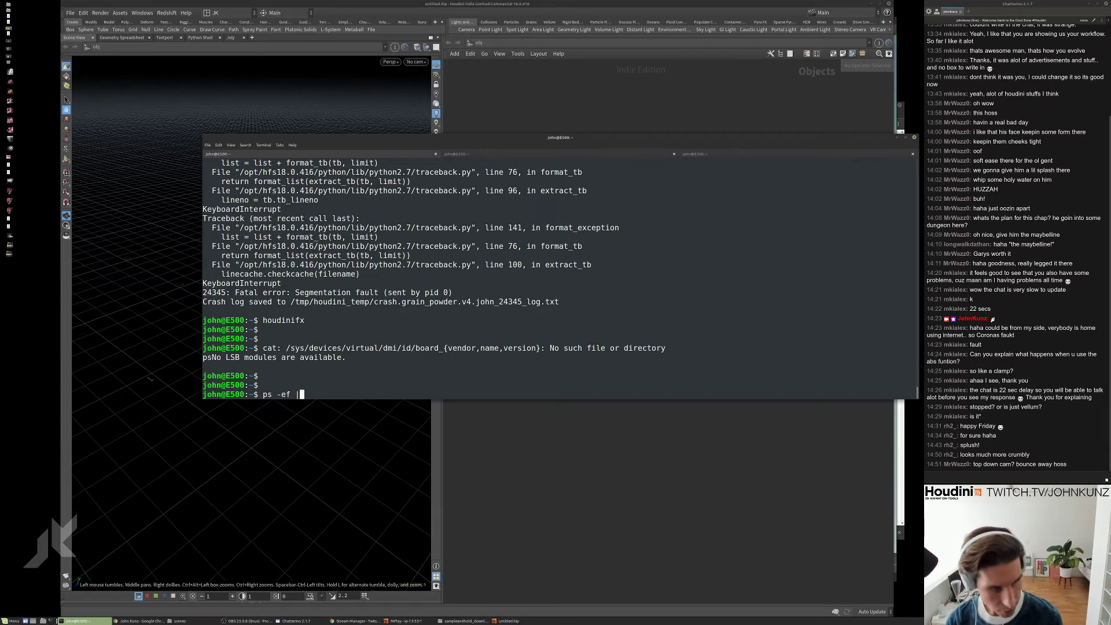
{"action": "type", "text": " grep hbatch"}
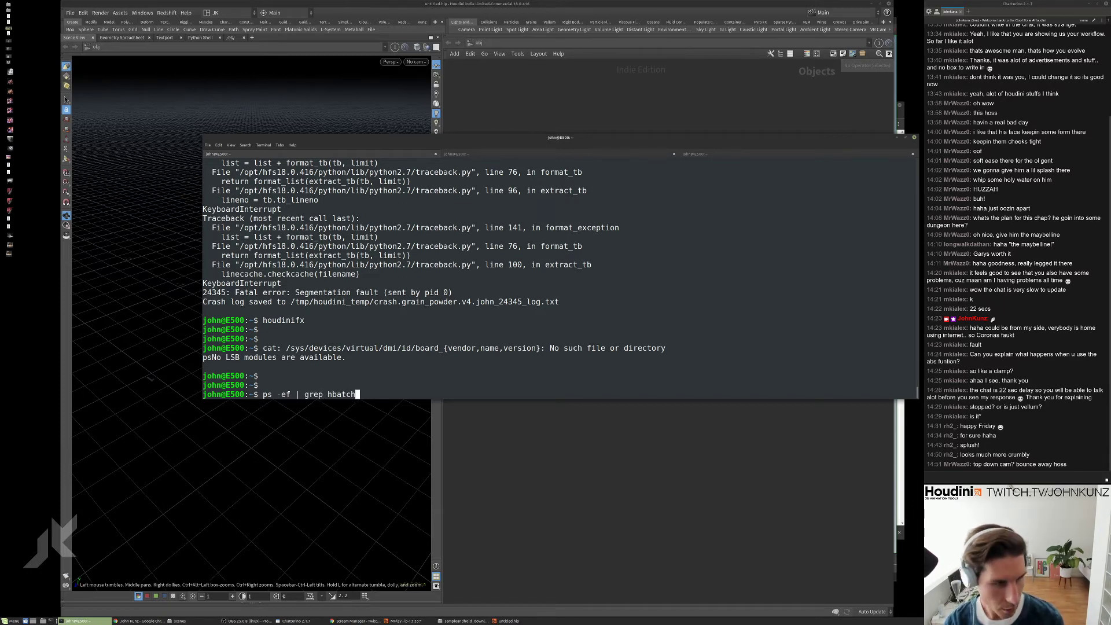
{"action": "key", "text": "Return"}
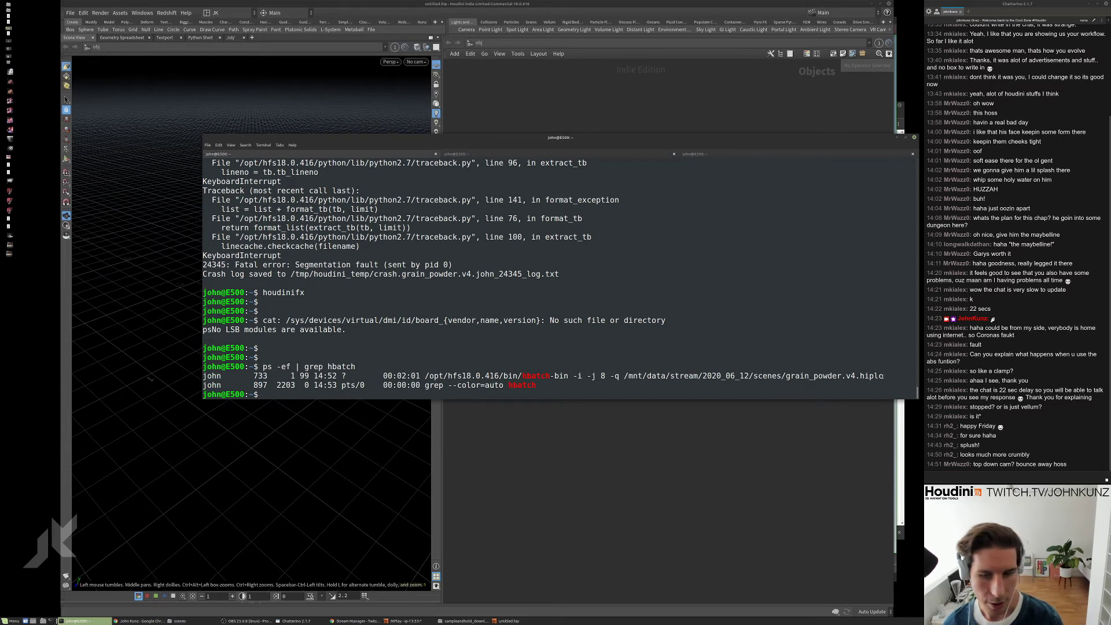
{"action": "left_click_drag", "start_coordinate": [884, 375], "coordinate": [204, 375]}
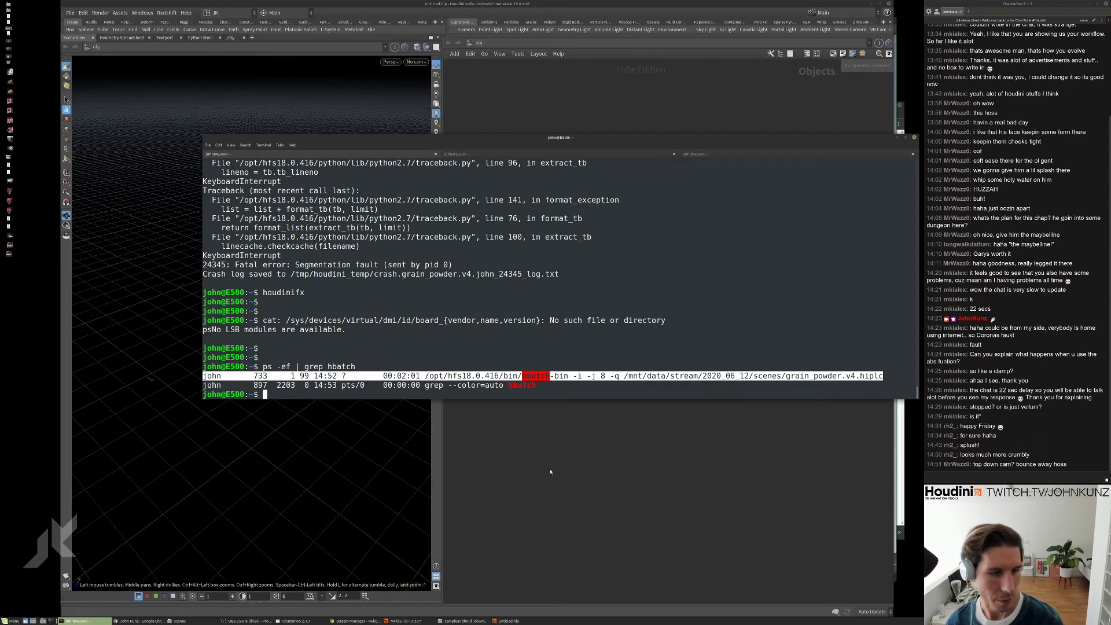
{"action": "left_click", "coordinate": [510, 447]}
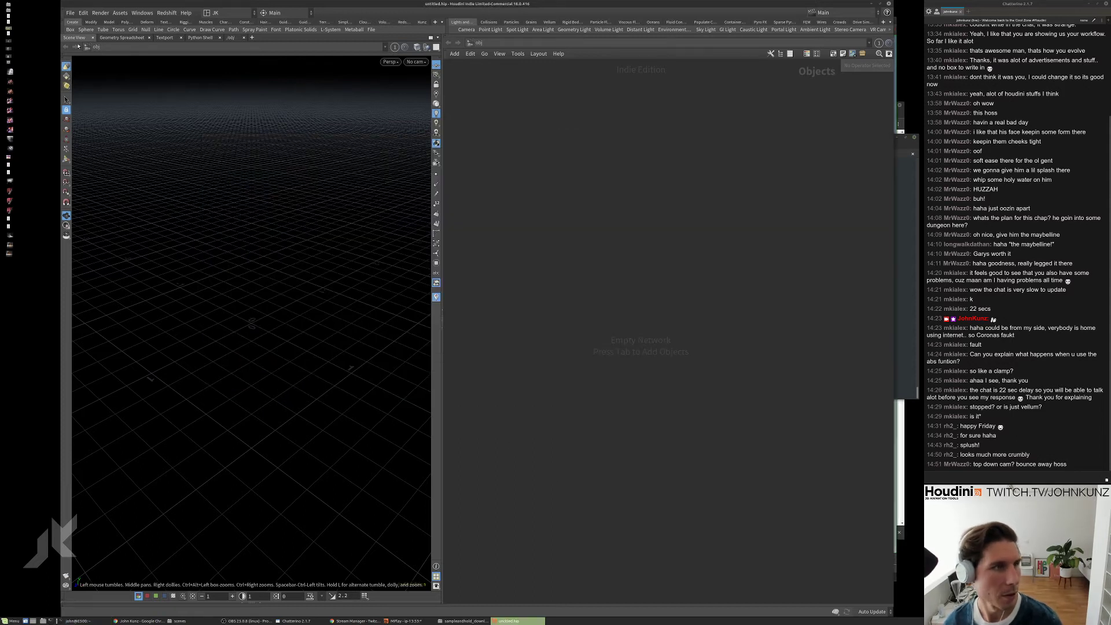
- Pan the network to its top and select the grain_drop File Cache node to show its parameters
{"action": "left_click", "coordinate": [70, 12]}
{"action": "mouse_move", "coordinate": [116, 41]}
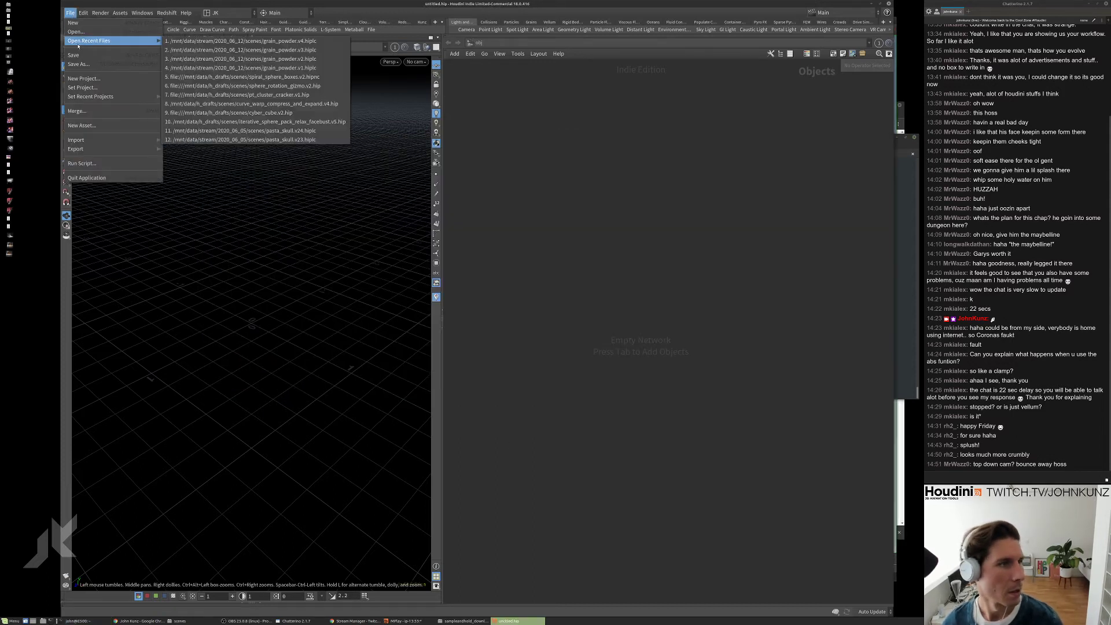
{"action": "left_click", "coordinate": [187, 41]}
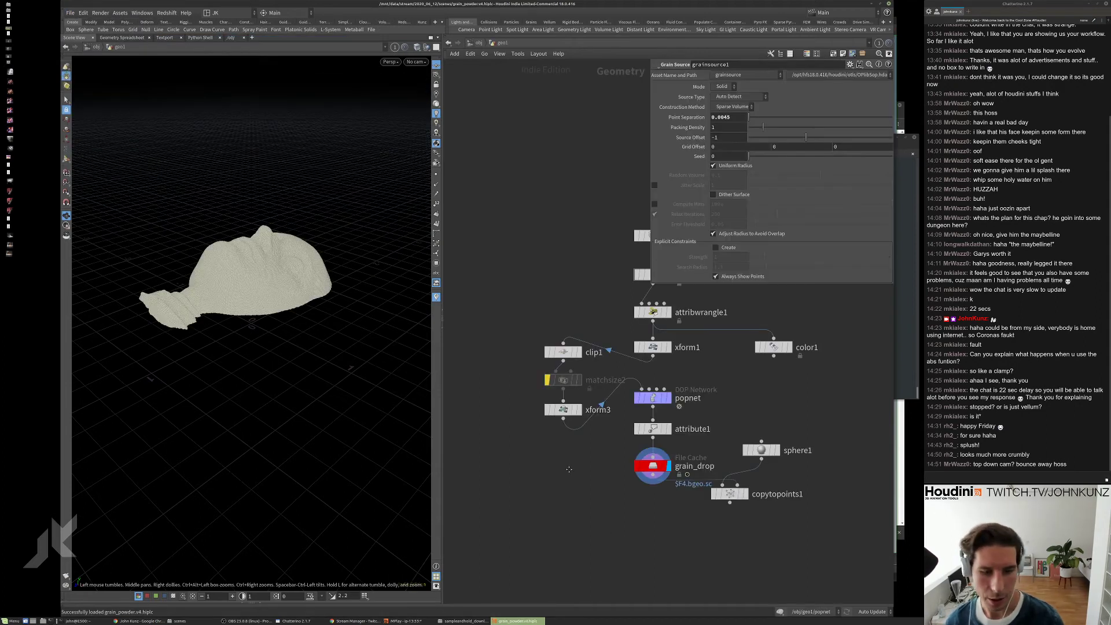
{"action": "middle_click_drag", "start_coordinate": [569, 470], "coordinate": [511, 394]}
{"action": "middle_click_drag", "start_coordinate": [579, 439], "coordinate": [574, 432]}
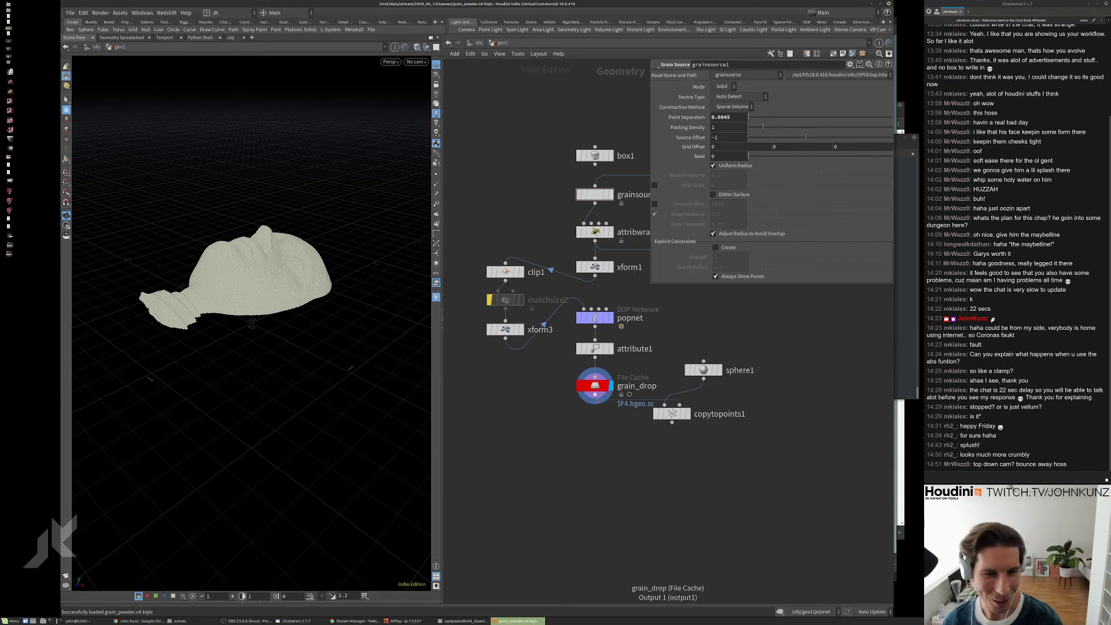
{"action": "scroll", "coordinate": [600, 409], "scroll_direction": "up", "scroll_amount": 3}
{"action": "middle_click_drag", "start_coordinate": [590, 427], "coordinate": [573, 409]}
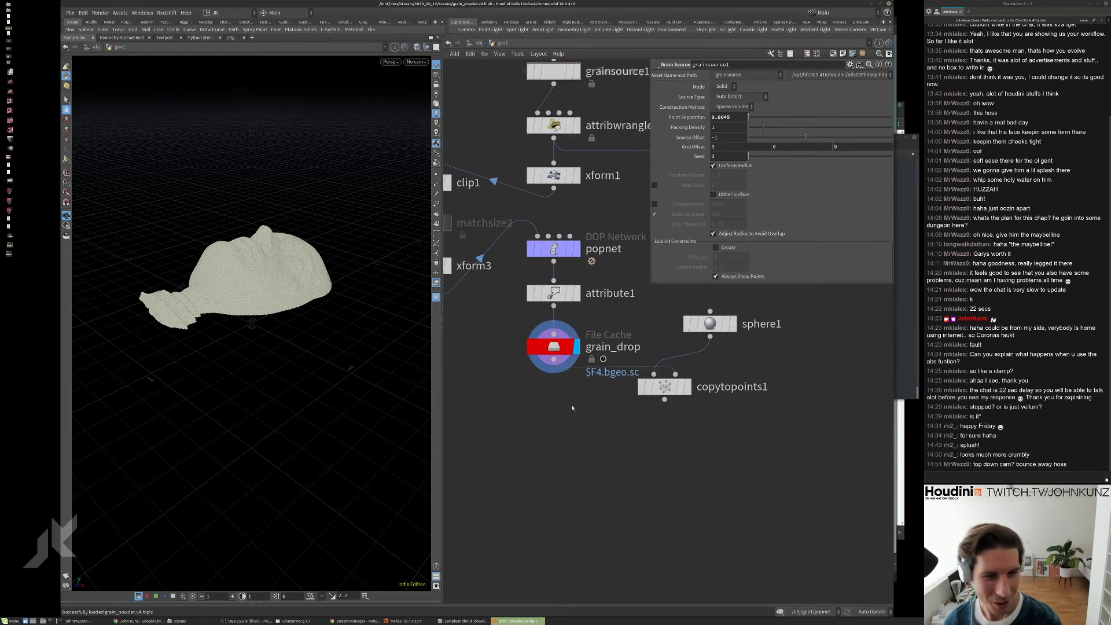
{"action": "left_click", "coordinate": [567, 357]}
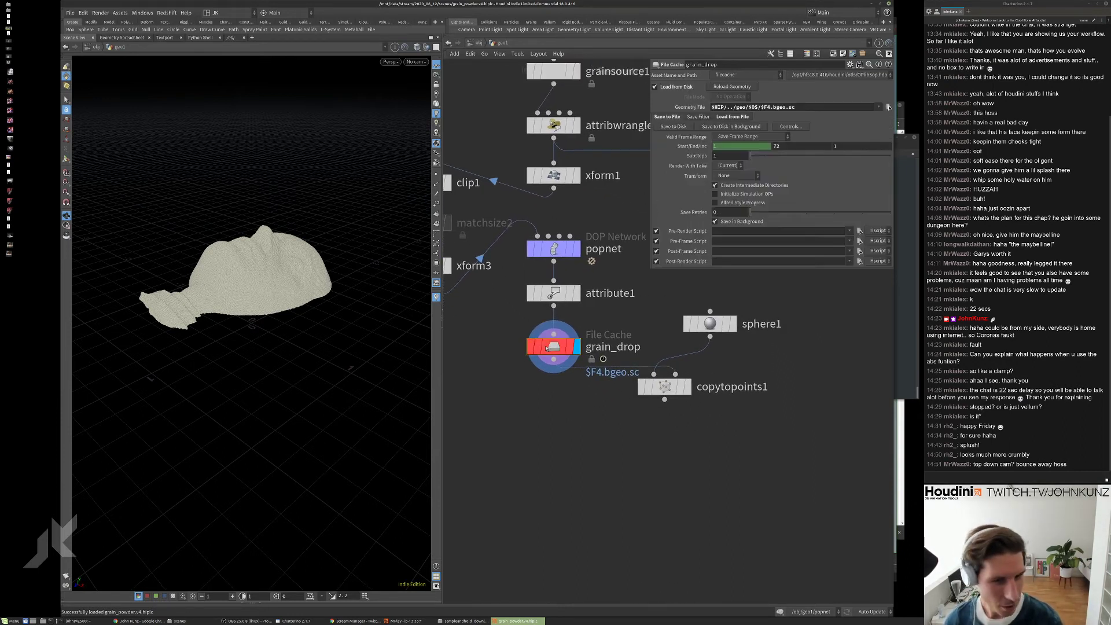
{"action": "left_click", "coordinate": [889, 106]}
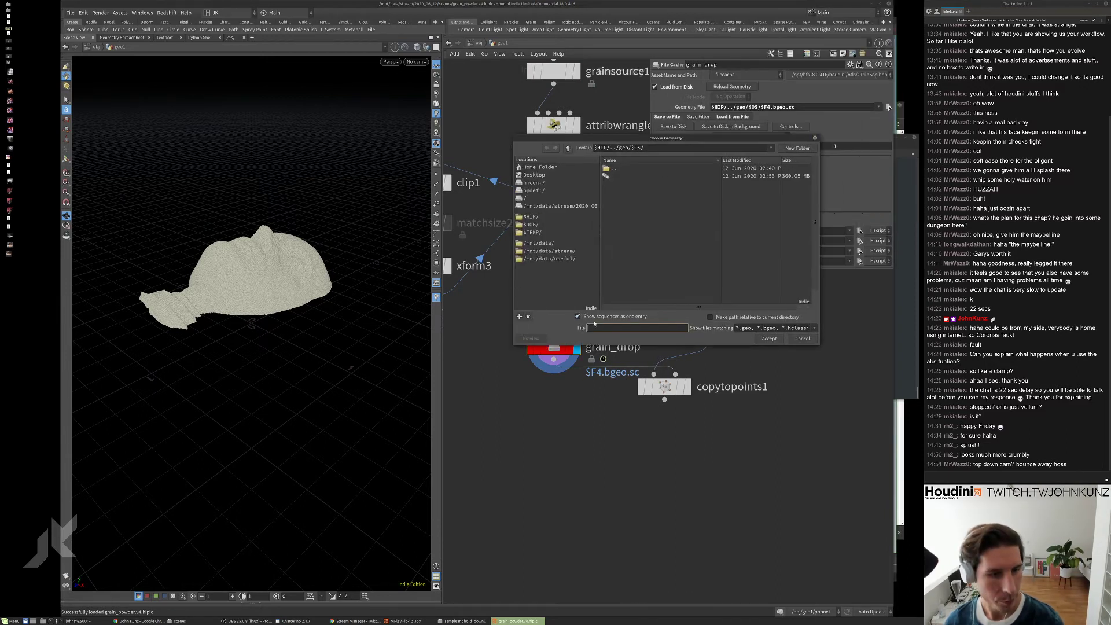
{"action": "left_click", "coordinate": [593, 318]}
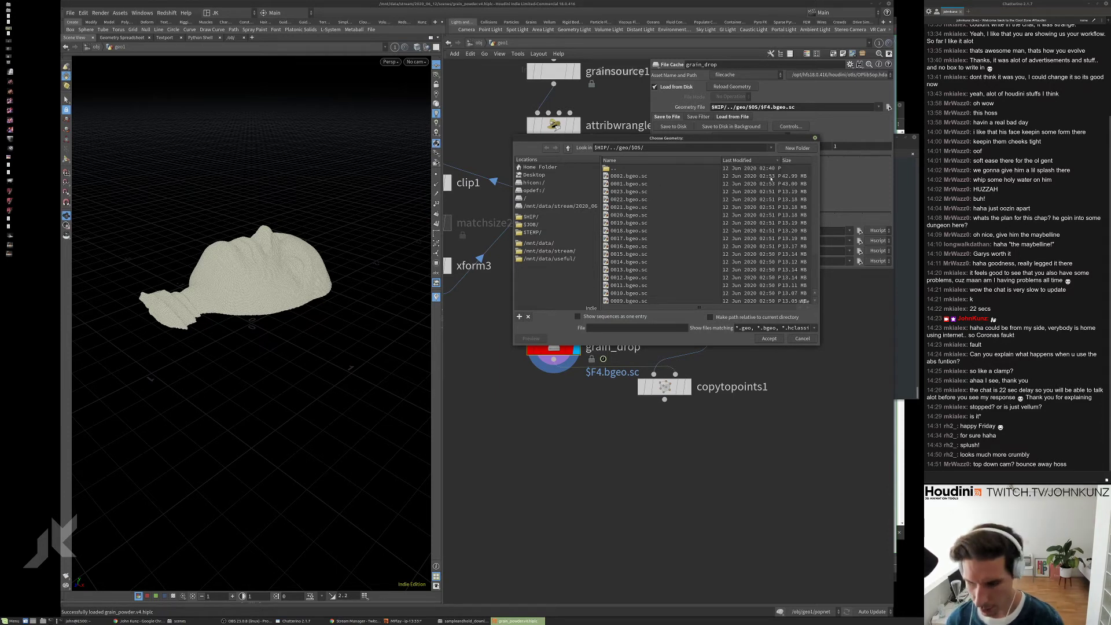
{"action": "left_click", "coordinate": [802, 339]}
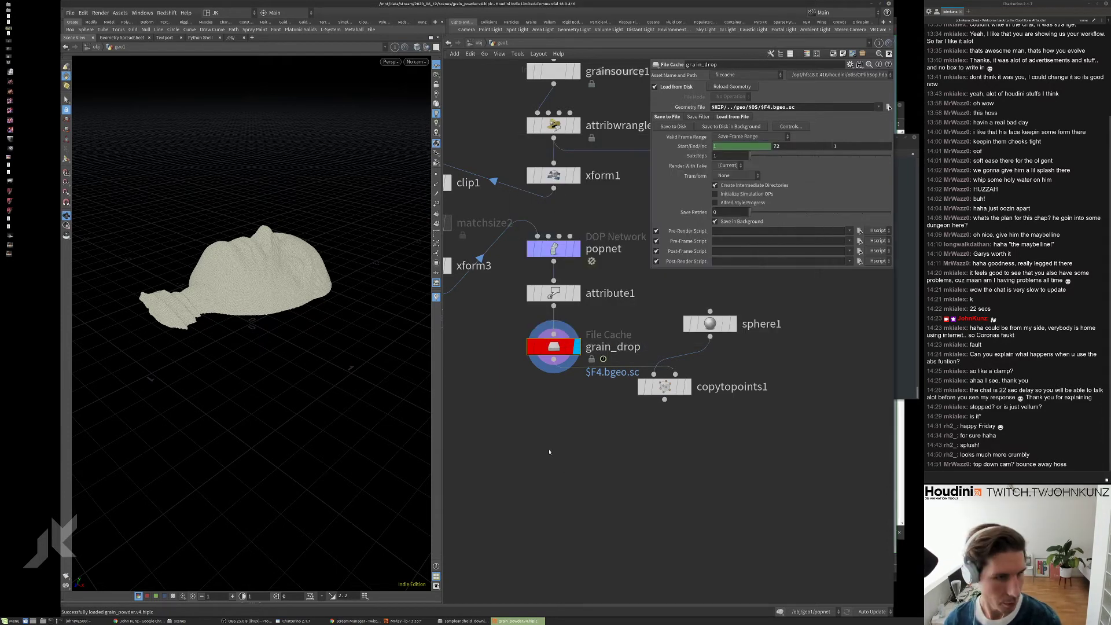
{"action": "middle_click", "coordinate": [560, 351]}
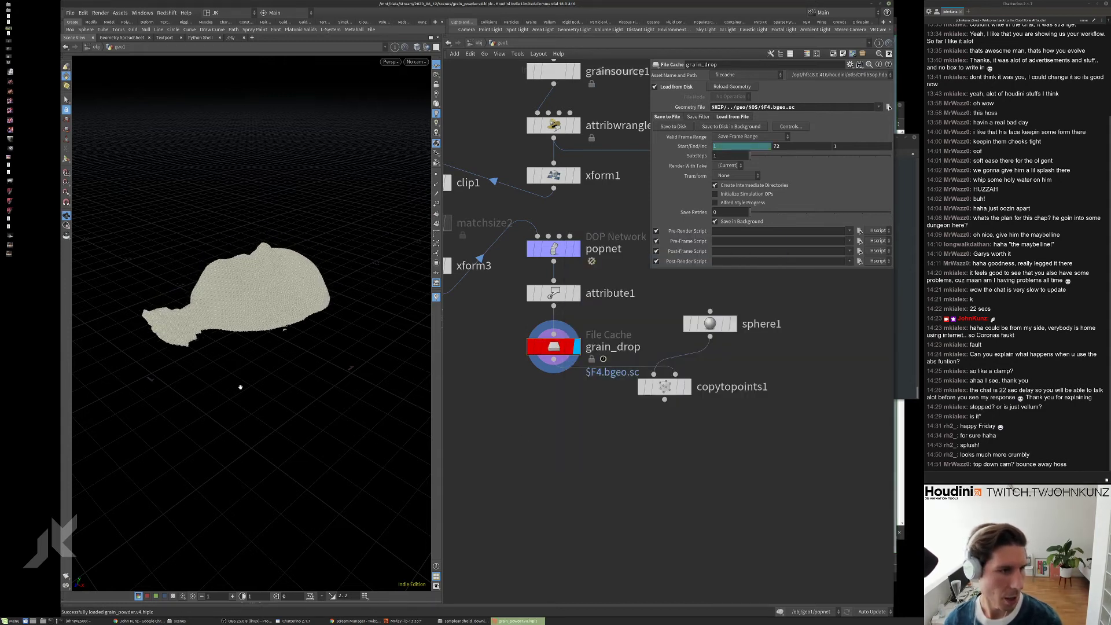
{"action": "key", "text": "space+2"}
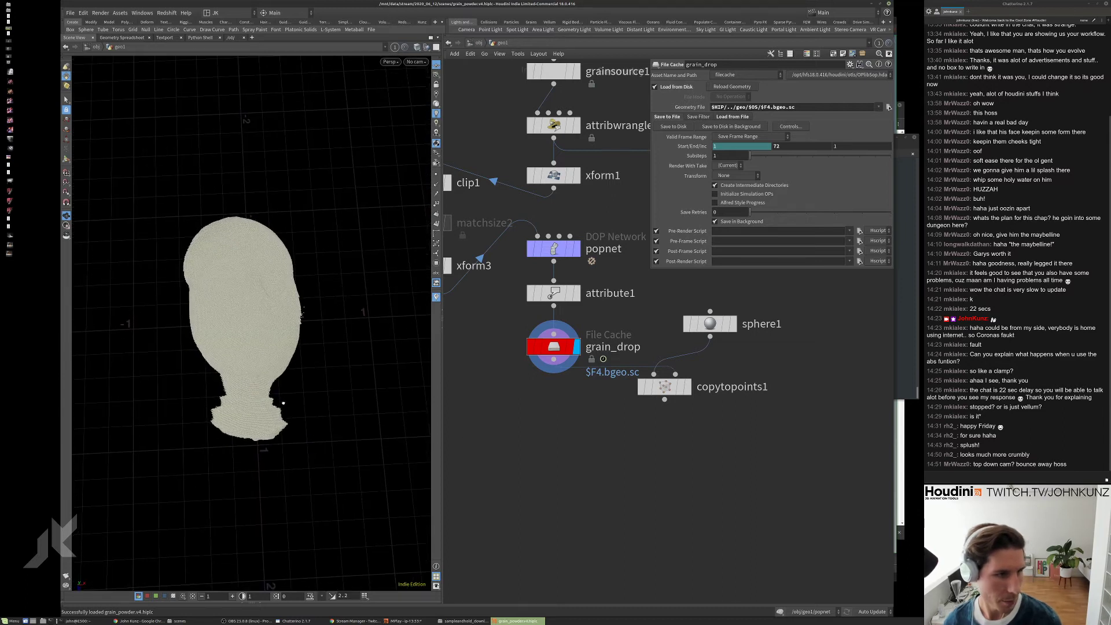
{"action": "scroll", "coordinate": [263, 330], "scroll_direction": "up", "scroll_amount": 3}
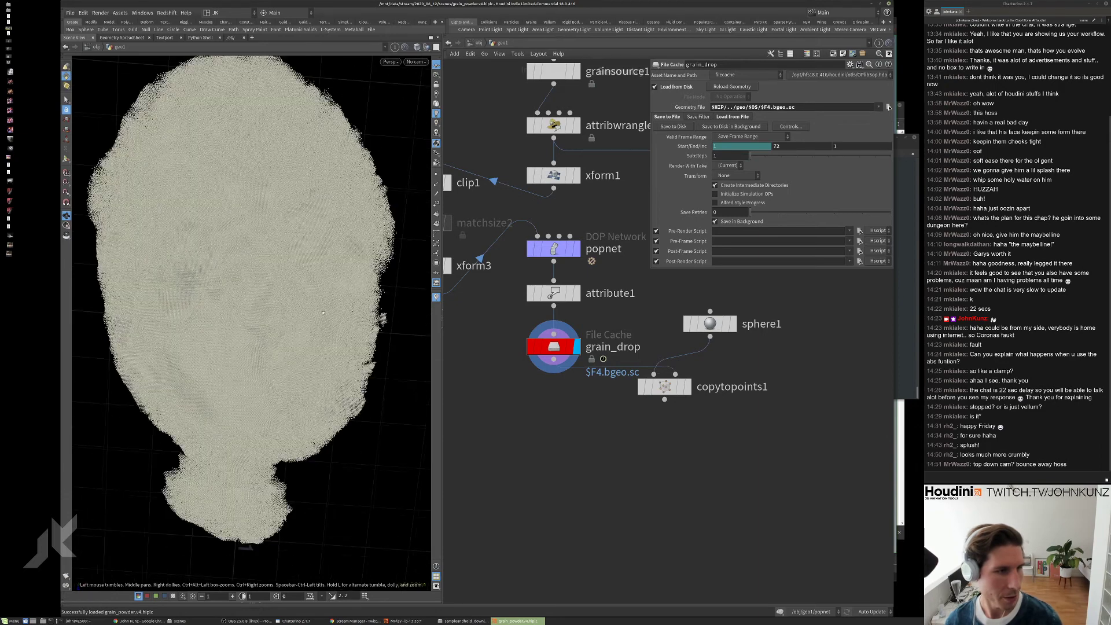
{"action": "mouse_move", "coordinate": [343, 287]}
{"action": "left_mouse_down"}
{"action": "mouse_move", "coordinate": [367, 223]}
{"action": "mouse_move", "coordinate": [328, 300]}
{"action": "left_mouse_up"}
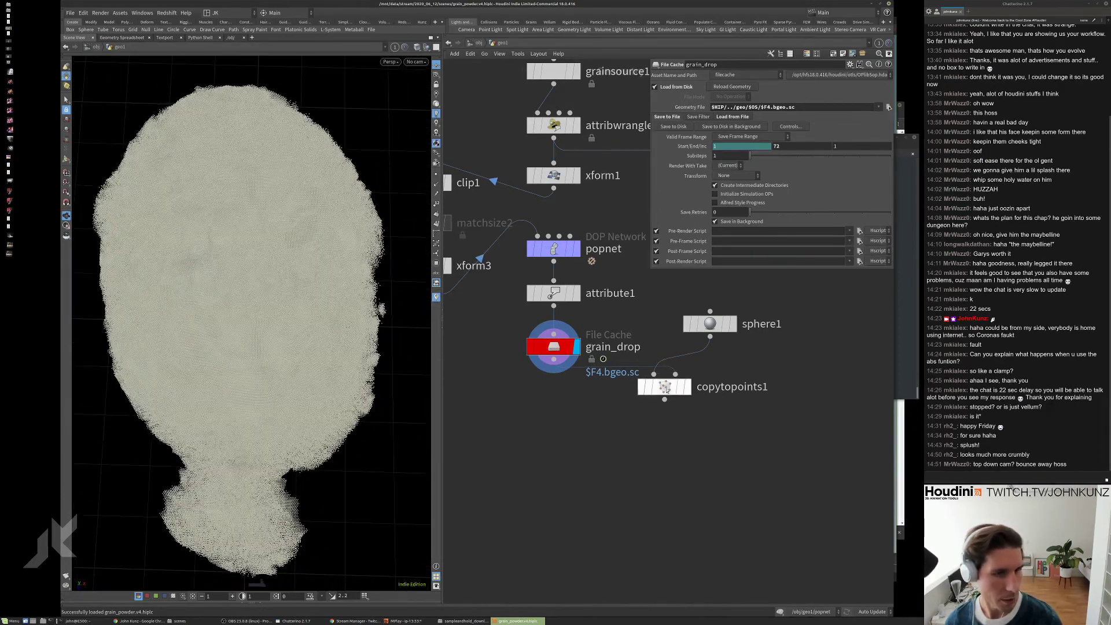
- Lower the viewport geometry Level Of Detail to 0.01 and display copytopoints1's instanced spheres
{"action": "key", "text": "d"}
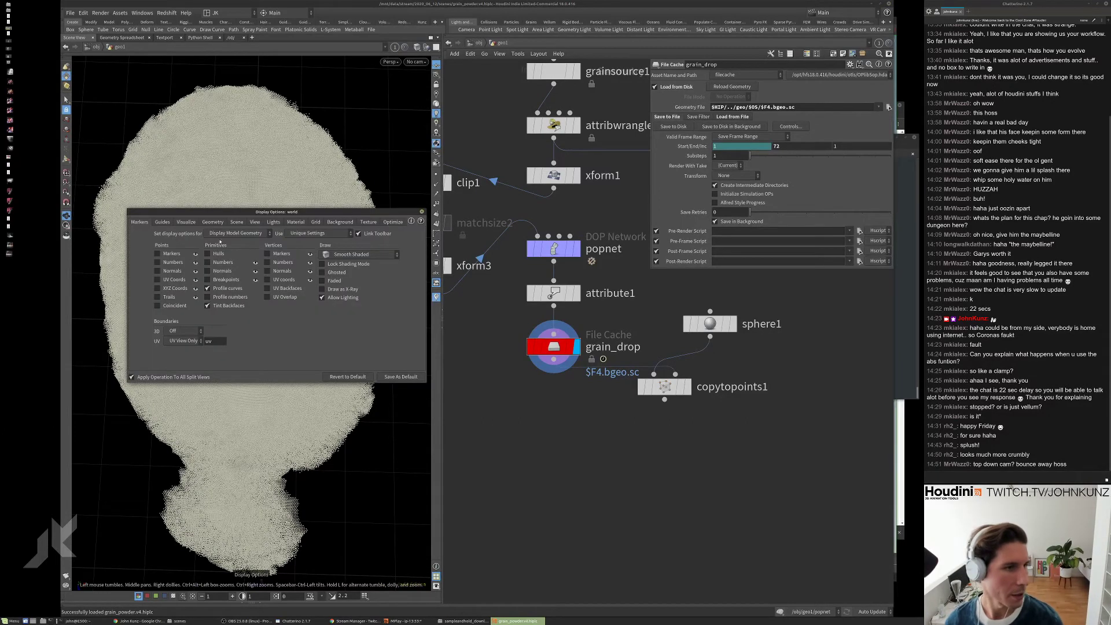
{"action": "left_click", "coordinate": [212, 222]}
{"action": "double_click", "coordinate": [196, 239]}
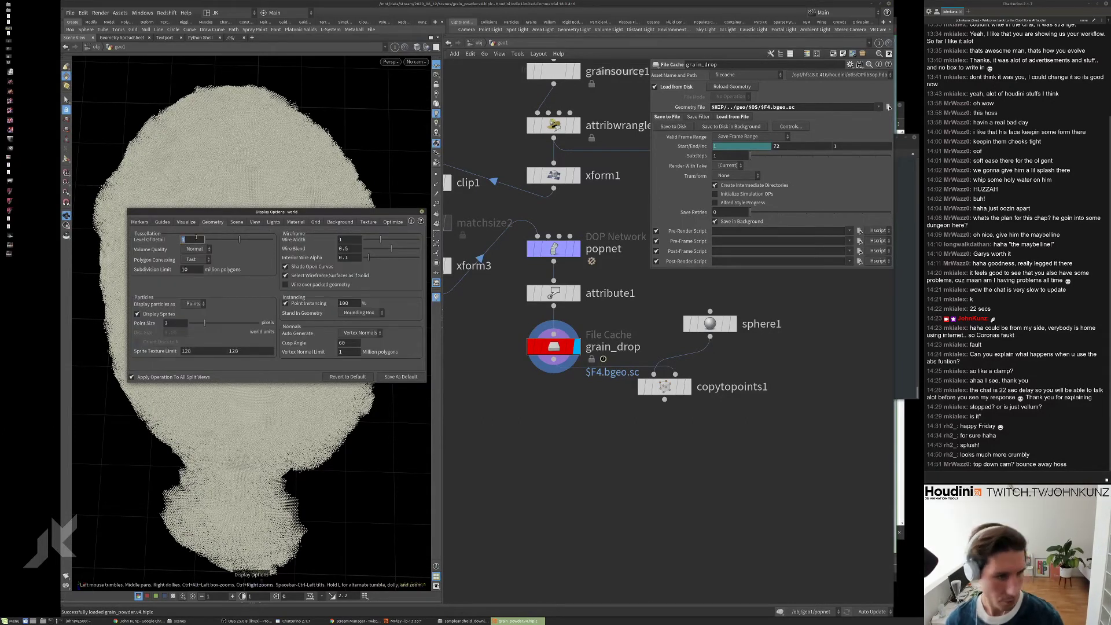
{"action": "type", "text": ".01"}
{"action": "key", "text": "Return"}
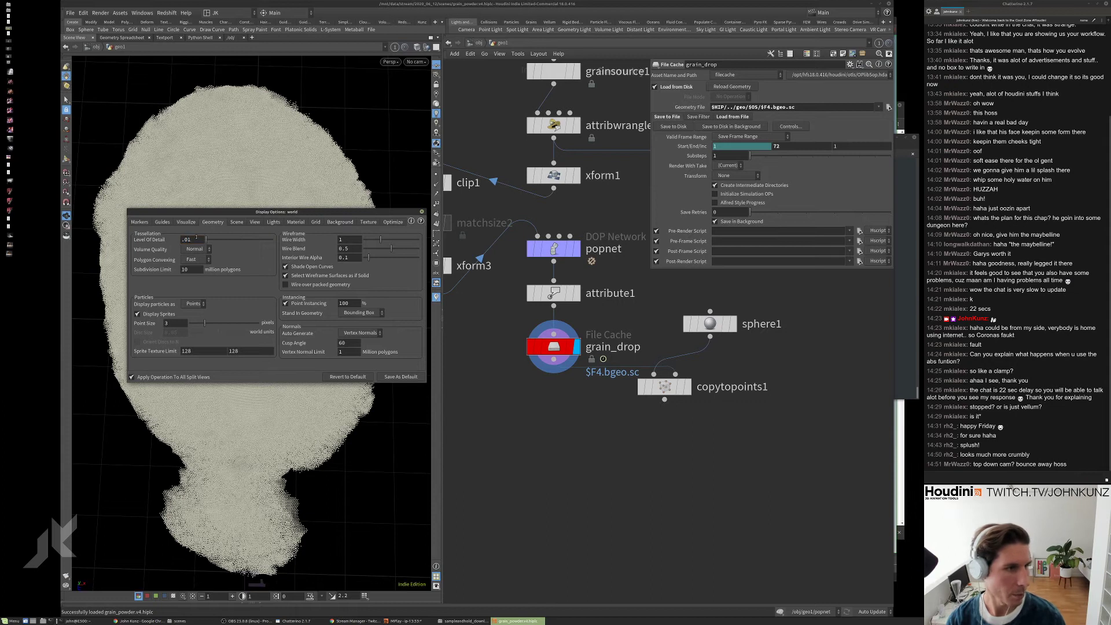
{"action": "left_click", "coordinate": [421, 212]}
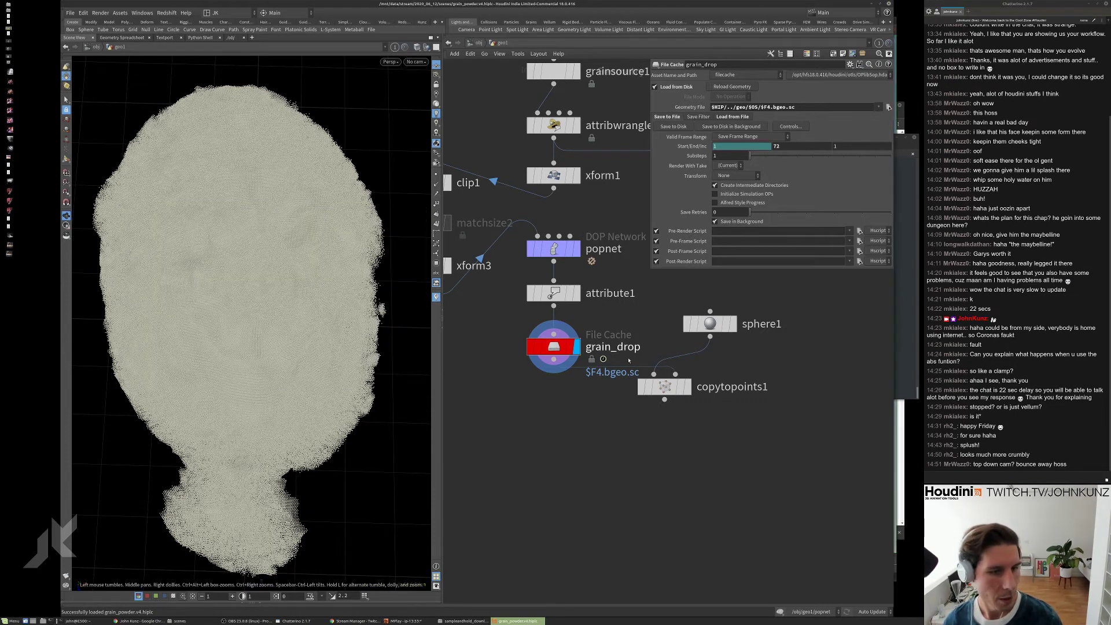
{"action": "key", "text": "r"}
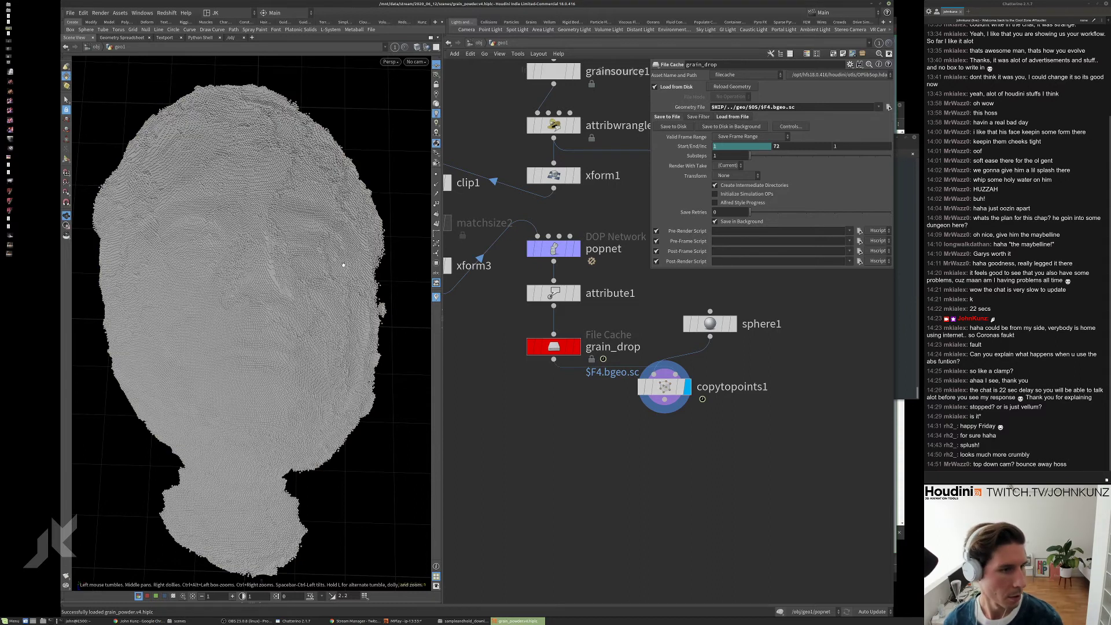
- Show the playbar, widen the Houdini window to both screen edges, and jump to frame 17
{"action": "scroll", "coordinate": [347, 270], "scroll_direction": "up", "scroll_amount": 4}
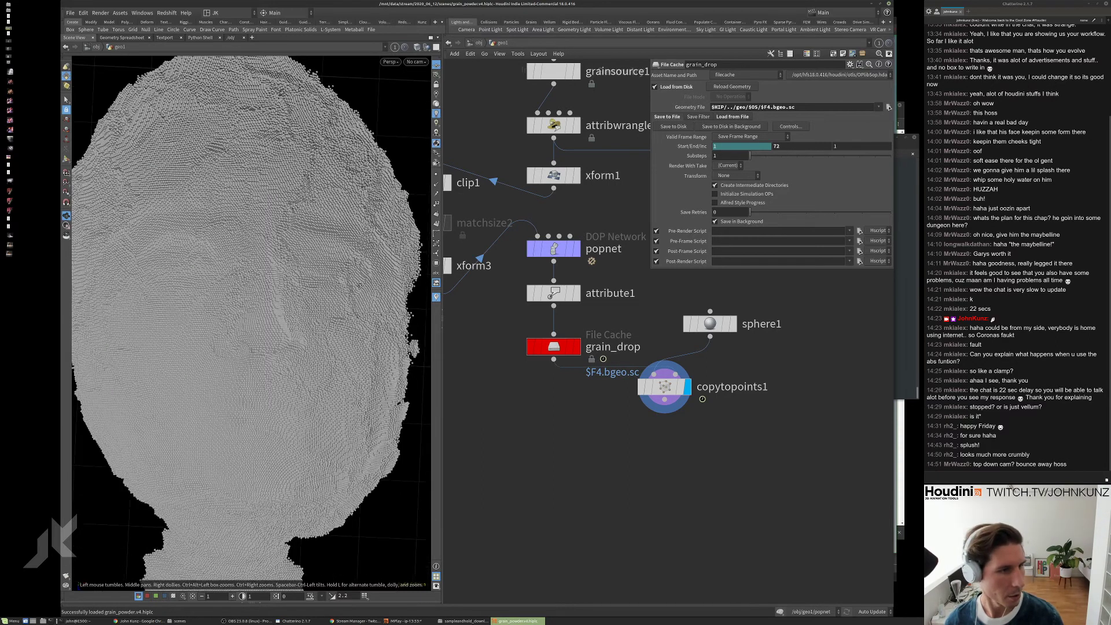
{"action": "scroll", "coordinate": [260, 452], "scroll_direction": "down", "scroll_amount": 2}
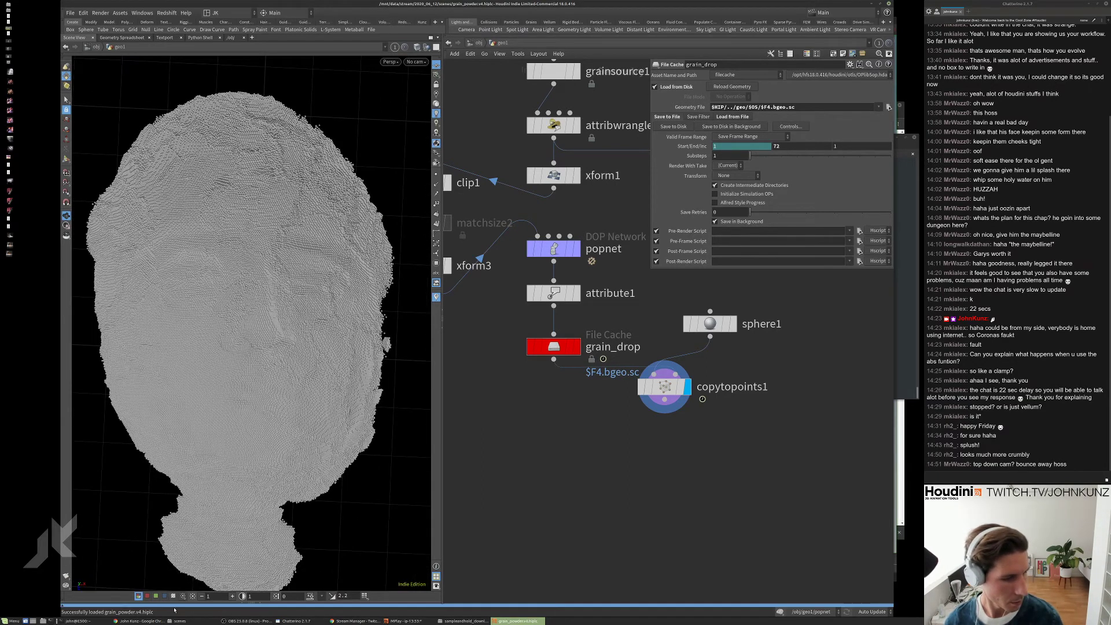
{"action": "left_click", "coordinate": [492, 604]}
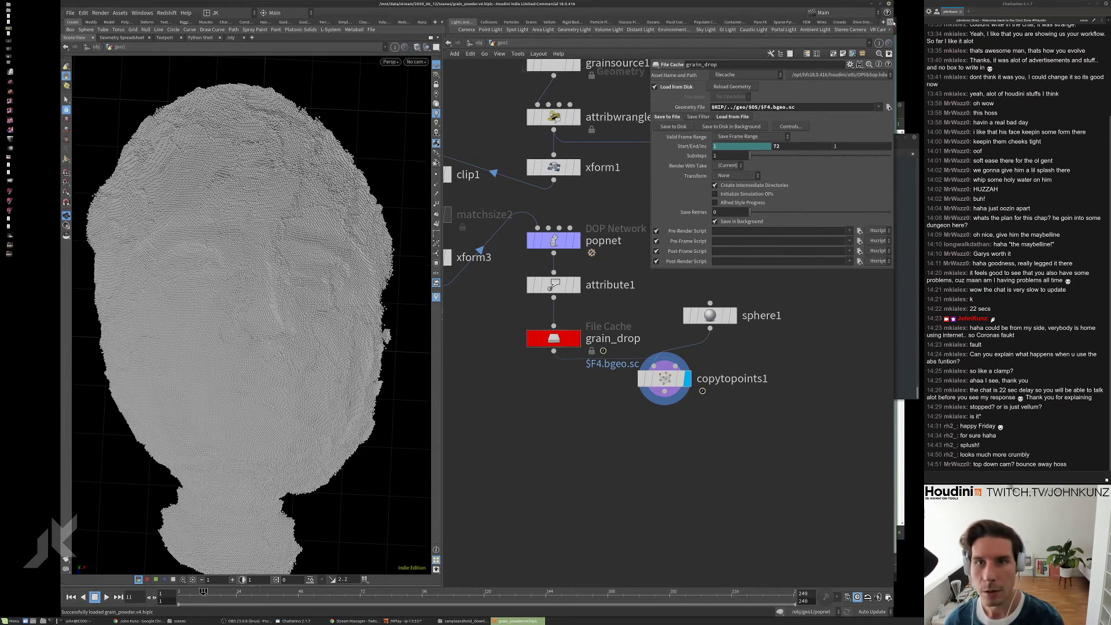
{"action": "left_click_drag", "start_coordinate": [895, 20], "coordinate": [923, 18]}
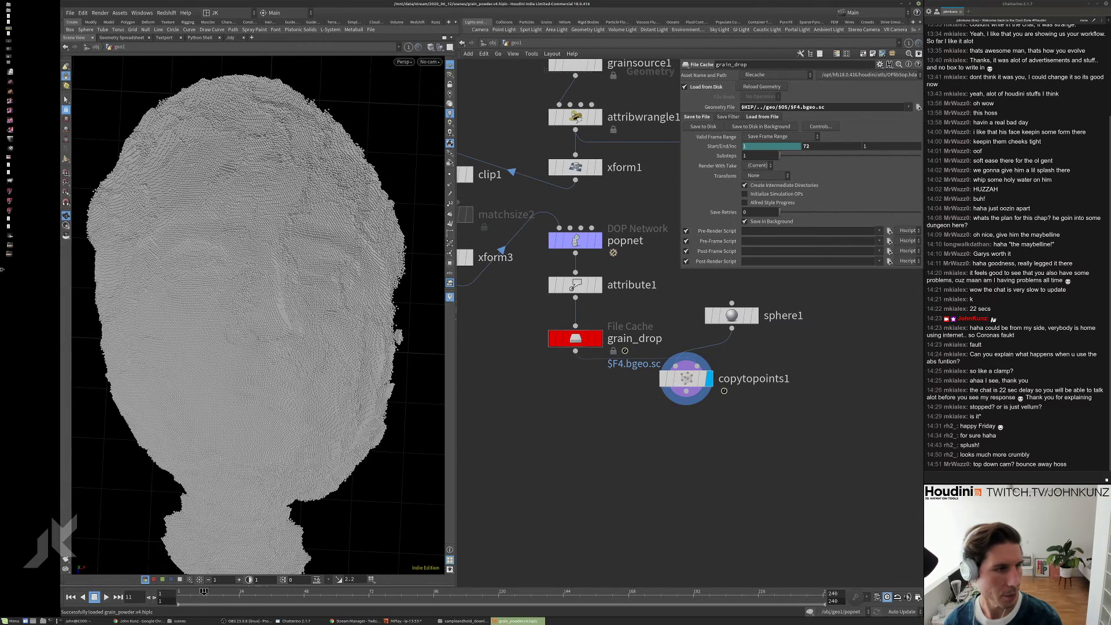
{"action": "left_click_drag", "start_coordinate": [62, 259], "coordinate": [2, 276]}
{"action": "left_click", "coordinate": [165, 595]}
- Orbit the view to frame the grain head and create a camera matching that view
{"action": "scroll", "coordinate": [299, 270], "scroll_direction": "down", "scroll_amount": 6}
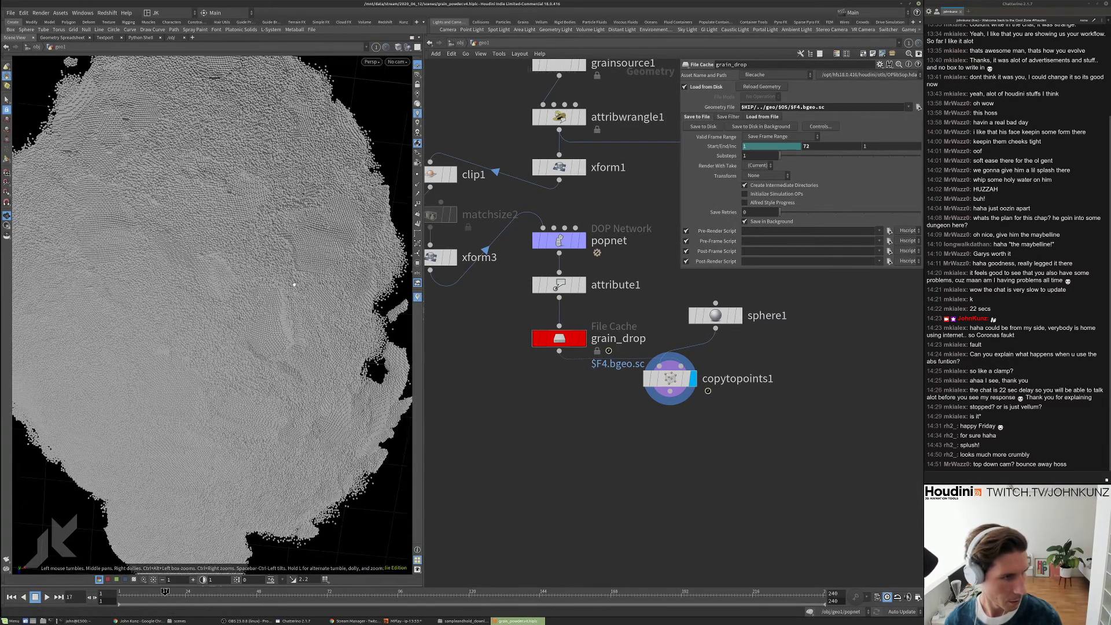
{"action": "left_click_drag", "start_coordinate": [267, 296], "coordinate": [236, 288]}
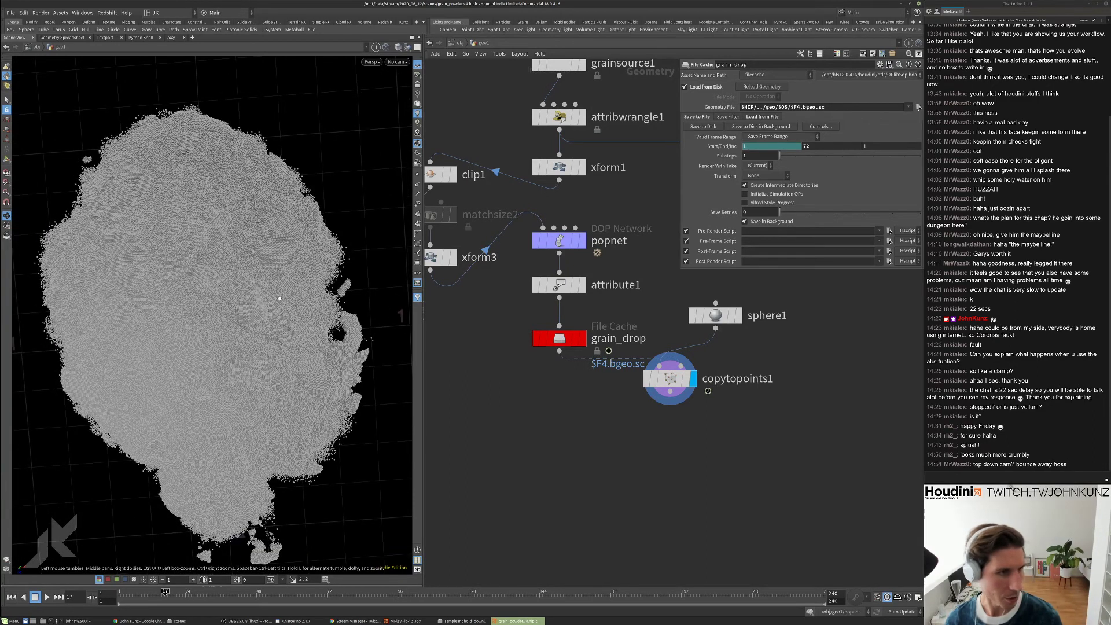
{"action": "left_click_drag", "start_coordinate": [211, 345], "coordinate": [227, 339]}
{"action": "left_click_drag", "start_coordinate": [215, 343], "coordinate": [241, 344]}
{"action": "scroll", "coordinate": [241, 344], "scroll_direction": "up", "scroll_amount": 5}
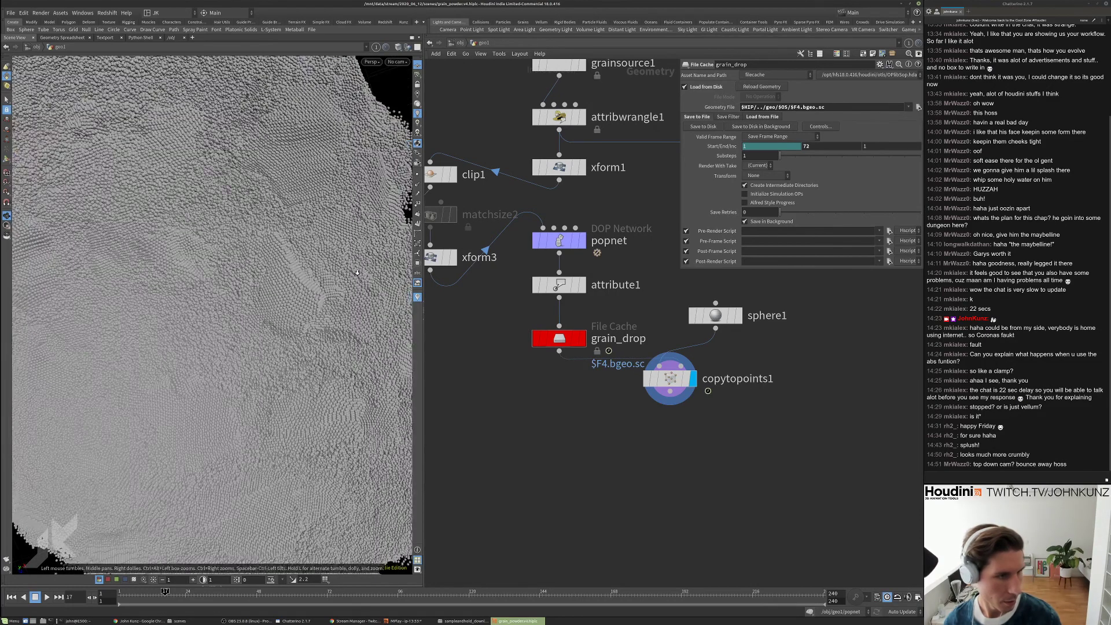
{"action": "scroll", "coordinate": [327, 282], "scroll_direction": "down", "scroll_amount": 10}
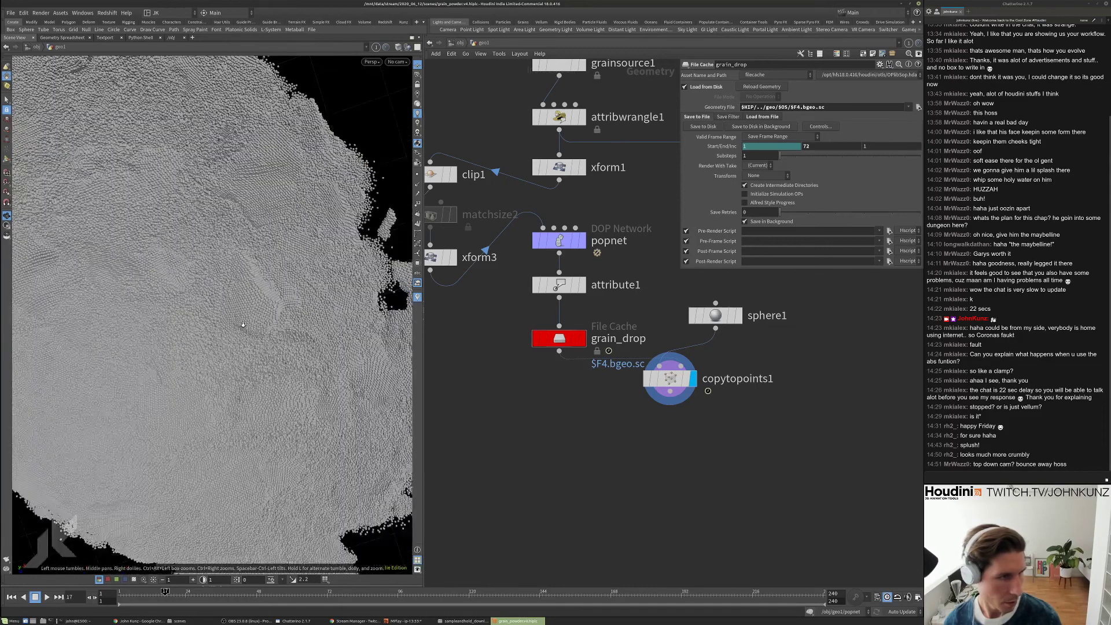
{"action": "left_click_drag", "start_coordinate": [267, 313], "coordinate": [245, 312]}
{"action": "scroll", "coordinate": [279, 316], "scroll_direction": "down", "scroll_amount": 2}
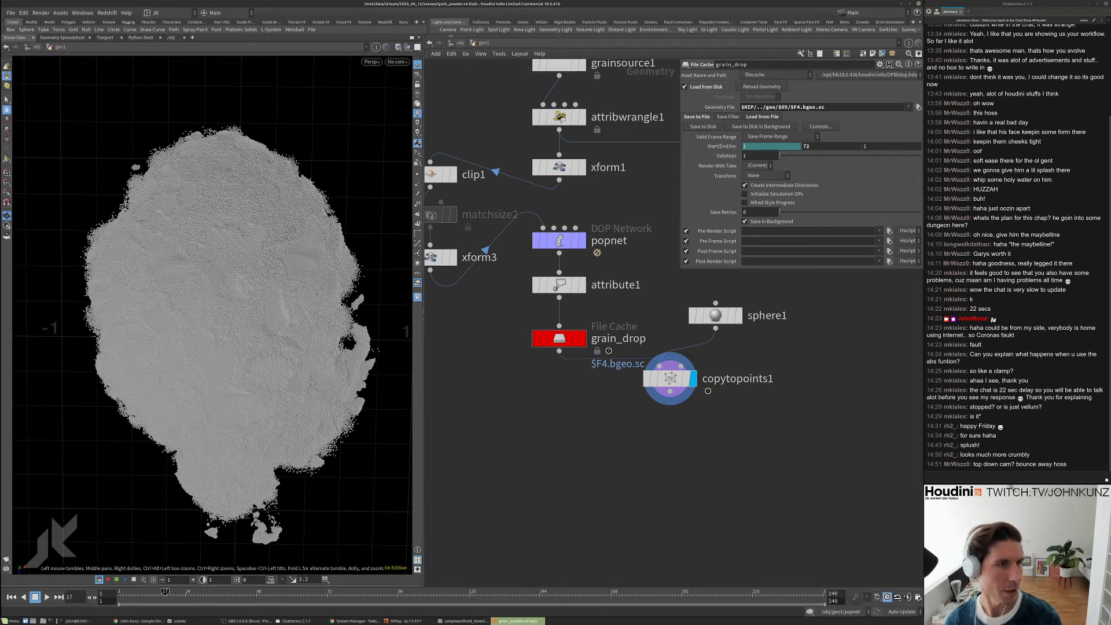
{"action": "left_click", "coordinate": [447, 30], "text": "ctrl"}
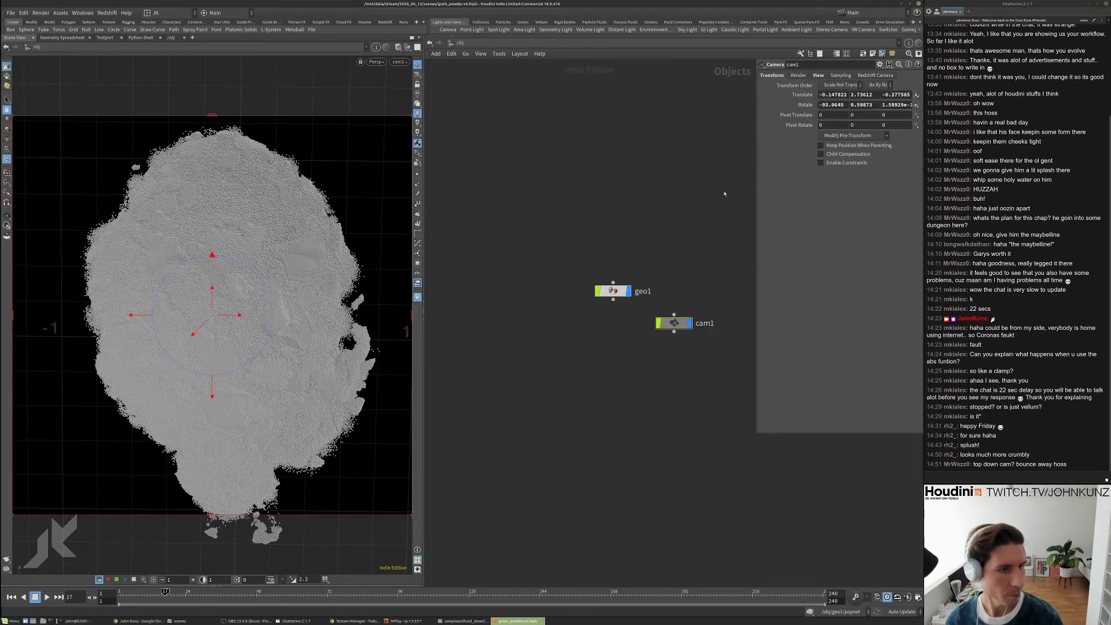
- Set the new camera's Aperture to 36
{"action": "left_click", "coordinate": [819, 76]}
{"action": "double_click", "coordinate": [831, 146]}
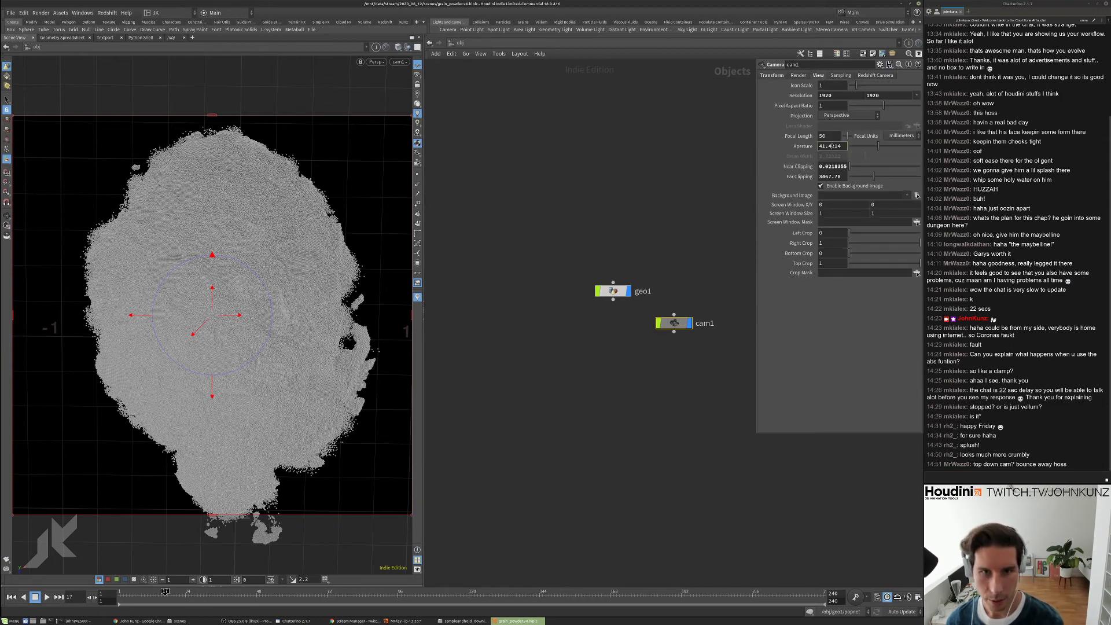
{"action": "type", "text": "36"}
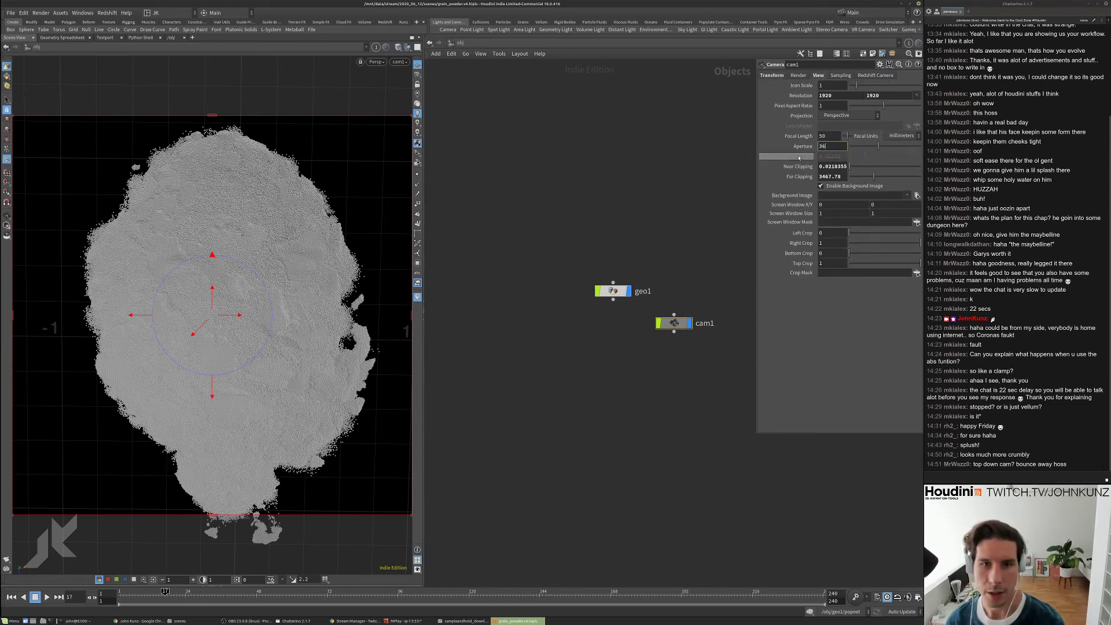
{"action": "key", "text": "Return"}
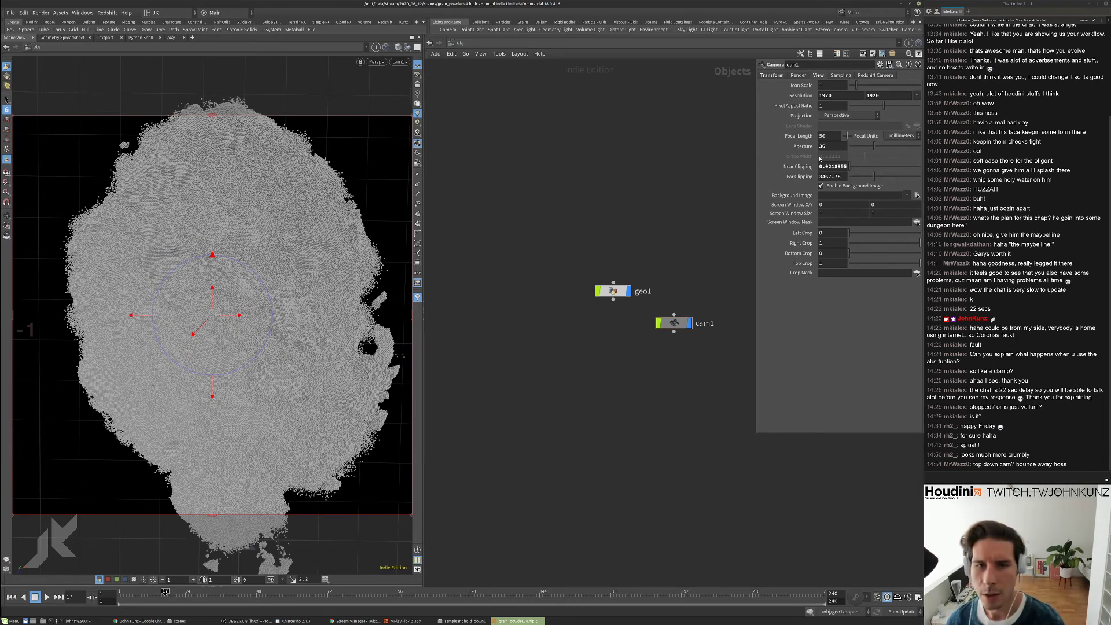
{"action": "double_click", "coordinate": [831, 136]}
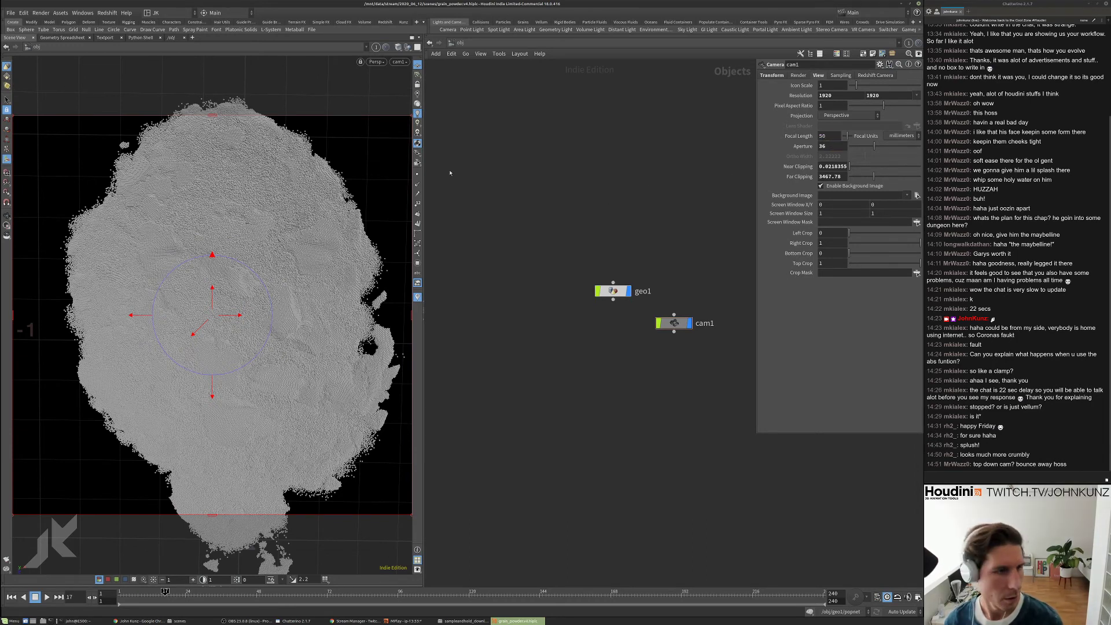
- Orbit the view around the point cloud, show the camera handles, then enter the geo1 network
{"action": "key", "text": "space"}
{"action": "scroll", "coordinate": [260, 276], "scroll_direction": "down", "scroll_amount": 3}
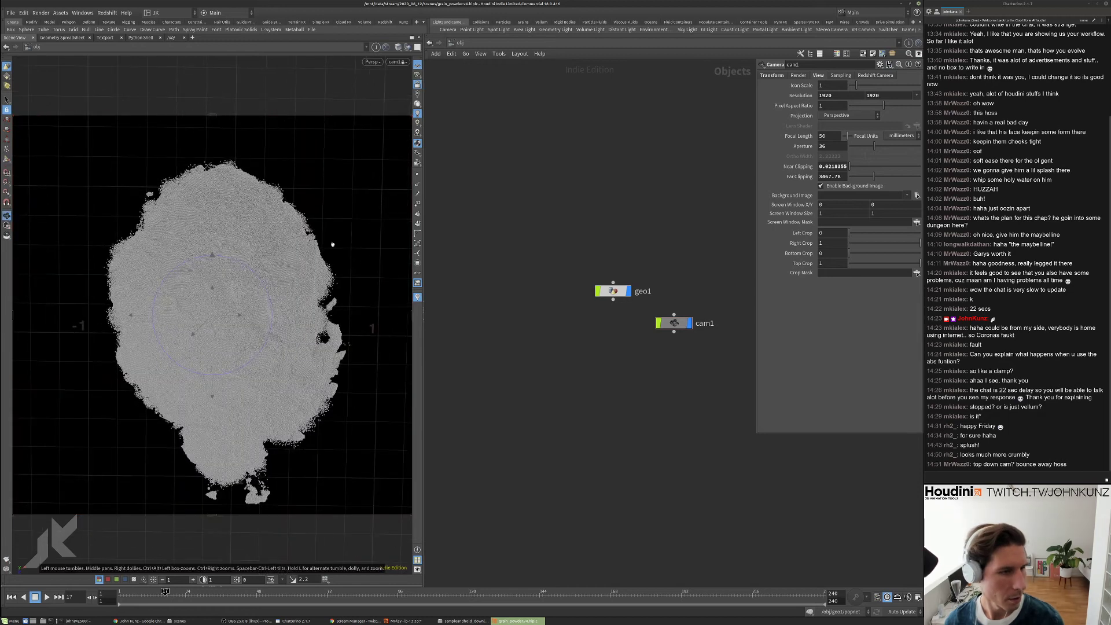
{"action": "left_click_drag", "start_coordinate": [336, 250], "coordinate": [341, 282]}
{"action": "key", "text": "Return"}
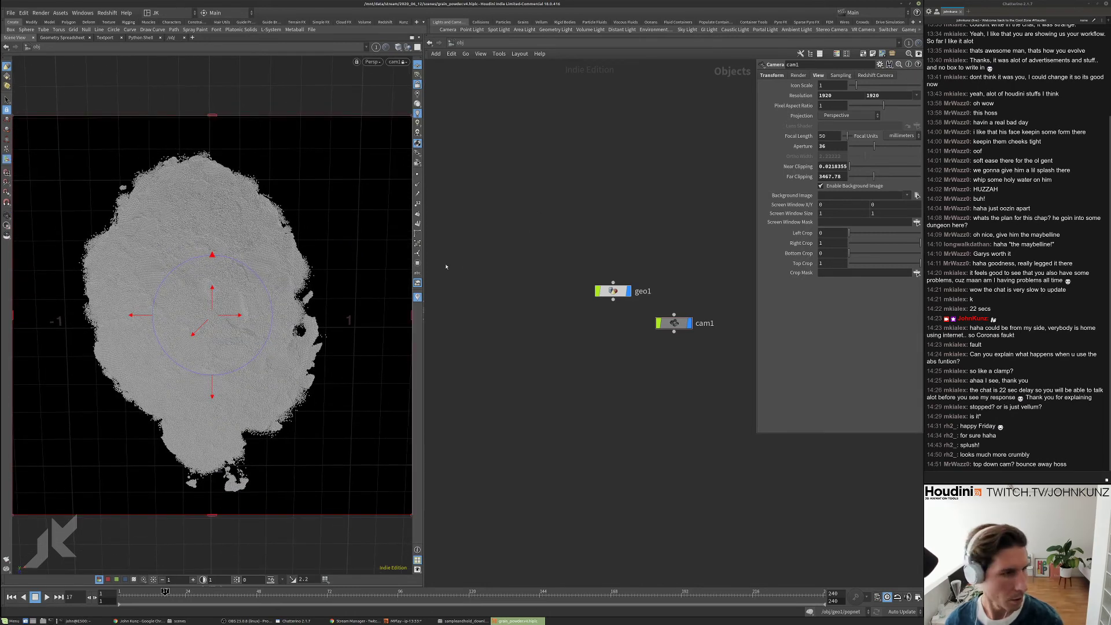
{"action": "left_click", "coordinate": [6, 99]}
{"action": "double_click", "coordinate": [613, 291]}
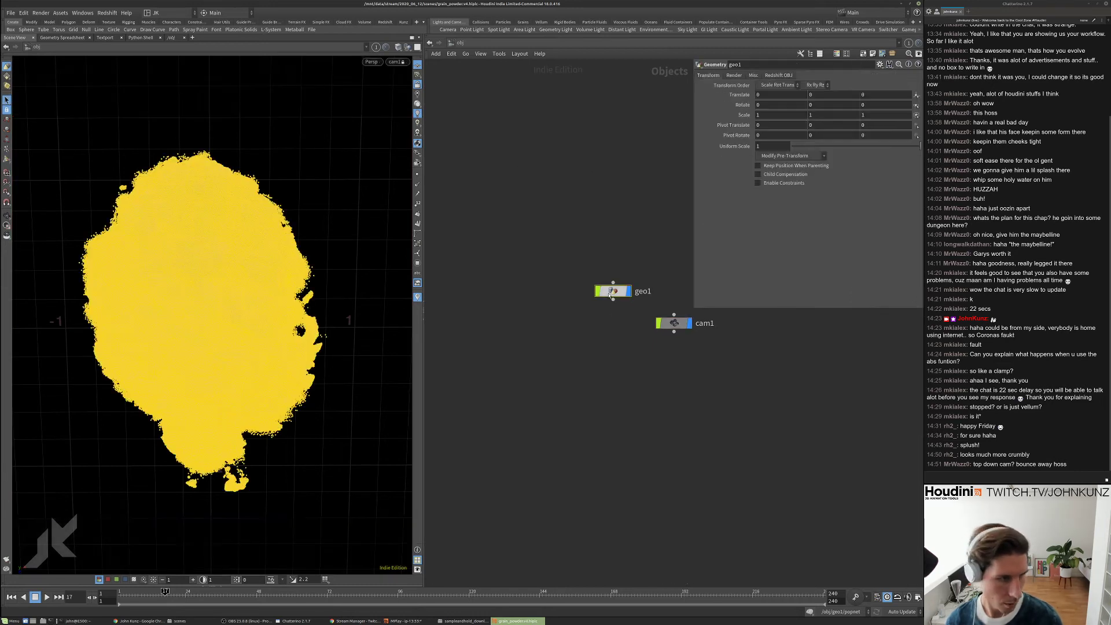
- Move sphere1 and copytopoints1 aside and place a new OUT output node directly under grain_drop
{"action": "left_click_drag", "start_coordinate": [625, 466], "coordinate": [718, 292]}
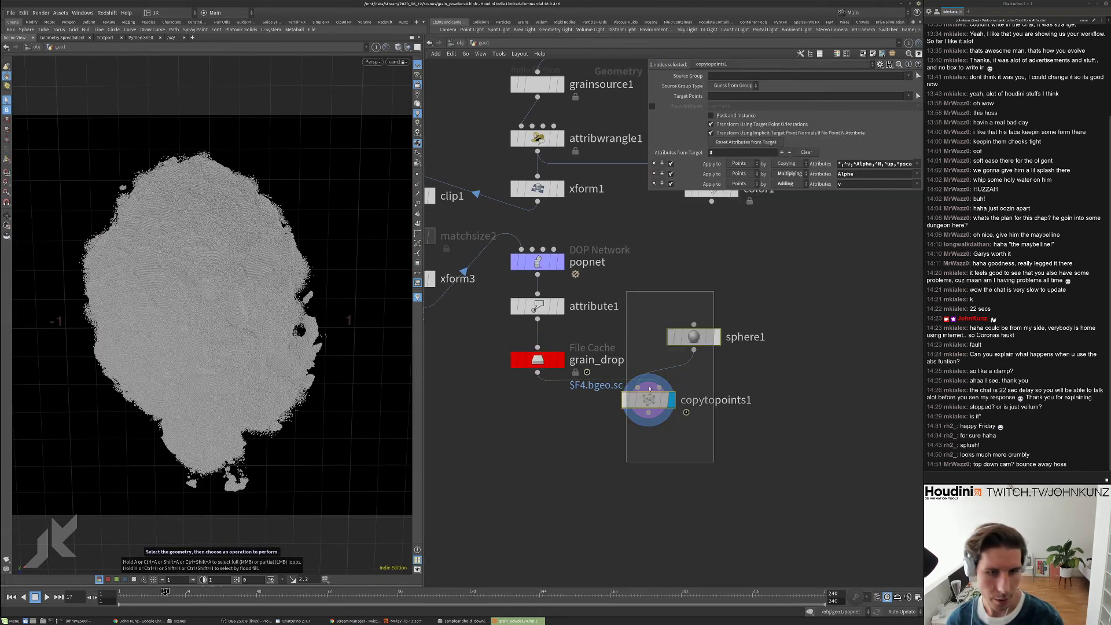
{"action": "left_click_drag", "start_coordinate": [649, 399], "coordinate": [740, 452]}
{"action": "key", "text": "Tab"}
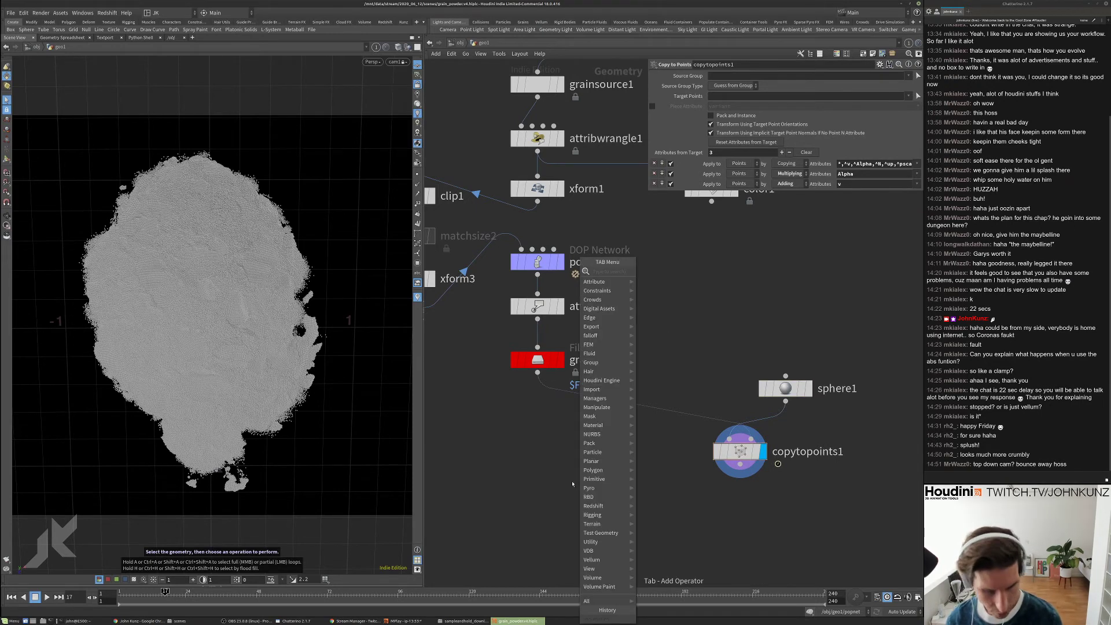
{"action": "mouse_move", "coordinate": [599, 308]}
{"action": "left_click", "coordinate": [671, 300]}
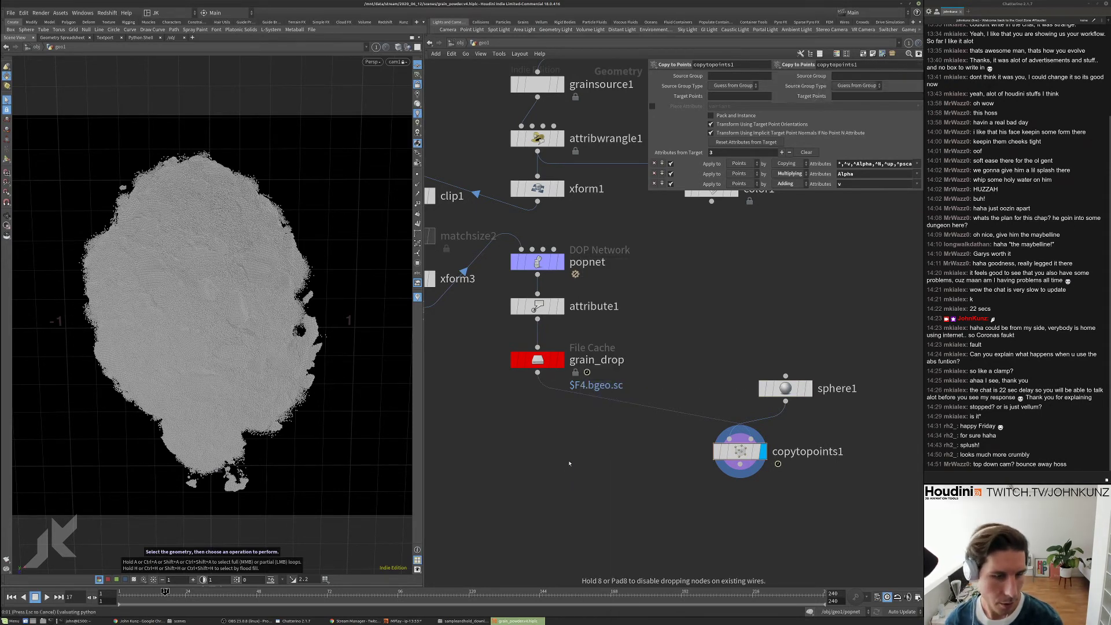
{"action": "left_click", "coordinate": [570, 464]}
{"action": "left_click_drag", "start_coordinate": [573, 471], "coordinate": [538, 500]}
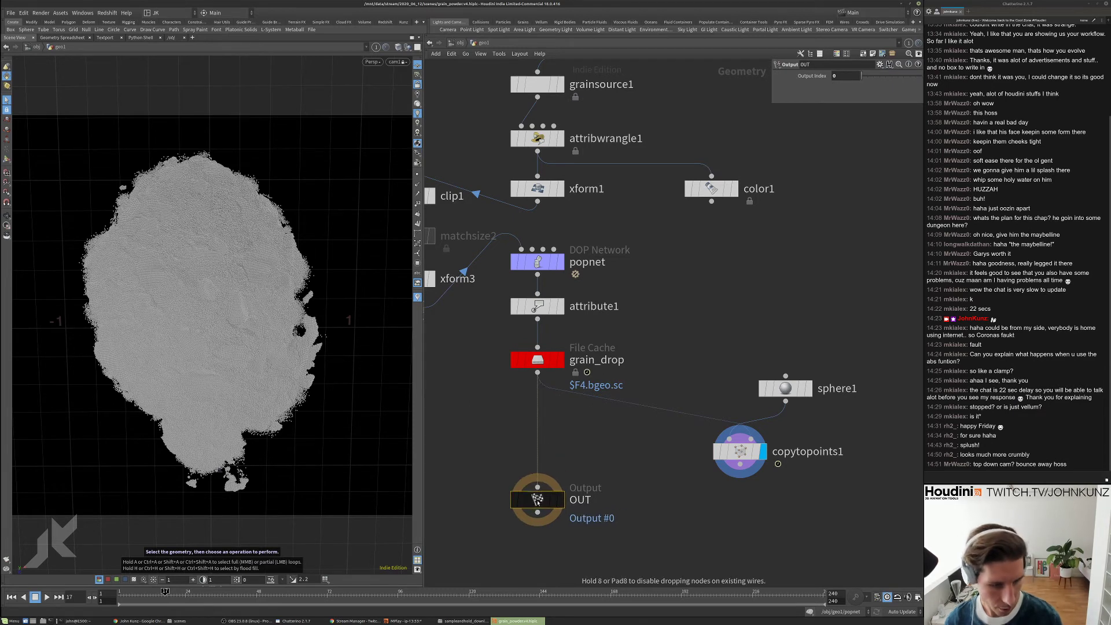
- Set the render flag on OUT, go up to /obj, and show geo1's Redshift OBJ settings
{"action": "key", "text": "r"}
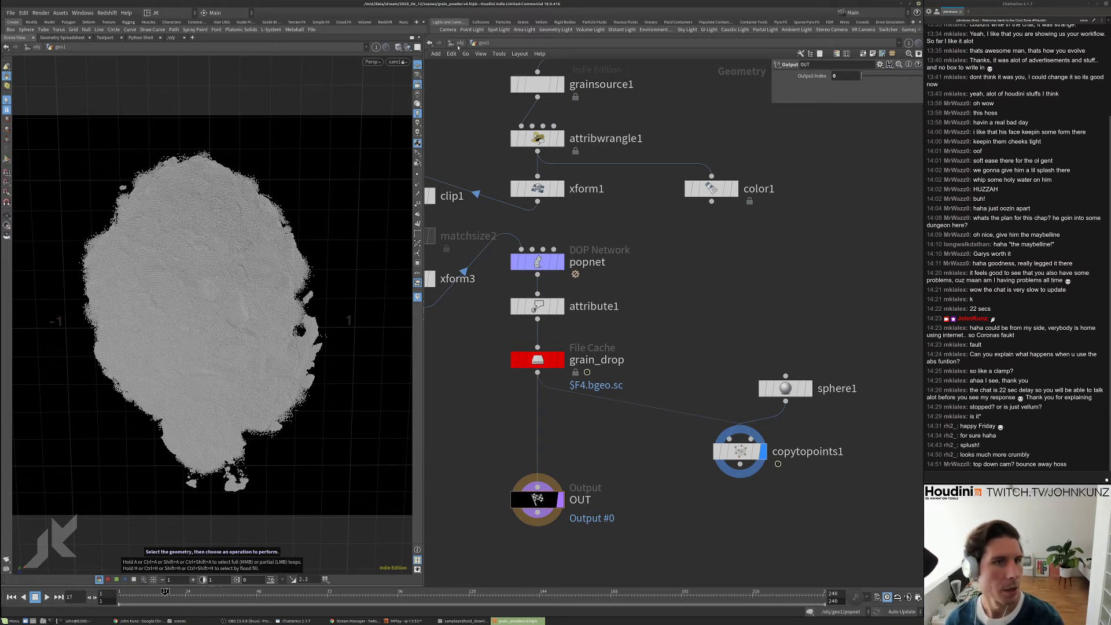
{"action": "key", "text": "u"}
{"action": "left_click", "coordinate": [781, 76]}
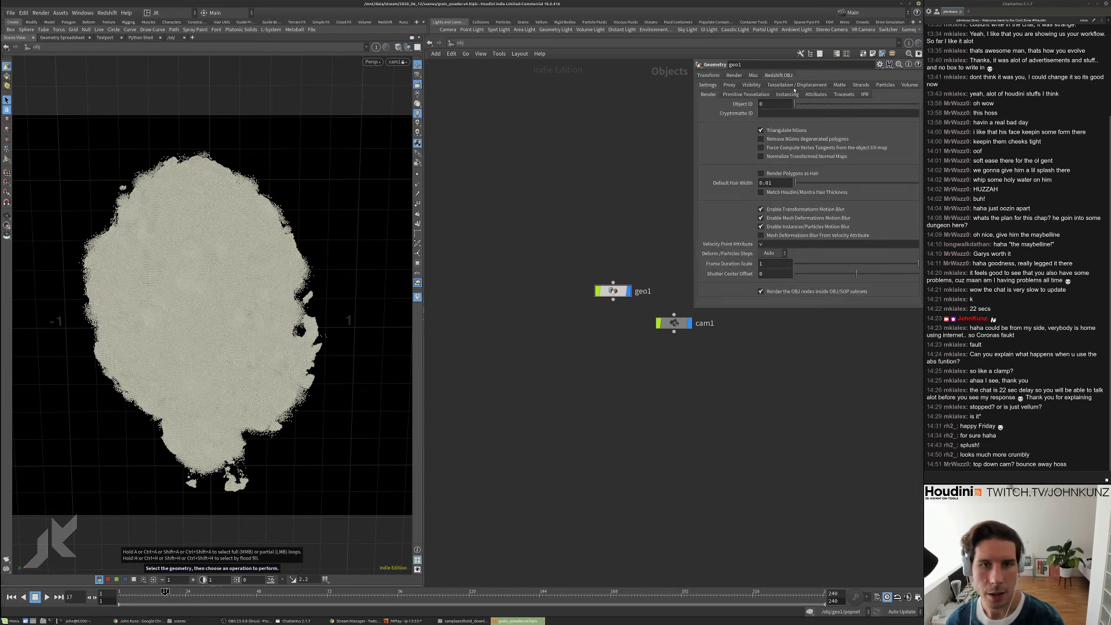
- Enable Render Object as Particles in geo1's Redshift particle settings
{"action": "left_click", "coordinate": [886, 86]}
{"action": "left_click", "coordinate": [808, 103]}
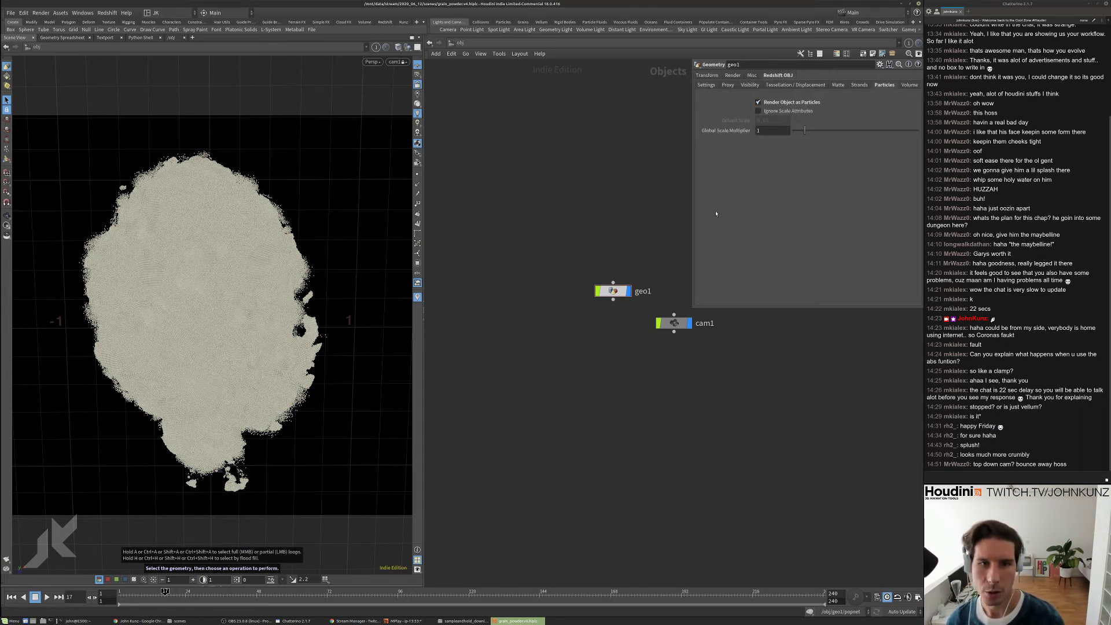
{"action": "key", "text": "h"}
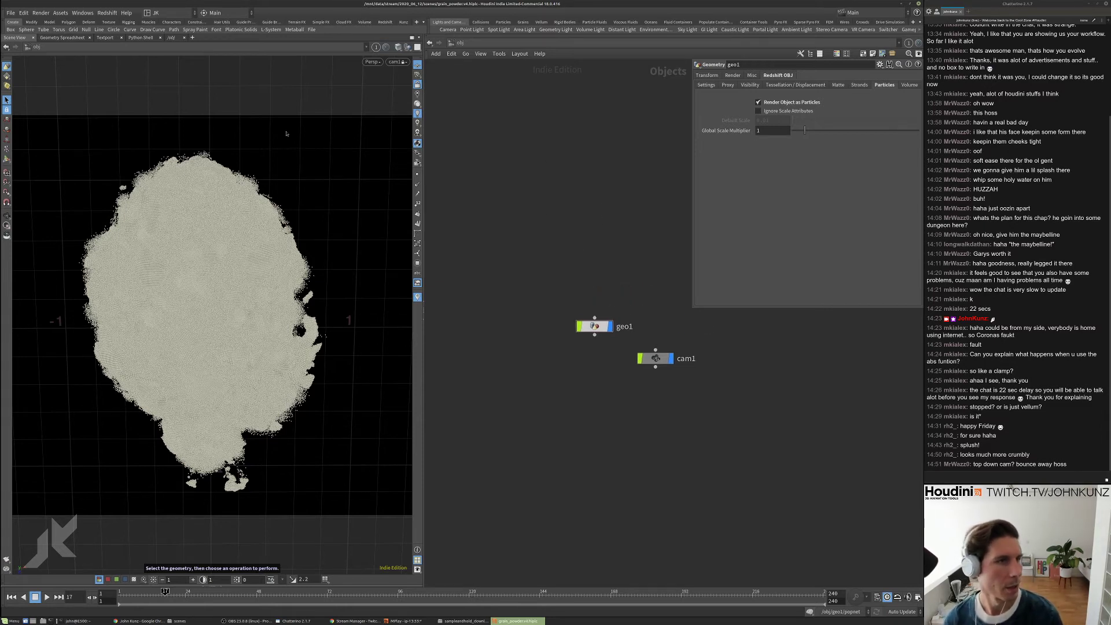
- Orbit to an oblique view of the particle pile, undoing an accidental camera change
{"action": "left_click", "coordinate": [386, 22]}
{"action": "key", "text": "Escape"}
{"action": "left_click_drag", "start_coordinate": [145, 301], "coordinate": [87, 347]}
{"action": "left_click_drag", "start_coordinate": [319, 190], "coordinate": [352, 154]}
{"action": "key", "text": "Escape"}
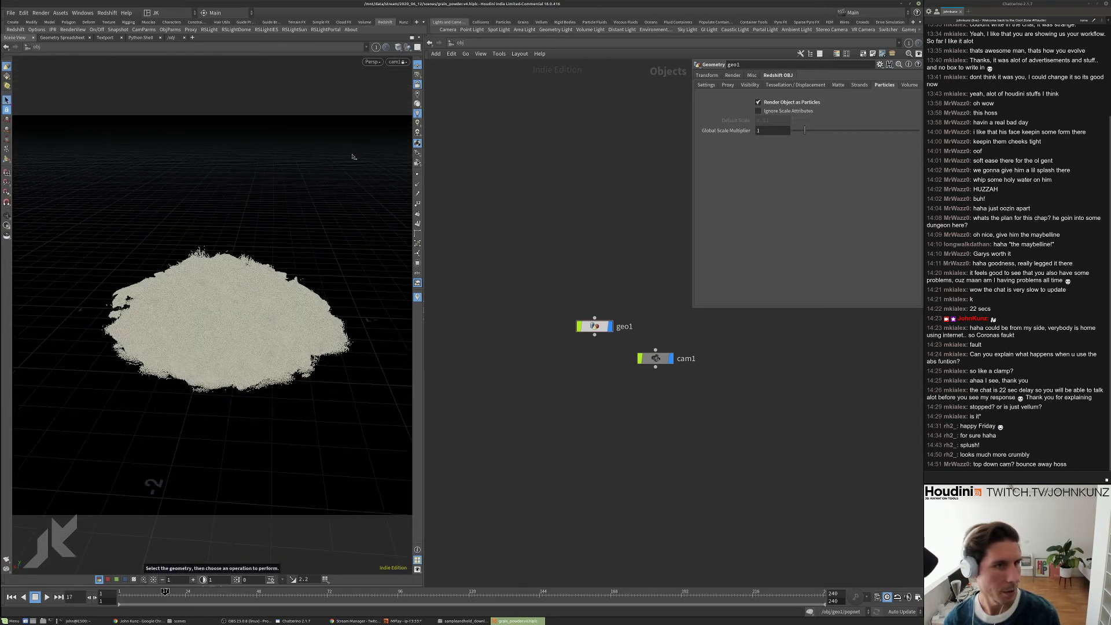
{"action": "key", "text": "ctrl+z"}
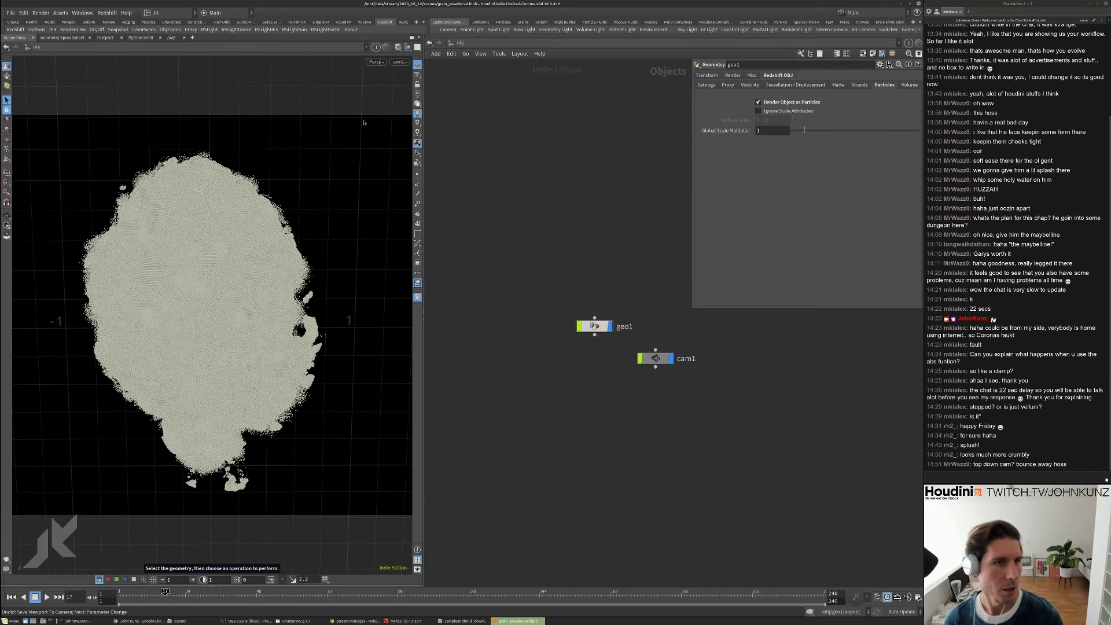
{"action": "key", "text": "Escape"}
{"action": "left_click_drag", "start_coordinate": [329, 236], "coordinate": [432, 293]}
{"action": "key", "text": "s"}
{"action": "scroll", "coordinate": [258, 220], "scroll_direction": "down", "scroll_amount": 2}
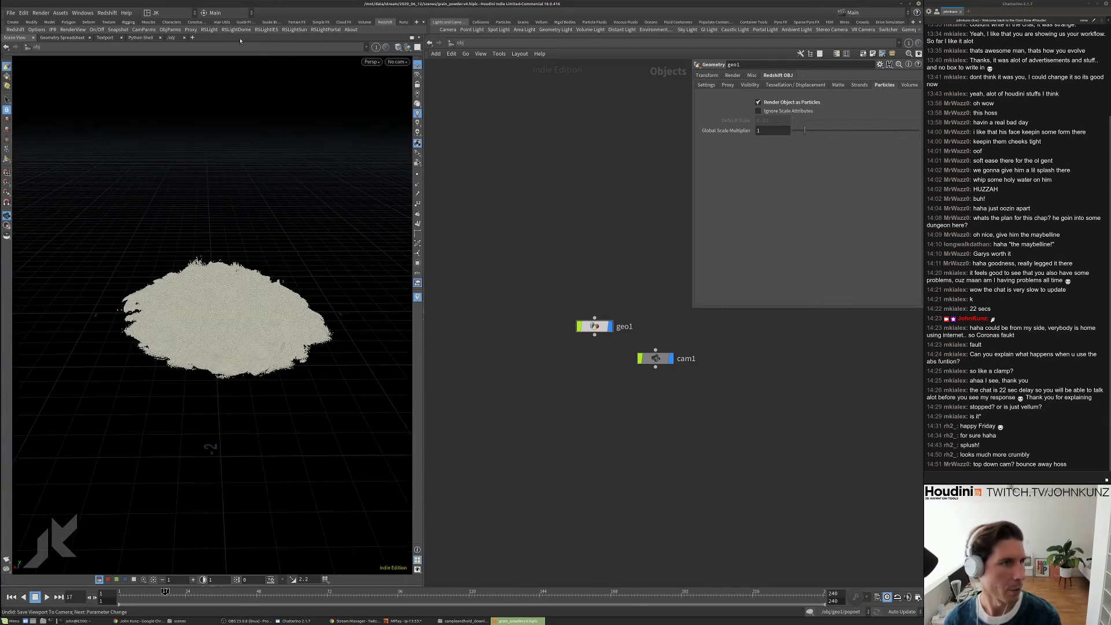
- Add the Redshift light rslight1, look through cam1 again, and open a pane below the viewport
{"action": "left_click", "coordinate": [209, 30]}
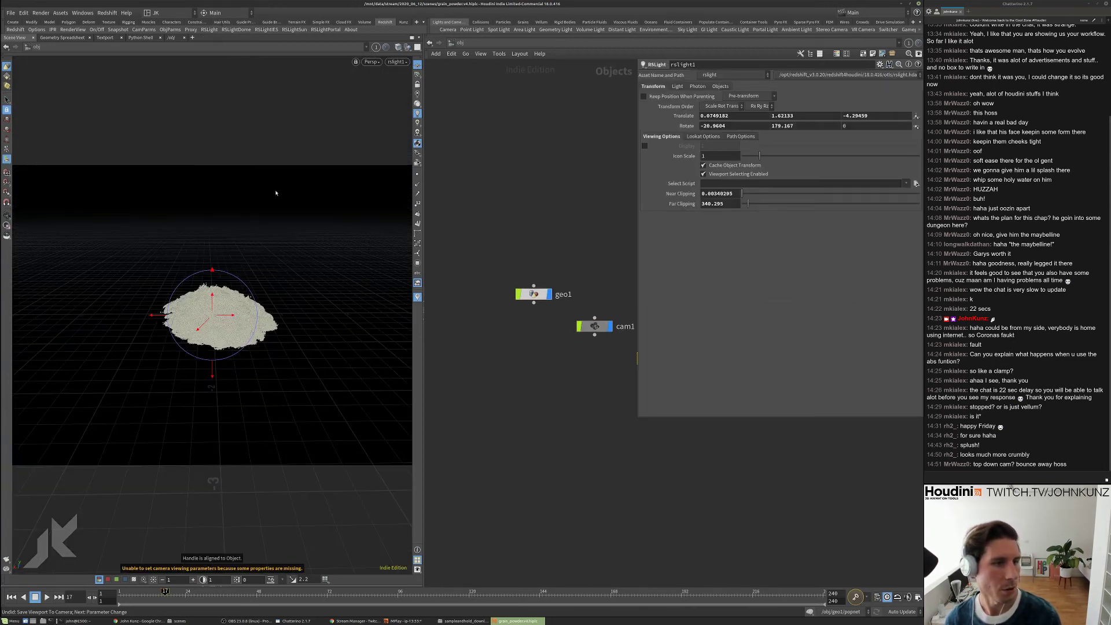
{"action": "key", "text": "ctrl+z"}
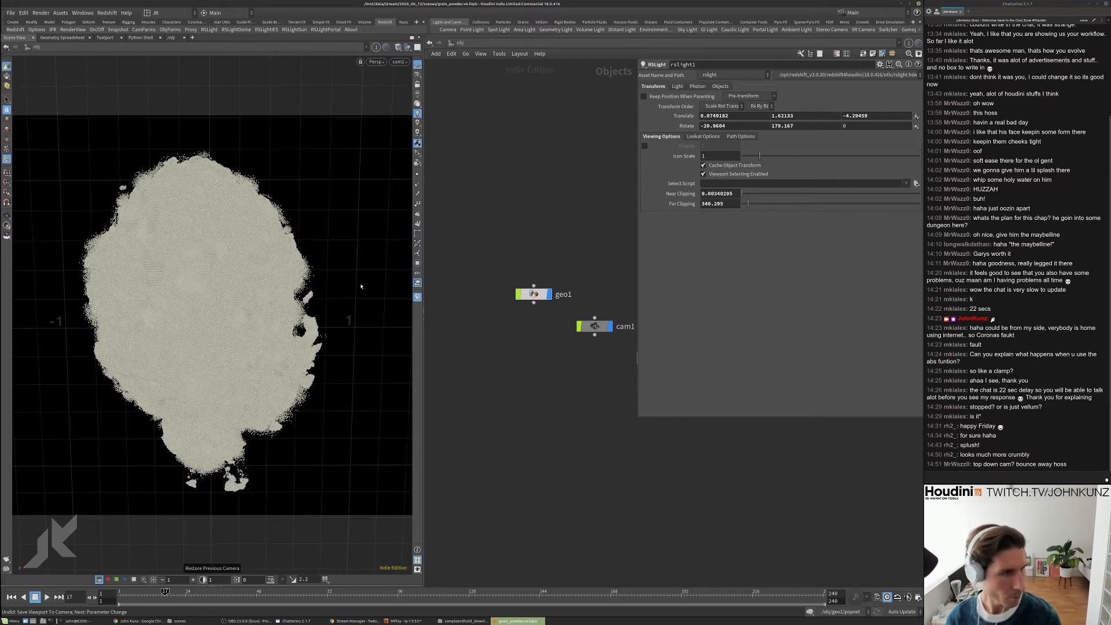
{"action": "left_click", "coordinate": [217, 585]}
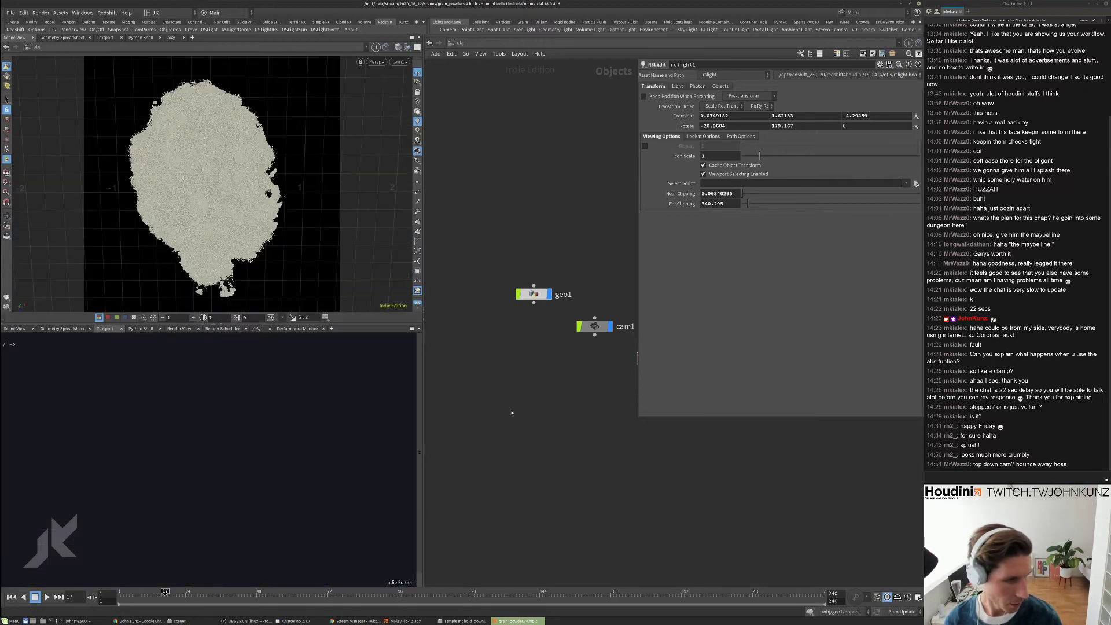
- Add a Redshift RenderView pane, set its camera to /obj/cam1, and render frame 17
{"action": "left_click", "coordinate": [332, 329]}
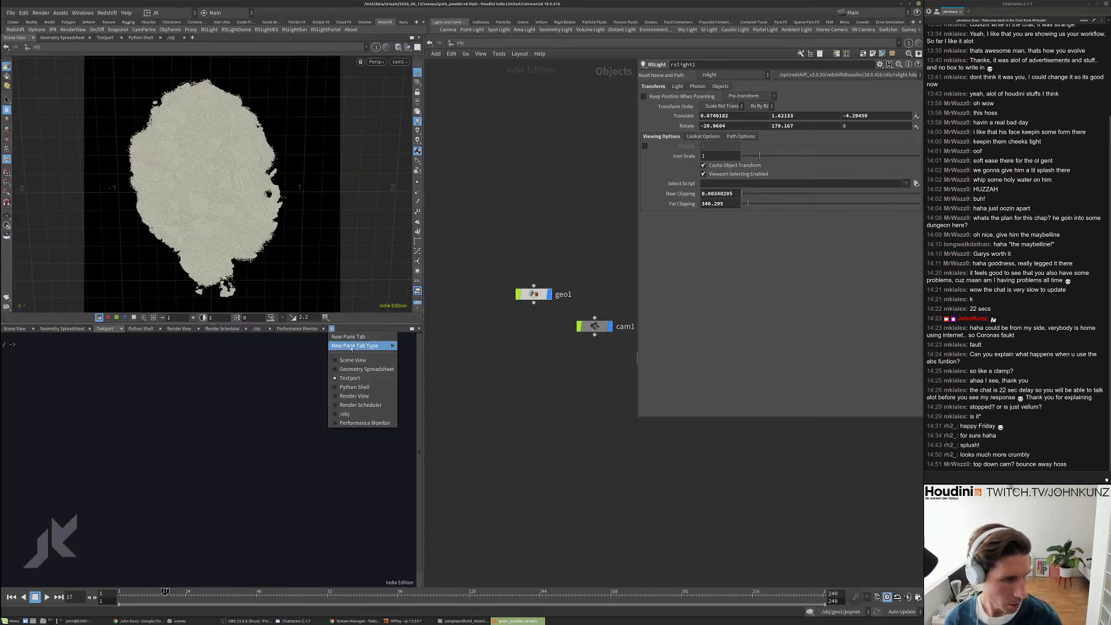
{"action": "mouse_move", "coordinate": [370, 345]}
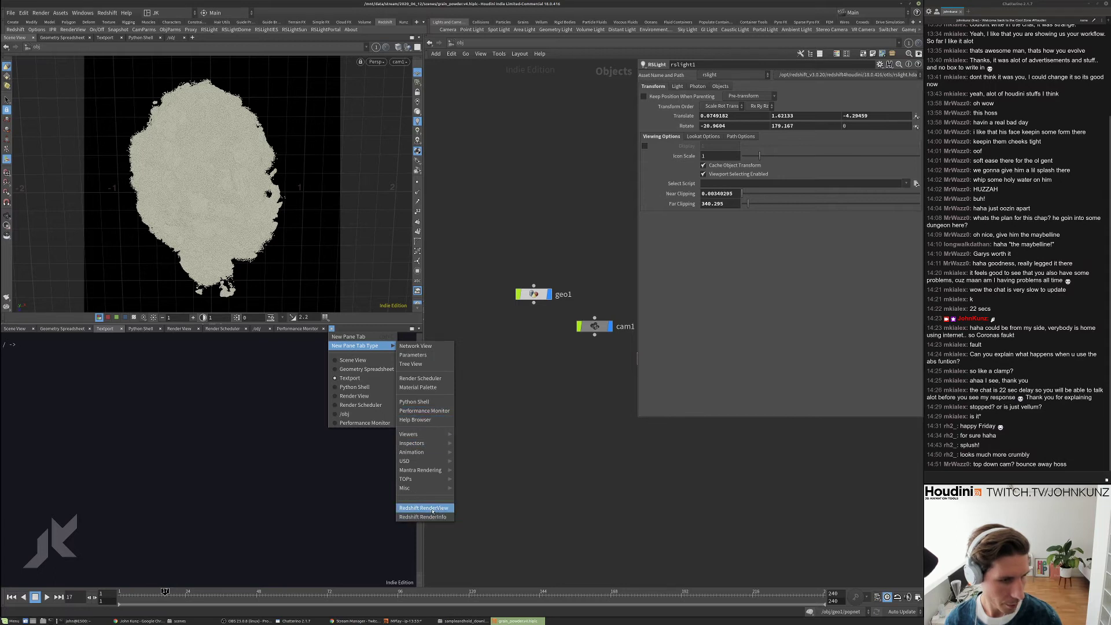
{"action": "left_click", "coordinate": [509, 480]}
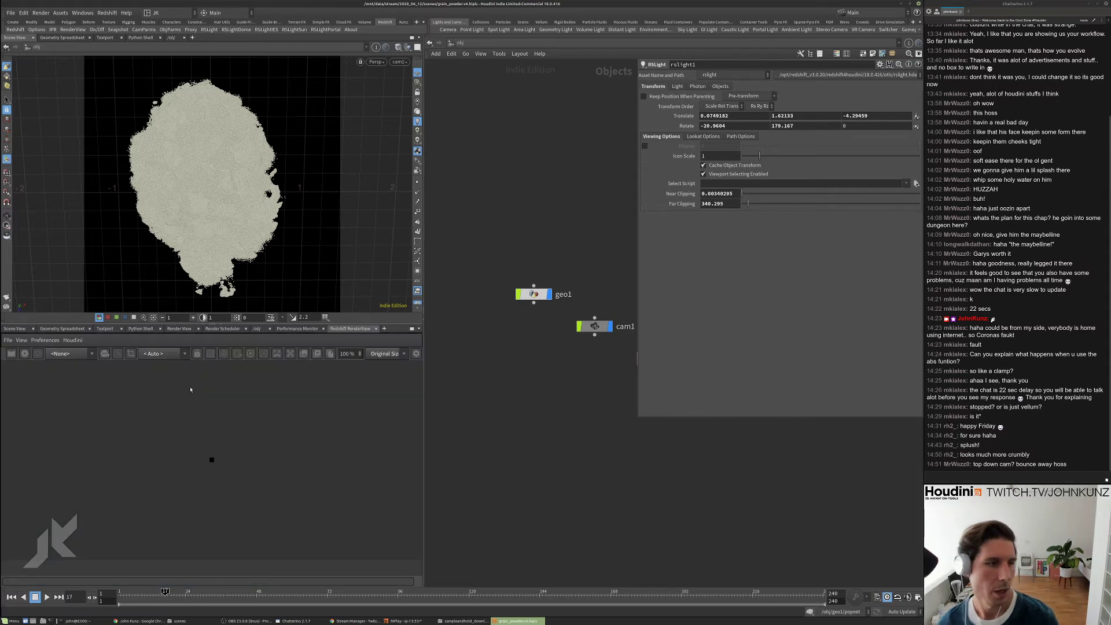
{"action": "left_click", "coordinate": [162, 353]}
{"action": "left_click", "coordinate": [162, 366]}
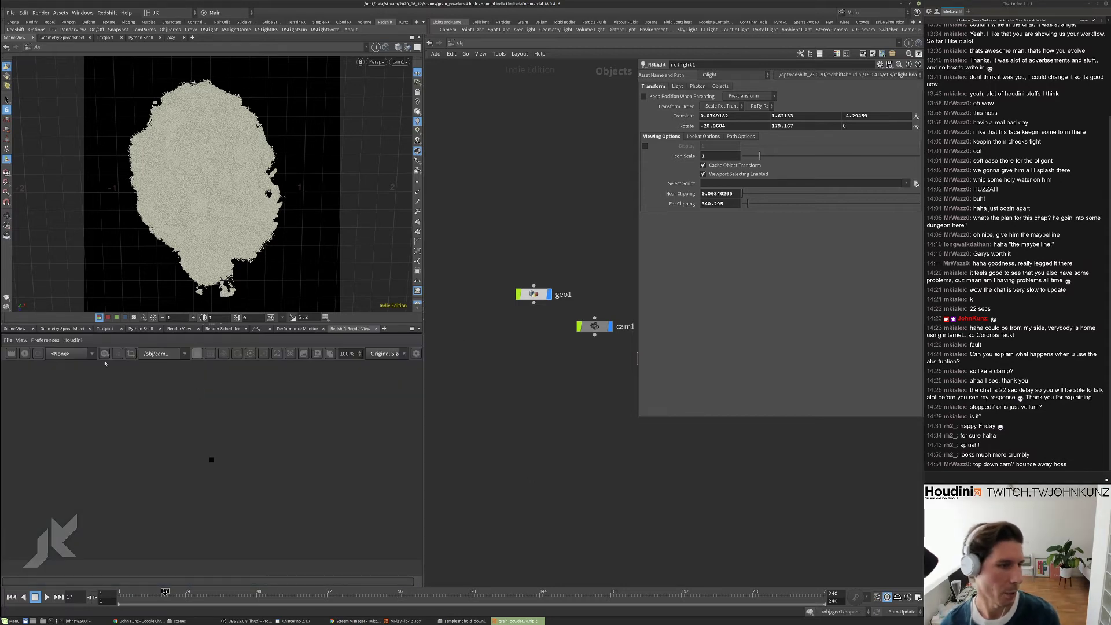
{"action": "left_click", "coordinate": [24, 354]}
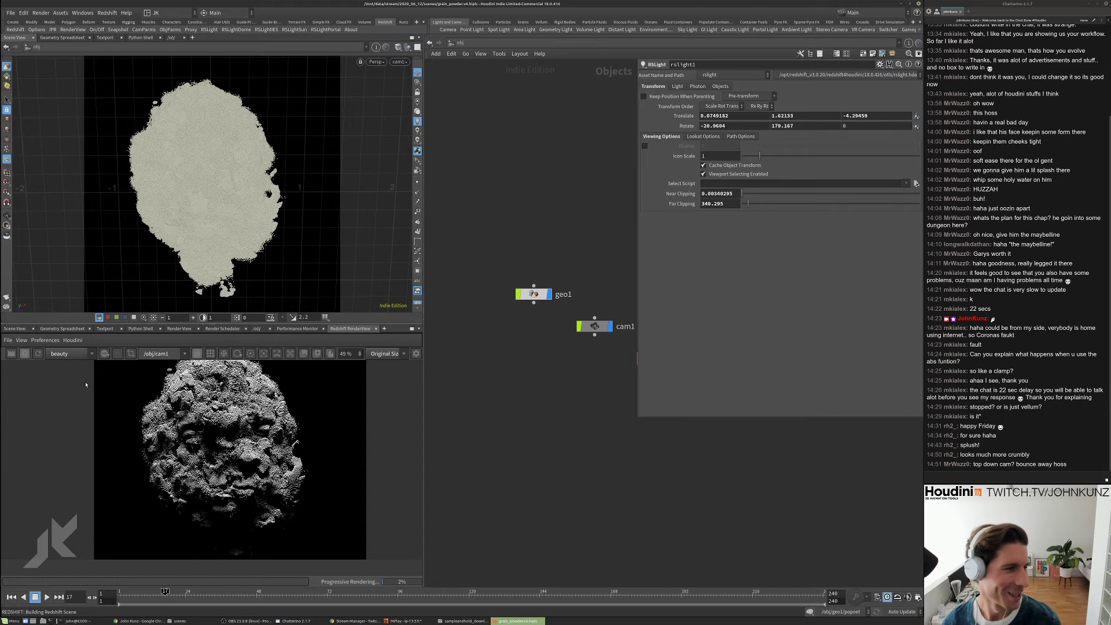
- Enter geo1, select grain_drop, and browse its cached .bgeo.sc frames such as 0008 without changing anything
{"action": "double_click", "coordinate": [533, 295]}
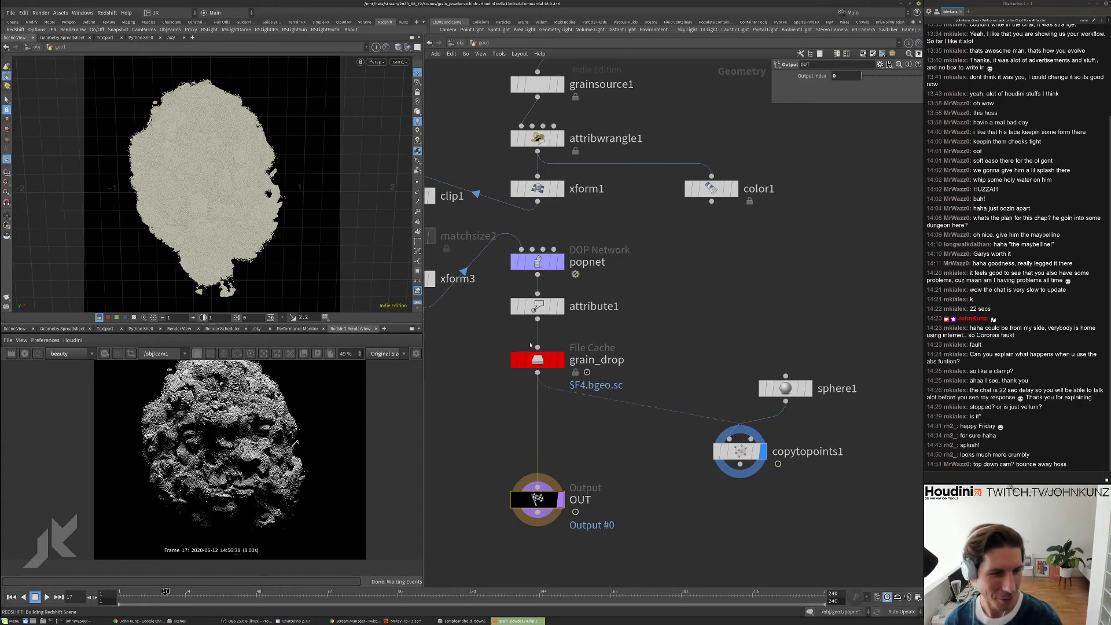
{"action": "middle_click_drag", "start_coordinate": [530, 345], "coordinate": [537, 308]}
{"action": "left_click", "coordinate": [543, 322]}
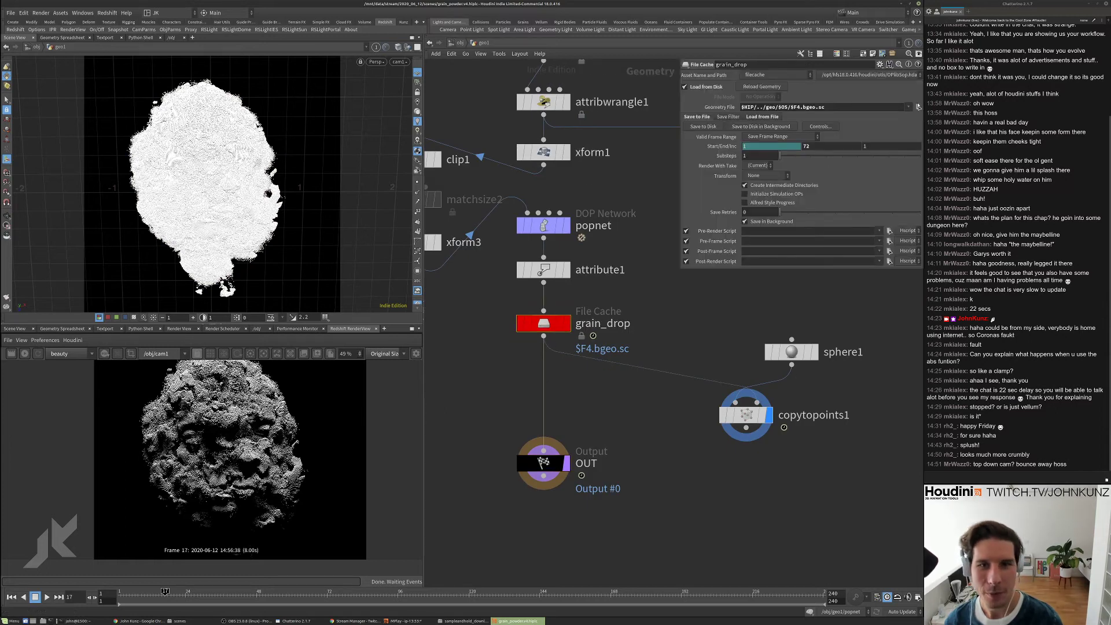
{"action": "left_click", "coordinate": [919, 106]}
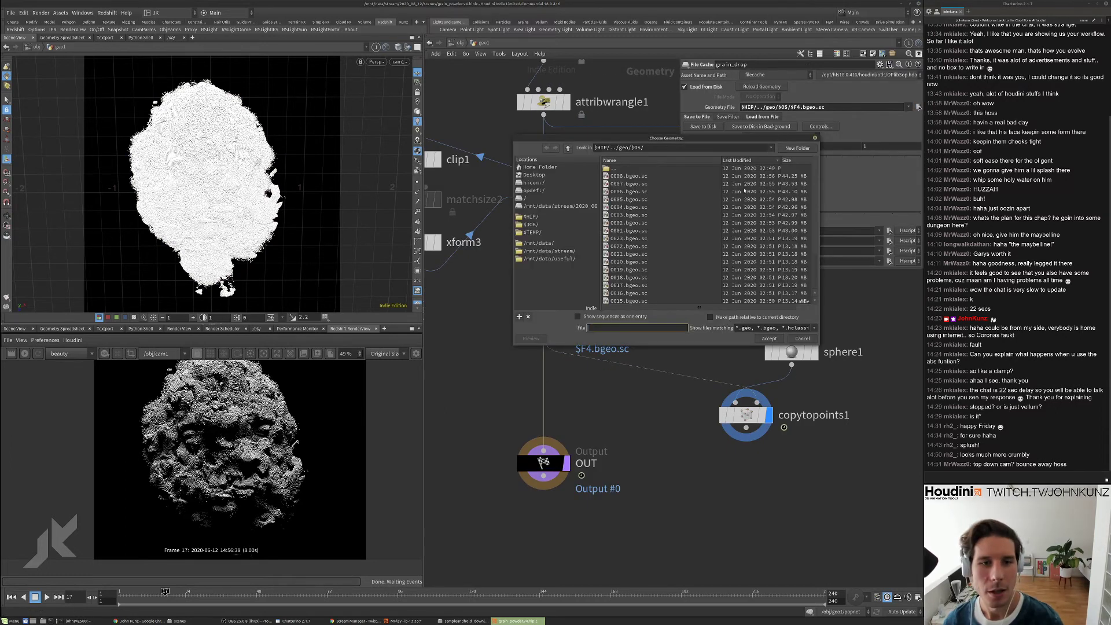
{"action": "left_click", "coordinate": [635, 177]}
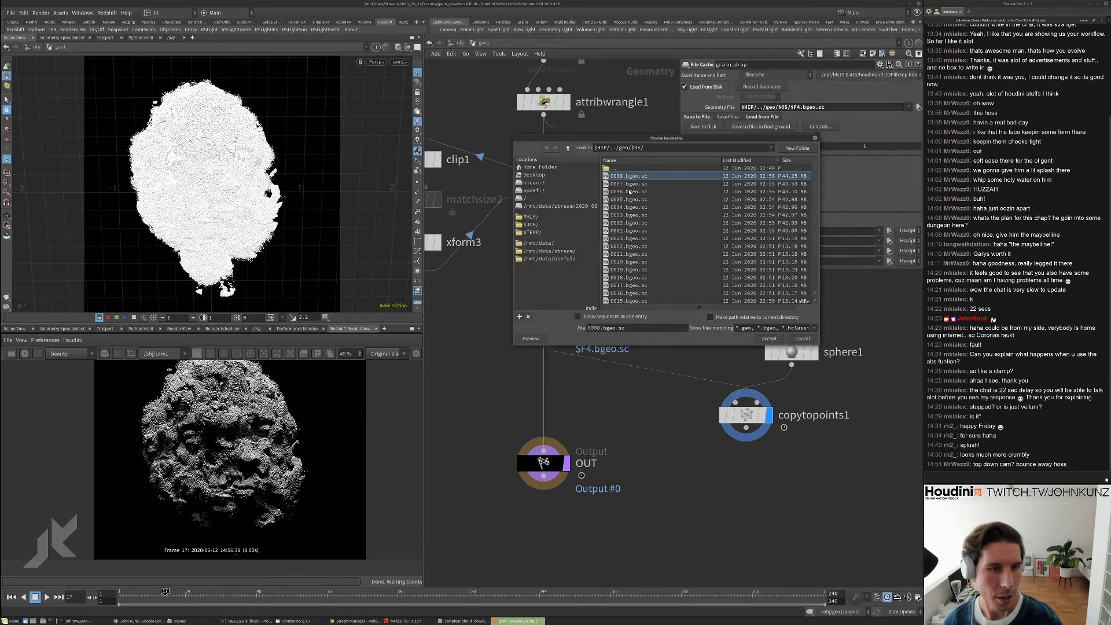
{"action": "left_click", "coordinate": [803, 340]}
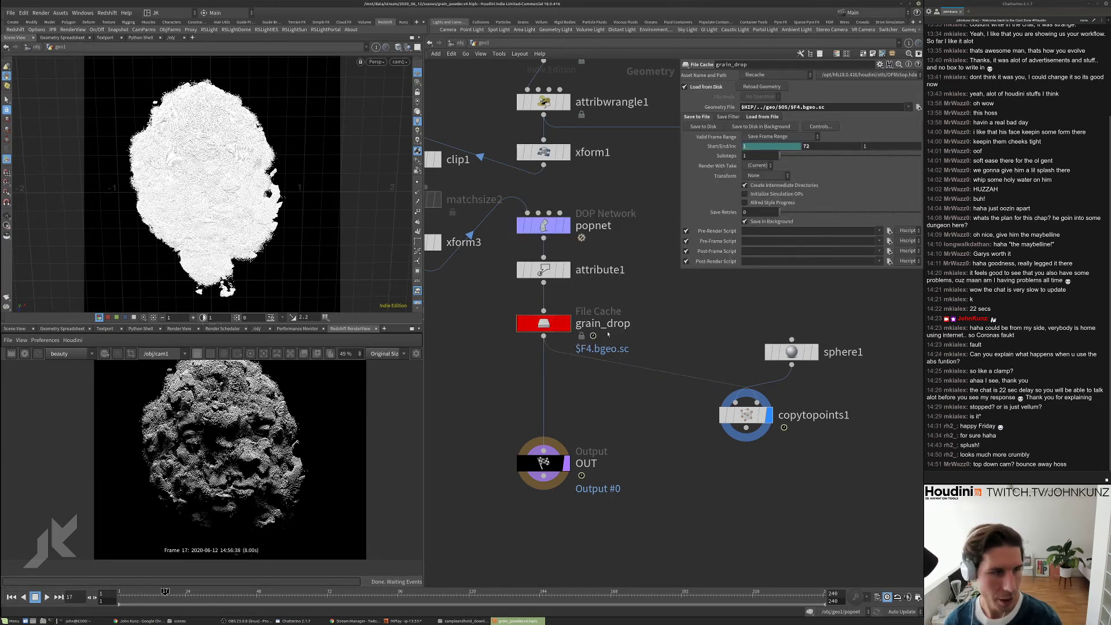
{"action": "middle_click_drag", "start_coordinate": [805, 329], "coordinate": [805, 308]}
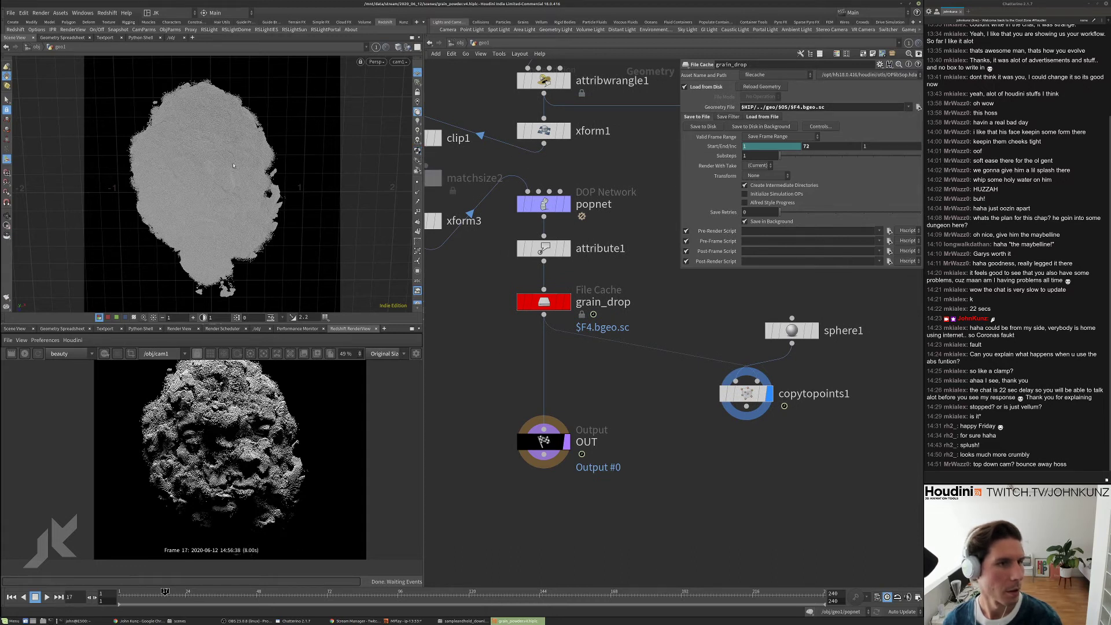
- Jump back to an earlier simulation frame and orbit the particle head to new angles
{"action": "scroll", "coordinate": [241, 163], "scroll_direction": "up", "scroll_amount": 4}
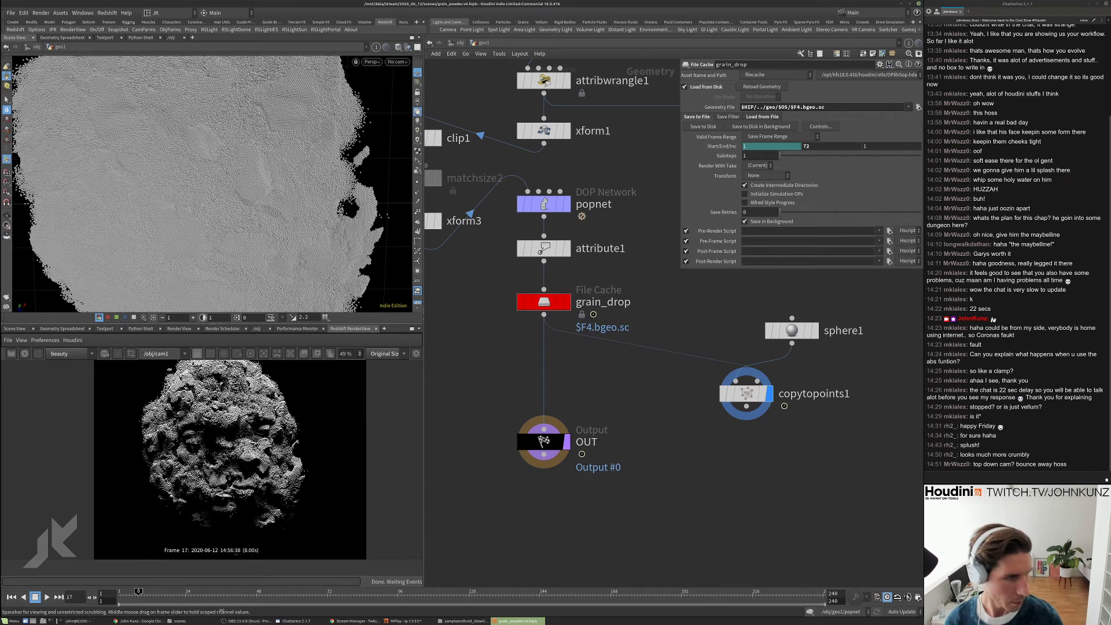
{"action": "left_click", "coordinate": [137, 591]}
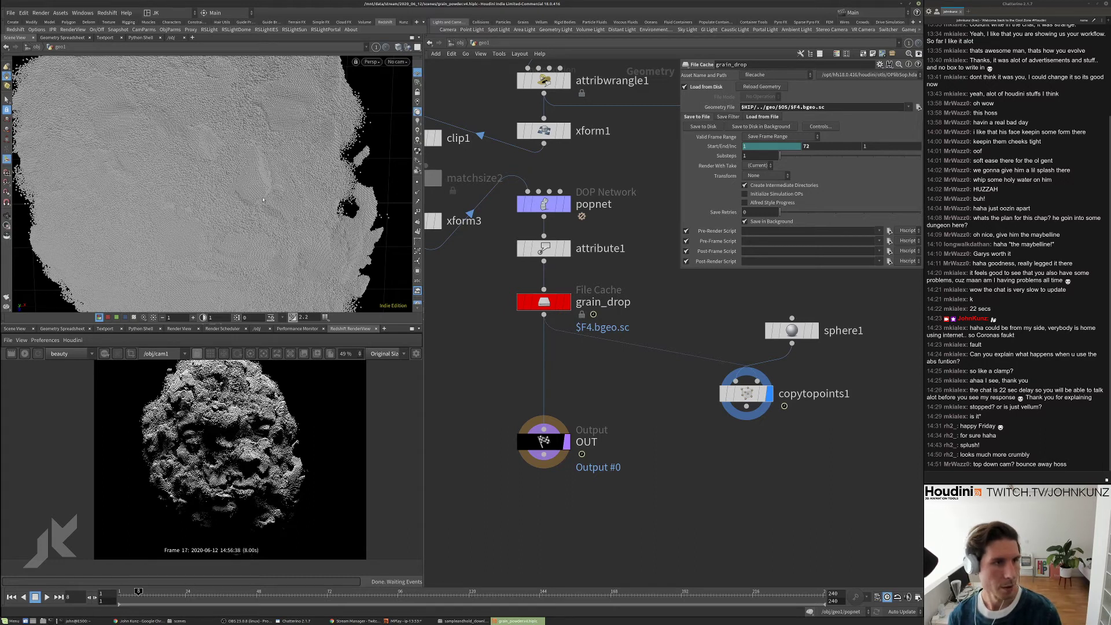
{"action": "scroll", "coordinate": [289, 217], "scroll_direction": "down", "scroll_amount": 3}
{"action": "left_click_drag", "start_coordinate": [291, 216], "coordinate": [367, 169]}
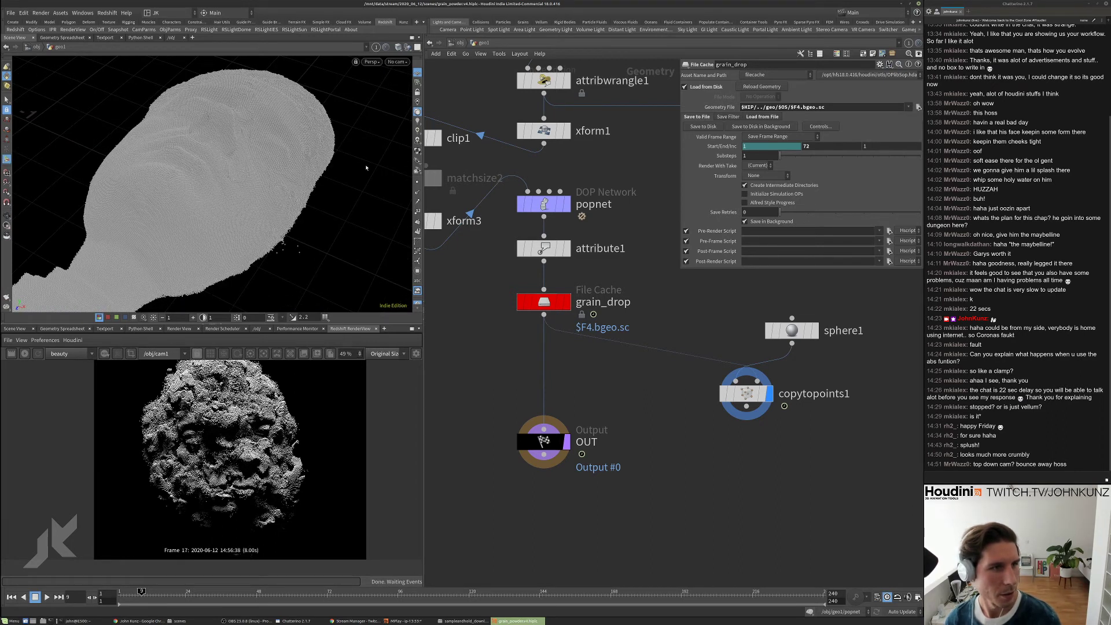
{"action": "left_click_drag", "start_coordinate": [366, 168], "coordinate": [317, 132]}
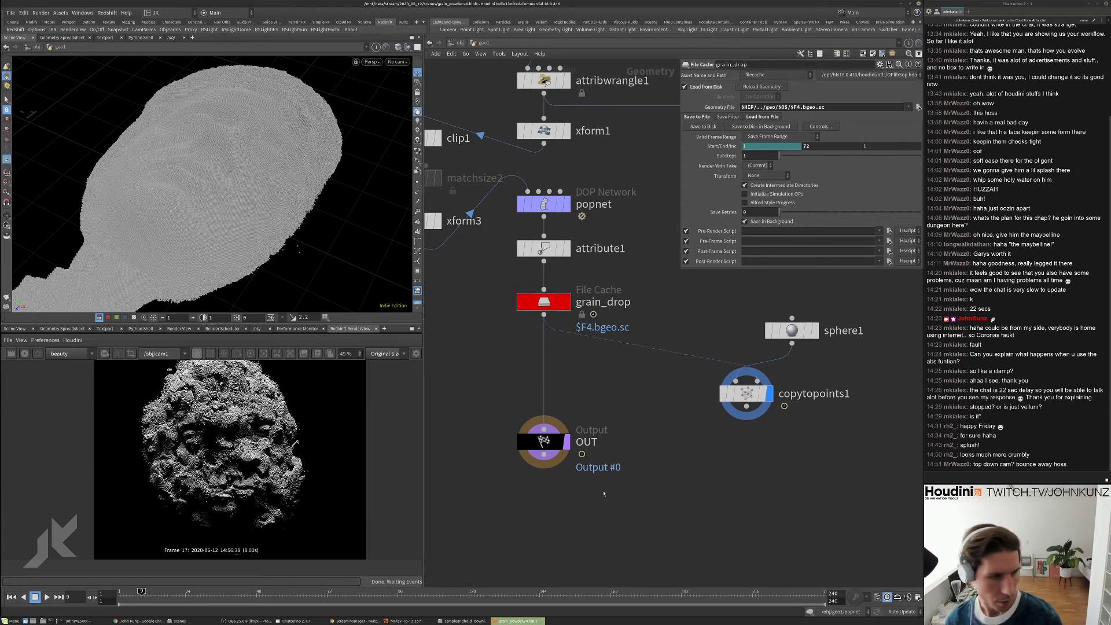
{"action": "middle_click_drag", "start_coordinate": [604, 508], "coordinate": [602, 492]}
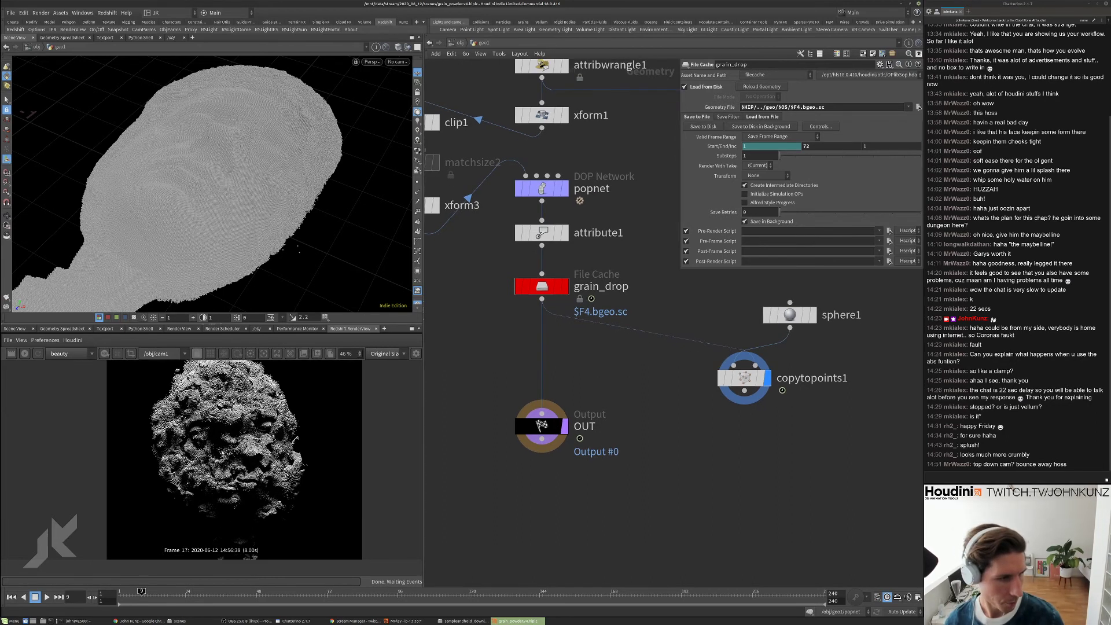
- Zoom in and out on the Redshift render to inspect the grains up close
{"action": "scroll", "coordinate": [234, 419], "scroll_direction": "up", "scroll_amount": 1}
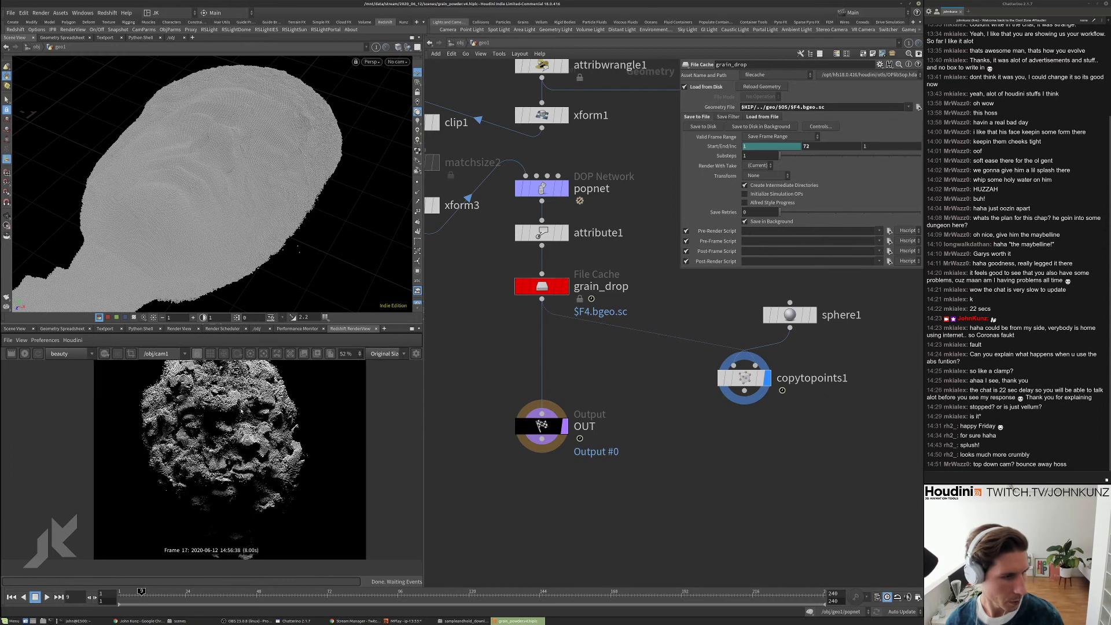
{"action": "scroll", "coordinate": [235, 418], "scroll_direction": "up", "scroll_amount": 5}
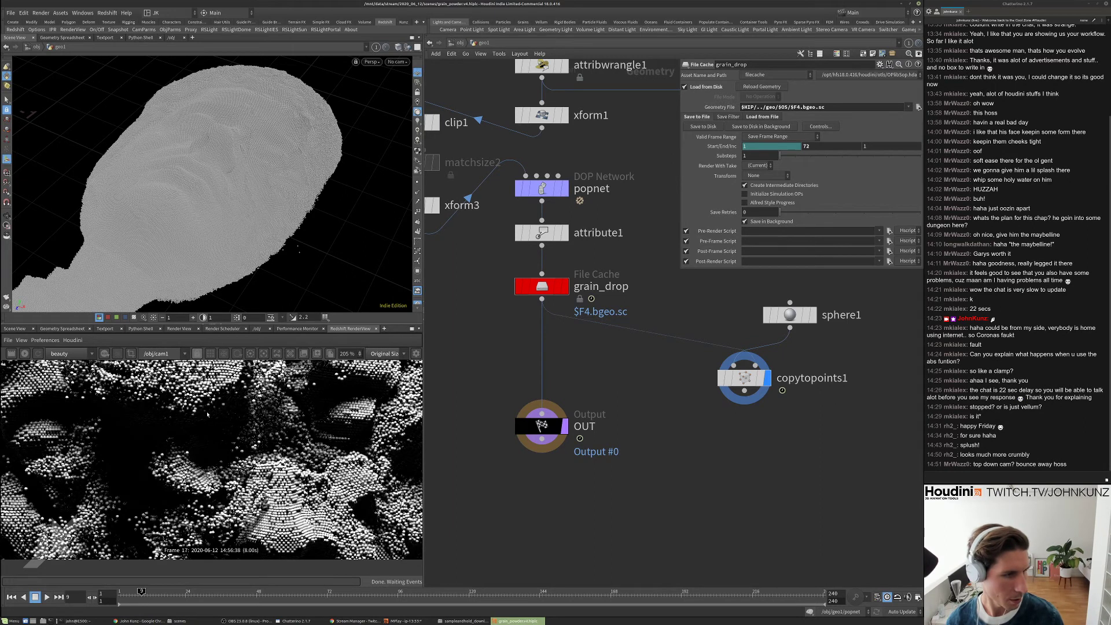
{"action": "scroll", "coordinate": [208, 414], "scroll_direction": "up", "scroll_amount": 3}
{"action": "scroll", "coordinate": [250, 402], "scroll_direction": "down", "scroll_amount": 6}
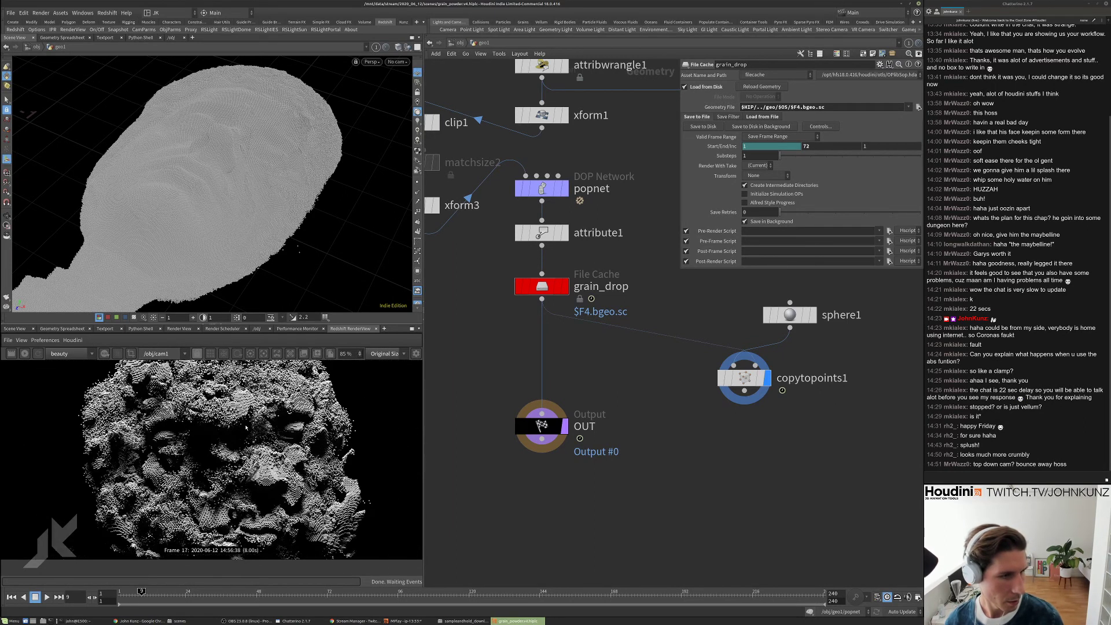
{"action": "scroll", "coordinate": [235, 417], "scroll_direction": "up", "scroll_amount": 4}
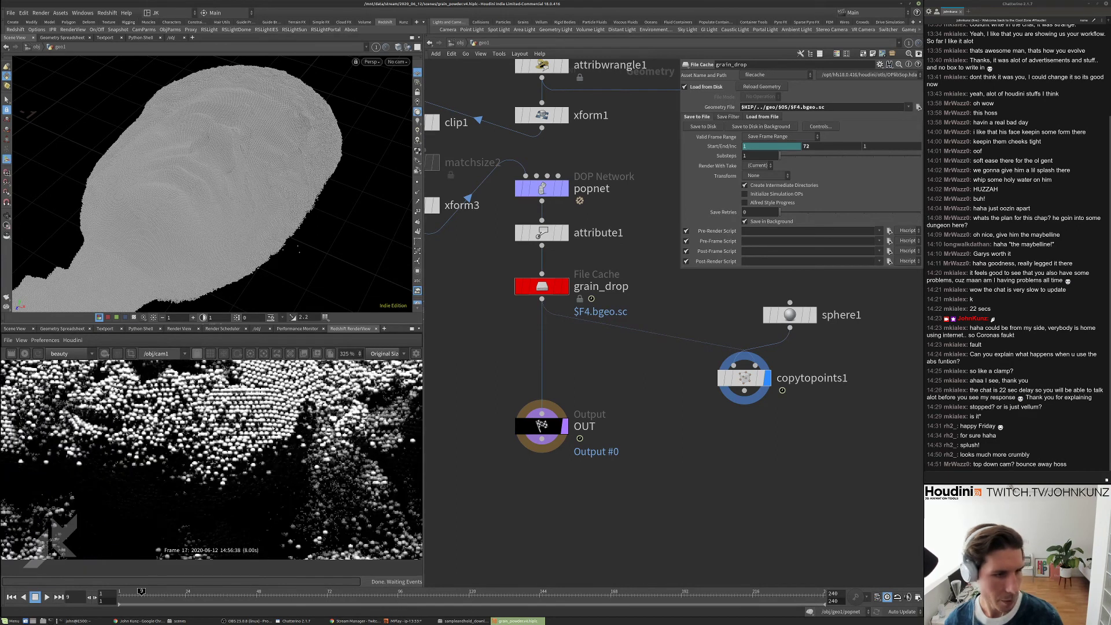
{"action": "scroll", "coordinate": [212, 460], "scroll_direction": "down", "scroll_amount": 3}
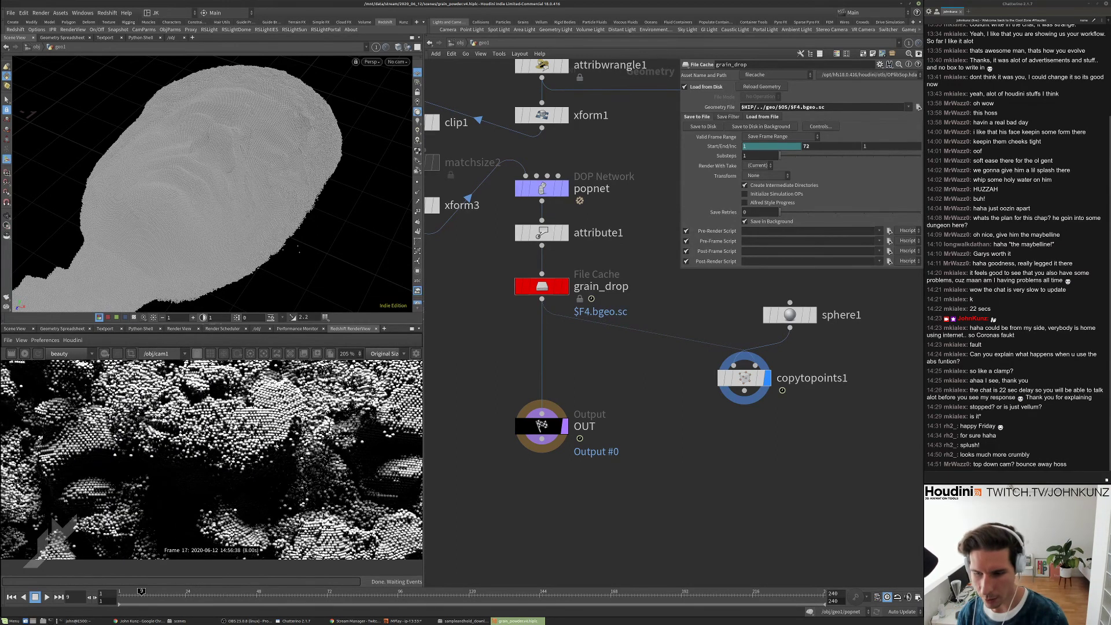
{"action": "scroll", "coordinate": [267, 455], "scroll_direction": "down", "scroll_amount": 4}
{"action": "scroll", "coordinate": [268, 455], "scroll_direction": "up", "scroll_amount": 5}
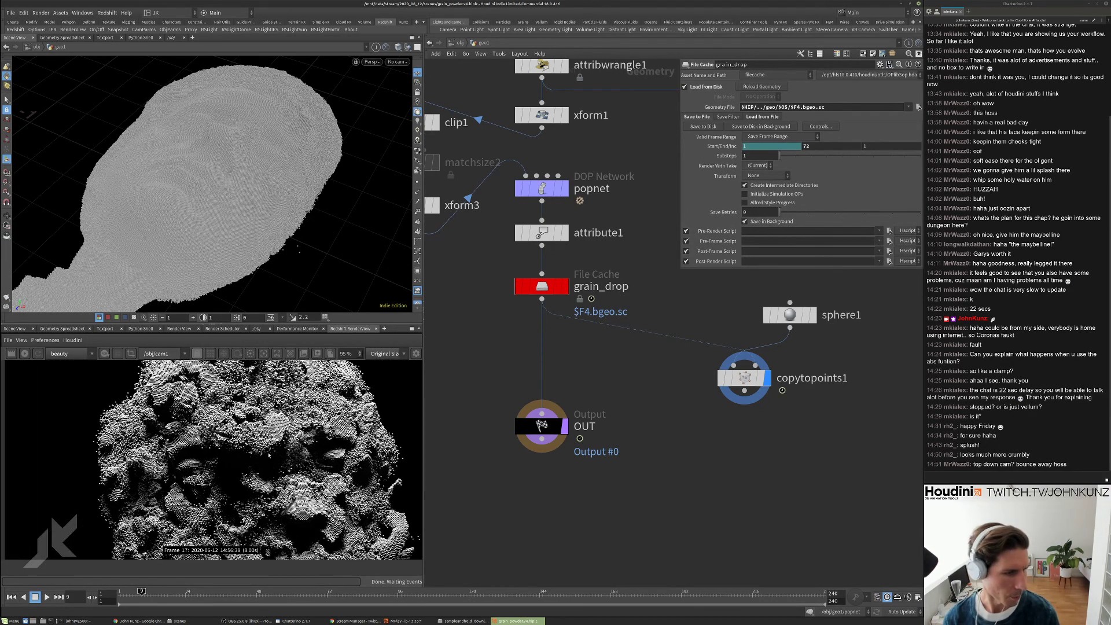
{"action": "scroll", "coordinate": [270, 473], "scroll_direction": "down", "scroll_amount": 1}
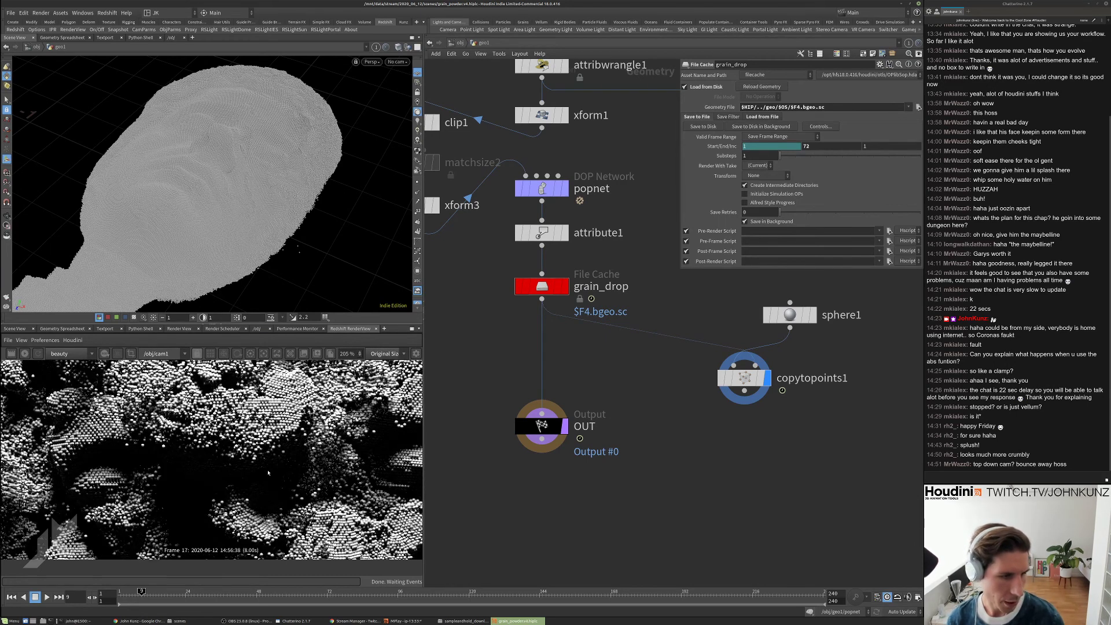
{"action": "scroll", "coordinate": [255, 454], "scroll_direction": "down", "scroll_amount": 6}
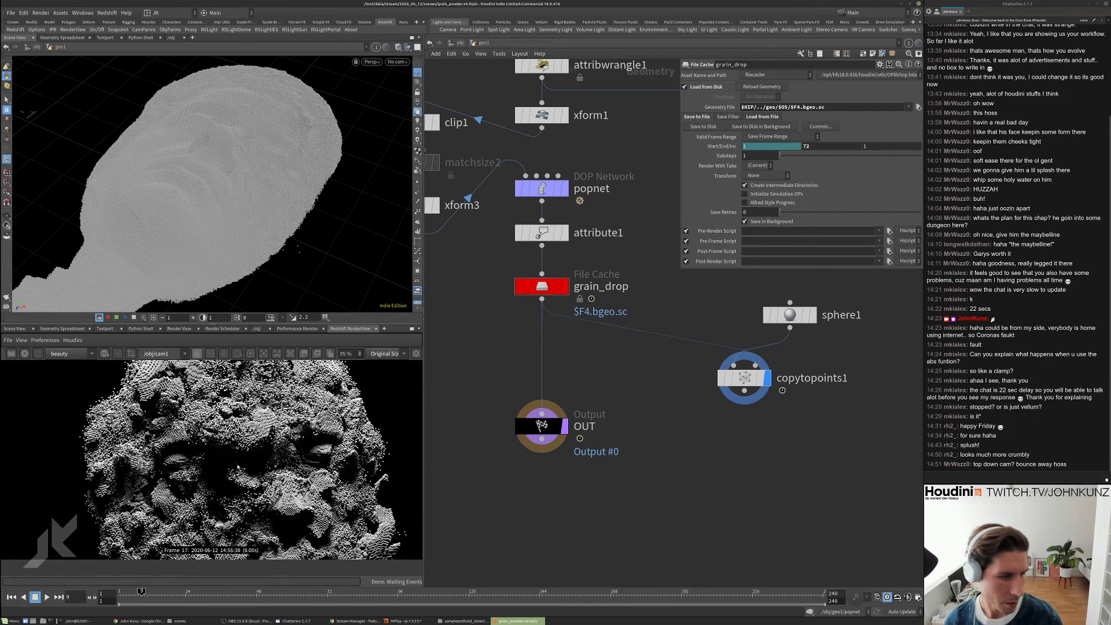
{"action": "scroll", "coordinate": [277, 518], "scroll_direction": "down", "scroll_amount": 1}
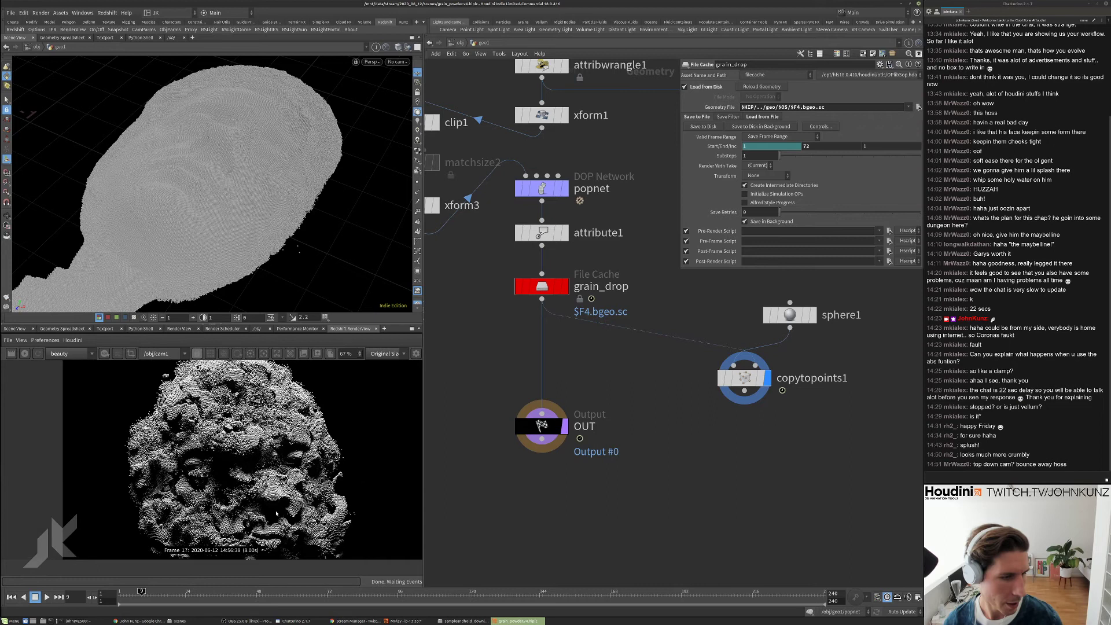
{"action": "scroll", "coordinate": [277, 513], "scroll_direction": "up", "scroll_amount": 3}
- Switch to the /out network and select the Redshift_ROP1 render node
{"action": "left_click", "coordinate": [459, 42]}
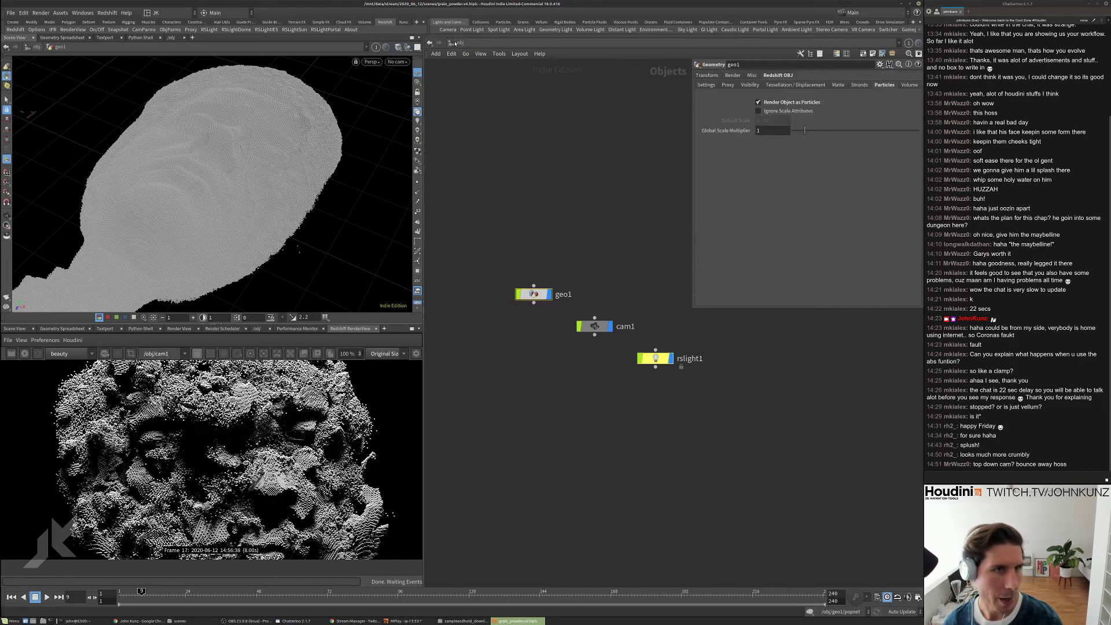
{"action": "left_click", "coordinate": [460, 43]}
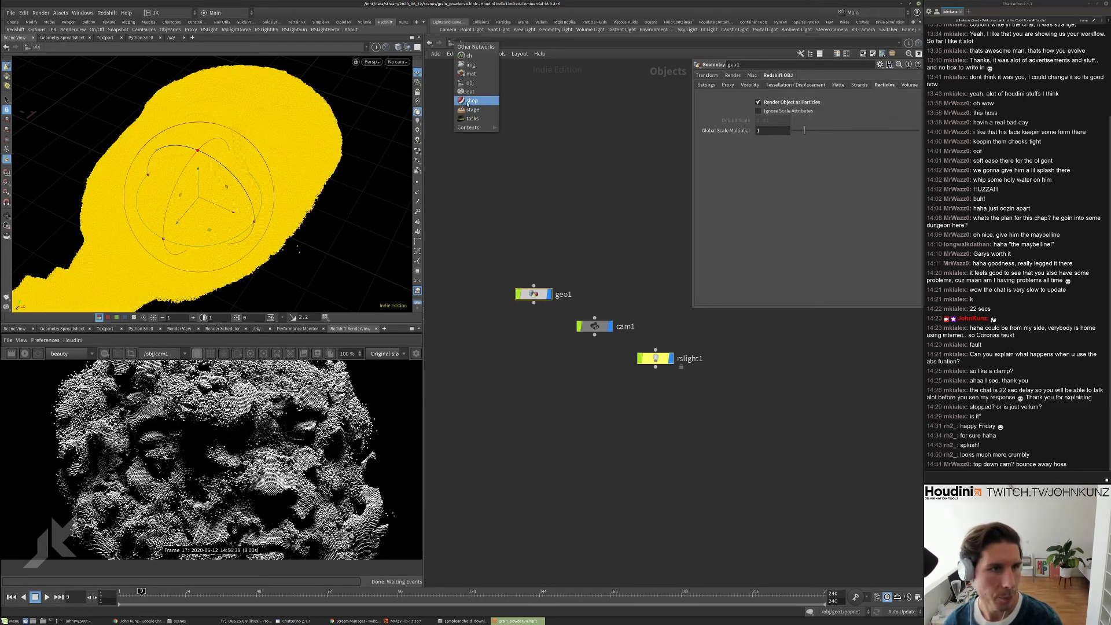
{"action": "left_click", "coordinate": [466, 97]}
{"action": "left_click", "coordinate": [642, 306]}
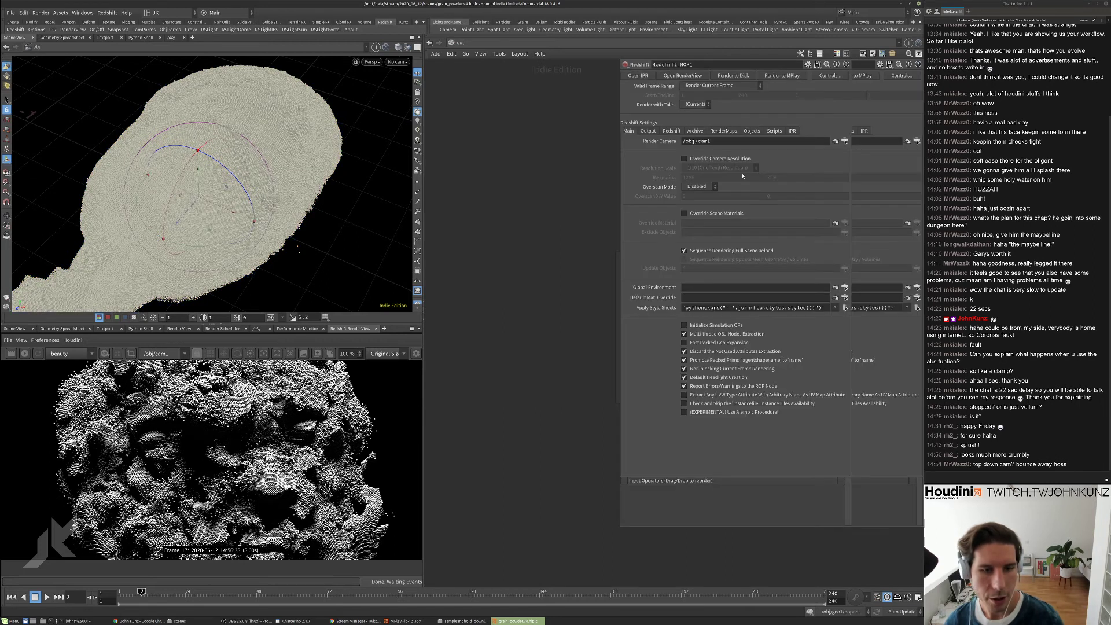
- In Redshift Global Illumination, set Secondary GI Engine to Brute Force and GI bounces to 5
{"action": "left_click", "coordinate": [672, 130]}
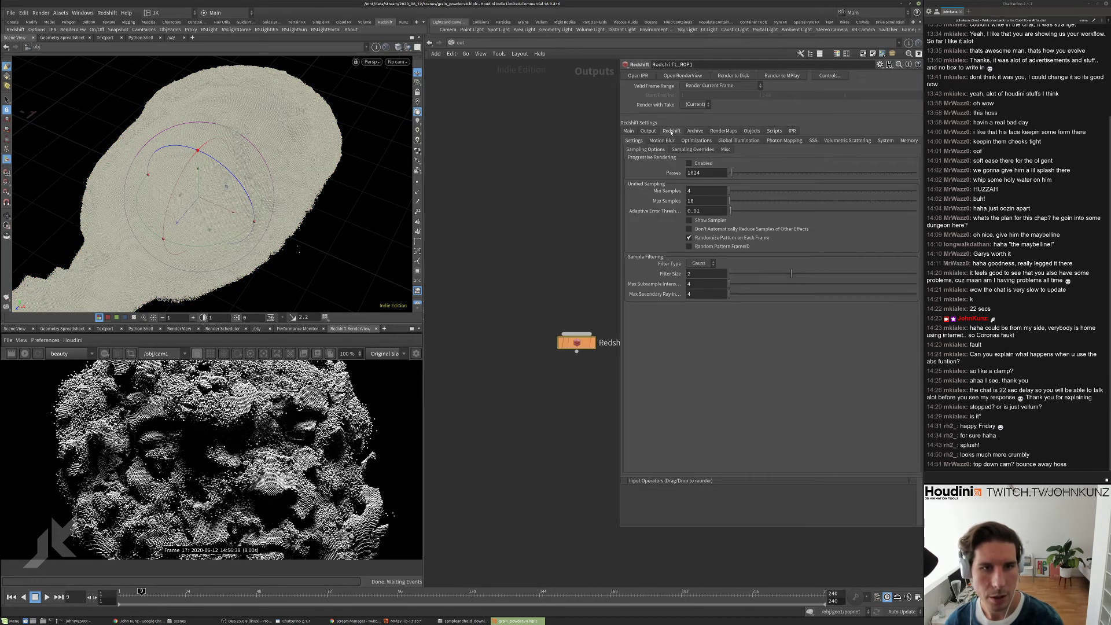
{"action": "left_click", "coordinate": [739, 141]}
{"action": "left_click", "coordinate": [706, 169]}
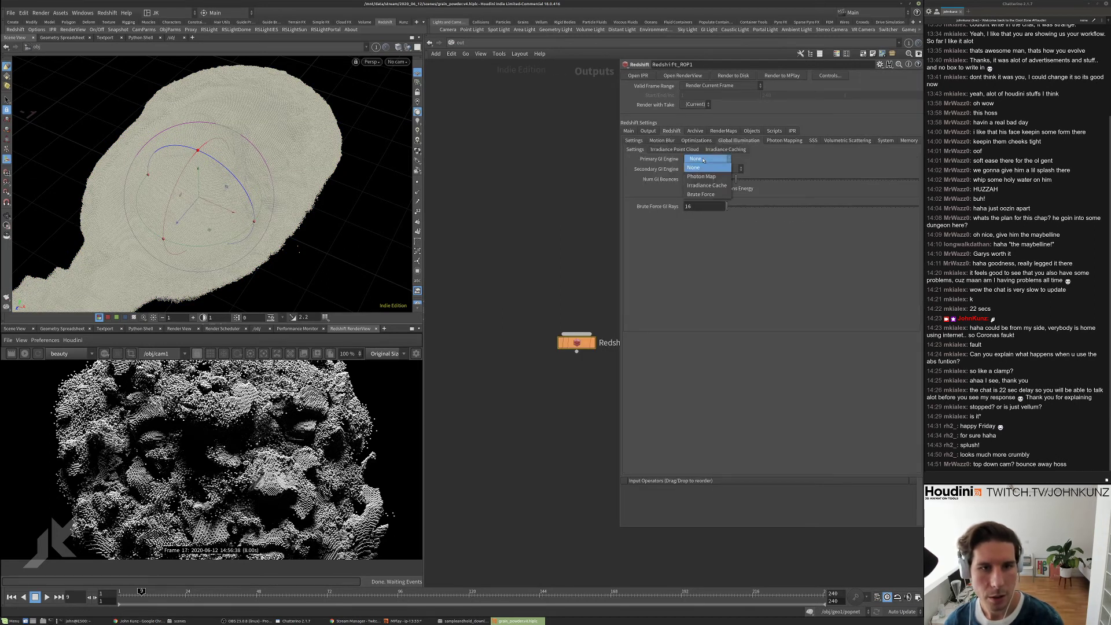
{"action": "left_click", "coordinate": [706, 172]}
{"action": "left_click", "coordinate": [706, 168]}
{"action": "left_click", "coordinate": [706, 178]}
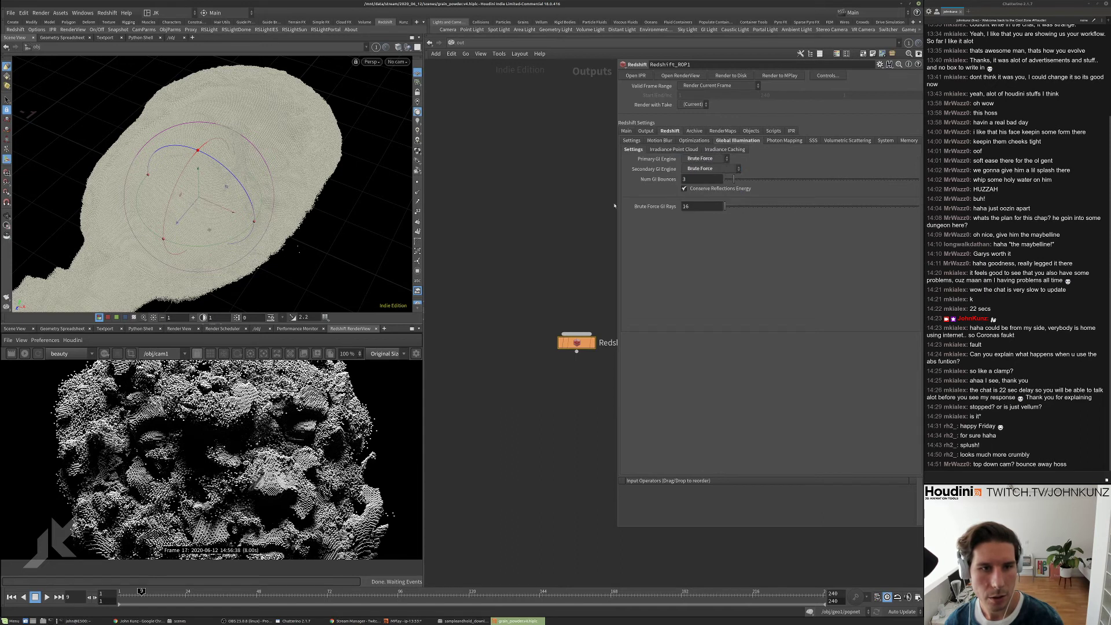
{"action": "left_click", "coordinate": [699, 179]}
{"action": "key", "text": "Return"}
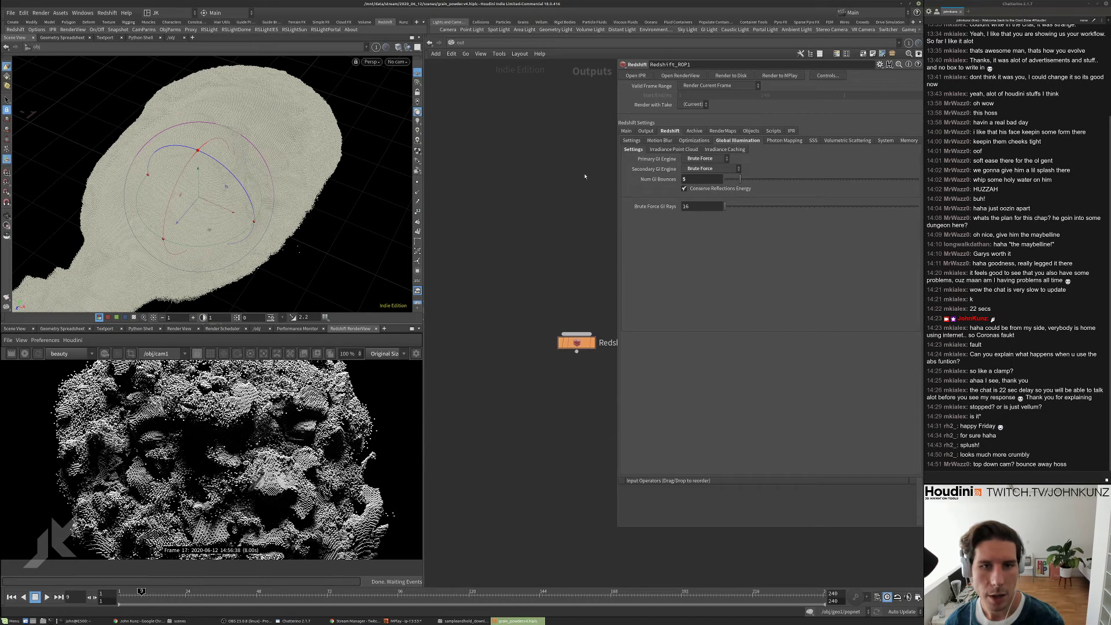
- Return to the /obj network and search the node menu for 'ma'
{"action": "left_click", "coordinate": [451, 43]}
{"action": "left_click", "coordinate": [466, 78]}
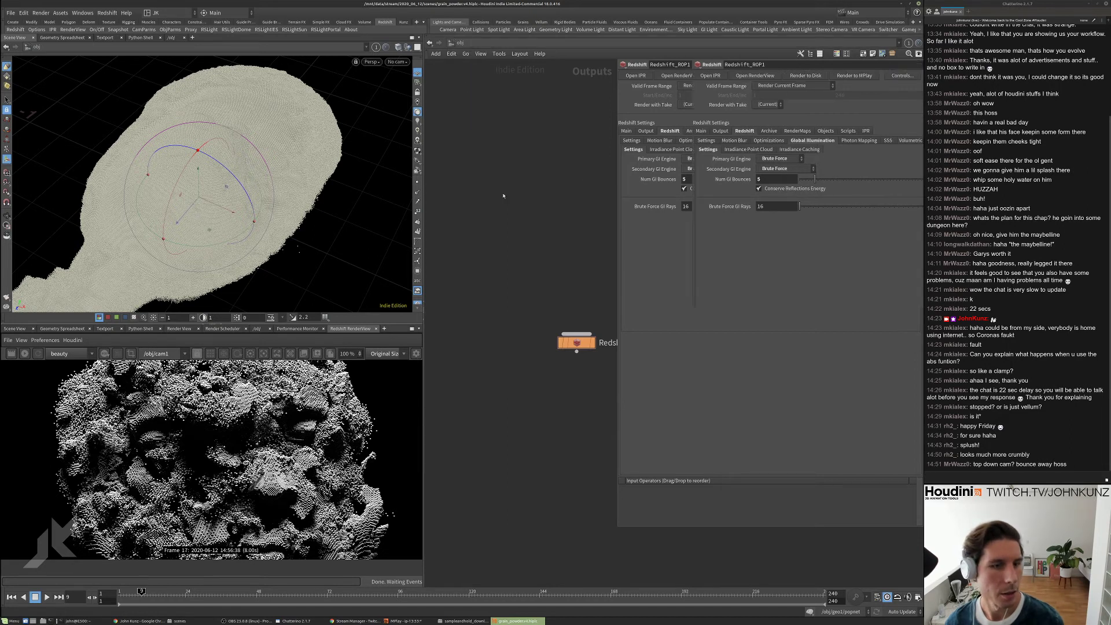
{"action": "key", "text": "Tab"}
{"action": "type", "text": "ma"}
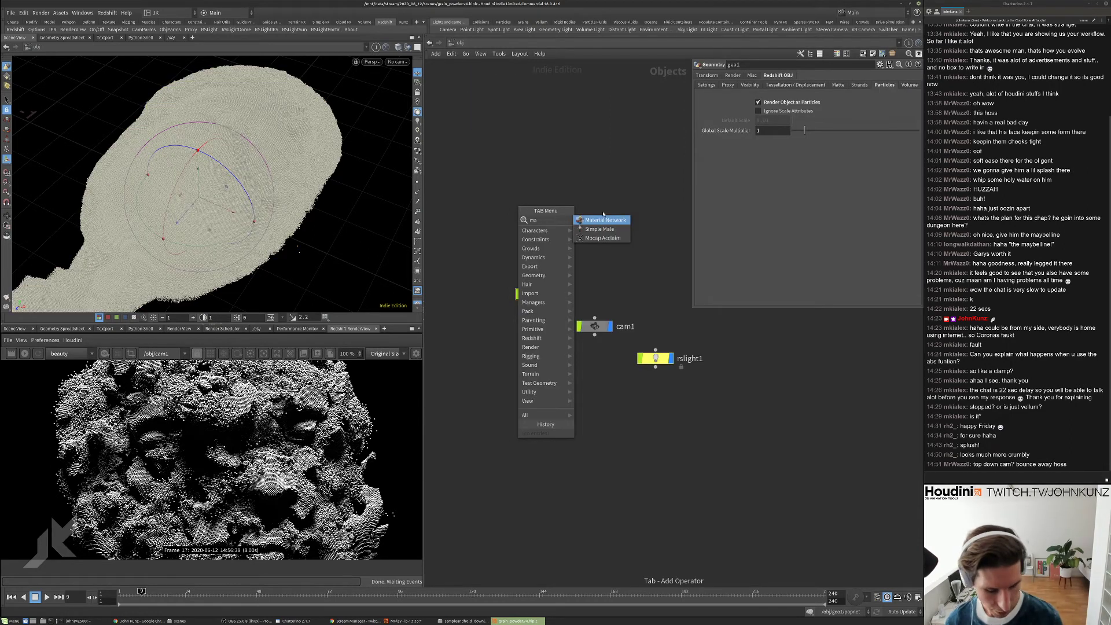
- Create a Material Network node matnet1 and place it near the other object nodes
{"action": "key", "text": "Escape"}
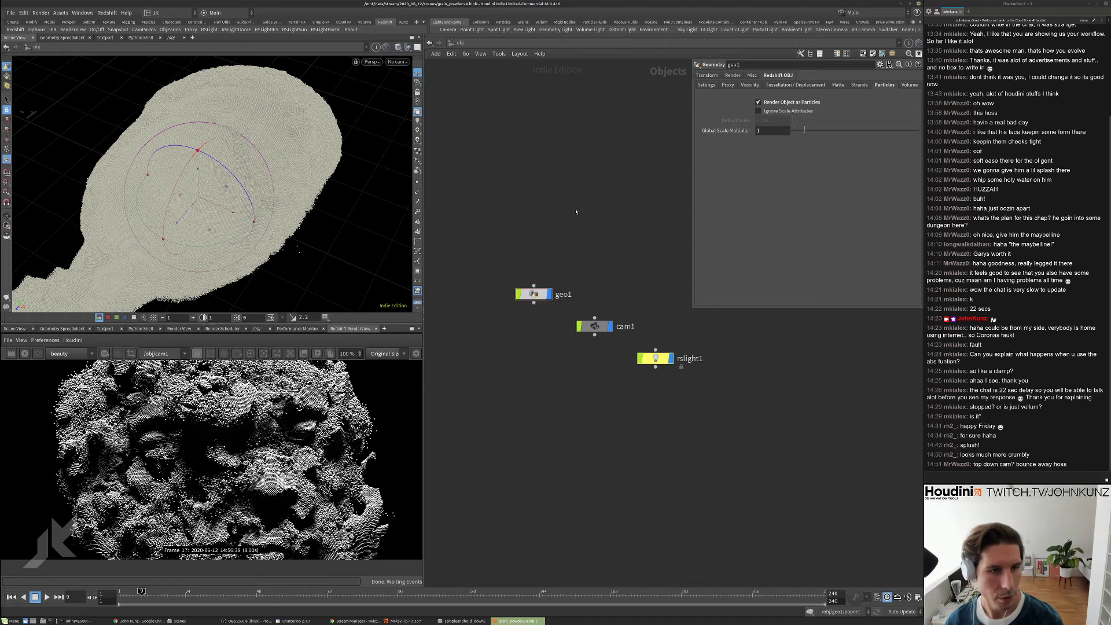
{"action": "key", "text": "Tab"}
{"action": "type", "text": "mat"}
{"action": "key", "text": "Return"}
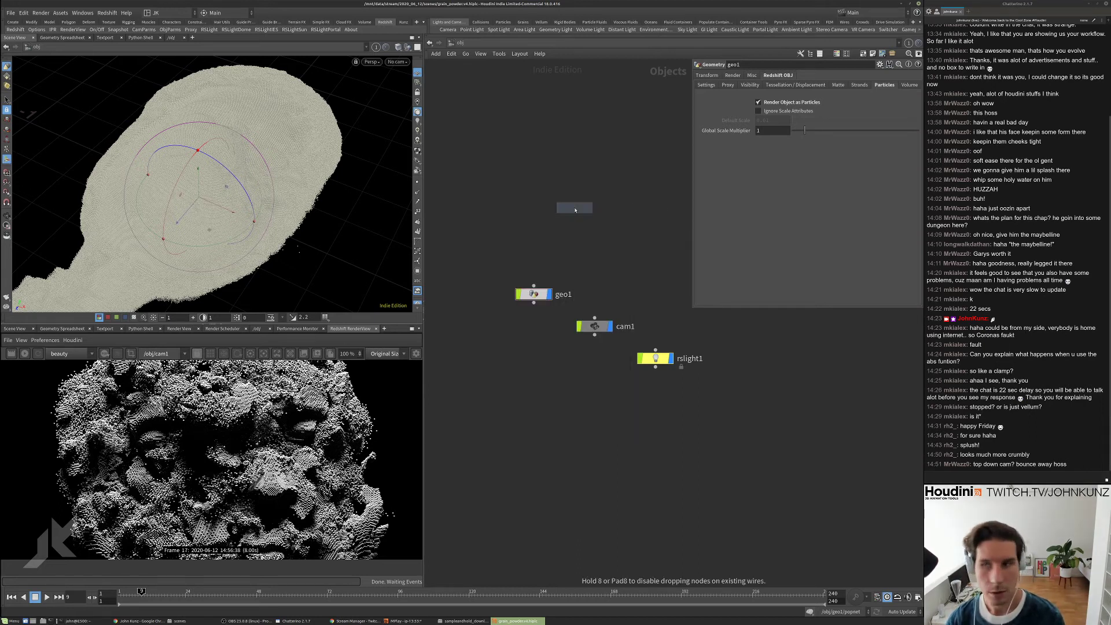
{"action": "left_click", "coordinate": [575, 209]}
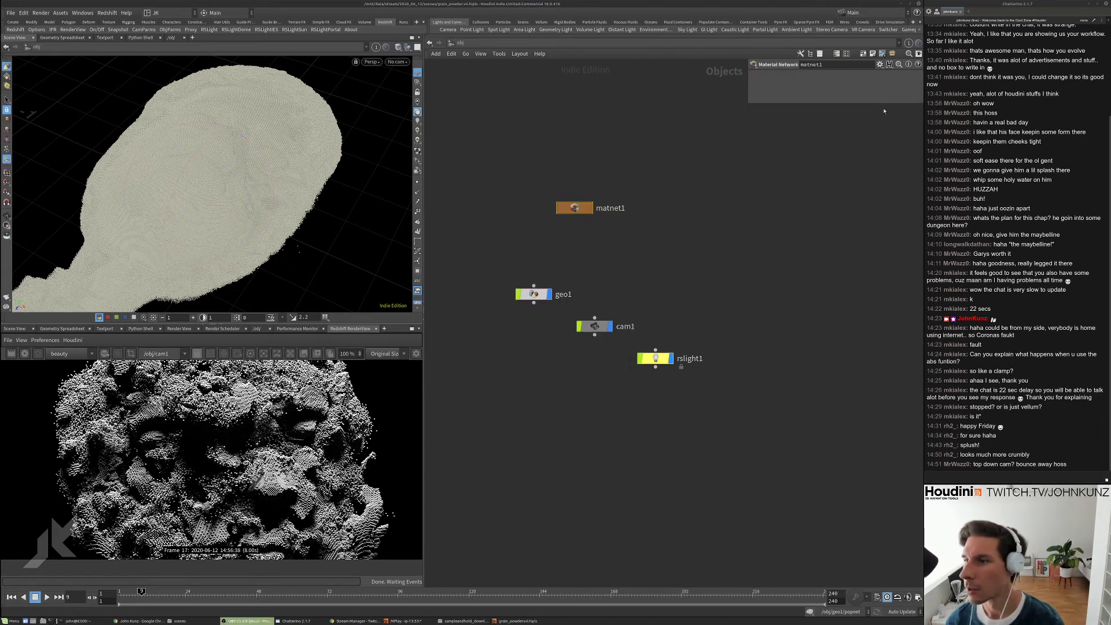
{"action": "left_click_drag", "start_coordinate": [565, 209], "coordinate": [652, 264]}
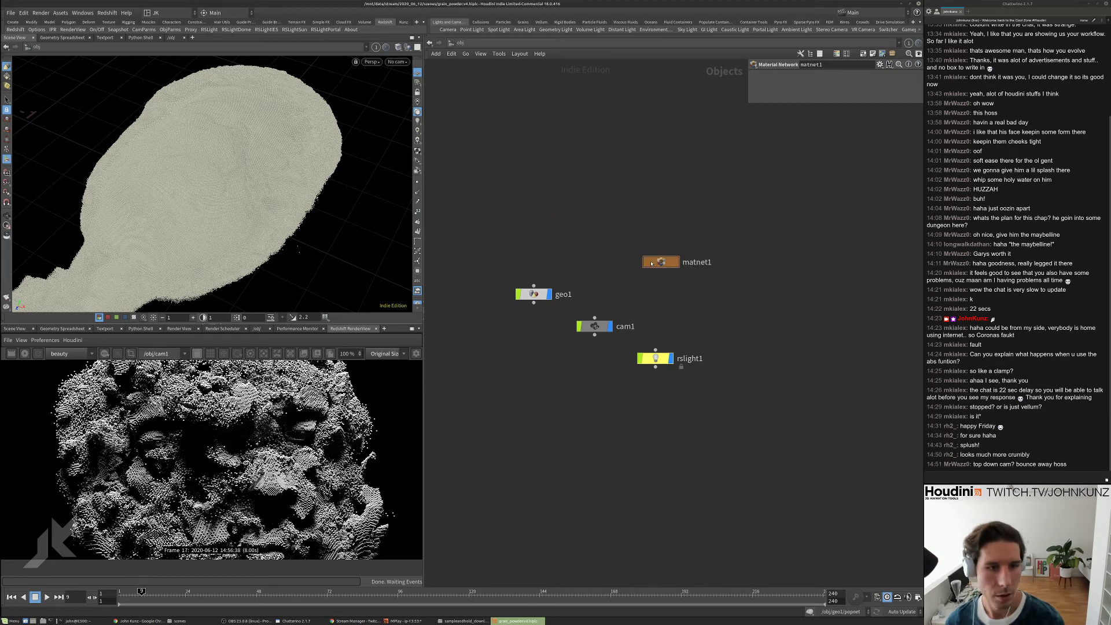
- Inside matnet1, create a Redshift Material Builder and dive into it
{"action": "double_click", "coordinate": [651, 264]}
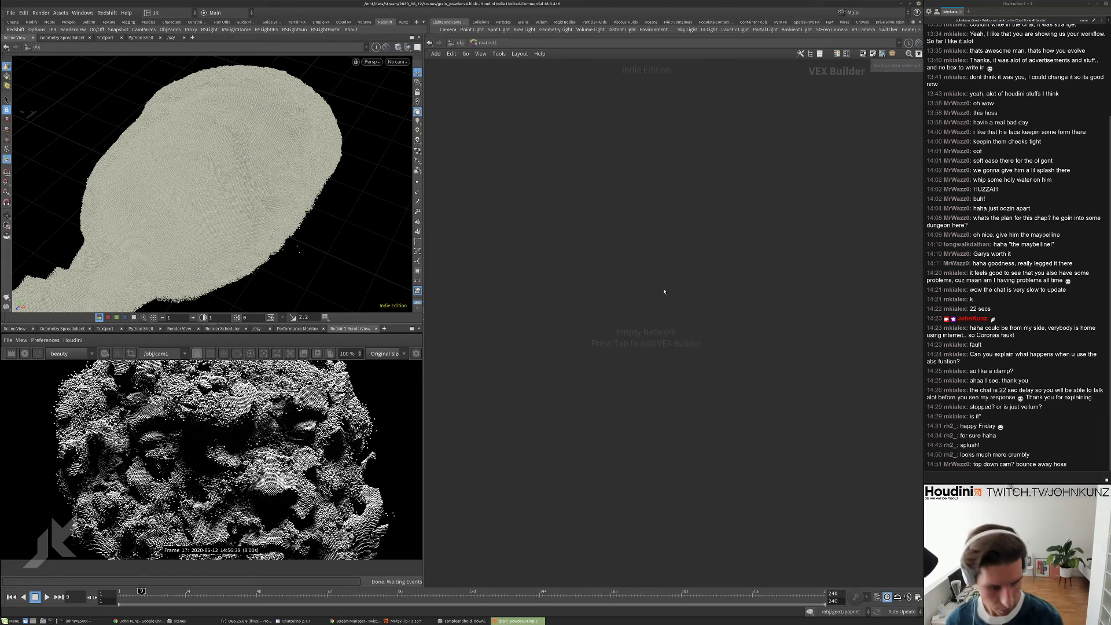
{"action": "key", "text": "Tab"}
{"action": "type", "text": "rs"}
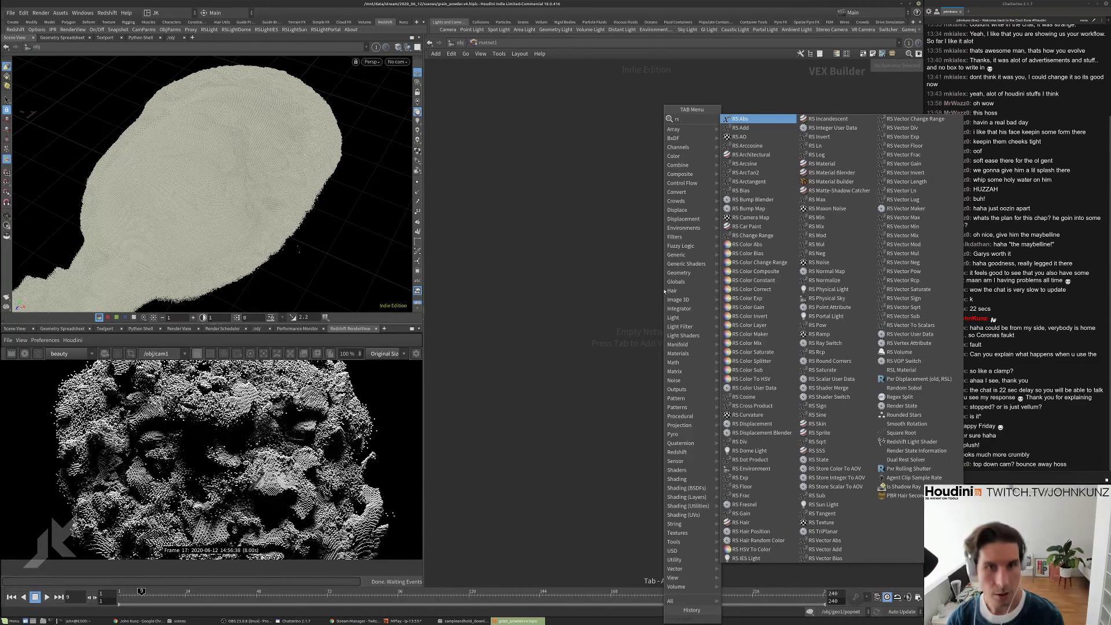
{"action": "left_click", "coordinate": [832, 182]}
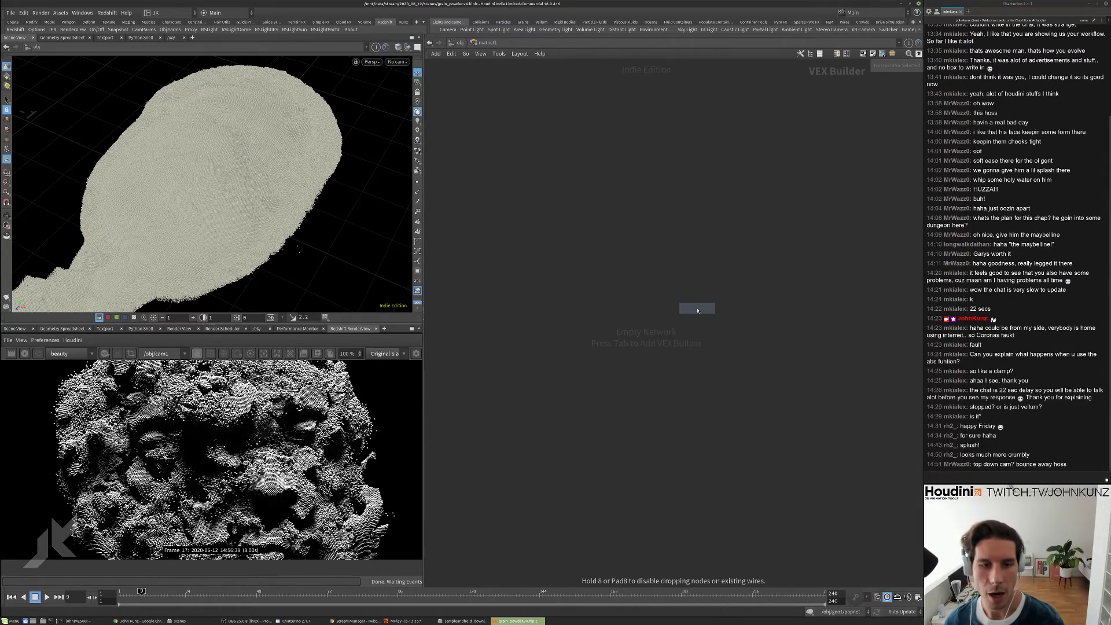
{"action": "left_click", "coordinate": [697, 311]}
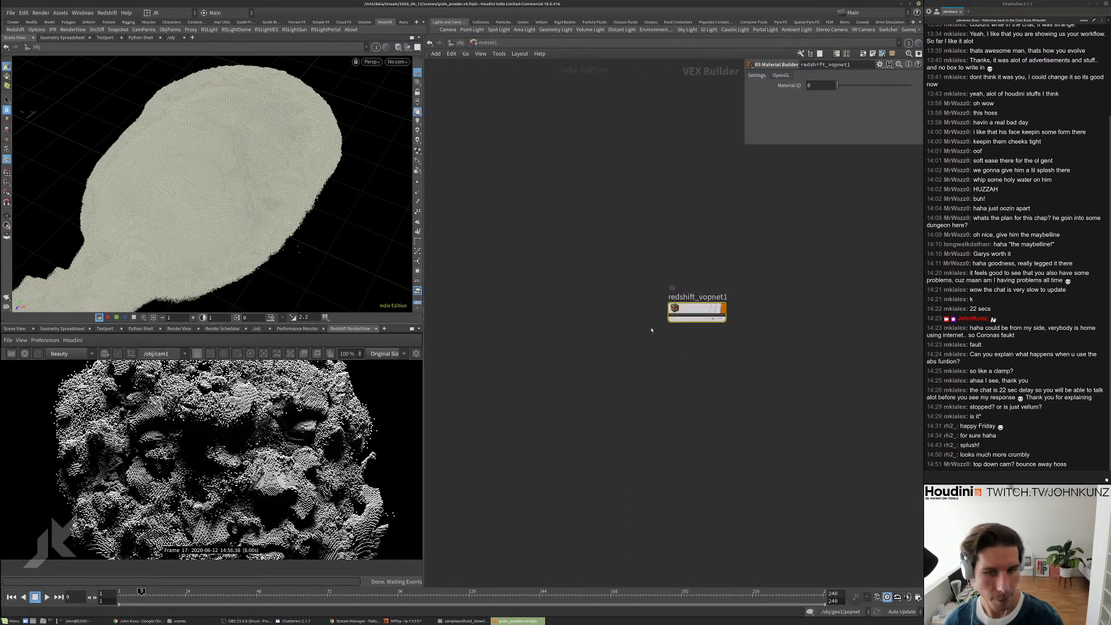
{"action": "double_click", "coordinate": [686, 308]}
- Give Material1 the Plastic preset with reflection roughness 0.75 and IOR 1.3
{"action": "left_click_drag", "start_coordinate": [642, 230], "coordinate": [599, 400]}
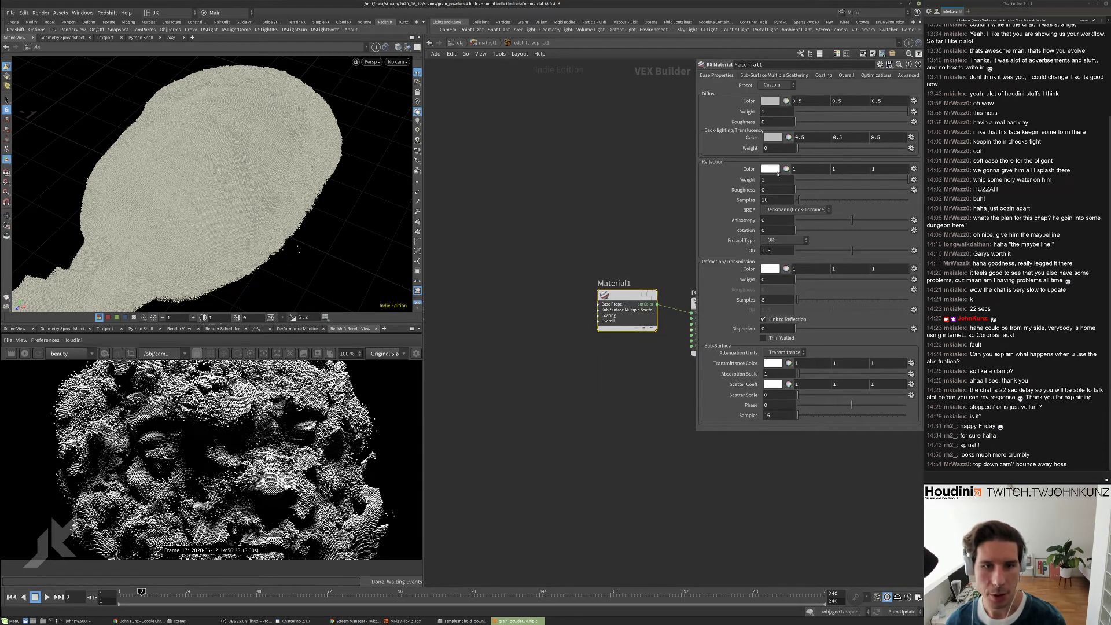
{"action": "left_click", "coordinate": [772, 85]}
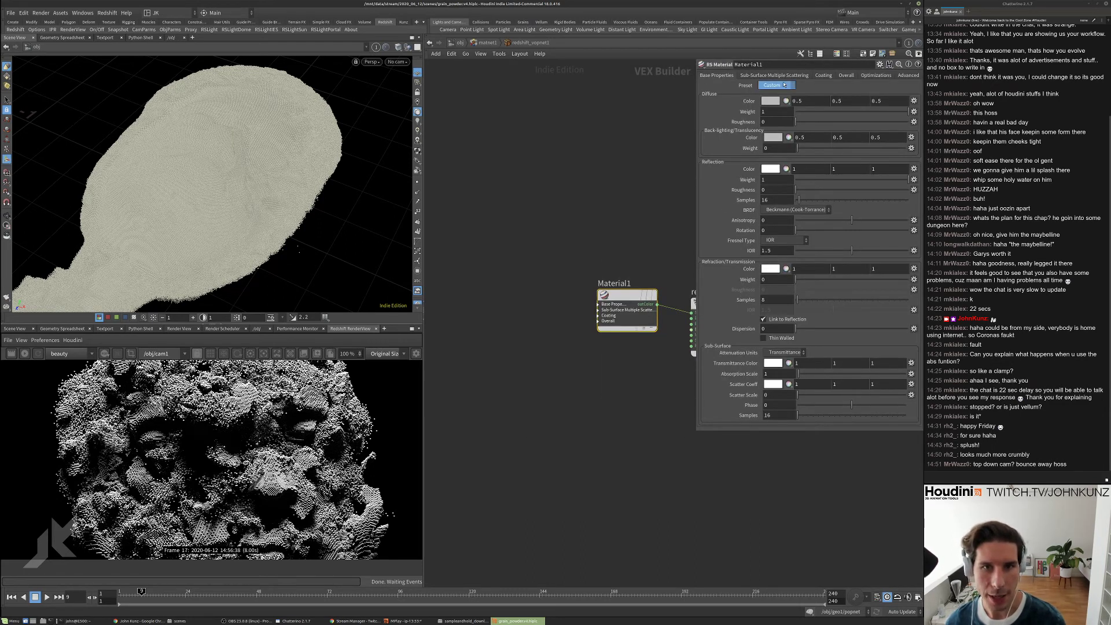
{"action": "left_click", "coordinate": [769, 129]}
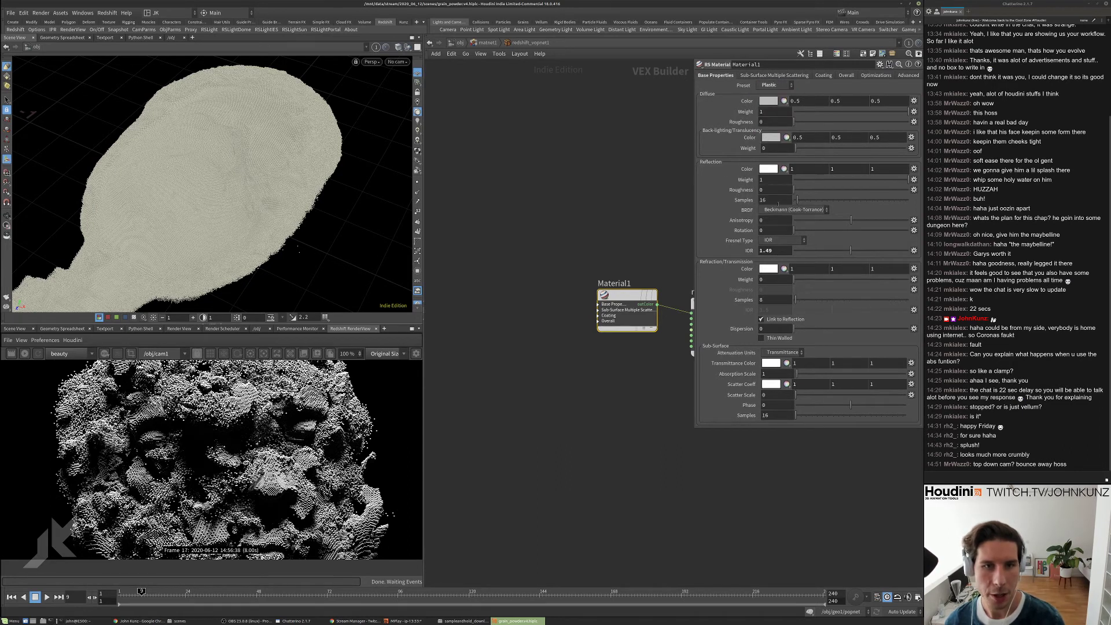
{"action": "left_click", "coordinate": [774, 191]}
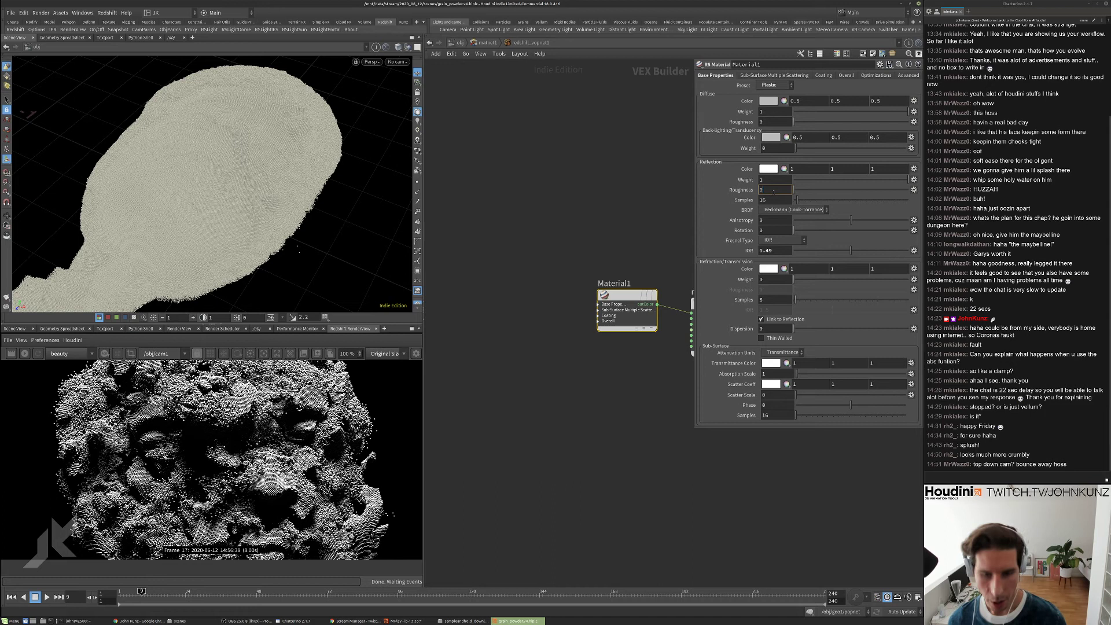
{"action": "type", "text": "."}
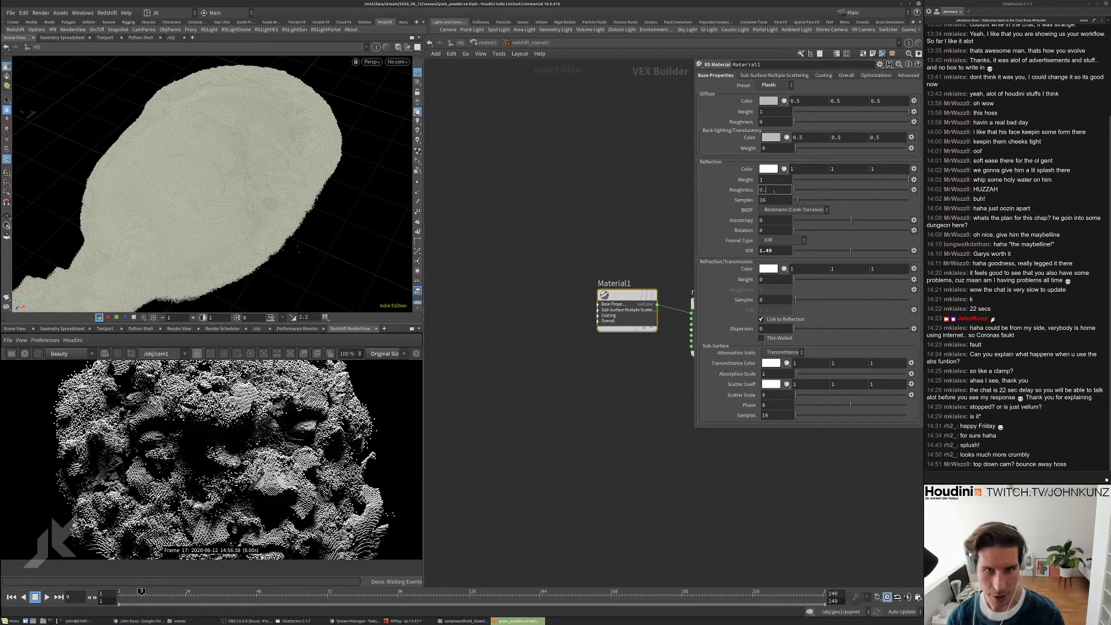
{"action": "type", "text": "75"}
{"action": "key", "text": "Return"}
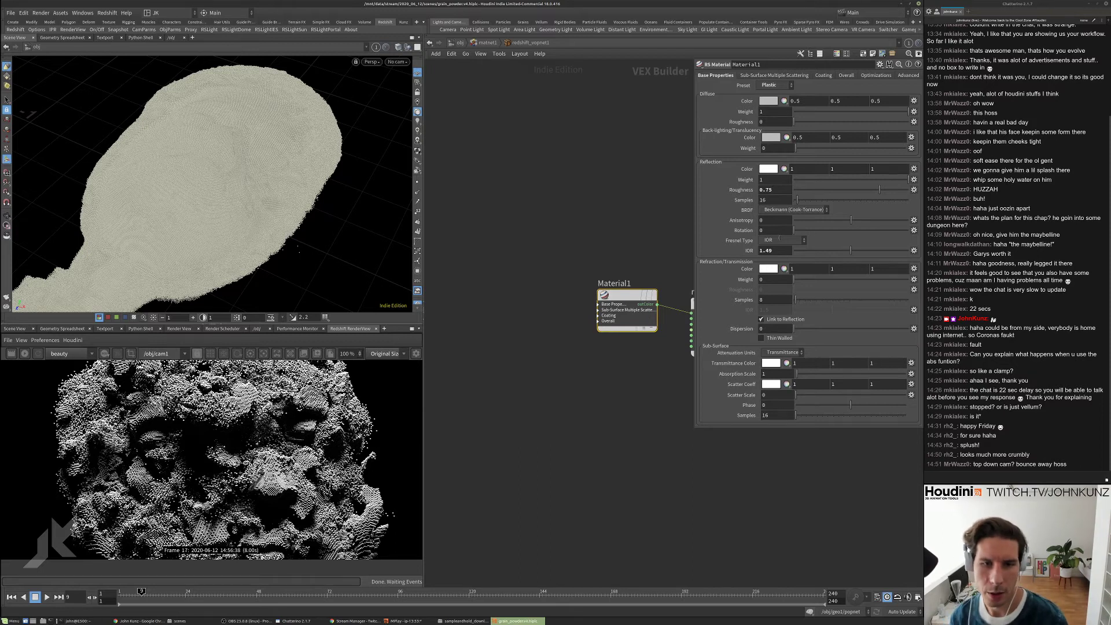
{"action": "left_click_drag", "start_coordinate": [774, 251], "coordinate": [763, 252]}
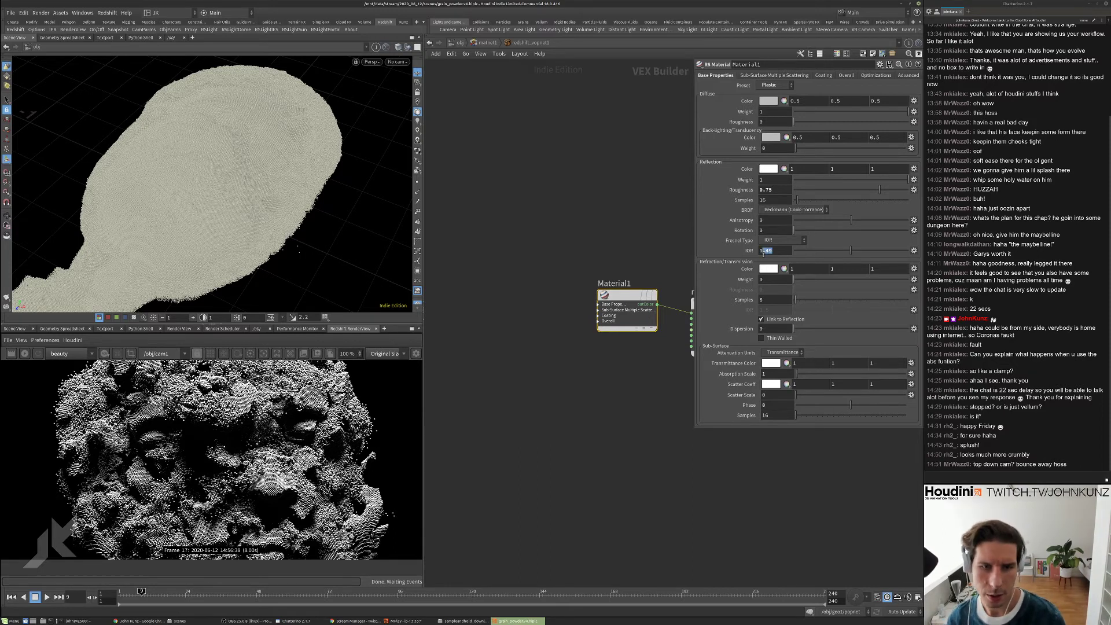
{"action": "type", "text": "3"}
{"action": "key", "text": "Return"}
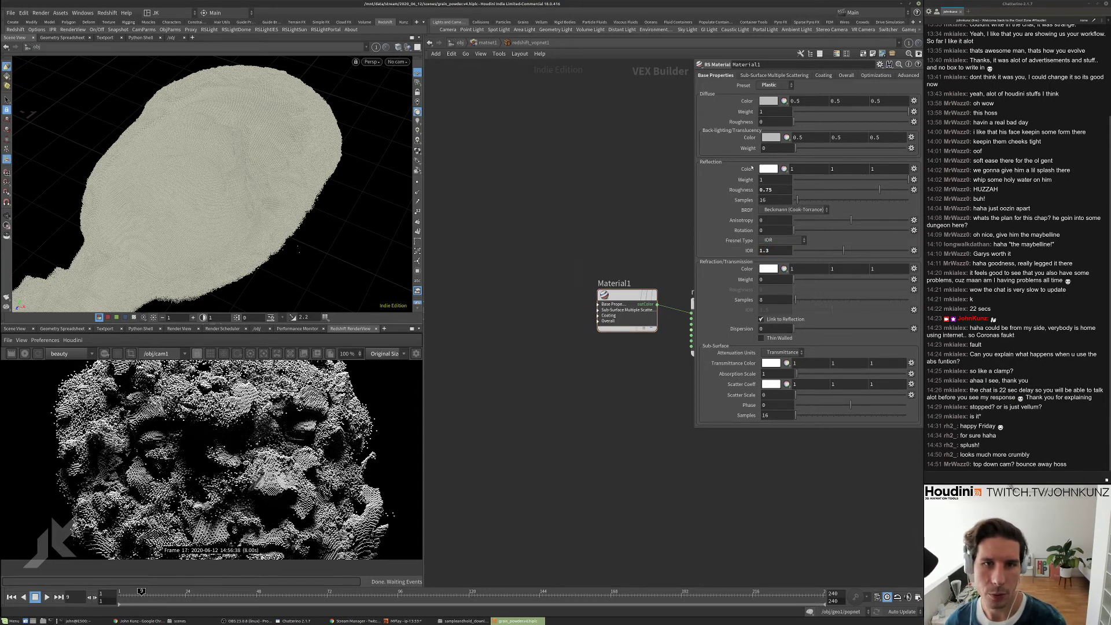
{"action": "left_click", "coordinate": [455, 43]}
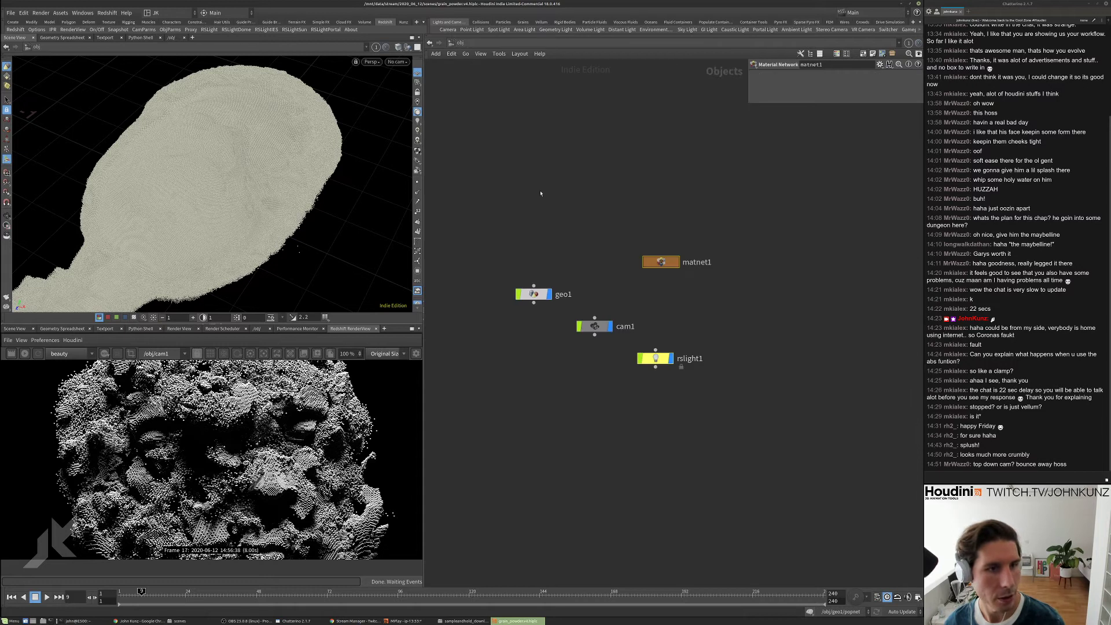
- Set geo1's Render tab material to ../matnet1/redshift_vopnet1 via the node chooser
{"action": "left_click", "coordinate": [733, 75]}
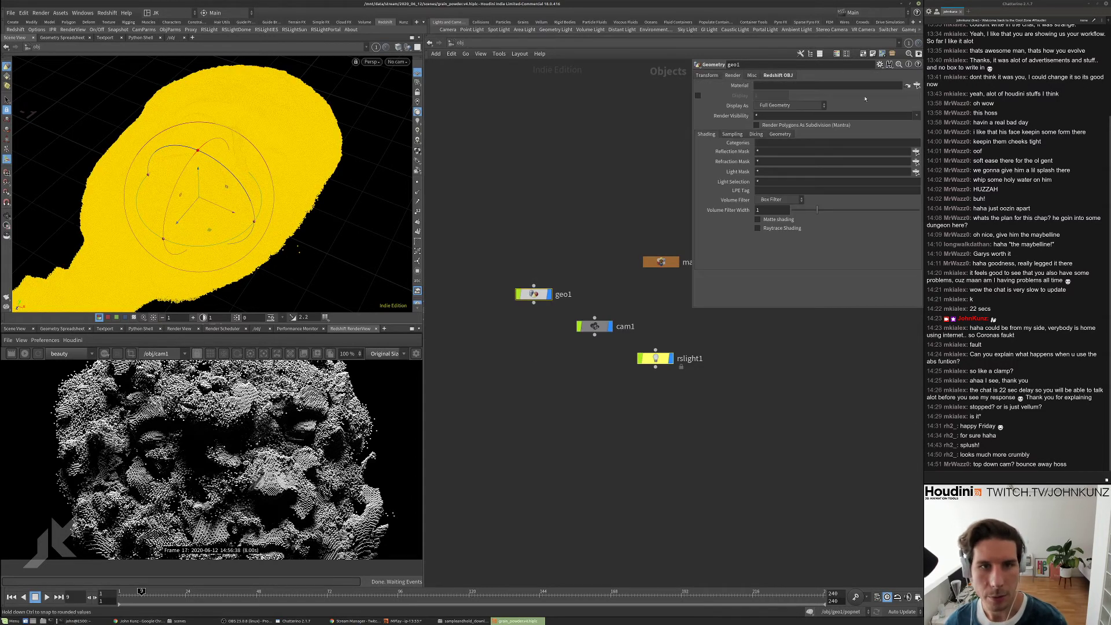
{"action": "left_click", "coordinate": [917, 173]}
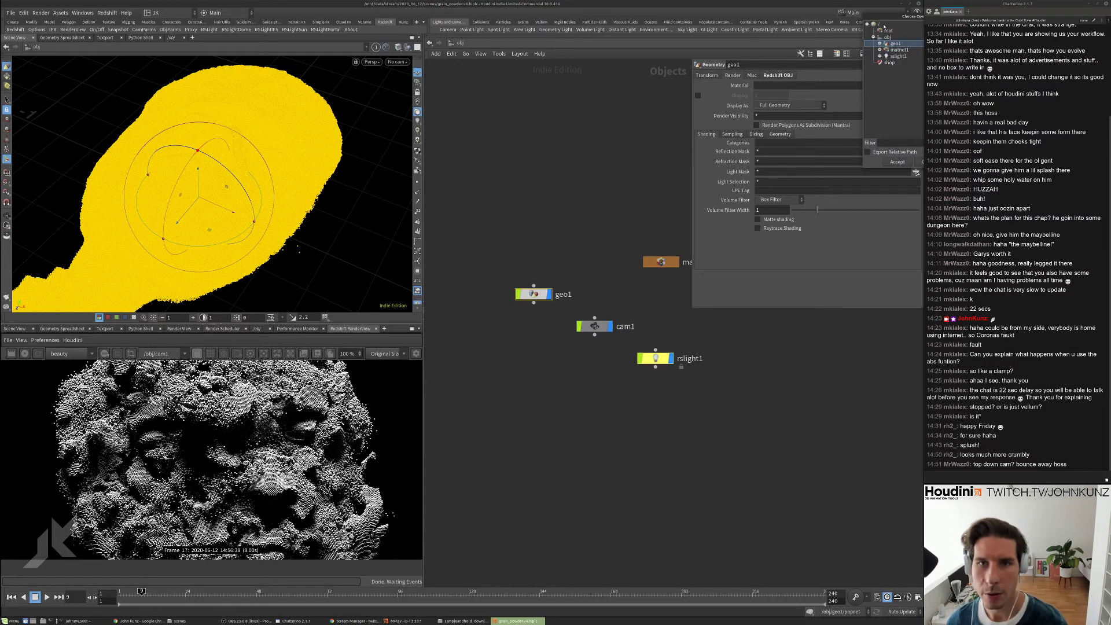
{"action": "left_click_drag", "start_coordinate": [884, 26], "coordinate": [714, 68]}
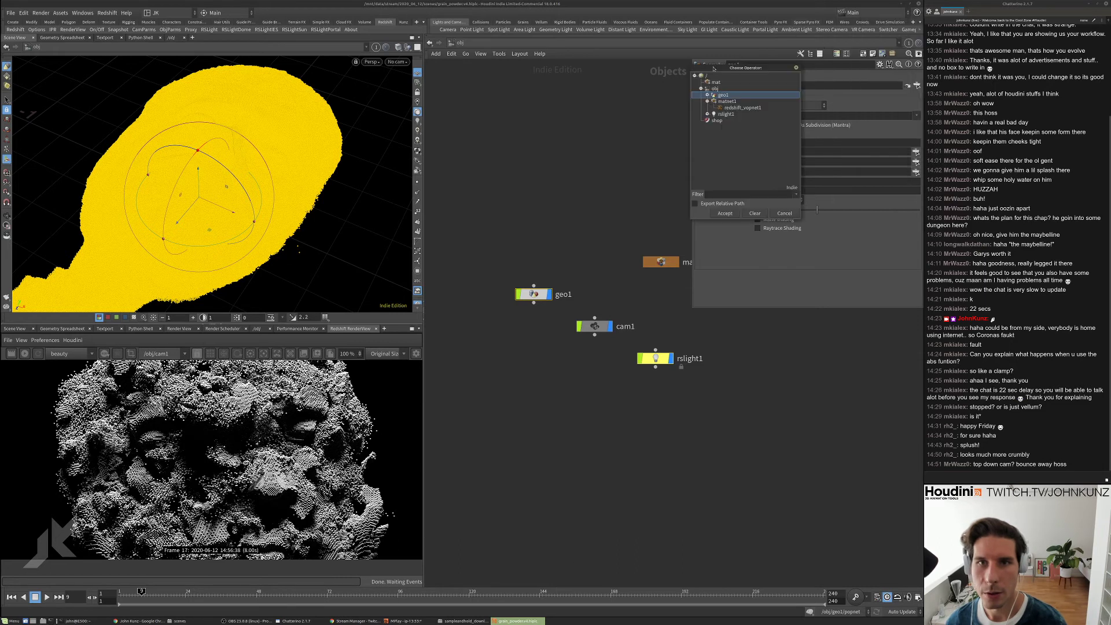
{"action": "left_click", "coordinate": [717, 109]}
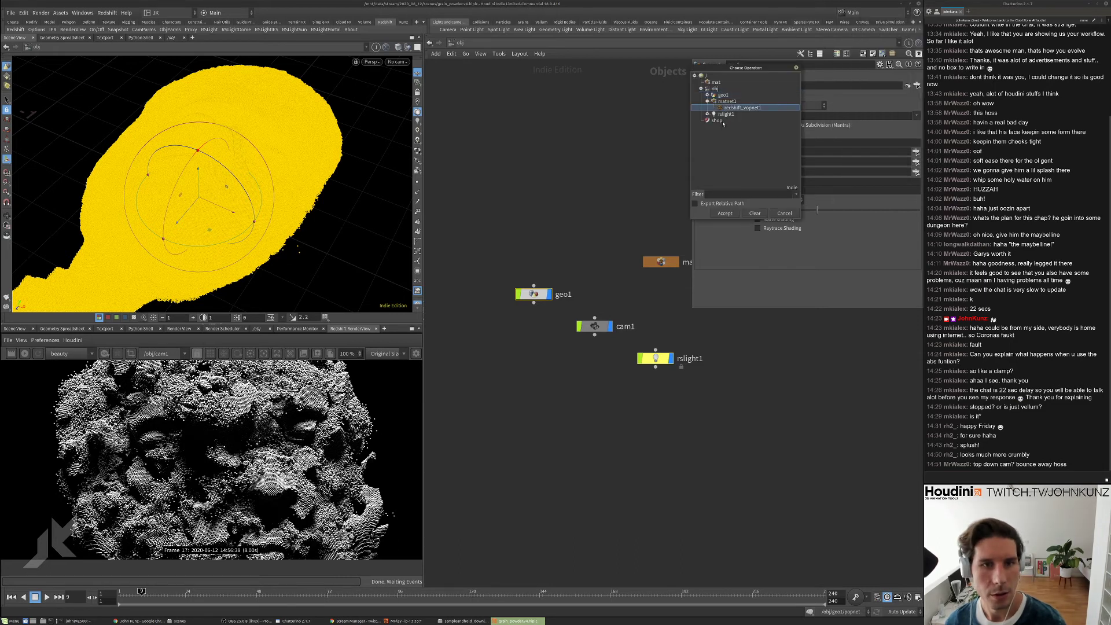
{"action": "left_click", "coordinate": [726, 214]}
{"action": "key", "text": "Tab"}
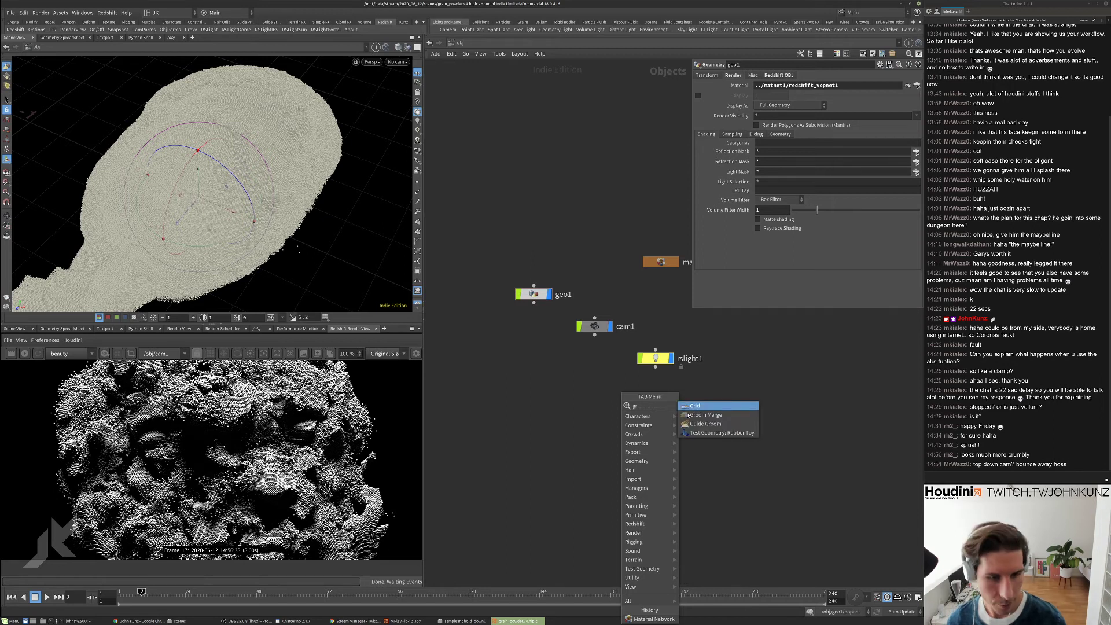
- Create a grid1 object and view the scene through cam1
{"action": "key", "text": "Escape"}
{"action": "left_click", "coordinate": [576, 399]}
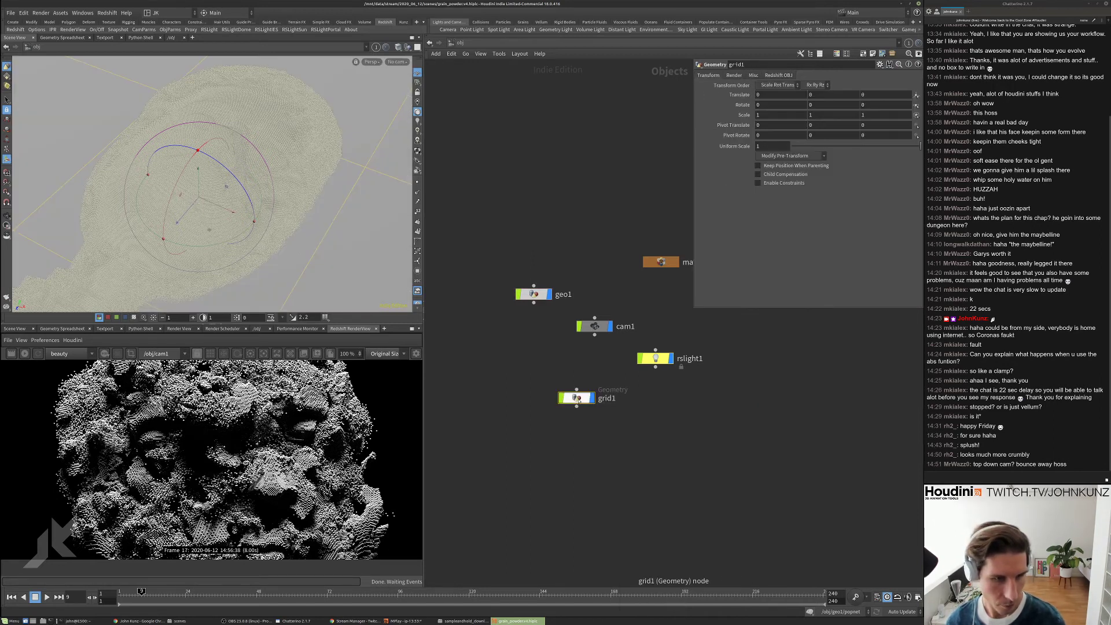
{"action": "left_click", "coordinate": [397, 62]}
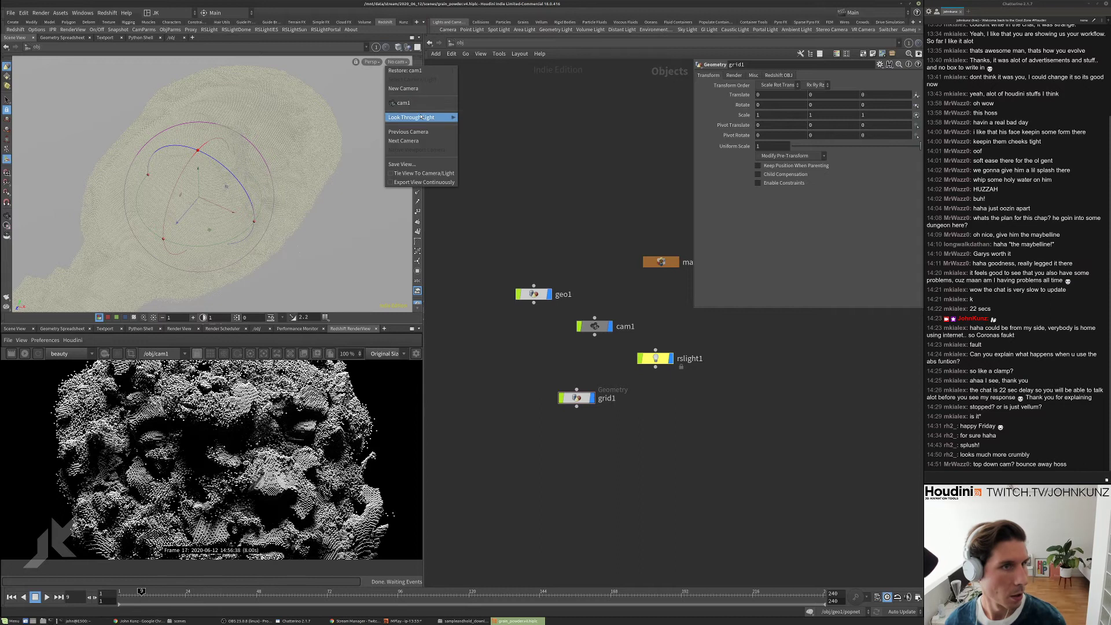
{"action": "left_click", "coordinate": [420, 104]}
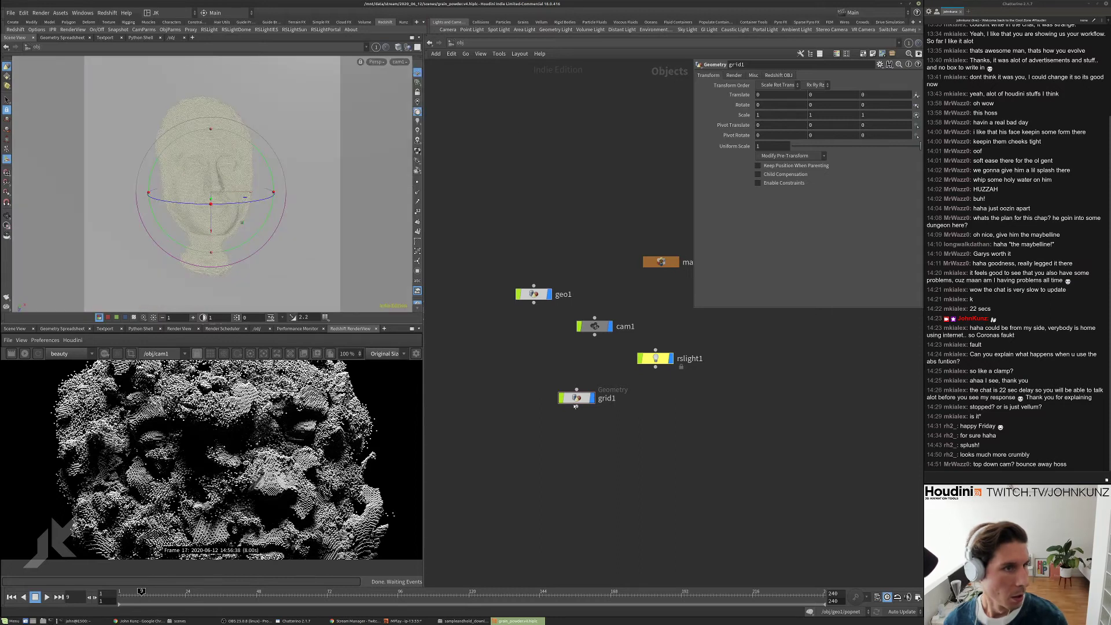
- Move grid1 under geo1 and show its Redshift OBJ Visibility options
{"action": "left_click_drag", "start_coordinate": [586, 405], "coordinate": [542, 355]}
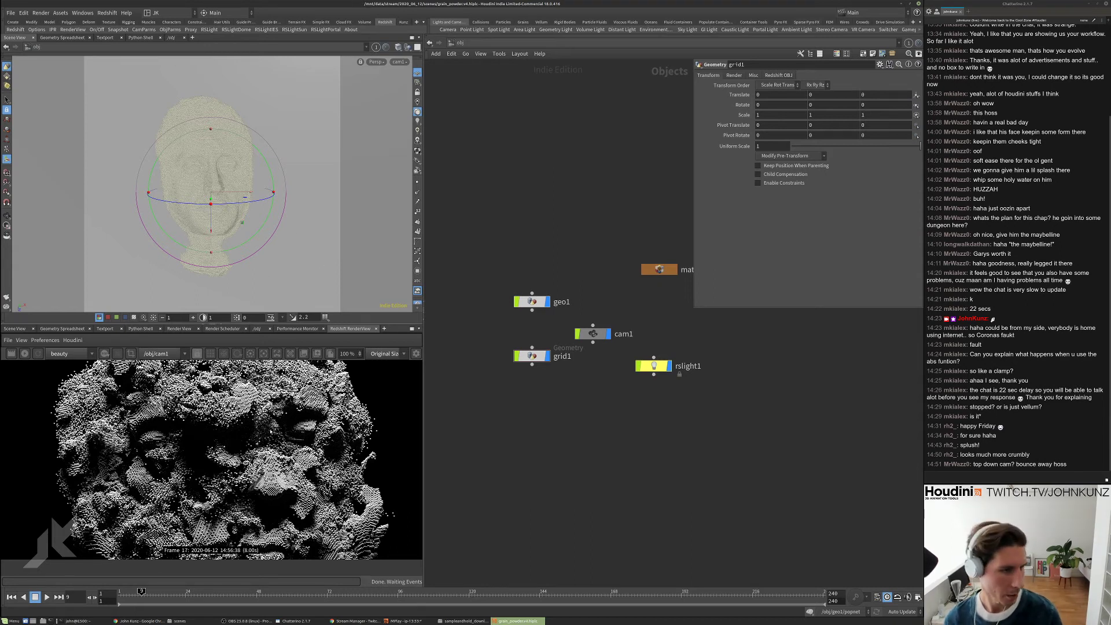
{"action": "scroll", "coordinate": [270, 432], "scroll_direction": "down", "scroll_amount": 2}
{"action": "scroll", "coordinate": [270, 432], "scroll_direction": "down", "scroll_amount": 1}
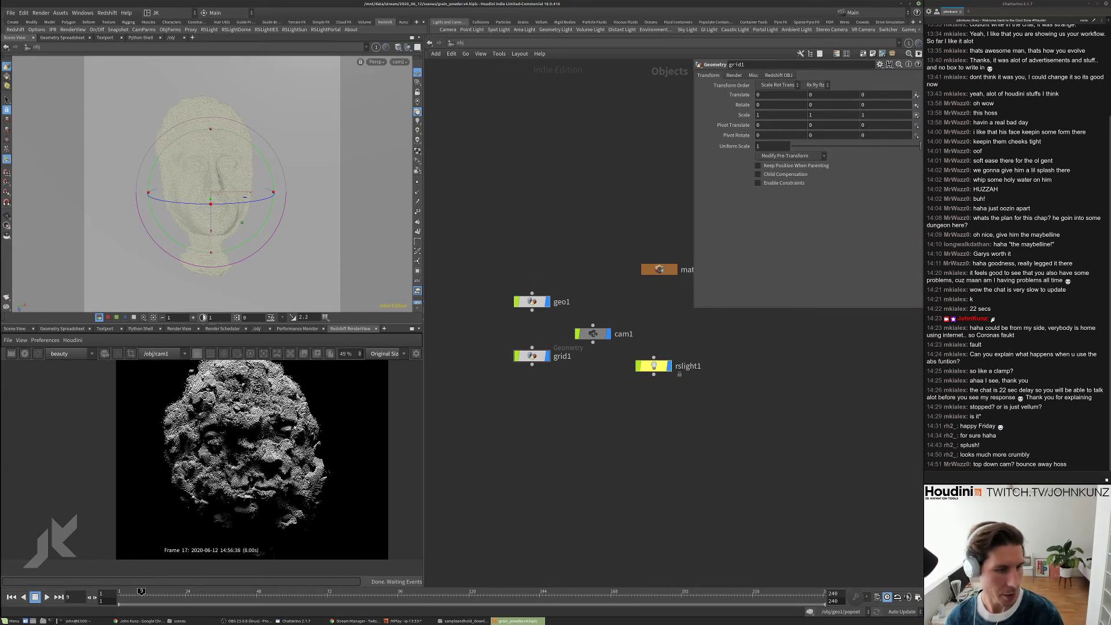
{"action": "scroll", "coordinate": [271, 432], "scroll_direction": "down", "scroll_amount": 1}
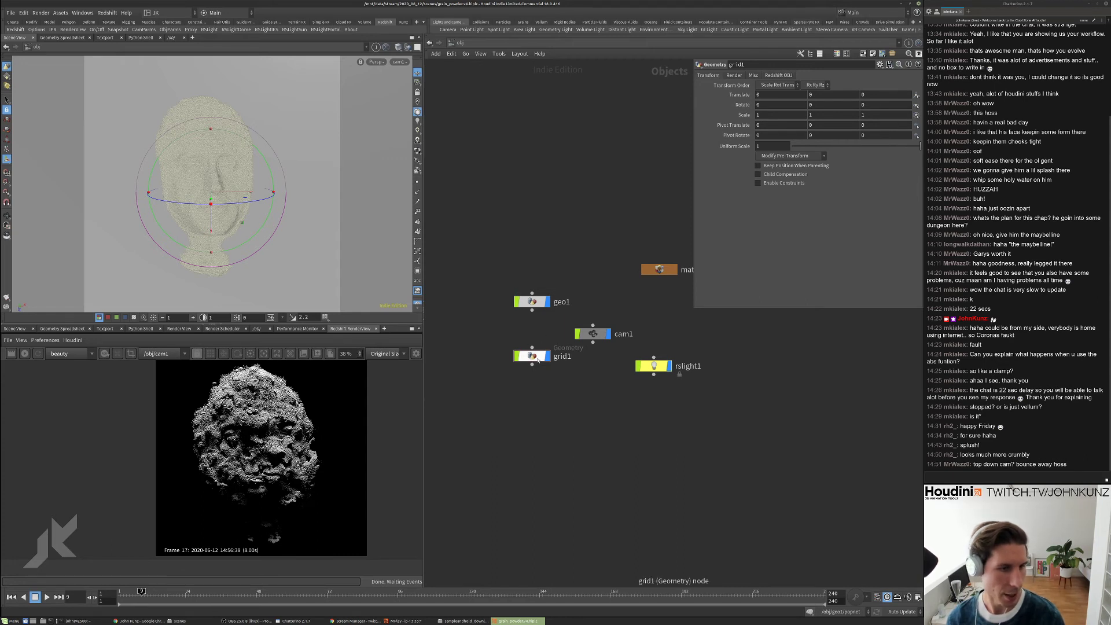
{"action": "left_click", "coordinate": [790, 76]}
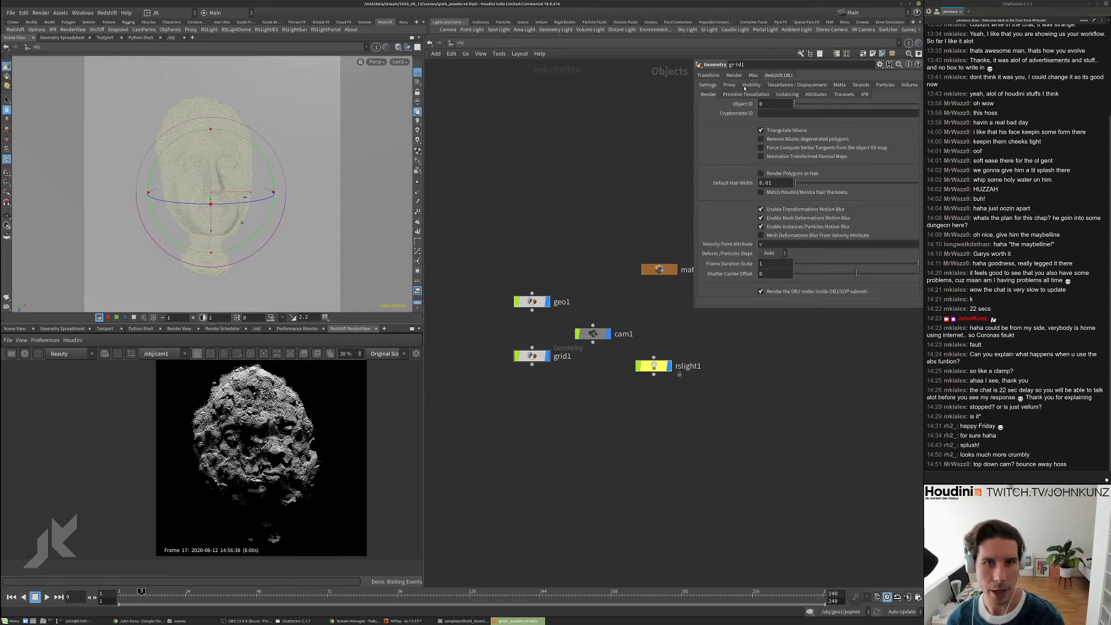
{"action": "left_click", "coordinate": [751, 85]}
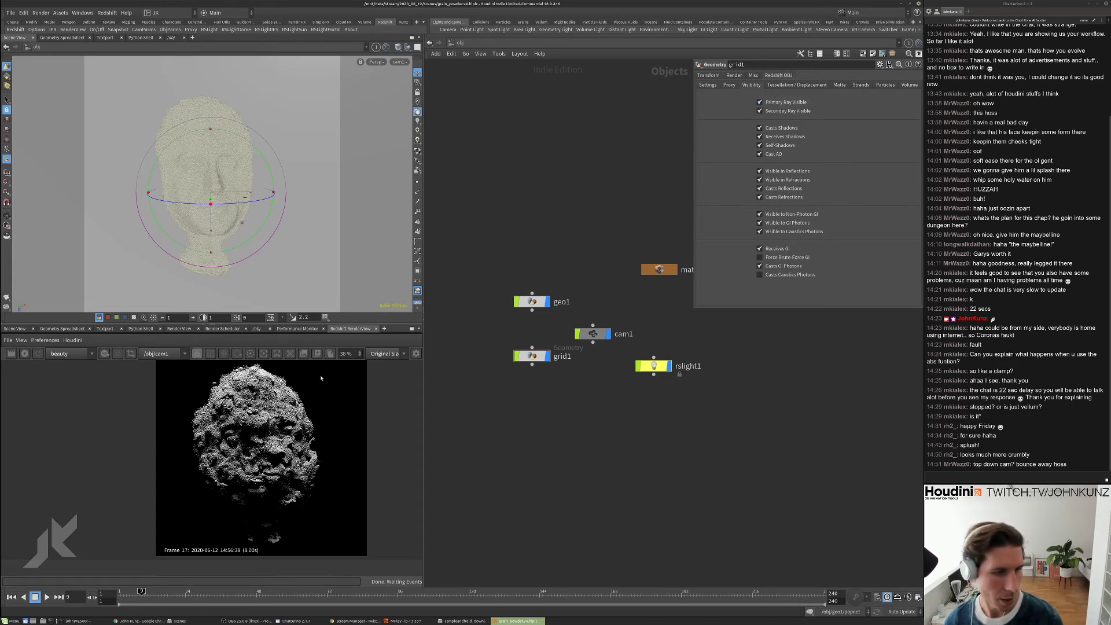
{"action": "double_click", "coordinate": [541, 308]}
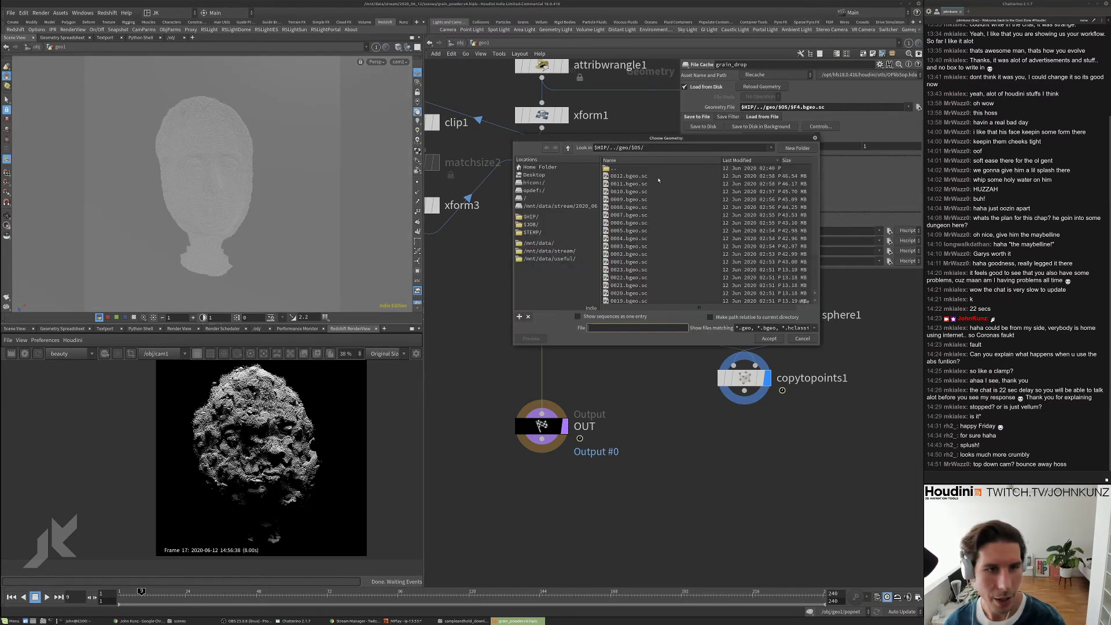
- Cancel the geometry file chooser and set the timeline to frame 1
{"action": "left_click", "coordinate": [802, 339]}
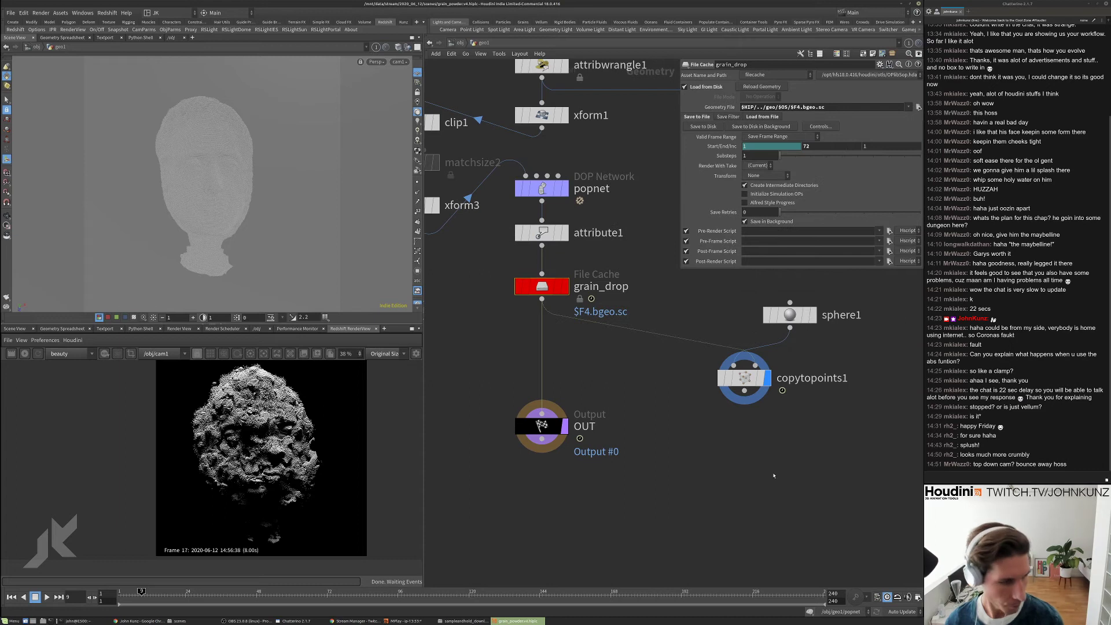
{"action": "left_click", "coordinate": [75, 597]}
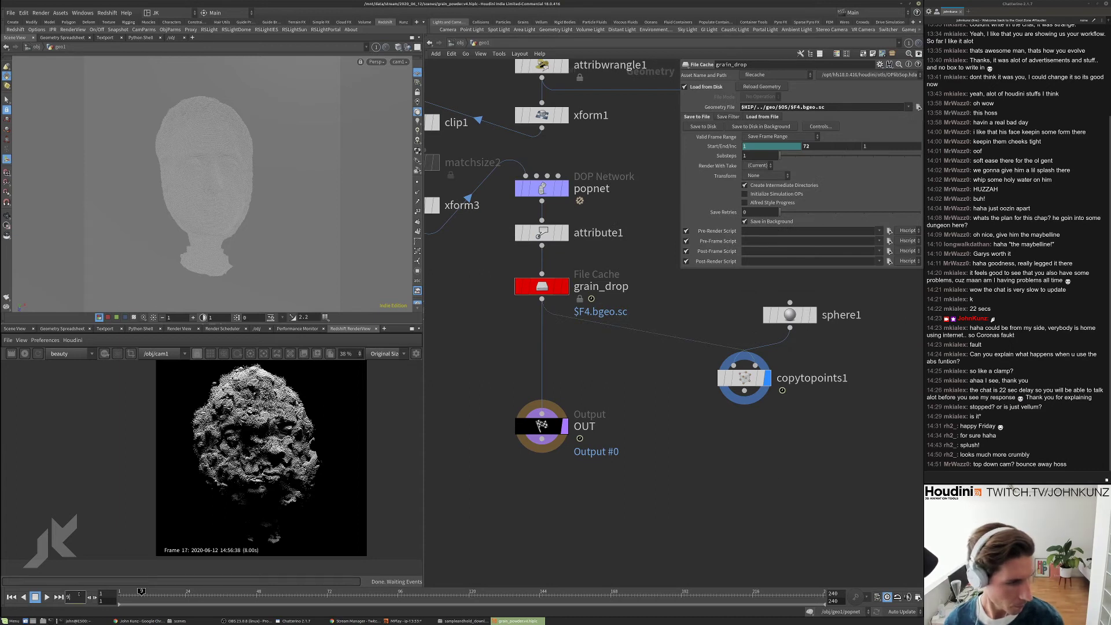
{"action": "type", "text": "1"}
{"action": "key", "text": "Return"}
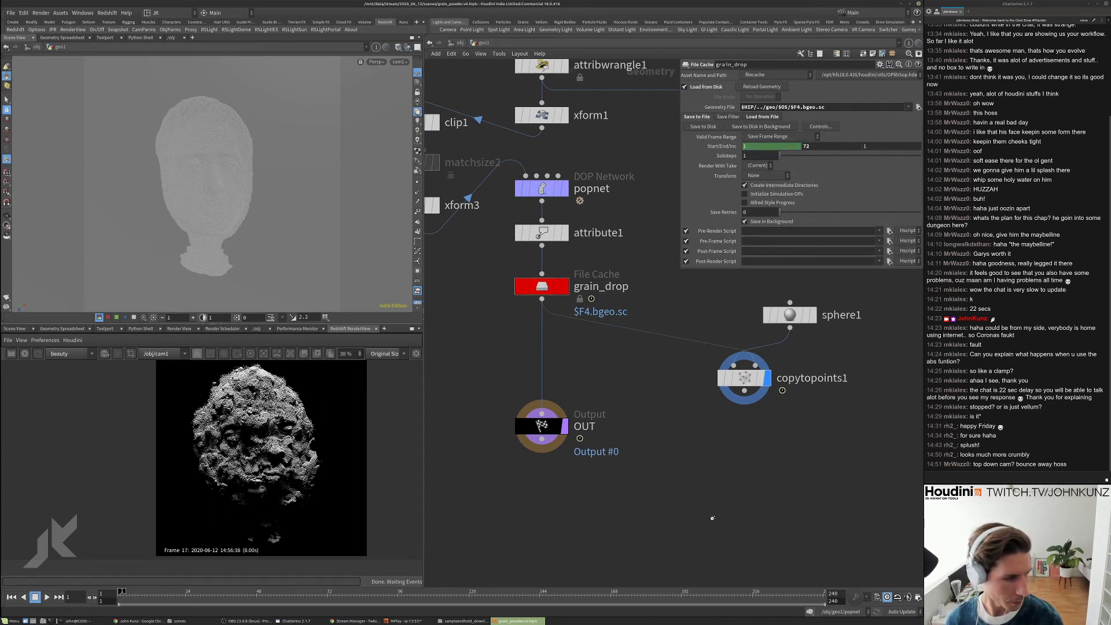
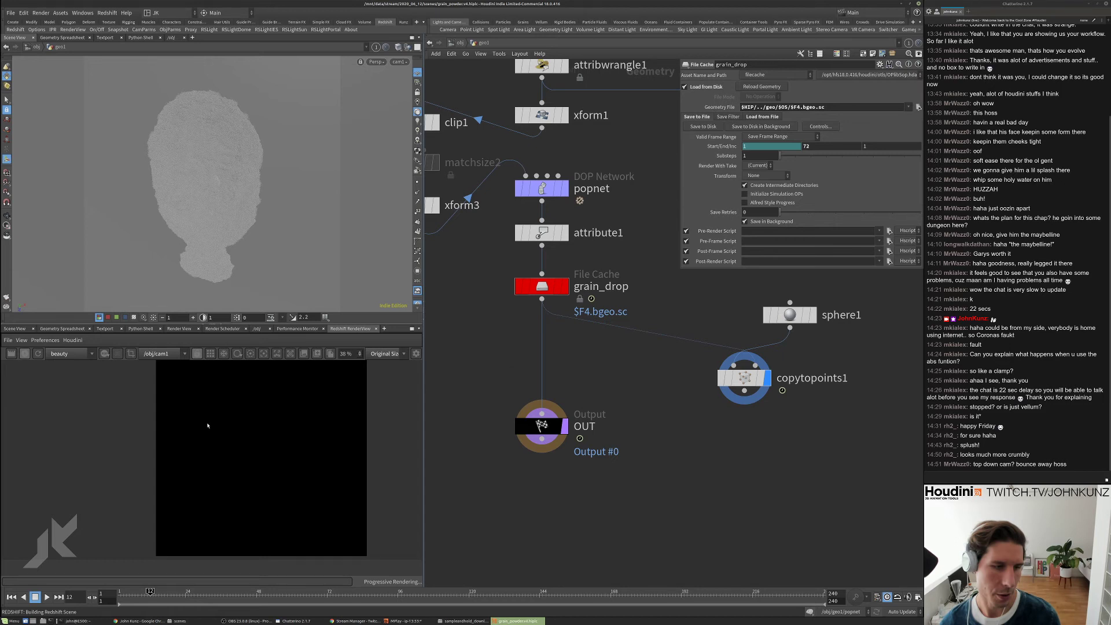
- Browse grain_drop's cached geometry files on disk, closing the list without choosing one
{"action": "scroll", "coordinate": [207, 426], "scroll_direction": "down", "scroll_amount": 1}
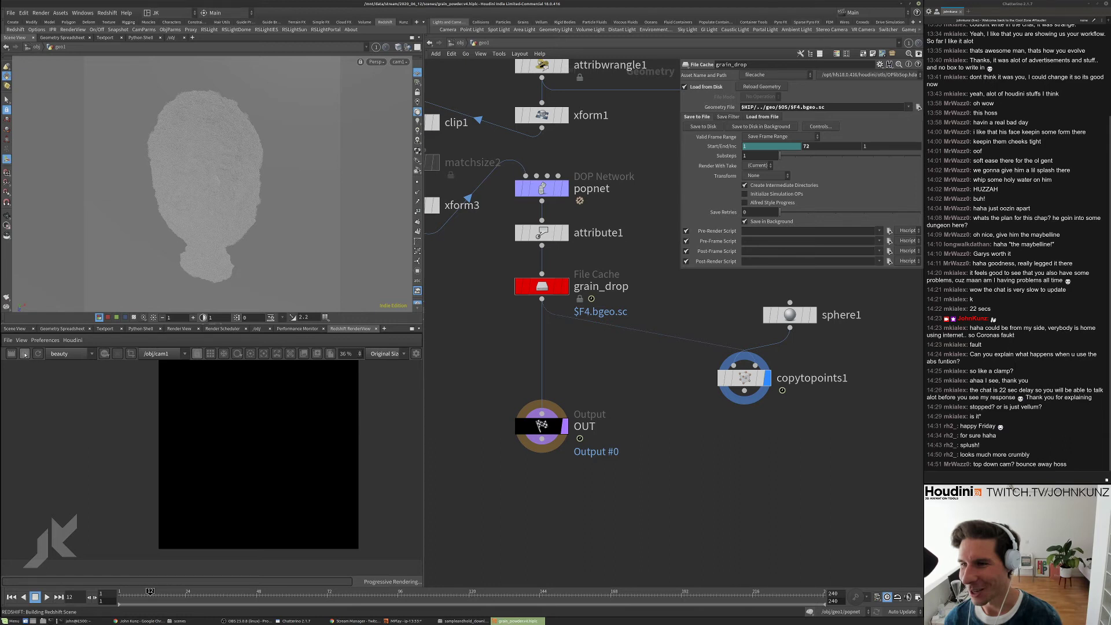
{"action": "left_click", "coordinate": [25, 355]}
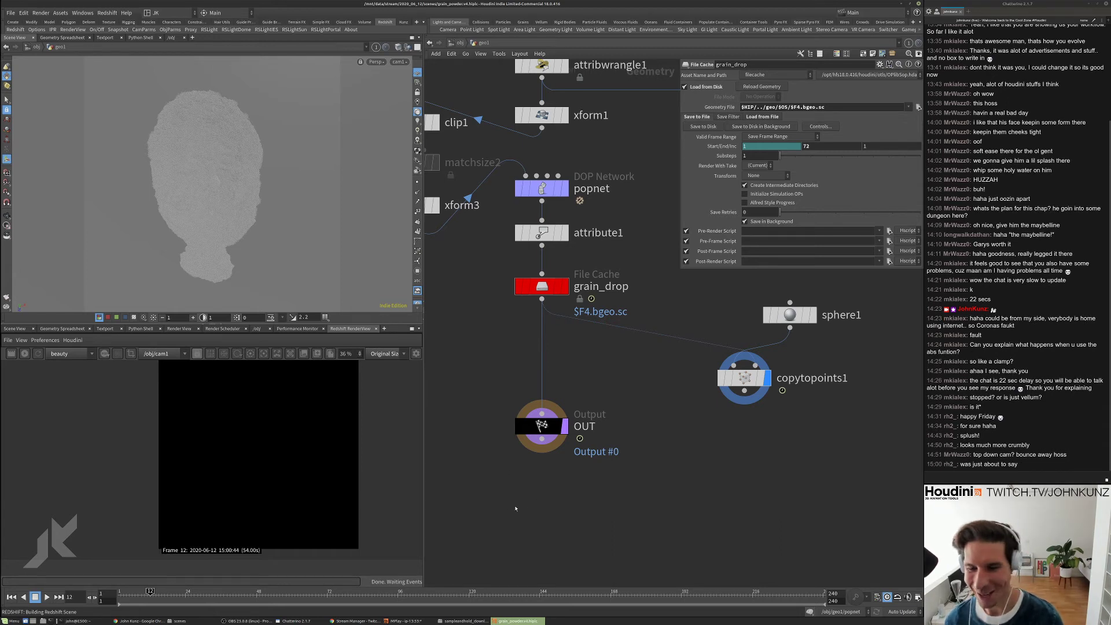
{"action": "middle_click_drag", "start_coordinate": [511, 505], "coordinate": [520, 479]}
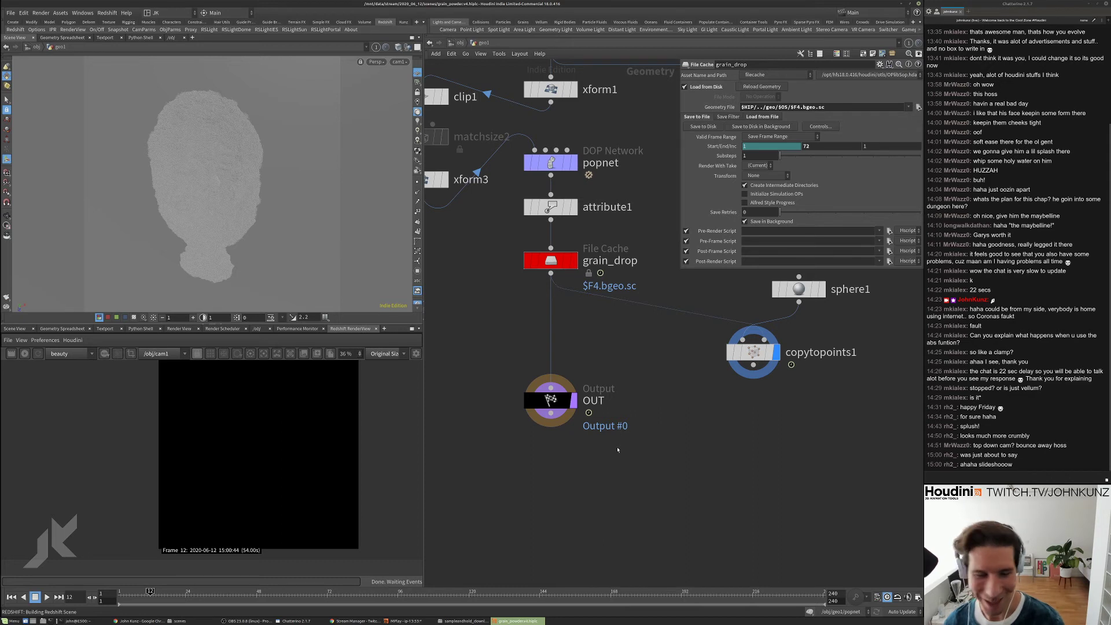
{"action": "scroll", "coordinate": [618, 450], "scroll_direction": "down", "scroll_amount": 3}
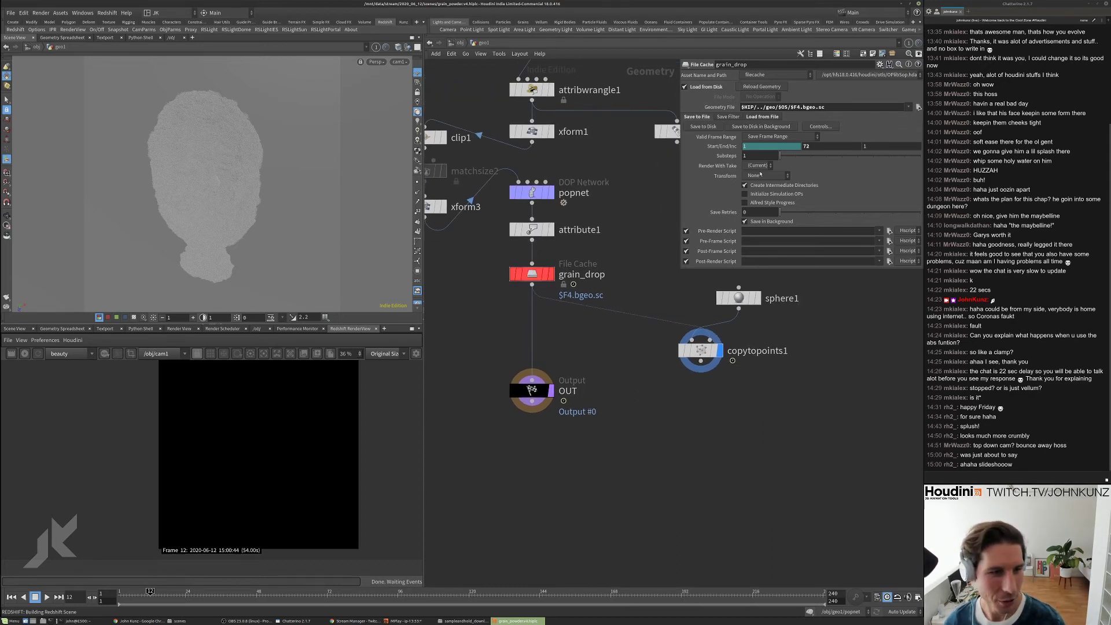
{"action": "left_click", "coordinate": [919, 107]}
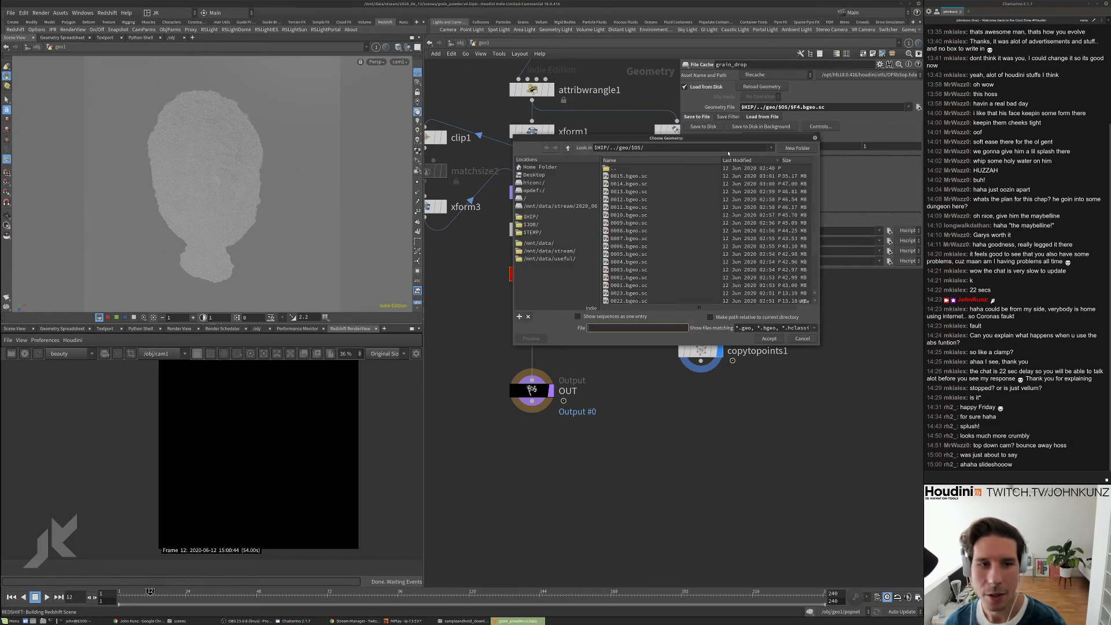
{"action": "left_click_drag", "start_coordinate": [723, 140], "coordinate": [752, 131]}
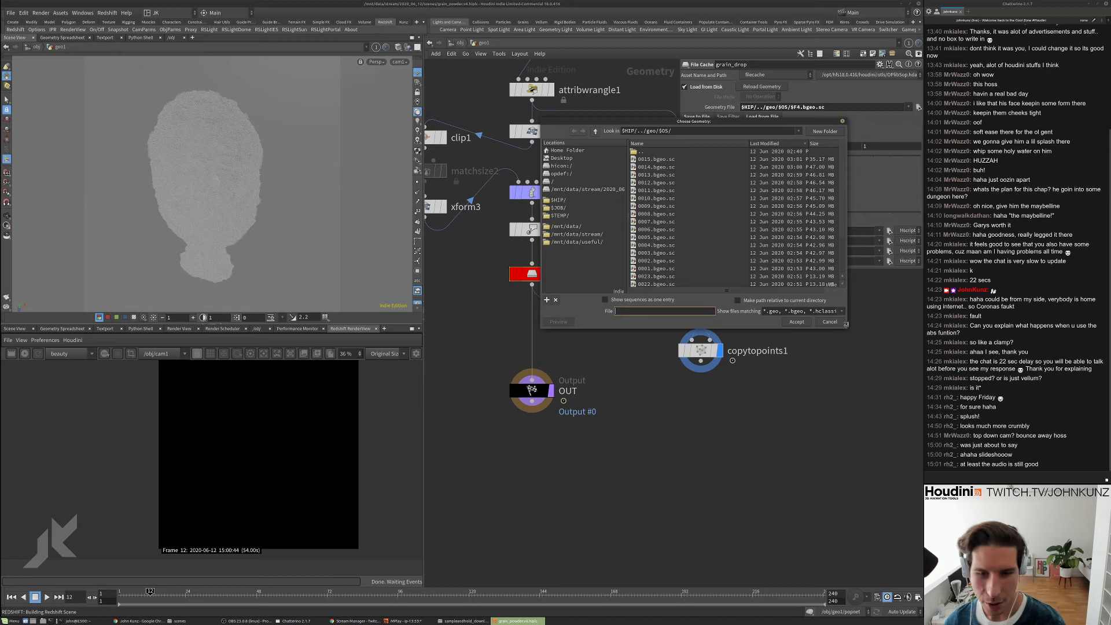
{"action": "left_click_drag", "start_coordinate": [846, 324], "coordinate": [876, 359]}
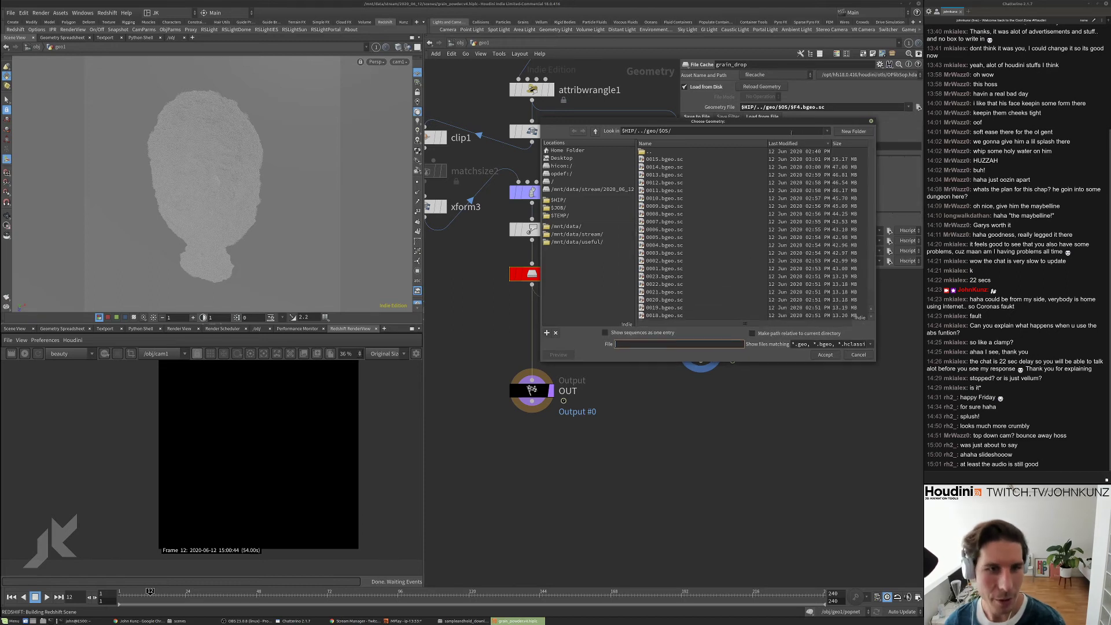
{"action": "left_click", "coordinate": [858, 355]}
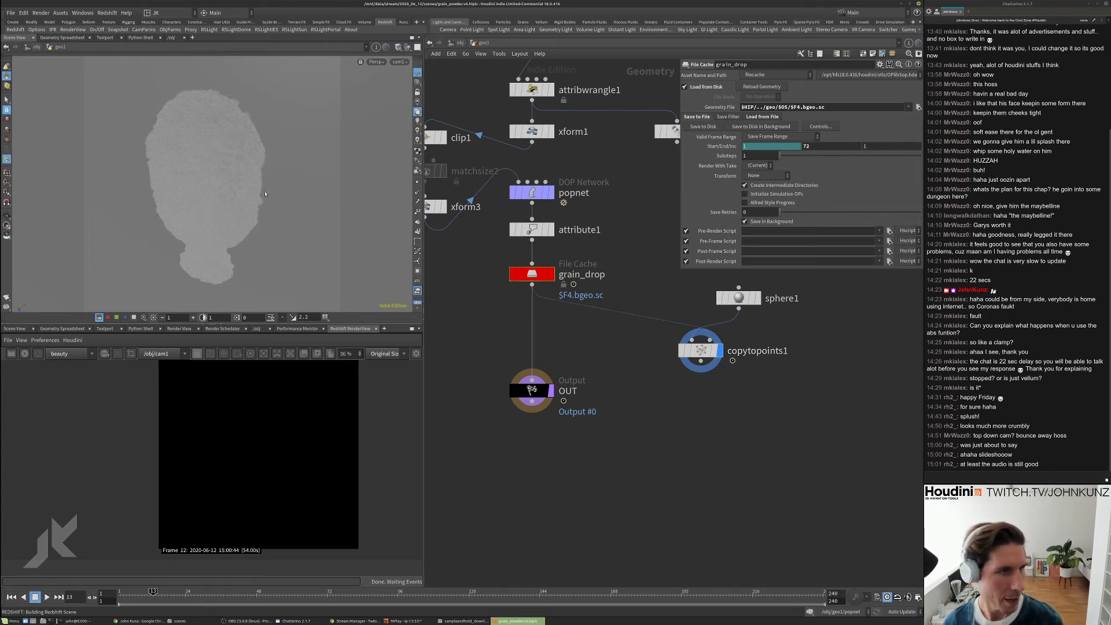
- Switch to No cam, display grain_drop, and check its roughly 4-million-point node info
{"action": "key", "text": "space+g"}
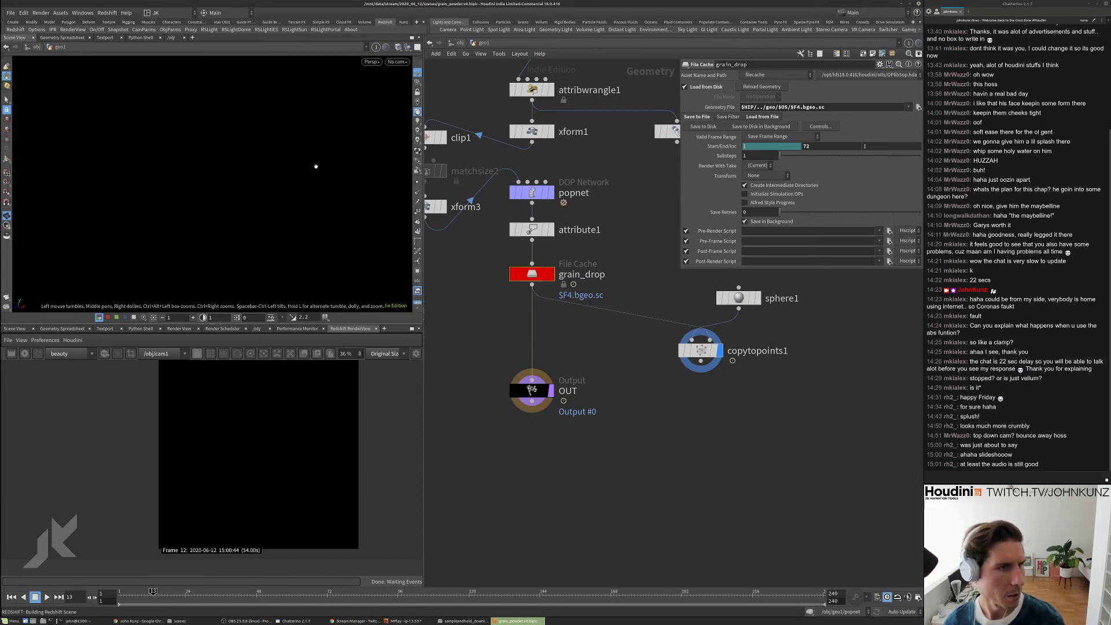
{"action": "left_click", "coordinate": [535, 276]}
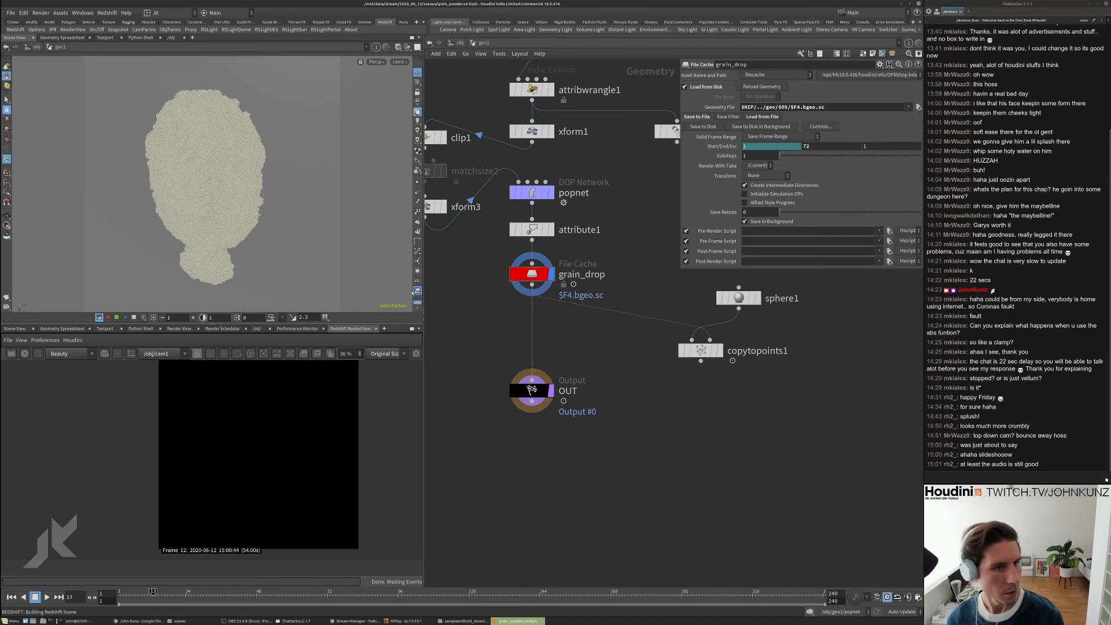
{"action": "key", "text": "Escape"}
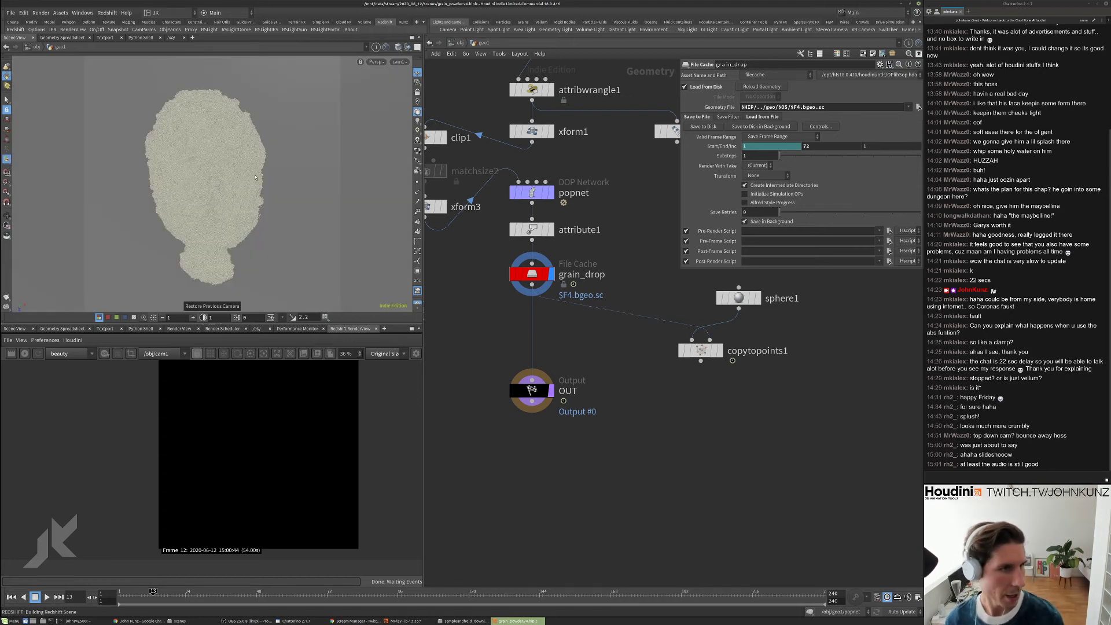
{"action": "middle_click", "coordinate": [536, 274]}
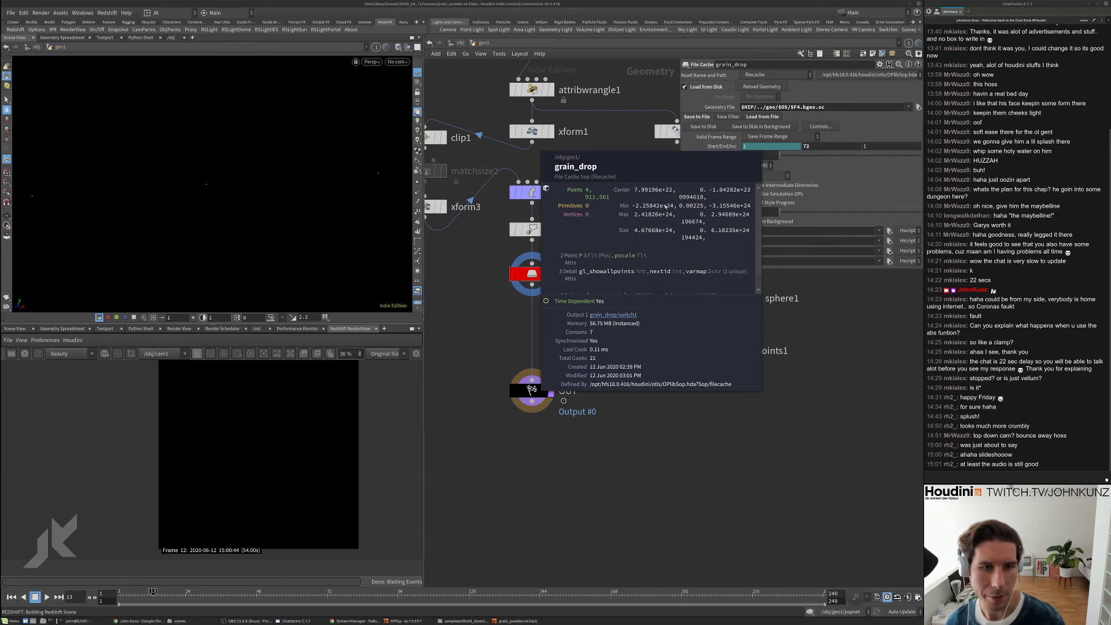
{"action": "left_click", "coordinate": [655, 216]}
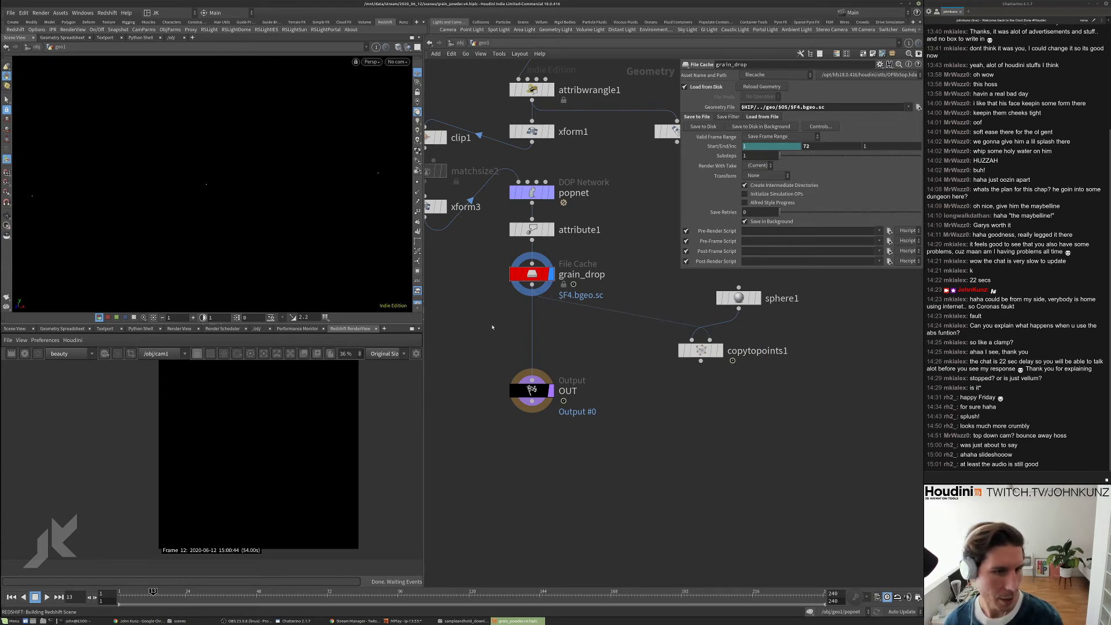
{"action": "key", "text": "Tab"}
- Add a Points-type group1 with Base Group off and a 10×10×10 bounding region
{"action": "type", "text": "grou"}
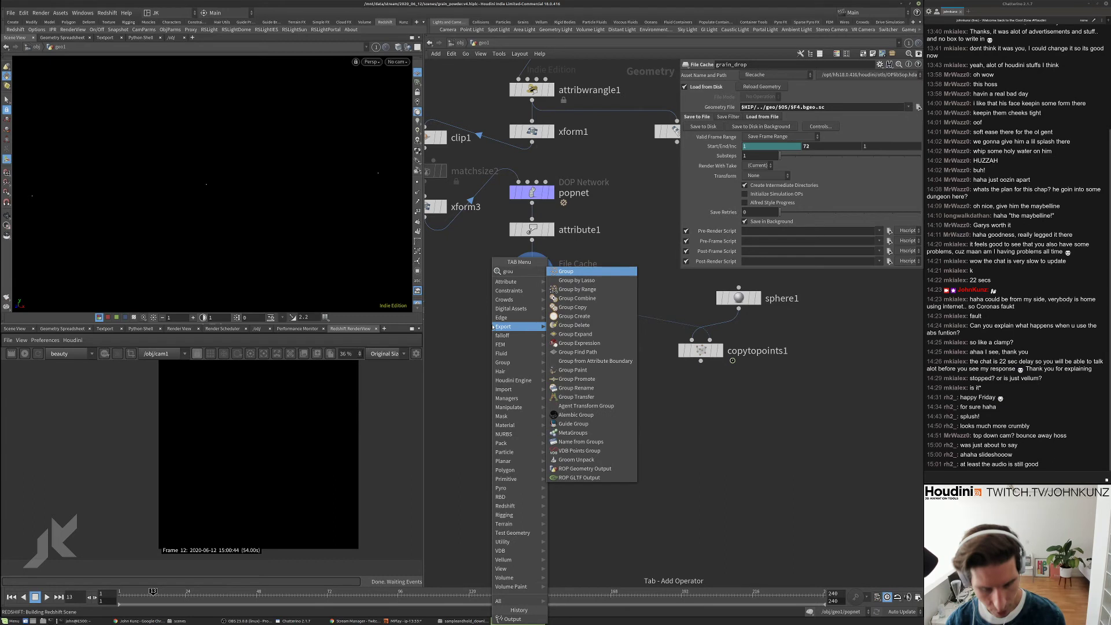
{"action": "type", "text": "p"}
{"action": "key", "text": "Return"}
{"action": "left_click", "coordinate": [492, 325]}
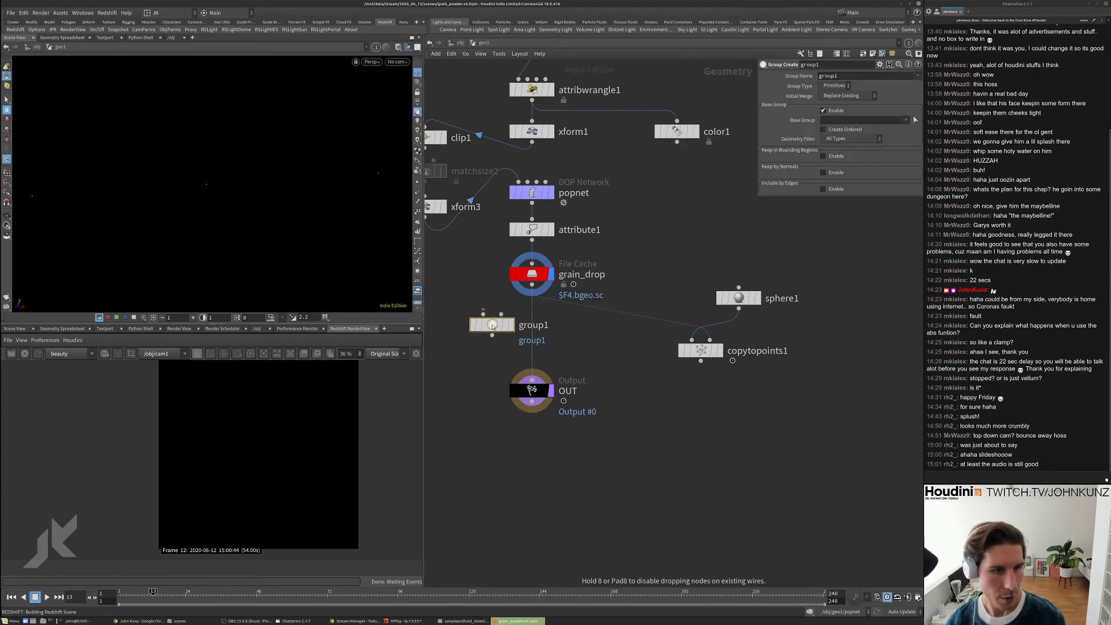
{"action": "left_click", "coordinate": [837, 87]}
{"action": "left_click", "coordinate": [832, 103]}
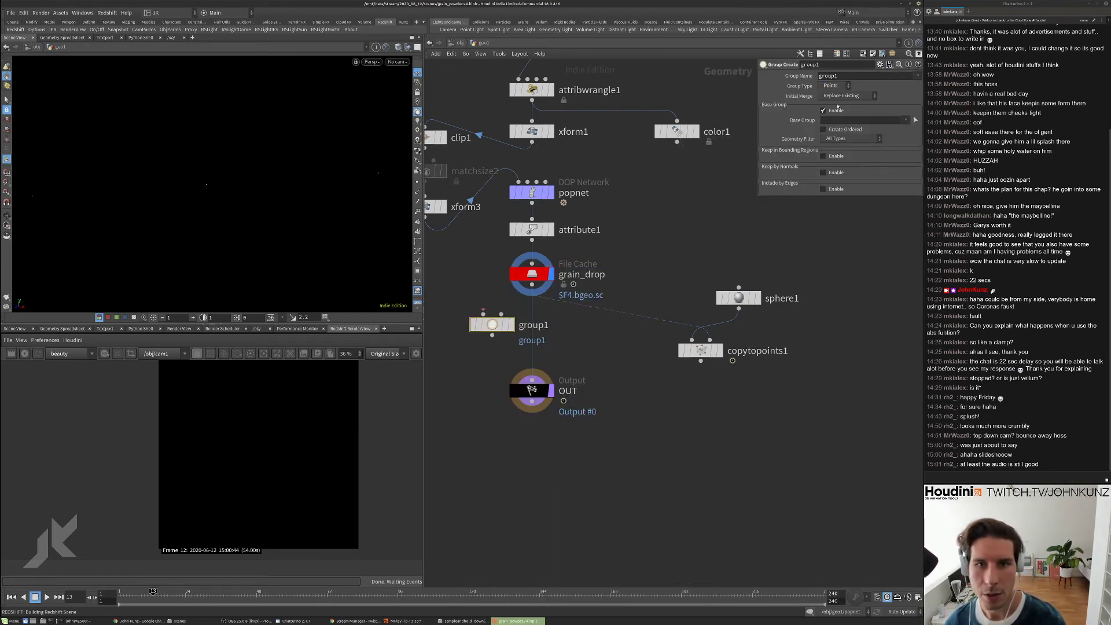
{"action": "left_click", "coordinate": [833, 110]}
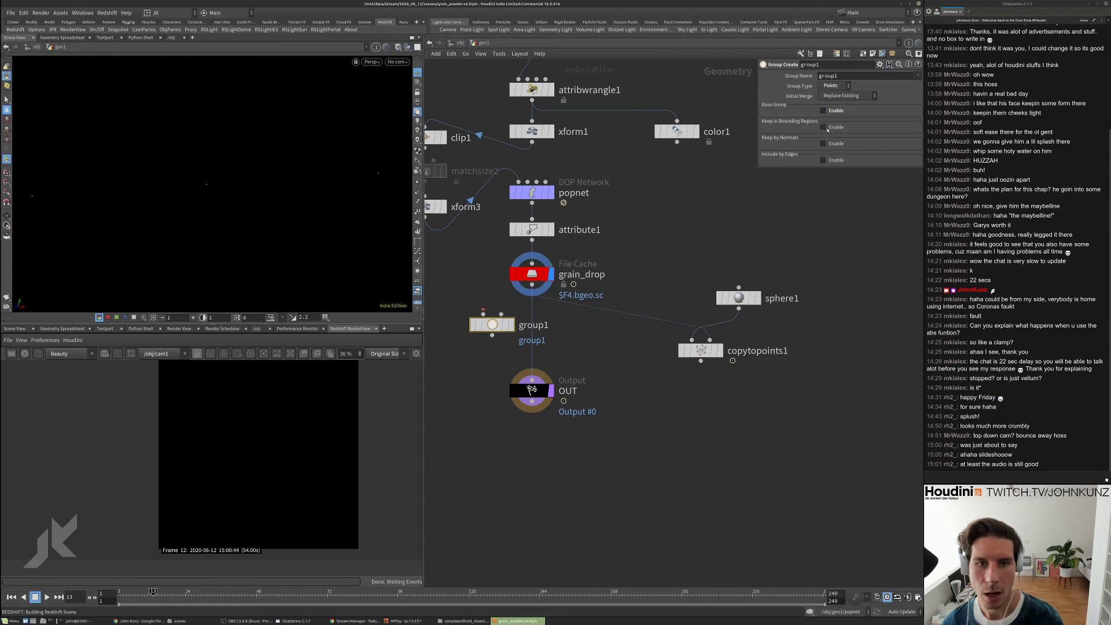
{"action": "left_click", "coordinate": [828, 128]}
{"action": "left_click", "coordinate": [821, 146]}
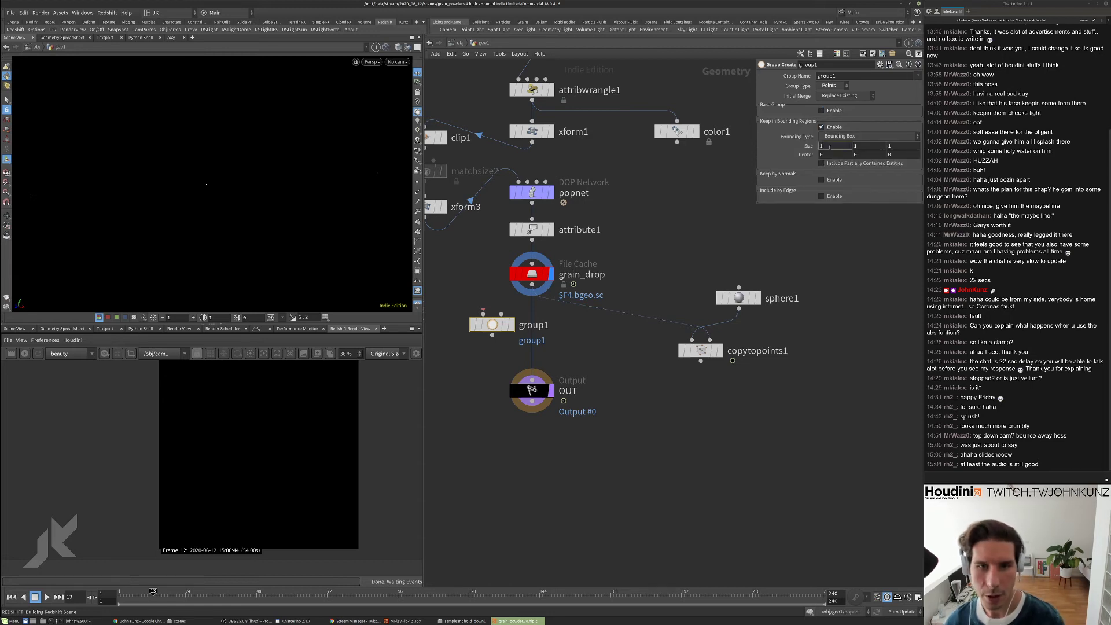
{"action": "key", "text": "Tab"}
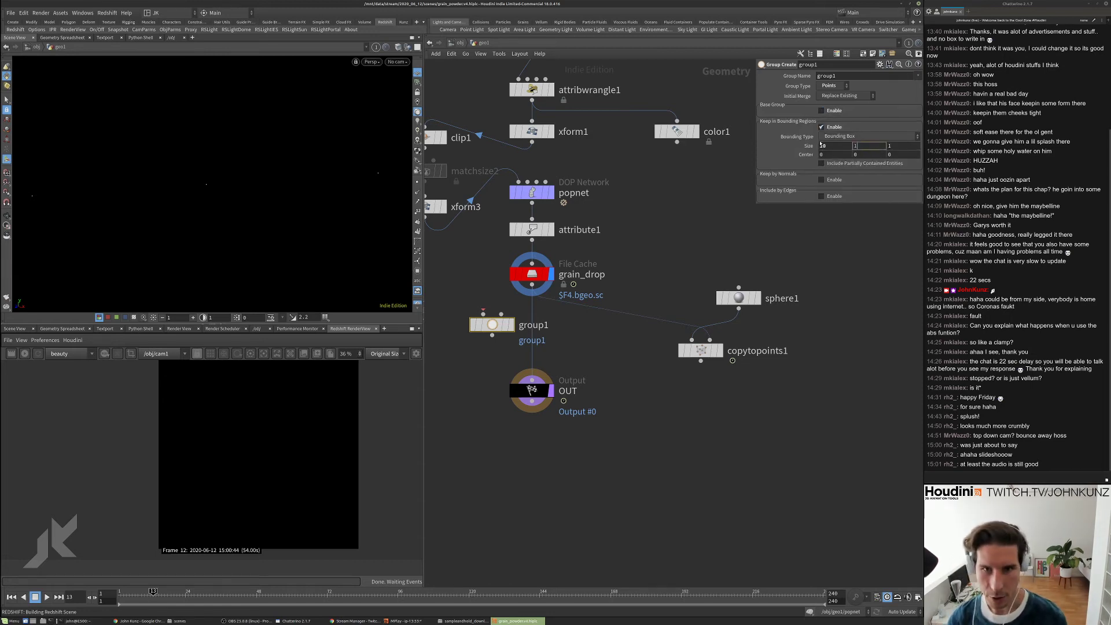
{"action": "type", "text": "10"}
{"action": "key", "text": "Tab"}
{"action": "type", "text": "10"}
{"action": "key", "text": "Return"}
- Wire grain_drop into group1, display it, and check its captured point count (~4.9 million)
{"action": "left_click_drag", "start_coordinate": [483, 312], "coordinate": [532, 290]}
{"action": "left_click", "coordinate": [510, 324]}
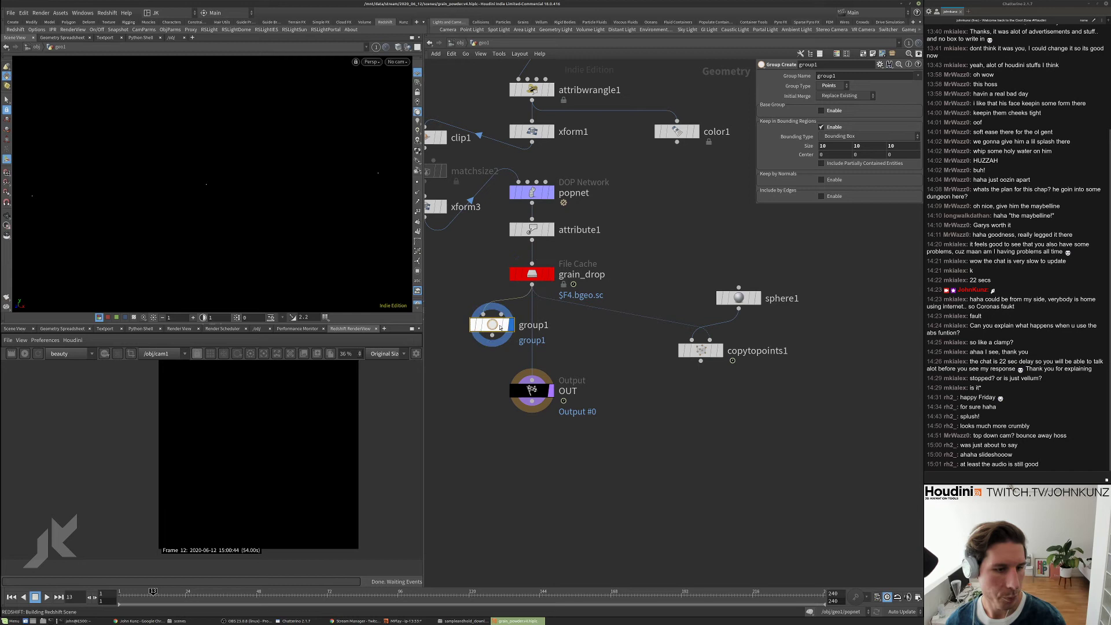
{"action": "middle_click", "coordinate": [501, 328]}
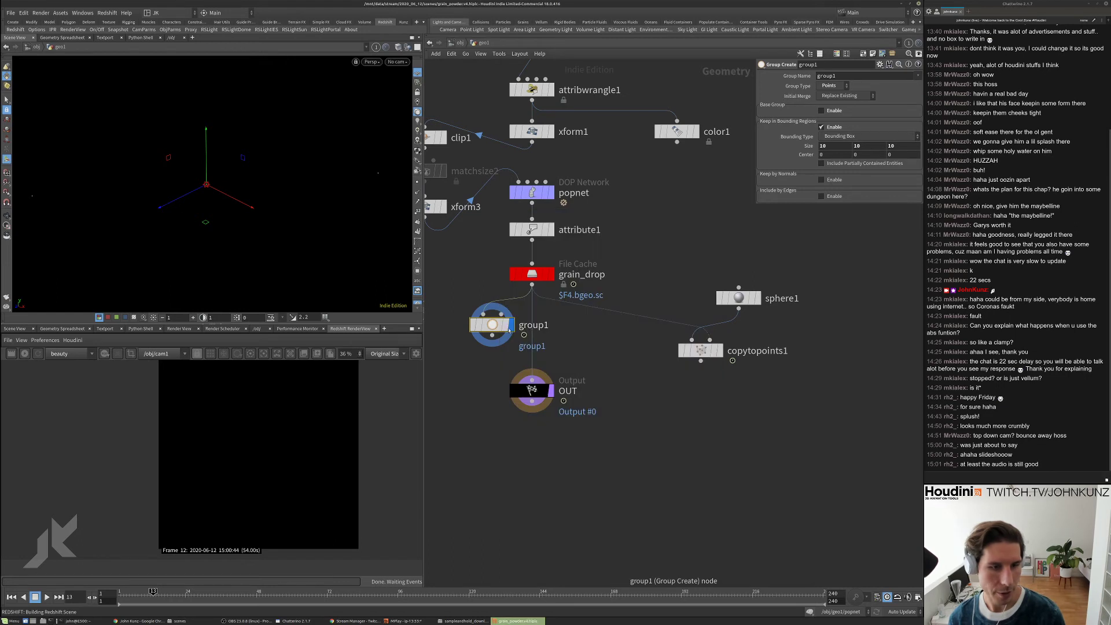
{"action": "right_click", "coordinate": [486, 326]}
{"action": "mouse_move", "coordinate": [516, 345]}
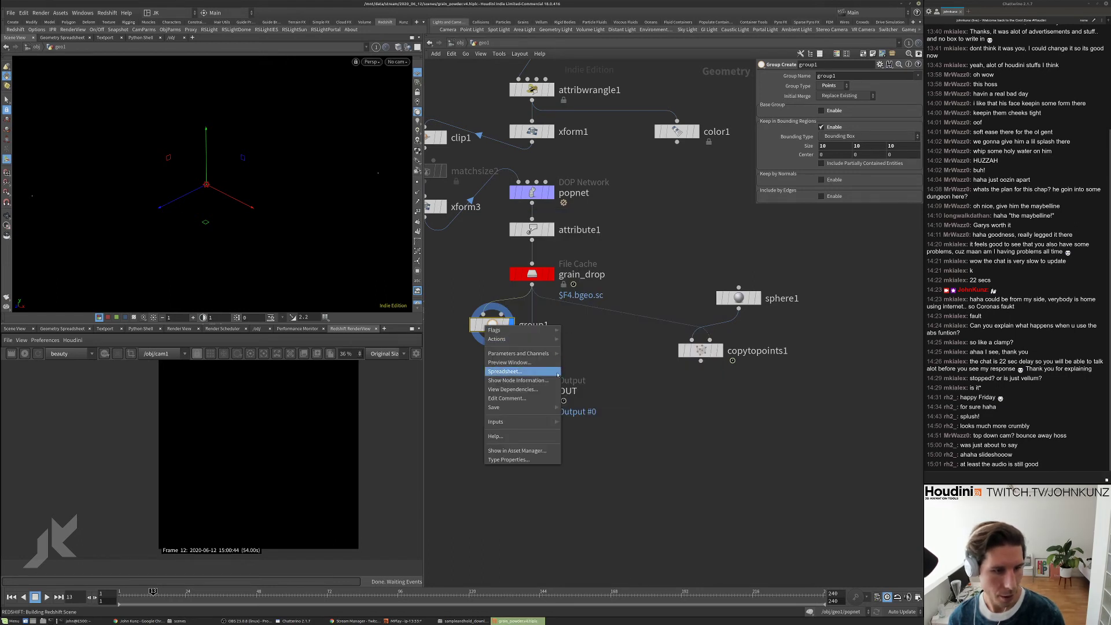
{"action": "left_click", "coordinate": [529, 381]}
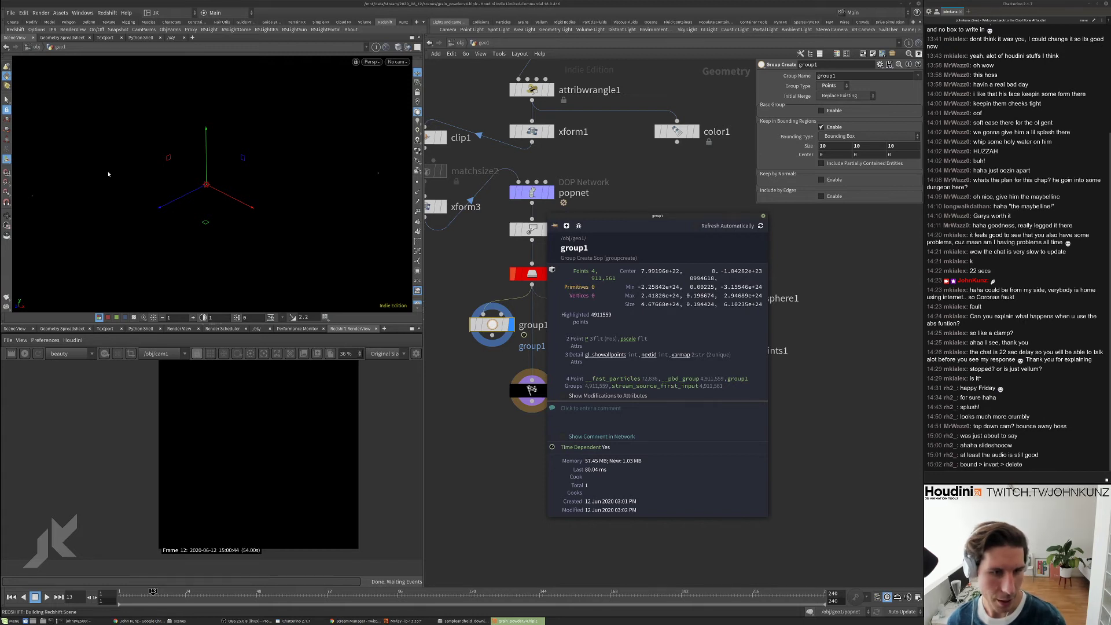
{"action": "left_click", "coordinate": [763, 216]}
{"action": "middle_click_drag", "start_coordinate": [762, 381], "coordinate": [812, 345]}
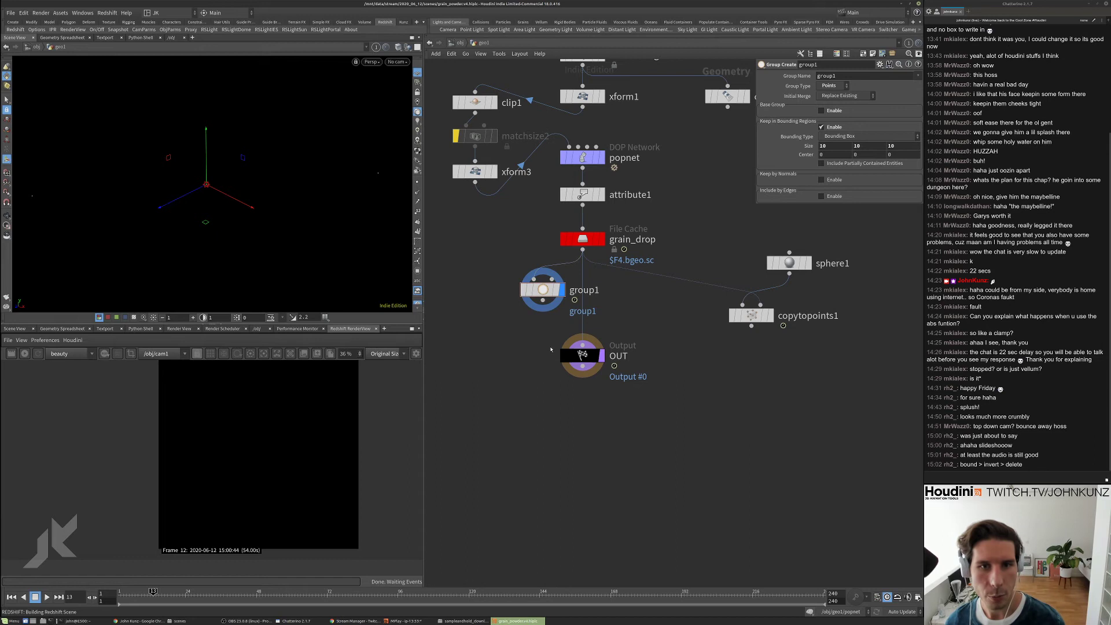
{"action": "key", "text": "Tab"}
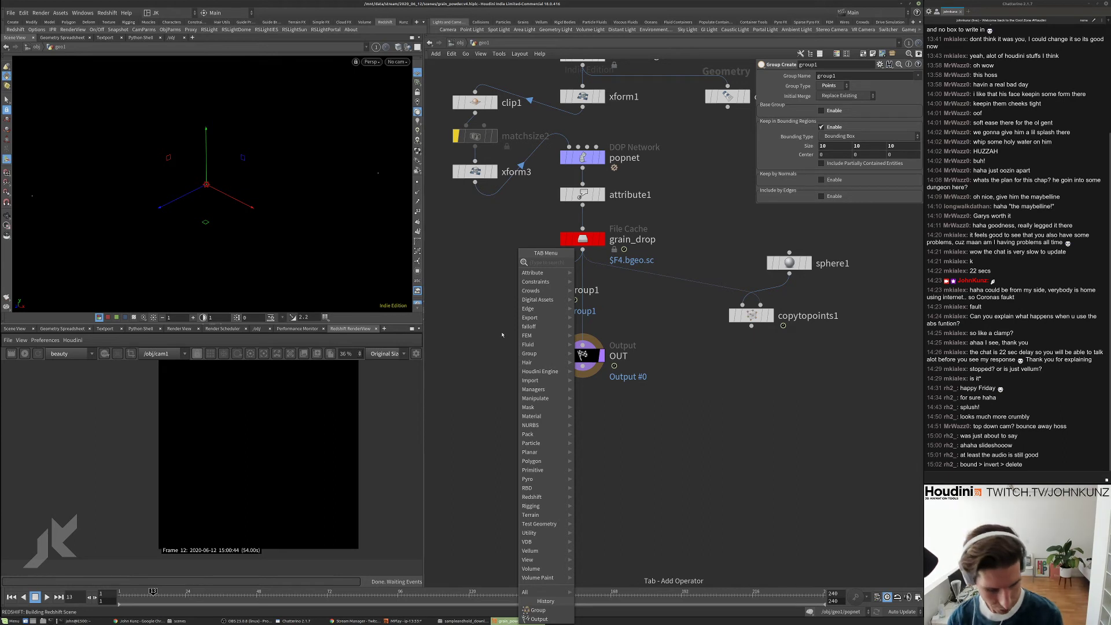
- Insert blast1 after group1, deleting every point outside group1, and inspect the result
{"action": "type", "text": "blast"}
{"action": "key", "text": "Return"}
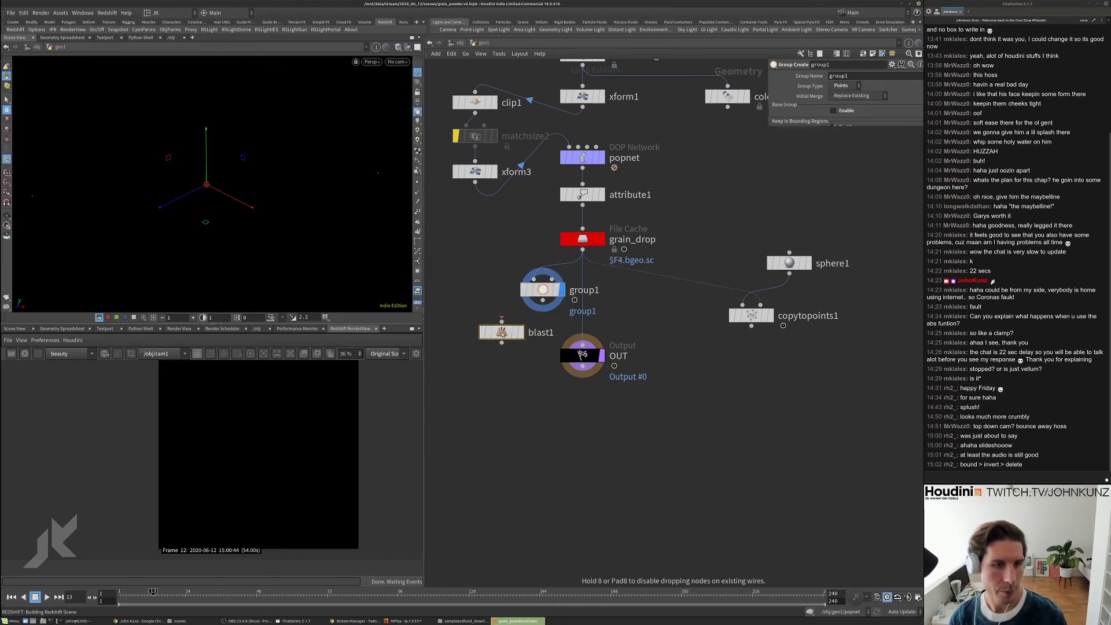
{"action": "left_click", "coordinate": [503, 333]}
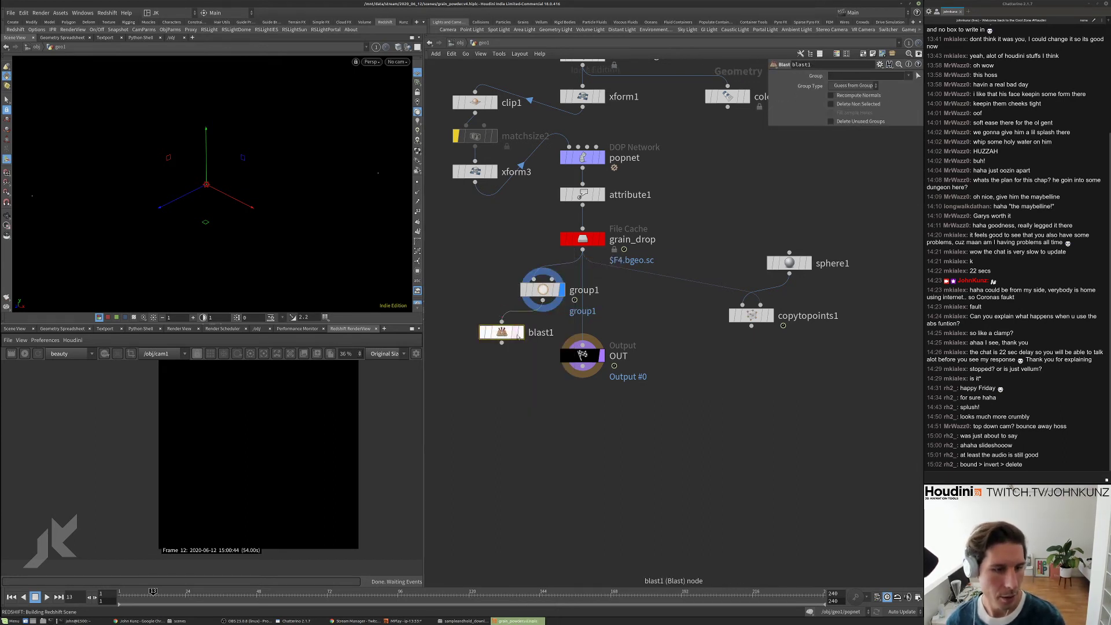
{"action": "left_click_drag", "start_coordinate": [514, 335], "coordinate": [542, 325]}
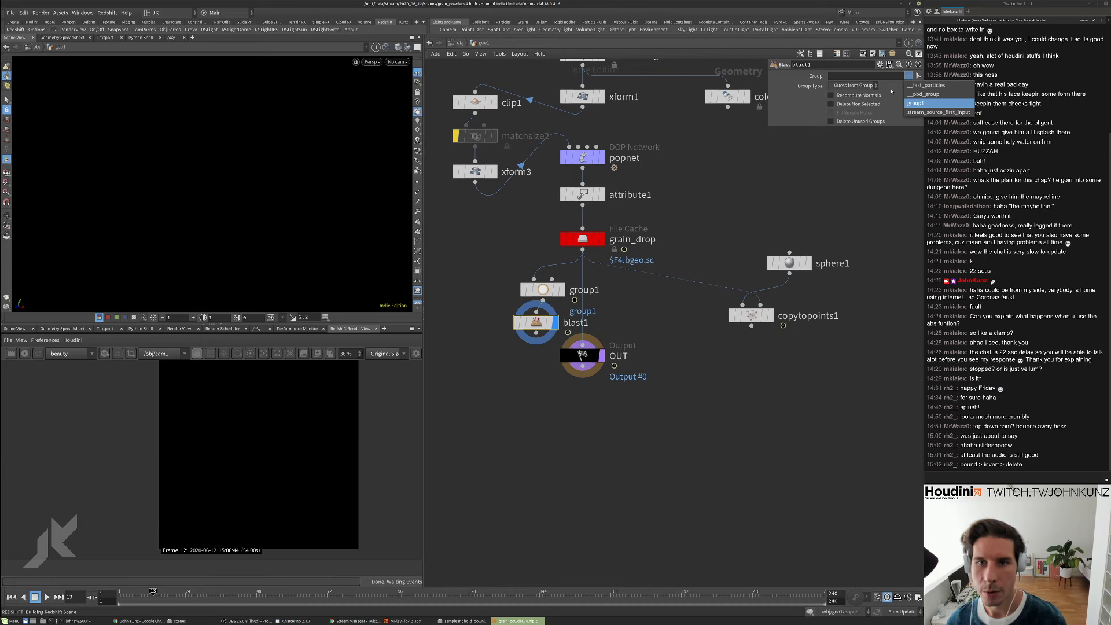
{"action": "left_click", "coordinate": [847, 105]}
{"action": "left_click", "coordinate": [850, 105]}
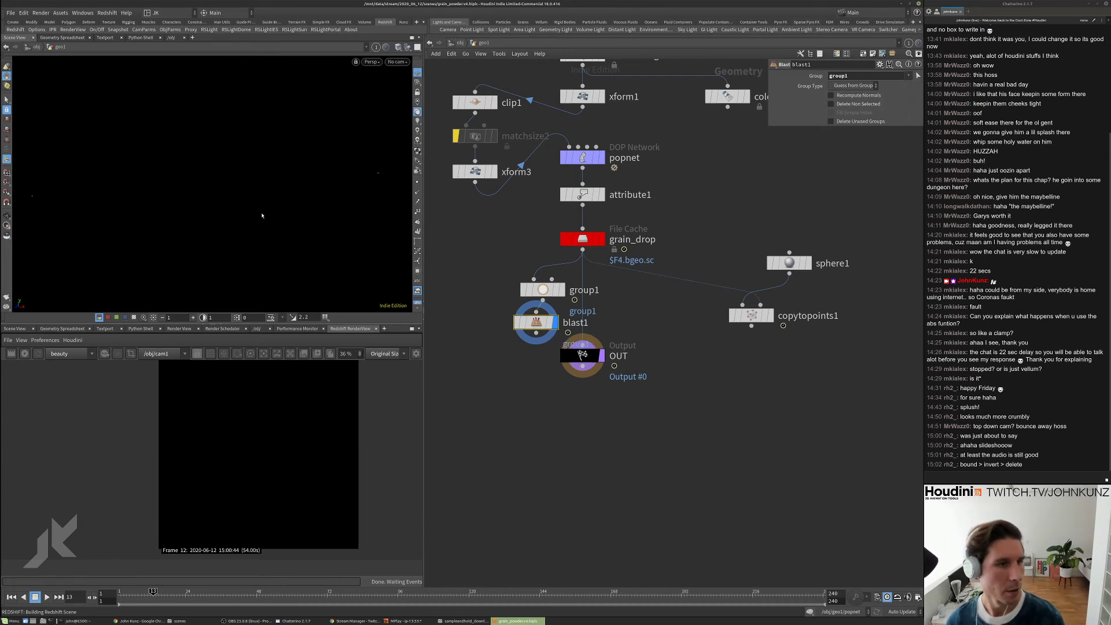
{"action": "left_click", "coordinate": [831, 104]}
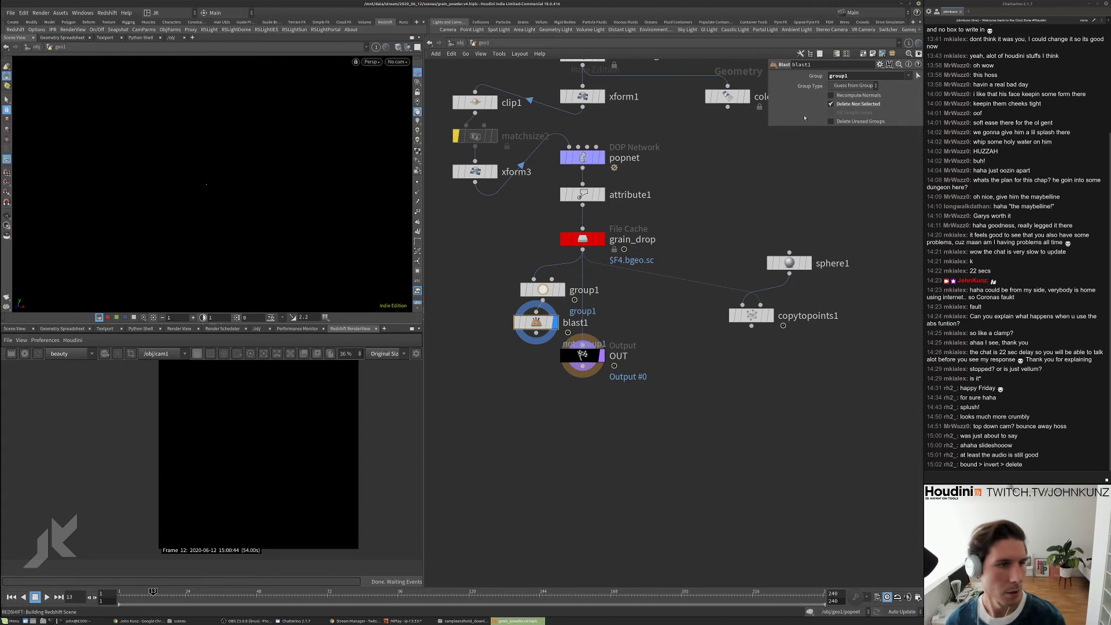
{"action": "middle_click", "coordinate": [553, 319]}
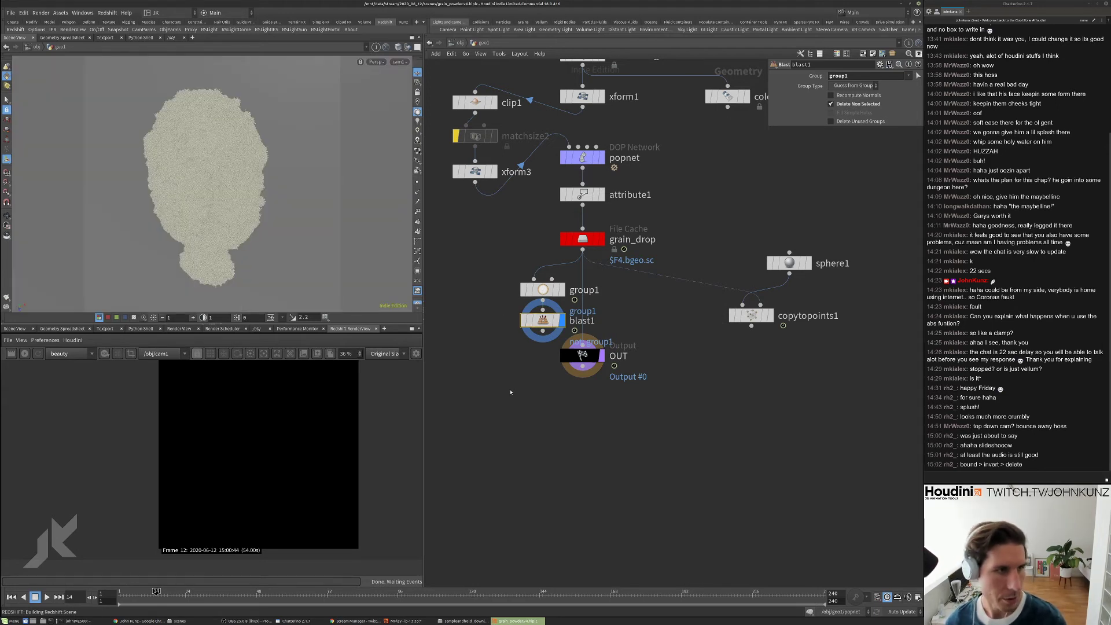
- Feed the OUT node from blast1 and align group1 and blast1 under grain_drop
{"action": "middle_click_drag", "start_coordinate": [509, 406], "coordinate": [513, 386]}
{"action": "left_click_drag", "start_coordinate": [576, 336], "coordinate": [573, 360]}
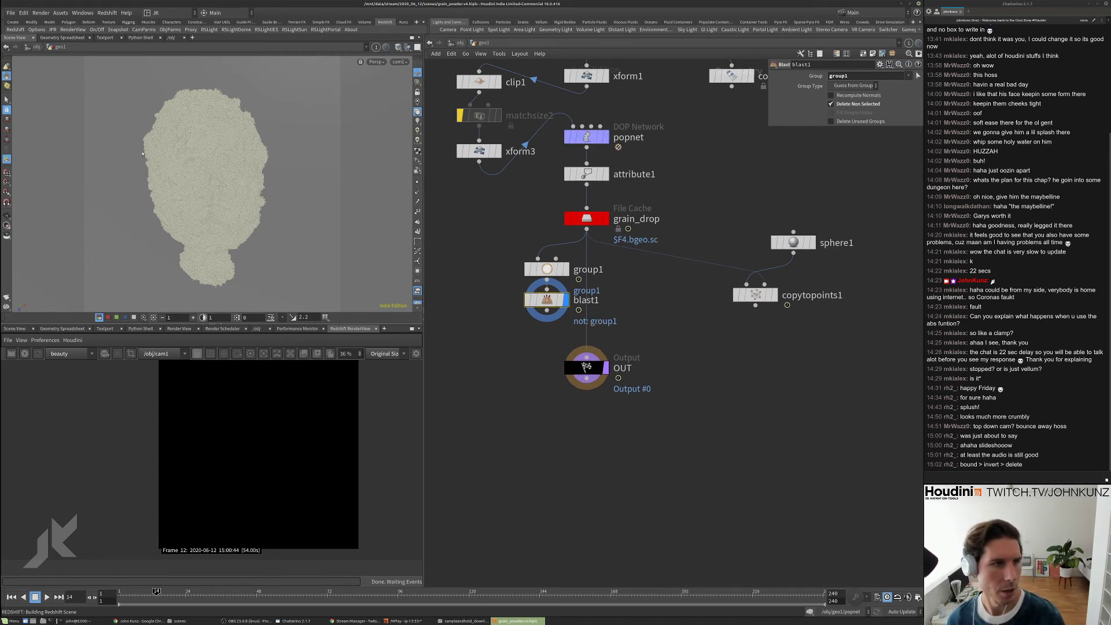
{"action": "left_click_drag", "start_coordinate": [586, 349], "coordinate": [547, 312]}
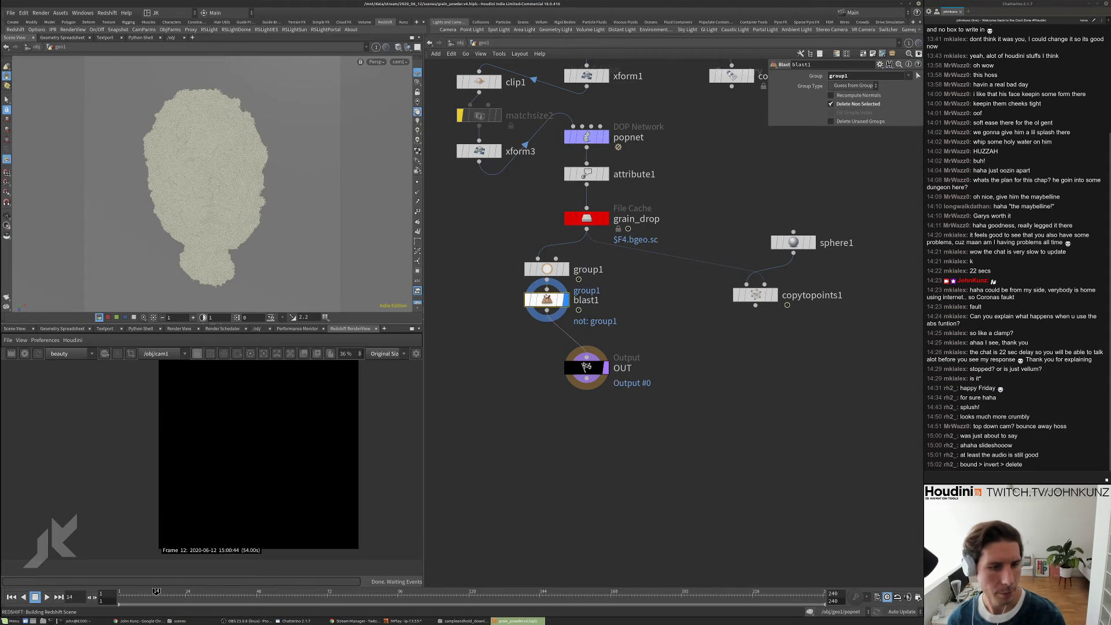
{"action": "left_click", "coordinate": [550, 269], "text": "shift"}
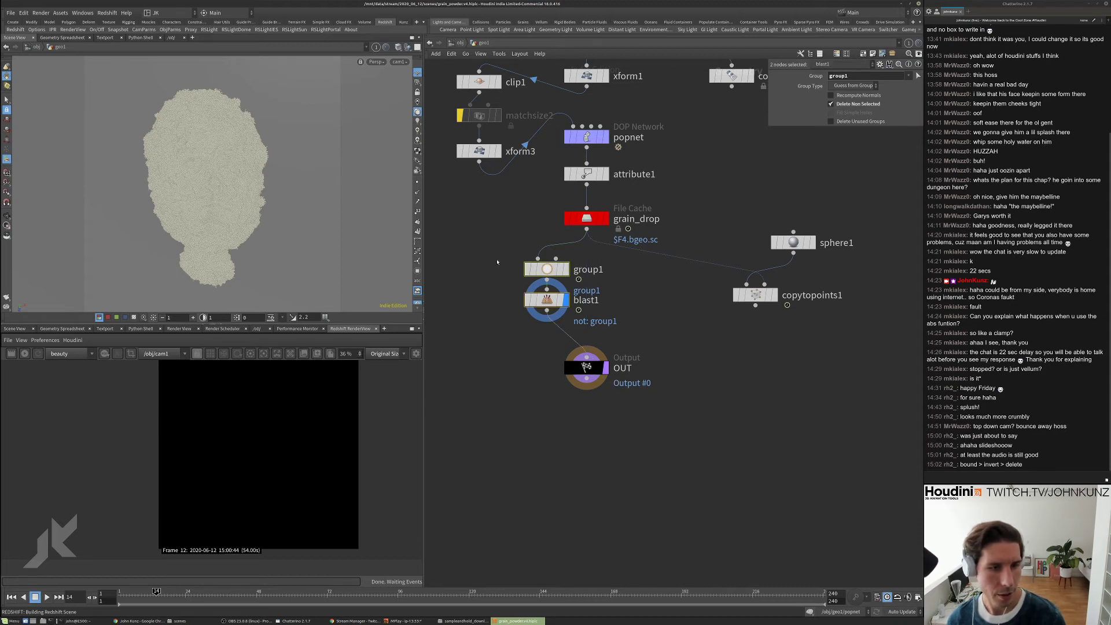
{"action": "key", "text": "l"}
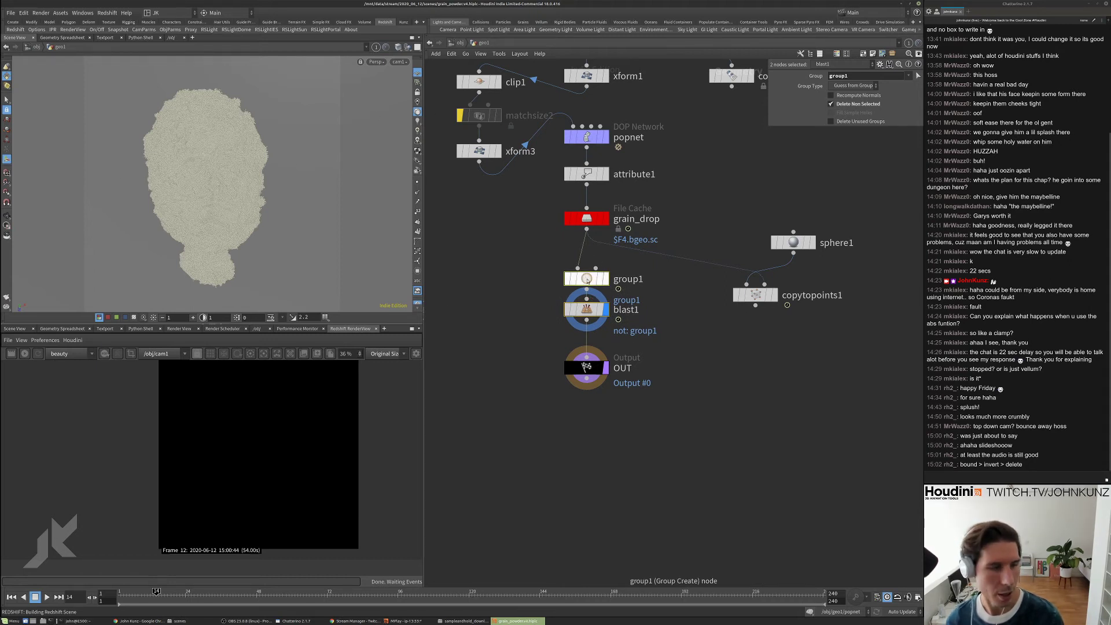
- Check grain_drop's cache file path, jump to frame 20, and reselect blast1
{"action": "left_click", "coordinate": [588, 279], "text": "ctrl"}
{"action": "left_click", "coordinate": [585, 221]}
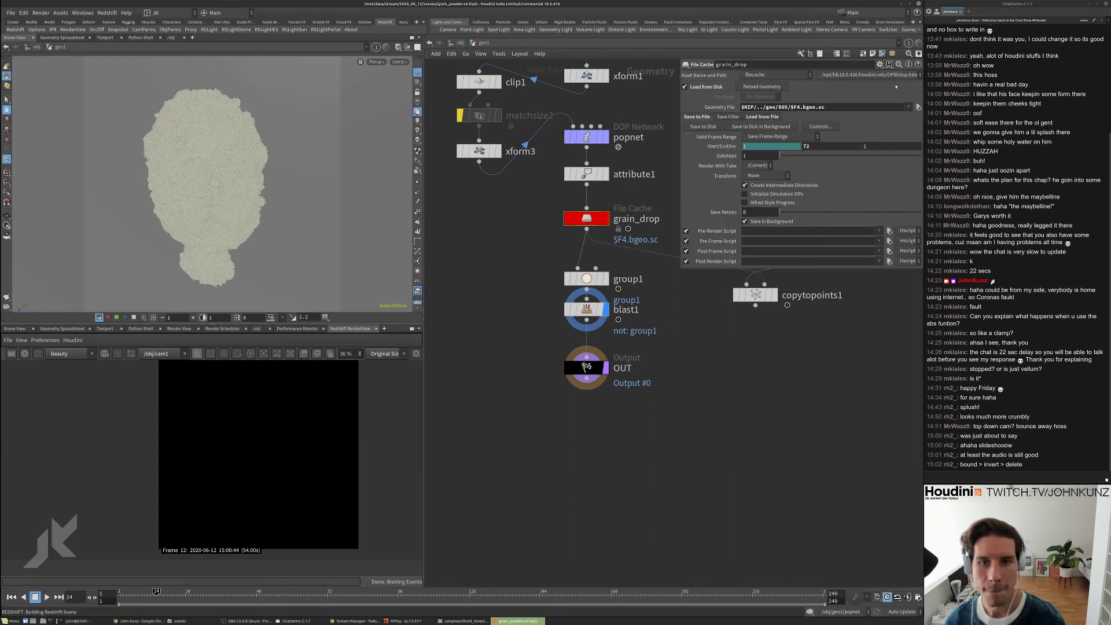
{"action": "left_click", "coordinate": [919, 108]}
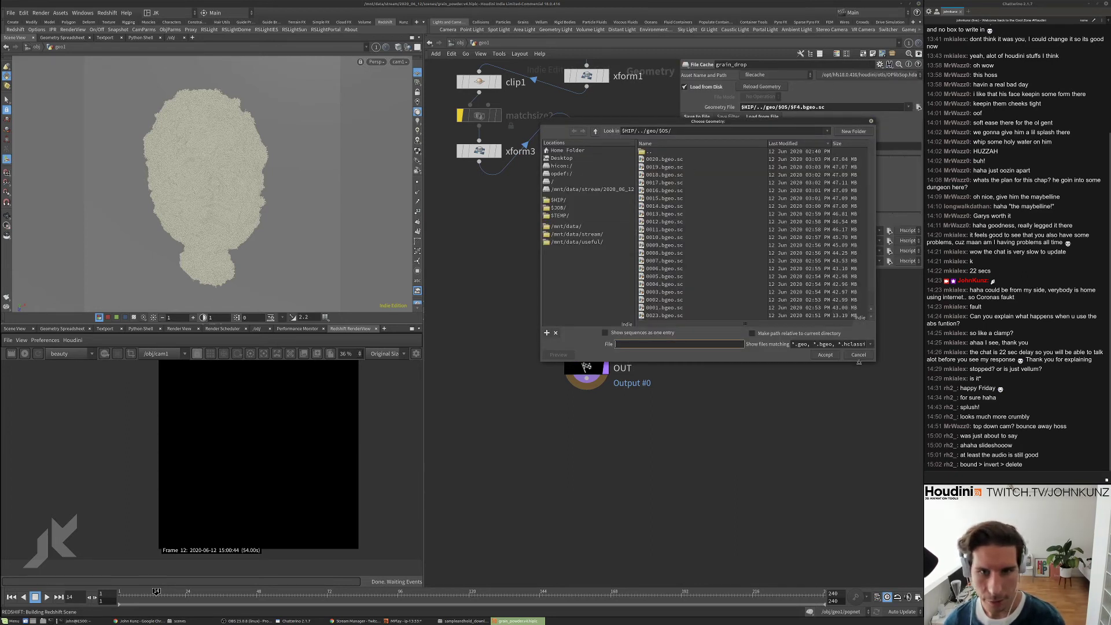
{"action": "left_click", "coordinate": [858, 355]}
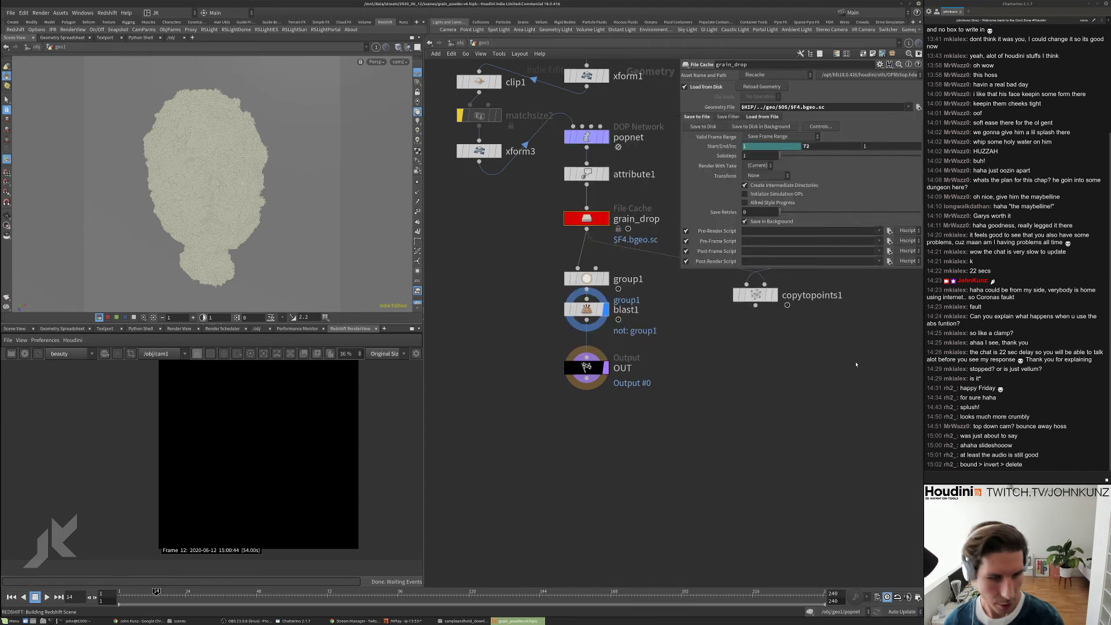
{"action": "left_click", "coordinate": [173, 602]}
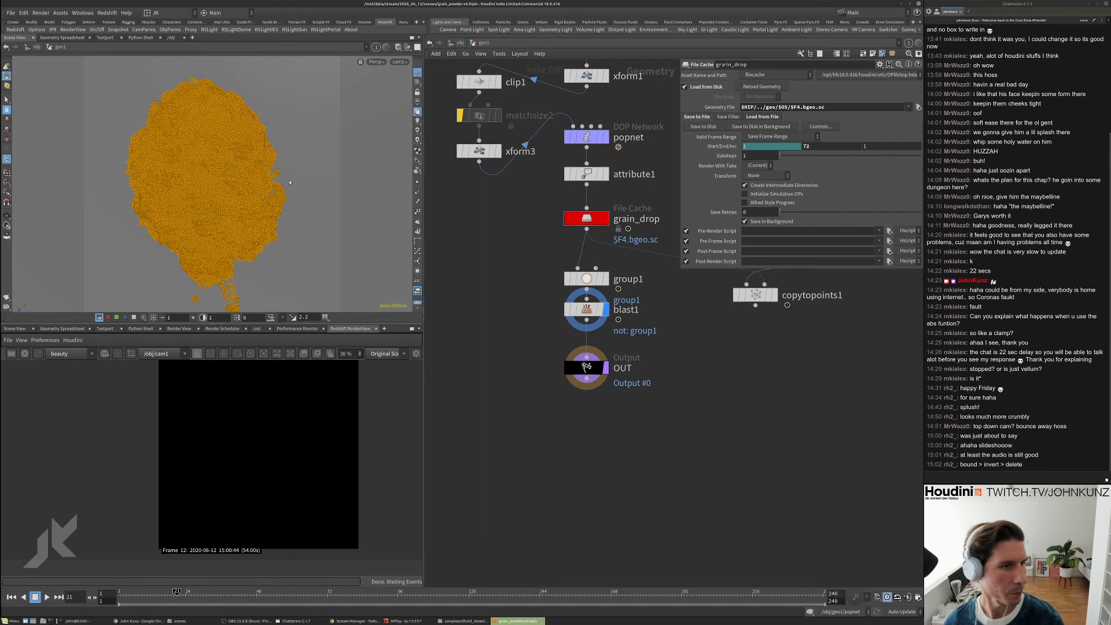
{"action": "left_click_drag", "start_coordinate": [586, 367], "coordinate": [586, 395]}
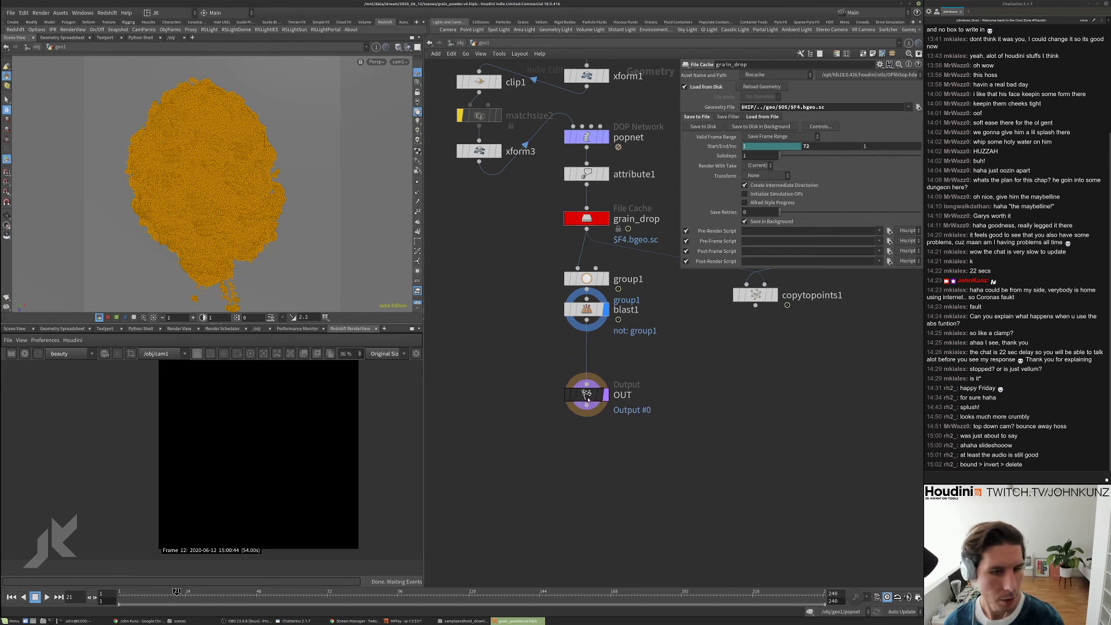
{"action": "left_click", "coordinate": [586, 309]}
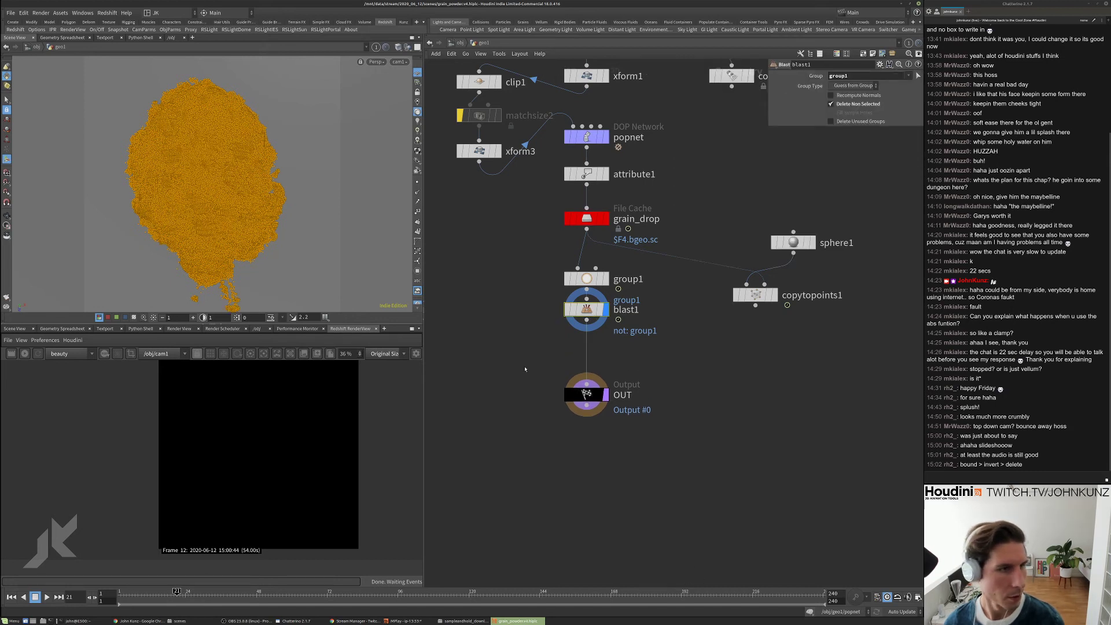
- Frame the grains in a free view and step through frames 13–22 to watch the pile settle
{"action": "key", "text": "space+1"}
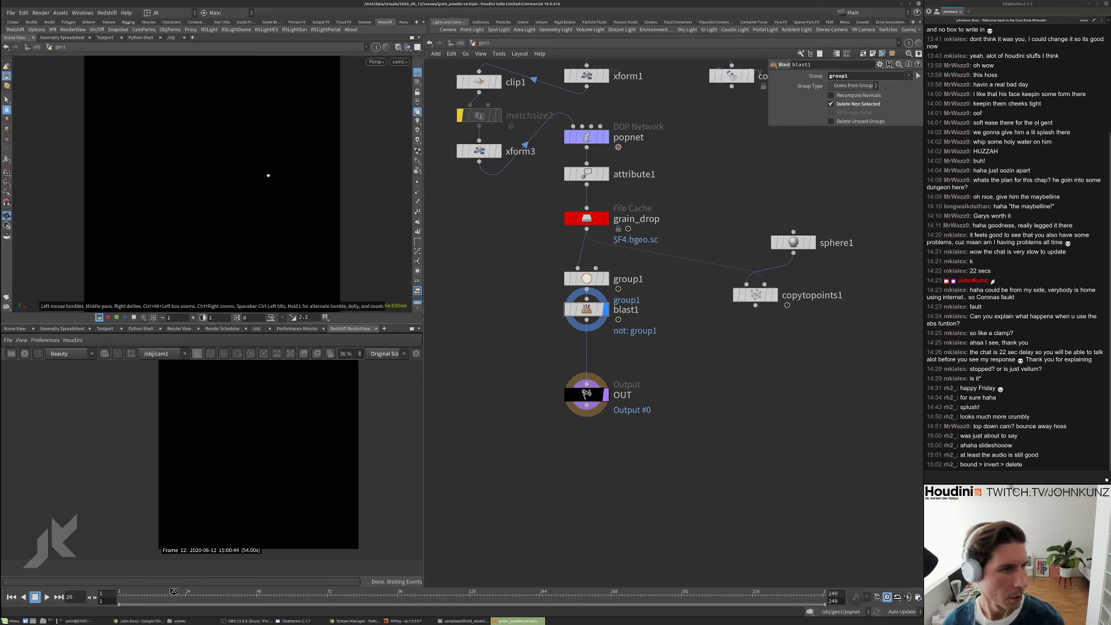
{"action": "key", "text": "g"}
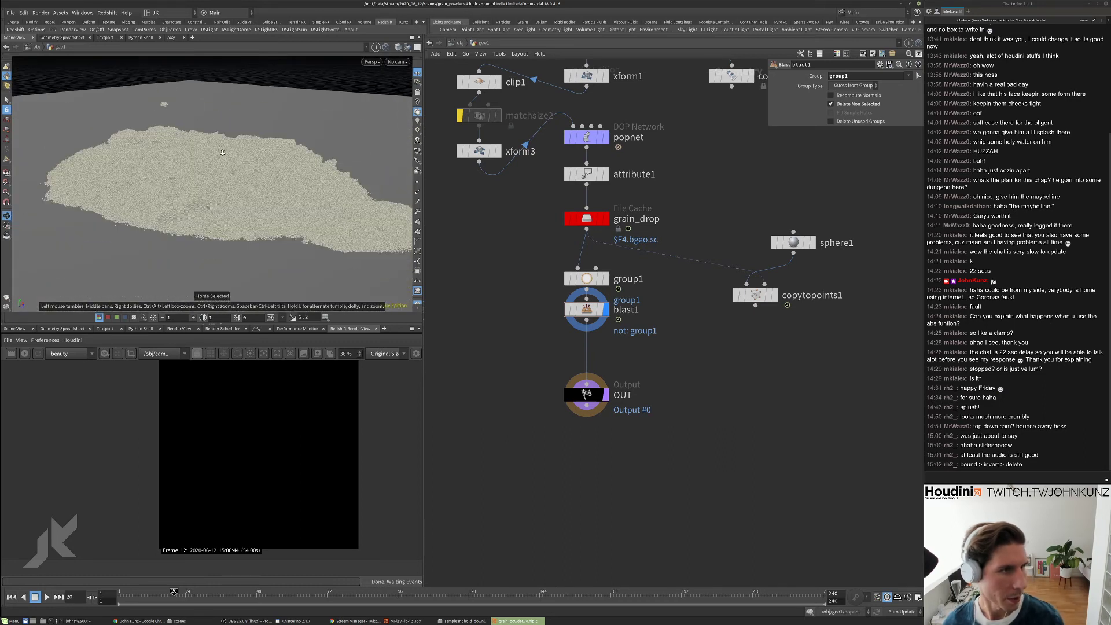
{"action": "left_click_drag", "start_coordinate": [223, 138], "coordinate": [271, 135]}
{"action": "key", "text": "Right"}
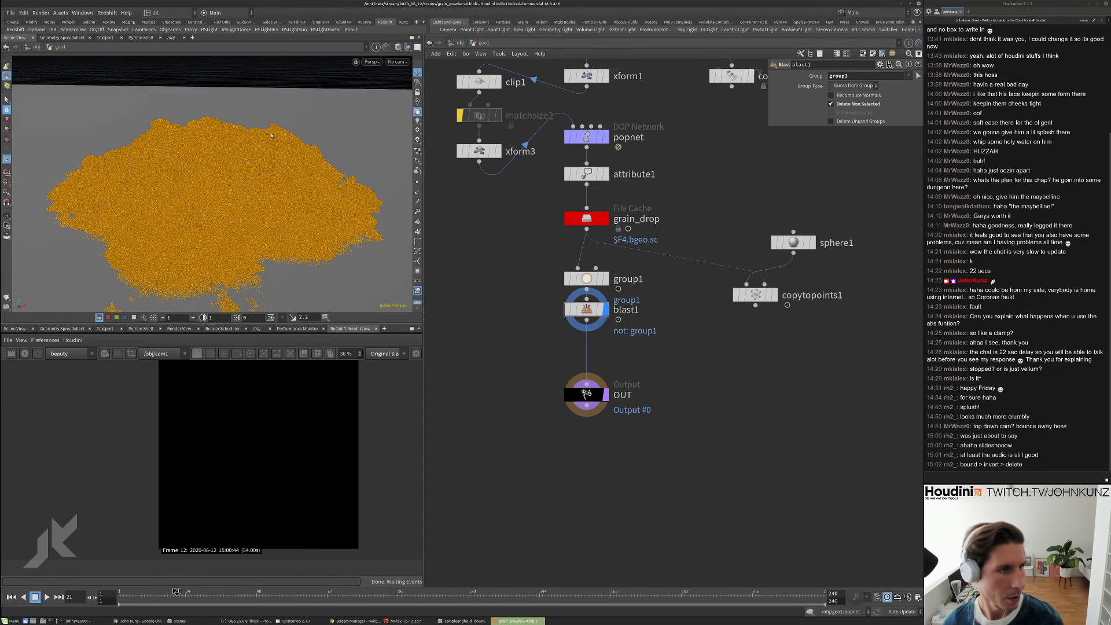
{"action": "key", "text": "Left"}
{"action": "key", "text": "Left"}
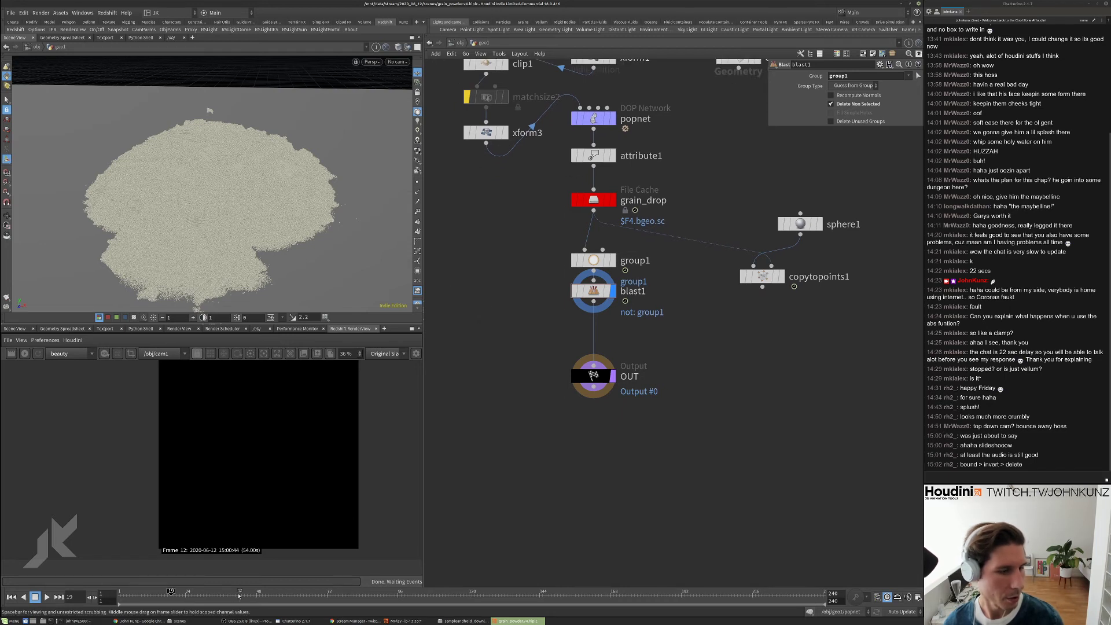
{"action": "key", "text": "Left"}
{"action": "key", "text": "Left"}
{"action": "key", "text": "Left"}
{"action": "key", "text": "Left"}
{"action": "key", "text": "Left"}
{"action": "key", "text": "Left"}
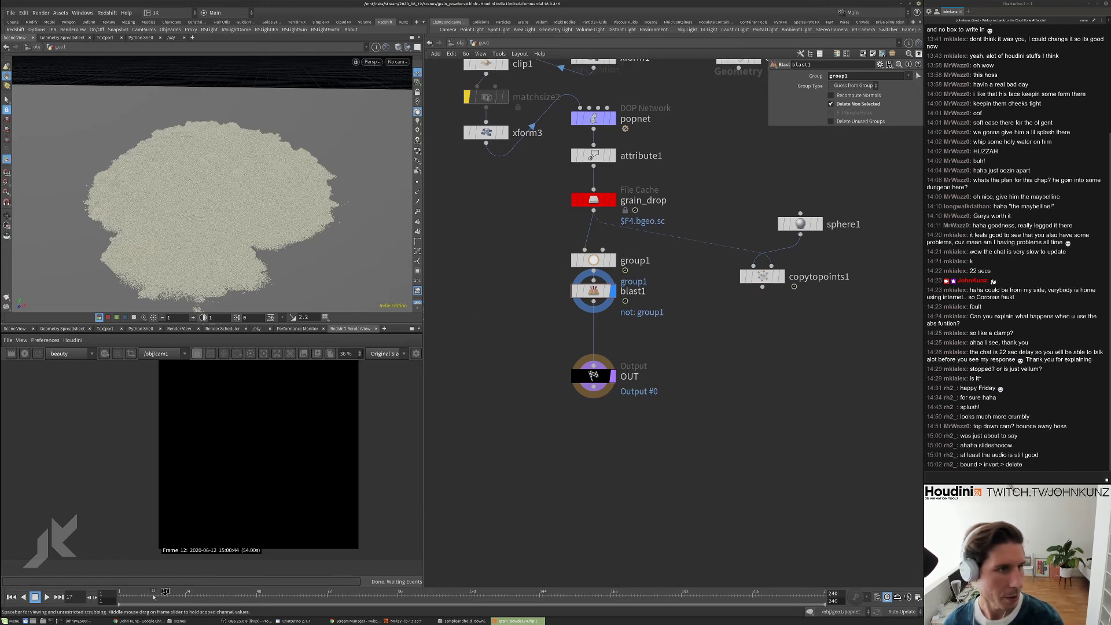
{"action": "key", "text": "Right"}
{"action": "key", "text": "Right"}
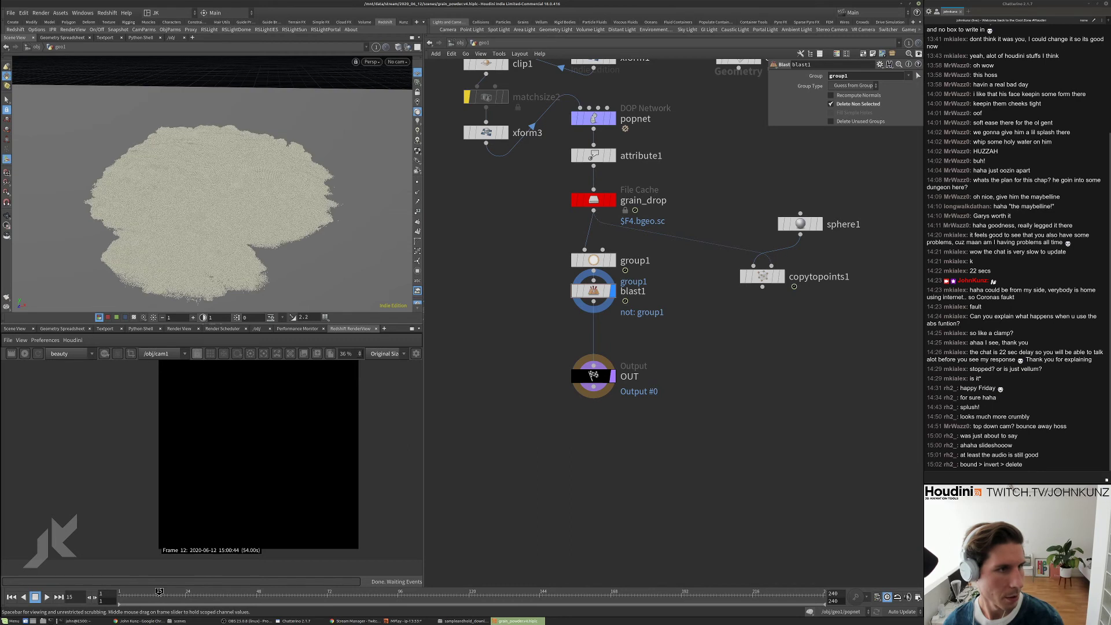
{"action": "key", "text": "Right"}
{"action": "key", "text": "Right"}
{"action": "key", "text": "Right"}
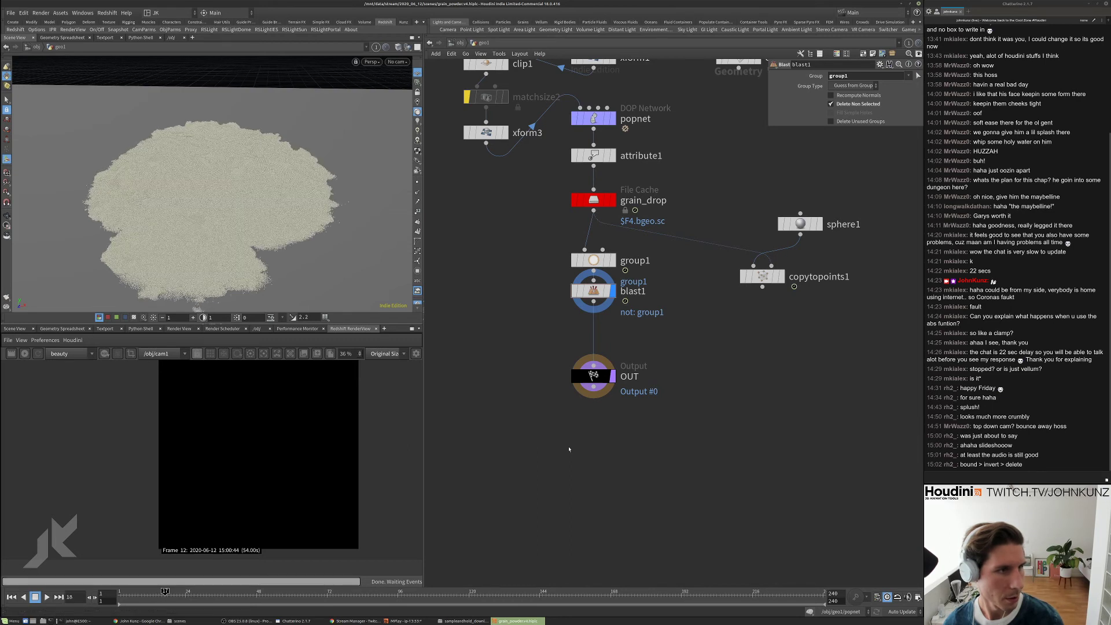
{"action": "middle_click_drag", "start_coordinate": [598, 469], "coordinate": [604, 444]}
{"action": "key", "text": "Right"}
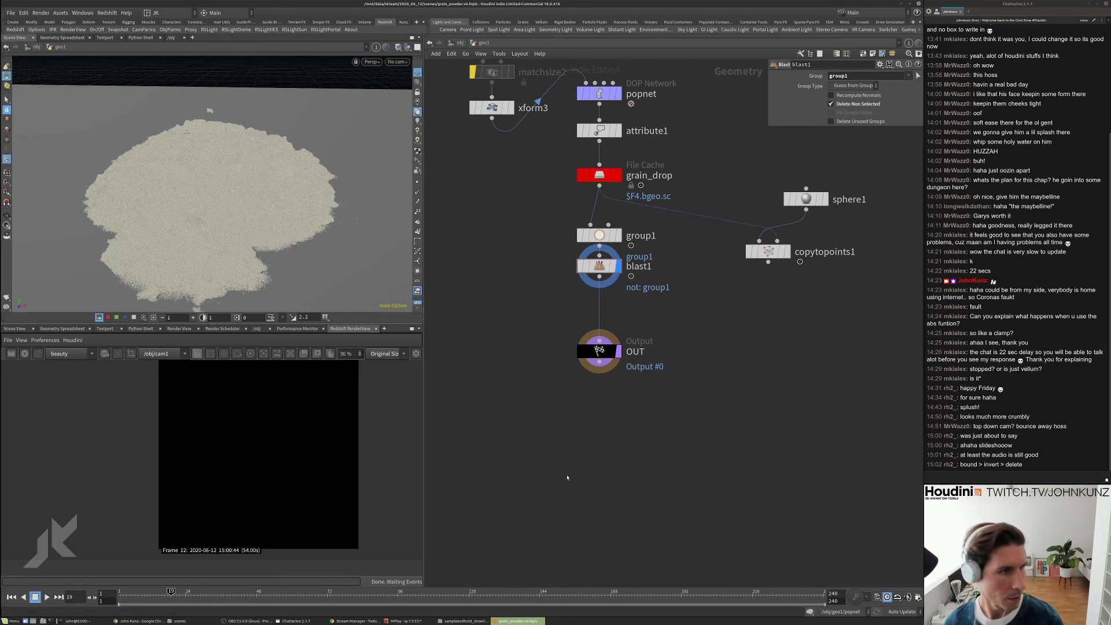
{"action": "key", "text": "Right"}
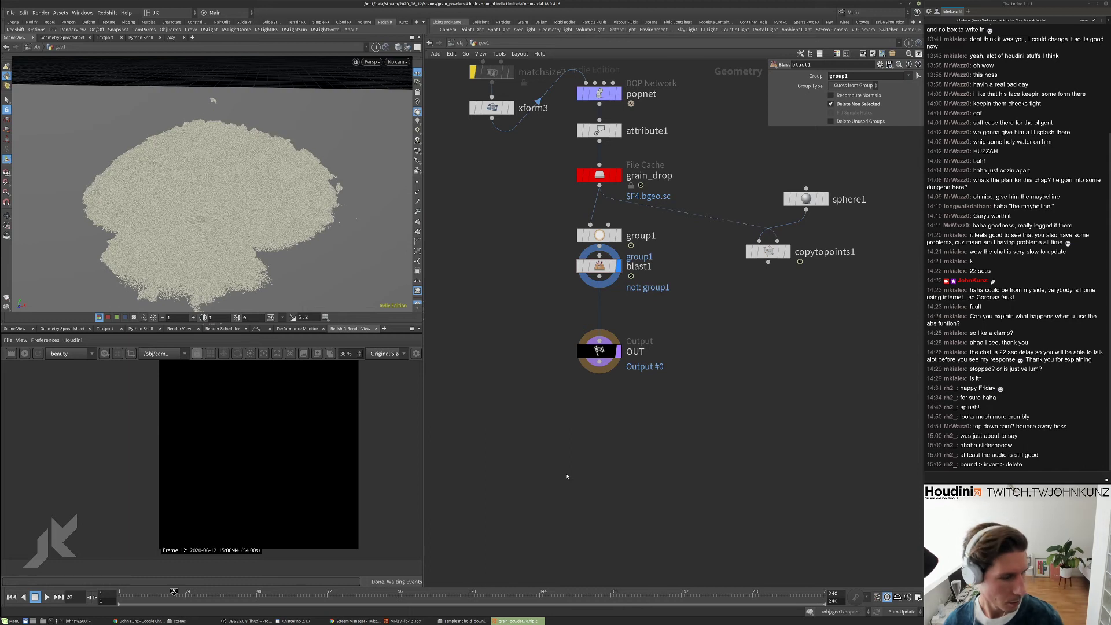
{"action": "key", "text": "Right"}
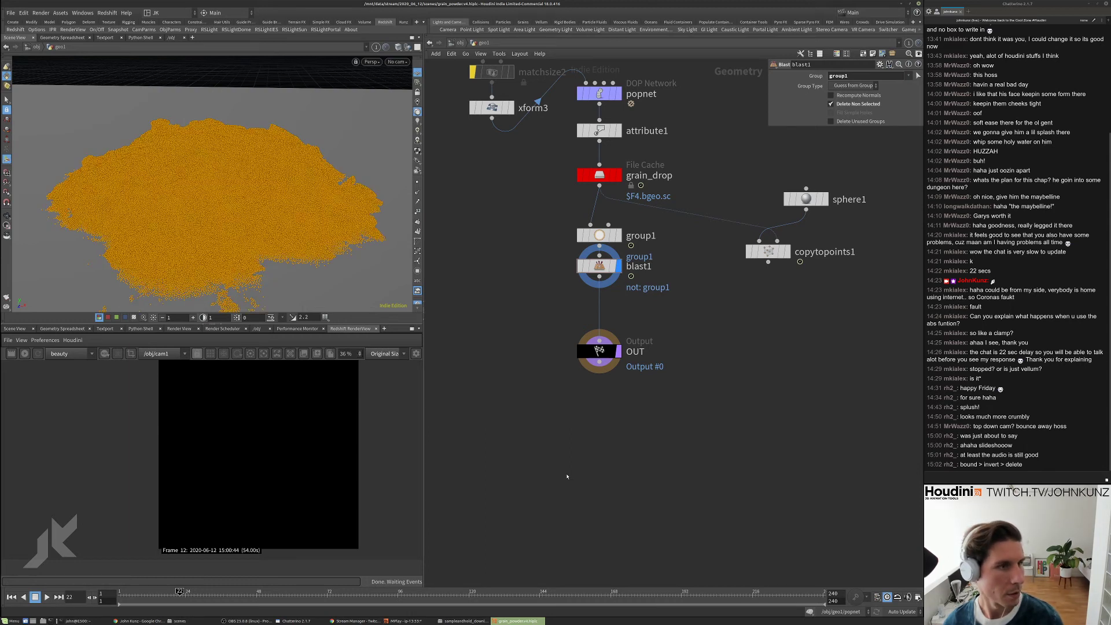
{"action": "key", "text": "Left"}
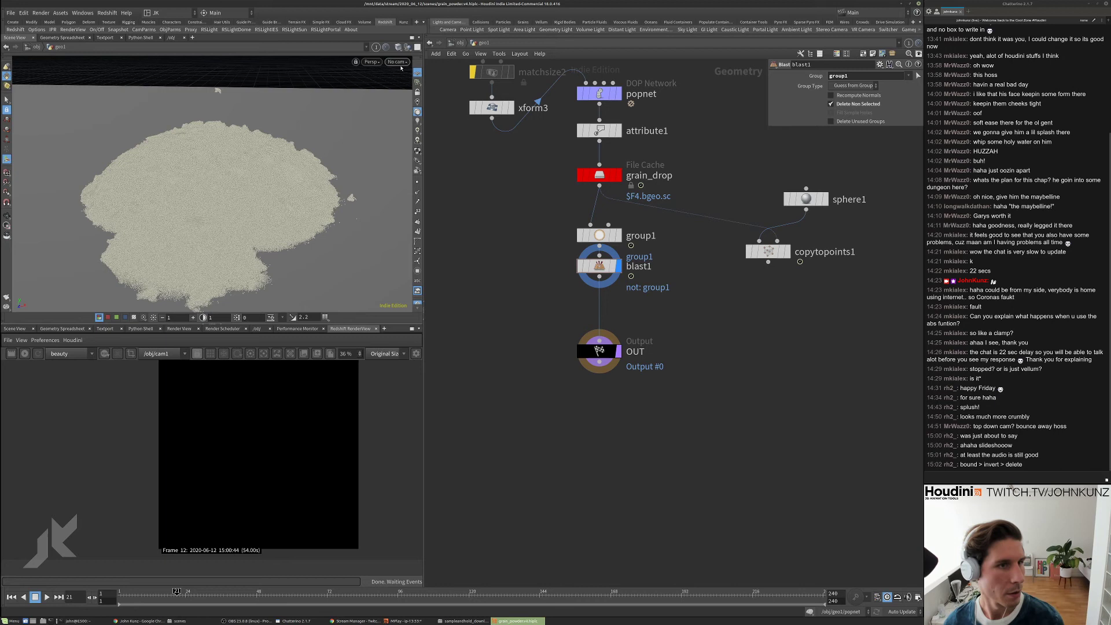
- Look through cam1 again at frame 21
{"action": "left_click", "coordinate": [397, 61]}
{"action": "left_click", "coordinate": [404, 102]}
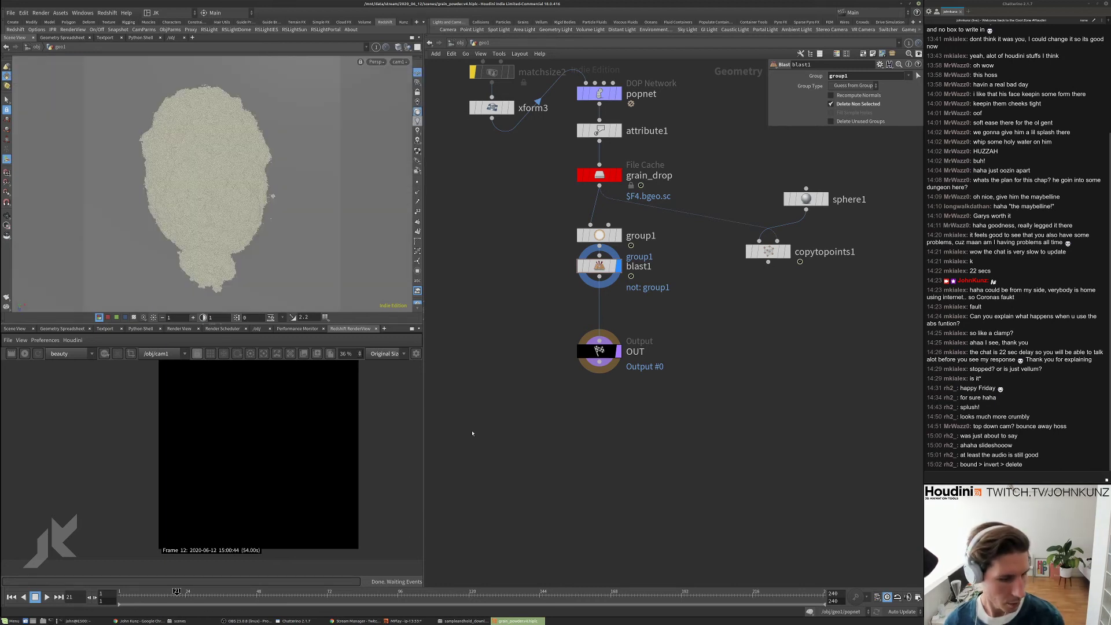
{"action": "left_click", "coordinate": [95, 621]}
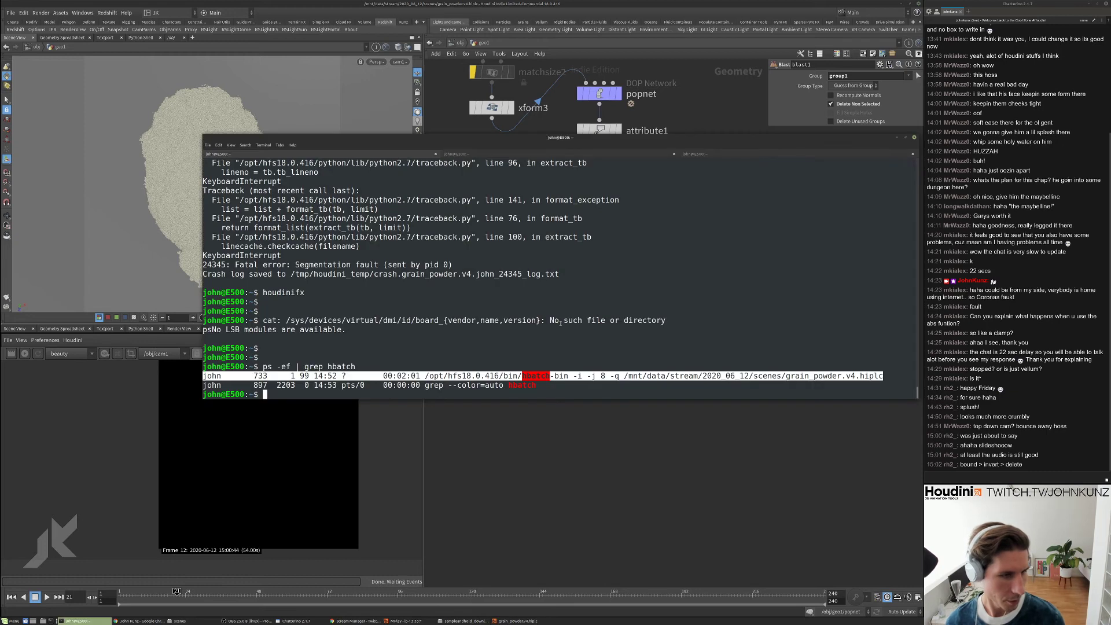
- Run killall hbatch-bin in the terminal, then return to Houdini
{"action": "type", "text": "kill"}
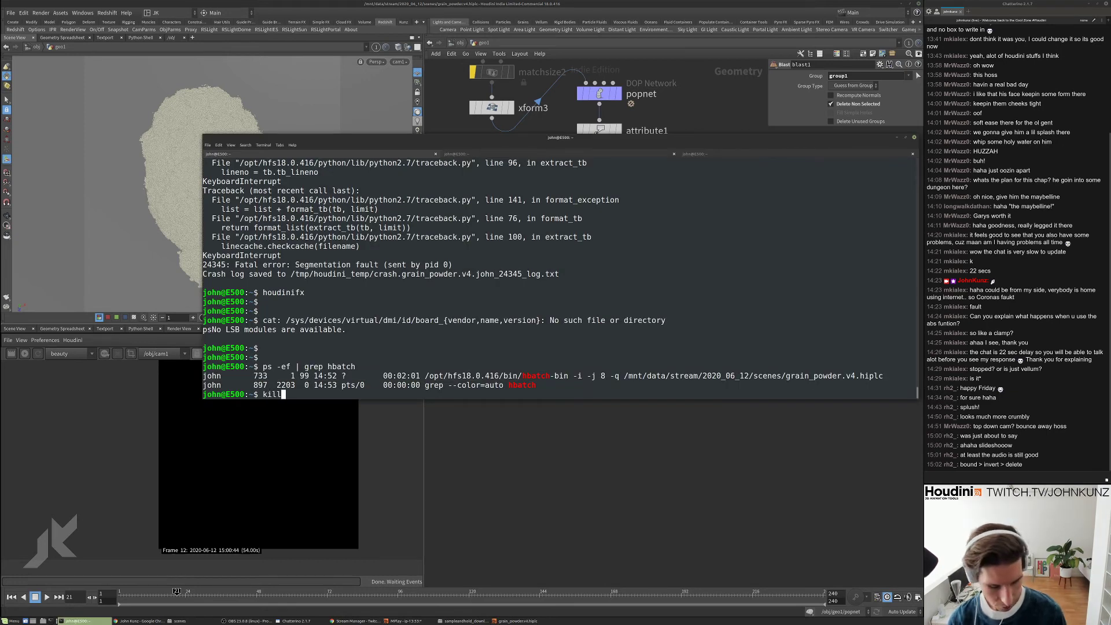
{"action": "type", "text": "all hbatch-bin"}
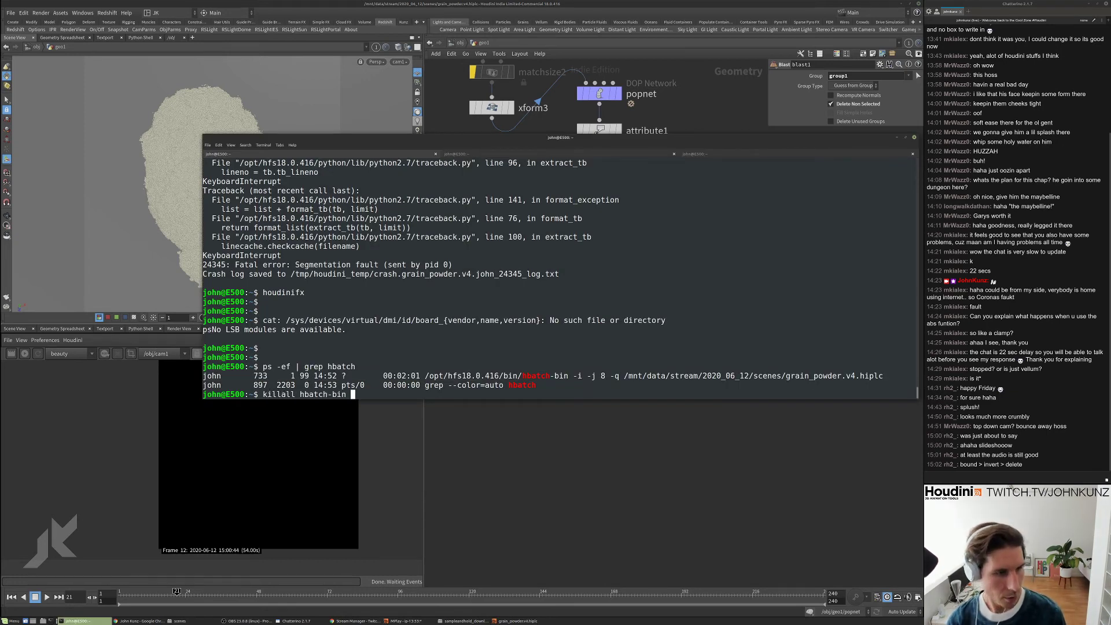
{"action": "key", "text": "Return"}
{"action": "left_click", "coordinate": [633, 500]}
{"action": "middle_click_drag", "start_coordinate": [585, 445], "coordinate": [562, 414]}
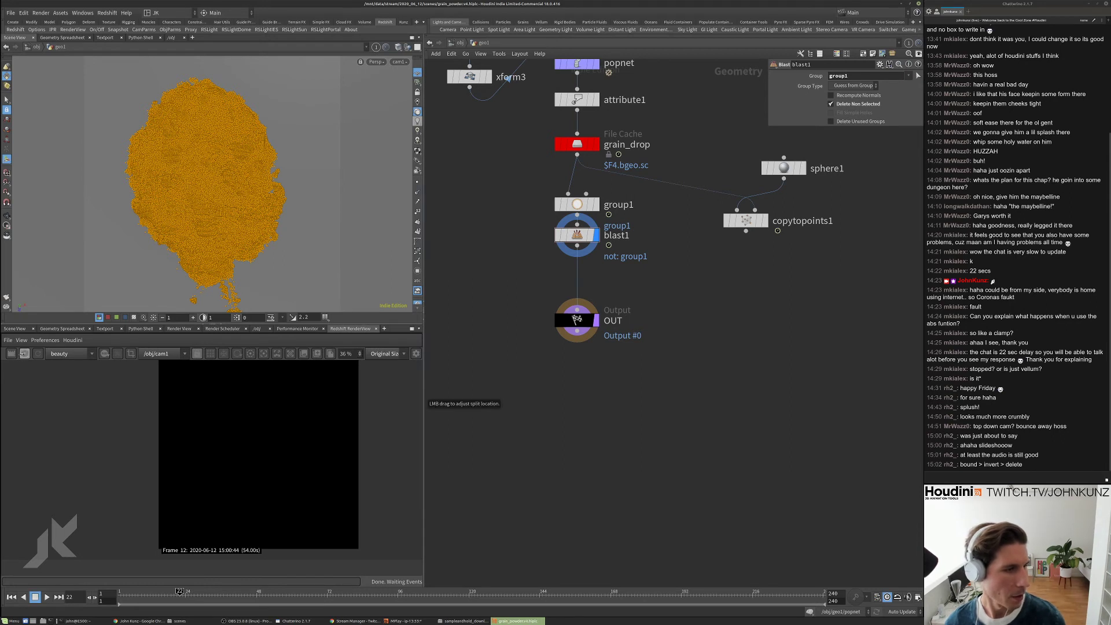
- Start the Redshift render through cam1, then select redshift_vopnet1 at /obj
{"action": "left_click", "coordinate": [25, 354]}
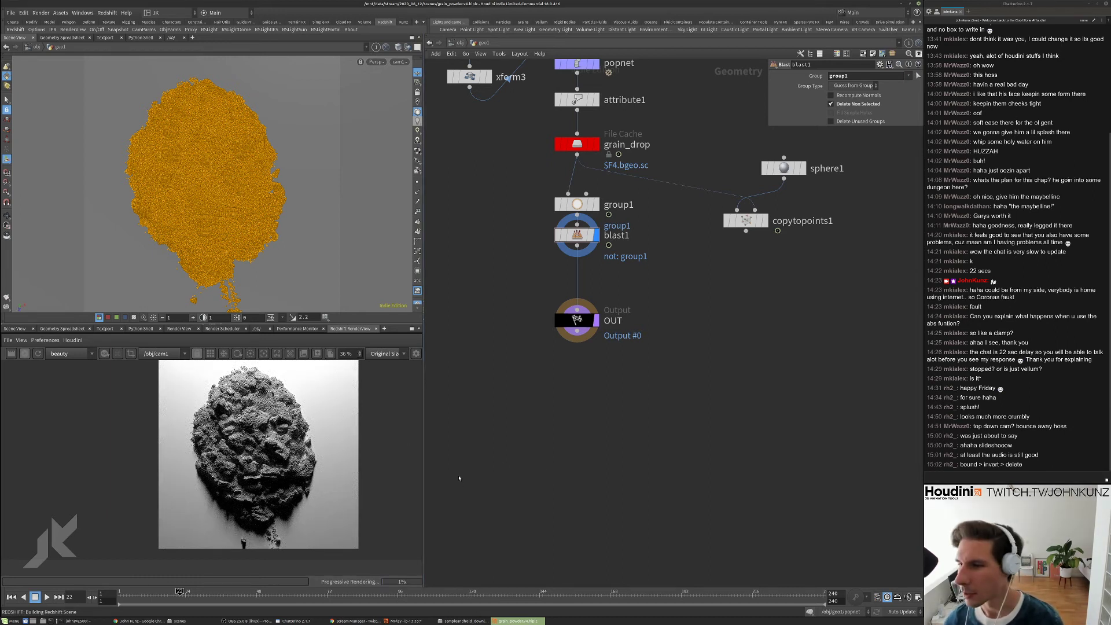
{"action": "scroll", "coordinate": [280, 472], "scroll_direction": "up", "scroll_amount": 6}
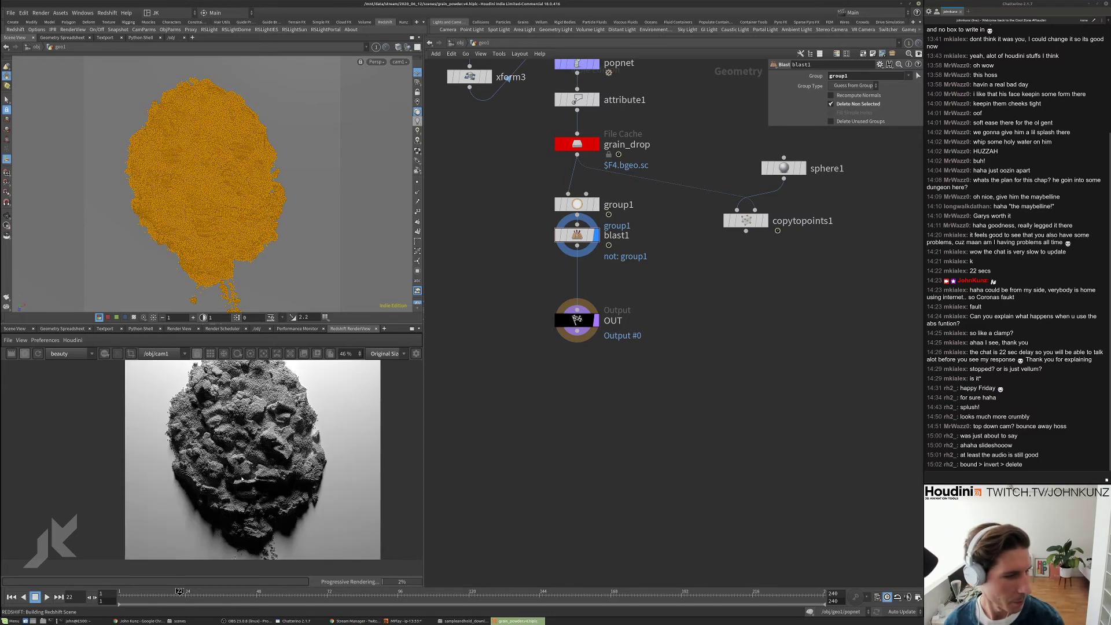
{"action": "scroll", "coordinate": [251, 423], "scroll_direction": "down", "scroll_amount": 6}
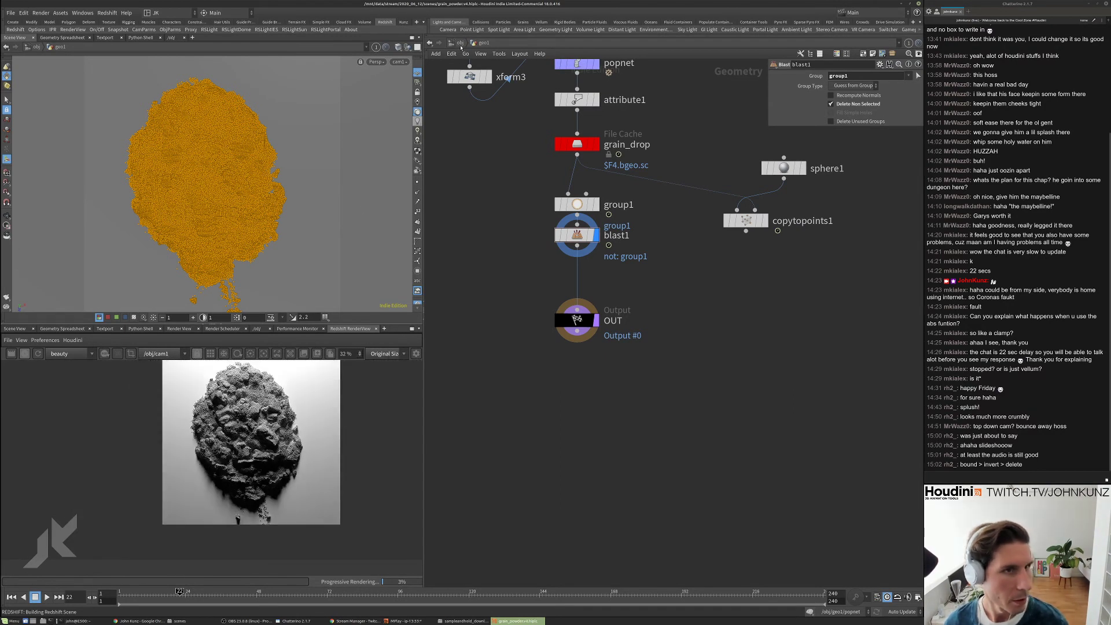
{"action": "left_click", "coordinate": [461, 47]}
{"action": "left_click", "coordinate": [658, 271]}
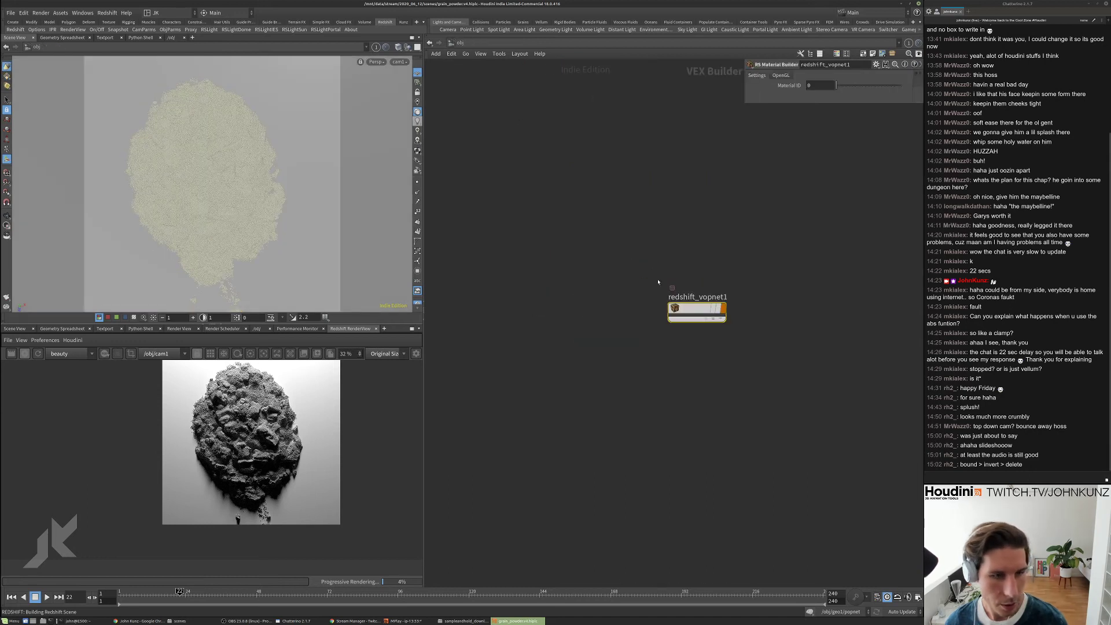
- Inside redshift_vopnet1, set the diffuse colour to 1, 1, 1
{"action": "double_click", "coordinate": [689, 310]}
{"action": "type", "text": "1"}
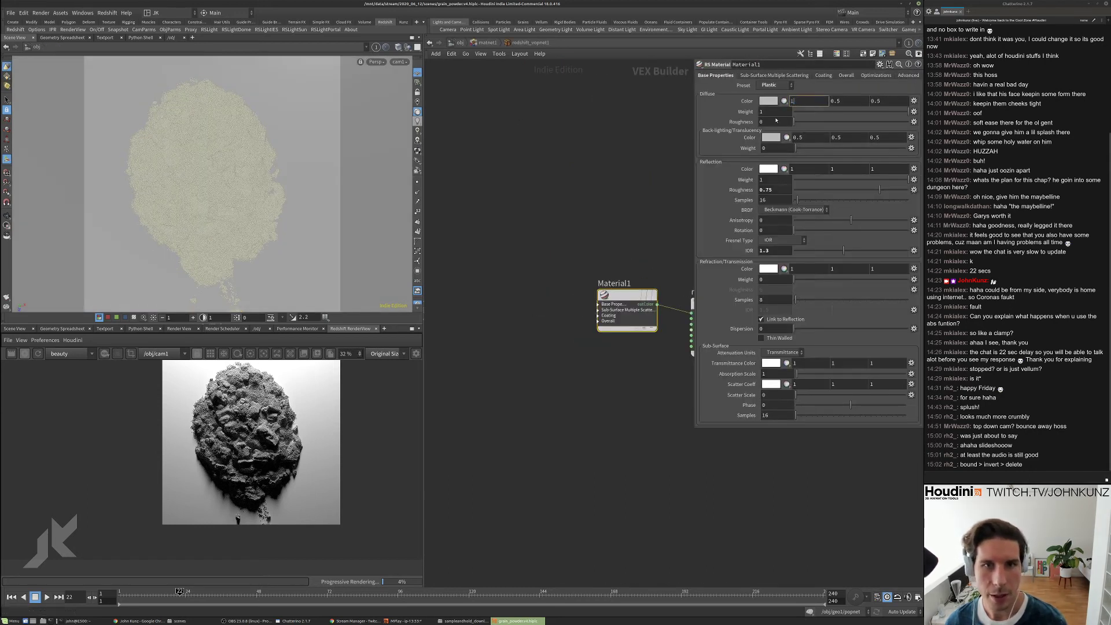
{"action": "key", "text": "Tab"}
{"action": "type", "text": "1"}
{"action": "key", "text": "Tab"}
{"action": "type", "text": "1"}
{"action": "key", "text": "Return"}
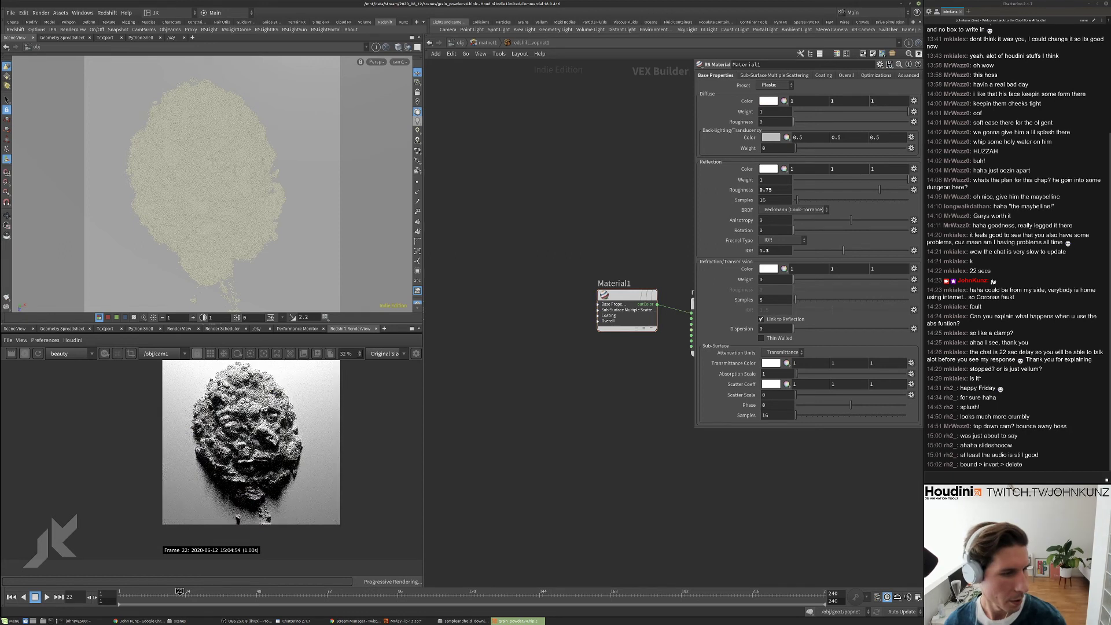
- Back at /obj, turn off Primary Ray Visible on the grid1 ground plane
{"action": "left_click", "coordinate": [473, 44]}
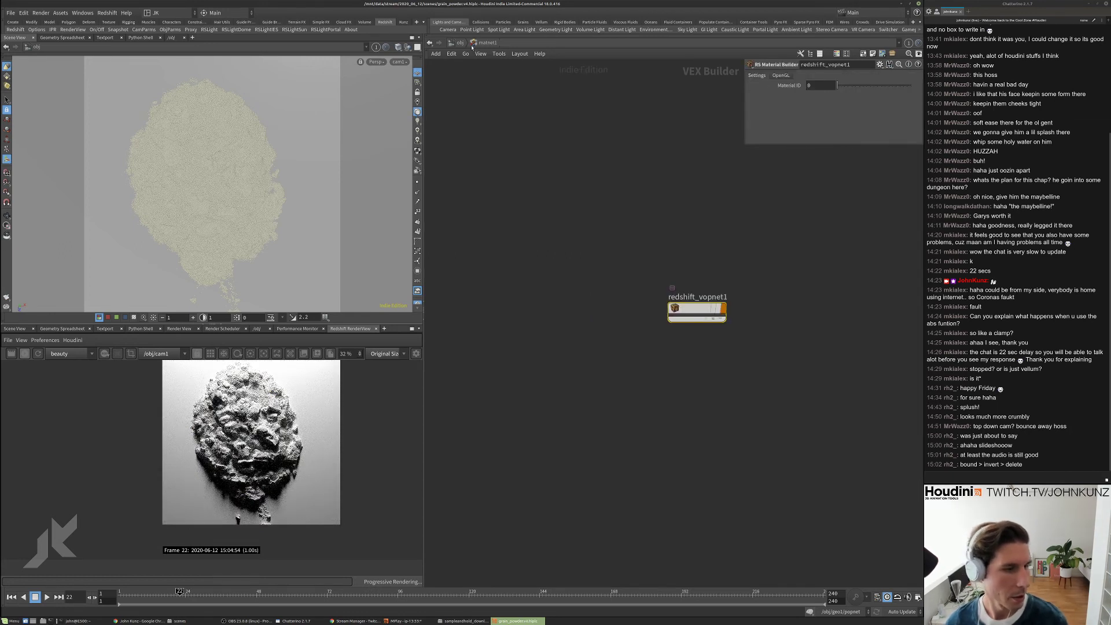
{"action": "key", "text": "u"}
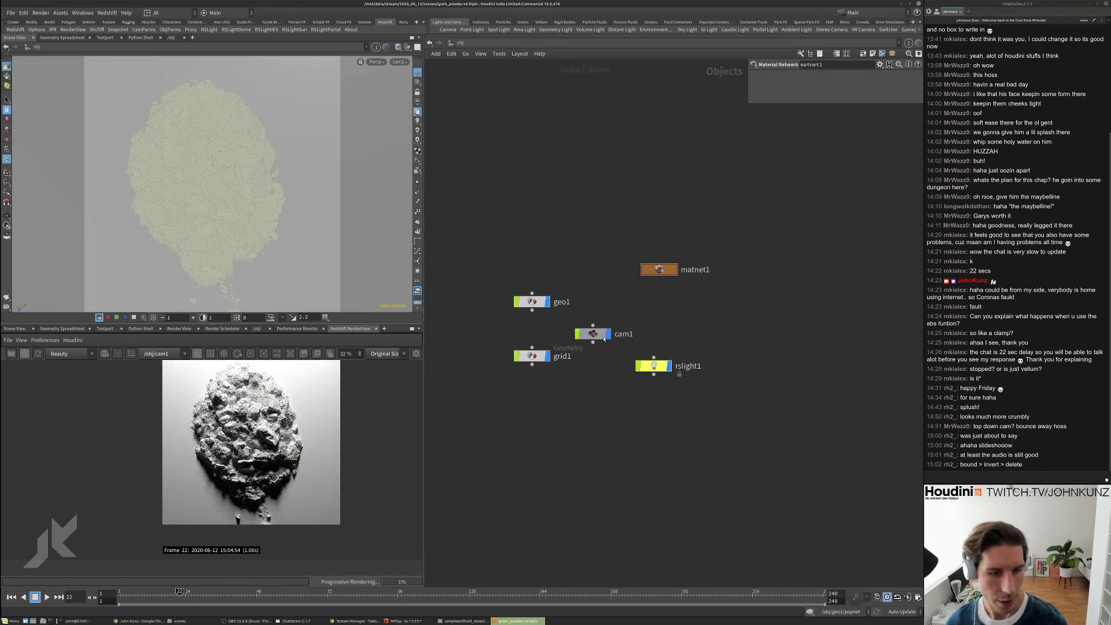
{"action": "left_click", "coordinate": [654, 366]}
{"action": "left_click", "coordinate": [533, 356]}
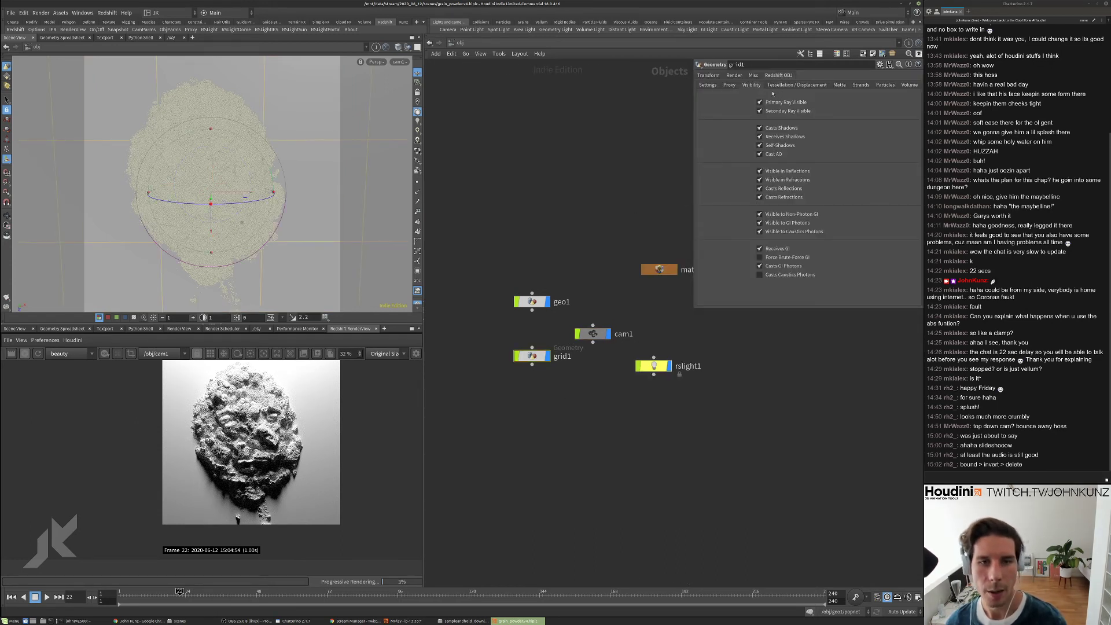
{"action": "left_click", "coordinate": [767, 103]}
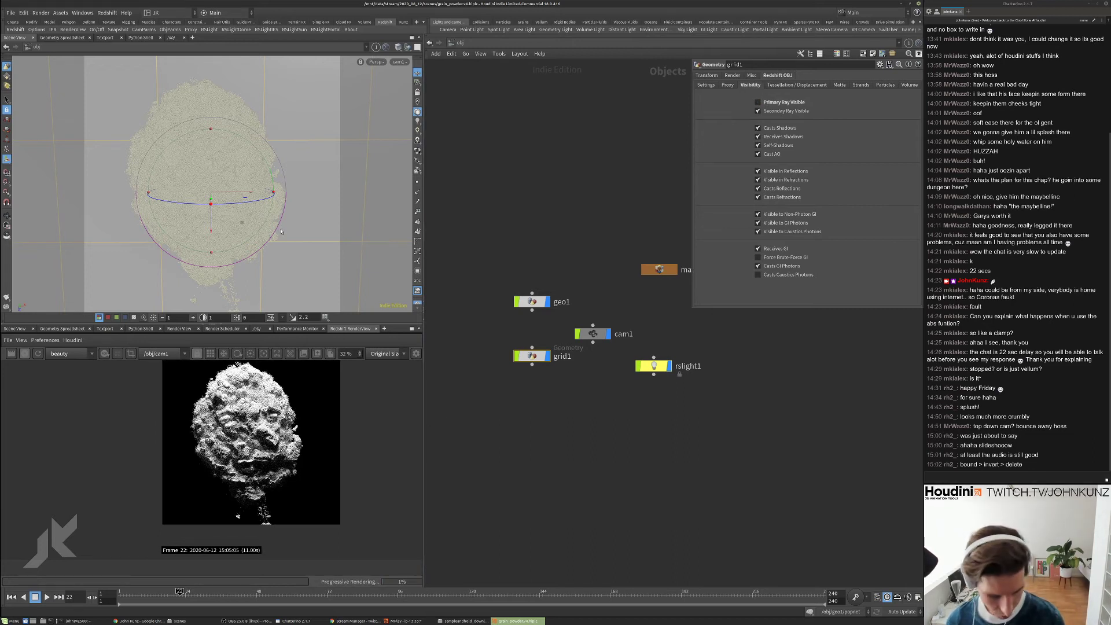
{"action": "left_click", "coordinate": [401, 62]}
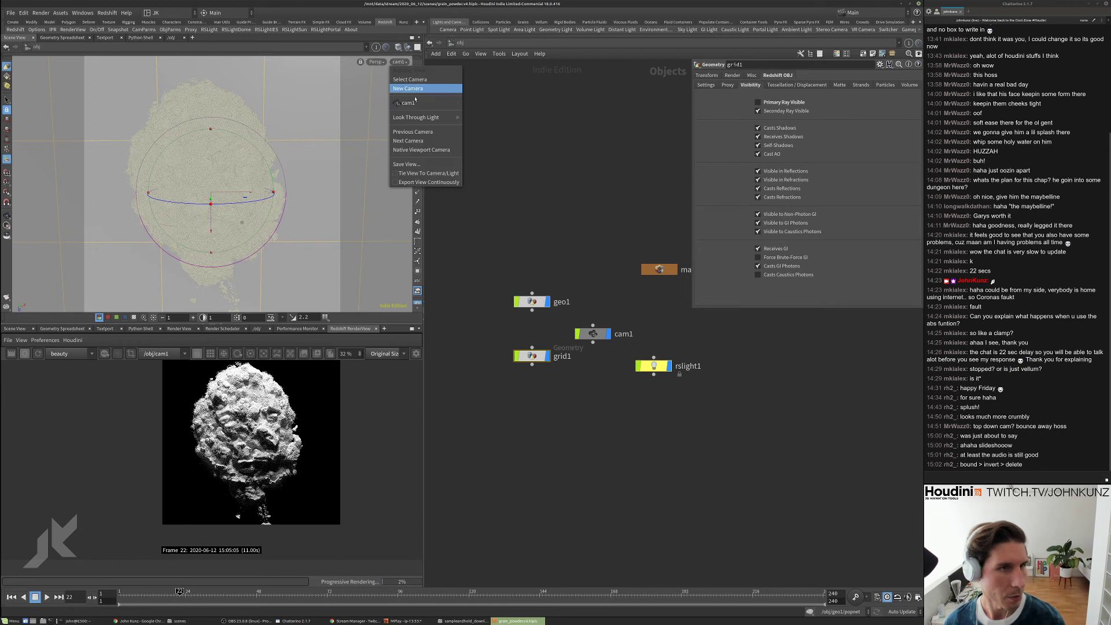
- Look through rslight1 and swing the light around the grain pile
{"action": "mouse_move", "coordinate": [416, 117]}
{"action": "left_click", "coordinate": [480, 128]}
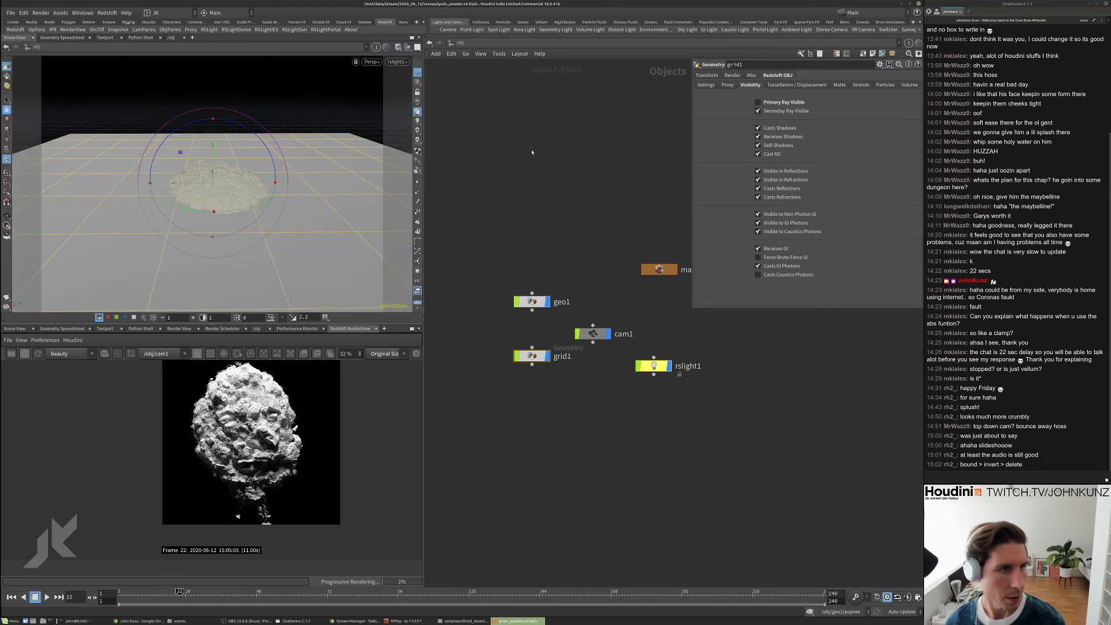
{"action": "key", "text": "Escape"}
{"action": "left_click_drag", "start_coordinate": [408, 139], "coordinate": [322, 149]}
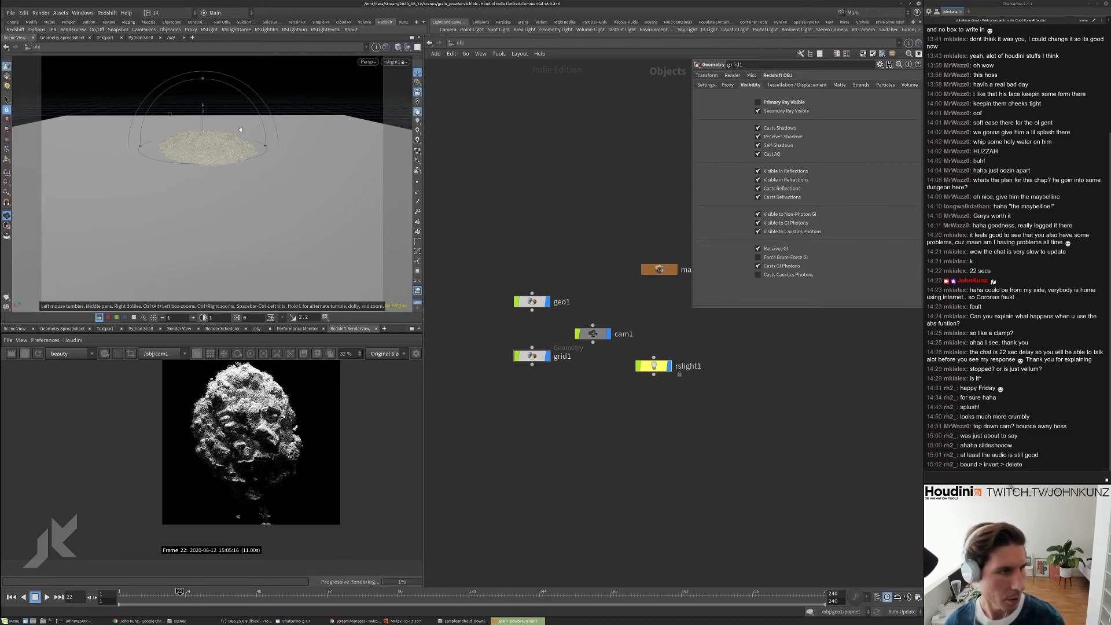
{"action": "key", "text": "Return"}
{"action": "scroll", "coordinate": [251, 443], "scroll_direction": "up", "scroll_amount": 5}
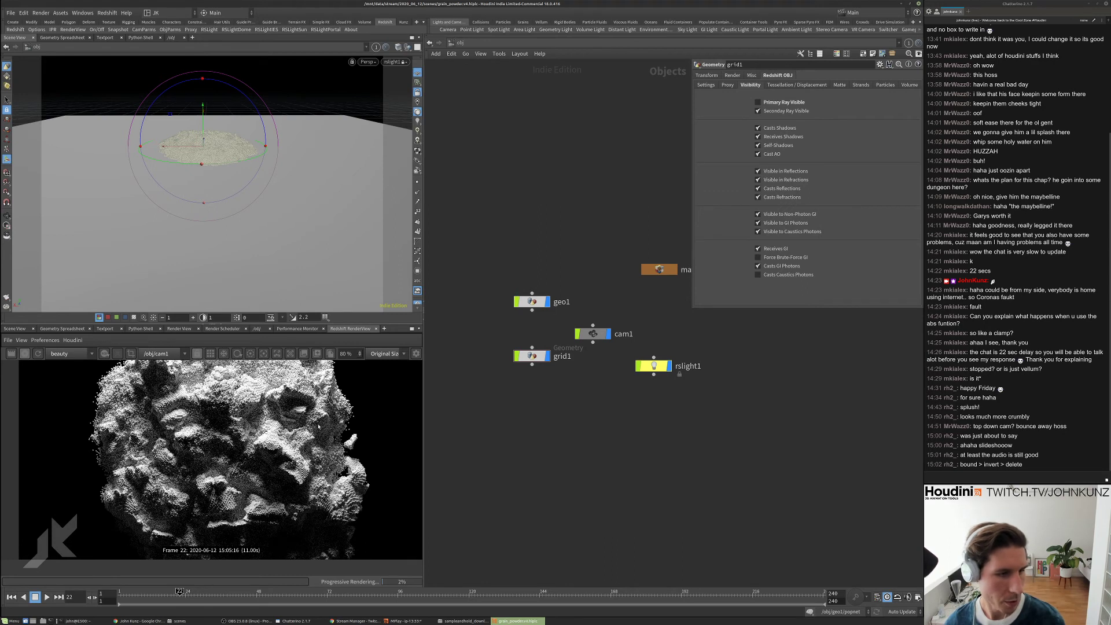
{"action": "scroll", "coordinate": [266, 431], "scroll_direction": "down", "scroll_amount": 2}
{"action": "scroll", "coordinate": [262, 446], "scroll_direction": "down", "scroll_amount": 3}
- Aim rslight1 down onto the grain disc, then lower it to a side angle
{"action": "key", "text": "Escape"}
{"action": "left_click_drag", "start_coordinate": [295, 127], "coordinate": [296, 191]}
{"action": "key", "text": "Return"}
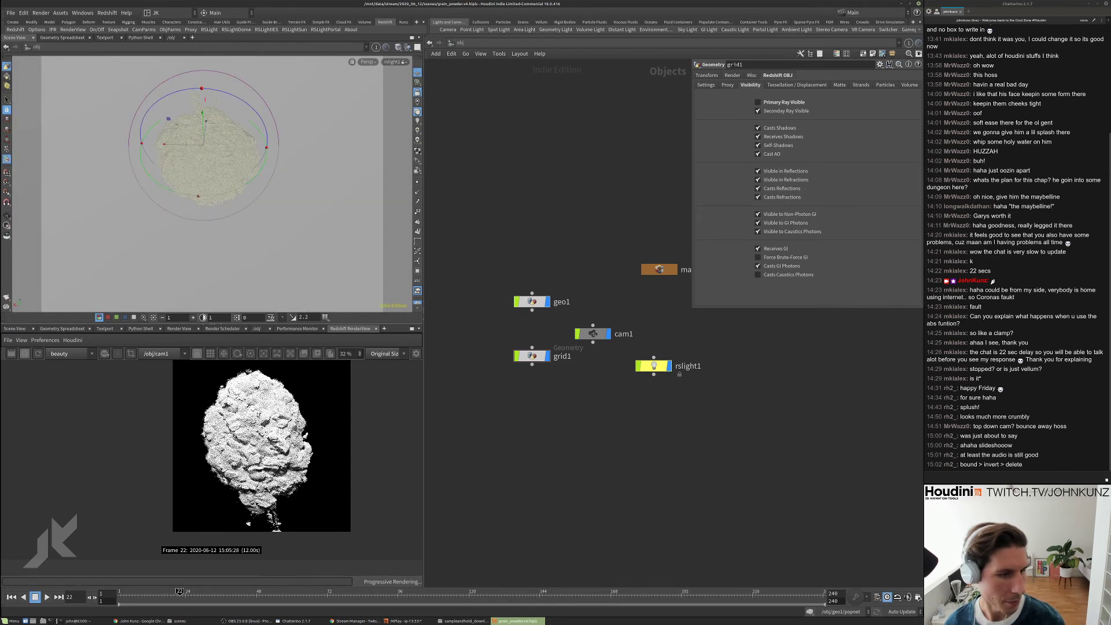
{"action": "key", "text": "Escape"}
{"action": "left_click_drag", "start_coordinate": [262, 196], "coordinate": [262, 140]}
{"action": "key", "text": "Return"}
{"action": "scroll", "coordinate": [254, 460], "scroll_direction": "up", "scroll_amount": 2}
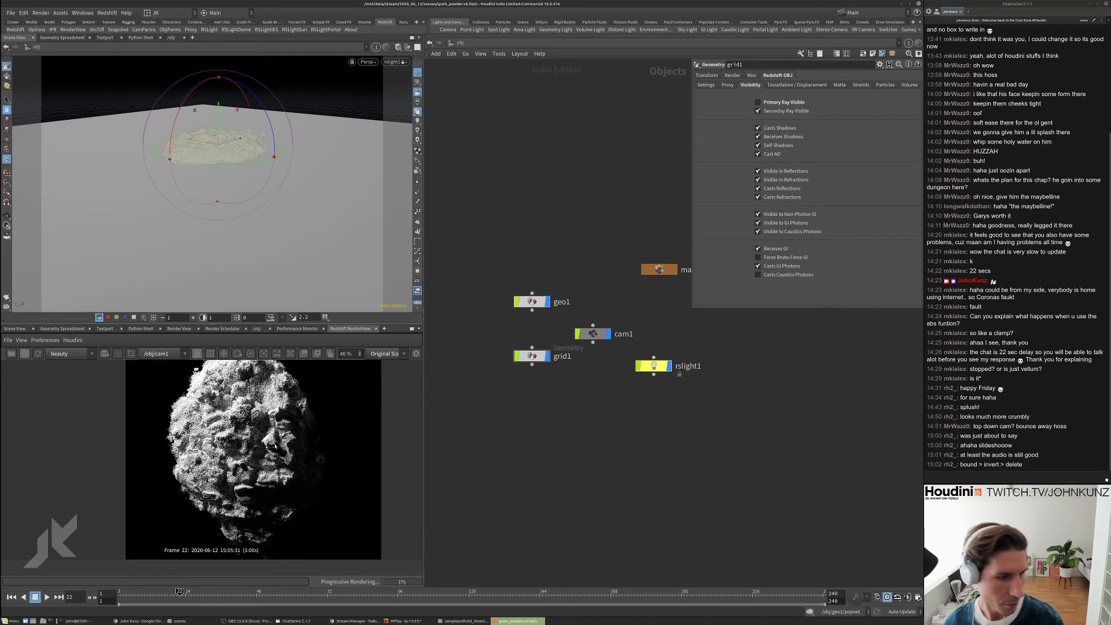
{"action": "scroll", "coordinate": [281, 397], "scroll_direction": "up", "scroll_amount": 3}
{"action": "scroll", "coordinate": [299, 443], "scroll_direction": "down", "scroll_amount": 4}
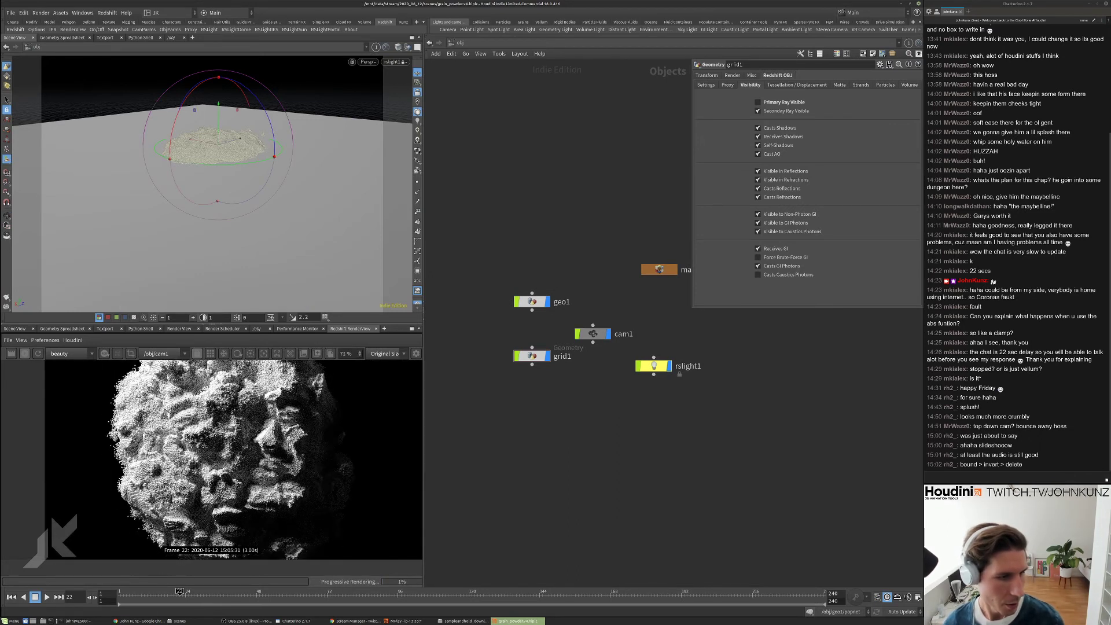
- Fine-tune rslight1 to a low, close, side-on raking angle, then select grid1
{"action": "key", "text": "Escape"}
{"action": "left_click_drag", "start_coordinate": [283, 172], "coordinate": [292, 202]}
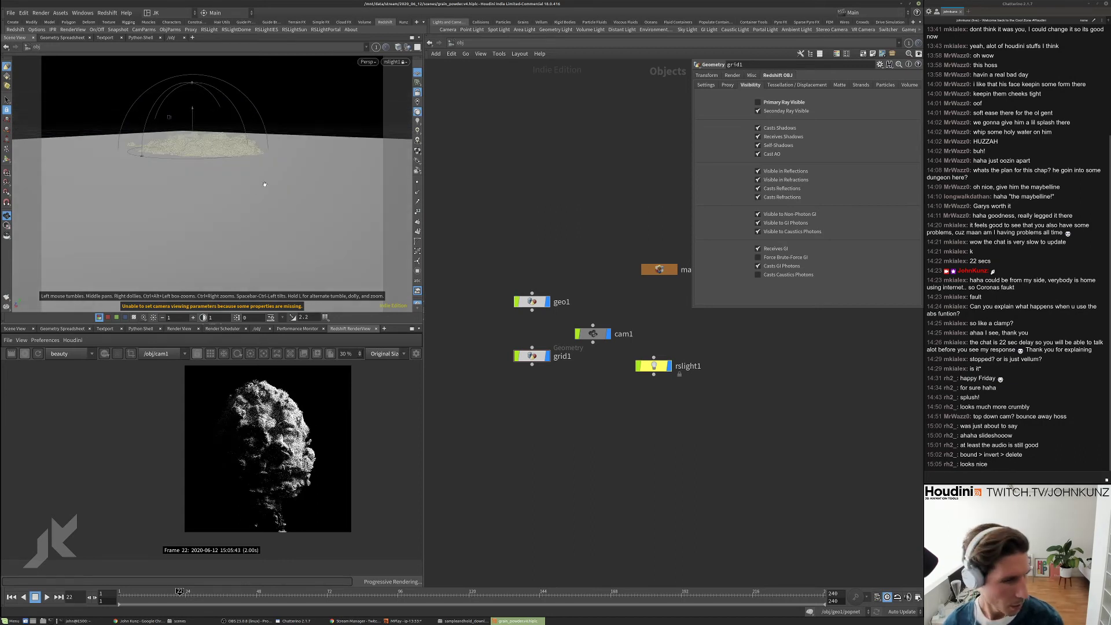
{"action": "mouse_move", "coordinate": [263, 183]}
{"action": "left_mouse_down"}
{"action": "mouse_move", "coordinate": [191, 187]}
{"action": "mouse_move", "coordinate": [225, 196]}
{"action": "mouse_move", "coordinate": [178, 202]}
{"action": "mouse_move", "coordinate": [254, 191]}
{"action": "left_mouse_up"}
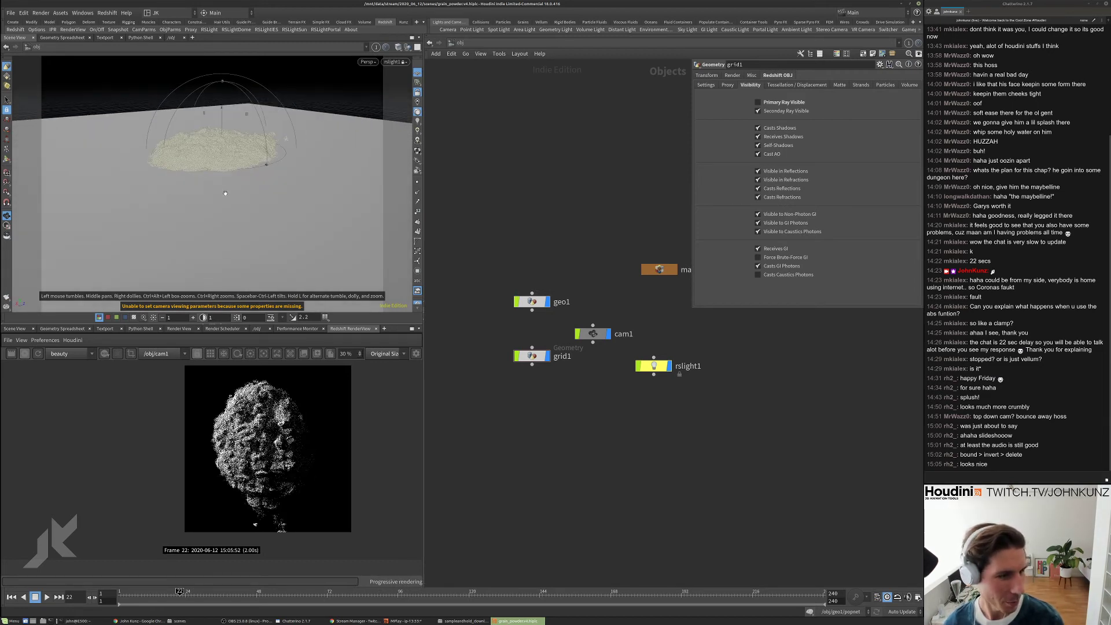
{"action": "left_click_drag", "start_coordinate": [265, 189], "coordinate": [235, 192]}
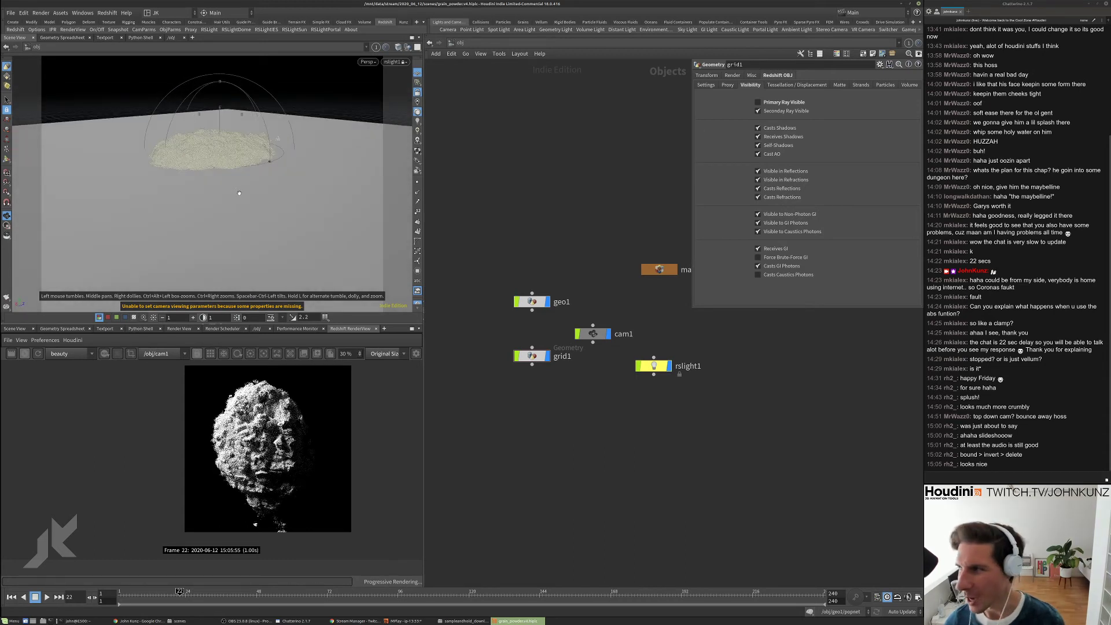
{"action": "mouse_move", "coordinate": [239, 193]}
{"action": "left_mouse_down"}
{"action": "mouse_move", "coordinate": [279, 193]}
{"action": "mouse_move", "coordinate": [220, 190]}
{"action": "mouse_move", "coordinate": [248, 192]}
{"action": "left_mouse_up"}
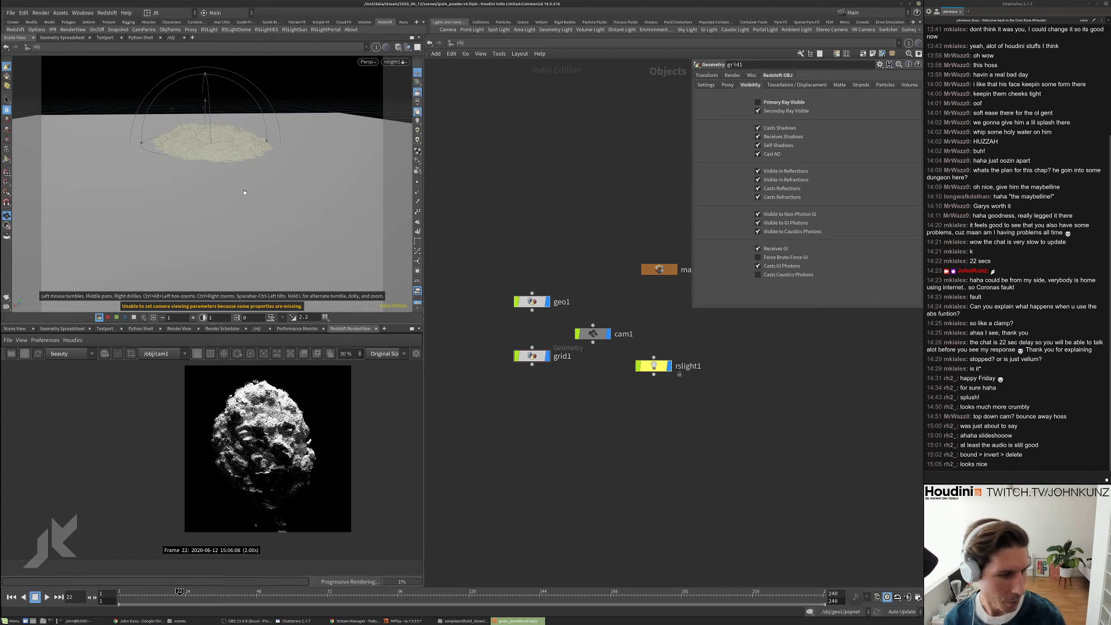
{"action": "left_click_drag", "start_coordinate": [252, 186], "coordinate": [255, 177]}
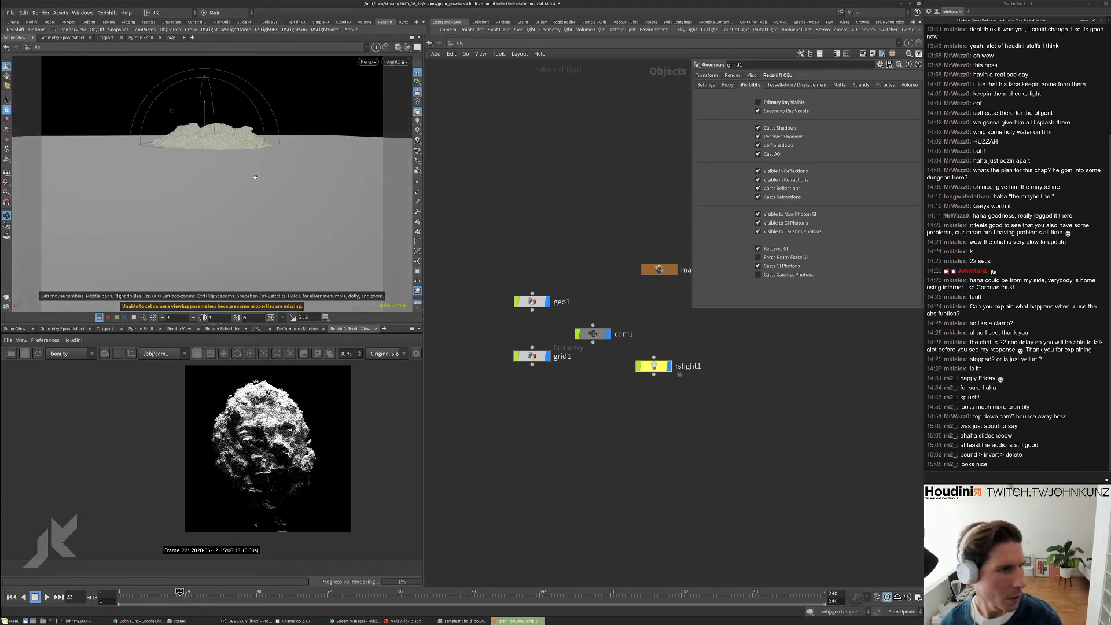
{"action": "key", "text": "r"}
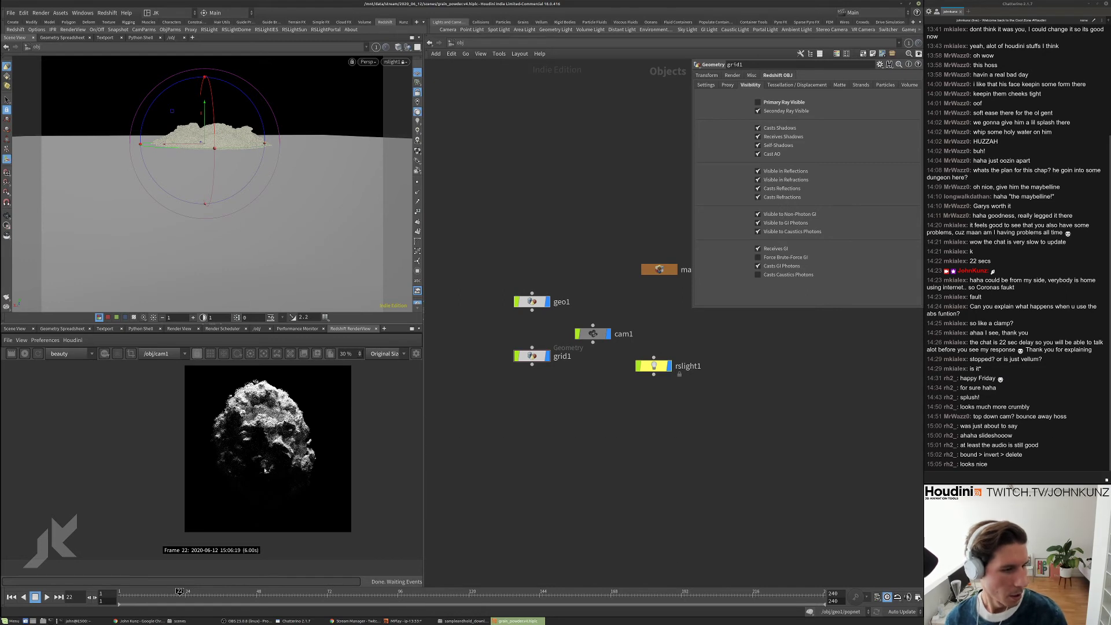
{"action": "scroll", "coordinate": [268, 449], "scroll_direction": "up", "scroll_amount": 5}
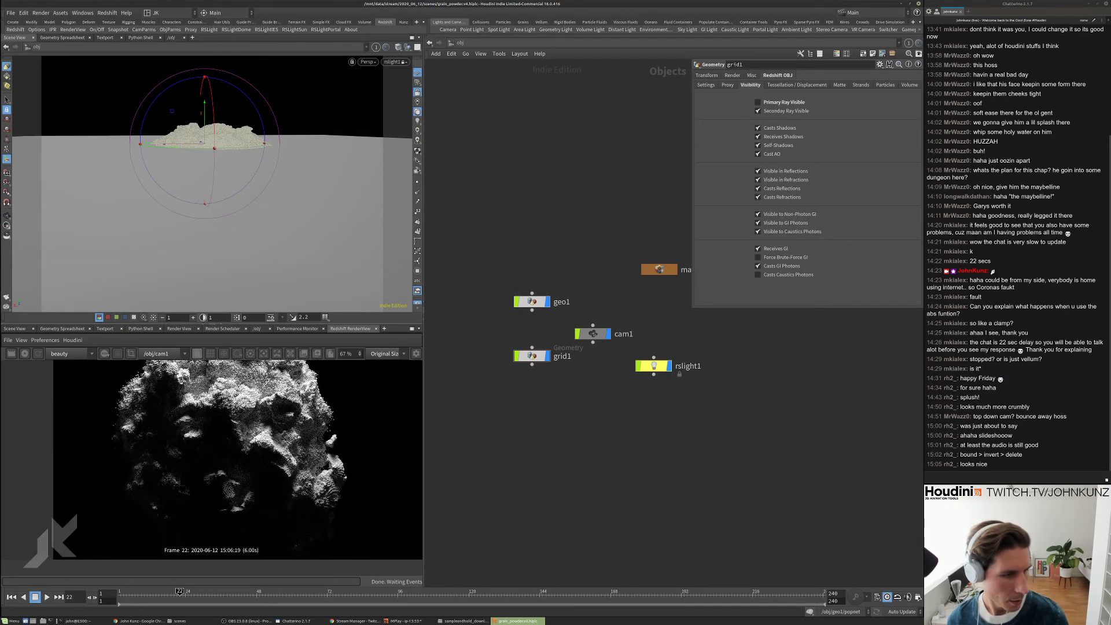
{"action": "scroll", "coordinate": [288, 414], "scroll_direction": "up", "scroll_amount": 2}
{"action": "scroll", "coordinate": [288, 415], "scroll_direction": "down", "scroll_amount": 2}
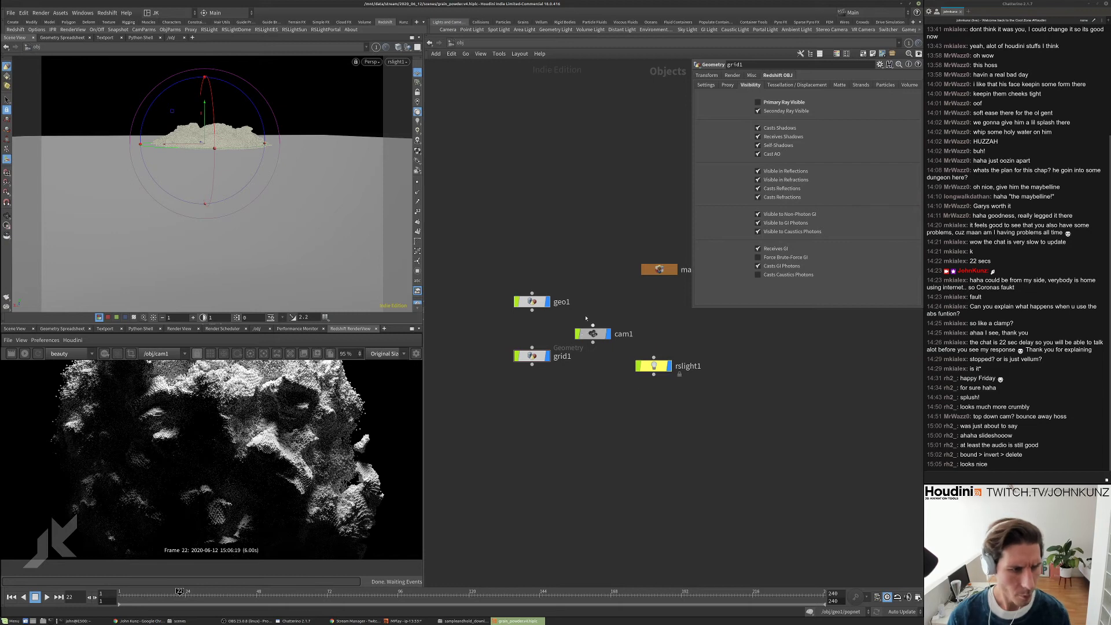
{"action": "left_click", "coordinate": [542, 358]}
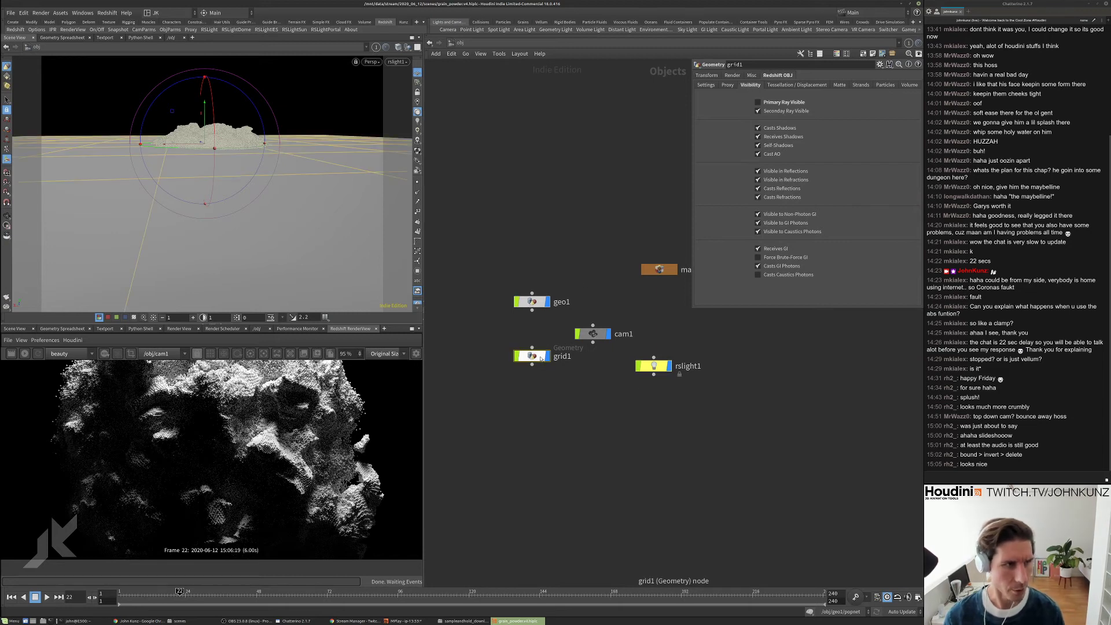
- Duplicate grid1 as grid2, stand it upright, and scale it down to 0.229
{"action": "left_click_drag", "start_coordinate": [542, 358], "coordinate": [557, 395], "text": "alt"}
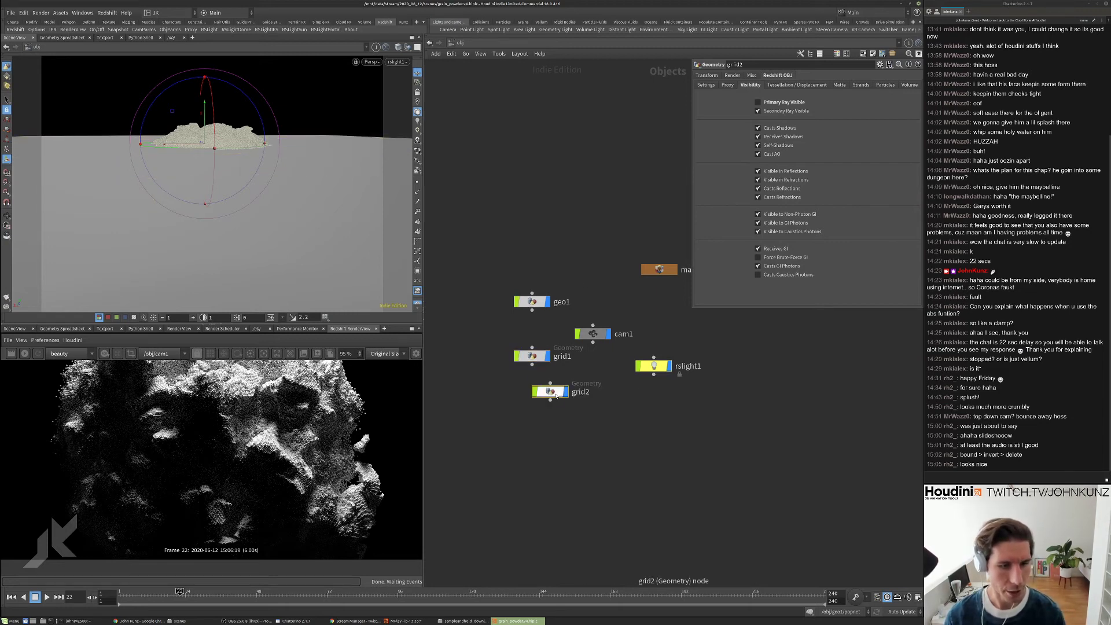
{"action": "left_click_drag", "start_coordinate": [314, 130], "coordinate": [241, 215]}
{"action": "key", "text": "r"}
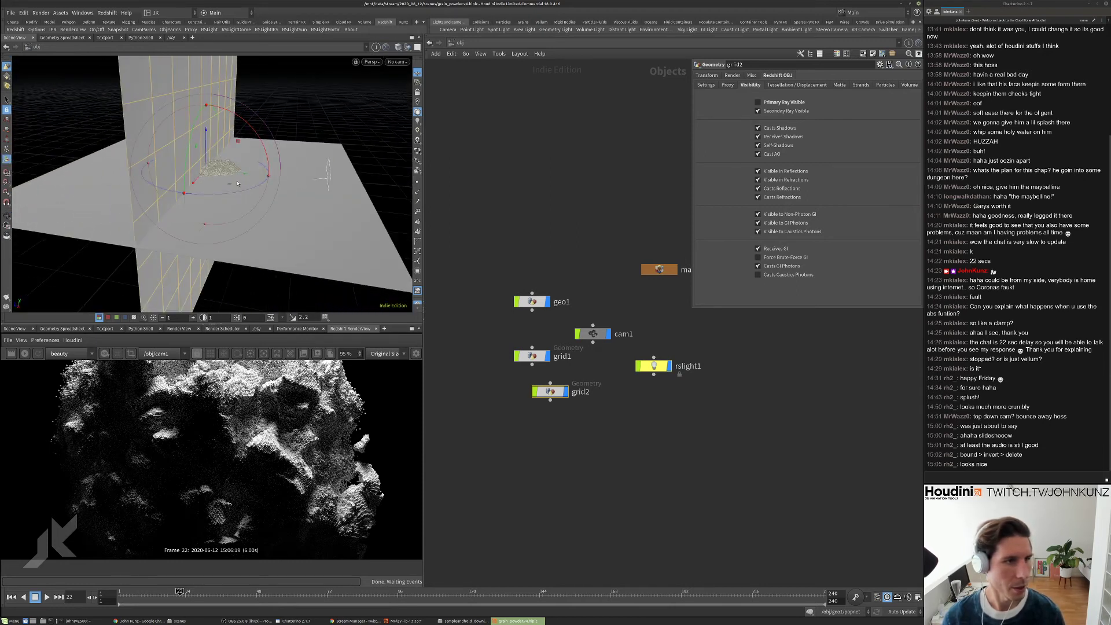
{"action": "left_click_drag", "start_coordinate": [236, 173], "coordinate": [197, 171]}
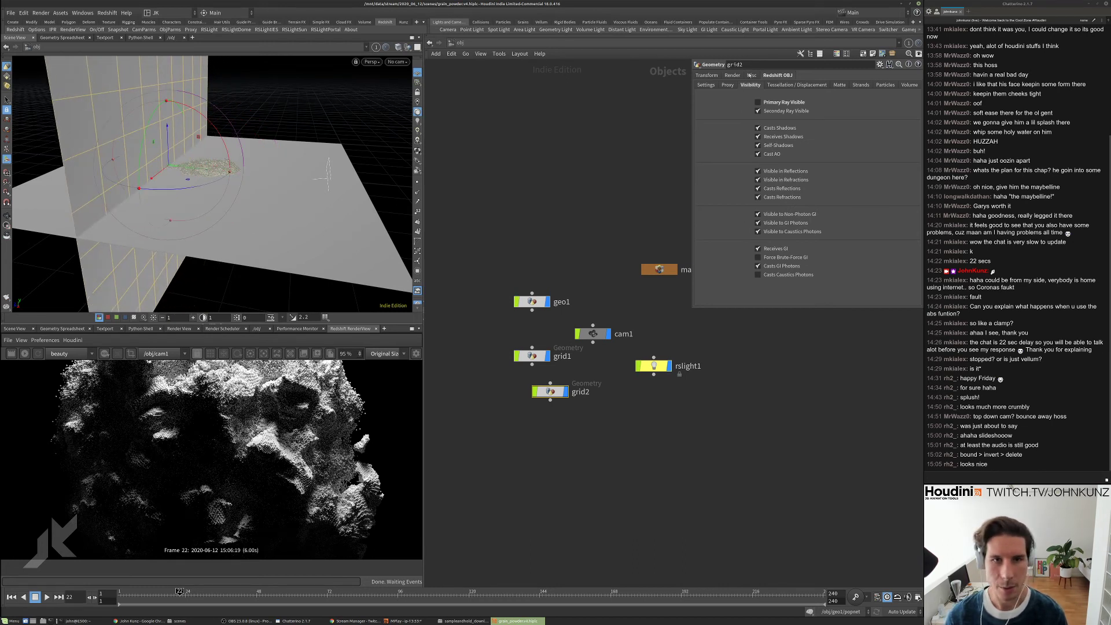
{"action": "left_click", "coordinate": [707, 75]}
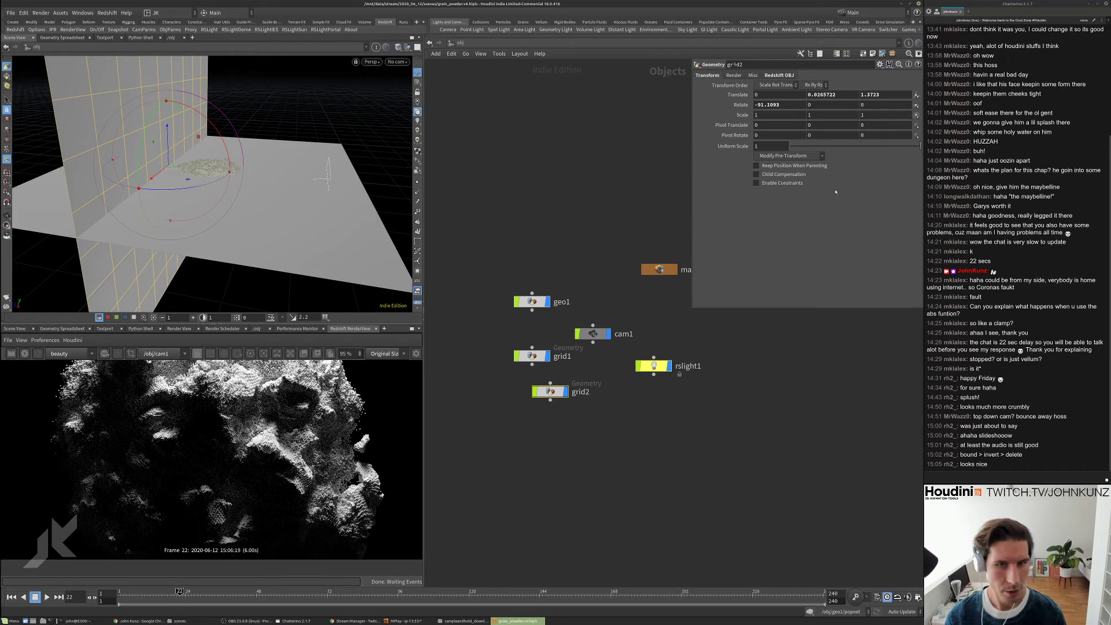
{"action": "left_click_drag", "start_coordinate": [818, 147], "coordinate": [820, 146]}
{"action": "left_click_drag", "start_coordinate": [269, 156], "coordinate": [345, 184]}
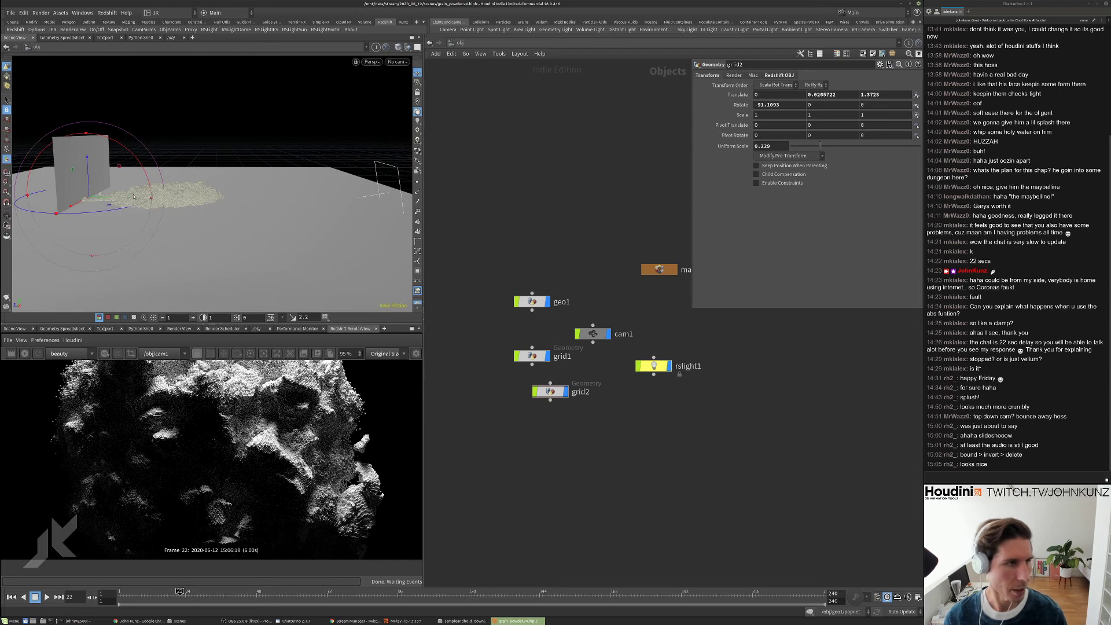
- Restart the Redshift render, then angle grid2 toward the pile and raise it beside the grains
{"action": "scroll", "coordinate": [238, 433], "scroll_direction": "down", "scroll_amount": 2}
{"action": "left_click", "coordinate": [24, 353]}
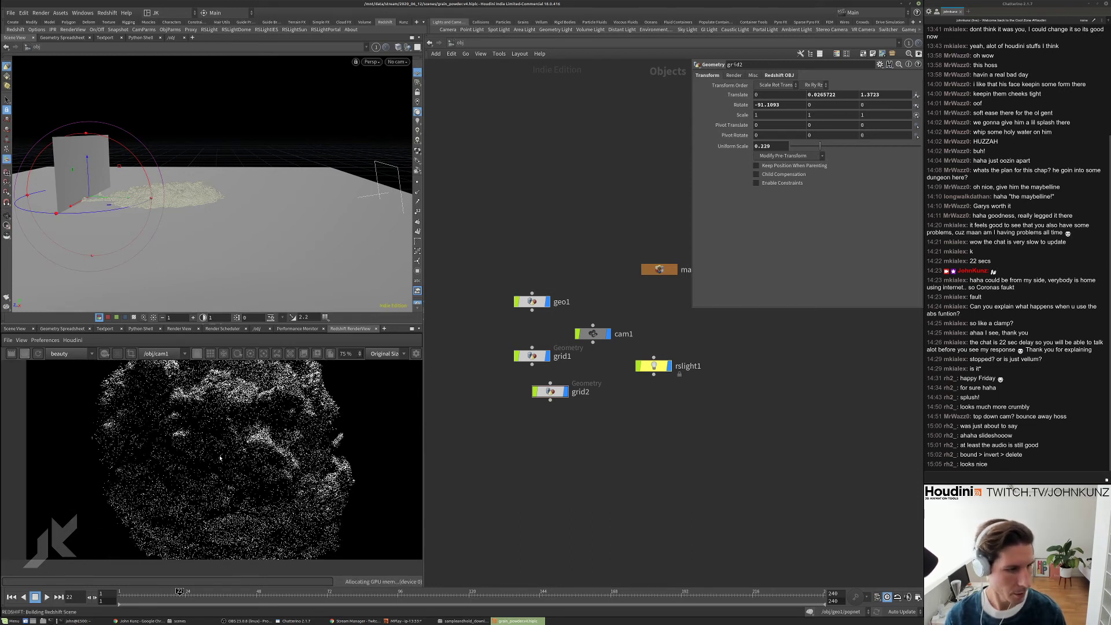
{"action": "scroll", "coordinate": [259, 471], "scroll_direction": "down", "scroll_amount": 1}
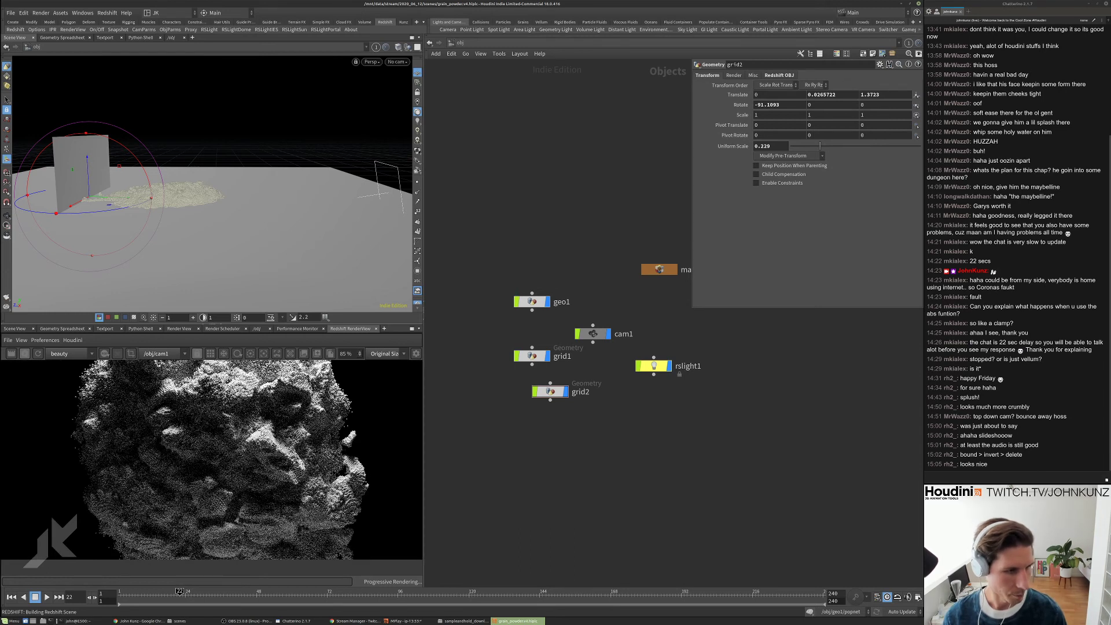
{"action": "scroll", "coordinate": [272, 460], "scroll_direction": "down", "scroll_amount": 3}
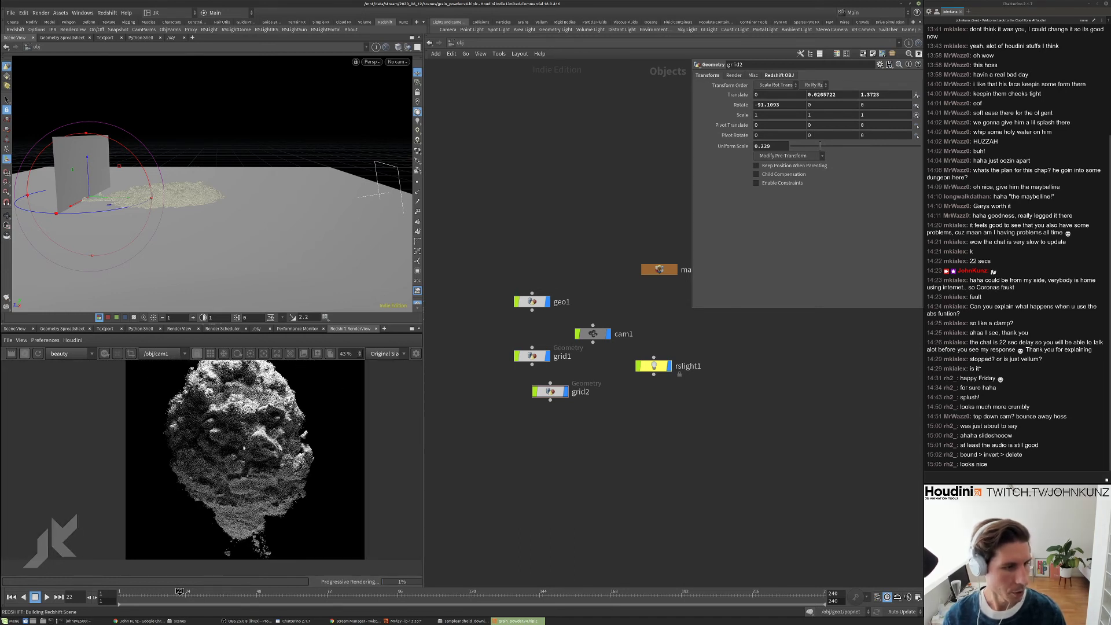
{"action": "left_click_drag", "start_coordinate": [113, 214], "coordinate": [134, 182]}
{"action": "left_click_drag", "start_coordinate": [237, 165], "coordinate": [192, 144]}
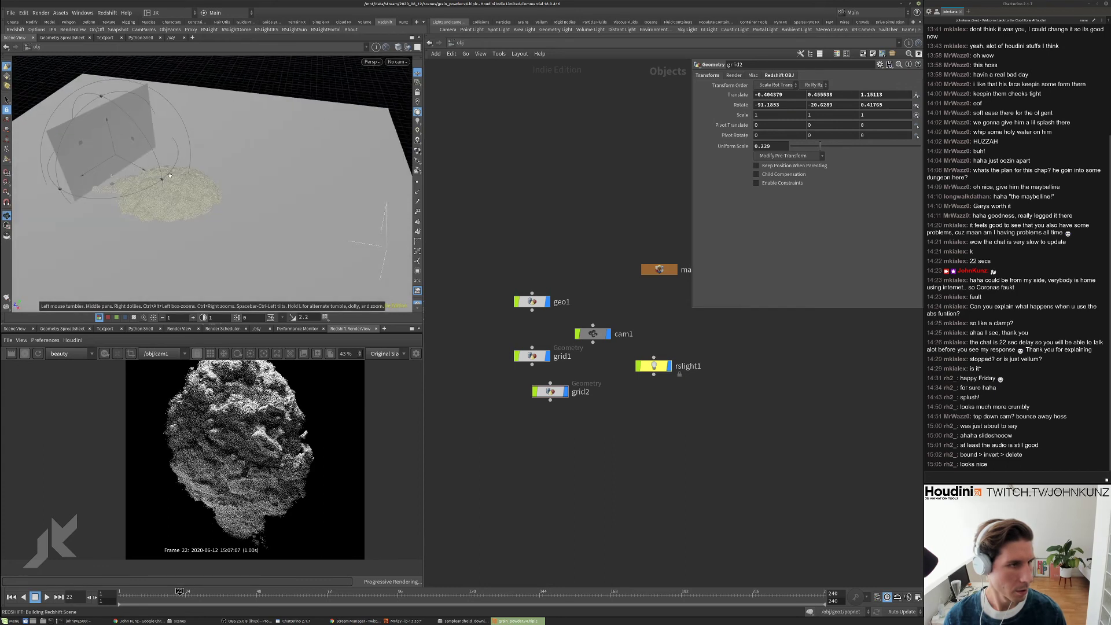
{"action": "left_click_drag", "start_coordinate": [110, 133], "coordinate": [80, 135]}
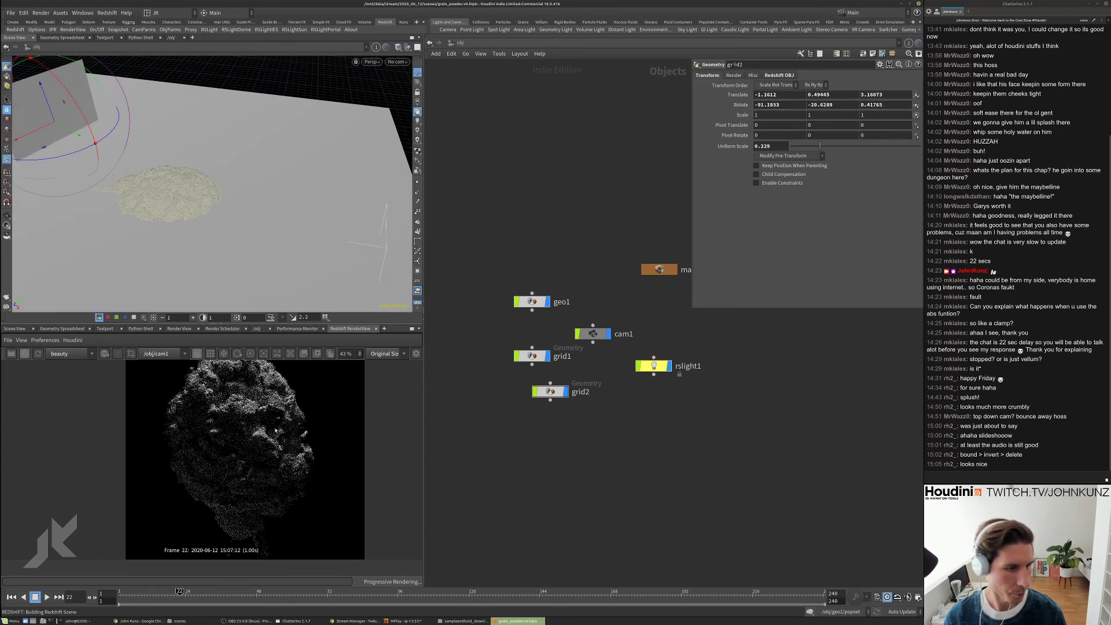
- Hide grid2 in the viewport and look through cam1
{"action": "scroll", "coordinate": [205, 437], "scroll_direction": "up", "scroll_amount": 3}
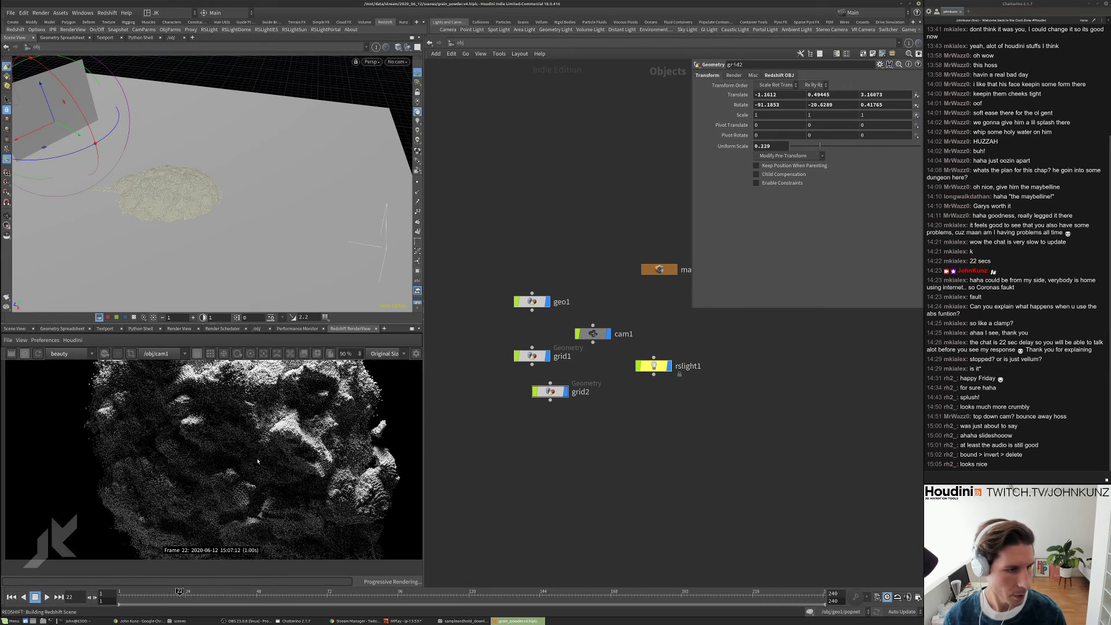
{"action": "left_click", "coordinate": [567, 392]}
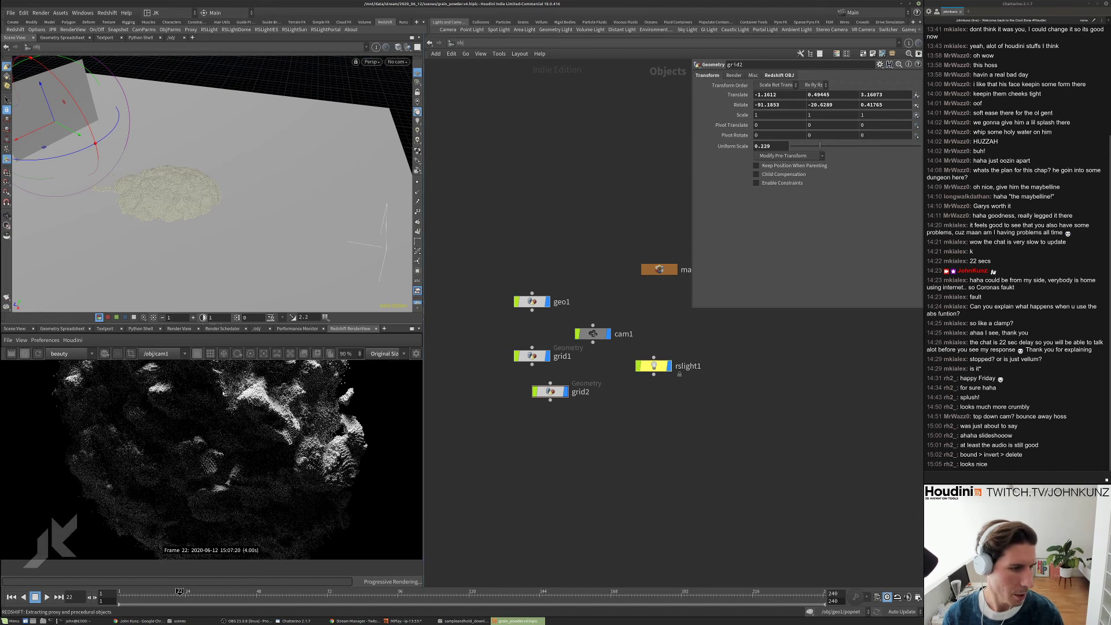
{"action": "scroll", "coordinate": [197, 405], "scroll_direction": "down", "scroll_amount": 3}
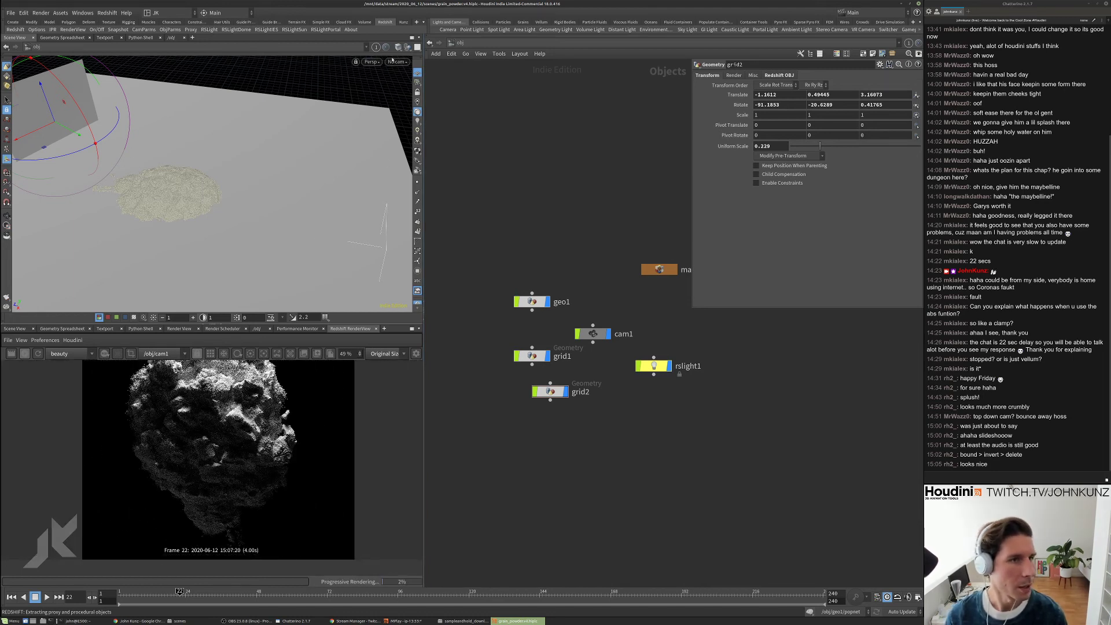
{"action": "left_click", "coordinate": [397, 61]}
{"action": "left_click", "coordinate": [405, 102]}
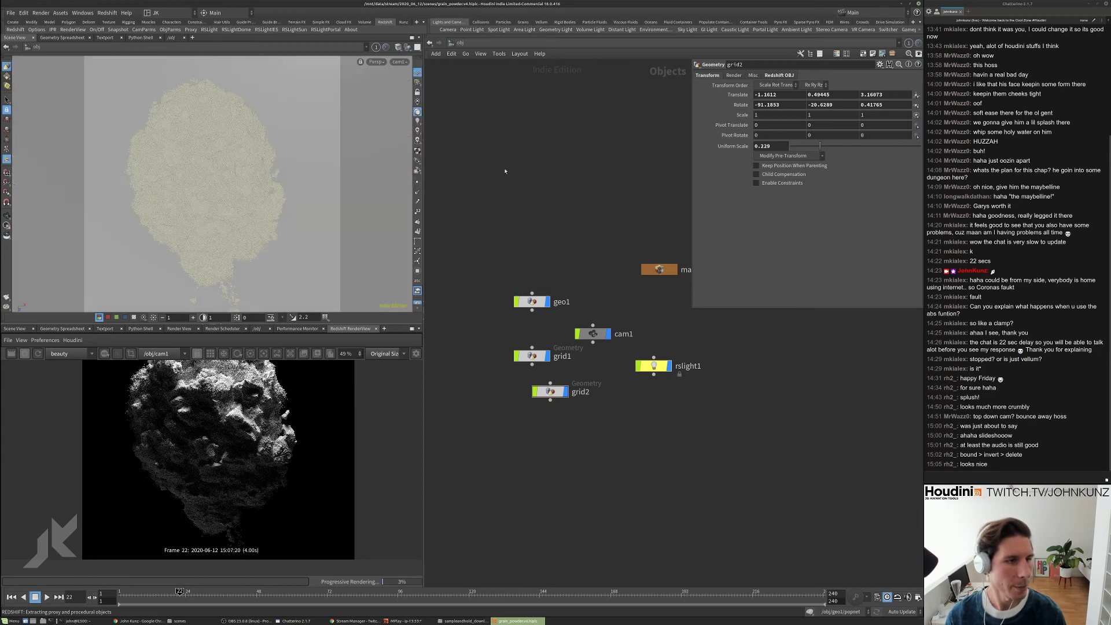
- Set cam1's Focal Length to 125
{"action": "left_click", "coordinate": [593, 334]}
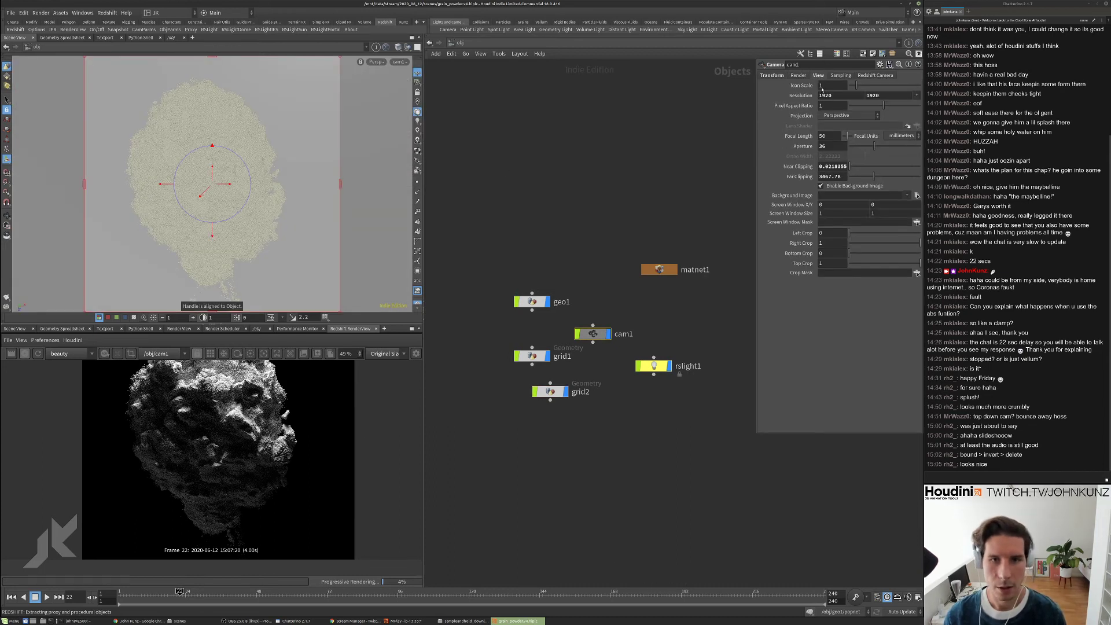
{"action": "left_click", "coordinate": [829, 136]}
{"action": "type", "text": "125"}
{"action": "key", "text": "Return"}
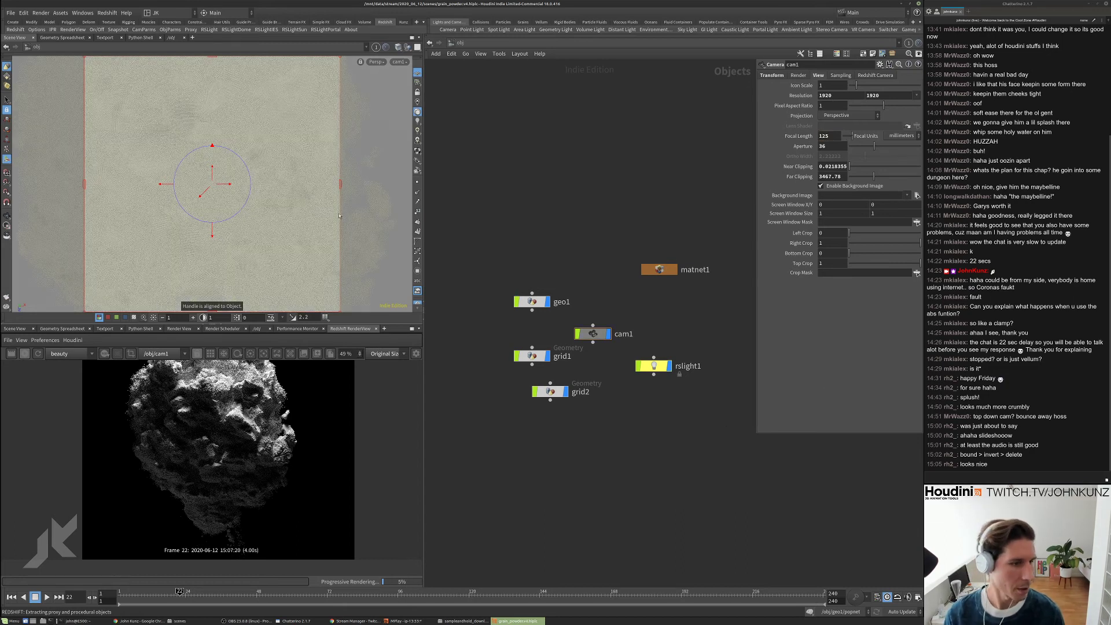
- Tumble the locked cam1 view to re-aim it across the grain surface
{"action": "key", "text": "Escape"}
{"action": "left_click_drag", "start_coordinate": [339, 216], "coordinate": [295, 204]}
{"action": "key", "text": "r"}
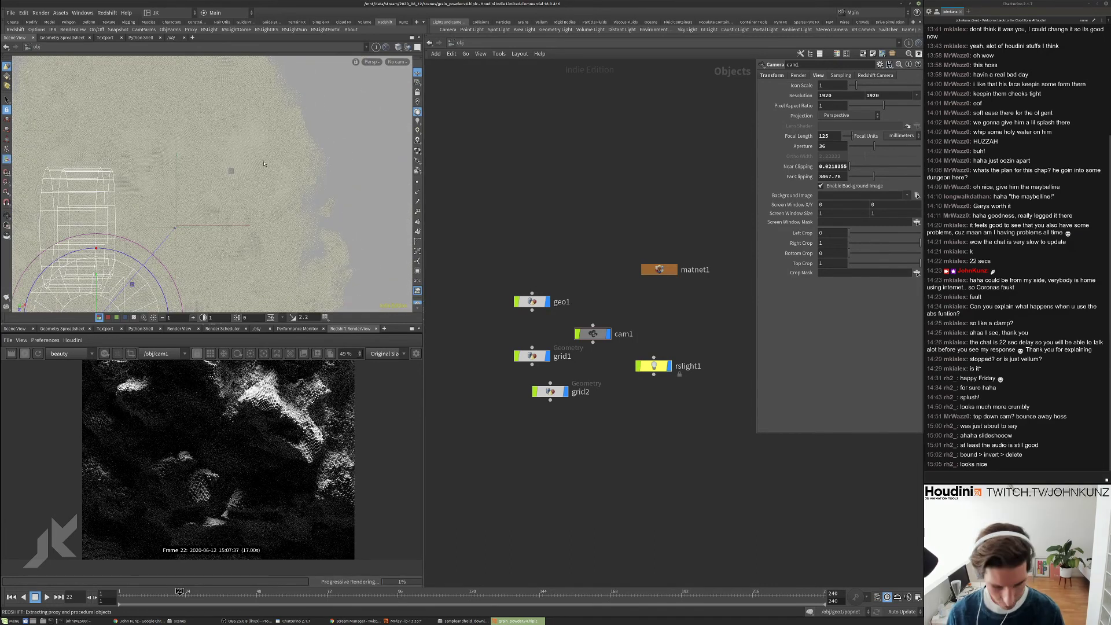
{"action": "key", "text": "Escape"}
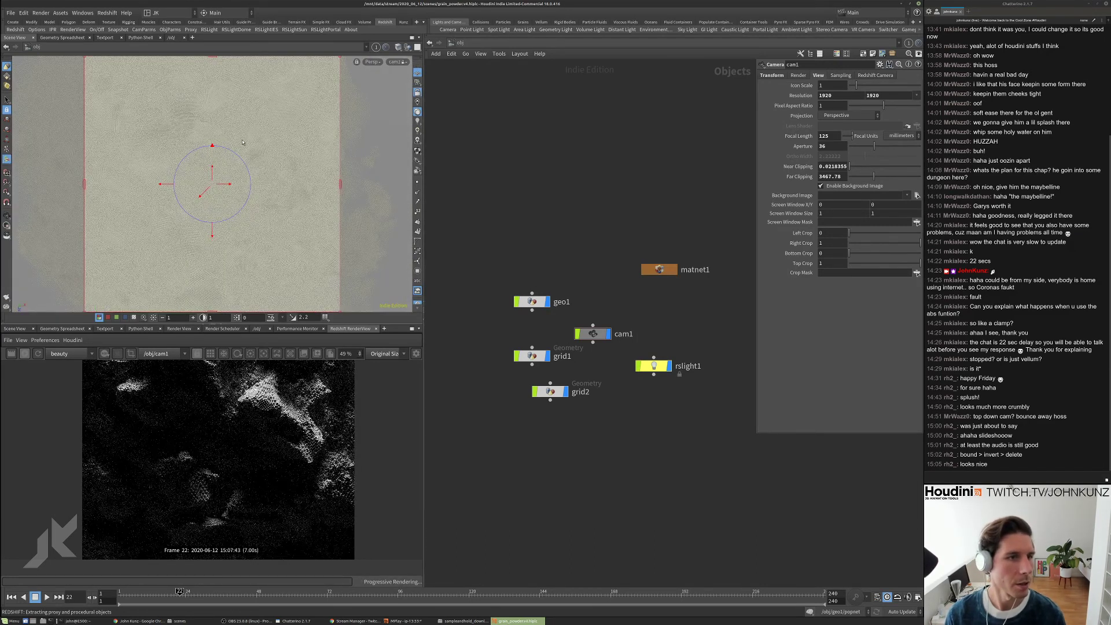
{"action": "left_click_drag", "start_coordinate": [231, 143], "coordinate": [284, 133]}
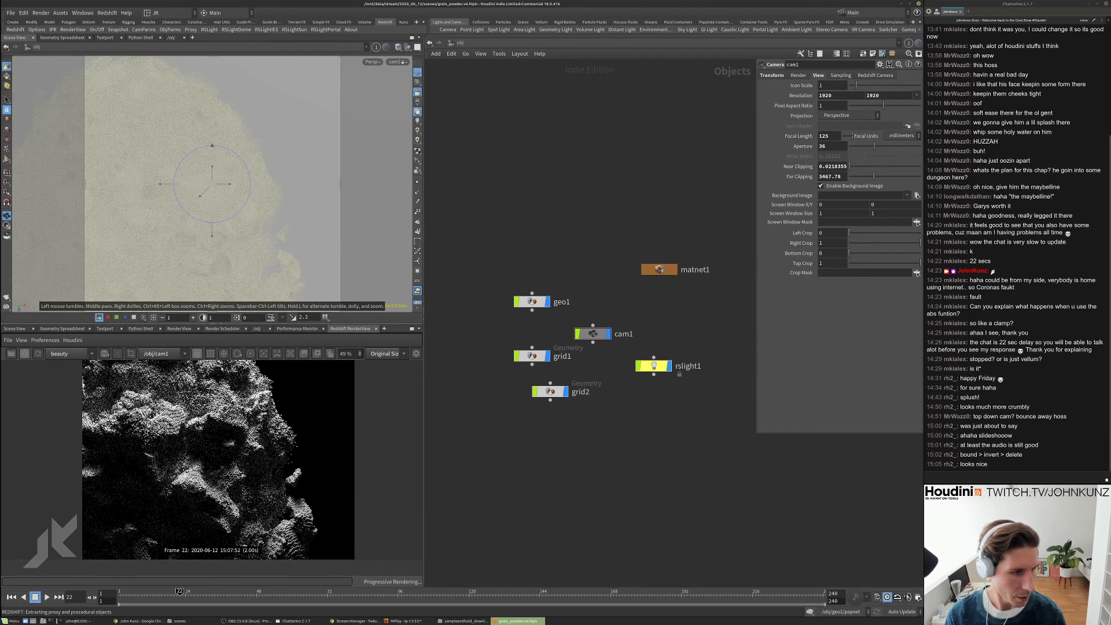
{"action": "key", "text": "Return"}
- Scrub the timeline through frames 27, 23, 22 and back to 23
{"action": "scroll", "coordinate": [223, 471], "scroll_direction": "down", "scroll_amount": 3}
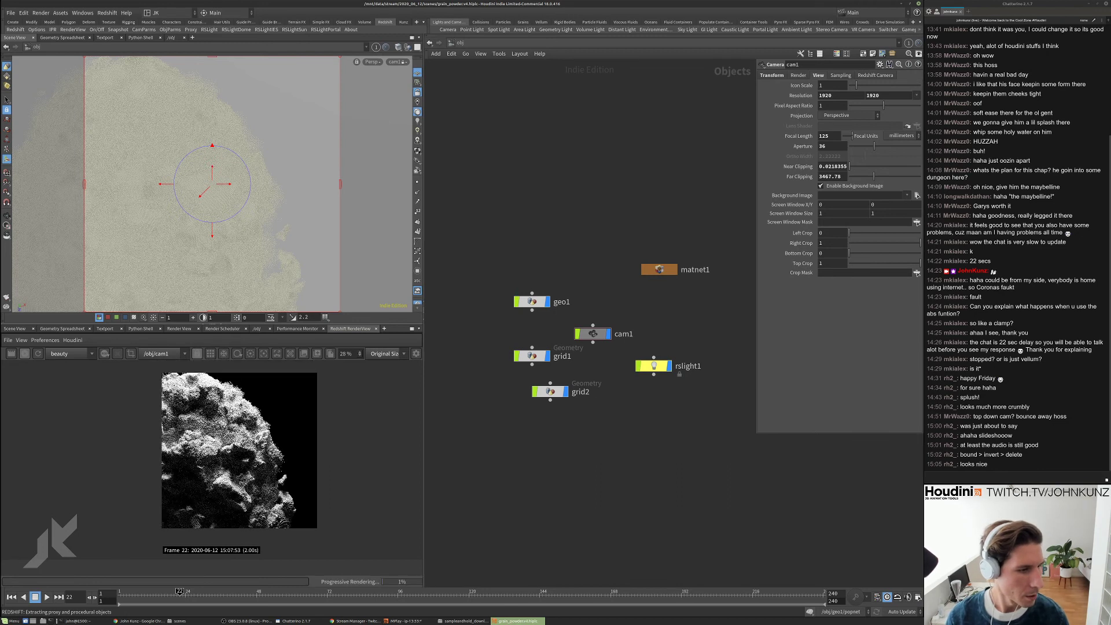
{"action": "scroll", "coordinate": [251, 525], "scroll_direction": "up", "scroll_amount": 3}
{"action": "scroll", "coordinate": [251, 524], "scroll_direction": "down", "scroll_amount": 2}
{"action": "scroll", "coordinate": [372, 471], "scroll_direction": "down", "scroll_amount": 1}
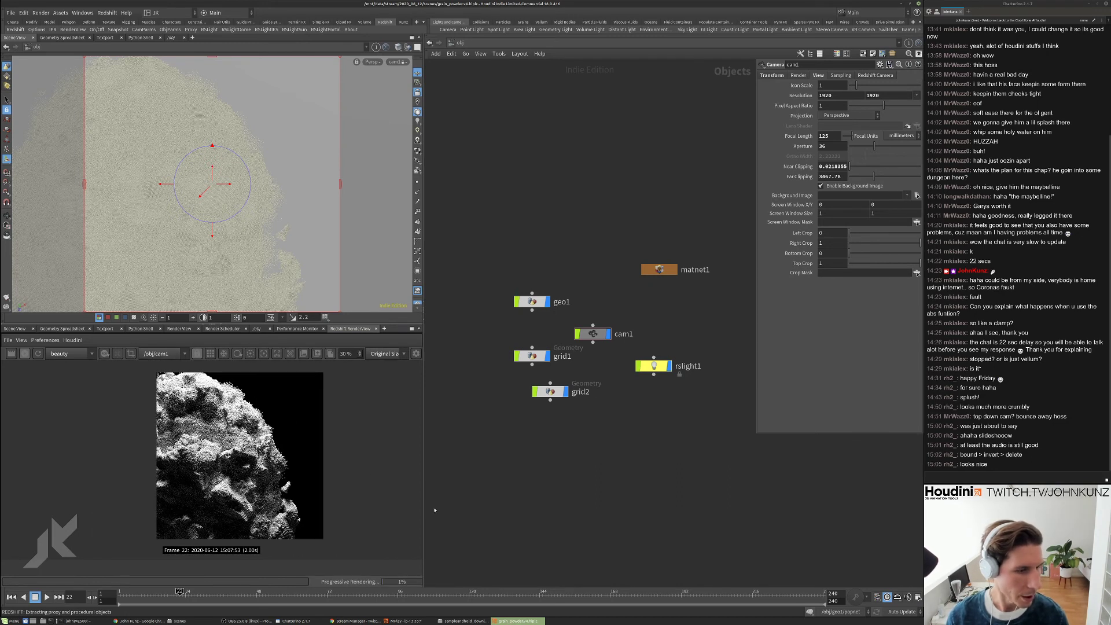
{"action": "left_click", "coordinate": [194, 591]}
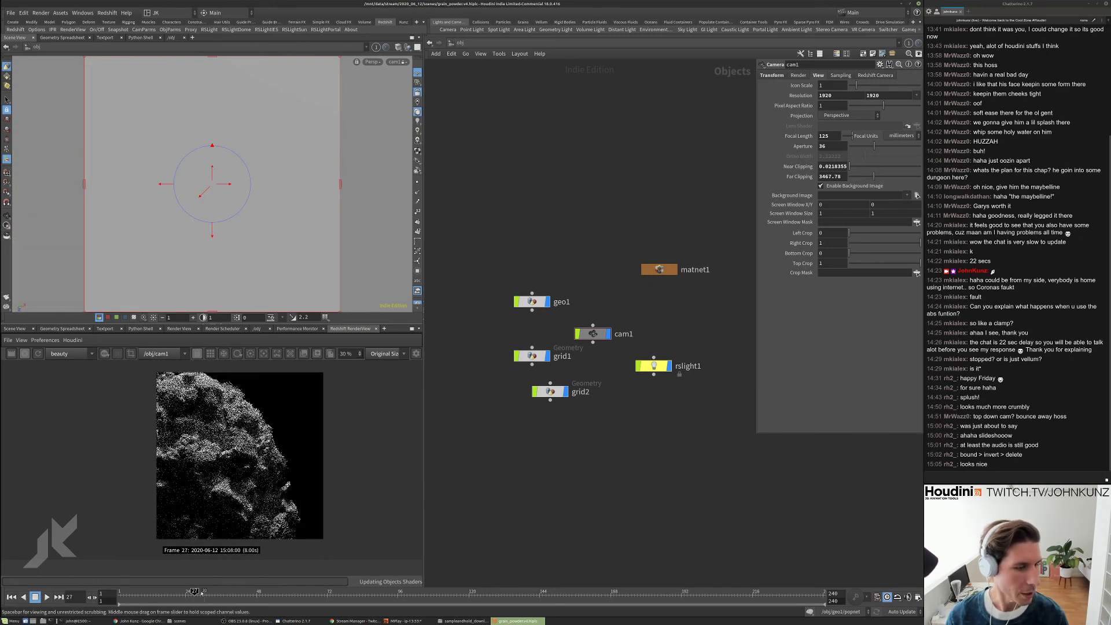
{"action": "left_click", "coordinate": [183, 592]}
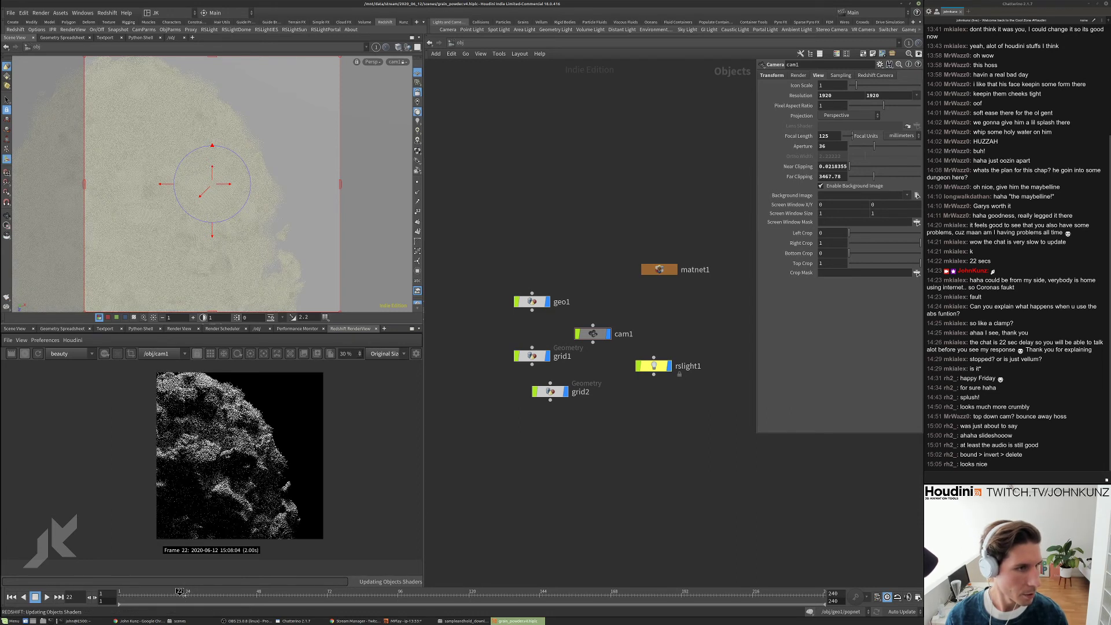
{"action": "key", "text": "Left"}
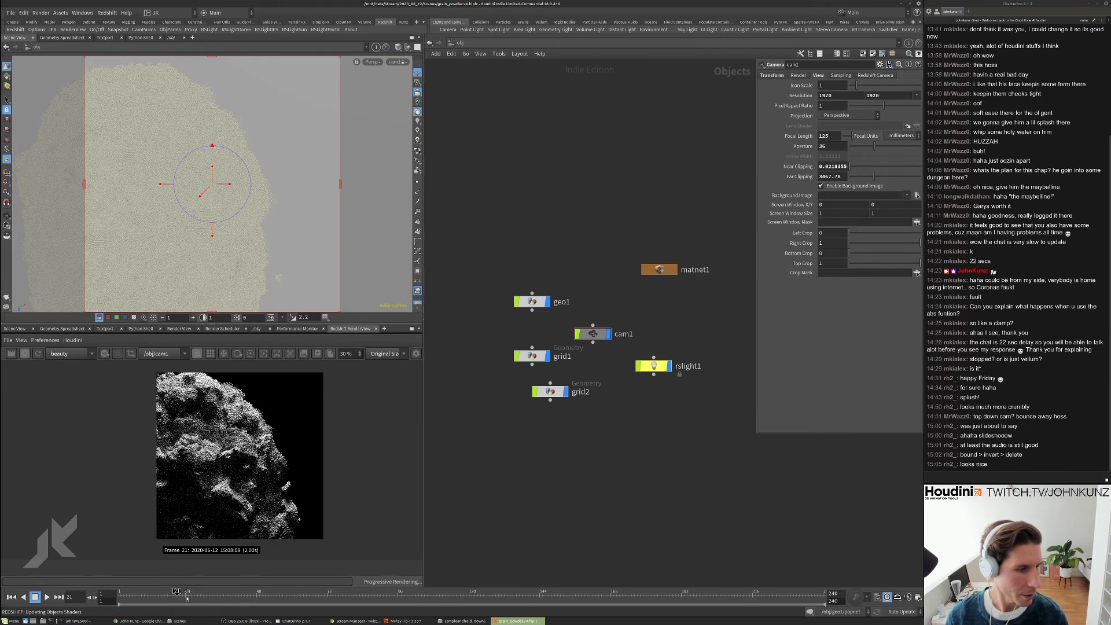
{"action": "key", "text": "Right"}
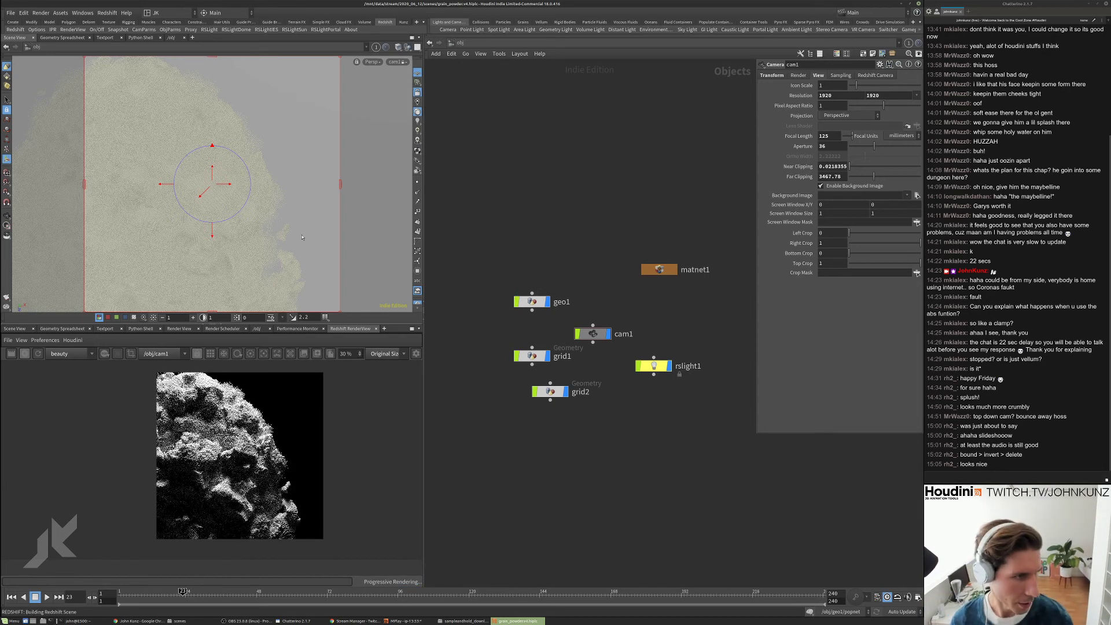
- Re-aim cam1 twice for a tighter framing of the grains, then select geo1
{"action": "key", "text": "Escape"}
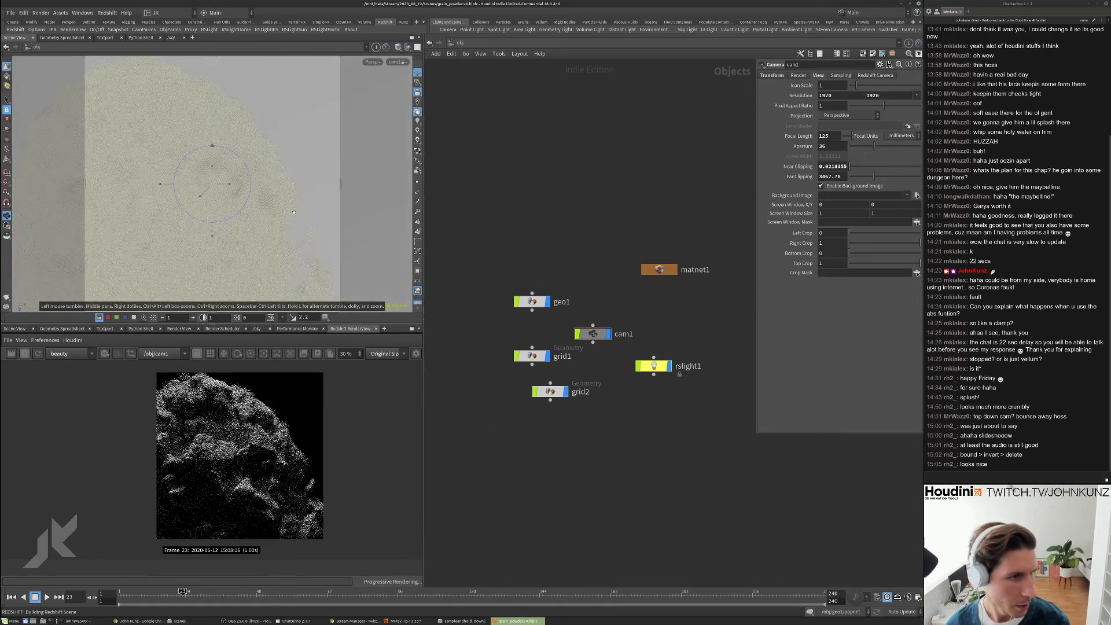
{"action": "left_click_drag", "start_coordinate": [293, 201], "coordinate": [332, 218]}
{"action": "key", "text": "Return"}
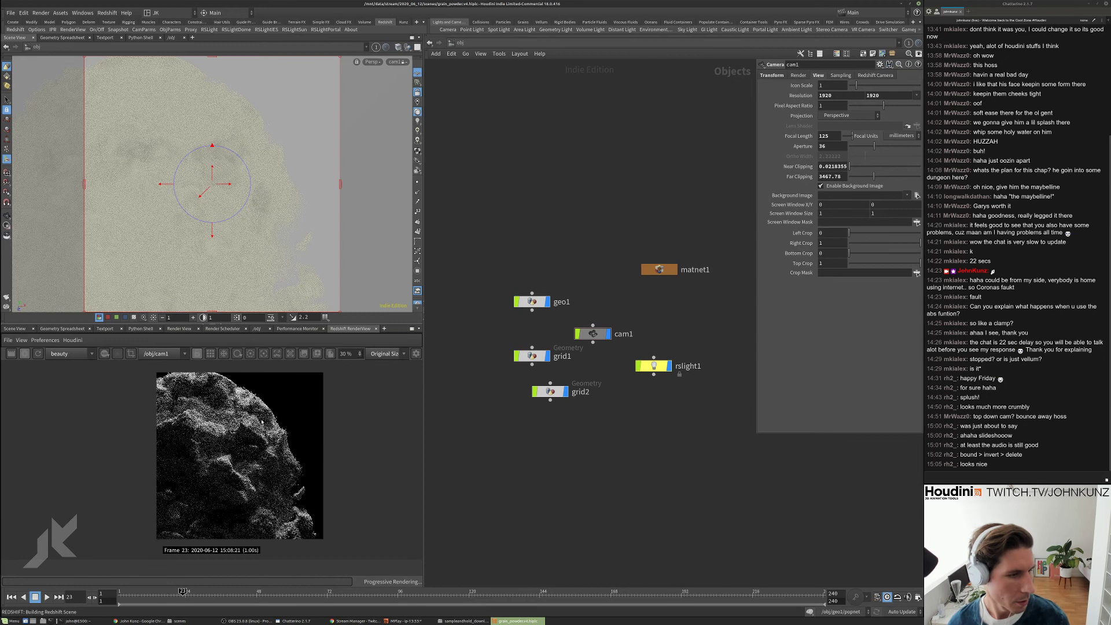
{"action": "key", "text": "Escape"}
{"action": "left_click_drag", "start_coordinate": [269, 261], "coordinate": [283, 238]}
{"action": "key", "text": "Return"}
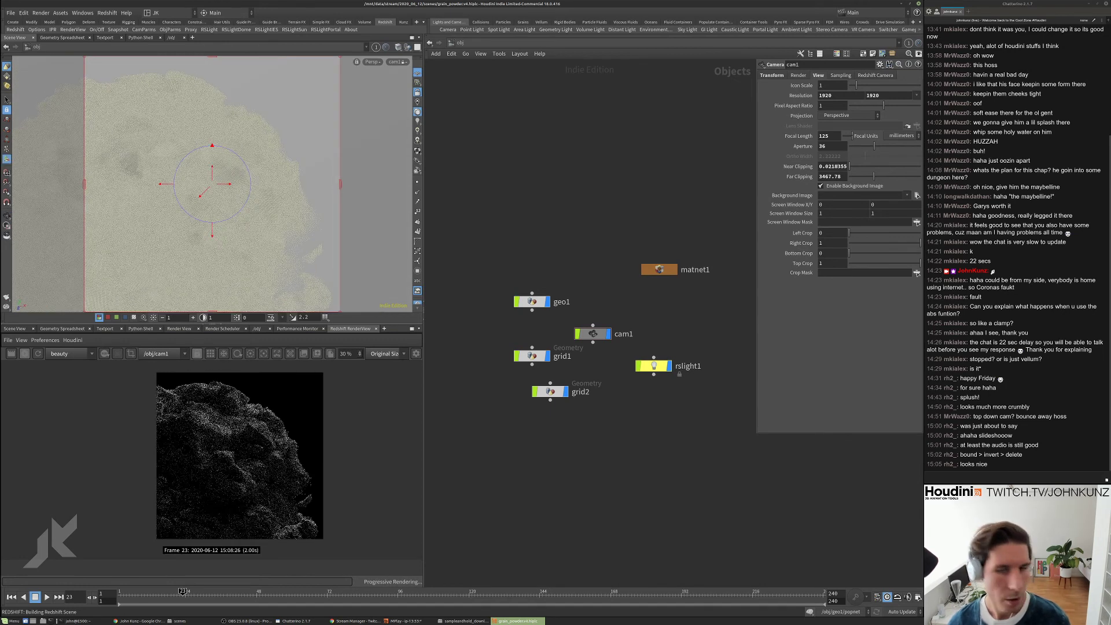
{"action": "left_click", "coordinate": [532, 302]}
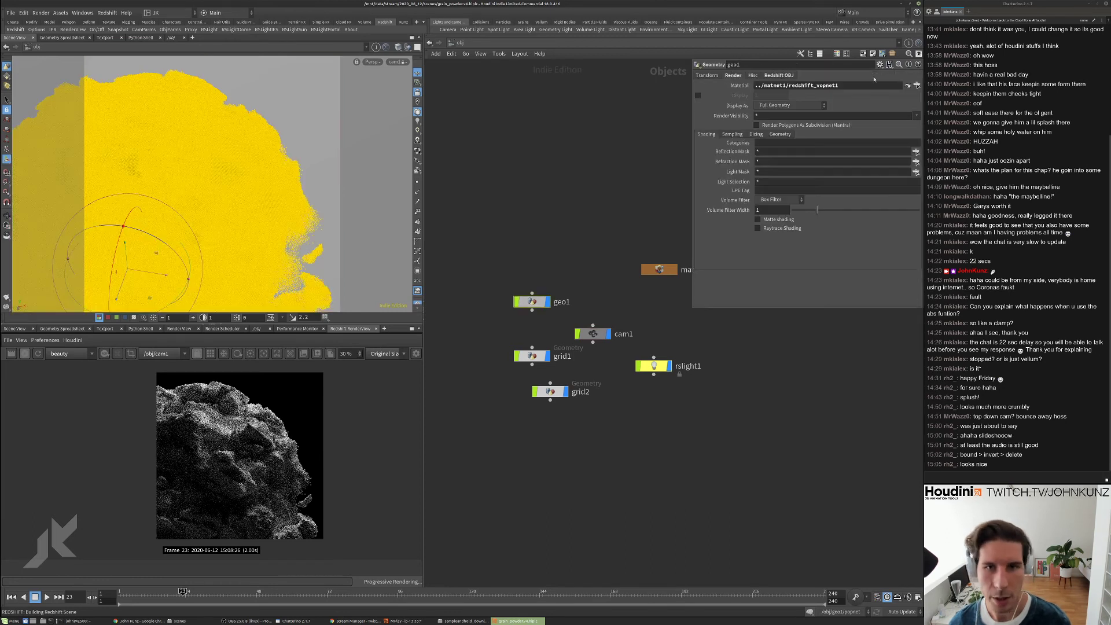
- Set geo1's Redshift Particles Global Scale Multiplier to .75 and tumble cam1 to a new angle
{"action": "left_click", "coordinate": [785, 76]}
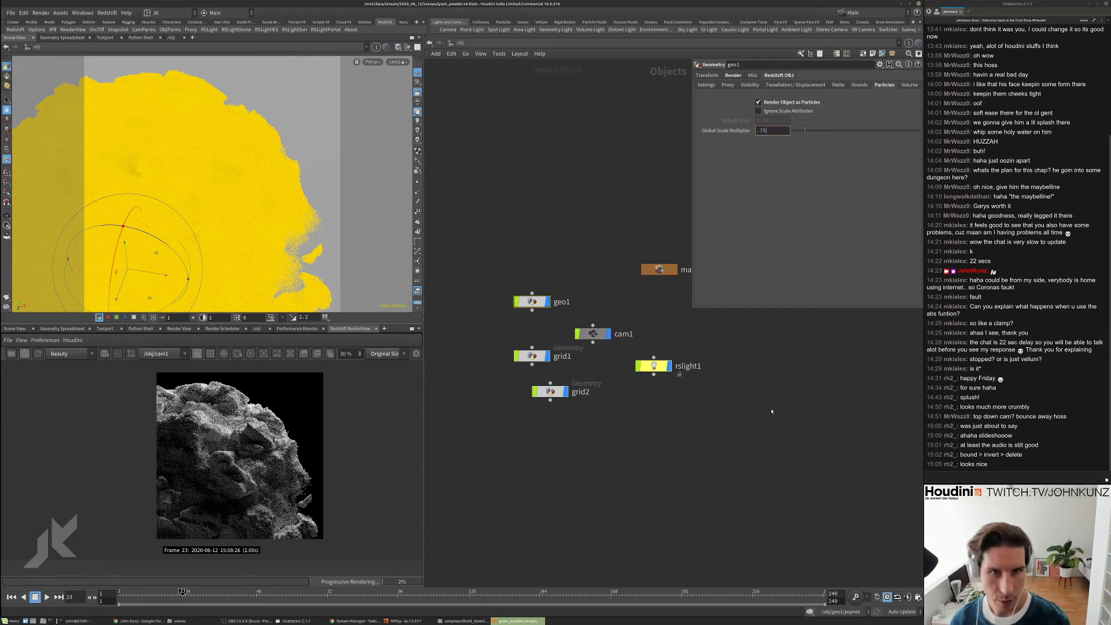
{"action": "key", "text": "Return"}
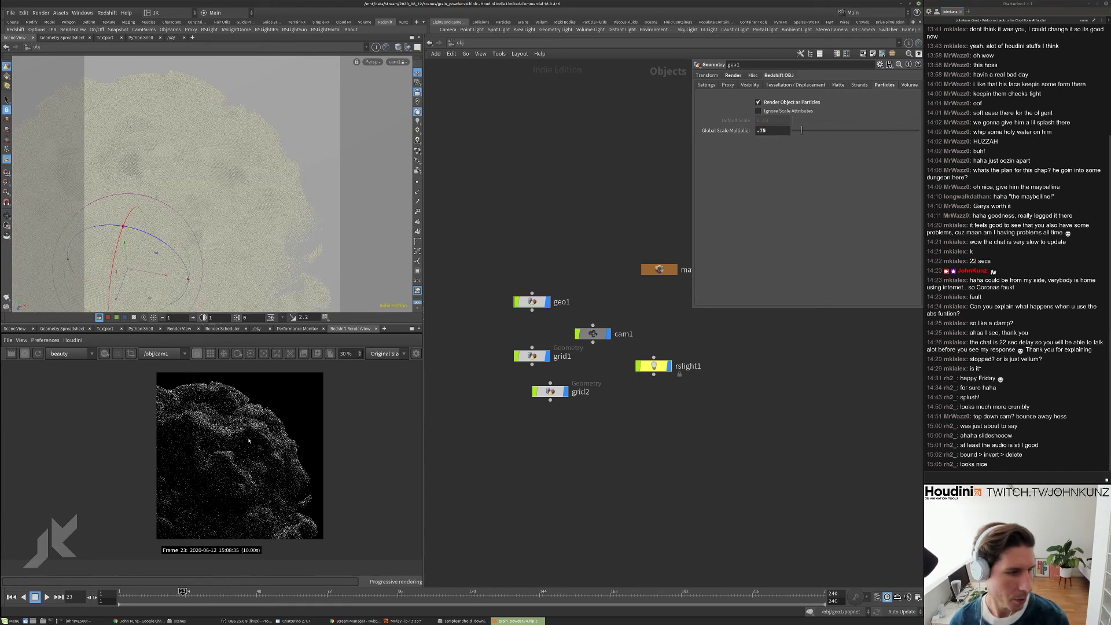
{"action": "left_click_drag", "start_coordinate": [286, 231], "coordinate": [234, 213]}
{"action": "key", "text": "Escape"}
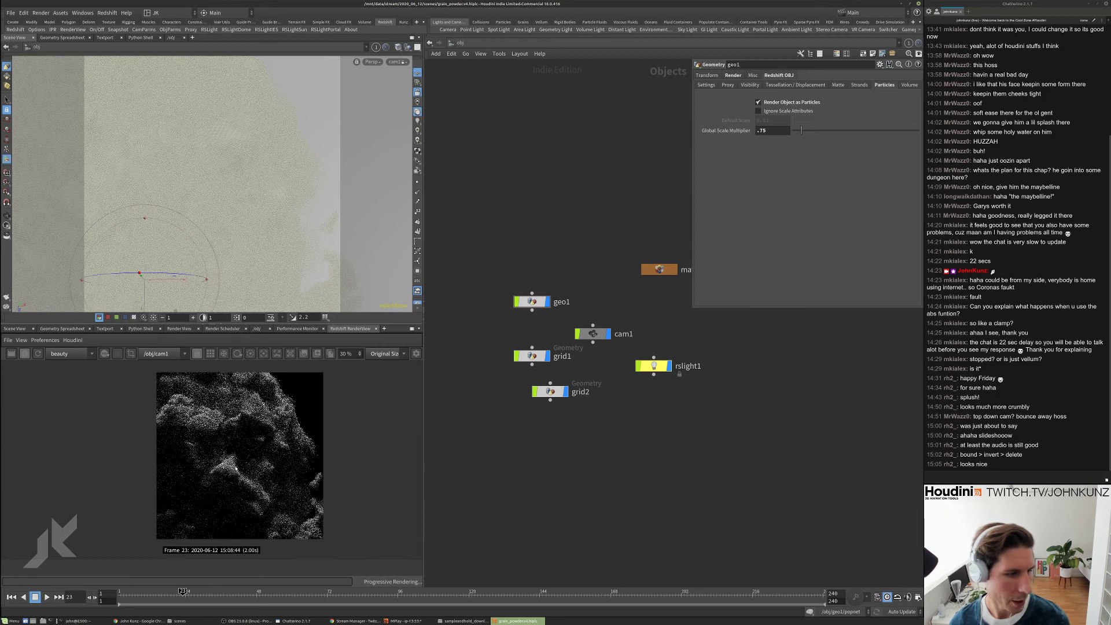
- Zoom the RenderView in and out to inspect the smaller grains
{"action": "scroll", "coordinate": [260, 441], "scroll_direction": "up", "scroll_amount": 5}
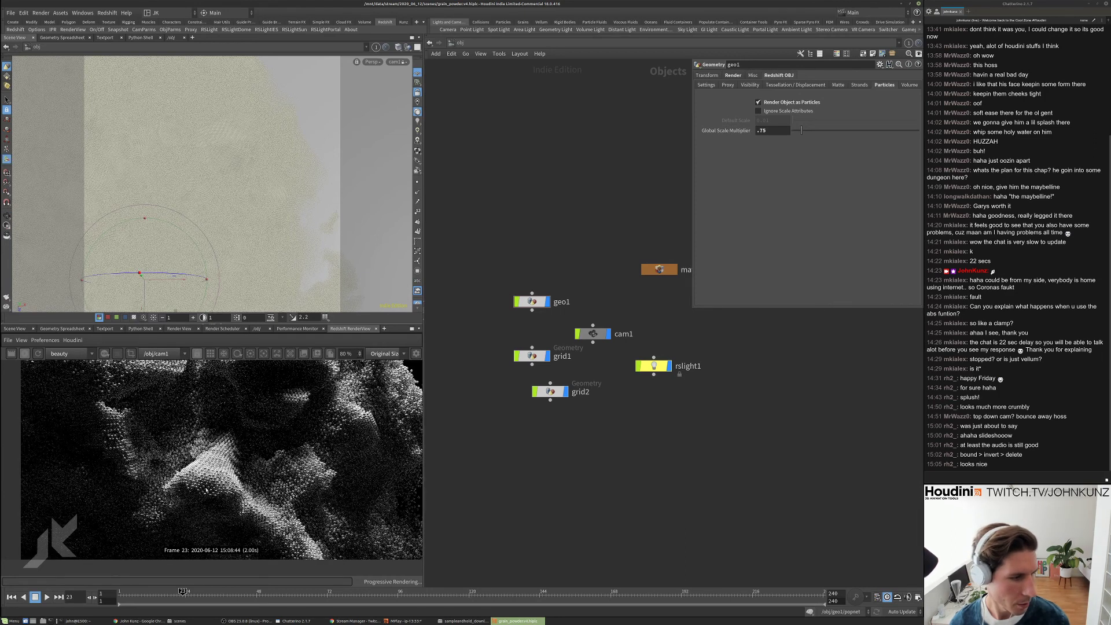
{"action": "scroll", "coordinate": [222, 460], "scroll_direction": "down", "scroll_amount": 3}
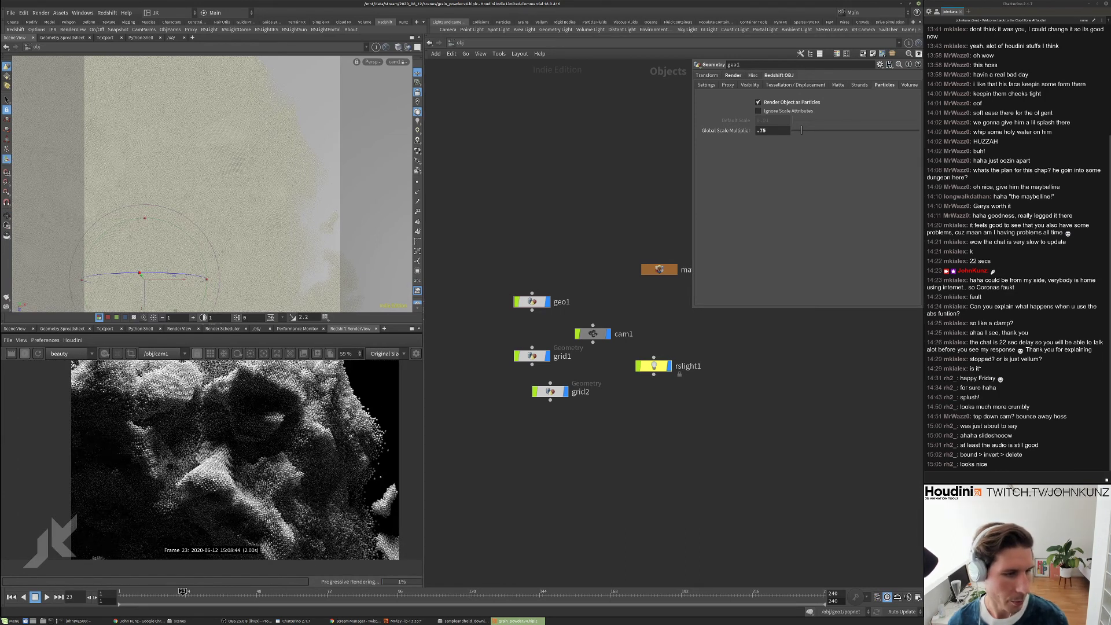
{"action": "scroll", "coordinate": [264, 430], "scroll_direction": "up", "scroll_amount": 4}
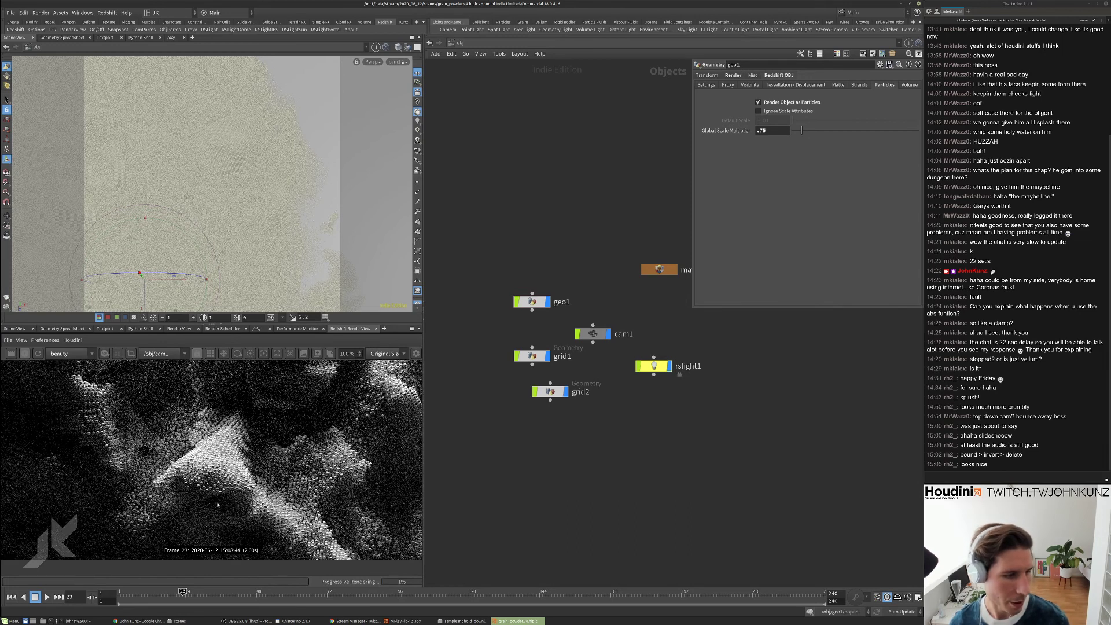
{"action": "scroll", "coordinate": [260, 405], "scroll_direction": "down", "scroll_amount": 5}
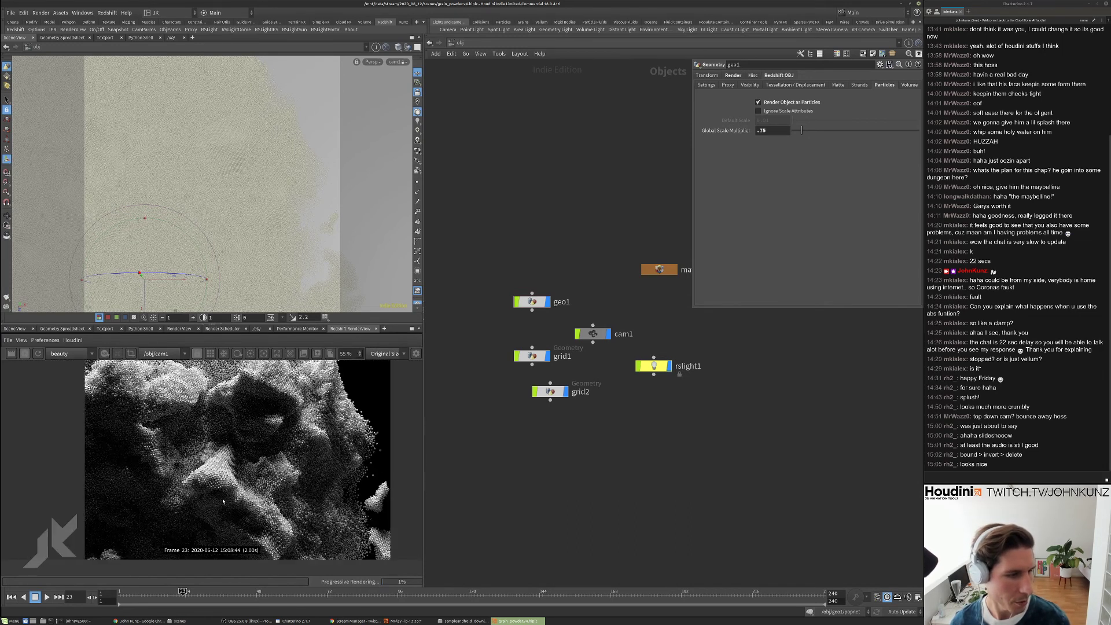
{"action": "scroll", "coordinate": [260, 405], "scroll_direction": "up", "scroll_amount": 3}
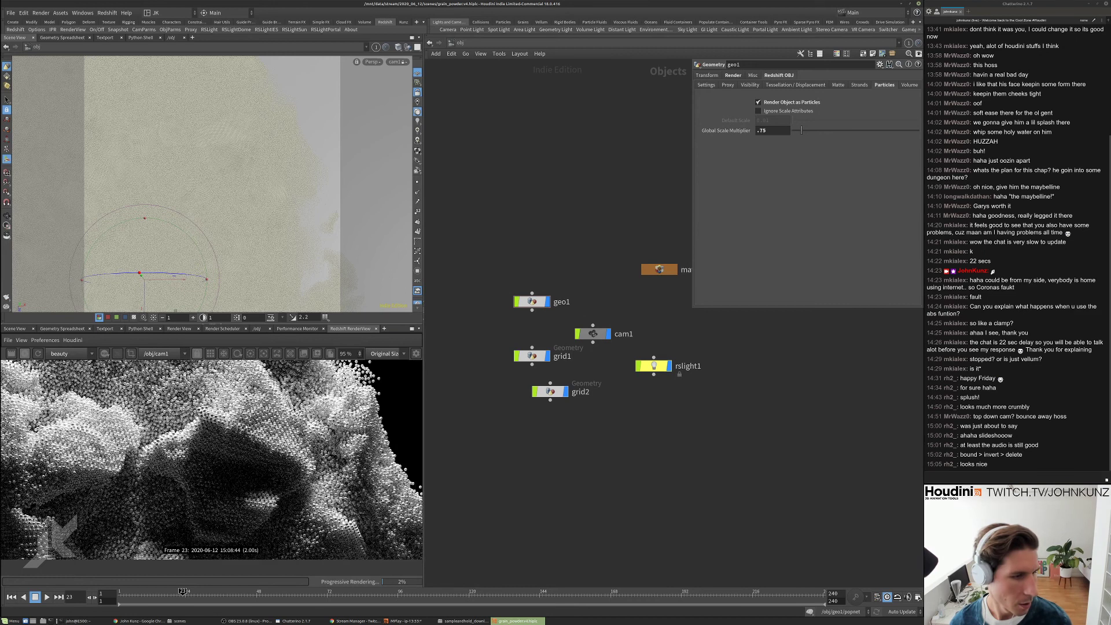
{"action": "scroll", "coordinate": [234, 461], "scroll_direction": "down", "scroll_amount": 3}
{"action": "scroll", "coordinate": [240, 466], "scroll_direction": "down", "scroll_amount": 1}
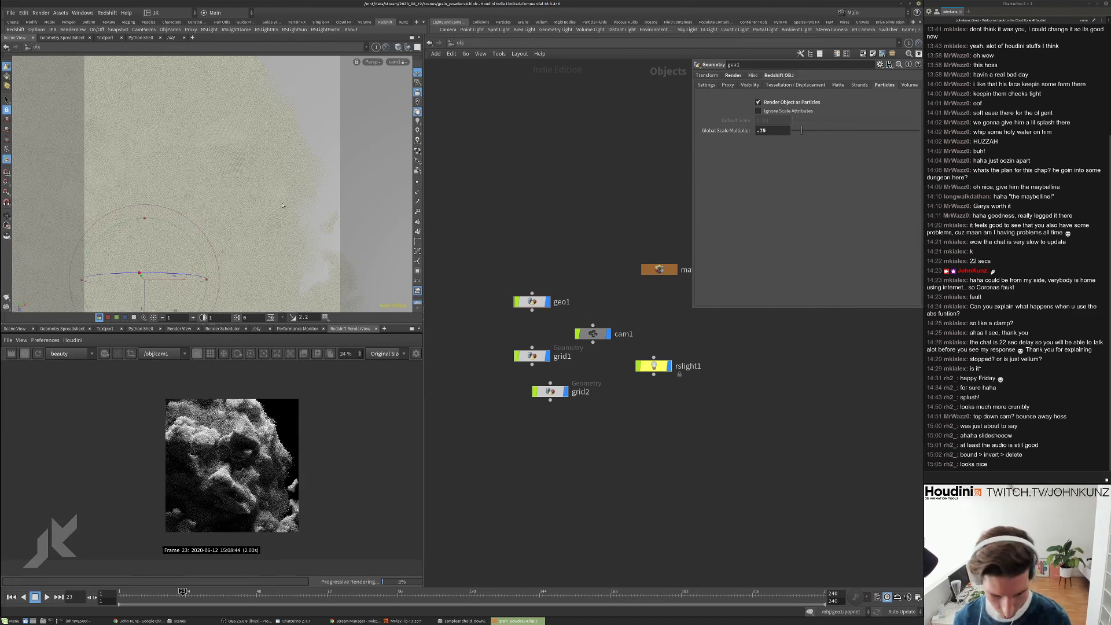
- Look through rslight1 and tumble the view from the light
{"action": "left_click", "coordinate": [396, 61]}
{"action": "mouse_move", "coordinate": [413, 118]}
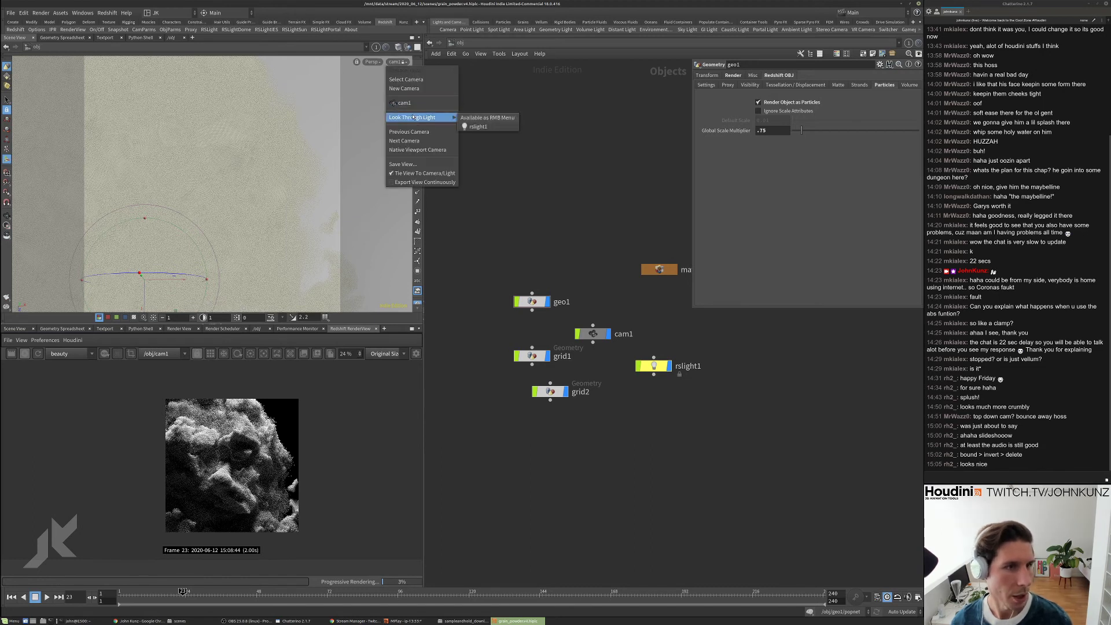
{"action": "left_click", "coordinate": [478, 126]}
{"action": "left_click_drag", "start_coordinate": [289, 132], "coordinate": [315, 198]}
{"action": "key", "text": "Return"}
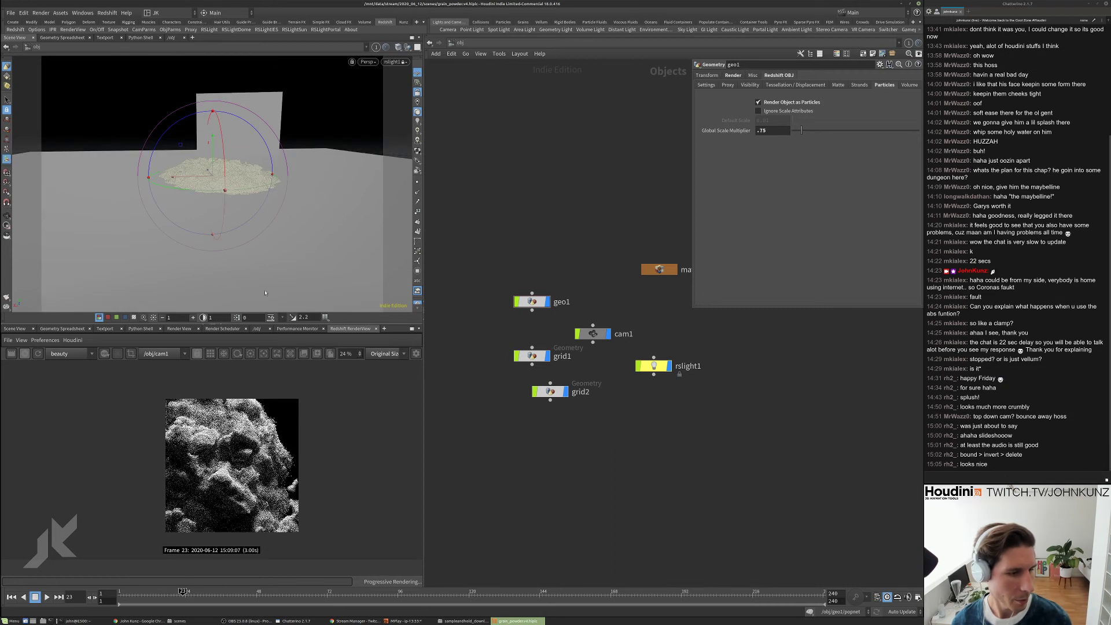
- Set the particle Global Scale Multiplier back to 1
{"action": "scroll", "coordinate": [231, 465], "scroll_direction": "up", "scroll_amount": 1}
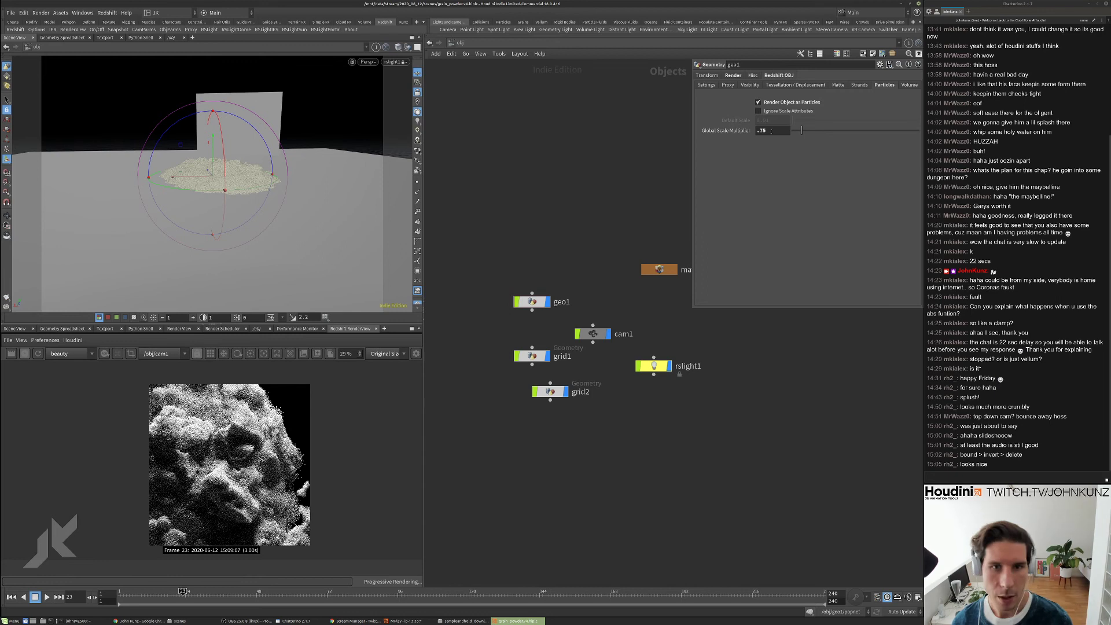
{"action": "type", "text": "1"}
{"action": "key", "text": "Return"}
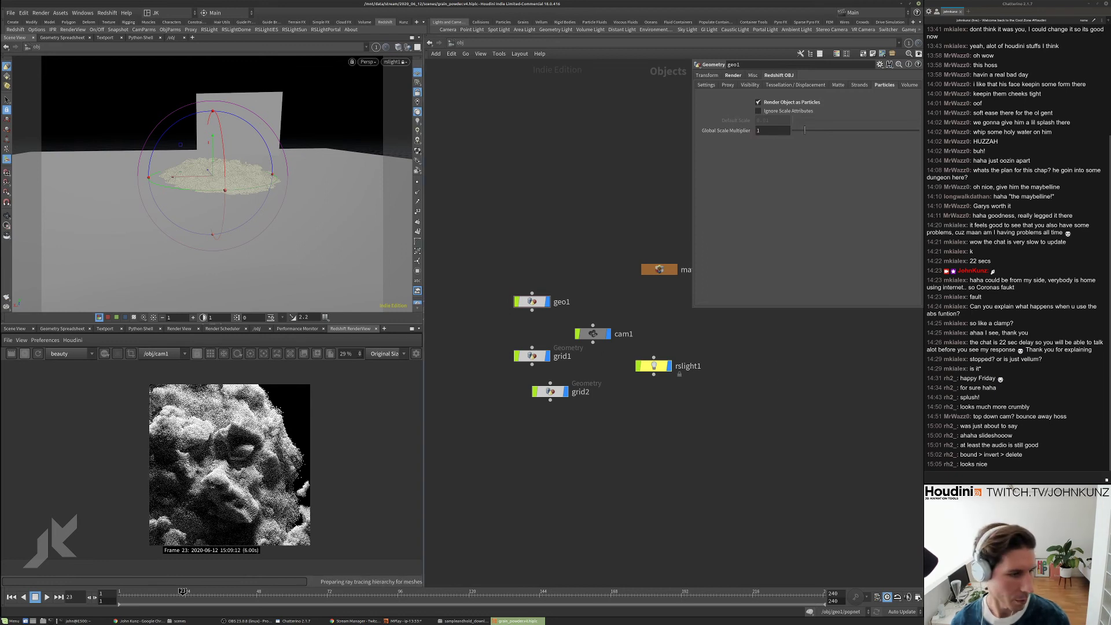
{"action": "scroll", "coordinate": [289, 463], "scroll_direction": "up", "scroll_amount": 1}
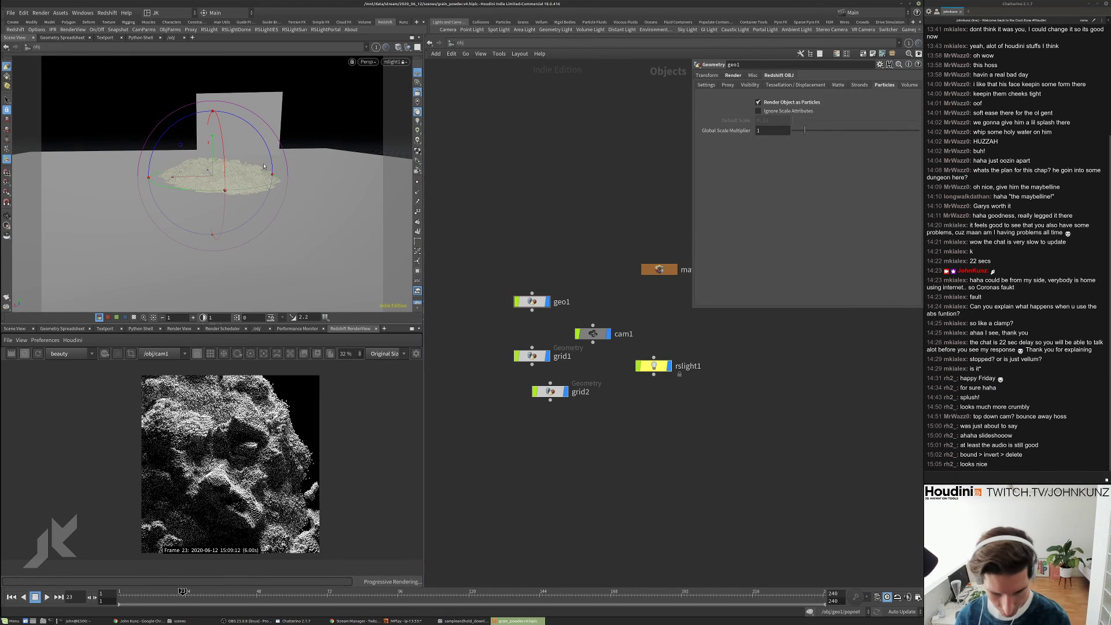
- Tumble and pan cam1 to reframe the grain pile, then dive into geo1's network
{"action": "key", "text": "Escape"}
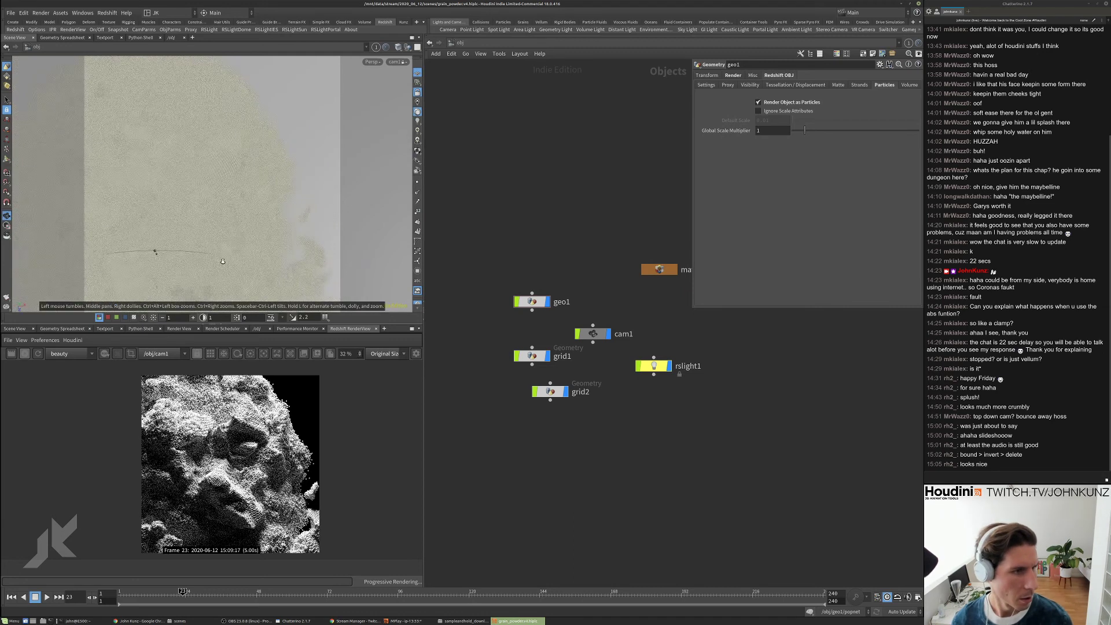
{"action": "left_click_drag", "start_coordinate": [279, 247], "coordinate": [278, 212]}
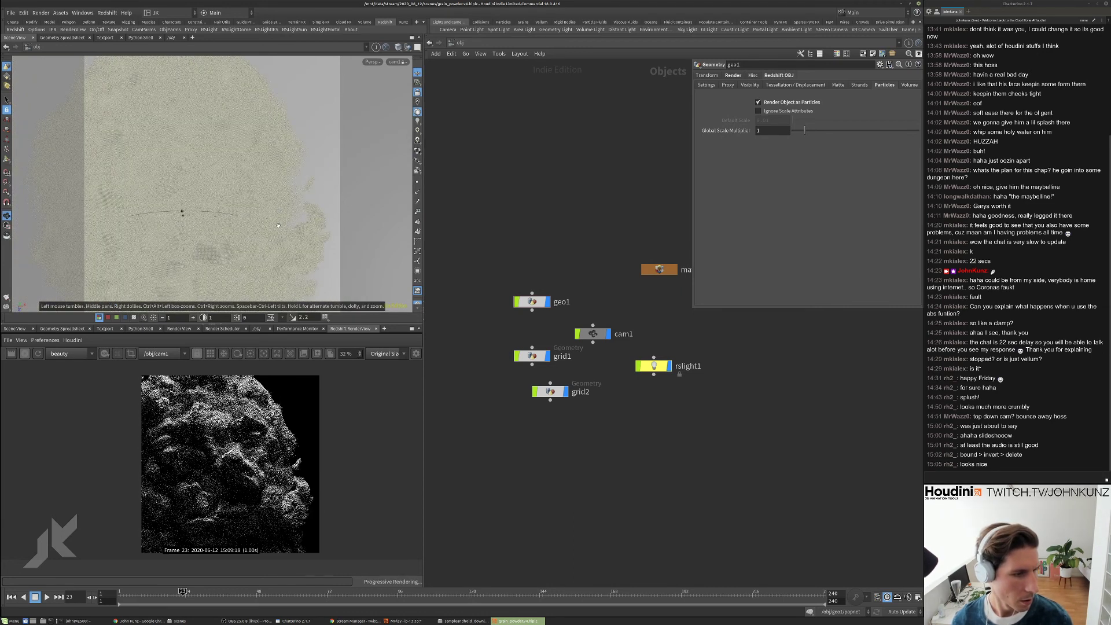
{"action": "left_click_drag", "start_coordinate": [285, 215], "coordinate": [247, 216]}
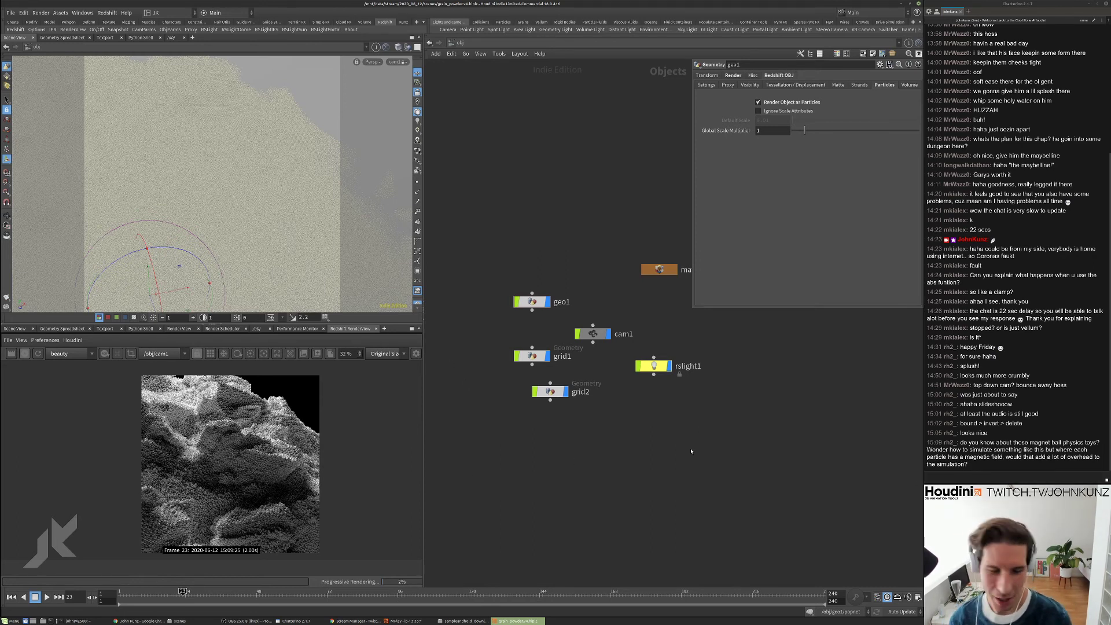
{"action": "key", "text": "Escape"}
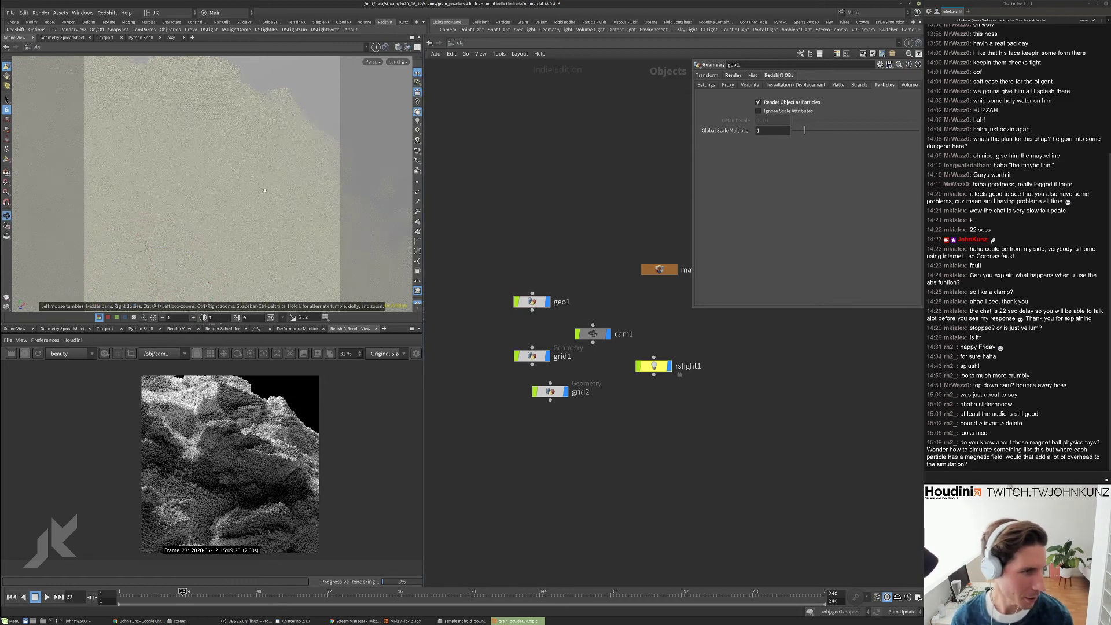
{"action": "middle_click_drag", "start_coordinate": [253, 215], "coordinate": [265, 194]}
{"action": "scroll", "coordinate": [256, 208], "scroll_direction": "up", "scroll_amount": 2}
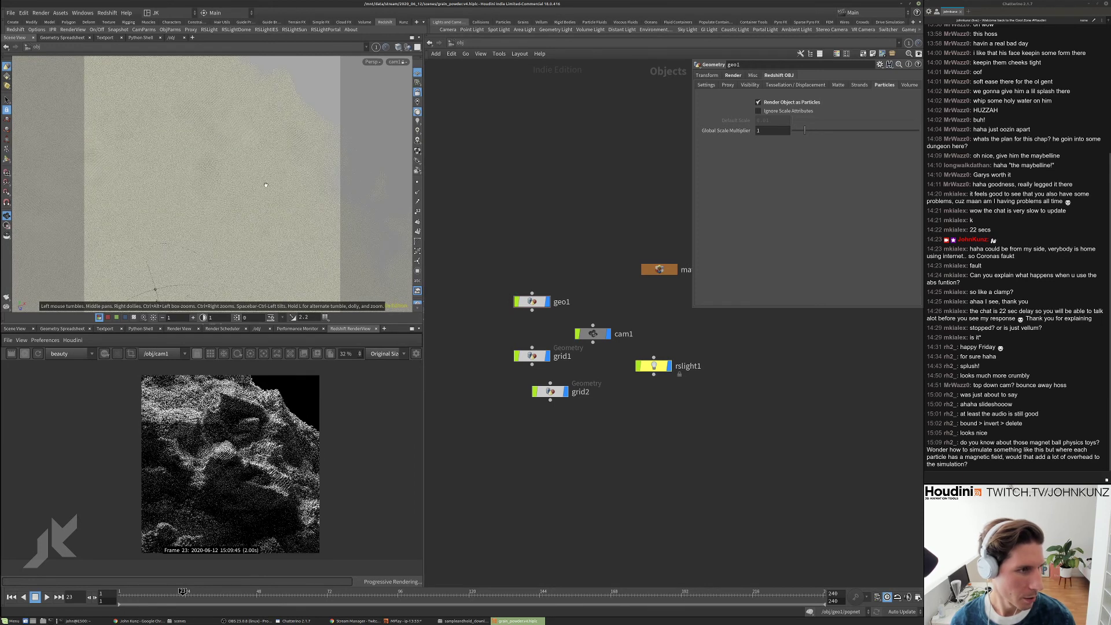
{"action": "scroll", "coordinate": [260, 195], "scroll_direction": "up", "scroll_amount": 2}
{"action": "scroll", "coordinate": [260, 193], "scroll_direction": "up", "scroll_amount": 1}
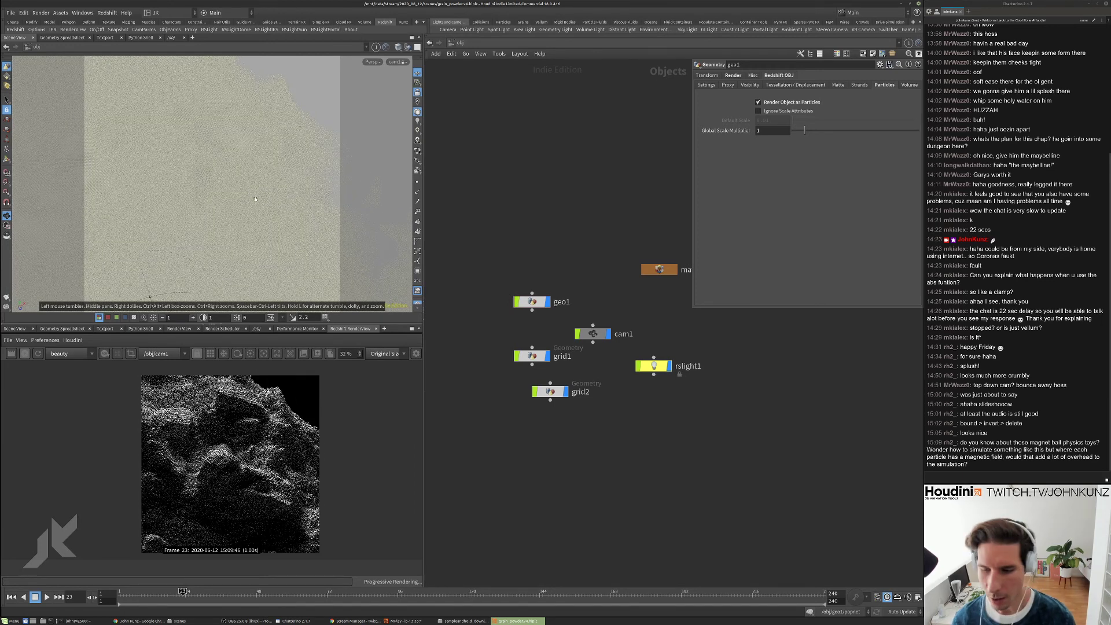
{"action": "key", "text": "r"}
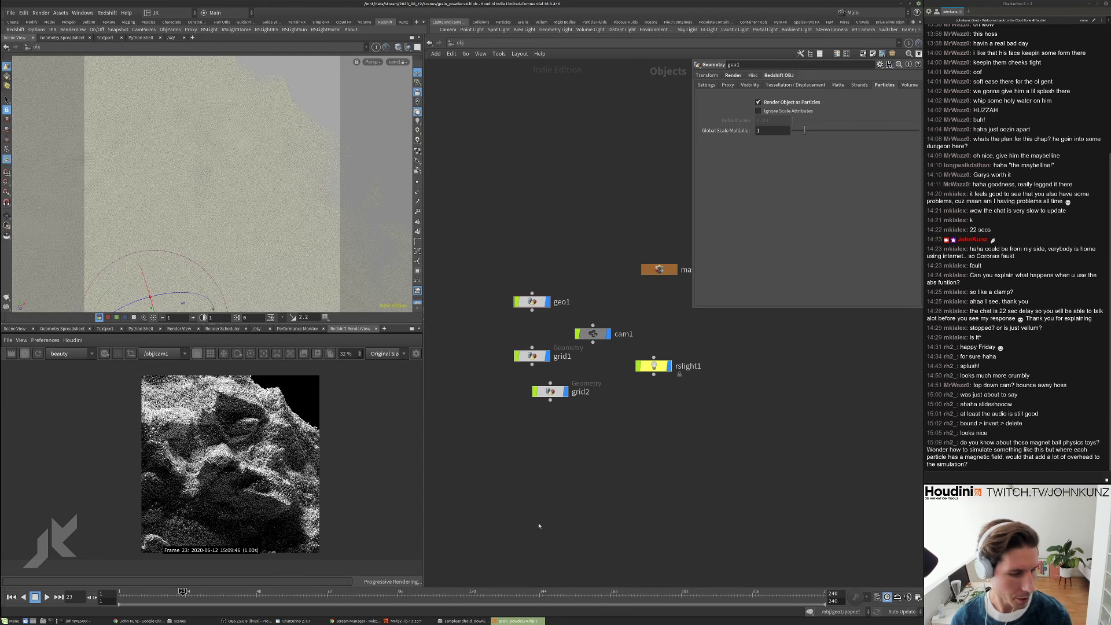
{"action": "double_click", "coordinate": [536, 302]}
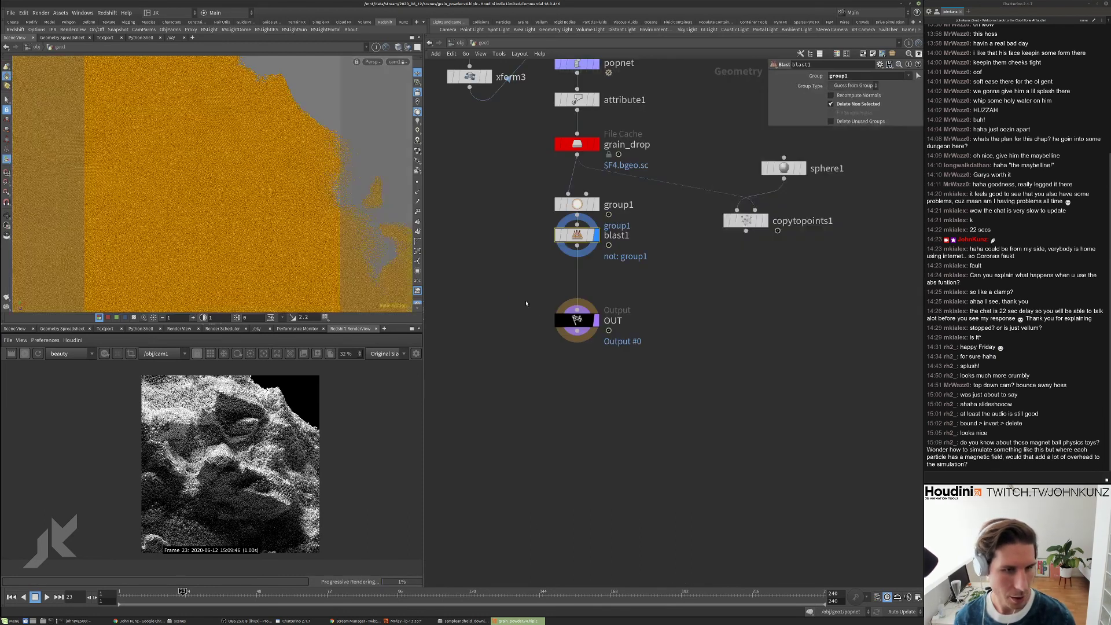
- Read attribwrangle1's VEX code, orbit the grains, and enter the popnet DOP network
{"action": "scroll", "coordinate": [588, 220], "scroll_direction": "up", "scroll_amount": 2}
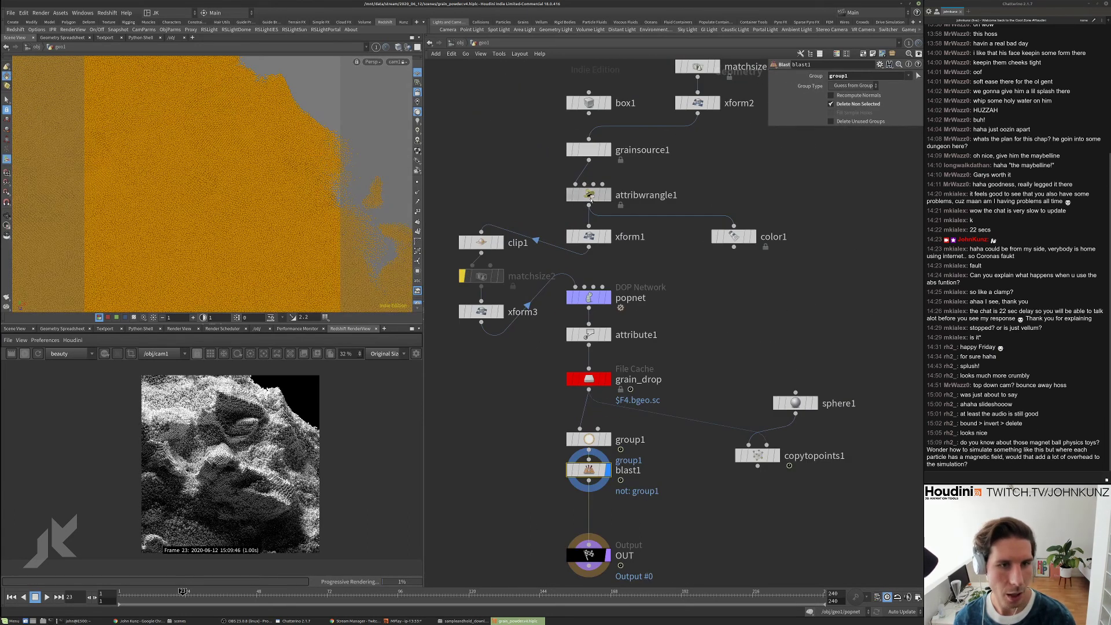
{"action": "left_click", "coordinate": [590, 195]}
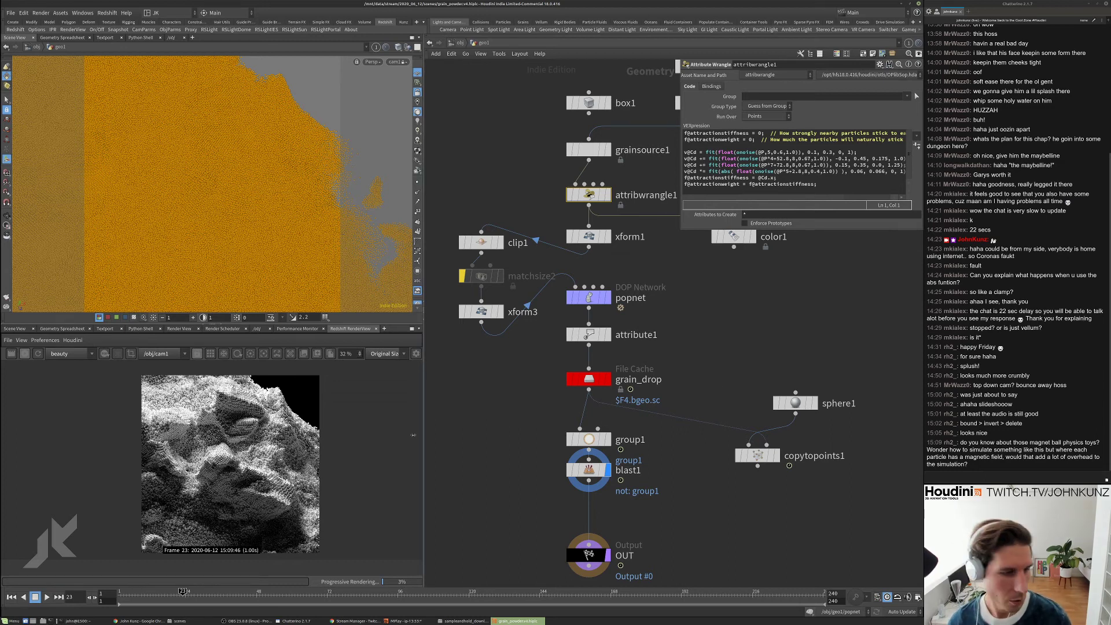
{"action": "left_click_drag", "start_coordinate": [286, 174], "coordinate": [278, 232]}
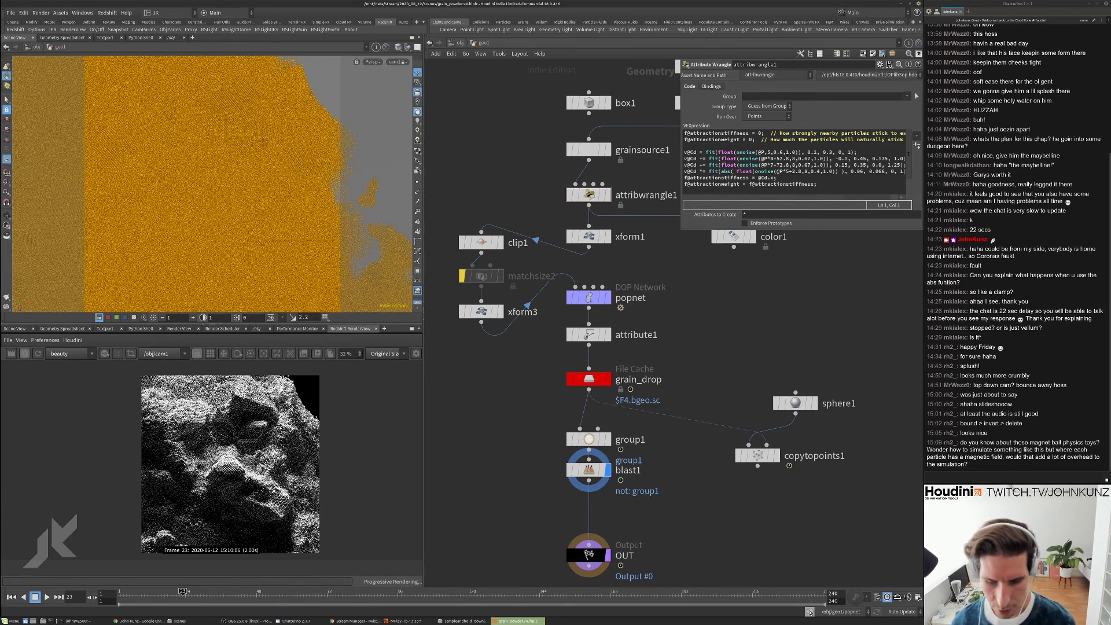
{"action": "double_click", "coordinate": [589, 298]}
{"action": "key", "text": "Tab"}
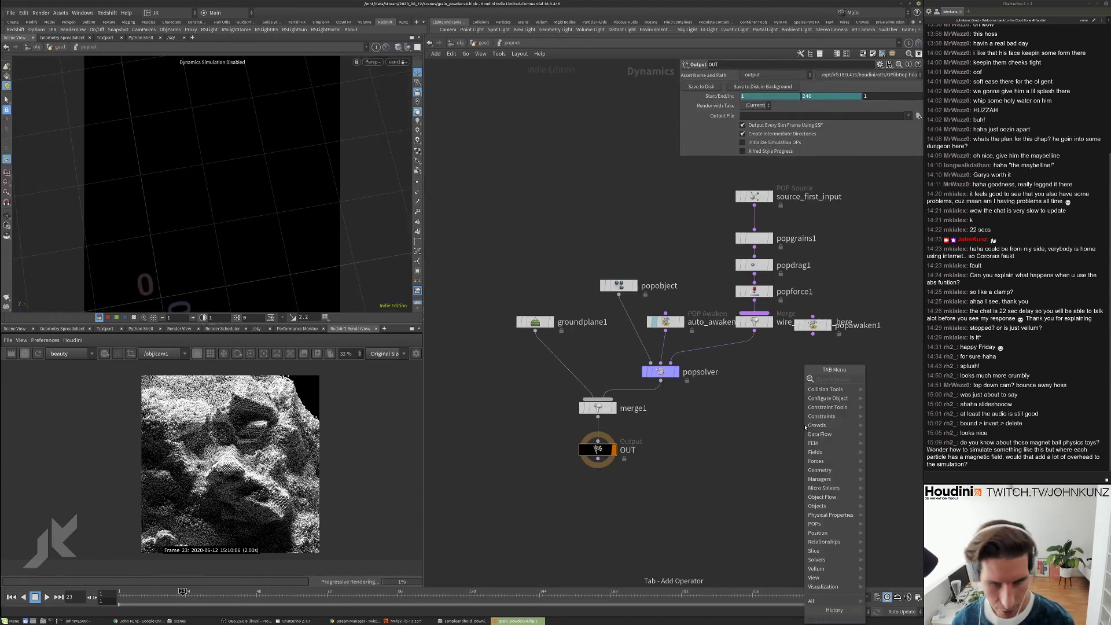
- Add a POP Interact node, popinteract1, to the popnet network
{"action": "type", "text": "int"}
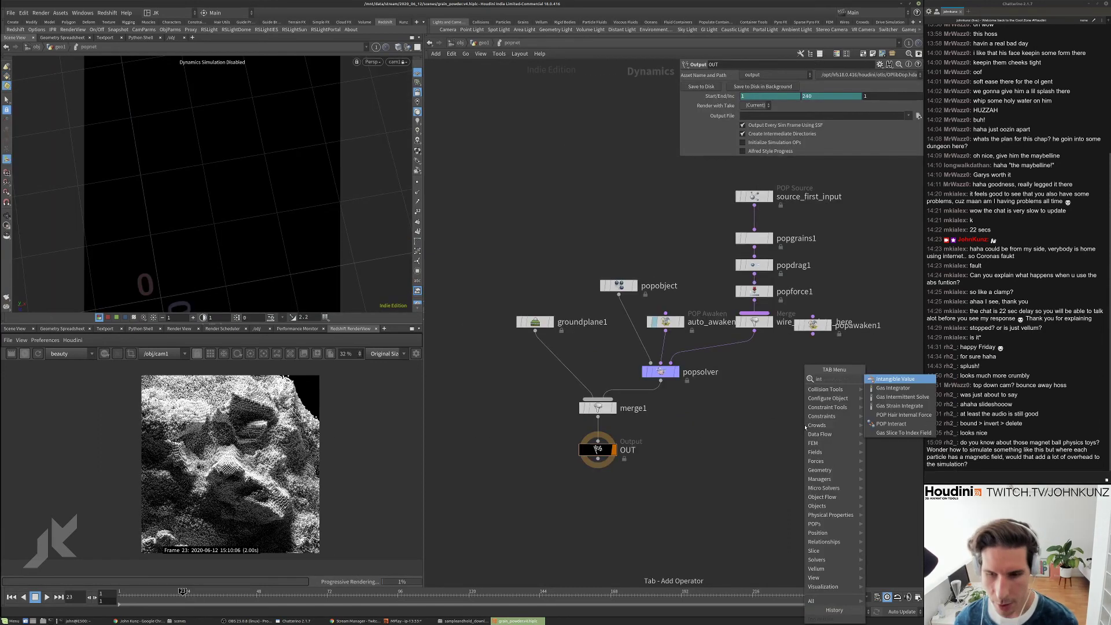
{"action": "left_click", "coordinate": [889, 429]}
{"action": "left_click", "coordinate": [794, 405]}
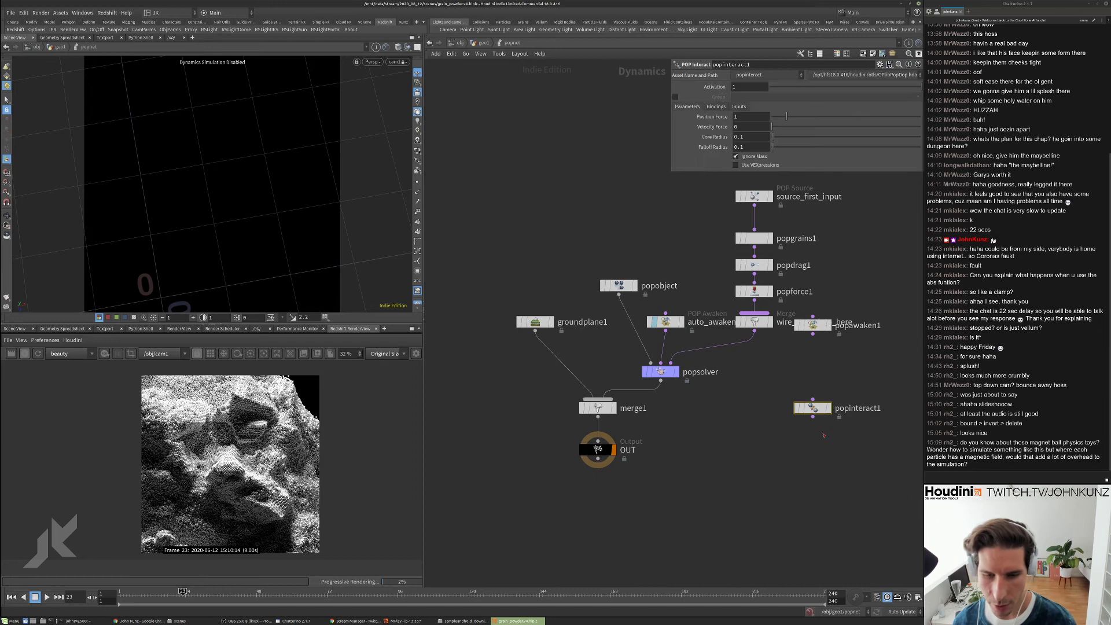
{"action": "scroll", "coordinate": [793, 393], "scroll_direction": "up", "scroll_amount": 3}
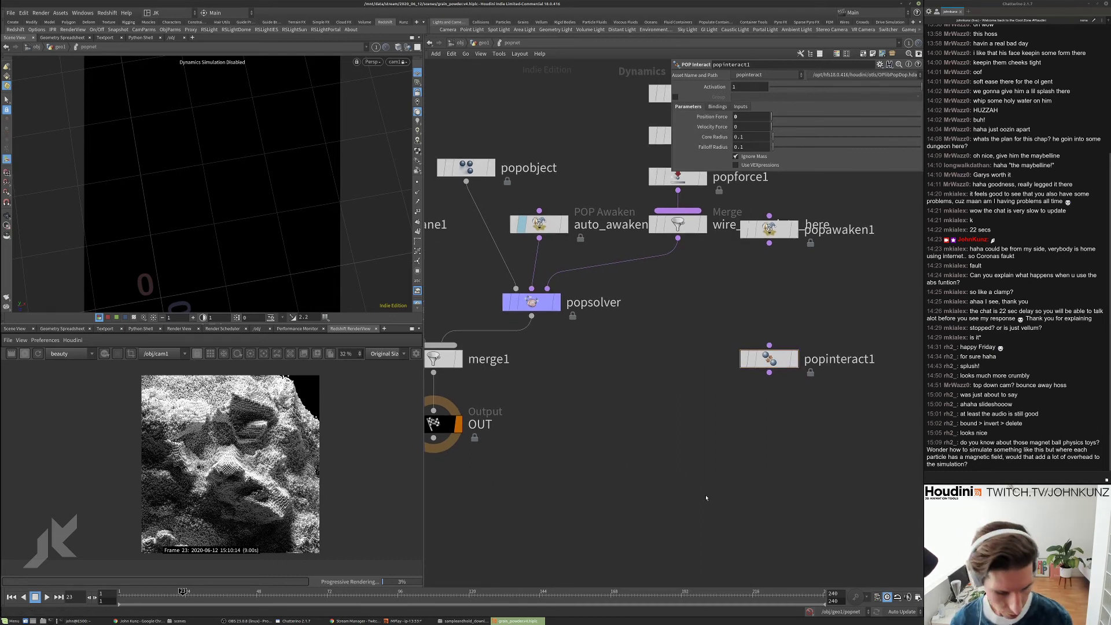
- Add popproximity1 below popinteract1 and shift the network up and left
{"action": "key", "text": "Tab"}
{"action": "type", "text": "prop"}
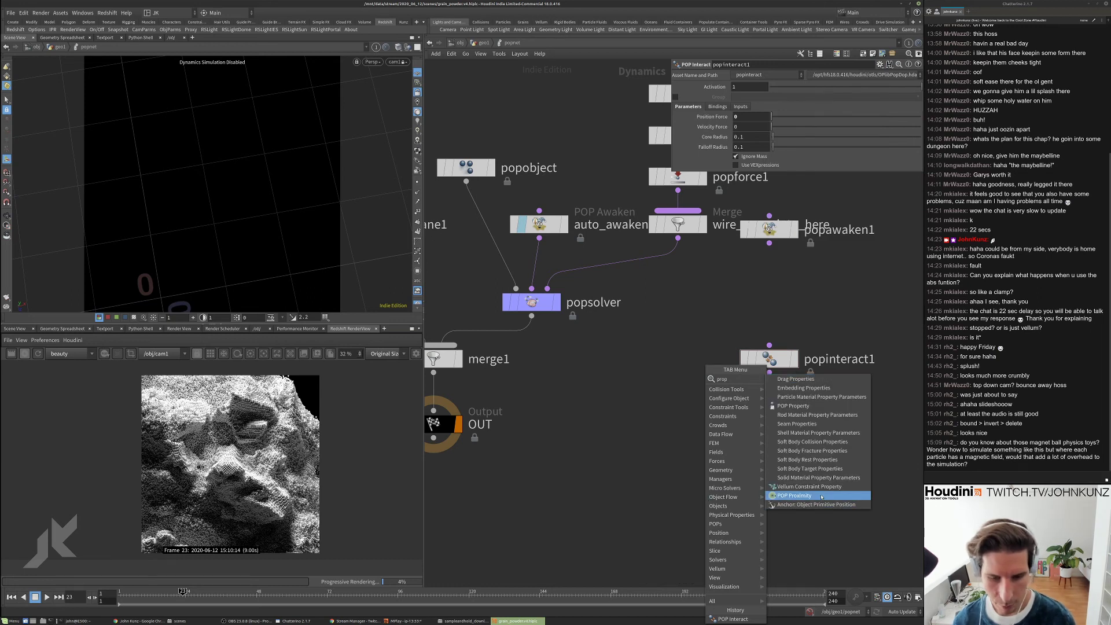
{"action": "left_click", "coordinate": [822, 497]}
{"action": "left_click", "coordinate": [764, 441]}
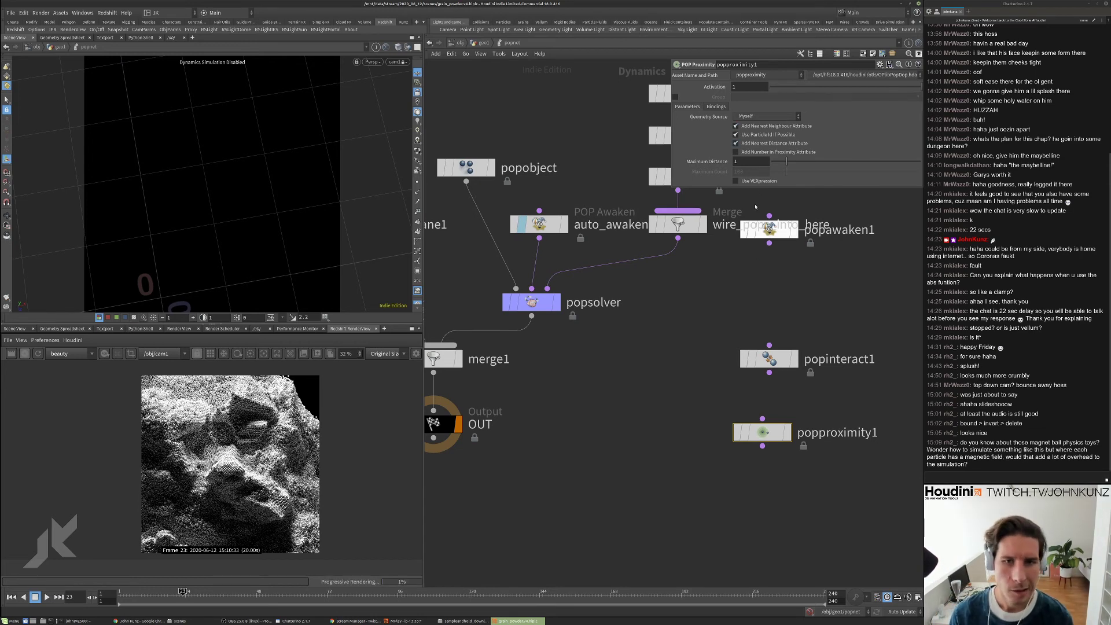
{"action": "middle_click_drag", "start_coordinate": [651, 409], "coordinate": [638, 384]}
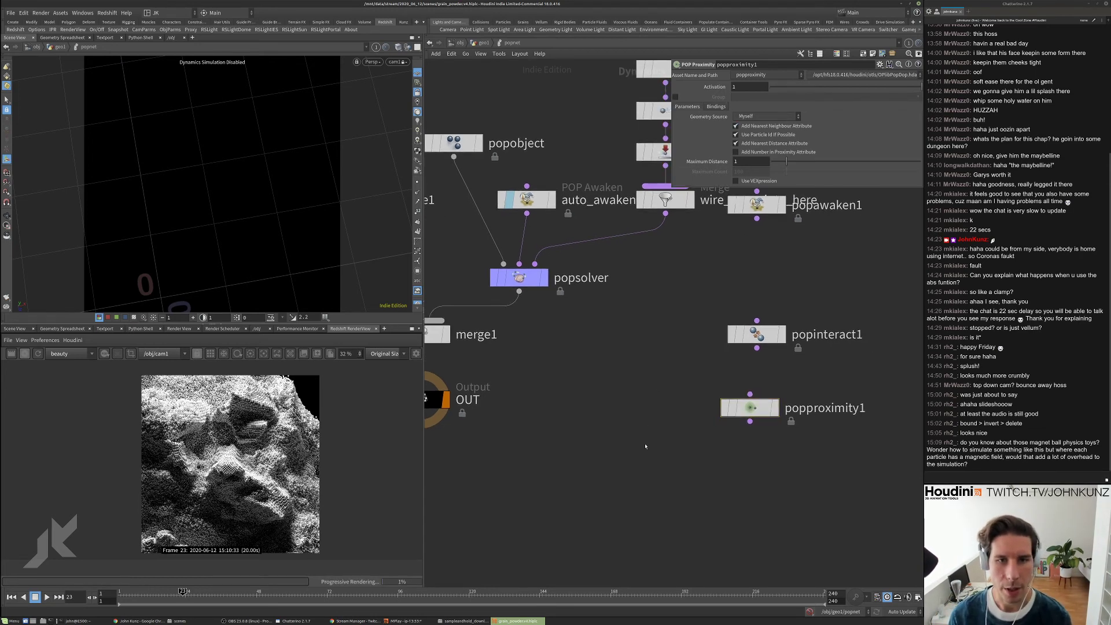
- Add popproperty1 below popproximity1 and view its Dynamics settings
{"action": "key", "text": "Tab"}
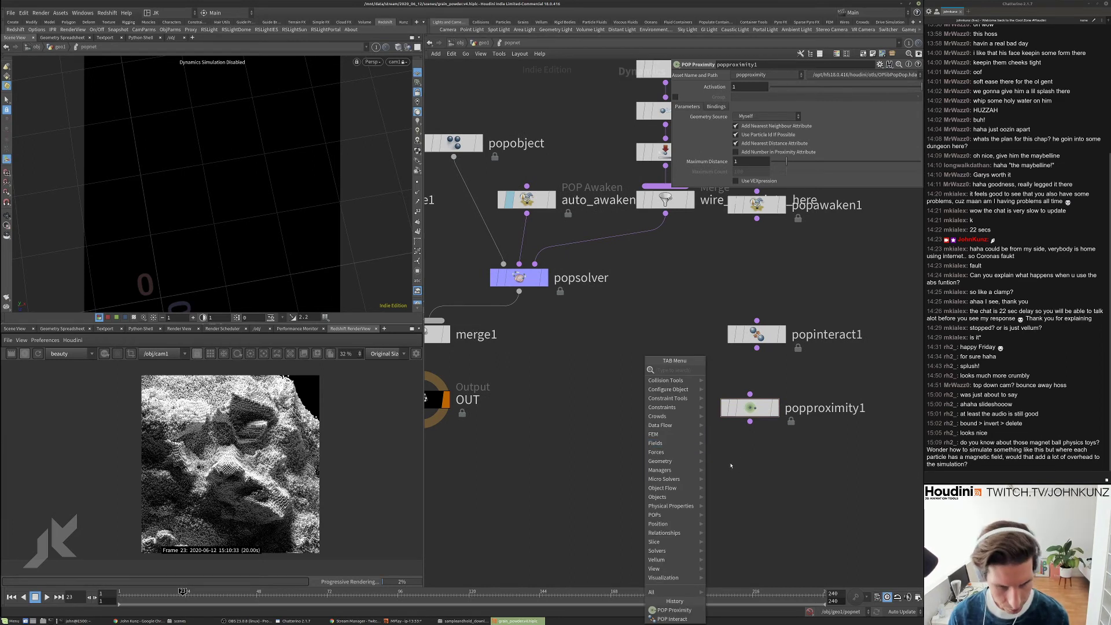
{"action": "type", "text": "prop"}
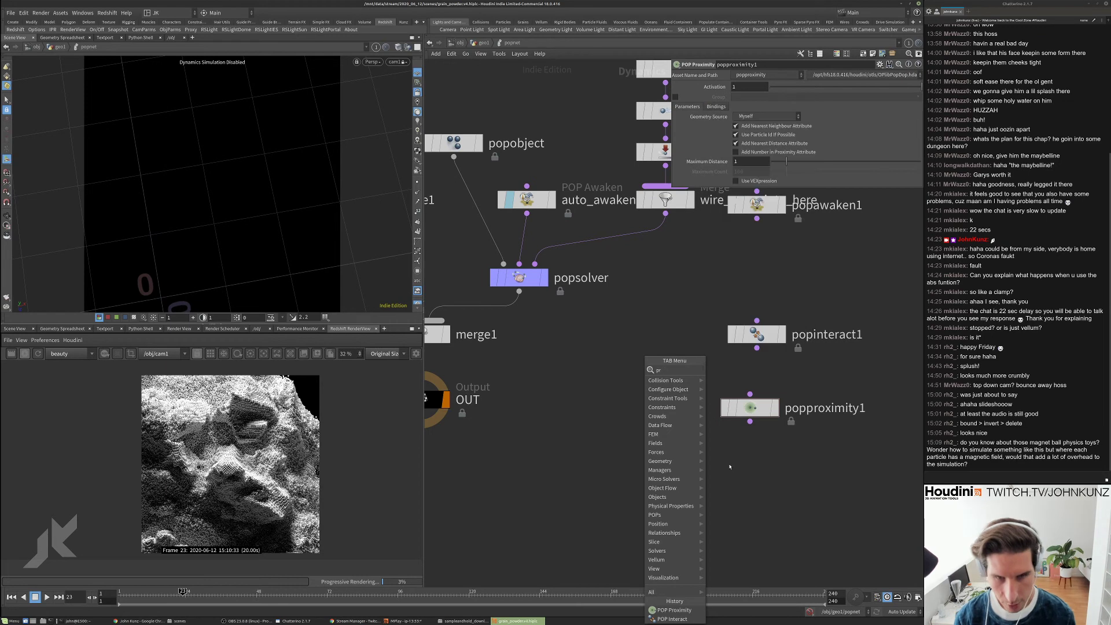
{"action": "left_click", "coordinate": [747, 399]}
{"action": "left_click", "coordinate": [743, 458]}
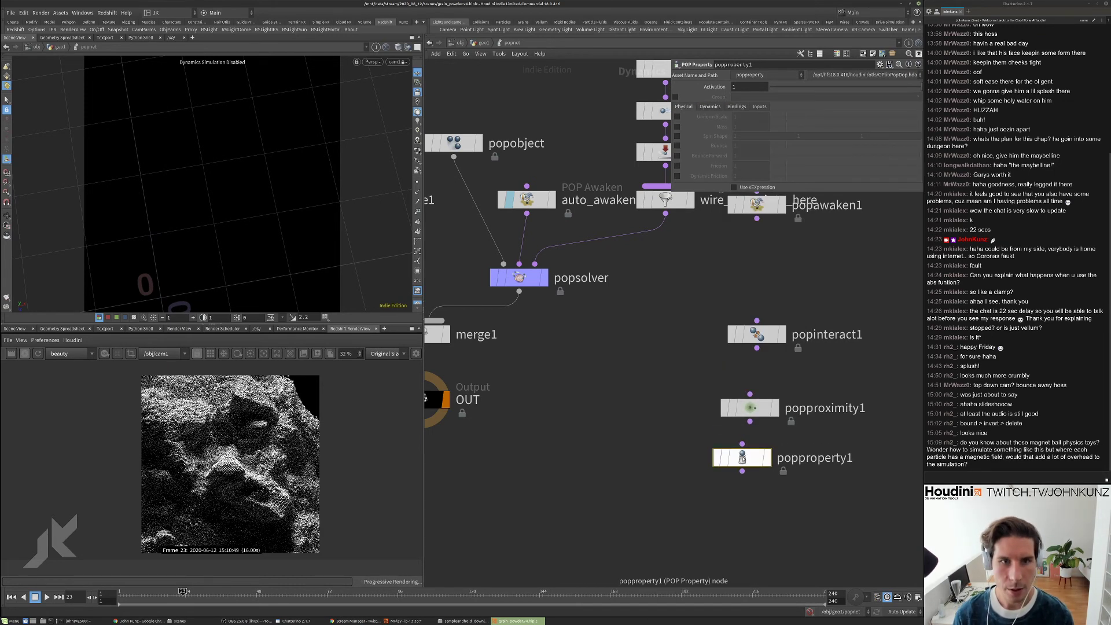
{"action": "left_click", "coordinate": [711, 108]}
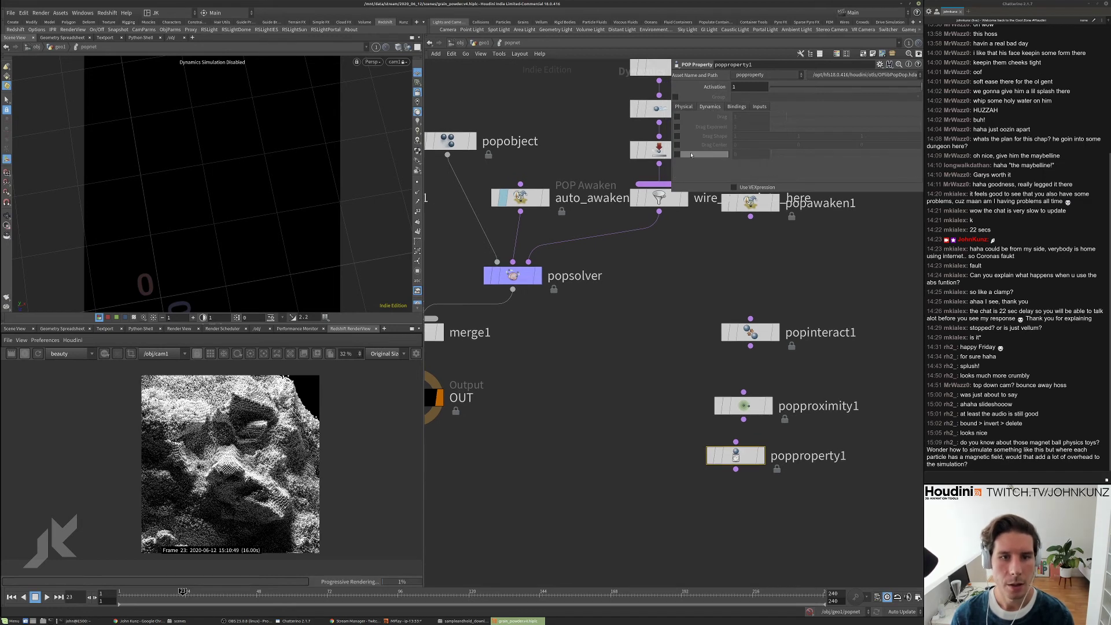
{"action": "mouse_move", "coordinate": [721, 158]}
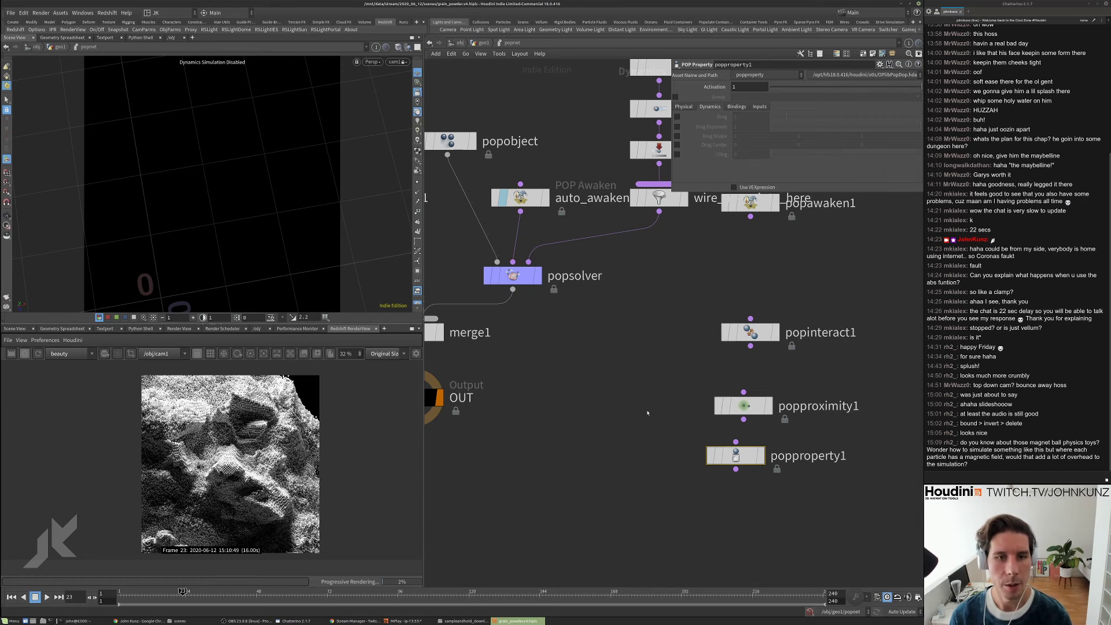
- Search the node menu for 'mag', dismiss it, and browse the POP nodes
{"action": "key", "text": "Tab"}
{"action": "type", "text": "mag"}
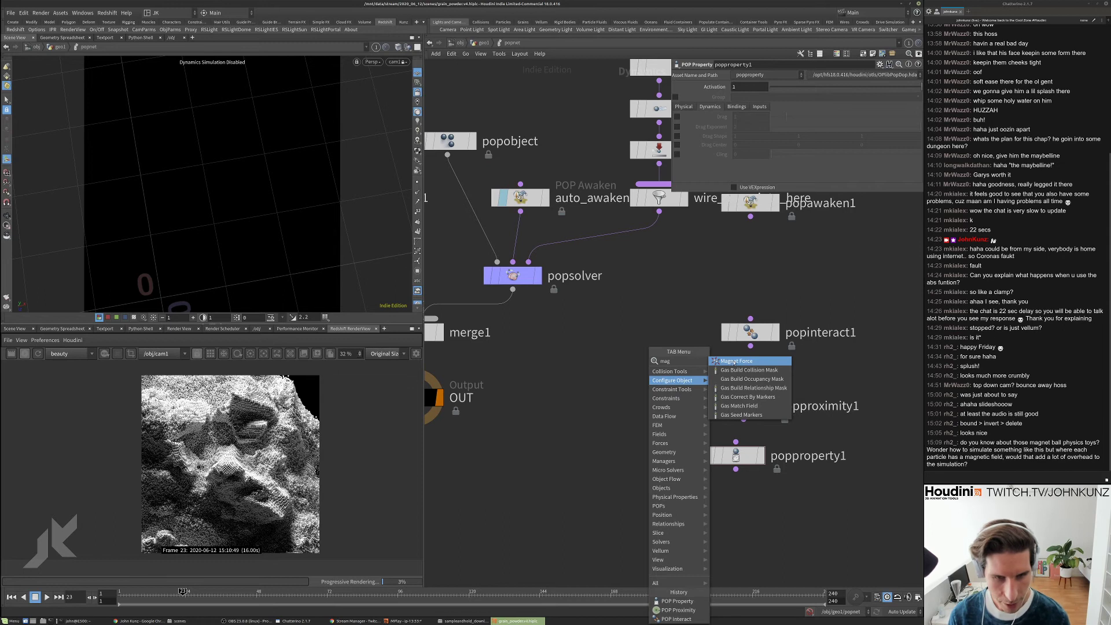
{"action": "key", "text": "Escape"}
{"action": "key", "text": "Tab"}
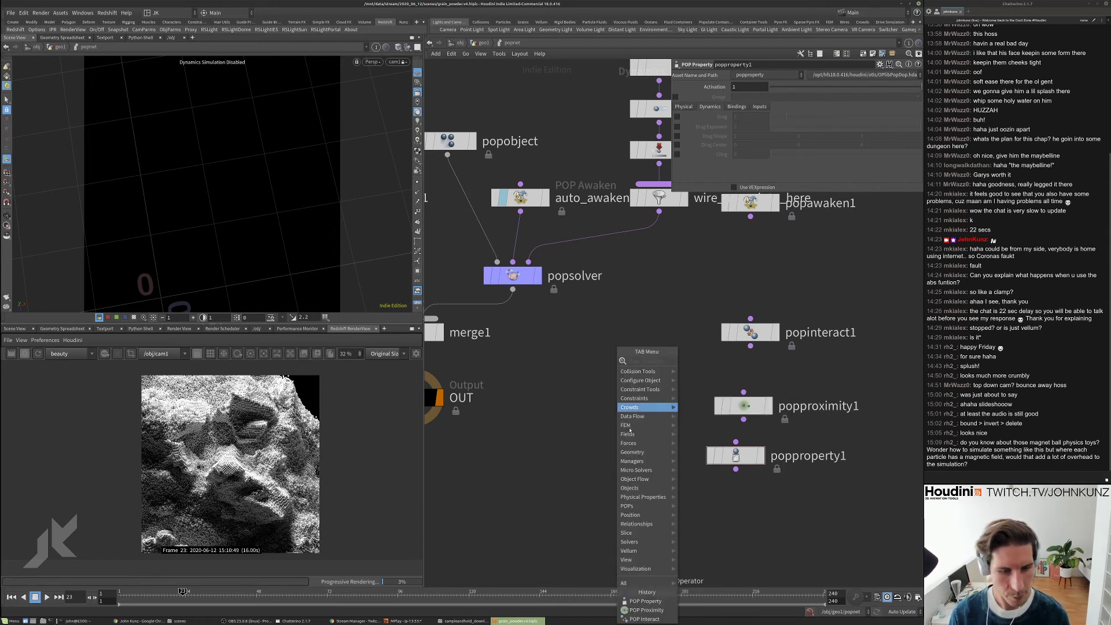
{"action": "mouse_move", "coordinate": [643, 506]}
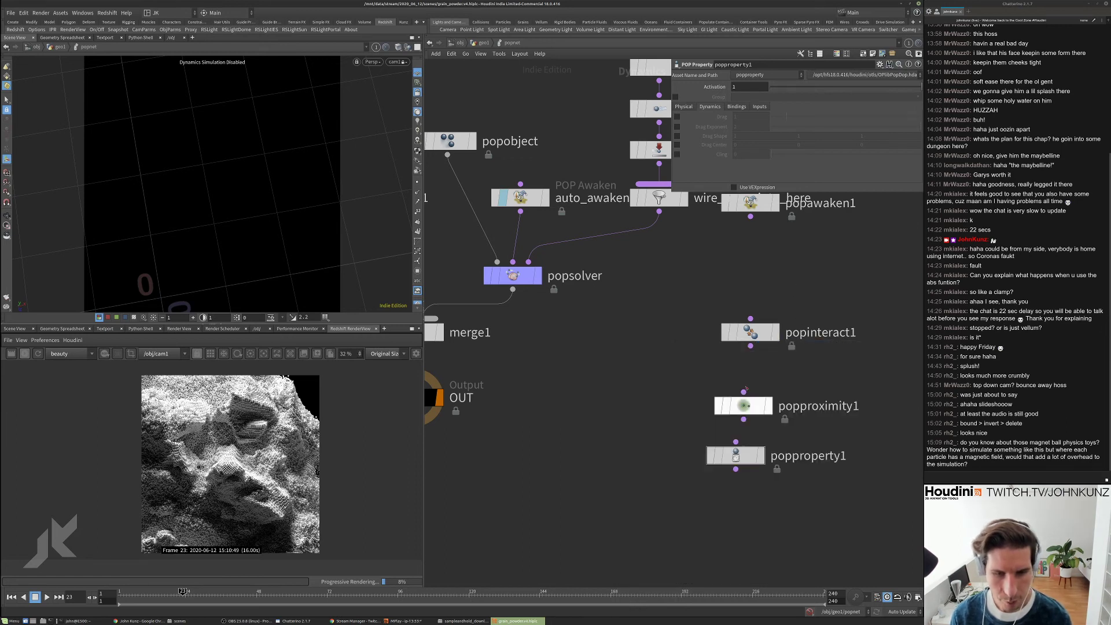
- Check popinteract1's Inputs tab and toggle Use VEXpressions on then off
{"action": "left_click", "coordinate": [754, 336]}
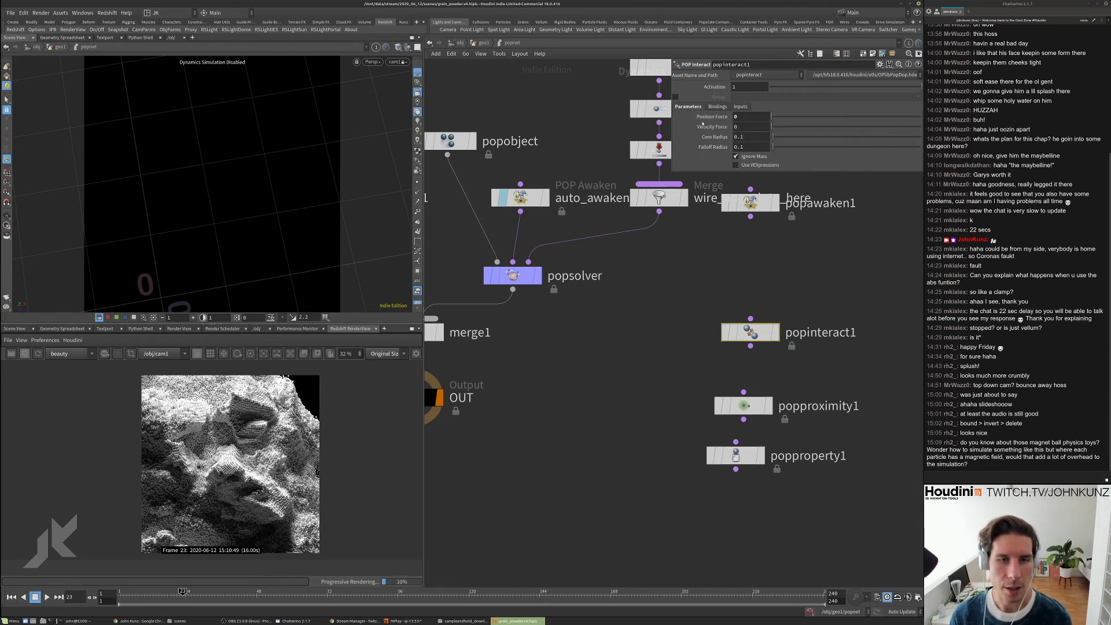
{"action": "left_click", "coordinate": [694, 109]}
{"action": "left_click", "coordinate": [694, 110]}
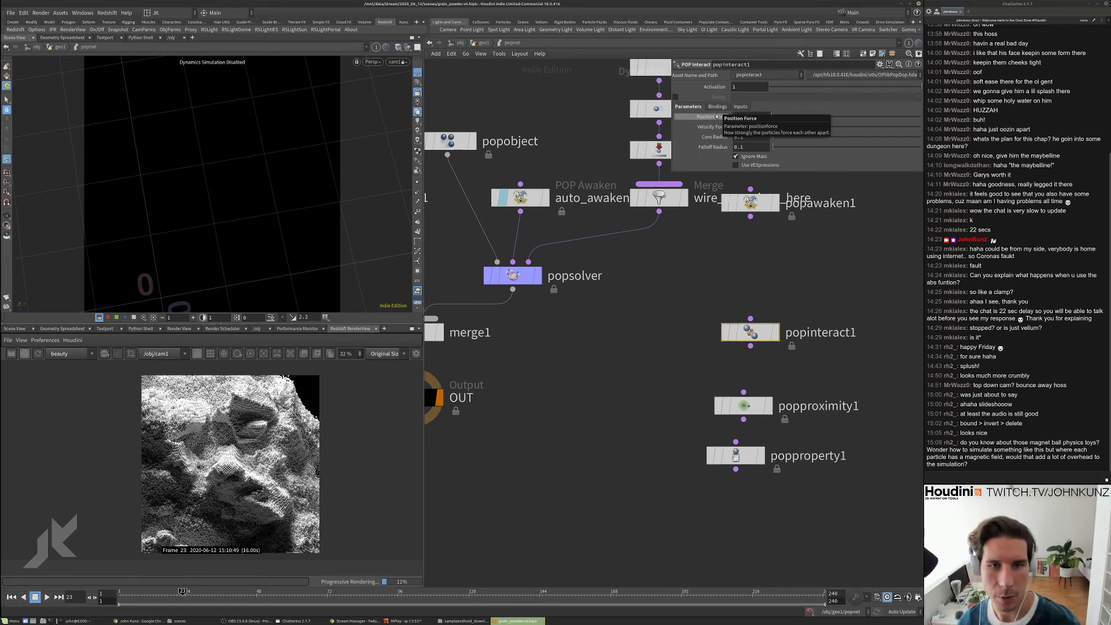
{"action": "left_click", "coordinate": [736, 166]}
{"action": "left_click", "coordinate": [736, 166]}
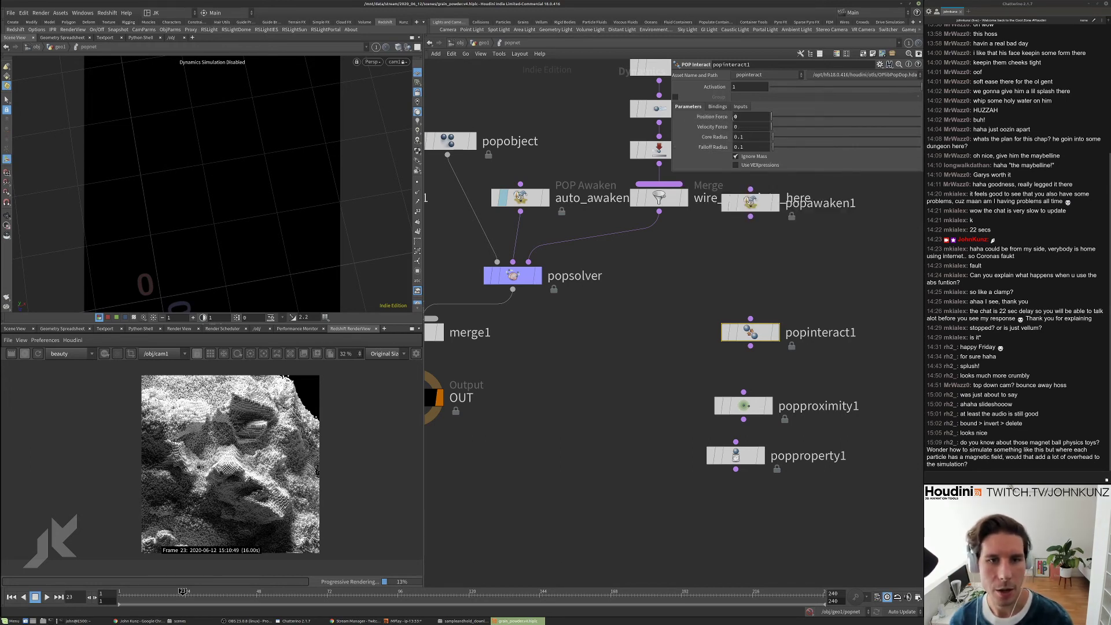
- Re-centre the simulation network and return up to geo1
{"action": "scroll", "coordinate": [675, 348], "scroll_direction": "down", "scroll_amount": 4}
{"action": "middle_click_drag", "start_coordinate": [681, 369], "coordinate": [718, 356]}
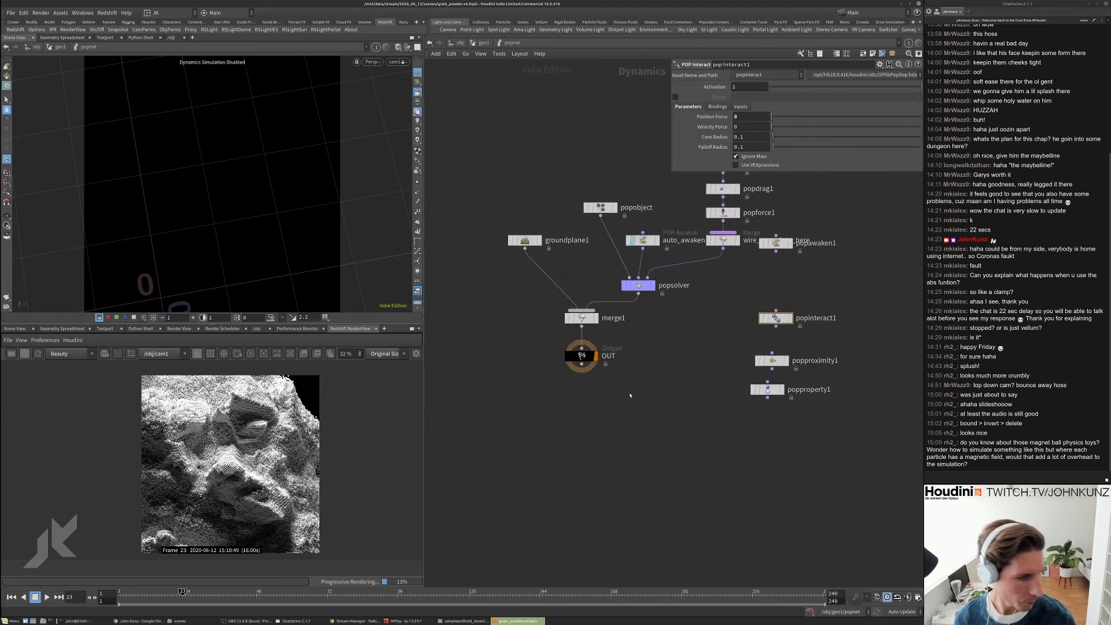
{"action": "scroll", "coordinate": [220, 441], "scroll_direction": "down", "scroll_amount": 1}
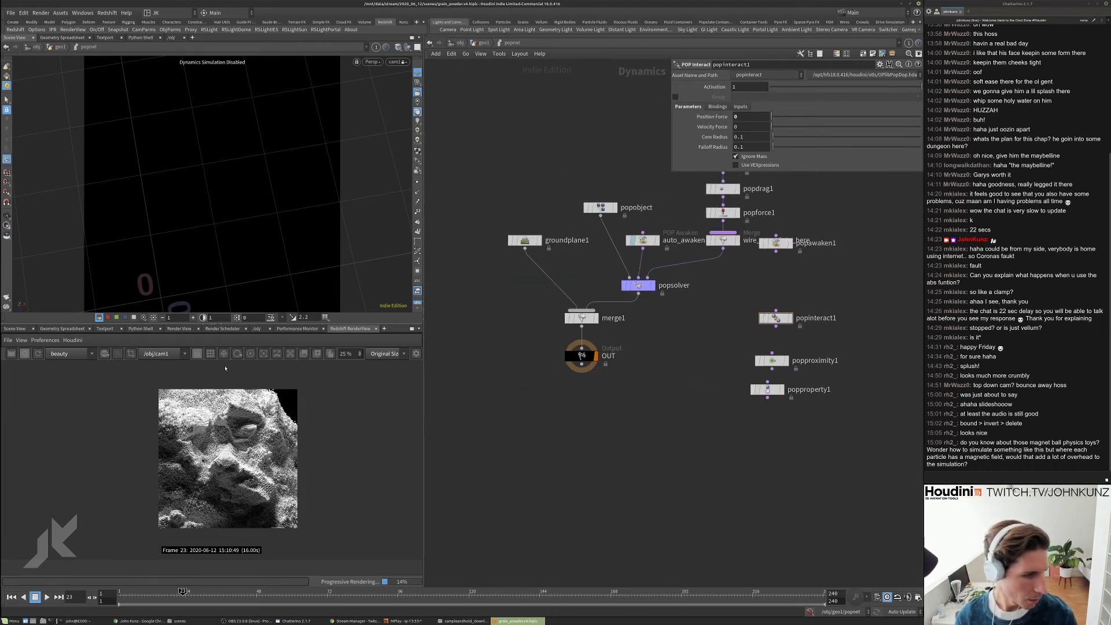
{"action": "left_click", "coordinate": [483, 43]}
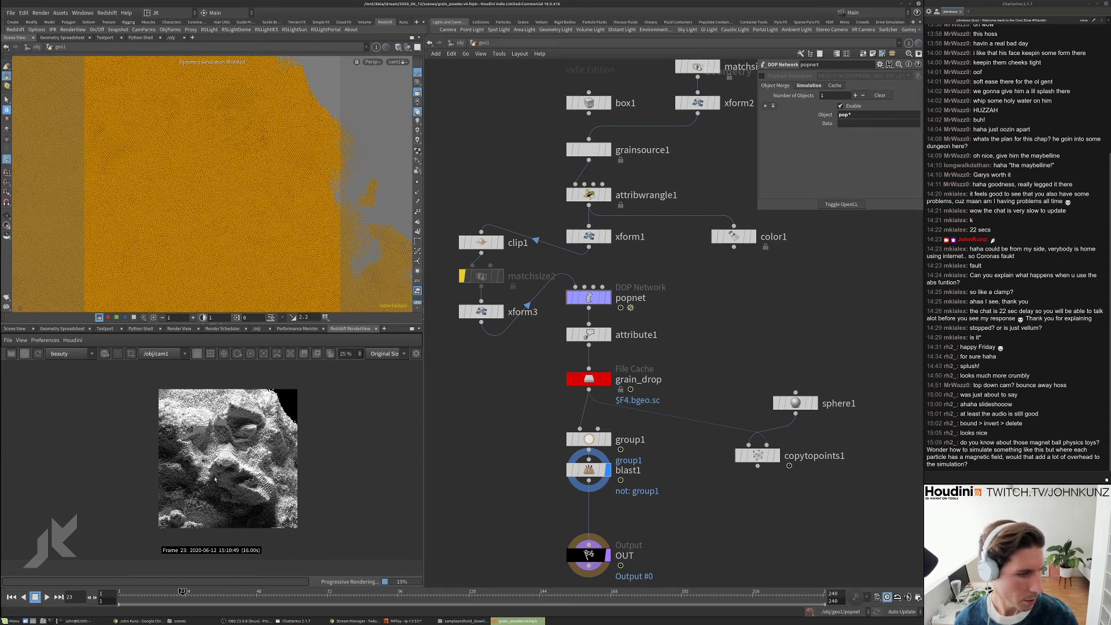
- Orbit the orange grain geometry, leave camera view, and bring Chrome forward
{"action": "key", "text": "Escape"}
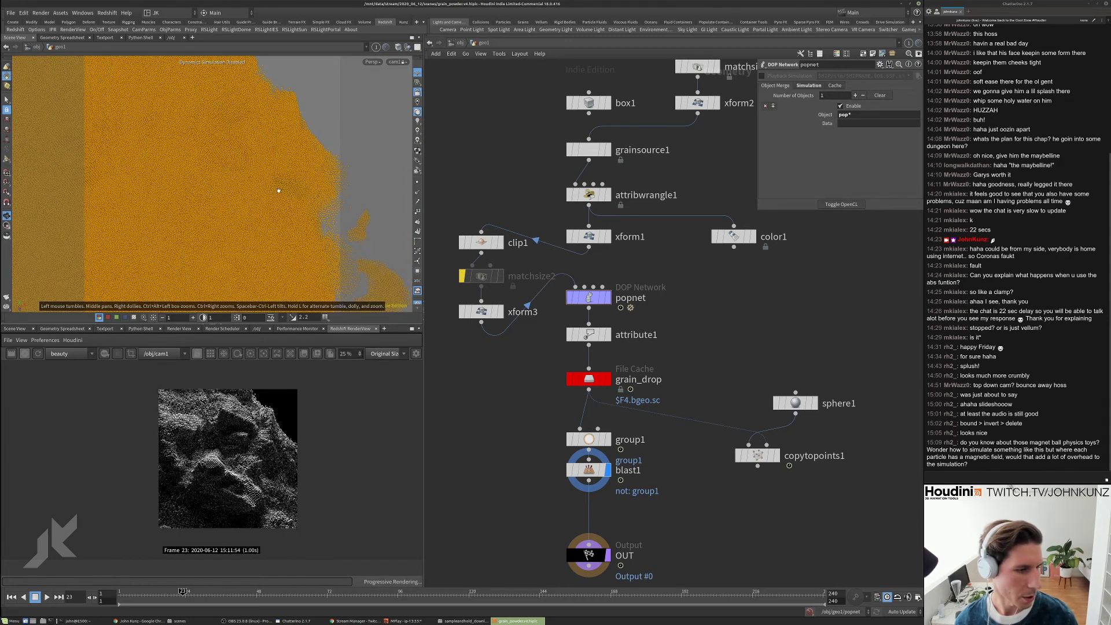
{"action": "left_click_drag", "start_coordinate": [253, 190], "coordinate": [268, 232]}
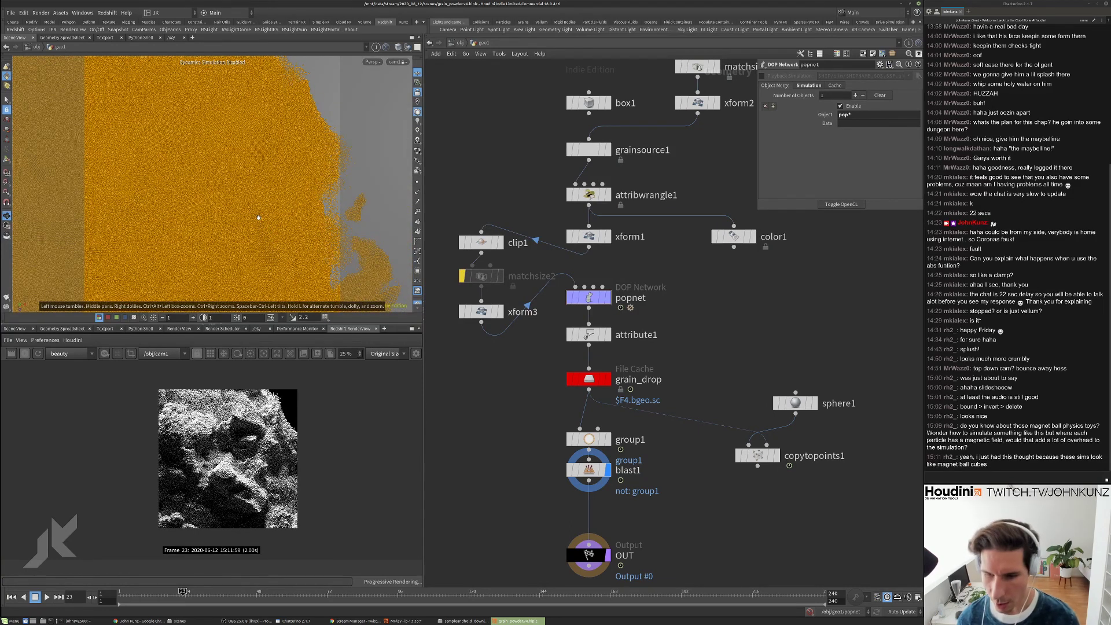
{"action": "key", "text": "Escape"}
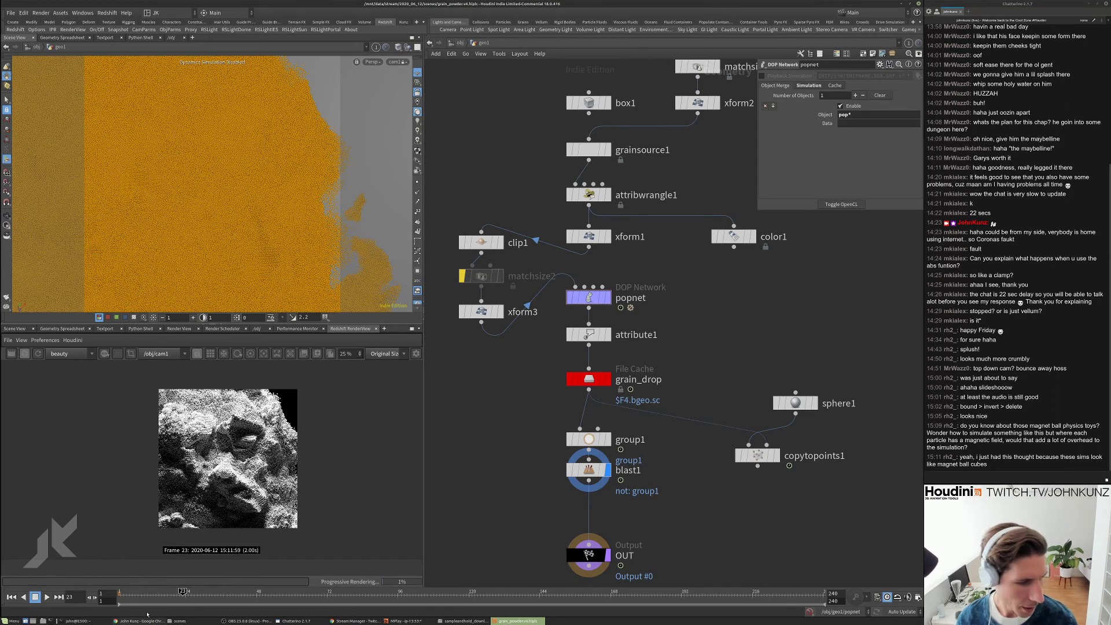
{"action": "left_click", "coordinate": [123, 621]}
- Search 'buckyballs' in a new tab and scroll through the image results
{"action": "key", "text": "ctrl+t"}
{"action": "type", "text": "buckyb"}
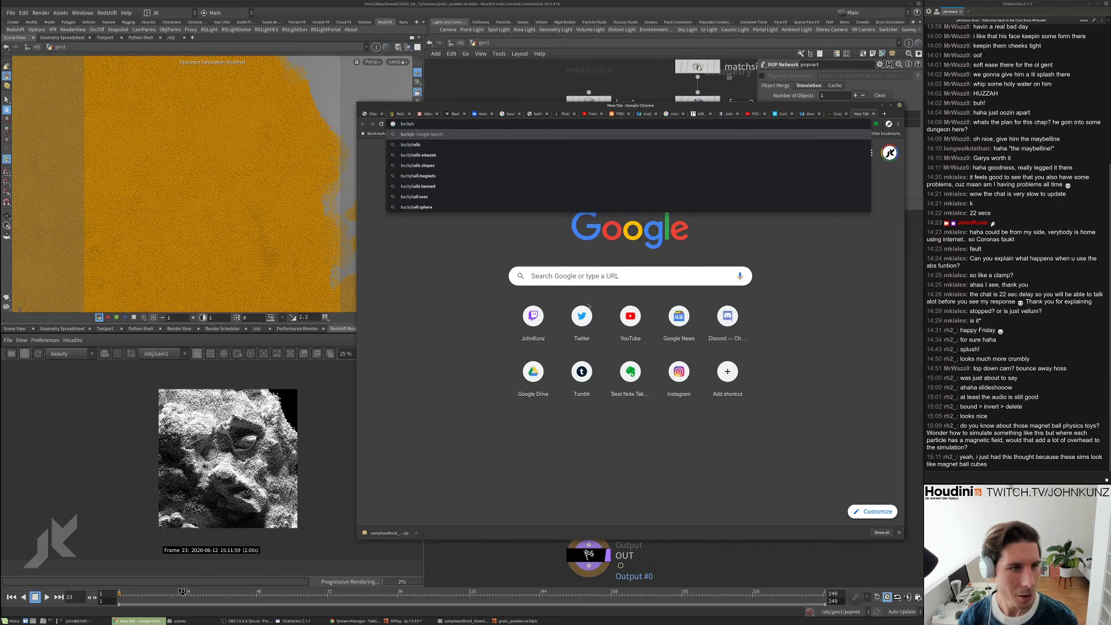
{"action": "type", "text": "alls"}
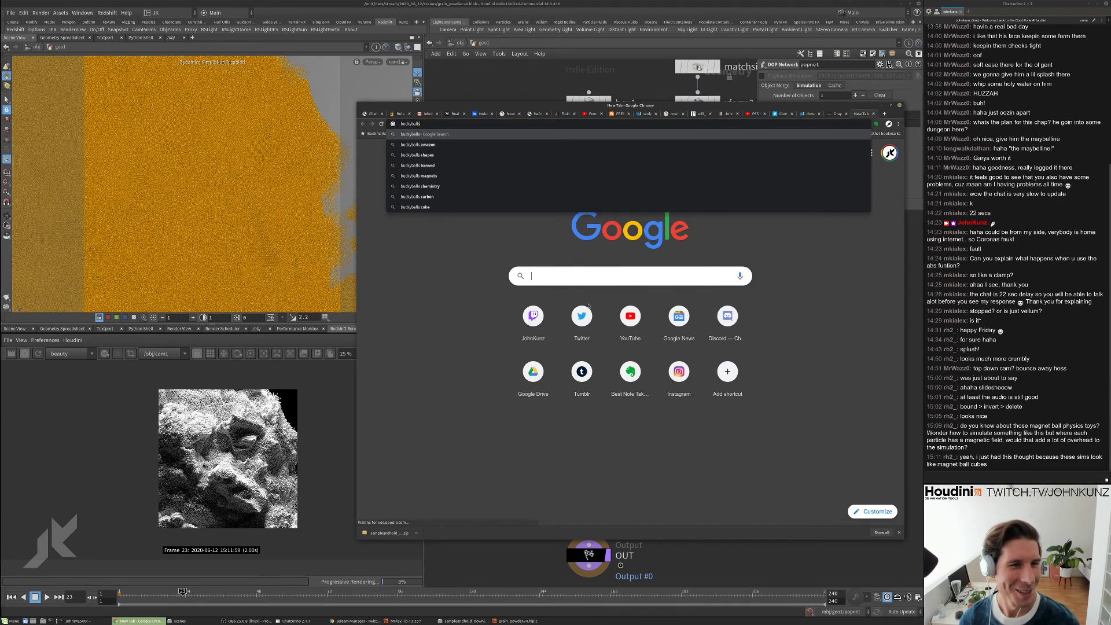
{"action": "key", "text": "Return"}
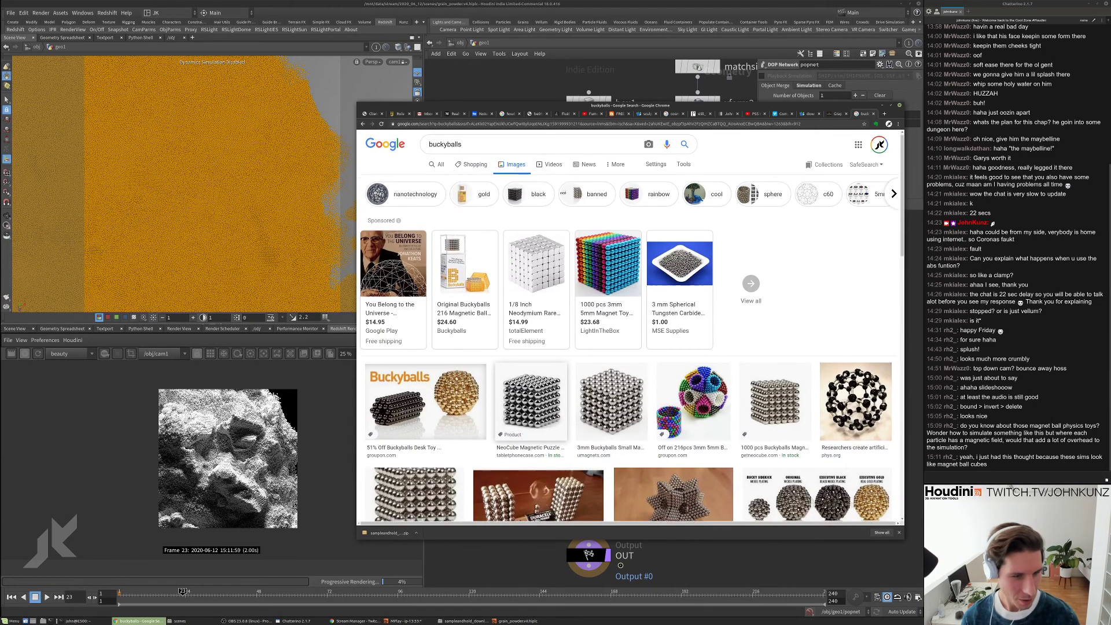
{"action": "scroll", "coordinate": [770, 376], "scroll_direction": "down", "scroll_amount": 2}
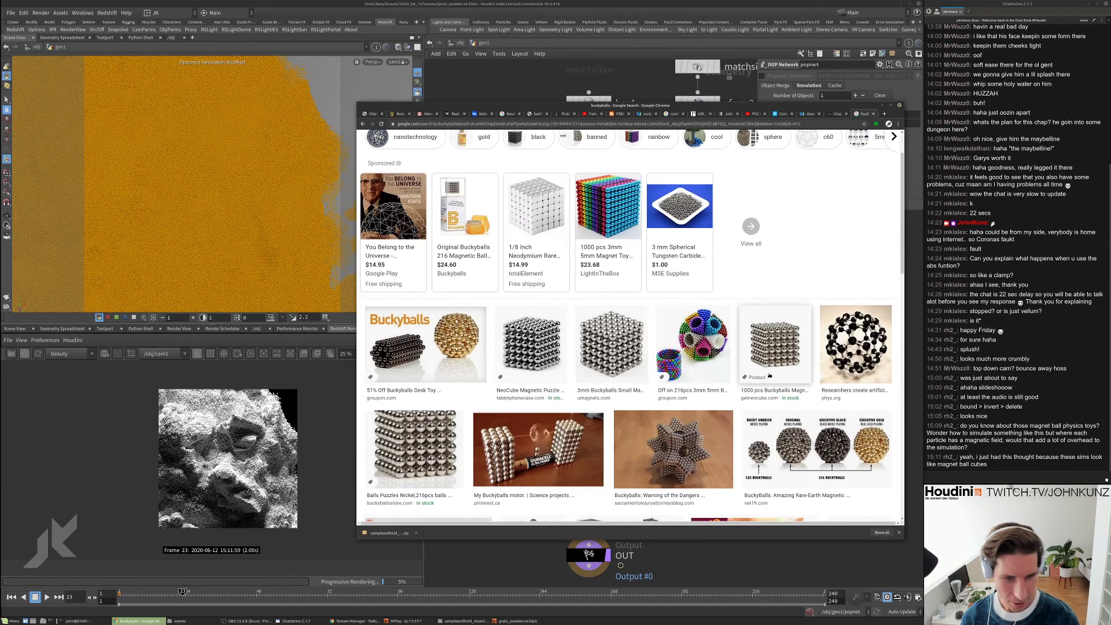
{"action": "scroll", "coordinate": [421, 431], "scroll_direction": "down", "scroll_amount": 2}
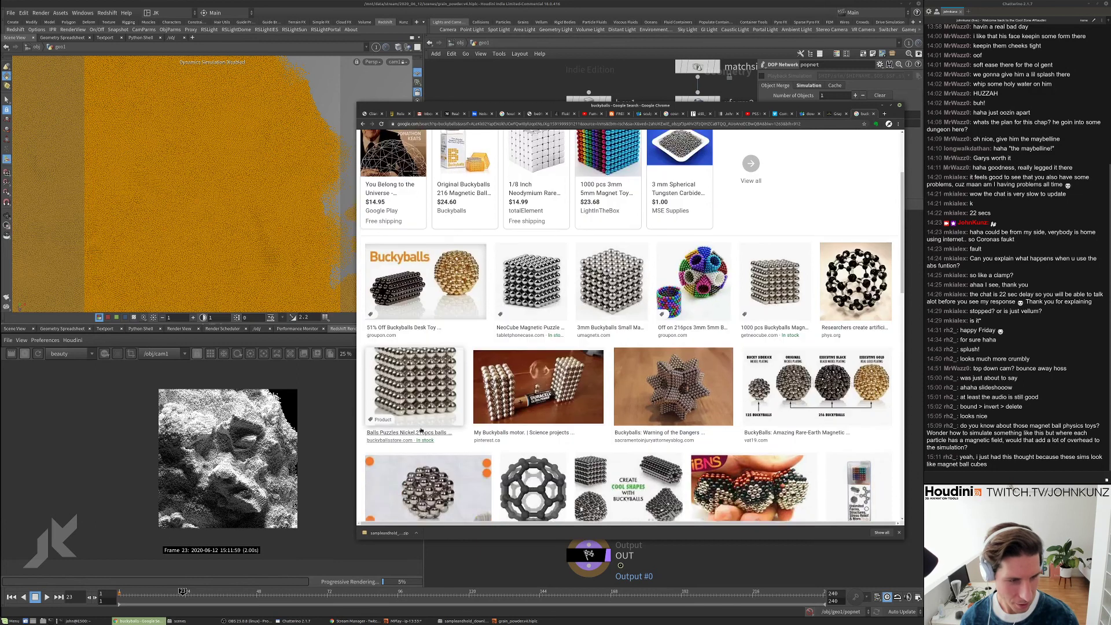
{"action": "scroll", "coordinate": [421, 431], "scroll_direction": "down", "scroll_amount": 3}
{"action": "scroll", "coordinate": [647, 395], "scroll_direction": "down", "scroll_amount": 4}
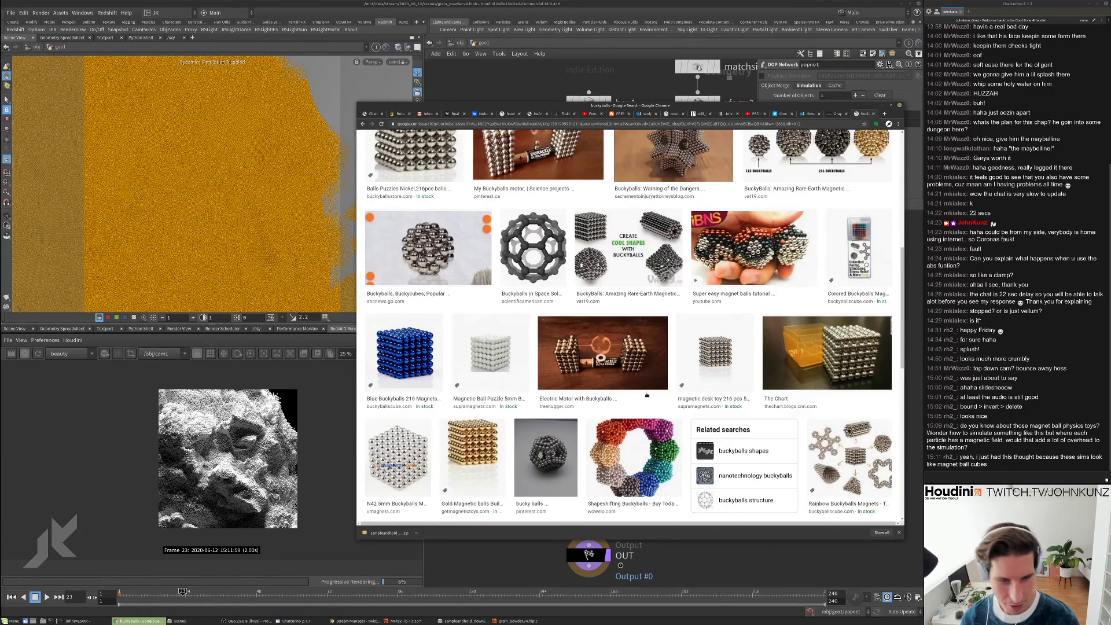
{"action": "scroll", "coordinate": [462, 399], "scroll_direction": "down", "scroll_amount": 4}
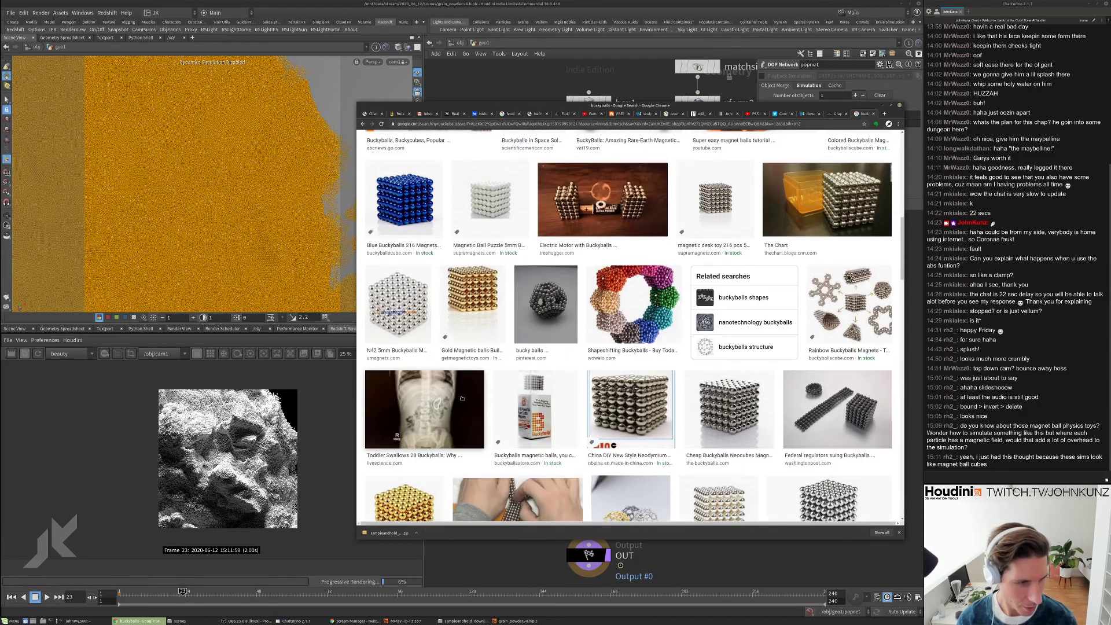
{"action": "scroll", "coordinate": [462, 398], "scroll_direction": "down", "scroll_amount": 2}
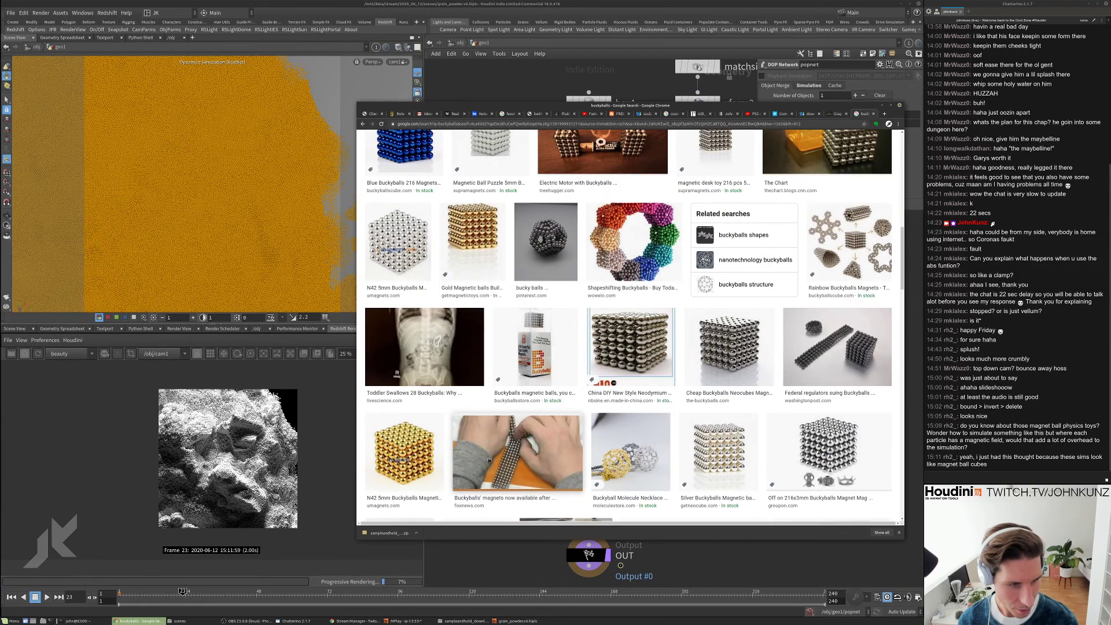
{"action": "scroll", "coordinate": [489, 460], "scroll_direction": "down", "scroll_amount": 2}
{"action": "scroll", "coordinate": [540, 410], "scroll_direction": "down", "scroll_amount": 2}
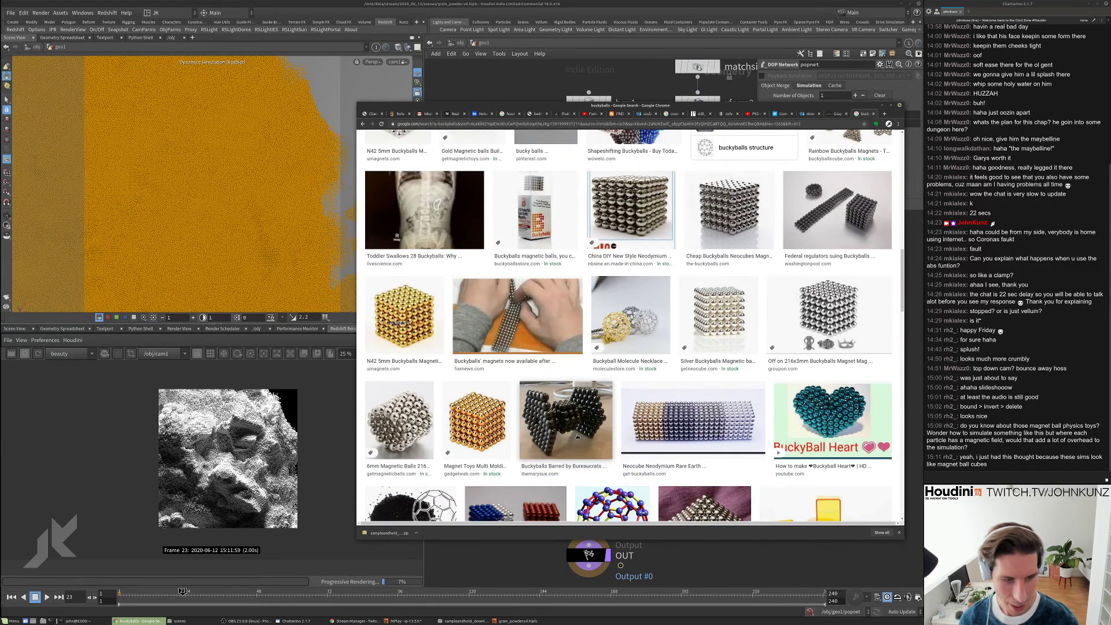
{"action": "scroll", "coordinate": [578, 438], "scroll_direction": "down", "scroll_amount": 2}
- Preview the black buckyballs carbon-capture image and keep scrolling
{"action": "left_click", "coordinate": [418, 456]}
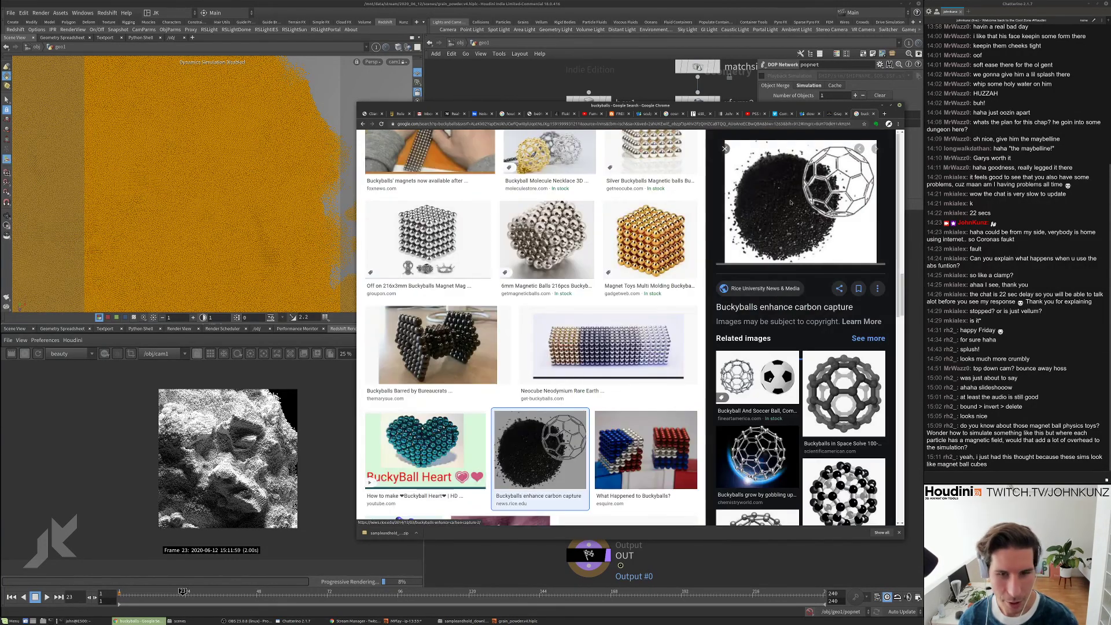
{"action": "scroll", "coordinate": [753, 335], "scroll_direction": "down", "scroll_amount": 3}
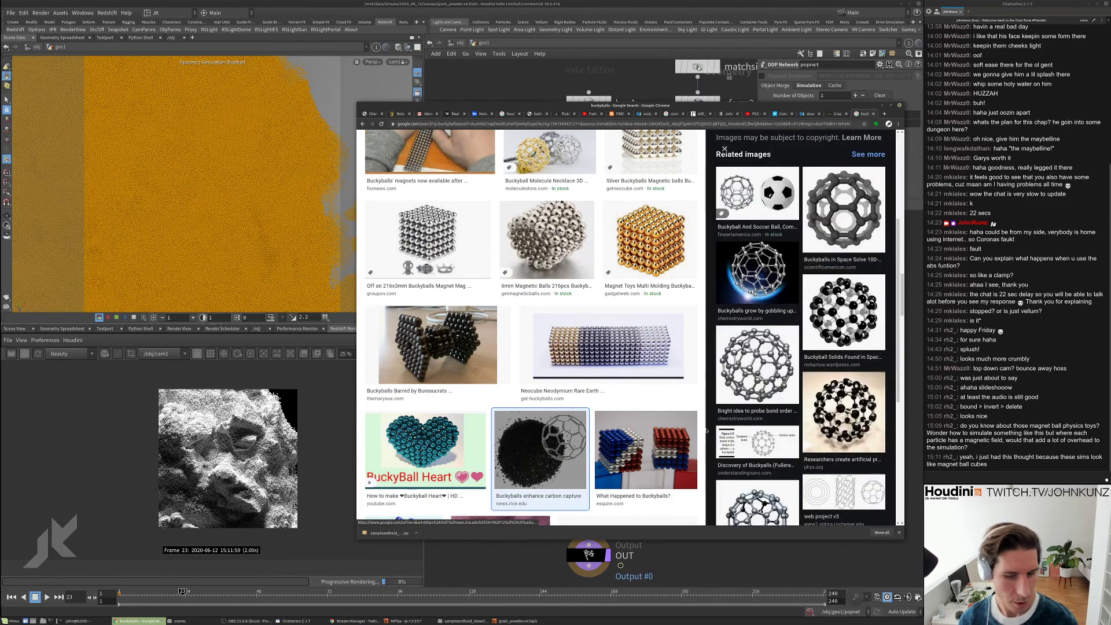
{"action": "scroll", "coordinate": [707, 430], "scroll_direction": "down", "scroll_amount": 3}
{"action": "scroll", "coordinate": [560, 438], "scroll_direction": "down", "scroll_amount": 5}
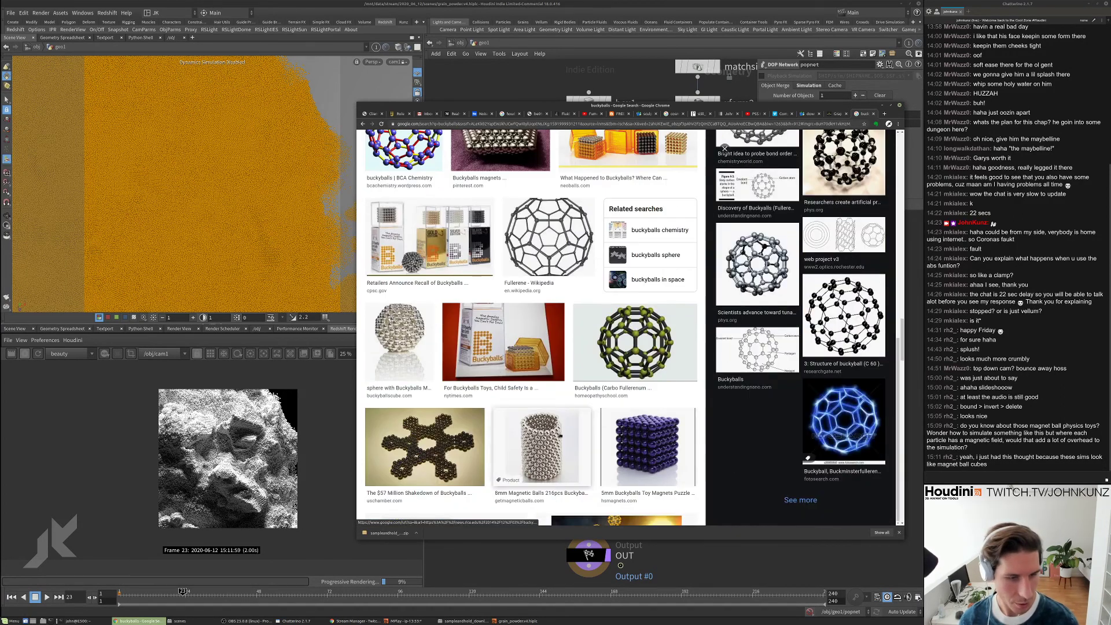
{"action": "scroll", "coordinate": [561, 437], "scroll_direction": "down", "scroll_amount": 5}
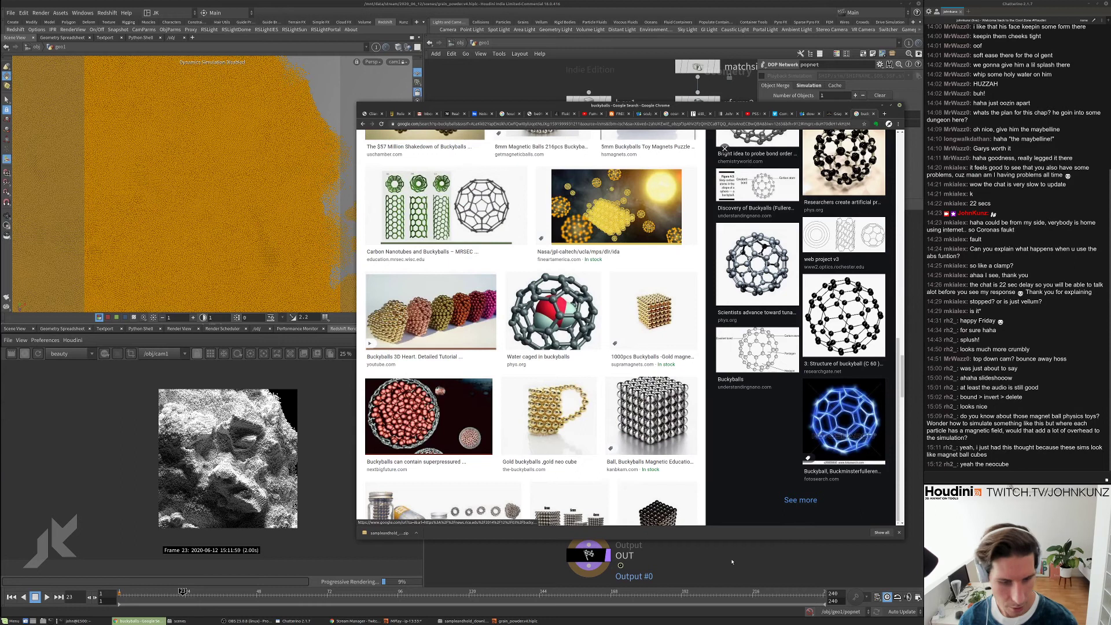
- Search 'neocube', scroll the neodymium block magnets price page, and return to Houdini
{"action": "left_click", "coordinate": [623, 124]}
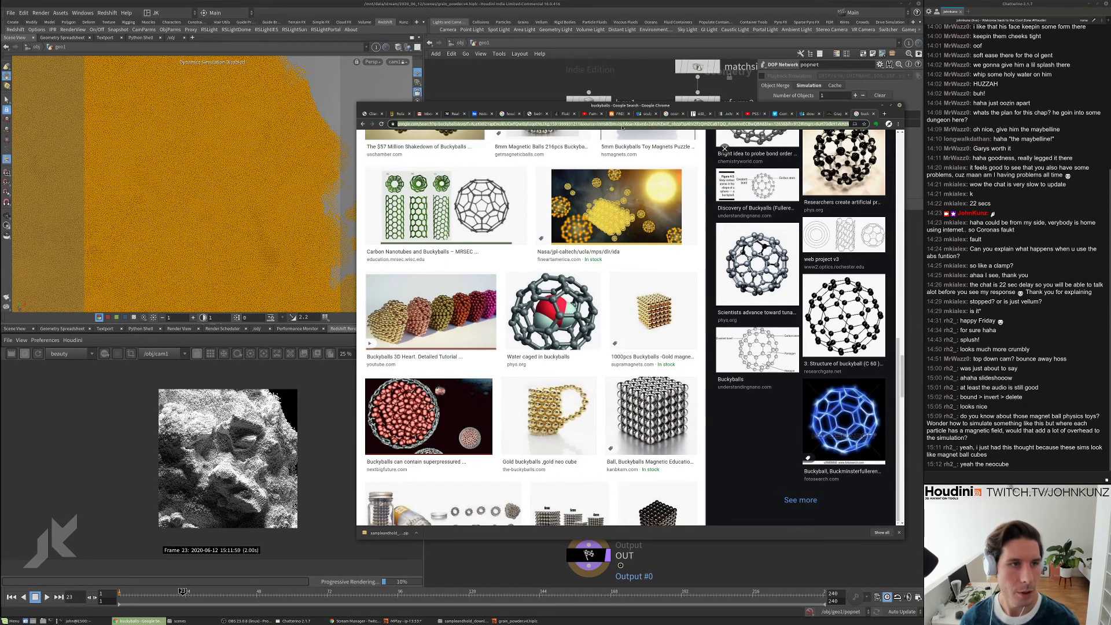
{"action": "type", "text": "neocube"}
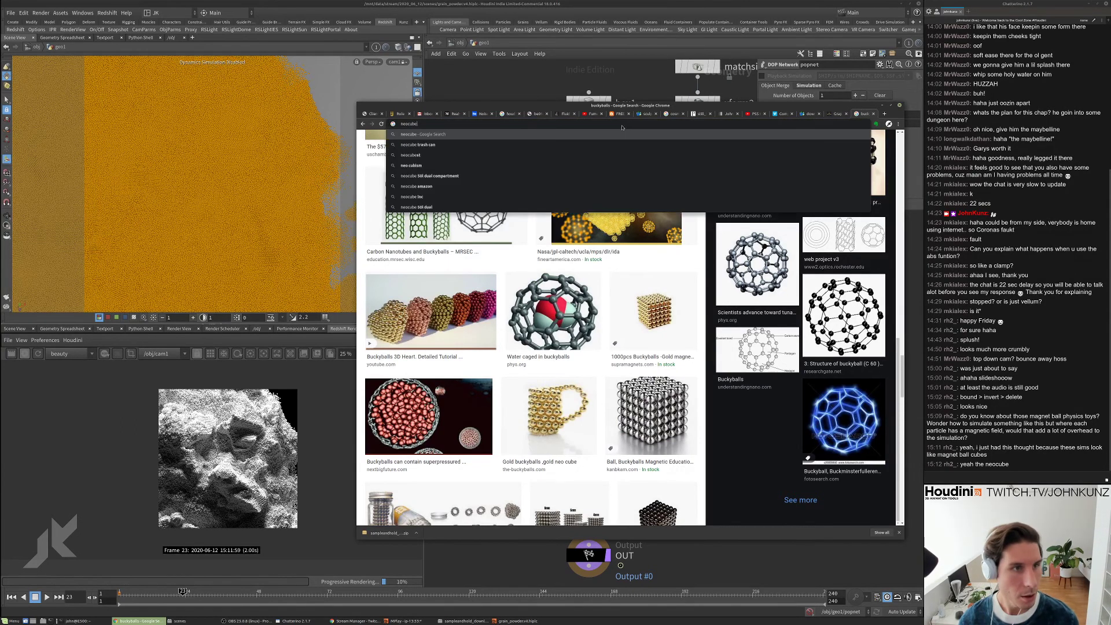
{"action": "key", "text": "Return"}
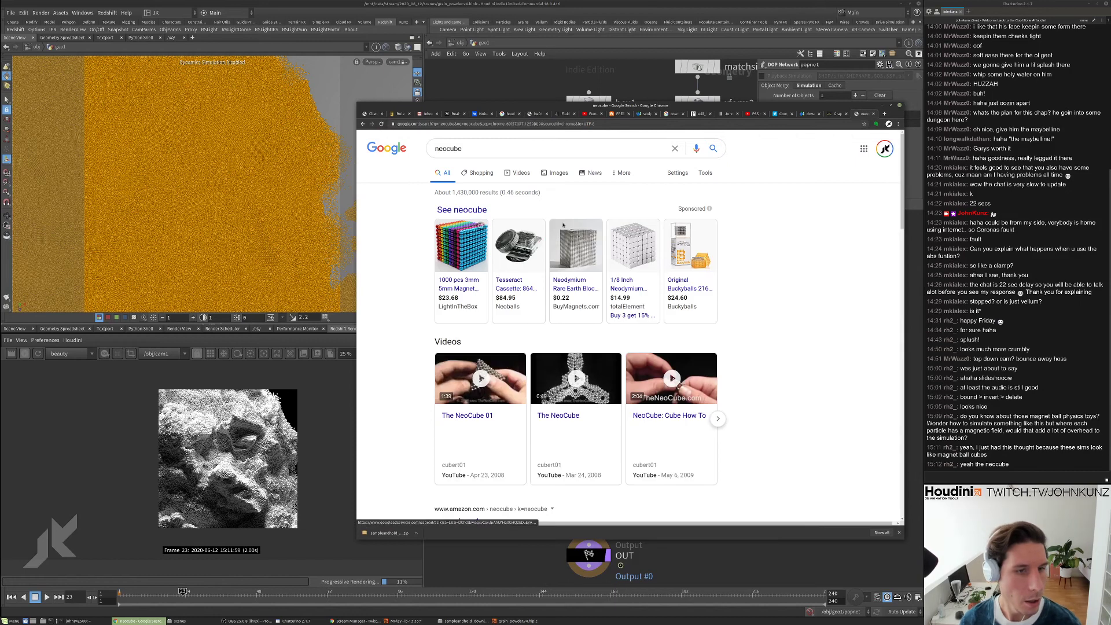
{"action": "left_click", "coordinate": [576, 250]}
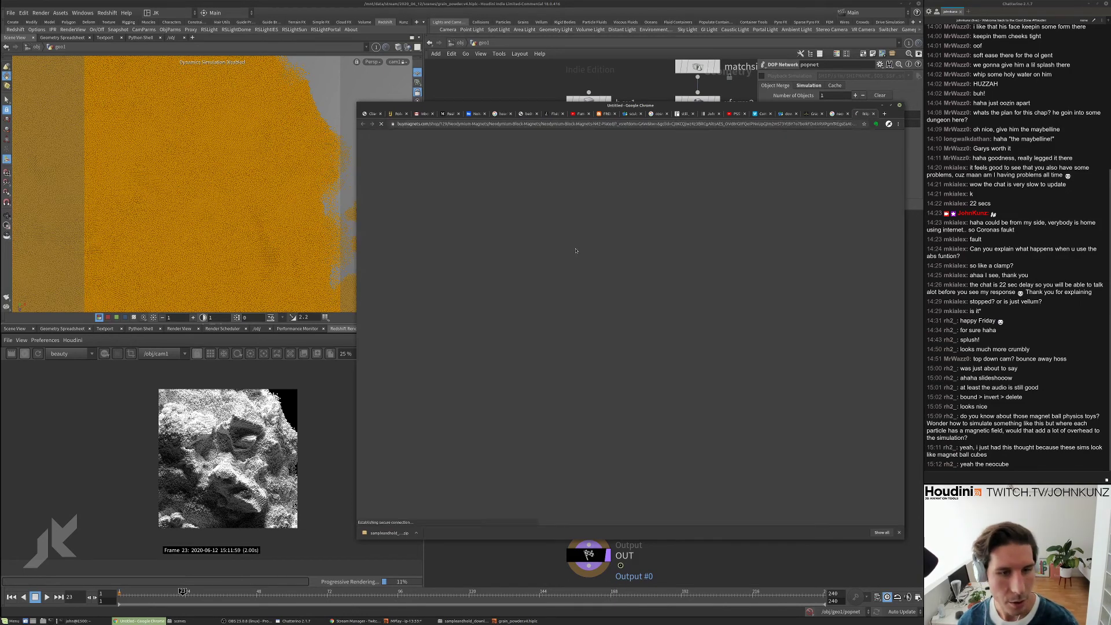
{"action": "scroll", "coordinate": [570, 315], "scroll_direction": "down", "scroll_amount": 3}
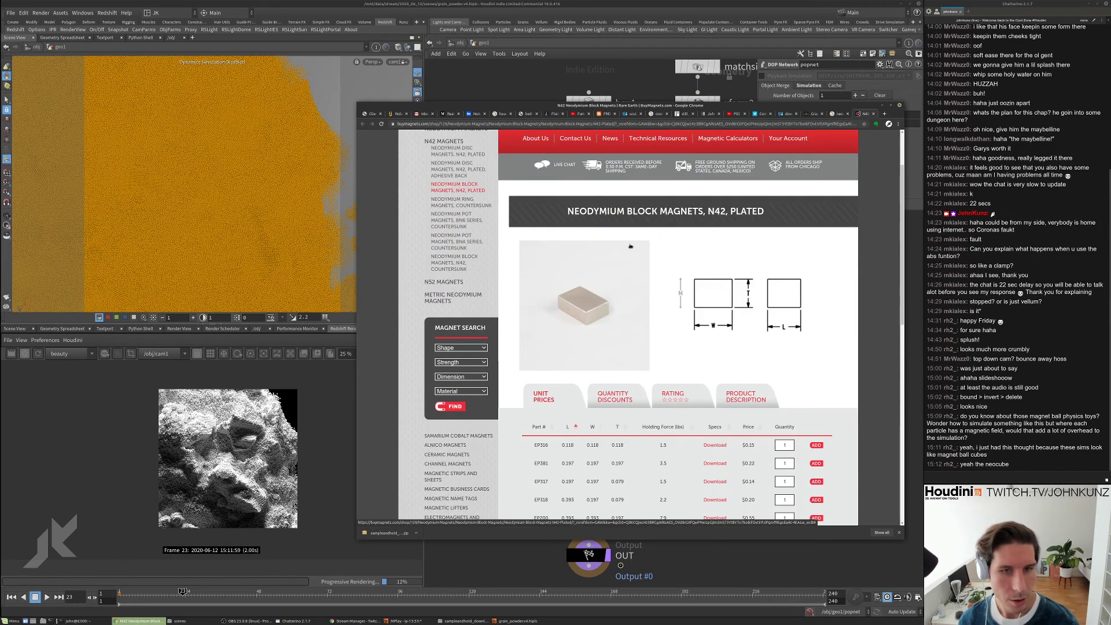
{"action": "scroll", "coordinate": [576, 316], "scroll_direction": "down", "scroll_amount": 5}
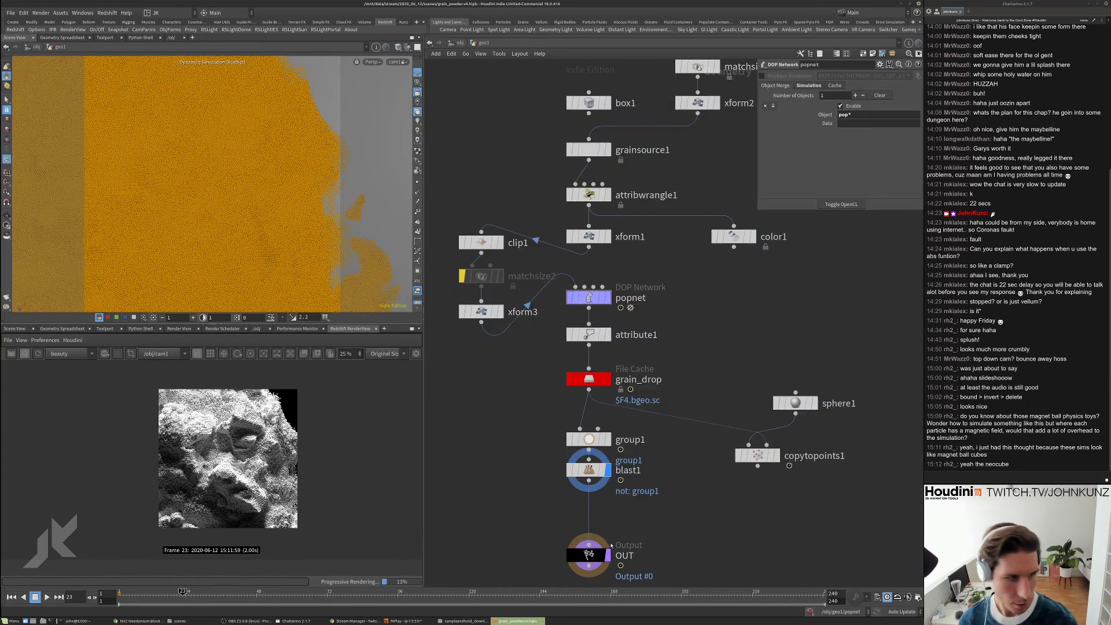
{"action": "key", "text": "alt+Tab"}
- Tumble the locked cam1 around the grain pile and zoom to re-frame the Redshift render
{"action": "left_click_drag", "start_coordinate": [258, 226], "coordinate": [241, 188]}
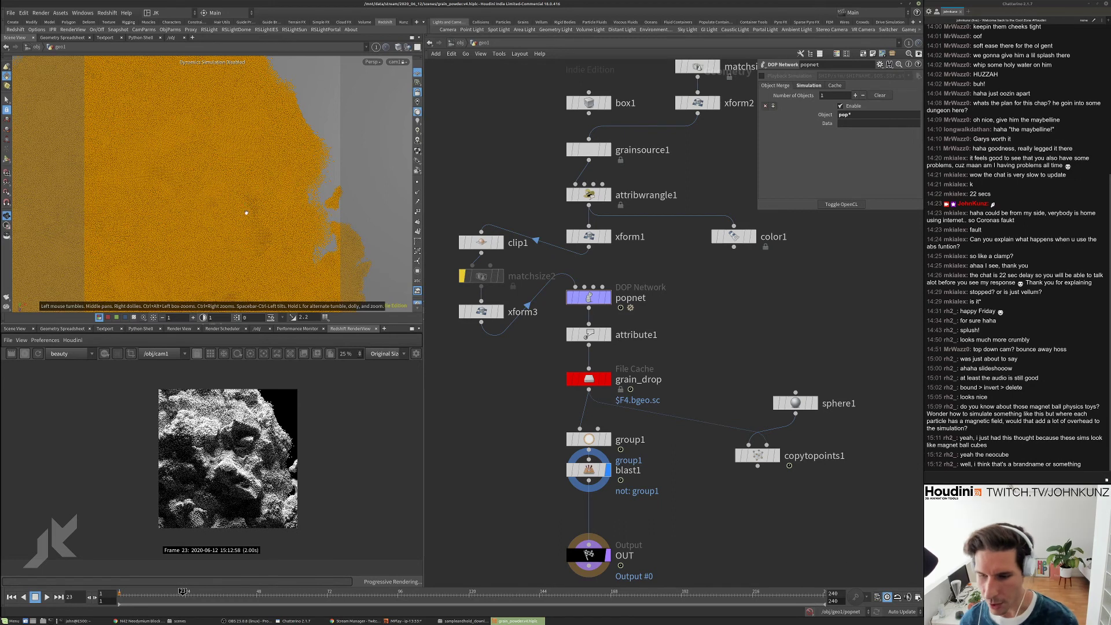
{"action": "left_click_drag", "start_coordinate": [235, 203], "coordinate": [290, 215]}
{"action": "left_click_drag", "start_coordinate": [203, 226], "coordinate": [256, 225]}
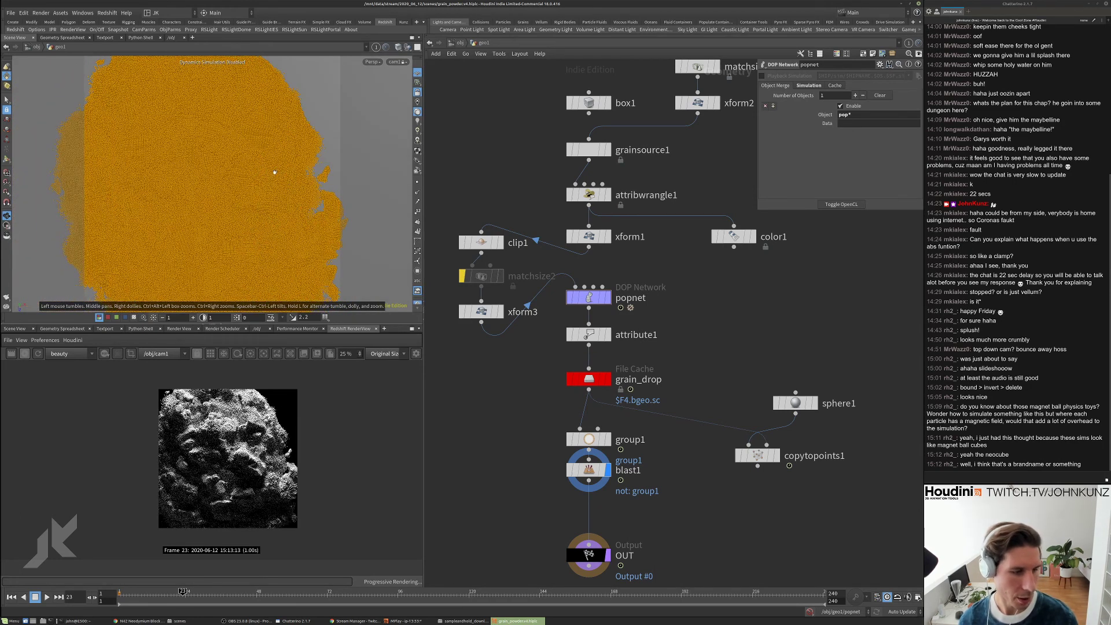
{"action": "left_click_drag", "start_coordinate": [264, 191], "coordinate": [205, 164]}
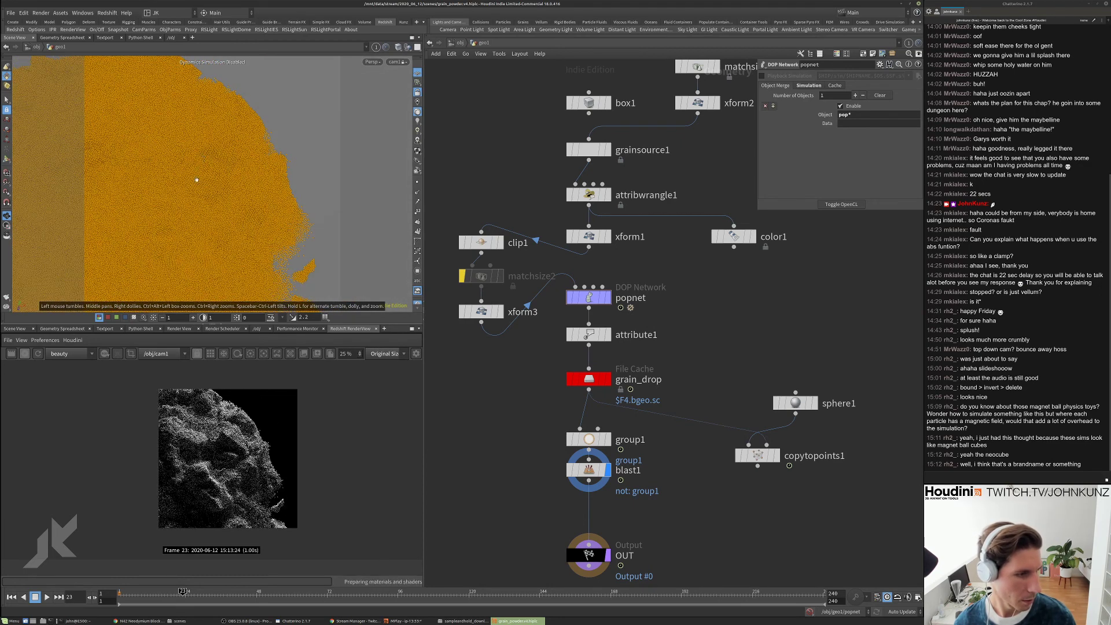
{"action": "left_click_drag", "start_coordinate": [202, 211], "coordinate": [239, 201]}
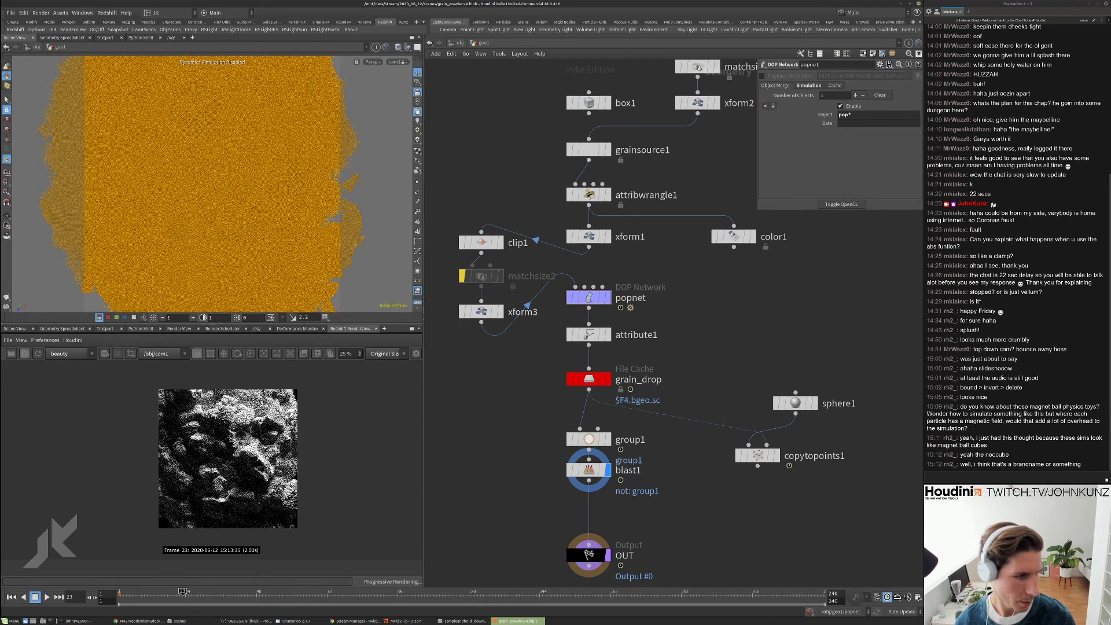
{"action": "scroll", "coordinate": [242, 427], "scroll_direction": "up", "scroll_amount": 4}
{"action": "scroll", "coordinate": [242, 427], "scroll_direction": "down", "scroll_amount": 3}
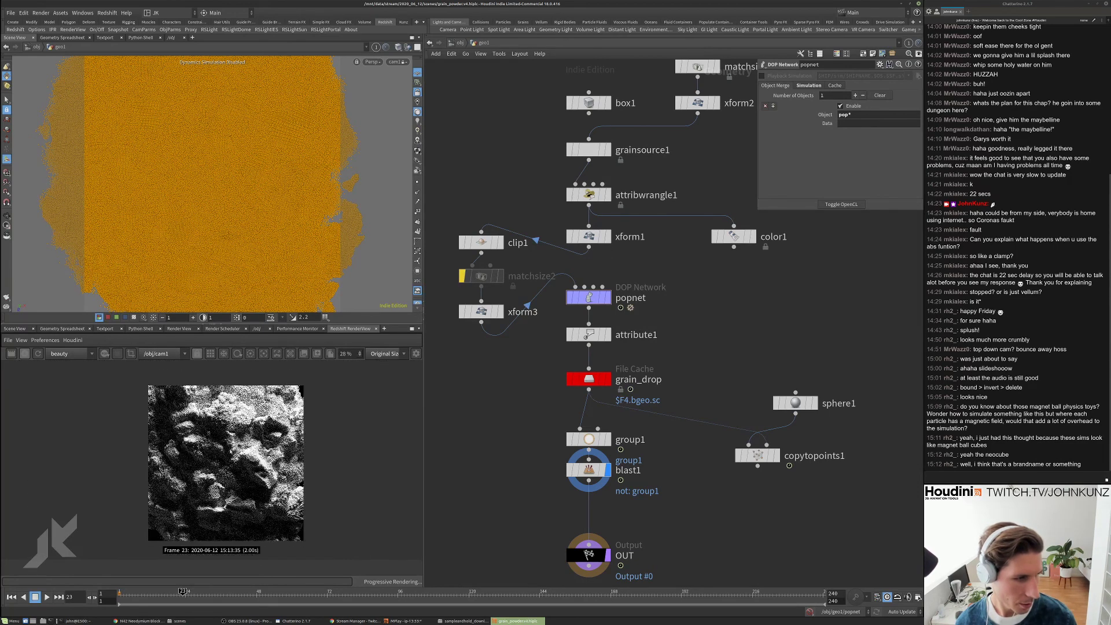
{"action": "left_click_drag", "start_coordinate": [275, 195], "coordinate": [225, 169]}
{"action": "scroll", "coordinate": [236, 442], "scroll_direction": "up", "scroll_amount": 1}
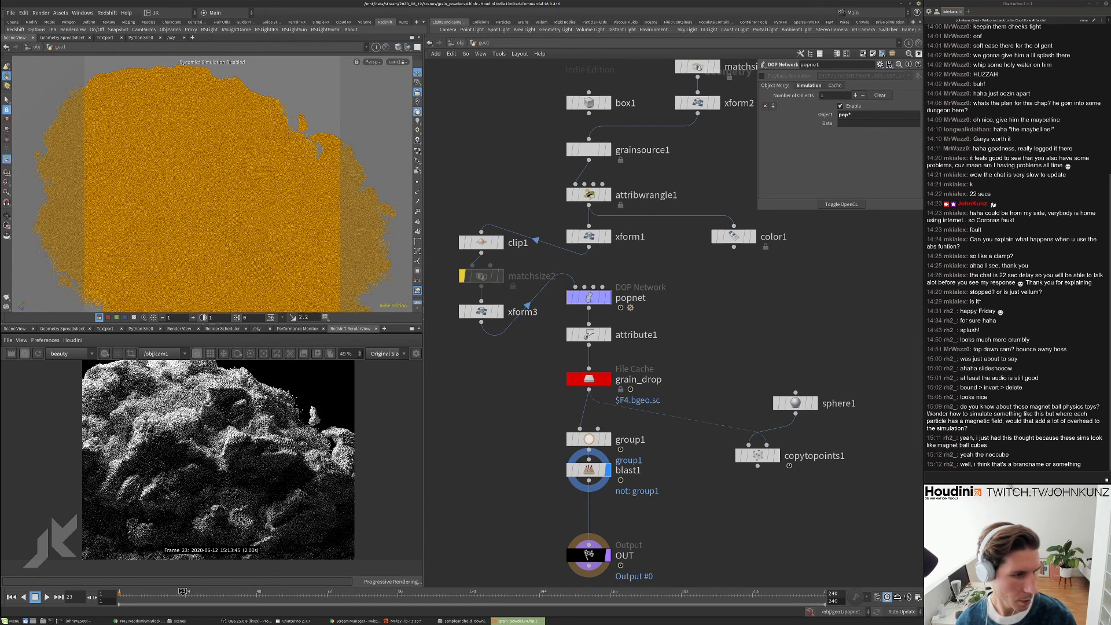
{"action": "left_click_drag", "start_coordinate": [235, 242], "coordinate": [227, 242]}
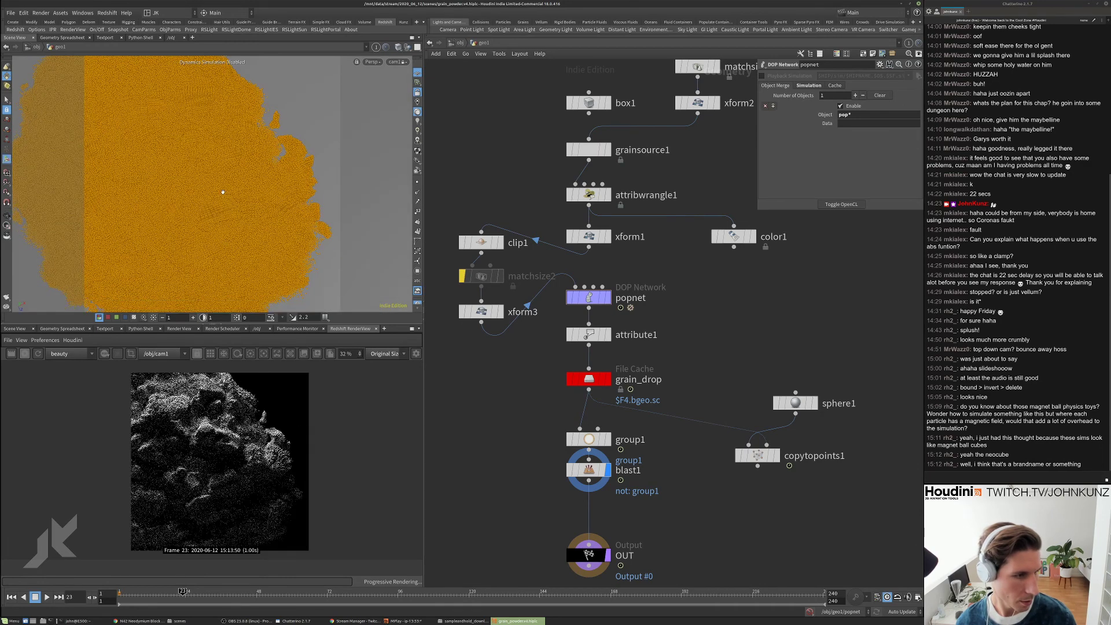
{"action": "left_click_drag", "start_coordinate": [223, 193], "coordinate": [270, 227]}
{"action": "left_click_drag", "start_coordinate": [213, 204], "coordinate": [256, 251]}
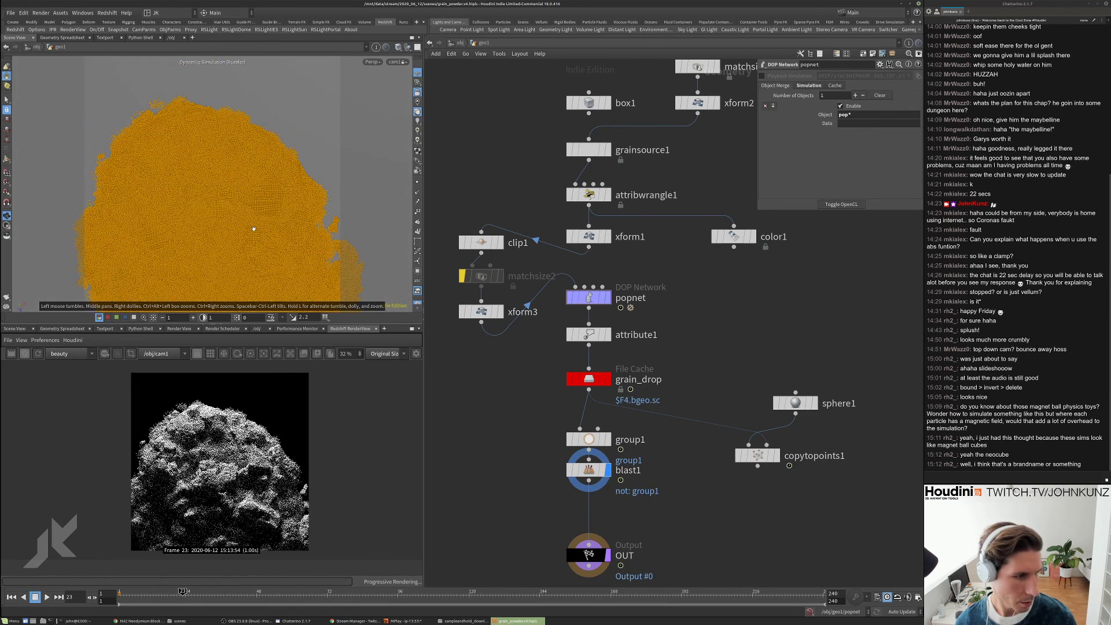
{"action": "left_click_drag", "start_coordinate": [284, 222], "coordinate": [257, 188]}
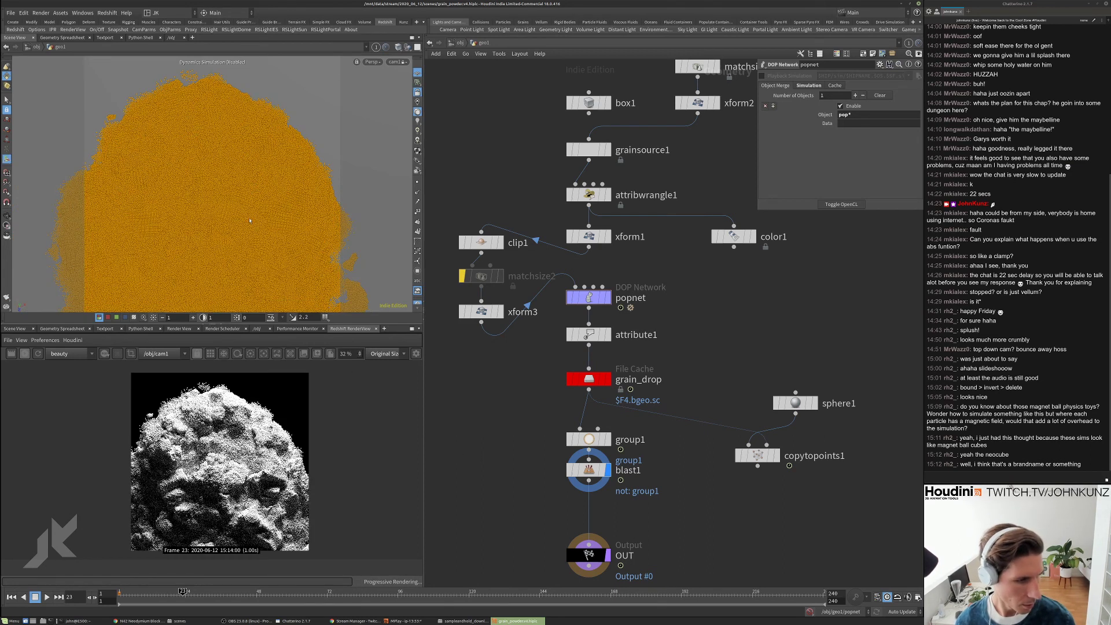
{"action": "left_click_drag", "start_coordinate": [228, 226], "coordinate": [218, 241]}
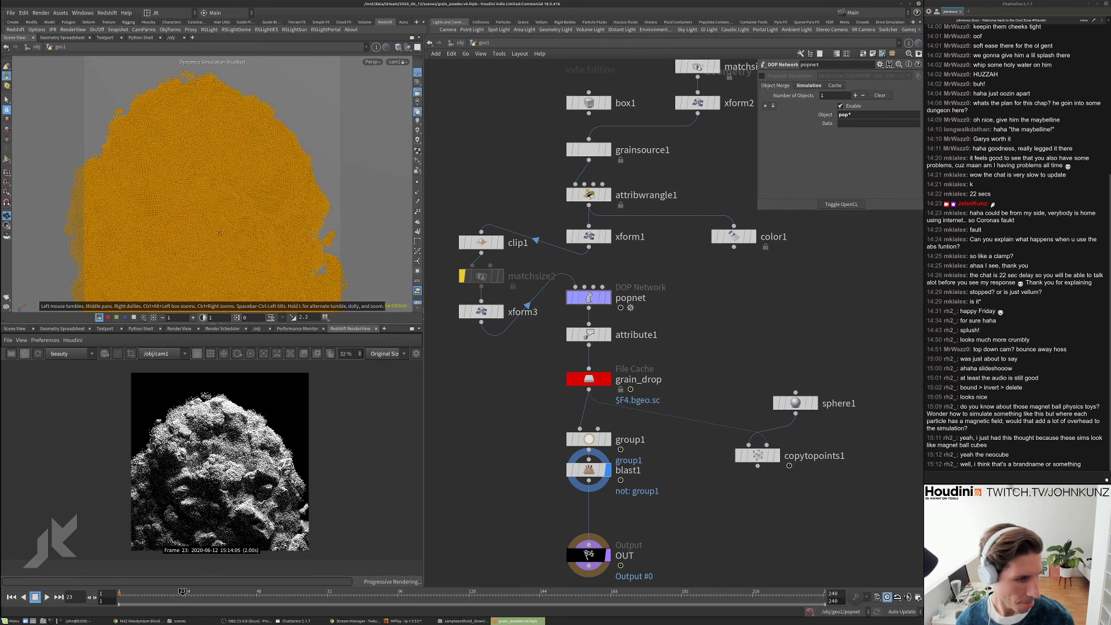
{"action": "scroll", "coordinate": [212, 517], "scroll_direction": "up", "scroll_amount": 1}
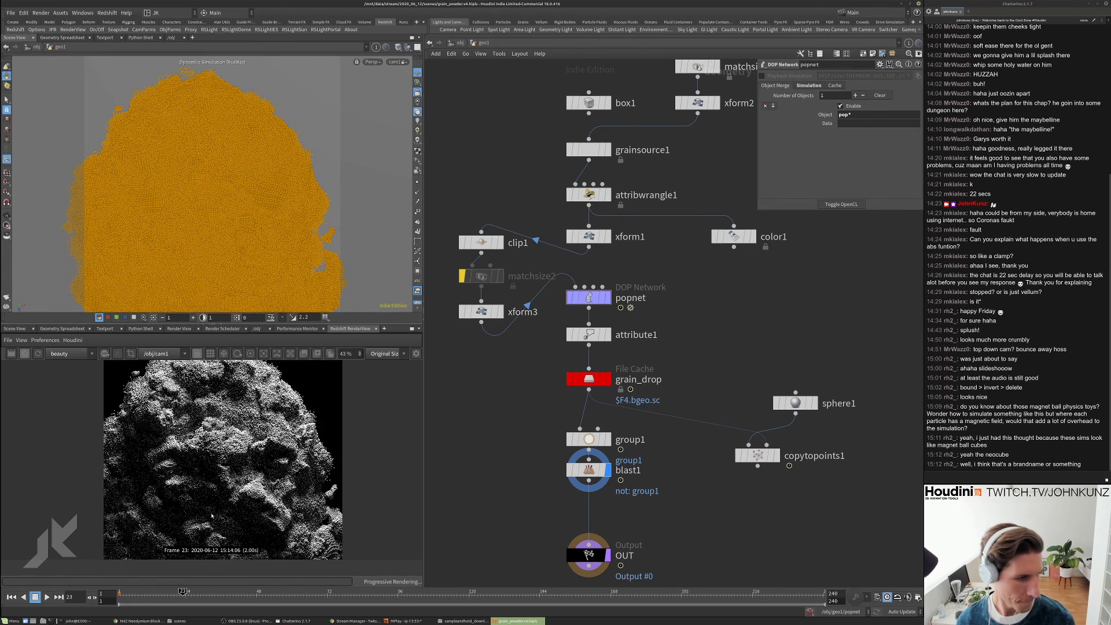
{"action": "scroll", "coordinate": [212, 517], "scroll_direction": "up", "scroll_amount": 2}
{"action": "scroll", "coordinate": [334, 466], "scroll_direction": "down", "scroll_amount": 3}
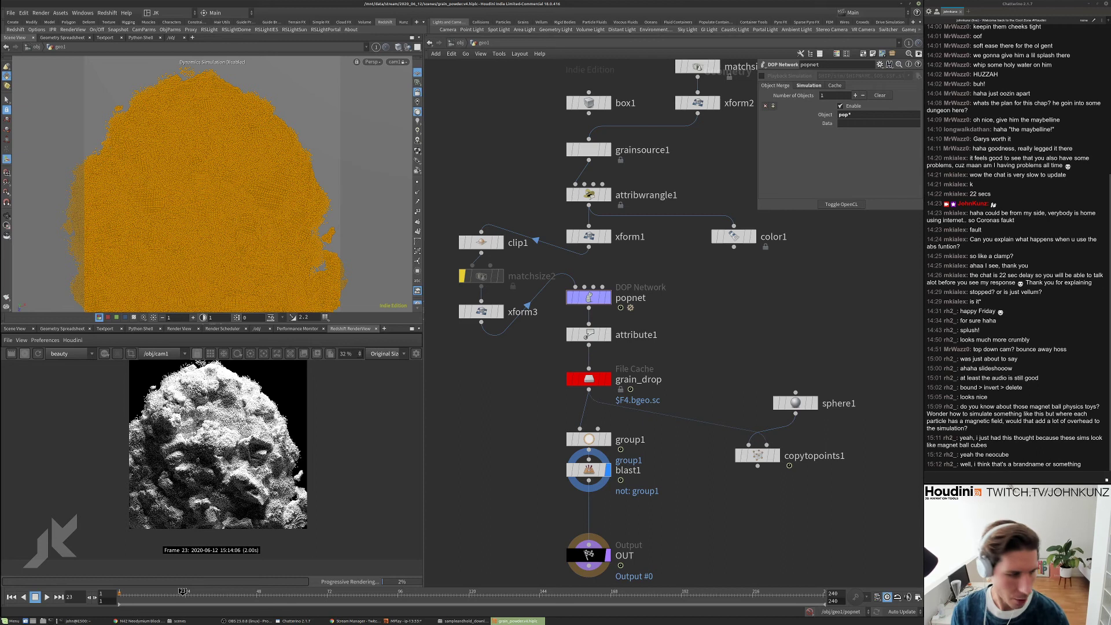
{"action": "scroll", "coordinate": [258, 463], "scroll_direction": "up", "scroll_amount": 2}
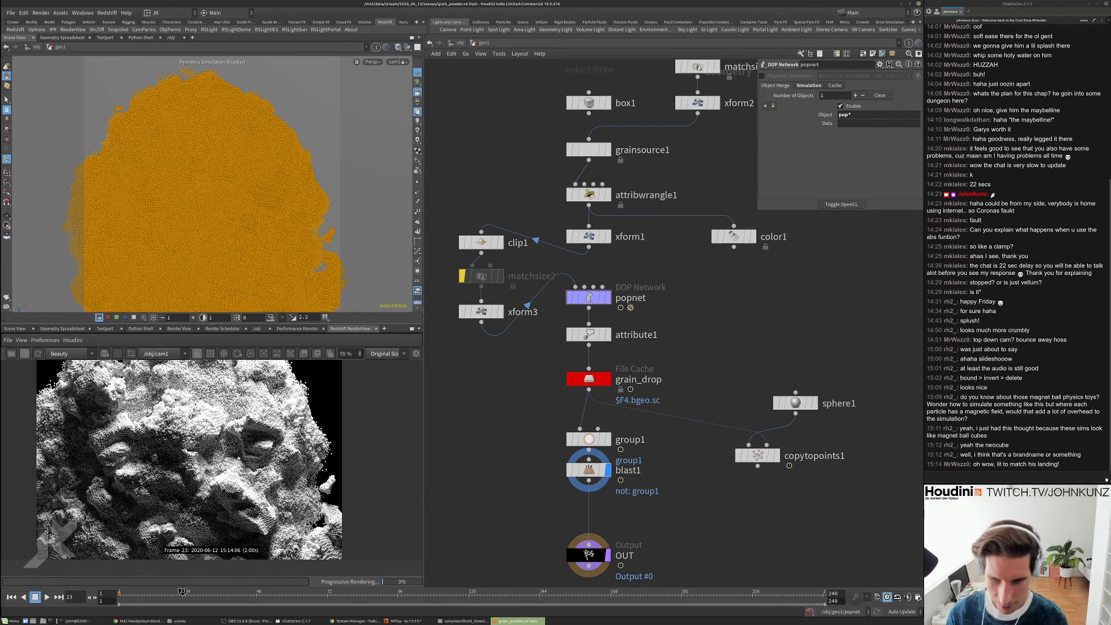
{"action": "scroll", "coordinate": [238, 458], "scroll_direction": "down", "scroll_amount": 2}
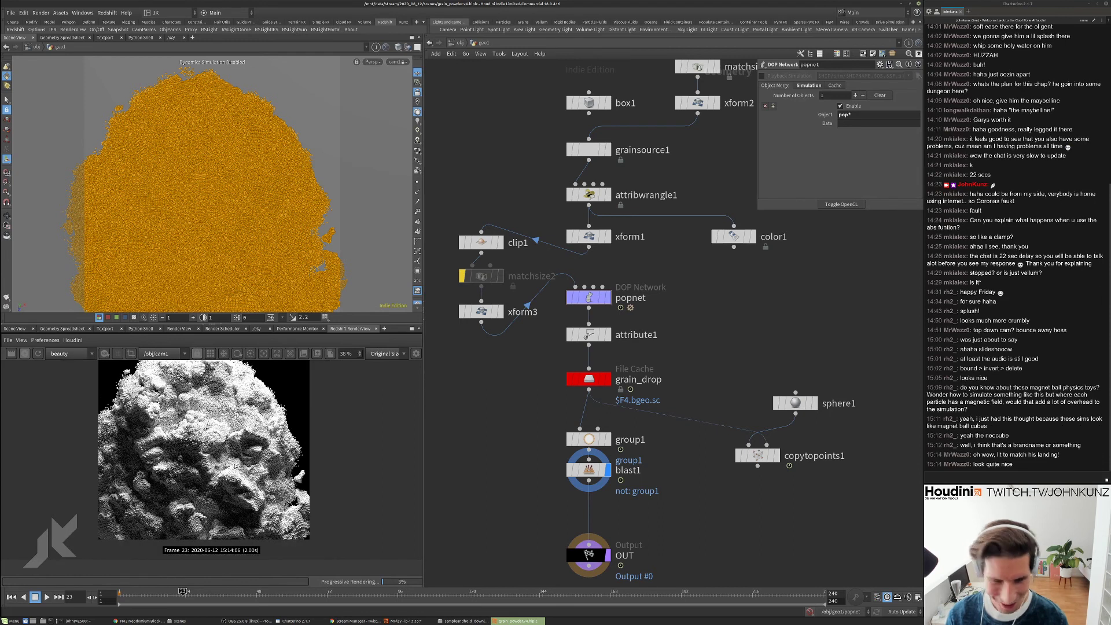
{"action": "scroll", "coordinate": [211, 458], "scroll_direction": "up", "scroll_amount": 2}
{"action": "scroll", "coordinate": [198, 448], "scroll_direction": "down", "scroll_amount": 2}
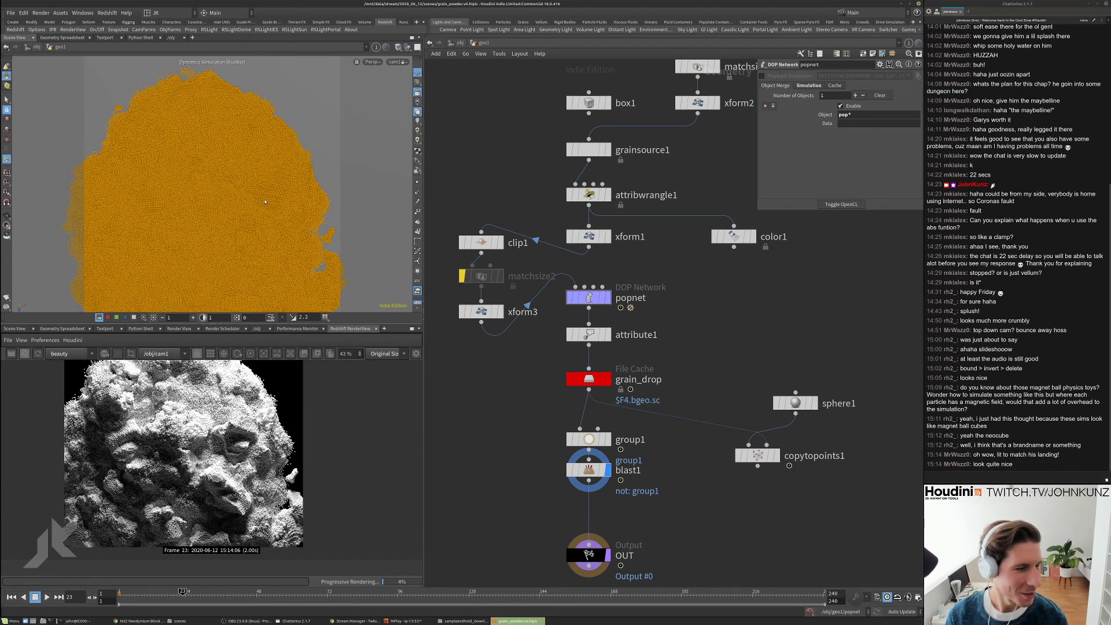
- Look through rslight1 briefly, then return to cam1 and orbit it to a new angle
{"action": "key", "text": "ctrl+z"}
{"action": "key", "text": "Escape"}
{"action": "left_click_drag", "start_coordinate": [281, 216], "coordinate": [297, 219]}
{"action": "key", "text": "s"}
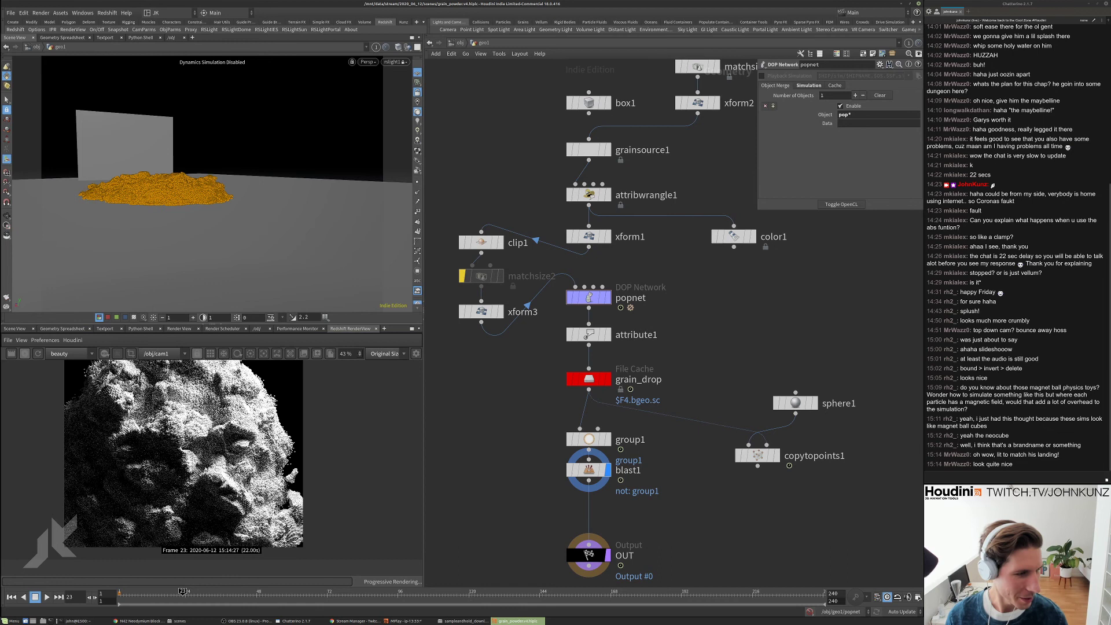
{"action": "scroll", "coordinate": [103, 436], "scroll_direction": "down", "scroll_amount": 1}
{"action": "scroll", "coordinate": [187, 446], "scroll_direction": "down", "scroll_amount": 1}
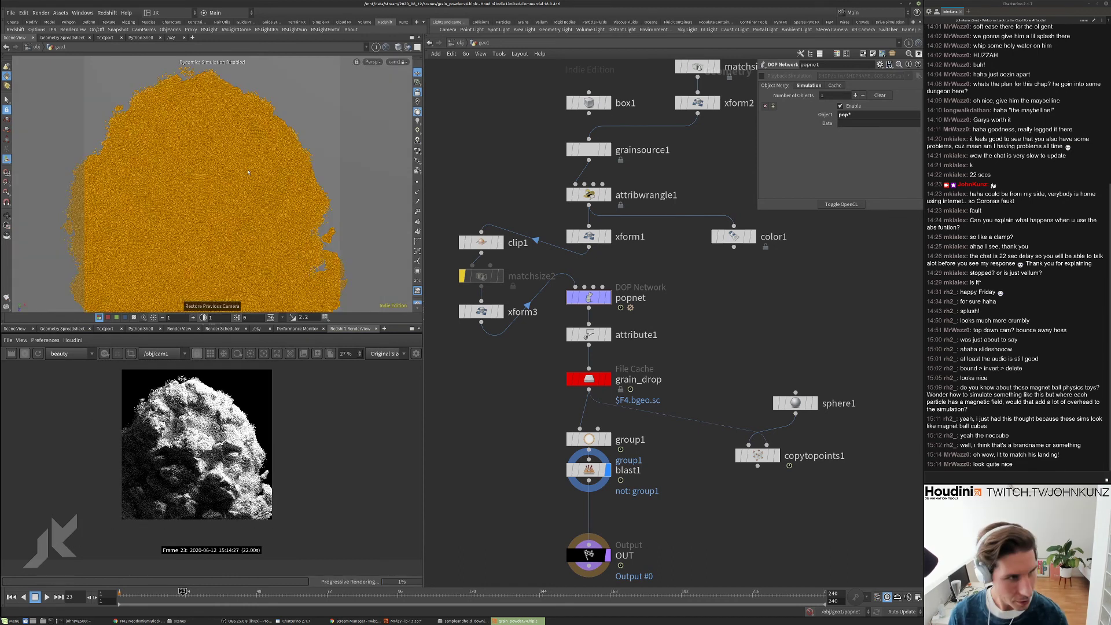
{"action": "left_click_drag", "start_coordinate": [250, 206], "coordinate": [259, 210]}
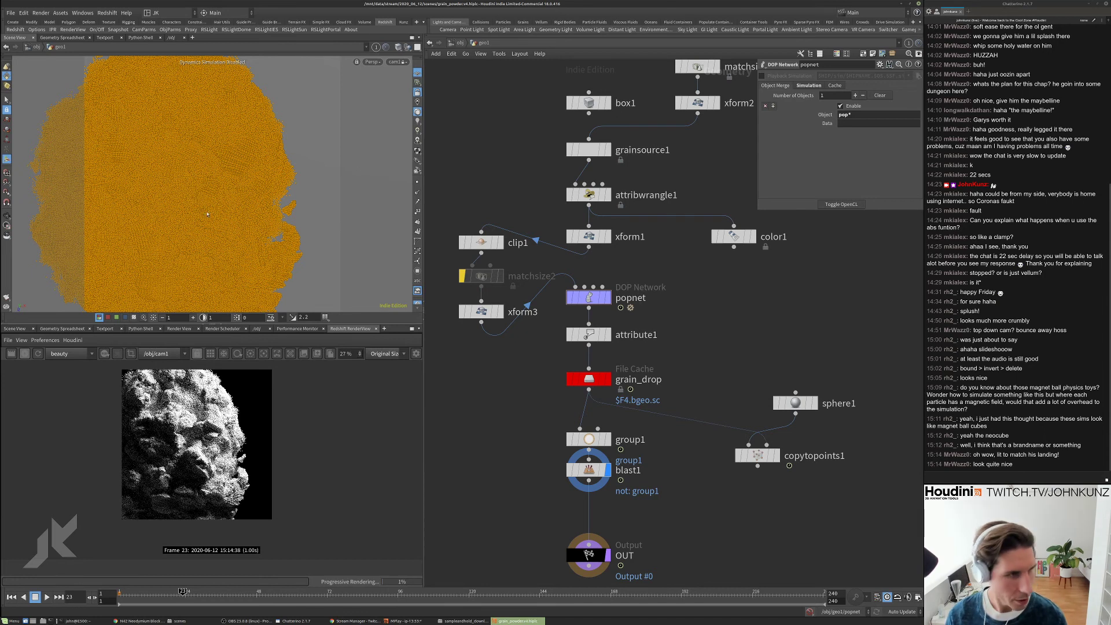
{"action": "left_click_drag", "start_coordinate": [208, 212], "coordinate": [218, 183]}
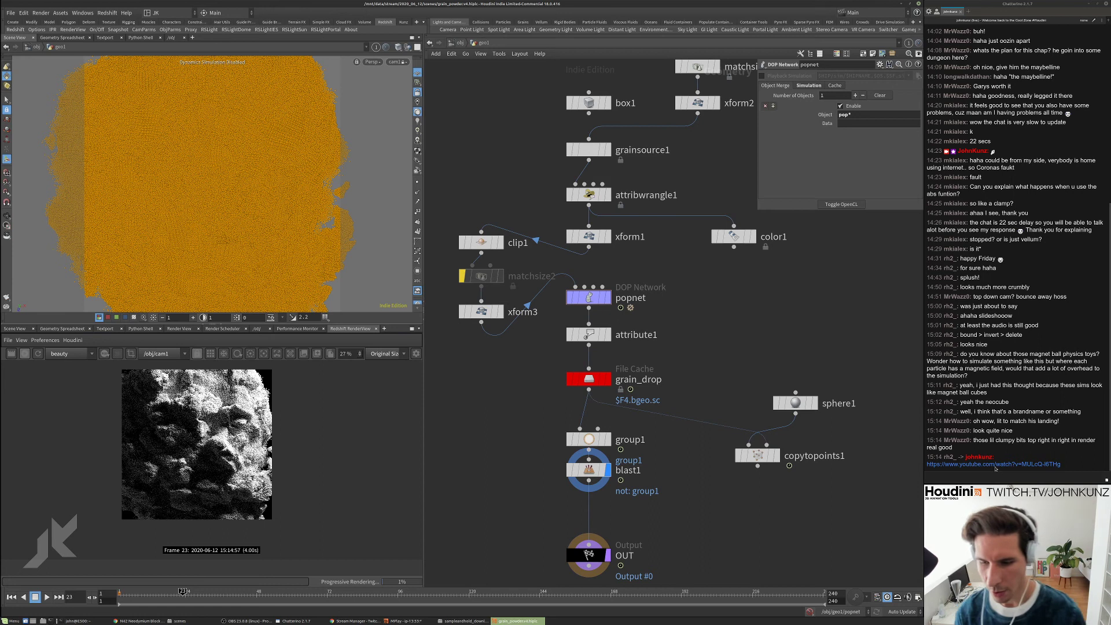
{"action": "right_click", "coordinate": [996, 466]}
{"action": "left_click", "coordinate": [1002, 470]}
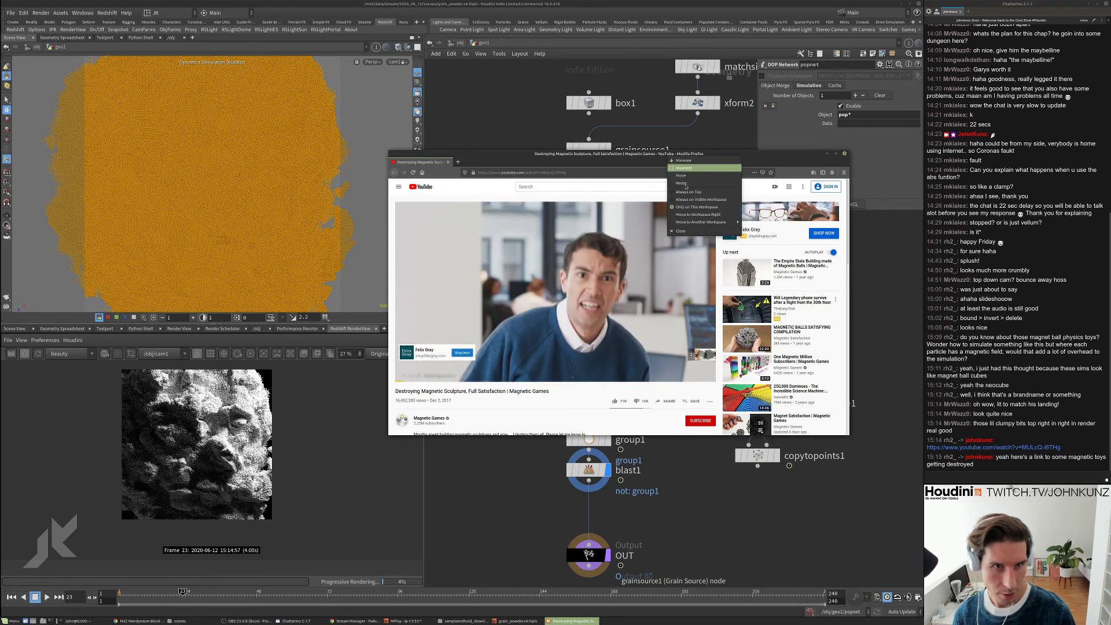
{"action": "left_click_drag", "start_coordinate": [688, 155], "coordinate": [723, 70]}
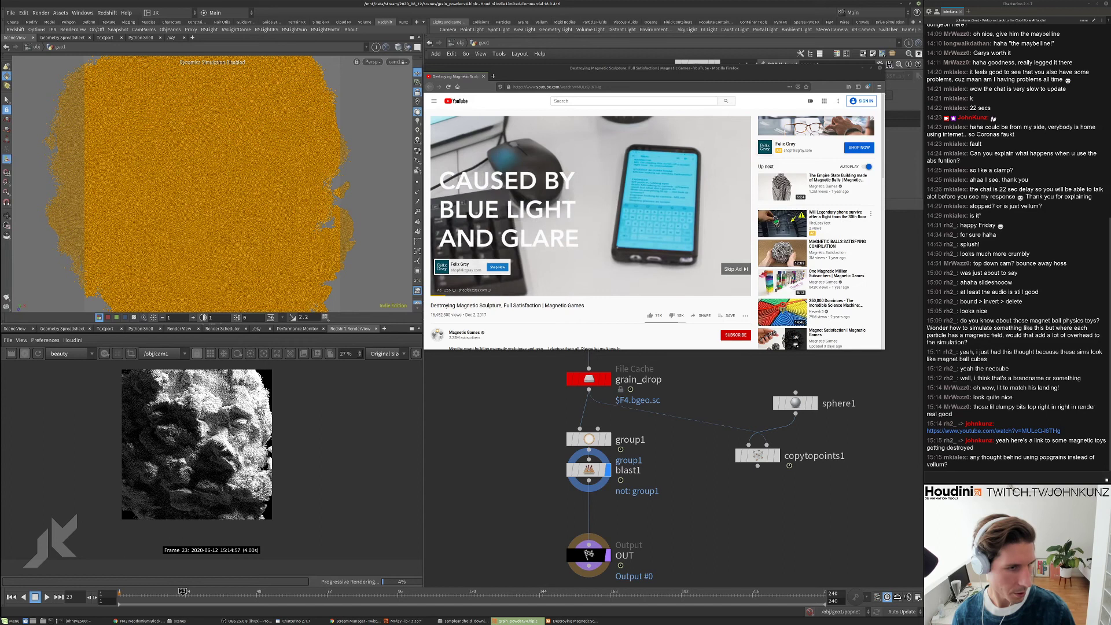
{"action": "left_click", "coordinate": [734, 270]}
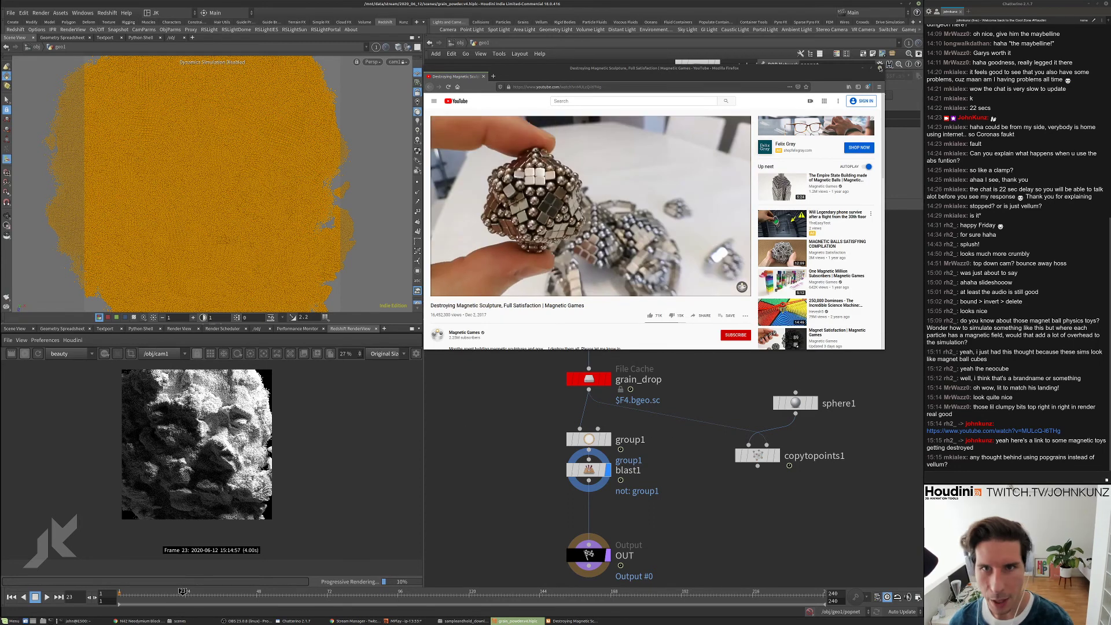
{"action": "key", "text": "ctrl+w"}
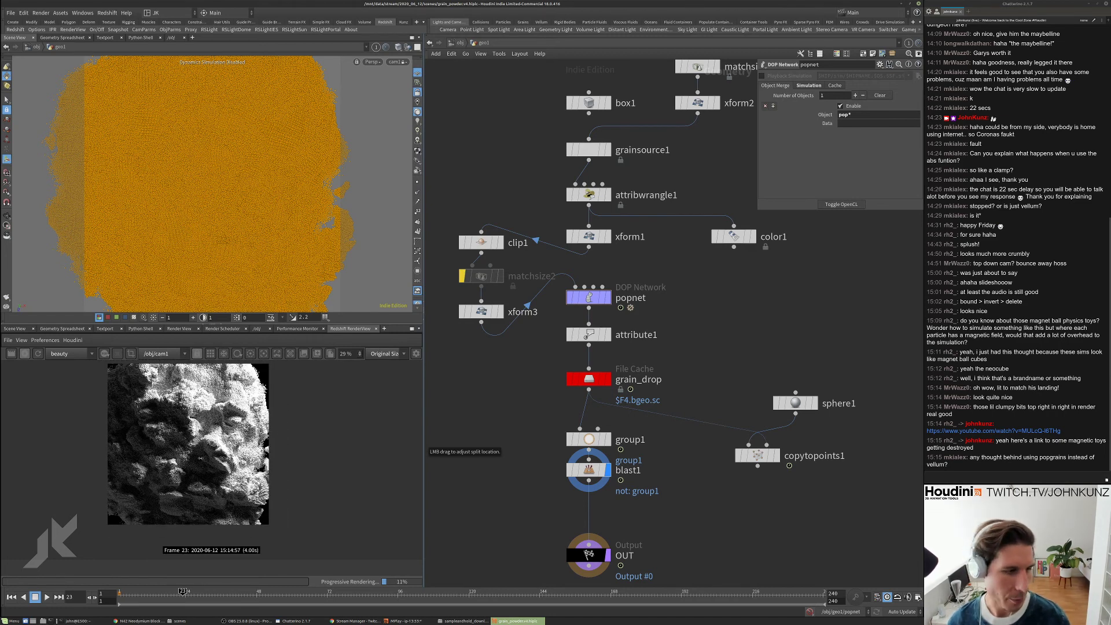
{"action": "key", "text": "Escape"}
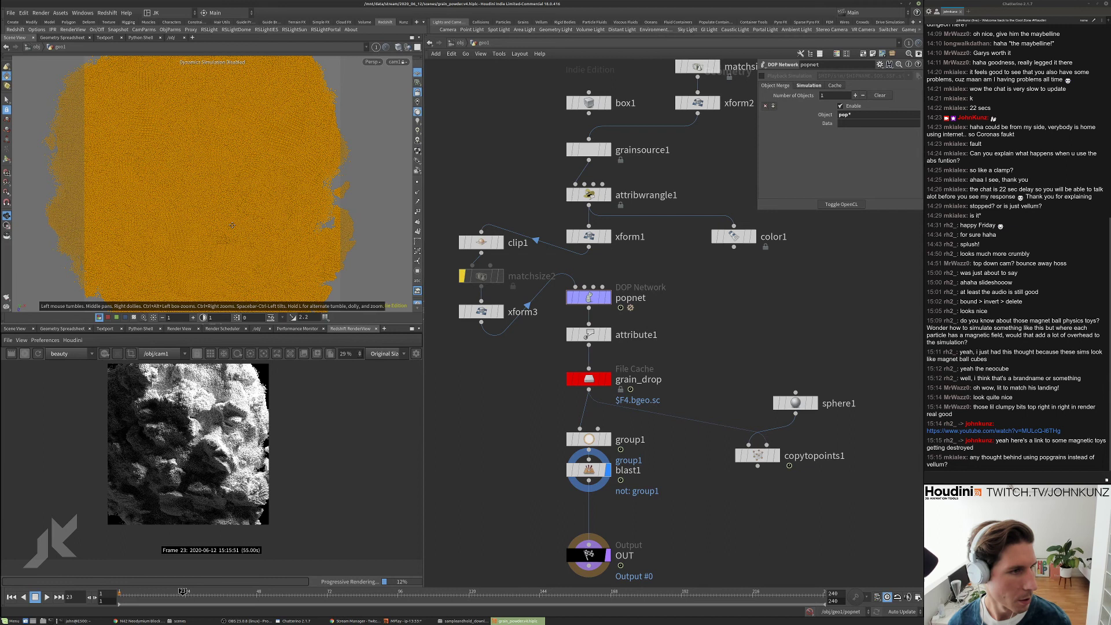
{"action": "left_click_drag", "start_coordinate": [233, 229], "coordinate": [228, 223]}
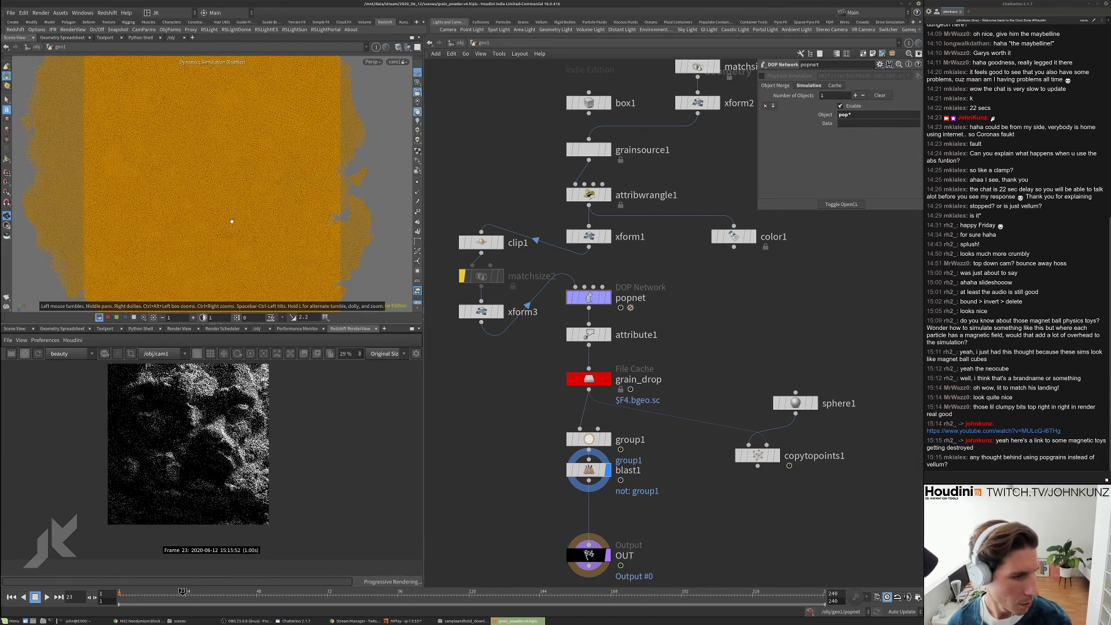
{"action": "scroll", "coordinate": [228, 223], "scroll_direction": "up", "scroll_amount": 2}
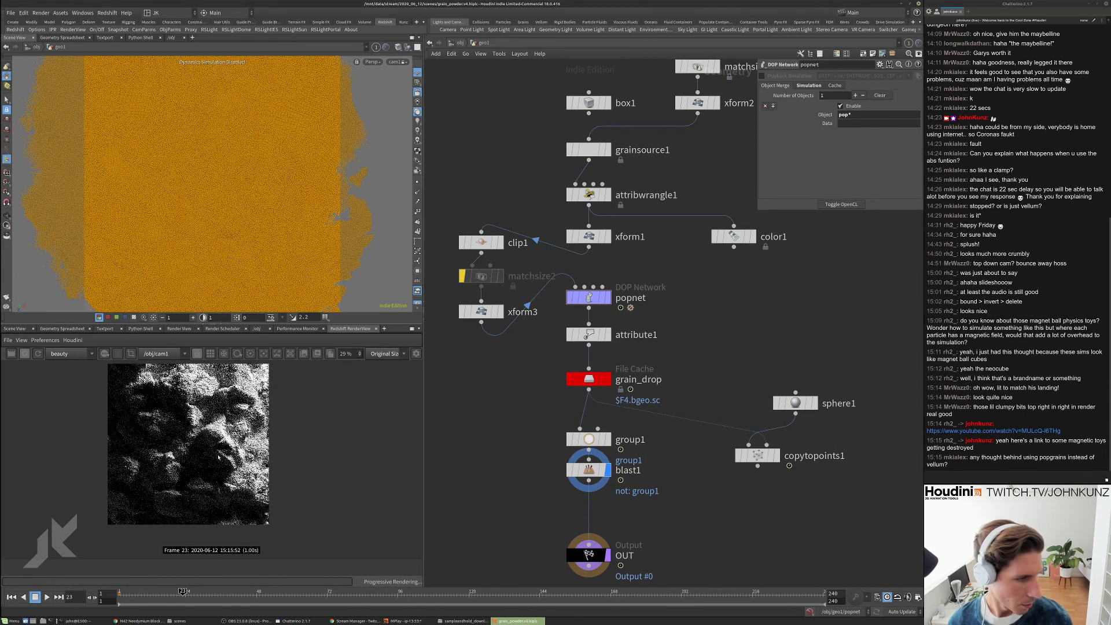
{"action": "scroll", "coordinate": [219, 457], "scroll_direction": "down", "scroll_amount": 1}
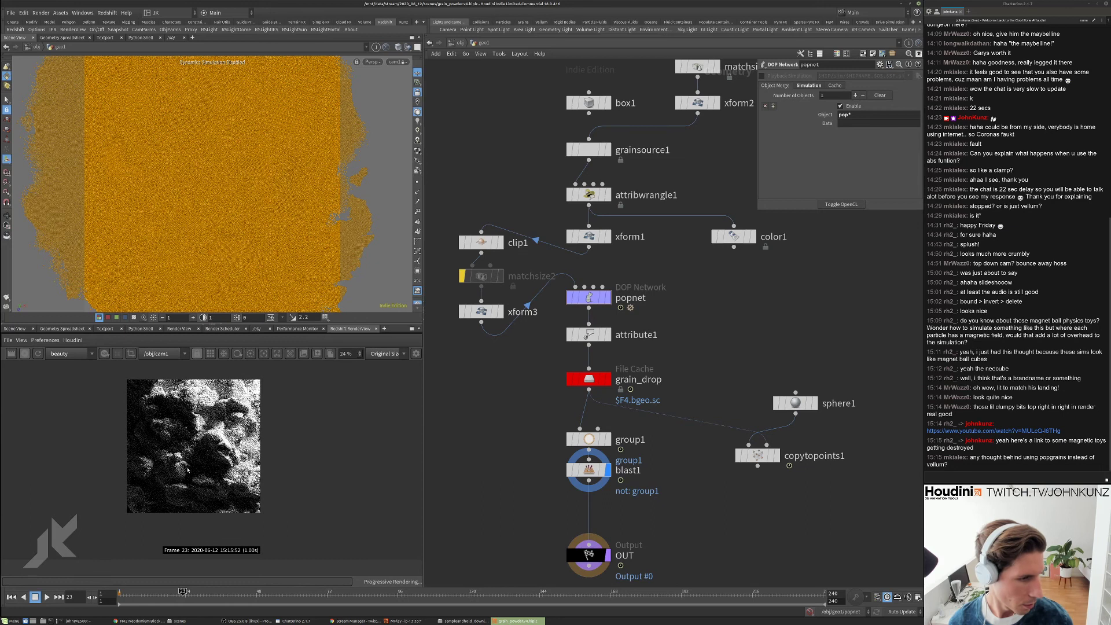
{"action": "scroll", "coordinate": [200, 457], "scroll_direction": "up", "scroll_amount": 1}
{"action": "scroll", "coordinate": [223, 463], "scroll_direction": "down", "scroll_amount": 2}
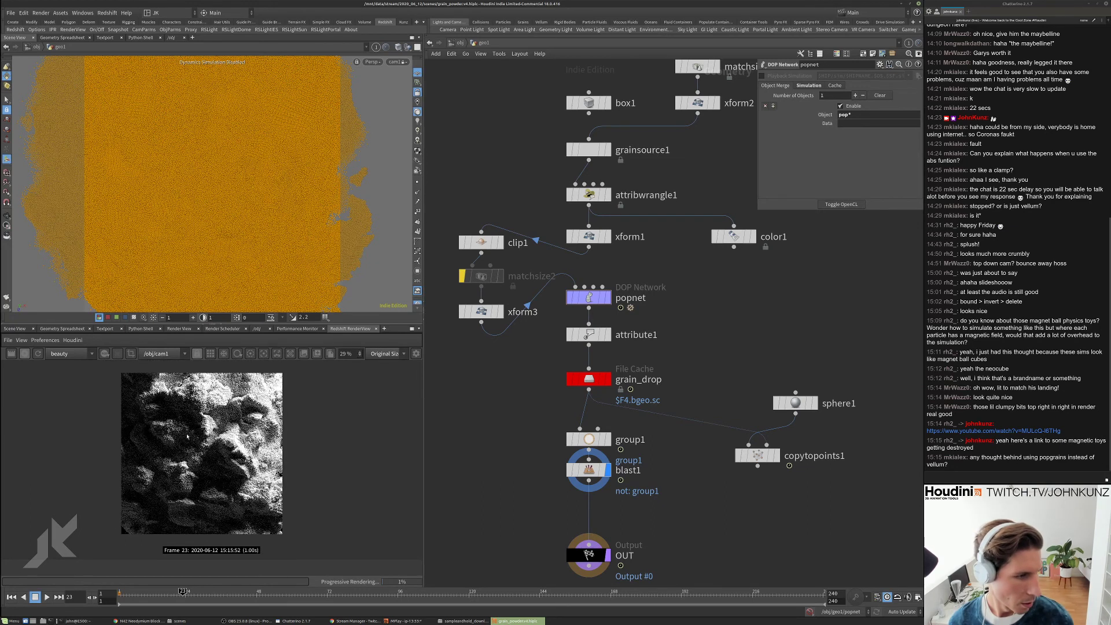
{"action": "scroll", "coordinate": [182, 420], "scroll_direction": "up", "scroll_amount": 2}
{"action": "scroll", "coordinate": [196, 420], "scroll_direction": "up", "scroll_amount": 3}
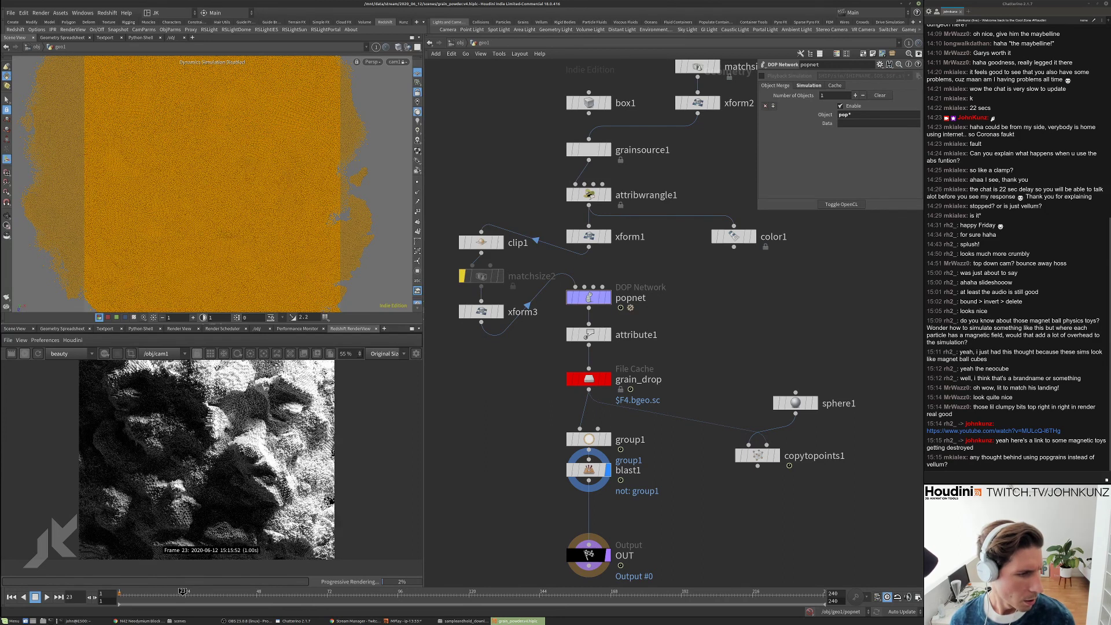
{"action": "scroll", "coordinate": [196, 421], "scroll_direction": "down", "scroll_amount": 2}
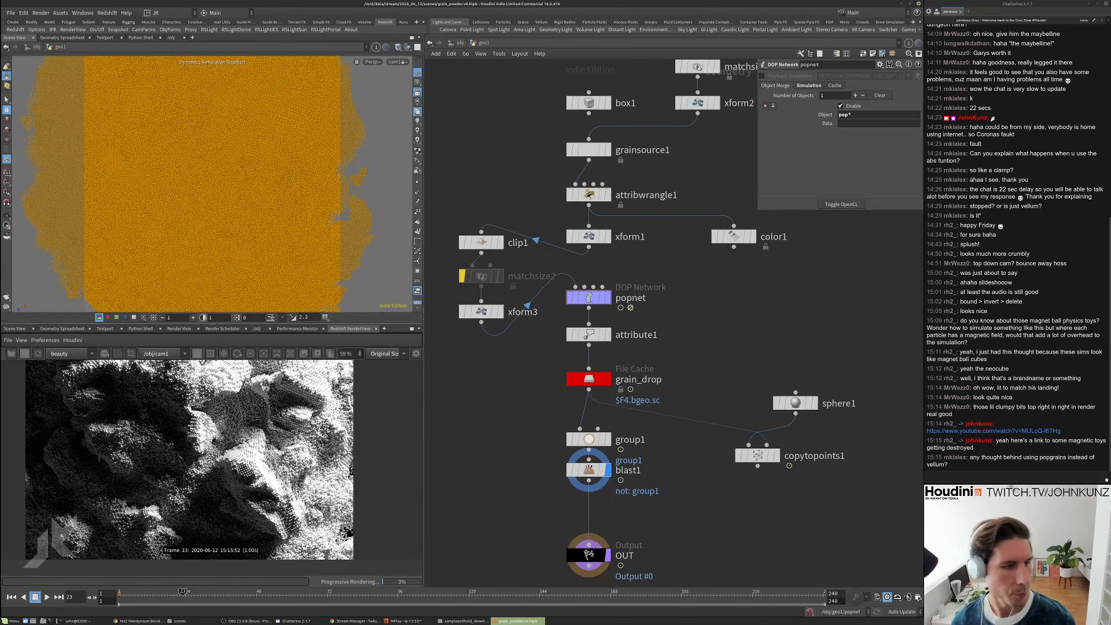
{"action": "middle_click_drag", "start_coordinate": [480, 394], "coordinate": [475, 341]}
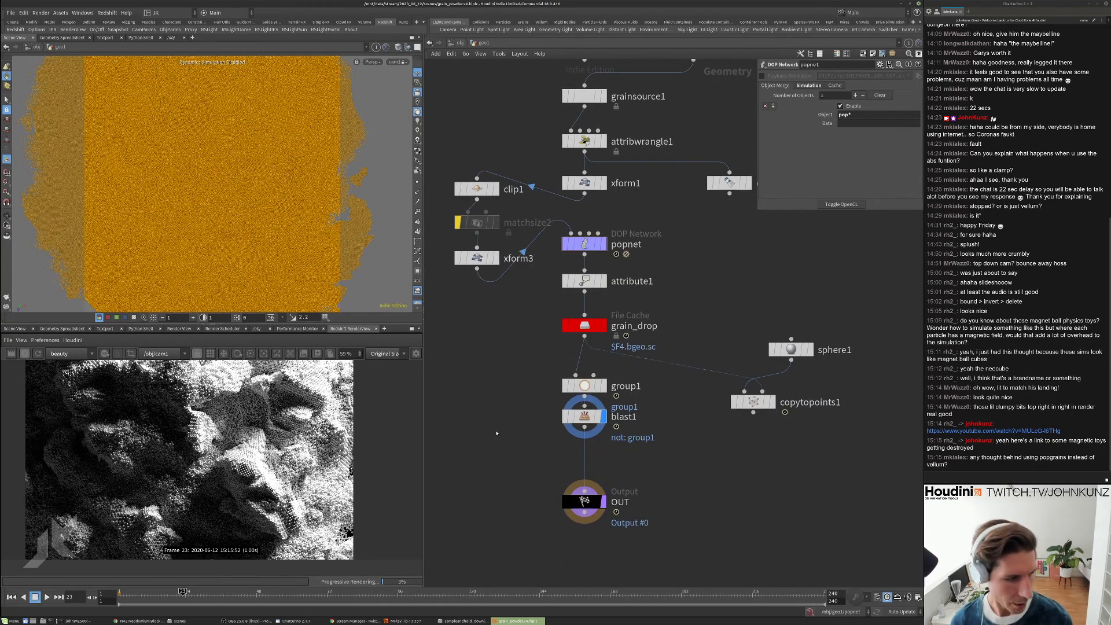
- Add a Point Jitter node below blast1
{"action": "key", "text": "Tab"}
{"action": "type", "text": "j"}
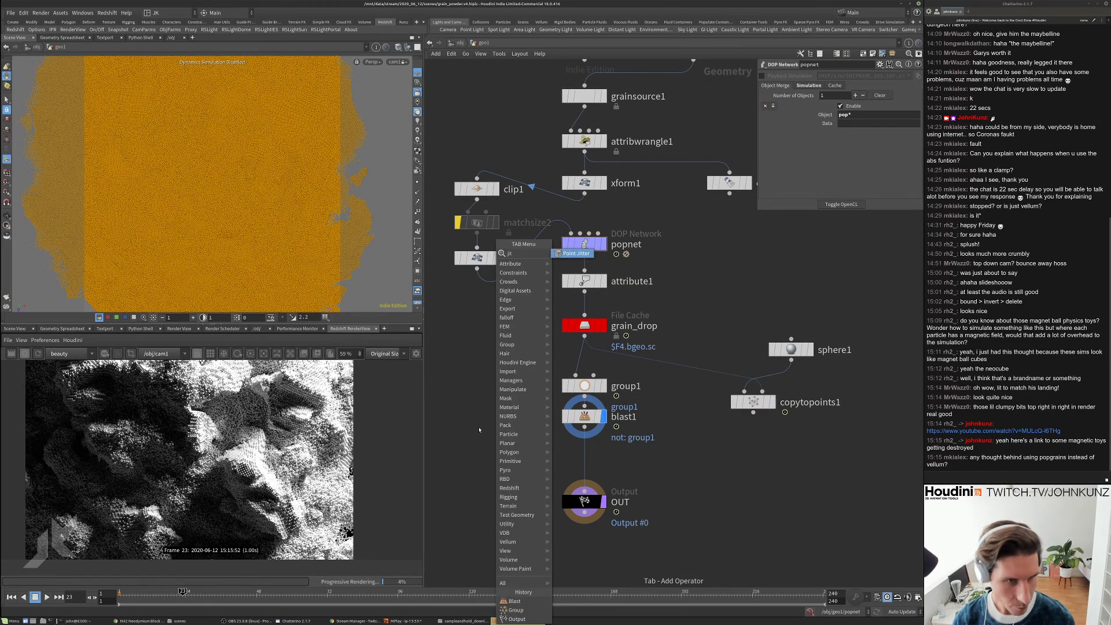
{"action": "key", "text": "Return"}
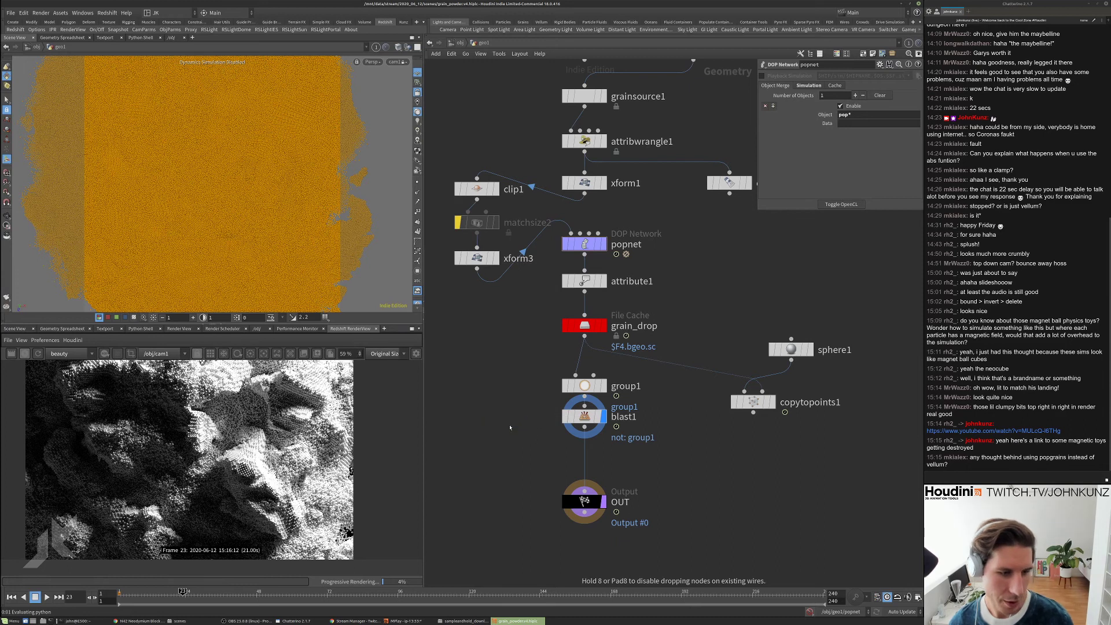
{"action": "left_click", "coordinate": [534, 445]}
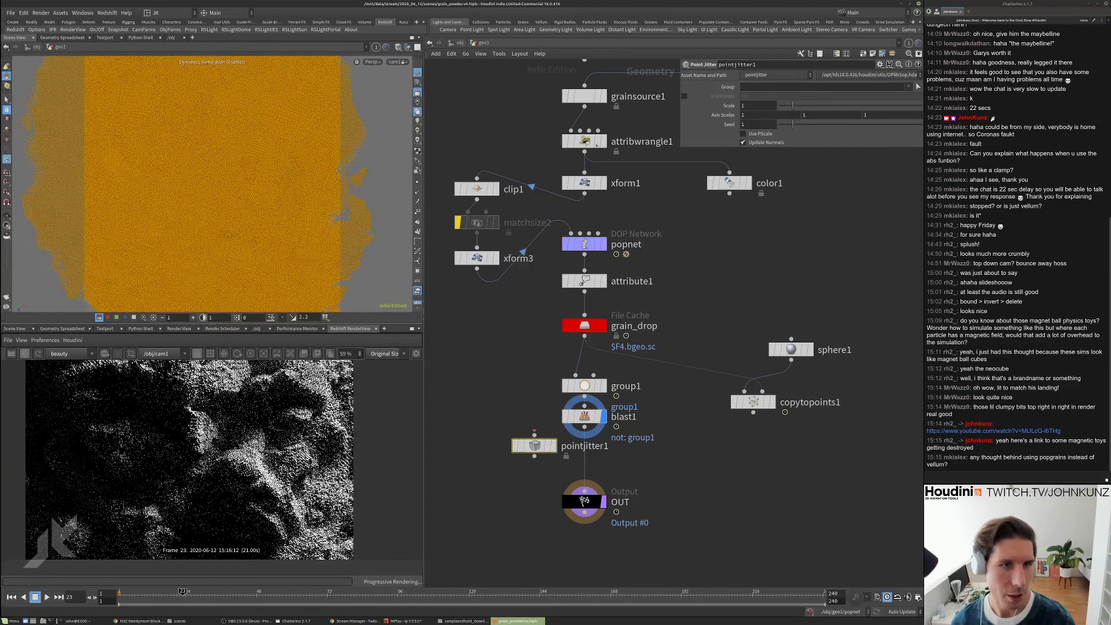
- Make the point jitter scale follow pscale and set its Scale to 0.25
{"action": "left_click", "coordinate": [590, 102]}
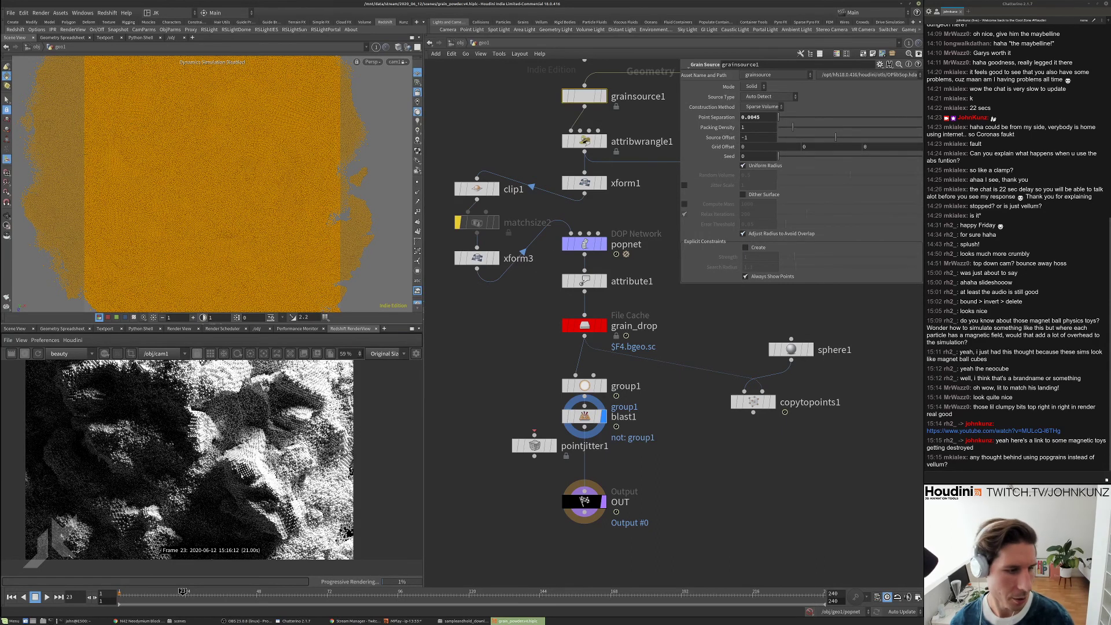
{"action": "scroll", "coordinate": [226, 474], "scroll_direction": "up", "scroll_amount": 2}
{"action": "scroll", "coordinate": [208, 403], "scroll_direction": "down", "scroll_amount": 2}
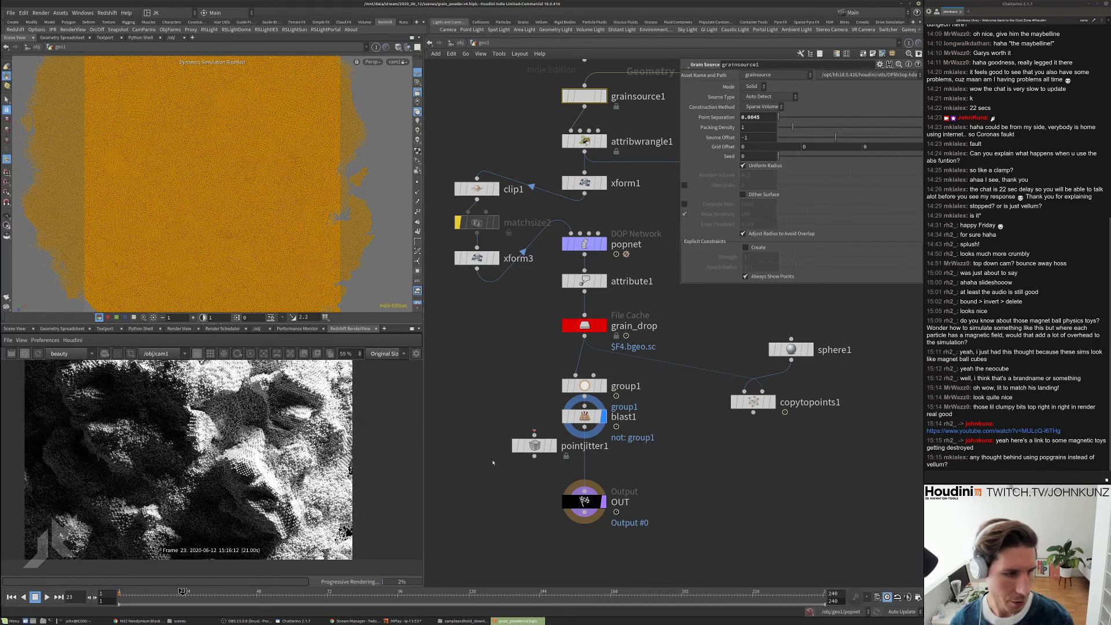
{"action": "left_click", "coordinate": [534, 446]}
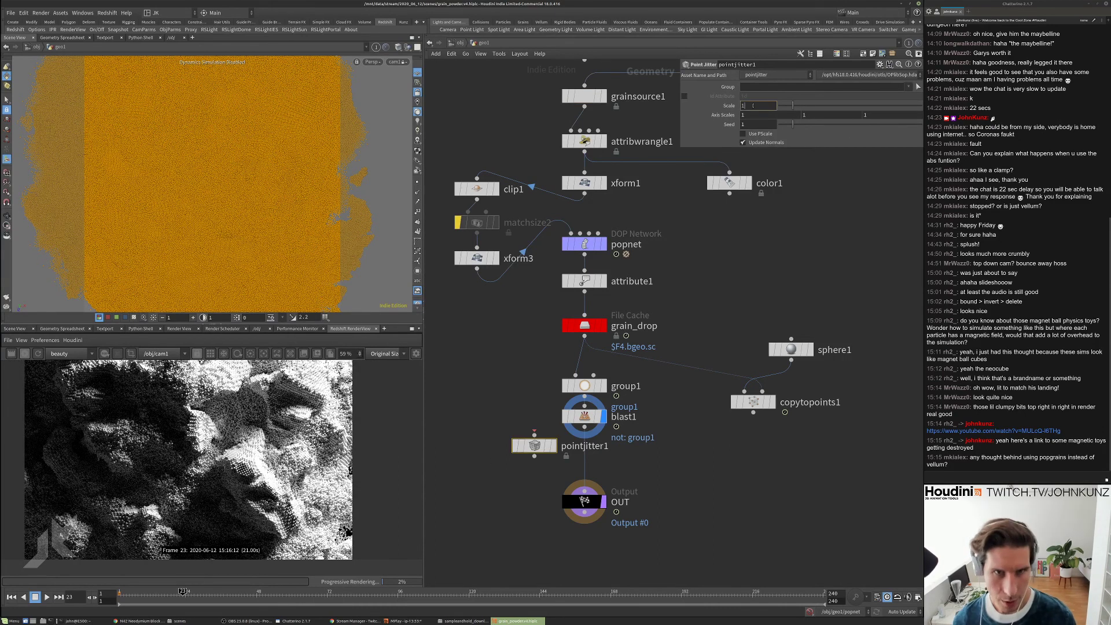
{"action": "left_click", "coordinate": [759, 135]}
{"action": "left_click", "coordinate": [759, 106]}
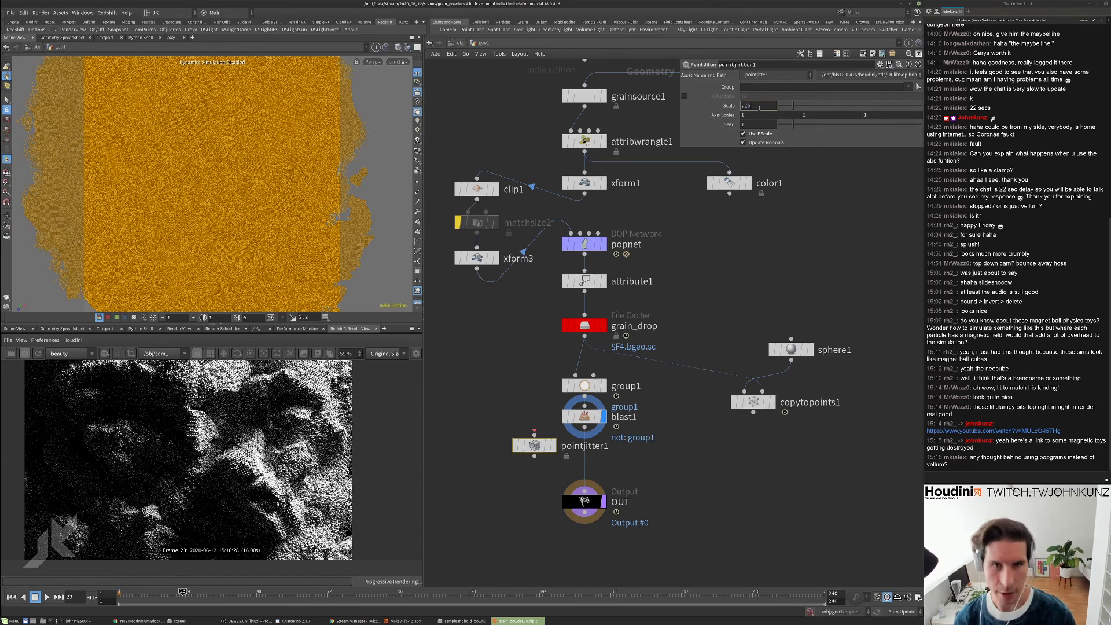
{"action": "type", "text": ".25"}
{"action": "key", "text": "Return"}
- Insert pointjitter1 between blast1 and OUT and restart the Redshift render
{"action": "left_click_drag", "start_coordinate": [553, 446], "coordinate": [603, 450]}
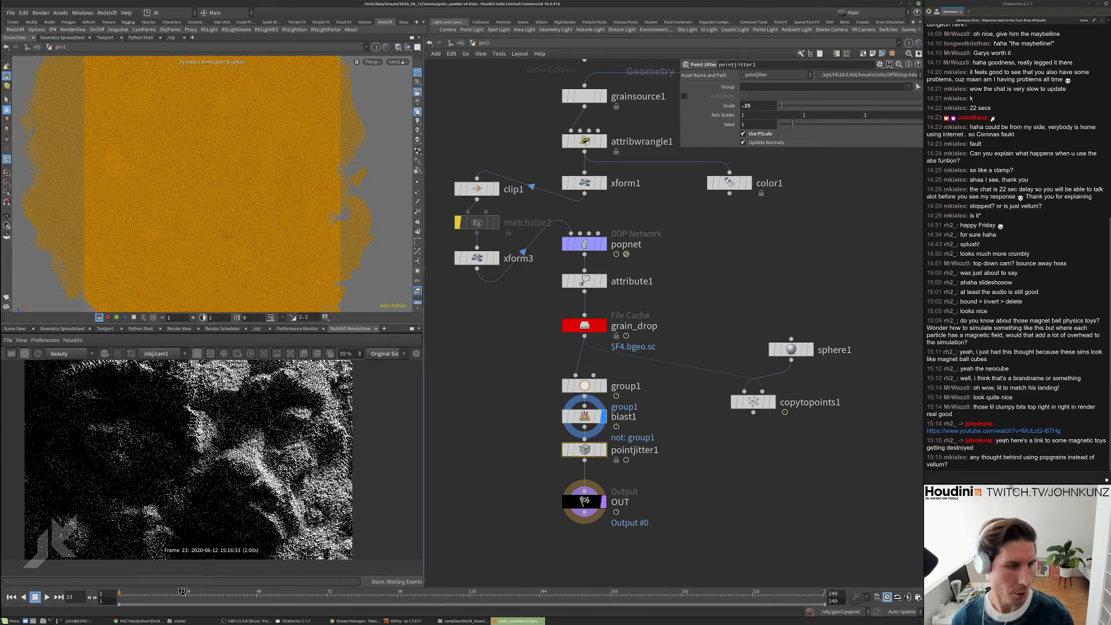
{"action": "scroll", "coordinate": [232, 457], "scroll_direction": "up", "scroll_amount": 3}
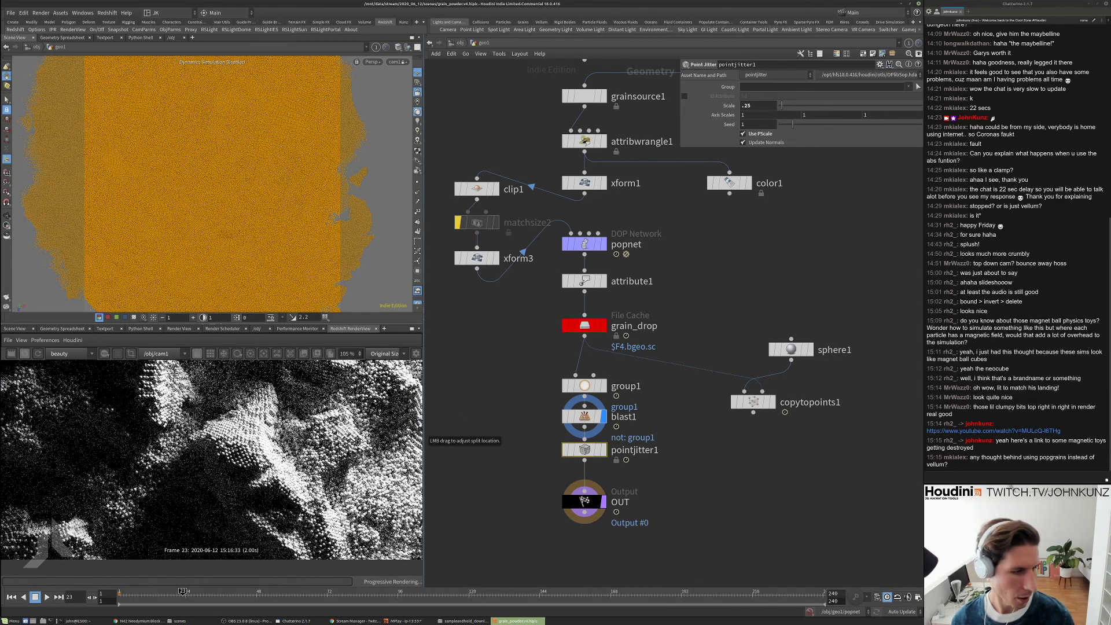
{"action": "left_click", "coordinate": [37, 354]}
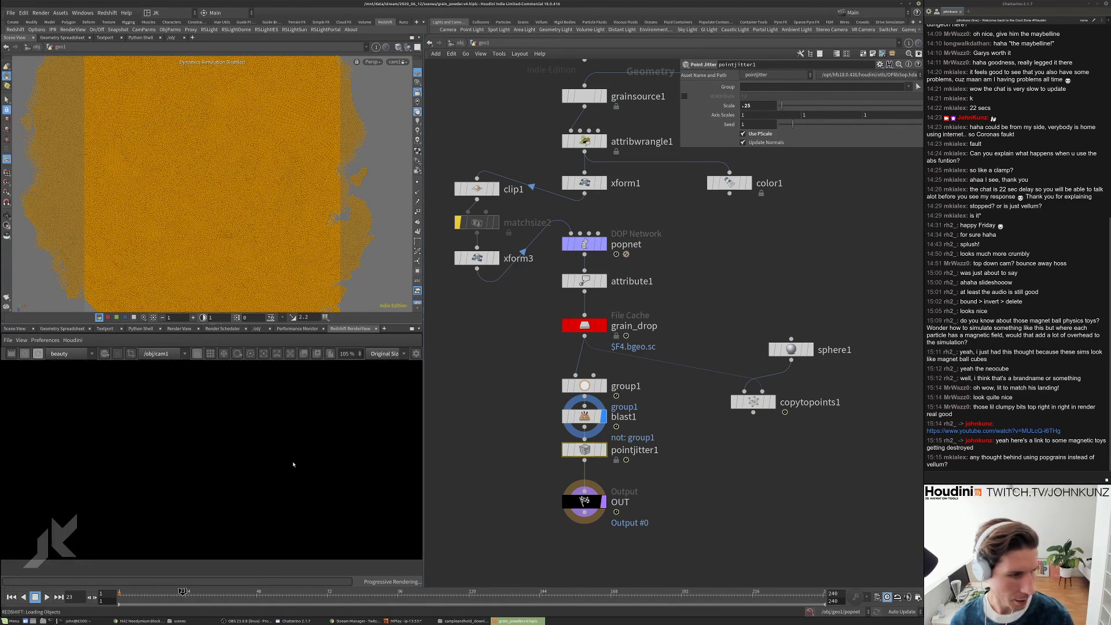
{"action": "scroll", "coordinate": [211, 460], "scroll_direction": "up", "scroll_amount": 5}
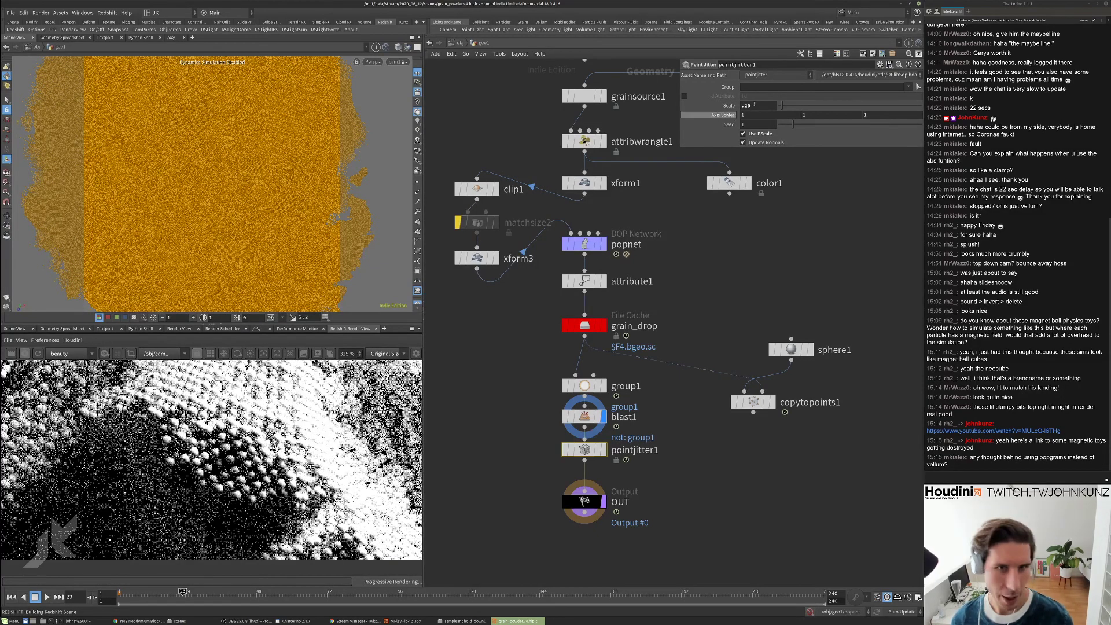
- Try a jitter Scale of 0.6, then 1.6, while checking the render
{"action": "key", "text": "BackSpace"}
{"action": "key", "text": "BackSpace"}
{"action": "type", "text": "6"}
{"action": "key", "text": "Return"}
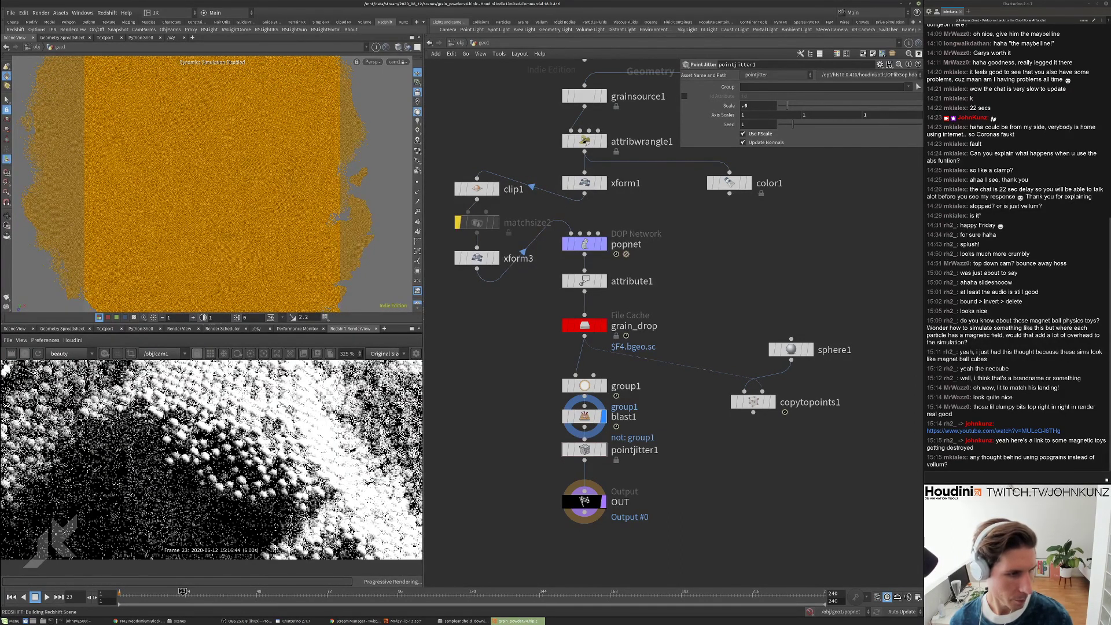
{"action": "scroll", "coordinate": [211, 457], "scroll_direction": "down", "scroll_amount": 5}
{"action": "type", "text": "1"}
{"action": "key", "text": "Return"}
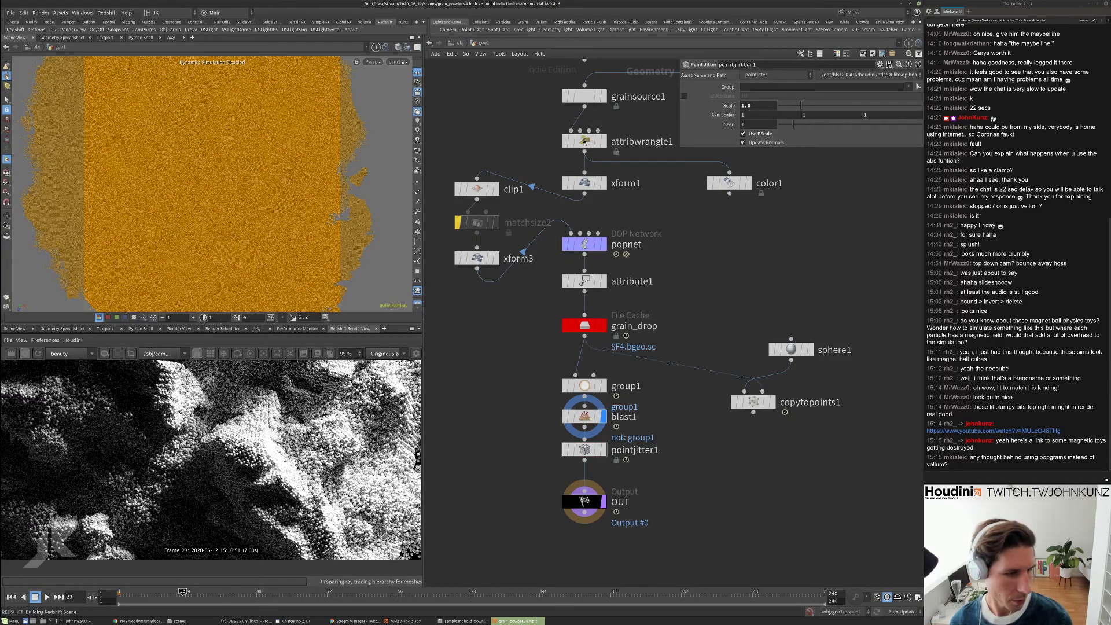
{"action": "scroll", "coordinate": [211, 457], "scroll_direction": "down", "scroll_amount": 2}
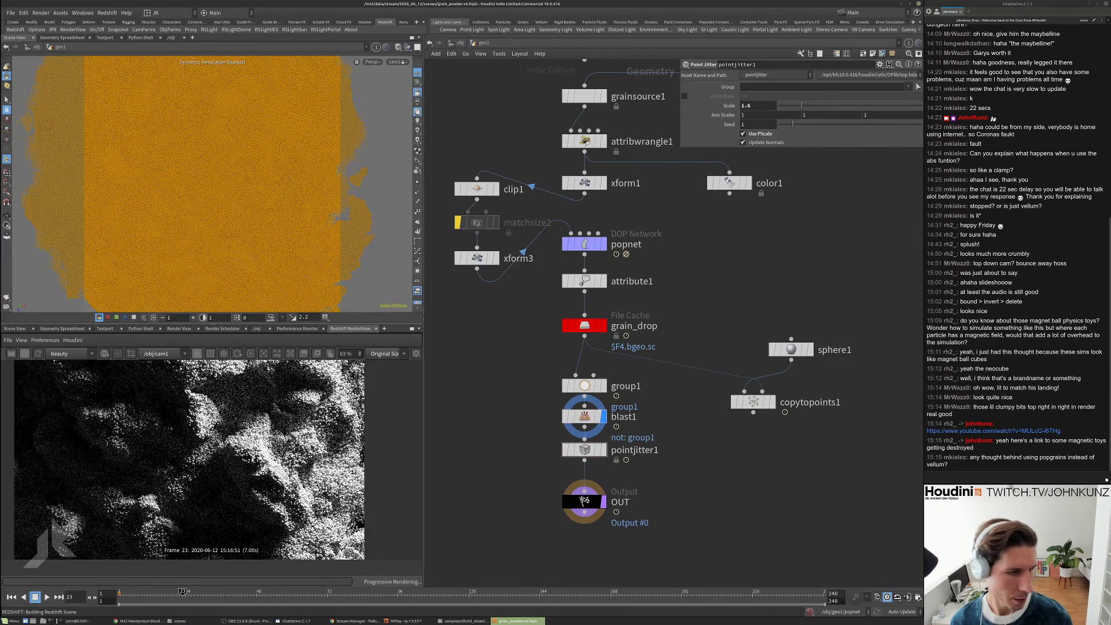
{"action": "scroll", "coordinate": [223, 495], "scroll_direction": "down", "scroll_amount": 1}
{"action": "scroll", "coordinate": [254, 475], "scroll_direction": "down", "scroll_amount": 1}
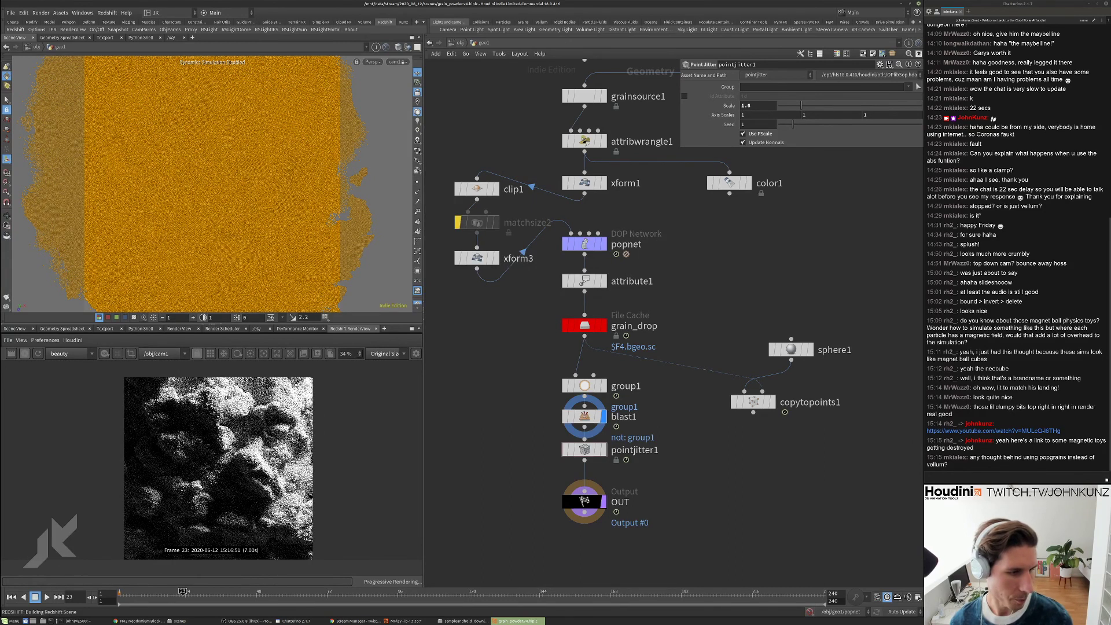
{"action": "scroll", "coordinate": [218, 464], "scroll_direction": "up", "scroll_amount": 5}
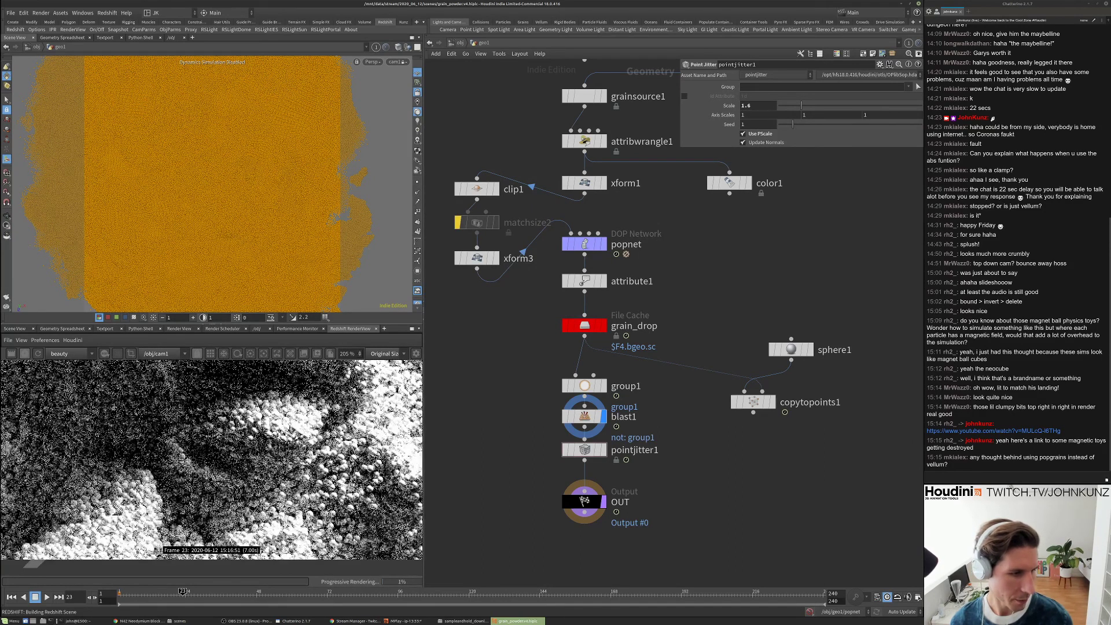
{"action": "scroll", "coordinate": [173, 521], "scroll_direction": "down", "scroll_amount": 6}
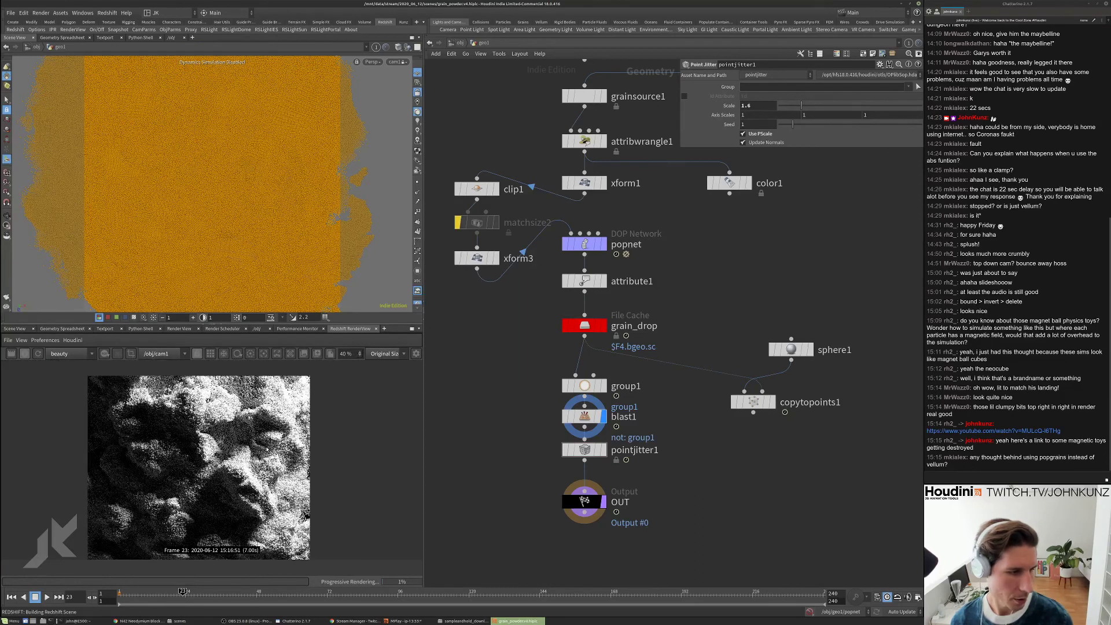
{"action": "scroll", "coordinate": [242, 473], "scroll_direction": "down", "scroll_amount": 1}
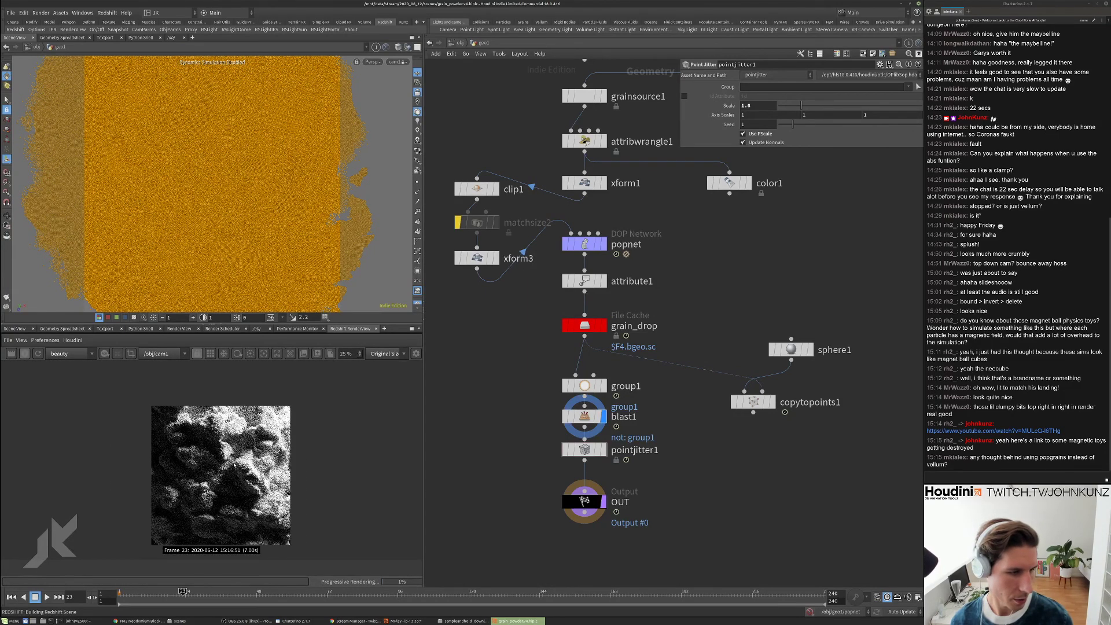
{"action": "scroll", "coordinate": [260, 464], "scroll_direction": "up", "scroll_amount": 1}
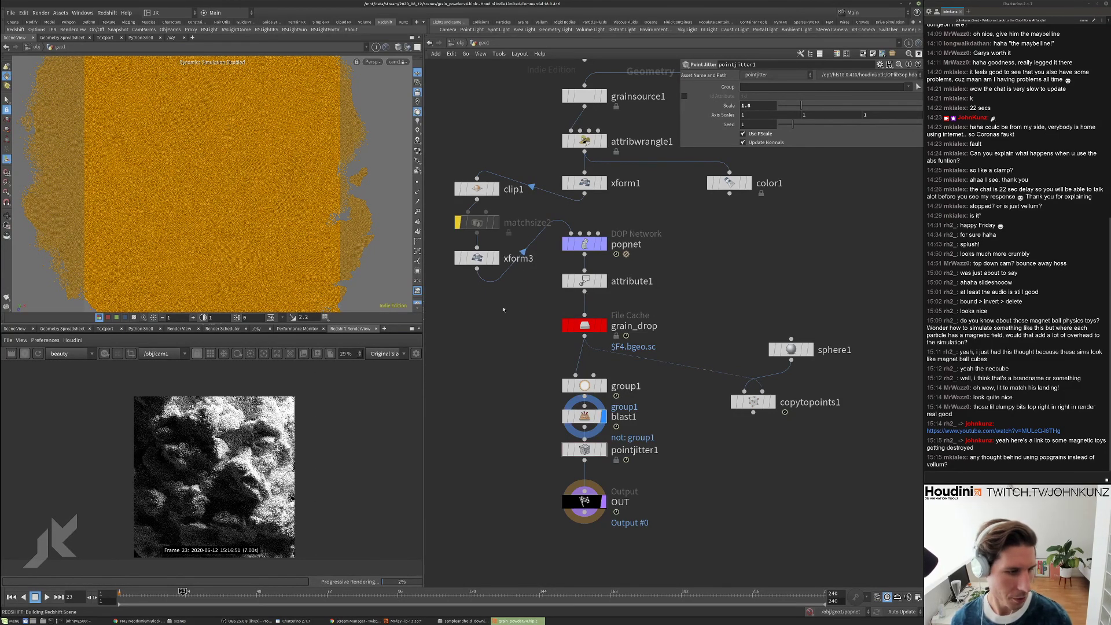
- Undo the jitter Scale back to 1 and zoom around the render as it refines
{"action": "key", "text": "ctrl+z"}
{"action": "scroll", "coordinate": [234, 474], "scroll_direction": "up", "scroll_amount": 5}
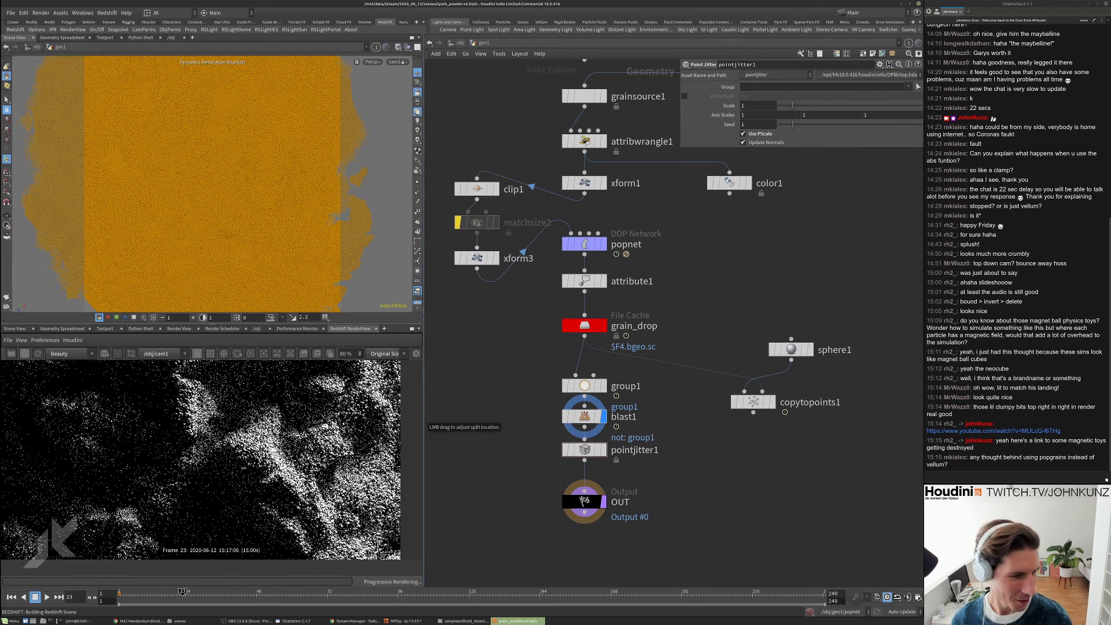
{"action": "scroll", "coordinate": [220, 468], "scroll_direction": "down", "scroll_amount": 6}
{"action": "scroll", "coordinate": [220, 469], "scroll_direction": "up", "scroll_amount": 1}
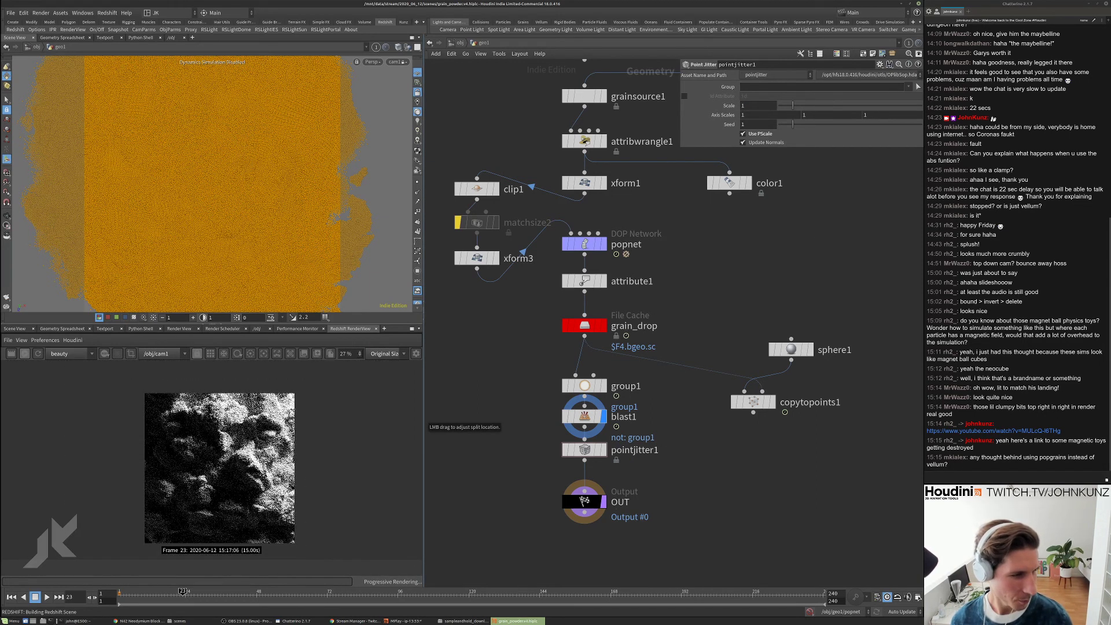
{"action": "scroll", "coordinate": [219, 468], "scroll_direction": "down", "scroll_amount": 1}
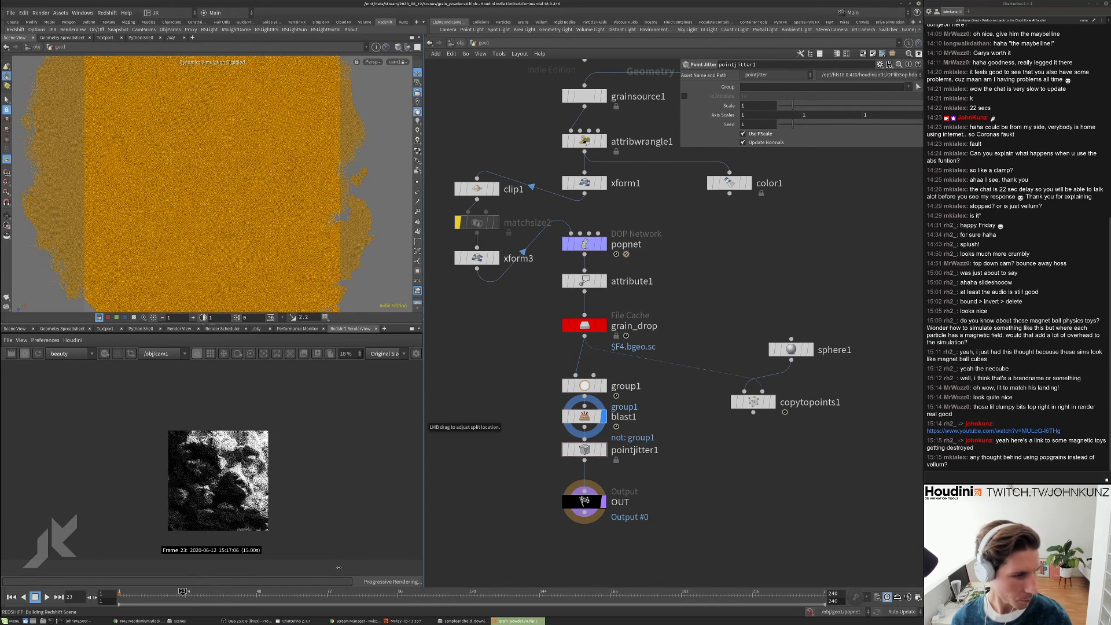
{"action": "scroll", "coordinate": [210, 461], "scroll_direction": "up", "scroll_amount": 1}
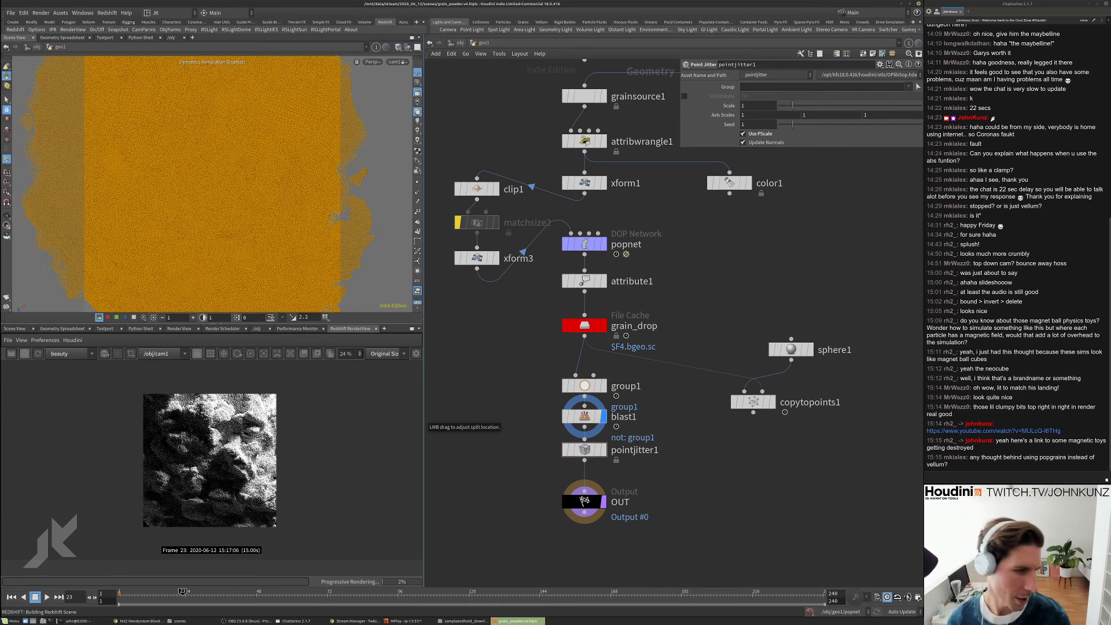
{"action": "scroll", "coordinate": [180, 444], "scroll_direction": "down", "scroll_amount": 1}
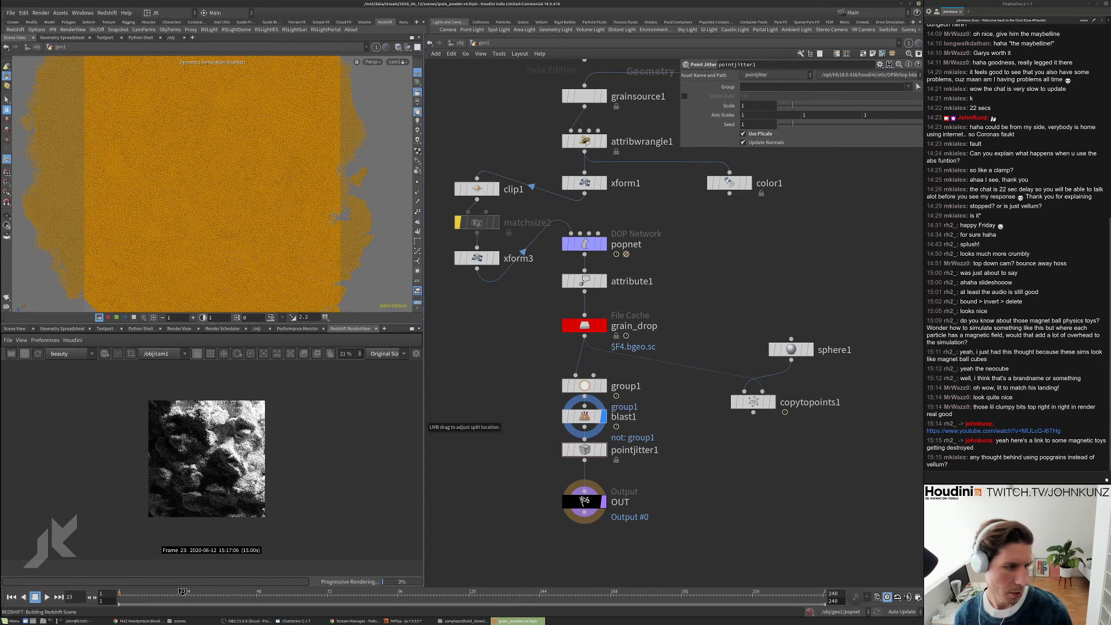
{"action": "scroll", "coordinate": [181, 448], "scroll_direction": "up", "scroll_amount": 3}
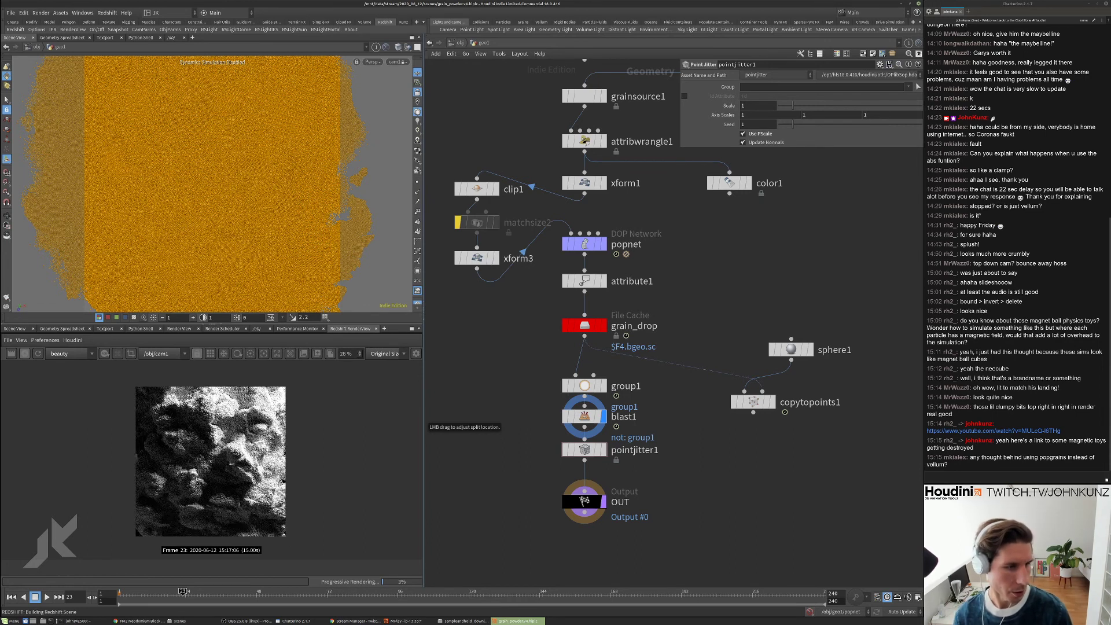
{"action": "scroll", "coordinate": [125, 402], "scroll_direction": "down", "scroll_amount": 1}
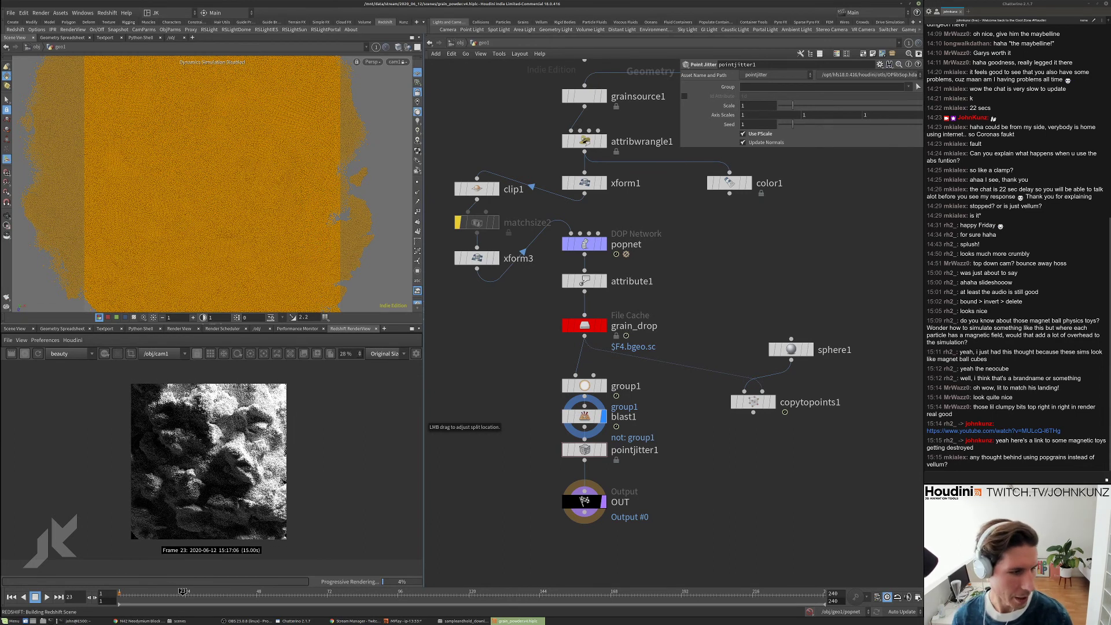
{"action": "scroll", "coordinate": [171, 408], "scroll_direction": "up", "scroll_amount": 2}
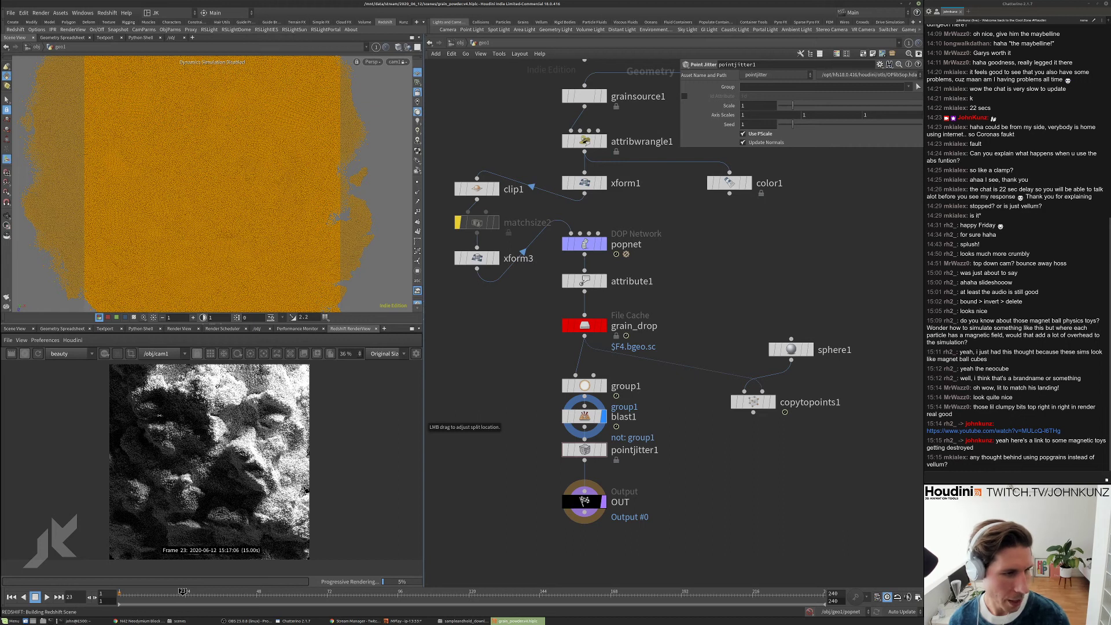
{"action": "scroll", "coordinate": [306, 491], "scroll_direction": "down", "scroll_amount": 4}
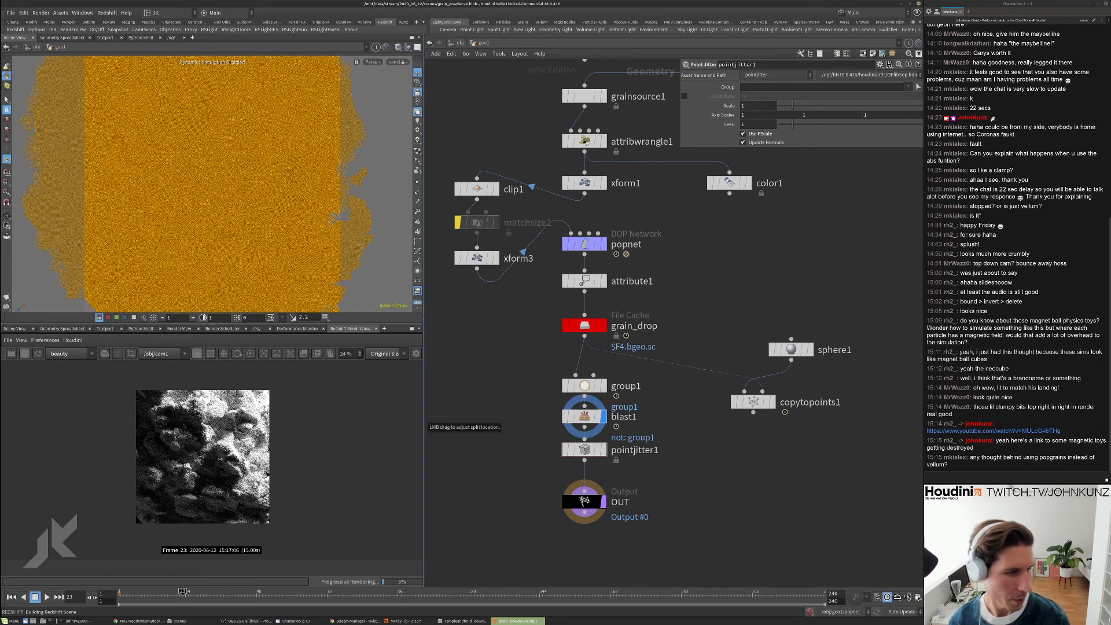
{"action": "scroll", "coordinate": [209, 485], "scroll_direction": "up", "scroll_amount": 1}
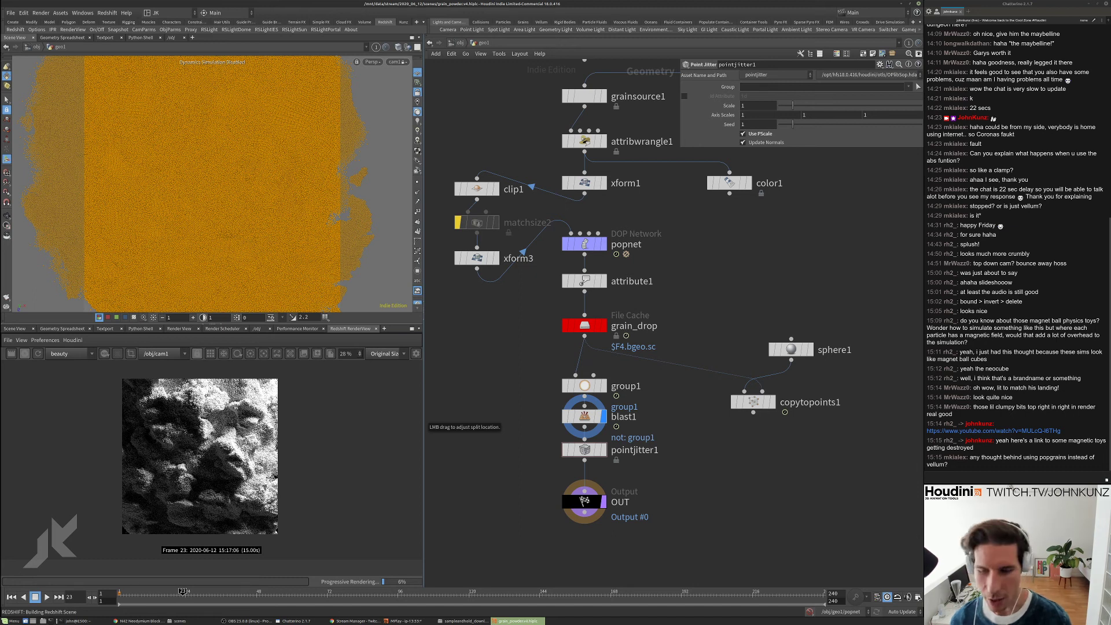
{"action": "scroll", "coordinate": [226, 523], "scroll_direction": "down", "scroll_amount": 1}
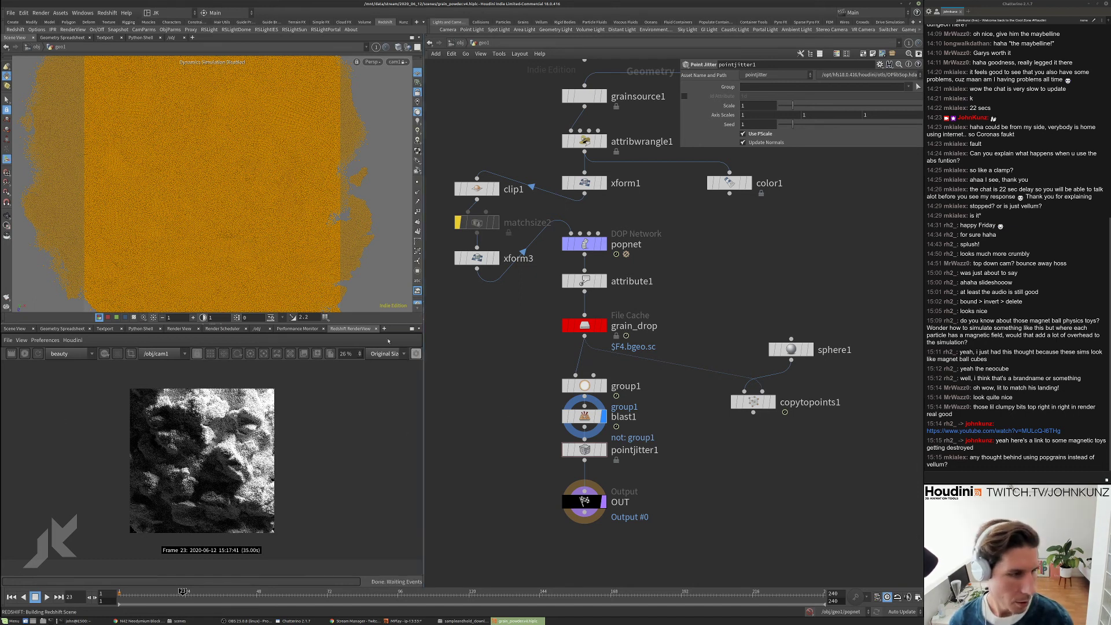
- Use File > Save As, changing v4 to v5 to save grain_powder.v5.hiplc
{"action": "left_click", "coordinate": [10, 13]}
{"action": "left_click", "coordinate": [28, 58]}
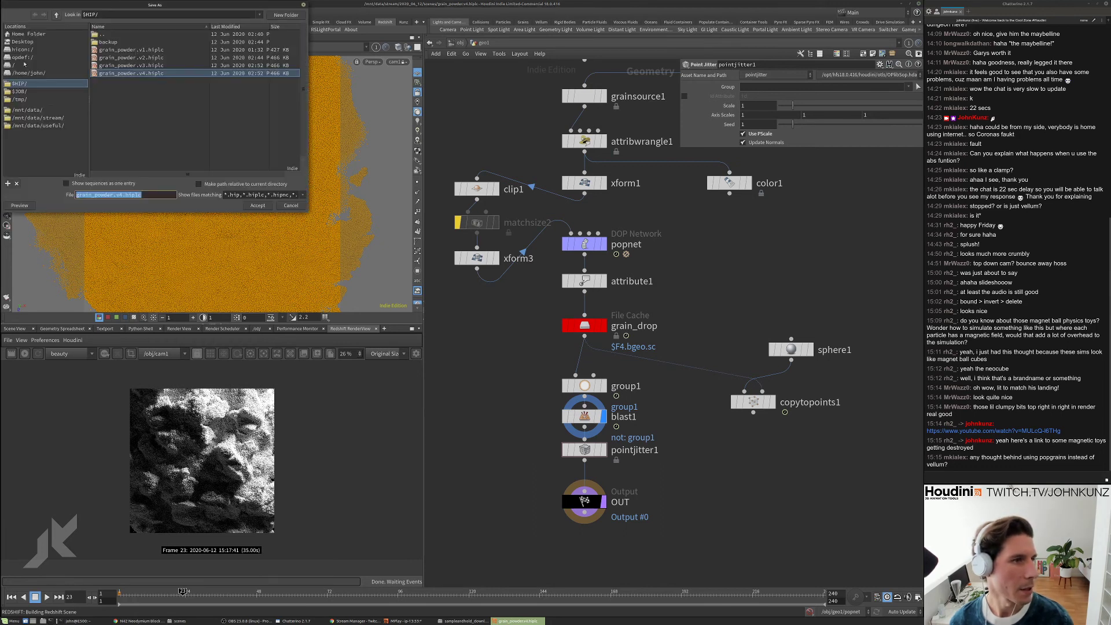
{"action": "left_click", "coordinate": [124, 195]}
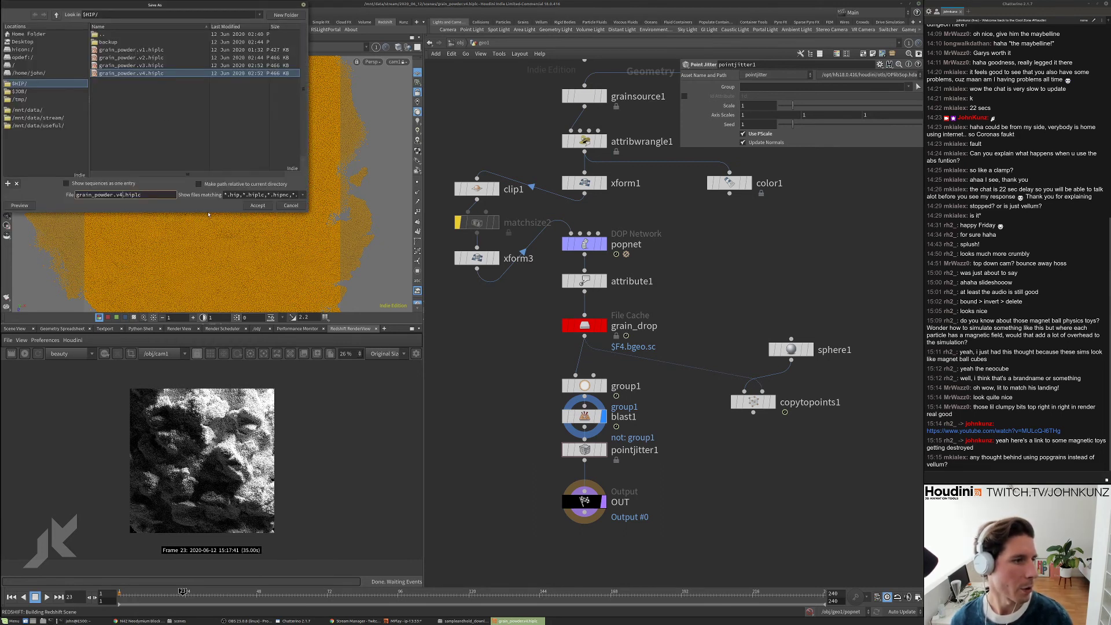
{"action": "key", "text": "BackSpace"}
{"action": "type", "text": "5"}
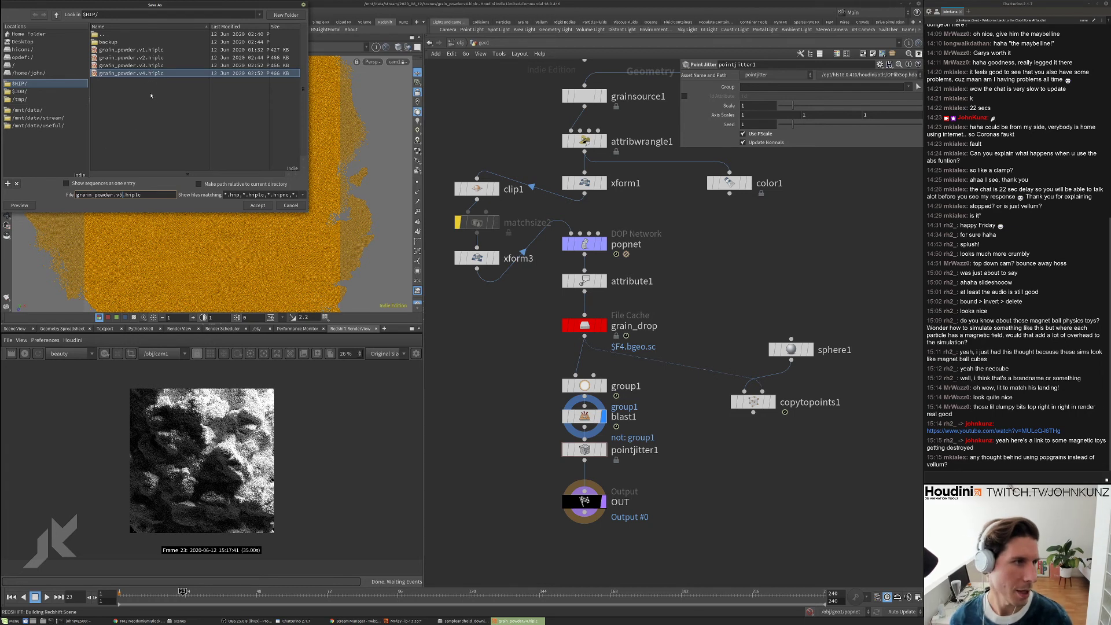
{"action": "key", "text": "Return"}
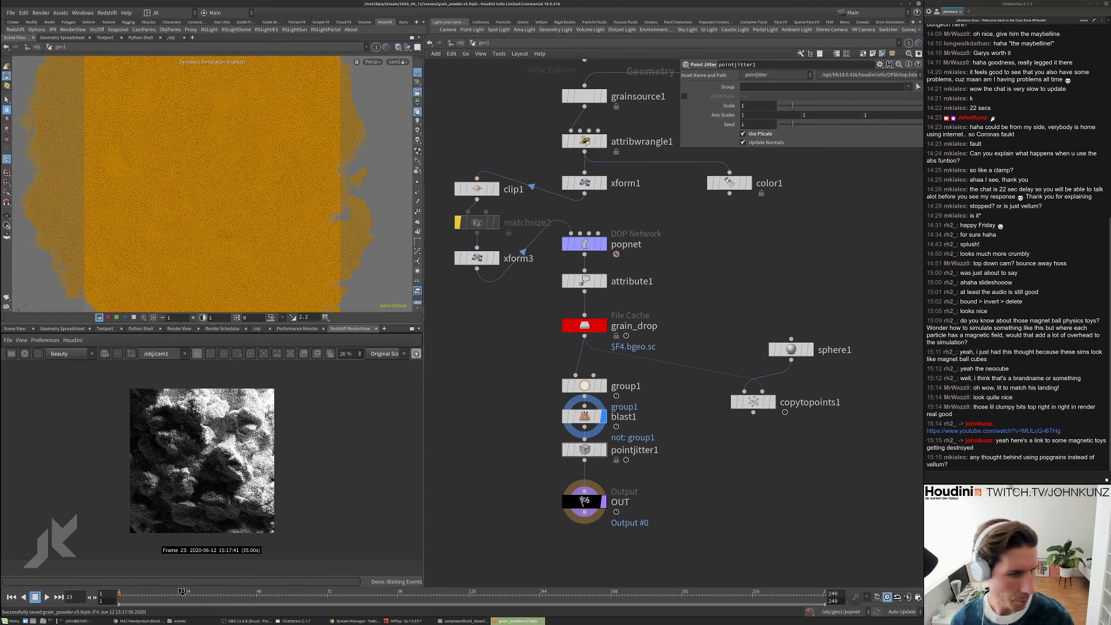
- In the Render View display options, enable Photographic Exposure and expand its settings
{"action": "left_click", "coordinate": [417, 354]}
{"action": "scroll", "coordinate": [83, 473], "scroll_direction": "up", "scroll_amount": 3}
{"action": "scroll", "coordinate": [105, 468], "scroll_direction": "down", "scroll_amount": 1}
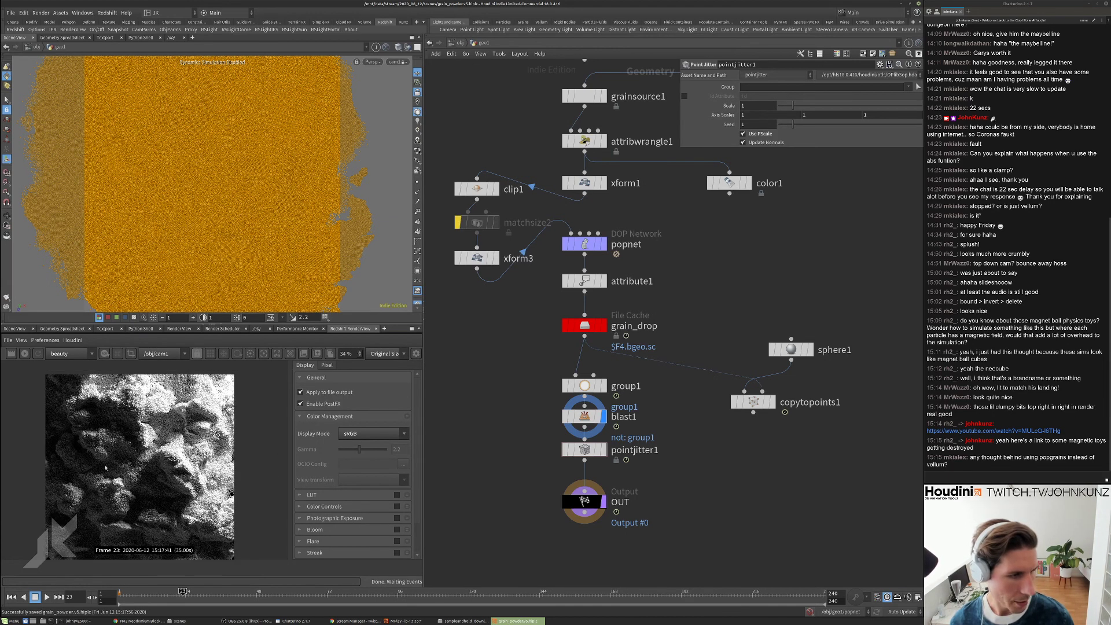
{"action": "scroll", "coordinate": [79, 473], "scroll_direction": "up", "scroll_amount": 1}
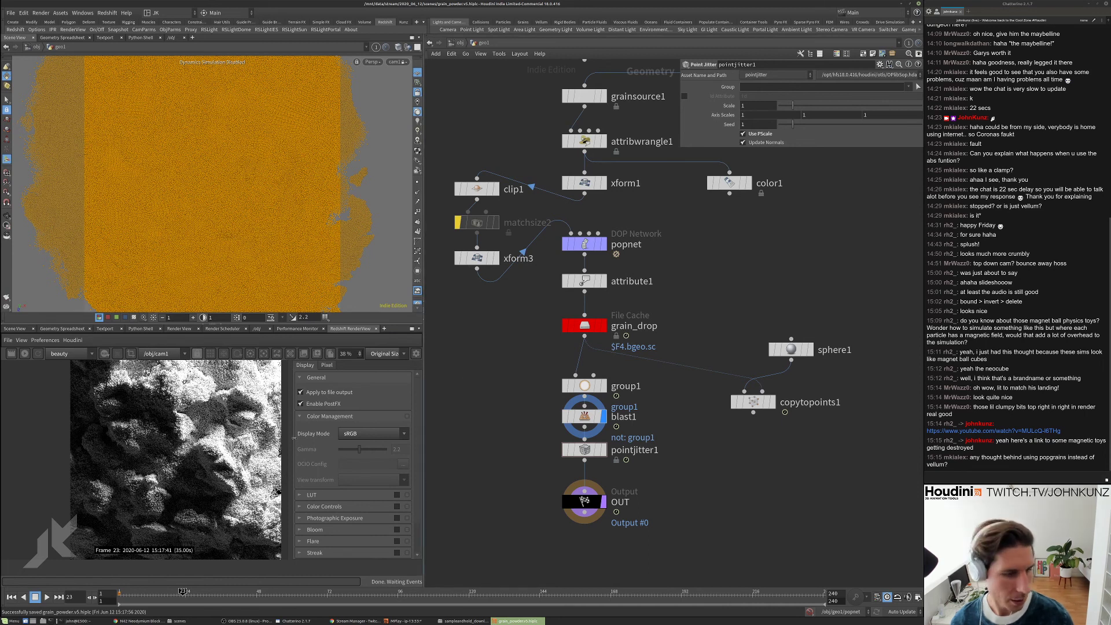
{"action": "scroll", "coordinate": [336, 495], "scroll_direction": "down", "scroll_amount": 2}
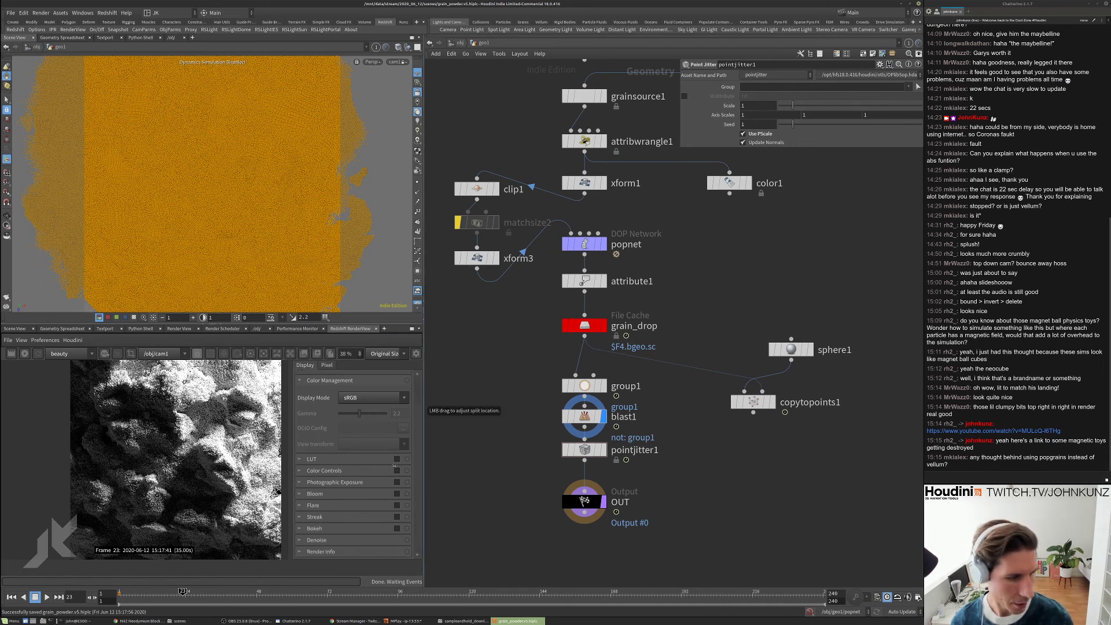
{"action": "scroll", "coordinate": [327, 480], "scroll_direction": "up", "scroll_amount": 1}
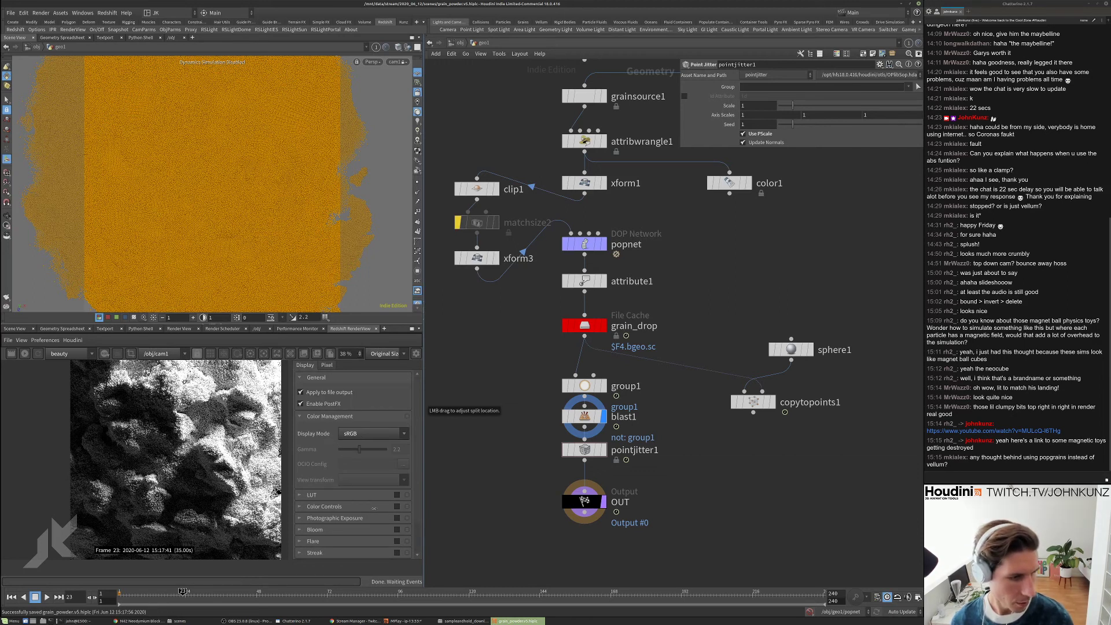
{"action": "left_click", "coordinate": [397, 518]}
{"action": "scroll", "coordinate": [359, 498], "scroll_direction": "down", "scroll_amount": 2}
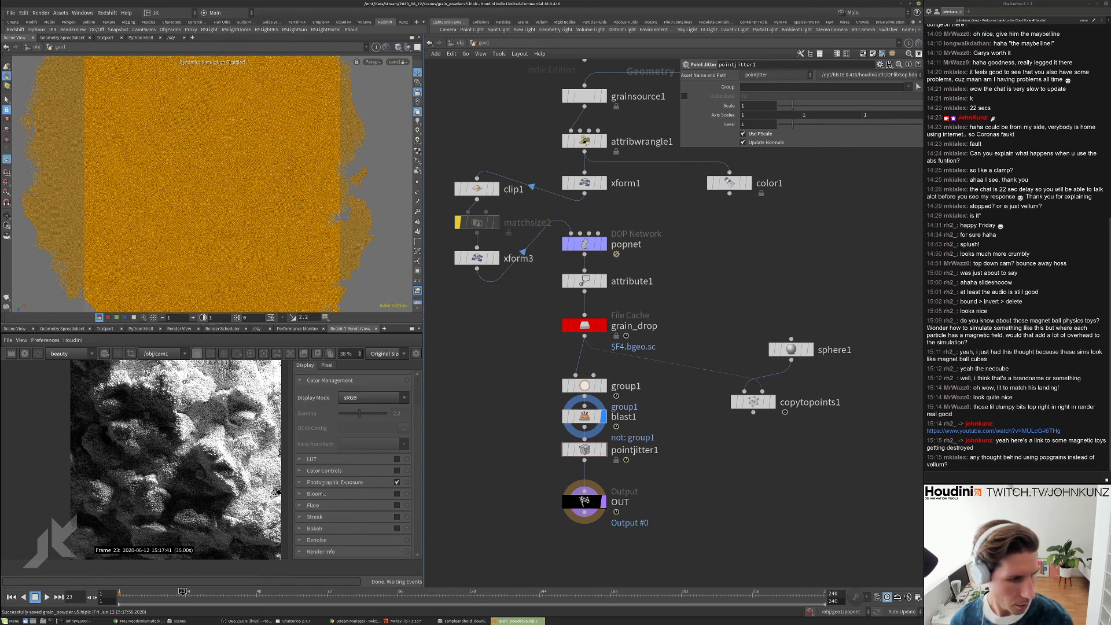
{"action": "left_click", "coordinate": [300, 482]}
- Adjust the f-stop, set Allowed Overexposure 0.165 and Black Crush 0.110, and enable Bloom
{"action": "scroll", "coordinate": [328, 504], "scroll_direction": "down", "scroll_amount": 3}
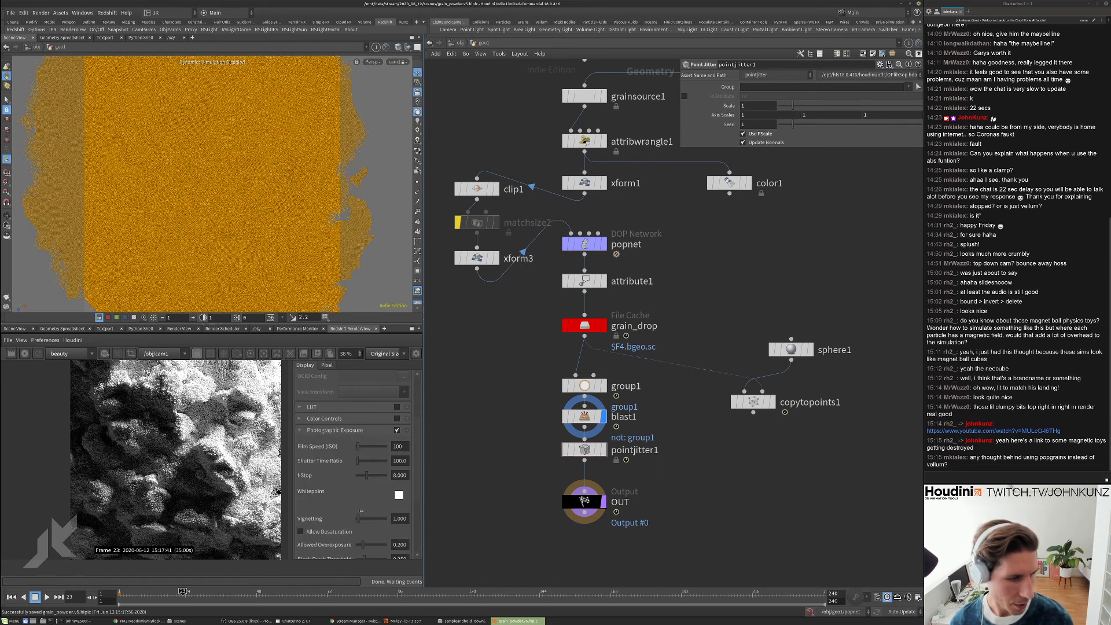
{"action": "left_click_drag", "start_coordinate": [366, 459], "coordinate": [363, 459]}
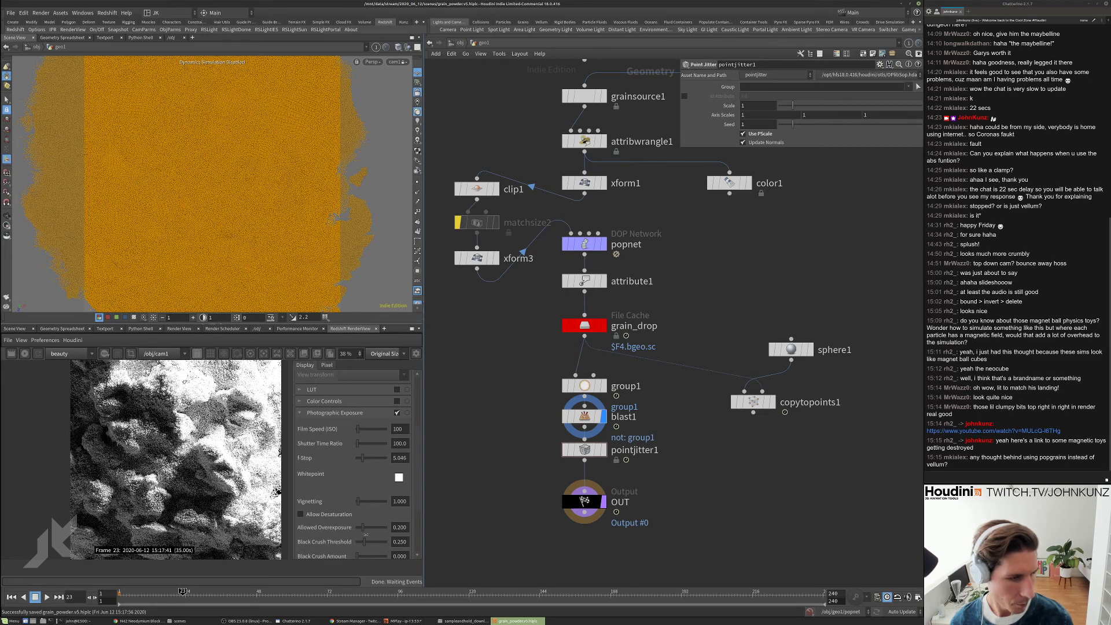
{"action": "left_click_drag", "start_coordinate": [360, 528], "coordinate": [361, 528]}
{"action": "left_click_drag", "start_coordinate": [365, 458], "coordinate": [365, 459]}
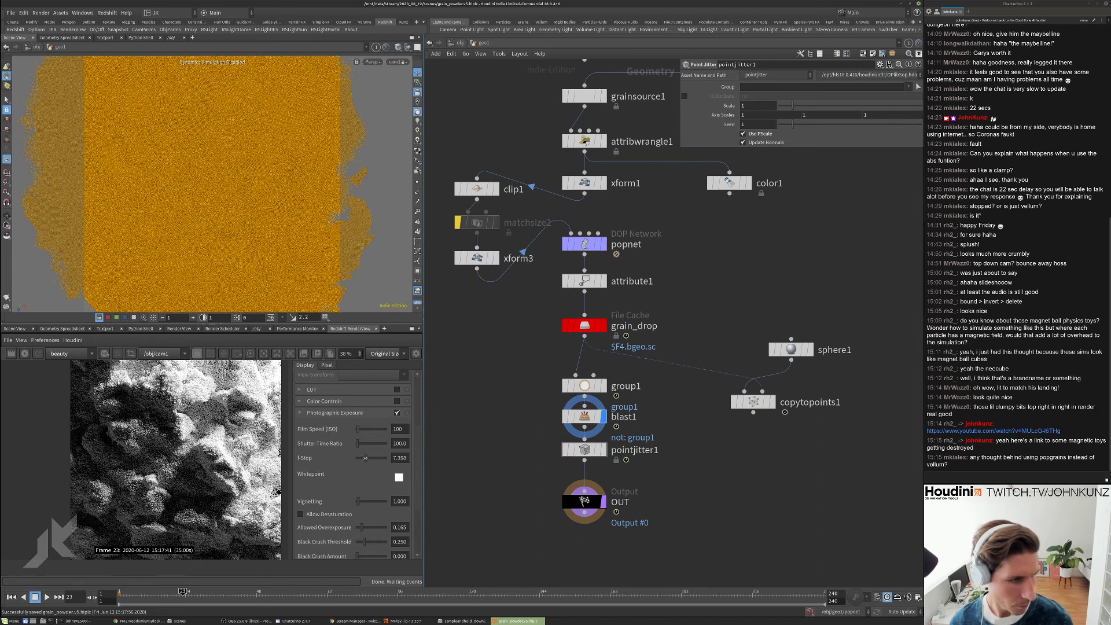
{"action": "scroll", "coordinate": [365, 463], "scroll_direction": "down", "scroll_amount": 5}
{"action": "left_click_drag", "start_coordinate": [358, 470], "coordinate": [360, 470]}
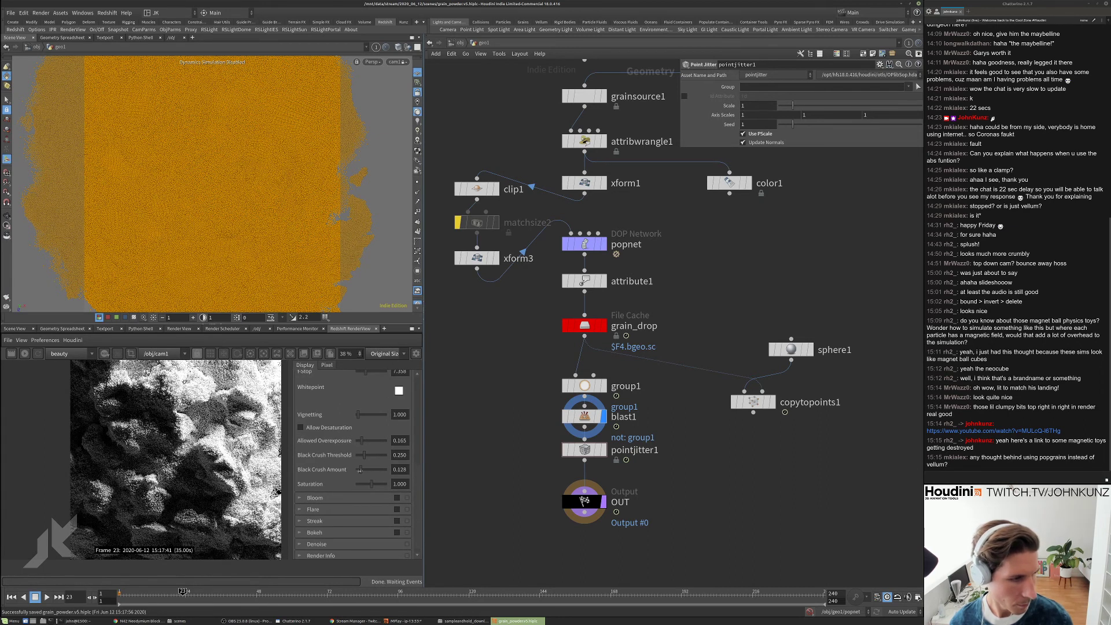
{"action": "left_click", "coordinate": [397, 498]}
- Lower the bloom threshold and set Bloom Intensity 0.579 and Softness 0.289
{"action": "left_click", "coordinate": [315, 494]}
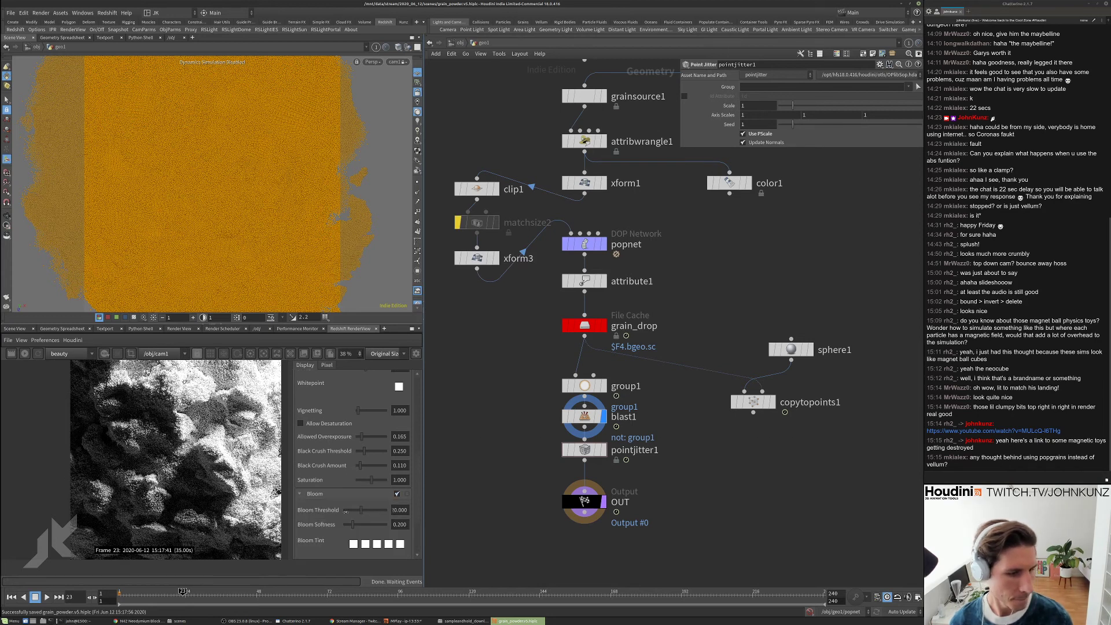
{"action": "left_click_drag", "start_coordinate": [362, 511], "coordinate": [356, 511]}
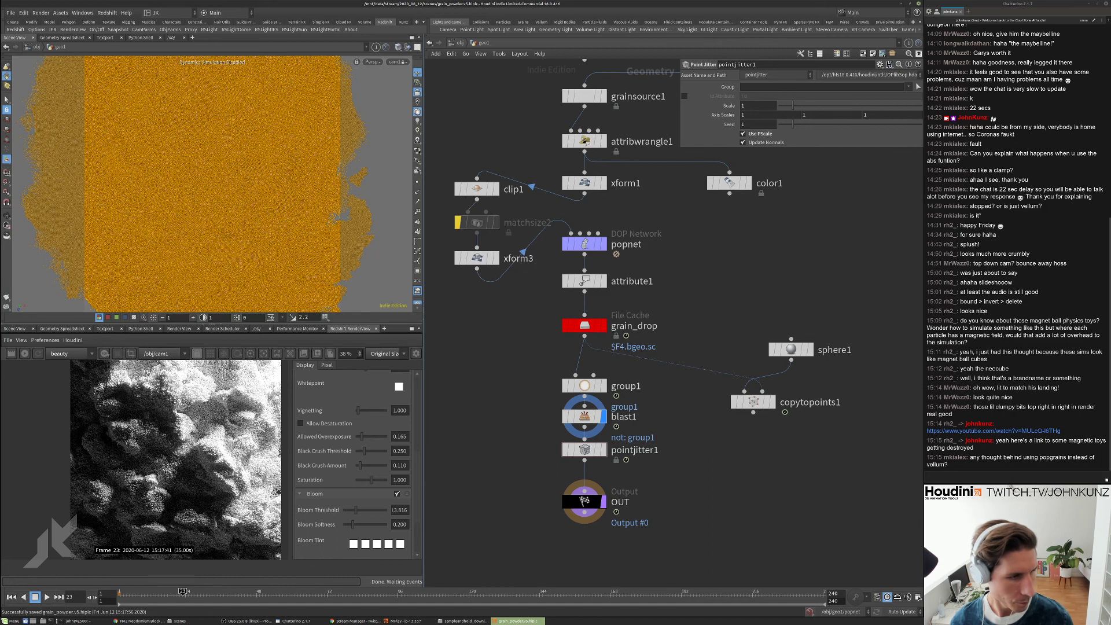
{"action": "scroll", "coordinate": [140, 423], "scroll_direction": "down", "scroll_amount": 2}
{"action": "scroll", "coordinate": [333, 510], "scroll_direction": "down", "scroll_amount": 3}
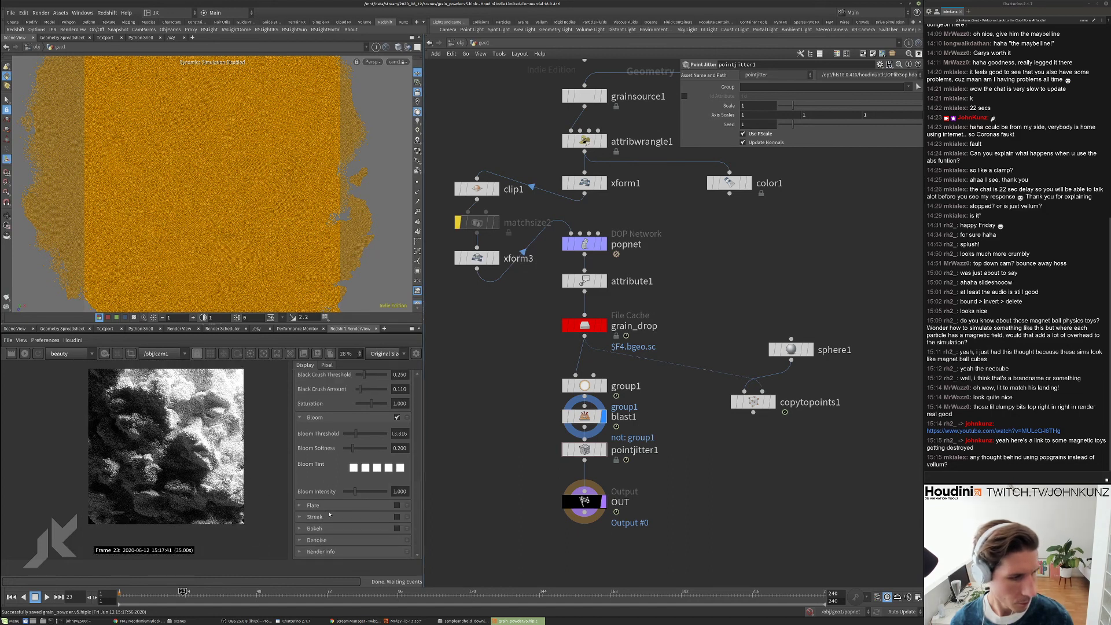
{"action": "left_click_drag", "start_coordinate": [354, 493], "coordinate": [357, 499]}
{"action": "left_click_drag", "start_coordinate": [350, 455], "coordinate": [368, 457]}
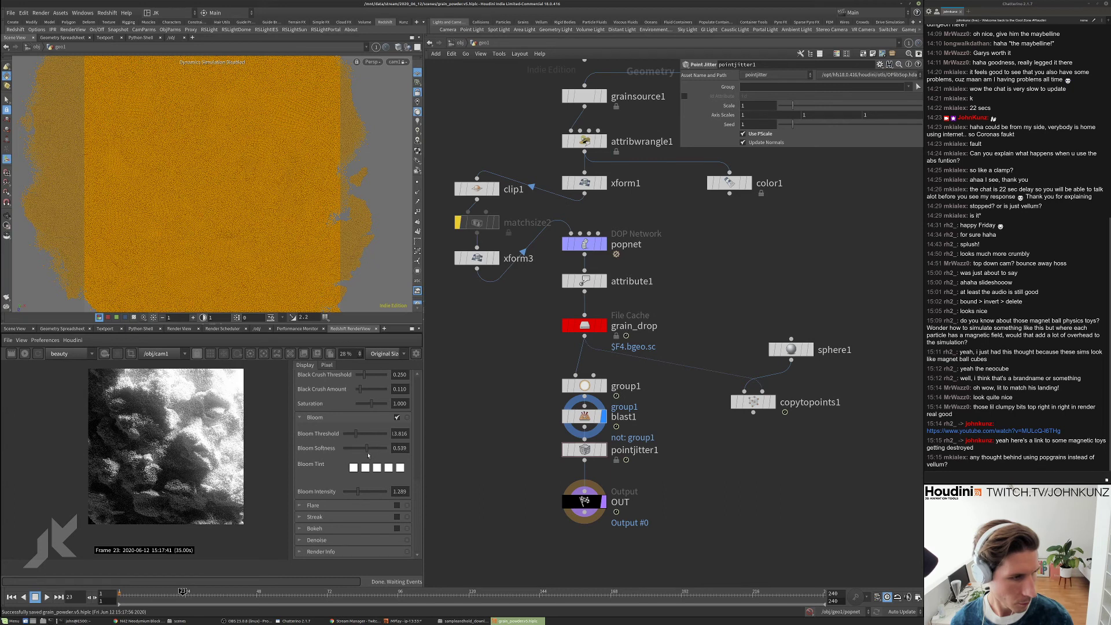
{"action": "left_click_drag", "start_coordinate": [342, 497], "coordinate": [351, 494]}
{"action": "mouse_move", "coordinate": [344, 455]}
{"action": "left_mouse_down"}
{"action": "mouse_move", "coordinate": [332, 451]}
{"action": "mouse_move", "coordinate": [356, 458]}
{"action": "left_mouse_up"}
- Review the bloomed frame 23 render and save the scene with Ctrl+S
{"action": "scroll", "coordinate": [171, 502], "scroll_direction": "down", "scroll_amount": 5}
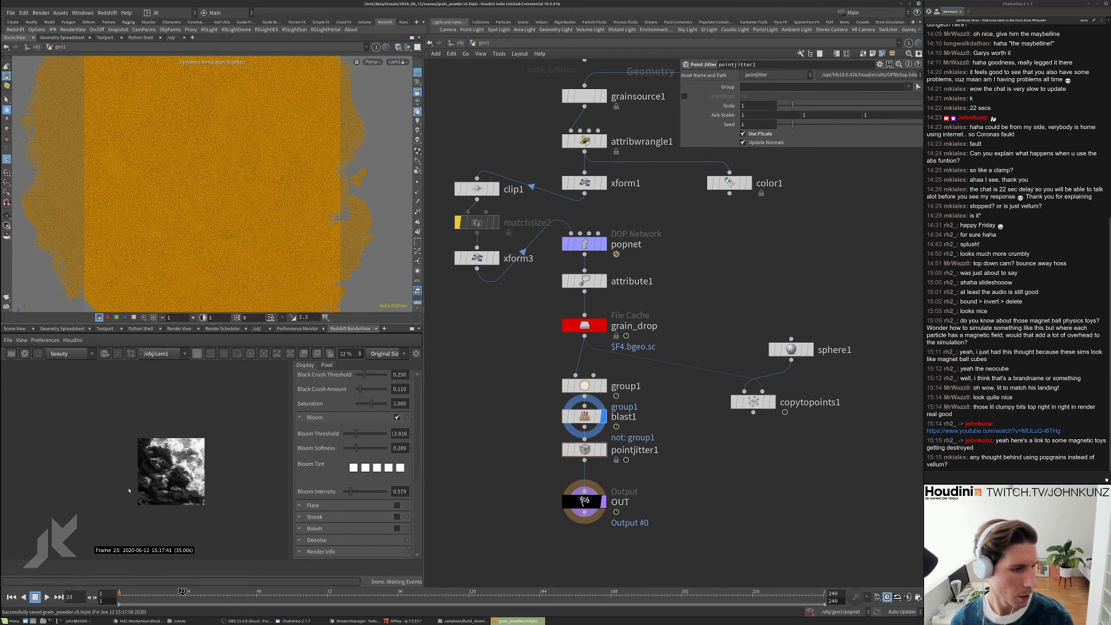
{"action": "scroll", "coordinate": [177, 498], "scroll_direction": "up", "scroll_amount": 3}
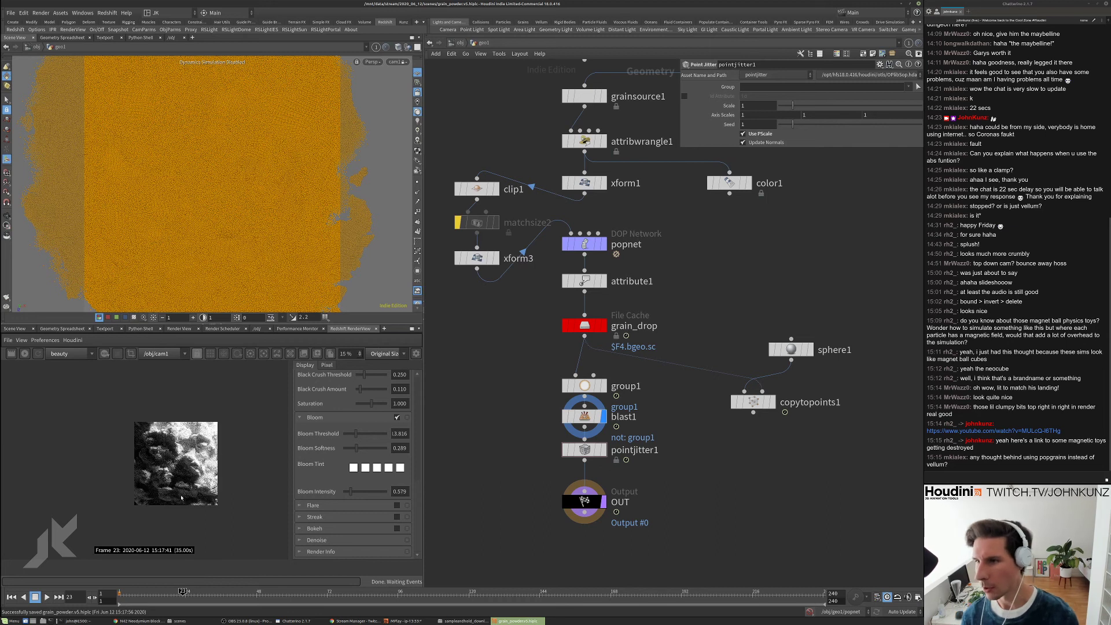
{"action": "scroll", "coordinate": [168, 464], "scroll_direction": "up", "scroll_amount": 3}
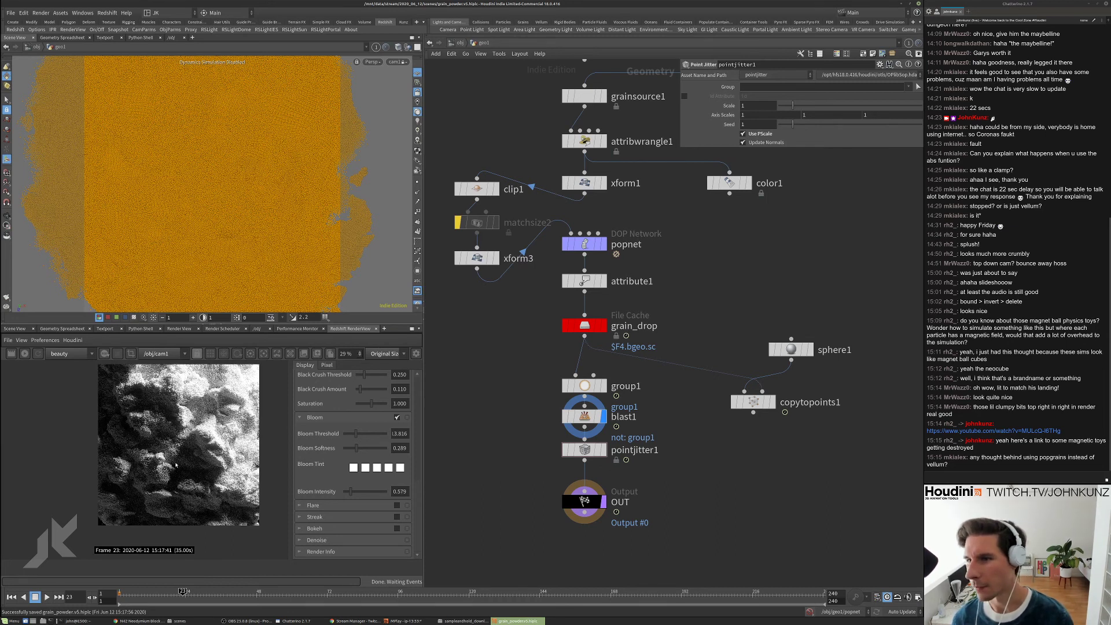
{"action": "scroll", "coordinate": [167, 454], "scroll_direction": "up", "scroll_amount": 8}
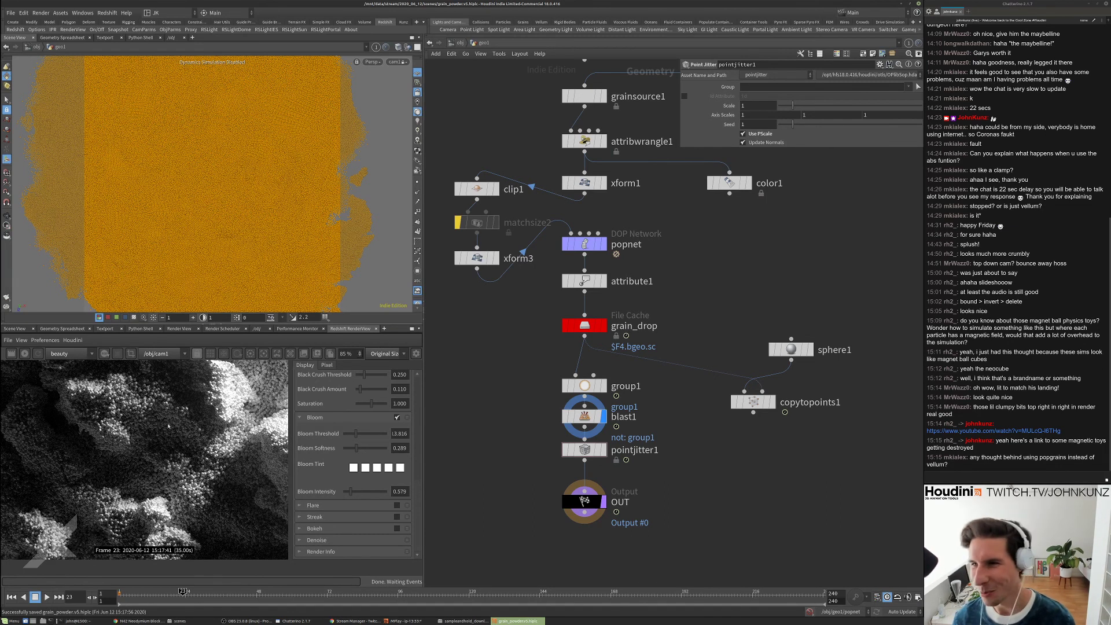
{"action": "scroll", "coordinate": [151, 434], "scroll_direction": "down", "scroll_amount": 5}
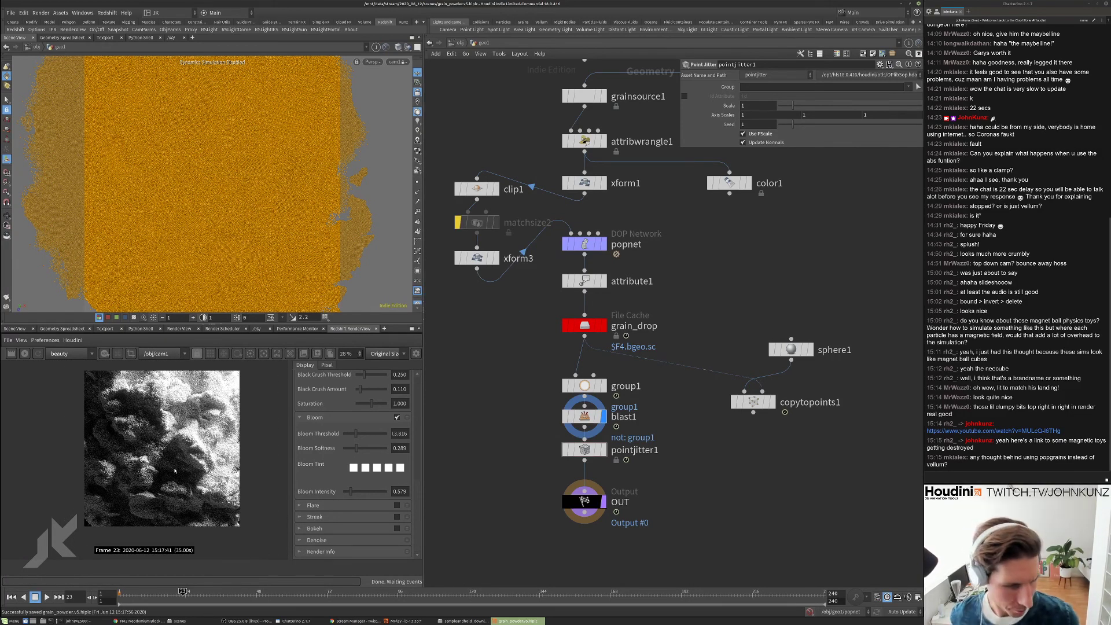
{"action": "scroll", "coordinate": [160, 418], "scroll_direction": "down", "scroll_amount": 1}
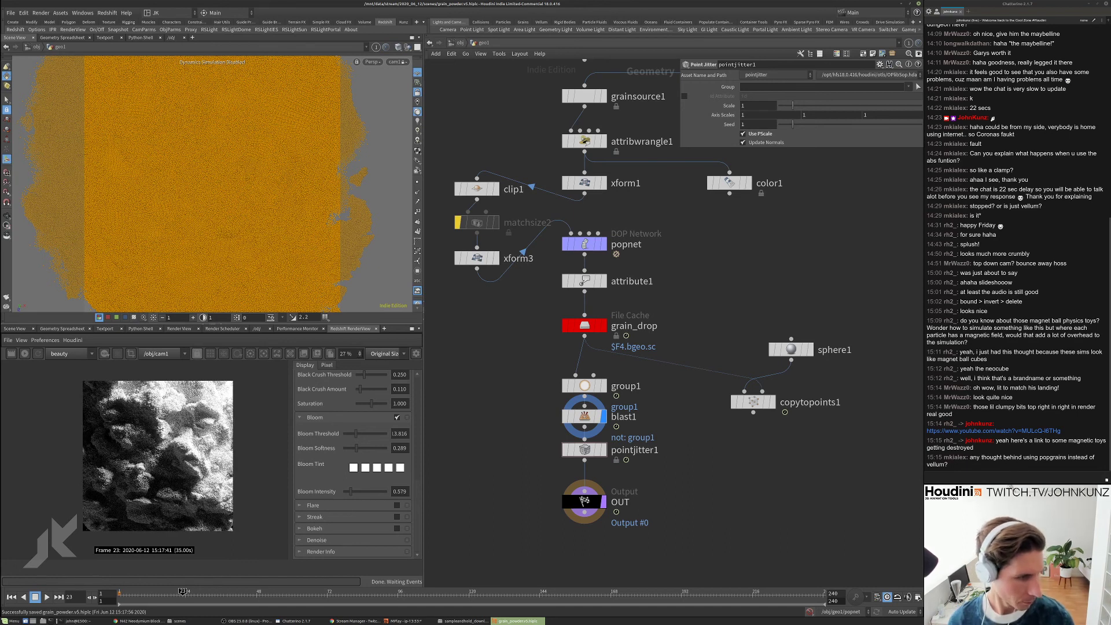
{"action": "key", "text": "ctrl+s"}
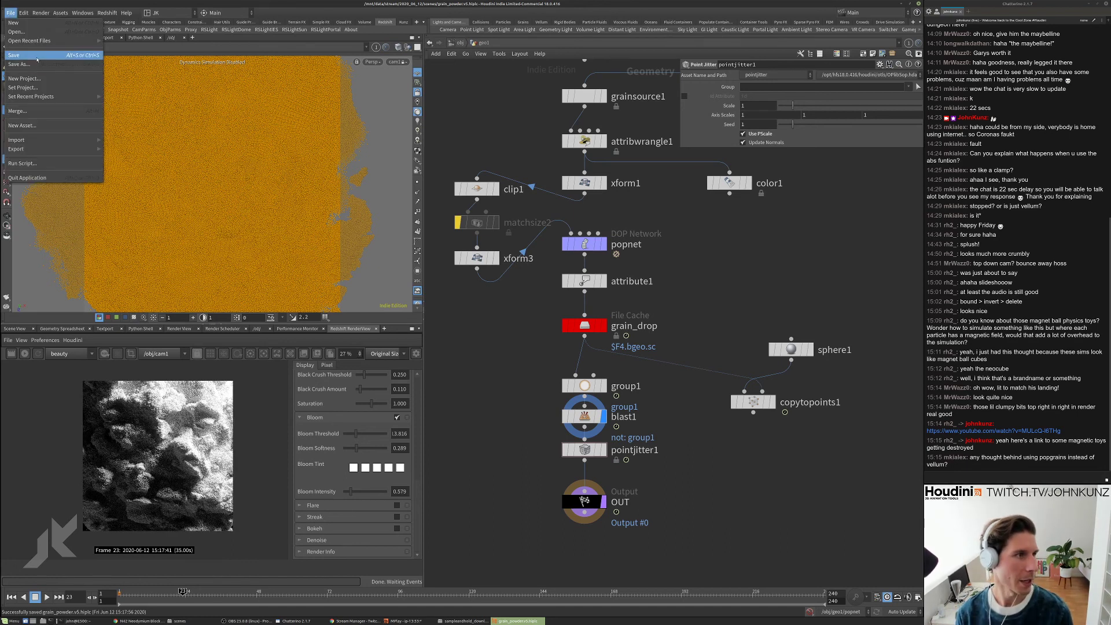
- Run houdinifx in the terminal to launch a new empty Houdini FX session
{"action": "left_click", "coordinate": [82, 621]}
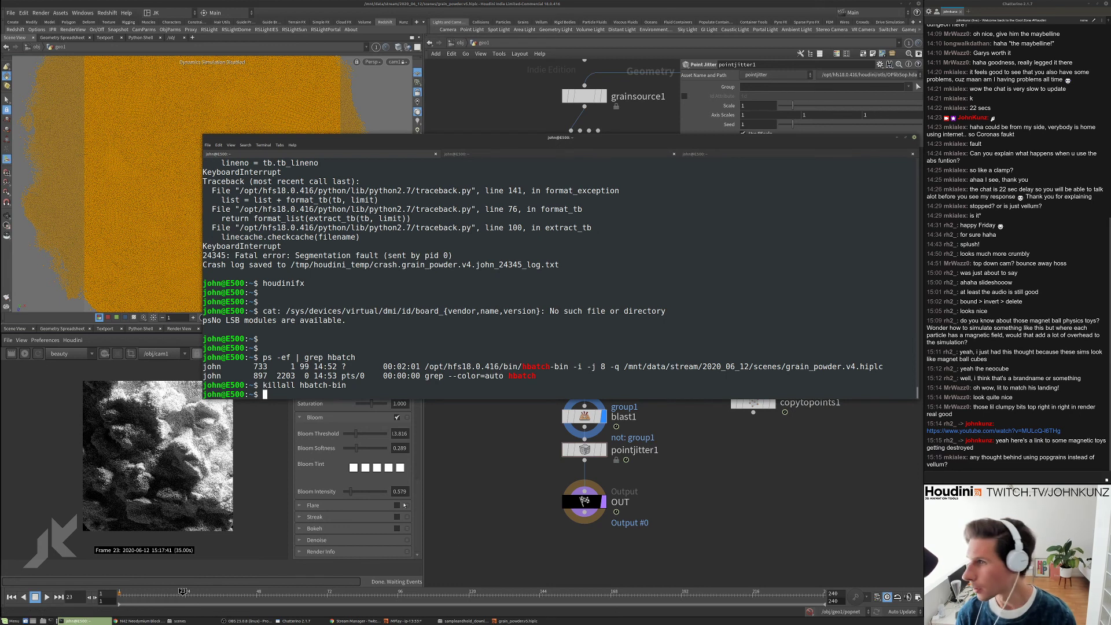
{"action": "type", "text": "houdinifx"}
{"action": "key", "text": "Return"}
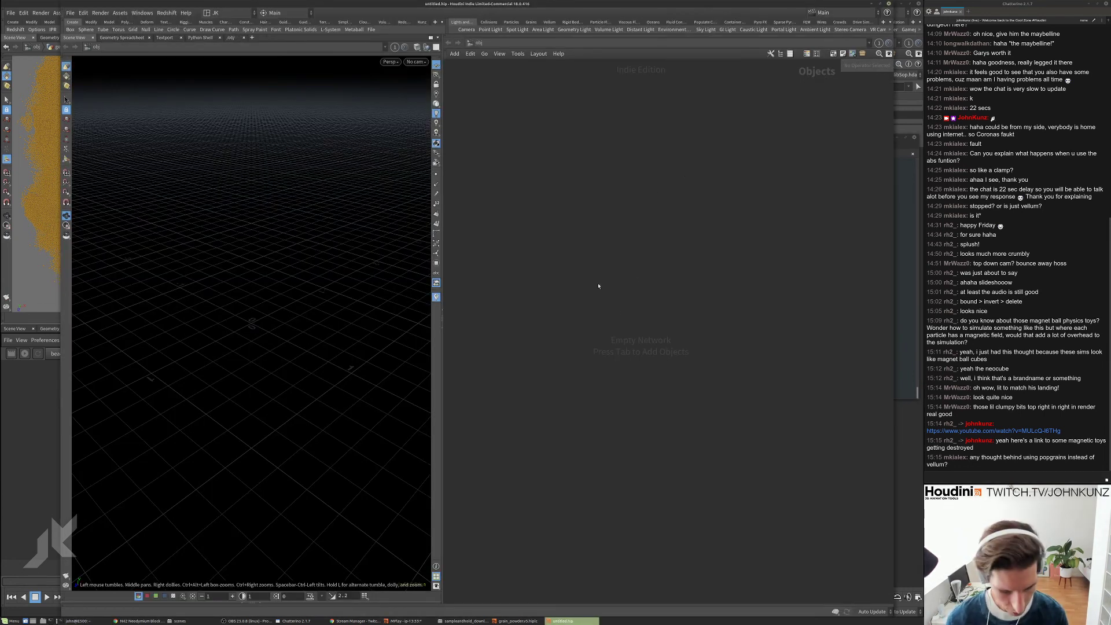
- Add a Box node to the empty network
{"action": "key", "text": "Tab"}
{"action": "type", "text": "gr"}
{"action": "key", "text": "Escape"}
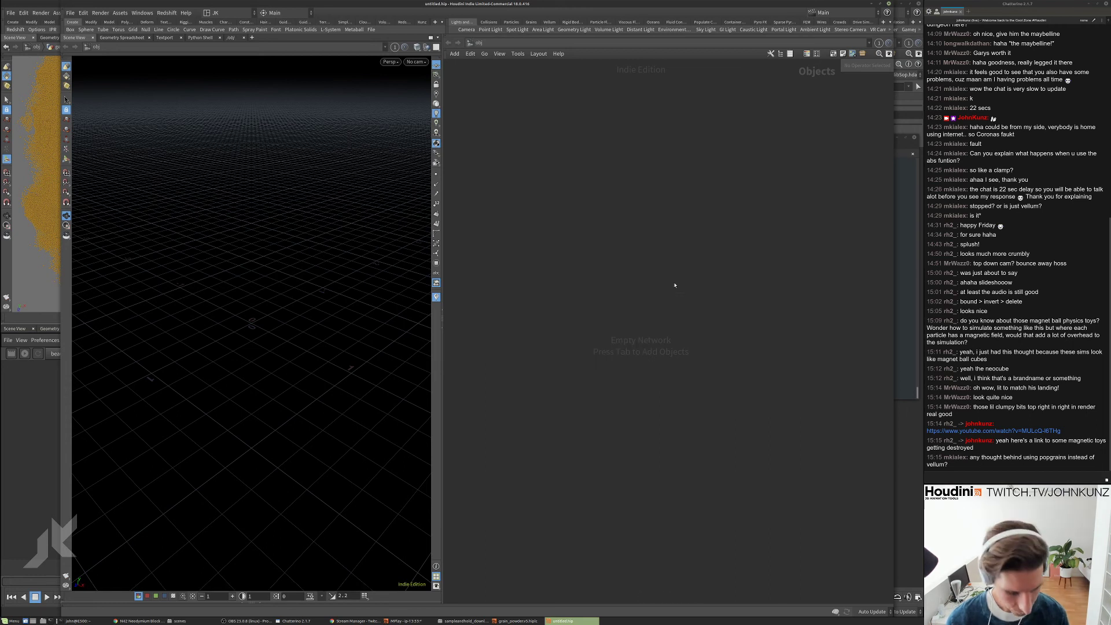
{"action": "key", "text": "Tab"}
{"action": "type", "text": "bo"}
{"action": "left_click", "coordinate": [752, 307]}
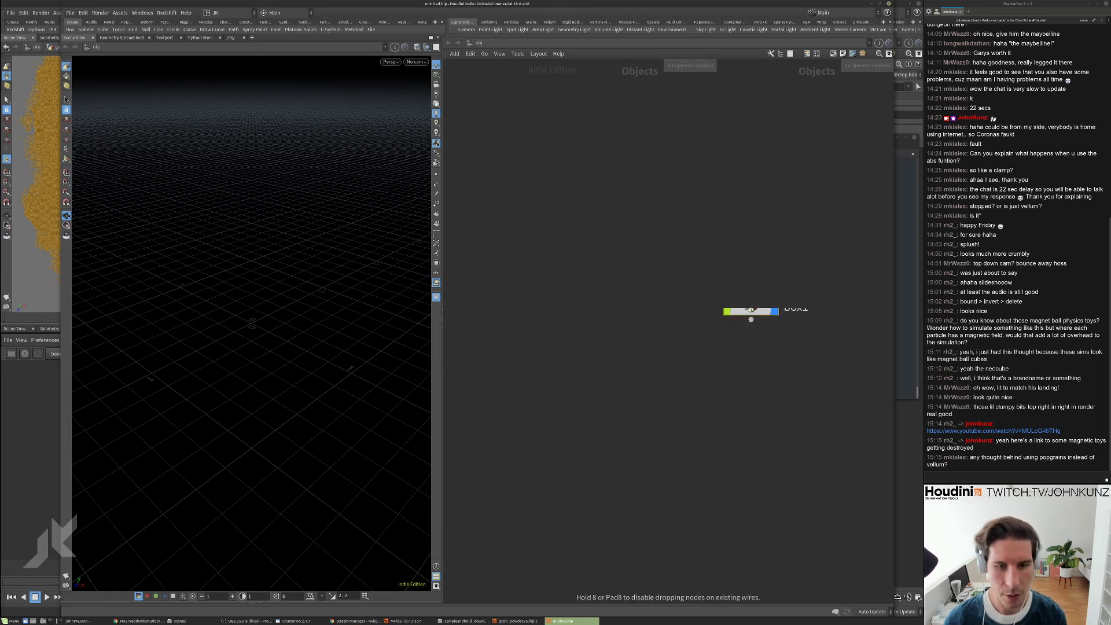
{"action": "left_click", "coordinate": [747, 313]}
- Turn the cube into Vellum Grains with the Vellum shelf's Vellum Grains tool
{"action": "left_click", "coordinate": [549, 22]}
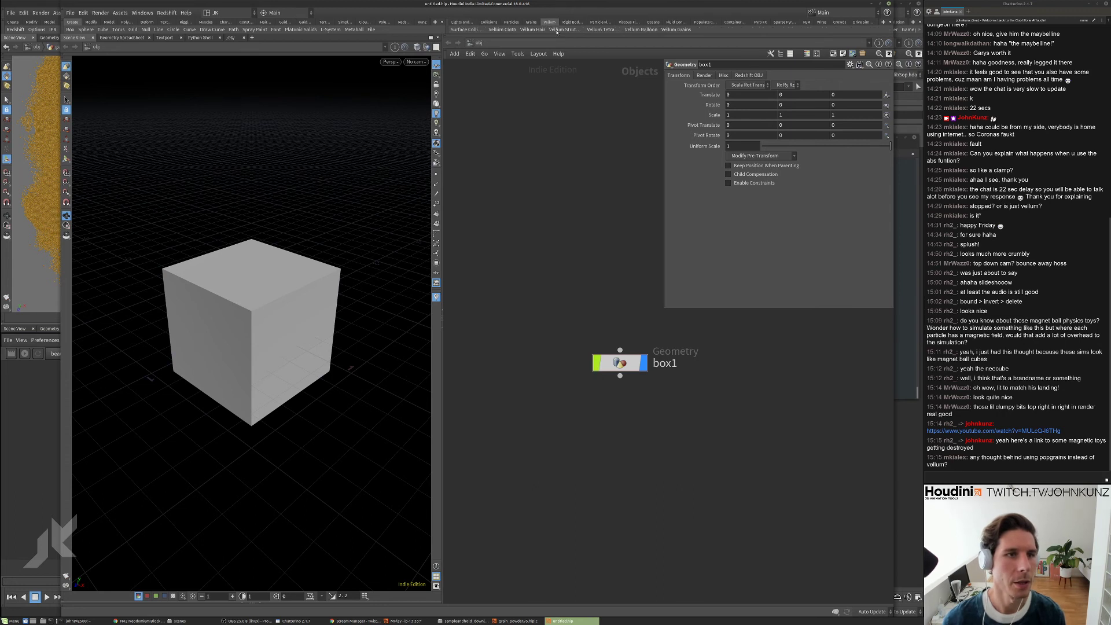
{"action": "left_click", "coordinate": [682, 30]}
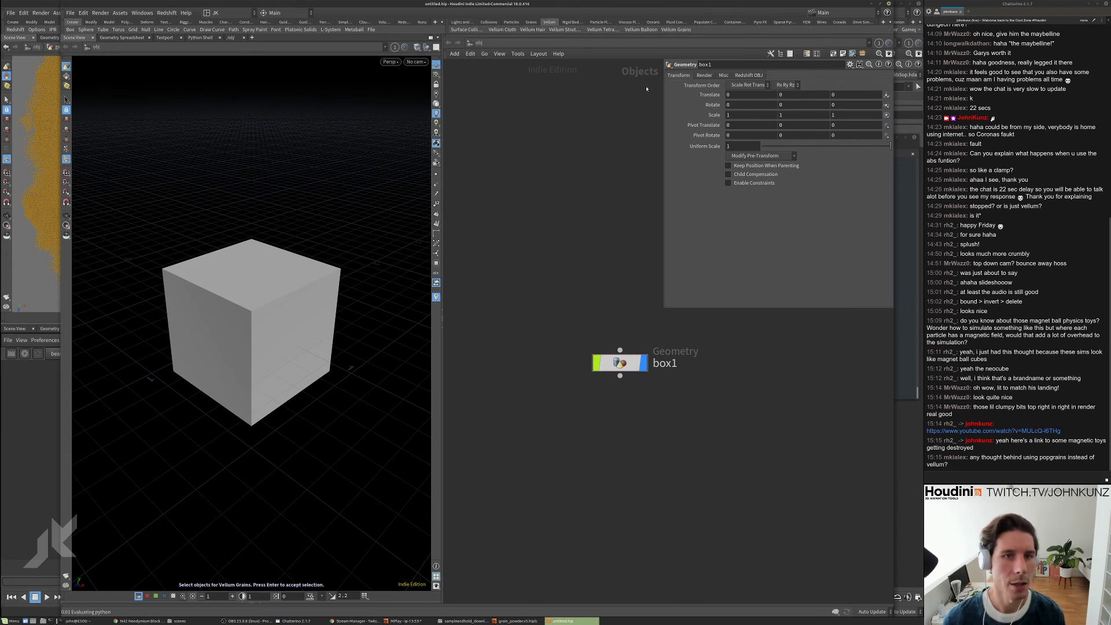
{"action": "left_click", "coordinate": [306, 327]}
{"action": "key", "text": "Return"}
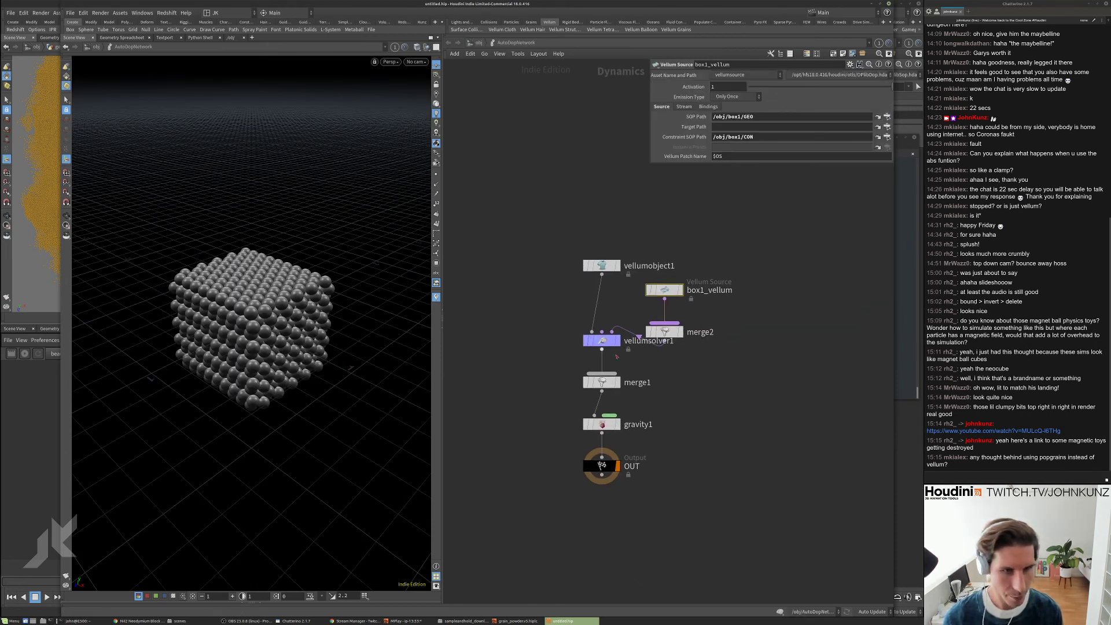
- Tidy the layout of the box1_vellum and merge2 nodes
{"action": "left_click", "coordinate": [609, 342]}
{"action": "middle_click_drag", "start_coordinate": [553, 145], "coordinate": [540, 172]}
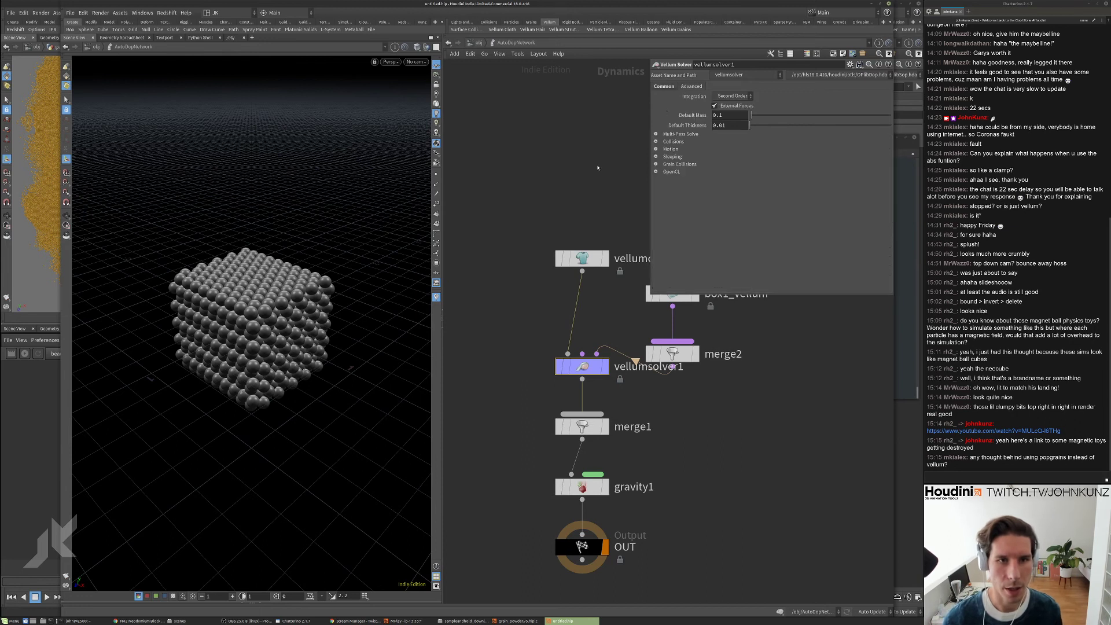
{"action": "middle_click_drag", "start_coordinate": [590, 192], "coordinate": [588, 246]}
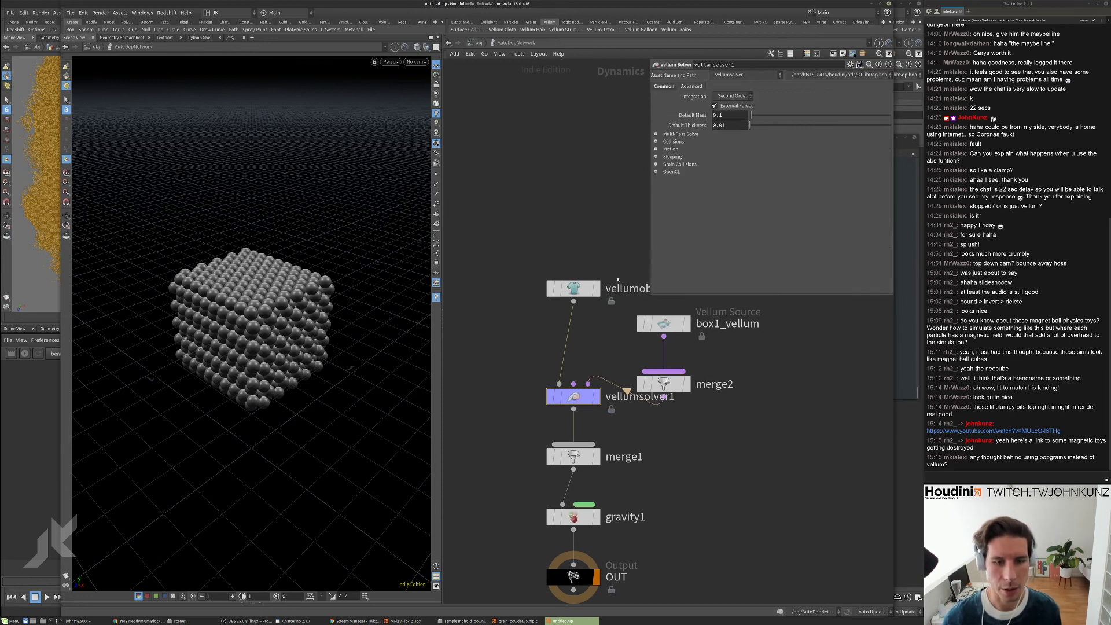
{"action": "left_click_drag", "start_coordinate": [707, 397], "coordinate": [632, 305]}
{"action": "key", "text": "l"}
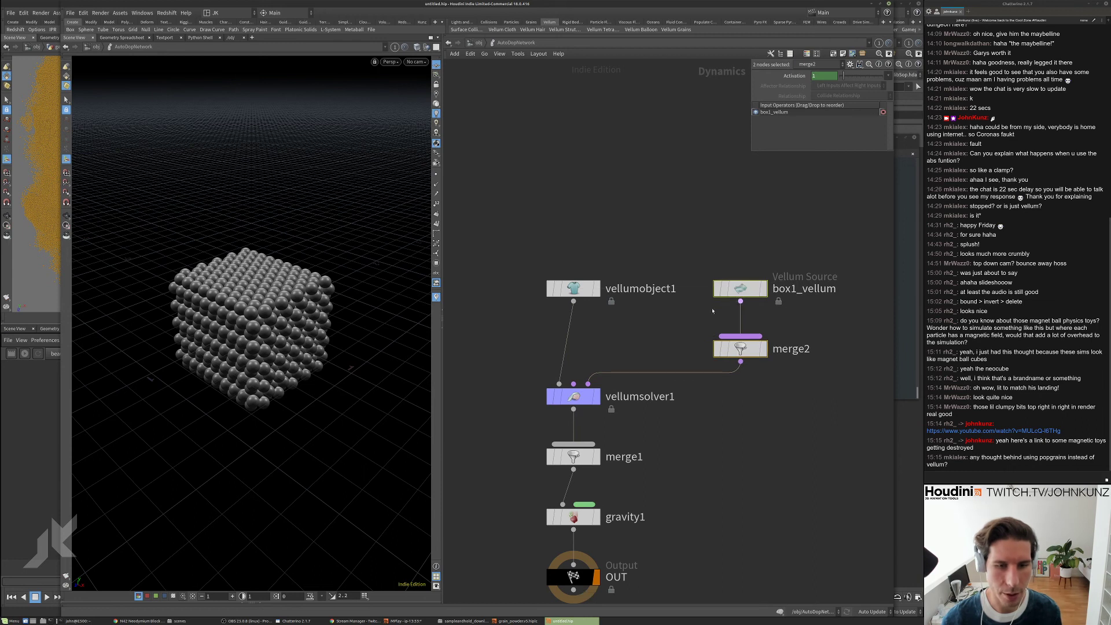
- Inspect box1_vellum's source streaming settings
{"action": "left_click", "coordinate": [741, 289]}
{"action": "middle_click_drag", "start_coordinate": [713, 243], "coordinate": [683, 281]}
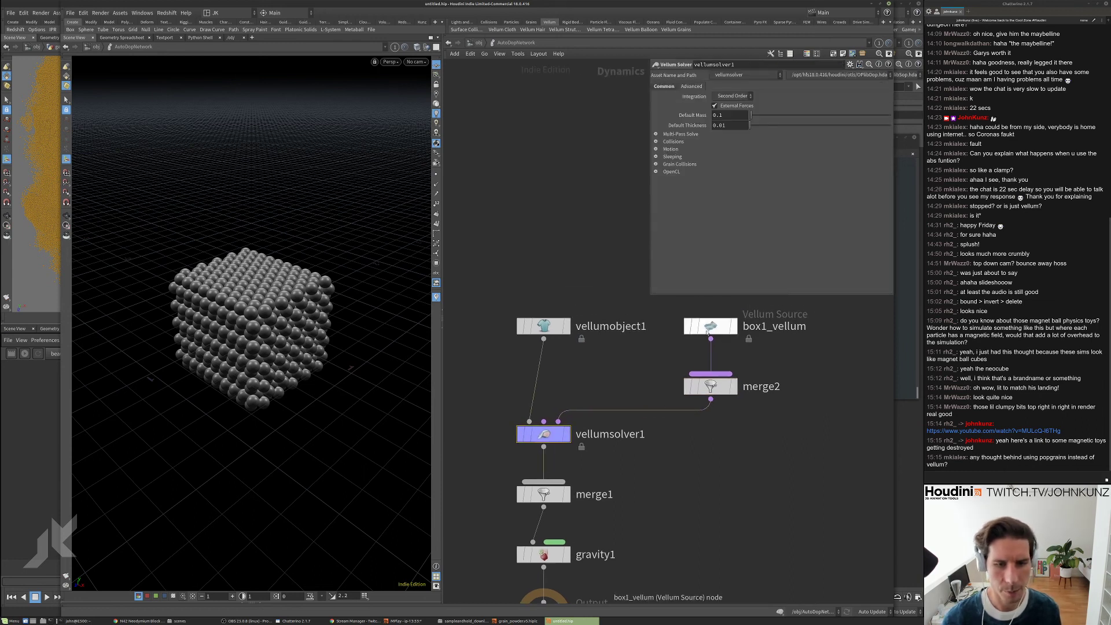
{"action": "left_click", "coordinate": [693, 107]}
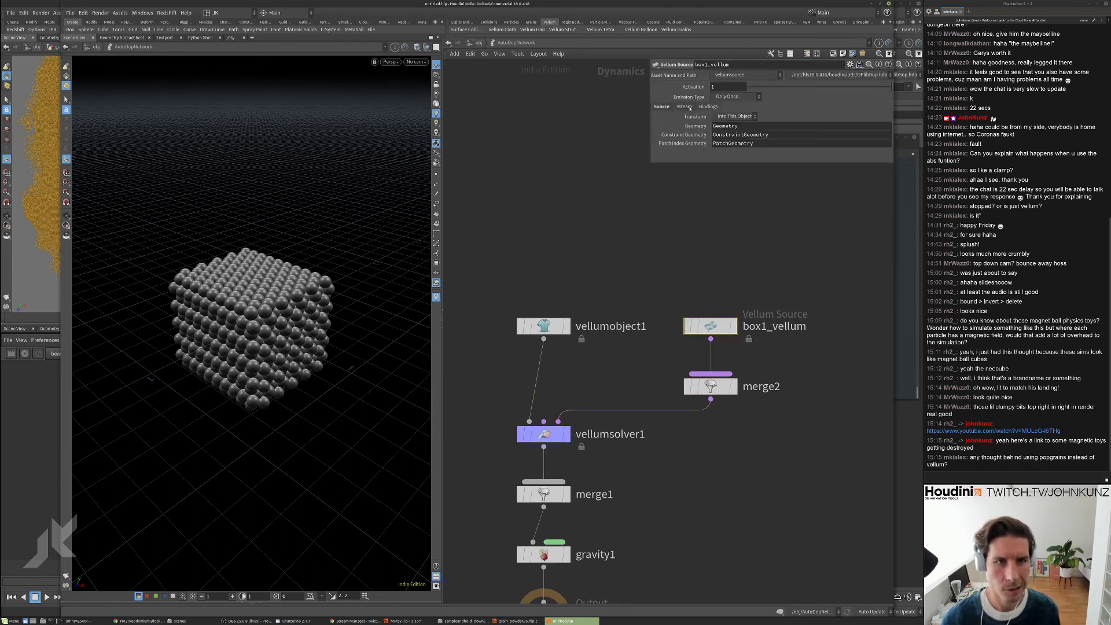
{"action": "middle_click_drag", "start_coordinate": [588, 228], "coordinate": [608, 163]}
- Browse vellumsolver1's collision, multi-pass and sleeping folders, leaving Grain Collisions expanded
{"action": "left_click", "coordinate": [562, 368]}
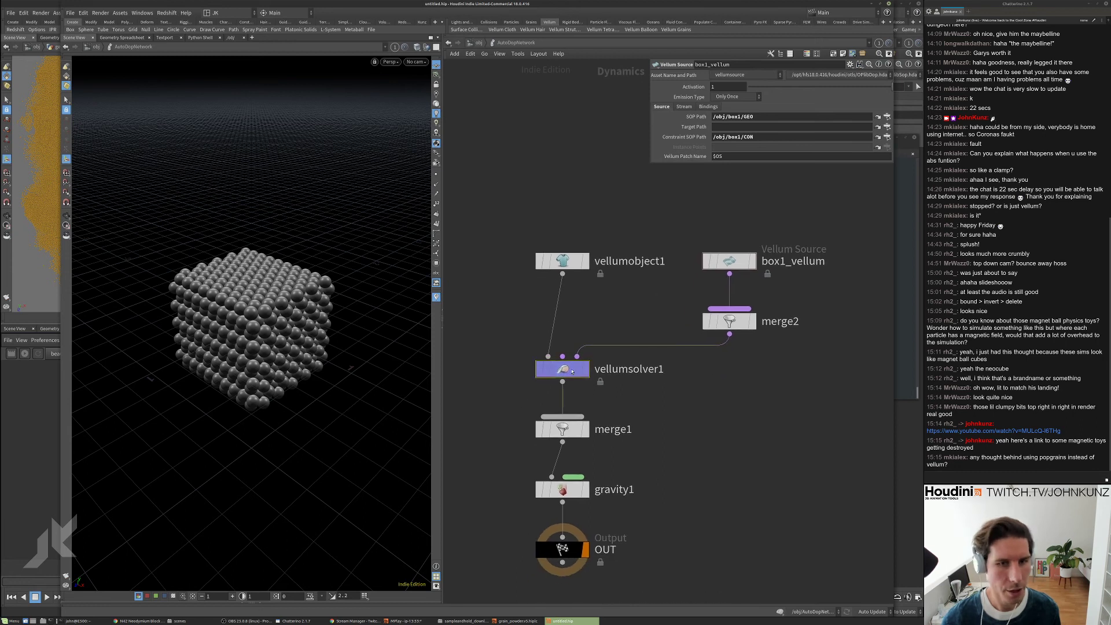
{"action": "left_click", "coordinate": [656, 142]}
{"action": "left_click", "coordinate": [657, 142]}
{"action": "left_click", "coordinate": [657, 134]}
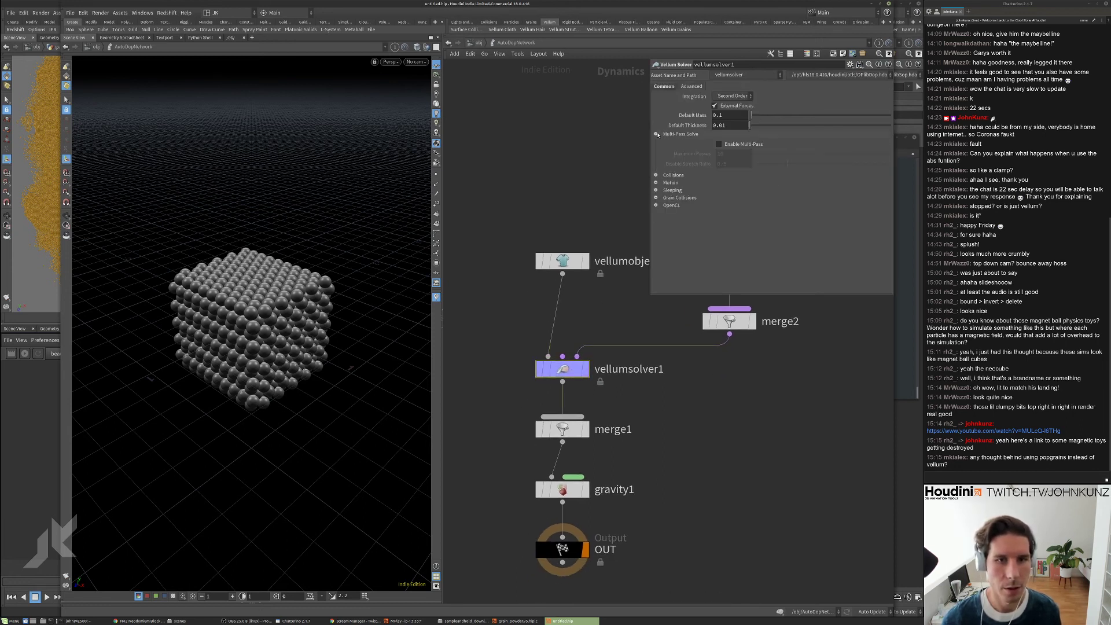
{"action": "left_click", "coordinate": [656, 134]}
{"action": "left_click", "coordinate": [671, 157]}
{"action": "left_click", "coordinate": [657, 158]}
{"action": "left_click", "coordinate": [656, 164]}
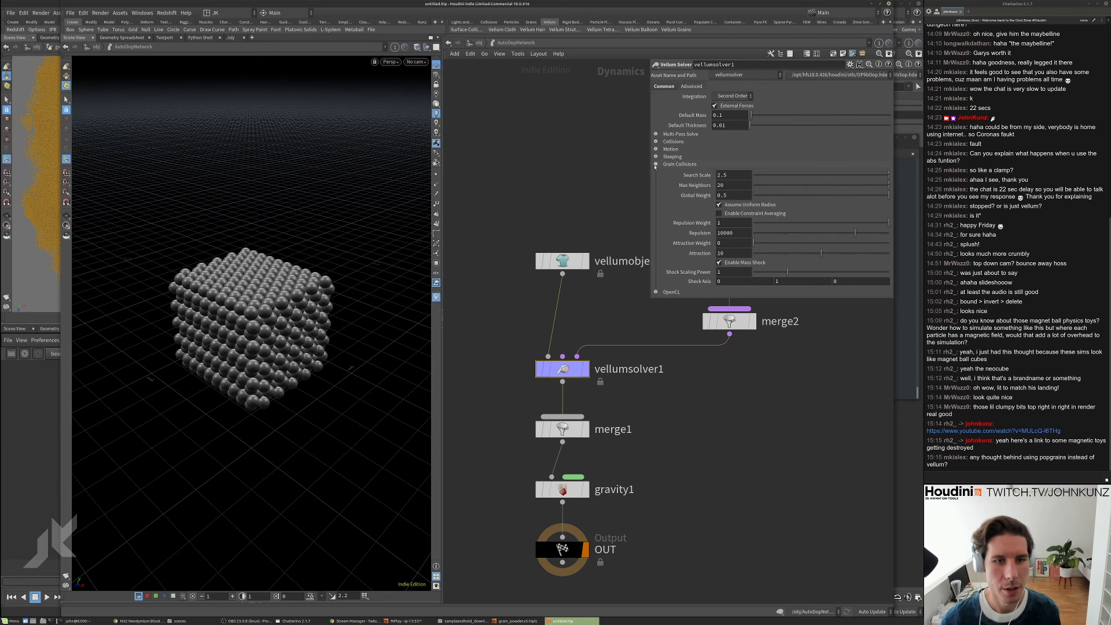
{"action": "mouse_move", "coordinate": [709, 245]}
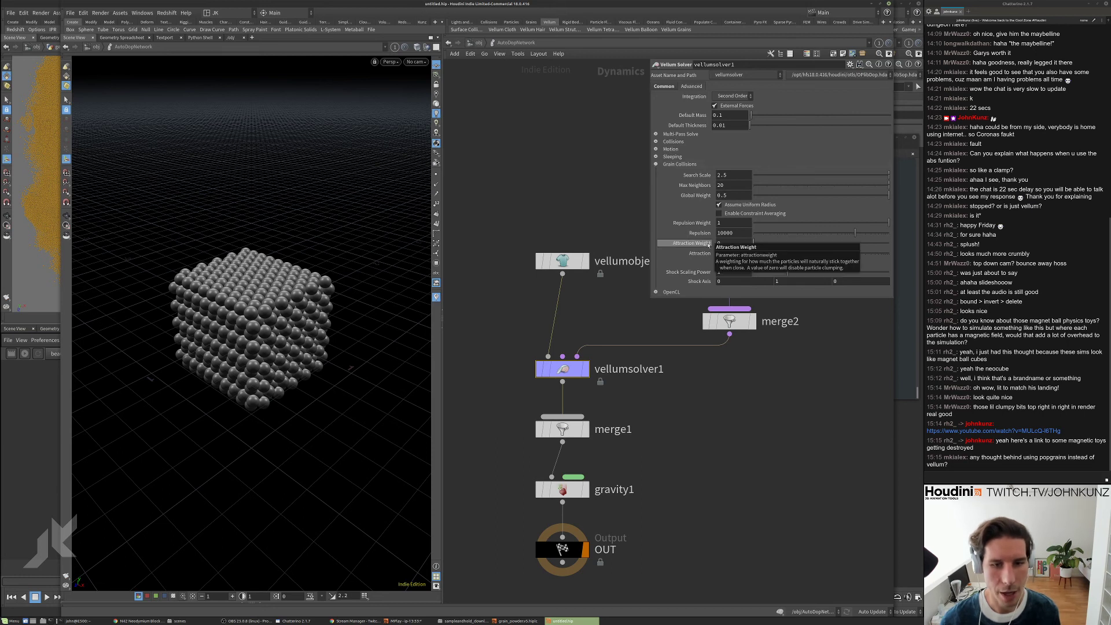
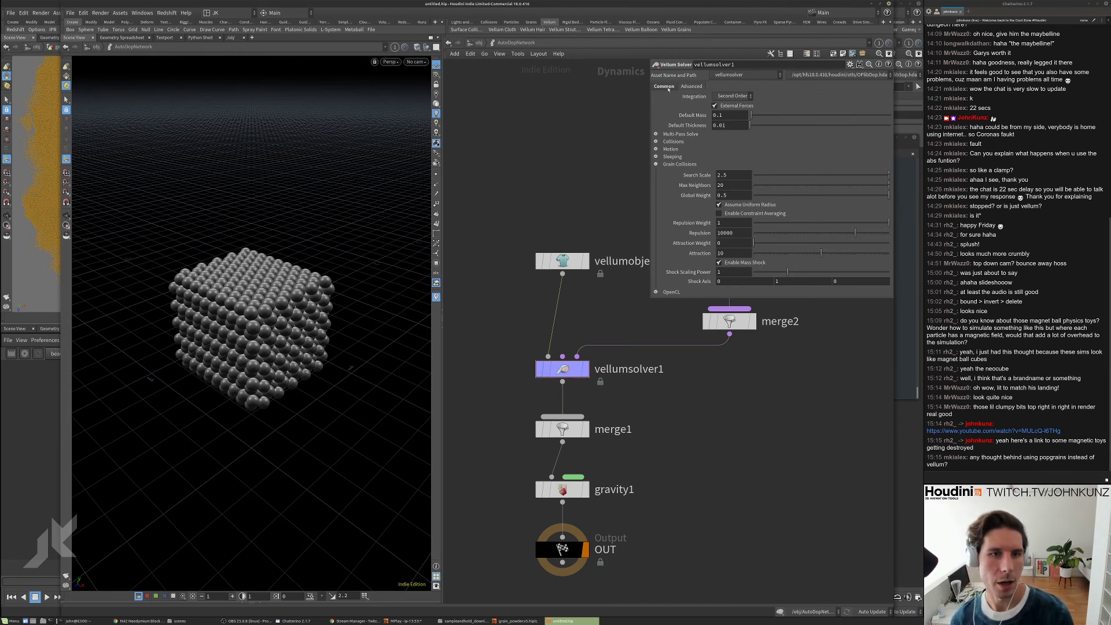
- Open the Vellum Solver help and move and enlarge the help window beside the viewport
{"action": "left_click", "coordinate": [691, 86]}
{"action": "scroll", "coordinate": [555, 432], "scroll_direction": "down", "scroll_amount": 2}
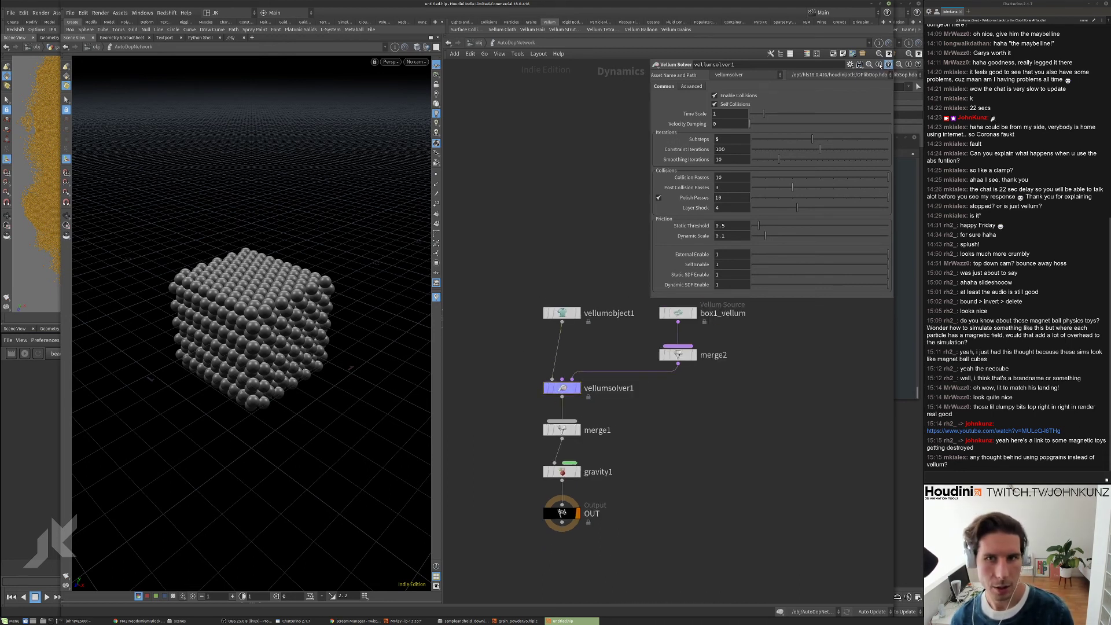
{"action": "left_click", "coordinate": [889, 64]}
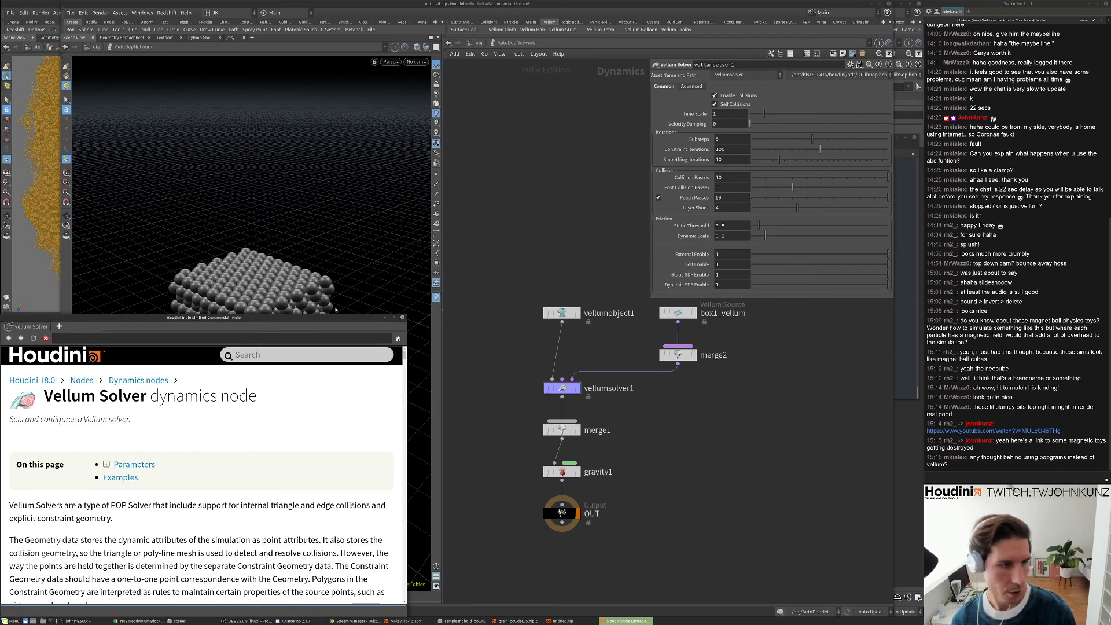
{"action": "left_click_drag", "start_coordinate": [324, 322], "coordinate": [783, 132]}
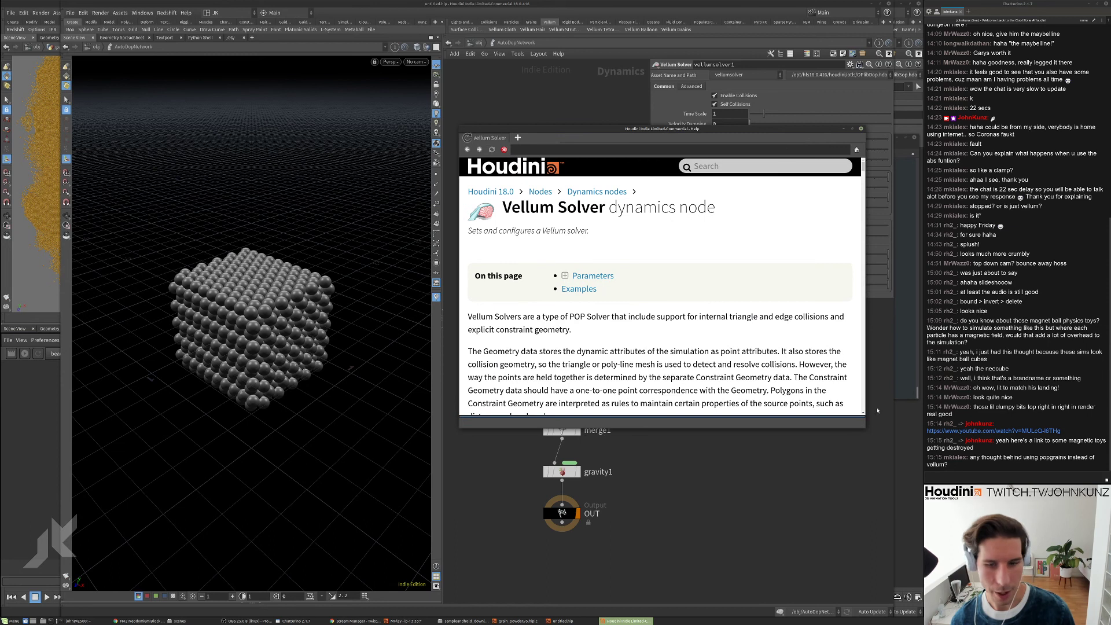
{"action": "left_click_drag", "start_coordinate": [866, 428], "coordinate": [906, 514]}
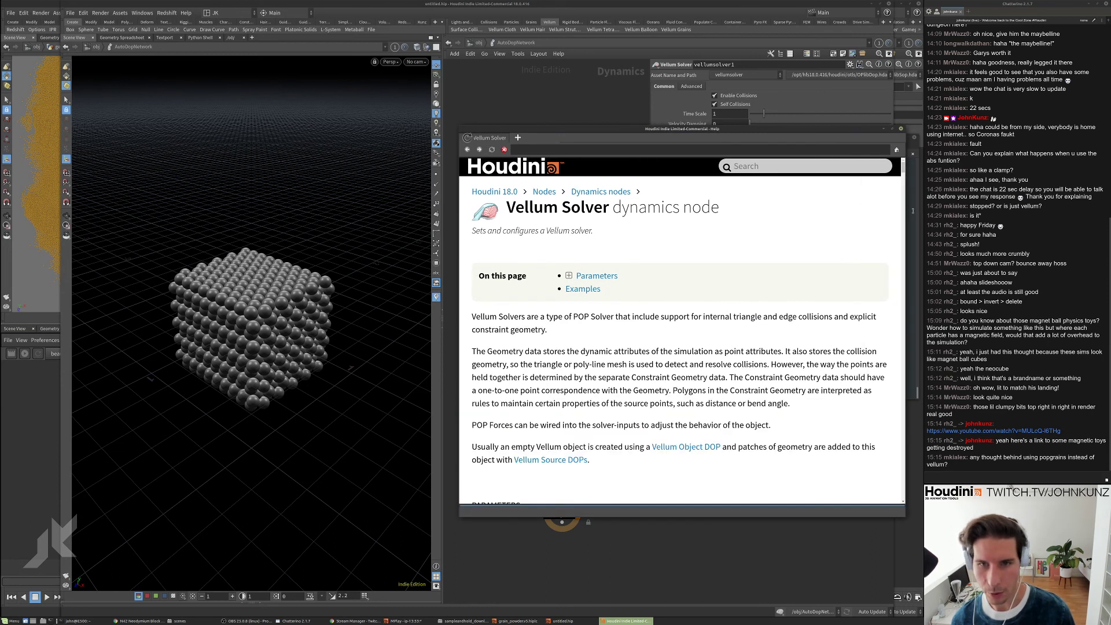
{"action": "left_click_drag", "start_coordinate": [904, 165], "coordinate": [902, 284]}
- Read the Vellum Solver page's attractionweight note, then return to the Houdini 18.0 help home
{"action": "scroll", "coordinate": [661, 352], "scroll_direction": "up", "scroll_amount": 1}
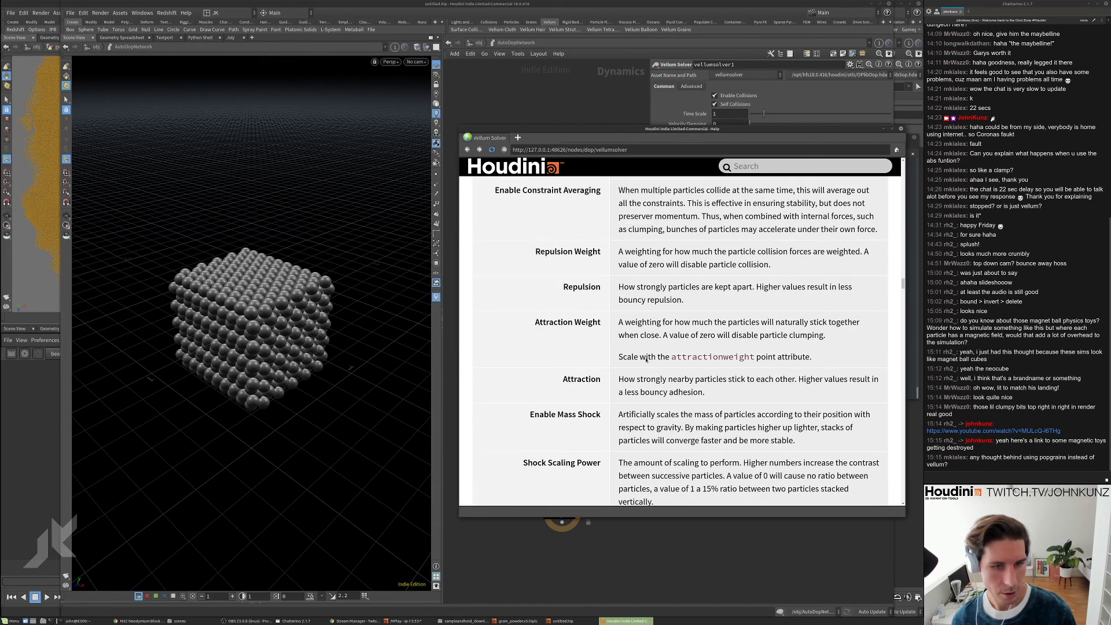
{"action": "triple_click", "coordinate": [745, 357]}
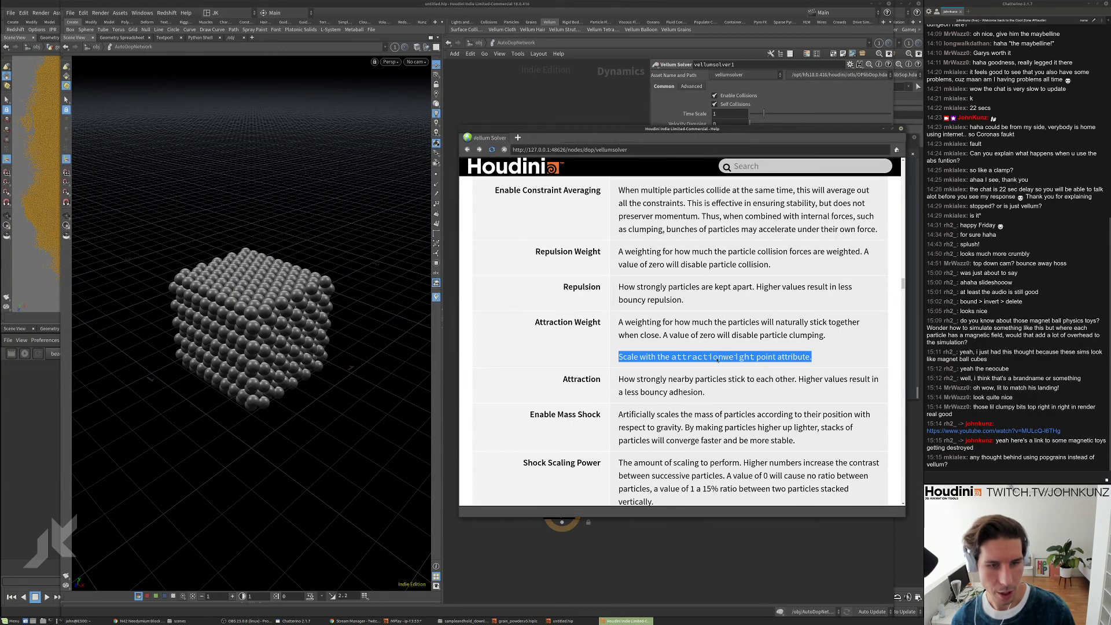
{"action": "scroll", "coordinate": [718, 370], "scroll_direction": "down", "scroll_amount": 3}
{"action": "scroll", "coordinate": [717, 385], "scroll_direction": "down", "scroll_amount": 3}
{"action": "scroll", "coordinate": [724, 400], "scroll_direction": "up", "scroll_amount": 8}
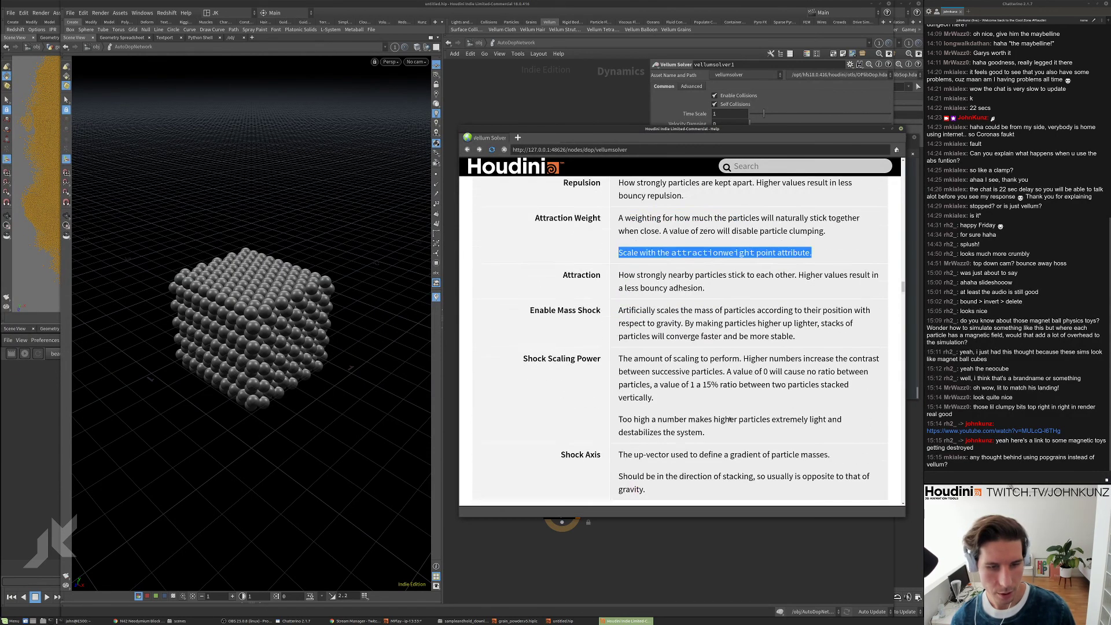
{"action": "left_click_drag", "start_coordinate": [903, 291], "coordinate": [904, 174]}
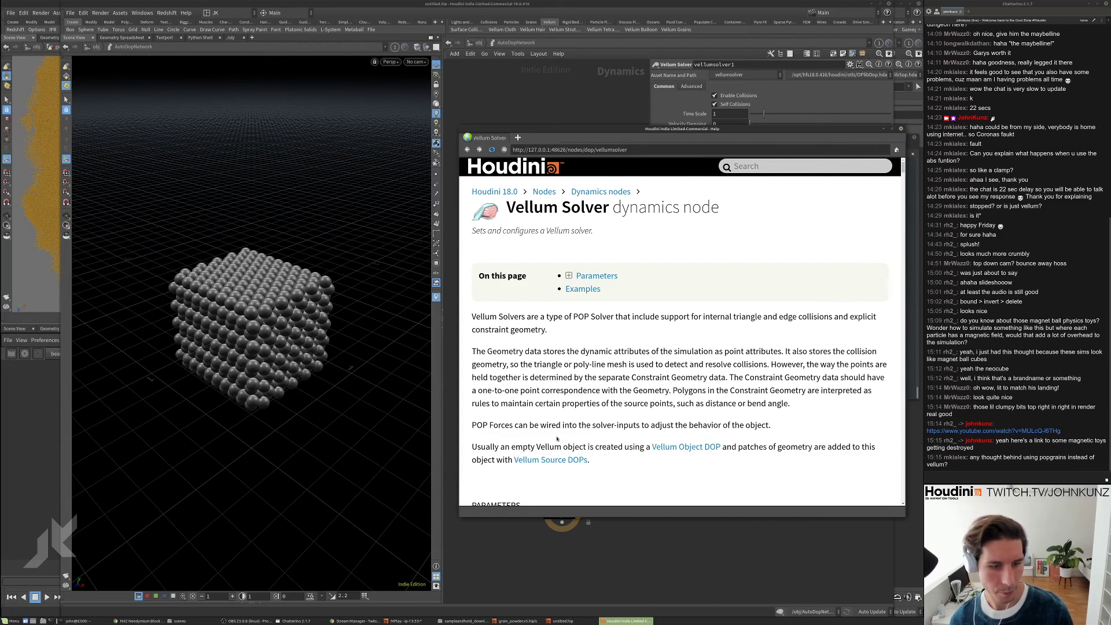
{"action": "left_click", "coordinate": [498, 192]}
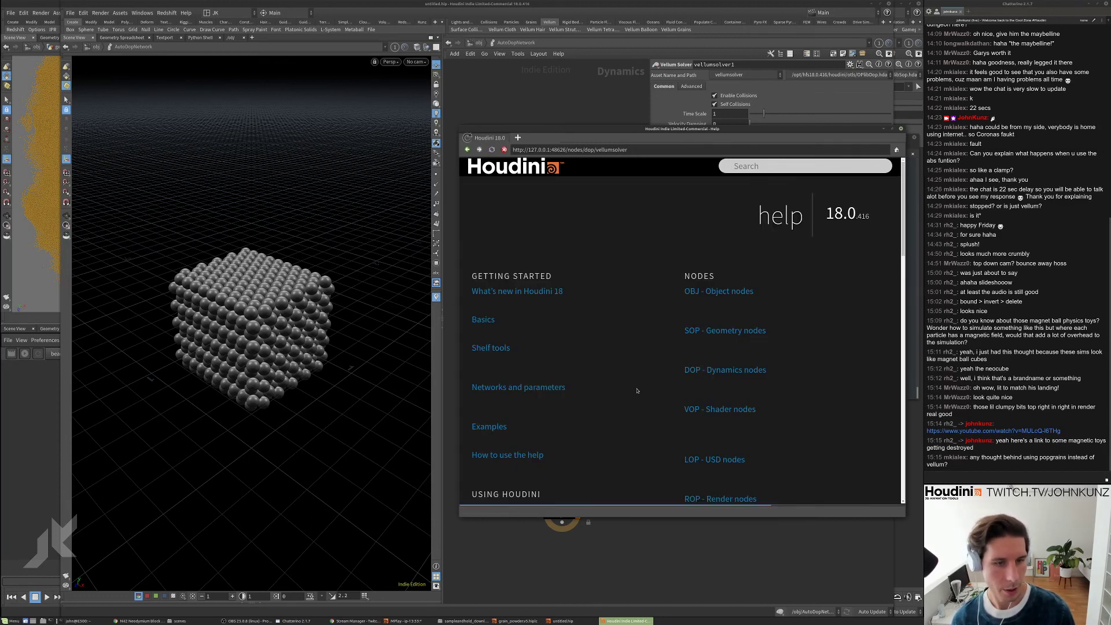
- Open Geometry under Using Houdini and browse its Understanding and Modeling subtopics
{"action": "scroll", "coordinate": [538, 398], "scroll_direction": "down", "scroll_amount": 3}
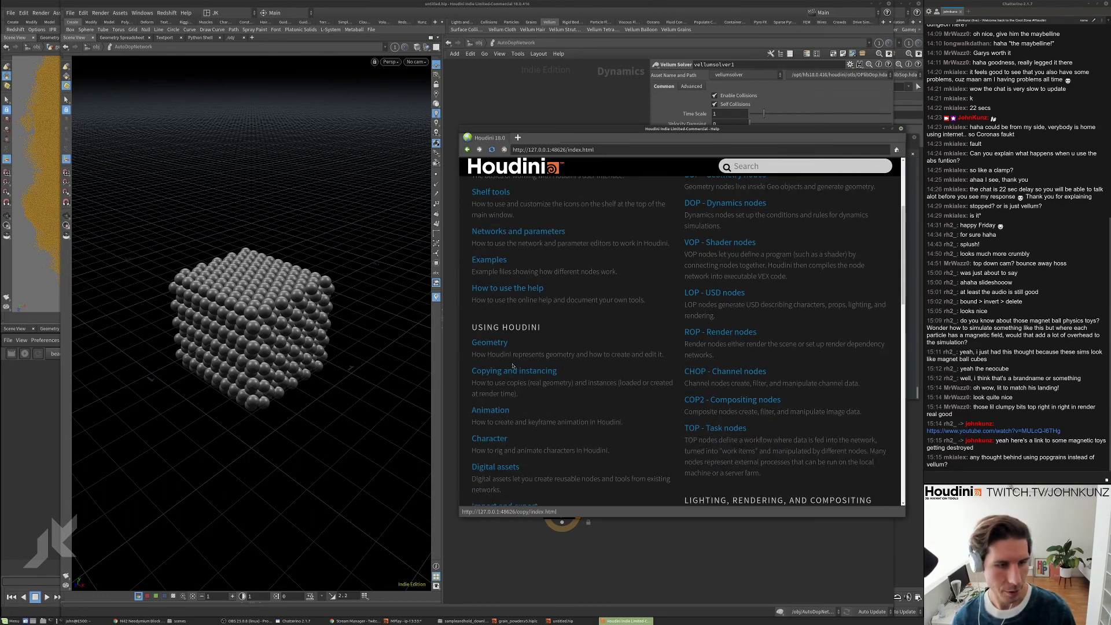
{"action": "left_click", "coordinate": [489, 342]}
{"action": "scroll", "coordinate": [657, 360], "scroll_direction": "down", "scroll_amount": 1}
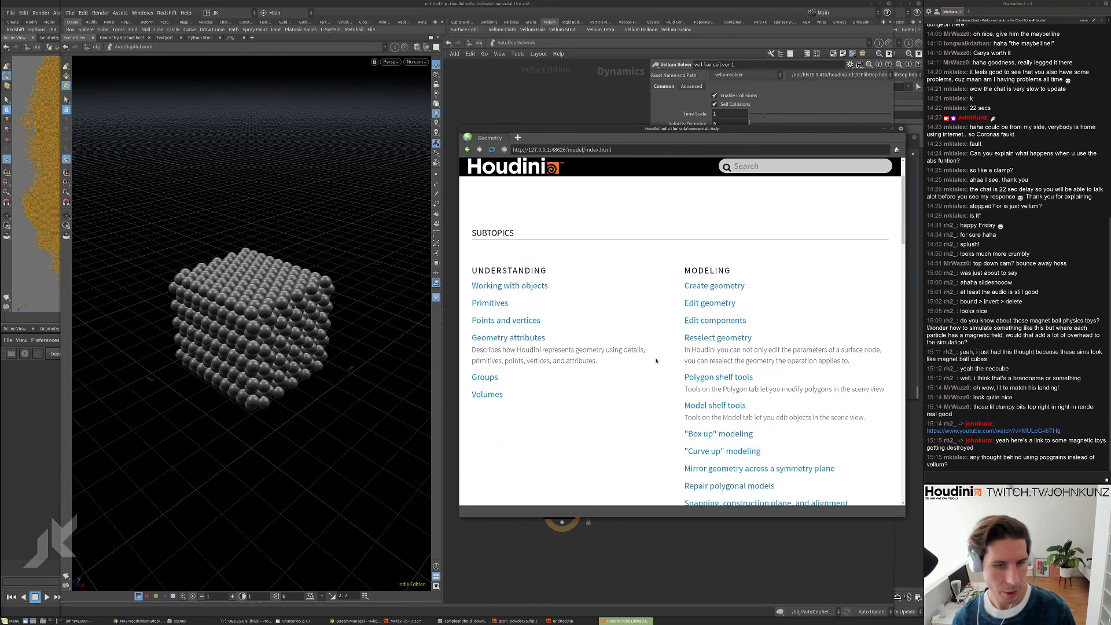
{"action": "scroll", "coordinate": [716, 353], "scroll_direction": "down", "scroll_amount": 1}
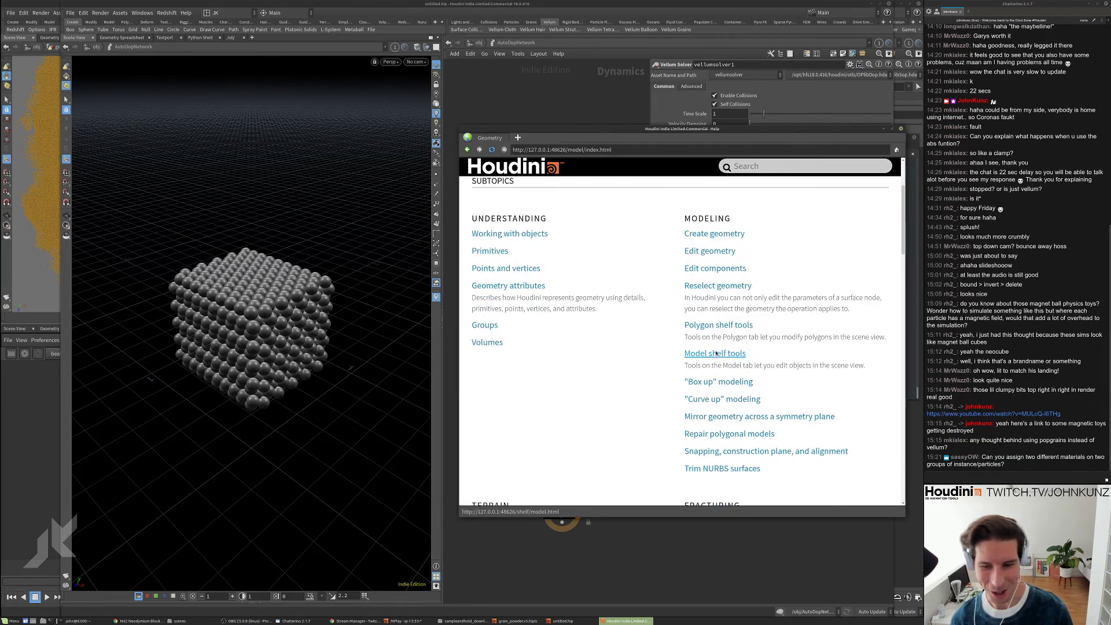
{"action": "scroll", "coordinate": [683, 362], "scroll_direction": "down", "scroll_amount": 1}
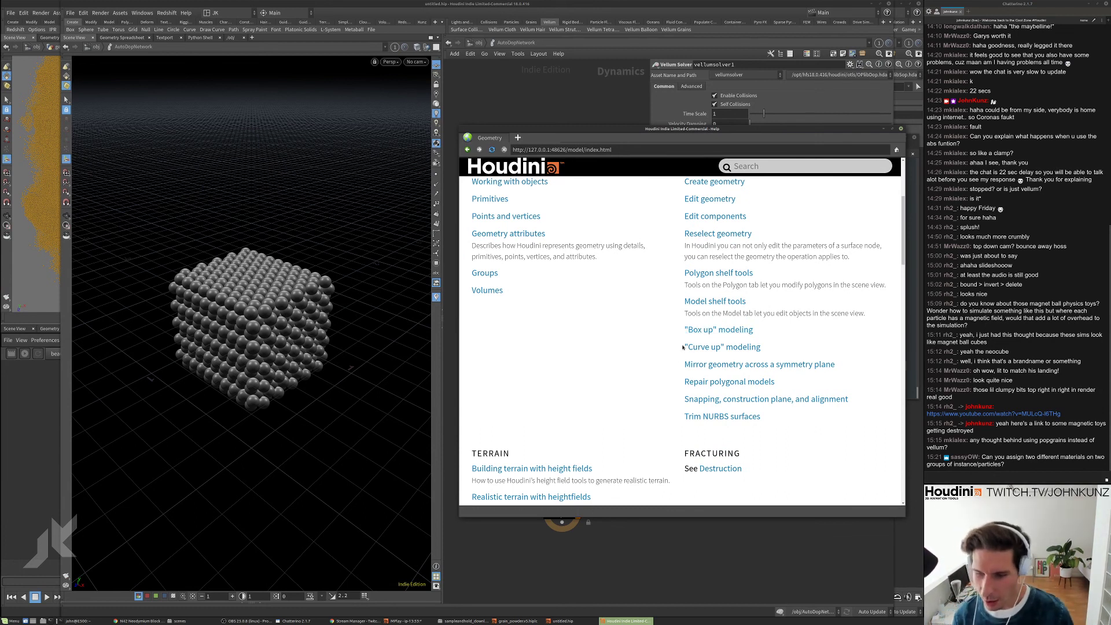
{"action": "scroll", "coordinate": [684, 350], "scroll_direction": "down", "scroll_amount": 1}
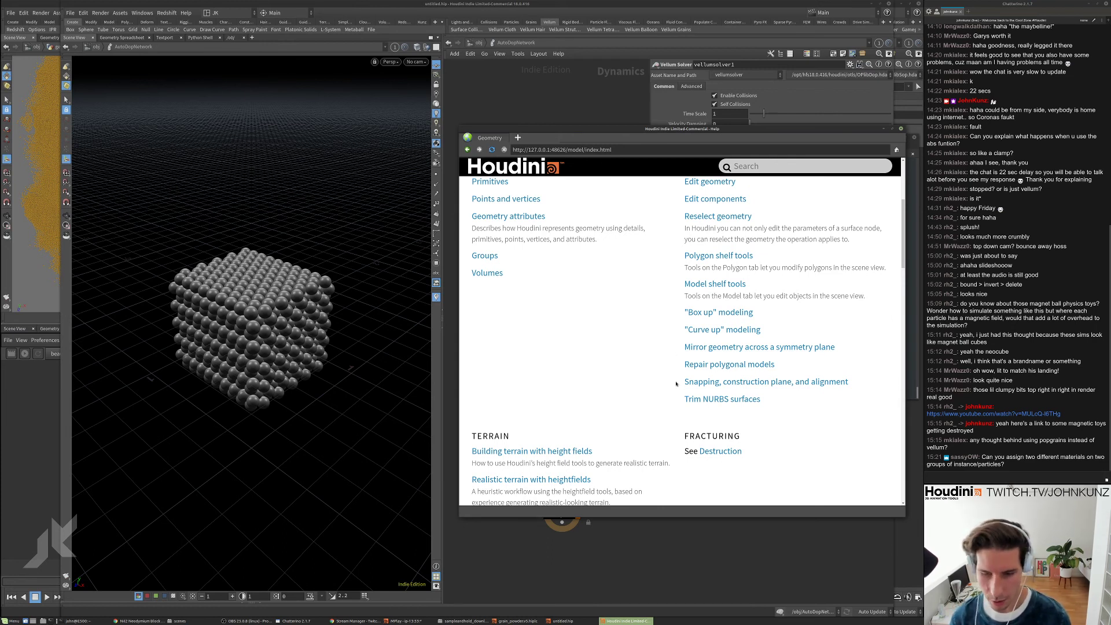
{"action": "scroll", "coordinate": [676, 405], "scroll_direction": "down", "scroll_amount": 1}
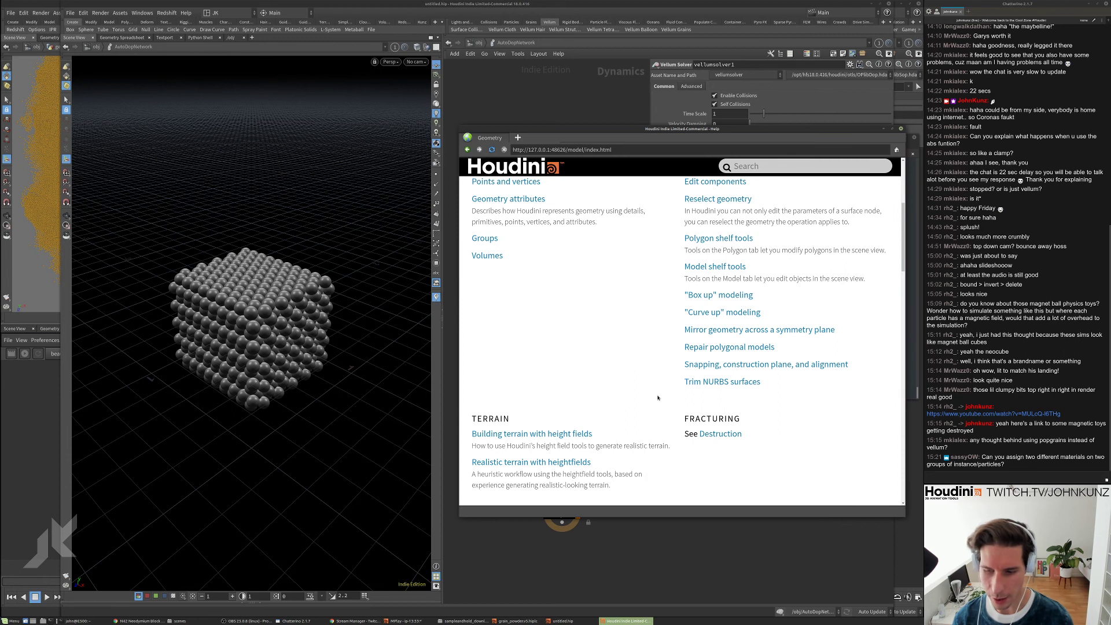
{"action": "scroll", "coordinate": [655, 337], "scroll_direction": "up", "scroll_amount": 2}
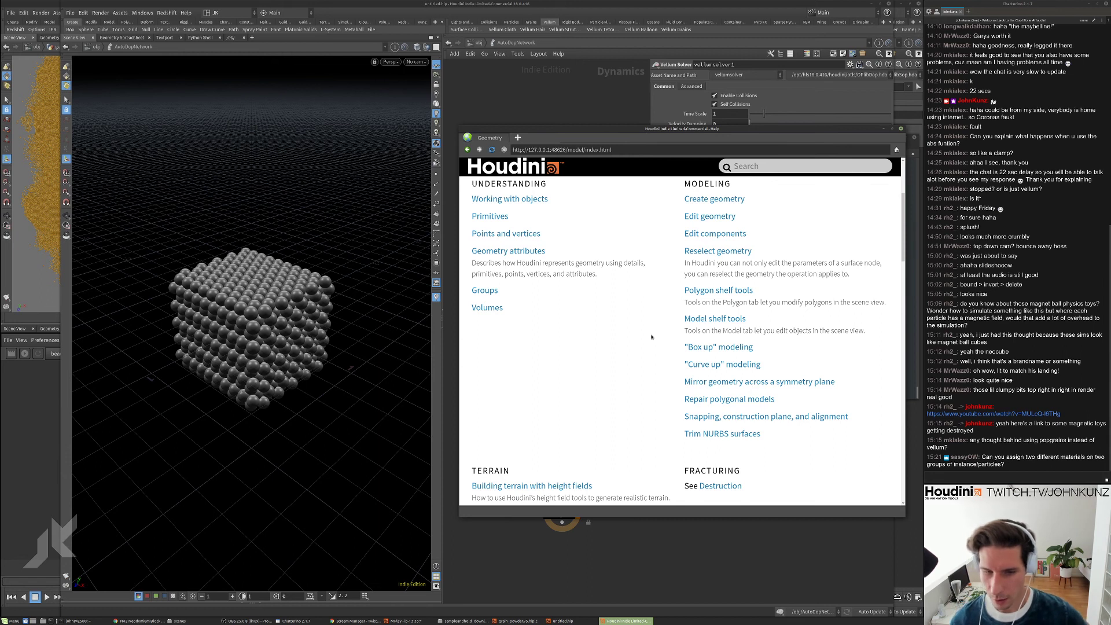
{"action": "scroll", "coordinate": [692, 354], "scroll_direction": "down", "scroll_amount": 2}
{"action": "scroll", "coordinate": [688, 360], "scroll_direction": "up", "scroll_amount": 2}
{"action": "scroll", "coordinate": [688, 360], "scroll_direction": "down", "scroll_amount": 2}
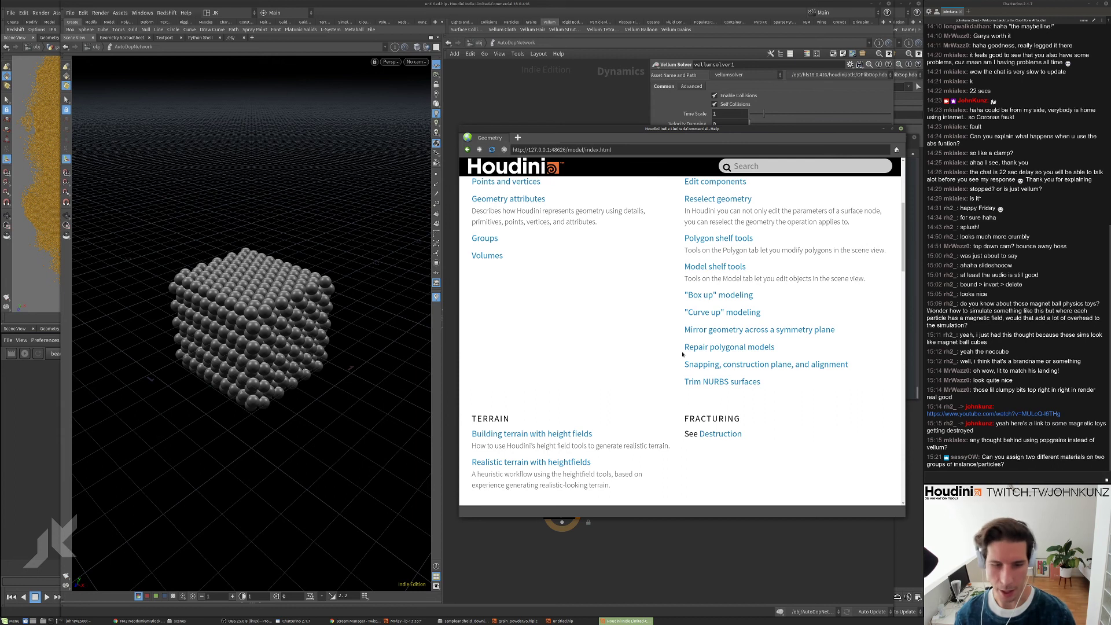
{"action": "scroll", "coordinate": [683, 354], "scroll_direction": "up", "scroll_amount": 3}
{"action": "scroll", "coordinate": [685, 352], "scroll_direction": "down", "scroll_amount": 1}
{"action": "scroll", "coordinate": [686, 351], "scroll_direction": "down", "scroll_amount": 1}
{"action": "scroll", "coordinate": [688, 349], "scroll_direction": "up", "scroll_amount": 1}
{"action": "scroll", "coordinate": [689, 347], "scroll_direction": "up", "scroll_amount": 1}
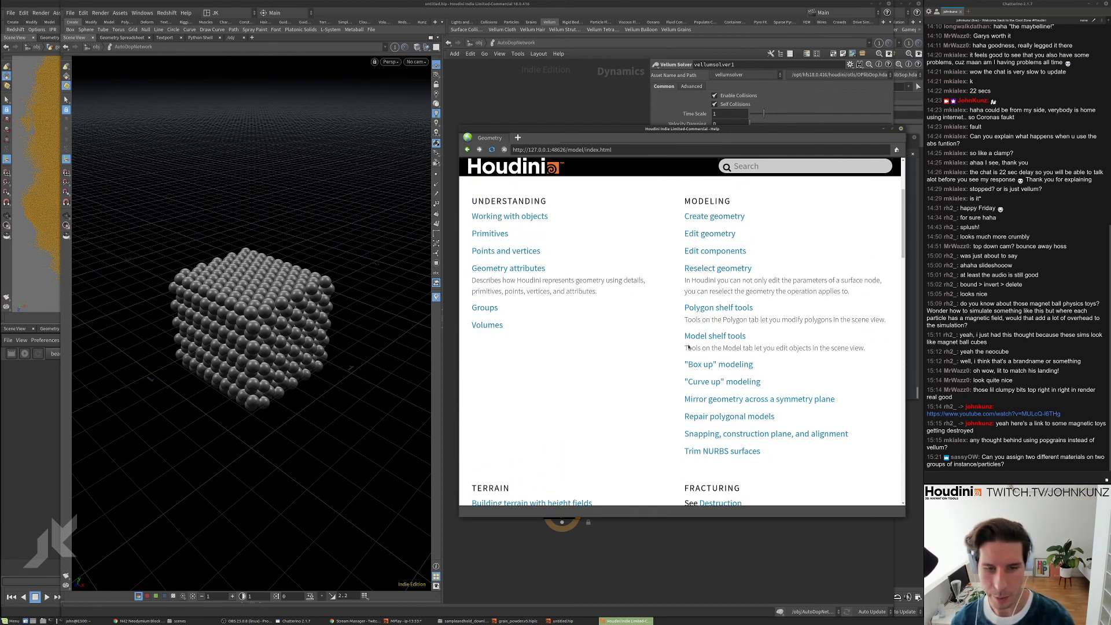
{"action": "scroll", "coordinate": [688, 347], "scroll_direction": "down", "scroll_amount": 2}
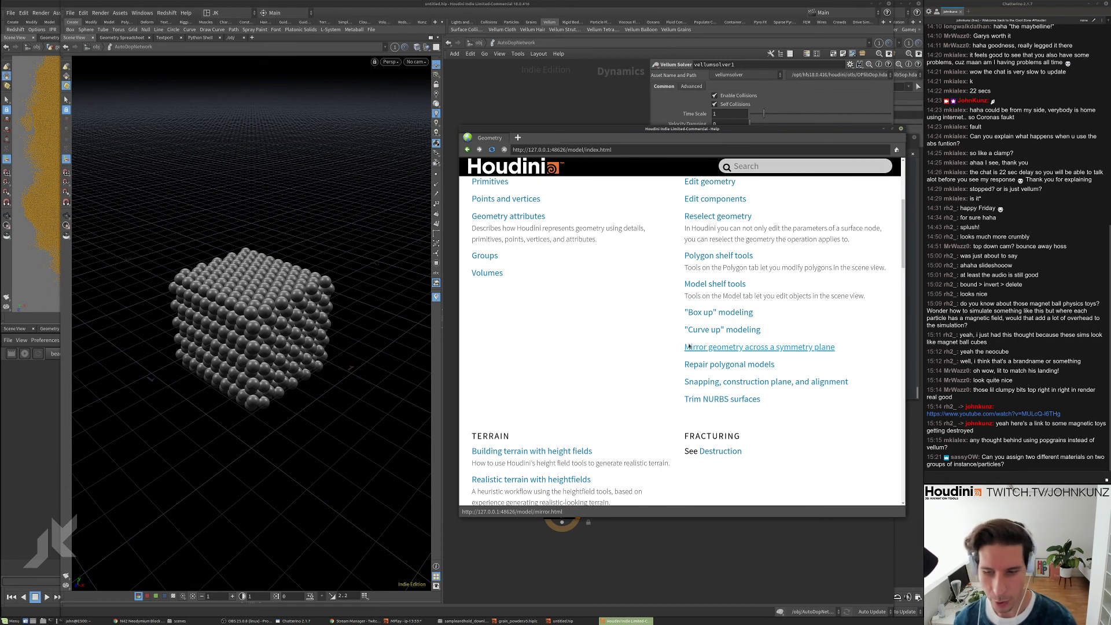
{"action": "scroll", "coordinate": [686, 344], "scroll_direction": "up", "scroll_amount": 2}
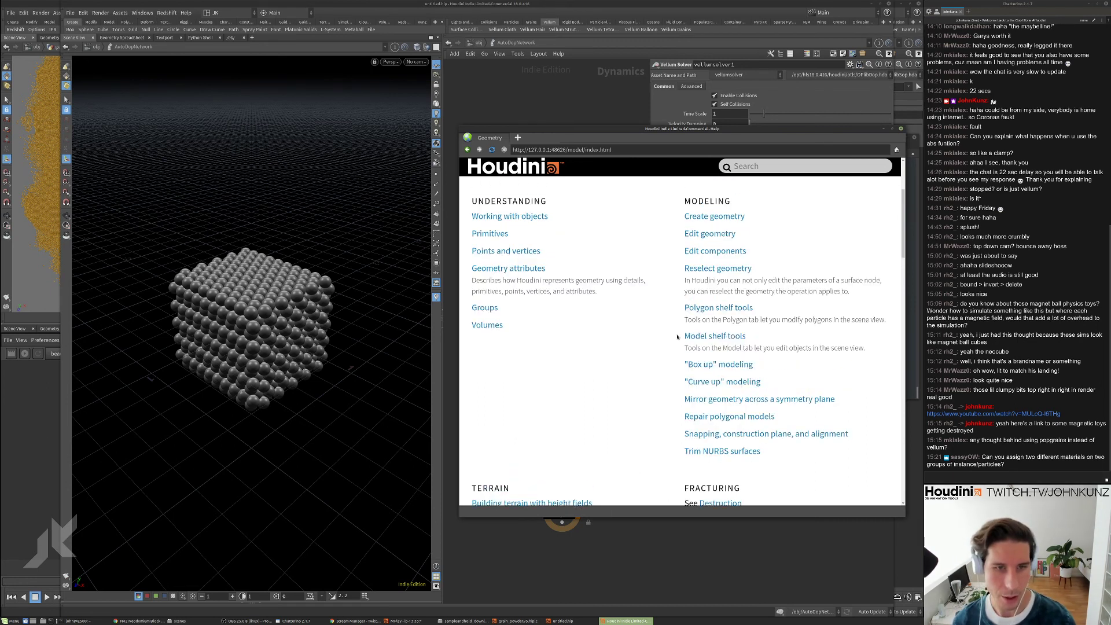
{"action": "scroll", "coordinate": [678, 337], "scroll_direction": "down", "scroll_amount": 1}
{"action": "scroll", "coordinate": [678, 337], "scroll_direction": "down", "scroll_amount": 2}
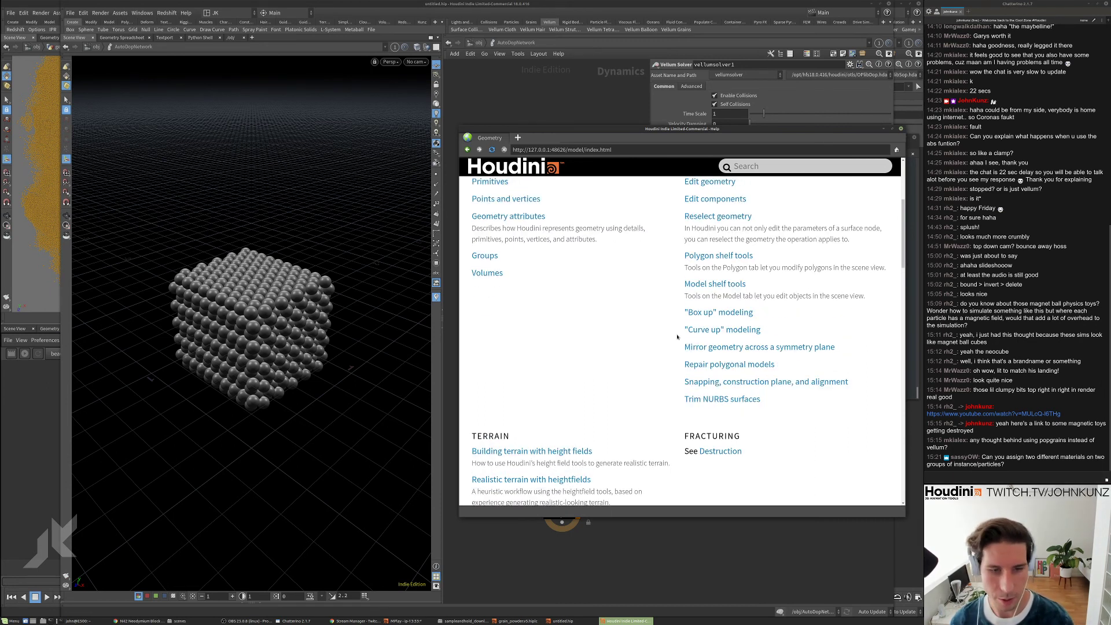
{"action": "scroll", "coordinate": [675, 367], "scroll_direction": "up", "scroll_amount": 2}
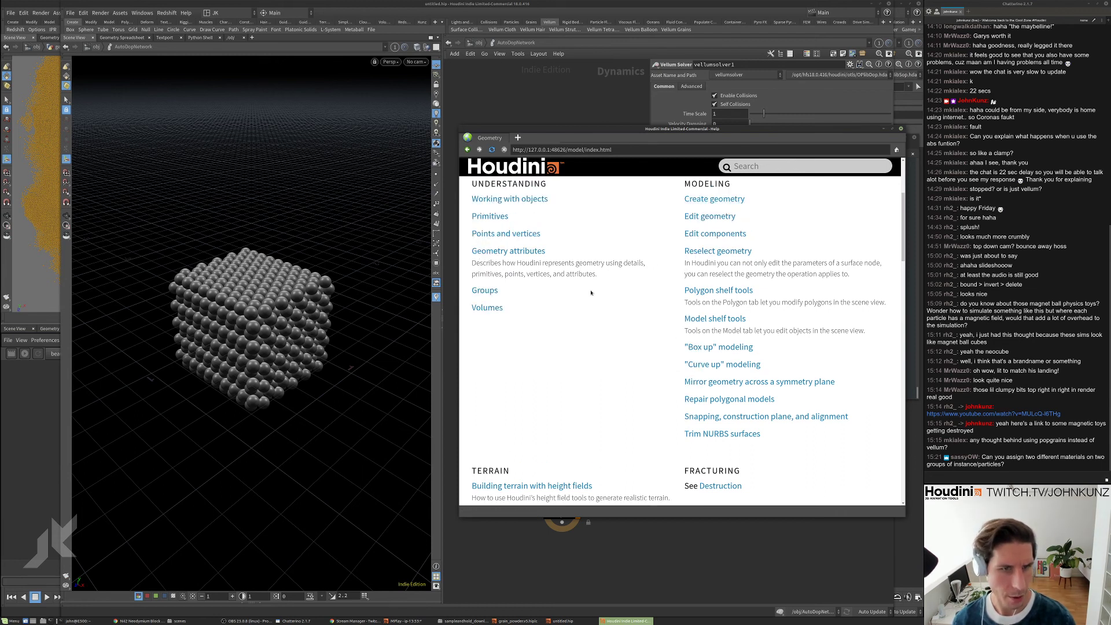
{"action": "scroll", "coordinate": [641, 327], "scroll_direction": "down", "scroll_amount": 3}
{"action": "scroll", "coordinate": [619, 318], "scroll_direction": "up", "scroll_amount": 6}
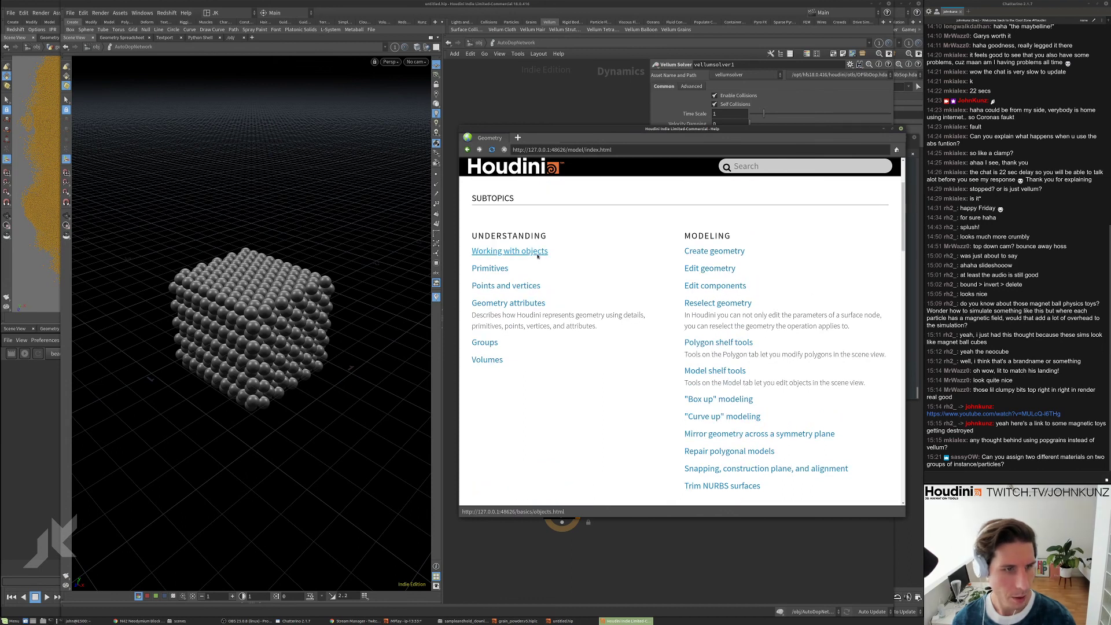
- Open the Geometry attributes help page and read down through it
{"action": "left_click", "coordinate": [509, 303]}
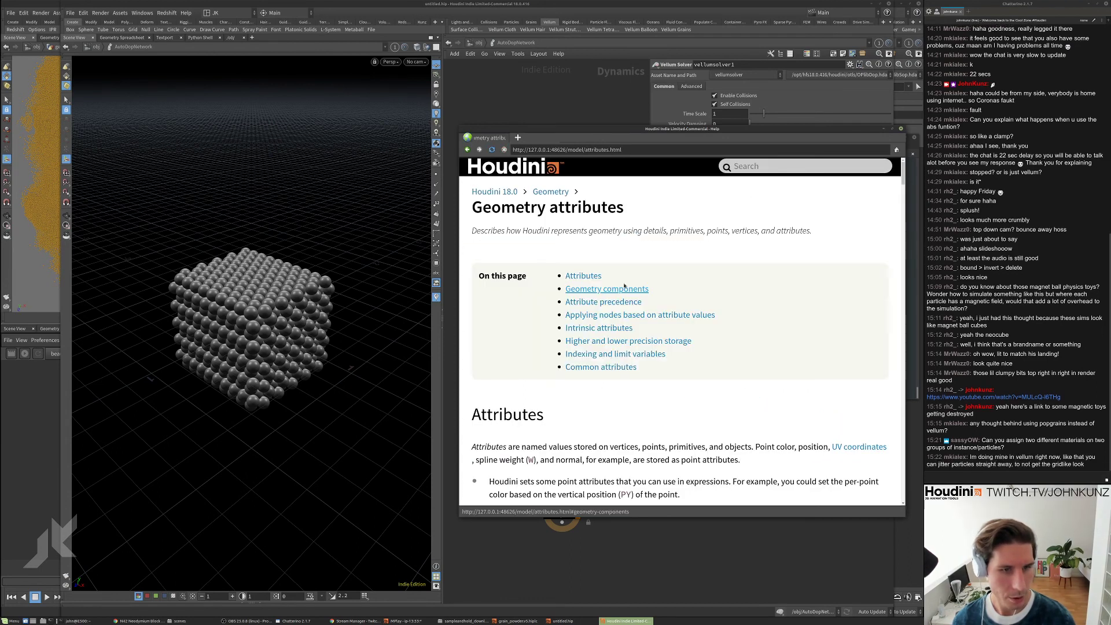
{"action": "scroll", "coordinate": [738, 347], "scroll_direction": "down", "scroll_amount": 5}
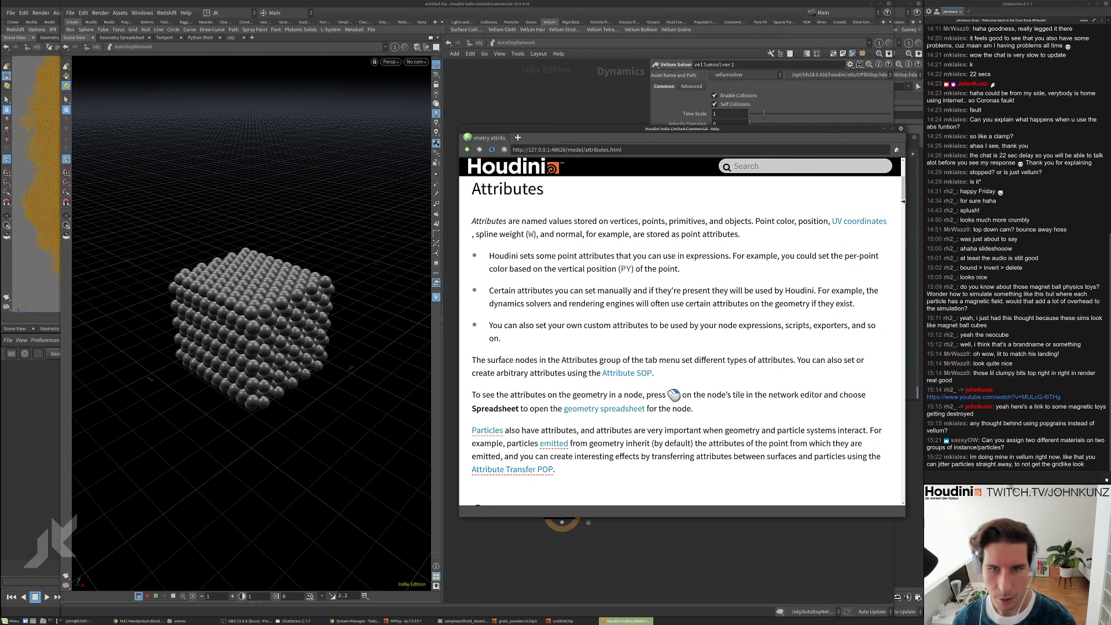
{"action": "scroll", "coordinate": [903, 197], "scroll_direction": "down", "scroll_amount": 1}
{"action": "scroll", "coordinate": [903, 198], "scroll_direction": "down", "scroll_amount": 3}
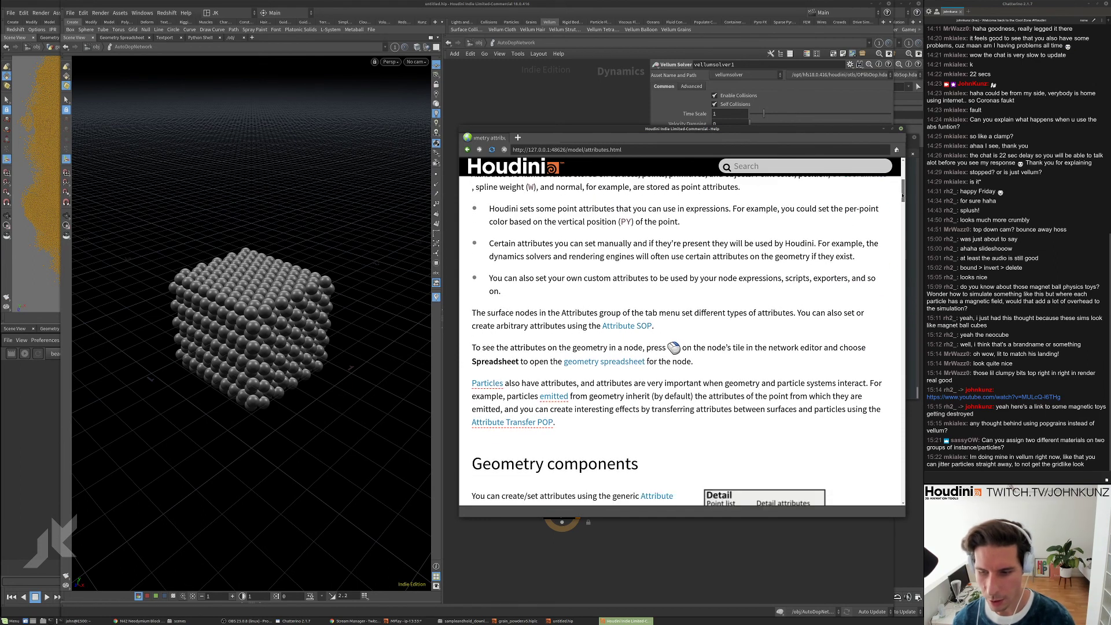
{"action": "left_click_drag", "start_coordinate": [903, 200], "coordinate": [892, 478]}
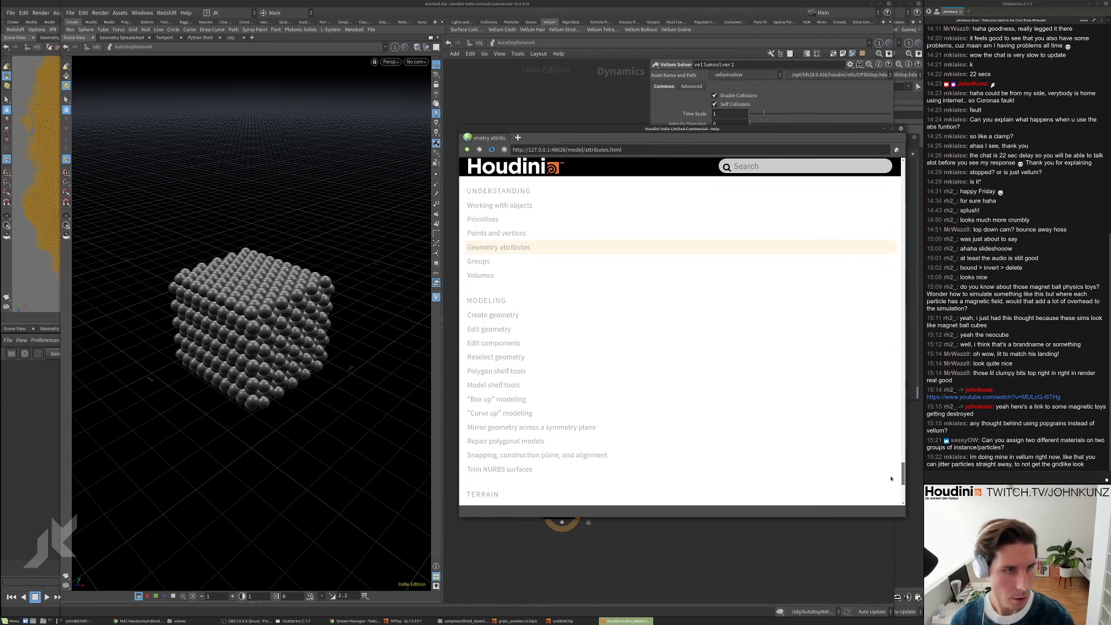
- Return to the top of the Geometry attributes page and close the help browser
{"action": "scroll", "coordinate": [504, 257], "scroll_direction": "down", "scroll_amount": 3}
{"action": "scroll", "coordinate": [505, 256], "scroll_direction": "up", "scroll_amount": 3}
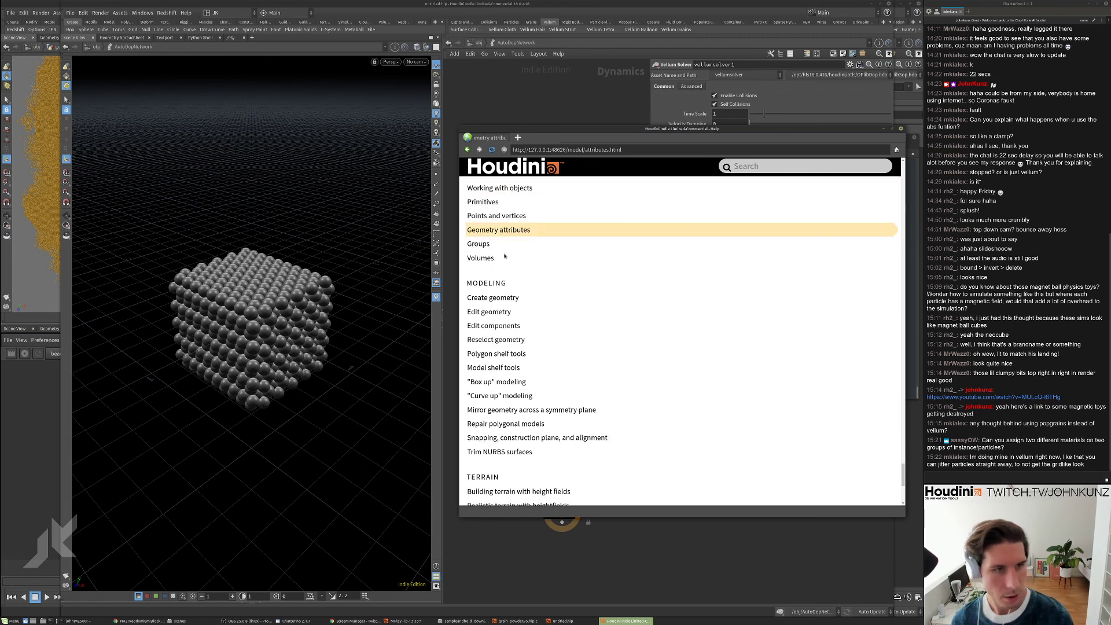
{"action": "scroll", "coordinate": [562, 305], "scroll_direction": "down", "scroll_amount": 6}
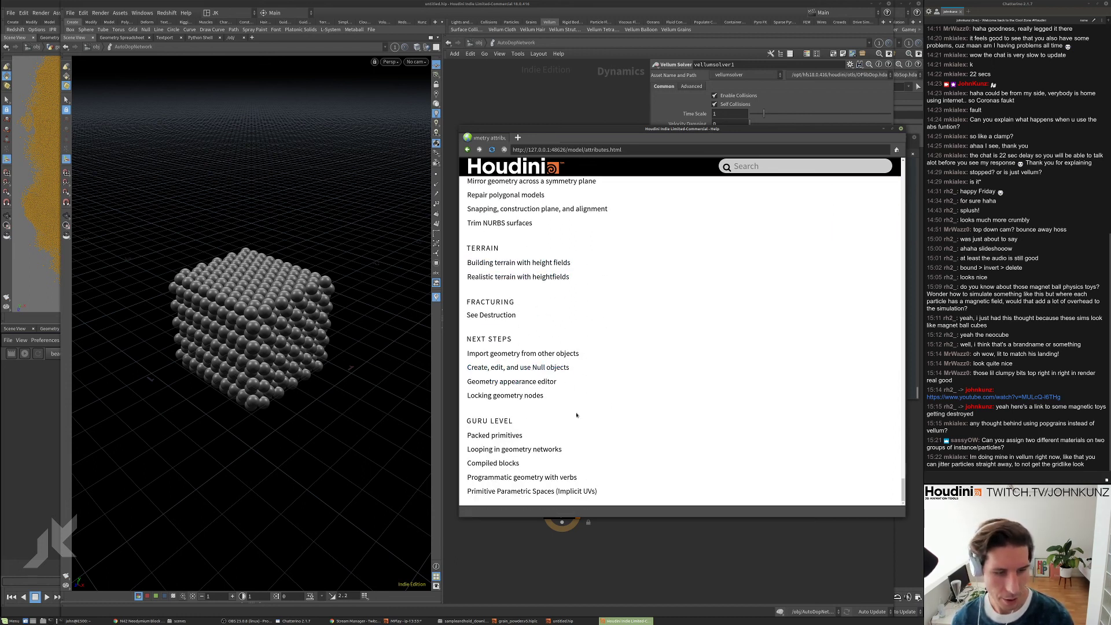
{"action": "scroll", "coordinate": [769, 464], "scroll_direction": "up", "scroll_amount": 3}
{"action": "left_click_drag", "start_coordinate": [903, 484], "coordinate": [885, 148]}
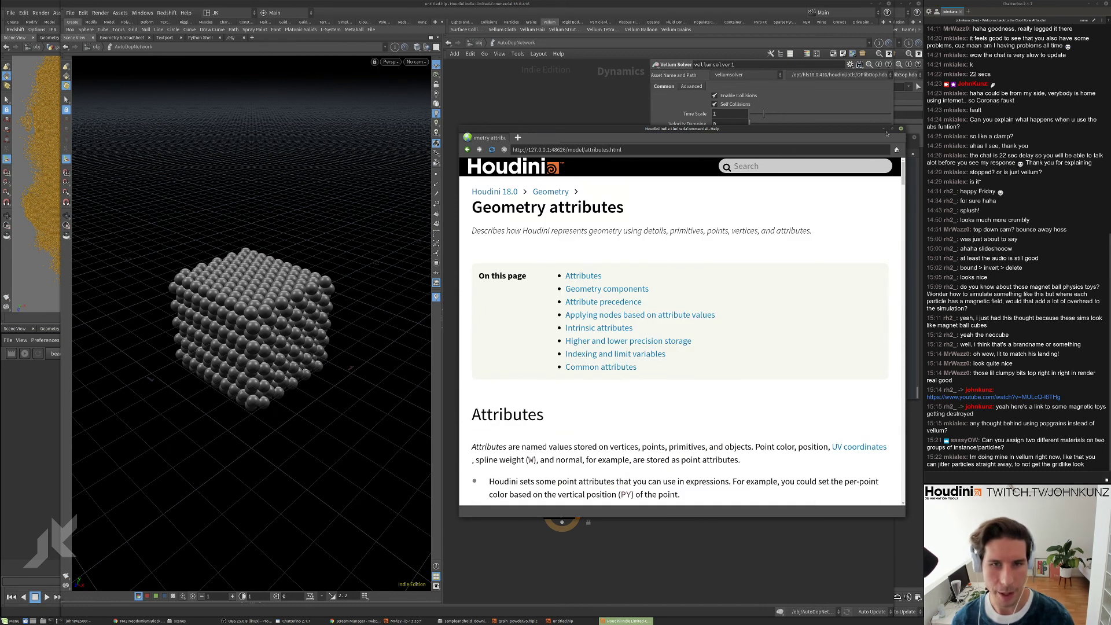
{"action": "left_click", "coordinate": [900, 130]}
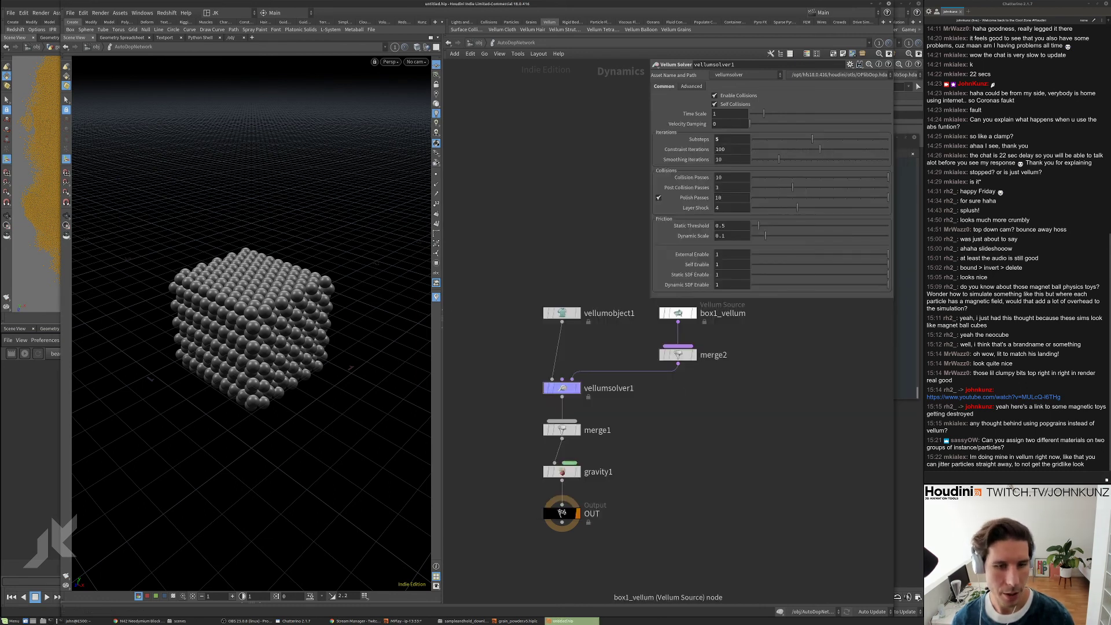
- Read the Vellum Object help page for vellumobject1 in an enlarged help window
{"action": "left_click", "coordinate": [562, 313]}
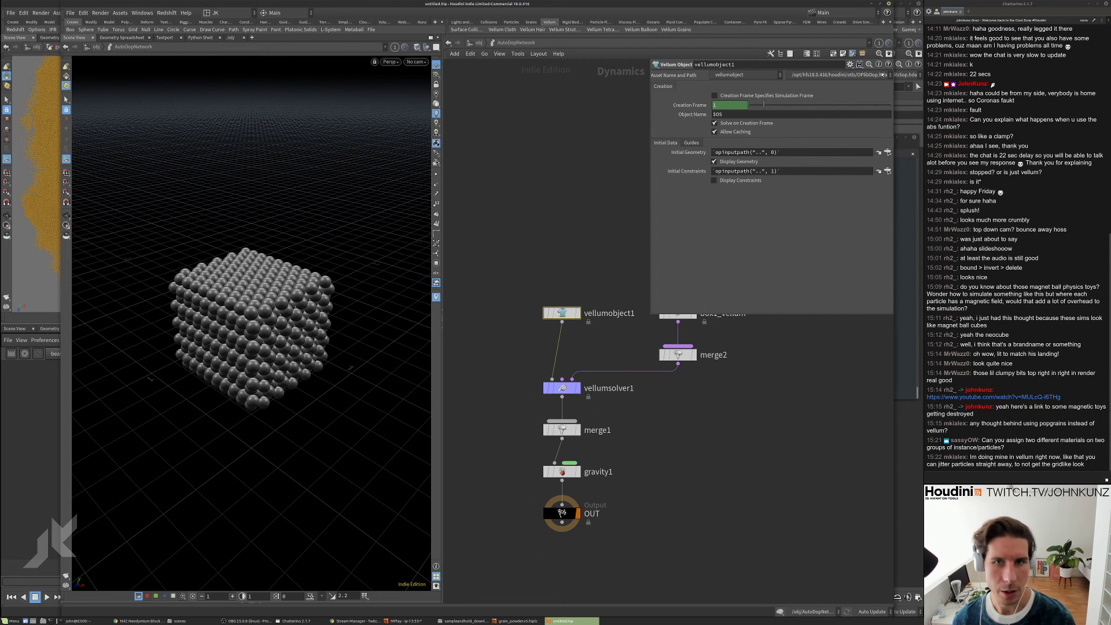
{"action": "left_click", "coordinate": [889, 64]}
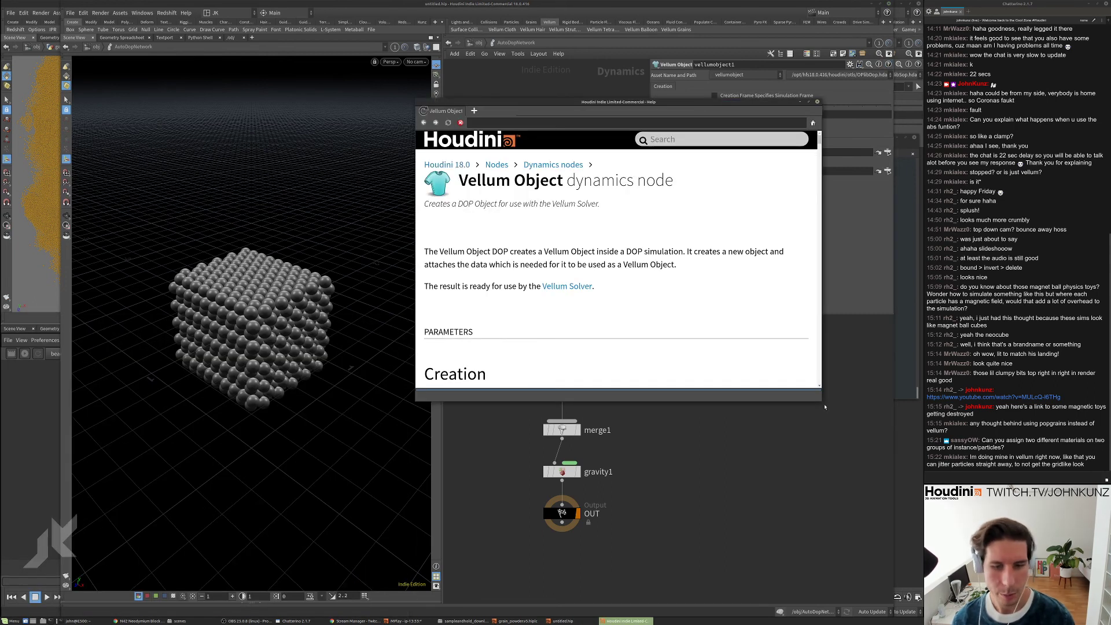
{"action": "left_click_drag", "start_coordinate": [821, 400], "coordinate": [881, 522]}
{"action": "left_click_drag", "start_coordinate": [878, 152], "coordinate": [861, 481]}
{"action": "left_click", "coordinate": [878, 101]}
- Read the Vellum Source help for box1_vellum, then dive into grains_vellum from /obj
{"action": "middle_click_drag", "start_coordinate": [731, 372], "coordinate": [699, 417]}
{"action": "left_click", "coordinate": [646, 357]}
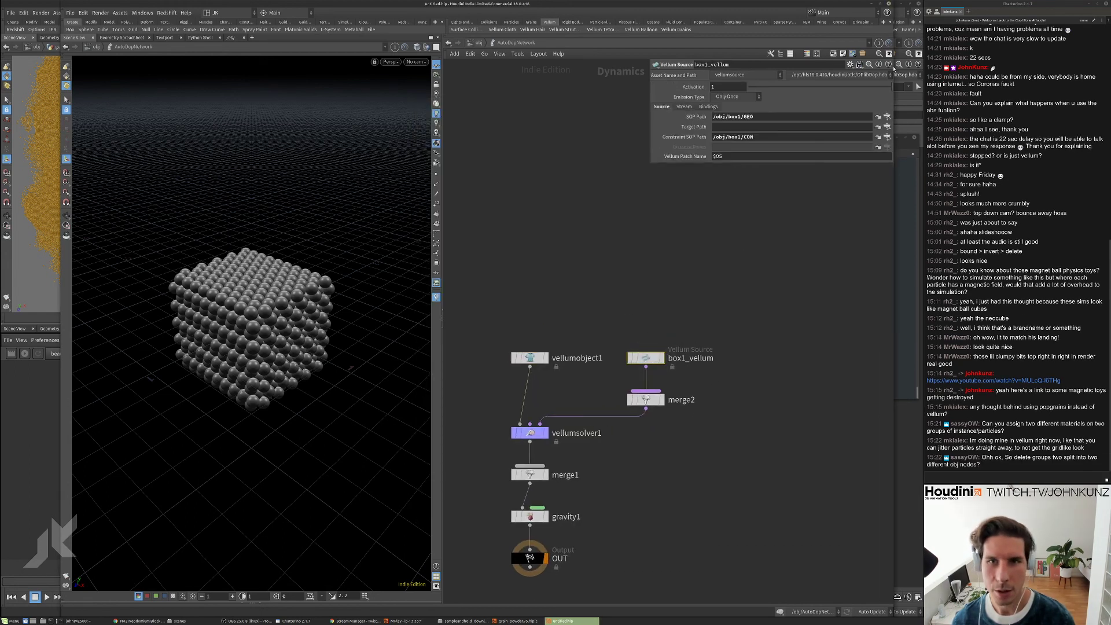
{"action": "key", "text": "F1"}
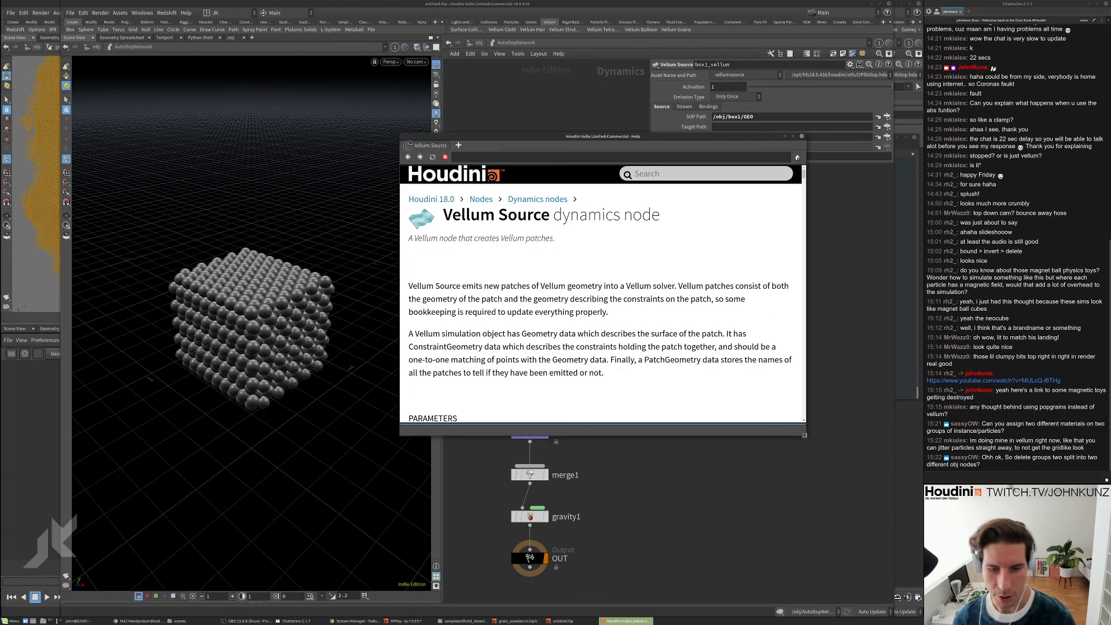
{"action": "left_click_drag", "start_coordinate": [805, 434], "coordinate": [880, 524]}
{"action": "left_click_drag", "start_coordinate": [878, 190], "coordinate": [872, 418]}
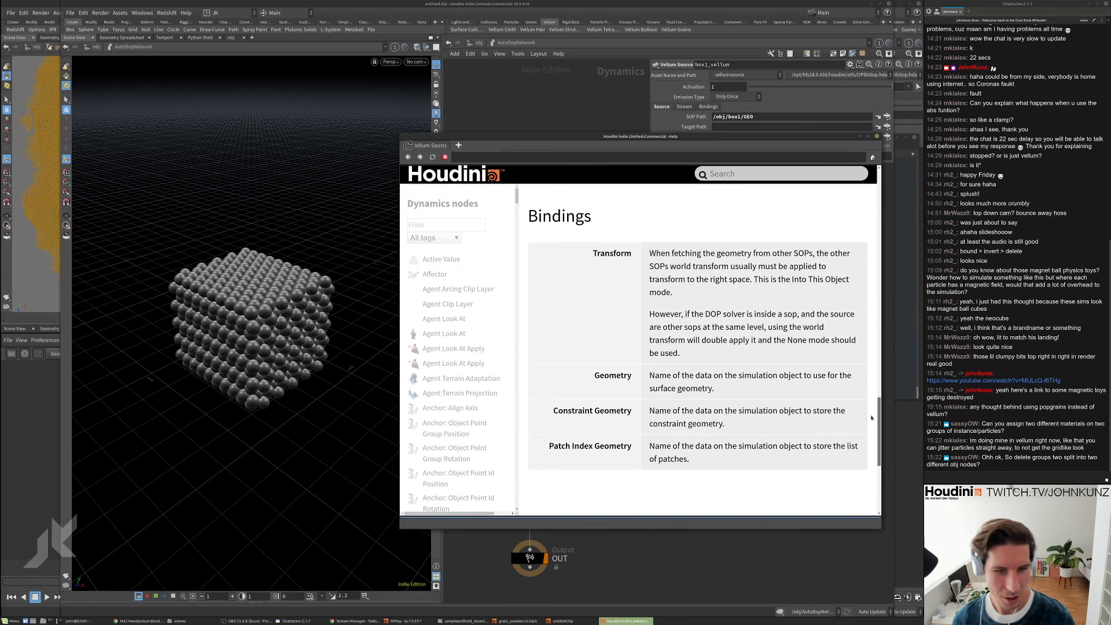
{"action": "left_click", "coordinate": [877, 136]}
{"action": "left_click", "coordinate": [479, 42]}
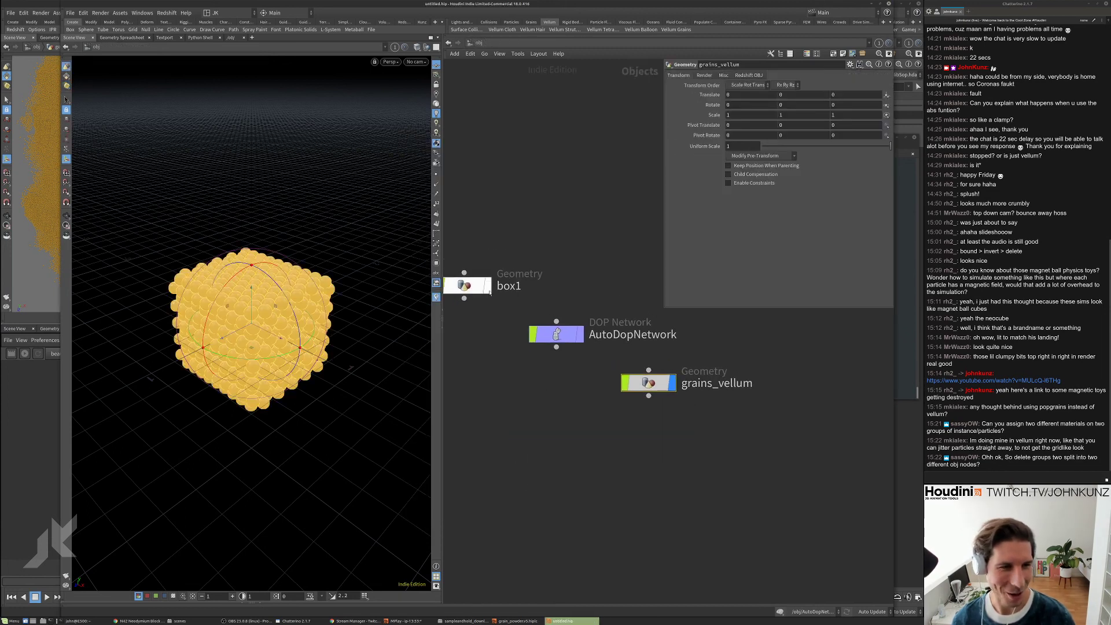
{"action": "double_click", "coordinate": [639, 384]}
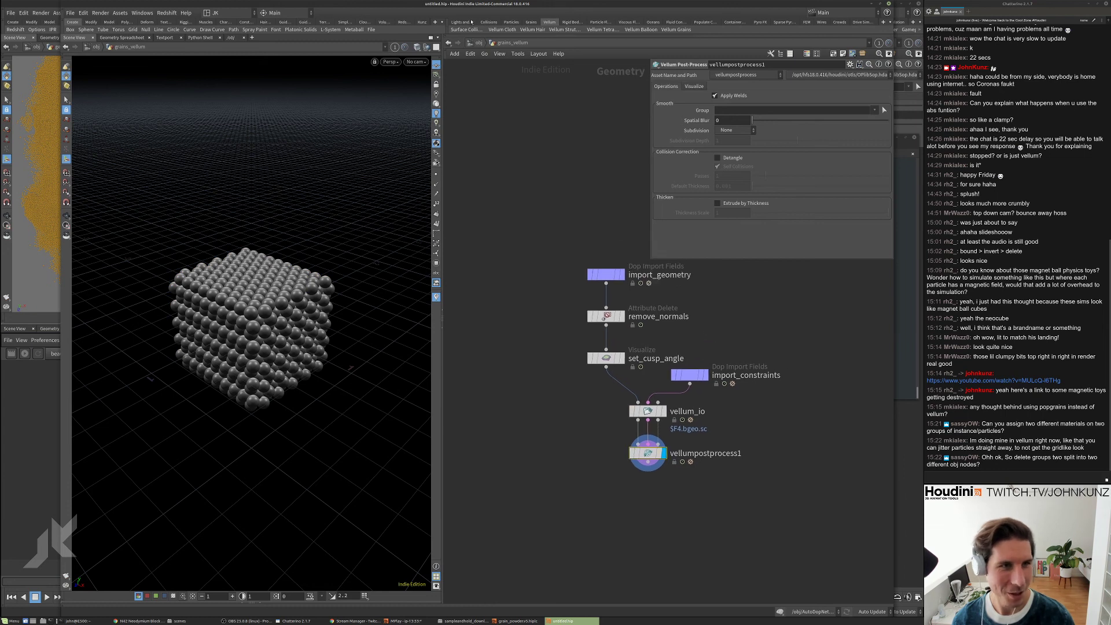
- Dive into box1 and show grain_constraints' help in an enlarged window
{"action": "left_click", "coordinate": [478, 42]}
{"action": "double_click", "coordinate": [464, 286]}
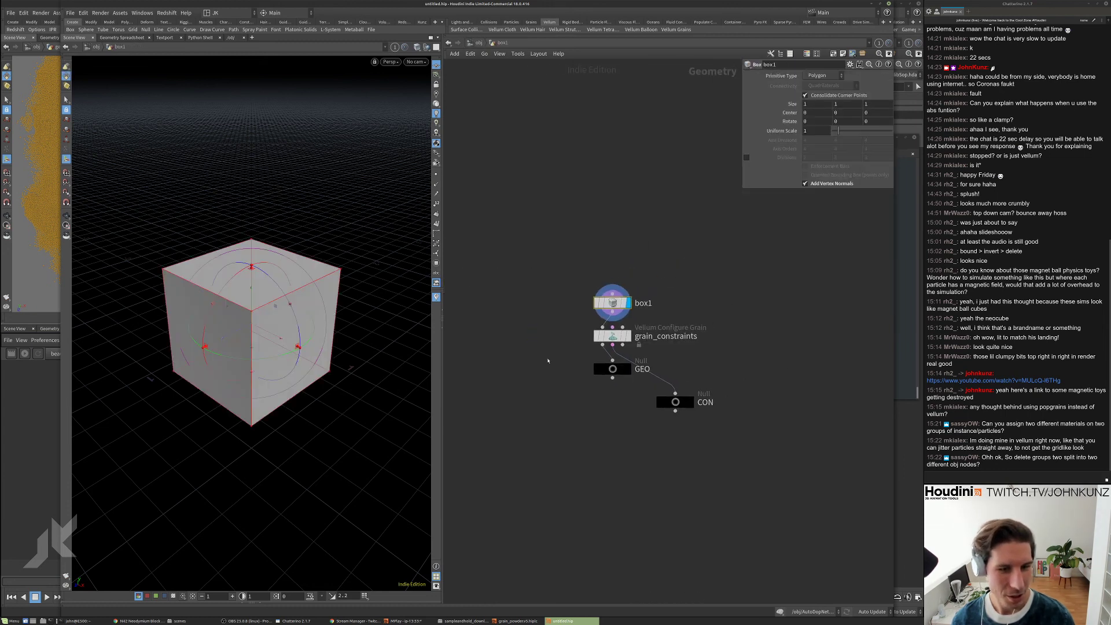
{"action": "scroll", "coordinate": [599, 345], "scroll_direction": "up", "scroll_amount": 2}
{"action": "left_click", "coordinate": [619, 331]}
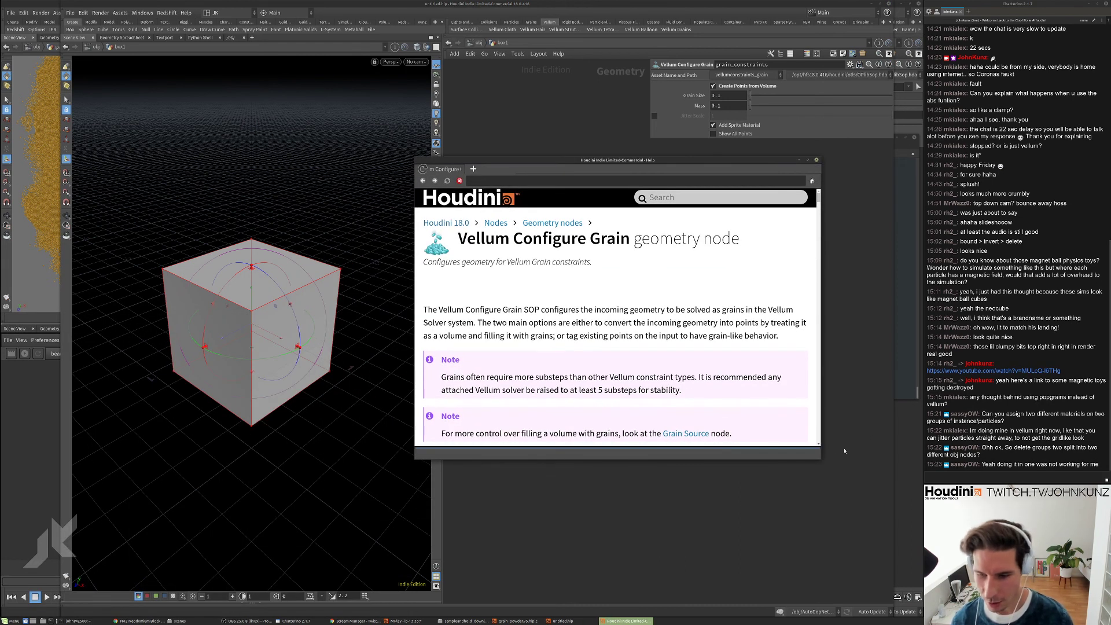
{"action": "left_click_drag", "start_coordinate": [816, 459], "coordinate": [886, 580]}
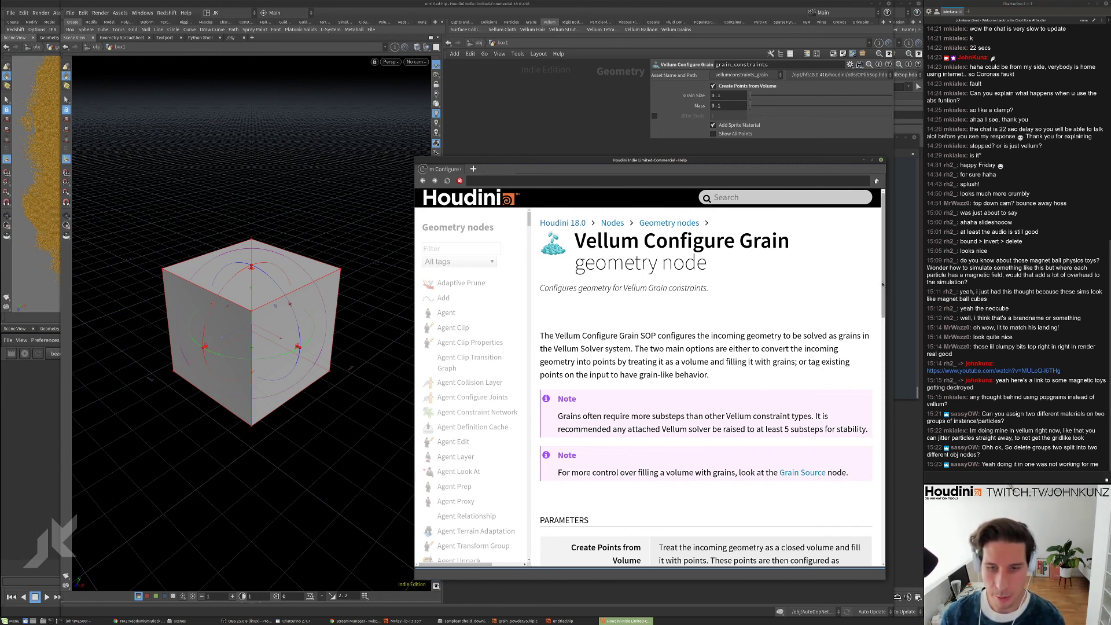
- Read the Vellum Configure Grain page and follow its Vellum Solver link
{"action": "scroll", "coordinate": [858, 349], "scroll_direction": "down", "scroll_amount": 5}
{"action": "scroll", "coordinate": [851, 394], "scroll_direction": "down", "scroll_amount": 8}
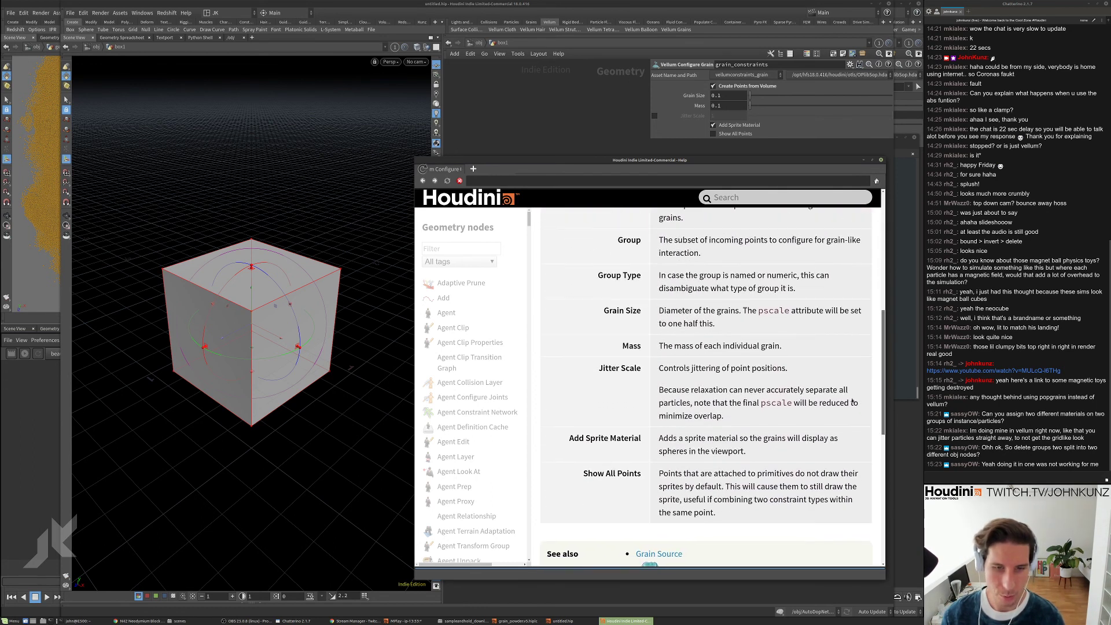
{"action": "scroll", "coordinate": [835, 455], "scroll_direction": "up", "scroll_amount": 7}
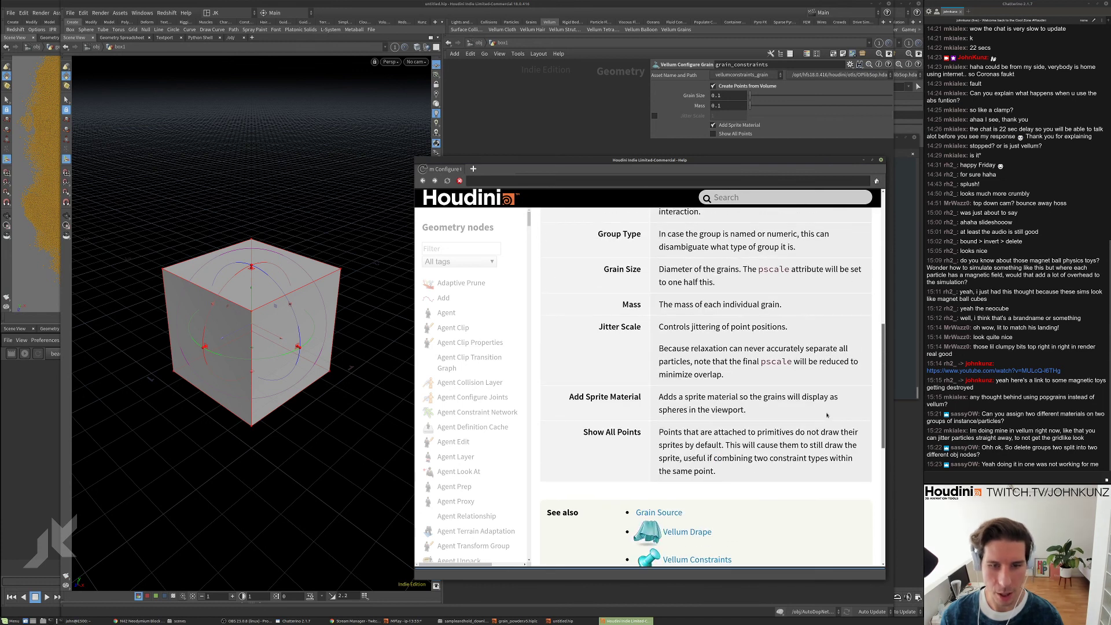
{"action": "scroll", "coordinate": [692, 301], "scroll_direction": "up", "scroll_amount": 6}
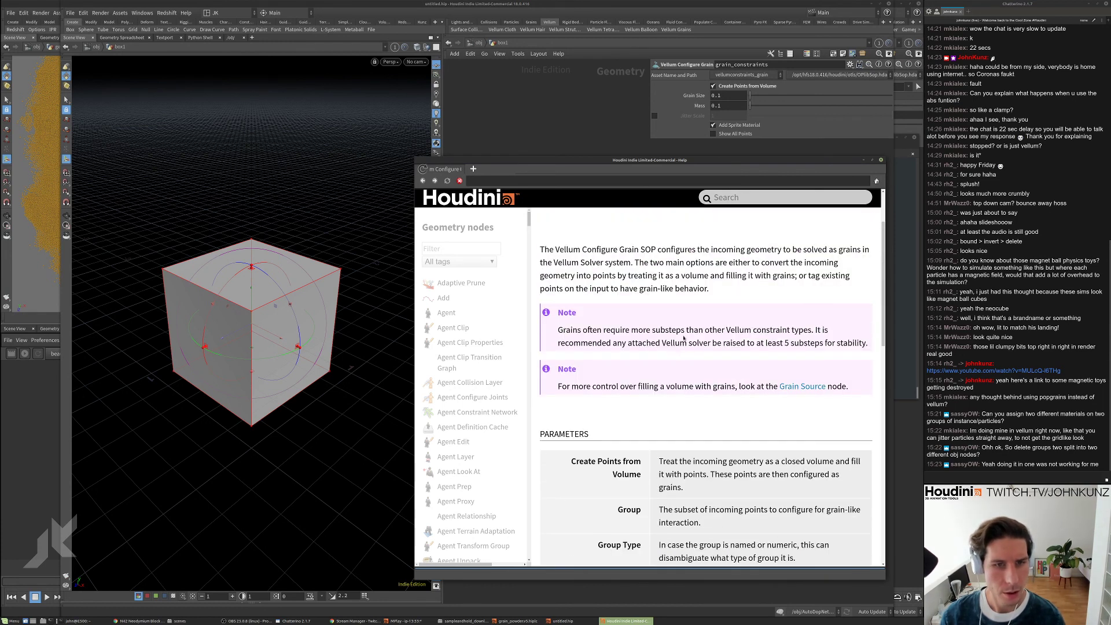
{"action": "scroll", "coordinate": [666, 362], "scroll_direction": "down", "scroll_amount": 12}
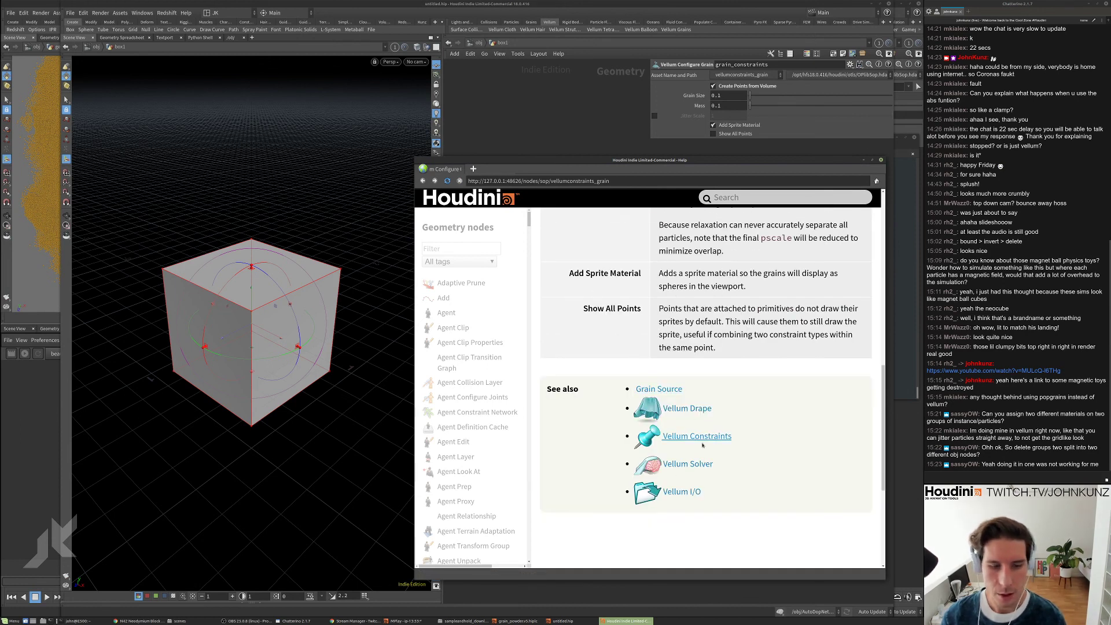
{"action": "left_click", "coordinate": [688, 463]}
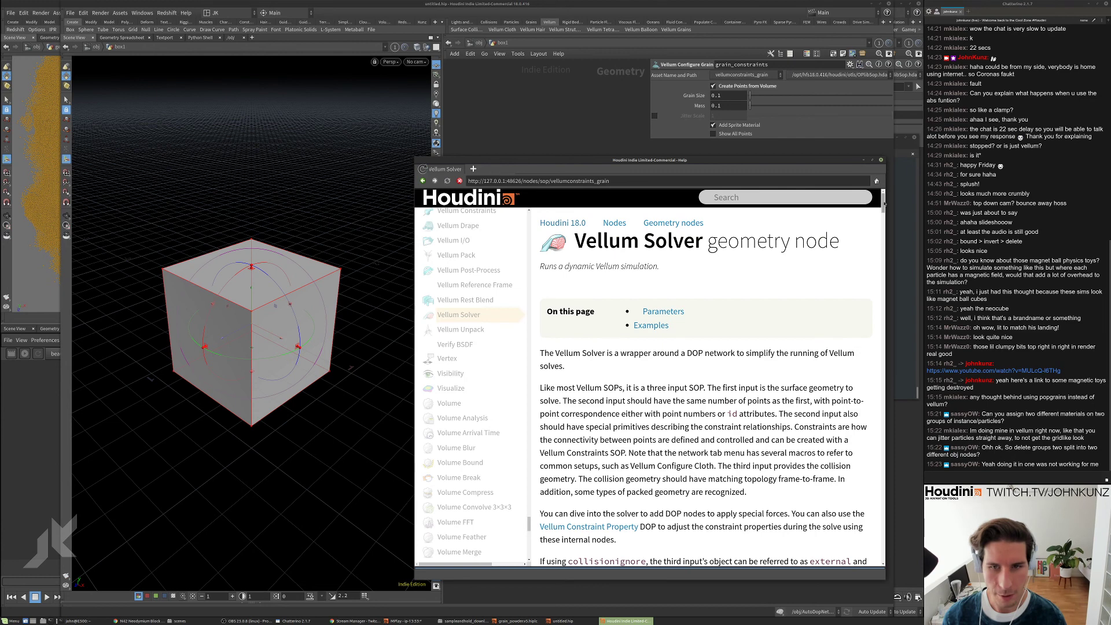
- Read through the Vellum Solver page's Visualize sections and close the help window
{"action": "scroll", "coordinate": [884, 202], "scroll_direction": "down", "scroll_amount": 4}
{"action": "scroll", "coordinate": [884, 219], "scroll_direction": "down", "scroll_amount": 1}
{"action": "left_click_drag", "start_coordinate": [882, 219], "coordinate": [825, 408]}
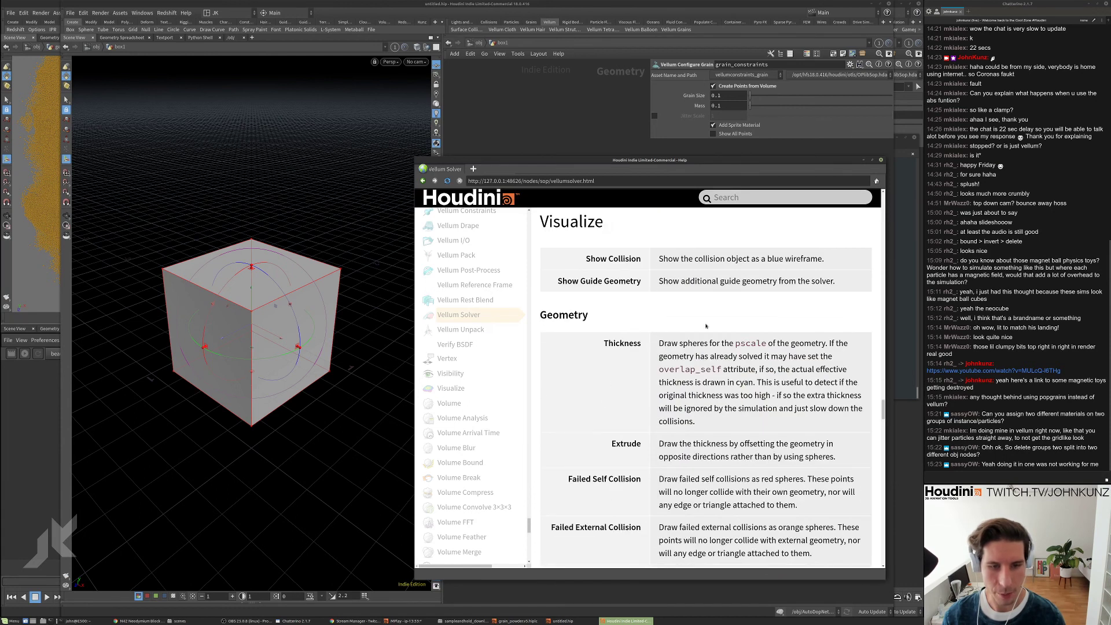
{"action": "scroll", "coordinate": [707, 327], "scroll_direction": "down", "scroll_amount": 4}
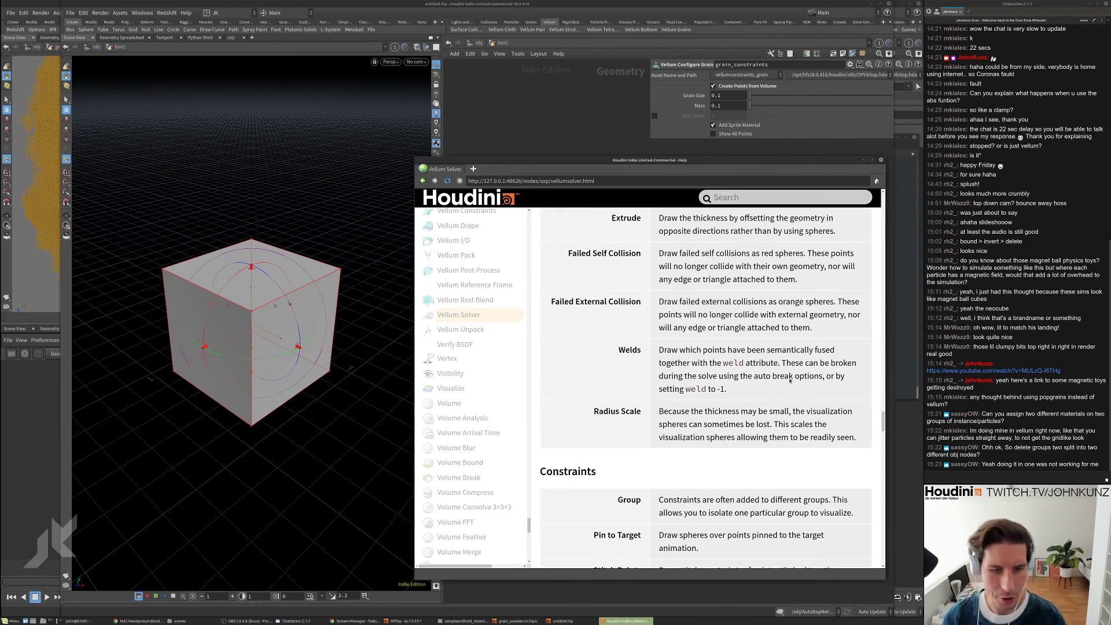
{"action": "left_click", "coordinate": [880, 158]}
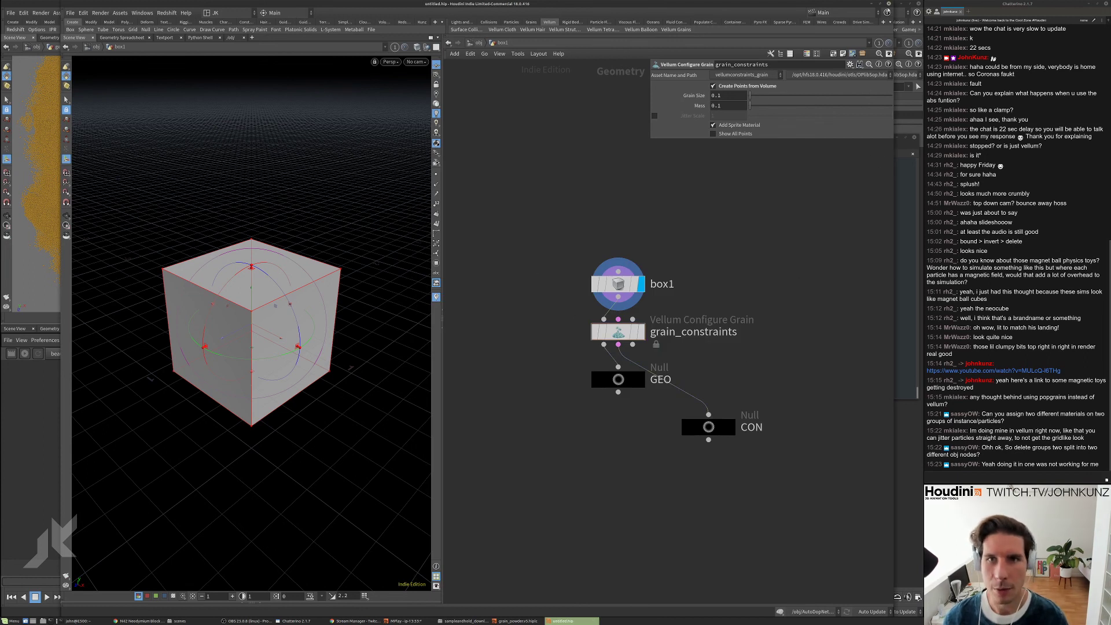
- Close untitled.hip, switch to the grain_powder session, and move OUT below pointjitter1
{"action": "left_click", "coordinate": [889, 3]}
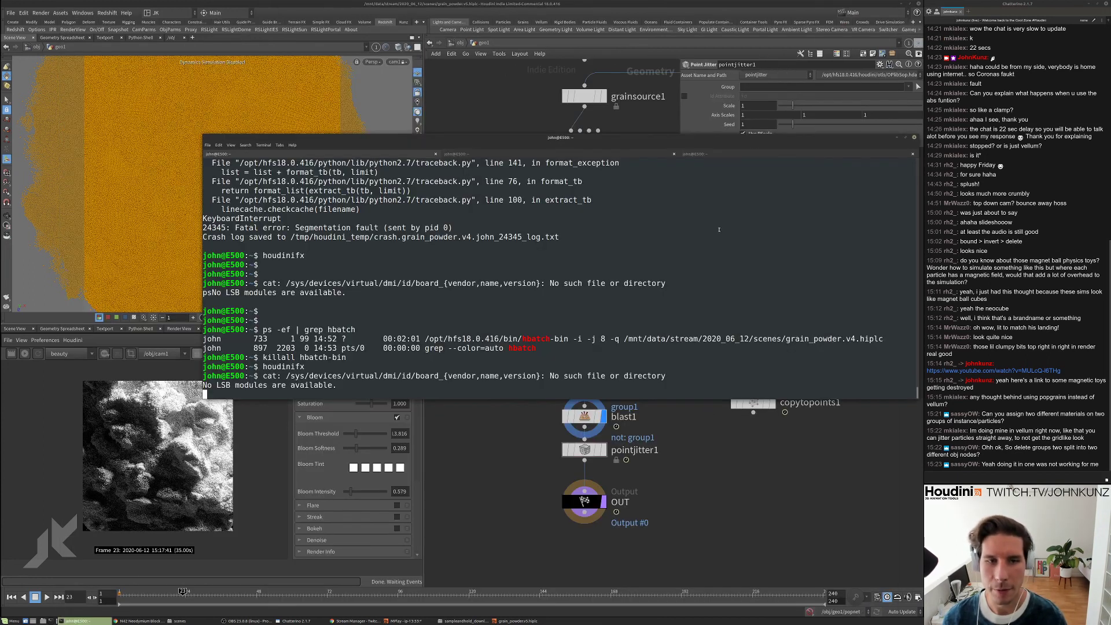
{"action": "left_click", "coordinate": [756, 502]}
{"action": "middle_click_drag", "start_coordinate": [739, 500], "coordinate": [753, 449]}
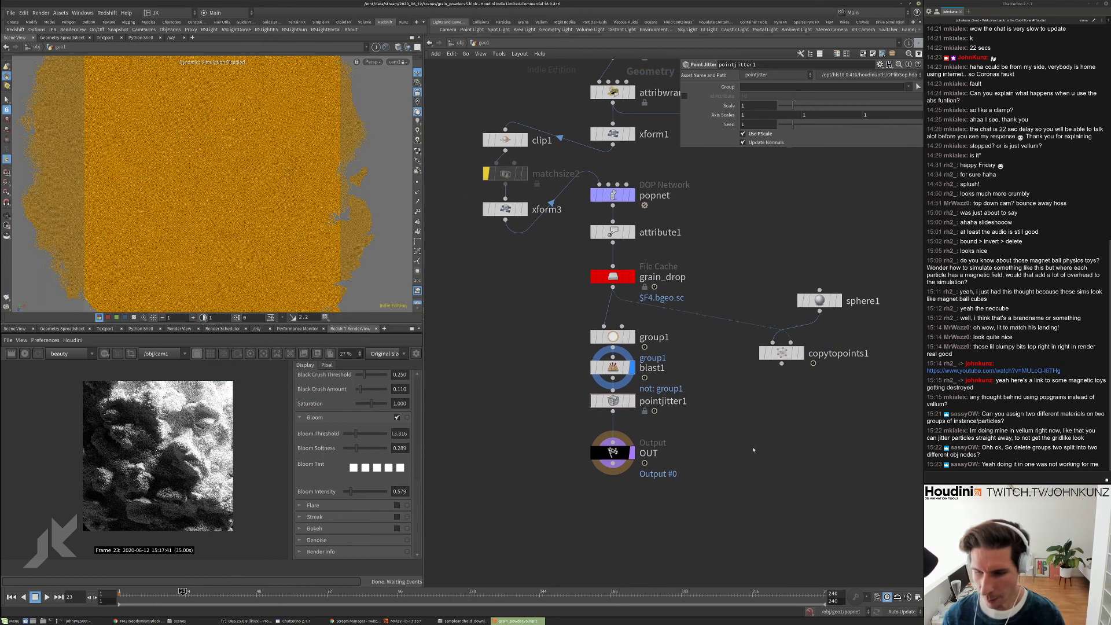
{"action": "left_click_drag", "start_coordinate": [613, 453], "coordinate": [613, 508]}
- Abandon a 'col' node search and search 'wr' for a Wrangle instead
{"action": "key", "text": "Tab"}
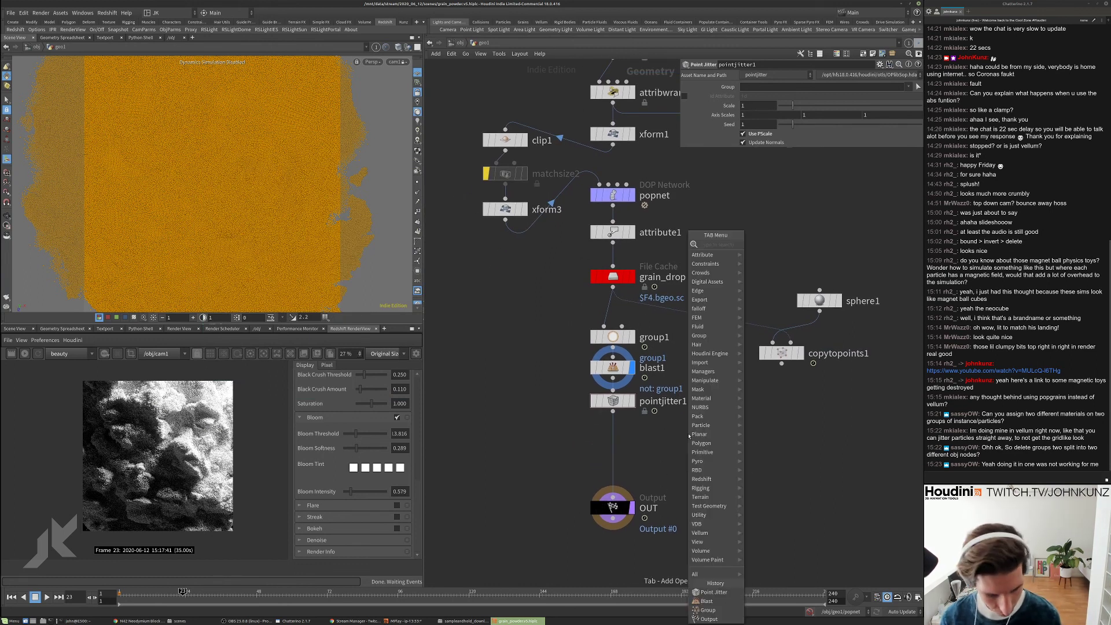
{"action": "type", "text": "col"}
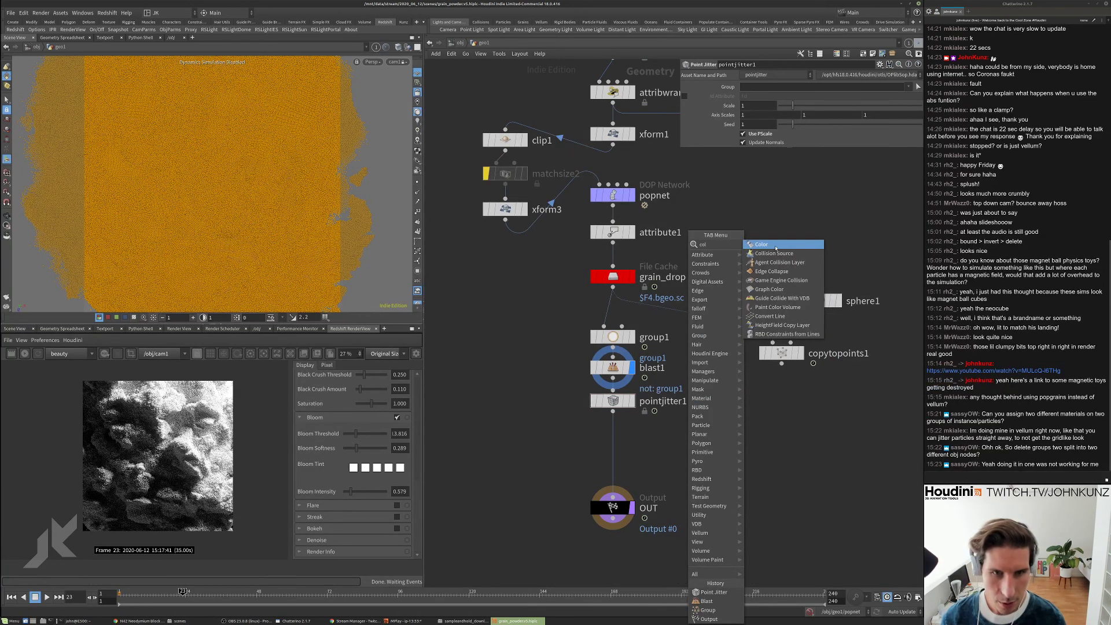
{"action": "key", "text": "Escape"}
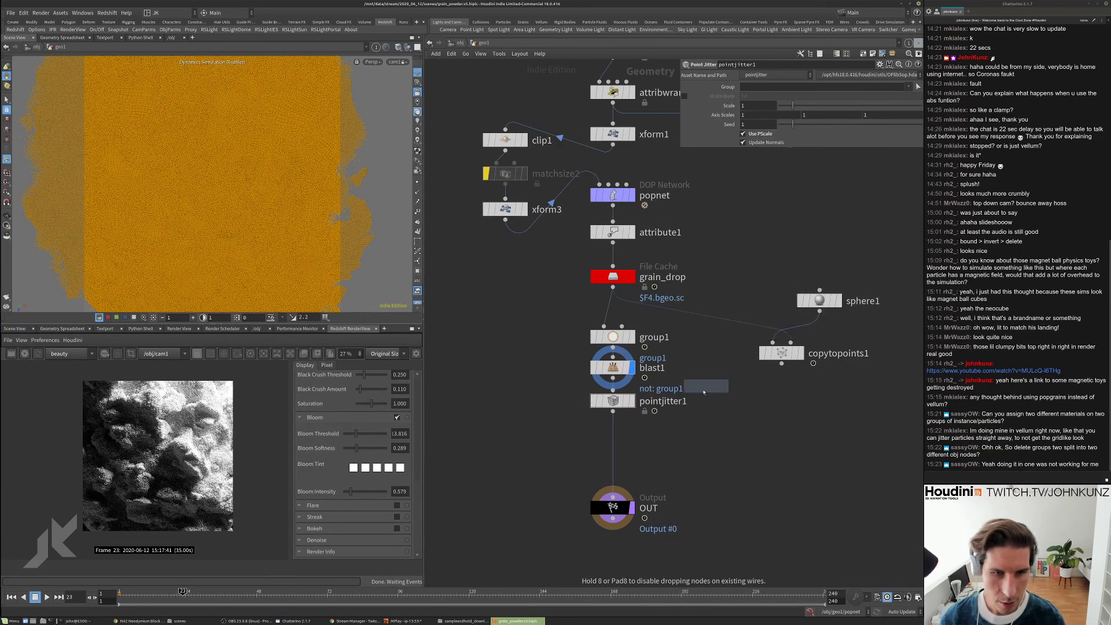
{"action": "middle_click_drag", "start_coordinate": [681, 433], "coordinate": [660, 408]}
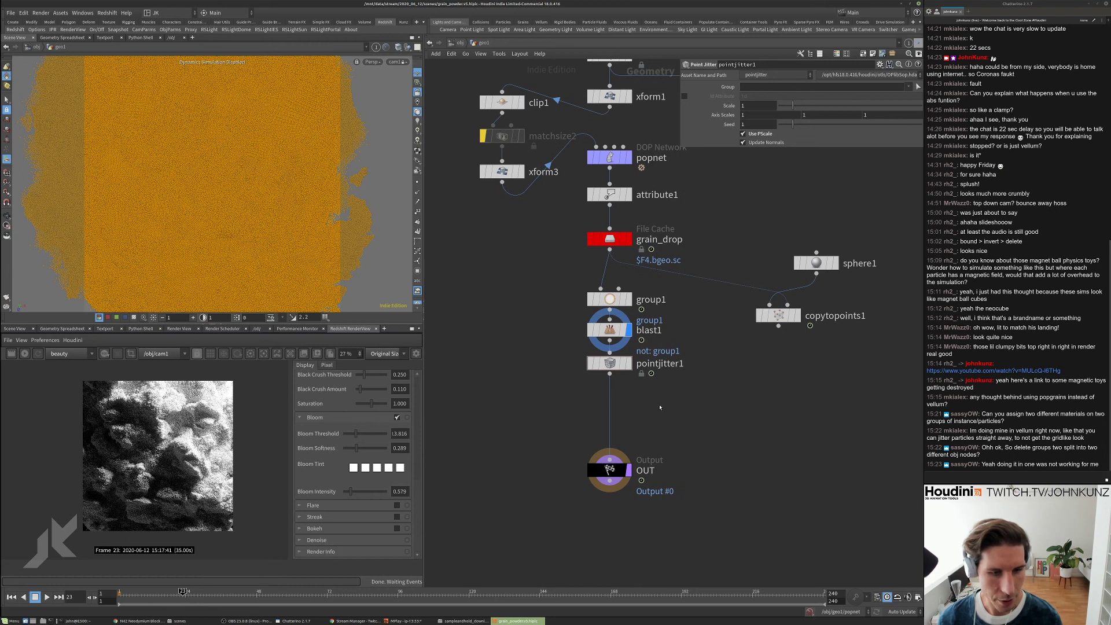
{"action": "key", "text": "Tab"}
{"action": "type", "text": "wr"}
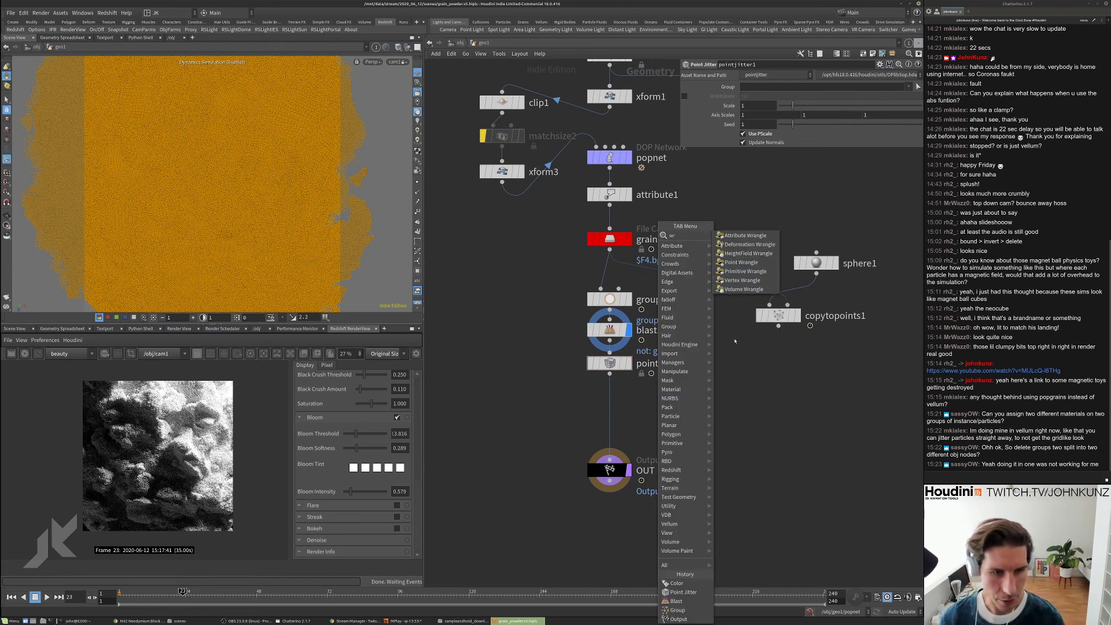
{"action": "left_click", "coordinate": [746, 235]}
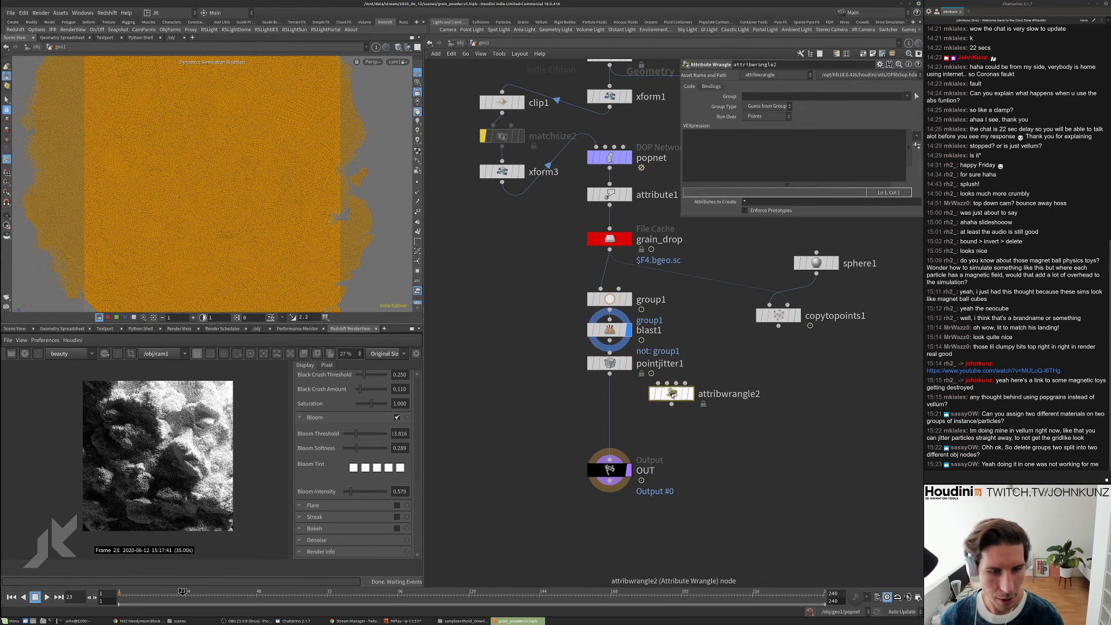
{"action": "left_click", "coordinate": [611, 406]}
{"action": "left_click", "coordinate": [629, 403]}
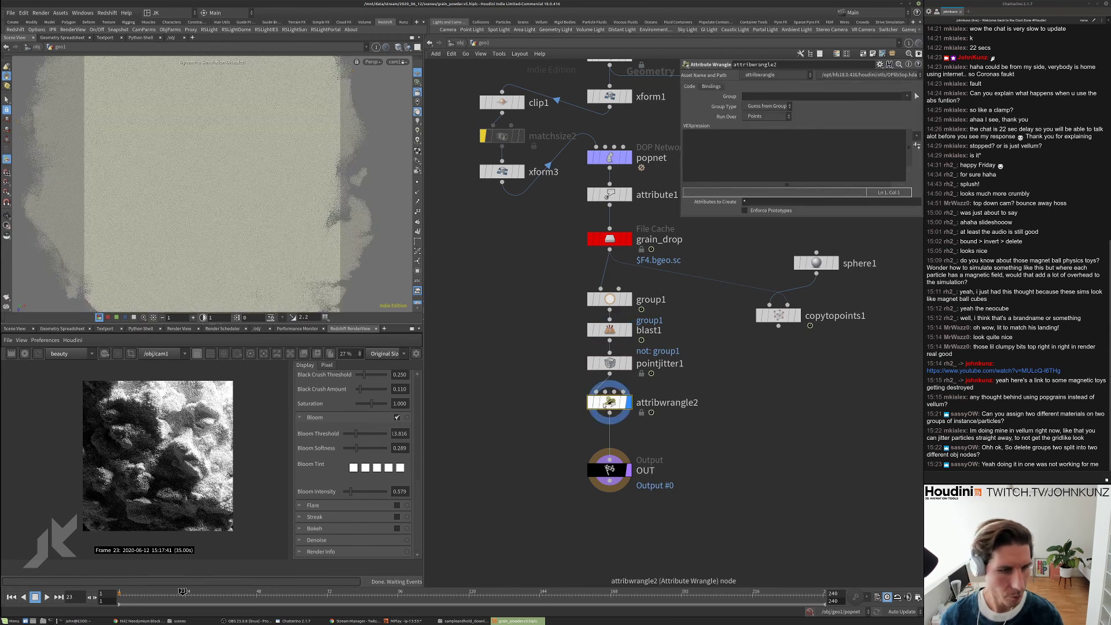
{"action": "left_click", "coordinate": [726, 153]}
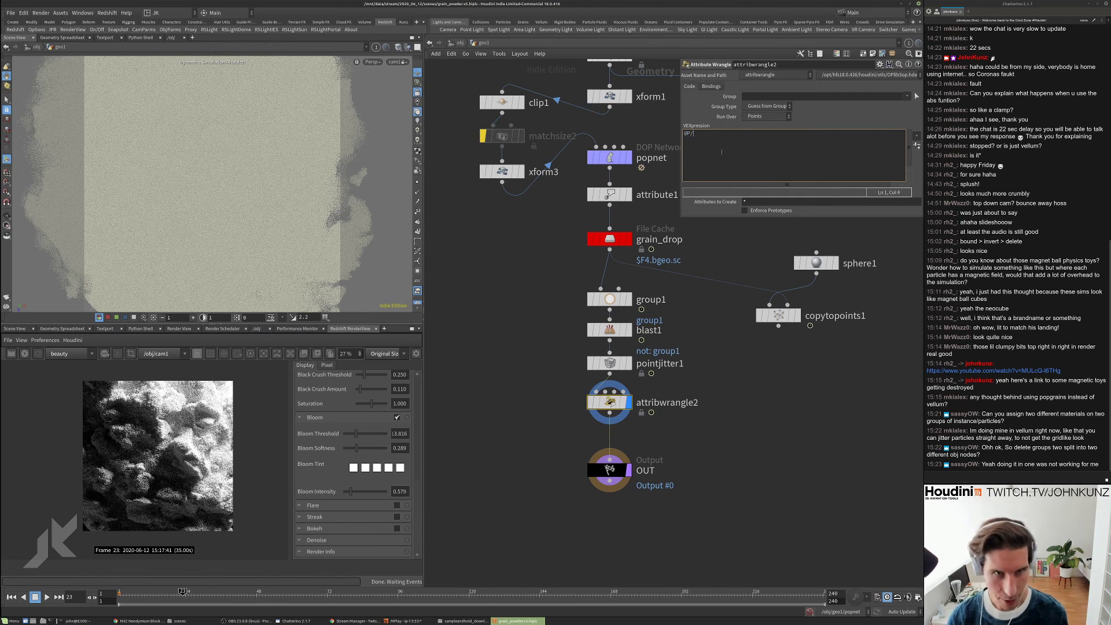
{"action": "type", "text": "@P/"}
{"action": "key", "text": "BackSpace"}
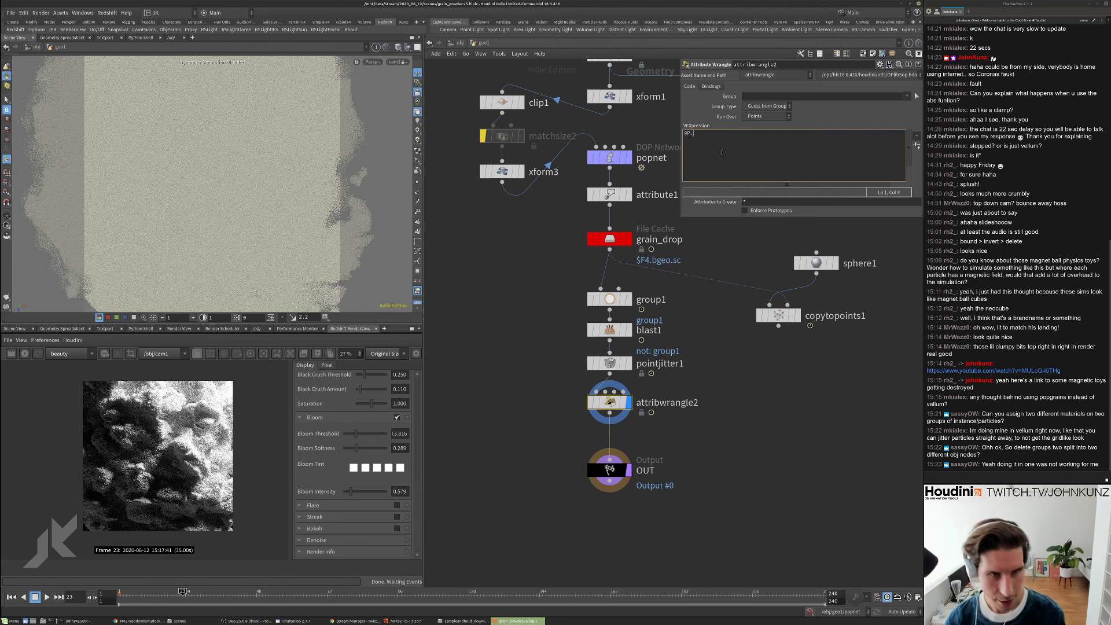
{"action": "type", "text": ".x"}
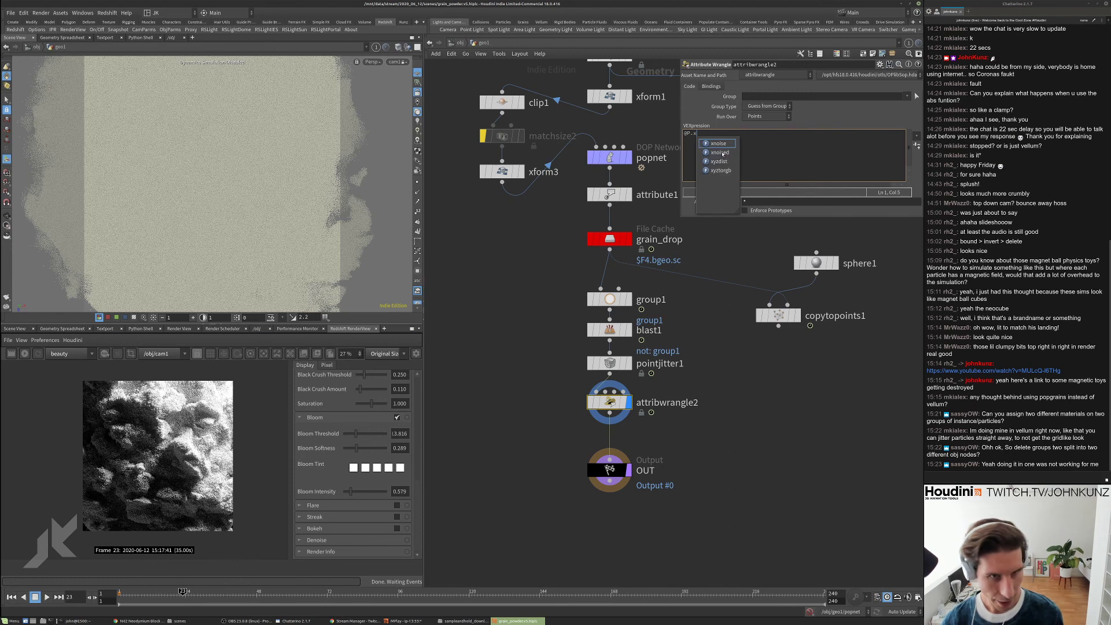
{"action": "type", "text": ">0"}
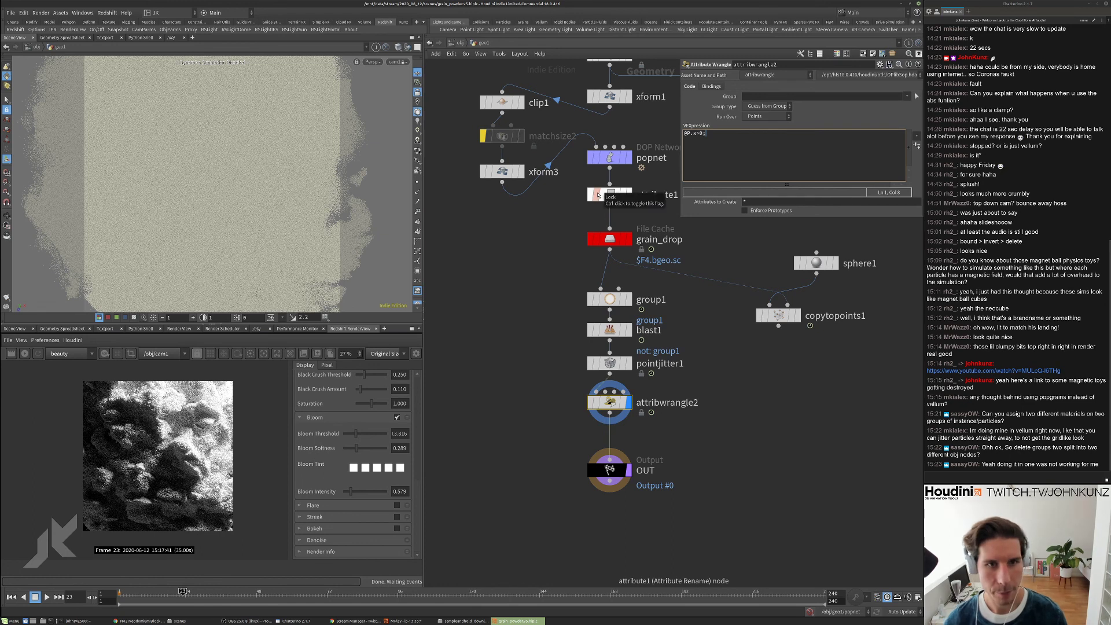
{"action": "type", "text": "@Cd ="}
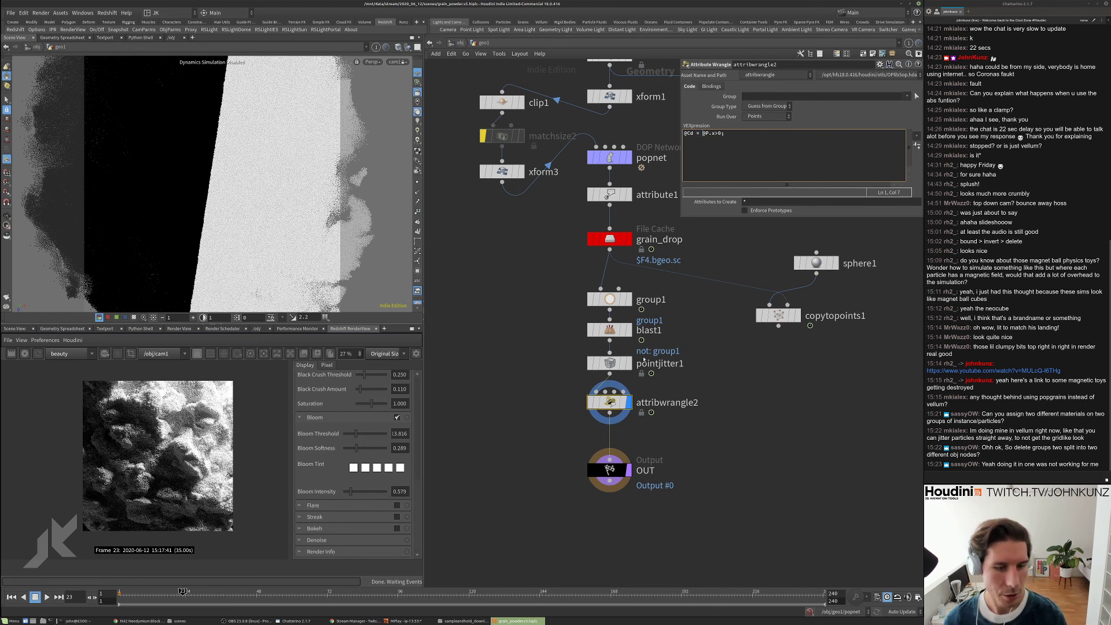
- Copy the @P.x>0 condition and add a Split node
{"action": "left_click_drag", "start_coordinate": [722, 133], "coordinate": [703, 134]}
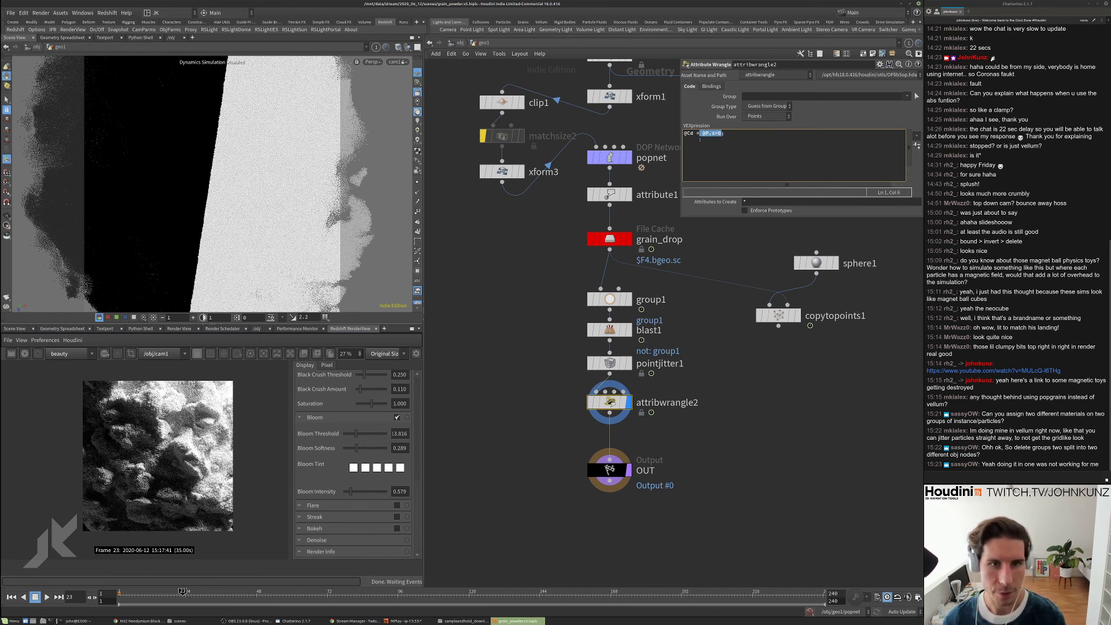
{"action": "key", "text": "Tab"}
{"action": "type", "text": "s"}
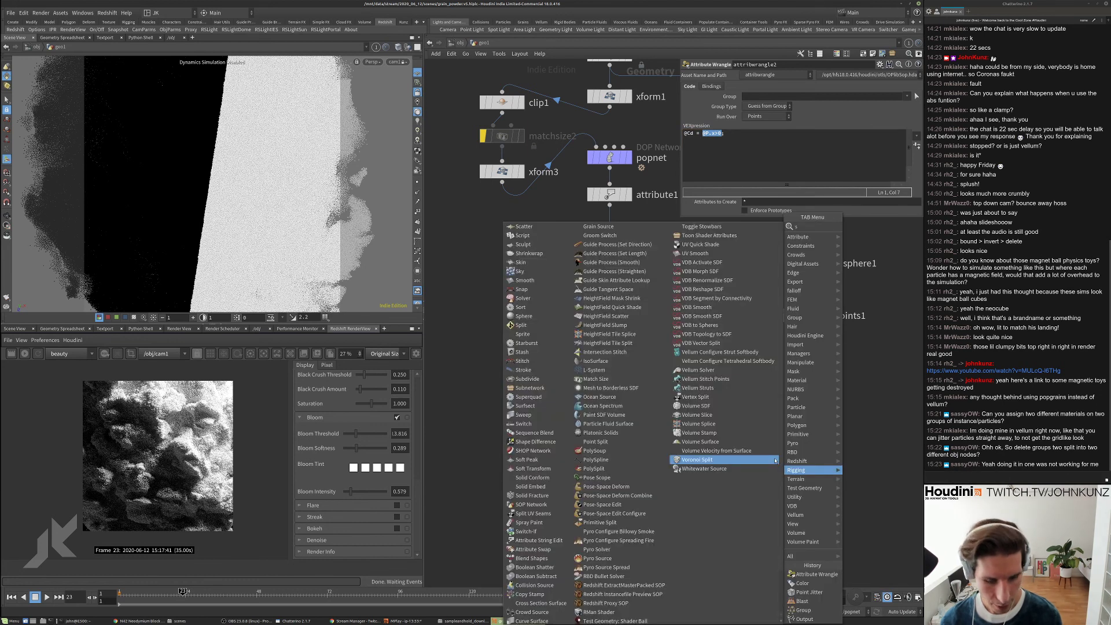
{"action": "type", "text": "pl"}
{"action": "left_click", "coordinate": [864, 228]}
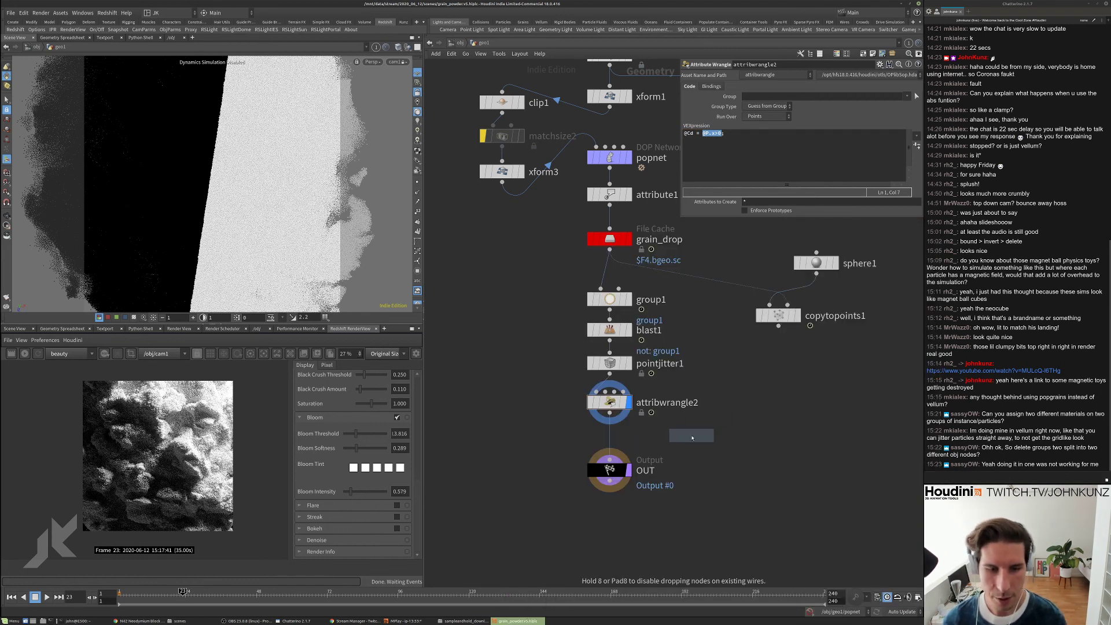
- Place split1 beside attribwrangle2 with Group @P.x>0 and Group Type Points, displayed
{"action": "left_click", "coordinate": [692, 435]}
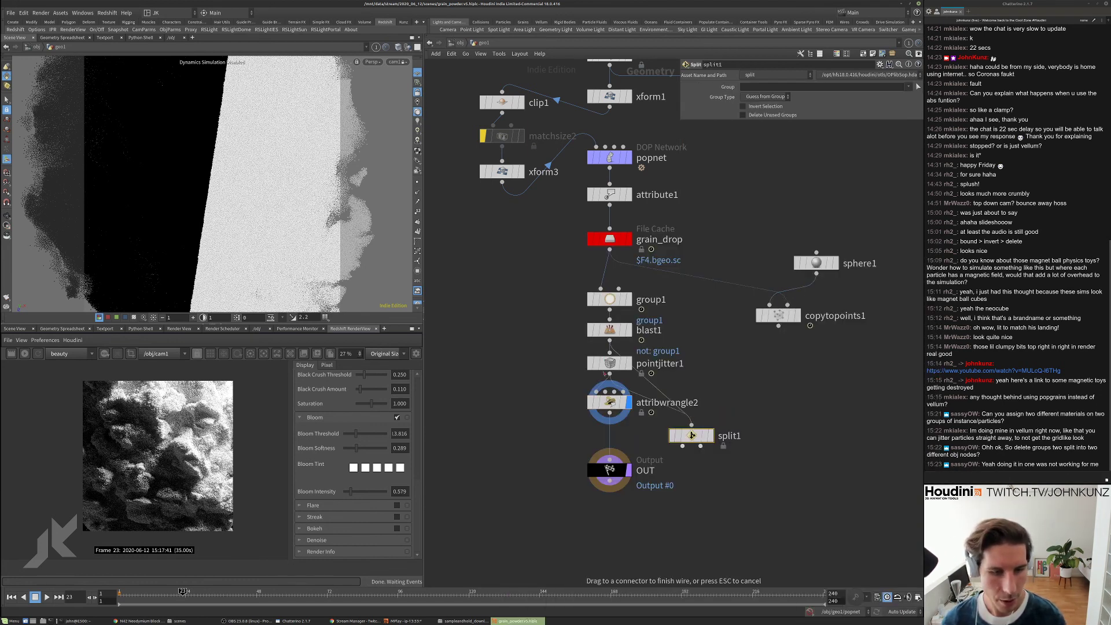
{"action": "left_click_drag", "start_coordinate": [693, 437], "coordinate": [725, 403]}
{"action": "left_click", "coordinate": [743, 402]}
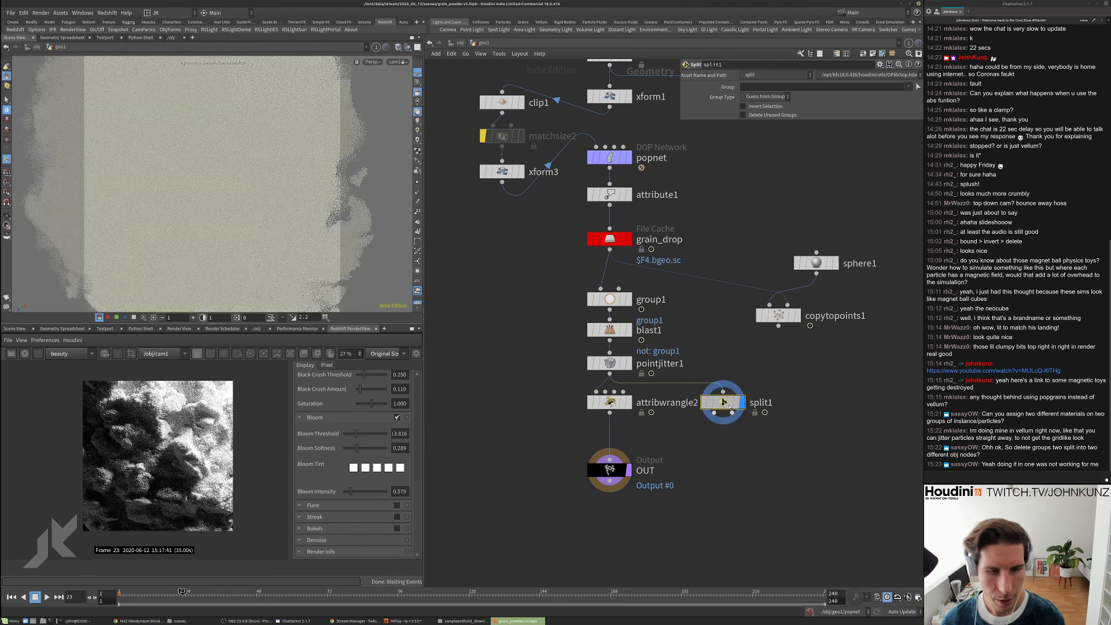
{"action": "left_click", "coordinate": [770, 87]}
{"action": "type", "text": "@P.x>0"}
{"action": "key", "text": "Return"}
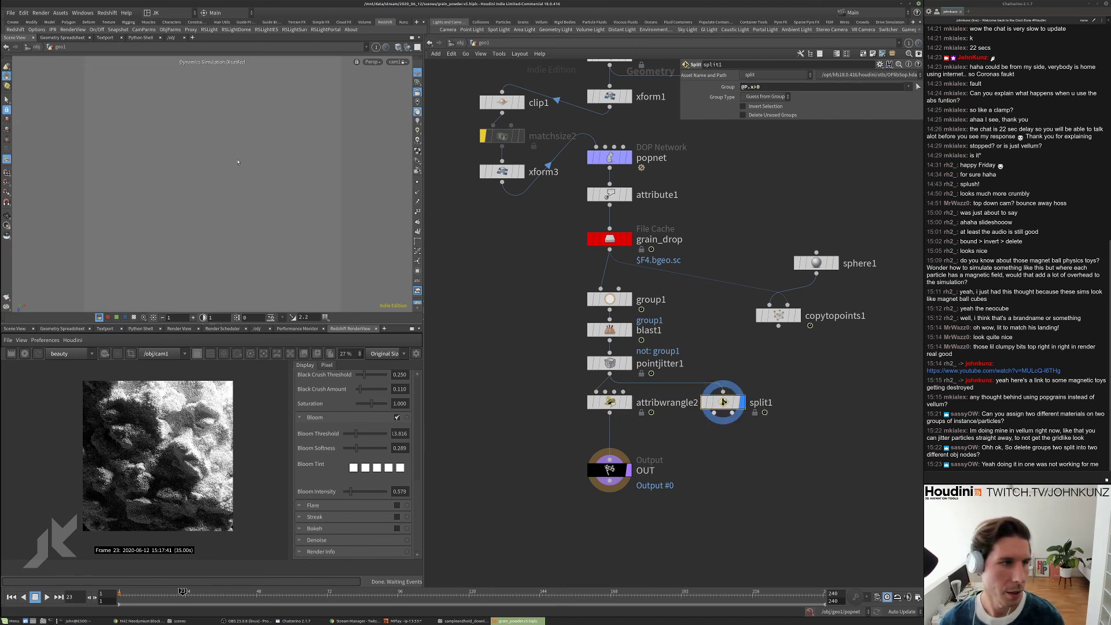
{"action": "left_click", "coordinate": [759, 97]}
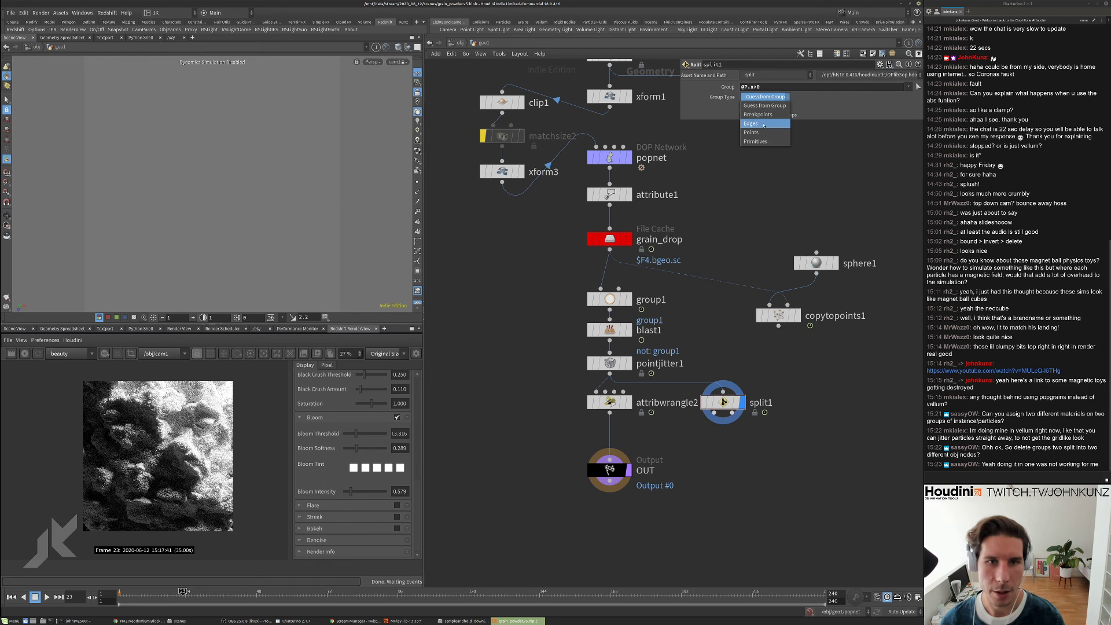
{"action": "left_click", "coordinate": [763, 133]}
{"action": "scroll", "coordinate": [770, 319], "scroll_direction": "down", "scroll_amount": 2}
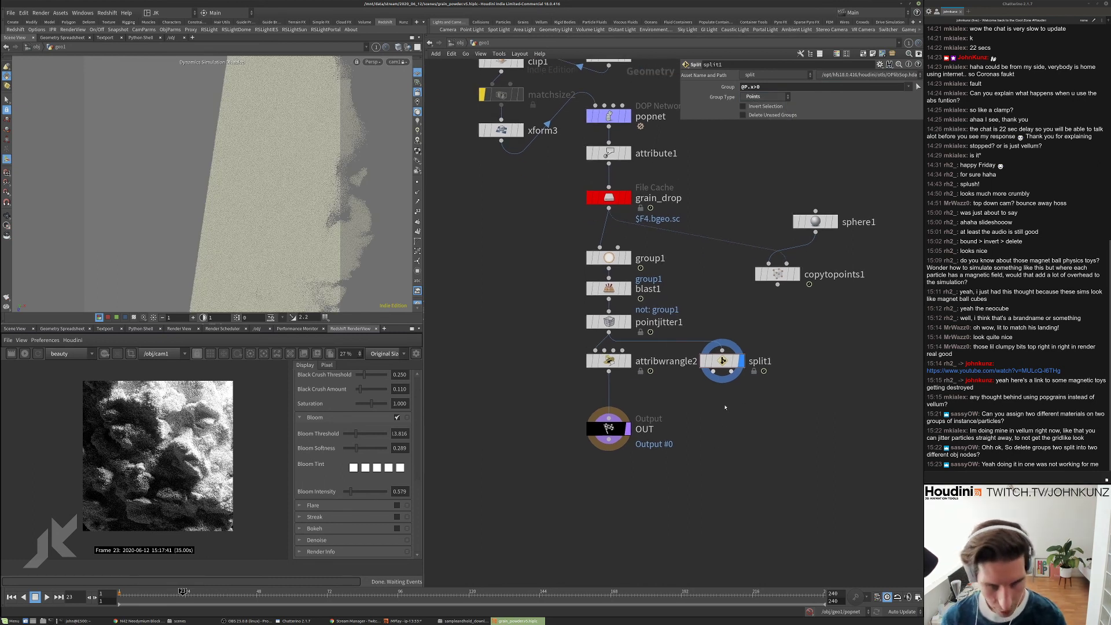
- Add an OUT1 output node below split1
{"action": "key", "text": "Tab"}
{"action": "type", "text": "ou"}
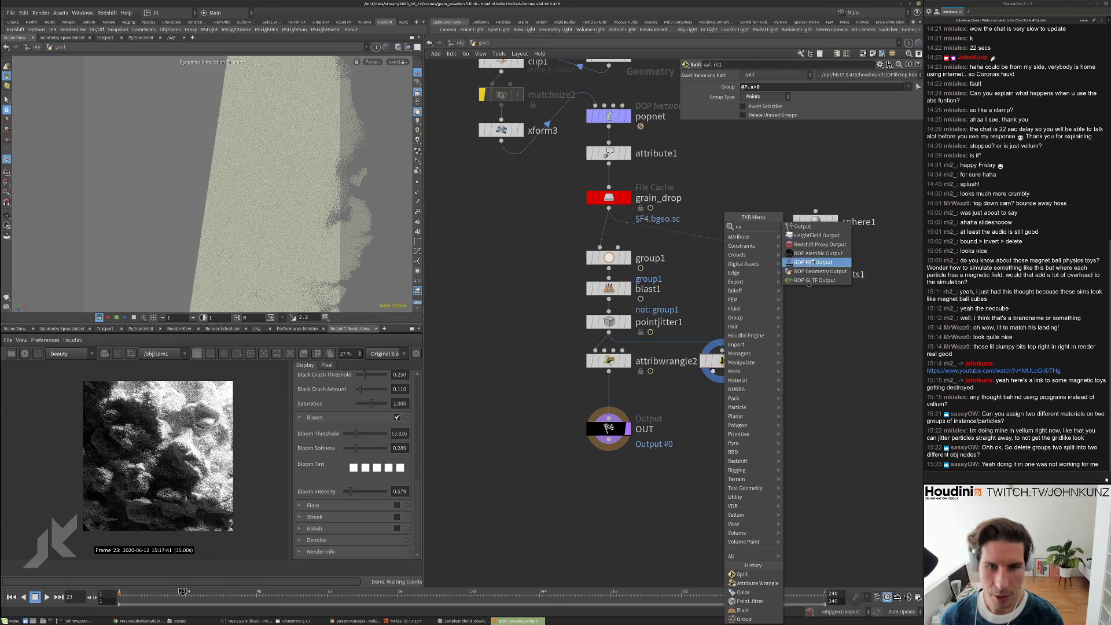
{"action": "left_click", "coordinate": [803, 226]}
{"action": "left_click", "coordinate": [789, 396]}
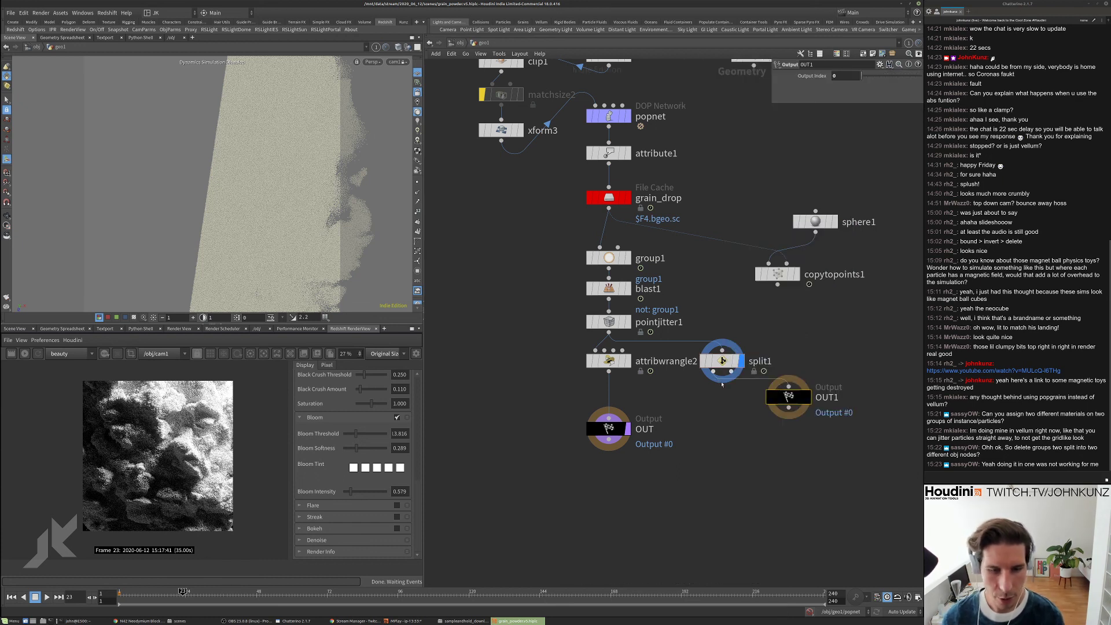
{"action": "left_click_drag", "start_coordinate": [789, 396], "coordinate": [791, 426]}
{"action": "scroll", "coordinate": [791, 428], "scroll_direction": "down", "scroll_amount": 3}
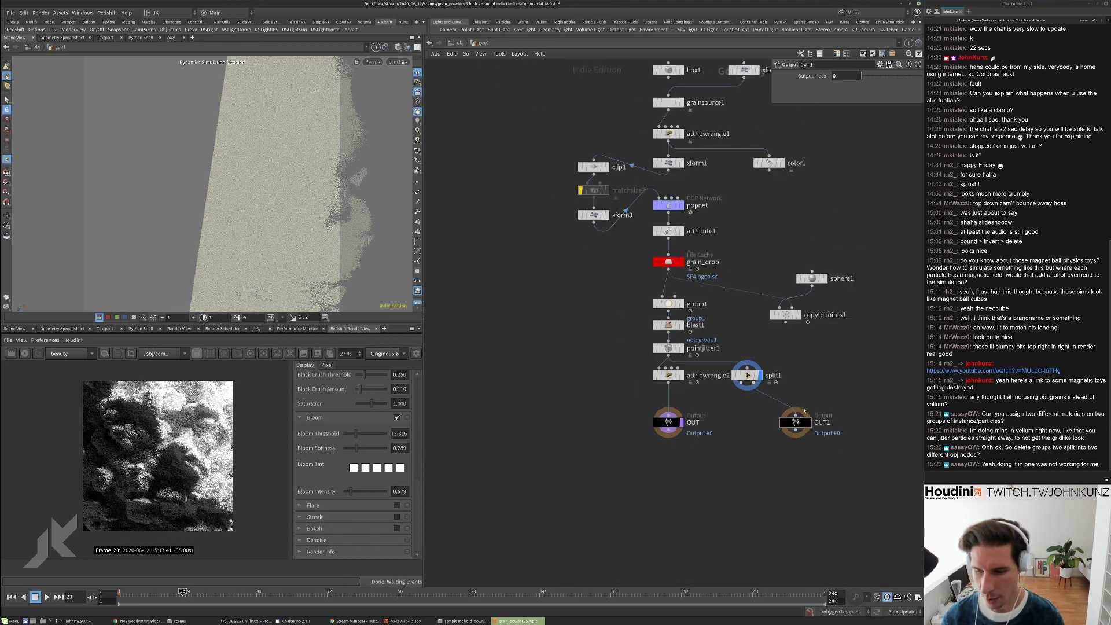
{"action": "scroll", "coordinate": [776, 485], "scroll_direction": "up", "scroll_amount": 5}
- Insert material1 between split1 and OUT1 and browse for its material
{"action": "key", "text": "Tab"}
{"action": "type", "text": "mater"}
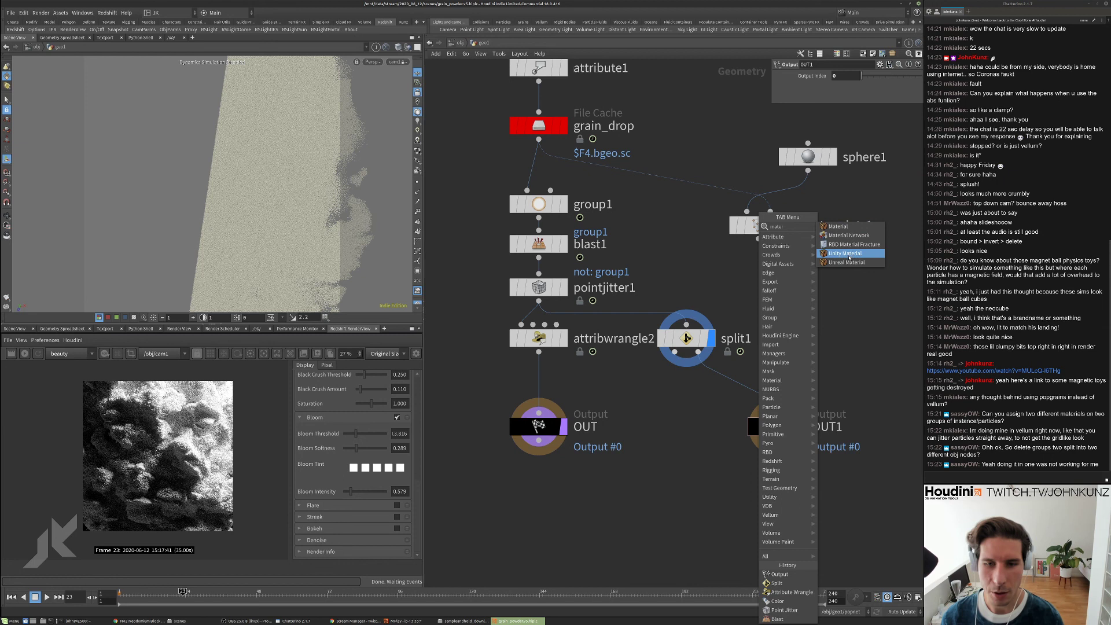
{"action": "left_click", "coordinate": [846, 231]}
{"action": "left_click", "coordinate": [777, 383]}
{"action": "left_click", "coordinate": [917, 134]}
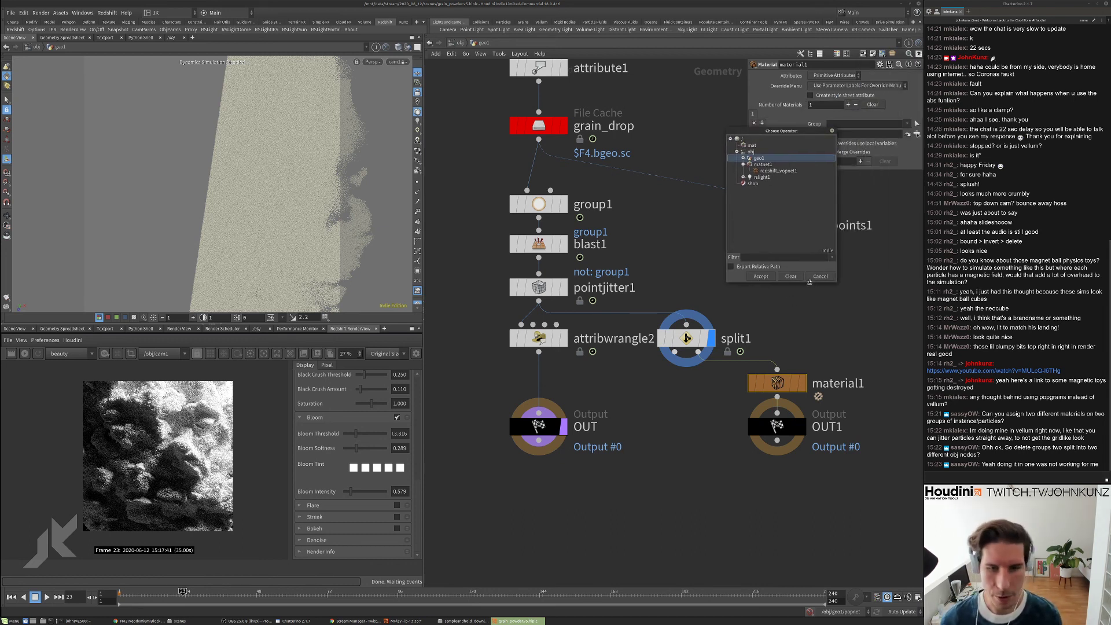
- Cancel the material chooser and go up from geo1 to the /obj network
{"action": "left_click", "coordinate": [817, 277]}
{"action": "scroll", "coordinate": [817, 440], "scroll_direction": "down", "scroll_amount": 5}
{"action": "scroll", "coordinate": [822, 495], "scroll_direction": "up", "scroll_amount": 5}
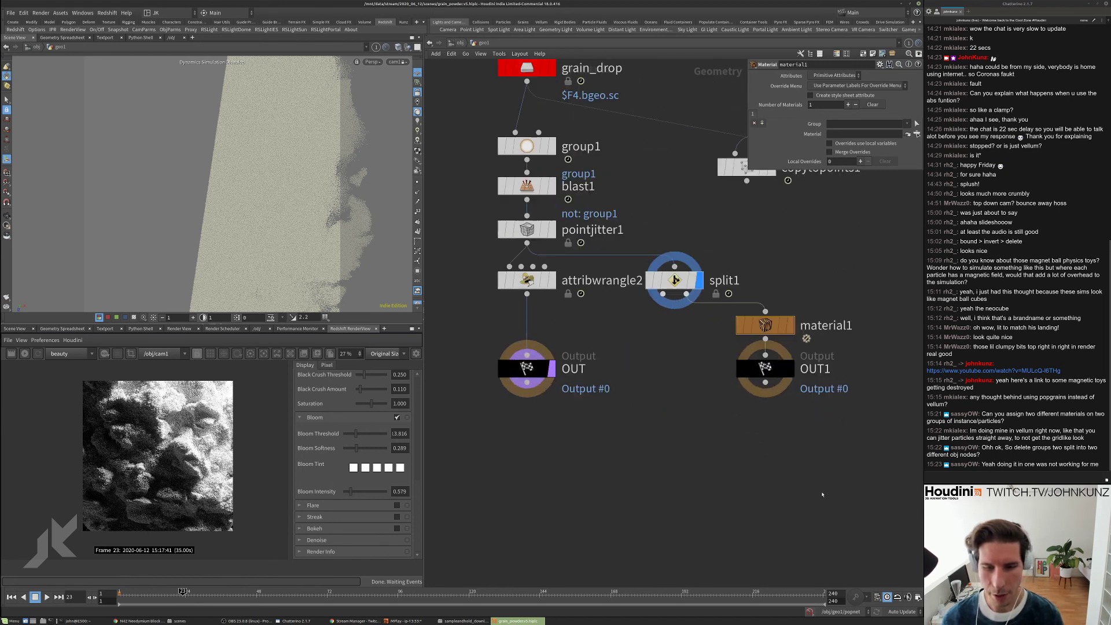
{"action": "scroll", "coordinate": [646, 429], "scroll_direction": "down", "scroll_amount": 3}
{"action": "key", "text": "u"}
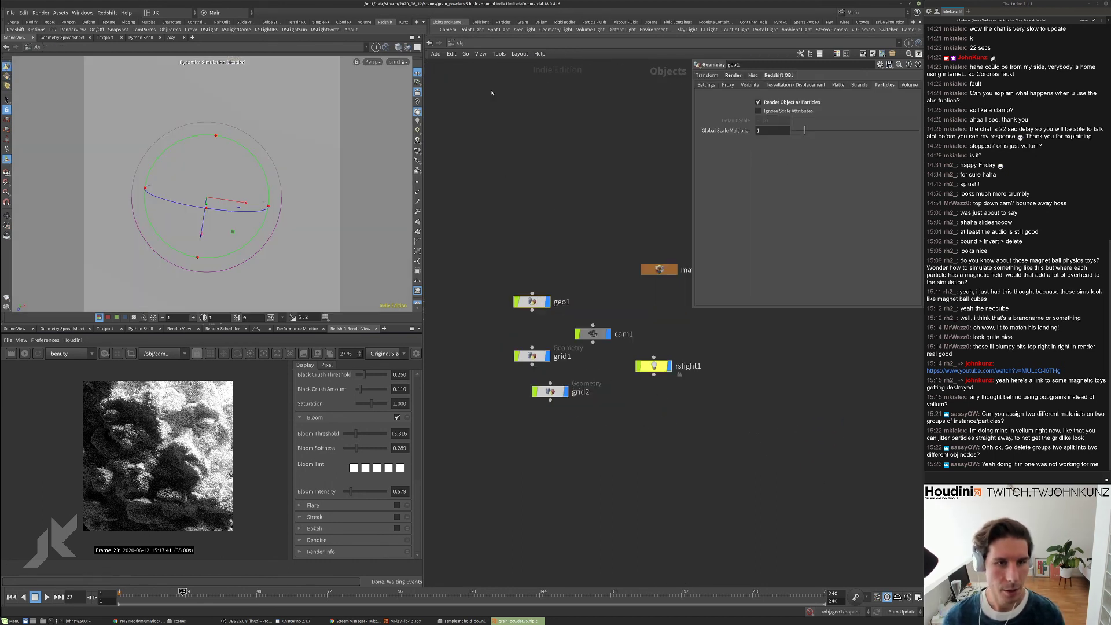
- Inside geo1, delete the split1, material1 and OUT1 branch nodes
{"action": "left_click", "coordinate": [733, 76]}
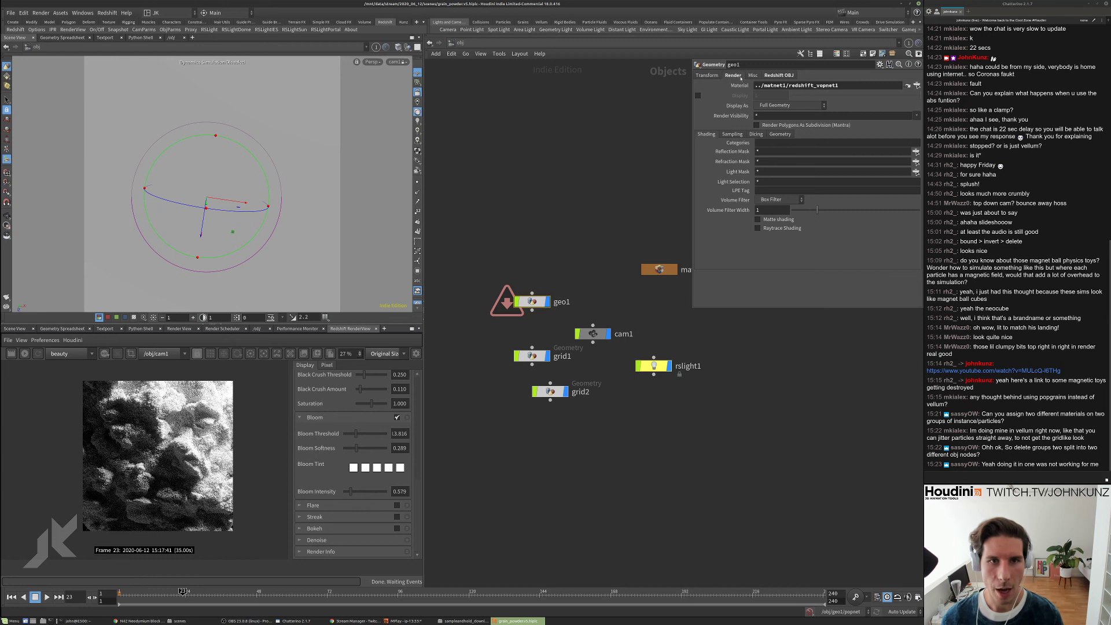
{"action": "double_click", "coordinate": [541, 302]}
{"action": "middle_click_drag", "start_coordinate": [597, 408], "coordinate": [631, 376]}
{"action": "left_click_drag", "start_coordinate": [688, 269], "coordinate": [870, 398]}
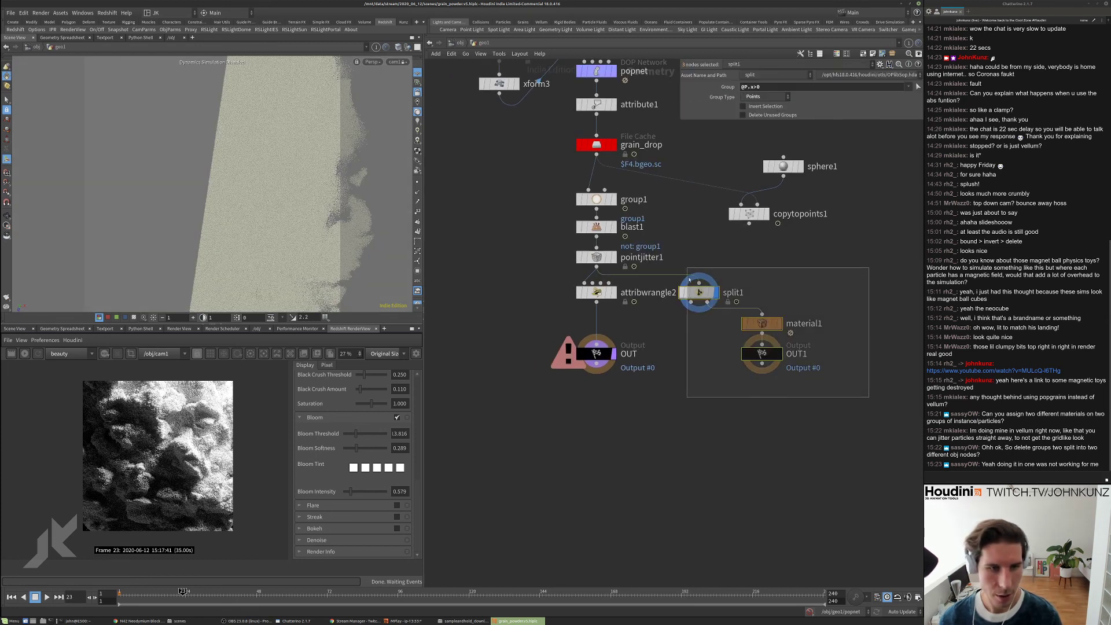
{"action": "key", "text": "Delete"}
- Bypass the attribwrangle2 colouring wrangle, then return to the /obj level
{"action": "left_click", "coordinate": [591, 294]}
{"action": "scroll", "coordinate": [593, 293], "scroll_direction": "up", "scroll_amount": 2}
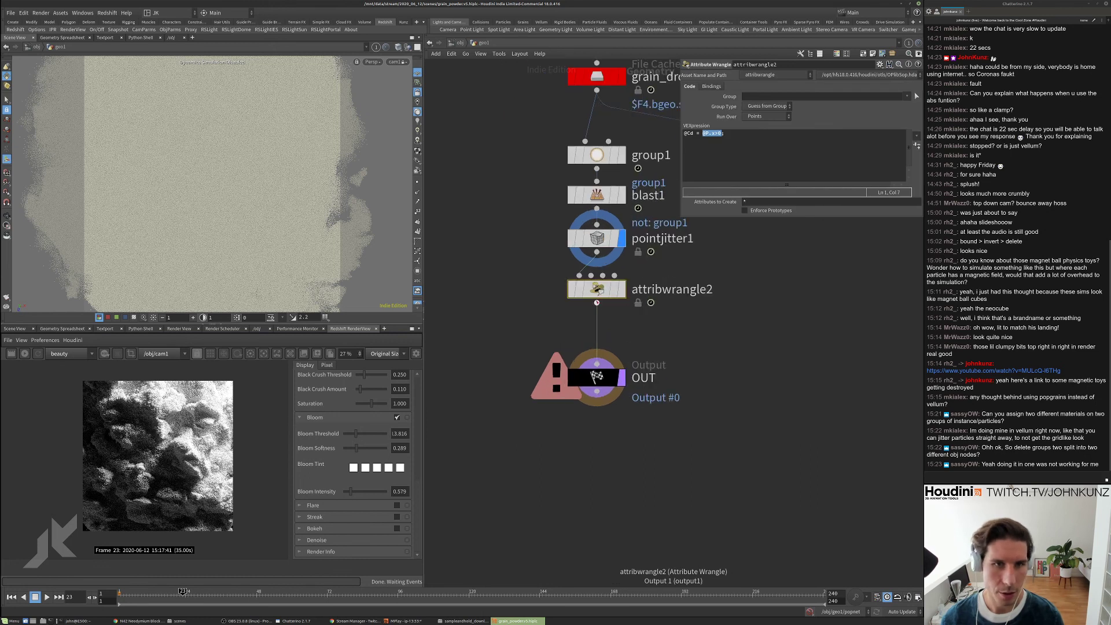
{"action": "left_click", "coordinate": [719, 138]}
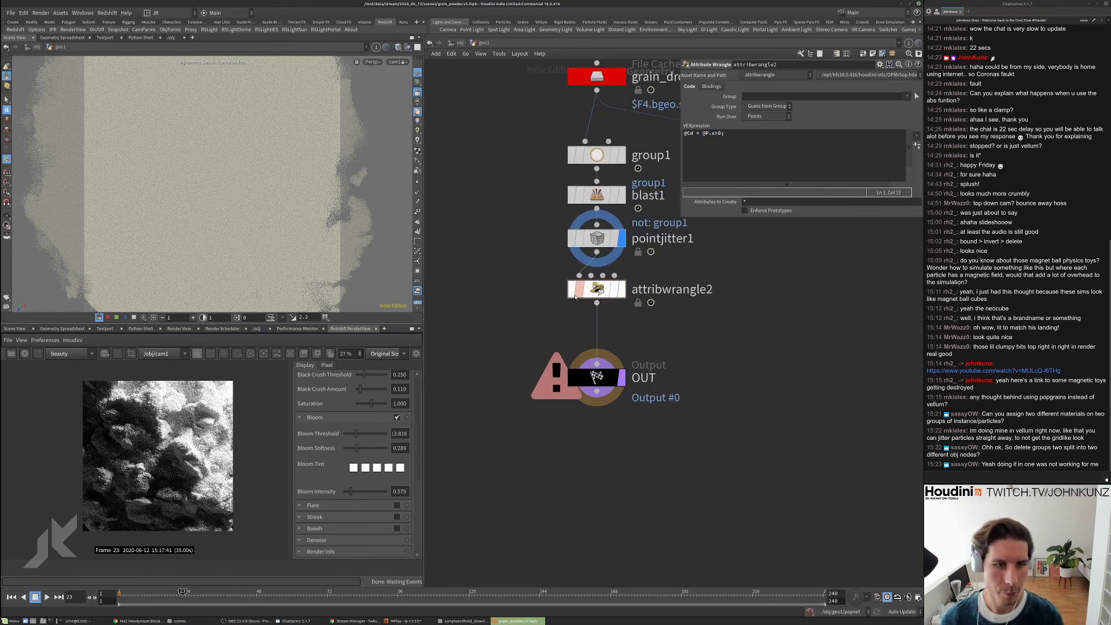
{"action": "left_click", "coordinate": [572, 289]}
{"action": "middle_click", "coordinate": [597, 377]}
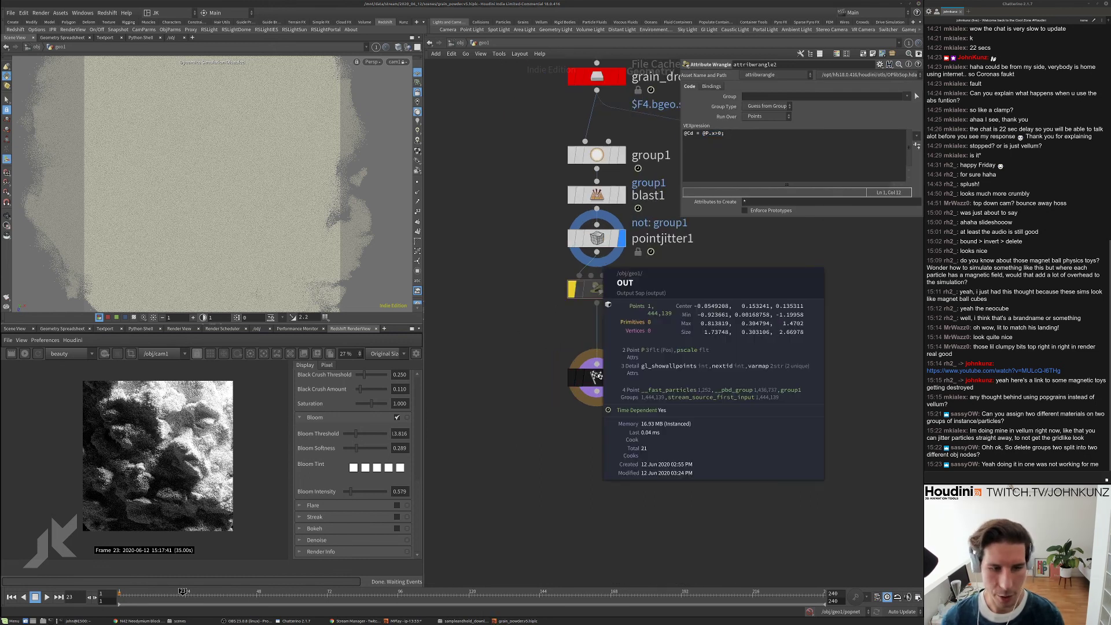
{"action": "left_click", "coordinate": [597, 377]}
{"action": "left_click", "coordinate": [460, 43]}
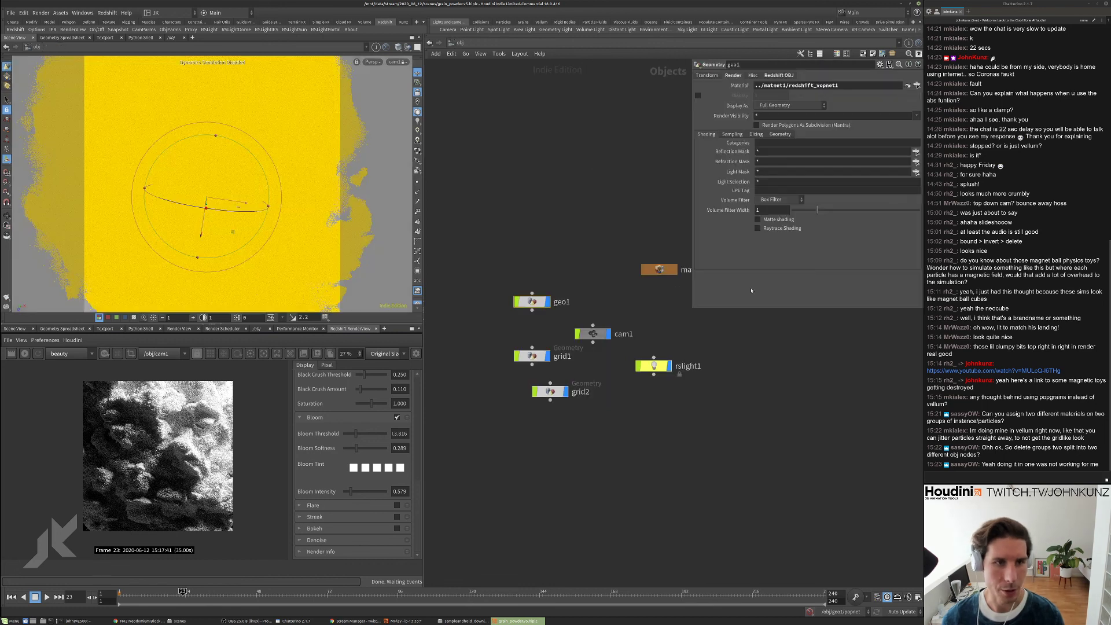
{"action": "left_click_drag", "start_coordinate": [532, 302], "coordinate": [532, 220]}
{"action": "left_click_drag", "start_coordinate": [550, 391], "coordinate": [532, 384]}
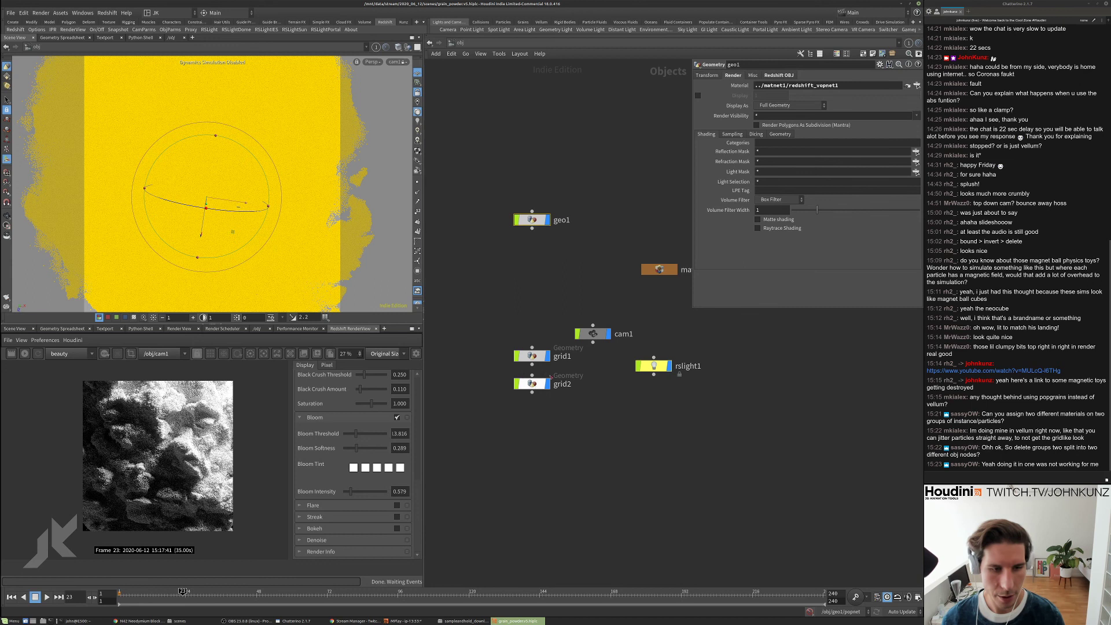
{"action": "mouse_move", "coordinate": [648, 368]}
{"action": "left_mouse_down"}
{"action": "mouse_move", "coordinate": [671, 371]}
{"action": "mouse_move", "coordinate": [648, 385]}
{"action": "left_mouse_up"}
{"action": "left_click_drag", "start_coordinate": [593, 334], "coordinate": [653, 357]}
{"action": "left_click_drag", "start_coordinate": [660, 269], "coordinate": [654, 315]}
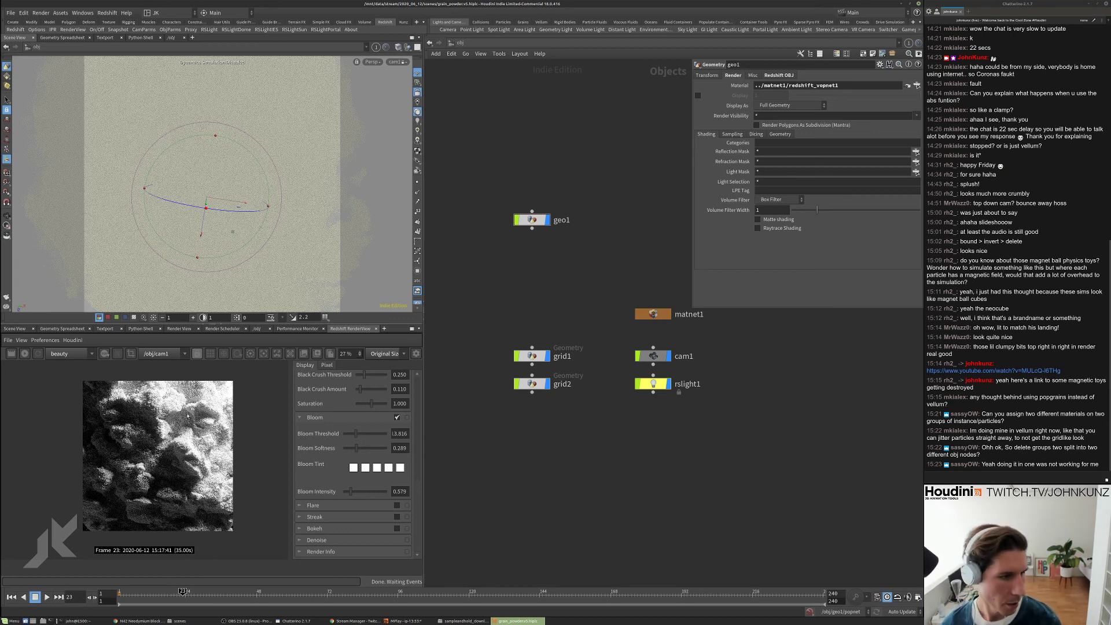
{"action": "scroll", "coordinate": [167, 450], "scroll_direction": "down", "scroll_amount": 3}
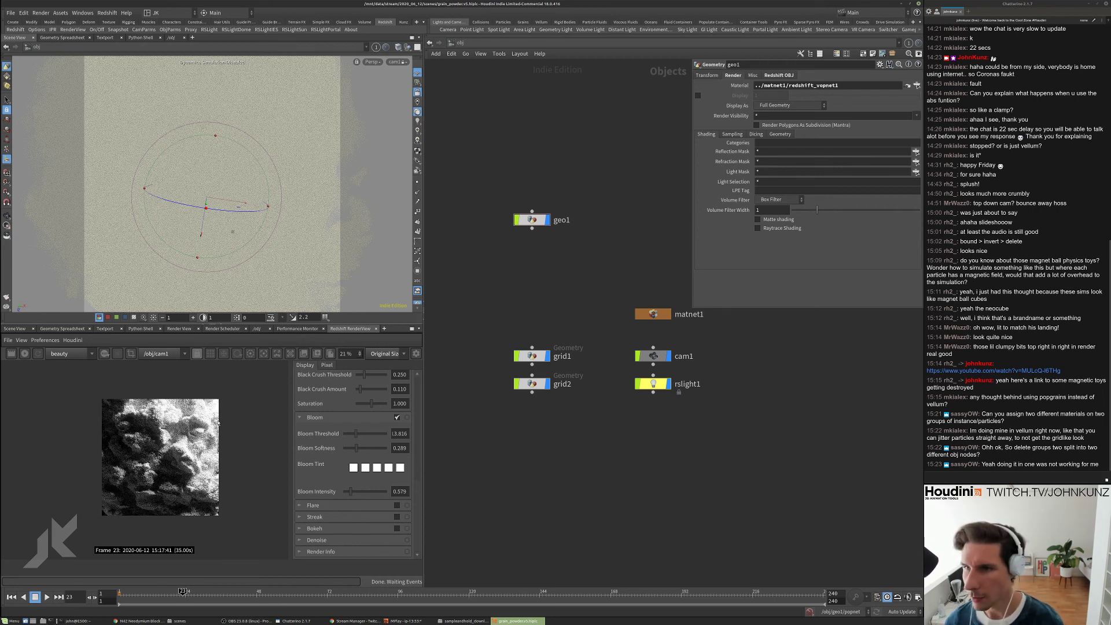
{"action": "scroll", "coordinate": [175, 442], "scroll_direction": "up", "scroll_amount": 2}
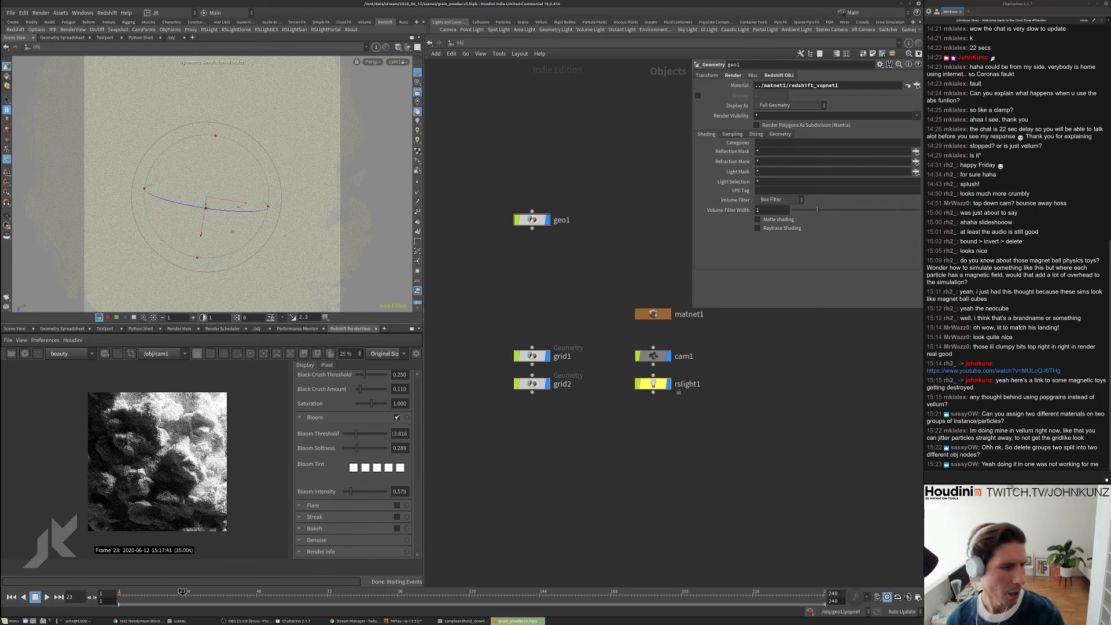
{"action": "middle_click_drag", "start_coordinate": [567, 490], "coordinate": [588, 469]}
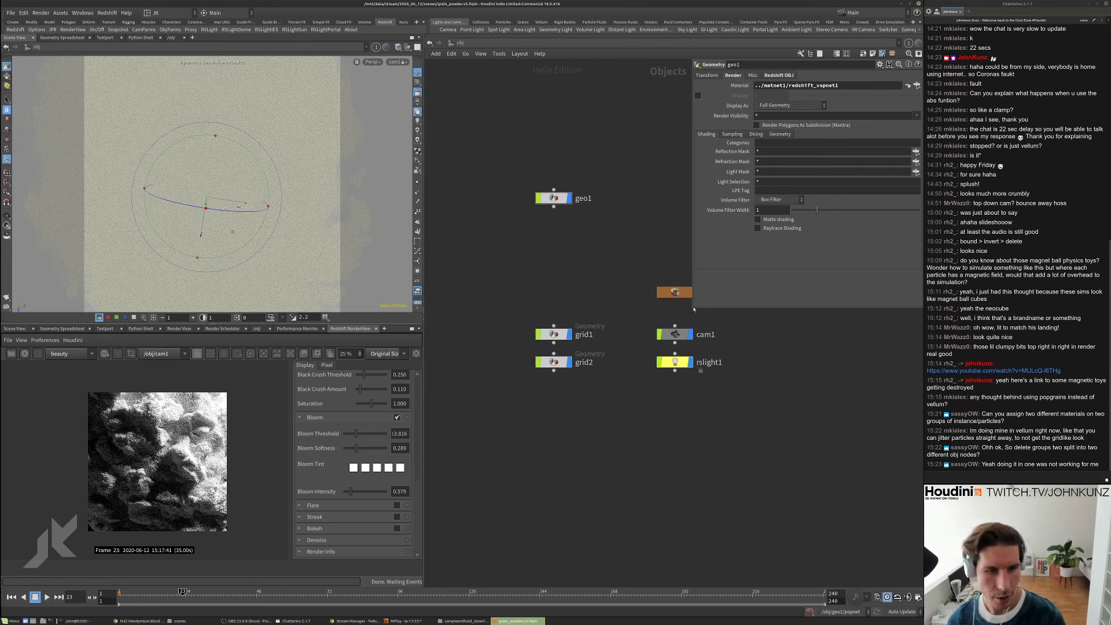
{"action": "left_click_drag", "start_coordinate": [693, 310], "coordinate": [701, 306]}
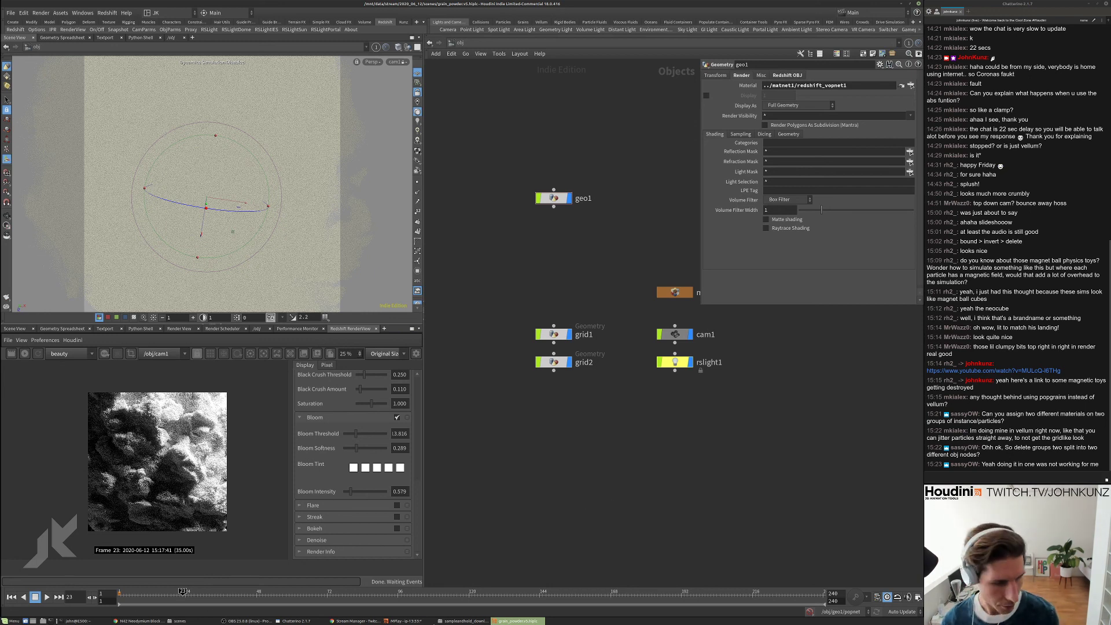
{"action": "left_click", "coordinate": [139, 621]}
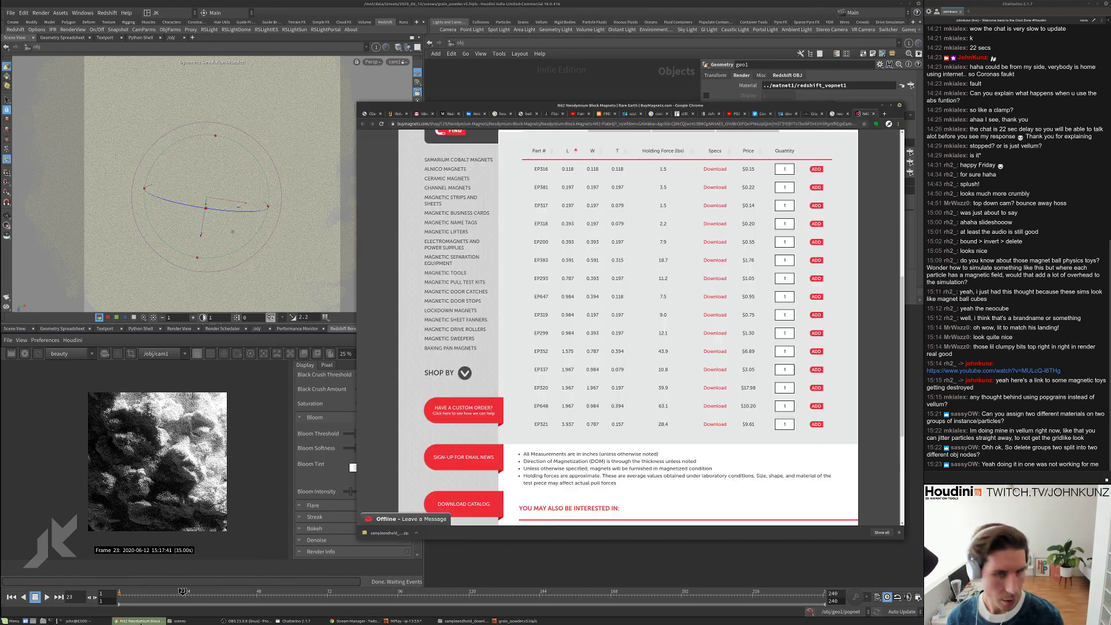
- Switch through the Chrome tabs to the 'cosmetic swatches' Google Images results
{"action": "left_click", "coordinate": [811, 113]}
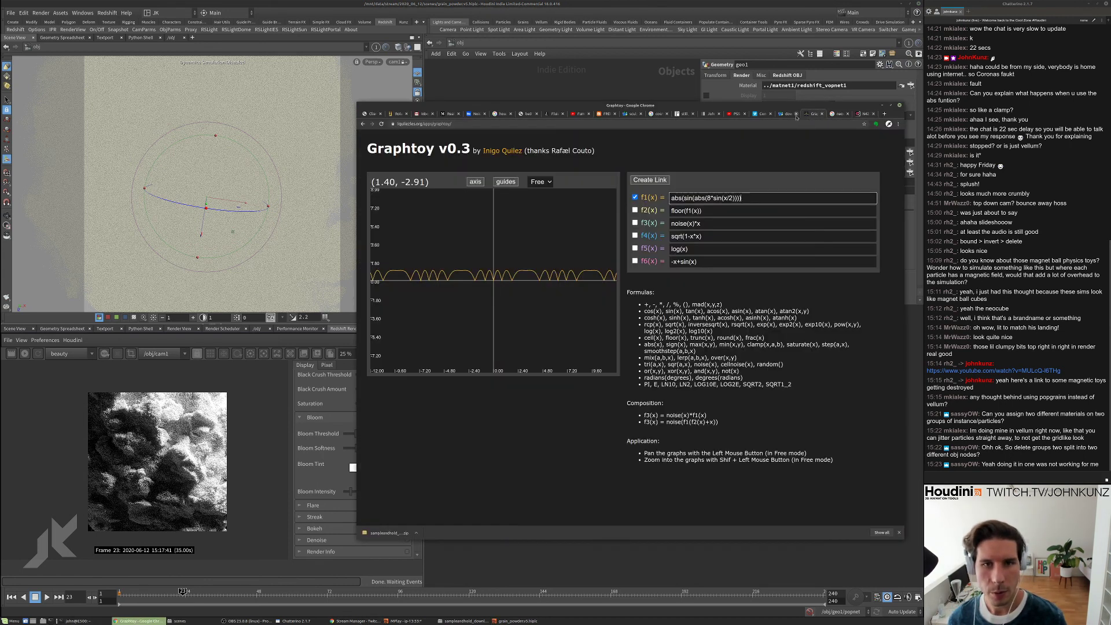
{"action": "left_click", "coordinate": [788, 113]}
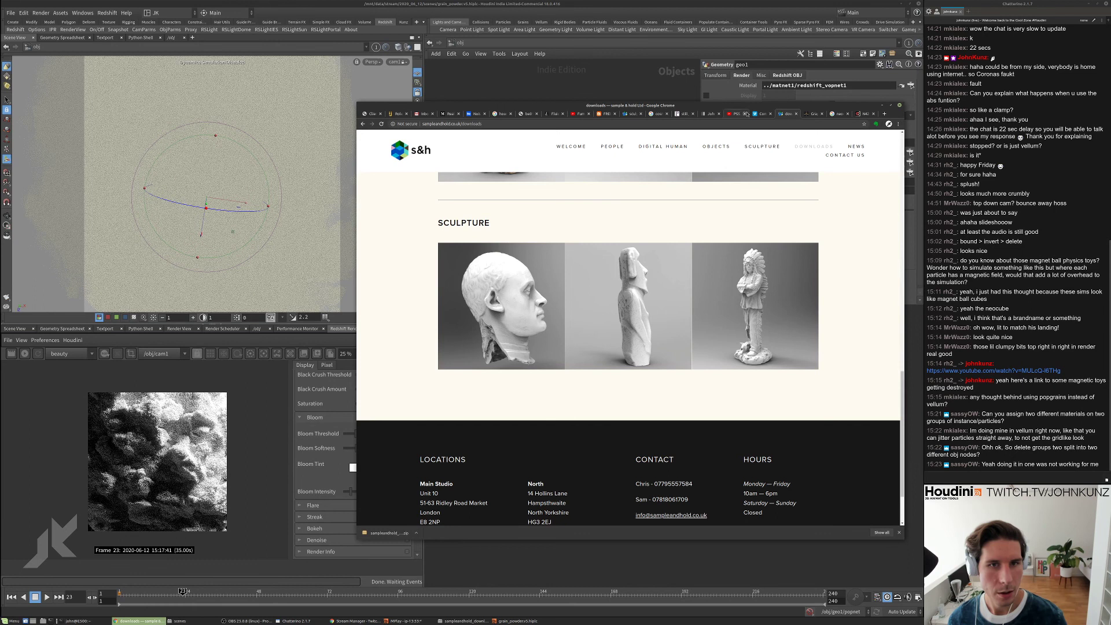
{"action": "left_click", "coordinate": [712, 114]}
{"action": "left_click", "coordinate": [683, 115]}
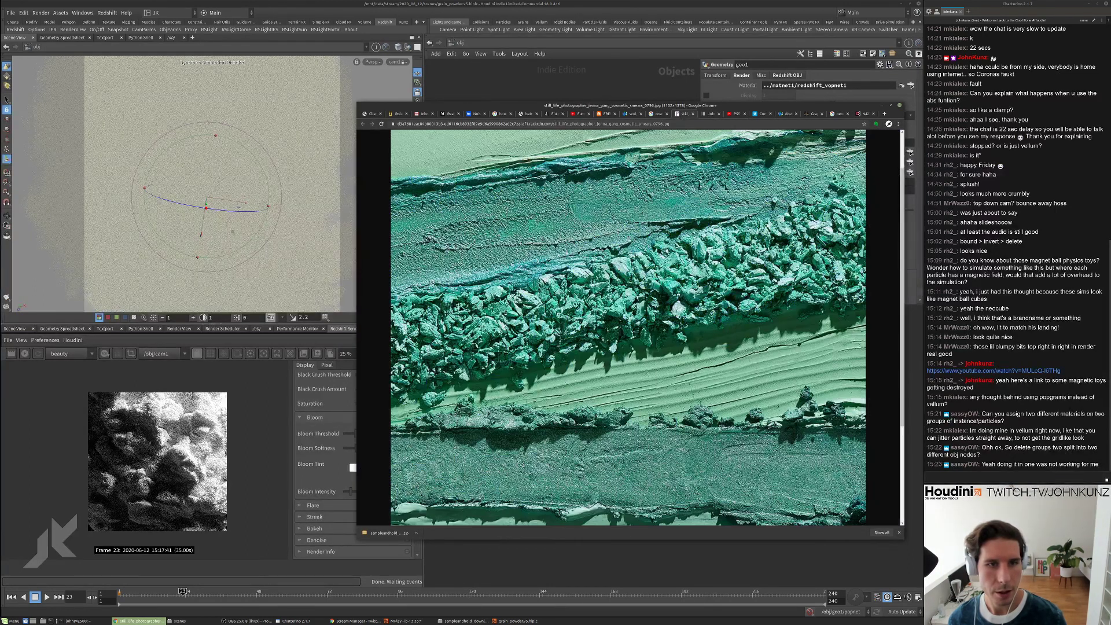
{"action": "left_click", "coordinate": [657, 114]}
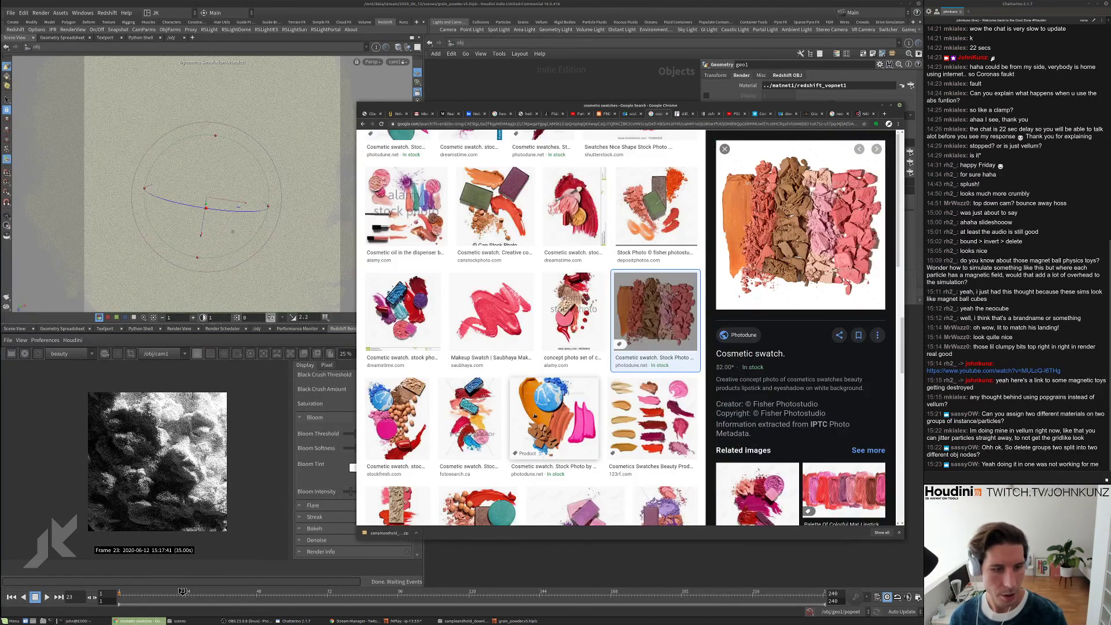
- Scroll the cosmetic swatch results and preview the purple eyeshadow and lipstick swatch
{"action": "scroll", "coordinate": [532, 411], "scroll_direction": "down", "scroll_amount": 2}
{"action": "scroll", "coordinate": [532, 410], "scroll_direction": "down", "scroll_amount": 3}
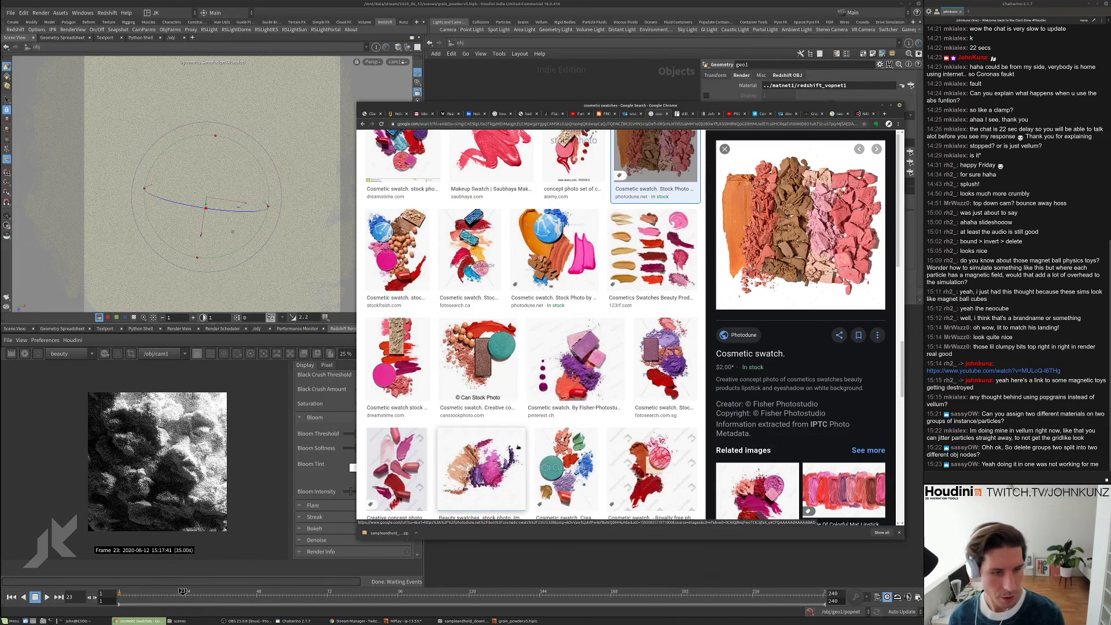
{"action": "scroll", "coordinate": [532, 422], "scroll_direction": "down", "scroll_amount": 1}
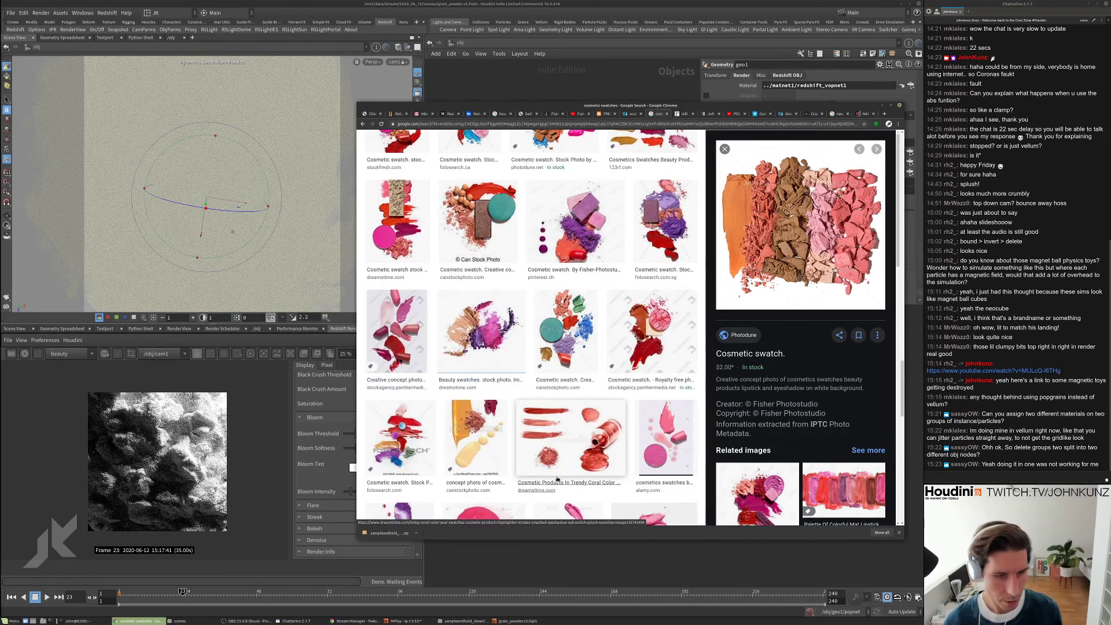
{"action": "scroll", "coordinate": [560, 474], "scroll_direction": "down", "scroll_amount": 1}
{"action": "scroll", "coordinate": [560, 473], "scroll_direction": "down", "scroll_amount": 2}
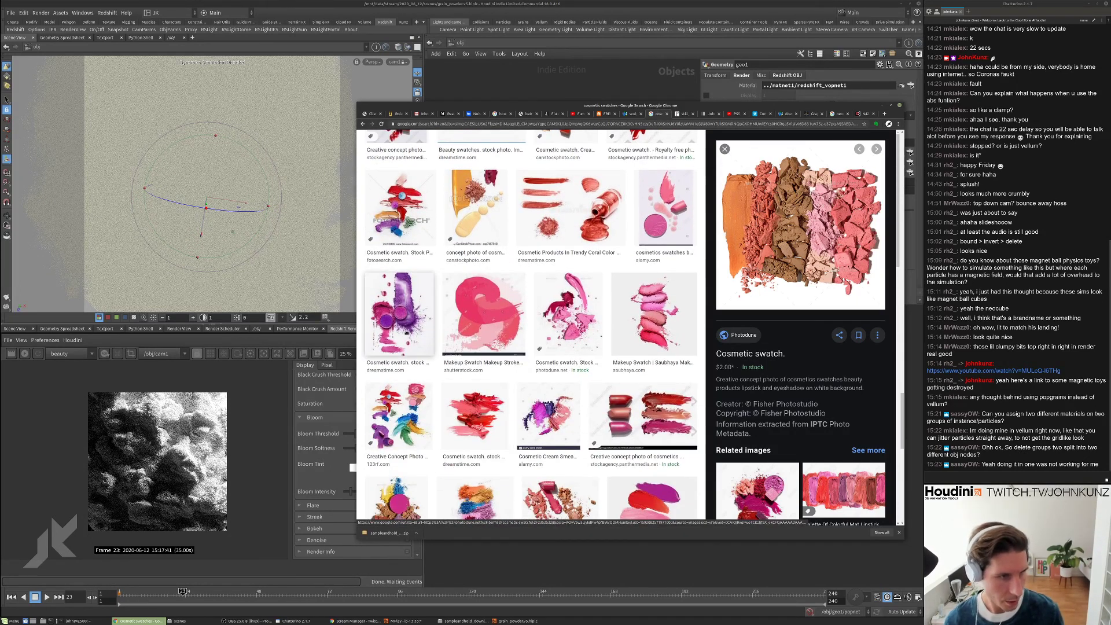
{"action": "left_click", "coordinate": [400, 315]}
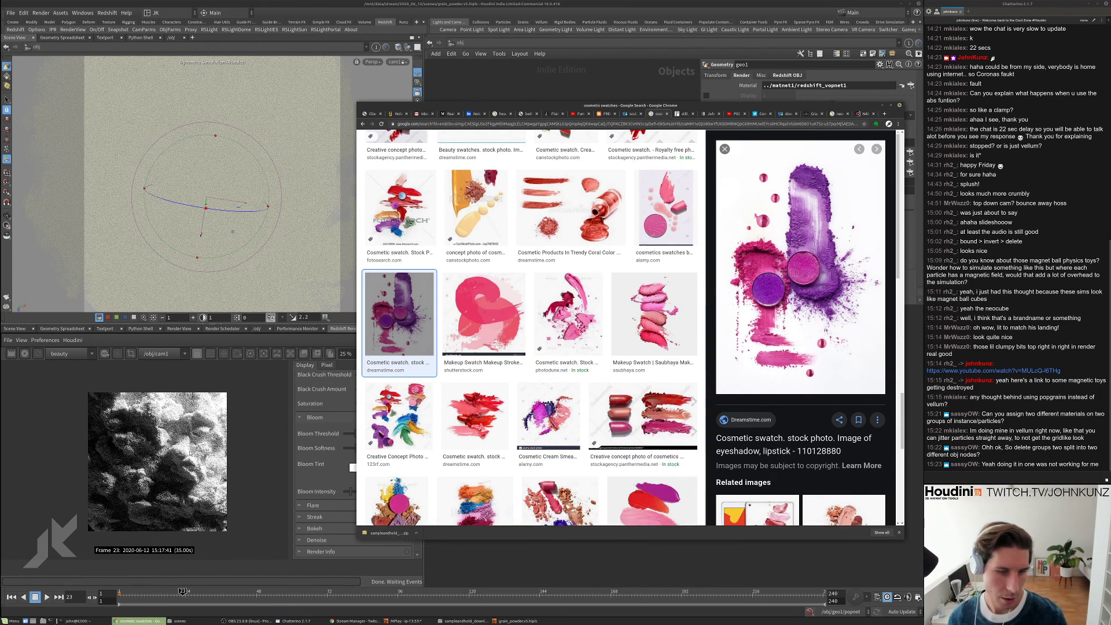
- Preview the Alamy pink cosmetic smear and the Depositphotos cosmetic texture images
{"action": "scroll", "coordinate": [736, 413], "scroll_direction": "down", "scroll_amount": 5}
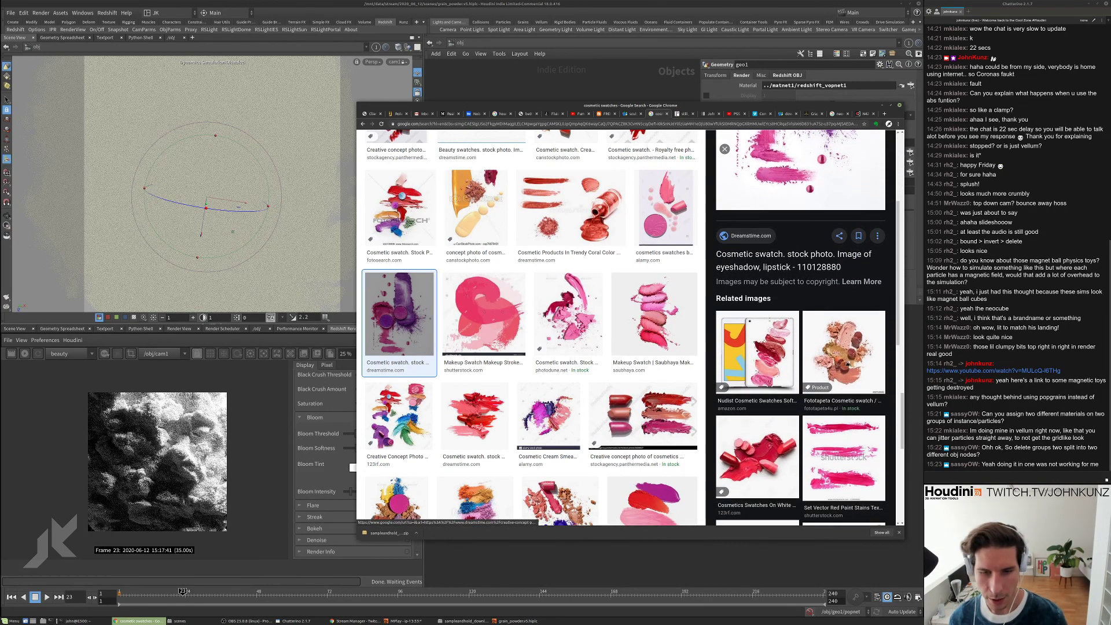
{"action": "scroll", "coordinate": [836, 347], "scroll_direction": "down", "scroll_amount": 5}
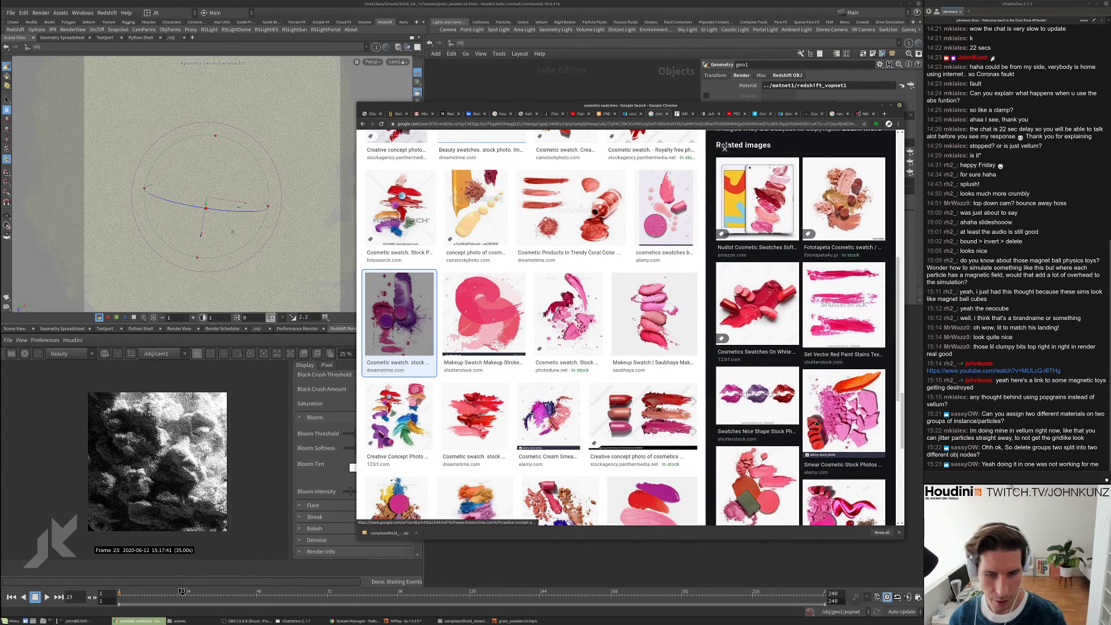
{"action": "left_click", "coordinate": [836, 345]}
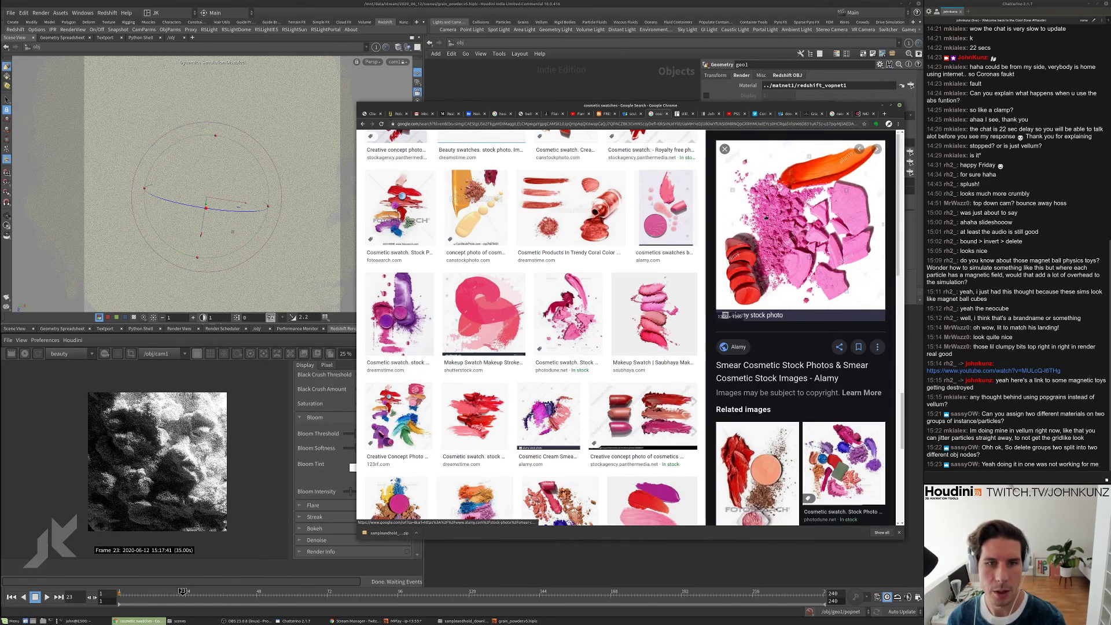
{"action": "scroll", "coordinate": [787, 330], "scroll_direction": "down", "scroll_amount": 4}
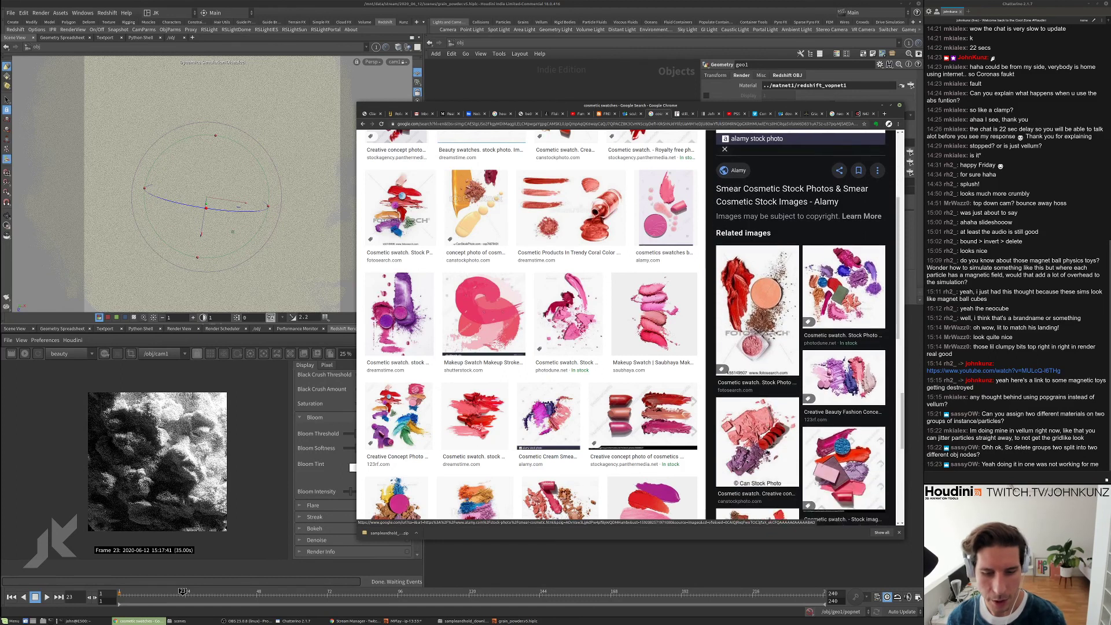
{"action": "scroll", "coordinate": [787, 233], "scroll_direction": "down", "scroll_amount": 2}
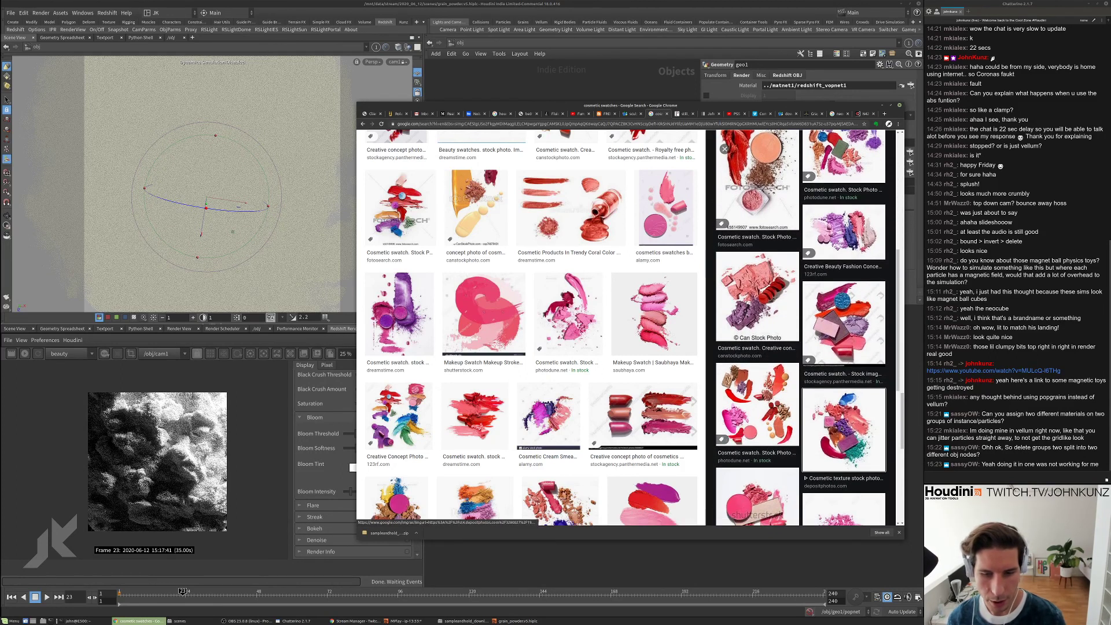
{"action": "left_click", "coordinate": [788, 233]}
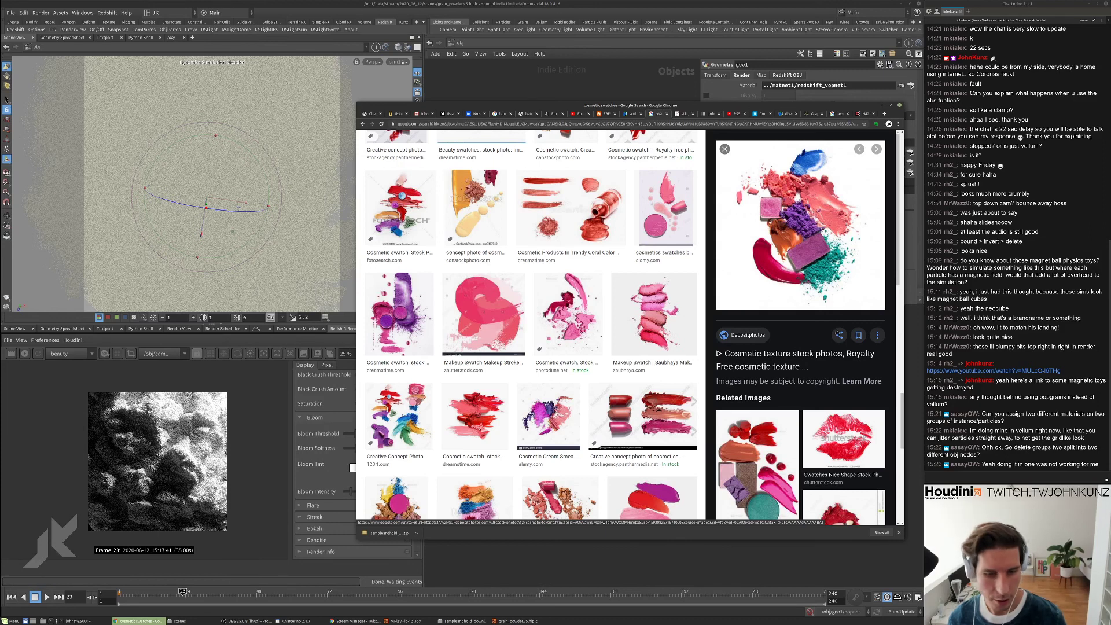
- Preview the orange and blue powder swatch, then switch back to Houdini
{"action": "scroll", "coordinate": [835, 325], "scroll_direction": "down", "scroll_amount": 2}
{"action": "scroll", "coordinate": [837, 335], "scroll_direction": "down", "scroll_amount": 1}
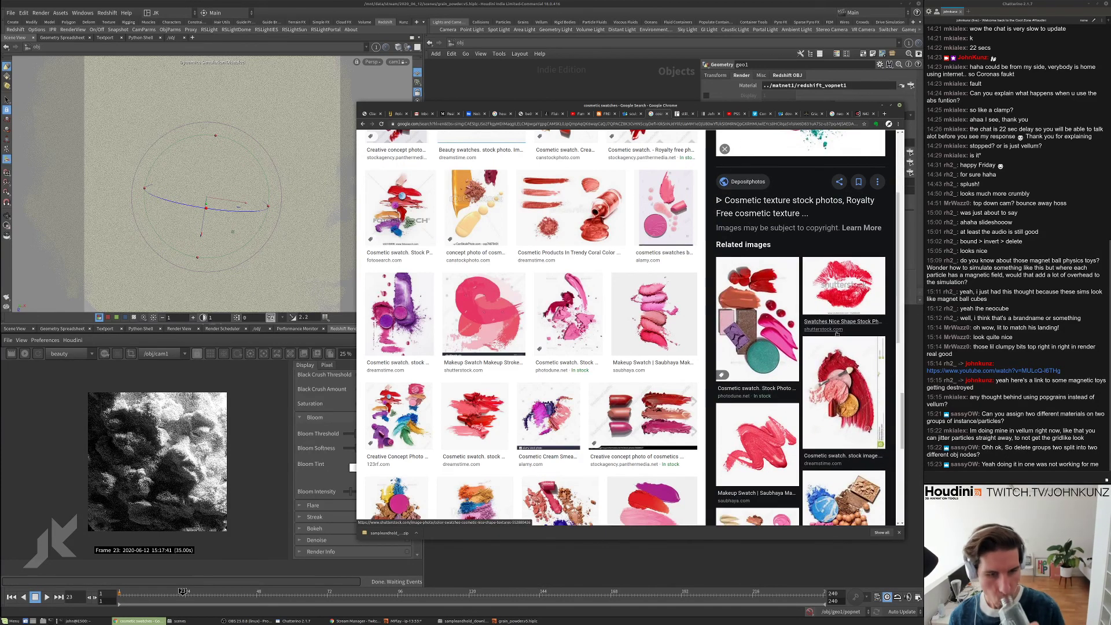
{"action": "scroll", "coordinate": [836, 339], "scroll_direction": "down", "scroll_amount": 2}
{"action": "scroll", "coordinate": [831, 346], "scroll_direction": "down", "scroll_amount": 4}
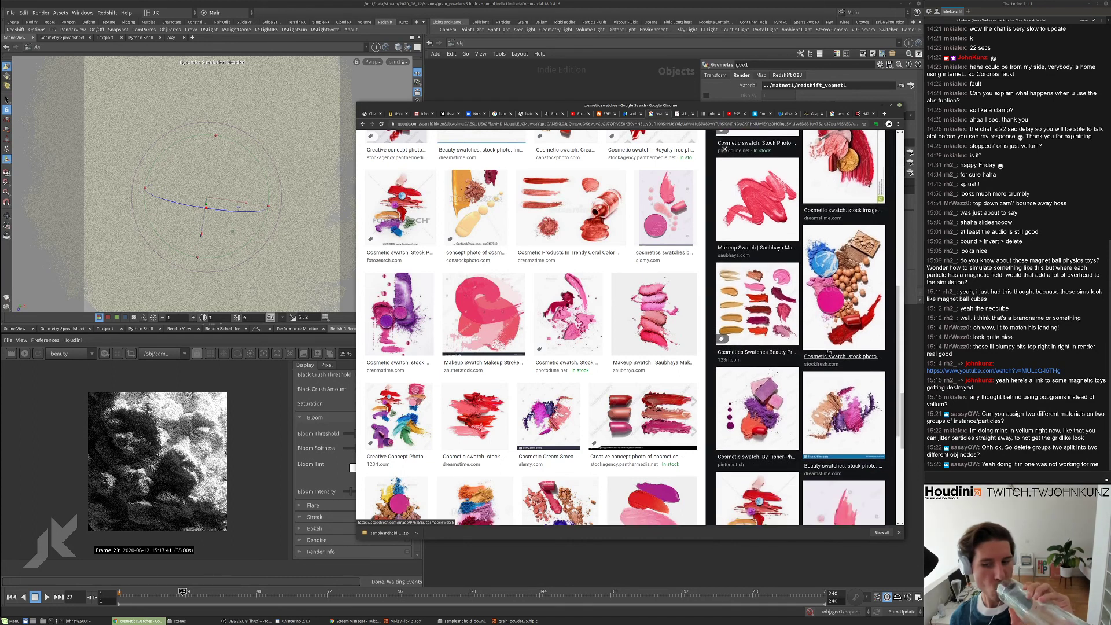
{"action": "scroll", "coordinate": [829, 352], "scroll_direction": "down", "scroll_amount": 4}
{"action": "scroll", "coordinate": [793, 381], "scroll_direction": "down", "scroll_amount": 2}
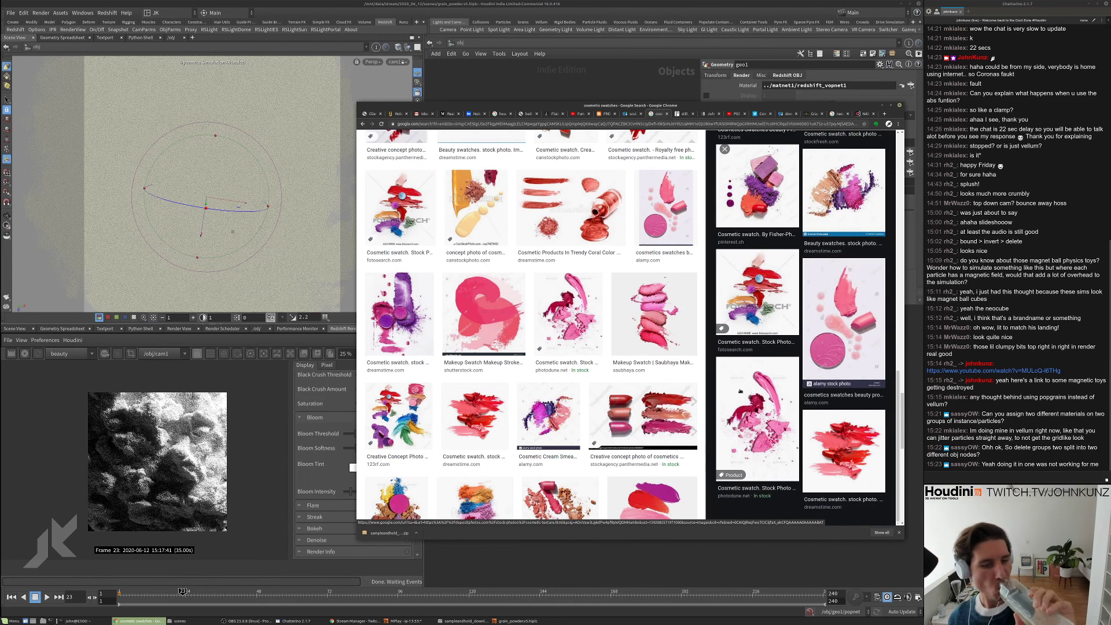
{"action": "left_click", "coordinate": [466, 497]}
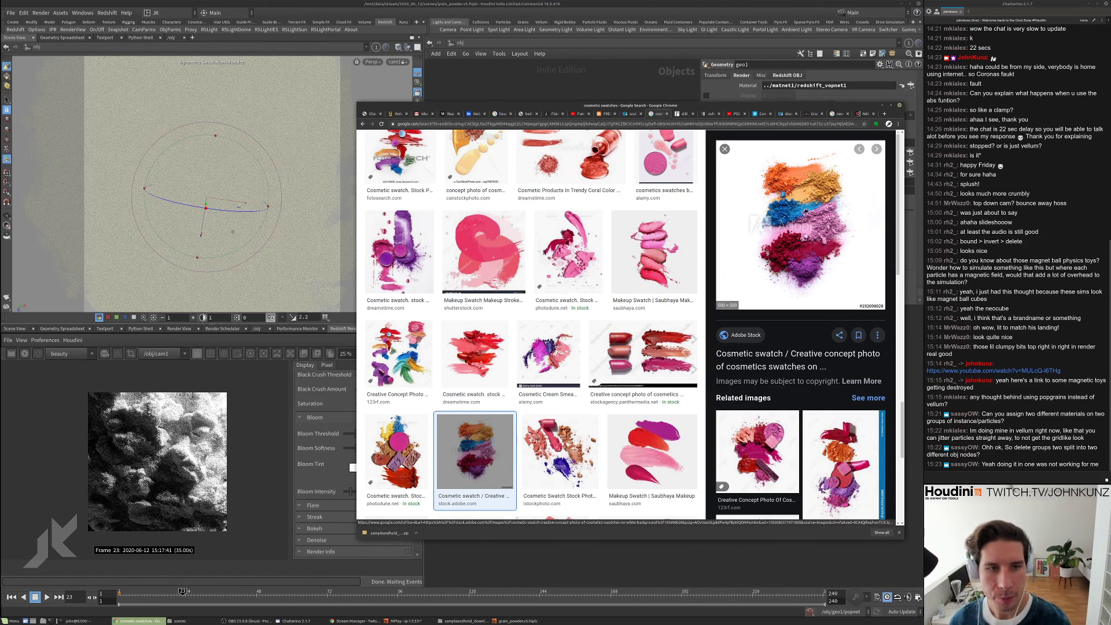
{"action": "scroll", "coordinate": [809, 208], "scroll_direction": "down", "scroll_amount": 4}
{"action": "scroll", "coordinate": [764, 458], "scroll_direction": "down", "scroll_amount": 8}
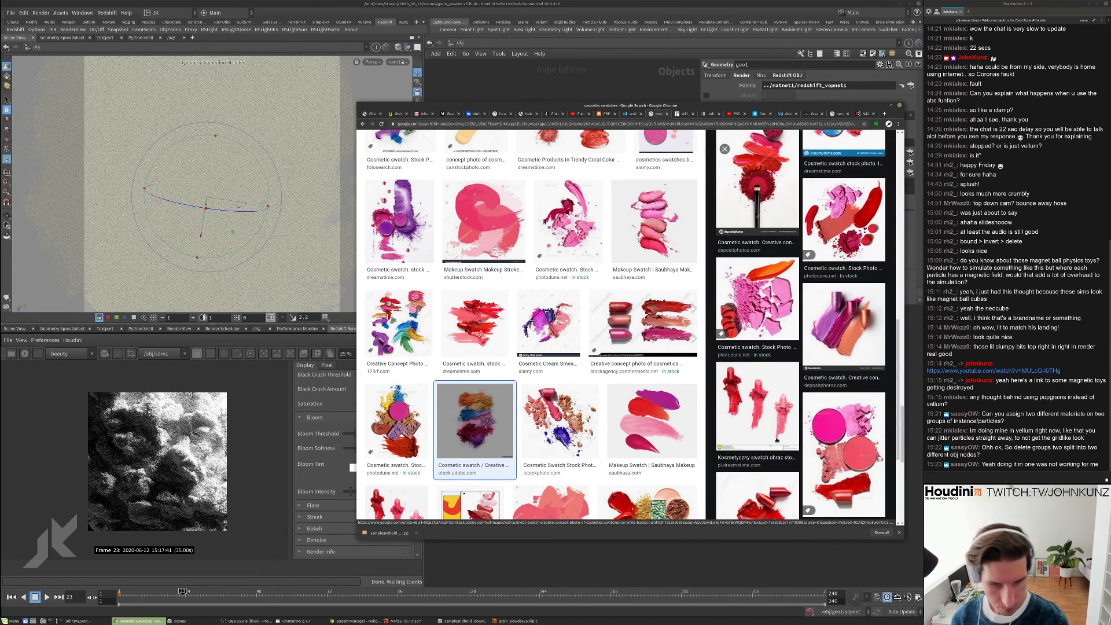
{"action": "key", "text": "alt+Tab"}
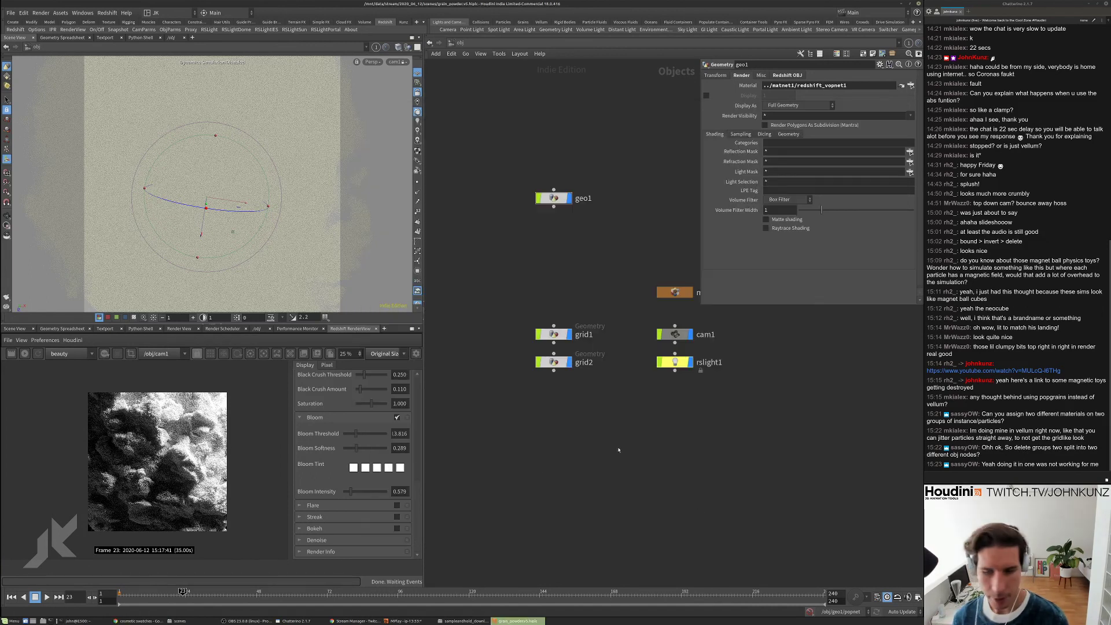
- Save the scene as grain_powder.v5.hiplc from the File menu
{"action": "left_click", "coordinate": [10, 13]}
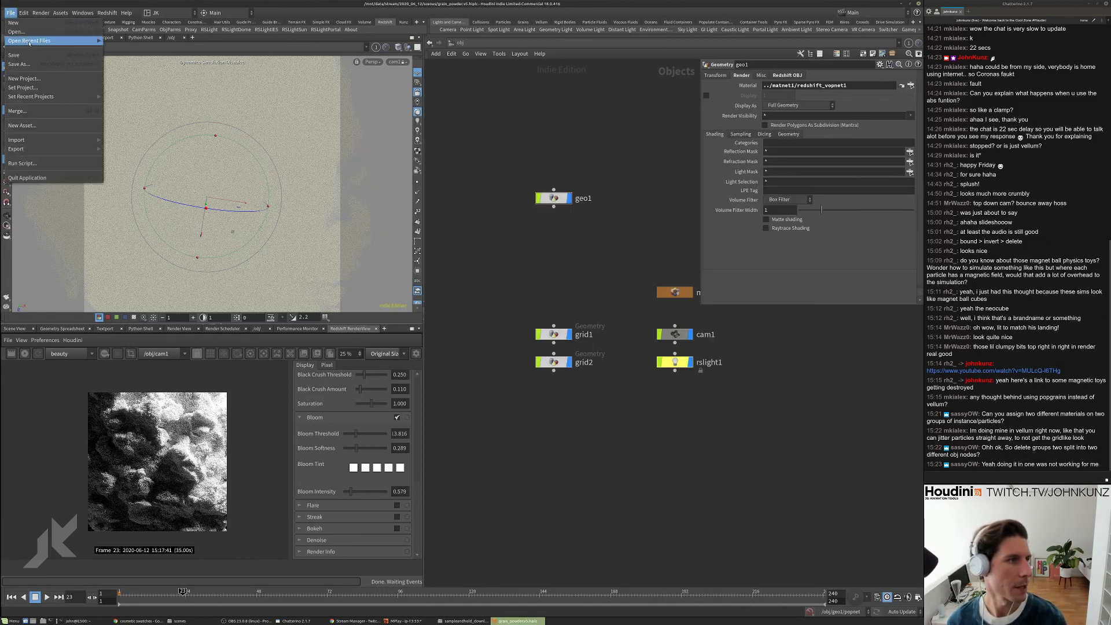
{"action": "left_click", "coordinate": [26, 55]}
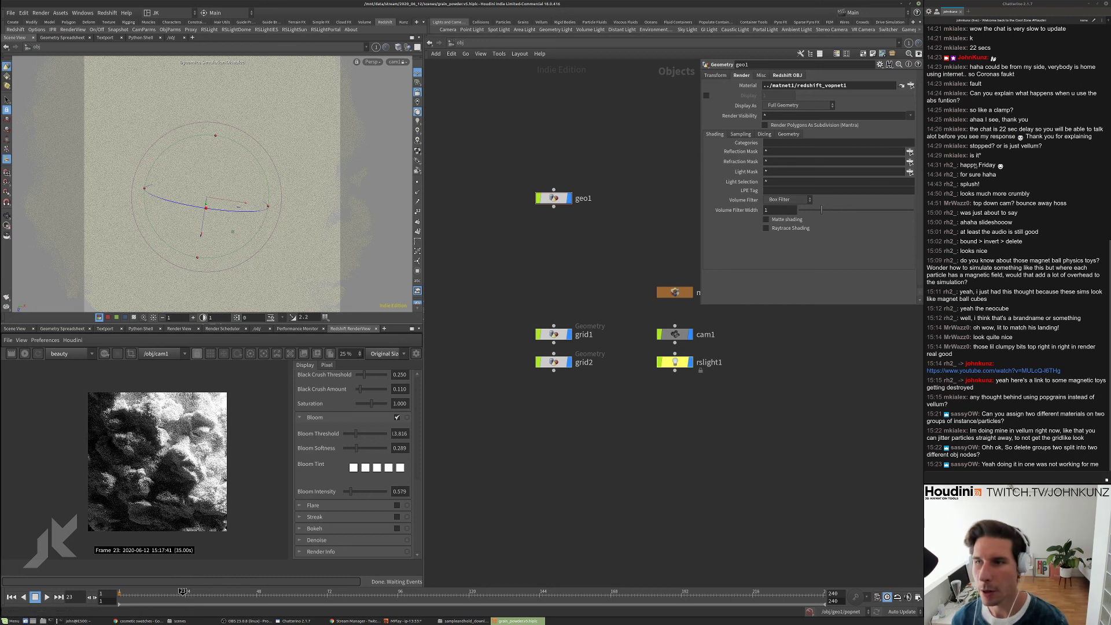